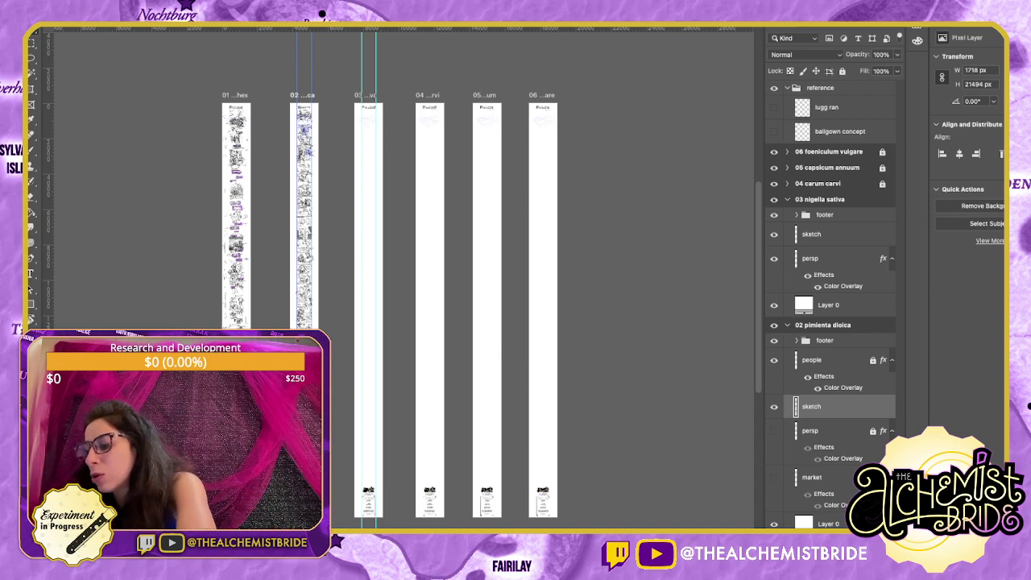
Select the 02 pimienta dioica artboard with the Move tool.
left_click(822, 325)
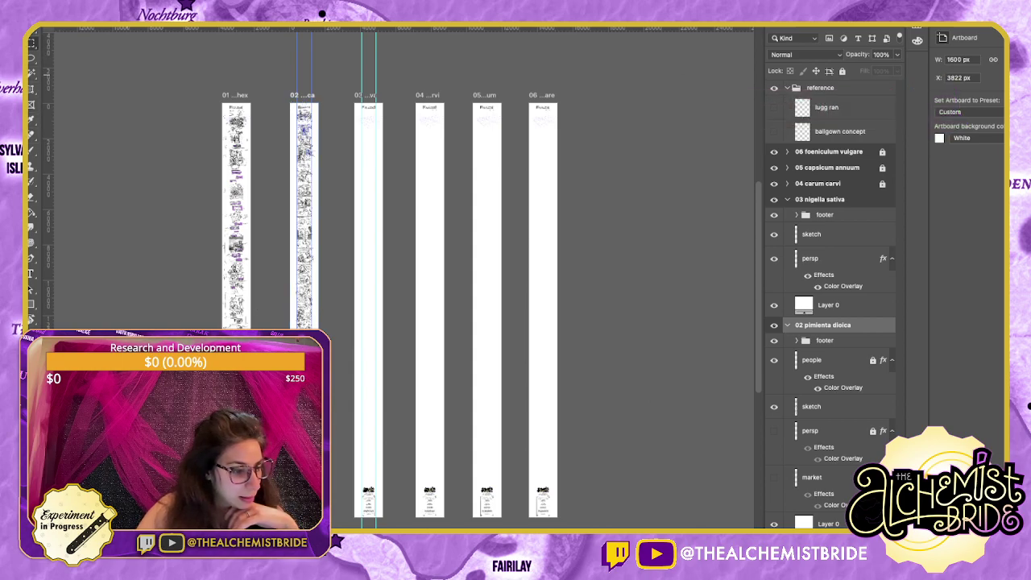
key("v")
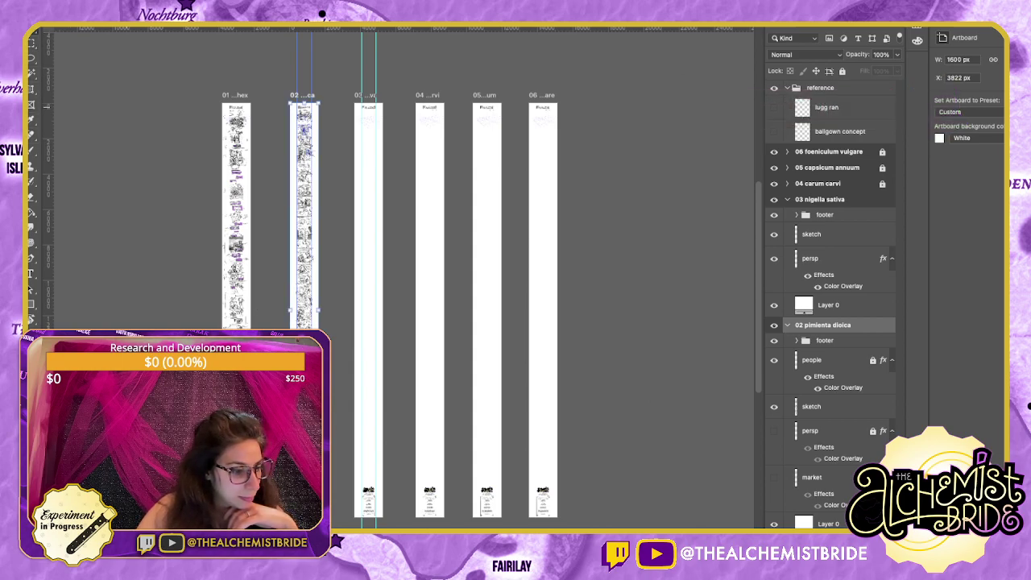
key("super+plus")
key("super+plus")
key("super+plus")
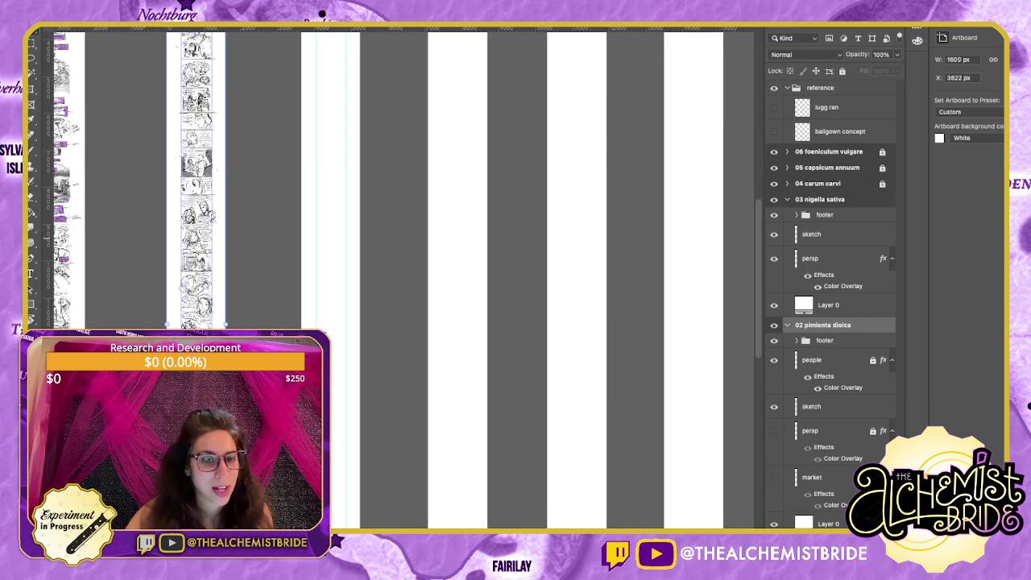
Examine the chapter title and opening castle scene on the 01 ferula narthex artboard.
left_click_drag(115, 143, 412, 380)
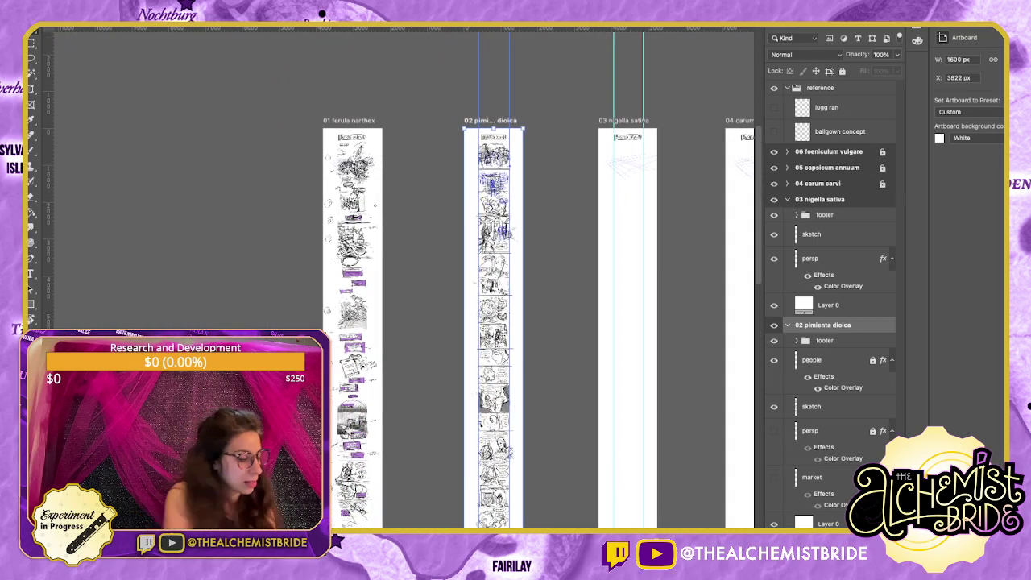
key("ctrl+plus")
key("ctrl+plus")
key("ctrl+plus")
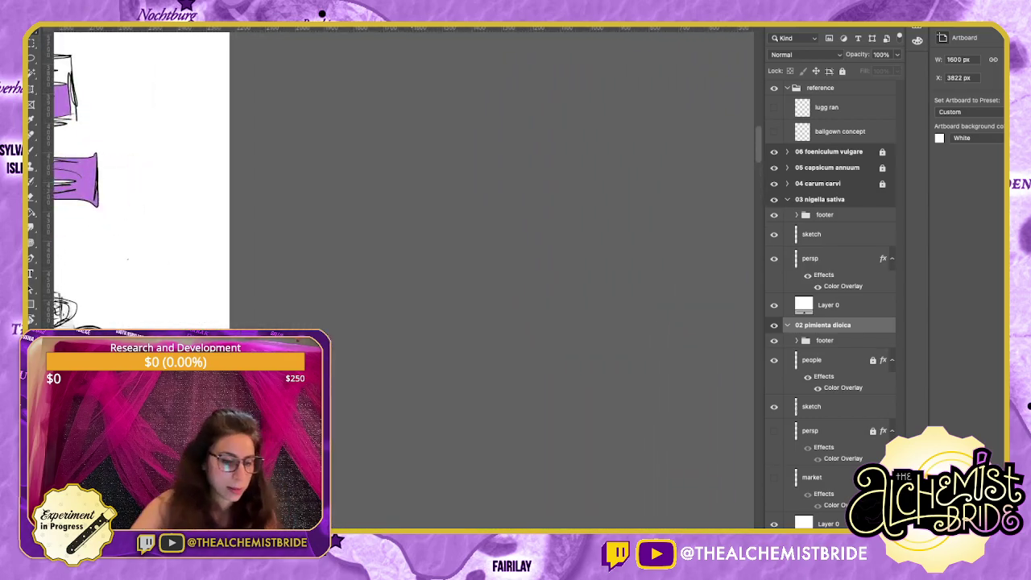
left_click_drag(131, 124, 636, 523)
left_click_drag(451, 161, 439, 499)
left_click_drag(483, 281, 476, 230)
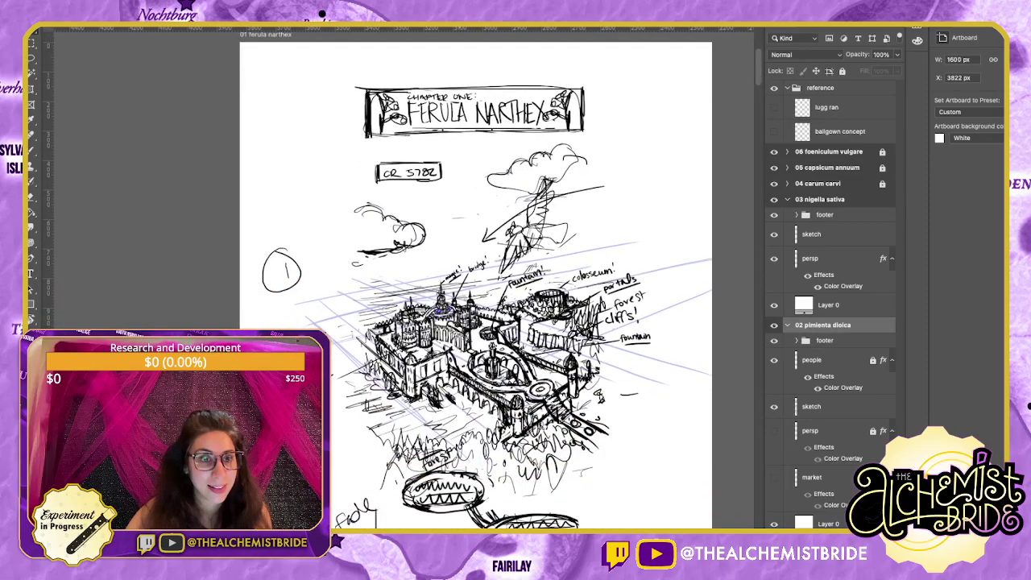
key("super+equal")
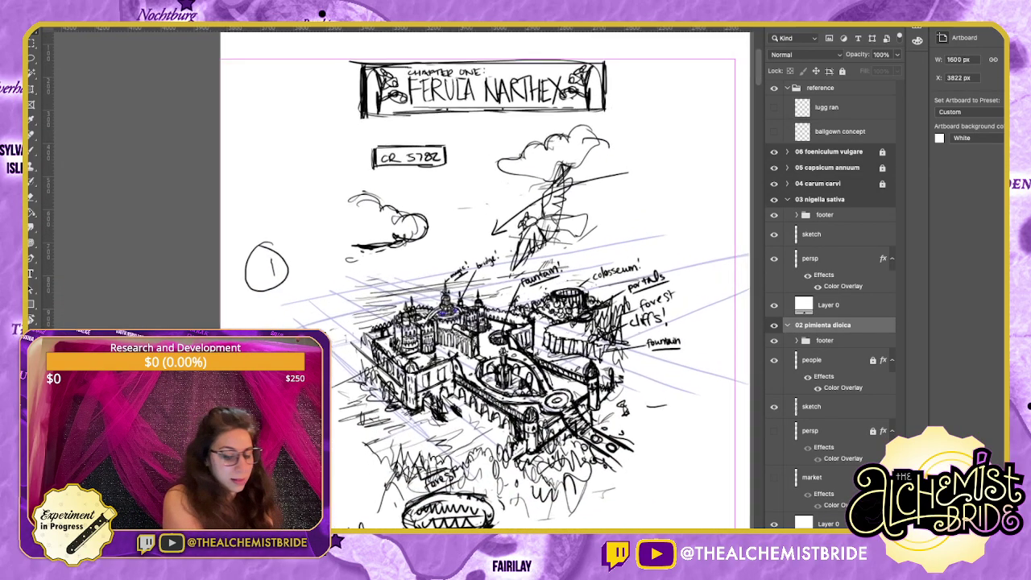
left_click_drag(527, 314, 447, 260)
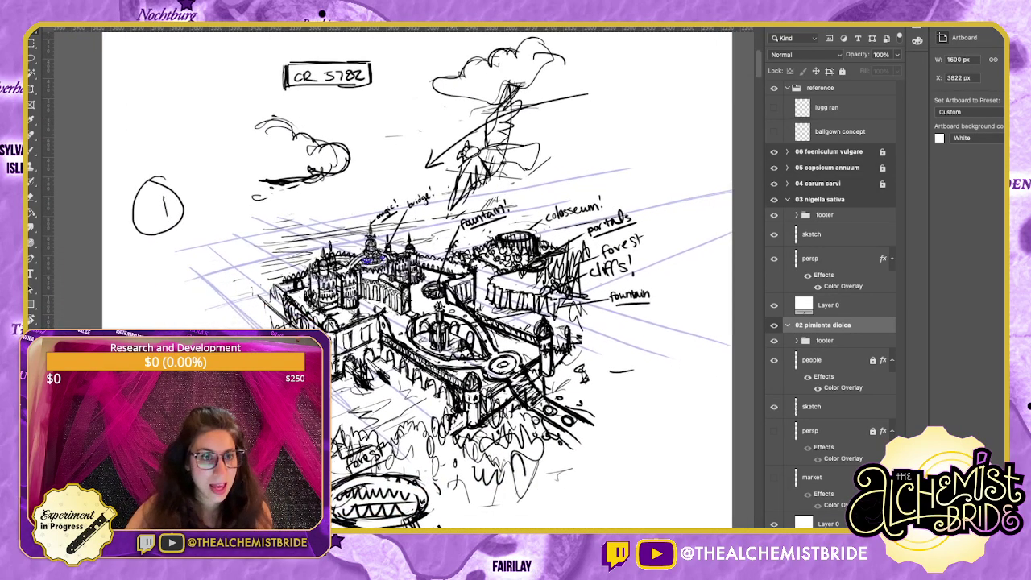
Review the ferula narthex panels from the "fade" note below the castle scene through the "zoom zoom" caption and bird figure.
scroll(417, 281, "down", 10)
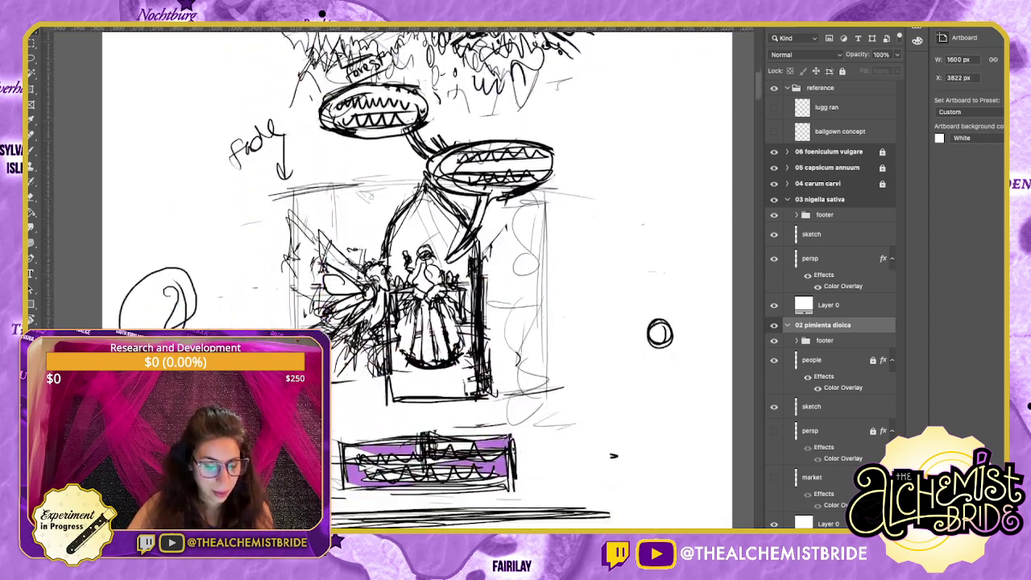
scroll(417, 282, "down", 8)
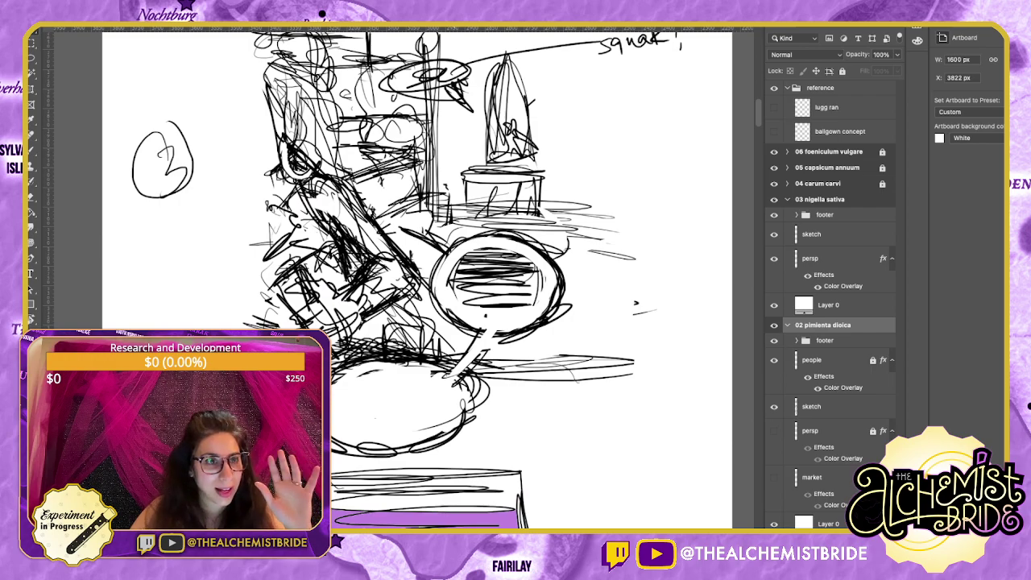
scroll(612, 294, "down", 10)
scroll(596, 289, "down", 12)
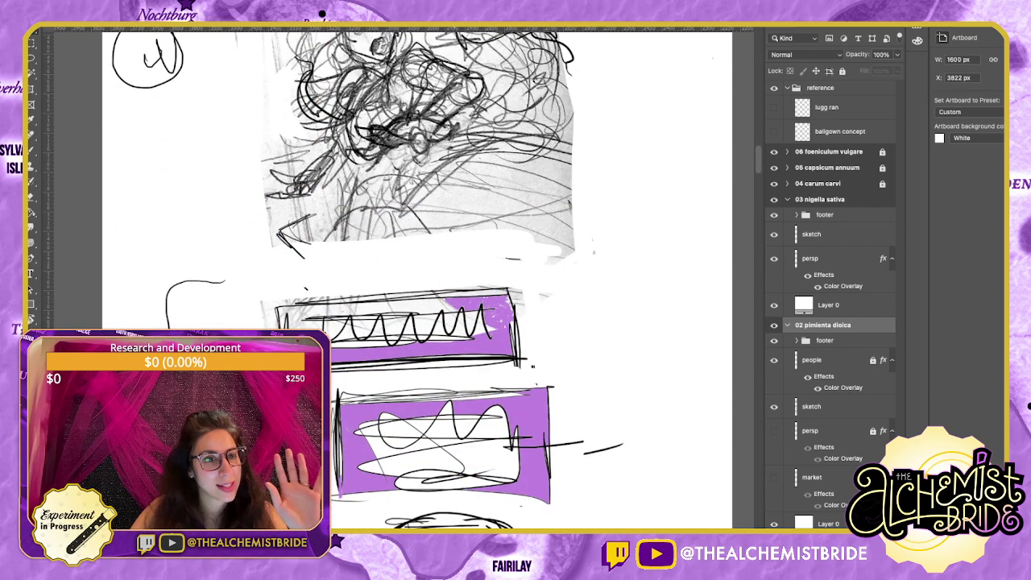
scroll(418, 282, "down", 8)
scroll(419, 281, "down", 10)
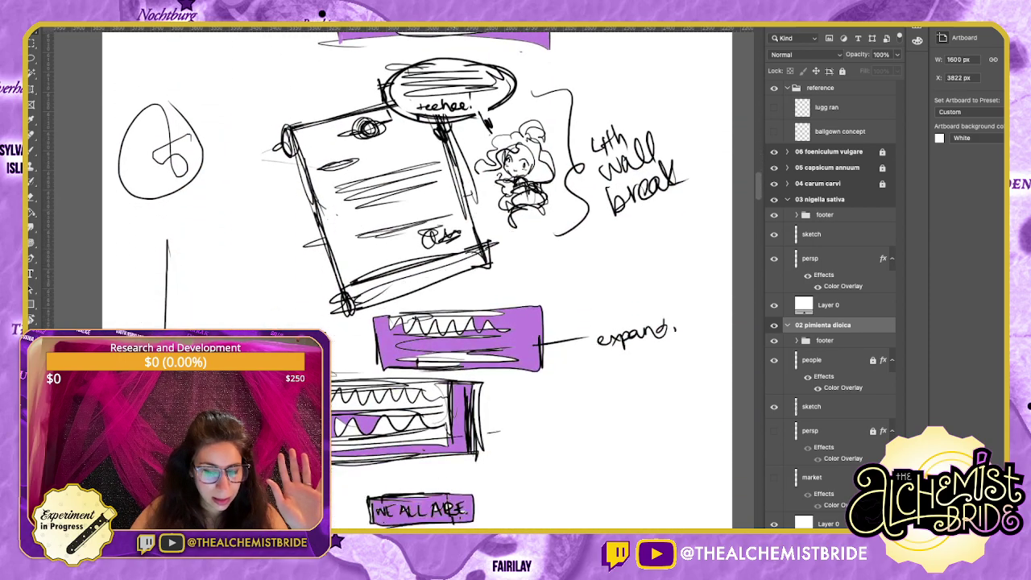
scroll(419, 282, "down", 12)
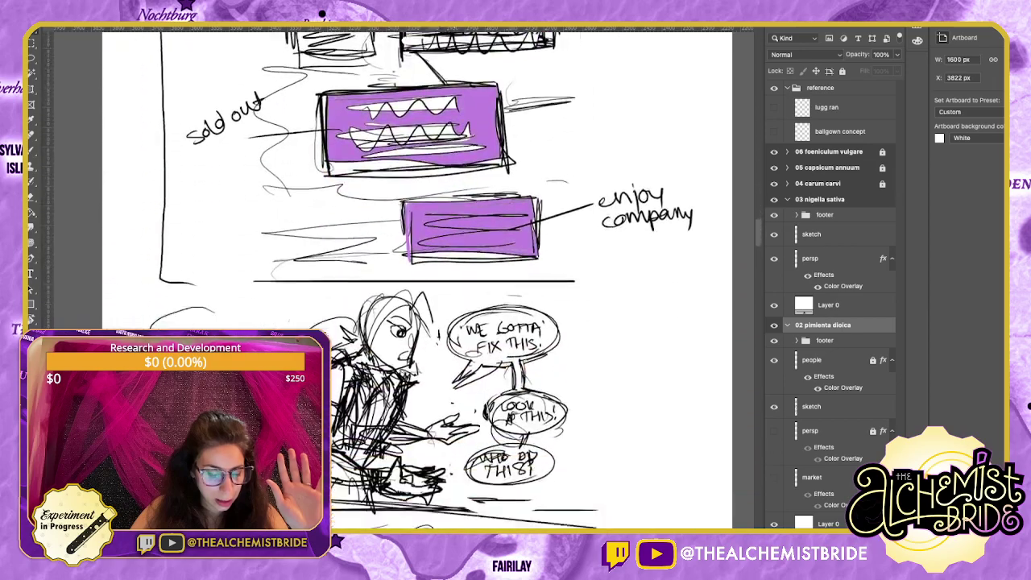
scroll(419, 282, "down", 12)
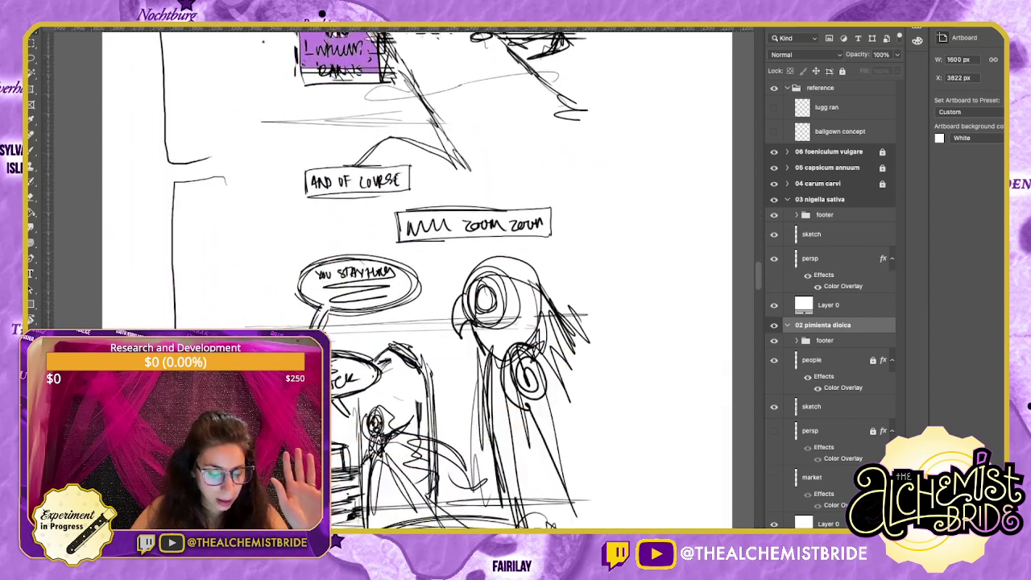
Review the rest of the ferula narthex storyboard from the "so am I" caption to the footer, including the ballroom and hooded figure panels.
scroll(419, 282, "down", 3)
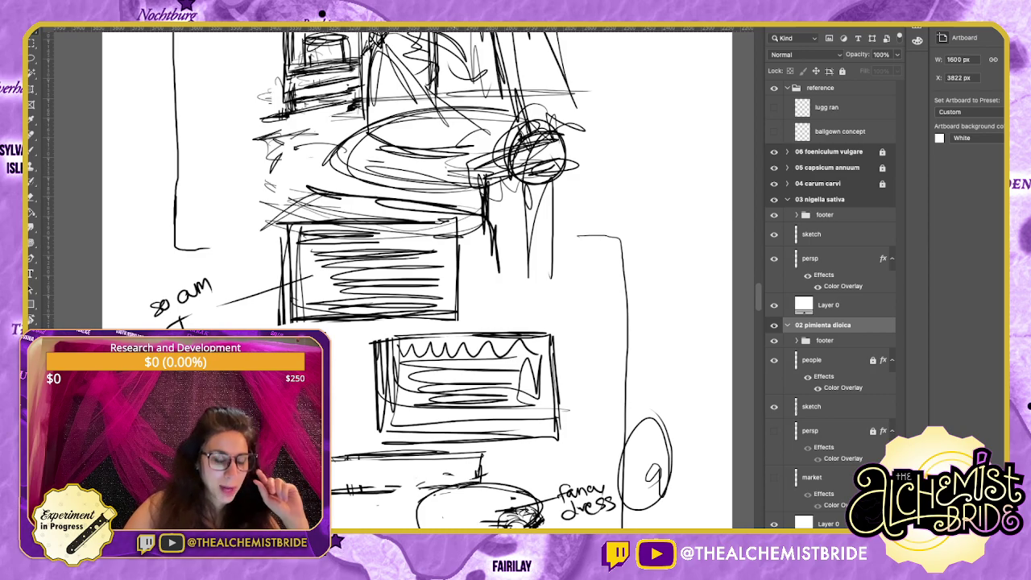
scroll(416, 280, "down", 10)
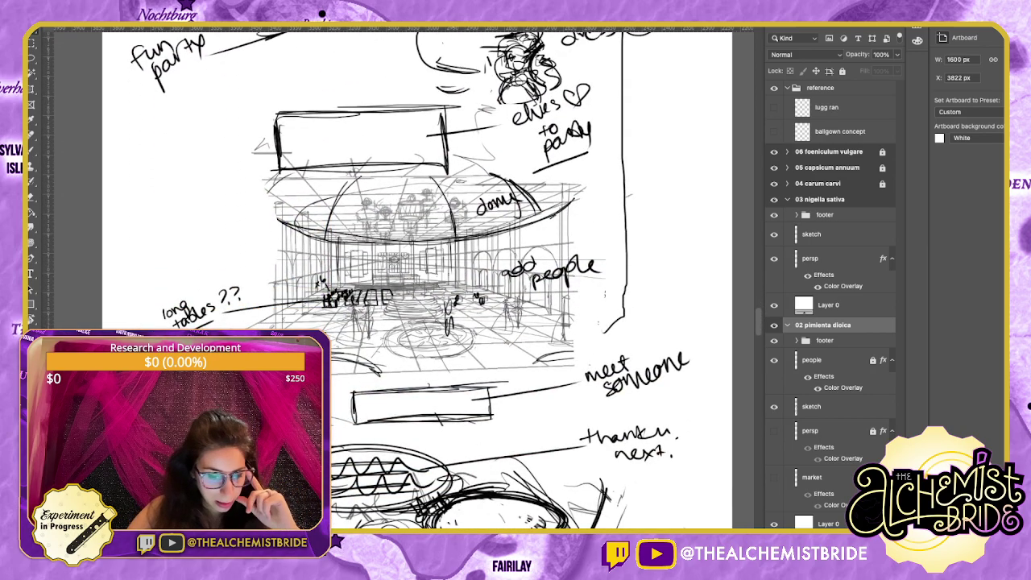
scroll(694, 225, "down", 10)
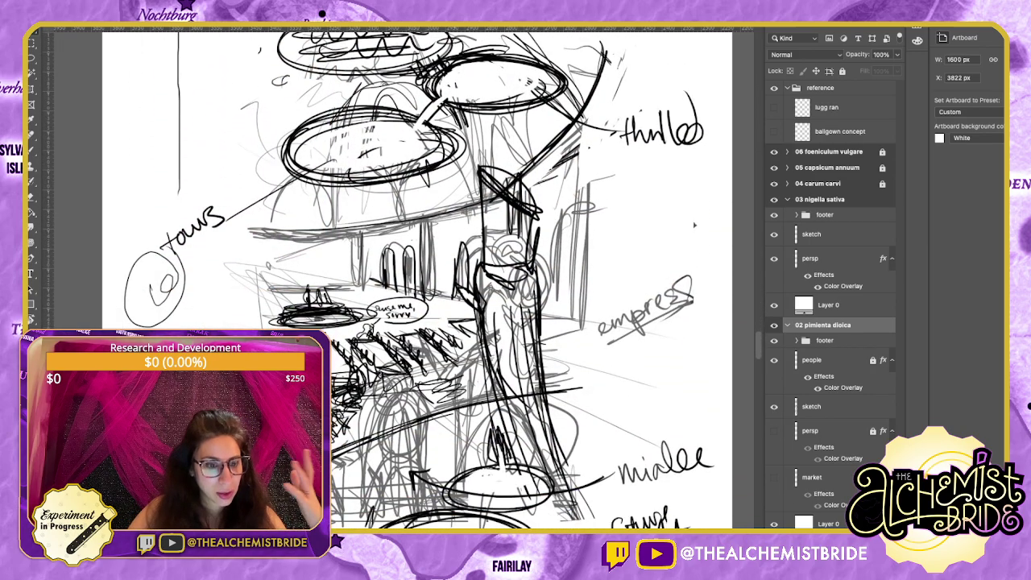
scroll(694, 225, "down", 9)
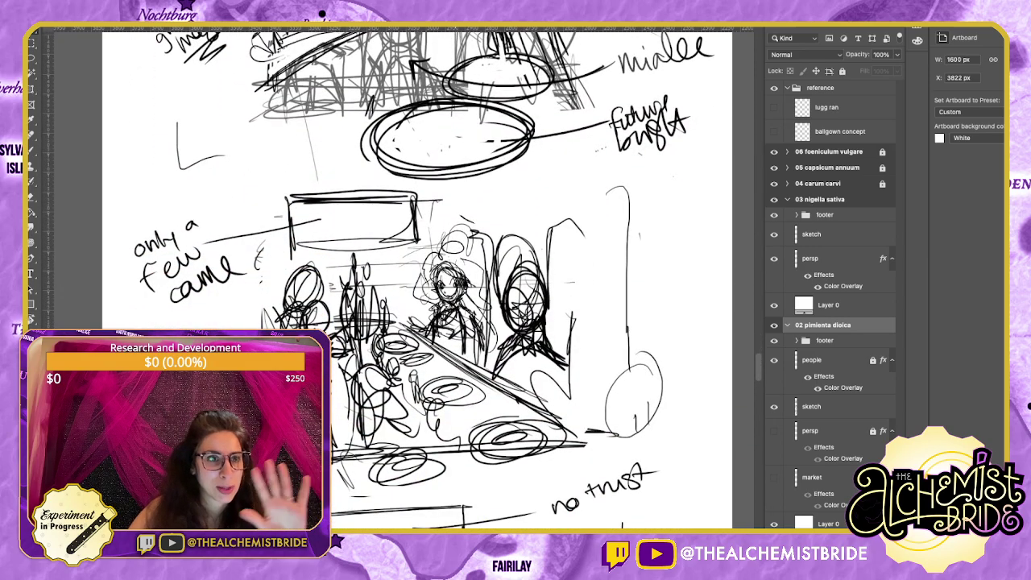
scroll(417, 280, "down", 20)
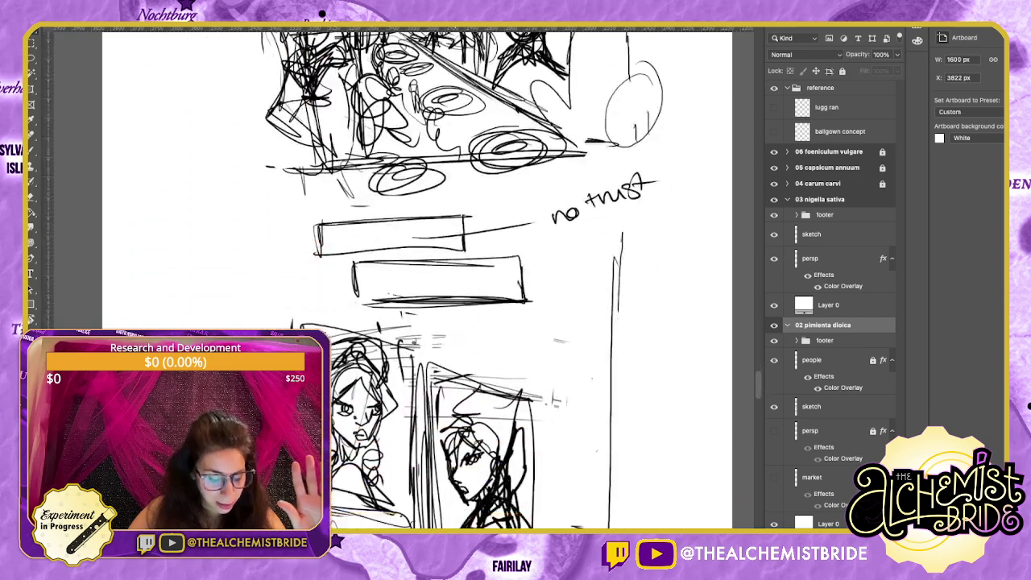
scroll(417, 279, "down", 20)
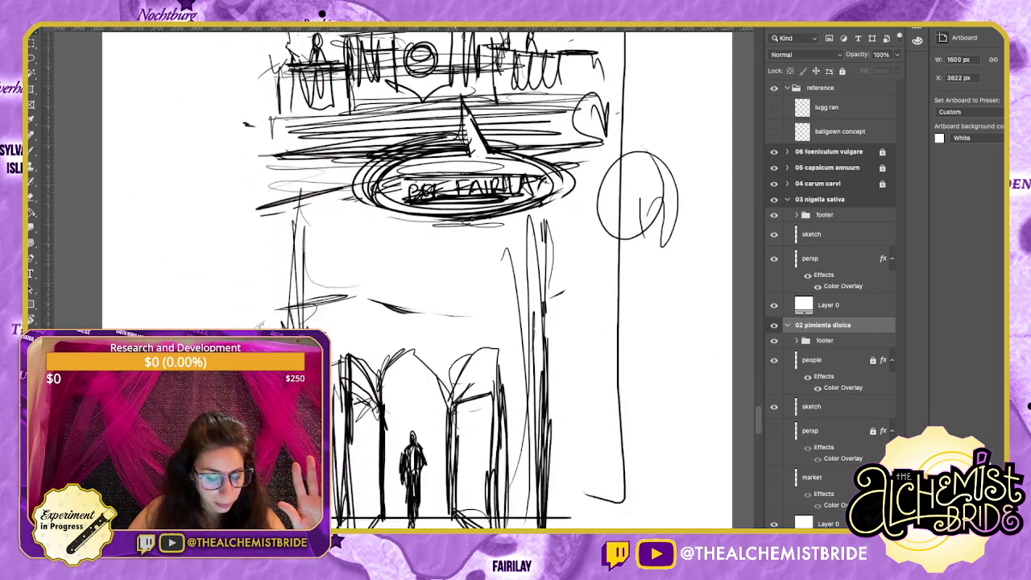
scroll(417, 280, "down", 10)
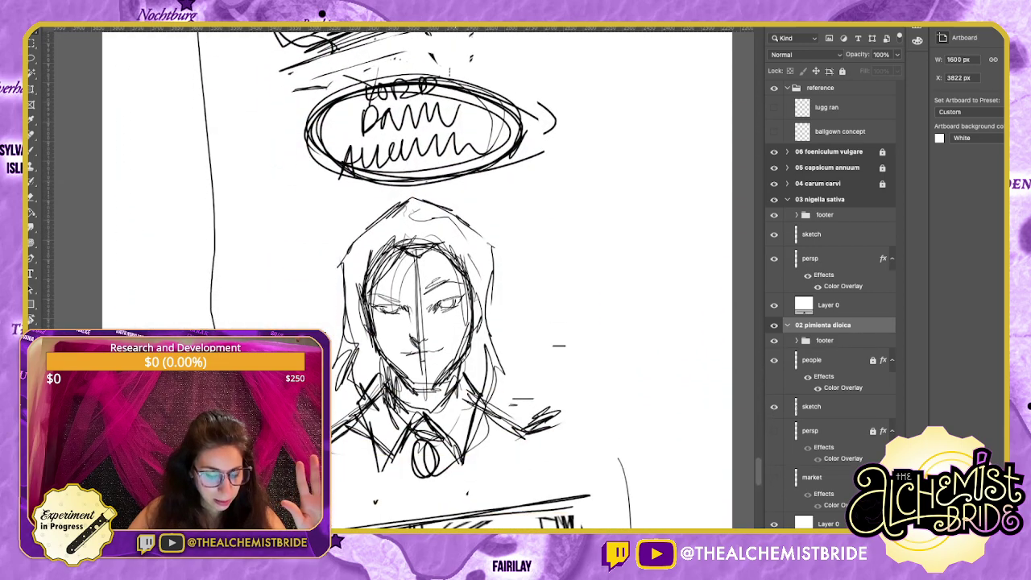
scroll(418, 279, "down", 2)
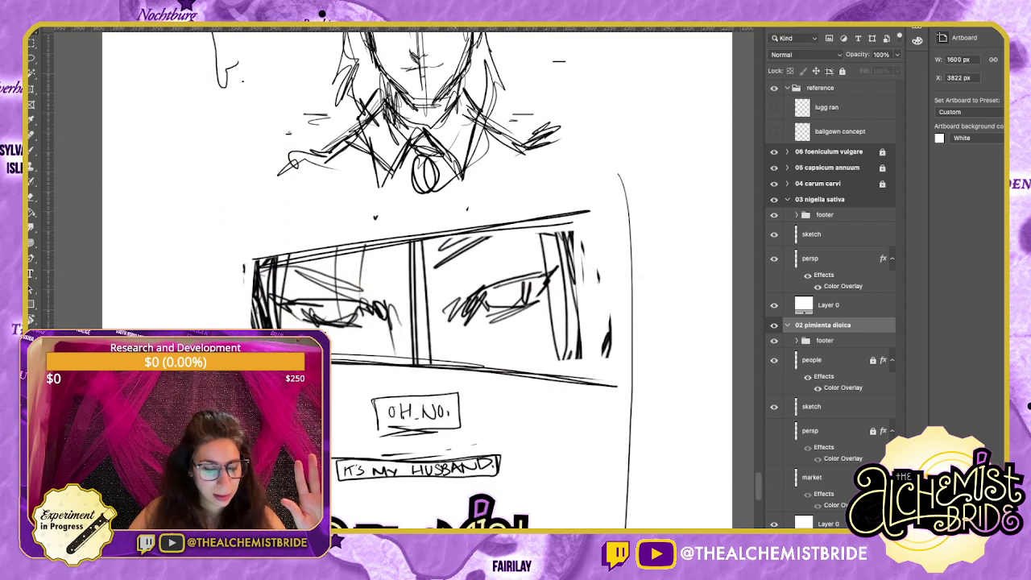
scroll(417, 279, "down", 20)
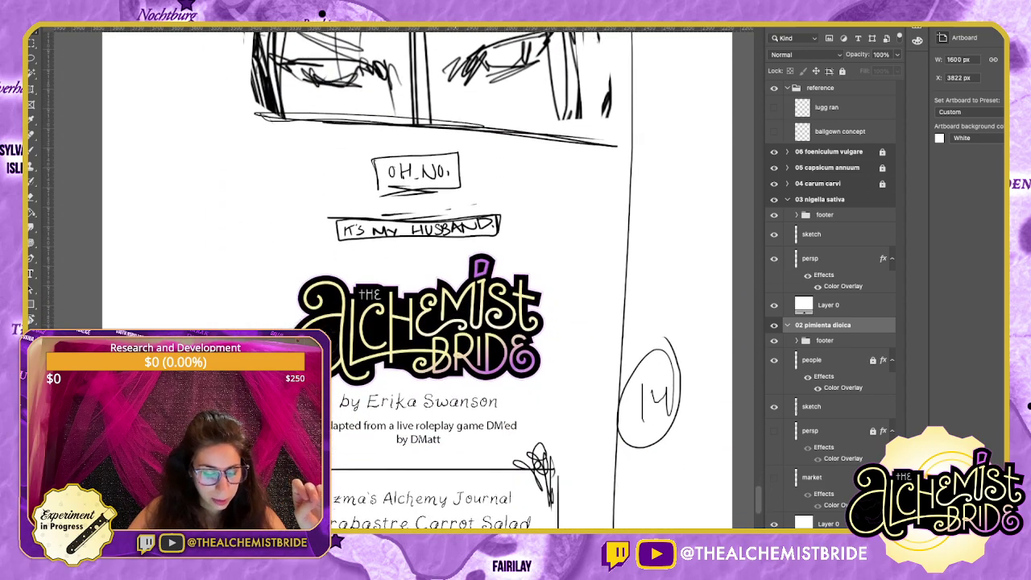
scroll(417, 279, "up", 20)
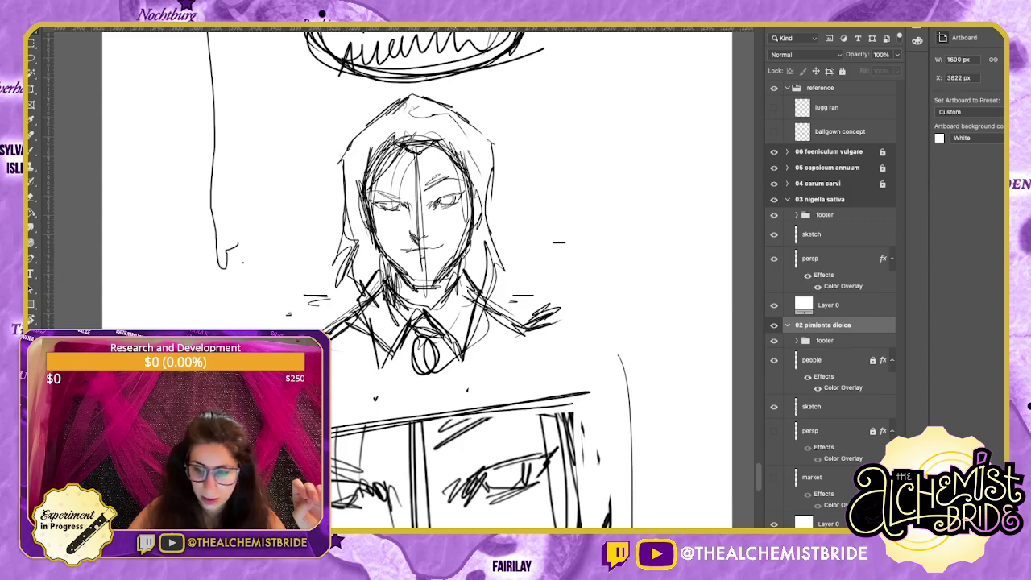
scroll(417, 279, "up", 10)
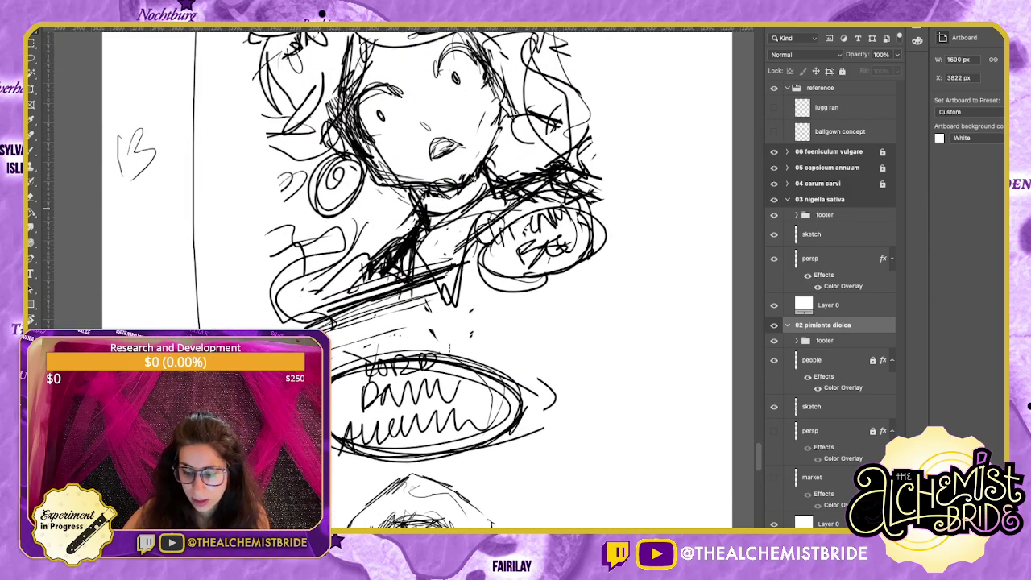
scroll(417, 279, "up", 10)
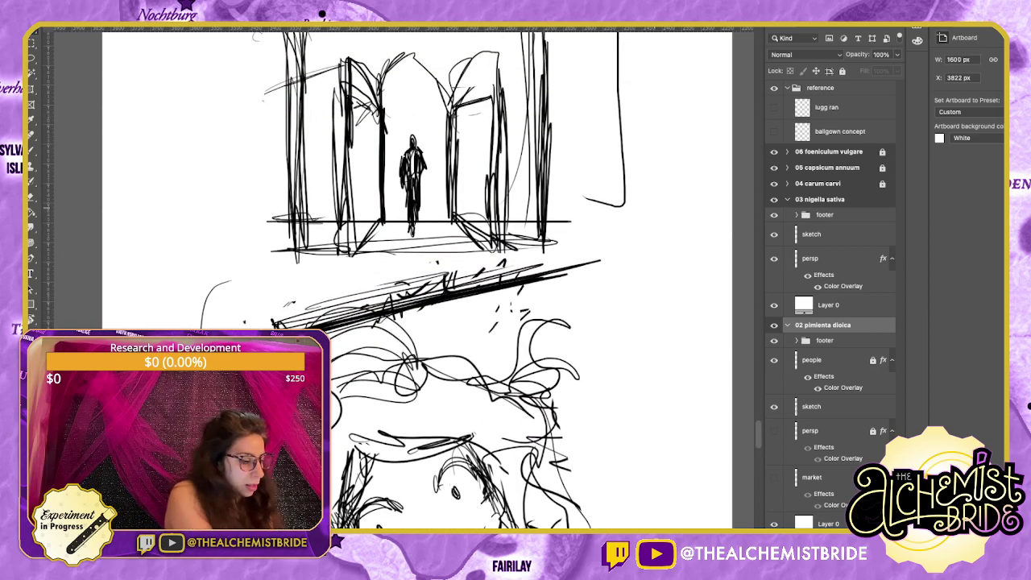
Look over the sketched dialogue panels on the 02 pimienta dioica artboard, working back towards its chapter title.
key("super+minus")
scroll(433, 228, "right", 12)
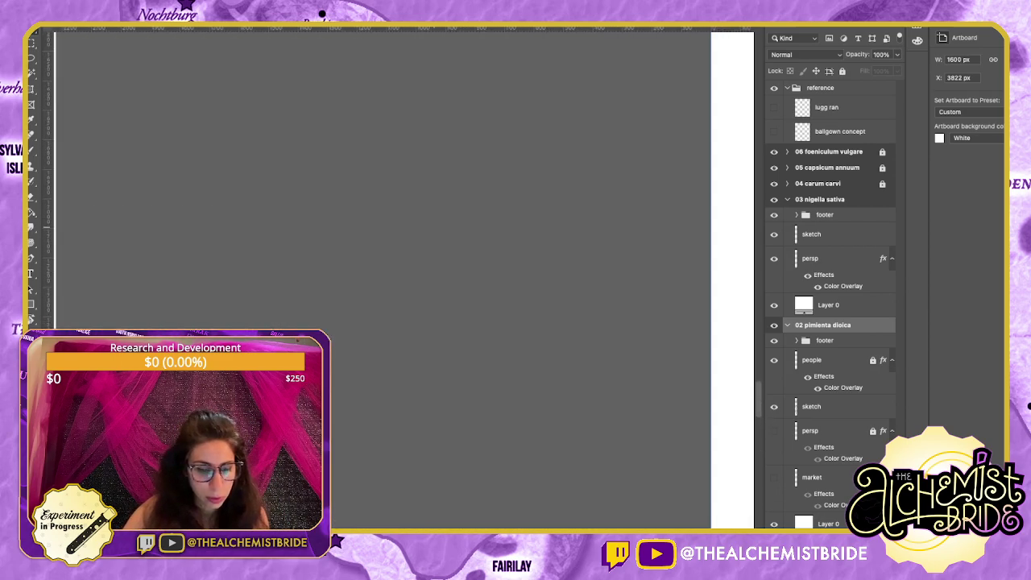
scroll(433, 228, "right", 12)
scroll(433, 227, "up", 20)
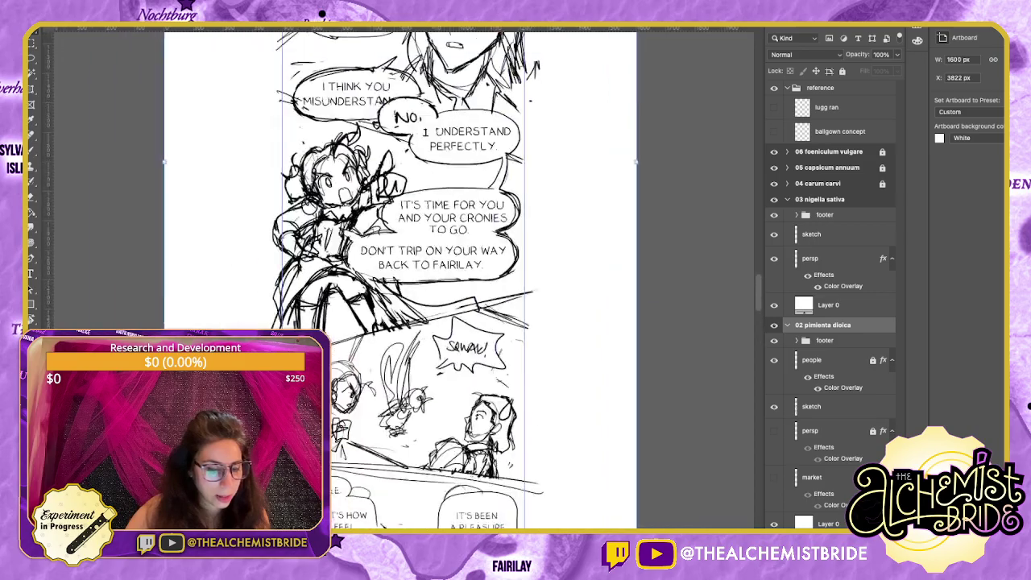
scroll(402, 281, "up", 15)
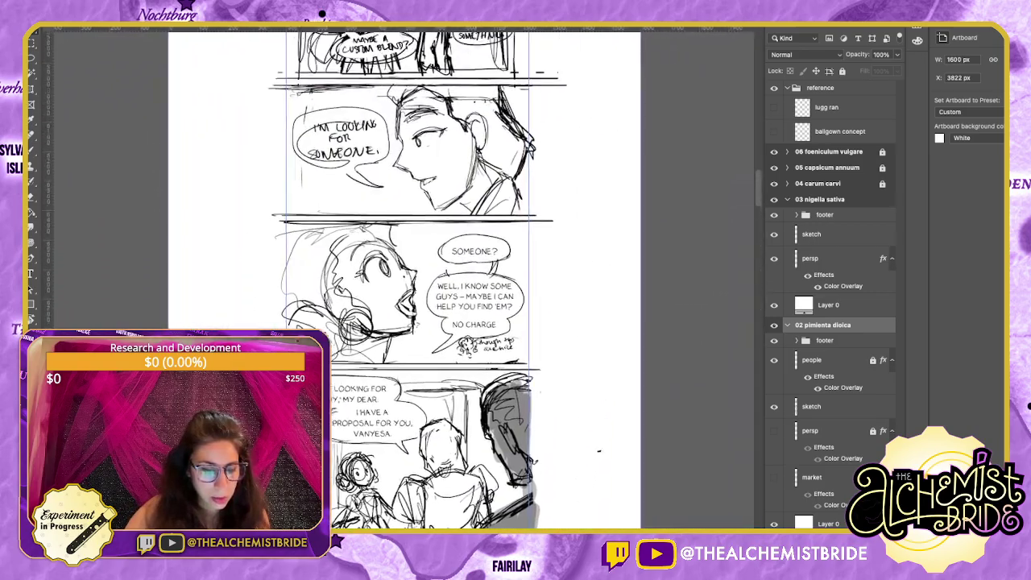
scroll(402, 282, "up", 15)
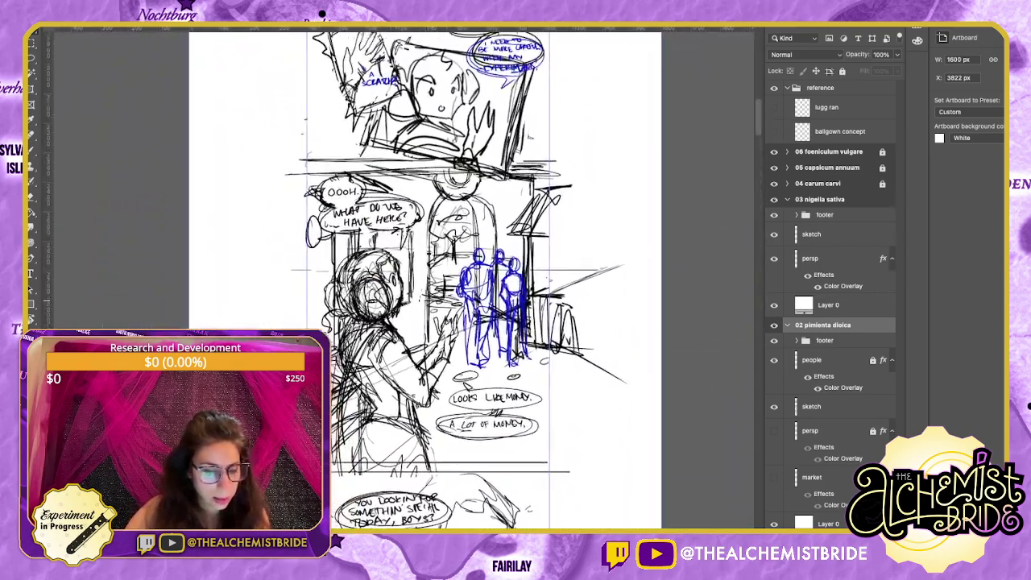
scroll(403, 282, "up", 15)
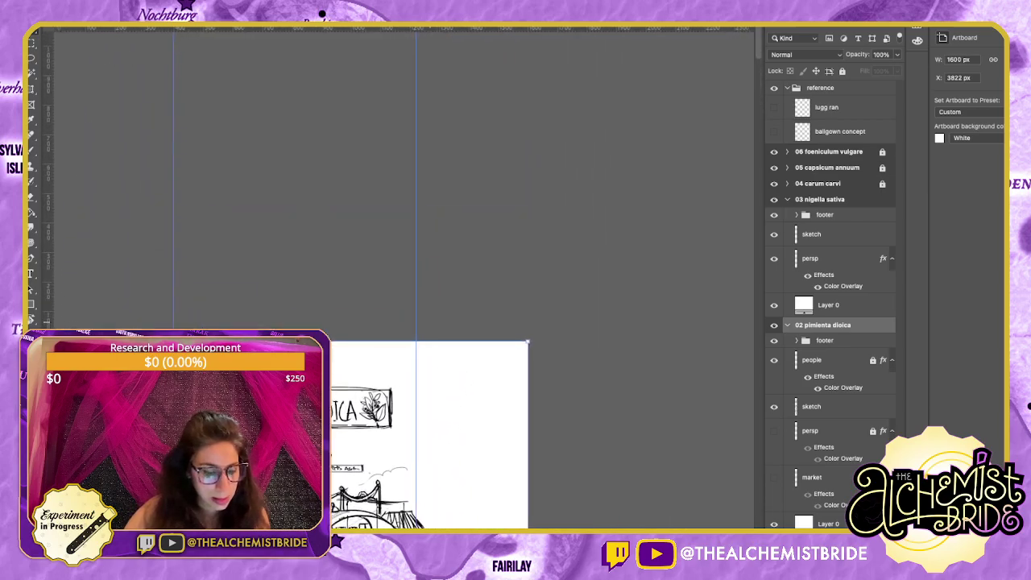
Examine the Pimienta Dioica title, the opening market scene and the potion cart panel with its blue figure sketches.
scroll(403, 282, "down", 6)
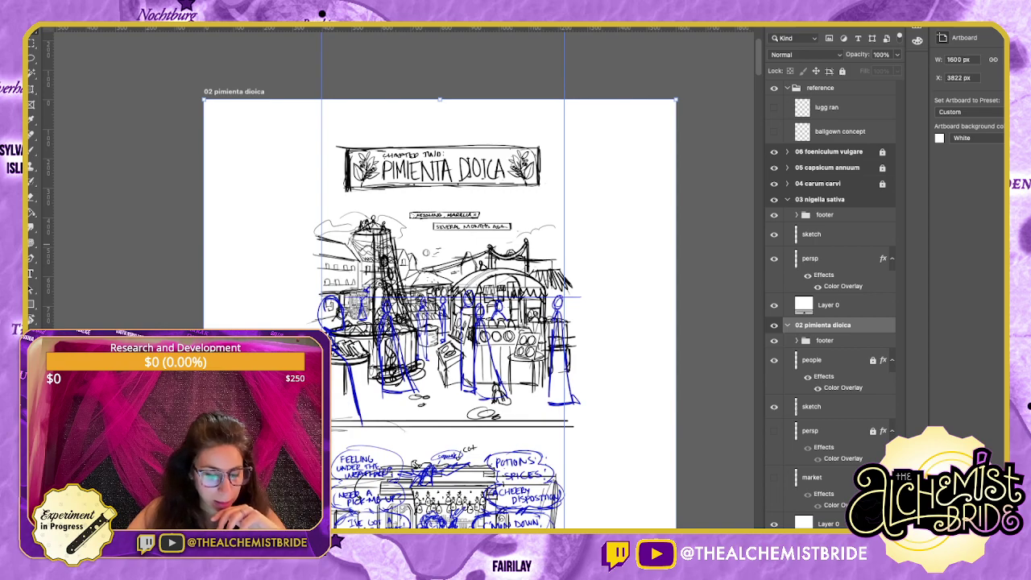
scroll(439, 322, "down", 5)
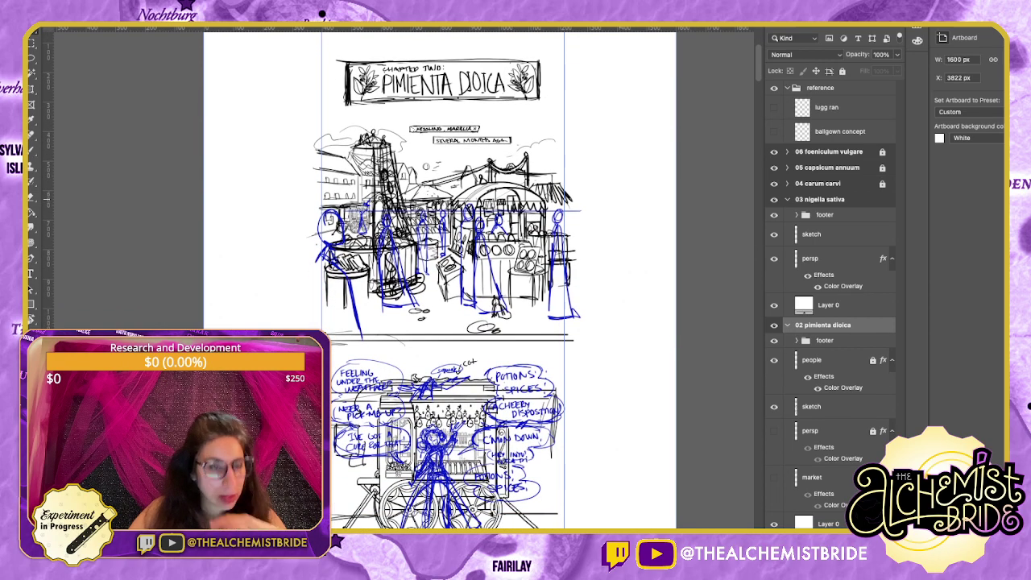
scroll(443, 282, "down", 8)
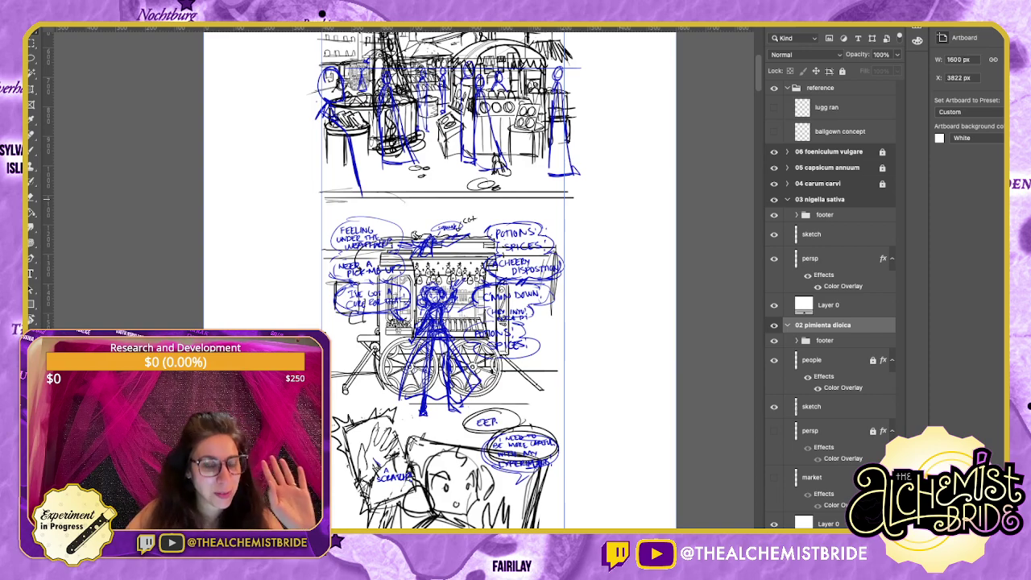
scroll(439, 282, "up", 5)
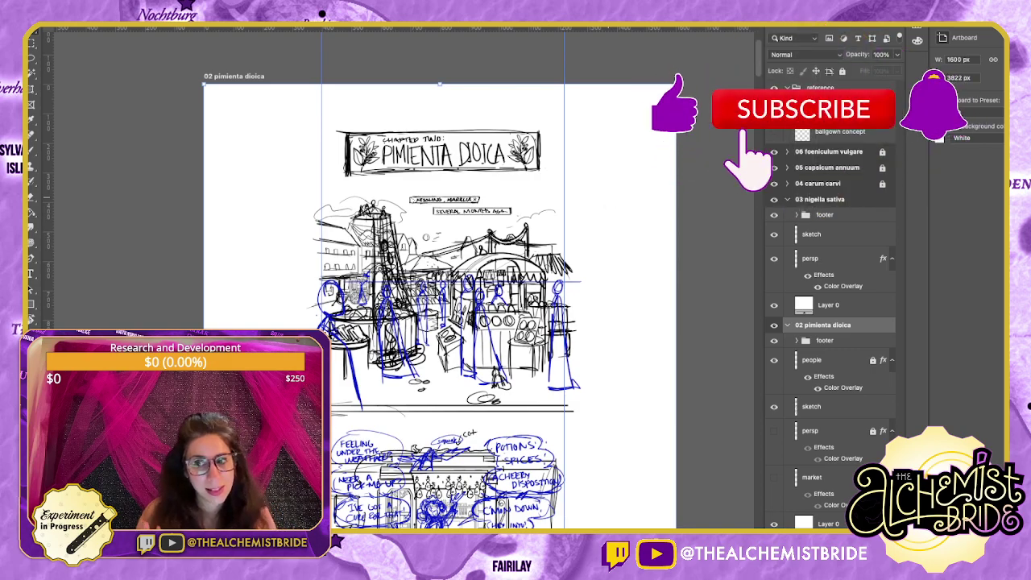
Compare the people figures with the market and cart drawings by selecting the 02 pimienta dioica sketch layer, hiding it and showing it again.
scroll(515, 282, "left", 2)
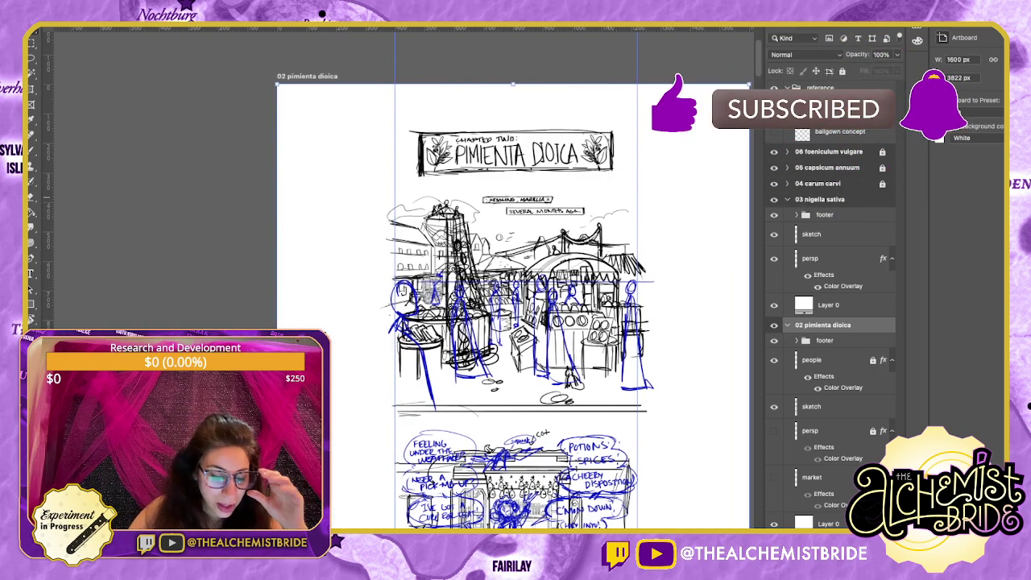
scroll(515, 282, "down", 3)
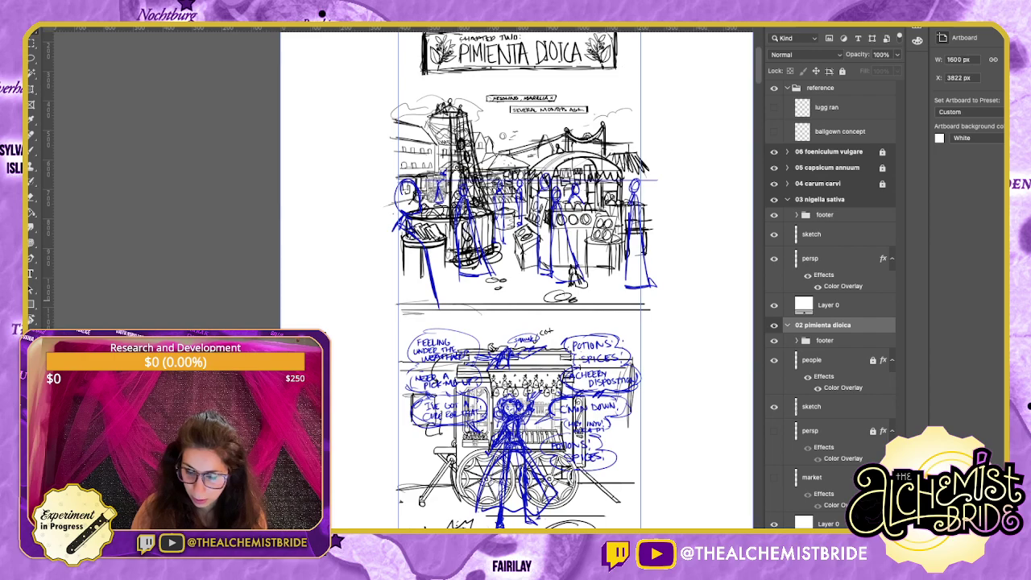
left_click(811, 360)
left_click(812, 407)
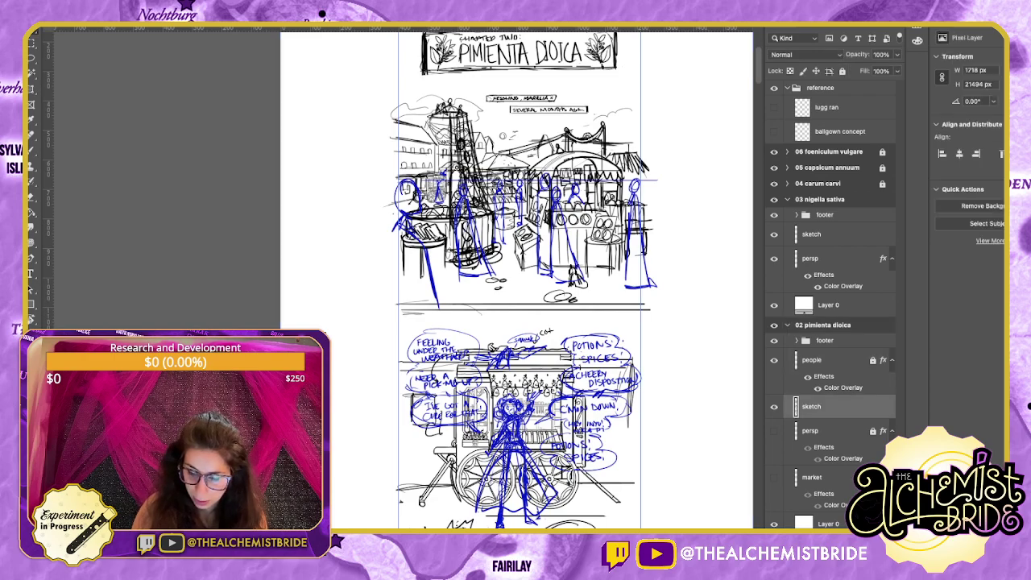
left_click(811, 360)
left_click(812, 406)
left_click(774, 406)
left_click(774, 406)
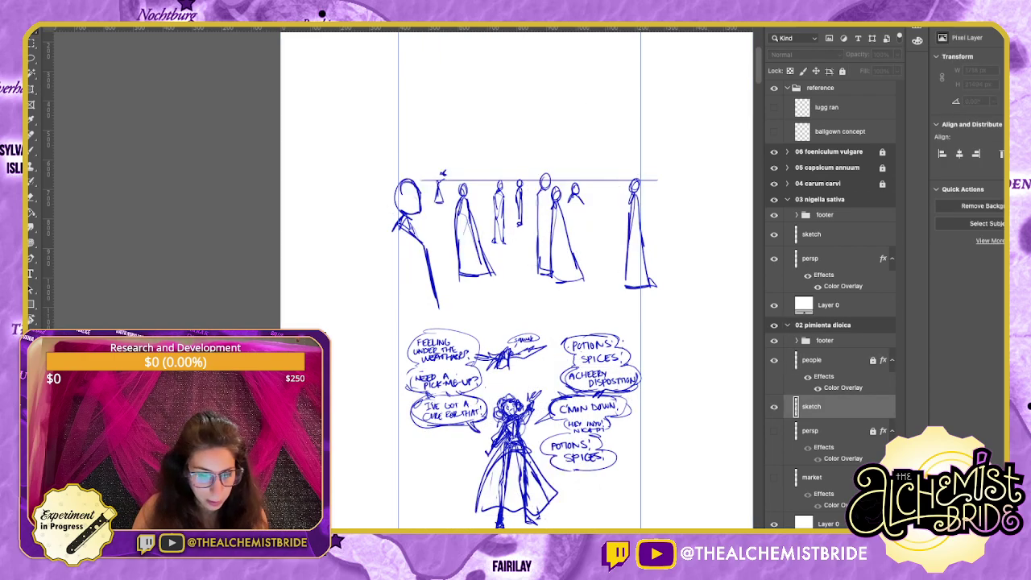
key("ctrl+comma")
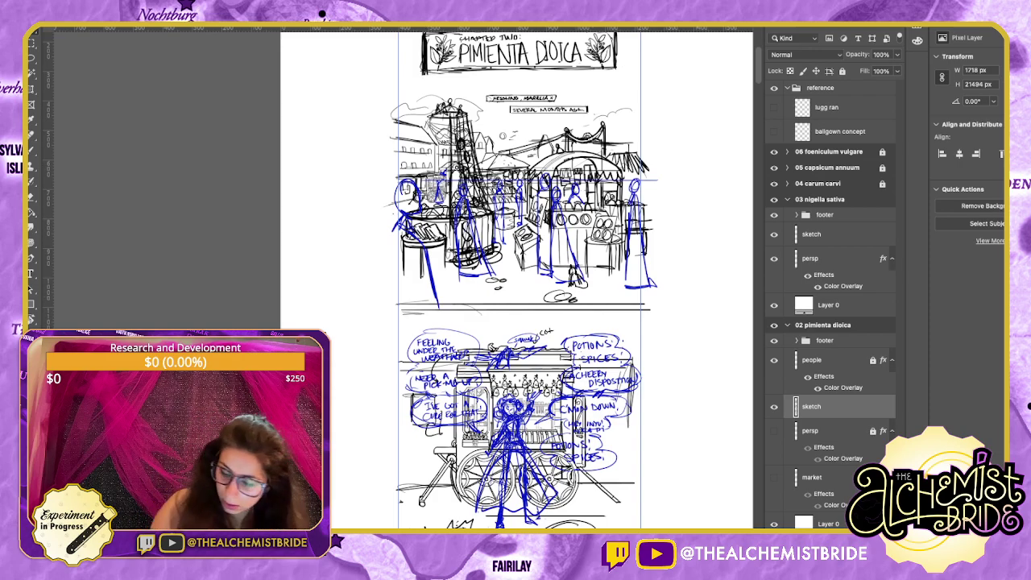
Add a layer above the sketch and circle the distant market figure in red, with an arrow to the circled bird on the cart roof.
key("ctrl+shift+alt+n")
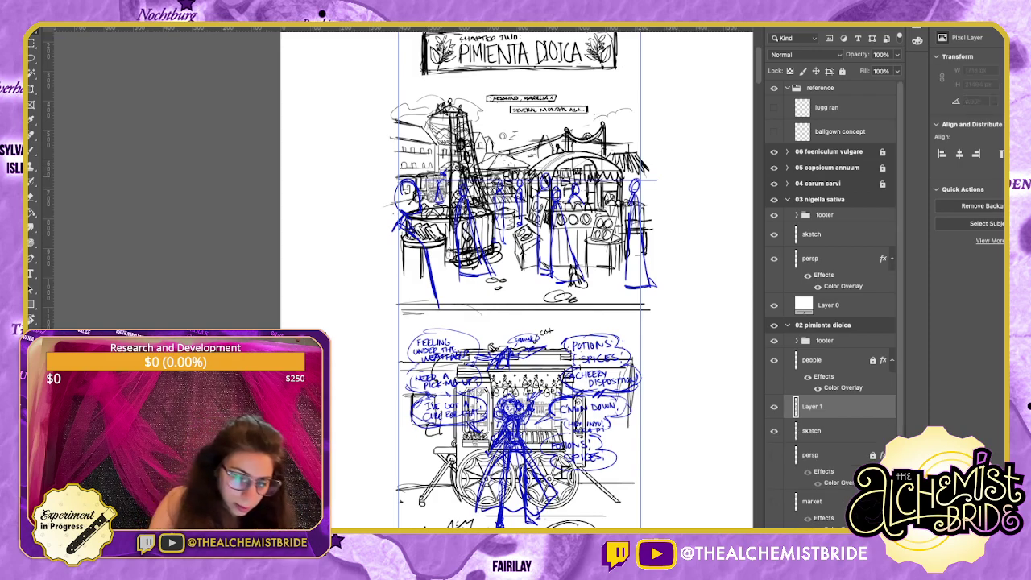
key("b")
left_click_drag(425, 172, 422, 180)
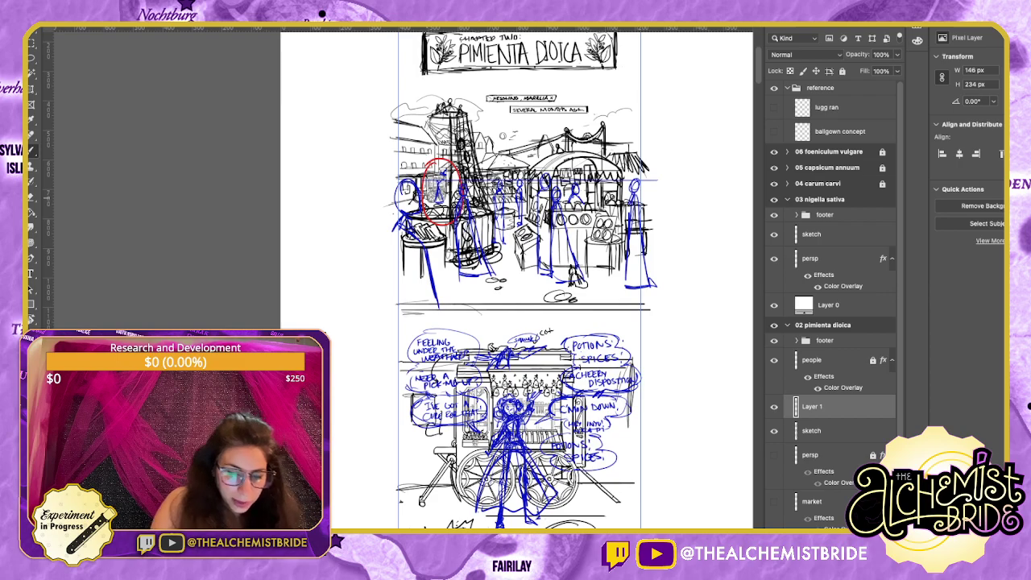
mouse_move(446, 213)
left_mouse_down()
mouse_move(465, 298)
mouse_move(498, 385)
mouse_move(502, 376)
left_mouse_up()
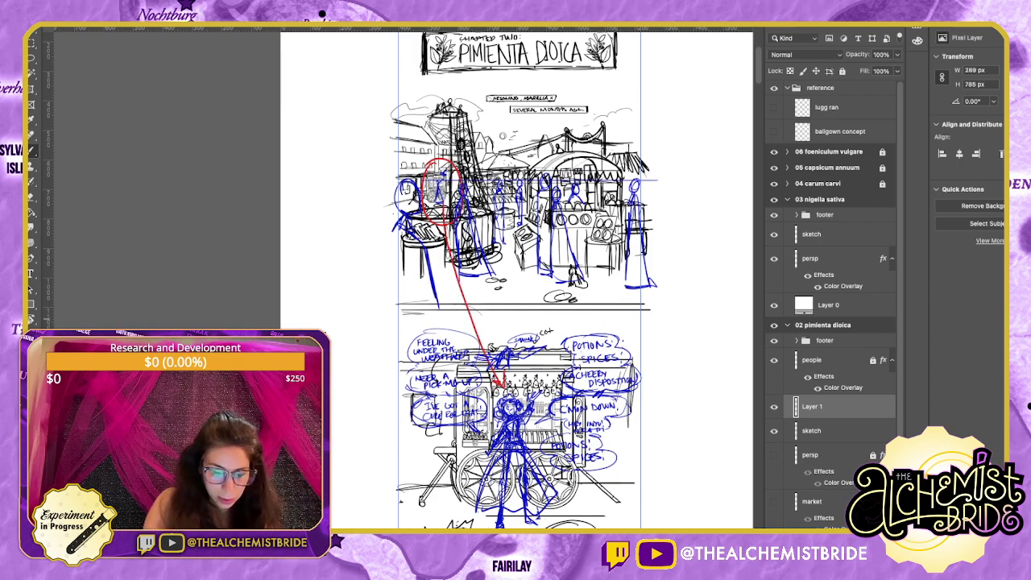
mouse_move(524, 328)
left_mouse_down()
mouse_move(507, 384)
mouse_move(552, 331)
left_mouse_up()
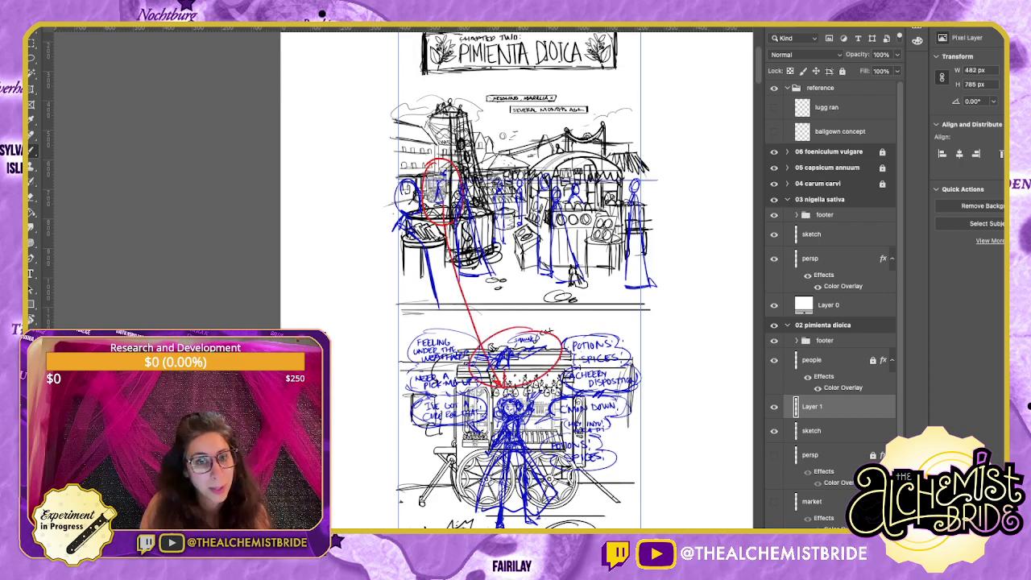
Undo the red circles and arrow over the market and potion cart panels.
key("ctrl+z")
key("ctrl+z")
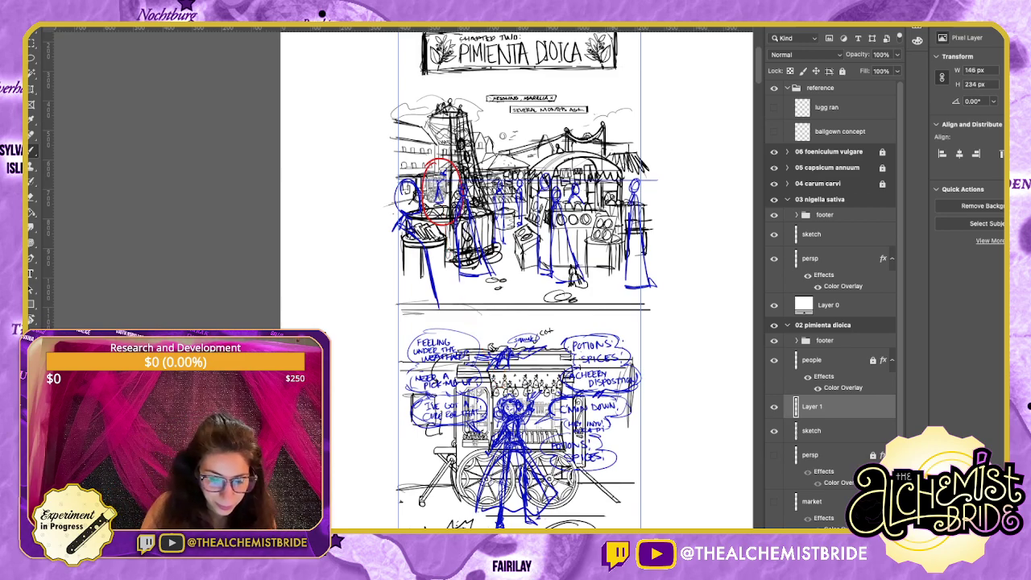
key("ctrl+z")
Review the storyboard from the potion cart panel through the "EEP" scratch panel to the group of blue figures at the doorway.
left_click_drag(516, 346, 493, 245)
scroll(495, 282, "down", 1)
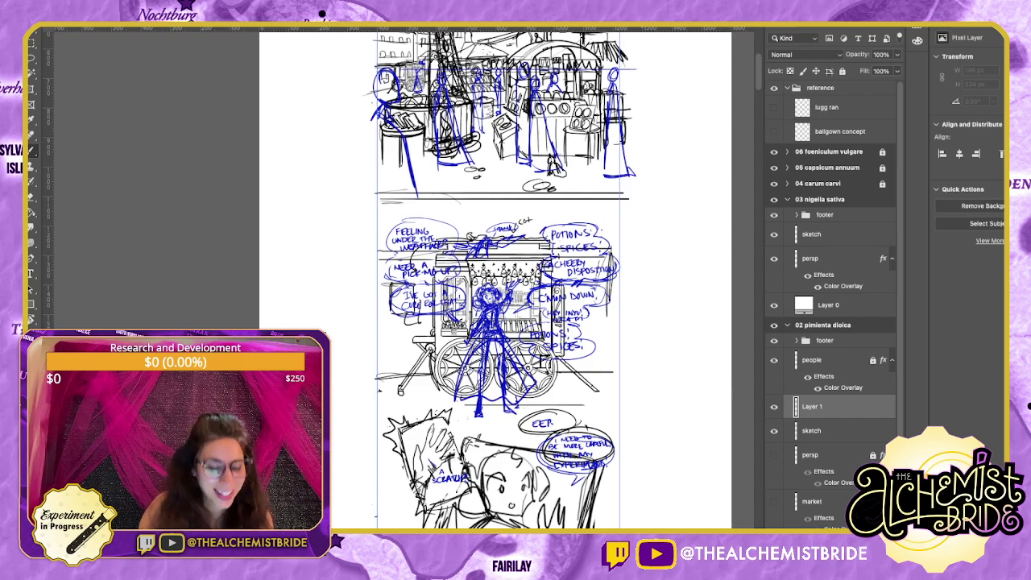
scroll(495, 282, "down", 5)
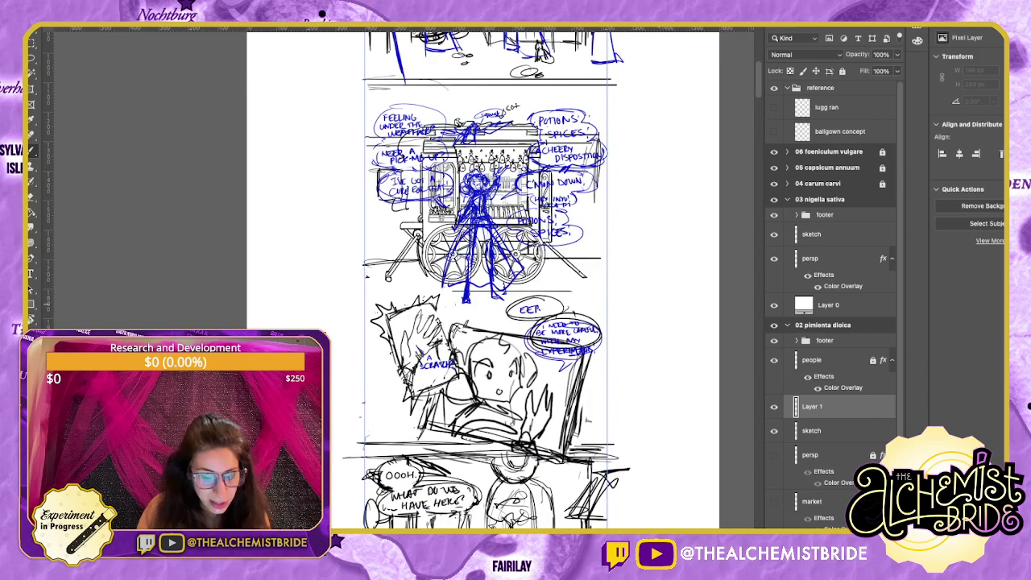
scroll(495, 282, "down", 4)
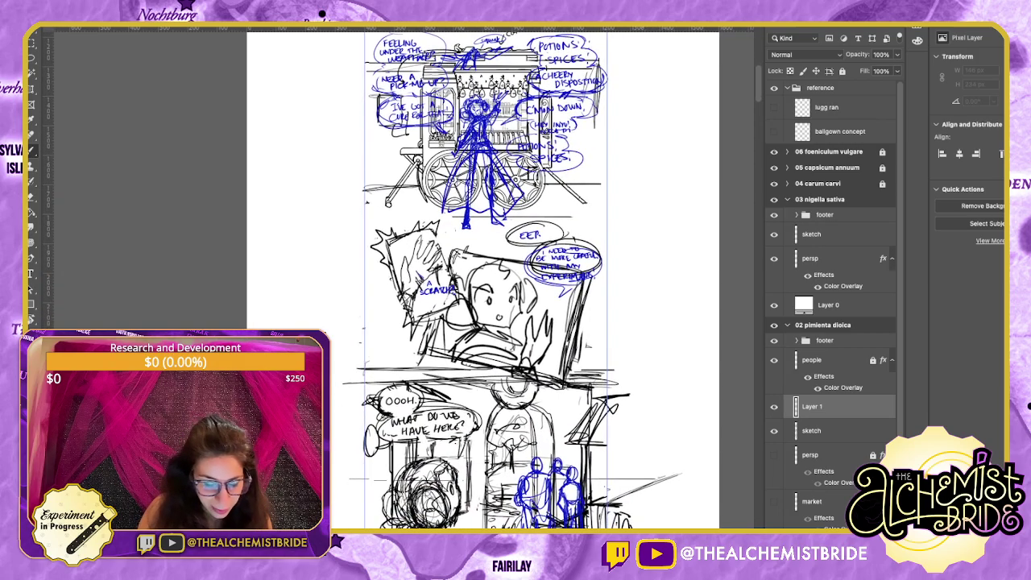
scroll(496, 282, "down", 5)
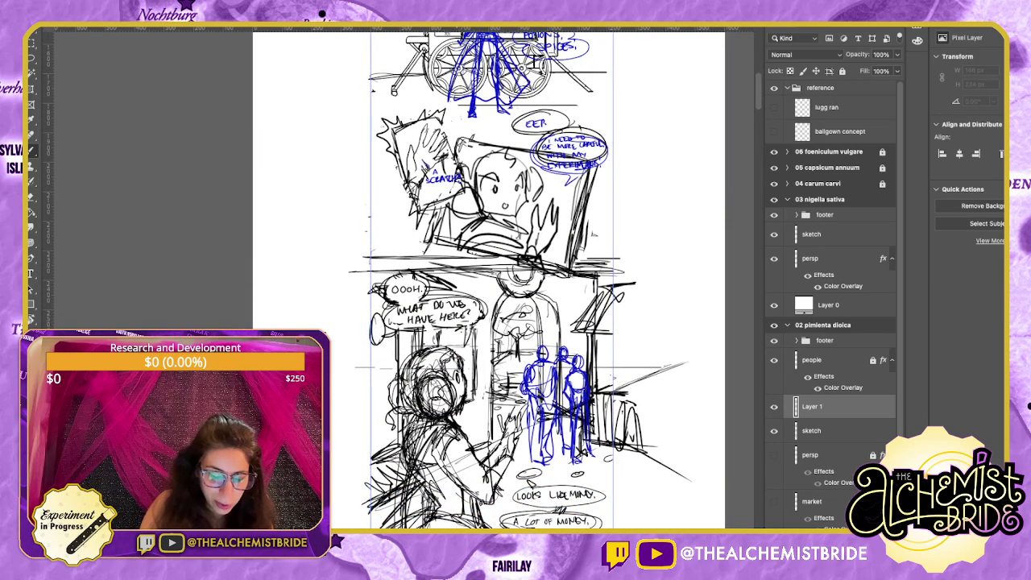
Mark the heroine's line of sight with a red arrow and circle the blue group of figures, and remove the marks.
left_click_drag(458, 356, 532, 375)
left_click_drag(516, 362, 520, 382)
mouse_move(547, 323)
left_mouse_down()
mouse_move(500, 427)
mouse_move(556, 321)
left_mouse_up()
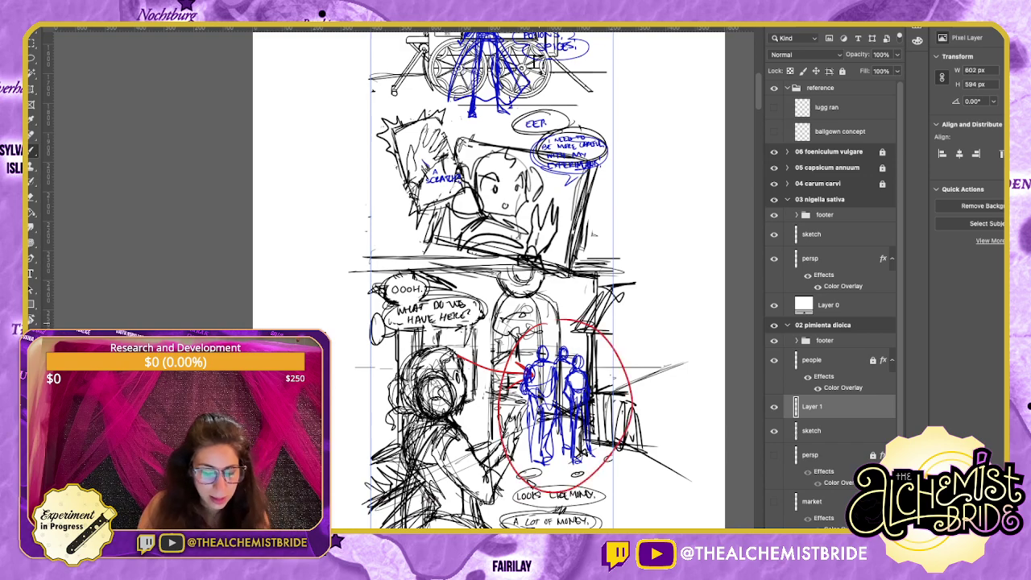
key("ctrl+z")
key("ctrl+z")
Circle the small thought inset beside the man's close-up portrait in red, and undo the mark.
scroll(520, 278, "down", 5)
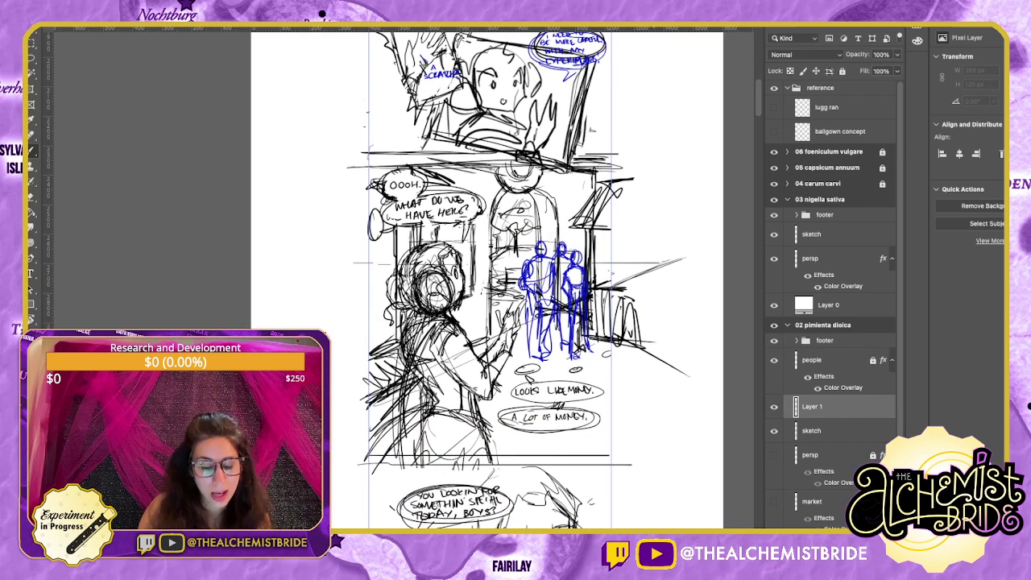
scroll(519, 278, "down", 5)
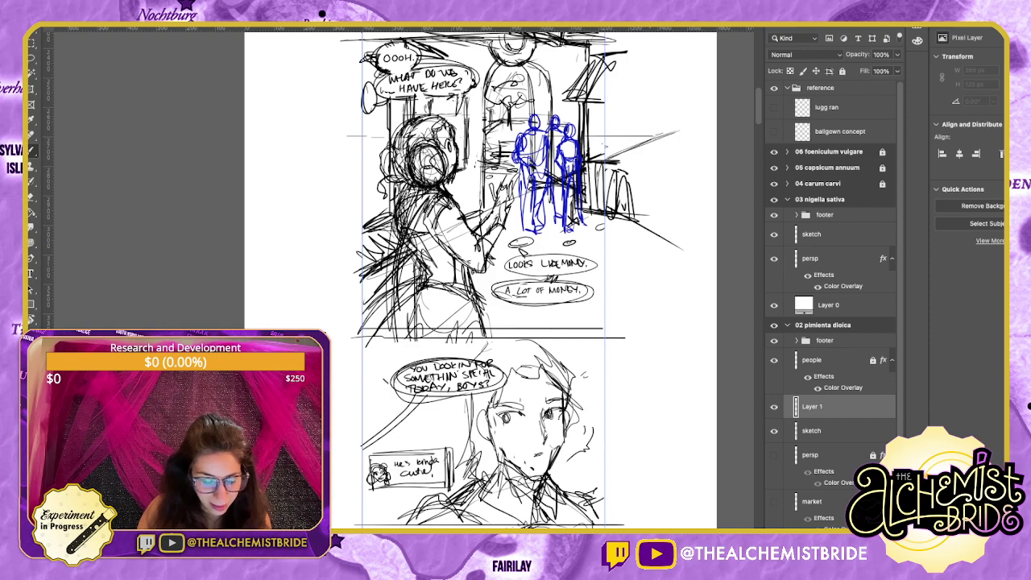
scroll(515, 278, "down", 3)
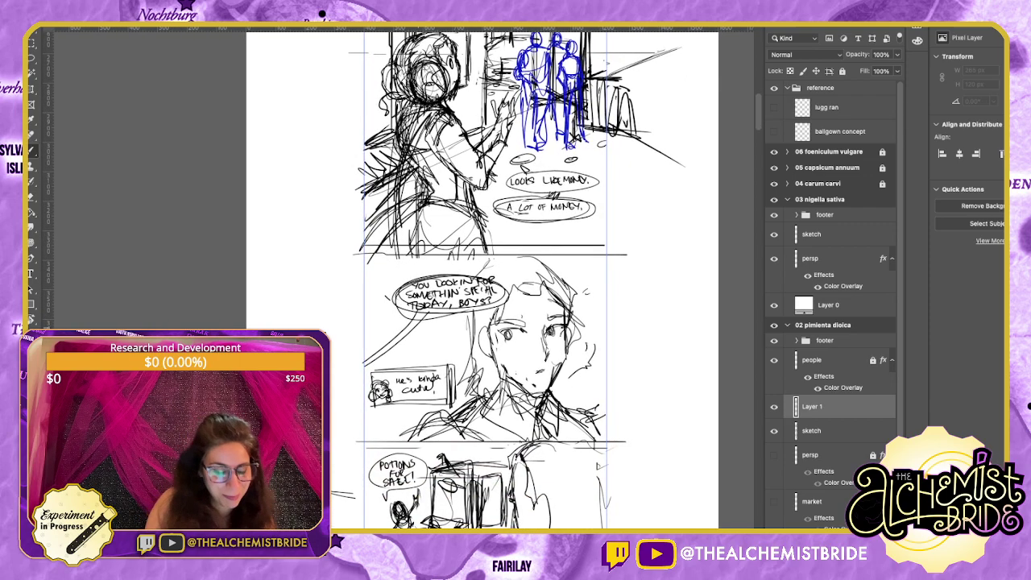
left_click_drag(421, 327, 439, 344)
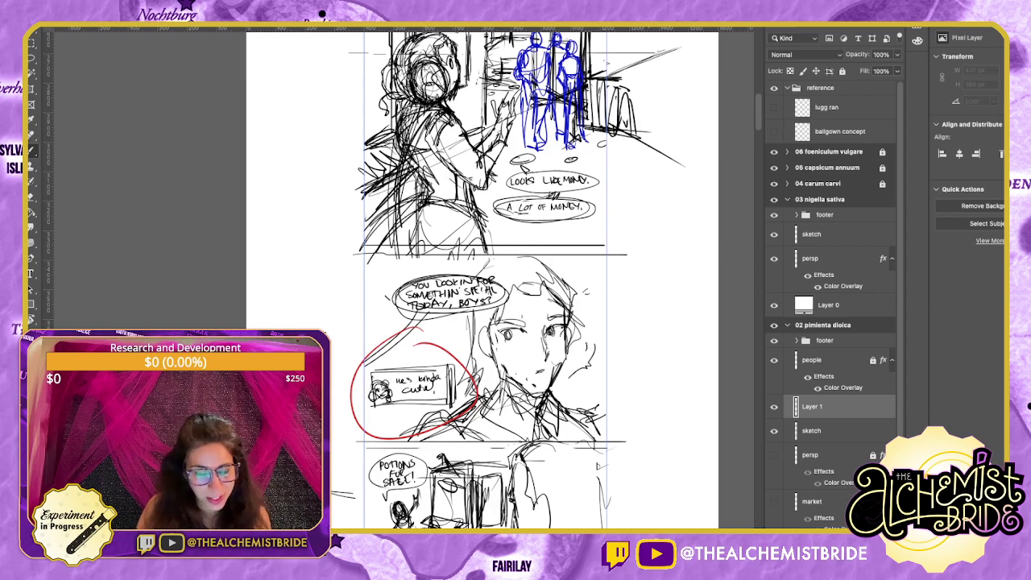
key("ctrl+z")
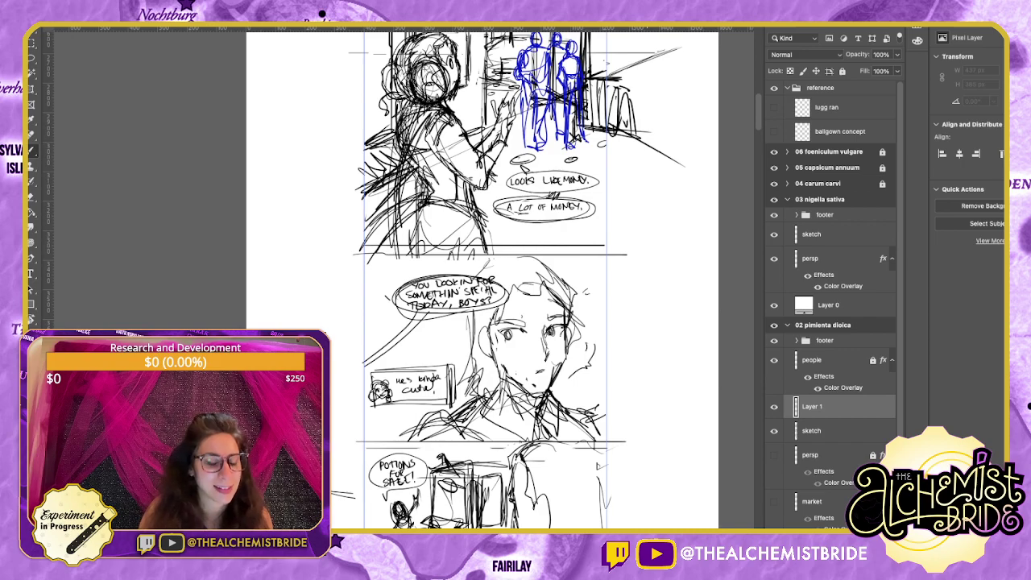
Review the panels from "Potions for sale!" through "It worked!" and "I'm looking for someone" to the "Someone?" reply.
scroll(483, 281, "down", 5)
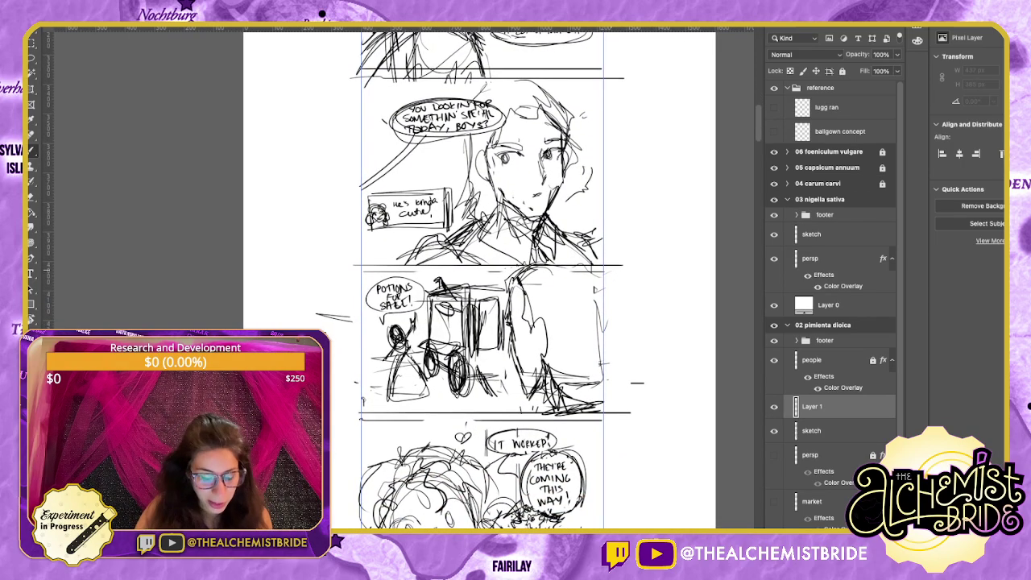
scroll(483, 282, "down", 5)
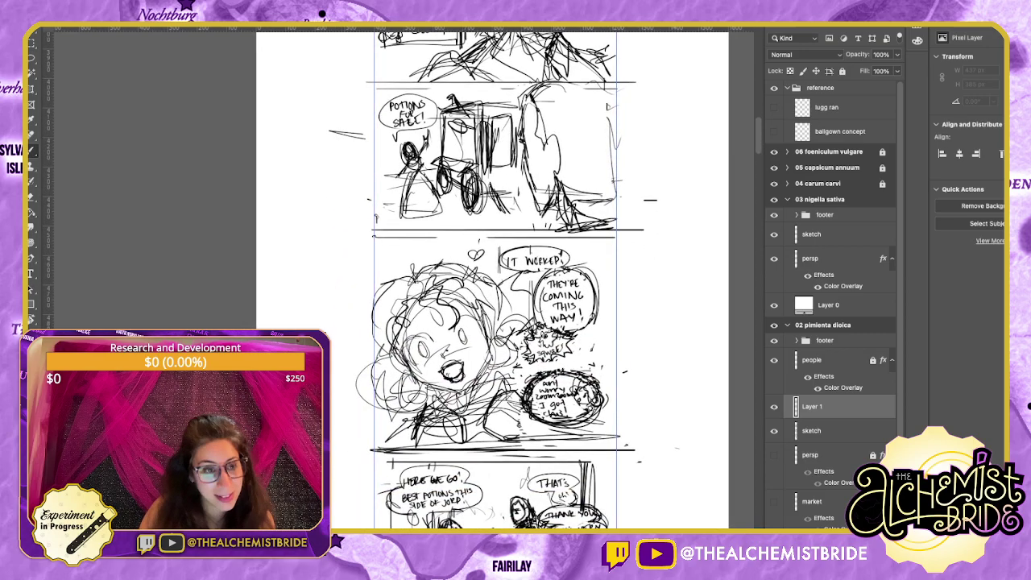
scroll(483, 282, "down", 1)
scroll(500, 282, "down", 9)
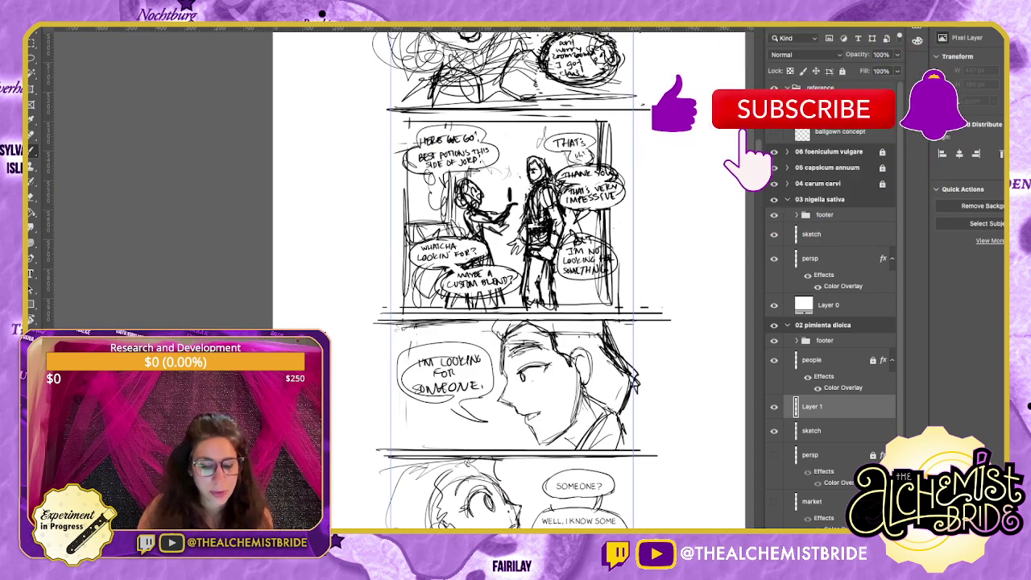
scroll(507, 282, "down", 3)
scroll(508, 282, "down", 1)
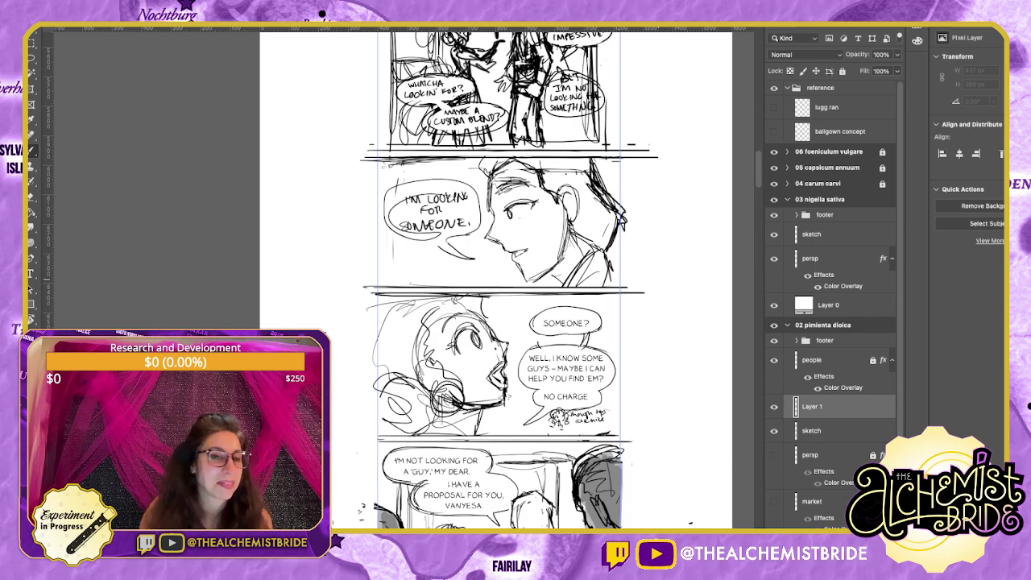
Review the proposal panels, from "I'm not looking for a 'guy'" through "Oh right, my mind" to the invitation to Fairilay.
scroll(495, 278, "down", 10)
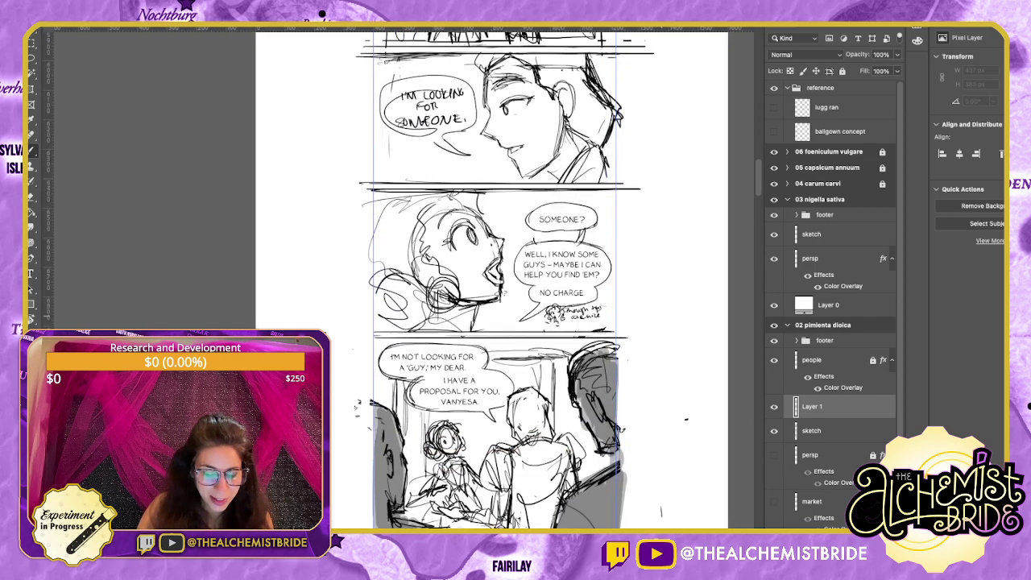
scroll(495, 278, "down", 3)
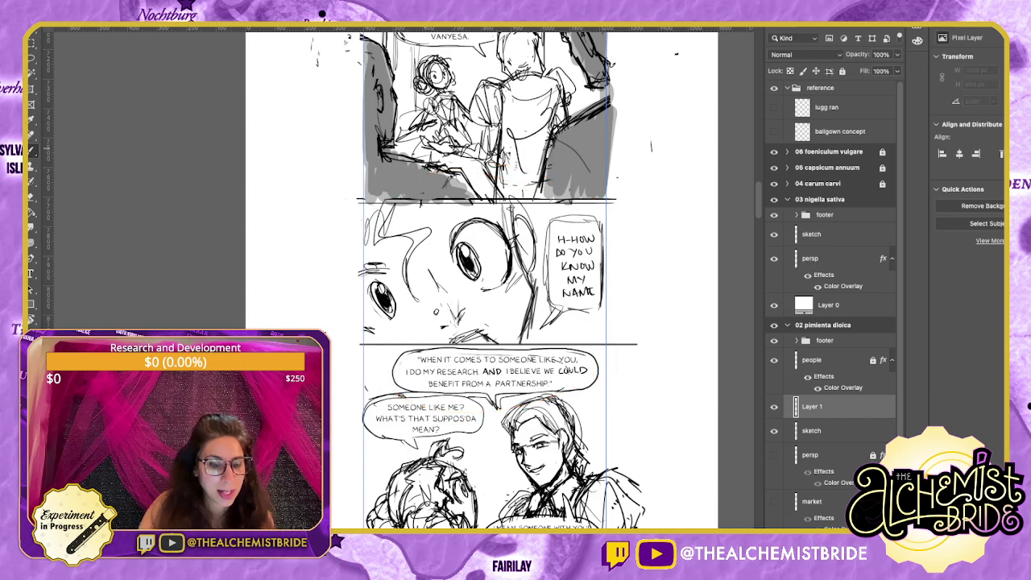
scroll(495, 278, "down", 2)
scroll(496, 278, "down", 5)
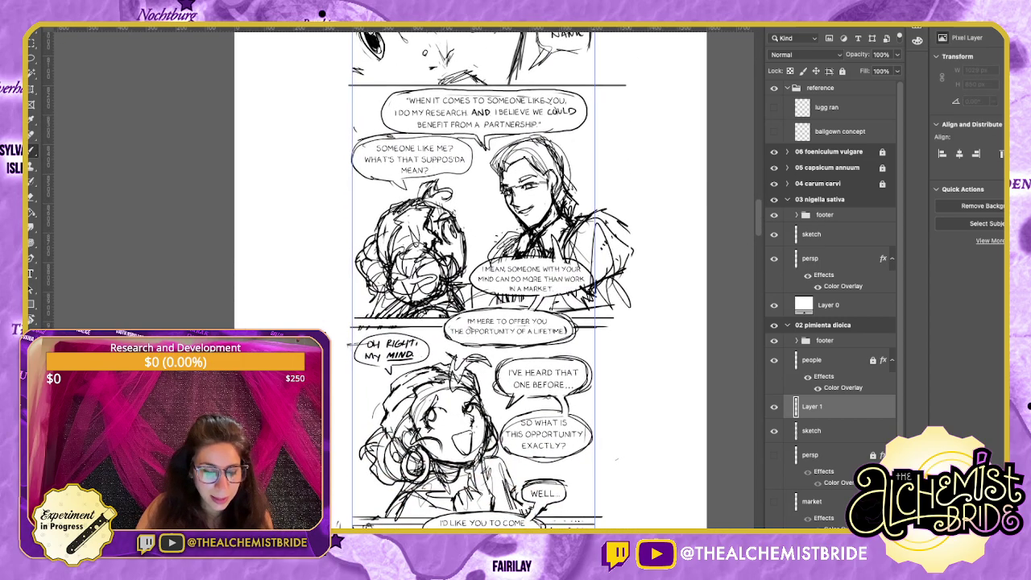
scroll(492, 277, "down", 3)
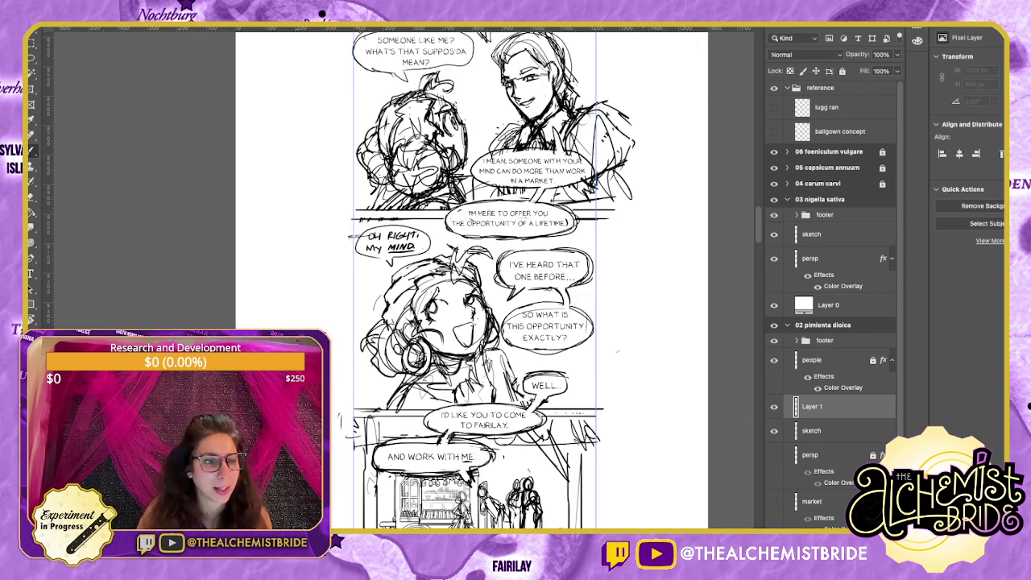
Review the panels from "And work with me" through the refusal to defect, down to the bird panel and the "I see" balloon.
scroll(492, 278, "down", 8)
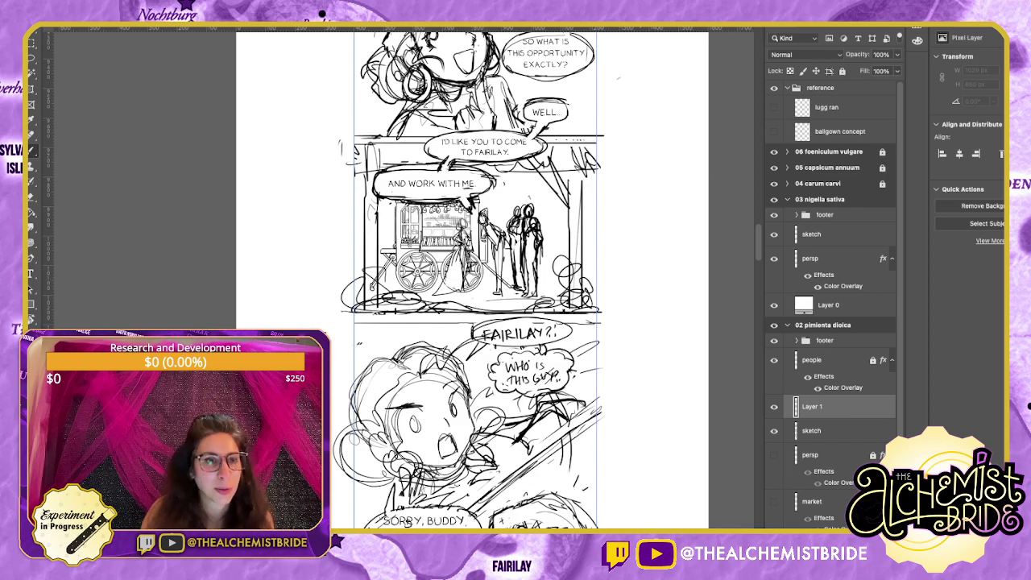
scroll(471, 277, "down", 5)
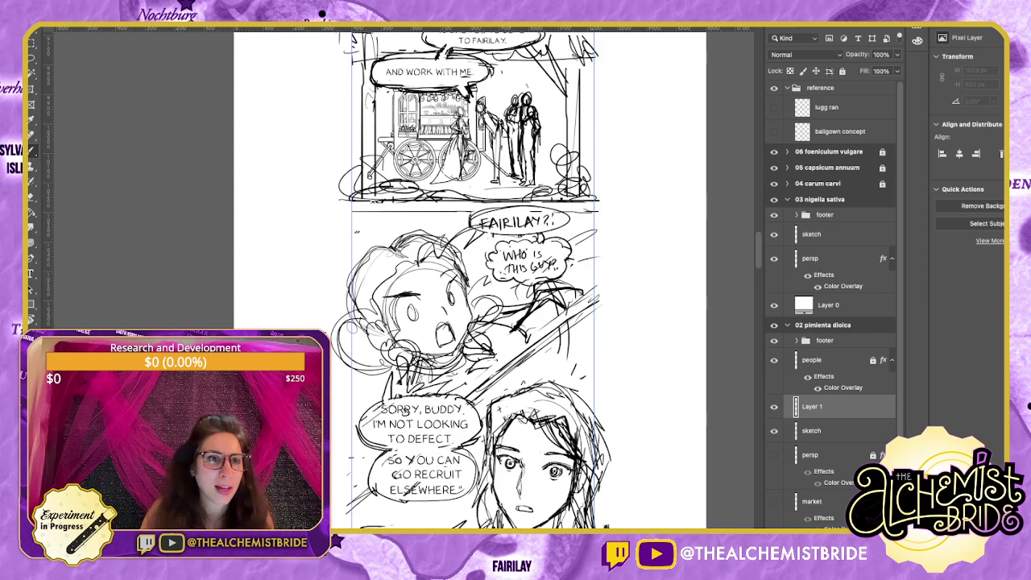
scroll(471, 278, "down", 3)
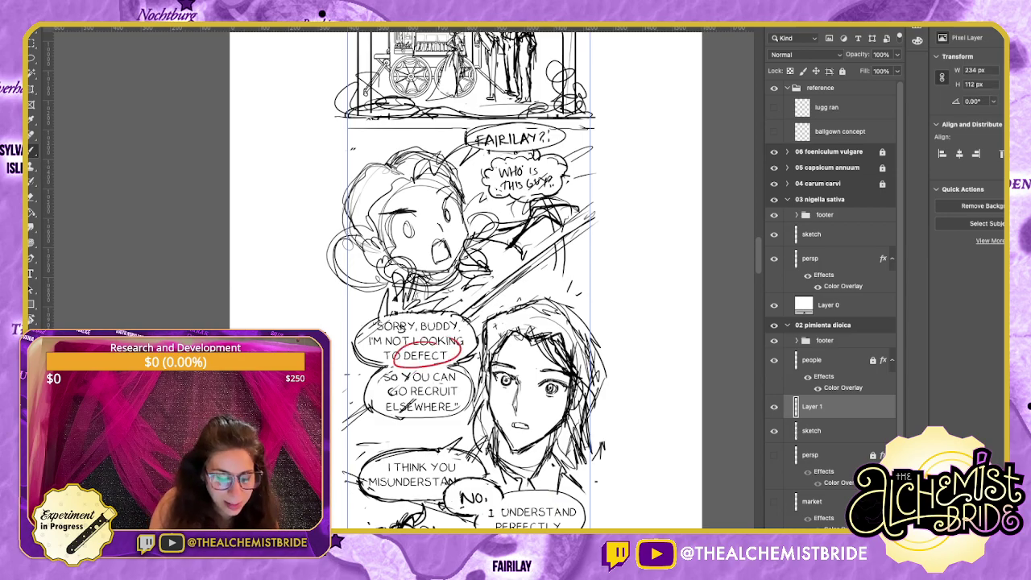
scroll(471, 278, "down", 3)
scroll(471, 278, "down", 9)
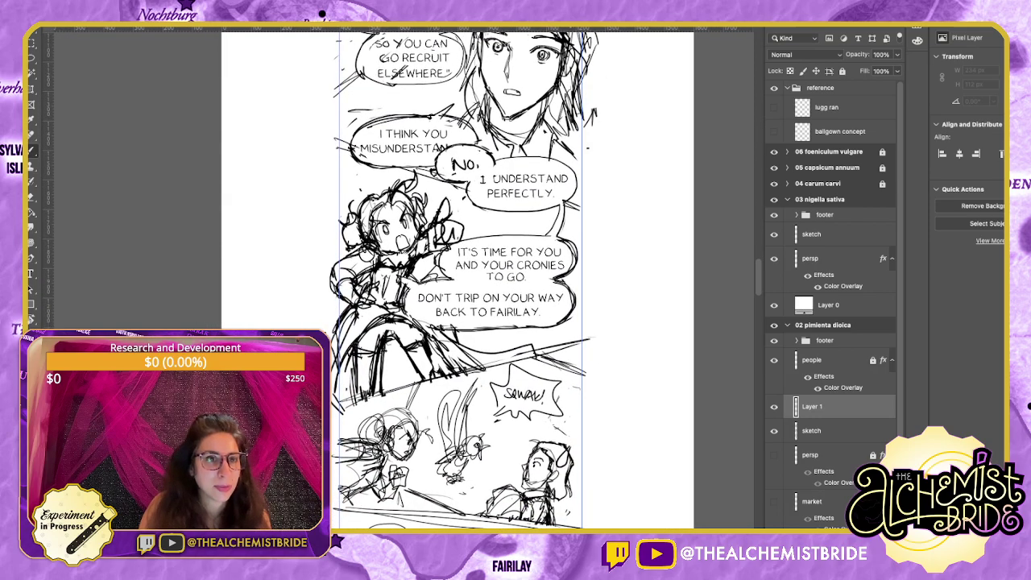
scroll(471, 277, "down", 5)
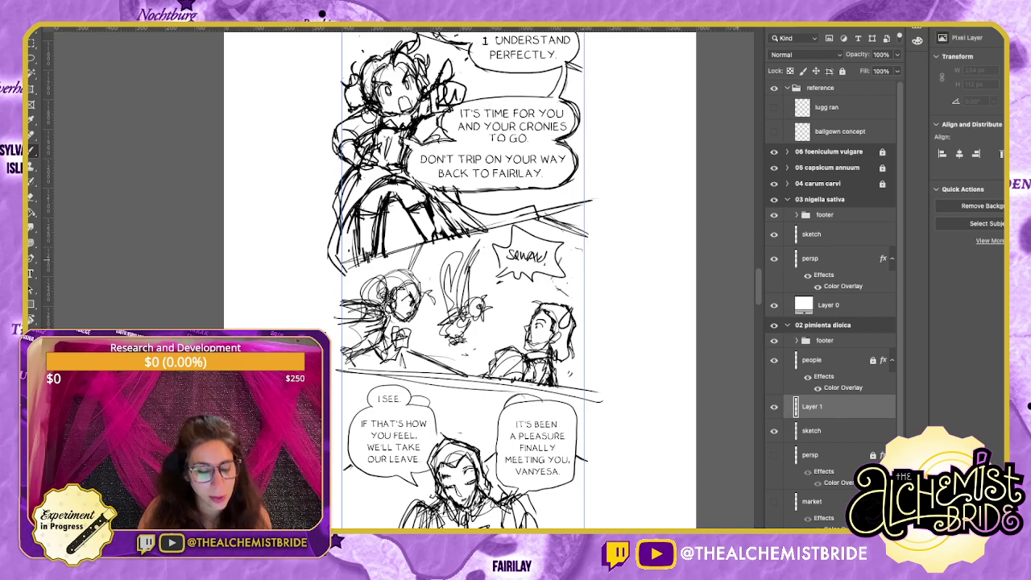
Circle the flying bird in red, undo the circle, and draw a small red arrow pointing at the man's head in the same panel.
mouse_move(473, 229)
left_mouse_down()
mouse_move(513, 362)
mouse_move(443, 231)
left_mouse_up()
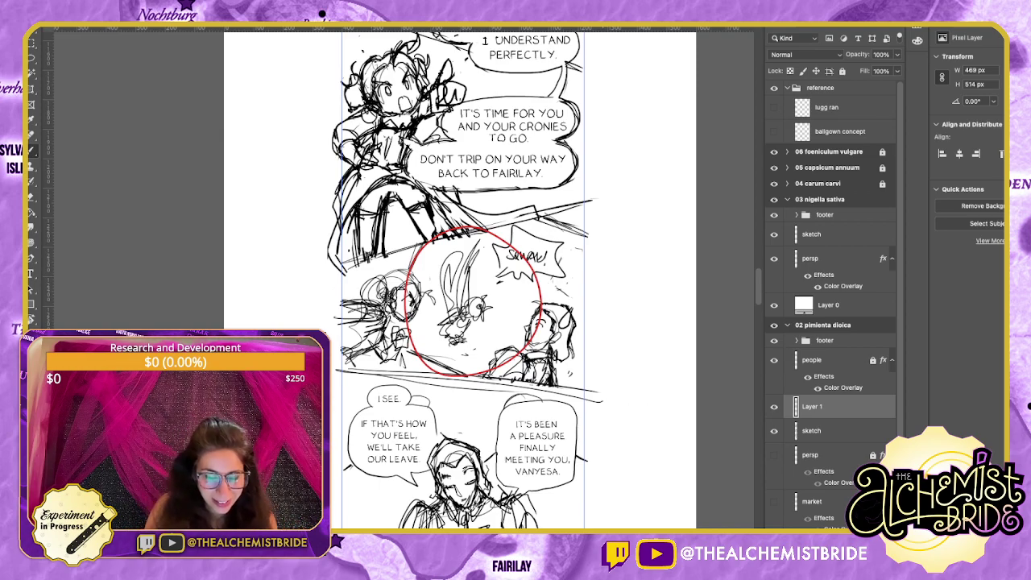
key("ctrl+z")
left_click_drag(587, 287, 572, 305)
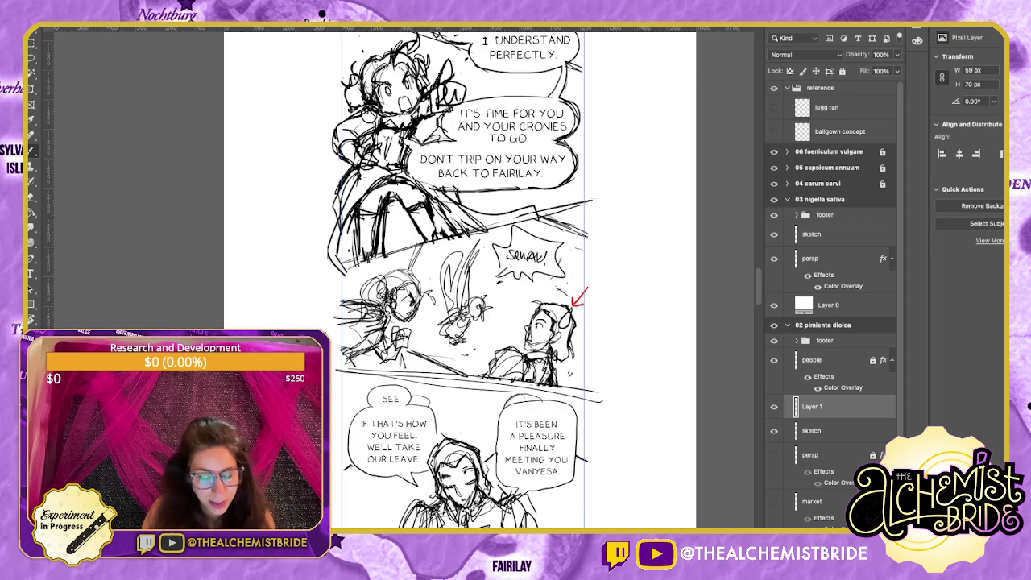
Undo the red arrow and review the panels from "I see" through "A week later" to the "Alexander?!" thought balloon.
key("ctrl+z")
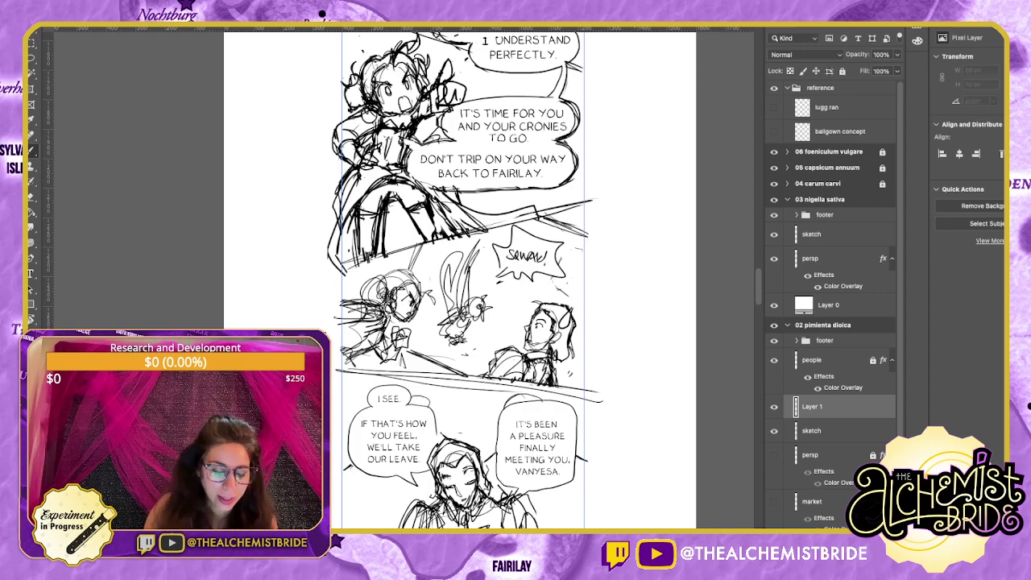
scroll(459, 282, "down", 5)
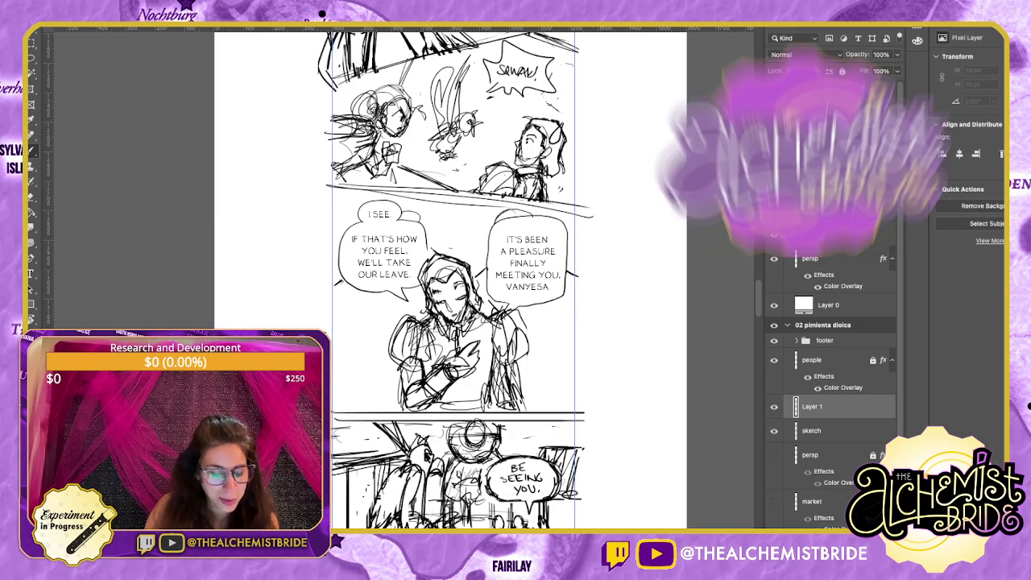
scroll(459, 282, "down", 7)
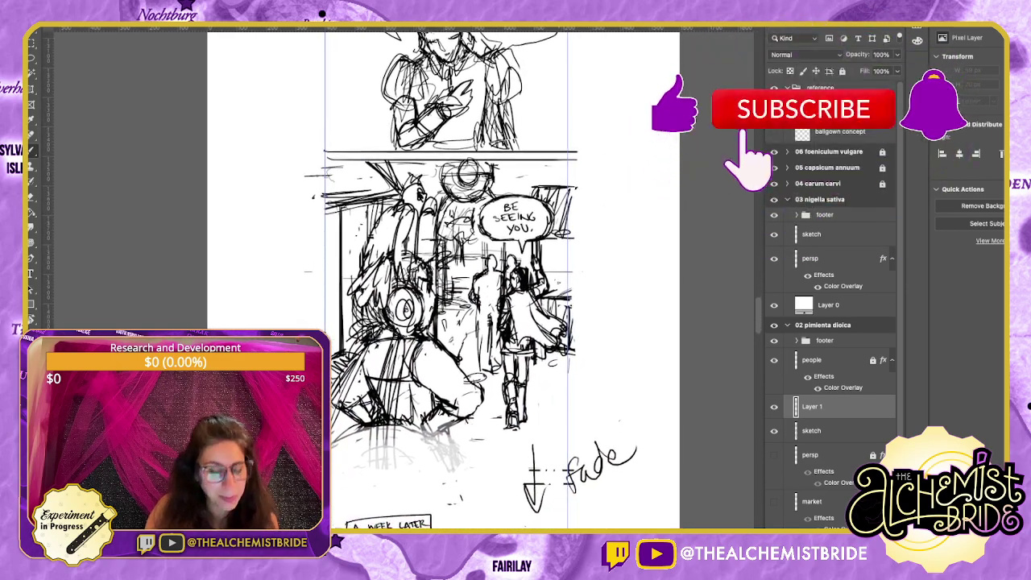
scroll(459, 282, "down", 1)
scroll(475, 277, "down", 9)
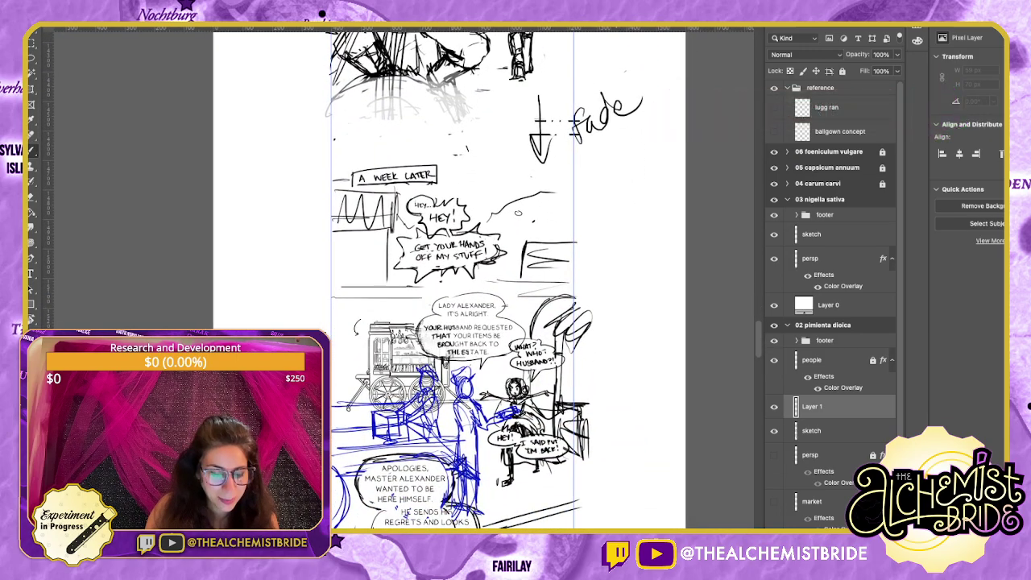
scroll(475, 278, "down", 3)
scroll(475, 278, "down", 1)
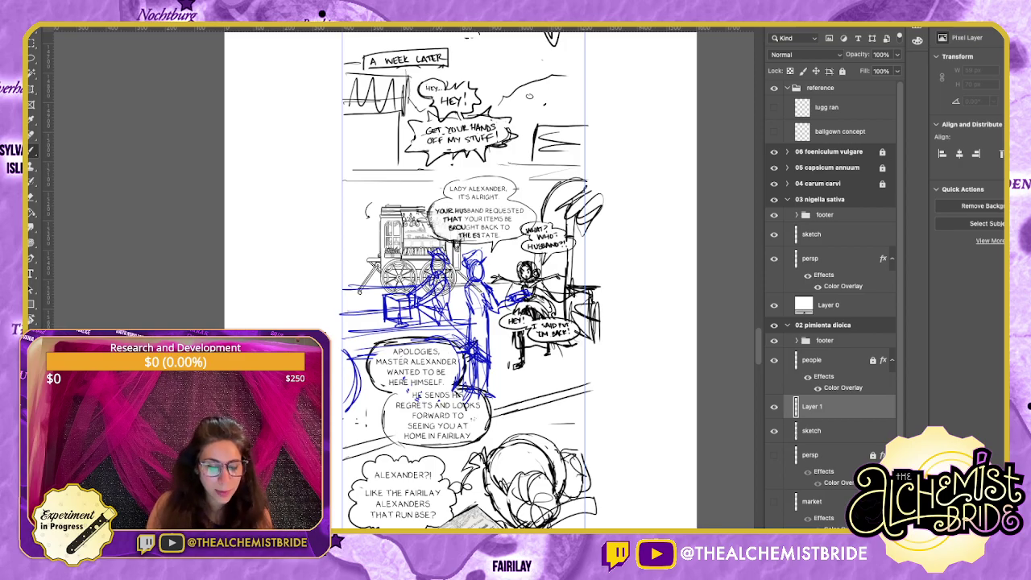
scroll(475, 278, "down", 4)
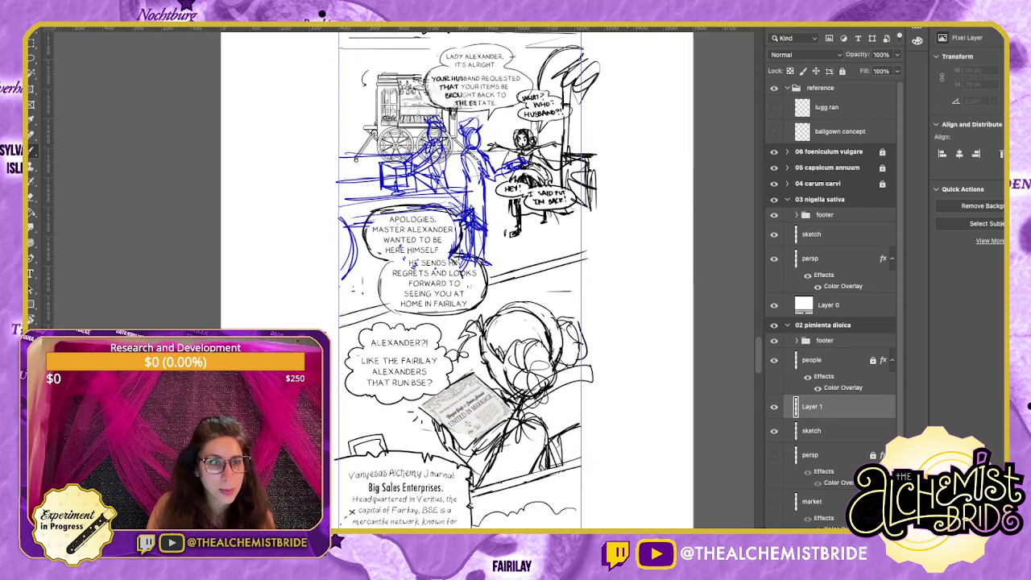
scroll(475, 278, "down", 2)
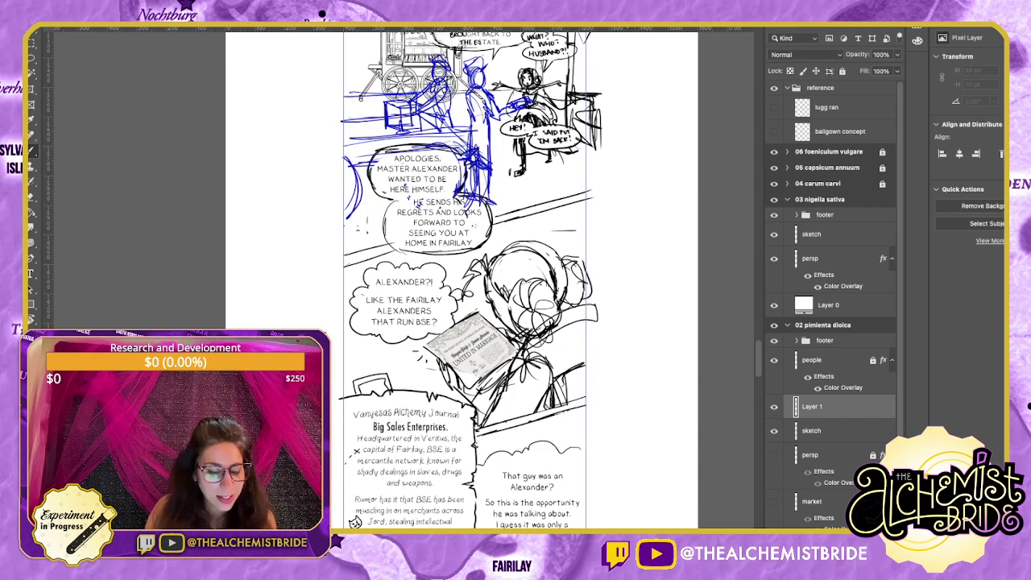
Circle the marriage certificate in red in the "Alexander?!" panel and examine the document up close.
mouse_move(501, 300)
left_mouse_down()
mouse_move(469, 420)
mouse_move(506, 301)
left_mouse_up()
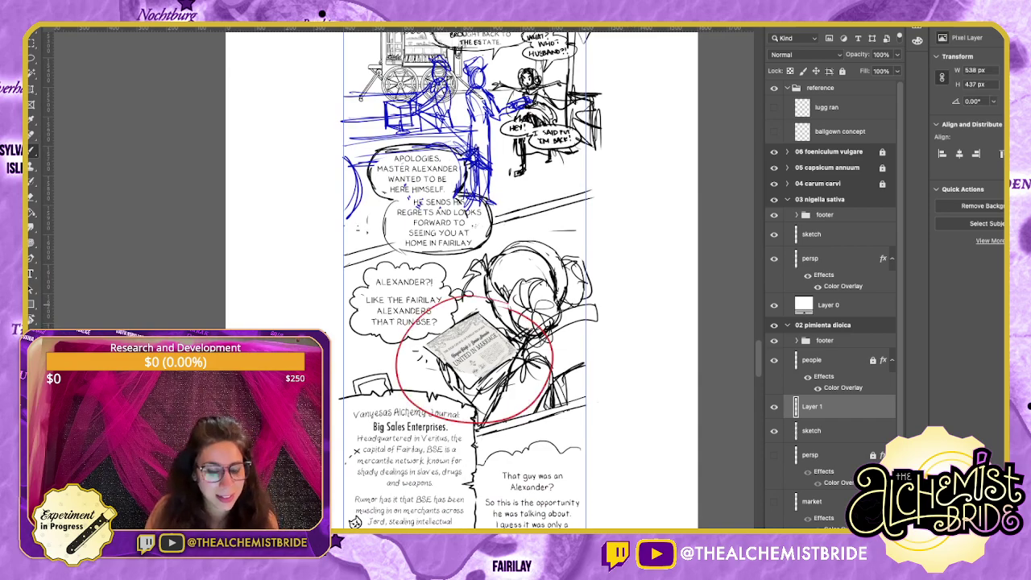
key("super+plus")
key("super+plus")
key("super+plus")
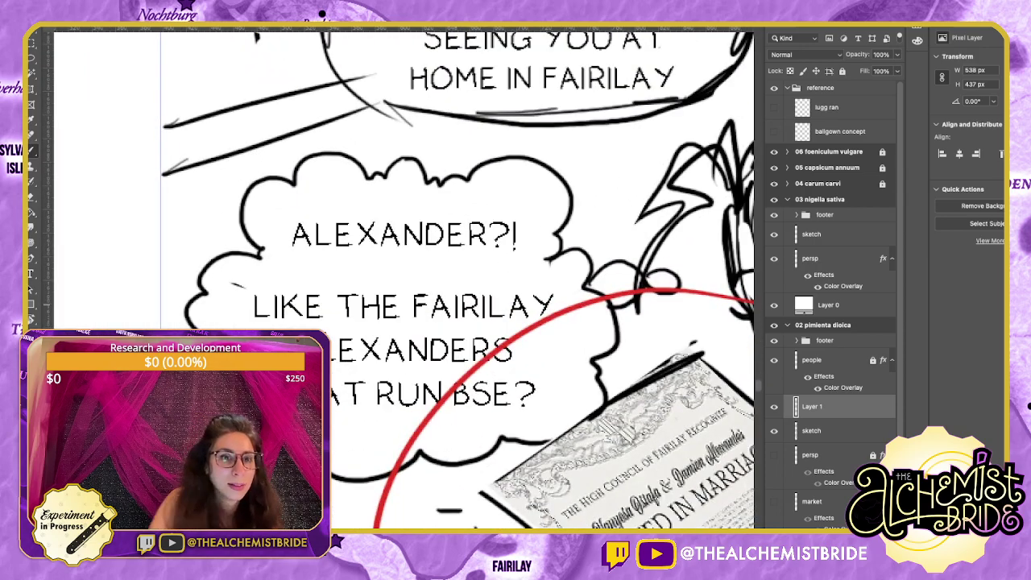
left_click_drag(697, 429, 610, 247)
scroll(437, 381, "down", 2)
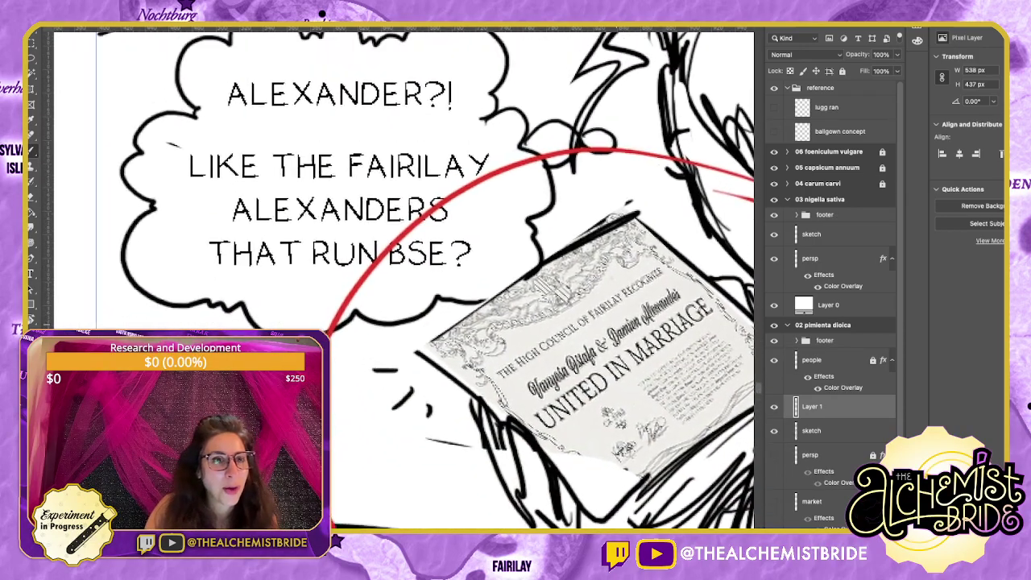
scroll(438, 382, "down", 2)
key("super+minus")
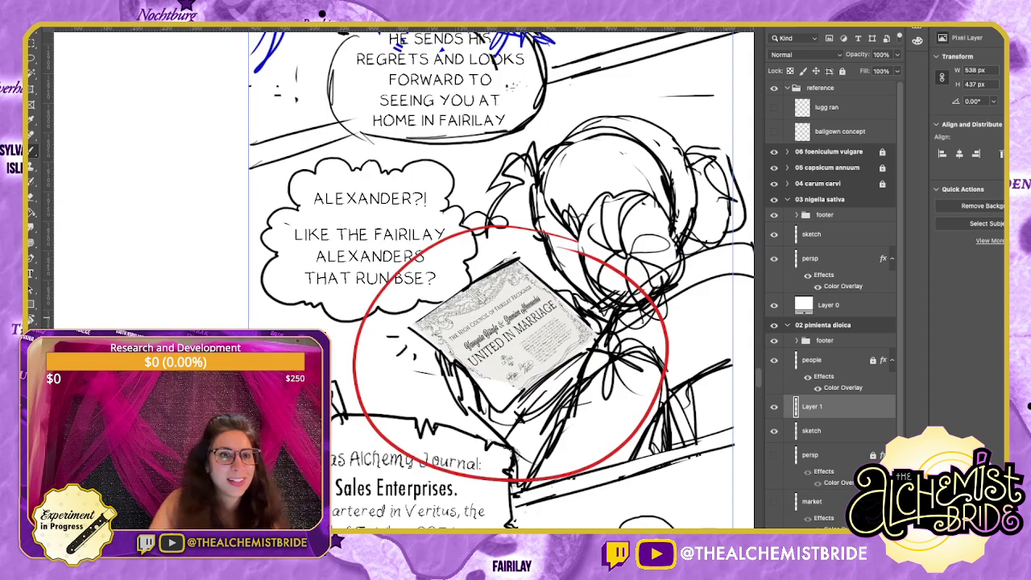
Draw a red arrow pointing at the alchemy journal's heading, and undo both the arrow and the certificate's circle.
left_click_drag(483, 338, 446, 260)
scroll(480, 278, "down", 3)
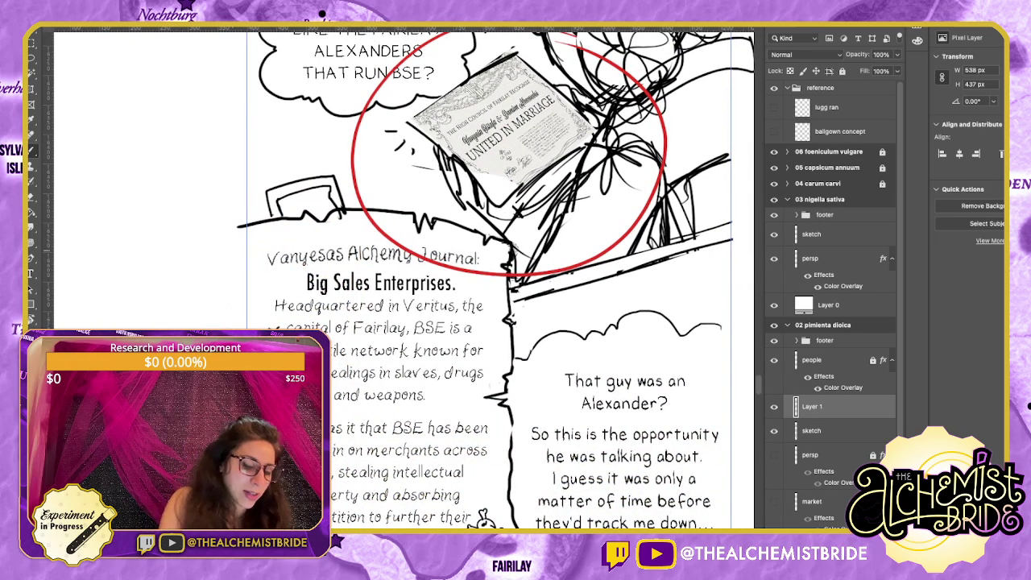
mouse_move(195, 246)
left_mouse_down()
mouse_move(259, 283)
mouse_move(230, 288)
left_mouse_up()
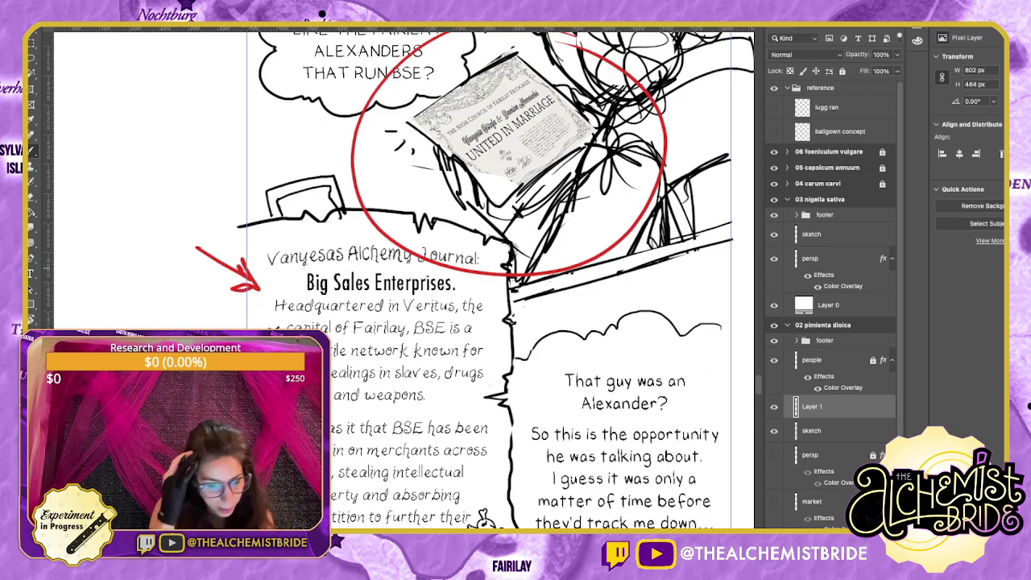
key("ctrl+z")
key("ctrl+z")
key("ctrl+z")
key("ctrl+z")
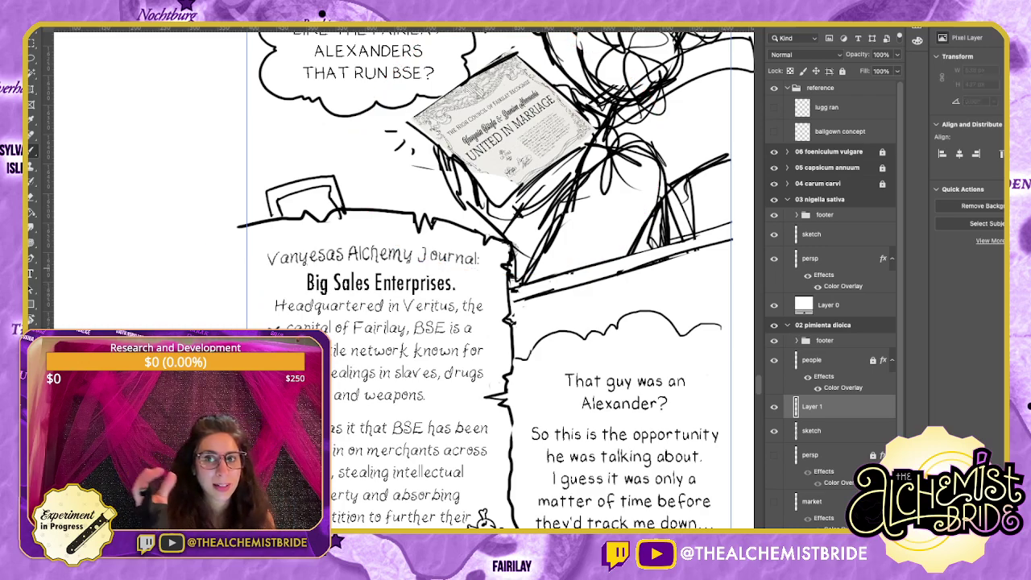
Underline "Fairilay, BSE" in red while reading the Big Sales Enterprises journal entry and the adjoining thoughts, and undo the underline.
scroll(495, 278, "down", 3)
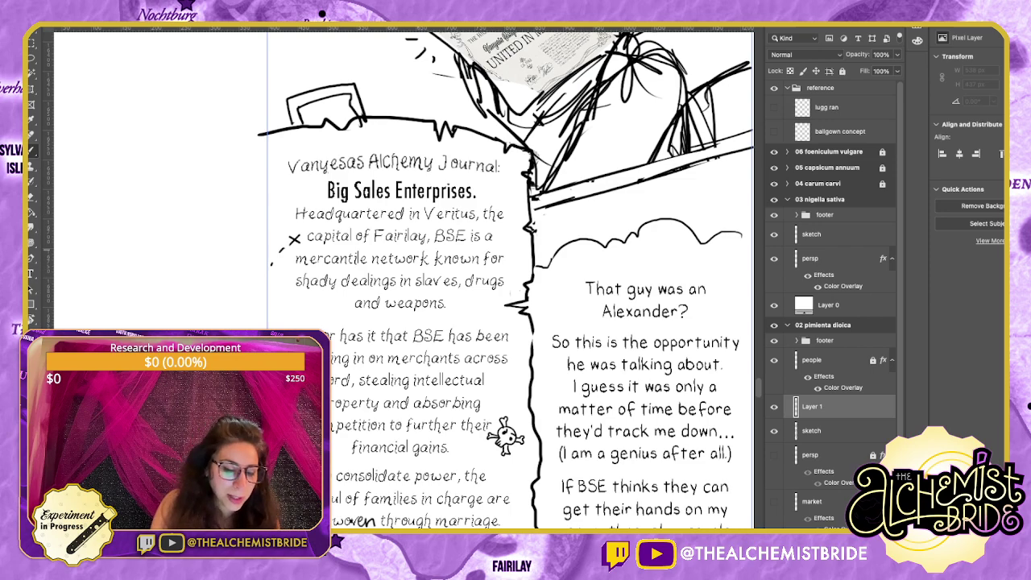
left_click_drag(374, 245, 476, 245)
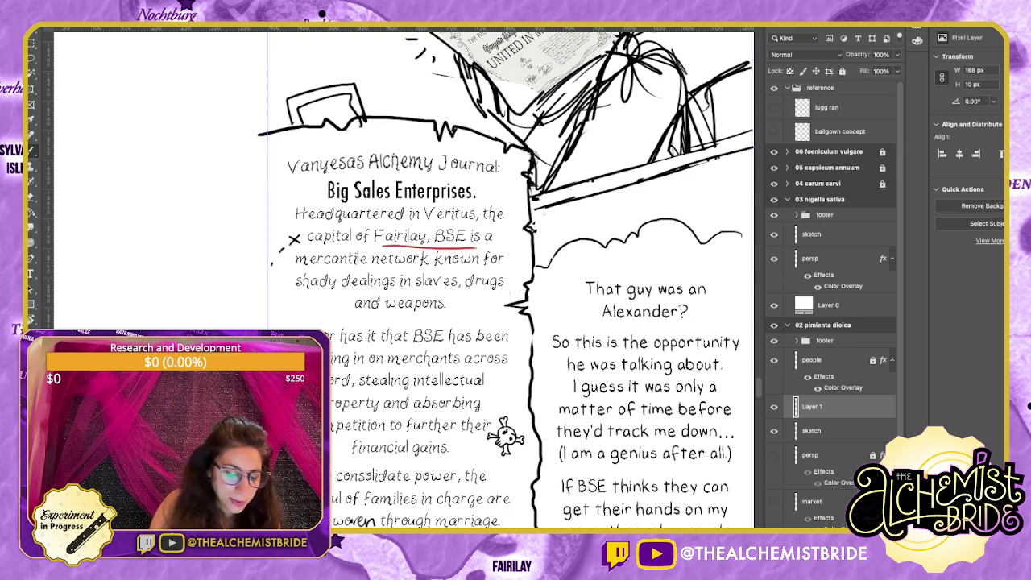
scroll(499, 282, "down", 2)
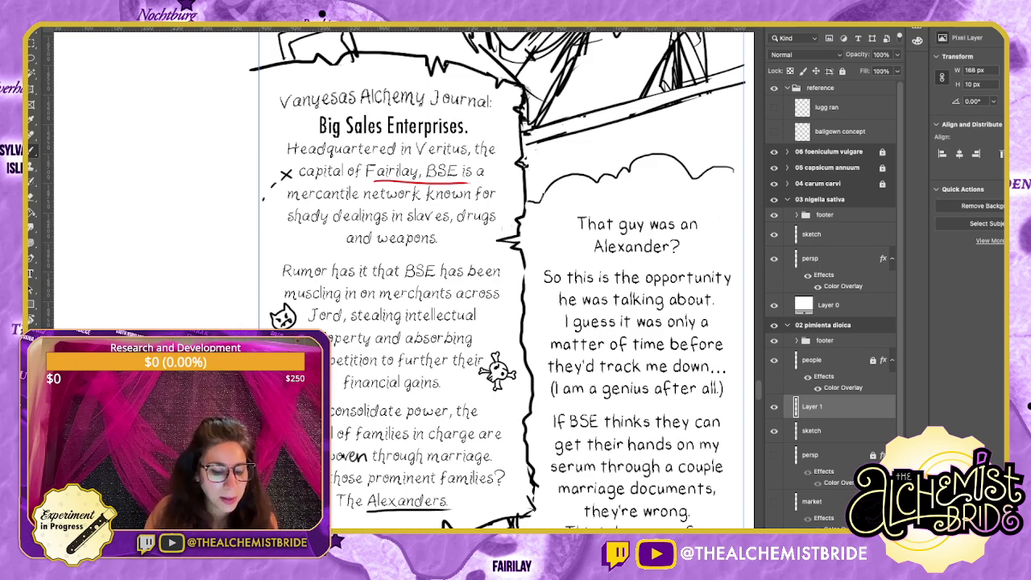
scroll(394, 278, "down", 2)
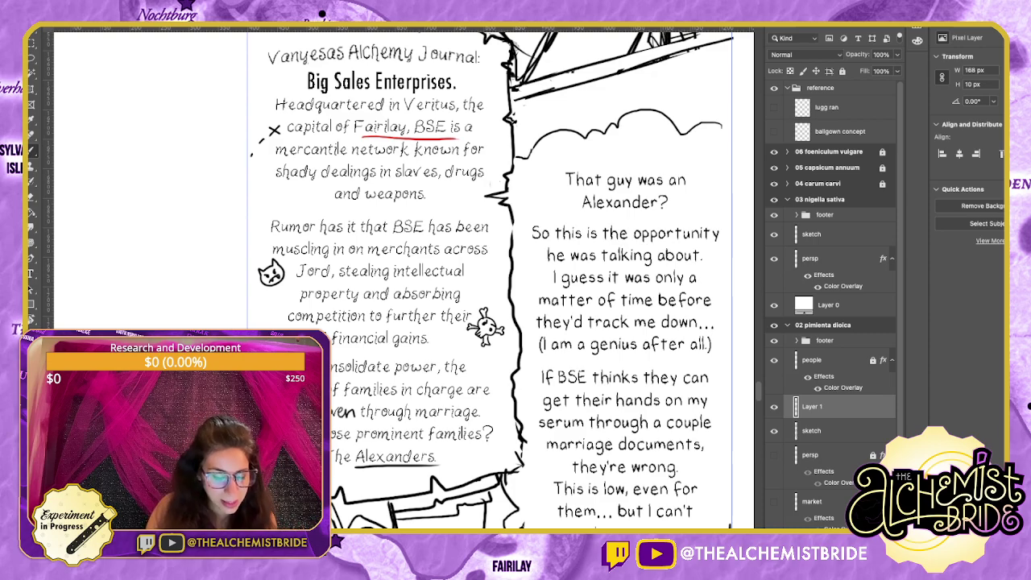
left_click_drag(484, 282, 474, 272)
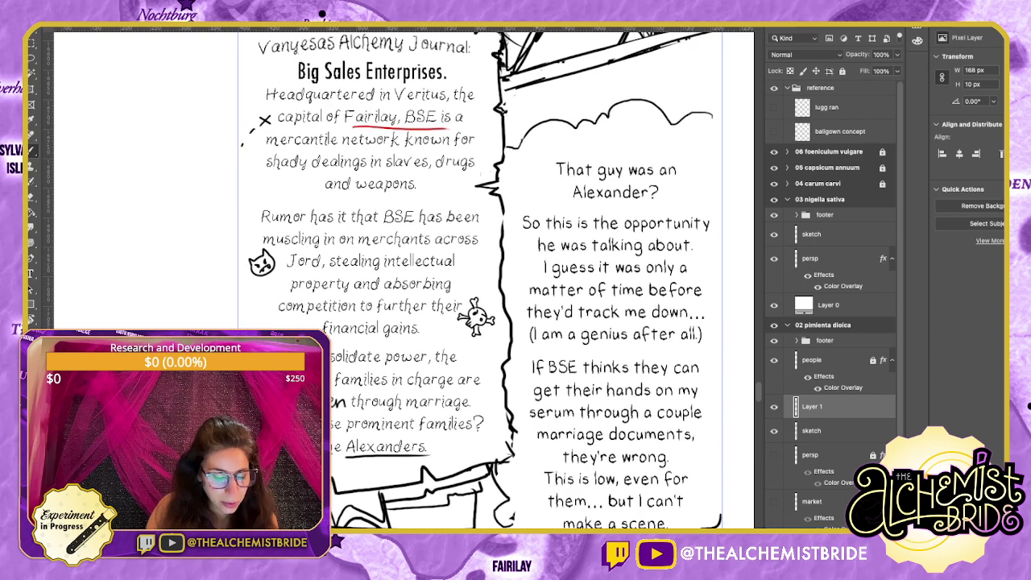
scroll(389, 278, "right", 5)
scroll(390, 278, "up", 1)
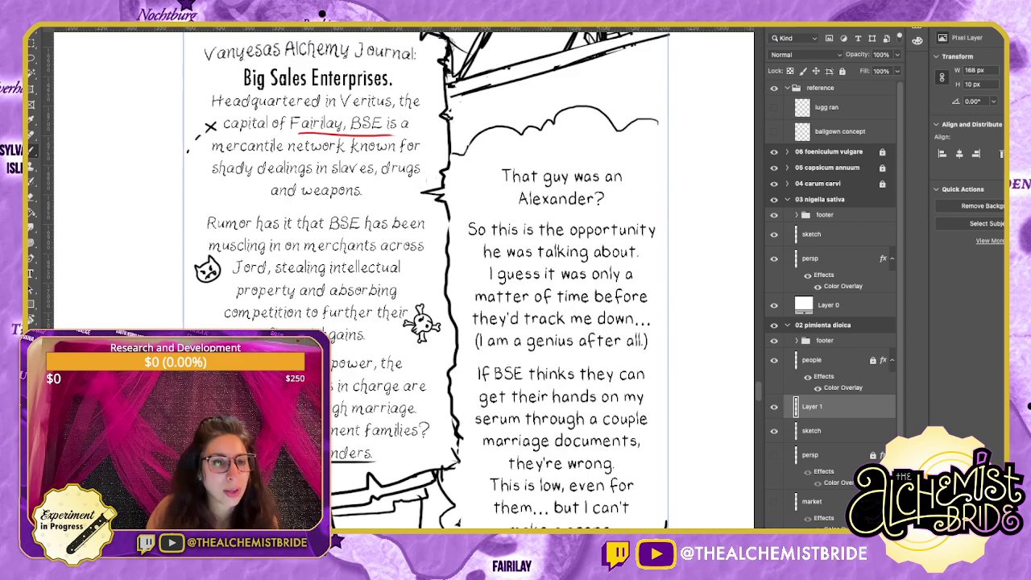
scroll(390, 278, "down", 4)
scroll(390, 278, "right", 3)
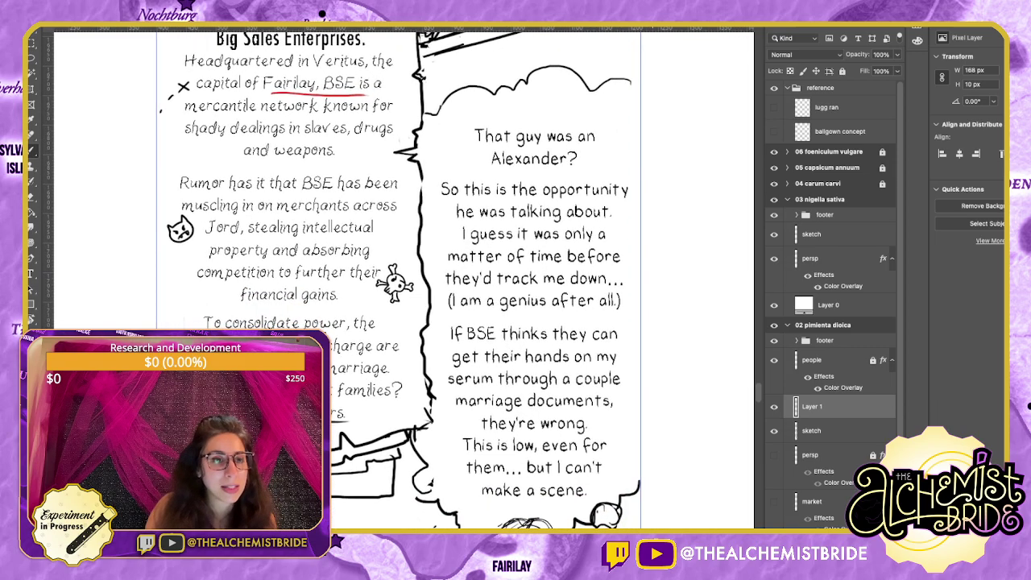
key("super+z")
key("super+minus")
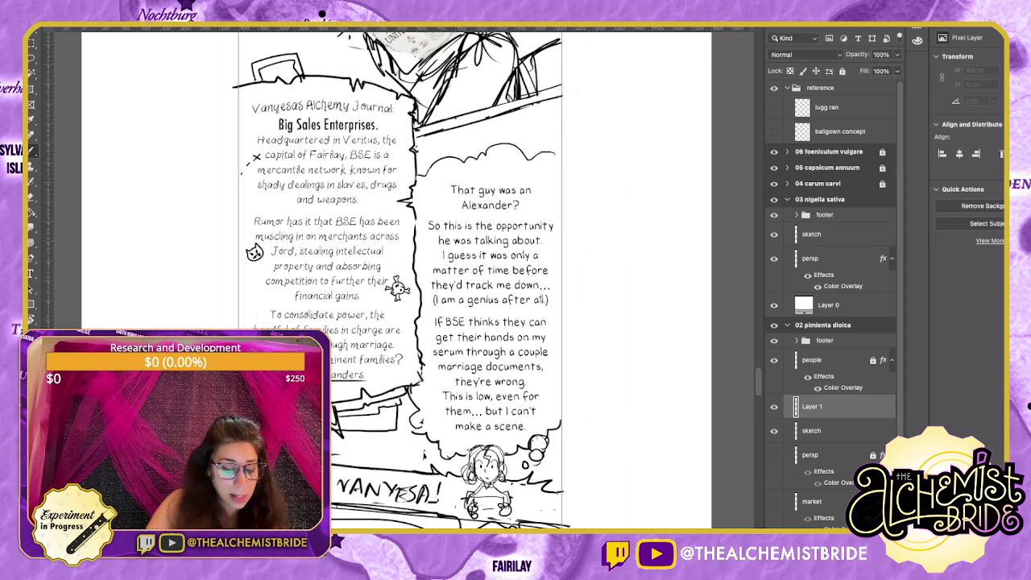
Review the panels from the journal page through "Think Vanyesa!" and the husband excuse to "Now put my stuff back.".
scroll(390, 278, "up", 2)
scroll(390, 277, "left", 2)
scroll(389, 277, "down", 1)
scroll(389, 278, "left", 1)
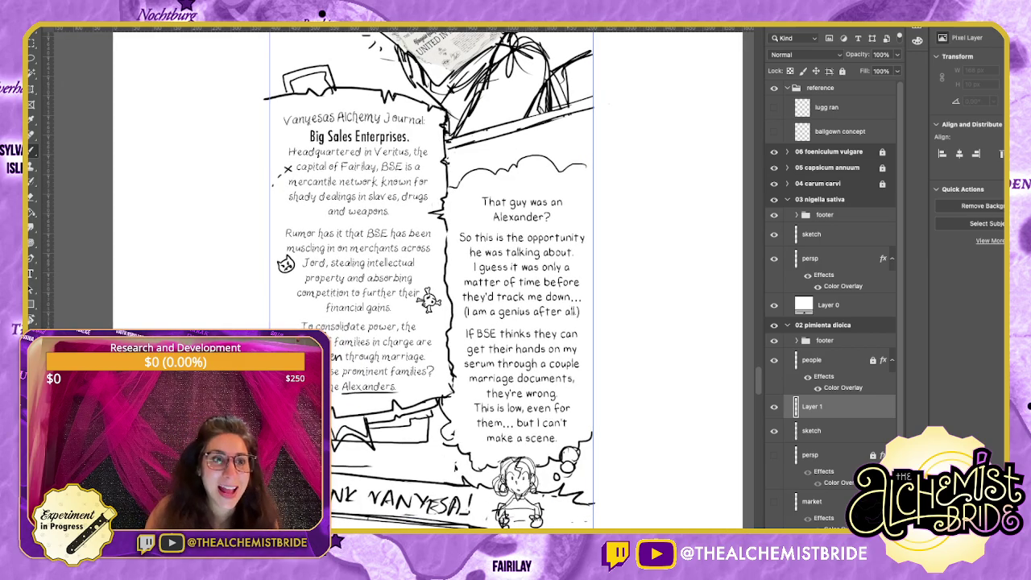
scroll(393, 278, "down", 8)
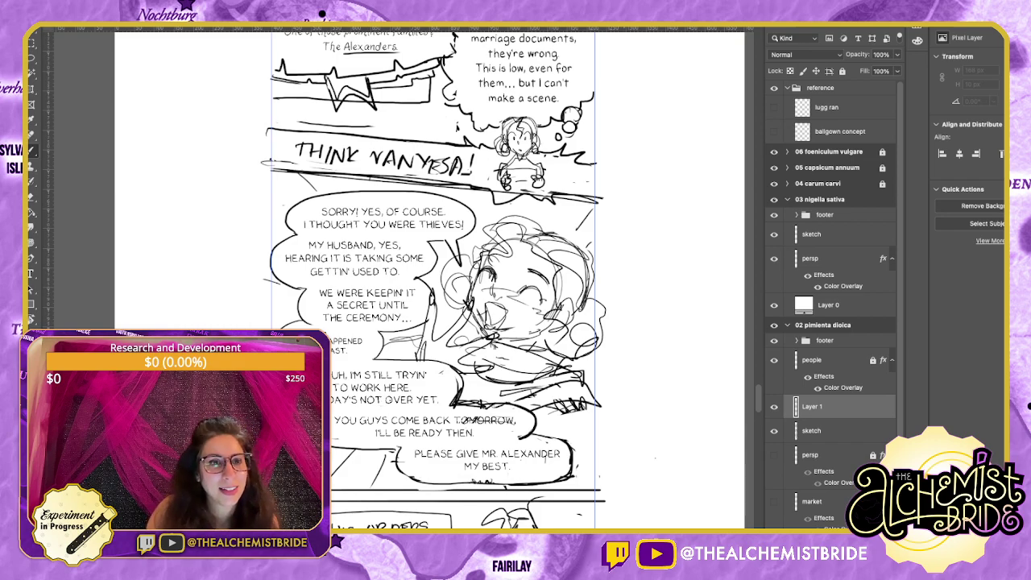
scroll(434, 278, "down", 2)
scroll(435, 278, "down", 5)
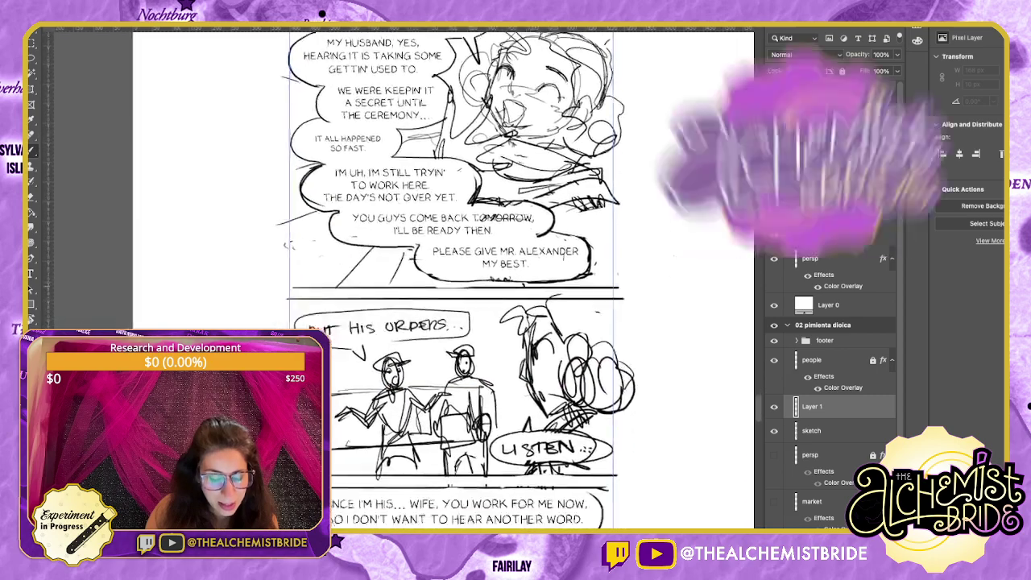
scroll(451, 278, "down", 6)
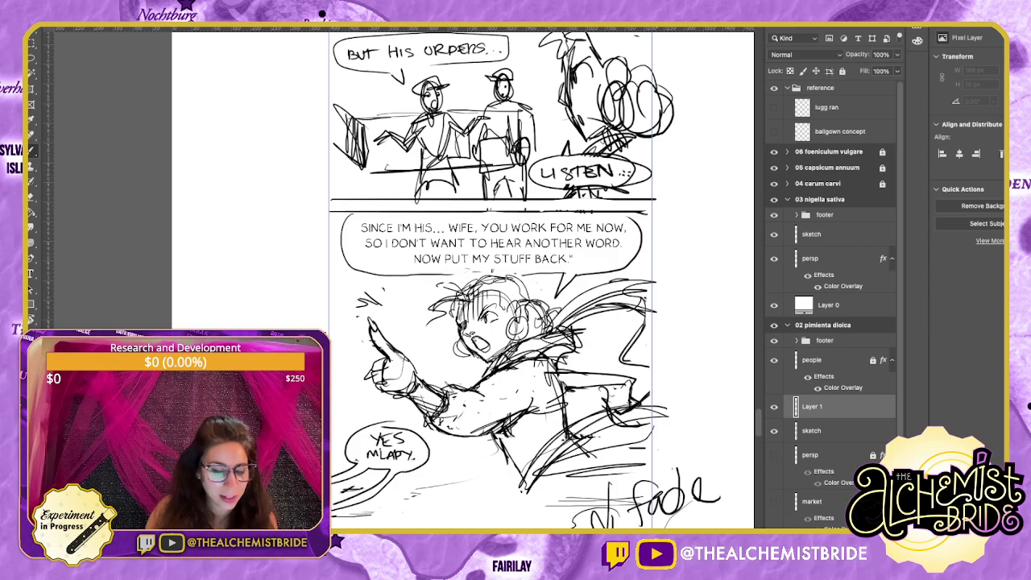
Review the panels from "Yes m'lady" through the evening scene at Kessling Docks to the hooded "I'll make sure of it" close-up.
scroll(541, 278, "down", 5)
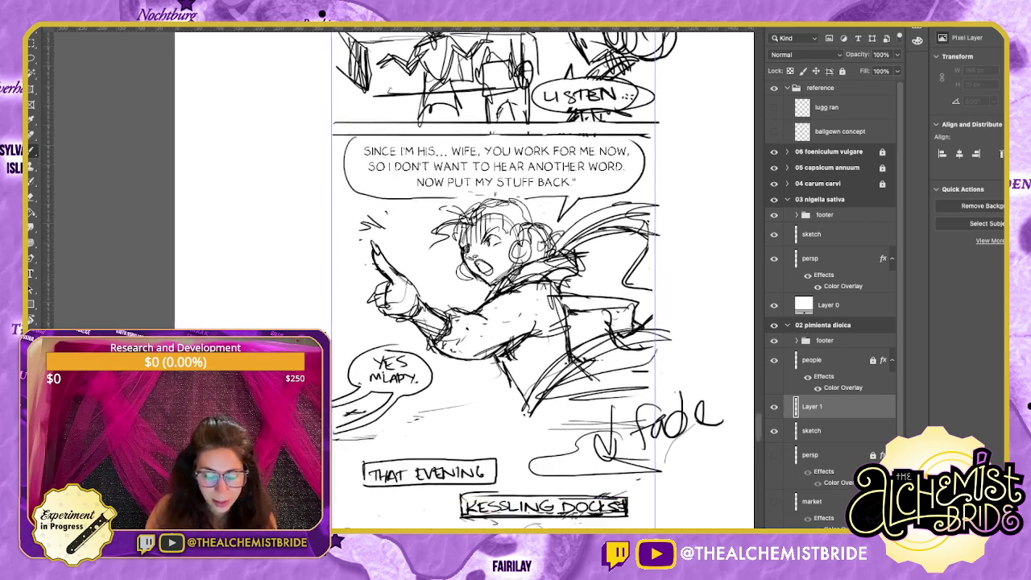
scroll(483, 278, "down", 5)
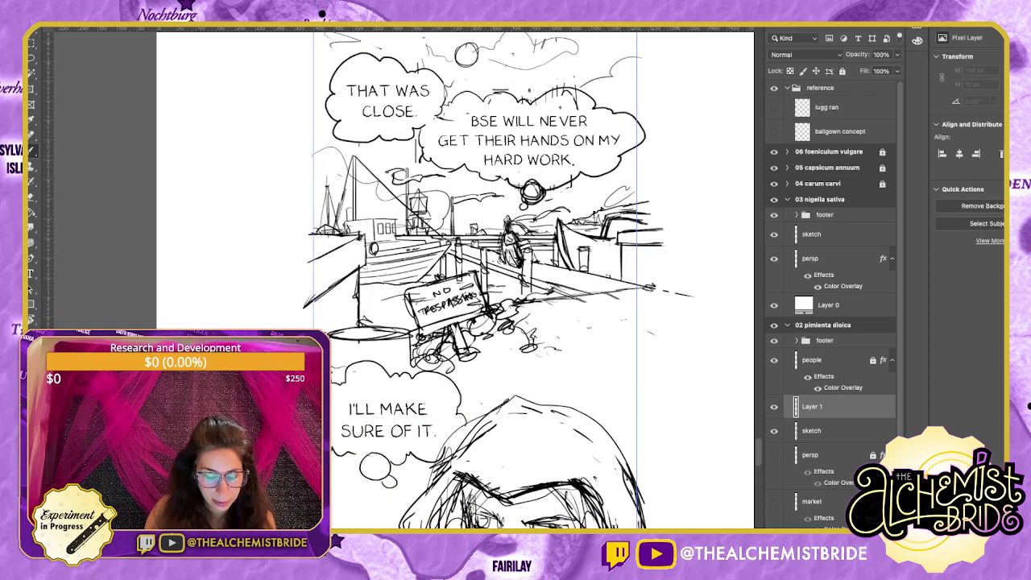
scroll(483, 278, "down", 3)
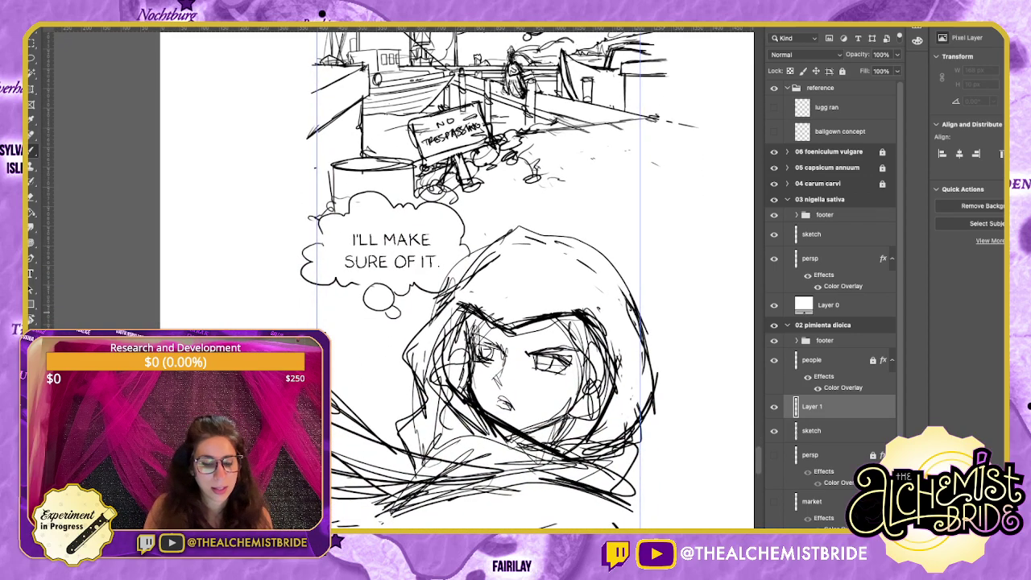
scroll(483, 278, "up", 3)
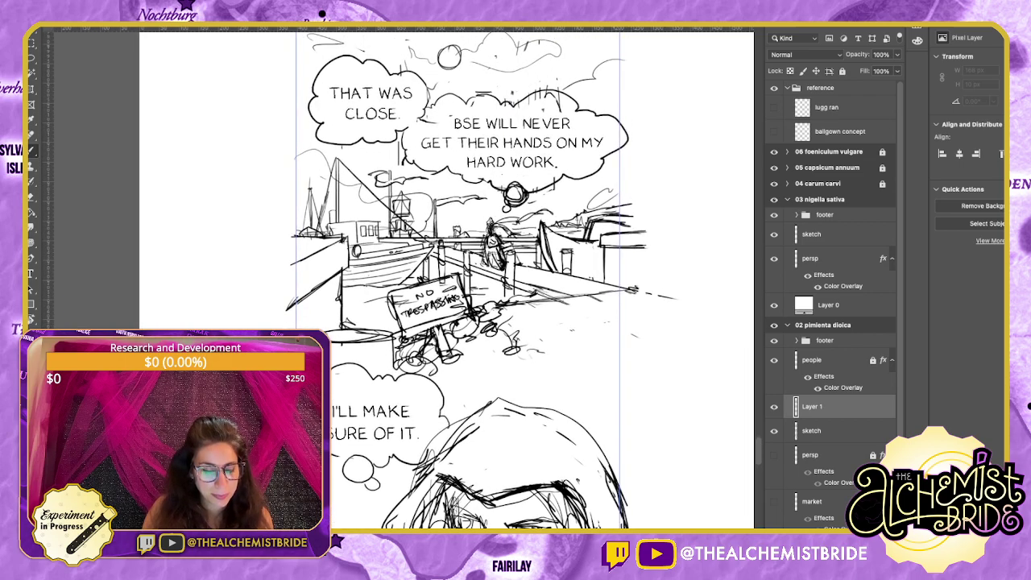
scroll(483, 278, "up", 2)
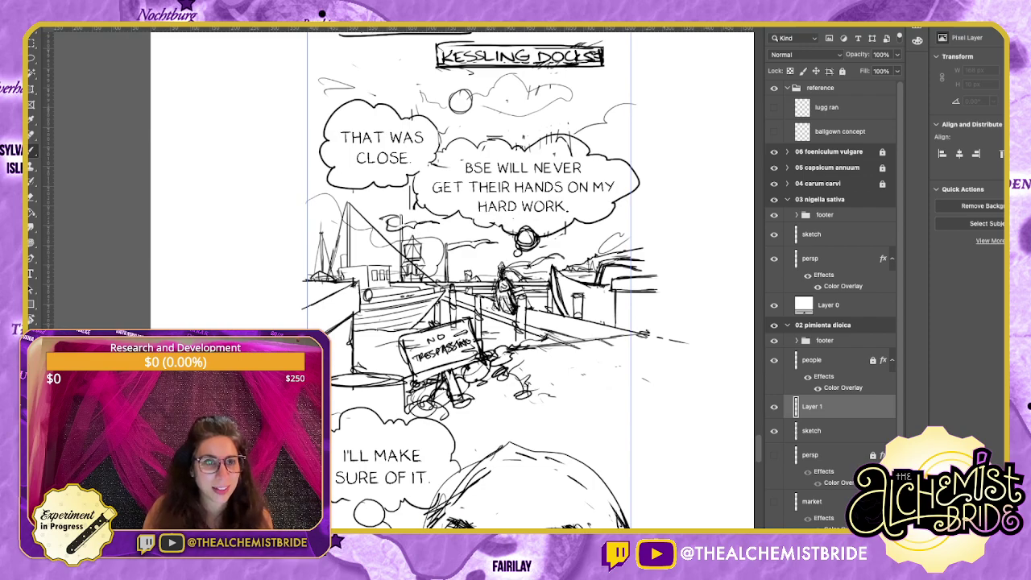
scroll(483, 278, "up", 2)
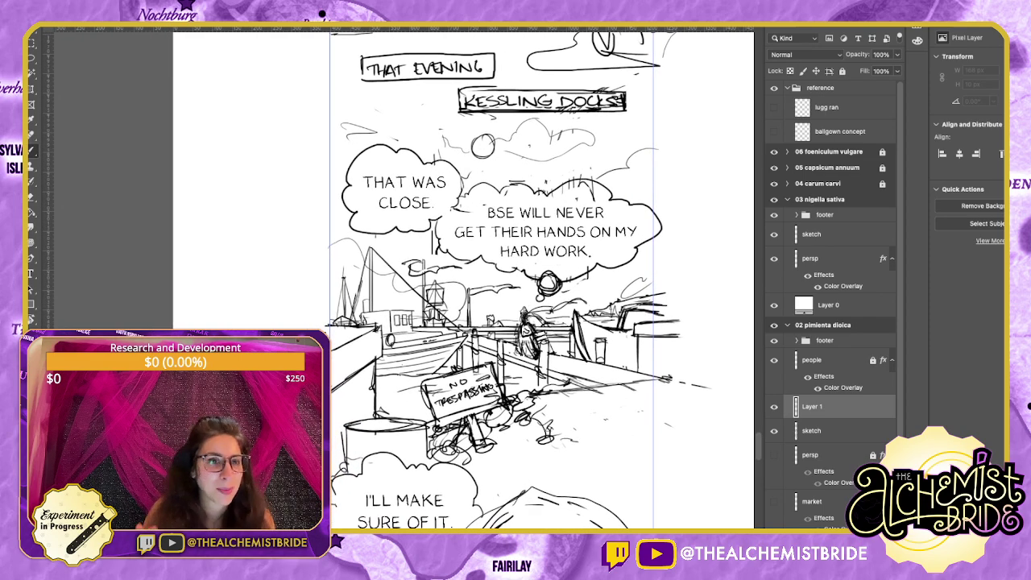
scroll(483, 278, "down", 4)
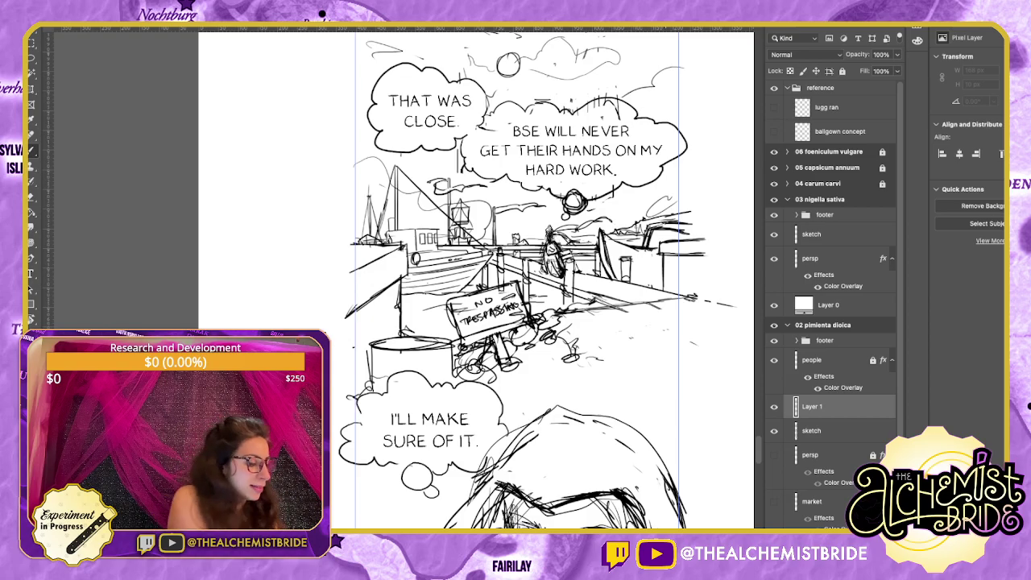
View the chapter's closing hooded portrait and title footer, and go back up to the "Listen" panel.
key("ctrl+minus")
scroll(457, 281, "down", 5)
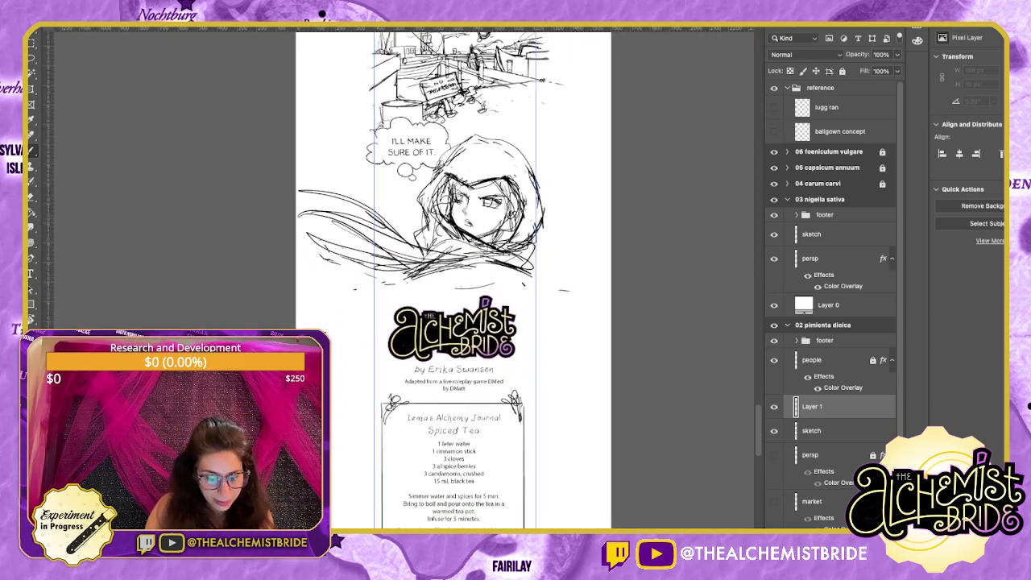
scroll(457, 282, "up", 2)
scroll(454, 147, "up", 15)
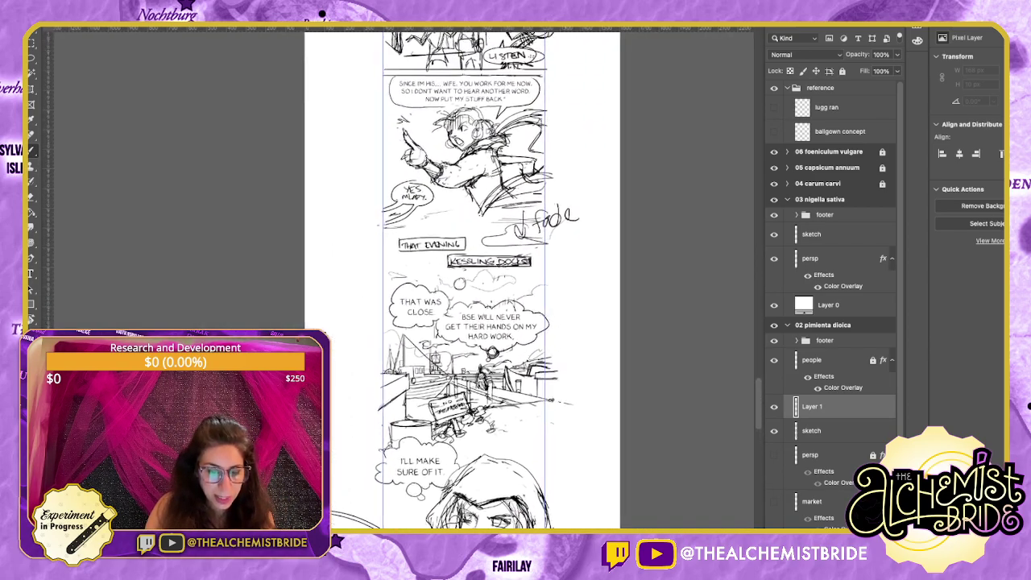
Go back up through chapter two's panels from the "Yes m'lady" scene to the "Pimienta Dioica" title.
scroll(453, 147, "up", 15)
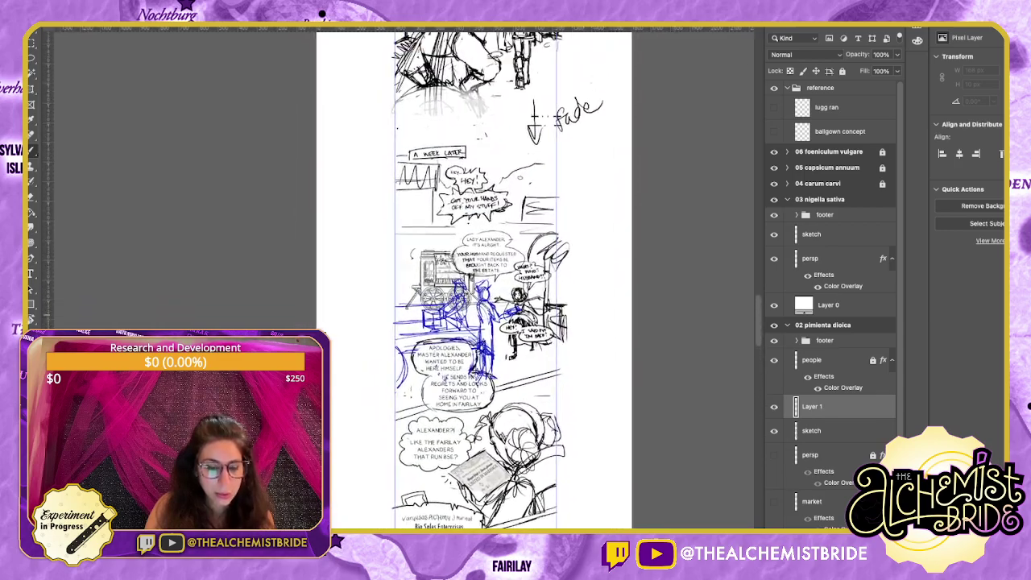
scroll(475, 282, "up", 15)
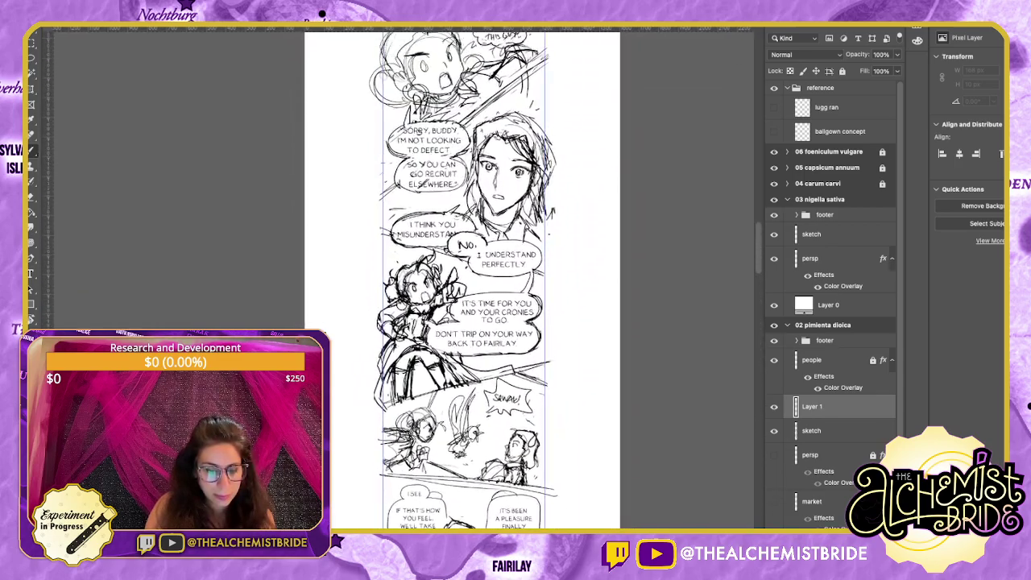
scroll(475, 282, "up", 15)
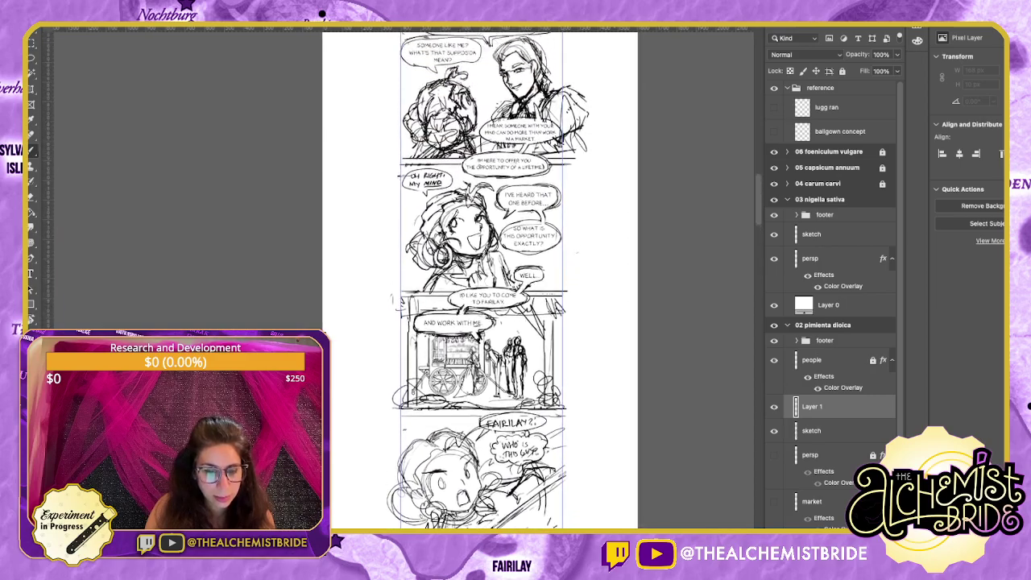
scroll(475, 282, "up", 15)
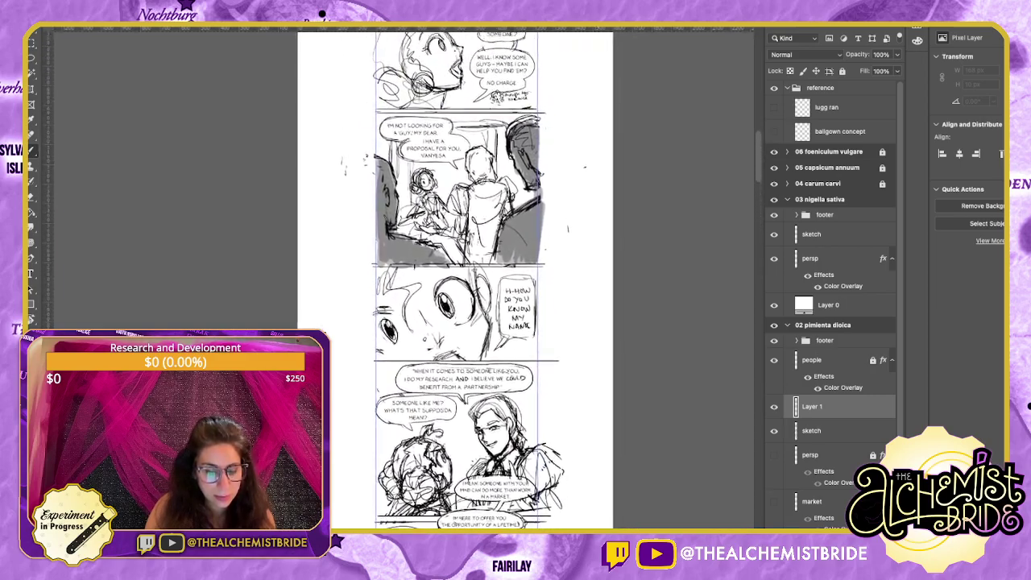
scroll(475, 282, "up", 15)
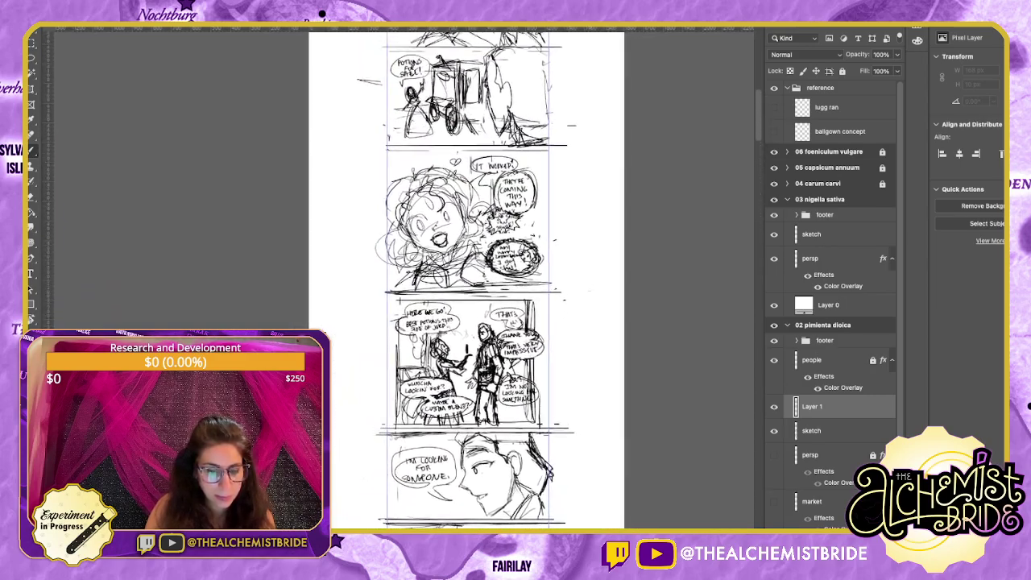
scroll(475, 282, "up", 15)
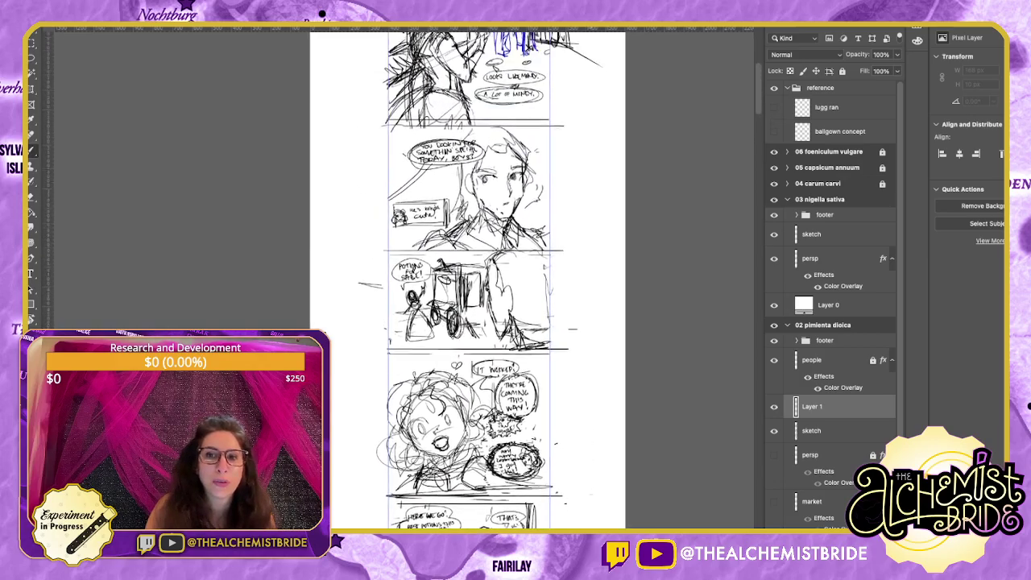
scroll(475, 282, "up", 10)
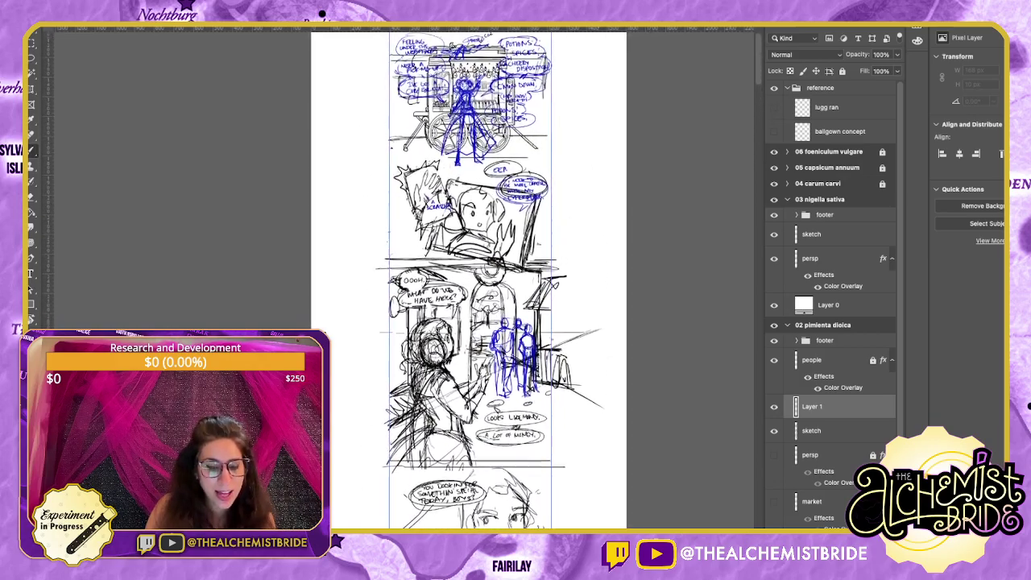
scroll(467, 282, "up", 10)
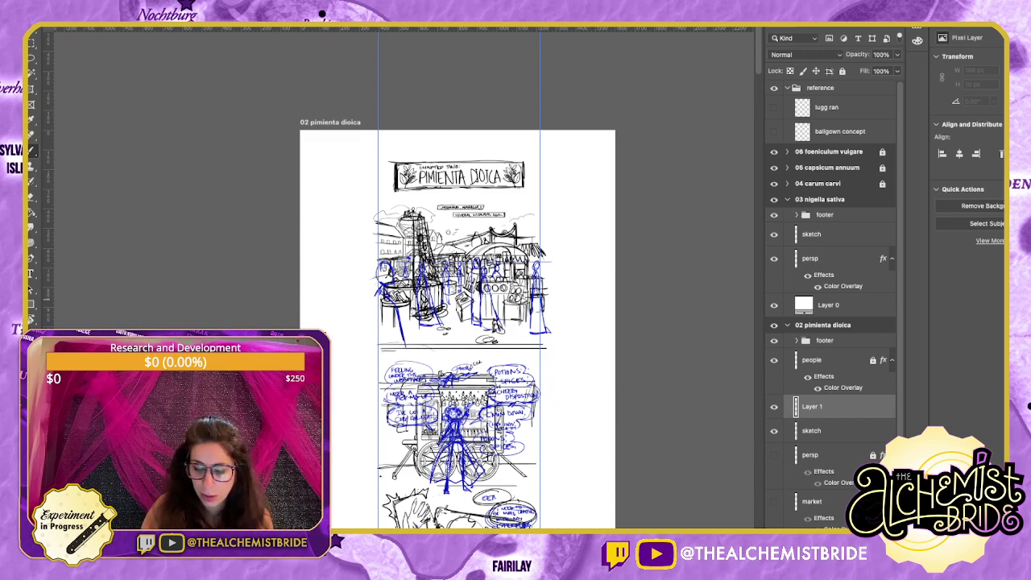
Collapse and lock the "02 pimienta dioica" artboard, and select the "03 nigella sativa" artboard.
left_click(787, 325)
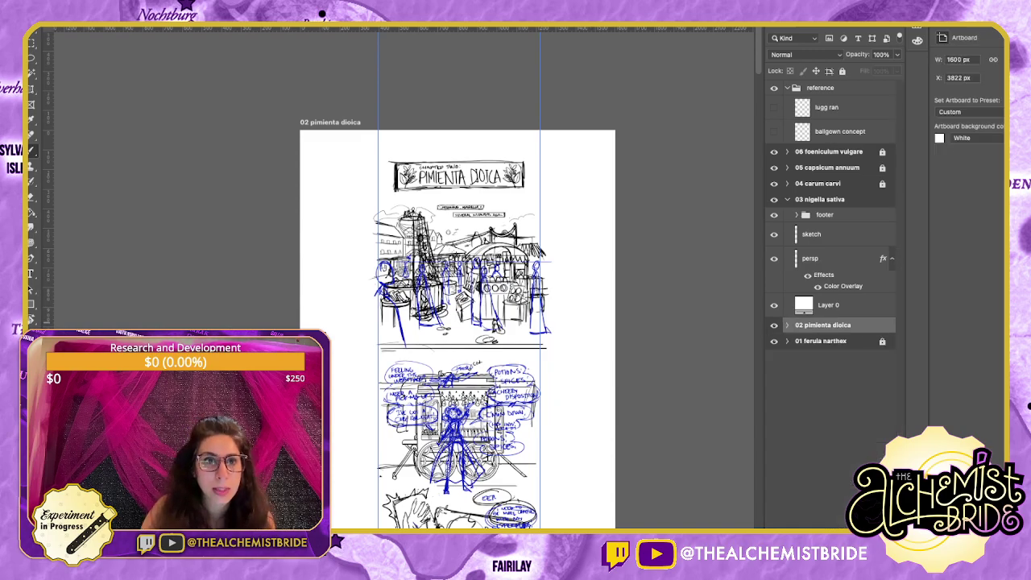
left_click(828, 151)
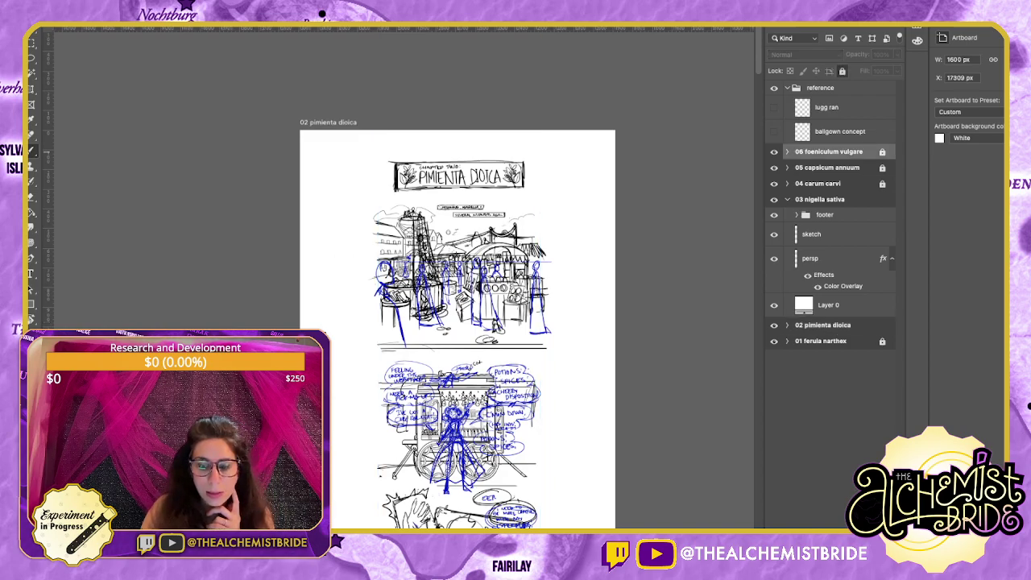
left_click(774, 151)
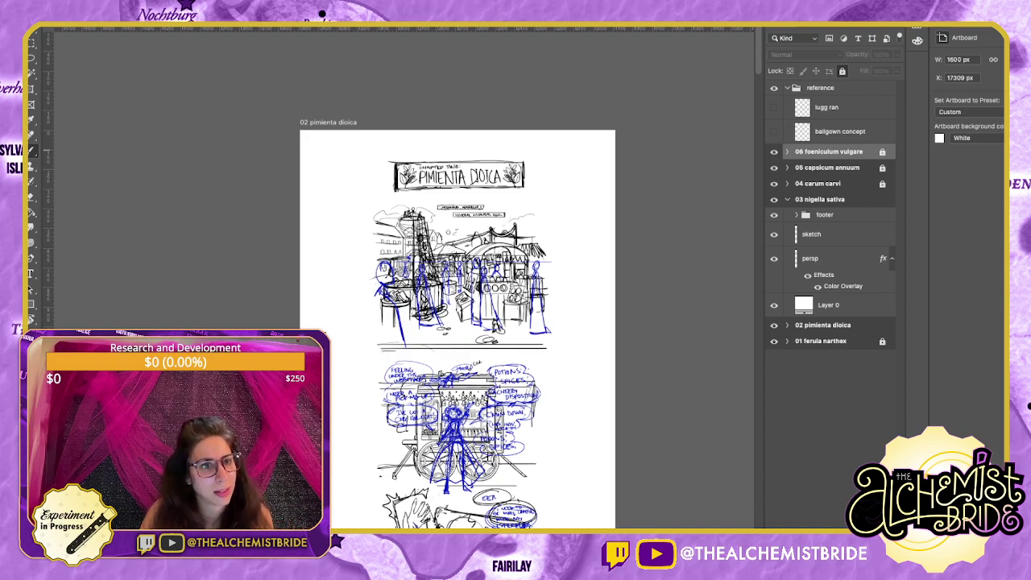
left_click(820, 199)
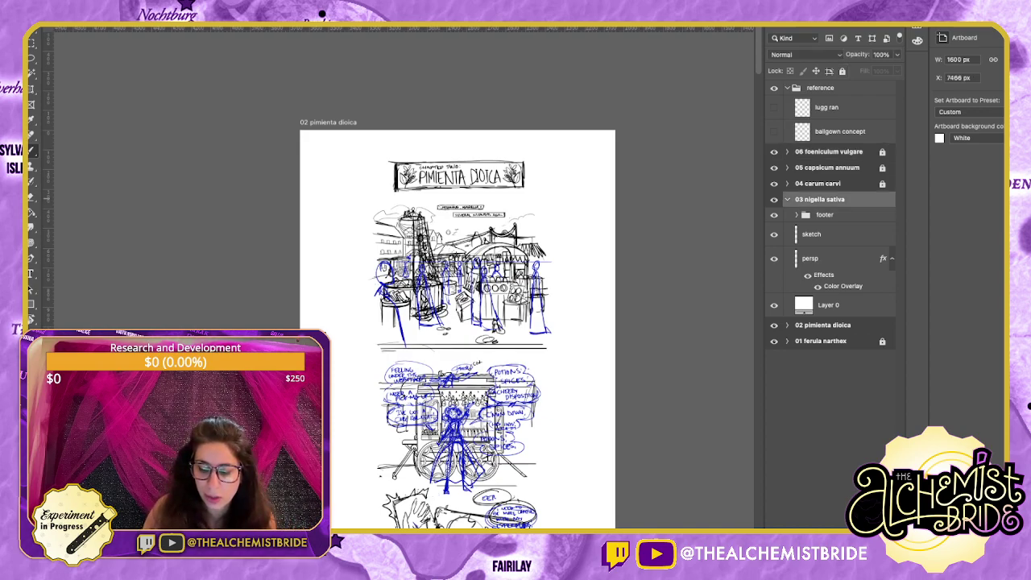
left_click(822, 325)
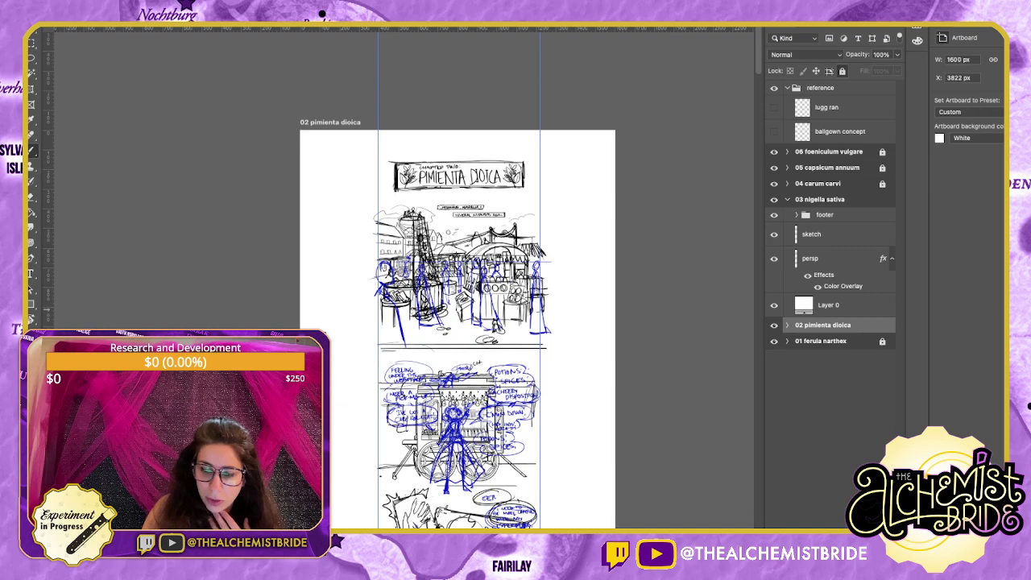
left_click(842, 70)
left_click(820, 199)
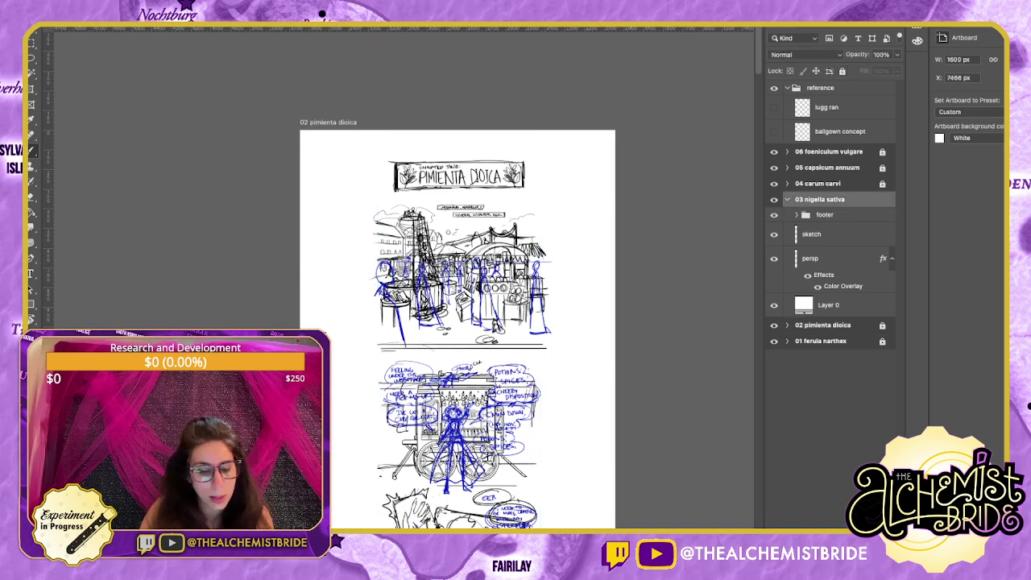
View the openings of chapter three "Nigella Sativa" and chapter one "Ferula Narthex", and return to the start of chapter two.
scroll(399, 277, "right", 9)
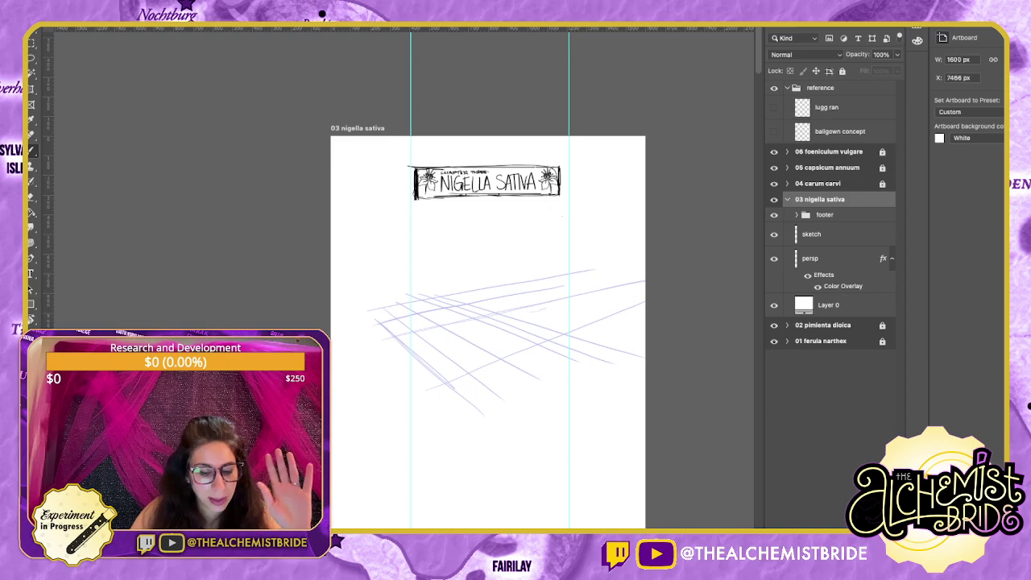
scroll(403, 277, "left", 20)
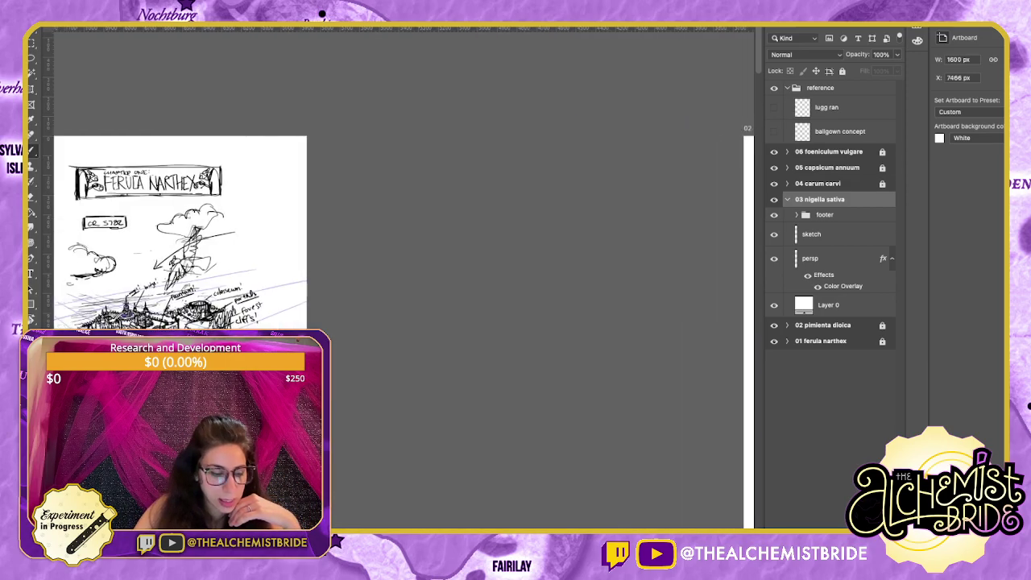
scroll(403, 277, "left", 1)
scroll(402, 277, "right", 10)
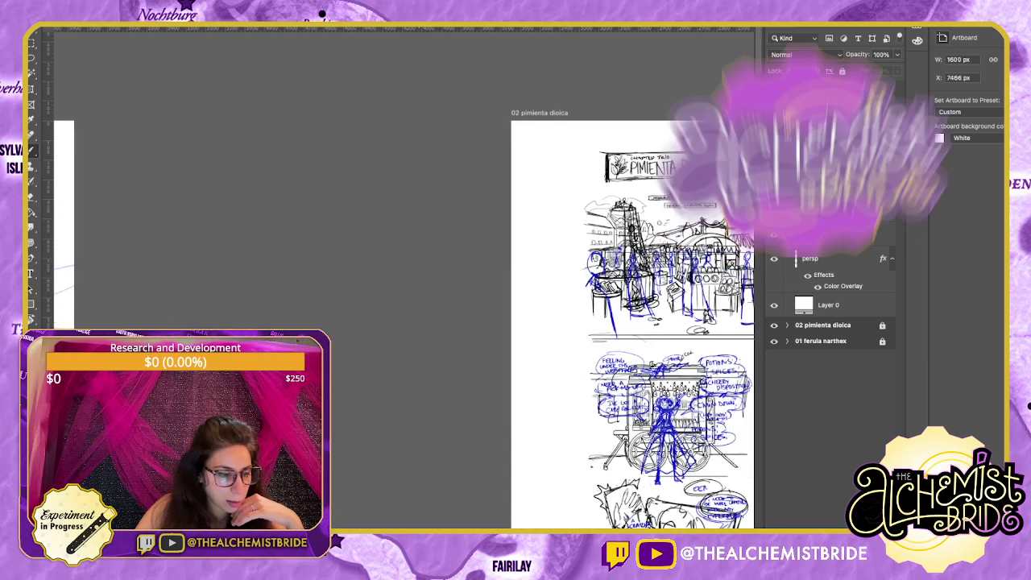
scroll(402, 277, "down", 10)
scroll(527, 282, "up", 8)
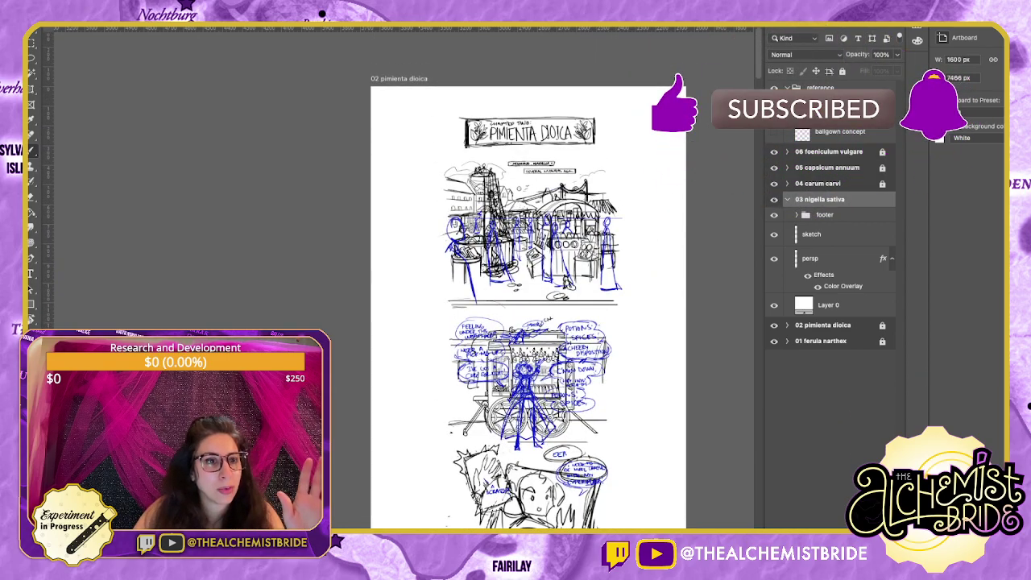
Skim chapter two's panels down to the closing hooded portrait and the footer with the Spiced Tea recipe.
scroll(527, 282, "down", 15)
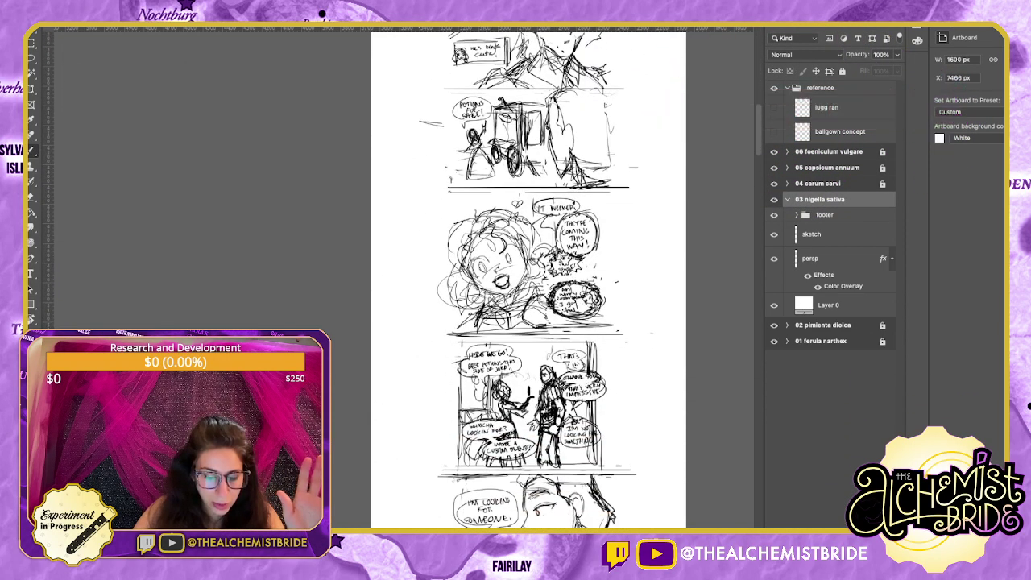
scroll(527, 282, "down", 15)
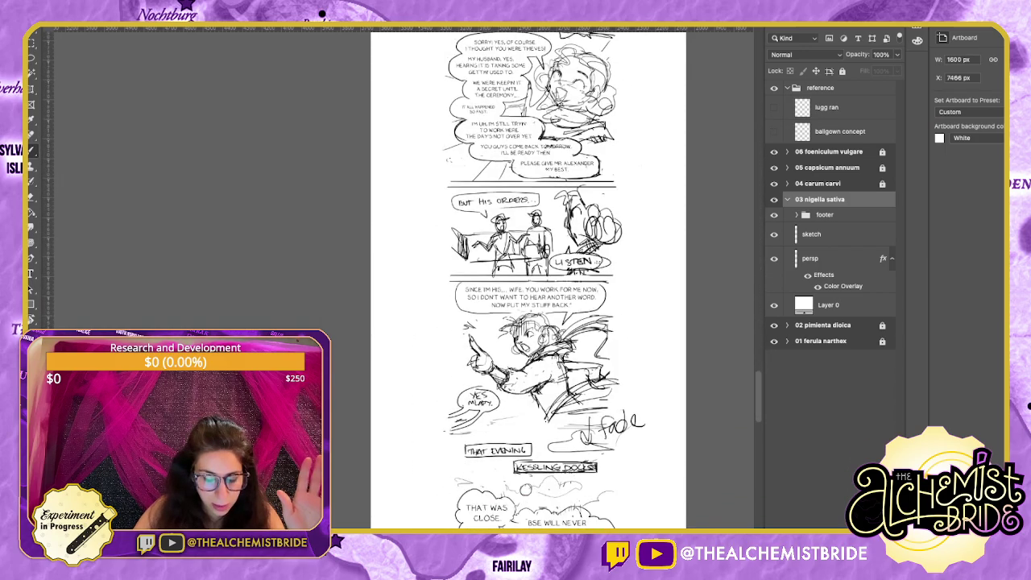
scroll(528, 282, "down", 10)
scroll(527, 282, "up", 6)
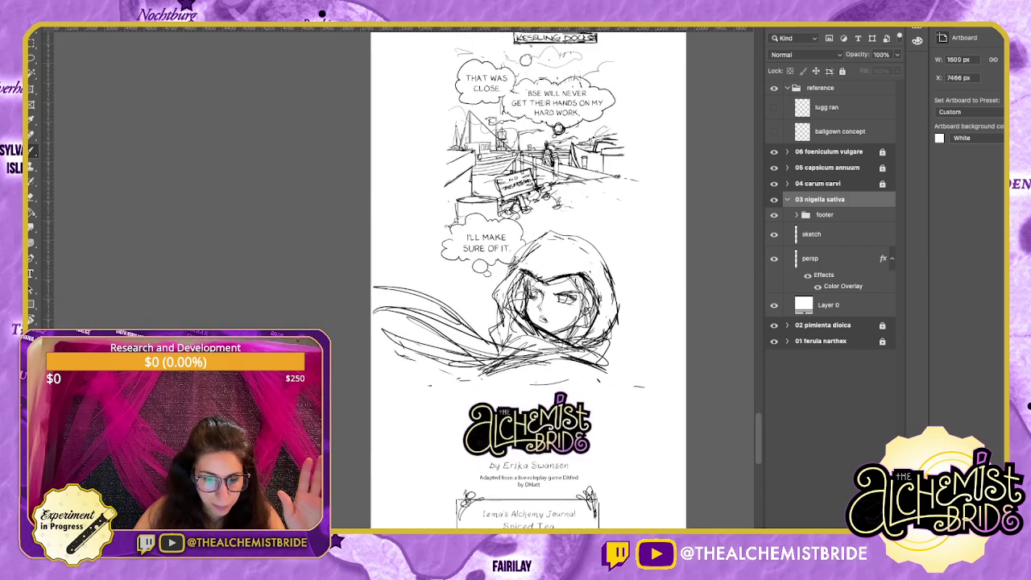
scroll(527, 282, "down", 1)
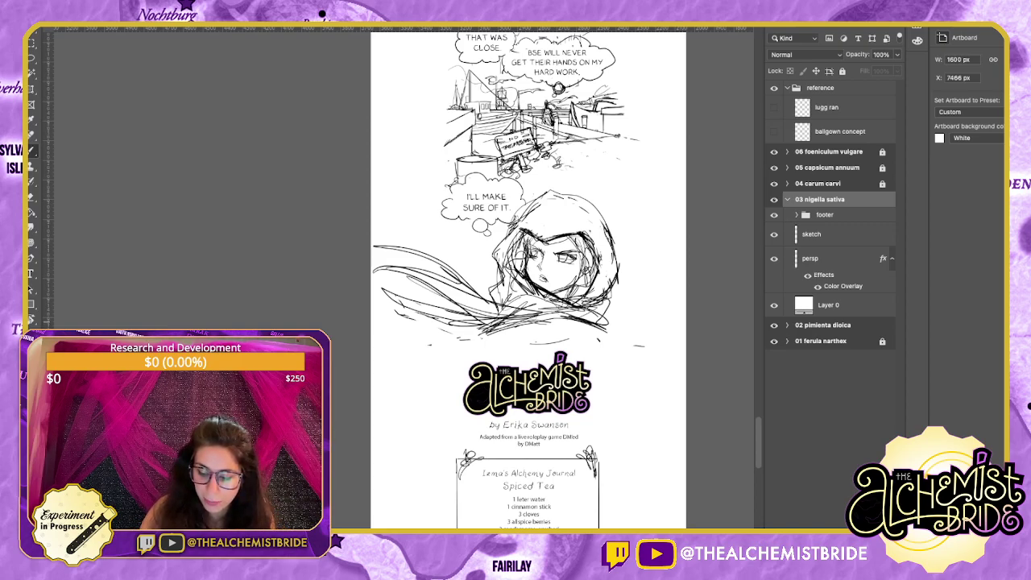
Unlock and expand the "02 pimienta dioica" artboard and delete its "Layer 1".
left_click(788, 325)
scroll(838, 322, "down", 1)
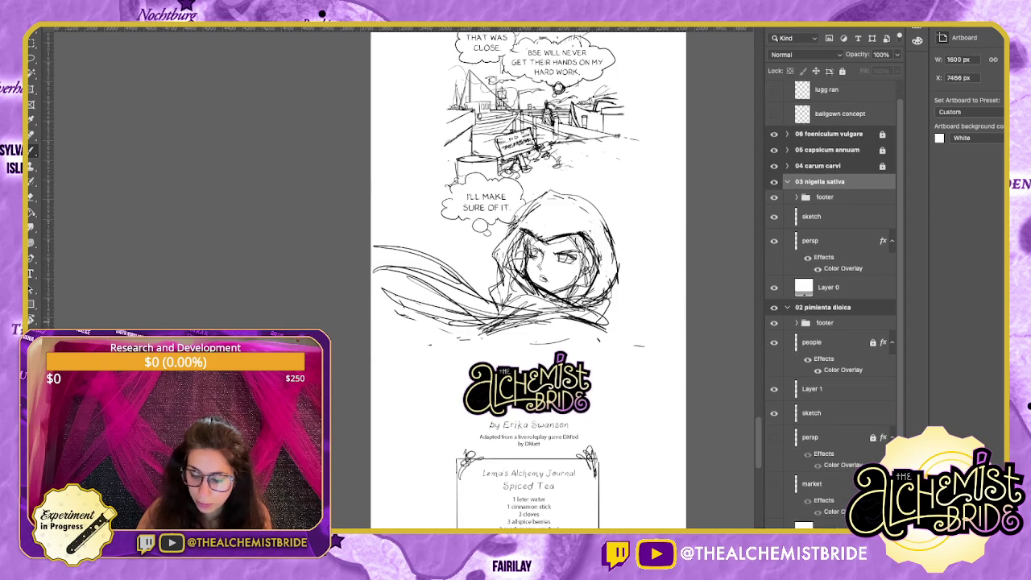
left_click(813, 389)
key("Delete")
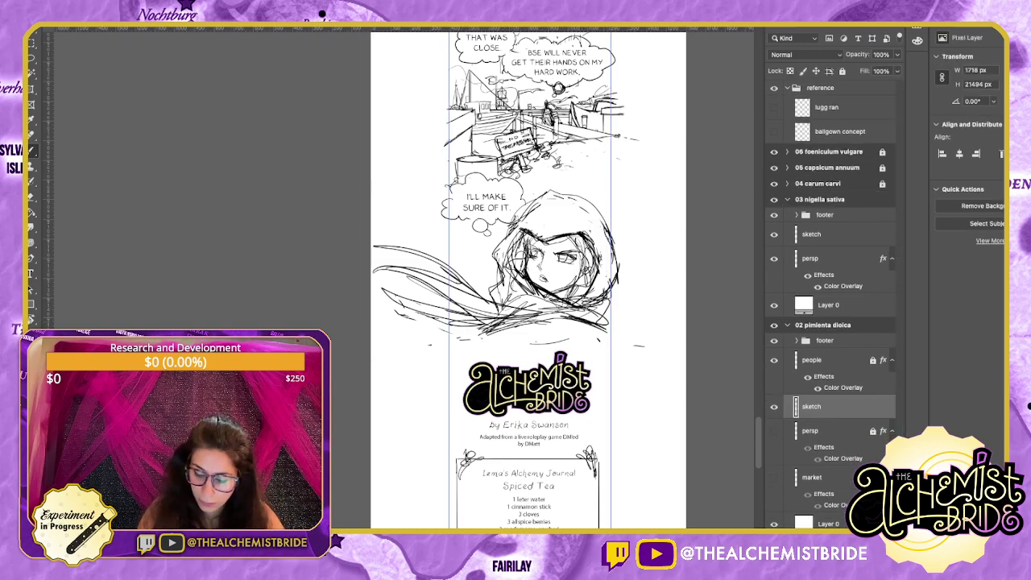
Unlock the "people" layer and move chapter two's "footer" group down to just above the artboard's lower edge.
key("super+minus")
left_click_drag(497, 356, 525, 266)
left_click(825, 341)
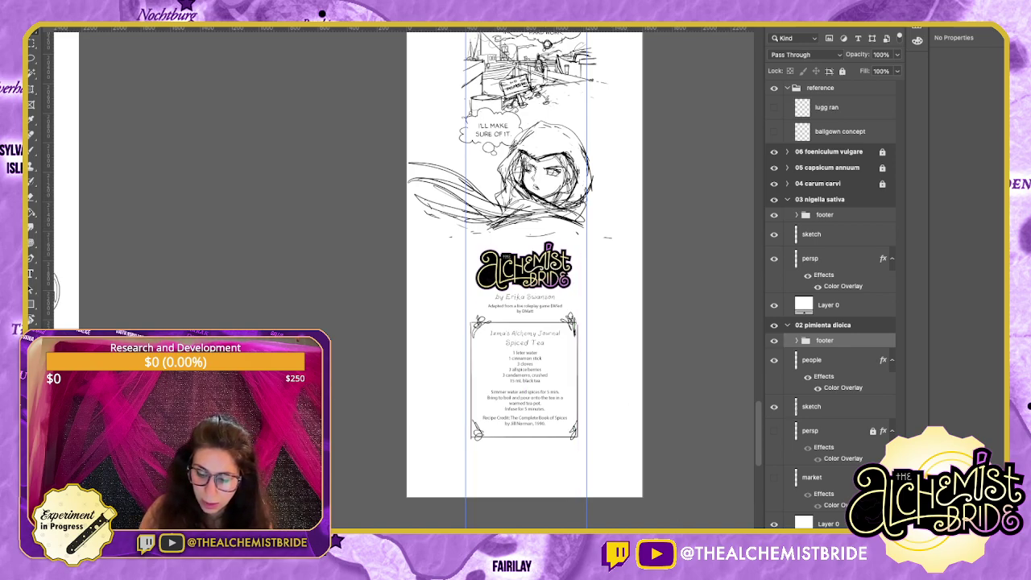
left_click(797, 340)
left_click(882, 360)
left_click(796, 341)
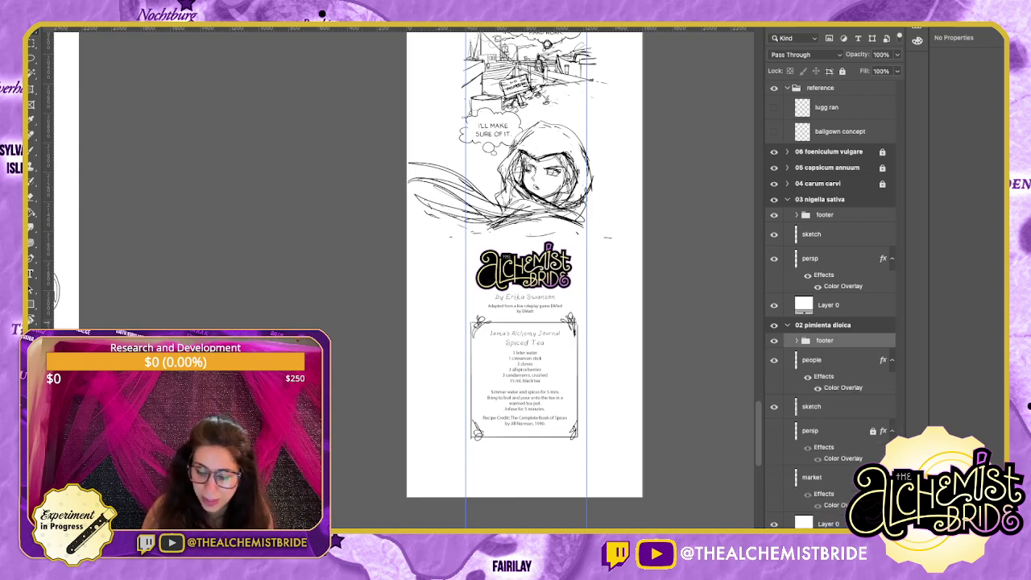
left_click(796, 340)
left_click(797, 340)
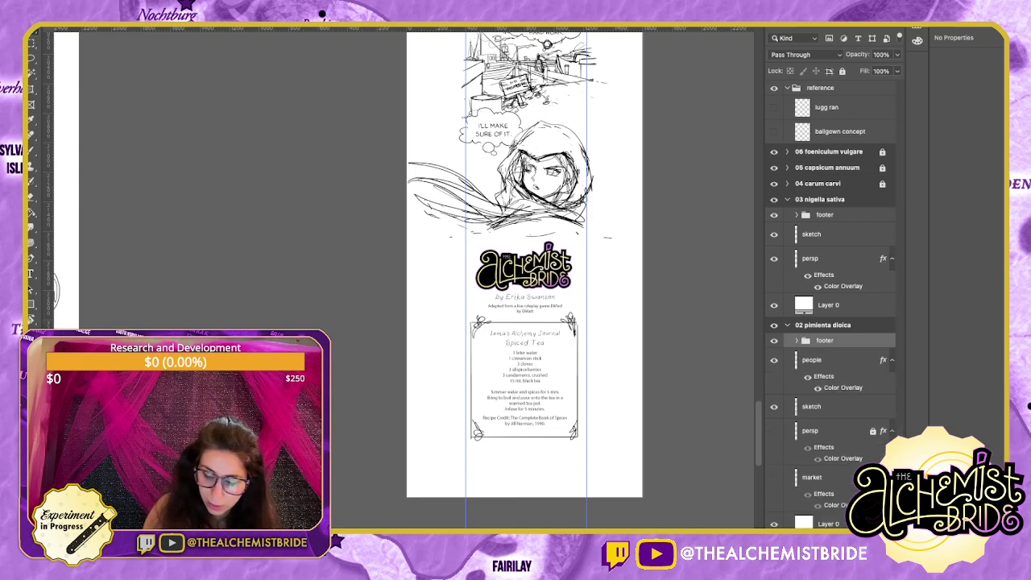
left_click_drag(524, 367, 523, 418)
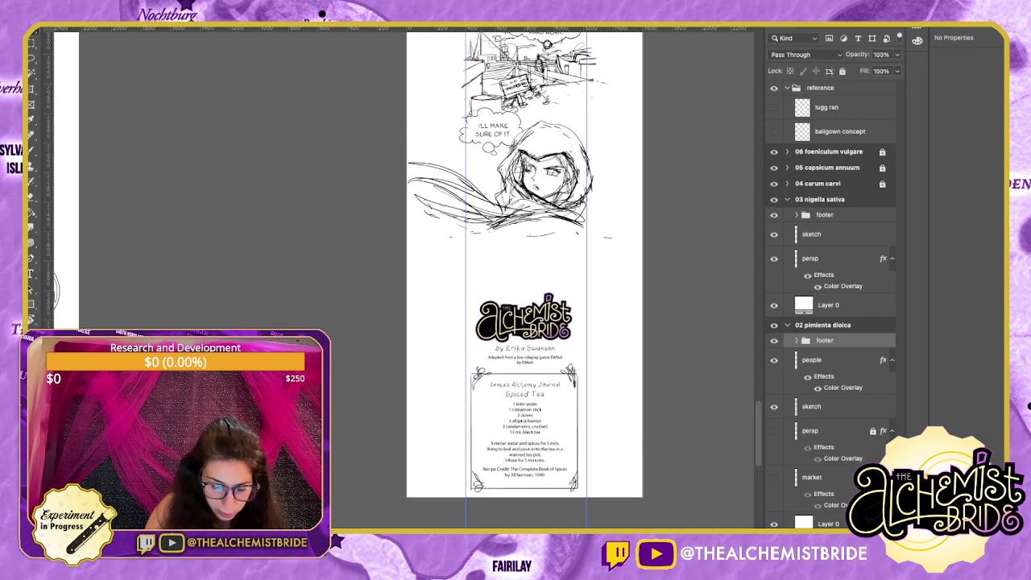
key("super+z")
left_click_drag(524, 367, 526, 420)
Lasso the closing hooded portrait with its flowing cloak on chapter two's "sketch" layer and scale it down to about 1172 by 775 px.
scroll(523, 273, "up", 5)
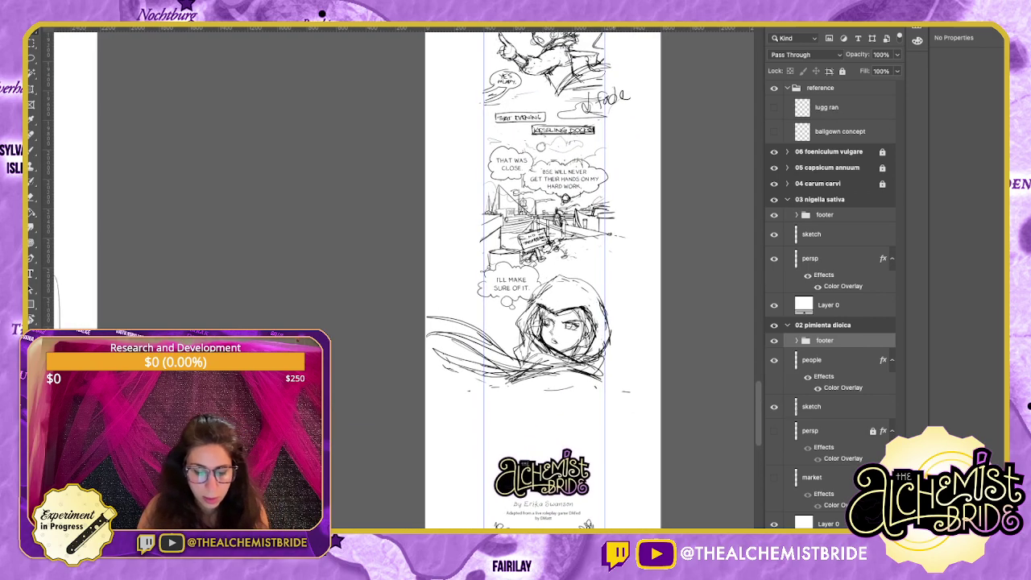
left_click(811, 407)
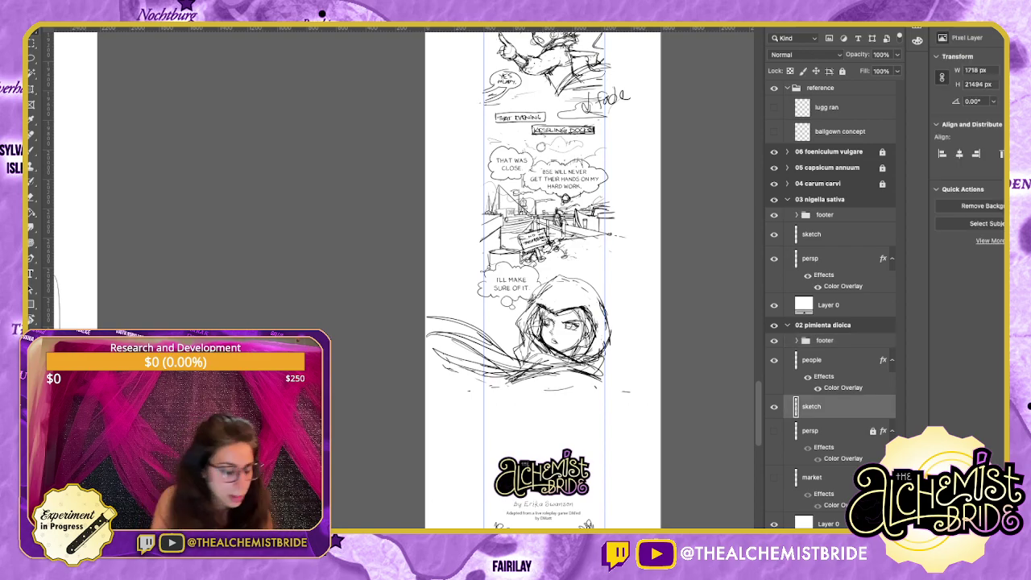
key("ctrl+minus")
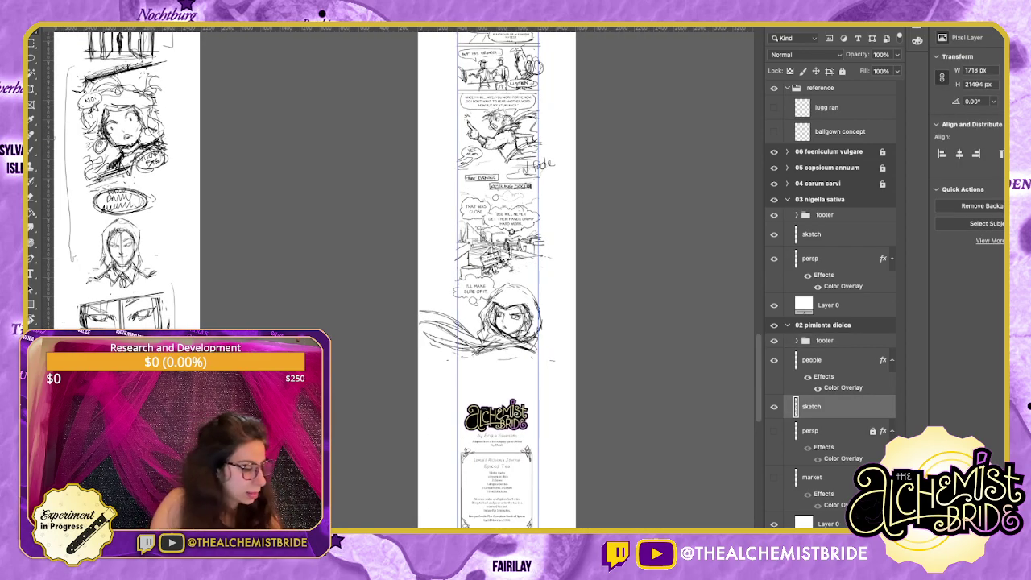
key("l")
mouse_move(469, 296)
left_mouse_down()
mouse_move(412, 374)
mouse_move(517, 273)
mouse_move(470, 293)
left_mouse_up()
key("ctrl+plus")
key("ctrl+plus")
key("ctrl+plus")
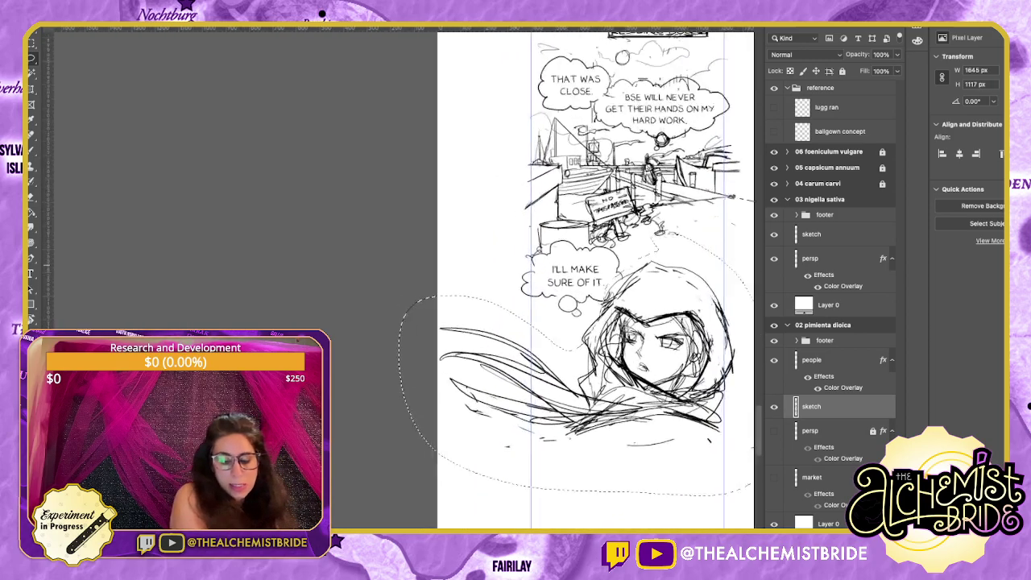
left_click_drag(596, 323, 472, 315)
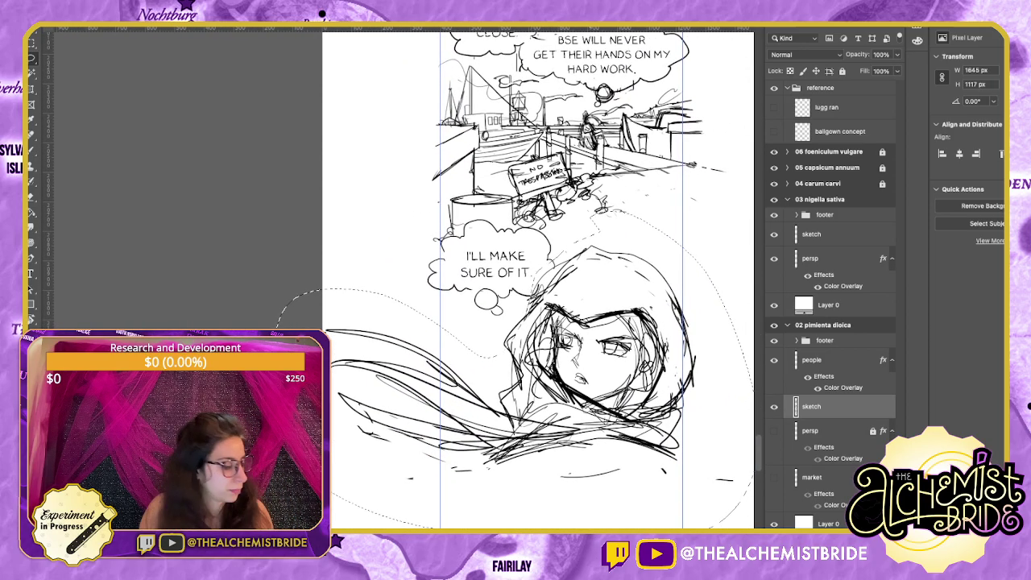
key("ctrl+t")
left_click_drag(521, 547, 521, 492)
left_click_drag(564, 346, 569, 342)
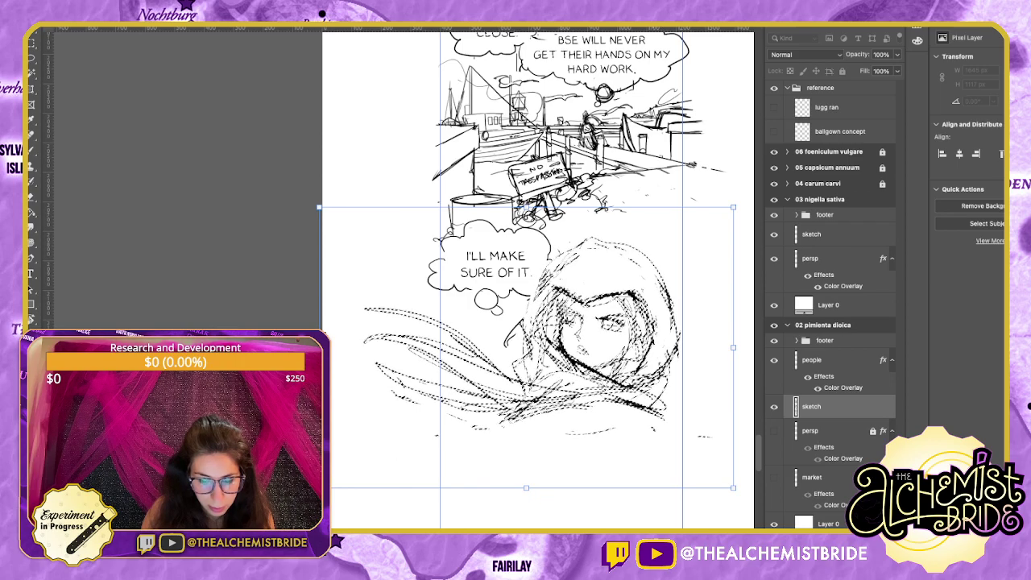
left_click_drag(733, 347, 729, 347)
key("Return")
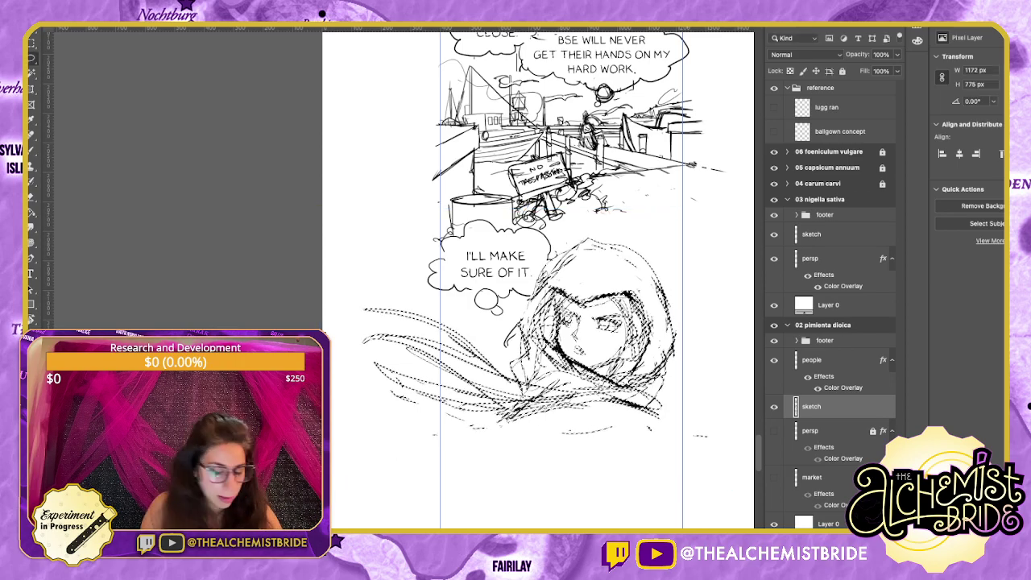
Scale the selected closing hooded portrait down further to about 1058 by 700 px beside the "I'll make sure of it" bubble.
scroll(538, 281, "down", 1)
scroll(538, 282, "down", 4)
scroll(538, 282, "up", 5)
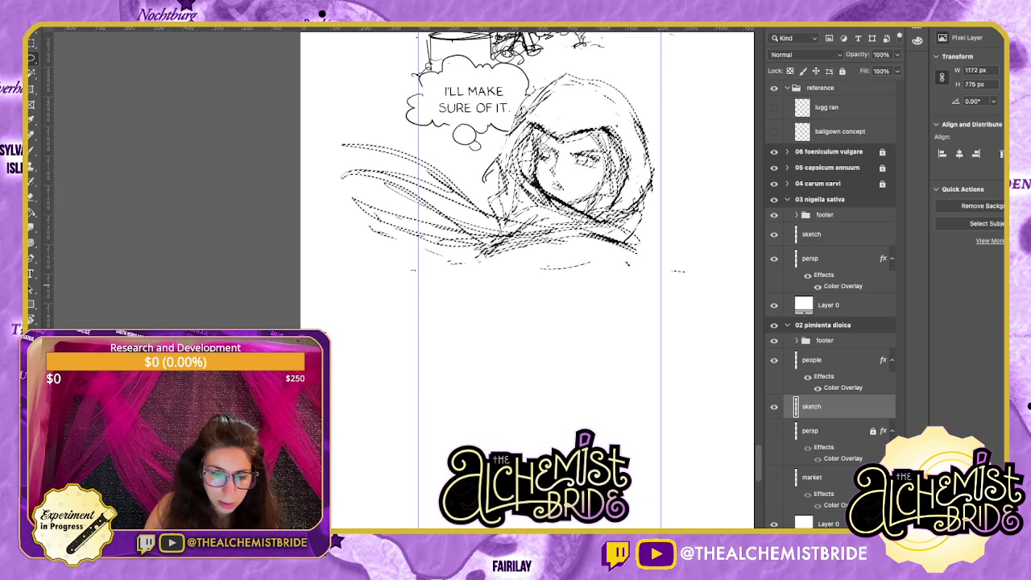
key("ctrl+t")
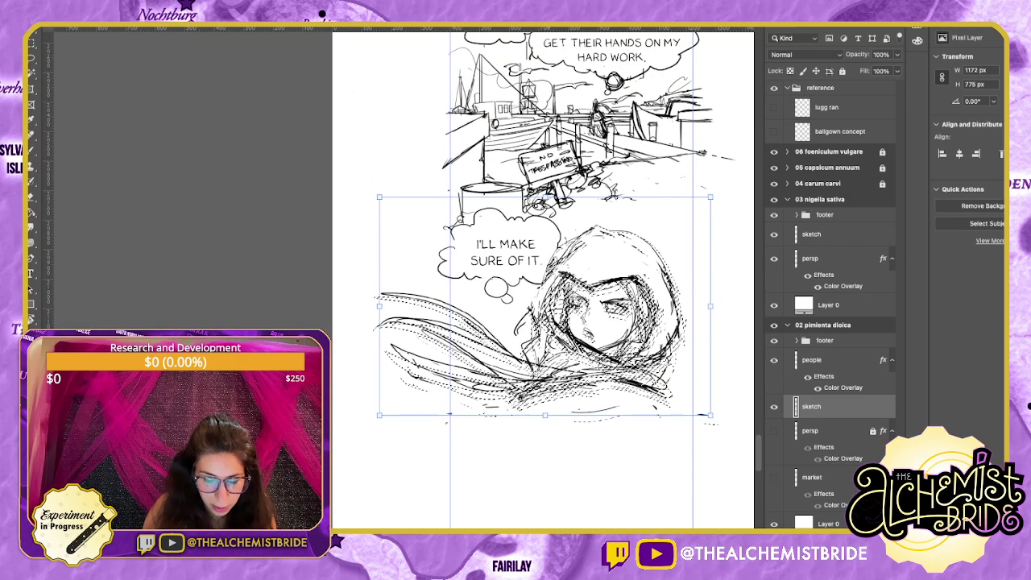
left_click_drag(620, 322, 625, 326)
left_click_drag(716, 418, 711, 416)
left_click_drag(620, 322, 623, 321)
left_click_drag(713, 414, 708, 412)
left_click_drag(620, 321, 620, 318)
key("Return")
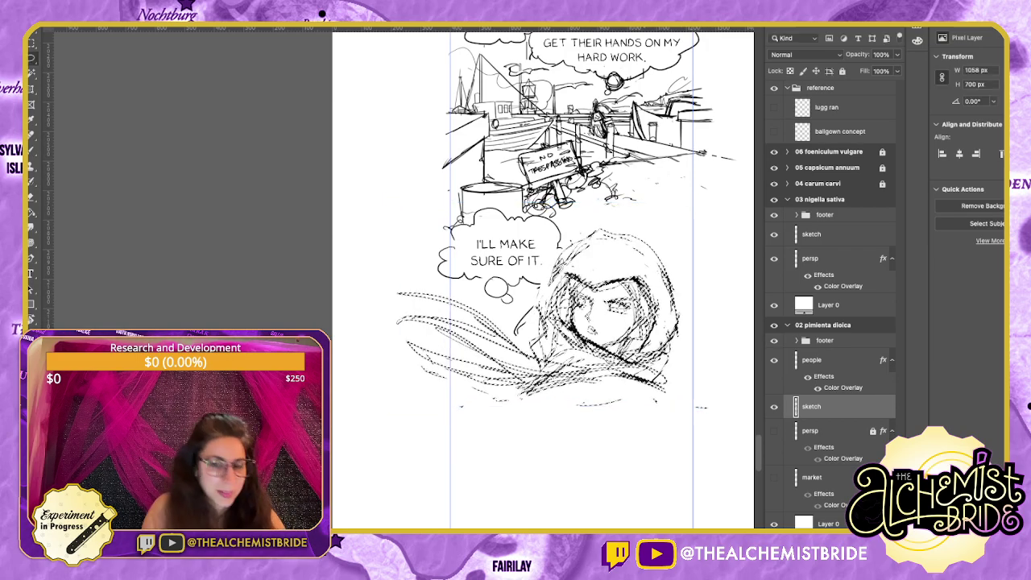
Mark the large bird in chapter two's "Be seeing you" panel with a red arrow and a red circle around it.
scroll(543, 278, "up", 15)
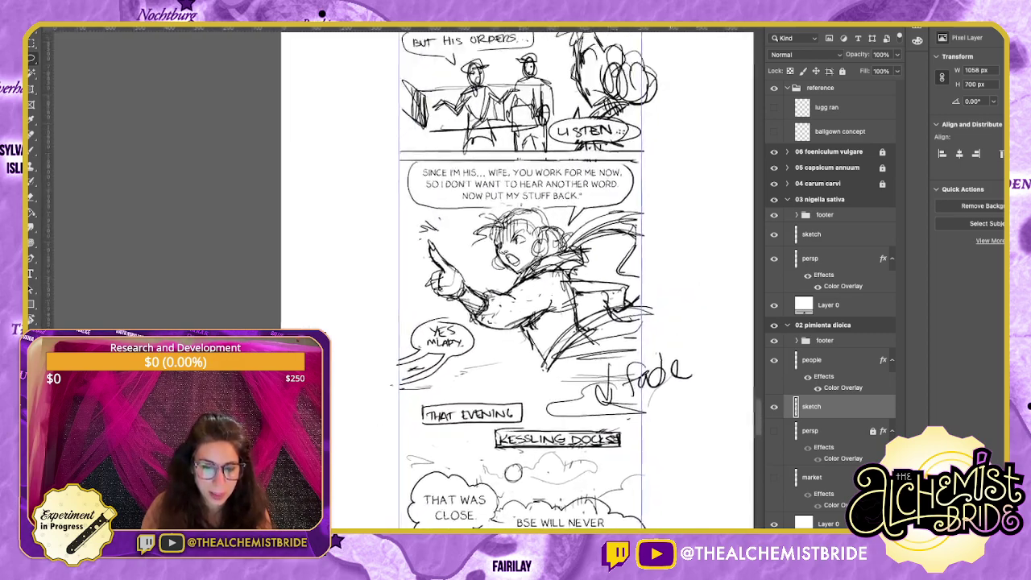
scroll(544, 277, "up", 10)
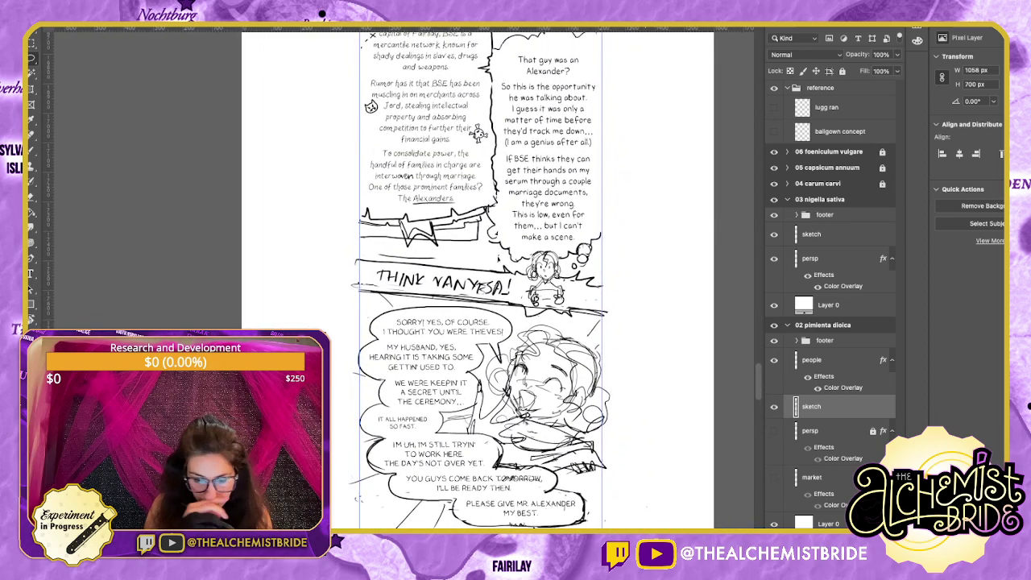
scroll(543, 277, "up", 5)
scroll(499, 282, "up", 10)
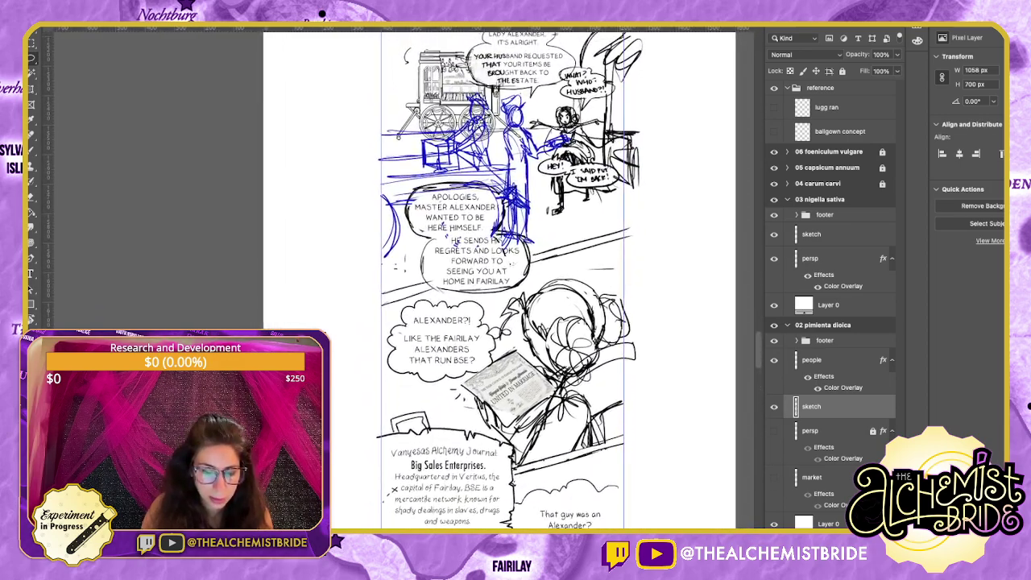
scroll(500, 282, "up", 8)
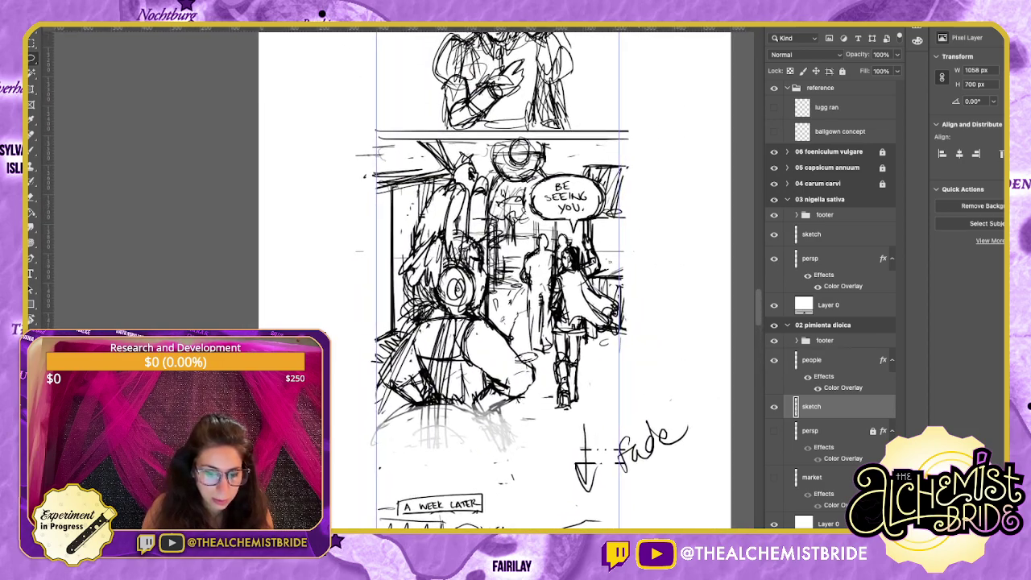
scroll(499, 281, "up", 2)
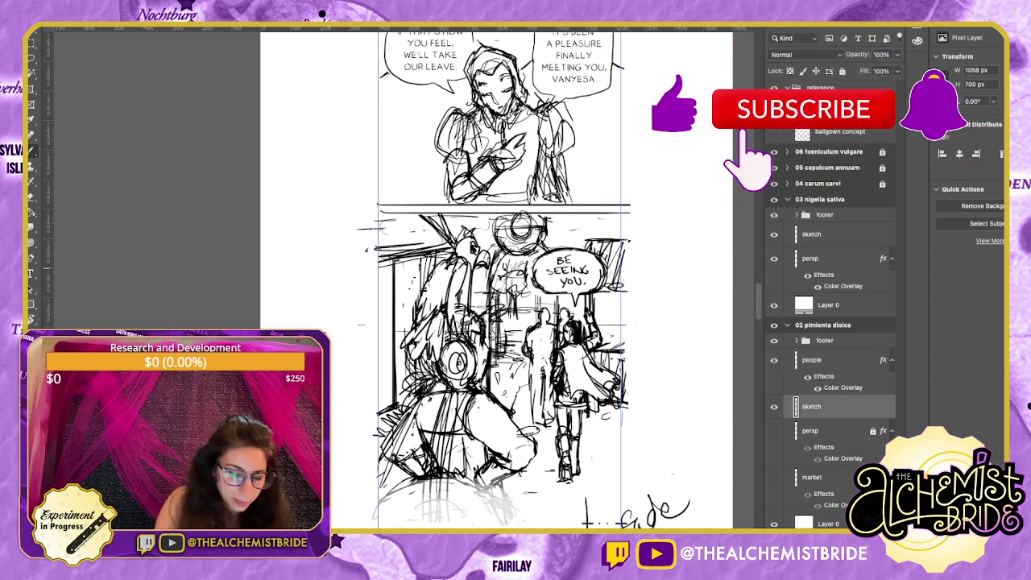
left_click_drag(352, 287, 409, 287)
left_click_drag(396, 276, 411, 291)
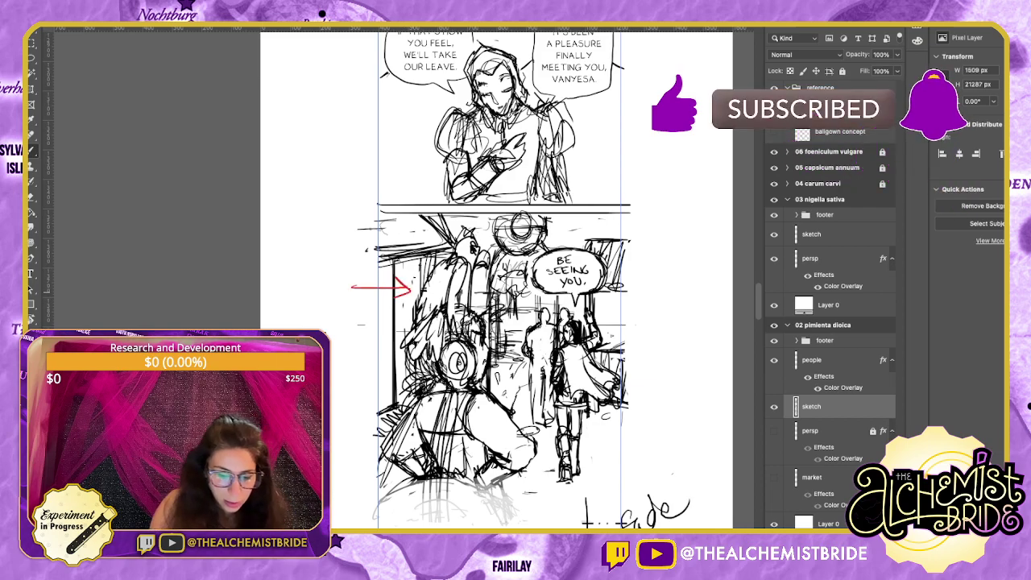
left_click_drag(443, 221, 481, 230)
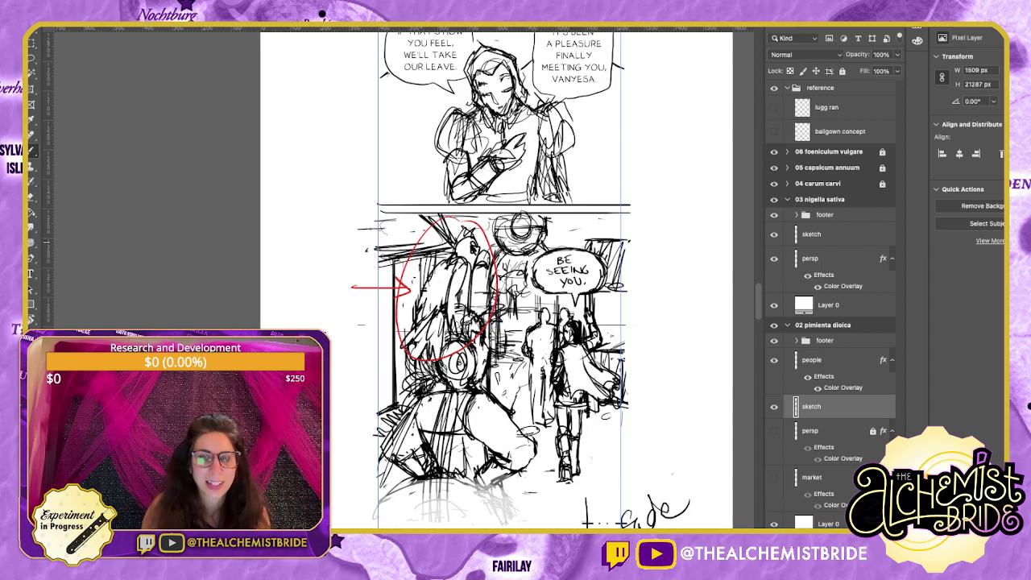
Trace the circled bird's beak and the curved wing edge beside it with red brush strokes.
key("super+equal")
key("super+equal")
key("super+equal")
key("super+equal")
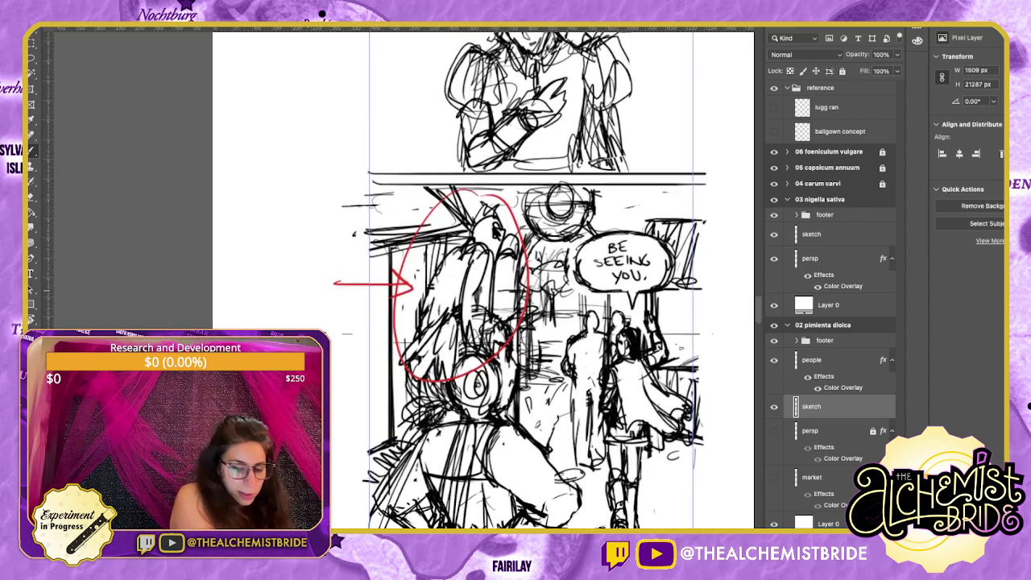
left_click_drag(483, 234, 381, 362)
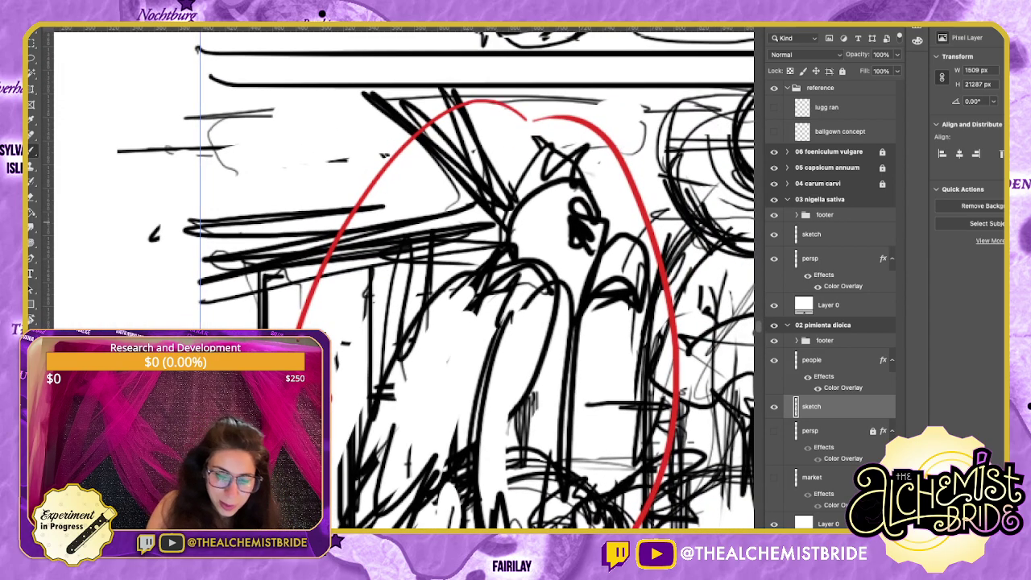
mouse_move(573, 217)
left_mouse_down()
mouse_move(589, 240)
mouse_move(578, 244)
mouse_move(627, 236)
mouse_move(640, 291)
mouse_move(585, 283)
mouse_move(584, 319)
left_mouse_up()
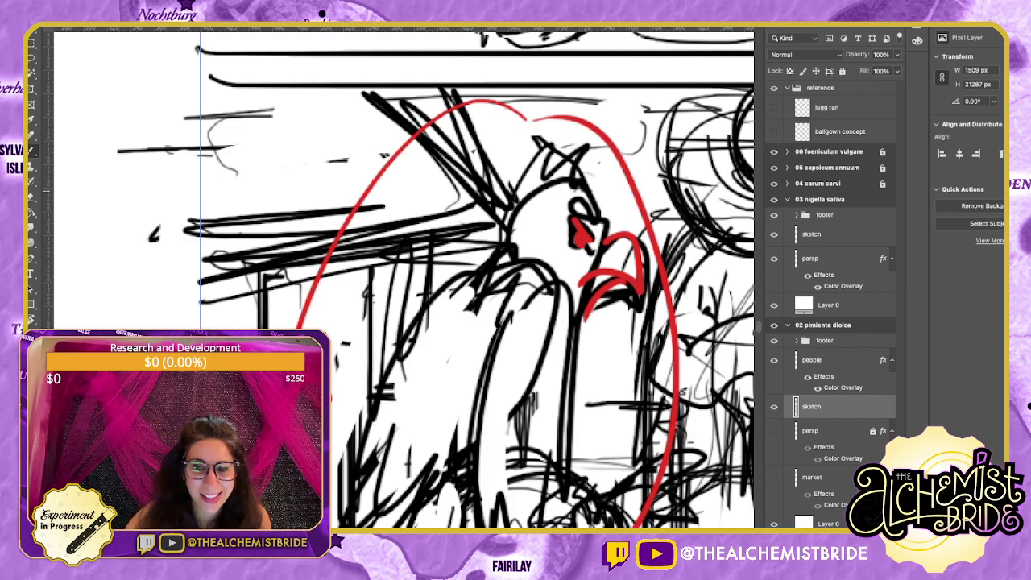
Undo all the red brush marks on the bird panel.
key("ctrl+z")
key("ctrl+z")
key("ctrl+z")
key("ctrl+z")
key("ctrl+z")
key("ctrl+z")
key("ctrl+z")
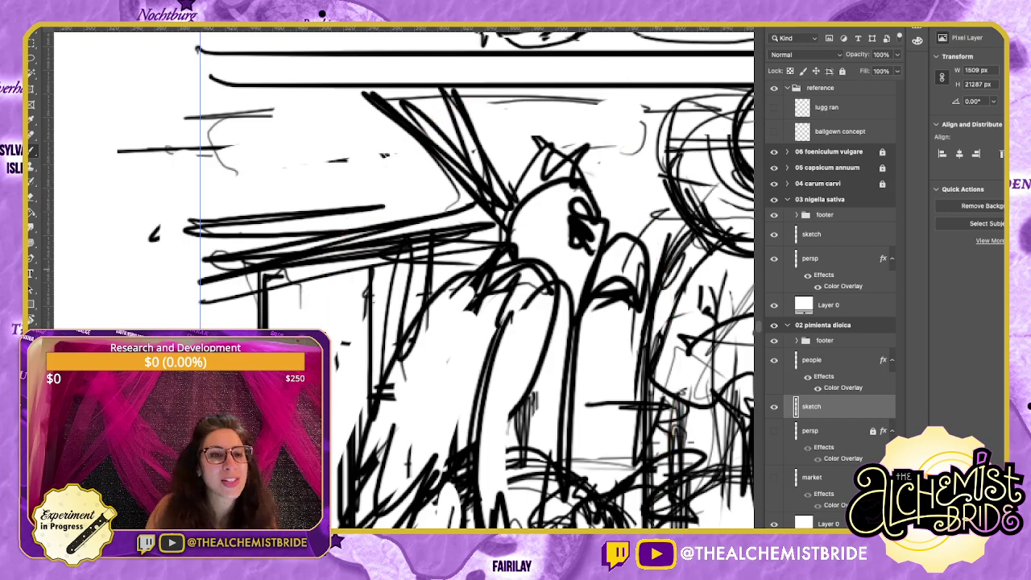
Review chapter two's panels from the bird scene down to the closing hooded portrait.
left_click_drag(675, 432, 649, 325)
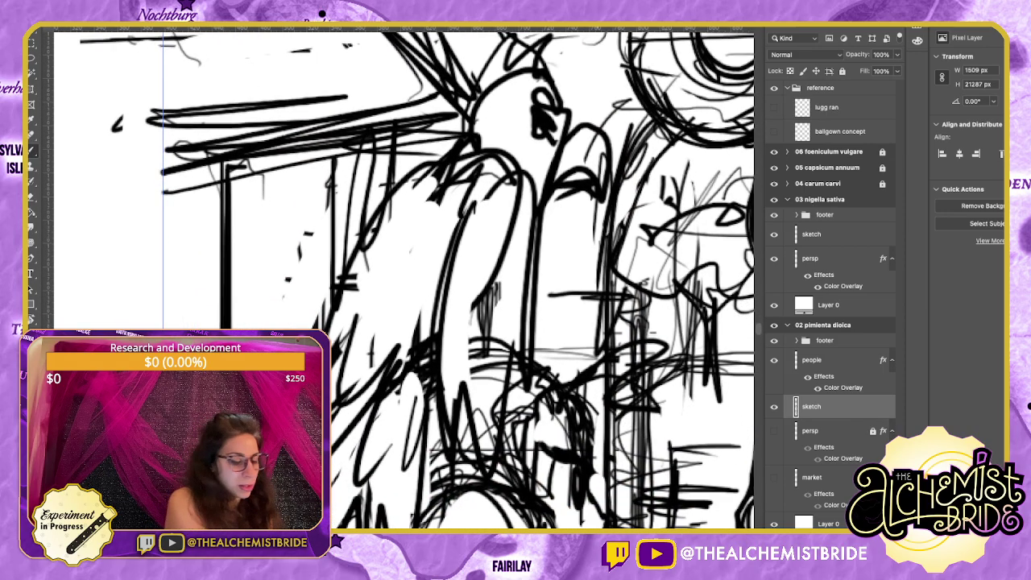
key("ctrl+minus")
key("ctrl+minus")
scroll(499, 282, "down", 15)
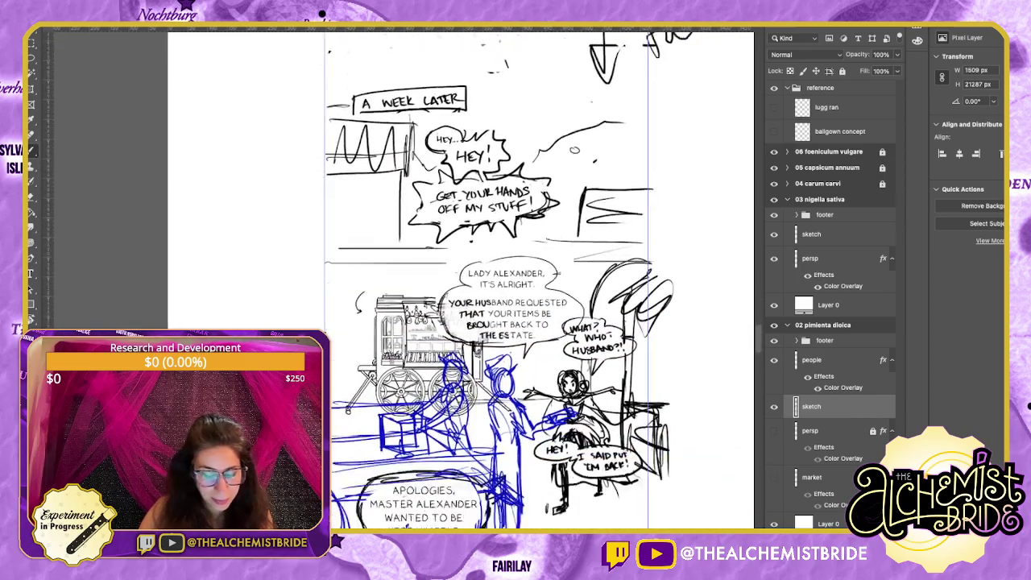
scroll(499, 282, "down", 15)
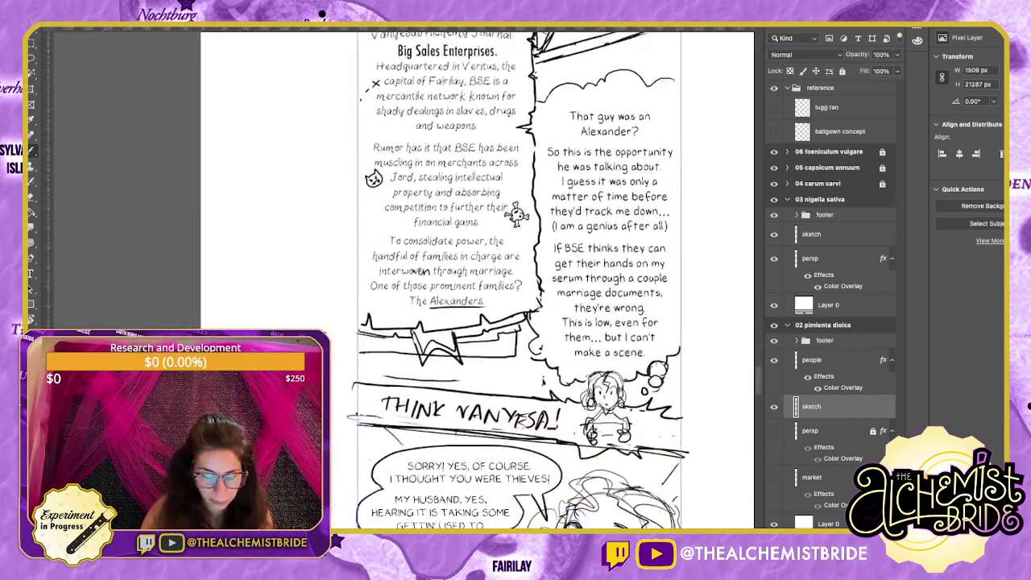
scroll(500, 282, "down", 15)
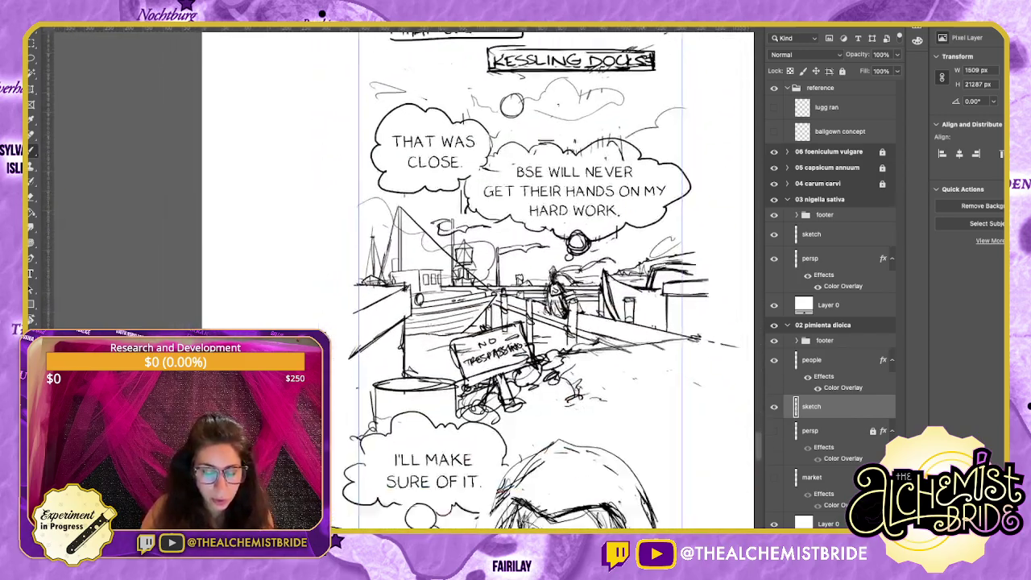
scroll(499, 282, "up", 5)
scroll(499, 282, "left", 2)
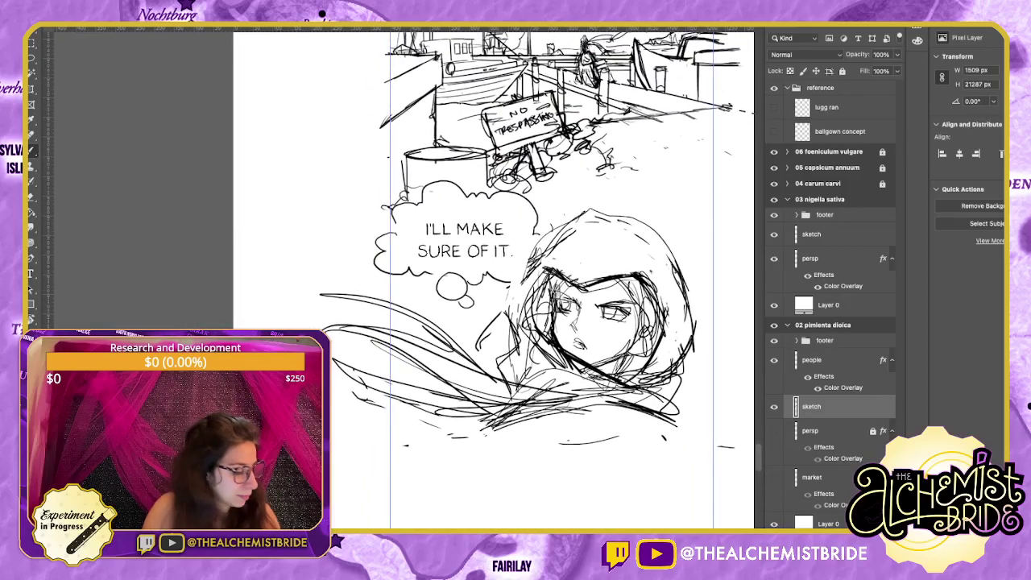
Lasso the closing hooded portrait and place a duplicate directly below it, just above the footer logo.
key("l")
scroll(499, 281, "up", 5)
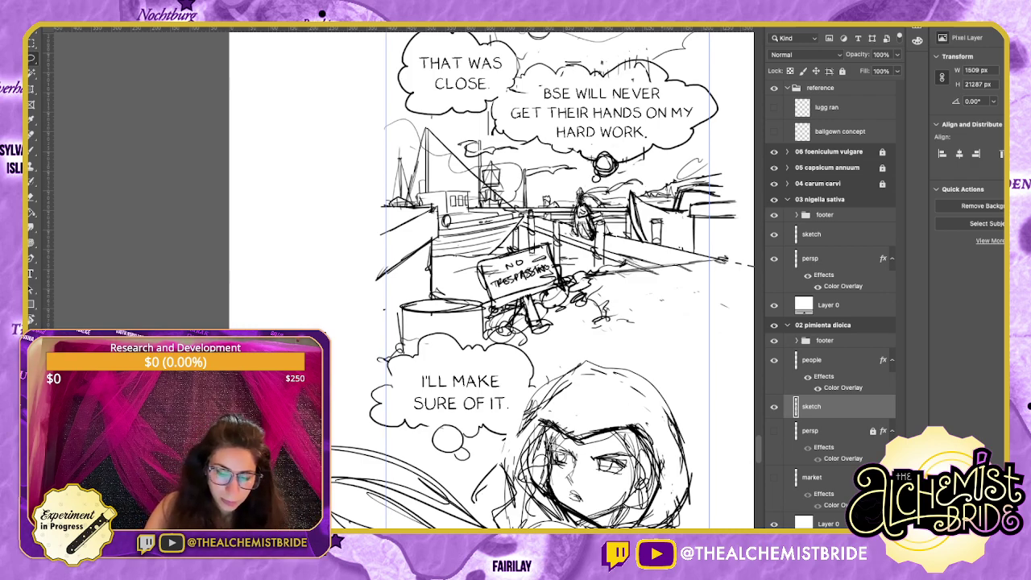
scroll(491, 280, "down", 4)
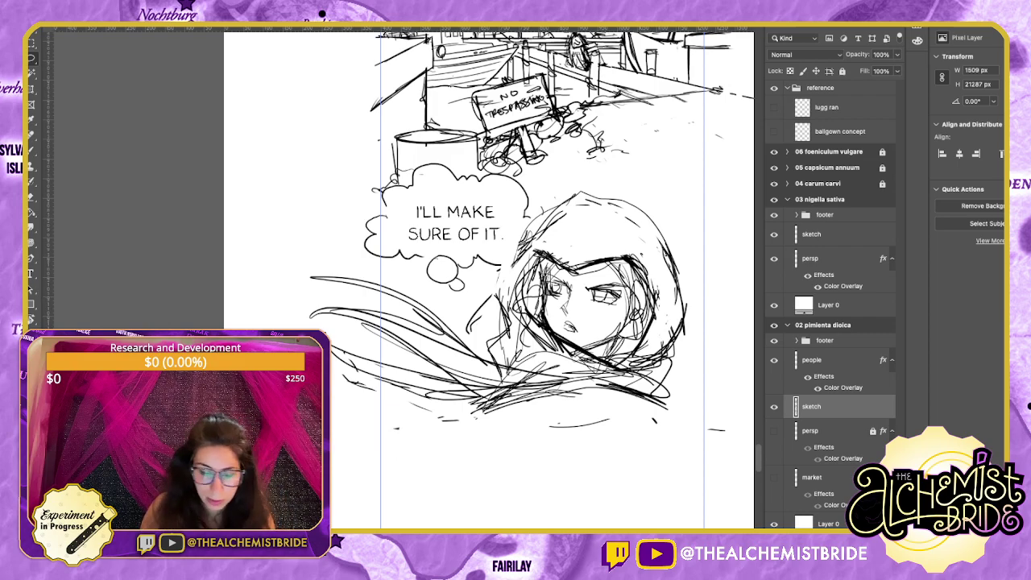
mouse_move(564, 188)
left_mouse_down()
mouse_move(425, 276)
mouse_move(451, 435)
mouse_move(696, 243)
mouse_move(567, 187)
left_mouse_up()
scroll(483, 278, "down", 5)
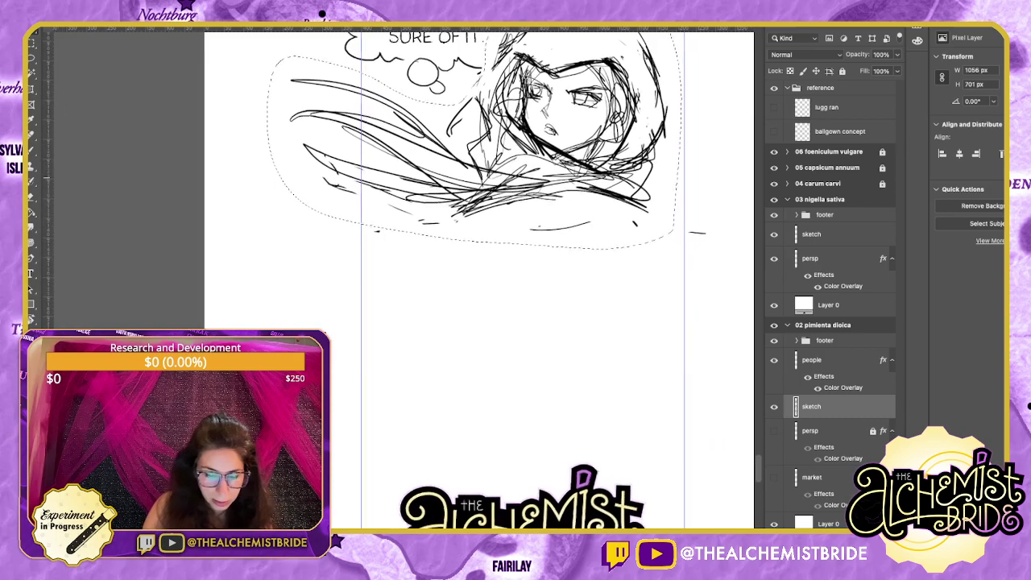
left_click_drag(548, 153, 553, 381)
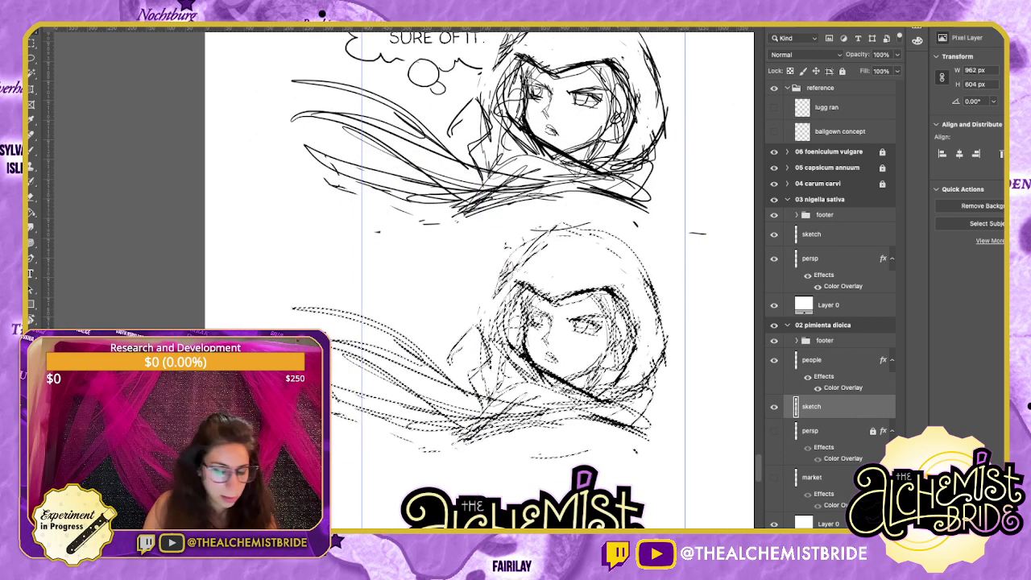
key("ctrl+d")
Lasso most of the duplicate portrait's outer hood and flowing cloak and delete them, leaving the face.
key("l")
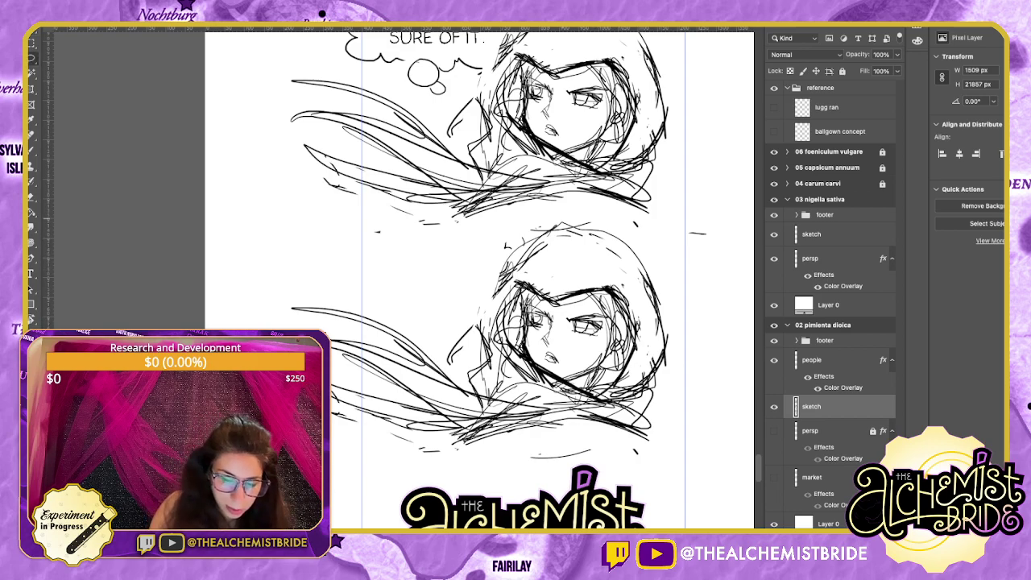
left_click_drag(544, 213, 457, 339)
mouse_move(483, 395)
left_mouse_down()
mouse_move(501, 284)
mouse_move(648, 333)
mouse_move(546, 385)
mouse_move(353, 273)
mouse_move(635, 471)
mouse_move(664, 330)
mouse_move(654, 322)
left_mouse_up()
key("Delete")
key("ctrl+d")
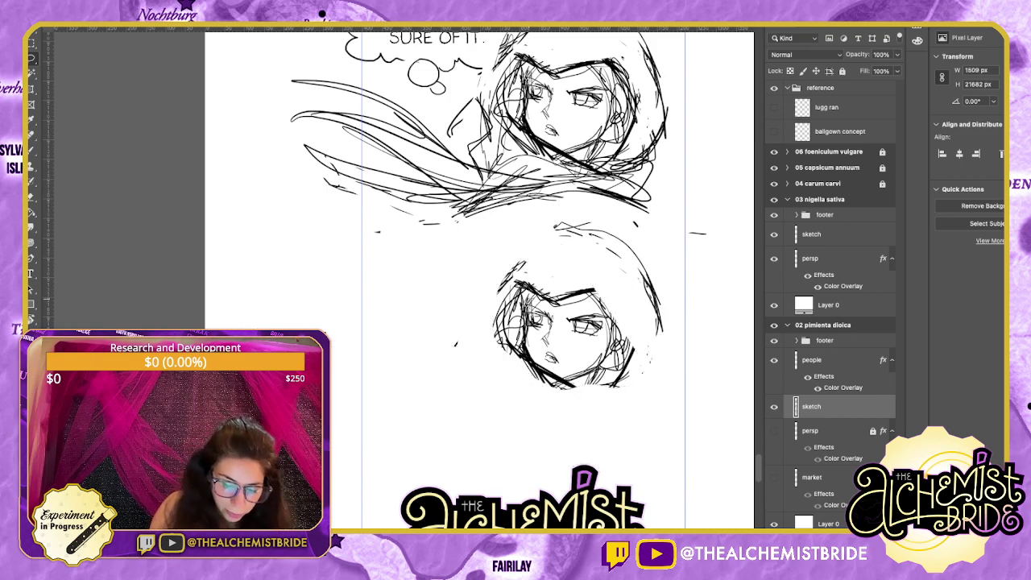
Erase the eyes from the duplicate portrait's face, keeping the nose and mouth, and get the brush ready.
mouse_move(567, 308)
left_mouse_down()
mouse_move(589, 340)
mouse_move(567, 307)
left_mouse_up()
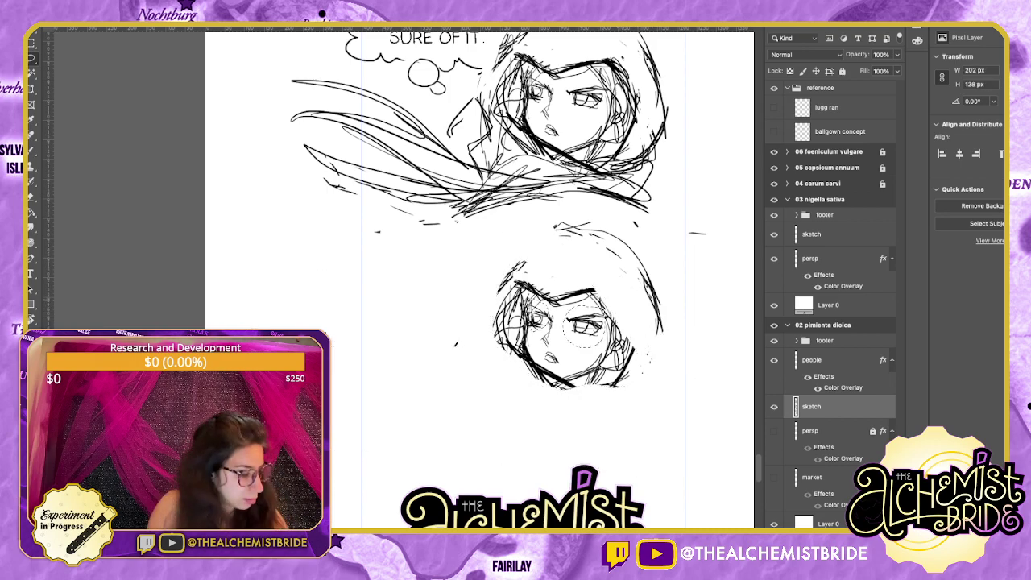
key("Delete")
key("ctrl+d")
key("b")
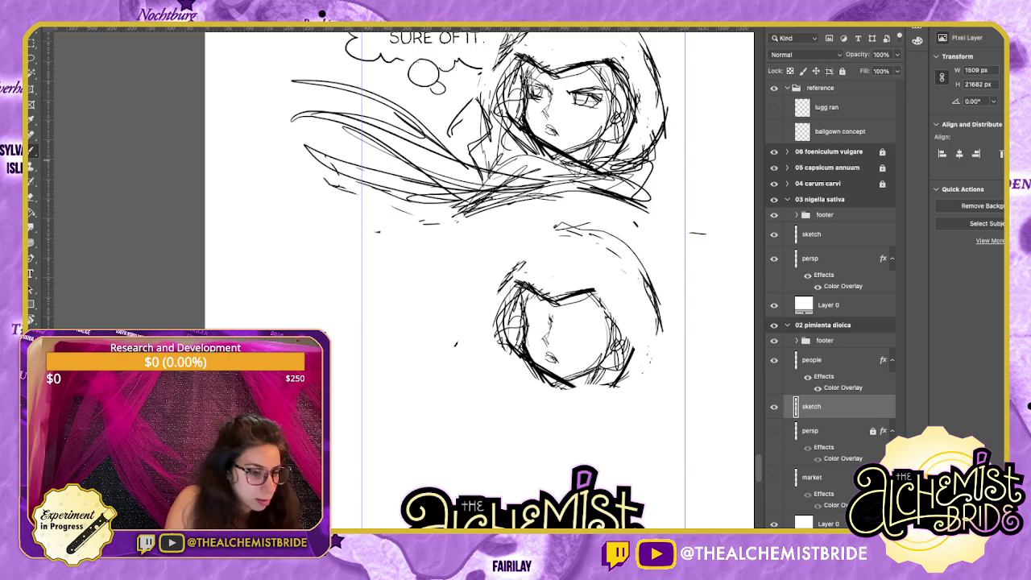
Show the "ballgown concept" layer in the "reference" group and duplicate it.
scroll(402, 278, "left", 15)
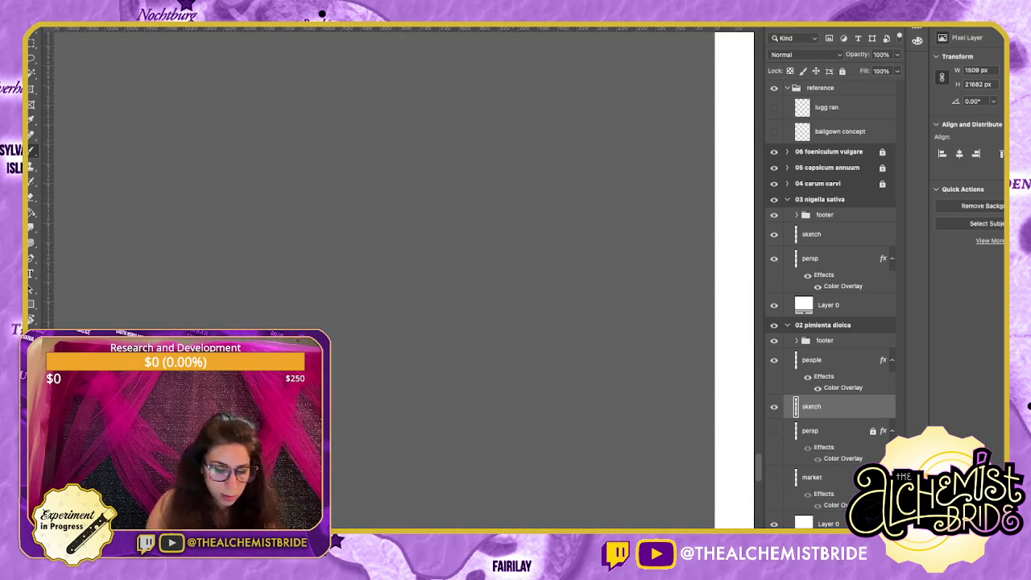
scroll(403, 277, "up", 3)
scroll(434, 277, "up", 10)
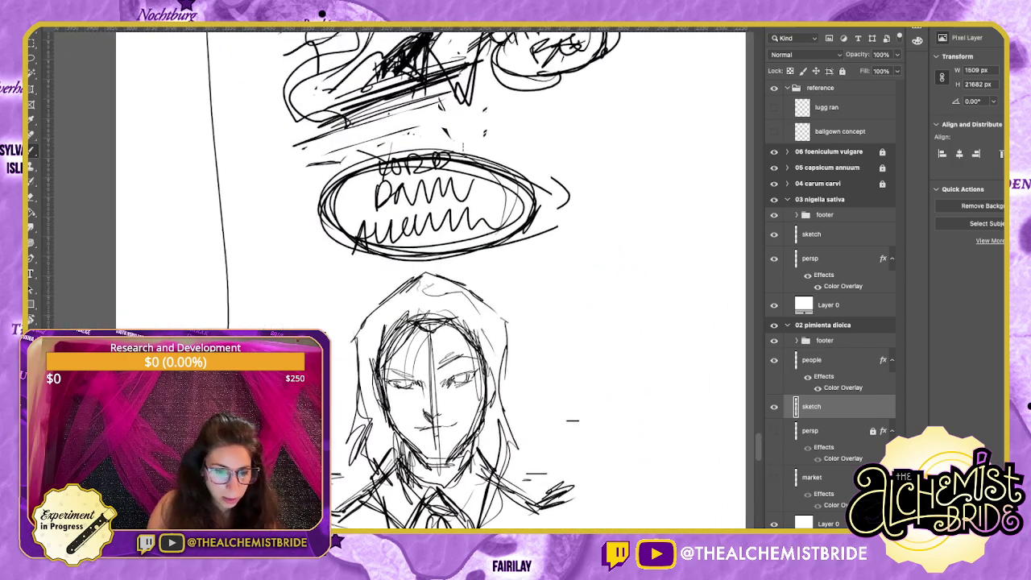
scroll(398, 278, "right", 1)
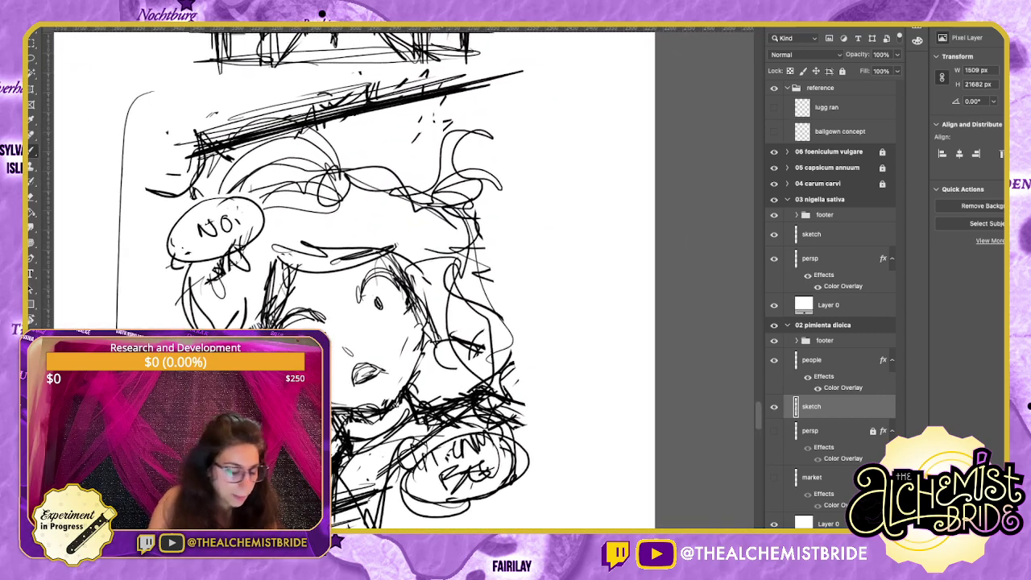
key("super+minus")
key("super+minus")
scroll(399, 278, "up", 5)
scroll(346, 278, "up", 10)
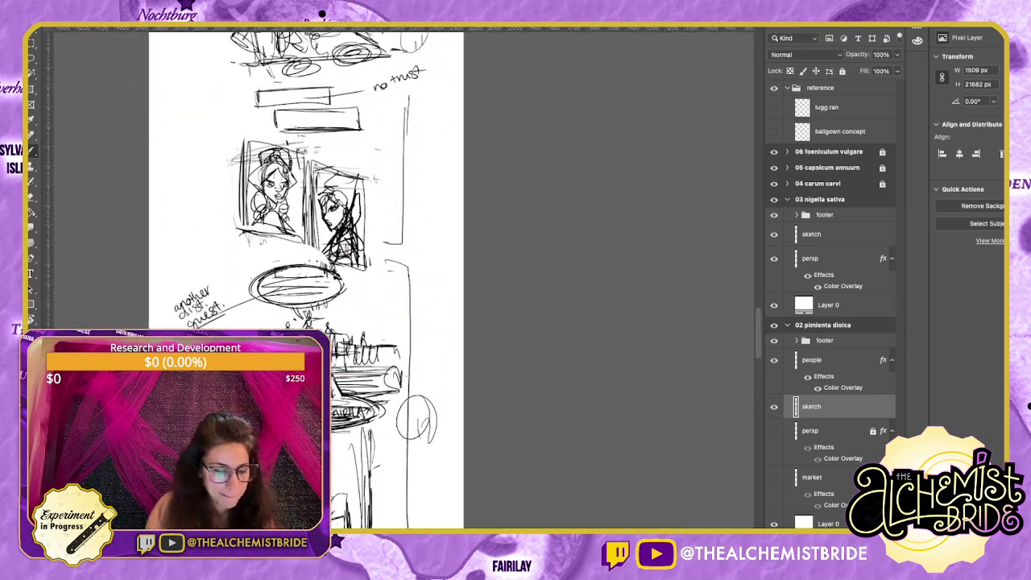
left_click(839, 131)
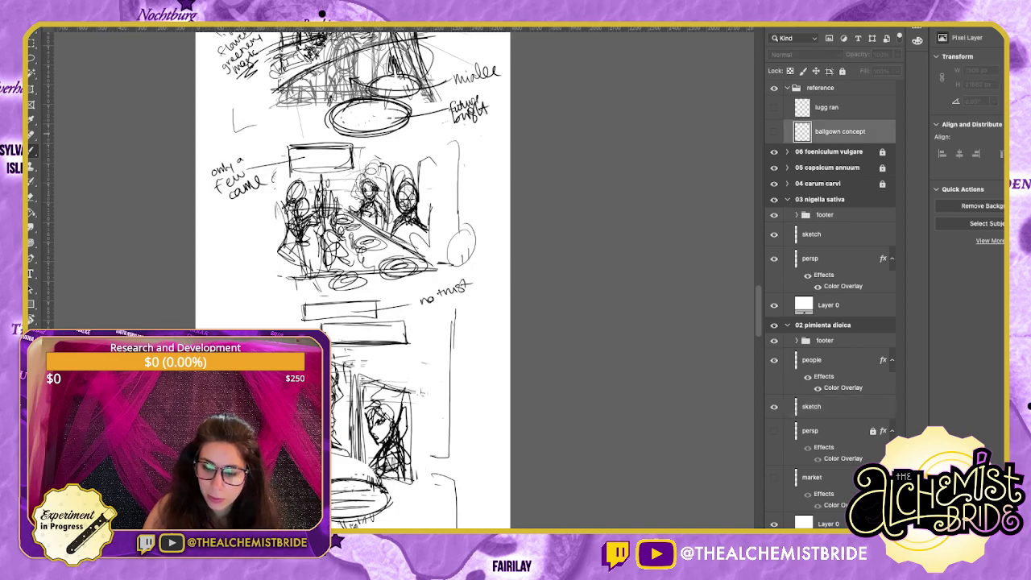
left_click(773, 131)
scroll(363, 277, "up", 15)
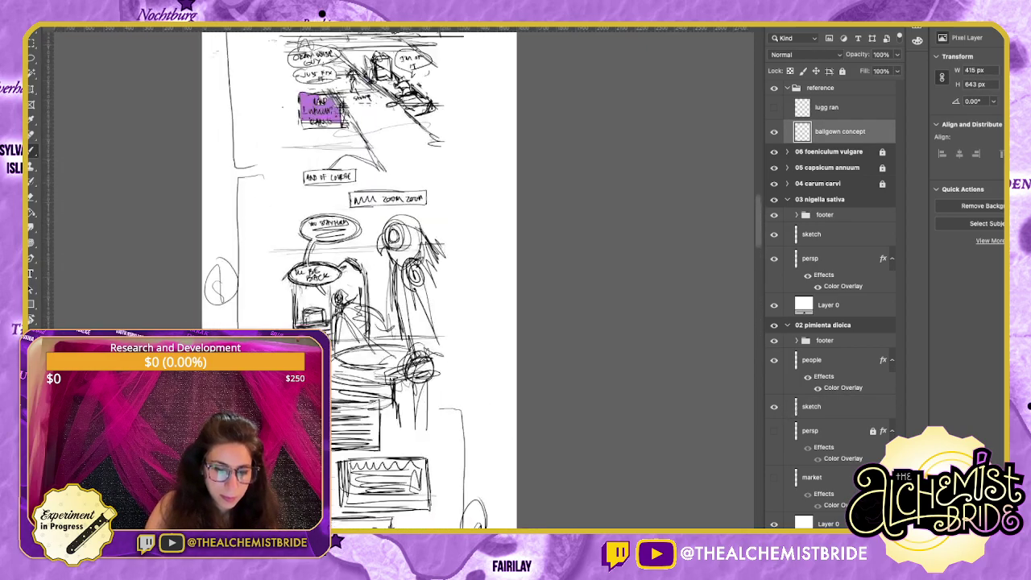
scroll(378, 278, "up", 15)
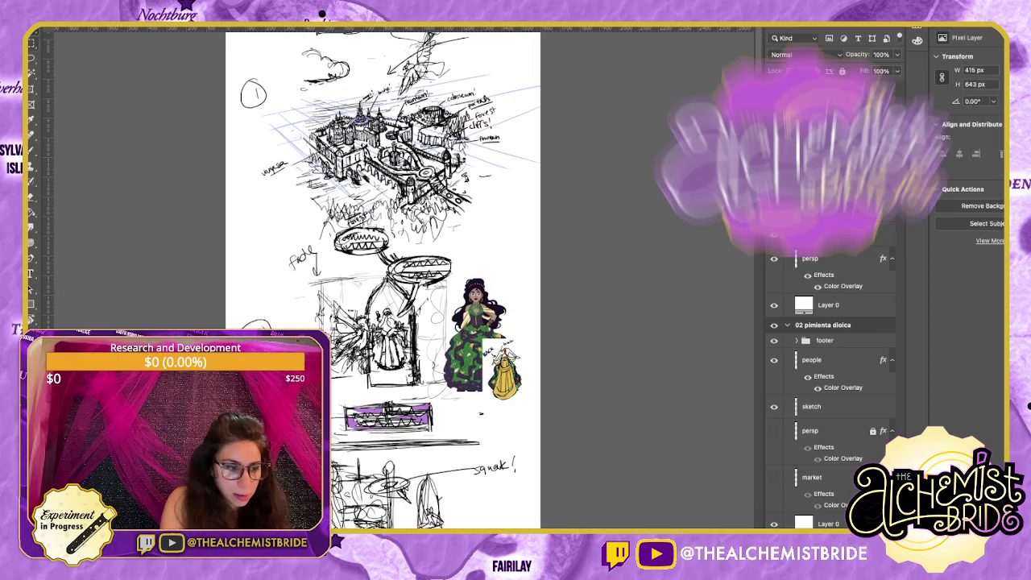
key("ctrl+j")
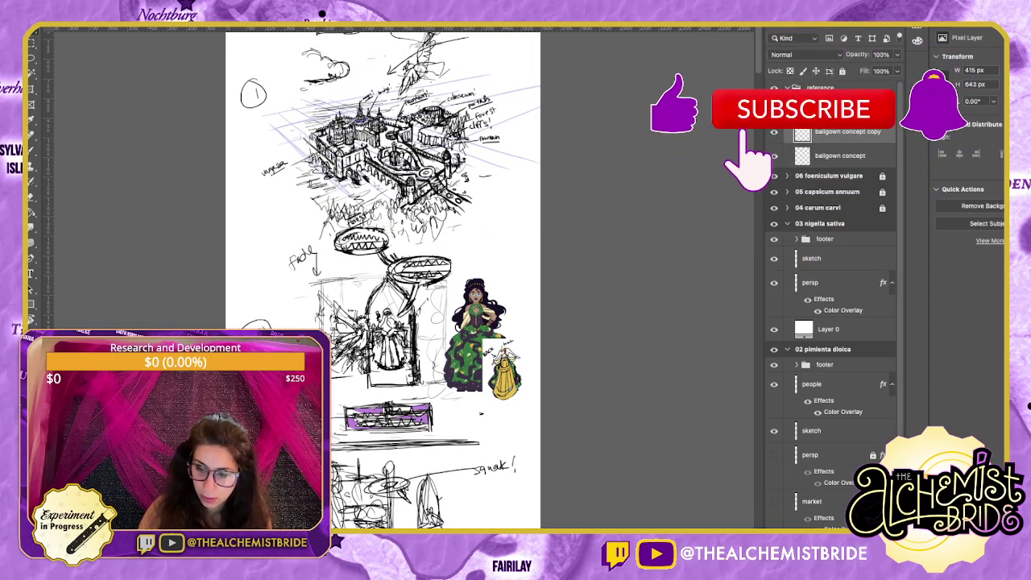
Move the "ballgown concept copy" layer between "people" and "sketch" in the "02 pimienta dioica" group and hide the original "ballgown concept" layer.
mouse_move(837, 374)
left_mouse_down()
mouse_move(837, 492)
mouse_move(830, 422)
left_mouse_up()
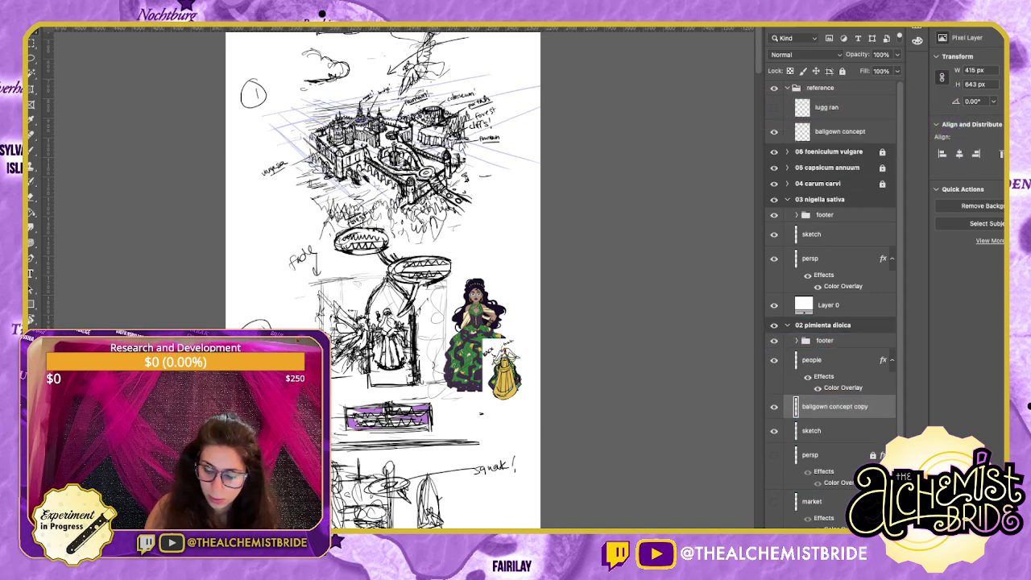
left_click(774, 131)
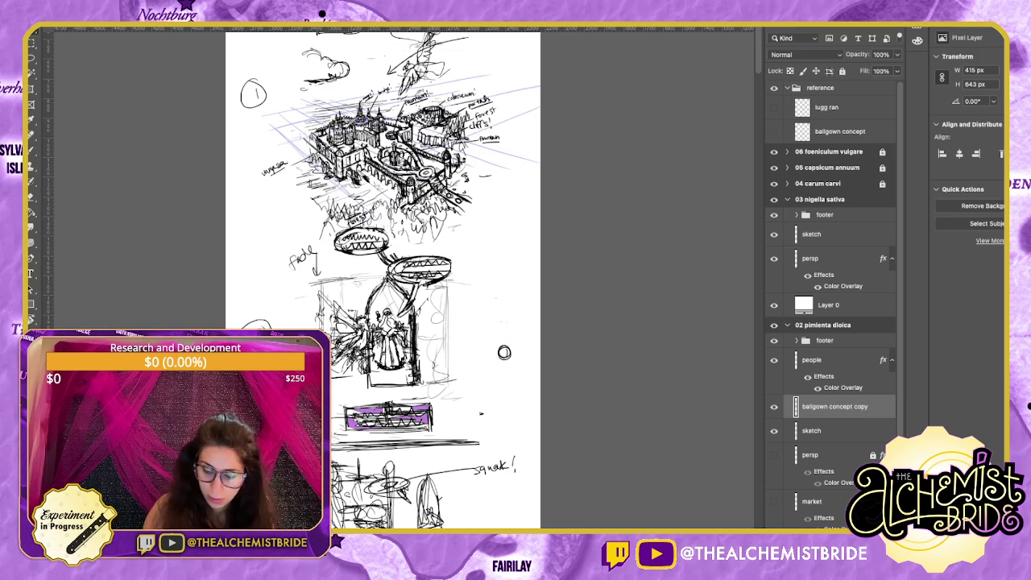
Place the ballgown concept copy beside the duplicated portrait at the chapter's end, just above the footer logo.
scroll(419, 94, "down", 5)
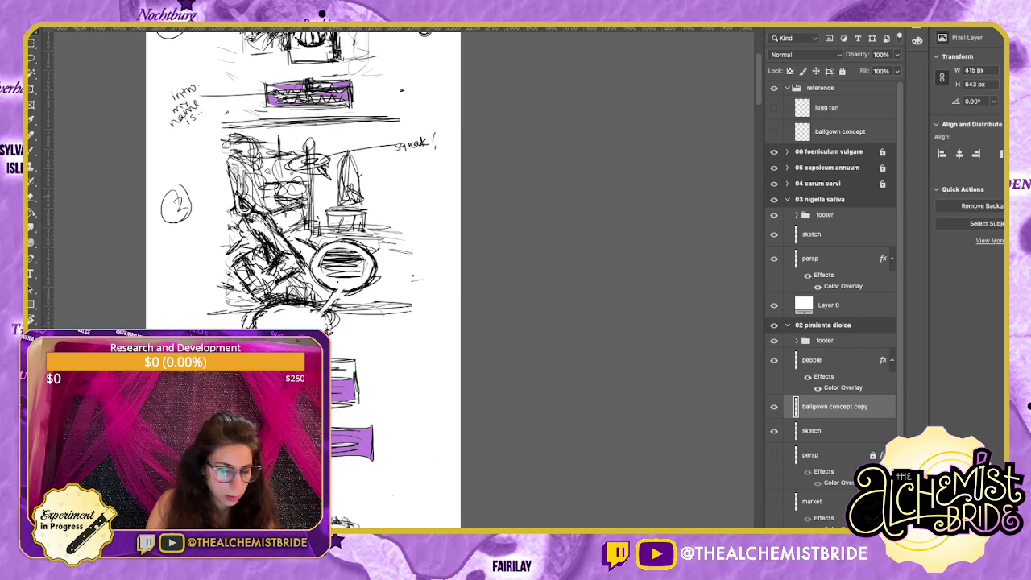
scroll(412, 183, "down", 3)
scroll(412, 184, "down", 6)
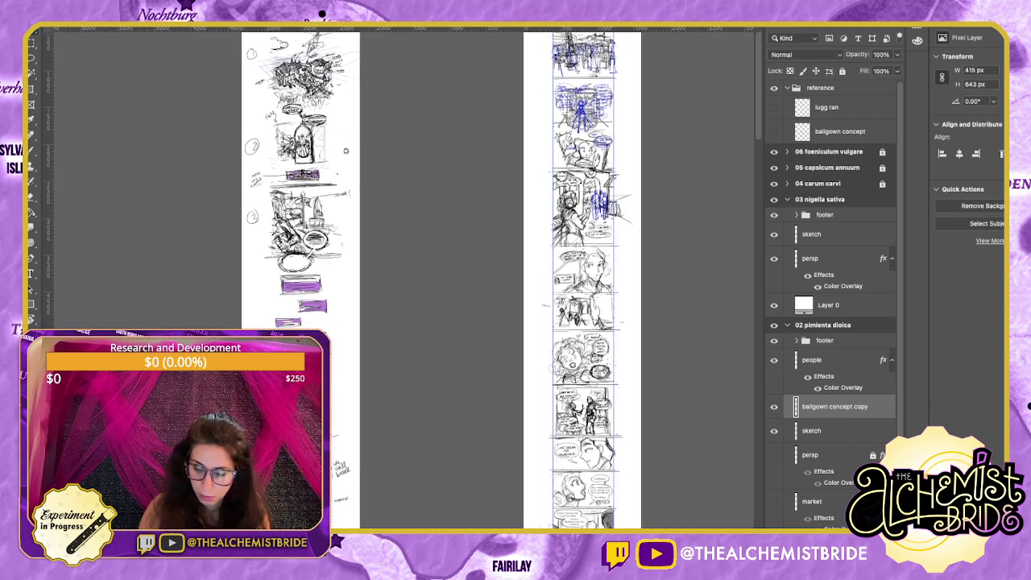
scroll(426, 278, "down", 8)
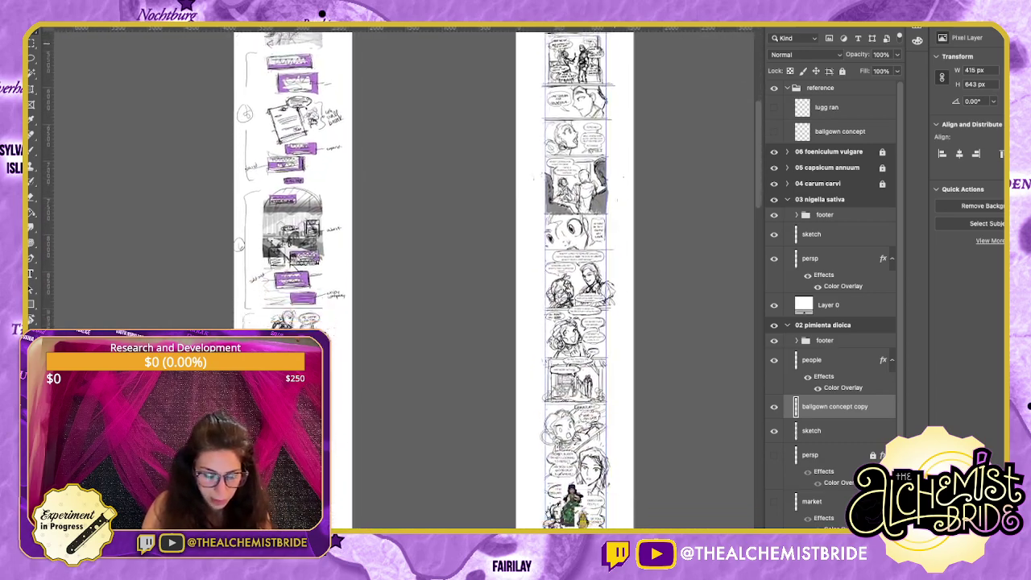
scroll(426, 278, "down", 5)
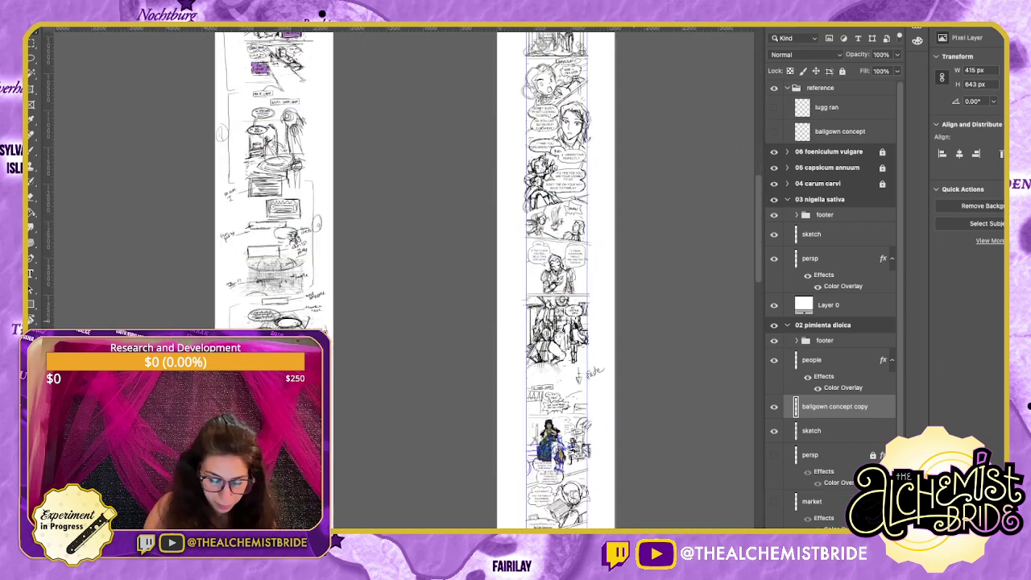
scroll(427, 278, "down", 5)
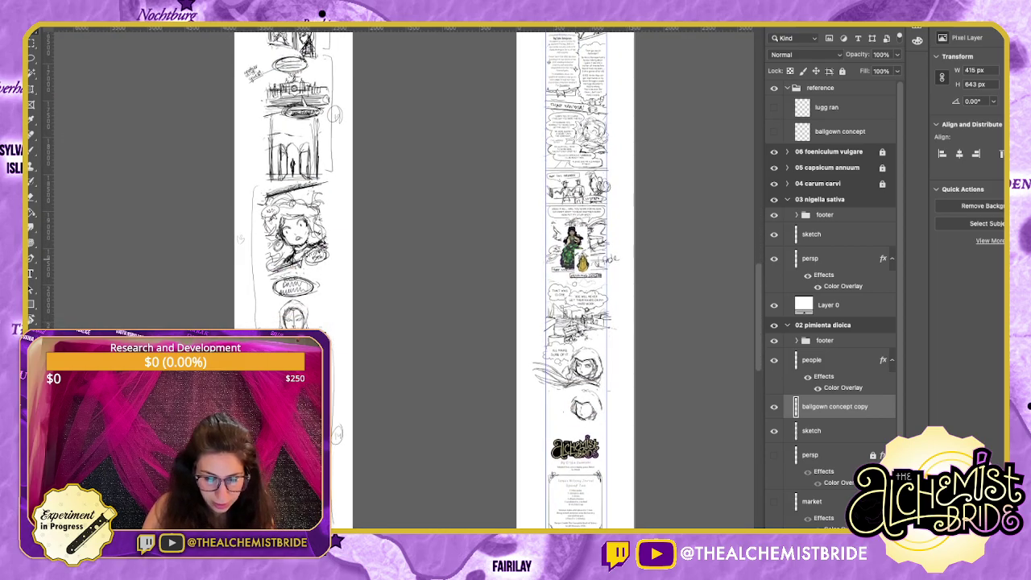
scroll(427, 278, "up", 13)
scroll(427, 278, "down", 11)
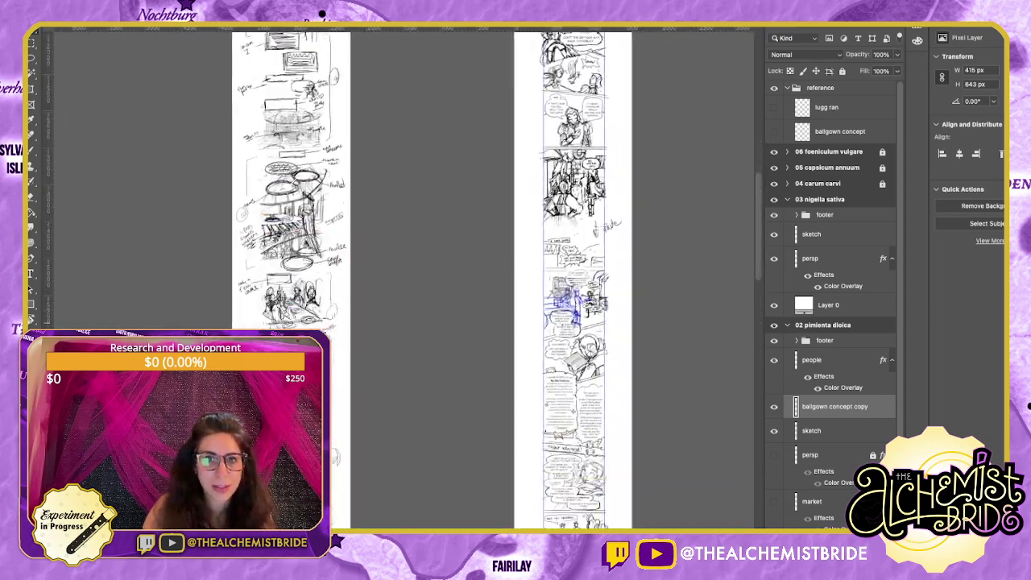
scroll(576, 323, "down", 2)
left_click_drag(579, 219, 542, 397)
key("super+plus")
key("super+plus")
key("super+plus")
key("super+plus")
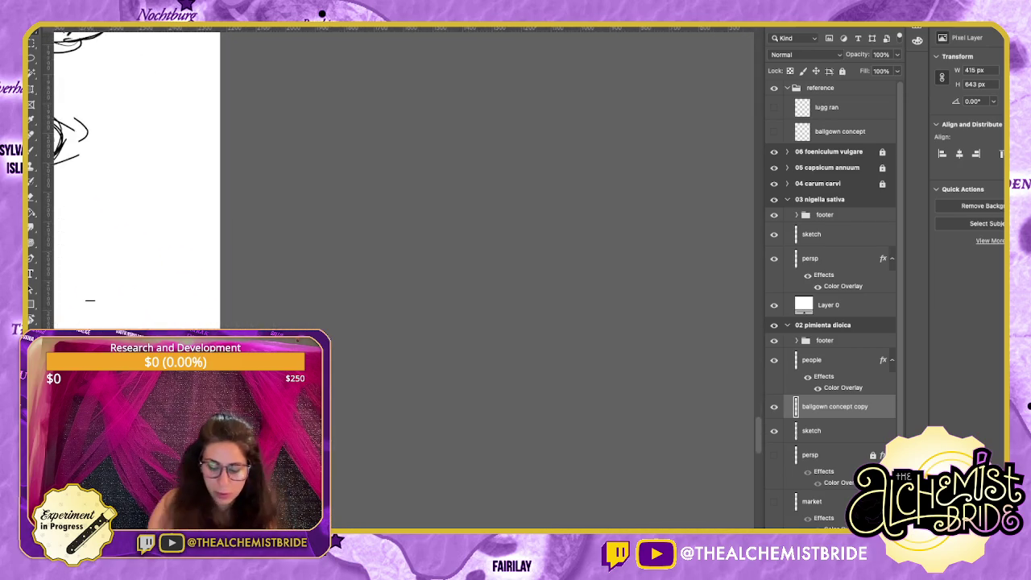
scroll(407, 296, "right", 6)
scroll(406, 296, "down", 2)
scroll(407, 296, "right", 7)
scroll(407, 297, "down", 5)
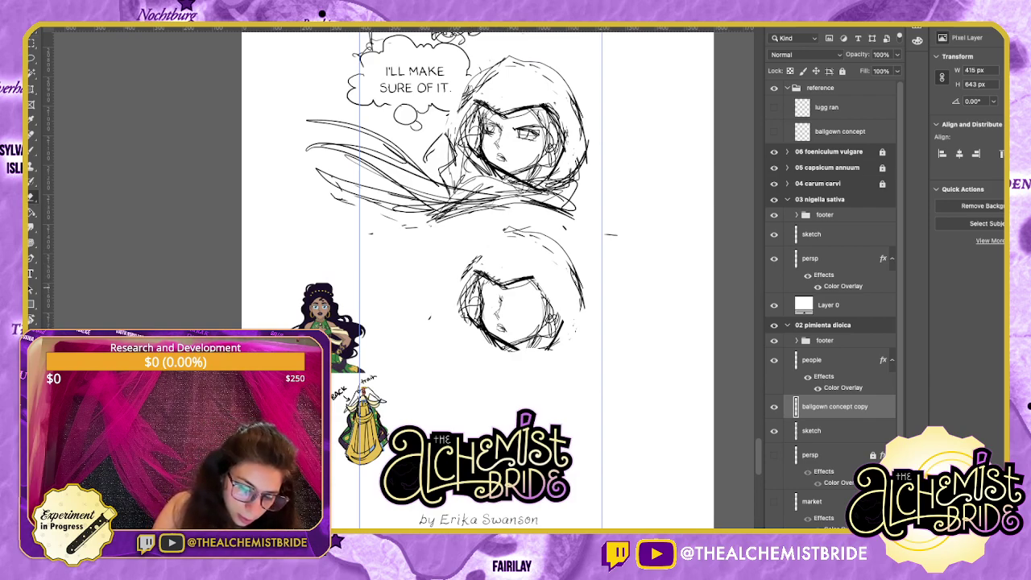
On the "sketch" layer, erase the remaining hood lines around the duplicate portrait, keeping the face outline.
left_click(812, 431)
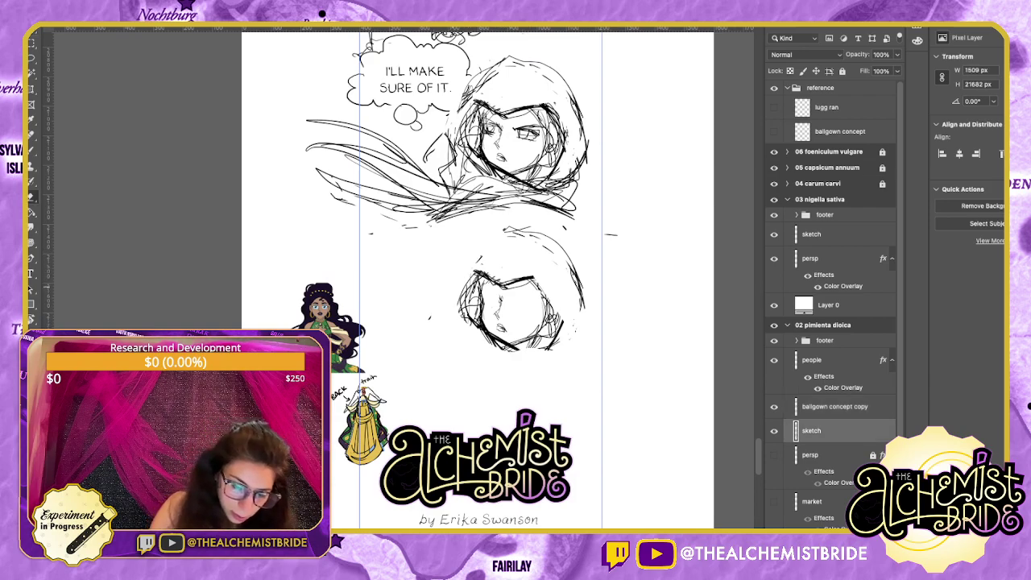
left_click_drag(533, 235, 581, 293)
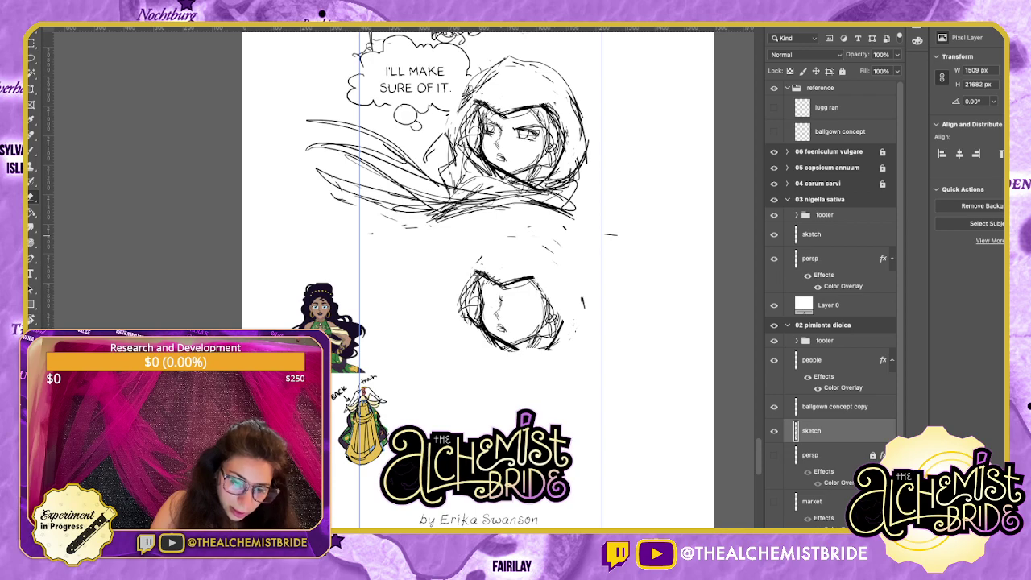
left_click_drag(550, 248, 583, 303)
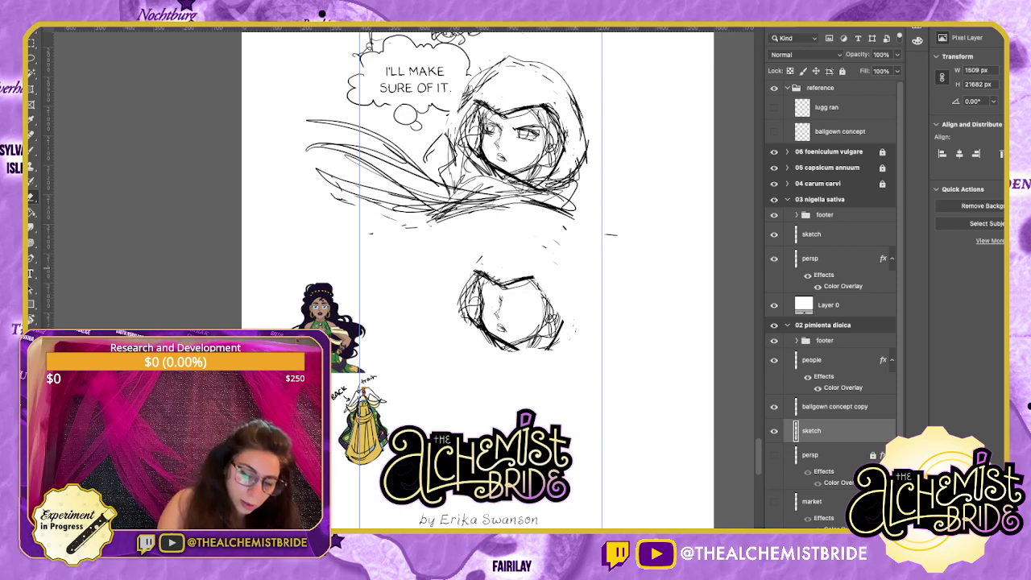
mouse_move(460, 278)
left_mouse_down()
mouse_move(462, 318)
mouse_move(470, 283)
mouse_move(504, 281)
left_mouse_up()
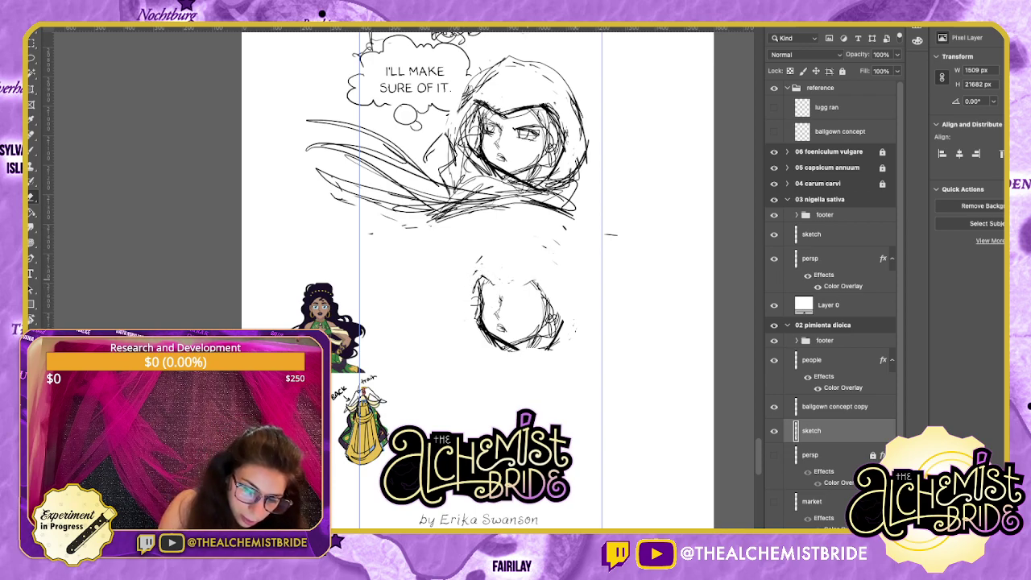
Sketch wide-open eyes, brows and a small open mouth on the duplicate face, undoing the heaviest shading in the mouth.
key("ctrl+equal")
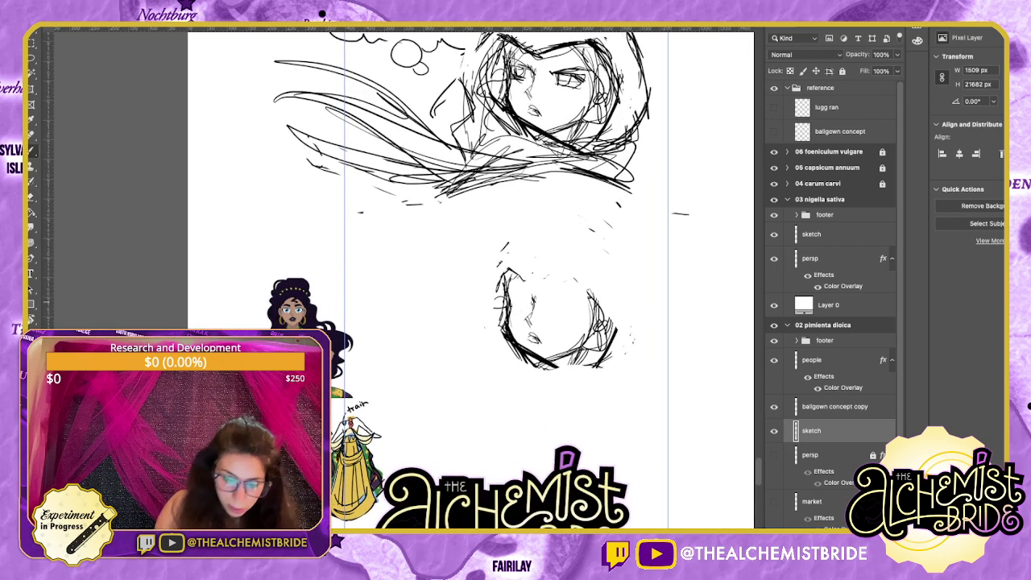
mouse_move(567, 292)
left_mouse_down()
mouse_move(580, 316)
mouse_move(579, 305)
left_mouse_up()
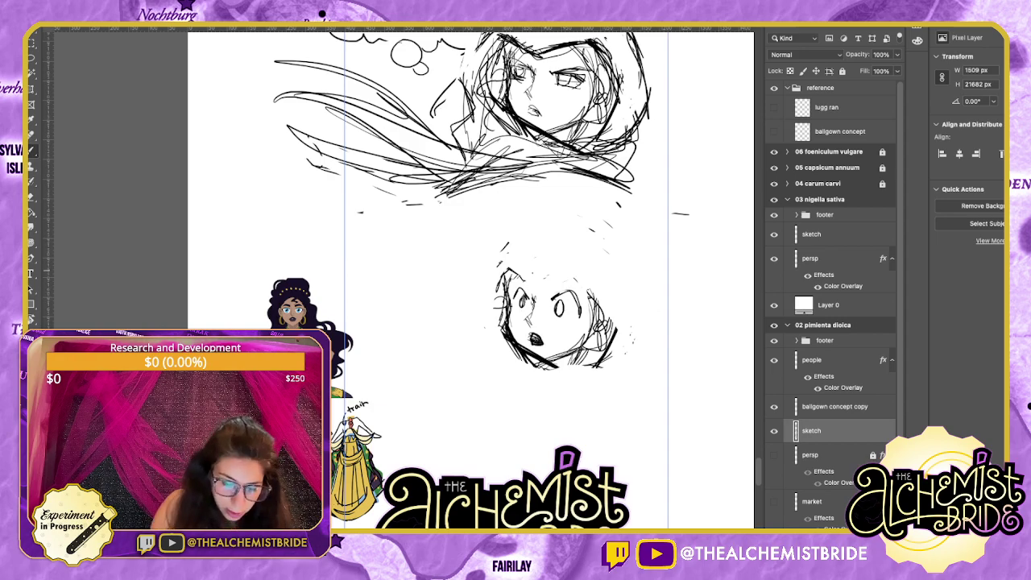
key("ctrl+z")
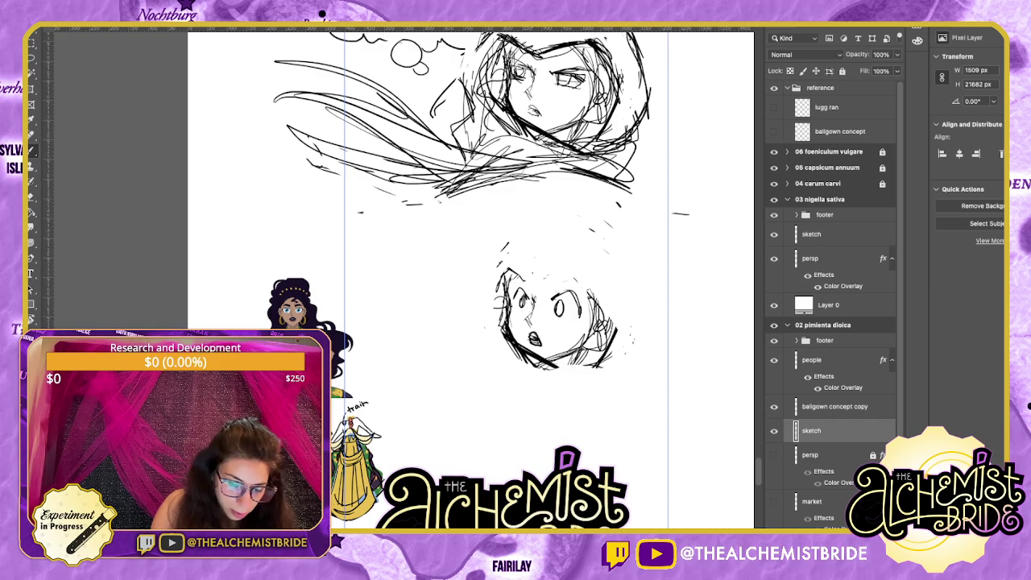
key("ctrl+z")
Sketch the hair bun, a forehead curl, loose hair behind the face and first shoulder lines, undoing the long curve drawn below them.
mouse_move(540, 252)
left_mouse_down()
mouse_move(546, 296)
mouse_move(554, 256)
mouse_move(601, 308)
mouse_move(548, 233)
mouse_move(628, 314)
mouse_move(620, 210)
mouse_move(588, 241)
mouse_move(645, 363)
mouse_move(584, 410)
mouse_move(551, 363)
mouse_move(603, 380)
left_mouse_up()
mouse_move(385, 373)
left_mouse_down()
mouse_move(431, 380)
mouse_move(685, 472)
left_mouse_up()
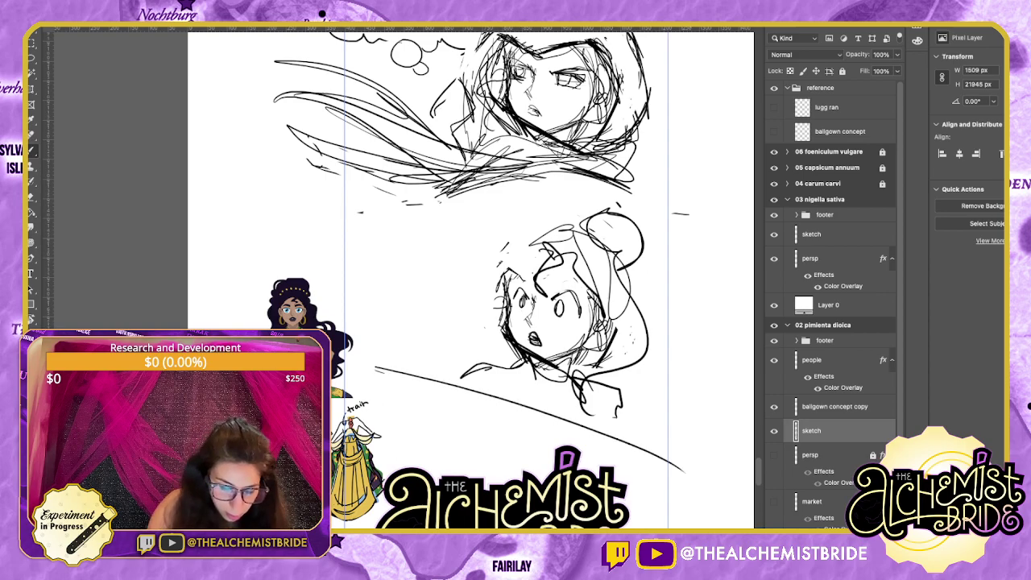
key("super+z")
left_click_drag(515, 282, 471, 340)
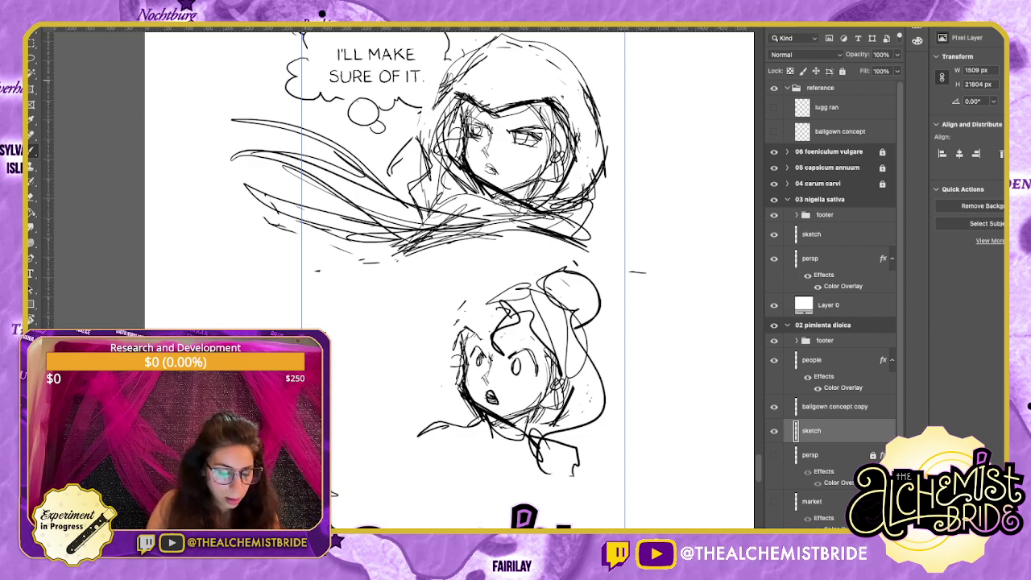
On the "sketch" layer, draw the gown's halter collar lines, round chest ornament and jagged bodice edge below the duplicate face.
left_click(834, 407)
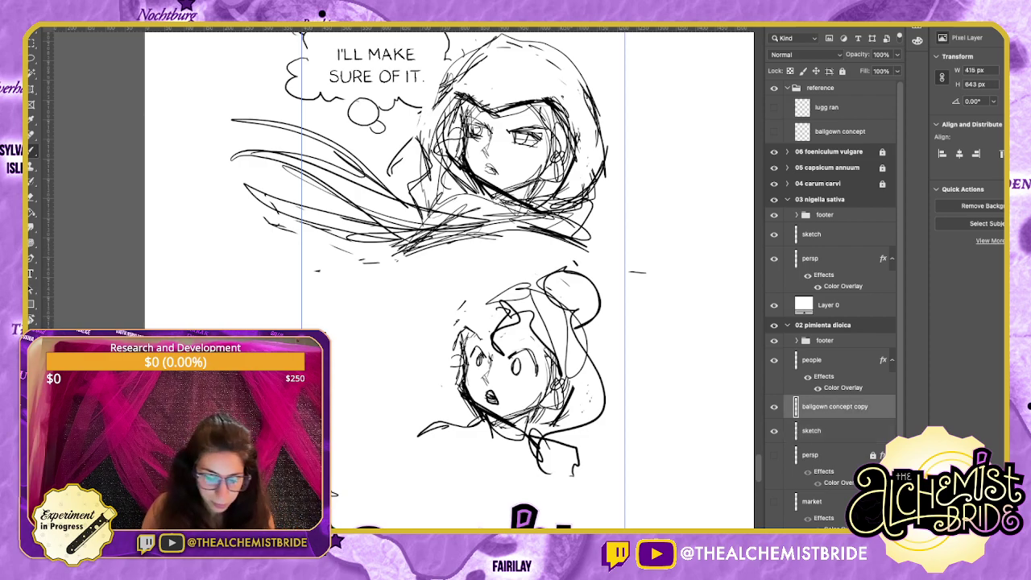
left_click_drag(516, 281, 574, 226)
key("alt+bracketright")
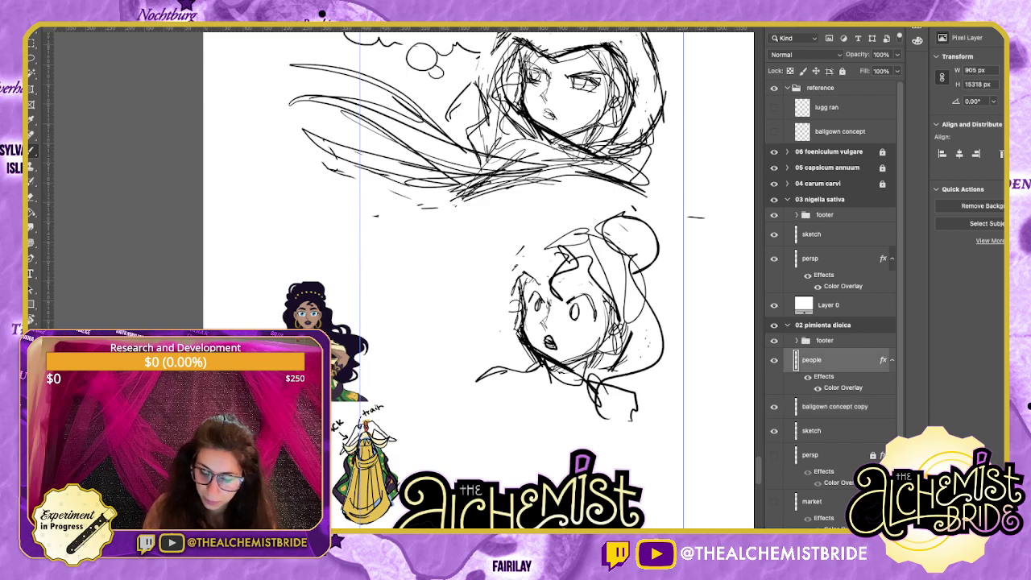
key("alt+bracketleft")
key("alt+bracketleft")
mouse_move(538, 368)
left_mouse_down()
mouse_move(509, 420)
mouse_move(496, 419)
left_mouse_up()
left_click_drag(589, 388, 610, 443)
left_click_drag(600, 384, 585, 427)
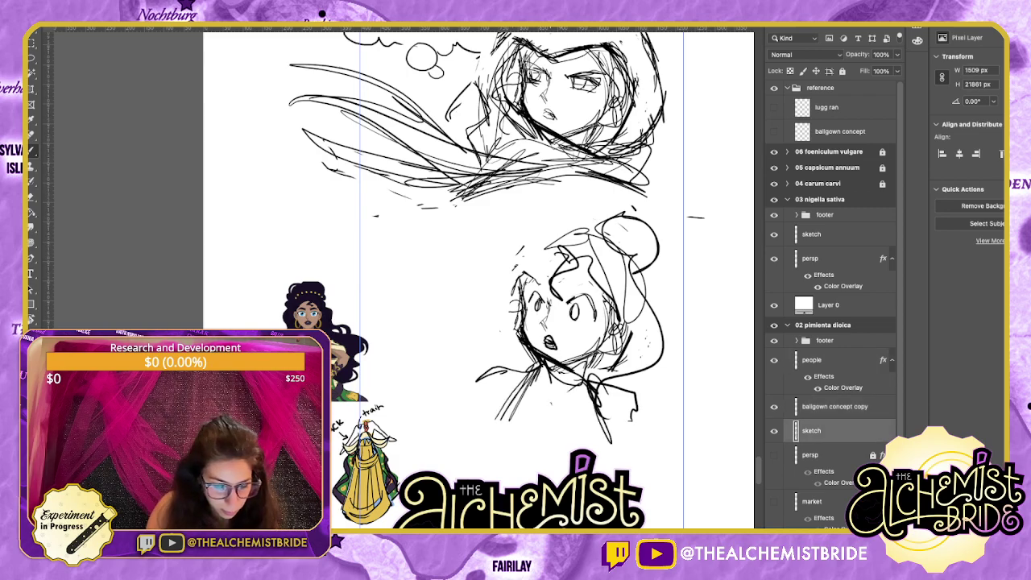
left_click_drag(563, 380, 568, 403)
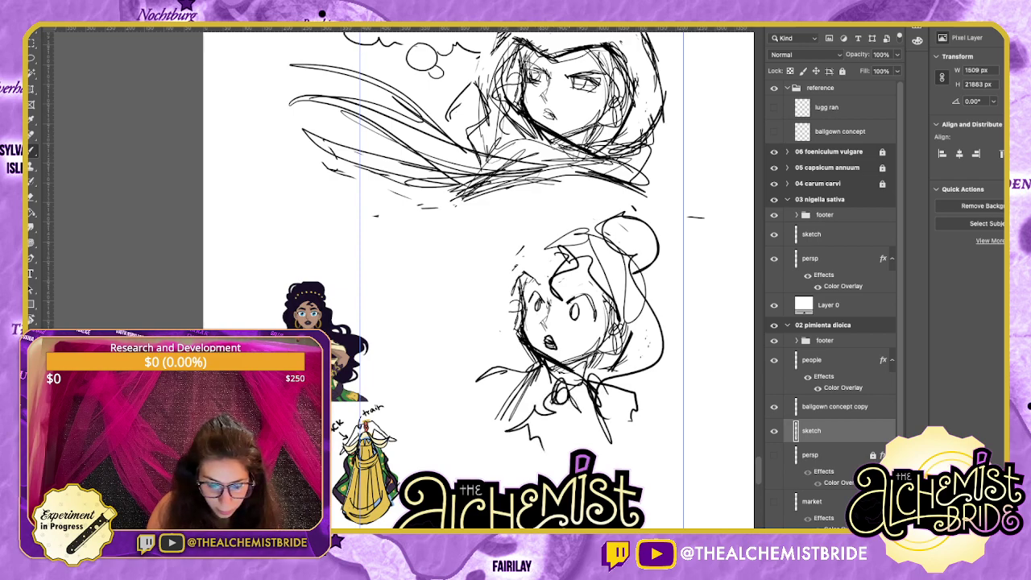
Draw the gown's draped sleeves flowing out from both shoulders of the duplicate portrait.
left_click_drag(591, 420, 613, 440)
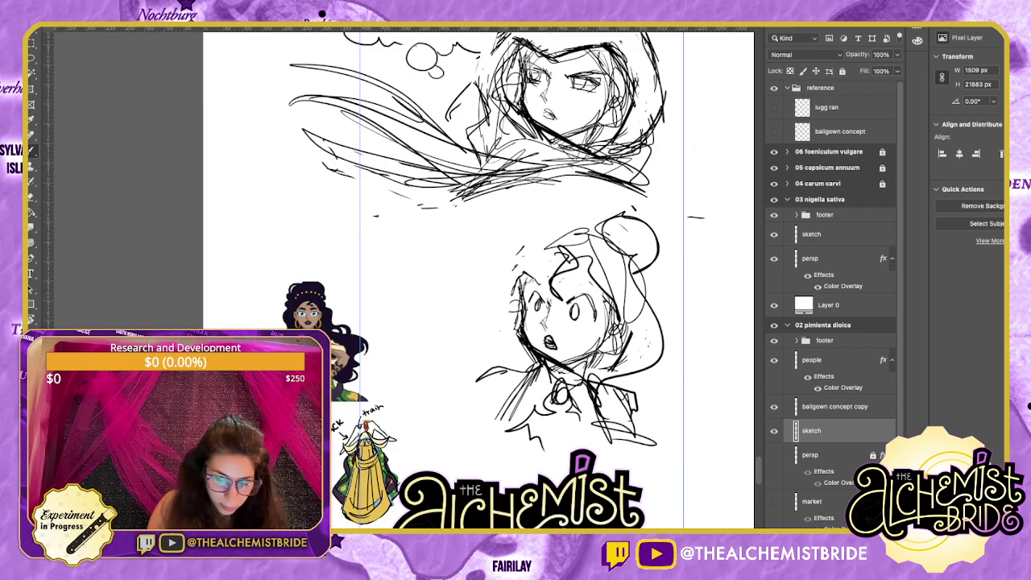
mouse_move(505, 398)
left_mouse_down()
mouse_move(434, 411)
mouse_move(466, 423)
left_mouse_up()
mouse_move(487, 371)
left_mouse_down()
mouse_move(433, 397)
mouse_move(464, 396)
left_mouse_up()
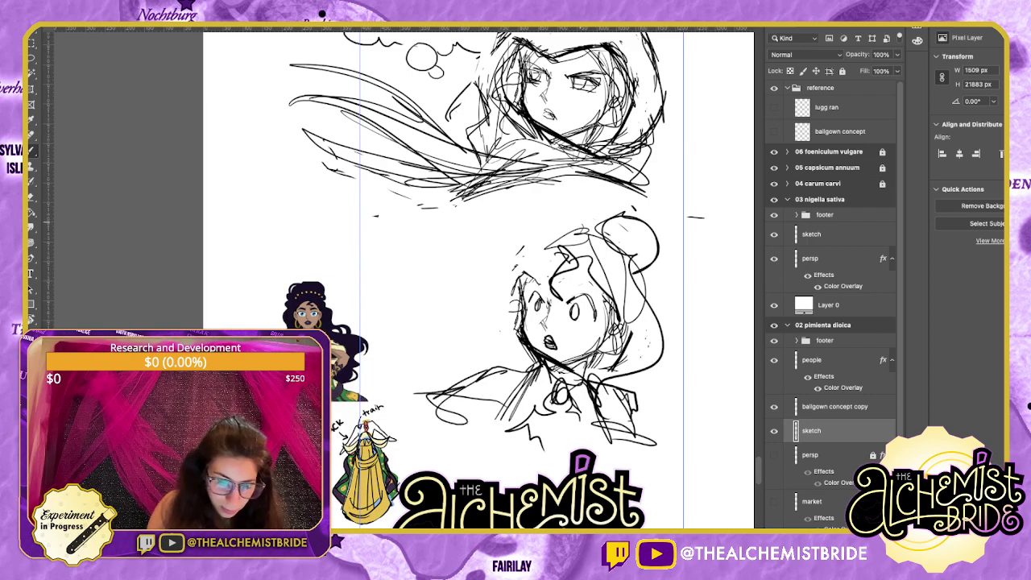
Sketch large wavy hair sweeping back from the duplicate portrait's head and undo the stray mark beside it.
mouse_move(583, 225)
left_mouse_down()
mouse_move(461, 267)
mouse_move(490, 311)
mouse_move(391, 300)
mouse_move(433, 397)
mouse_move(522, 359)
left_mouse_up()
left_click_drag(524, 364, 452, 318)
left_click_drag(515, 322, 604, 382)
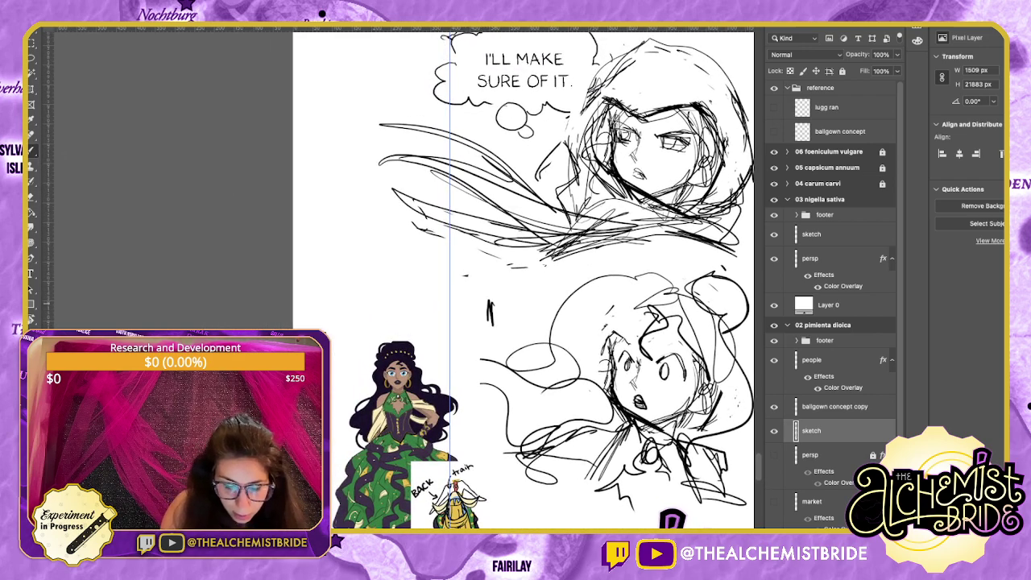
key("ctrl+z")
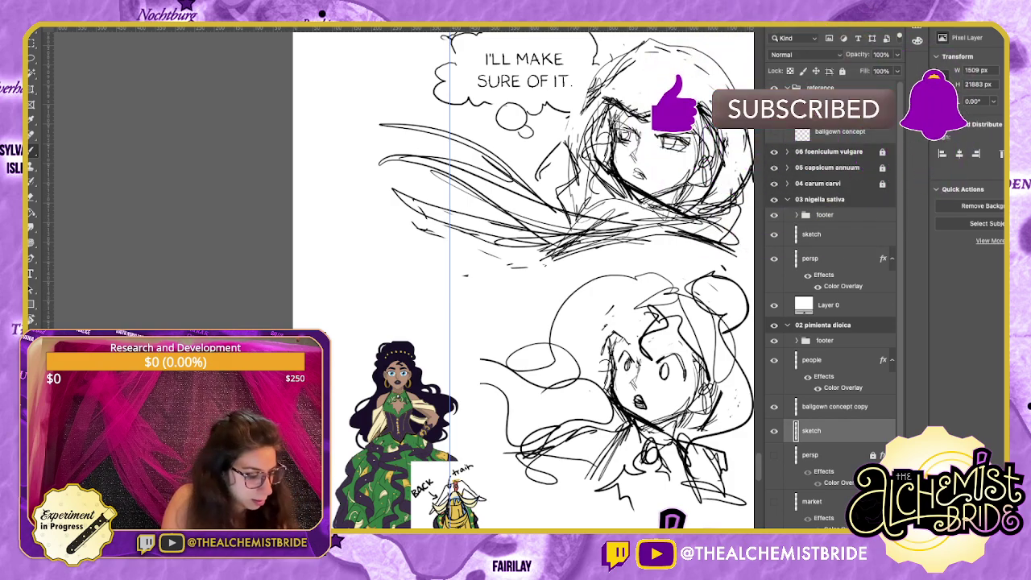
mouse_move(467, 290)
left_mouse_down()
mouse_move(592, 288)
mouse_move(594, 308)
mouse_move(466, 310)
left_mouse_up()
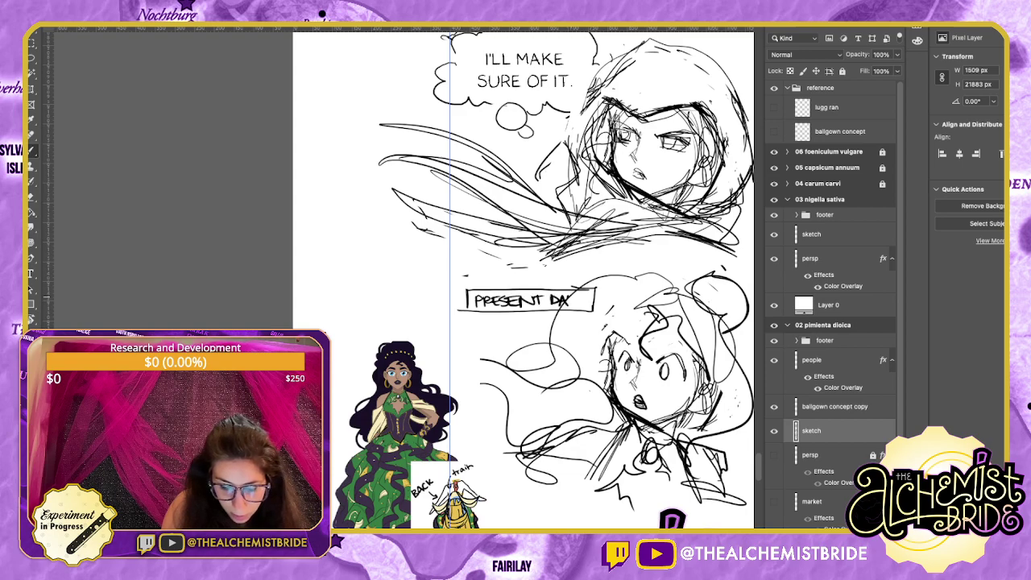
left_click_drag(612, 246, 565, 176)
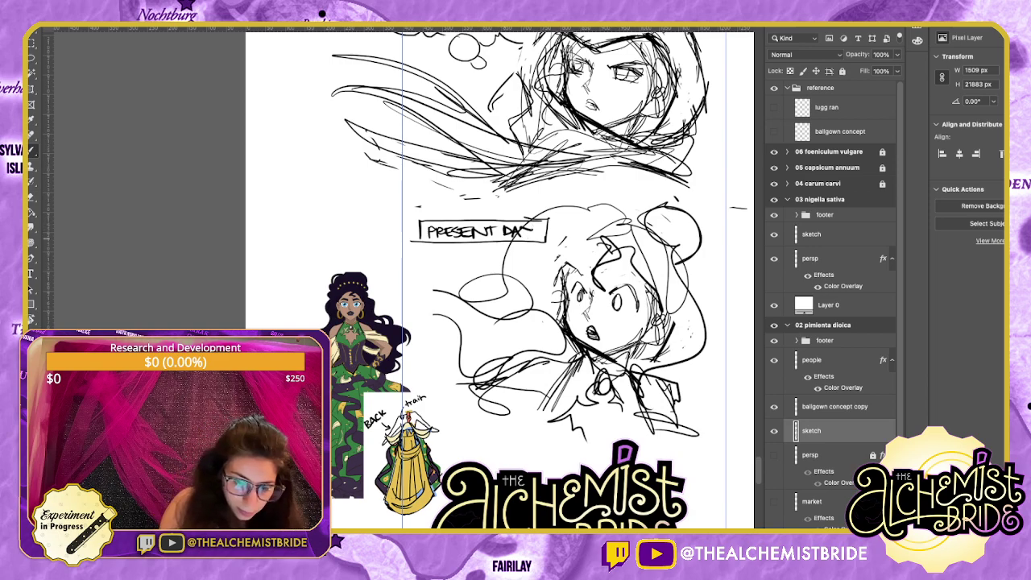
key("BackSpace")
key("BackSpace")
key("BackSpace")
key("BackSpace")
key("BackSpace")
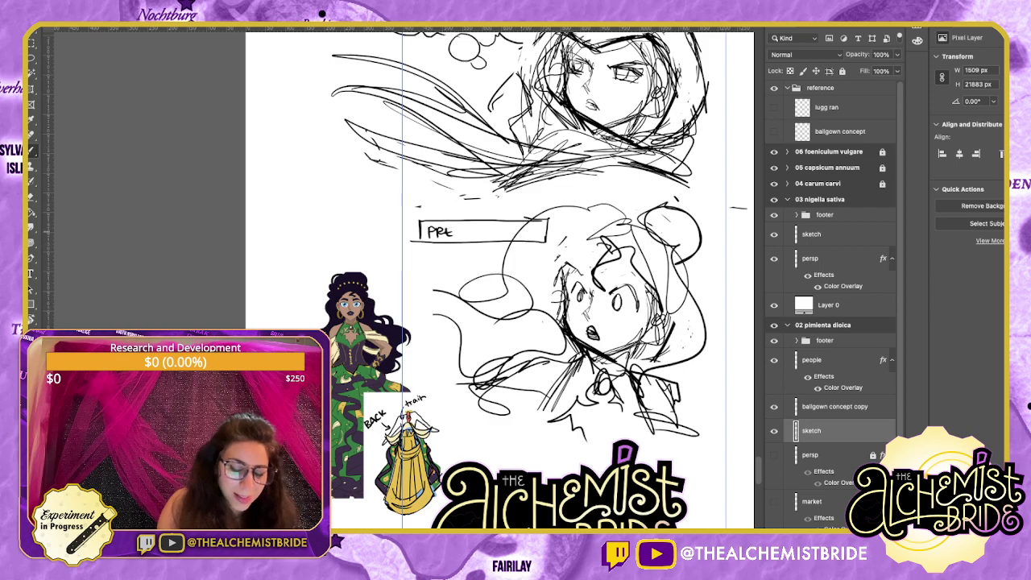
key("ctrl+z")
key("ctrl+z")
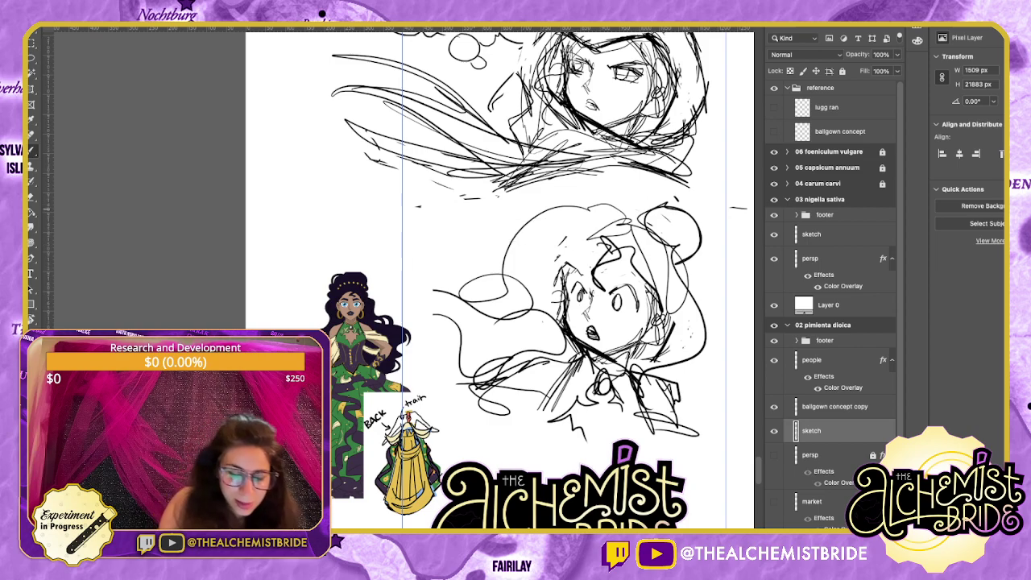
Draw a small caption box beside the duplicate portrait's hair, letter "NOW..." inside it, and write the note "OR SO" below.
left_click_drag(420, 217, 488, 217)
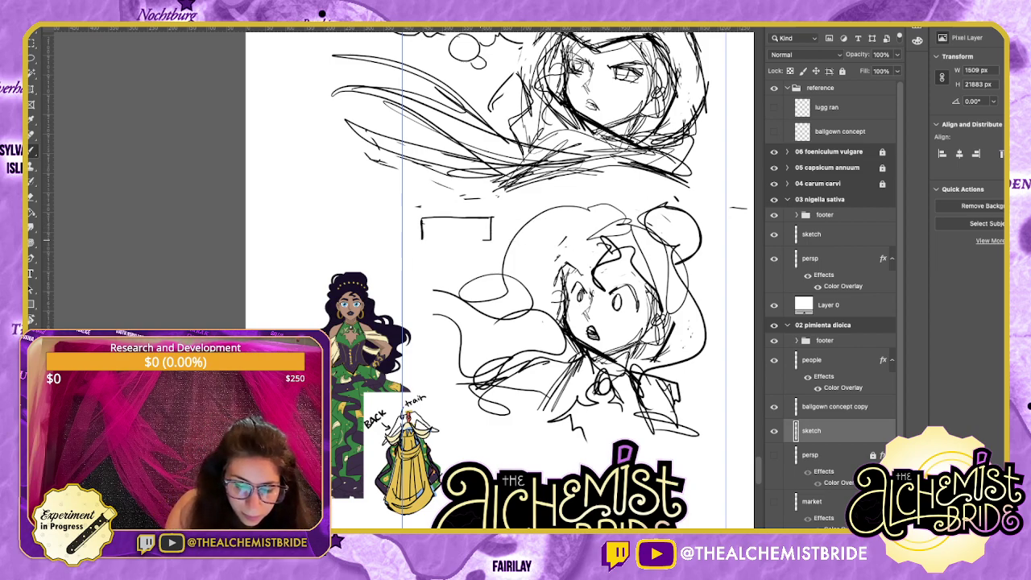
left_click_drag(420, 239, 490, 238)
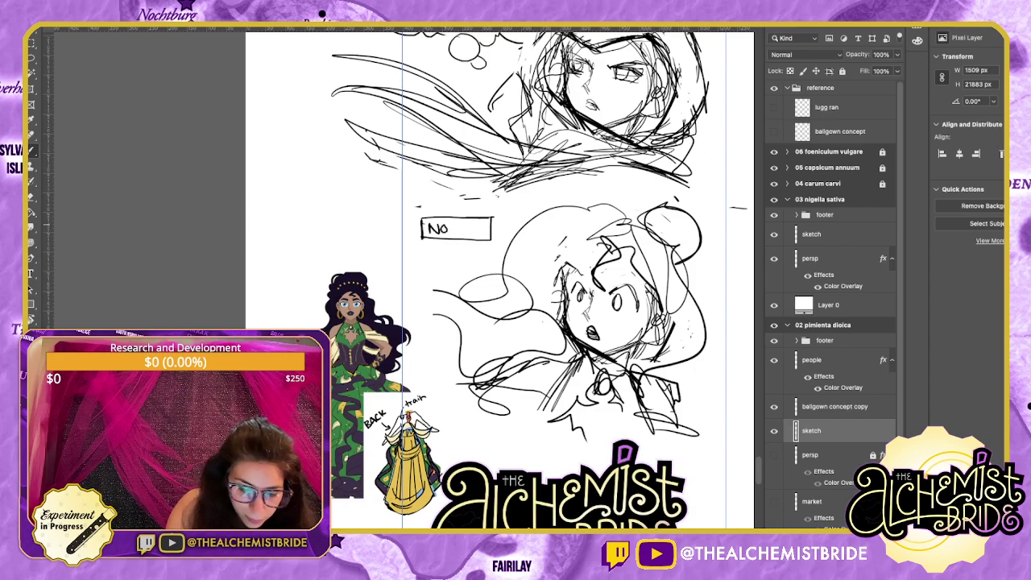
left_click_drag(499, 280, 482, 283)
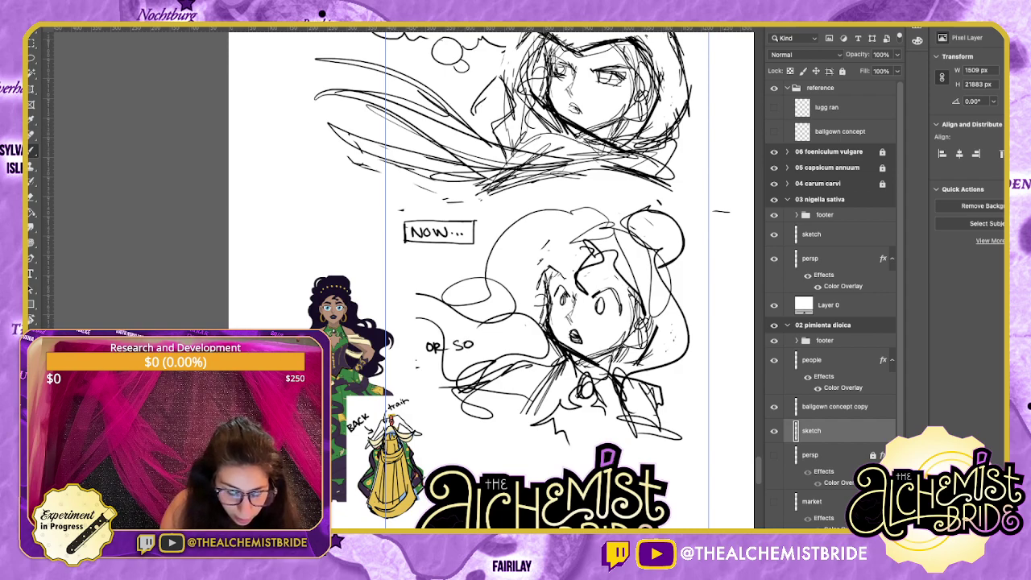
Delete the "ballgown concept copy" layer and draw looped trim across the hair bun of the duplicate portrait on the "sketch" layer.
left_click(829, 455)
left_click(834, 406)
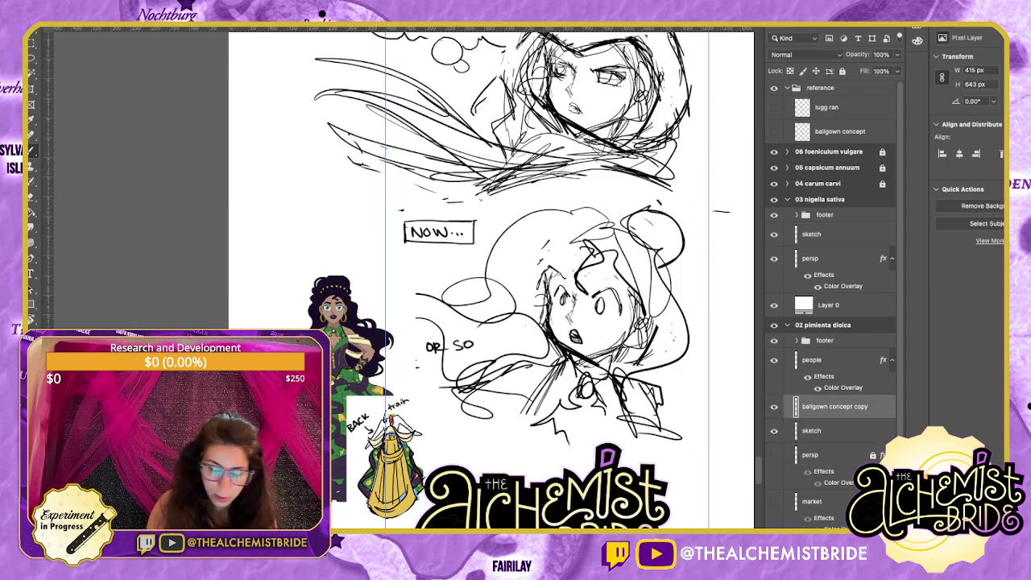
key("Delete")
left_click_drag(613, 219, 667, 272)
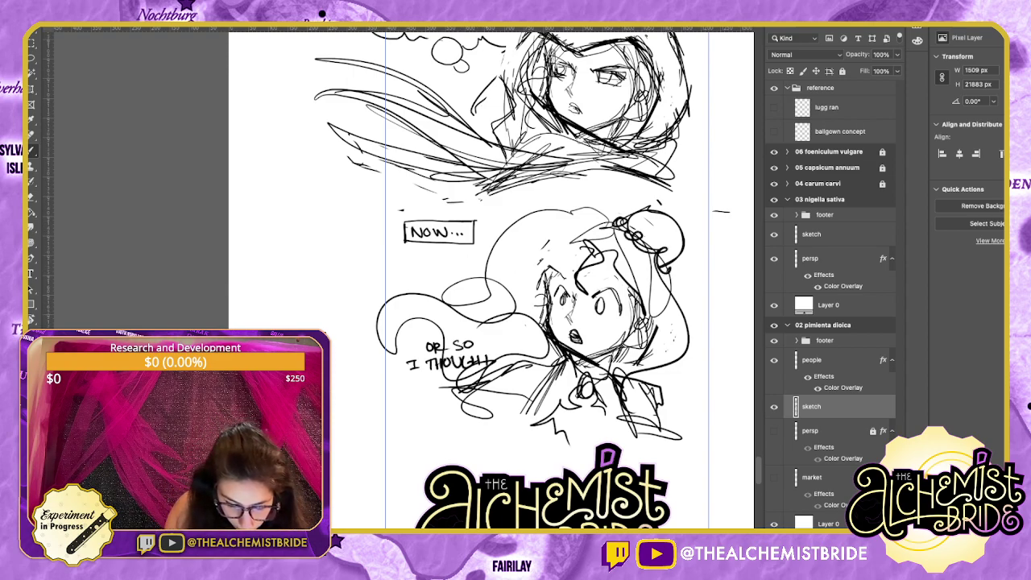
Try a thought cloud around the "OR SO I THOUGHT" note, and undo the cloud along with the note's last letters.
mouse_move(473, 323)
left_mouse_down()
mouse_move(443, 324)
mouse_move(388, 378)
mouse_move(490, 395)
mouse_move(443, 319)
mouse_move(410, 336)
mouse_move(396, 377)
mouse_move(464, 395)
mouse_move(498, 351)
mouse_move(493, 330)
mouse_move(507, 342)
mouse_move(488, 418)
left_mouse_up()
key("super+z")
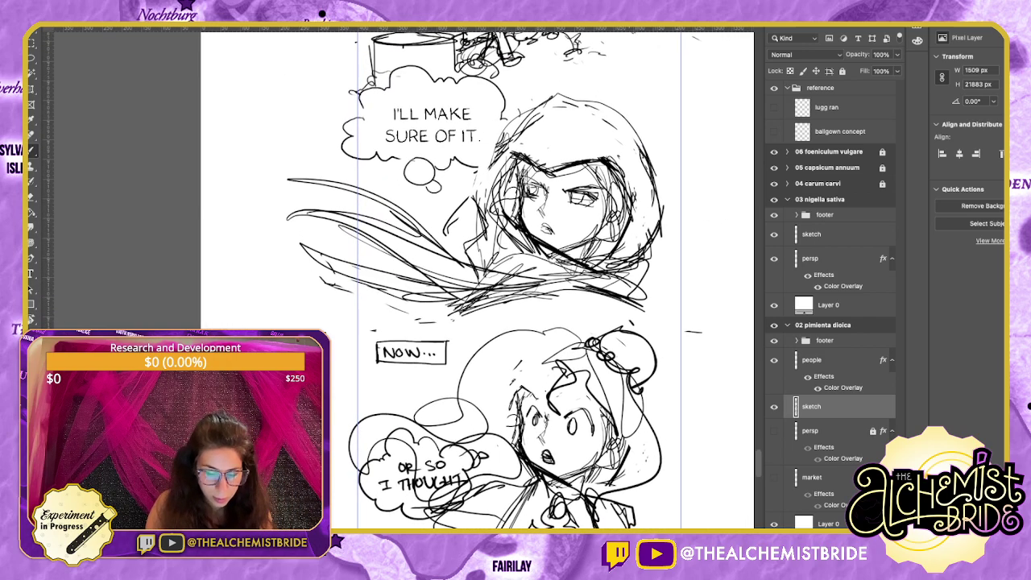
key("ctrl+z")
key("ctrl+z")
key("ctrl+z")
key("ctrl+z")
key("ctrl+z")
key("ctrl+z")
key("ctrl+z")
key("ctrl+z")
key("ctrl+z")
key("ctrl+z")
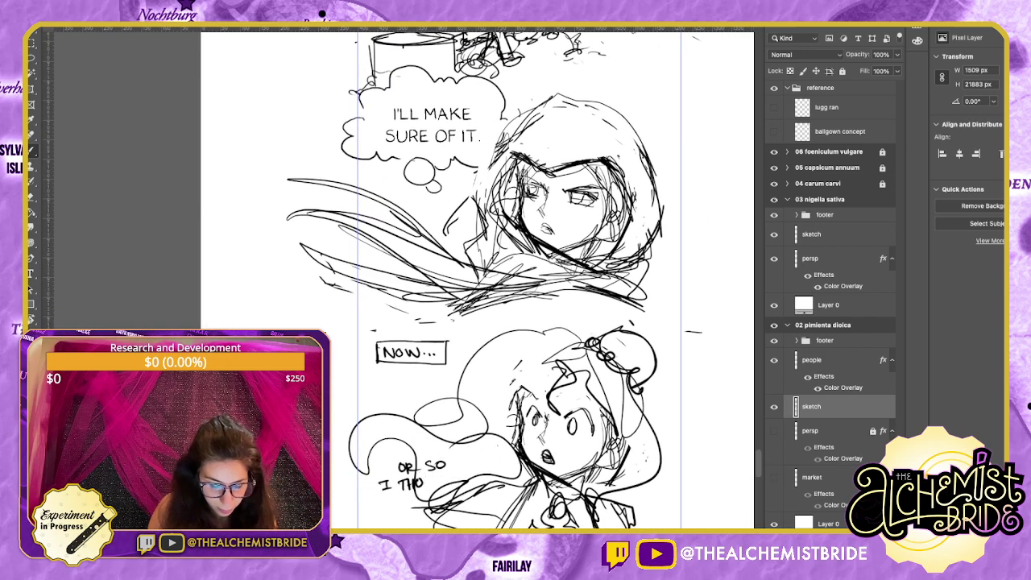
key("ctrl+shift+z")
key("ctrl+shift+z")
key("ctrl+shift+z")
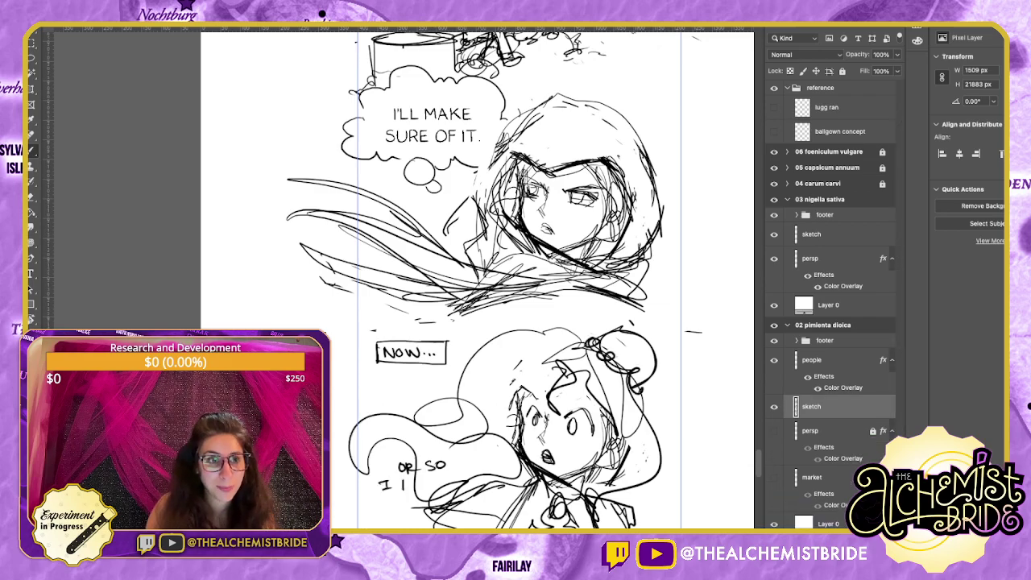
Erase "MAKE SURE OF IT." from the thought bubble beside the hooded portrait and letter "GO" after "I'LL".
left_click_drag(515, 202, 542, 367)
left_click_drag(516, 241, 534, 366)
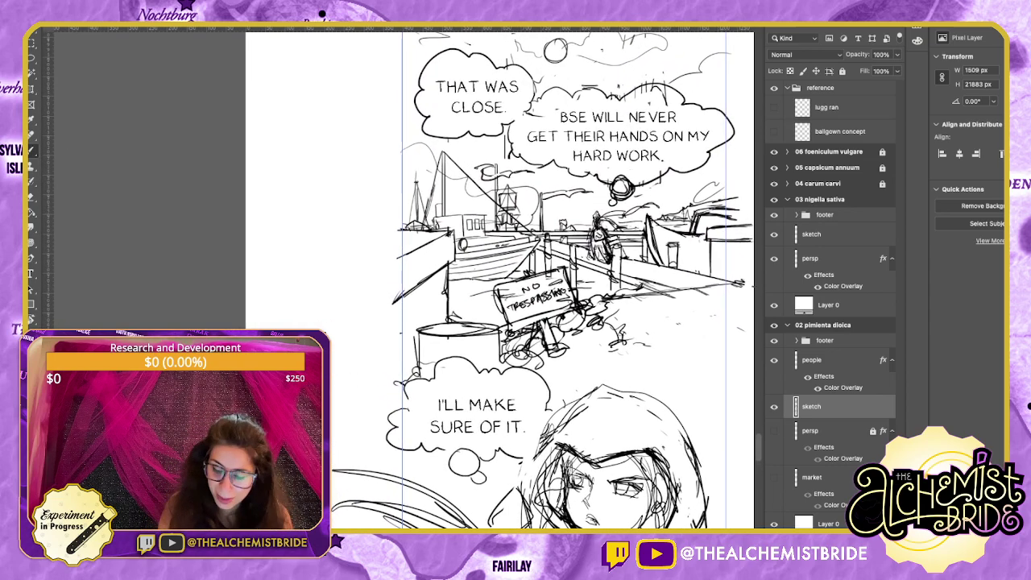
key("e")
mouse_move(442, 401)
left_mouse_down()
mouse_move(436, 420)
mouse_move(486, 426)
mouse_move(509, 404)
mouse_move(477, 425)
mouse_move(434, 421)
mouse_move(469, 430)
left_mouse_up()
key("ctrl+z")
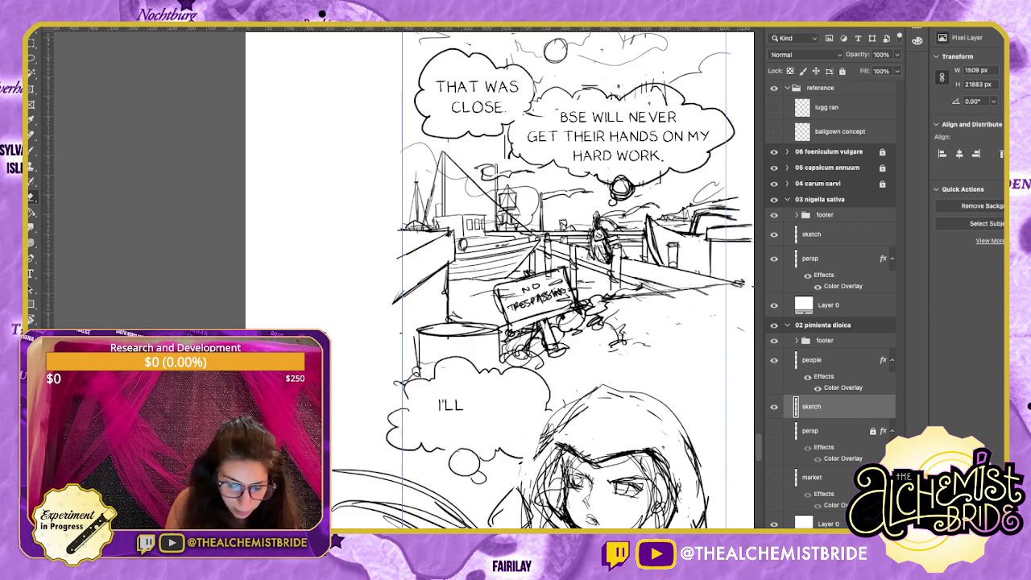
key("b")
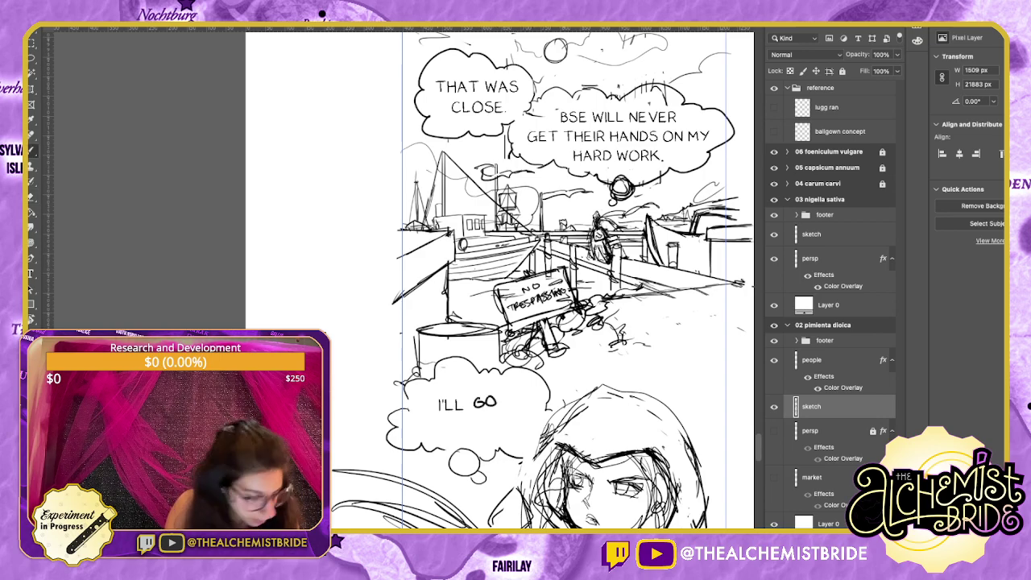
Select the "I'LL GO" lettering, shrink it, and move it toward the upper left of the thought bubble.
key("l")
mouse_move(447, 388)
left_mouse_down()
mouse_move(429, 396)
mouse_move(447, 388)
left_mouse_up()
key("v")
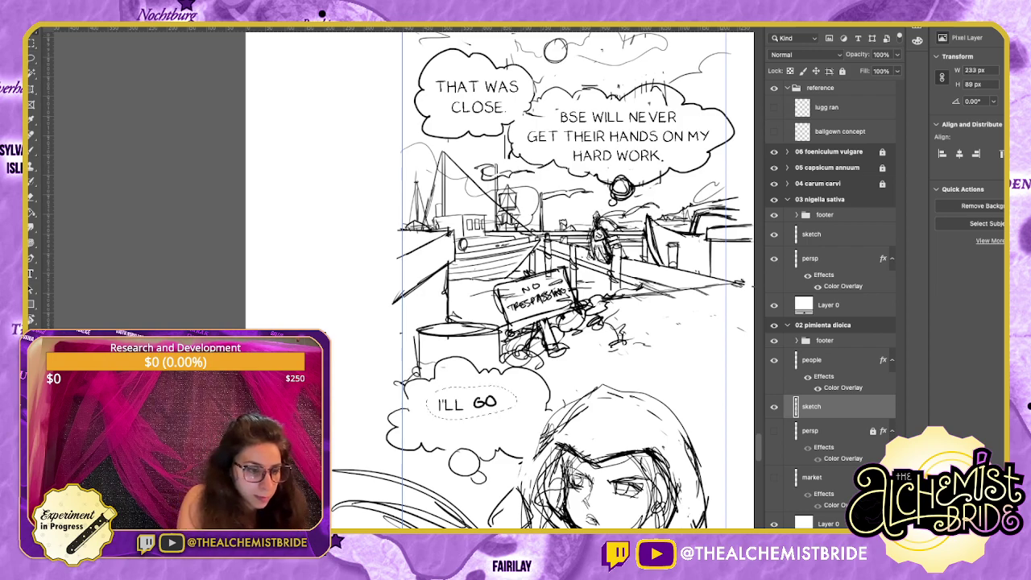
key("ctrl+t")
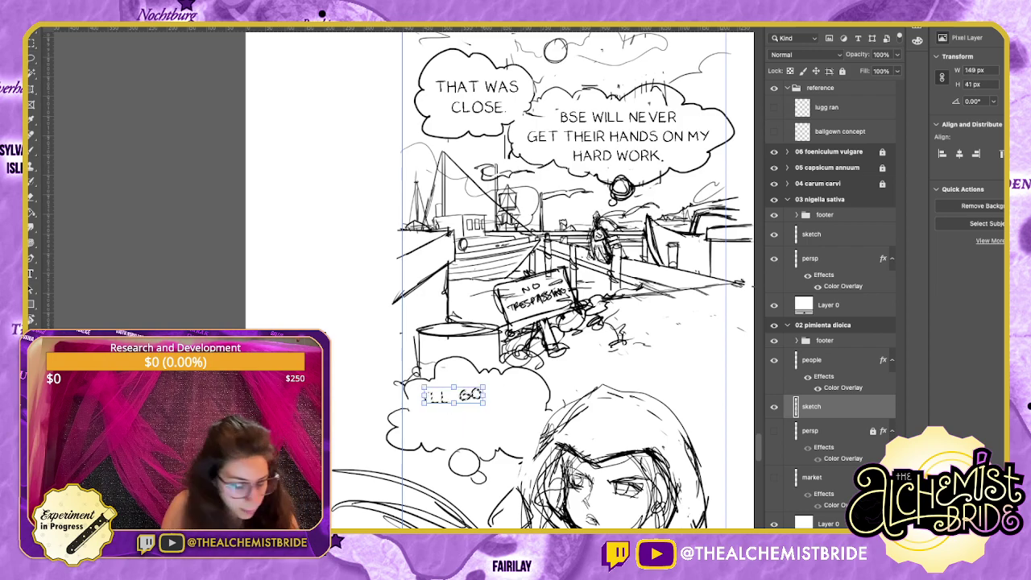
left_click_drag(484, 403, 484, 404)
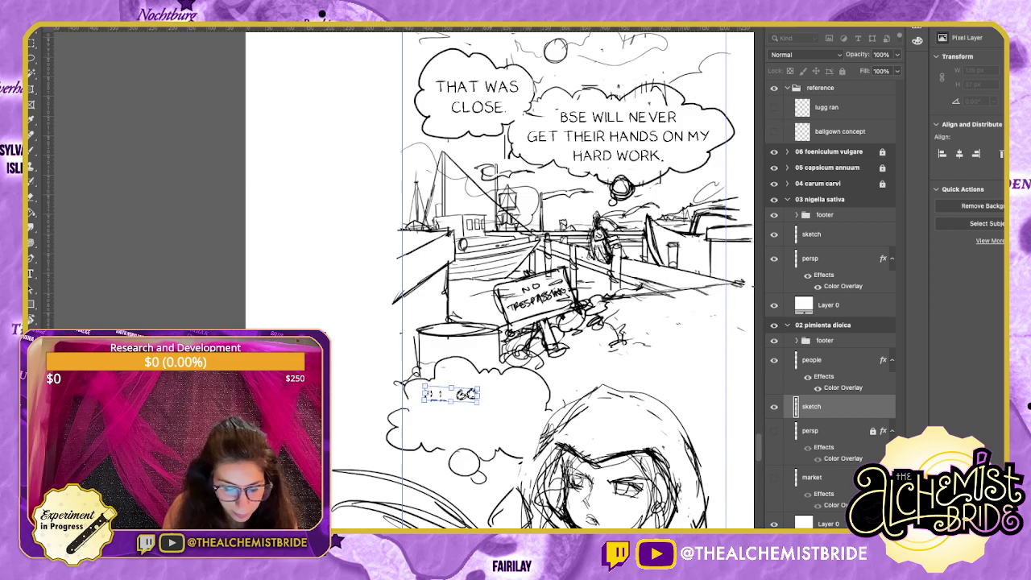
key("Return")
key("ctrl+d")
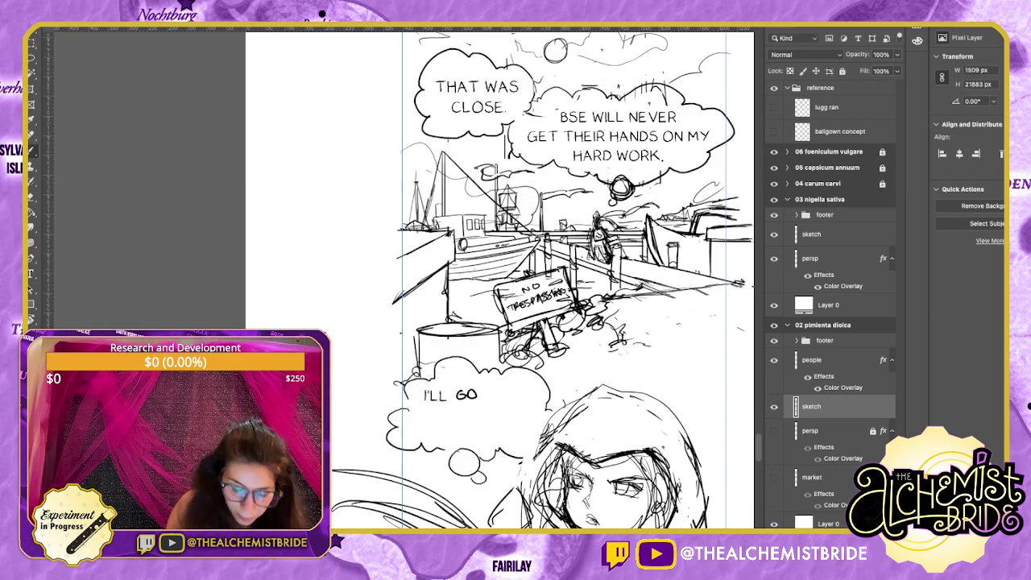
Letter "SOMEWHERE THEY'LL NEVER FIND ME." below "I'LL GO" in the thought bubble and erase the extra word on the first line.
left_click_drag(501, 390, 502, 391)
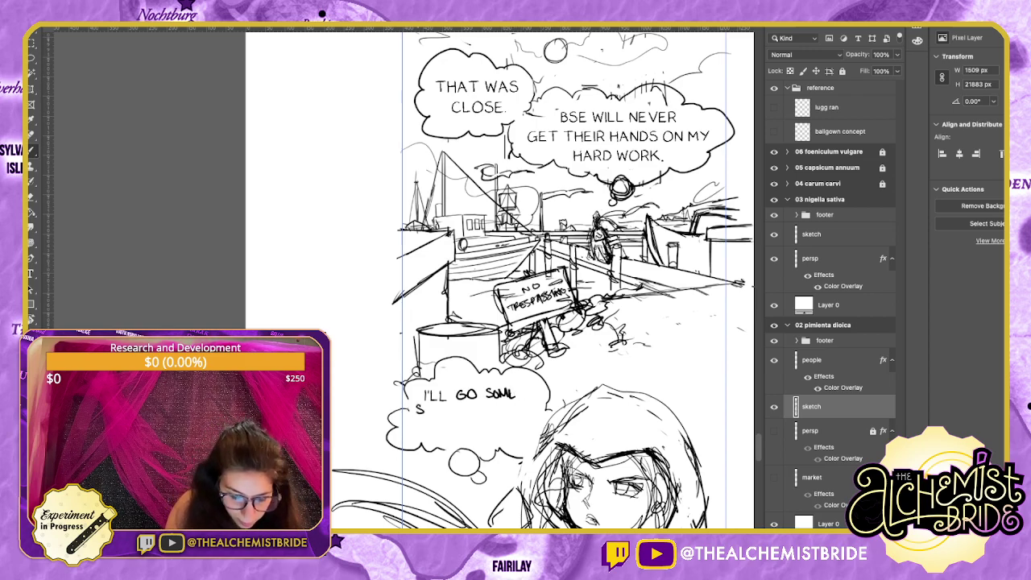
left_click_drag(430, 407, 494, 412)
mouse_move(417, 418)
left_mouse_down()
mouse_move(416, 427)
mouse_move(422, 418)
left_mouse_up()
left_click_drag(424, 417, 431, 427)
left_click_drag(424, 423, 432, 422)
mouse_move(435, 418)
left_mouse_down()
mouse_move(442, 427)
mouse_move(443, 417)
left_mouse_up()
left_click_drag(436, 422, 447, 421)
mouse_move(452, 416)
left_mouse_down()
mouse_move(446, 426)
mouse_move(454, 418)
left_mouse_up()
left_click_drag(458, 416, 464, 424)
left_click_drag(465, 416, 483, 414)
mouse_move(486, 415)
left_mouse_down()
mouse_move(494, 422)
mouse_move(508, 410)
mouse_move(507, 418)
left_mouse_up()
left_click_drag(507, 409, 514, 419)
left_click_drag(514, 408, 521, 419)
left_click_drag(441, 428, 440, 438)
left_click_drag(440, 428, 448, 432)
mouse_move(453, 428)
left_mouse_down()
mouse_move(452, 437)
mouse_move(467, 428)
left_mouse_up()
left_click_drag(470, 427, 471, 437)
mouse_move(469, 427)
left_mouse_down()
mouse_move(471, 438)
mouse_move(498, 438)
left_mouse_up()
left_click_drag(498, 427, 505, 427)
left_click_drag(497, 432, 504, 433)
left_click_drag(497, 437, 505, 437)
left_click(508, 435)
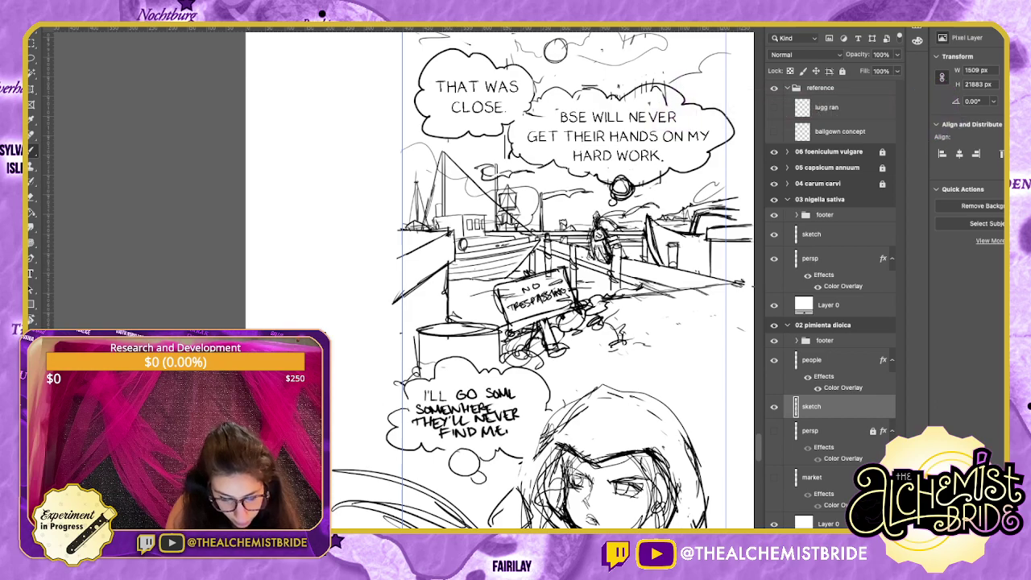
key("e")
left_click_drag(488, 393, 513, 396)
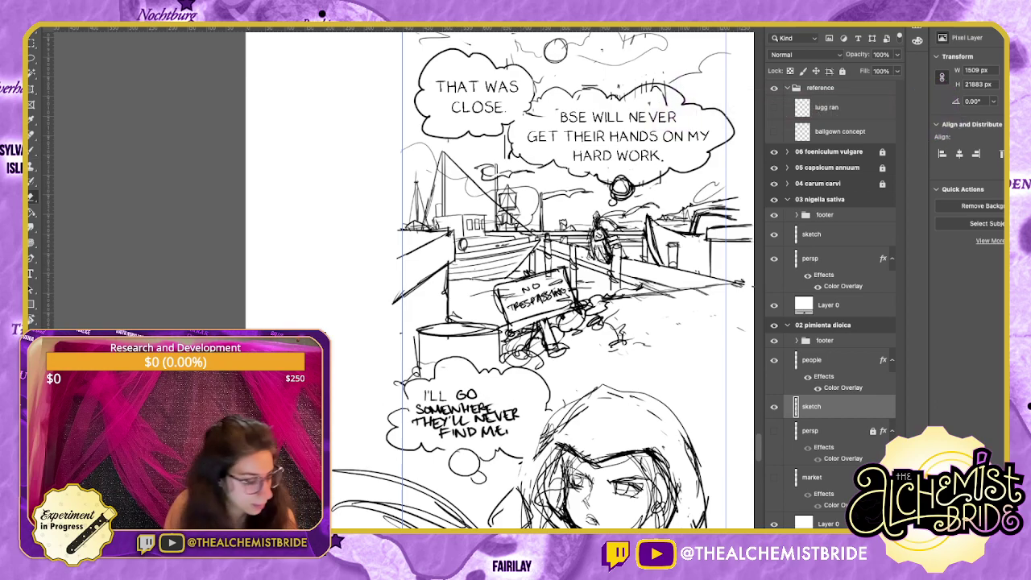
Shift "I'LL GO SOMEWHERE" over the lines below it and reposition the whole lettering block within the thought bubble.
key("k")
key("l")
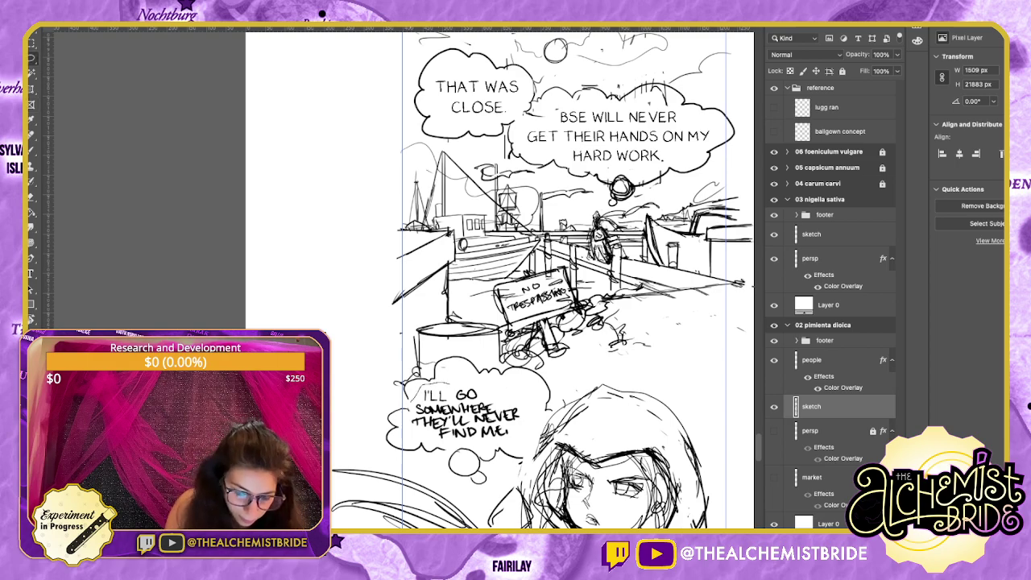
mouse_move(412, 402)
left_mouse_down()
mouse_move(462, 414)
mouse_move(500, 406)
mouse_move(476, 379)
left_mouse_up()
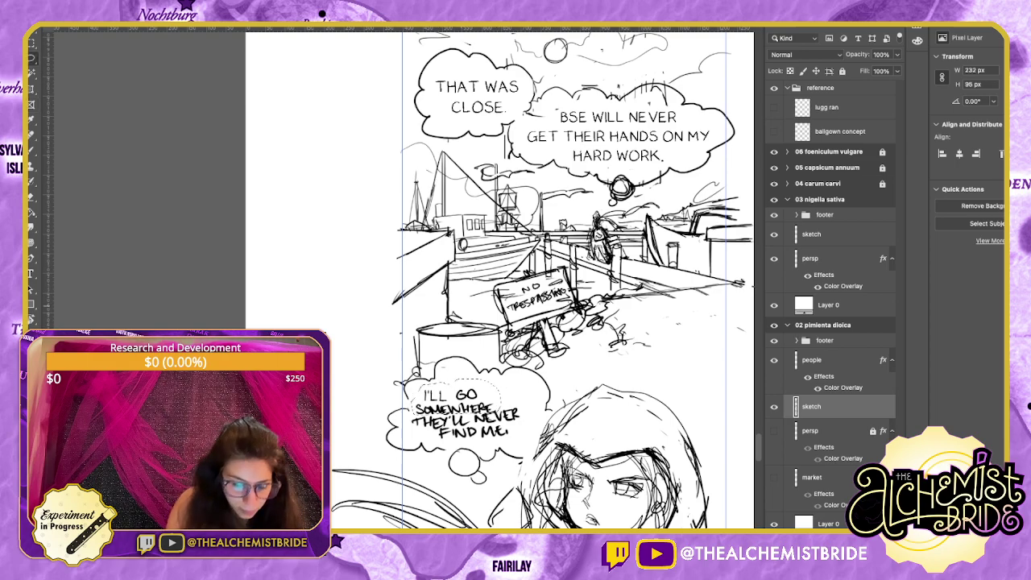
key("Delete")
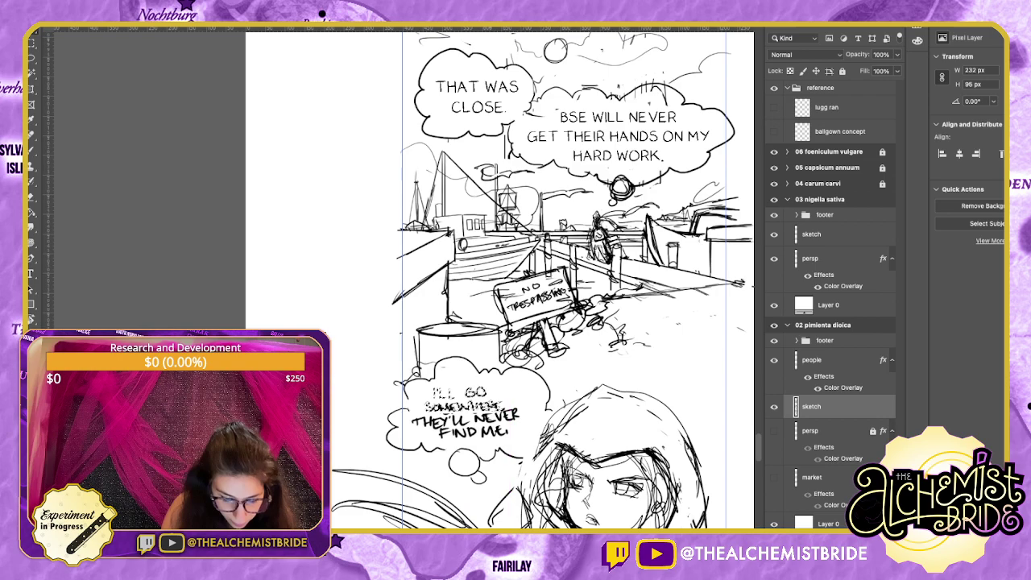
key("ctrl+z")
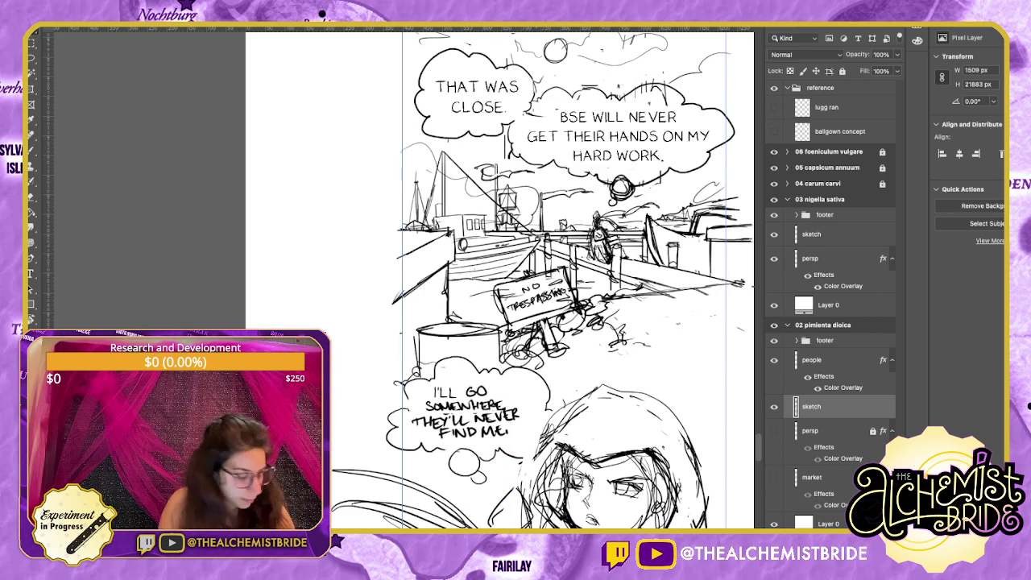
mouse_move(483, 394)
left_mouse_down()
mouse_move(526, 360)
mouse_move(487, 407)
mouse_move(556, 348)
mouse_move(489, 341)
mouse_move(525, 372)
left_mouse_up()
key("v")
left_click_drag(465, 338, 460, 335)
key("Return")
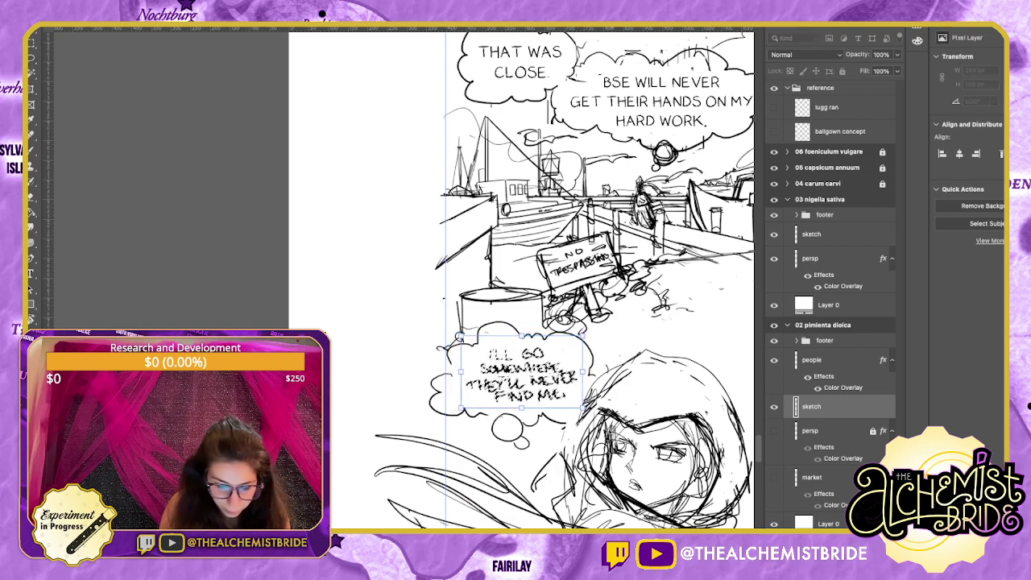
Redraw the upper-left edge of the thought bubble and erase "I'LL GO SOMEWHERE" from it.
key("l")
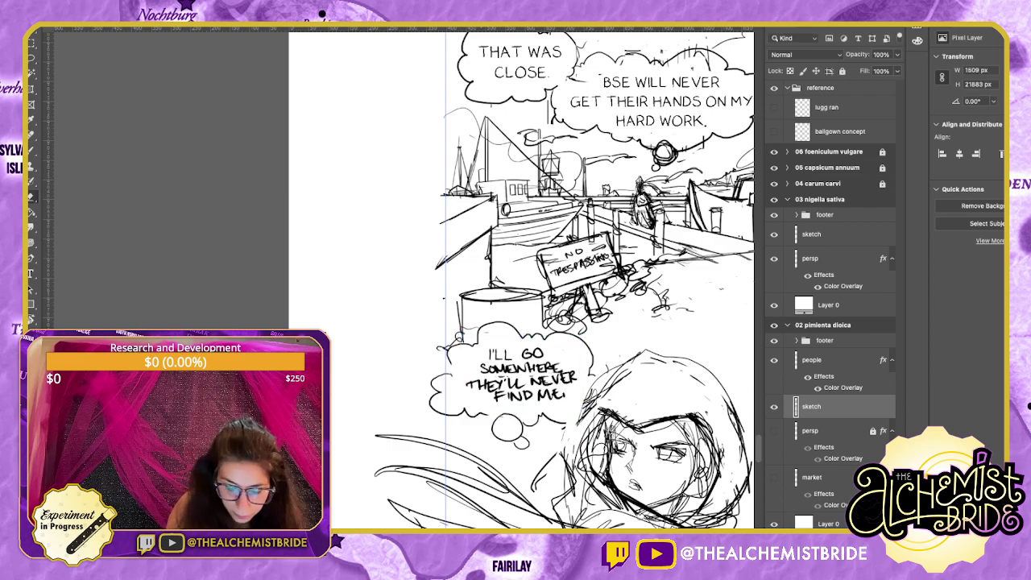
scroll(519, 282, "down", 3)
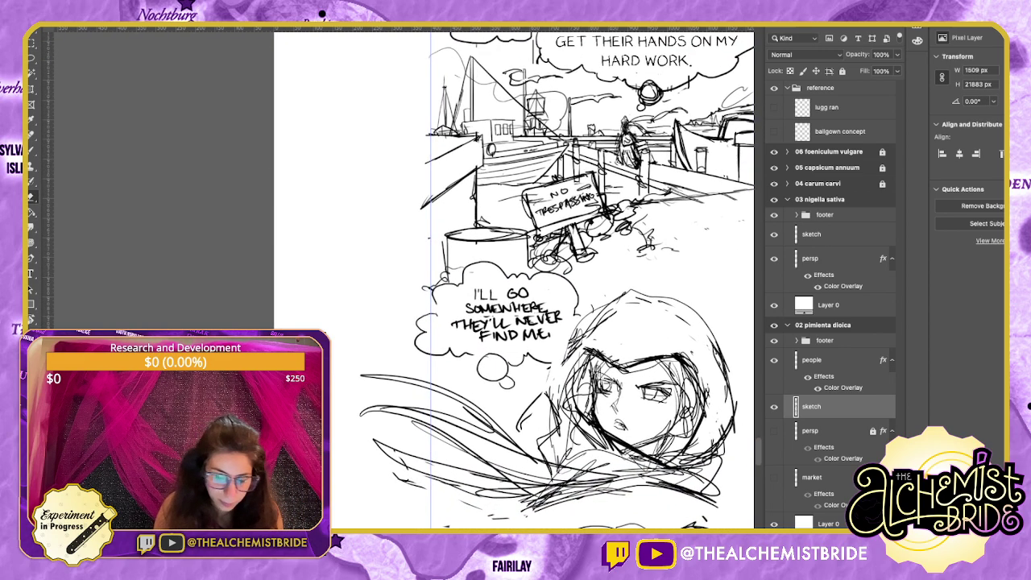
key("b")
left_click_drag(458, 282, 431, 319)
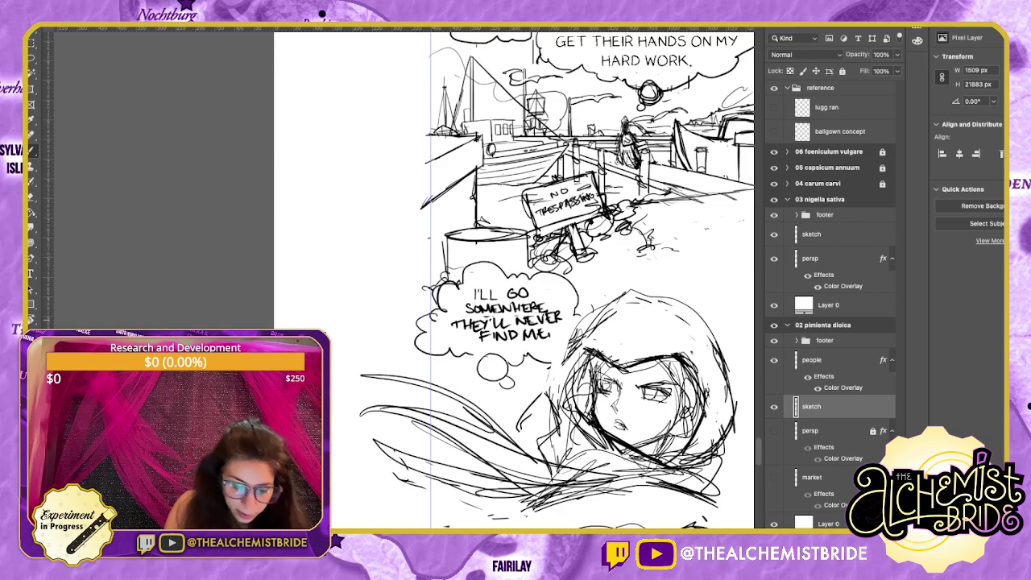
mouse_move(499, 298)
left_mouse_down()
mouse_move(532, 338)
mouse_move(544, 334)
mouse_move(514, 336)
left_mouse_up()
key("e")
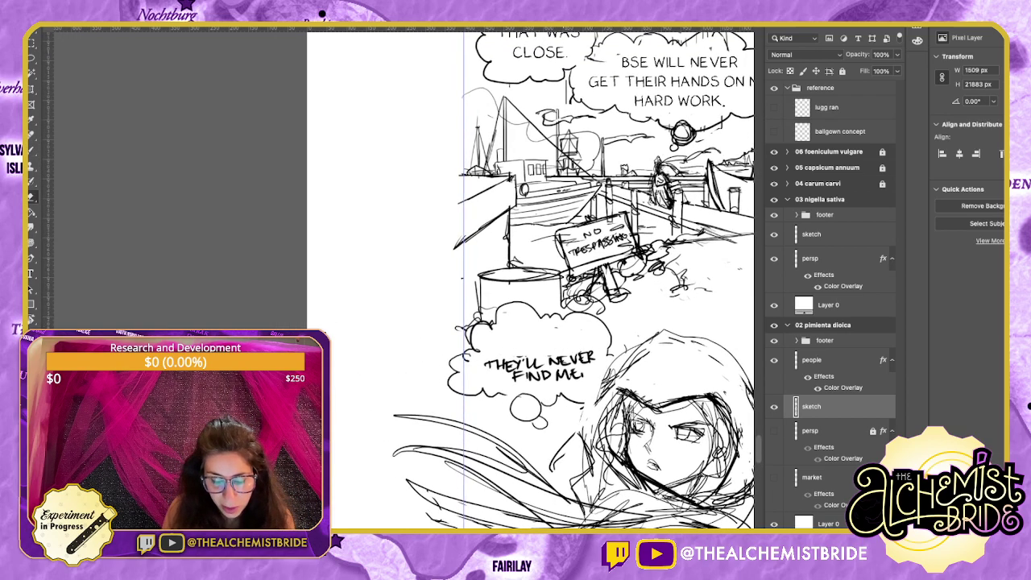
Select "THEY'LL NEVER FIND ME.", scale it down slightly, and move it up within the thought bubble.
key("m")
left_click_drag(476, 349, 594, 386)
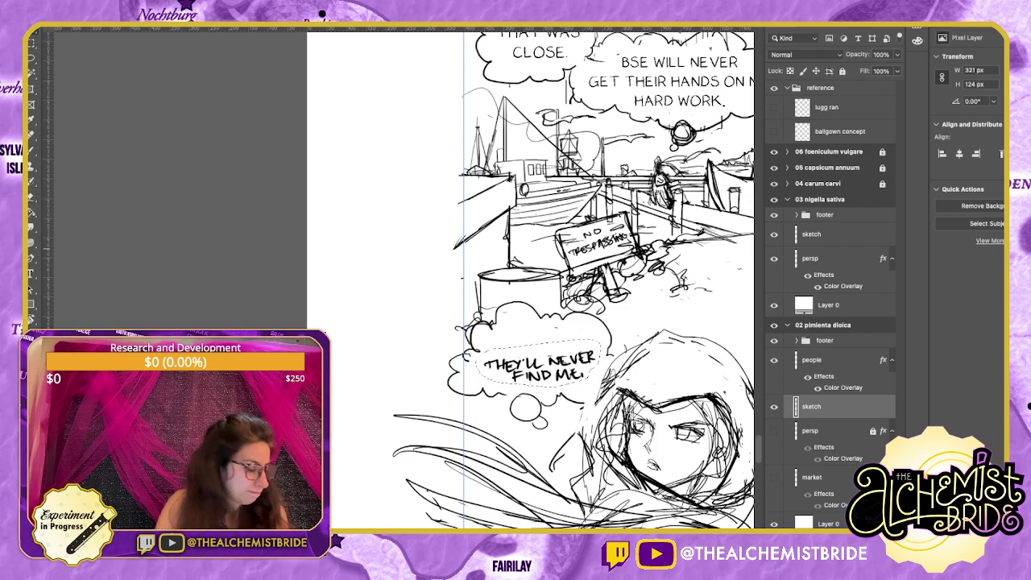
key("ctrl+t")
left_click_drag(602, 339, 610, 338)
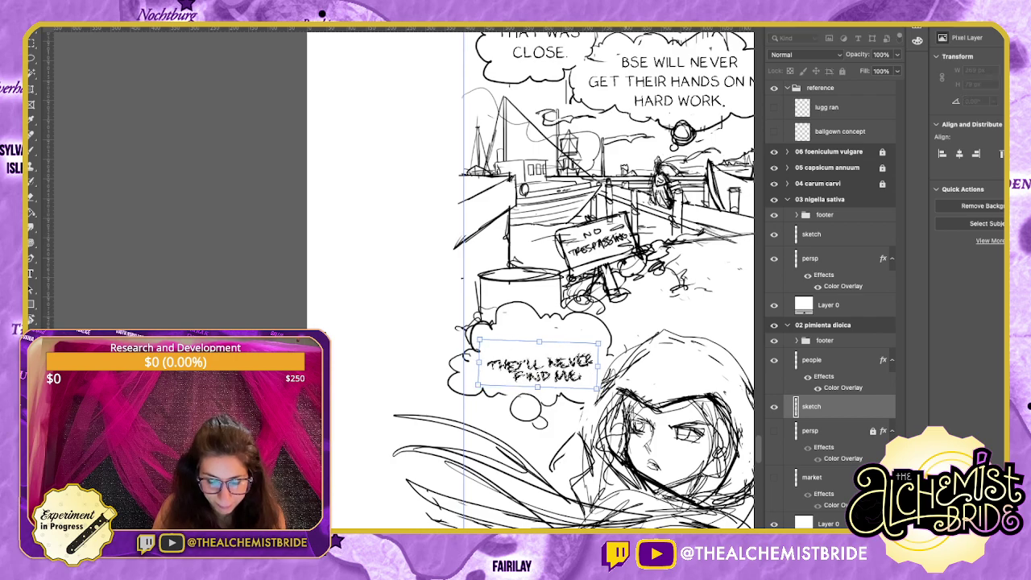
mouse_move(537, 364)
left_mouse_down()
mouse_move(533, 343)
mouse_move(538, 353)
left_mouse_up()
key("Return")
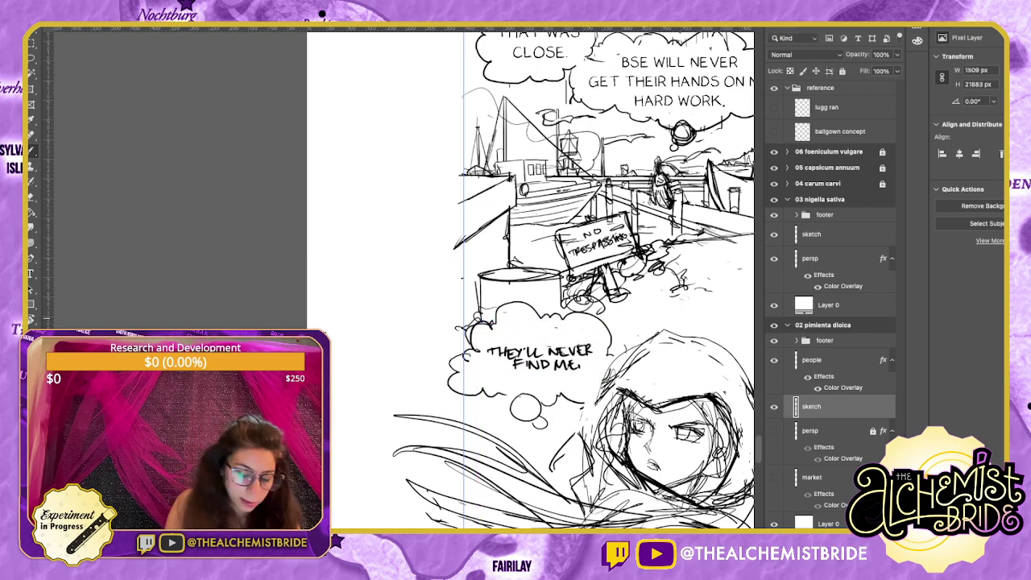
Letter "BECAUSE" above "THEY'LL NEVER FIND ME." in the thought bubble.
left_click_drag(506, 334, 503, 344)
left_click_drag(511, 335, 542, 334)
left_click_drag(550, 333, 545, 343)
left_click_drag(557, 334, 566, 338)
mouse_move(554, 334)
left_mouse_down()
mouse_move(570, 332)
mouse_move(518, 372)
left_mouse_up()
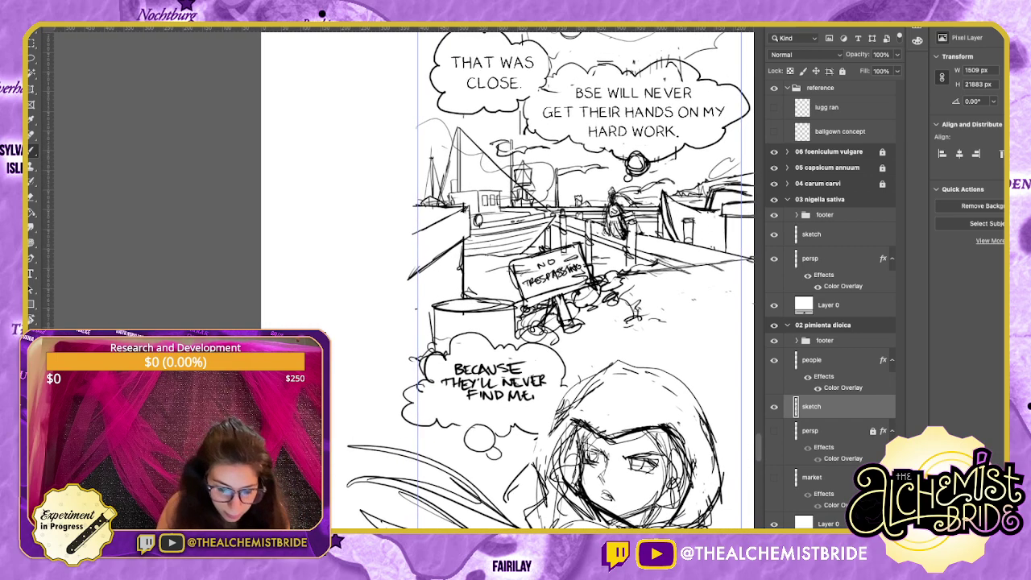
Redraw the thought bubble's left edge closer to the text, add smaller tail circles, and erase the old left lobe.
left_click_drag(434, 354, 429, 398)
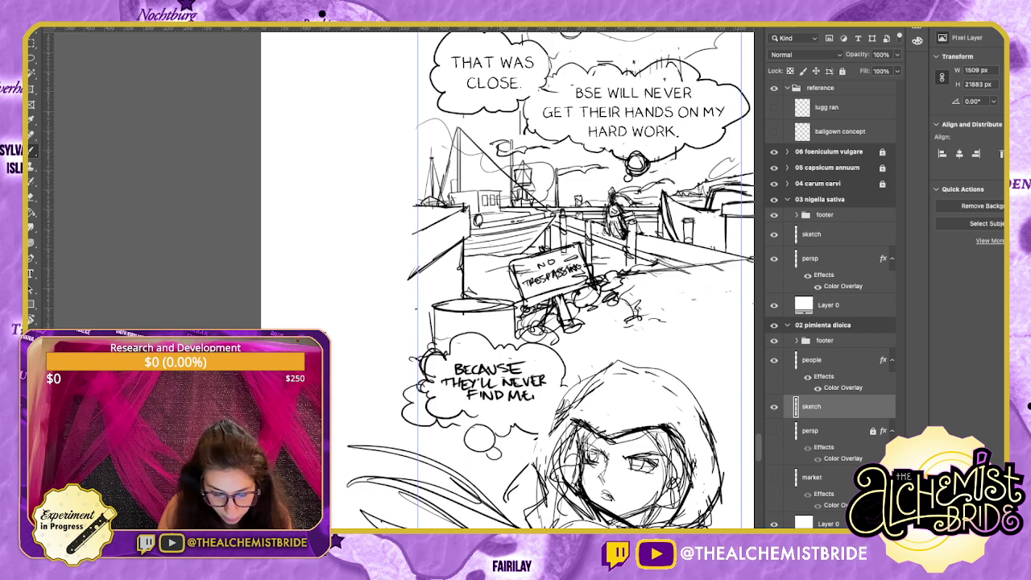
mouse_move(476, 427)
left_mouse_down()
mouse_move(501, 412)
mouse_move(496, 439)
mouse_move(469, 448)
mouse_move(498, 453)
left_mouse_up()
key("e")
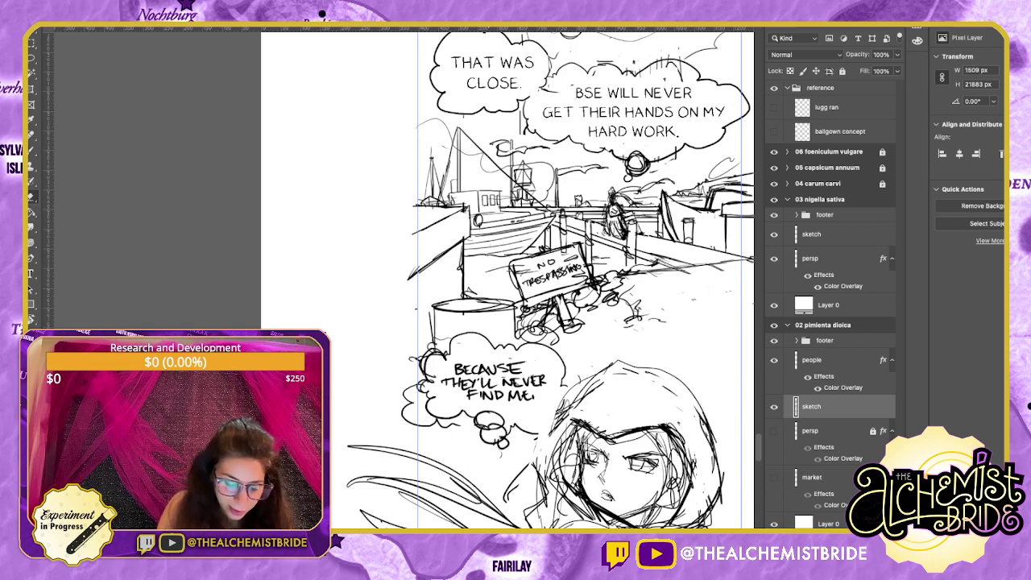
left_click_drag(414, 385, 412, 423)
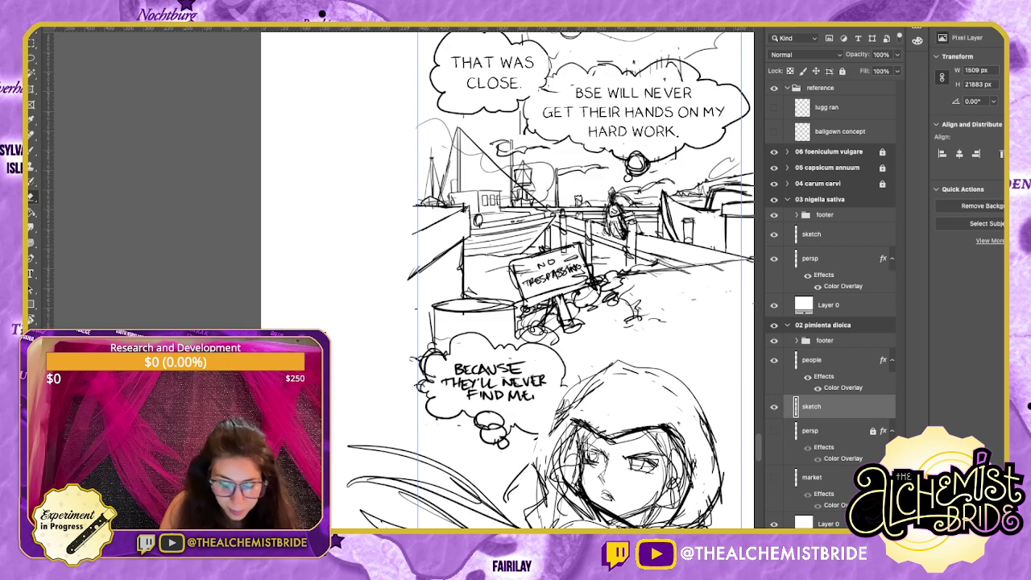
Letter "I'LL MAKE SURE OF IT" on two lines above the hood's right side, with a small thought-tail circle below.
left_click_drag(548, 290, 494, 277)
key("b")
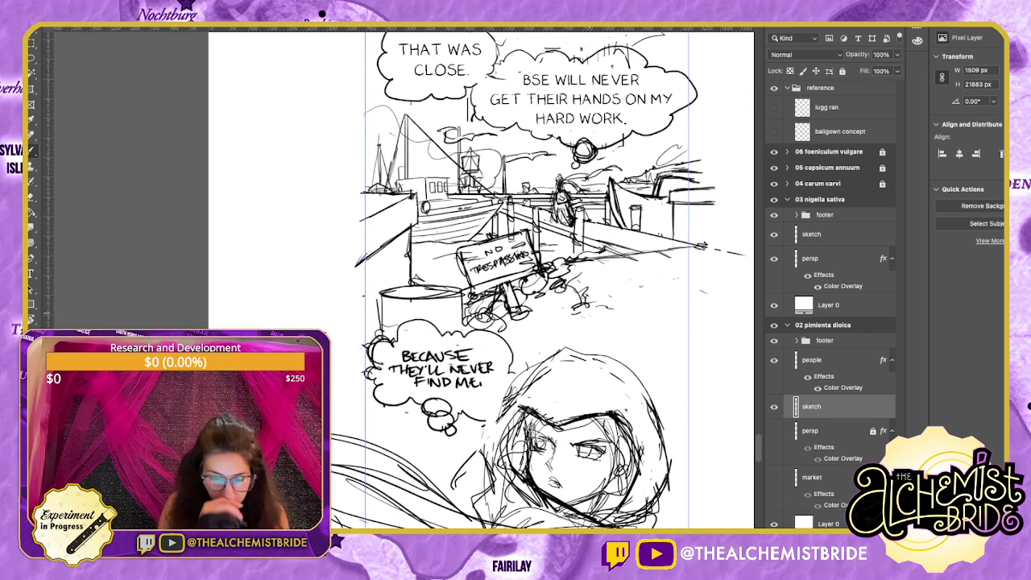
left_click_drag(633, 389, 636, 378)
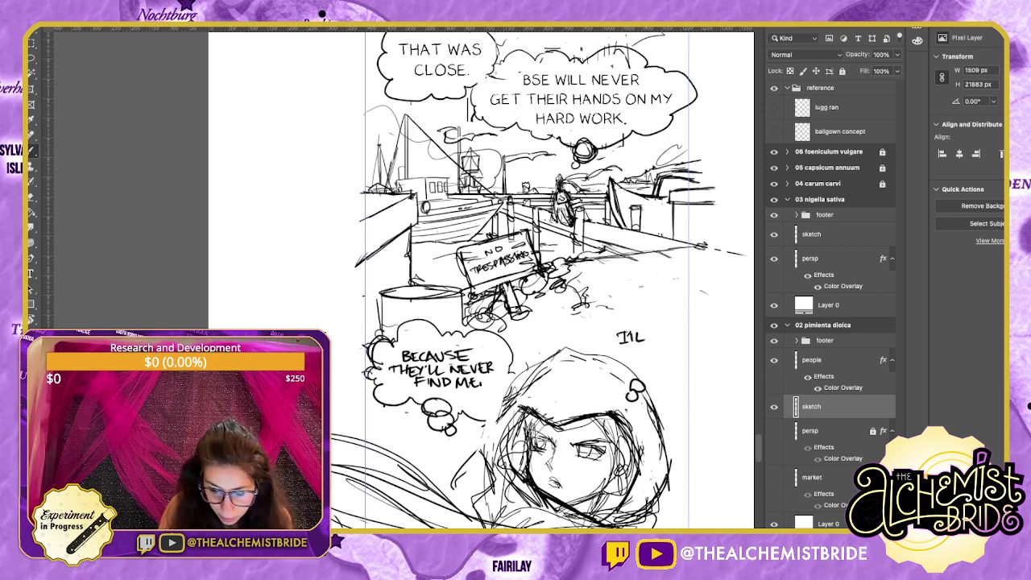
mouse_move(642, 332)
left_mouse_down()
mouse_move(677, 344)
mouse_move(641, 352)
mouse_move(670, 356)
left_mouse_up()
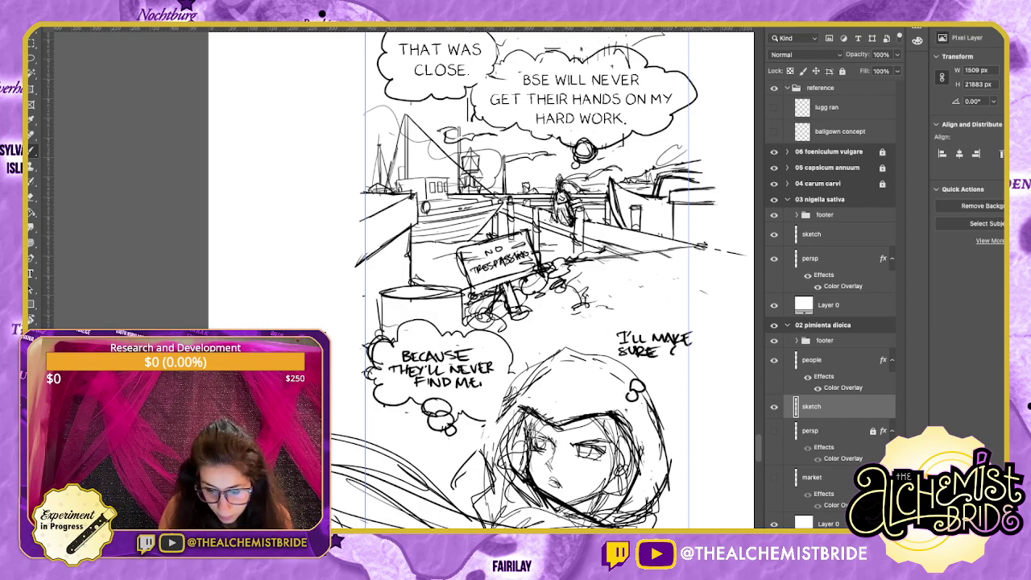
key("ctrl+z")
key("ctrl+z")
key("ctrl+z")
key("ctrl+z")
key("ctrl+z")
key("ctrl+z")
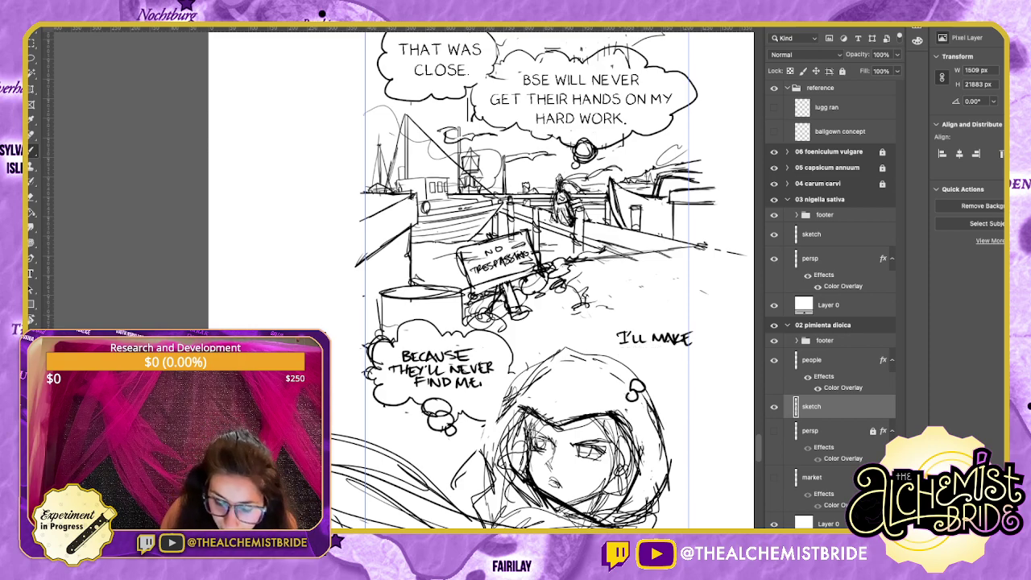
mouse_move(613, 350)
left_mouse_down()
mouse_move(610, 359)
mouse_move(685, 359)
left_mouse_up()
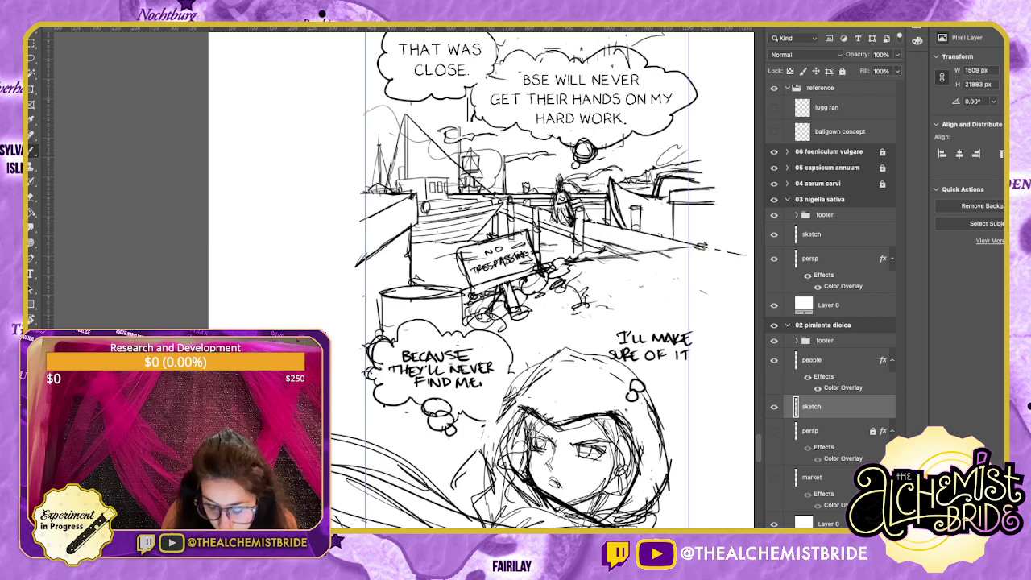
Shift "I'LL MAKE" slightly left over "SURE OF IT" and draw a cloud-shaped thought bubble around both lines.
key("l")
mouse_move(640, 326)
left_mouse_down()
mouse_move(618, 346)
mouse_move(667, 325)
mouse_move(648, 339)
left_mouse_up()
key("v")
key("ctrl+d")
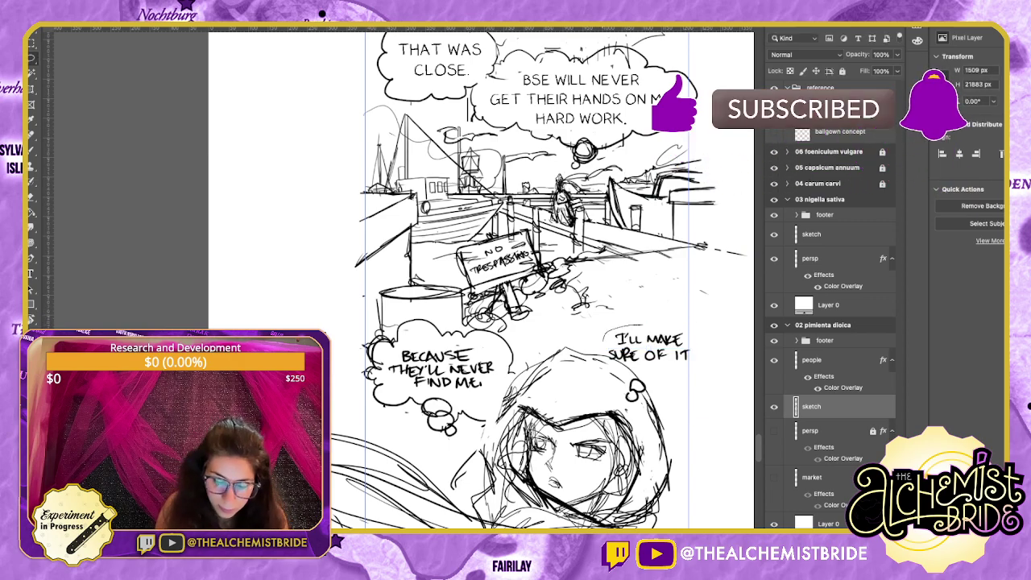
mouse_move(604, 341)
left_mouse_down()
mouse_move(700, 359)
mouse_move(642, 324)
mouse_move(643, 356)
mouse_move(612, 382)
mouse_move(599, 326)
mouse_move(675, 322)
mouse_move(685, 380)
mouse_move(644, 379)
mouse_move(591, 334)
mouse_move(578, 258)
left_mouse_up()
key("ctrl+d")
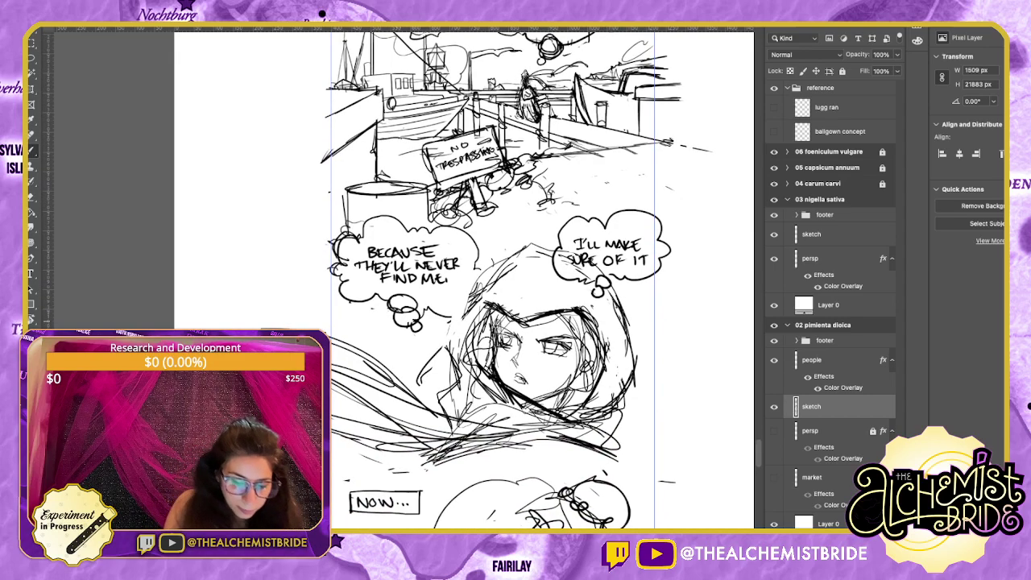
Move "I'LL MAKE SURE OF IT" beneath the "BECAUSE THEY'LL NEVER FIND ME." bubble and erase the leftover tail circles.
key("l")
mouse_move(598, 233)
left_mouse_down()
mouse_move(563, 251)
mouse_move(655, 258)
mouse_move(601, 232)
mouse_move(401, 397)
mouse_move(380, 322)
mouse_move(409, 318)
mouse_move(412, 331)
mouse_move(409, 305)
mouse_move(393, 301)
left_mouse_up()
key("super+d")
key("e")
left_click_drag(598, 295, 555, 261)
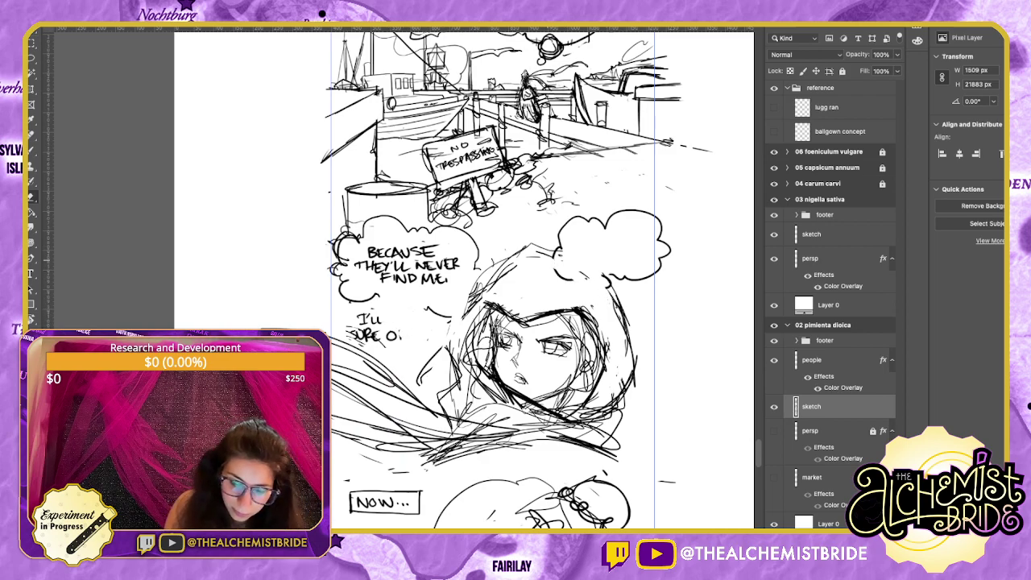
Complete the moved lettering to "I'LL MAKE SURE OF IT" with tail circles, and redraw the hood's left edge.
key("b")
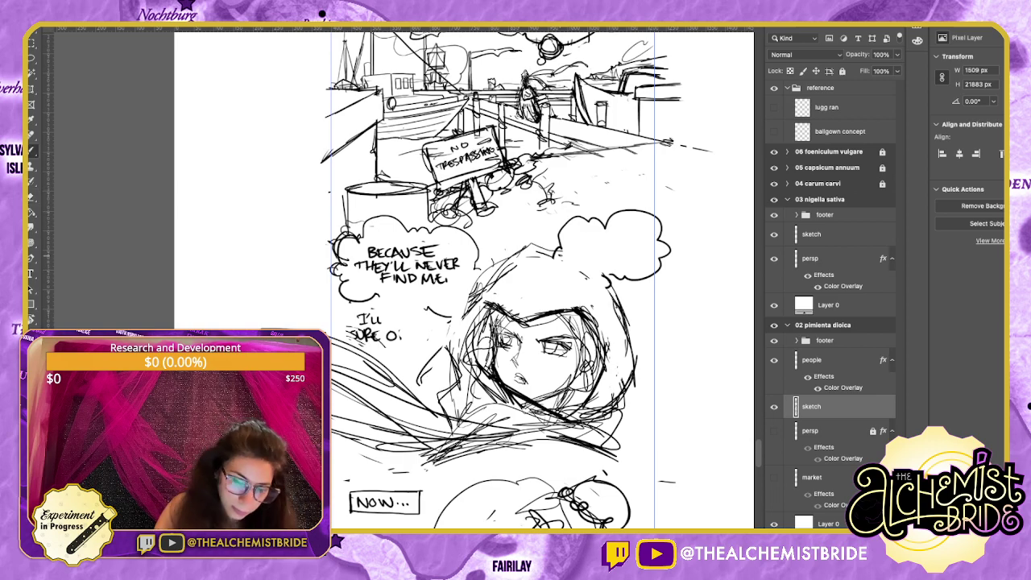
left_click_drag(572, 253, 609, 286)
scroll(544, 278, "left", 3)
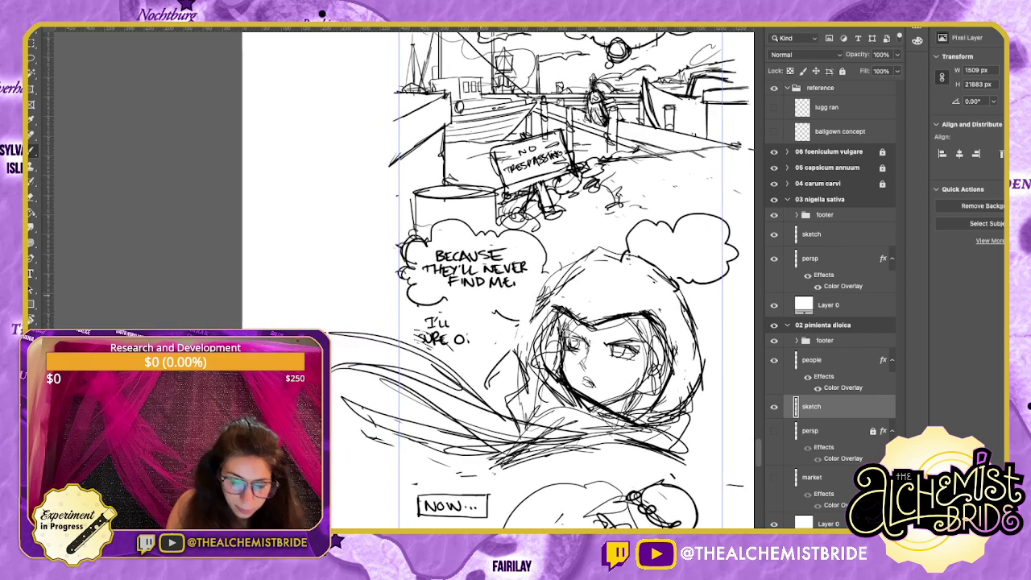
left_click_drag(460, 318, 460, 328)
mouse_move(472, 327)
left_mouse_down()
mouse_move(478, 316)
mouse_move(490, 326)
mouse_move(483, 364)
mouse_move(514, 317)
left_mouse_up()
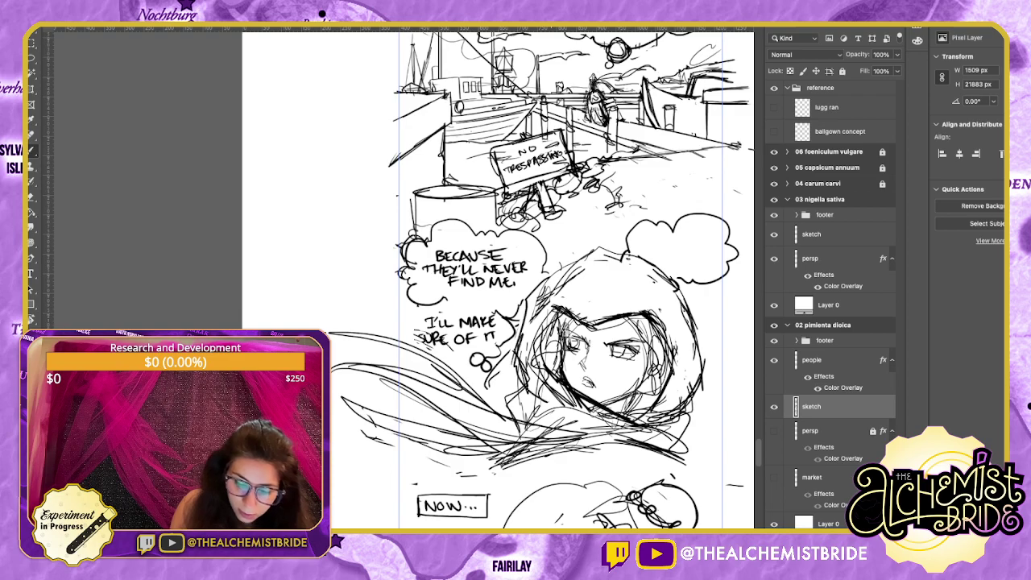
left_click_drag(569, 275, 519, 361)
left_click_drag(559, 280, 535, 312)
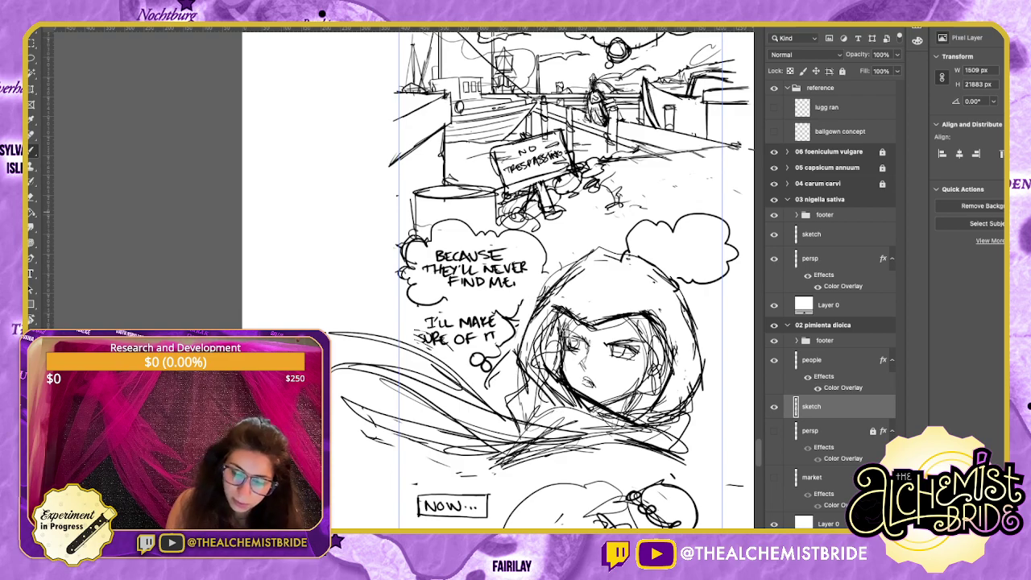
Delete the empty thought bubble beside the hood's upper right edge.
key("l")
mouse_move(655, 207)
left_mouse_down()
mouse_move(656, 258)
mouse_move(660, 205)
left_mouse_up()
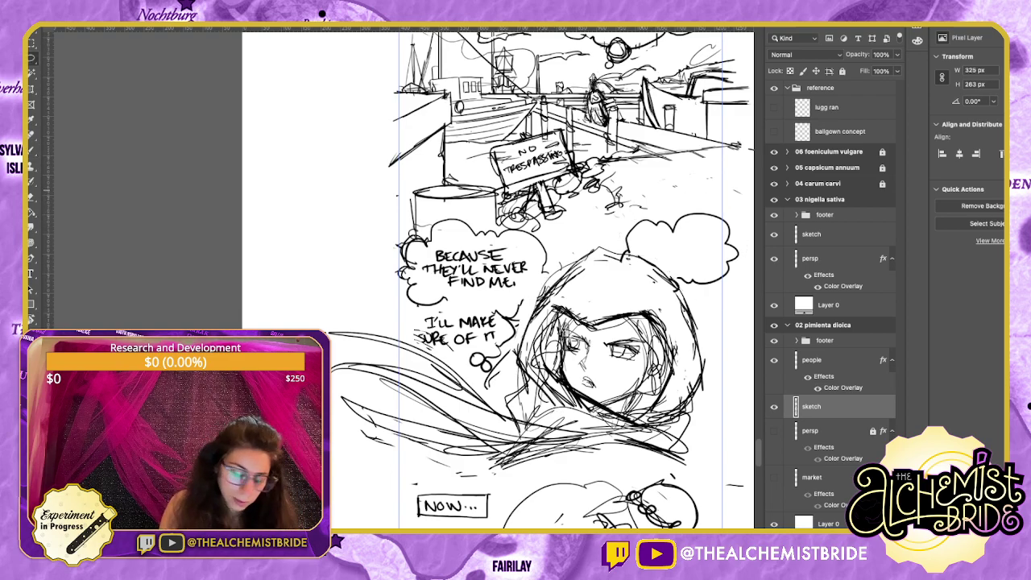
key("Delete")
key("ctrl+d")
Draw a cloud outline around "I'LL MAKE SURE OF IT", attached beneath the upper thought bubble.
key("b")
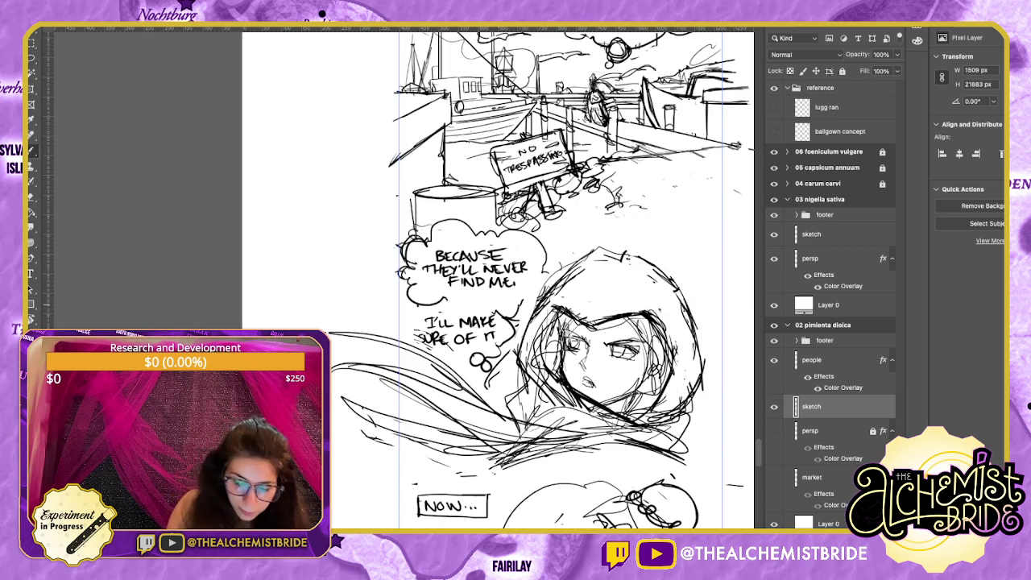
mouse_move(423, 309)
left_mouse_down()
mouse_move(405, 329)
mouse_move(412, 345)
mouse_move(473, 361)
left_mouse_up()
left_click_drag(422, 351, 452, 364)
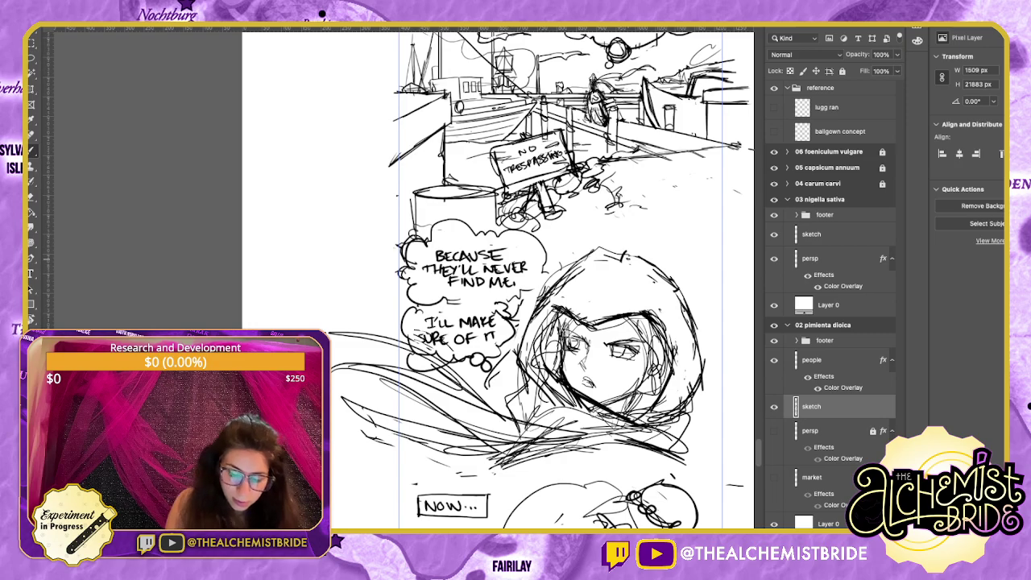
Draw pupils in the ballgown figure's eyes and extend the gown strokes below her shoulder.
scroll(498, 278, "down", 5)
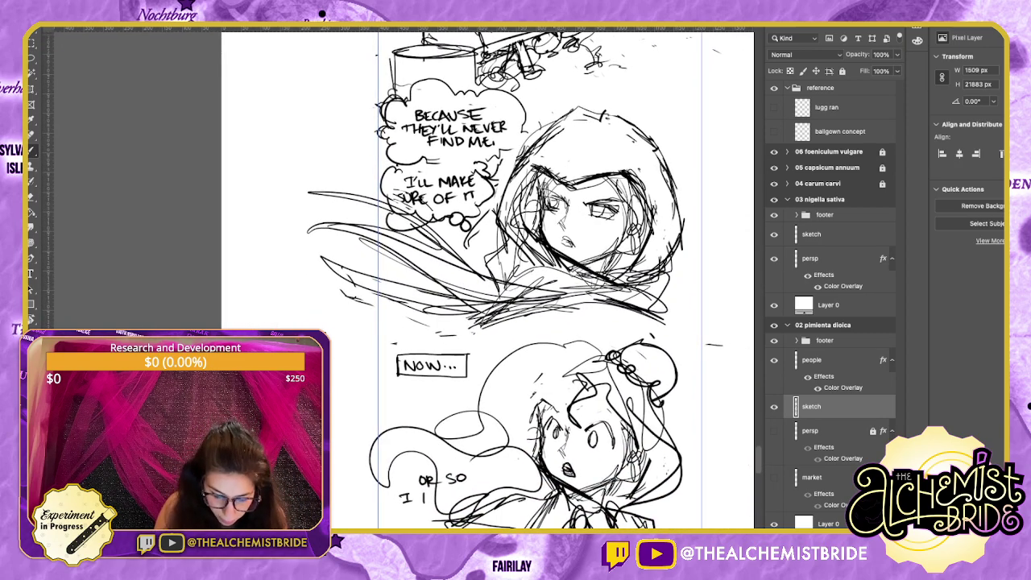
left_click_drag(591, 448, 599, 428)
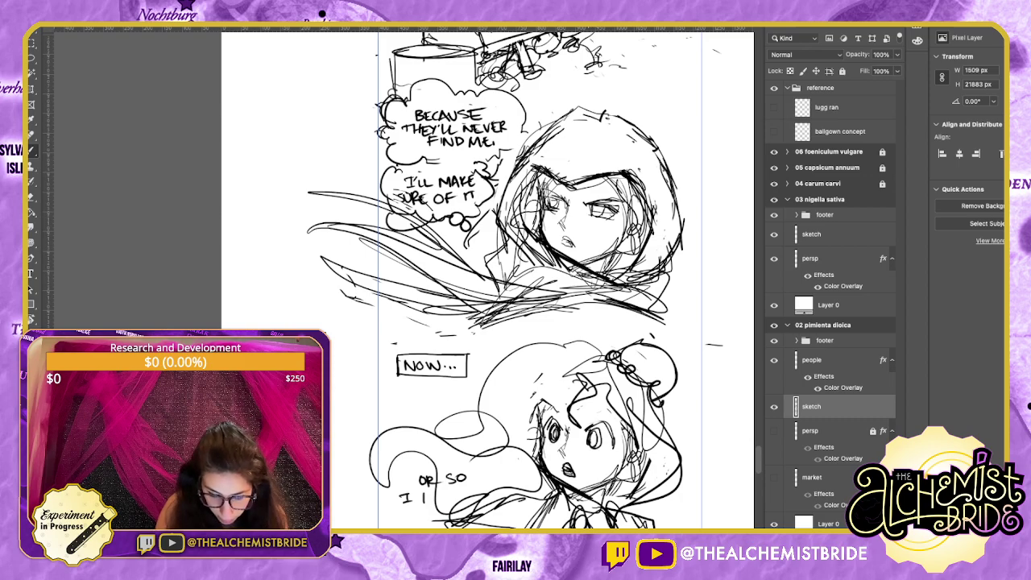
left_click_drag(483, 362, 505, 285)
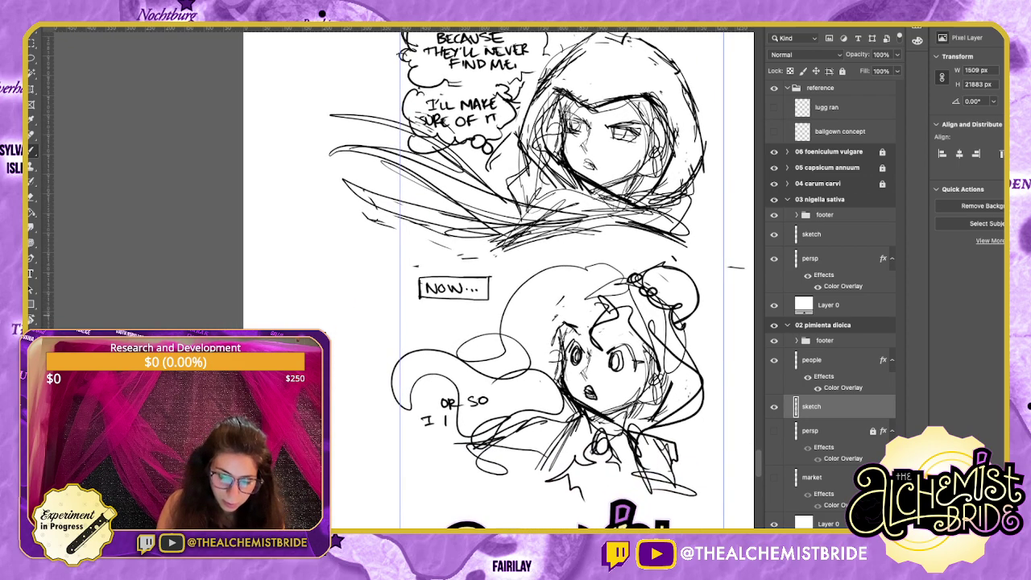
mouse_move(569, 451)
left_mouse_down()
mouse_move(501, 461)
mouse_move(461, 492)
left_mouse_up()
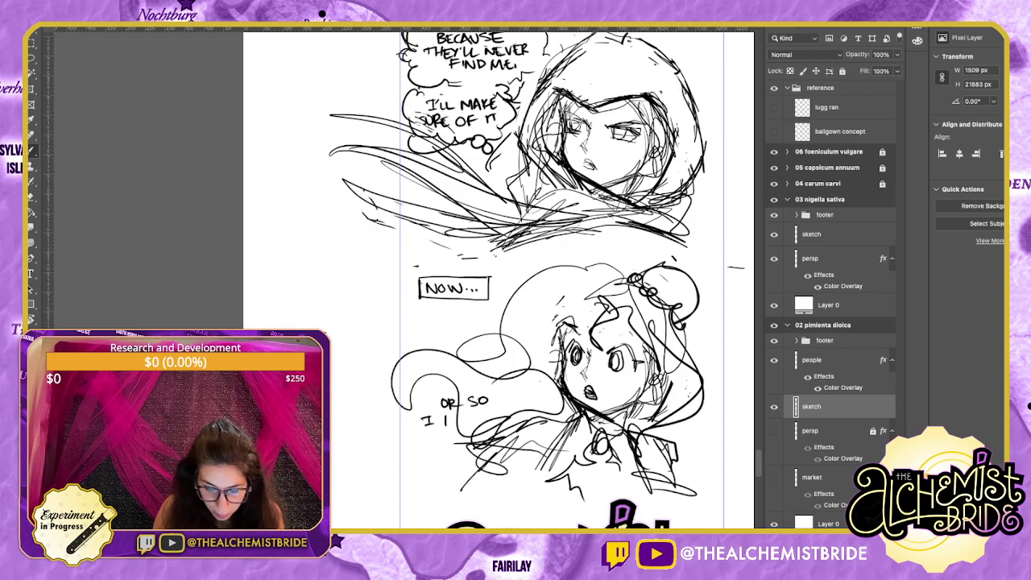
Replace the boxed "NOW..." caption with the unfinished "OR SO I" lettering cut from beside the ballgown figure.
scroll(483, 278, "up", 2)
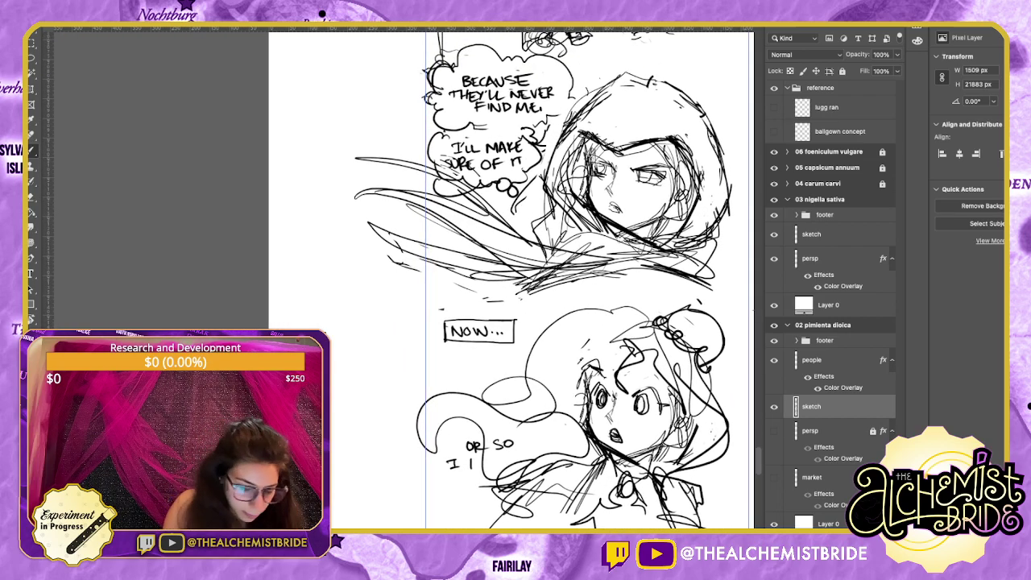
key("l")
mouse_move(478, 433)
left_mouse_down()
mouse_move(443, 460)
mouse_move(478, 432)
left_mouse_up()
key("Delete")
mouse_move(479, 311)
left_mouse_down()
mouse_move(475, 352)
mouse_move(483, 312)
left_mouse_up()
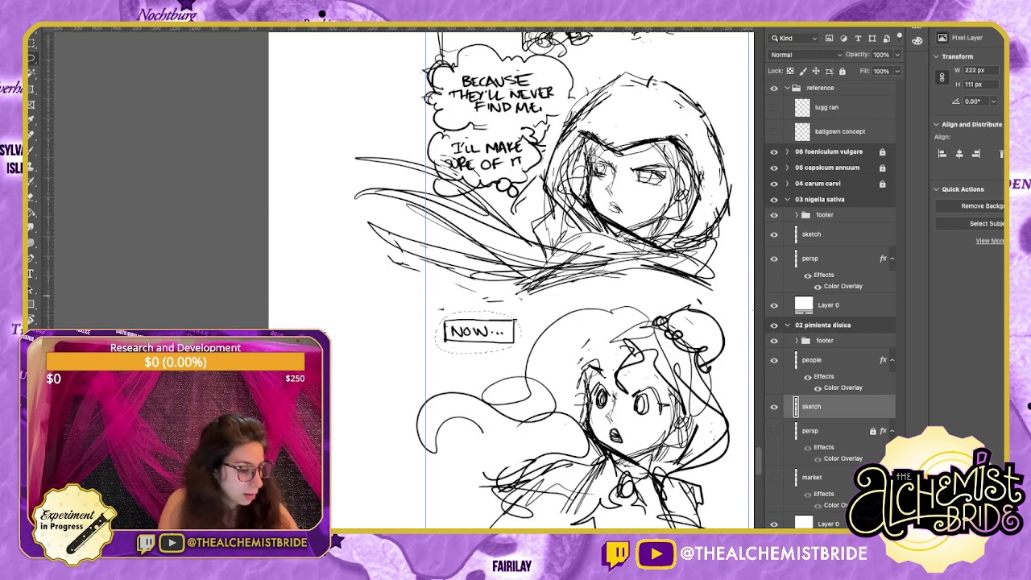
key("Delete")
key("ctrl+v")
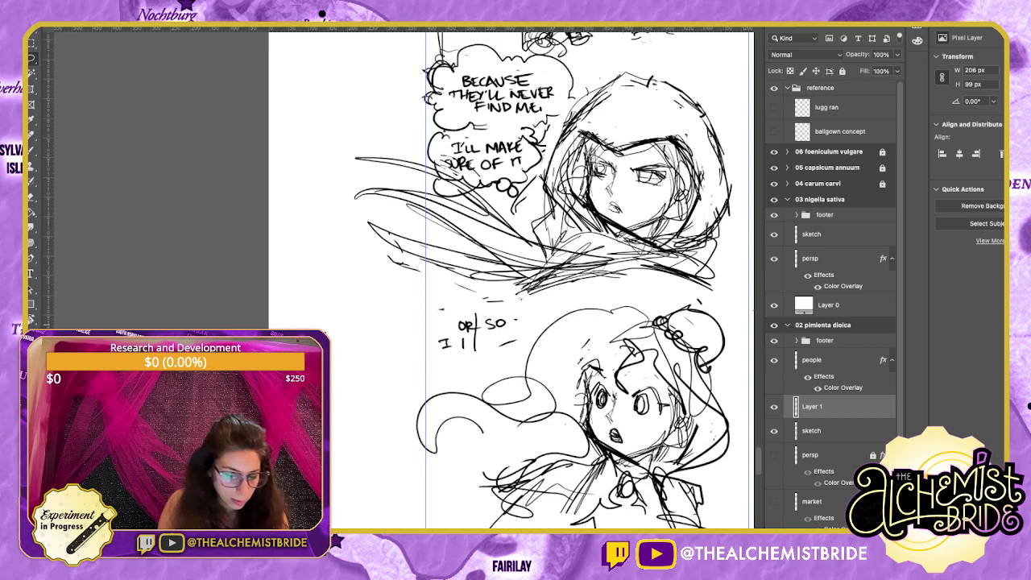
Complete the lettering to "OR SO I THOUGHT" and draw a cloud-shaped thought bubble with a tail around it.
key("b")
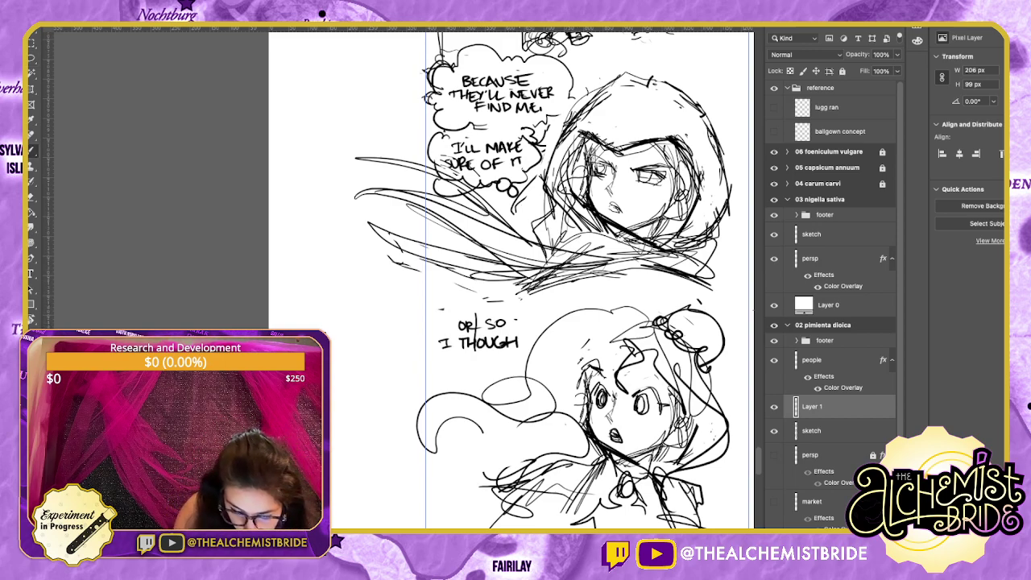
left_click_drag(502, 362, 520, 379)
mouse_move(527, 316)
left_mouse_down()
mouse_move(482, 301)
mouse_move(441, 309)
mouse_move(463, 367)
mouse_move(501, 366)
mouse_move(471, 285)
mouse_move(458, 282)
left_mouse_up()
Select the front-facing hooded portrait on the sketch layer of the 01 ferula narthex artboard for copying.
key("super+minus")
key("super+minus")
left_click_drag(121, 185, 736, 370)
scroll(829, 322, "down", 1)
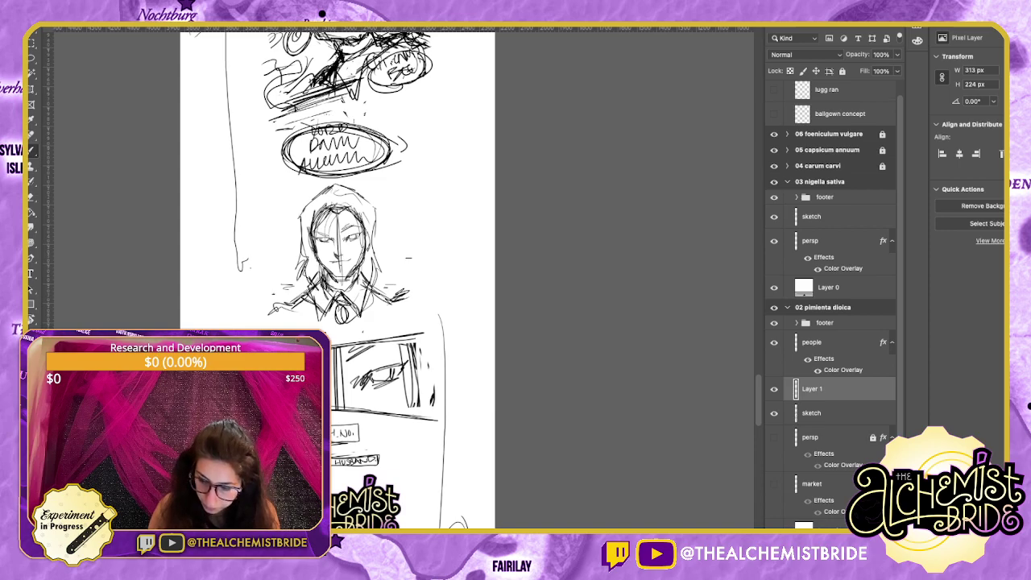
scroll(830, 306, "down", 6)
left_click(812, 476)
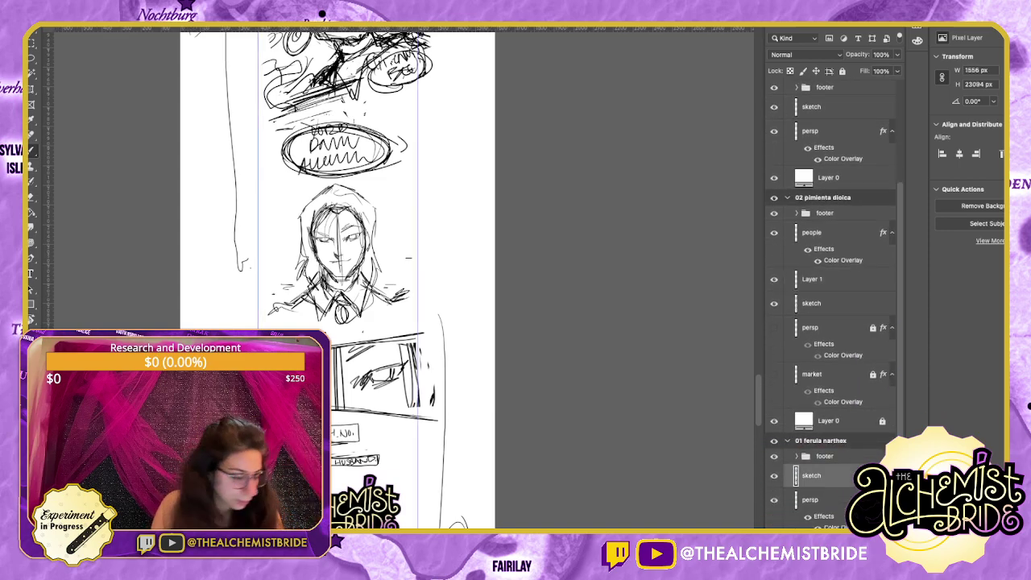
key("l")
mouse_move(367, 178)
left_mouse_down()
mouse_move(264, 327)
mouse_move(383, 178)
mouse_move(375, 182)
left_mouse_up()
Paste the copied hooded portrait as a new layer above the sketch layers in the 02 pimienta dioica artboard.
scroll(467, 281, "right", 15)
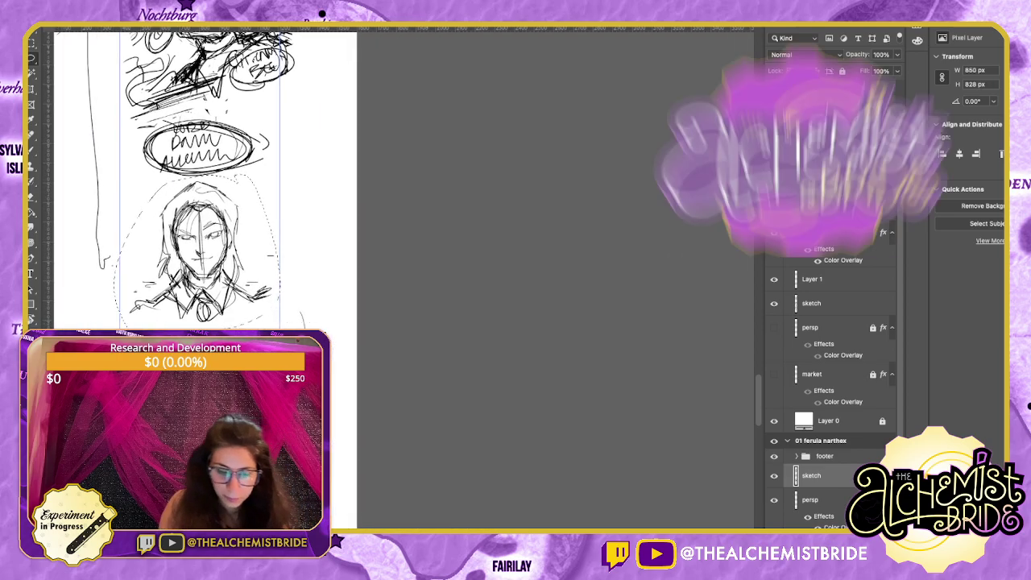
scroll(467, 282, "down", 2)
scroll(471, 281, "down", 1)
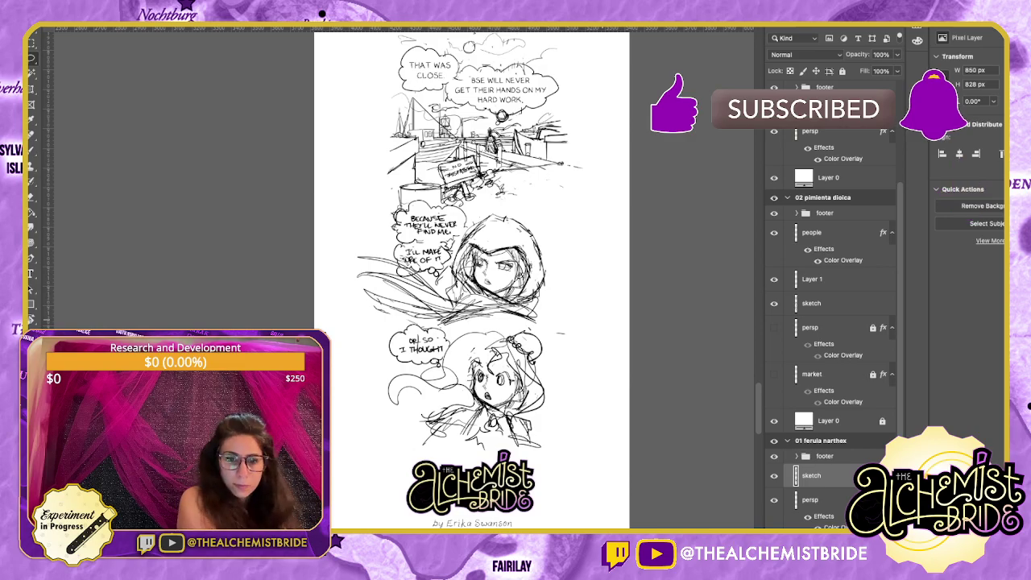
key("super+plus")
key("super+plus")
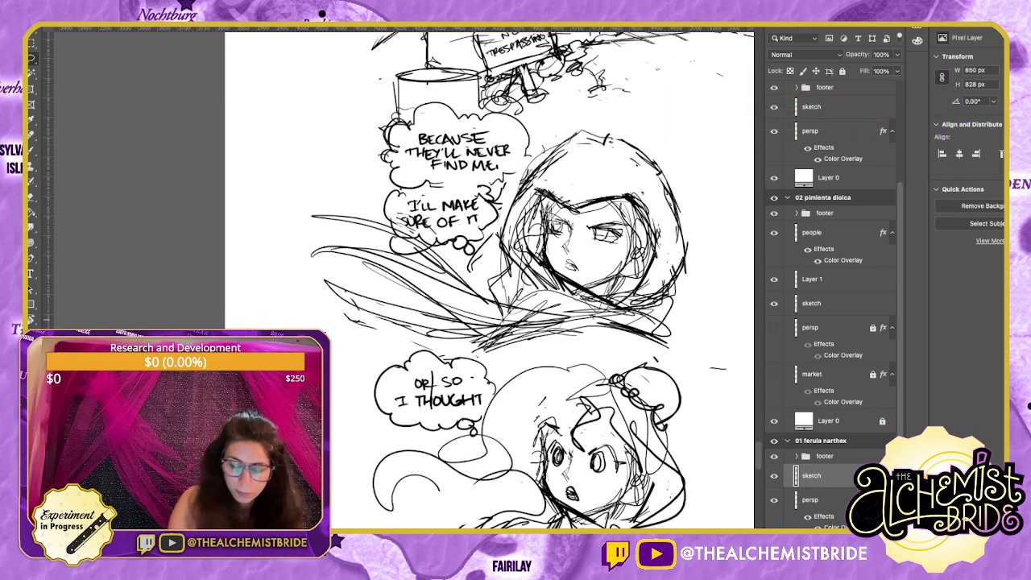
scroll(471, 282, "down", 4)
scroll(471, 282, "right", 2)
left_click(821, 440)
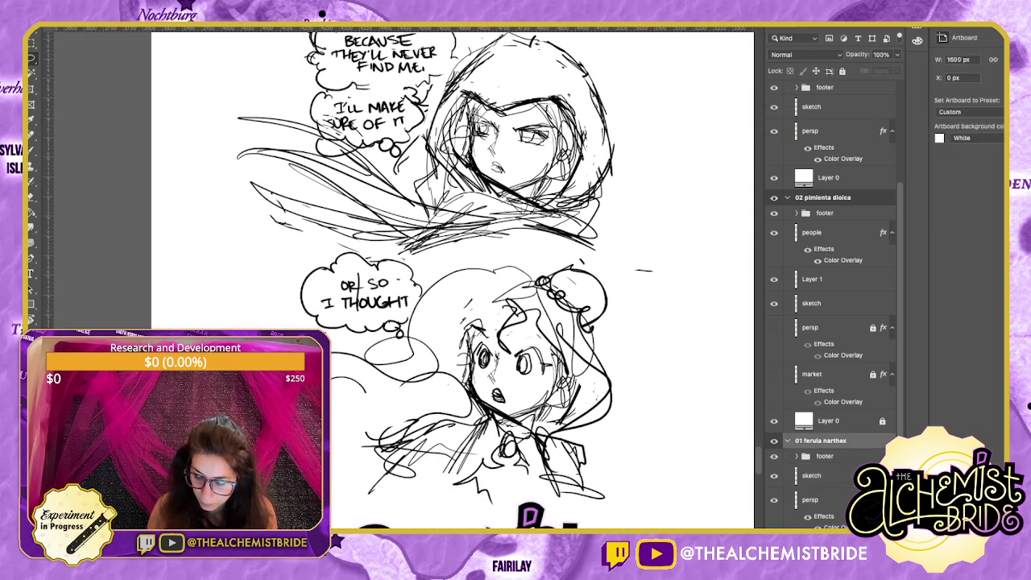
scroll(829, 306, "up", 3)
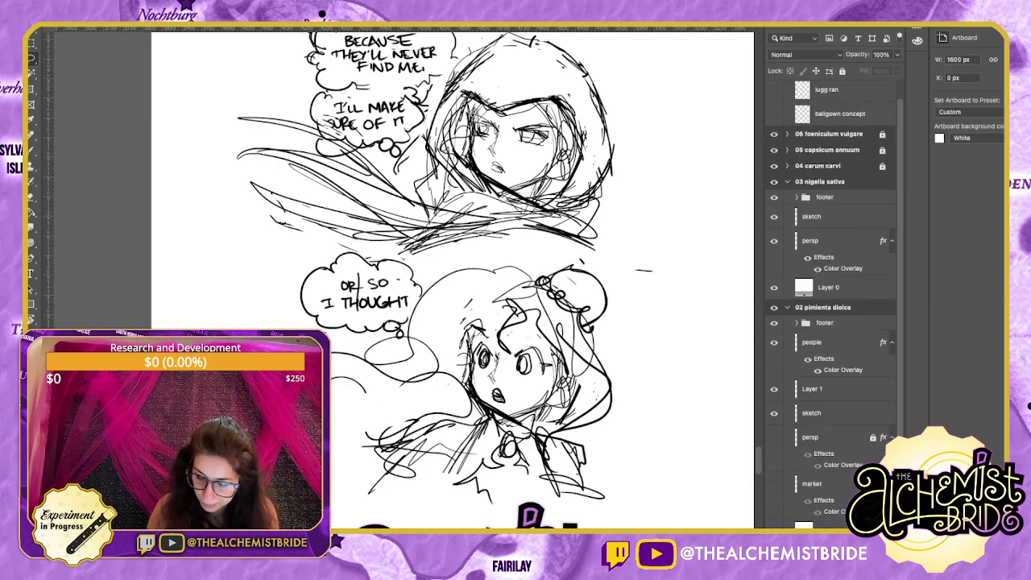
left_click(812, 413)
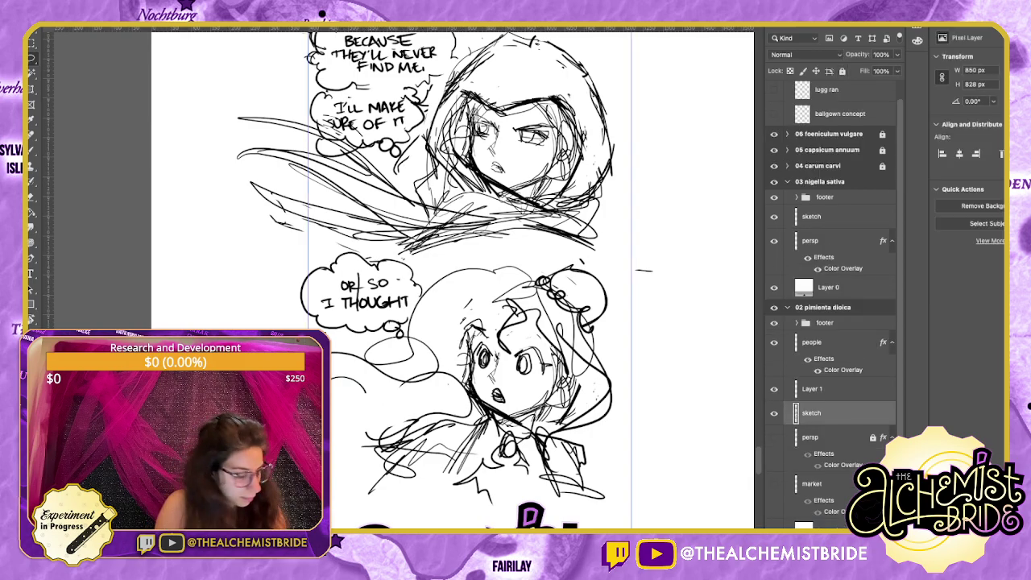
left_click(516, 371, "super")
key("ctrl+z")
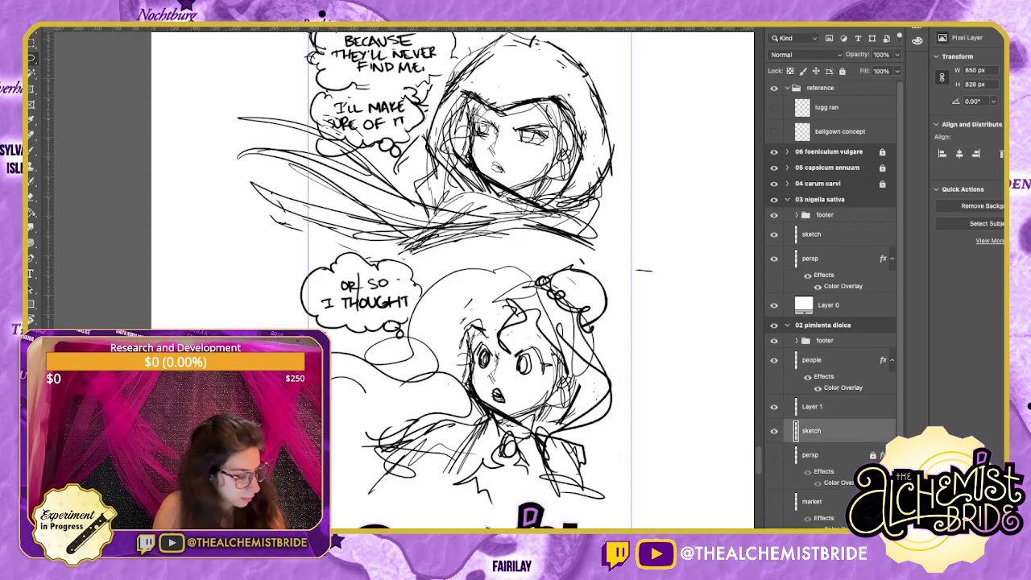
key("ctrl+v")
left_click_drag(815, 92, 813, 419)
key("v")
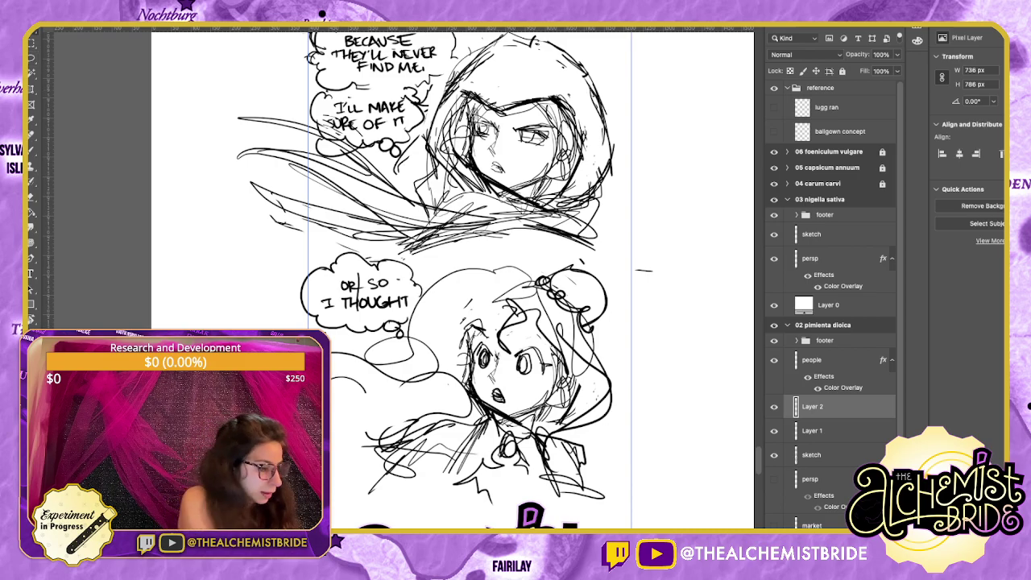
Scale the pasted hooded portrait down to 528 by 563 px and place it beside the wide-eyed figure with the hair bun.
key("ctrl+minus")
key("ctrl+minus")
key("ctrl+minus")
key("ctrl+minus")
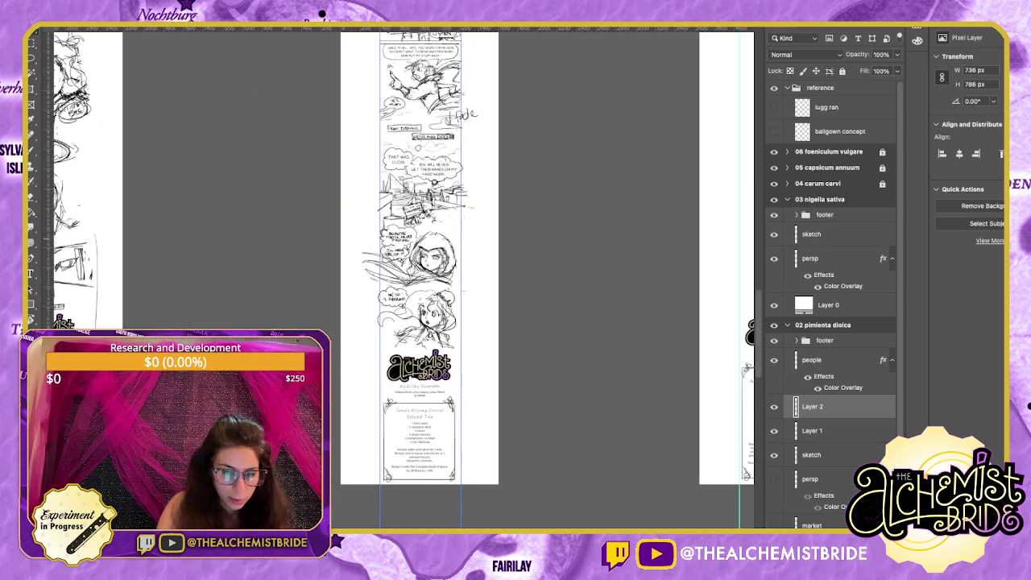
mouse_move(438, 90)
left_mouse_down()
mouse_move(418, 395)
mouse_move(393, 402)
left_mouse_up()
key("ctrl+plus")
key("ctrl+plus")
key("ctrl+plus")
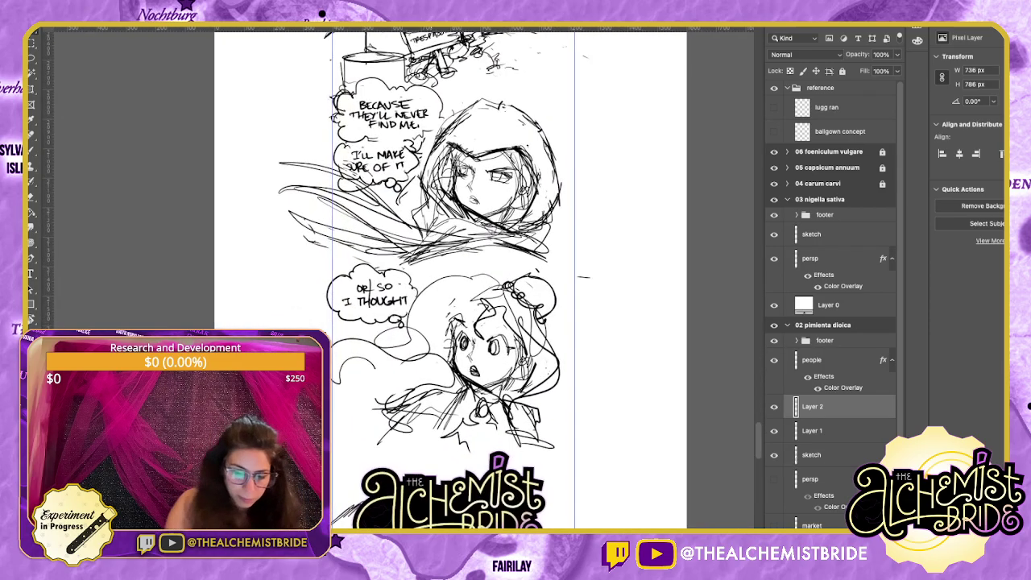
mouse_move(386, 515)
left_mouse_down()
mouse_move(399, 329)
mouse_move(419, 310)
left_mouse_up()
key("ctrl+t")
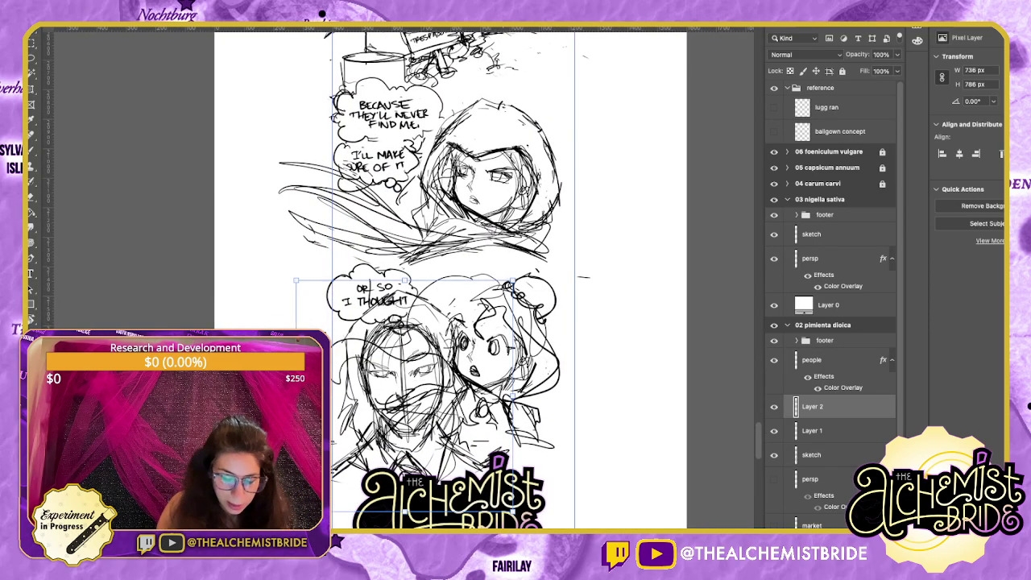
left_click_drag(513, 511, 451, 446)
mouse_move(375, 367)
left_mouse_down()
mouse_move(591, 371)
mouse_move(354, 366)
mouse_move(601, 367)
left_mouse_up()
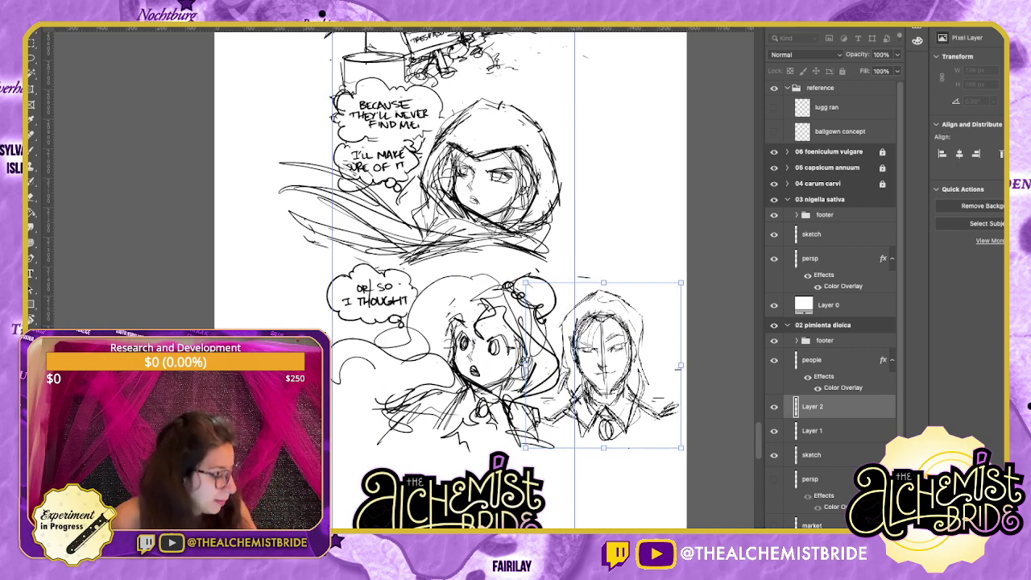
key("Return")
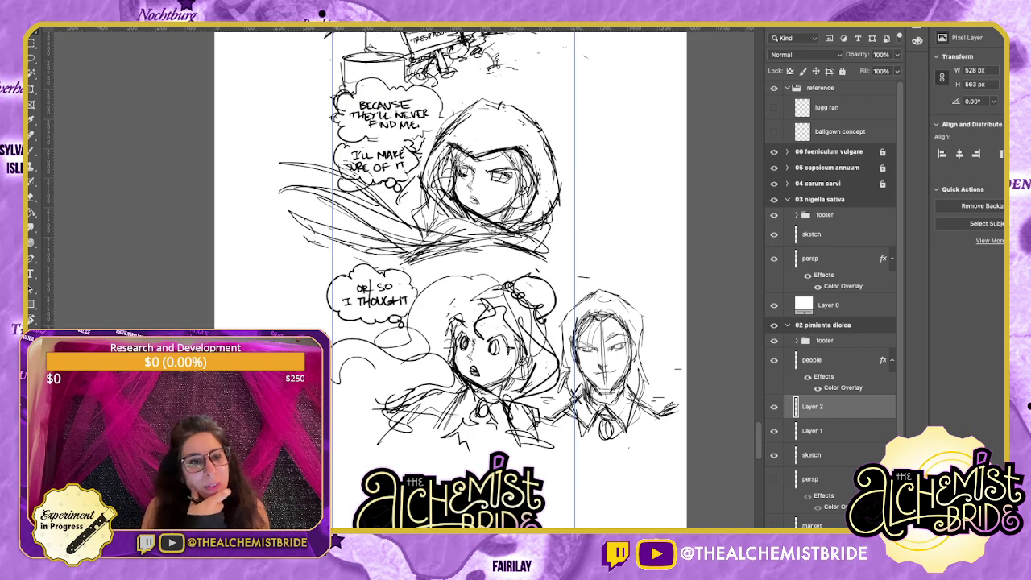
Delete the cloud-shaped bubble around the "OR SO I THOUGHT" lettering on Layer 1.
left_click_drag(483, 282, 529, 317)
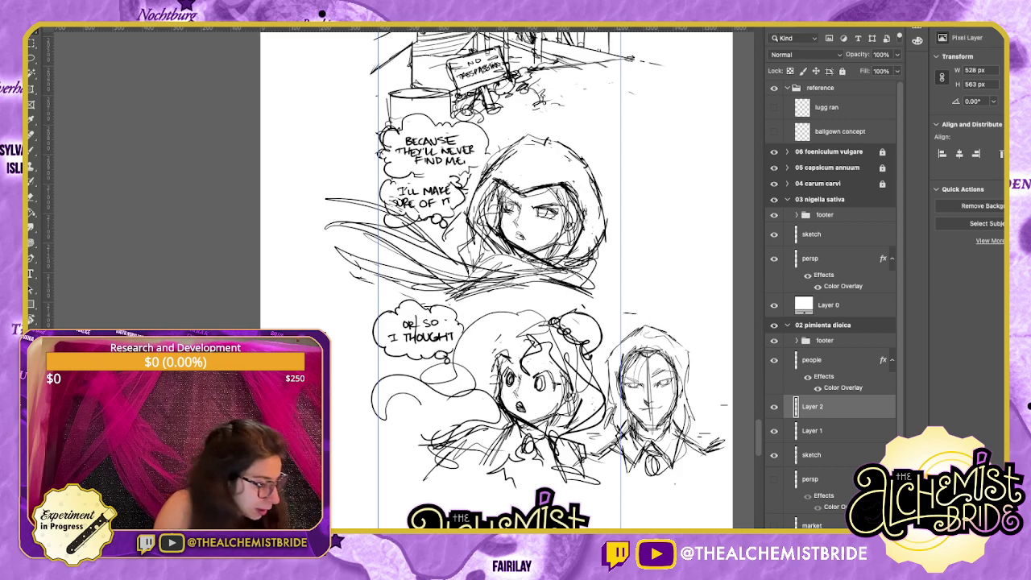
key("l")
mouse_move(433, 347)
left_mouse_down()
mouse_move(380, 322)
mouse_move(456, 319)
mouse_move(439, 369)
mouse_move(422, 295)
mouse_move(463, 322)
left_mouse_up()
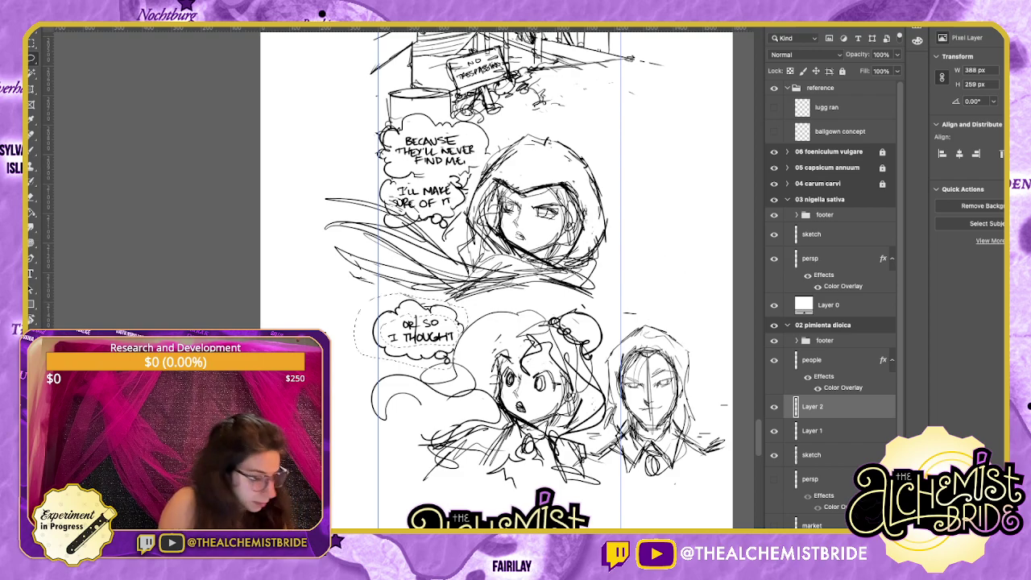
left_click(812, 431)
key("Delete")
key("super+d")
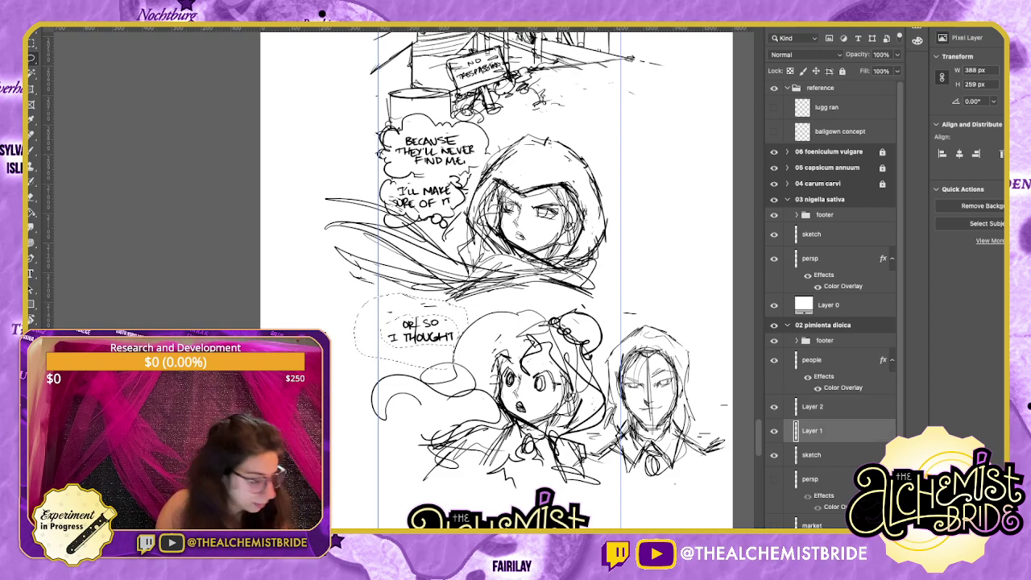
Draw a rectangular caption box in place of the bubble, move it up under the hooded figure's cloak and clear the old lettering.
key("b")
mouse_move(384, 314)
left_mouse_down()
mouse_move(384, 344)
mouse_move(468, 314)
mouse_move(461, 346)
mouse_move(382, 346)
left_mouse_up()
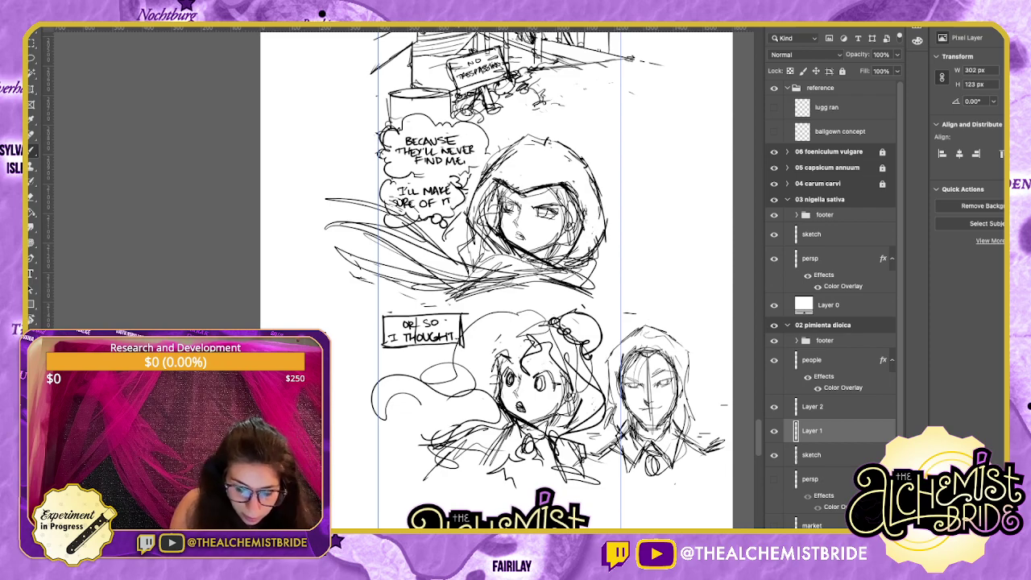
mouse_move(451, 322)
left_mouse_down()
mouse_move(462, 322)
mouse_move(393, 350)
mouse_move(480, 323)
mouse_move(436, 306)
mouse_move(457, 324)
mouse_move(464, 318)
mouse_move(448, 298)
mouse_move(525, 283)
mouse_move(458, 300)
mouse_move(439, 290)
mouse_move(485, 304)
mouse_move(453, 305)
left_mouse_up()
key("l")
key("v")
key("super+d")
key("e")
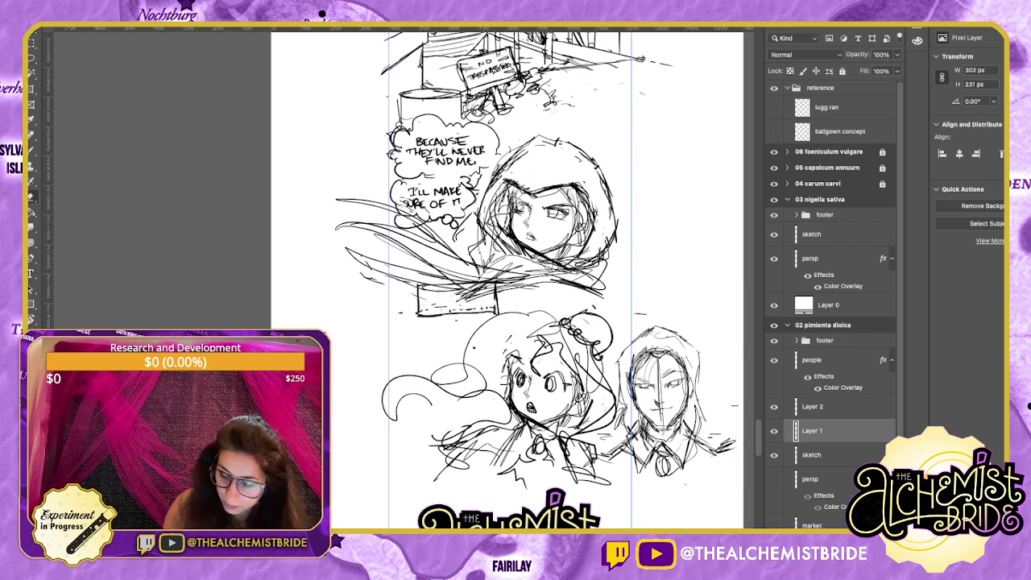
Merge Layer 2 and Layer 1 down into the sketch layer of the 02 pimienta dioica artboard.
left_click(813, 406)
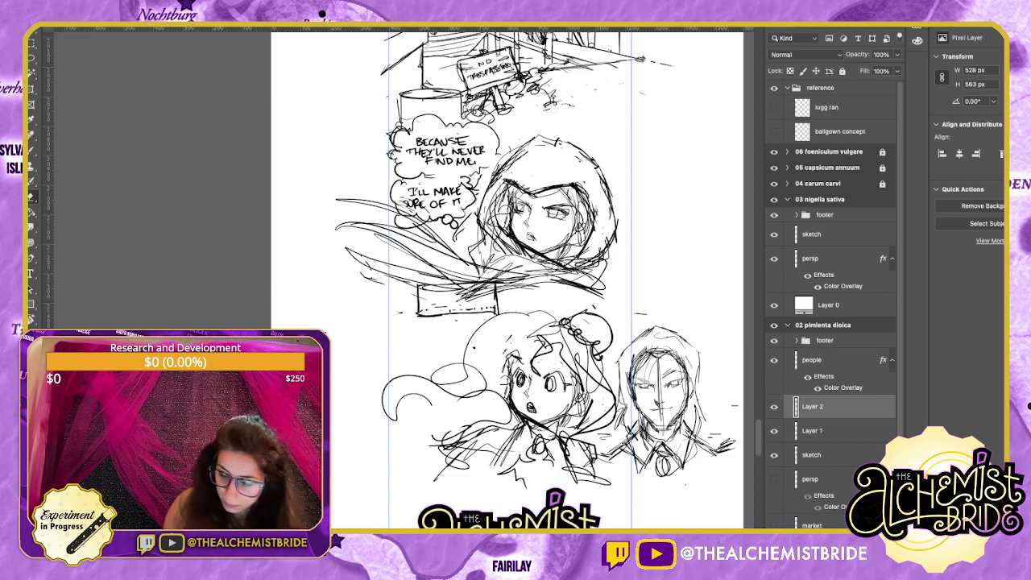
left_click(813, 431)
left_click(811, 455)
left_click(813, 407)
left_click(812, 431, "shift")
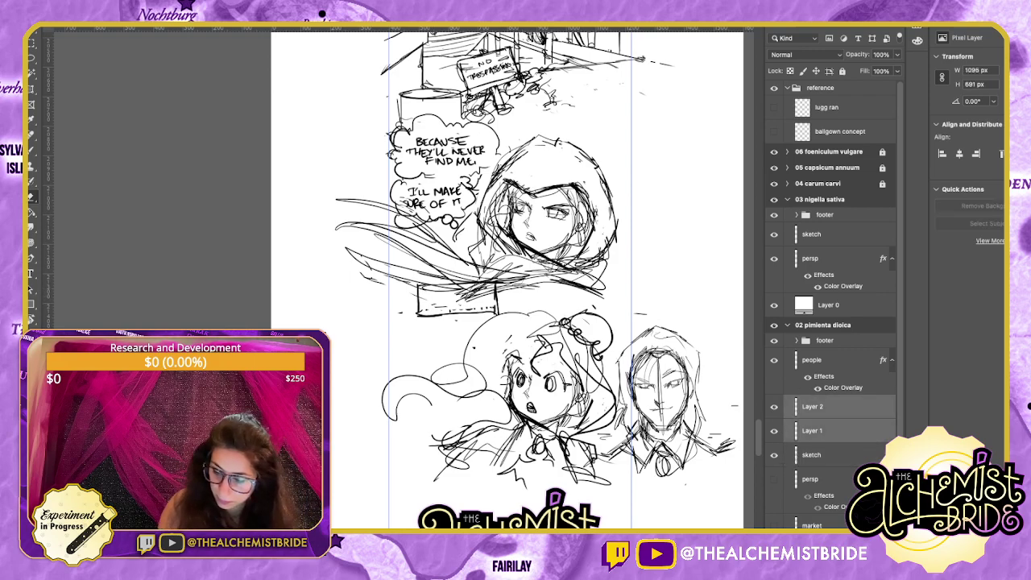
key("ctrl+e")
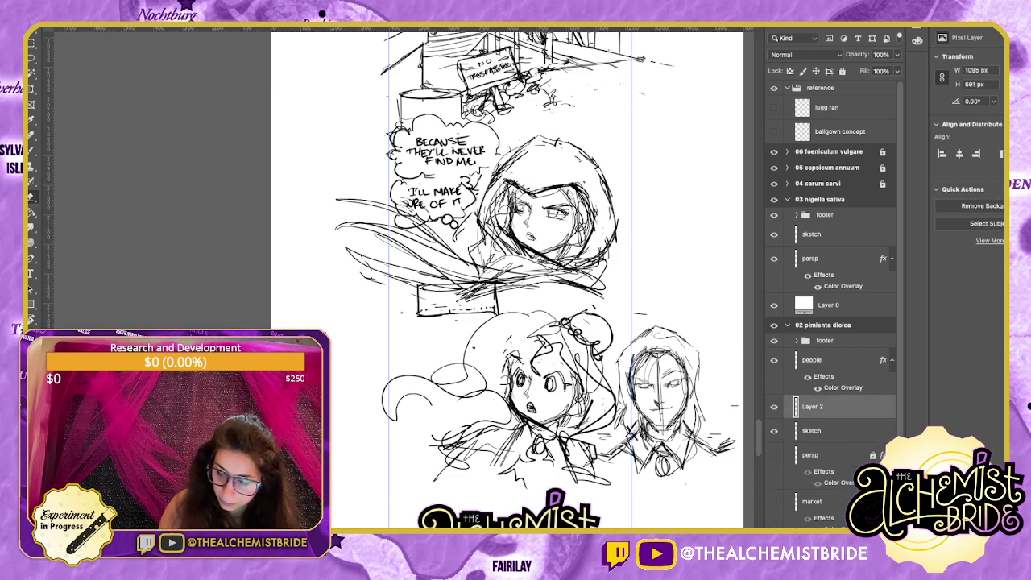
key("ctrl+e")
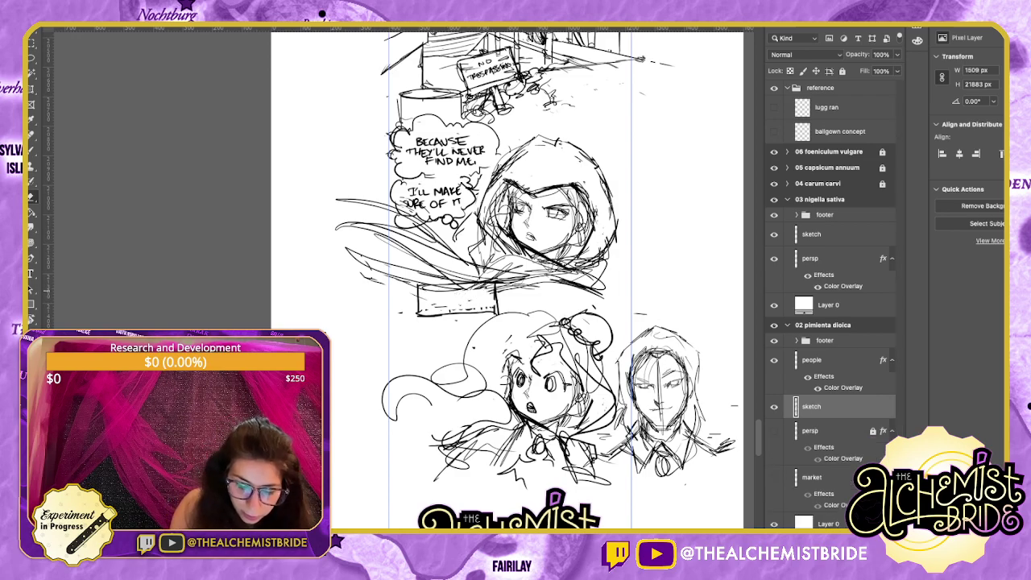
Letter "...OR SO I THOUGHT" by hand inside the empty caption box below the cloak.
key("b")
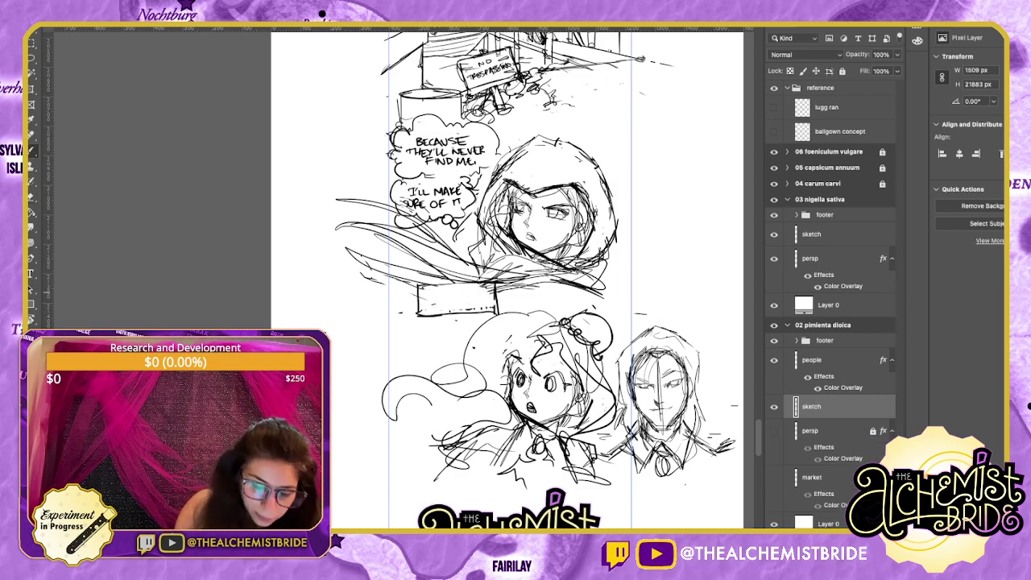
left_click(425, 295)
left_click(429, 295)
left_click(433, 294)
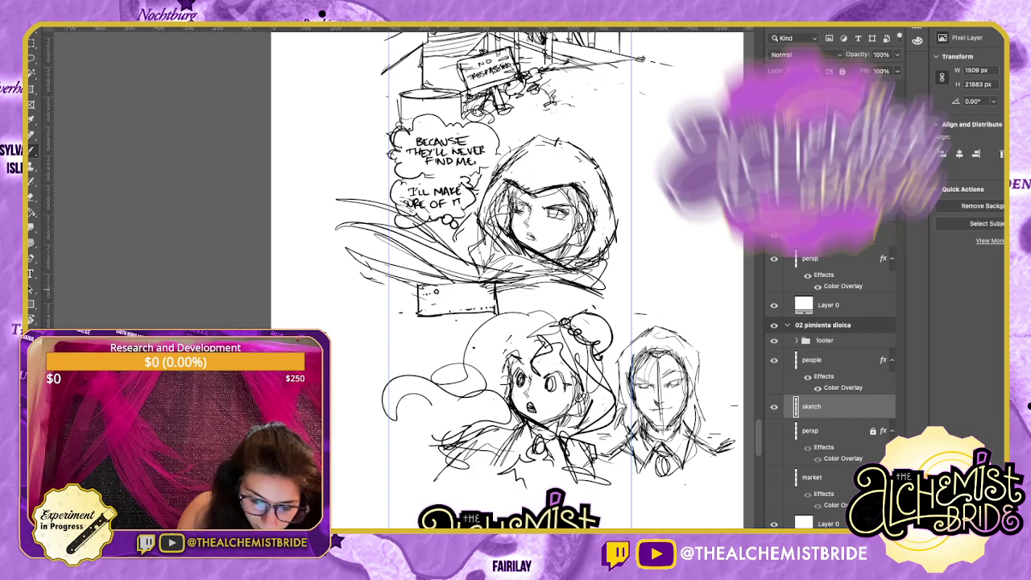
left_click_drag(438, 289, 459, 293)
left_click_drag(470, 287, 433, 300)
left_click_drag(425, 306, 433, 305)
left_click_drag(444, 298, 447, 298)
left_click_drag(450, 300, 486, 296)
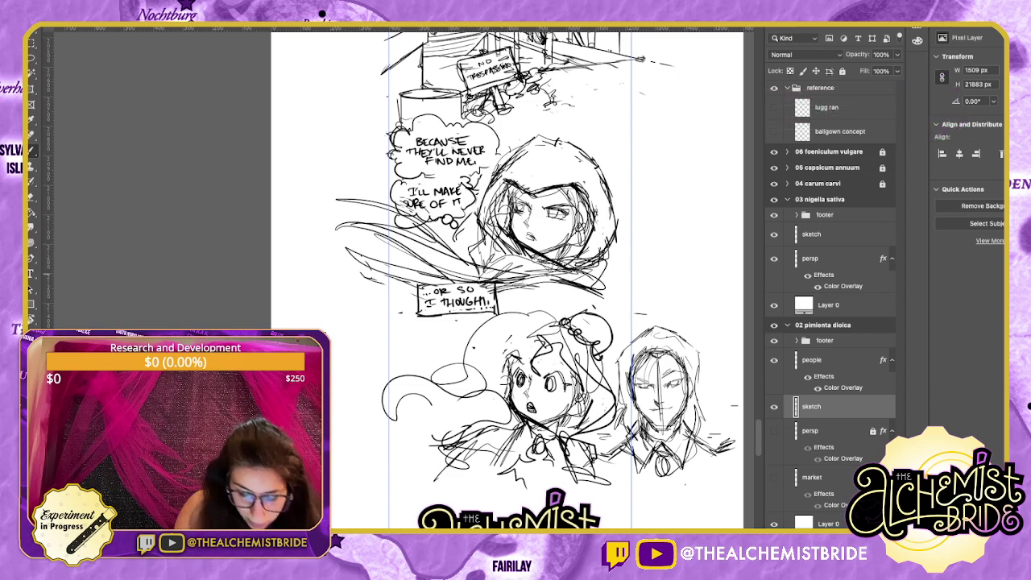
Delete the wide-eyed figure with the hair bun below the caption box, keeping the front-facing hooded portrait.
mouse_move(547, 330)
left_mouse_down()
mouse_move(520, 318)
mouse_move(484, 329)
mouse_move(453, 397)
mouse_move(462, 406)
left_mouse_up()
key("l")
mouse_move(633, 309)
left_mouse_down()
mouse_move(588, 356)
mouse_move(646, 487)
mouse_move(707, 394)
left_mouse_up()
mouse_move(568, 298)
left_mouse_down()
mouse_move(470, 295)
mouse_move(332, 372)
mouse_move(515, 475)
mouse_move(582, 439)
mouse_move(588, 324)
mouse_move(563, 298)
left_mouse_up()
key("Delete")
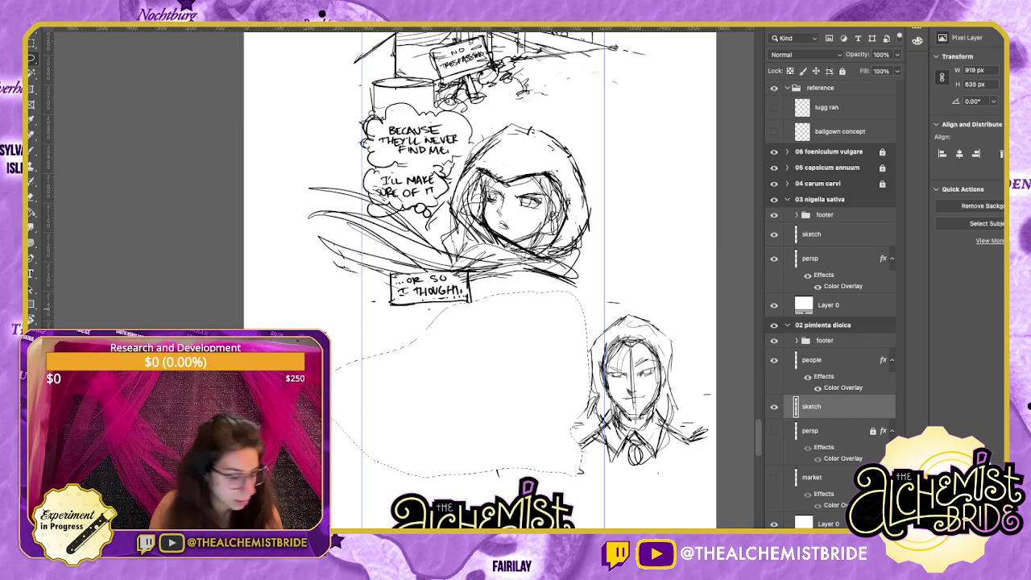
key("super+d")
Capture a screenshot of the tilted "NO!" portrait from the chapter one artboard and place it in the 02 pimienta dioica artboard.
left_click_drag(483, 362, 602, 373)
left_click_drag(161, 355, 738, 348)
left_click_drag(322, 322, 662, 317)
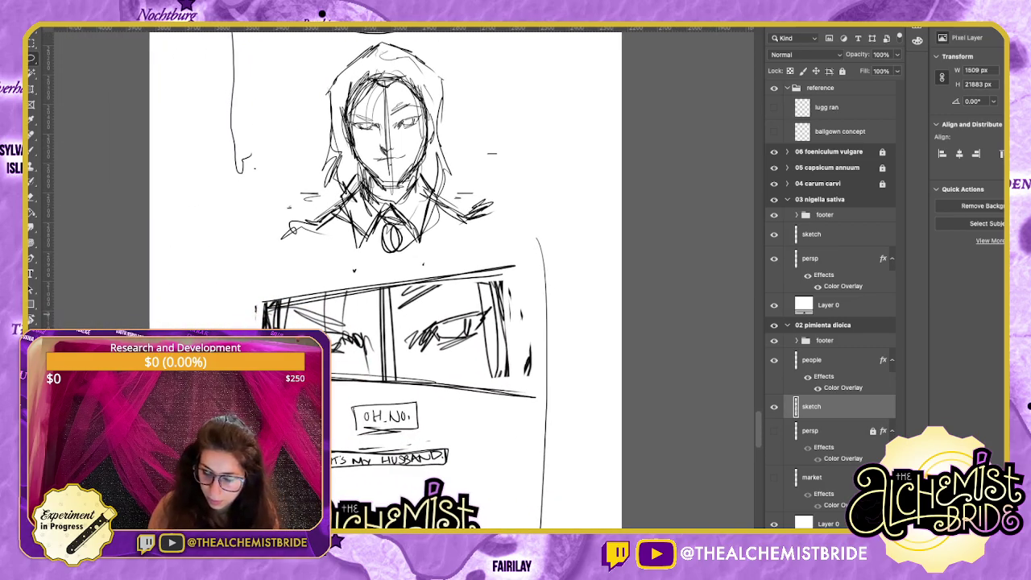
scroll(398, 278, "up", 10)
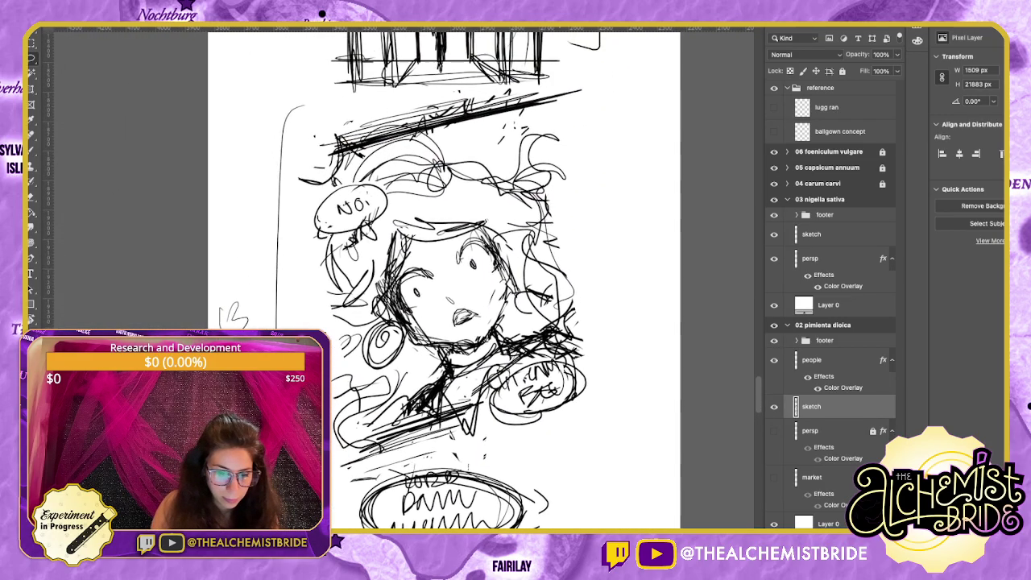
scroll(439, 278, "up", 2)
mouse_move(409, 154)
left_mouse_down()
mouse_move(348, 198)
mouse_move(323, 321)
mouse_move(423, 429)
mouse_move(576, 348)
mouse_move(467, 148)
mouse_move(410, 153)
left_mouse_up()
key("ctrl+d")
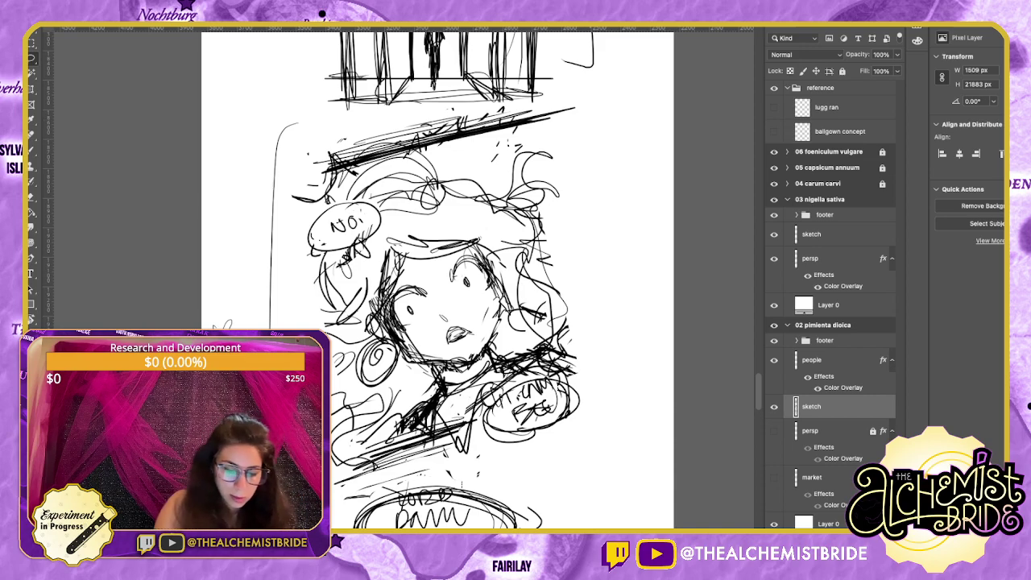
left_click_drag(225, 322, 179, 300)
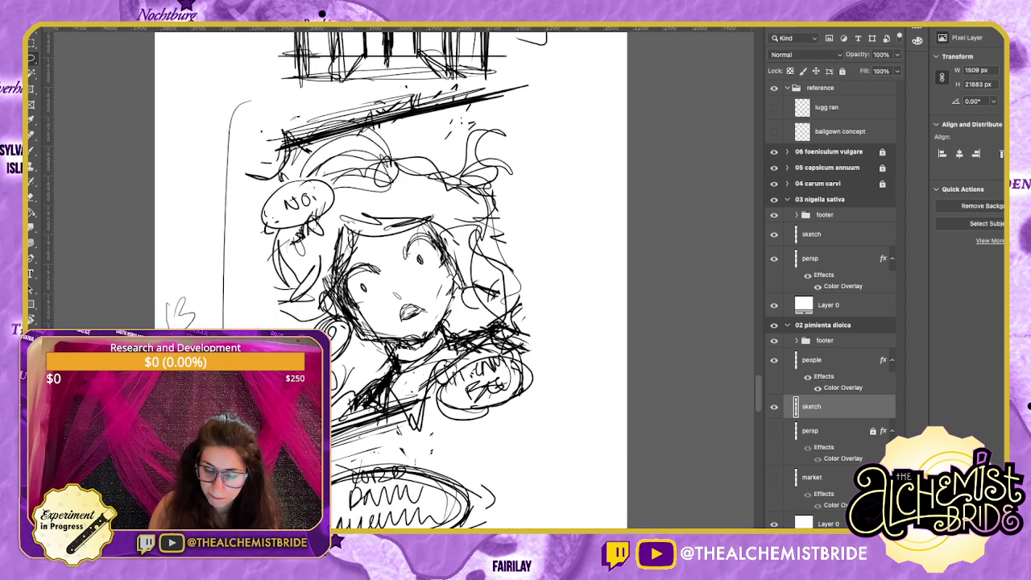
scroll(402, 277, "right", 14)
scroll(403, 278, "down", 7)
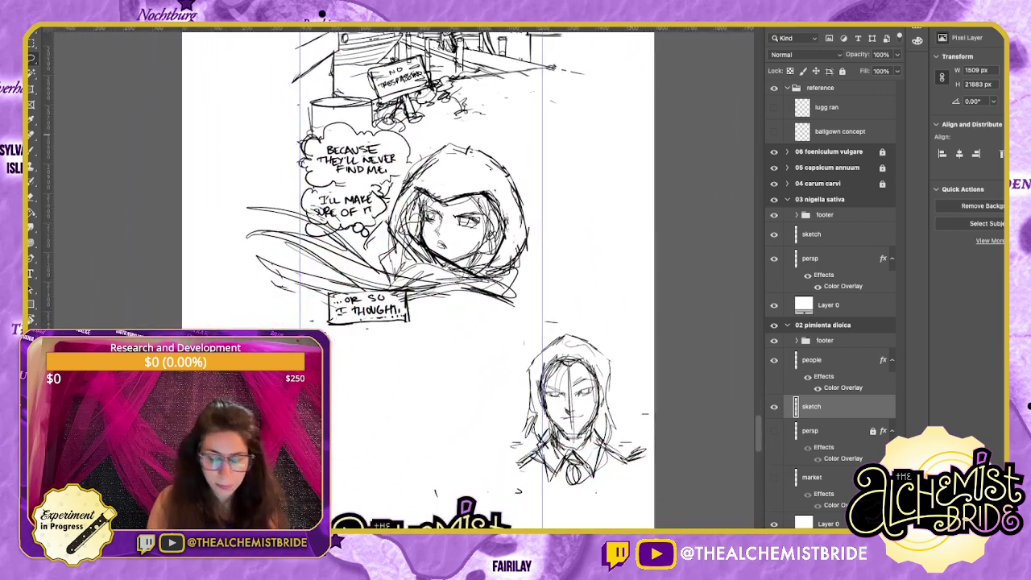
scroll(402, 241, "down", 2)
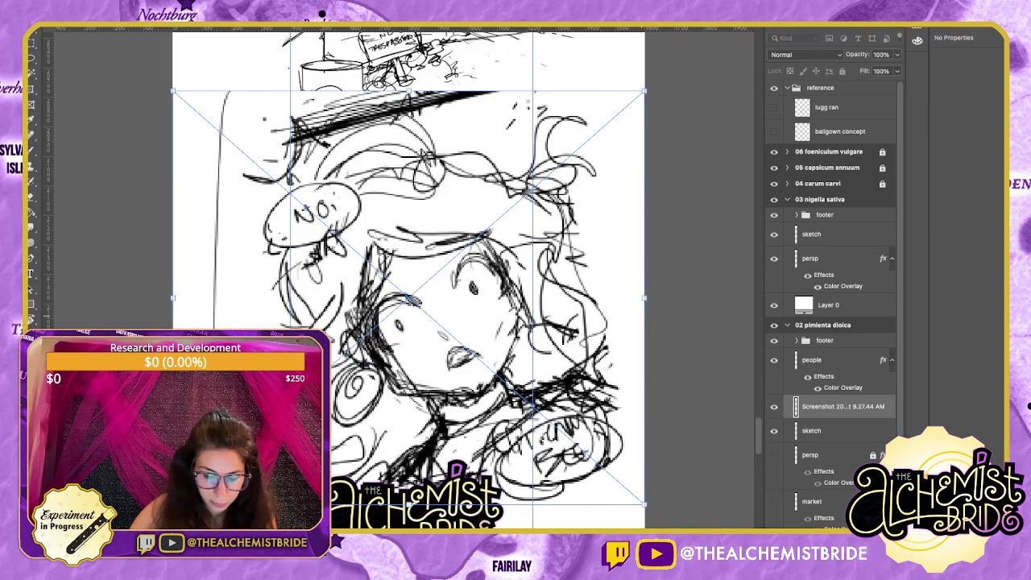
Scale the placed screenshot to 875 px wide, rotate it 17.15° and position it below the caption box.
left_click_drag(644, 297, 385, 298)
left_click_drag(394, 196, 430, 270)
left_click_drag(318, 282, 372, 344)
left_click_drag(491, 315, 475, 280)
key("Return")
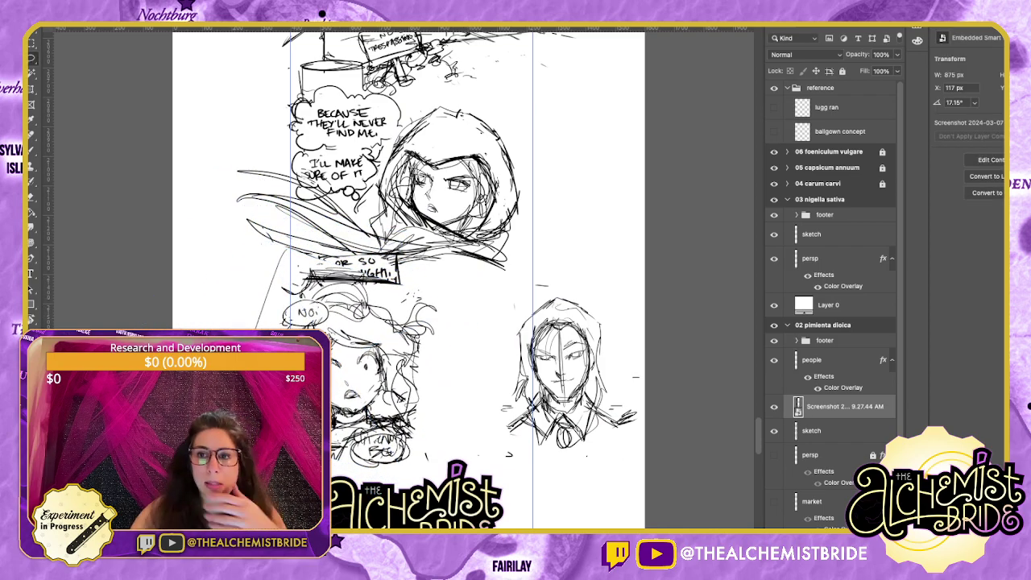
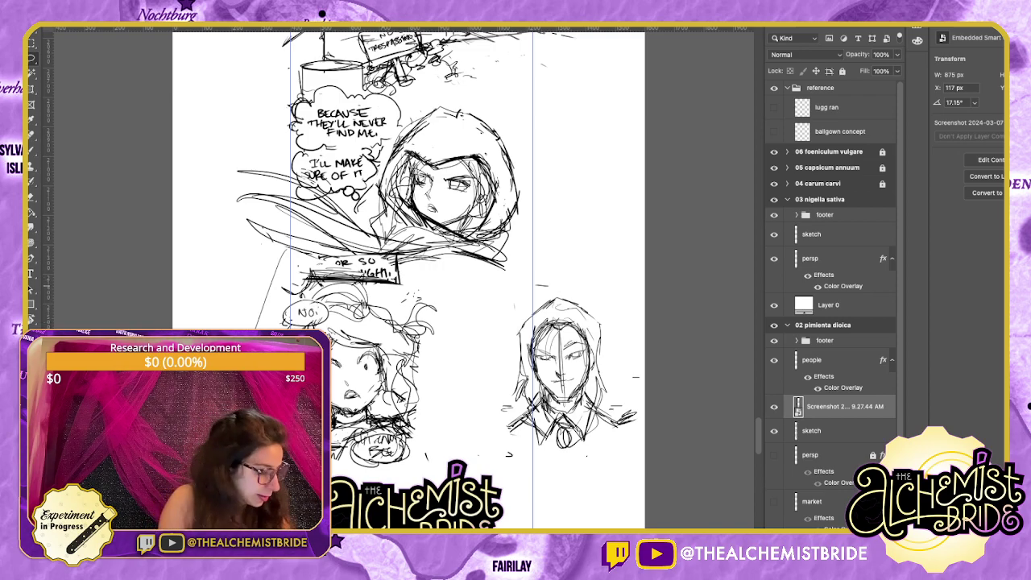
Mask the placed screenshot with a rectangular selection around the "NO!" portrait.
left_click(32, 43)
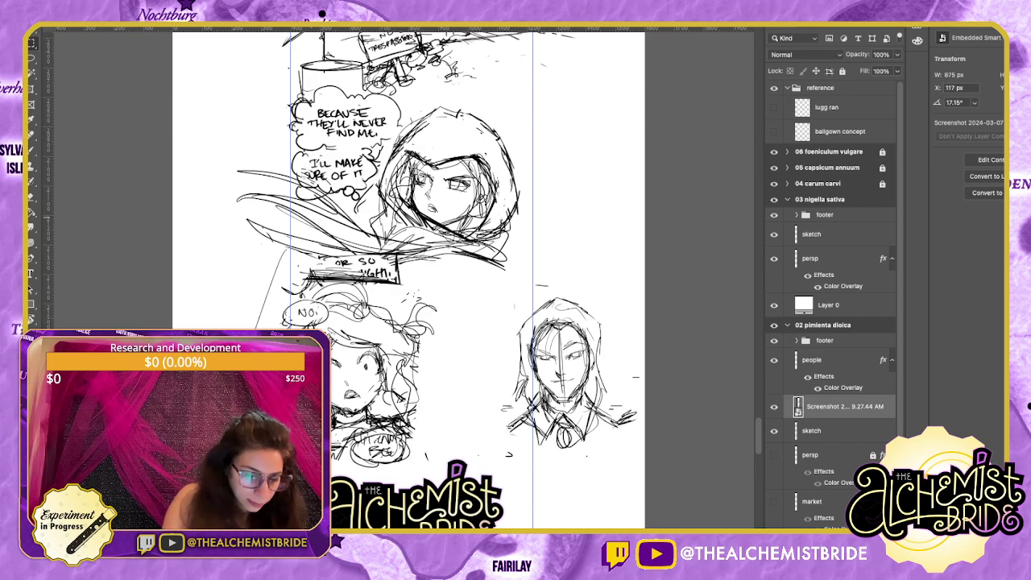
mouse_move(281, 280)
left_mouse_down()
mouse_move(410, 436)
mouse_move(416, 467)
left_mouse_up()
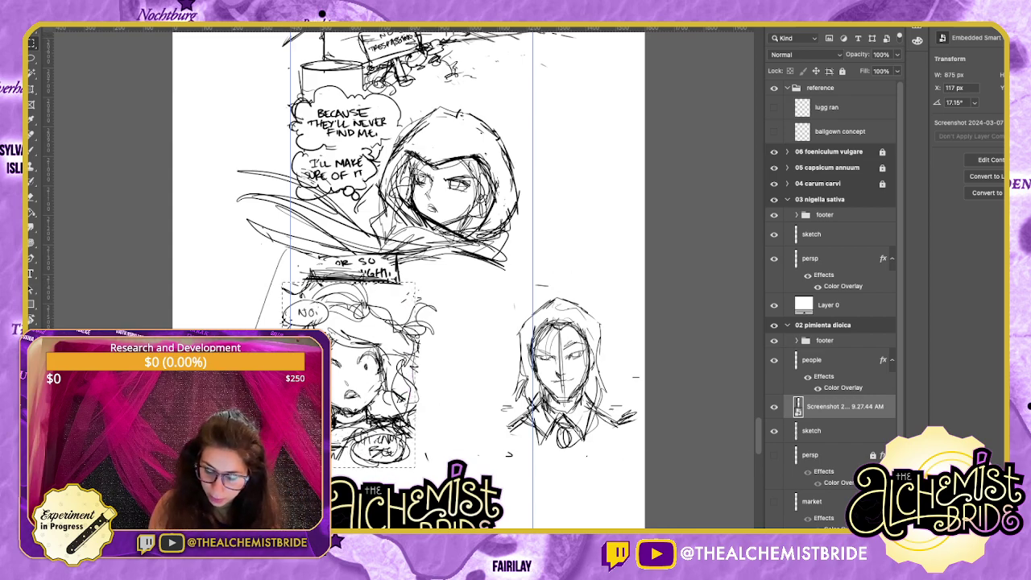
left_click(823, 537)
Scale the masked "NO!" portrait to 780 px wide, rotate it to 19.43° and place it directly beside the hooded portrait.
key("ctrl+t")
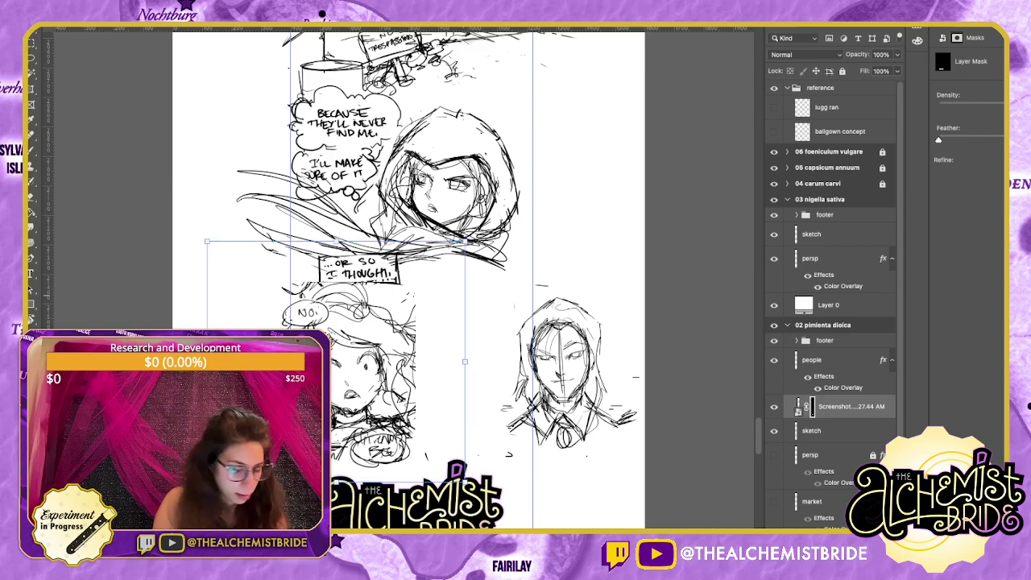
mouse_move(465, 240)
left_mouse_down()
mouse_move(445, 259)
mouse_move(458, 256)
left_mouse_up()
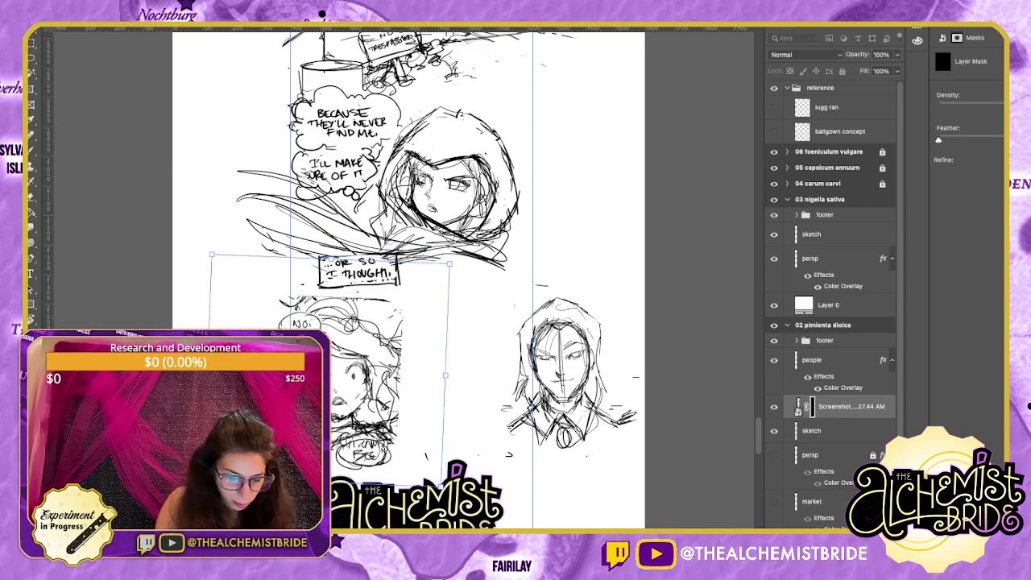
left_click_drag(378, 339, 487, 328)
mouse_move(438, 363)
left_mouse_down()
mouse_move(456, 342)
mouse_move(430, 357)
left_mouse_up()
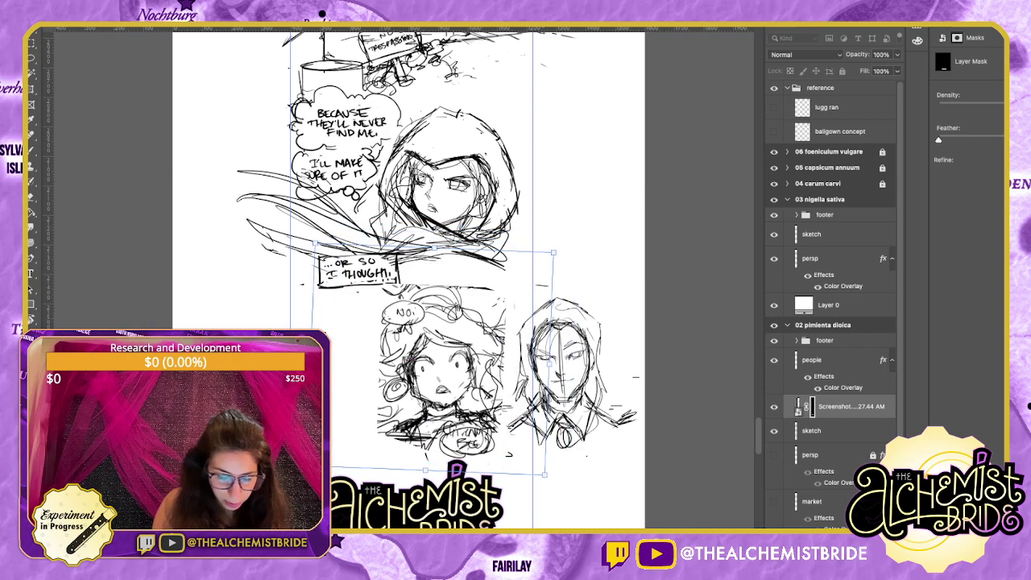
left_click_drag(552, 247, 540, 258)
left_click_drag(430, 357, 449, 350)
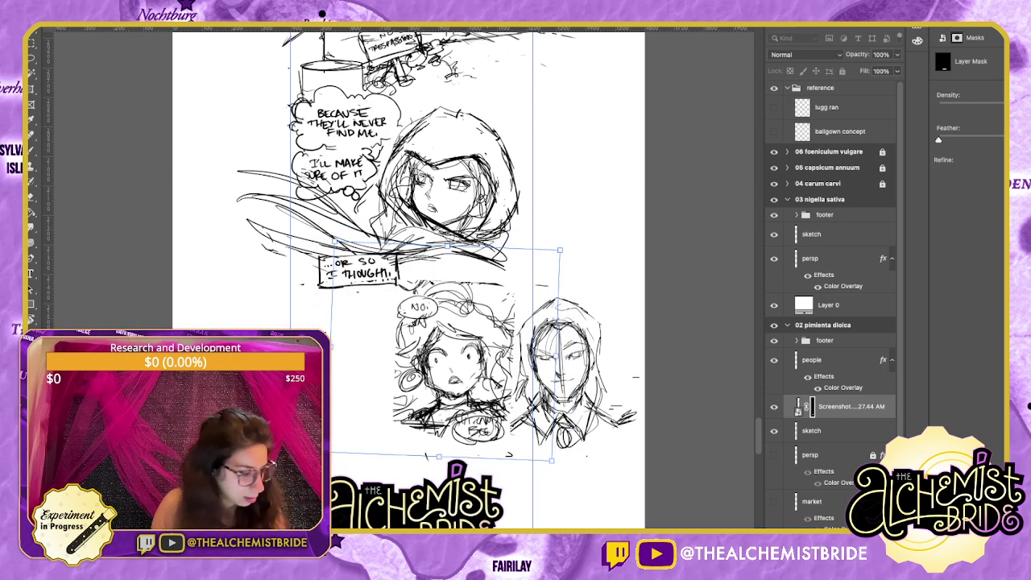
key("Return")
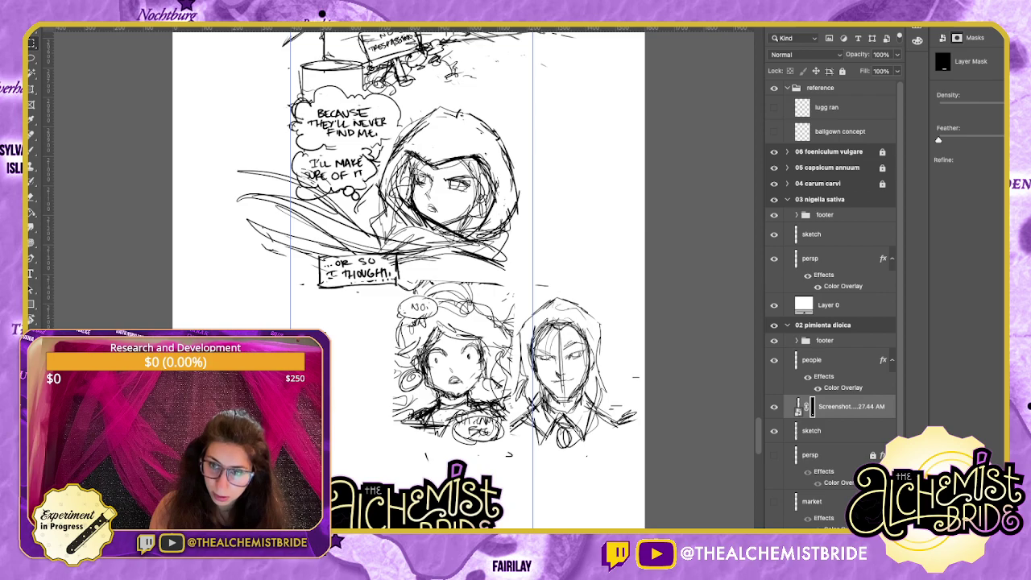
Rasterize the masked screenshot layer of the curly-haired portrait and merge it into the sketch layer below.
left_click(811, 360)
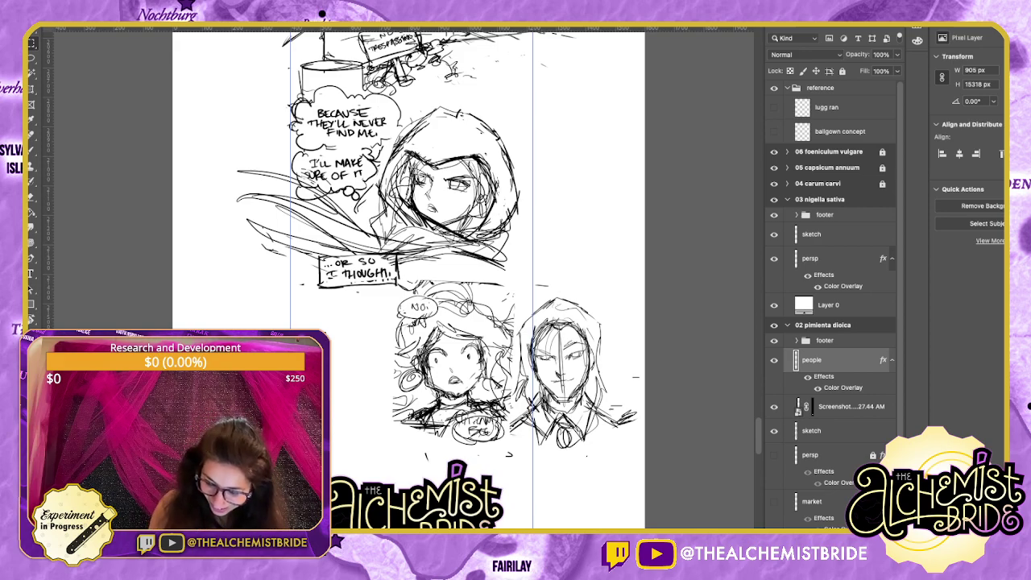
left_click(851, 406)
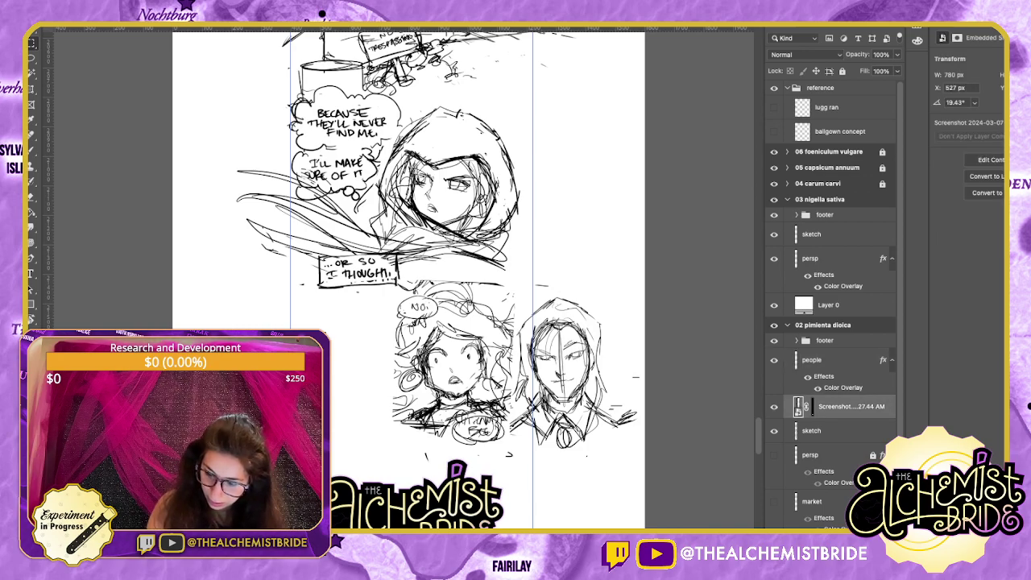
key("Return")
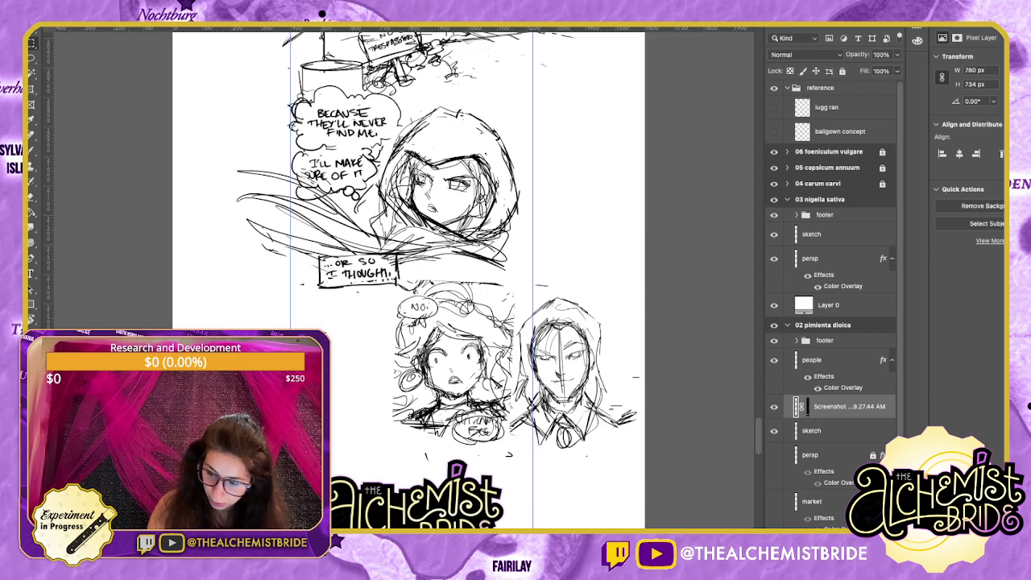
key("Delete")
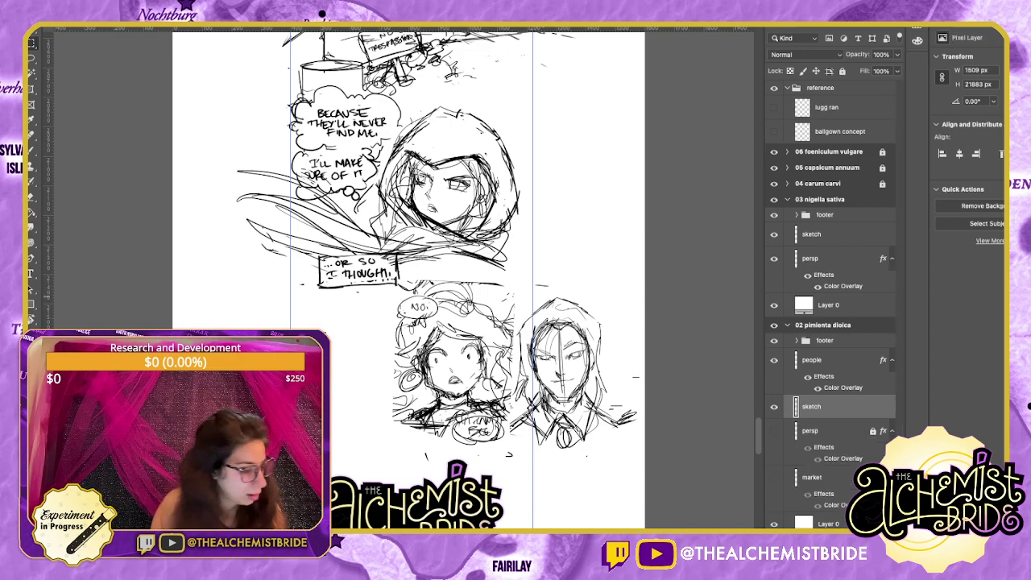
Select both portraits with a freehand selection, move them below the caption box and clear the selection.
key("l")
mouse_move(530, 282)
left_mouse_down()
mouse_move(422, 280)
mouse_move(397, 439)
mouse_move(636, 375)
mouse_move(548, 281)
mouse_move(468, 298)
left_mouse_up()
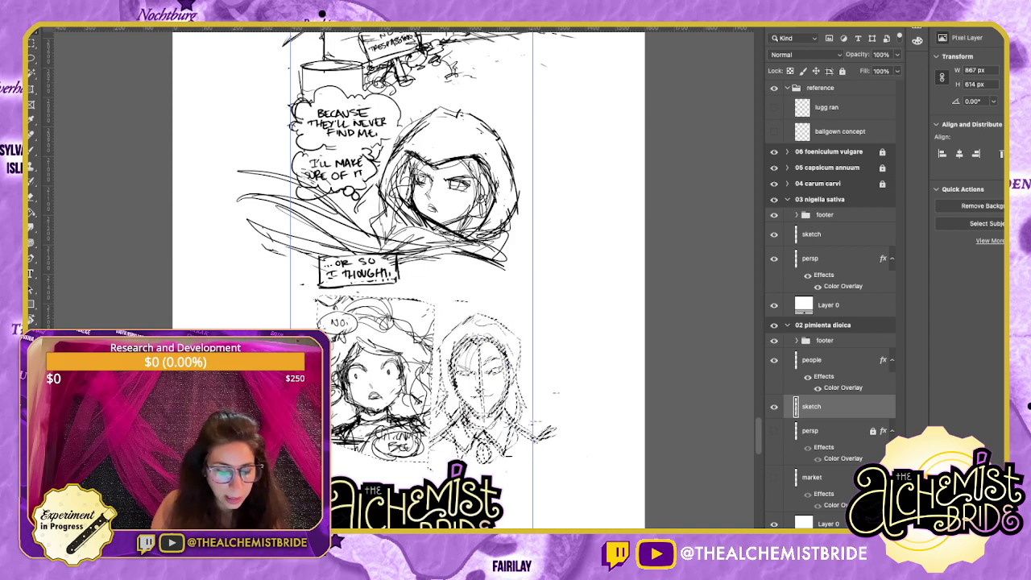
key("ctrl+d")
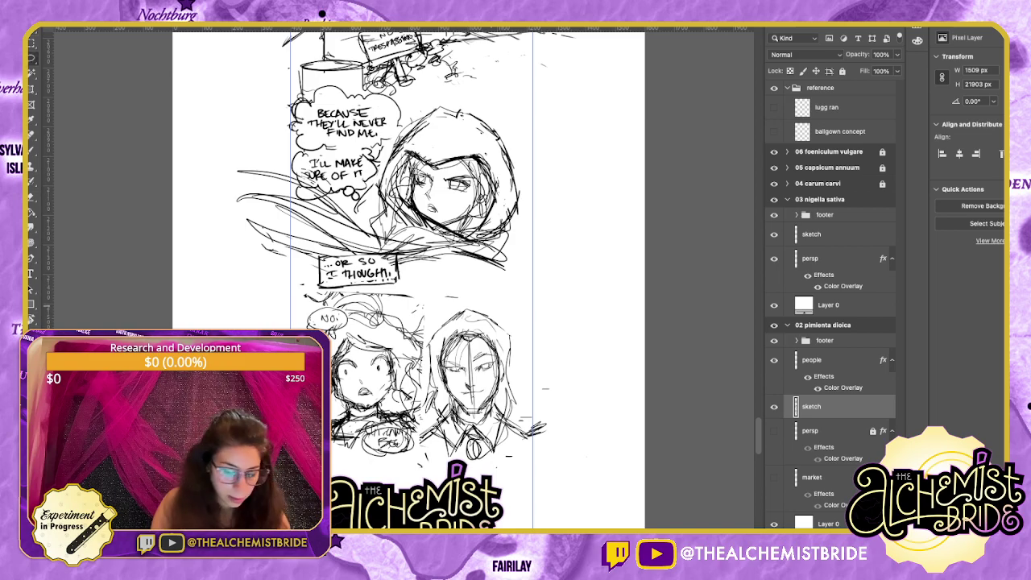
mouse_move(429, 304)
left_mouse_down()
mouse_move(420, 440)
mouse_move(460, 460)
mouse_move(541, 449)
mouse_move(523, 304)
left_mouse_up()
key("ctrl+d")
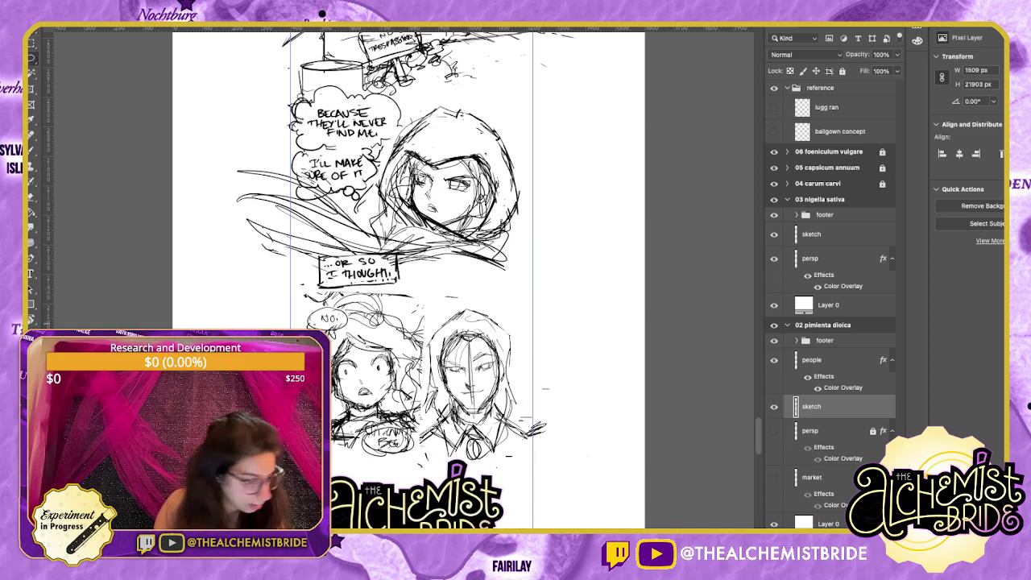
Erase the "NO." speech bubble and the lower speech bubble from the curly-haired portrait.
key("b")
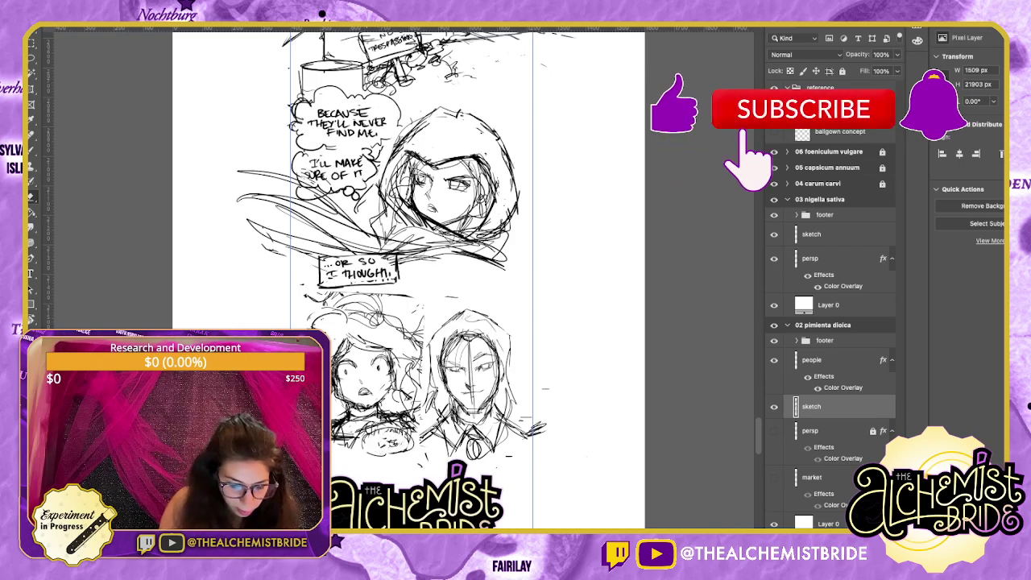
scroll(408, 281, "left", 1)
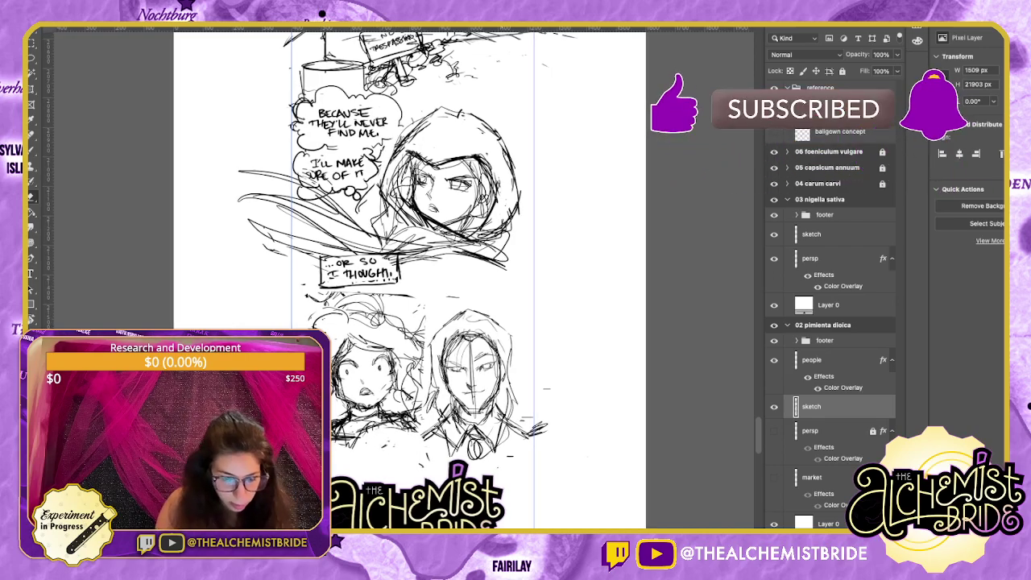
scroll(409, 282, "left", 4)
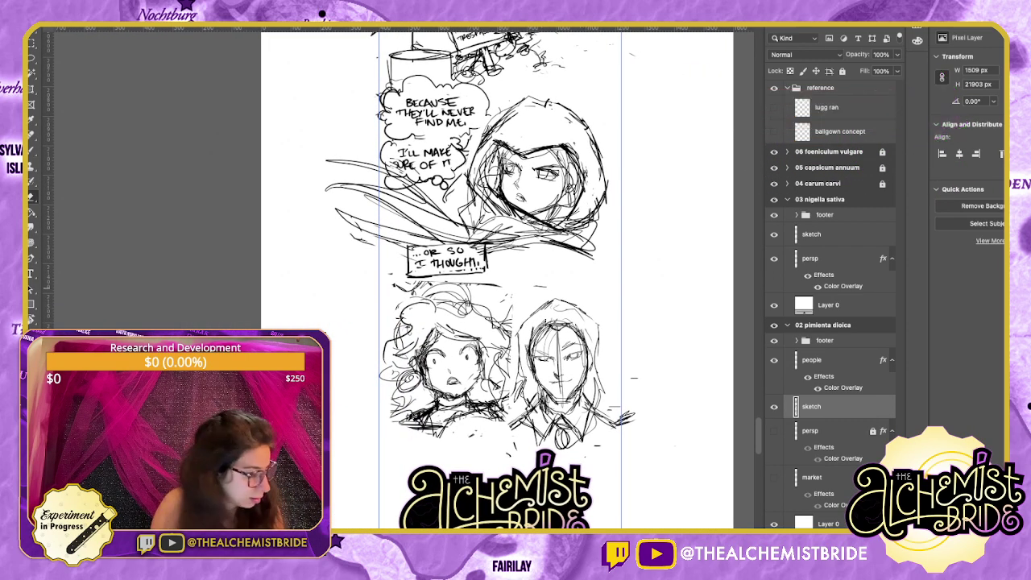
Select the hooded portrait with the Lasso and move it slightly lower and closer to the curly-haired portrait.
key("l")
mouse_move(565, 282)
left_mouse_down()
mouse_move(515, 387)
mouse_move(632, 444)
mouse_move(564, 284)
left_mouse_up()
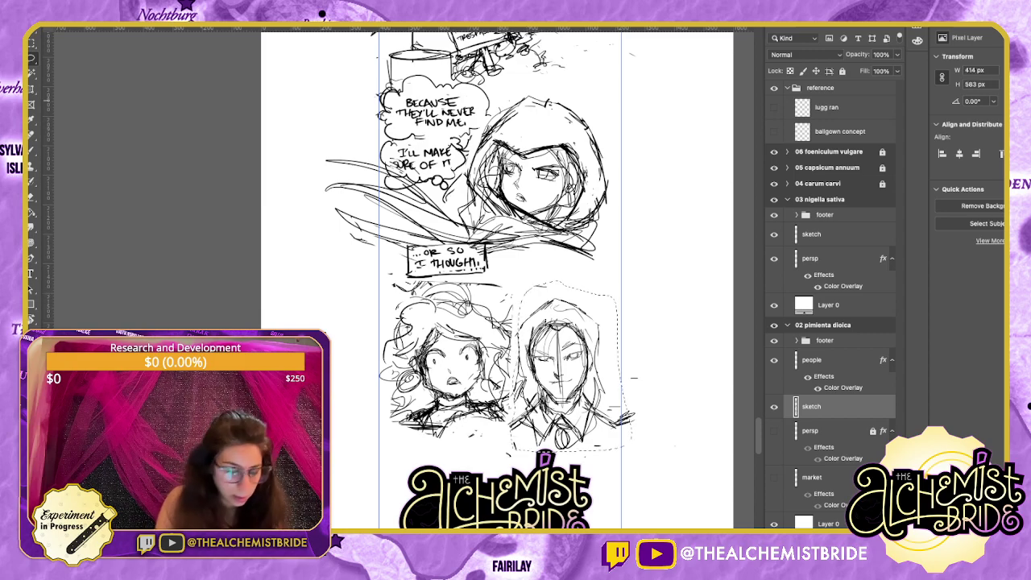
key("v")
left_click_drag(563, 371, 550, 386)
key("l")
key("super+d")
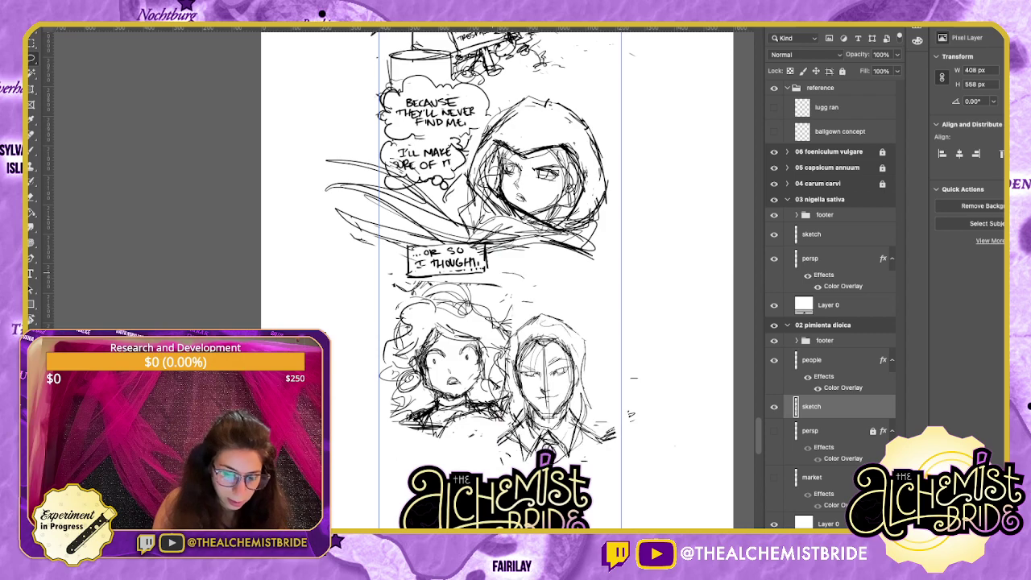
Select both portraits together and scale them down to fit between the column guides below the caption box.
mouse_move(464, 274)
left_mouse_down()
mouse_move(451, 478)
mouse_move(515, 277)
mouse_move(475, 274)
left_mouse_up()
key("ctrl+t")
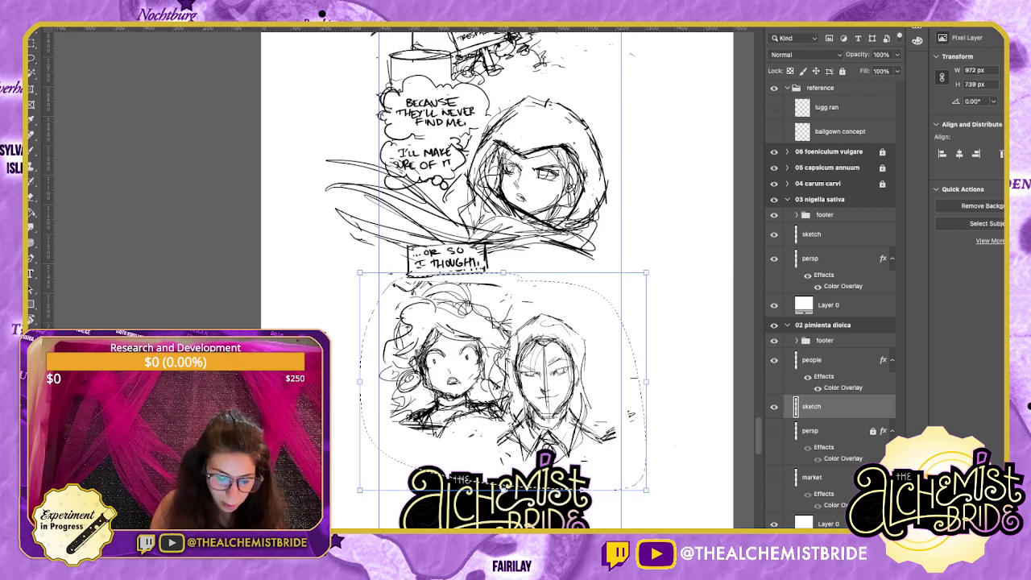
key("Return")
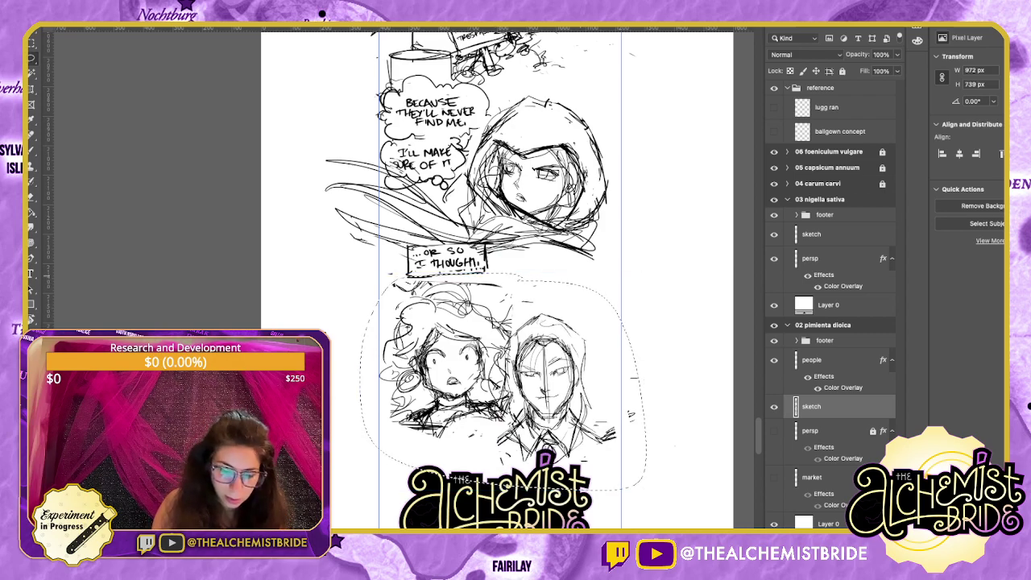
key("ctrl+t")
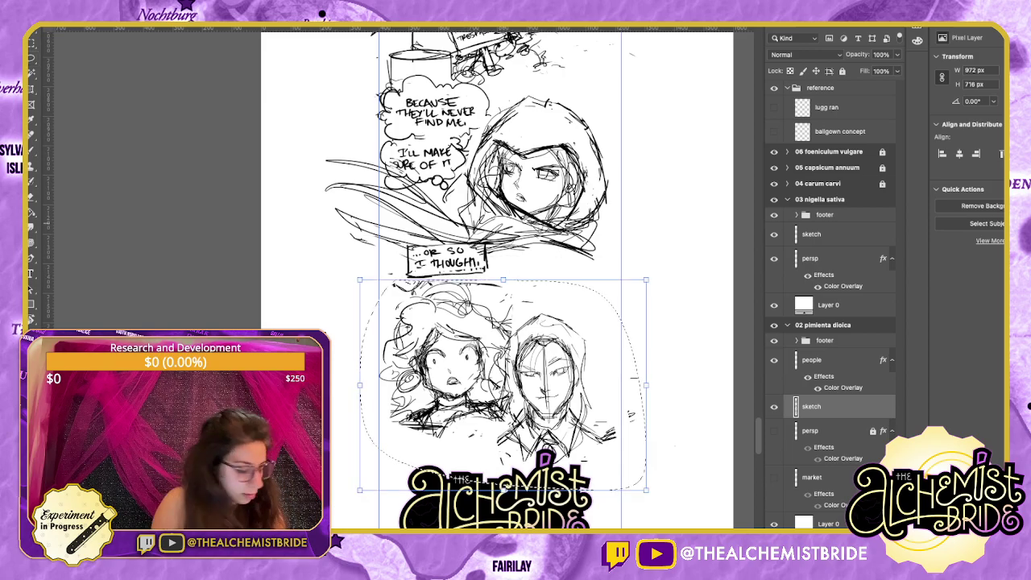
left_click_drag(360, 490, 376, 477)
left_click_drag(646, 477, 627, 465)
left_click_drag(501, 372, 497, 373)
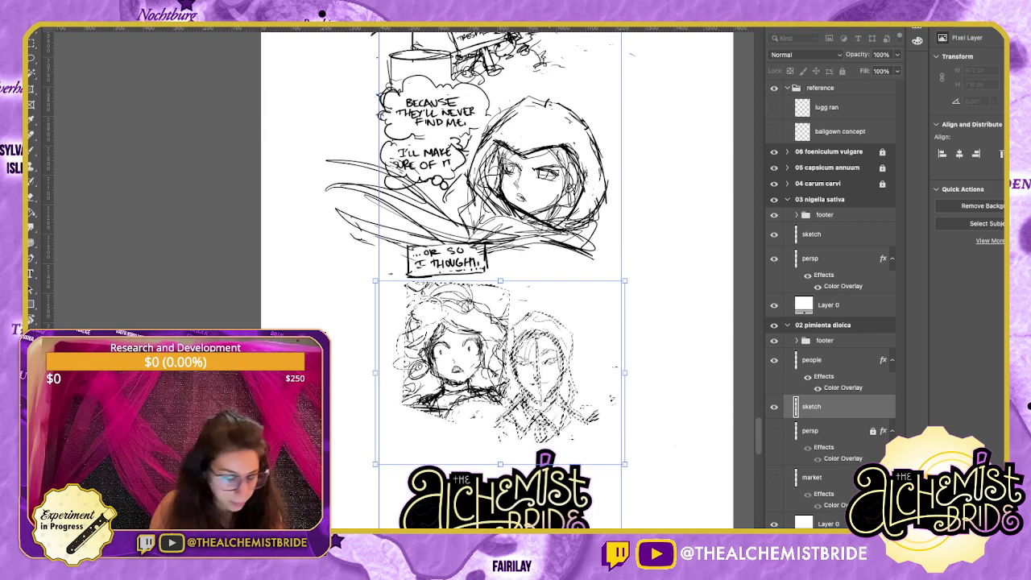
key("Return")
Move the "OR SO I THOUGHT" caption box up so it overlaps the lower edge of the cloak.
scroll(495, 281, "up", 3)
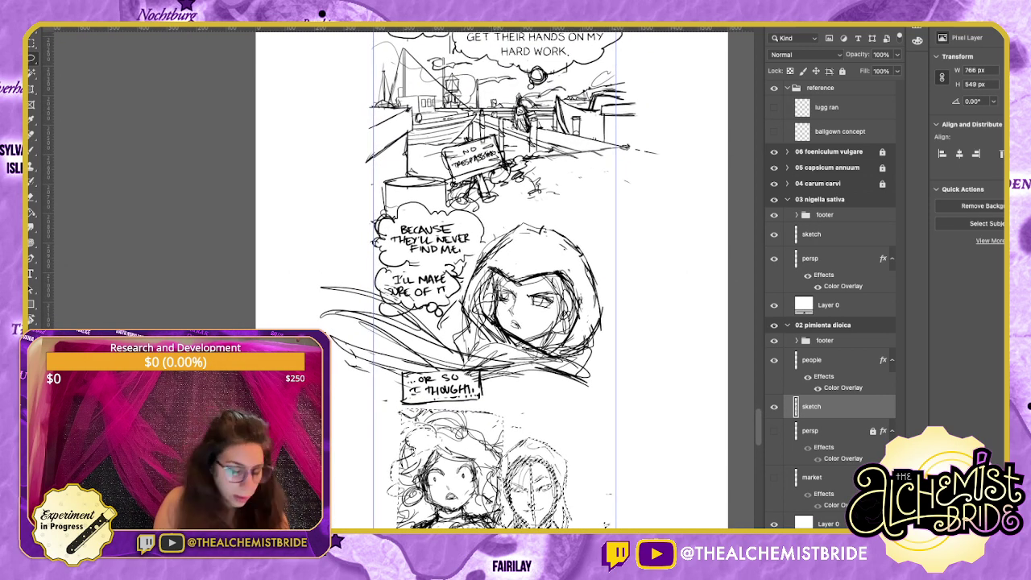
mouse_move(405, 367)
left_mouse_down()
mouse_move(399, 401)
mouse_move(481, 368)
mouse_move(475, 391)
mouse_move(546, 393)
left_mouse_up()
key("v")
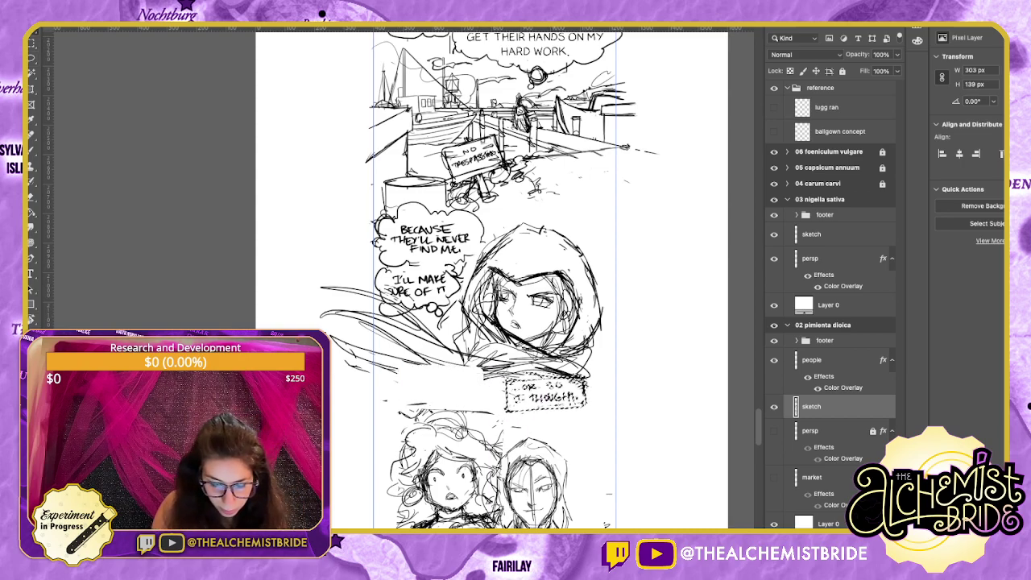
key("ctrl+z")
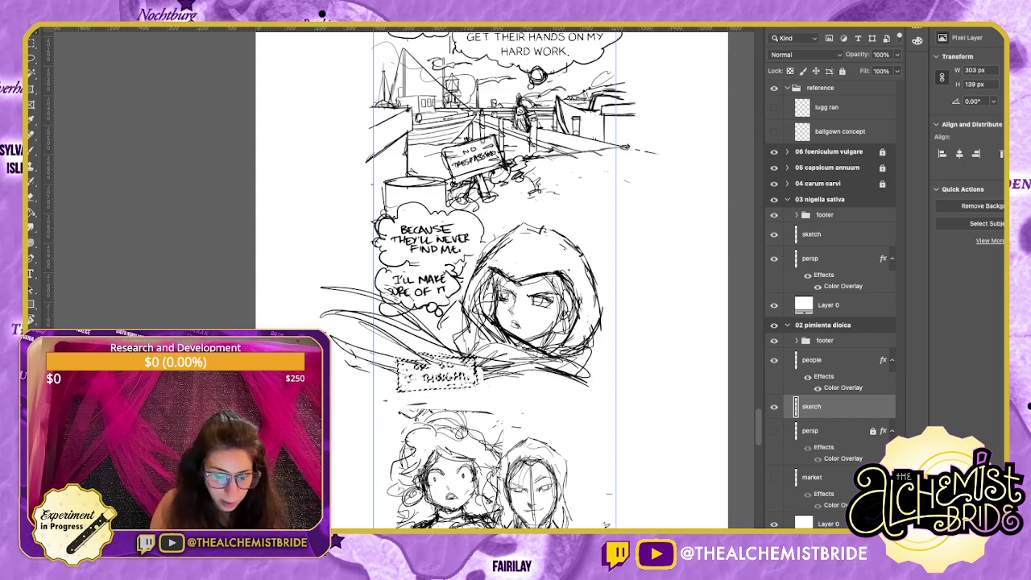
mouse_move(437, 375)
left_mouse_down()
mouse_move(440, 360)
mouse_move(442, 371)
mouse_move(430, 358)
left_mouse_up()
key("ctrl+d")
Erase the cloak lines and leading dots inside the caption box and reletter "OR".
key("e")
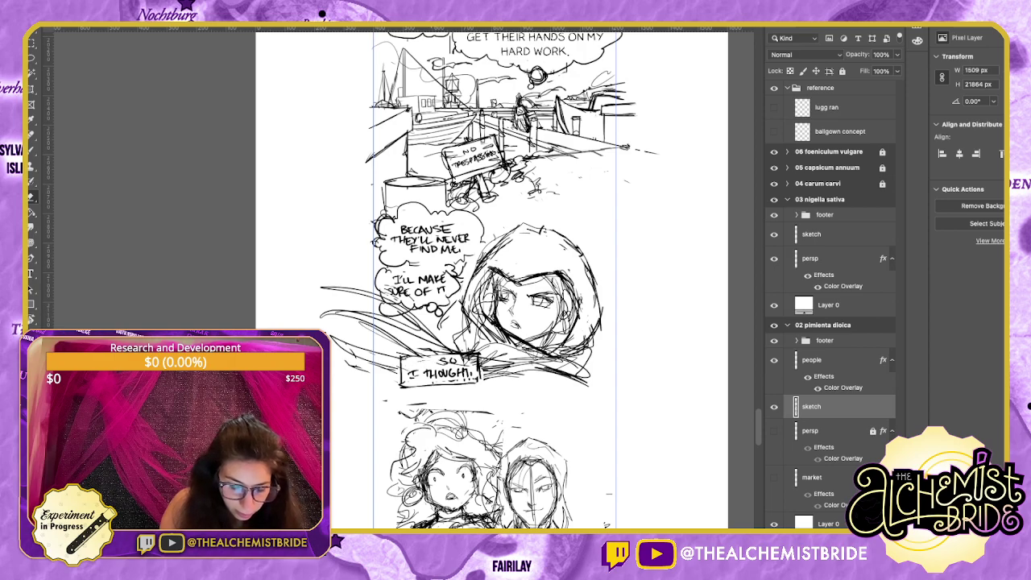
key("b")
left_click_drag(419, 360, 435, 366)
Select the strip where the curly-haired portrait meets the hooded portrait and delete the overlapping sketch lines.
left_click_drag(483, 426, 497, 309)
key("l")
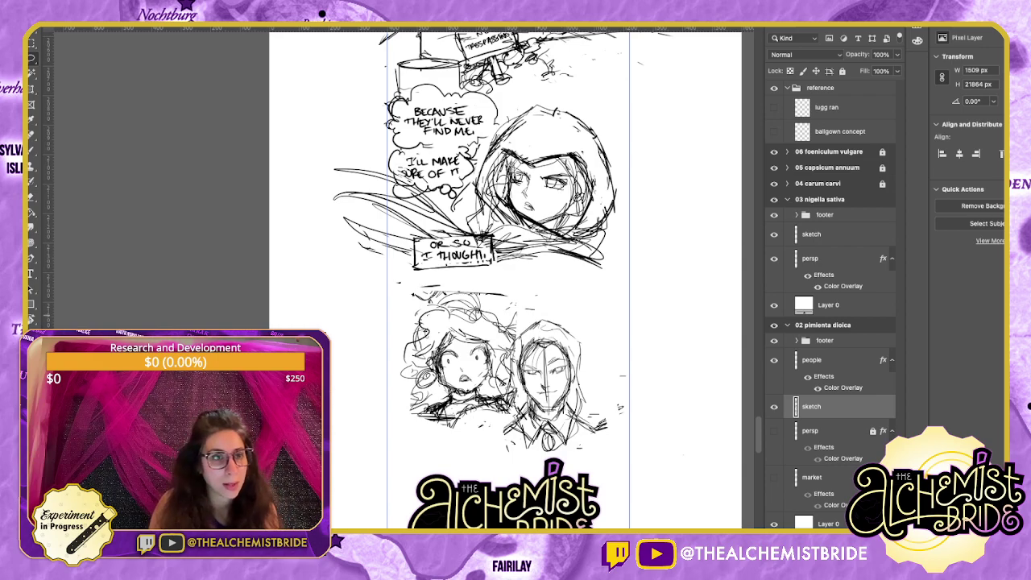
left_click_drag(506, 291, 505, 393)
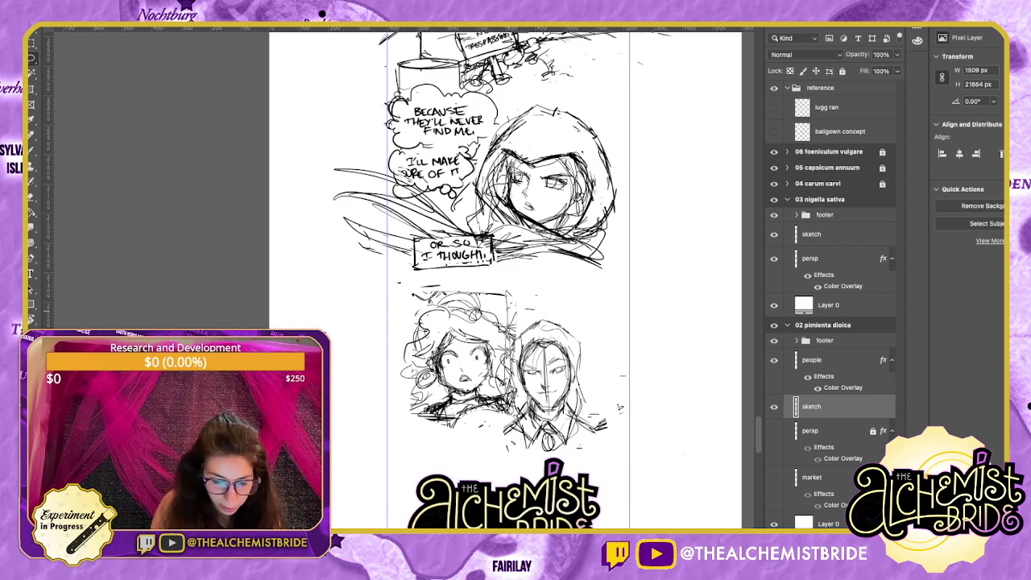
mouse_move(510, 309)
left_mouse_down()
mouse_move(508, 286)
mouse_move(510, 440)
mouse_move(579, 320)
mouse_move(596, 449)
mouse_move(508, 451)
left_mouse_up()
key("super+d")
key("Delete")
key("super+d")
Brush a rough rectangular frame around the curly-haired portrait and a lower one around the hooded portrait.
key("b")
mouse_move(407, 294)
left_mouse_down()
mouse_move(496, 398)
mouse_move(503, 425)
left_mouse_up()
key("super+z")
left_click_drag(402, 318, 417, 430)
left_click_drag(408, 291, 416, 419)
mouse_move(406, 292)
left_mouse_down()
mouse_move(496, 279)
mouse_move(504, 423)
left_mouse_up()
key("super+z")
left_click_drag(503, 280, 505, 393)
left_click_drag(504, 281, 507, 428)
left_click_drag(504, 321, 504, 408)
left_click_drag(430, 428, 502, 426)
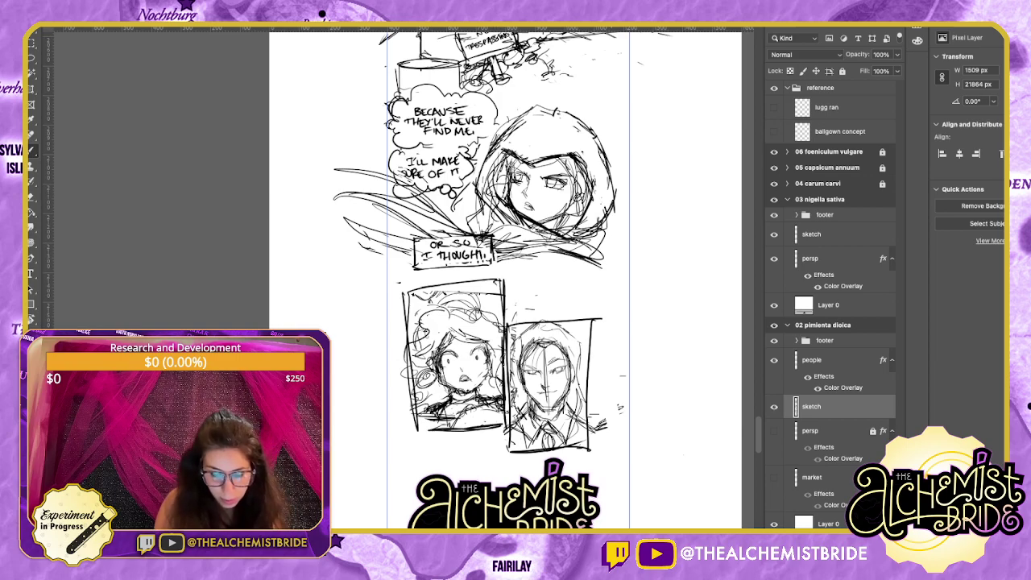
Retrace the frame lines around the hooded portrait with the brush.
left_click_drag(515, 362, 556, 344)
mouse_move(644, 301)
left_mouse_down()
mouse_move(632, 426)
mouse_move(547, 431)
left_mouse_up()
left_click_drag(547, 430, 550, 295)
mouse_move(549, 301)
left_mouse_down()
mouse_move(633, 302)
mouse_move(563, 306)
left_mouse_up()
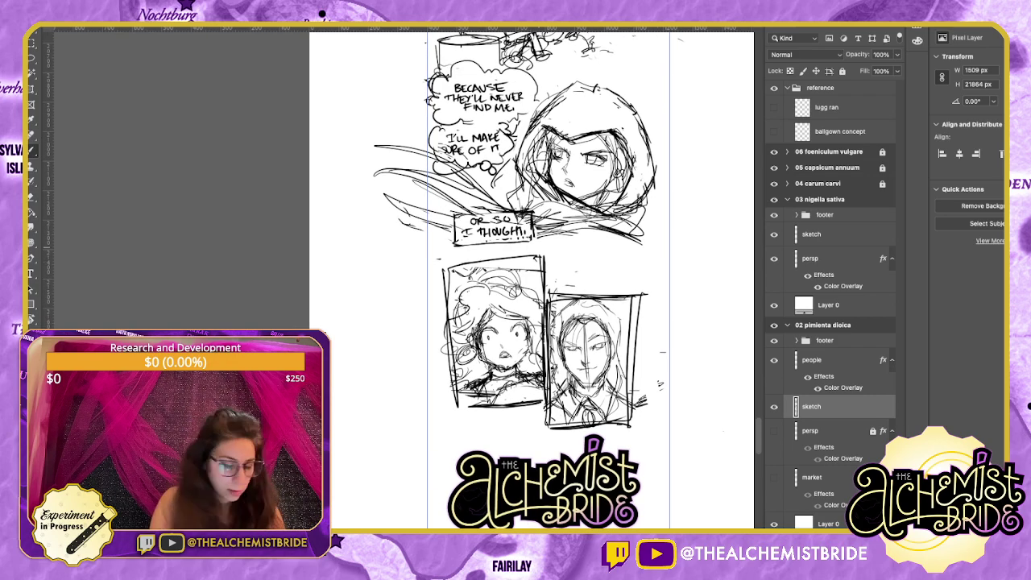
Erase the doubled lines along the outer edge of the curly-haired portrait's frame and between the two frames.
left_click_drag(446, 269, 465, 420)
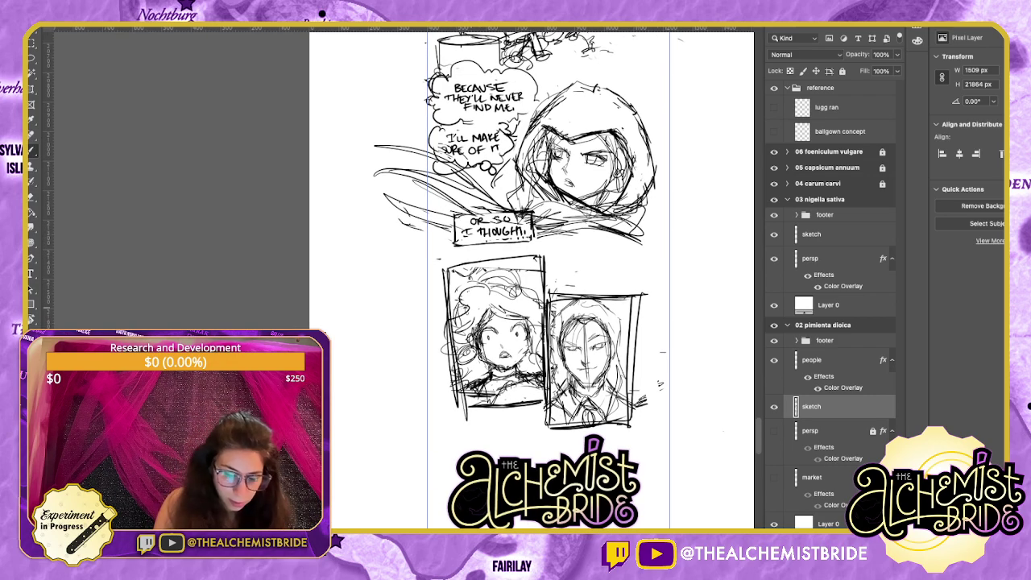
key("ctrl+z")
mouse_move(446, 265)
left_mouse_down()
mouse_move(459, 401)
mouse_move(485, 404)
left_mouse_up()
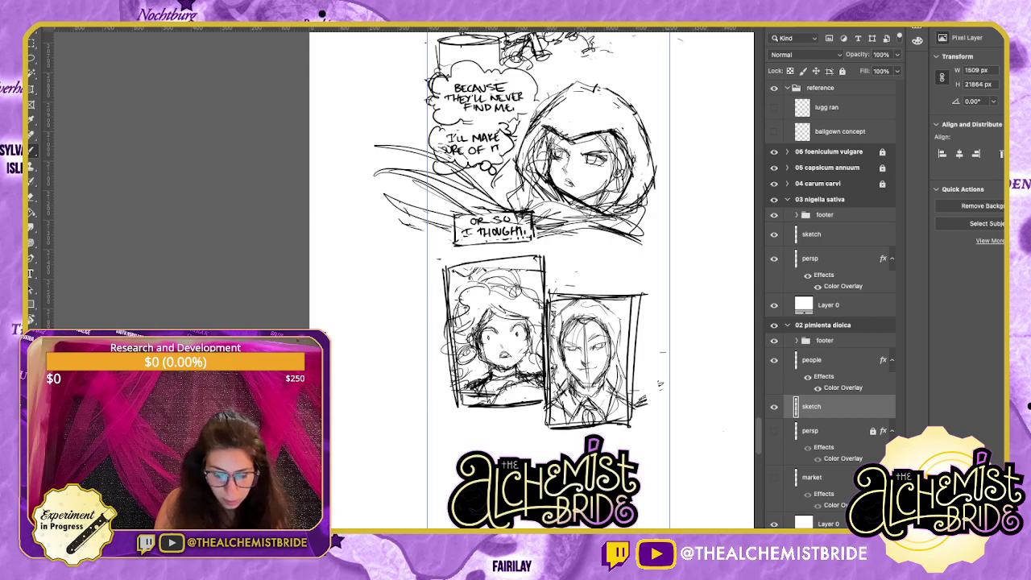
key("e")
left_click_drag(443, 271, 456, 407)
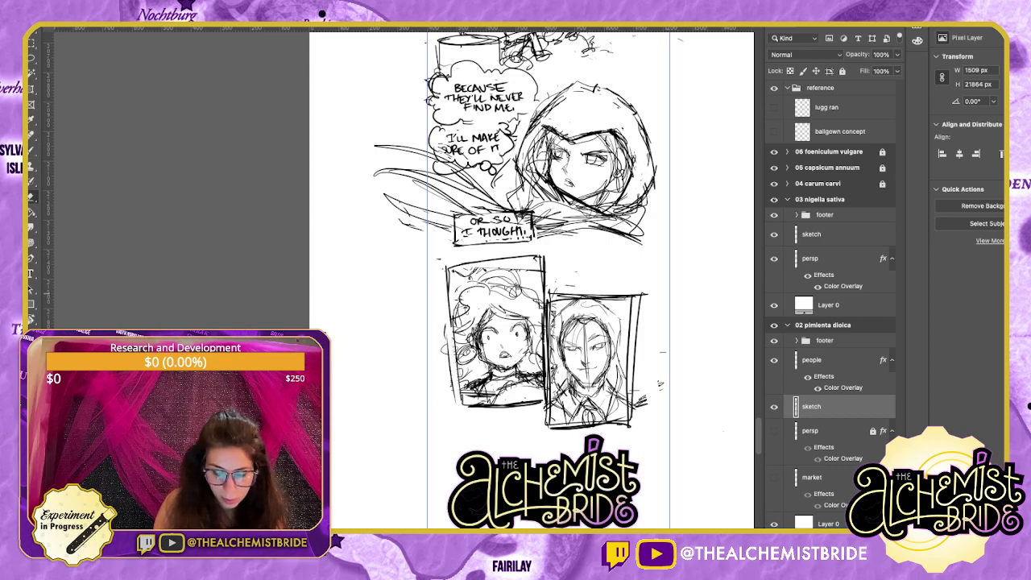
left_click_drag(547, 280, 545, 425)
key("l")
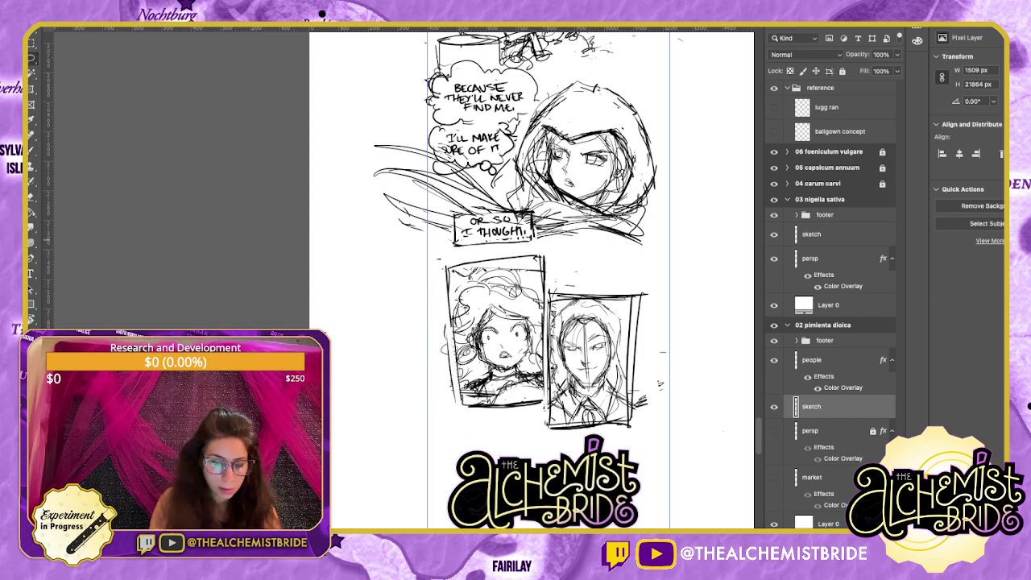
mouse_move(542, 242)
left_mouse_down()
mouse_move(446, 431)
mouse_move(549, 243)
left_mouse_up()
key("ctrl+t")
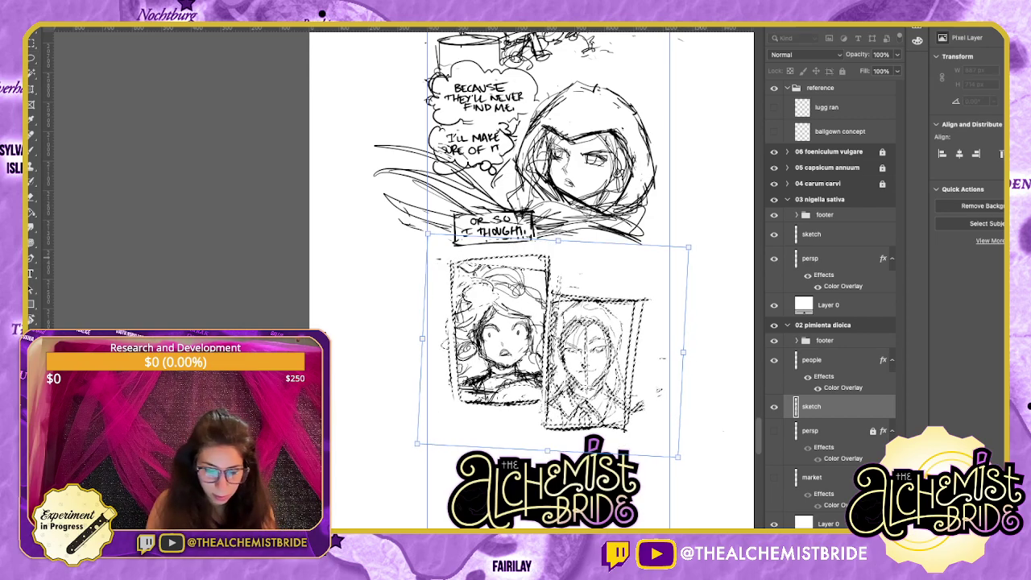
key("Return")
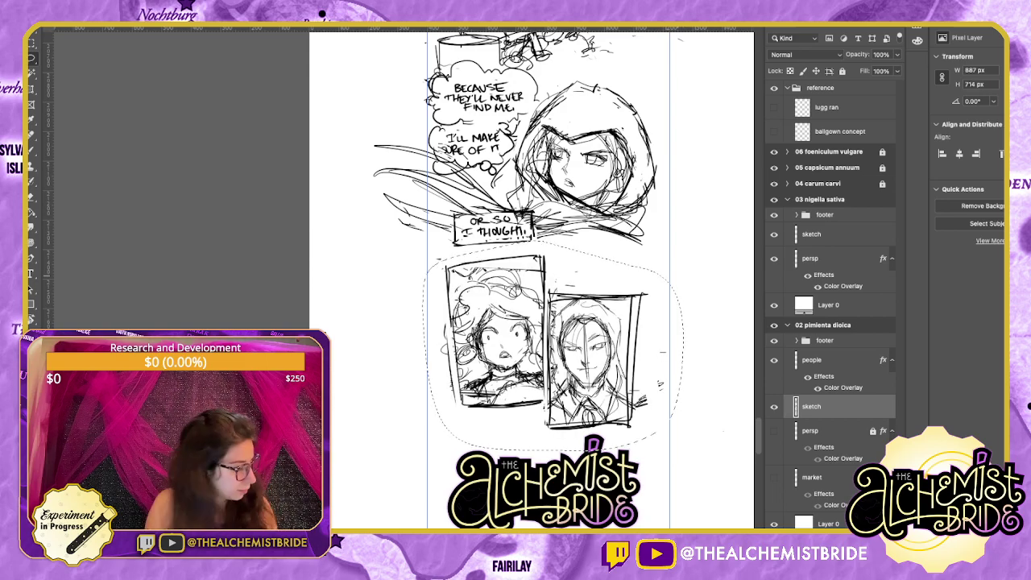
key("ctrl+d")
Erase the overshooting outer lines of the hooded portrait's frame and redraw its outer vertical edge.
key("b")
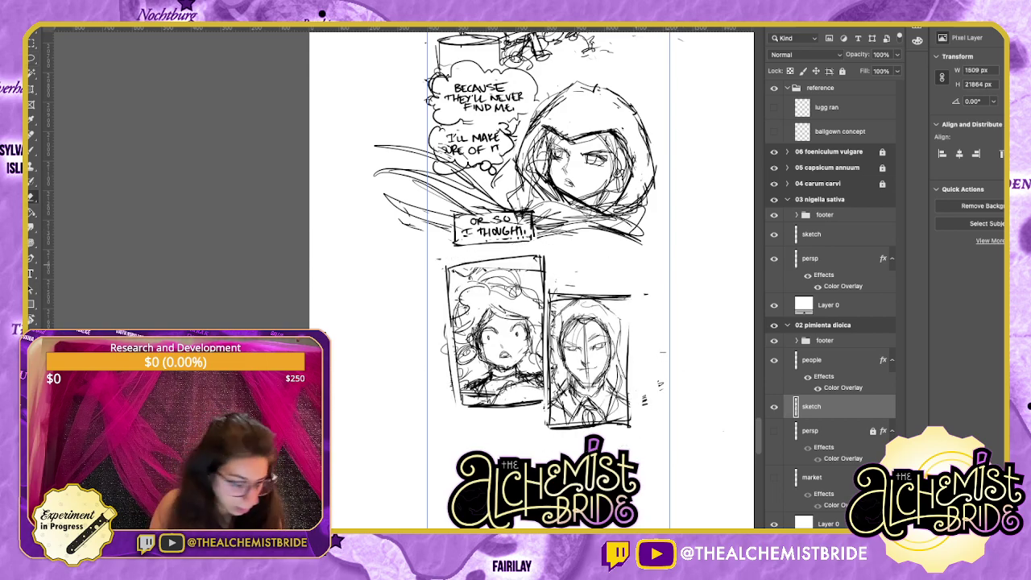
key("b")
left_click_drag(628, 298, 630, 423)
Redraw the outer vertical edge of the curly-haired portrait's frame farther inward and clear most of the old edge.
left_click_drag(453, 261, 455, 412)
mouse_move(461, 270)
left_mouse_down()
mouse_move(455, 399)
mouse_move(458, 354)
mouse_move(456, 390)
left_mouse_up()
left_click_drag(457, 275, 457, 323)
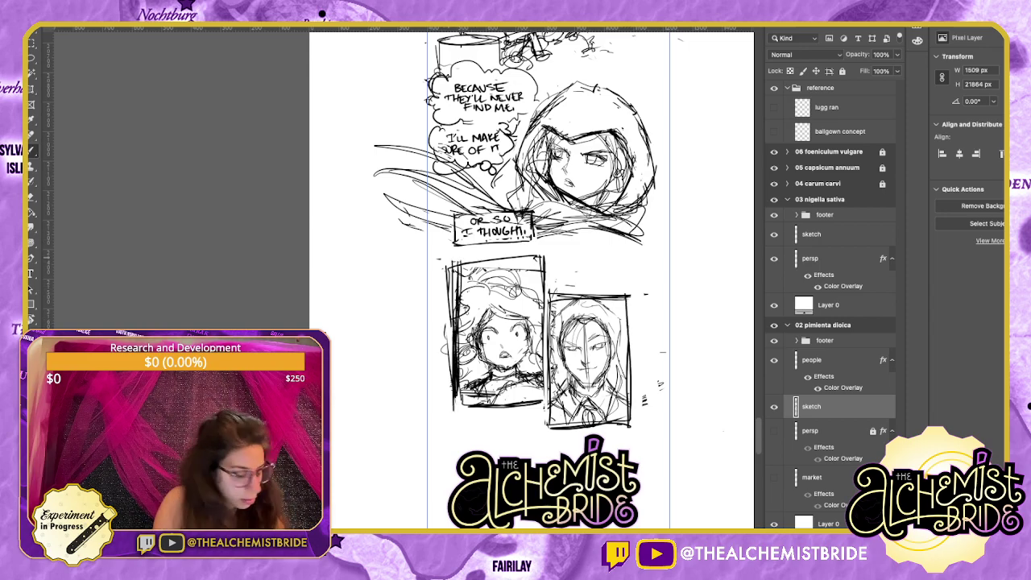
key("ctrl+z")
key("ctrl+z")
key("ctrl+z")
key("ctrl+z")
key("ctrl+z")
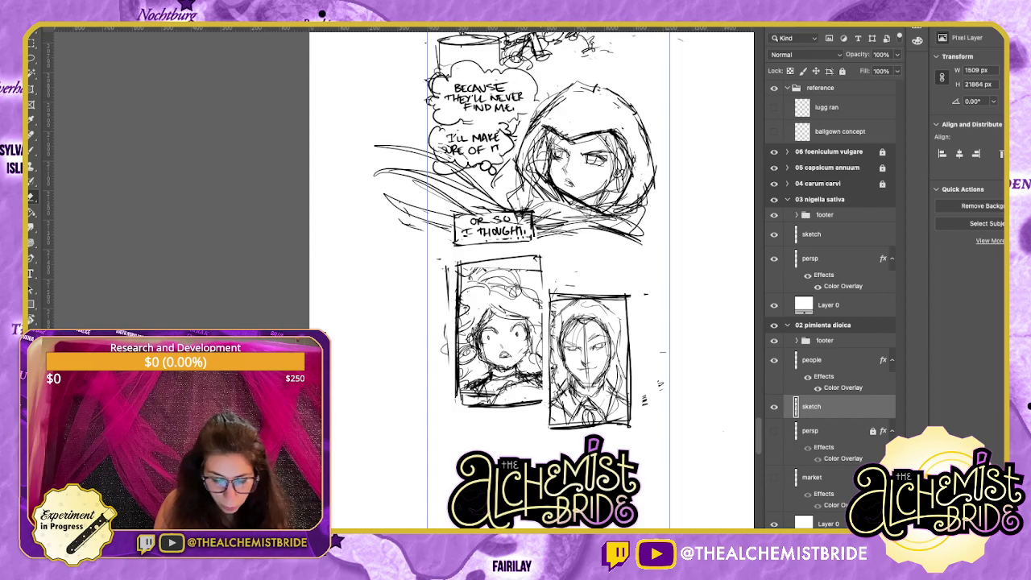
Erase the slanted top line and inner edge of the curly-haired portrait's frame, and redraw that edge as a straight vertical.
key("ctrl+z")
key("ctrl+z")
mouse_move(533, 257)
left_mouse_down()
mouse_move(466, 263)
mouse_move(506, 256)
left_mouse_up()
key("v")
scroll(532, 241, "right", 2)
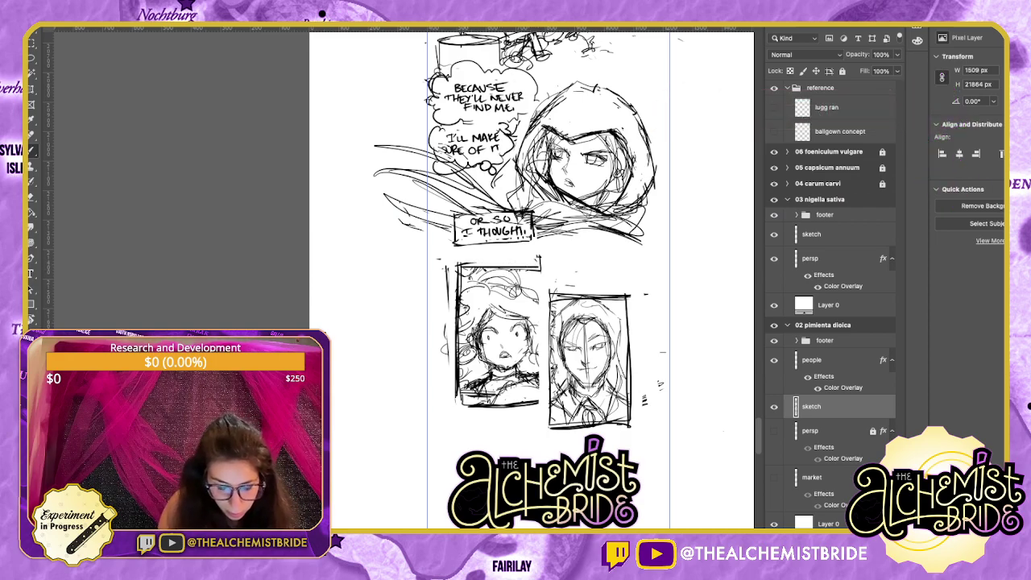
left_click_drag(544, 265, 543, 410)
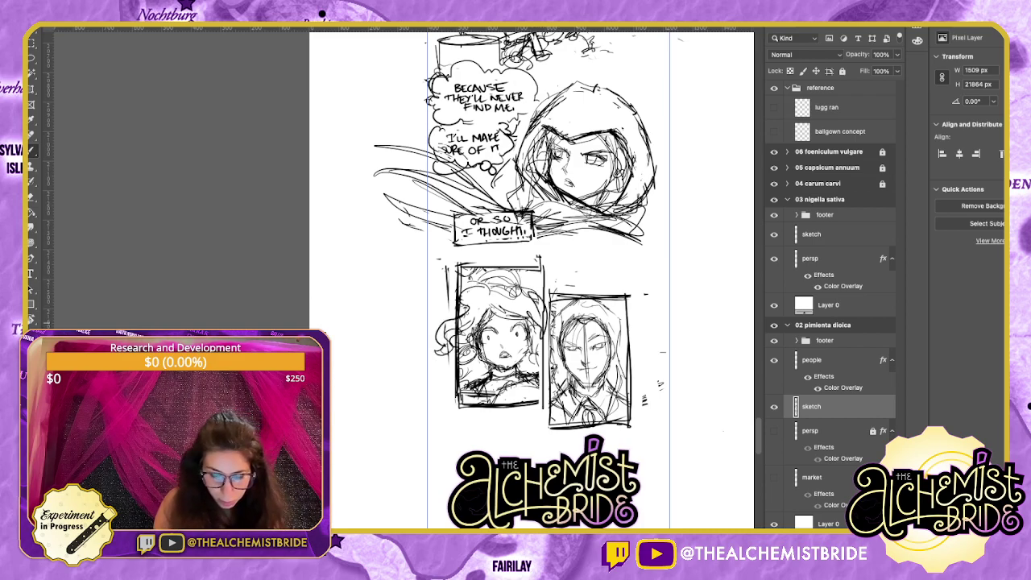
Undo the last stroke beside the curly-haired portrait and sketch a small empty caption box below its frame.
key("ctrl+z")
mouse_move(576, 233)
left_mouse_down()
mouse_move(605, 246)
mouse_move(554, 223)
mouse_move(565, 230)
left_mouse_up()
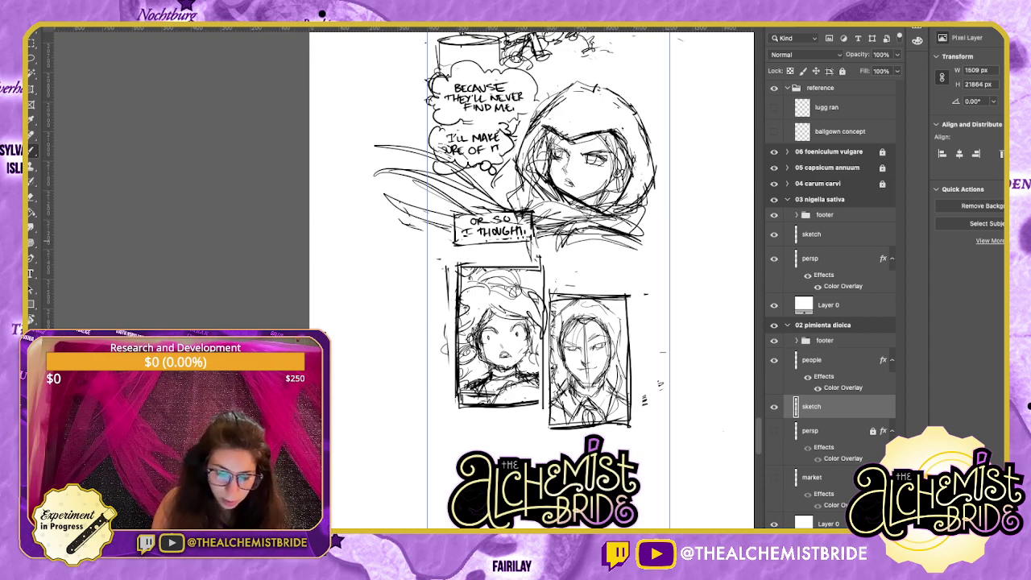
left_click_drag(564, 321, 599, 301)
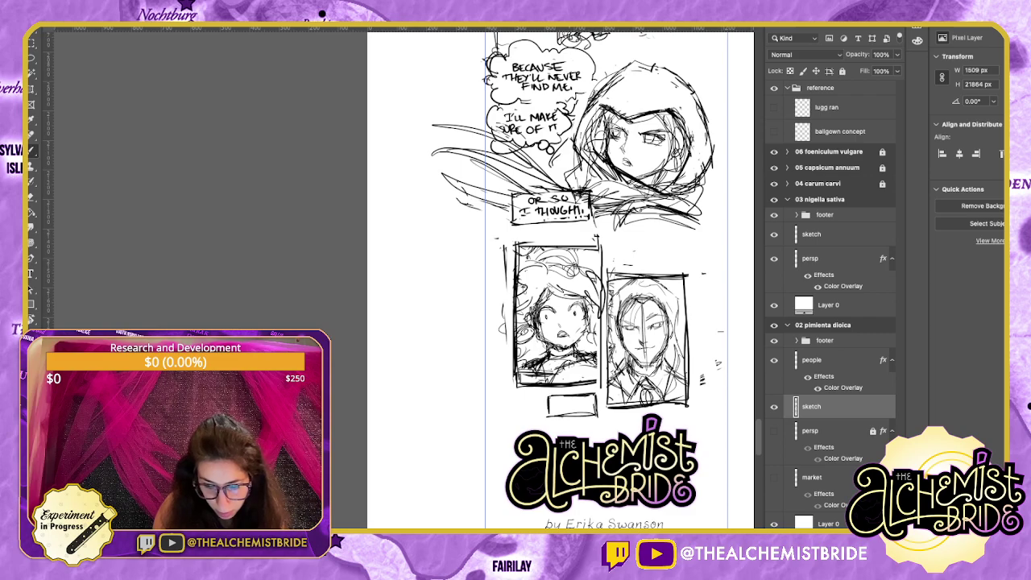
Nudge both framed portraits slightly up toward the caption, and handwrite "NOW WHAT?" below the curly-haired portrait.
mouse_move(563, 282)
left_mouse_down()
mouse_move(489, 312)
mouse_move(540, 273)
mouse_move(475, 286)
mouse_move(398, 395)
mouse_move(607, 308)
mouse_move(600, 278)
left_mouse_up()
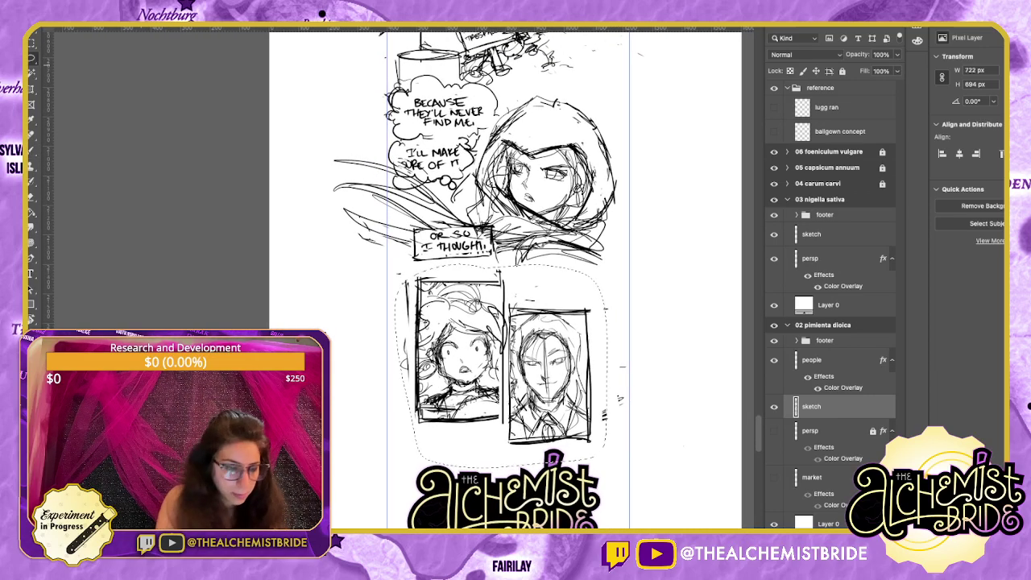
left_click_drag(505, 362, 579, 316)
key("ctrl+d")
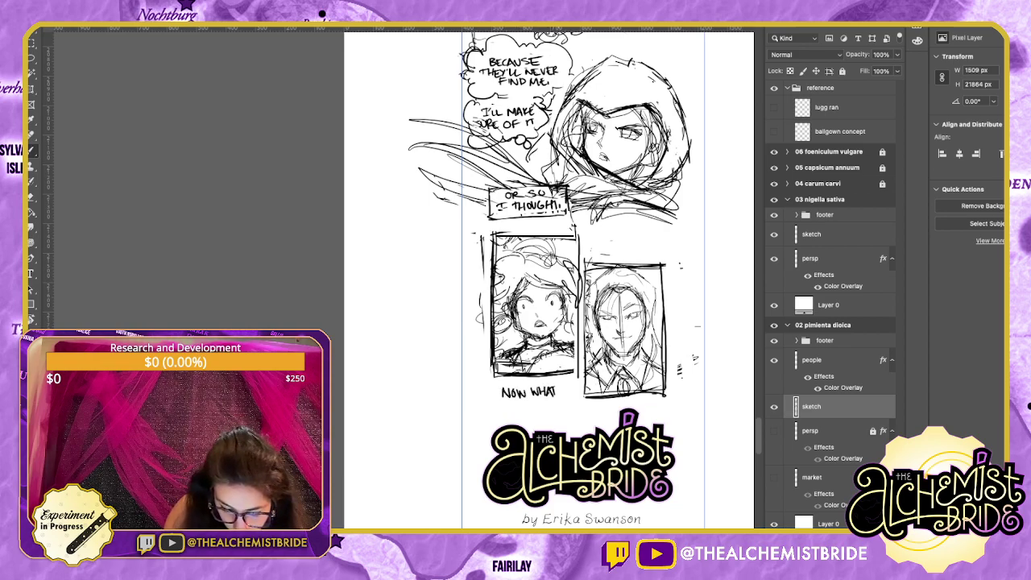
scroll(515, 282, "right", 3)
scroll(515, 282, "up", 1)
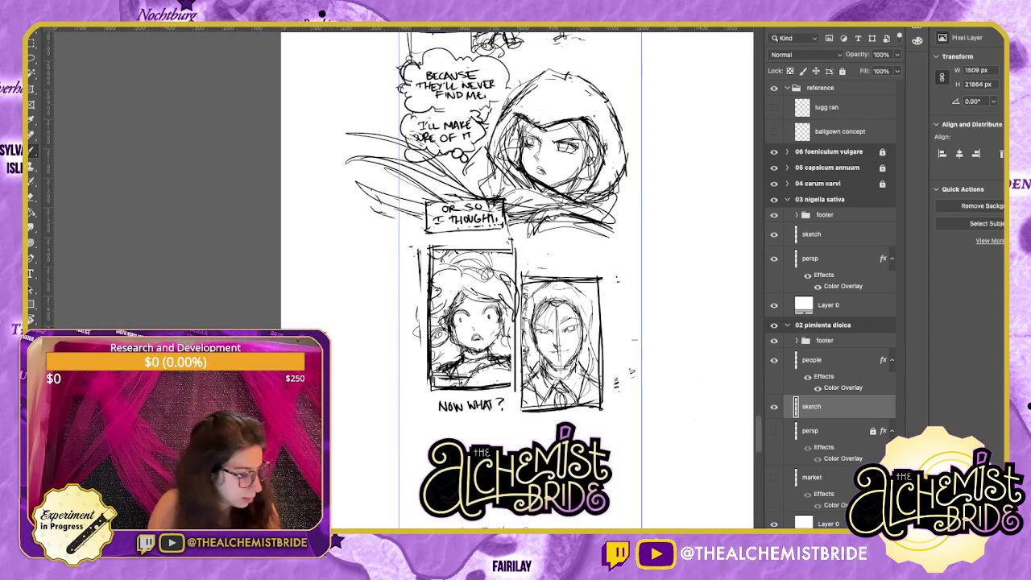
Move the "NOW WHAT?" lettering down and inward so it sits centered between the portraits and the logo.
key("l")
mouse_move(501, 394)
left_mouse_down()
mouse_move(424, 409)
mouse_move(517, 427)
left_mouse_up()
key("v")
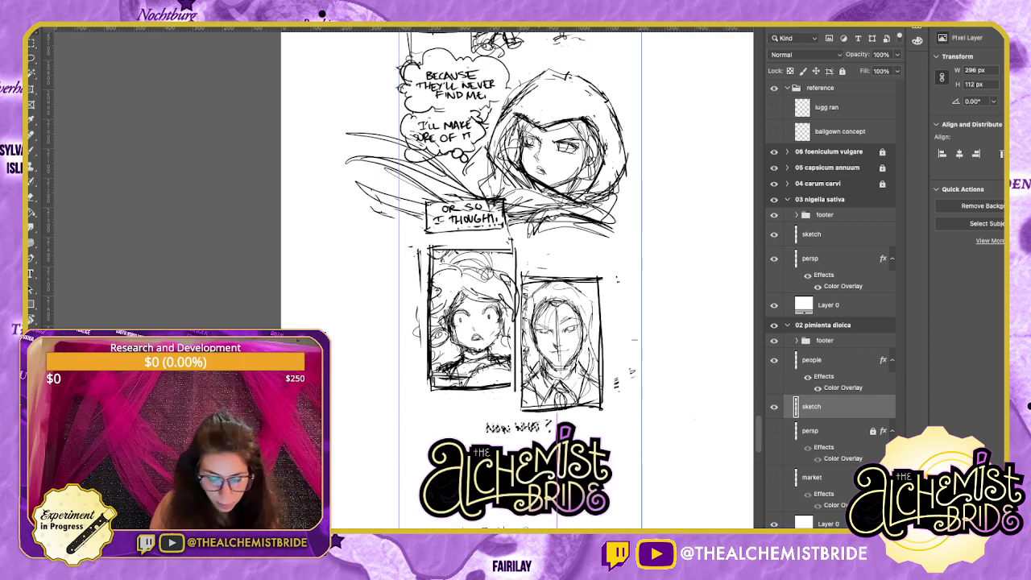
Try shifting the whole chapter two footer group down to make room below the "NOW WHAT?" lettering.
scroll(517, 322, "down", 3)
scroll(515, 282, "down", 10)
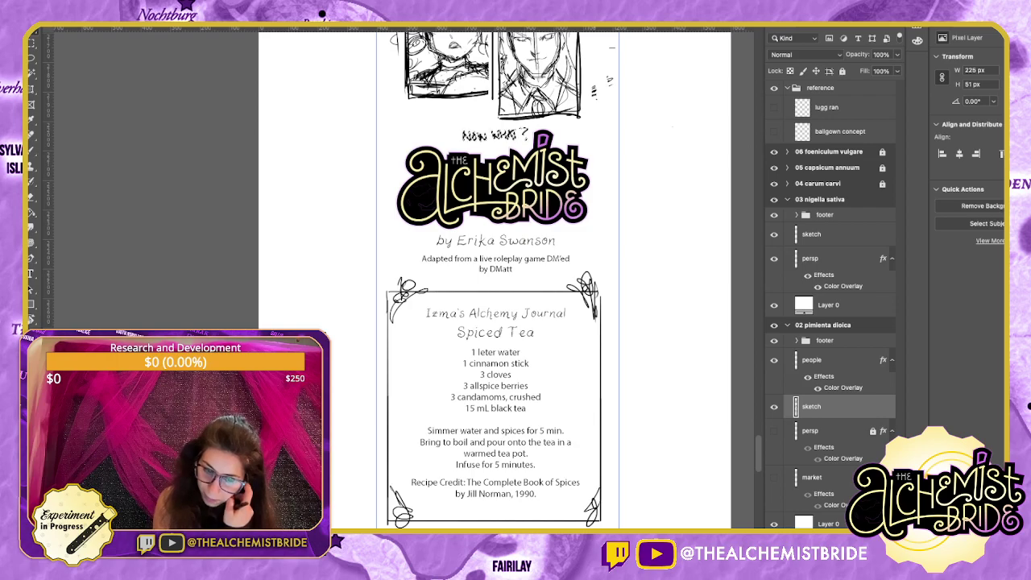
left_click(824, 340)
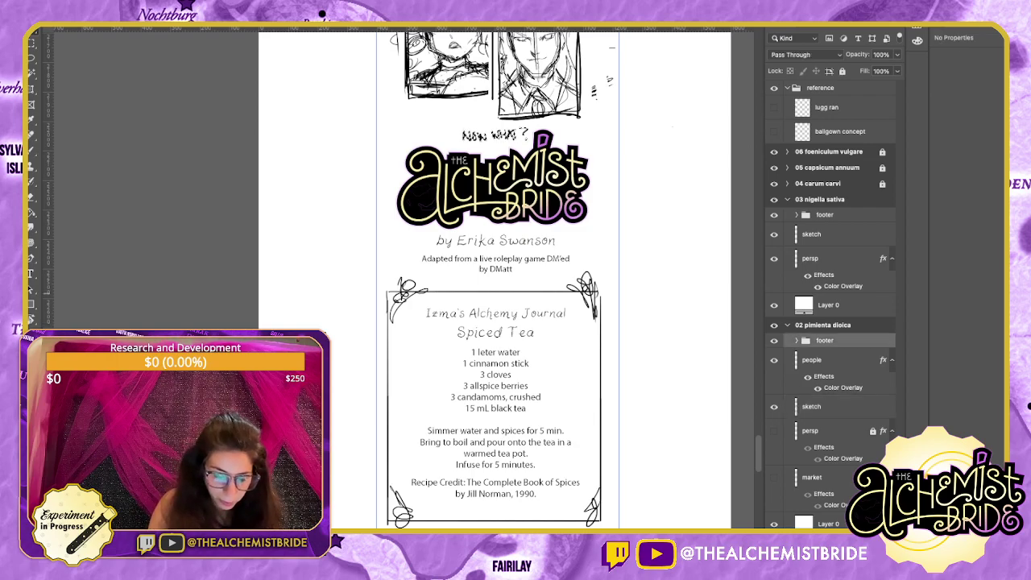
left_click_drag(497, 293, 497, 318)
key("Down")
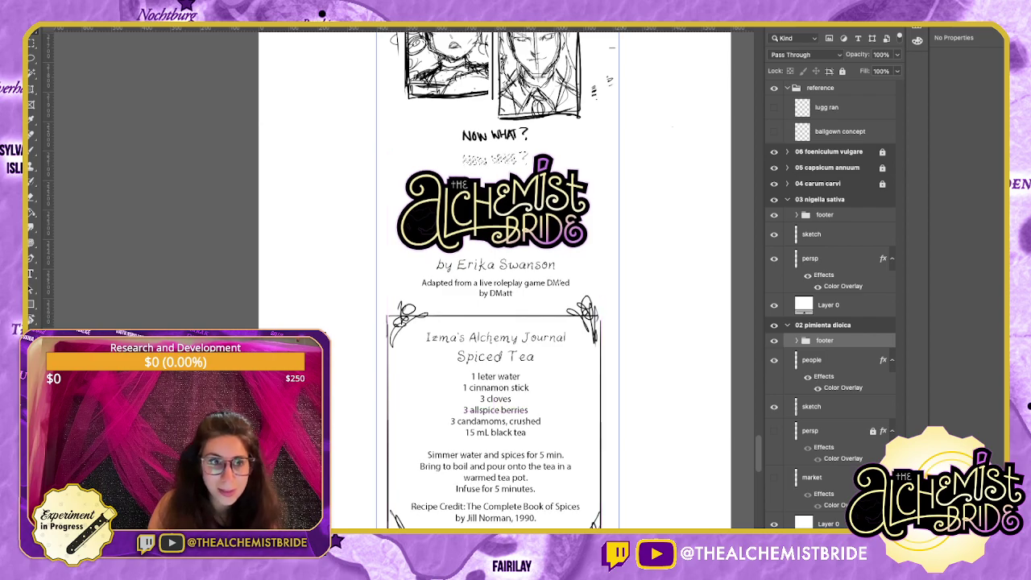
scroll(493, 277, "down", 3)
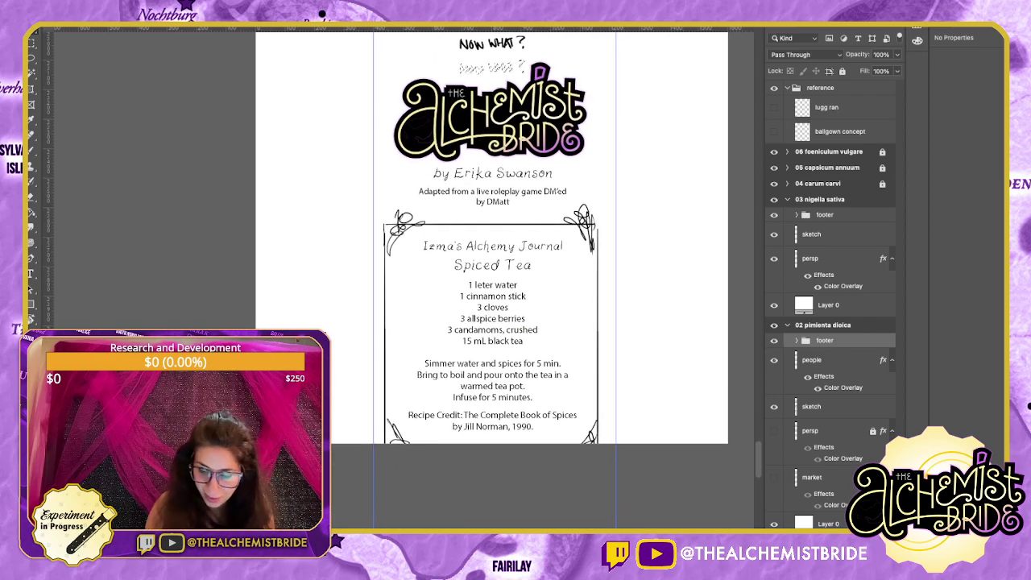
key("shift+Up")
key("shift+Up")
key("shift+Up")
Raise the bottom edge and lower corner ornaments of the recipe frame to shorten the frame.
left_click(796, 341)
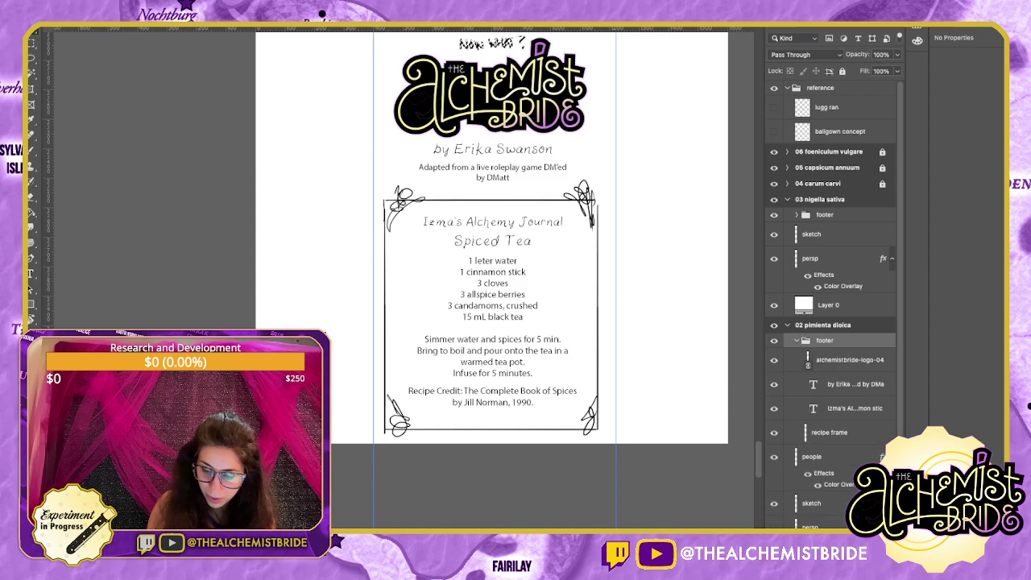
left_click(829, 433)
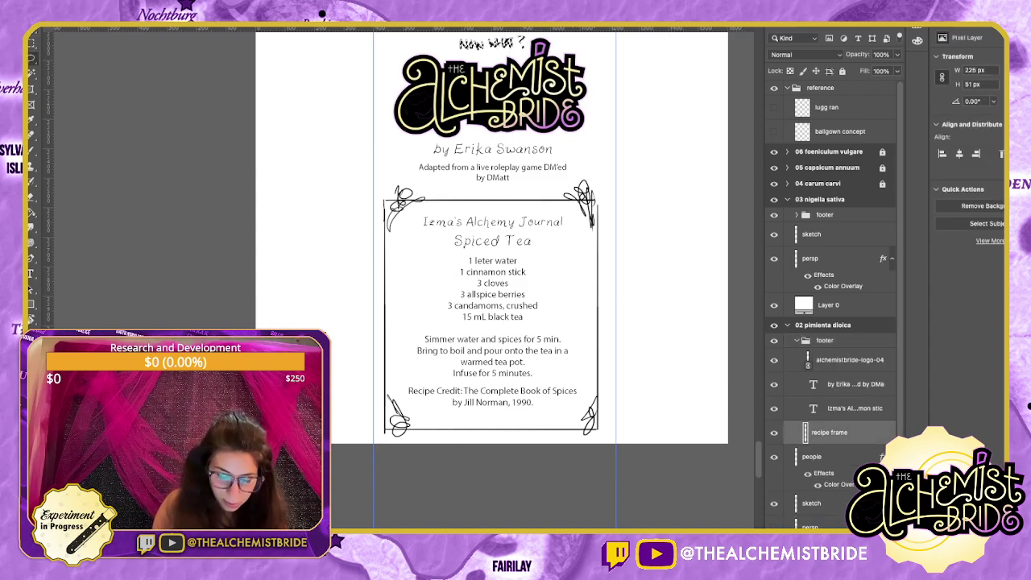
mouse_move(604, 388)
left_mouse_down()
mouse_move(555, 412)
mouse_move(387, 387)
mouse_move(630, 433)
mouse_move(606, 383)
left_mouse_up()
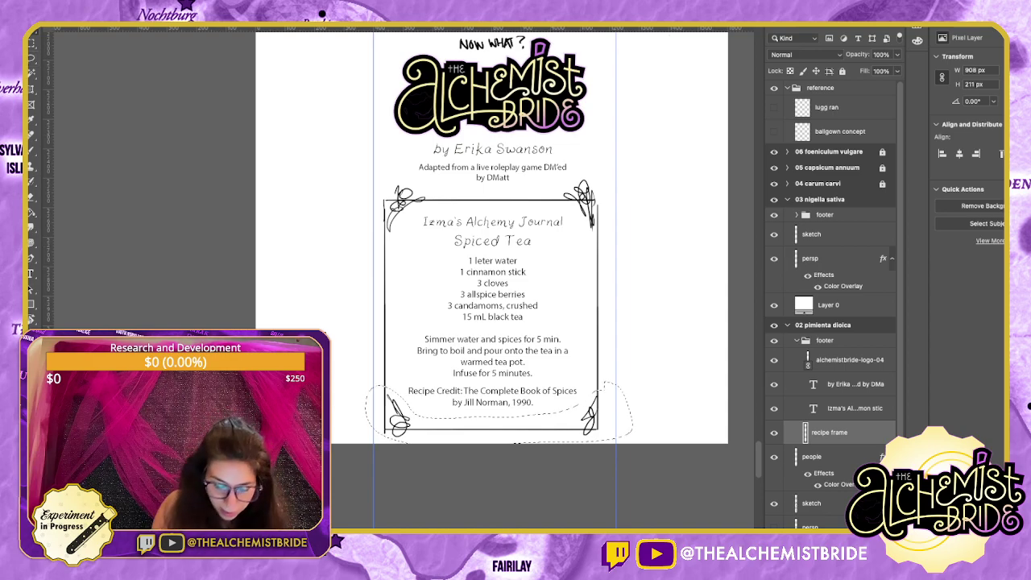
left_click_drag(516, 442, 515, 411)
Correct "leter" to "liter" in the first ingredient line of the Spiced Tea recipe.
left_click(849, 360)
left_click(853, 385)
left_click(854, 408)
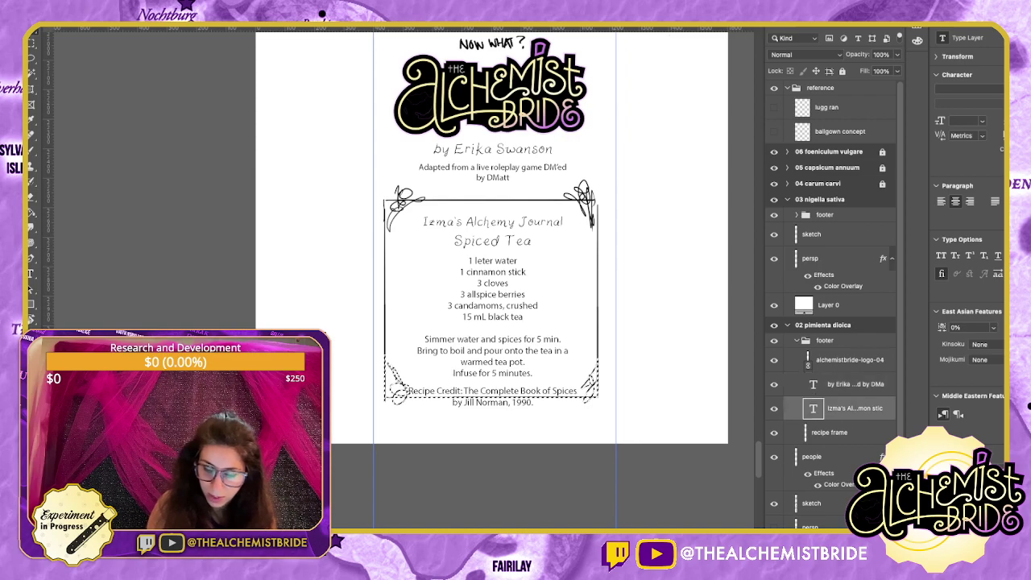
key("t")
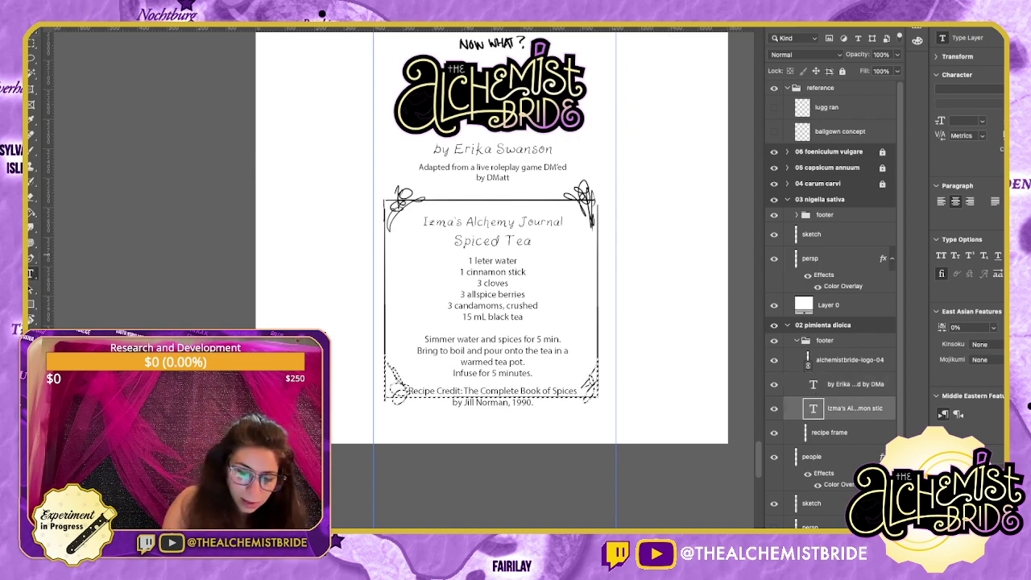
left_click_drag(482, 261, 477, 261)
type("i")
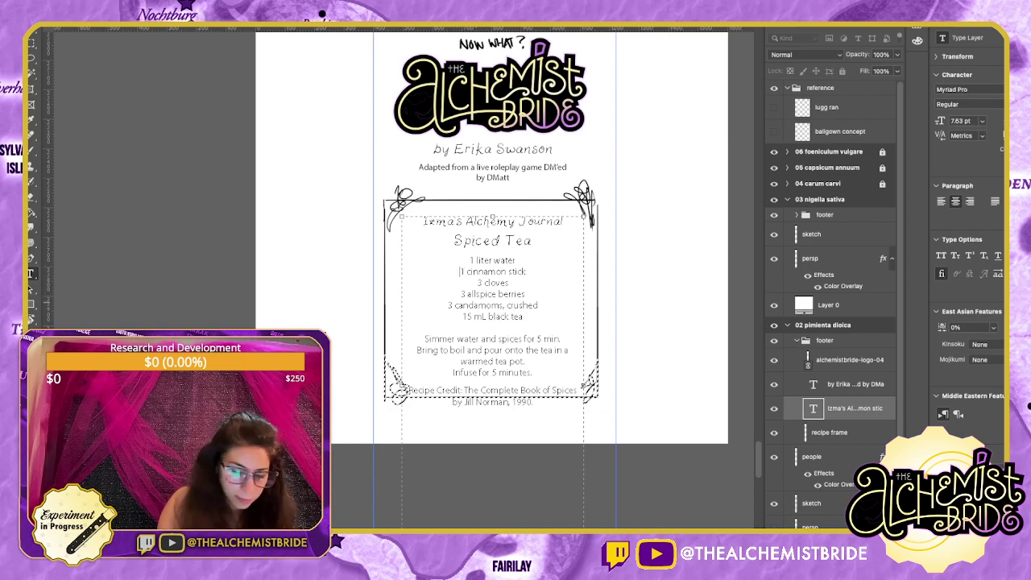
Tighten the line spacing of the entire recipe text block so it fits the shortened frame.
left_click_drag(525, 316, 532, 240)
key("ctrl+a")
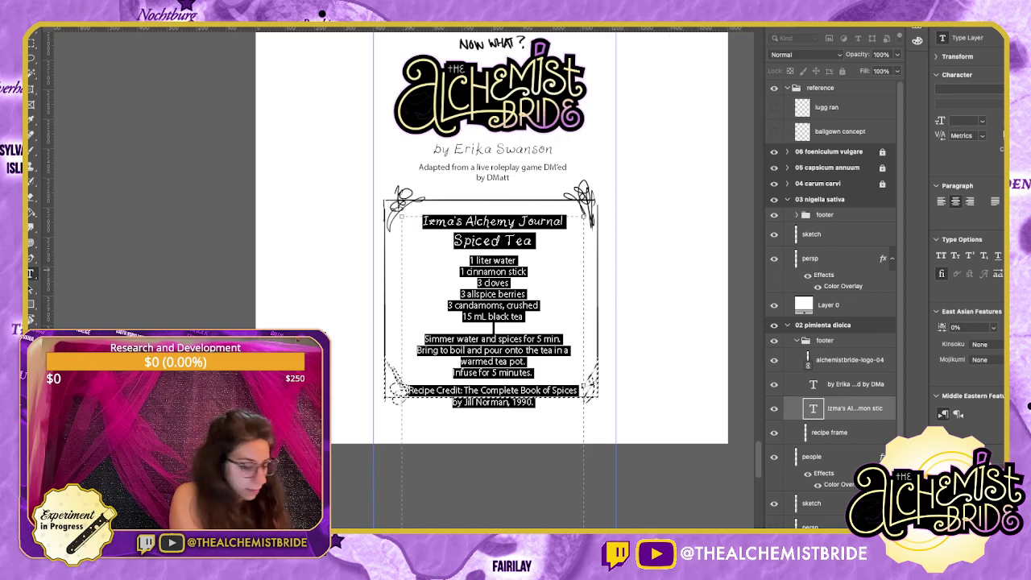
key("alt+Up")
key("alt+Down")
key("alt+Down")
key("alt+Down")
key("alt+Down")
key("alt+Down")
key("alt+Down")
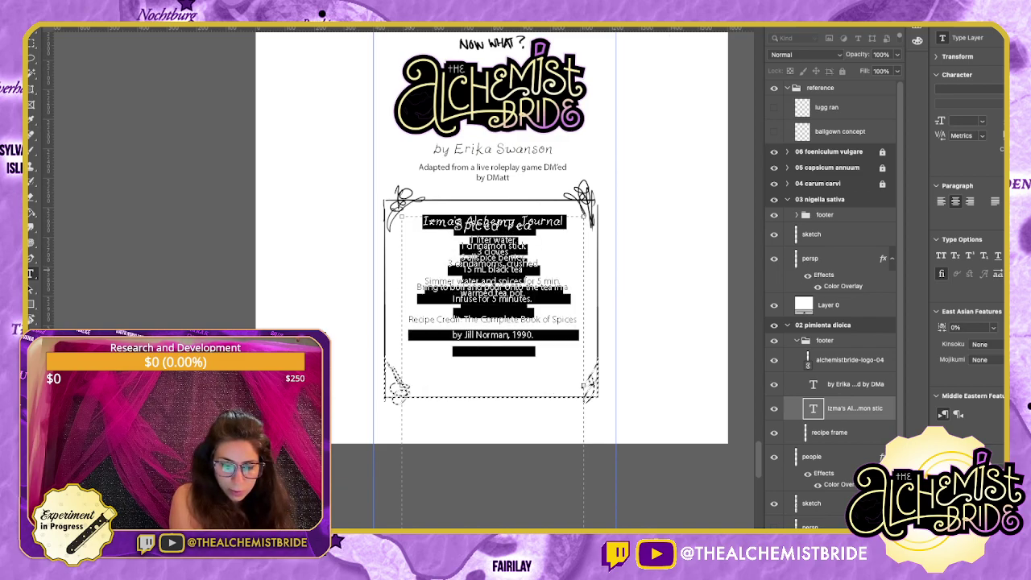
key("alt+Down")
key("alt+Down")
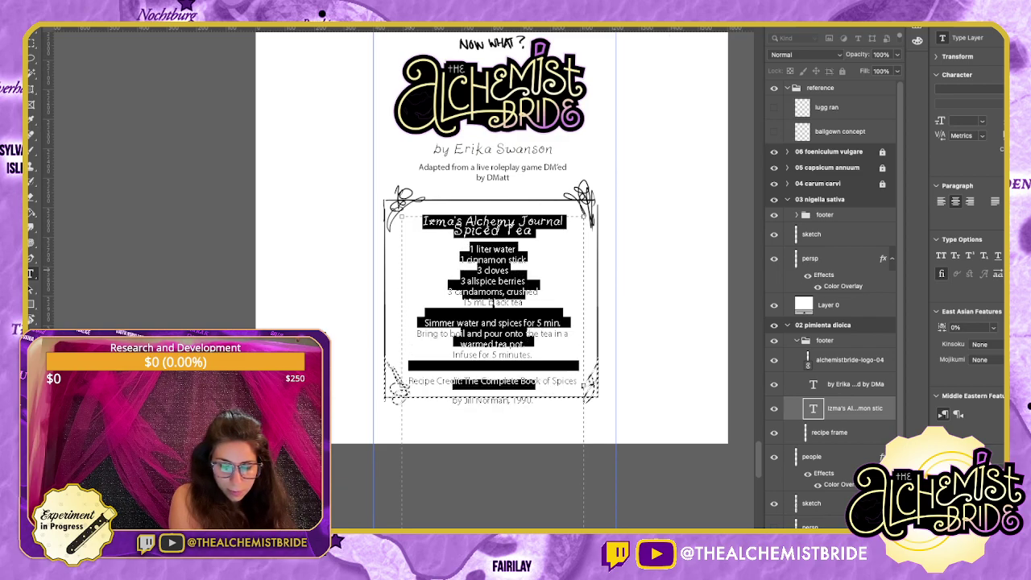
key("alt+Up")
Increase the line spacing above the "Spiced Tea" heading to separate it from the journal title.
left_click(492, 229)
triple_click(492, 229)
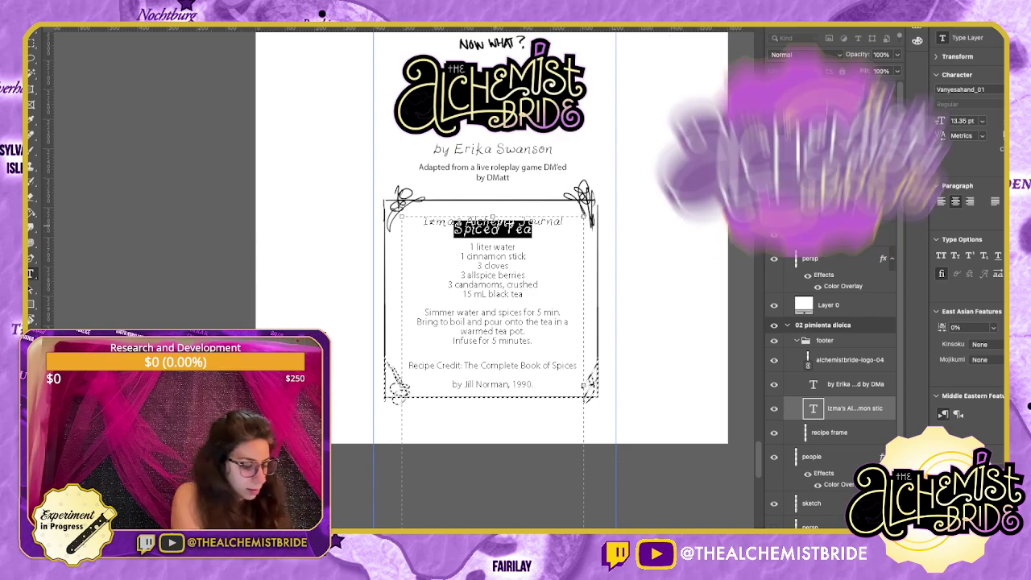
key("alt+Down")
key("alt+Down")
key("alt+Down")
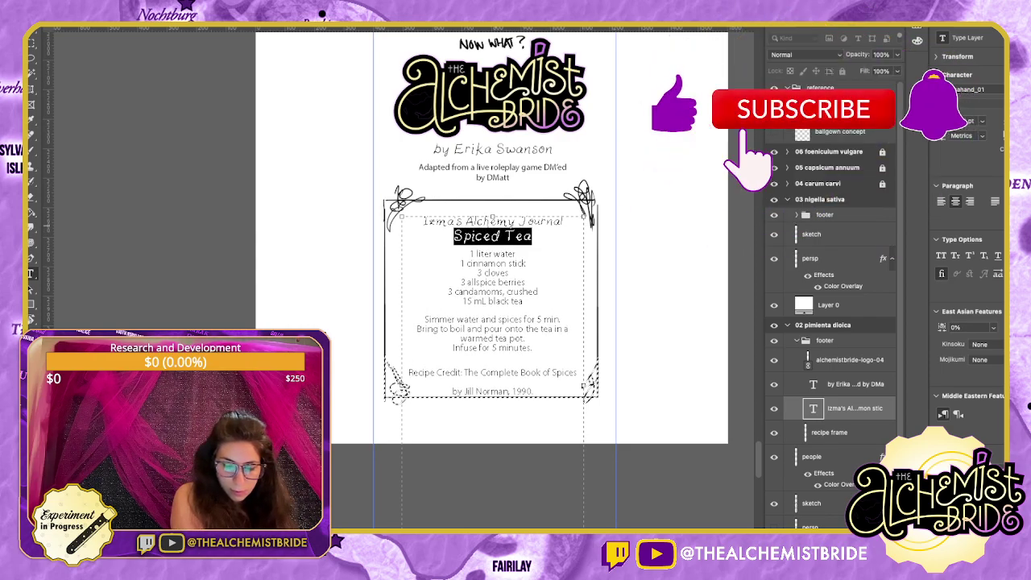
Reduce the line spacing above the last line of the recipe credit and commit the text edits.
double_click(492, 391)
triple_click(492, 392)
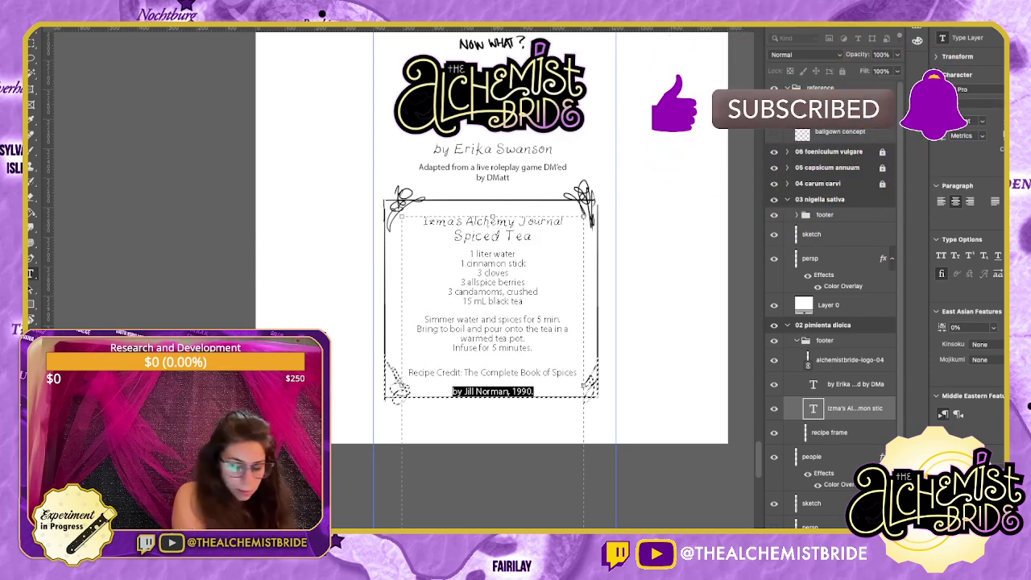
key("alt+Up")
key("alt+Up")
key("alt+Up")
key("alt+Up")
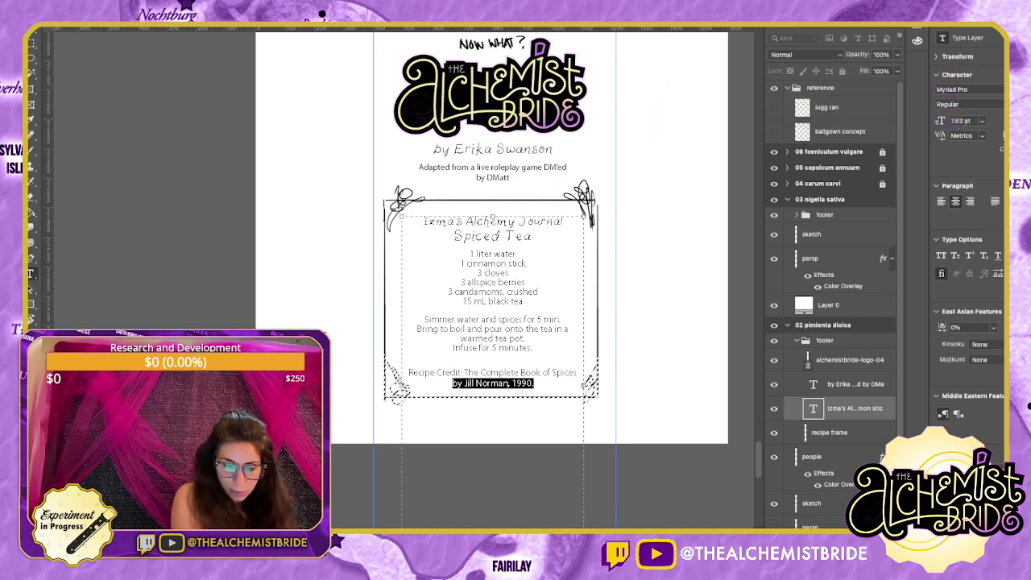
key("super+Return")
Clear the selection around the frame's lower edge and nudge the recipe text slightly up inside the frame.
scroll(492, 242, "up", 2)
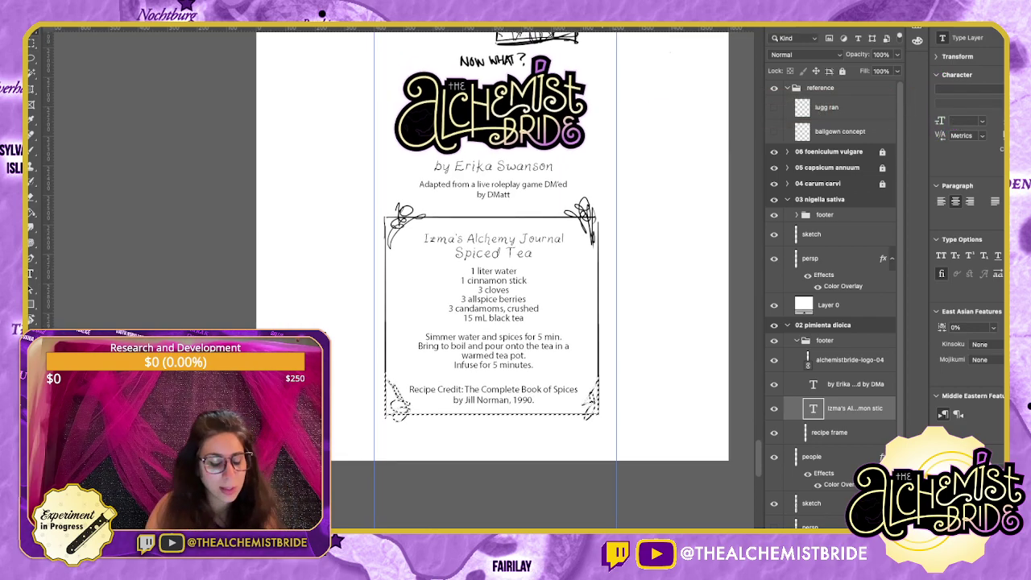
key("super+d")
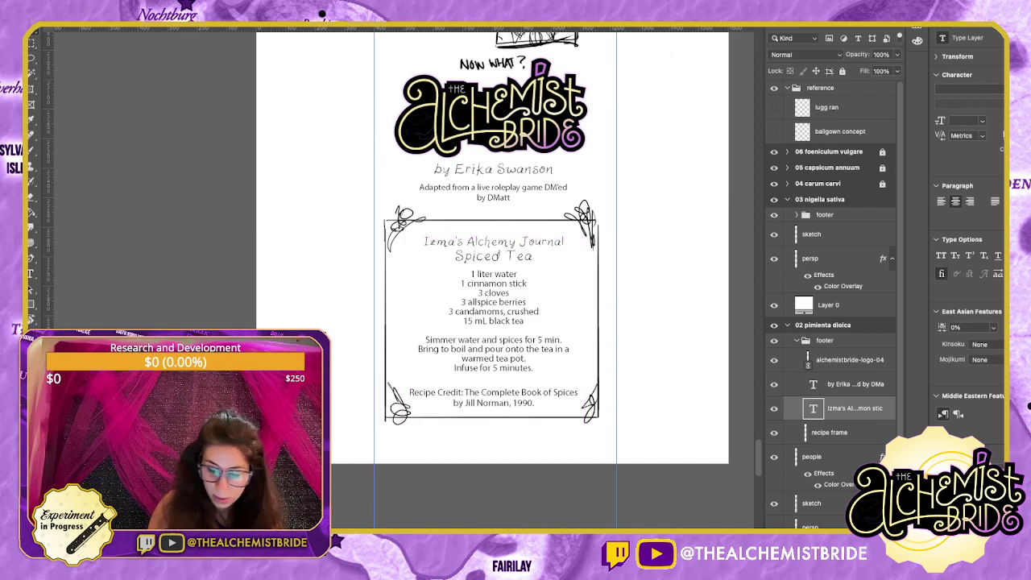
left_click_drag(493, 322, 493, 319)
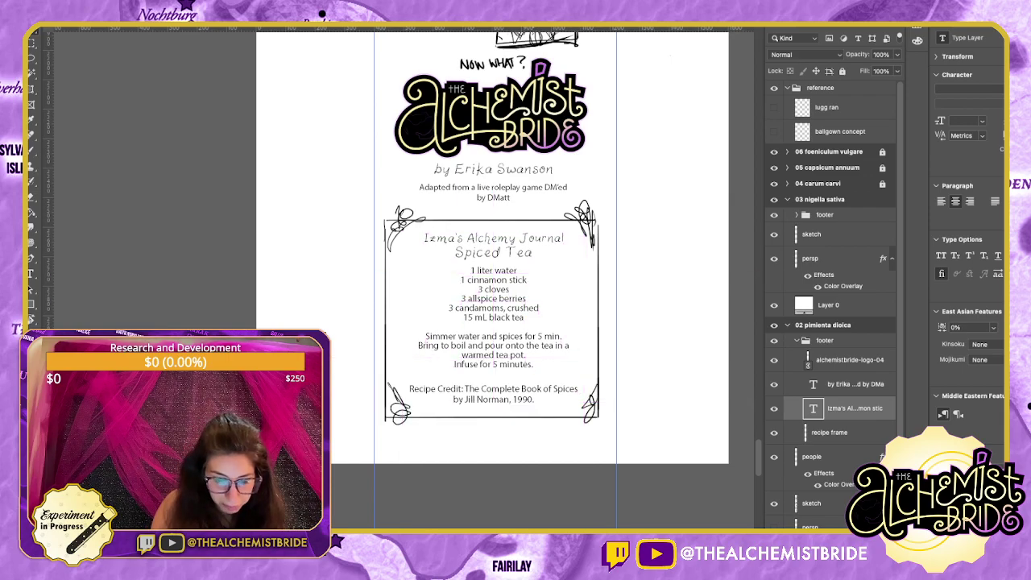
Move the recipe text and recipe frame layers up together, closer to the adaptation credit.
left_click(829, 433)
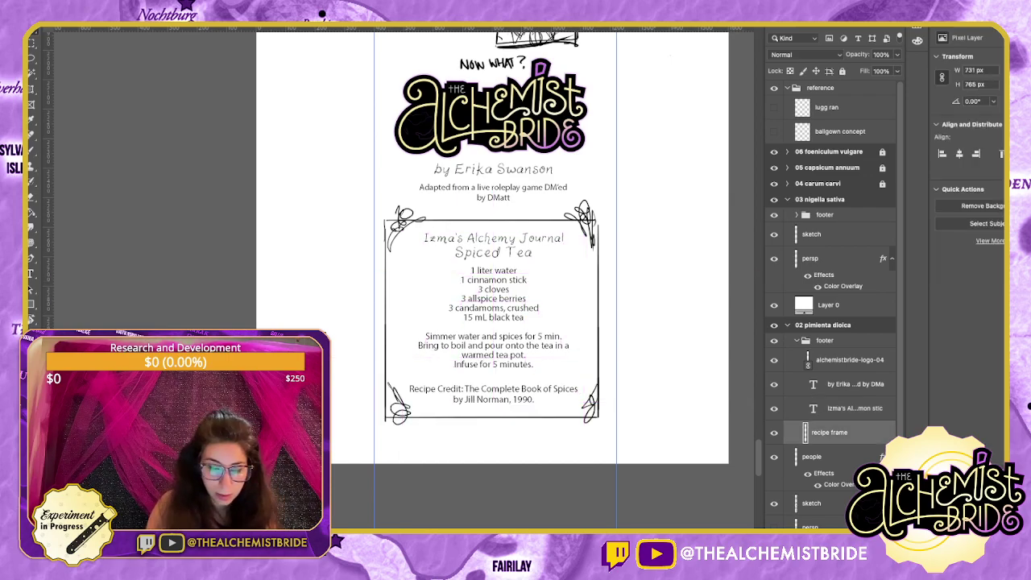
left_click(824, 340)
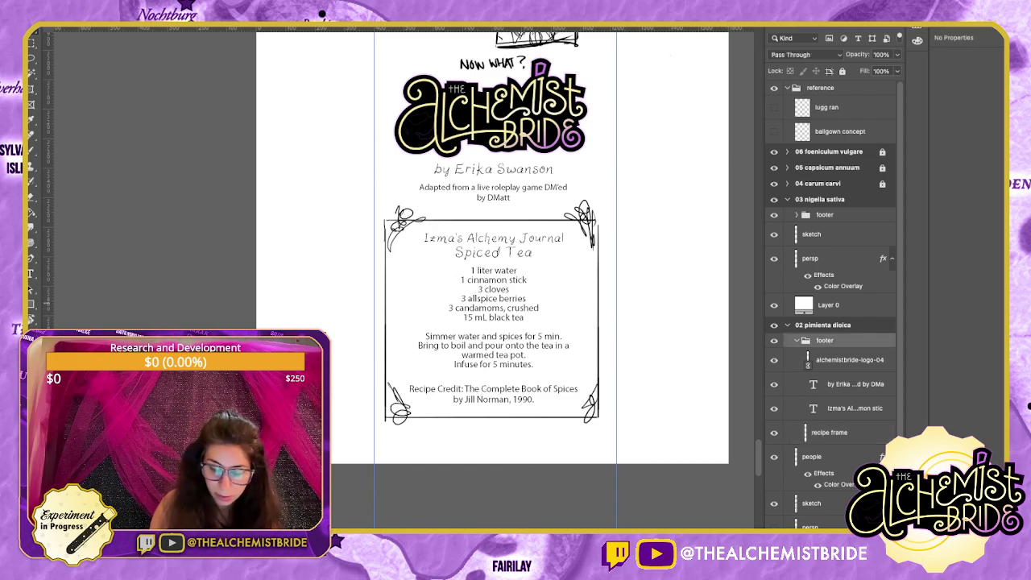
left_click(849, 360)
left_click(855, 384)
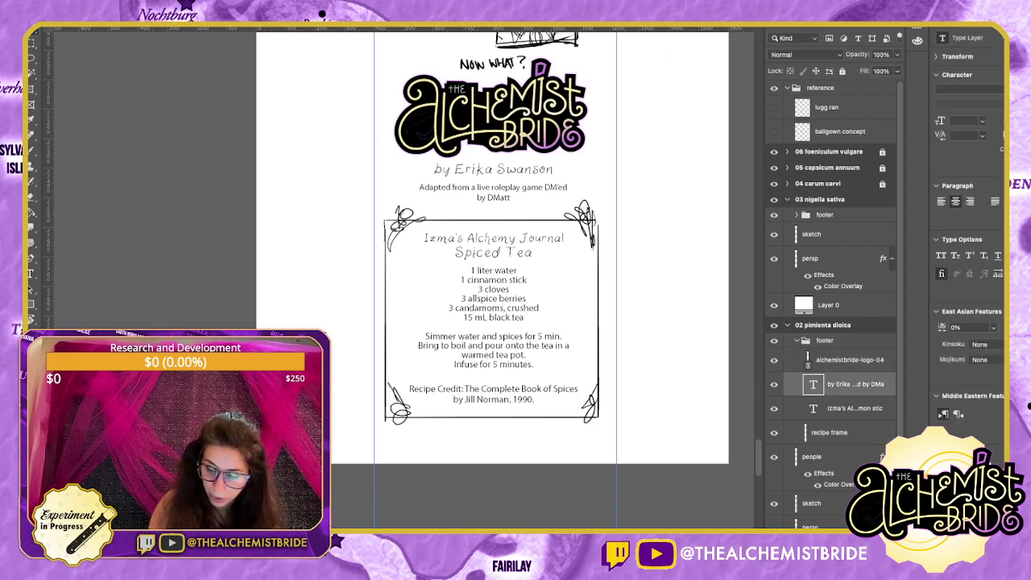
left_click(854, 408)
left_click(829, 432, "shift")
left_click_drag(493, 346, 492, 337)
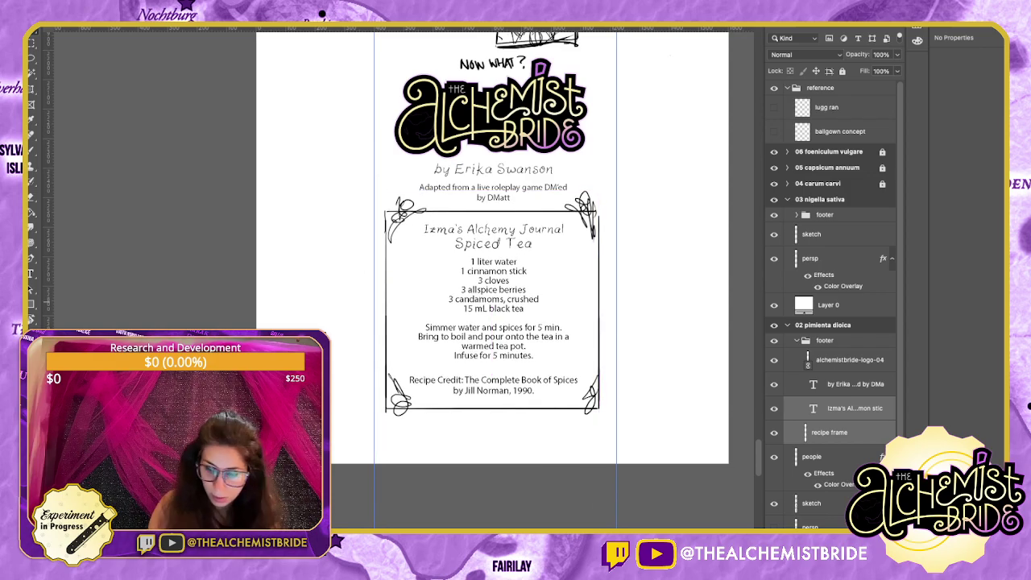
Shift the whole footer group down toward the page bottom to open space below "NOW WHAT?".
left_click(825, 341)
key("shift+Down")
key("shift+Down")
key("shift+Down")
key("shift+Down")
key("shift+Down")
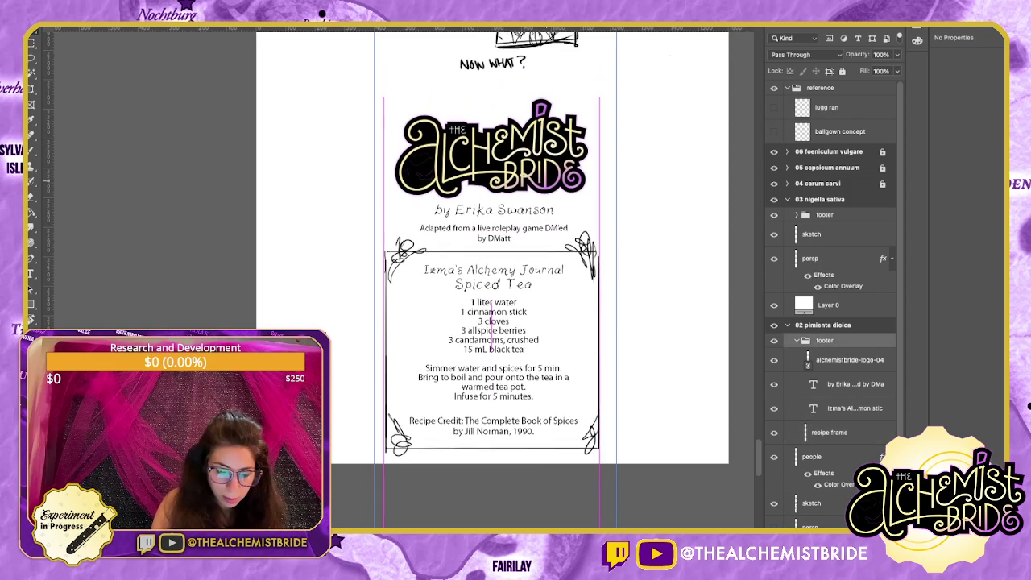
On the chapter two sketch layer, select the two framed portraits with "NOW WHAT?" and move them slightly down below "OR SO I THOUGHT".
scroll(491, 282, "up", 10)
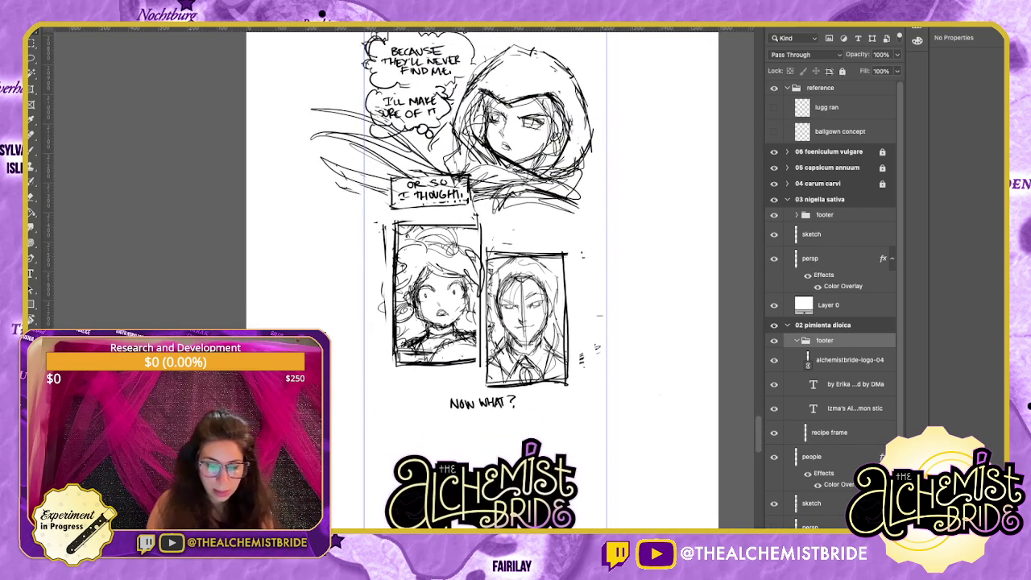
left_click(796, 341)
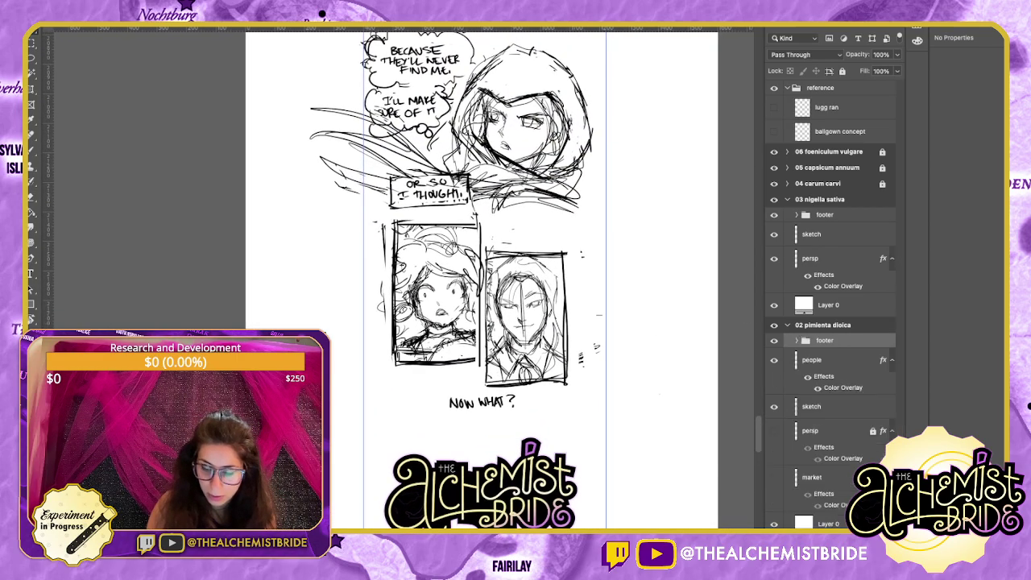
left_click(814, 407)
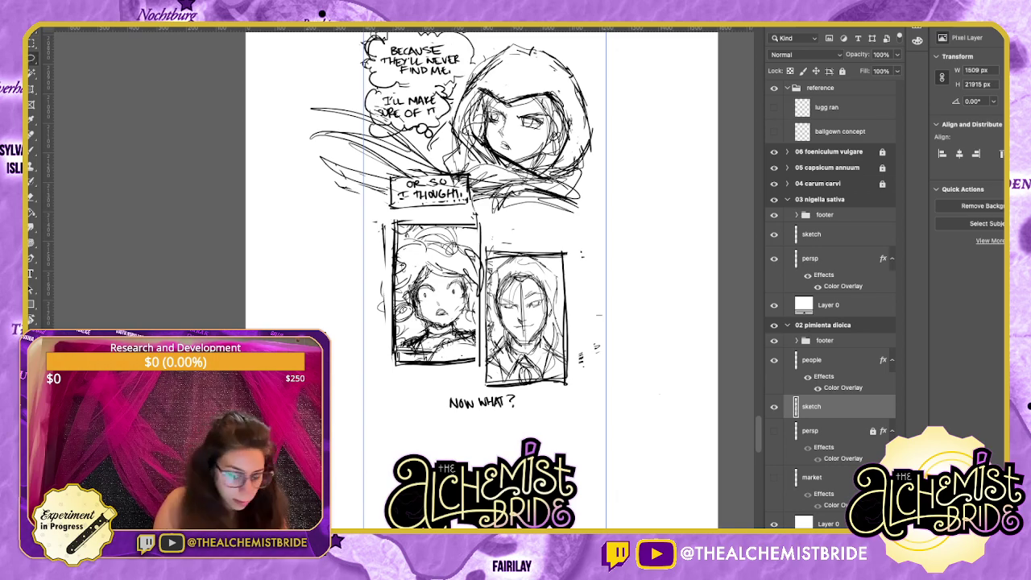
mouse_move(556, 394)
left_mouse_down()
mouse_move(531, 231)
mouse_move(398, 214)
mouse_move(385, 388)
left_mouse_up()
left_click_drag(455, 435, 457, 436)
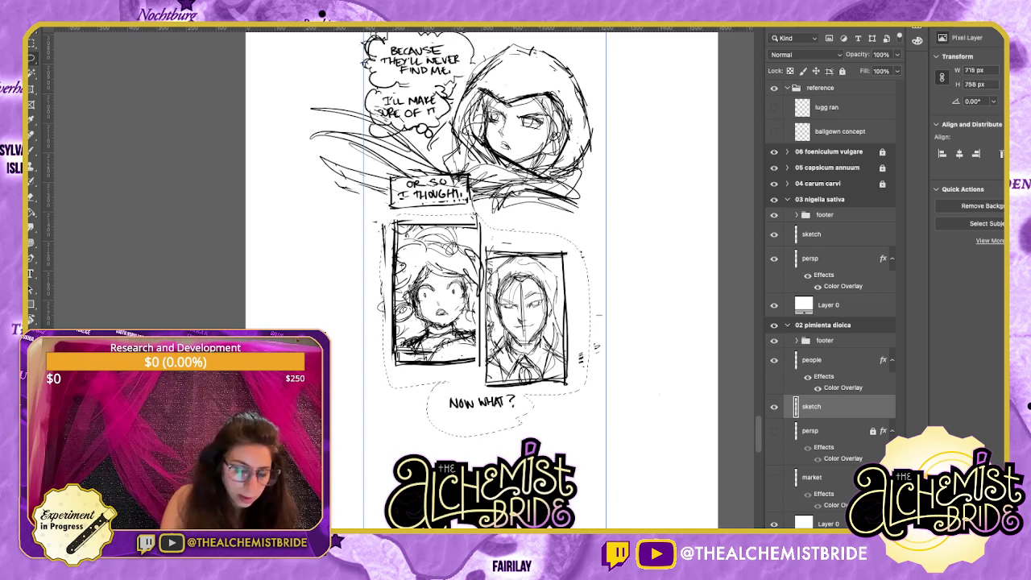
key("v")
key("shift+Down")
key("shift+Down")
key("shift+Down")
key("shift+Down")
key("shift+Down")
key("Down")
key("Down")
key("Down")
key("Down")
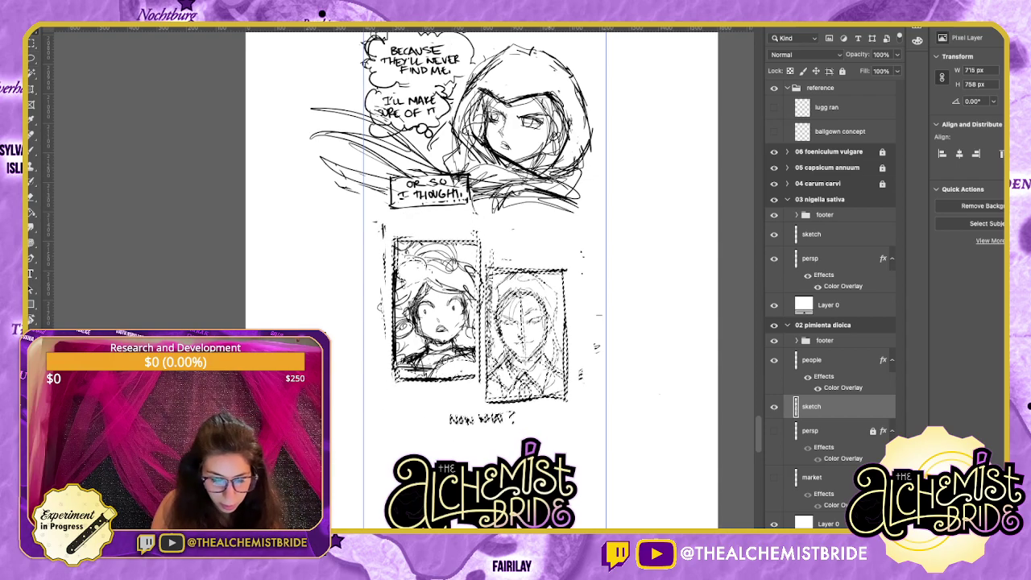
key("Up")
key("Up")
key("Up")
key("Up")
key("Up")
key("Up")
key("Up")
key("Up")
key("Up")
key("Up")
key("Up")
key("Up")
key("Up")
key("Up")
key("Up")
key("Up")
key("super+d")
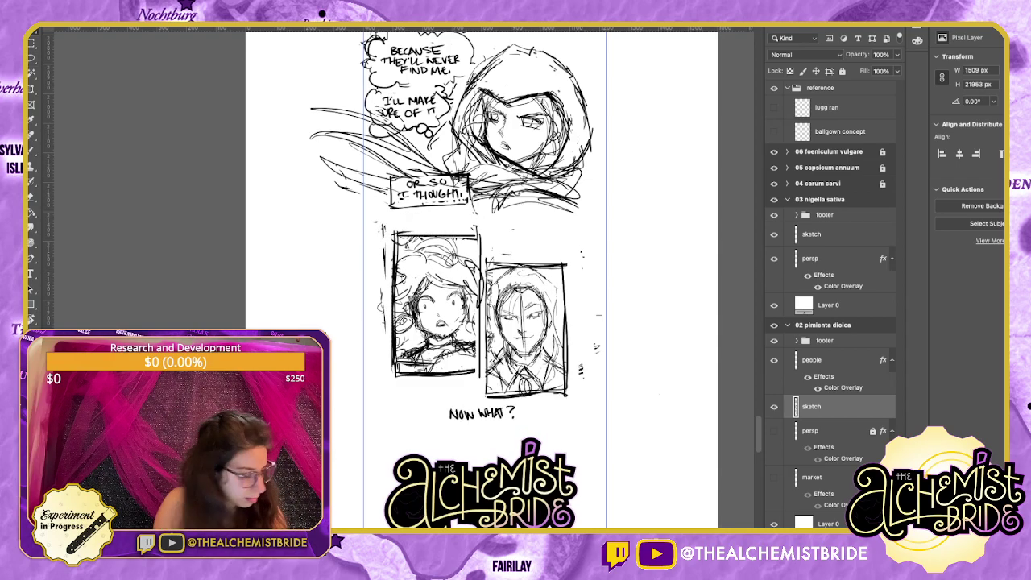
Select the "NOW WHAT?" lettering and move it slightly down, away from the portraits.
key("l")
mouse_move(500, 399)
left_mouse_down()
mouse_move(529, 413)
mouse_move(503, 400)
mouse_move(482, 422)
mouse_move(442, 435)
left_mouse_up()
key("v")
key("ctrl+d")
Draw a rectangular caption box around the "NOW WHAT?" lettering.
left_click_drag(441, 410, 521, 407)
left_click_drag(519, 406, 519, 431)
mouse_move(520, 431)
left_mouse_down()
mouse_move(441, 435)
mouse_move(516, 407)
left_mouse_up()
key("ctrl+z")
mouse_move(443, 409)
left_mouse_down()
mouse_move(516, 406)
mouse_move(519, 425)
mouse_move(446, 433)
left_mouse_up()
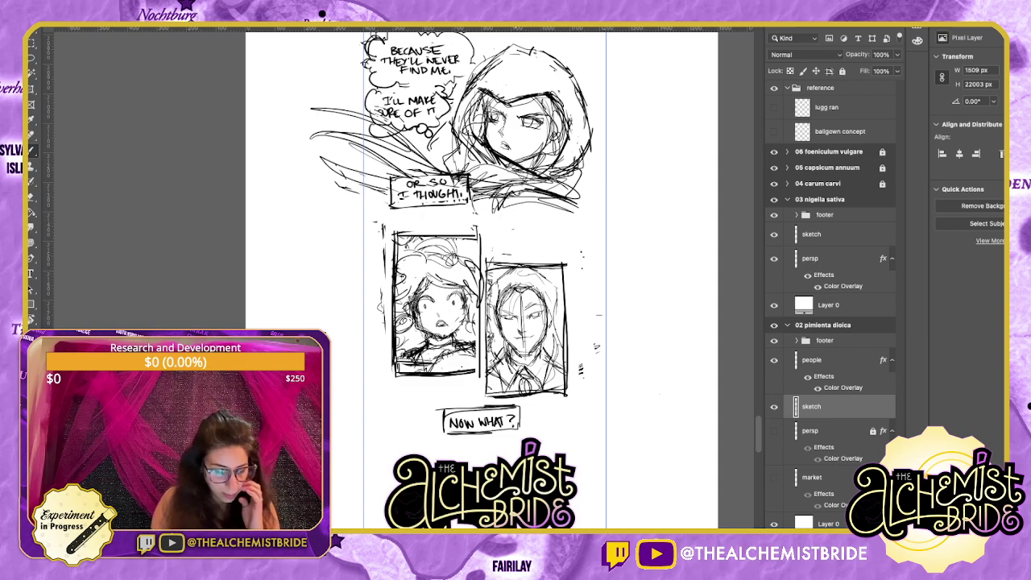
Erase the stray marks beside the portraits and nudge both framed portraits slightly up.
key("e")
left_click_drag(384, 234, 381, 334)
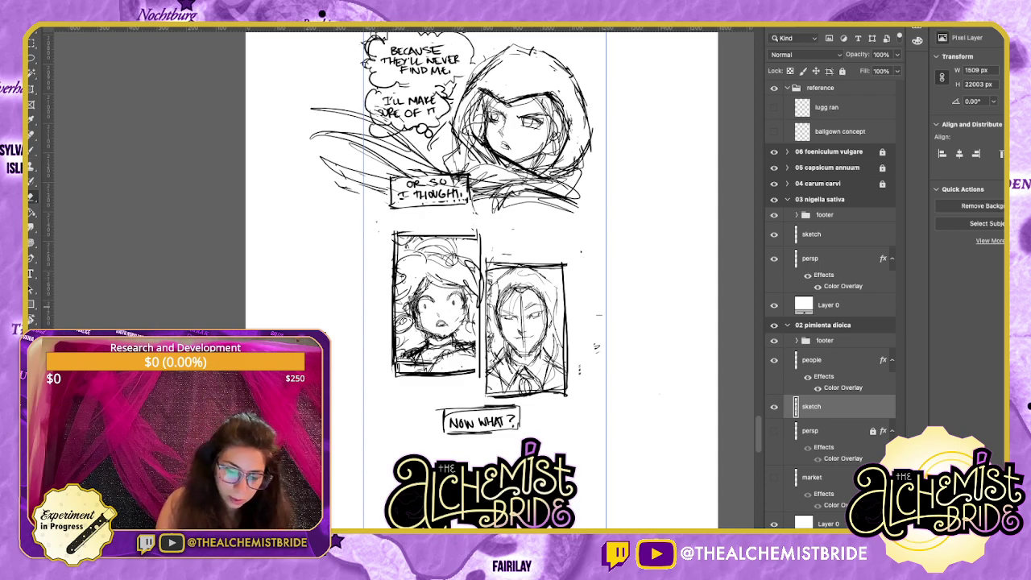
key("l")
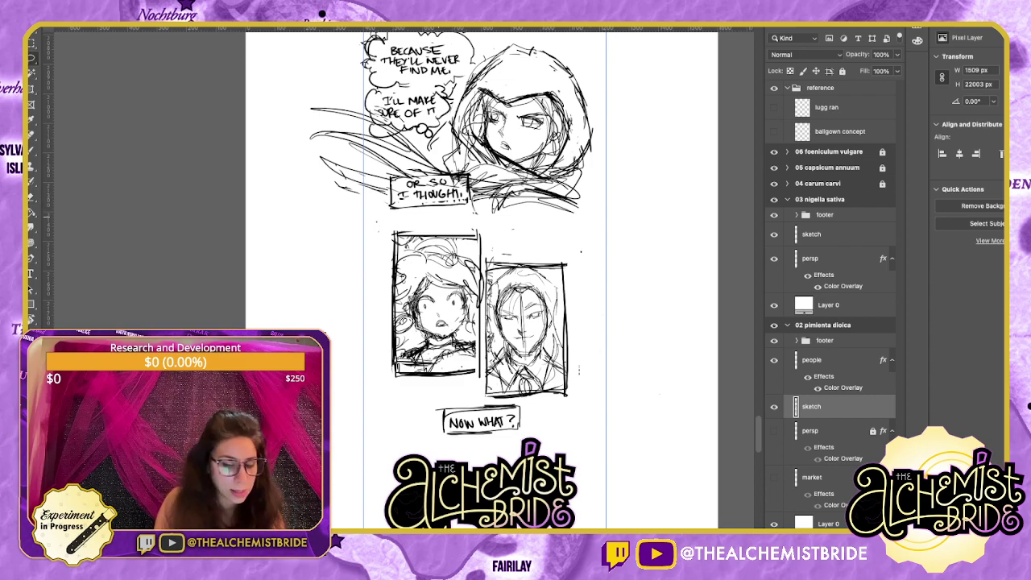
mouse_move(440, 216)
left_mouse_down()
mouse_move(393, 403)
mouse_move(564, 400)
mouse_move(528, 233)
left_mouse_up()
mouse_move(480, 282)
left_mouse_down()
mouse_move(481, 197)
mouse_move(502, 315)
left_mouse_up()
key("ctrl+d")
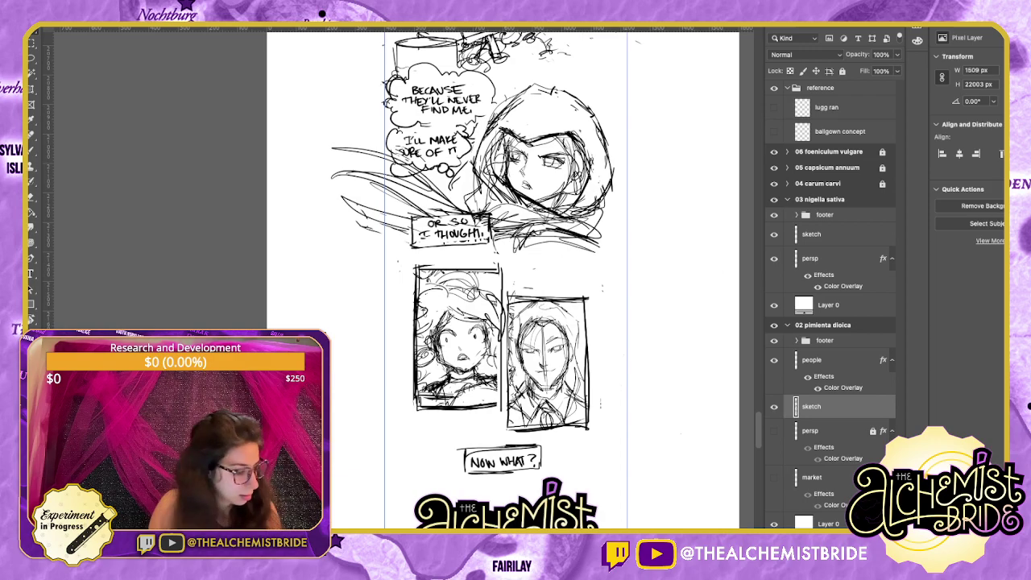
Move the boxed "NOW WHAT?" caption beneath the left portrait and shift the right portrait down beside it.
key("l")
mouse_move(506, 430)
left_mouse_down()
mouse_move(535, 481)
mouse_move(509, 432)
mouse_move(497, 374)
mouse_move(495, 402)
mouse_move(447, 441)
left_mouse_up()
key("v")
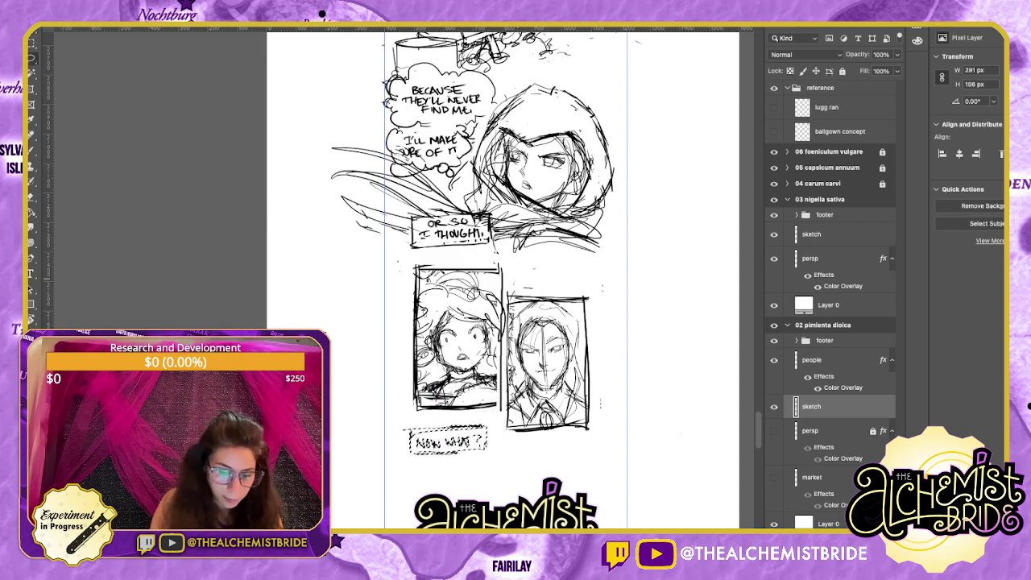
mouse_move(512, 285)
left_mouse_down()
mouse_move(504, 313)
mouse_move(544, 451)
mouse_move(522, 274)
left_mouse_up()
key("v")
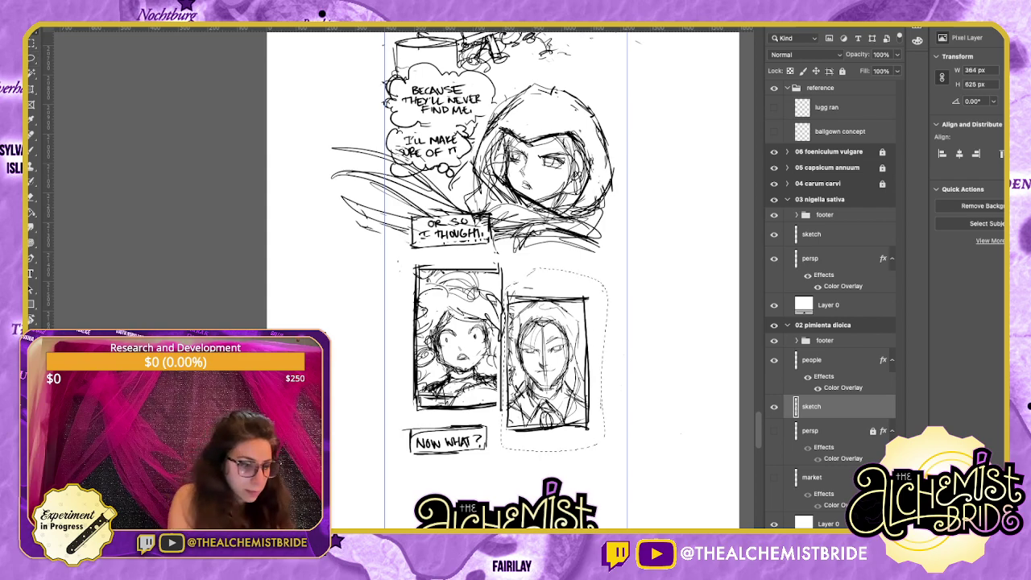
left_click_drag(548, 363, 548, 390)
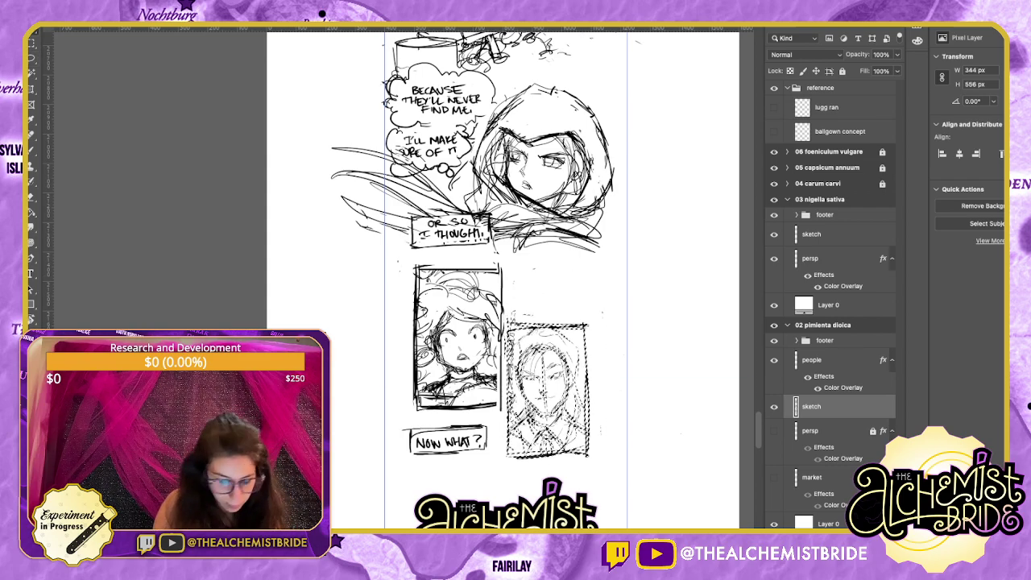
Move the "NOW WHAT?" caption up and right so it sits under the left portrait and overlaps the right portrait's edge.
mouse_move(435, 416)
left_mouse_down()
mouse_move(447, 471)
mouse_move(433, 415)
mouse_move(467, 434)
mouse_move(485, 430)
left_mouse_up()
key("v")
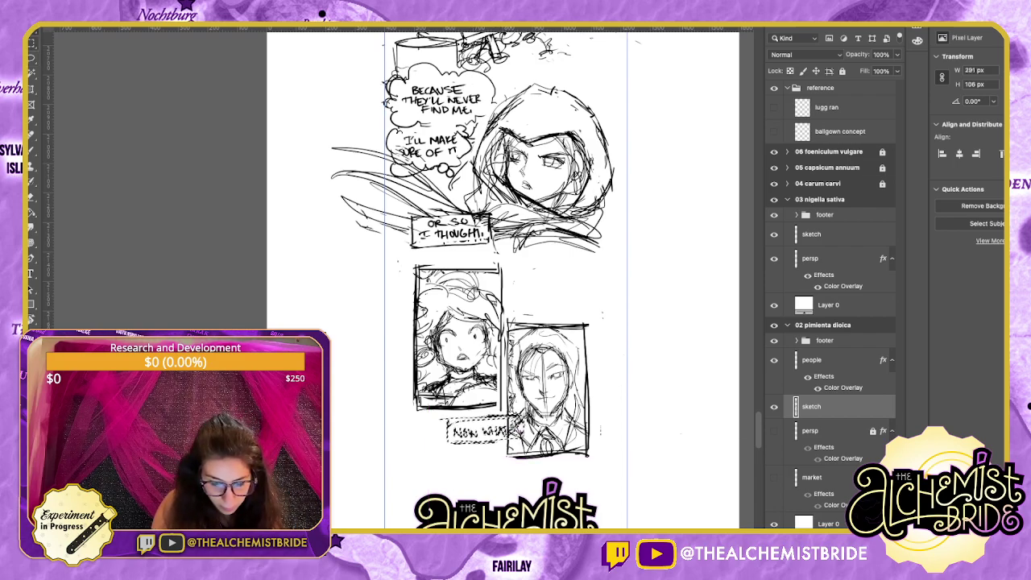
left_click_drag(485, 430, 509, 416)
key("ctrl+d")
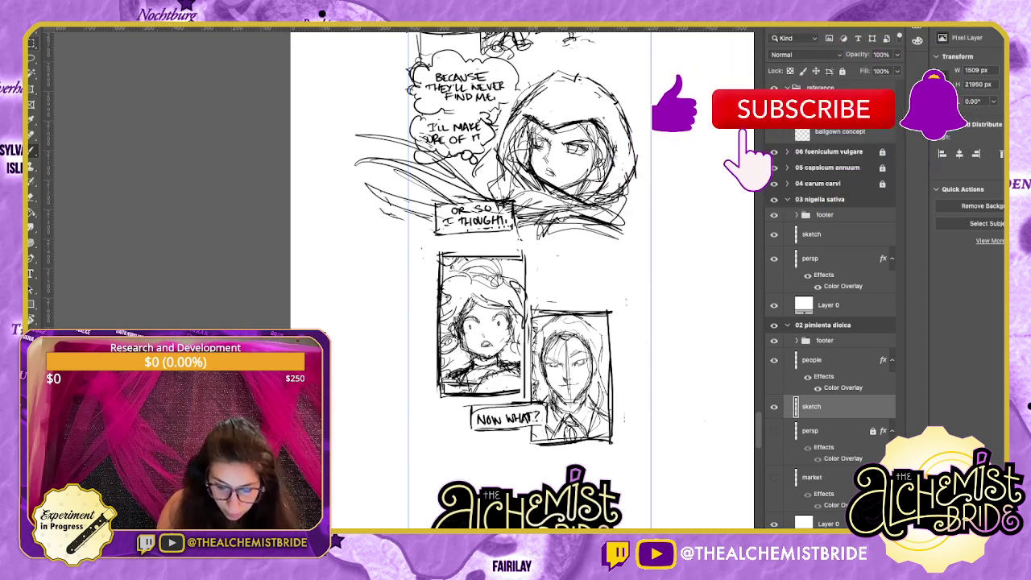
Select both portraits together with the "NOW WHAT?" caption and nudge them slightly down and to the right.
left_click_drag(524, 282, 504, 273)
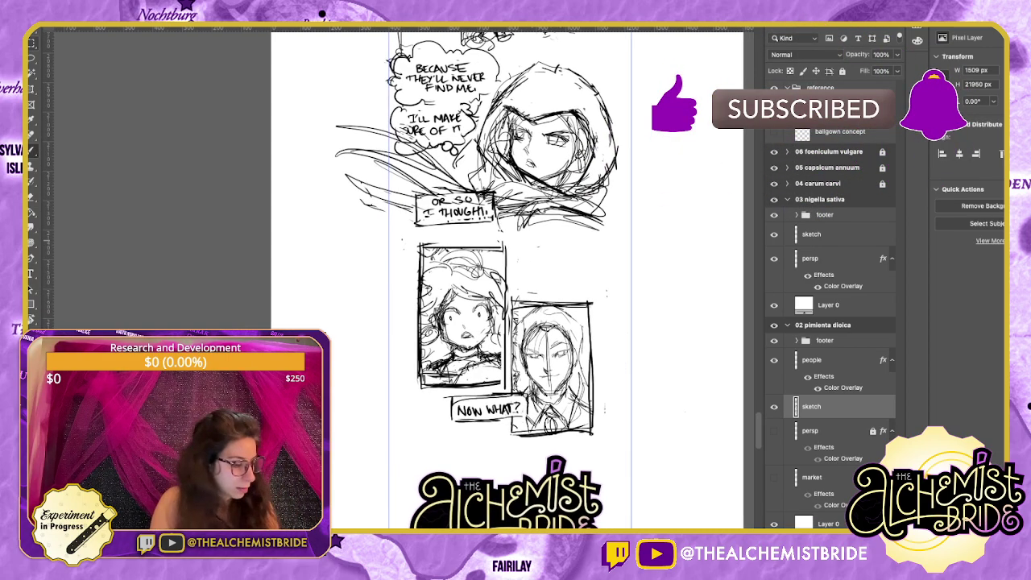
key("l")
mouse_move(510, 233)
left_mouse_down()
mouse_move(409, 338)
mouse_move(601, 444)
mouse_move(597, 251)
mouse_move(515, 234)
left_mouse_up()
key("v")
key("shift+Down")
key("shift+Down")
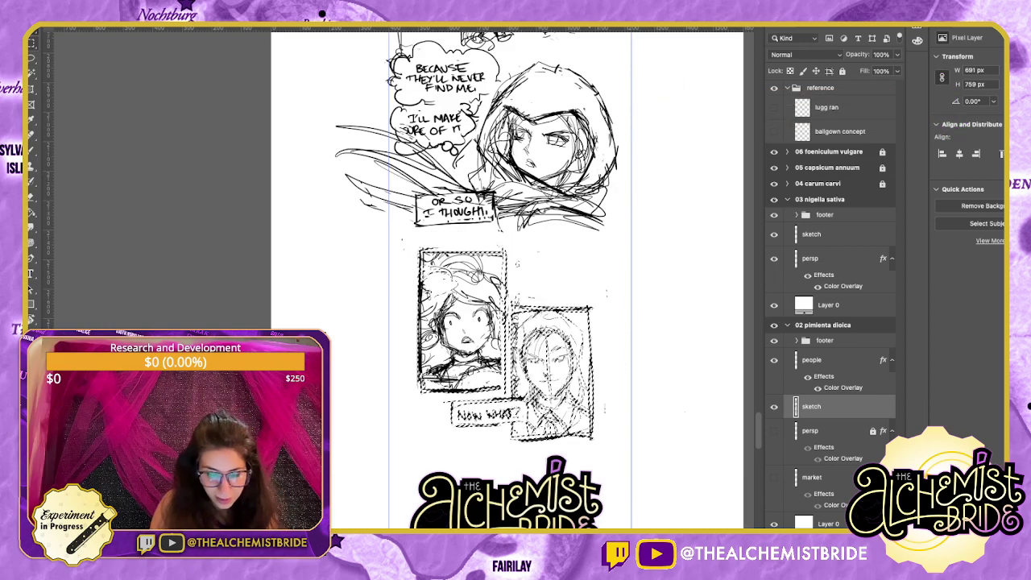
key("shift+Right")
key("shift+Down")
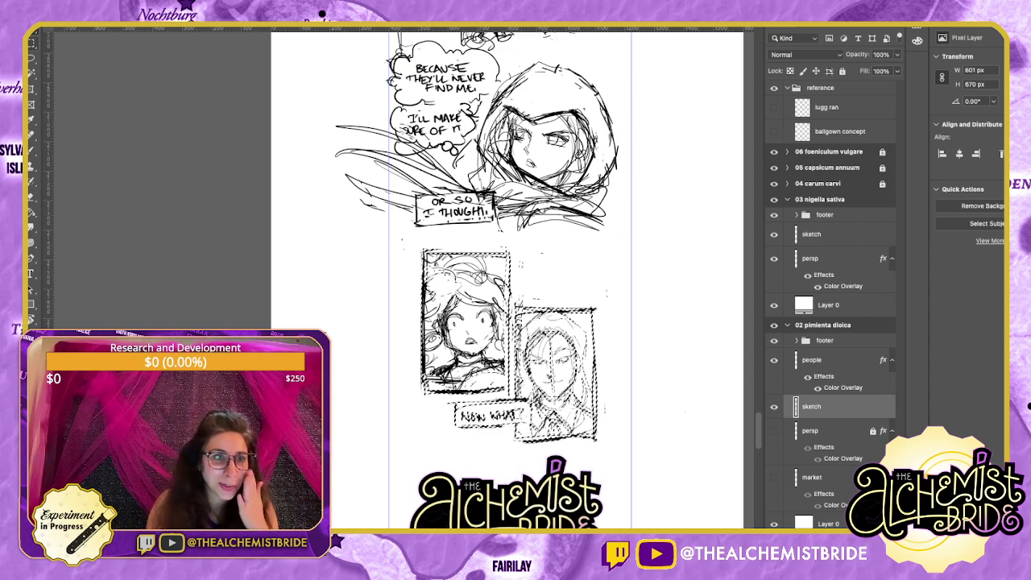
scroll(507, 282, "right", 2)
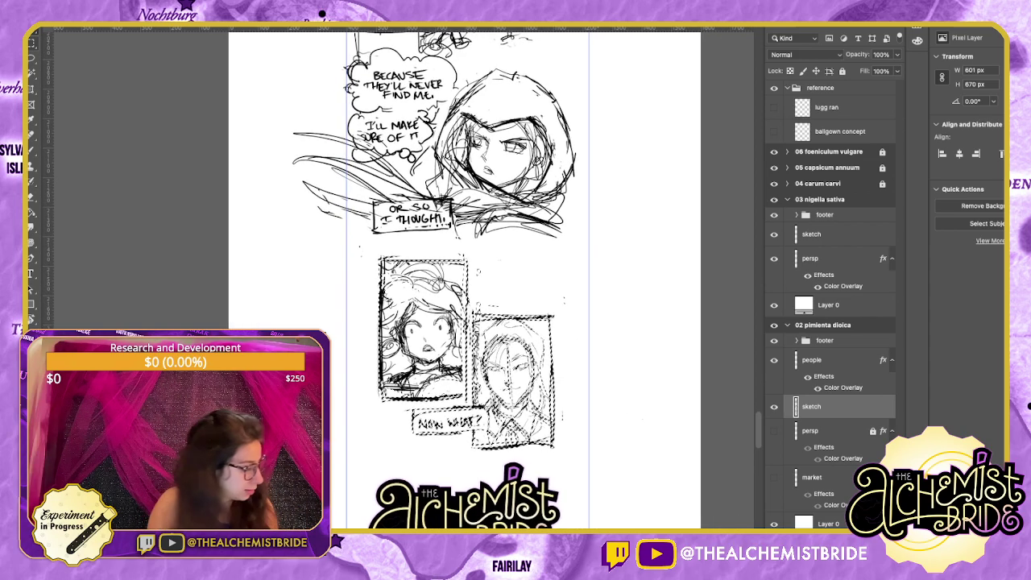
Clear the selection and handwrite a "fade" note with a downward arrow below the hooded figure's cloak.
key("ctrl+d")
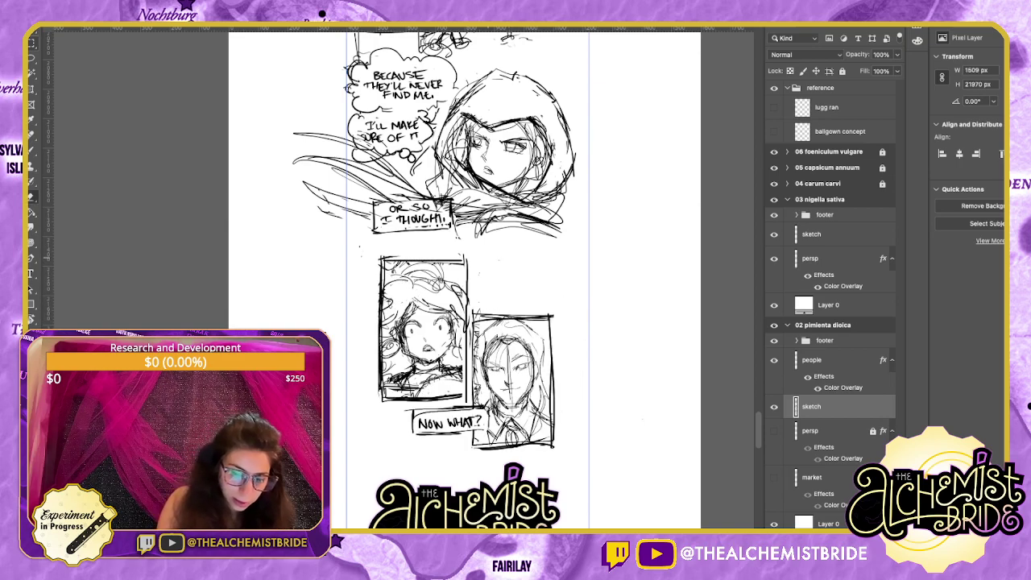
scroll(483, 282, "up", 3)
scroll(483, 282, "left", 3)
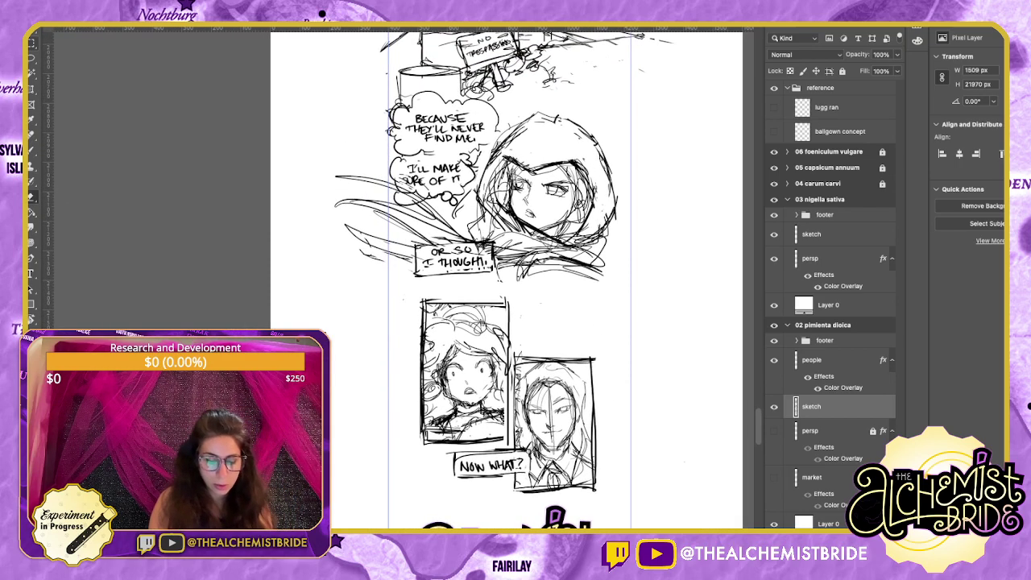
scroll(521, 282, "up", 2)
scroll(520, 282, "left", 2)
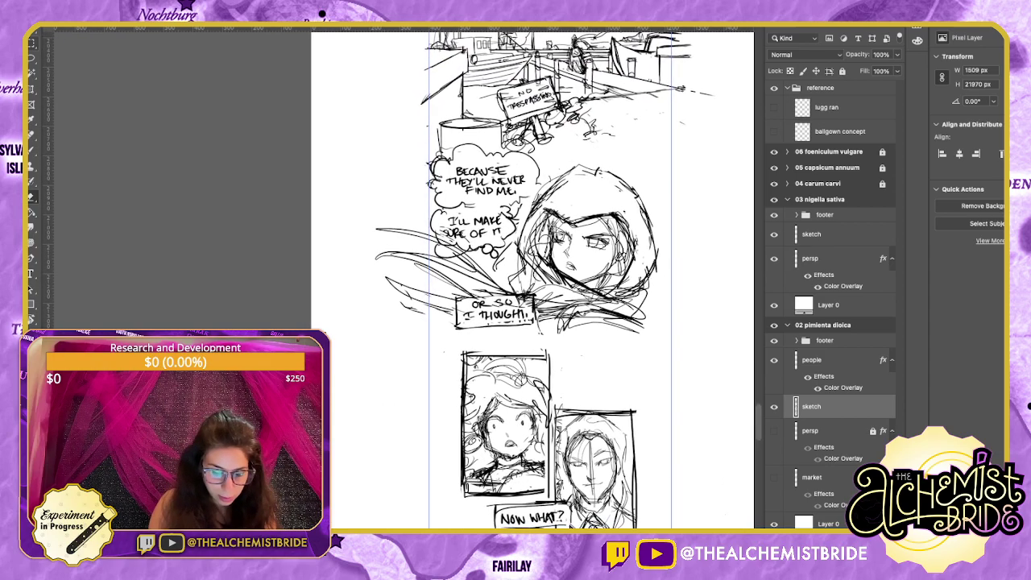
scroll(531, 281, "down", 3)
key("b")
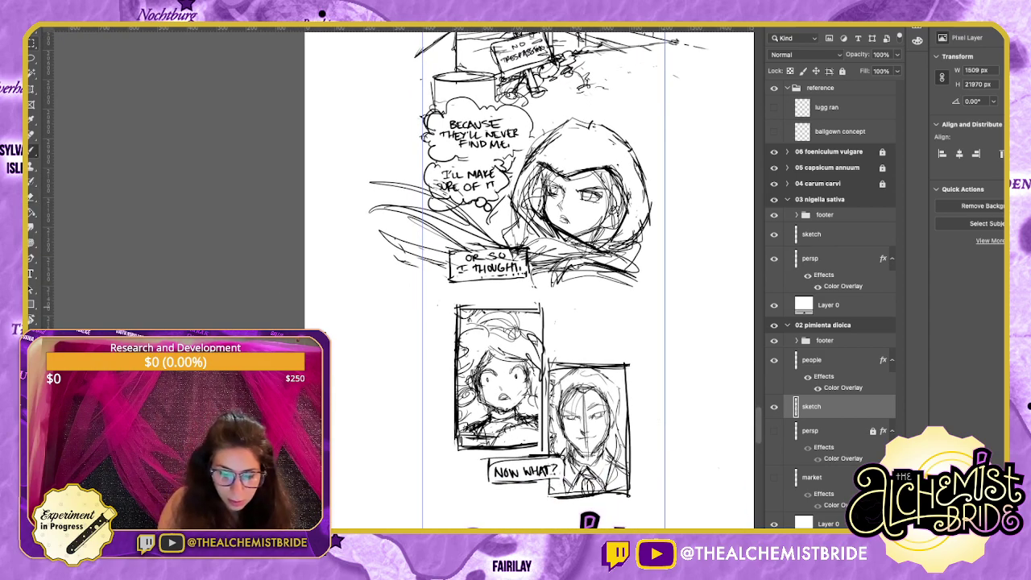
left_click_drag(423, 318, 457, 316)
key("ctrl+z")
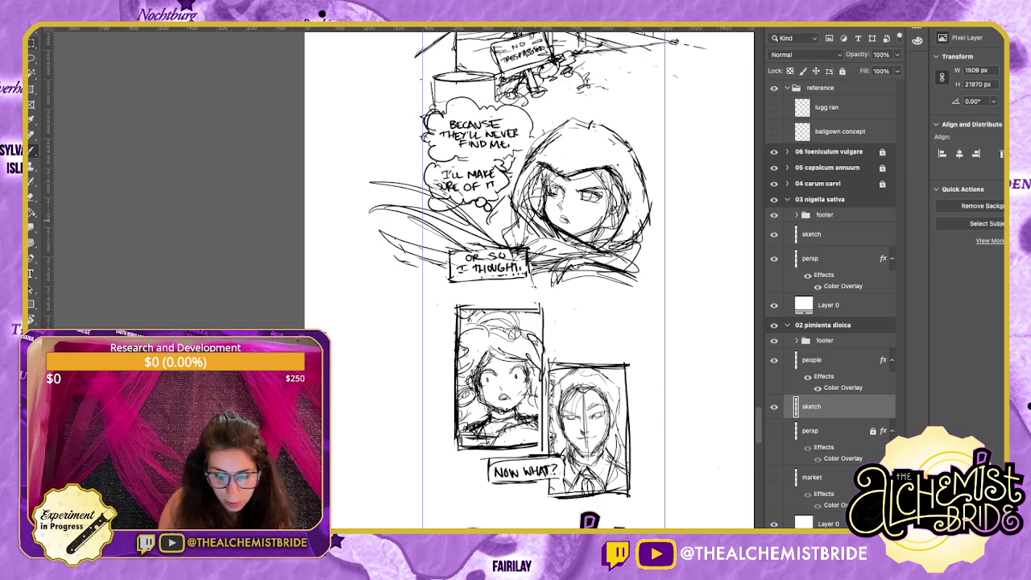
mouse_move(596, 266)
left_mouse_down()
mouse_move(596, 309)
mouse_move(603, 294)
mouse_move(662, 283)
left_mouse_up()
Softly erase the lower edge of the hooded figure's cloak and the "fade" note so they fade out.
key("e")
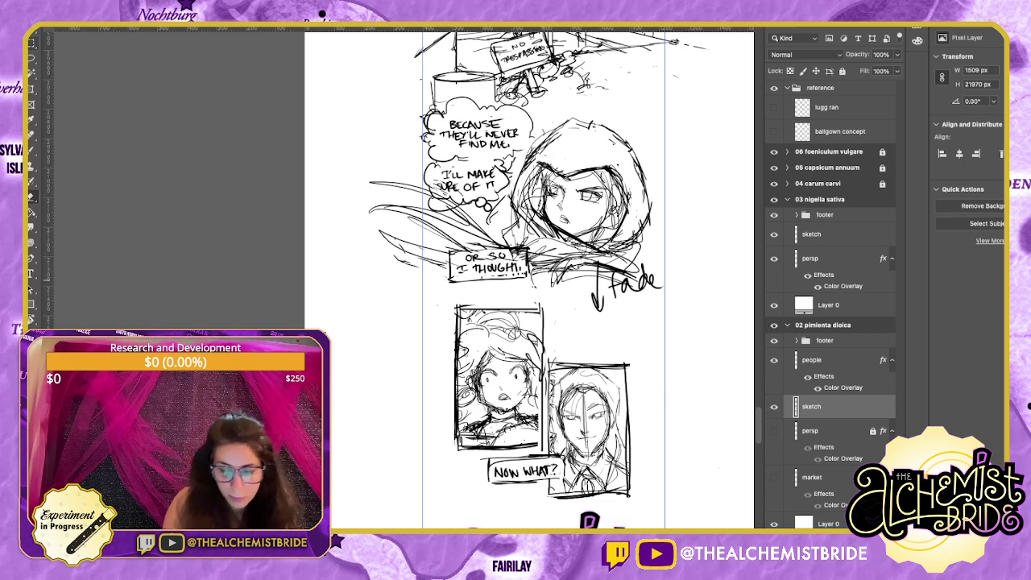
mouse_move(642, 270)
left_mouse_down()
mouse_move(562, 271)
mouse_move(646, 274)
mouse_move(635, 291)
mouse_move(620, 286)
mouse_move(644, 282)
mouse_move(596, 302)
mouse_move(599, 310)
left_mouse_up()
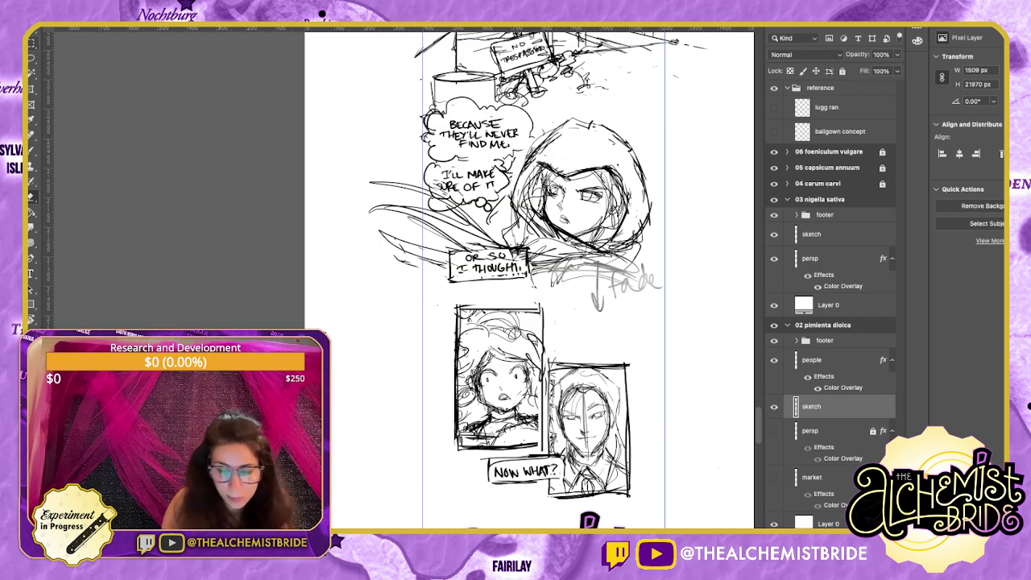
mouse_move(597, 310)
left_mouse_down()
mouse_move(592, 254)
mouse_move(619, 275)
mouse_move(596, 266)
mouse_move(547, 358)
left_mouse_up()
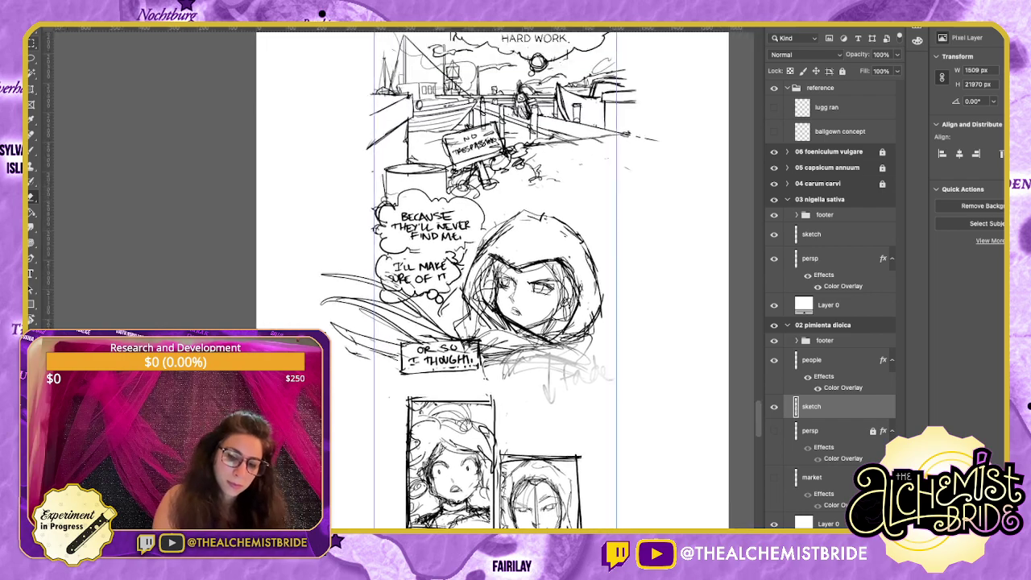
Lasso the hooded figure with her flowing cloak, shift the sketch slightly up and to the right, and deselect.
scroll(483, 282, "up", 2)
key("l")
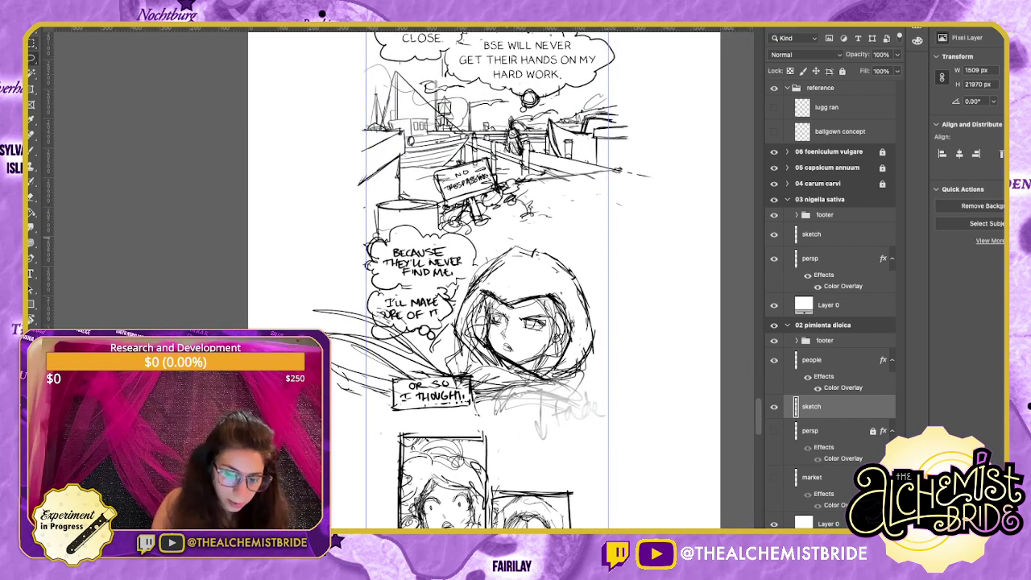
mouse_move(509, 239)
left_mouse_down()
mouse_move(447, 329)
mouse_move(312, 328)
left_mouse_up()
mouse_move(330, 398)
left_mouse_down()
mouse_move(401, 374)
mouse_move(474, 370)
mouse_move(596, 237)
mouse_move(524, 234)
left_mouse_up()
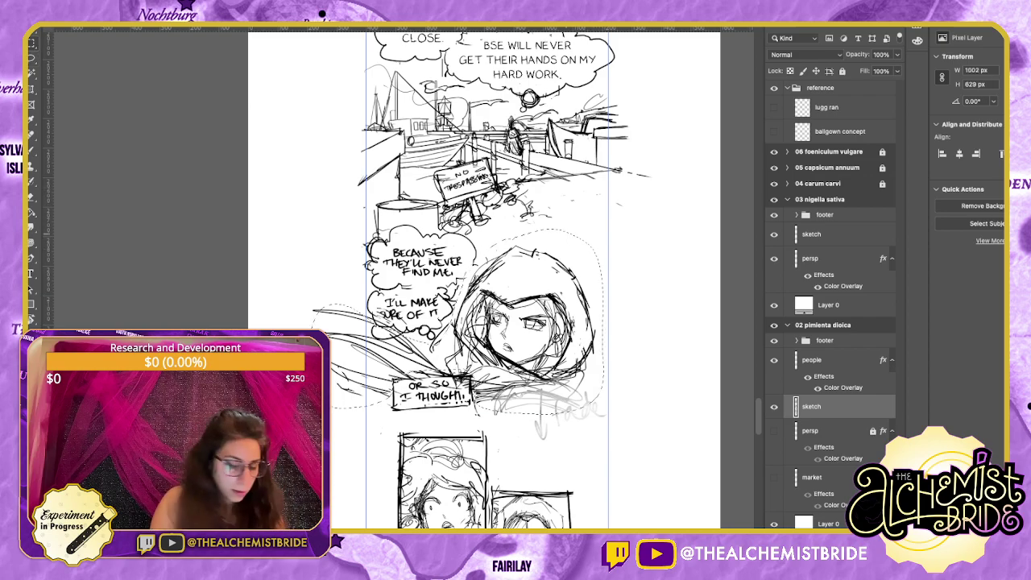
key("super+t")
left_click_drag(523, 301, 531, 287)
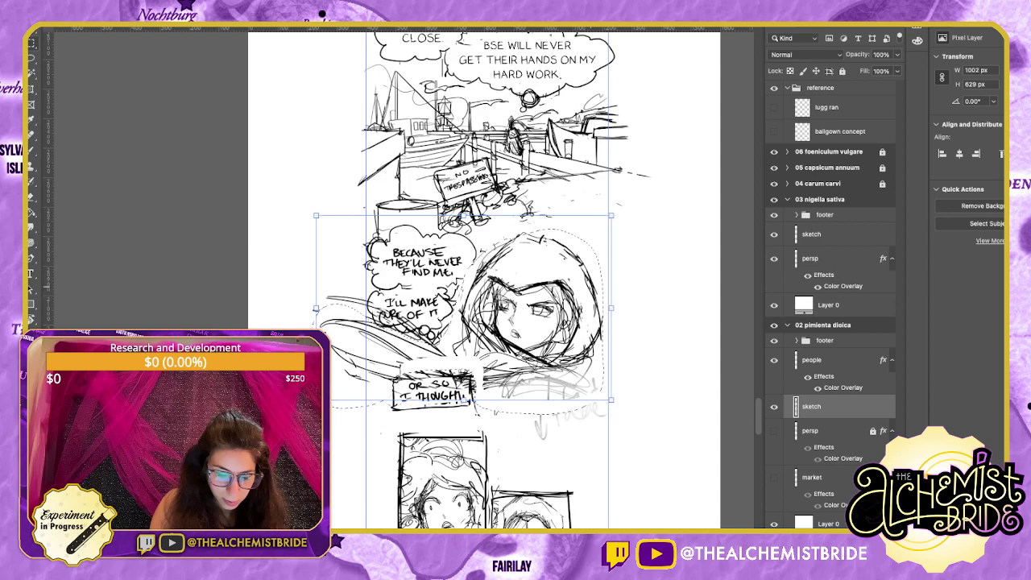
key("Return")
key("super+d")
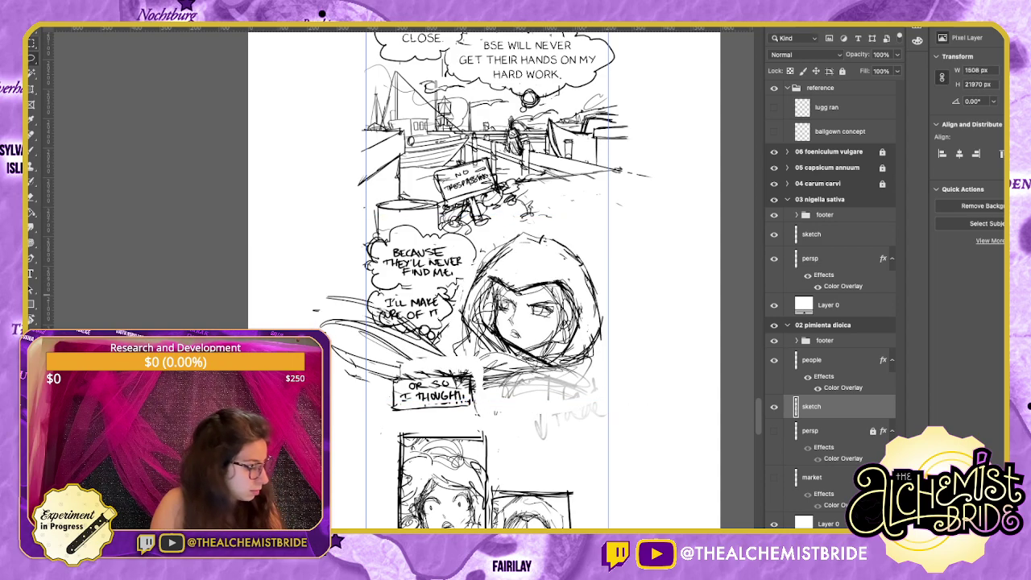
Erase the overlapped word "SURE" in the lower thought bubble and rewrite it so the line reads "SURE OF IT".
key("b")
left_click_drag(527, 288, 622, 288)
key("e")
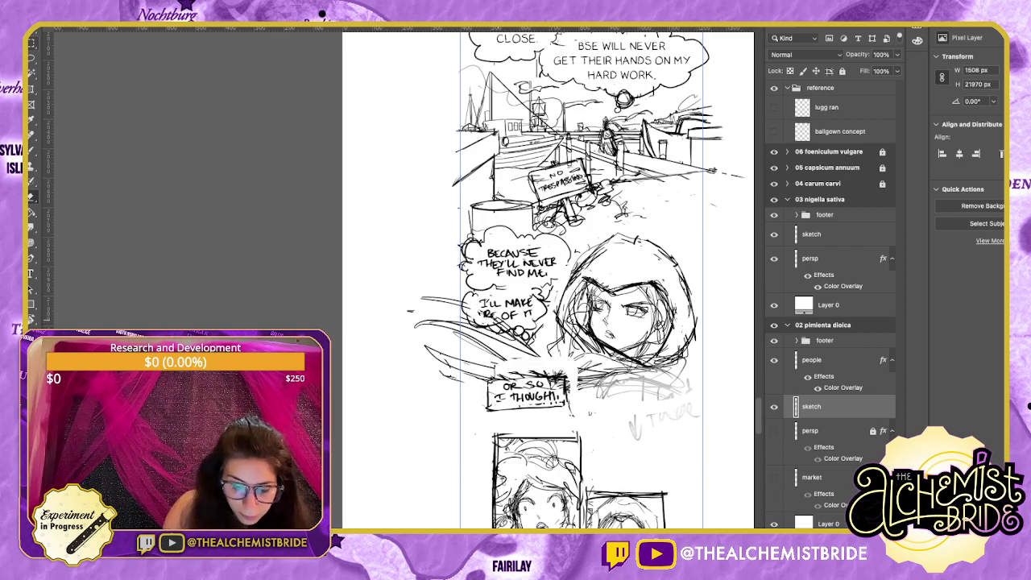
left_click_drag(484, 314, 498, 314)
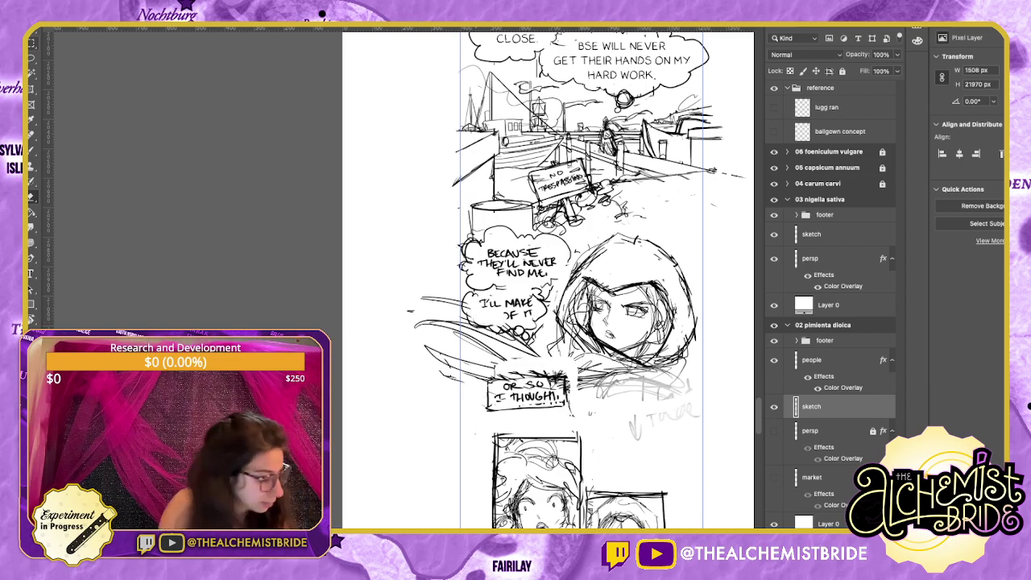
key("b")
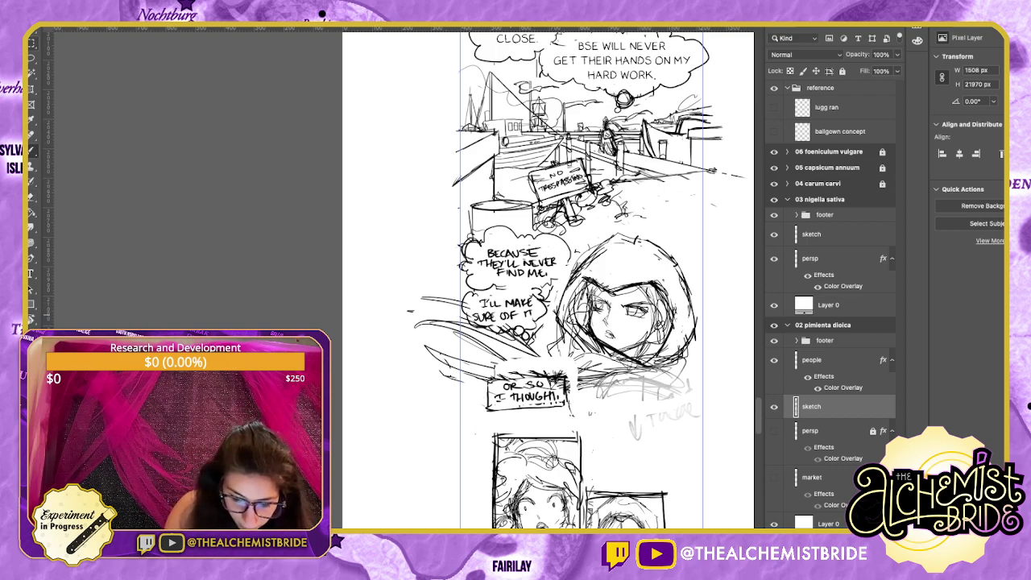
Move the "OR SO I THOUGHT" caption box down and to the right, clear of the cloak, and deselect.
mouse_move(524, 366)
left_mouse_down()
mouse_move(485, 276)
mouse_move(492, 306)
mouse_move(532, 324)
mouse_move(503, 296)
mouse_move(501, 314)
mouse_move(502, 296)
mouse_move(522, 315)
mouse_move(537, 312)
left_mouse_up()
key("m")
key("v")
key("super+d")
scroll(523, 282, "up", 3)
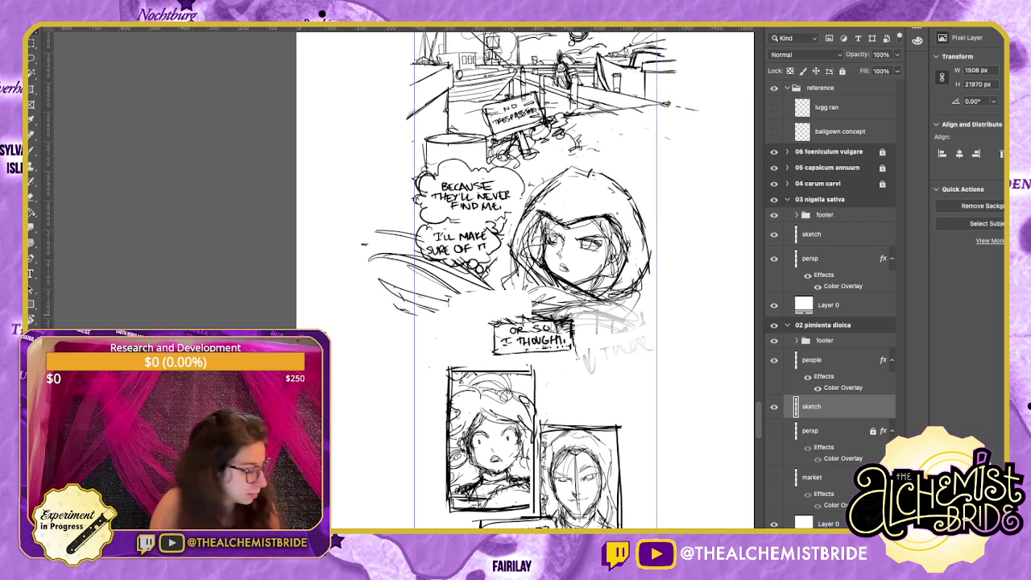
Sketch flowing fold lines across the gap in the cloak, joining its trailing end to the hooded figure.
left_click_drag(471, 305, 537, 314)
left_click_drag(440, 283, 508, 309)
mouse_move(502, 299)
left_mouse_down()
mouse_move(555, 308)
mouse_move(526, 301)
mouse_move(579, 279)
left_mouse_up()
left_click_drag(503, 302, 573, 306)
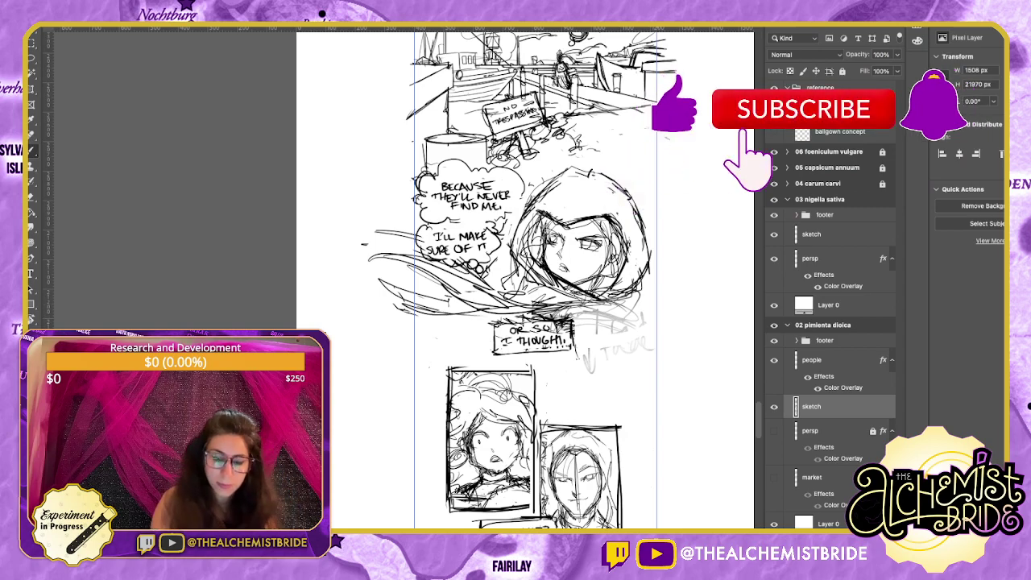
Erase the two-line boxed caption under the cloak and rewrite it on one line as "OR SO I THOUGHT...".
scroll(524, 282, "down", 4)
key("e")
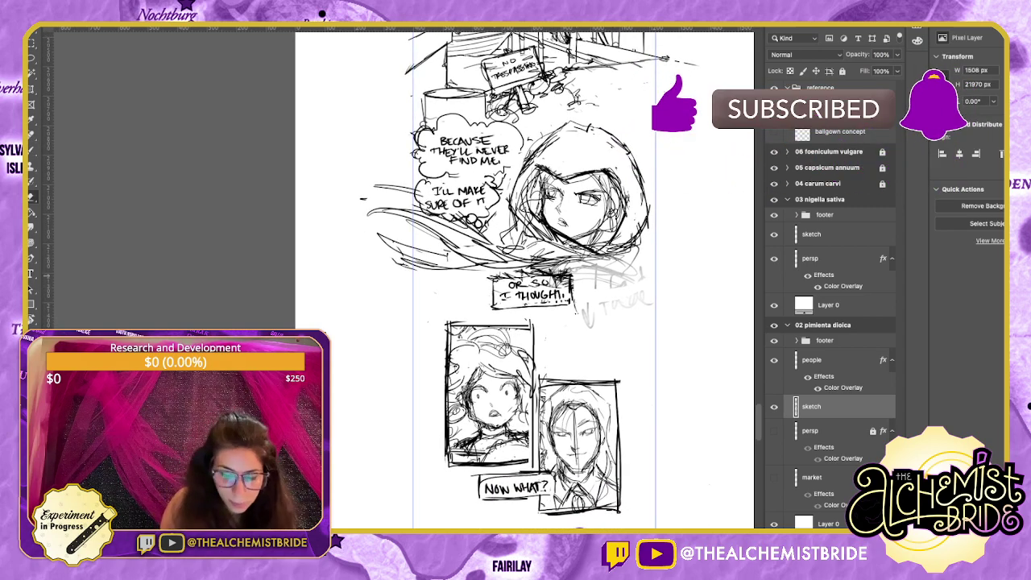
mouse_move(491, 272)
left_mouse_down()
mouse_move(591, 271)
mouse_move(559, 282)
mouse_move(570, 292)
mouse_move(494, 305)
mouse_move(588, 322)
mouse_move(631, 351)
left_mouse_up()
key("b")
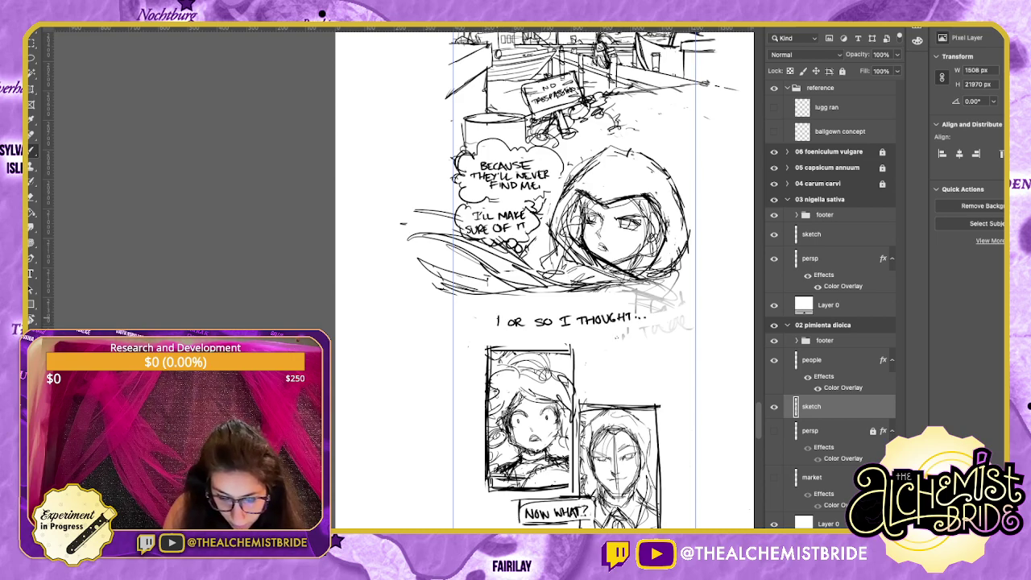
Draw a long rectangular box around the one-line "OR SO I THOUGHT..." caption, undoing unsatisfactory strokes.
left_click_drag(497, 320, 648, 304)
key("super+z")
mouse_move(497, 318)
left_mouse_down()
mouse_move(643, 318)
mouse_move(572, 310)
mouse_move(653, 306)
left_mouse_up()
key("super+z")
left_click_drag(499, 331, 626, 332)
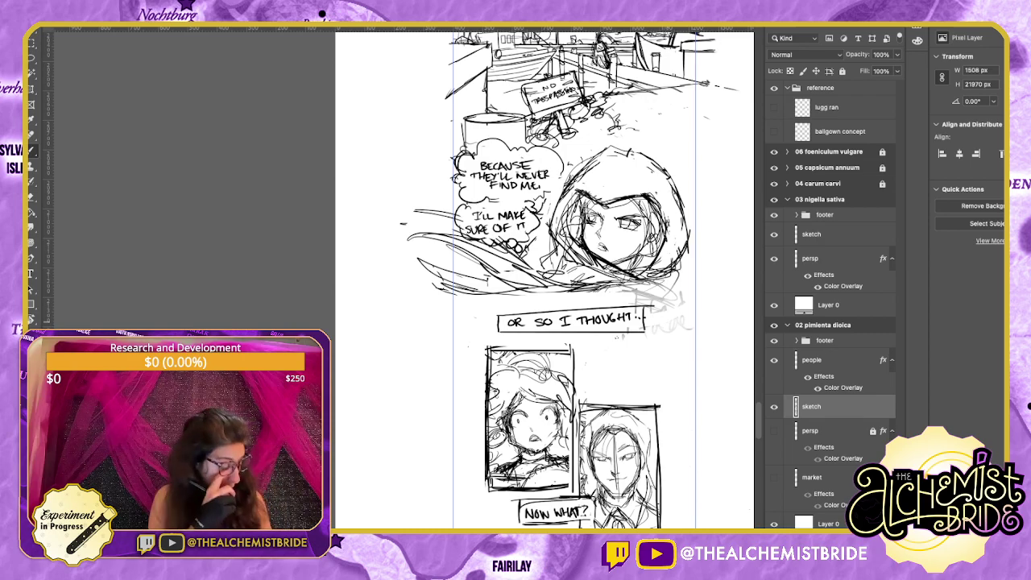
Select the "OR SO I THOUGHT..." lettering, nudge it down inside its box, and deselect.
key("m")
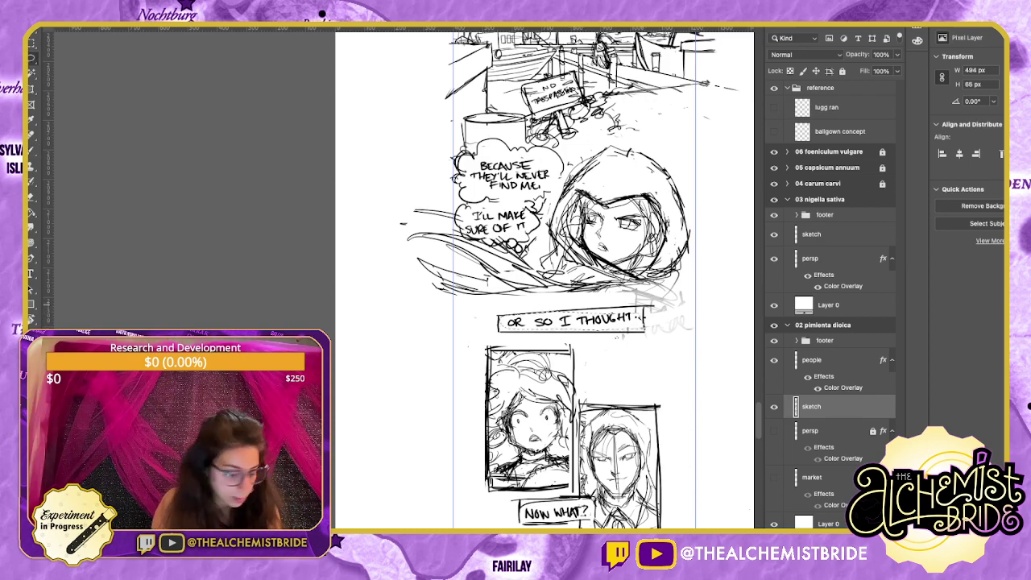
key("super+t")
left_click_drag(654, 310, 654, 316)
left_click_drag(573, 319, 573, 321)
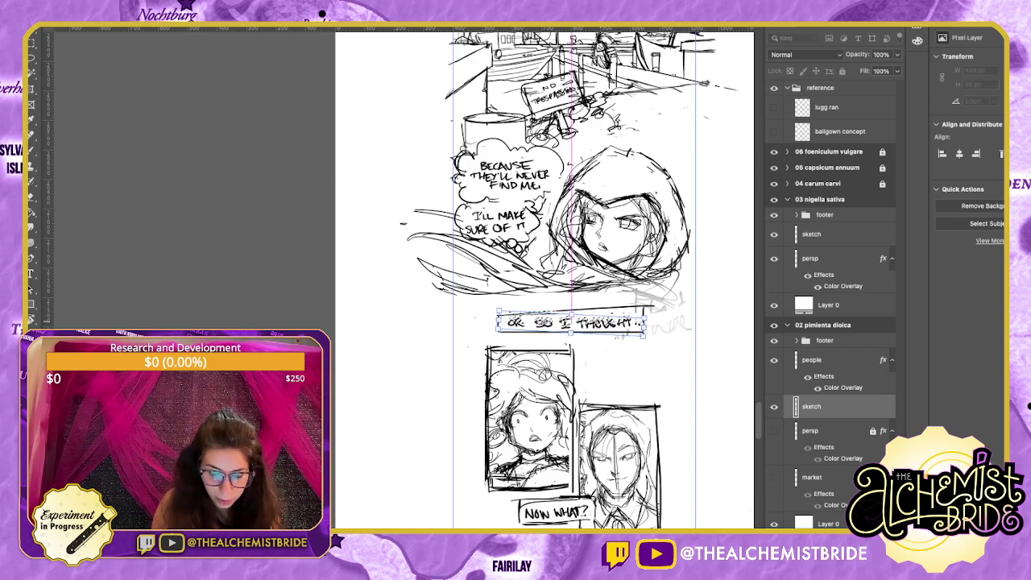
key("ctrl+d")
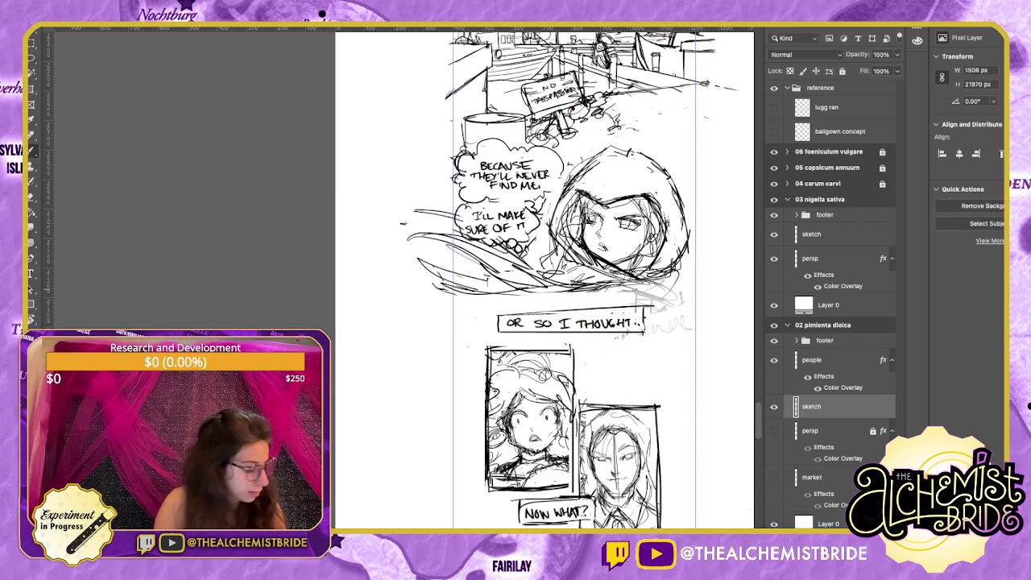
Tidy the caption box outline by erasing the stray lines overshooting its corners and the nearby leftover marks.
left_click_drag(500, 315, 639, 314)
key("l")
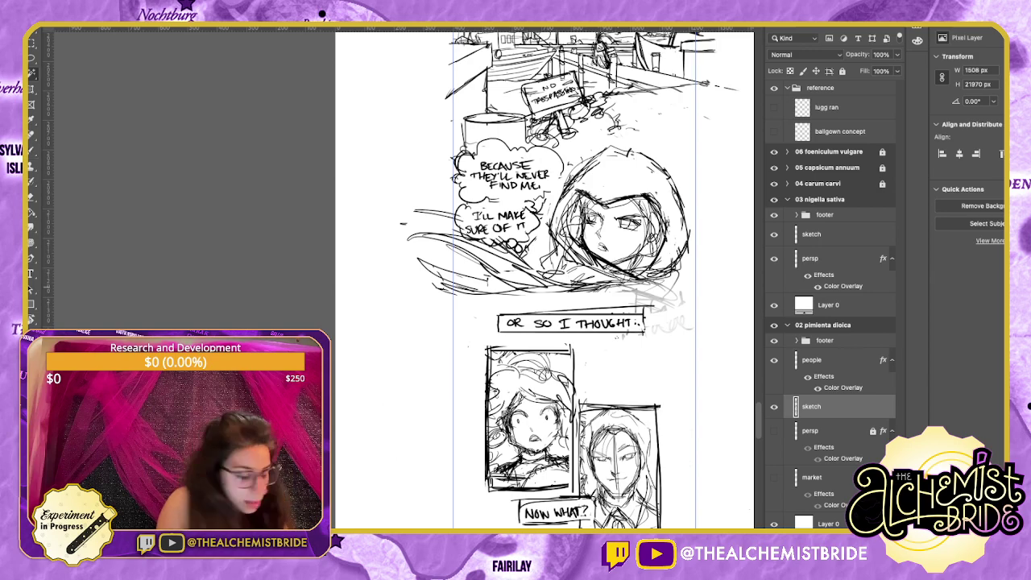
key("e")
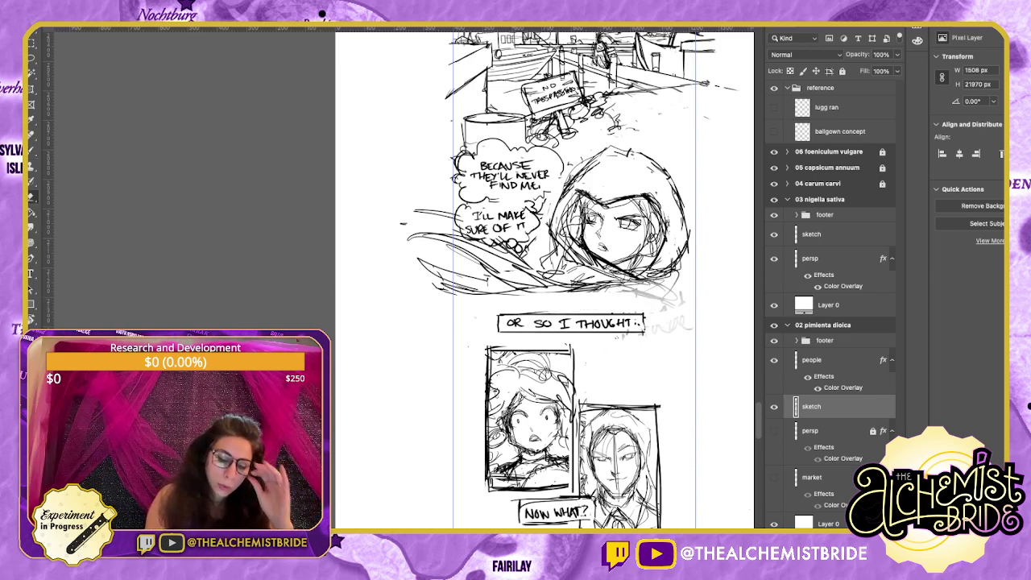
Nudge the boxed caption slightly upward, deselect it, and add leading dots before "OR SO I THOUGHT".
key("l")
mouse_move(541, 305)
left_mouse_down()
mouse_move(538, 339)
mouse_move(548, 305)
mouse_move(570, 318)
left_mouse_up()
key("v")
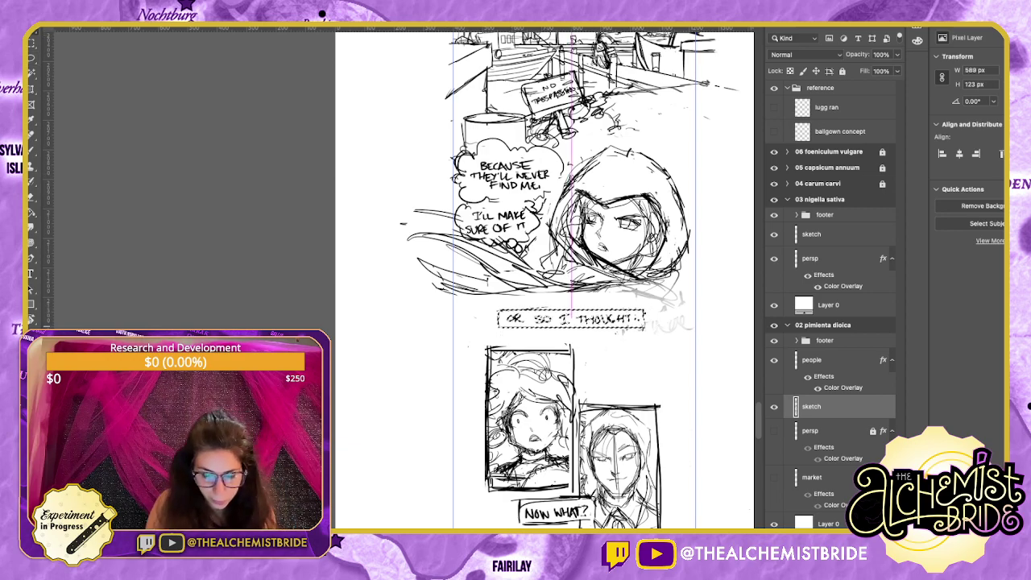
mouse_move(596, 370)
left_mouse_down()
mouse_move(549, 311)
mouse_move(573, 337)
left_mouse_up()
key("ctrl+d")
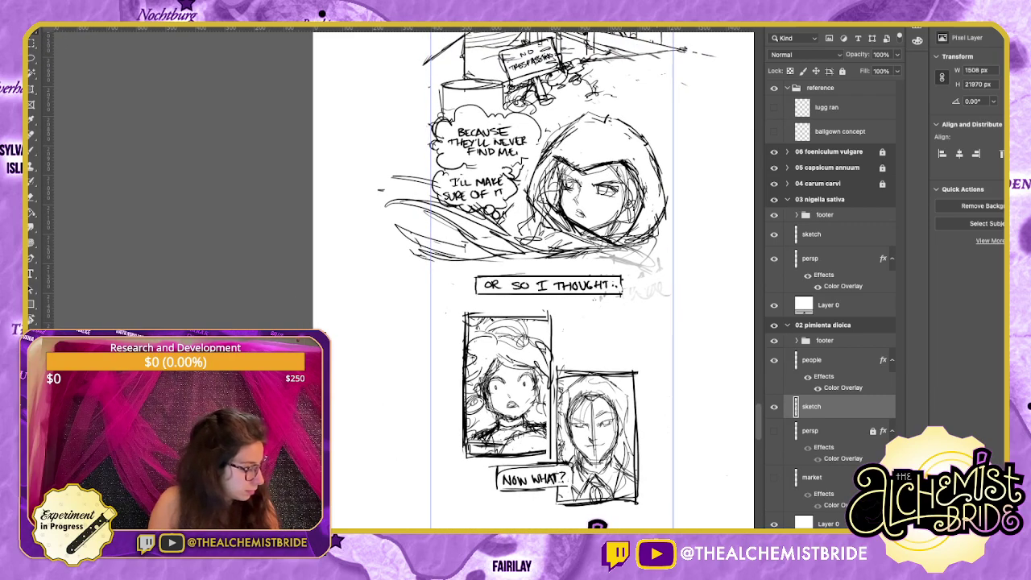
key("b")
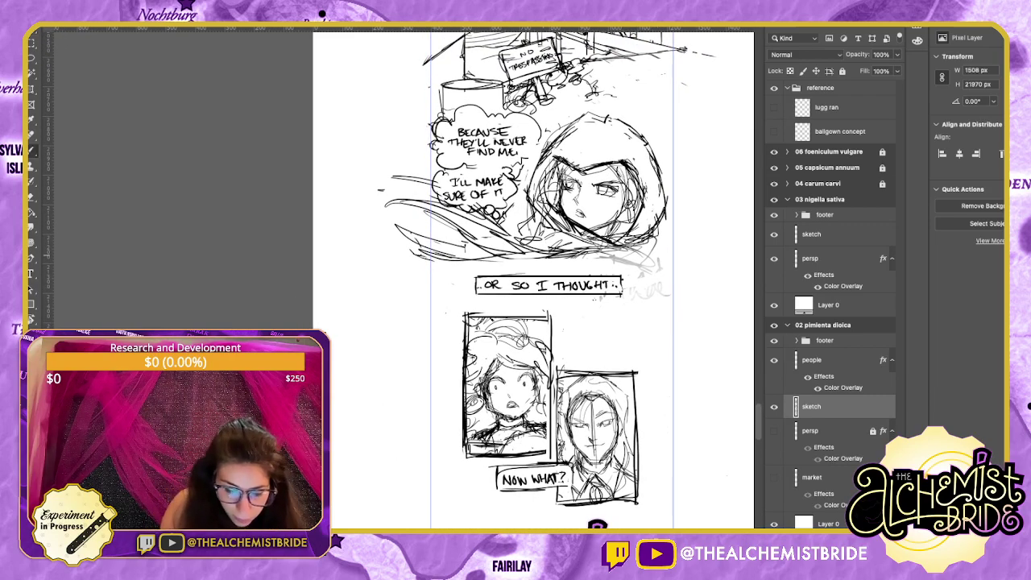
left_click_drag(563, 338, 578, 298)
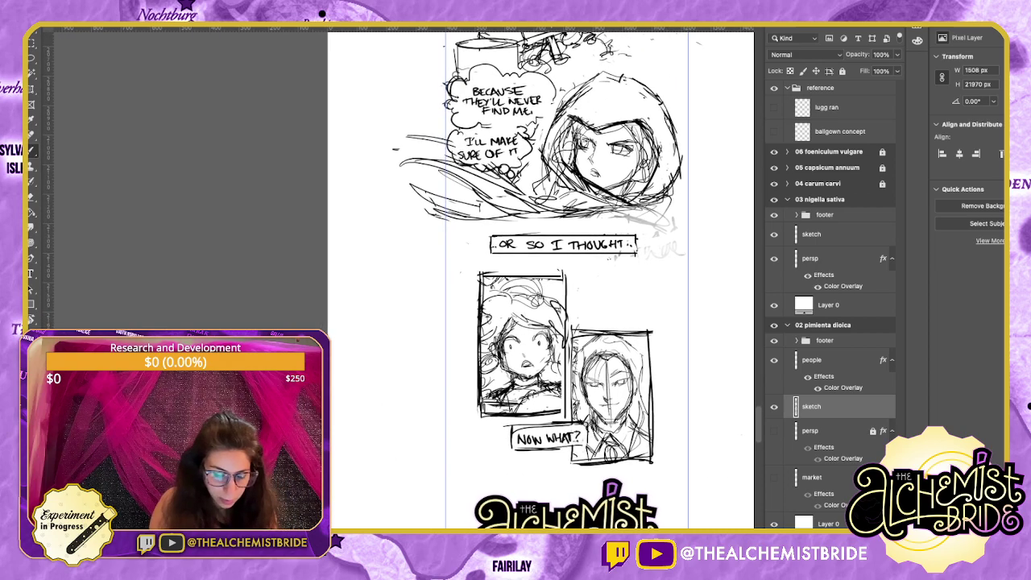
key("e")
mouse_move(524, 435)
left_mouse_down()
mouse_move(538, 444)
mouse_move(570, 437)
left_mouse_up()
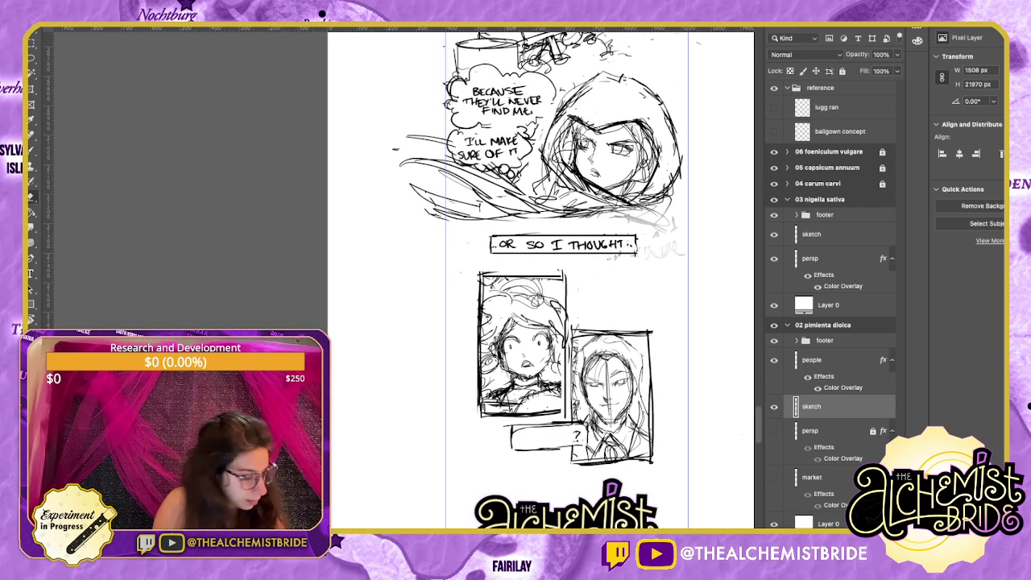
key("b")
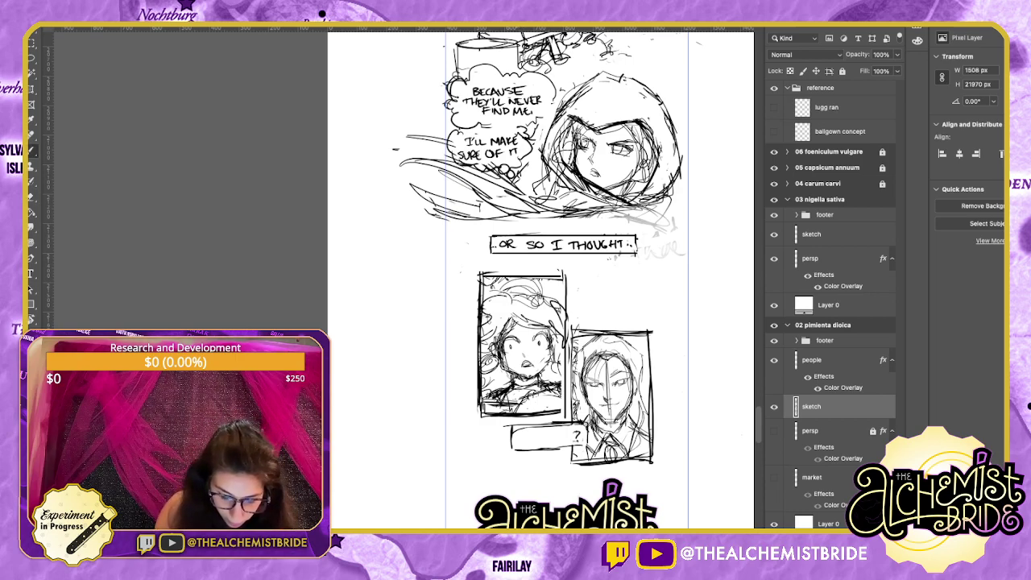
key("ctrl+z")
key("ctrl+z")
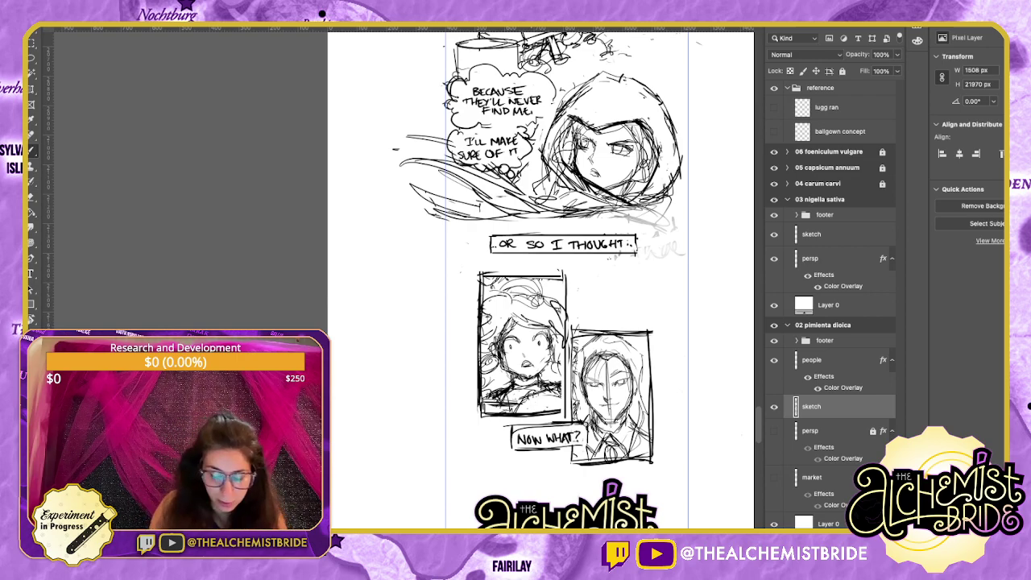
left_click_drag(564, 281, 544, 276)
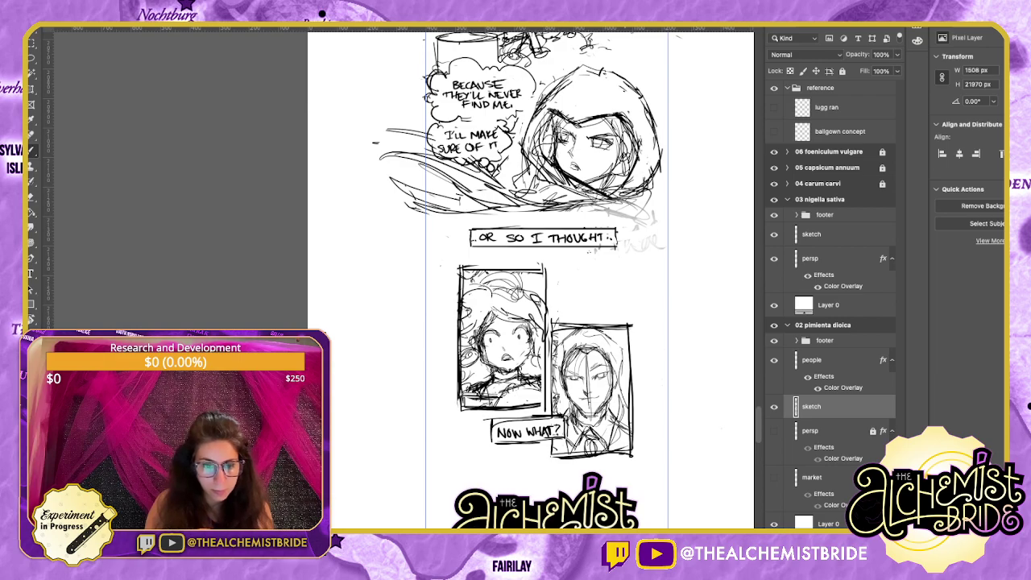
scroll(531, 282, "up", 5)
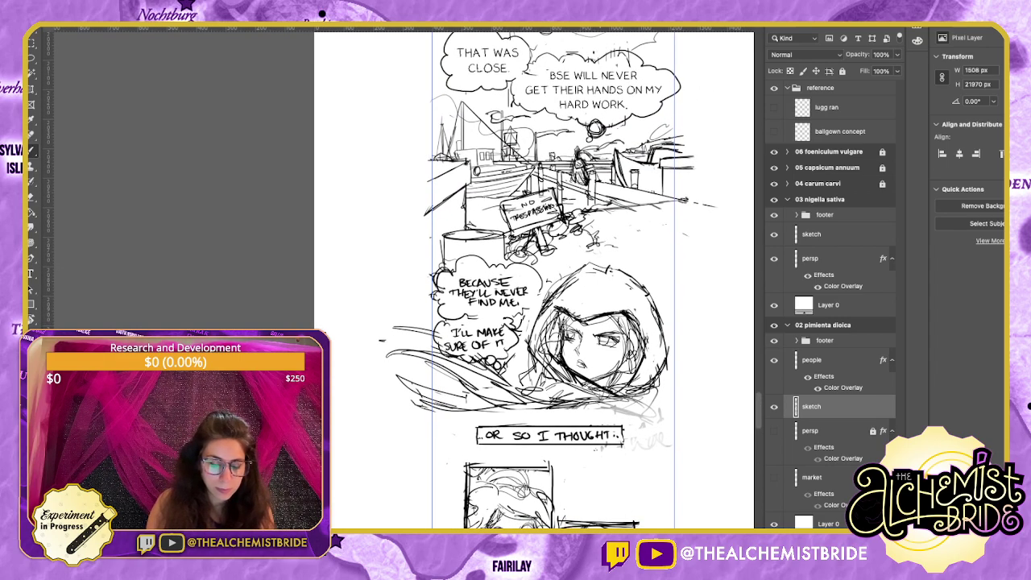
scroll(531, 282, "down", 4)
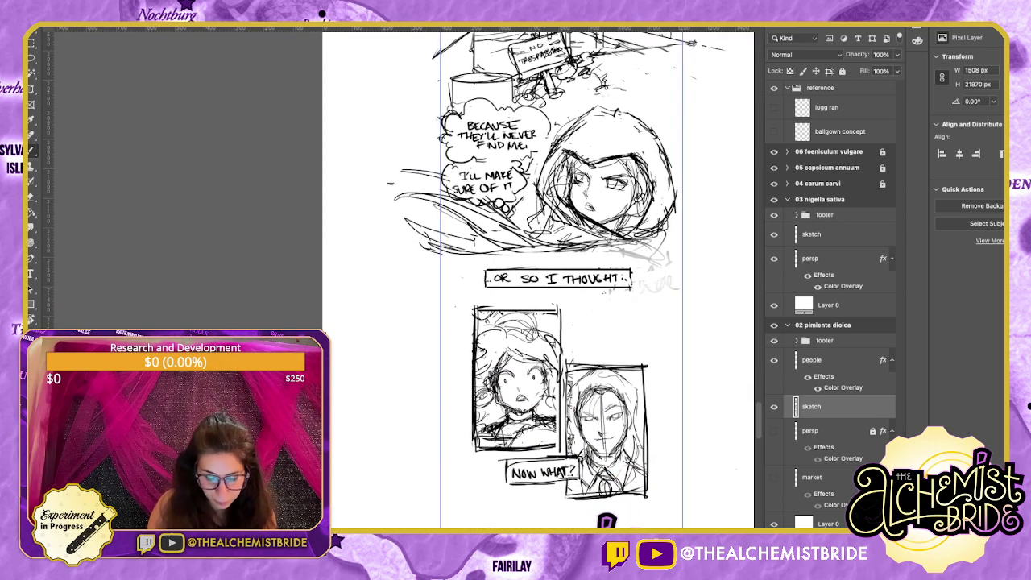
Review the closing panels of the 02 pimienta dioica episode, from the evening scene and hooded figure to the portraits.
scroll(531, 281, "down", 2)
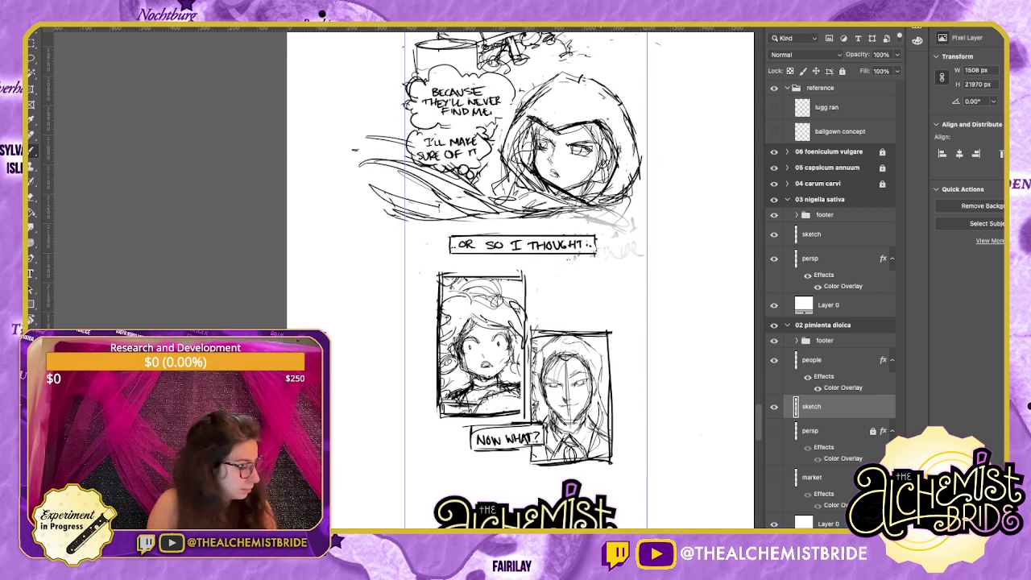
key("super+minus")
key("super+minus")
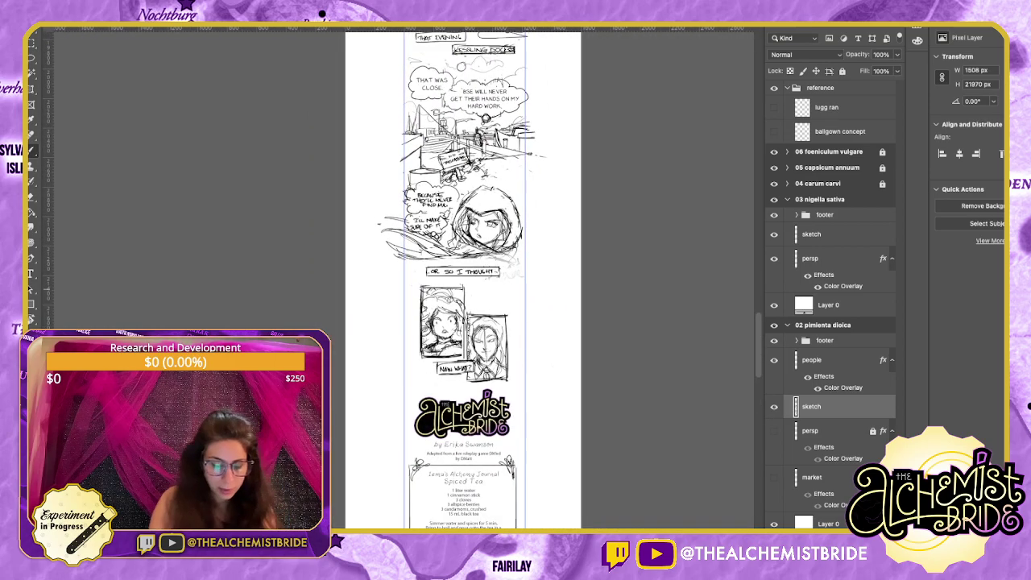
scroll(451, 282, "up", 2)
scroll(451, 282, "up", 5)
scroll(451, 282, "down", 2)
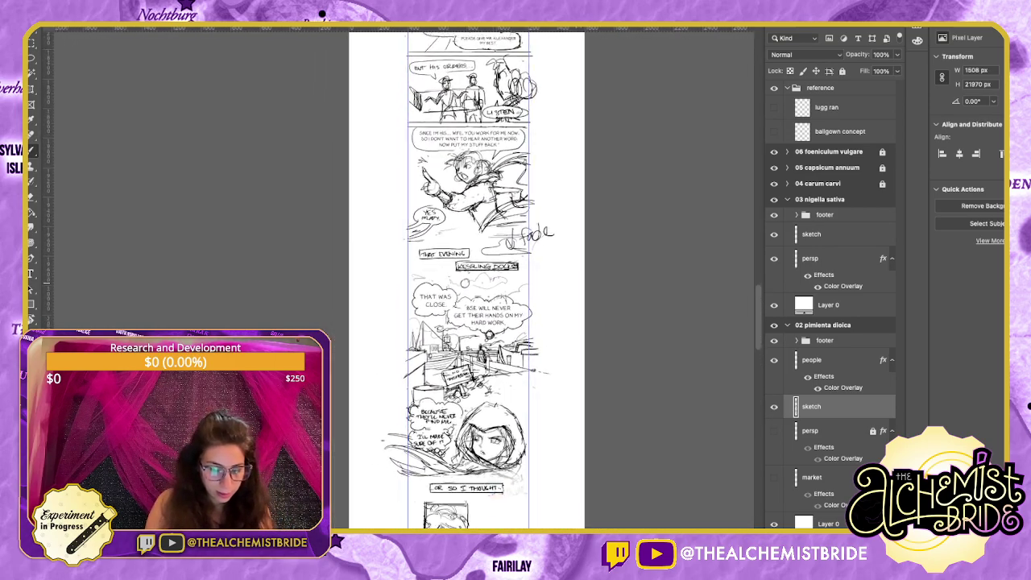
scroll(451, 282, "left", 1)
key("l")
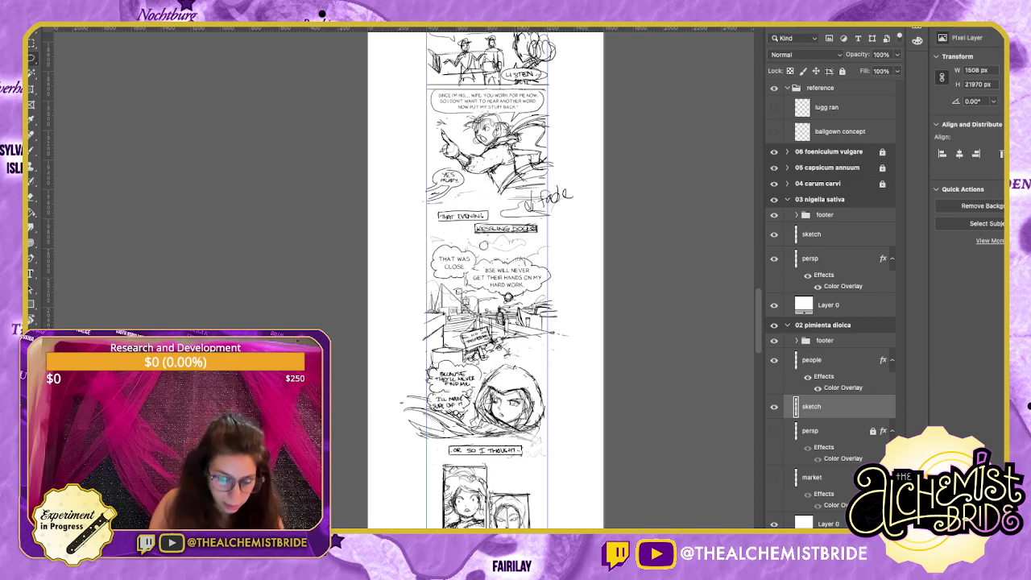
mouse_move(510, 360)
left_mouse_down()
mouse_move(483, 373)
mouse_move(509, 368)
left_mouse_up()
key("ctrl+d")
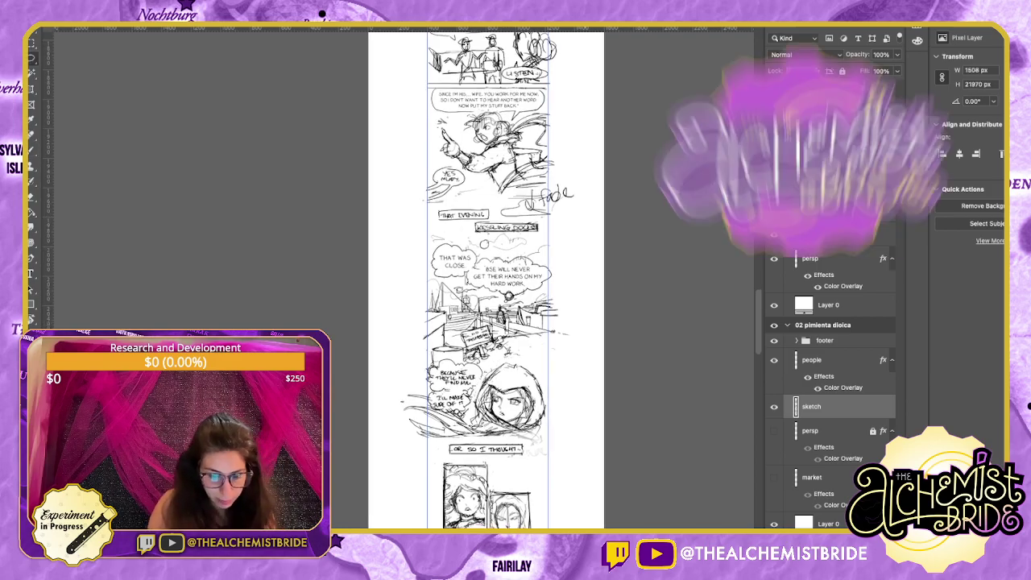
scroll(495, 282, "down", 3)
scroll(506, 282, "left", 2)
scroll(506, 282, "up", 2)
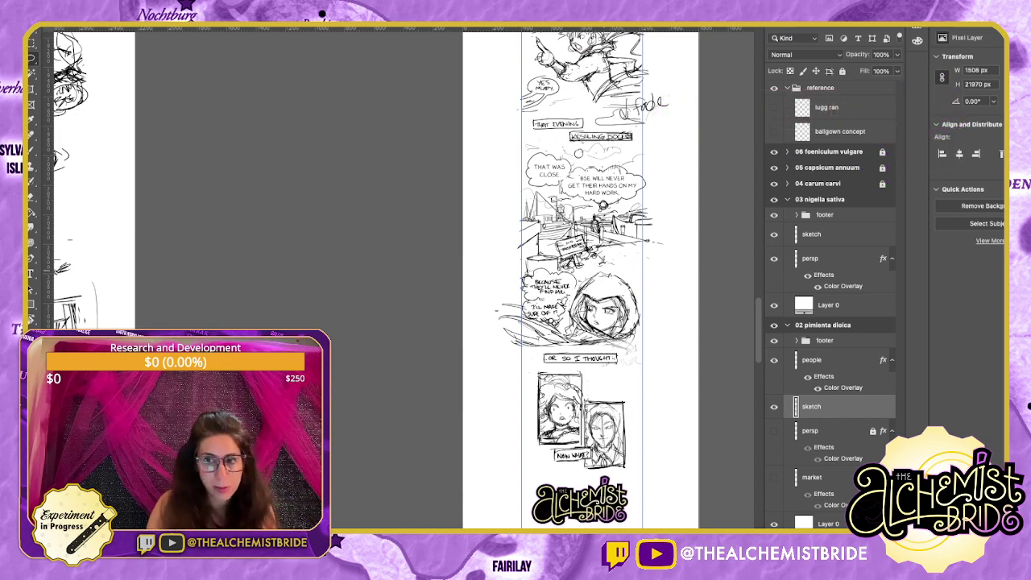
Examine the opening of the 03 nigella sativa artboard and compare it with the opening of 02 pimienta dioica.
scroll(484, 282, "up", 8)
scroll(483, 282, "right", 8)
scroll(451, 278, "right", 10)
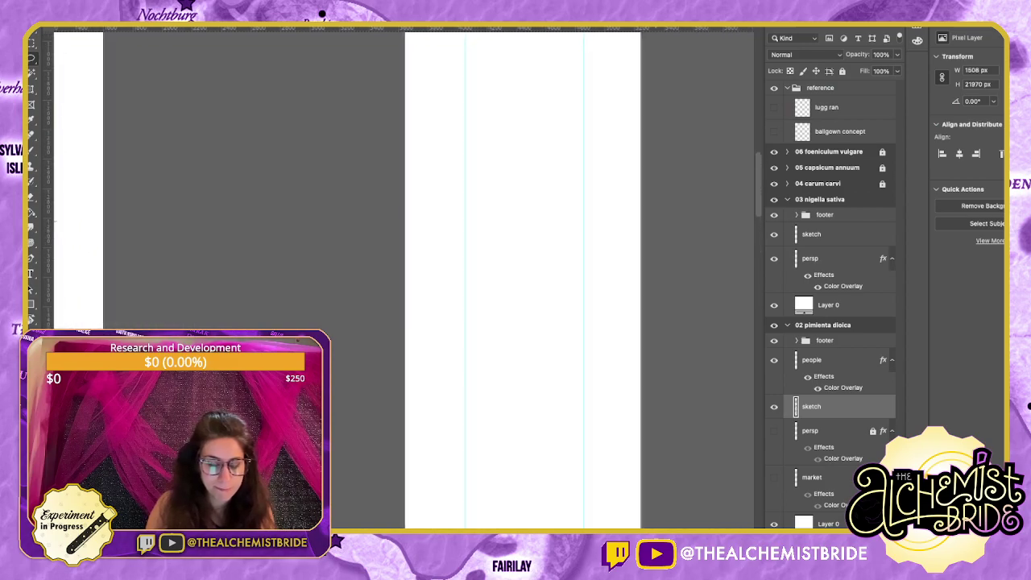
scroll(451, 278, "up", 15)
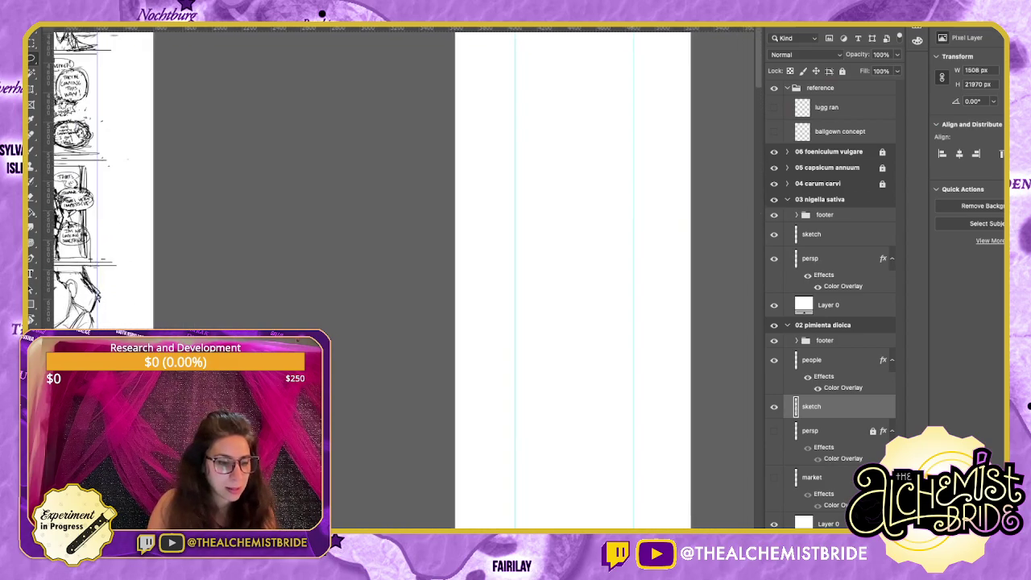
scroll(596, 277, "up", 3)
scroll(595, 278, "left", 2)
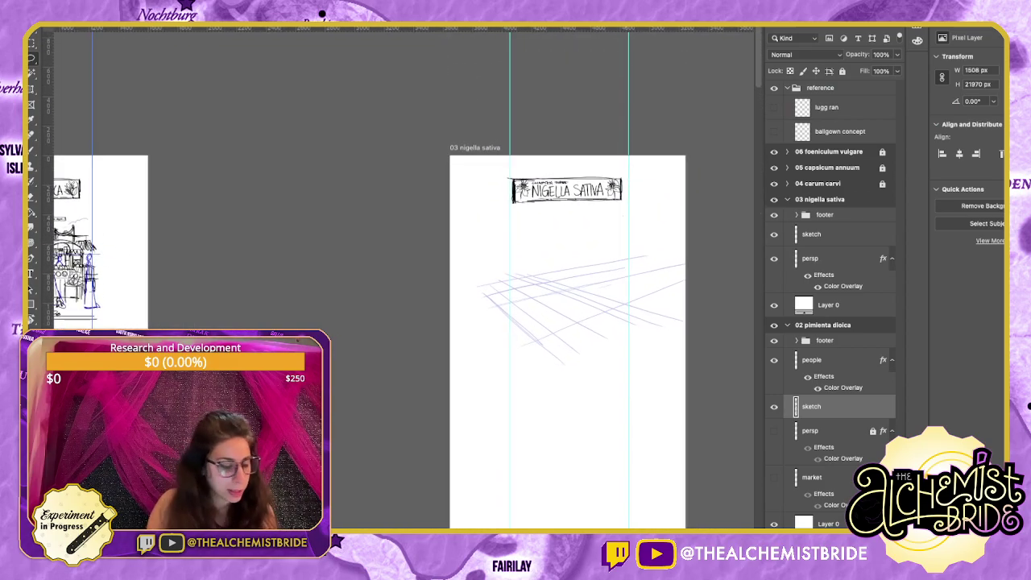
scroll(596, 277, "left", 2)
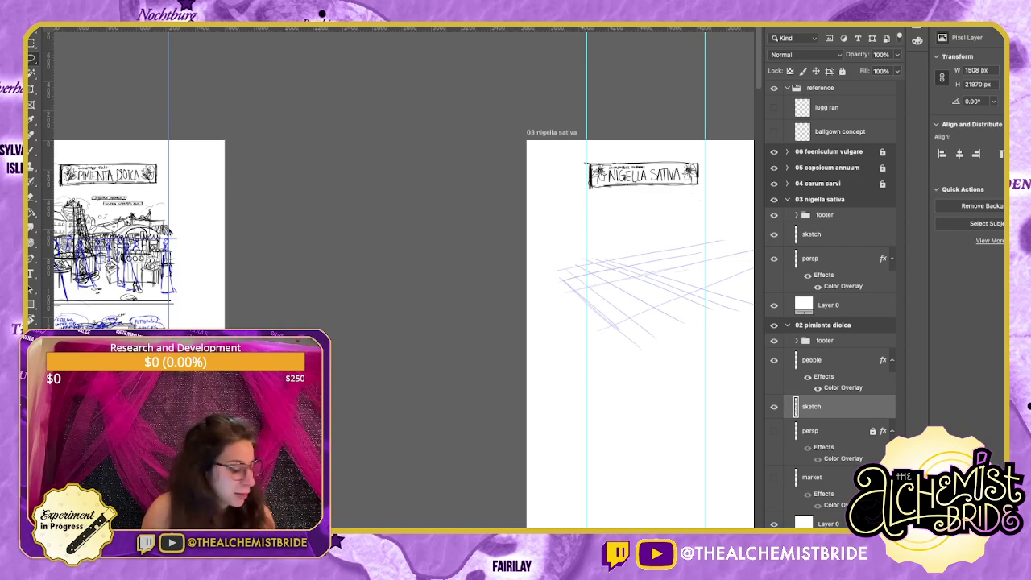
left_click(824, 340)
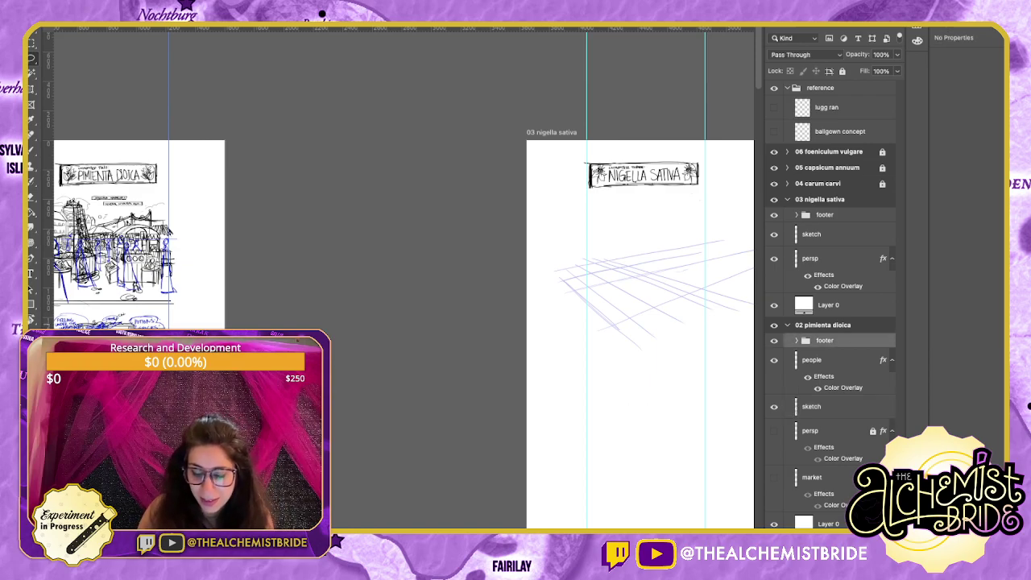
left_click(787, 325)
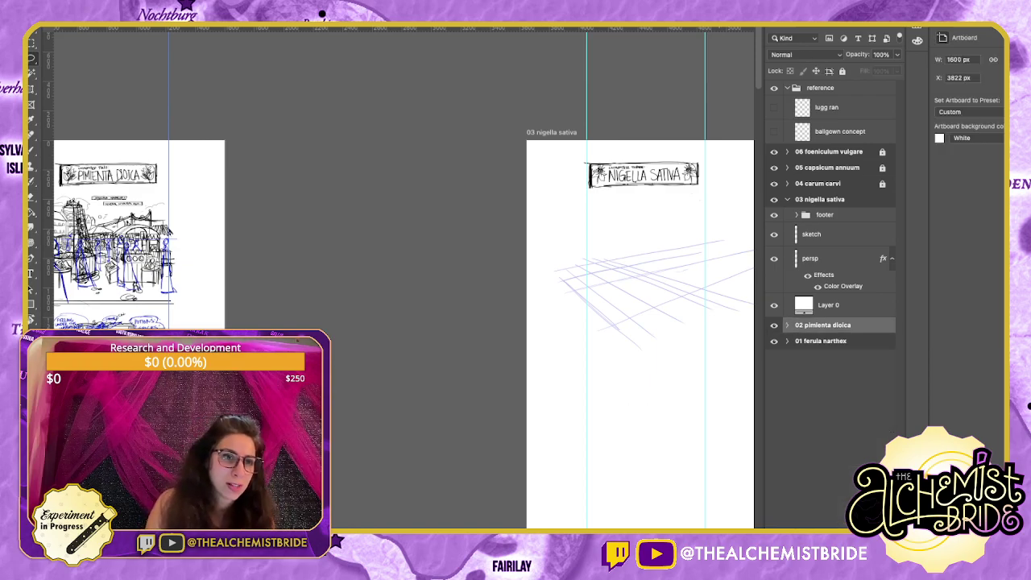
left_click_drag(402, 306, 548, 217)
scroll(403, 274, "down", 1)
scroll(403, 274, "left", 1)
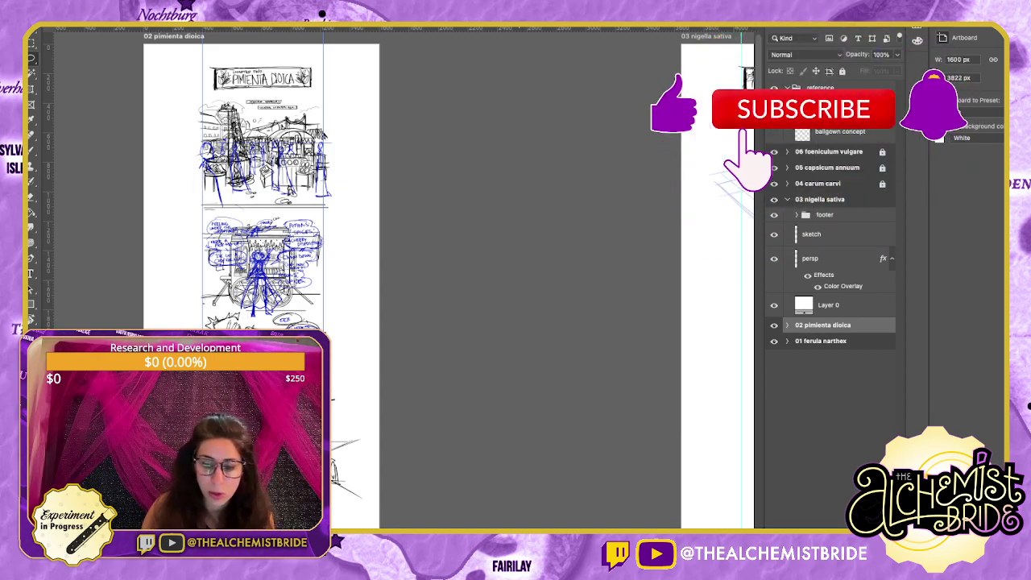
left_click_drag(700, 209, 399, 304)
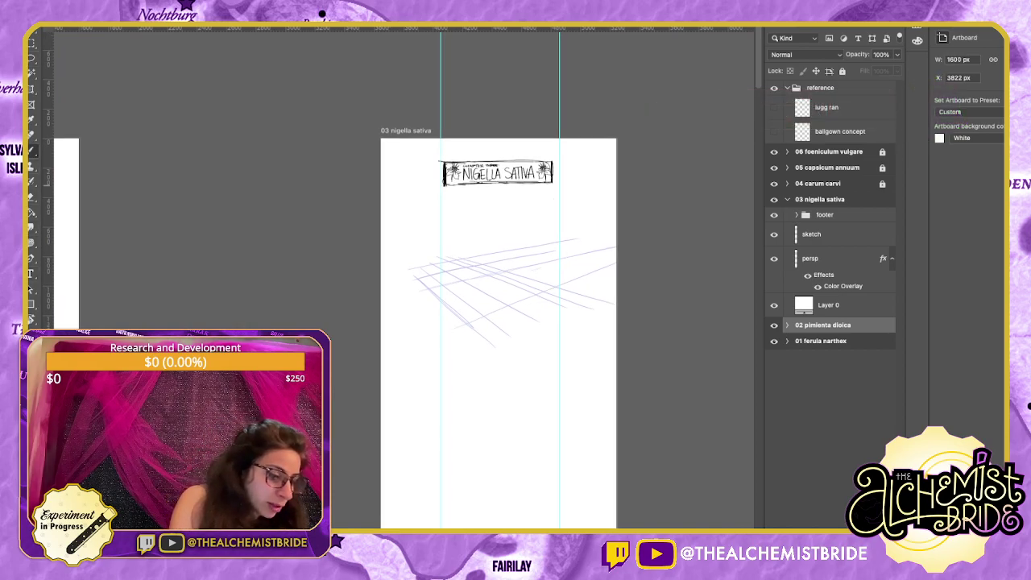
scroll(399, 278, "left", 2)
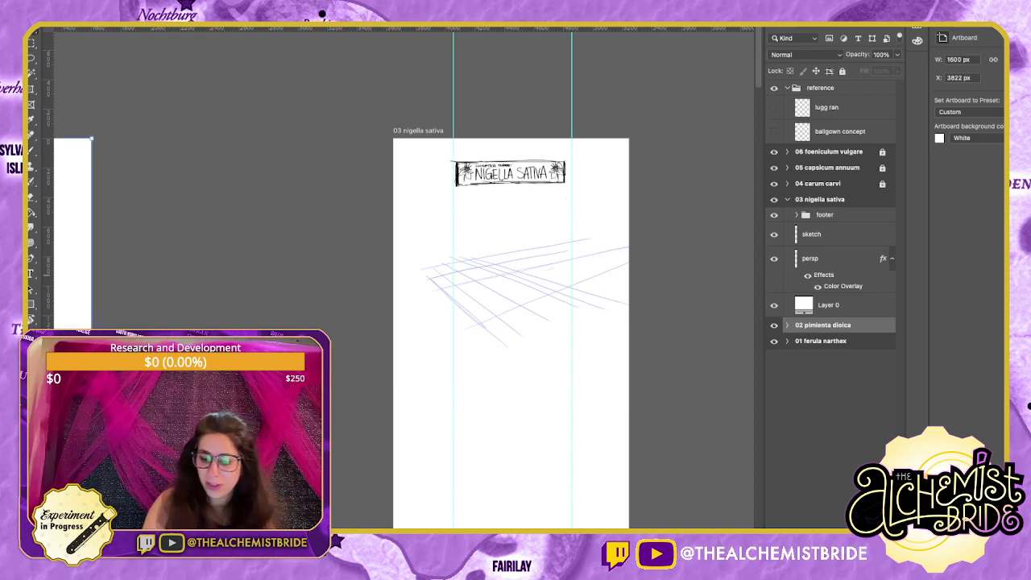
Expand the 02 pimienta dioica artboard's layers and lock the 01 ferula narthex artboard.
left_click(825, 215)
left_click(787, 325)
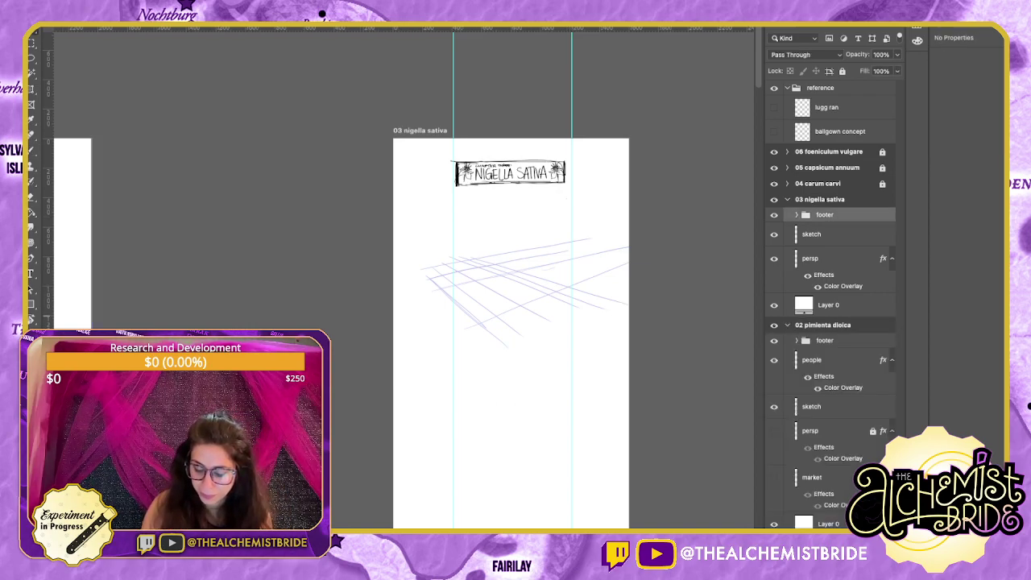
left_click(823, 543)
left_click(842, 71)
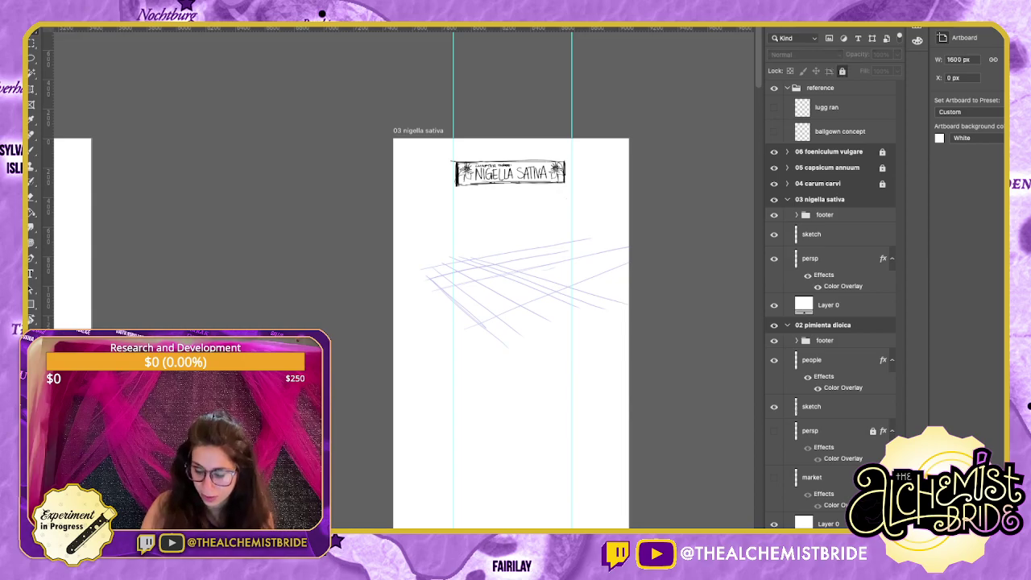
Lasso the two closing portrait panels with their "NOW WHAT?" caption on the 02 pimienta dioica sketch layer and copy them.
left_click(811, 406)
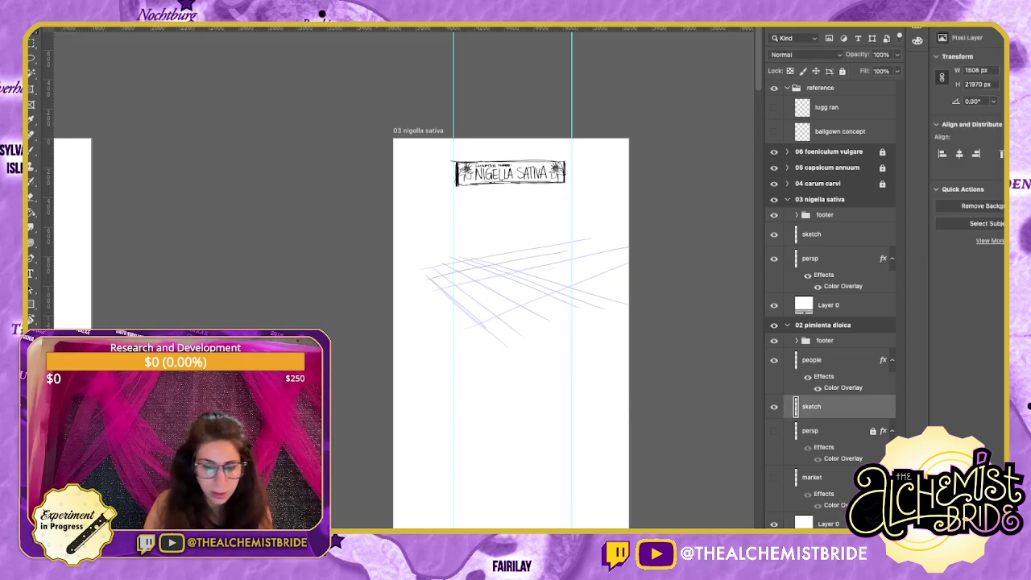
scroll(499, 282, "left", 8)
scroll(499, 282, "down", 20)
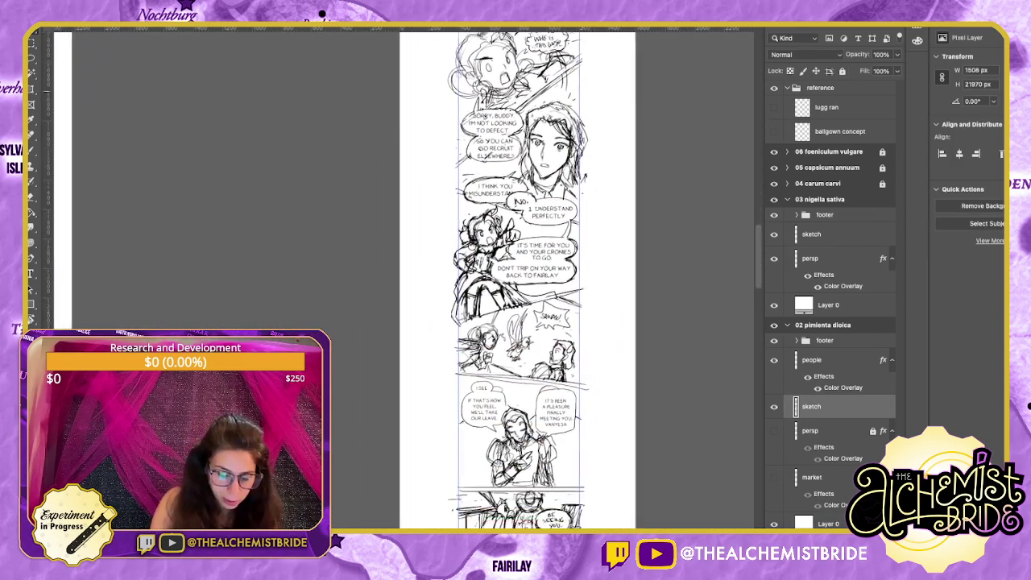
scroll(528, 282, "down", 15)
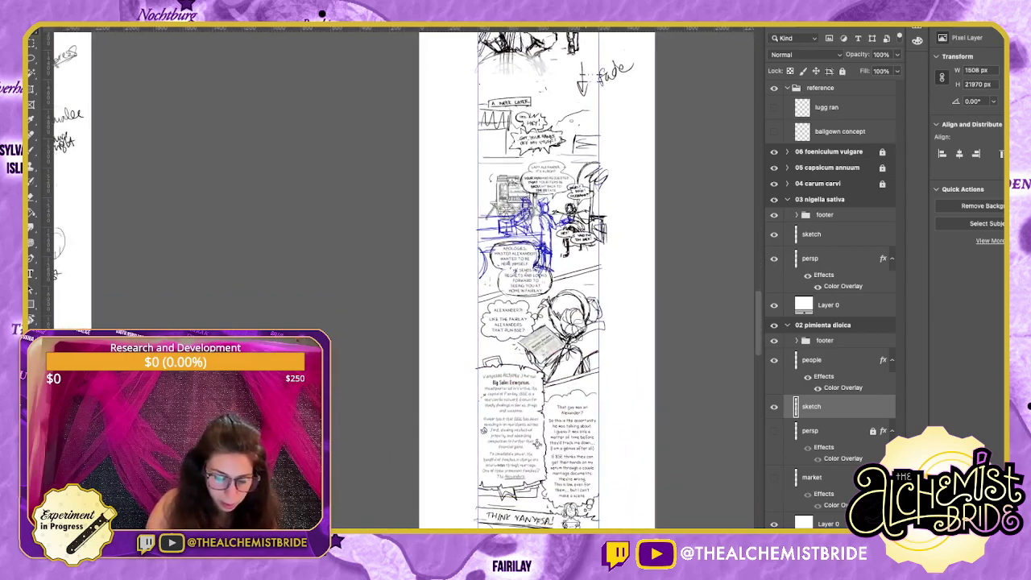
scroll(528, 282, "down", 15)
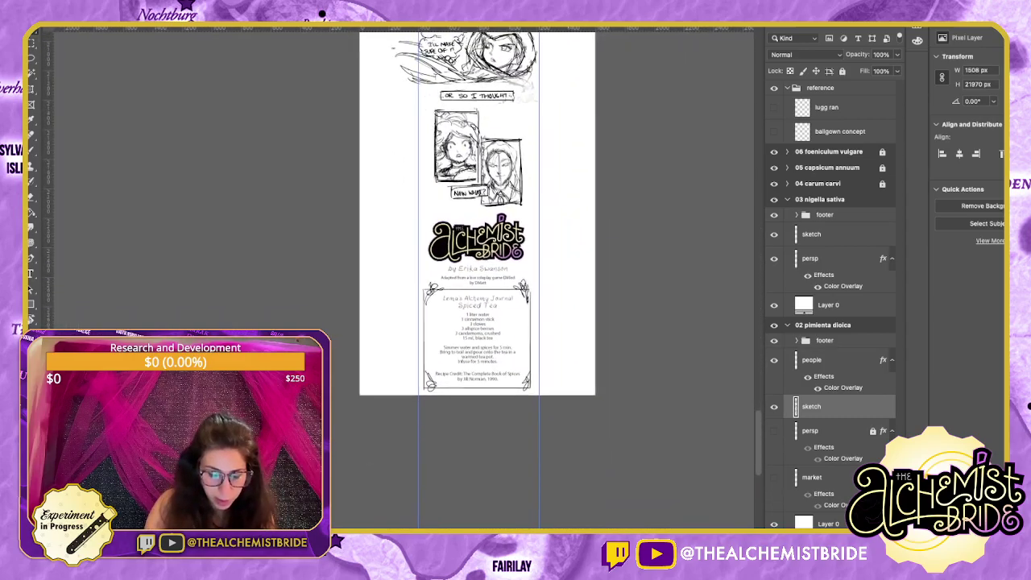
scroll(515, 282, "up", 4)
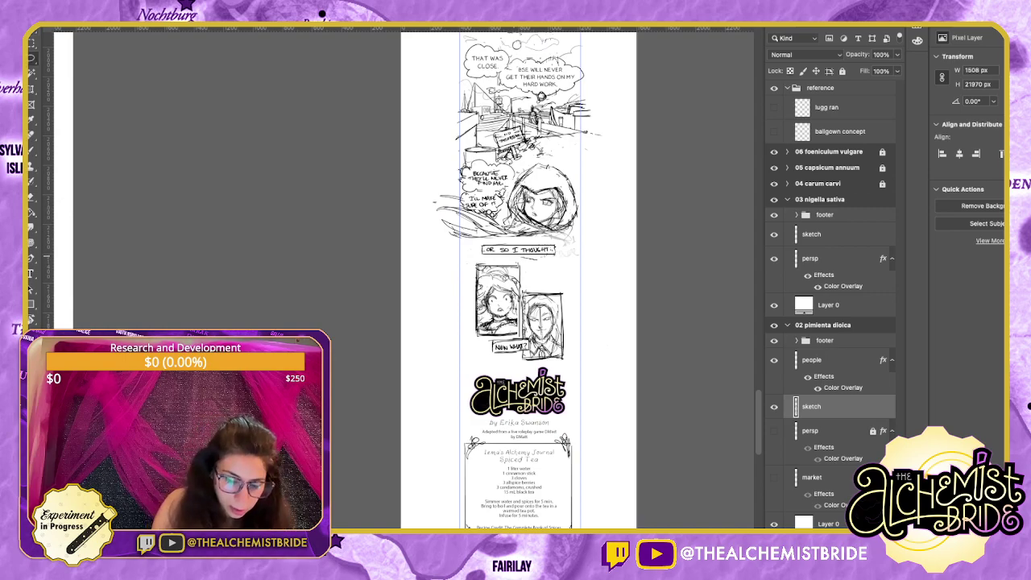
left_click_drag(486, 256, 481, 256)
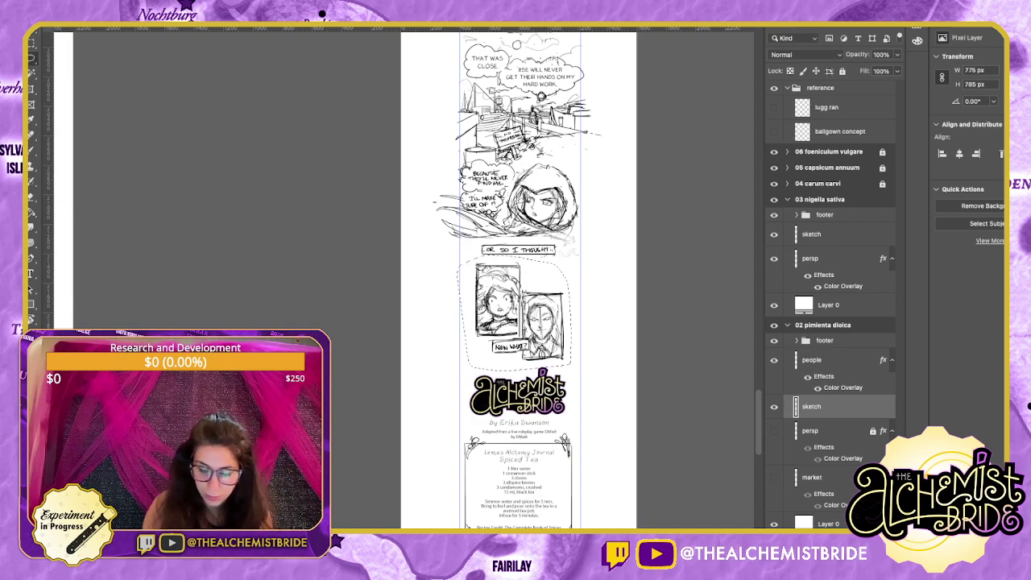
Collapse the 02 pimienta dioica artboard's layers and lock the artboard.
left_click(787, 326)
left_click(787, 325)
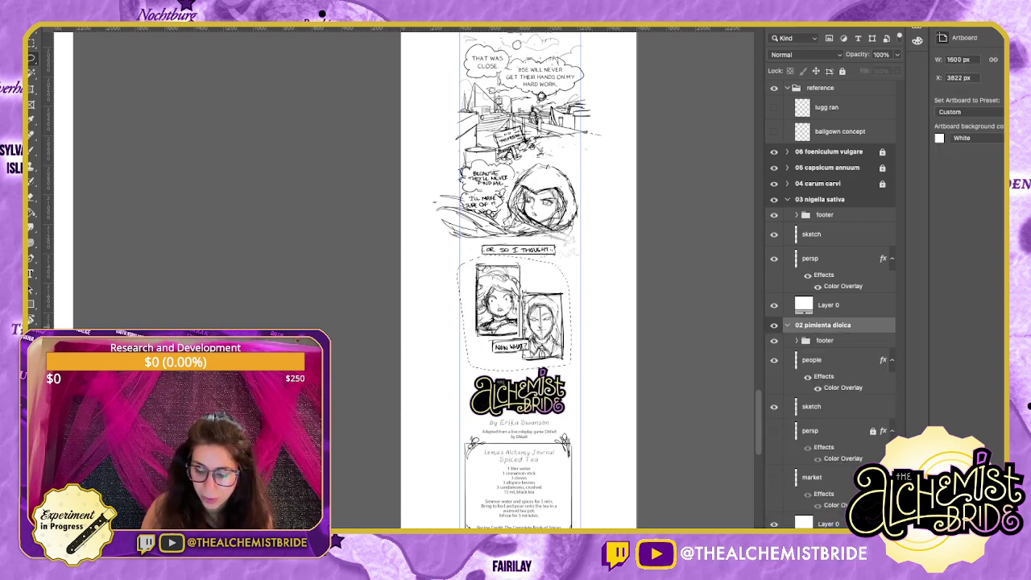
left_click(787, 325)
left_click(825, 215)
left_click(812, 235)
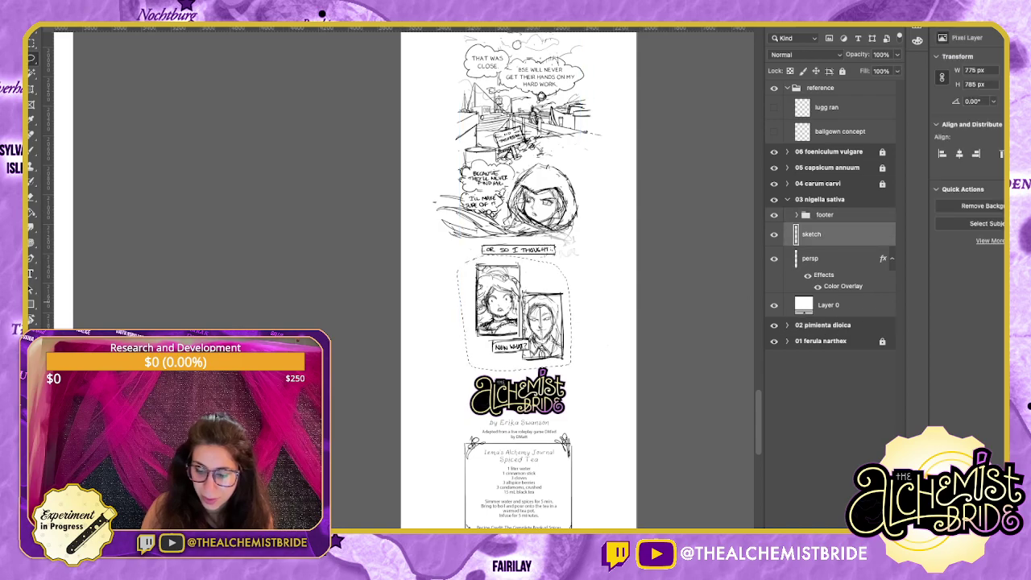
left_click(822, 325)
left_click(842, 71)
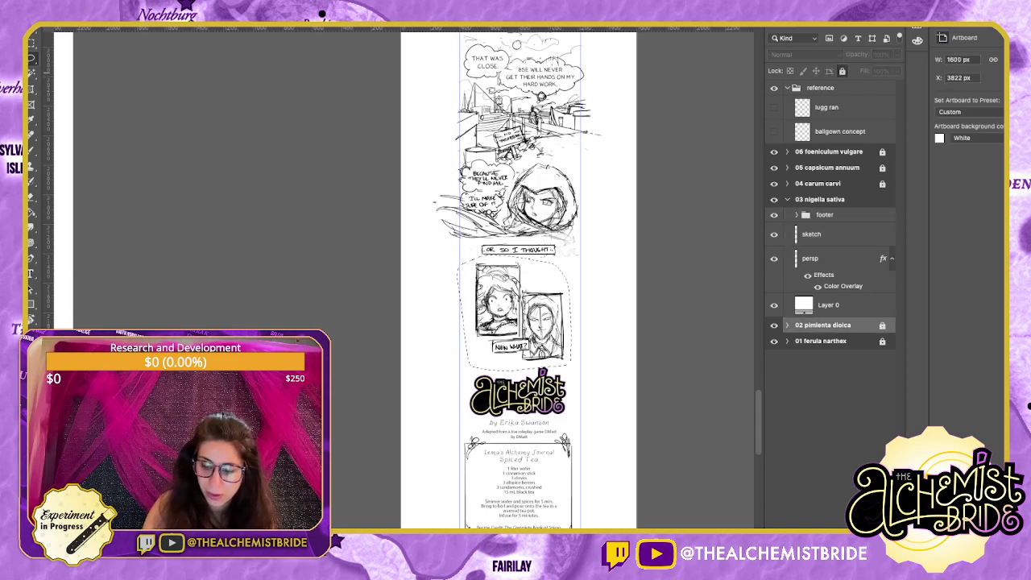
Paste the copied portrait panels as a new layer for the 03 nigella sativa episode.
left_click(811, 234)
scroll(515, 282, "up", 20)
scroll(516, 281, "right", 10)
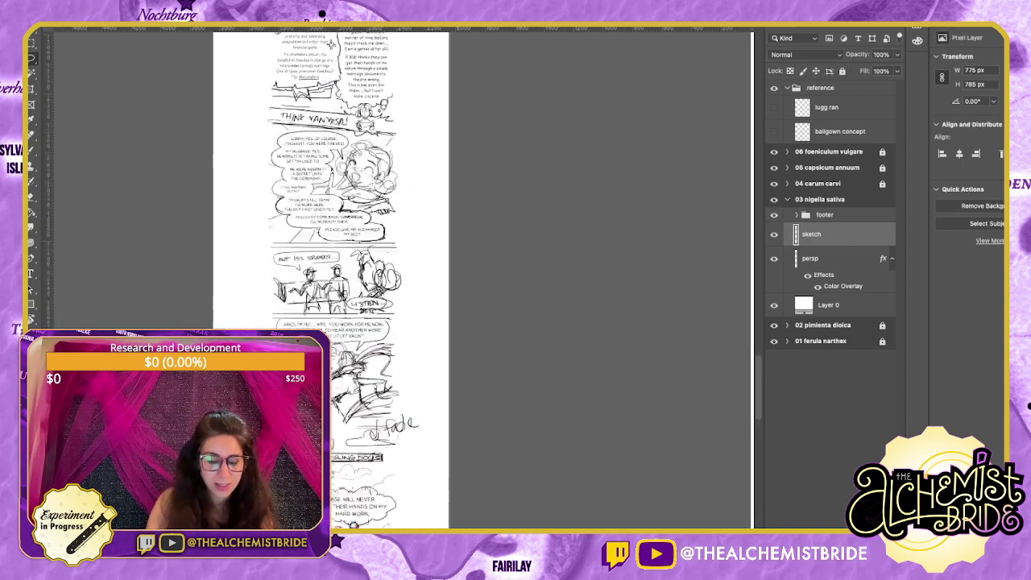
scroll(515, 282, "up", 20)
scroll(515, 282, "left", 3)
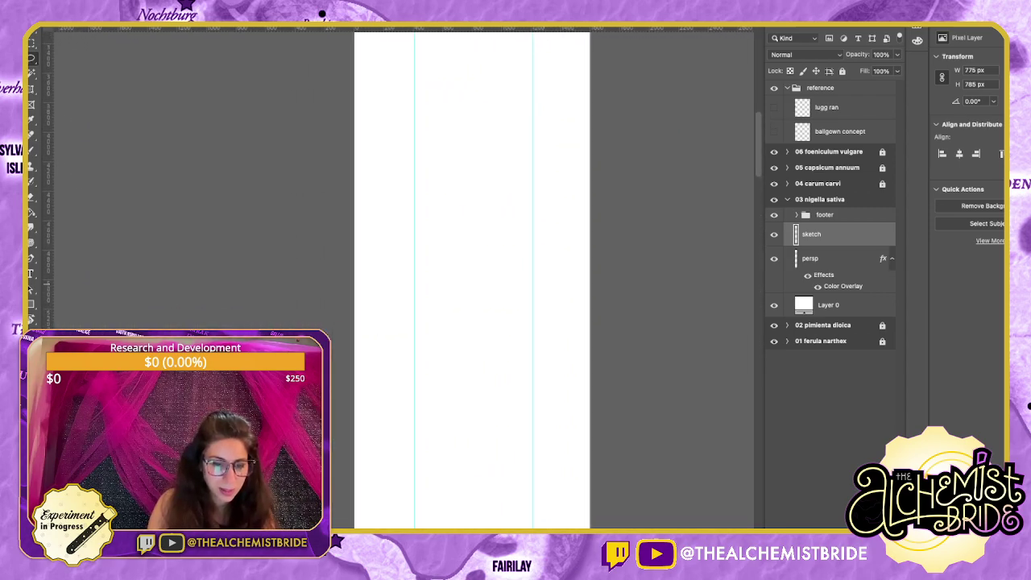
scroll(403, 281, "down", 2)
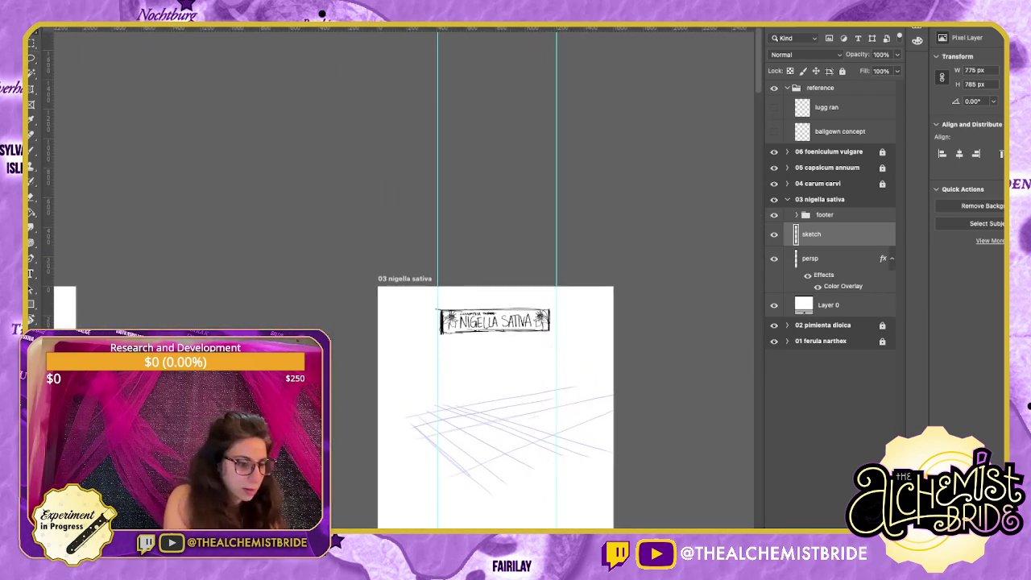
key("super+v")
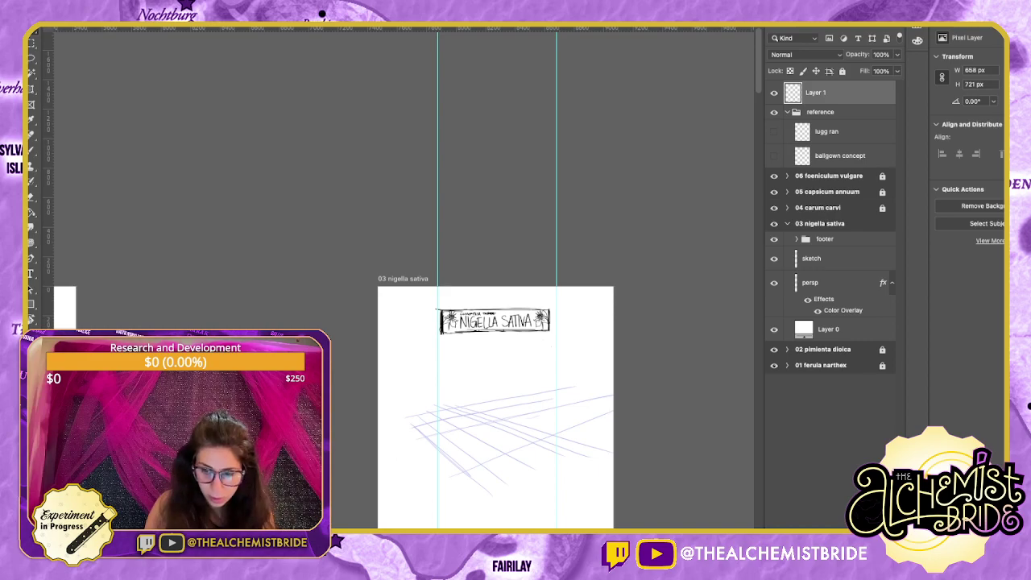
Move the pasted panels' layer into the 03 nigella sativa artboard, directly beneath its sketch layer.
mouse_move(816, 92)
left_mouse_down()
mouse_move(820, 271)
mouse_move(829, 248)
left_mouse_up()
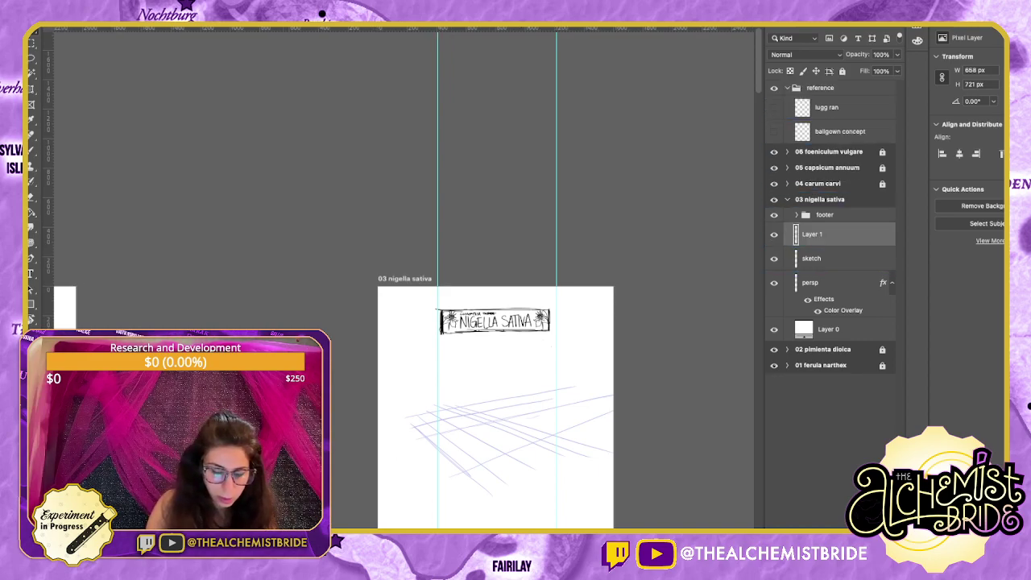
key("ctrl+z")
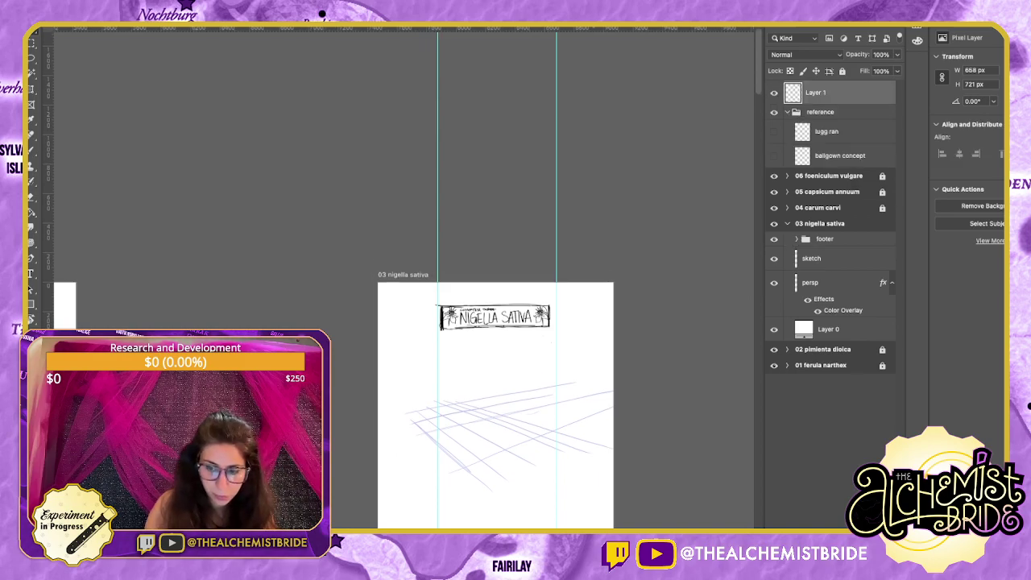
scroll(499, 282, "down", 5)
left_click_drag(829, 93, 829, 271)
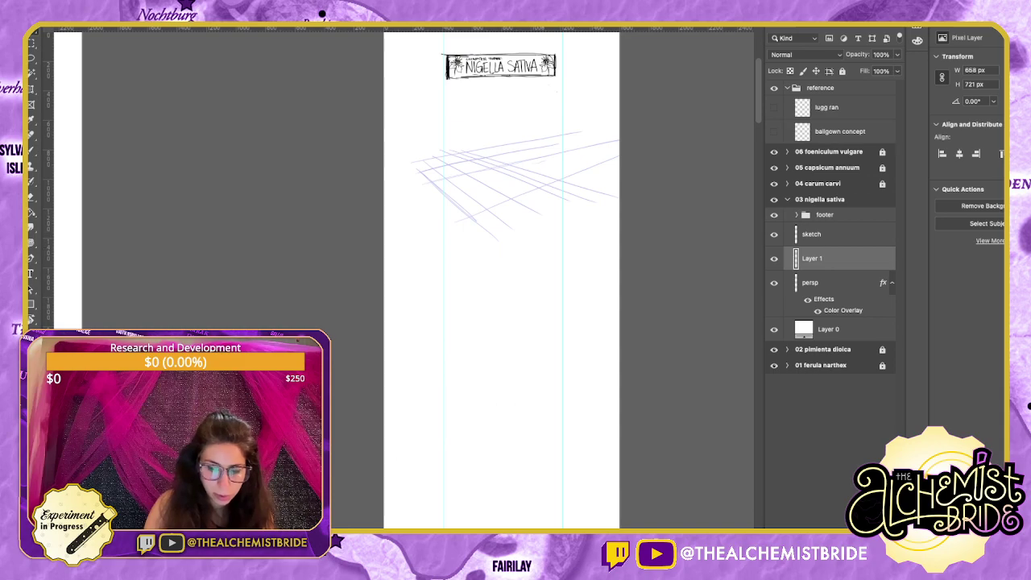
left_click_drag(562, 163, 466, 163)
key("ctrl+z")
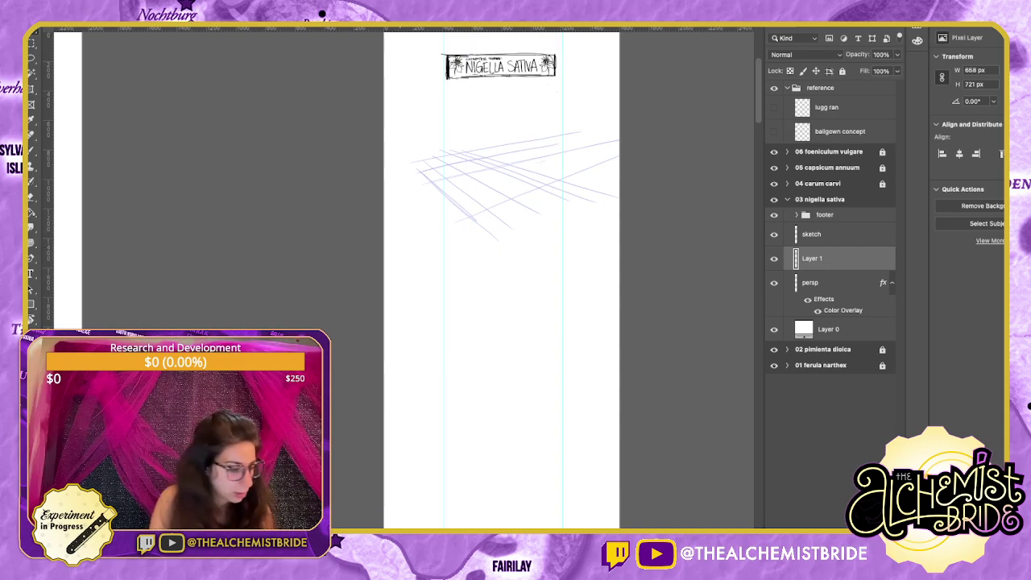
Move the pasted portrait panels up to the start of the 03 nigella sativa artboard, directly beneath the chapter title.
key("ctrl+minus")
key("ctrl+minus")
key("ctrl+minus")
key("ctrl+minus")
key("ctrl+minus")
left_click_drag(427, 413, 498, 262)
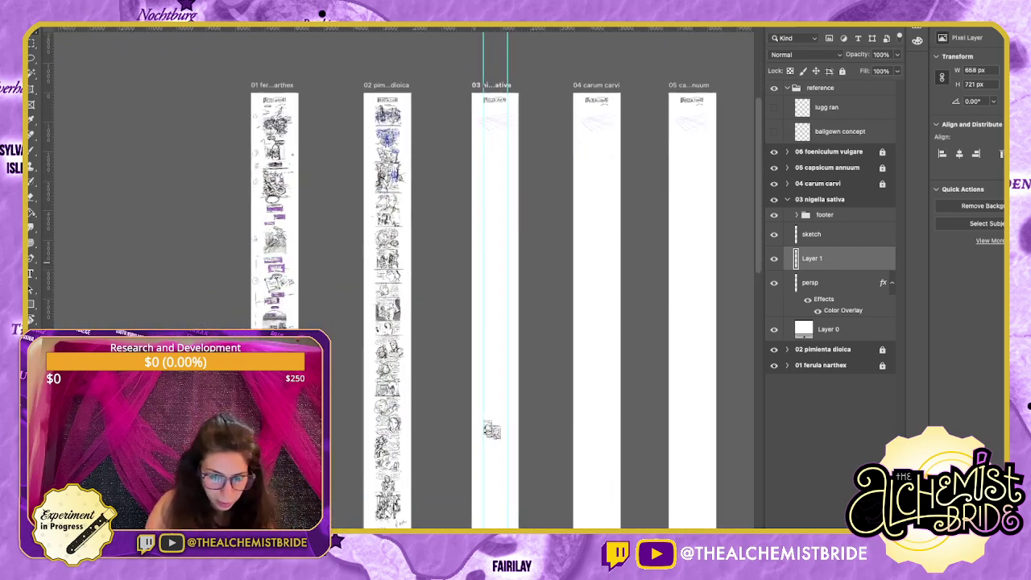
mouse_move(491, 431)
left_mouse_down()
mouse_move(508, 373)
mouse_move(514, 62)
left_mouse_up()
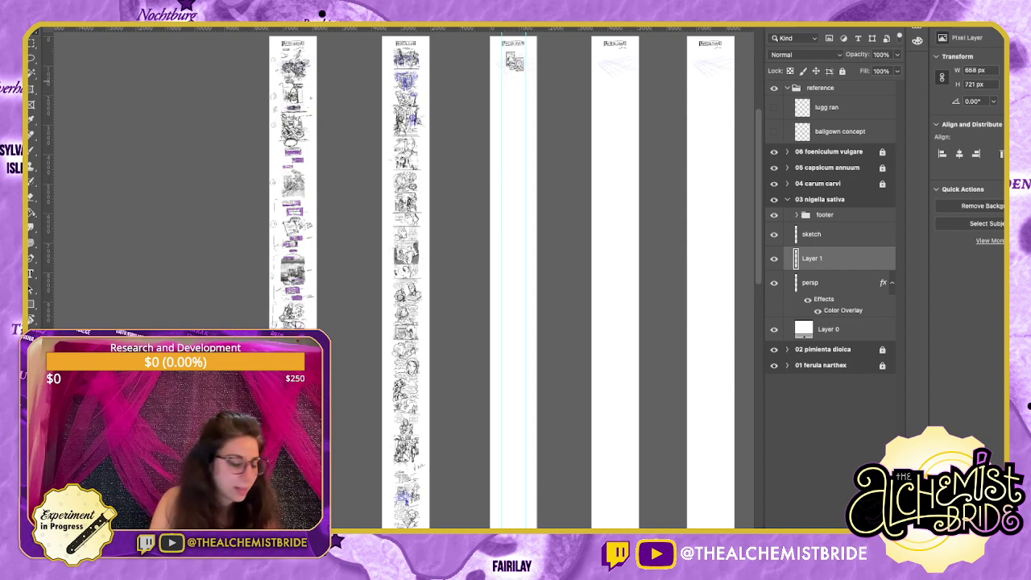
scroll(495, 101, "up", 6)
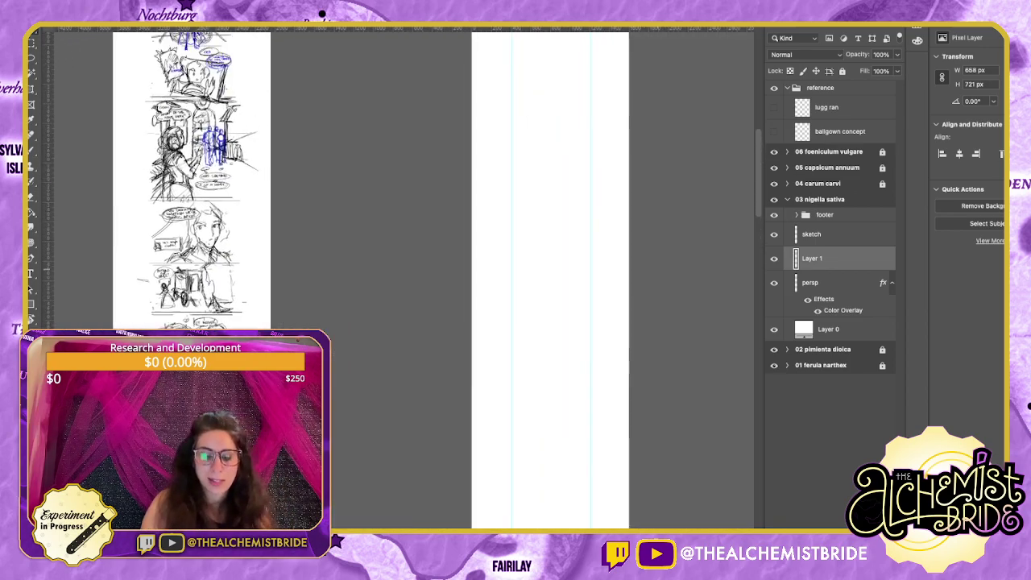
scroll(547, 269, "up", 10)
scroll(543, 346, "up", 6)
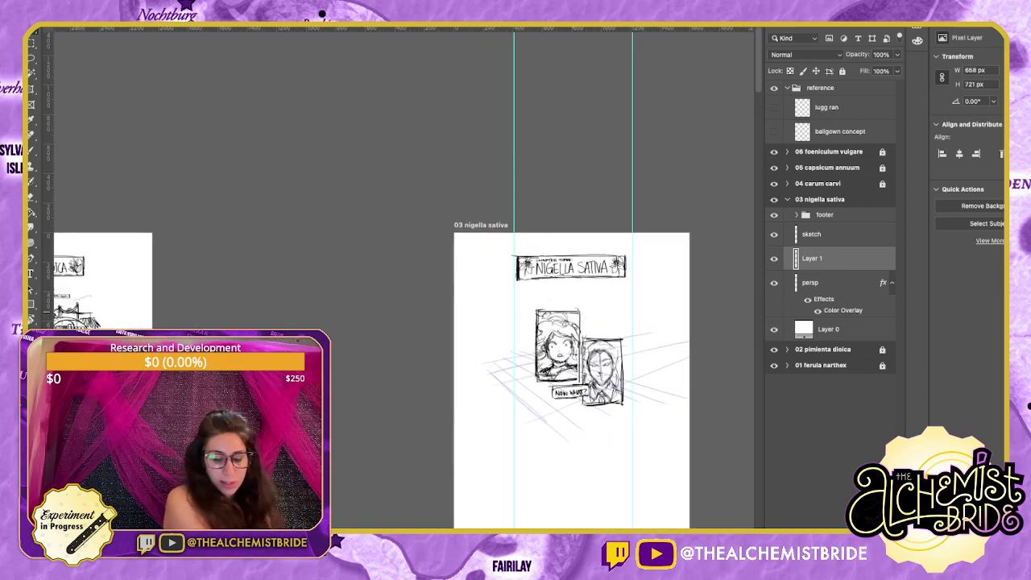
left_click_drag(531, 346, 514, 304)
left_click_drag(414, 252, 416, 251)
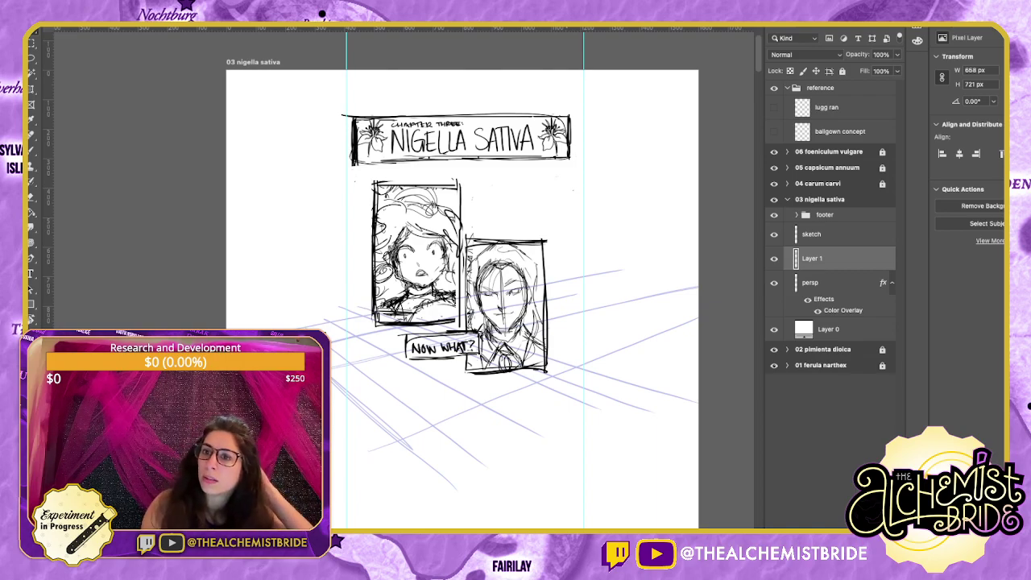
left_click_drag(483, 274, 516, 237)
key("b")
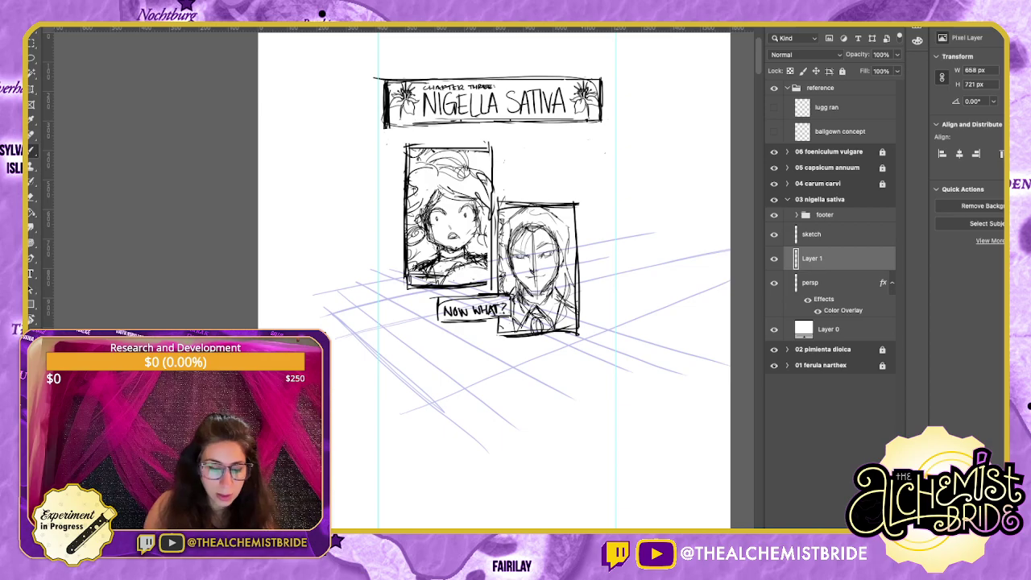
Review the 01 ferula narthex sketch for its ballroom, empress and guest-table panels and their margin notes.
key("ctrl+minus")
key("ctrl+minus")
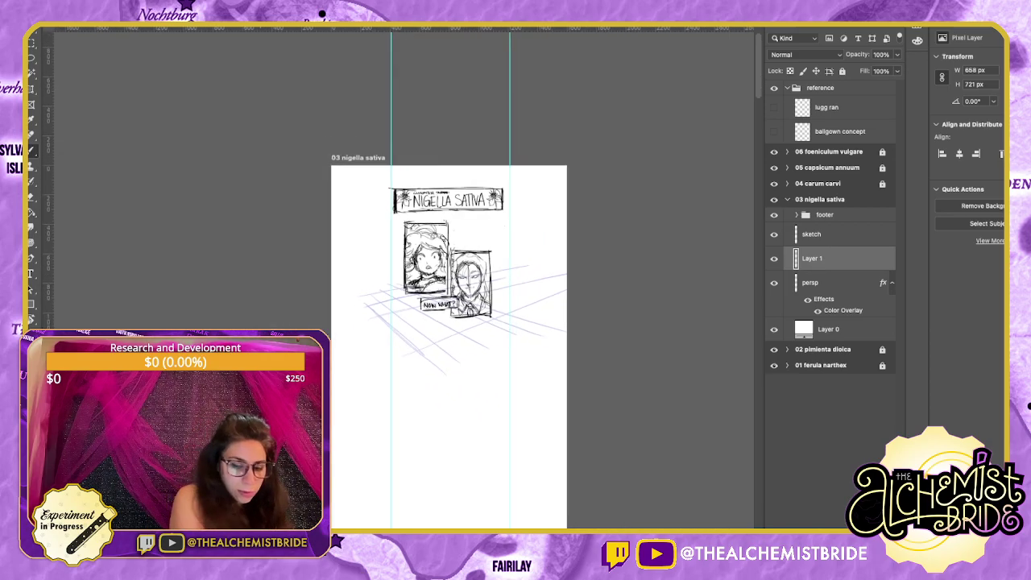
left_click_drag(217, 306, 747, 92)
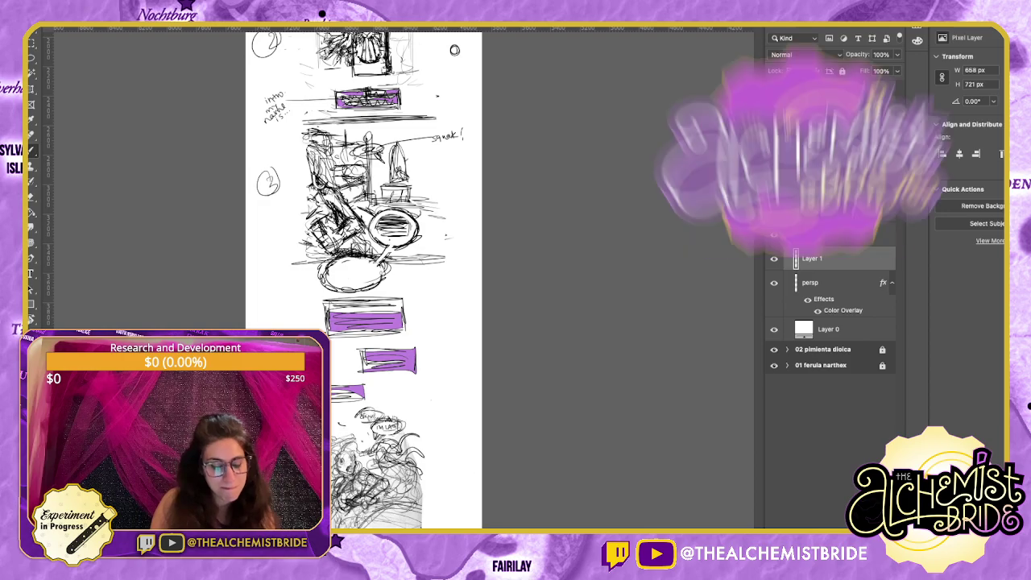
left_click_drag(419, 427, 521, 130)
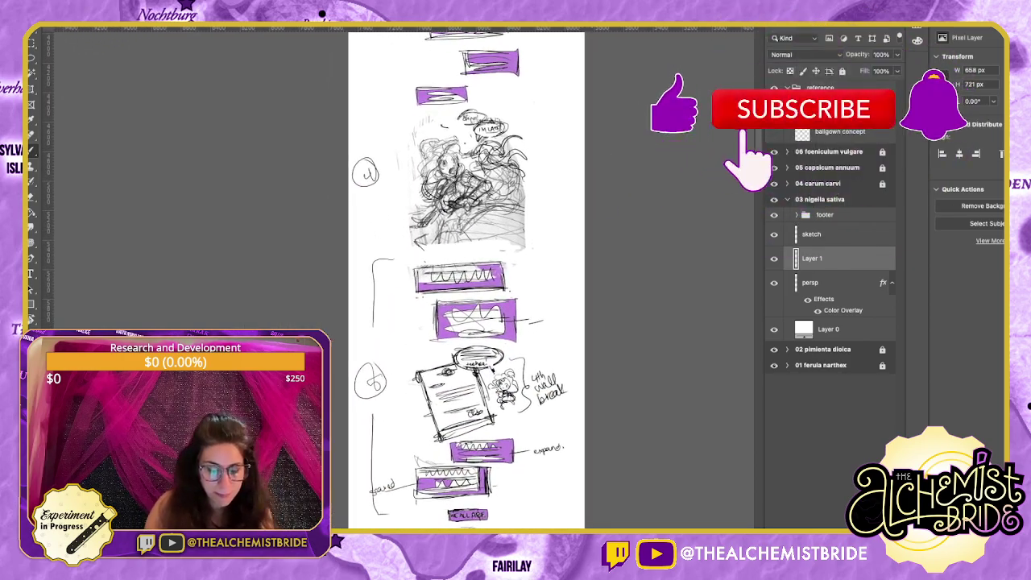
scroll(466, 278, "down", 10)
scroll(456, 279, "down", 10)
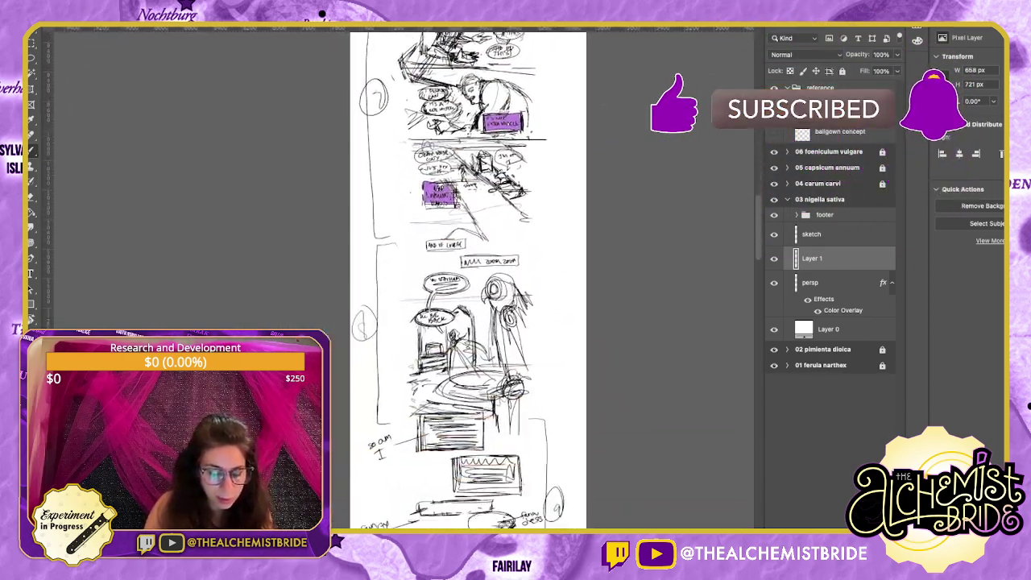
left_click_drag(467, 278, 462, 288)
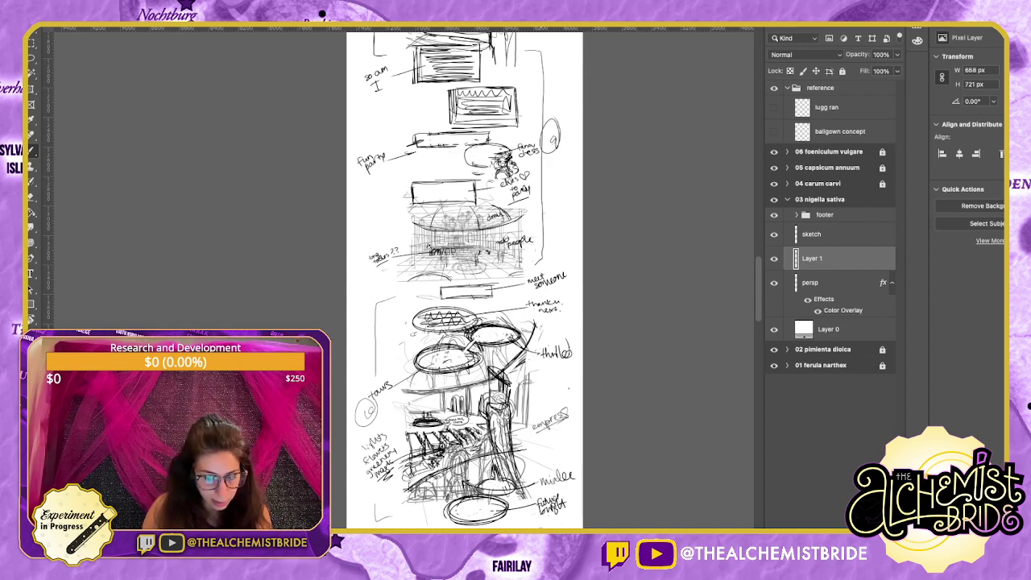
scroll(464, 282, "down", 5)
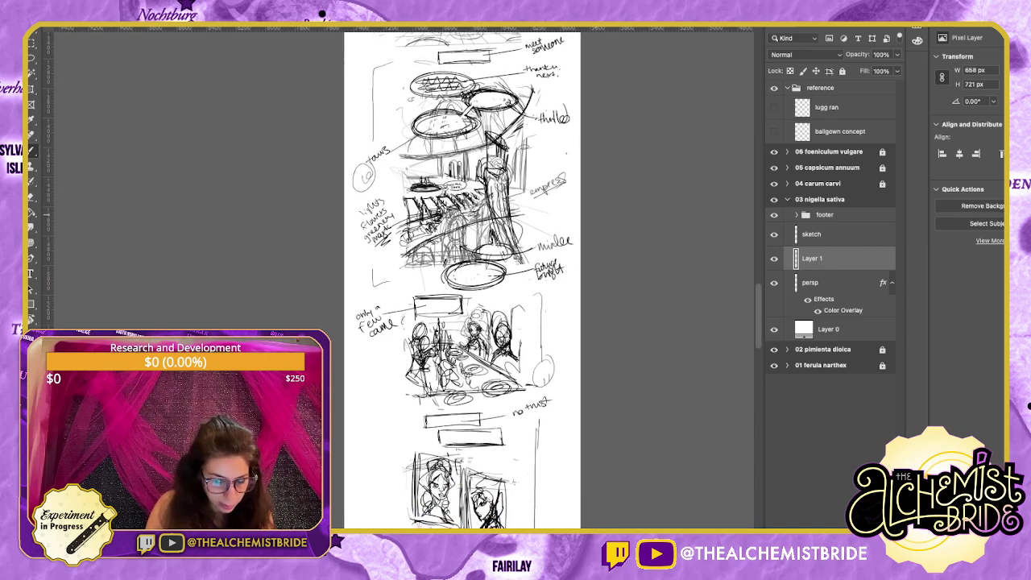
scroll(465, 282, "up", 2)
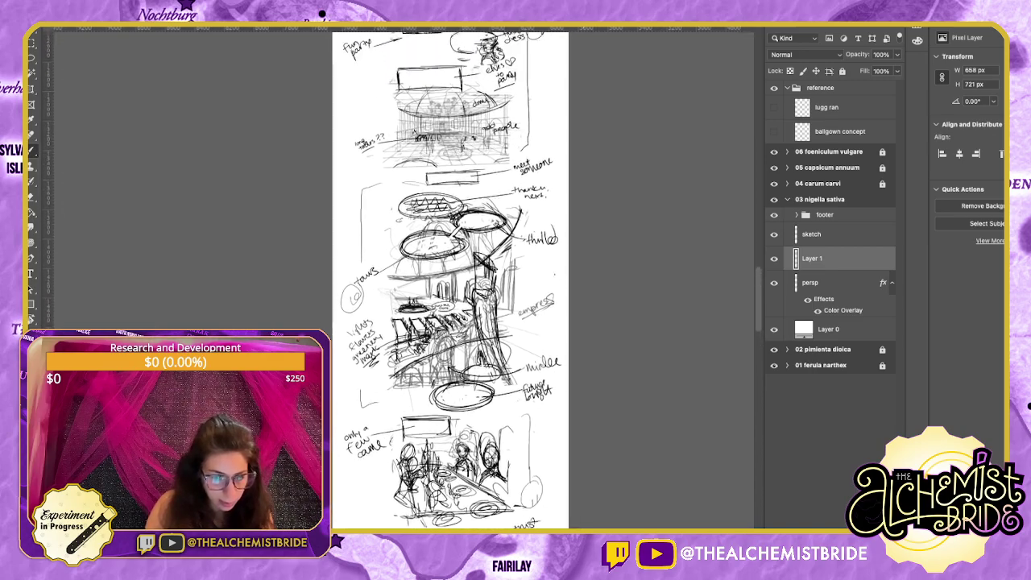
scroll(475, 281, "down", 5)
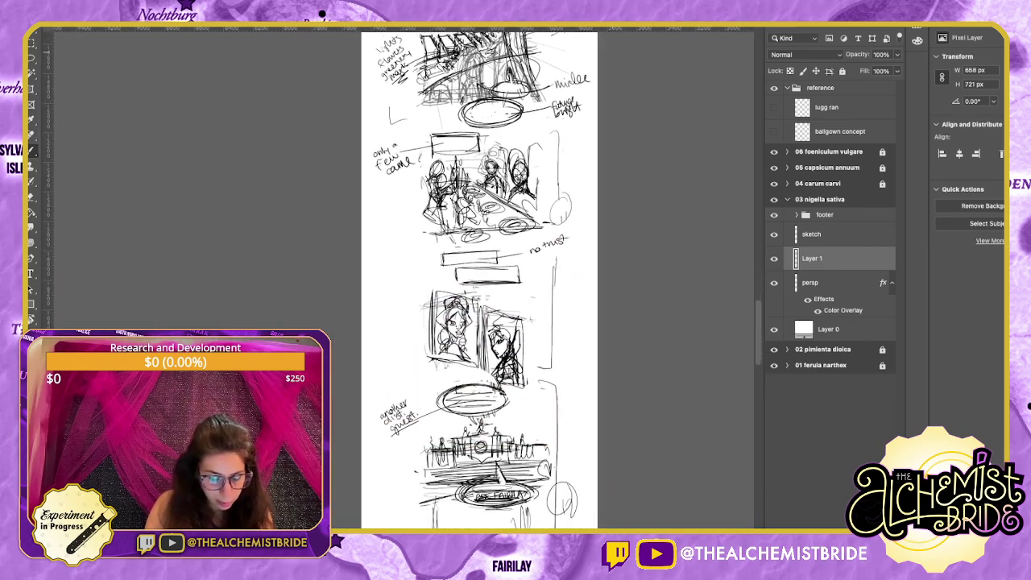
scroll(482, 282, "up", 5)
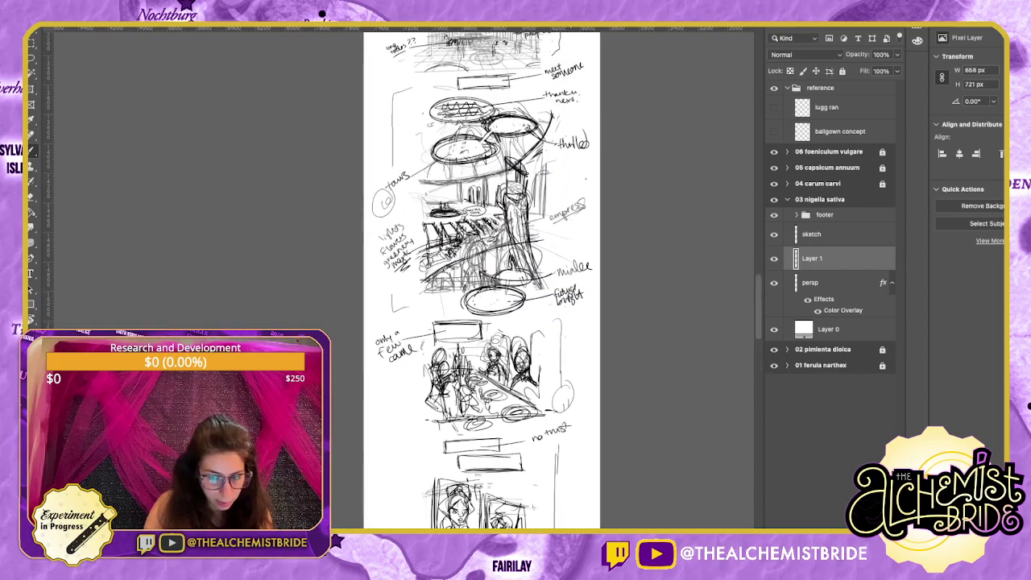
scroll(481, 282, "up", 2)
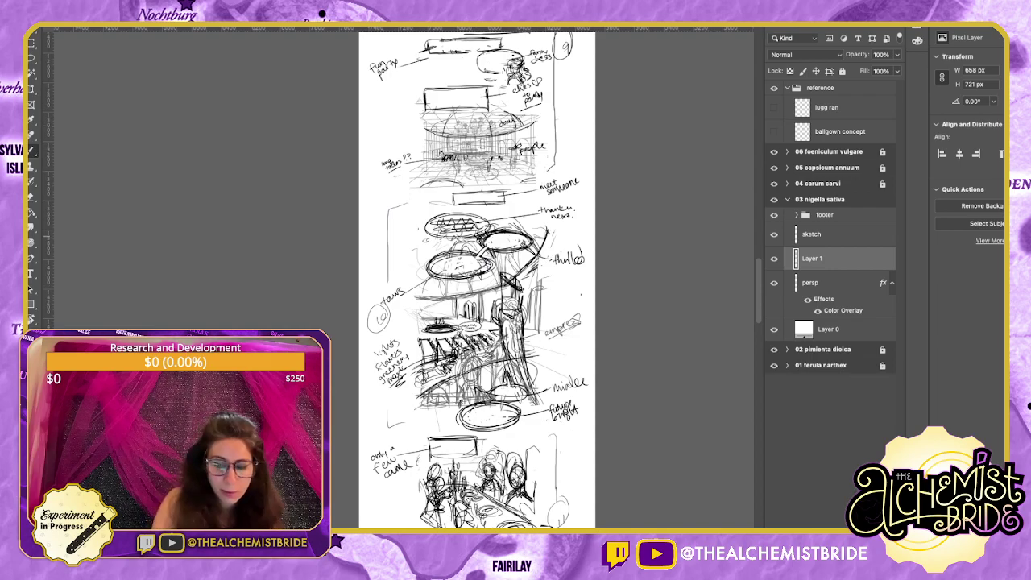
Place a screenshot of the first episode's ballroom panels above the 03 nigella sativa sketch layer, scaled down to about 663 px wide at the artboard's left edge.
left_click(812, 234)
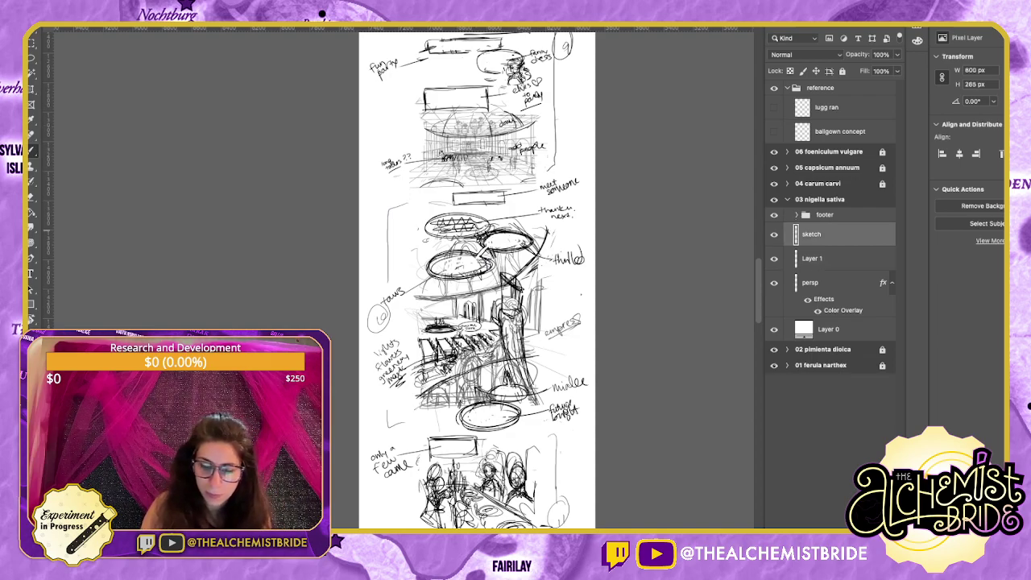
scroll(475, 282, "right", 15)
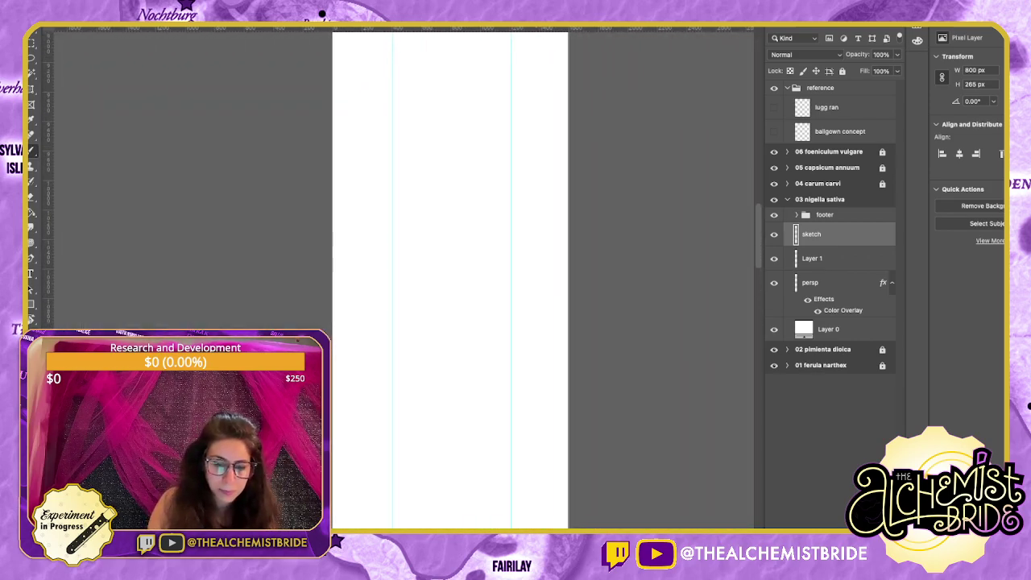
scroll(483, 282, "left", 10)
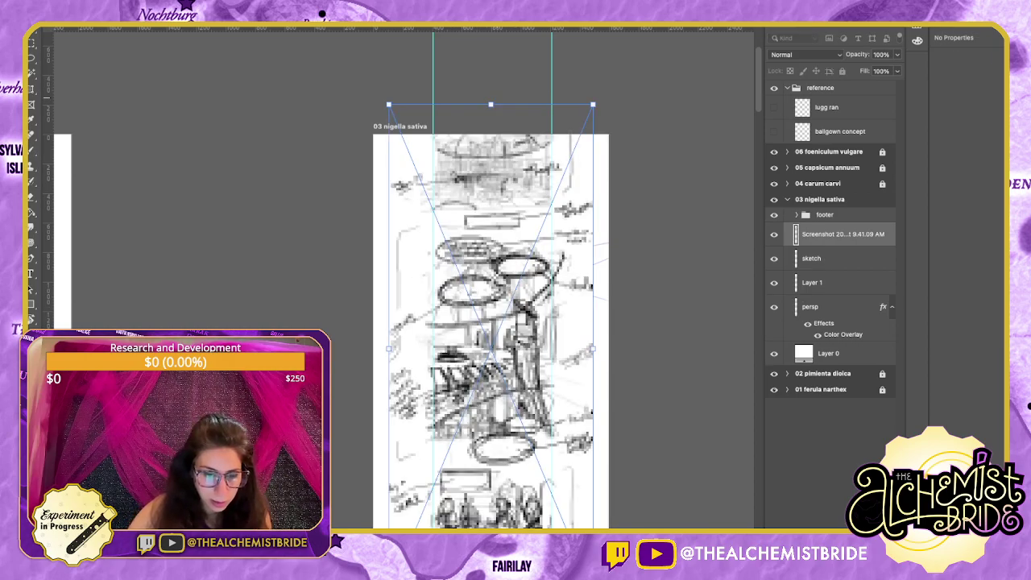
left_click_drag(491, 104, 491, 313)
left_click_drag(538, 379, 485, 356)
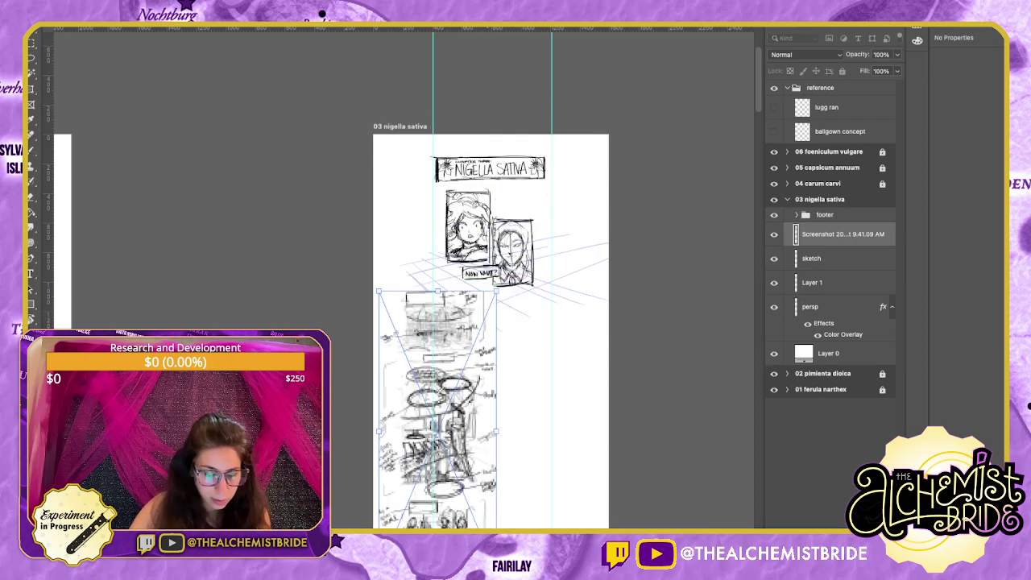
left_click_drag(496, 431, 476, 430)
left_click_drag(461, 419, 429, 359)
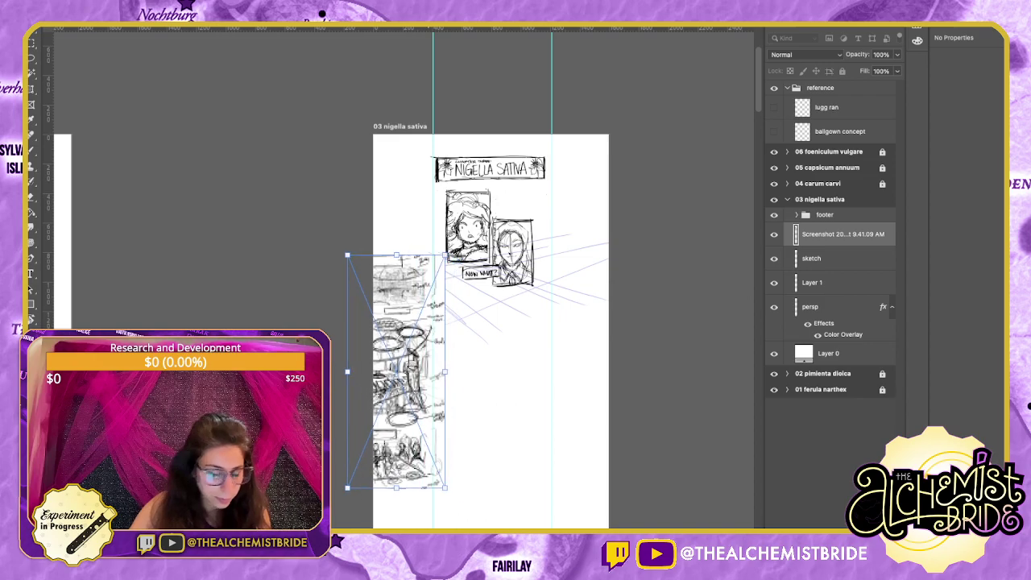
key("Return")
scroll(491, 330, "up", 5)
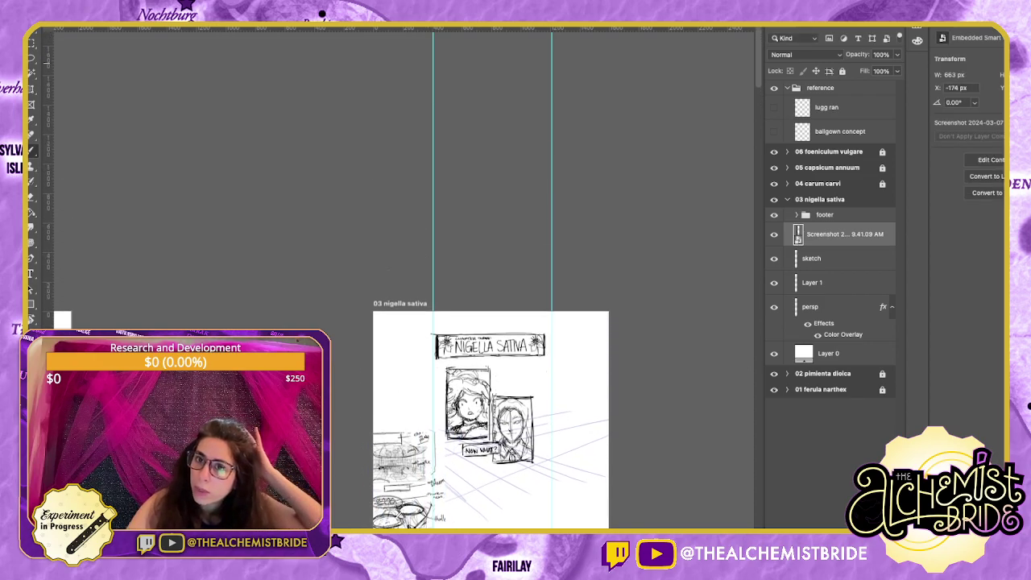
scroll(490, 419, "up", 1)
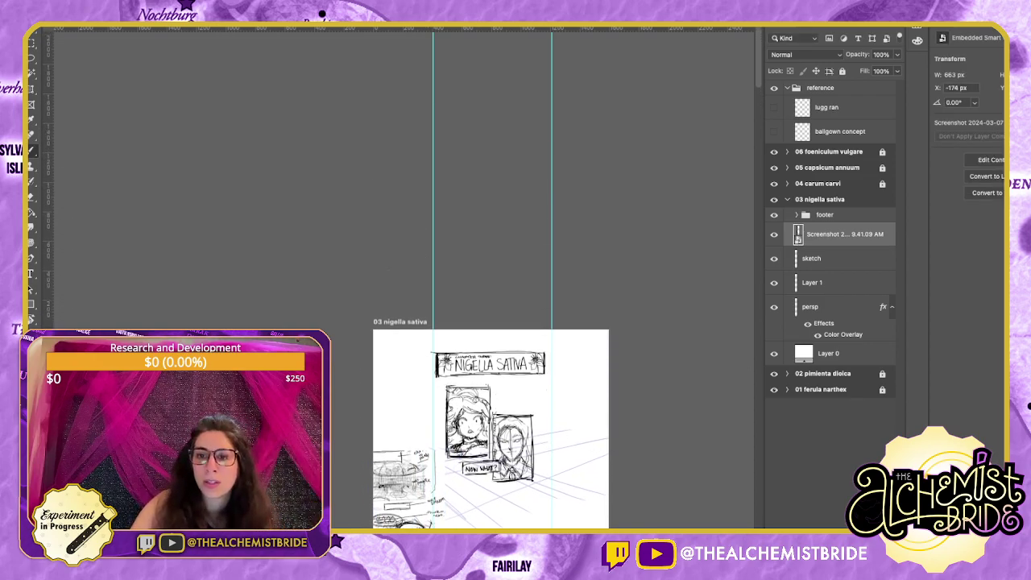
scroll(491, 322, "down", 6)
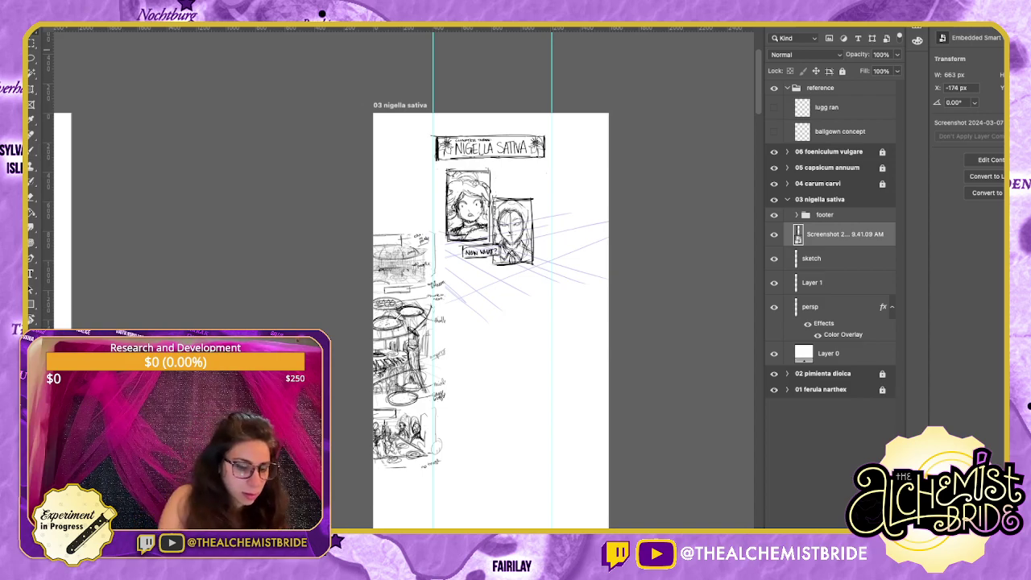
Reposition the reference screenshot in the artboard's left margin, at about X -129 px below the portrait panels, and activate the sketch layer with the Brush tool.
scroll(492, 282, "left", 4)
mouse_move(515, 354)
left_mouse_down()
mouse_move(573, 411)
mouse_move(522, 446)
mouse_move(572, 395)
mouse_move(528, 396)
mouse_move(498, 455)
mouse_move(625, 381)
mouse_move(569, 266)
left_mouse_up()
key("super+equal")
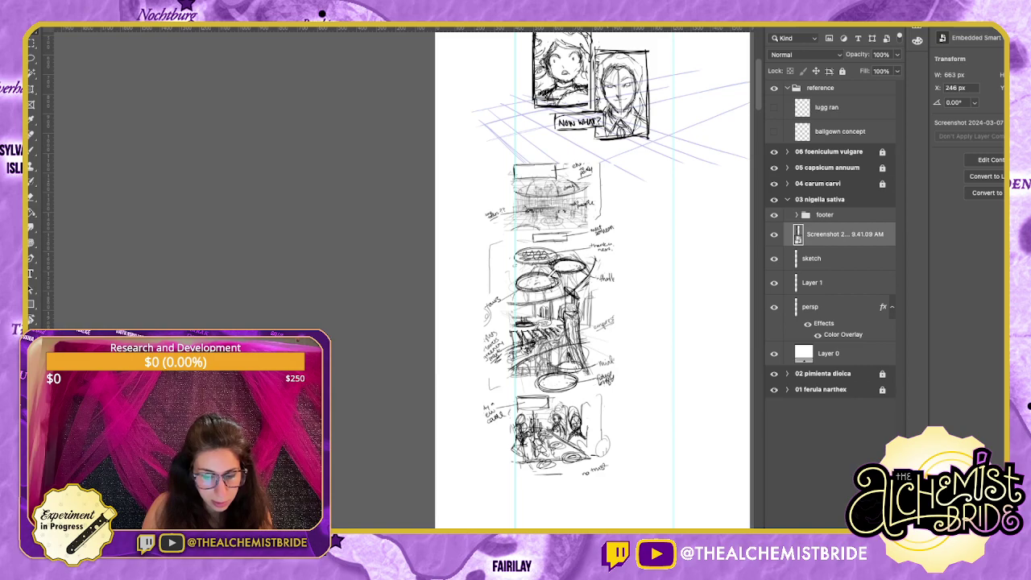
mouse_move(596, 322)
left_mouse_down()
mouse_move(531, 353)
mouse_move(522, 375)
left_mouse_up()
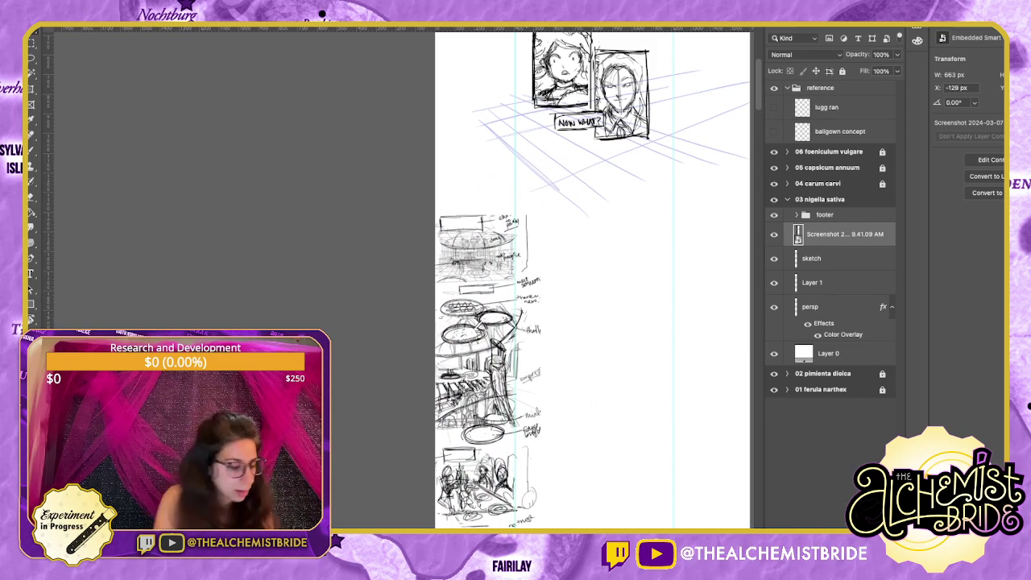
key("ctrl+plus")
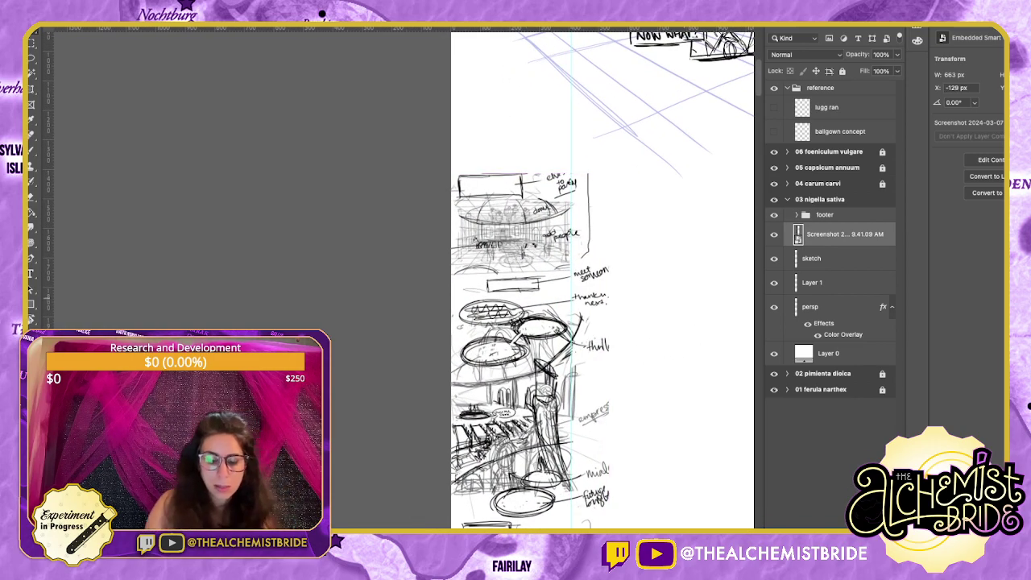
left_click_drag(596, 242, 476, 423)
key("b")
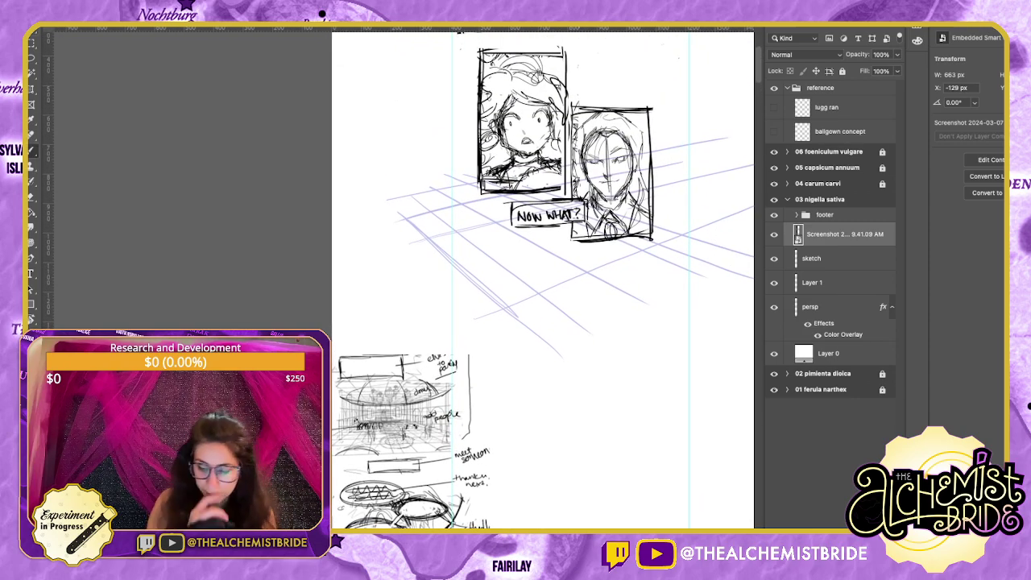
left_click(811, 259)
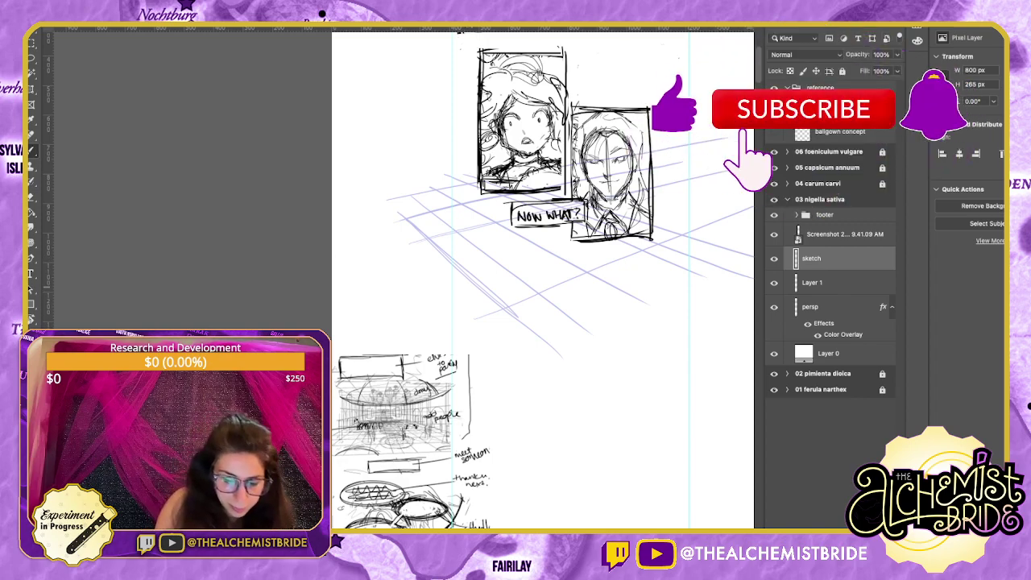
left_click_drag(451, 331, 517, 260)
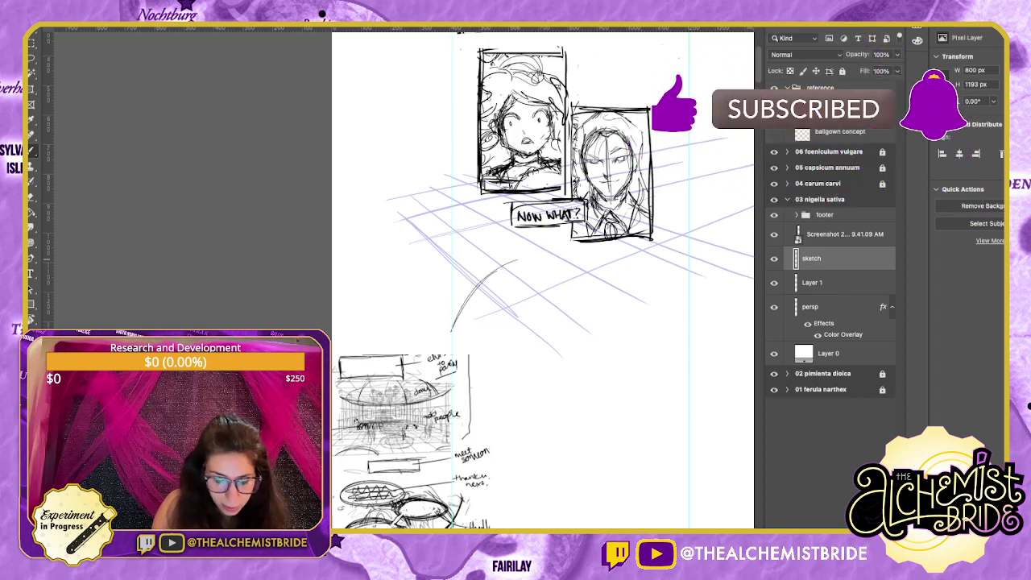
left_click_drag(525, 332, 554, 266)
mouse_move(617, 273)
left_mouse_down()
mouse_move(644, 302)
mouse_move(670, 300)
left_mouse_up()
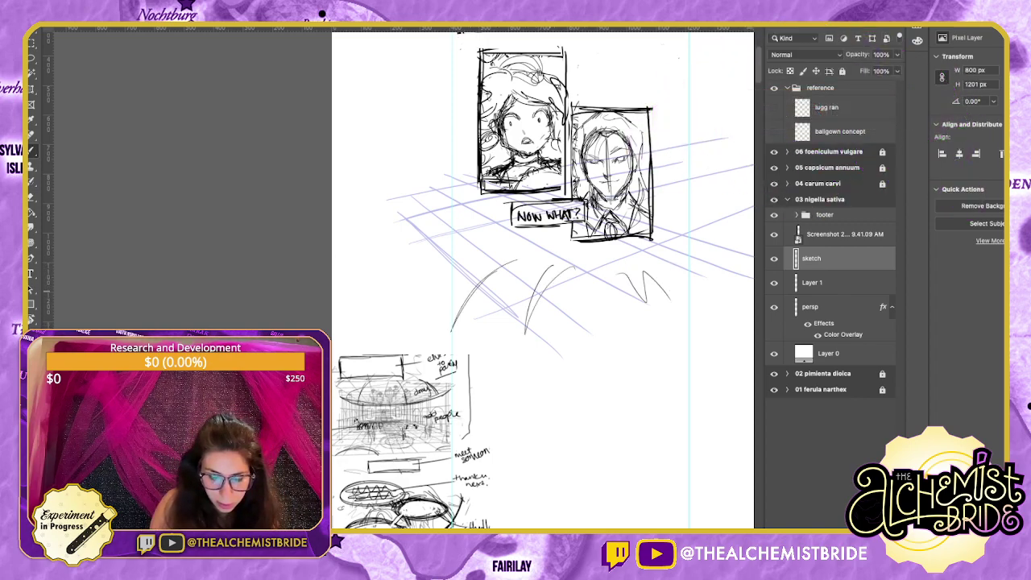
key("ctrl+z")
key("ctrl+z")
key("ctrl+z")
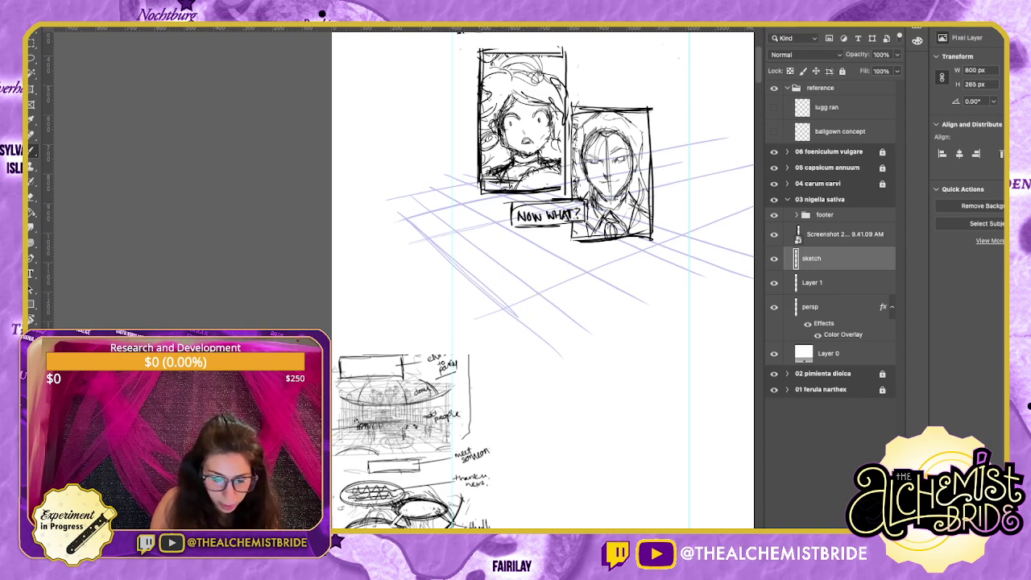
left_click_drag(489, 403, 689, 403)
key("ctrl+z")
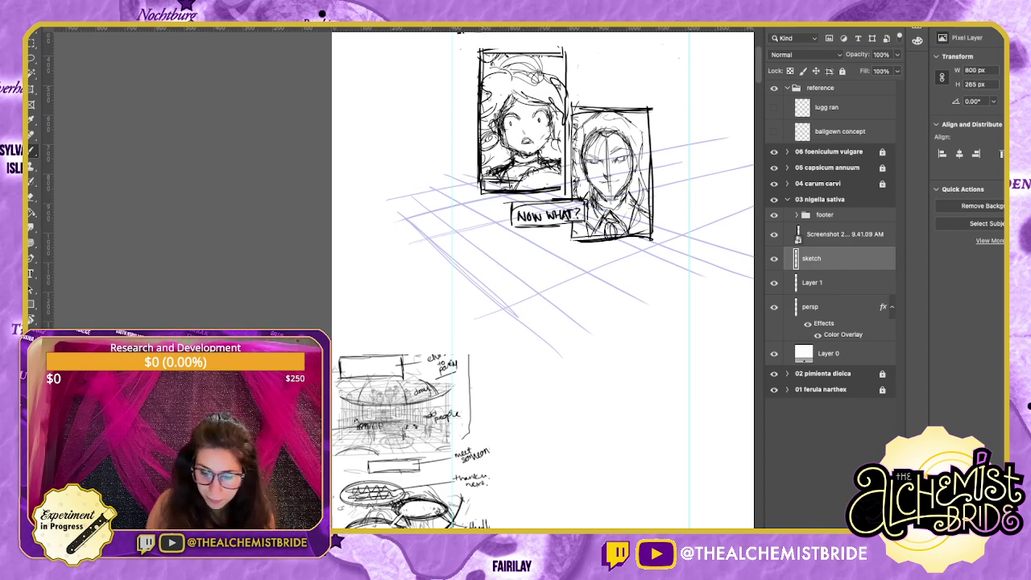
Draw a straight horizontal line on the sketch layer below the portrait panels, and move the persp layer's perspective grid down over it.
left_click_drag(490, 397, 704, 396)
left_click(829, 307)
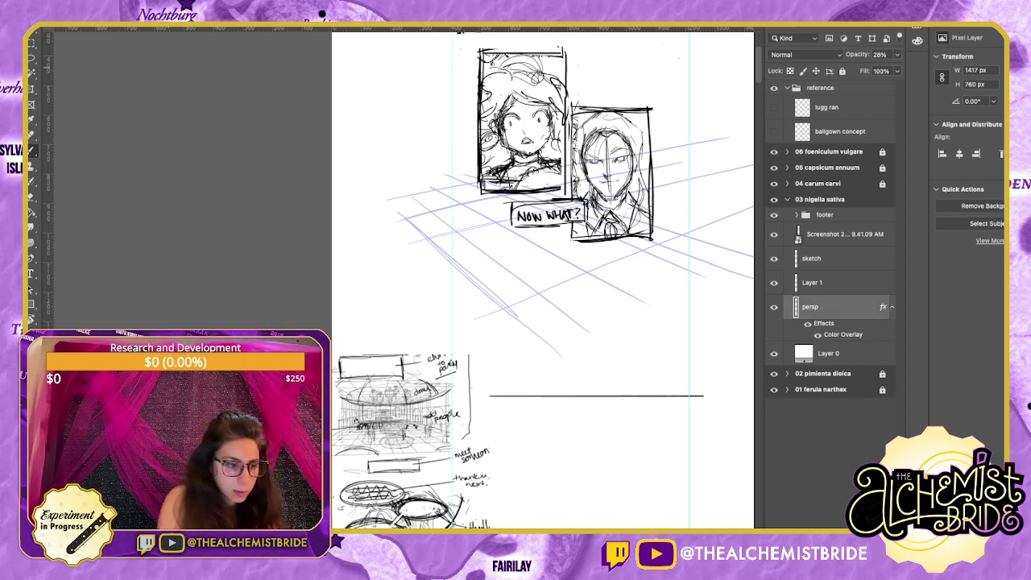
key("v")
mouse_move(596, 242)
left_mouse_down()
mouse_move(596, 479)
mouse_move(596, 416)
left_mouse_up()
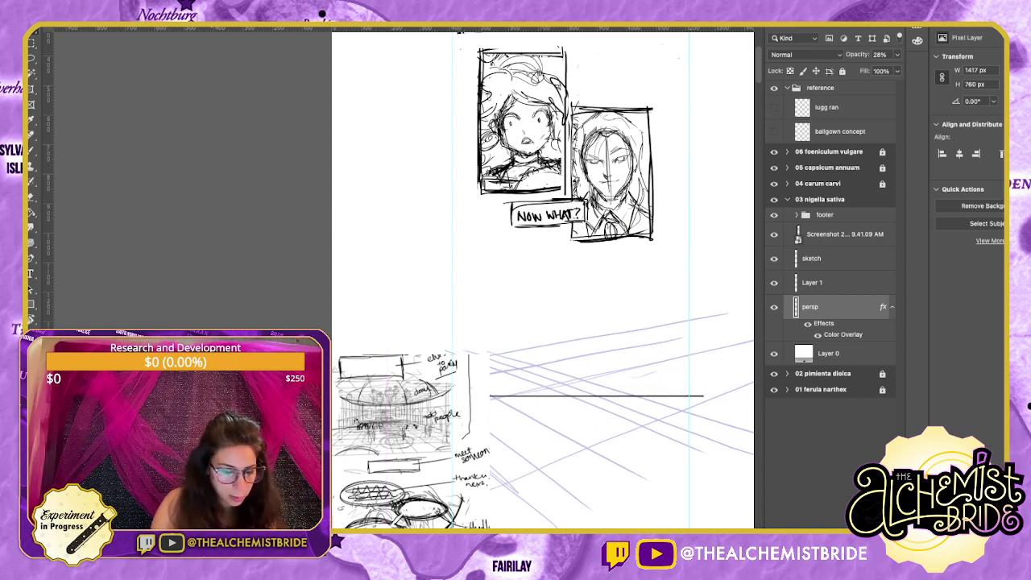
Flip the persp layer's perspective grid horizontally and shift it sideways over the horizontal line.
key("super+shift+h")
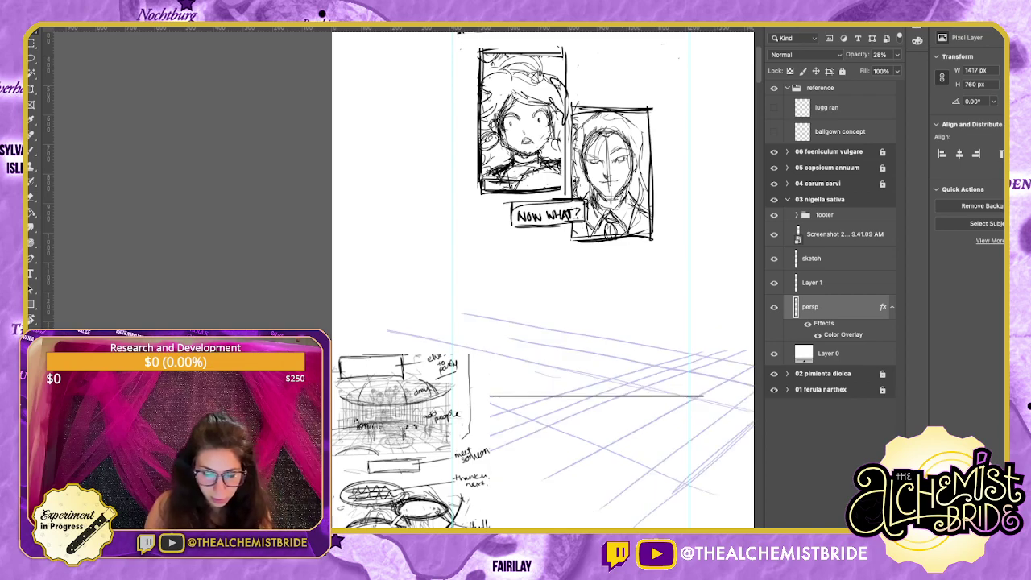
left_click_drag(612, 427, 537, 436)
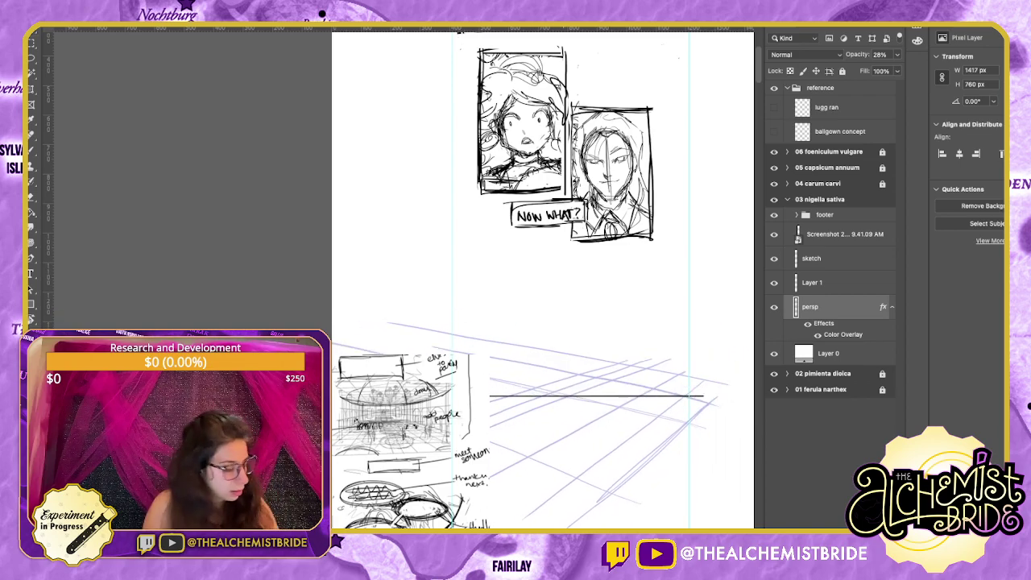
Try squashing the perspective grid vertically to about 370 px tall over the horizontal line, and undo the change.
key("super+t")
left_click_drag(519, 545, 519, 430)
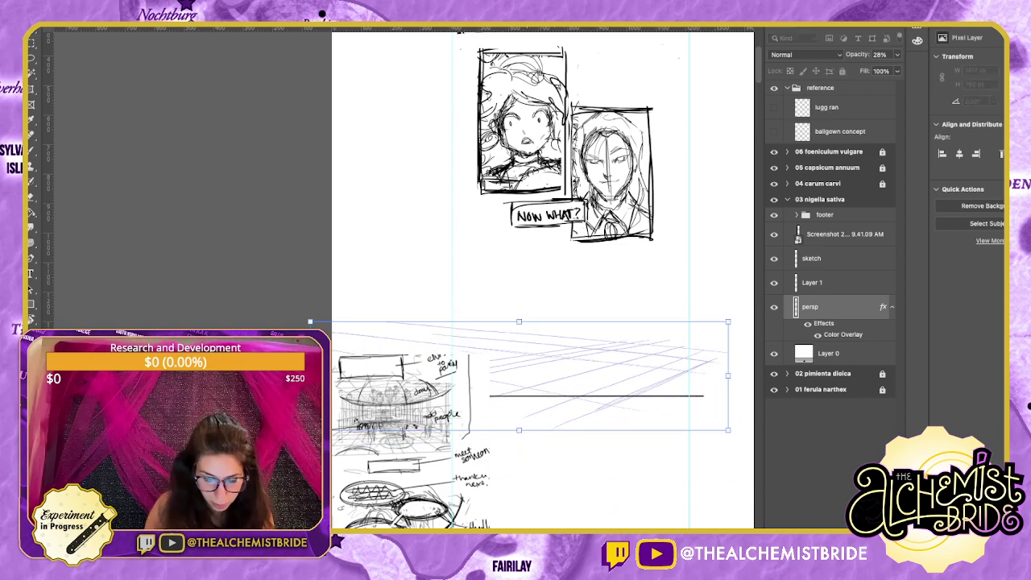
mouse_move(658, 378)
left_mouse_down()
mouse_move(660, 387)
mouse_move(671, 380)
left_mouse_up()
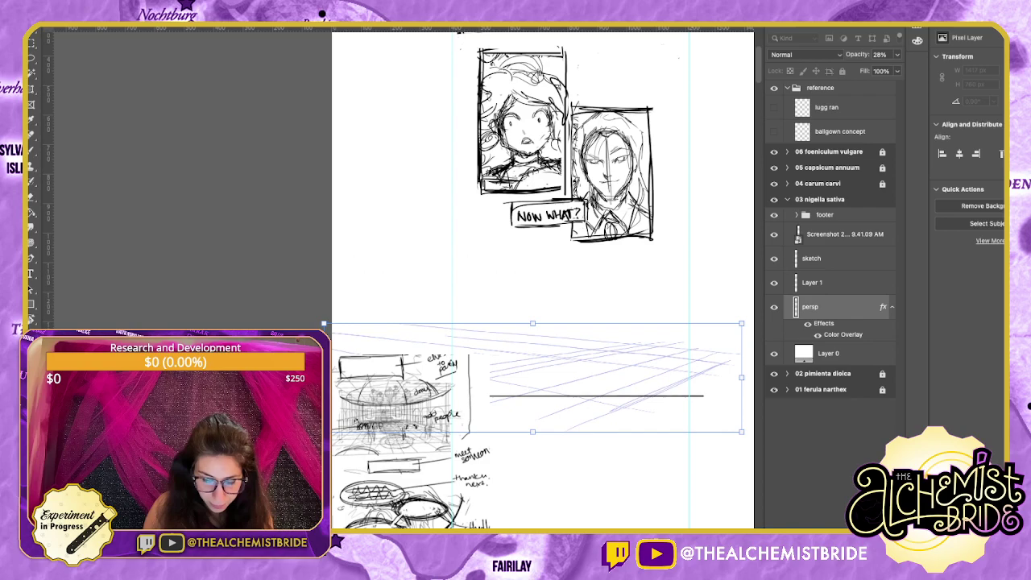
key("Return")
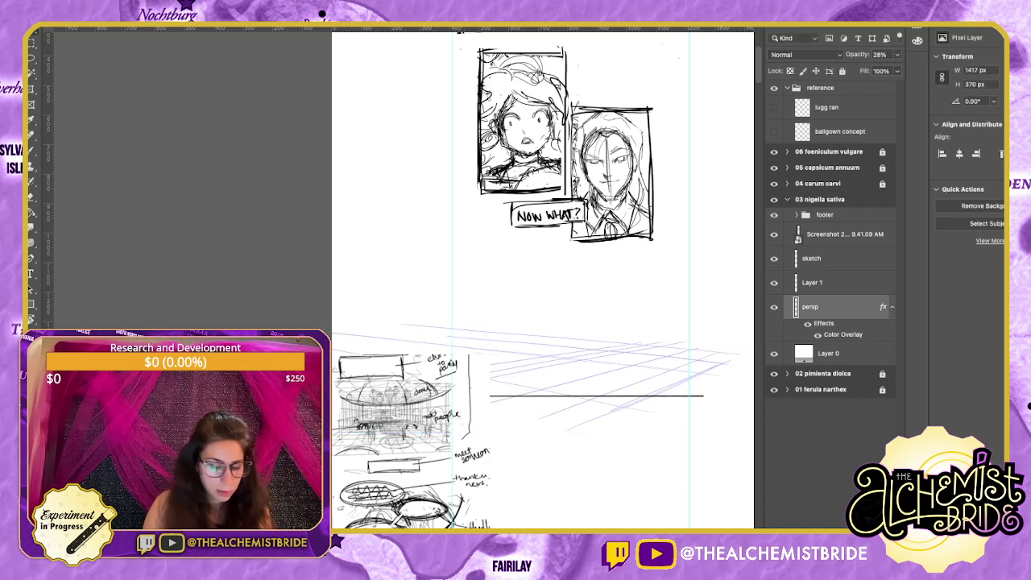
key("super+z")
key("super+z")
Move the perspective grid up behind the portrait panels and set the persp layer's opacity to 21%.
mouse_move(580, 410)
left_mouse_down()
mouse_move(551, 189)
mouse_move(535, 217)
left_mouse_up()
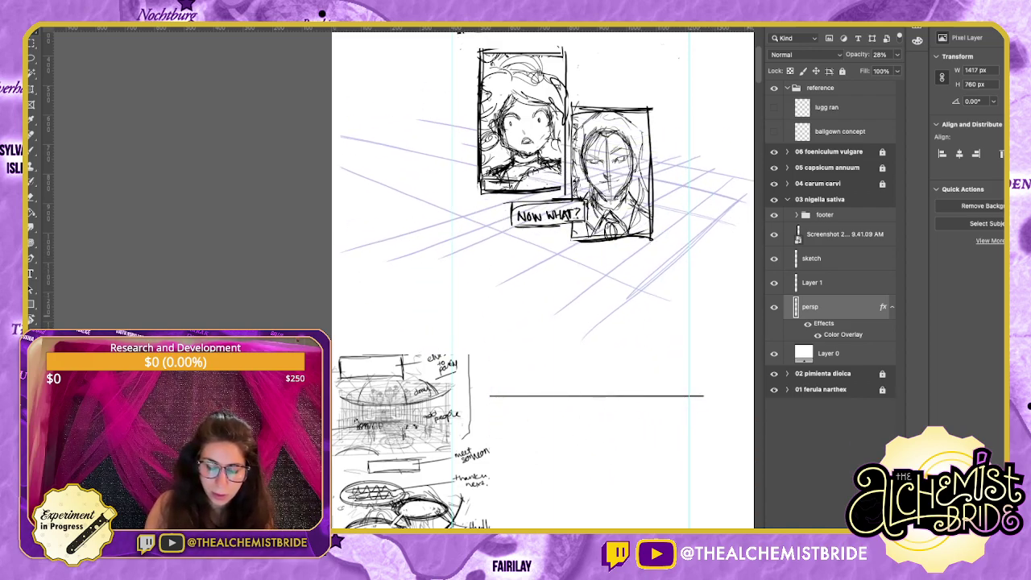
scroll(541, 278, "down", 1)
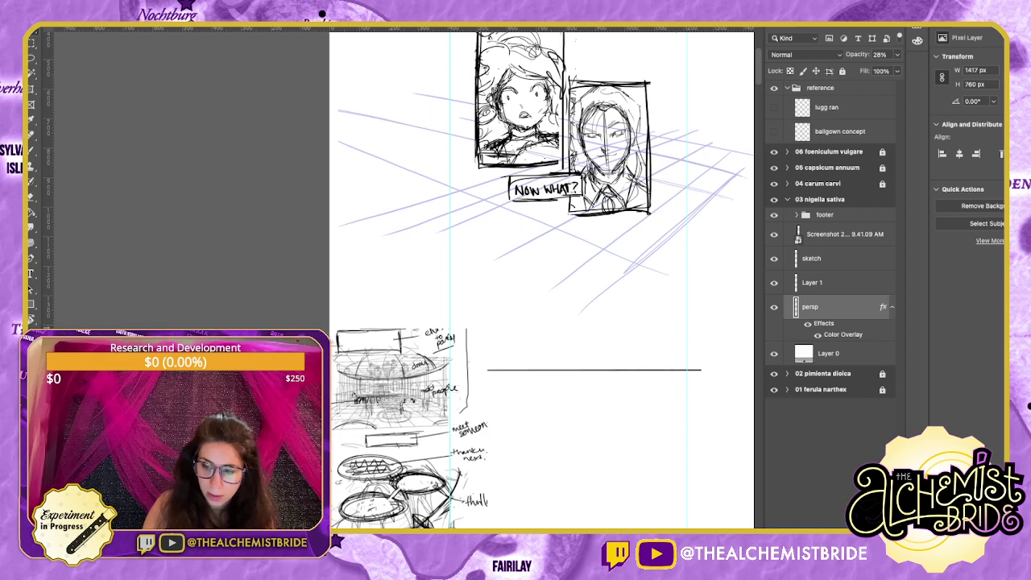
left_click(897, 55)
left_click_drag(851, 67, 847, 68)
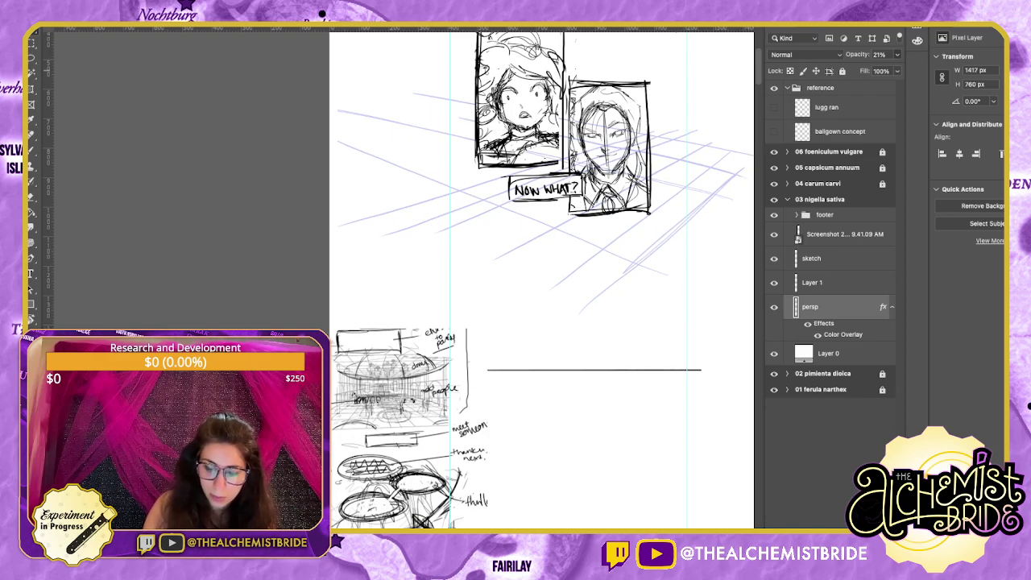
Move the portrait panels' layer above the sketch layer and merge it down into sketch.
left_click(813, 283)
left_click(813, 258)
left_click(774, 283)
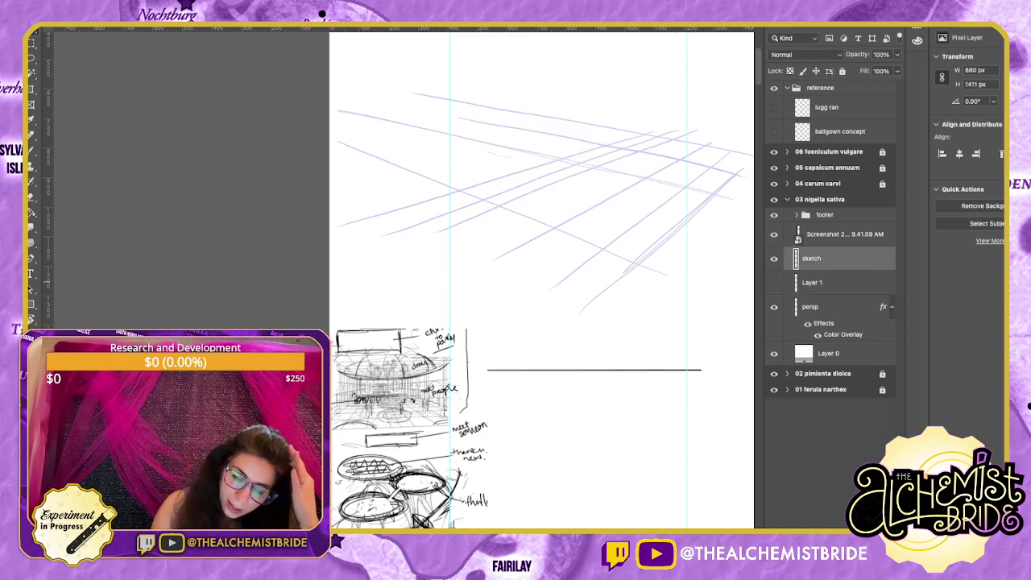
left_click(774, 283)
left_click(814, 283)
left_click_drag(813, 282, 814, 248)
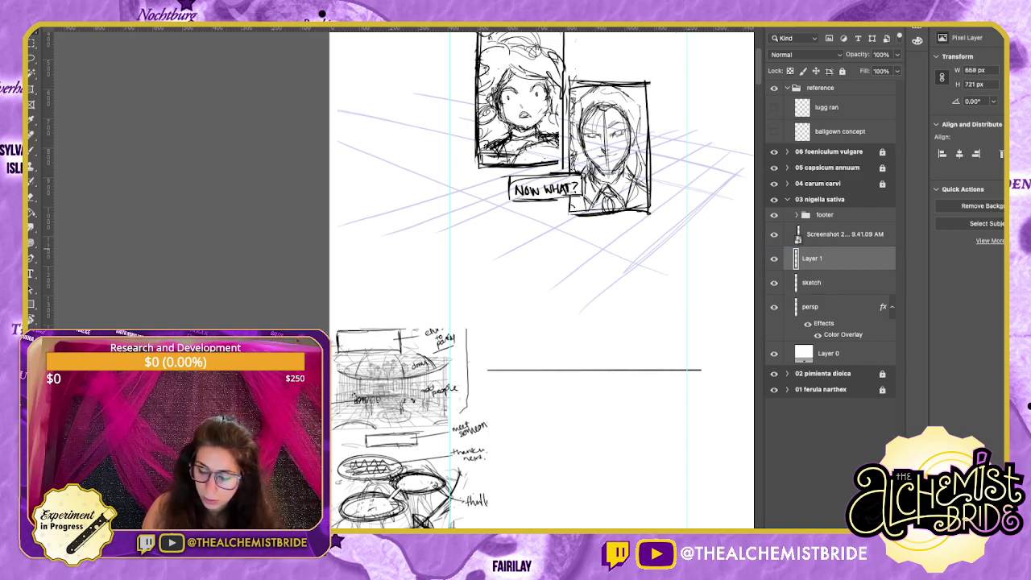
key("ctrl+e")
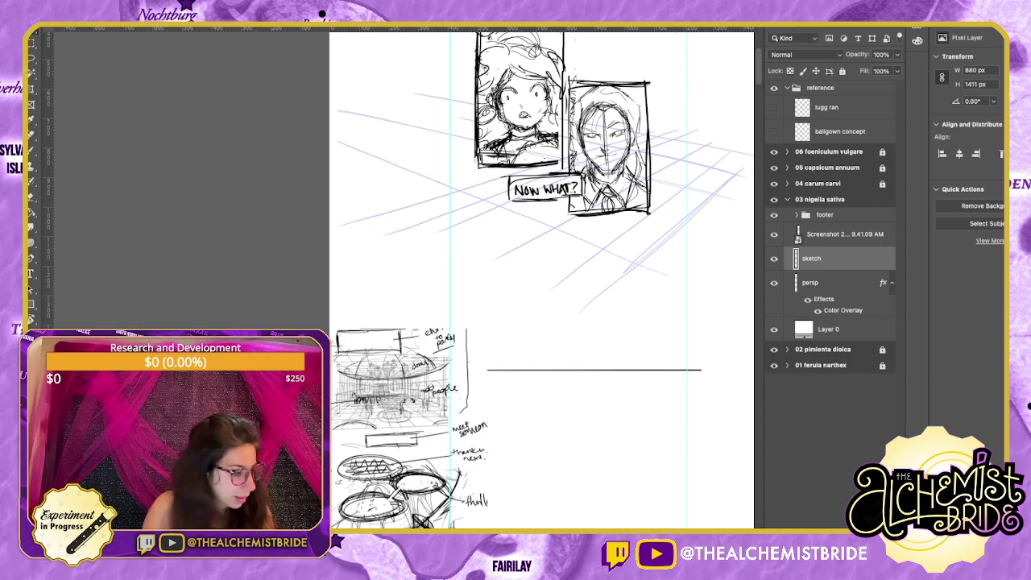
Add an 8 pt paragraph text box with the script passage starting "I know the empress and princesses are speaking", placed directly above the reference screenshot.
left_click_drag(541, 280, 562, 296)
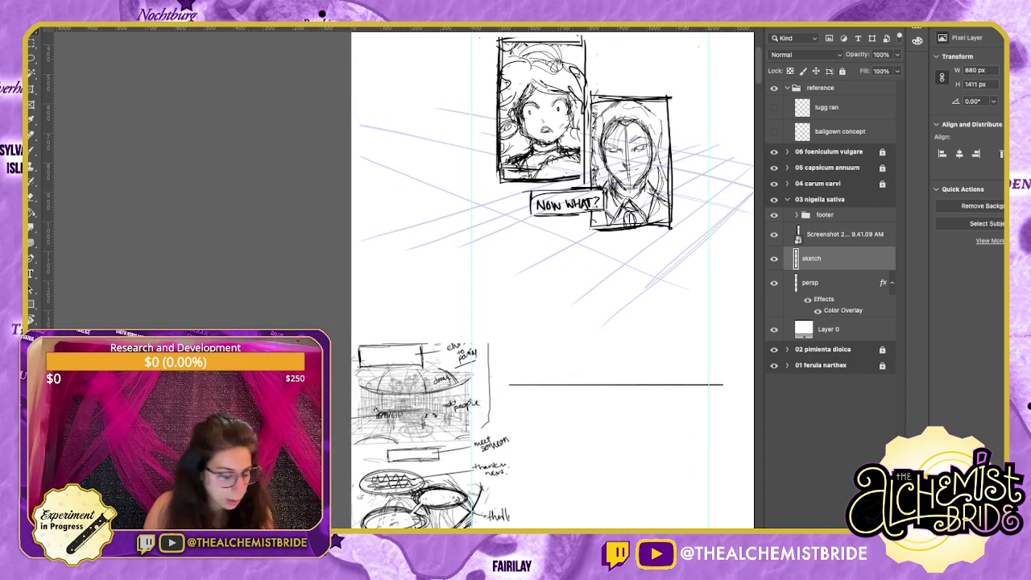
key("b")
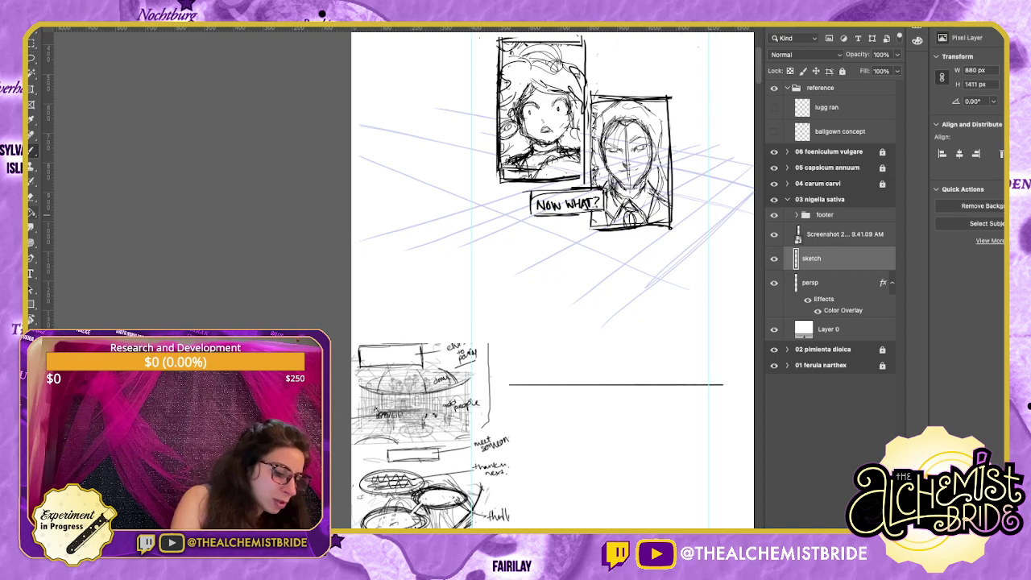
left_click(31, 274)
left_click_drag(494, 254, 687, 379)
key("super+v")
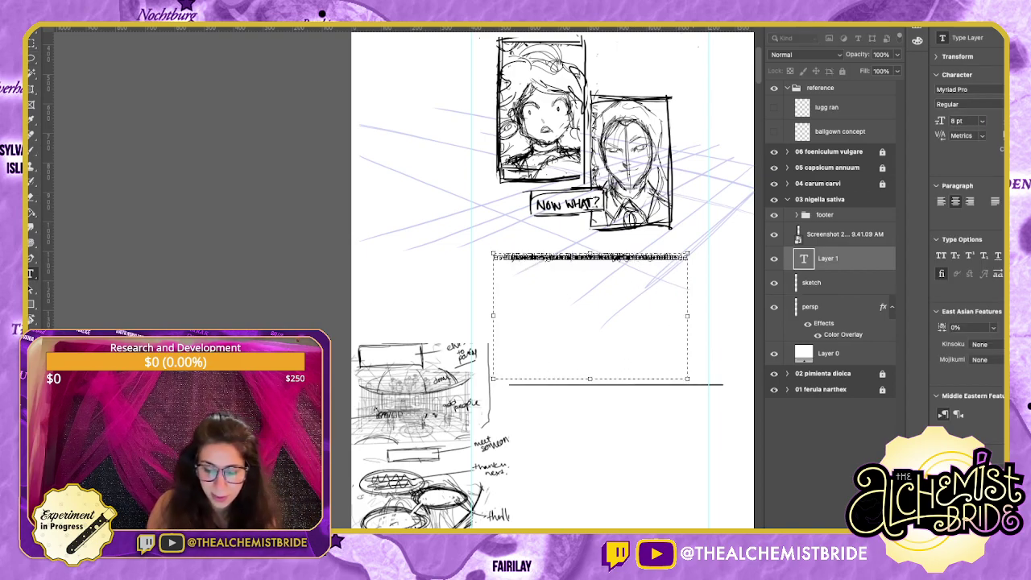
key("super+a")
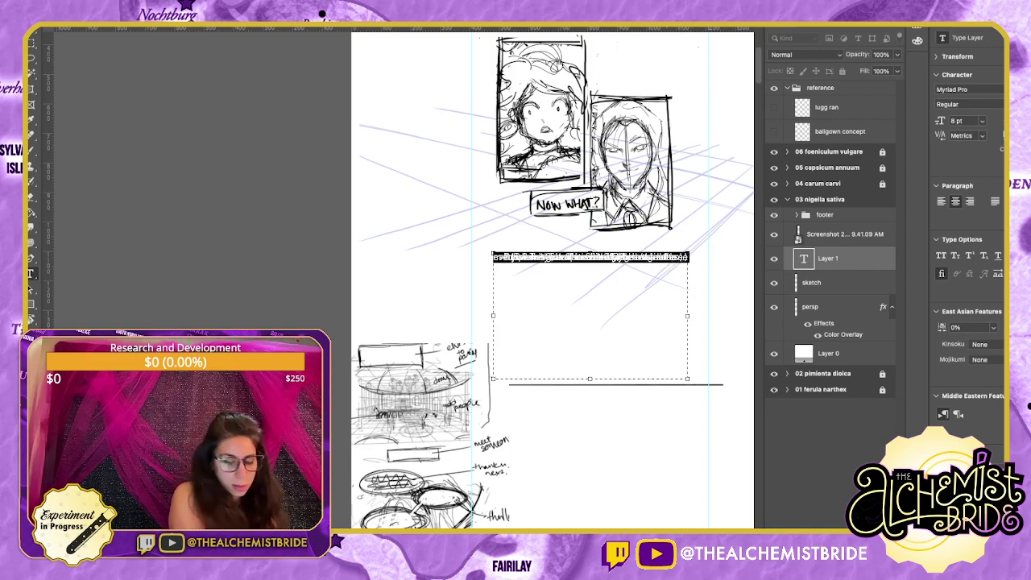
type("I know the empress and princesses are speaking, and some of the guests are murmuring, but I can't hear them over the sound of my own heartbeat. (badum badum) Damien Alexander is here. Did he track me here? The exits are covered, there's guards everywhere. Shit. Shit. Shit. Maybe he didn't see me! (Drinks wine after wine. Spills on her dress.) Calm down Vanyesa.")
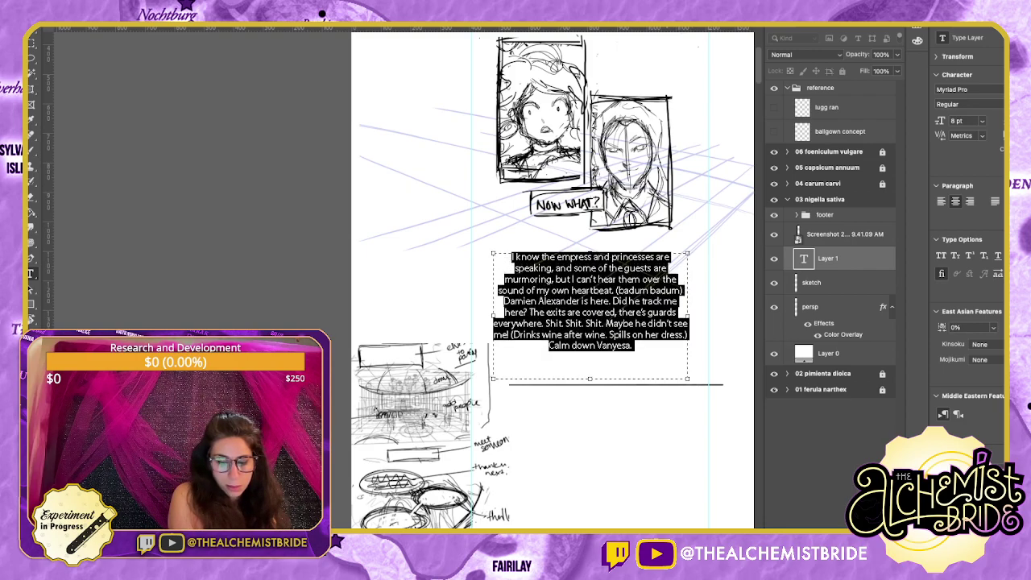
left_click_drag(615, 290, 682, 290)
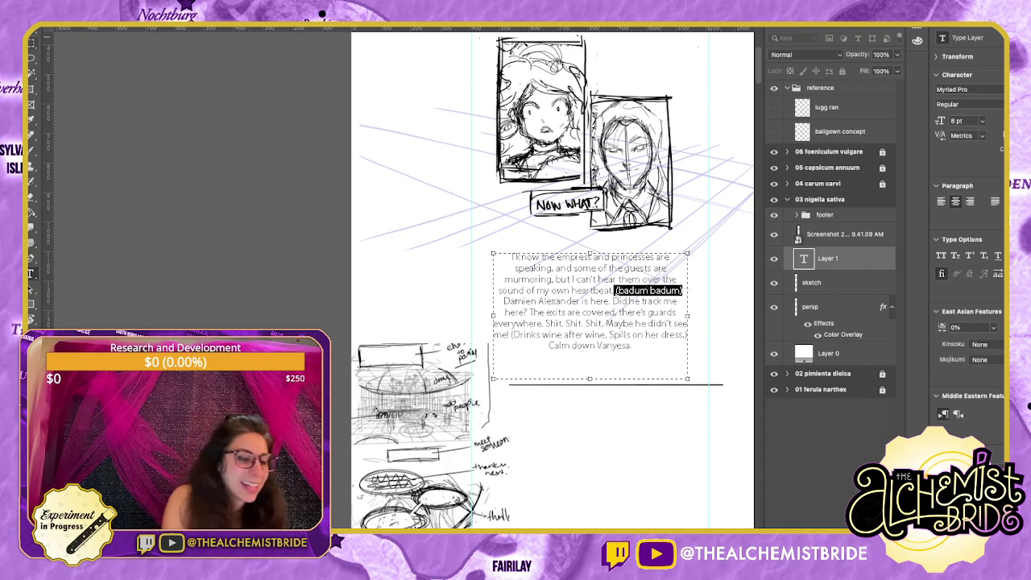
left_click(32, 29)
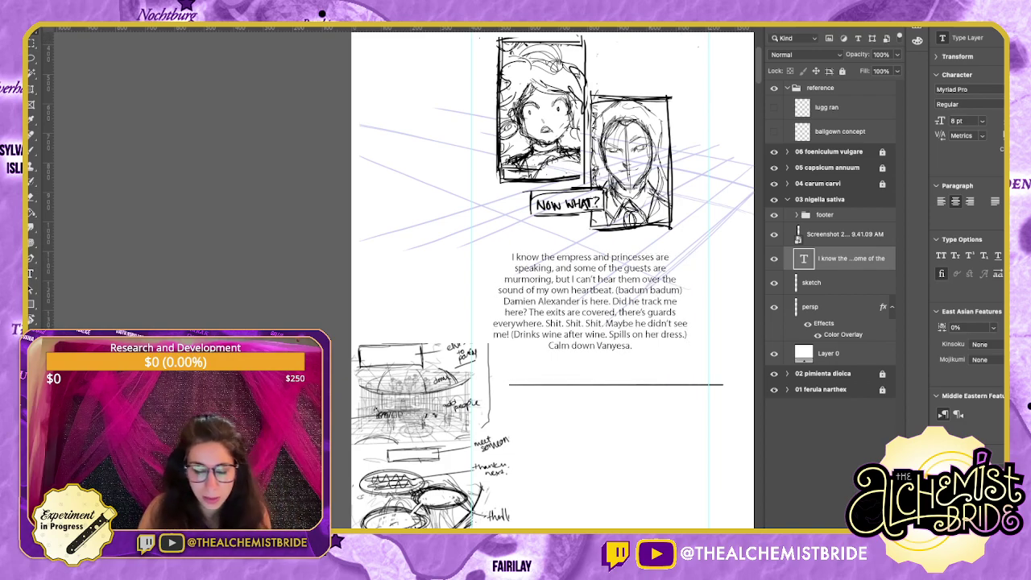
left_click_drag(589, 301, 466, 268)
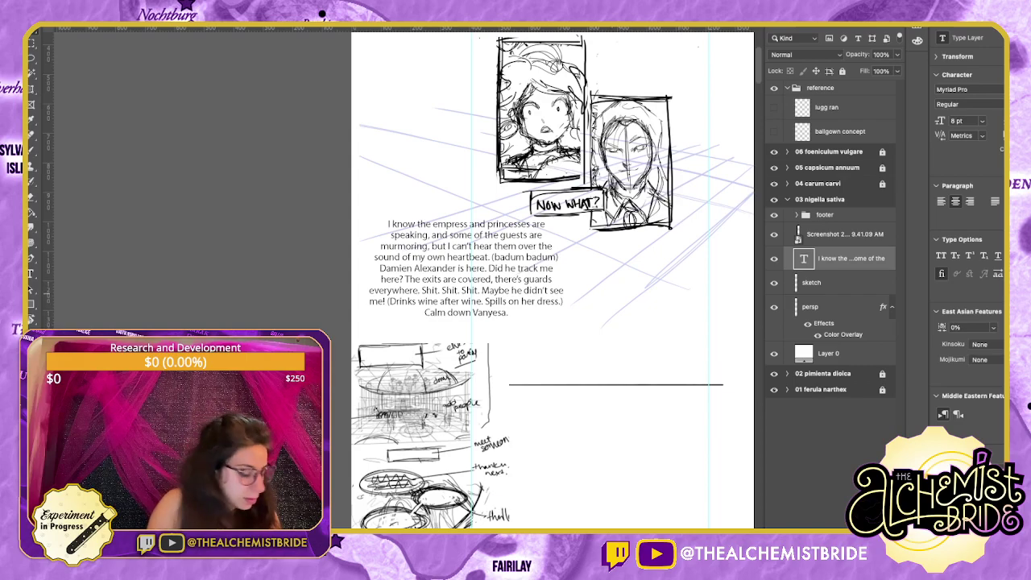
Hand-letter BADUM BADUM on a new layer above the right half of the horizontal line.
key("b")
left_click(828, 354)
key("alt+shift+super+n")
left_click_drag(636, 361, 633, 368)
left_click_drag(640, 363, 641, 347)
key("ctrl+z")
key("super+z")
key("super+z")
key("super+z")
key("super+z")
key("super+z")
key("shift+super+z")
left_click_drag(641, 347, 648, 360)
mouse_move(645, 346)
left_mouse_down()
mouse_move(648, 358)
mouse_move(660, 340)
left_mouse_up()
mouse_move(659, 340)
left_mouse_down()
mouse_move(654, 376)
mouse_move(660, 358)
left_mouse_up()
left_click_drag(659, 358, 665, 370)
left_click_drag(658, 367, 680, 354)
Move the BADUM BADUM layer above sketch, merge it into the sketch layer, and erase the horizontal line below the lettering.
left_click_drag(518, 347, 515, 314)
key("e")
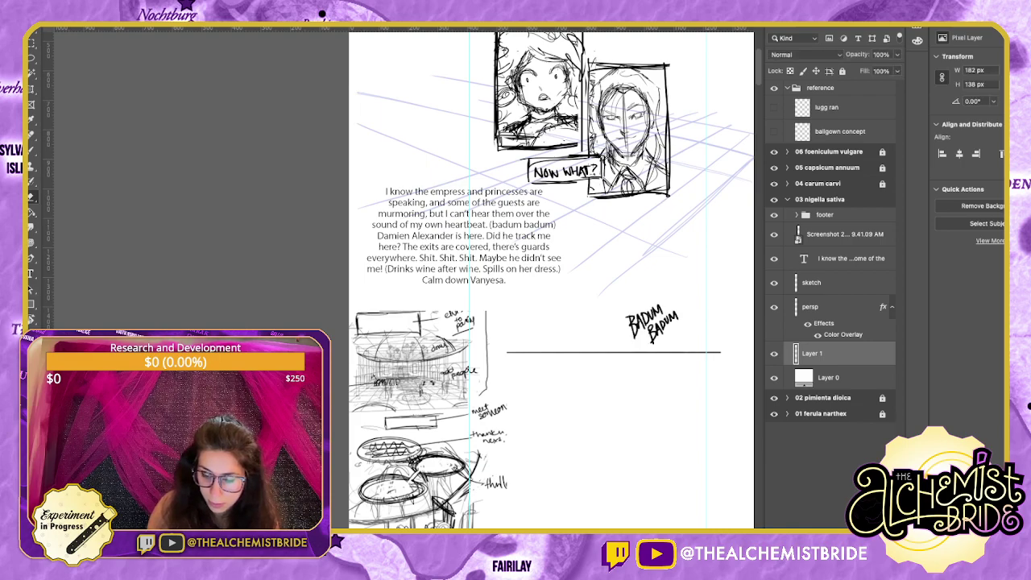
left_click_drag(811, 353, 811, 276)
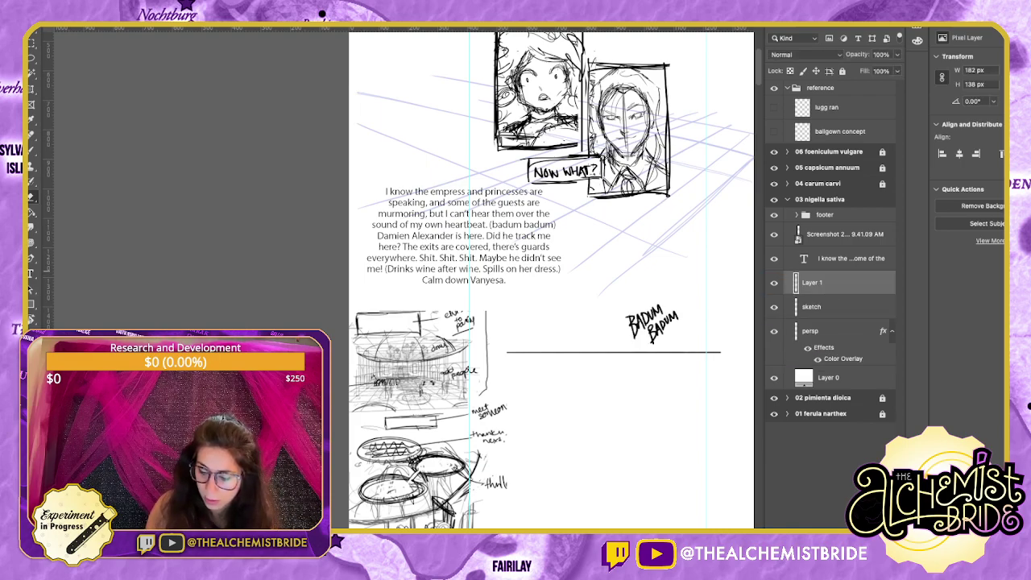
key("ctrl+e")
left_click_drag(507, 352, 721, 353)
mouse_move(644, 362)
left_mouse_down()
mouse_move(667, 436)
mouse_move(669, 416)
left_mouse_up()
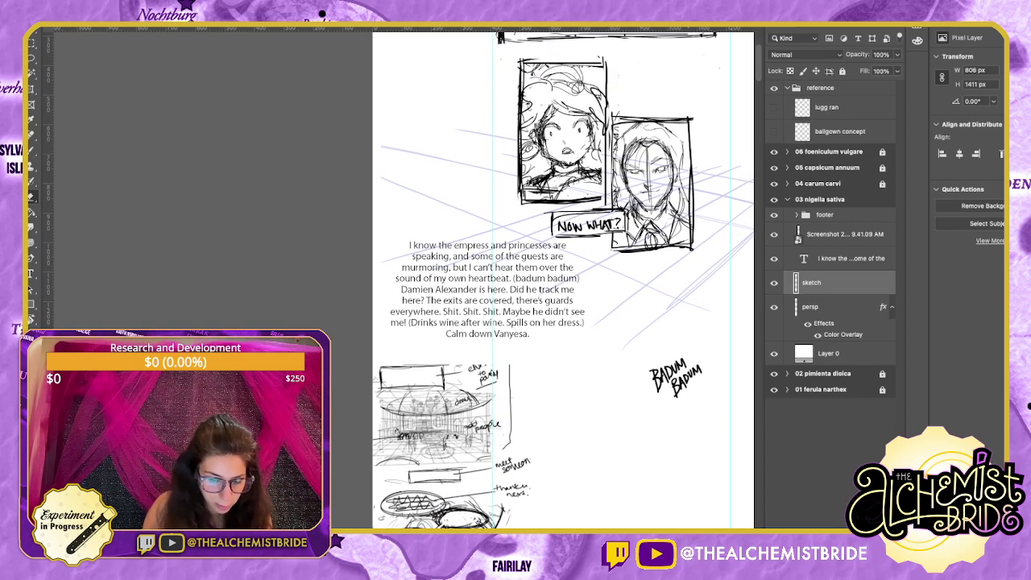
key("b")
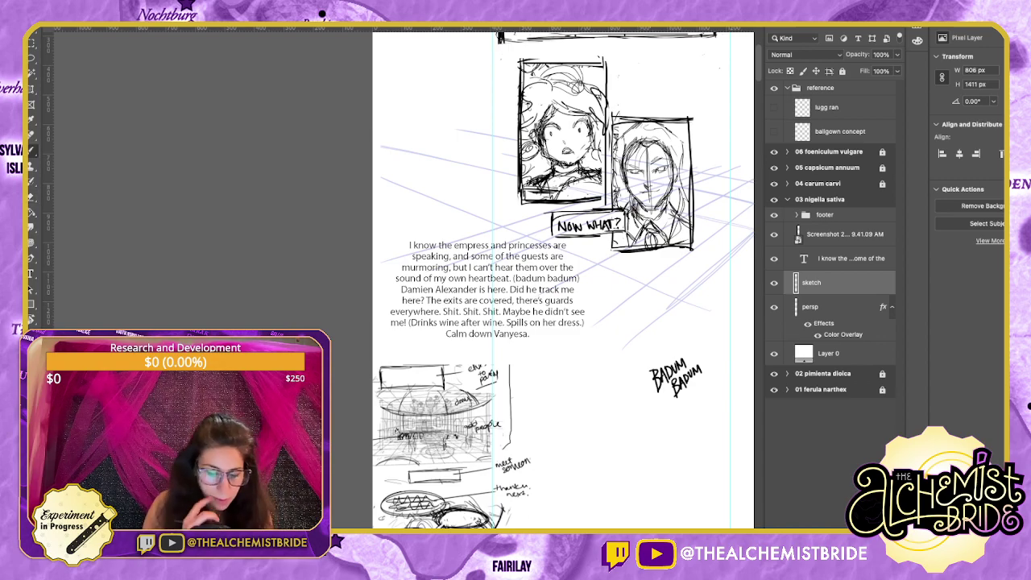
Scale the reference screenshot down to about 395 px wide and position it at about X -20 px, just under the script text.
scroll(564, 278, "down", 3)
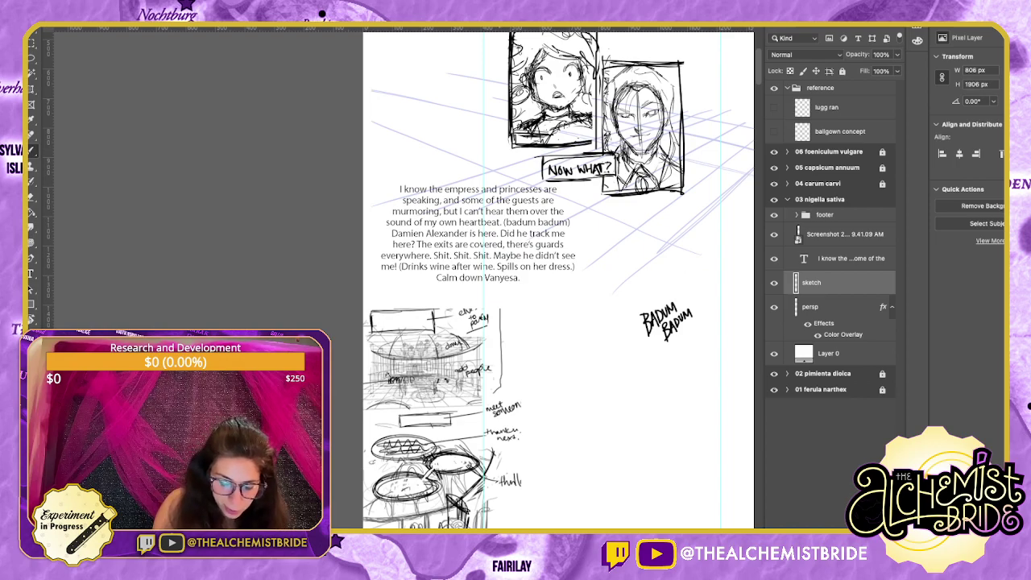
left_click_drag(563, 322, 565, 271)
left_click(813, 307)
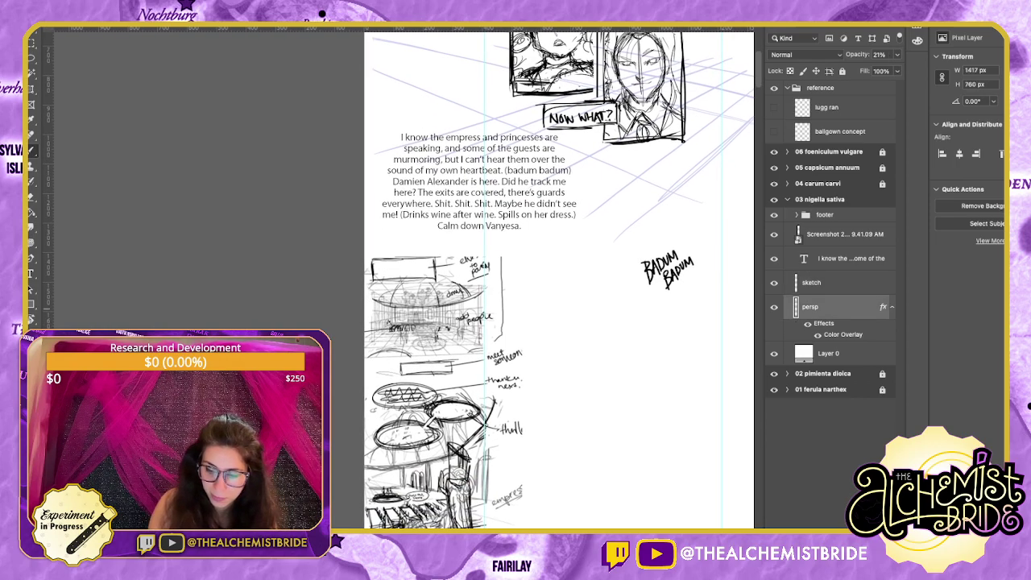
left_click(850, 258)
left_click(844, 234)
key("super+t")
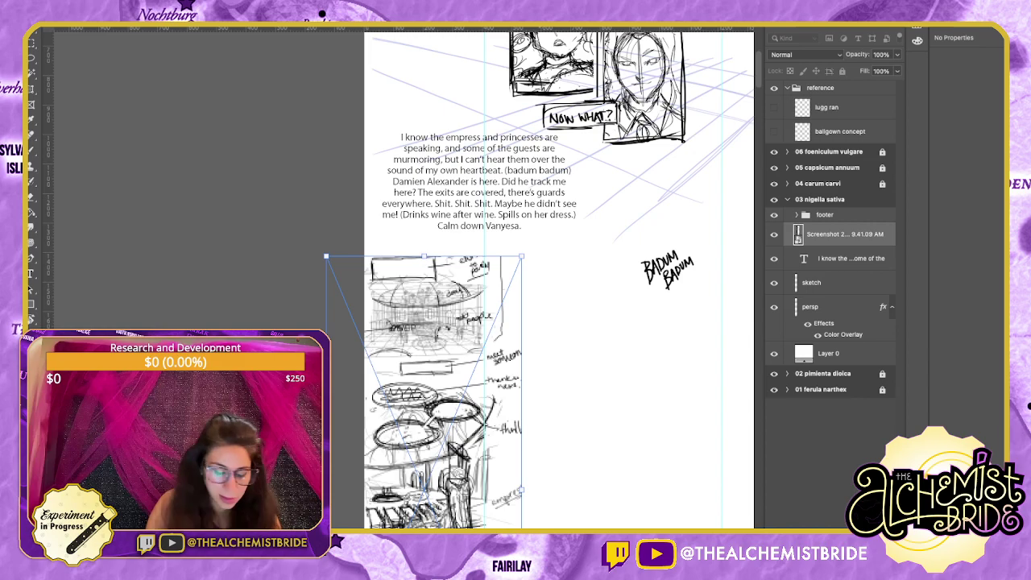
left_click_drag(522, 489, 462, 489)
left_click_drag(427, 451, 445, 353)
left_click_drag(346, 393, 419, 384)
key("Return")
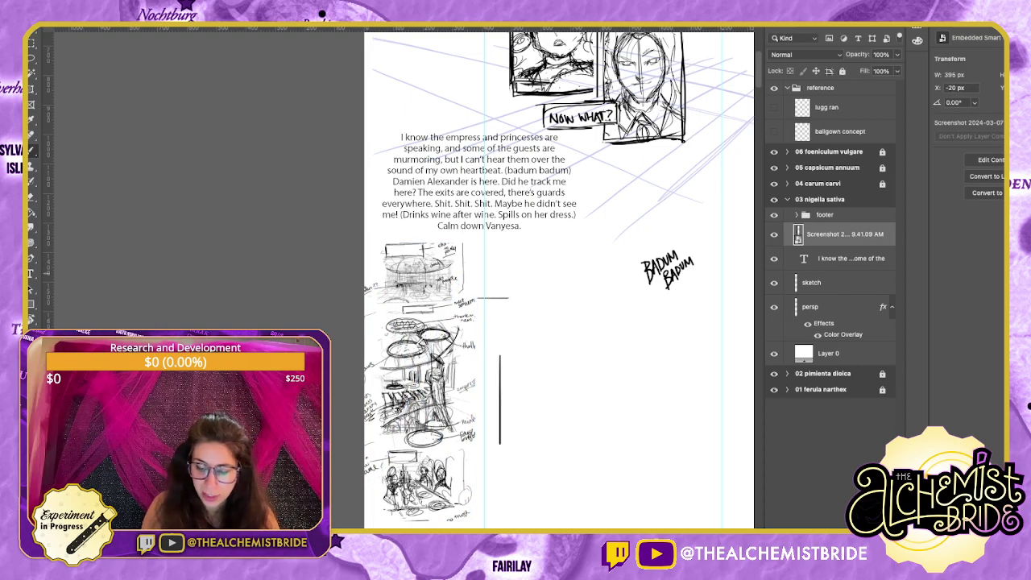
Activate the sketch layer and erase the stray vertical line beside the reference screenshot.
key("alt+bracketleft")
key("alt+bracketleft")
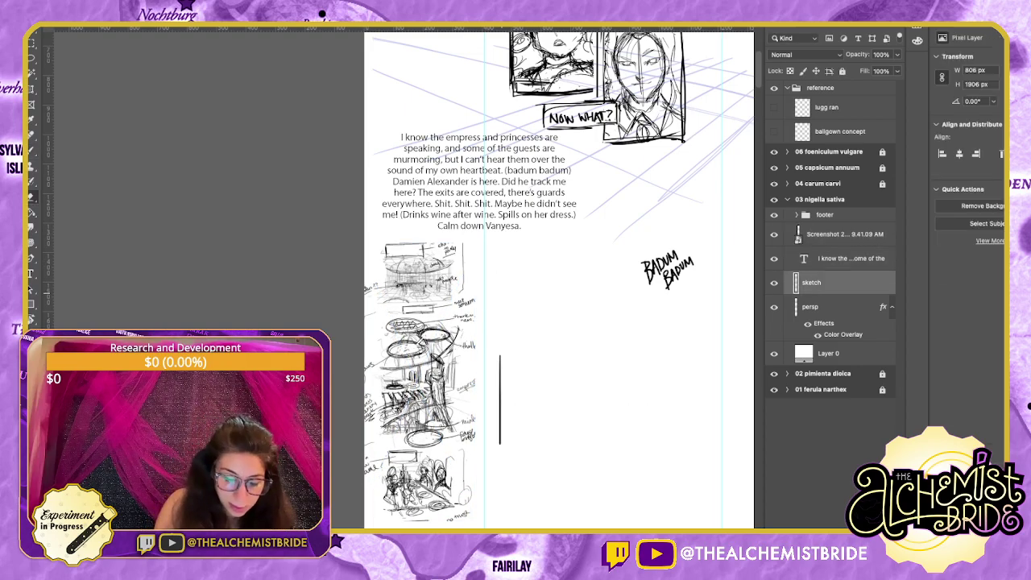
left_click_drag(580, 322, 587, 298)
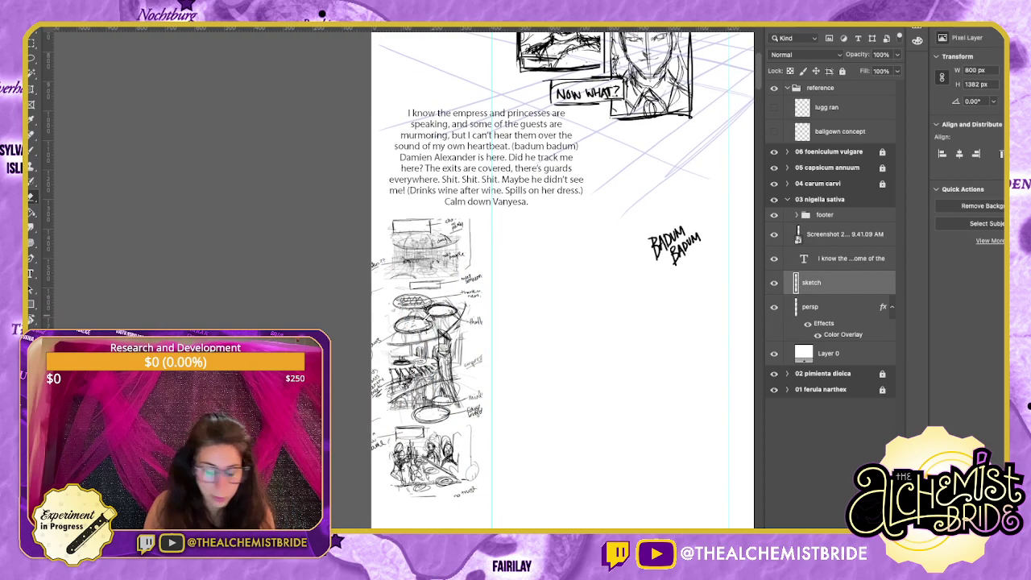
Draw a wide rectangular panel frame on the sketch layer, below the BADUM BADUM lettering, using straight brush strokes.
key("b")
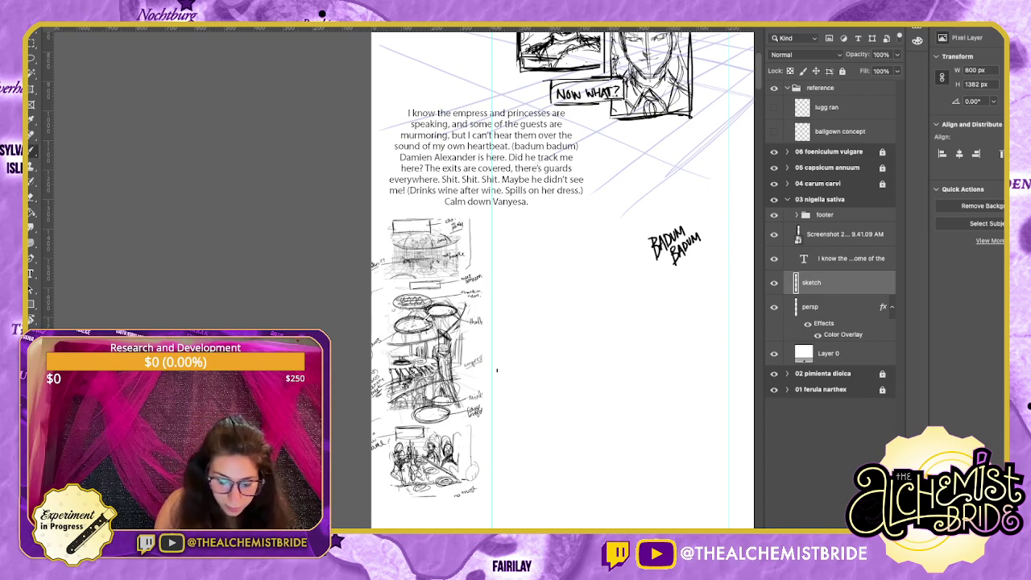
mouse_move(497, 369)
left_mouse_down()
mouse_move(497, 511)
mouse_move(585, 367)
left_mouse_up()
left_click(715, 367, "shift")
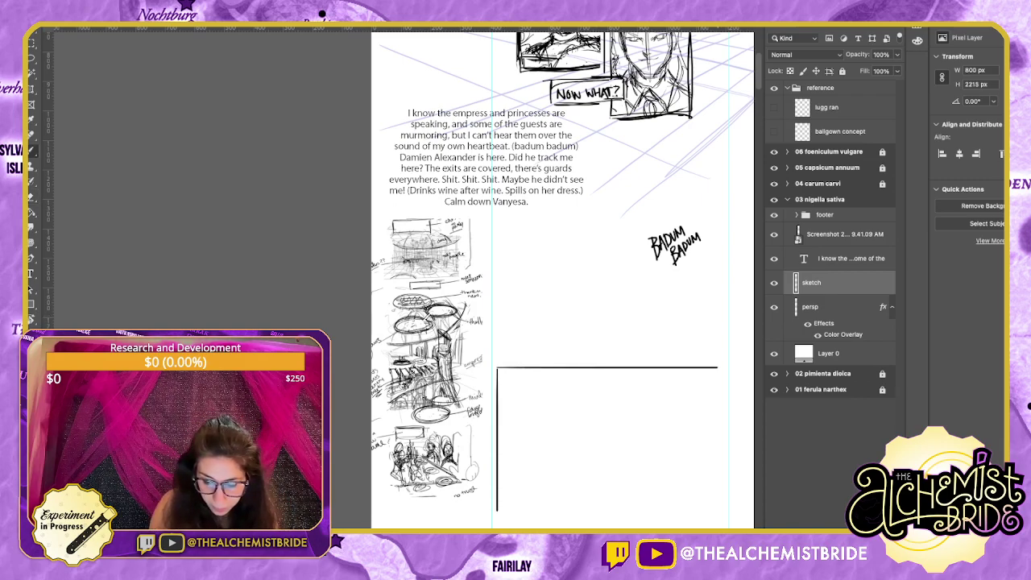
left_click(716, 498, "shift")
key("ctrl+z")
left_click(715, 498, "shift")
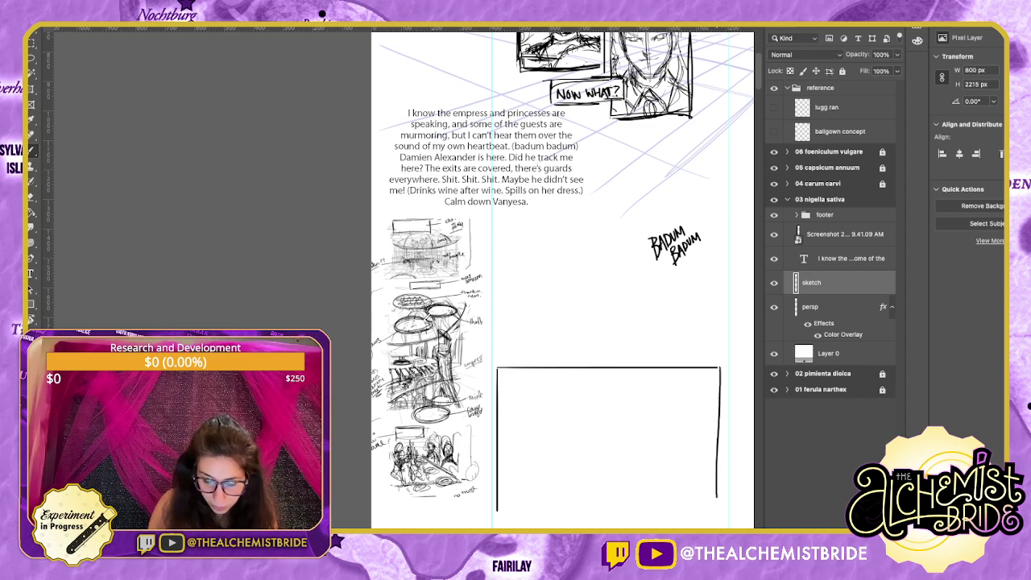
left_click_drag(717, 497, 716, 514)
left_click_drag(498, 509, 723, 508)
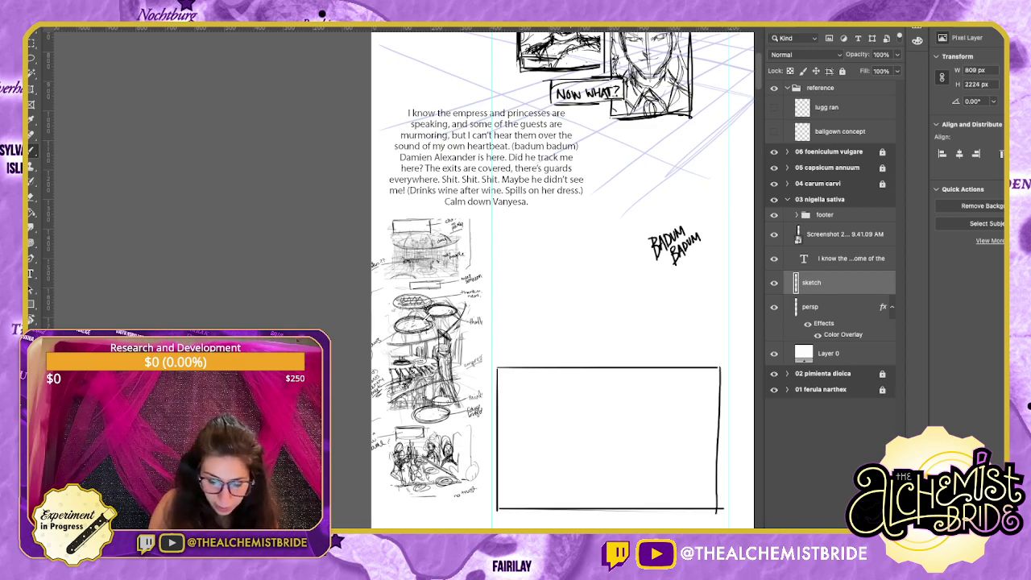
Try dividing the new panel frame into columns with straight vertical lines, and undo the dividers.
left_click_drag(570, 367, 570, 509)
key("ctrl+z")
left_click_drag(572, 367, 573, 511)
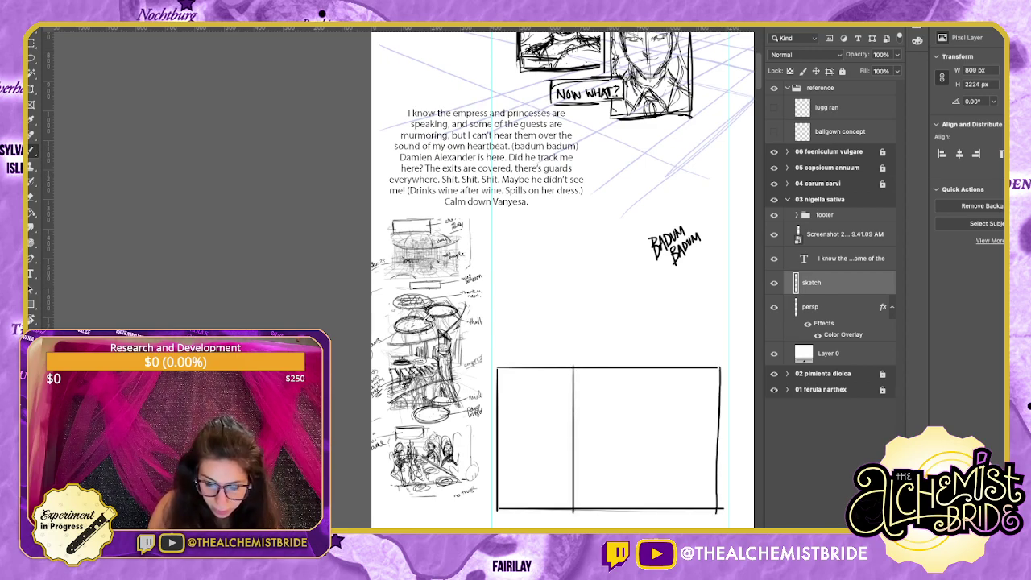
left_click_drag(640, 366, 640, 509)
key("ctrl+z")
key("ctrl+z")
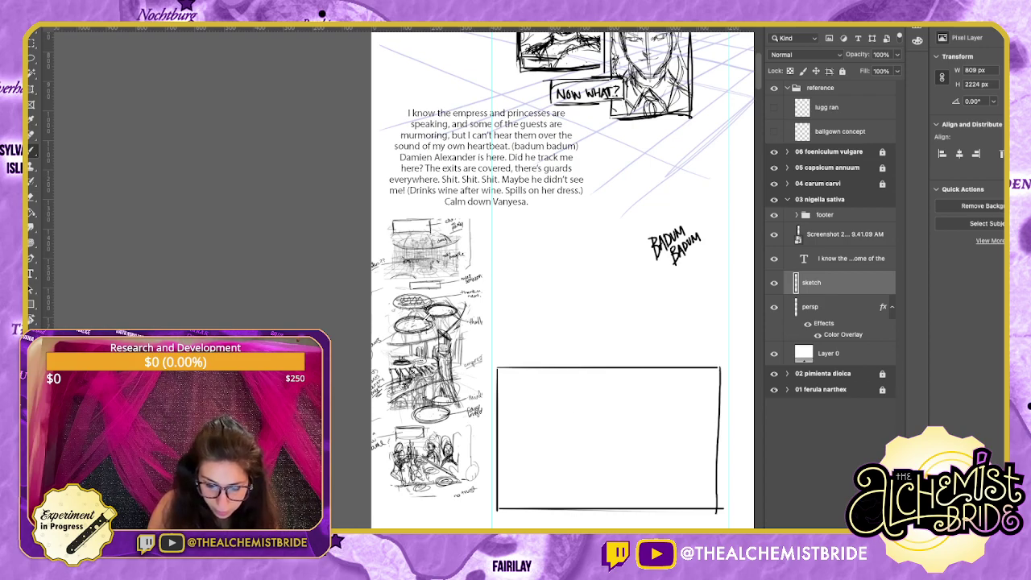
Divide the wide panel frame into three equal columns with straight vertical brush lines and redraw its right edge straight.
left_click_drag(568, 367, 568, 507)
left_click_drag(643, 367, 643, 507)
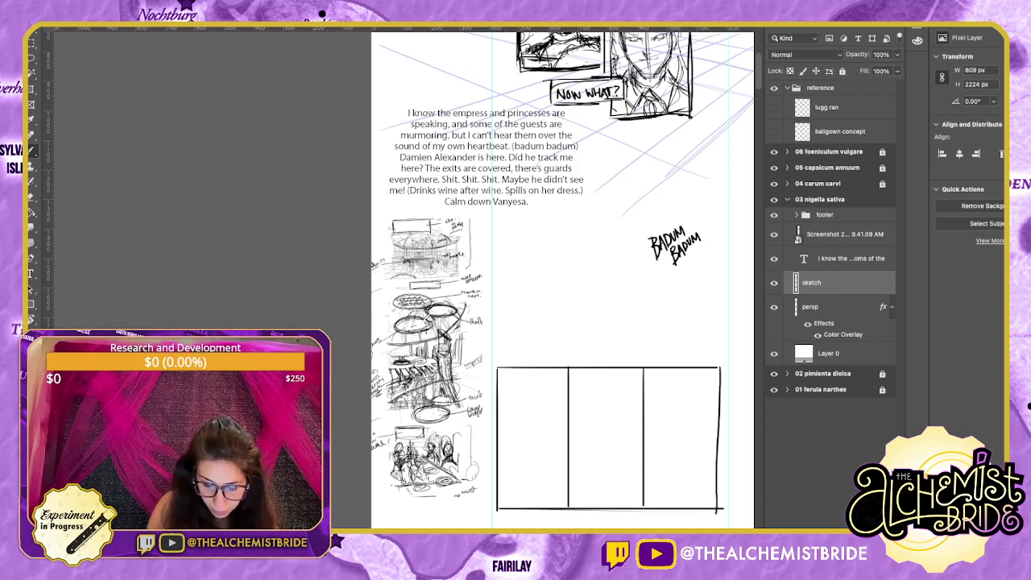
left_click_drag(568, 367, 569, 507)
key("ctrl+z")
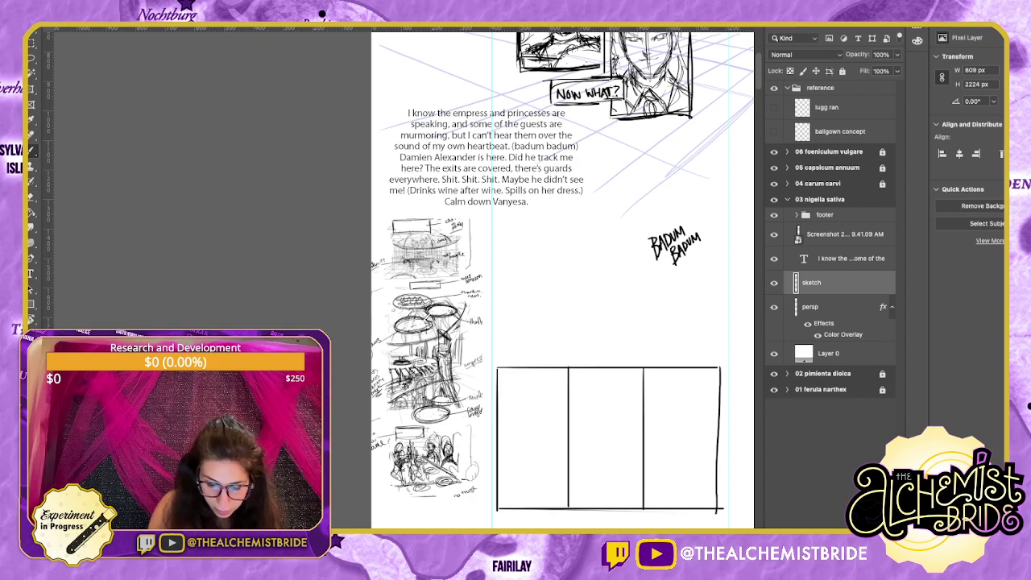
left_click_drag(570, 368, 569, 509)
left_click_drag(644, 365, 644, 504)
left_click_drag(720, 366, 716, 507)
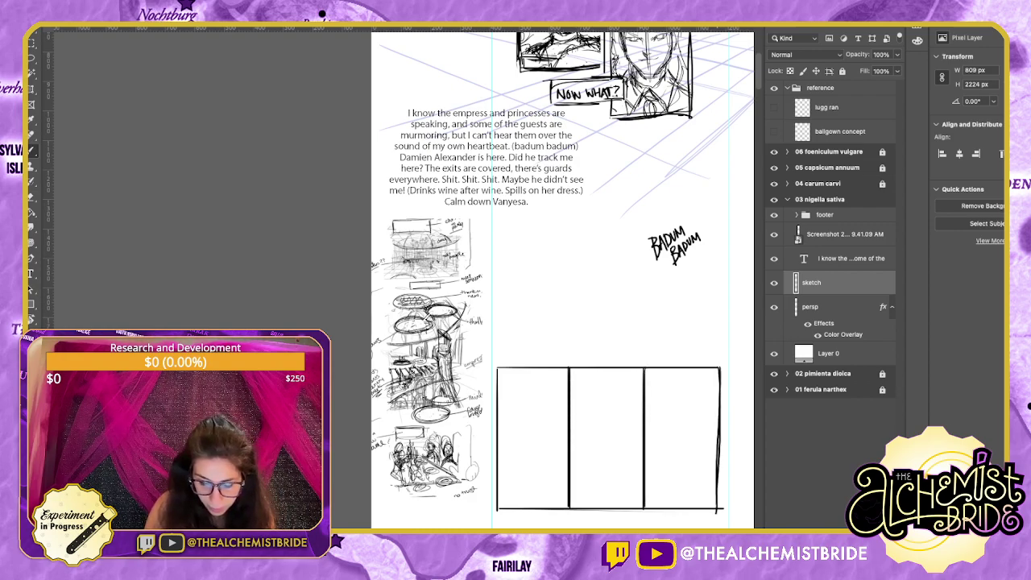
key("ctrl+z")
left_click_drag(718, 364, 719, 508)
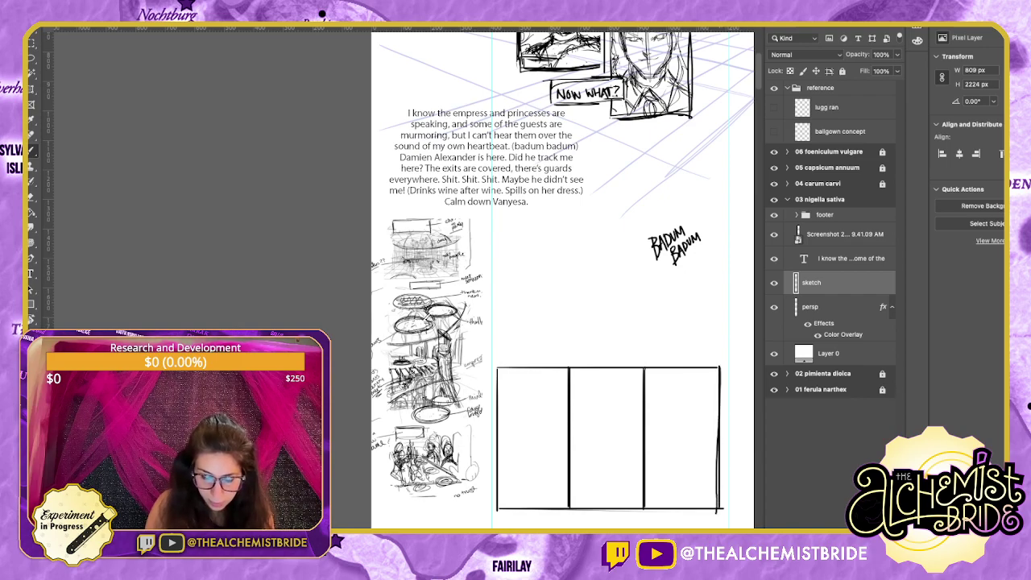
Lasso the three-column panel frame on the sketch layer, nudge it slightly to the right, and deselect.
key("l")
mouse_move(547, 348)
left_mouse_down()
mouse_move(477, 407)
mouse_move(604, 528)
mouse_move(548, 347)
left_mouse_up()
key("v")
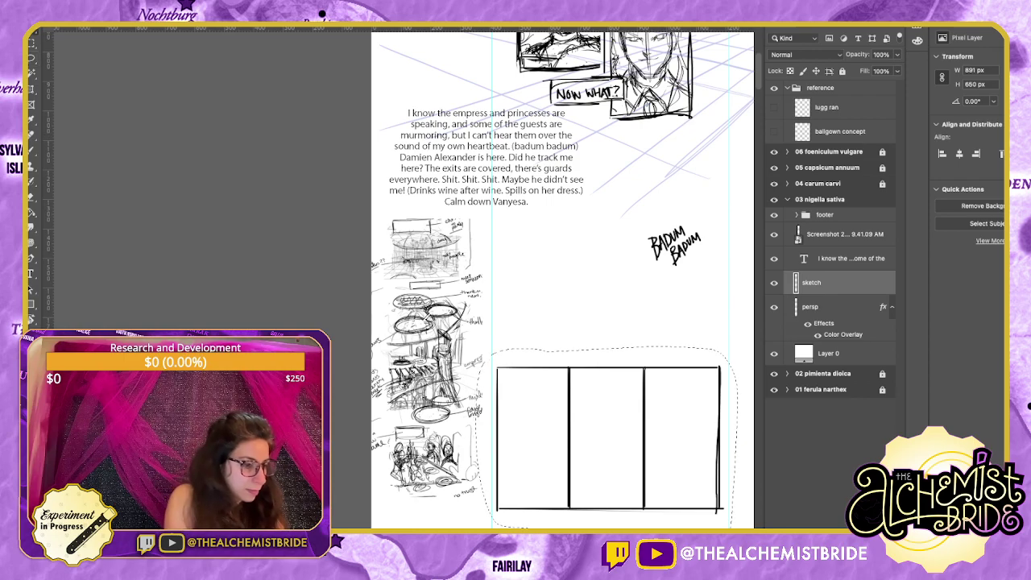
key("Right")
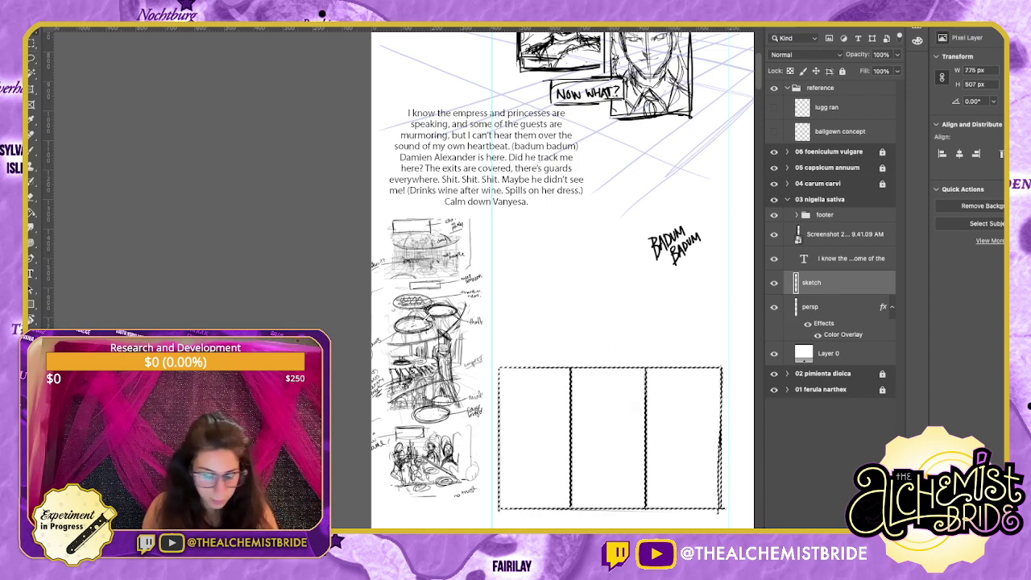
key("ctrl+d")
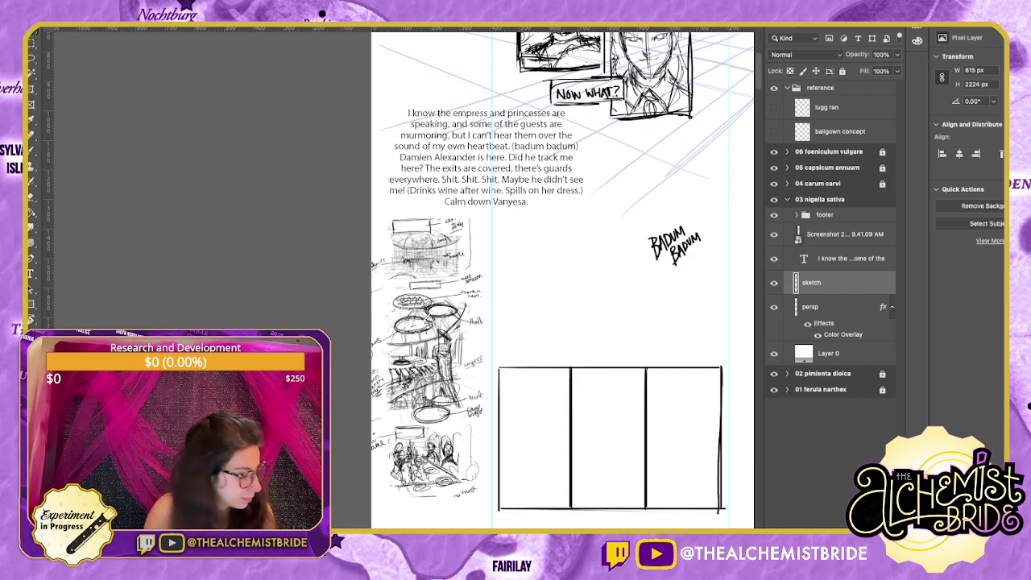
Paste three reference photos of women drinking as separate layers above the sketch layer.
key("b")
left_click_drag(596, 310, 615, 293)
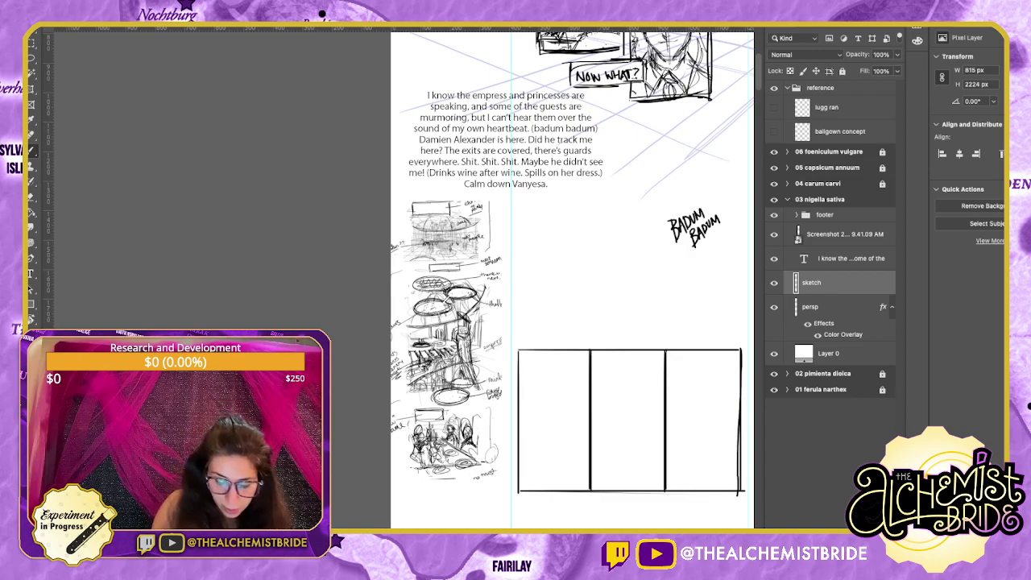
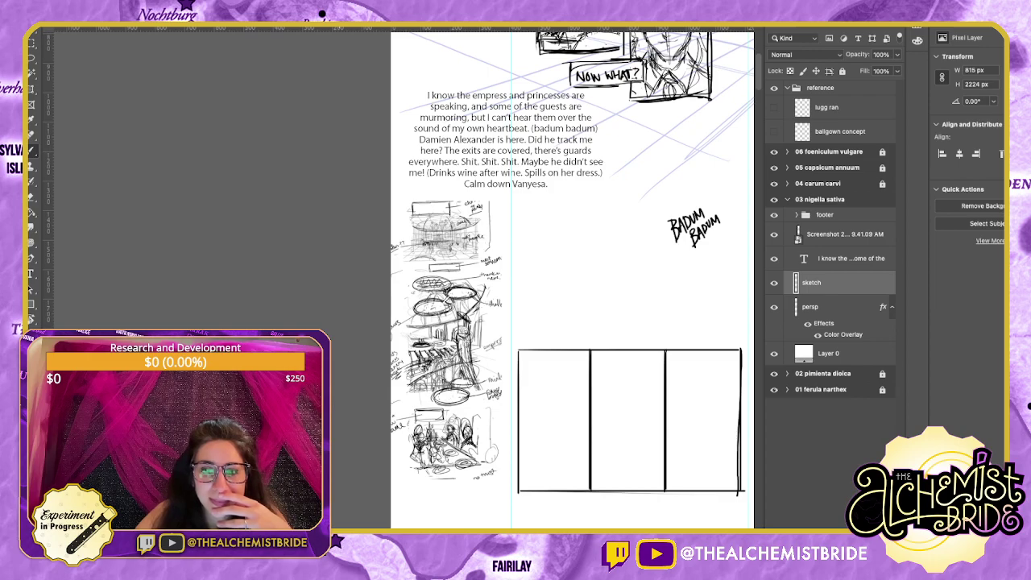
key("ctrl+v")
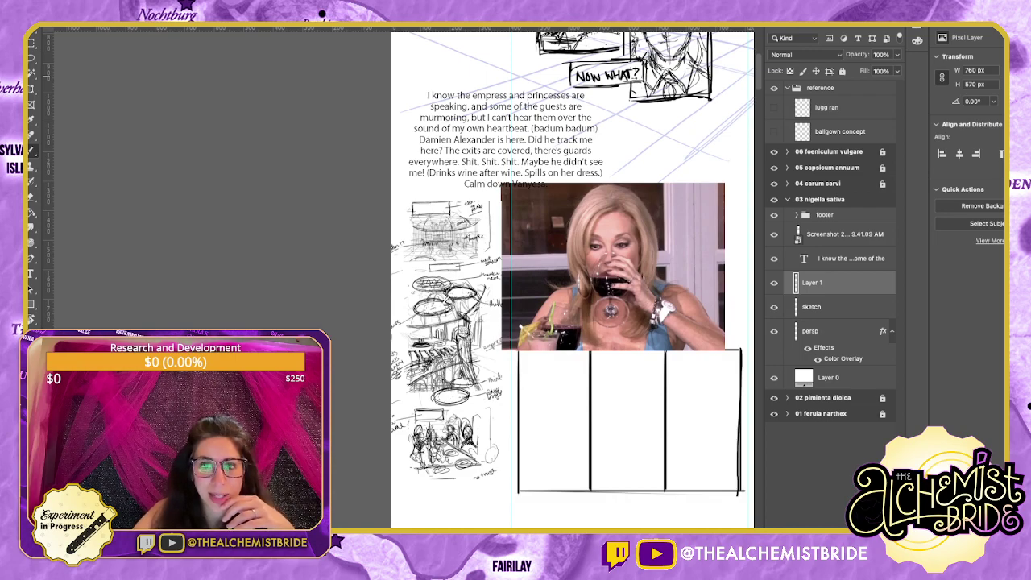
key("super+v")
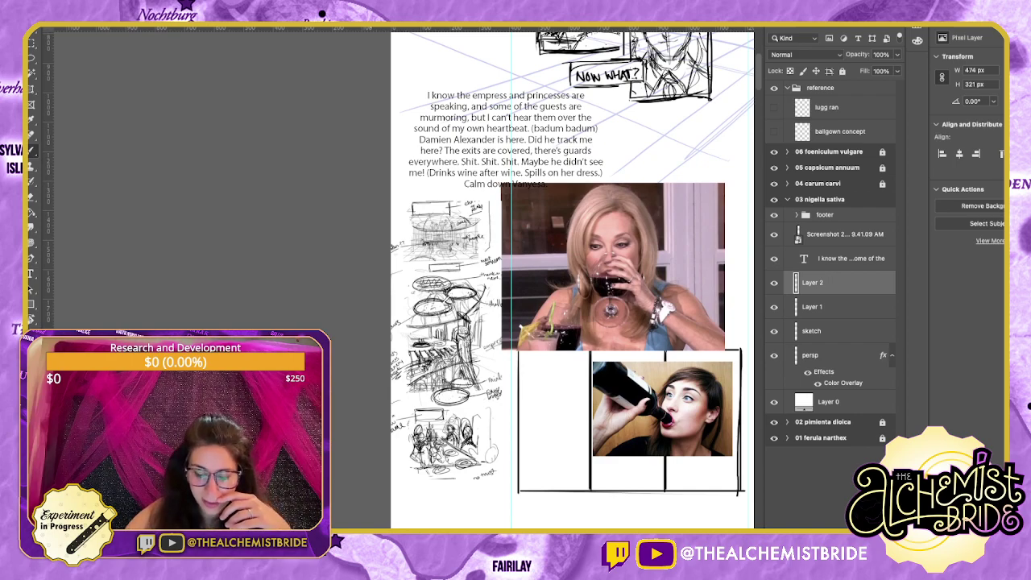
key("super+v")
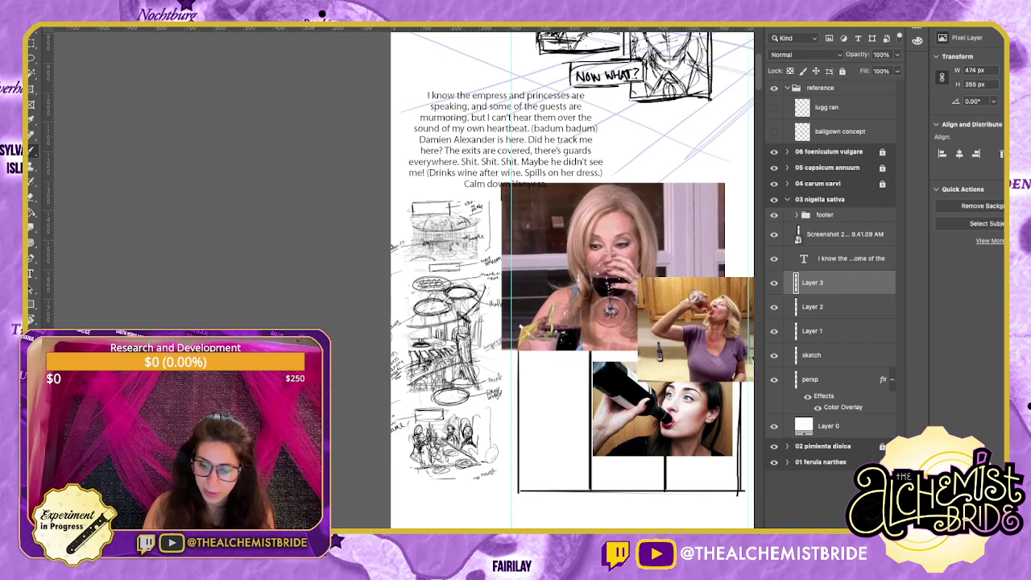
Move the kitchen drinking photo down over the panel frame and scale it to about 609 × 456 px.
key("v")
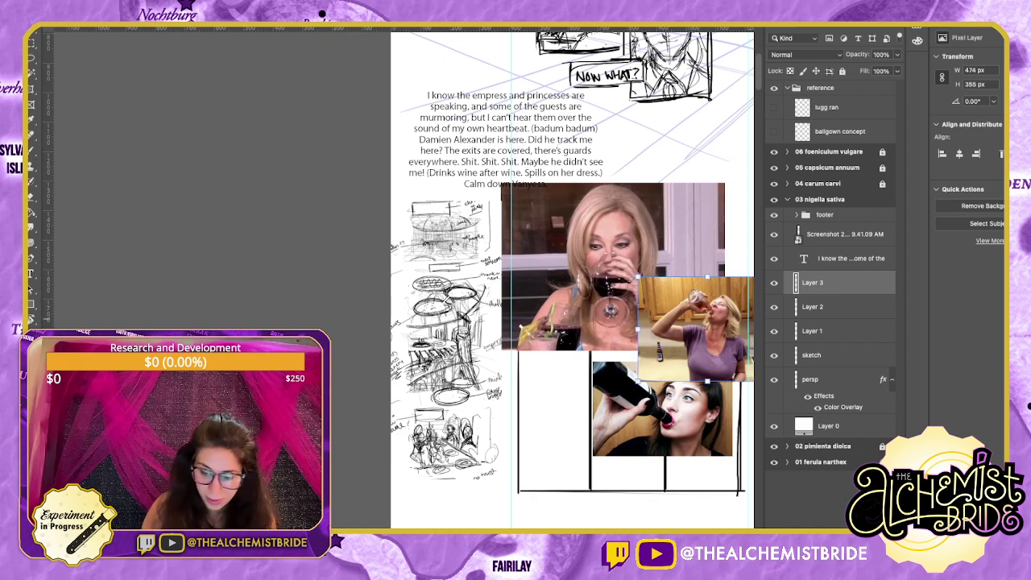
left_click_drag(697, 328, 621, 425)
left_click_drag(687, 425, 630, 446)
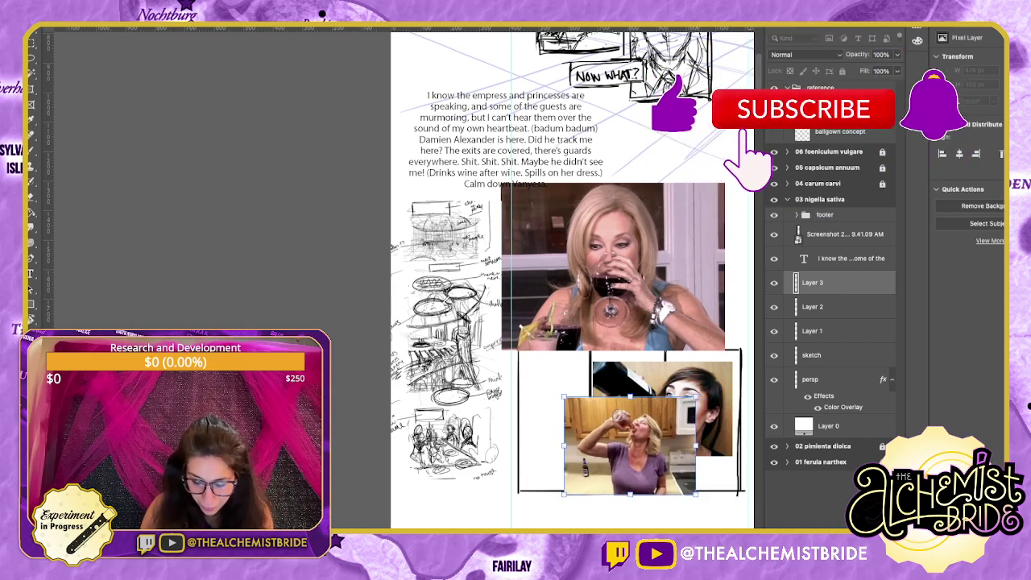
left_click_drag(696, 446, 742, 446)
key("Return")
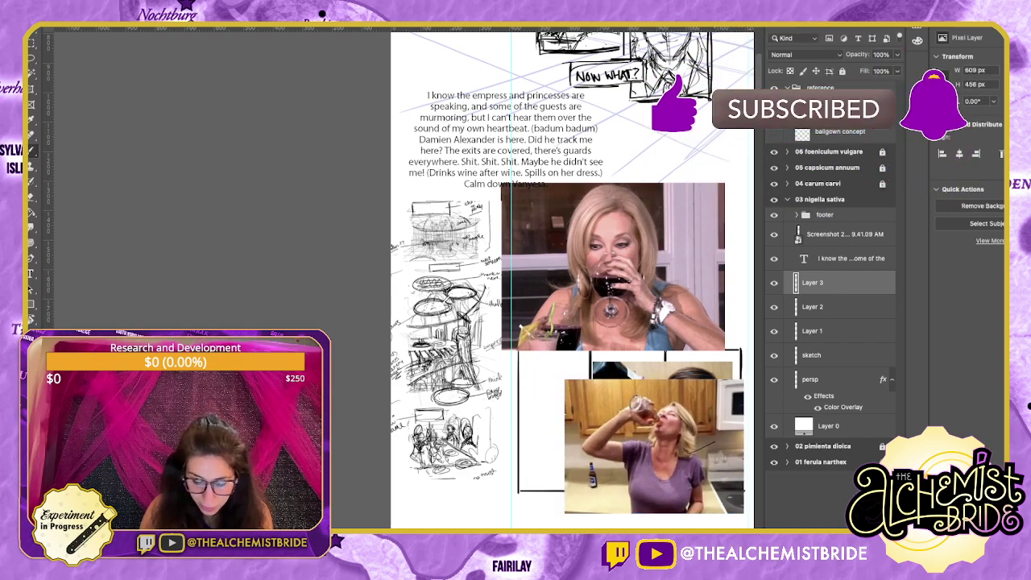
Mask the kitchen photo to a lasso selection around the woman and move it over the third column.
key("l")
mouse_move(665, 387)
left_mouse_down()
mouse_move(607, 480)
mouse_move(690, 506)
mouse_move(700, 395)
mouse_move(665, 386)
left_mouse_up()
left_click(815, 534)
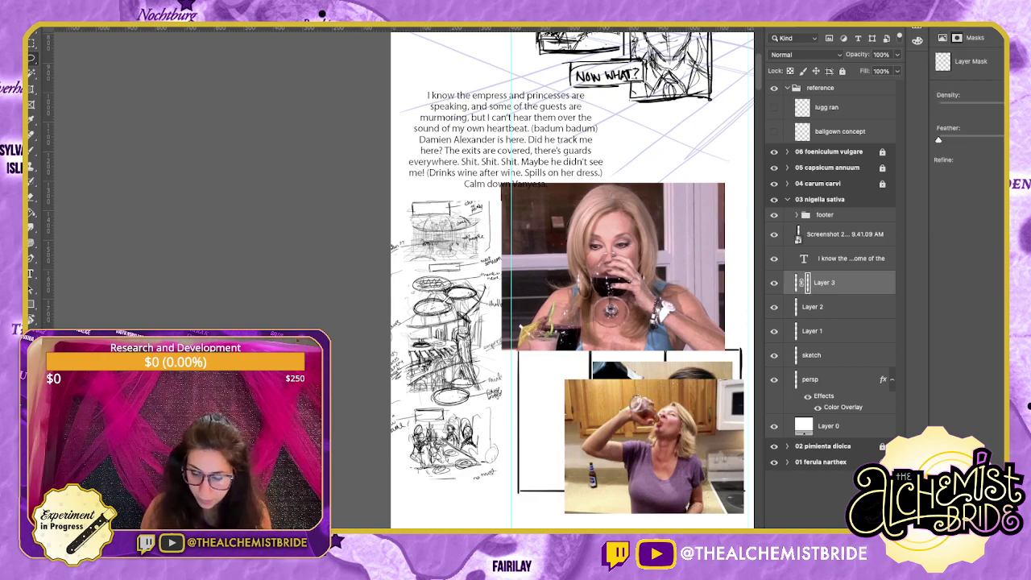
key("v")
mouse_move(662, 458)
left_mouse_down()
mouse_move(684, 465)
mouse_move(702, 436)
left_mouse_up()
Move the photo of the woman drinking from a bottle over the middle column and scale it to about 358 × 242 px.
left_click(812, 307)
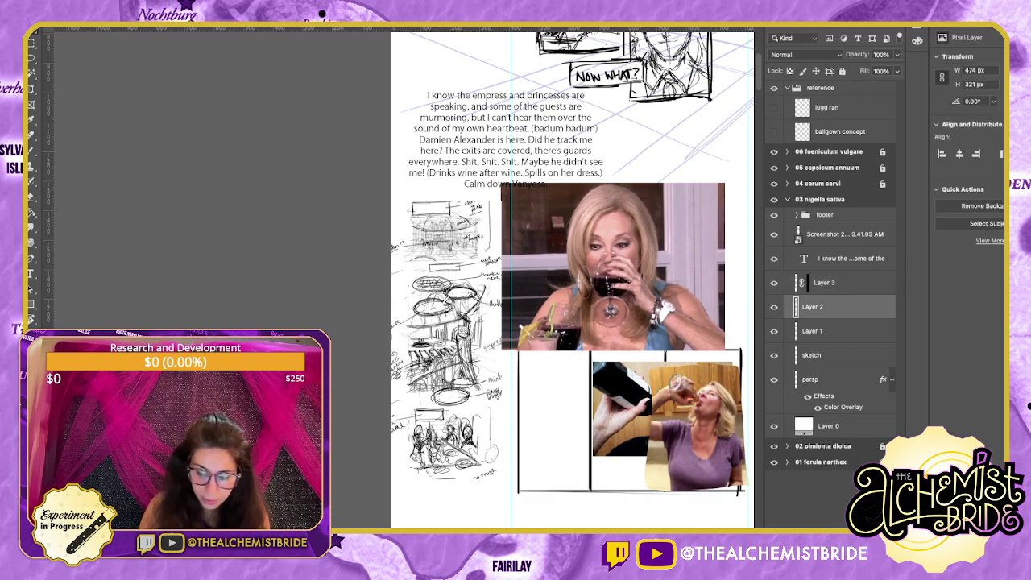
left_click_drag(621, 409, 564, 419)
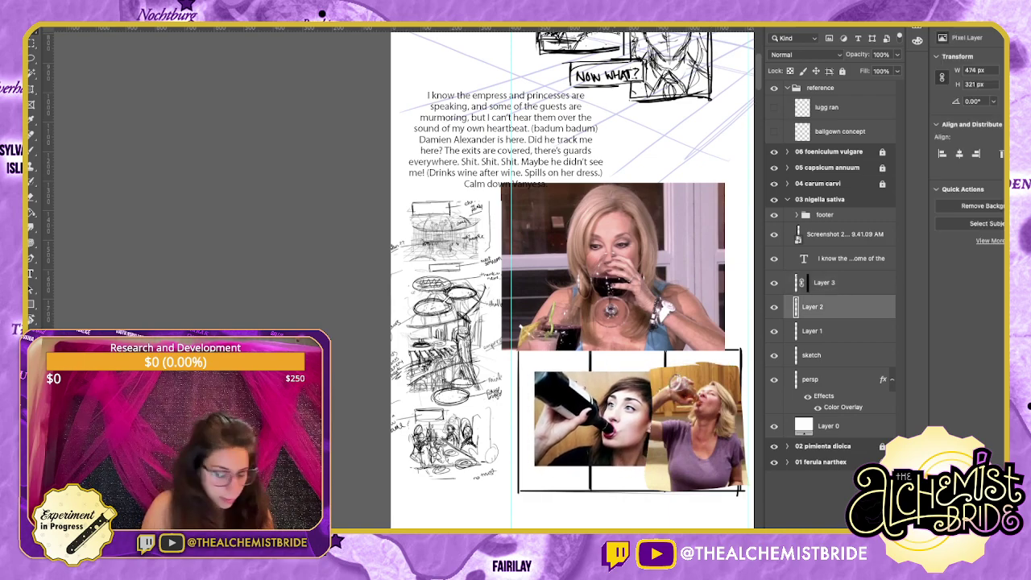
key("super+t")
left_click_drag(605, 466, 615, 416)
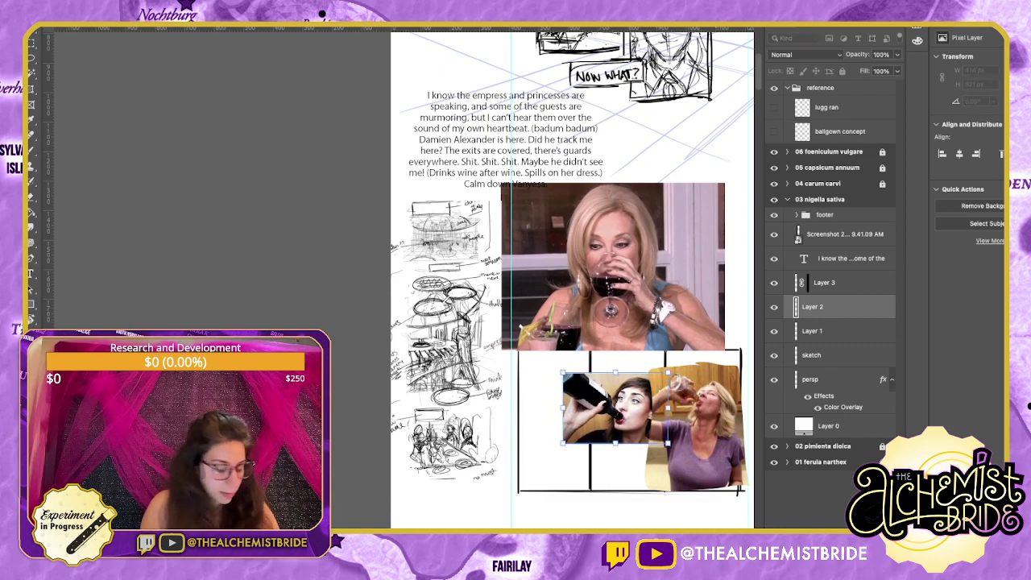
key("Return")
On Layer 3's mask, hide the strip of the kitchen photo that spills into the middle column, and deselect.
left_click(812, 331)
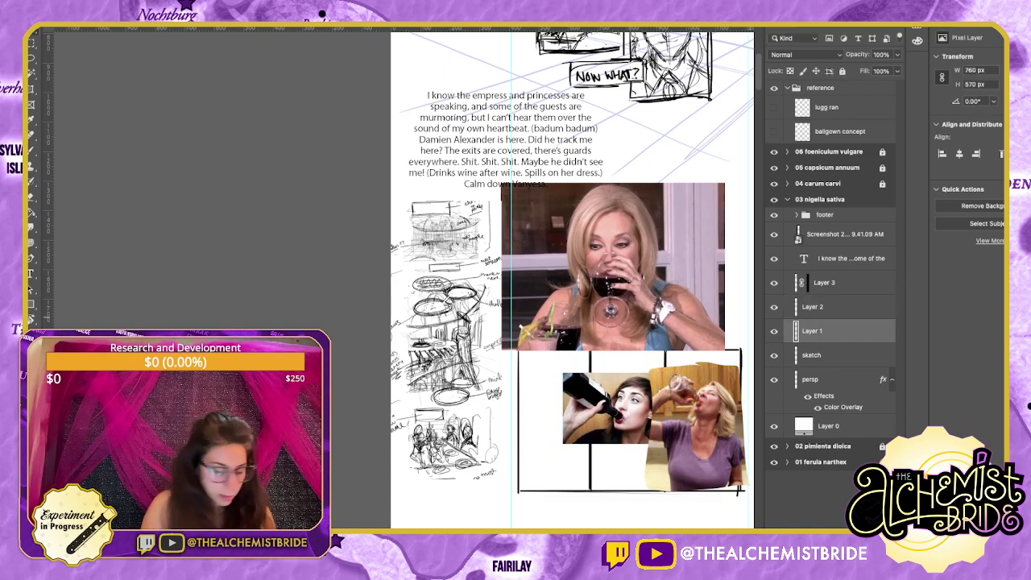
left_click(824, 283)
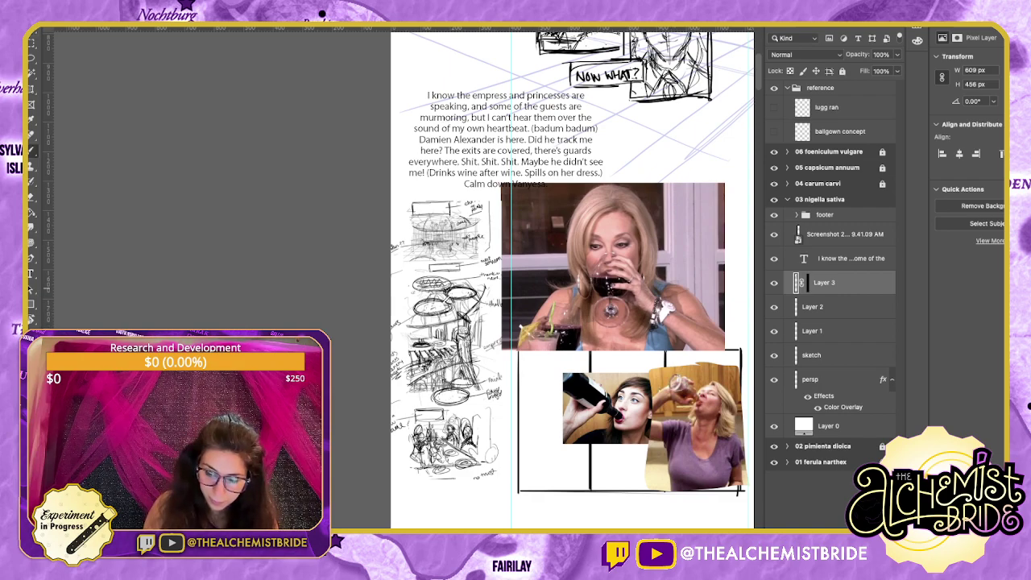
left_click(808, 282)
left_click_drag(658, 369, 663, 489)
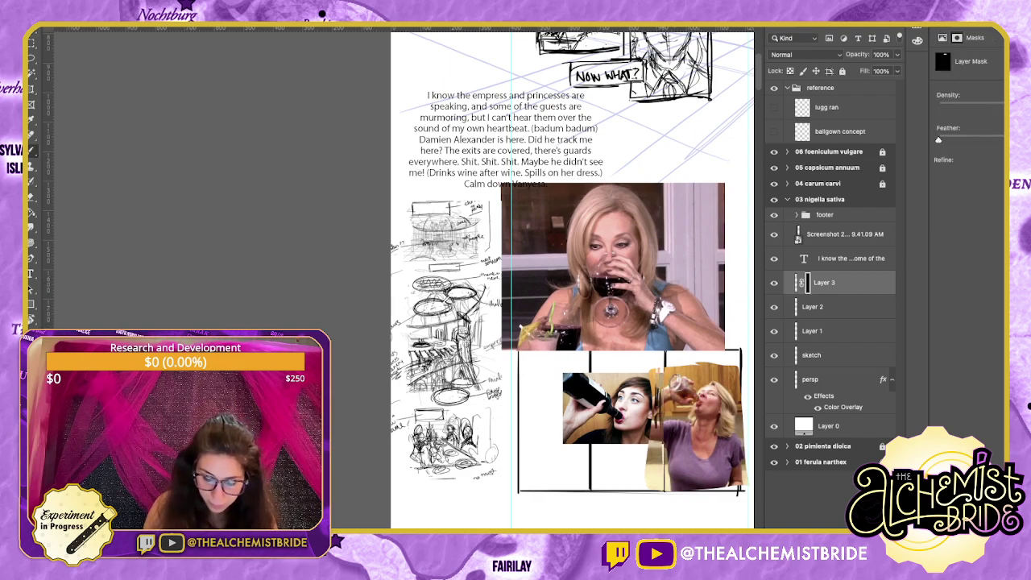
key("l")
mouse_move(650, 361)
left_mouse_down()
mouse_move(654, 508)
mouse_move(663, 374)
mouse_move(650, 361)
left_mouse_up()
key("alt+BackSpace")
key("super+BackSpace")
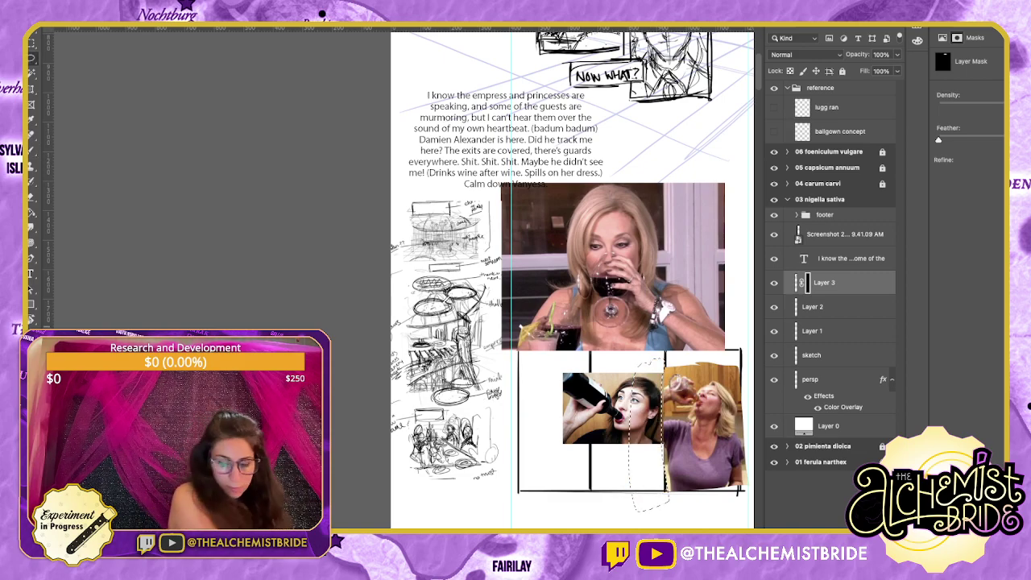
key("ctrl+d")
Lasso the middle column area and mask the bottle photo on Layer 2 to it.
left_click(837, 306)
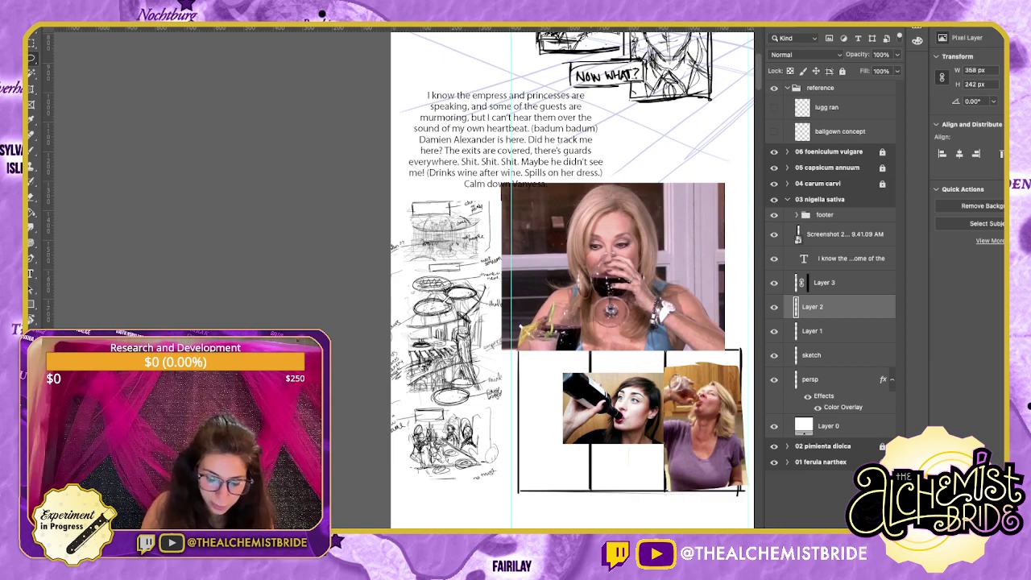
left_click_drag(587, 457, 657, 455)
left_click_drag(662, 362, 591, 367)
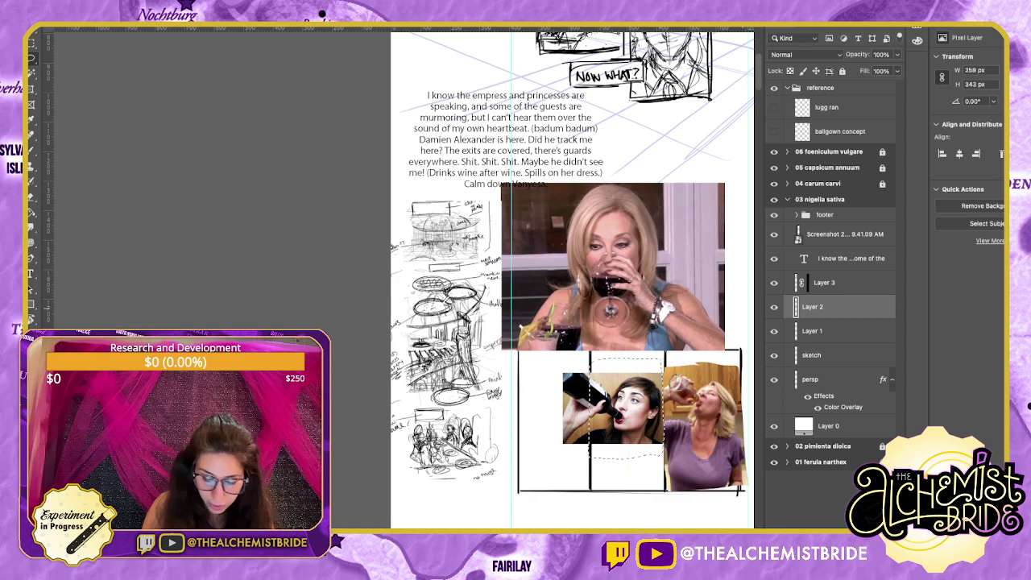
left_click(822, 523)
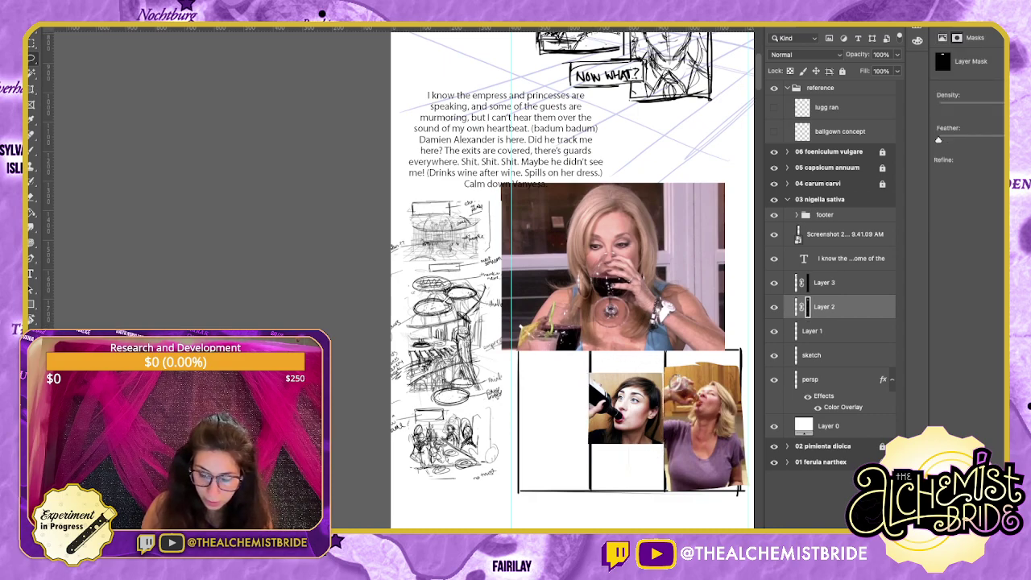
Scale the wine glass photo on Layer 1 to about 464 × 348 px and position it over the first column.
left_click(812, 331)
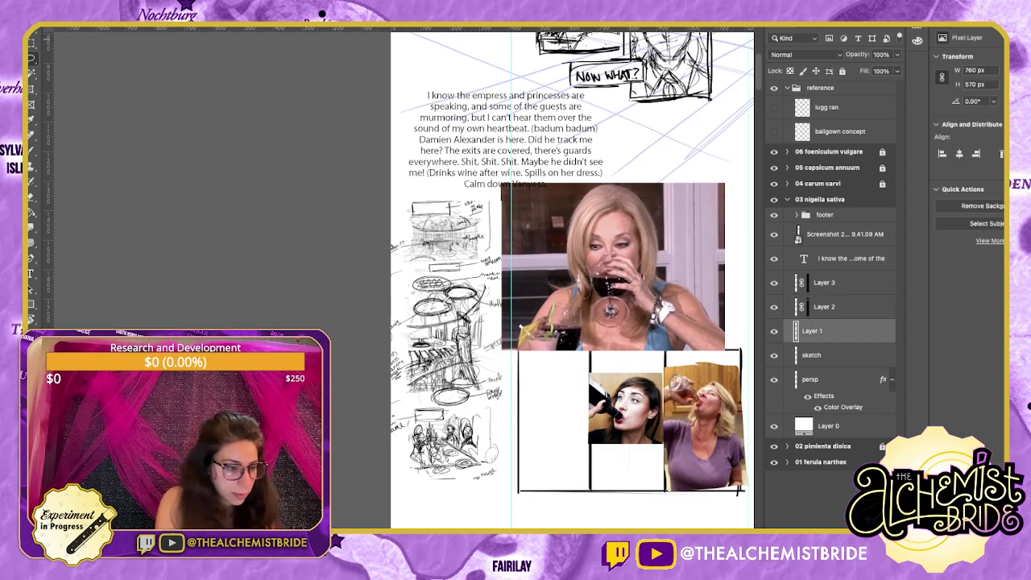
key("v")
key("ctrl+t")
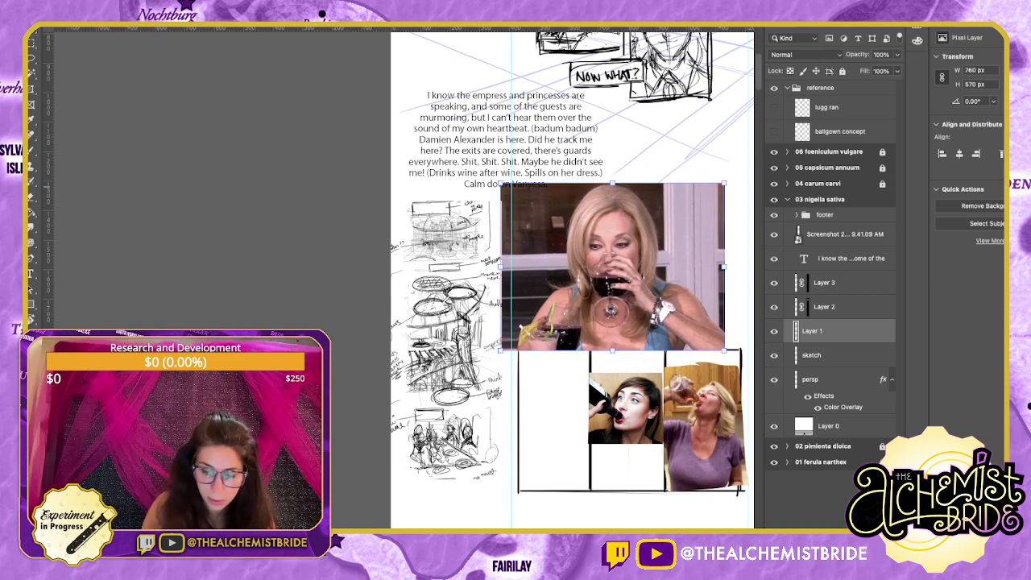
left_click_drag(723, 183, 655, 235)
left_click_drag(578, 293, 550, 418)
left_click_drag(629, 360, 611, 374)
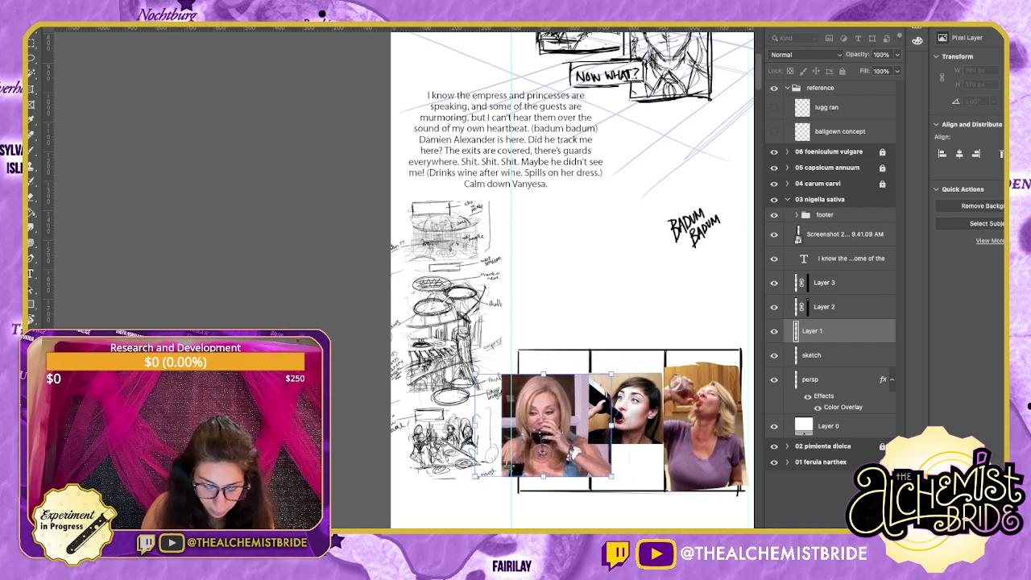
left_click_drag(544, 425, 582, 443)
key("Return")
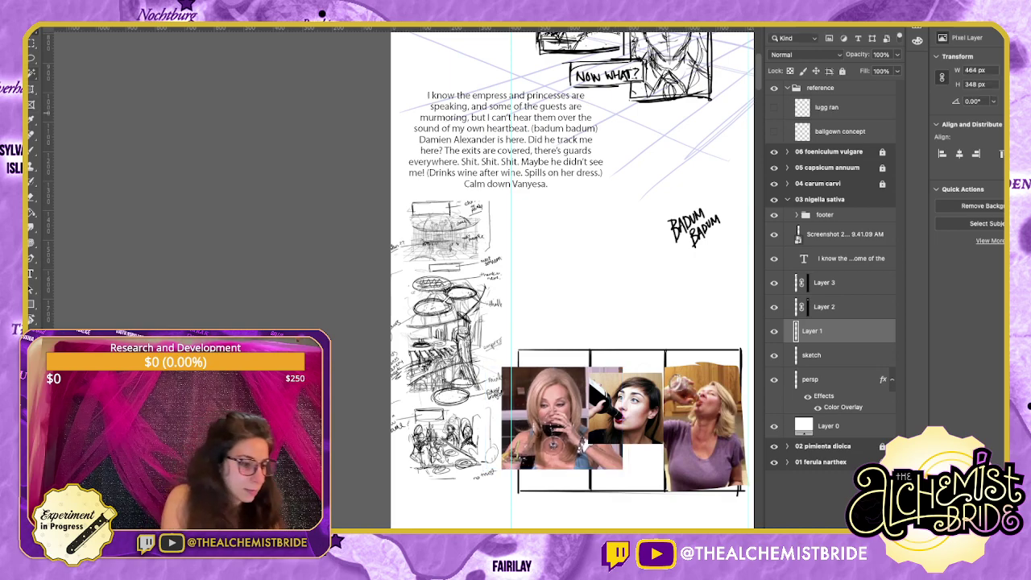
Mask the wine glass photo to the first column's width using a rectangular marquee selection.
left_click(33, 44)
left_click_drag(519, 368, 588, 468)
left_click(816, 533)
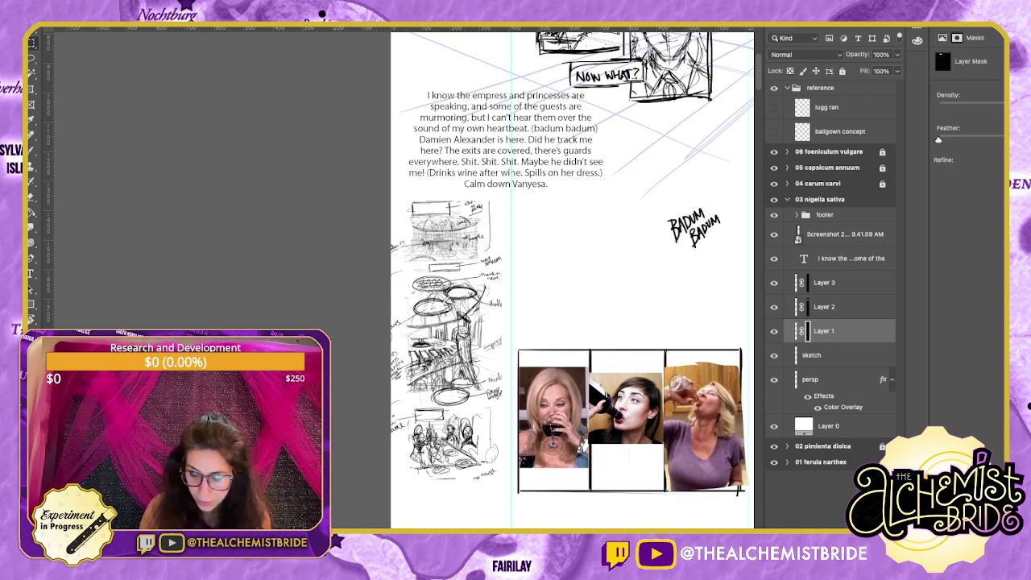
Move the three photo layers below the sketch layer and merge them into one layer at 30% opacity.
left_click_drag(736, 489, 702, 477)
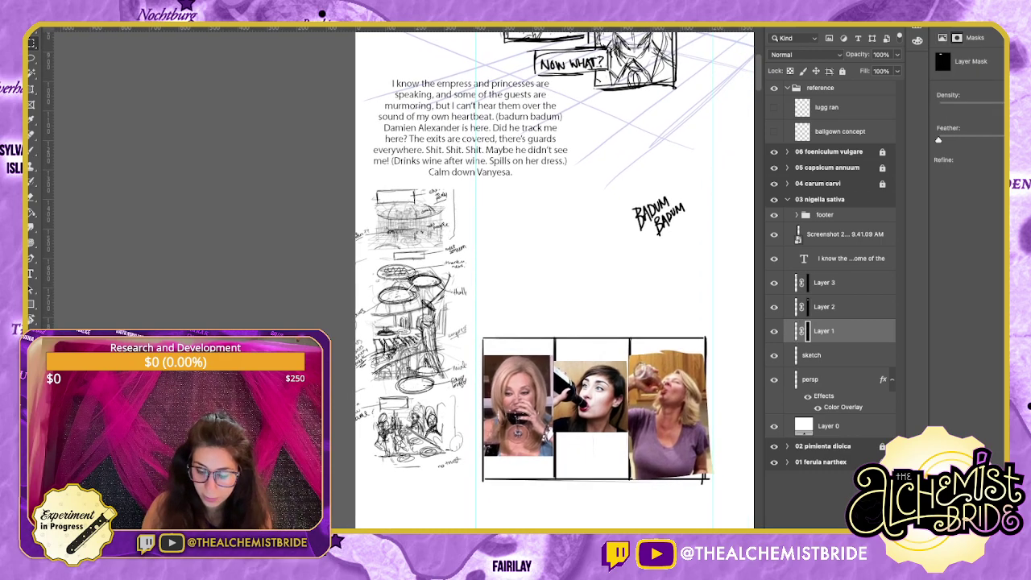
left_click(796, 331)
left_click(824, 282)
left_click(824, 331, "shift")
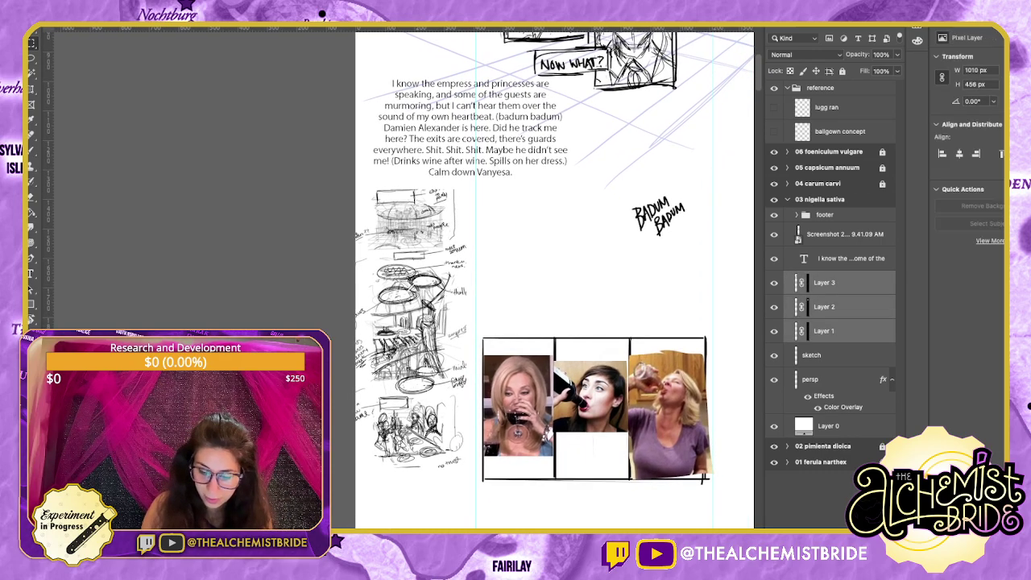
key("ctrl+bracketleft")
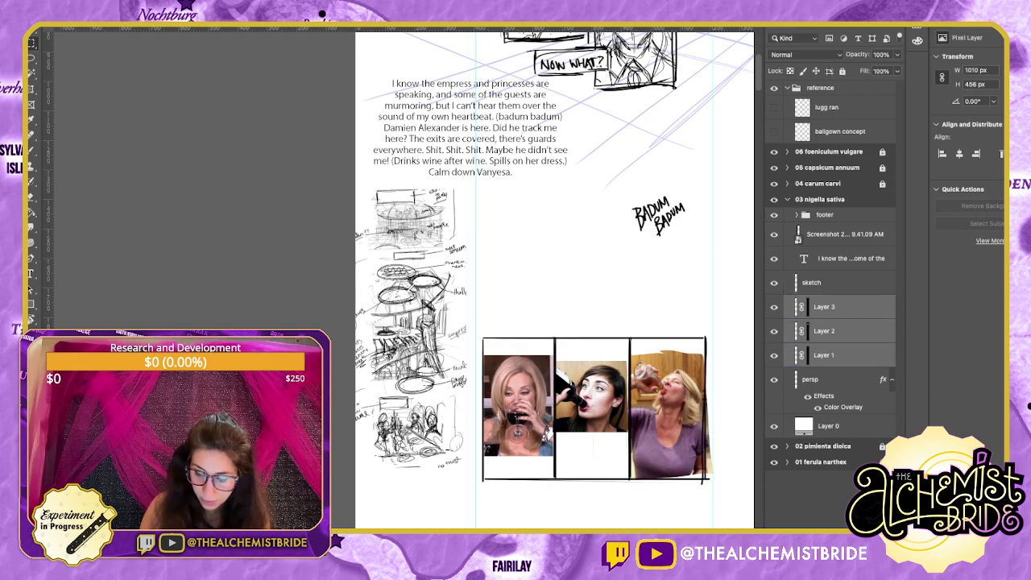
key("ctrl+e")
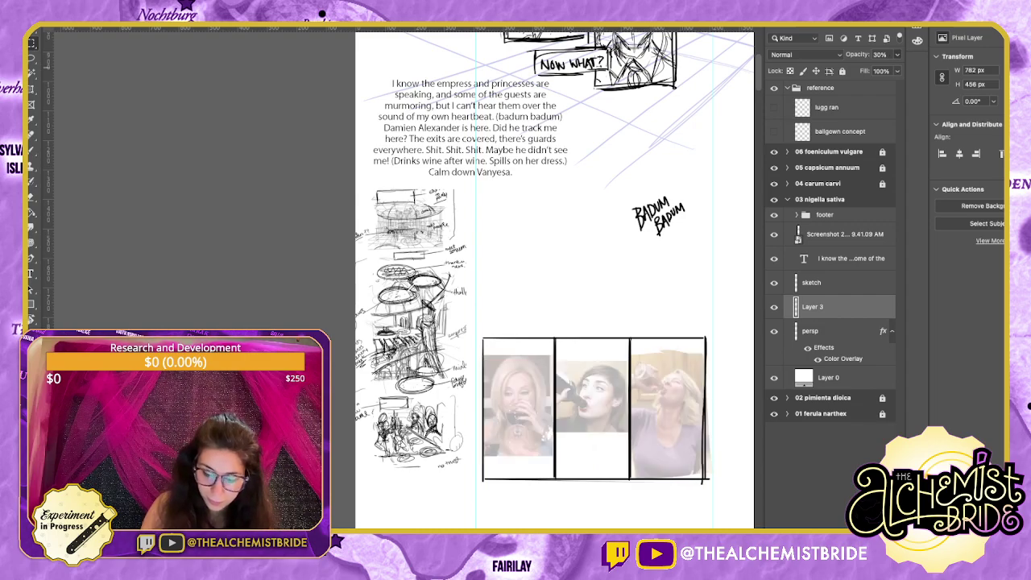
Examine the empty space between the script text, the heartbeat lettering and the three-column drinking frame.
key("alt+bracketright")
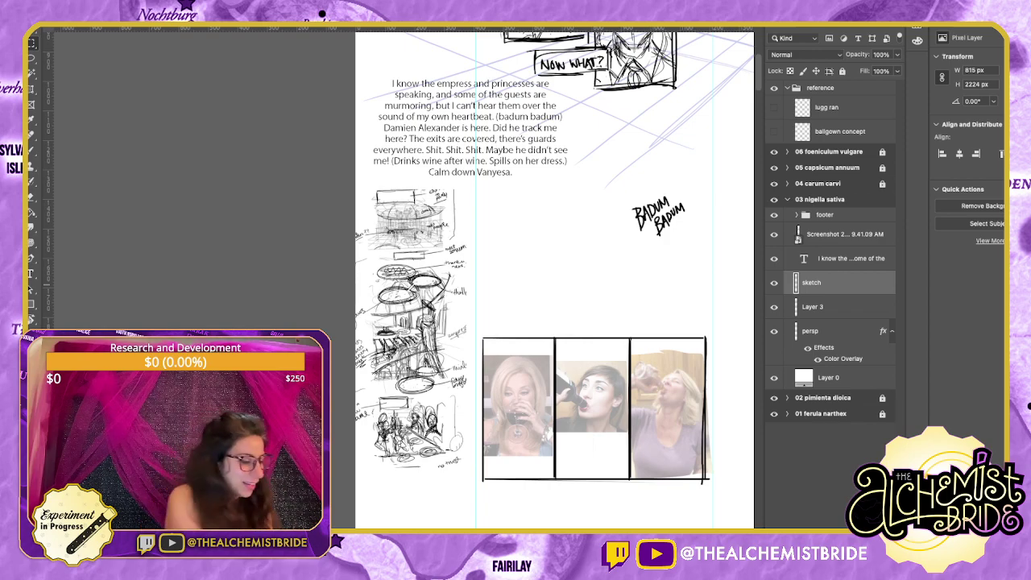
key("super+plus")
key("super+plus")
scroll(532, 281, "down", 5)
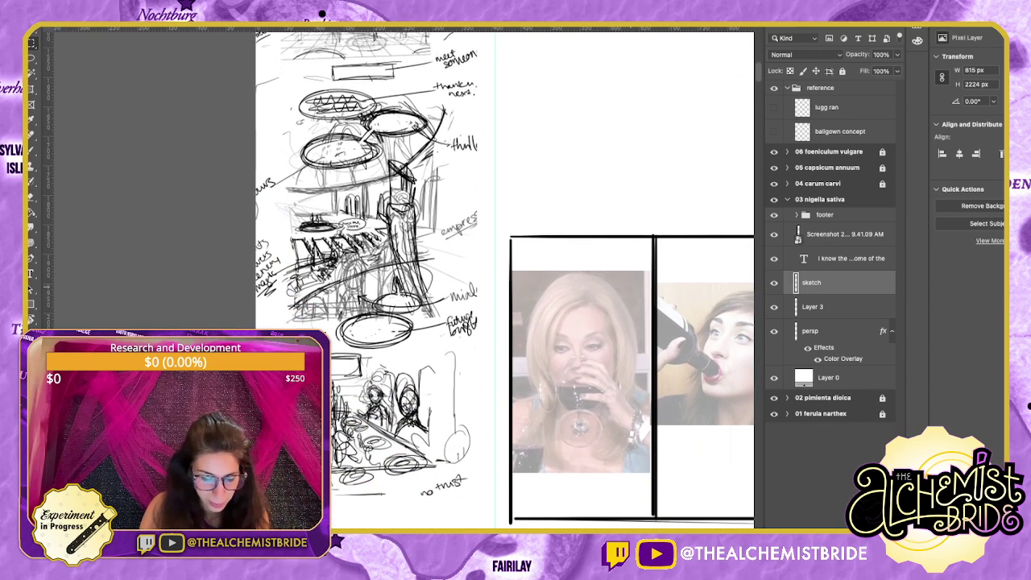
key("b")
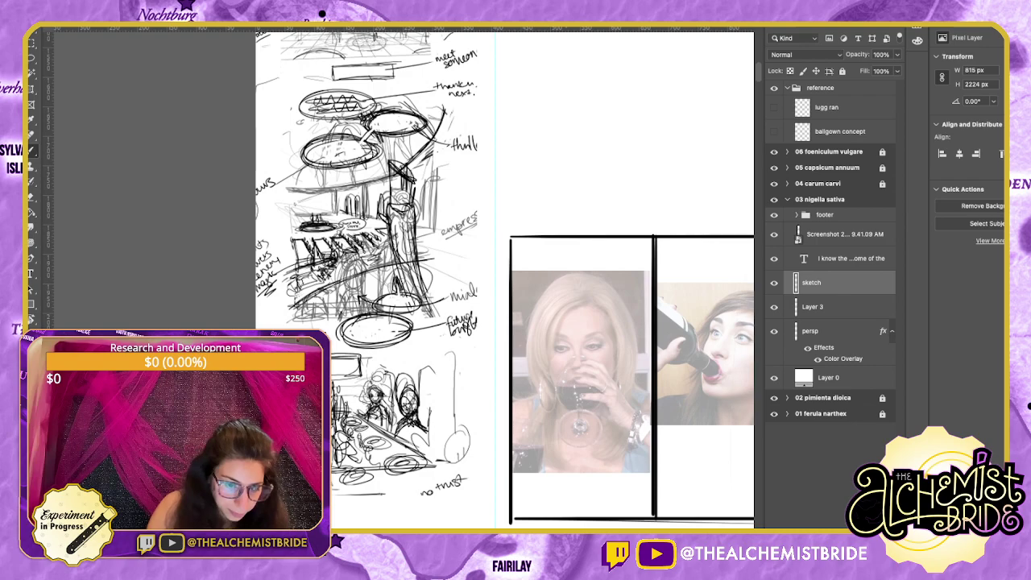
scroll(399, 278, "up", 2)
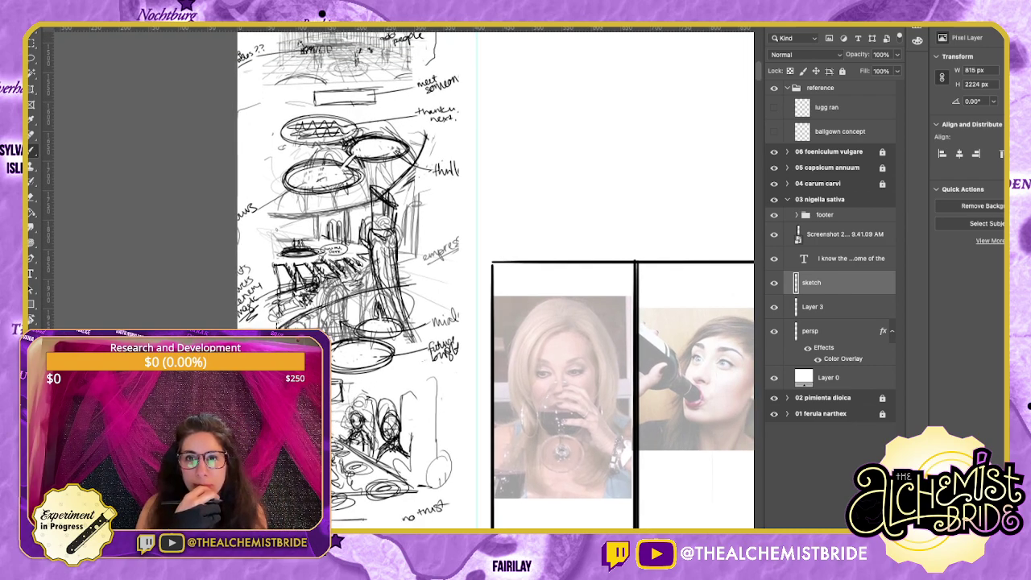
scroll(399, 278, "up", 10)
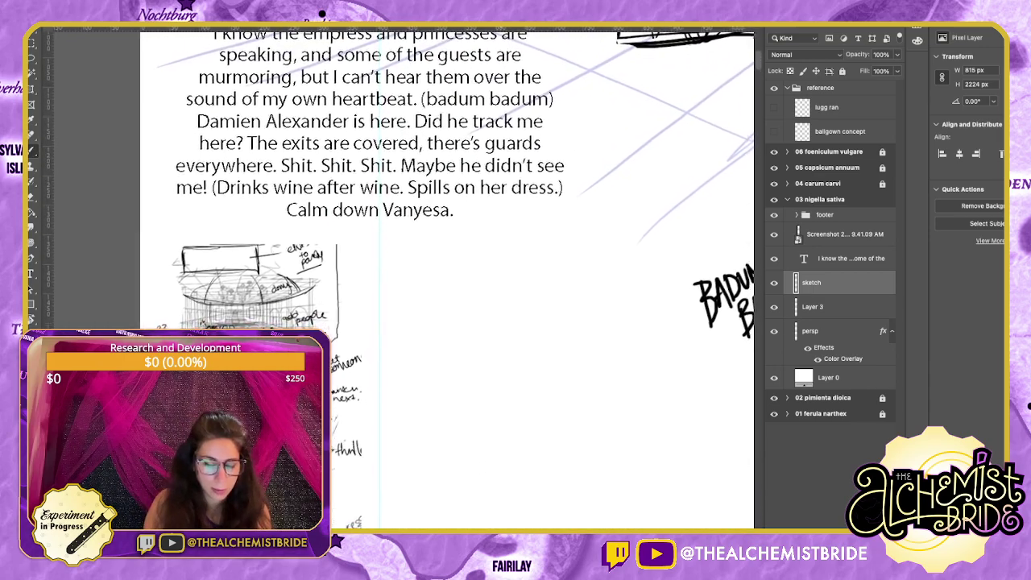
key("super+minus")
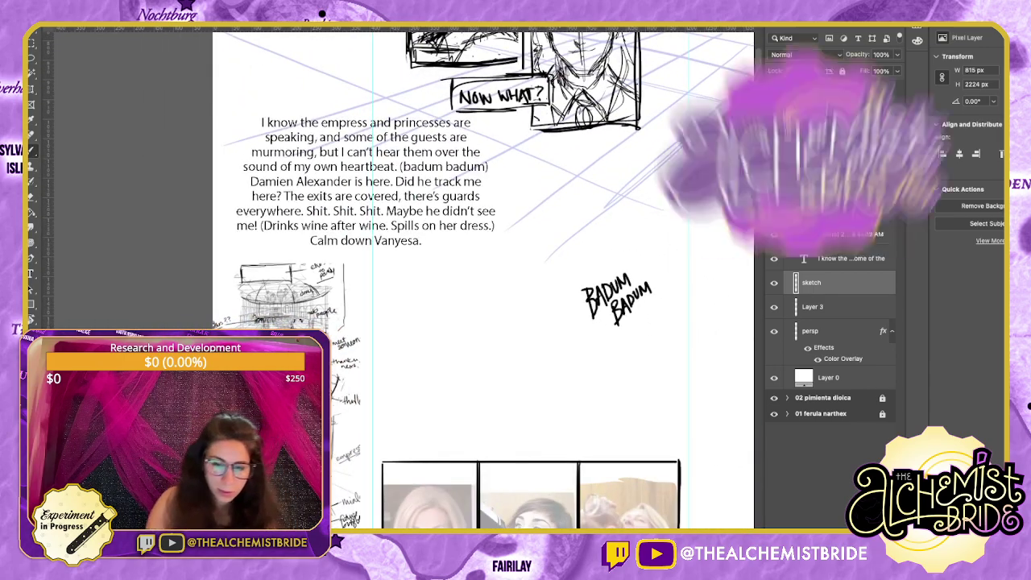
scroll(399, 278, "up", 2)
scroll(497, 278, "down", 4)
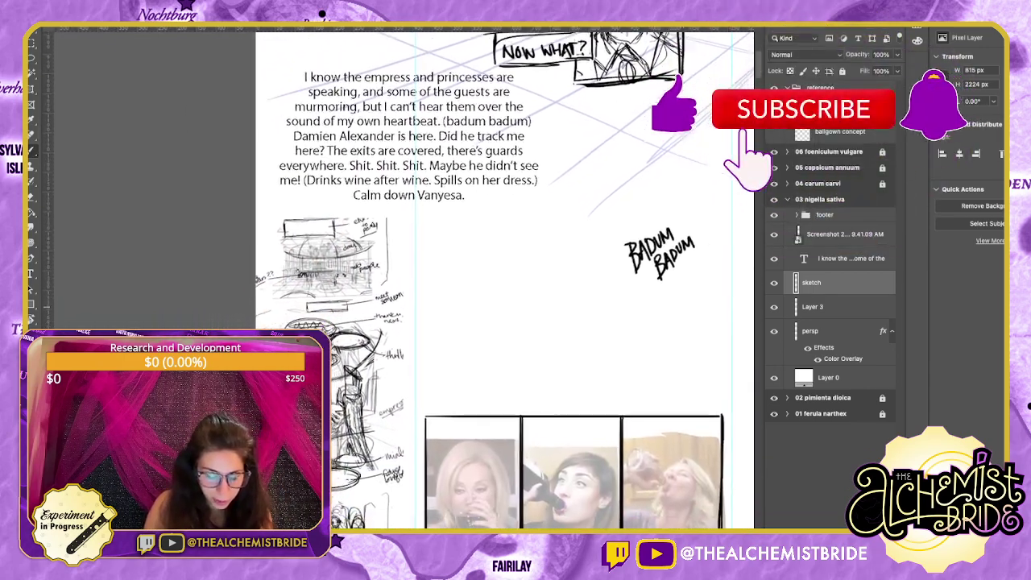
scroll(498, 278, "up", 4)
scroll(497, 278, "down", 3)
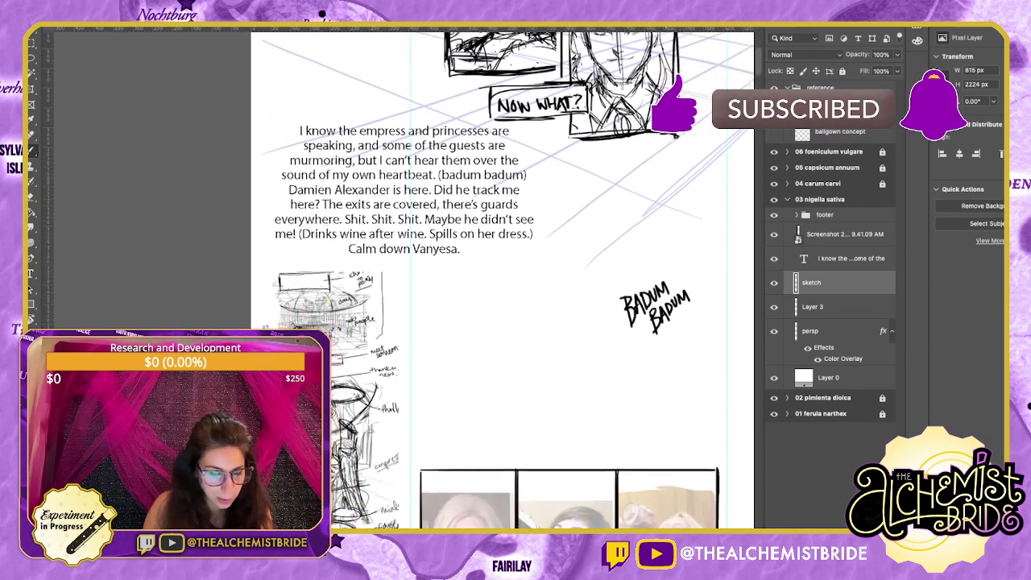
scroll(496, 278, "down", 1)
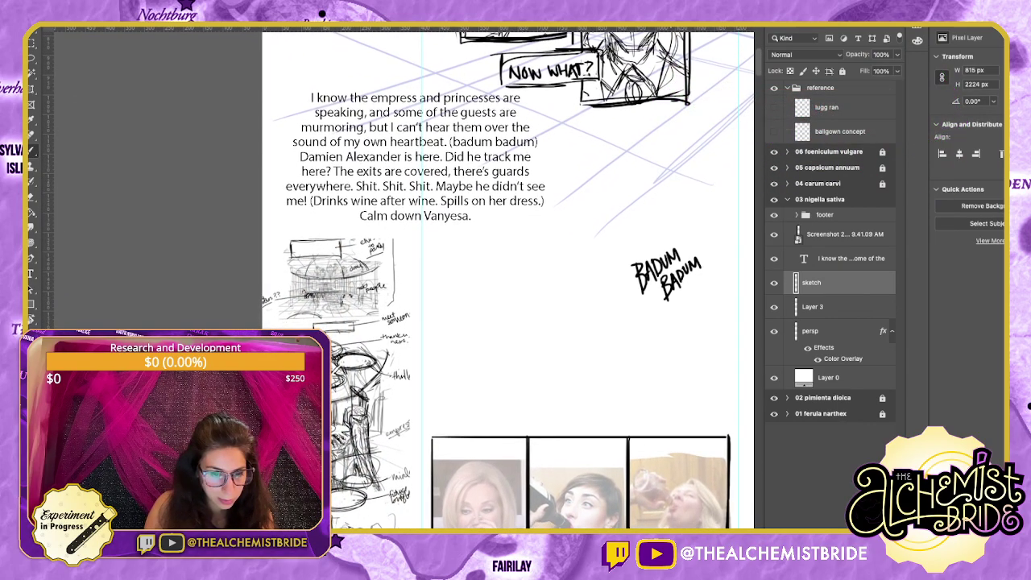
scroll(497, 278, "down", 1)
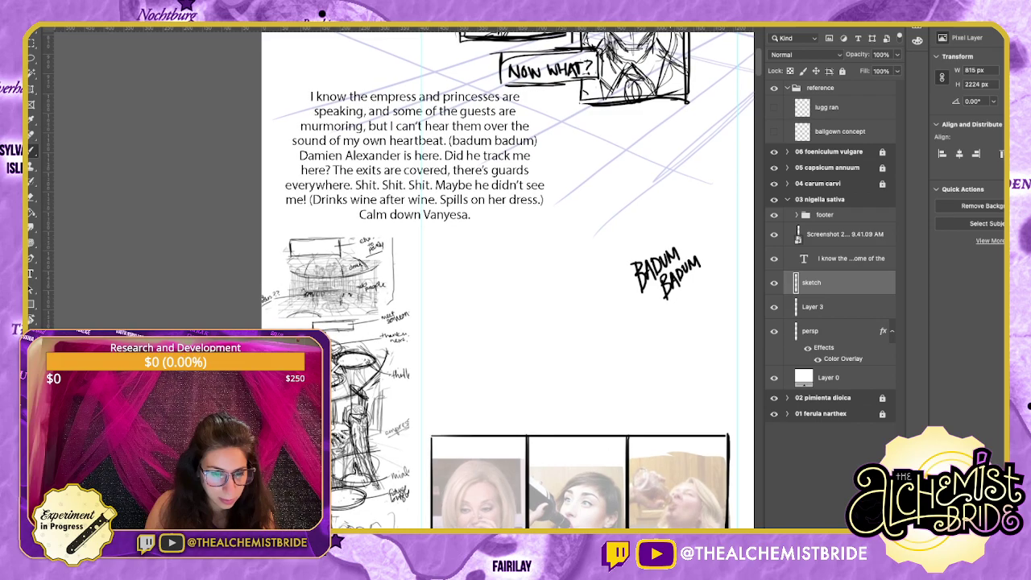
scroll(497, 278, "down", 1)
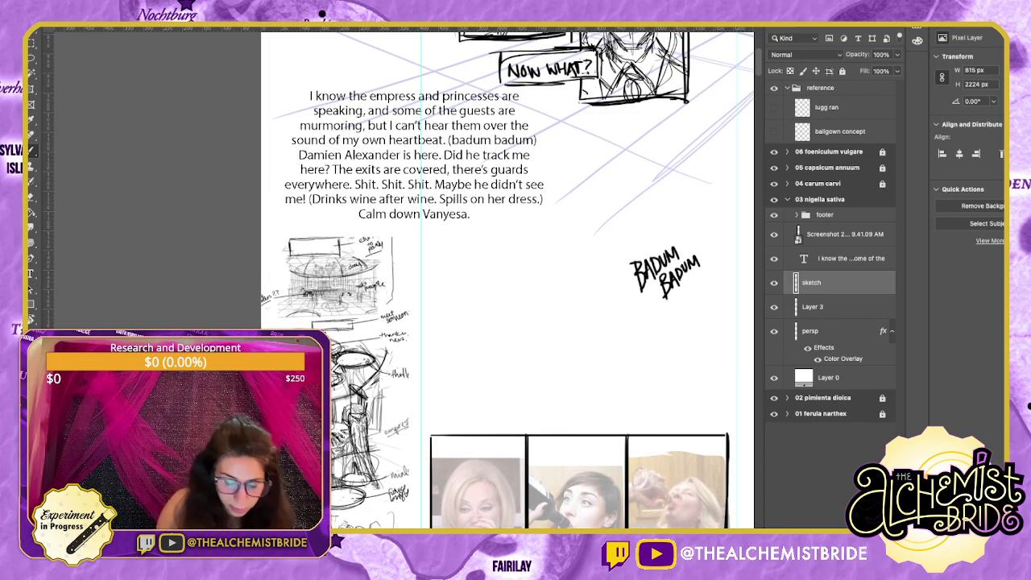
Try a freehand brush stroke above the first drinking panel on the sketch layer and undo it.
mouse_move(443, 421)
left_mouse_down()
mouse_move(452, 396)
mouse_move(525, 395)
left_mouse_up()
key("ctrl+z")
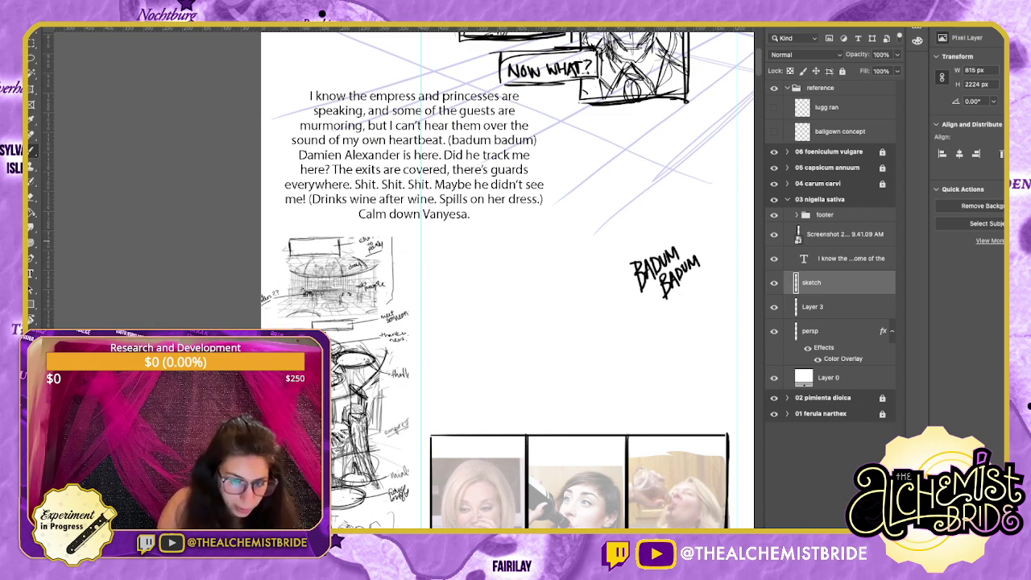
Cut the script text from "The exits are covered" through "Calm down Vanyesa." out of the upper text block.
left_click(31, 274)
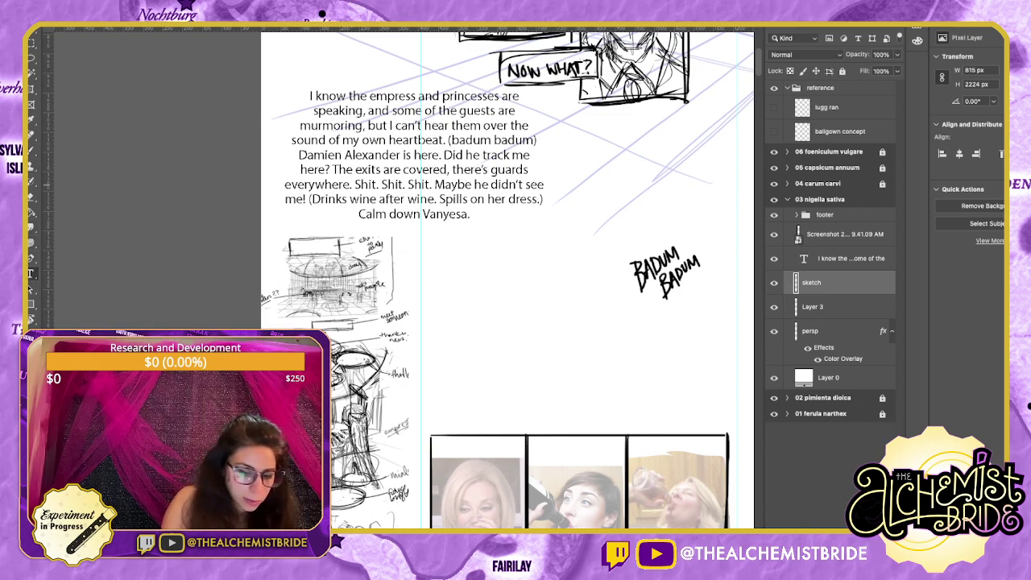
left_click_drag(332, 170, 471, 214)
key("ctrl+c")
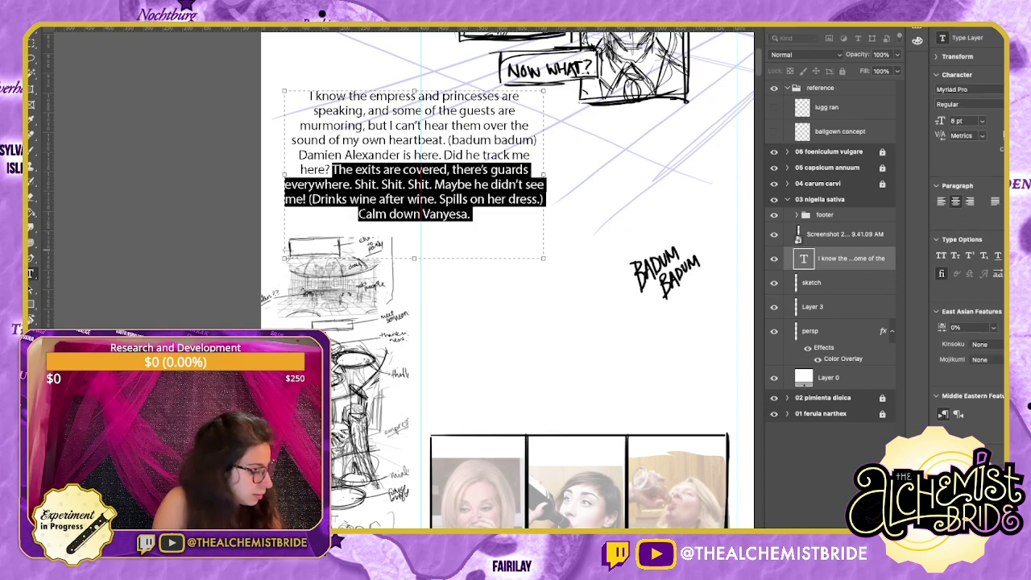
key("BackSpace")
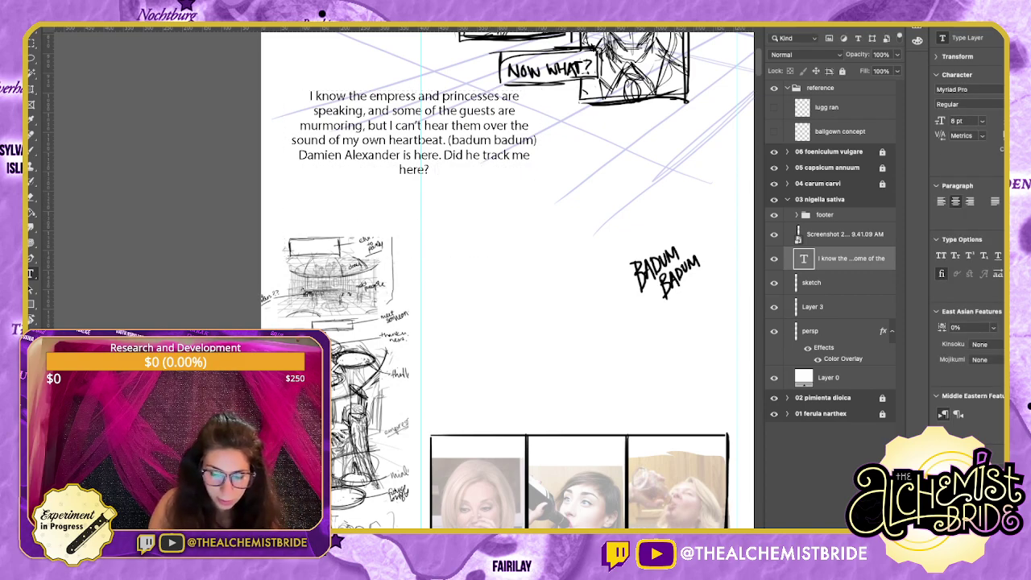
Create a wide text box just above the three-column drinking frame and paste the cut script lines into it.
scroll(507, 281, "down", 2)
scroll(495, 277, "down", 3)
scroll(496, 278, "up", 1)
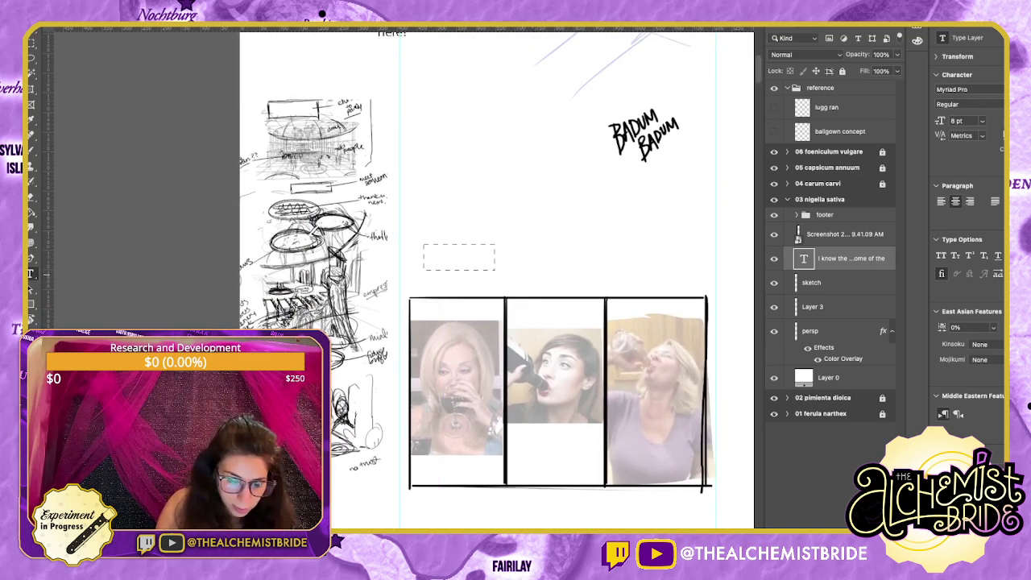
left_click_drag(494, 270, 693, 287)
key("ctrl+v")
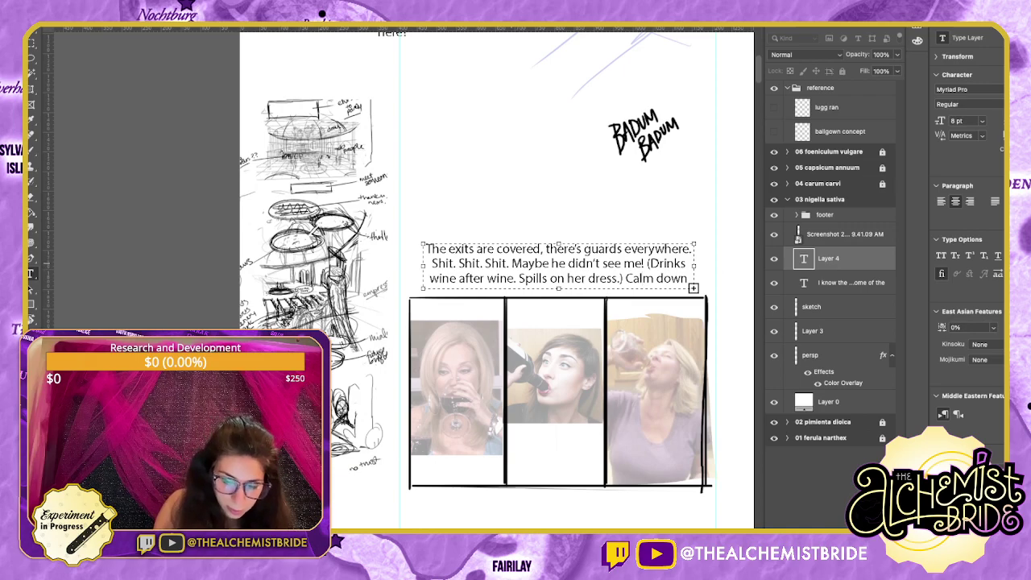
Move "Spills on her dress.)" out of the text above the frame into its own text line below the panels.
left_click_drag(620, 278, 516, 278)
left_click(548, 278)
left_click_drag(623, 279, 518, 279)
key("ctrl+x")
key("ctrl+Return")
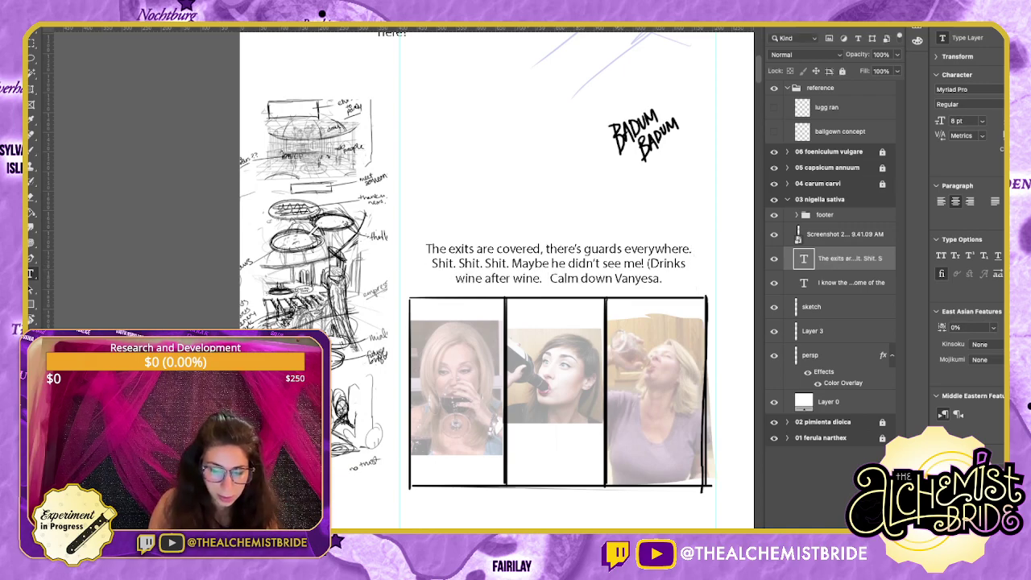
scroll(564, 322, "down", 5)
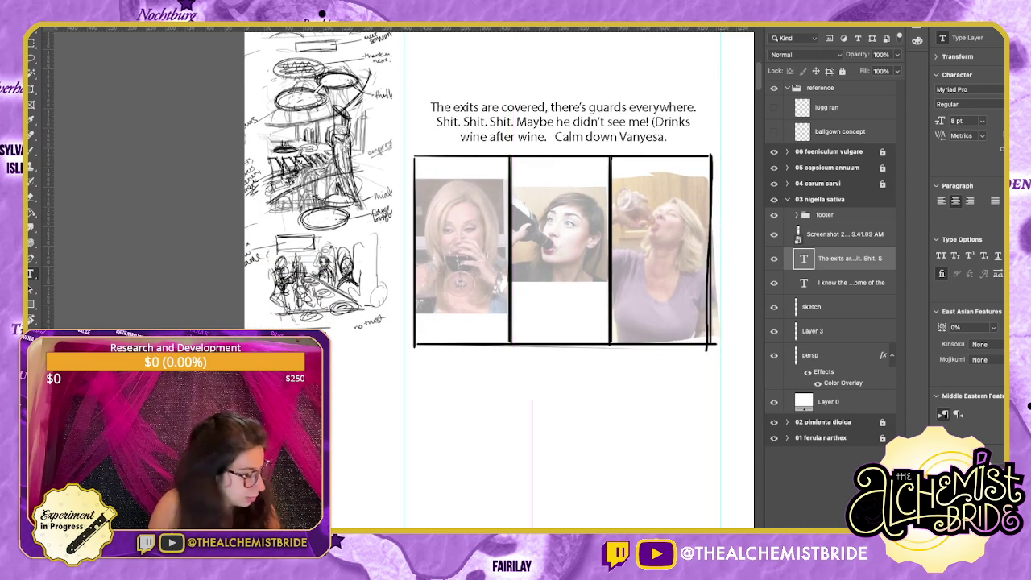
left_click(531, 398)
key("ctrl+v")
Move "Calm down Vanyesa." out of the text above the frame into a separate text box below the dress line.
left_click_drag(552, 137, 669, 137)
key("BackSpace")
key("ctrl+Return")
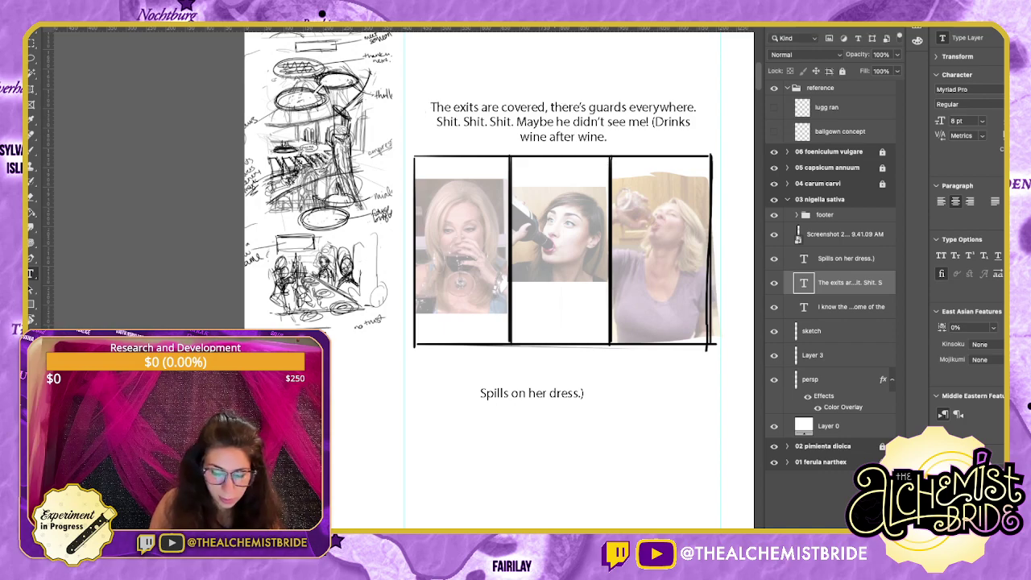
left_click_drag(553, 406, 655, 426)
key("super+v")
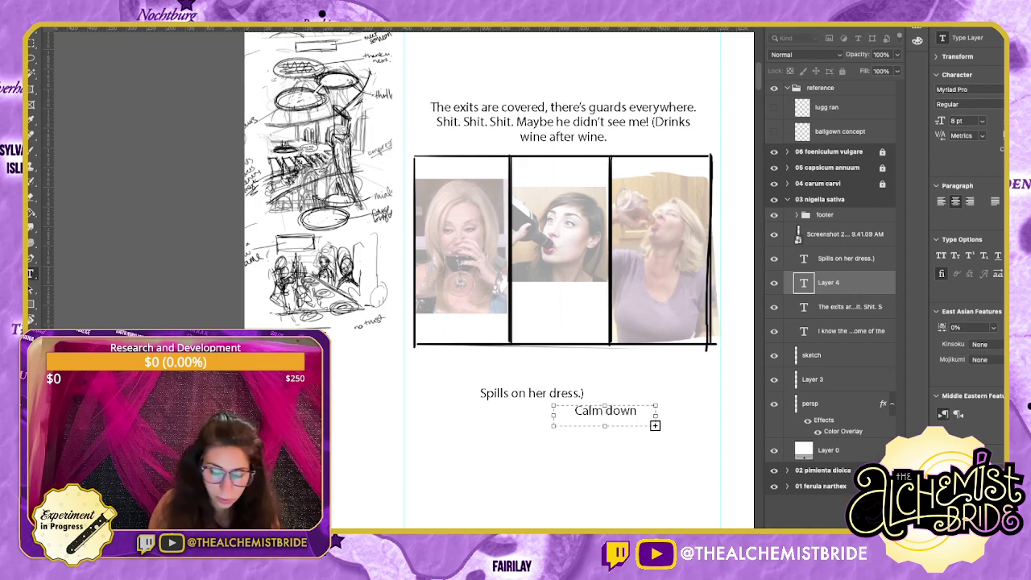
key("super+Return")
Adjust the lowest text box so the full line "Calm down Vanyesa." fits on one line.
left_click_drag(587, 306, 550, 434)
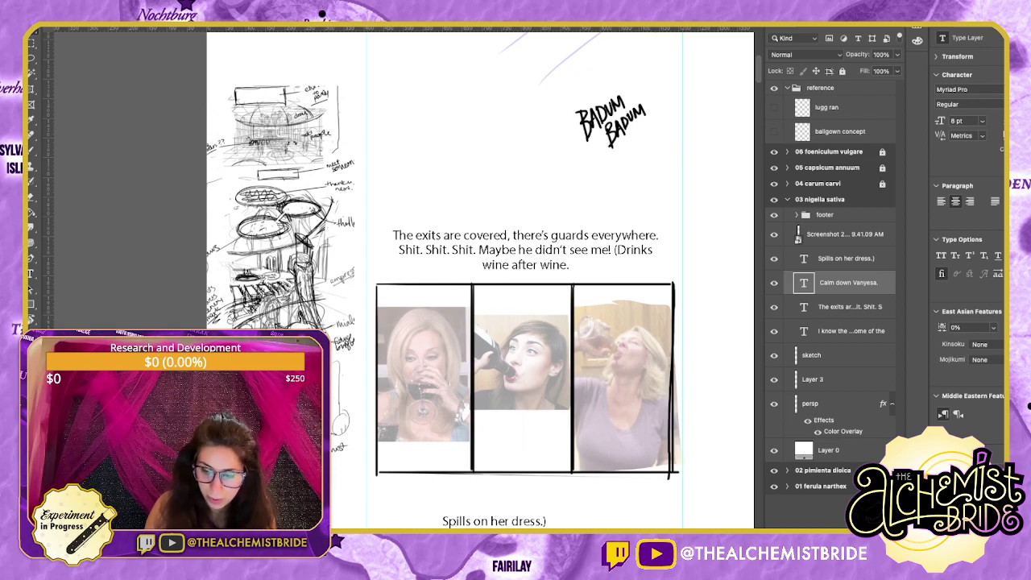
left_click(846, 258)
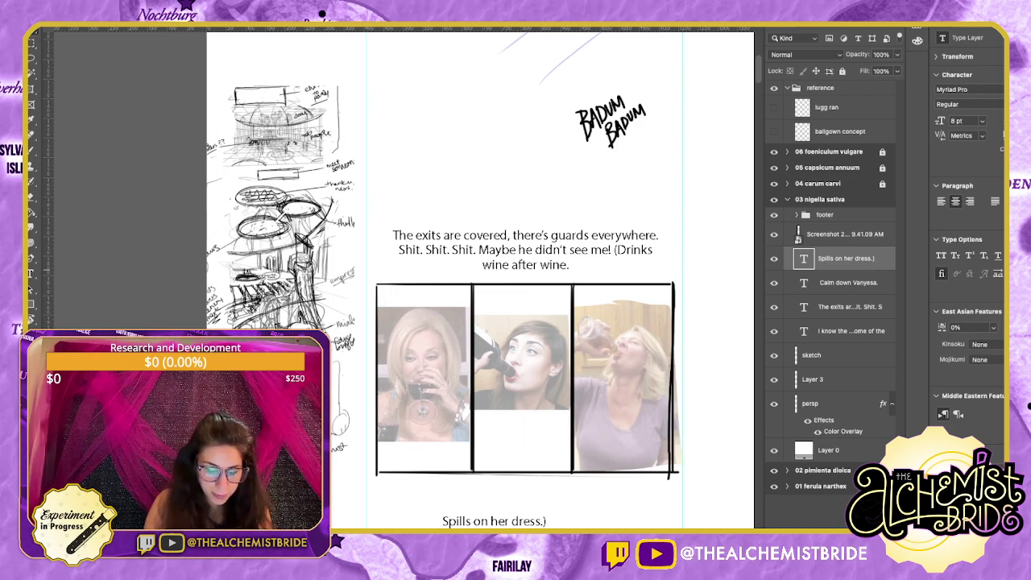
scroll(545, 403, "down", 3)
triple_click(544, 440)
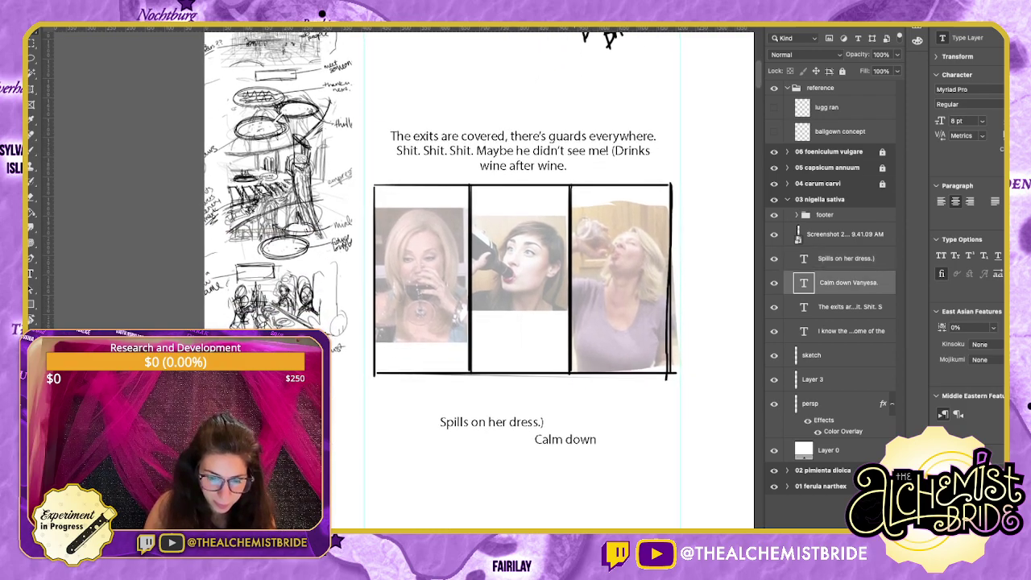
key("End")
type("Vanyesa.")
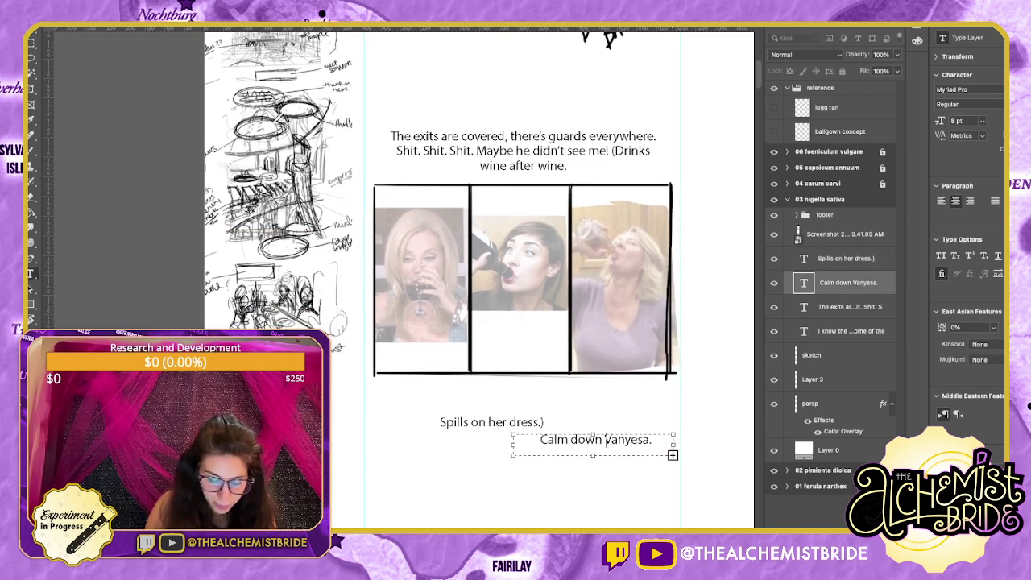
left_click(32, 44)
Lasso the BADUM BADUM lettering on the sketch layer and duplicate it onto the three-column drinking frame.
scroll(523, 282, "up", 10)
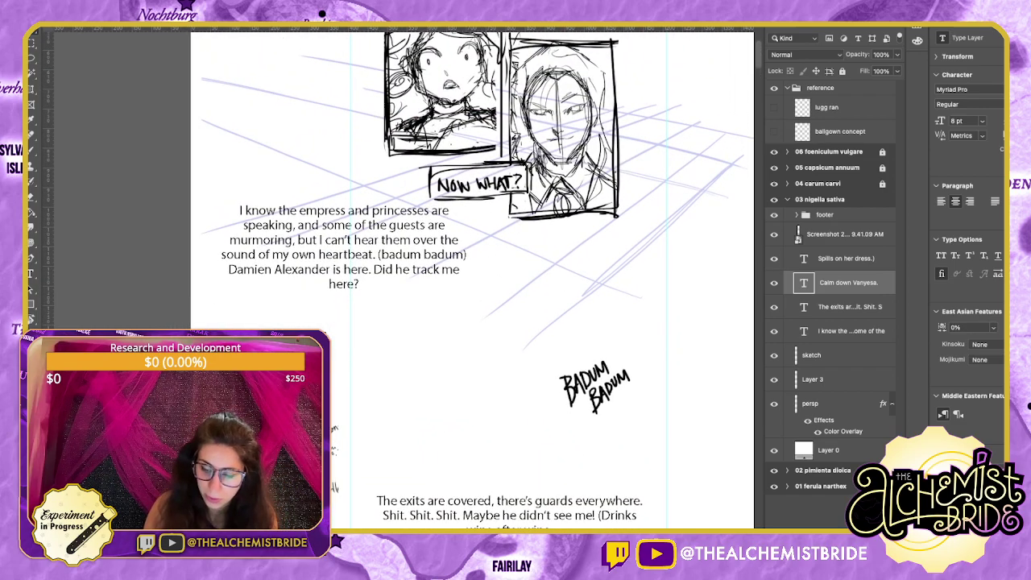
left_click(812, 355)
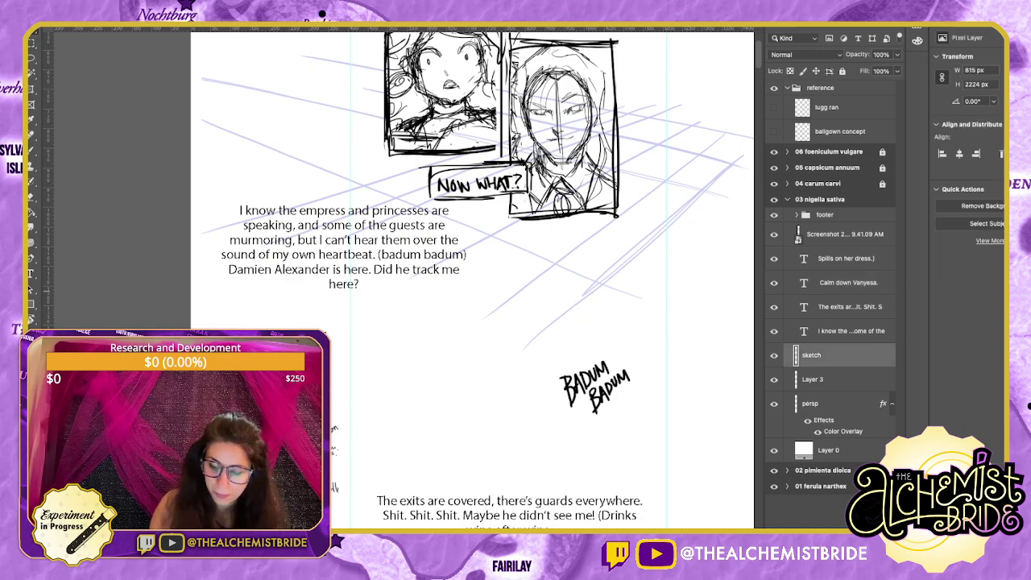
scroll(473, 277, "down", 5)
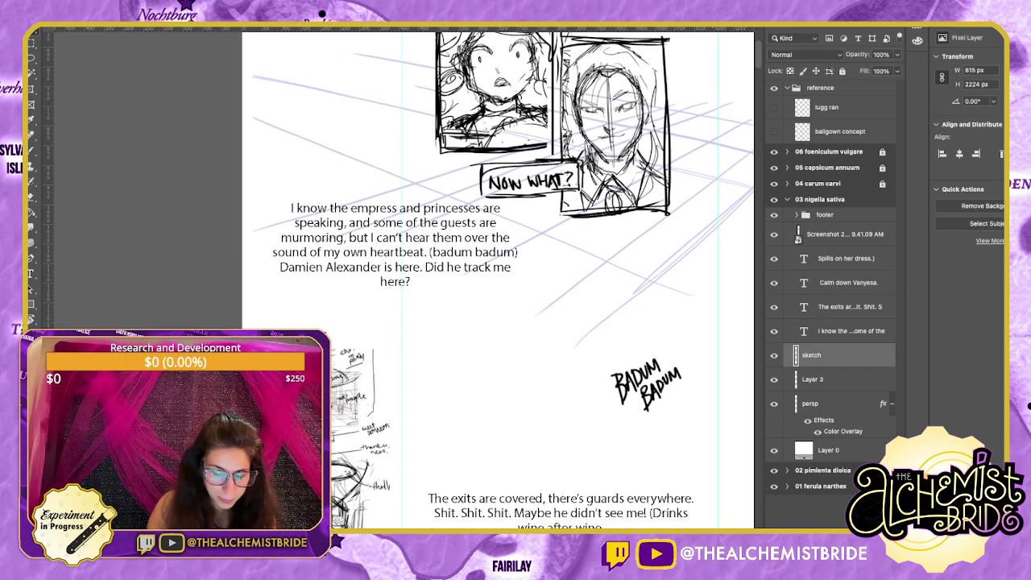
scroll(495, 278, "down", 2)
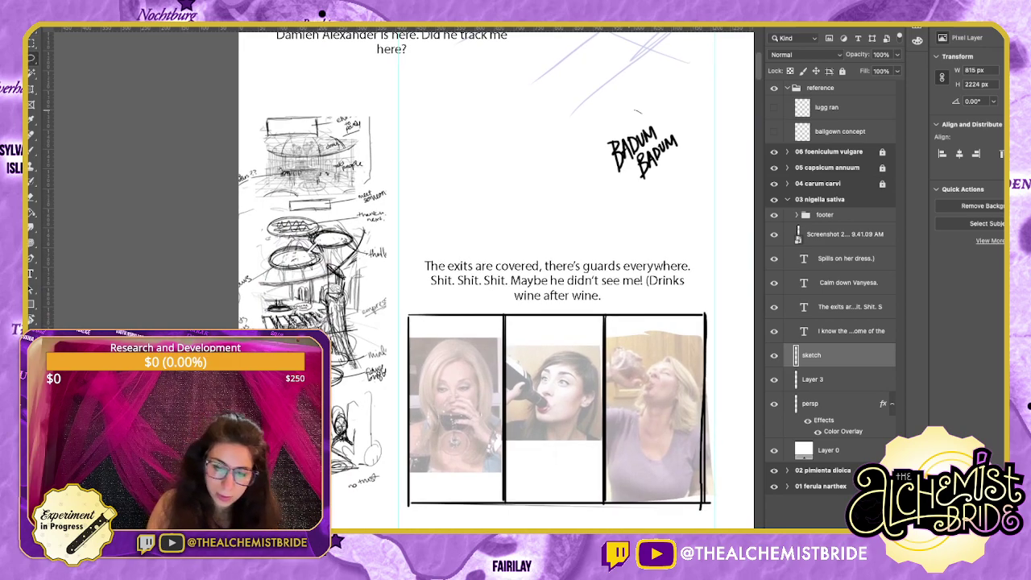
left_click_drag(644, 111, 620, 117)
mouse_move(641, 153)
left_mouse_down()
mouse_move(500, 403)
mouse_move(504, 481)
mouse_move(505, 346)
mouse_move(527, 364)
left_mouse_up()
Scale down the lettering copy over the first divider's top and place another small copy low between the second and third panels.
key("super+t")
left_click_drag(502, 344, 587, 479)
key("Return")
key("super+t")
key("Return")
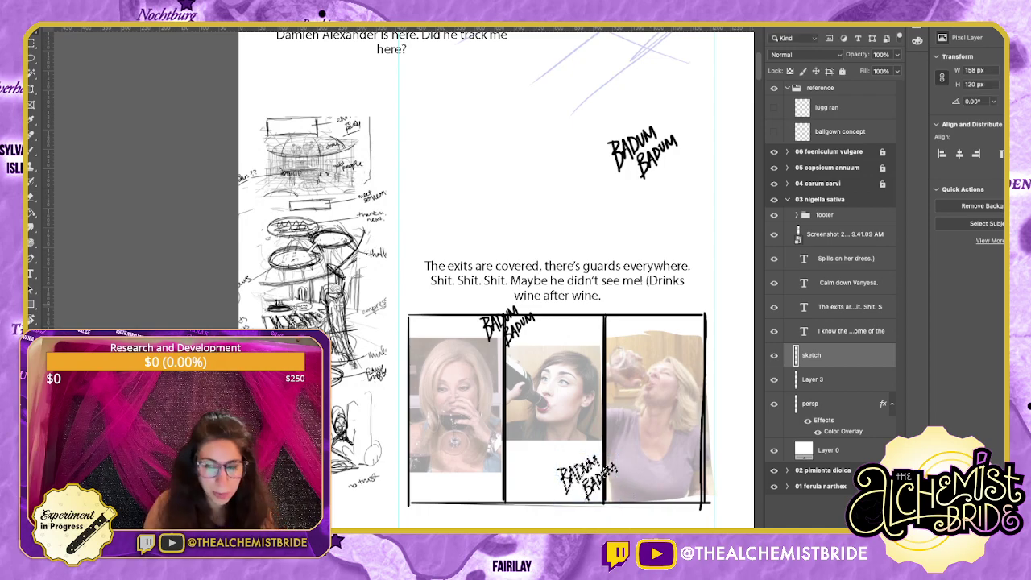
Move the thumbnail storyboard screenshot inward to X 120 px, under the upper script text.
scroll(496, 278, "up", 3)
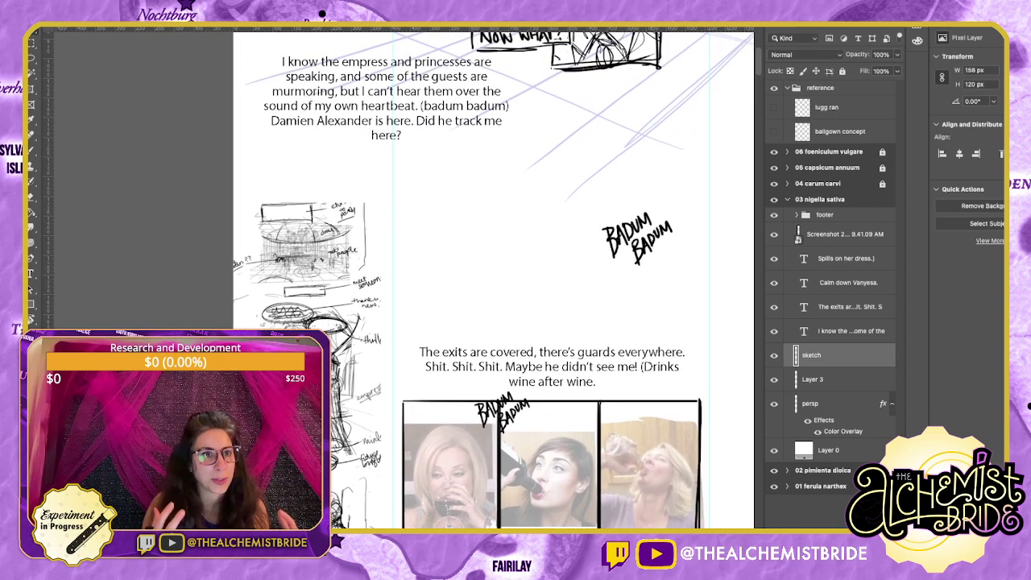
scroll(495, 278, "up", 5)
scroll(495, 278, "up", 1)
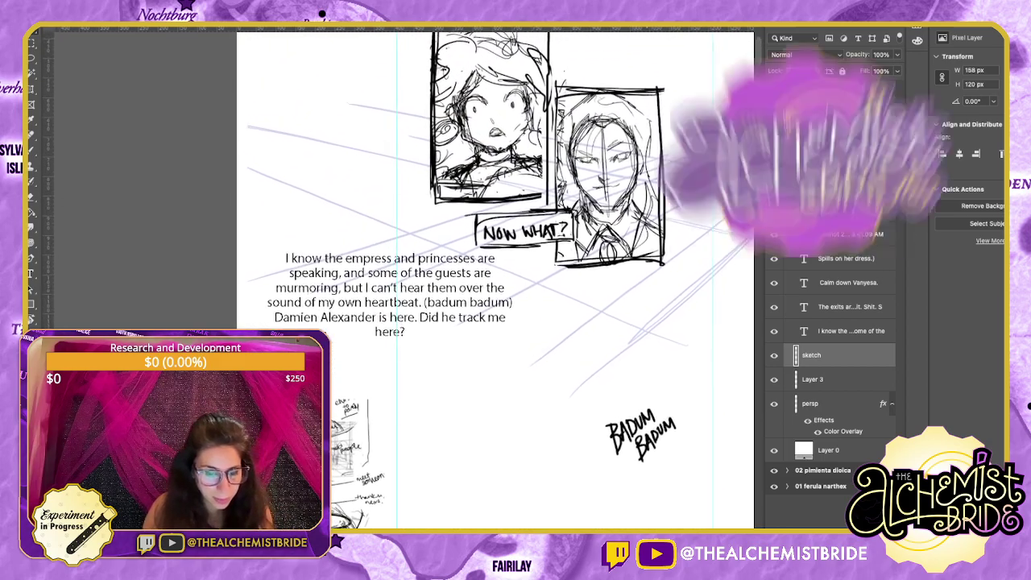
scroll(495, 278, "down", 3)
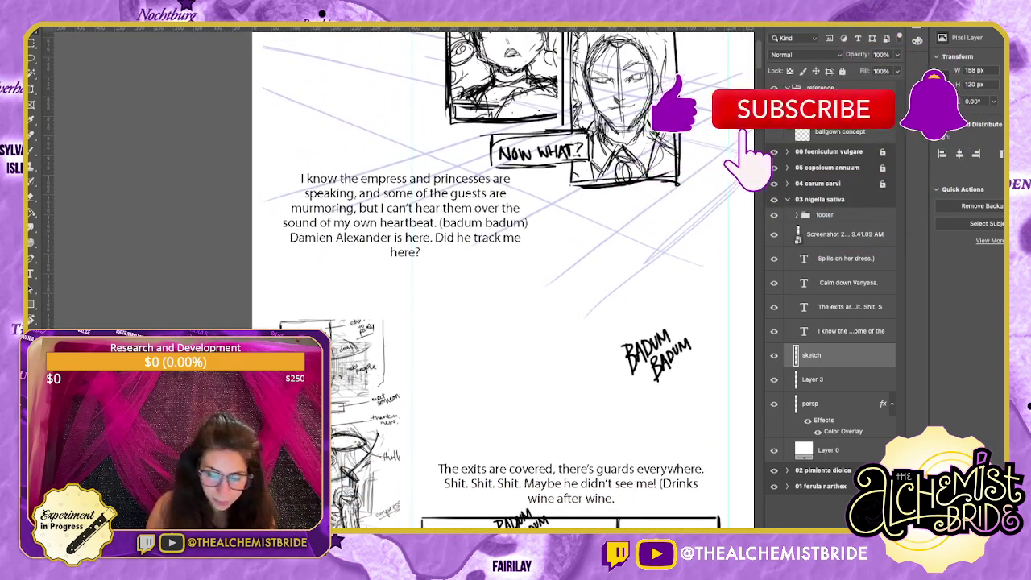
left_click(844, 234)
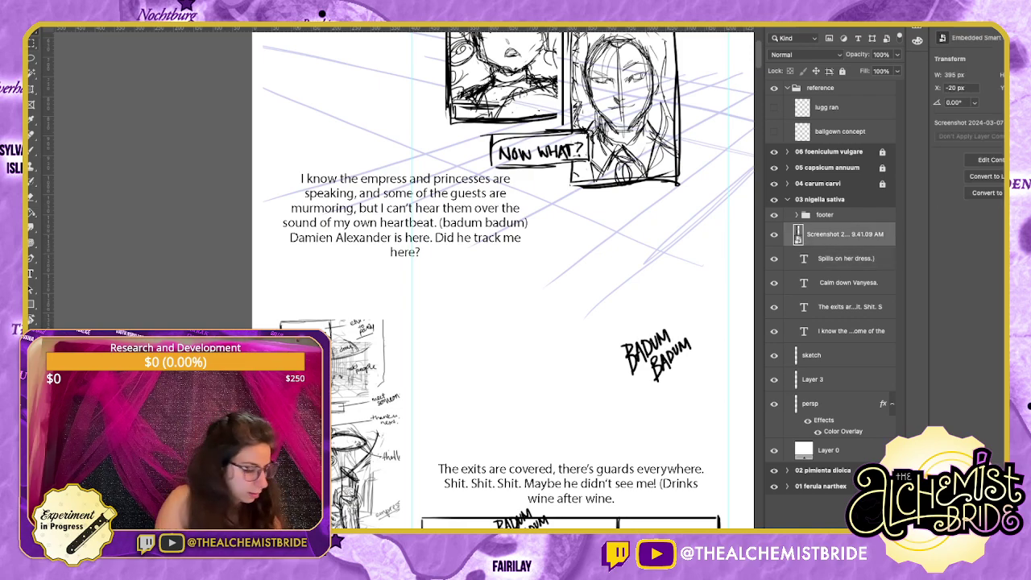
mouse_move(355, 394)
left_mouse_down()
mouse_move(439, 282)
mouse_move(480, 272)
mouse_move(410, 363)
left_mouse_up()
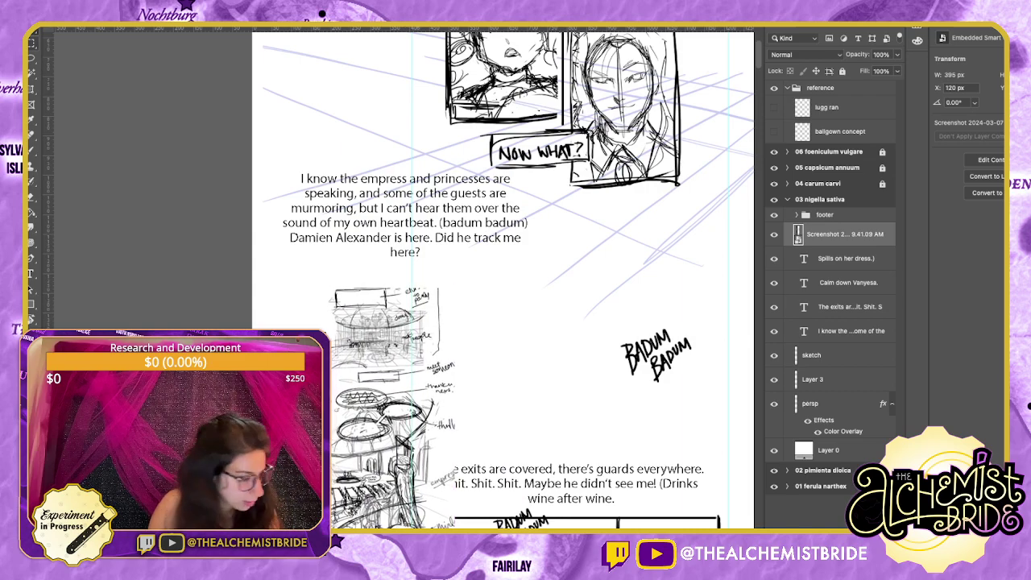
Lasso the dome ballroom drawing at the top of the storyboard screenshot and rasterize the screenshot layer.
left_click_drag(332, 367, 428, 299)
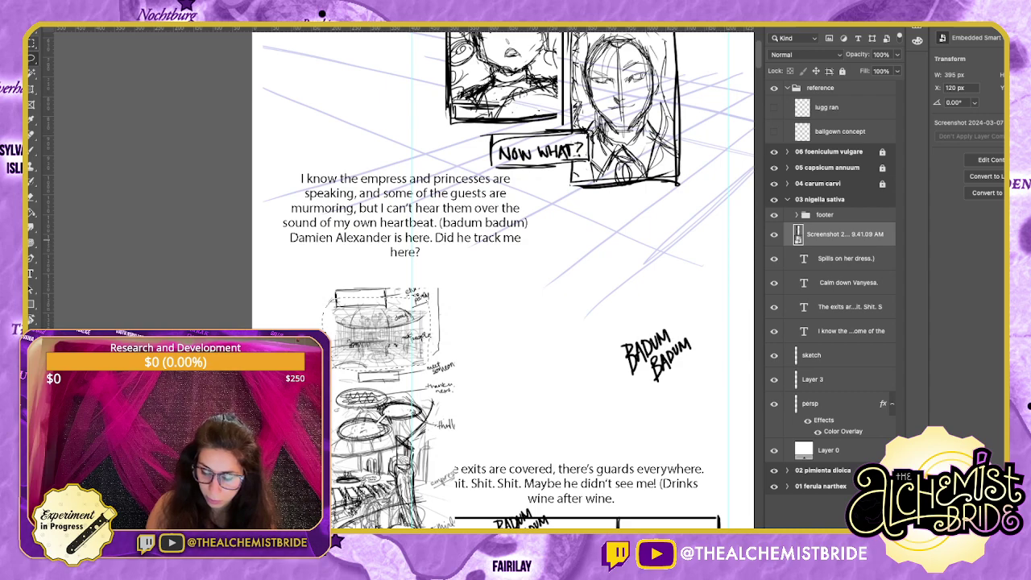
key("Return")
key("v")
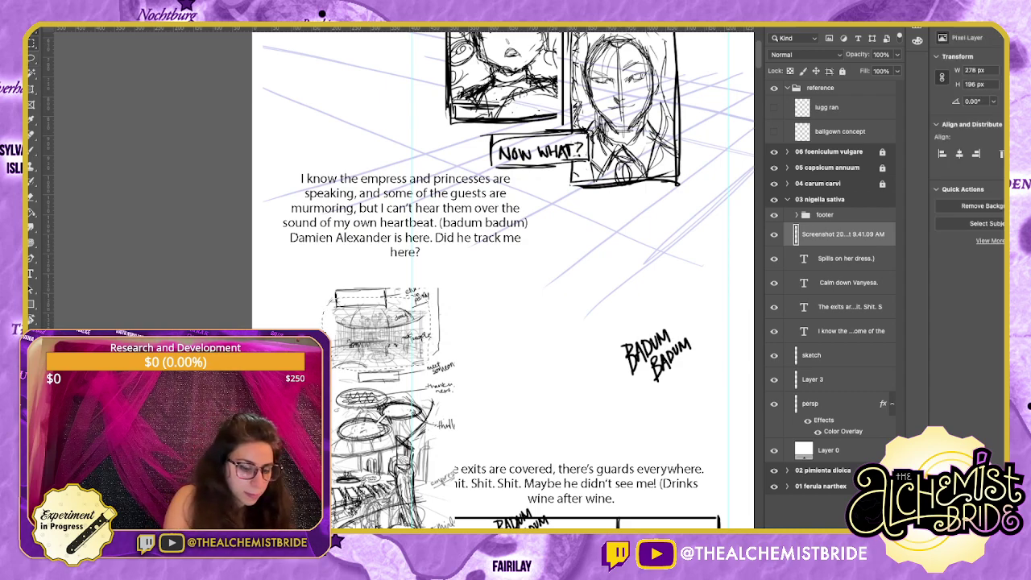
Try moving the selected ballroom drawing up and scaling it across the page to about 2402 × 1693 px, and undo the enlargement.
mouse_move(387, 321)
left_mouse_down()
mouse_move(483, 273)
mouse_move(490, 251)
mouse_move(462, 234)
left_mouse_up()
key("super+t")
mouse_move(516, 269)
left_mouse_down()
mouse_move(730, 421)
mouse_move(741, 449)
mouse_move(729, 453)
left_mouse_up()
left_click_drag(595, 354, 541, 341)
mouse_move(676, 309)
left_mouse_down()
mouse_move(618, 309)
mouse_move(766, 309)
mouse_move(756, 310)
mouse_move(875, 292)
left_mouse_up()
left_click_drag(322, 314, 684, 295)
mouse_move(563, 298)
left_mouse_down()
mouse_move(405, 312)
mouse_move(367, 250)
left_mouse_up()
key("Return")
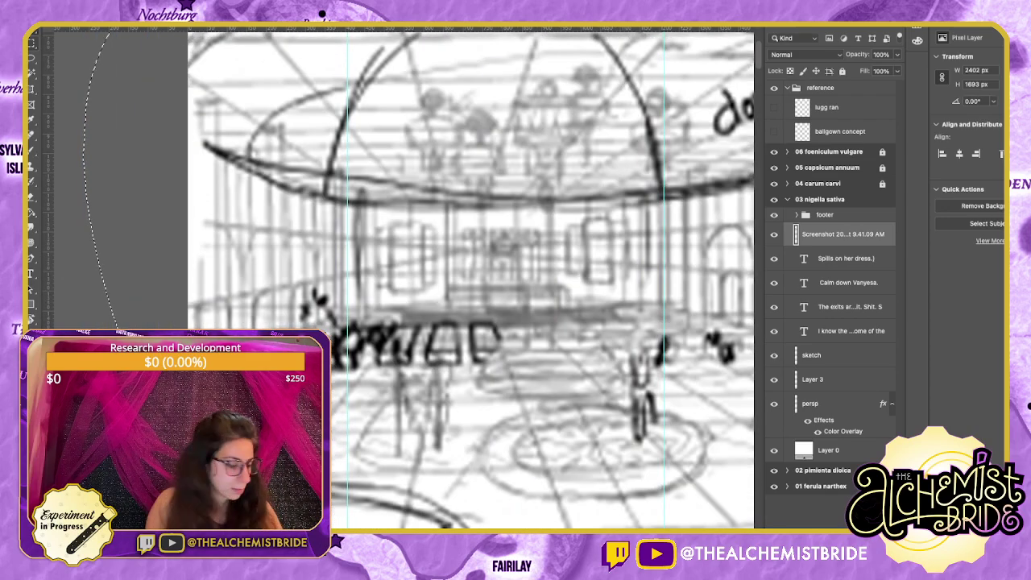
key("super+z")
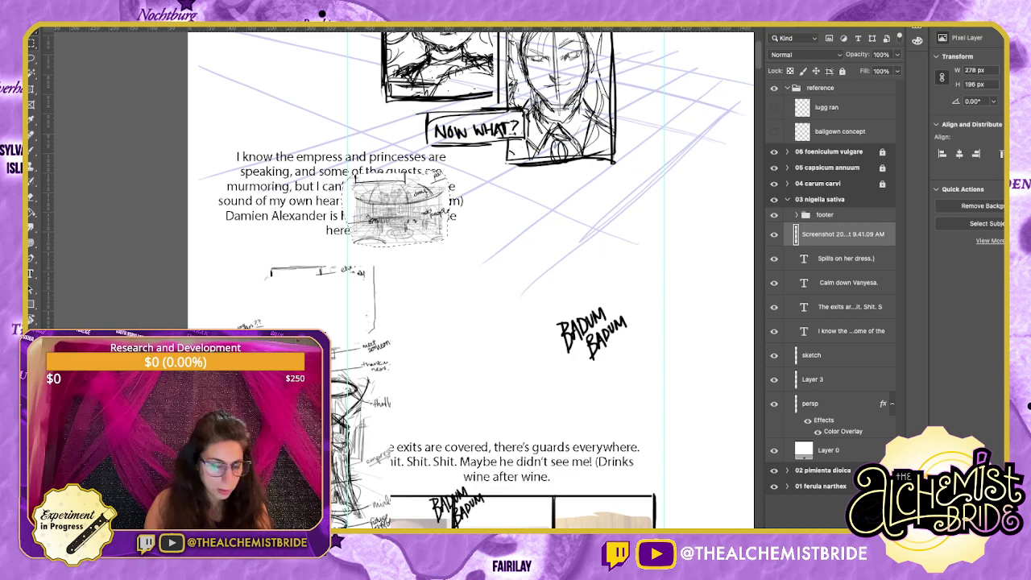
Cut the ballroom drawing onto its own layer and move the remaining storyboard screenshot outward and down toward the page edge.
key("ctrl+x")
key("ctrl+v")
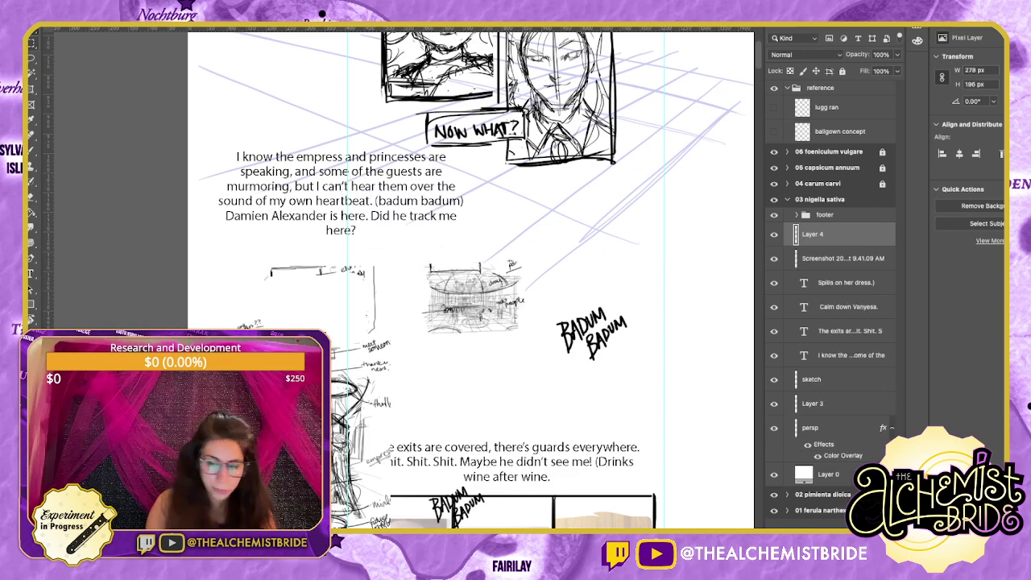
left_click(842, 259)
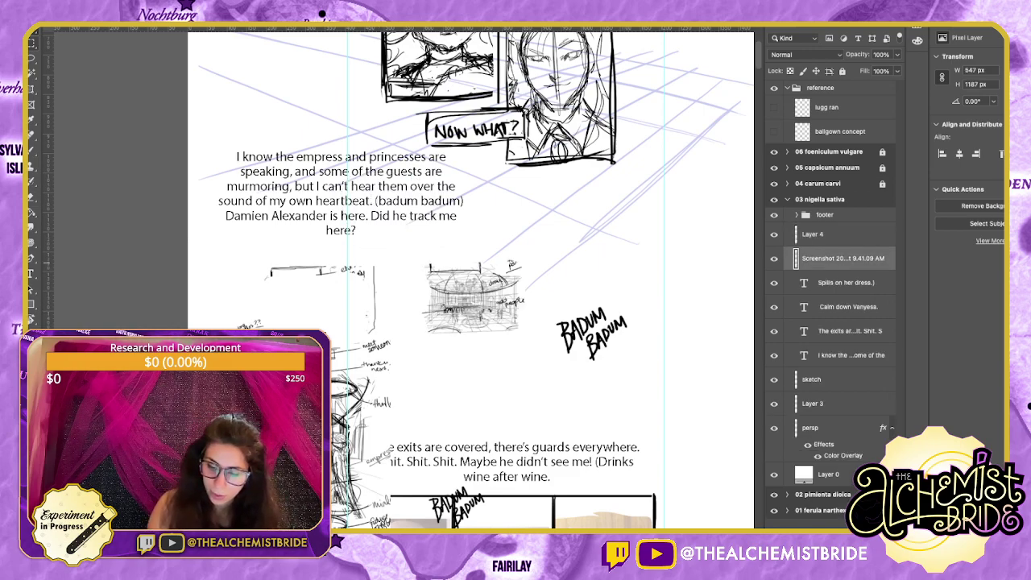
mouse_move(362, 346)
left_mouse_down()
mouse_move(287, 375)
mouse_move(314, 379)
left_mouse_up()
left_click(837, 236)
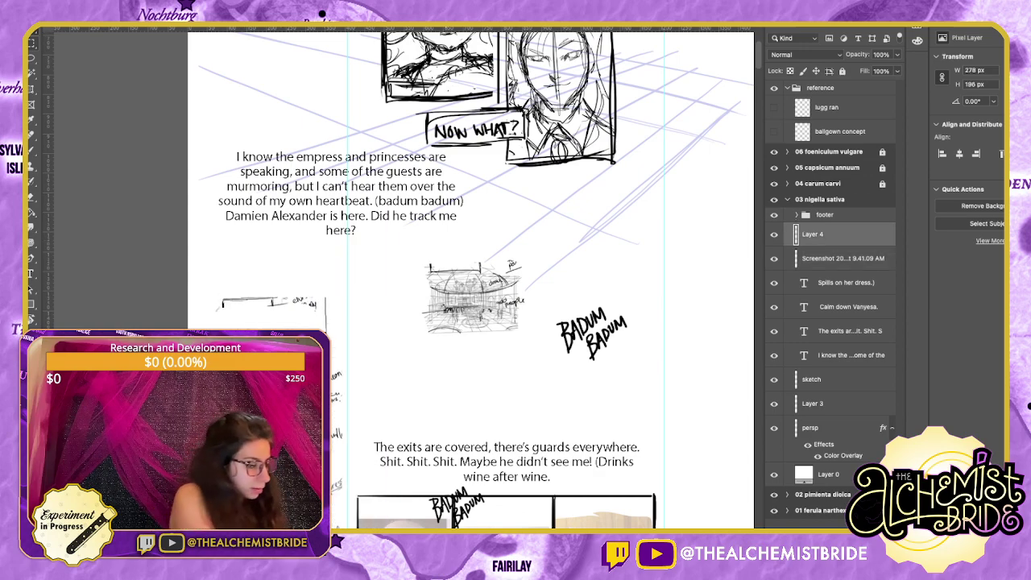
Enlarge the ballroom drawing on Layer 4 to about 2895 × 2041 px and shift its dome edge over to the first vertical guide.
key("ctrl+t")
left_click_drag(470, 337, 470, 564)
left_click_drag(470, 259, 470, 32)
left_click_drag(470, 161, 470, 228)
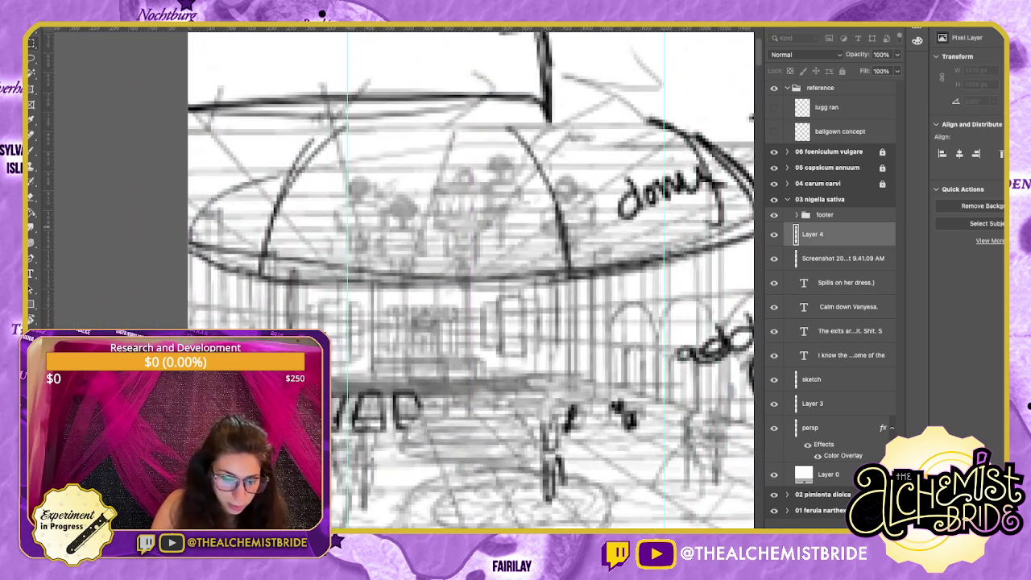
left_click_drag(470, 339, 496, 140)
left_click_drag(497, 419, 496, 561)
left_click_drag(470, 282, 581, 347)
key("Return")
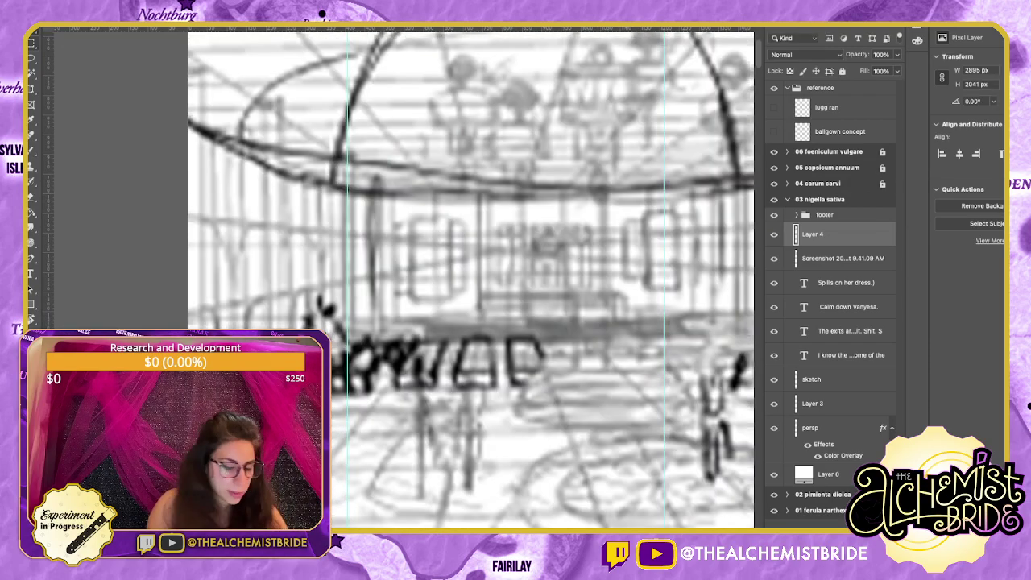
key("super+minus")
key("super+minus")
mouse_move(450, 322)
left_mouse_down()
mouse_move(511, 312)
mouse_move(530, 274)
left_mouse_up()
left_click_drag(530, 346, 585, 294)
Circle the small speech balloon above the crowd in the storyboard thumbnail in red, and undo the circle.
key("super+plus")
key("super+plus")
key("super+plus")
key("super+plus")
key("super+plus")
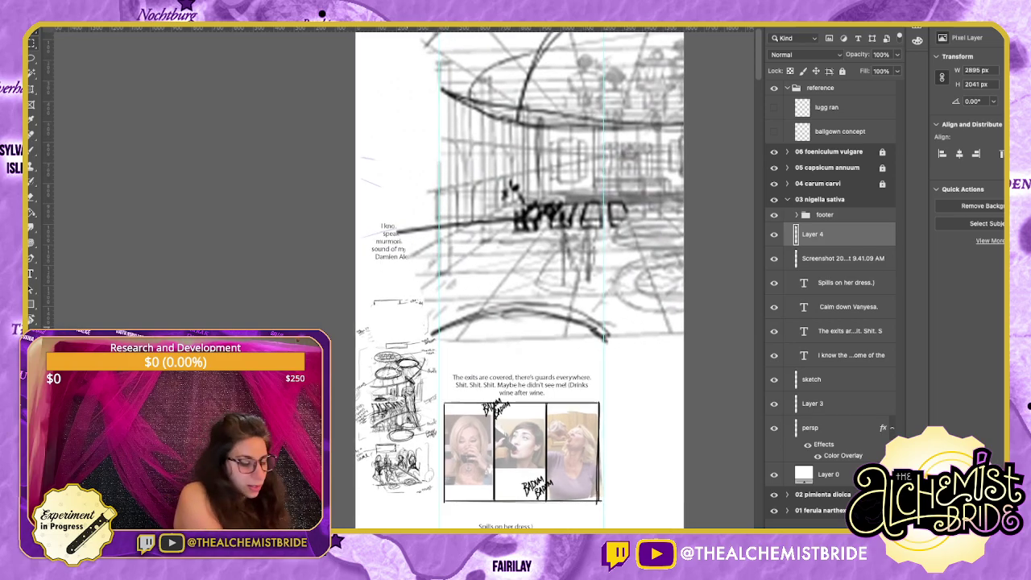
left_click_drag(419, 515, 480, 177)
left_click_drag(475, 378, 518, 186)
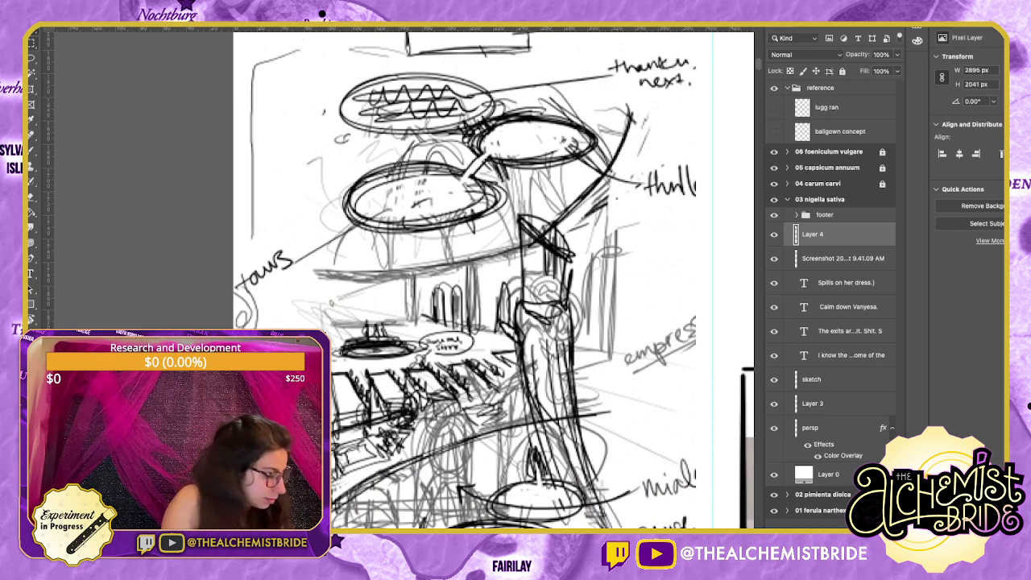
key("b")
mouse_move(437, 322)
left_mouse_down()
mouse_move(463, 380)
mouse_move(459, 314)
left_mouse_up()
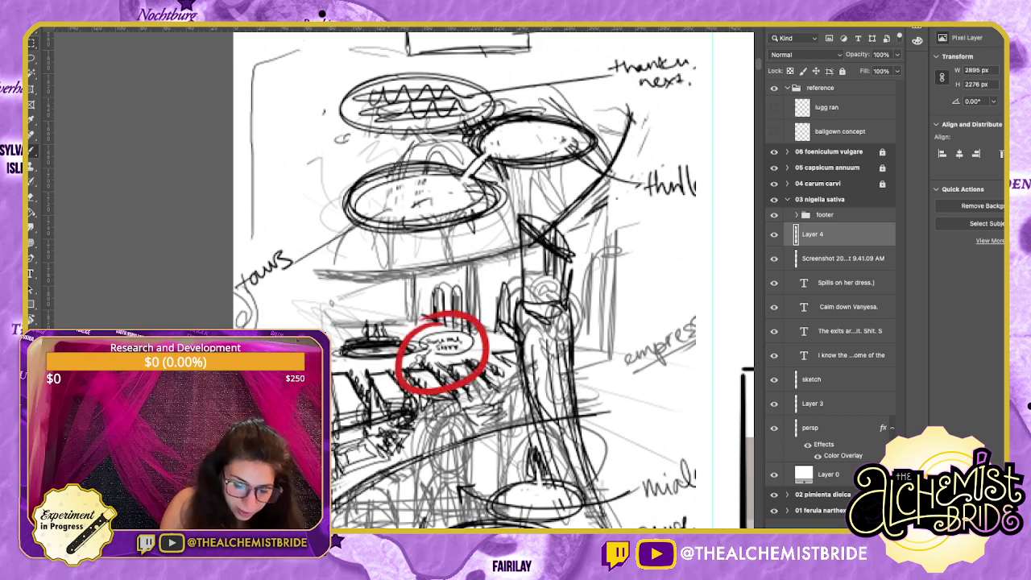
scroll(491, 282, "down", 5)
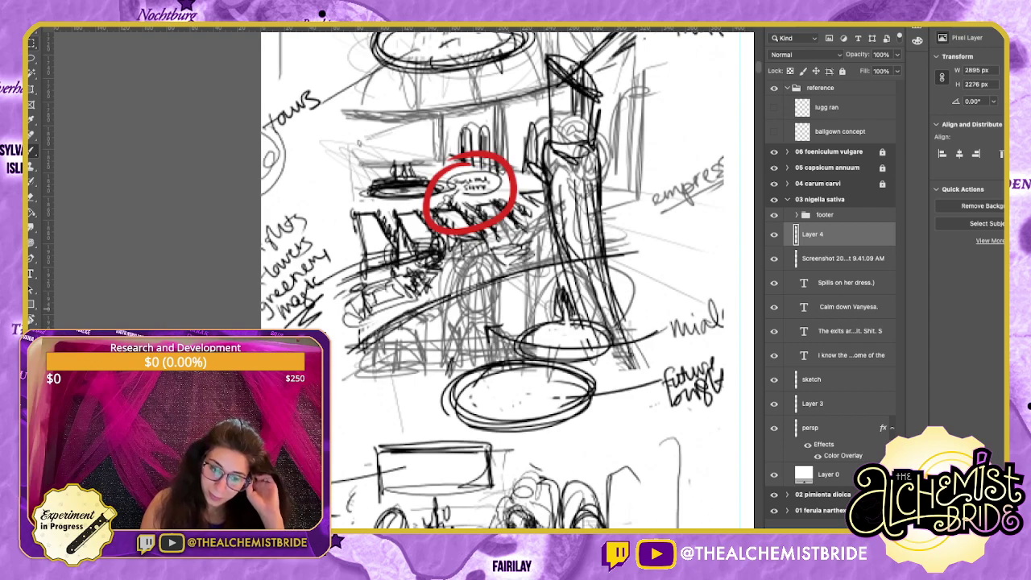
key("ctrl+z")
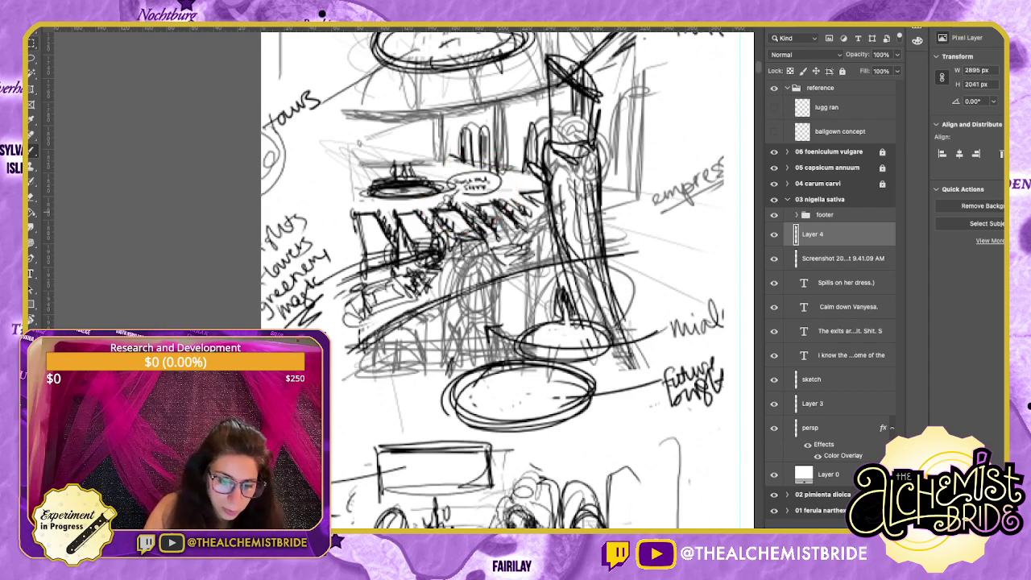
Brush a short vertical red stroke inside the last dark box of the row in the enlarged ballroom.
scroll(491, 282, "up", 15)
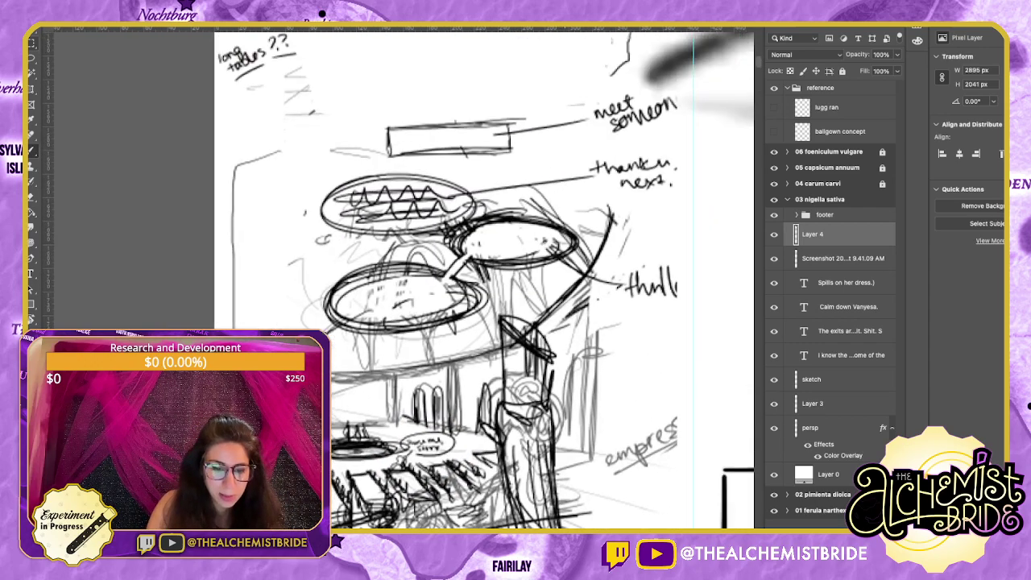
scroll(491, 282, "right", 8)
scroll(491, 282, "down", 10)
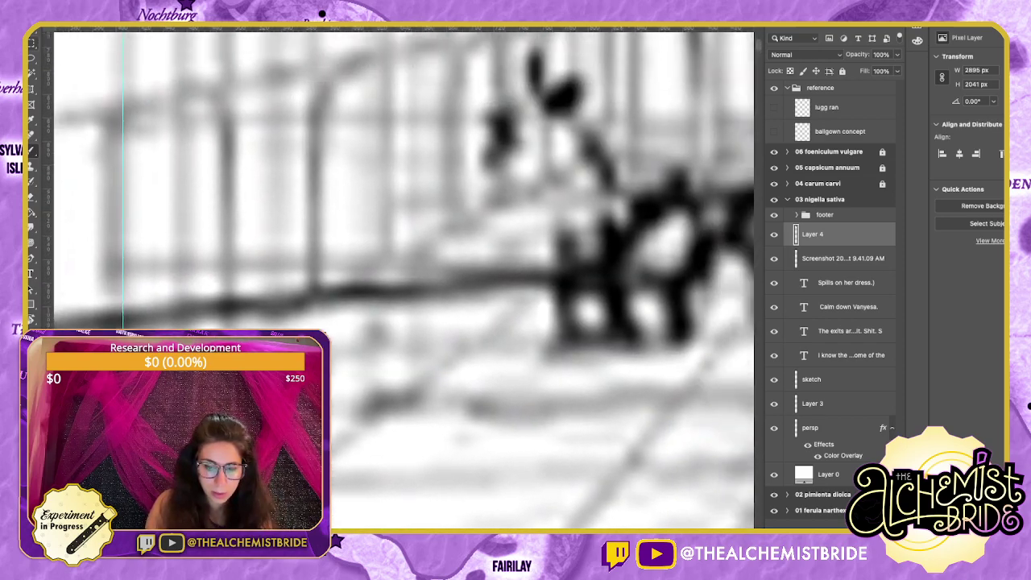
scroll(491, 282, "right", 5)
scroll(402, 282, "down", 5)
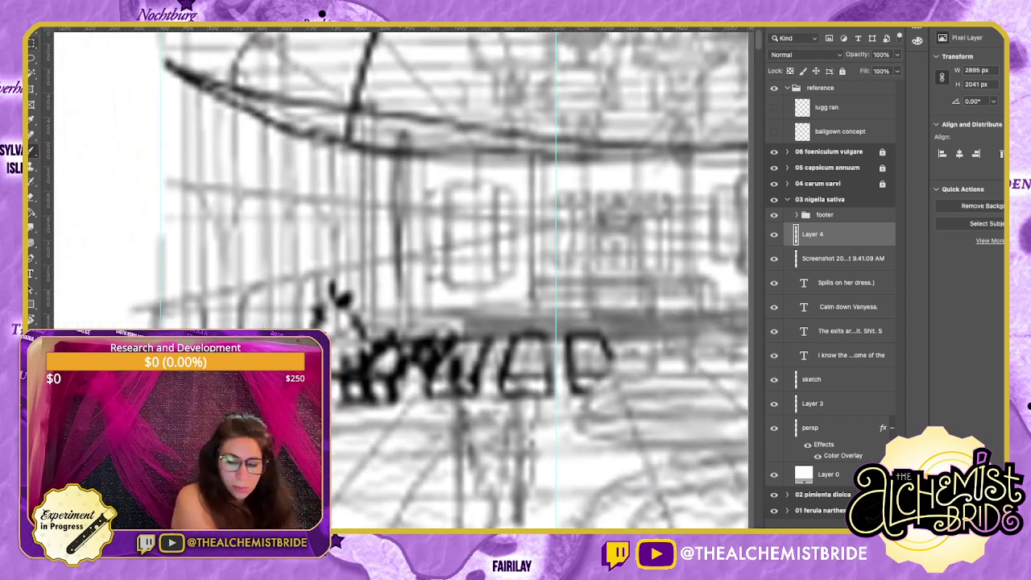
scroll(403, 282, "up", 3)
scroll(403, 281, "right", 2)
scroll(403, 282, "right", 2)
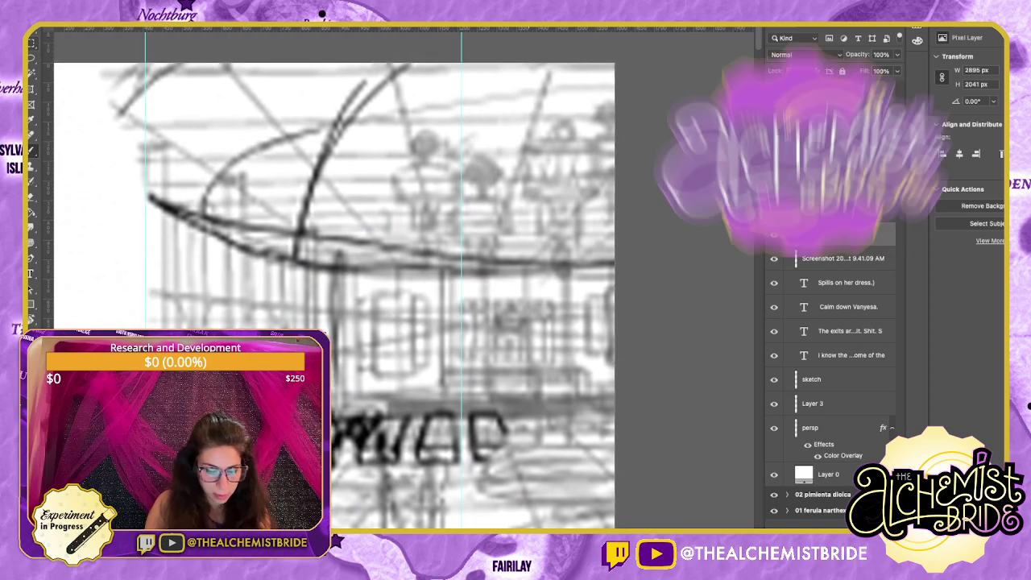
scroll(402, 282, "down", 4)
left_click_drag(450, 327, 447, 355)
scroll(449, 338, "right", 3)
scroll(448, 338, "up", 2)
scroll(339, 278, "left", 6)
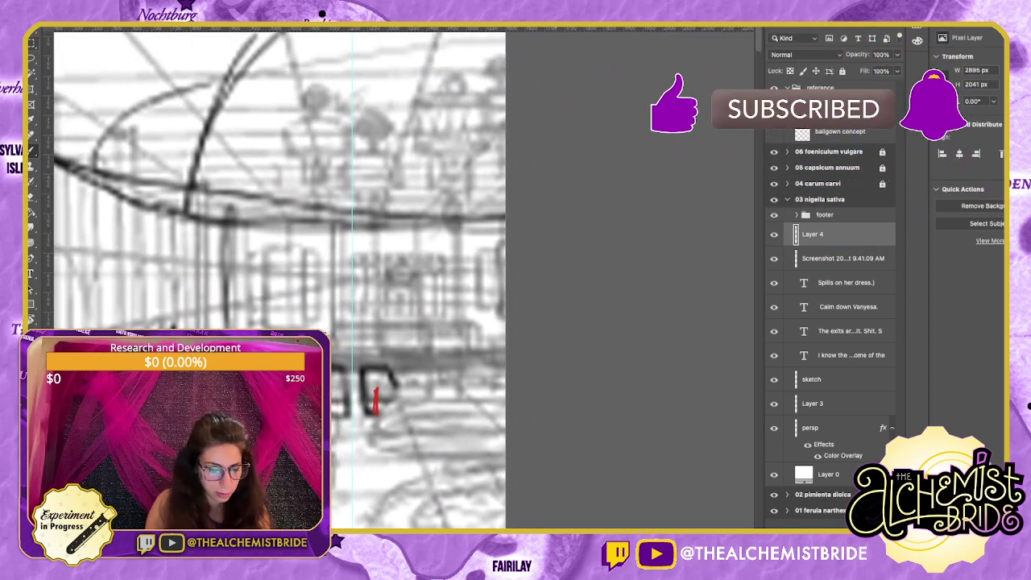
scroll(338, 278, "left", 1)
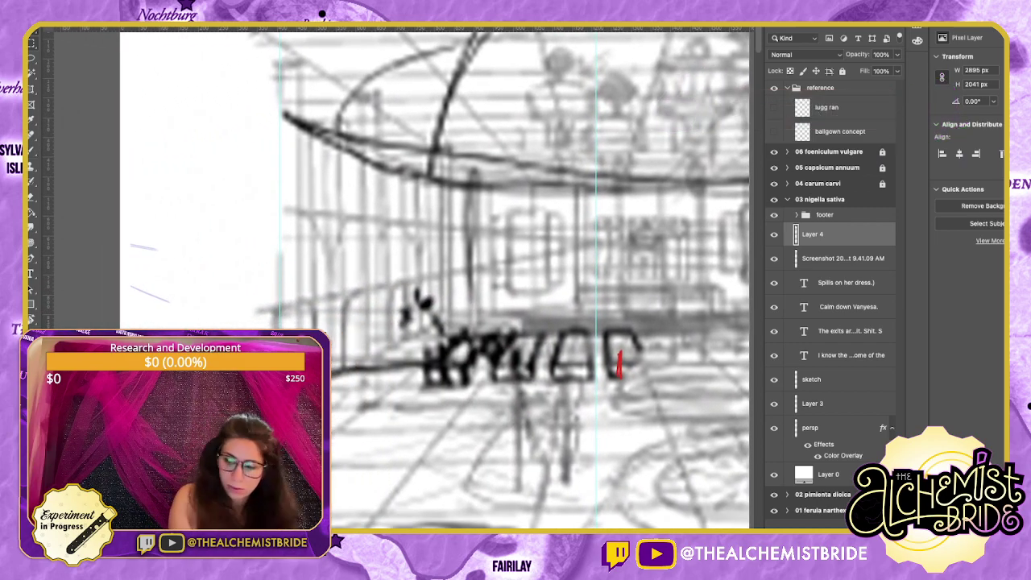
scroll(406, 291, "down", 3)
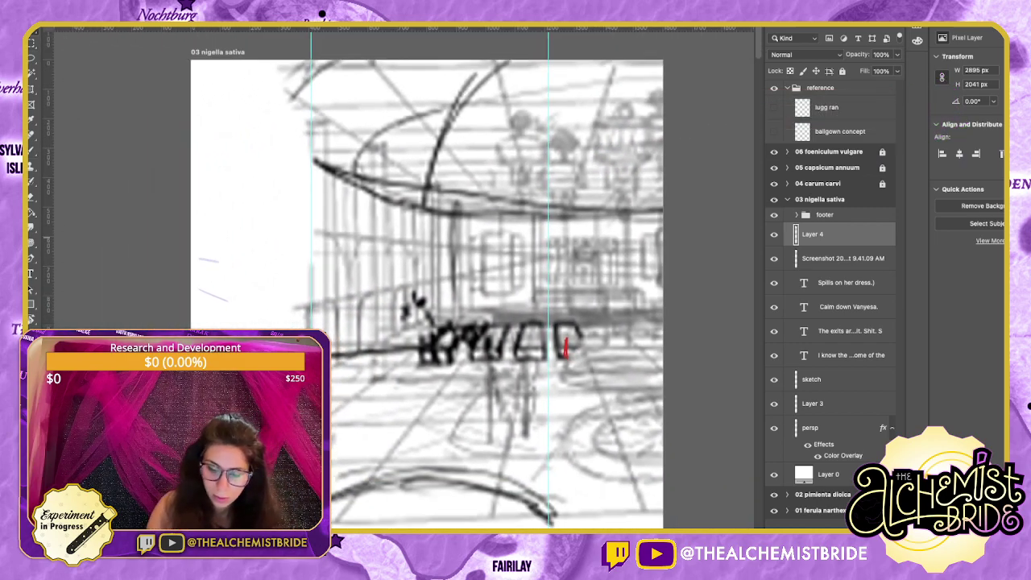
Shift the ballroom sketch back to centre its dome on the page and add a second red stroke beside the first.
left_click_drag(515, 278, 352, 288)
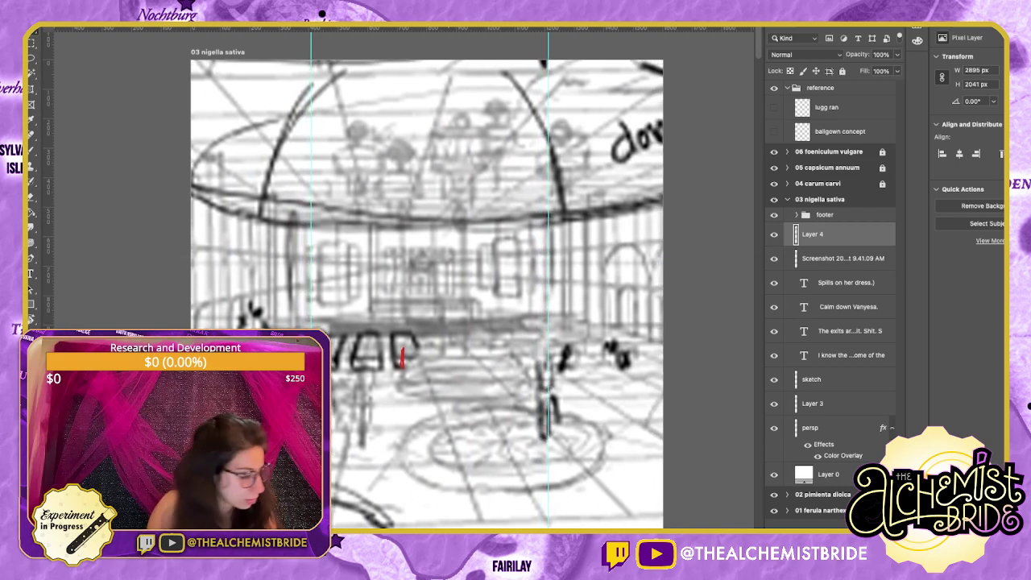
key("b")
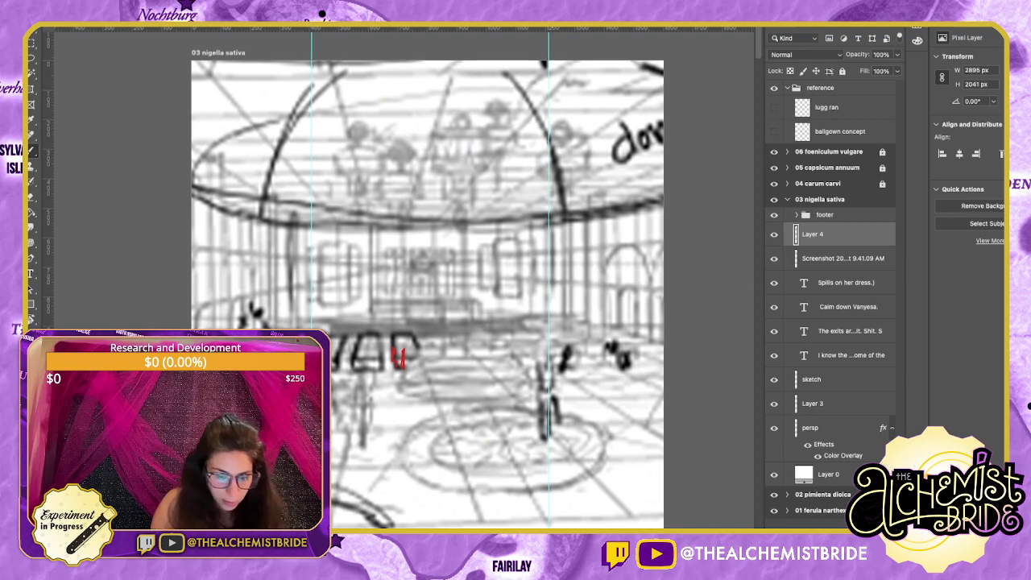
left_click_drag(531, 288, 543, 302)
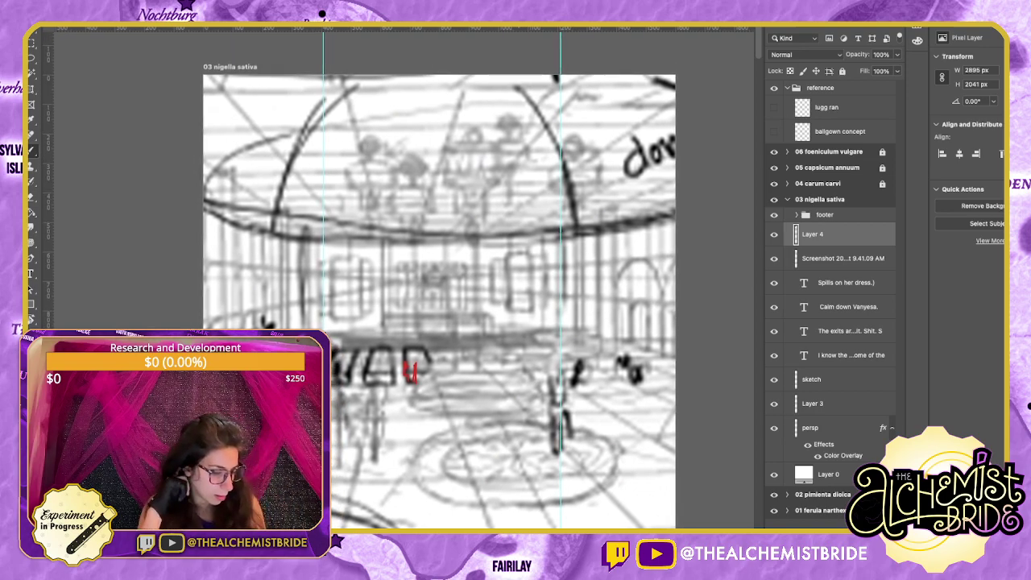
Try erasing over the red marks in the ballroom and undo the erasure.
key("e")
left_click_drag(417, 359, 418, 390)
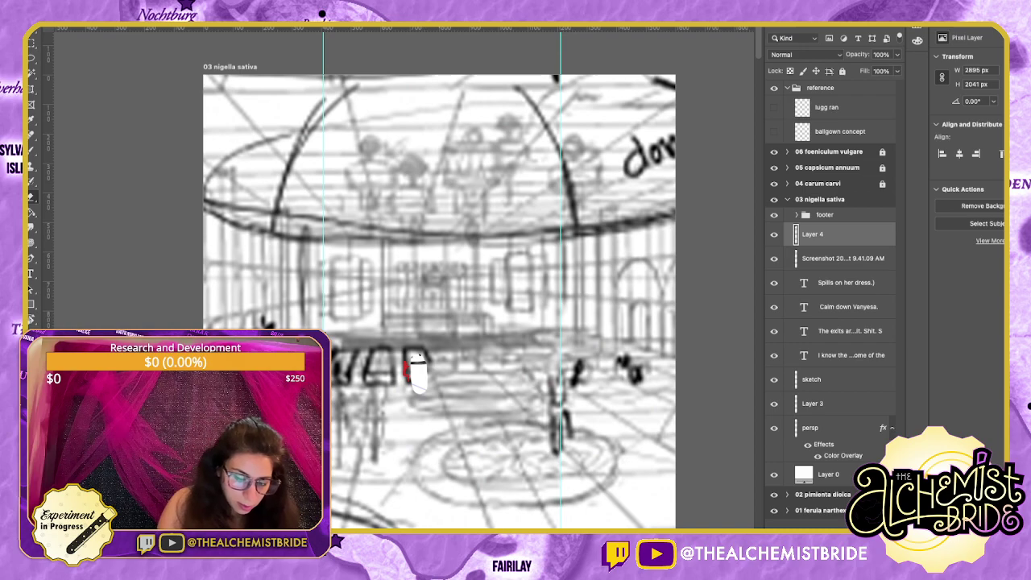
key("ctrl+z")
key("b")
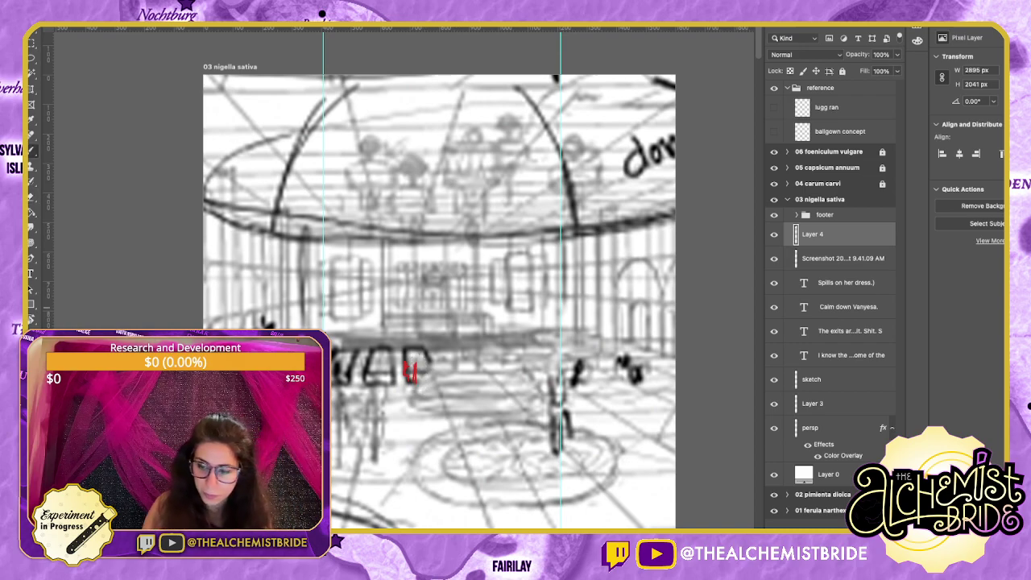
Reduce the opacity of ballroom Layer 4 to 72% to reveal the page sketches beneath it.
left_click_drag(857, 55, 830, 55)
key("7")
key("2")
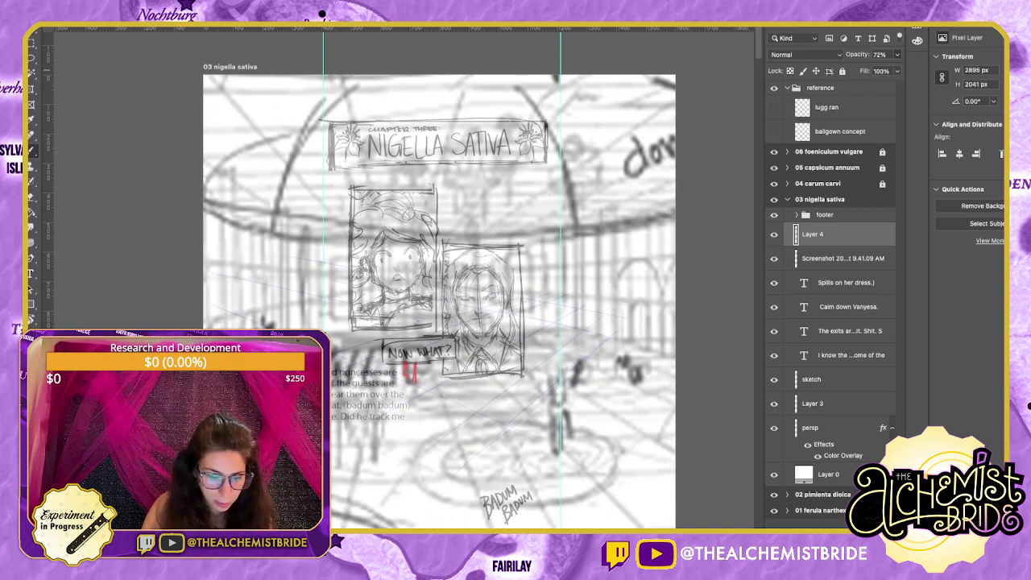
Move the ballroom down between the two script texts, lasso its central strip, and delete everything outside it.
scroll(451, 281, "down", 5)
key("v")
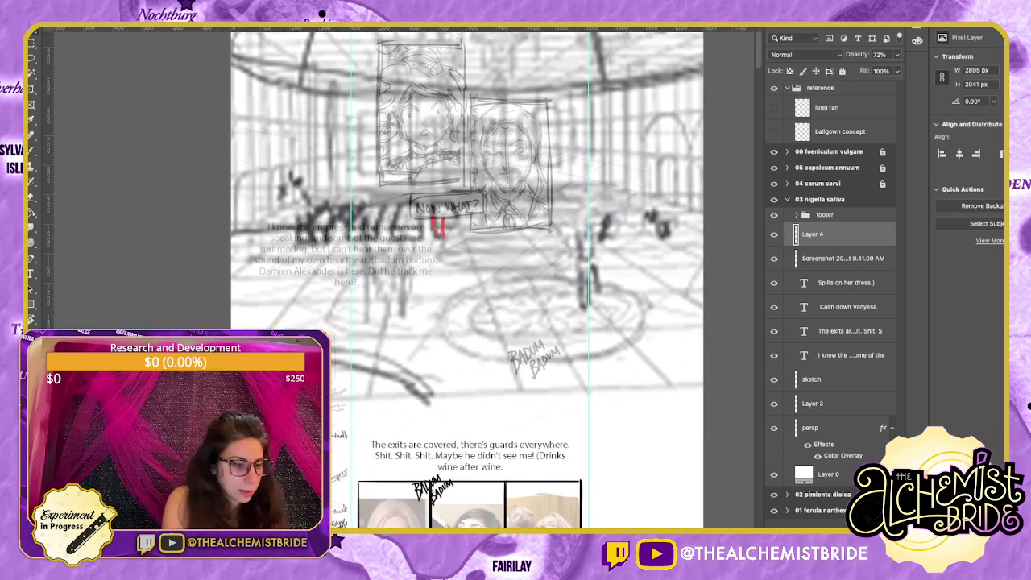
mouse_move(467, 241)
left_mouse_down()
mouse_move(459, 401)
mouse_move(410, 413)
left_mouse_up()
key("l")
mouse_move(484, 275)
left_mouse_down()
mouse_move(428, 274)
mouse_move(326, 330)
mouse_move(588, 428)
mouse_move(605, 297)
mouse_move(500, 269)
left_mouse_up()
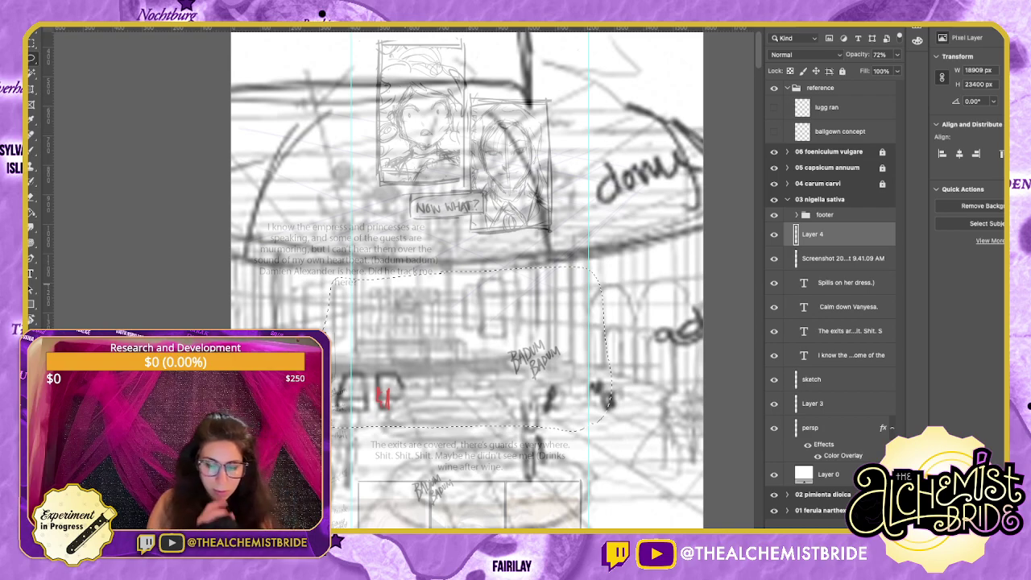
key("Delete")
key("super+d")
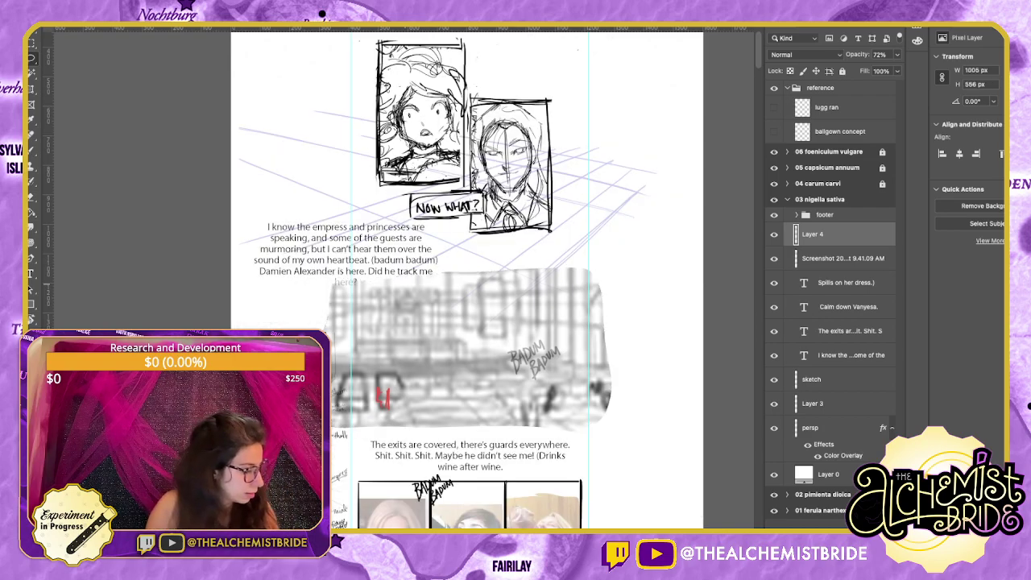
Enlarge the cropped ballroom strip to about 3006 × 1663 px and reposition it across the full page width.
key("ctrl+t")
left_click_drag(463, 431, 463, 543)
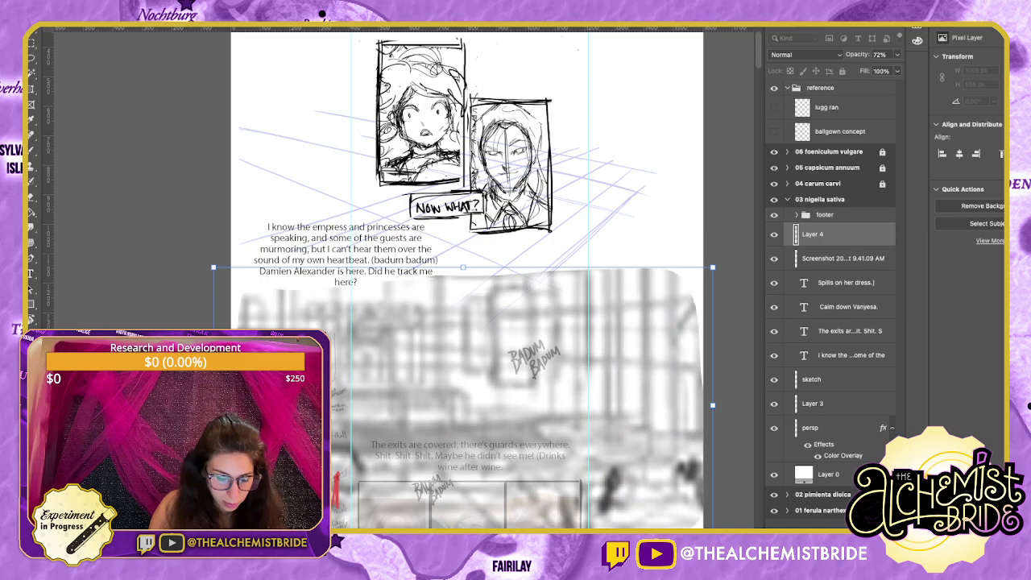
left_click_drag(483, 411, 547, 329)
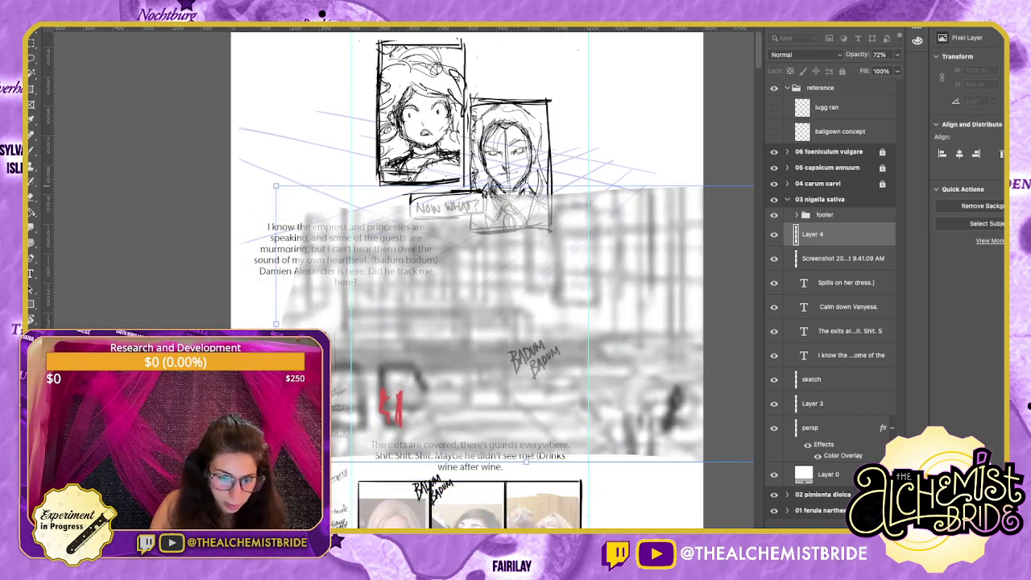
left_click_drag(526, 186, 525, 102)
left_click_drag(515, 242, 584, 244)
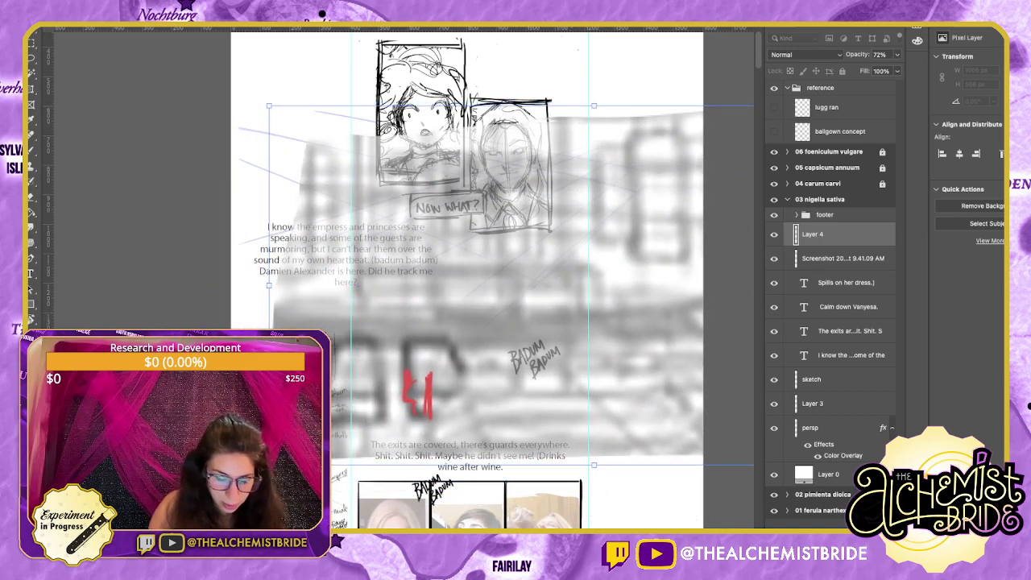
left_click_drag(594, 465, 594, 570)
left_click_drag(592, 362, 628, 338)
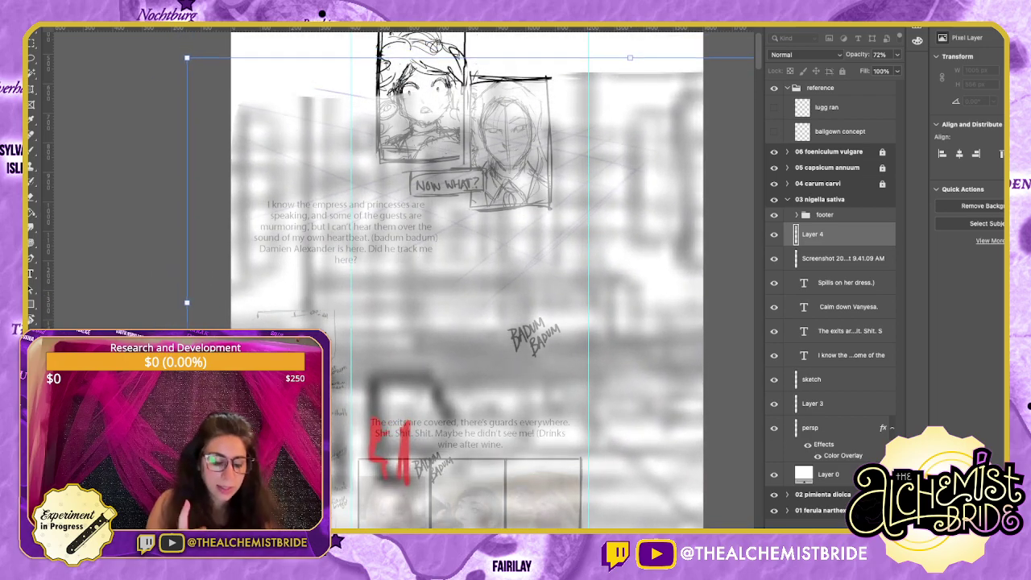
key("Return")
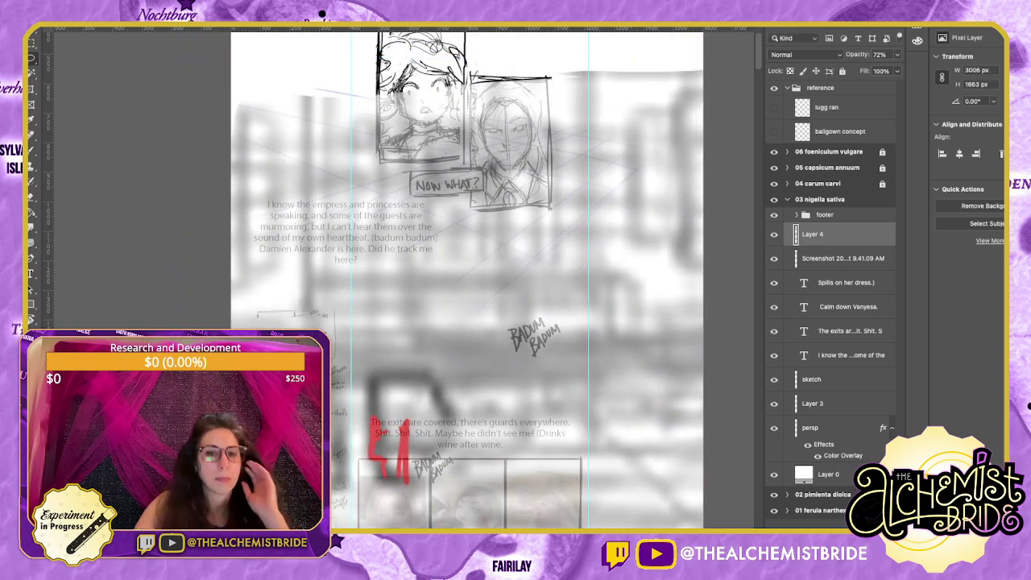
Review the 03 nigella sativa page from the chapter title to the three-photo panel row against the enlarged ballroom background.
left_click_drag(499, 186, 596, 451)
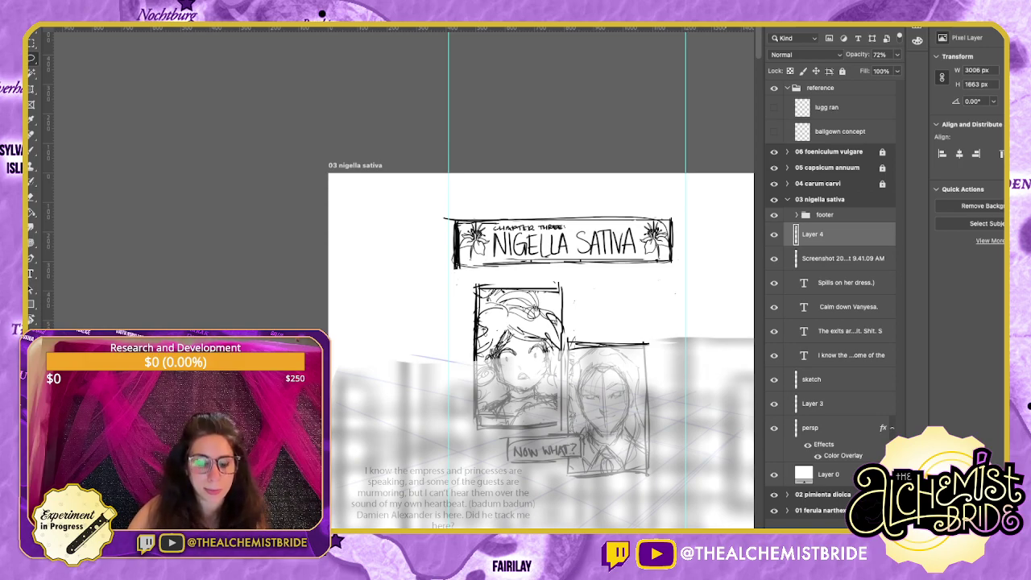
key("space")
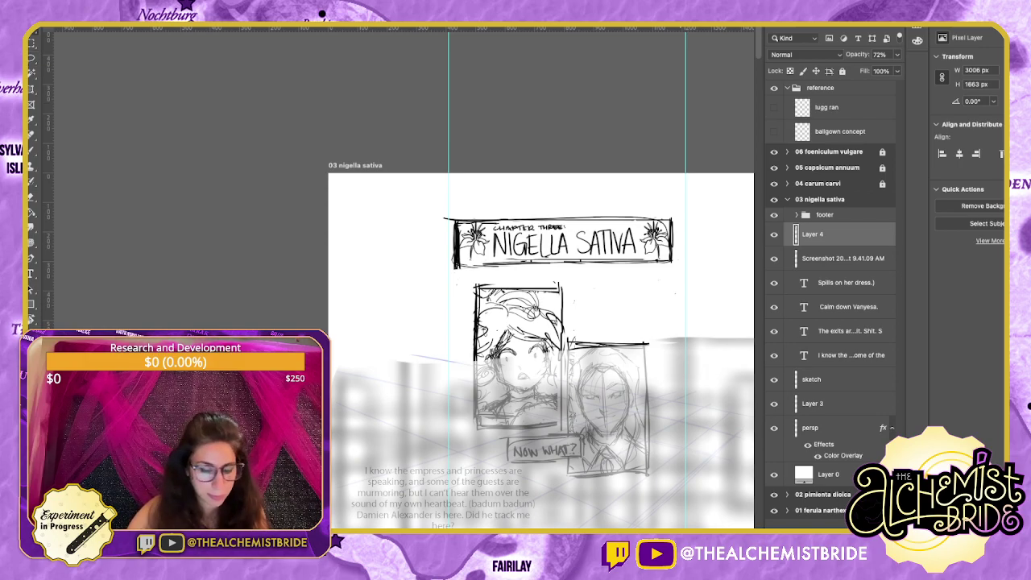
left_click_drag(540, 322, 543, 312)
scroll(409, 277, "down", 10)
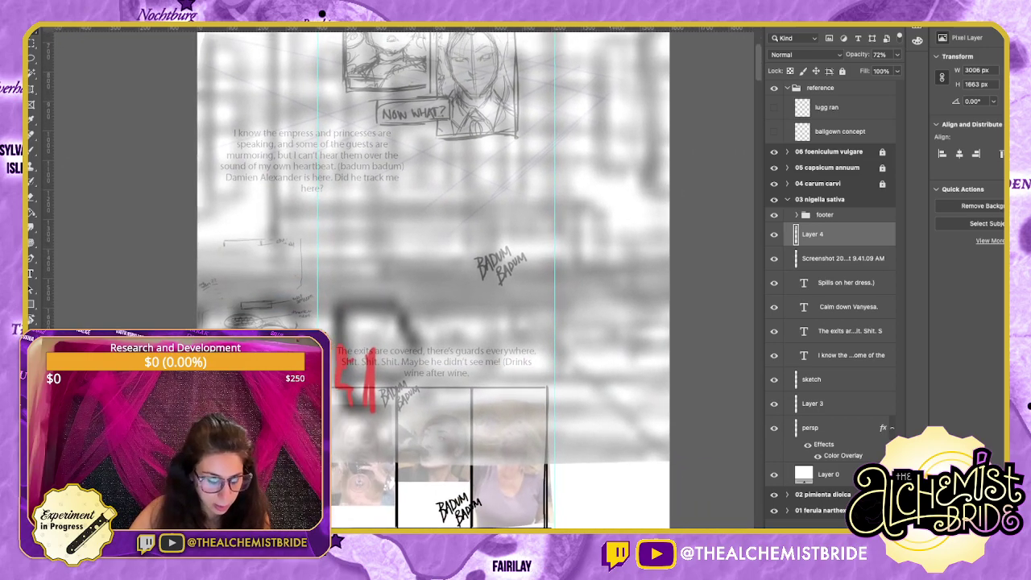
key("b")
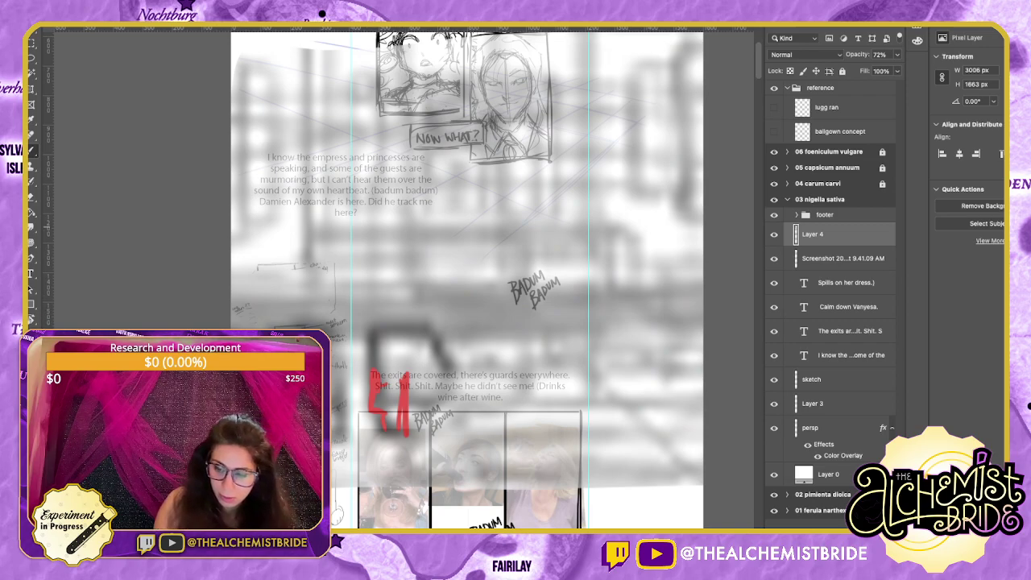
left_click(829, 379)
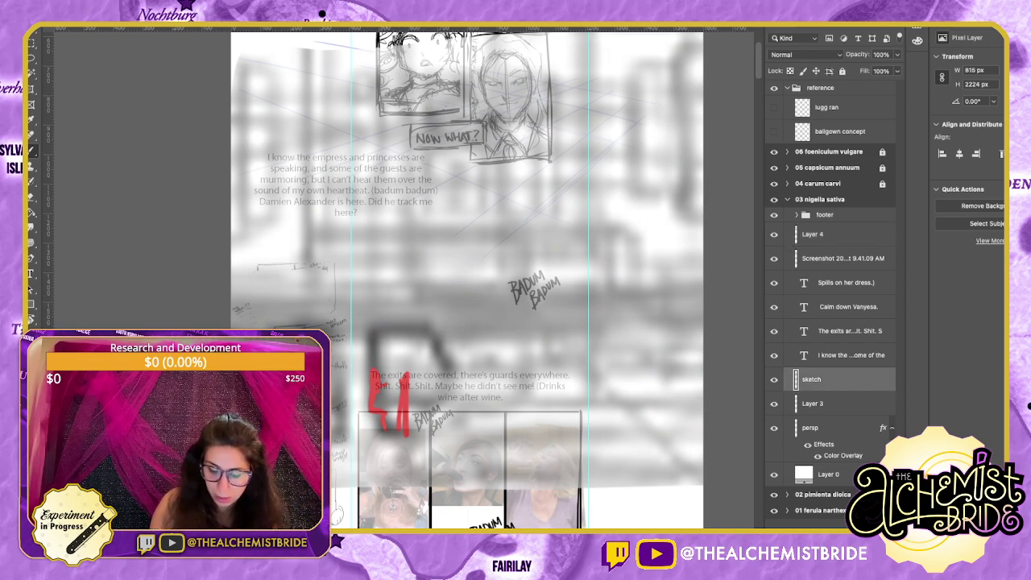
scroll(467, 282, "down", 5)
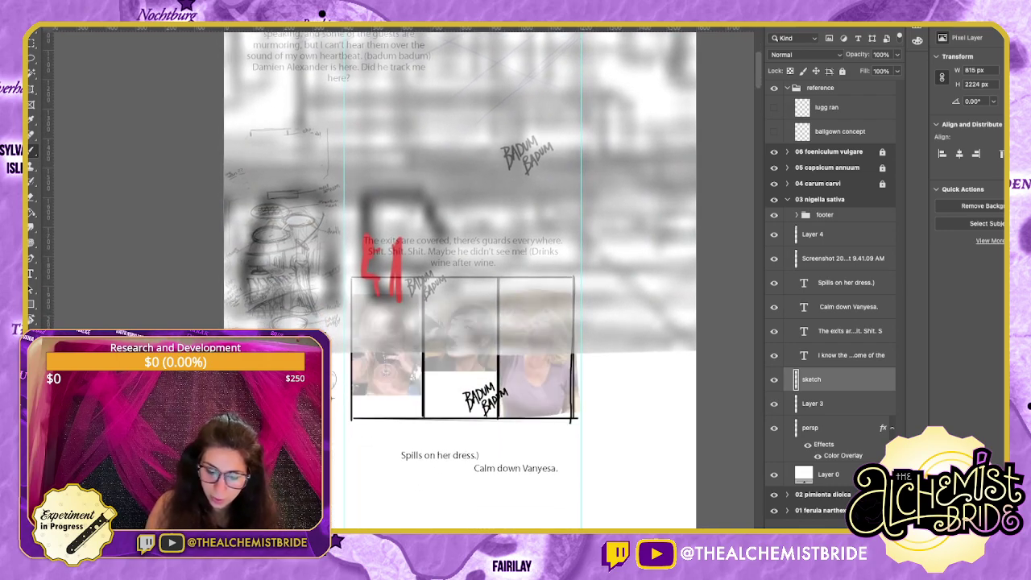
left_click(830, 403)
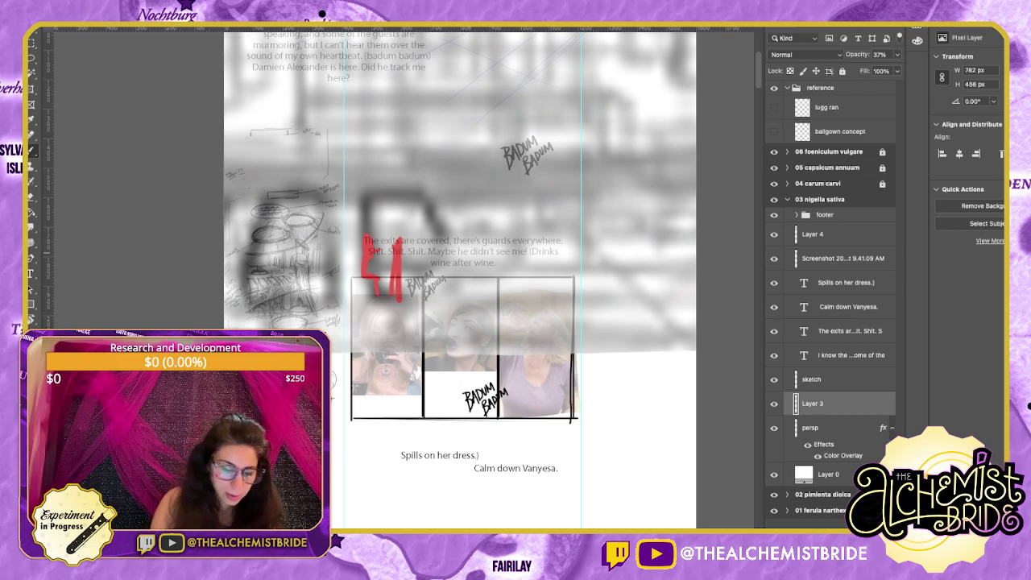
scroll(459, 278, "up", 3)
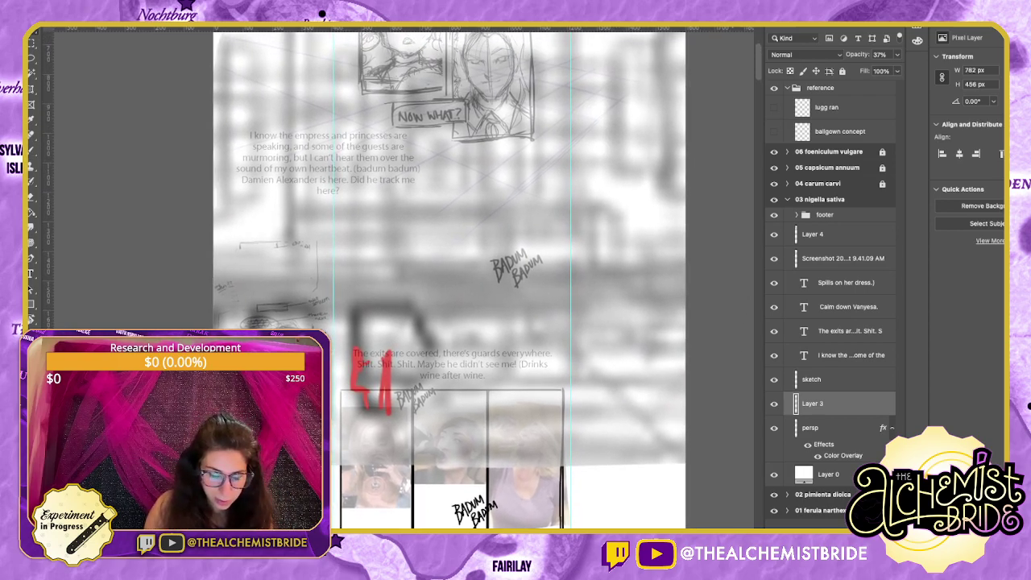
left_click_drag(459, 266, 486, 371)
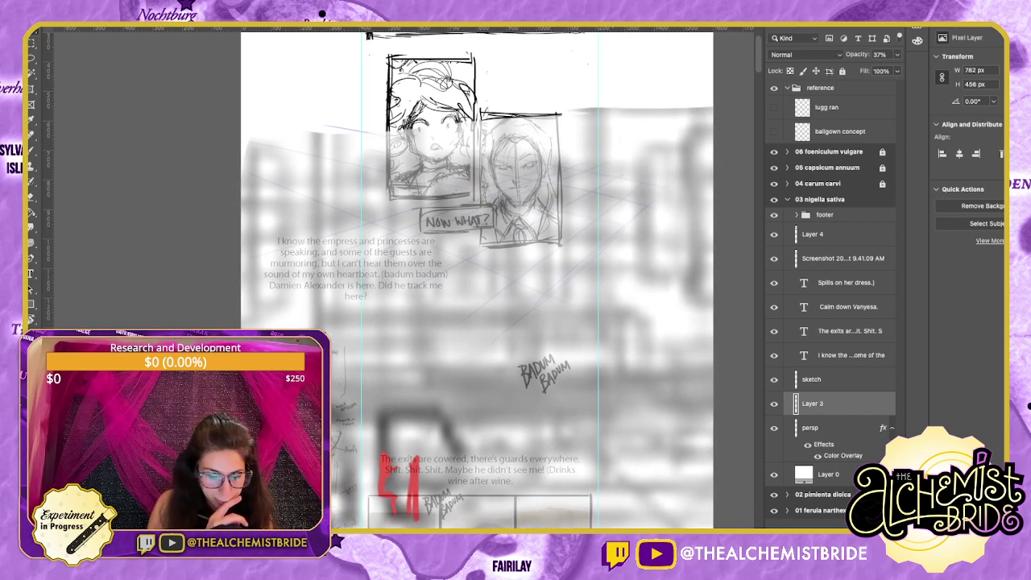
Add a new layer above the sketch layer and draw a rectangular central balcony front about 412 px wide below the first script text.
left_click(812, 379)
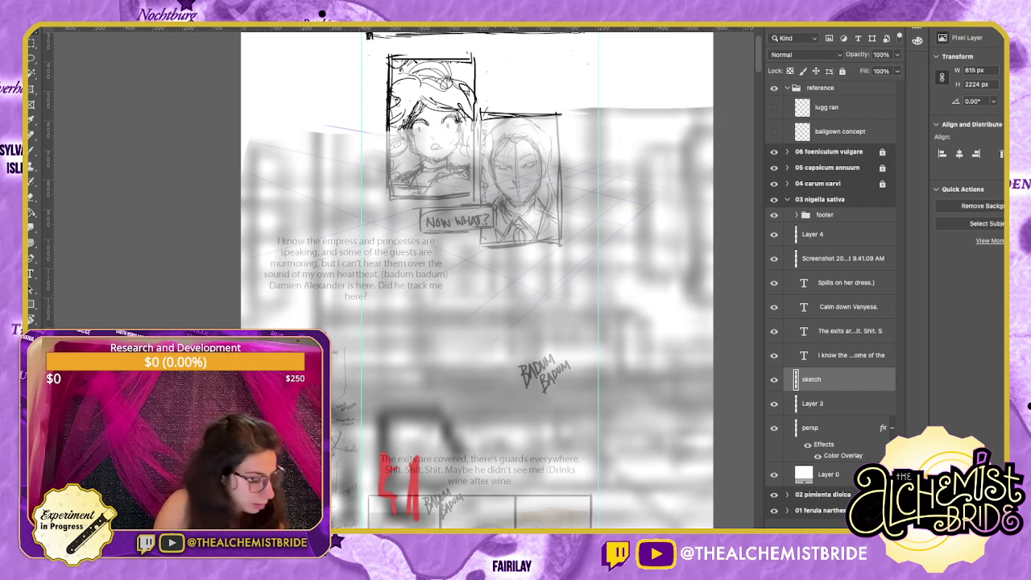
key("b")
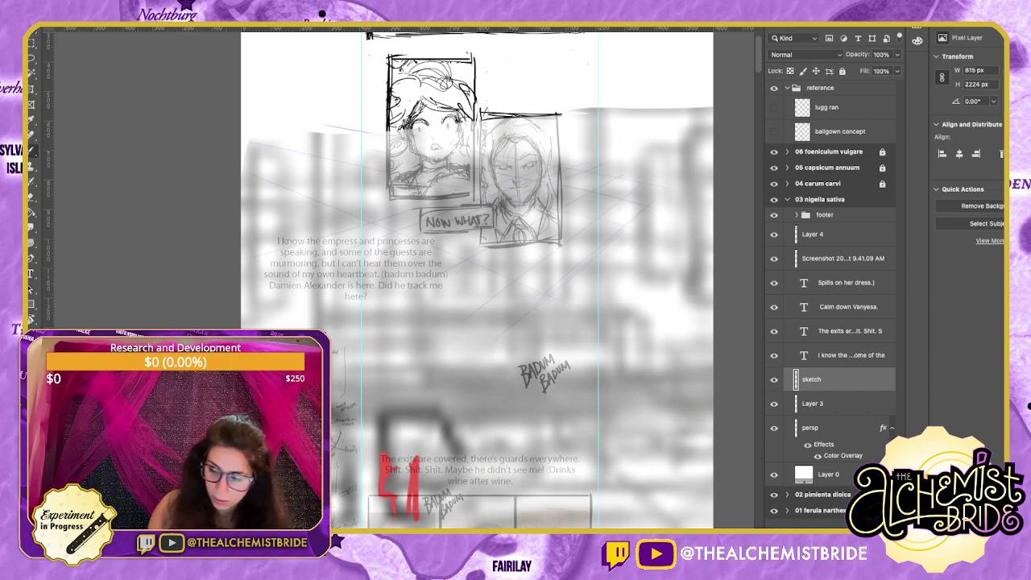
key("ctrl+shift+alt+n")
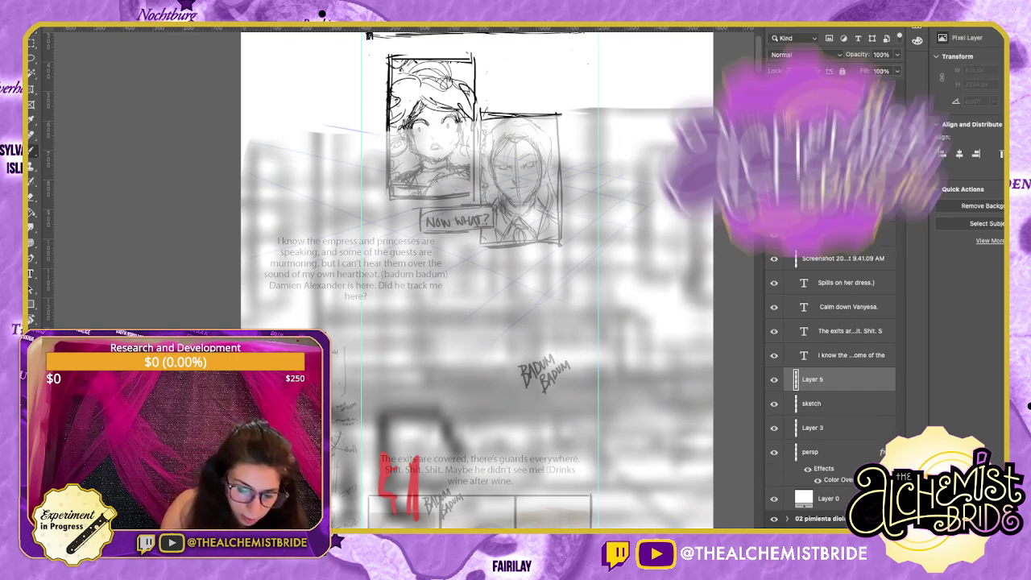
left_click_drag(428, 372, 426, 382)
mouse_move(427, 325)
left_mouse_down()
mouse_move(543, 322)
mouse_move(542, 369)
left_mouse_up()
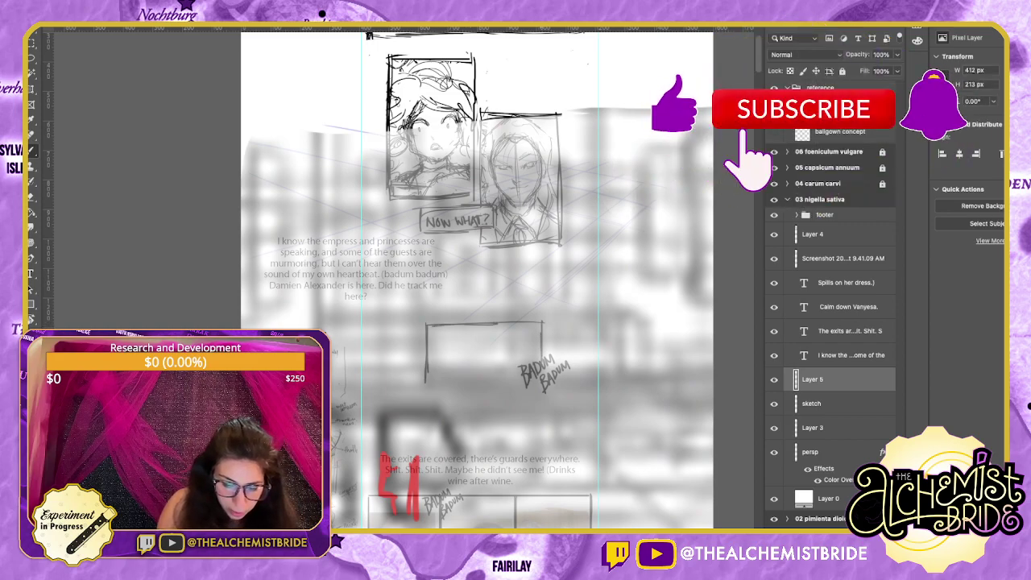
left_click_drag(427, 371, 522, 370)
Extend the balcony with side railings toward both vertical guides and add horizontal rail lines across its centre section.
left_click_drag(361, 362, 424, 367)
mouse_move(363, 324)
left_mouse_down()
mouse_move(424, 319)
mouse_move(418, 326)
left_mouse_up()
mouse_move(543, 319)
left_mouse_down()
mouse_move(596, 319)
mouse_move(591, 338)
left_mouse_up()
left_click_drag(425, 355, 359, 355)
mouse_move(428, 331)
left_mouse_down()
mouse_move(541, 332)
mouse_move(504, 348)
left_mouse_up()
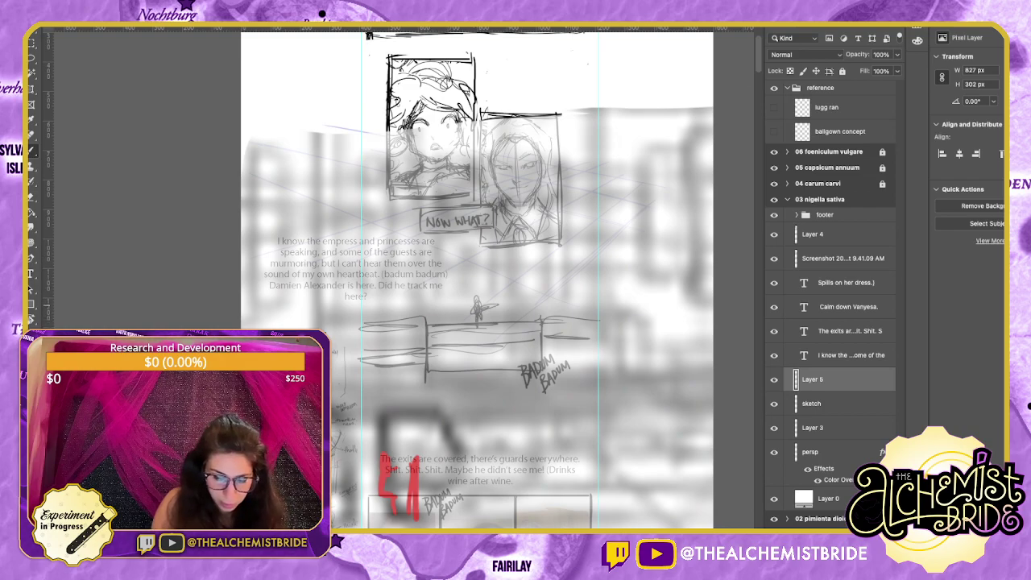
Sketch small figures standing along the top of the central balcony and on its right-hand section.
mouse_move(572, 298)
left_mouse_down()
mouse_move(576, 321)
mouse_move(592, 316)
left_mouse_up()
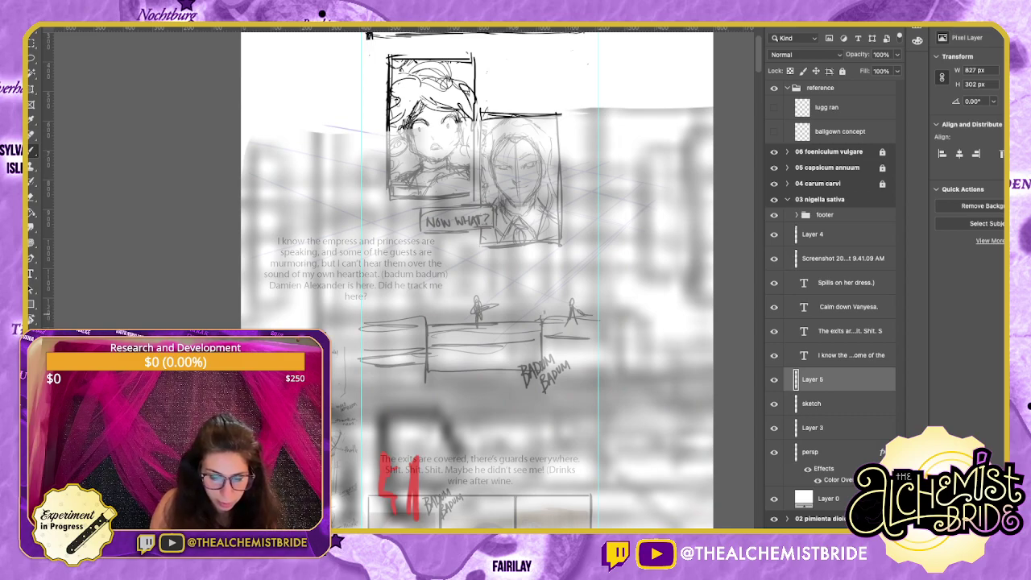
left_click_drag(508, 307, 509, 317)
left_click_drag(442, 309, 443, 321)
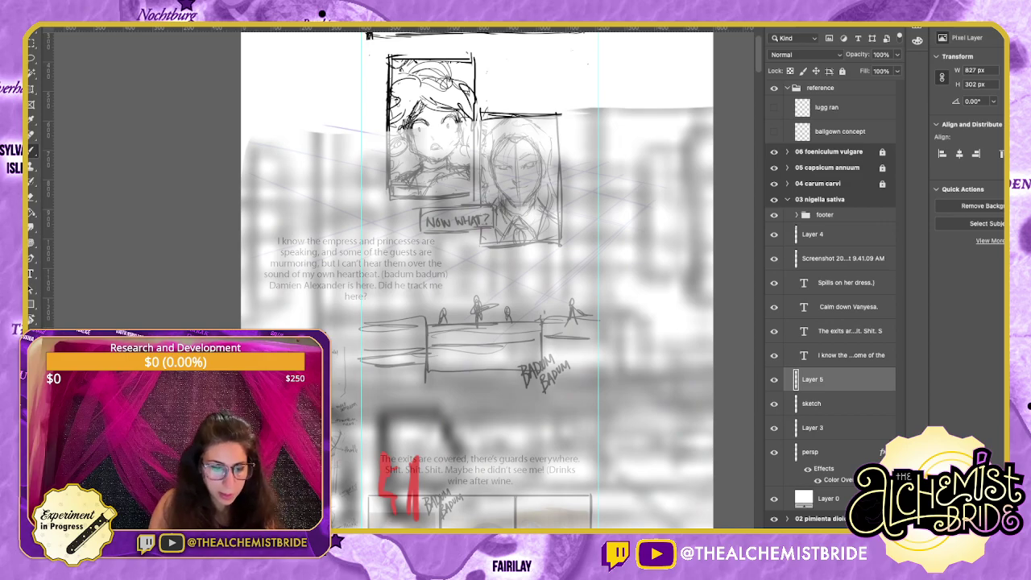
Look through the earlier storyboard thumbnails for the domed ballroom drawing and the banquet scenes around it.
scroll(500, 277, "left", 15)
scroll(500, 278, "left", 12)
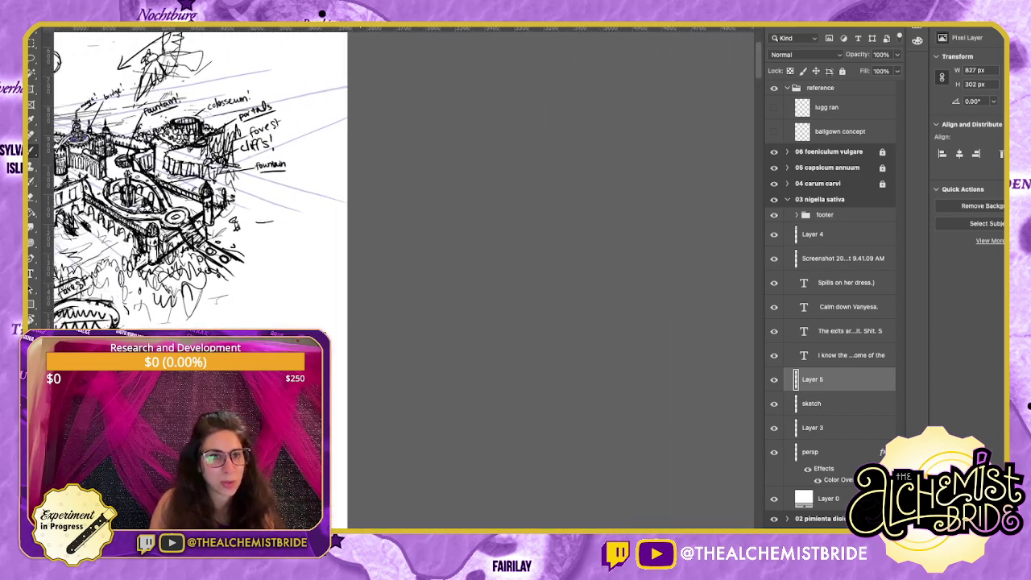
scroll(499, 278, "down", 4)
scroll(497, 278, "down", 10)
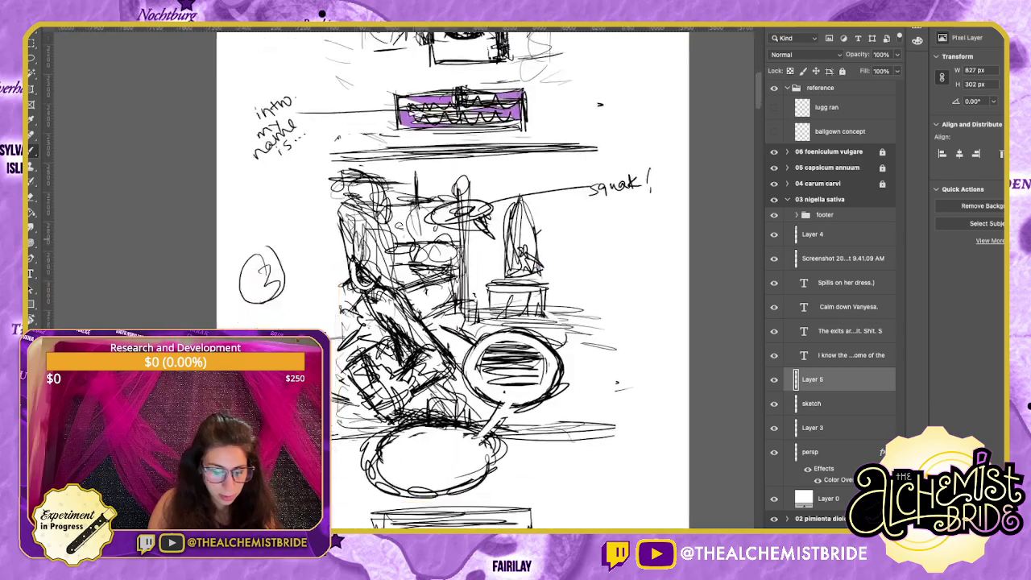
scroll(497, 278, "down", 10)
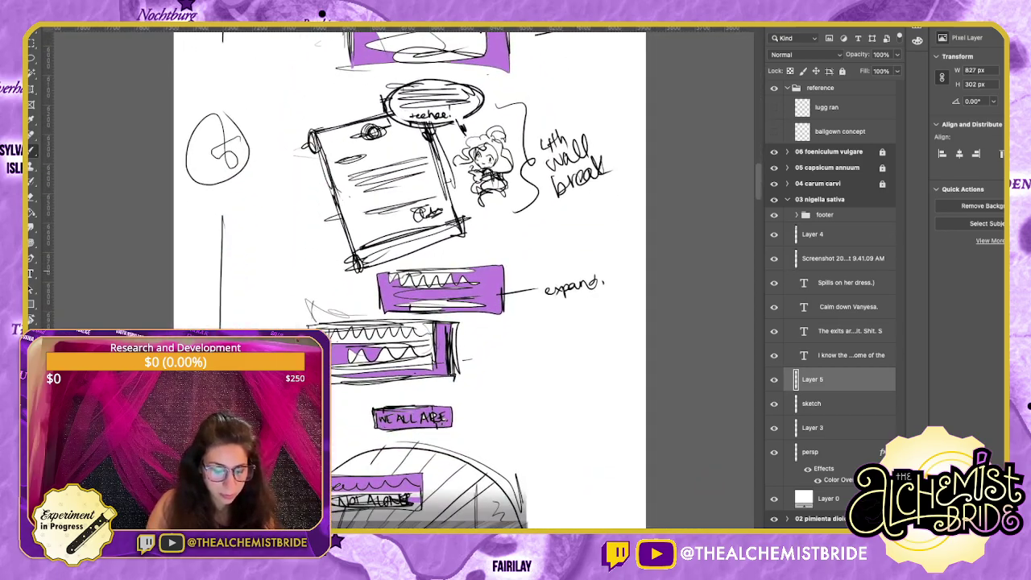
scroll(497, 278, "down", 8)
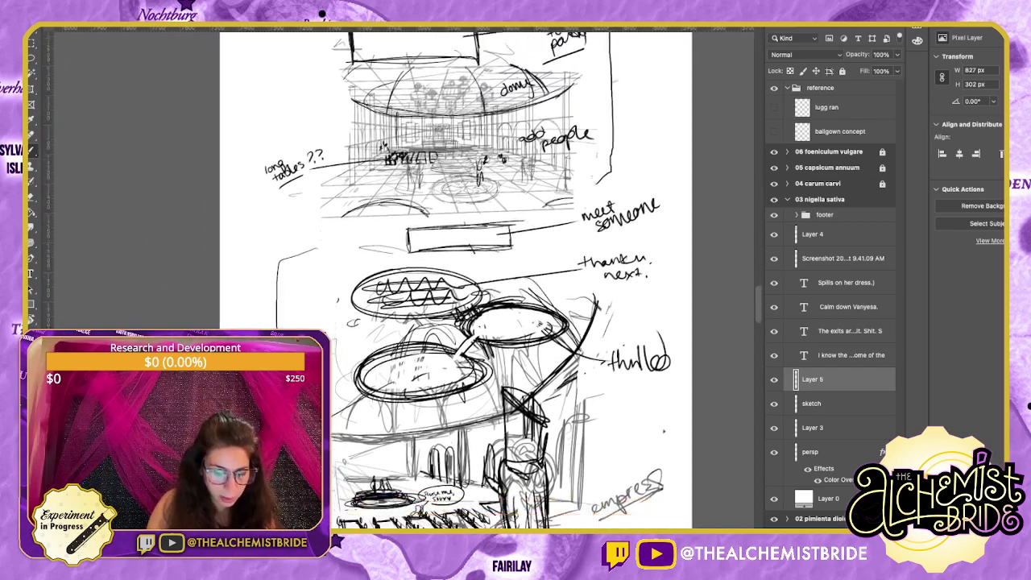
scroll(459, 282, "down", 9)
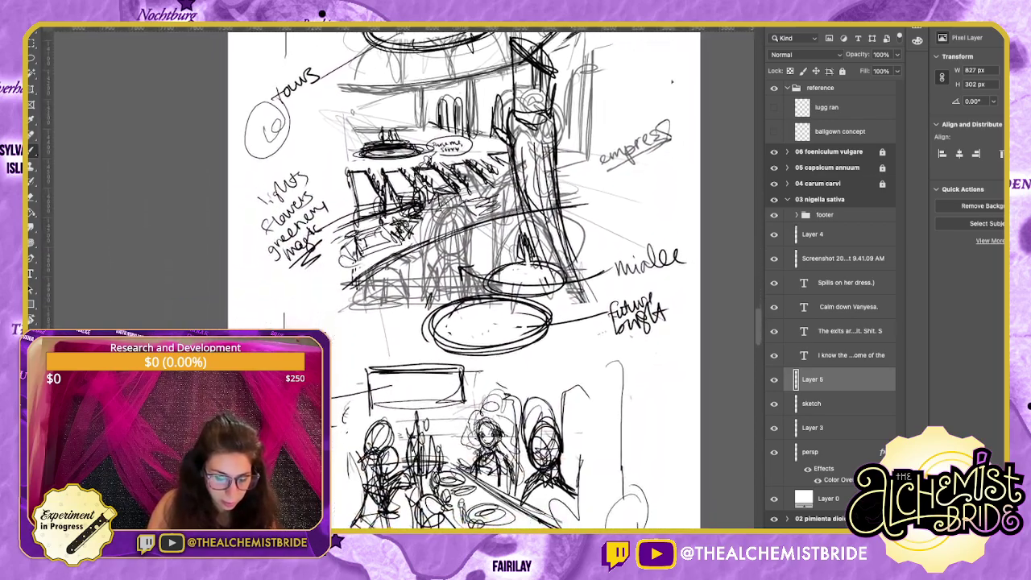
scroll(459, 282, "up", 1)
scroll(459, 282, "down", 7)
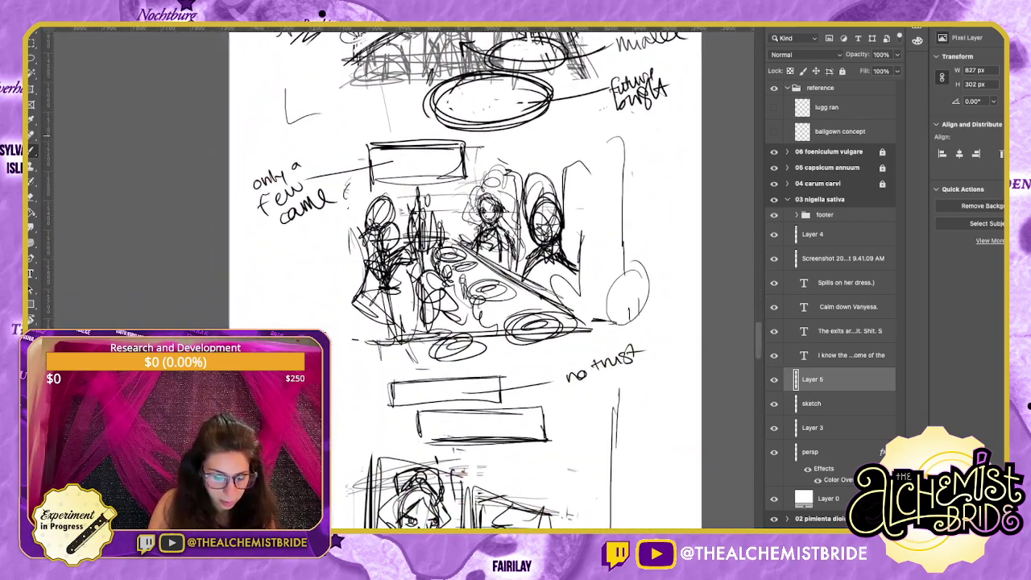
scroll(466, 282, "up", 10)
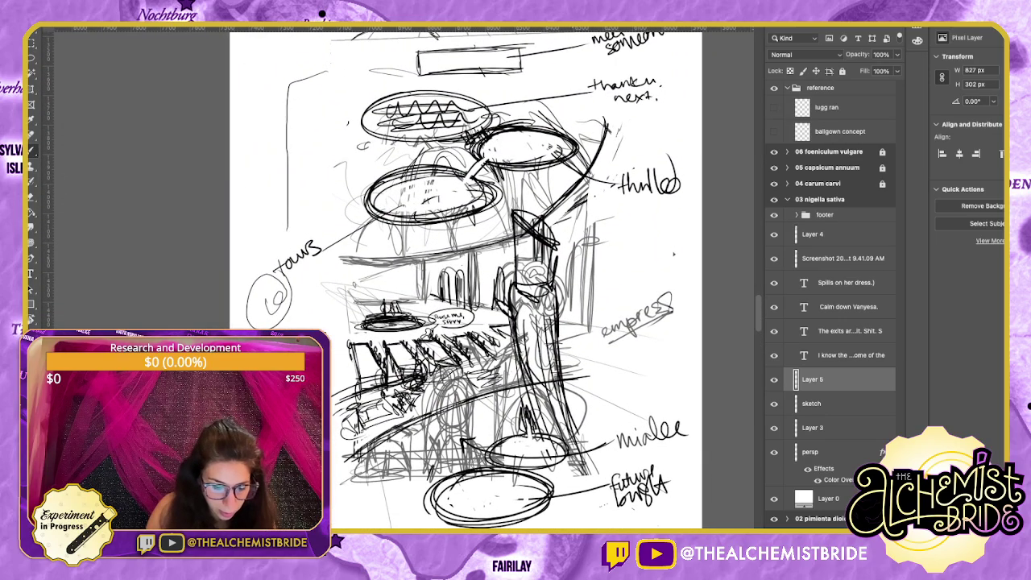
scroll(673, 254, "up", 8)
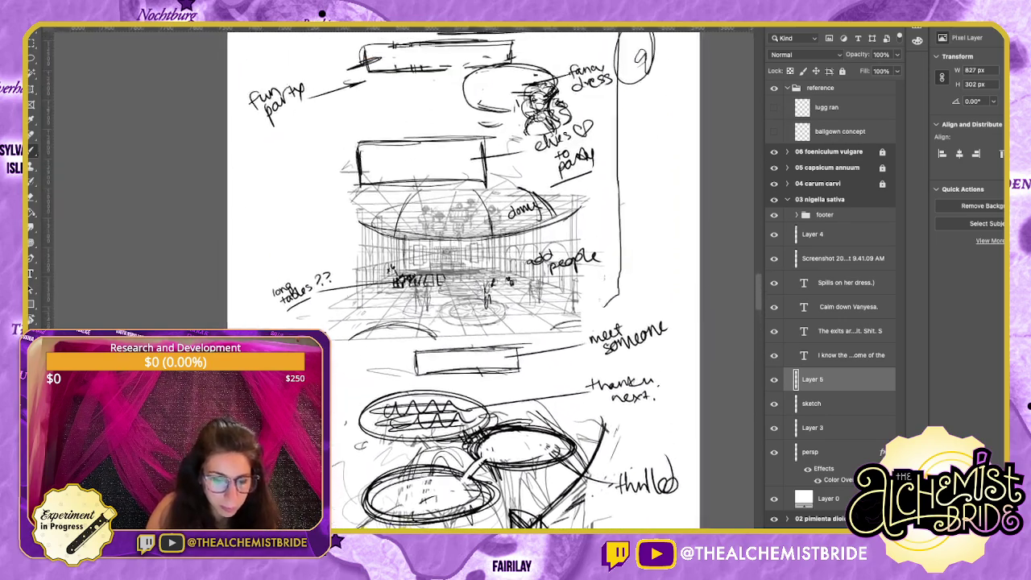
scroll(465, 282, "up", 1)
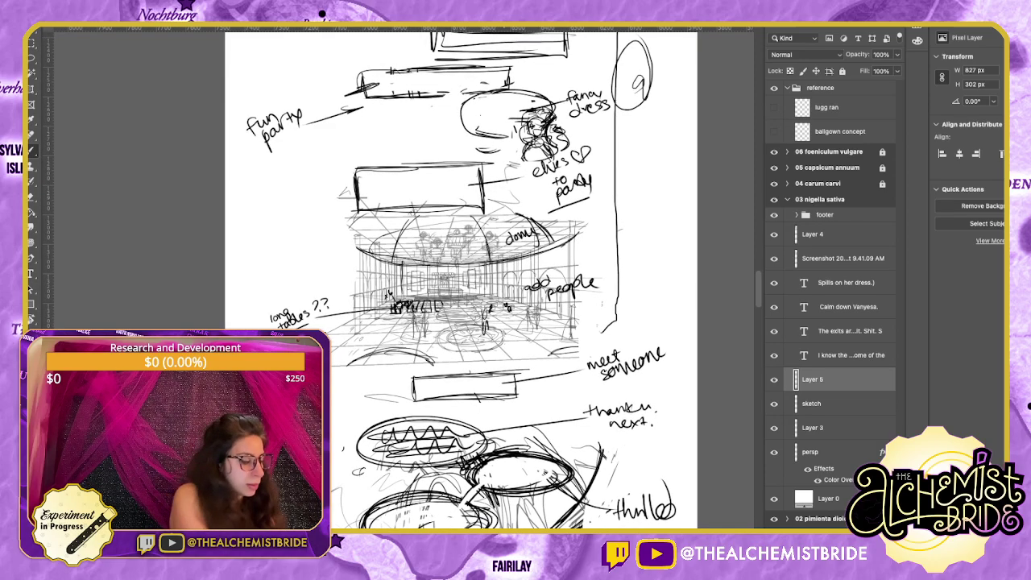
Examine the ballroom thumbnail's back wall up close, including its ornate central windows, side banners and tables.
key("super+plus")
key("super+plus")
key("super+plus")
key("super+plus")
key("super+plus")
scroll(405, 281, "up", 3)
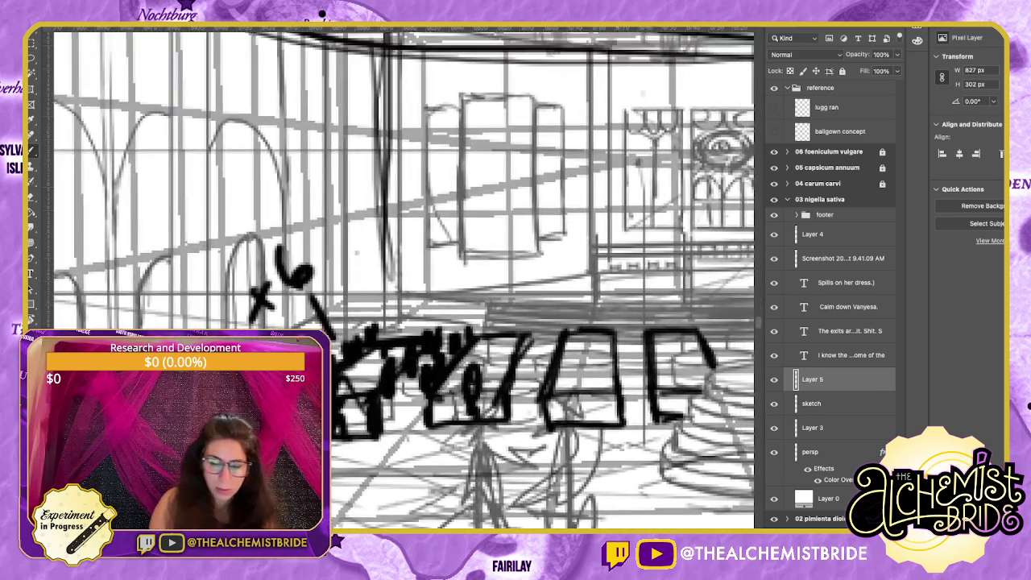
scroll(404, 282, "right", 7)
scroll(404, 282, "down", 1)
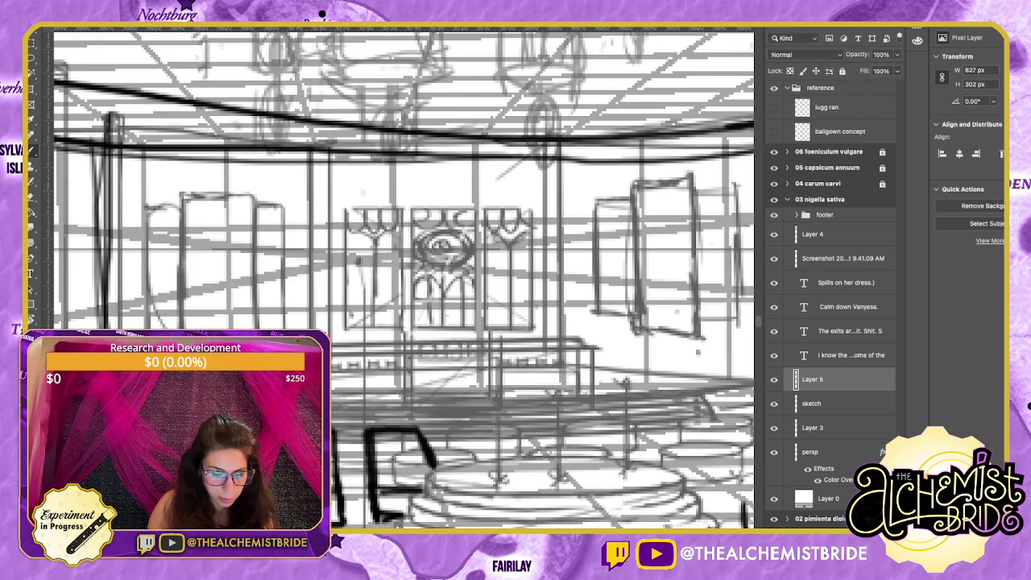
scroll(407, 298, "up", 4)
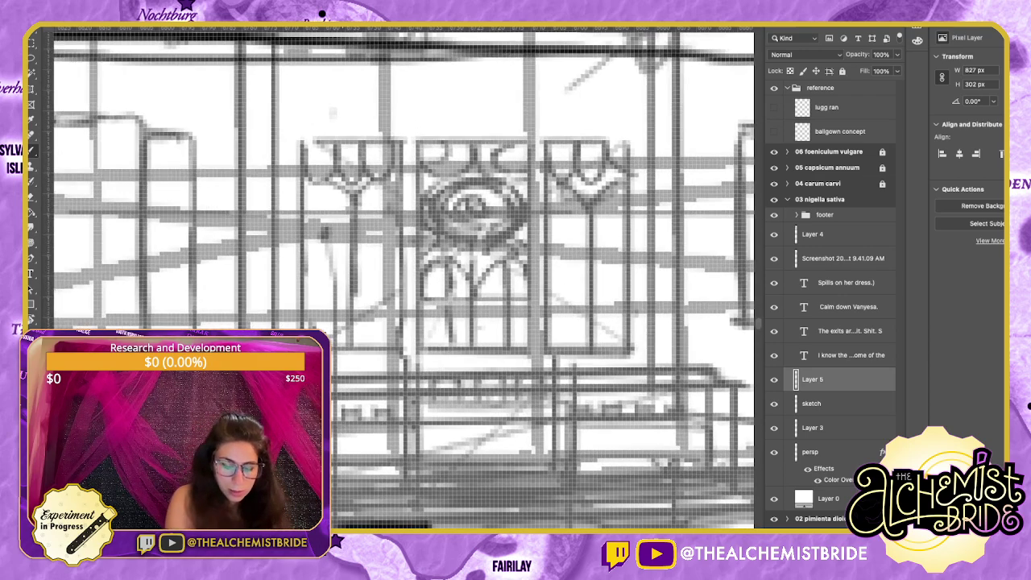
scroll(405, 282, "down", 3)
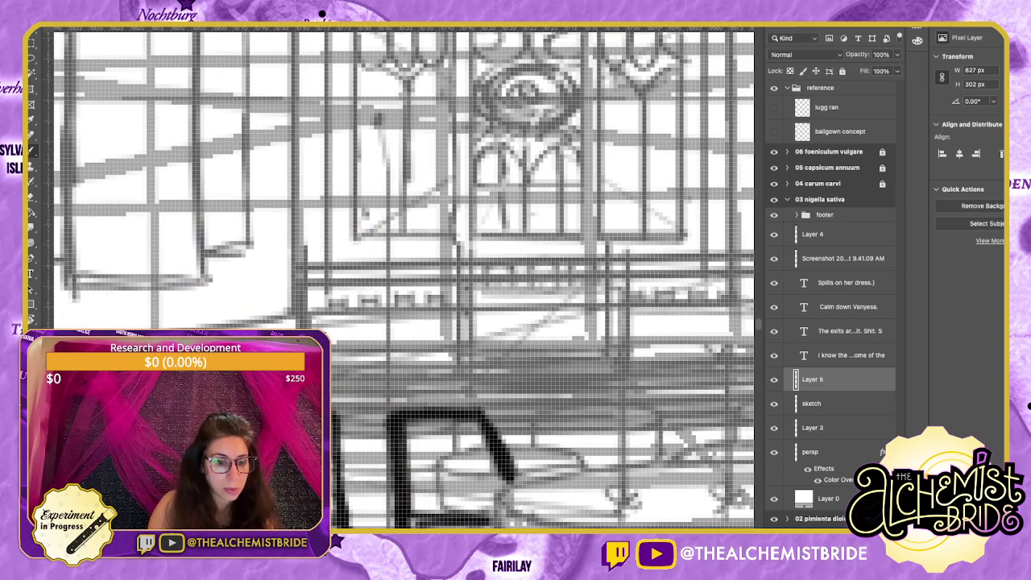
Inspect the railing and platform beneath the ballroom's central windows, then the storyboard panels above the ballroom.
key("super+plus")
key("super+plus")
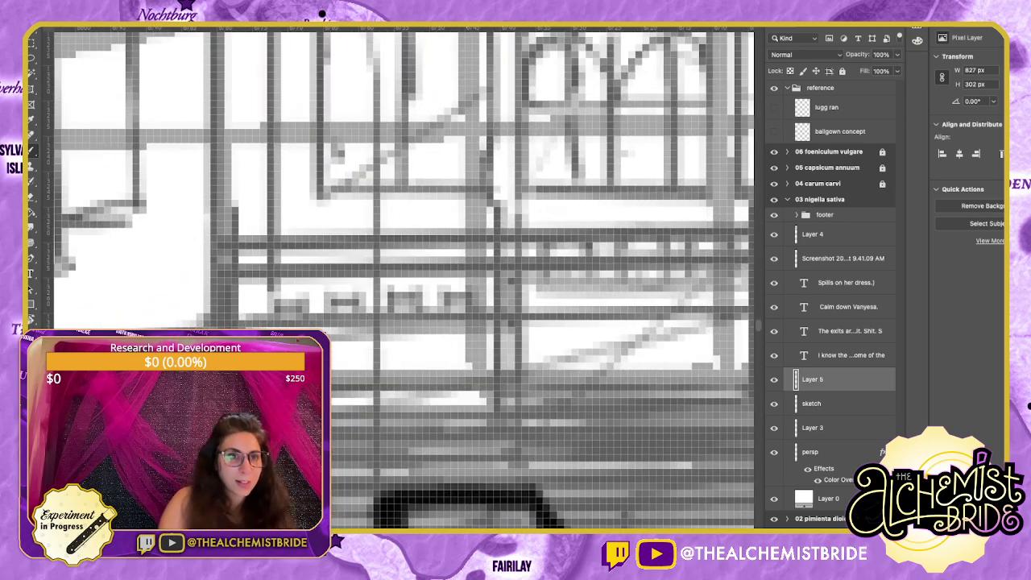
scroll(405, 282, "down", 1)
scroll(404, 281, "down", 3)
scroll(404, 282, "up", 3)
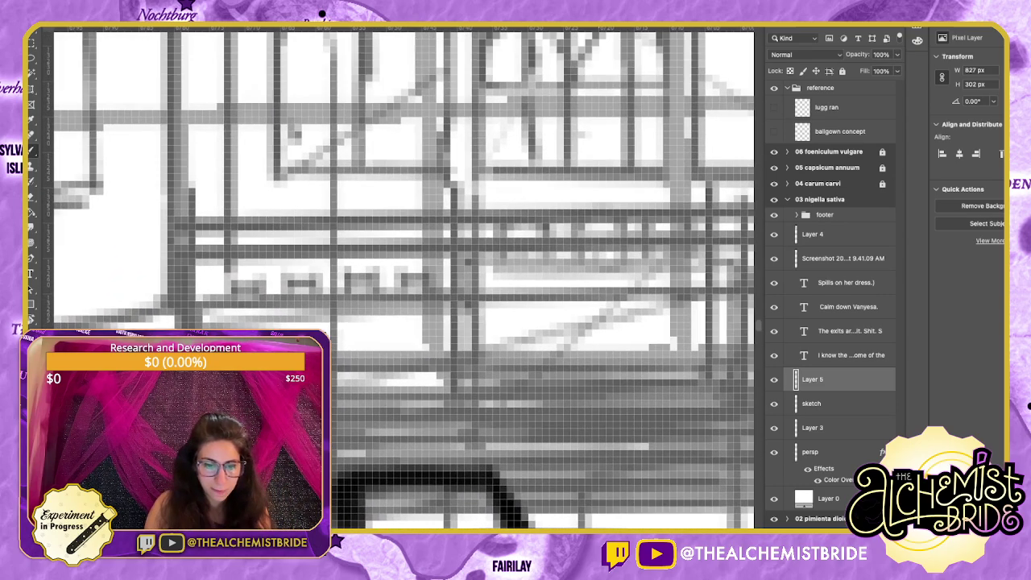
scroll(404, 282, "right", 2)
scroll(403, 278, "right", 2)
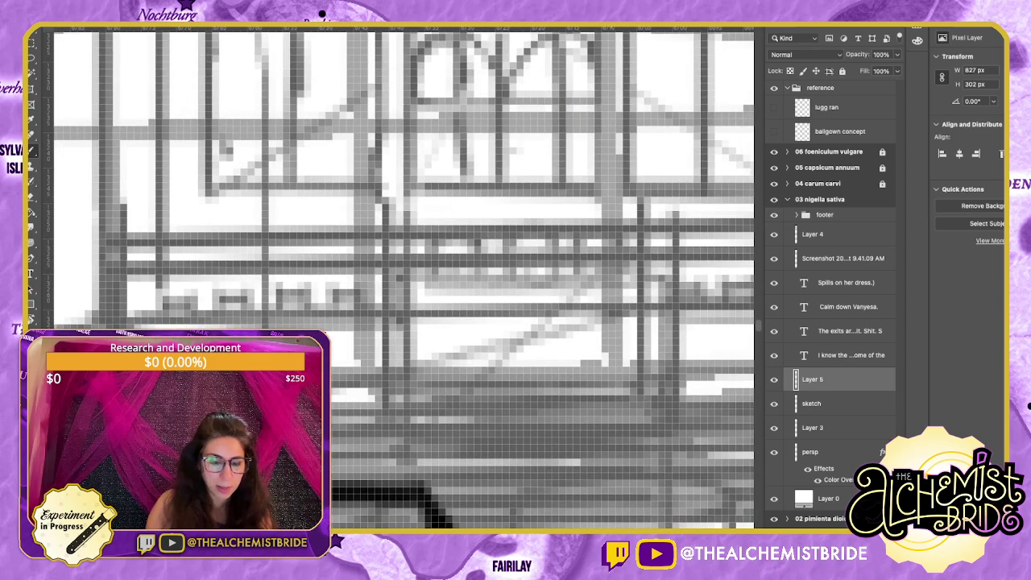
scroll(402, 278, "down", 3)
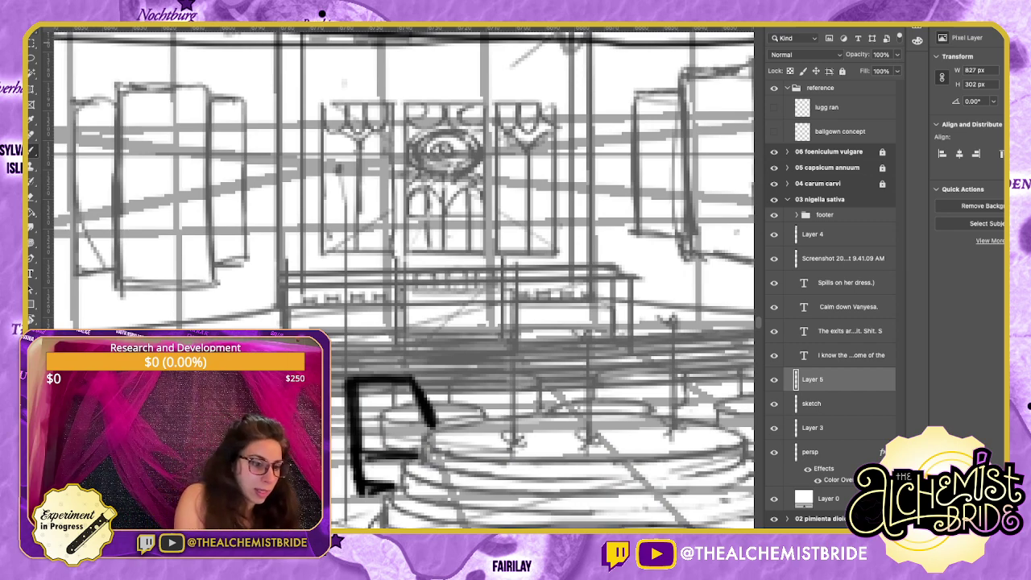
left_click_drag(339, 167, 656, 309)
scroll(403, 278, "up", 5)
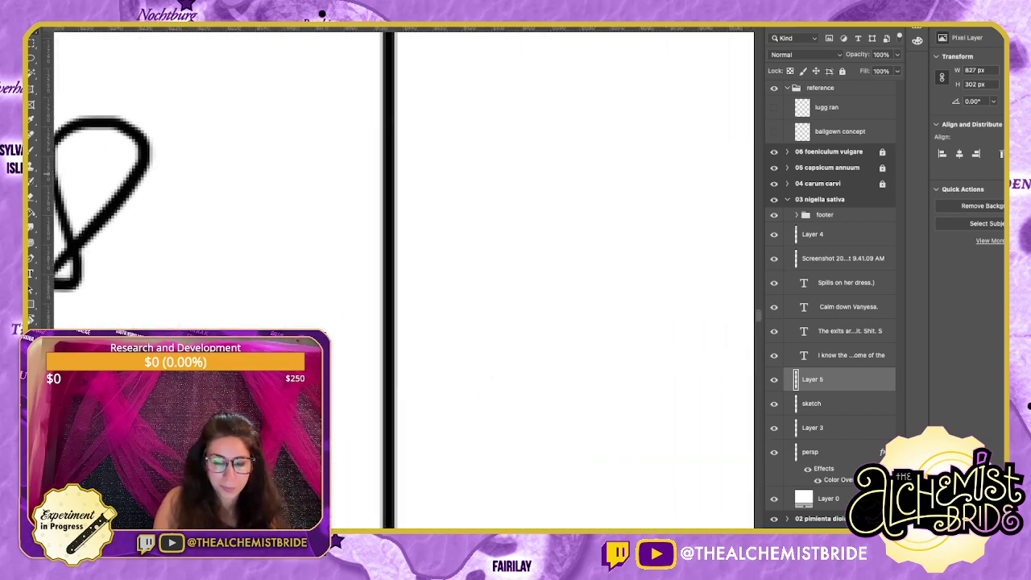
scroll(403, 278, "down", 8)
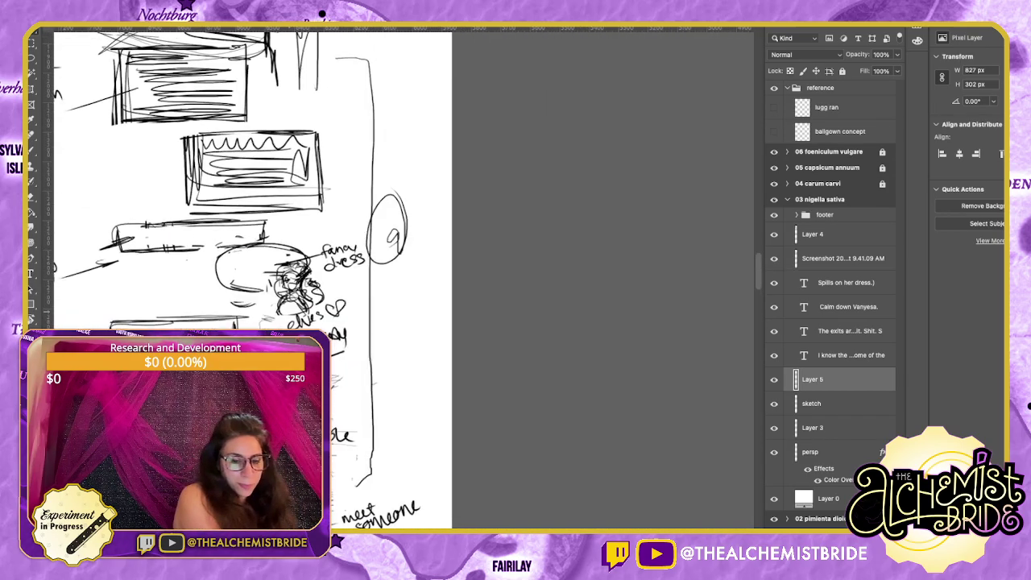
Return to the start of the nigella sativa chapter and examine the balcony sketch beneath the two portrait panels.
left_click_drag(692, 48, 368, 522)
key("super+equal")
key("super+equal")
scroll(369, 435, "up", 5)
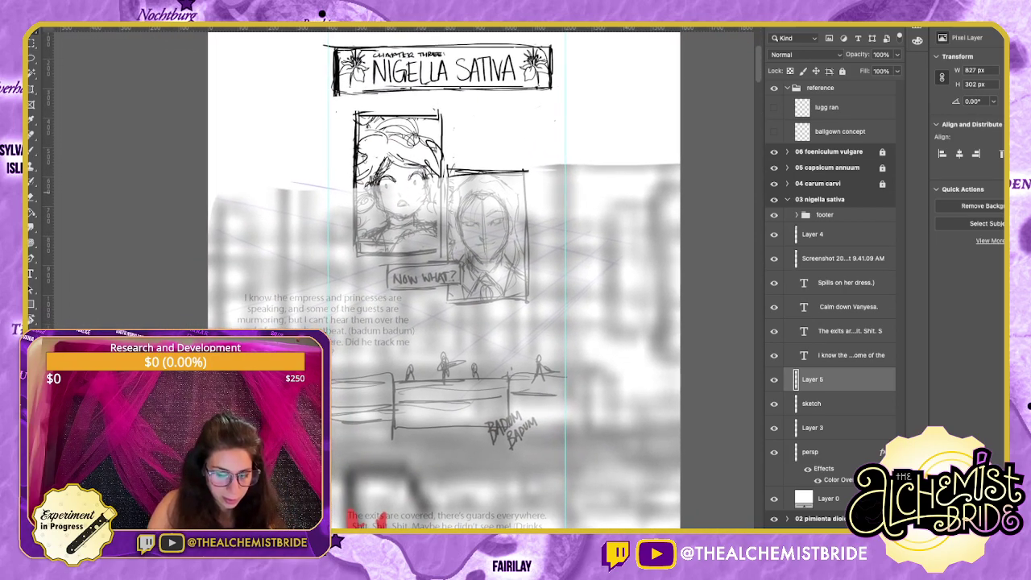
left_click_drag(451, 322, 525, 233)
key("b")
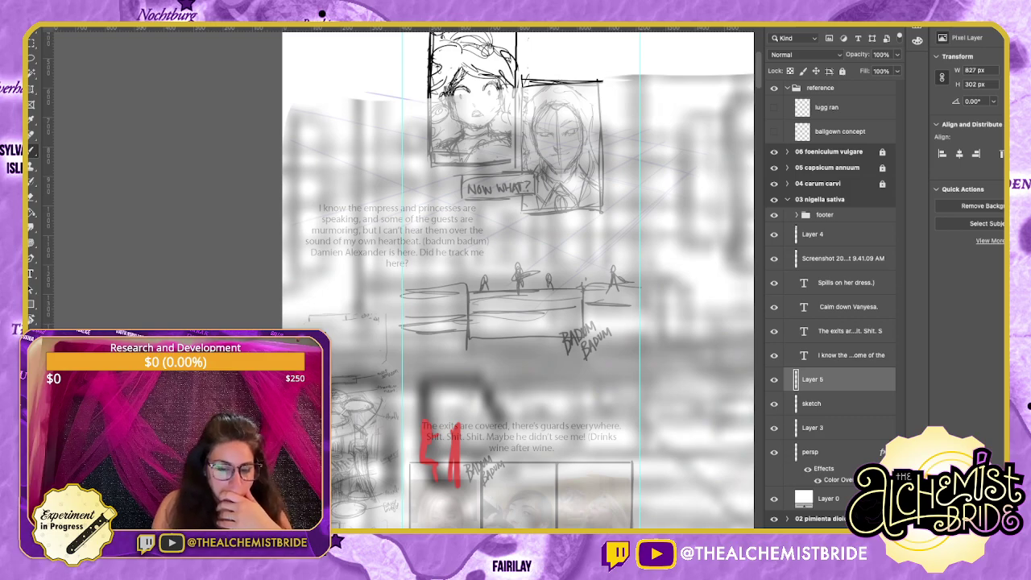
Switch to the palace ballroom document and compare its angle 01 and angle 02 drawings, separately and overlaid.
key("ctrl+Tab")
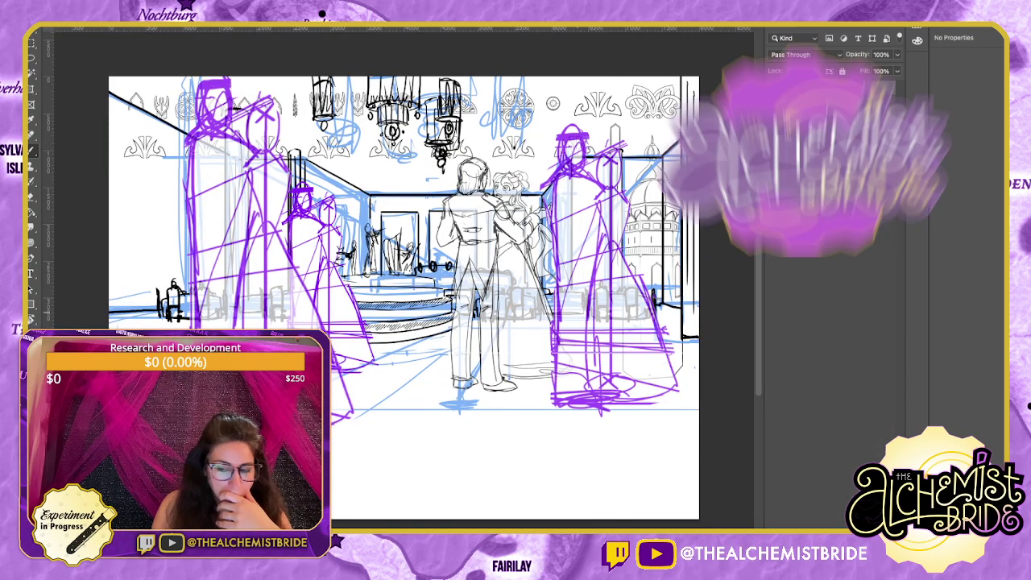
left_click(773, 103)
left_click(773, 147)
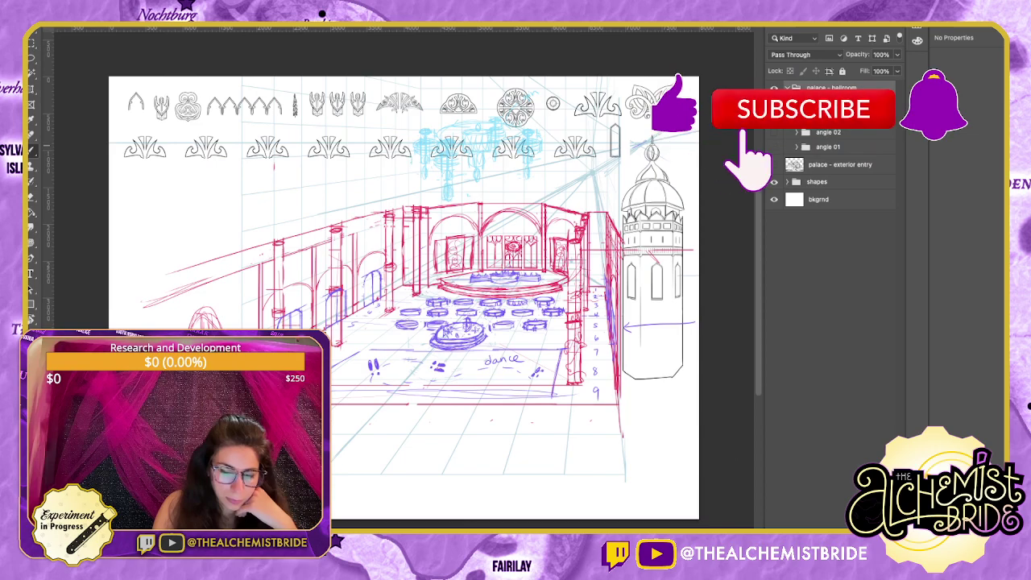
left_click(774, 147)
left_click(773, 132)
left_click(773, 132)
left_click(774, 147)
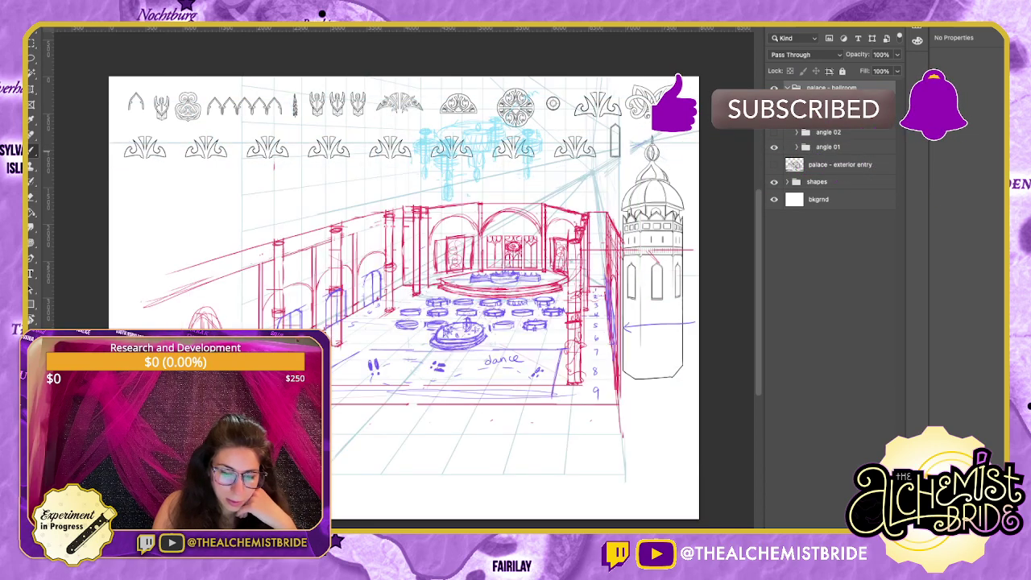
left_click(773, 132)
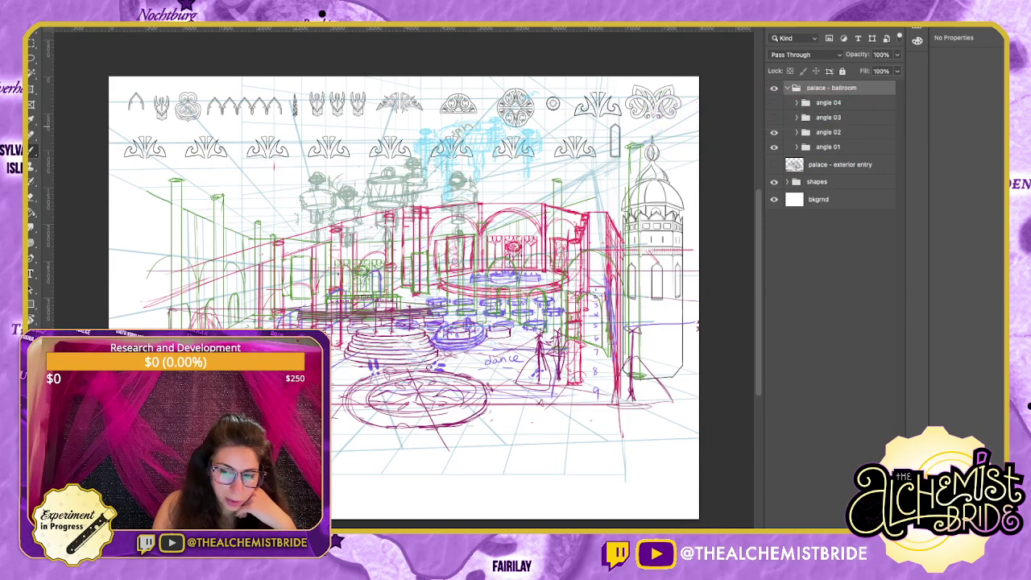
left_click(774, 146)
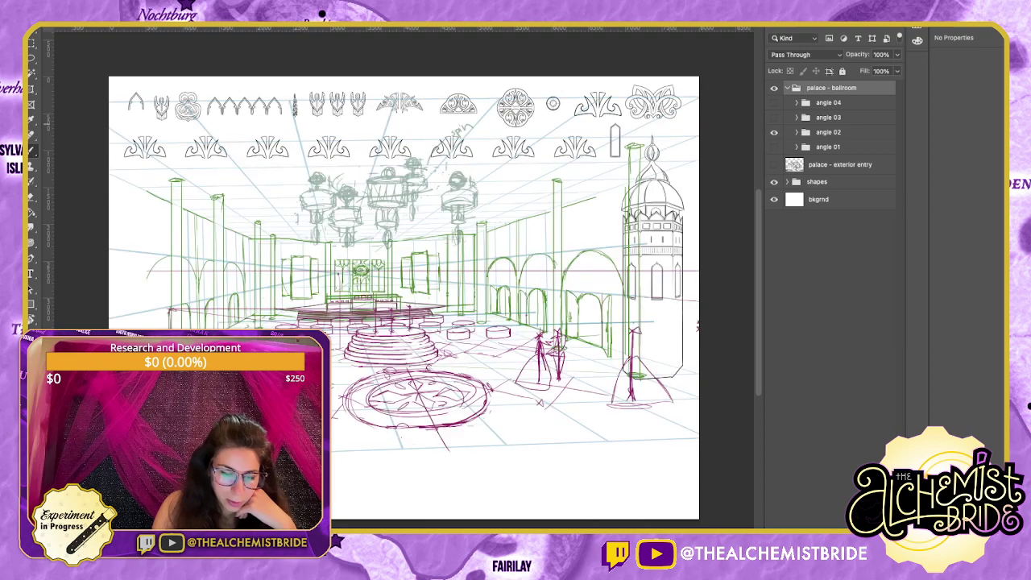
Compare the ballroom's angle 03, angle 02 and angle 04 drawings by displaying each one alone.
left_click(774, 132)
left_click(774, 117)
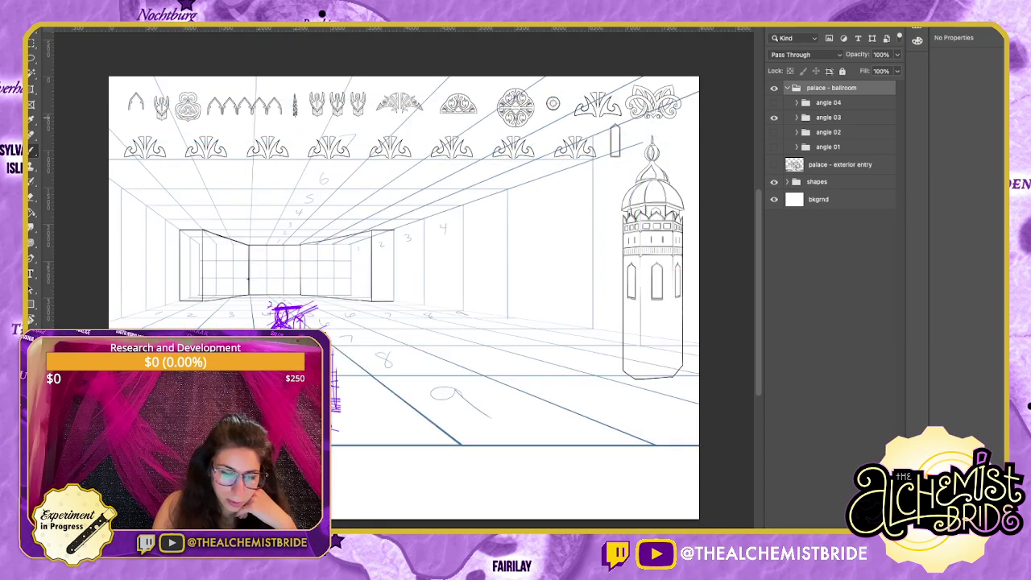
left_click(774, 117)
left_click(774, 132)
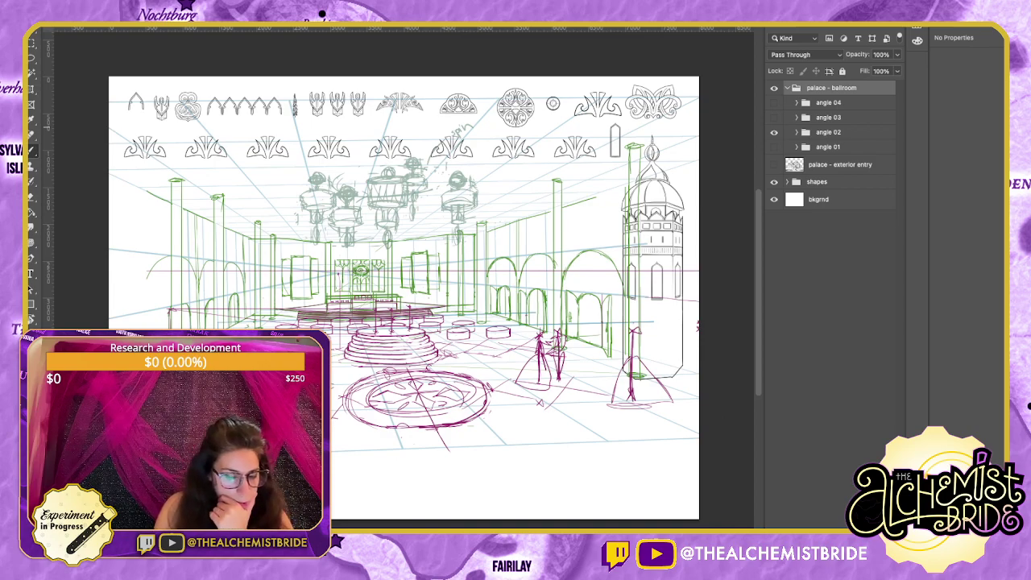
left_click(774, 131)
left_click(774, 117)
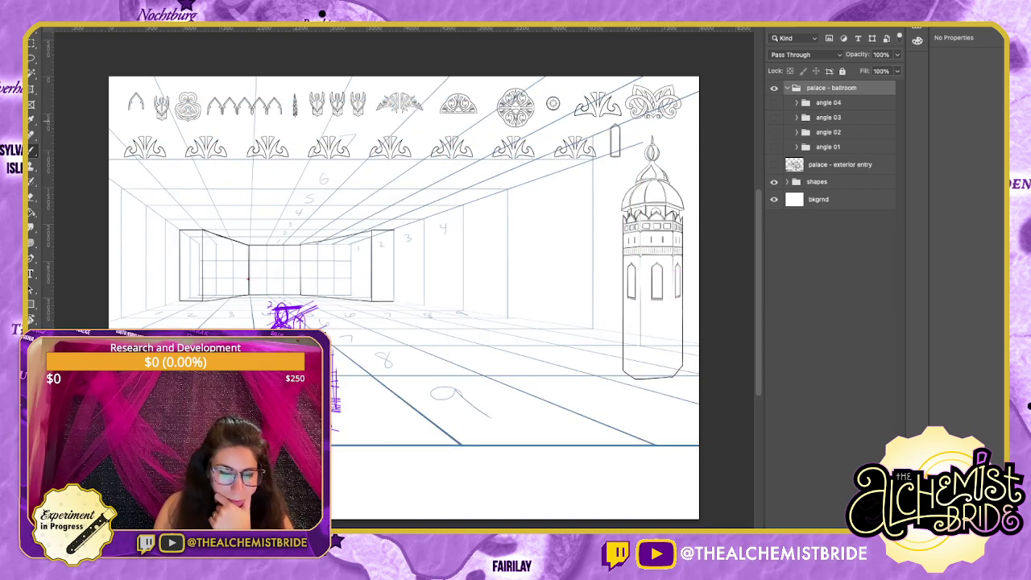
left_click(774, 117)
left_click(773, 102)
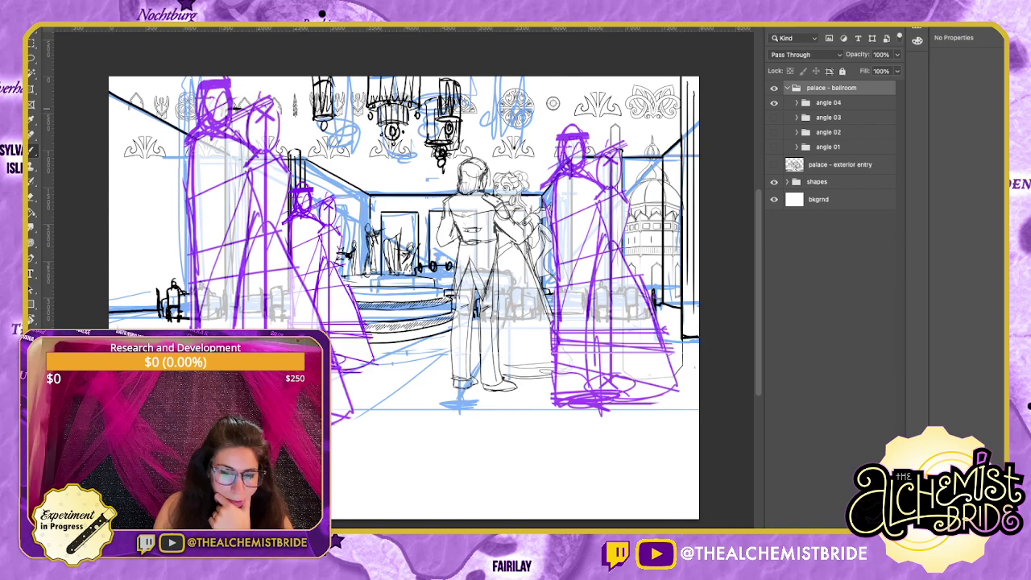
Leave only the angle 01 ballroom drawing visible among the four angles and select its group.
left_click(774, 102)
left_click(773, 117)
left_click(773, 117)
left_click(774, 131)
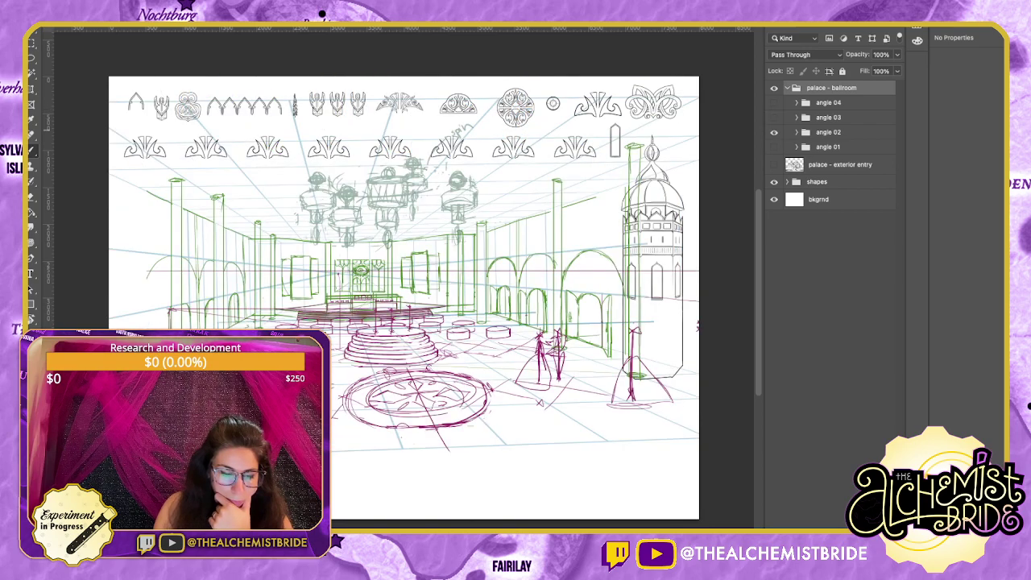
left_click(774, 131)
left_click(774, 147)
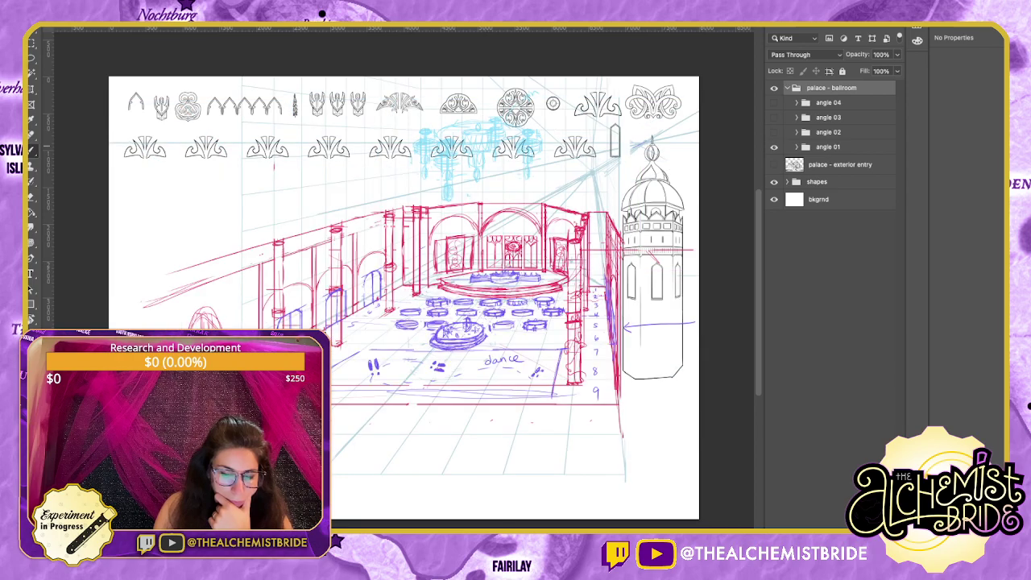
left_click(828, 147)
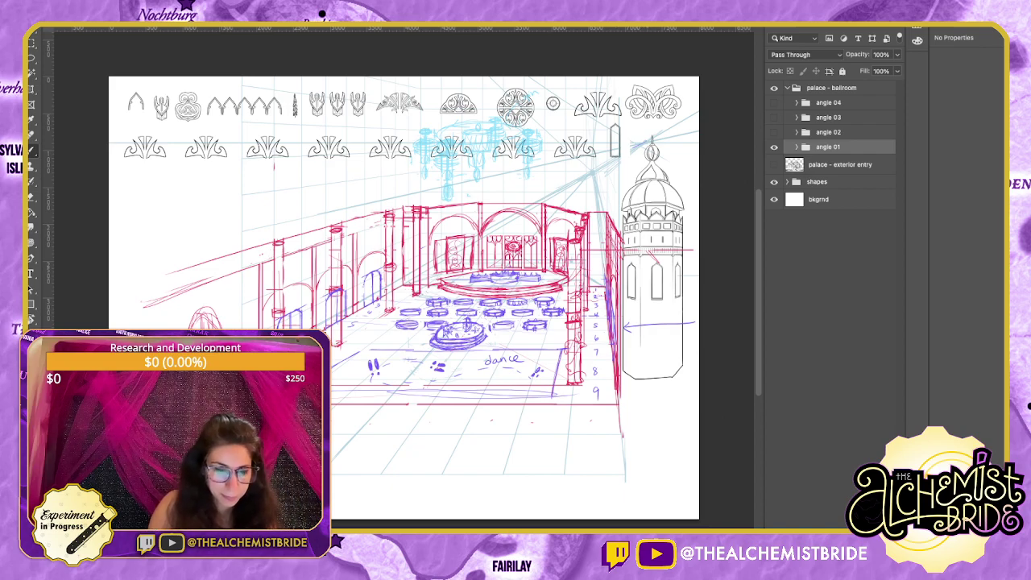
Place a screenshot of the angle 01 ballroom in the nigella sativa page, scaled to 1357 px wide below the NOW WHAT? caption.
key("ctrl+Tab")
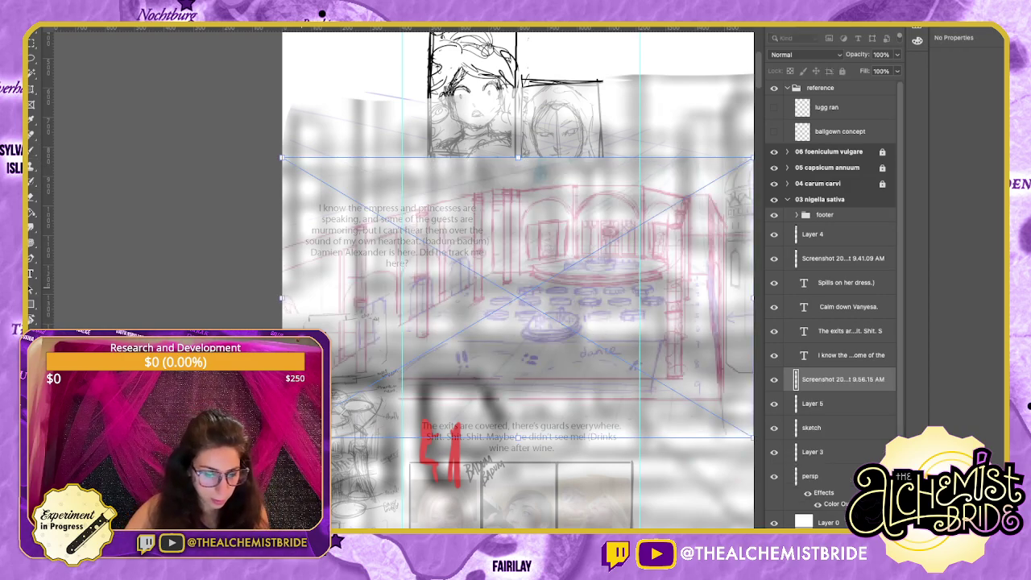
left_click_drag(282, 298, 368, 298)
left_click_drag(531, 306, 470, 342)
left_click_drag(500, 217, 500, 208)
key("Return")
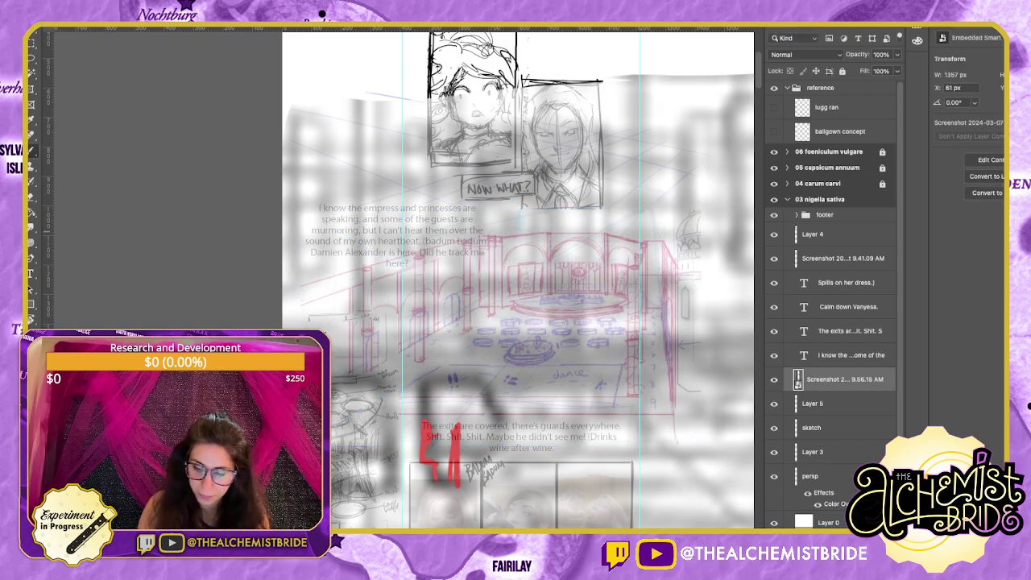
Delete Layer 4, the translucent white overlay with the rough grey and red marks.
left_click(843, 258)
left_click(838, 235)
key("Delete")
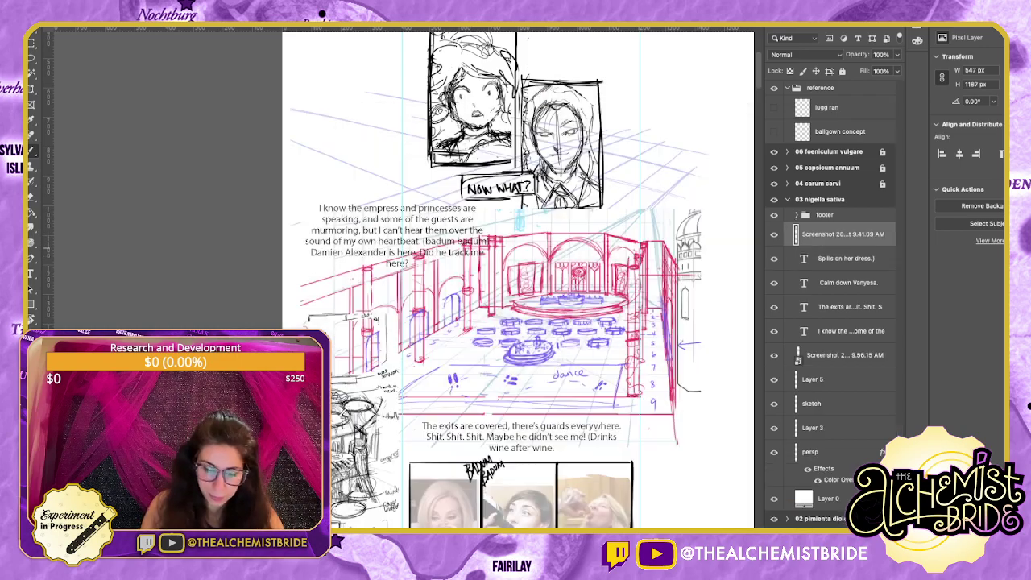
Lower the opacity of the placed ballroom screenshot to 60% so the sketch shows through.
scroll(500, 278, "down", 1)
left_click(844, 355)
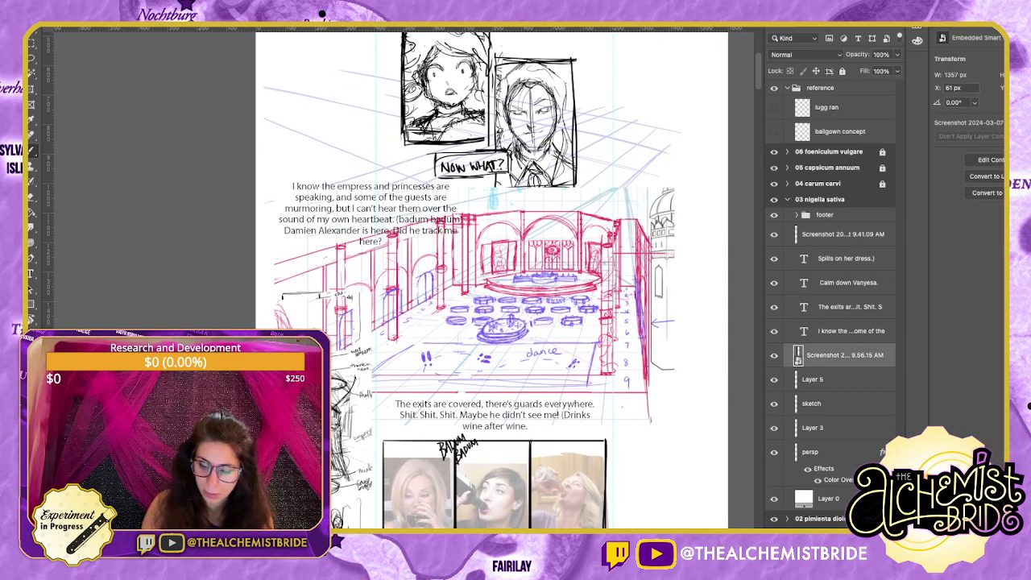
key("5")
key("4")
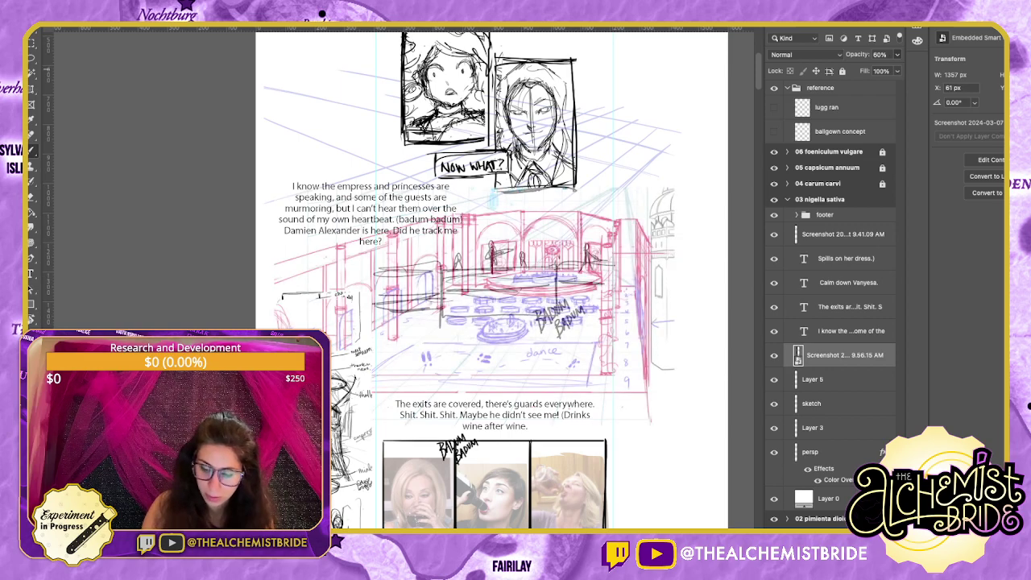
Erase the old balcony and figures sketch from Layer 5 using a lasso selection around the ballroom area.
left_click(838, 379)
key("l")
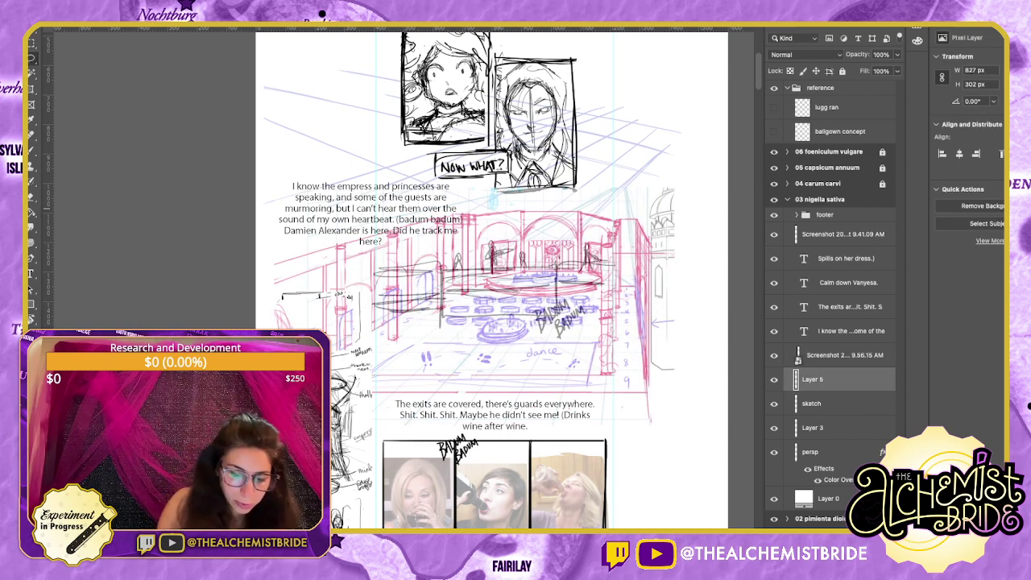
mouse_move(515, 214)
left_mouse_down()
mouse_move(375, 227)
mouse_move(442, 346)
mouse_move(668, 234)
mouse_move(515, 213)
left_mouse_up()
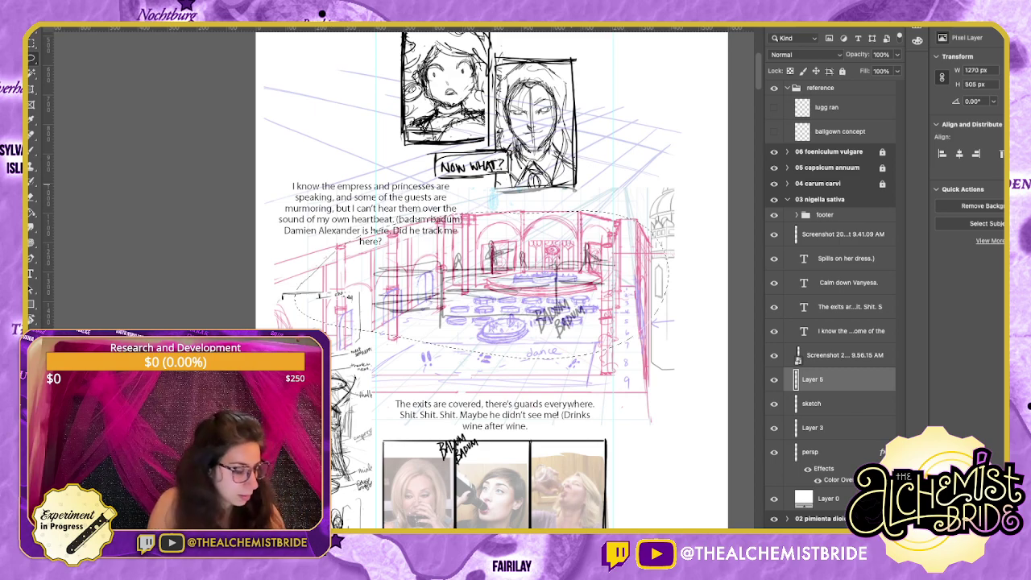
key("Delete")
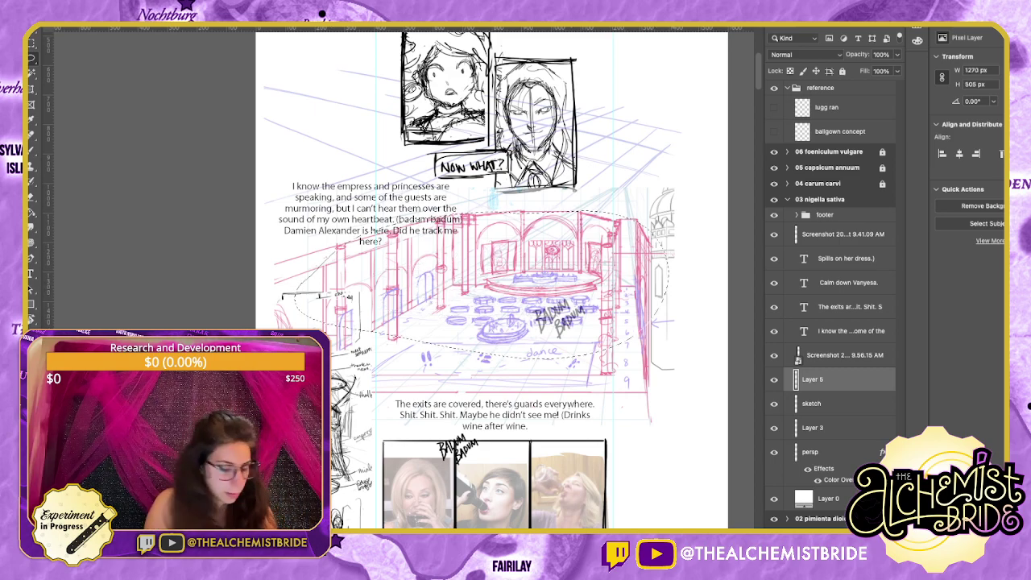
key("ctrl+d")
Lasso the large BADUM BADUM lettering on the sketch layer and move it down onto the ballroom's dance floor.
left_click(811, 403)
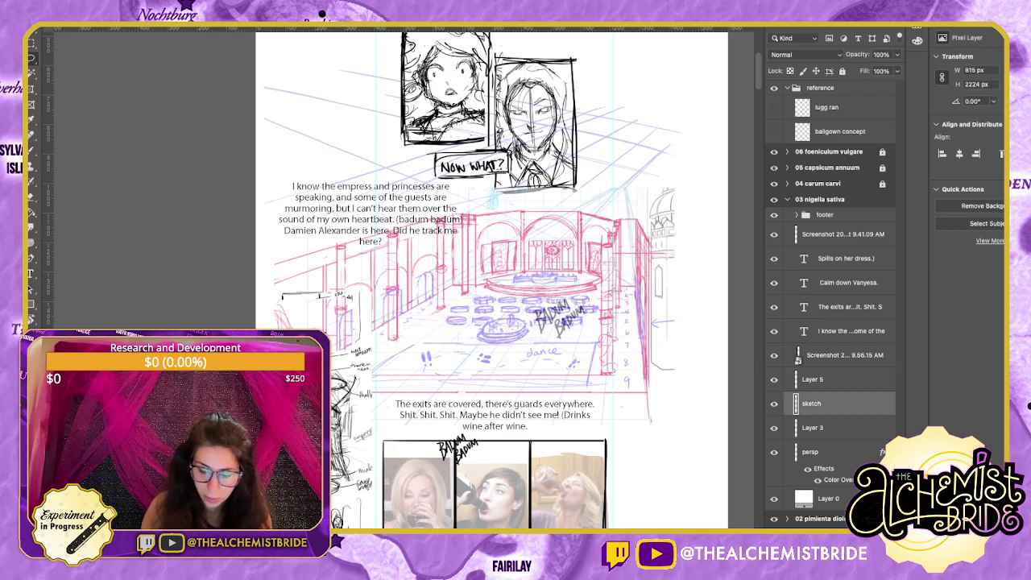
left_click_drag(600, 309, 597, 298)
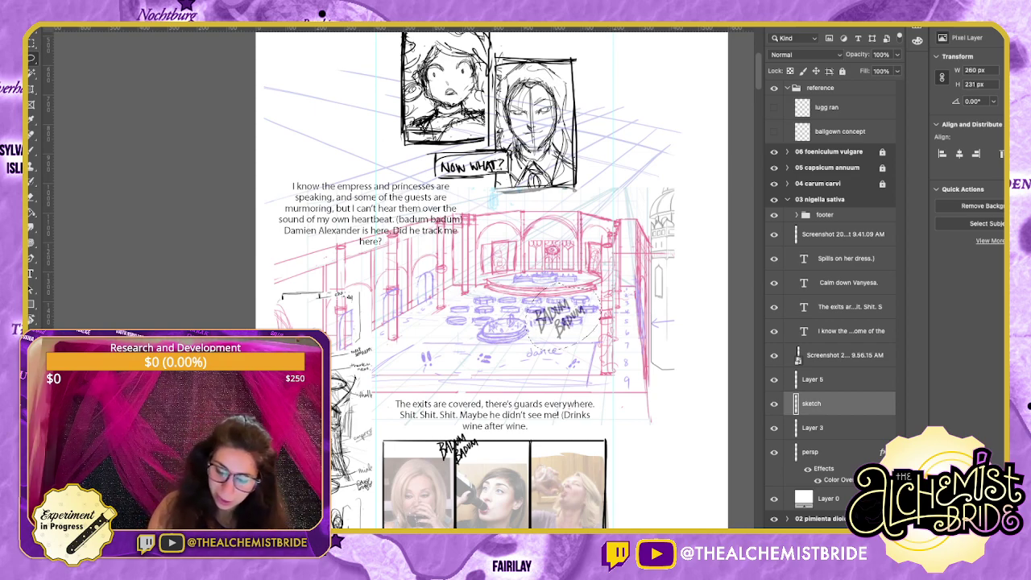
left_click(813, 428)
key("v")
left_click(812, 403)
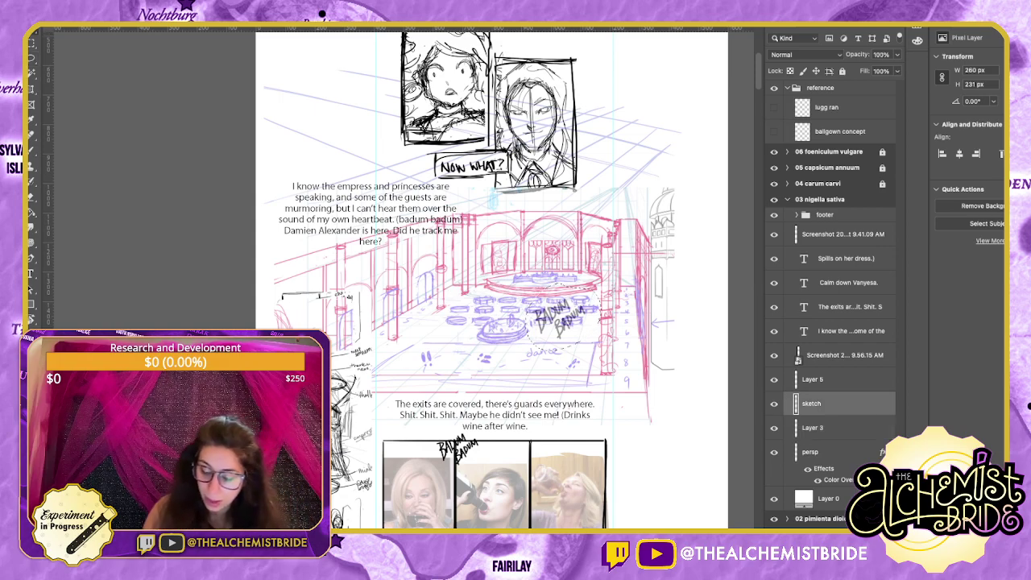
left_click_drag(567, 356, 554, 260)
Shrink a copy of the BADUM BADUM lettering and position it over the end of the first narration's heartbeat line.
key("super+t")
key("Return")
key("super+t")
key("super+z")
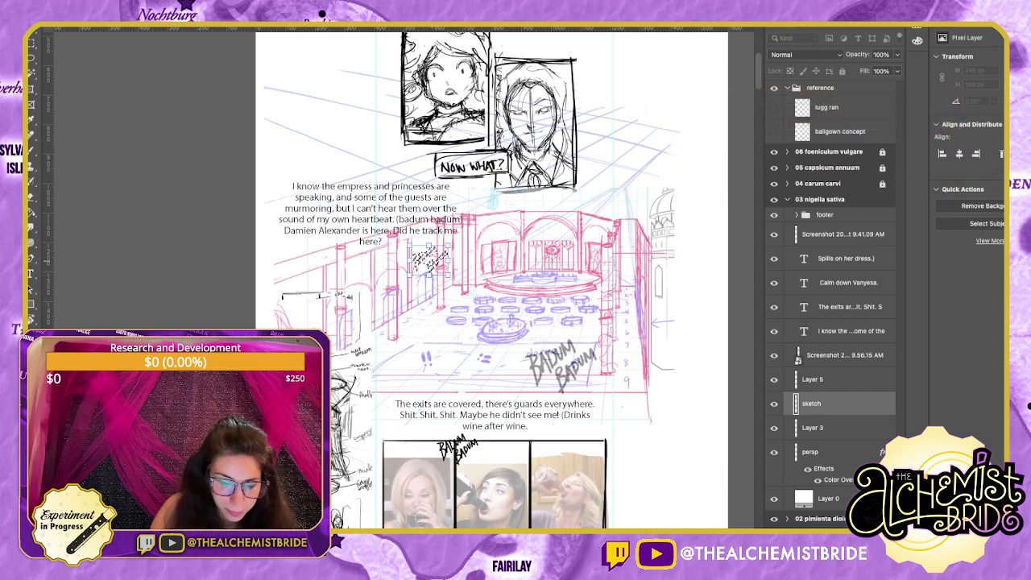
left_click_drag(428, 260, 438, 221)
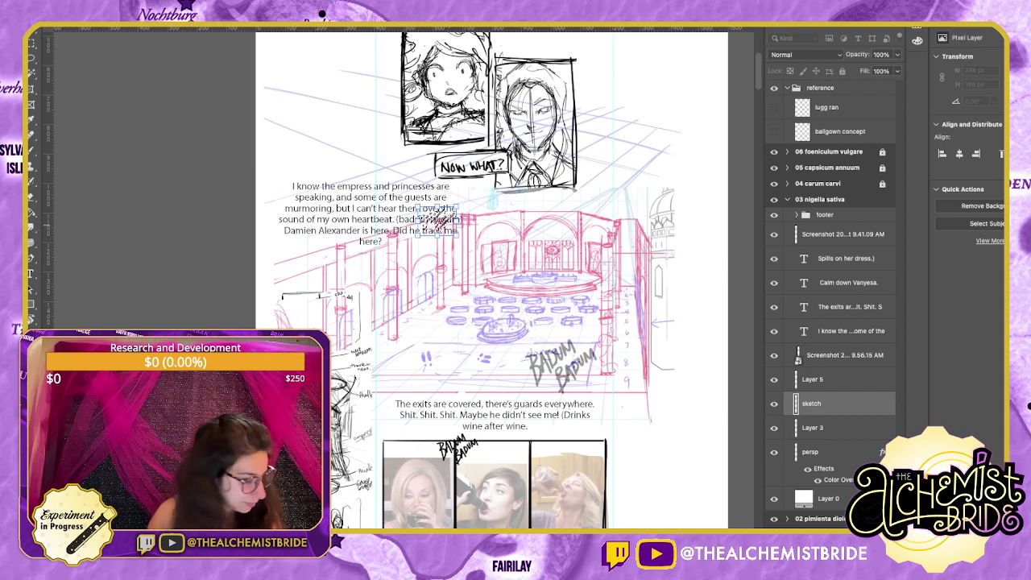
key("Return")
left_click_drag(483, 274, 516, 299)
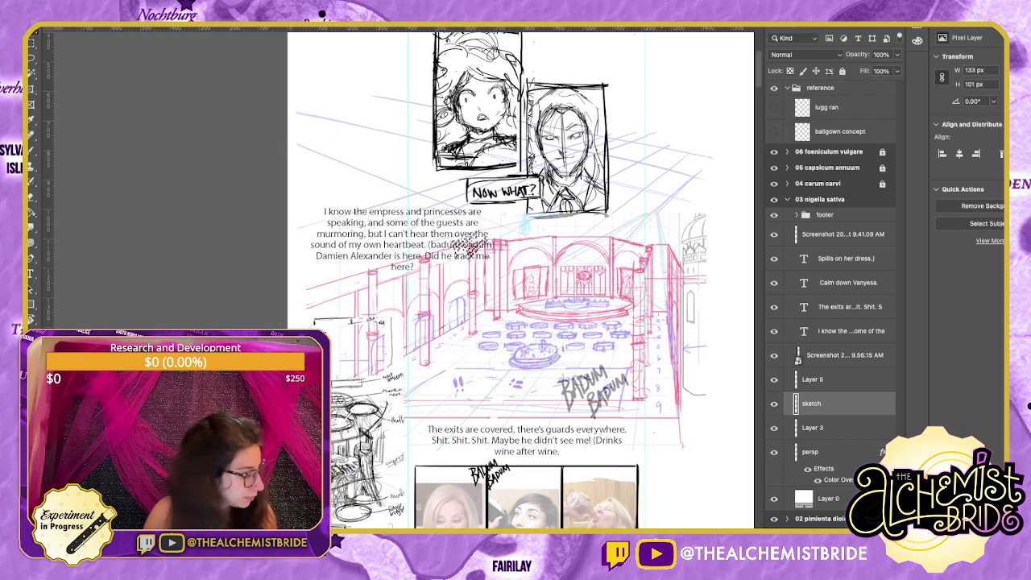
key("super+d")
Check Layer 5 by toggling its visibility and merge it down into the sketch layer.
key("b")
left_click(812, 379)
left_click(812, 404)
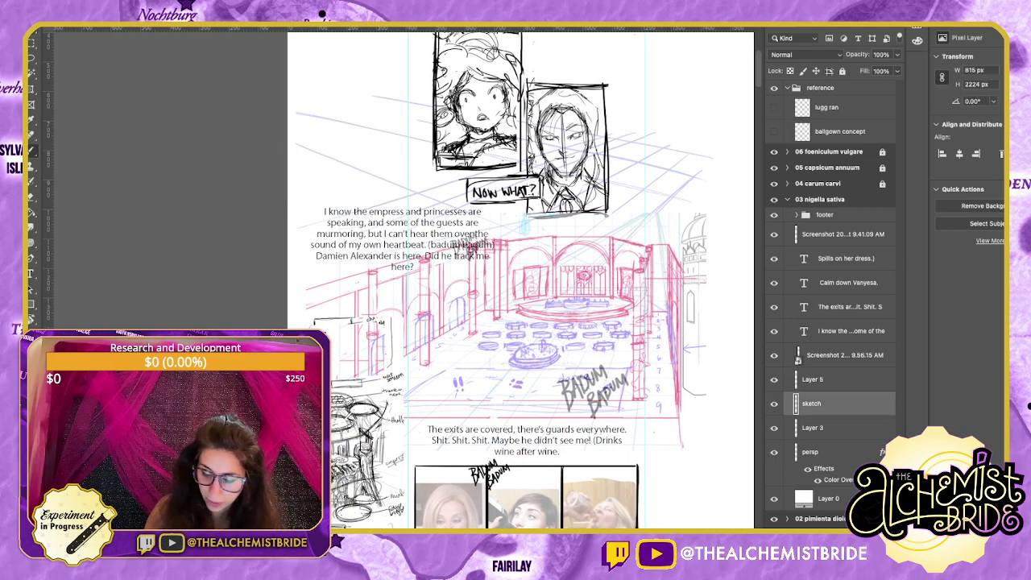
left_click(813, 379)
left_click(774, 379)
left_click(773, 379)
left_click(774, 379)
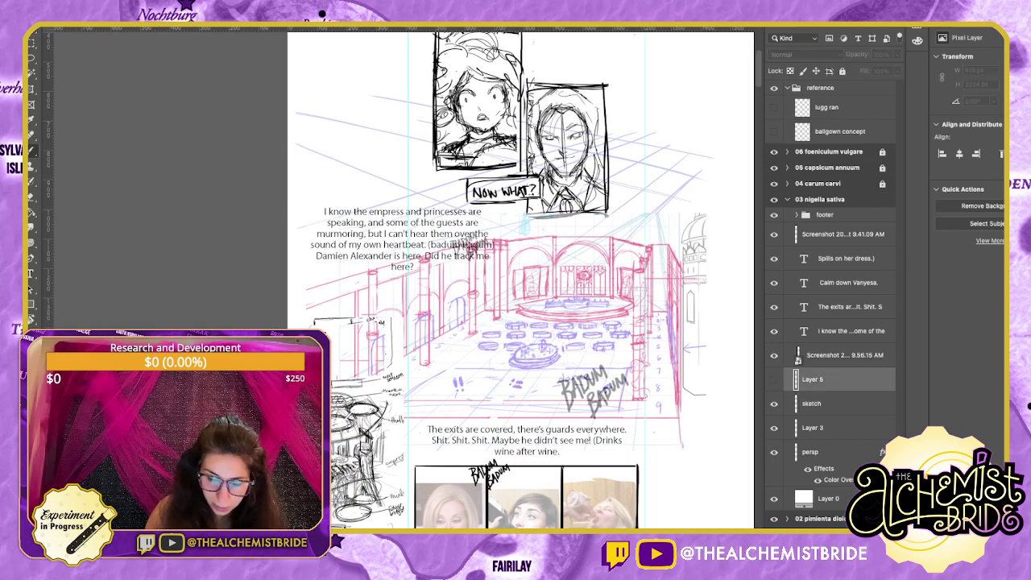
key("ctrl+comma")
key("ctrl+e")
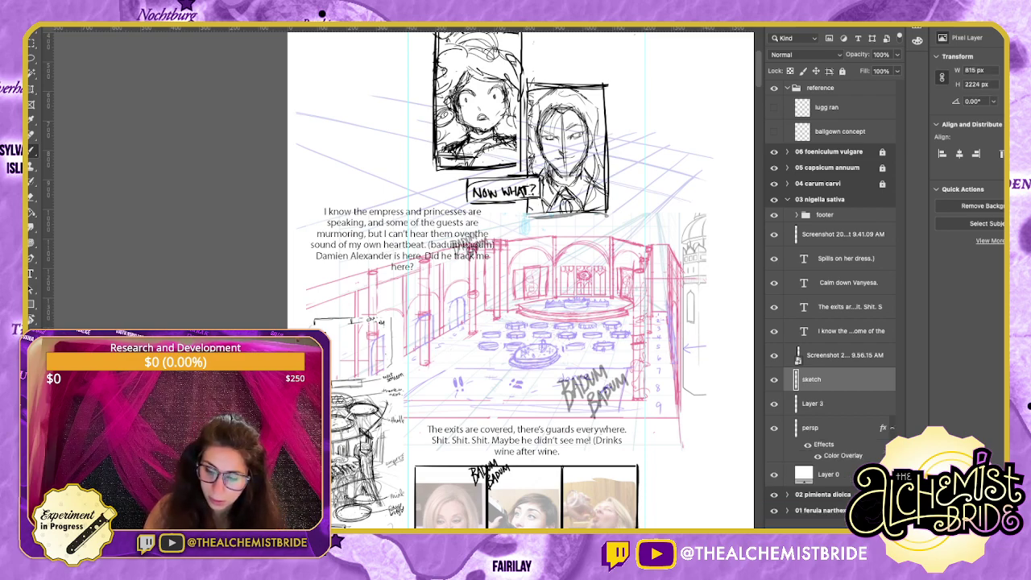
Toggle the 9.41.09 AM screenshot layer to check which thumbnails it holds, leaving it visible and selected.
left_click(846, 258)
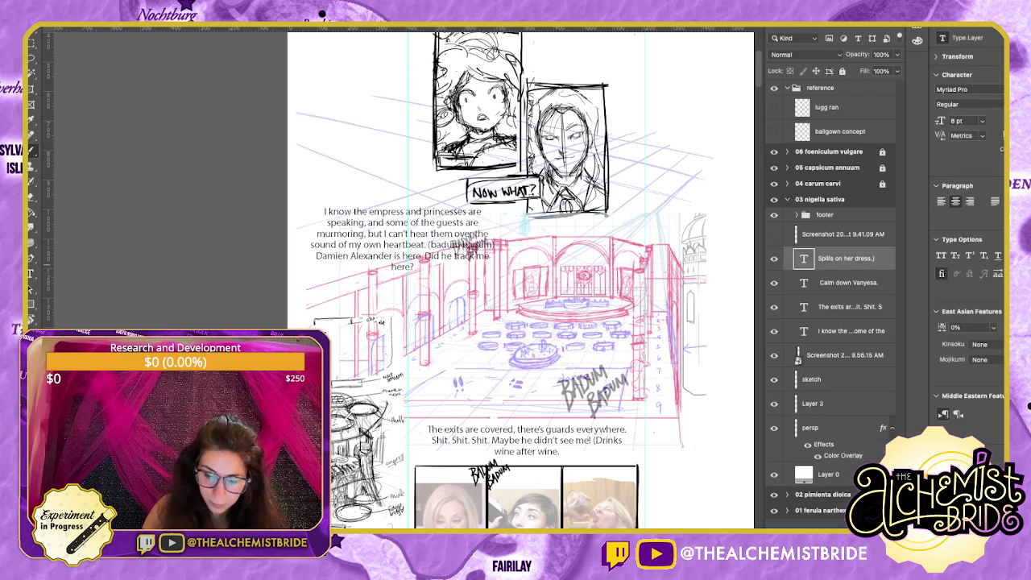
left_click(774, 234)
left_click(774, 234)
left_click(774, 235)
left_click(842, 235)
scroll(521, 280, "down", 2)
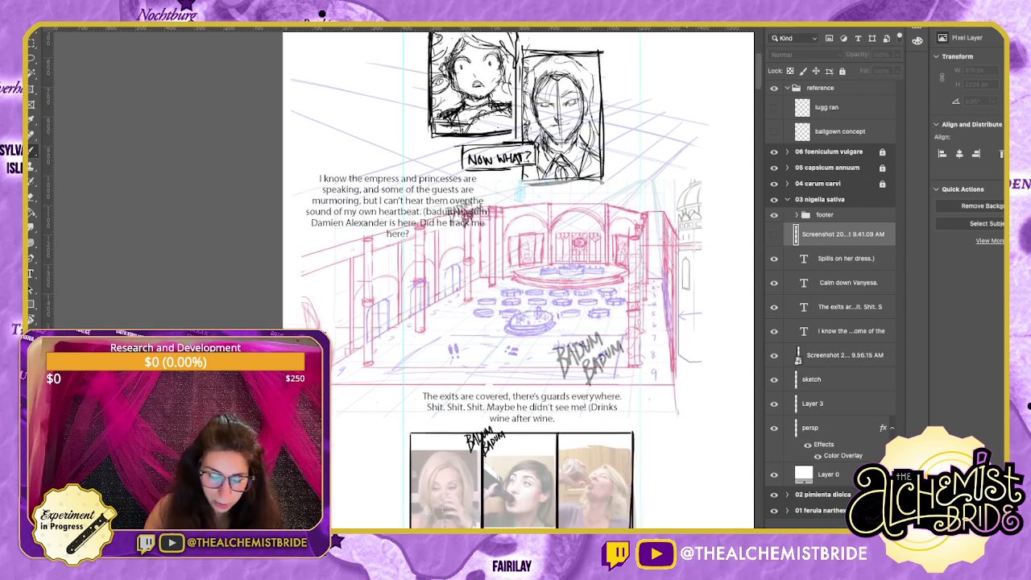
scroll(520, 280, "up", 2)
left_click(774, 234)
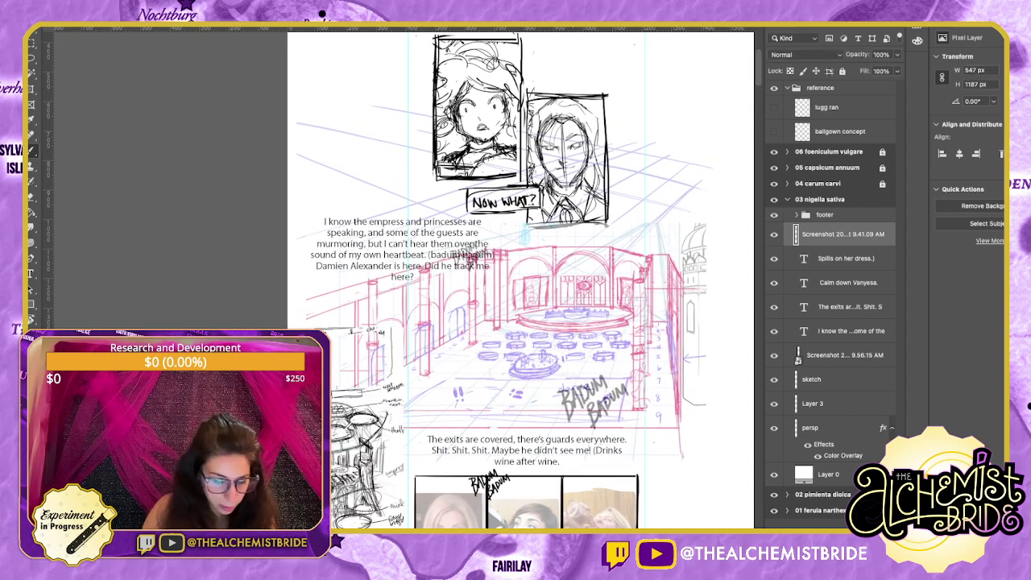
left_click_drag(513, 346, 551, 280)
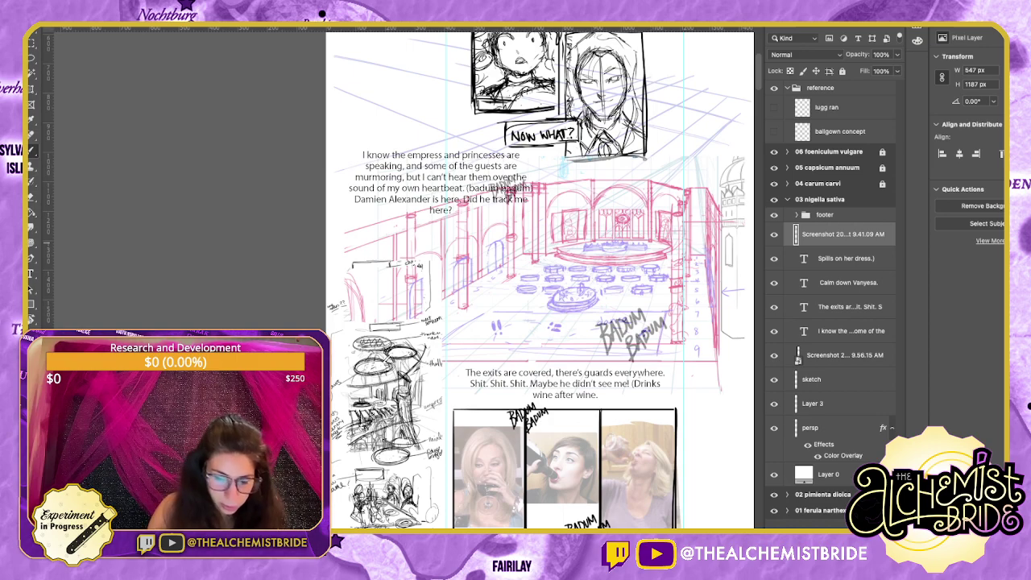
Move the "Calm down Vanyesa." text layer above "Spills on her dress.)" and add a new layer above the 9.56.15 AM screenshot.
left_click_drag(847, 283, 847, 248)
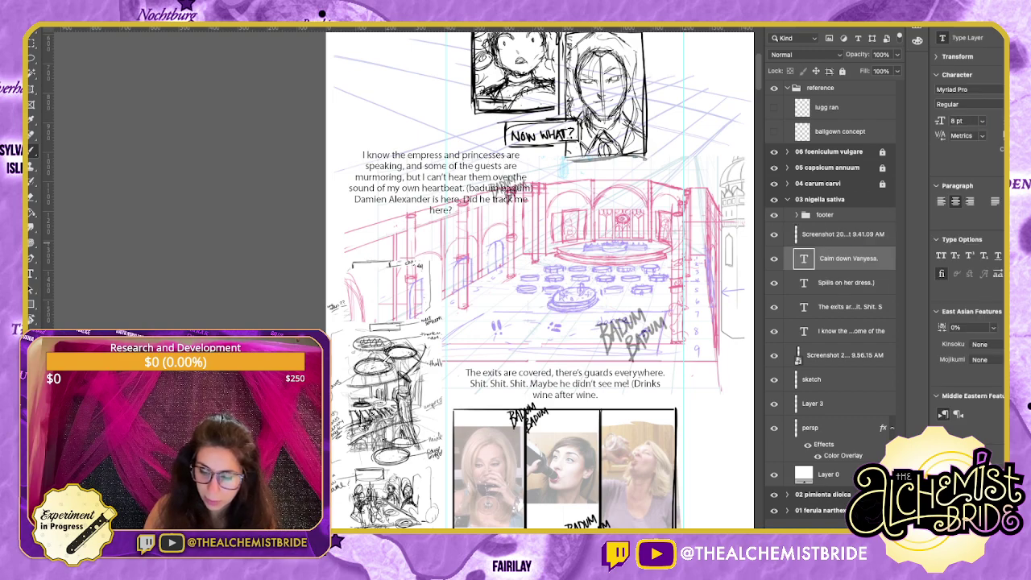
left_click(845, 356)
left_click_drag(548, 155, 555, 256)
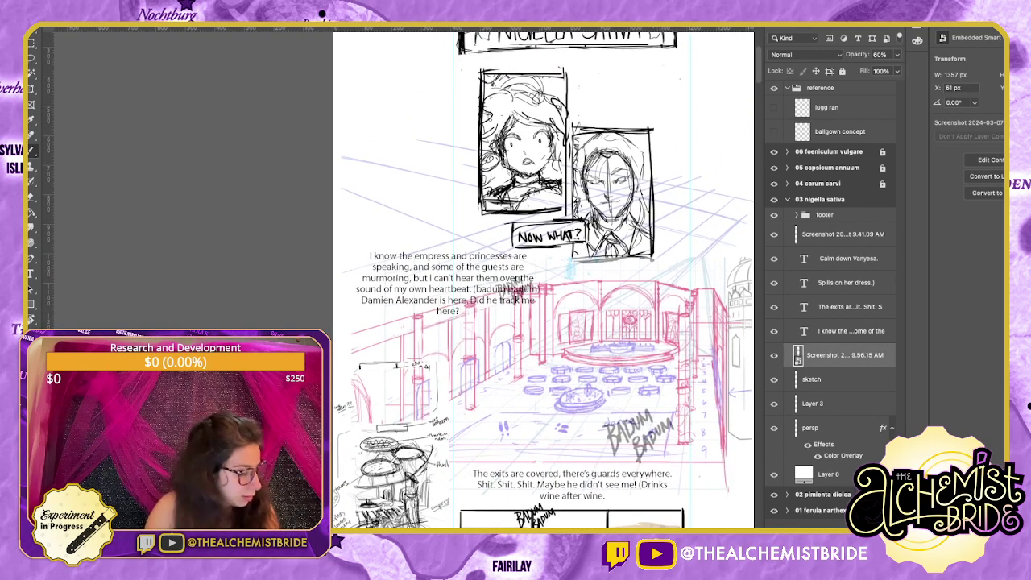
key("ctrl+shift+alt+n")
mouse_move(707, 298)
left_mouse_down()
mouse_move(632, 278)
mouse_move(466, 300)
left_mouse_up()
key("ctrl+z")
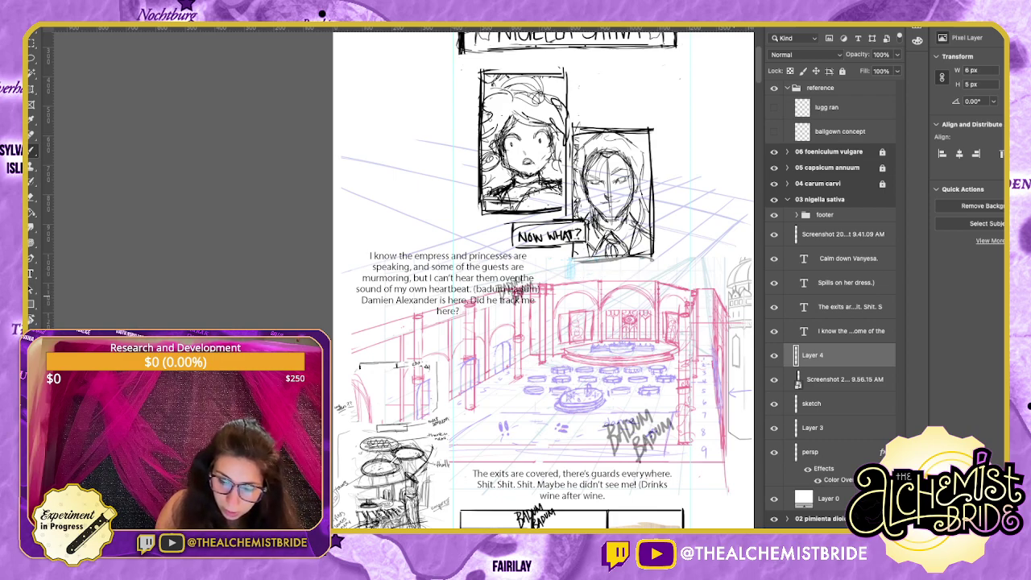
mouse_move(722, 292)
left_mouse_down()
mouse_move(620, 276)
mouse_move(499, 279)
mouse_move(459, 295)
mouse_move(714, 288)
left_mouse_up()
key("ctrl+z")
key("ctrl+z")
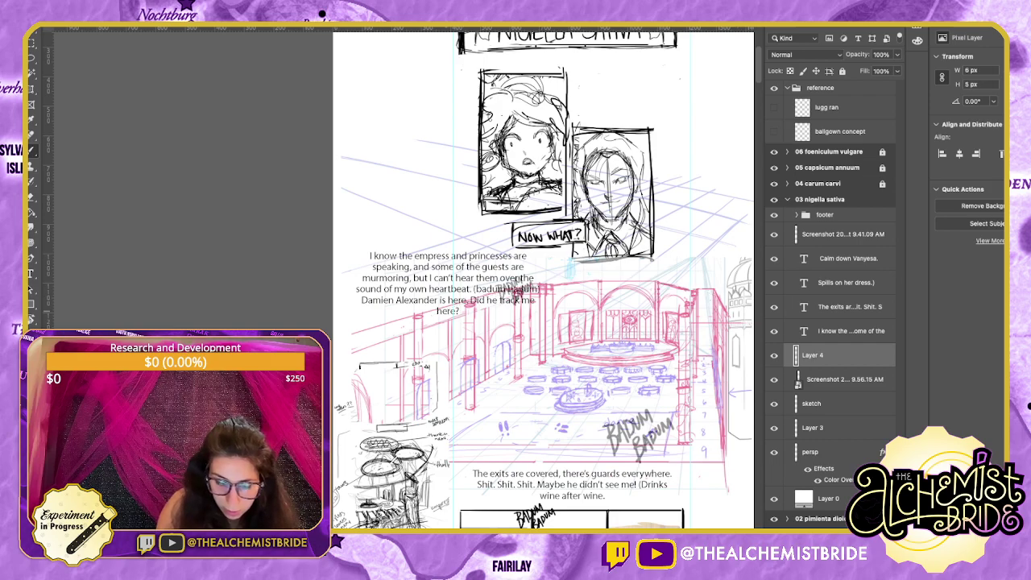
Sketch one long shallow arc about 1274 px wide and 83 px high across the tops of the ballroom walls.
left_click_drag(400, 320, 739, 278)
key("ctrl+z")
left_click_drag(401, 321, 754, 266)
key("ctrl+z")
mouse_move(375, 324)
left_mouse_down()
mouse_move(474, 290)
mouse_move(754, 274)
left_mouse_up()
key("ctrl+z")
left_click_drag(375, 324, 754, 282)
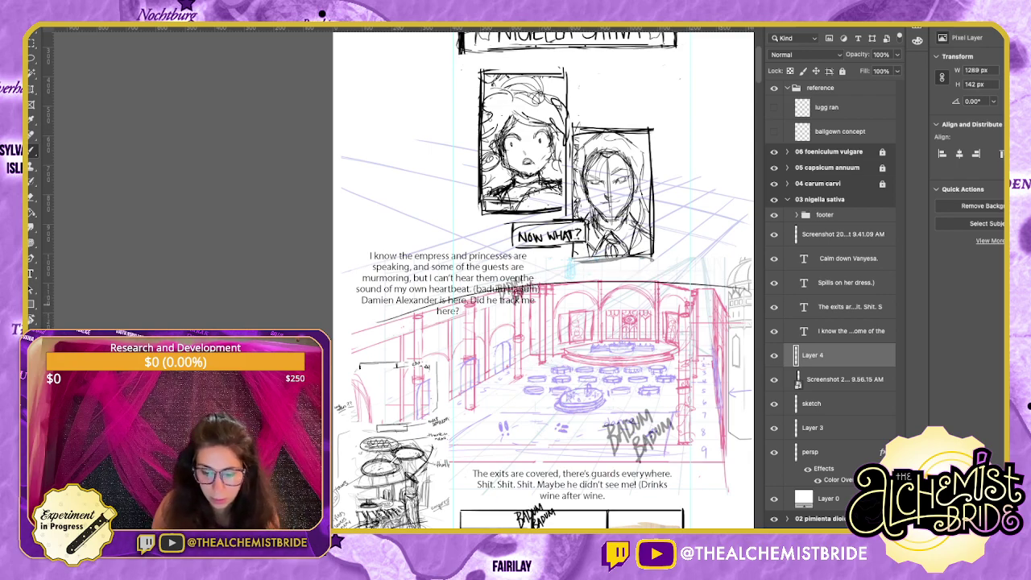
key("ctrl+z")
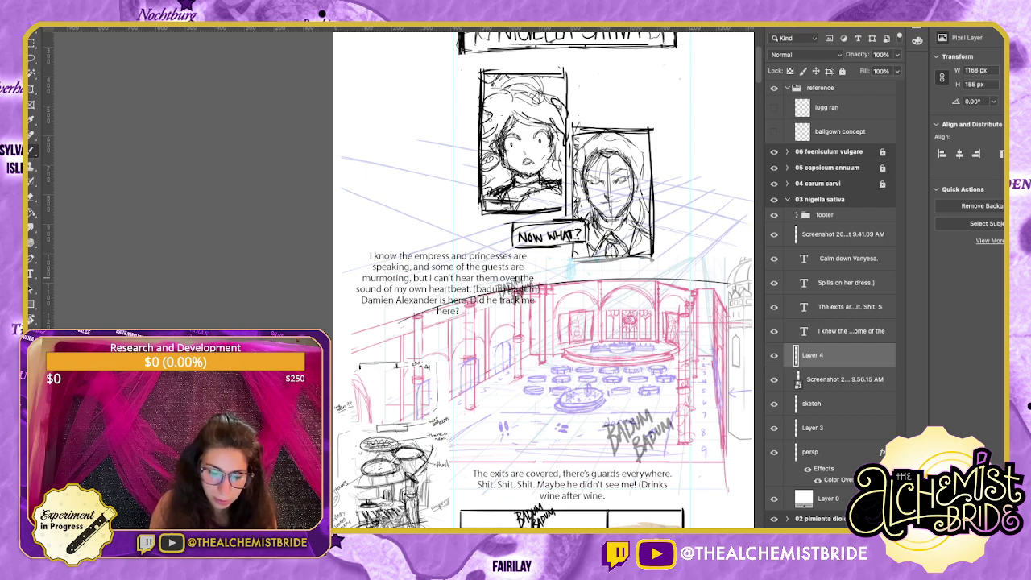
key("super+z")
mouse_move(387, 315)
left_mouse_down()
mouse_move(621, 279)
mouse_move(739, 286)
mouse_move(422, 302)
mouse_move(752, 291)
left_mouse_up()
key("super+z")
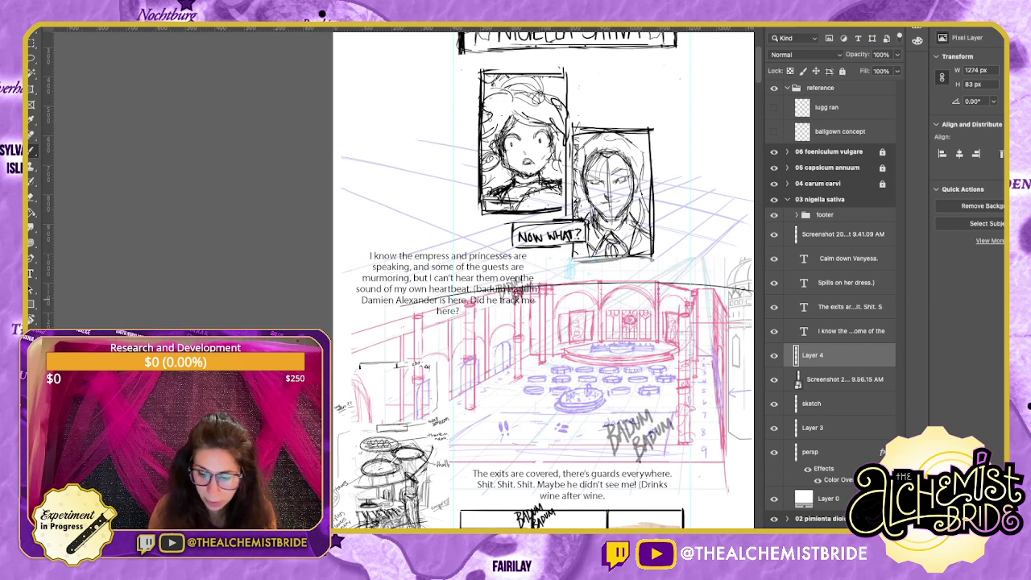
Move Layer 4 beneath the 9.56.15 AM screenshot layer and hide the four narration text layers.
left_click_drag(829, 356, 829, 391)
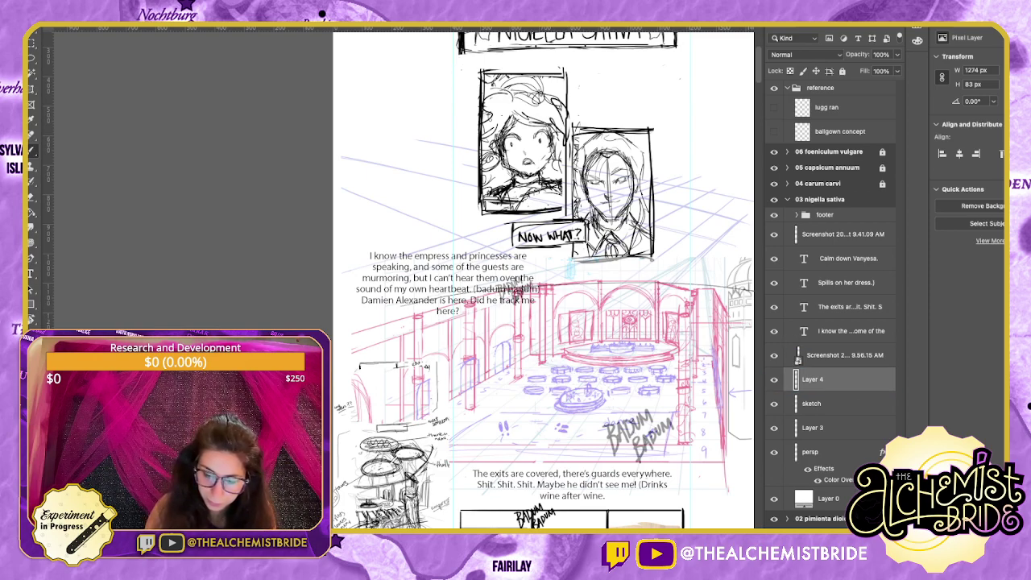
left_click_drag(774, 259, 773, 331)
left_click_drag(681, 297, 660, 272)
scroll(531, 282, "down", 2)
scroll(531, 282, "right", 2)
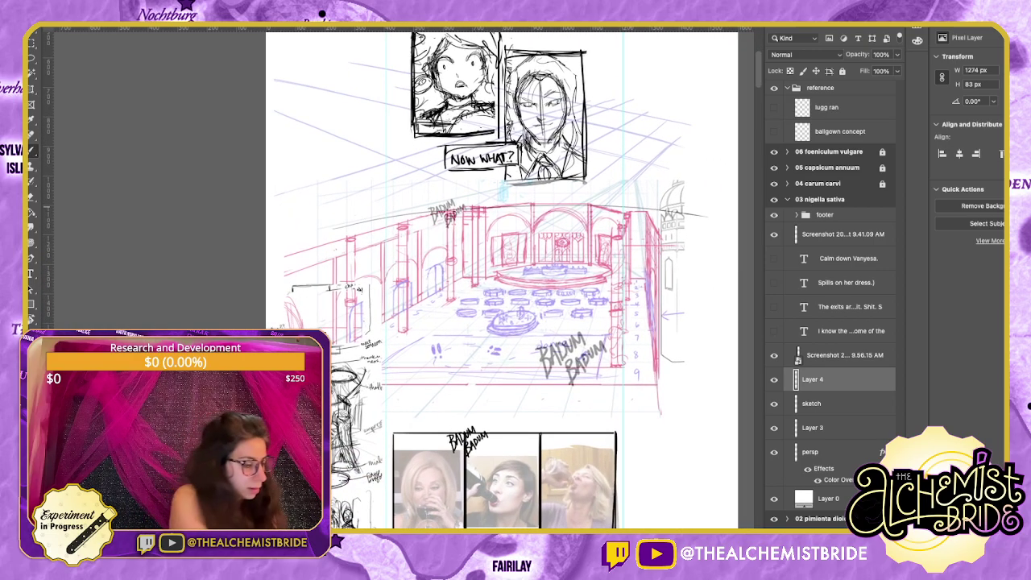
Examine the ballroom drawing up close, from the stage and round tables to the dance floor and neighbouring thumbnails.
key("super+plus")
key("super+plus")
scroll(435, 282, "down", 8)
scroll(435, 282, "left", 2)
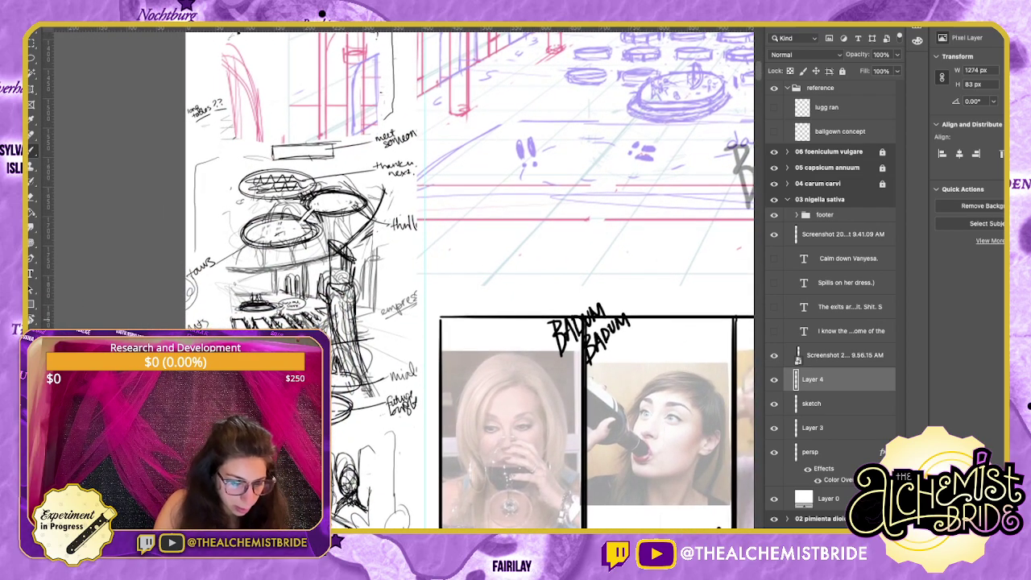
scroll(403, 281, "up", 9)
scroll(403, 280, "right", 7)
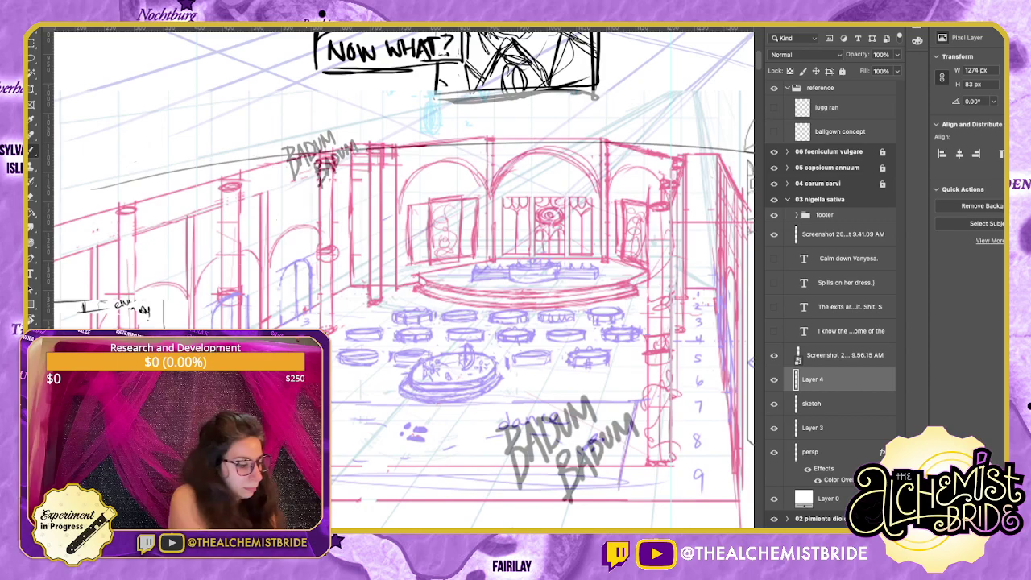
key("super+plus")
key("super+plus")
scroll(404, 280, "right", 6)
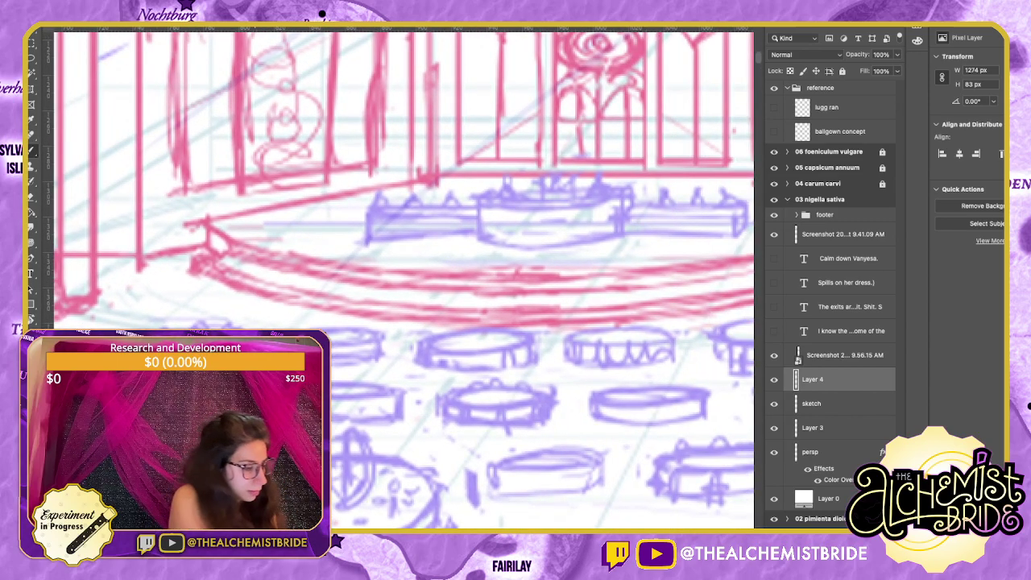
key("super+minus")
scroll(402, 282, "down", 2)
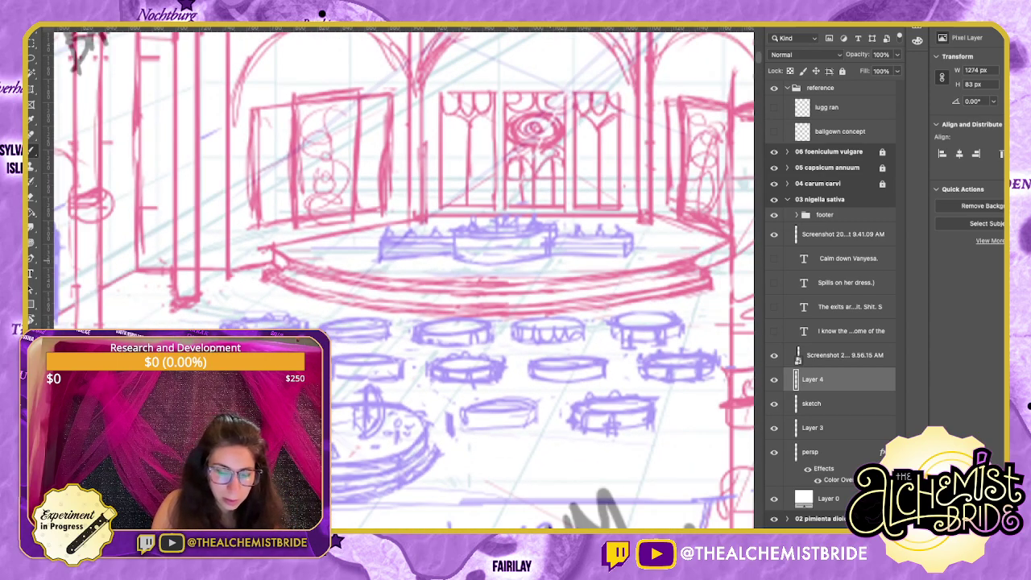
scroll(403, 282, "down", 3)
scroll(402, 282, "down", 3)
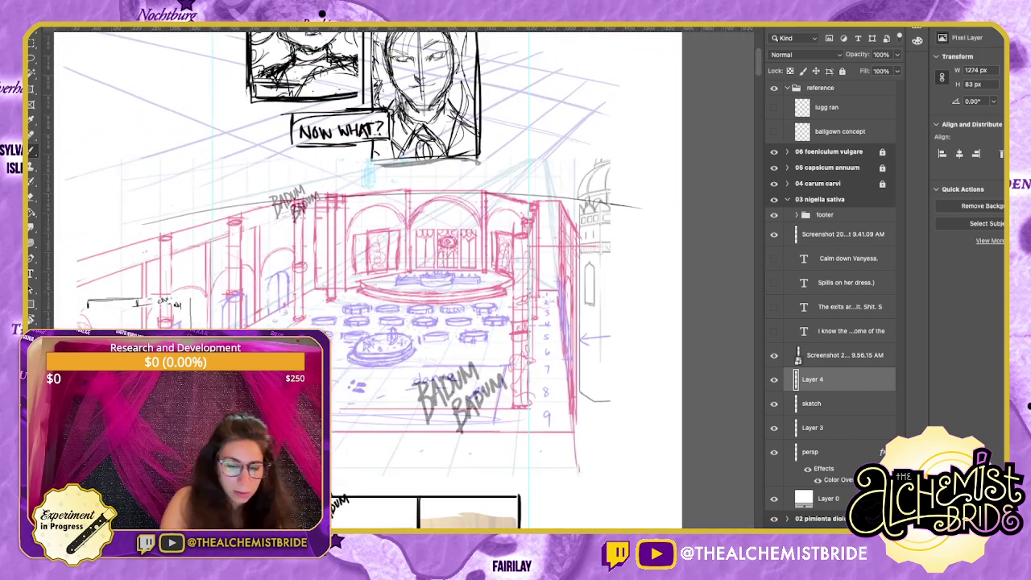
scroll(403, 282, "up", 3)
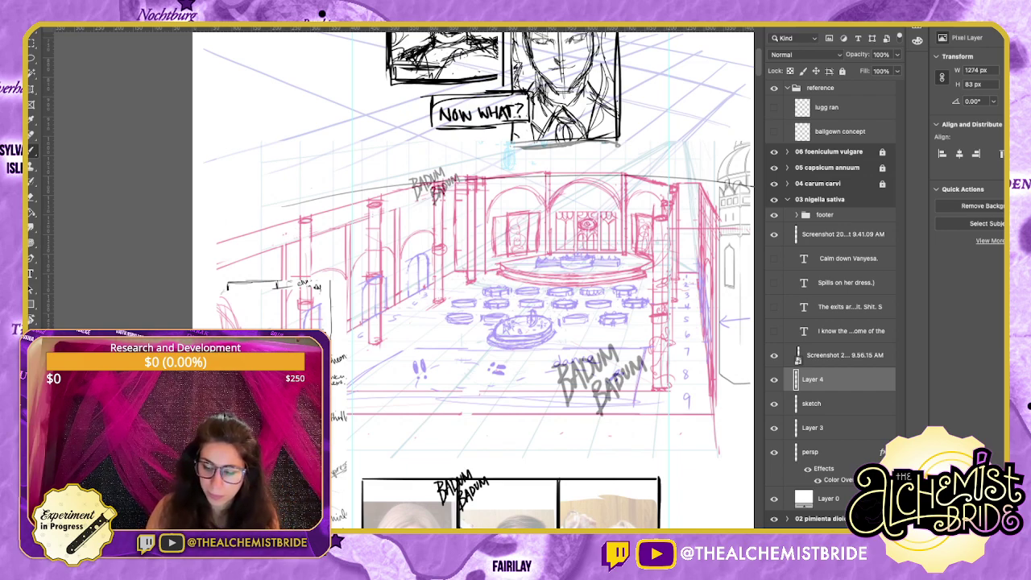
Toggle Layer 4 and the sketch layer to check what each holds, leaving both visible and Layer 4 selected.
left_click(811, 403)
left_click(774, 379)
left_click(773, 379)
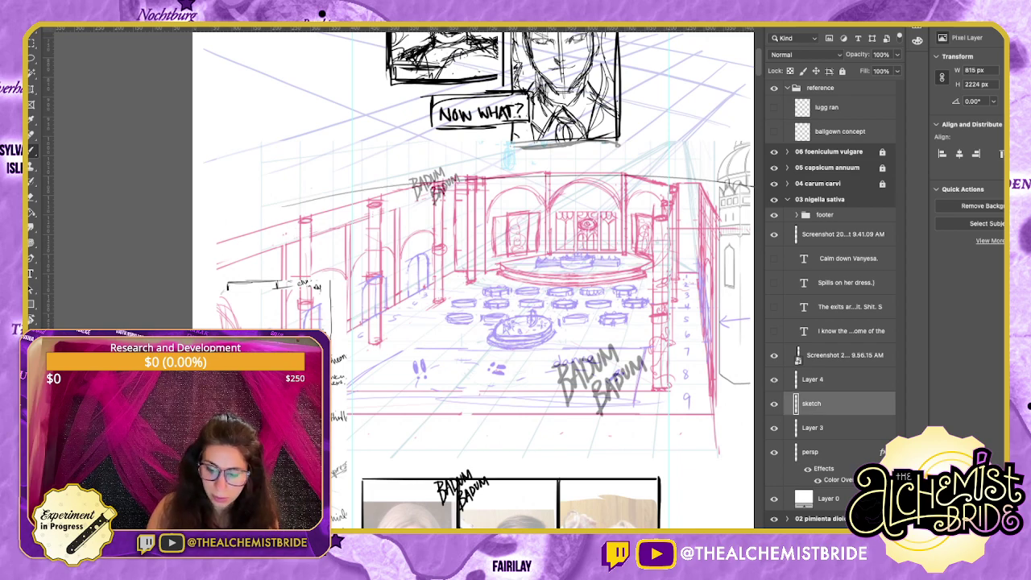
left_click(774, 403)
left_click(774, 403)
left_click(774, 379)
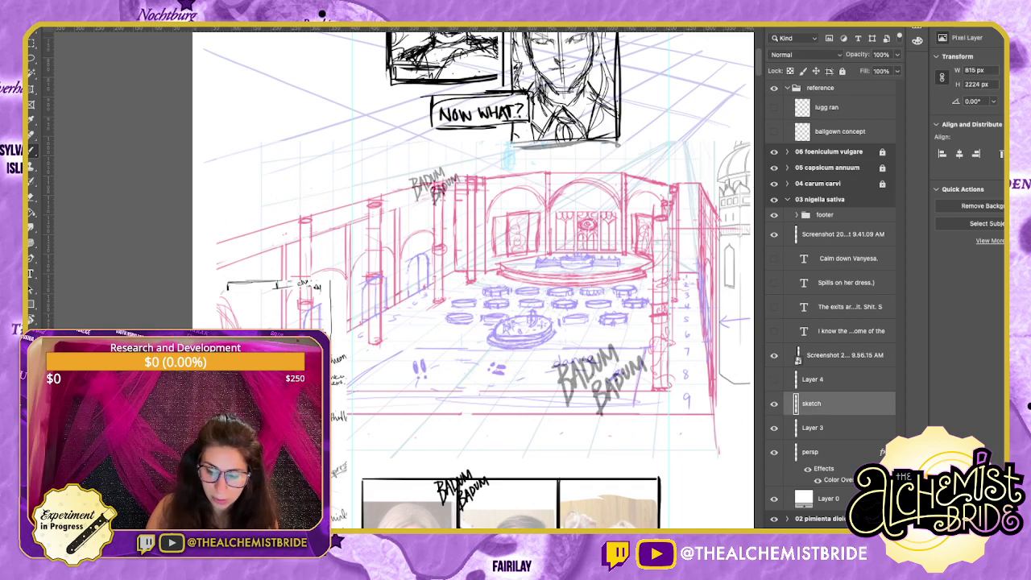
left_click(774, 380)
left_click(811, 380)
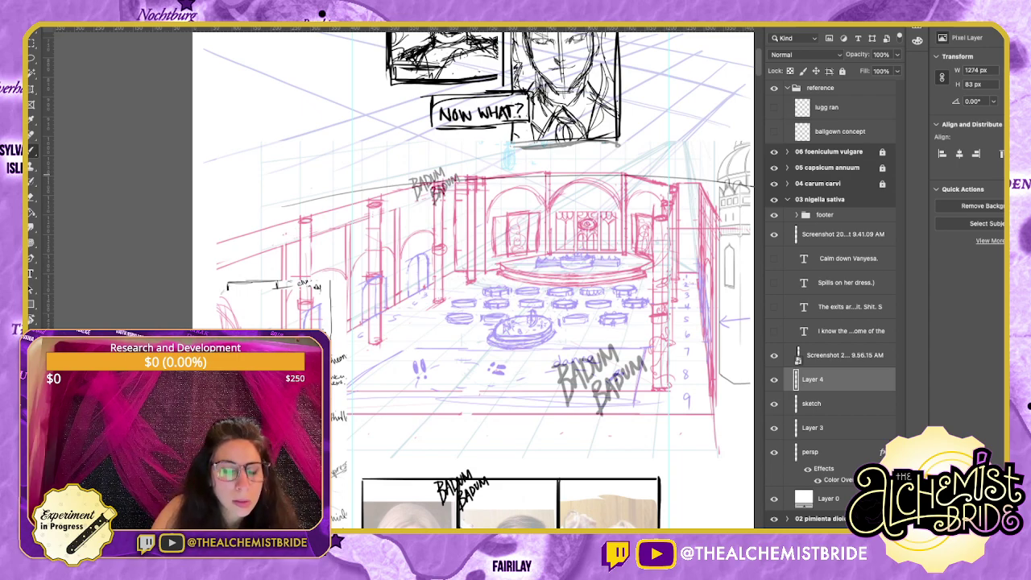
Sketch the domed ceiling's ribs above the arc on Layer 4: a short vertical one at the centre and curved ones on both sides.
left_click_drag(589, 176, 590, 142)
left_click_drag(675, 181, 626, 109)
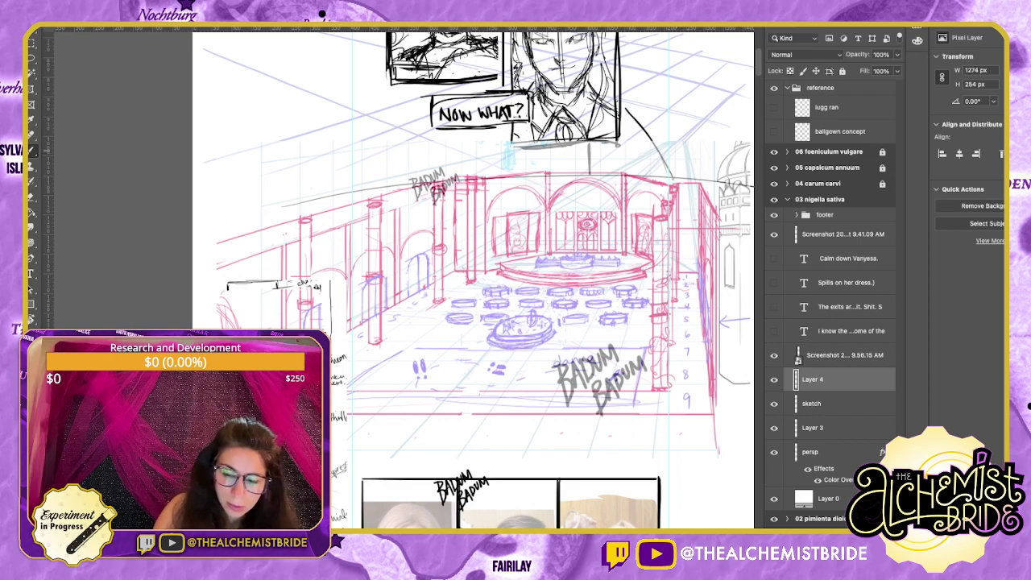
key("ctrl+z")
left_click_drag(666, 172, 636, 114)
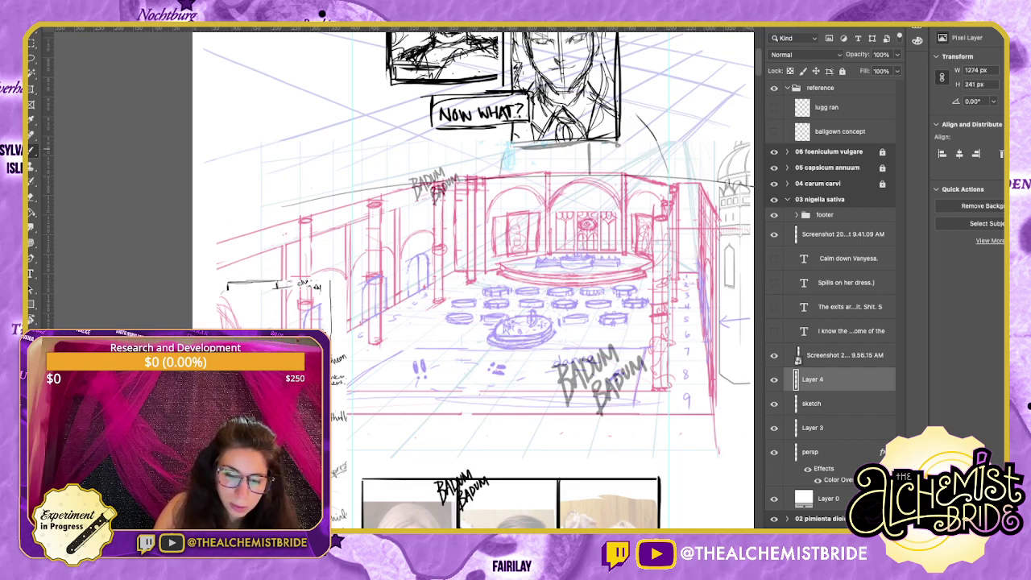
left_click_drag(399, 182, 425, 138)
left_click_drag(301, 217, 375, 122)
left_click_drag(403, 193, 389, 240)
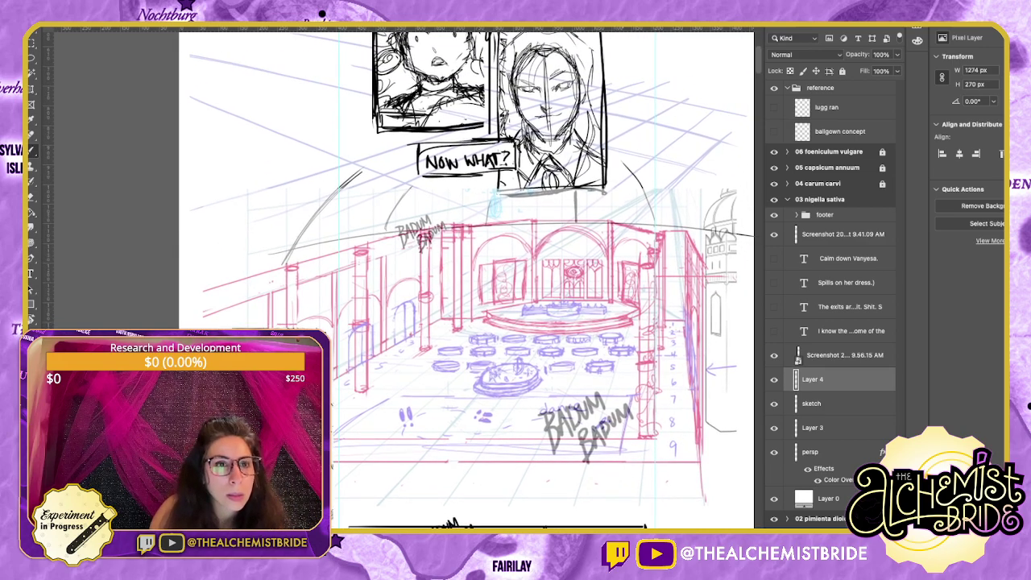
left_click_drag(531, 218, 529, 306)
key("ctrl+z")
Switch to the palace ballroom document, hide angle 01 and check the angle 04, 03 and 02 drawings one by one.
key("ctrl+Tab")
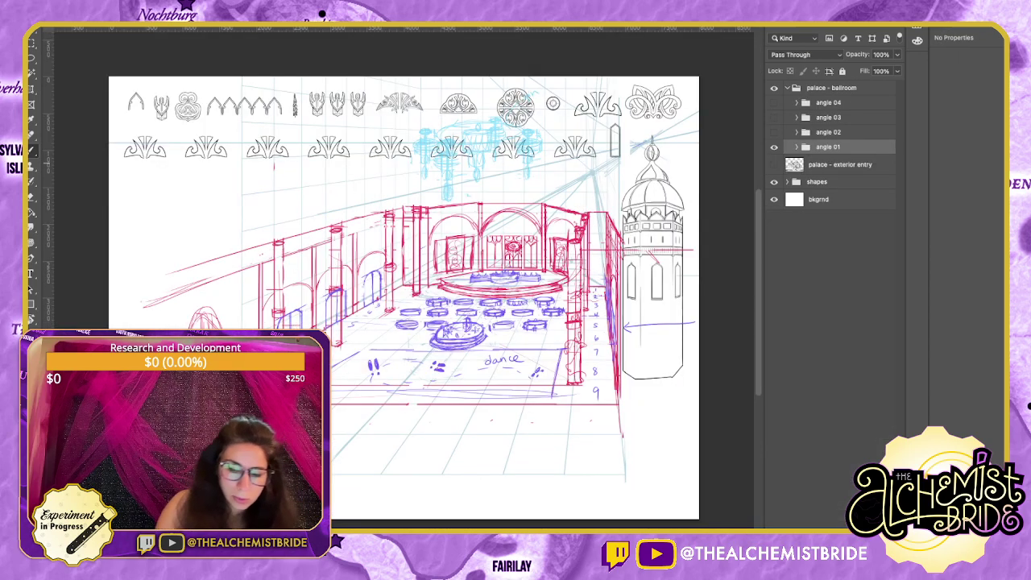
left_click(774, 148)
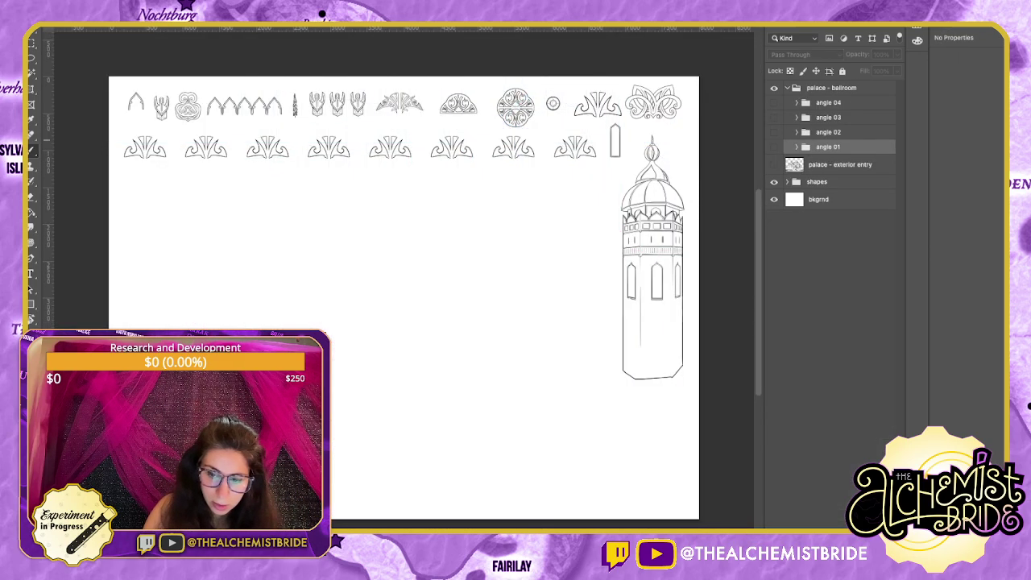
left_click(774, 104)
left_click(774, 103)
left_click(774, 118)
left_click(774, 117)
left_click(774, 132)
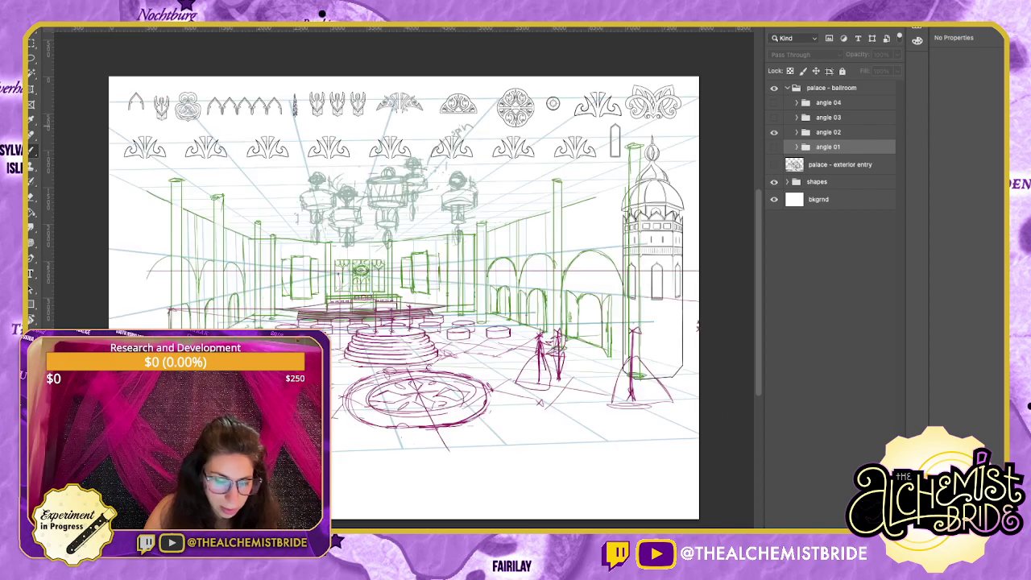
left_click(774, 132)
left_click(774, 132)
left_click(774, 131)
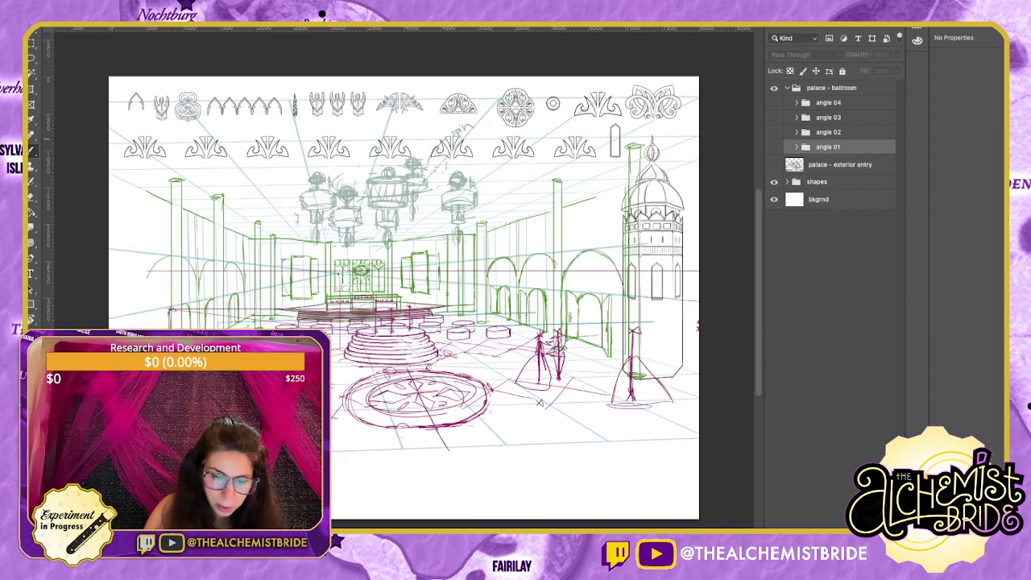
Compare the angle 01 and angle 02 ballroom drawings by alternating their visibility.
left_click(774, 146)
left_click(774, 132)
left_click(774, 132)
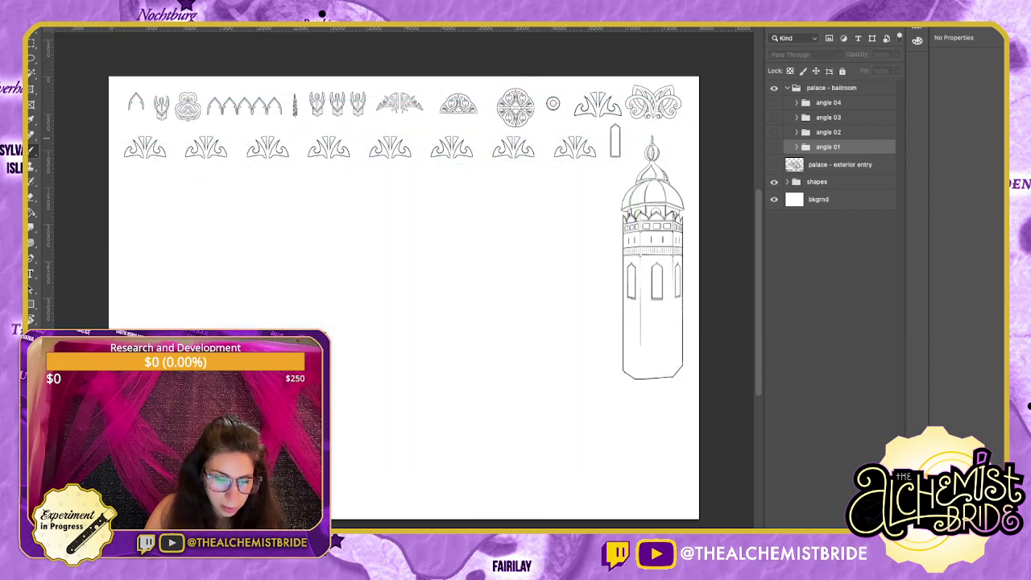
left_click(774, 147)
left_click(774, 147)
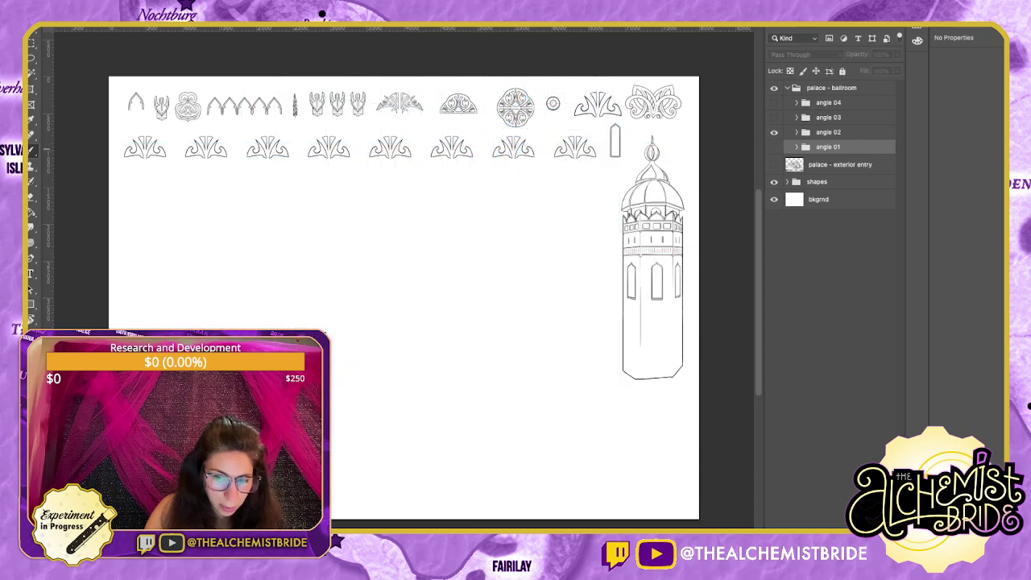
left_click(774, 131)
left_click(774, 132)
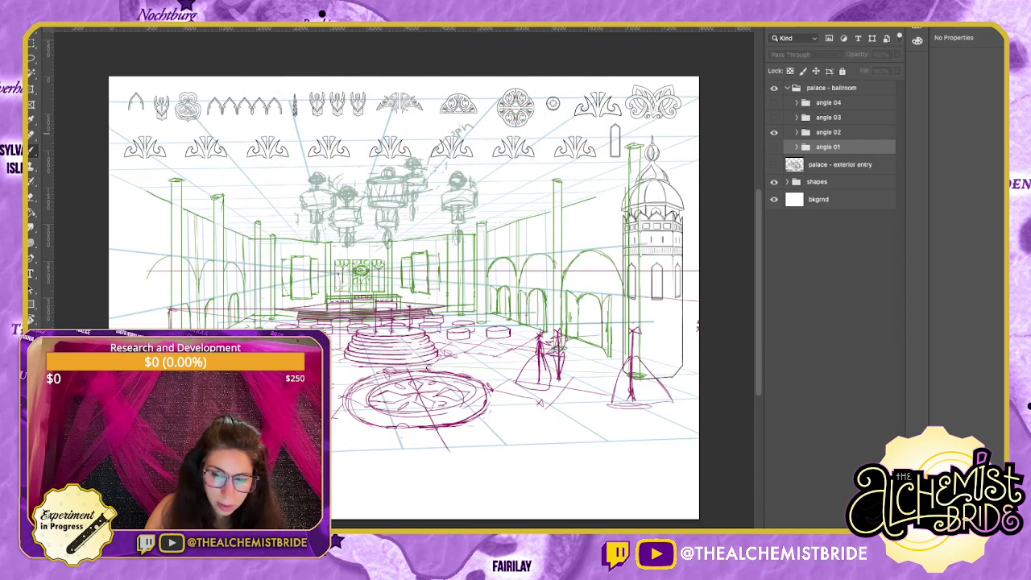
left_click(774, 131)
left_click(774, 146)
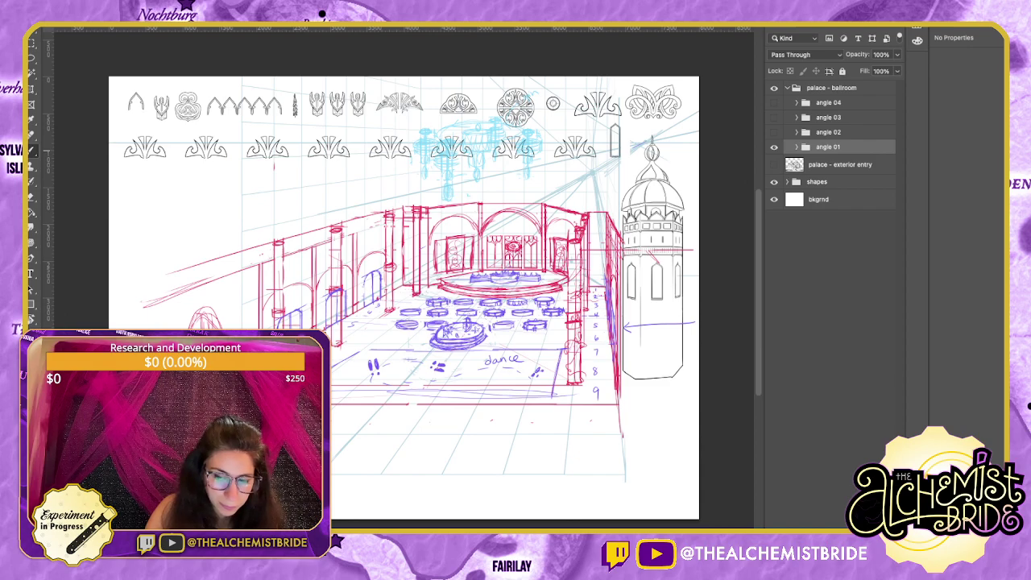
left_click(774, 147)
left_click(774, 146)
left_click(774, 146)
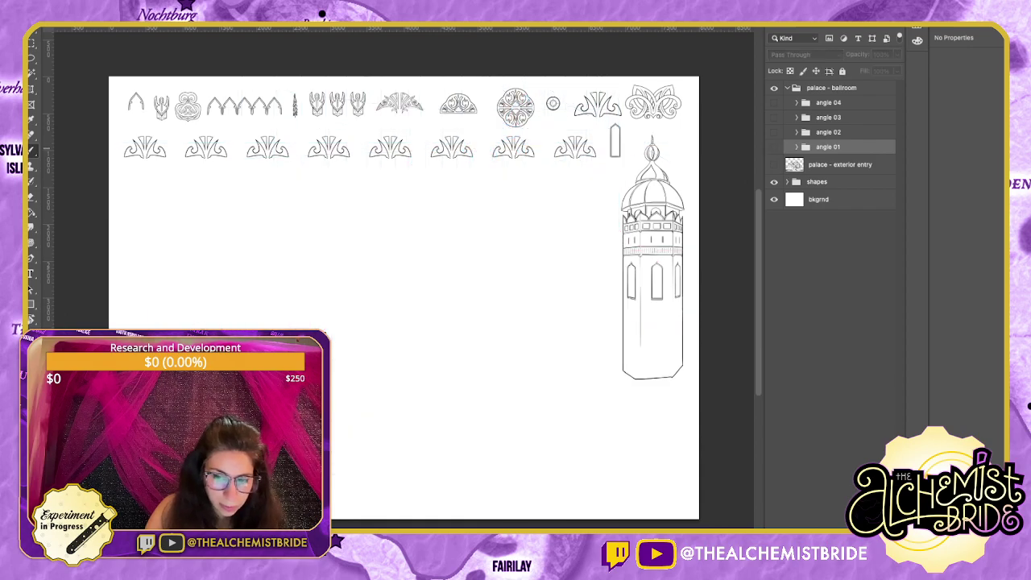
Recheck angles 03, 04 and 02, restore angle 01's visibility, and compare it with the episode sketch in the other document.
left_click(774, 117)
left_click(774, 117)
left_click(774, 103)
left_click(774, 103)
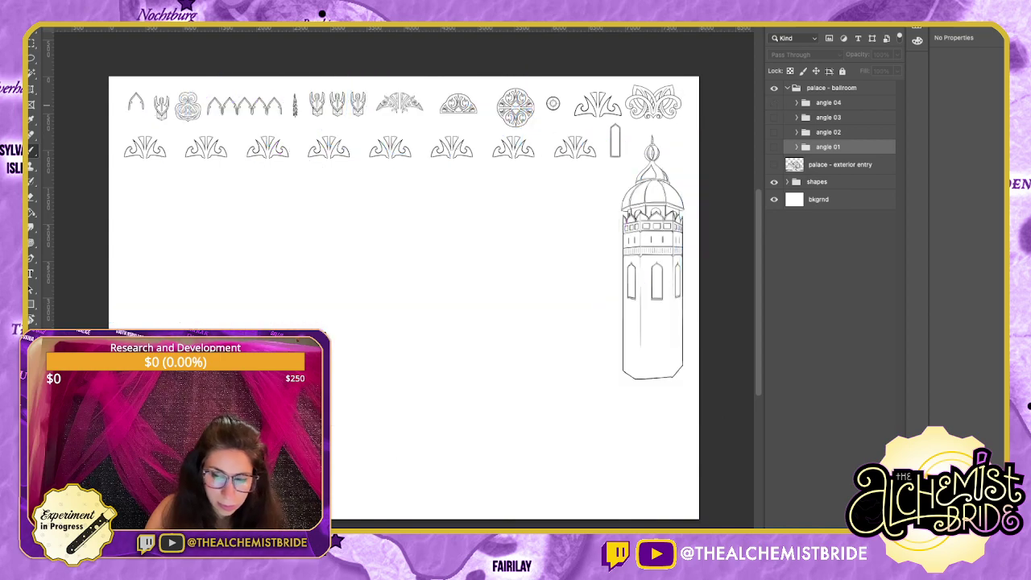
left_click(774, 131)
left_click(774, 131)
left_click(774, 147)
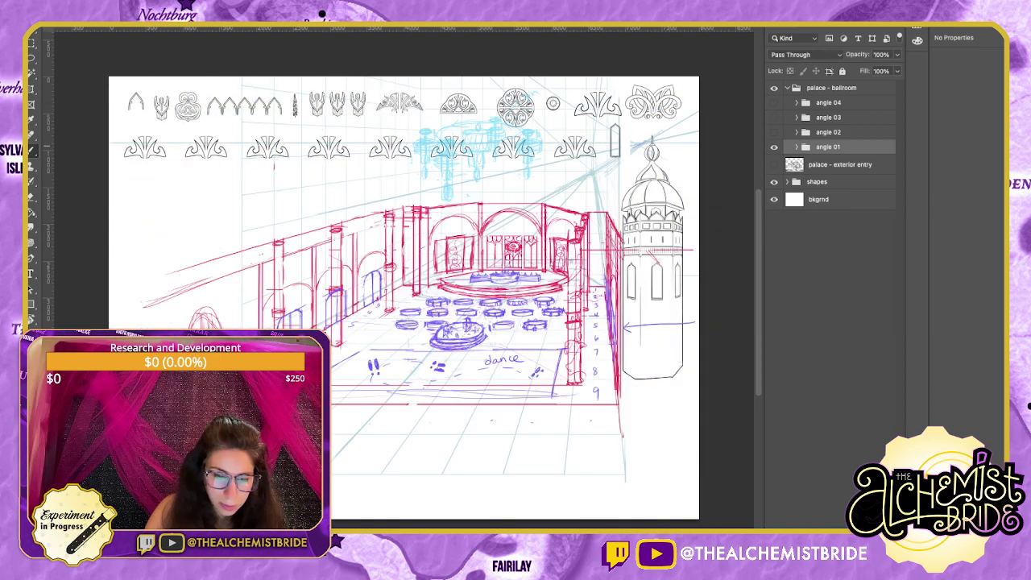
left_click(774, 146)
left_click(774, 146)
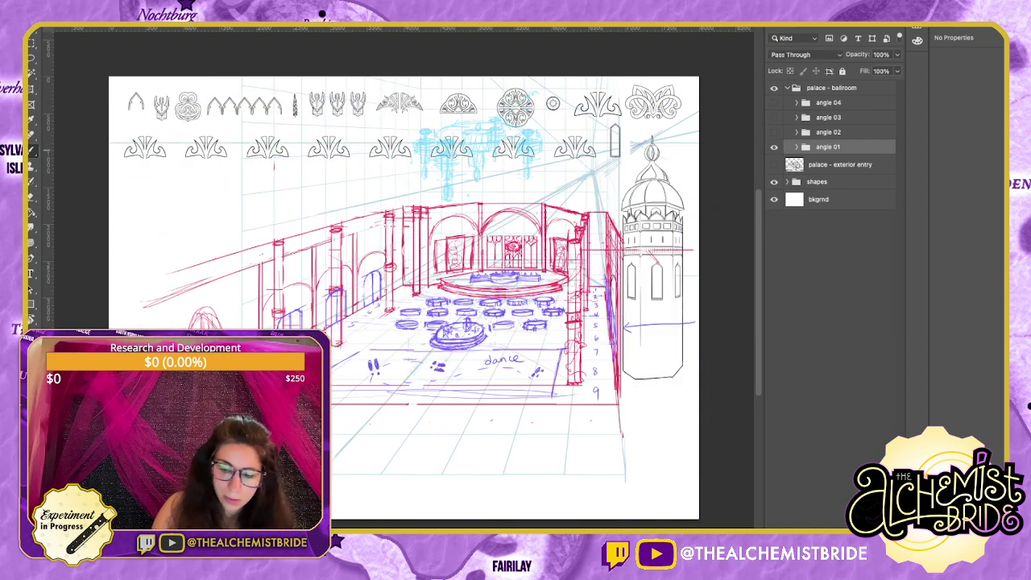
key("ctrl+Tab")
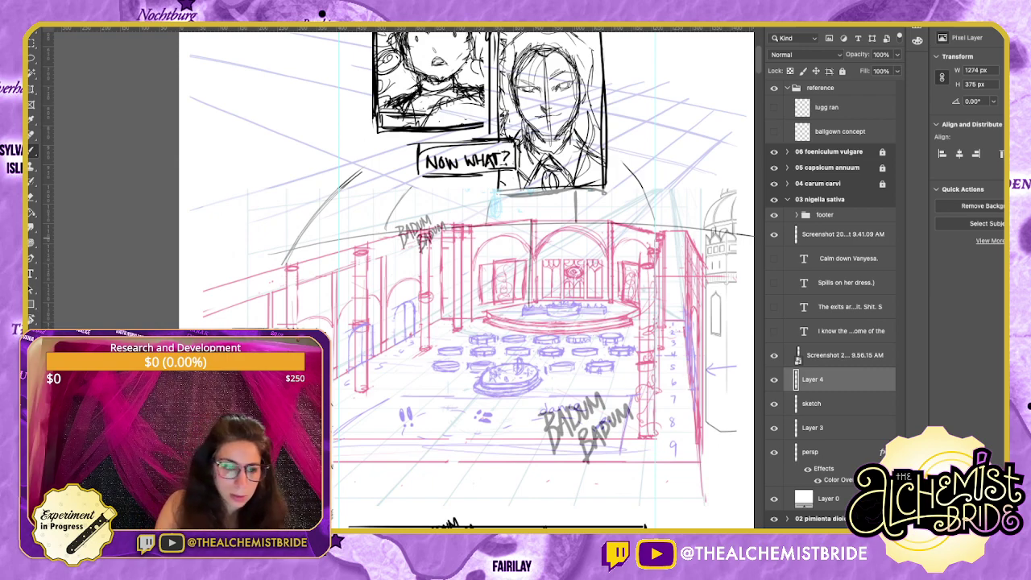
key("ctrl+Tab")
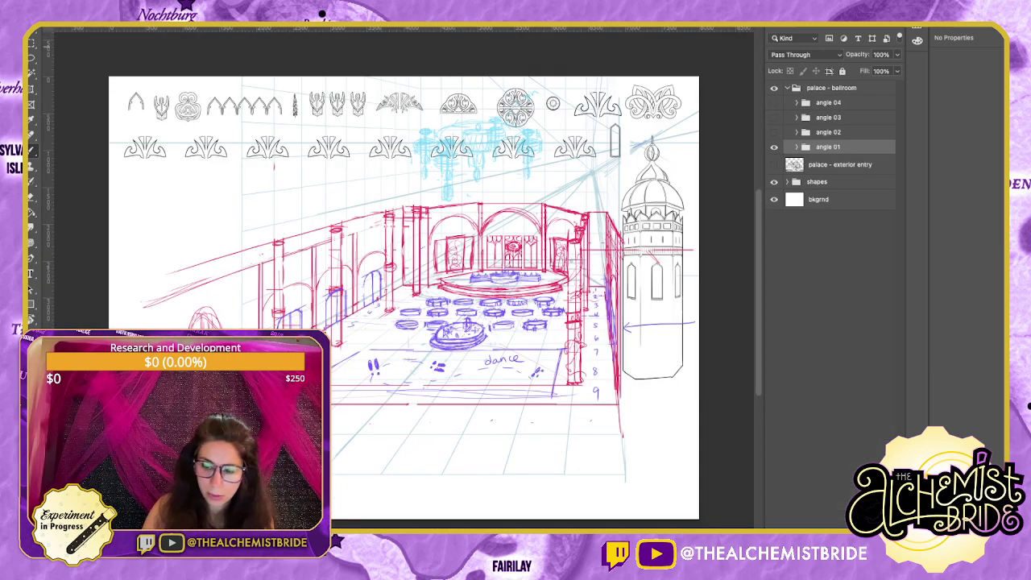
Check the angle 02 ballroom drawing once more, show angle 01 again in its place, and return to the episode document.
left_click(774, 148)
left_click(774, 132)
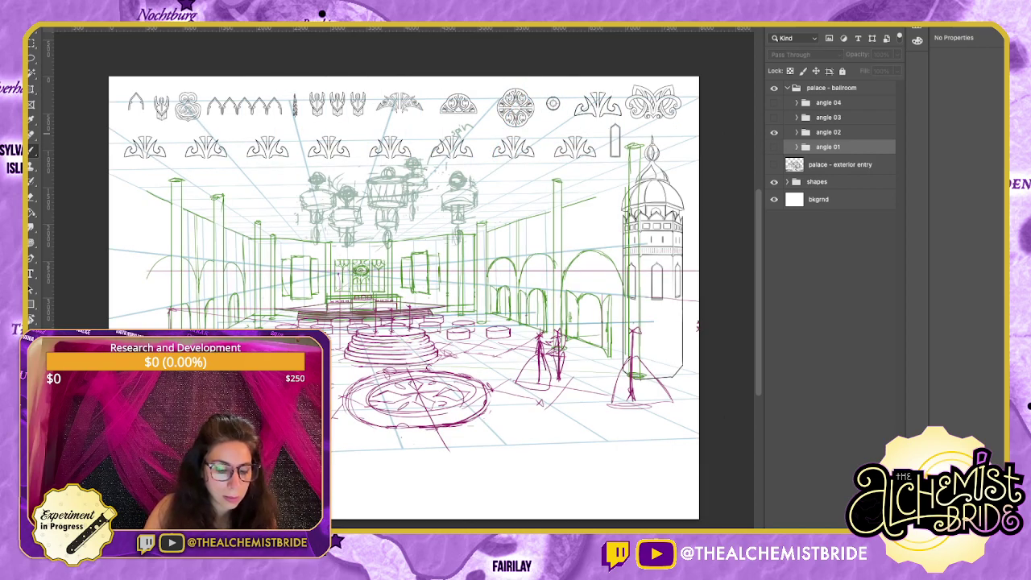
left_click(774, 132)
left_click(774, 147)
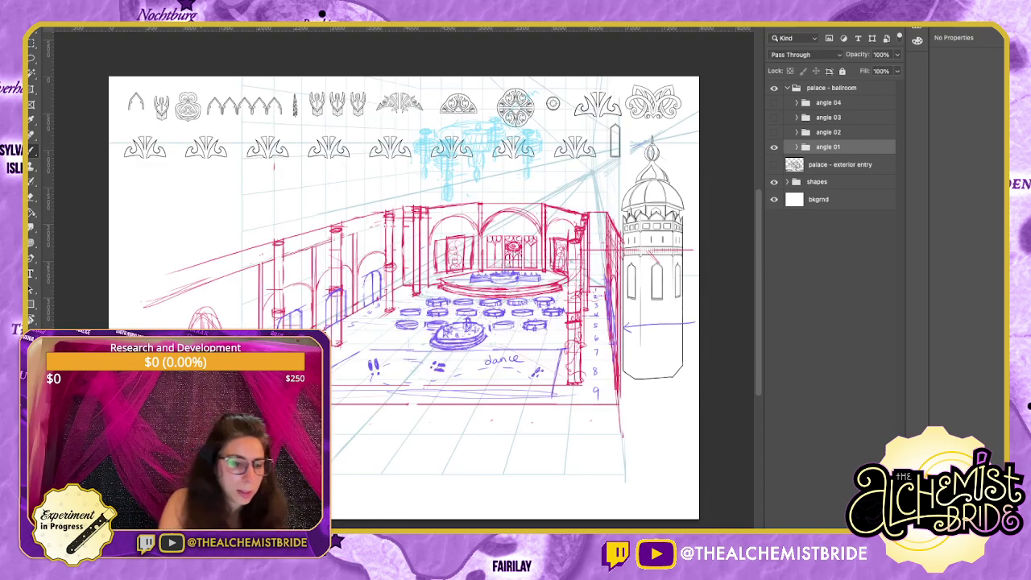
key("ctrl+Tab")
Look through the episode sketches for the earlier domed ballroom panel and examine how its dome is drawn.
scroll(467, 278, "up", 1)
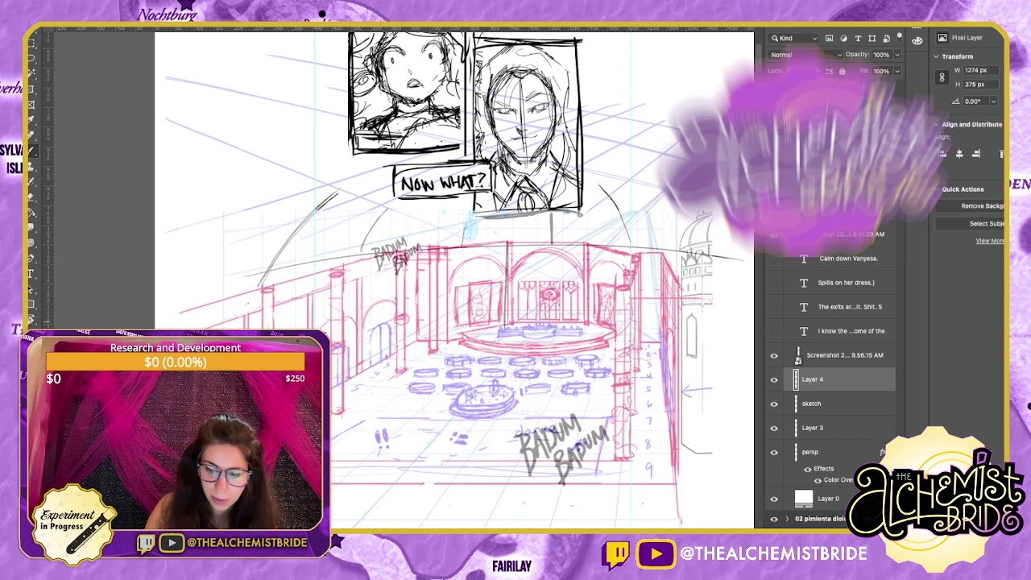
scroll(467, 278, "left", 10)
scroll(467, 277, "left", 10)
scroll(467, 277, "right", 10)
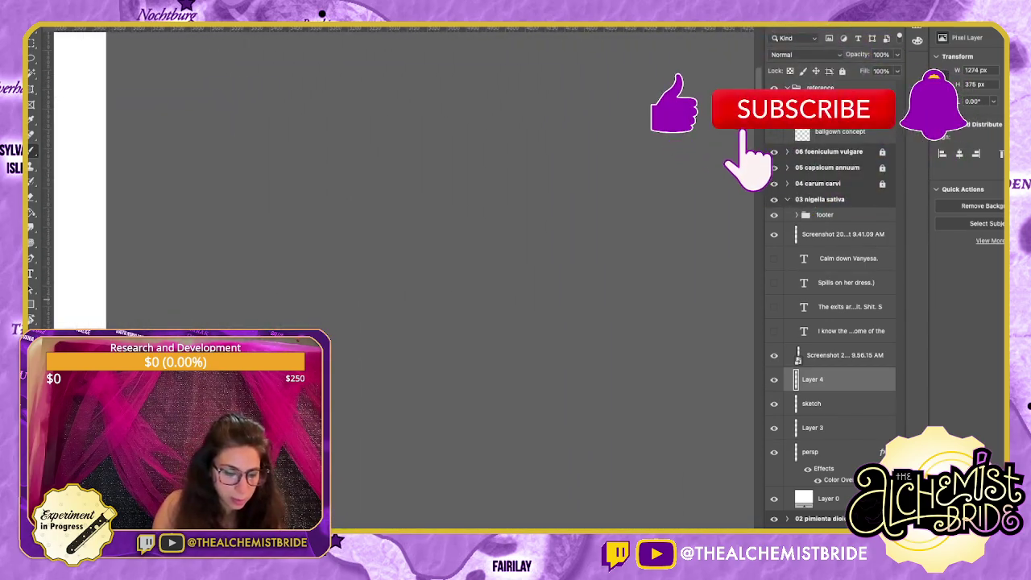
scroll(467, 278, "left", 8)
scroll(467, 278, "down", 1)
scroll(467, 277, "down", 20)
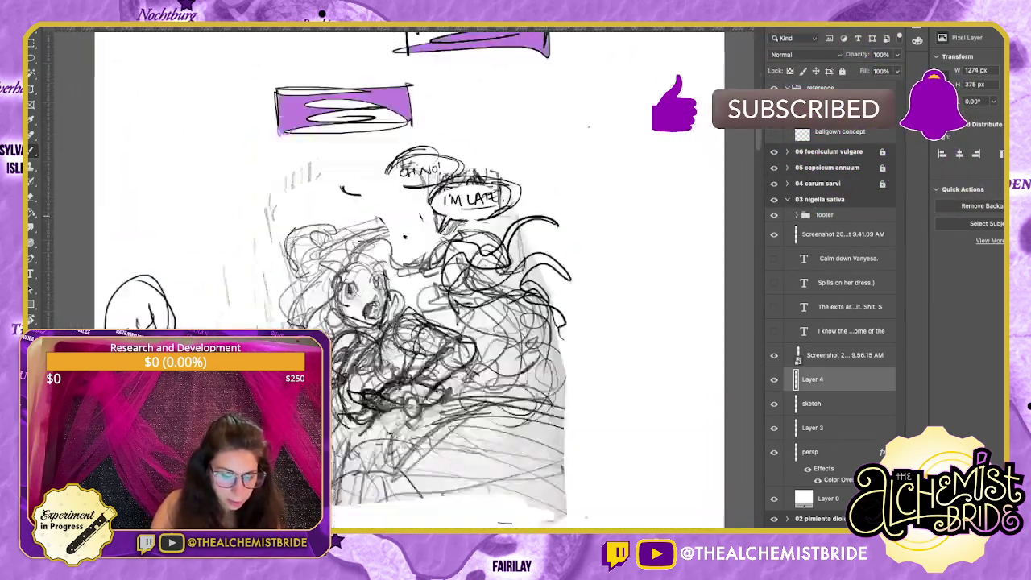
scroll(451, 278, "down", 20)
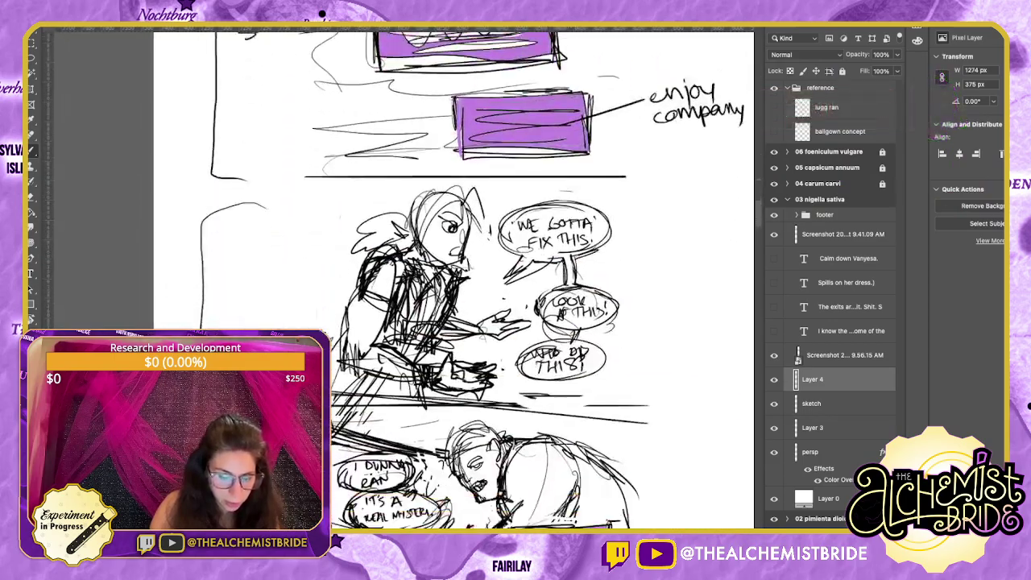
scroll(451, 278, "down", 20)
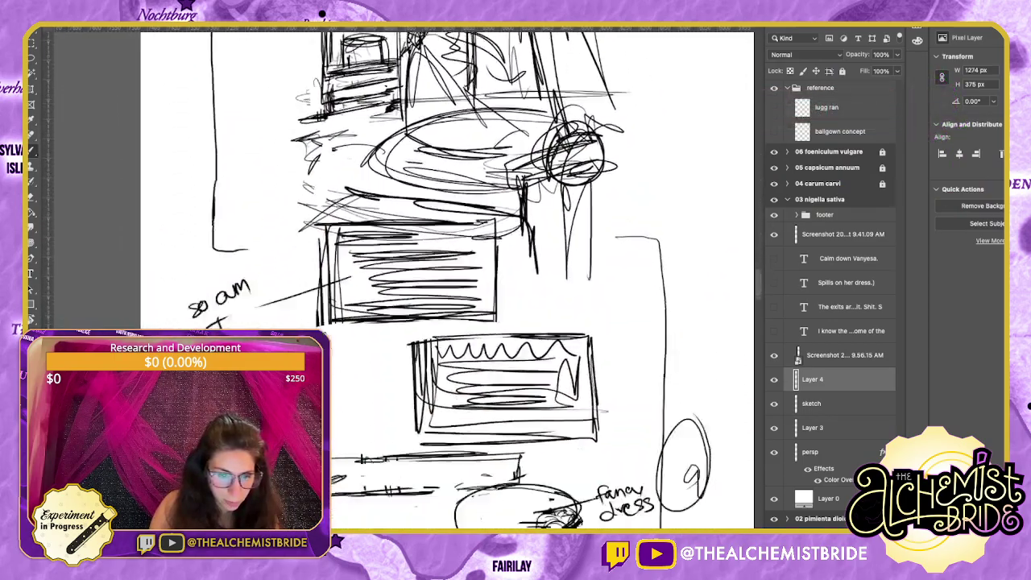
scroll(451, 278, "up", 1)
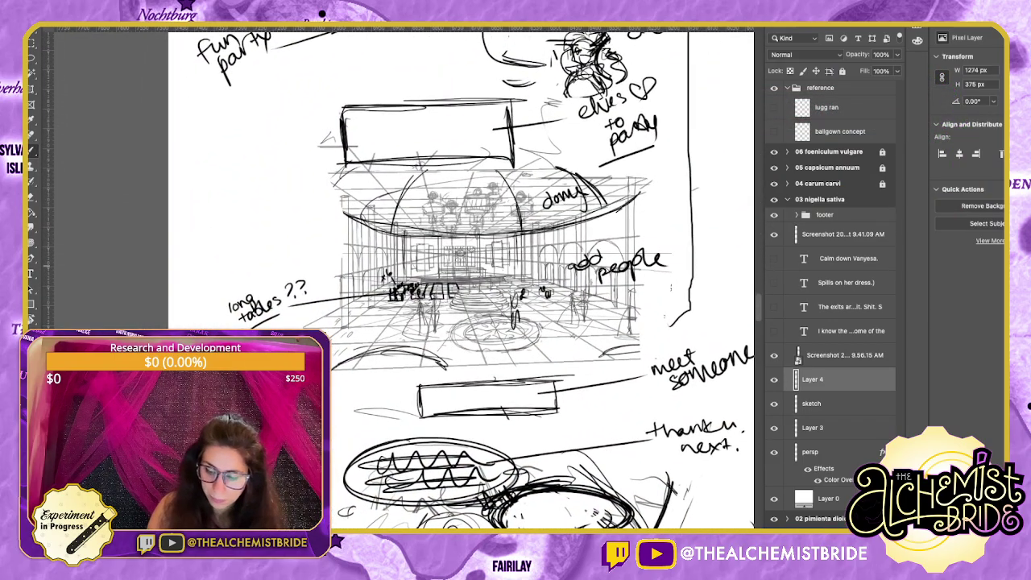
On the 01 ferula narthex sketch layer, draw an arch over the throne area at the back of the domed ballroom.
left_click(811, 403)
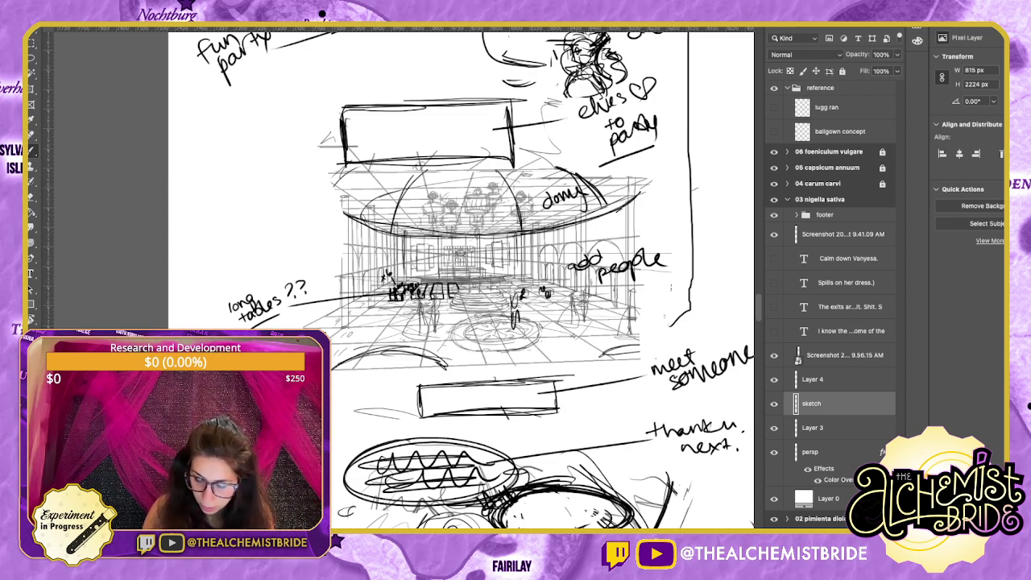
scroll(829, 298, "down", 3)
left_click(812, 475)
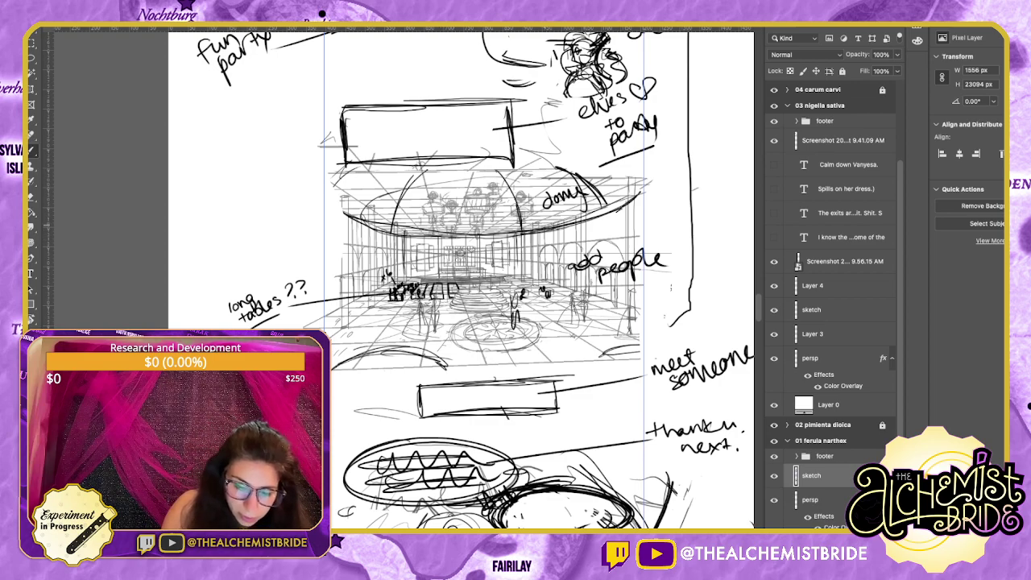
key("l")
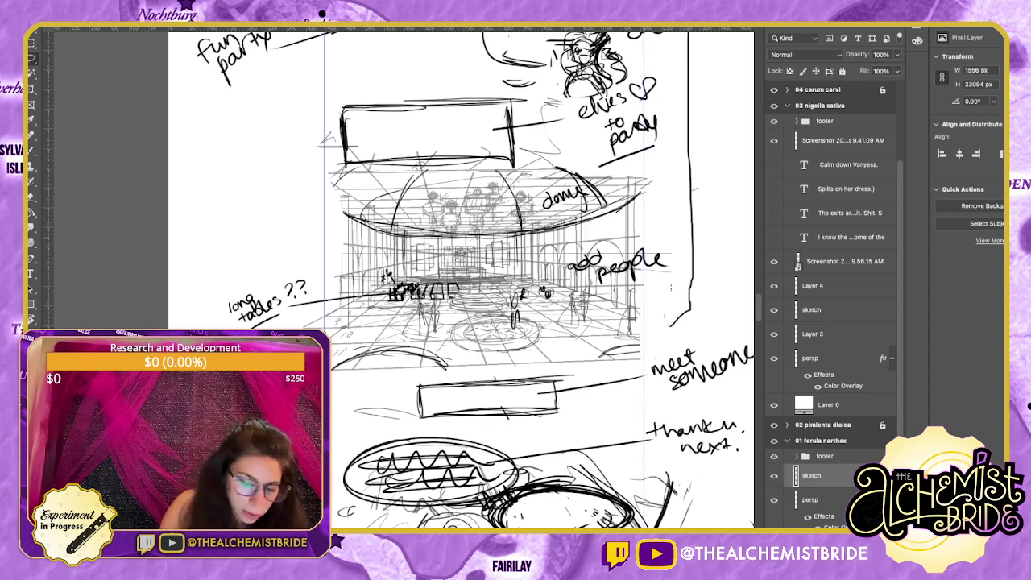
mouse_move(444, 243)
left_mouse_down()
mouse_move(464, 243)
mouse_move(475, 269)
left_mouse_up()
key("super+t")
key("Return")
key("ctrl+d")
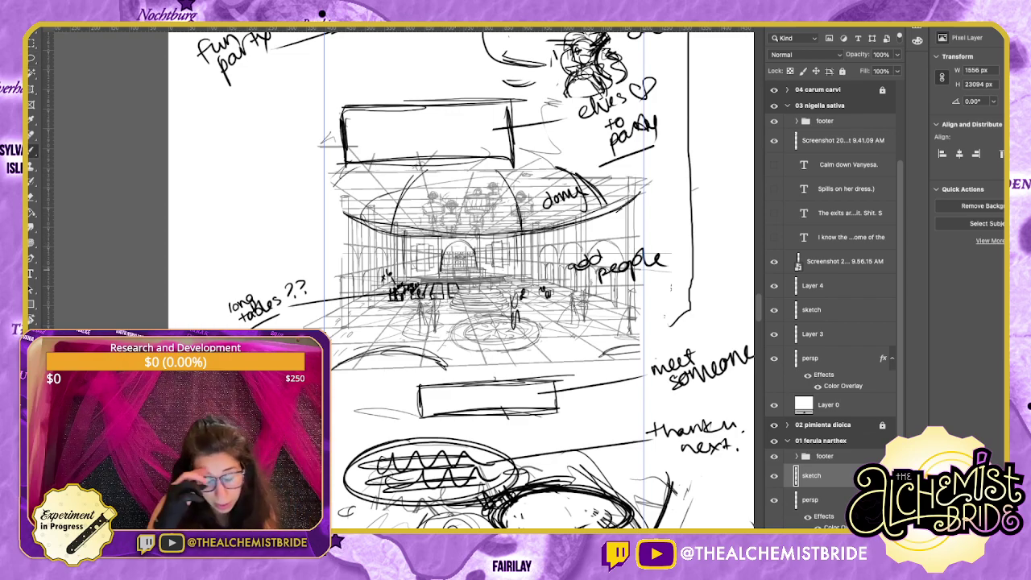
Collapse and lock the 01 ferula narthex artboard, and select the 9.41.09 AM screenshot layer in 03 nigella sativa.
left_click(788, 440)
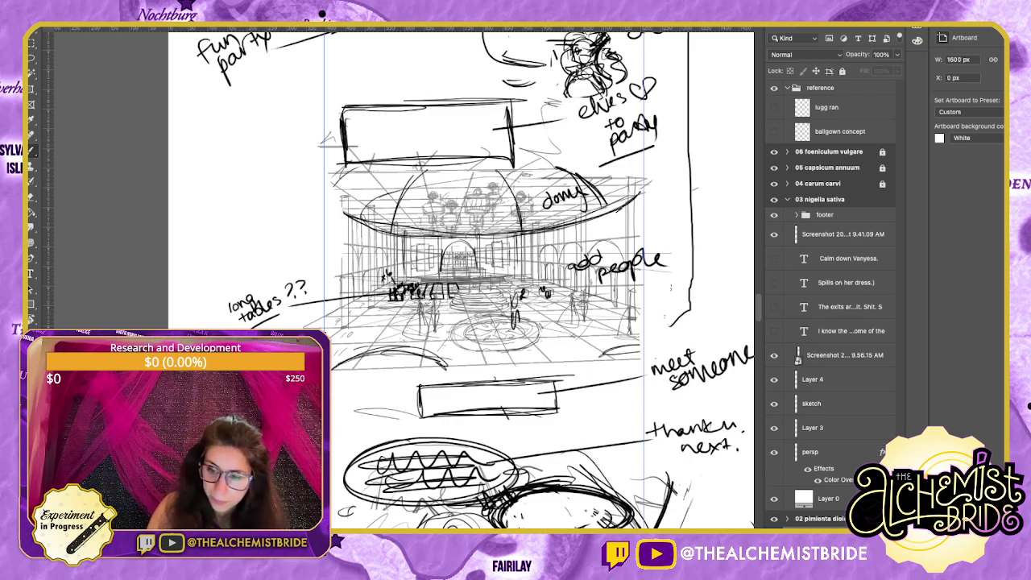
left_click(842, 71)
left_click(827, 215)
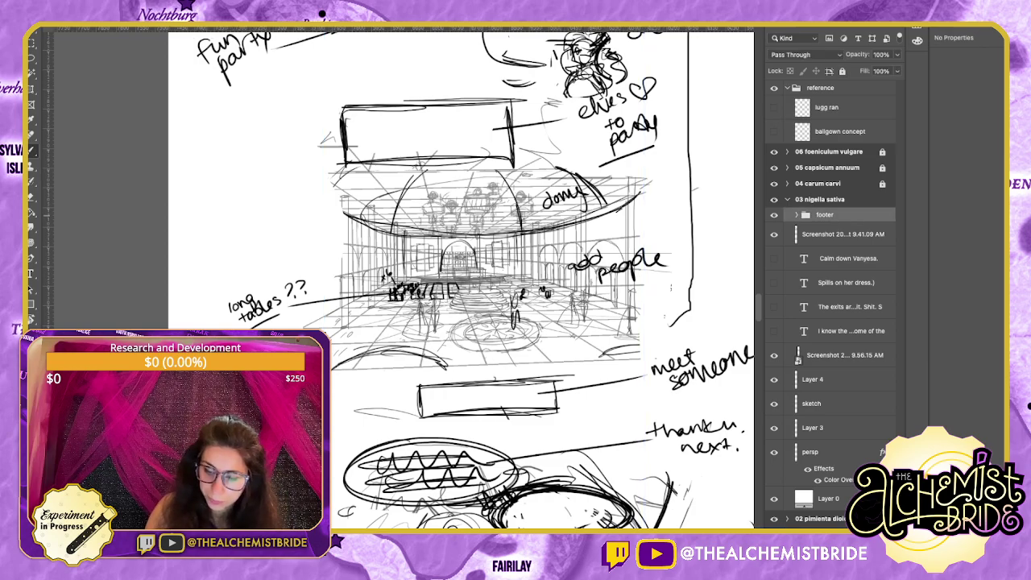
left_click(837, 235)
Sketch the centre section of the head table in black on the round stage of the 03 nigella sativa ballroom.
scroll(461, 278, "right", 20)
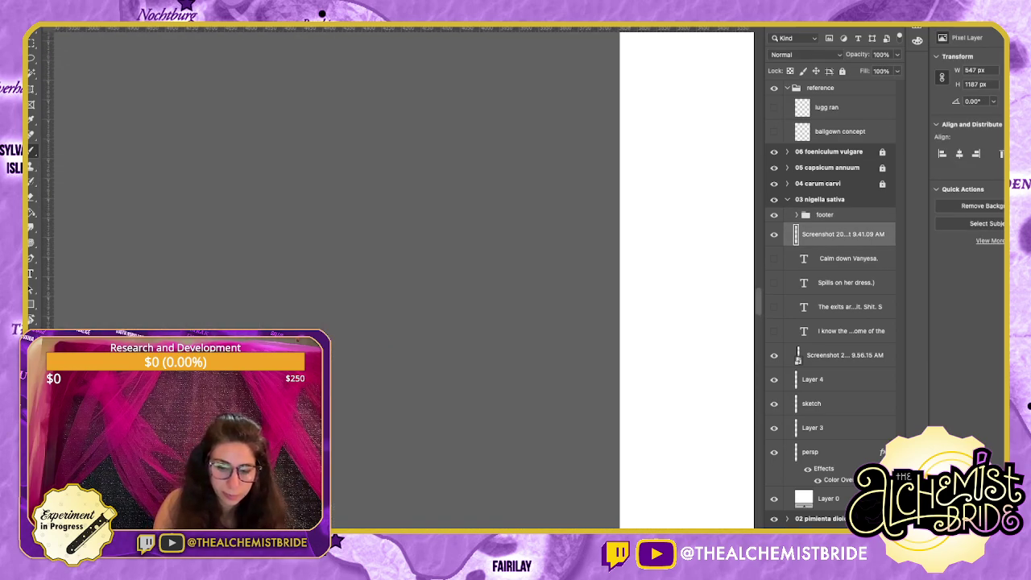
scroll(461, 278, "right", 18)
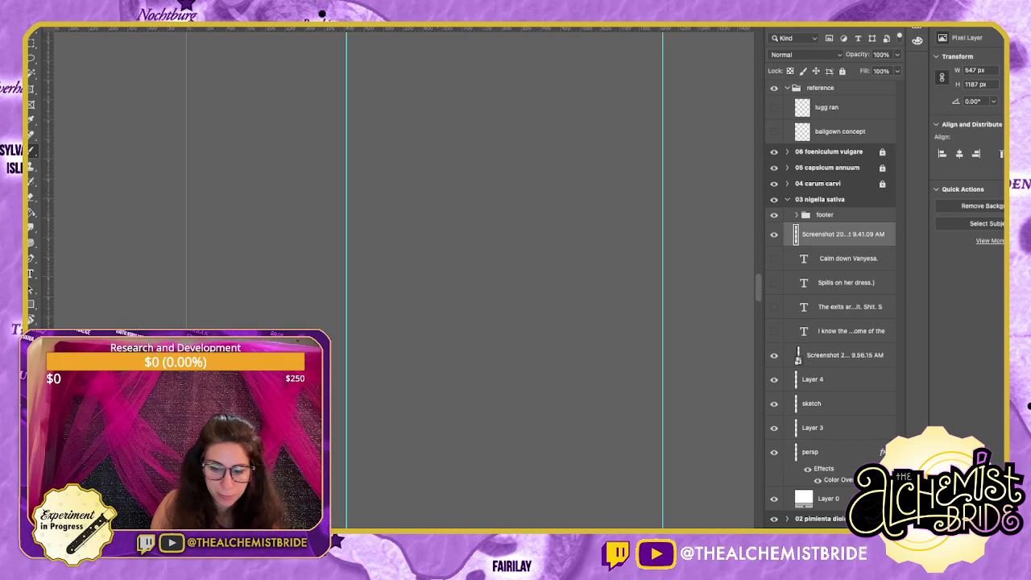
scroll(403, 277, "left", 10)
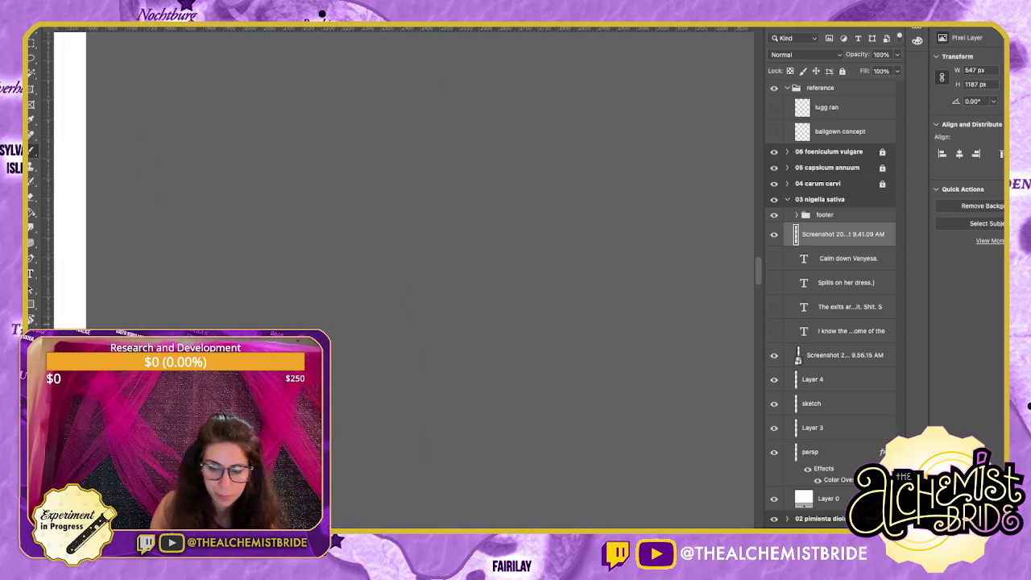
scroll(403, 277, "left", 2)
scroll(402, 278, "right", 2)
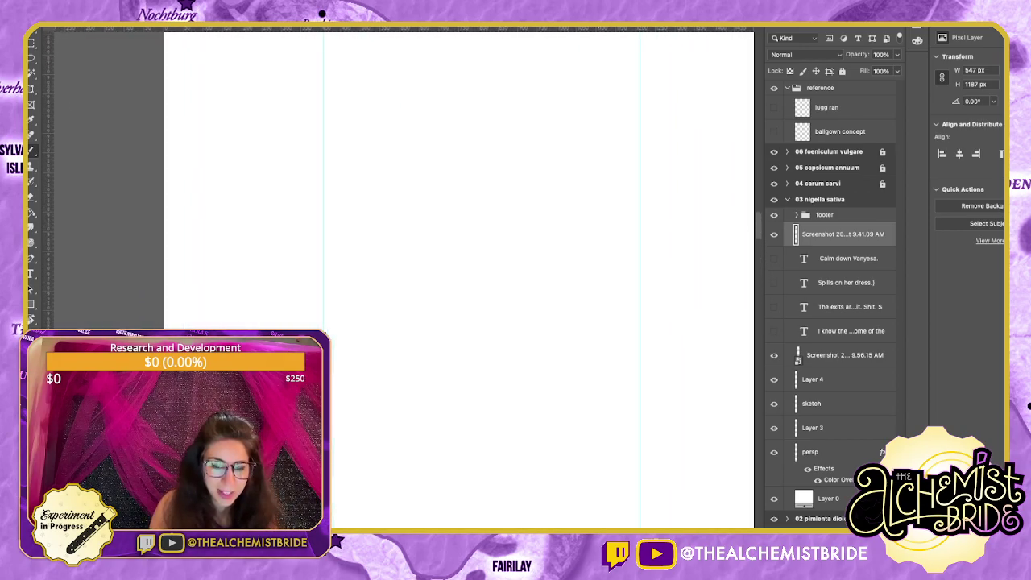
scroll(402, 278, "left", 1)
scroll(477, 278, "up", 20)
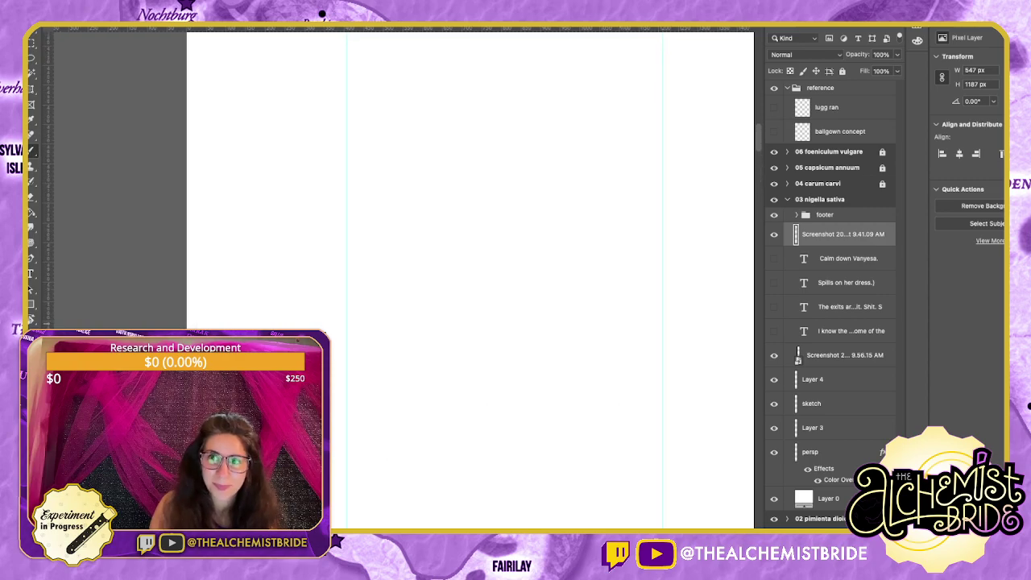
scroll(463, 278, "up", 10)
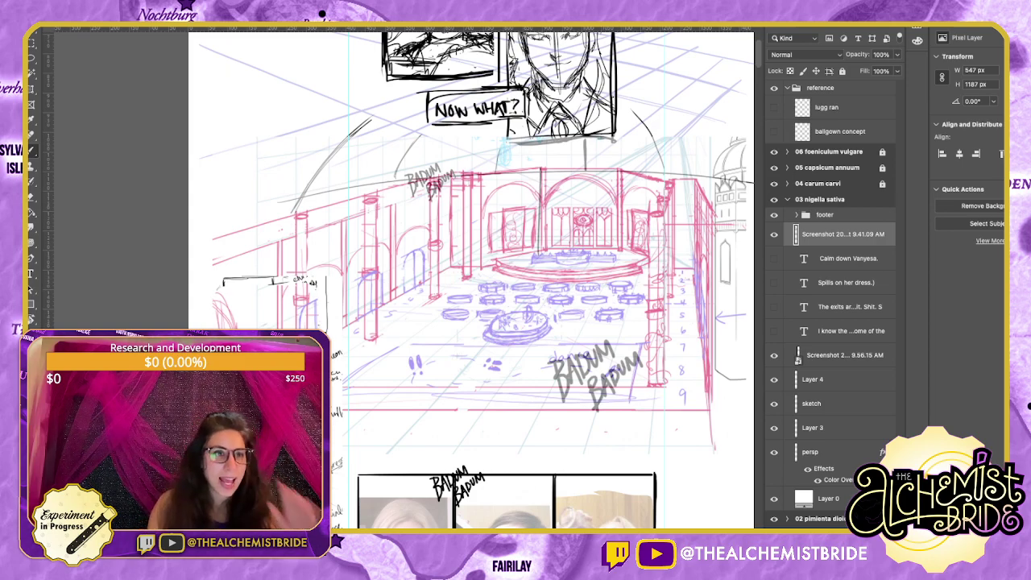
scroll(471, 278, "up", 5)
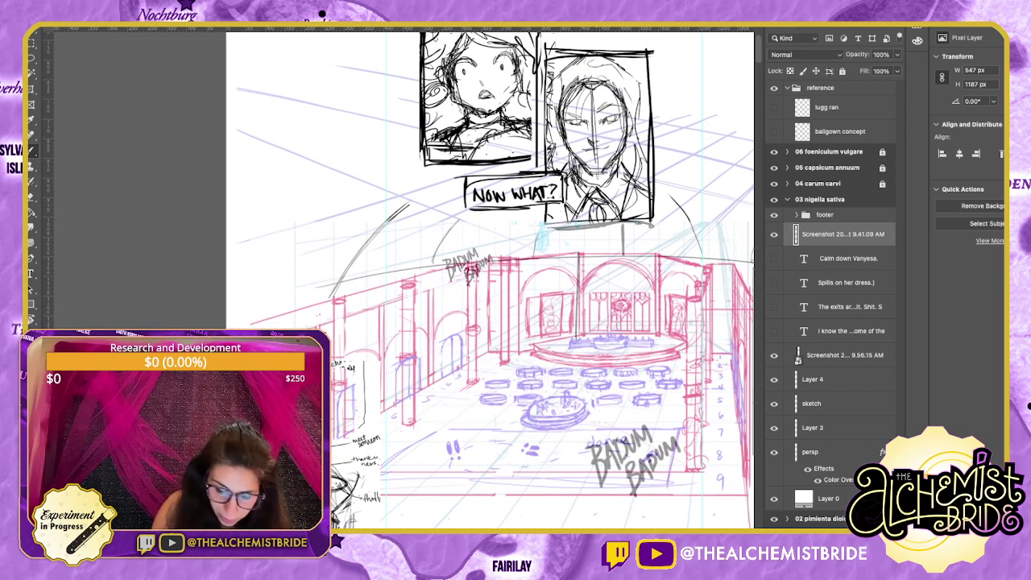
mouse_move(594, 337)
left_mouse_down()
mouse_move(595, 347)
mouse_move(624, 348)
mouse_move(626, 339)
left_mouse_up()
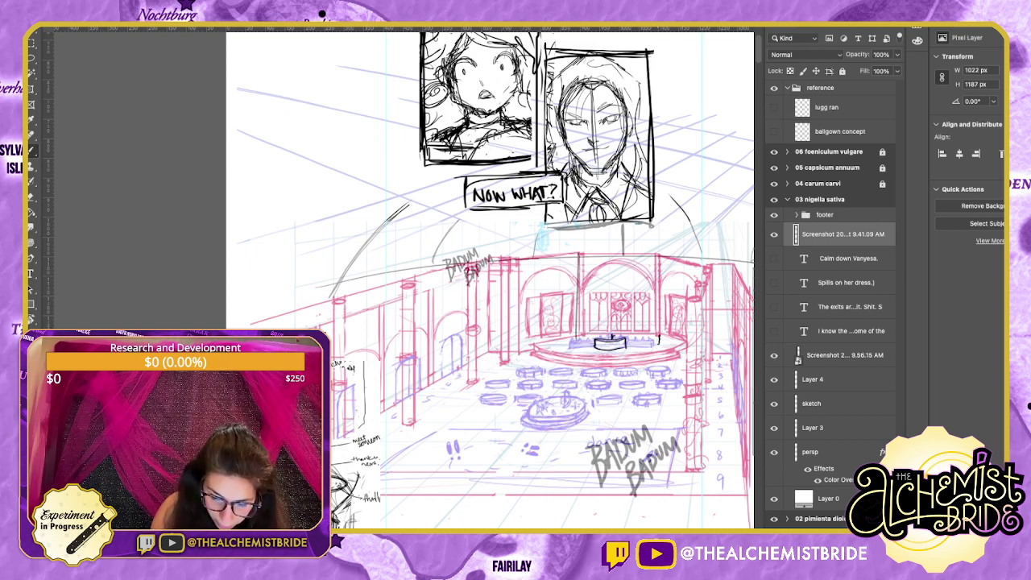
Try sketching a small standing figure beside the head table on the stage, and undo its strokes.
left_click_drag(658, 340, 662, 338)
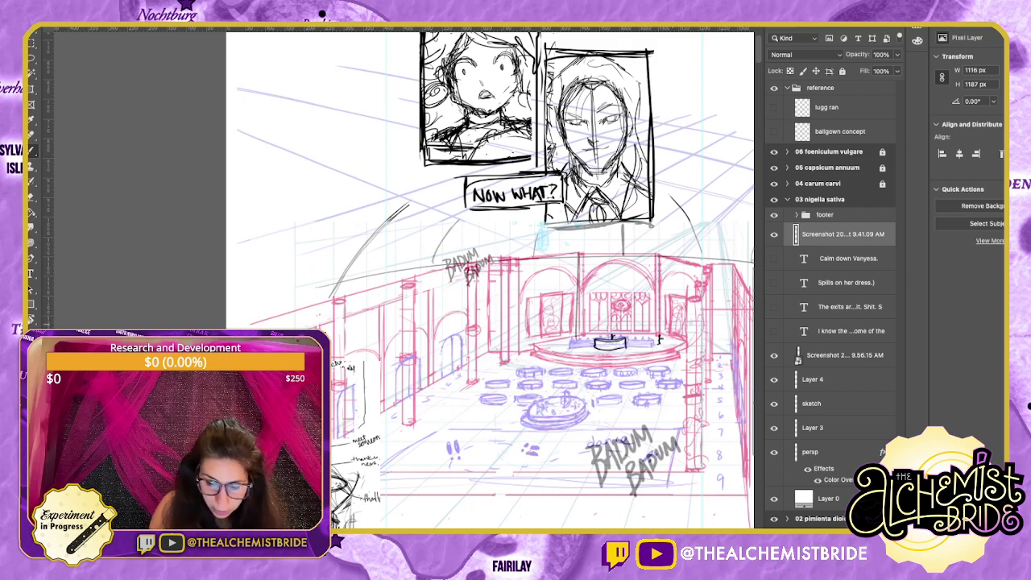
key("super+z")
key("super+z")
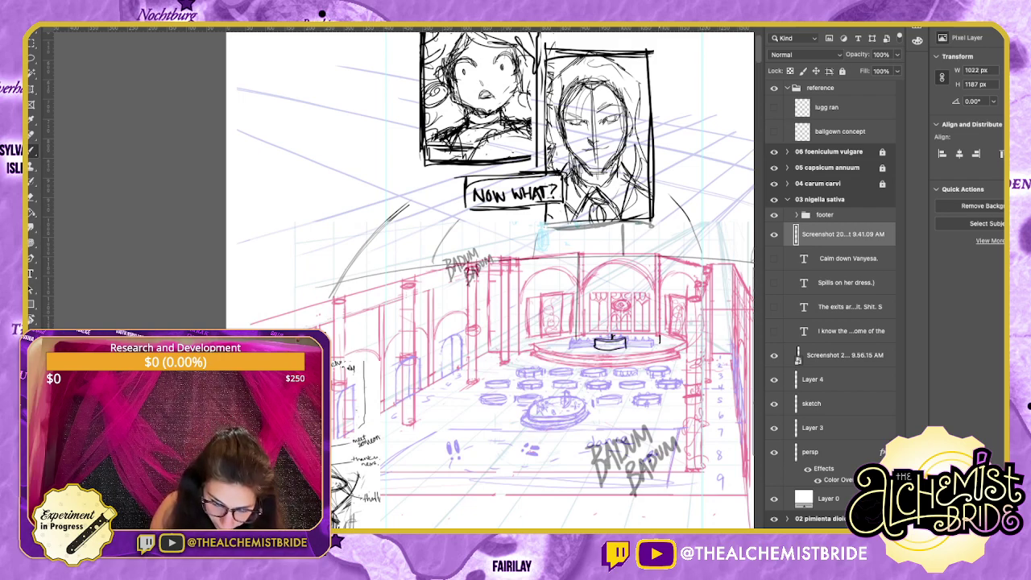
key("super+z")
key("super+z")
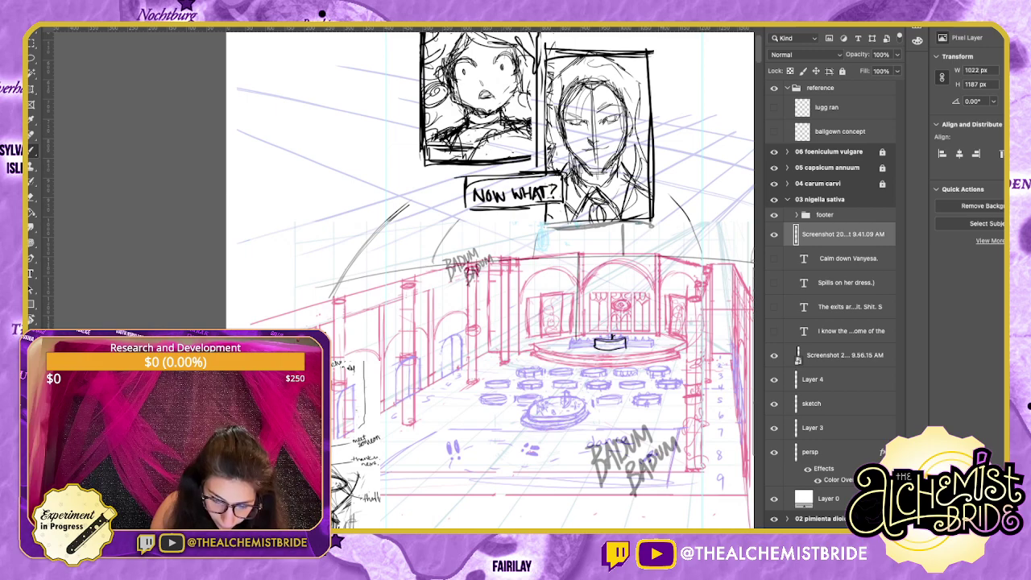
Sketch a small standing figure on the stage and extend the head table on both sides with seated guests.
left_click_drag(612, 333, 662, 338)
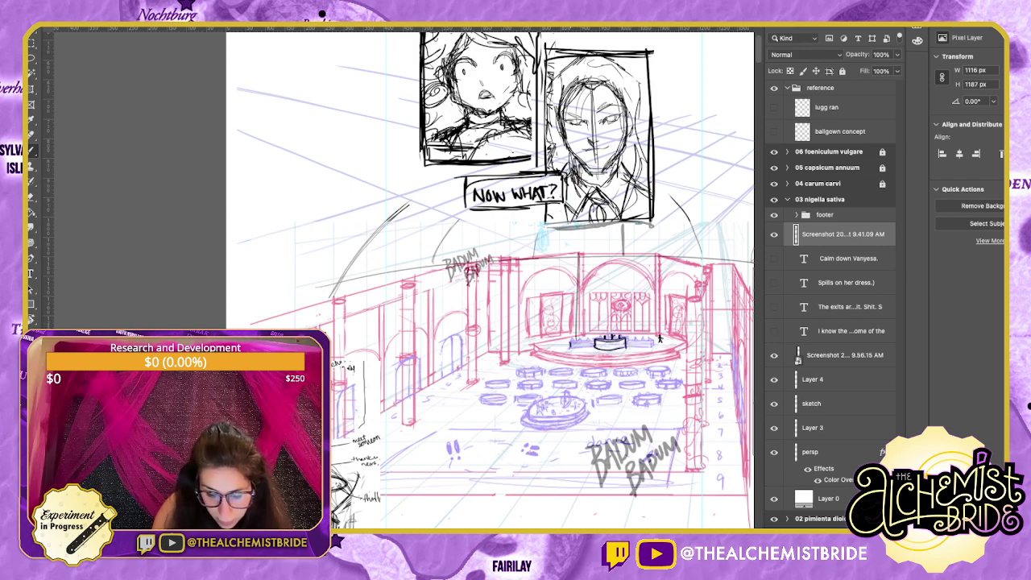
left_click_drag(571, 344, 652, 346)
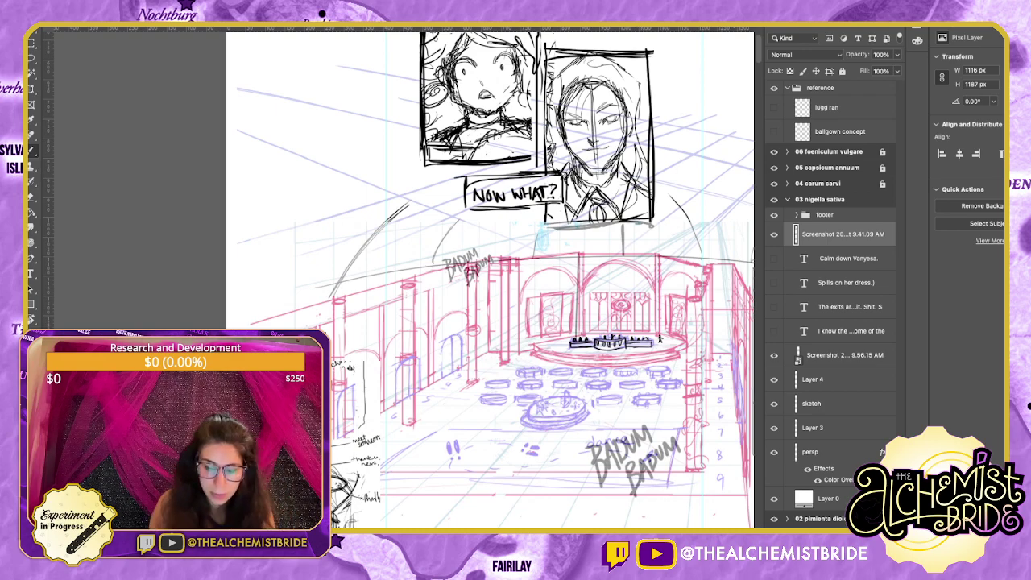
scroll(492, 278, "down", 1)
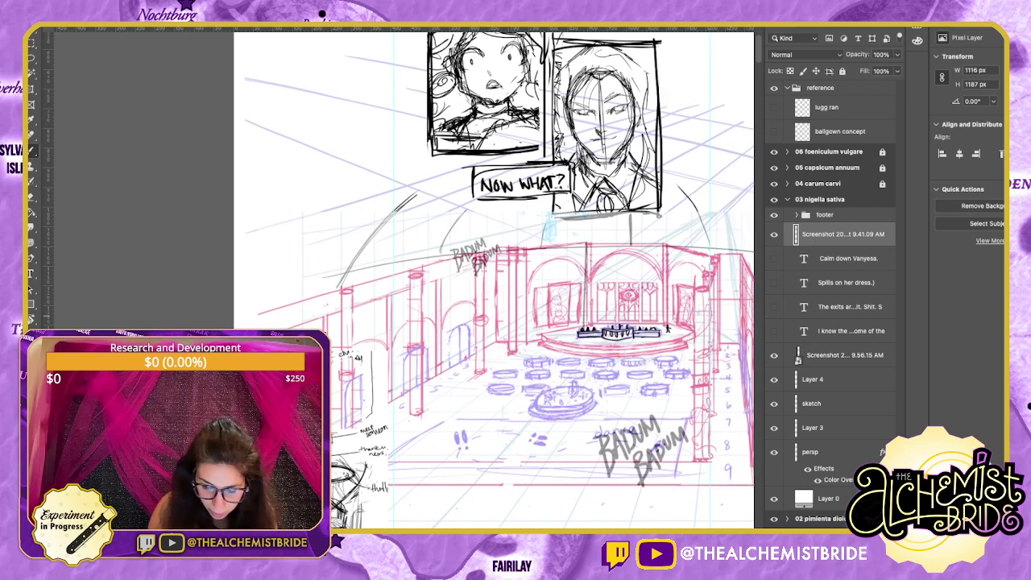
Check the two screenshot layers by toggling their visibility, and raise the 9.56.15 AM ballroom reference to 100% opacity.
left_click(811, 451)
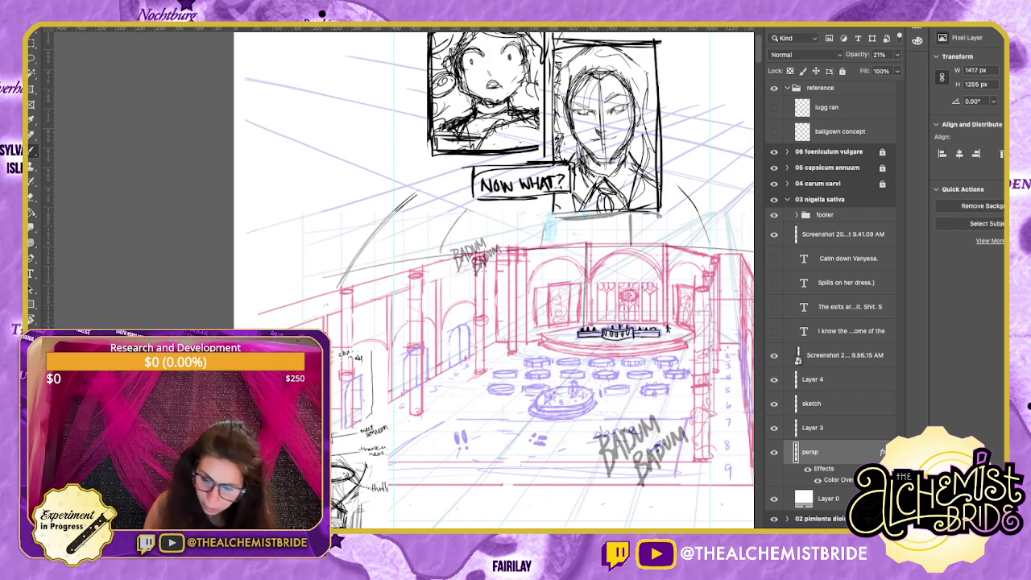
left_click(843, 235)
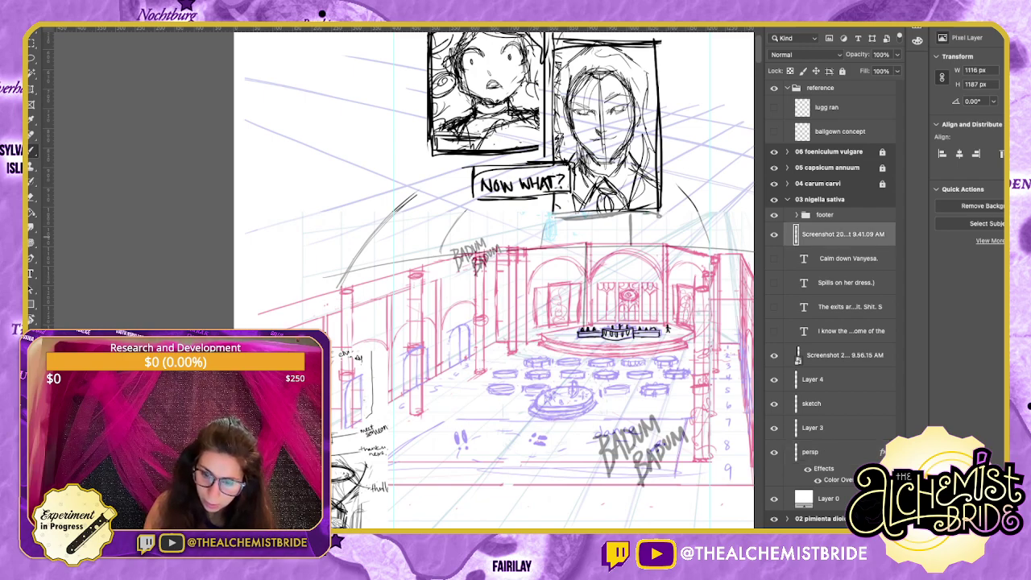
left_click(774, 234)
left_click(774, 234)
left_click(843, 355)
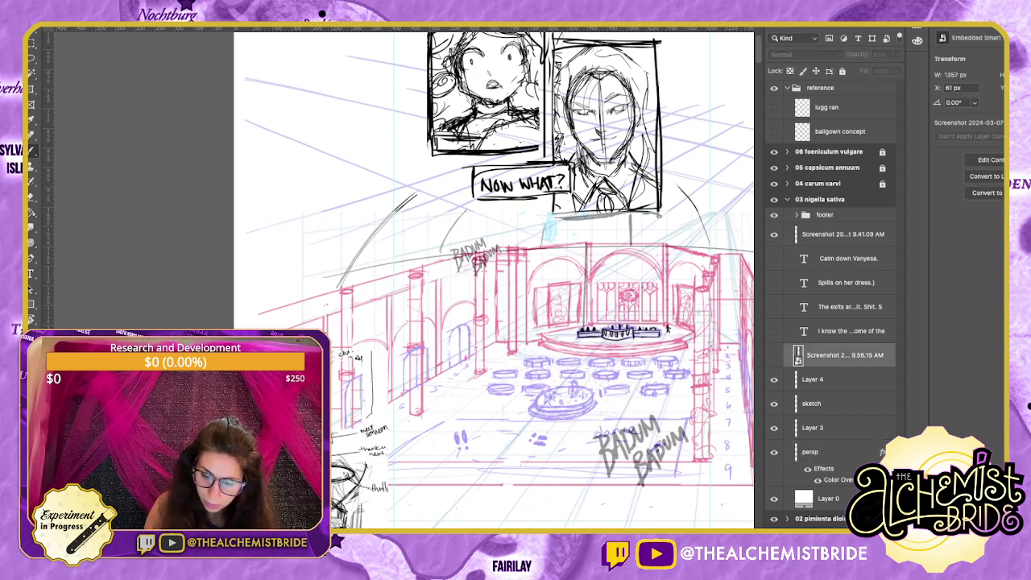
left_click(774, 356)
left_click(774, 356)
left_click(897, 55)
left_click_drag(868, 68, 899, 68)
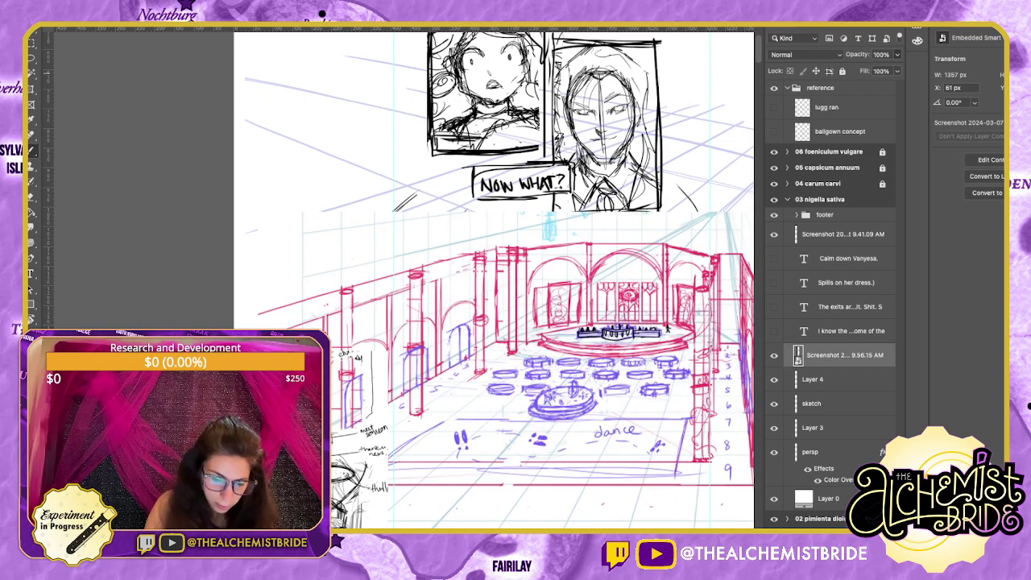
Add perspective guide lines across the ballroom floor on the persp layer, and lower the 9.56.15 AM reference to 37% opacity.
left_click(810, 451)
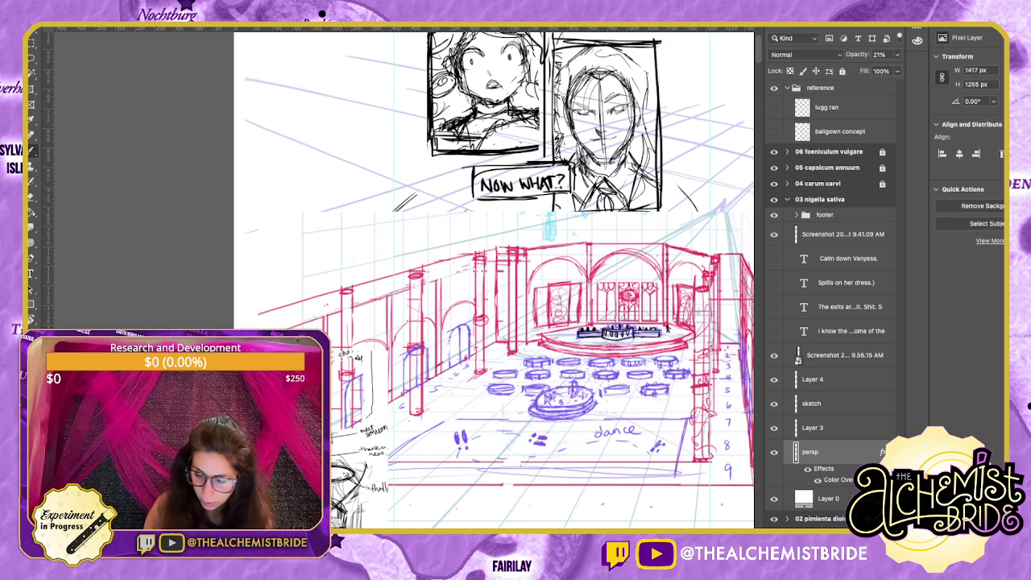
left_click(844, 355)
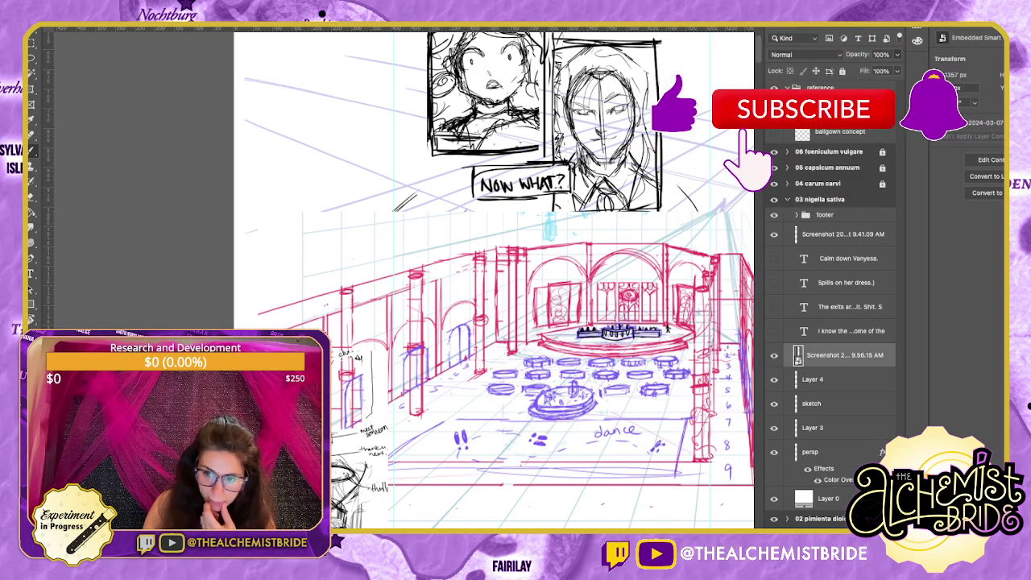
key("2")
key("9")
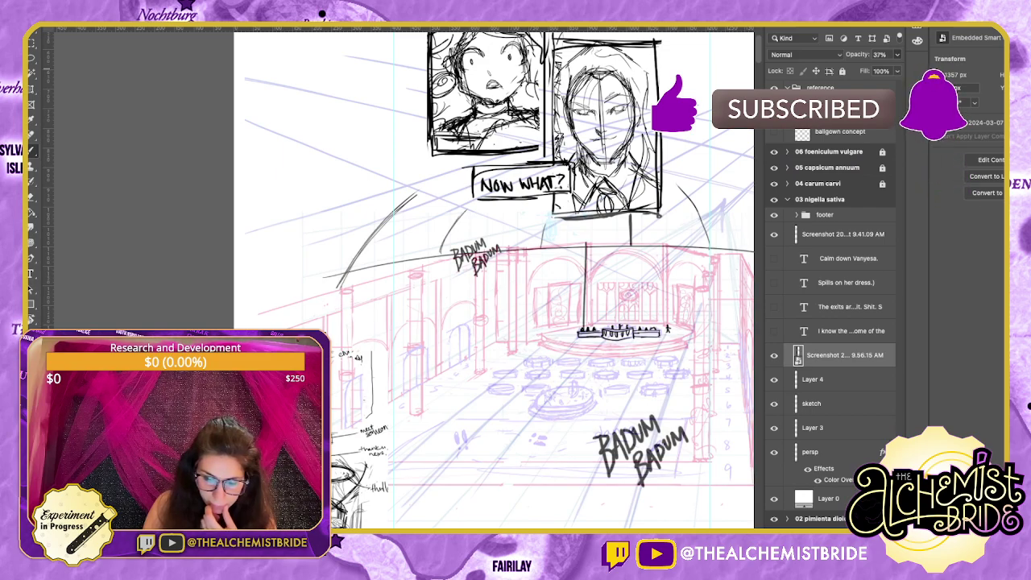
Set the 9.56.15 AM reference to 38% opacity and draw the first slanted strokes below the stage's right half on the sketch layer.
left_click_drag(855, 55, 856, 55)
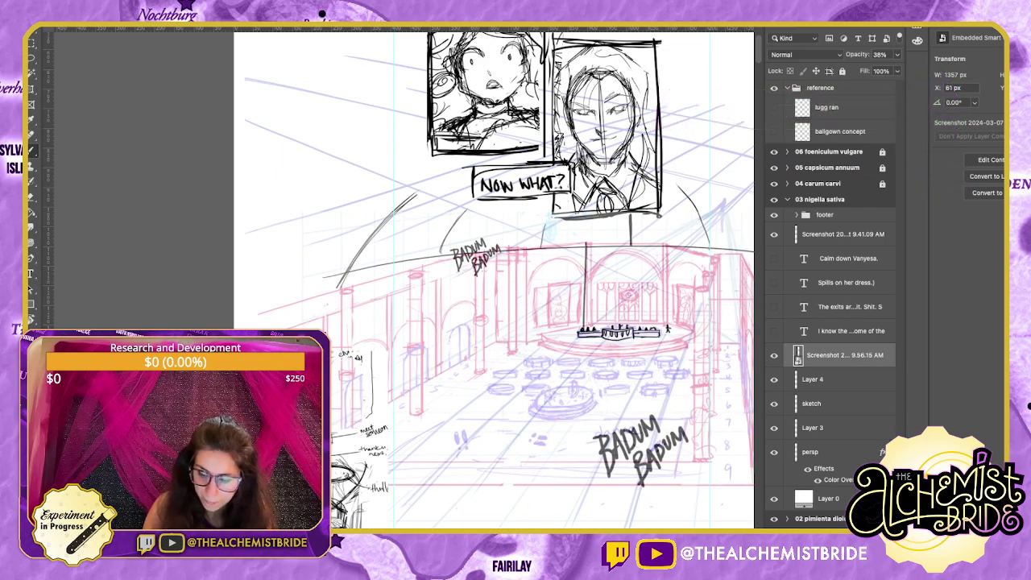
left_click(811, 403)
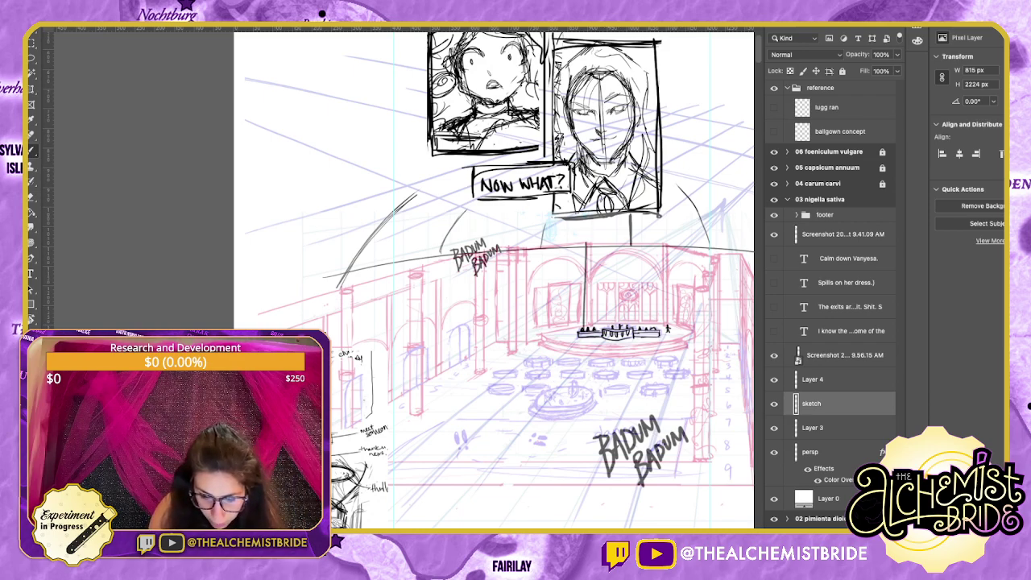
mouse_move(609, 348)
left_mouse_down()
mouse_move(586, 377)
mouse_move(662, 379)
left_mouse_up()
key("super+z")
key("ctrl+z")
key("ctrl+z")
key("ctrl+z")
key("ctrl+z")
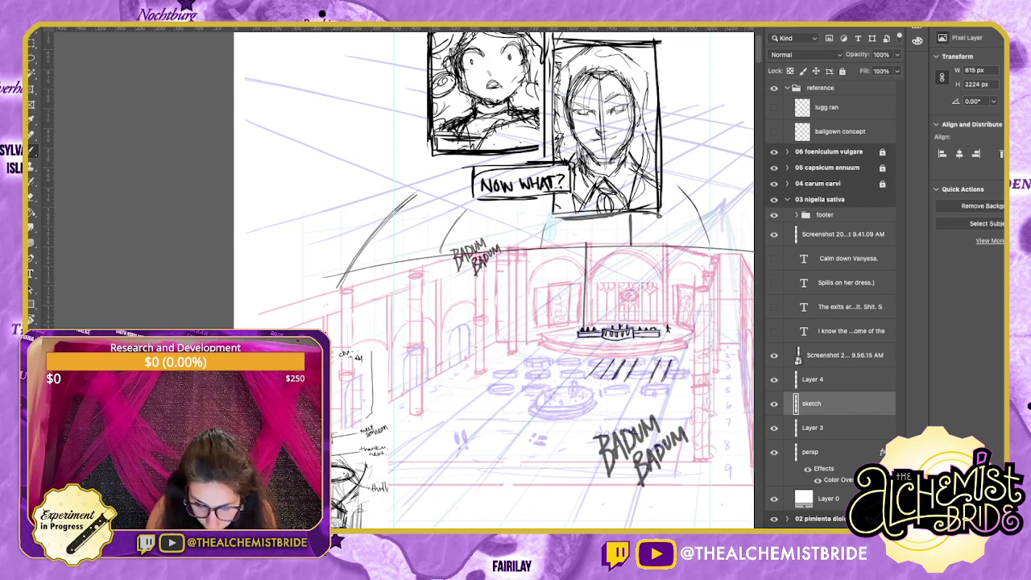
Extend the row of slanted strokes across the ballroom floor to below the stage's left end, and erase overlong stroke ends.
mouse_move(589, 360)
left_mouse_down()
mouse_move(574, 377)
mouse_move(525, 370)
left_mouse_up()
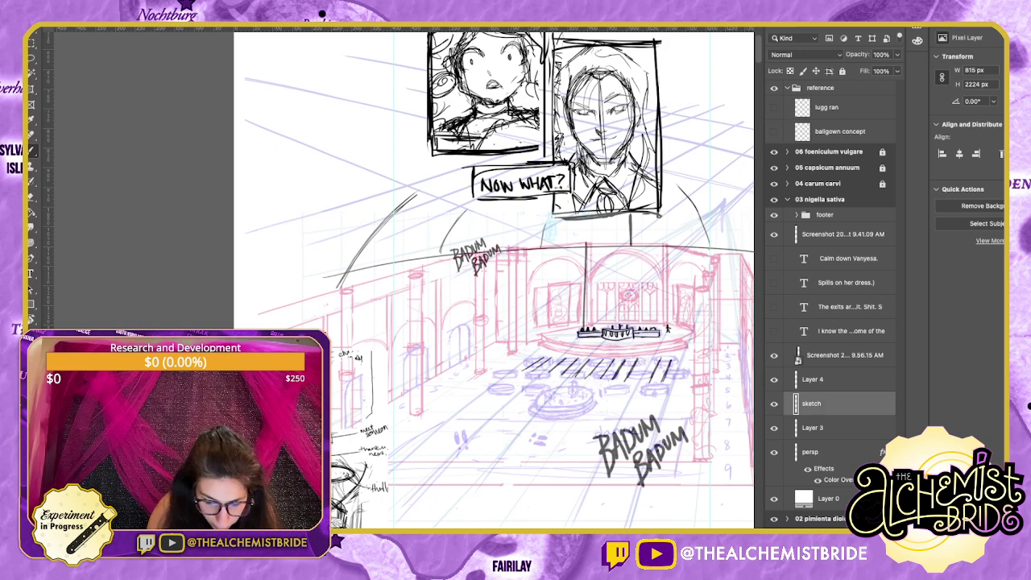
key("ctrl+z")
key("ctrl+z")
mouse_move(550, 358)
left_mouse_down()
mouse_move(537, 370)
mouse_move(507, 367)
left_mouse_up()
key("ctrl+z")
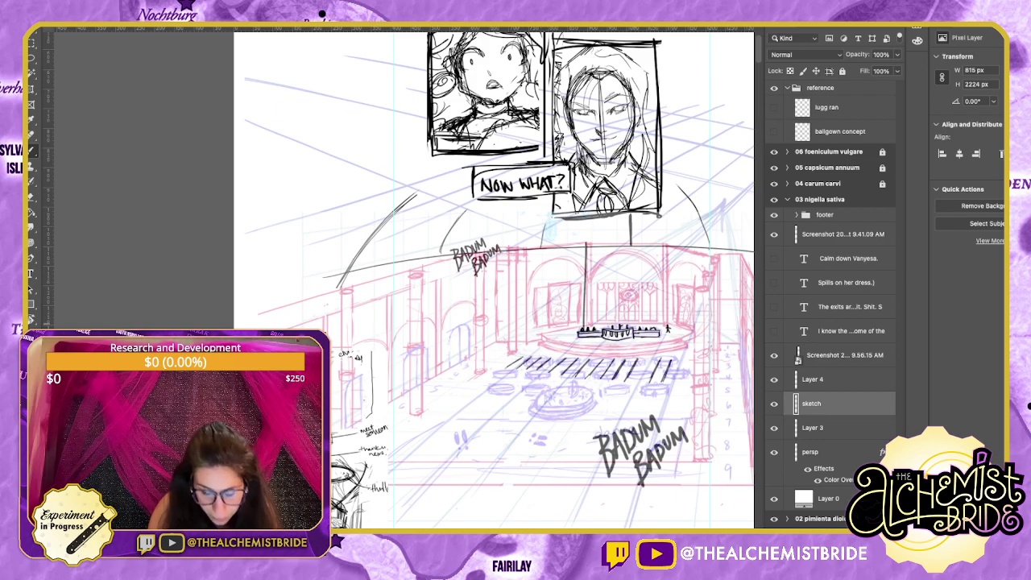
key("e")
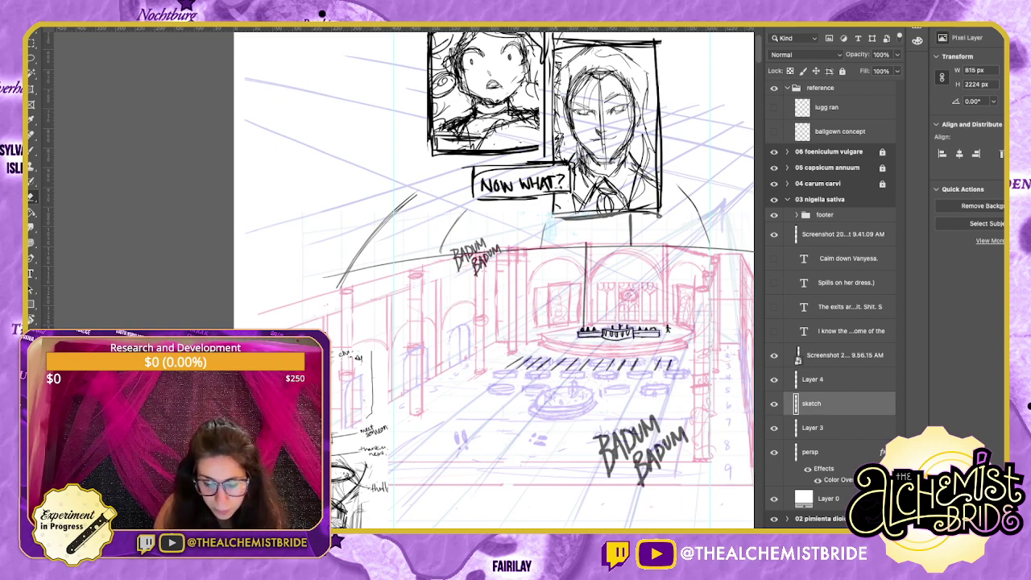
Brush two long horizontal lines along the upper and lower ends of the slanted strokes to enclose the row.
key("b")
left_click_drag(514, 358, 682, 357)
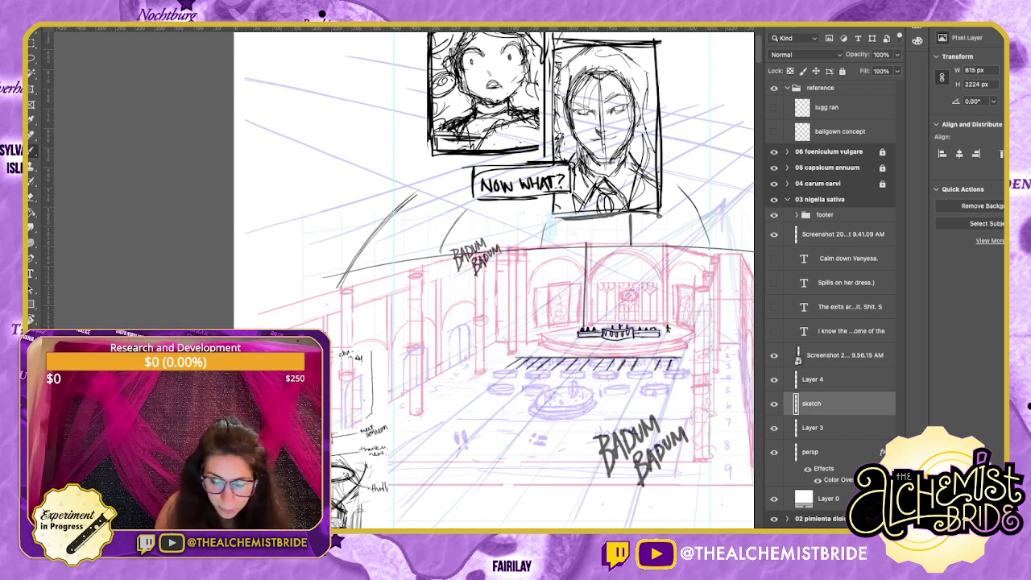
left_click_drag(501, 370, 674, 371)
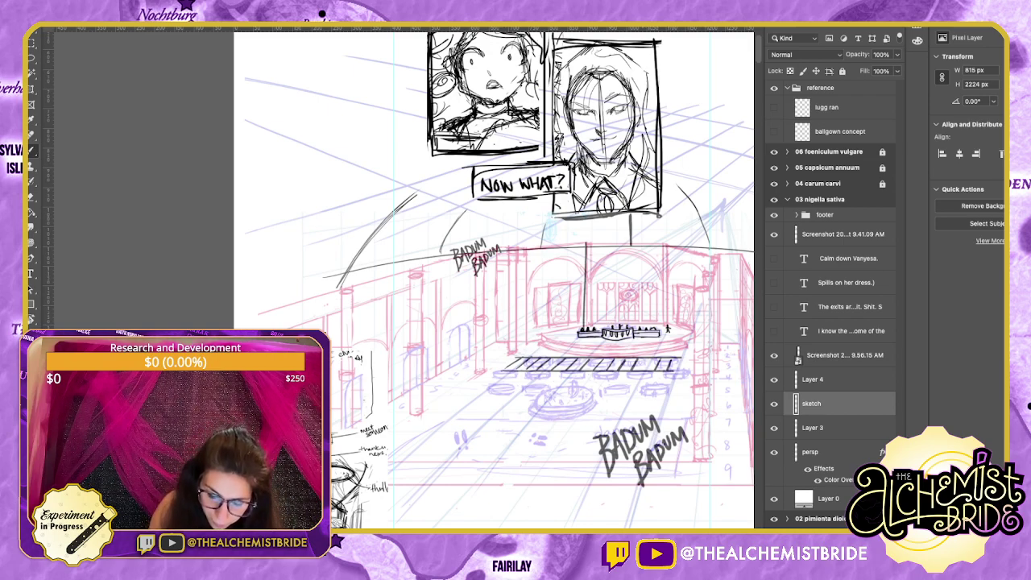
Sketch extra divider strokes from the head table down through the hatched strip in front of the stage.
key("e")
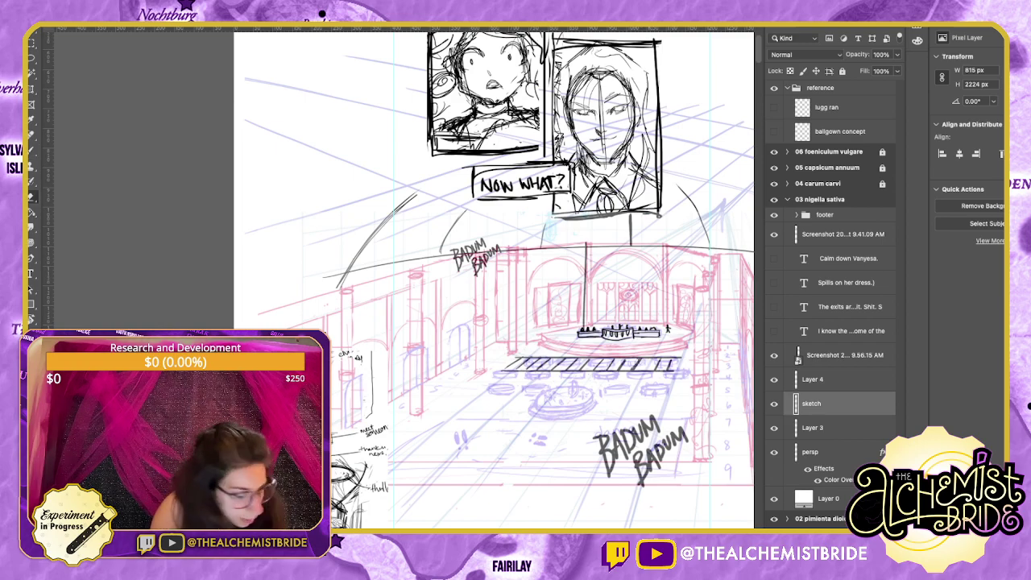
key("b")
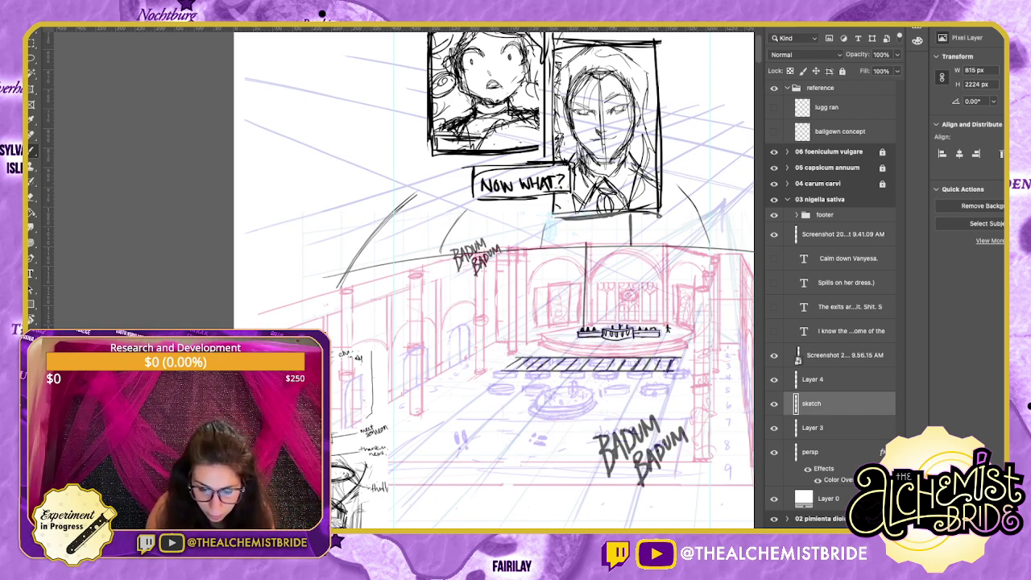
left_click_drag(616, 339, 604, 354)
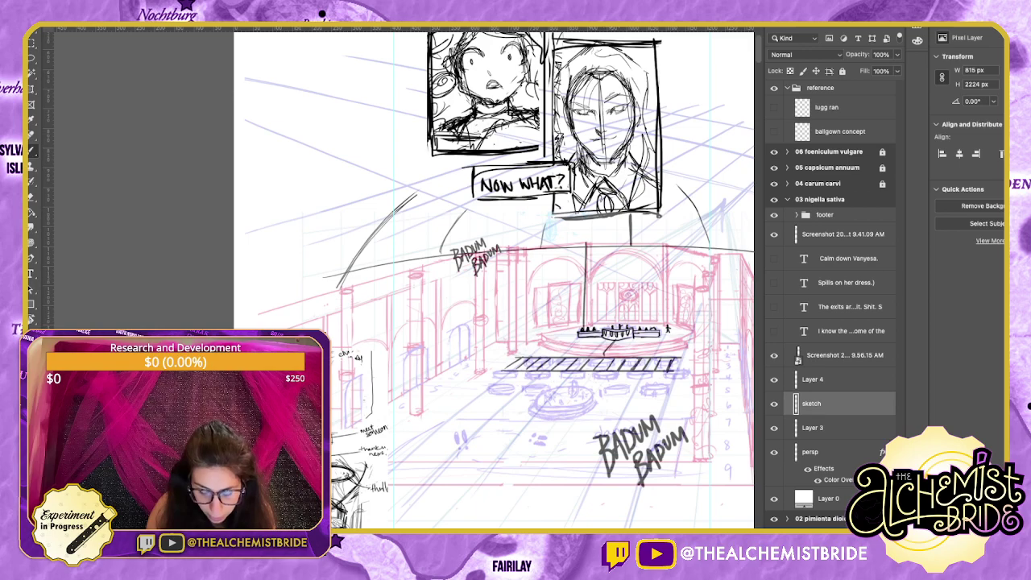
mouse_move(605, 358)
left_mouse_down()
mouse_move(596, 372)
mouse_move(640, 370)
left_mouse_up()
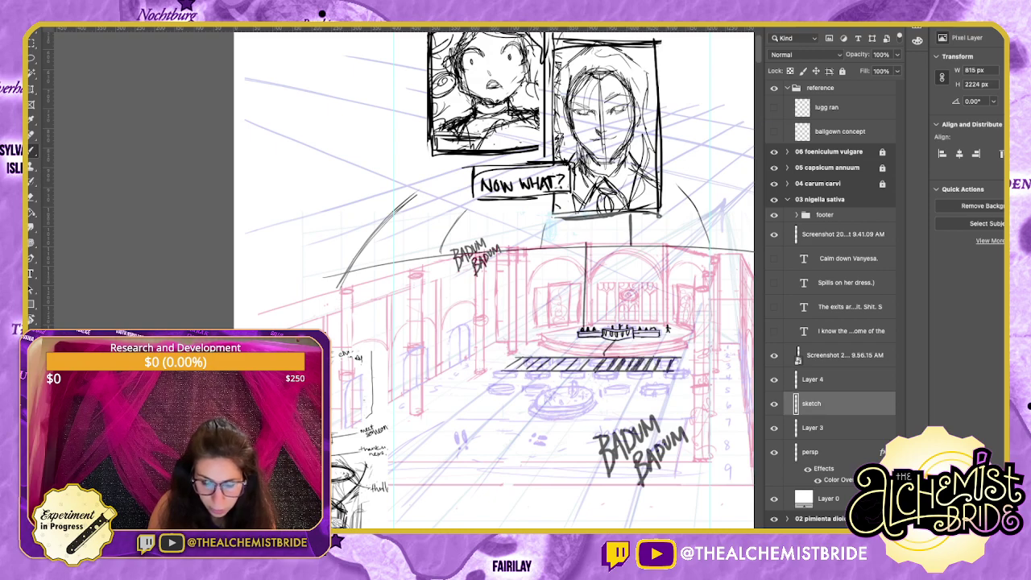
mouse_move(596, 358)
left_mouse_down()
mouse_move(590, 370)
mouse_move(530, 370)
left_mouse_up()
left_click_drag(527, 356, 515, 369)
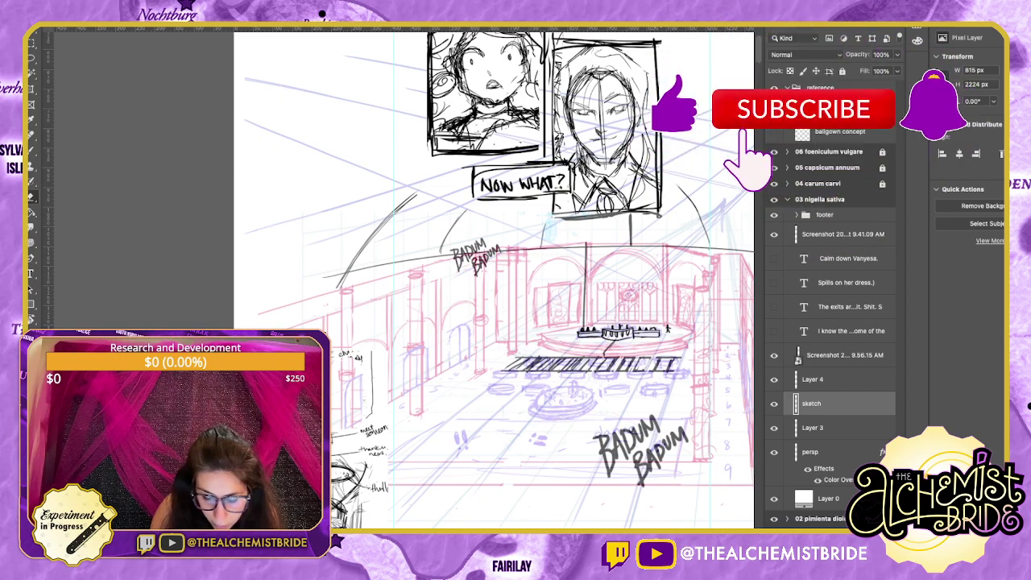
key("b")
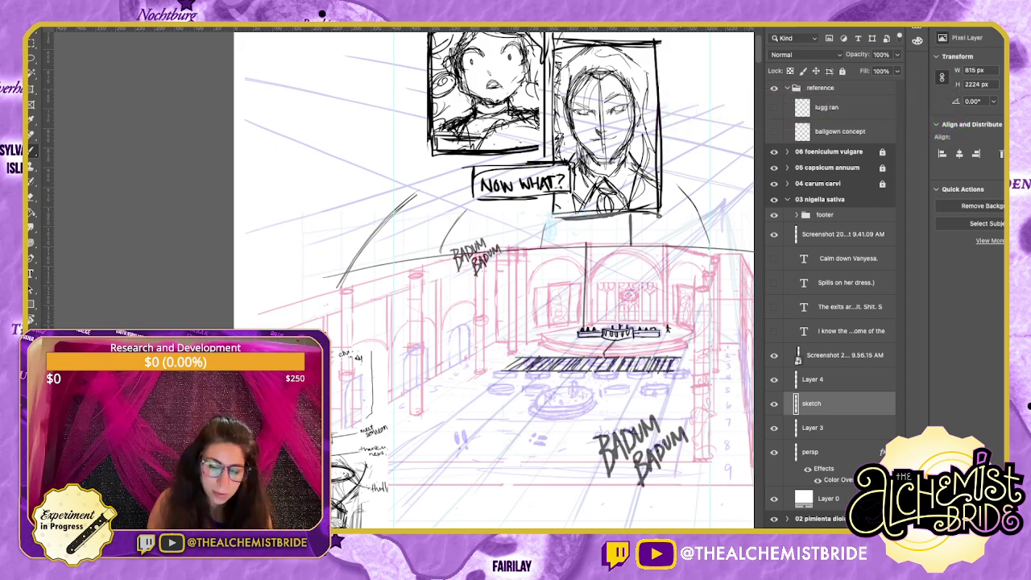
Lasso the hatched strip in front of the stage on the sketch layer, delete it and clear the selection.
key("super+plus")
key("super+plus")
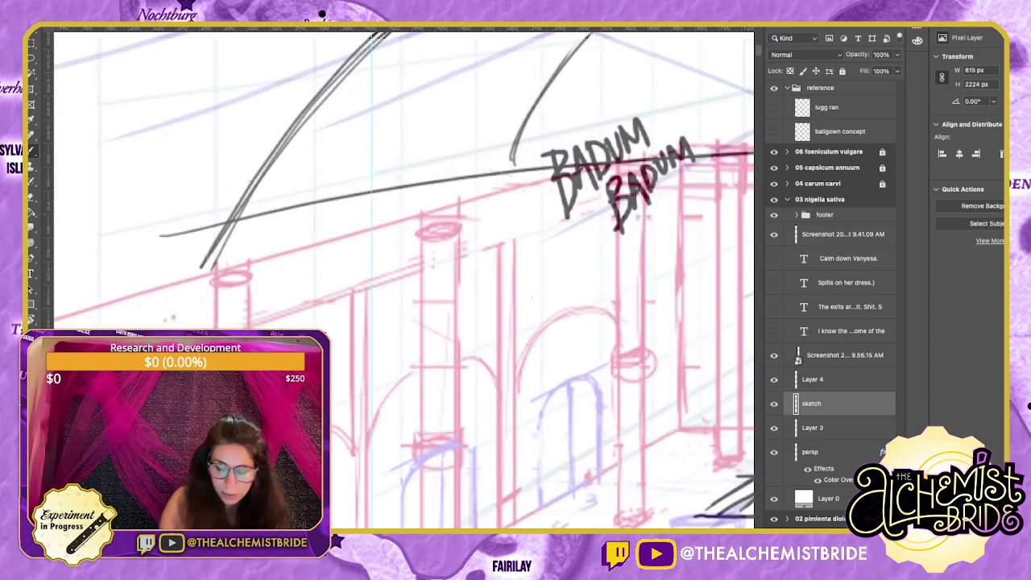
left_click_drag(604, 338, 208, 229)
scroll(200, 283, "down", 4)
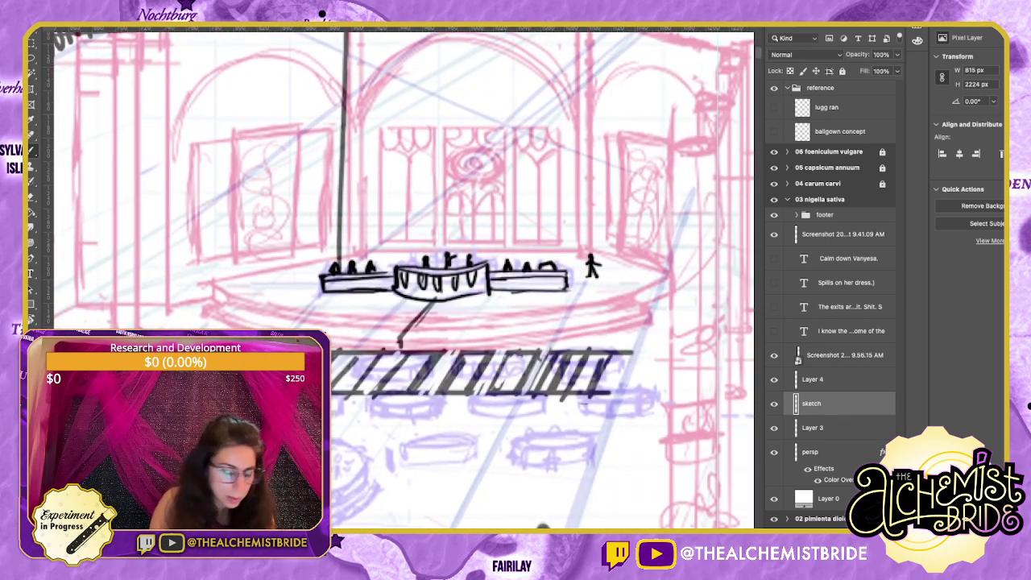
scroll(403, 295, "down", 2)
key("l")
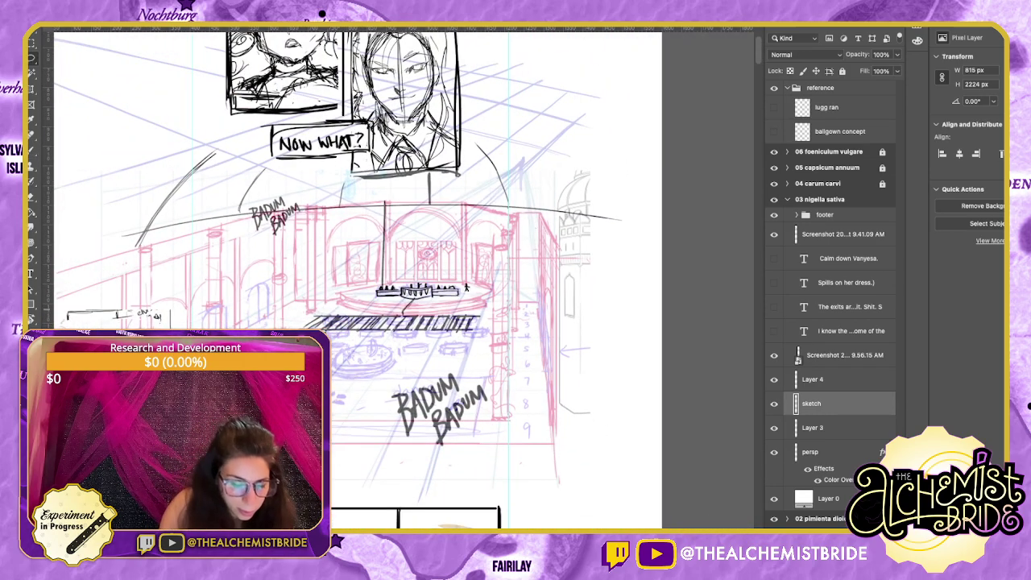
mouse_move(298, 310)
left_mouse_down()
mouse_move(350, 338)
mouse_move(487, 310)
mouse_move(331, 309)
left_mouse_up()
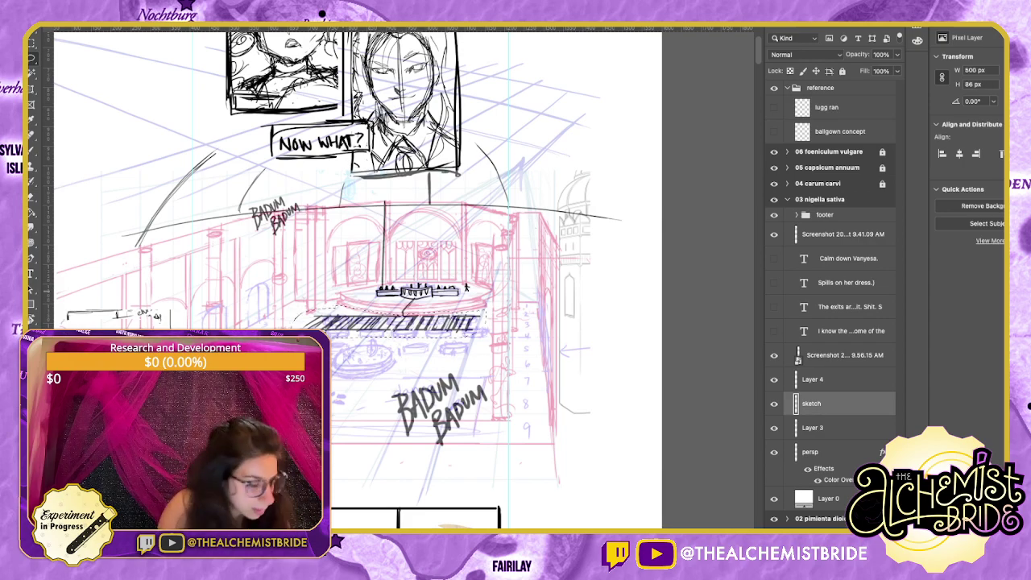
key("Delete")
key("ctrl+d")
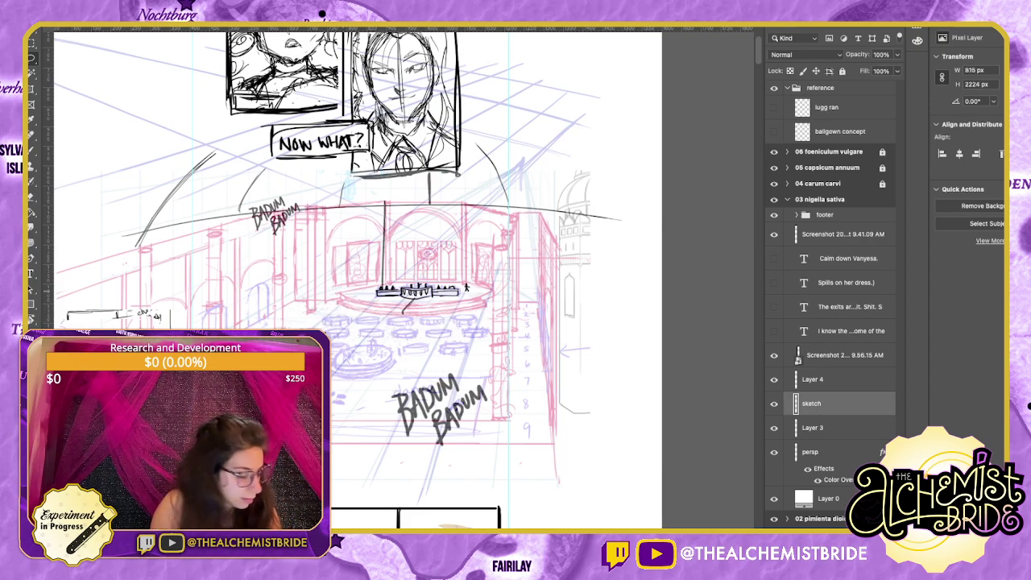
Mark the vanishing point above the right wall and brush nine converging perspective lines across the floor in front of the stage.
key("b")
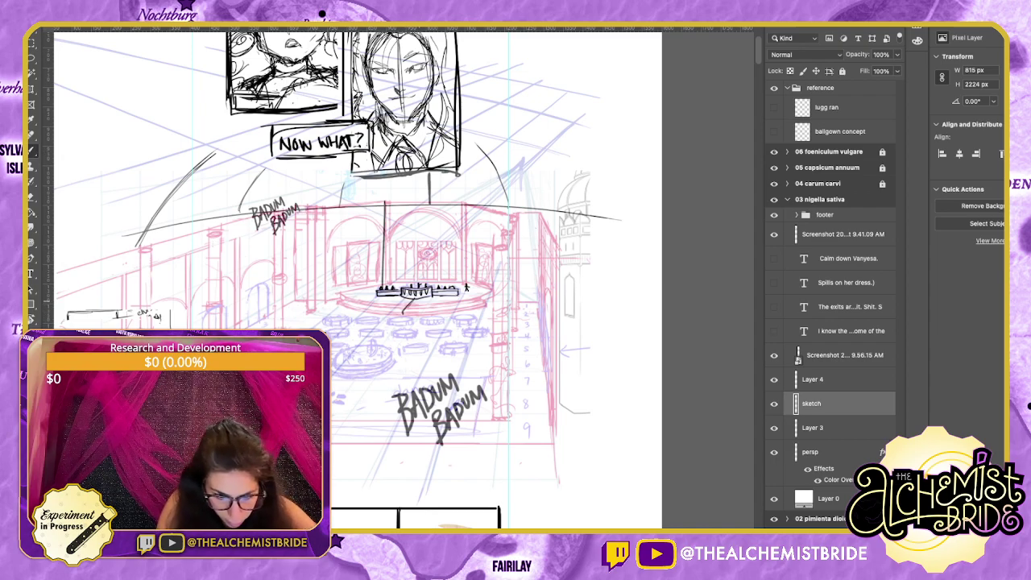
left_click_drag(522, 159, 521, 186)
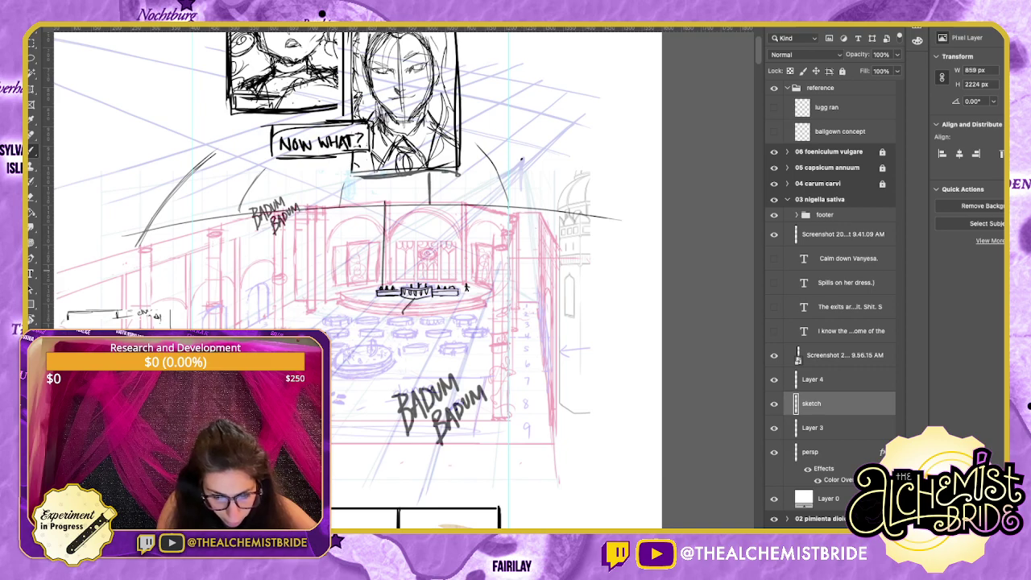
left_click_drag(412, 301, 370, 356)
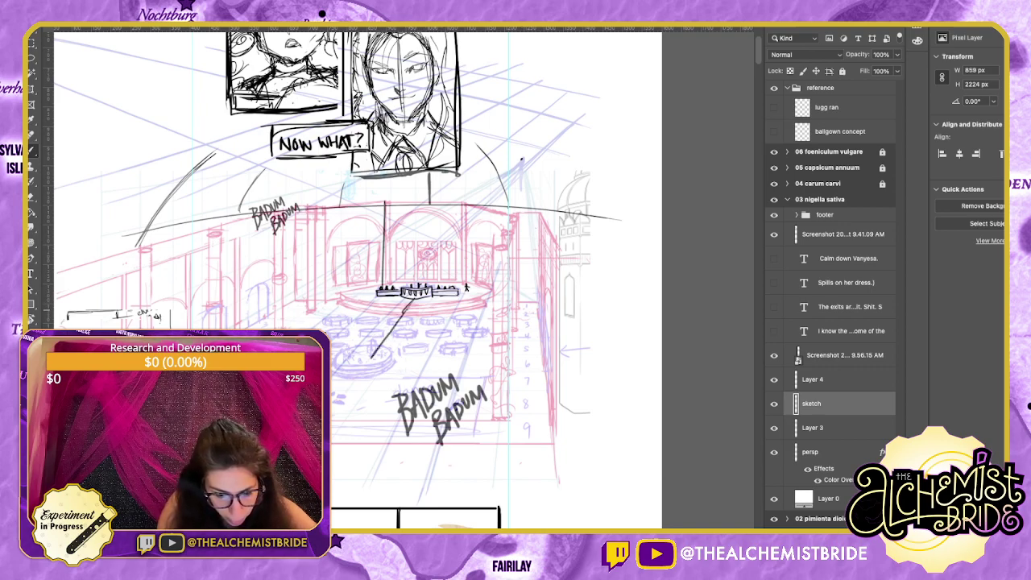
left_click_drag(425, 303, 376, 375)
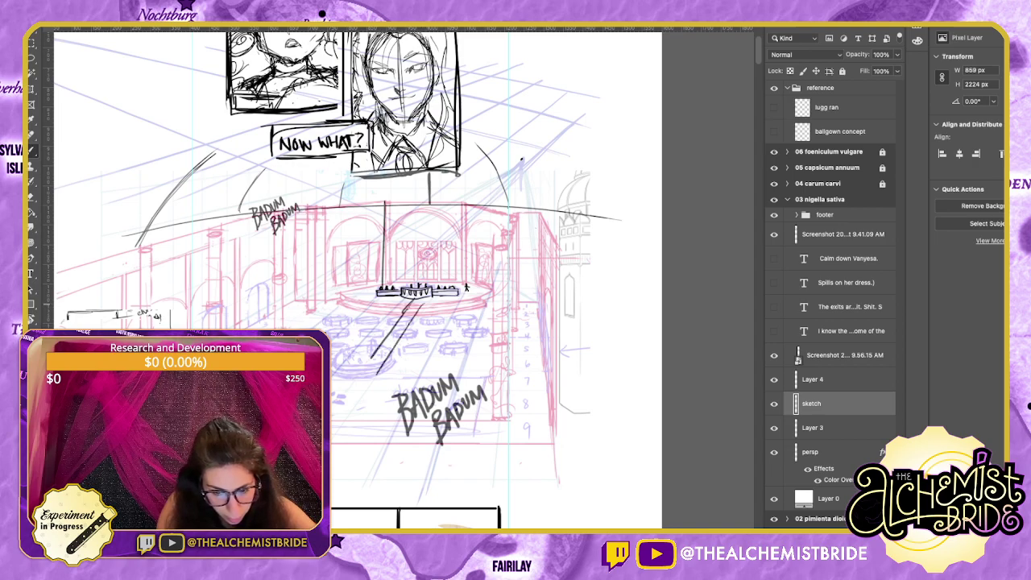
left_click_drag(438, 302, 397, 367)
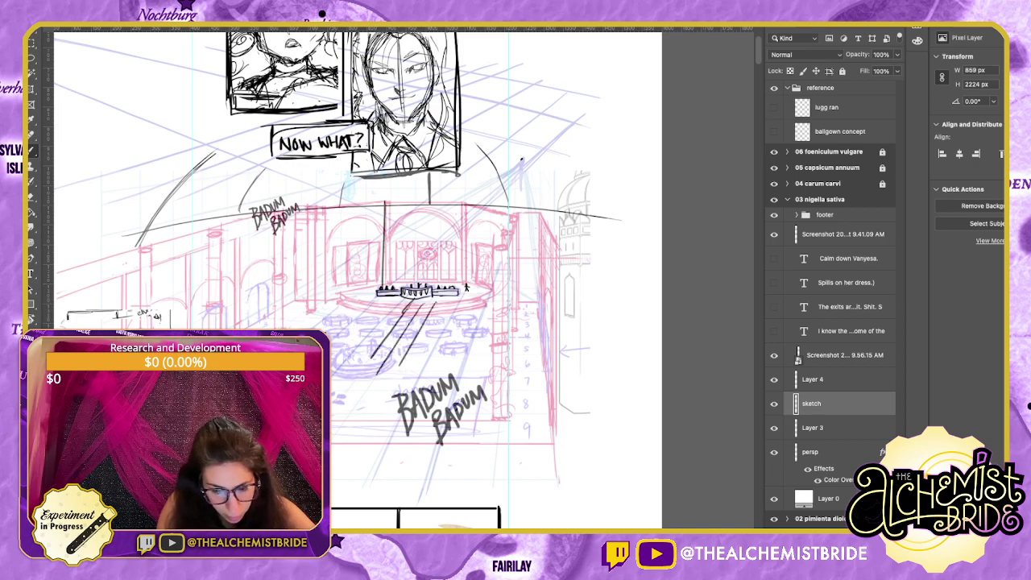
left_click_drag(445, 300, 403, 383)
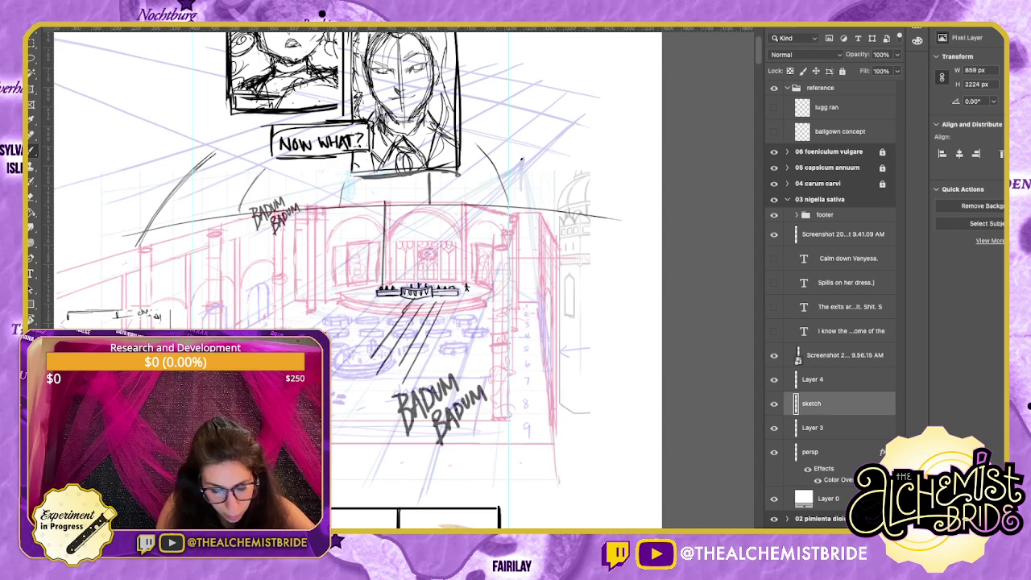
left_click_drag(456, 301, 421, 376)
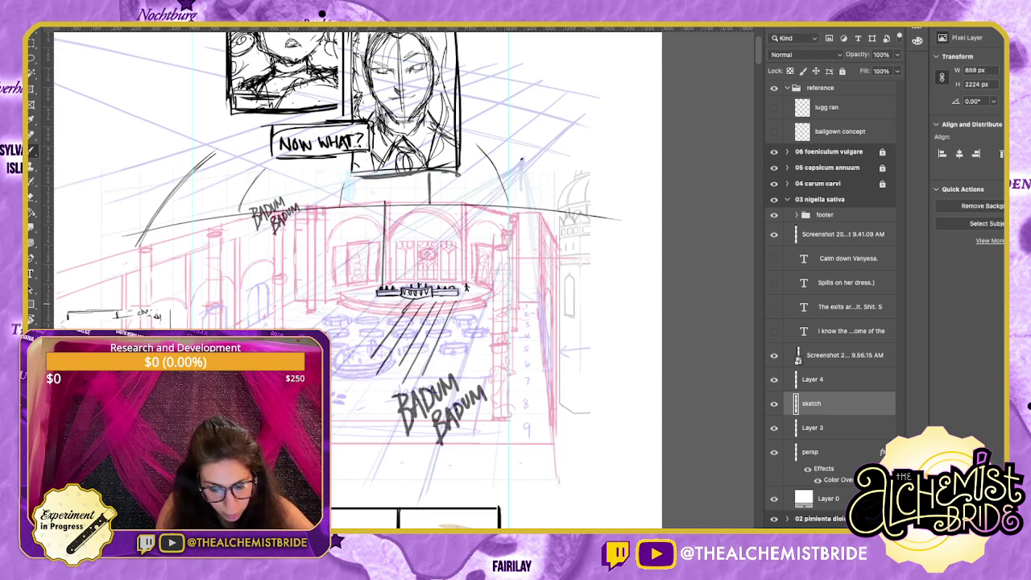
left_click_drag(465, 303, 436, 375)
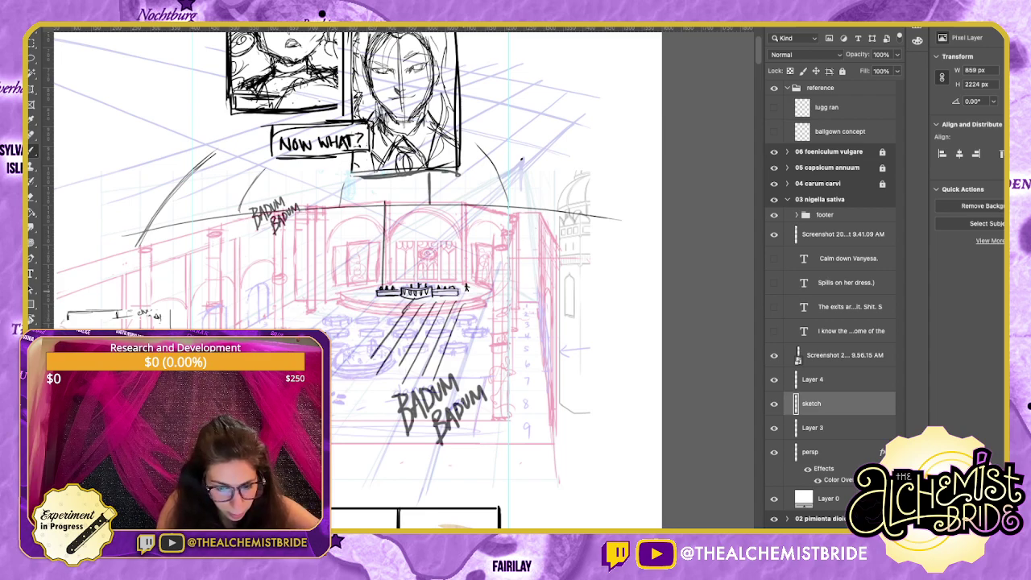
left_click_drag(391, 304, 335, 366)
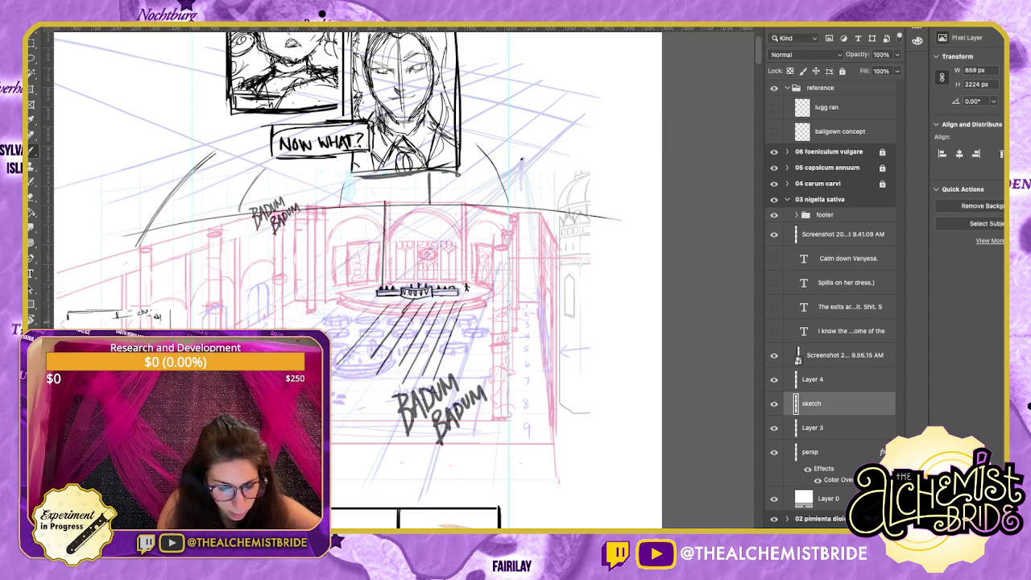
left_click_drag(372, 303, 331, 346)
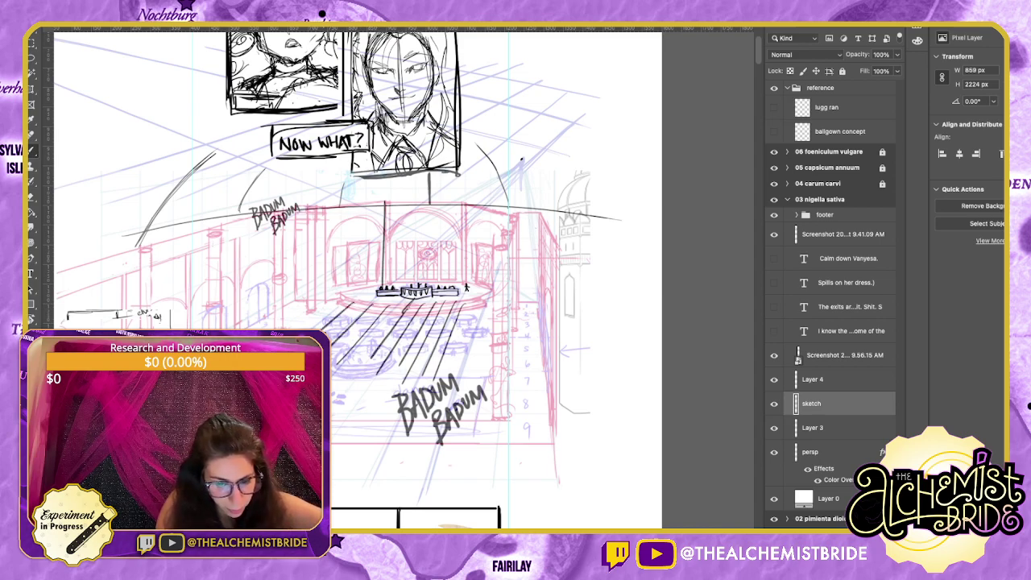
left_click_drag(334, 299, 293, 328)
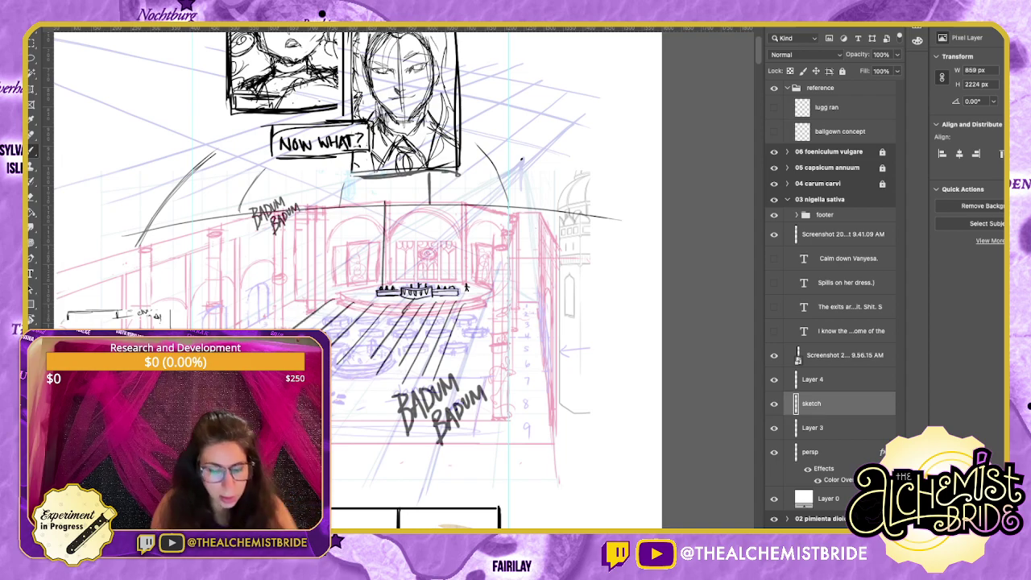
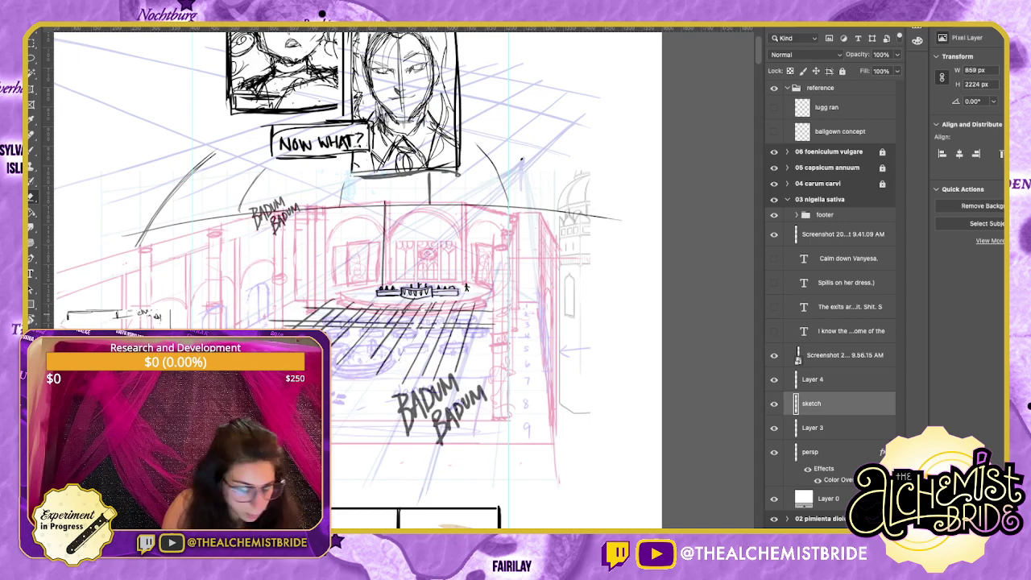
Erase the perspective lines extending below the table row and brush in short side strokes for its rightmost table.
key("b")
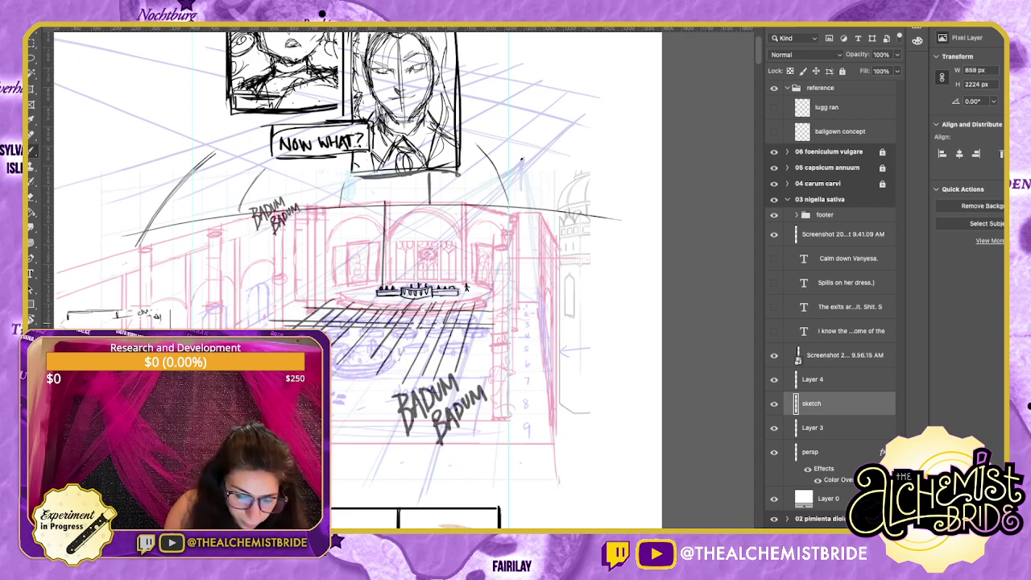
key("e")
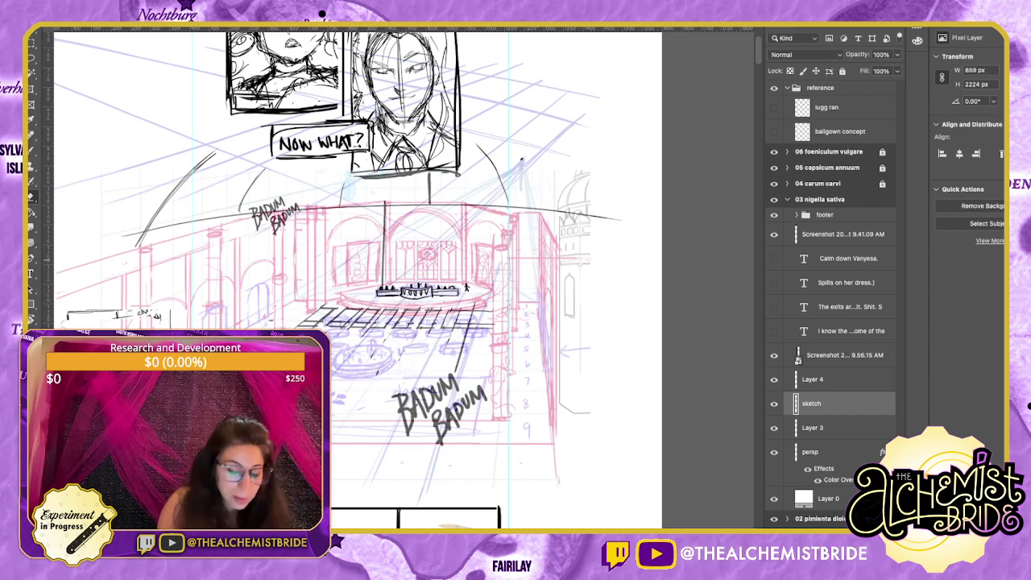
key("b")
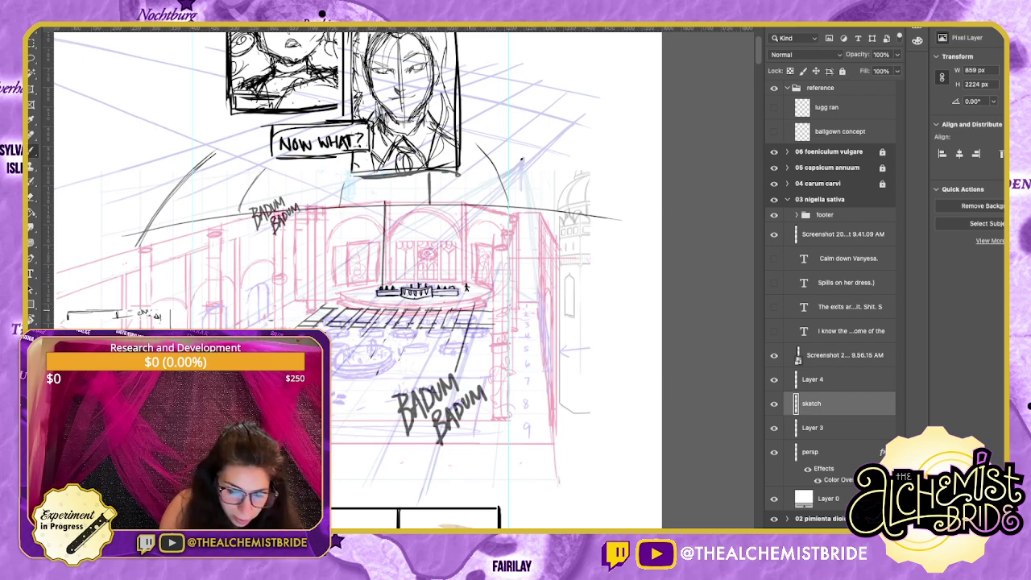
mouse_move(469, 310)
left_mouse_down()
mouse_move(463, 328)
mouse_move(478, 328)
left_mouse_up()
left_click_drag(477, 312, 476, 328)
key("e")
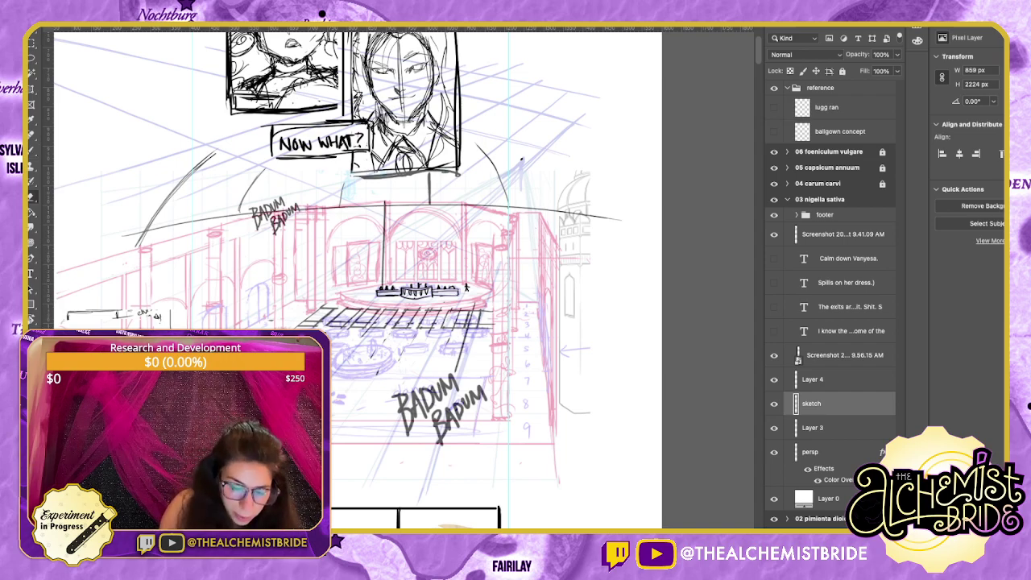
left_click_drag(458, 366, 472, 311)
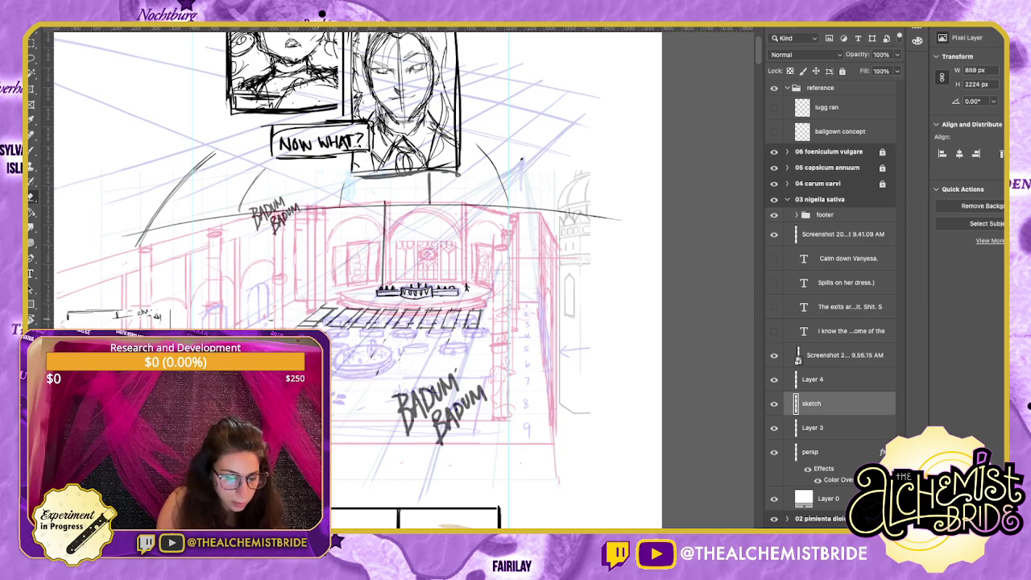
Brush long straight horizontal lines along the front and back edges of the table row below the stage.
left_click_drag(435, 282, 381, 277)
key("super+equal")
key("super+equal")
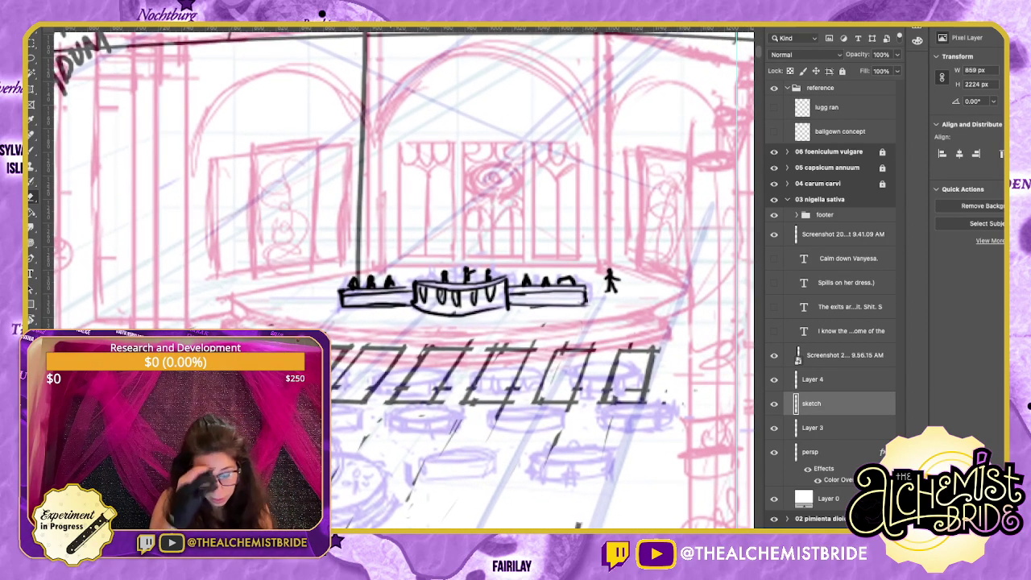
key("b")
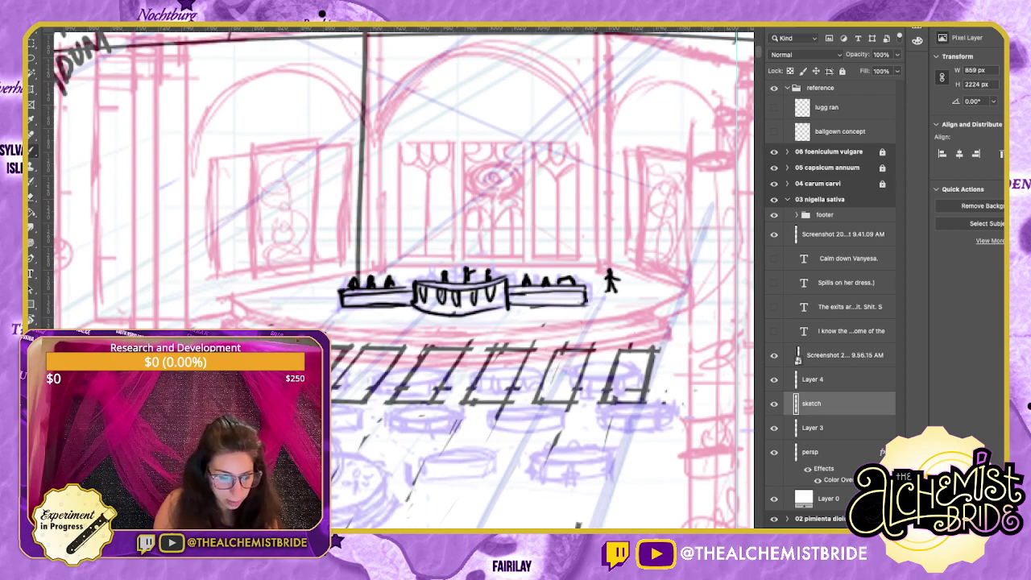
left_click_drag(484, 290, 493, 288)
left_click_drag(332, 395, 678, 395)
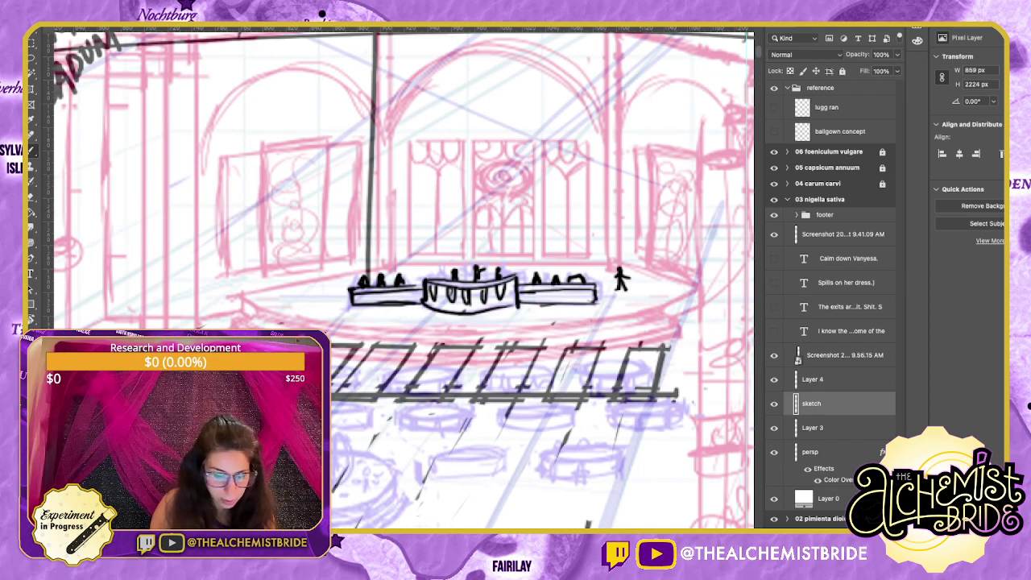
key("ctrl+z")
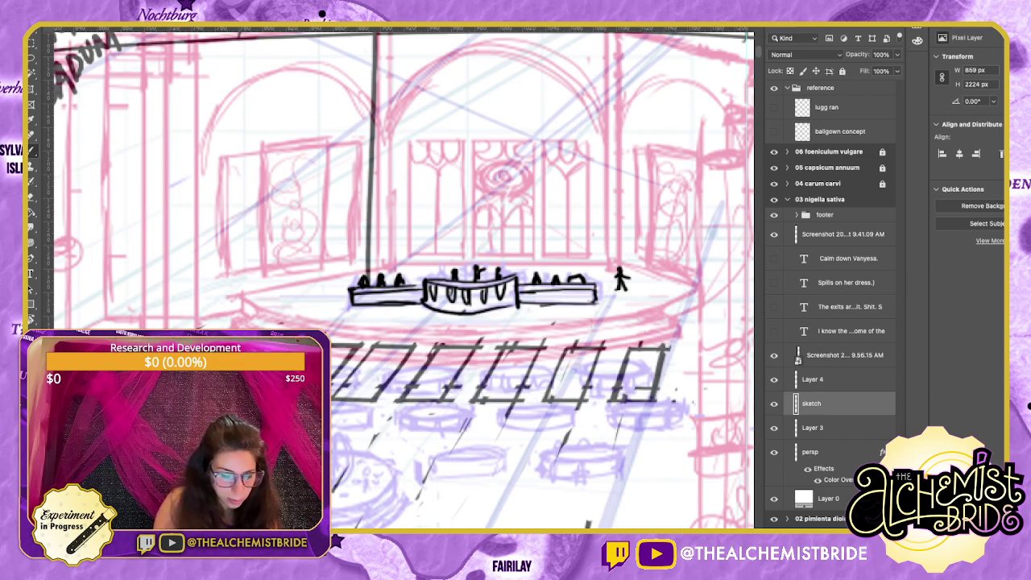
left_click_drag(332, 396, 674, 397)
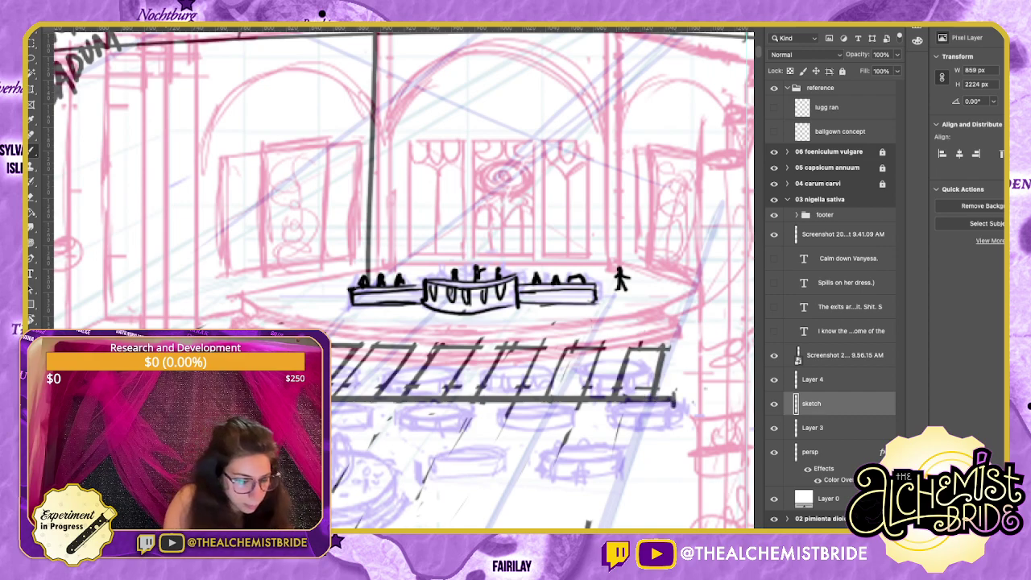
left_click_drag(329, 340, 691, 340)
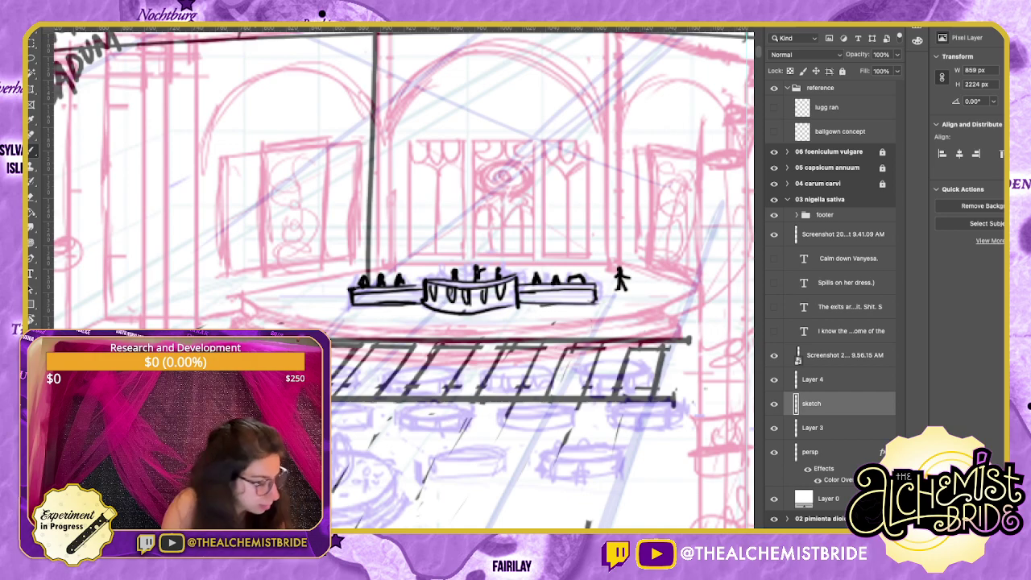
key("e")
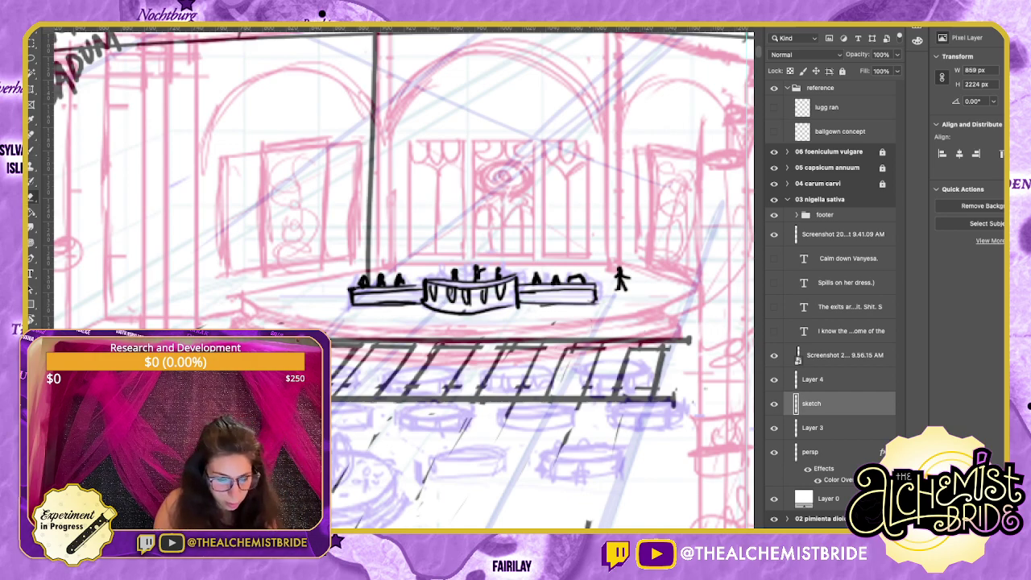
key("b")
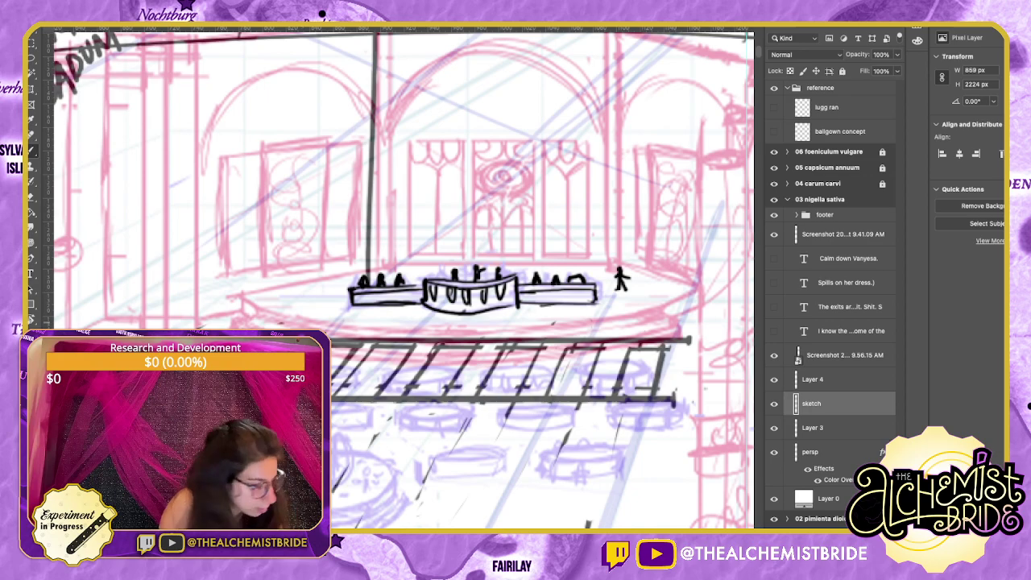
key("e")
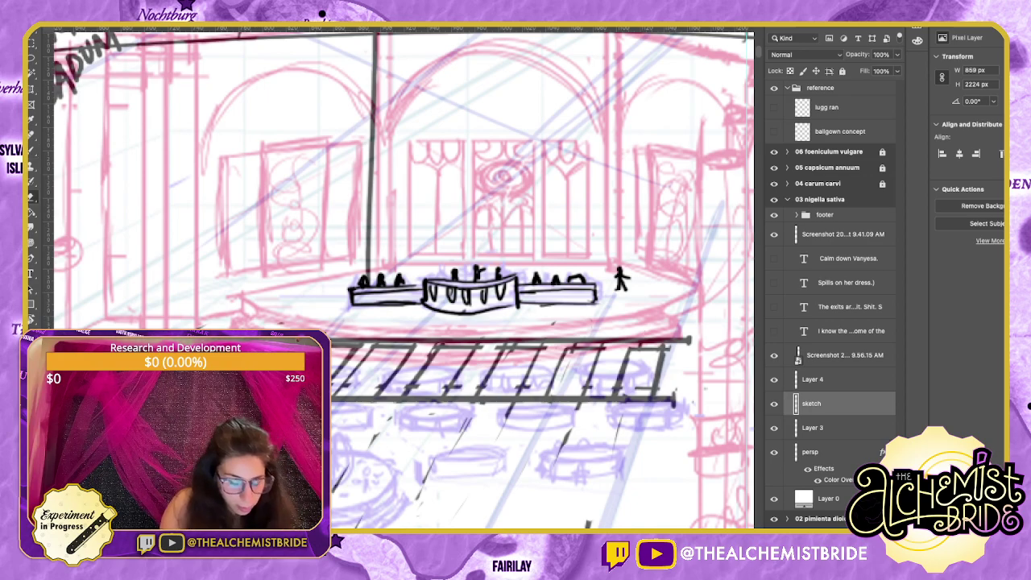
key("e")
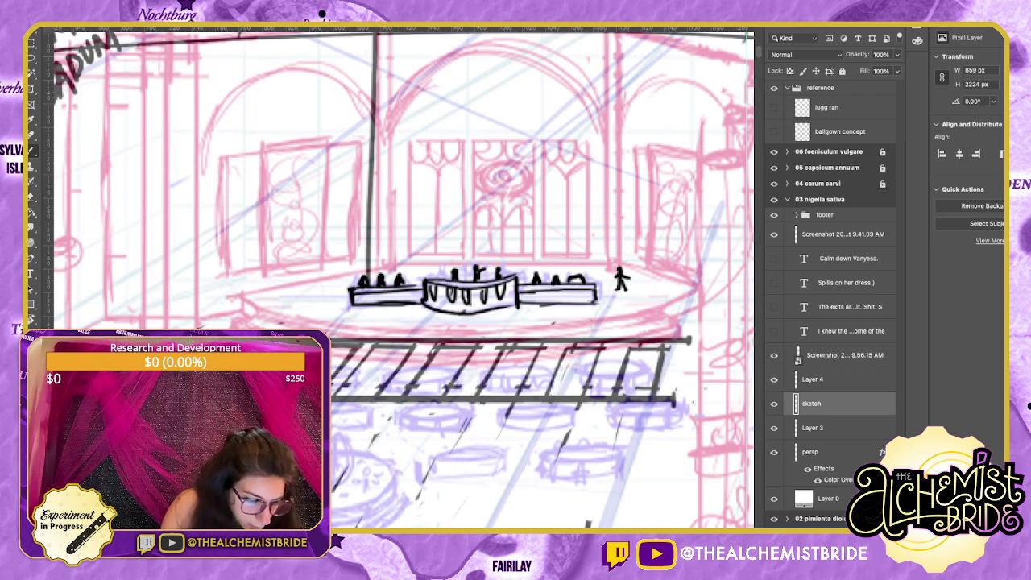
key("b")
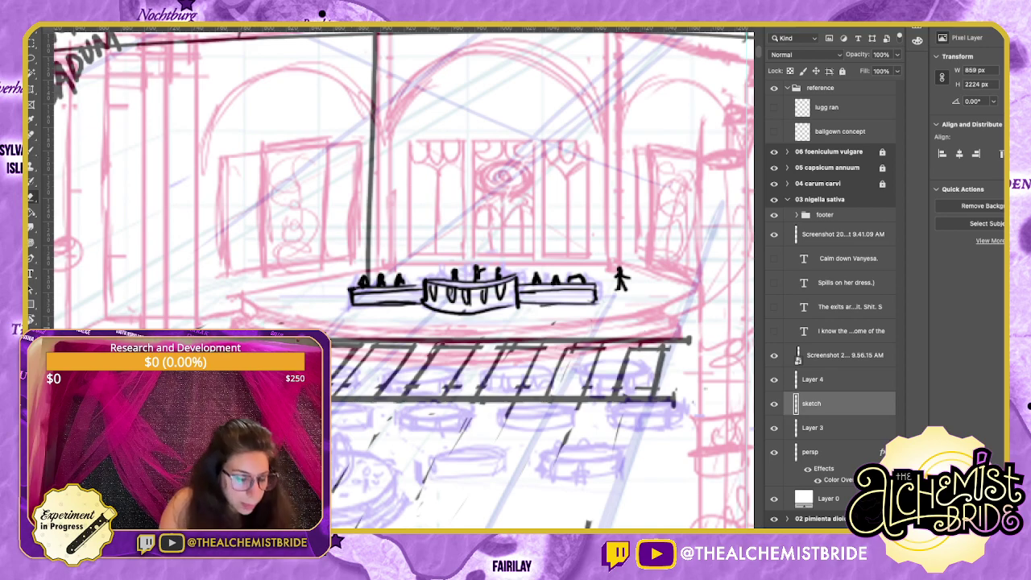
key("e")
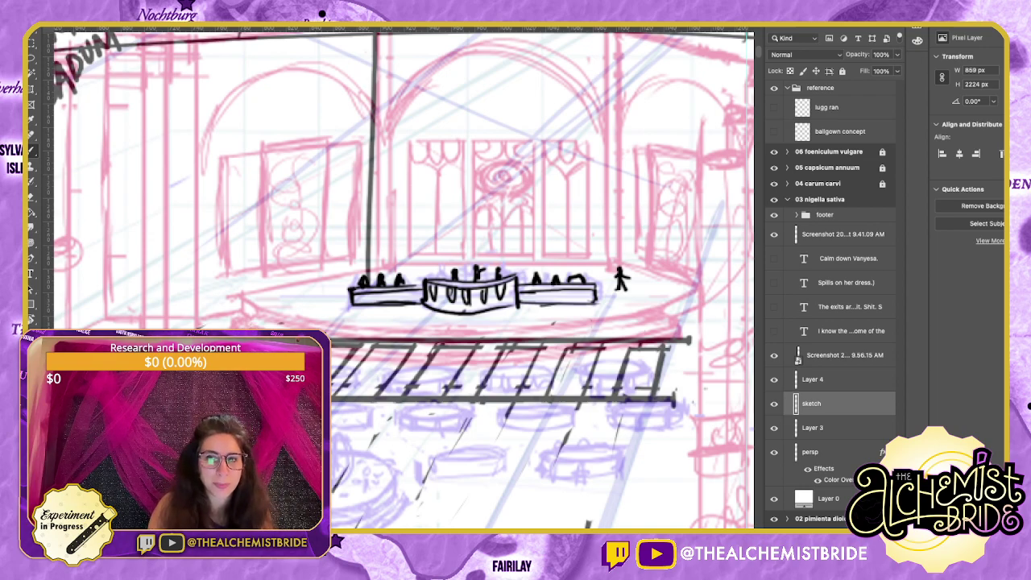
Brush a slanted side line in the left half of the table row and erase the surplus strokes beside it.
left_click_drag(451, 289, 496, 281)
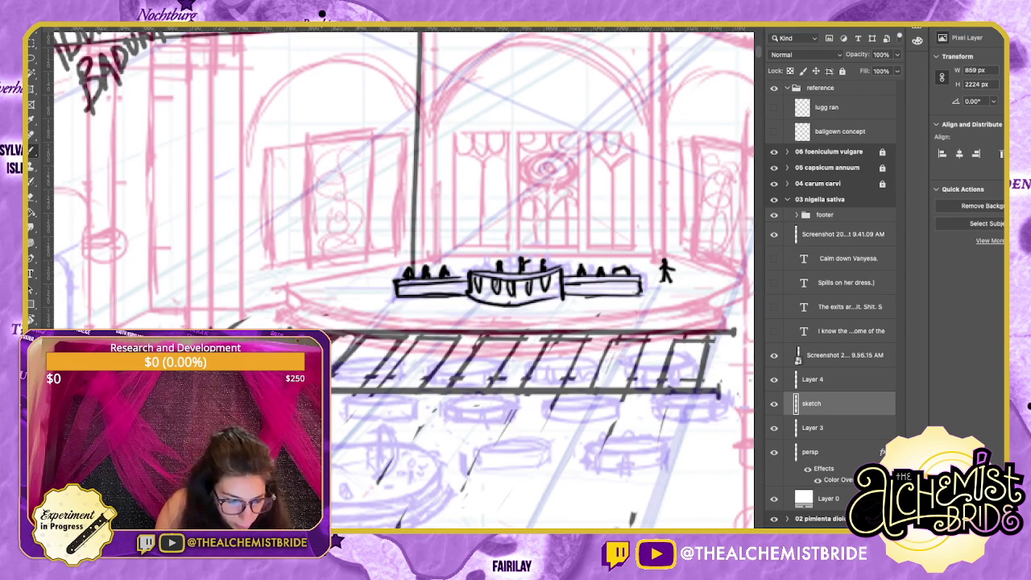
left_click_drag(394, 339, 356, 388)
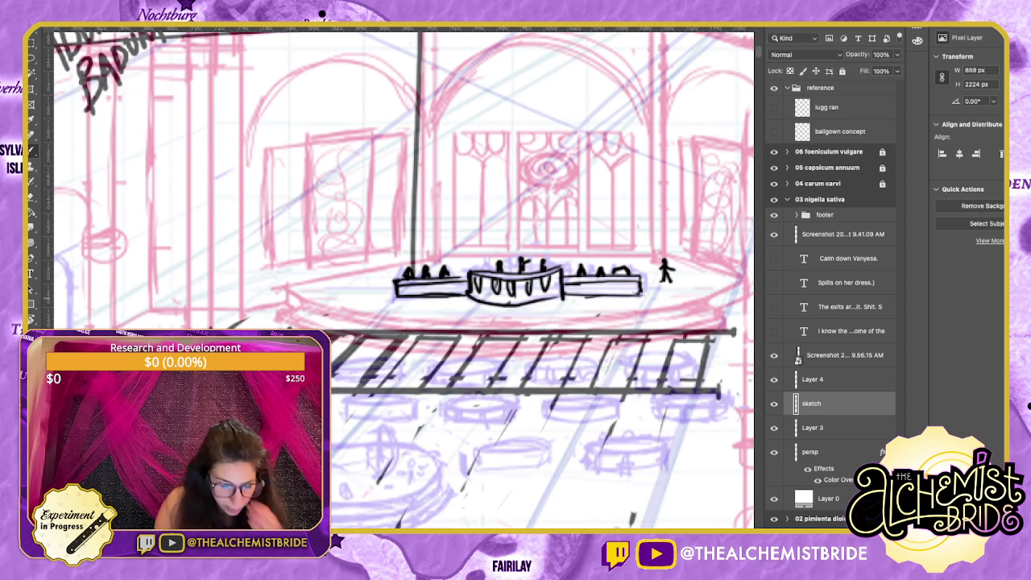
key("e")
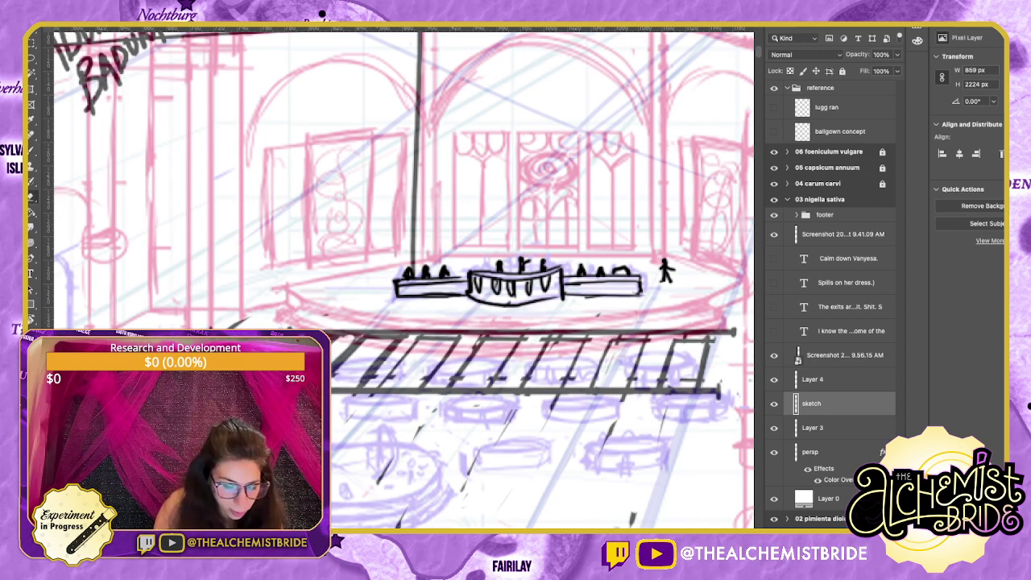
left_click_drag(403, 340, 367, 382)
mouse_move(364, 342)
left_mouse_down()
mouse_move(332, 376)
mouse_move(347, 355)
left_mouse_up()
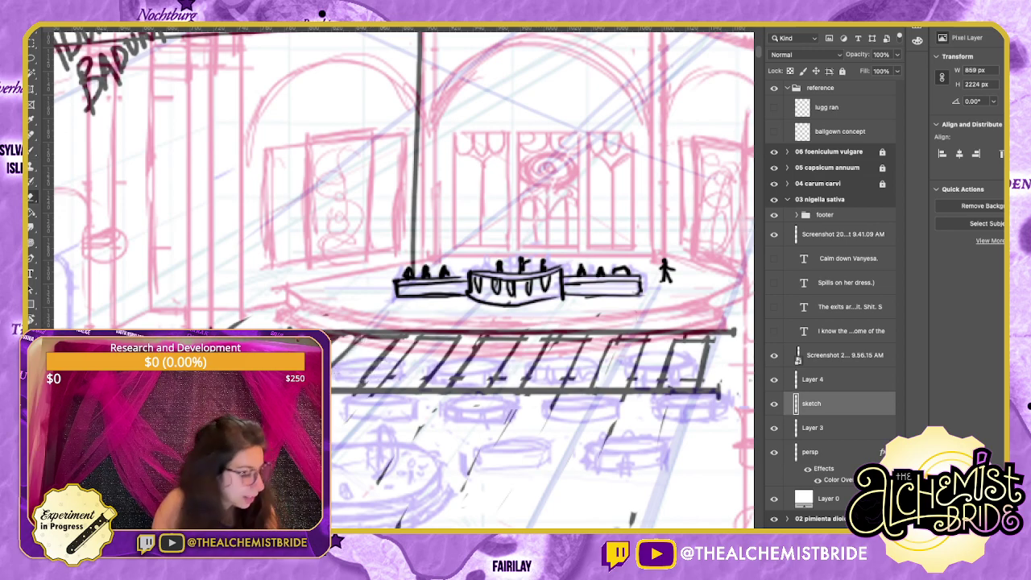
Brush short leg strokes below the front edge of the table row.
key("b")
left_click_drag(516, 282, 540, 280)
mouse_move(336, 392)
left_mouse_down()
mouse_move(333, 410)
mouse_move(379, 405)
left_mouse_up()
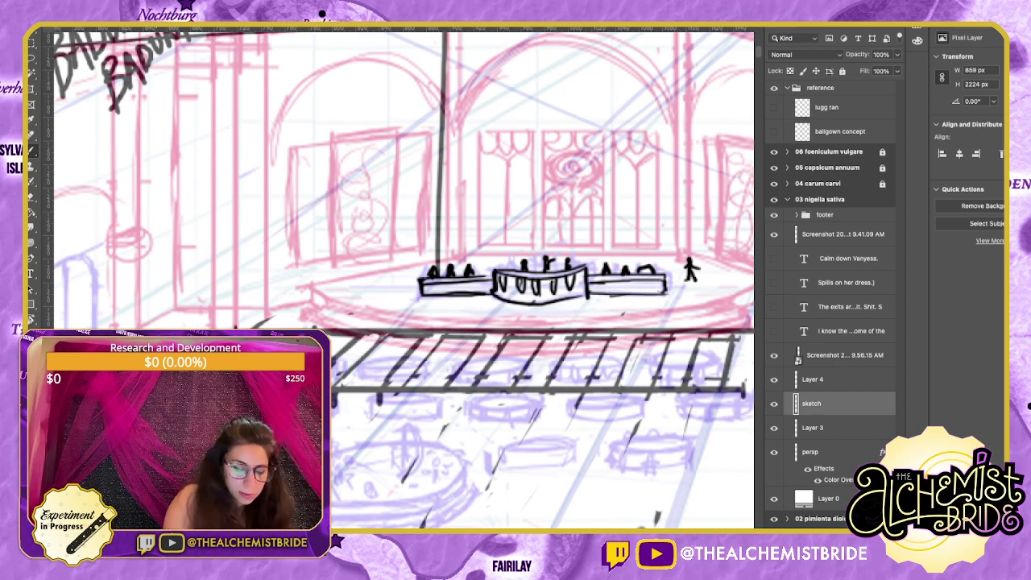
mouse_move(405, 392)
left_mouse_down()
mouse_move(405, 403)
mouse_move(512, 404)
left_mouse_up()
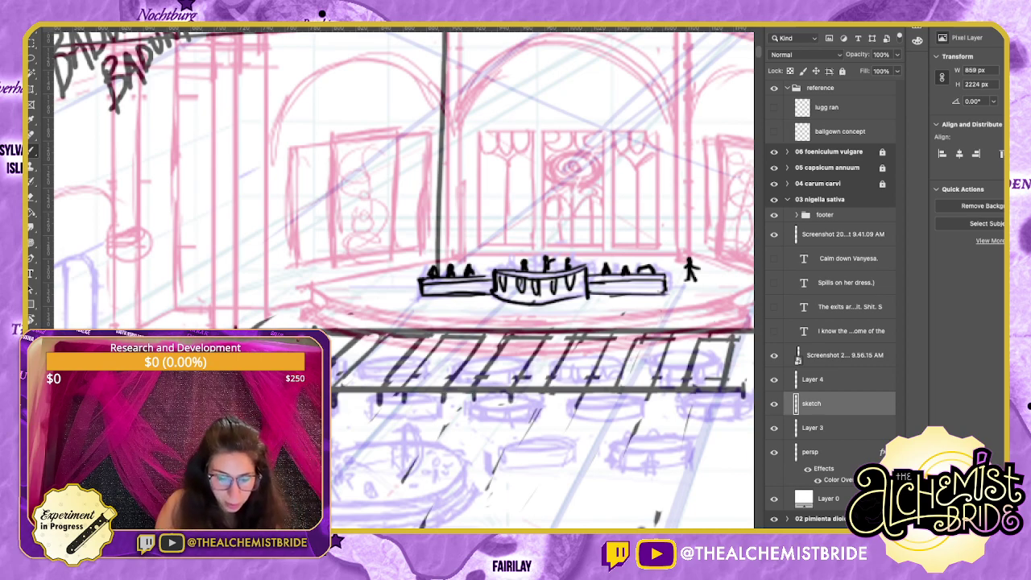
Brush additional slanted side lines between the tables of the row, following the perspective of the existing ones.
left_click_drag(504, 339, 470, 385)
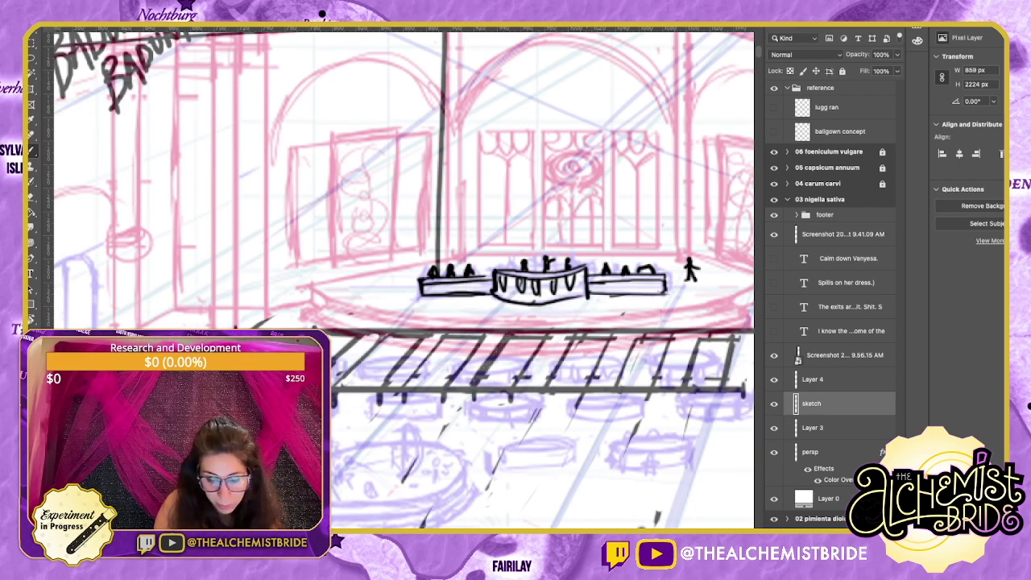
left_click_drag(569, 339, 540, 385)
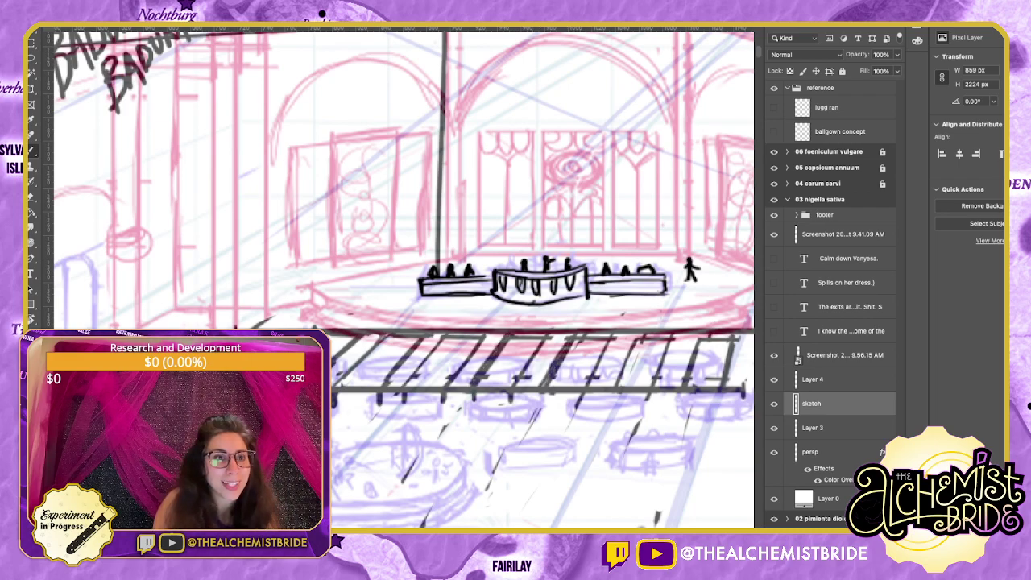
left_click_drag(494, 361, 484, 375)
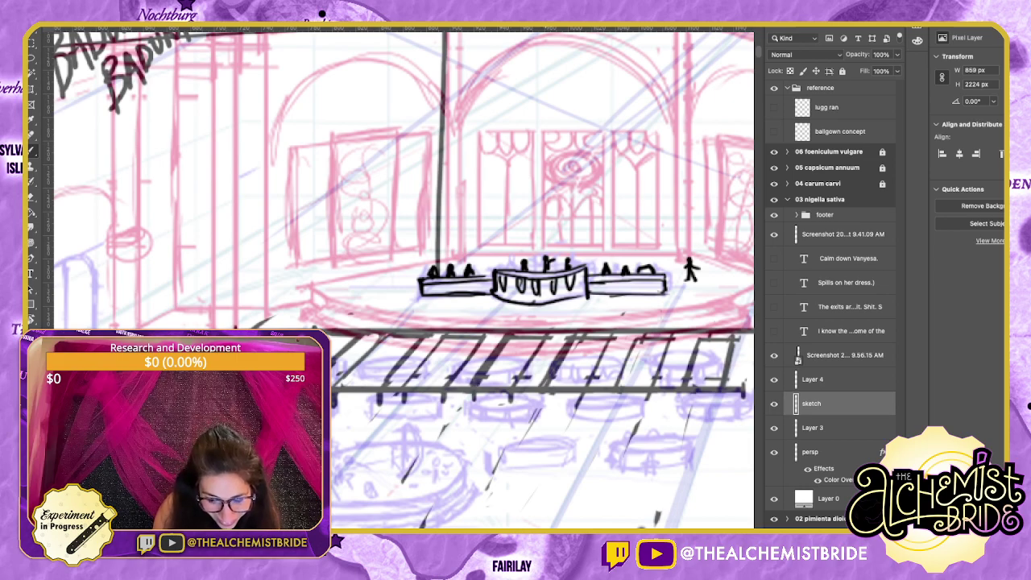
left_click_drag(541, 339, 518, 375)
left_click_drag(537, 344, 516, 376)
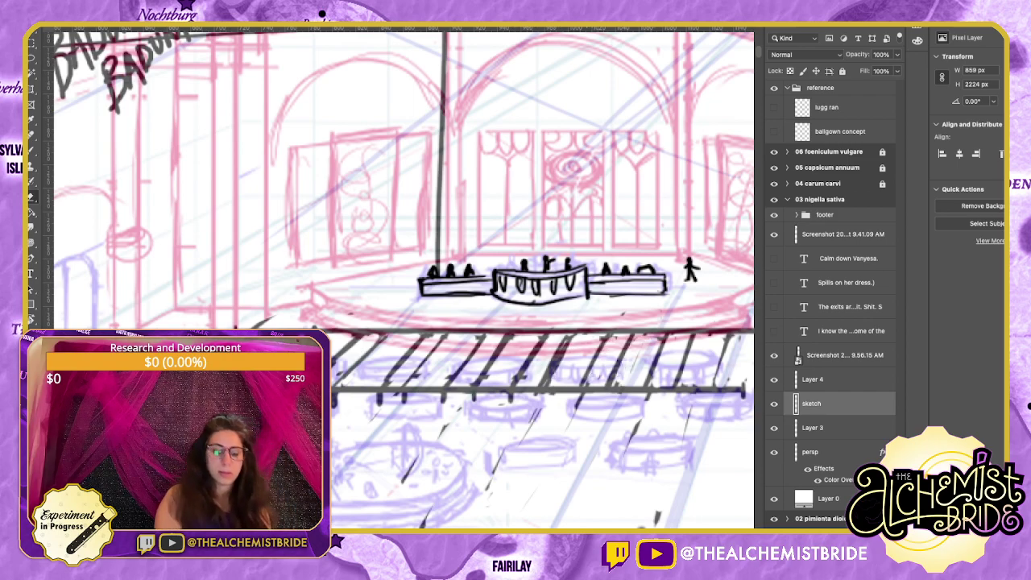
Erase the front and back edge lines in the gaps between the side lines to split the row into separate tables.
left_click_drag(551, 331, 566, 331)
left_click_drag(520, 390, 532, 391)
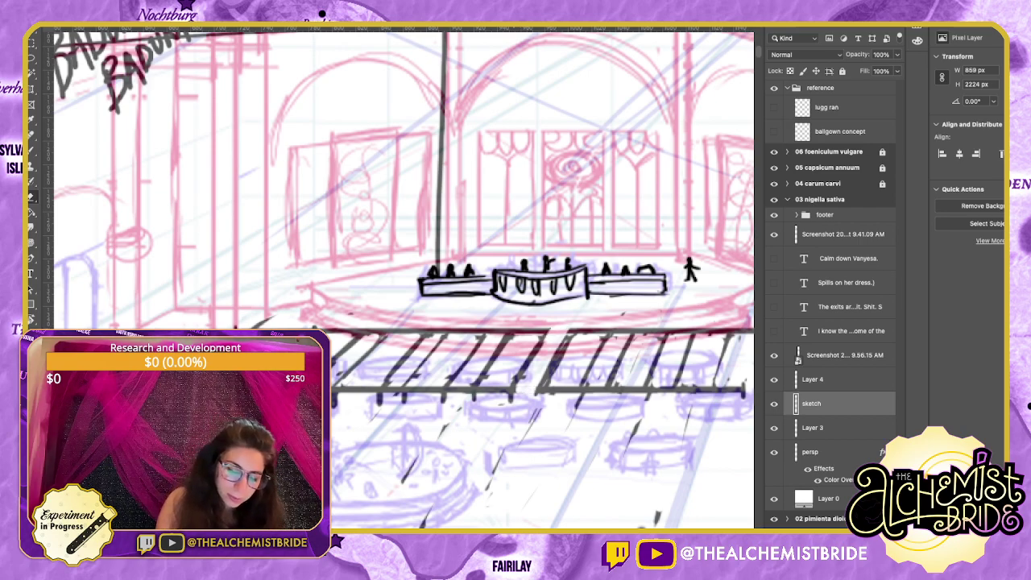
left_click_drag(498, 330, 490, 332)
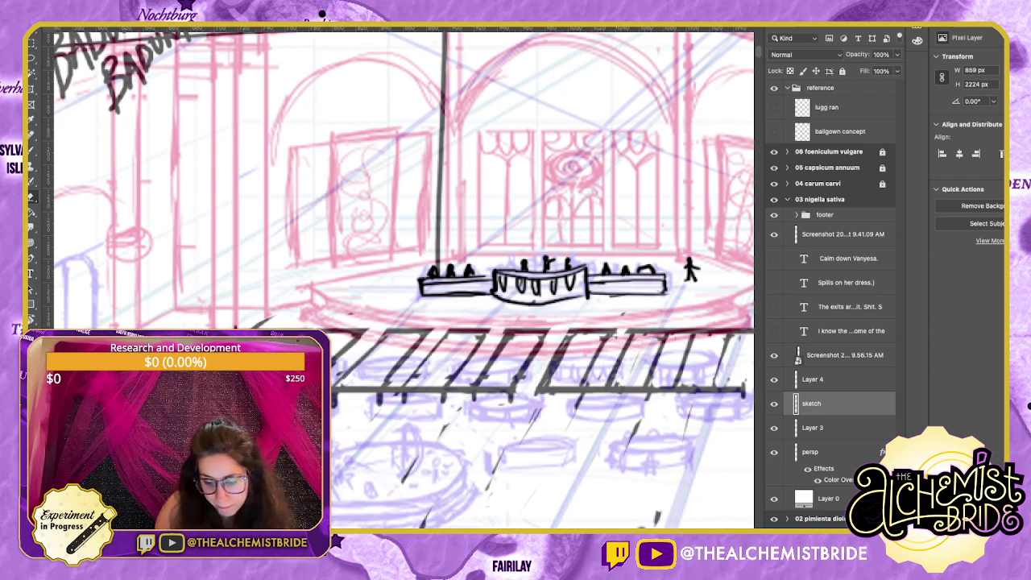
mouse_move(666, 343)
left_mouse_down()
mouse_move(680, 330)
mouse_move(747, 330)
left_mouse_up()
left_click_drag(727, 378, 719, 392)
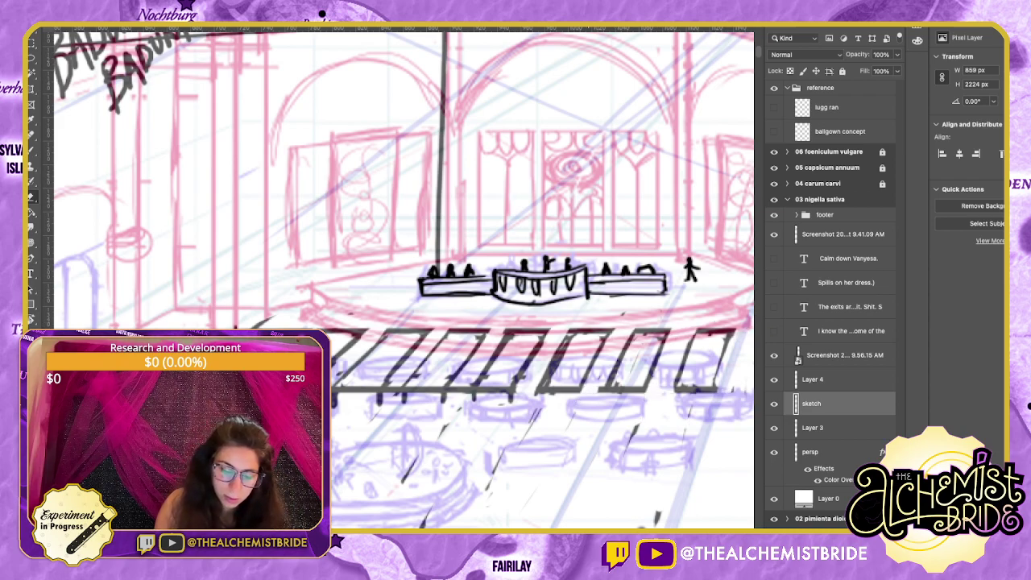
Scribble rows of small seated guests along the slanted sides of all the tables in front of the stage.
key("super+minus")
key("super+minus")
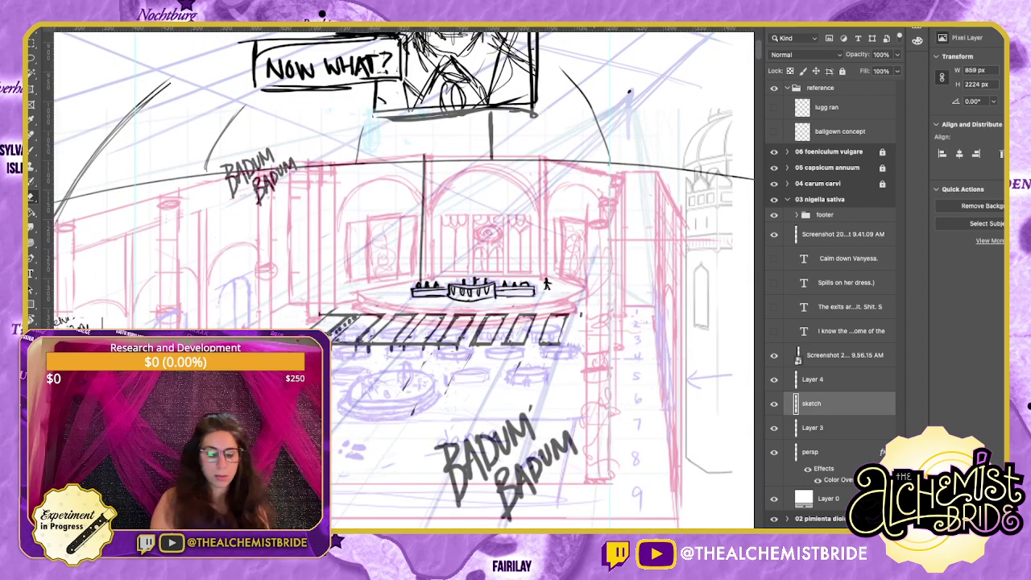
left_click_drag(483, 273, 511, 286)
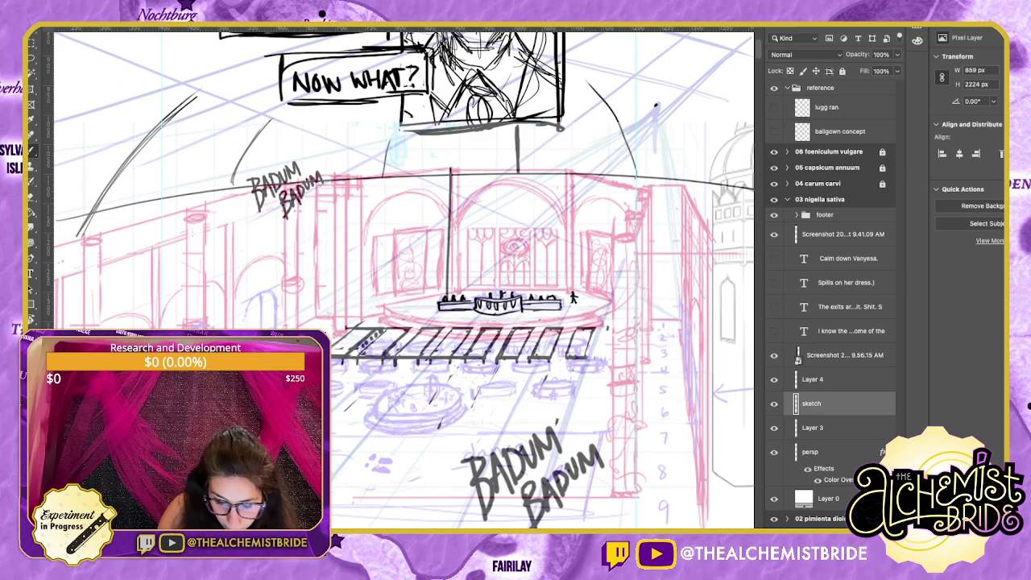
scroll(403, 278, "left", 1)
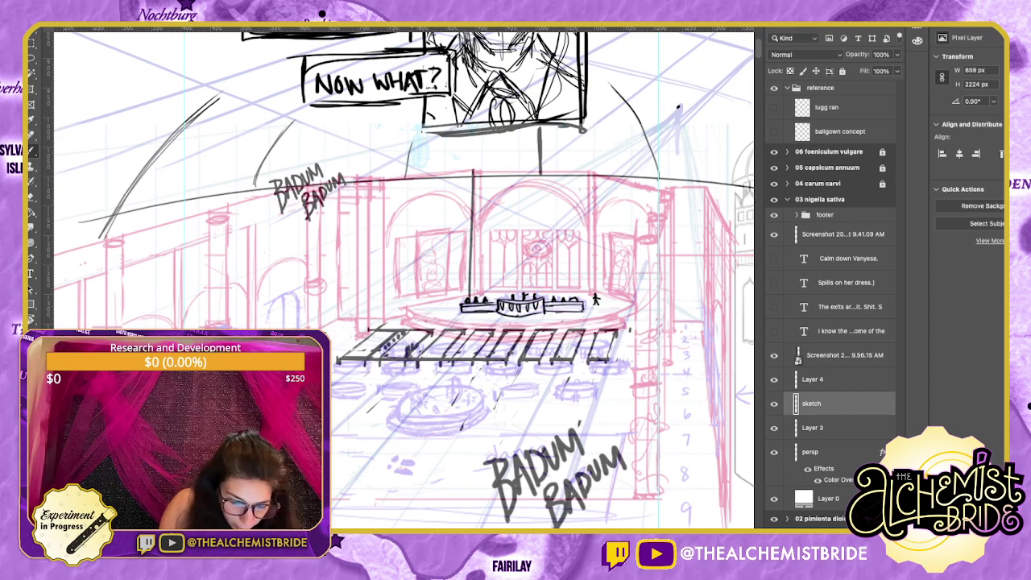
mouse_move(446, 357)
left_mouse_down()
mouse_move(463, 332)
mouse_move(486, 338)
mouse_move(495, 325)
mouse_move(508, 348)
mouse_move(523, 331)
mouse_move(545, 345)
mouse_move(557, 328)
mouse_move(537, 324)
mouse_move(559, 339)
mouse_move(567, 325)
mouse_move(578, 341)
mouse_move(587, 327)
mouse_move(610, 346)
mouse_move(615, 336)
mouse_move(597, 325)
left_mouse_up()
left_click_drag(381, 355, 386, 343)
left_click_drag(385, 351, 399, 332)
left_click_drag(401, 333, 407, 325)
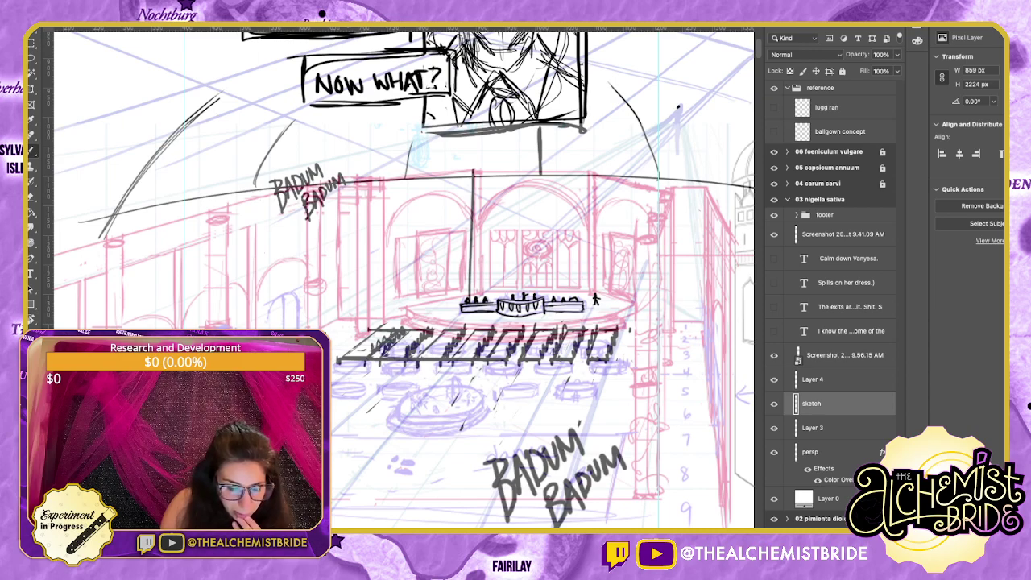
left_click_drag(348, 353, 379, 326)
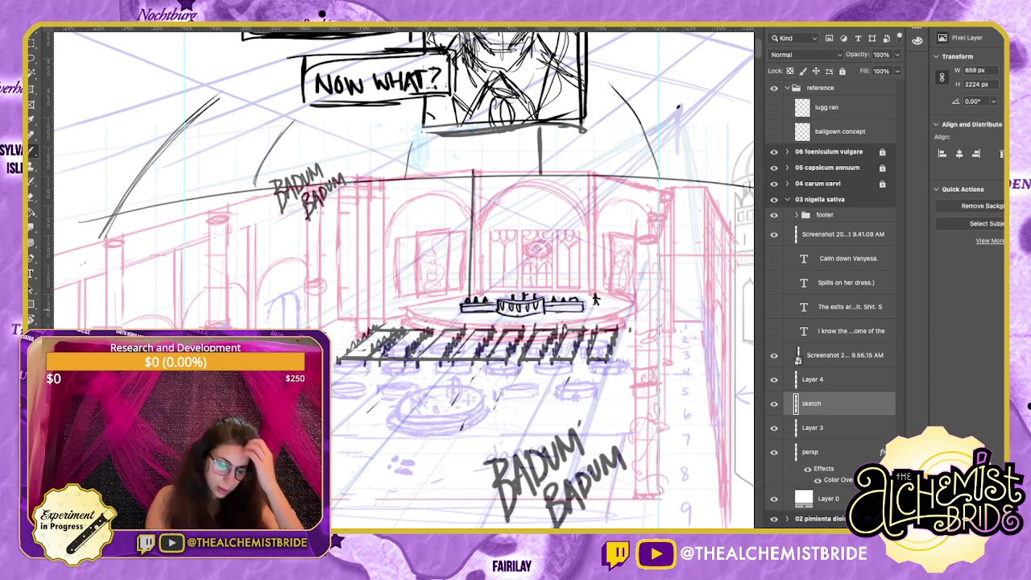
Undo the stray mark above the stage and brush a small red mark among the guests in the left part of the row.
mouse_move(598, 284)
left_mouse_down()
mouse_move(593, 308)
mouse_move(599, 282)
left_mouse_up()
key("ctrl+z")
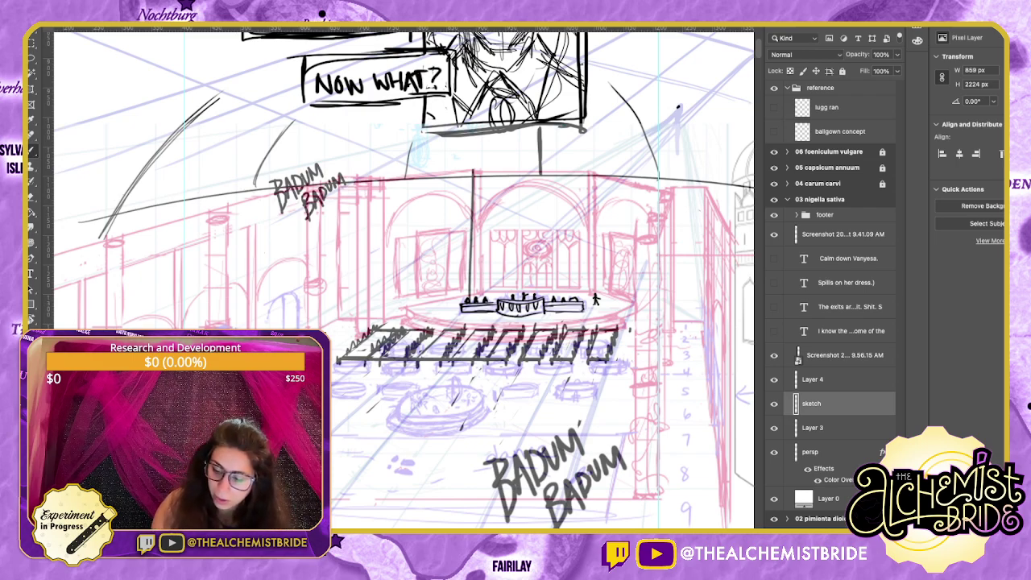
left_click_drag(419, 343, 418, 352)
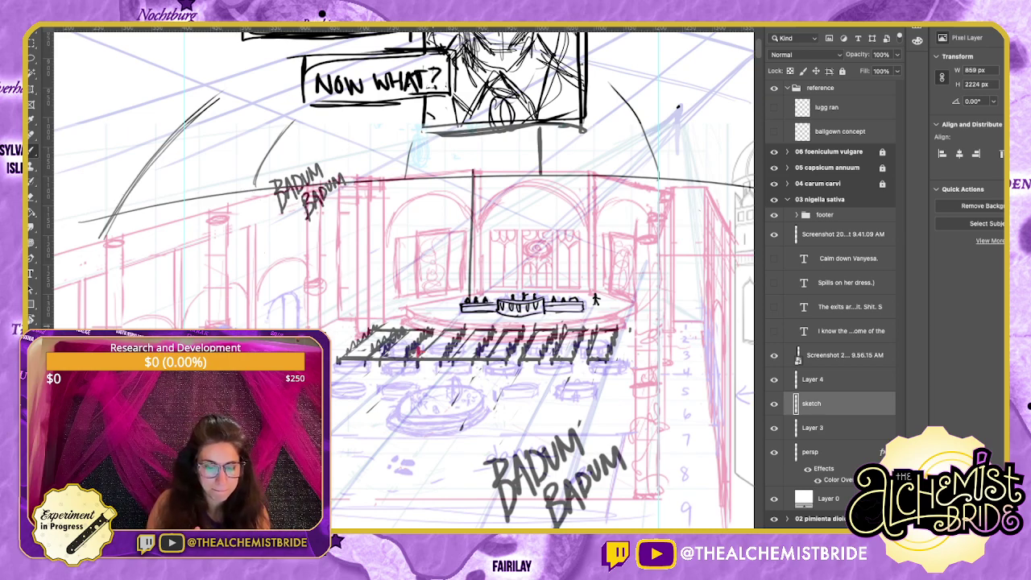
left_click_drag(483, 274, 521, 267)
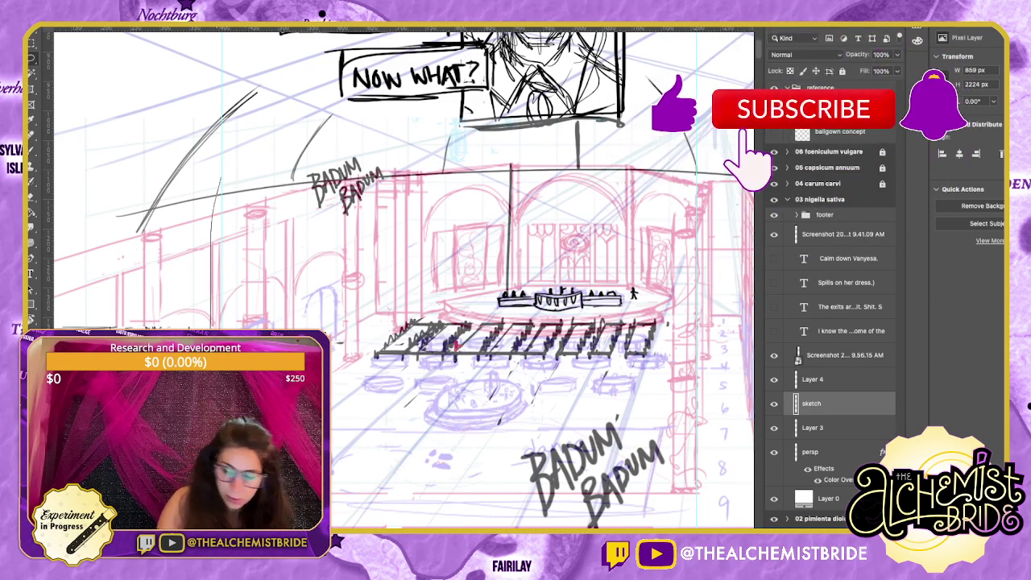
Move the 9.56.15 AM screenshot layer below Layer 4, set its opacity to 29%, and merge it into the sketch layer.
left_click_drag(222, 181, 431, 527)
left_click(844, 355)
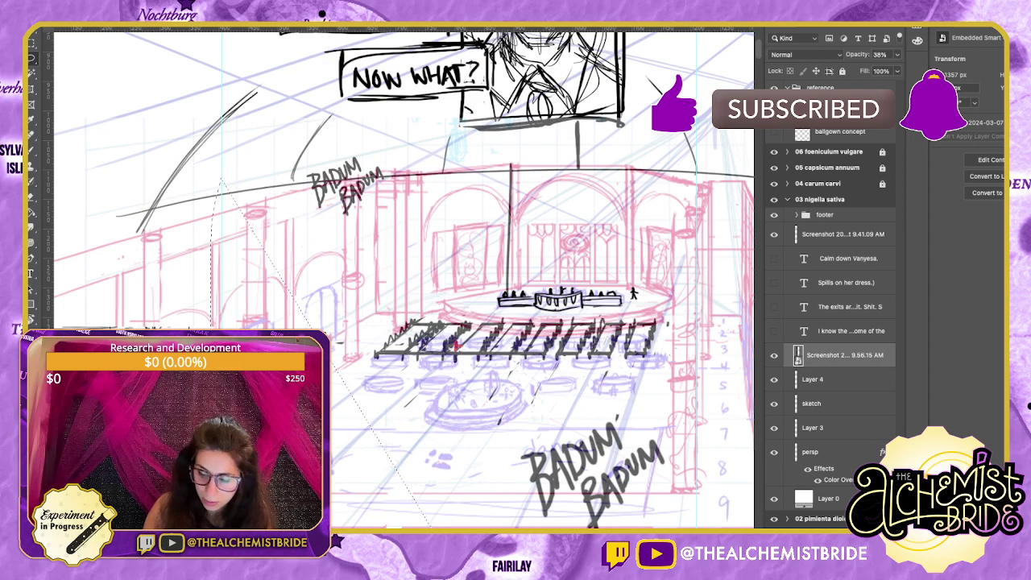
key("ctrl+[")
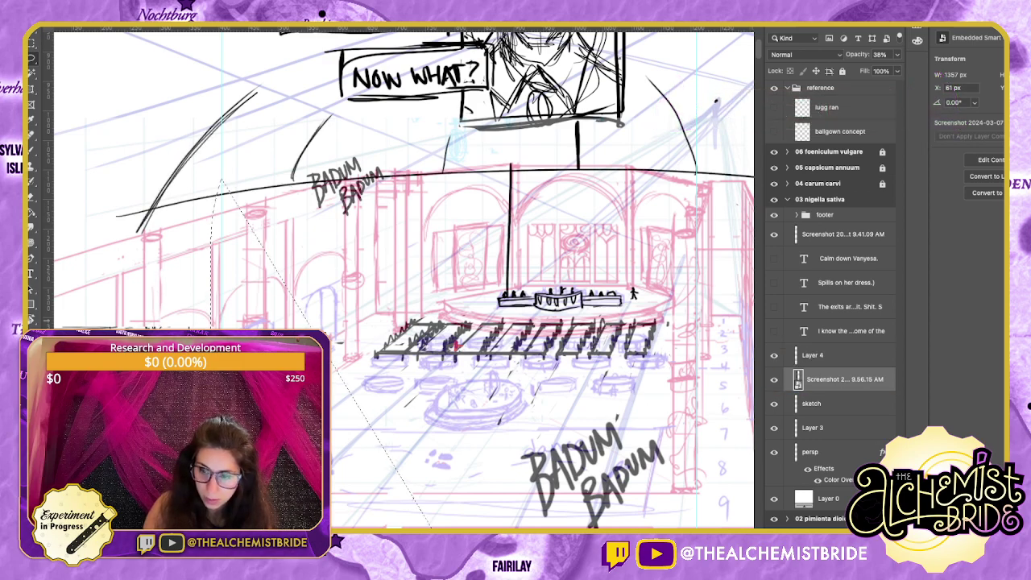
key("2")
key("9")
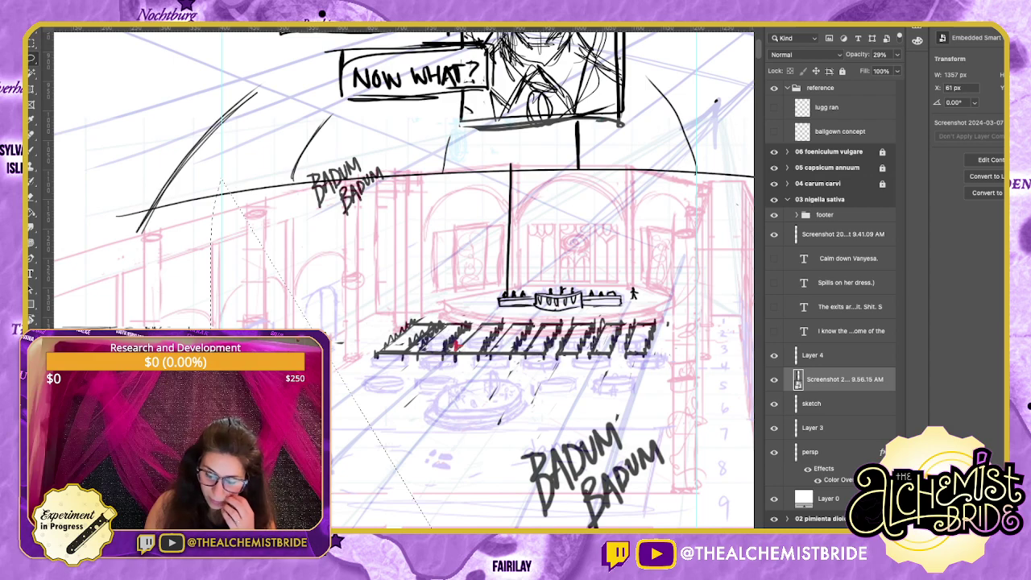
key("Return")
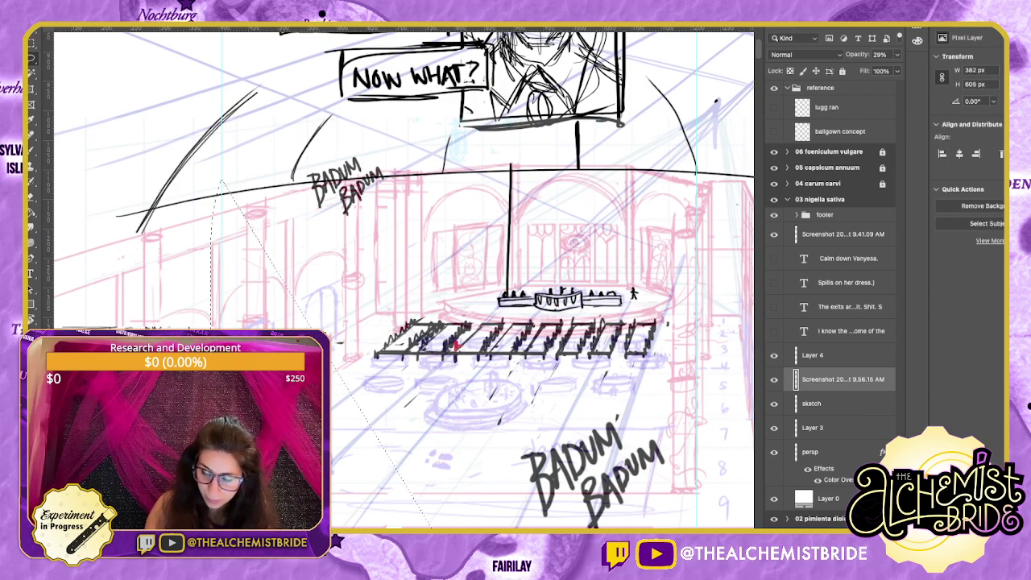
key("ctrl+e")
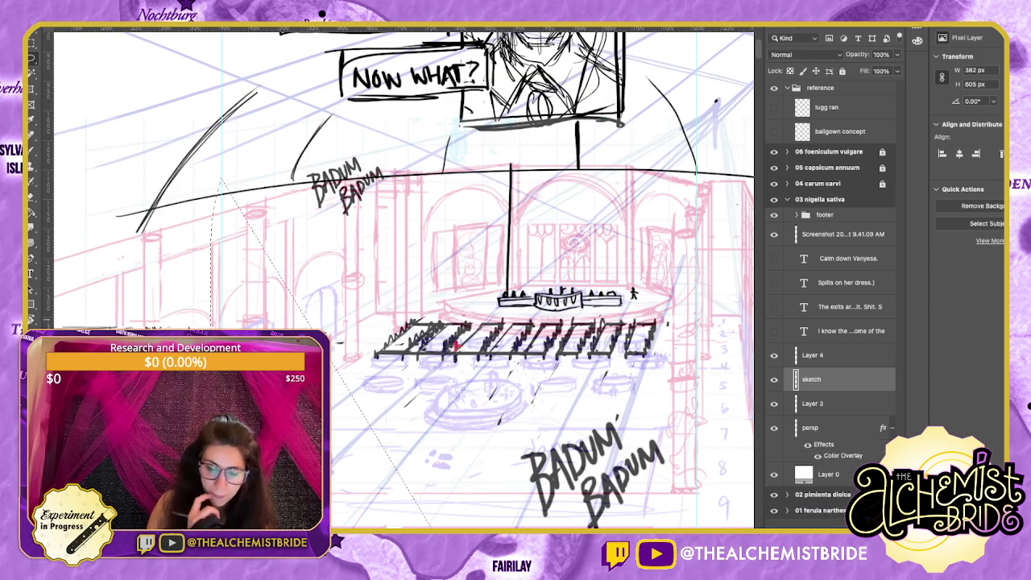
Lasso and delete the reference drawing beyond the right wall and at the far left of the ballroom, and clear the selection.
key("super+minus")
key("super+minus")
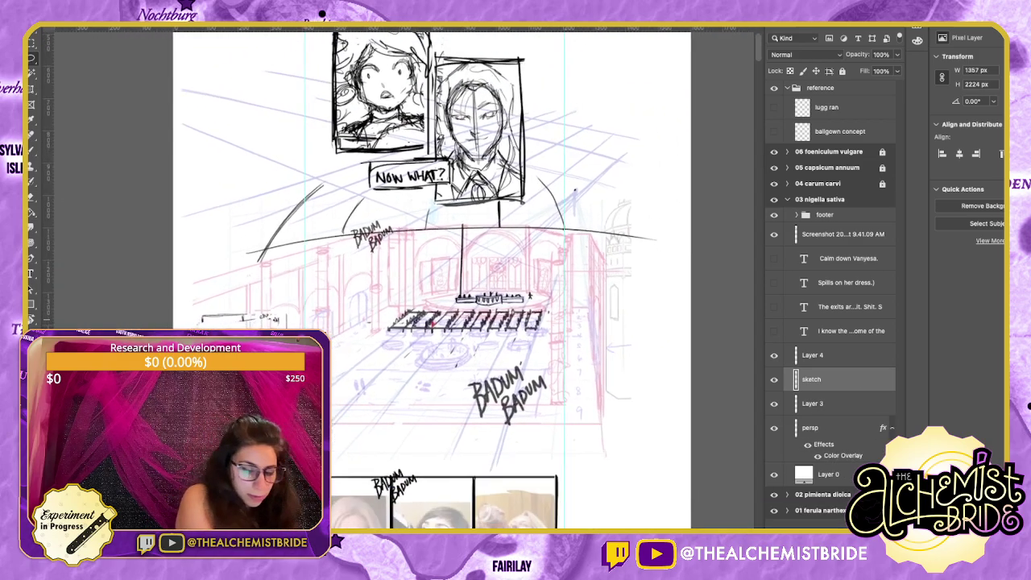
mouse_move(572, 214)
left_mouse_down()
mouse_move(551, 217)
mouse_move(554, 434)
mouse_move(635, 391)
mouse_move(634, 370)
left_mouse_up()
mouse_move(623, 217)
left_mouse_down()
mouse_move(598, 209)
mouse_move(641, 363)
mouse_move(630, 191)
left_mouse_up()
key("Delete")
mouse_move(304, 279)
left_mouse_down()
mouse_move(286, 215)
mouse_move(205, 329)
mouse_move(303, 261)
left_mouse_up()
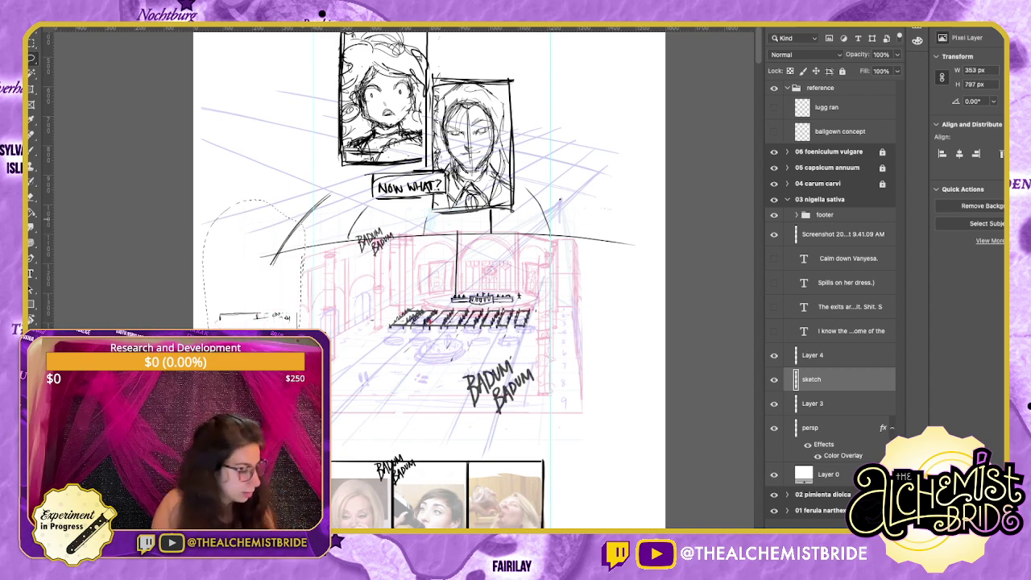
key("super+d")
Lasso the strip along the ballroom floor's lower edge, delete the reference lines in it and clear the selection.
mouse_move(595, 375)
left_mouse_down()
mouse_move(550, 391)
mouse_move(407, 388)
mouse_move(422, 443)
mouse_move(609, 398)
left_mouse_up()
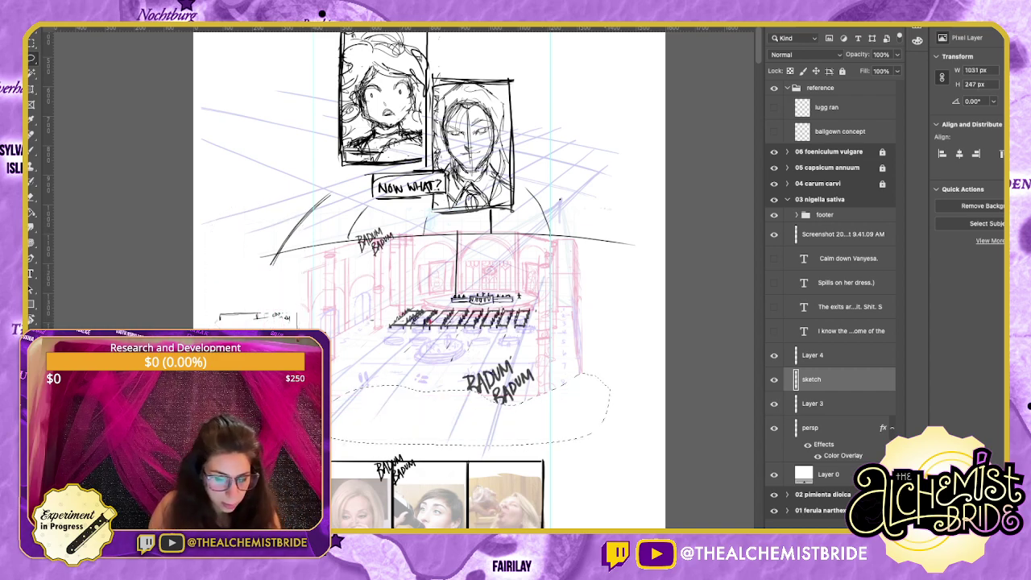
key("ctrl+d")
key("ctrl+plus")
key("super+plus")
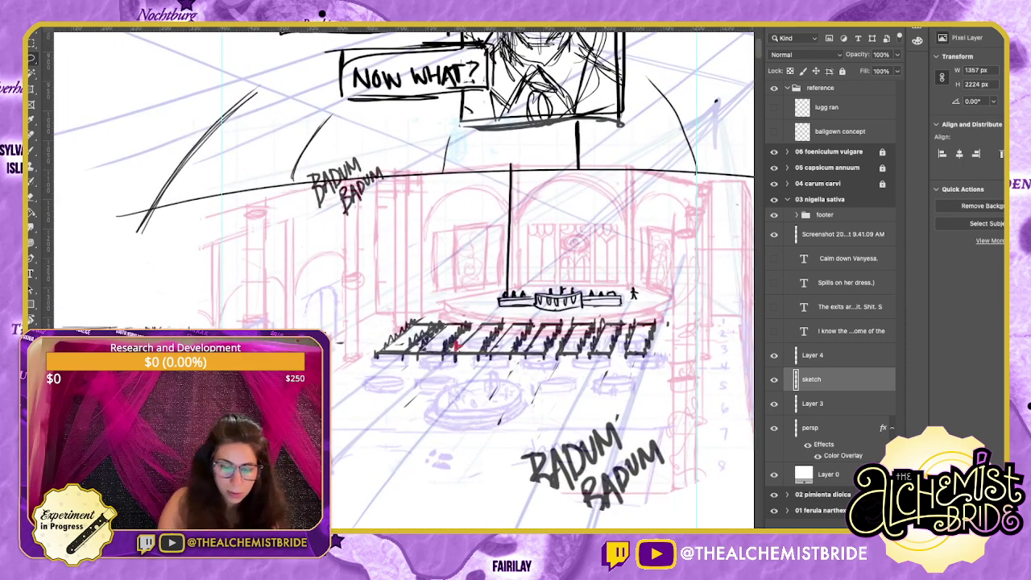
Review the rough thumbnail pages, including the domed ballroom panel with its notes on long tables and people, and the neighbouring episode pages.
scroll(403, 280, "left", 2)
key("b")
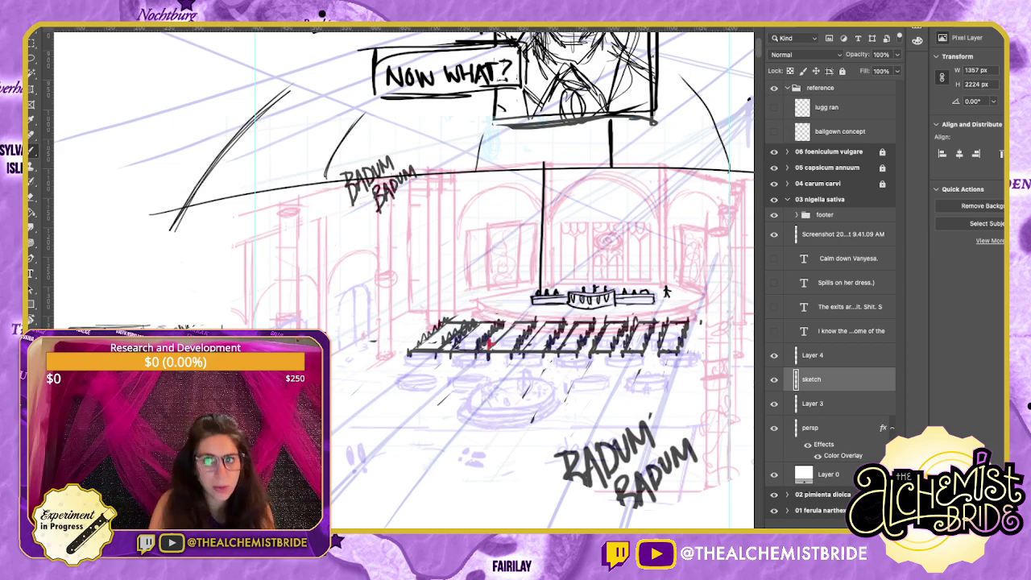
scroll(403, 280, "left", 12)
scroll(404, 280, "left", 20)
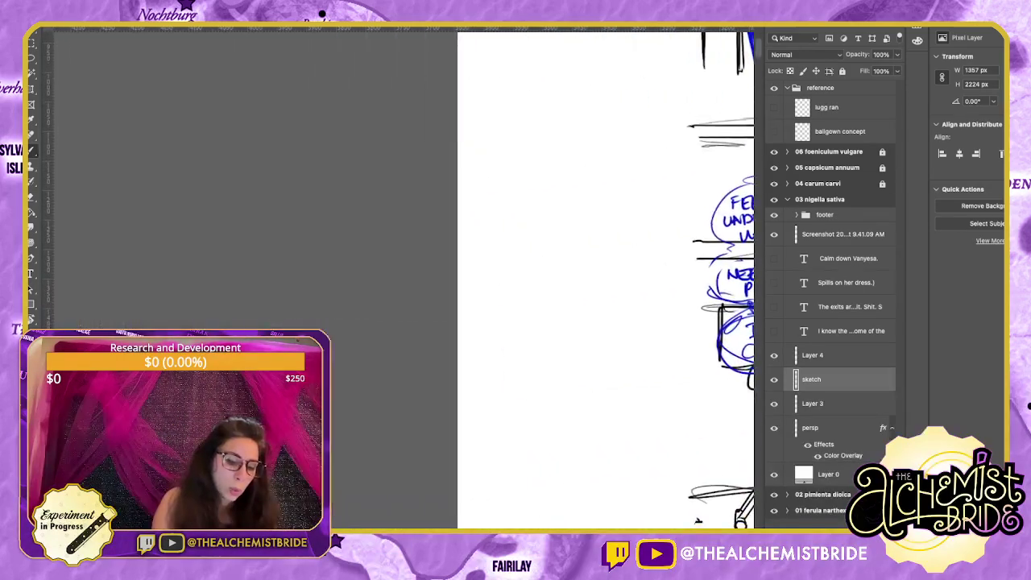
scroll(366, 278, "left", 3)
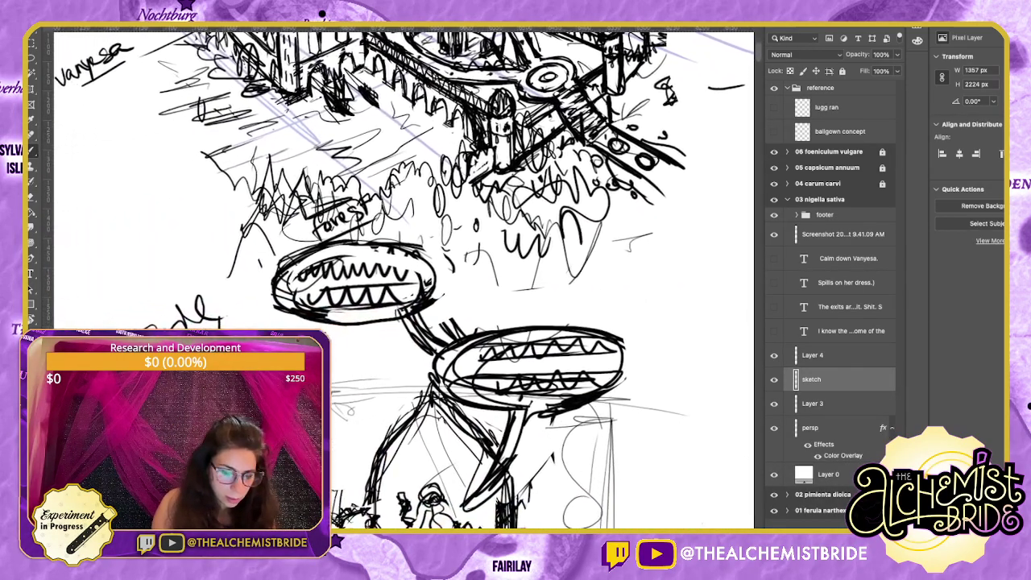
scroll(402, 278, "down", 15)
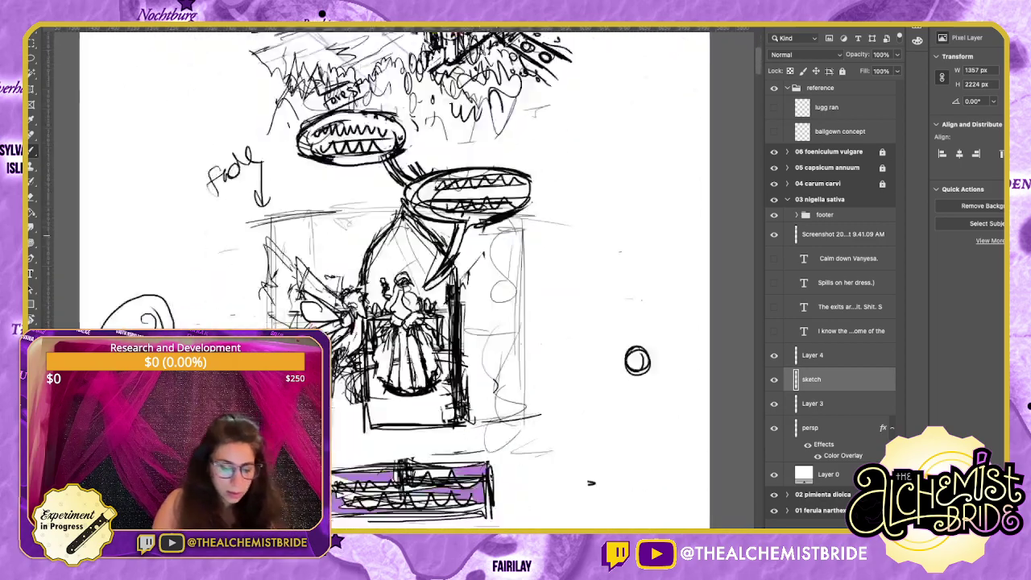
scroll(403, 278, "down", 20)
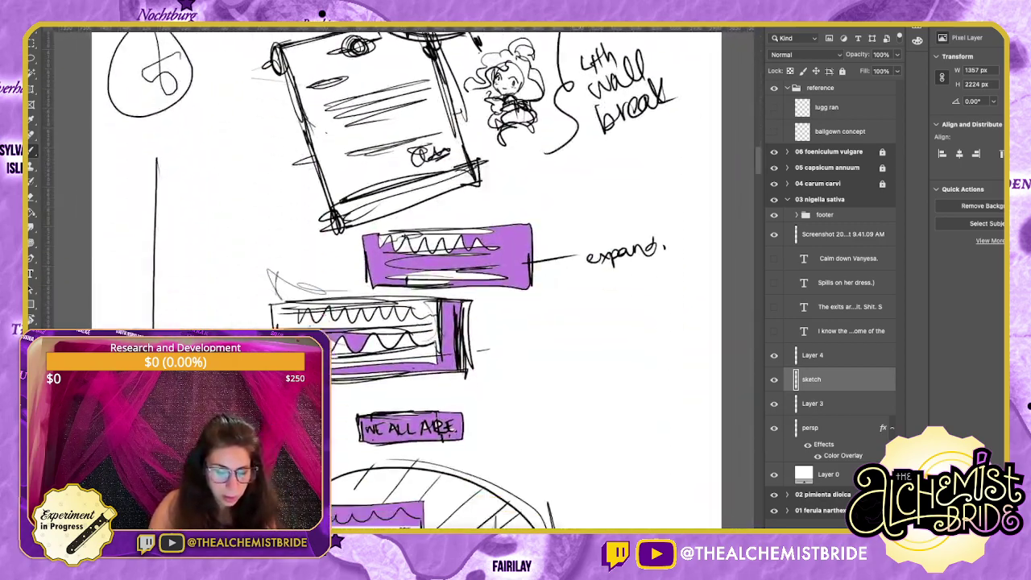
scroll(402, 277, "down", 20)
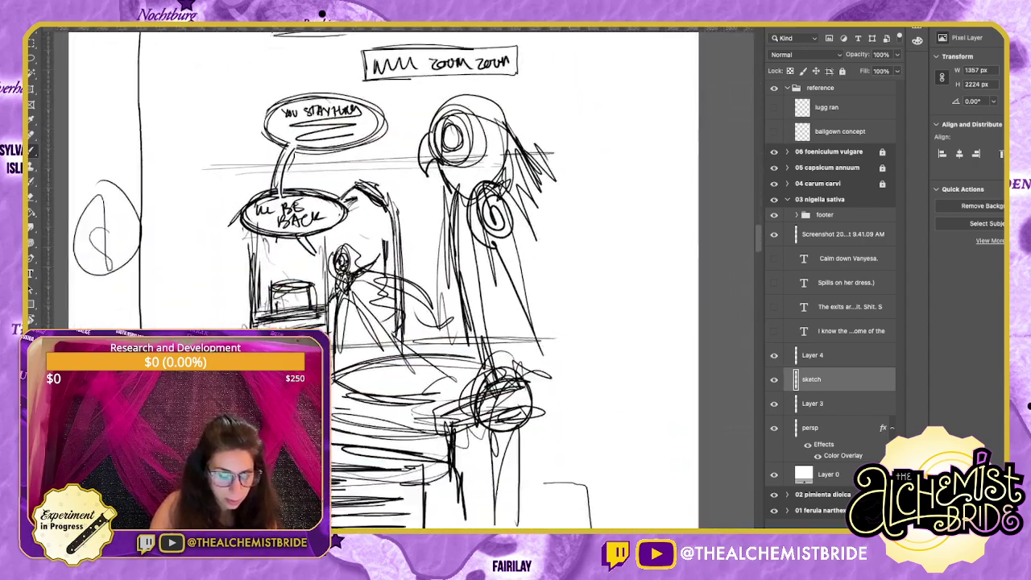
scroll(403, 277, "down", 5)
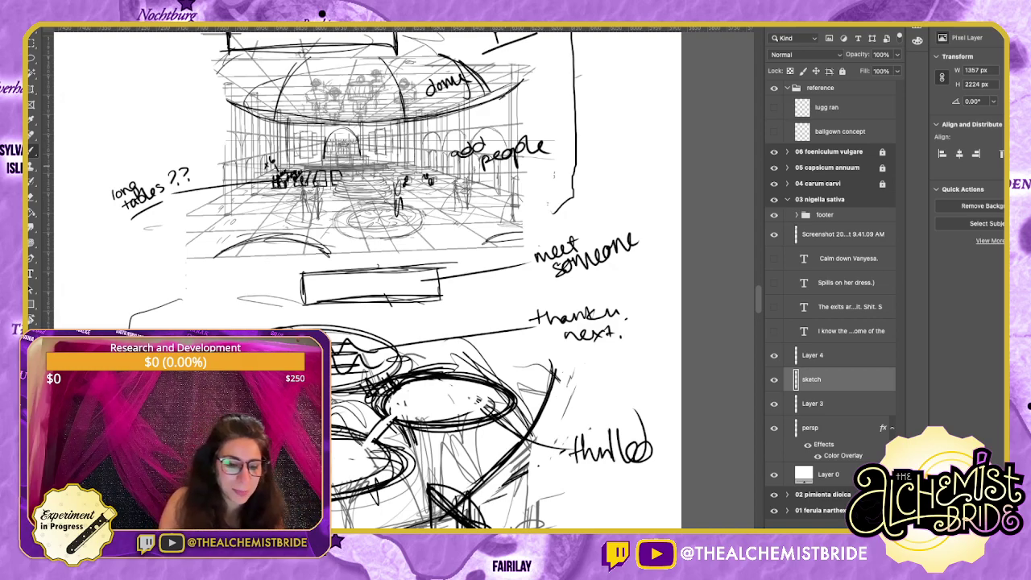
scroll(402, 278, "up", 3)
scroll(394, 277, "down", 6)
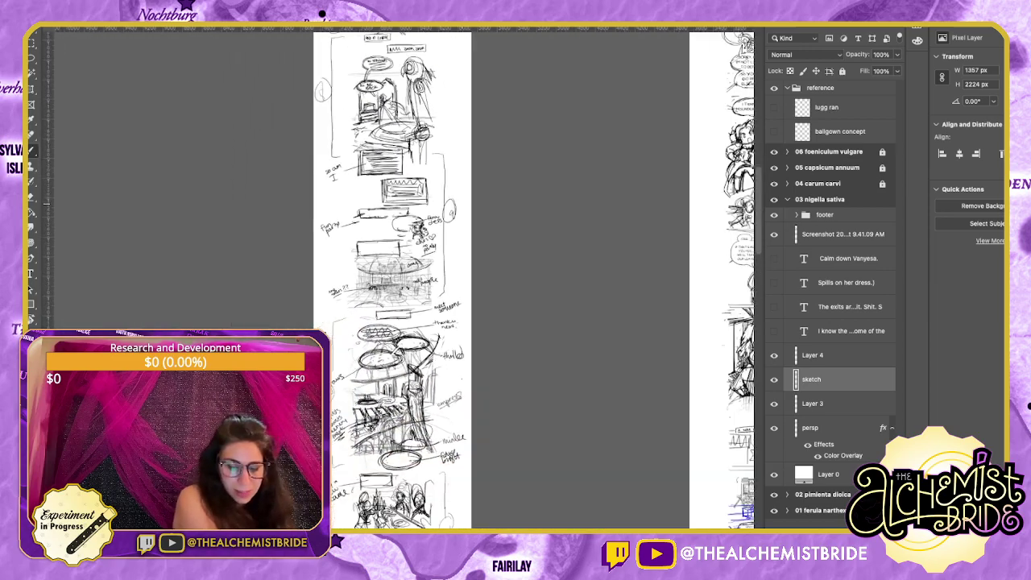
scroll(403, 278, "right", 10)
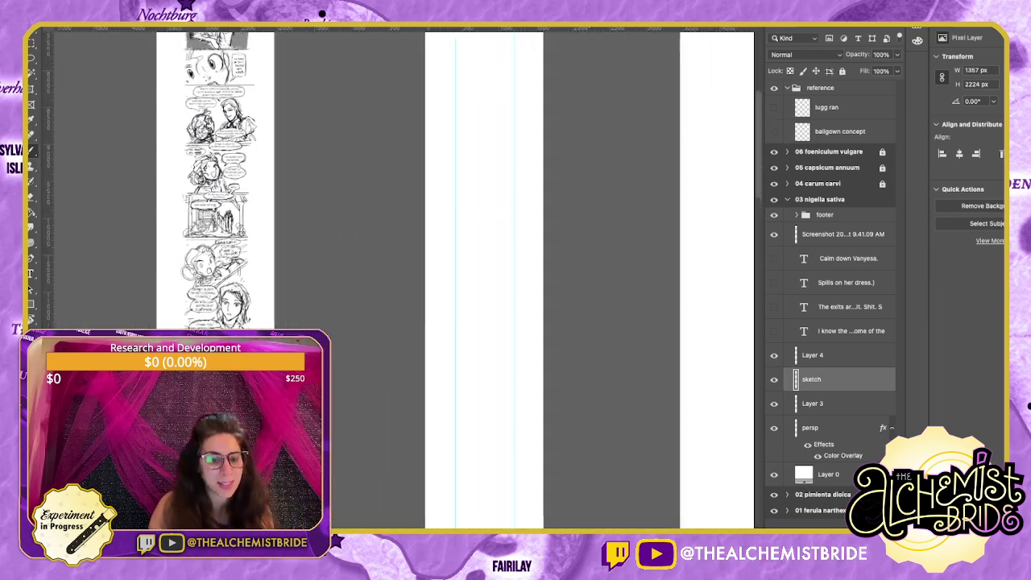
scroll(403, 277, "up", 8)
scroll(395, 278, "up", 10)
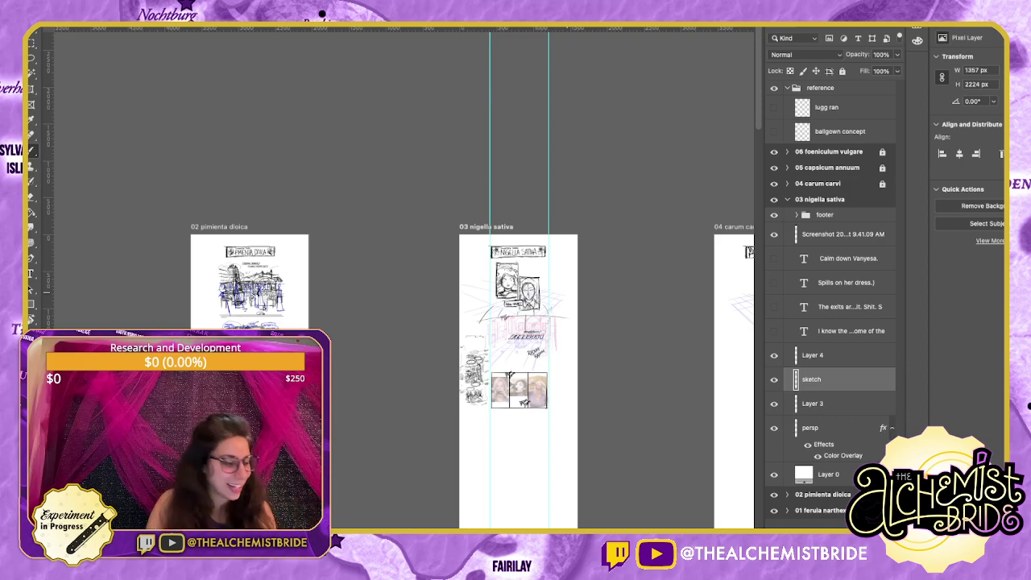
Erase much of the round-table reference lines on the ballroom floor below the row of tables, on the sketch layer.
key("super+equal")
key("super+equal")
key("super+equal")
key("super+equal")
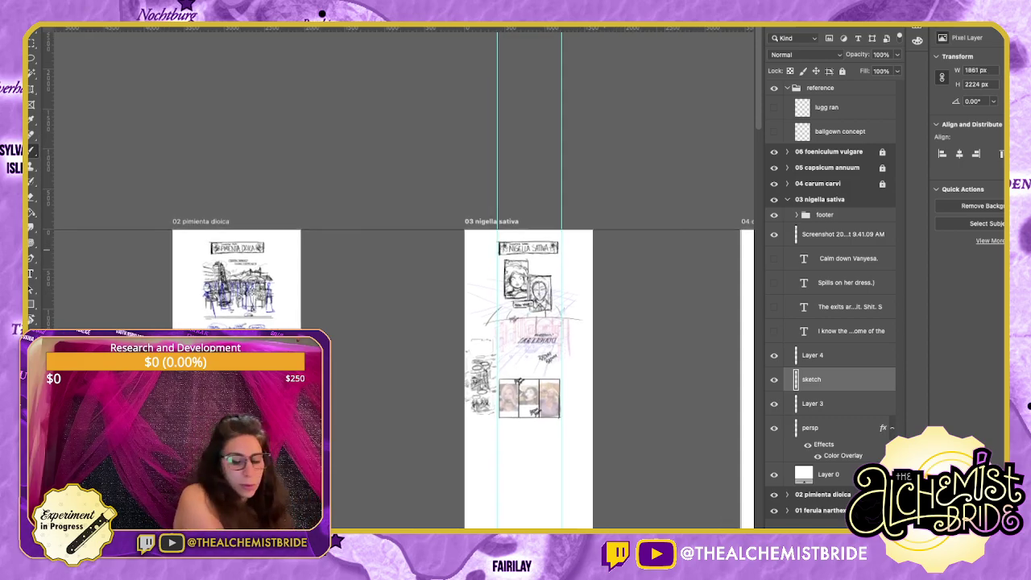
scroll(404, 280, "right", 5)
scroll(404, 281, "down", 3)
scroll(404, 280, "right", 7)
scroll(404, 280, "down", 5)
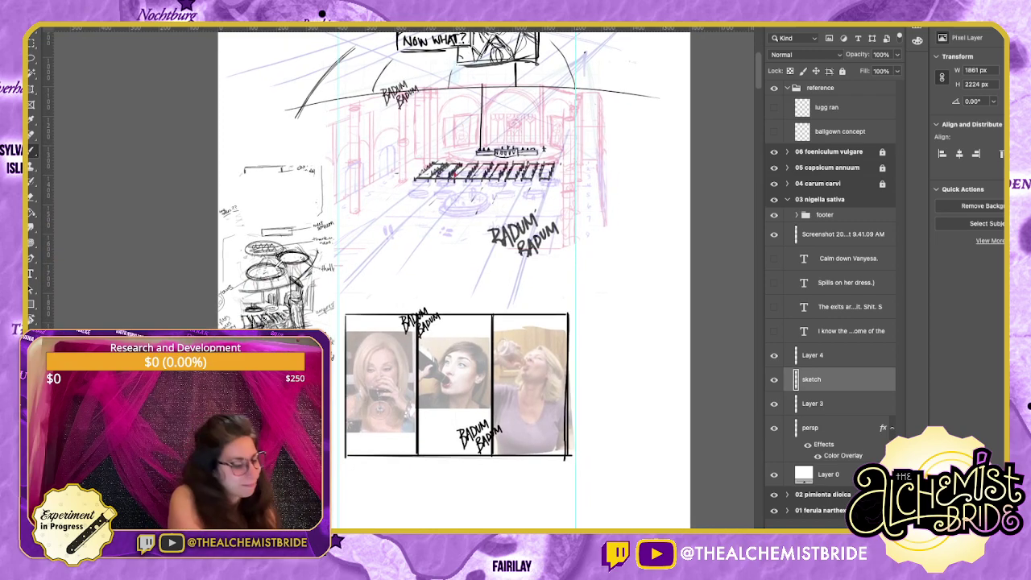
key("super+equal")
scroll(405, 281, "up", 4)
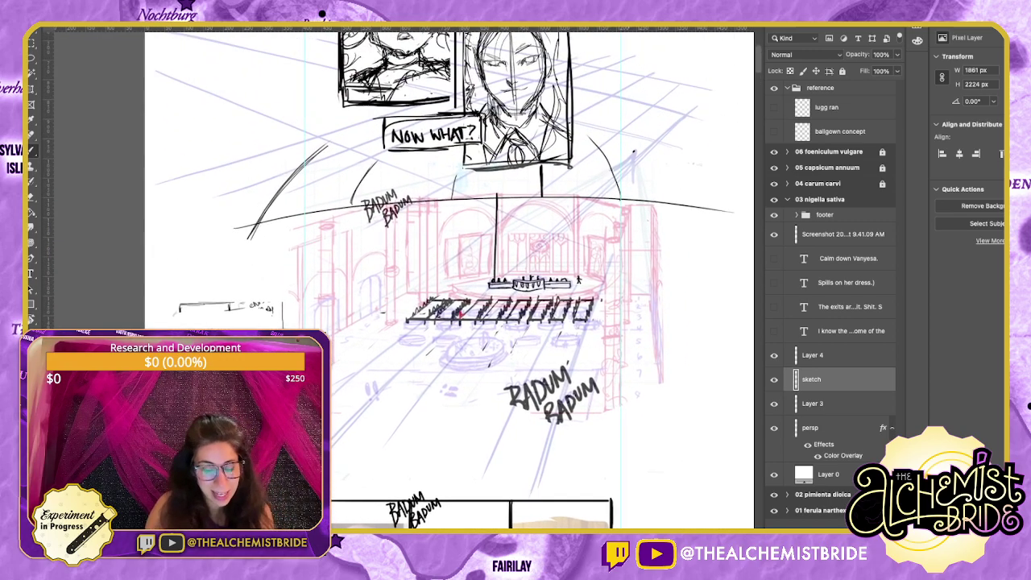
mouse_move(498, 363)
left_mouse_down()
mouse_move(514, 351)
mouse_move(488, 337)
mouse_move(458, 343)
left_mouse_up()
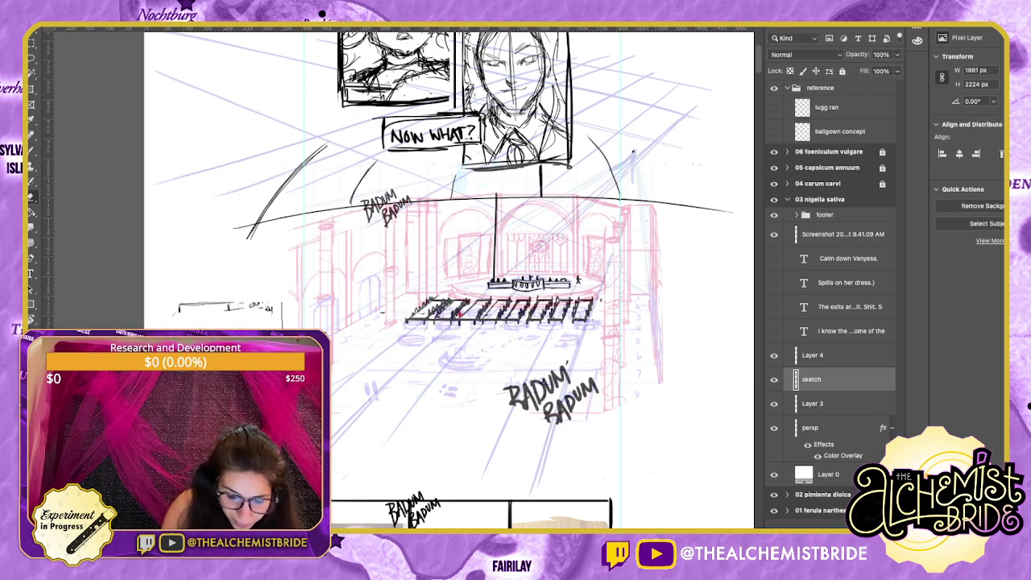
scroll(404, 280, "left", 1)
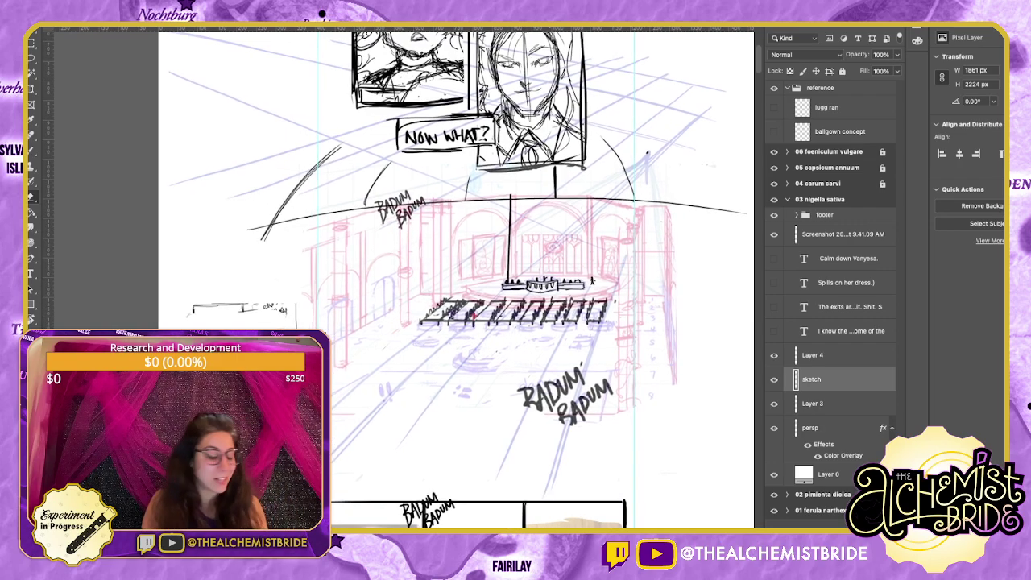
key("super+plus")
key("b")
scroll(404, 280, "right", 1)
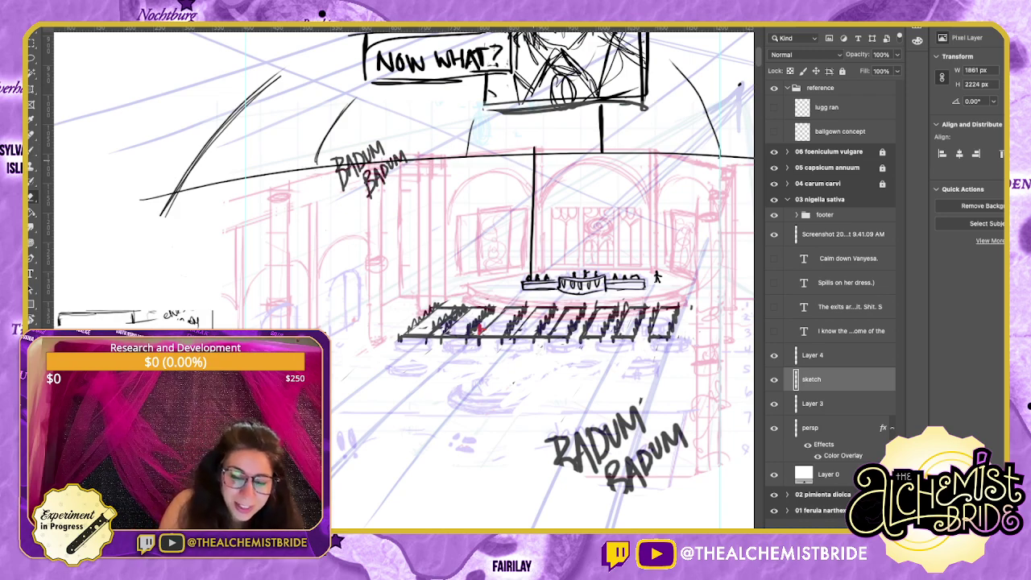
Toggle Layer 4's visibility to check its content, and delete the layer.
left_click(813, 355)
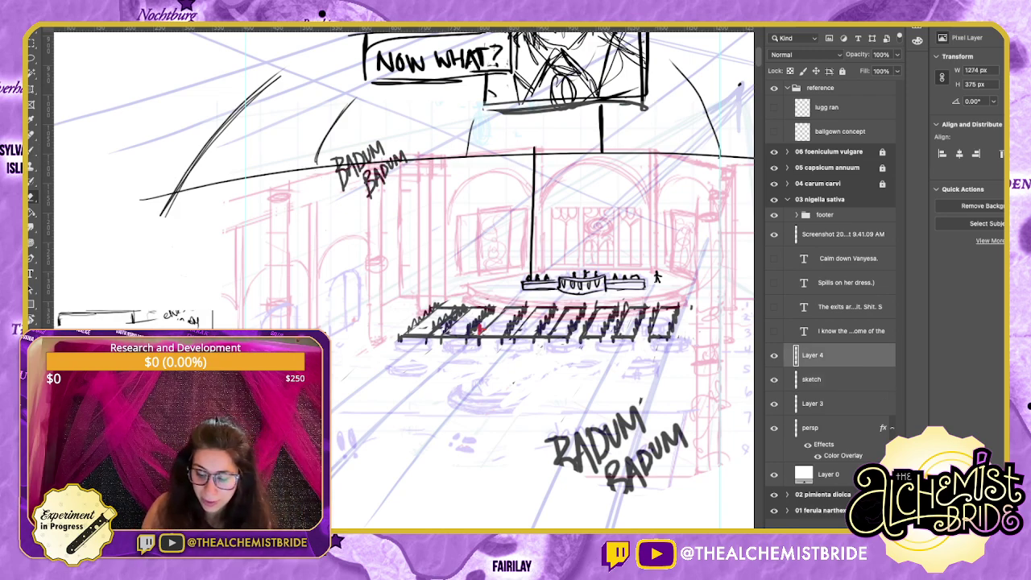
left_click(774, 356)
left_click(774, 355)
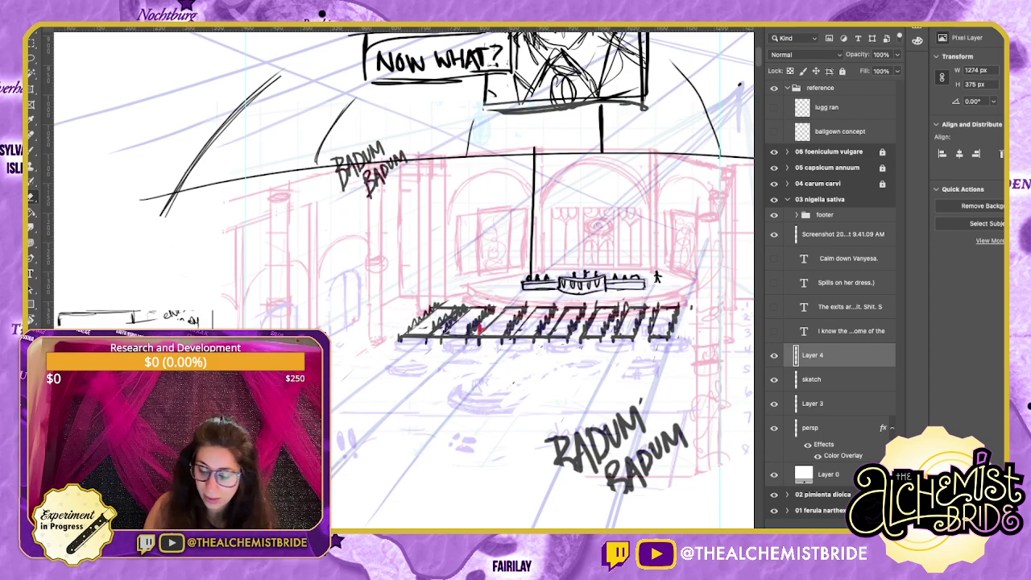
key("Delete")
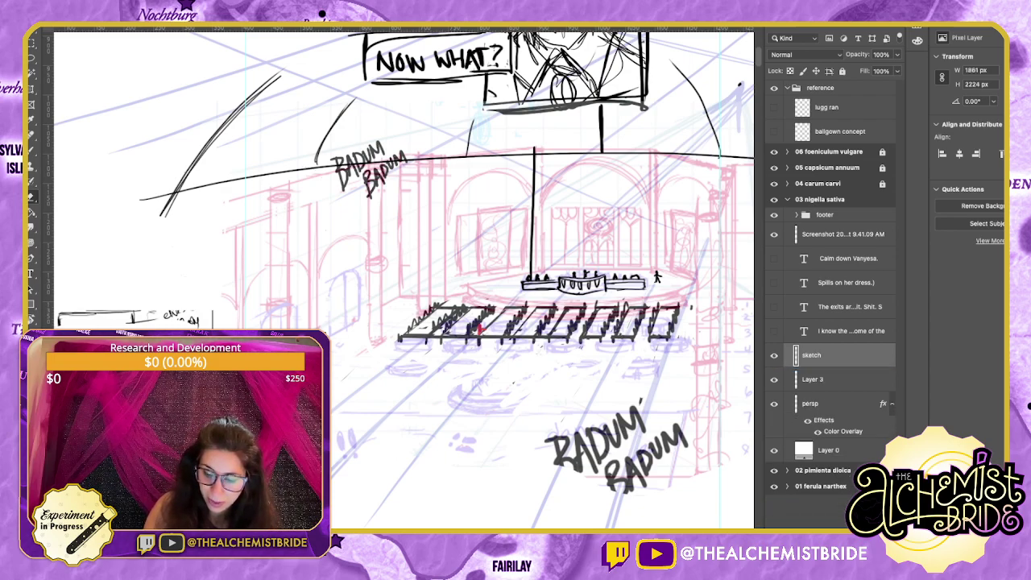
Select the sketch layer and brush a short dark stroke over the first letter of the large BADUM lettering on the ballroom floor.
key("alt+bracketleft")
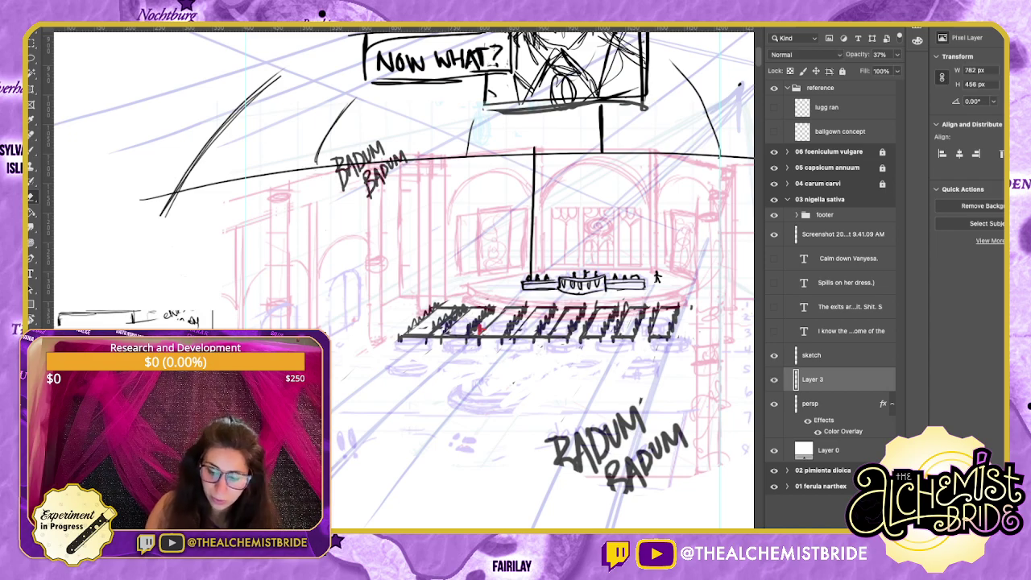
key("ctrl+minus")
key("ctrl+minus")
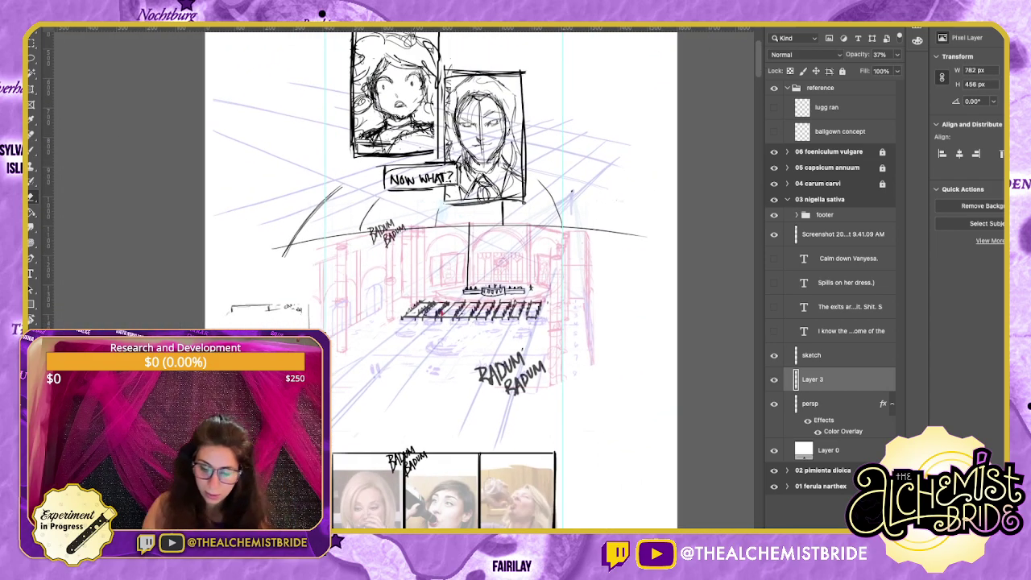
scroll(448, 277, "down", 5)
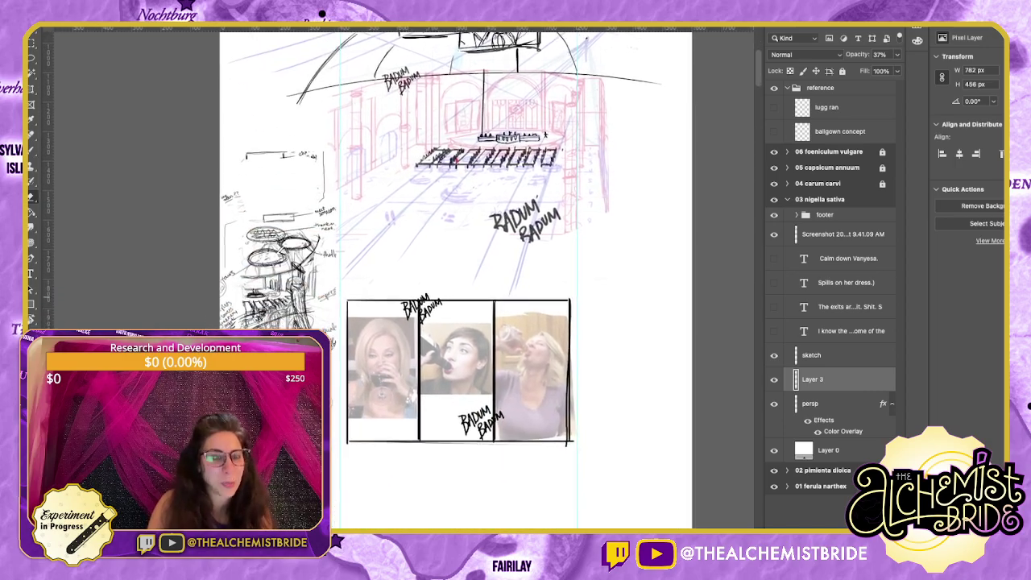
scroll(447, 277, "up", 4)
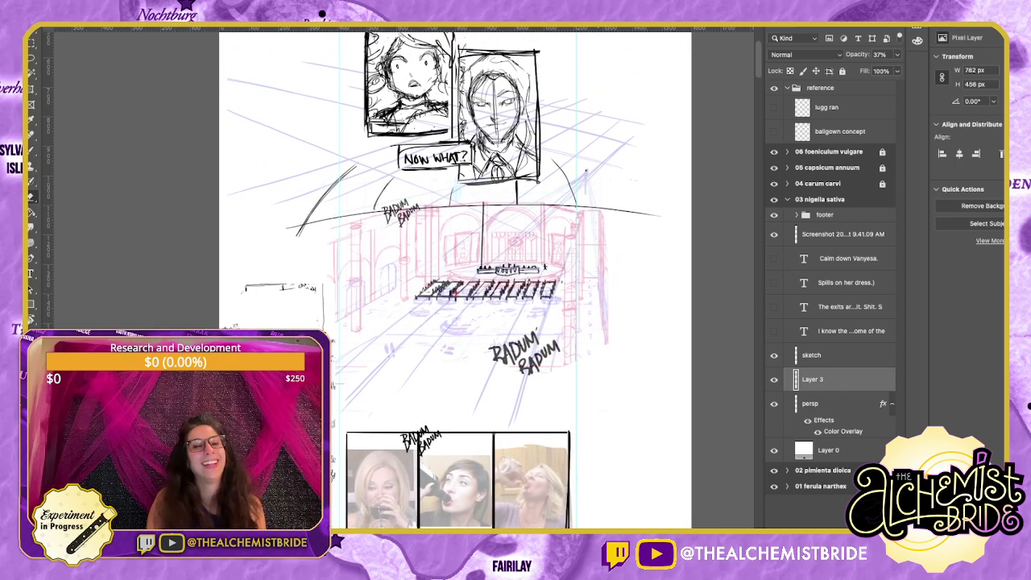
key("super+plus")
key("super+plus")
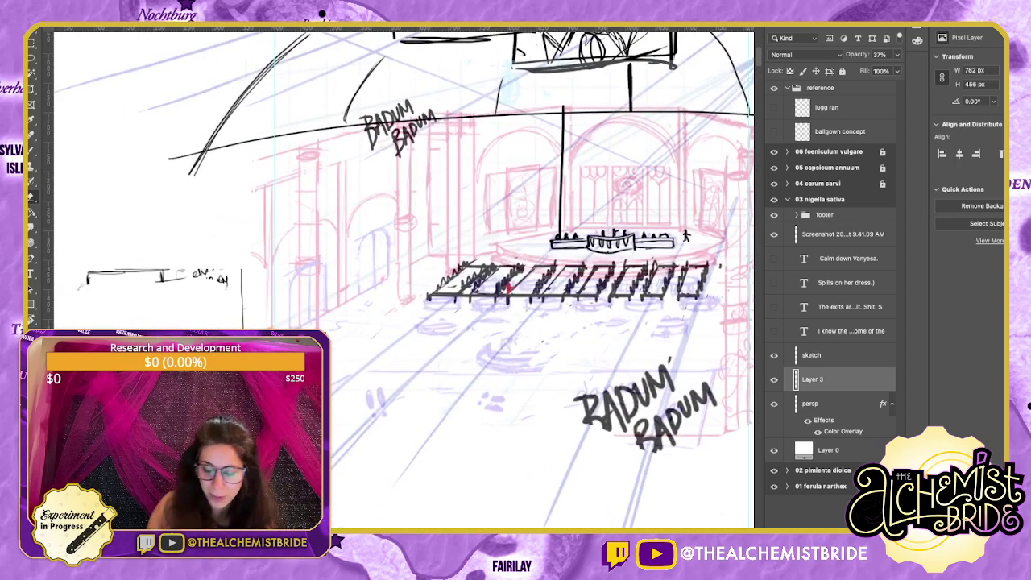
scroll(404, 280, "right", 2)
left_click(811, 355)
key("b")
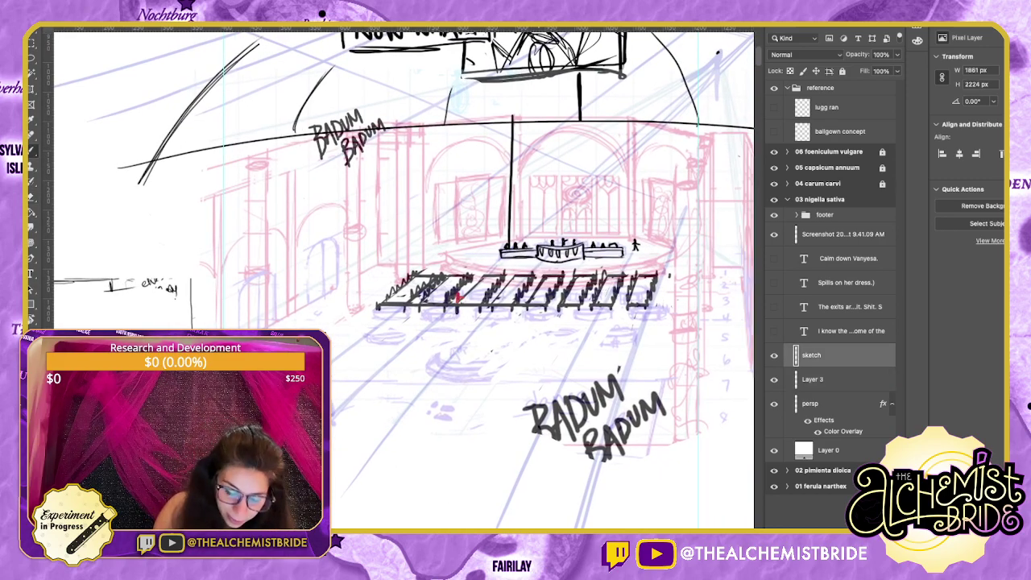
left_click_drag(539, 425, 547, 454)
left_click_drag(483, 290, 614, 310)
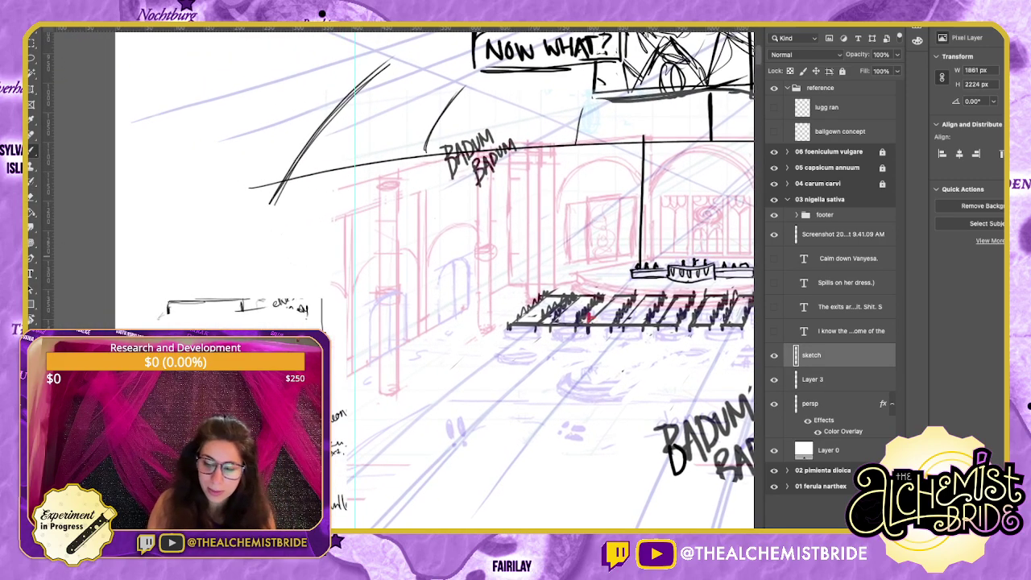
Show the four script text layers over the page to read them, and hide them again.
left_click(774, 258)
left_click(773, 282)
left_click(774, 307)
left_click(774, 331)
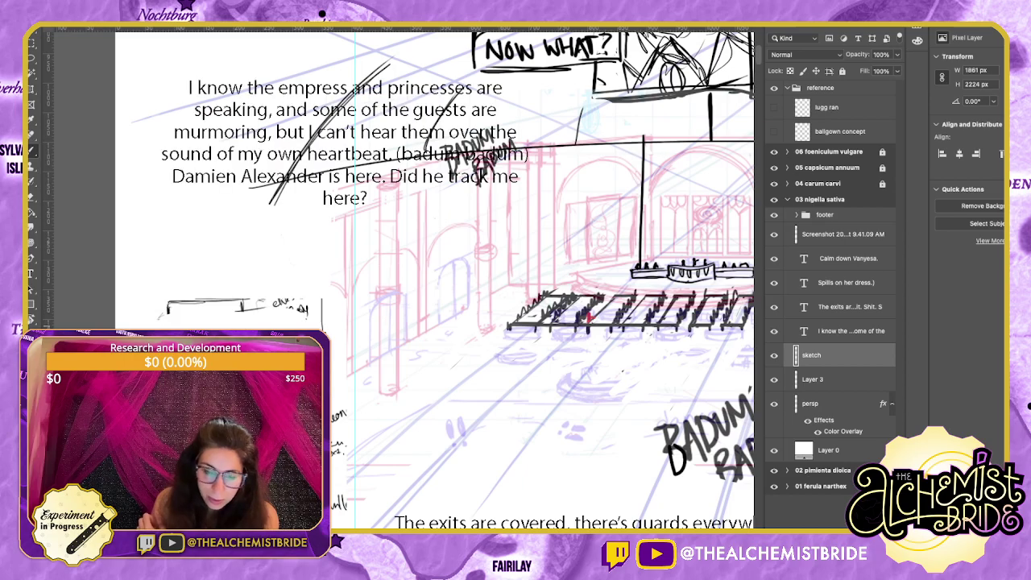
left_click(774, 330)
left_click(774, 307)
left_click(774, 258)
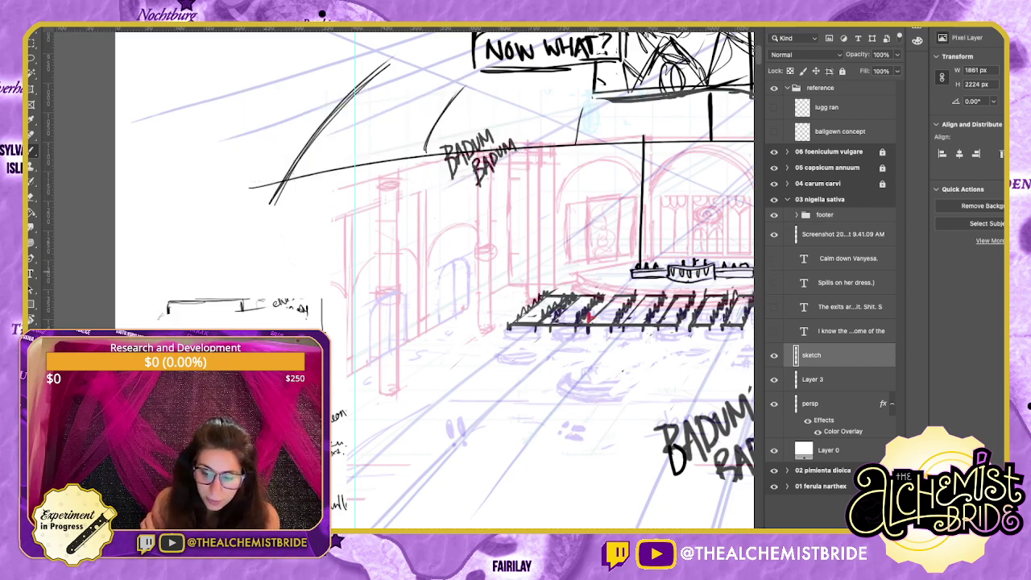
Show the "I know the empress and princesses" text layer and move its text up beside the portrait panels.
left_click(774, 331)
left_click_drag(515, 242, 429, 374)
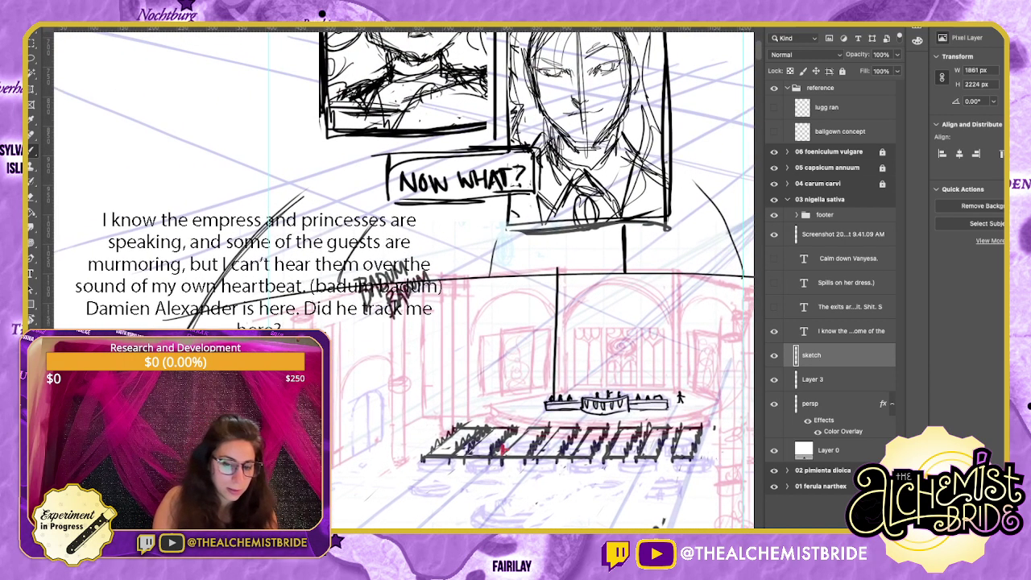
key("super+minus")
left_click_drag(483, 282, 539, 302)
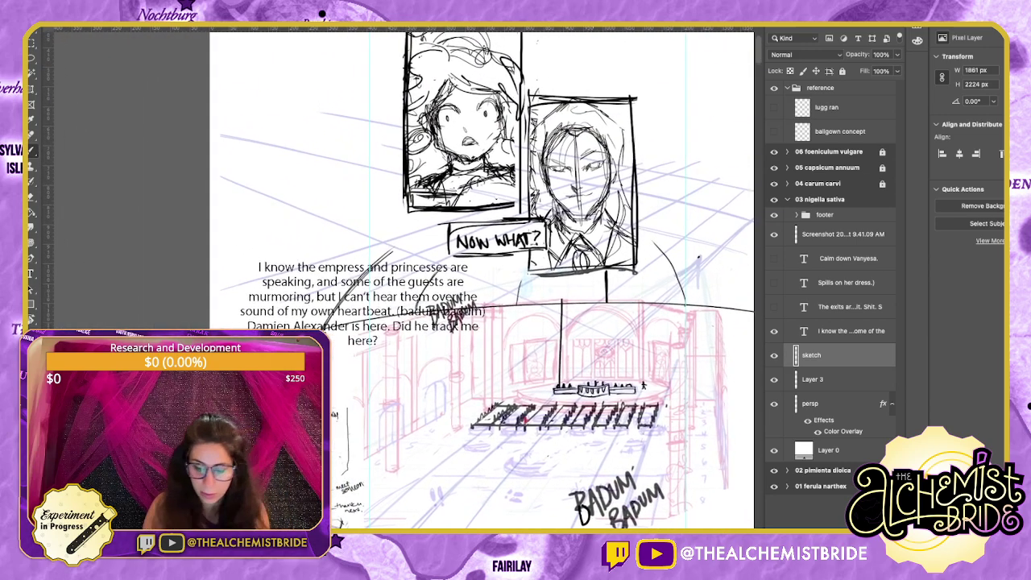
left_click(850, 331)
key("v")
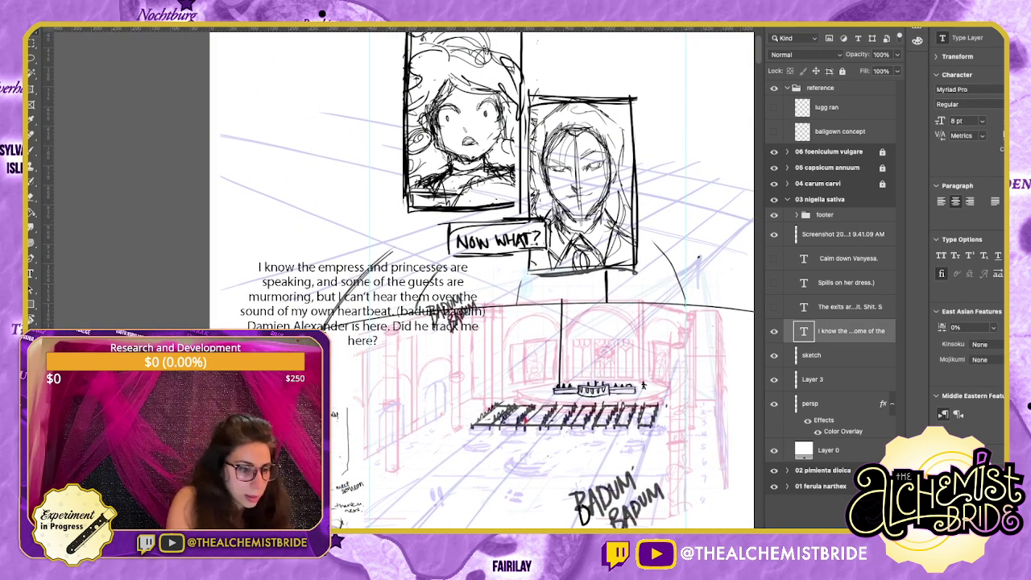
left_click_drag(362, 298, 341, 246)
Narrow the "I know the empress and princesses" text box so it wraps into a slim column, and position it beside the first portrait.
double_click(343, 260)
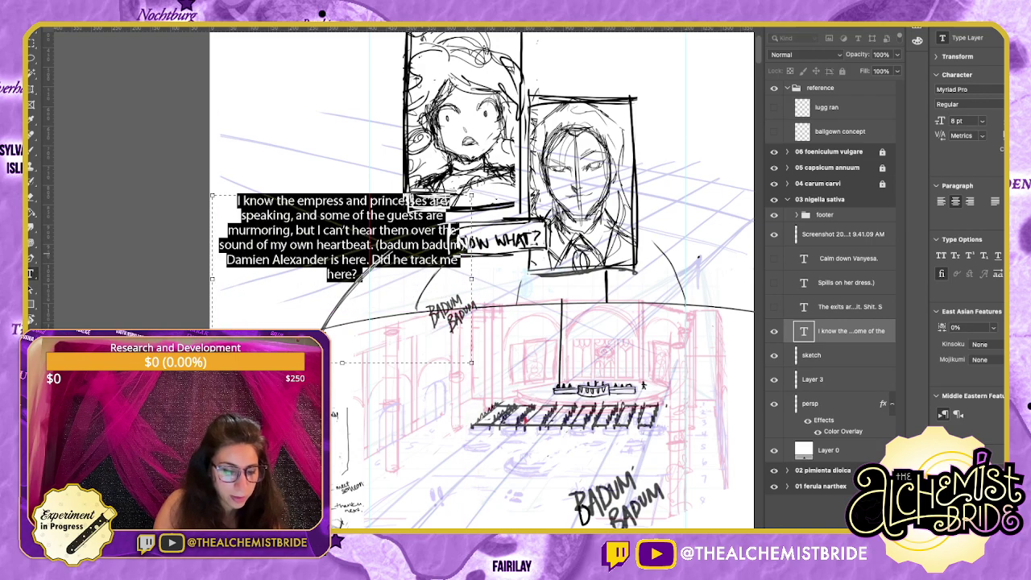
left_click_drag(471, 278, 353, 289)
left_click(31, 29)
left_click_drag(290, 283, 336, 246)
left_click_drag(346, 285, 380, 315)
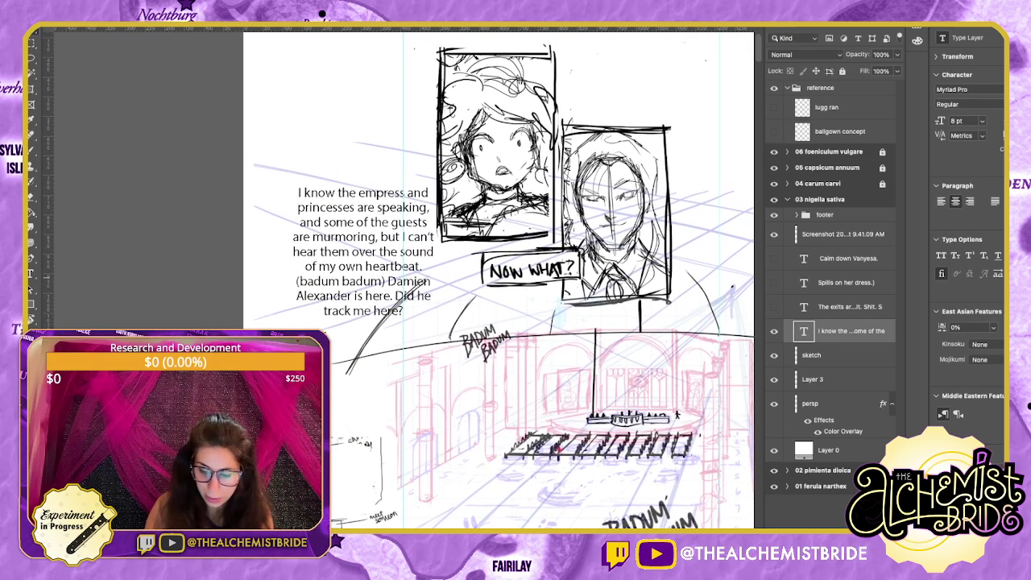
Select the sketch layer and move its artwork slightly to the left.
left_click(838, 355)
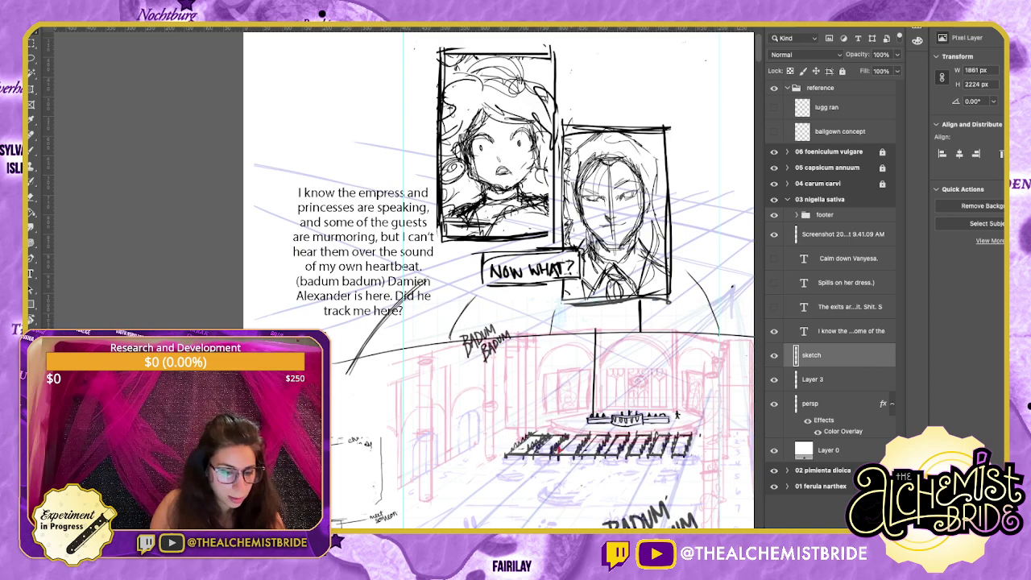
mouse_move(515, 268)
left_mouse_down()
mouse_move(498, 273)
mouse_move(507, 269)
left_mouse_up()
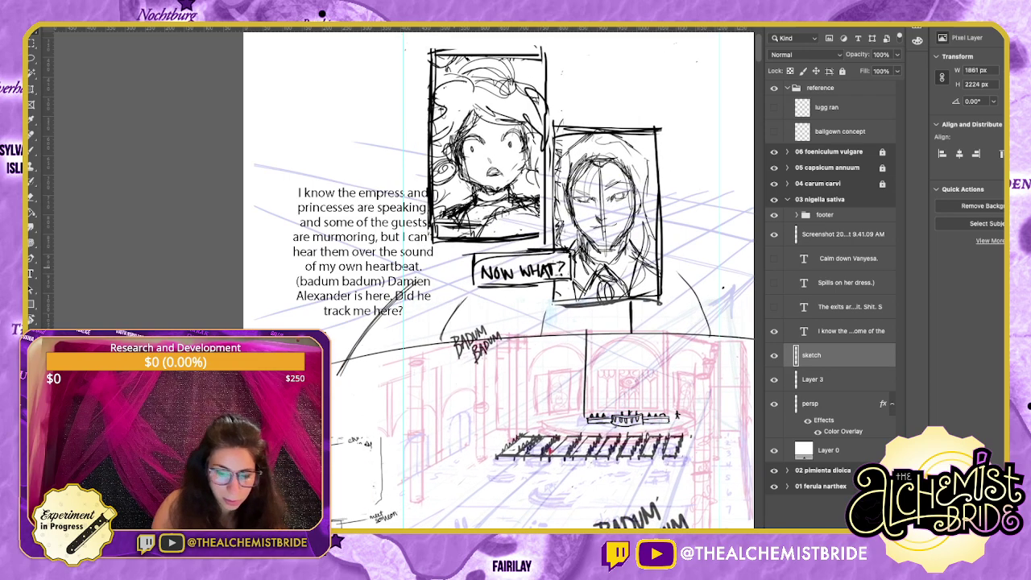
Undo the last move of the sketch artwork and erase the small "BADUM BADUM" lettering above the ballroom.
key("super+z")
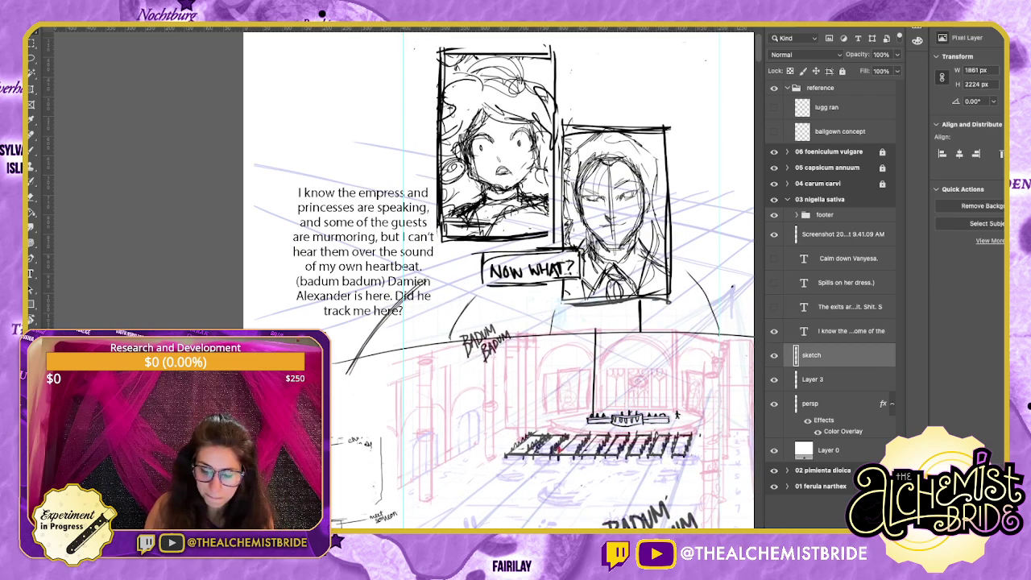
left_click_drag(499, 277, 526, 269)
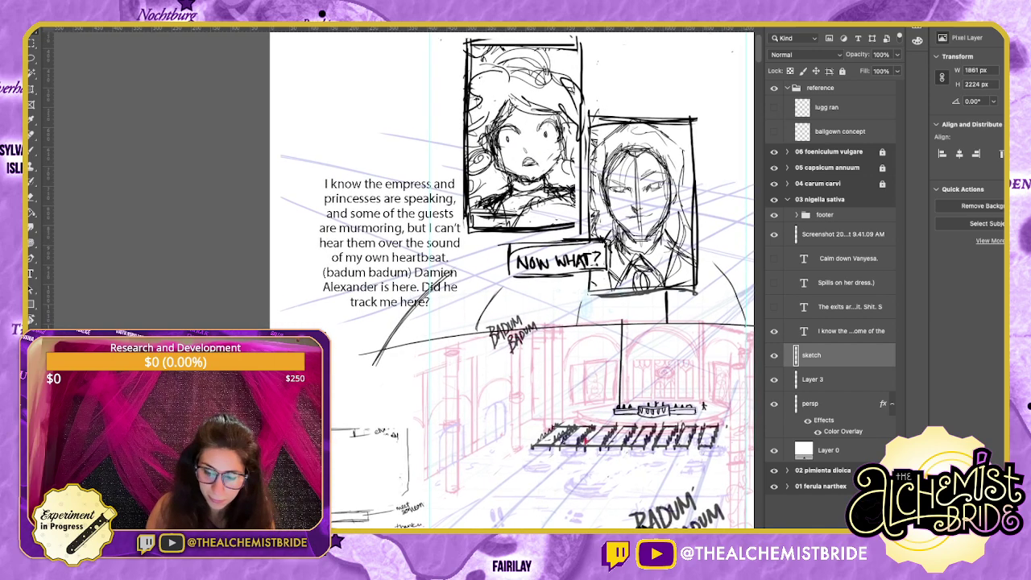
key("e")
mouse_move(519, 319)
left_mouse_down()
mouse_move(498, 325)
mouse_move(531, 325)
mouse_move(492, 337)
mouse_move(522, 345)
mouse_move(541, 329)
mouse_move(488, 331)
mouse_move(504, 324)
left_mouse_up()
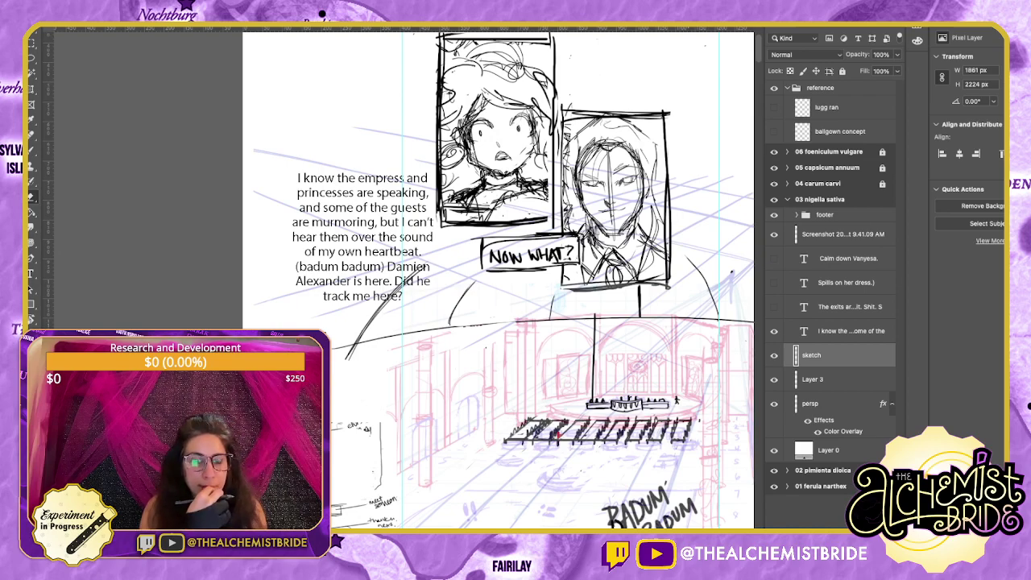
Sketch a wide rectangular caption box over the upper part of the ballroom, below the "NOW WHAT?" box.
key("b")
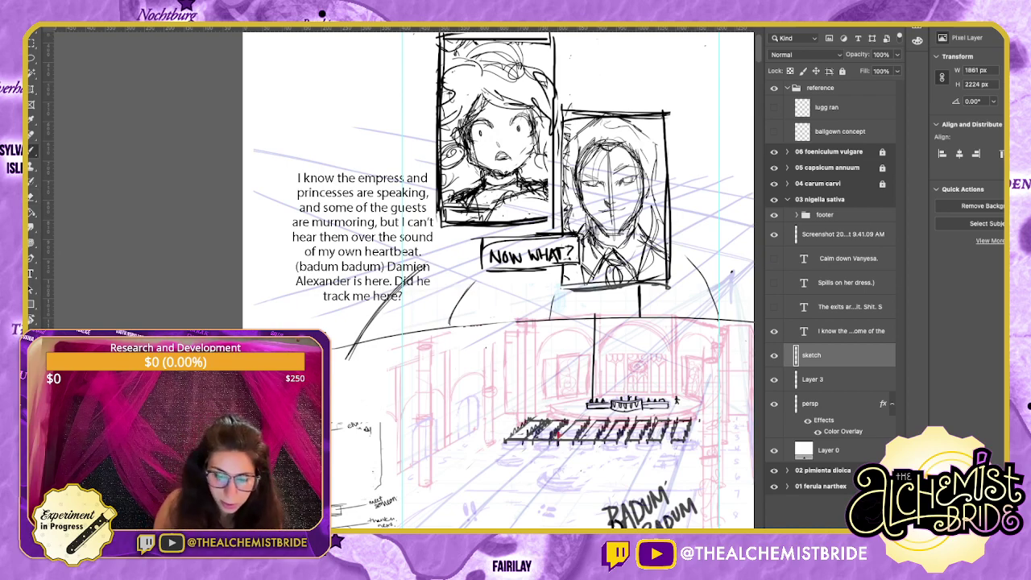
mouse_move(419, 309)
left_mouse_down()
mouse_move(420, 371)
mouse_move(483, 312)
mouse_move(597, 313)
mouse_move(598, 342)
left_mouse_up()
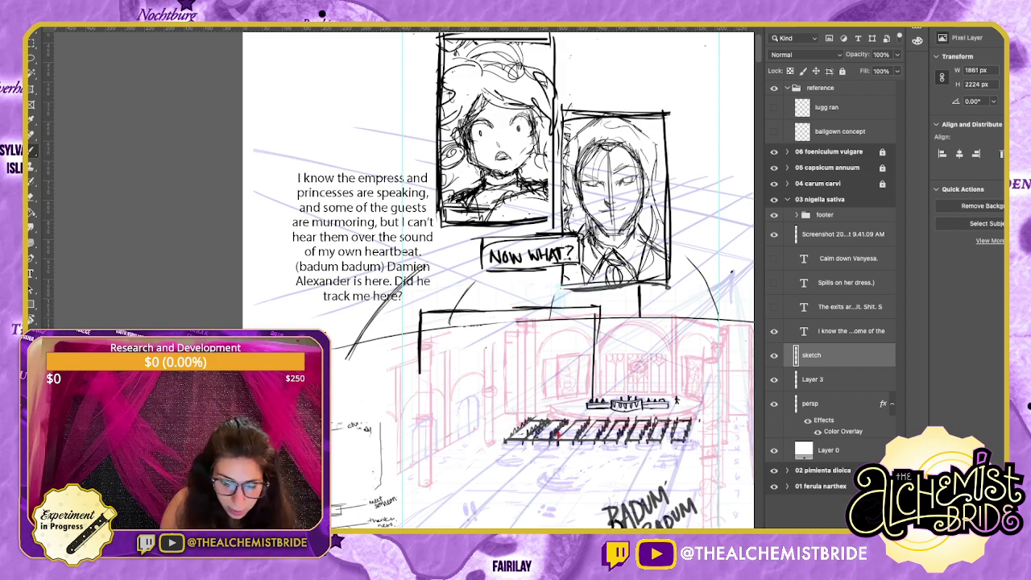
mouse_move(421, 349)
left_mouse_down()
mouse_move(585, 364)
mouse_move(420, 371)
left_mouse_up()
left_click_drag(532, 356, 511, 306)
left_click_drag(627, 485, 632, 504)
left_click_drag(635, 488, 633, 503)
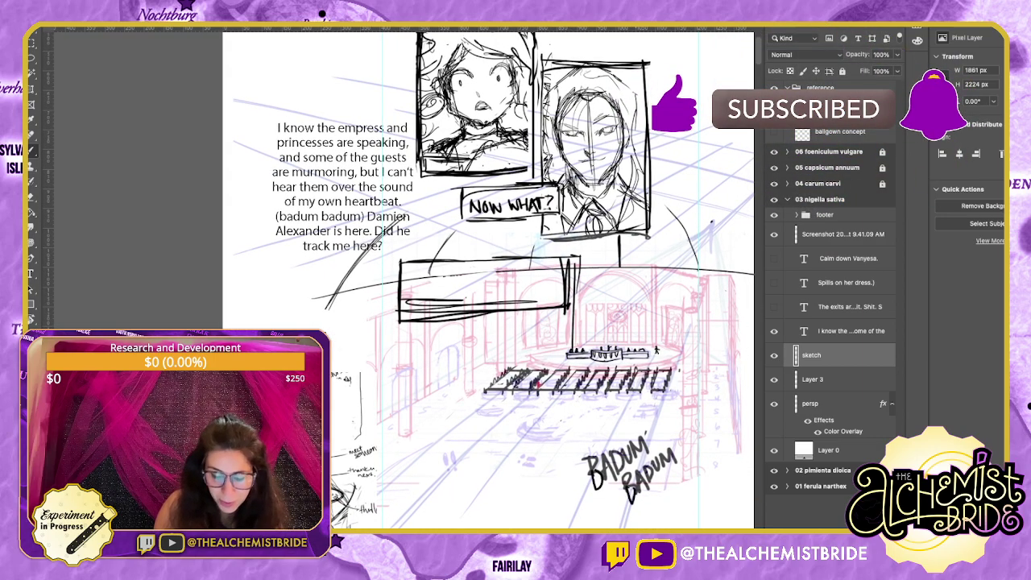
scroll(498, 278, "down", 1)
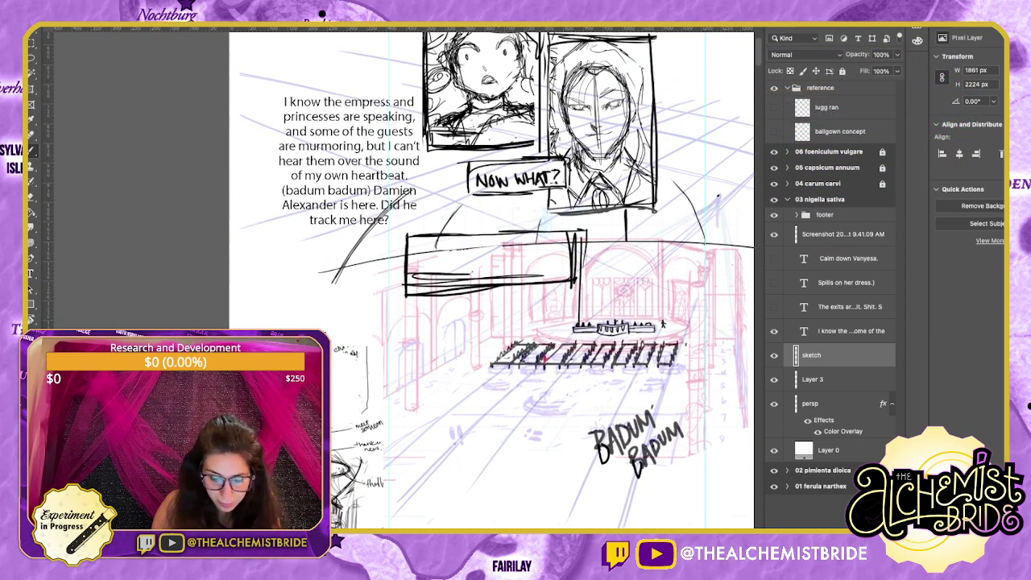
mouse_move(428, 430)
left_mouse_down()
mouse_move(429, 469)
mouse_move(428, 431)
mouse_move(449, 461)
mouse_move(545, 416)
left_mouse_up()
key("super+z")
key("ctrl+z")
Sketch two slim, staggered caption boxes below the ballroom floor, above the row of photo panels.
scroll(497, 277, "down", 3)
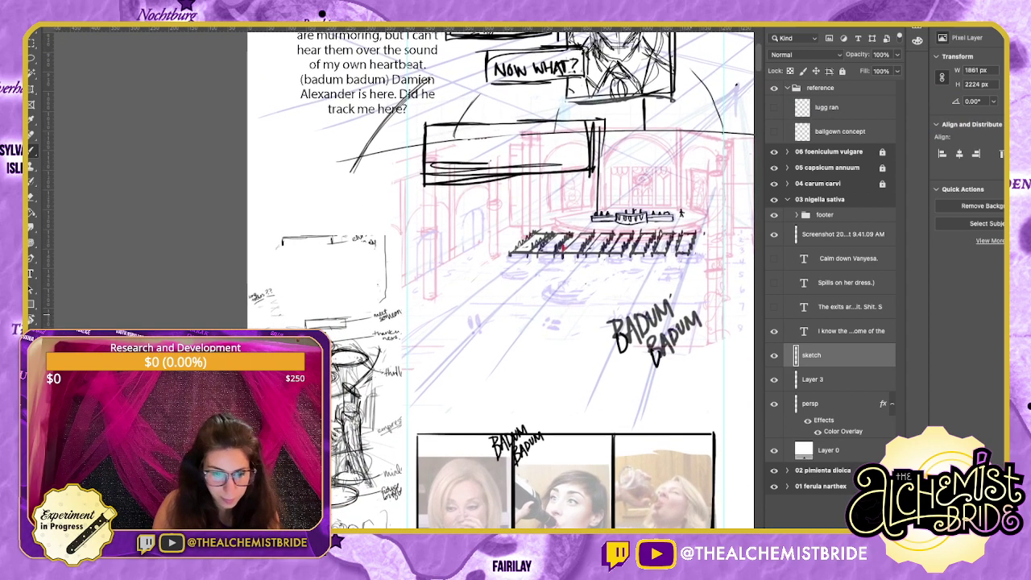
left_click_drag(417, 367, 417, 395)
mouse_move(420, 364)
left_mouse_down()
mouse_move(579, 360)
mouse_move(580, 391)
left_mouse_up()
left_click_drag(580, 389, 427, 391)
left_click_drag(531, 412, 532, 438)
mouse_move(532, 412)
left_mouse_down()
mouse_move(711, 412)
mouse_move(712, 436)
left_mouse_up()
left_click_drag(712, 436, 533, 439)
left_click_drag(576, 313, 642, 378)
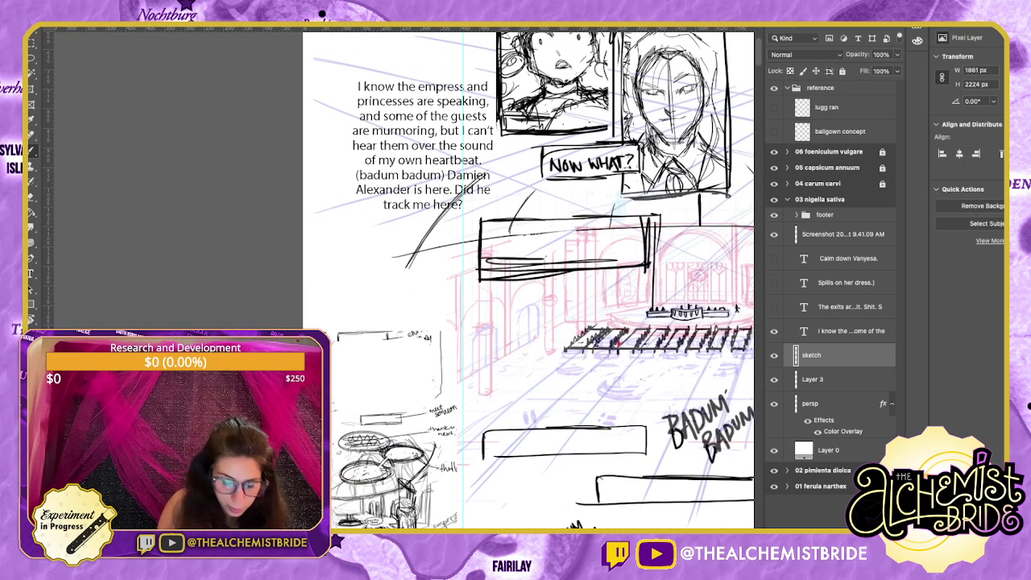
Hand-letter the caption announcing which character "is here" inside the first slim box below the ballroom.
left_click_drag(500, 441, 530, 439)
left_click_drag(537, 435, 542, 444)
key("super+z")
key("super+z")
mouse_move(545, 435)
left_mouse_down()
mouse_move(553, 446)
mouse_move(567, 434)
left_mouse_up()
left_click_drag(567, 434, 570, 446)
mouse_move(571, 447)
left_mouse_down()
mouse_move(577, 435)
mouse_move(615, 447)
left_mouse_up()
left_click_drag(615, 440, 622, 441)
left_click_drag(622, 434, 627, 446)
left_click_drag(626, 441, 634, 444)
mouse_move(635, 436)
left_mouse_down()
mouse_move(642, 445)
mouse_move(618, 397)
mouse_move(598, 383)
left_mouse_up()
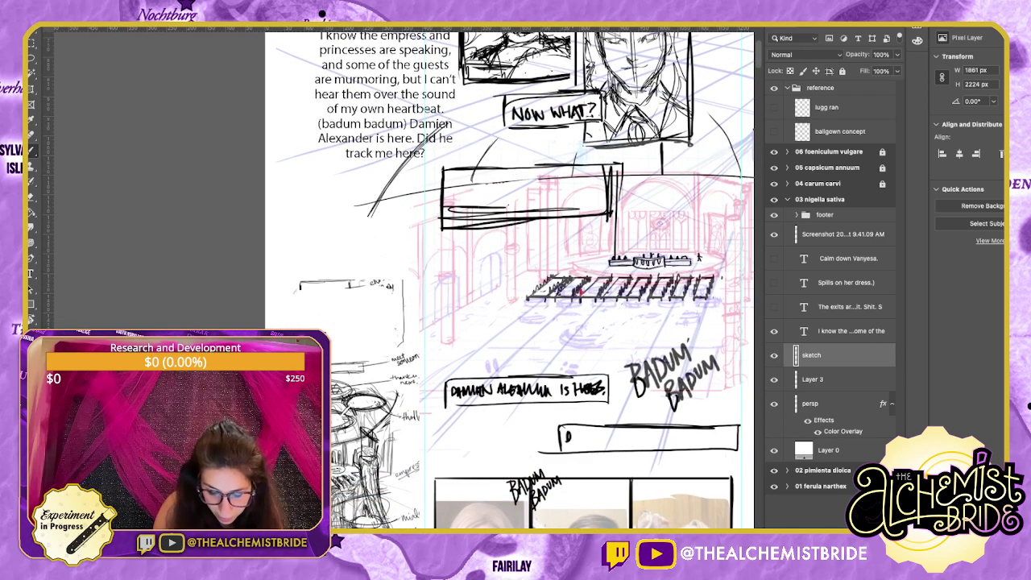
Hand-letter "DID HE TRACK ME HERE?" inside the second slim caption box.
left_click_drag(577, 433, 577, 443)
left_click_drag(589, 432, 594, 443)
left_click_drag(590, 438, 596, 437)
mouse_move(599, 433)
left_mouse_down()
mouse_move(603, 442)
mouse_move(669, 444)
left_mouse_up()
mouse_move(681, 433)
left_mouse_down()
mouse_move(681, 443)
mouse_move(724, 443)
left_mouse_up()
mouse_move(612, 322)
left_mouse_down()
mouse_move(497, 416)
mouse_move(550, 357)
left_mouse_up()
scroll(452, 278, "down", 1)
scroll(452, 278, "left", 2)
key("l")
mouse_move(584, 441)
left_mouse_down()
mouse_move(560, 442)
mouse_move(685, 498)
mouse_move(709, 485)
left_mouse_up()
key("super+d")
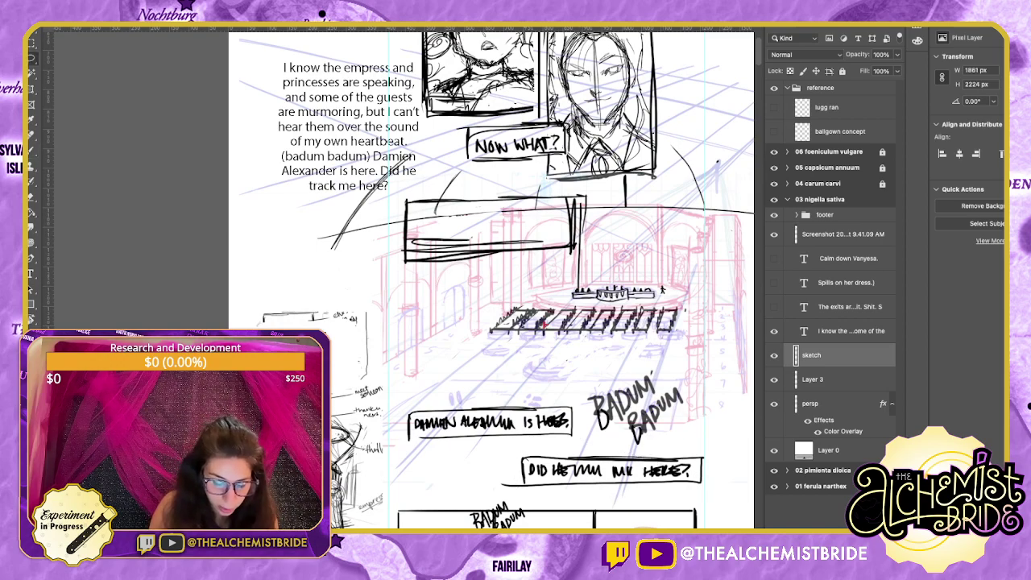
left_click_drag(520, 469, 524, 489)
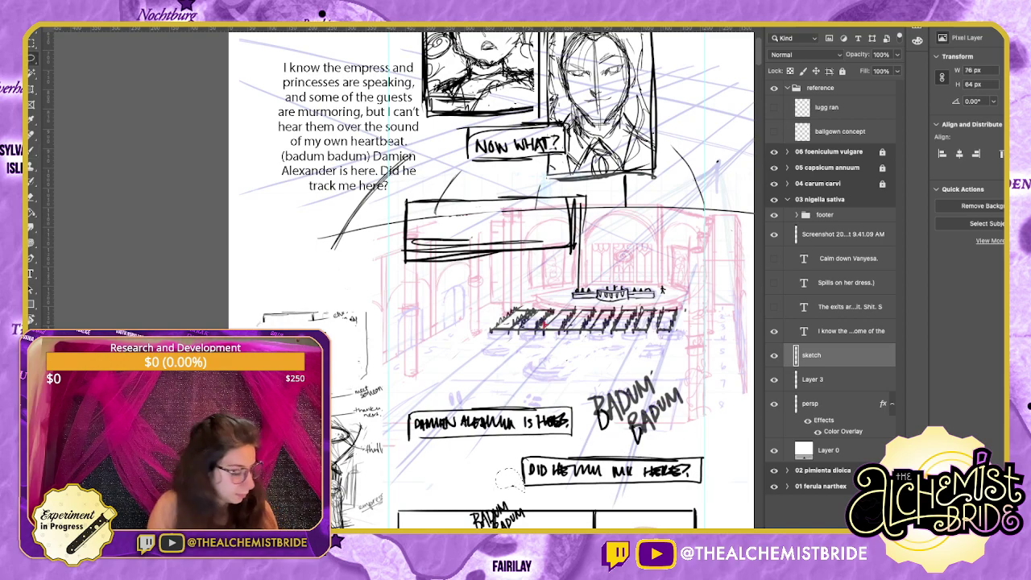
key("super+d")
Lasso the large "BADUM BADUM" lettering over the ballroom floor, nudge it slightly upward, and clear the selection.
left_click_drag(563, 387, 549, 445)
mouse_move(636, 416)
left_mouse_down()
mouse_move(691, 470)
mouse_move(633, 417)
left_mouse_up()
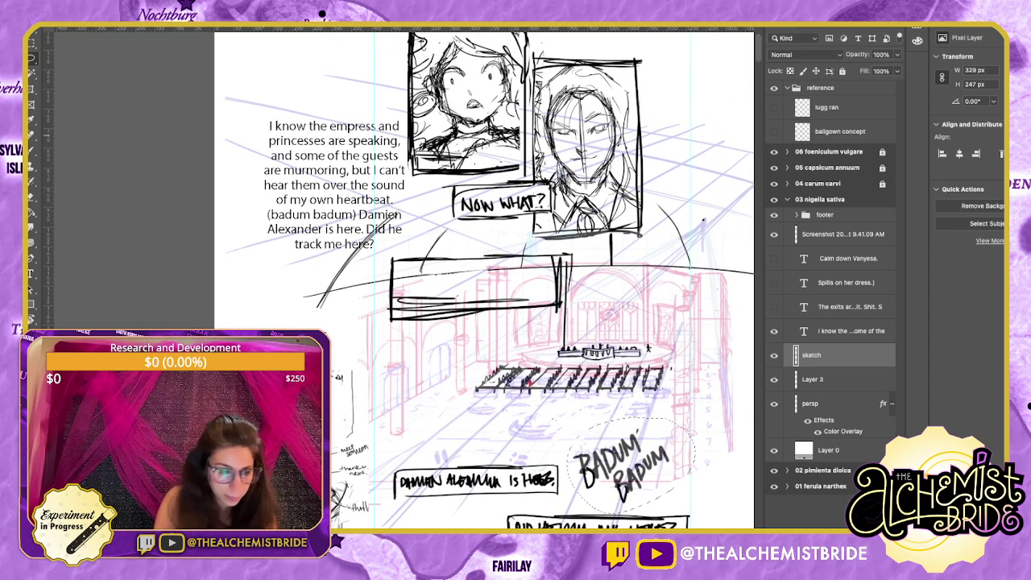
key("v")
mouse_move(624, 467)
left_mouse_down()
mouse_move(633, 456)
mouse_move(623, 464)
left_mouse_up()
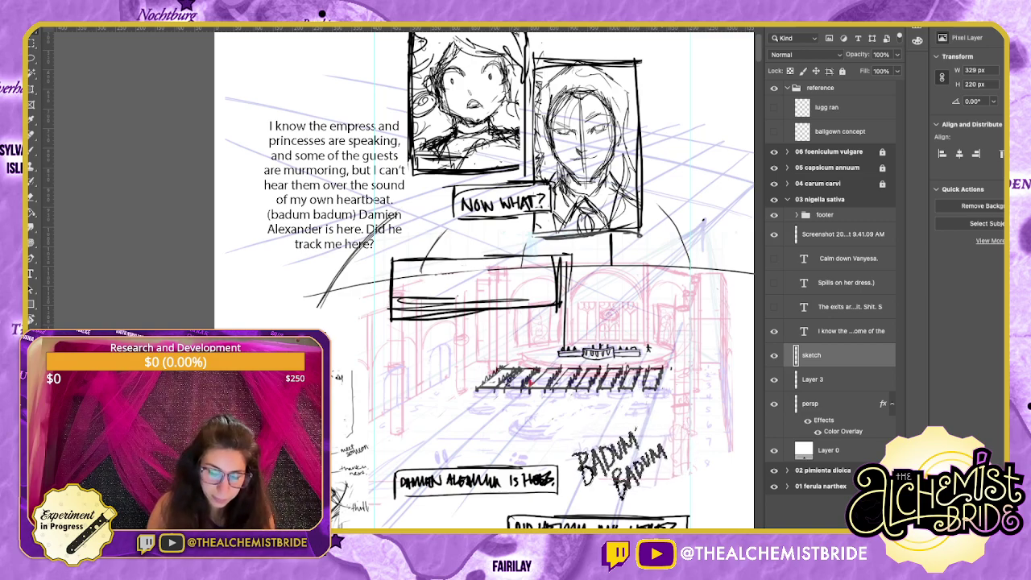
key("super+d")
Delete everything from "(badum badum)" to the end of the "I know the empress and princesses" text.
key("b")
left_click_drag(530, 382, 586, 460)
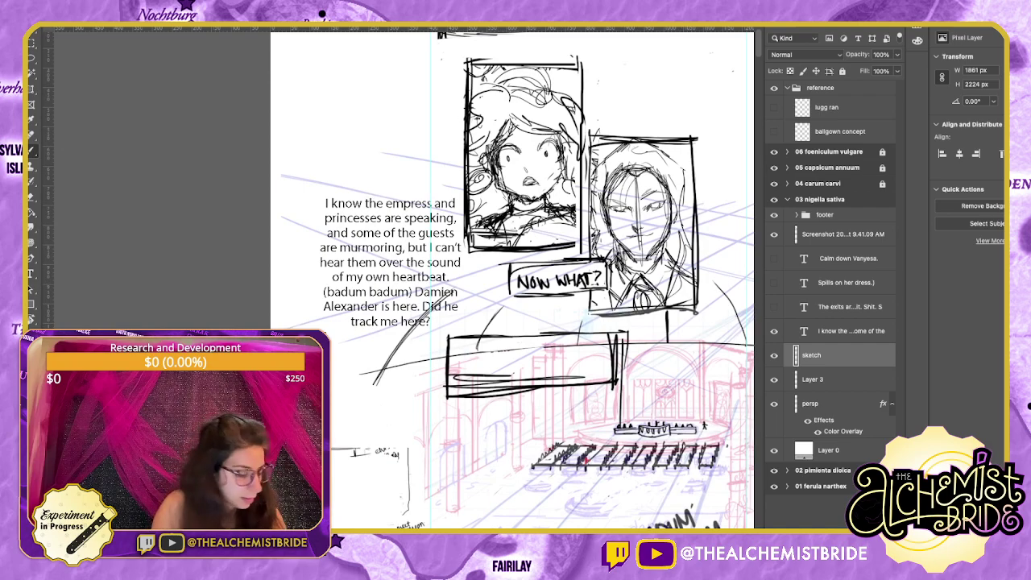
key("l")
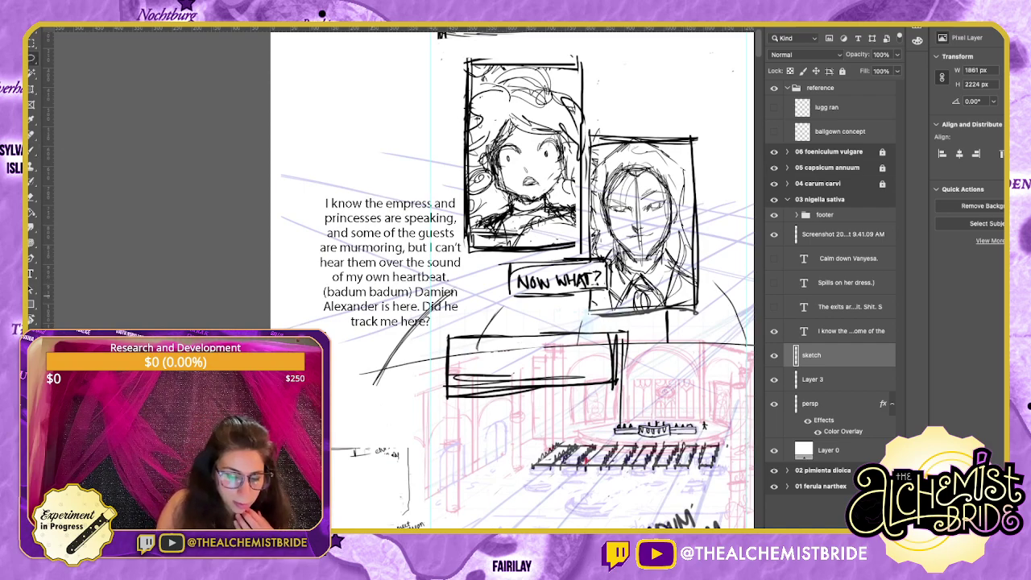
key("t")
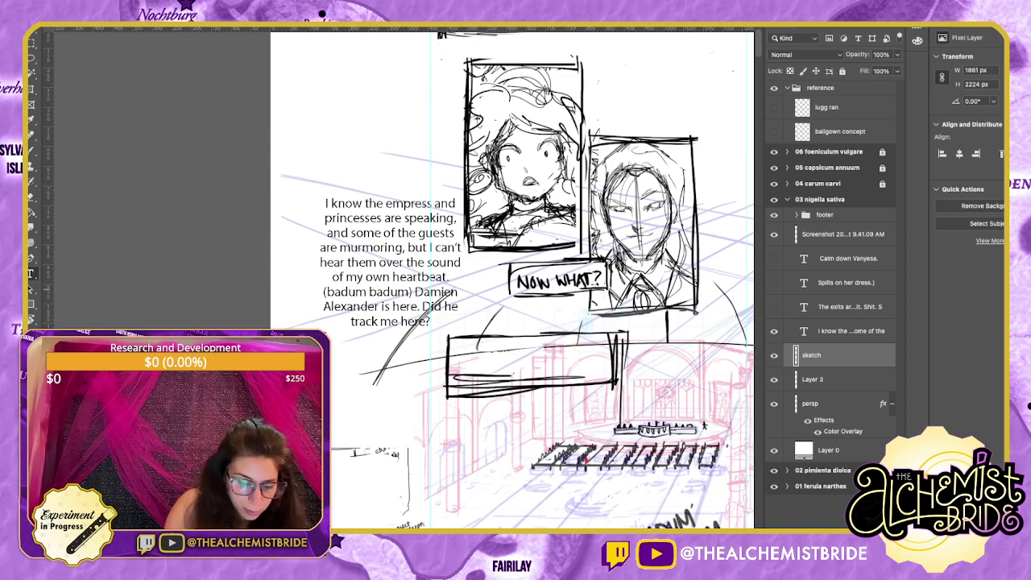
left_click_drag(324, 292, 434, 322)
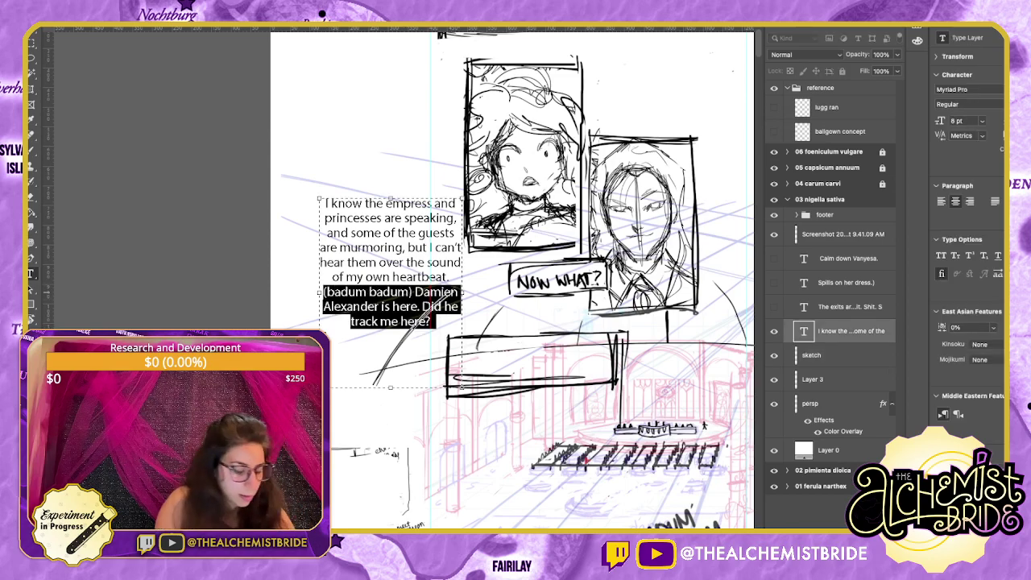
key("BackSpace")
Set all of the remaining script text in the Erikahand_01 font and turn on All Caps.
key("ctrl+a")
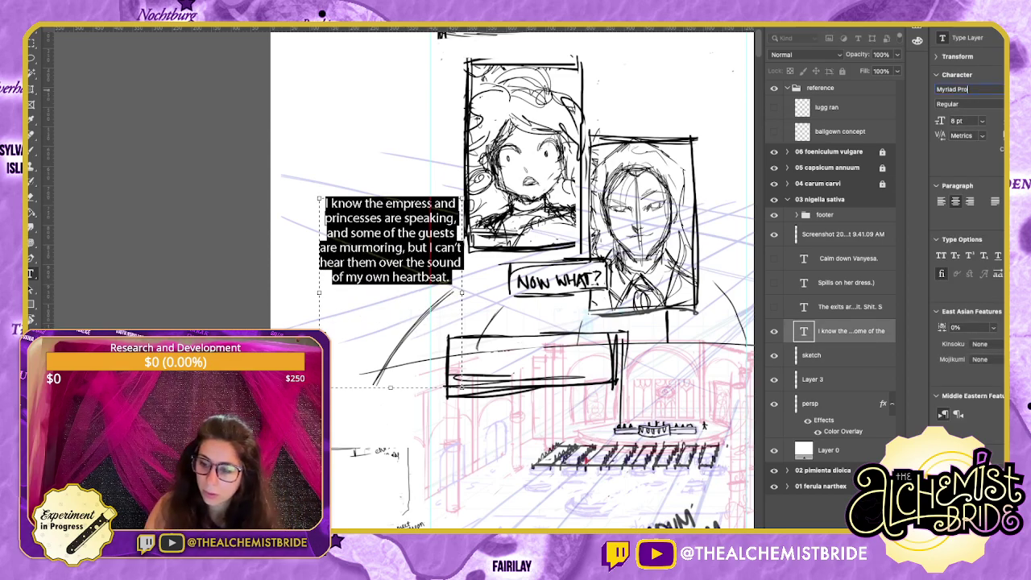
left_click(963, 90)
type("l")
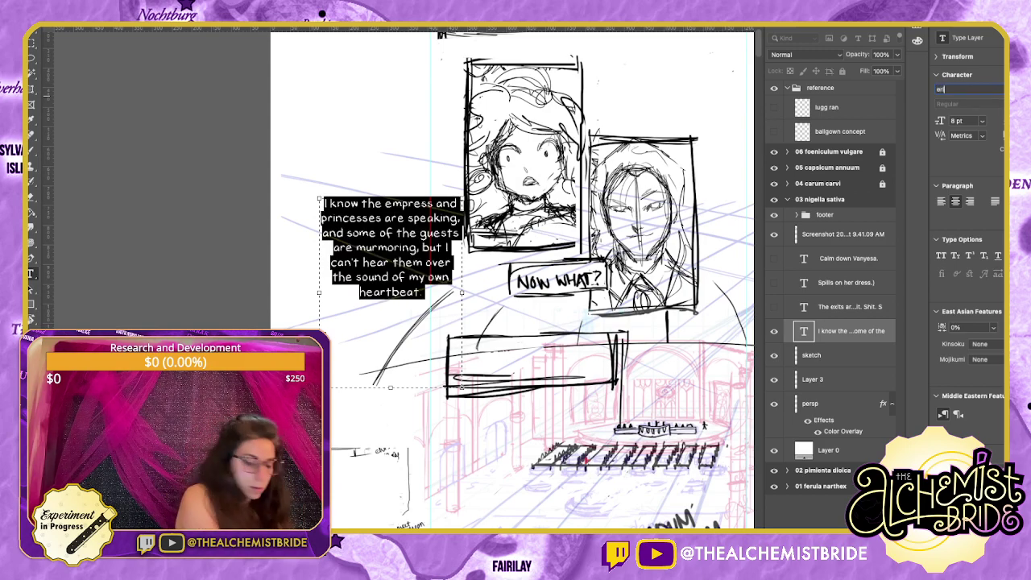
key("Return")
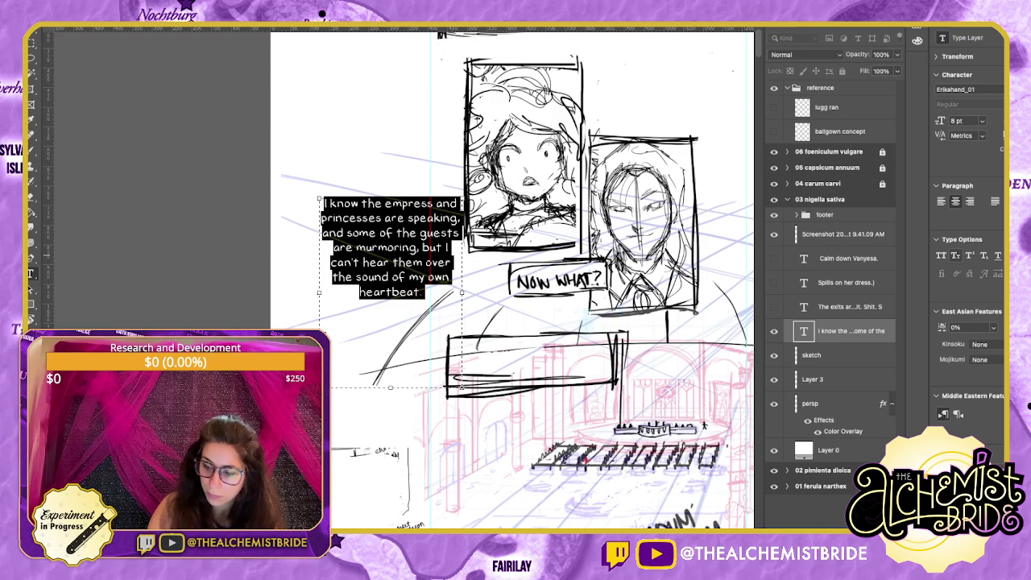
left_click(940, 256)
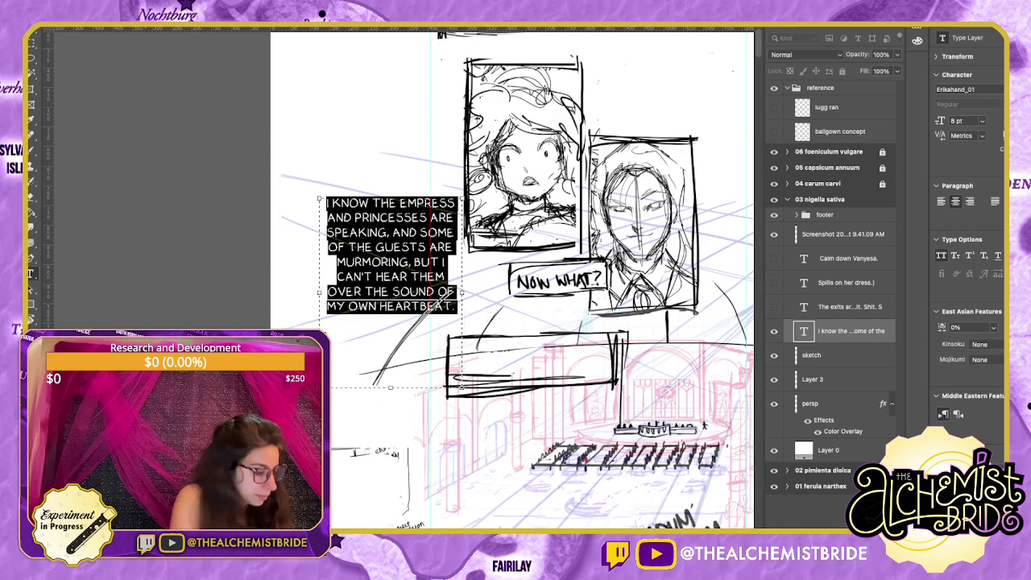
Reduce the script text to 7 pt, tighten its line spacing, and adjust its letter spacing.
key("alt+Left")
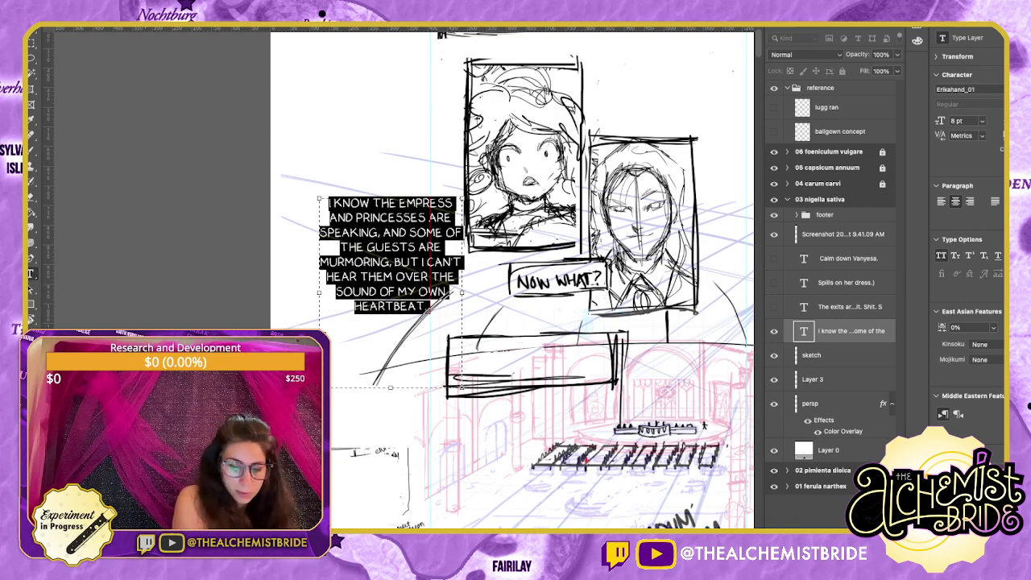
key("alt+Up")
key("alt+Up")
key("super+shift+comma")
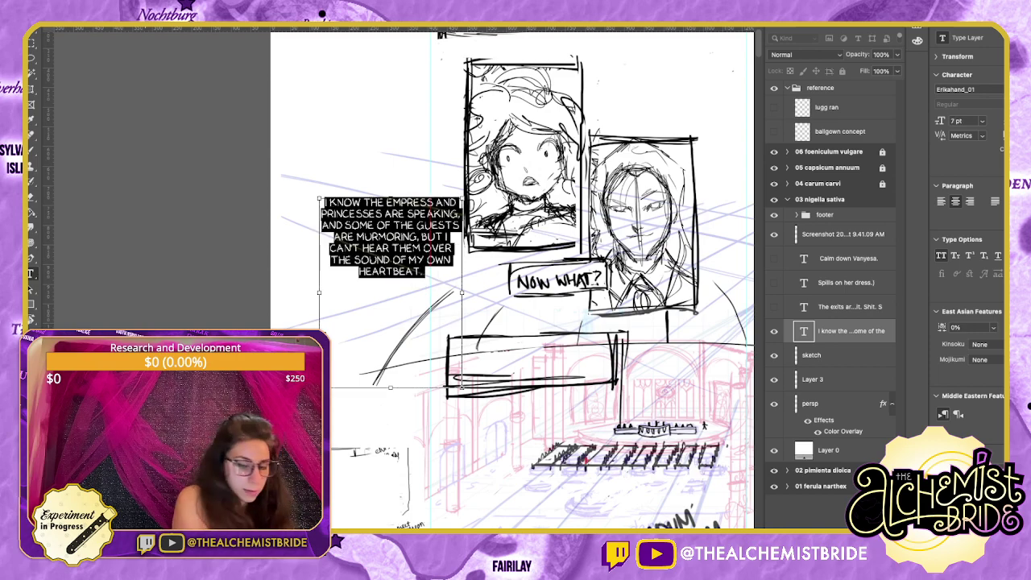
key("alt+Up")
key("alt+Up")
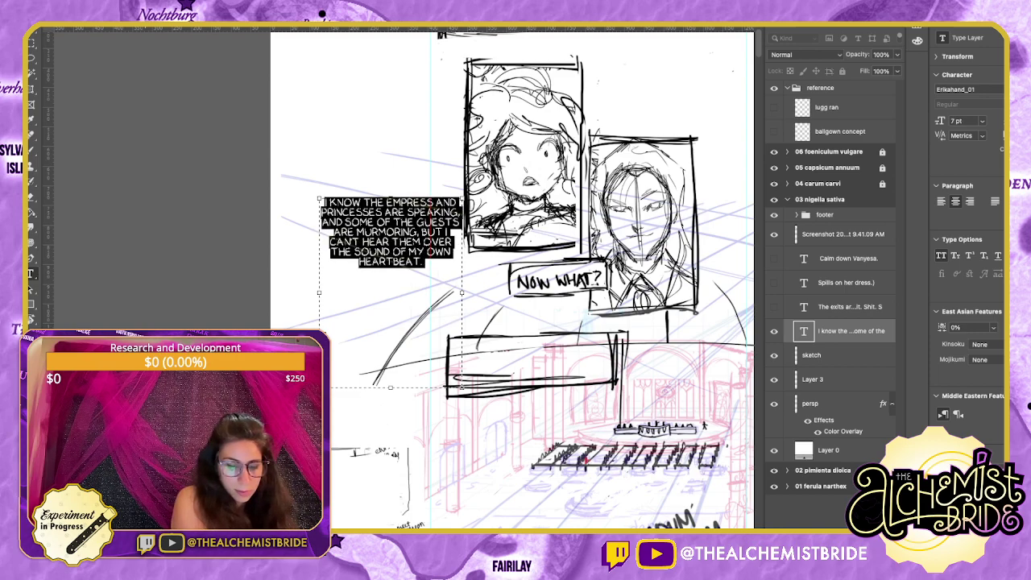
key("alt+Right")
left_click(32, 32)
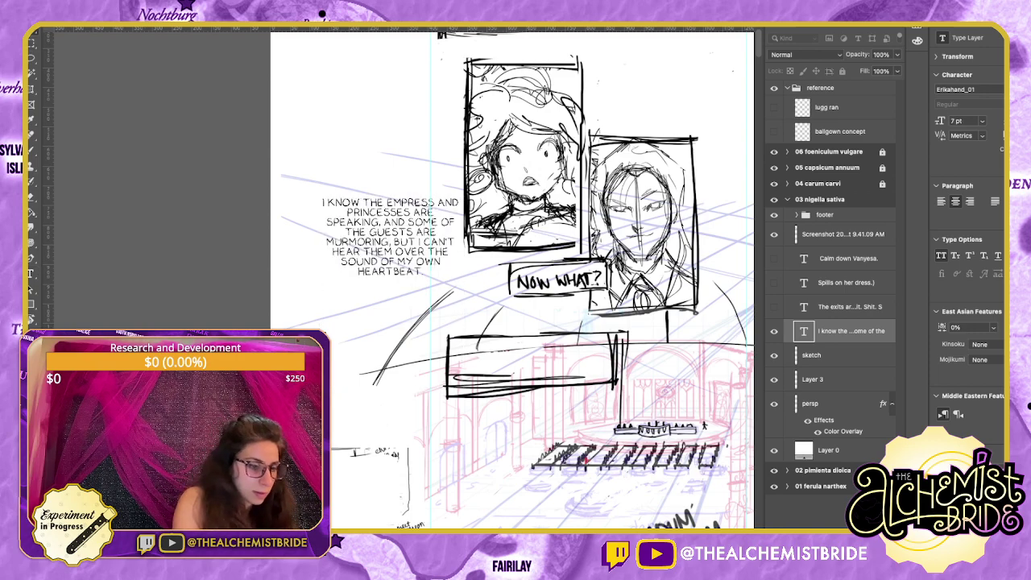
Move the script text farther from the portraits and cut its opening, from "I know the empress" through "murmoring".
left_click_drag(395, 232, 296, 225)
key("super+c")
double_click(368, 257)
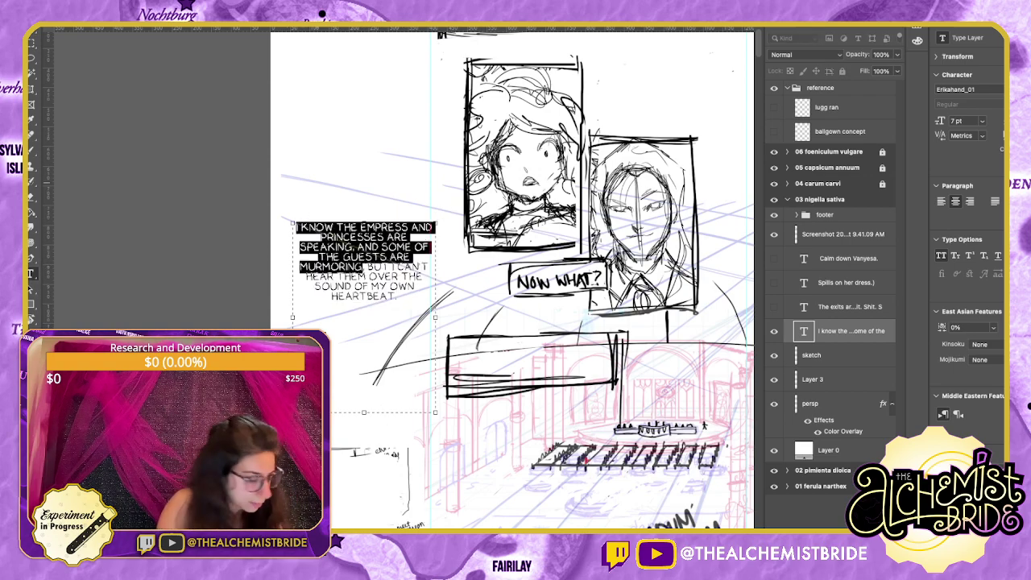
key("BackSpace")
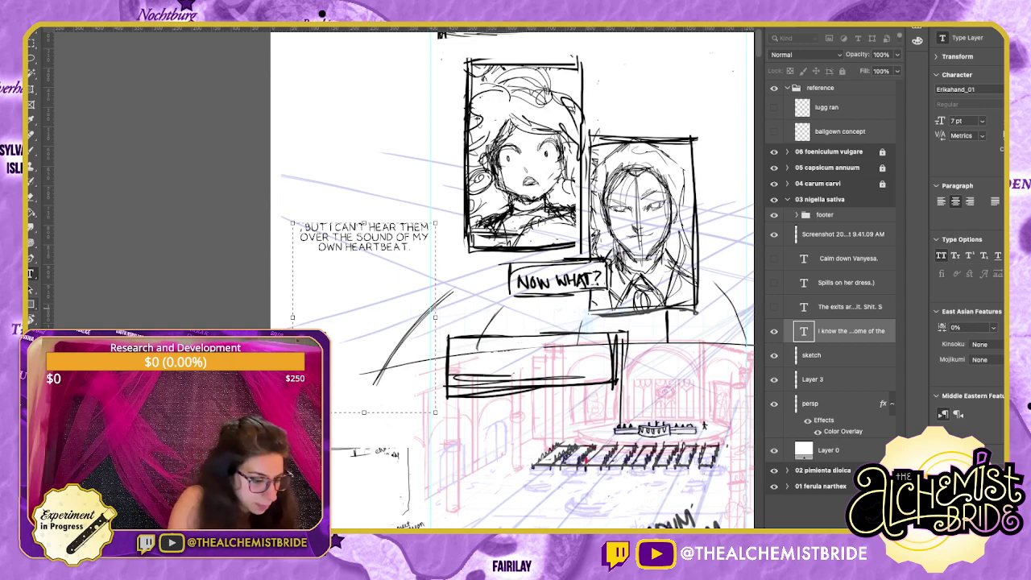
left_click(33, 275)
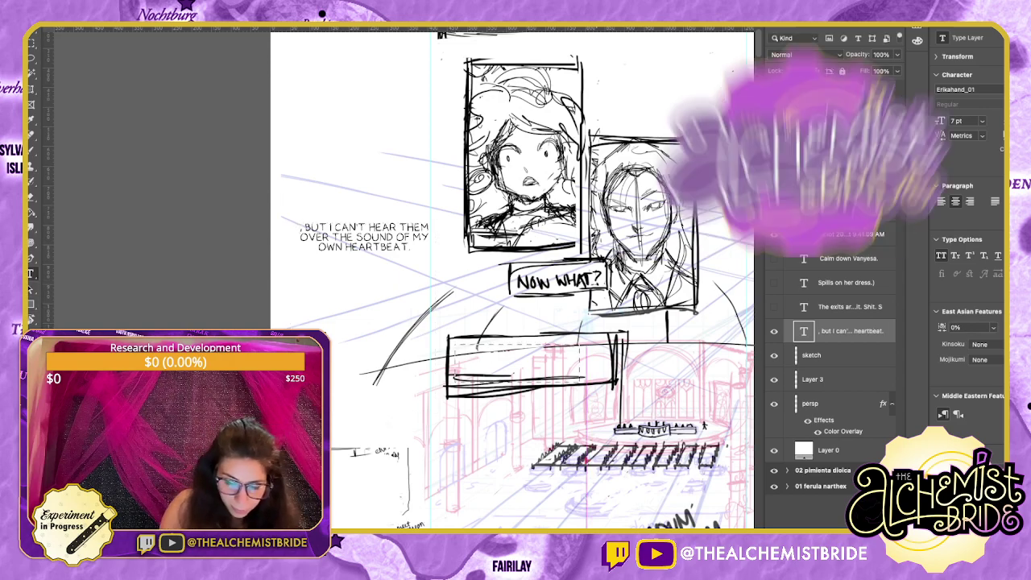
Paste the cut sentence into a new text box inside the caption box above the ballroom and end it with "...".
mouse_move(455, 344)
left_mouse_down()
mouse_move(651, 388)
mouse_move(617, 383)
left_mouse_up()
key("super+v")
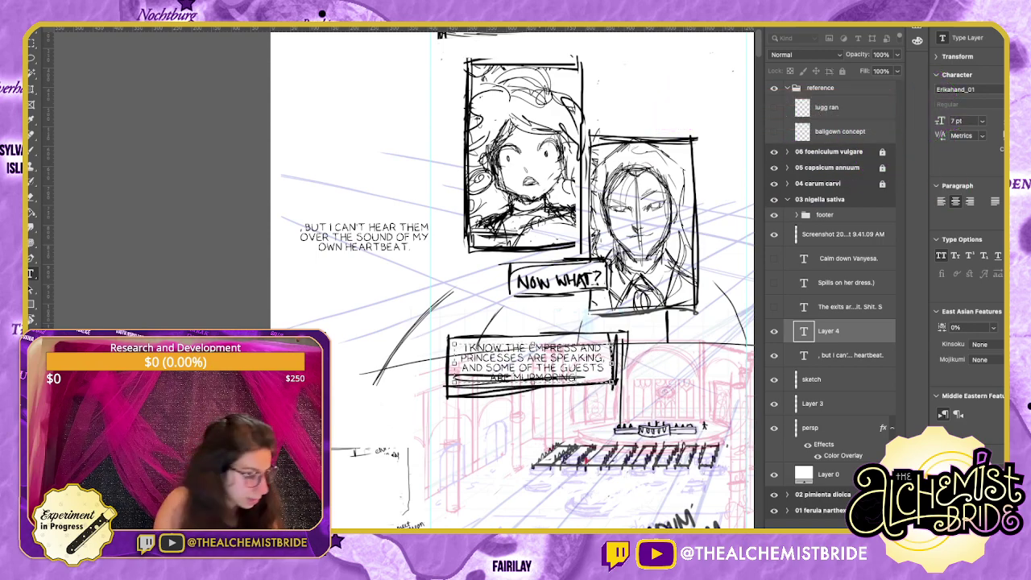
type("...")
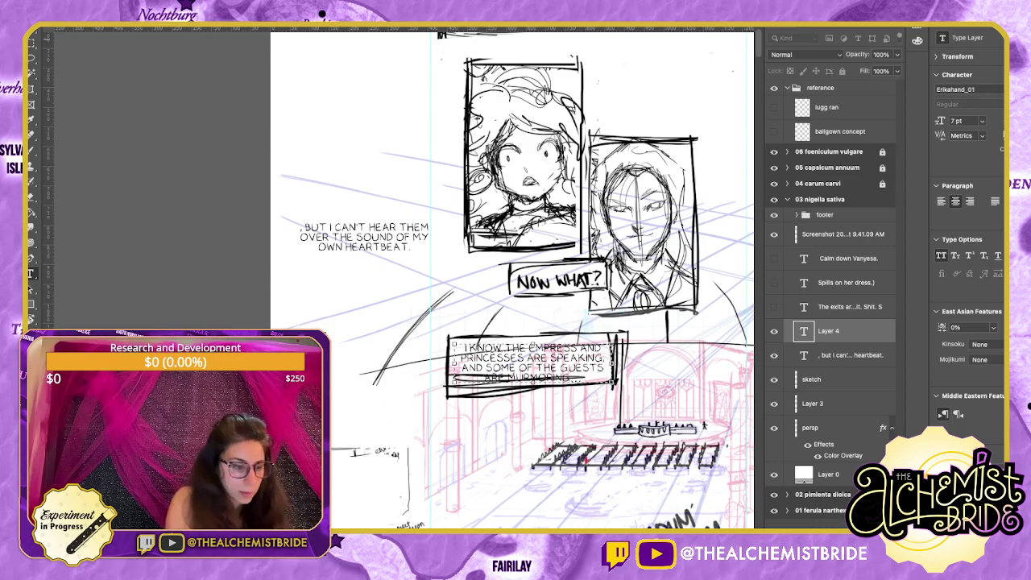
left_click(32, 38)
Remove the leading comma from the "but I can't hear them" text.
left_click_drag(564, 367, 518, 278)
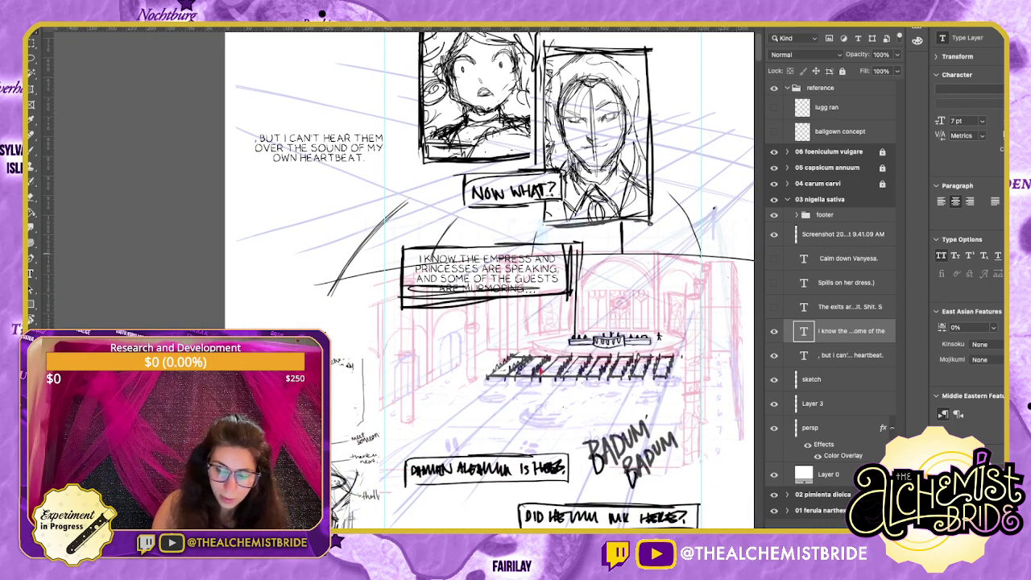
double_click(319, 148)
left_click_drag(258, 139, 385, 140)
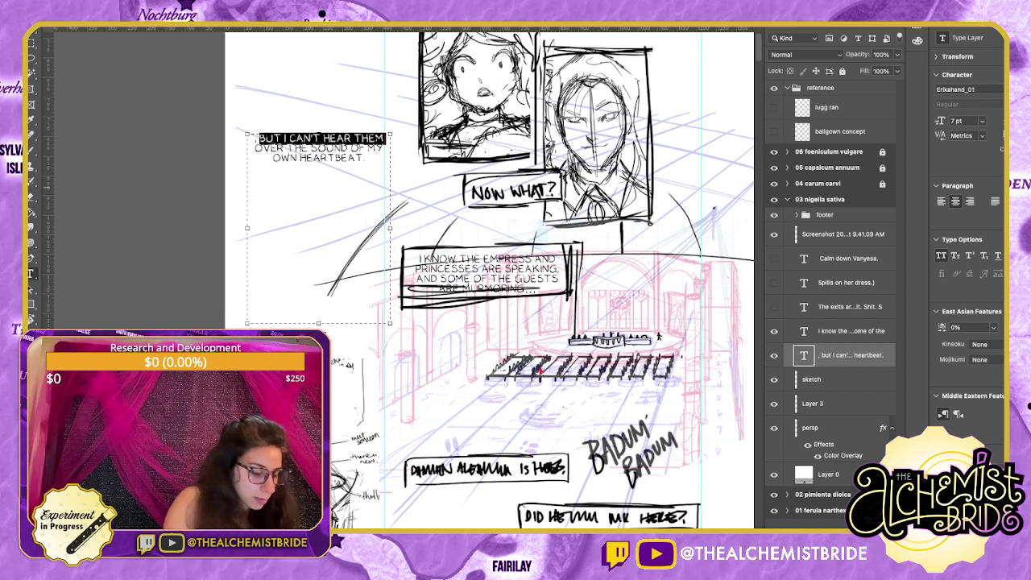
left_click(255, 139)
key("BackSpace")
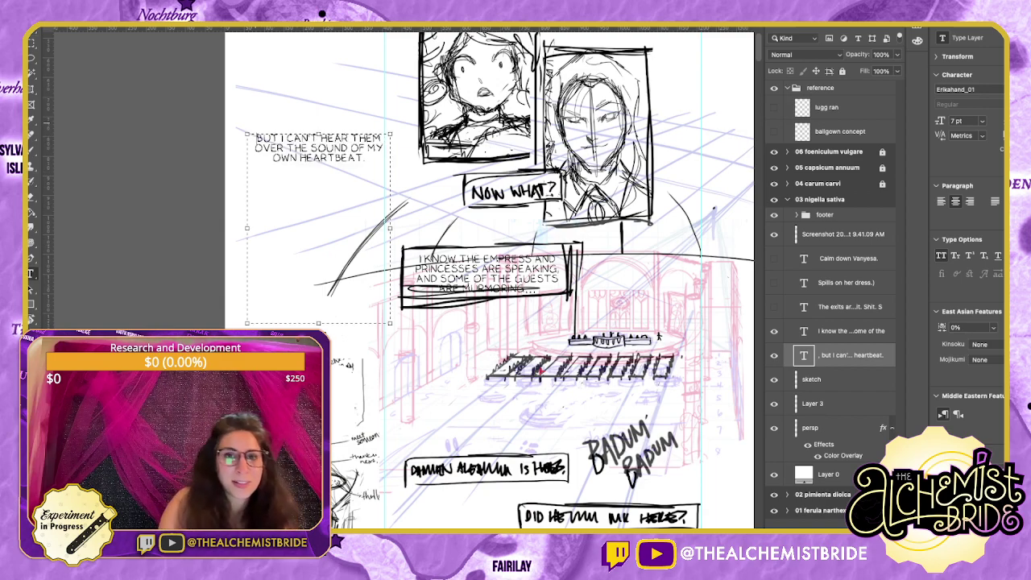
left_click(31, 43)
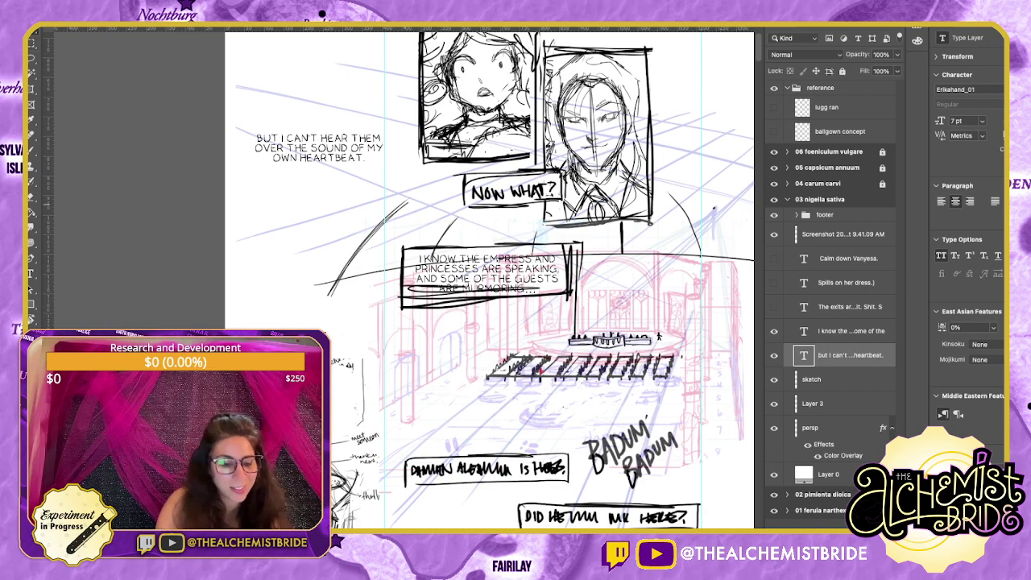
Move the "but I can't hear them over the sound of my own heartbeat" text below the ballroom floor, above the handwritten captions.
left_click_drag(318, 147, 517, 424)
double_click(560, 418)
key("Escape")
left_click_drag(519, 419, 542, 394)
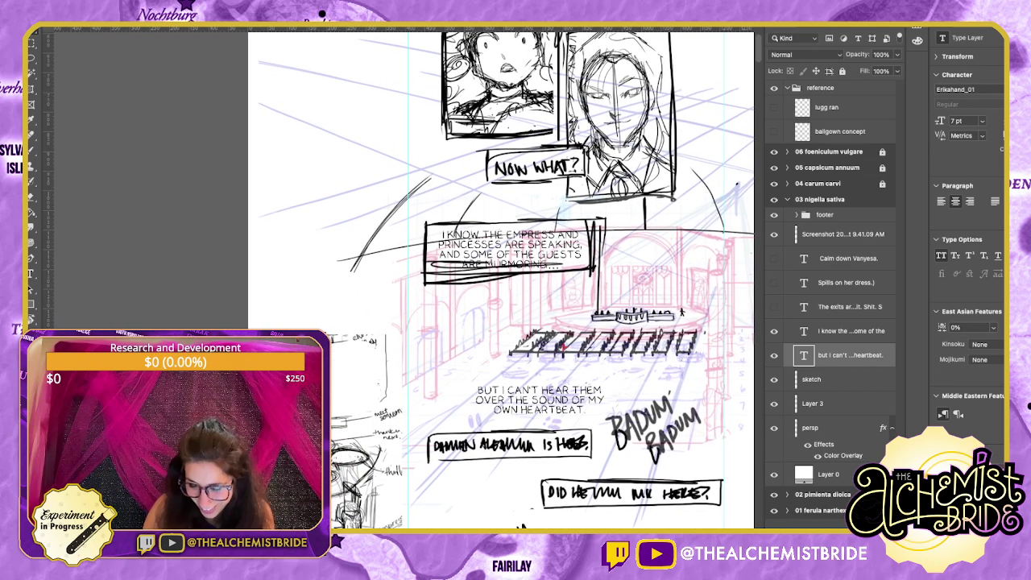
Merge the empress and heartbeat text layers together and into the sketch layer.
left_click(850, 331, "shift")
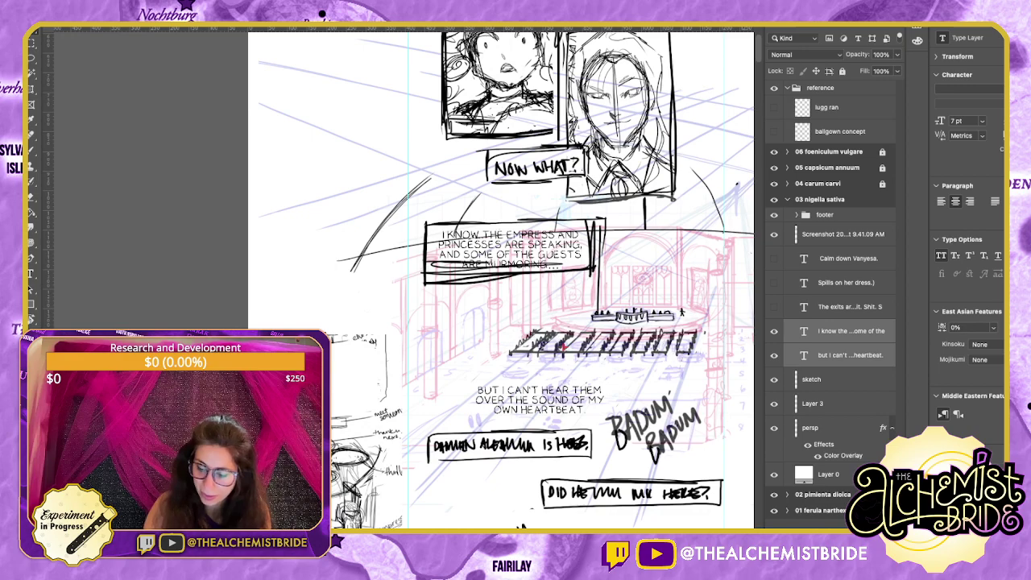
key("ctrl+e")
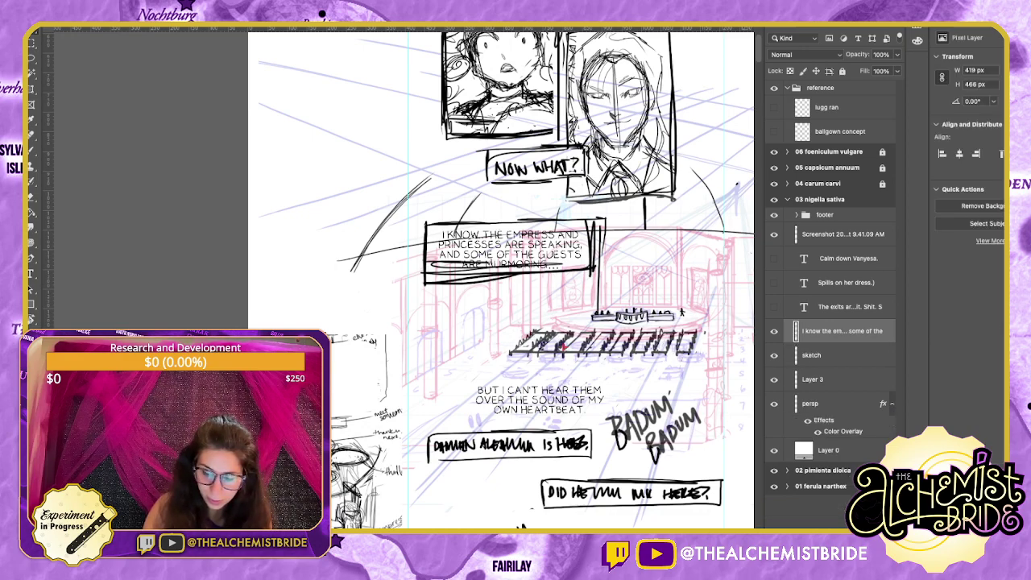
key("alt+bracketleft")
key("alt+bracketleft")
key("alt+bracketright")
key("alt+bracketright")
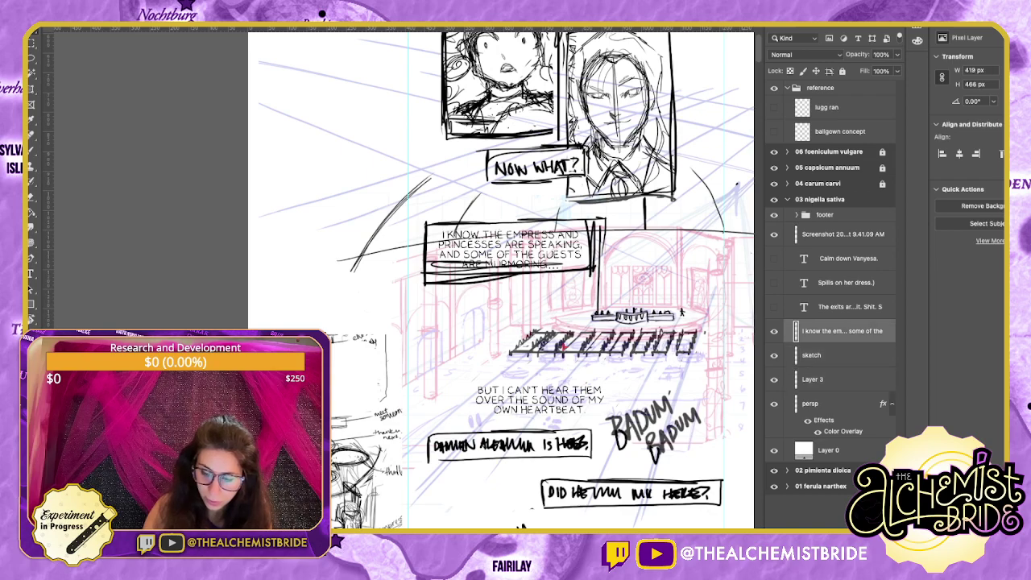
key("alt+bracketright")
key("alt+bracketleft")
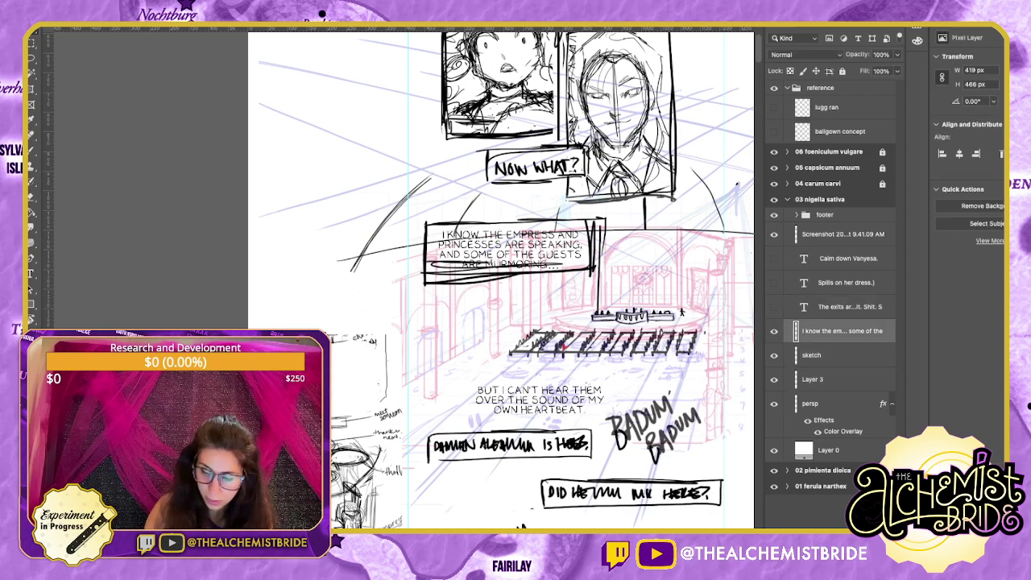
key("ctrl+e")
Draw a caption box around the heartbeat text and letter "BADUM BADUM" beside its upper-left corner.
left_click_drag(515, 282, 467, 310)
key("b")
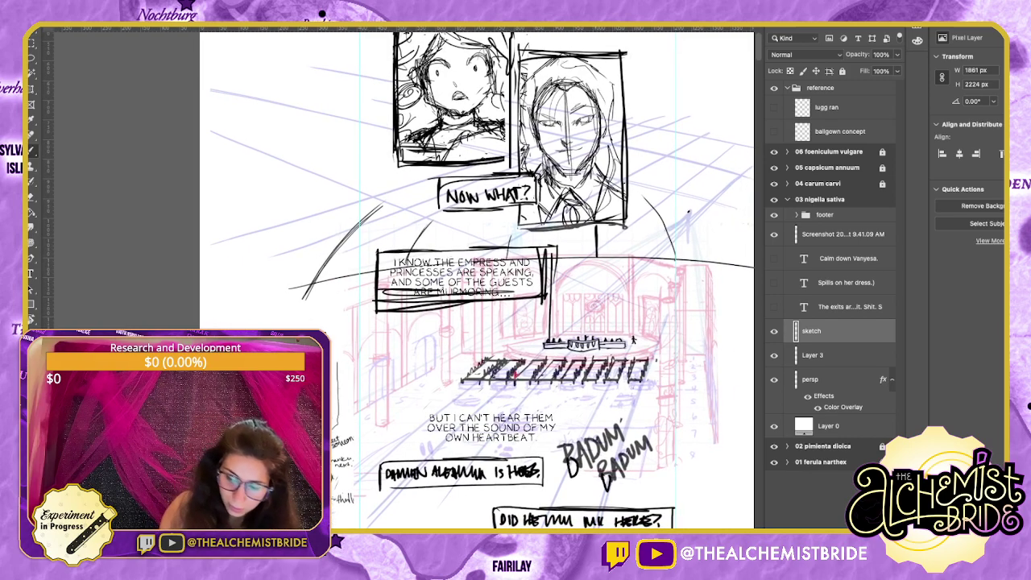
left_click_drag(419, 412, 418, 445)
mouse_move(418, 408)
left_mouse_down()
mouse_move(561, 409)
mouse_move(562, 442)
left_mouse_up()
left_click_drag(420, 443, 561, 443)
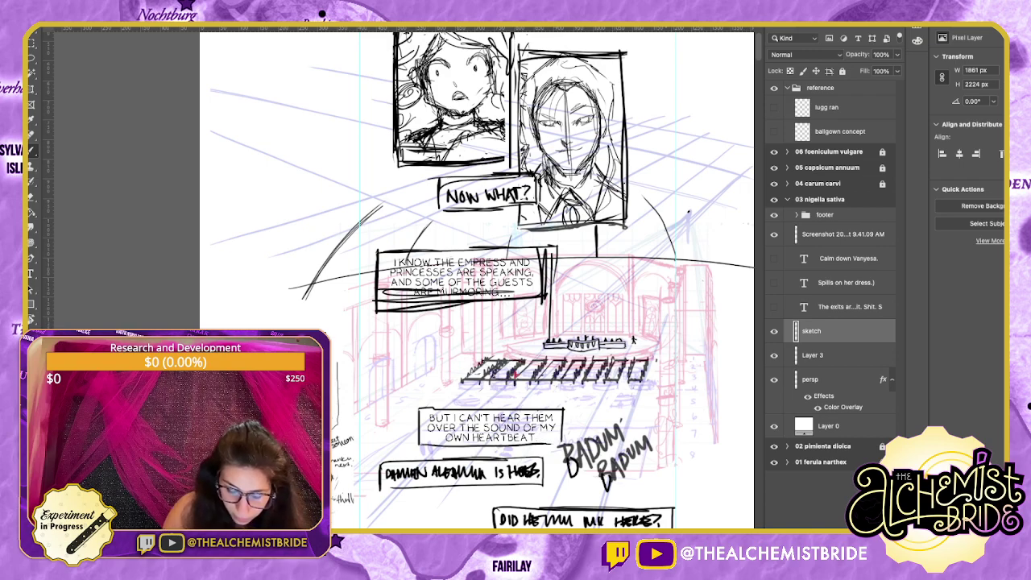
left_click_drag(379, 403, 415, 385)
mouse_move(398, 411)
left_mouse_down()
mouse_move(392, 433)
mouse_move(405, 412)
left_mouse_up()
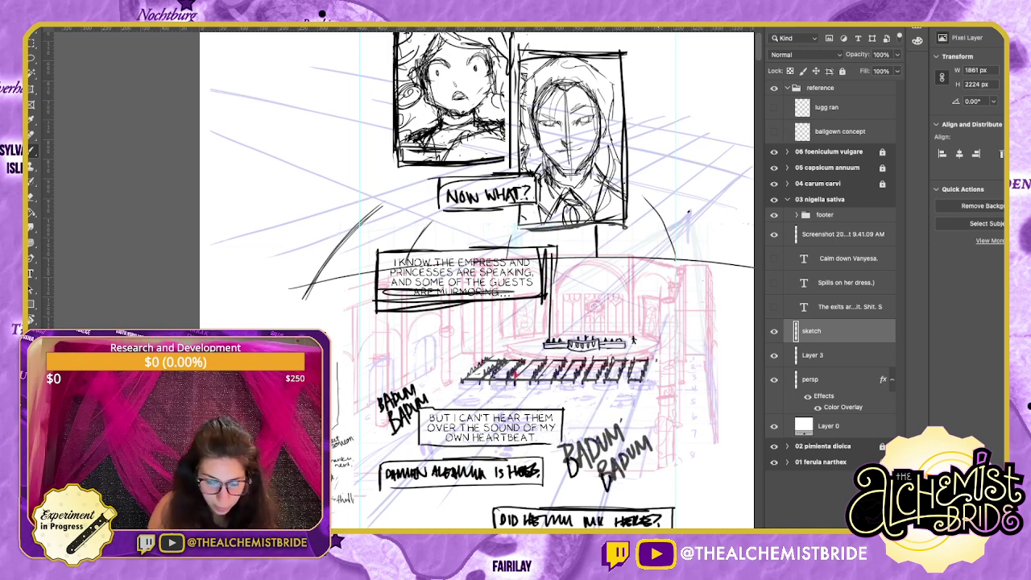
Sketch an arch over the ballroom stage and a doubled large curve on the right side of the dome.
left_click_drag(516, 374, 527, 390)
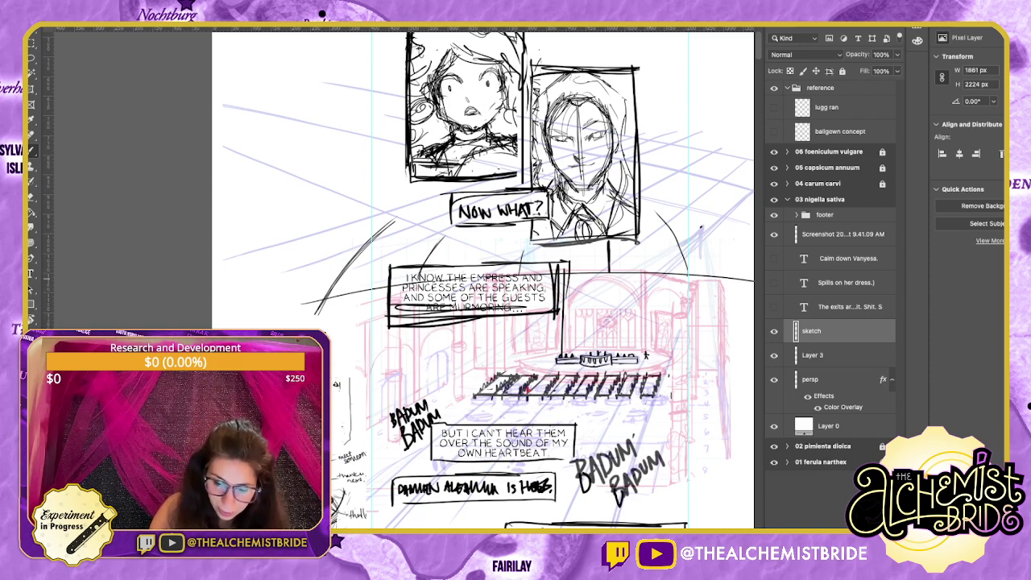
mouse_move(642, 310)
left_mouse_down()
mouse_move(626, 280)
mouse_move(572, 310)
left_mouse_up()
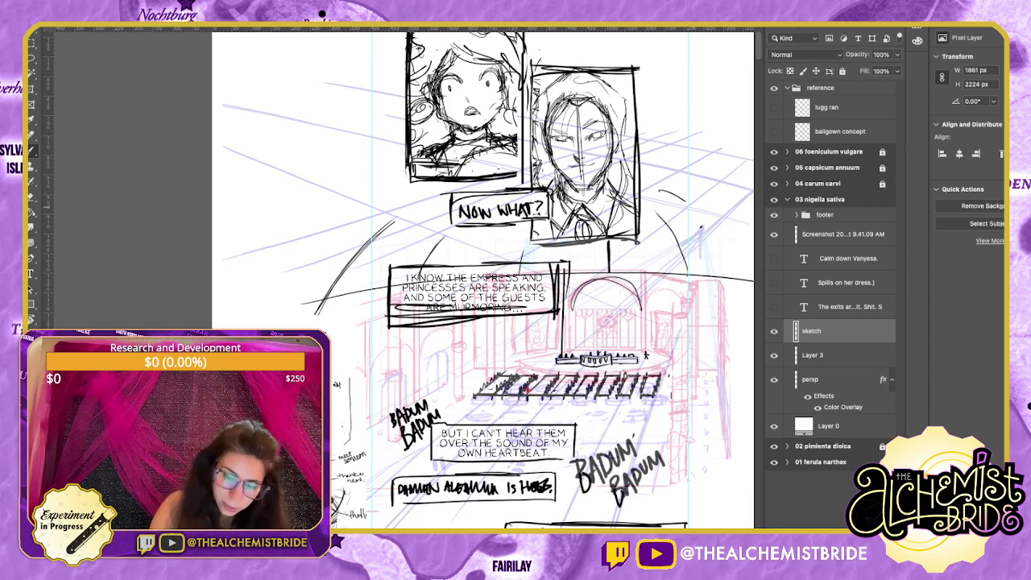
left_click_drag(684, 201, 735, 261)
left_click_drag(657, 178, 729, 265)
Sketch small arches and loose curved details inside the dome above the ballroom, on both sides of the portrait.
mouse_move(612, 267)
left_mouse_down()
mouse_move(636, 250)
mouse_move(641, 267)
left_mouse_up()
left_click_drag(653, 267, 685, 266)
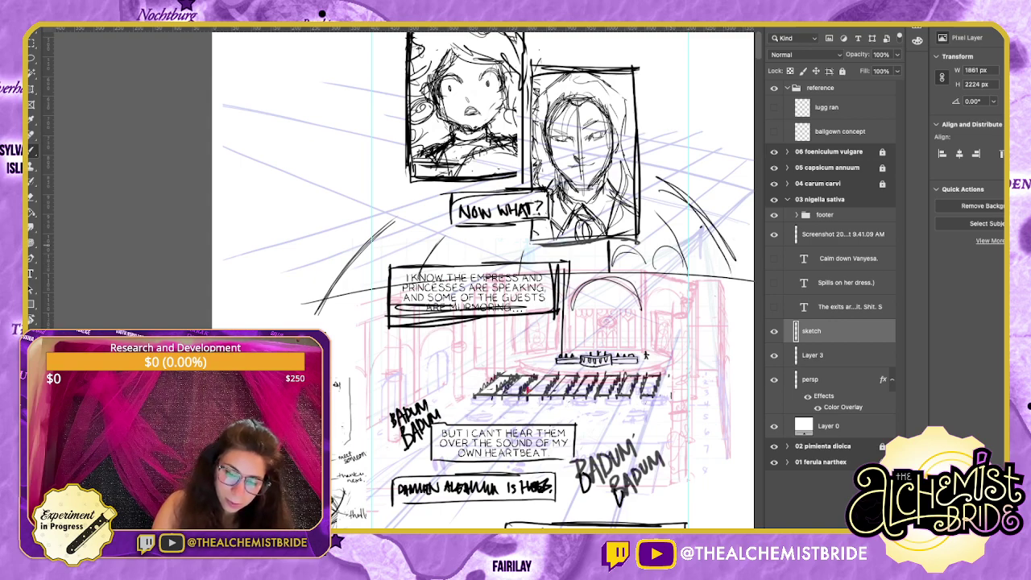
left_click_drag(650, 232, 658, 231)
left_click_drag(693, 216, 706, 232)
left_click_drag(709, 258, 728, 266)
left_click_drag(589, 251, 552, 251)
mouse_move(501, 250)
left_mouse_down()
mouse_move(477, 234)
mouse_move(424, 250)
left_mouse_up()
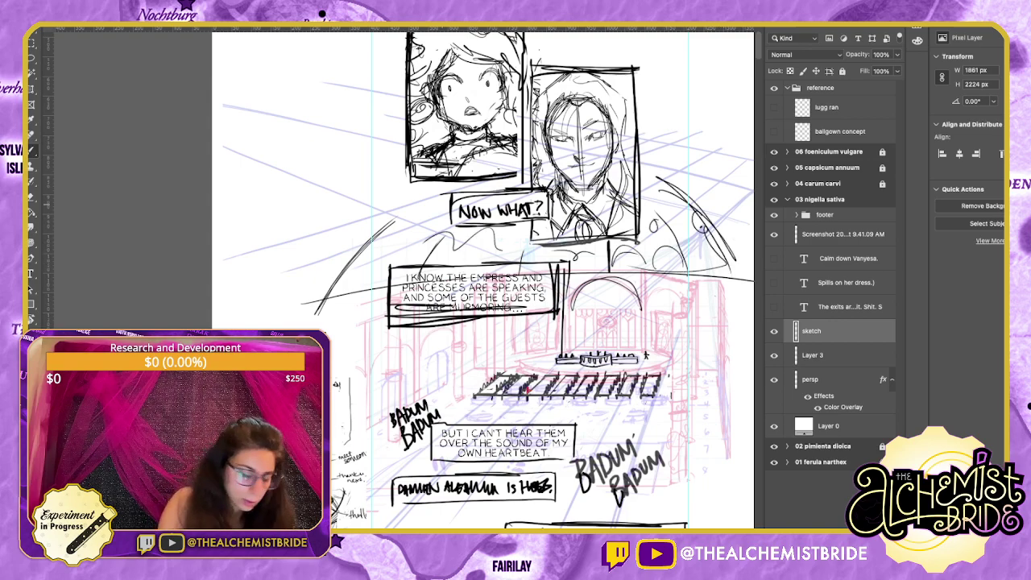
Erase the old box lines crossing the bottom of the empress caption.
key("e")
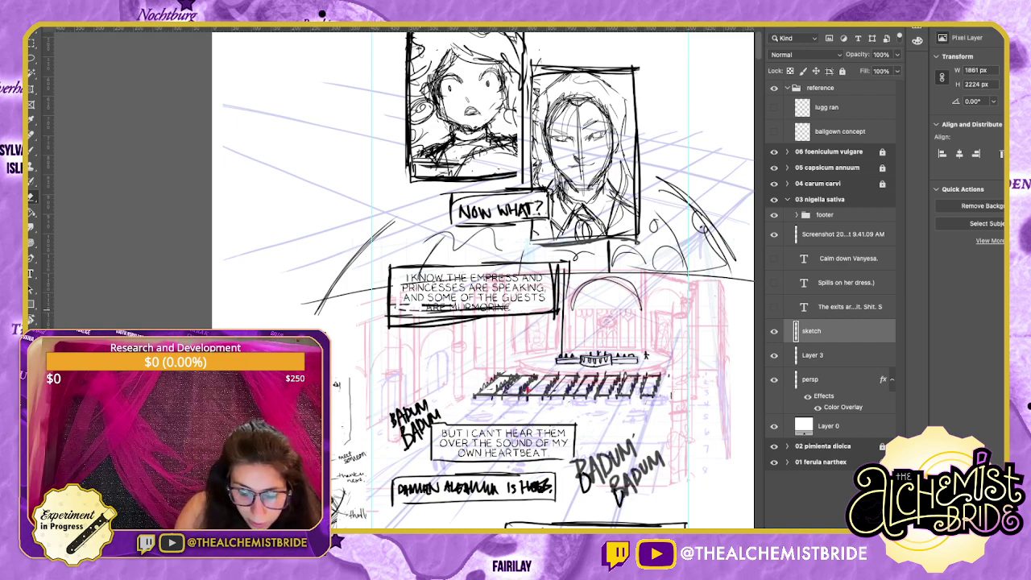
key("b")
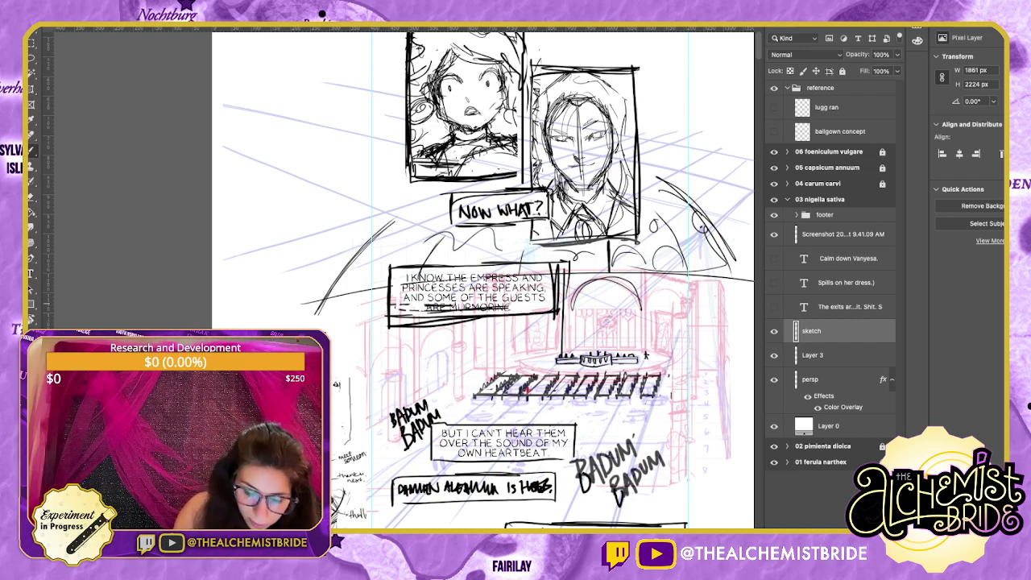
Select the handwritten caption ending in "is here" and nudge it down, away from the heartbeat caption.
scroll(484, 282, "down", 5)
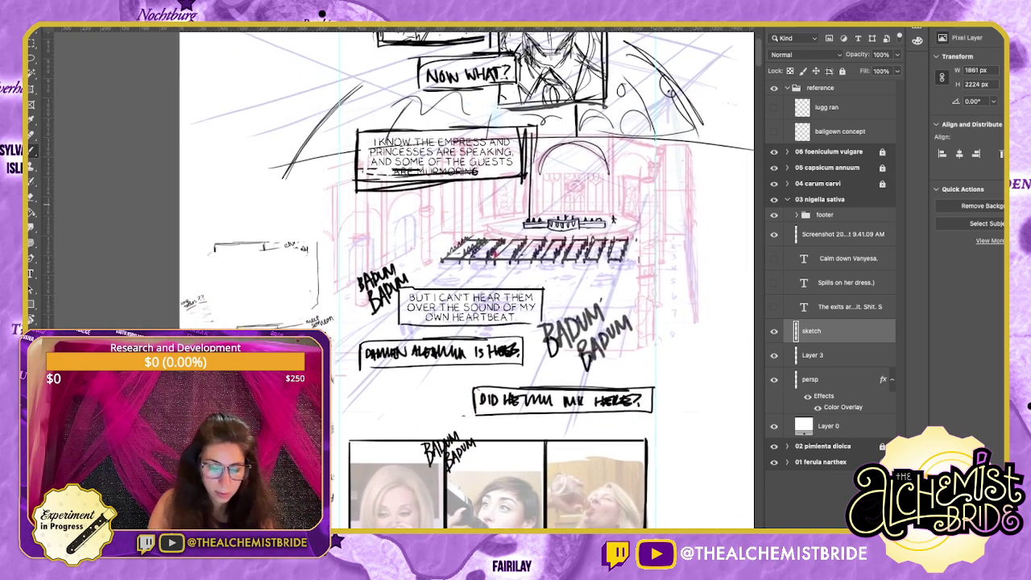
key("l")
mouse_move(403, 314)
left_mouse_down()
mouse_move(442, 362)
mouse_move(490, 317)
left_mouse_up()
key("v")
key("shift+Down")
key("shift+Down")
key("shift+Down")
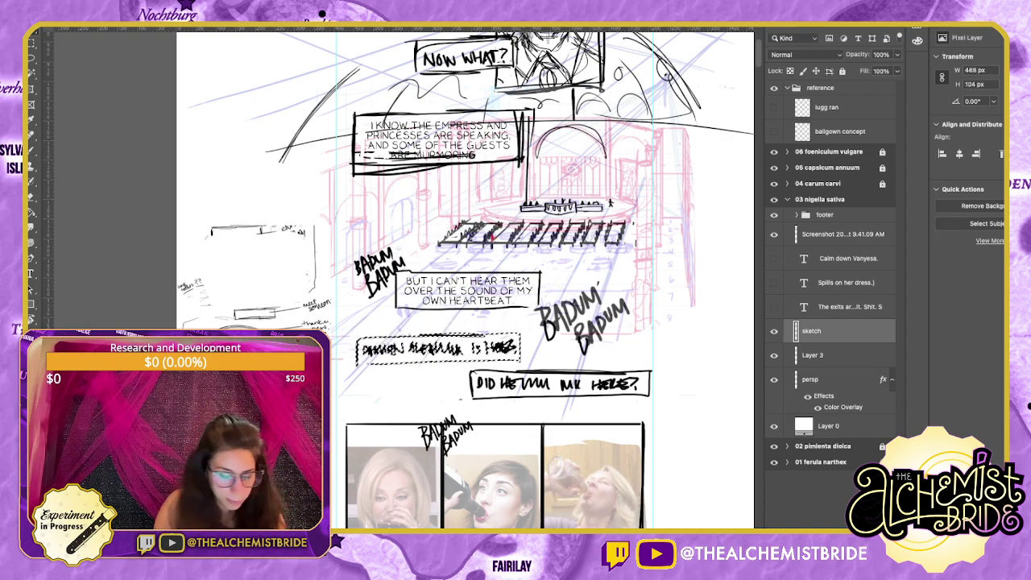
Select the handwritten "Did he ... me here?" caption, move it left and slightly lower, and deselect it.
key("l")
mouse_move(485, 367)
left_mouse_down()
mouse_move(665, 395)
mouse_move(488, 367)
left_mouse_up()
key("v")
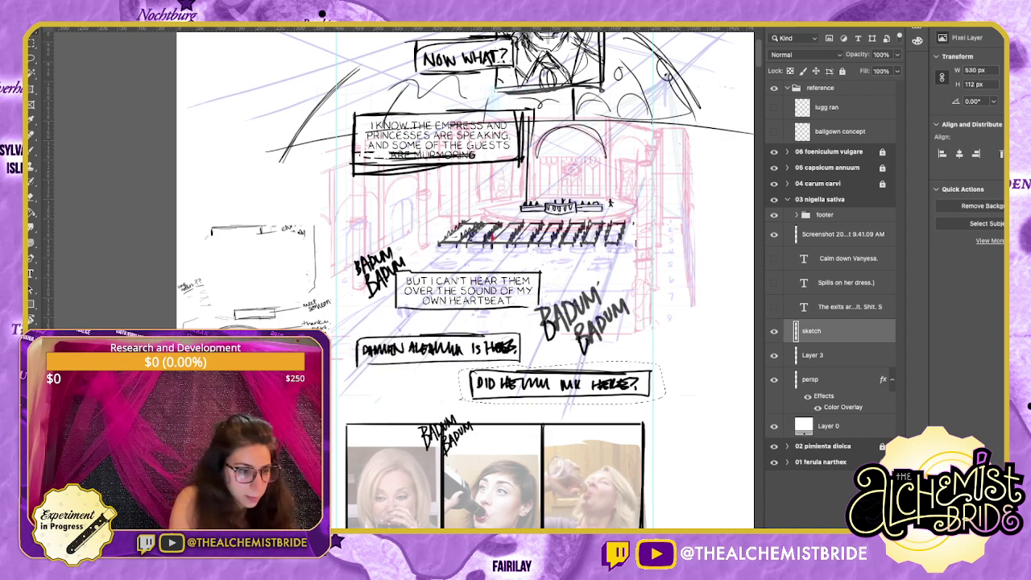
left_click_drag(560, 384, 590, 161)
key("super+d")
Show the hidden "The exits are covered" text and move all three remaining script text layers below the row of photo panels.
key("super+plus")
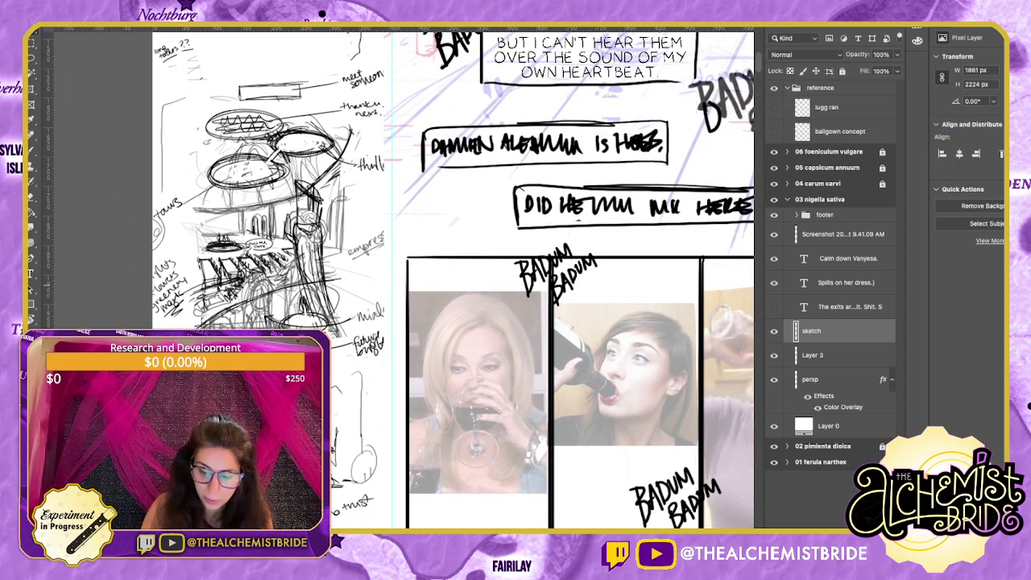
left_click(774, 307)
left_click(847, 258)
left_click(849, 307, "shift")
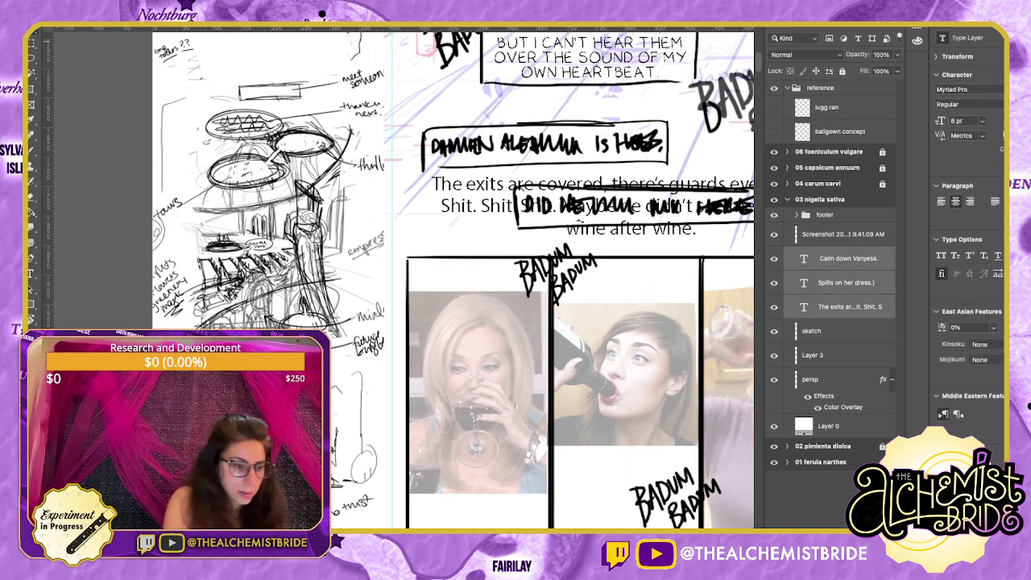
left_click_drag(612, 207, 489, 258)
mouse_move(489, 258)
left_mouse_down()
mouse_move(494, 386)
mouse_move(530, 462)
mouse_move(466, 375)
mouse_move(490, 509)
mouse_move(505, 528)
left_mouse_up()
key("b")
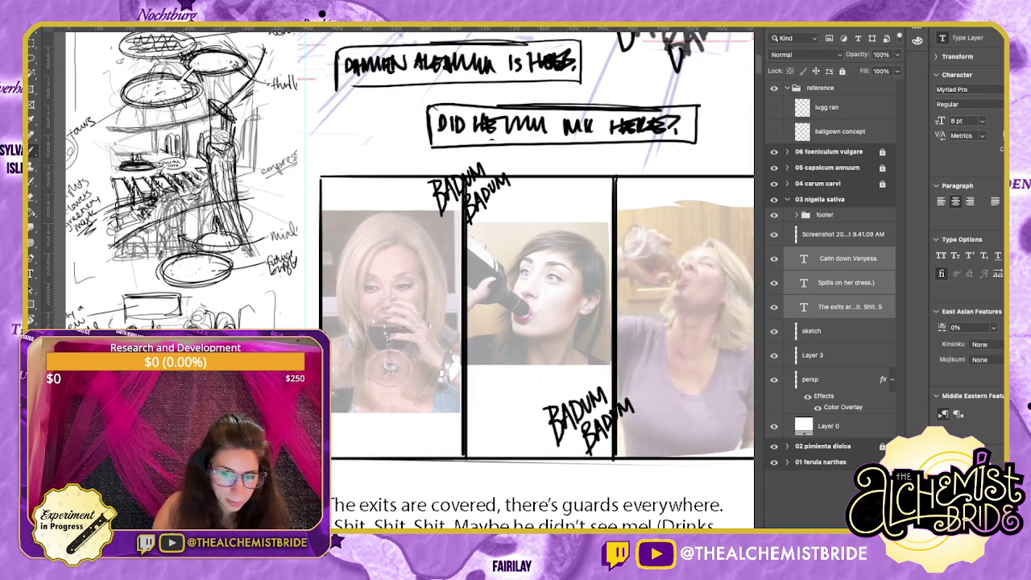
On the sketch layer, draw the left face contour over the woman drinking wine in the first photo panel.
left_click_drag(492, 306, 551, 326)
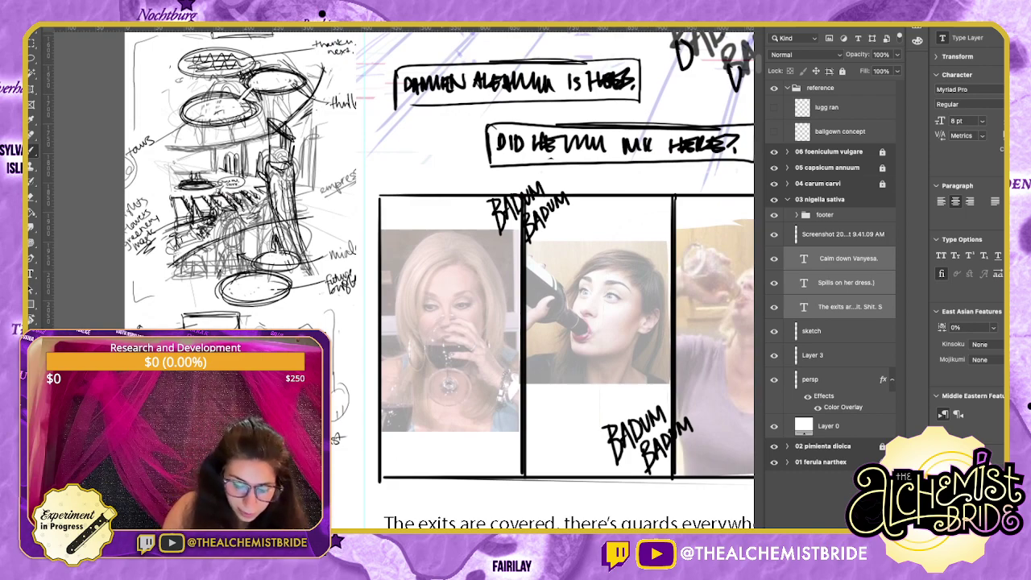
left_click(848, 259)
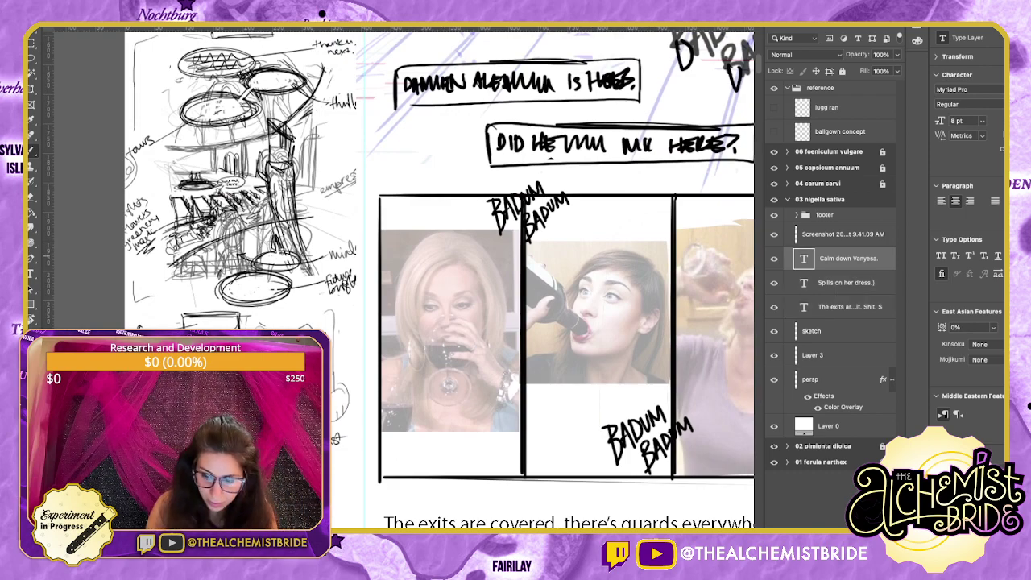
left_click(837, 331)
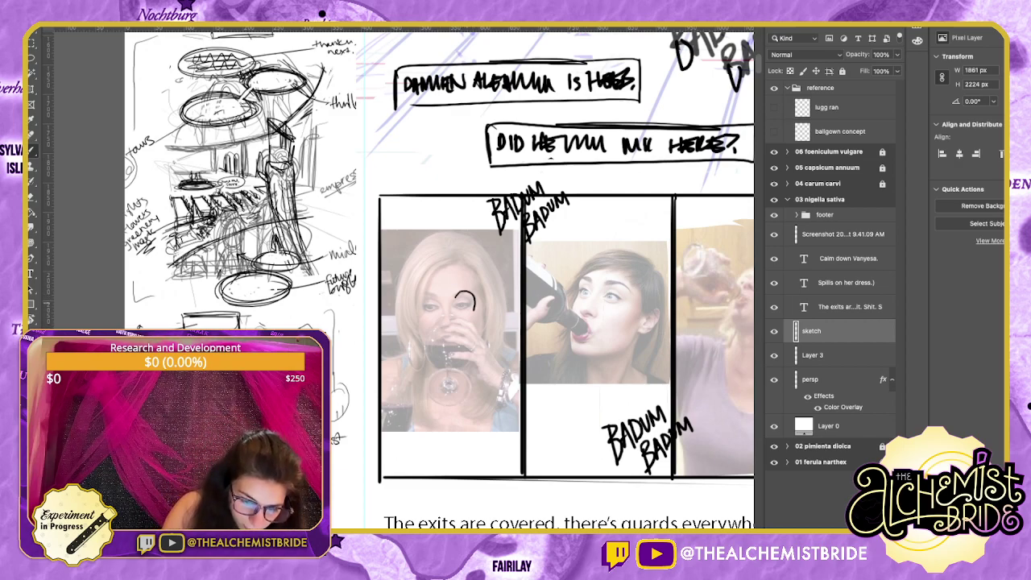
left_click_drag(404, 293, 424, 351)
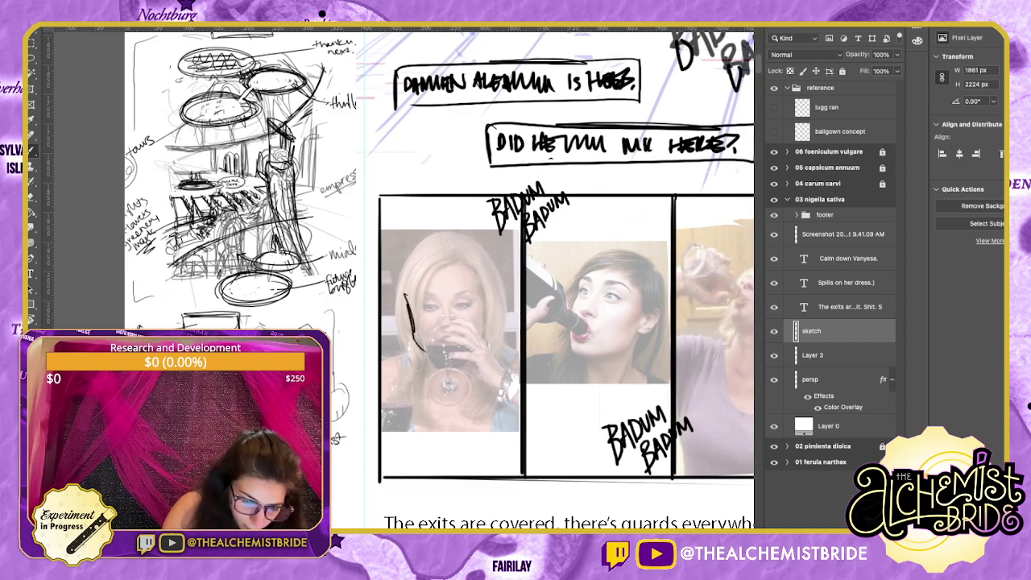
Sketch the raised hand with its fingers and wrist over the first photo panel, undoing and redrawing unwanted strokes.
mouse_move(503, 390)
left_mouse_down()
mouse_move(486, 385)
mouse_move(475, 361)
mouse_move(443, 356)
mouse_move(466, 350)
left_mouse_up()
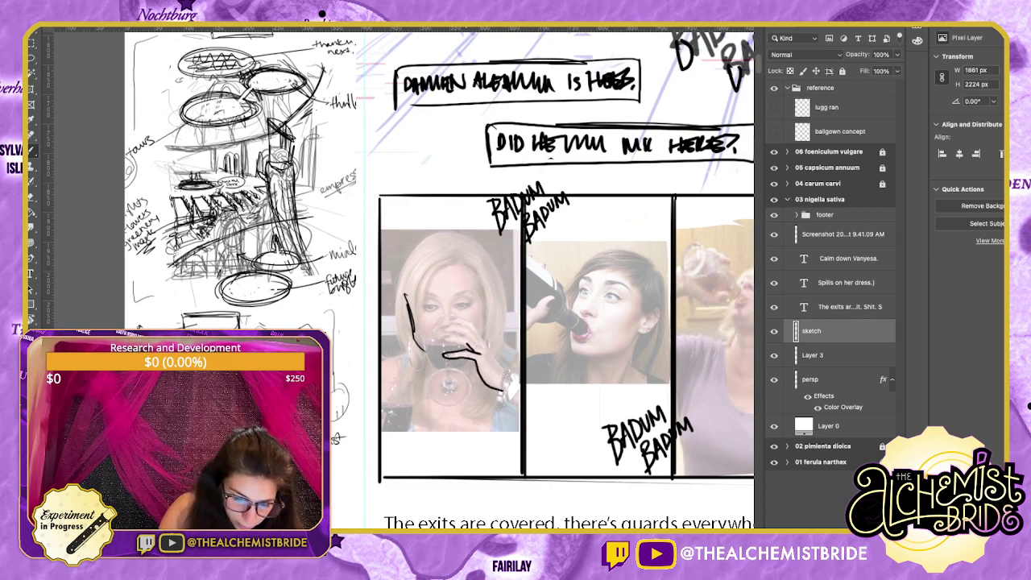
mouse_move(479, 339)
left_mouse_down()
mouse_move(444, 327)
mouse_move(467, 325)
left_mouse_up()
key("super+z")
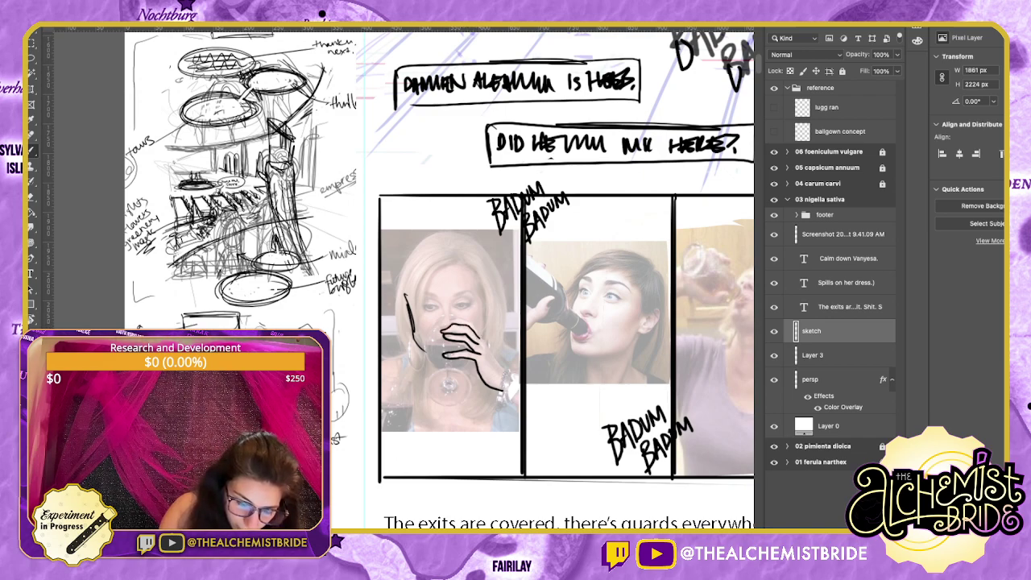
key("super+z")
key("super+z")
mouse_move(445, 335)
left_mouse_down()
mouse_move(475, 339)
mouse_move(459, 343)
mouse_move(458, 327)
mouse_move(448, 334)
mouse_move(465, 326)
mouse_move(455, 317)
left_mouse_up()
key("super+z")
key("super+z")
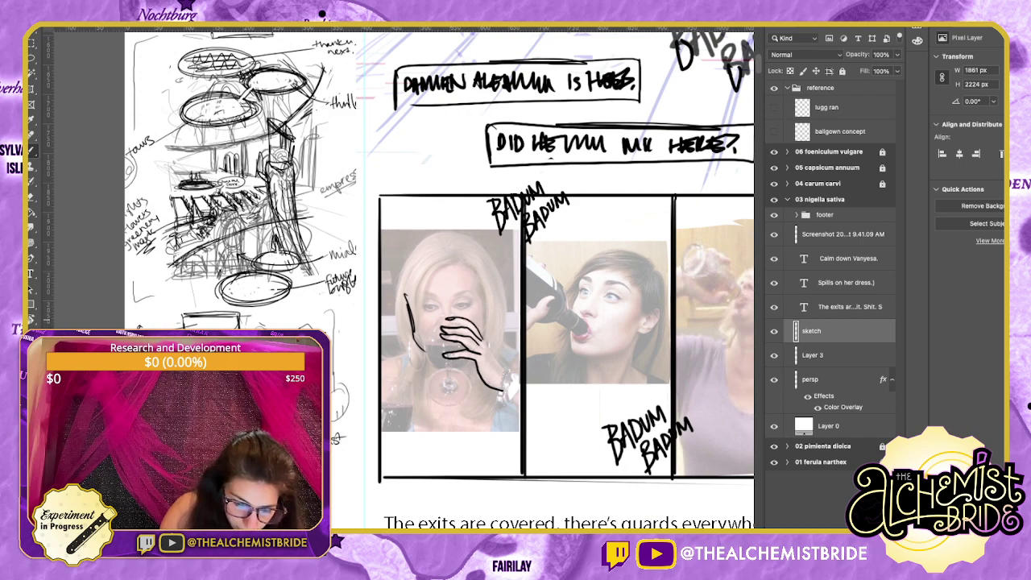
left_click_drag(483, 340, 501, 373)
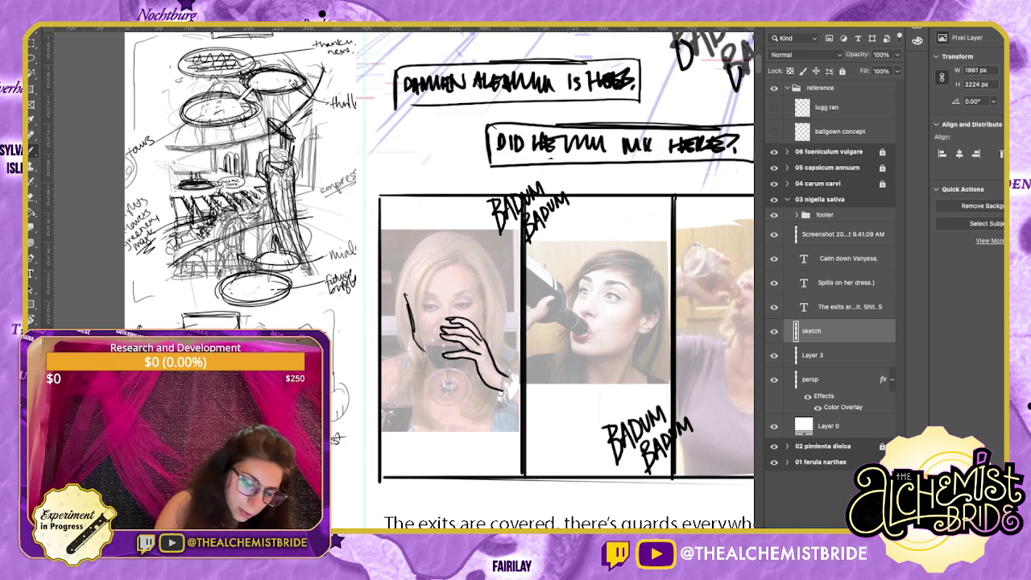
Draw the wine glass bowl, stem and round base under the hand in the first photo panel.
mouse_move(444, 333)
left_mouse_down()
mouse_move(437, 355)
mouse_move(538, 373)
left_mouse_up()
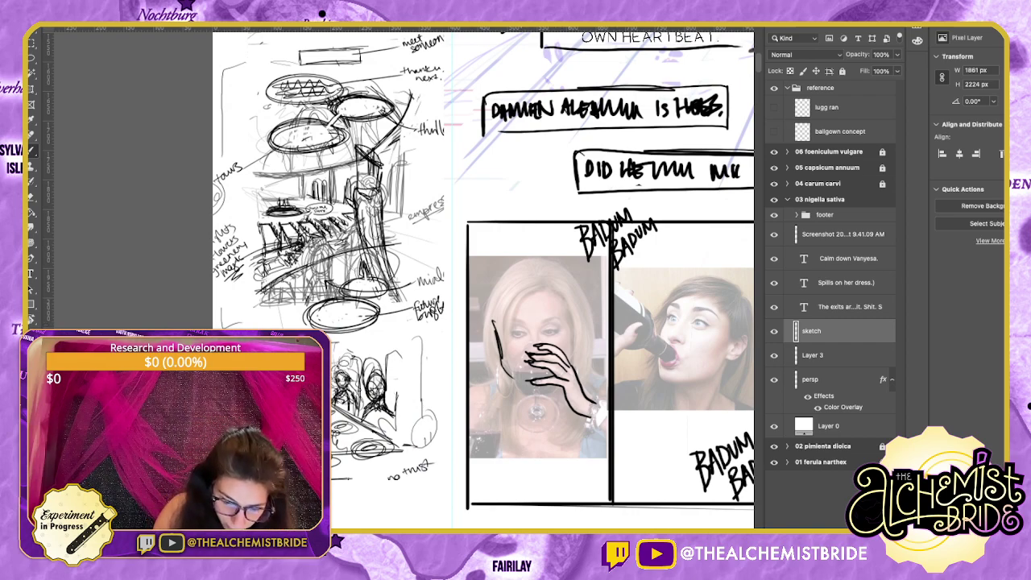
mouse_move(521, 347)
left_mouse_down()
mouse_move(513, 362)
mouse_move(532, 390)
mouse_move(514, 374)
mouse_move(551, 343)
left_mouse_up()
mouse_move(537, 386)
left_mouse_down()
mouse_move(521, 425)
mouse_move(538, 395)
mouse_move(537, 411)
left_mouse_up()
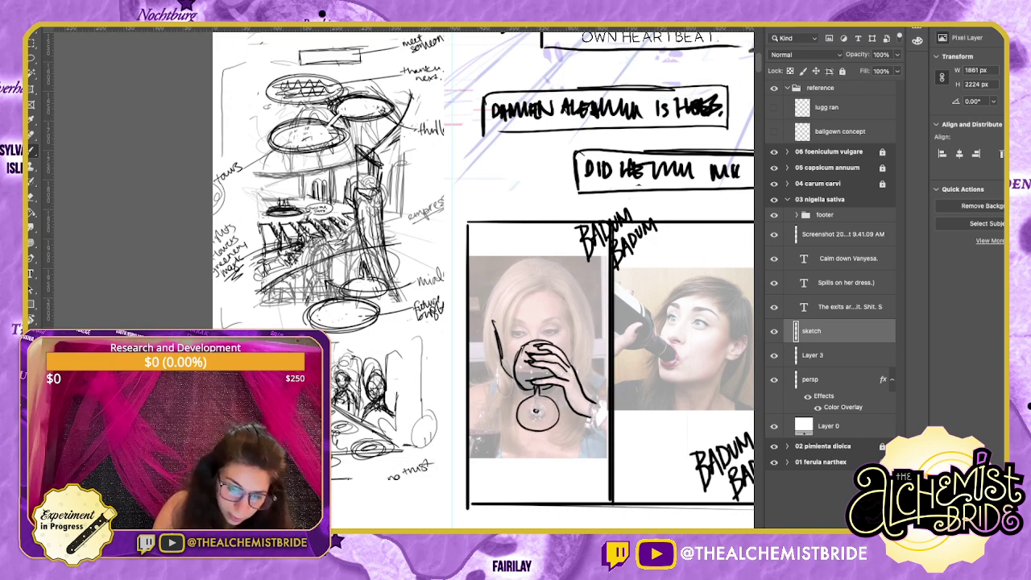
Sketch the wide eyes and brows above the wine glass and clean up the left face contour with the eraser.
mouse_move(526, 334)
left_mouse_down()
mouse_move(519, 325)
mouse_move(513, 376)
mouse_move(522, 322)
mouse_move(503, 346)
mouse_move(525, 330)
left_mouse_up()
mouse_move(521, 331)
left_mouse_down()
mouse_move(522, 343)
mouse_move(549, 331)
mouse_move(573, 346)
mouse_move(556, 343)
left_mouse_up()
key("super+z")
key("e")
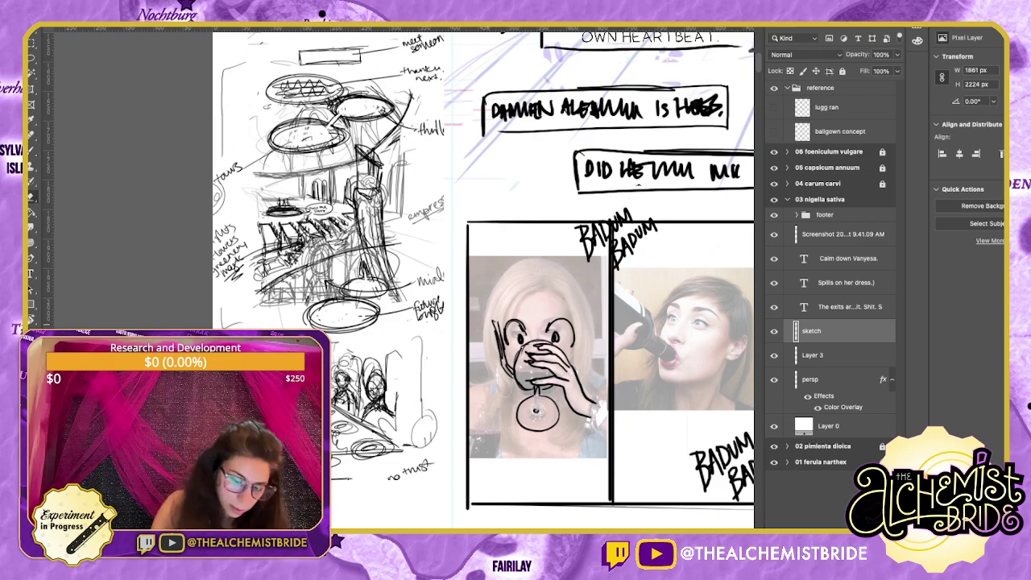
left_click_drag(494, 323, 504, 367)
key("b")
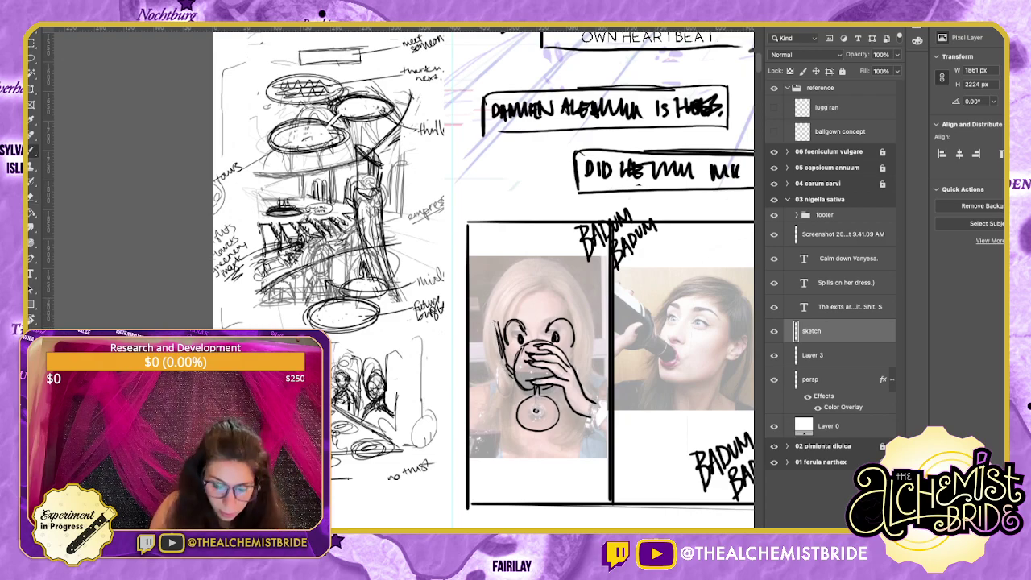
Draw the right side of the face and the long wavy hair around the drinking figure in the first panel.
left_click_drag(575, 369, 586, 338)
left_click_drag(579, 300, 585, 326)
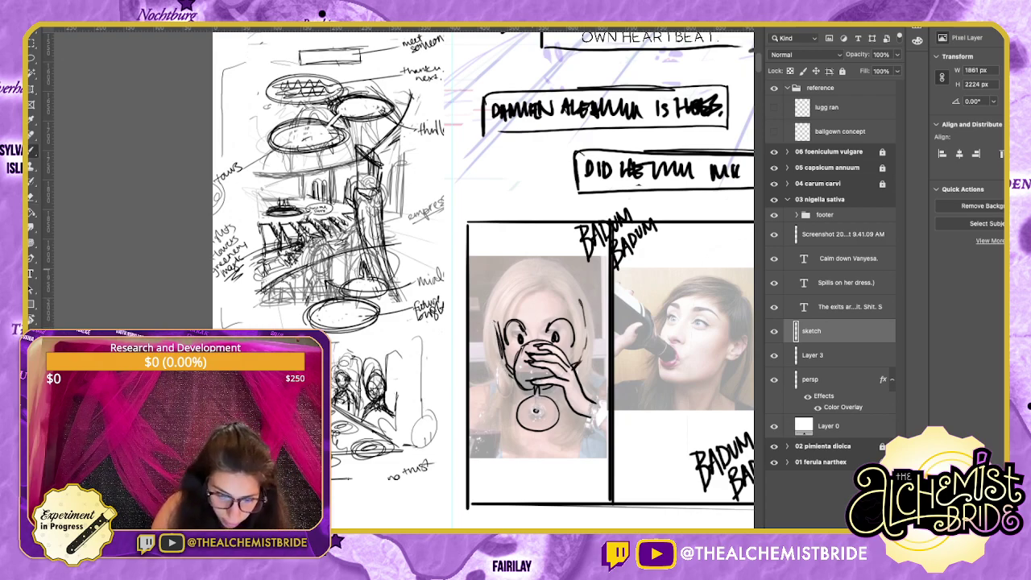
mouse_move(531, 282)
left_mouse_down()
mouse_move(485, 331)
mouse_move(531, 286)
mouse_move(492, 326)
mouse_move(587, 315)
left_mouse_up()
mouse_move(491, 325)
left_mouse_down()
mouse_move(473, 353)
mouse_move(498, 391)
left_mouse_up()
mouse_move(494, 349)
left_mouse_down()
mouse_move(513, 408)
mouse_move(501, 460)
left_mouse_up()
mouse_move(478, 438)
left_mouse_down()
mouse_move(501, 404)
mouse_move(485, 395)
left_mouse_up()
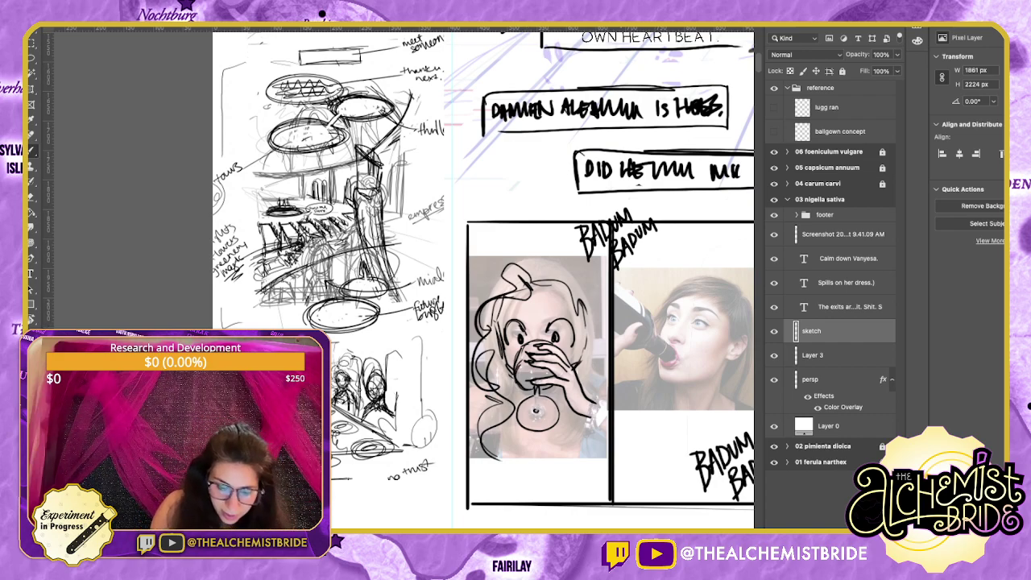
mouse_move(530, 282)
left_mouse_down()
mouse_move(600, 364)
mouse_move(596, 393)
mouse_move(581, 294)
mouse_move(458, 361)
left_mouse_up()
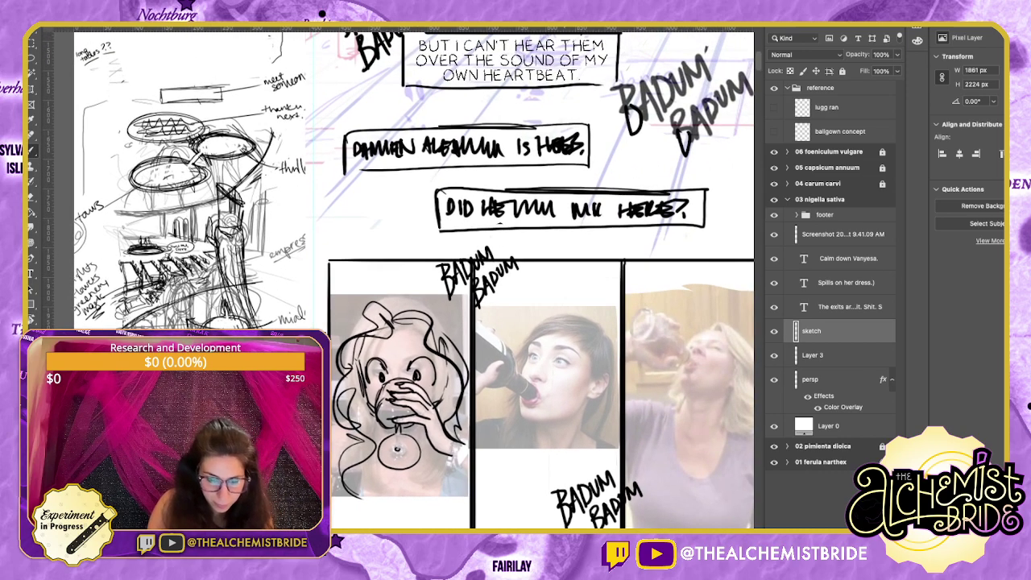
Sketch the eyes and front of the face over the second photo panel, undoing and redrawing unwanted strokes.
mouse_move(554, 354)
left_mouse_down()
mouse_move(573, 349)
mouse_move(563, 365)
mouse_move(528, 359)
mouse_move(540, 388)
mouse_move(528, 398)
mouse_move(502, 373)
mouse_move(478, 383)
mouse_move(524, 363)
mouse_move(529, 393)
left_mouse_up()
key("super+z")
key("super+z")
key("super+z")
left_click_drag(524, 354, 534, 399)
key("super+z")
key("super+z")
key("super+z")
key("super+z")
key("super+z")
key("super+z")
key("super+z")
key("super+z")
Draw the round wine glass with its liquid and the hand holding it at the mouth in the second photo panel.
mouse_move(534, 370)
left_mouse_down()
mouse_move(511, 367)
mouse_move(522, 405)
left_mouse_up()
mouse_move(519, 360)
left_mouse_down()
mouse_move(498, 393)
mouse_move(527, 407)
mouse_move(486, 413)
left_mouse_up()
mouse_move(478, 358)
left_mouse_down()
mouse_move(497, 368)
mouse_move(483, 357)
left_mouse_up()
left_click_drag(518, 393, 533, 395)
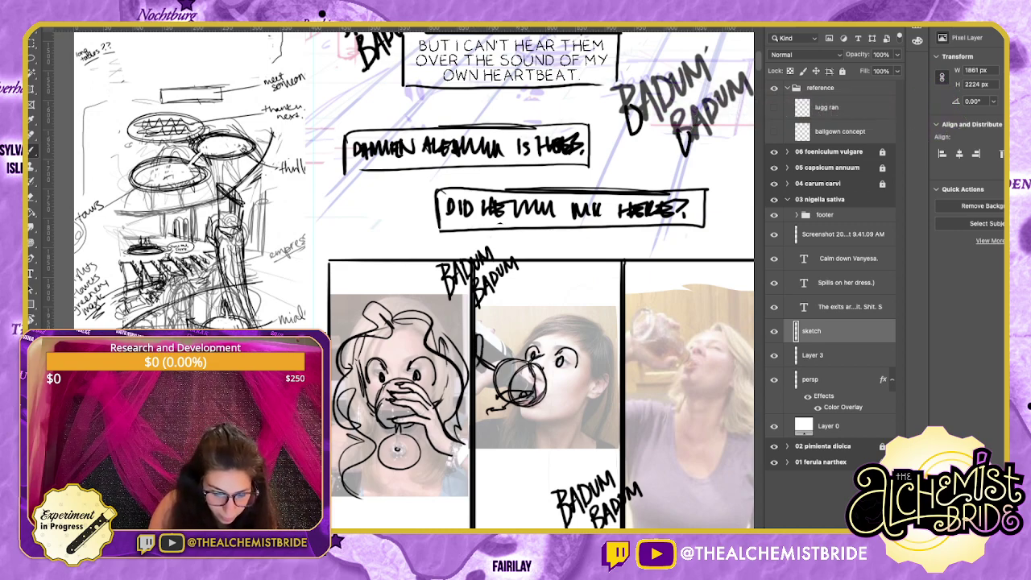
Add the arm and jaw lines in the second panel, undo unwanted strokes, and draw the ear with a round earring.
mouse_move(476, 371)
left_mouse_down()
mouse_move(484, 383)
mouse_move(522, 350)
left_mouse_up()
mouse_move(477, 412)
left_mouse_down()
mouse_move(482, 460)
mouse_move(478, 435)
mouse_move(495, 403)
mouse_move(564, 420)
mouse_move(591, 403)
mouse_move(596, 385)
mouse_move(556, 415)
mouse_move(527, 414)
left_mouse_up()
key("super+z")
key("super+z")
mouse_move(595, 373)
left_mouse_down()
mouse_move(613, 383)
mouse_move(589, 396)
left_mouse_up()
mouse_move(593, 384)
left_mouse_down()
mouse_move(579, 405)
mouse_move(594, 384)
left_mouse_up()
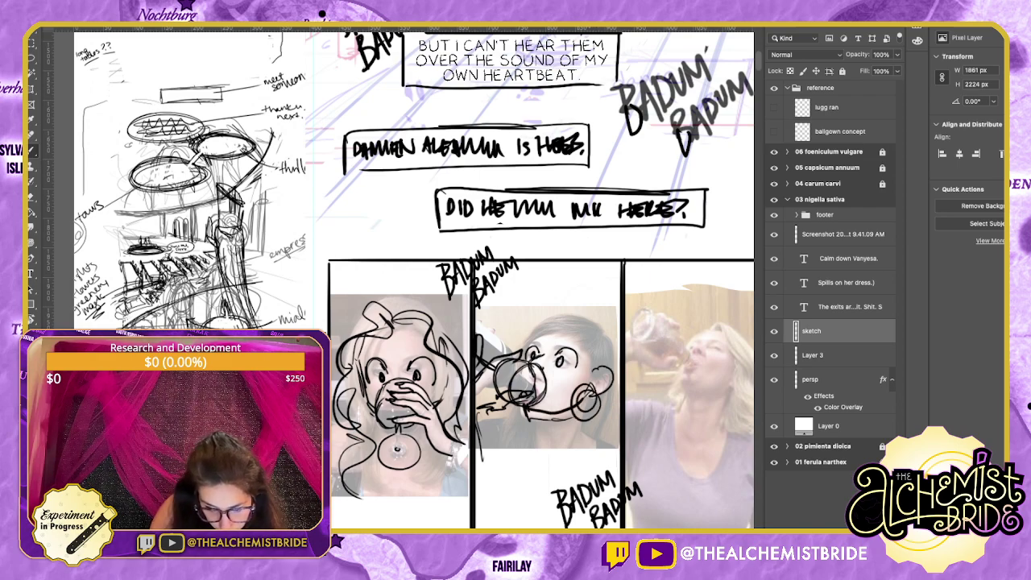
Draw the front hair strands and the neck lines of the figure in the second photo panel.
mouse_move(562, 326)
left_mouse_down()
mouse_move(579, 331)
mouse_move(578, 349)
left_mouse_up()
left_click_drag(593, 335, 586, 380)
mouse_move(601, 396)
left_mouse_down()
mouse_move(572, 434)
mouse_move(589, 438)
mouse_move(549, 434)
left_mouse_up()
left_click_drag(550, 415, 552, 432)
left_click_drag(576, 367, 567, 375)
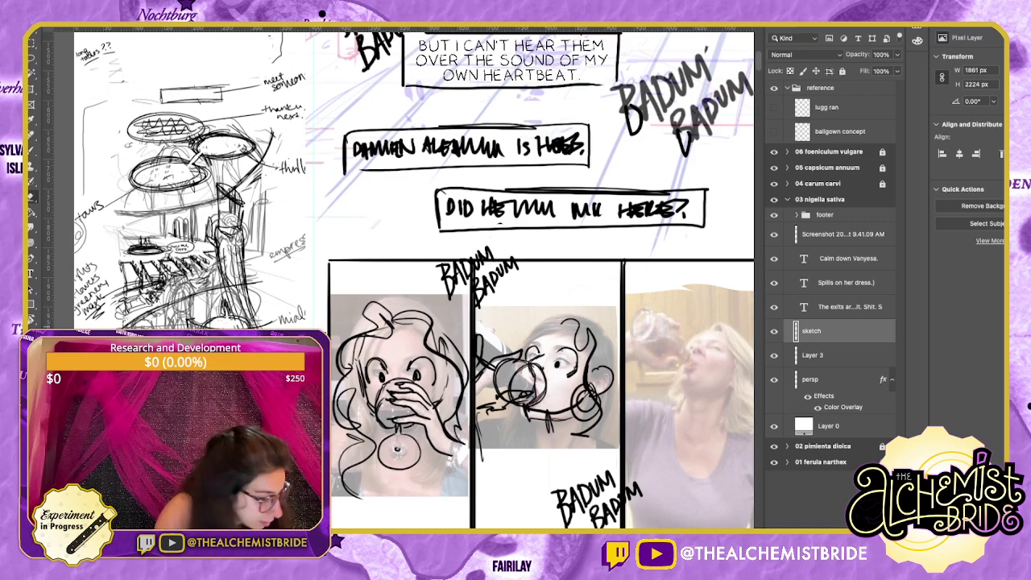
Sketch the loose curls of hair over the top of the head in the second photo panel.
key("b")
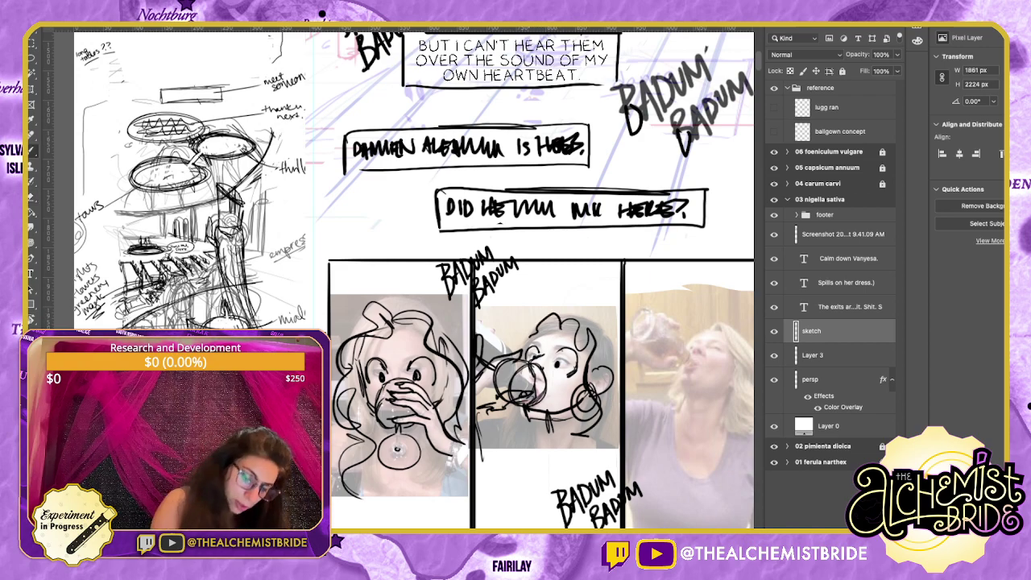
mouse_move(579, 315)
left_mouse_down()
mouse_move(562, 300)
mouse_move(534, 321)
left_mouse_up()
mouse_move(530, 322)
left_mouse_down()
mouse_move(553, 290)
mouse_move(576, 287)
left_mouse_up()
mouse_move(575, 305)
left_mouse_down()
mouse_move(618, 330)
mouse_move(618, 306)
mouse_move(502, 356)
mouse_move(489, 380)
left_mouse_up()
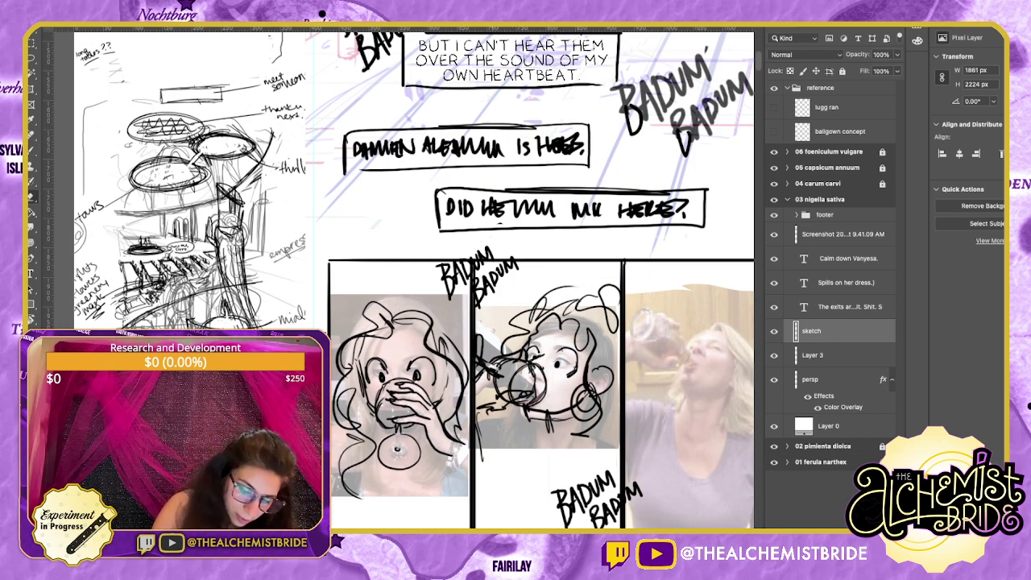
Clean up around the second figure's hand with the eraser and rework the fingers and wine glass with darker strokes.
mouse_move(497, 364)
left_mouse_down()
mouse_move(481, 339)
mouse_move(483, 373)
mouse_move(503, 374)
left_mouse_up()
key("b")
key("super+z")
key("super+z")
mouse_move(477, 367)
left_mouse_down()
mouse_move(499, 374)
mouse_move(477, 369)
left_mouse_up()
left_click_drag(481, 350, 485, 367)
mouse_move(521, 344)
left_mouse_down()
mouse_move(505, 353)
mouse_move(522, 389)
mouse_move(514, 392)
mouse_move(533, 403)
left_mouse_up()
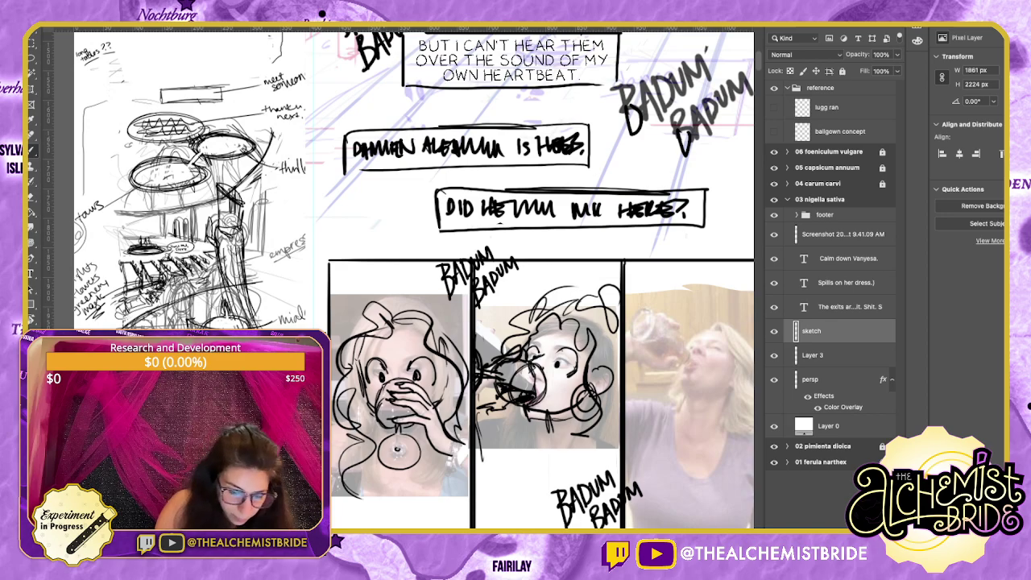
Draw the shoulder lines of the figure in the second photo panel.
left_click_drag(377, 408, 404, 410)
left_click_drag(532, 322, 447, 306)
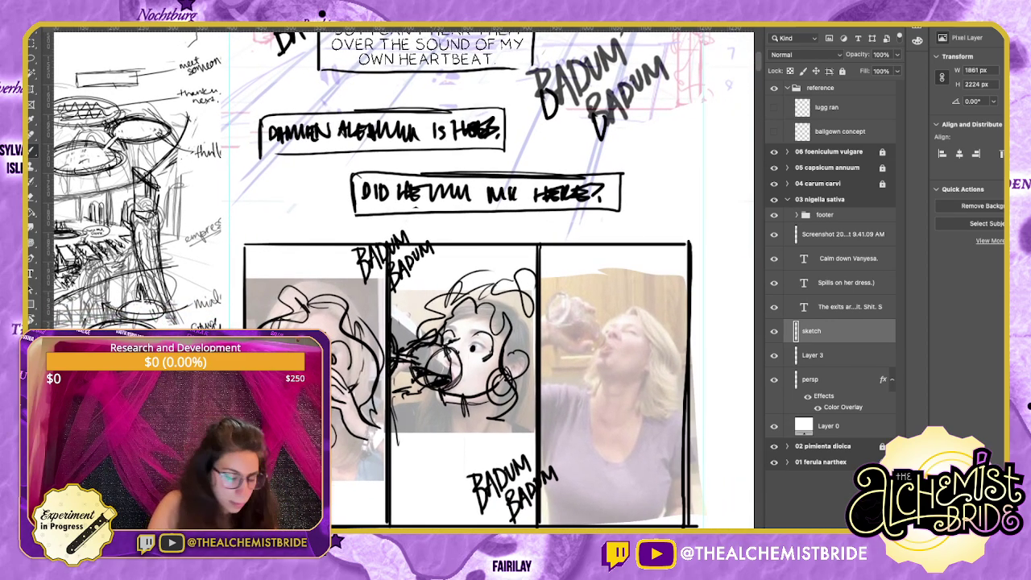
key("b")
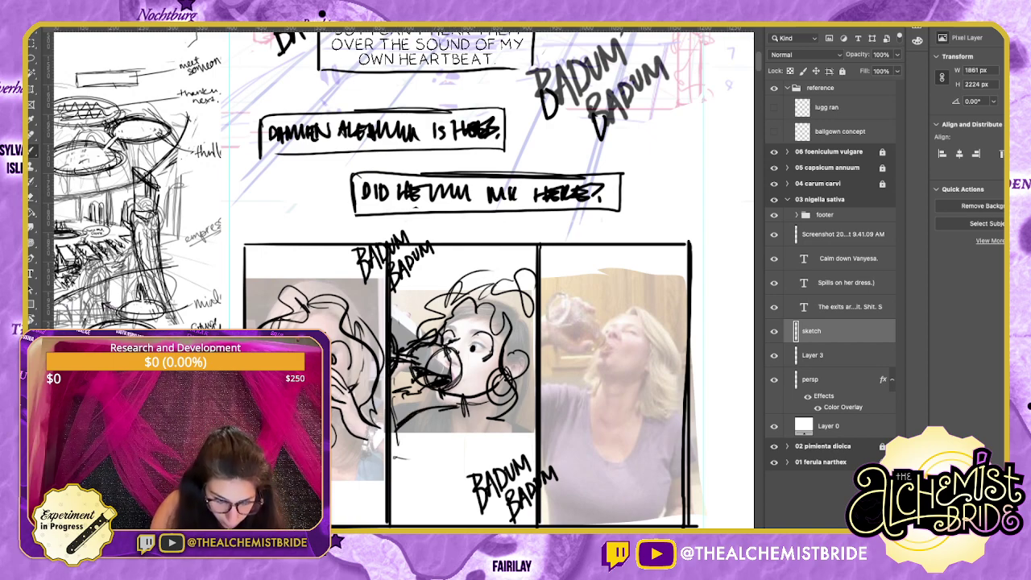
mouse_move(499, 404)
left_mouse_down()
mouse_move(529, 424)
mouse_move(474, 427)
left_mouse_up()
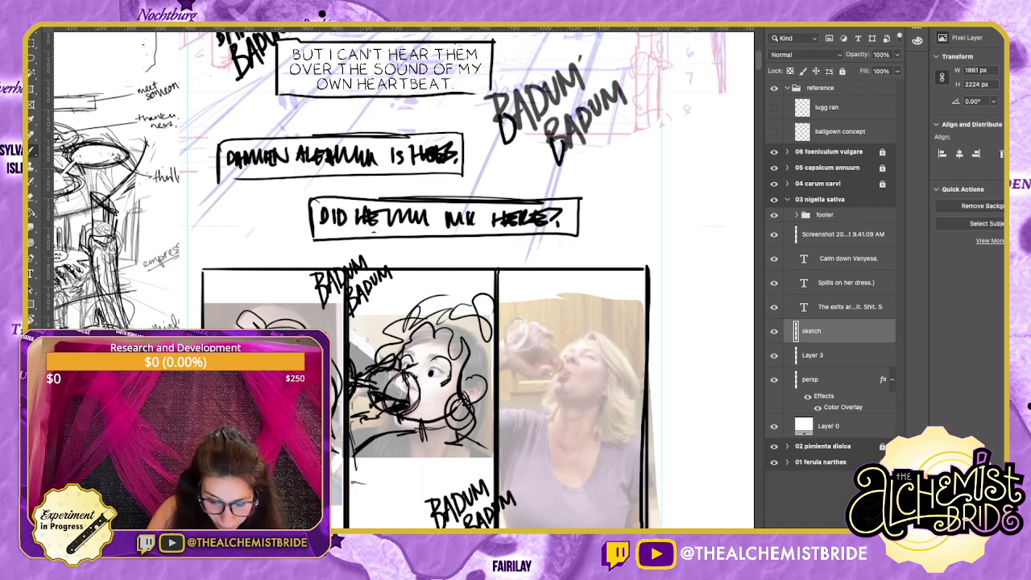
Draw the tilted wine glass with its bowl, stem and base in the third photo panel, undoing unwanted strokes.
mouse_move(569, 368)
left_mouse_down()
mouse_move(559, 380)
mouse_move(539, 364)
mouse_move(555, 378)
left_mouse_up()
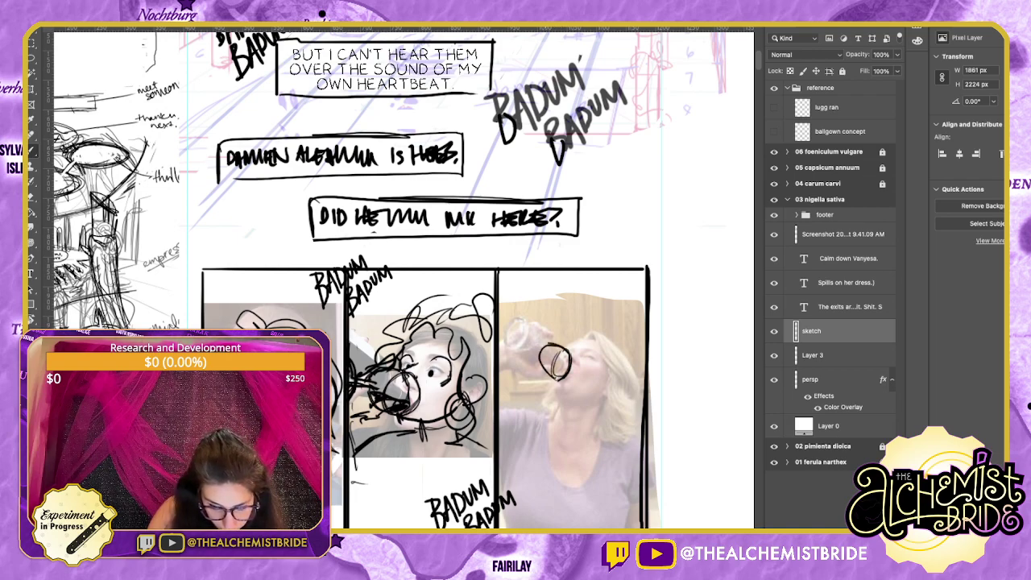
mouse_move(551, 343)
left_mouse_down()
mouse_move(547, 379)
mouse_move(562, 379)
mouse_move(550, 346)
mouse_move(543, 370)
mouse_move(527, 338)
mouse_move(513, 349)
mouse_move(529, 328)
left_mouse_up()
key("super+z")
key("super+z")
key("super+z")
key("super+z")
key("super+z")
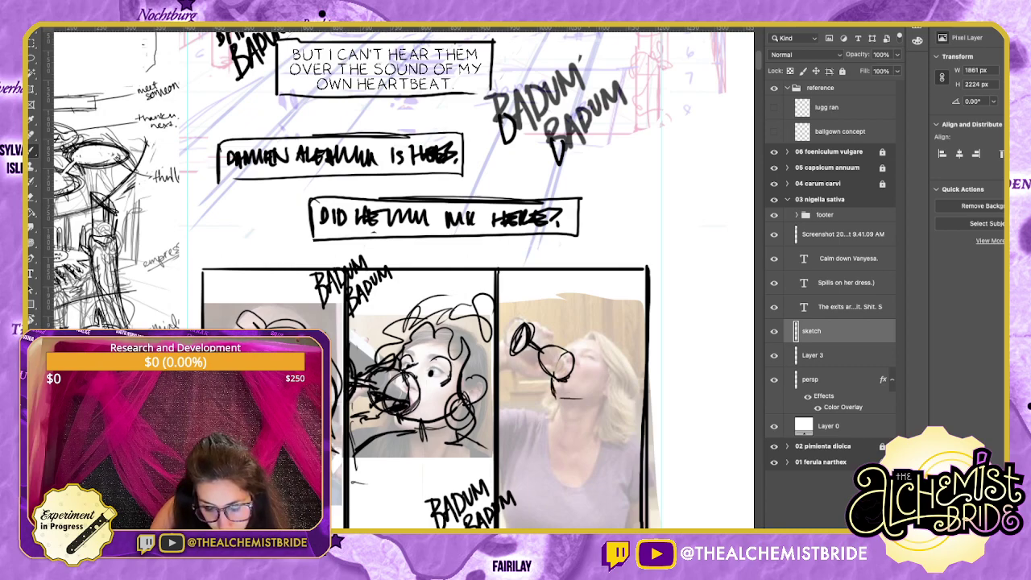
Sketch the third figure's tilted-back face with closed eye, jaw, round earring, head outline and neck.
mouse_move(607, 376)
left_mouse_down()
mouse_move(583, 398)
mouse_move(560, 396)
left_mouse_up()
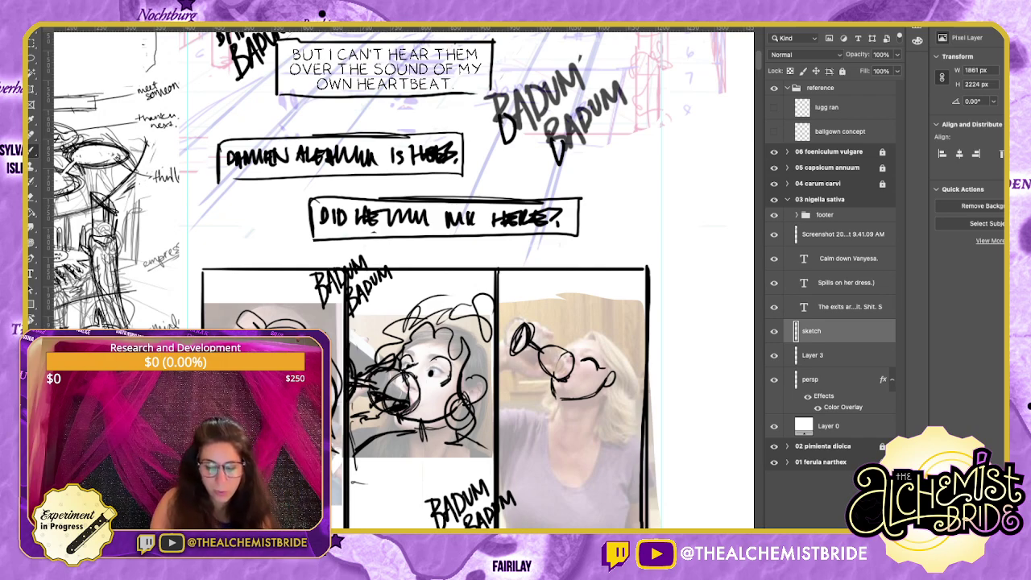
mouse_move(612, 394)
left_mouse_down()
mouse_move(599, 413)
mouse_move(615, 383)
left_mouse_up()
mouse_move(560, 354)
left_mouse_down()
mouse_move(610, 332)
mouse_move(632, 369)
mouse_move(629, 387)
mouse_move(614, 391)
left_mouse_up()
left_click_drag(623, 344, 633, 366)
mouse_move(593, 329)
left_mouse_down()
mouse_move(611, 340)
mouse_move(614, 394)
mouse_move(565, 421)
left_mouse_up()
Draw the third figure's raised arm, the hand gripping the glass stem, and the shoulders.
mouse_move(570, 404)
left_mouse_down()
mouse_move(598, 424)
mouse_move(501, 417)
left_mouse_up()
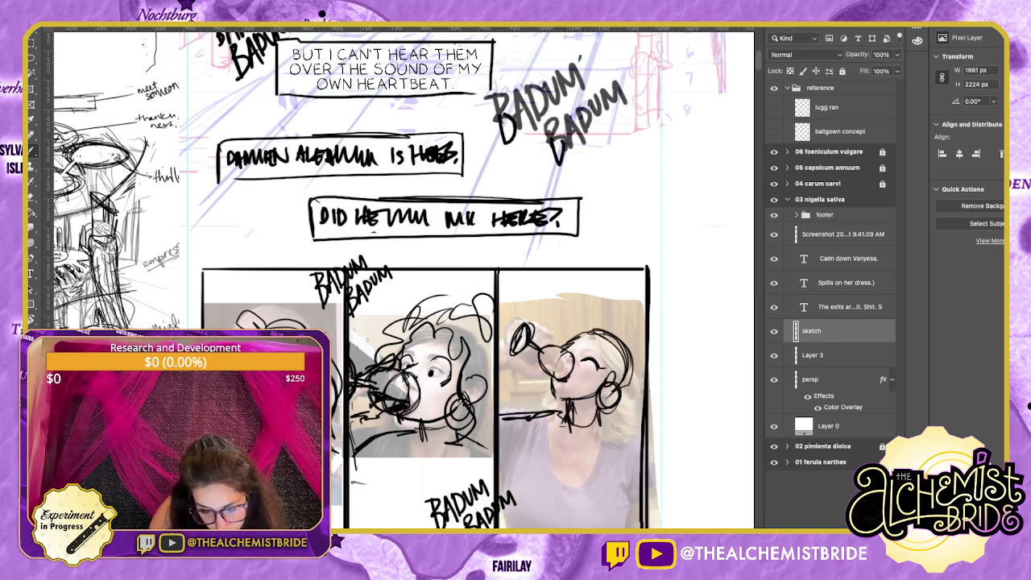
mouse_move(533, 365)
left_mouse_down()
mouse_move(551, 377)
mouse_move(517, 369)
mouse_move(514, 379)
mouse_move(528, 374)
mouse_move(499, 397)
left_mouse_up()
left_click_drag(599, 429, 640, 460)
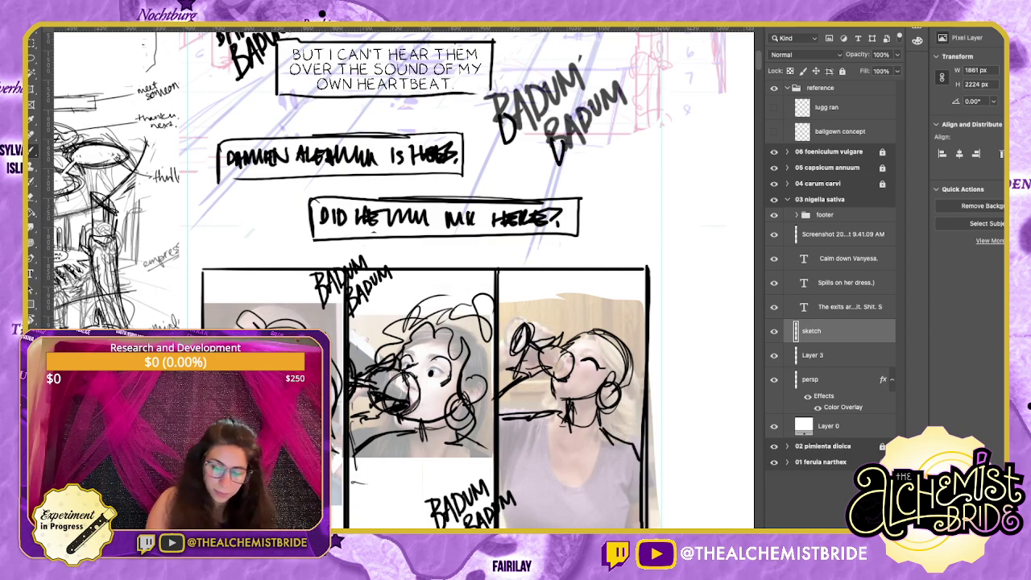
Hide the photo layer, Layer 3, and lasso and delete the hand and wine glass in the second panel.
left_click(774, 355)
left_click_drag(451, 338, 505, 318)
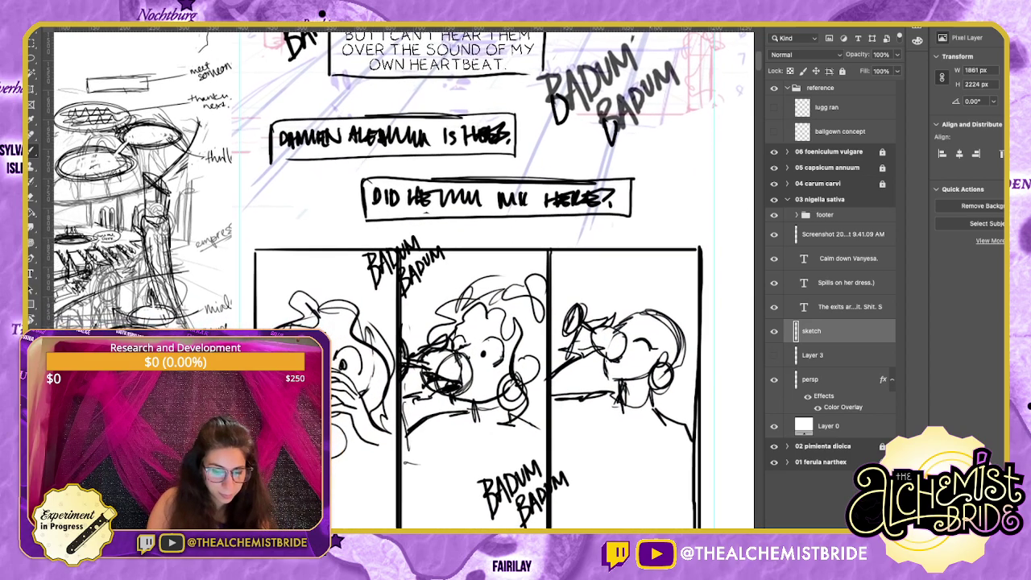
key("l")
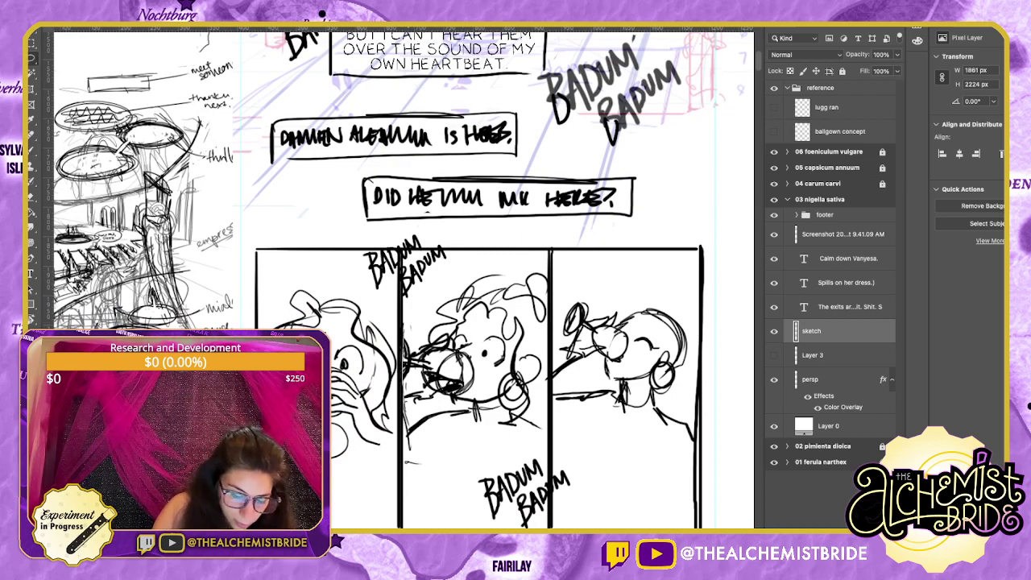
left_click_drag(406, 411, 475, 382)
key("ctrl+z")
key("ctrl+z")
key("ctrl+z")
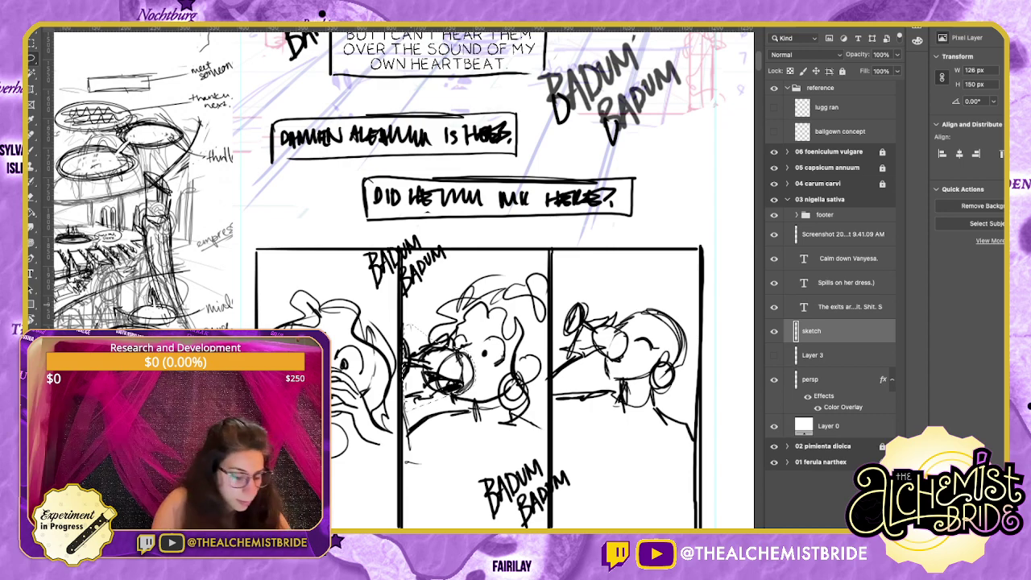
key("b")
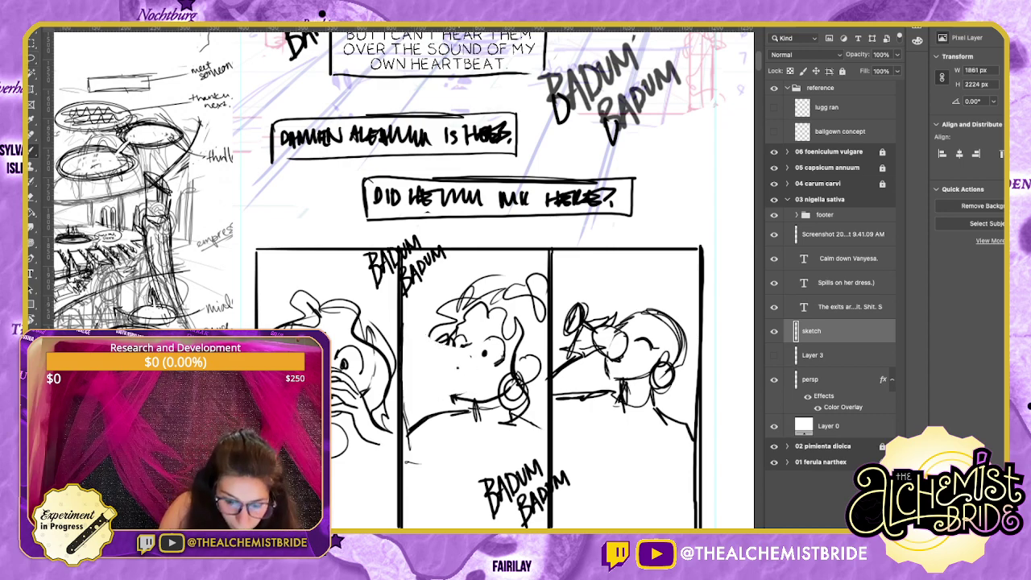
Show Layer 3 again and redraw the second figure's nose profile, open lips and eyes, erasing and undoing unwanted strokes.
left_click(773, 354)
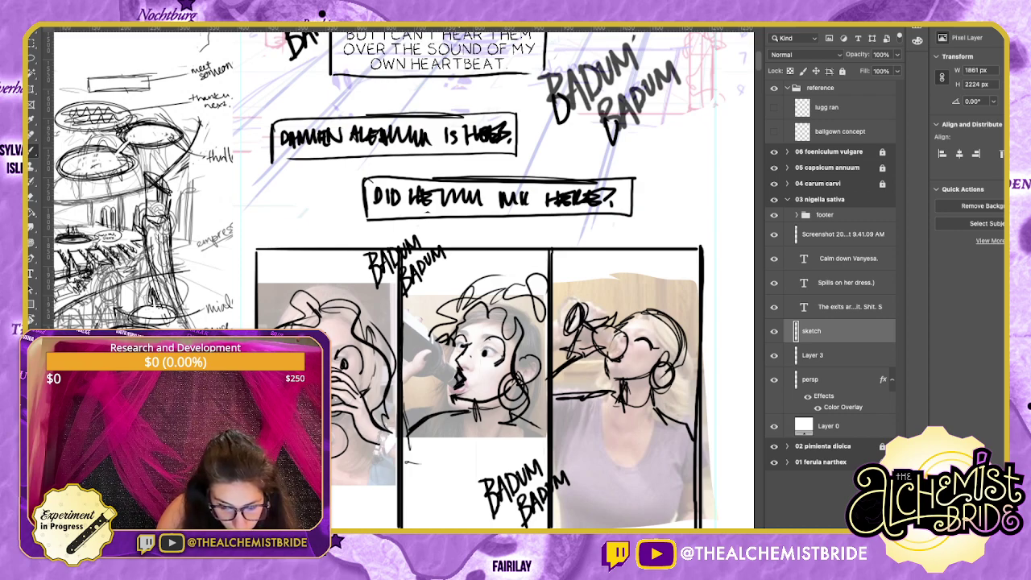
key("e")
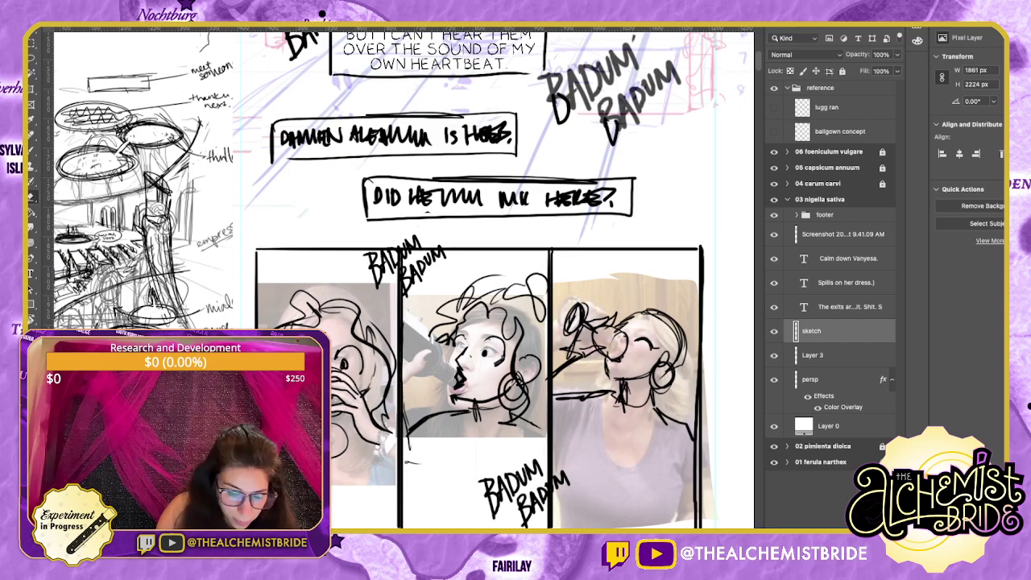
mouse_move(461, 332)
left_mouse_down()
mouse_move(441, 338)
mouse_move(489, 348)
mouse_move(494, 362)
mouse_move(486, 349)
mouse_move(453, 355)
left_mouse_up()
key("b")
key("e")
key("b")
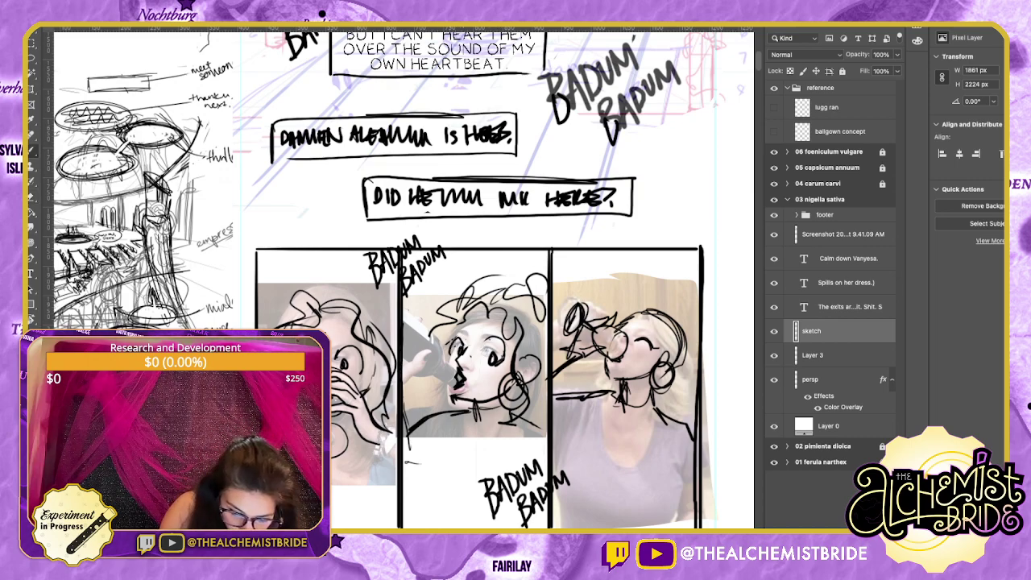
key("ctrl+z")
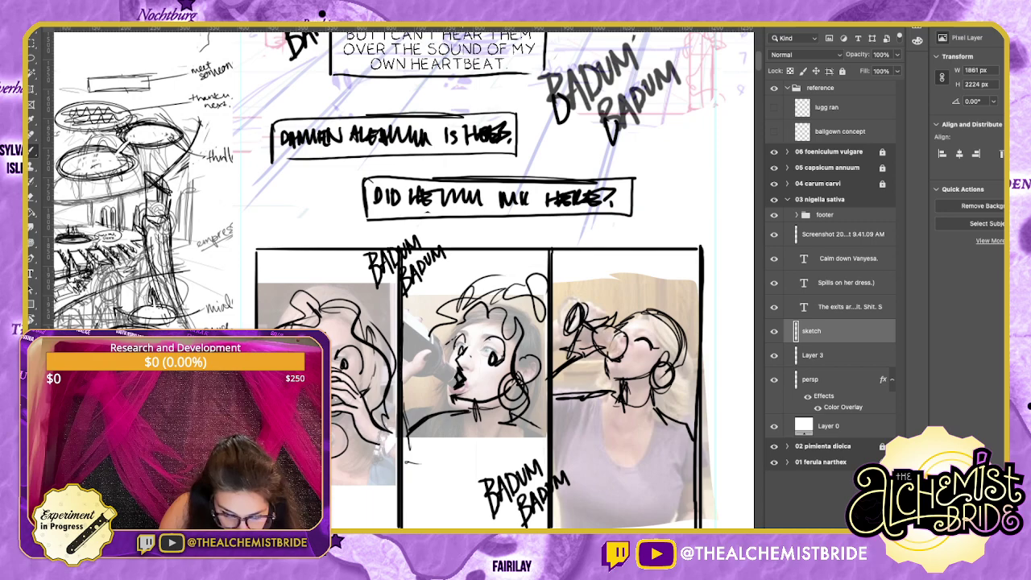
key("ctrl+z")
key("ctrl+z")
left_click_drag(467, 336, 465, 343)
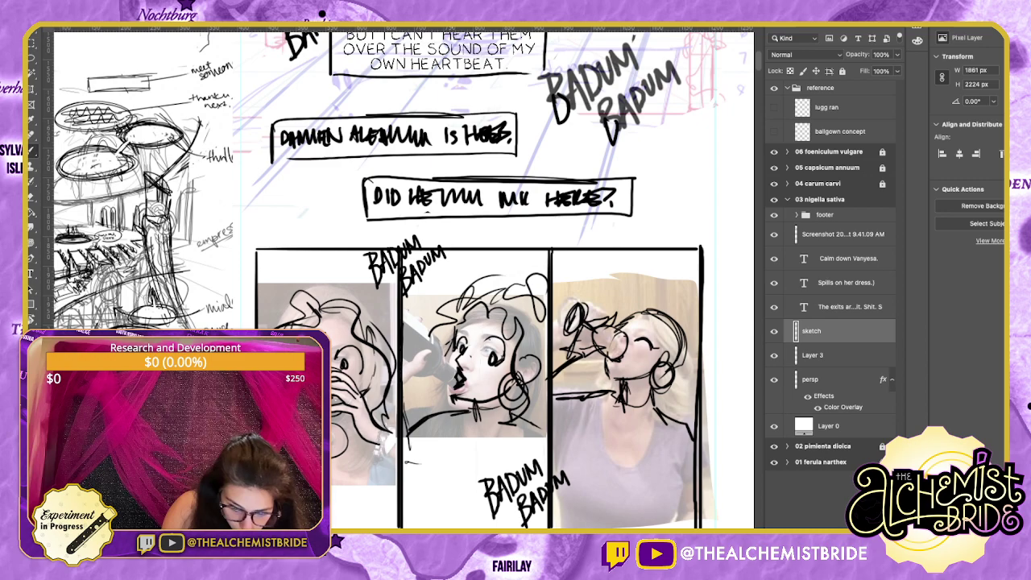
Draw the glass at the second figure's mouth and the hand holding it, following the photo reference.
mouse_move(452, 350)
left_mouse_down()
mouse_move(459, 407)
mouse_move(461, 371)
mouse_move(486, 373)
left_mouse_up()
key("e")
key("b")
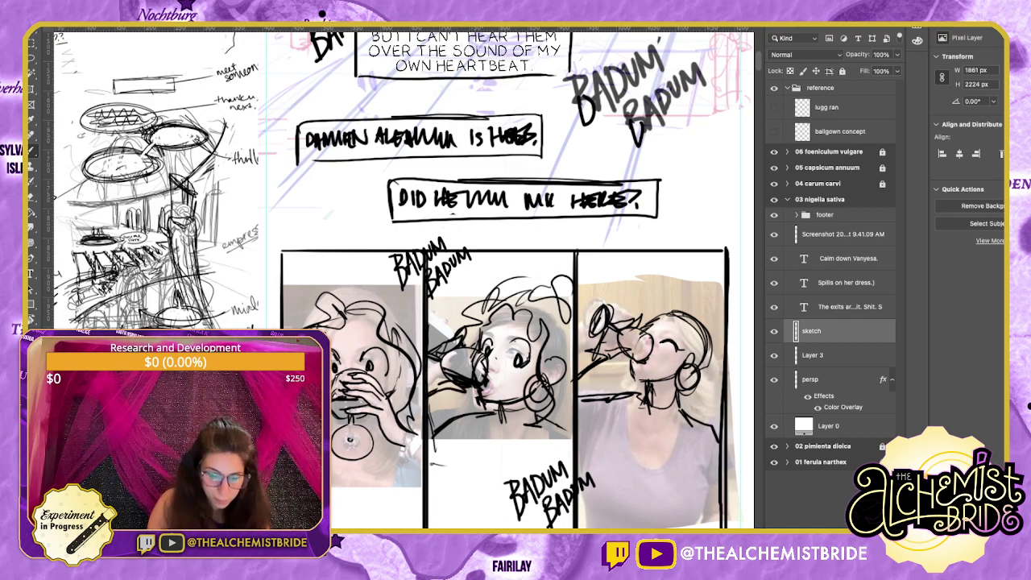
Sketch the second figure's shoulder, upper arm and torso below the neck.
left_click_drag(499, 413, 443, 450)
left_click_drag(443, 445, 447, 489)
left_click_drag(458, 501, 507, 442)
left_click_drag(534, 433, 508, 469)
mouse_move(544, 421)
left_mouse_down()
mouse_move(512, 468)
mouse_move(531, 473)
left_mouse_up()
left_click_drag(335, 498, 511, 498)
left_click_drag(578, 498, 719, 500)
key("ctrl+z")
key("ctrl+z")
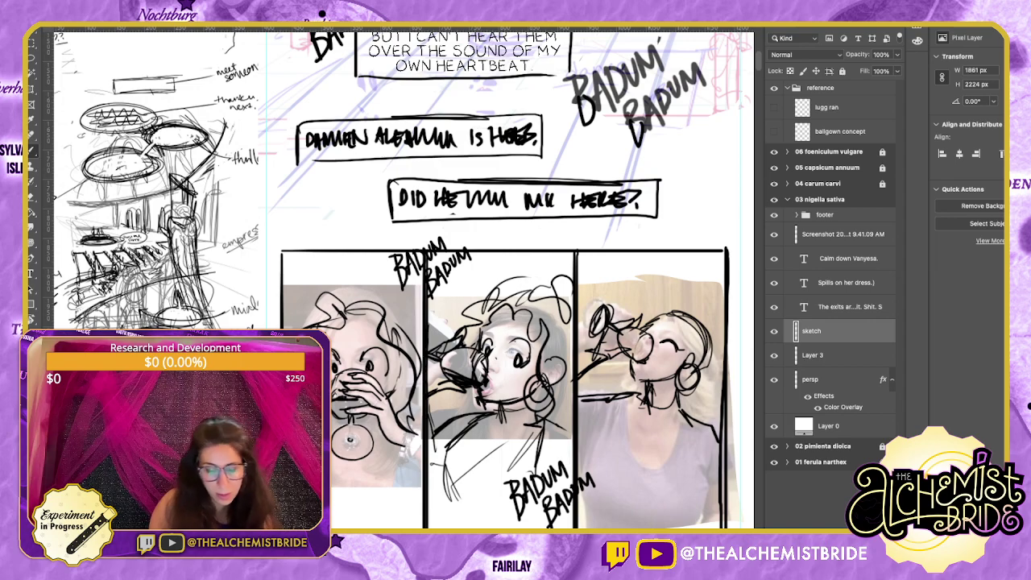
Hide Layer 3 and add fuller curls on top of the hair in the second and first panels.
left_click(774, 356)
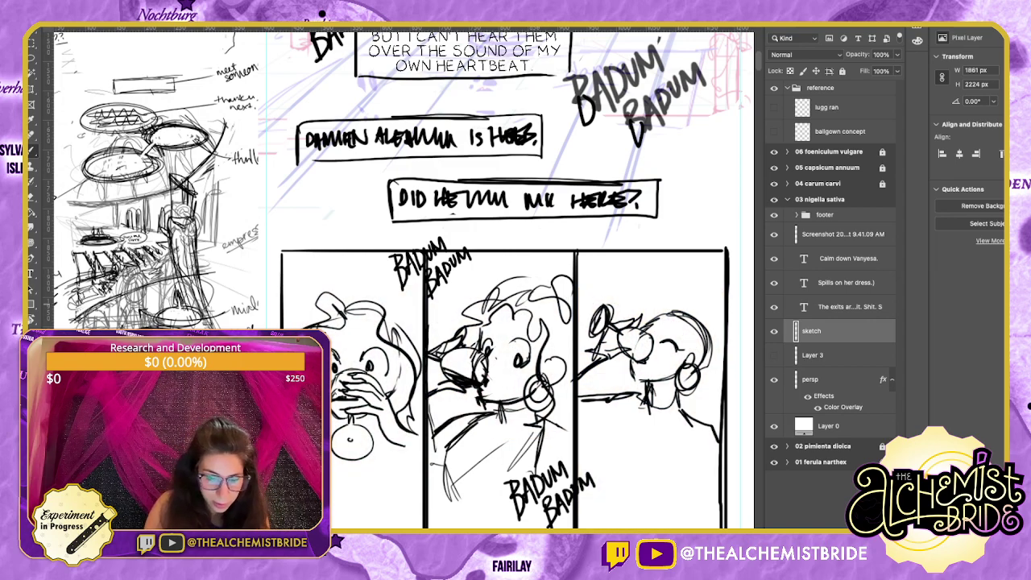
left_click_drag(470, 298, 538, 272)
left_click_drag(534, 274, 556, 283)
mouse_move(329, 286)
left_mouse_down()
mouse_move(324, 317)
mouse_move(304, 321)
left_mouse_up()
left_click_drag(316, 289, 357, 271)
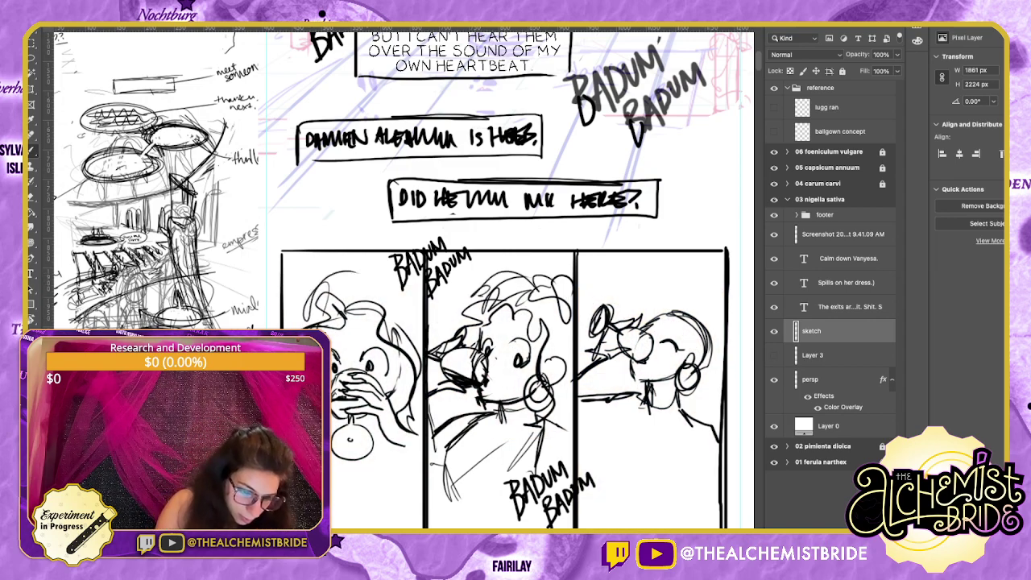
Add lines around the first figure's glass and hand, and erase the large pupils and redraw them smaller.
left_click_drag(337, 452, 339, 482)
mouse_move(338, 412)
left_mouse_down()
mouse_move(333, 431)
mouse_move(399, 448)
left_mouse_up()
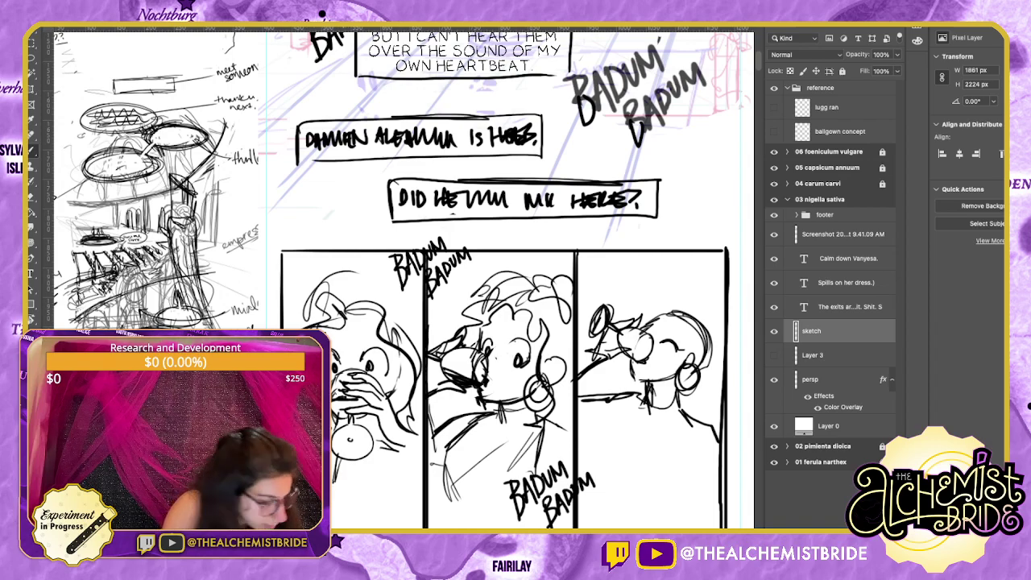
key("e")
mouse_move(335, 361)
left_mouse_down()
mouse_move(335, 372)
mouse_move(372, 371)
left_mouse_up()
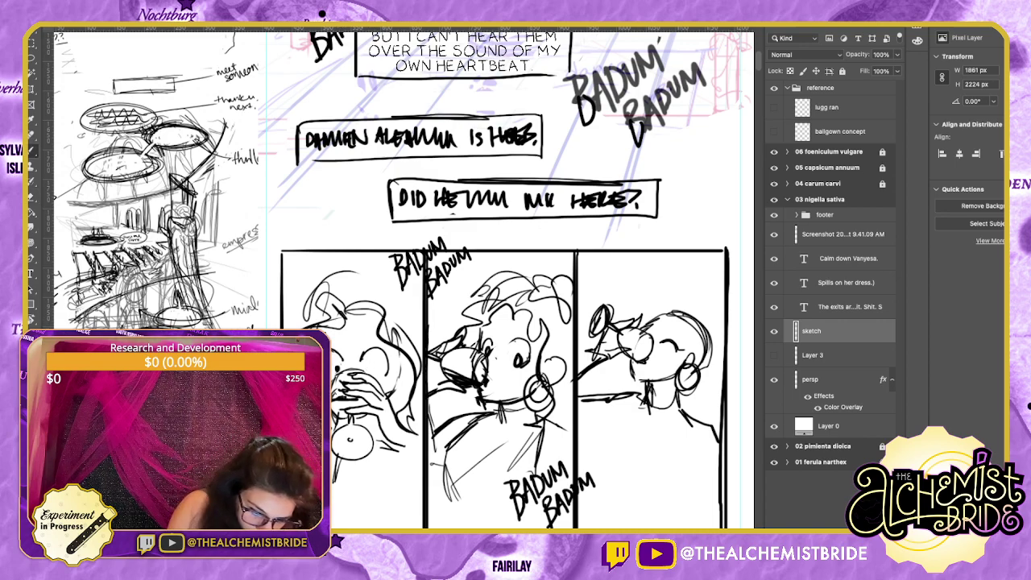
mouse_move(364, 362)
left_mouse_down()
mouse_move(390, 376)
mouse_move(398, 352)
mouse_move(393, 396)
left_mouse_up()
Extend the first figure's hair outline and draw a heavy round earring beside the face.
left_click_drag(327, 320, 296, 328)
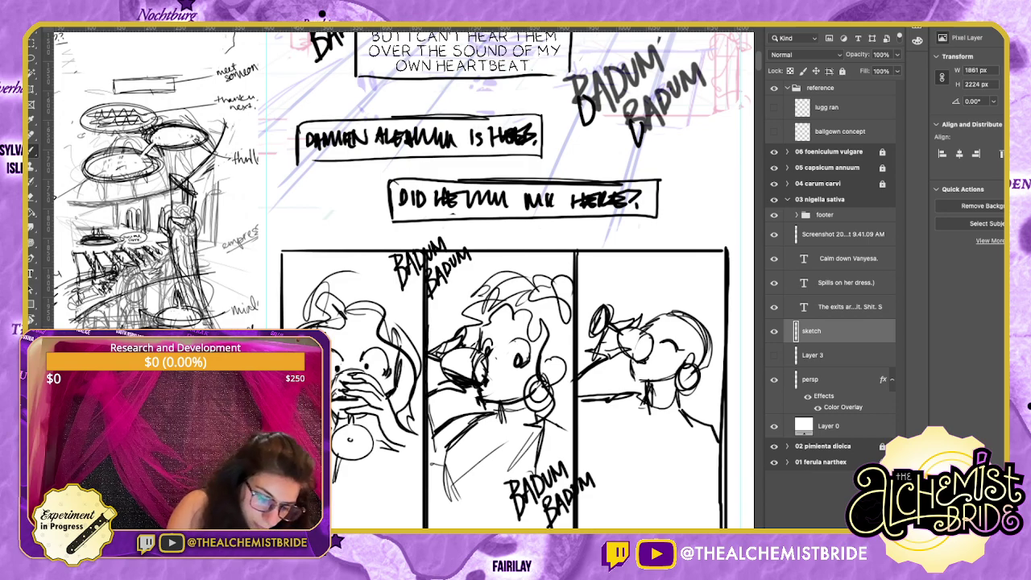
left_click_drag(412, 375, 400, 409)
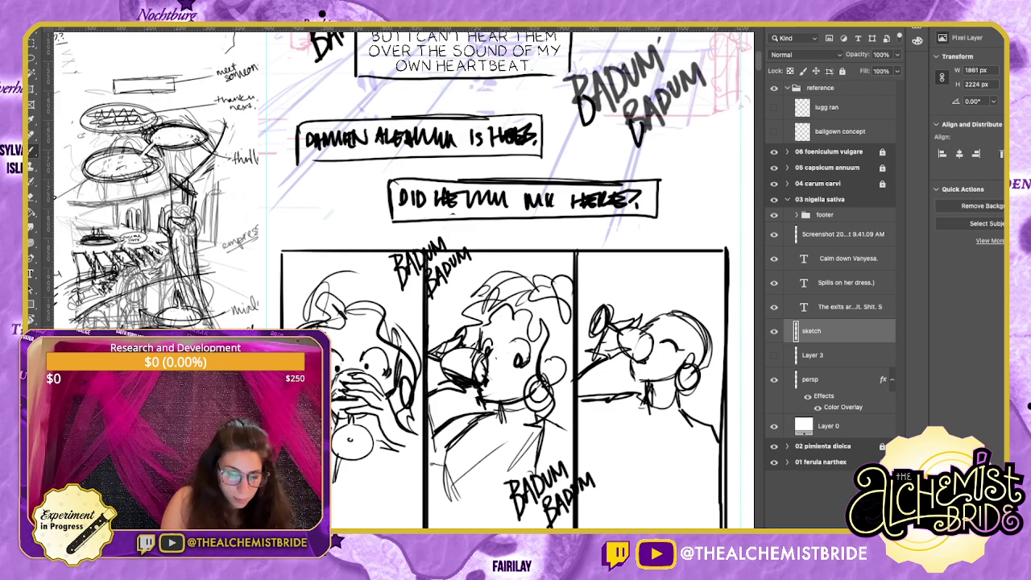
left_click_drag(414, 354, 403, 405)
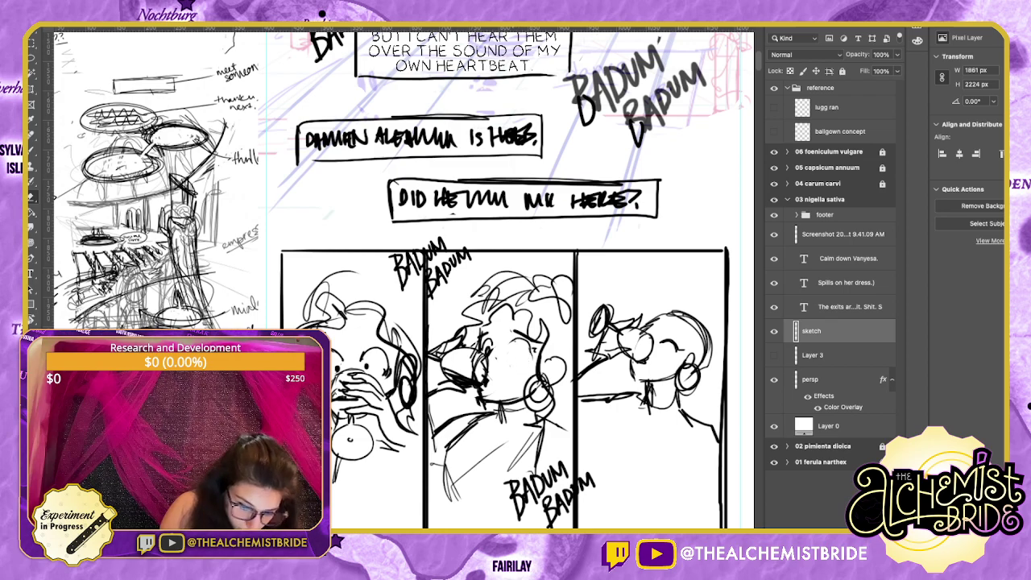
Redraw the second figure's eye with a brow line and add a curling hair lock below the earring.
key("b")
mouse_move(522, 353)
left_mouse_down()
mouse_move(517, 367)
mouse_move(532, 377)
left_mouse_up()
key("super+z")
left_click_drag(518, 334, 534, 348)
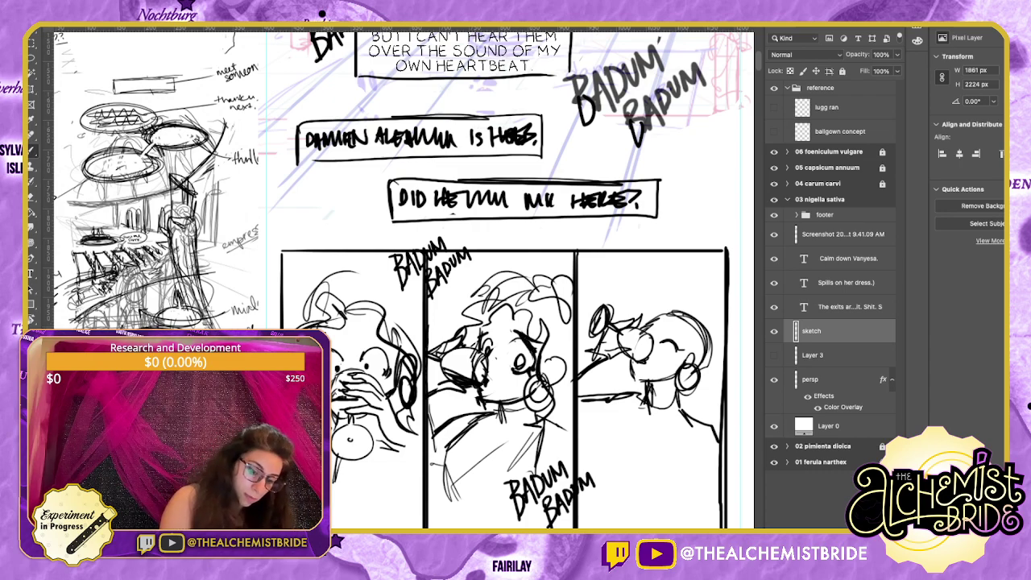
mouse_move(570, 390)
left_mouse_down()
mouse_move(516, 440)
mouse_move(539, 472)
left_mouse_up()
left_click_drag(539, 449, 564, 430)
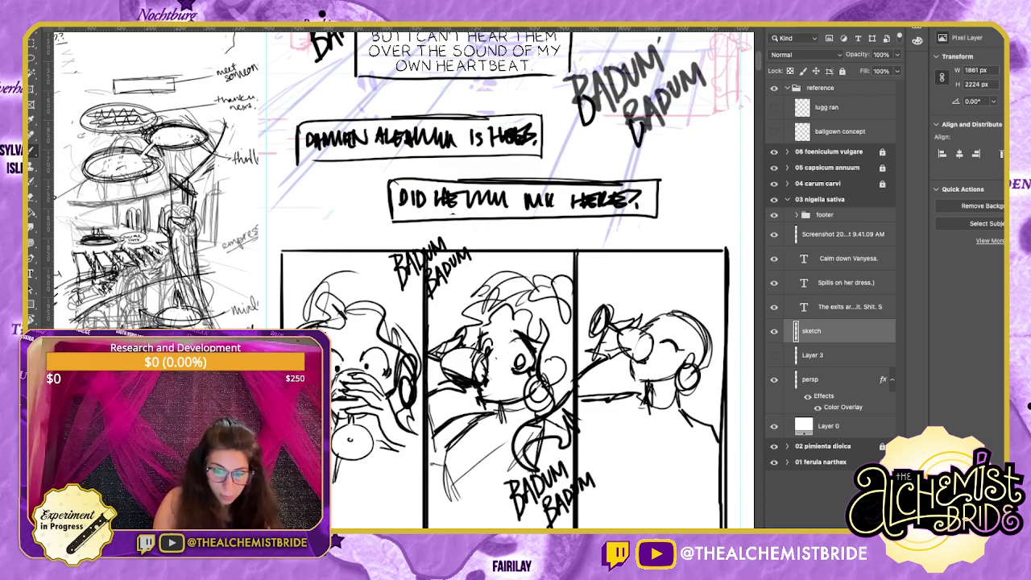
Draw the third figure's wavy hair over the head and falling behind the earring to the shoulder.
left_click_drag(666, 313, 673, 292)
mouse_move(673, 292)
left_mouse_down()
mouse_move(647, 276)
mouse_move(678, 306)
left_mouse_up()
mouse_move(675, 302)
left_mouse_down()
mouse_move(686, 317)
mouse_move(707, 298)
left_mouse_up()
mouse_move(704, 299)
left_mouse_down()
mouse_move(683, 314)
mouse_move(720, 366)
left_mouse_up()
mouse_move(709, 327)
left_mouse_down()
mouse_move(713, 375)
mouse_move(685, 415)
mouse_move(681, 472)
left_mouse_up()
left_click_drag(712, 375, 719, 422)
left_click_drag(719, 382, 700, 416)
Add curved strokes beneath the chin and raised arm in the third panel.
mouse_move(649, 385)
left_mouse_down()
mouse_move(674, 394)
mouse_move(617, 386)
left_mouse_up()
left_click_drag(636, 383, 596, 426)
left_click_drag(611, 431, 623, 440)
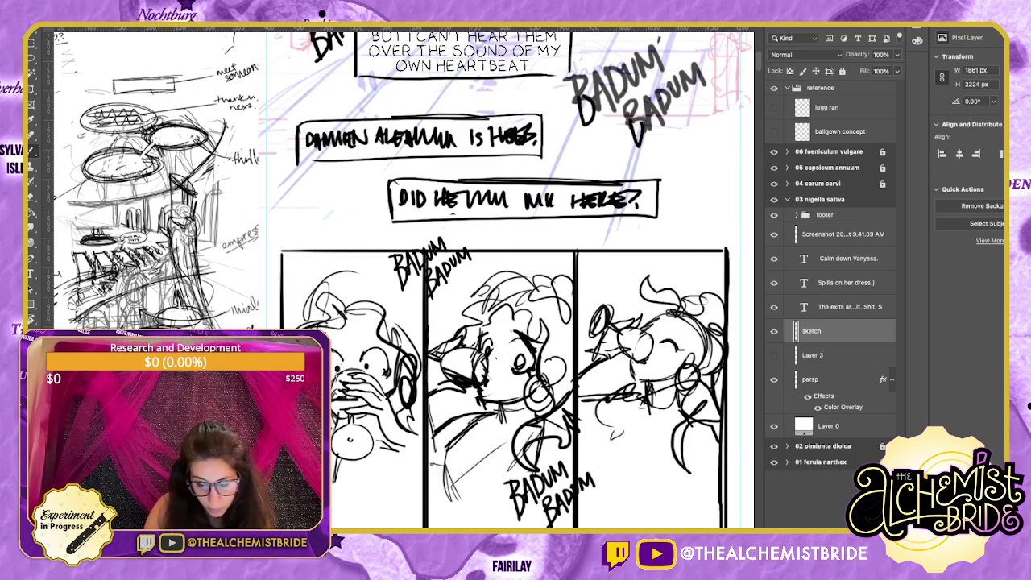
Sketch the third figure's shoulder and bodice lines beneath the chin and raised arm.
left_click_drag(615, 401, 600, 440)
left_click_drag(613, 420, 599, 456)
left_click_drag(646, 404, 613, 420)
left_click_drag(680, 422, 692, 464)
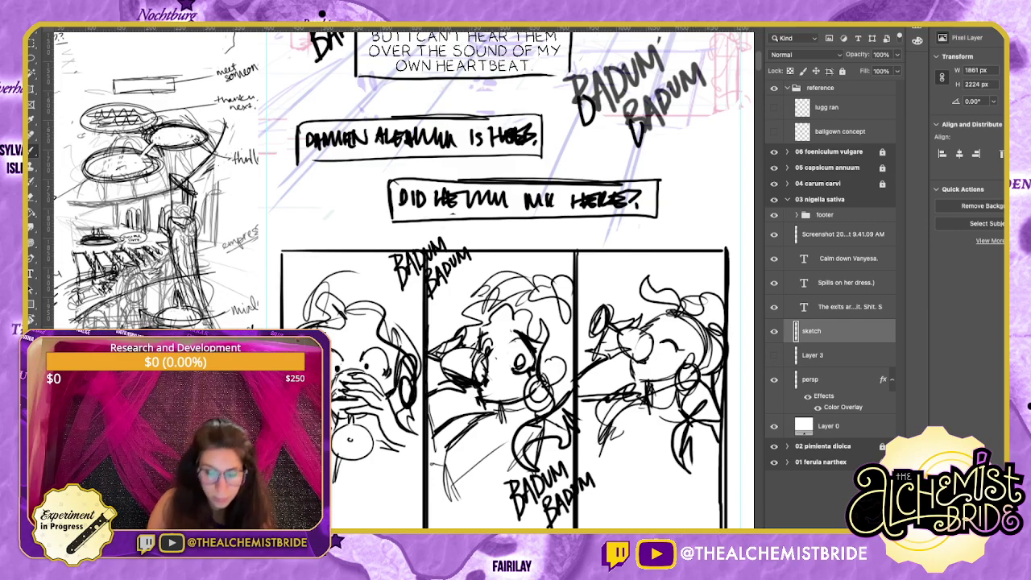
left_click_drag(644, 403, 588, 407)
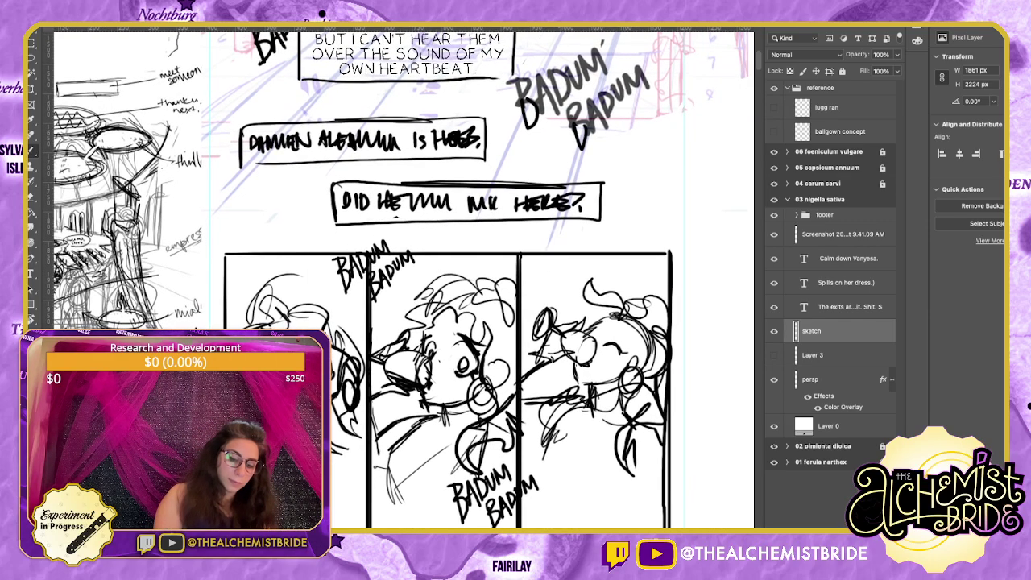
Select the second figure and flip it horizontally within its panel so it faces the opposite way.
left_click_drag(516, 362, 580, 351)
mouse_move(516, 248)
left_mouse_down()
mouse_move(441, 335)
mouse_move(500, 494)
mouse_move(582, 386)
mouse_move(519, 250)
left_mouse_up()
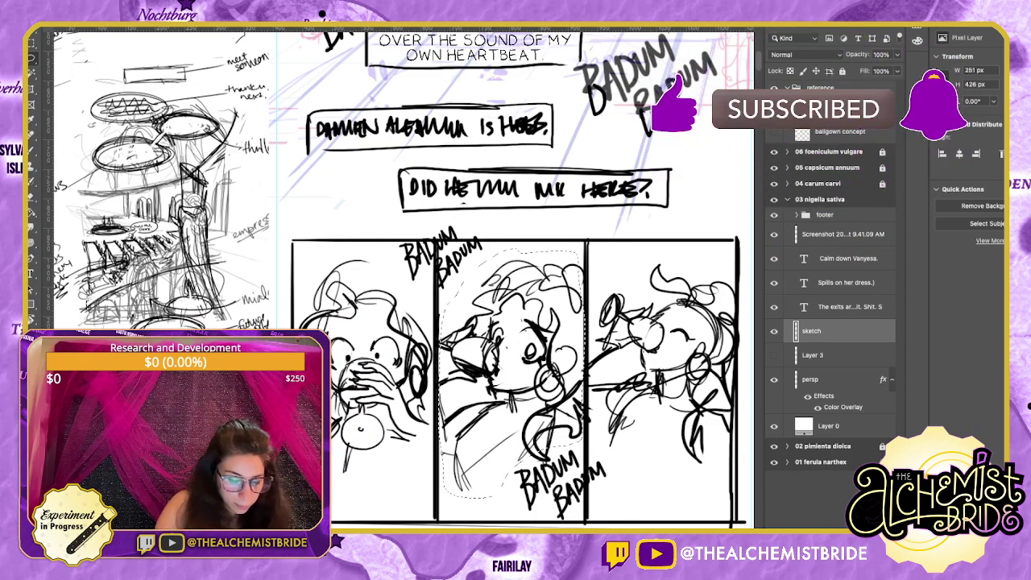
key("super+shift+h")
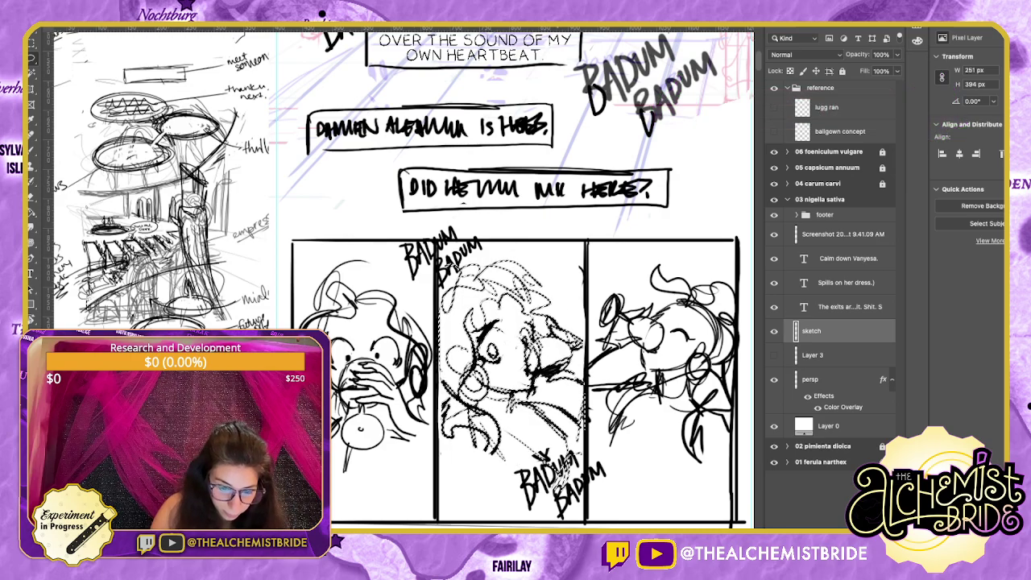
key("super+d")
Flip the third figure horizontally, then slightly enlarge and reposition it to fill its panel.
left_click_drag(515, 323, 472, 322)
mouse_move(597, 255)
left_mouse_down()
mouse_move(551, 281)
mouse_move(631, 477)
mouse_move(685, 366)
mouse_move(620, 253)
left_mouse_up()
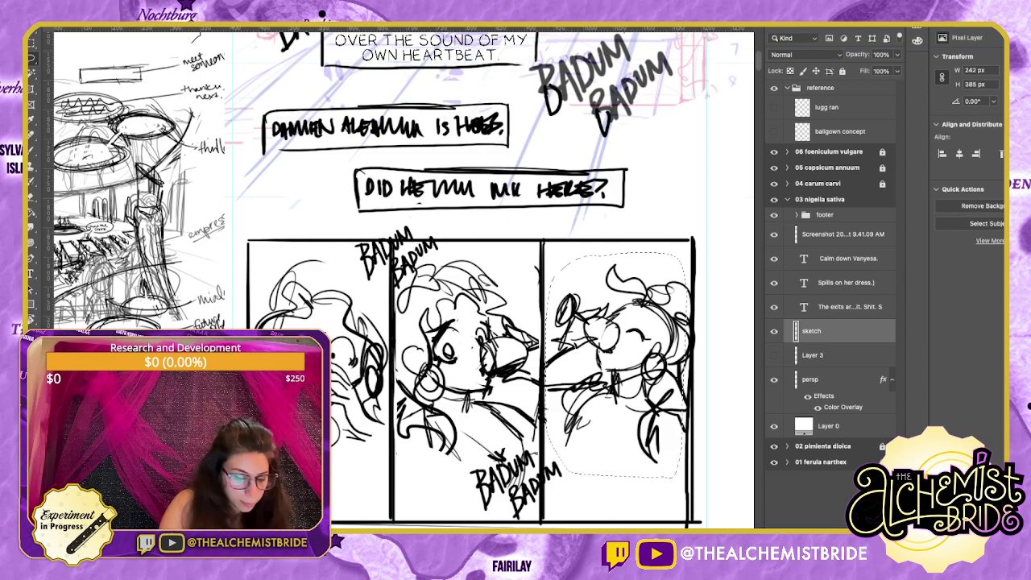
key("super+shift+h")
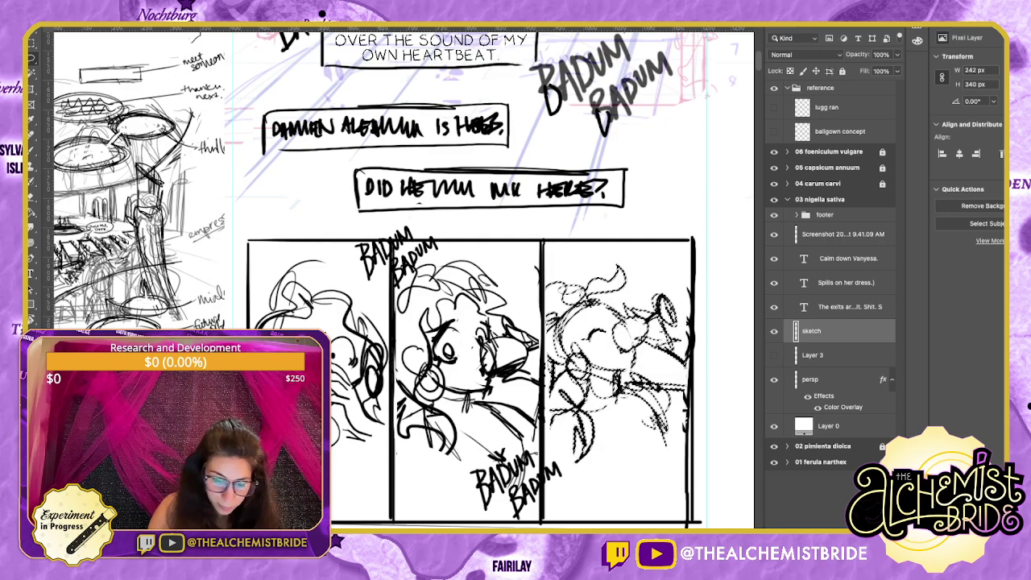
key("ctrl+t")
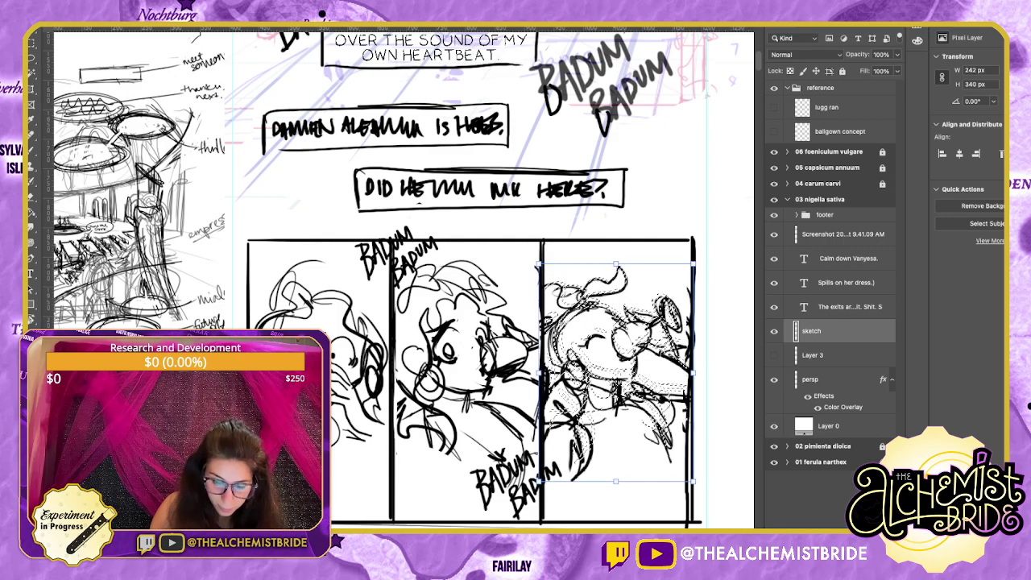
left_click_drag(616, 366, 620, 355)
key("Return")
key("ctrl+d")
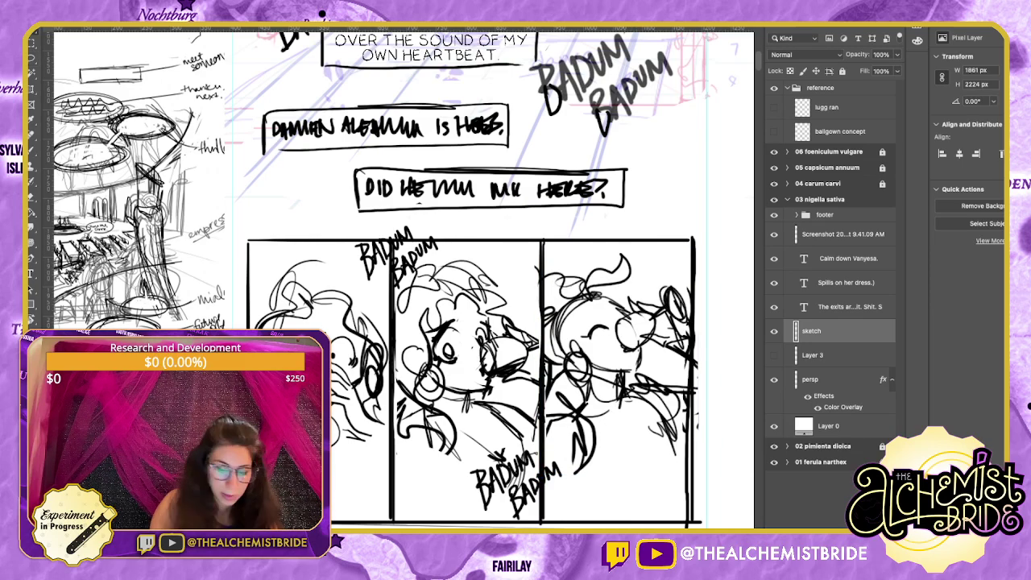
Letter the small remark "how many wines was that?" near the bottom of the third panel.
key("b")
left_click_drag(483, 322, 495, 293)
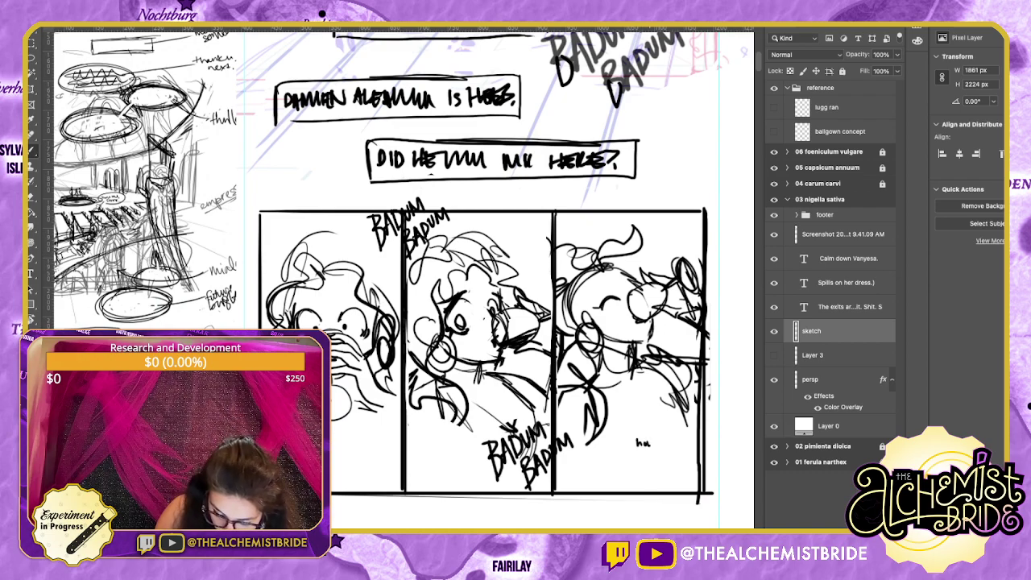
left_click_drag(640, 443, 680, 445)
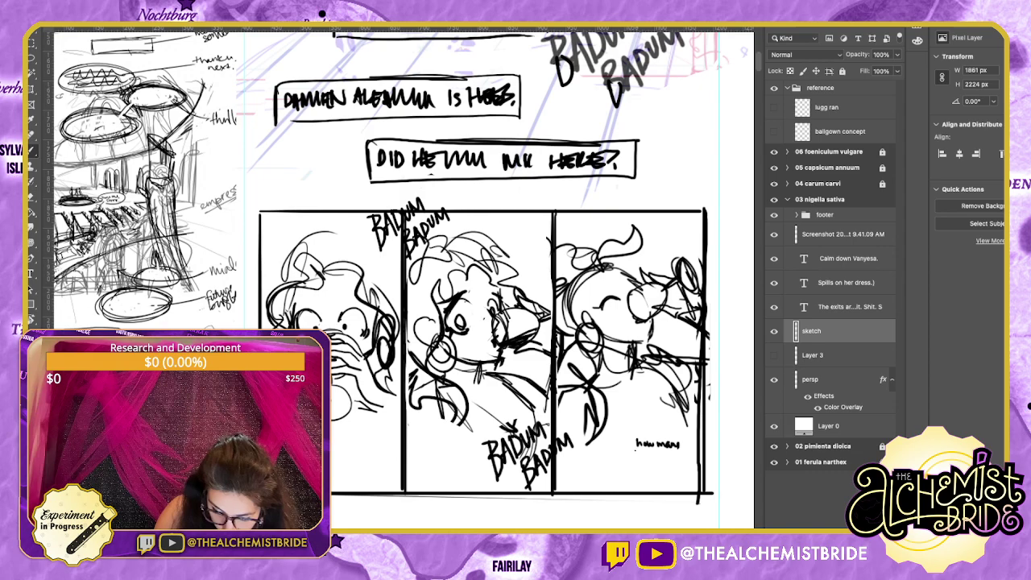
left_click_drag(645, 451, 650, 455)
mouse_move(652, 453)
left_mouse_down()
mouse_move(684, 452)
mouse_move(668, 466)
left_mouse_up()
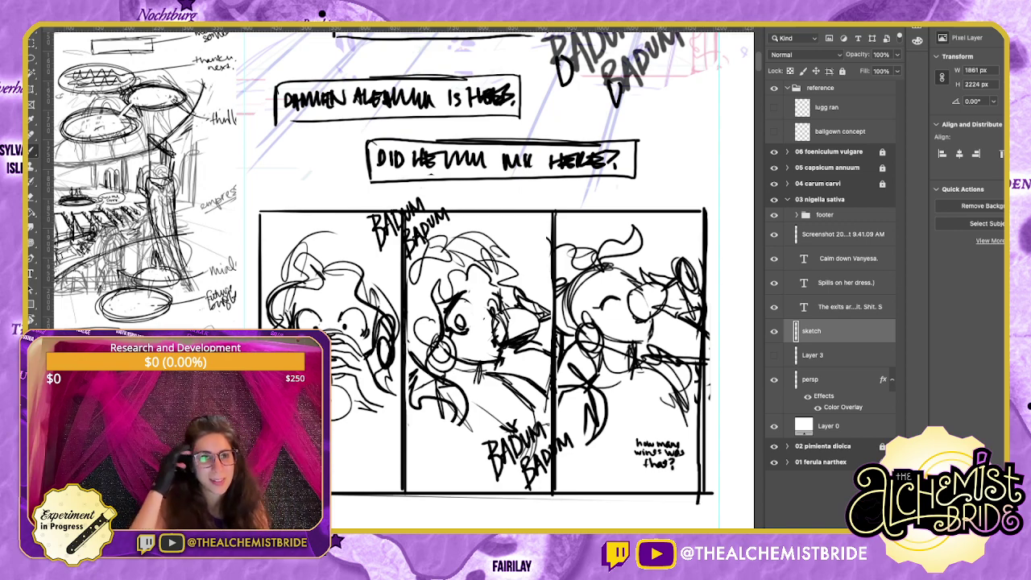
Undo the "how many wines was that?" lettering in the third panel.
key("ctrl+z")
key("ctrl+z")
key("ctrl+z")
key("ctrl+z")
key("ctrl+z")
key("ctrl+z")
key("ctrl+z")
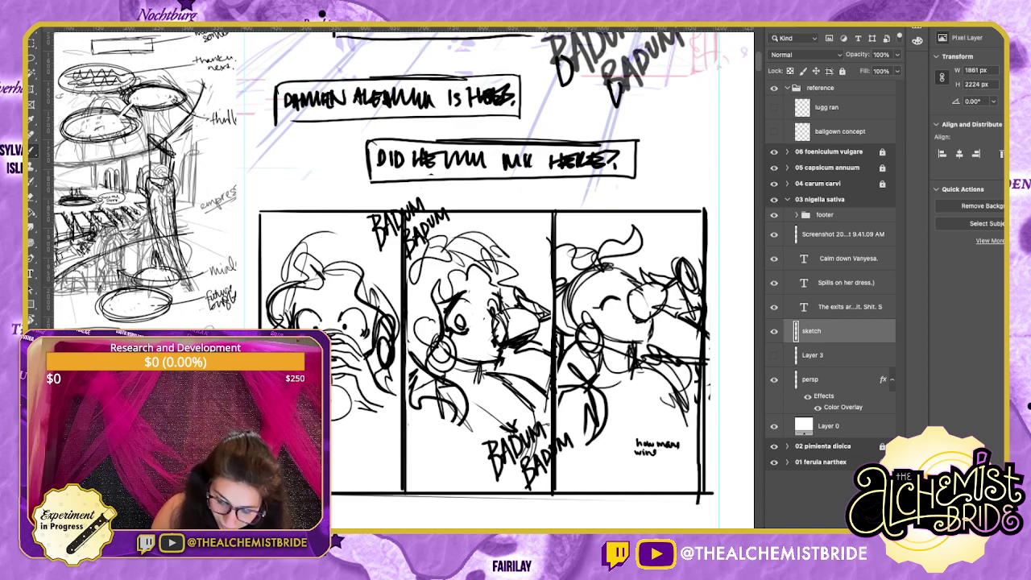
key("ctrl+z")
key("ctrl+z")
key("ctrl+z")
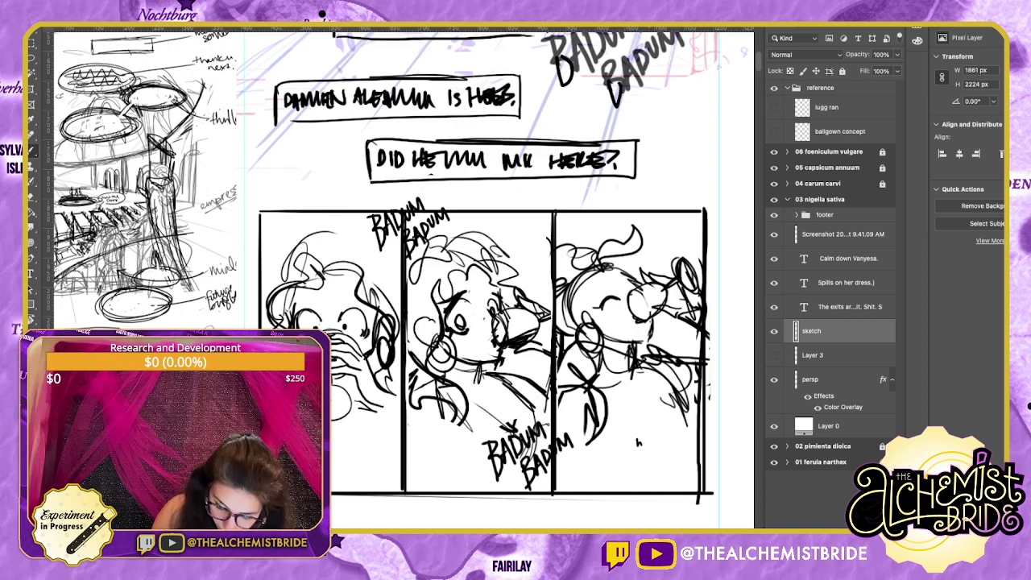
Draw a tiny curly-haired head saying "how many glasses was that?" in a speech balloon at the bottom of the third panel.
mouse_move(636, 439)
left_mouse_down()
mouse_move(673, 446)
mouse_move(626, 445)
mouse_move(621, 456)
mouse_move(618, 441)
mouse_move(612, 472)
left_mouse_up()
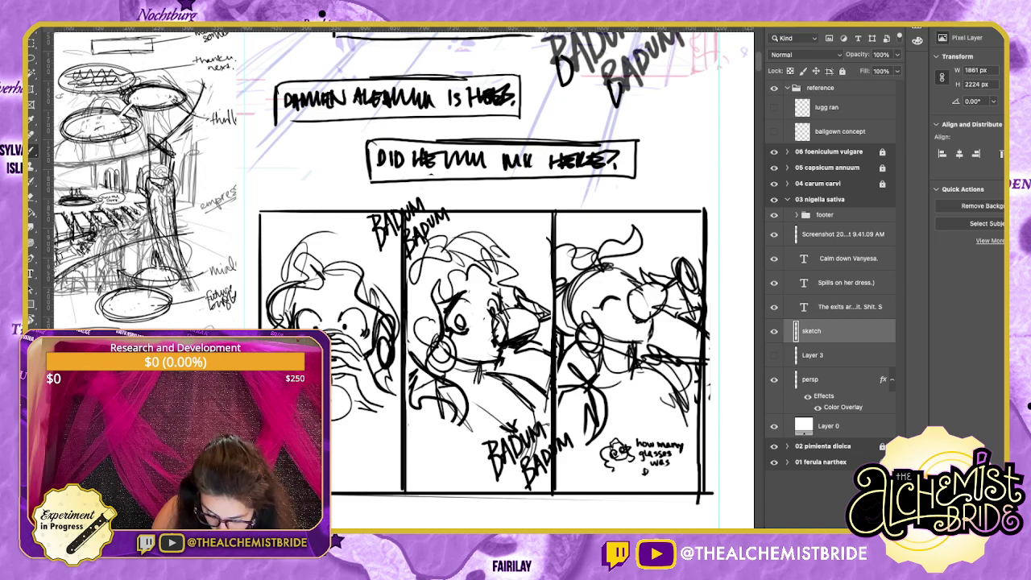
left_click_drag(663, 465, 669, 474)
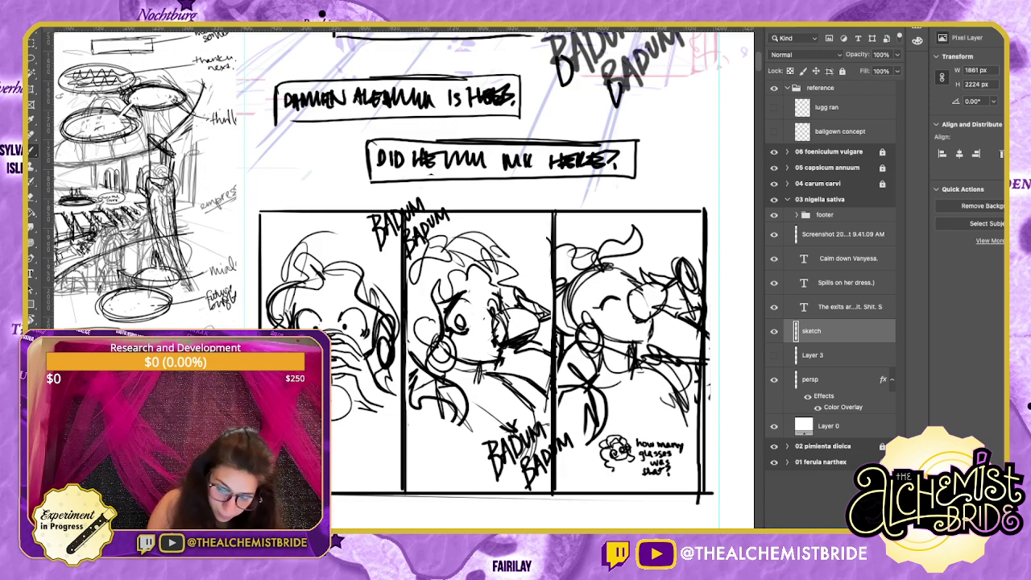
mouse_move(626, 437)
left_mouse_down()
mouse_move(695, 439)
mouse_move(616, 466)
mouse_move(665, 481)
mouse_move(638, 437)
left_mouse_up()
key("ctrl+z")
left_click_drag(515, 339, 530, 314)
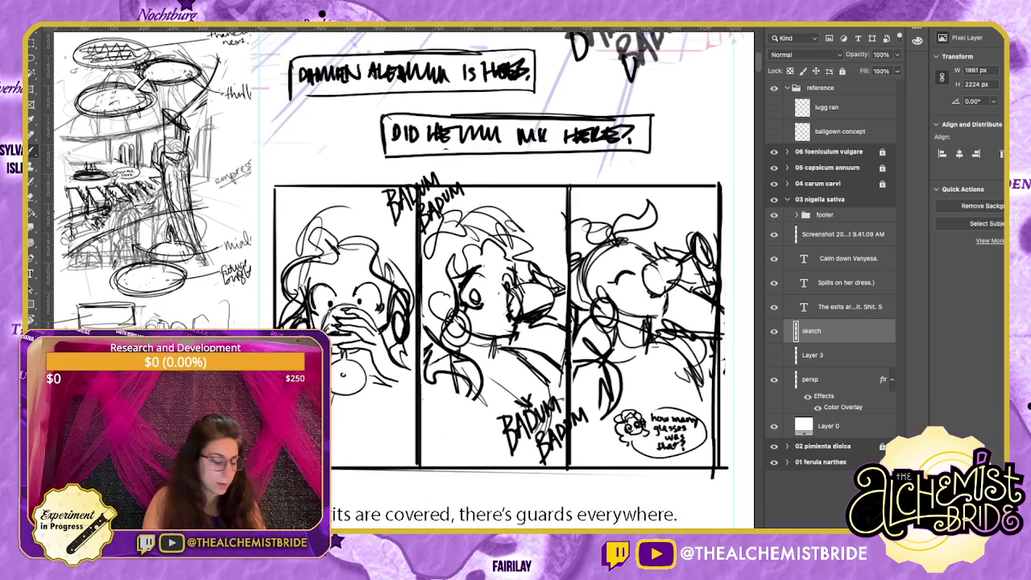
Move the tiny head and its speech balloon down toward the third panel's lower inner corner.
key("l")
mouse_move(636, 394)
left_mouse_down()
mouse_move(612, 456)
mouse_move(709, 439)
mouse_move(644, 392)
left_mouse_up()
key("v")
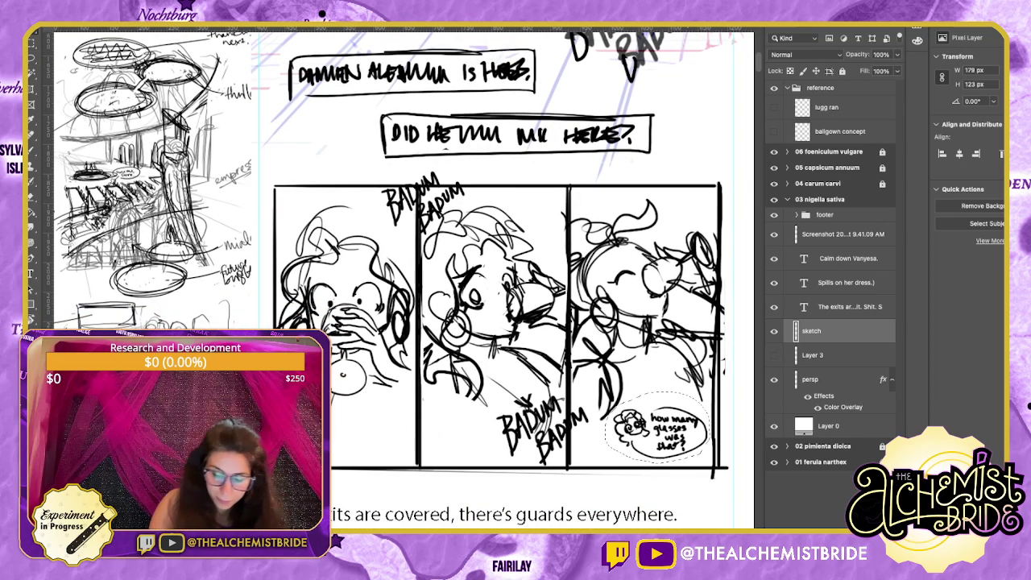
left_click_drag(658, 427, 642, 443)
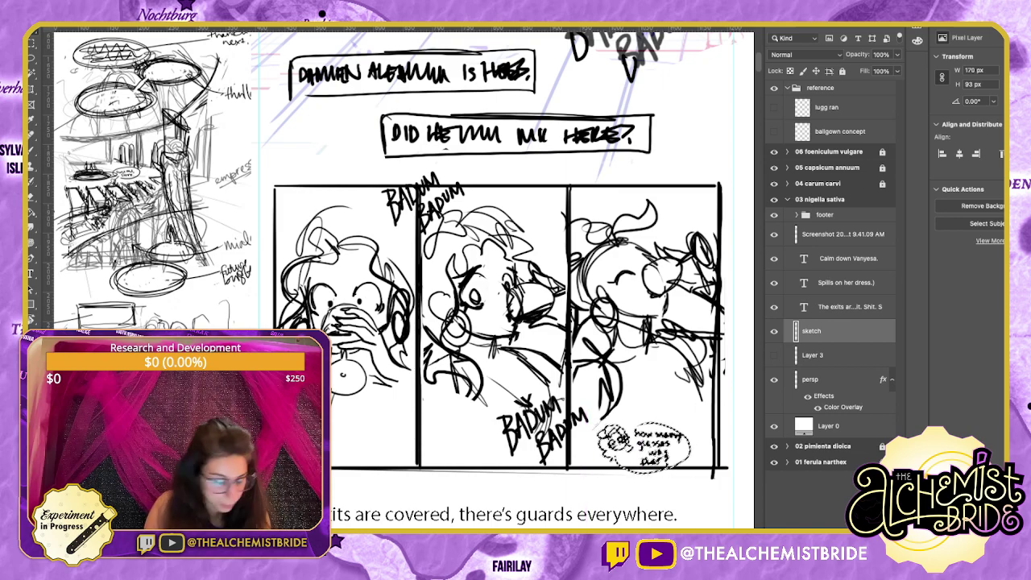
key("ctrl+d")
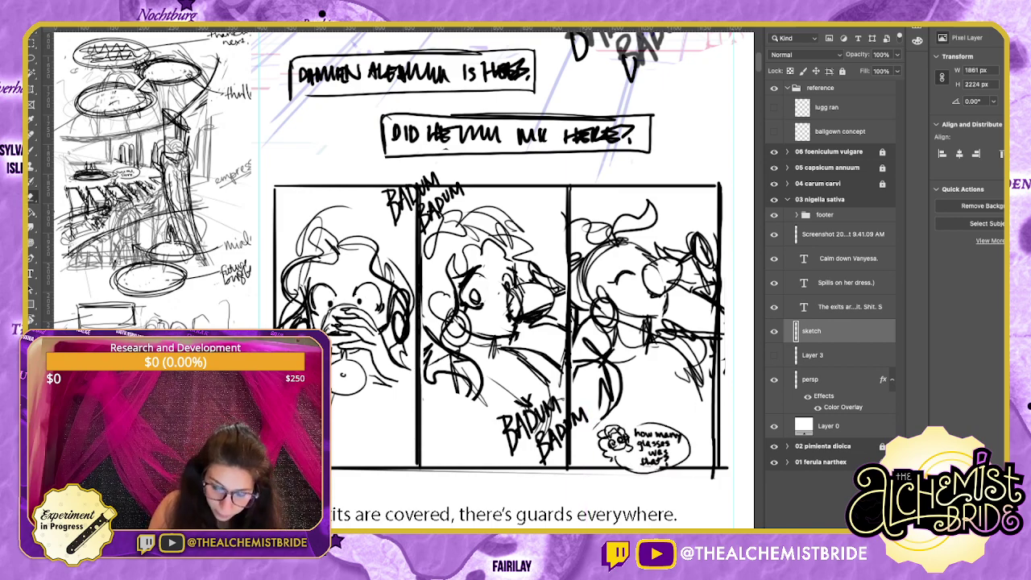
Draw an empty rectangular caption box above the speech balloon in the third panel.
scroll(499, 278, "up", 2)
key("b")
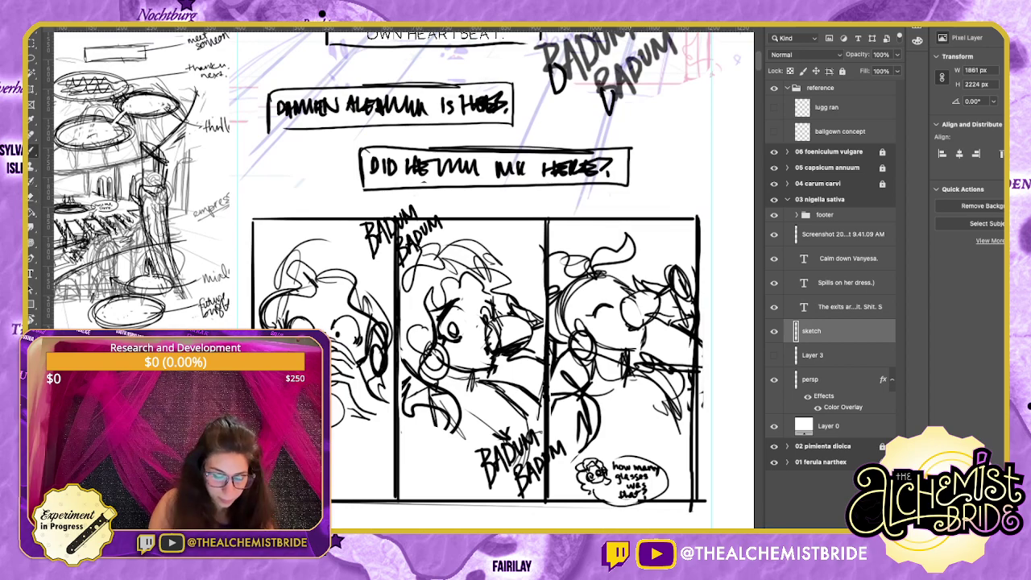
scroll(500, 277, "down", 5)
scroll(483, 282, "up", 1)
left_click_drag(609, 323, 608, 366)
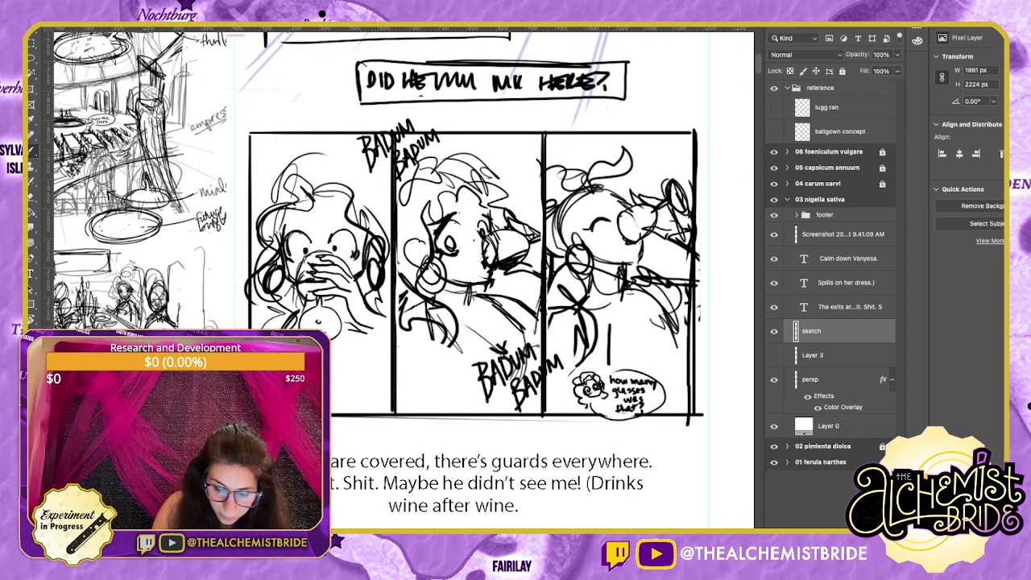
mouse_move(610, 325)
left_mouse_down()
mouse_move(668, 325)
mouse_move(698, 361)
mouse_move(609, 369)
mouse_move(683, 367)
left_mouse_up()
Draw an empty caption box across the lower border between the first and second panels.
left_click_drag(483, 322, 552, 330)
left_click_drag(442, 364, 439, 412)
mouse_move(439, 360)
left_mouse_down()
mouse_move(533, 362)
mouse_move(535, 413)
left_mouse_up()
left_click_drag(536, 375, 535, 407)
left_click_drag(441, 407, 534, 406)
left_click_drag(500, 407, 554, 411)
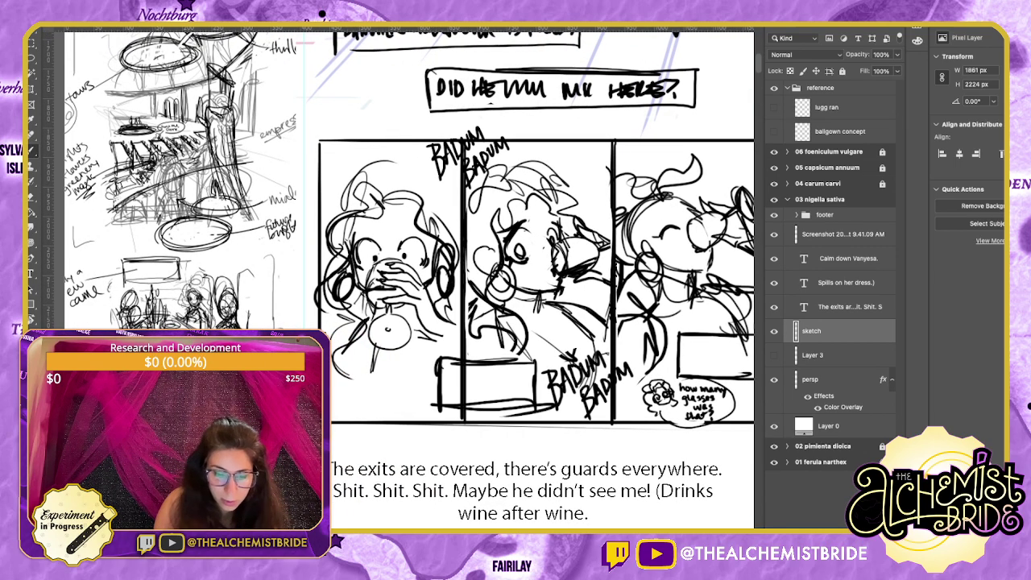
Select the first figure and move it lower in its panel to free space above the head.
key("l")
mouse_move(393, 149)
left_mouse_down()
mouse_move(325, 283)
mouse_move(435, 361)
mouse_move(421, 162)
mouse_move(401, 150)
left_mouse_up()
key("v")
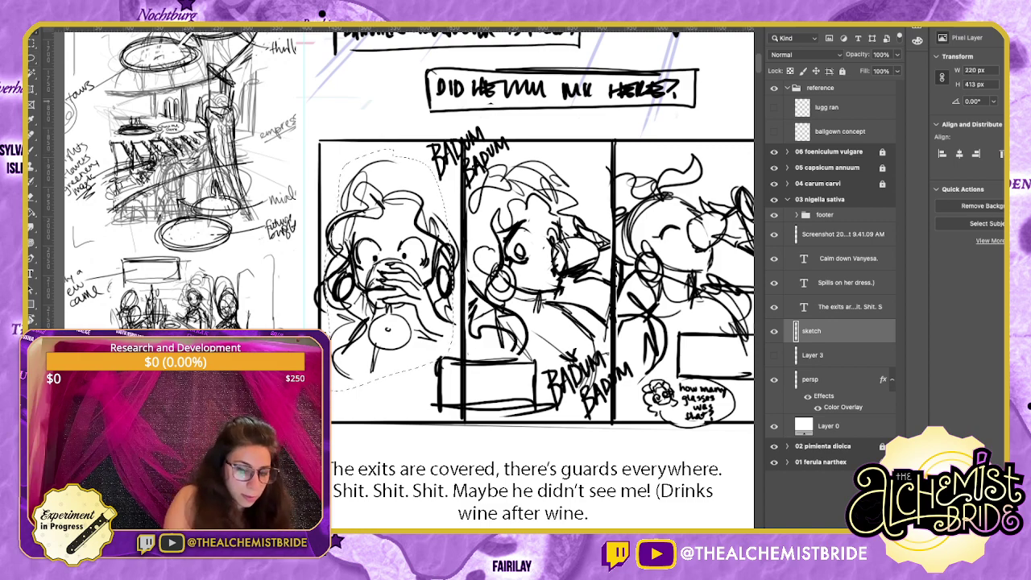
mouse_move(391, 274)
left_mouse_down()
mouse_move(393, 305)
mouse_move(389, 298)
left_mouse_up()
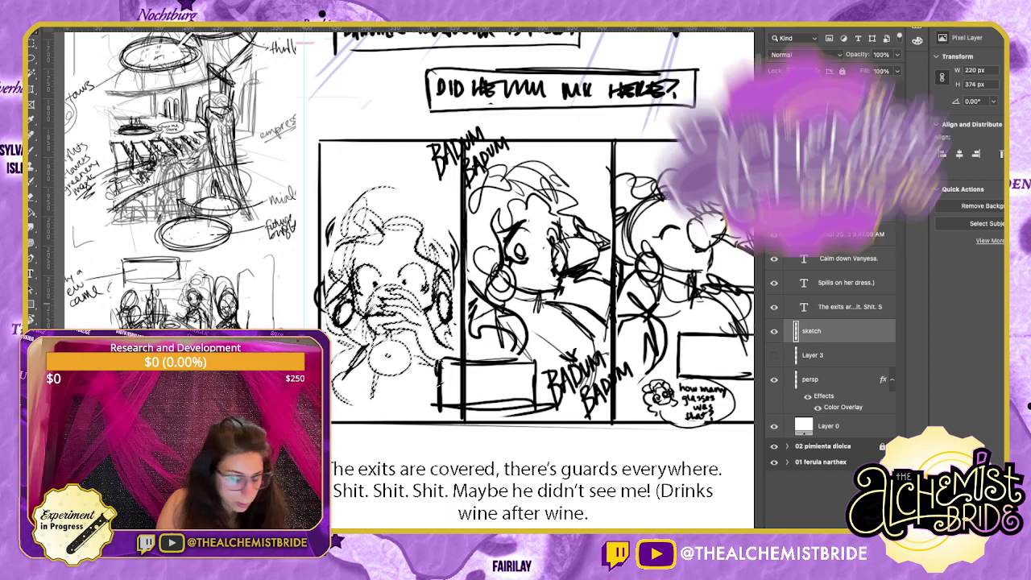
key("ctrl+d")
Draw an empty rectangular caption box above the first figure's head.
key("b")
left_click_drag(337, 157, 337, 207)
mouse_move(334, 159)
left_mouse_down()
mouse_move(433, 154)
mouse_move(441, 205)
left_mouse_up()
left_click_drag(339, 211, 442, 209)
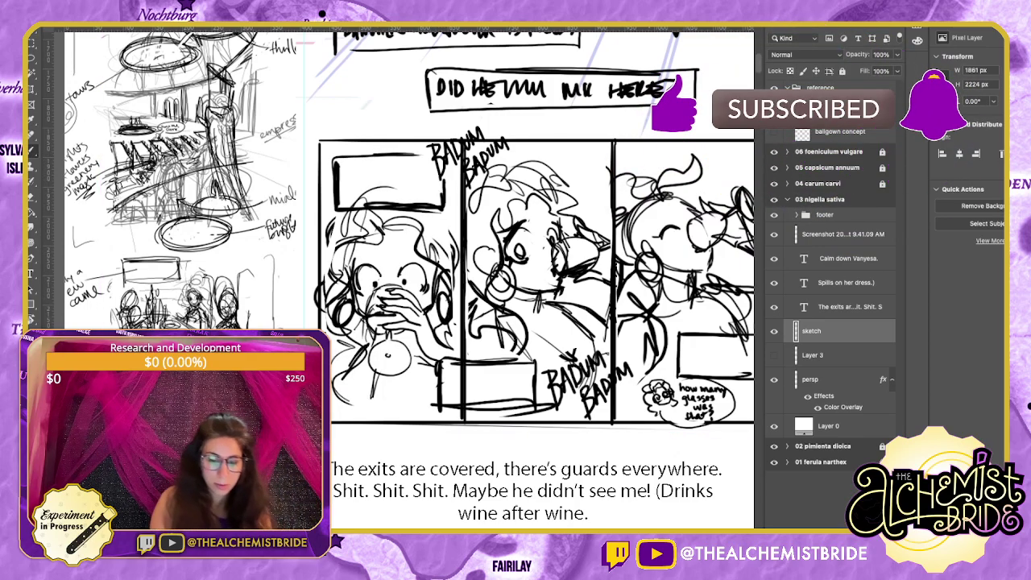
Try cutting the caption box out of the third panel, and undo the cut.
left_click_drag(515, 242, 468, 283)
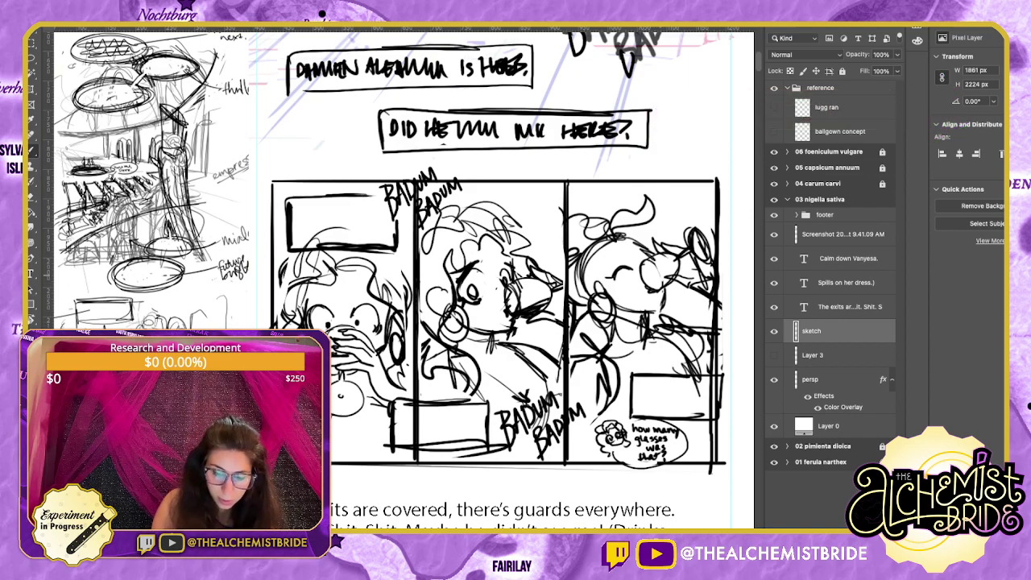
key("l")
mouse_move(649, 363)
left_mouse_down()
mouse_move(642, 417)
mouse_move(715, 368)
mouse_move(636, 364)
left_mouse_up()
key("super+x")
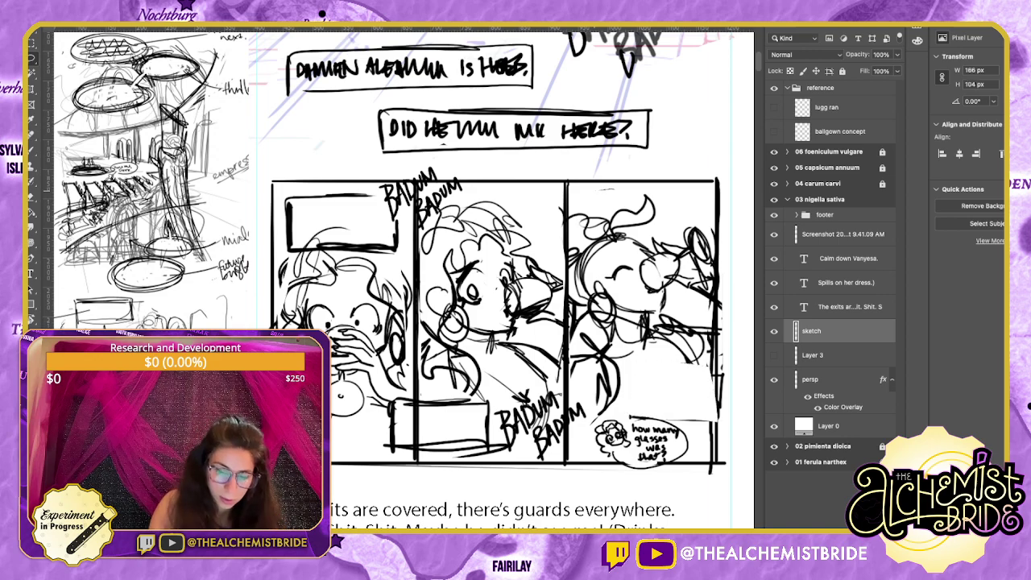
key("super+z")
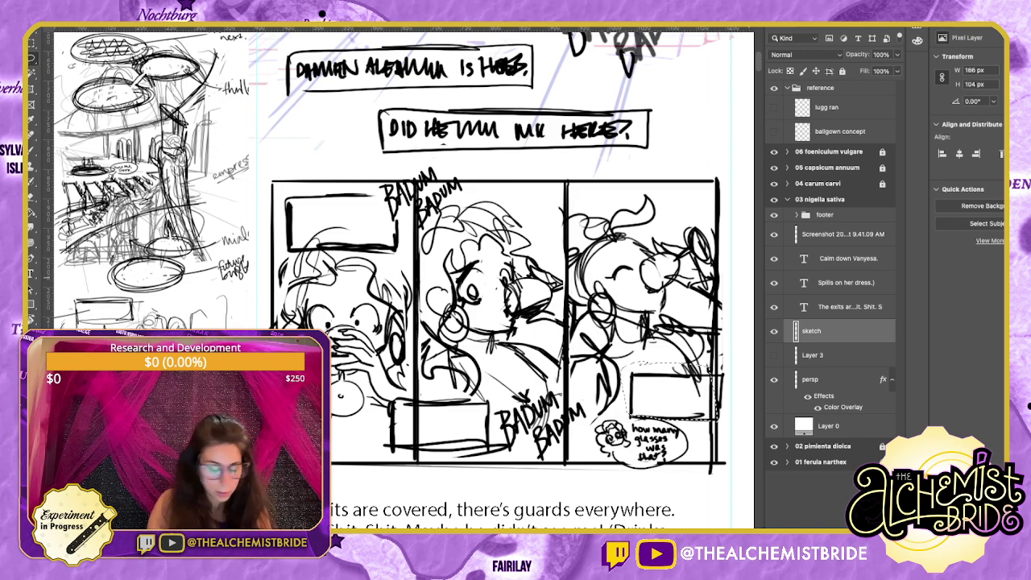
key("b")
Copy the lower BADUM BADUM lettering onto the first two panels' border, and erase the original along with the caption box there.
left_click_drag(515, 282, 567, 294)
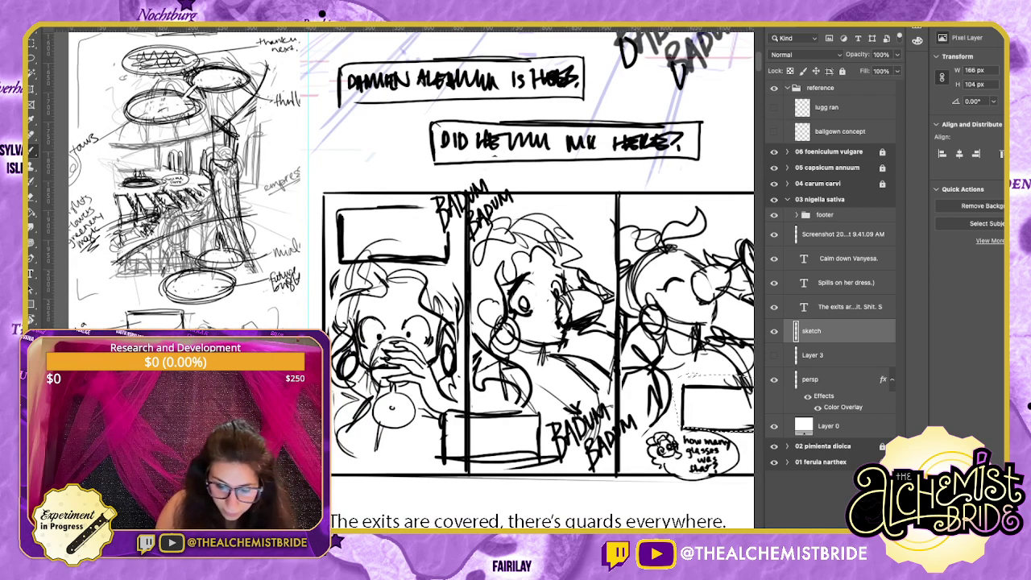
key("l")
mouse_move(604, 396)
left_mouse_down()
mouse_move(550, 414)
mouse_move(617, 444)
mouse_move(606, 398)
left_mouse_up()
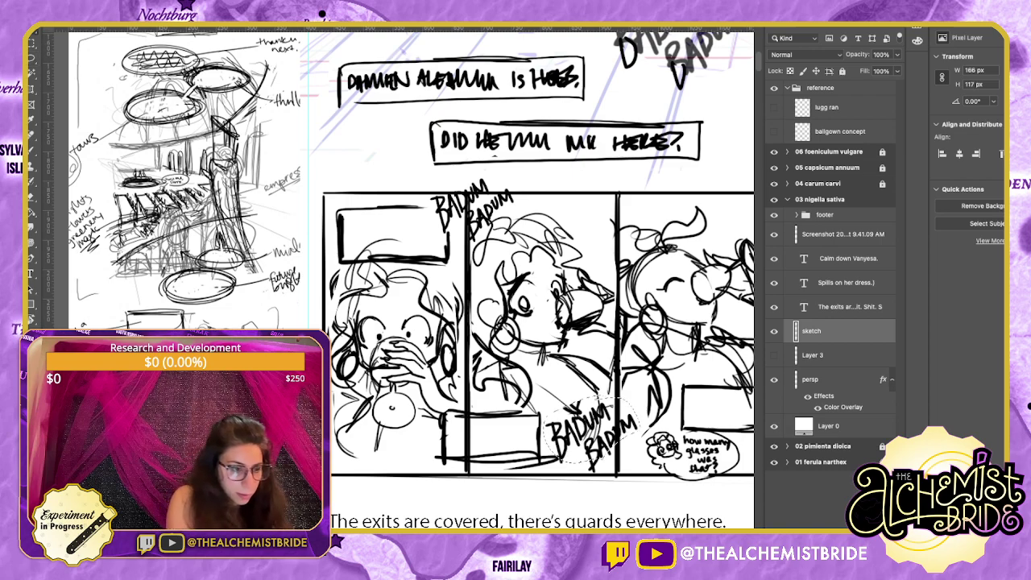
left_click_drag(579, 435, 465, 438)
key("ctrl+d")
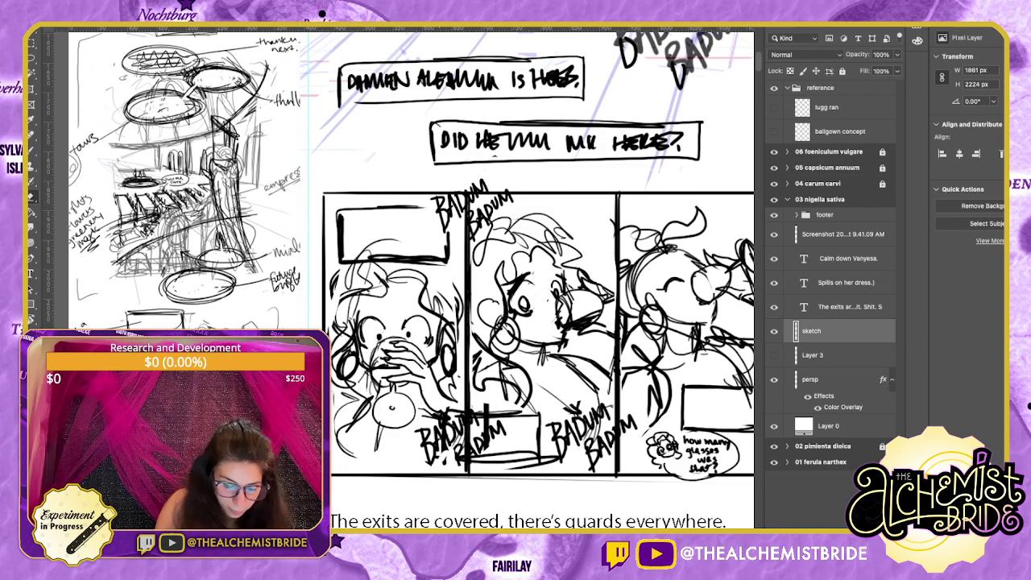
mouse_move(482, 413)
left_mouse_down()
mouse_move(533, 411)
mouse_move(477, 459)
mouse_move(556, 434)
mouse_move(566, 409)
mouse_move(603, 434)
mouse_move(608, 415)
mouse_move(592, 466)
left_mouse_up()
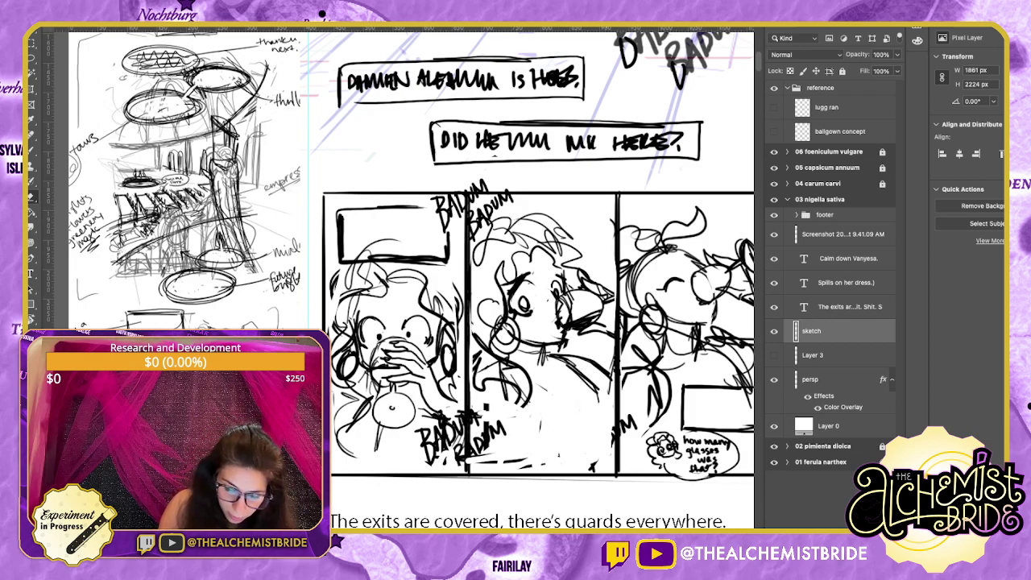
left_click_drag(622, 432, 634, 421)
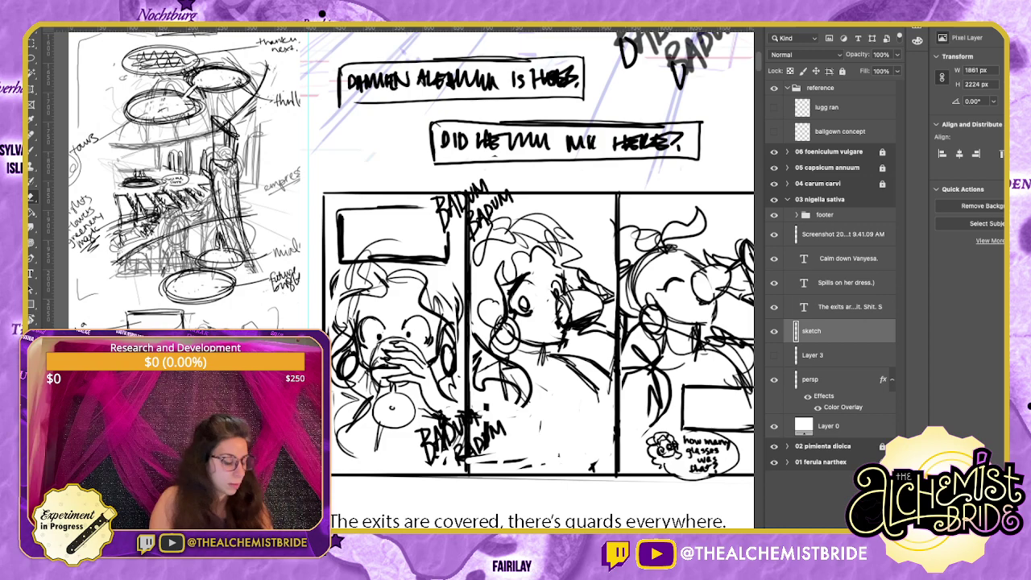
Draw a new empty caption box below the second figure, overlapping the border with the third panel.
key("b")
mouse_move(532, 379)
left_mouse_down()
mouse_move(536, 425)
mouse_move(519, 435)
mouse_move(518, 417)
left_mouse_up()
key("ctrl+z")
mouse_move(519, 386)
left_mouse_down()
mouse_move(630, 382)
mouse_move(631, 428)
left_mouse_up()
left_click_drag(632, 393, 636, 427)
left_click_drag(541, 424, 629, 422)
mouse_move(522, 425)
left_mouse_down()
mouse_move(629, 426)
mouse_move(612, 427)
left_mouse_up()
left_click_drag(612, 362, 495, 361)
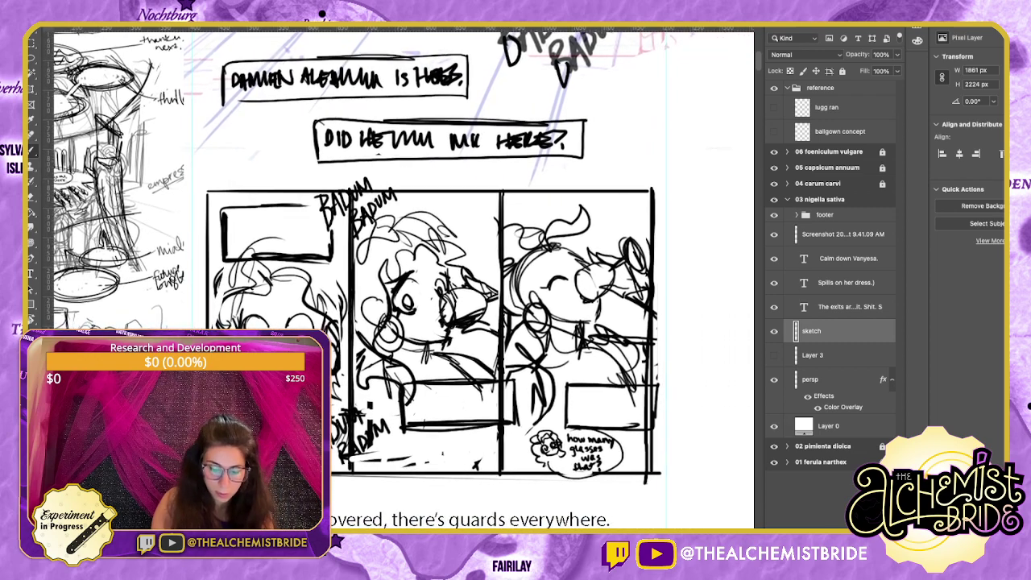
key("l")
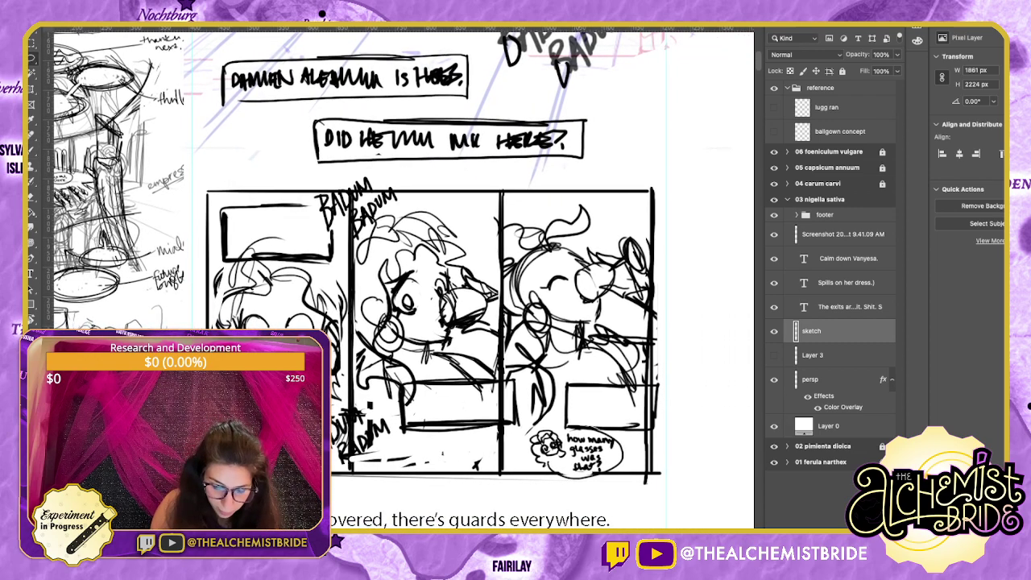
Try moving the small speech balloon with its curly head toward the third panel's lower border.
mouse_move(584, 424)
left_mouse_down()
mouse_move(535, 473)
mouse_move(620, 429)
mouse_move(587, 424)
mouse_move(540, 476)
mouse_move(560, 466)
left_mouse_up()
key("super+d")
key("e")
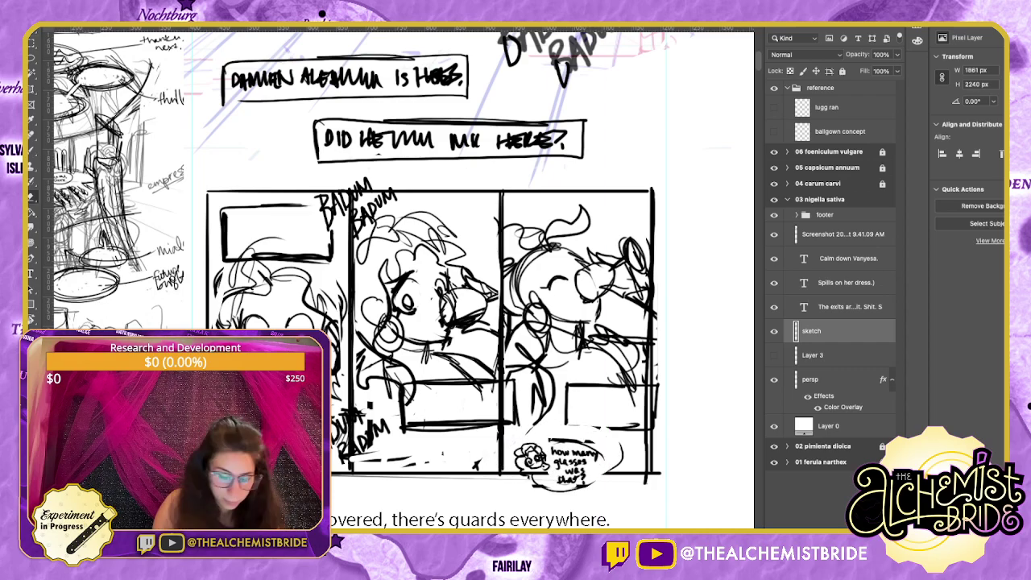
left_click_drag(484, 323, 538, 346)
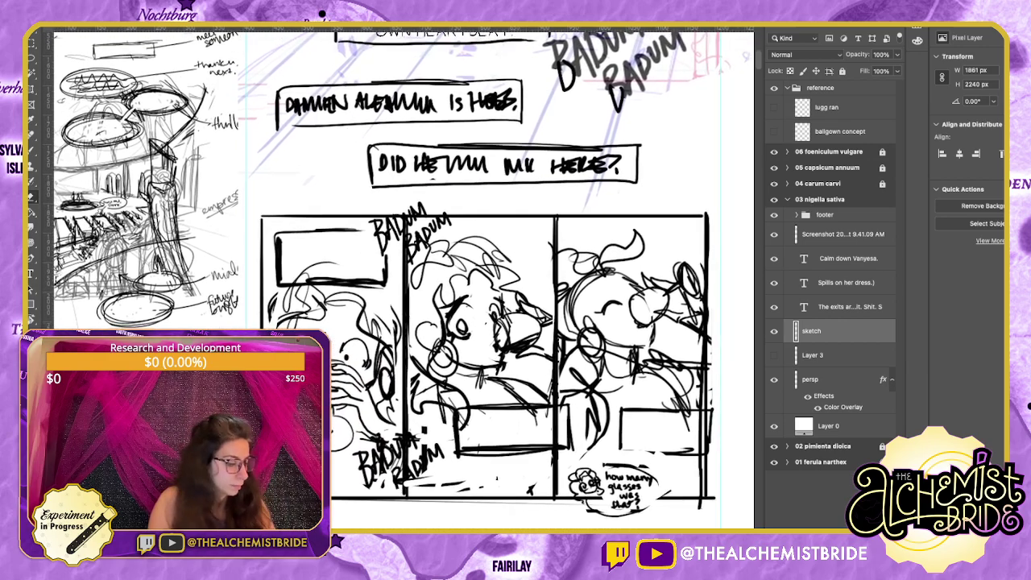
Try moving the empty caption box from the third panel to the second panel's lower border.
key("l")
mouse_move(657, 401)
left_mouse_down()
mouse_move(618, 456)
mouse_move(709, 399)
left_mouse_up()
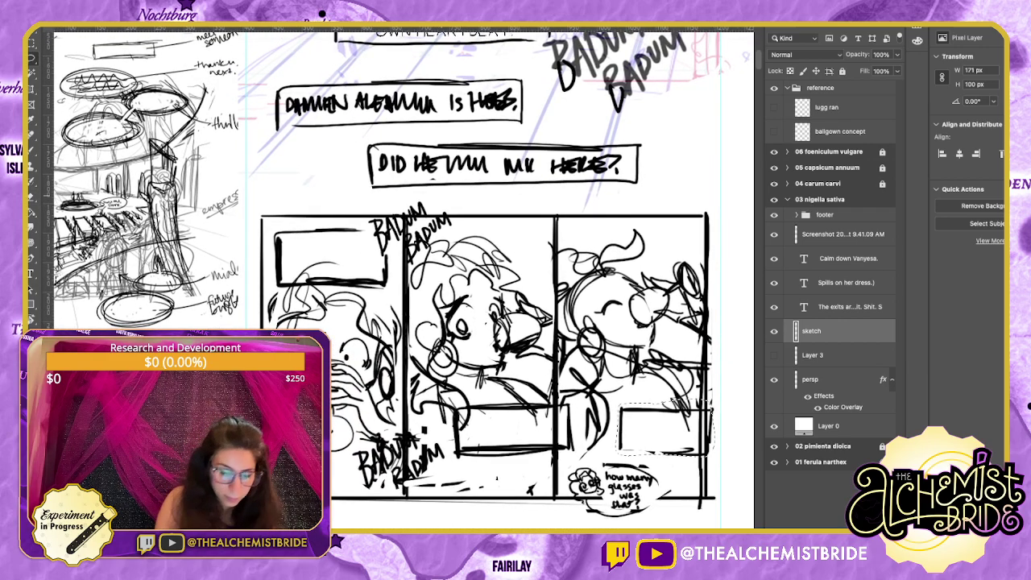
mouse_move(666, 429)
left_mouse_down()
mouse_move(686, 282)
mouse_move(682, 216)
mouse_move(562, 251)
mouse_move(531, 327)
mouse_move(527, 483)
mouse_move(447, 486)
mouse_move(529, 488)
left_mouse_up()
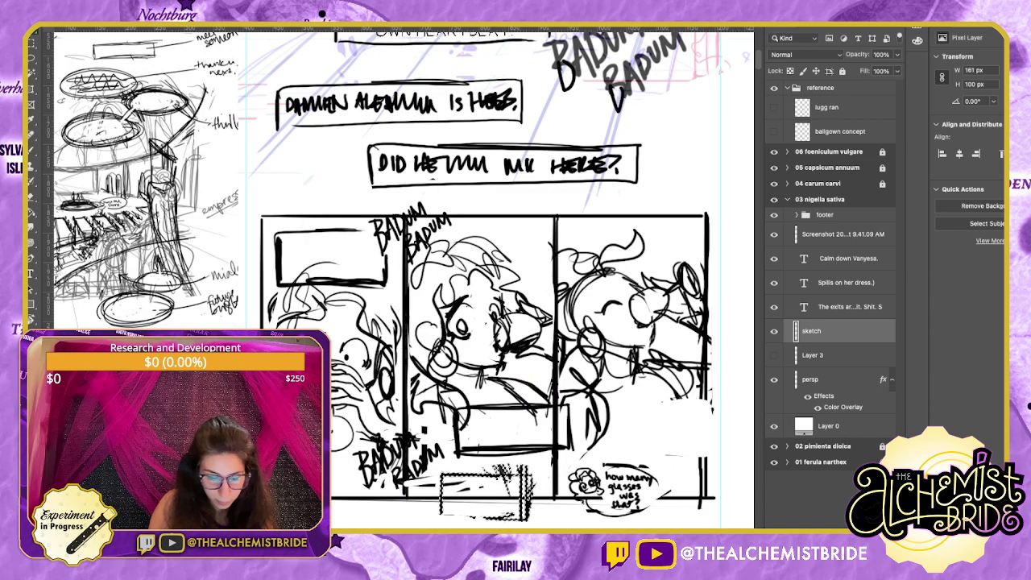
Undo the recent edits back to the state before the empty caption boxes were drawn in the lower panels.
key("ctrl+z")
key("ctrl+z")
key("ctrl+z")
key("ctrl+z")
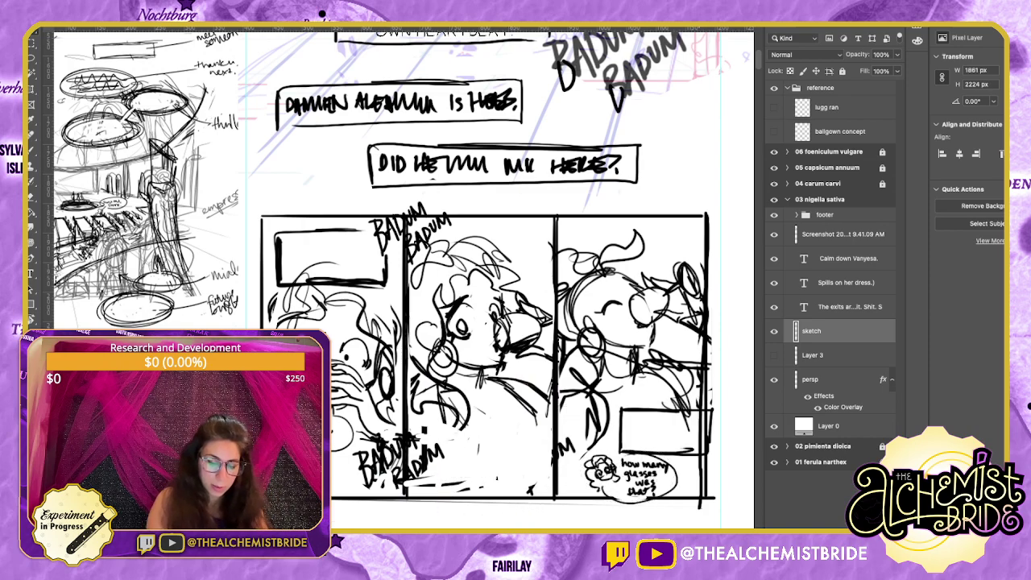
key("ctrl+z")
key("ctrl+z")
key("ctrl+z")
key("ctrl+z")
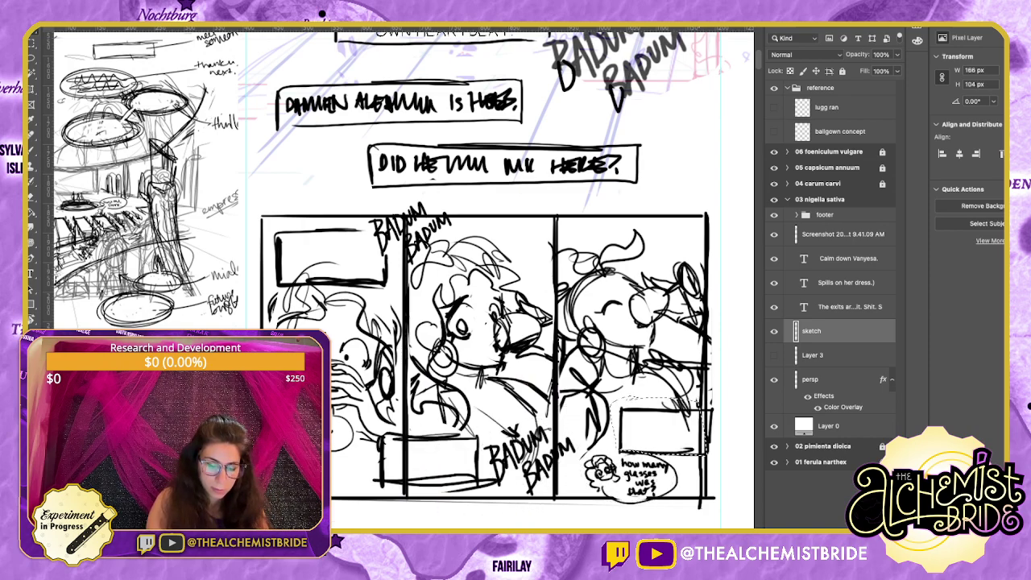
key("ctrl+z")
key("ctrl+z")
key("ctrl+z")
key("ctrl+z")
key("ctrl+z")
key("ctrl+z")
key("ctrl+z")
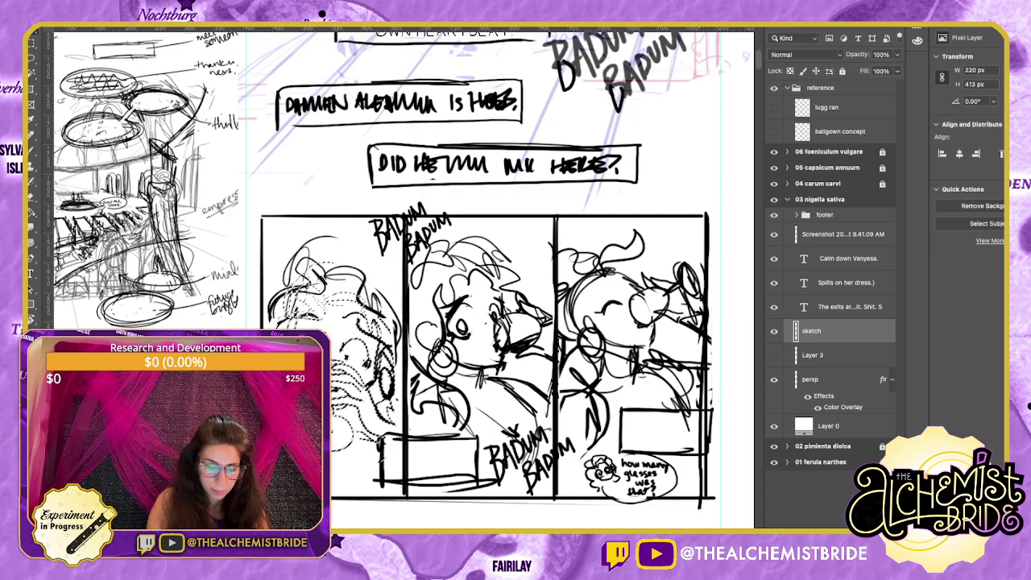
key("ctrl+z")
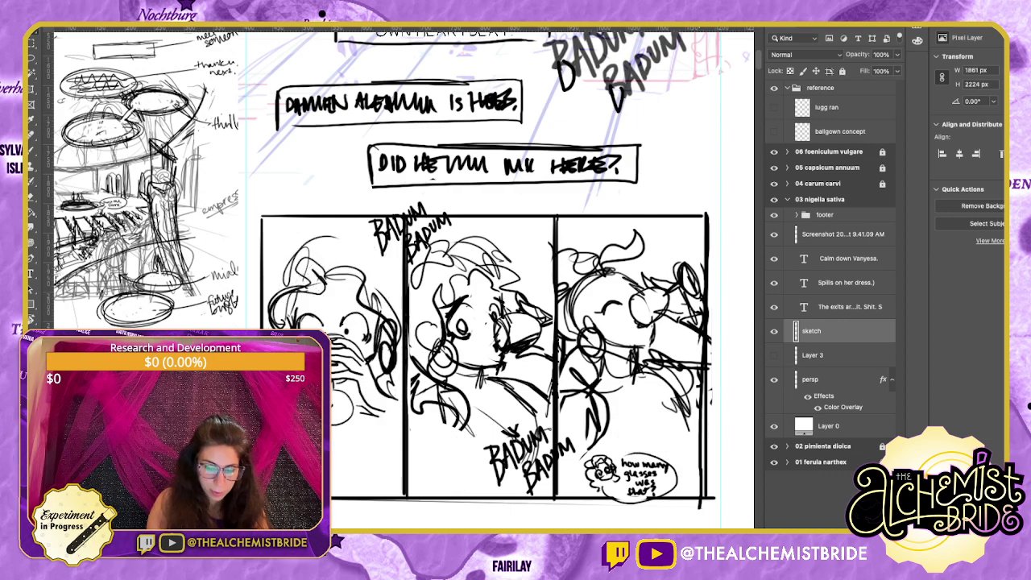
Move the small speech balloon with its curly head up beneath the third figure's arm, overlapping the panel's outer border.
key("l")
mouse_move(580, 462)
left_mouse_down()
mouse_move(665, 500)
mouse_move(616, 441)
left_mouse_up()
key("v")
left_click_drag(632, 475, 679, 406)
key("ctrl+d")
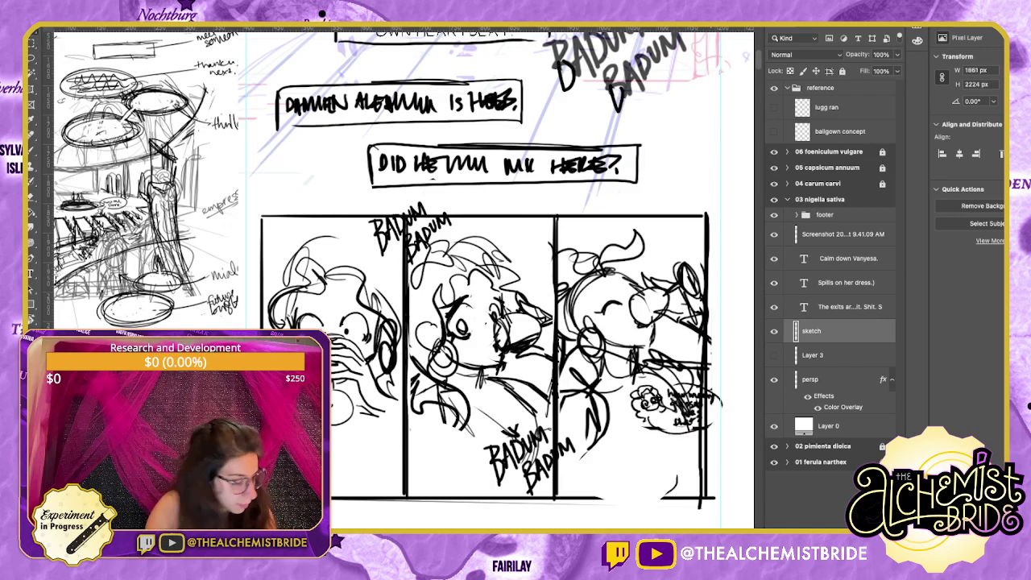
Erase the overlapped lettering inside the moved balloon and rewrite it as "how many glasses was that?".
key("b")
mouse_move(670, 394)
left_mouse_down()
mouse_move(697, 419)
mouse_move(706, 409)
left_mouse_up()
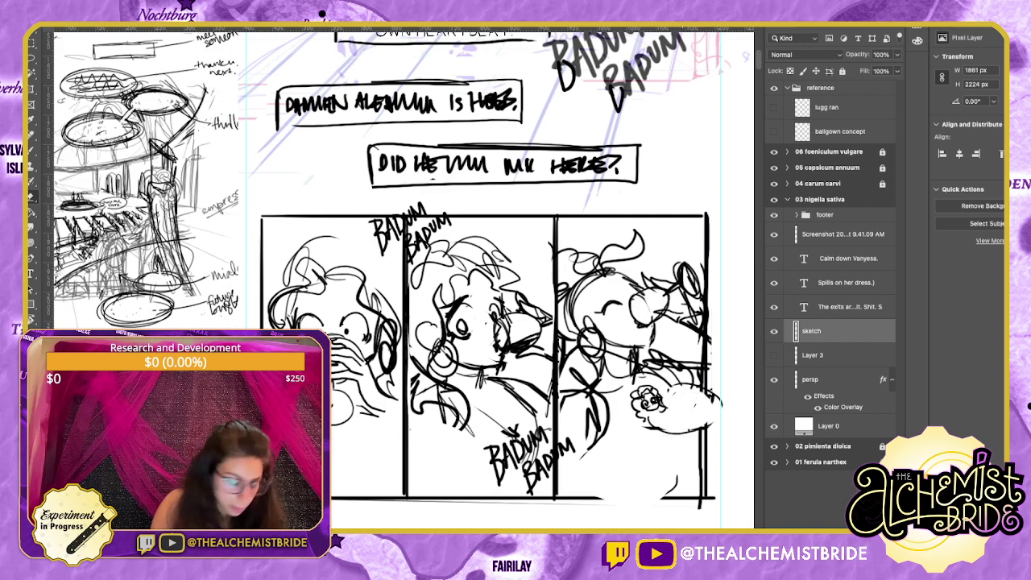
key("b")
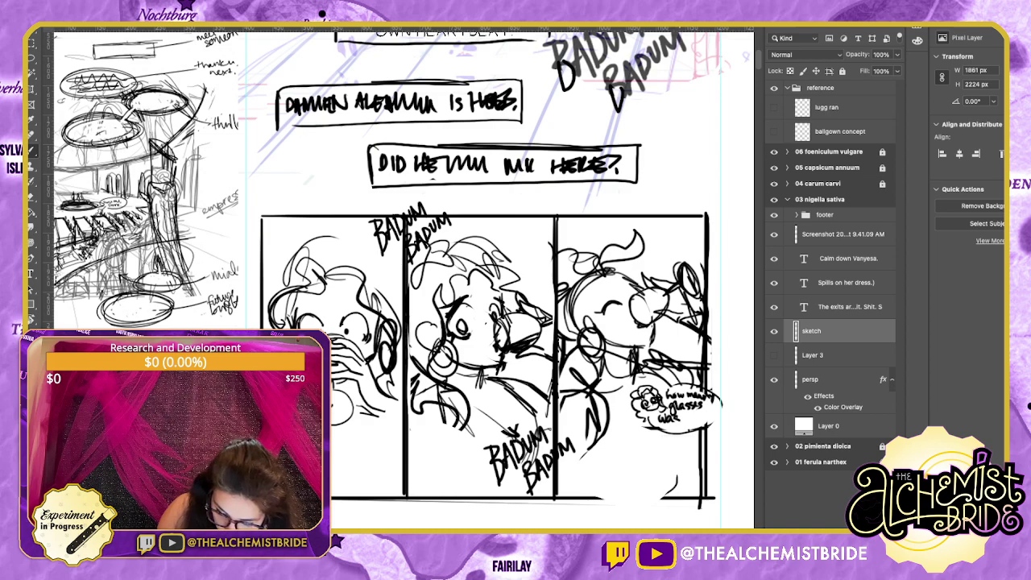
left_click_drag(687, 410, 701, 420)
mouse_move(701, 409)
left_mouse_down()
mouse_move(705, 417)
mouse_move(684, 430)
mouse_move(714, 408)
left_mouse_up()
left_click(706, 419)
Draw a higher bottom border across the three panels, and delete the old border and leftover strokes below it.
left_click_drag(293, 504, 702, 504)
key("ctrl+z")
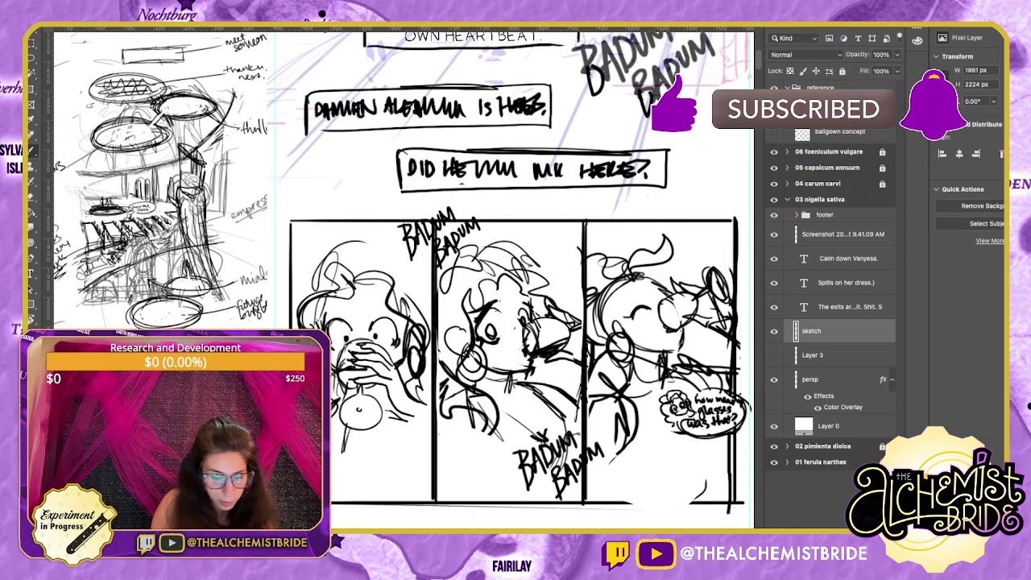
left_click_drag(293, 477, 569, 477)
key("ctrl+z")
mouse_move(293, 481)
left_mouse_down()
mouse_move(730, 475)
mouse_move(562, 494)
mouse_move(328, 482)
mouse_move(695, 525)
mouse_move(749, 488)
left_mouse_up()
key("l")
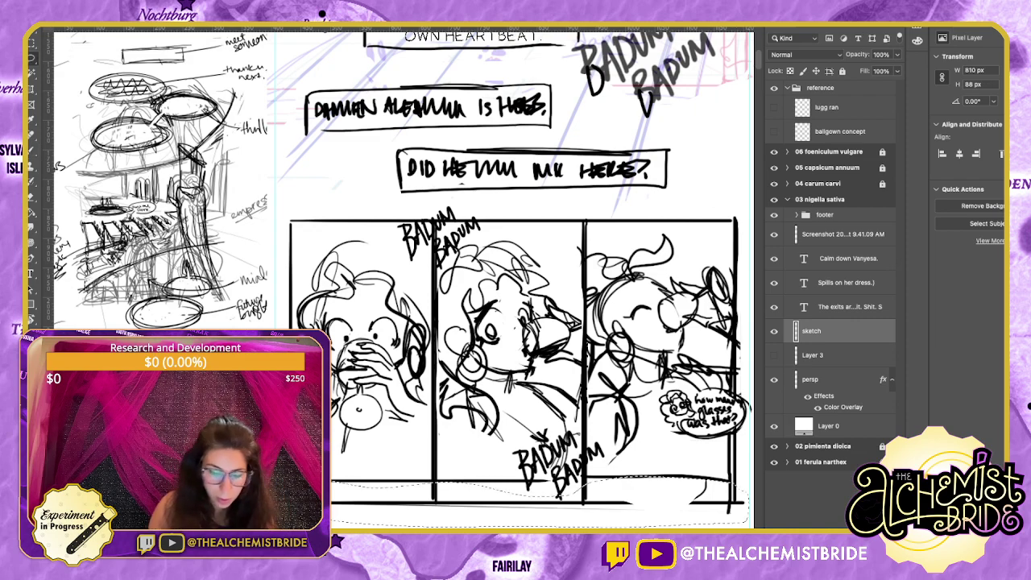
key("Delete")
key("super+d")
key("b")
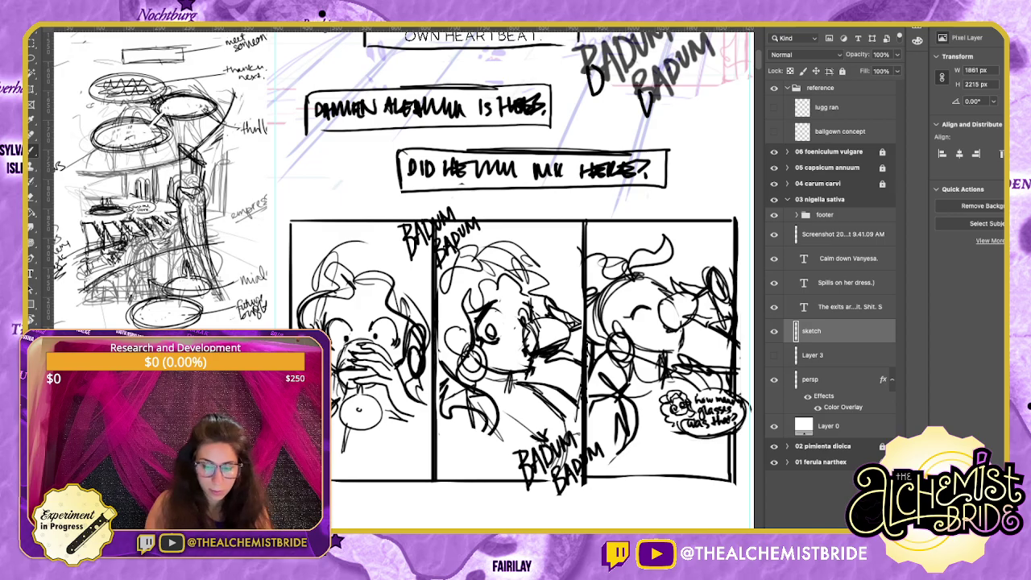
Sketch a tall looped updo on the first figure's head, reaching the panel's upper border.
left_click_drag(564, 322, 486, 359)
scroll(398, 277, "down", 3)
scroll(397, 277, "left", 2)
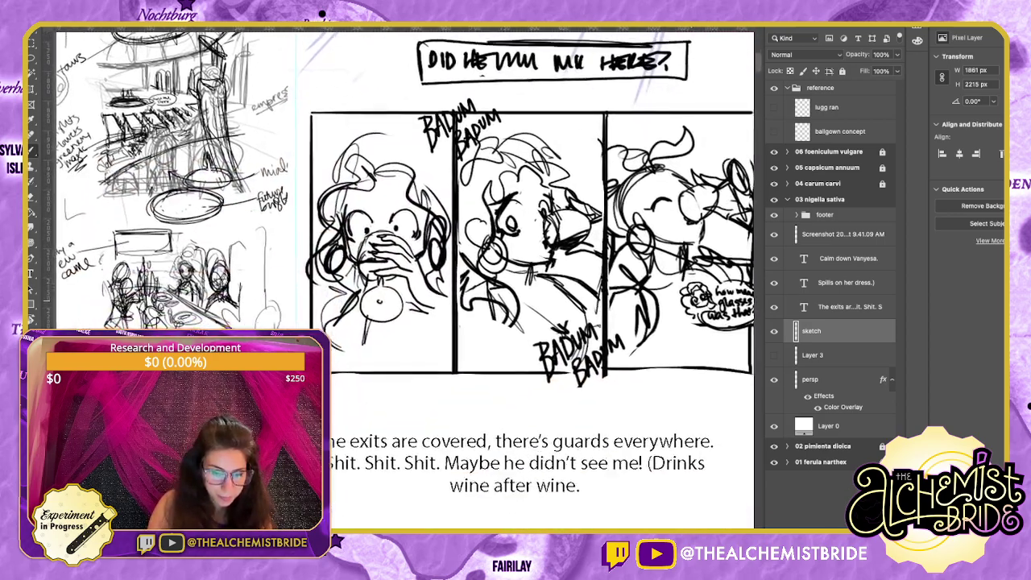
scroll(397, 277, "up", 3)
scroll(397, 277, "down", 2)
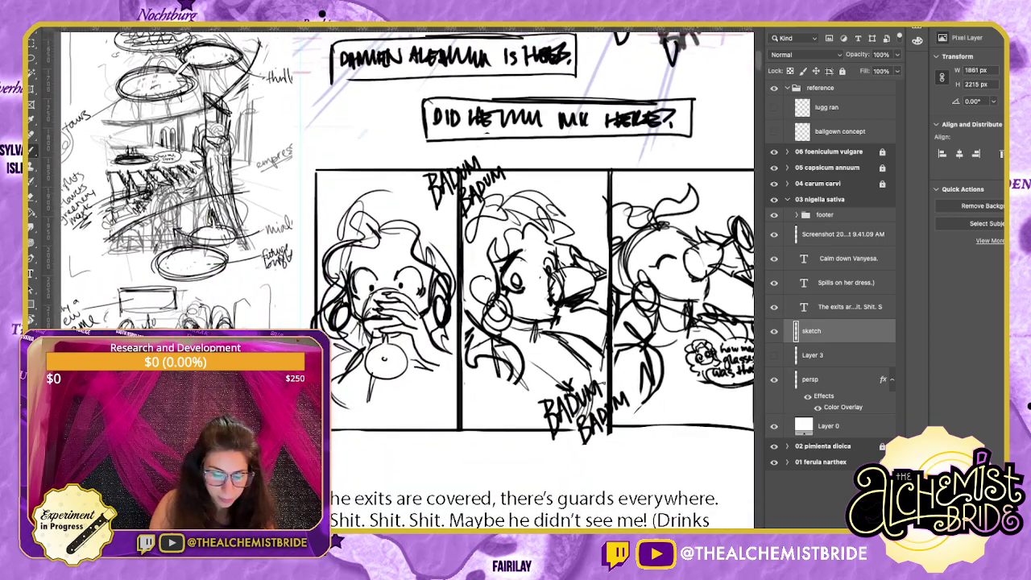
left_click_drag(451, 265, 504, 345)
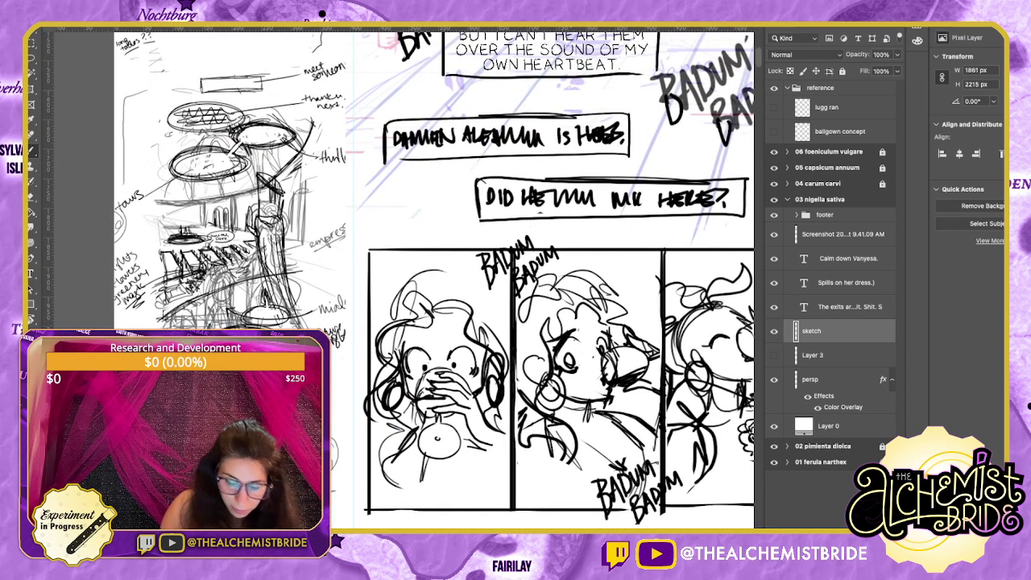
left_click_drag(483, 281, 433, 282)
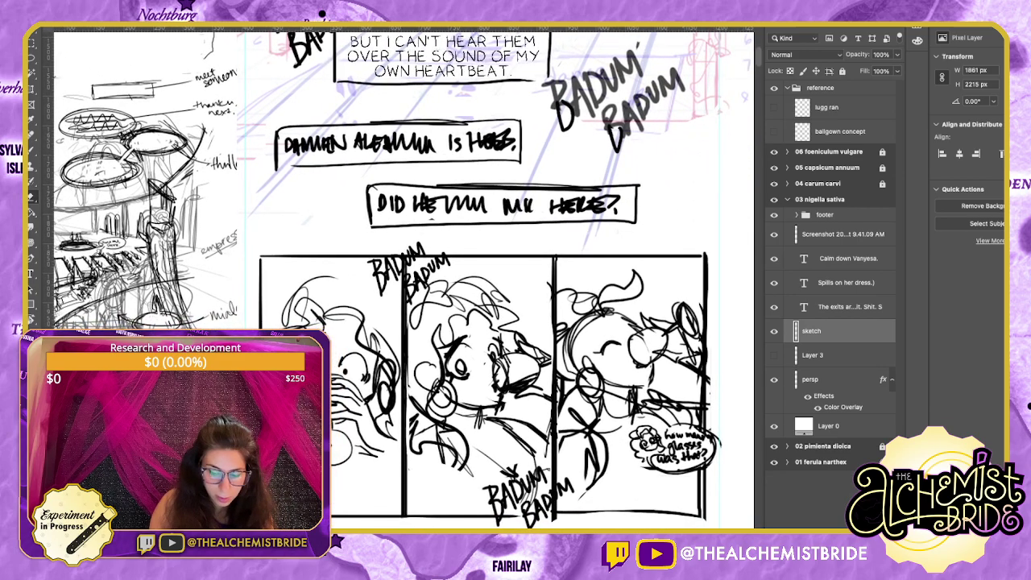
scroll(399, 277, "left", 1)
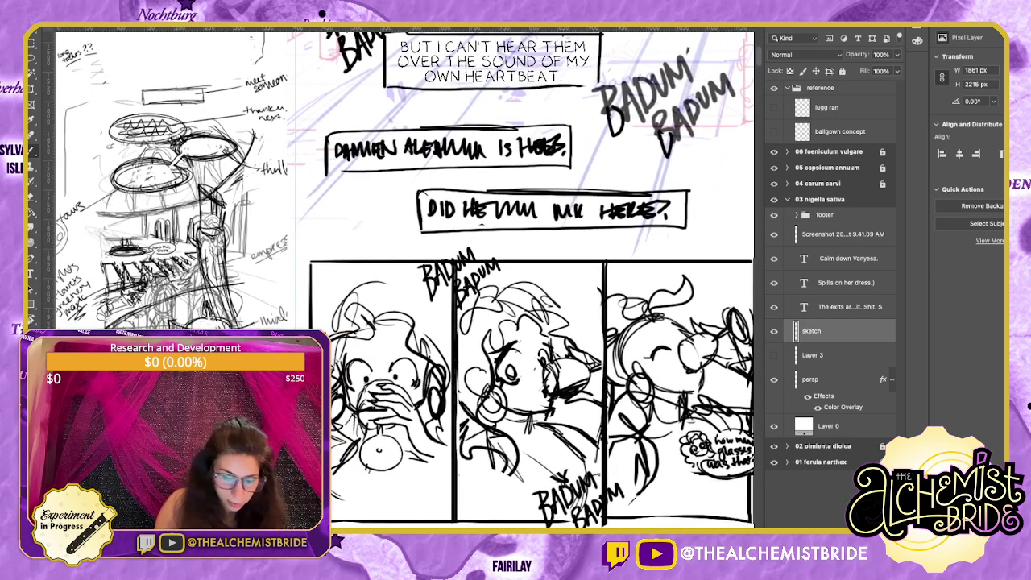
scroll(399, 277, "down", 4)
scroll(419, 277, "up", 1)
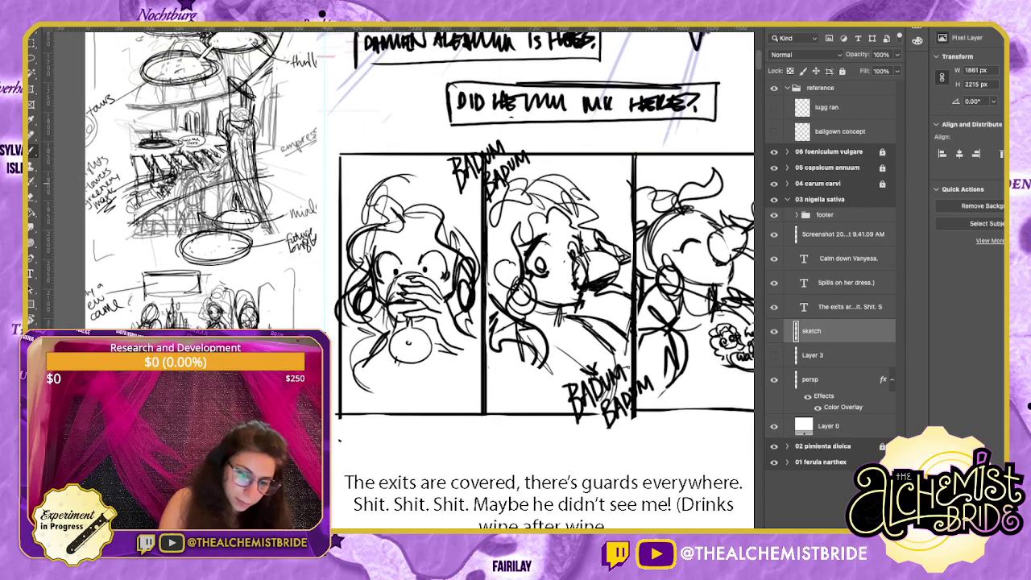
mouse_move(374, 179)
left_mouse_down()
mouse_move(420, 149)
mouse_move(441, 170)
left_mouse_up()
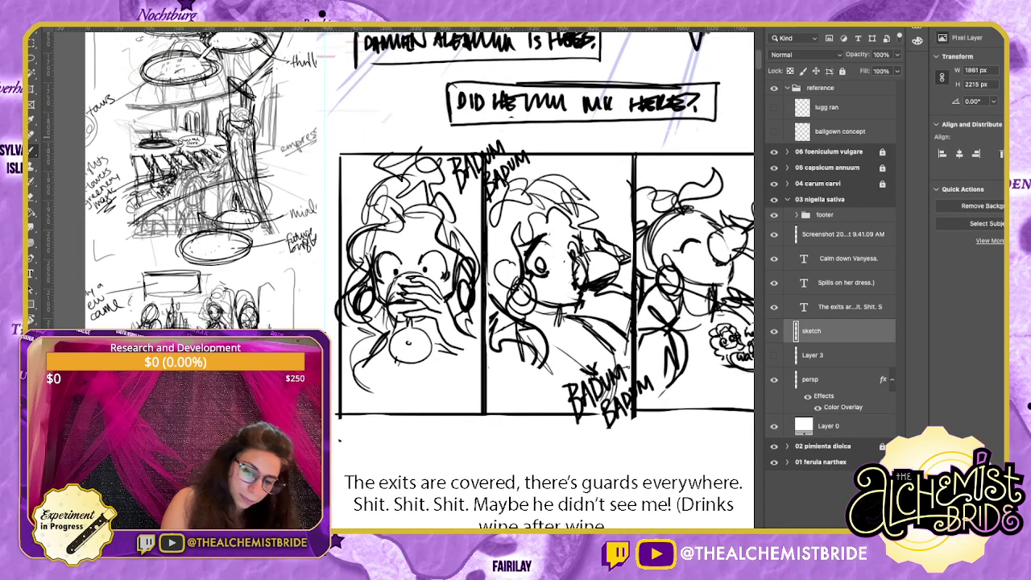
Stagger the lower panels by shifting the second panel slightly down and the third panel further down.
key("l")
mouse_move(515, 143)
left_mouse_down()
mouse_move(485, 242)
mouse_move(504, 435)
mouse_move(636, 395)
mouse_move(630, 203)
mouse_move(515, 144)
left_mouse_up()
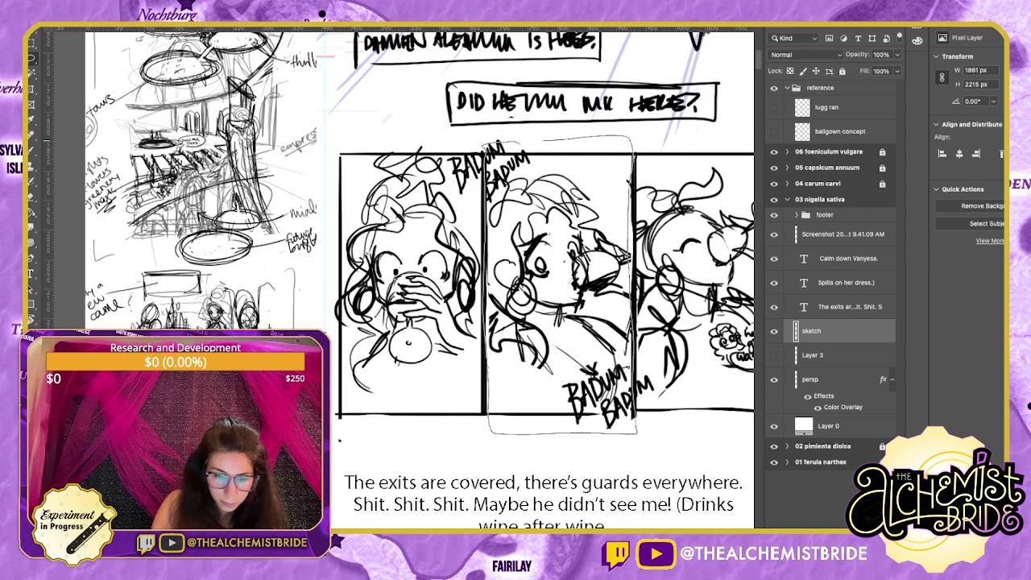
mouse_move(560, 286)
left_mouse_down()
mouse_move(562, 273)
mouse_move(560, 299)
mouse_move(477, 360)
left_mouse_up()
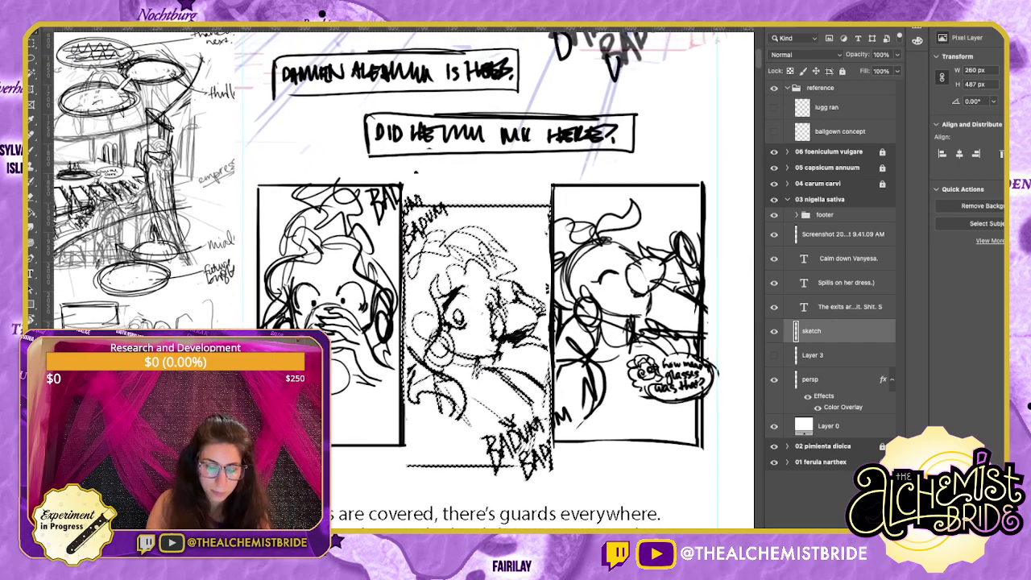
key("l")
mouse_move(579, 172)
left_mouse_down()
mouse_move(564, 173)
mouse_move(551, 279)
mouse_move(553, 447)
mouse_move(718, 339)
mouse_move(703, 163)
left_mouse_up()
key("v")
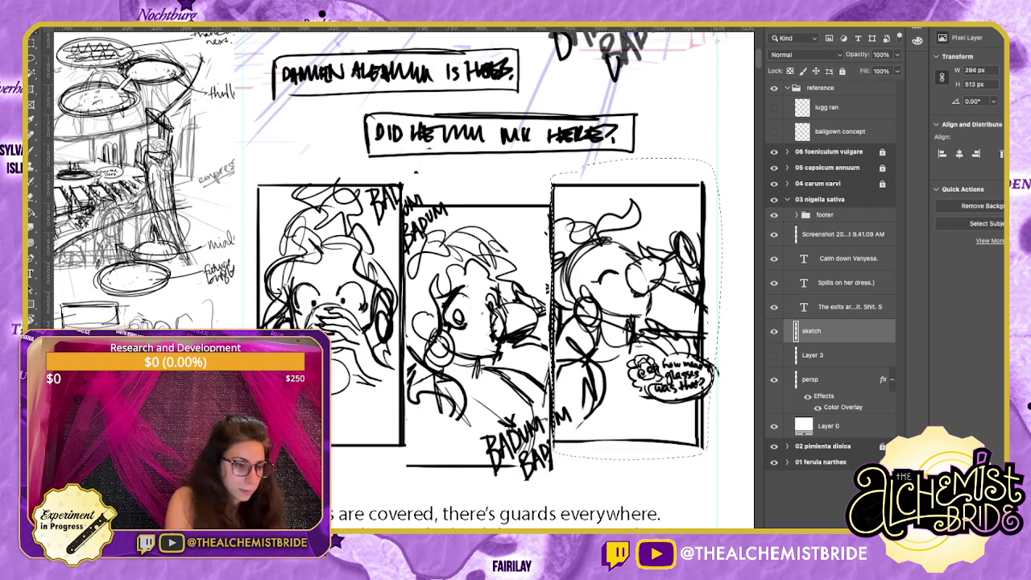
left_click_drag(628, 314, 628, 356)
Move the two lettered caption boxes above the panels slightly to the right and adjust their spacing.
left_click_drag(515, 201, 532, 341)
key("l")
mouse_move(521, 244)
left_mouse_down()
mouse_move(361, 290)
mouse_move(676, 247)
mouse_move(435, 170)
mouse_move(342, 256)
left_mouse_up()
key("v")
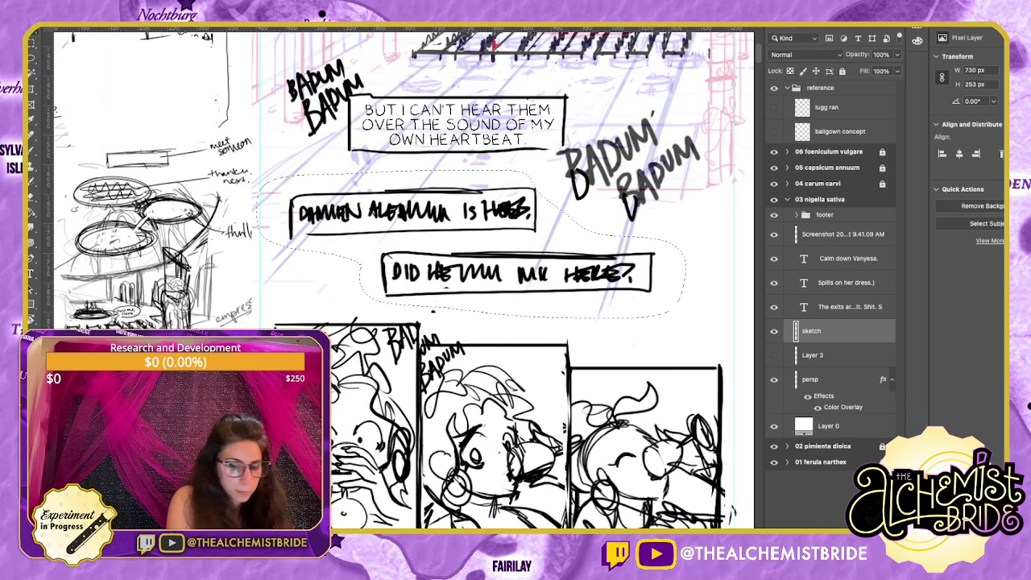
left_click_drag(467, 242, 492, 249)
left_click_drag(678, 299, 681, 301)
left_click_drag(497, 251, 497, 248)
left_click_drag(679, 298, 680, 300)
mouse_move(613, 250)
left_mouse_down()
mouse_move(454, 251)
mouse_move(660, 313)
mouse_move(618, 252)
left_mouse_up()
key("super+shift+Up")
key("super+shift+Up")
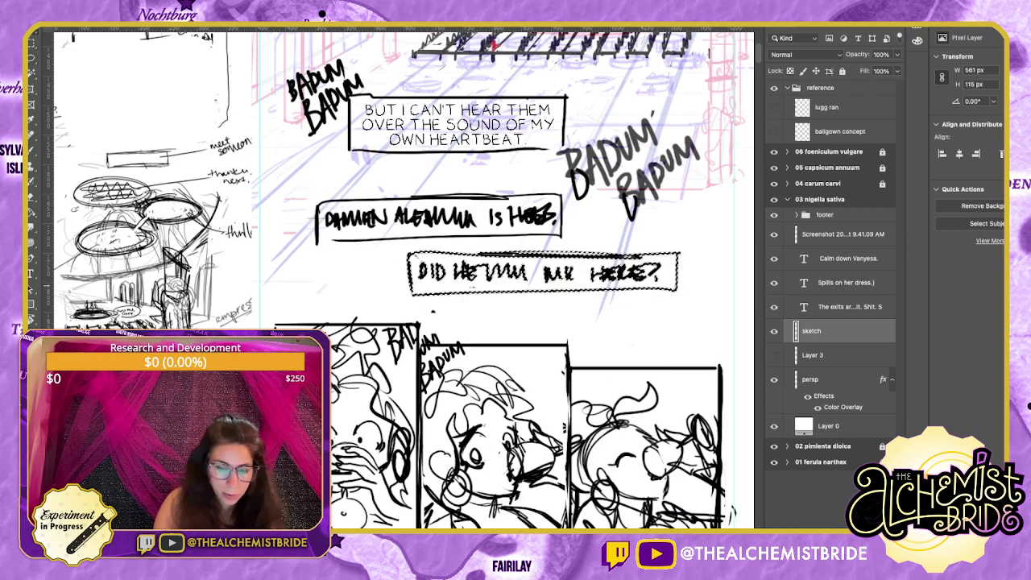
scroll(515, 277, "down", 5)
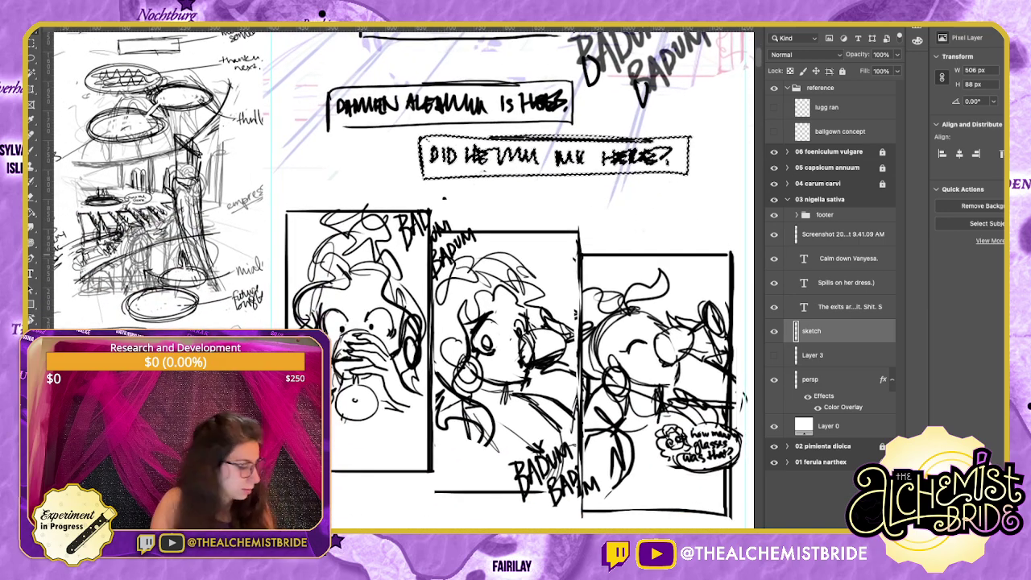
key("ctrl+d")
Move the first figure slightly down inside her panel, leaving the panel borders in place.
left_click_drag(379, 213, 298, 269)
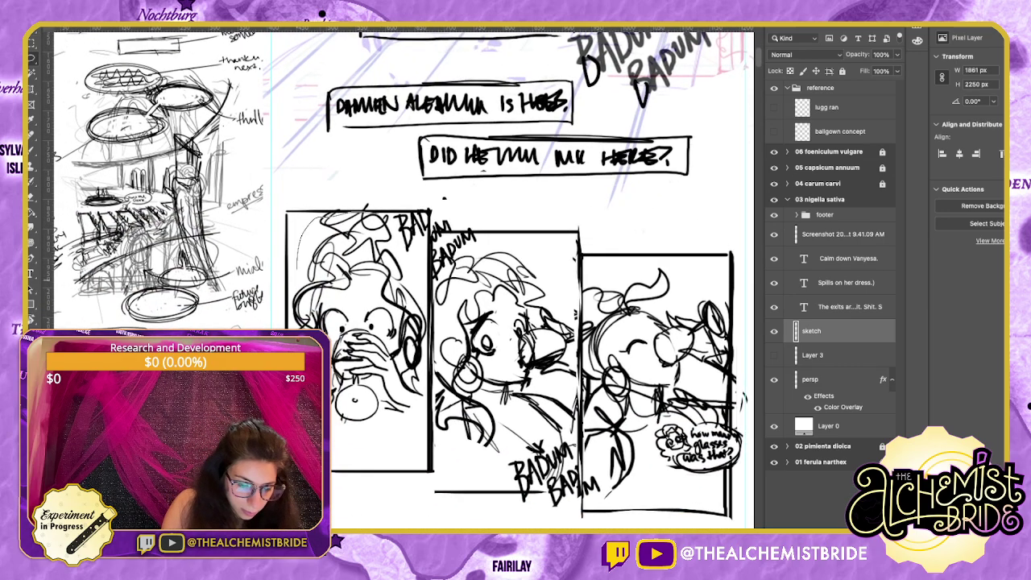
mouse_move(322, 447)
left_mouse_down()
mouse_move(423, 360)
mouse_move(402, 233)
mouse_move(300, 242)
left_mouse_up()
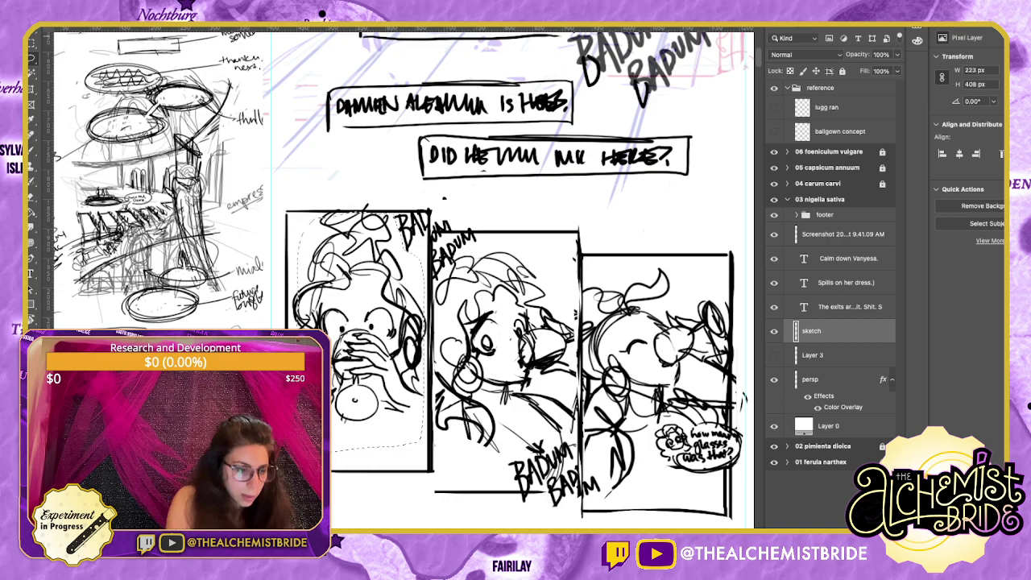
left_click_drag(362, 322, 363, 341)
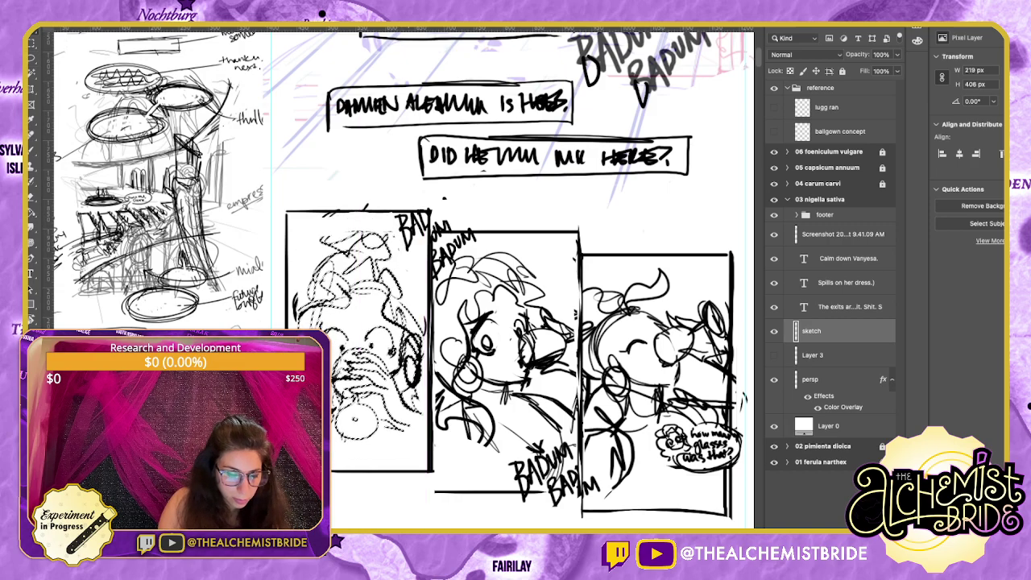
key("ctrl+d")
Rework the second figure's eye with a solid dark pupil.
scroll(516, 281, "down", 3)
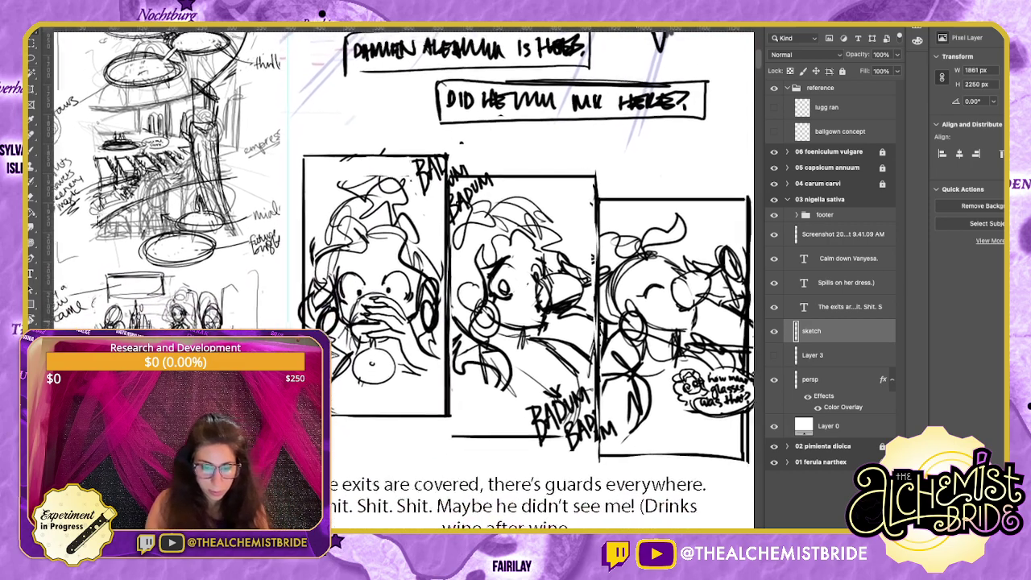
key("l")
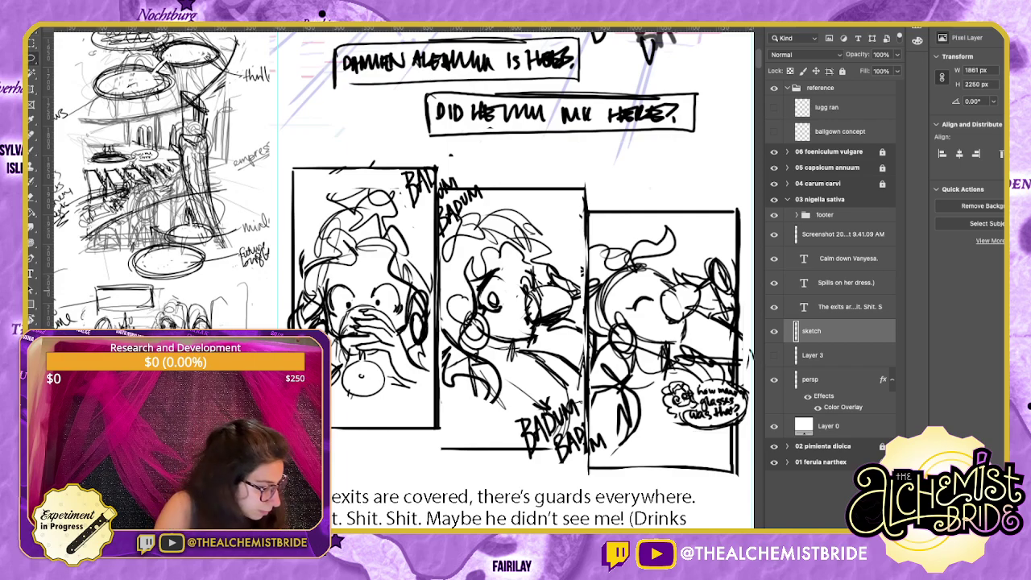
key("e")
left_click_drag(492, 293, 497, 309)
key("b")
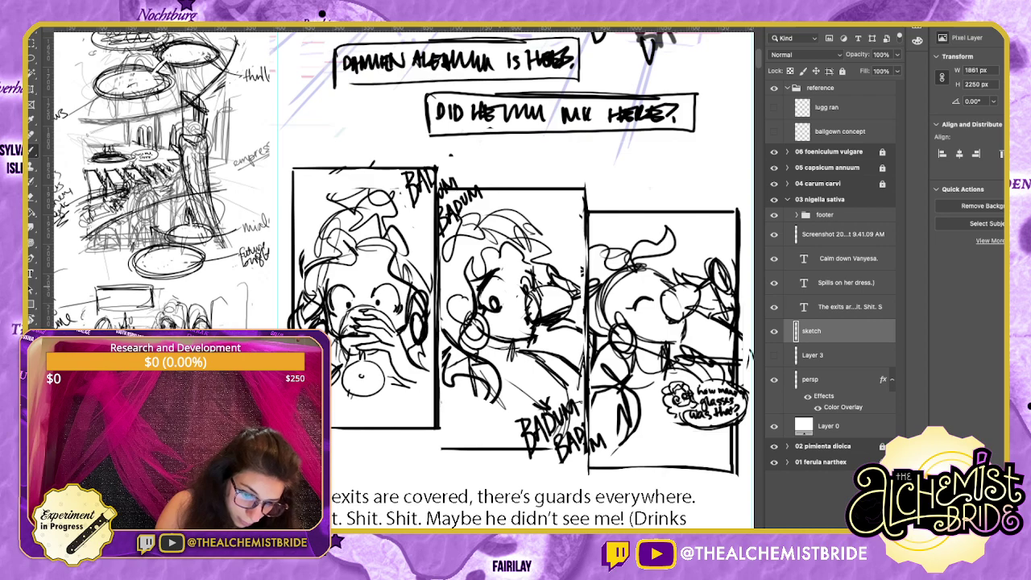
Sketch the second figure's neckline and shoulder strokes, and erase part of the curls below her earring.
key("super+z")
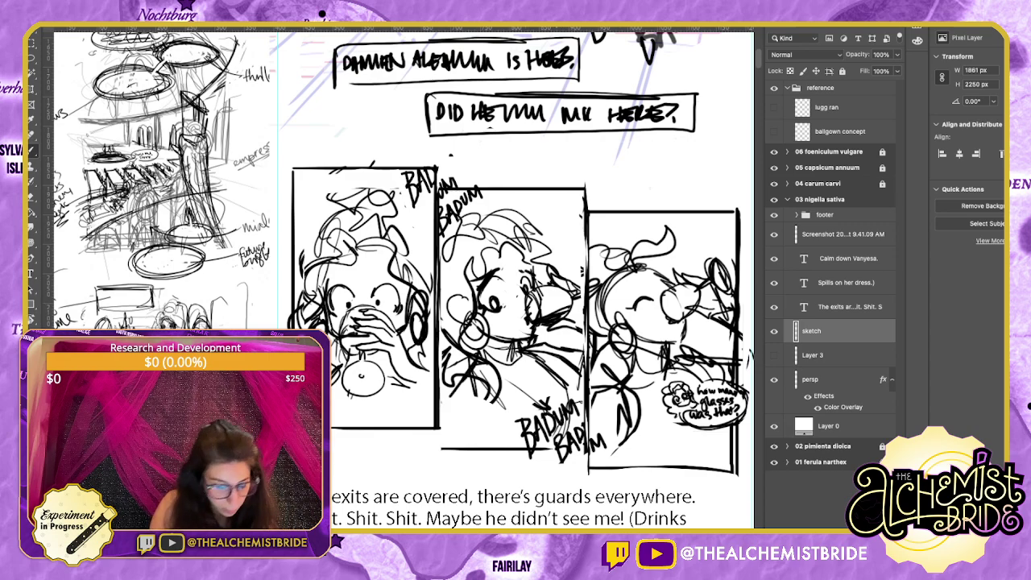
key("e")
left_click_drag(472, 375, 488, 399)
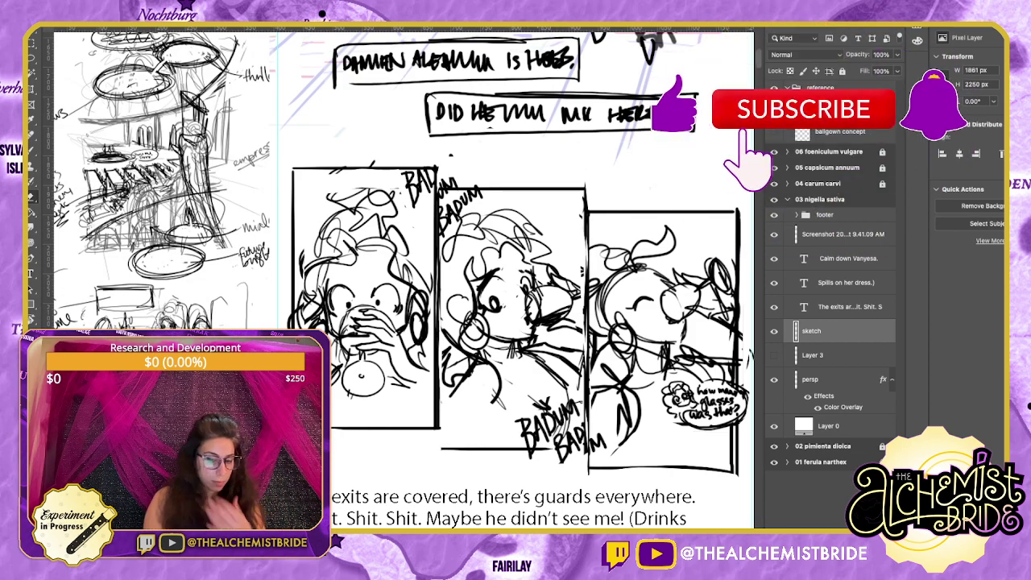
Refine the third figure's glass and hair strokes, and letter the note "swirly eyes" below her speech balloon.
left_click_drag(676, 319, 697, 295)
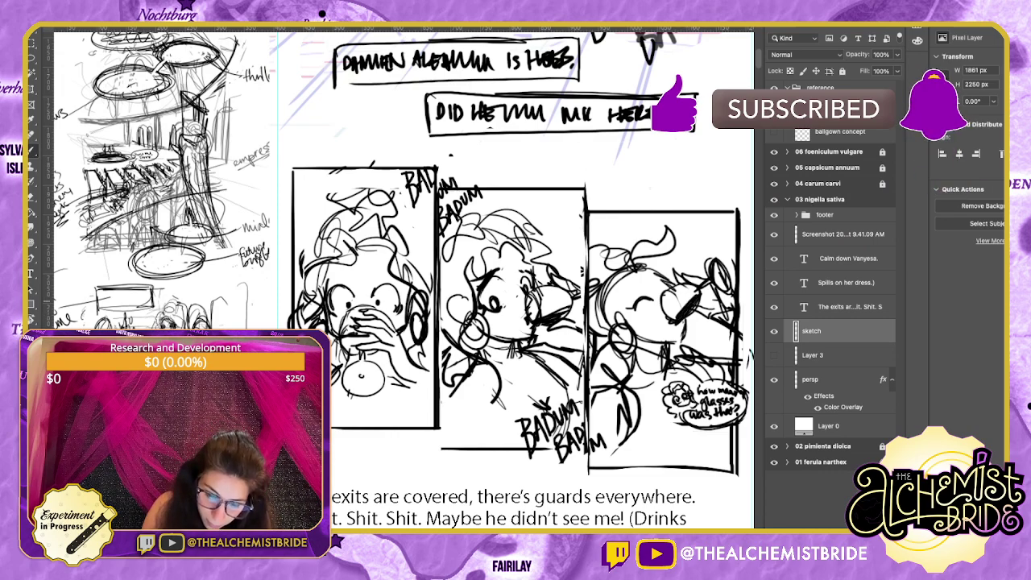
left_click_drag(621, 278, 606, 330)
mouse_move(602, 318)
left_mouse_down()
mouse_move(627, 258)
mouse_move(672, 235)
left_mouse_up()
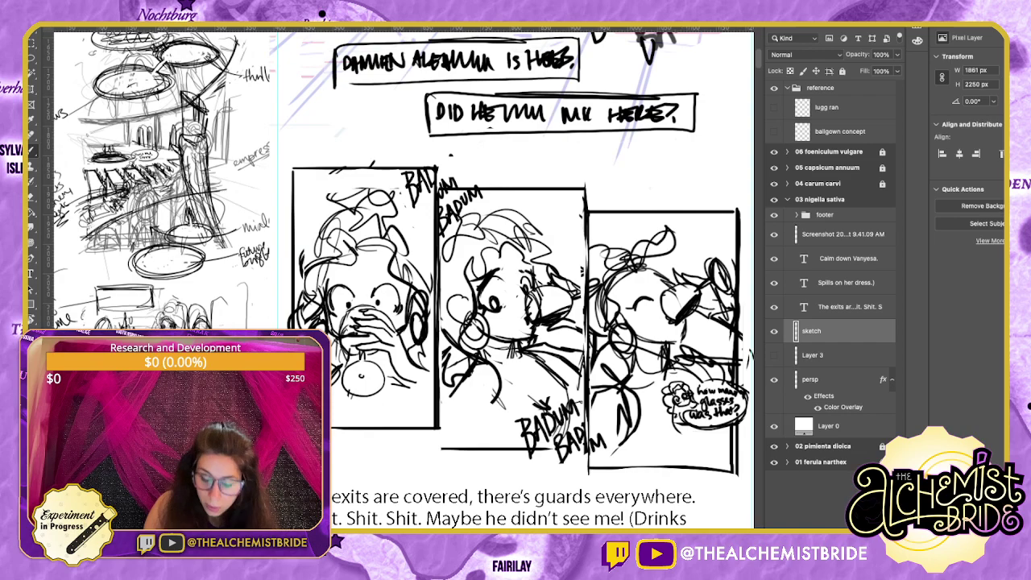
left_click_drag(691, 439, 720, 441)
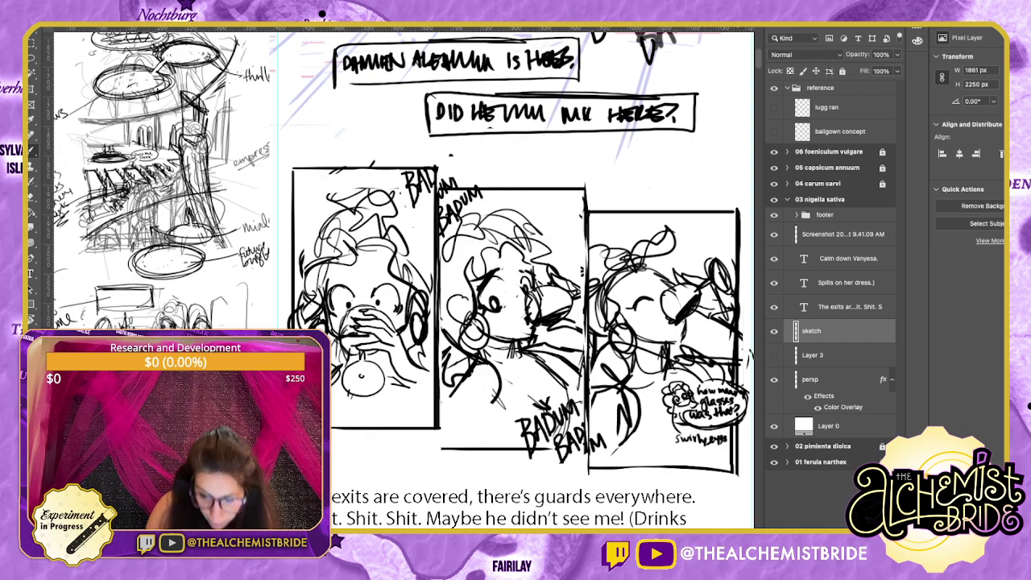
Rework the curls along the second figure's hairline above her forehead.
mouse_move(515, 266)
left_mouse_down()
mouse_move(556, 252)
mouse_move(498, 226)
left_mouse_up()
scroll(402, 277, "up", 2)
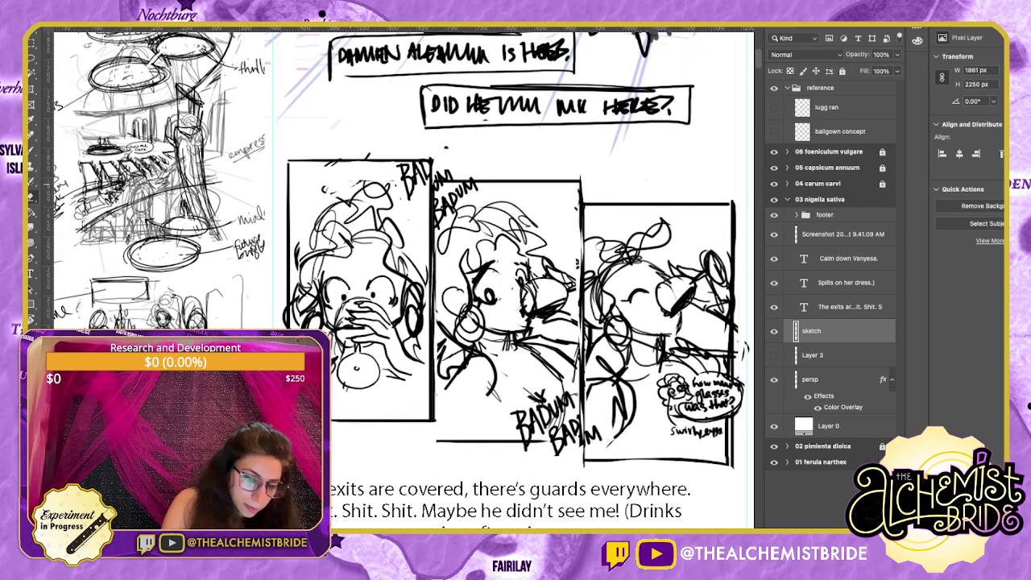
mouse_move(483, 266)
left_mouse_down()
mouse_move(515, 282)
mouse_move(561, 281)
mouse_move(552, 293)
left_mouse_up()
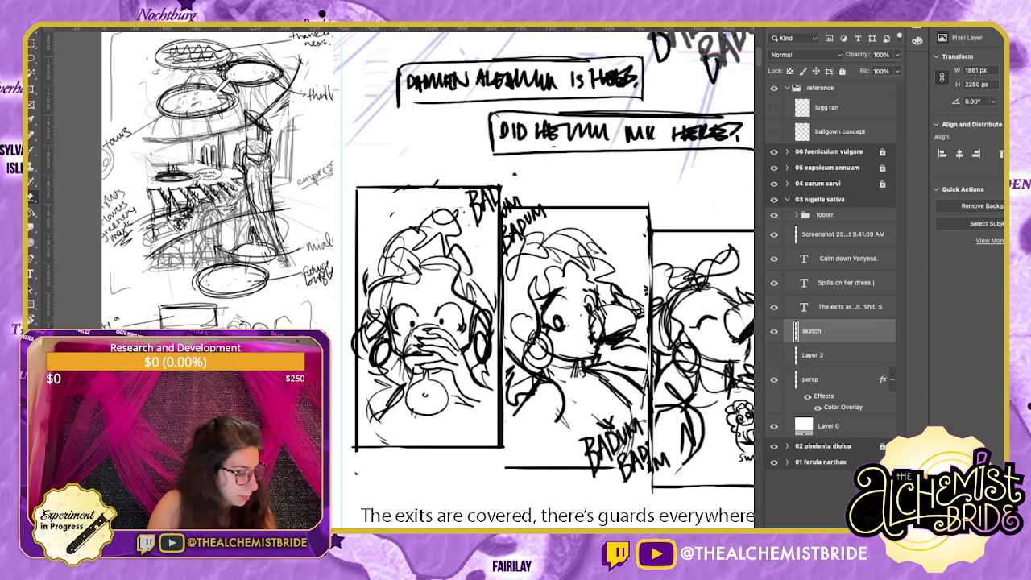
Copy "The exits are covered" from the script text into a new text box across the top of the first figure's panel.
key("l")
key("t")
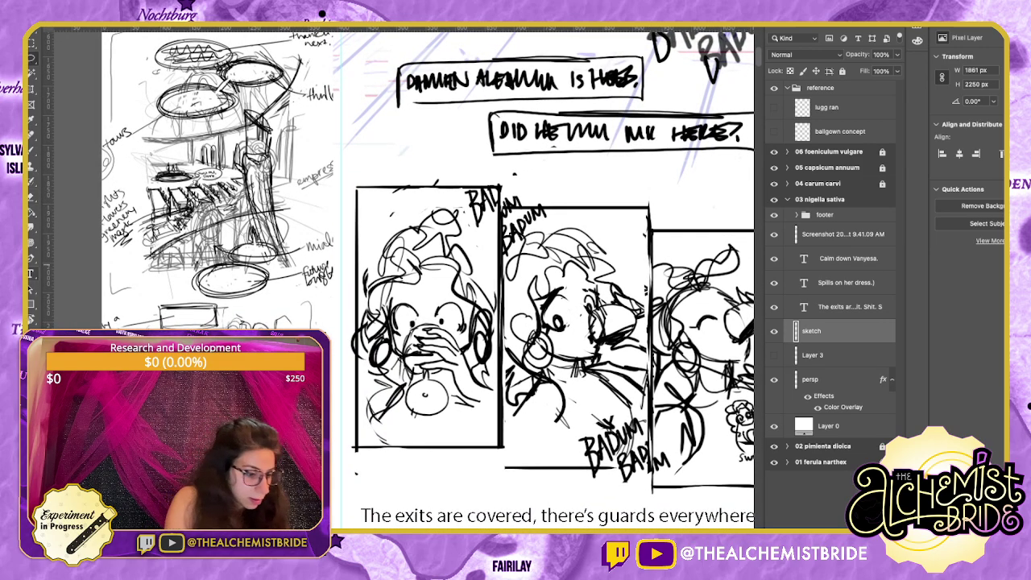
left_click_drag(380, 516, 533, 517)
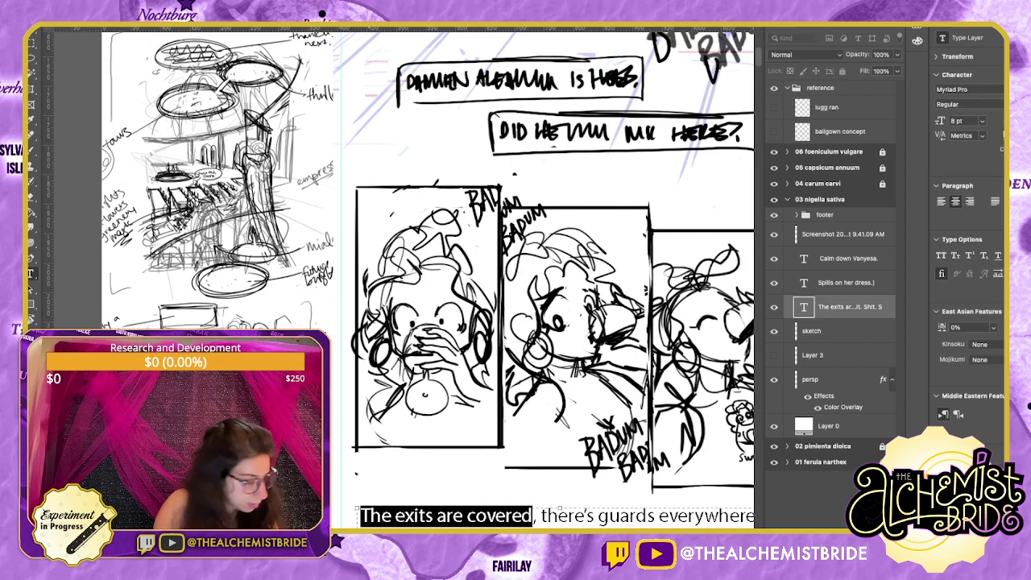
key("Escape")
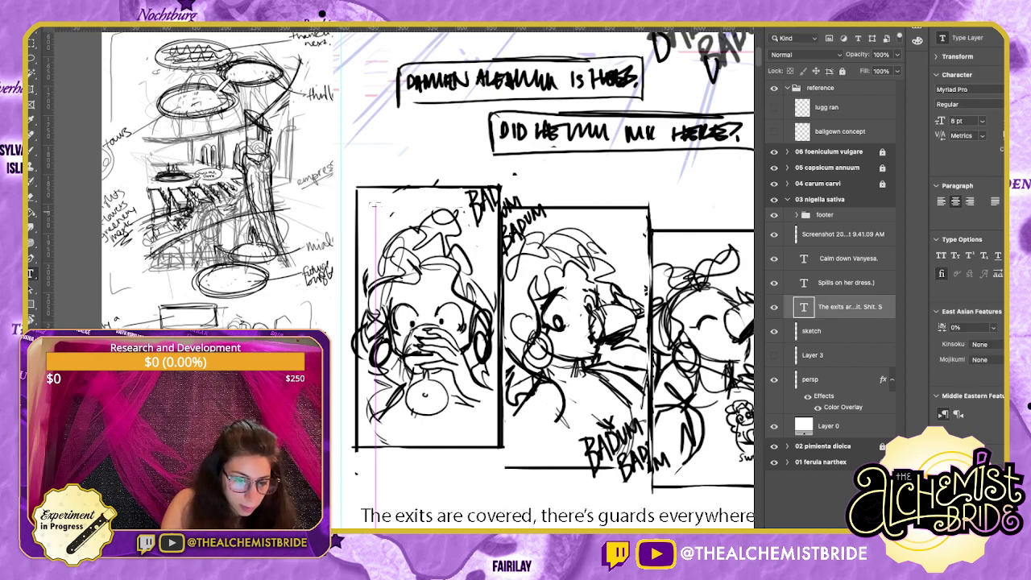
left_click_drag(369, 202, 481, 232)
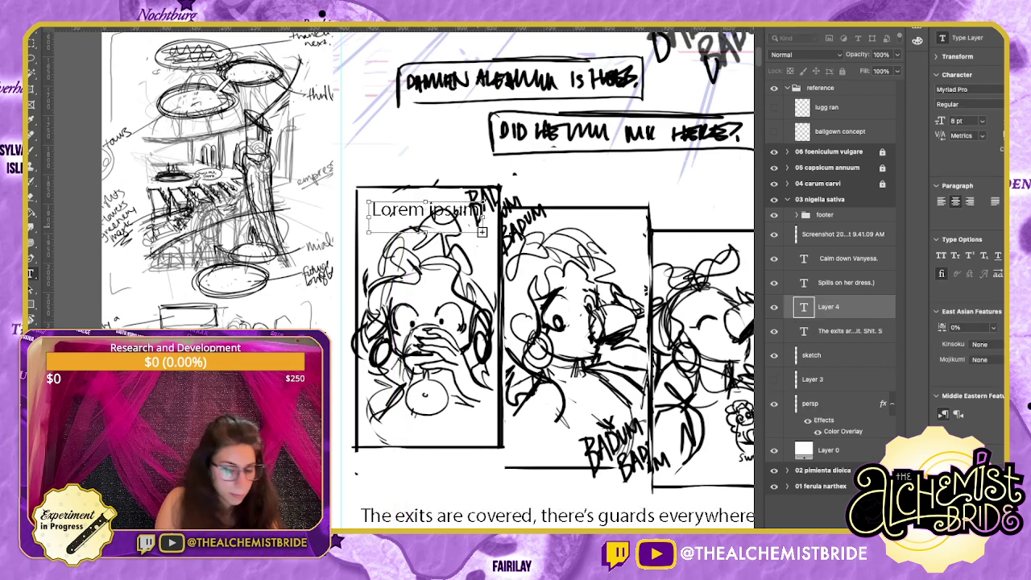
type("The exits are")
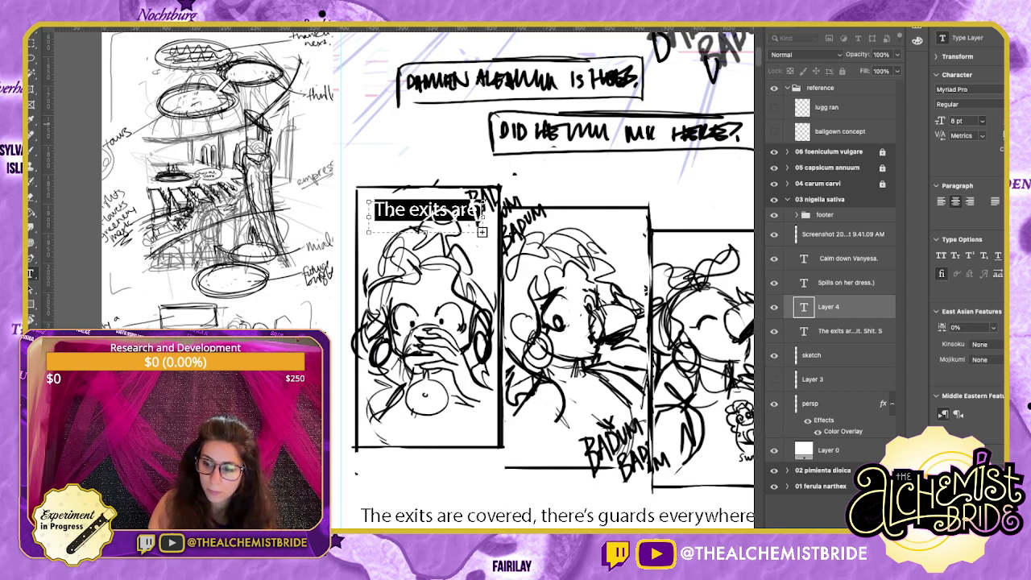
Format the first panel's caption as 6 pt all caps in the Erikahand_01 font.
key("ctrl+shift+comma")
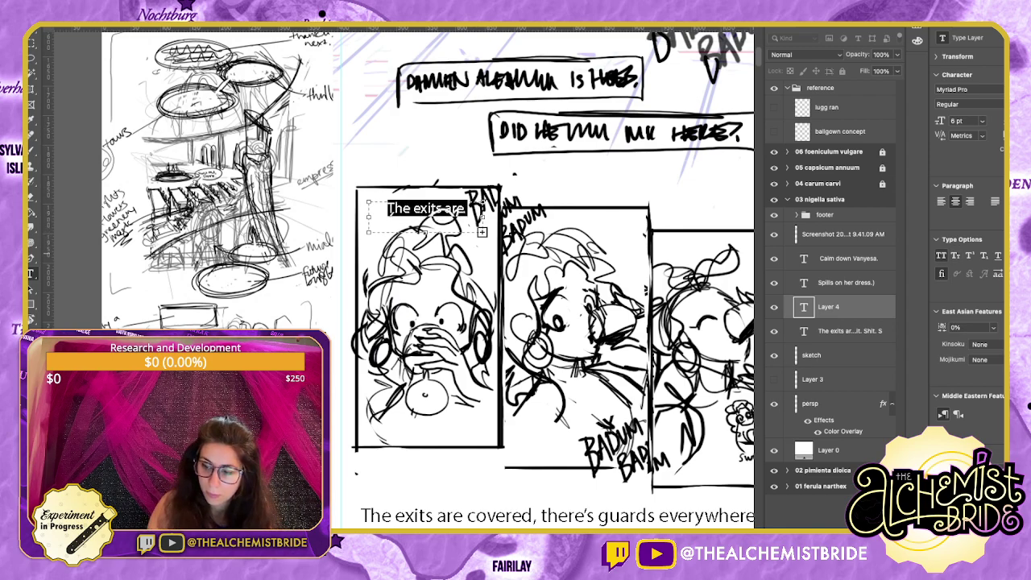
left_click(941, 256)
left_click(958, 90)
type("e")
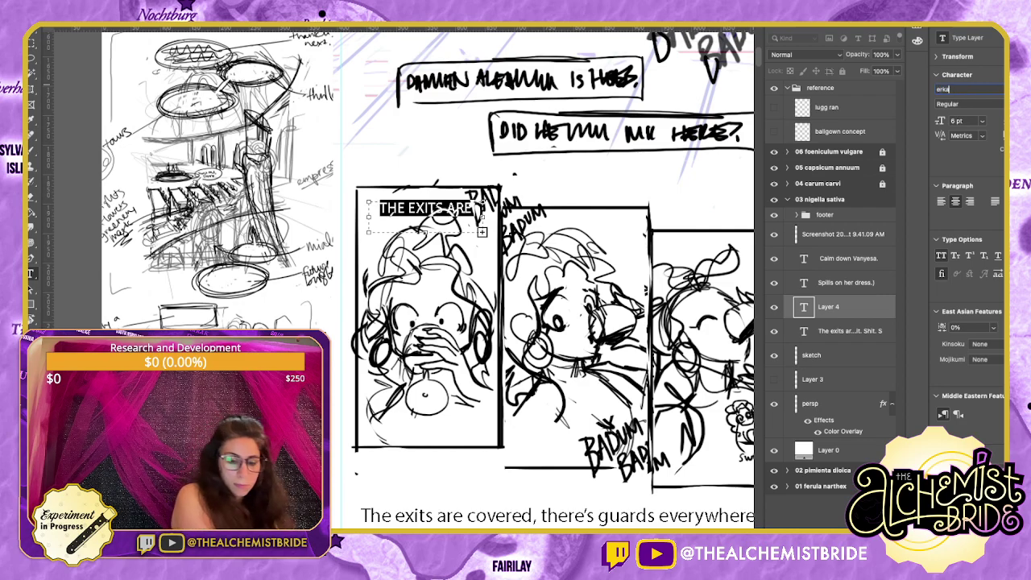
type("rka")
key("super+a")
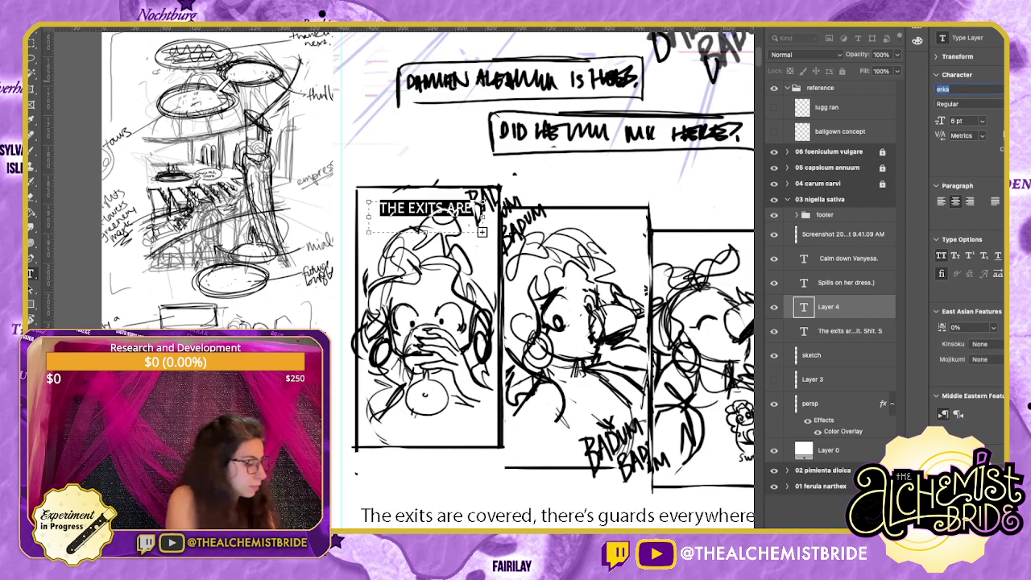
type("erika")
key("Return")
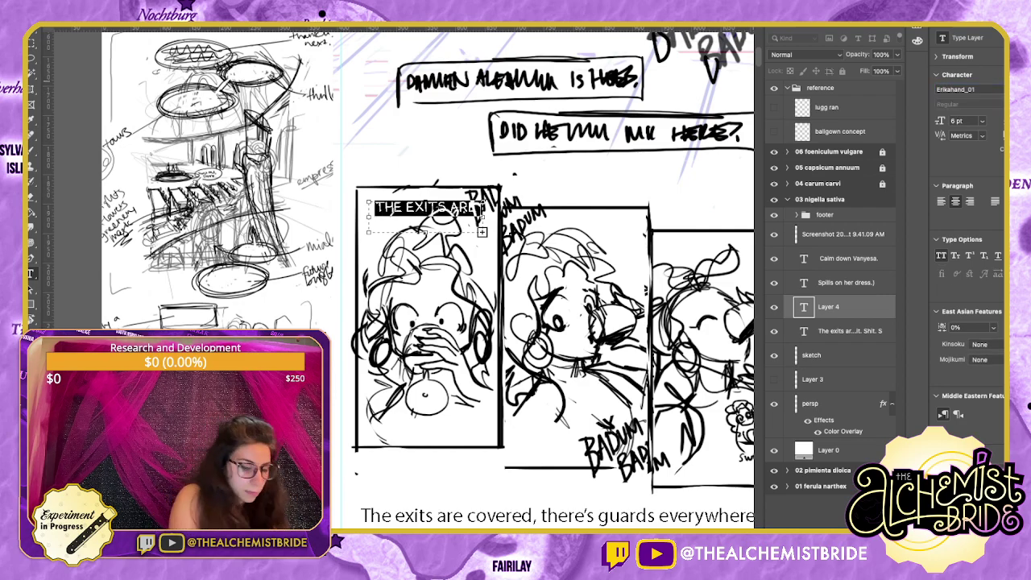
Enlarge the first caption's text box to fit two lines and tighten its line spacing.
left_click_drag(483, 232, 493, 241)
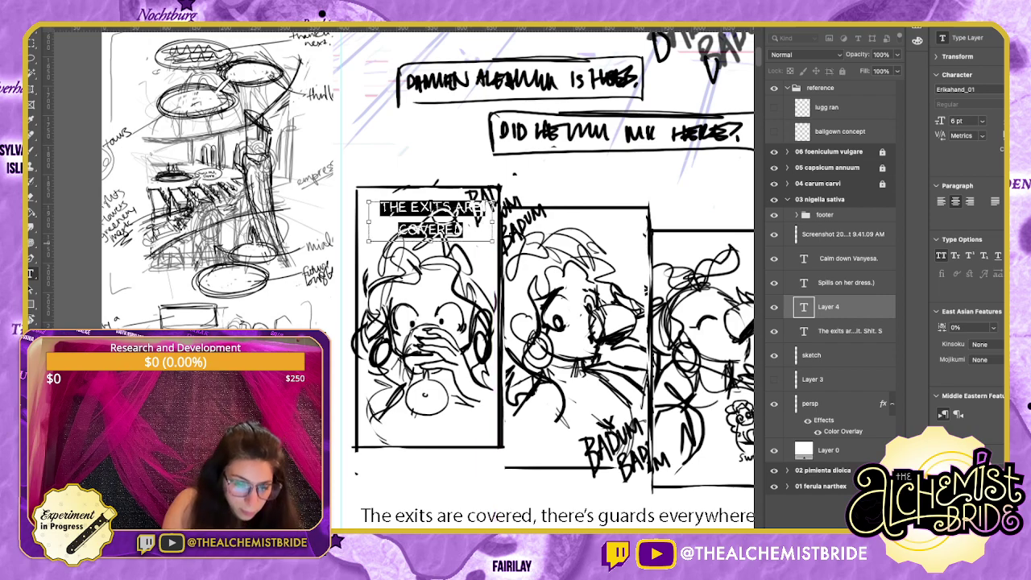
key("alt+Up")
key("alt+Up")
key("alt+Up")
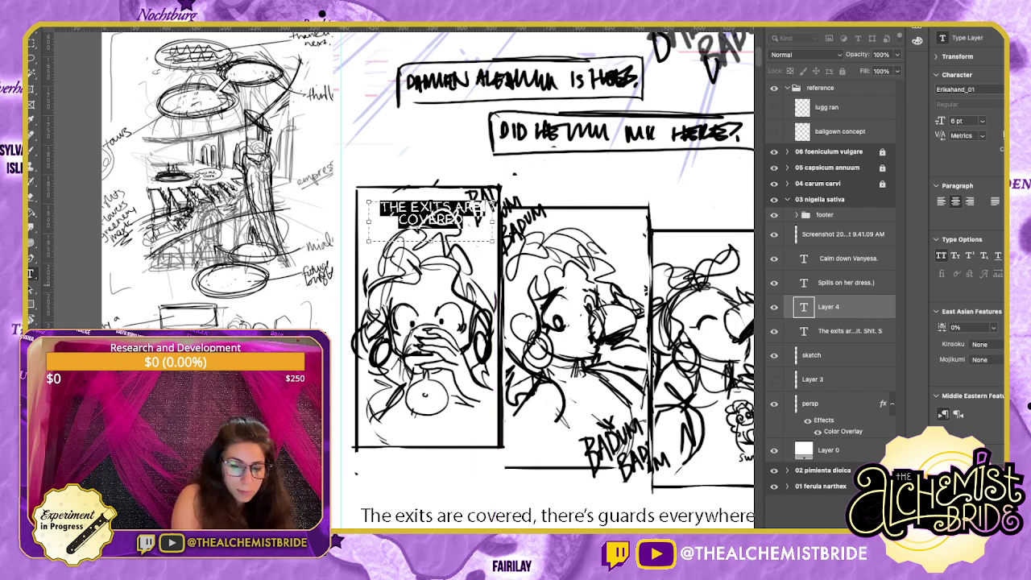
key("Escape")
Duplicate the caption into the top of the second panel and change its text to "There's guards everywhere.".
left_click_drag(426, 216, 580, 243)
key("t")
double_click(580, 247)
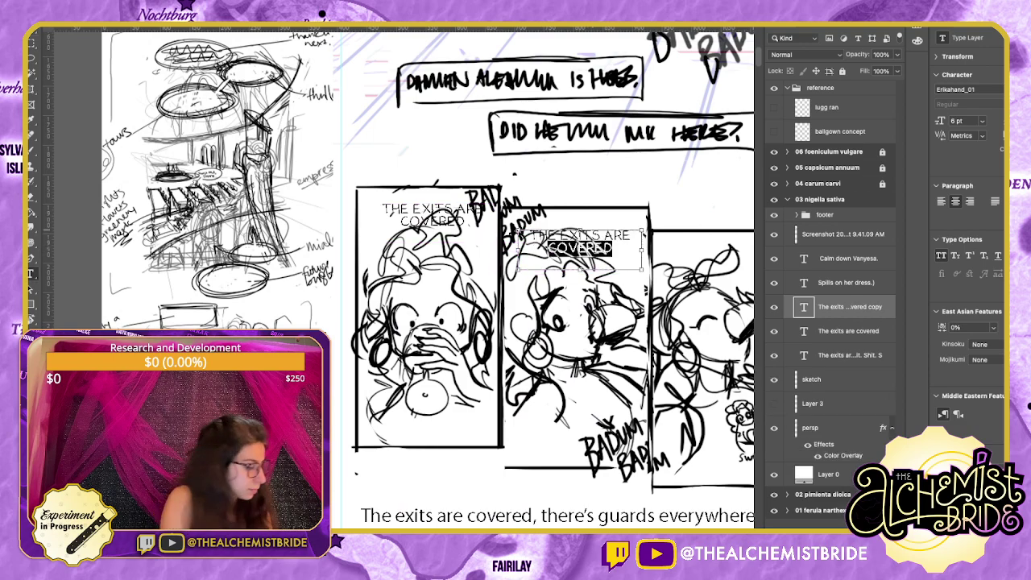
key("super+a")
type("TheTH")
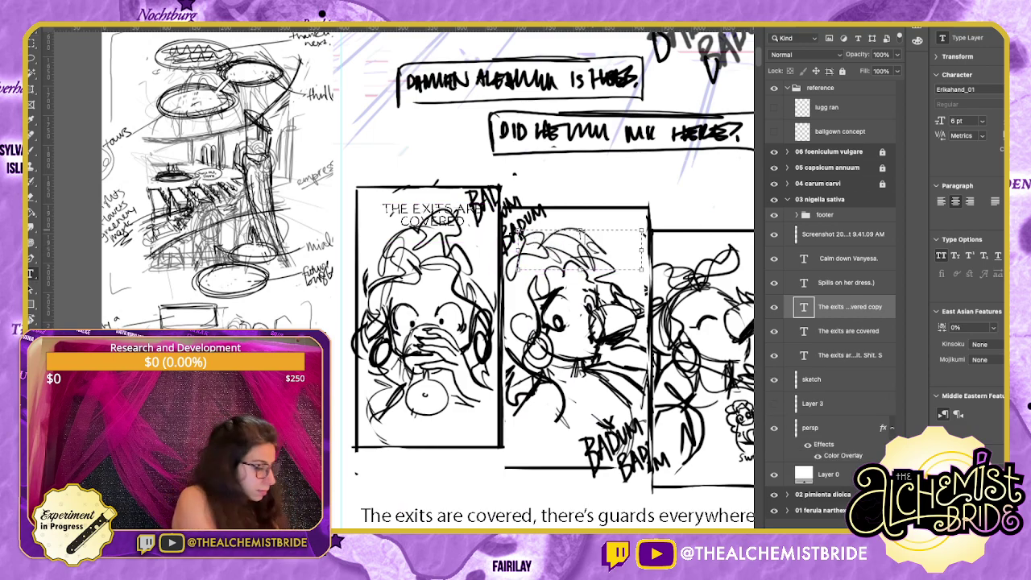
type("ER")
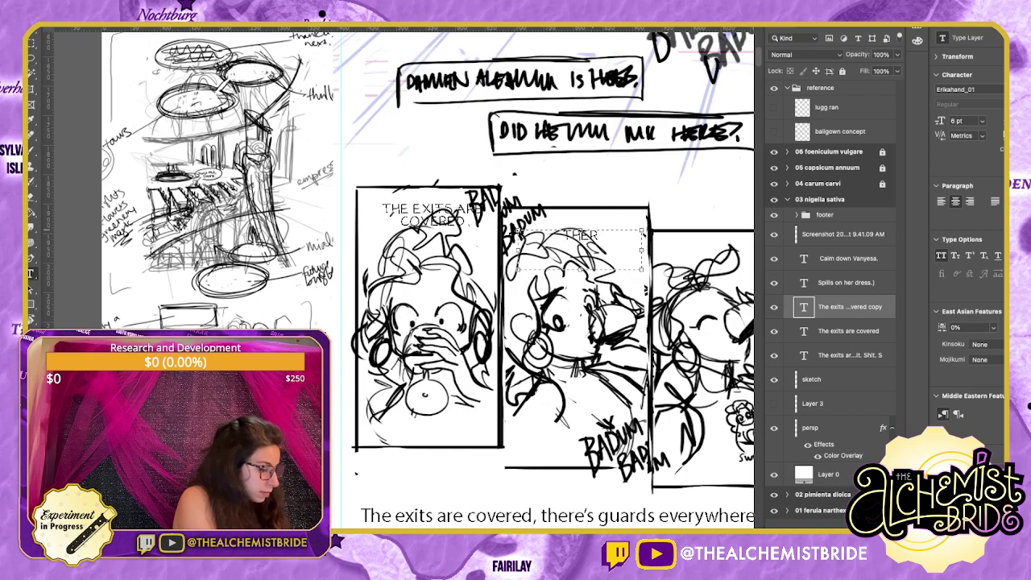
key("BackSpace")
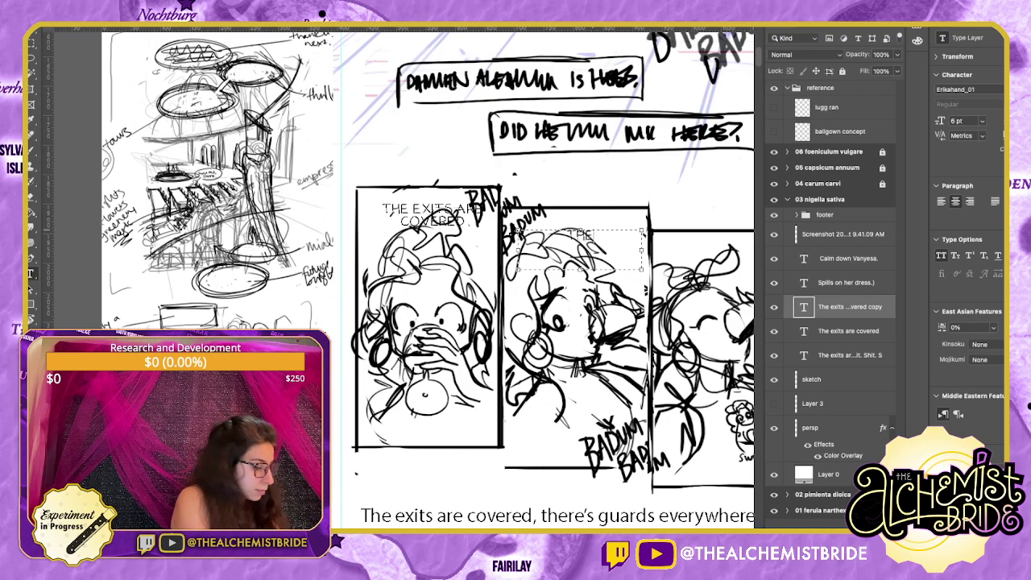
type("RE'S GUARDS EVERYWHERE")
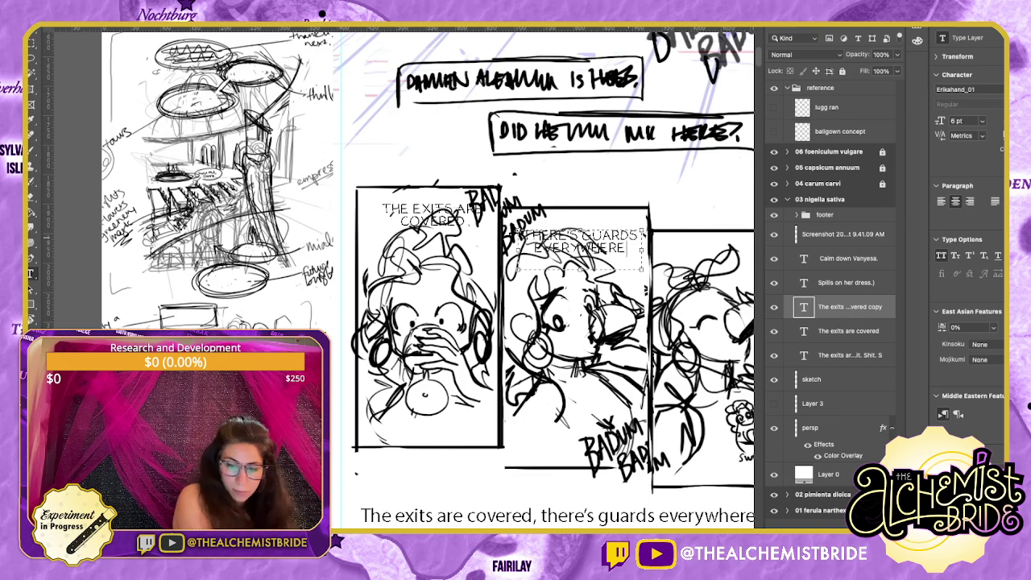
type(".")
key("ctrl+Return")
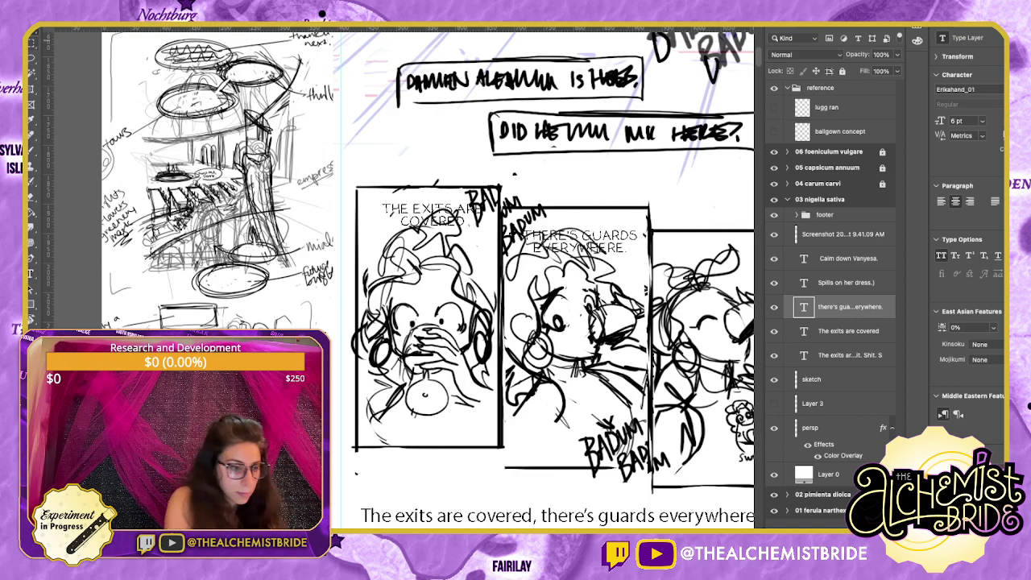
Duplicate the second caption, change its text to "Maybe he didn't see me." and place it at the top of the third panel.
scroll(547, 282, "right", 4)
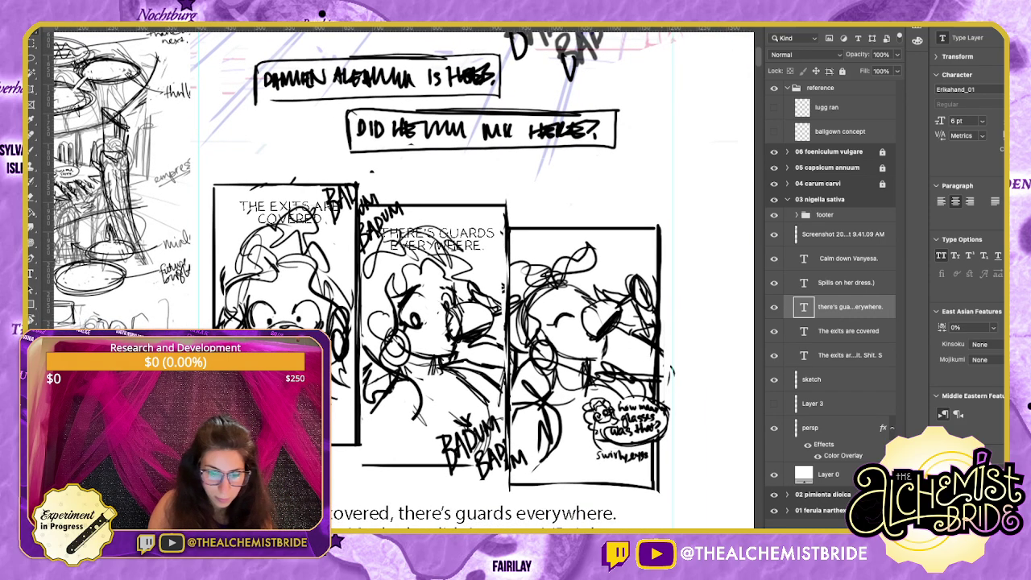
left_click_drag(437, 238, 417, 418)
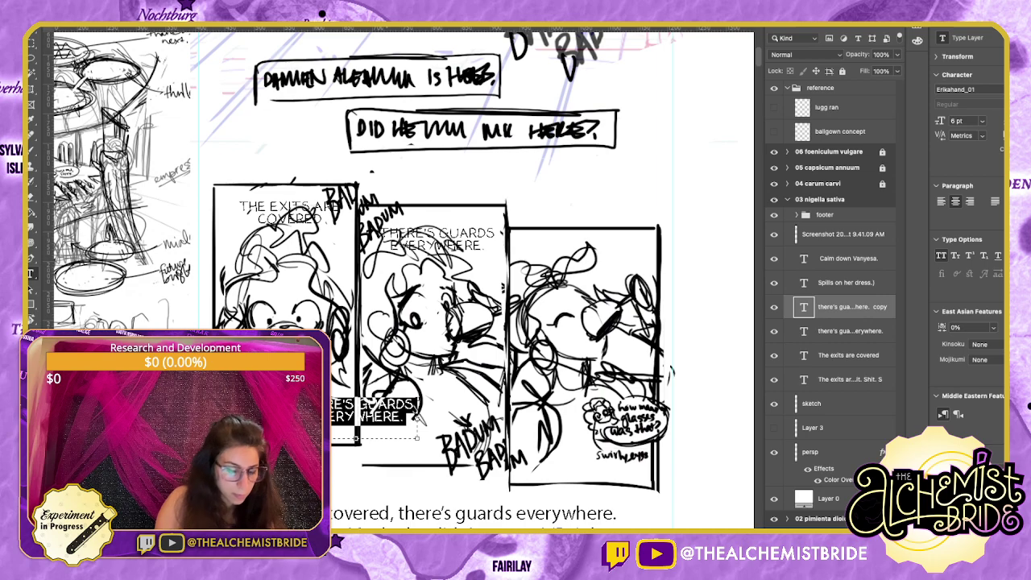
type("Maybe he didn'")
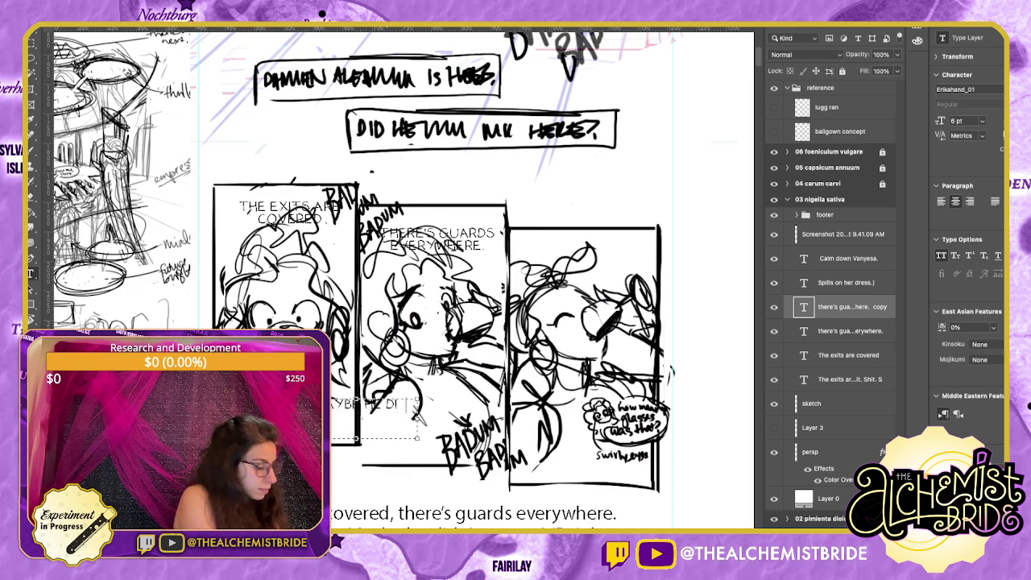
type("t see me.")
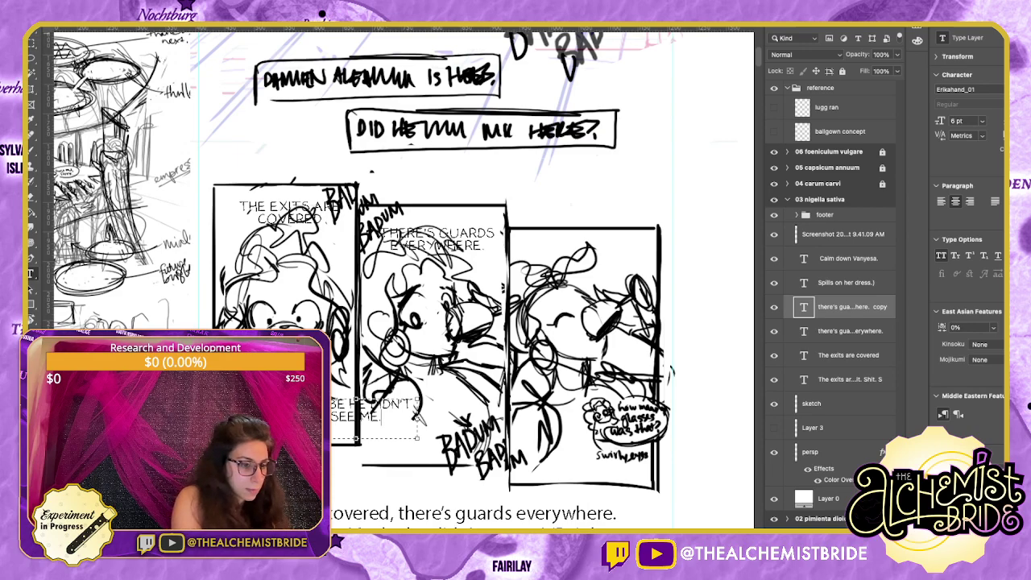
key("super+Return")
key("v")
Duplicate the third caption to the bottom of the first panel and change its text to "Shit.".
left_click_drag(374, 409, 318, 366)
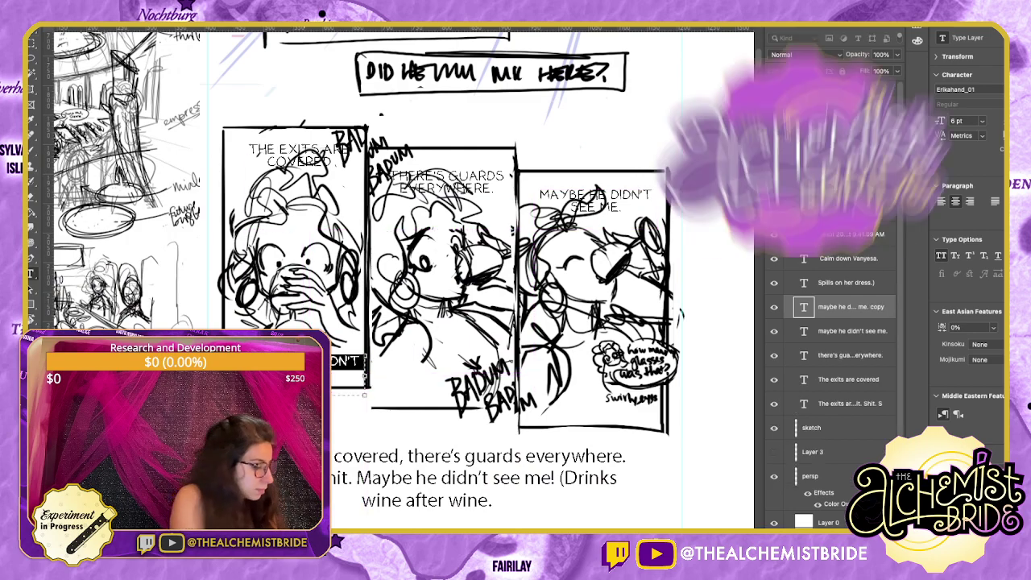
key("super+a")
type("shit.")
key("super+Return")
key("v")
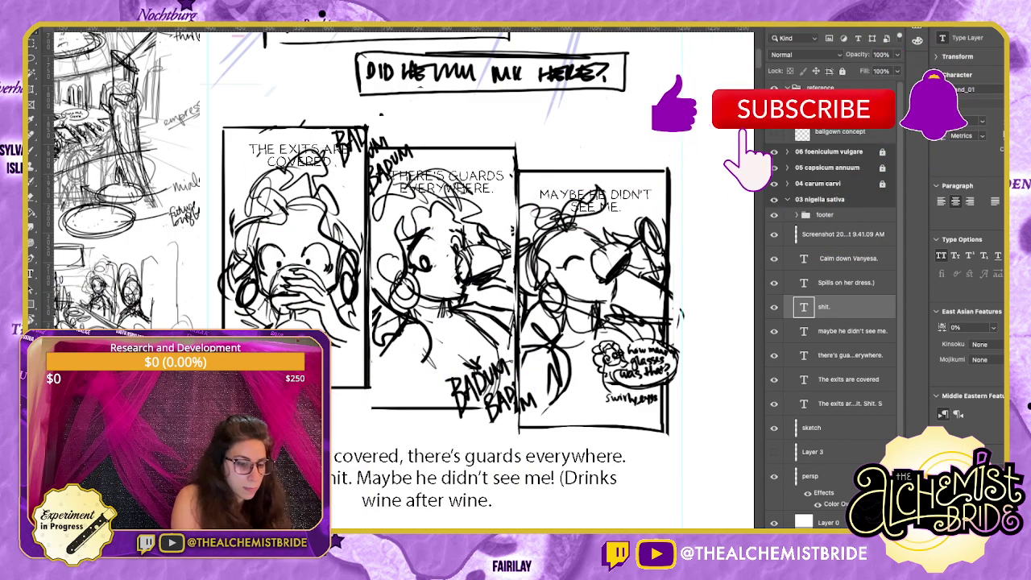
Duplicate the "Shit." caption twice, placing one at the bottom of the second panel and one above the third panel.
left_click_drag(303, 362, 412, 388)
key("super+j")
scroll(430, 280, "up", 1)
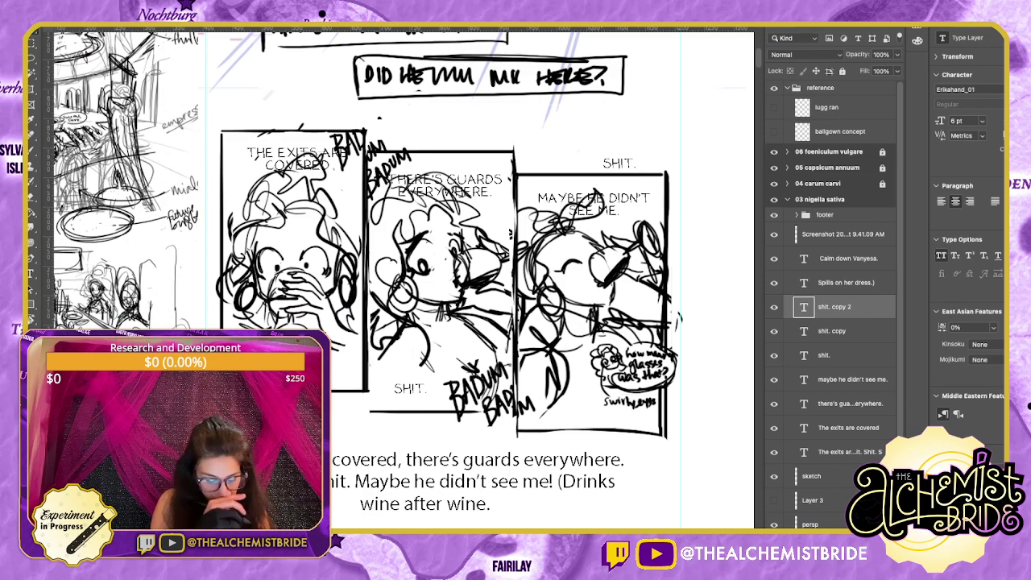
Lasso the speech balloon together with its small head and the "swirly eyes" note in the third panel.
scroll(399, 277, "down", 2)
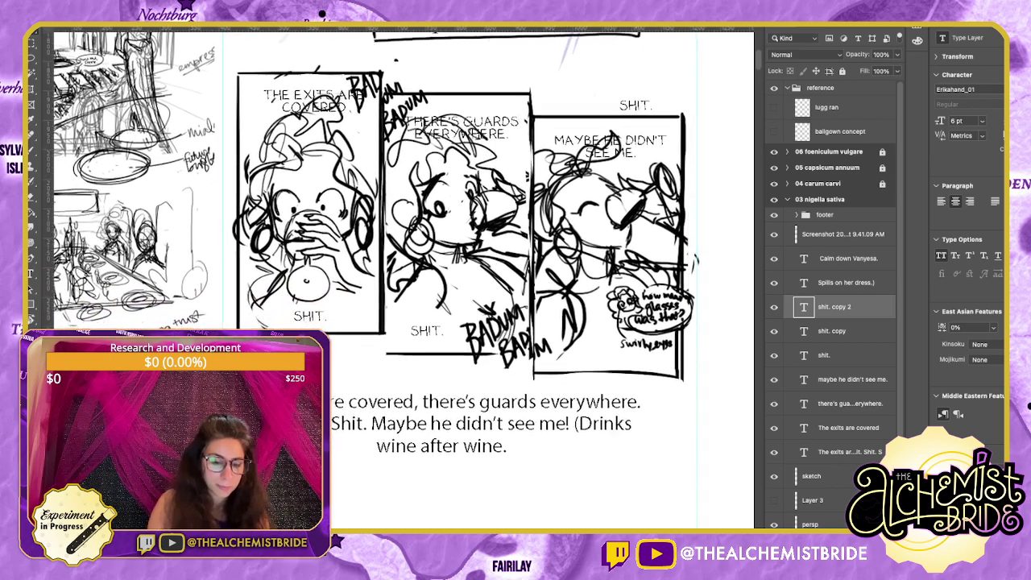
key("l")
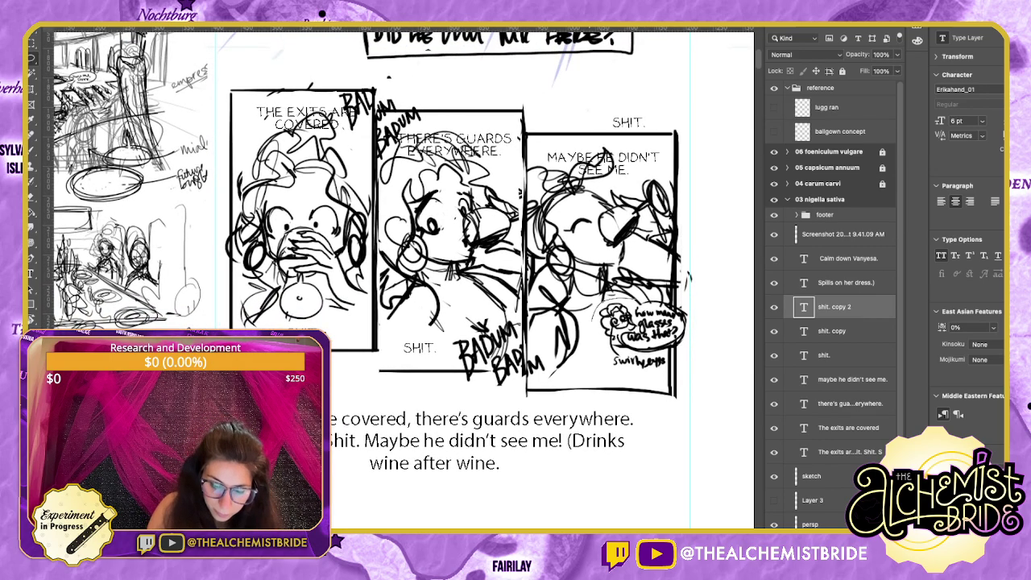
left_click_drag(602, 321, 668, 367)
left_click_drag(691, 322, 636, 298)
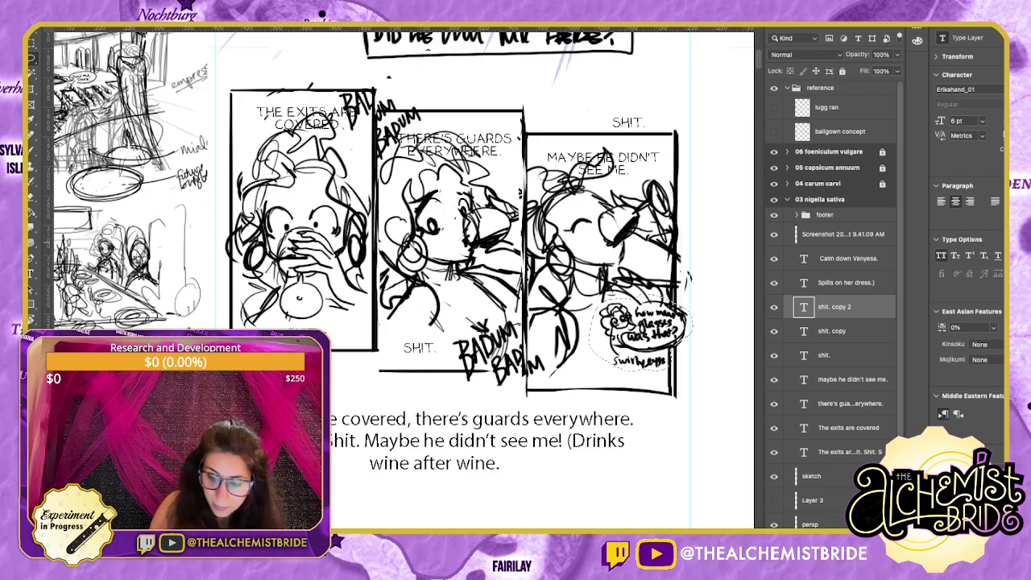
Select the "Calm down" script text layer and review the page layout down to the remaining script lines.
left_click(848, 258)
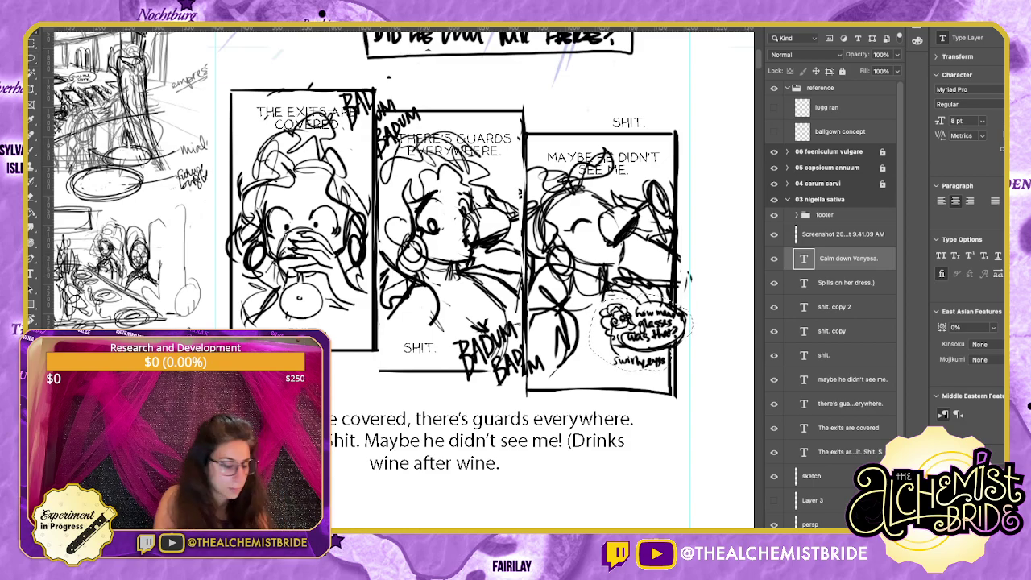
key("ctrl+minus")
key("ctrl+minus")
key("ctrl+minus")
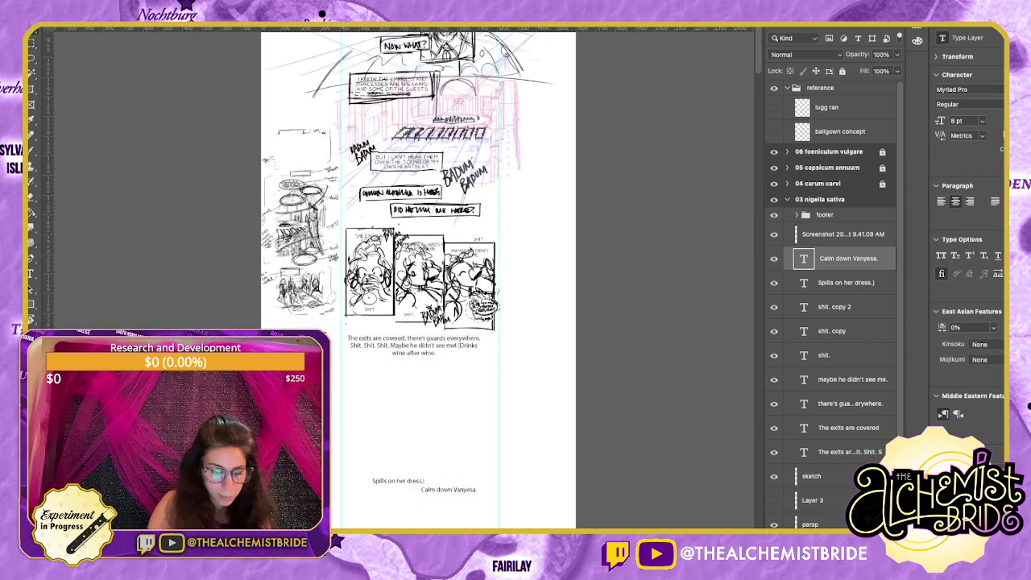
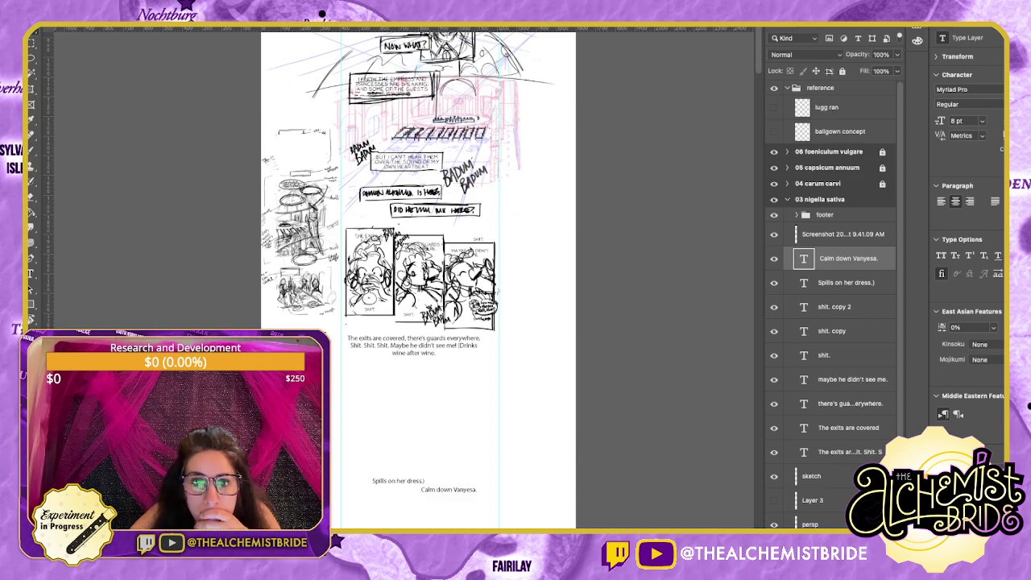
Paste the photo of the seated bride with the cup, scale it to 1233 × 892 px and place it below the three panels.
key("super+v")
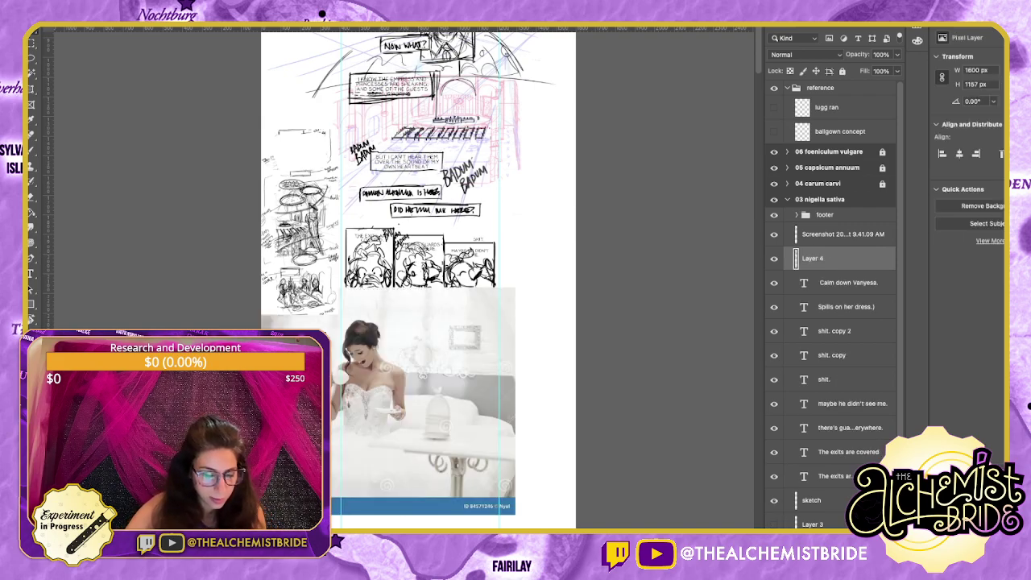
key("super+t")
left_click_drag(419, 403, 475, 406)
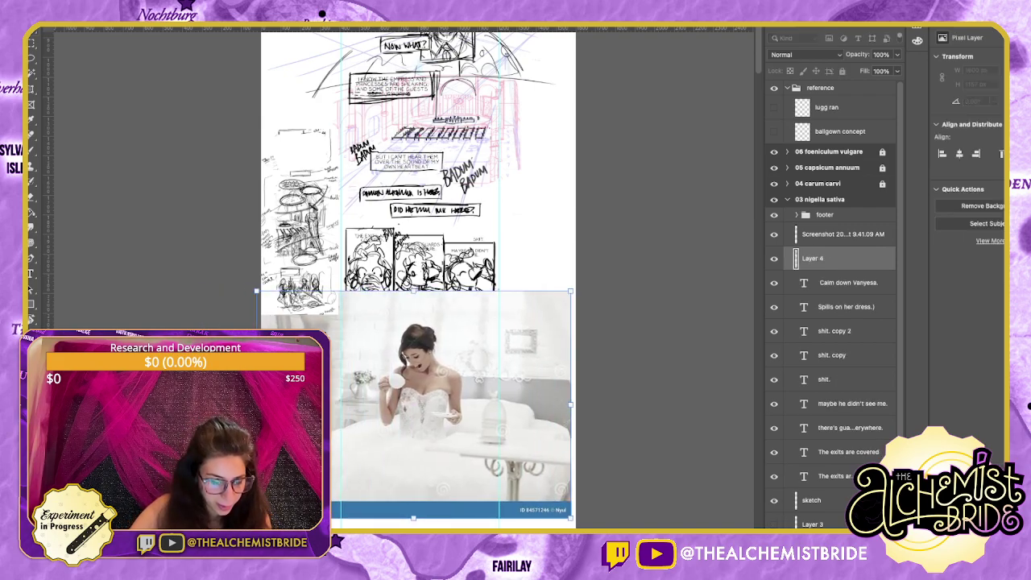
mouse_move(414, 291)
left_mouse_down()
mouse_move(413, 337)
mouse_move(414, 240)
mouse_move(414, 304)
left_mouse_up()
left_click_drag(419, 410, 412, 432)
left_click_drag(407, 325, 407, 362)
left_click_drag(418, 439, 439, 388)
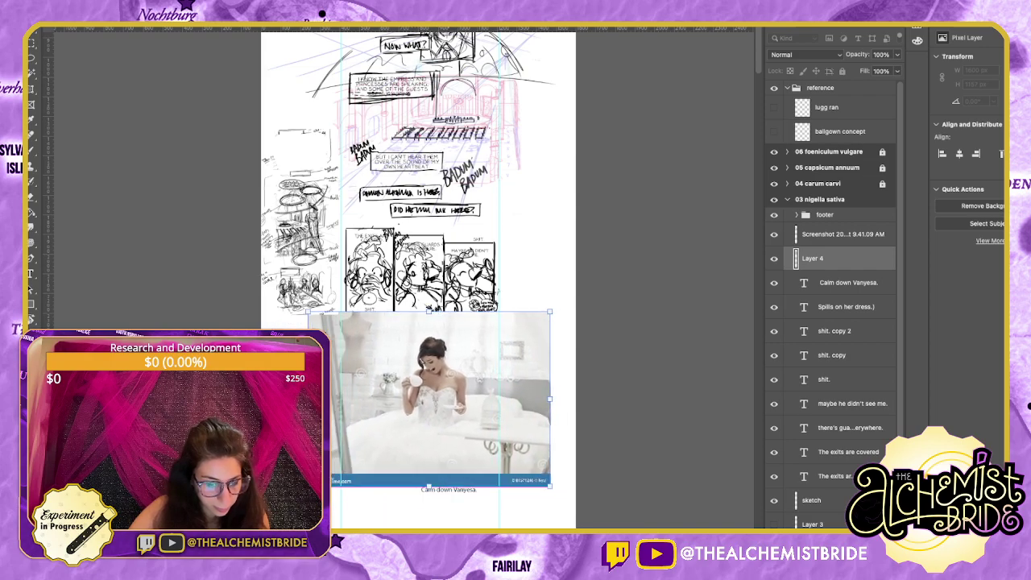
key("Return")
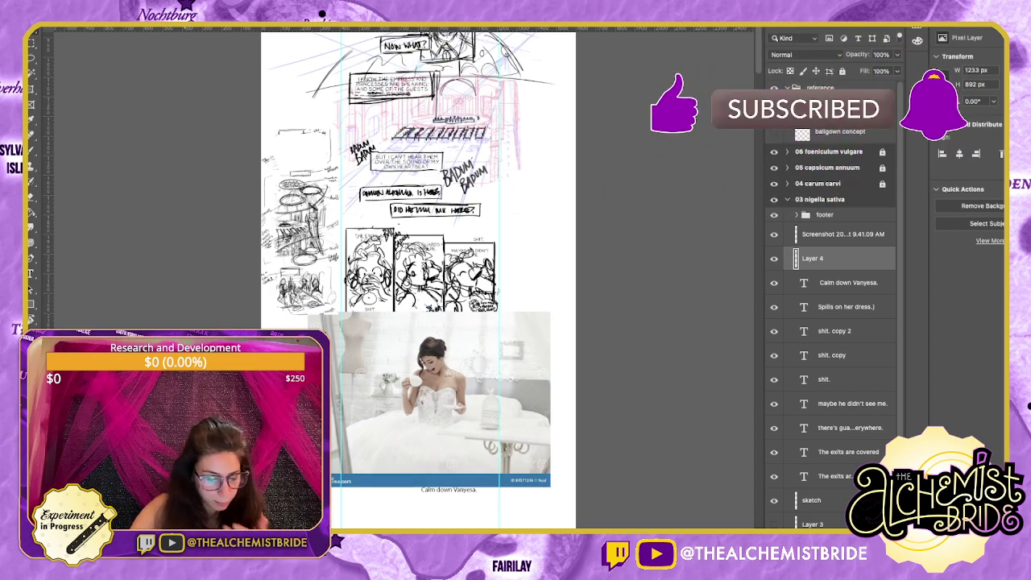
Flip the bride photo horizontally, shift it slightly and reorder its layer beneath the sketch layer.
key("super+shift+h")
left_click_drag(429, 399, 415, 401)
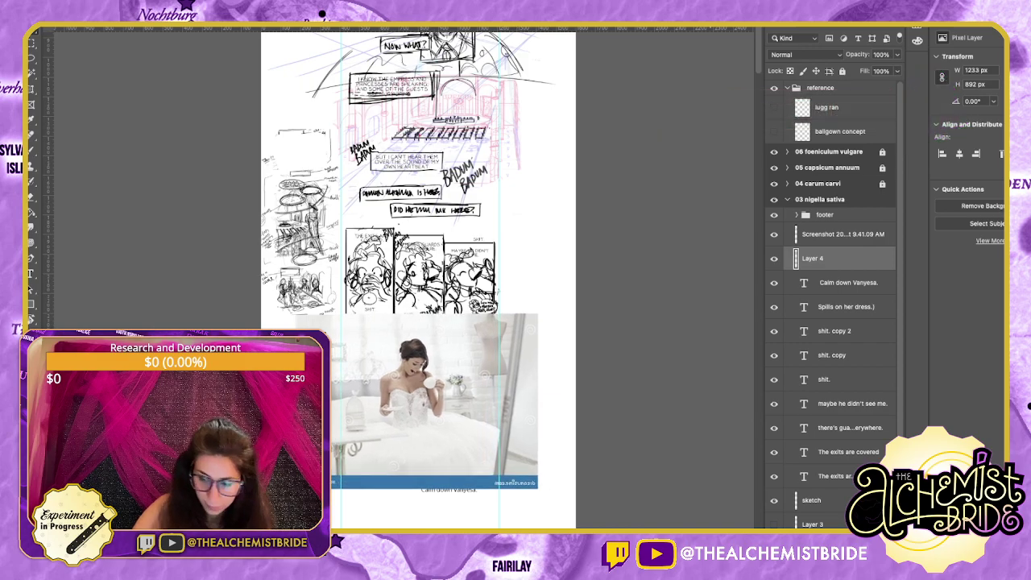
left_click_drag(812, 257, 813, 513)
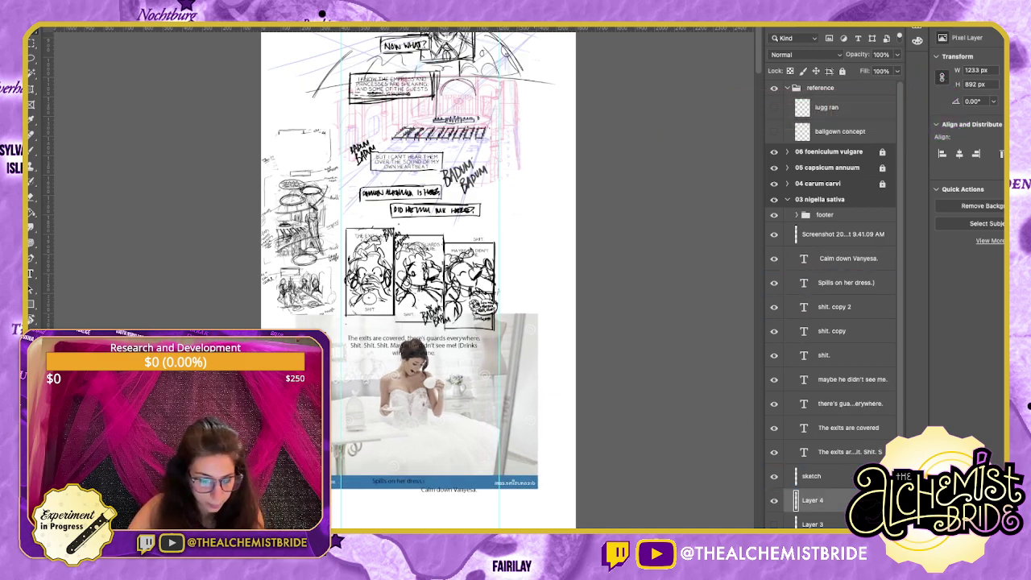
Rotate the bride photo counterclockwise and position the woman beneath the first two panels.
key("ctrl+t")
left_click_drag(537, 488, 523, 478)
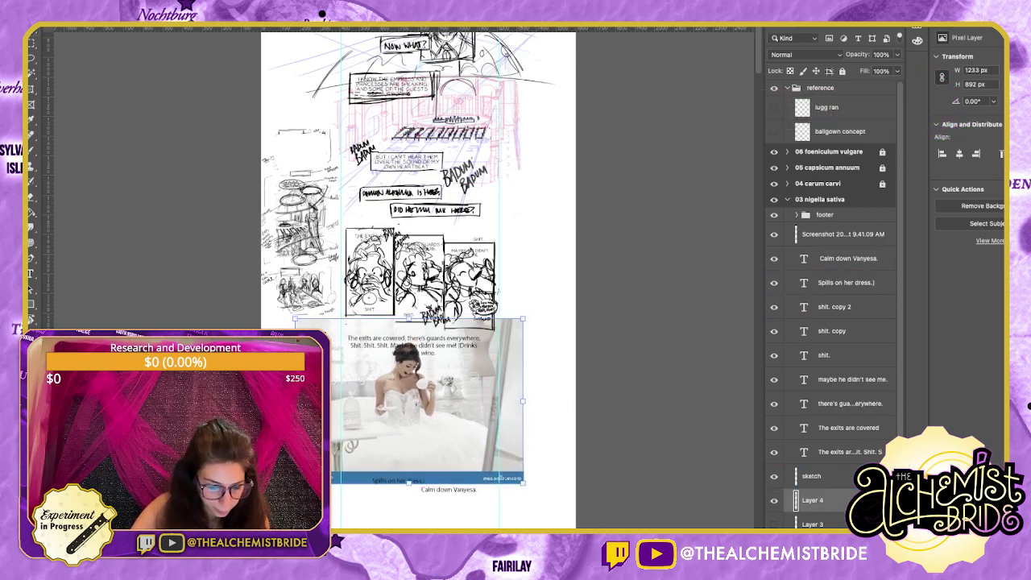
left_click_drag(426, 403, 412, 398)
left_click_drag(511, 476, 527, 447)
left_click_drag(505, 366, 524, 362)
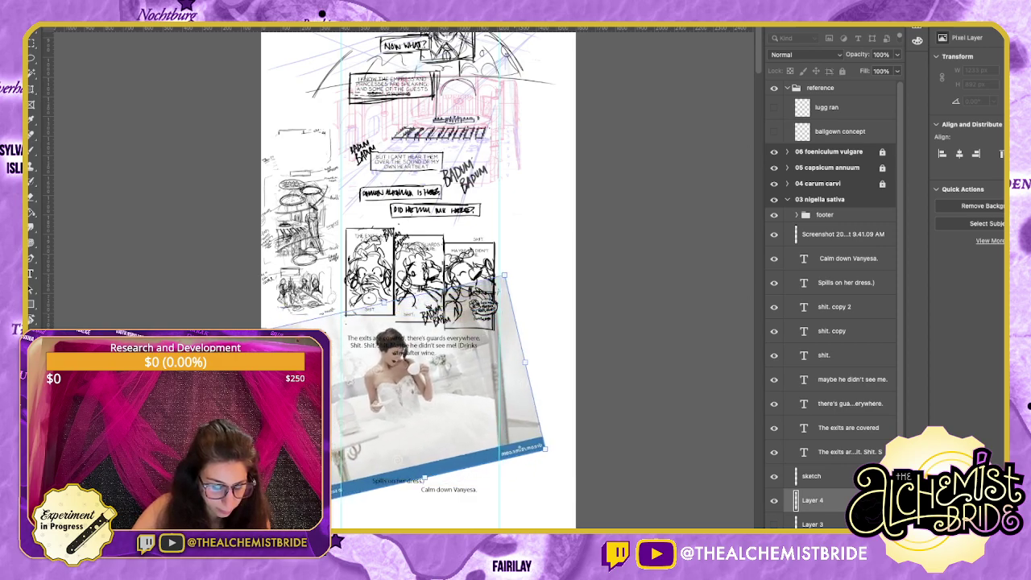
left_click_drag(435, 399, 432, 402)
key("Return")
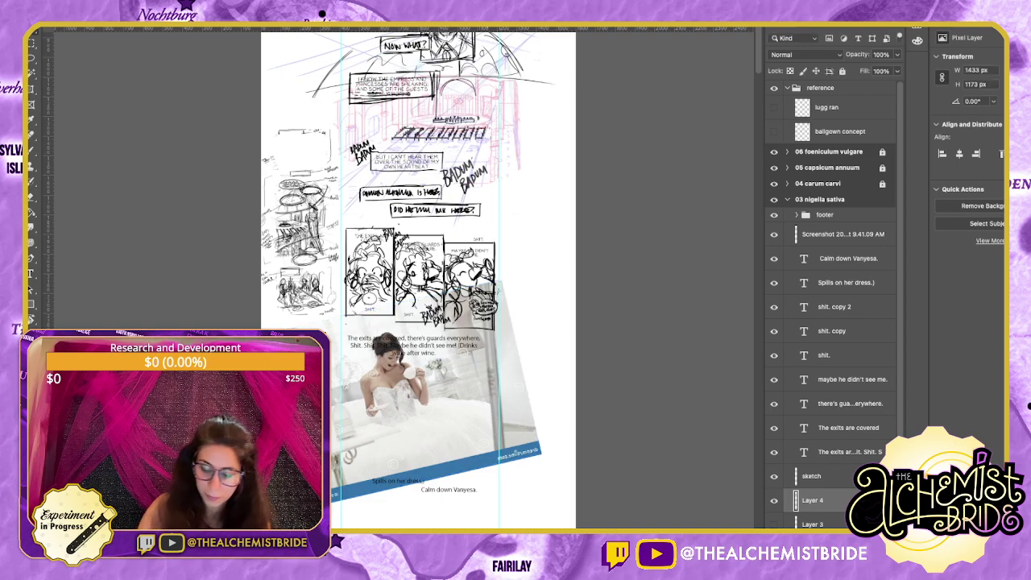
Lower the bride photo's opacity to 47% and make the sketch layer active.
key("4")
key("7")
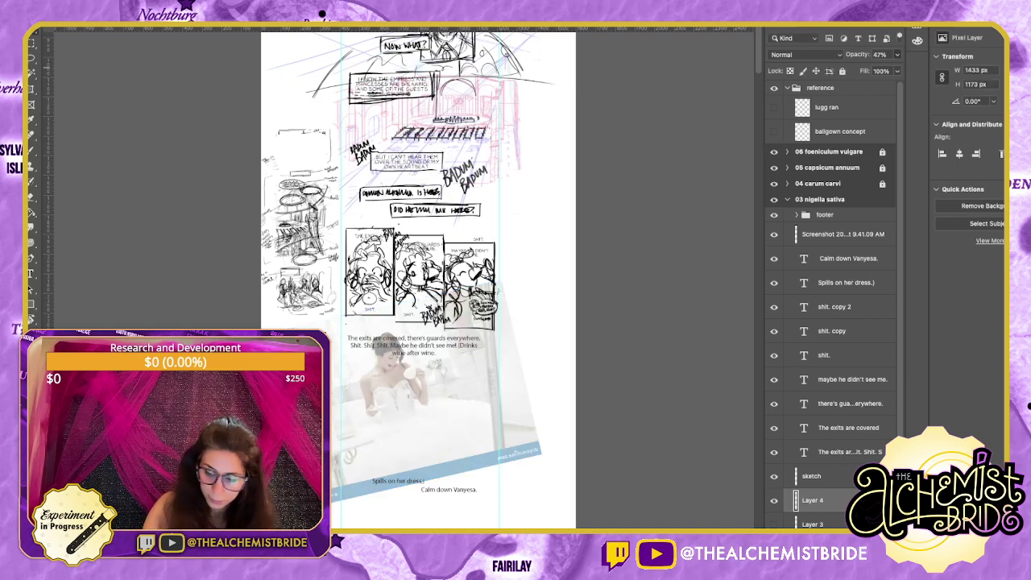
left_click(812, 475)
key("super+plus")
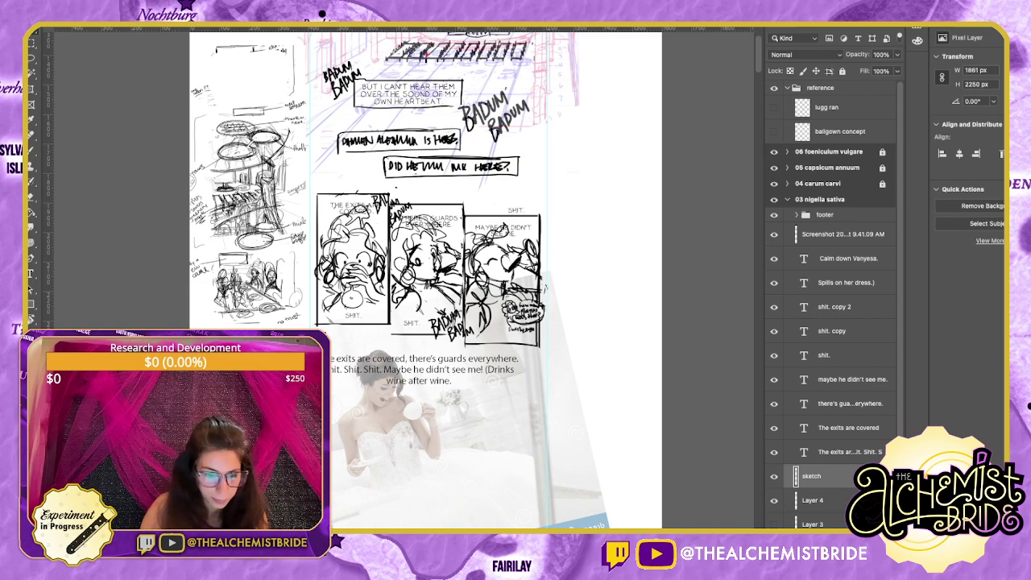
Delete the original script text layer beginning "The exits are covered, there's guards everywhere" from below the panels.
left_click(852, 380)
left_click(850, 403)
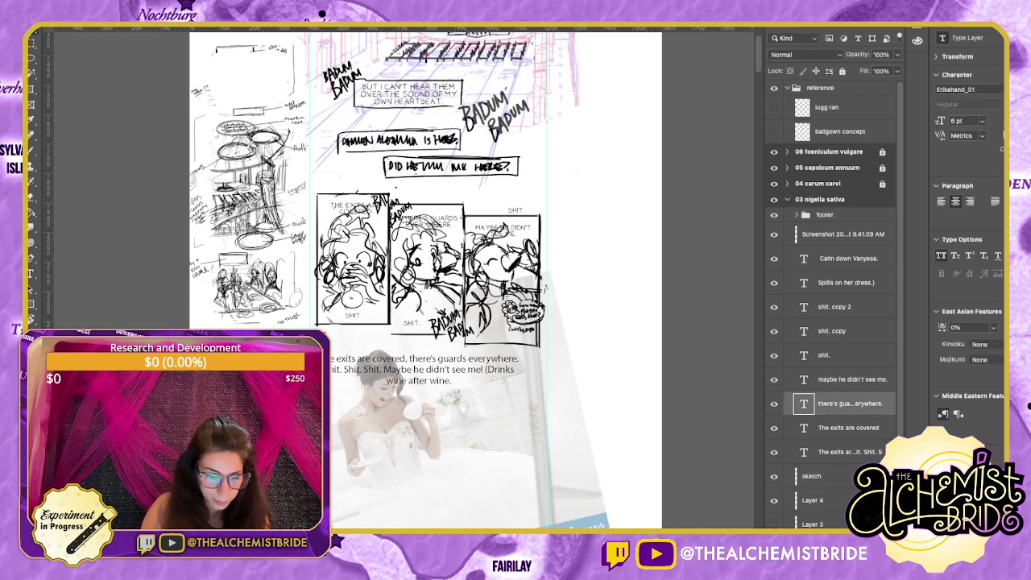
left_click(850, 452)
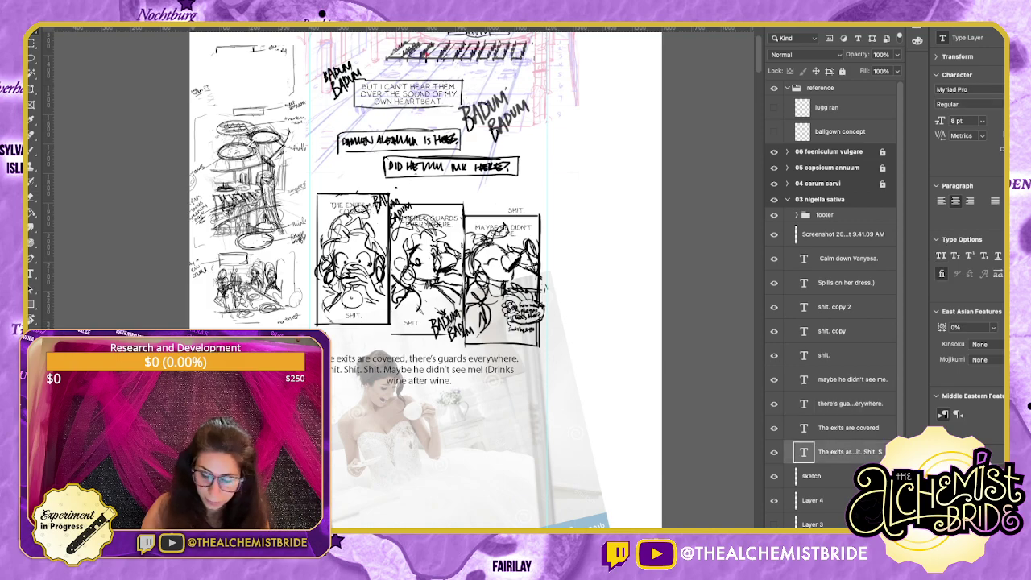
left_click_drag(423, 370, 438, 389)
key("Delete")
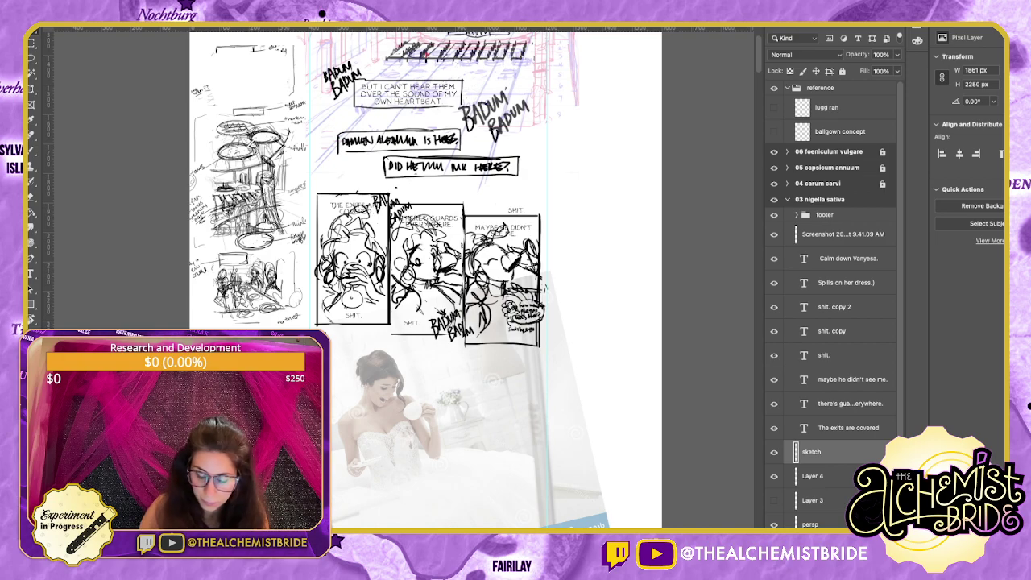
Nudge the "Maybe he didn't see me" caption up and remove the two duplicate "Shit." captions.
left_click(503, 229)
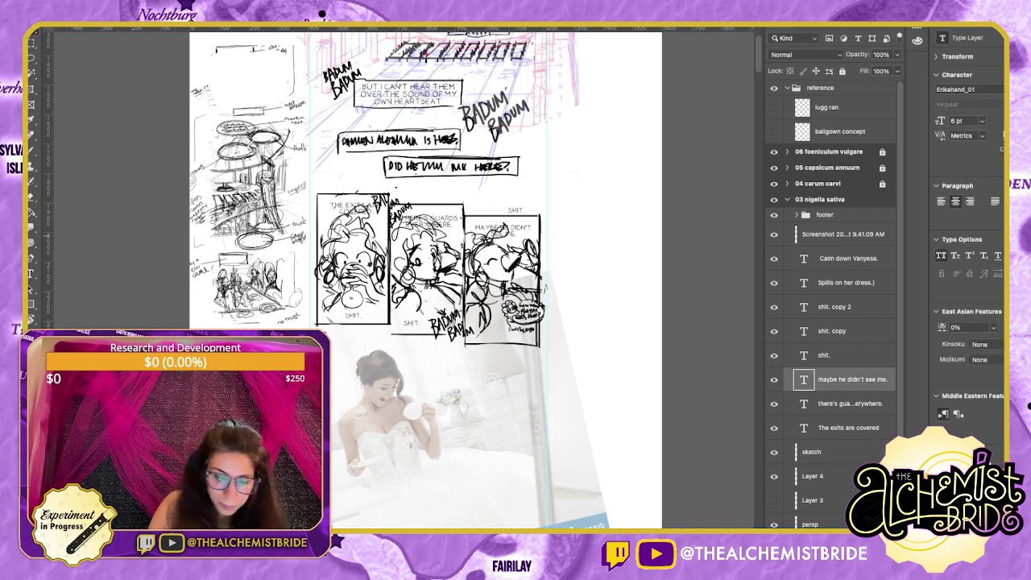
mouse_move(502, 230)
left_mouse_down()
mouse_move(501, 333)
mouse_move(503, 228)
left_mouse_up()
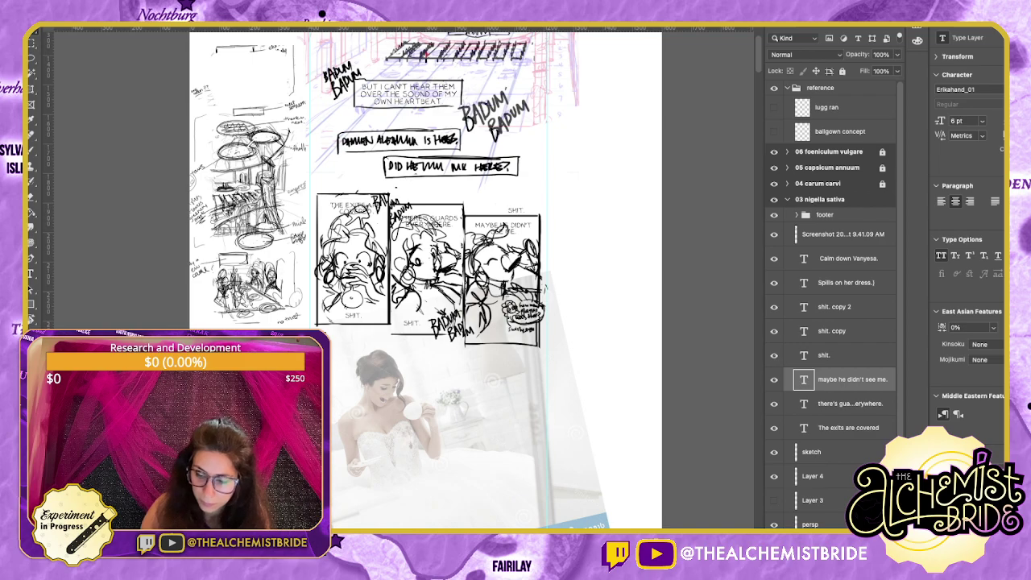
left_click(824, 355)
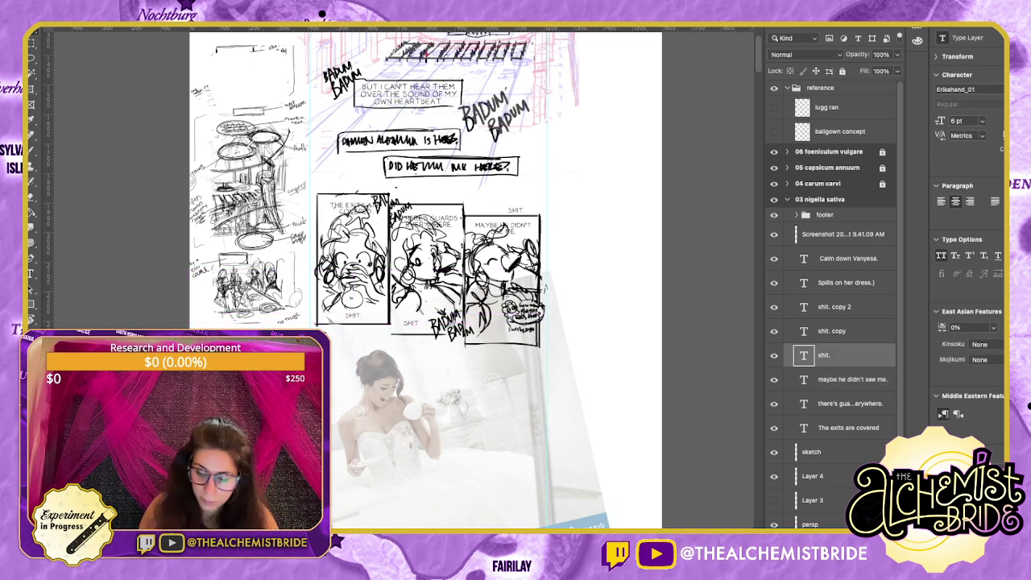
key("super+z")
key("super+z")
left_click_drag(354, 315, 351, 204)
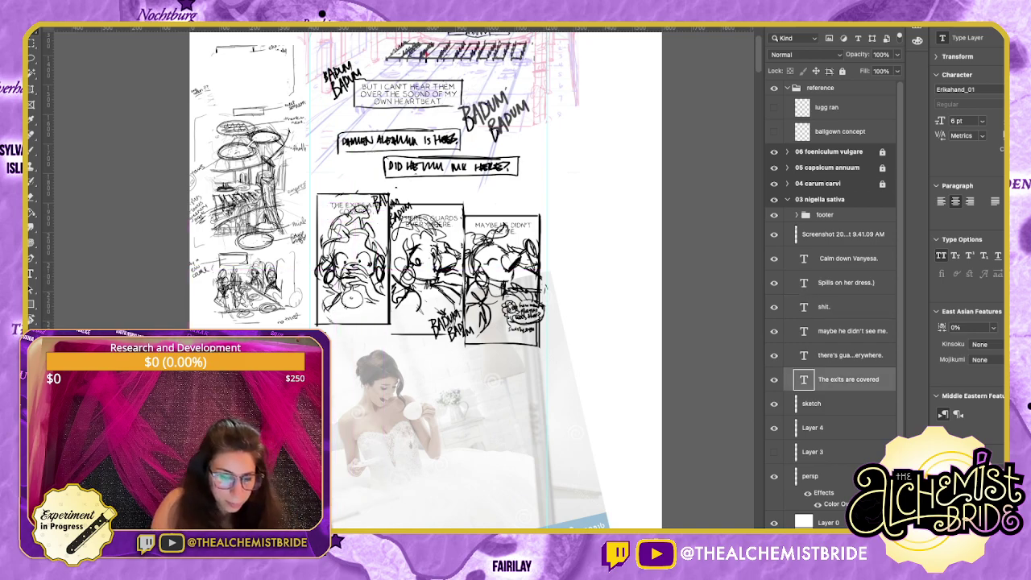
Shrink the "Shit." caption to 4.17 pt and stack three copies of it in the first panel's lower right corner.
left_click(352, 315)
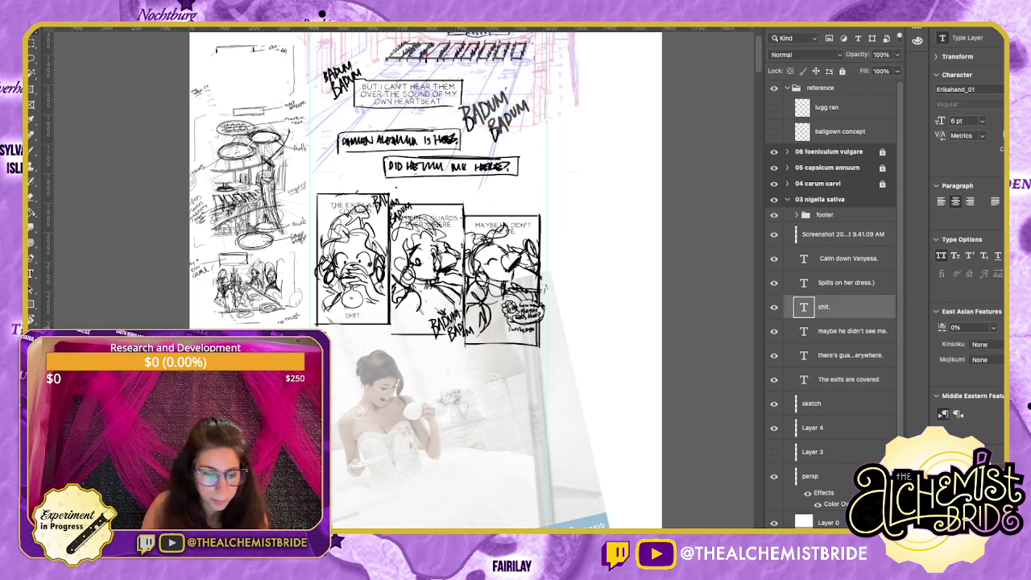
left_click_drag(352, 315, 529, 247)
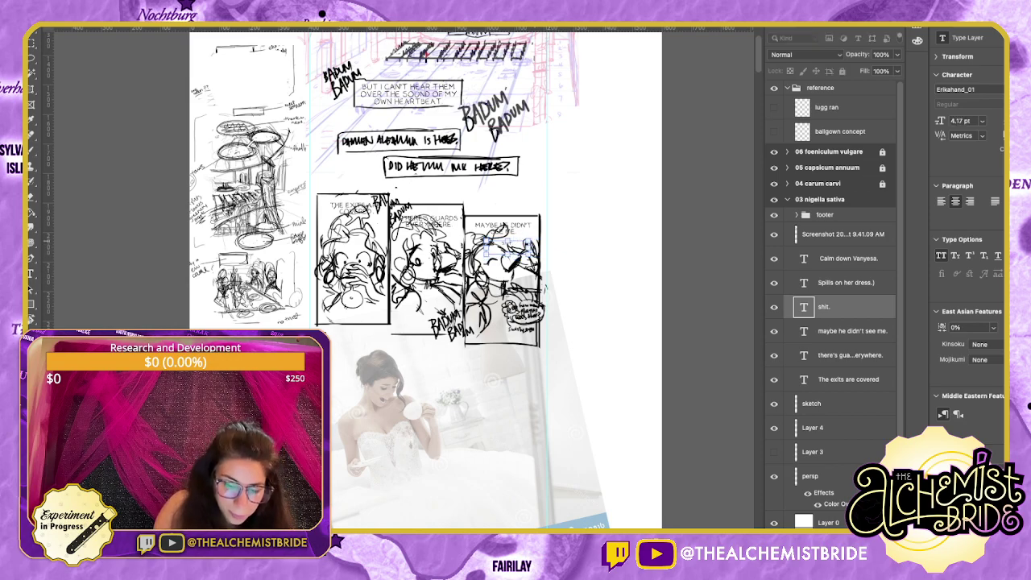
key("Return")
left_click_drag(453, 238, 368, 306)
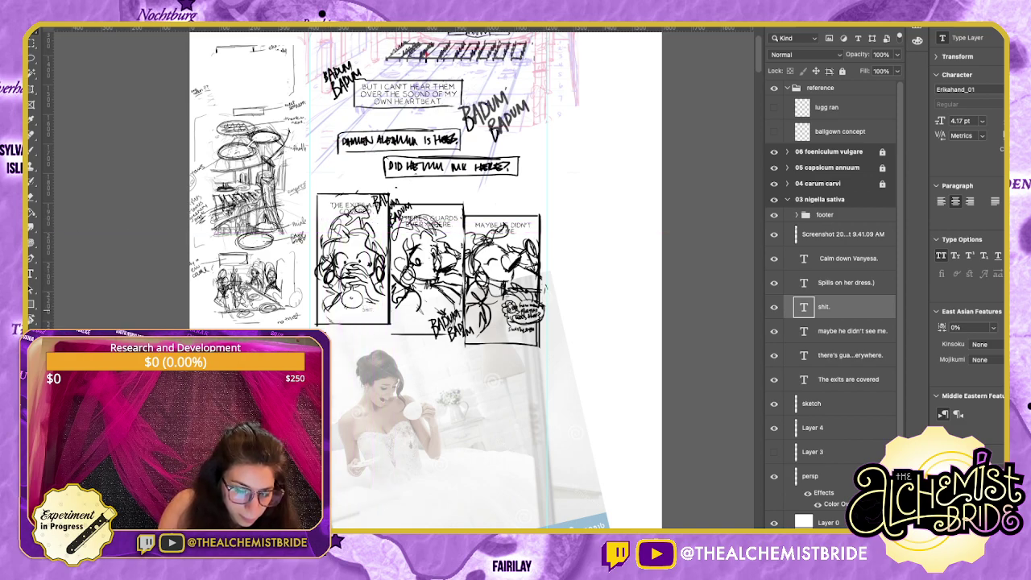
double_click(368, 308)
key("Escape")
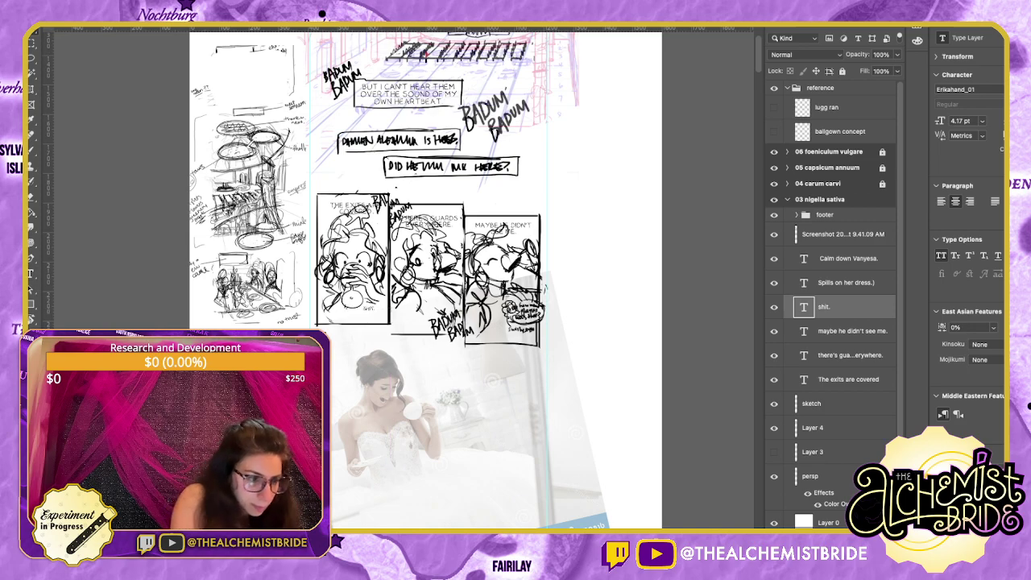
left_click_drag(367, 308, 377, 318)
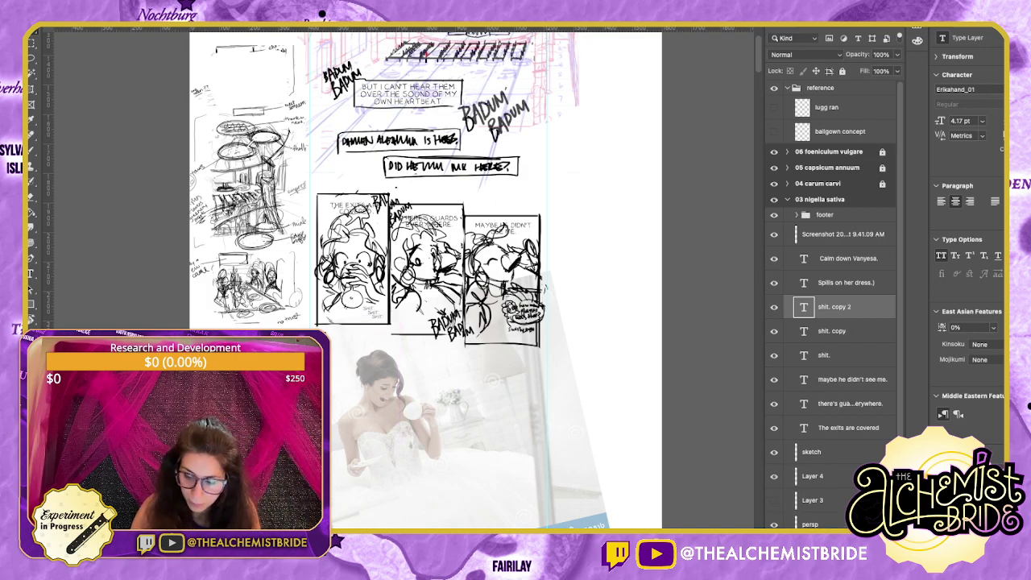
Merge the six caption text layers into the sketch layer and check the result by toggling its visibility.
left_click(848, 427, "shift")
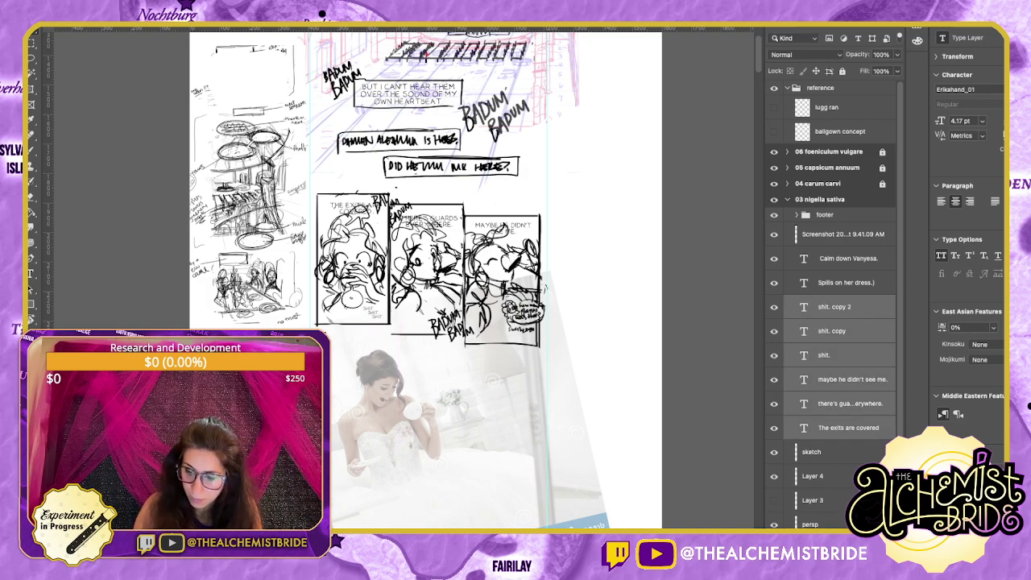
key("ctrl+e")
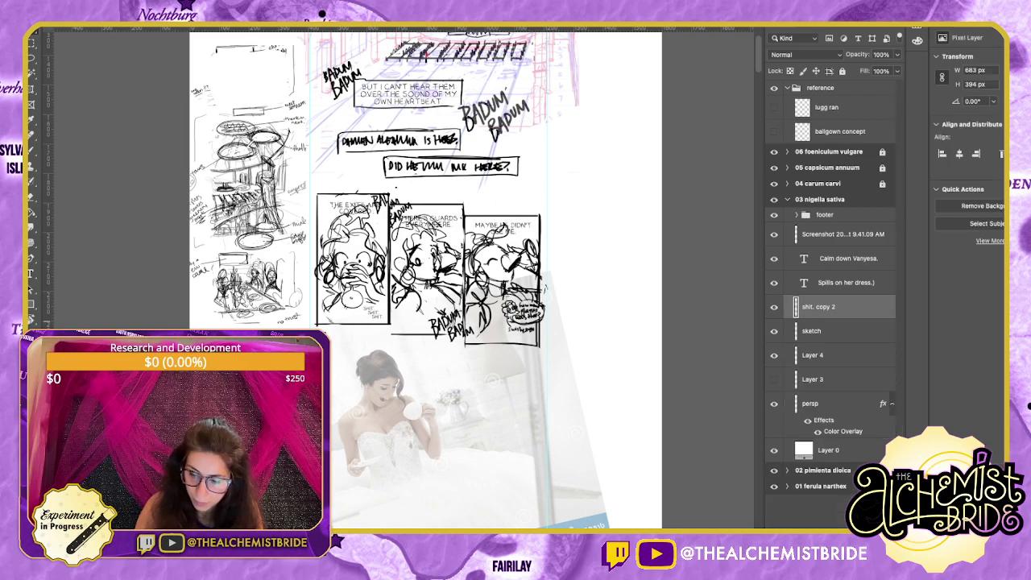
key("ctrl+e")
left_click(774, 307)
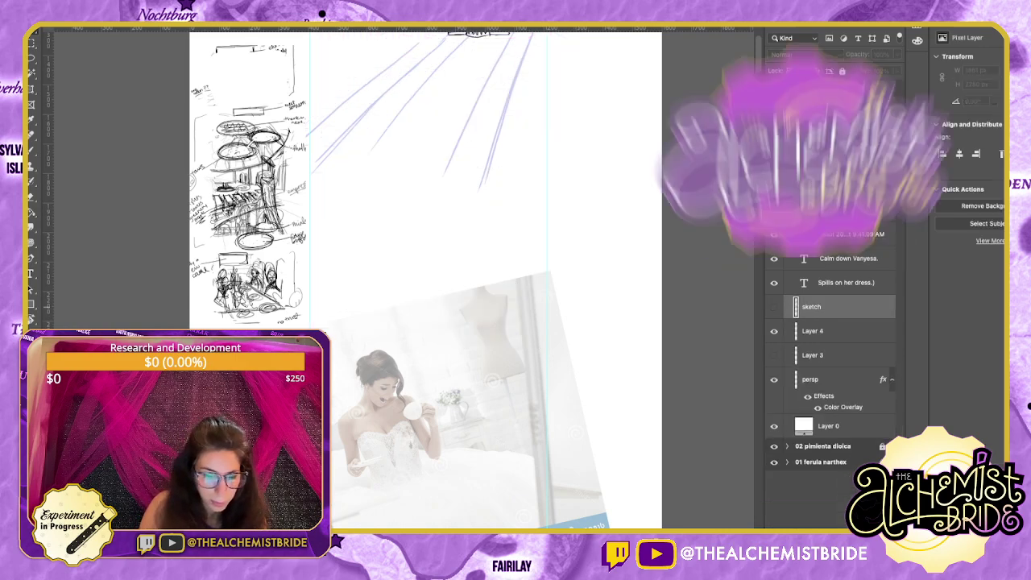
left_click(774, 307)
Sketch the hand holding a tilted wine glass over the cup in the bride photo.
mouse_move(483, 354)
left_mouse_down()
mouse_move(549, 267)
mouse_move(559, 306)
left_mouse_up()
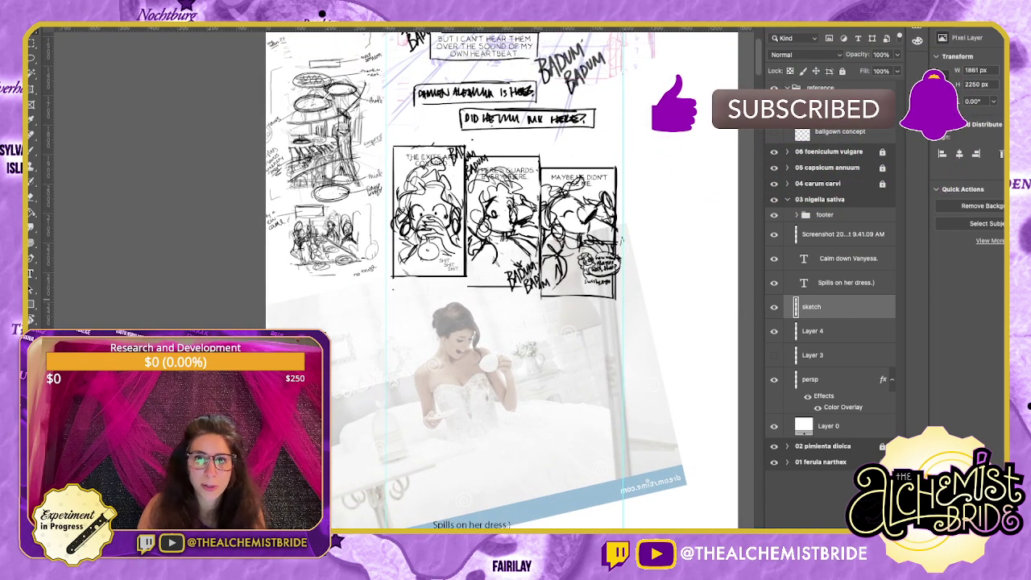
left_click_drag(515, 322, 532, 300)
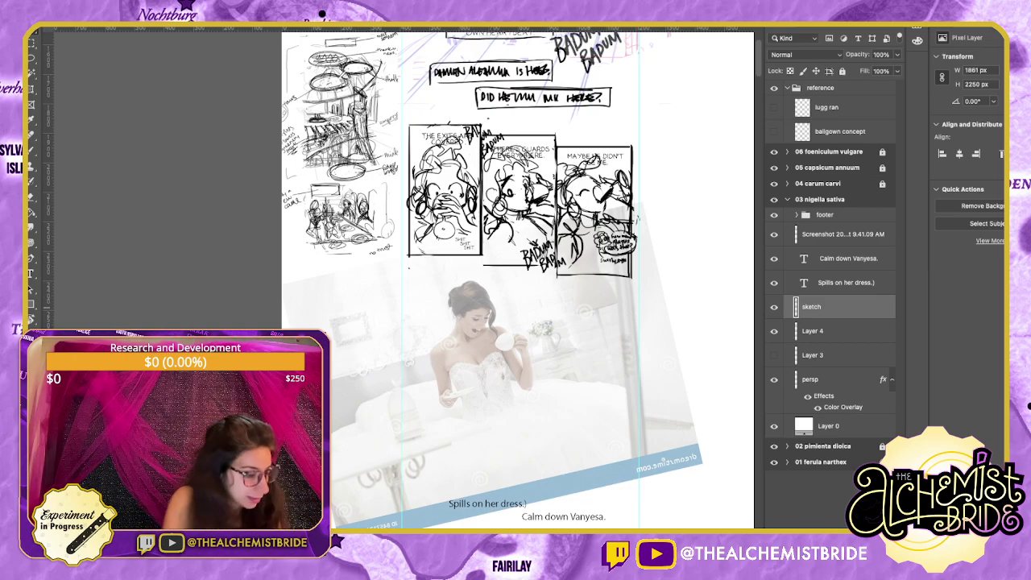
key("ctrl+plus")
key("super+plus")
left_click_drag(467, 290, 363, 296)
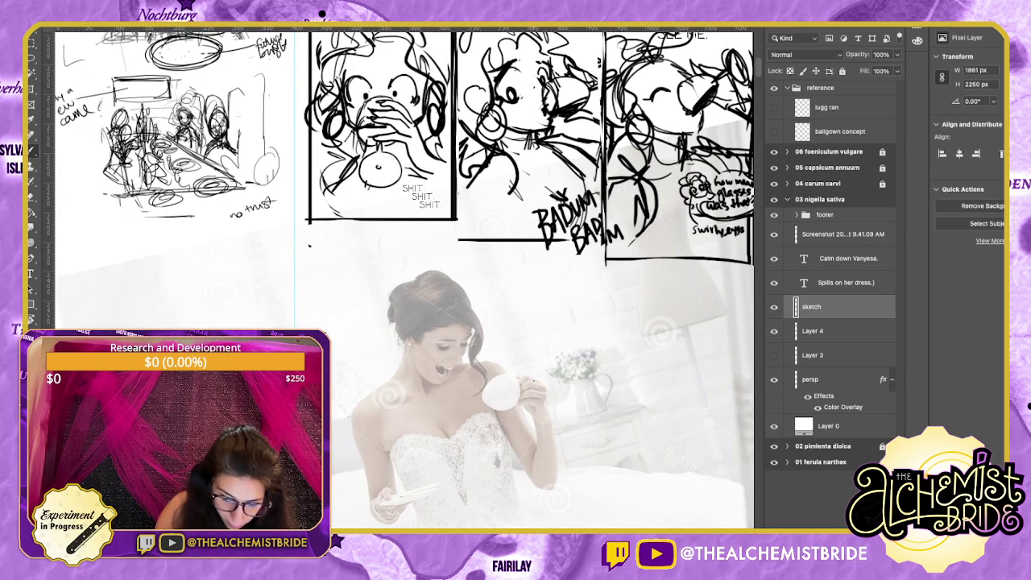
mouse_move(524, 384)
left_mouse_down()
mouse_move(535, 416)
mouse_move(506, 396)
mouse_move(525, 391)
mouse_move(507, 373)
mouse_move(523, 388)
left_mouse_up()
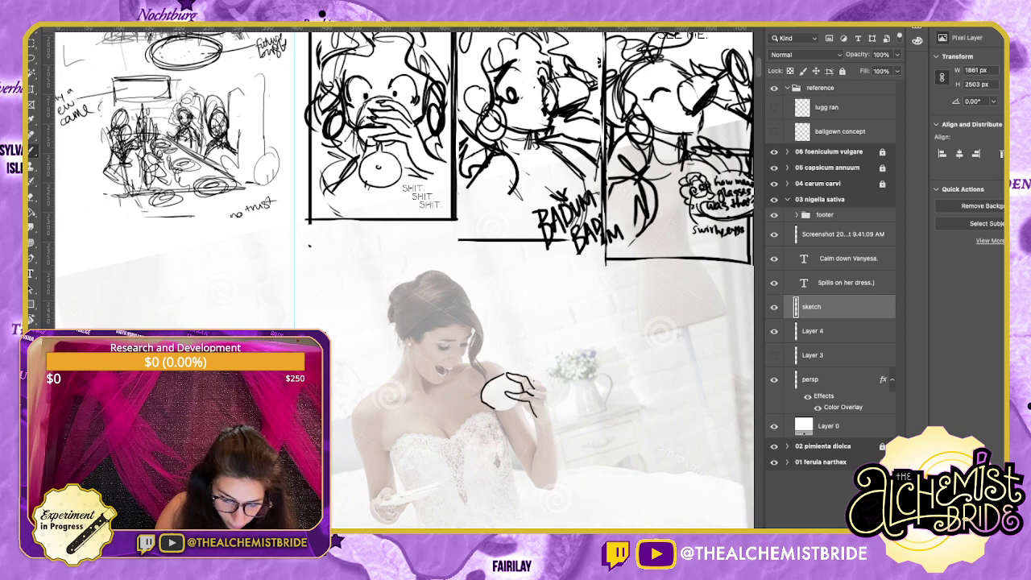
key("super+z")
key("super+shift+z")
key("super+z")
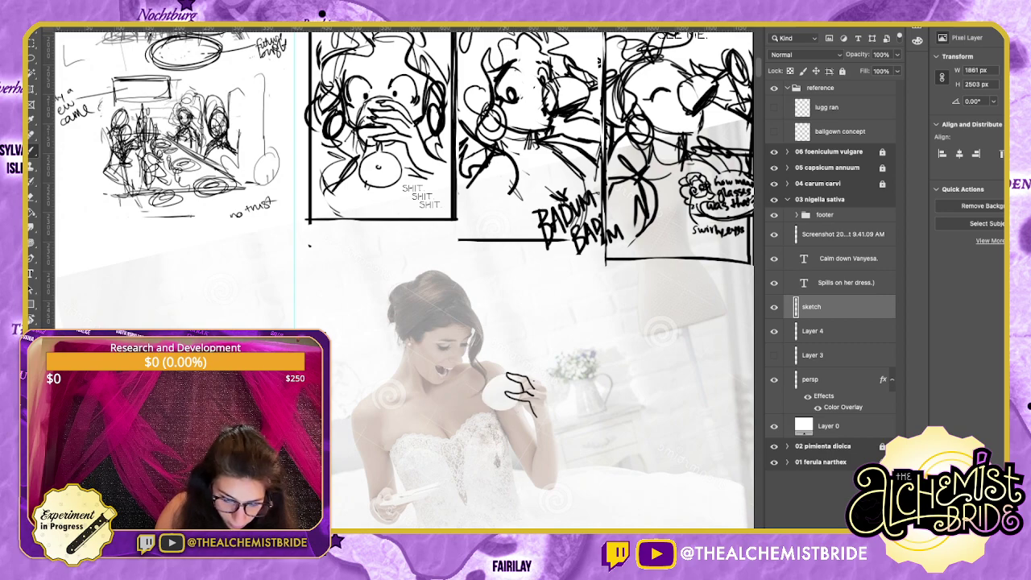
mouse_move(506, 375)
left_mouse_down()
mouse_move(484, 402)
mouse_move(525, 425)
mouse_move(522, 441)
mouse_move(549, 419)
mouse_move(531, 422)
mouse_move(542, 430)
left_mouse_up()
key("super+z")
left_click_drag(523, 406, 524, 414)
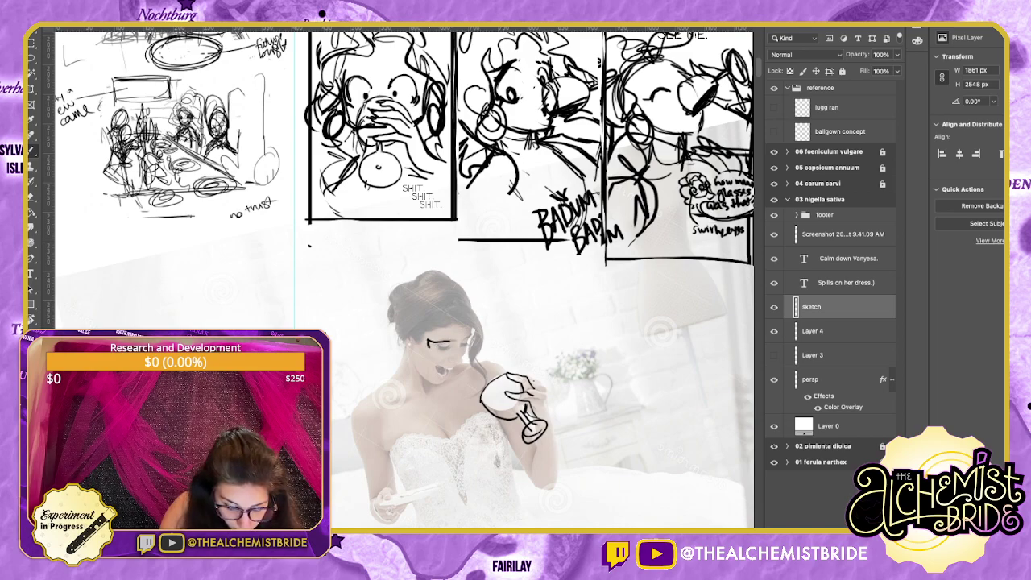
Draw the woman's wide eyes, brows, nose and open mouth over the photo's face, redoing the eye strokes.
key("super+z")
mouse_move(434, 348)
left_mouse_down()
mouse_move(448, 345)
mouse_move(433, 352)
left_mouse_up()
key("super+z")
key("super+z")
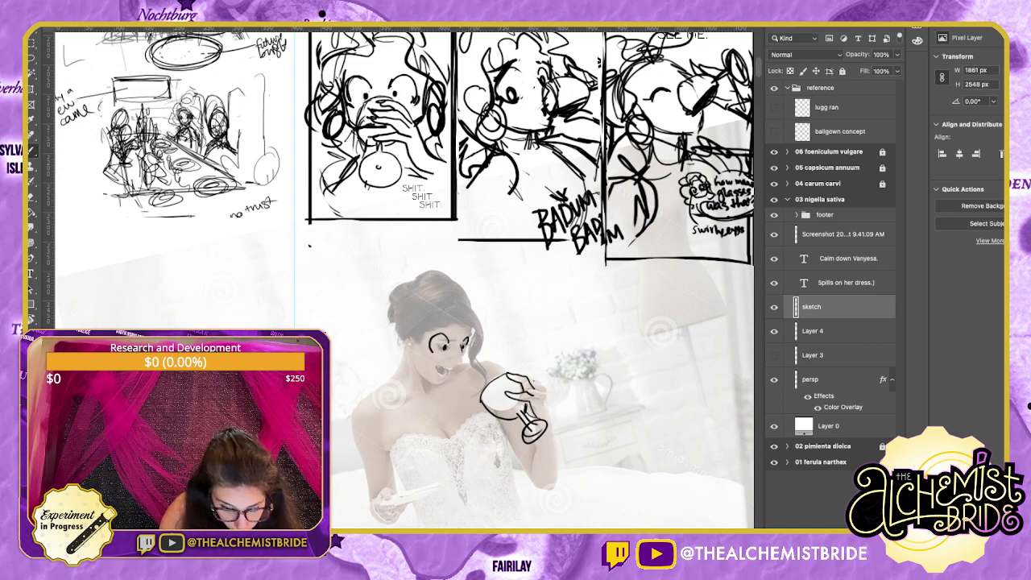
key("super+z")
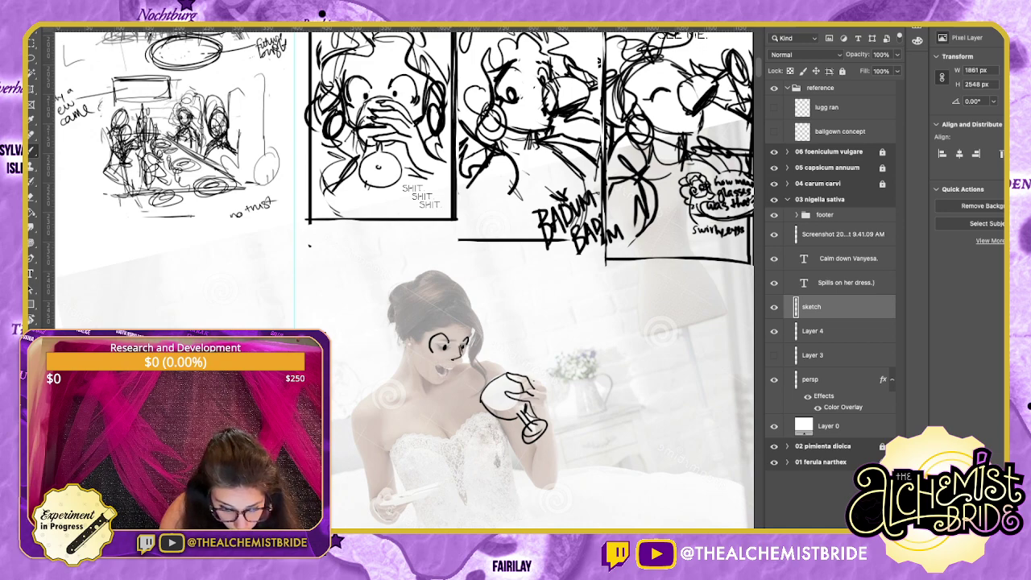
left_click_drag(447, 364, 445, 377)
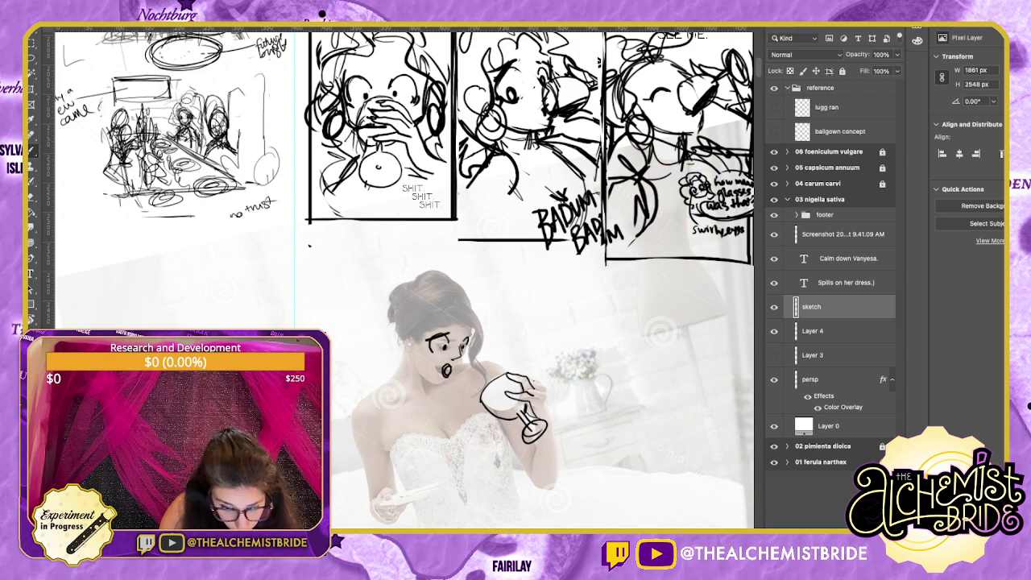
Undo the eyes, brows, nose and mouth drawn over the bride photo's face.
key("super+z")
key("super+z")
key("super+z")
key("super+z")
key("super+z")
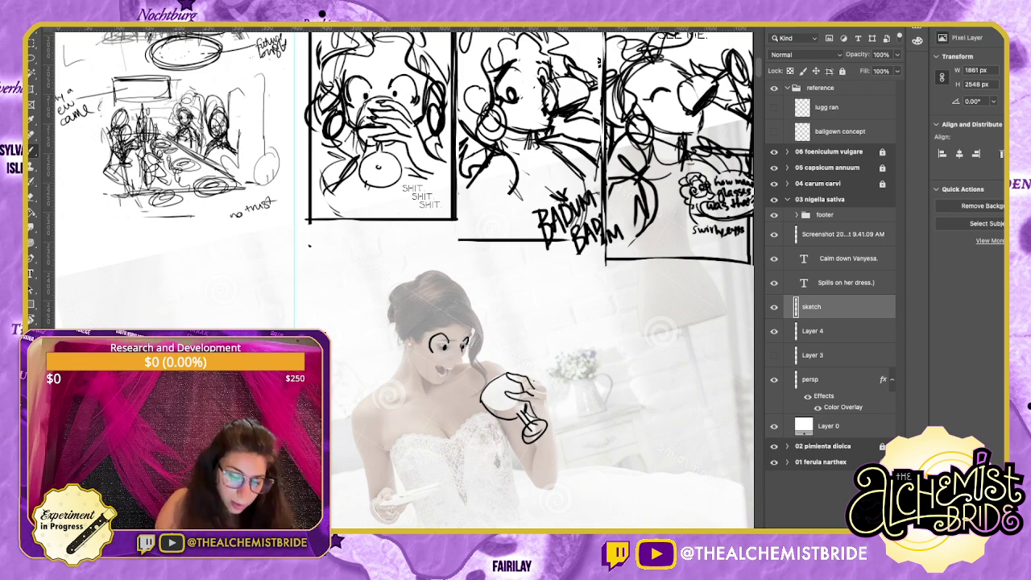
key("ctrl+z")
key("ctrl+z")
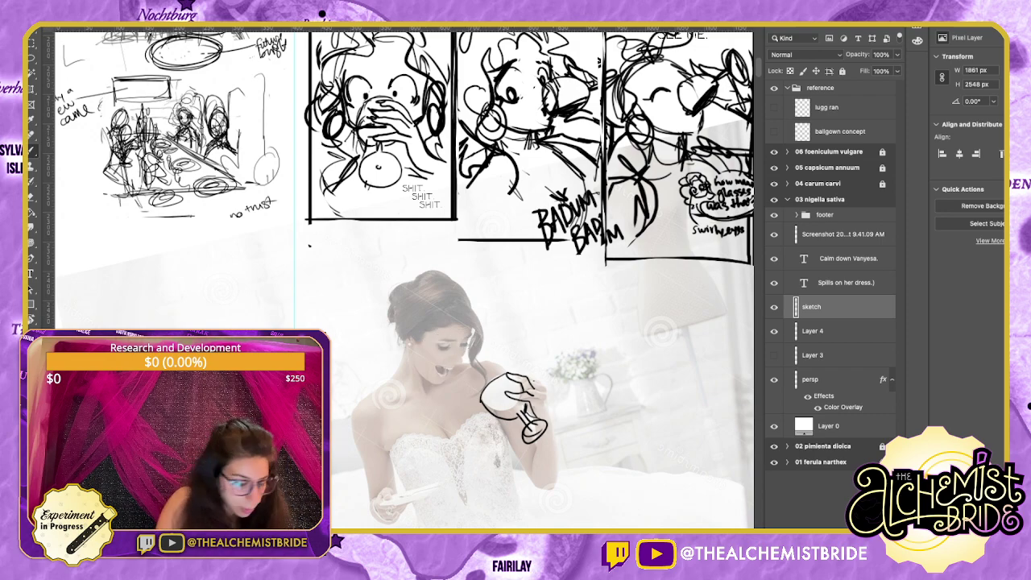
Sketch a large oval head outline over the bride's head, with an eye, nose and open mouth inside it.
key("ctrl+plus")
key("ctrl+plus")
left_click_drag(215, 192, 220, 157)
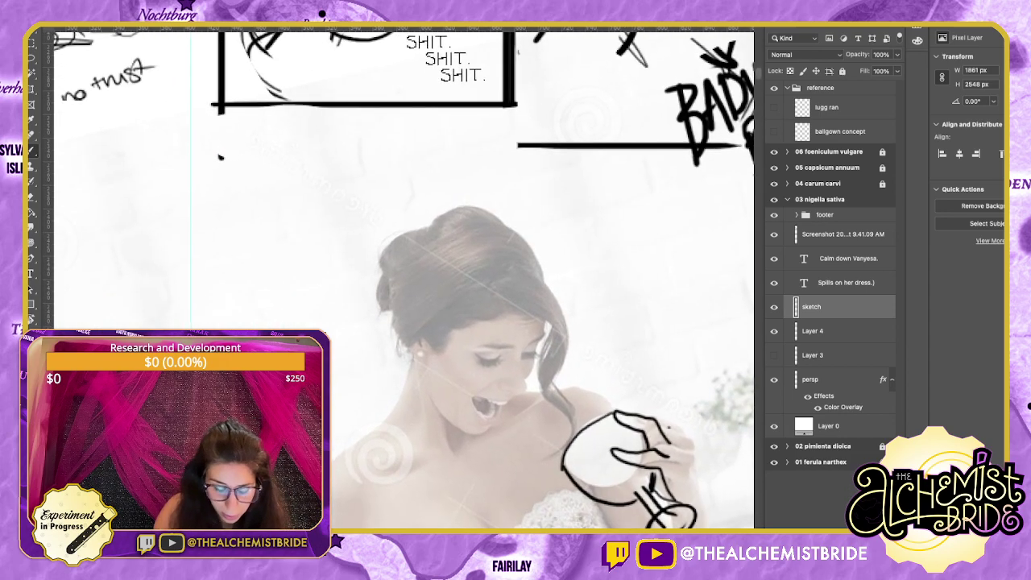
mouse_move(549, 298)
left_mouse_down()
mouse_move(536, 376)
mouse_move(485, 436)
mouse_move(469, 436)
mouse_move(432, 420)
mouse_move(395, 353)
mouse_move(547, 310)
mouse_move(552, 334)
mouse_move(397, 302)
mouse_move(463, 423)
left_mouse_up()
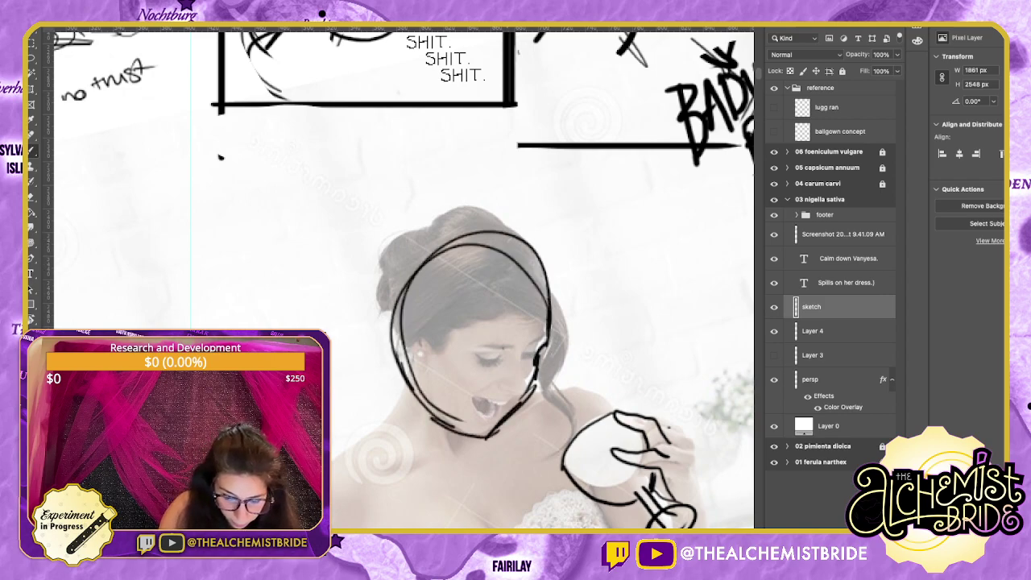
mouse_move(496, 353)
left_mouse_down()
mouse_move(470, 327)
mouse_move(458, 337)
mouse_move(495, 325)
mouse_move(450, 328)
mouse_move(443, 356)
mouse_move(476, 363)
left_mouse_up()
key("super+z")
mouse_move(527, 341)
left_mouse_down()
mouse_move(536, 356)
mouse_move(525, 369)
mouse_move(539, 355)
mouse_move(512, 387)
mouse_move(472, 404)
mouse_move(498, 389)
mouse_move(479, 417)
mouse_move(503, 396)
mouse_move(478, 428)
mouse_move(507, 389)
mouse_move(487, 430)
mouse_move(503, 392)
mouse_move(500, 411)
left_mouse_up()
key("super+z")
key("super+z")
key("super+z")
key("super+z")
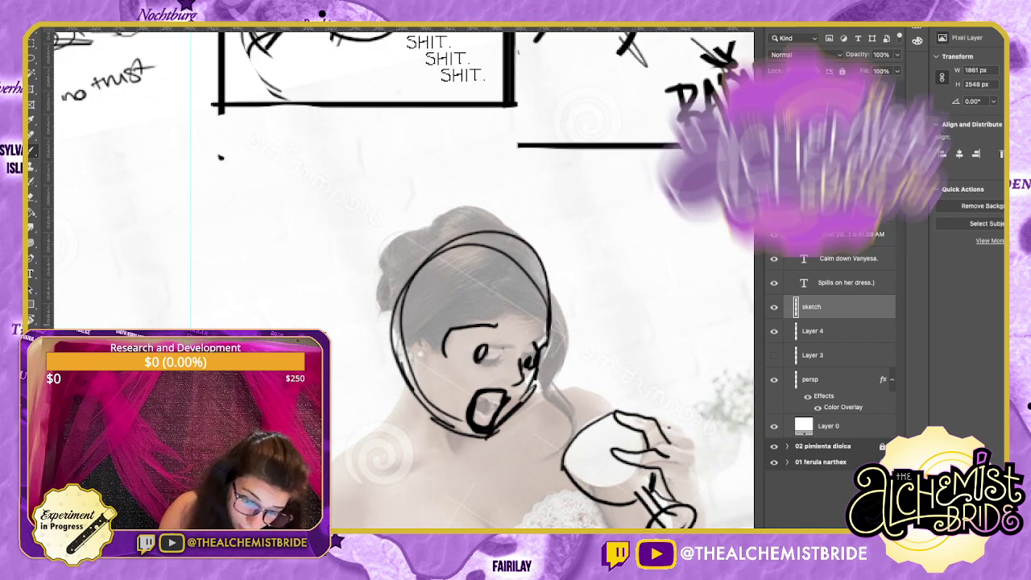
Rework the near eye and add worried brows and eyelashes to the sketched face.
left_click_drag(487, 343, 474, 341)
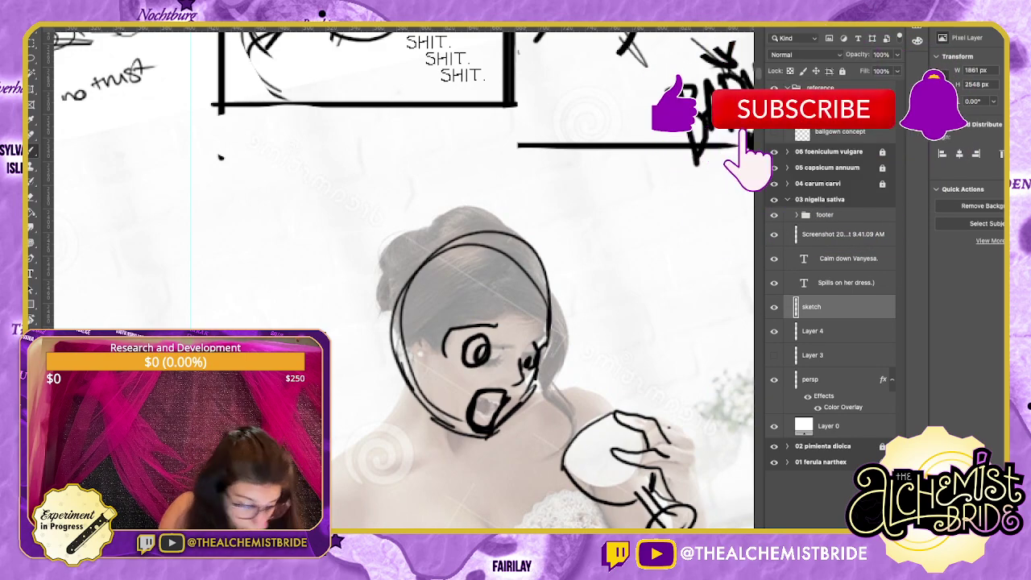
key("e")
mouse_move(465, 340)
left_mouse_down()
mouse_move(476, 363)
mouse_move(487, 346)
mouse_move(478, 372)
mouse_move(478, 334)
mouse_move(476, 343)
left_mouse_up()
key("b")
key("ctrl+z")
key("ctrl+z")
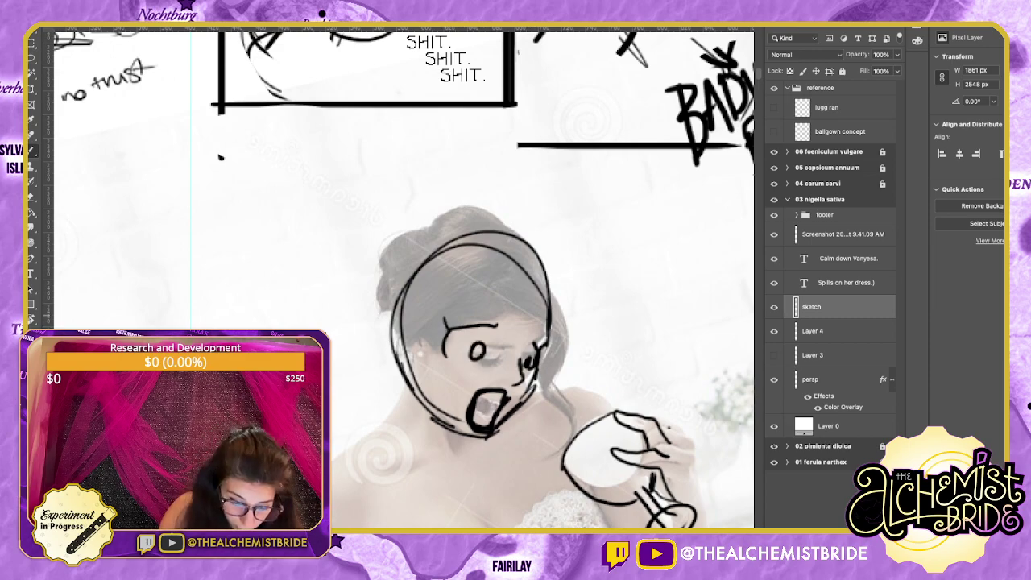
mouse_move(453, 309)
left_mouse_down()
mouse_move(493, 305)
mouse_move(547, 351)
left_mouse_up()
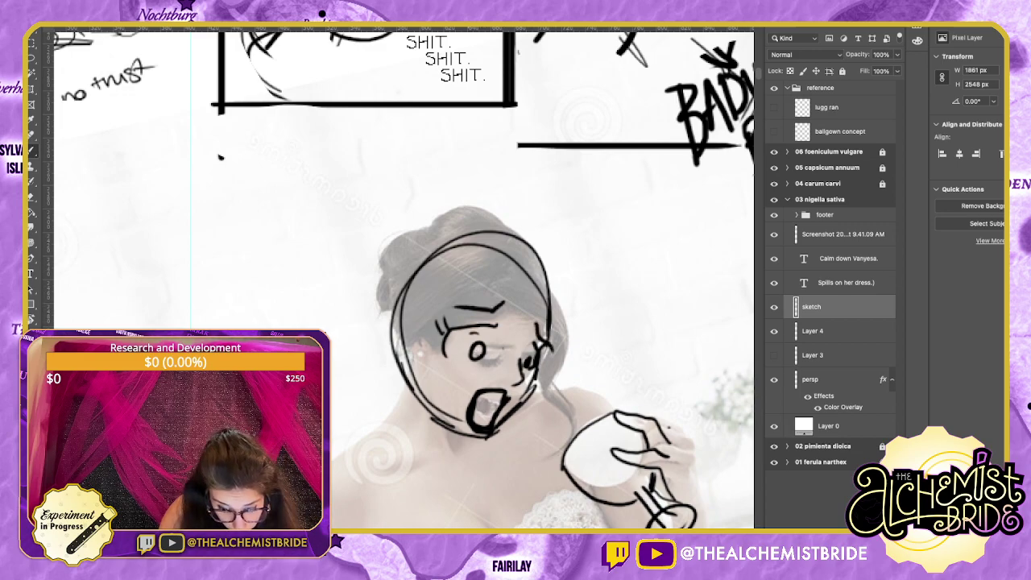
left_click_drag(480, 333, 488, 355)
key("ctrl+z")
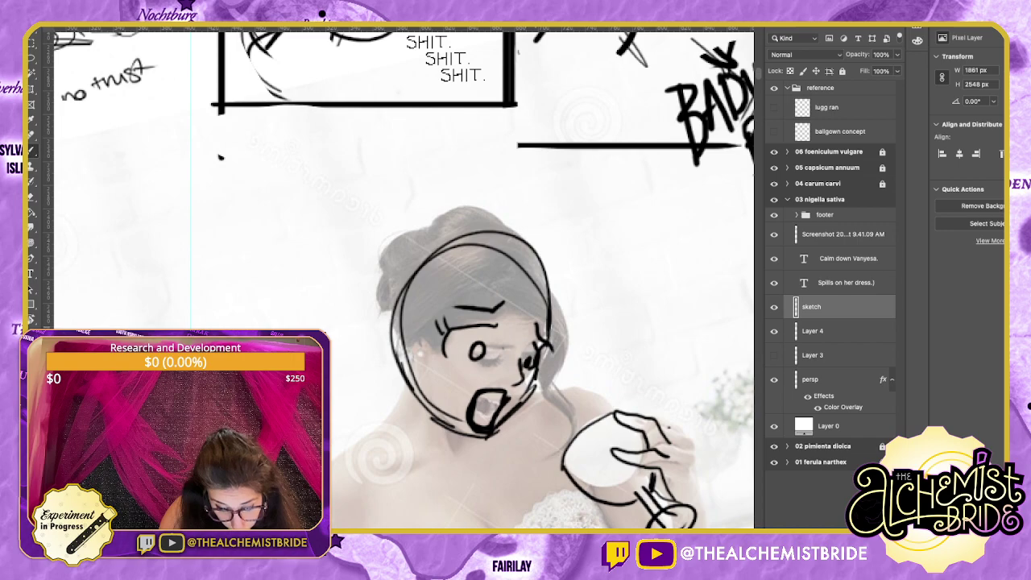
Sketch two wavy hair strands flying forward from the woman's forehead.
mouse_move(527, 269)
left_mouse_down()
mouse_move(592, 254)
mouse_move(610, 312)
mouse_move(570, 284)
left_mouse_up()
mouse_move(551, 342)
left_mouse_down()
mouse_move(628, 370)
mouse_move(633, 385)
left_mouse_up()
left_click_drag(552, 324, 636, 390)
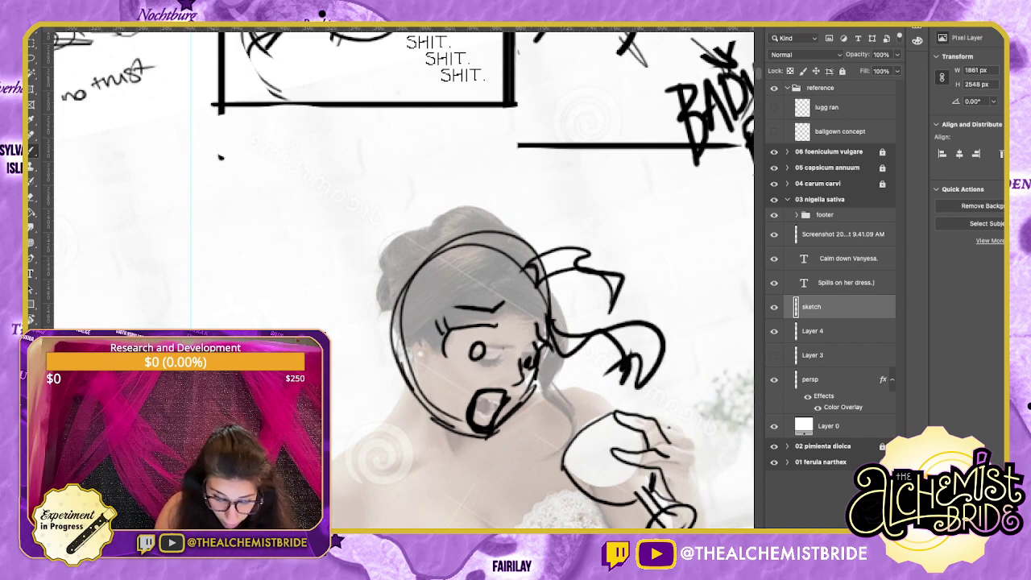
Sketch the long line down from the woman's neck and the wine in the glass splashing onto her chest.
left_click_drag(412, 379, 402, 423)
mouse_move(402, 423)
left_mouse_down()
mouse_move(410, 389)
mouse_move(390, 280)
mouse_move(371, 425)
left_mouse_up()
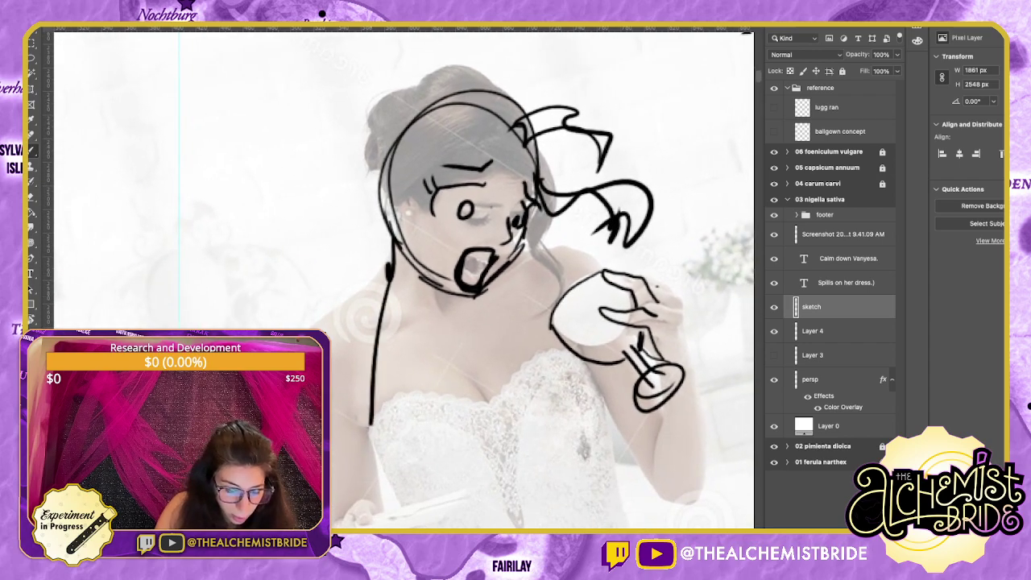
left_click_drag(377, 345, 369, 437)
left_click_drag(397, 277, 412, 390)
key("ctrl+z")
mouse_move(492, 284)
left_mouse_down()
mouse_move(569, 312)
mouse_move(477, 348)
mouse_move(514, 394)
mouse_move(510, 350)
left_mouse_up()
key("ctrl+z")
left_click_drag(549, 320, 517, 320)
mouse_move(545, 323)
left_mouse_down()
mouse_move(521, 320)
mouse_move(554, 296)
mouse_move(588, 353)
left_mouse_up()
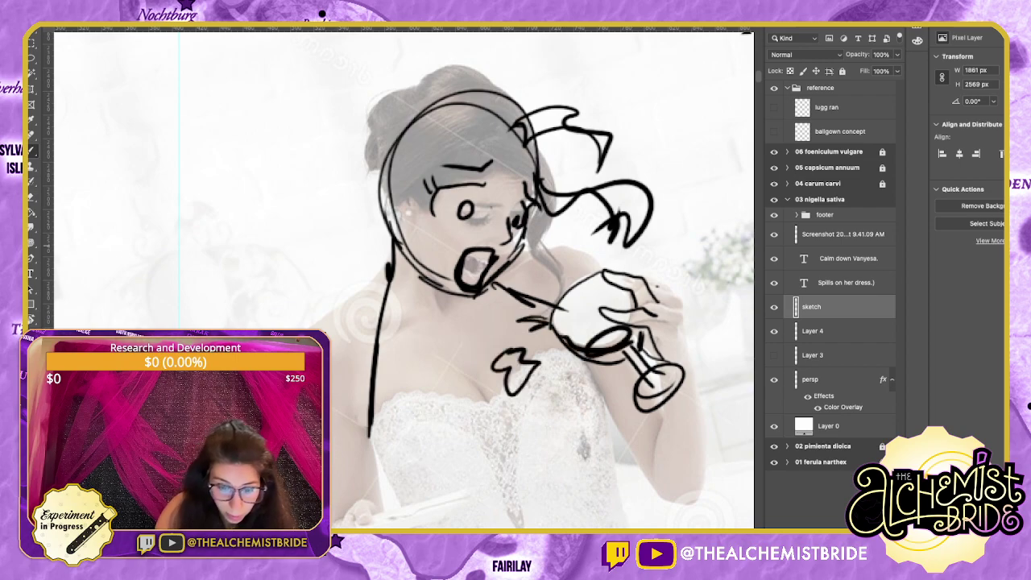
Sketch the woman's shoulders, her lowered arm and the side of her torso over the photo.
mouse_move(497, 280)
left_mouse_down()
mouse_move(550, 249)
mouse_move(585, 272)
left_mouse_up()
left_click_drag(372, 316, 330, 341)
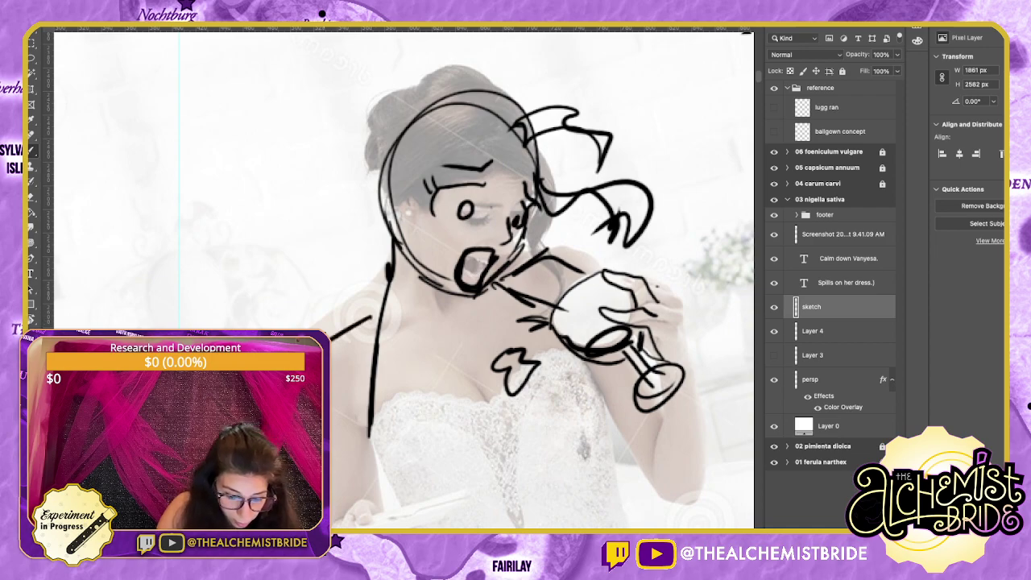
left_click_drag(379, 306, 338, 332)
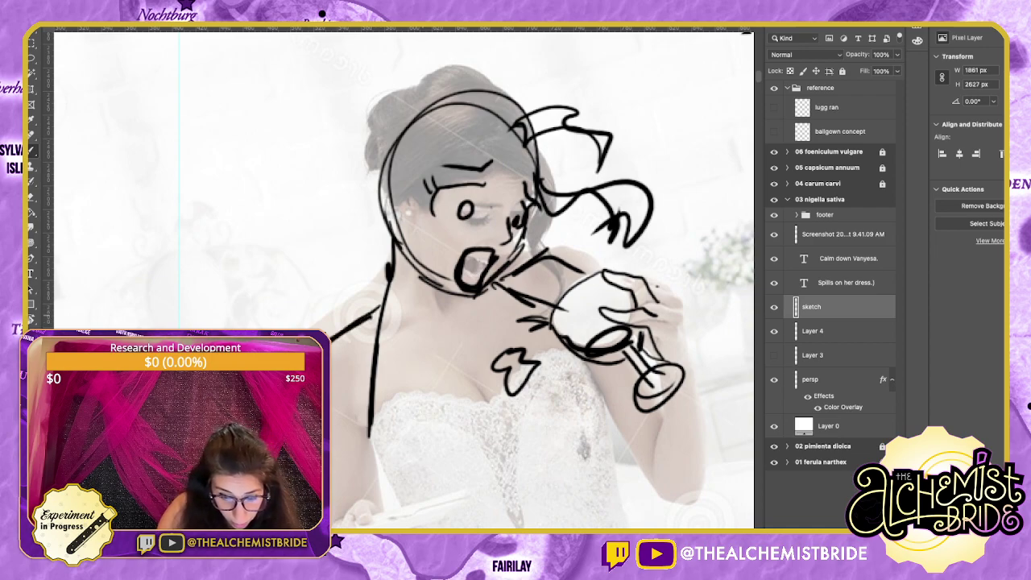
key("ctrl+z")
mouse_move(397, 249)
left_mouse_down()
mouse_move(395, 293)
mouse_move(372, 313)
mouse_move(332, 414)
left_mouse_up()
mouse_move(396, 309)
left_mouse_down()
mouse_move(409, 359)
mouse_move(479, 374)
left_mouse_up()
key("ctrl+minus")
key("ctrl+minus")
key("ctrl+minus")
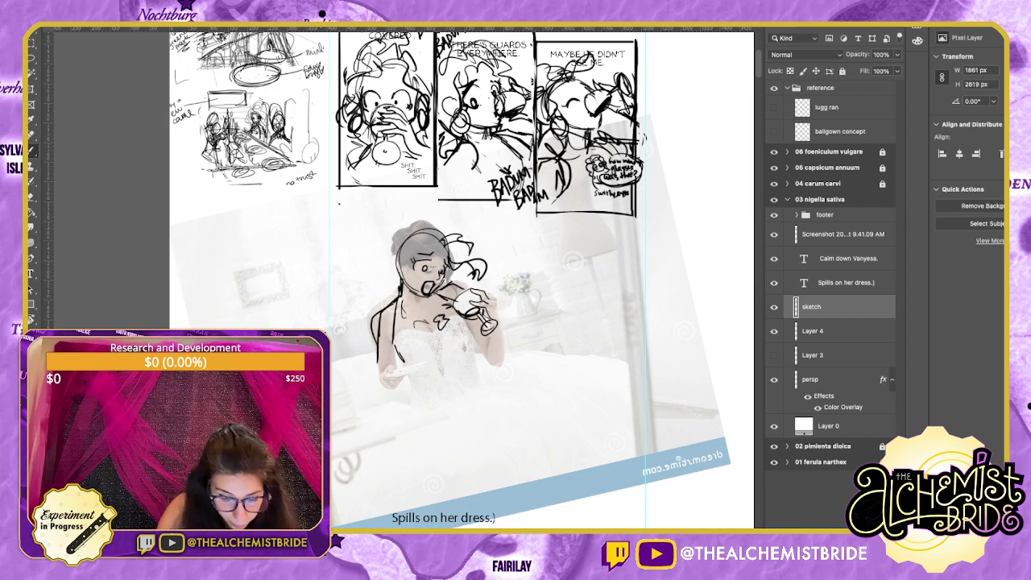
left_click_drag(331, 381, 642, 294)
key("ctrl+z")
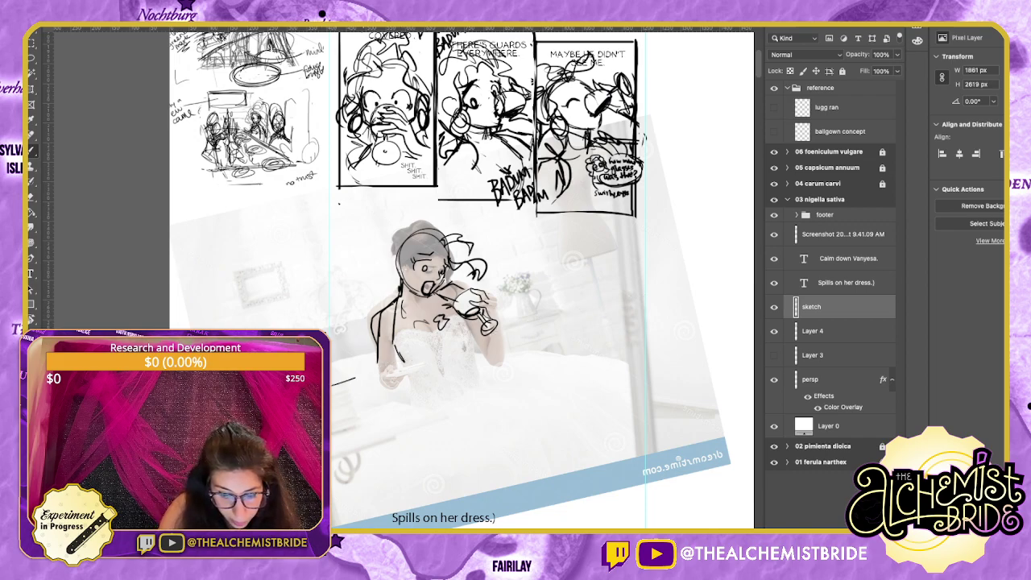
key("ctrl+shift+z")
key("ctrl+z")
Sketch the forearm below the glass and draw a slanted table edge across the panel in front of the woman.
mouse_move(485, 333)
left_mouse_down()
mouse_move(490, 358)
mouse_move(505, 326)
mouse_move(496, 306)
left_mouse_up()
key("ctrl+z")
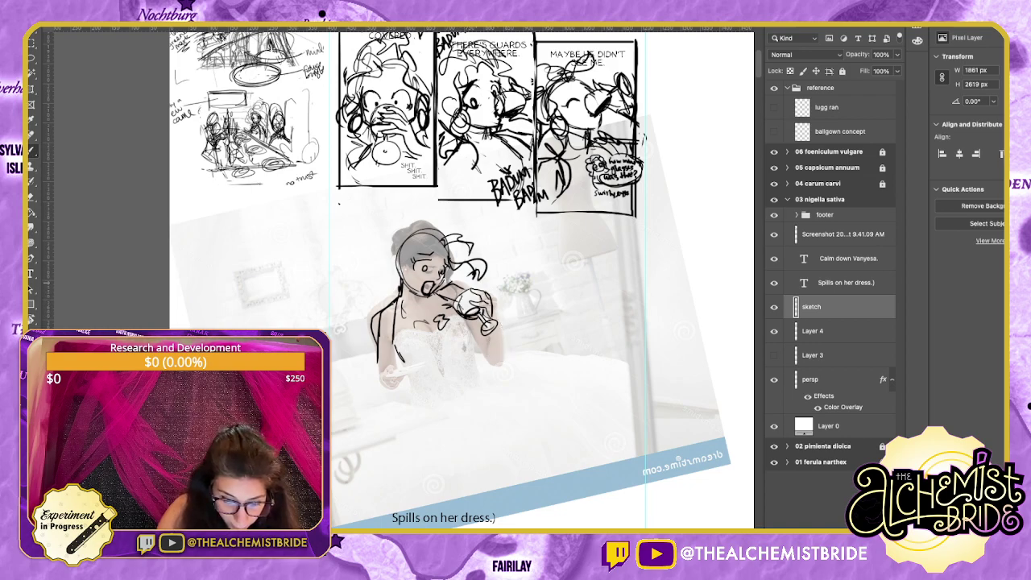
mouse_move(507, 342)
left_mouse_down()
mouse_move(512, 362)
mouse_move(372, 409)
mouse_move(501, 348)
left_mouse_up()
key("ctrl+z")
key("ctrl+z")
key("ctrl+z")
key("ctrl+z")
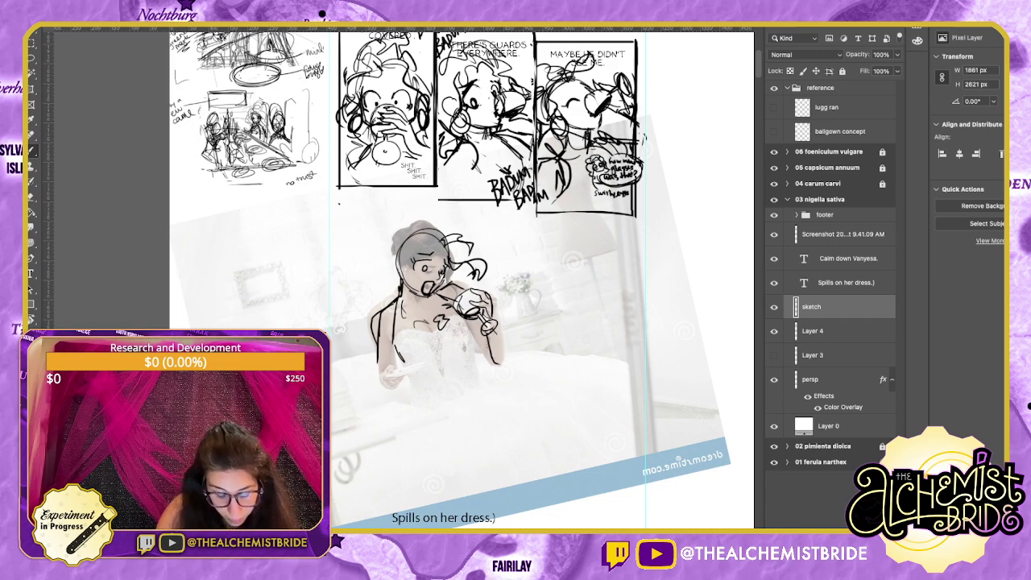
left_click_drag(331, 411, 634, 321)
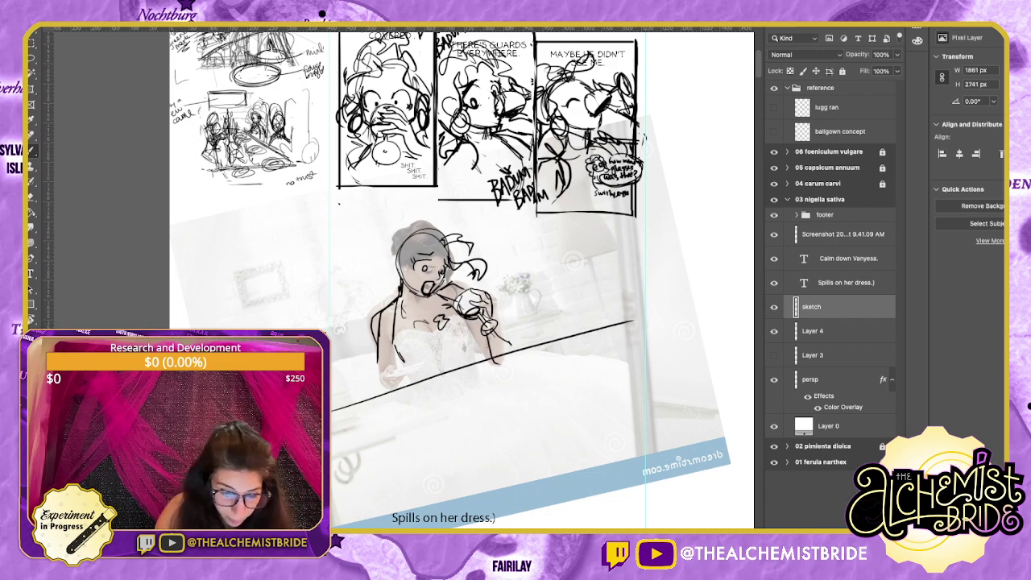
Sketch a flared cuff at the wrist of the glass hand and erase the overlapping forearm line.
left_click_drag(493, 316, 526, 320)
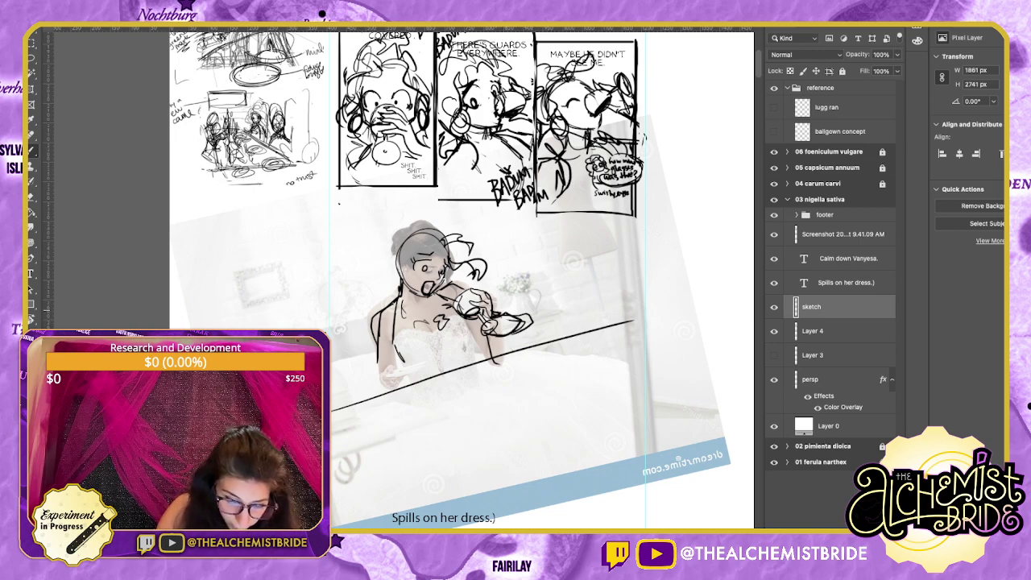
key("e")
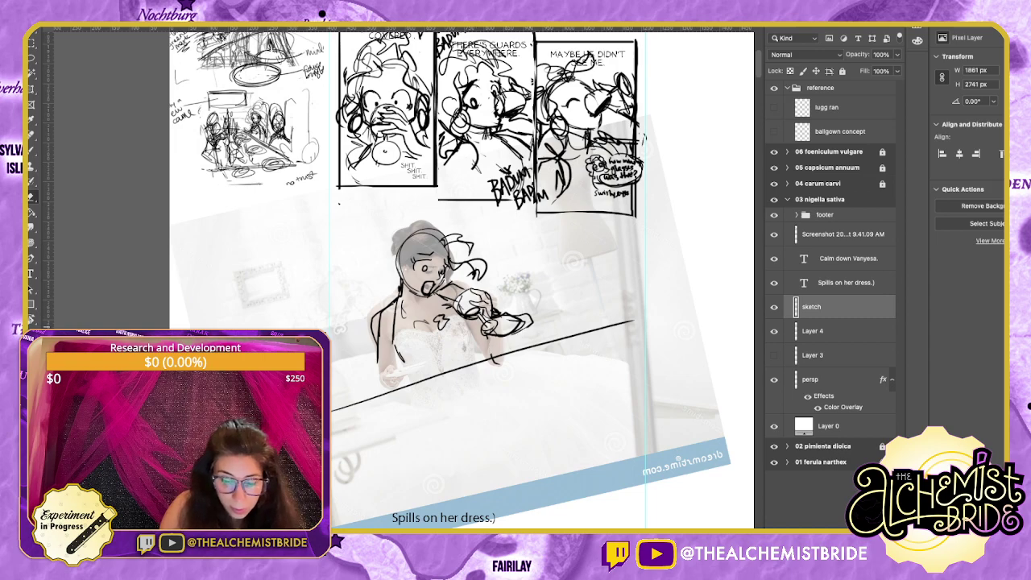
key("l")
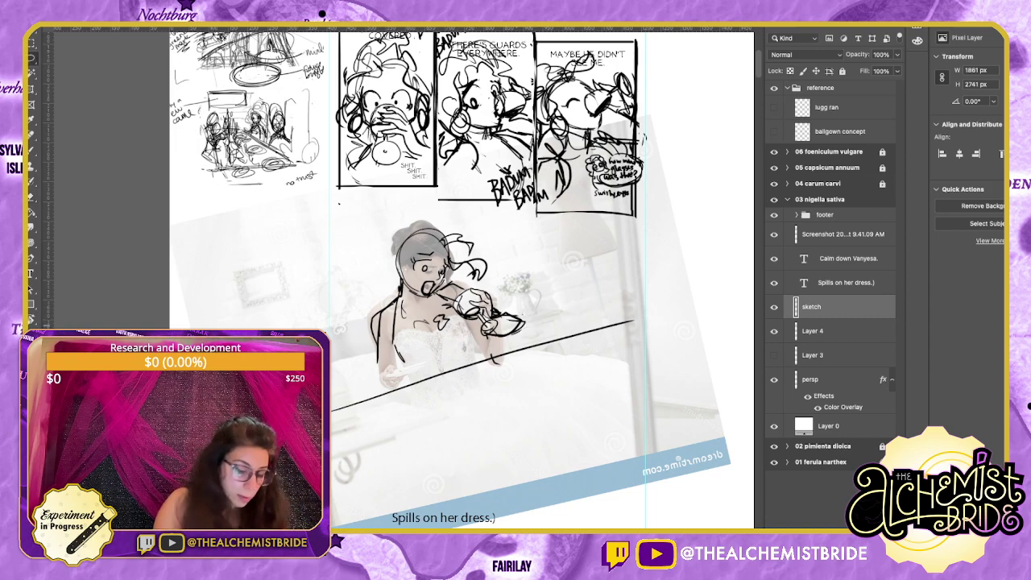
Sketch a double-ringed oval plate on the table and a smaller dish near the panel's edge.
mouse_move(463, 379)
left_mouse_down()
mouse_move(426, 397)
mouse_move(433, 387)
mouse_move(454, 404)
mouse_move(429, 393)
left_mouse_up()
key("super+z")
key("b")
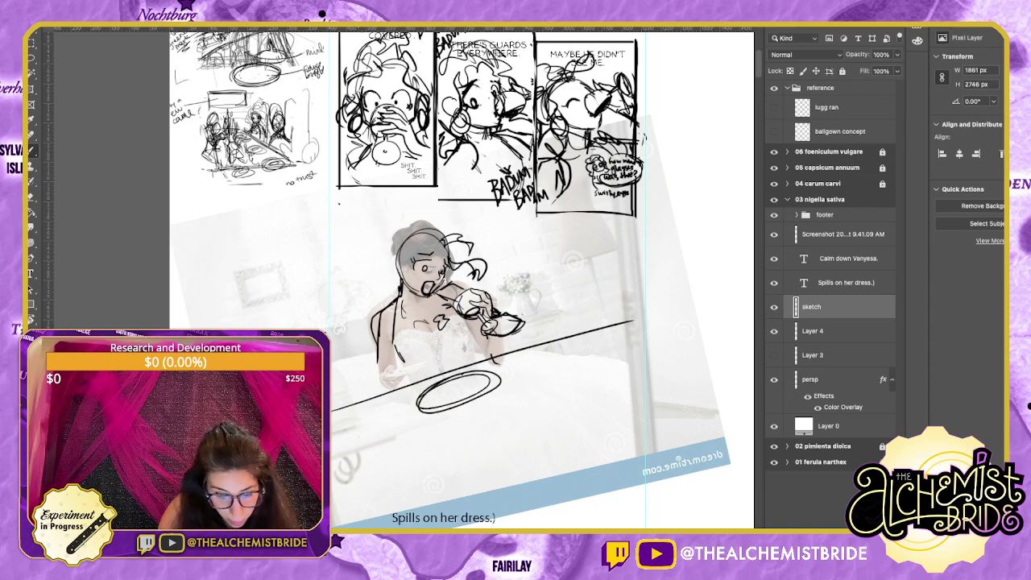
left_click_drag(359, 433, 356, 433)
scroll(450, 322, "down", 1)
scroll(451, 322, "down", 1)
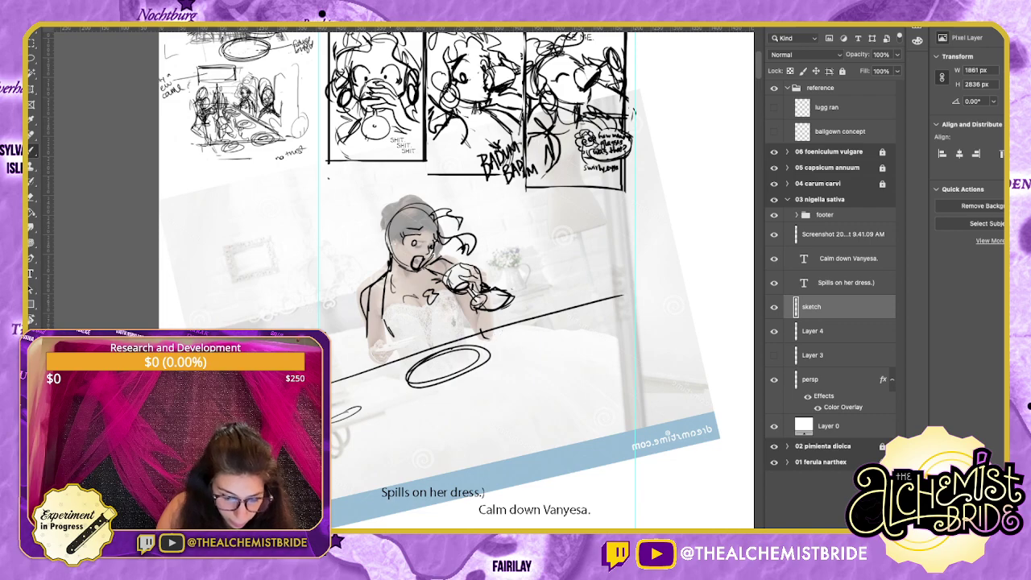
Fill in the plate and scribble rough table items and a placemat around it.
mouse_move(399, 406)
left_mouse_down()
mouse_move(377, 401)
mouse_move(372, 386)
mouse_move(365, 405)
left_mouse_up()
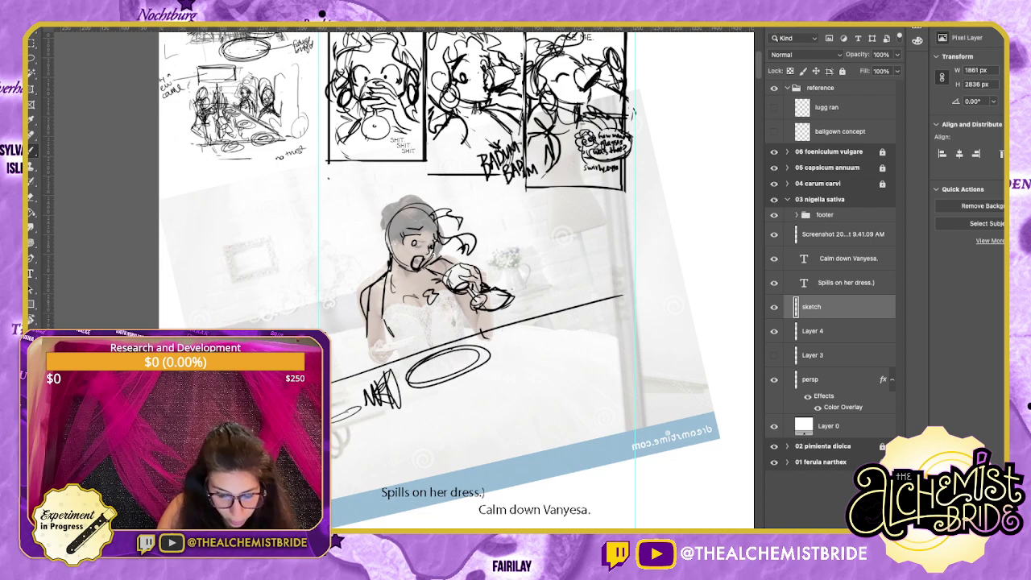
mouse_move(488, 362)
left_mouse_down()
mouse_move(500, 341)
mouse_move(528, 355)
mouse_move(427, 379)
mouse_move(493, 366)
mouse_move(394, 410)
left_mouse_up()
left_click_drag(420, 361, 382, 380)
left_click_drag(523, 361, 378, 423)
mouse_move(382, 413)
left_mouse_down()
mouse_move(535, 363)
mouse_move(543, 370)
left_mouse_up()
left_click_drag(543, 371, 504, 373)
Draw the table's near edge with a scalloped cloth draped over it and loose squiggles toward its far end.
left_click_drag(332, 434, 636, 340)
left_click_drag(361, 436, 639, 368)
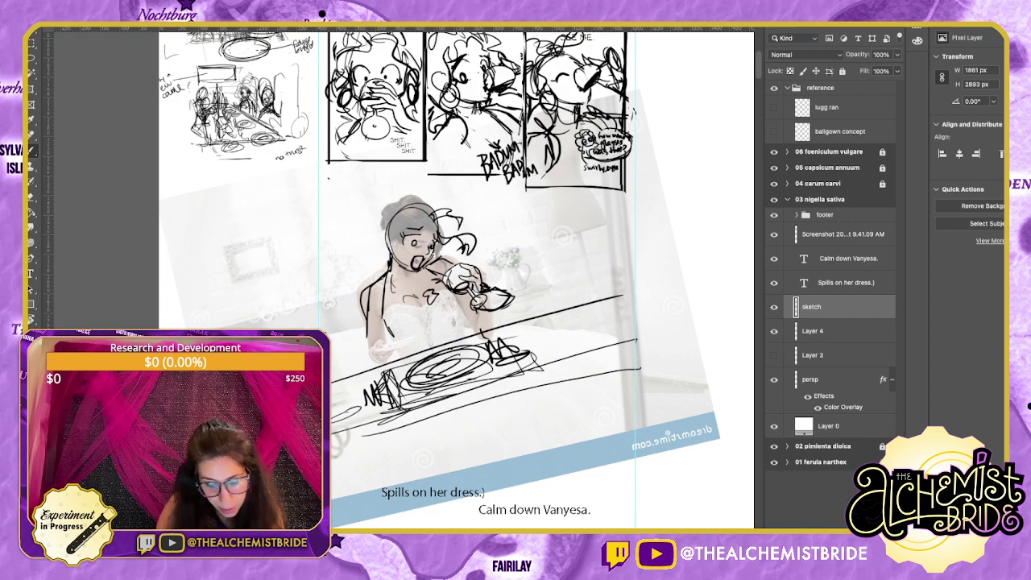
key("super+z")
left_click_drag(506, 384, 546, 348)
mouse_move(520, 338)
left_mouse_down()
mouse_move(541, 362)
mouse_move(366, 412)
mouse_move(427, 445)
mouse_move(579, 332)
mouse_move(628, 322)
mouse_move(629, 278)
left_mouse_up()
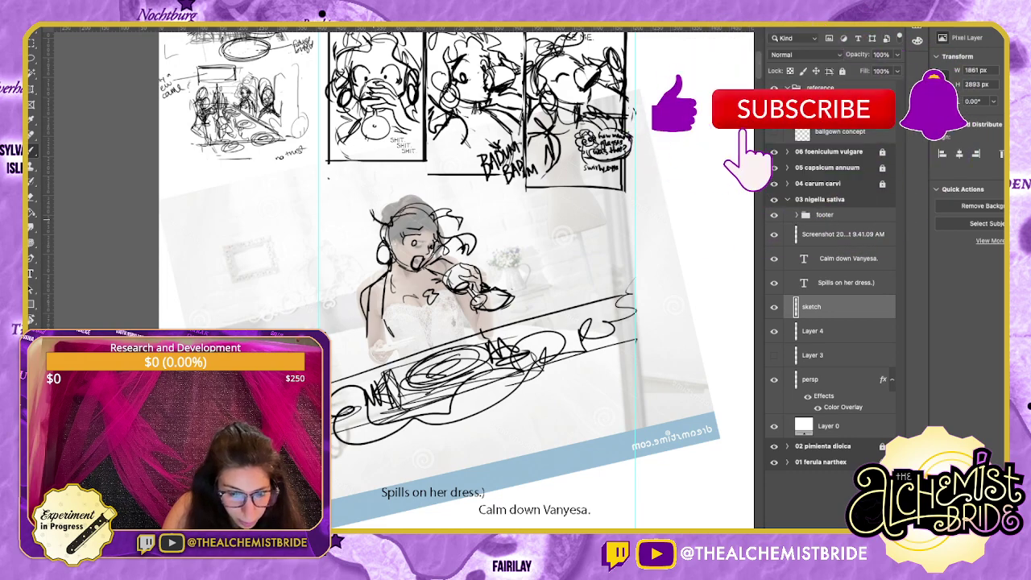
Sketch the woman's piled-up hair and large curls flowing down around both shoulders.
mouse_move(390, 224)
left_mouse_down()
mouse_move(399, 180)
mouse_move(422, 188)
mouse_move(440, 218)
left_mouse_up()
mouse_move(379, 220)
left_mouse_down()
mouse_move(345, 243)
mouse_move(354, 273)
mouse_move(346, 329)
mouse_move(364, 339)
left_mouse_up()
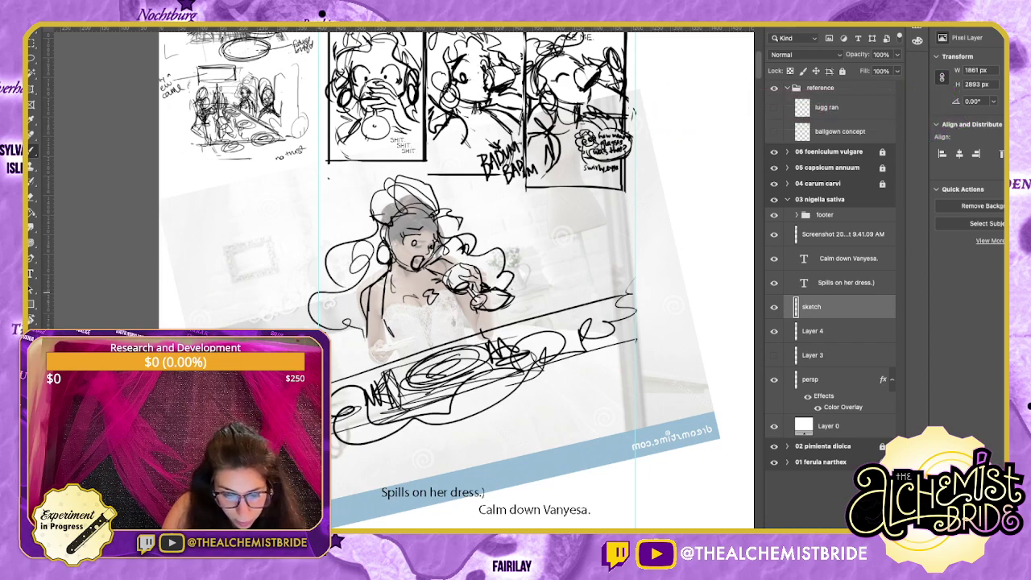
Sketch a rough standing figure behind the table with a "?" speech bubble and a scribbled dish in front.
left_click_drag(534, 191, 554, 298)
left_click_drag(544, 204, 561, 292)
mouse_move(537, 242)
left_mouse_down()
mouse_move(562, 229)
mouse_move(526, 255)
left_mouse_up()
left_click_drag(538, 232, 533, 281)
left_click_drag(554, 209, 543, 224)
left_click_drag(564, 190, 552, 211)
mouse_move(581, 202)
left_mouse_down()
mouse_move(562, 214)
mouse_move(577, 203)
left_mouse_up()
left_click_drag(559, 208, 528, 274)
left_click_drag(567, 269, 533, 288)
left_click_drag(569, 235, 562, 290)
mouse_move(568, 243)
left_mouse_down()
mouse_move(556, 269)
mouse_move(589, 298)
mouse_move(564, 281)
mouse_move(557, 326)
mouse_move(599, 316)
mouse_move(628, 330)
left_mouse_up()
mouse_move(513, 198)
left_mouse_down()
mouse_move(518, 207)
mouse_move(495, 206)
mouse_move(533, 223)
left_mouse_up()
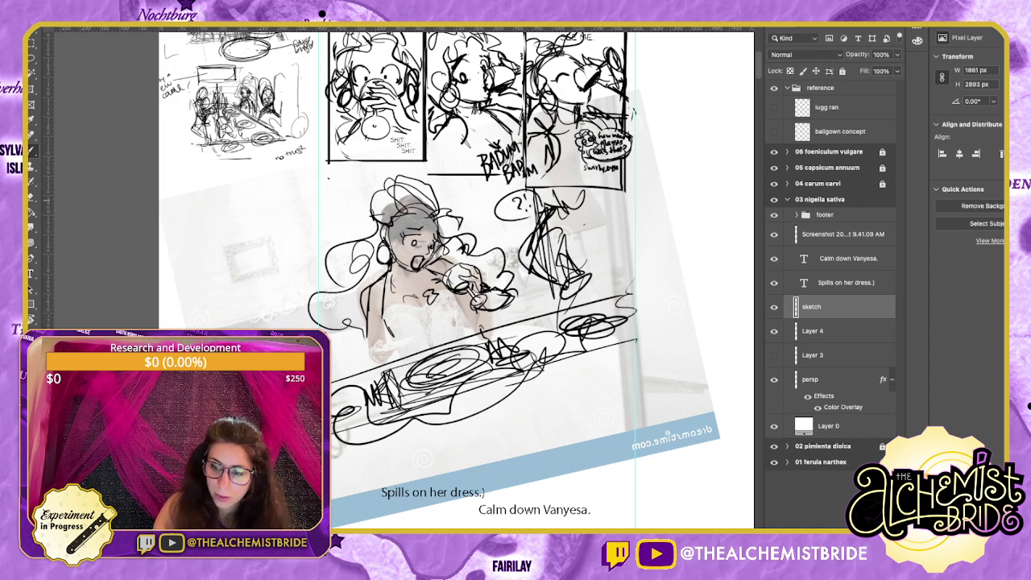
Show the ballgown concept layer, duplicate it, and place the copy directly above the sketch layer in 03 nigella sativa.
left_click(774, 132)
left_click(840, 131)
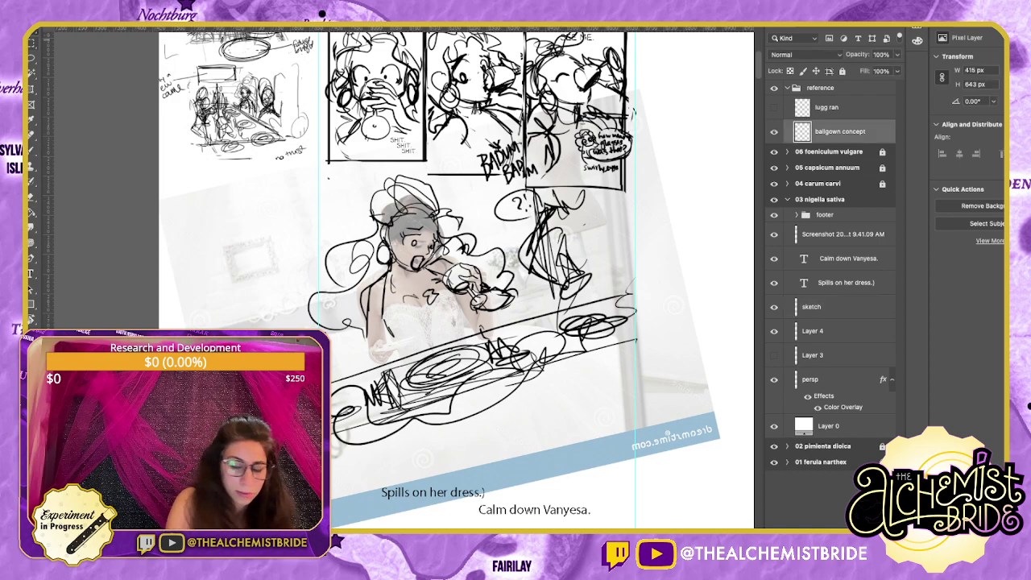
key("ctrl+j")
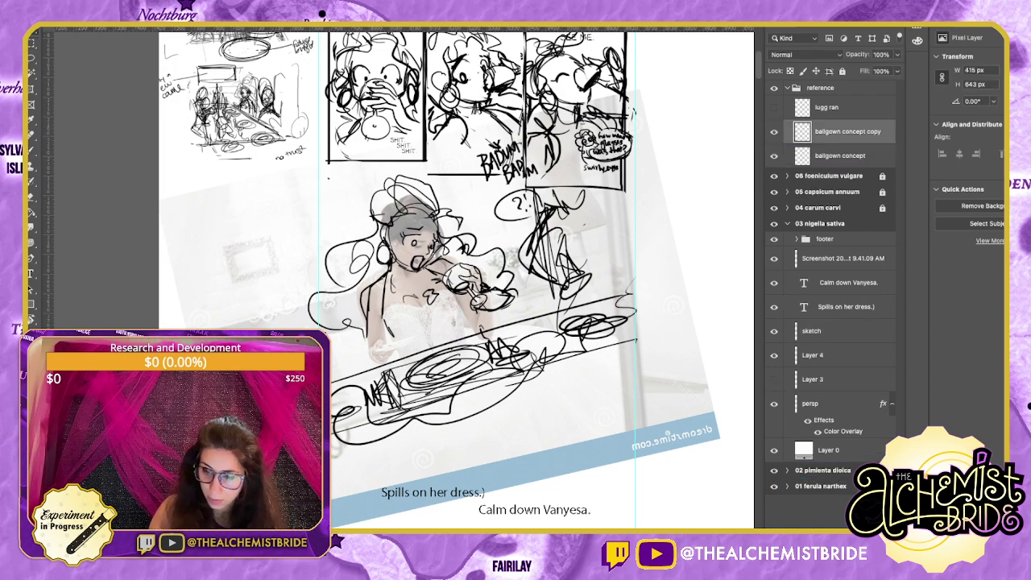
mouse_move(847, 131)
left_mouse_down()
mouse_move(847, 292)
mouse_move(829, 319)
left_mouse_up()
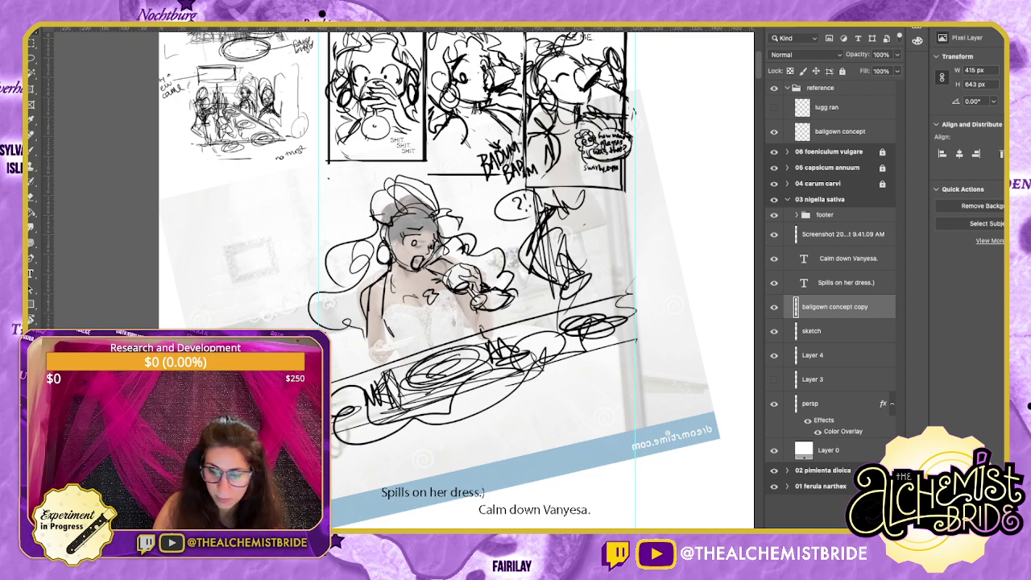
Move the ballgown concept copy up the 03 nigella sativa page to just below the wine-spill panel.
key("super+minus")
key("super+minus")
key("super+minus")
key("super+minus")
key("super+minus")
key("super+minus")
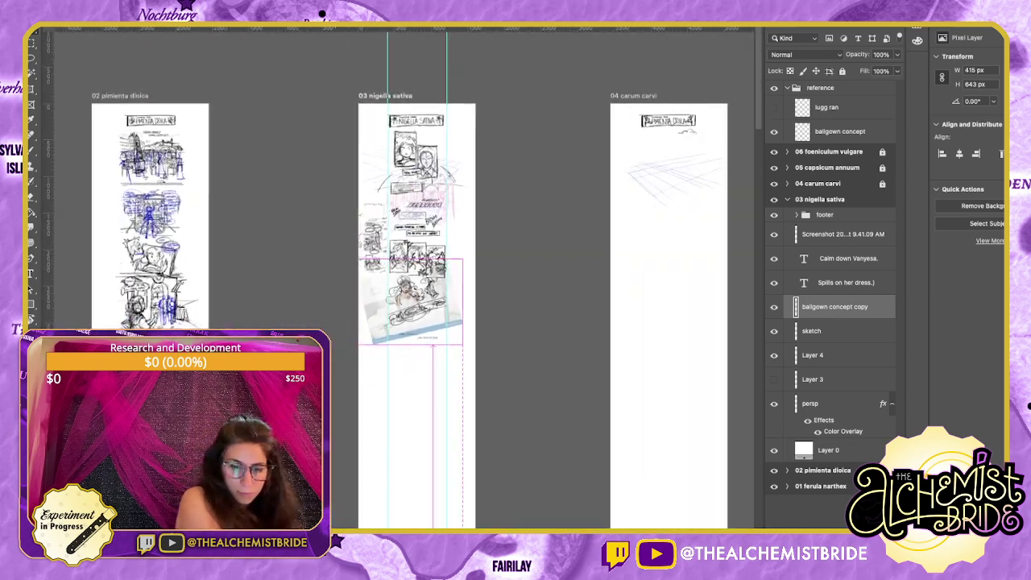
left_click_drag(433, 322, 461, 322)
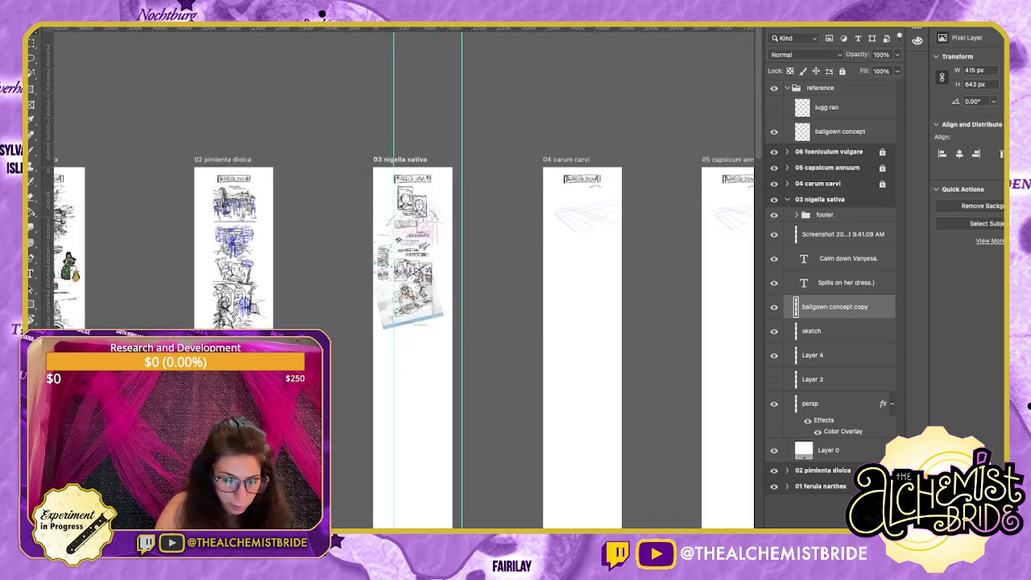
key("super+z")
left_click_drag(432, 525, 424, 331)
key("ctrl+plus")
key("ctrl+plus")
key("ctrl+plus")
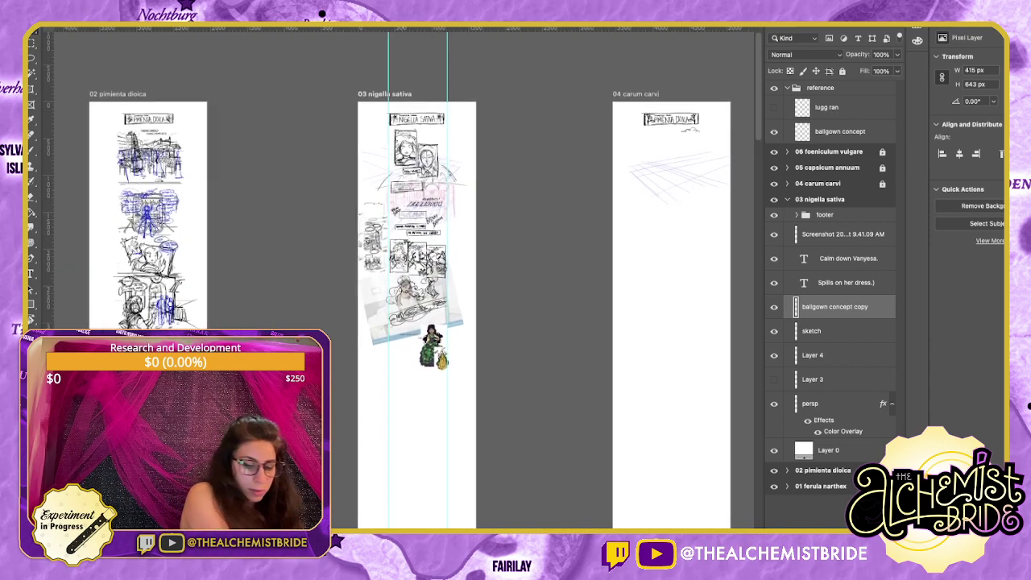
Move the ballgown concept copy beside the wine-spill panel's woman and delete the white background along the side that covers the sketch.
mouse_move(387, 335)
left_mouse_down()
mouse_move(303, 285)
mouse_move(330, 341)
mouse_move(326, 330)
left_mouse_up()
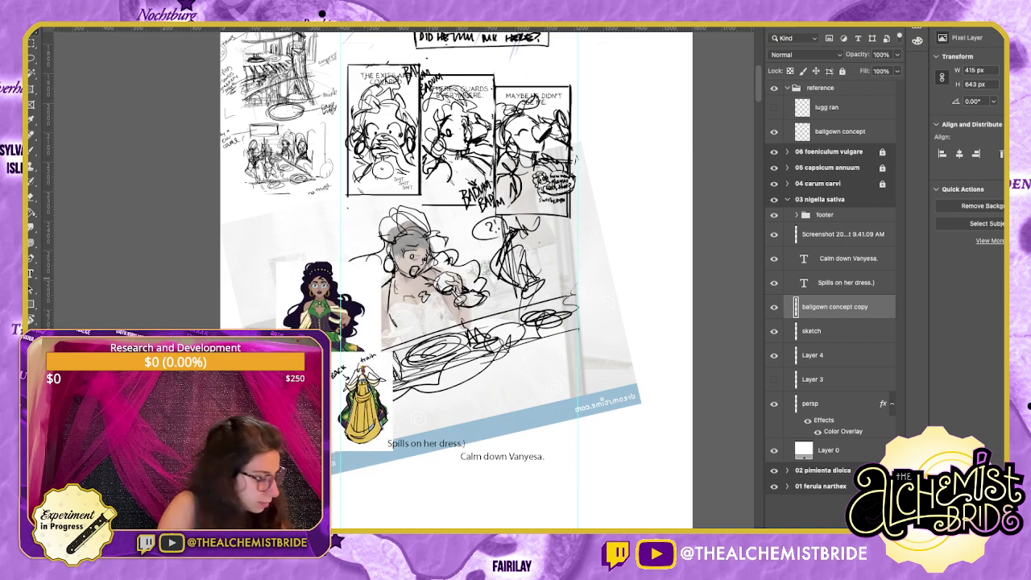
key("w")
left_click(371, 287)
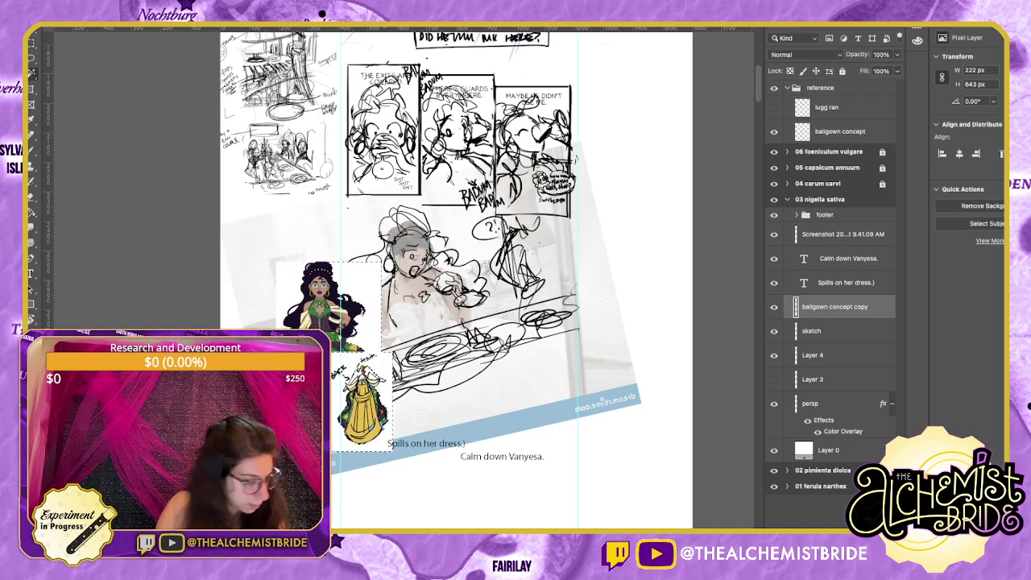
key("l")
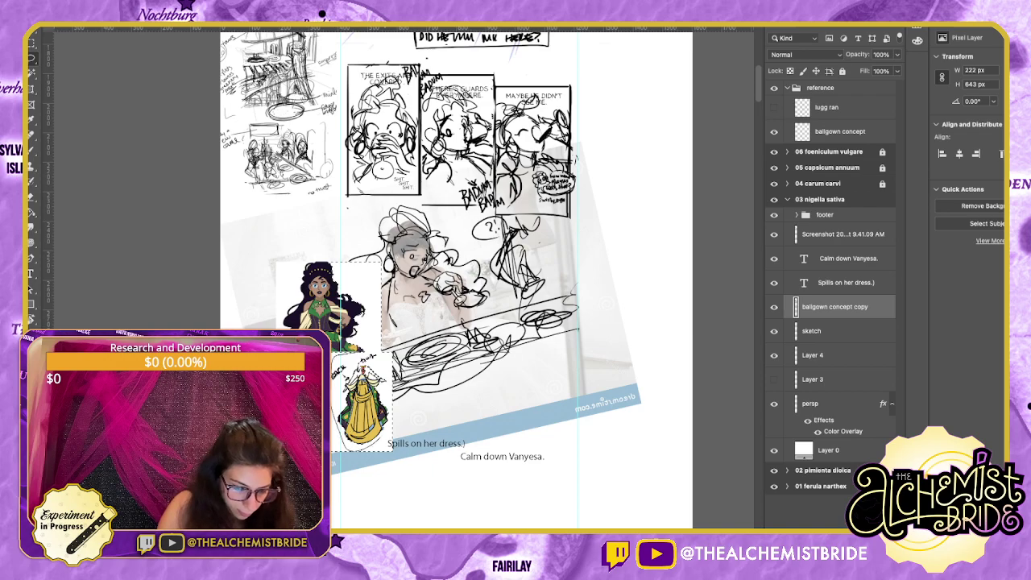
key("Delete")
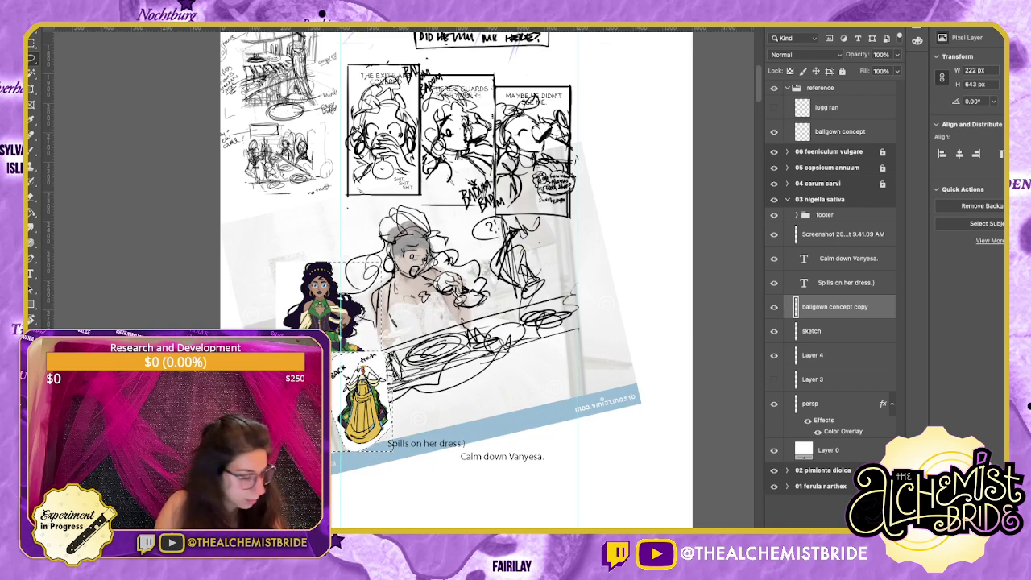
key("super+d")
key("v")
left_click_drag(330, 310, 299, 287)
On the sketch layer, draw the gown's collar, round brooch and jagged leaf-like neckline across the woman's chest.
left_click(812, 331)
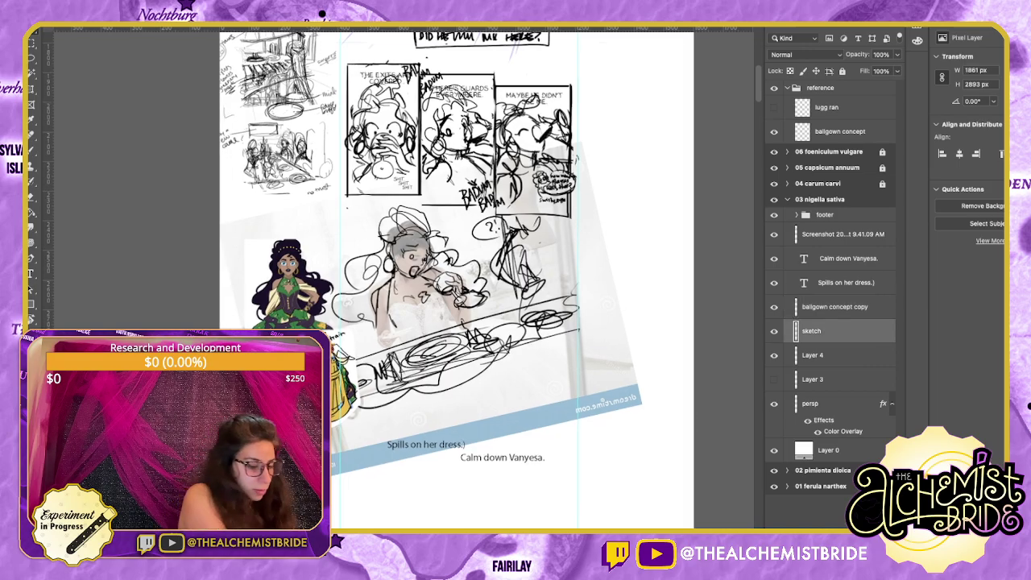
key("super+plus")
key("super+plus")
mouse_move(419, 265)
left_mouse_down()
mouse_move(494, 280)
mouse_move(501, 269)
mouse_move(485, 283)
mouse_move(520, 314)
mouse_move(536, 275)
mouse_move(551, 323)
mouse_move(541, 306)
left_mouse_up()
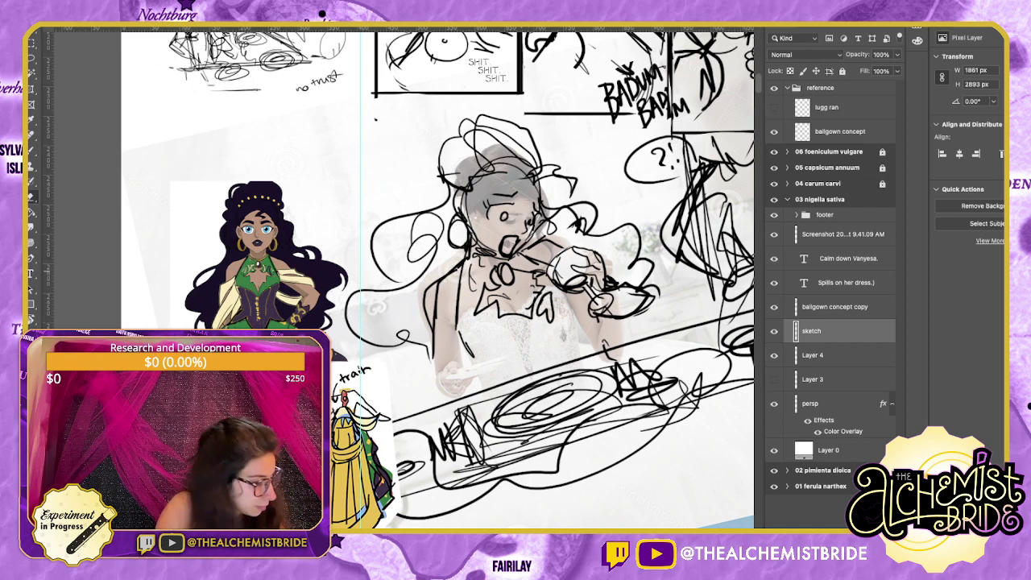
Sketch the gown's bodice lines and the lowered forearm and hand of the woman above the table.
key("b")
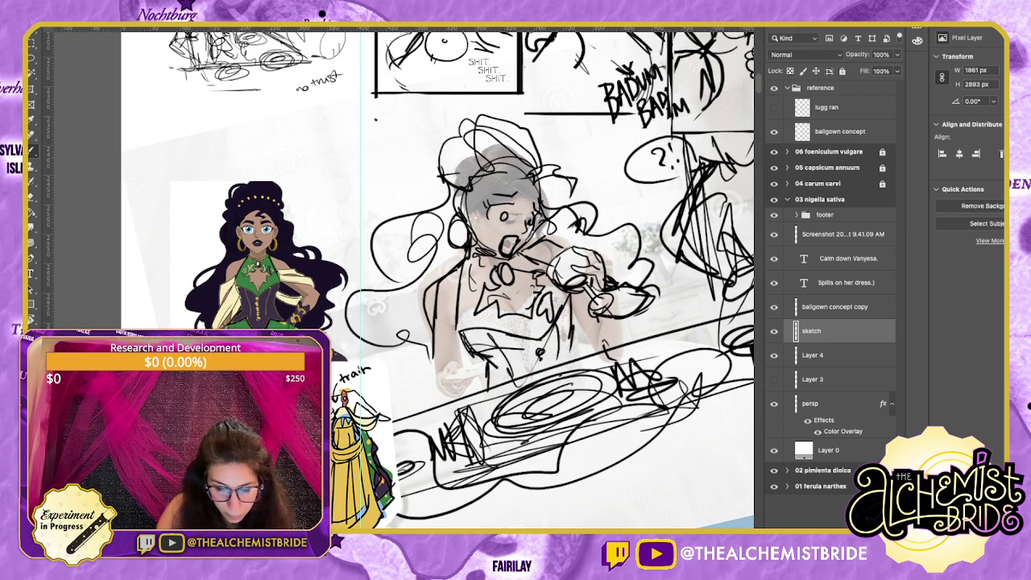
mouse_move(460, 340)
left_mouse_down()
mouse_move(459, 378)
mouse_move(454, 317)
mouse_move(418, 411)
mouse_move(486, 360)
left_mouse_up()
left_click_drag(477, 358, 483, 391)
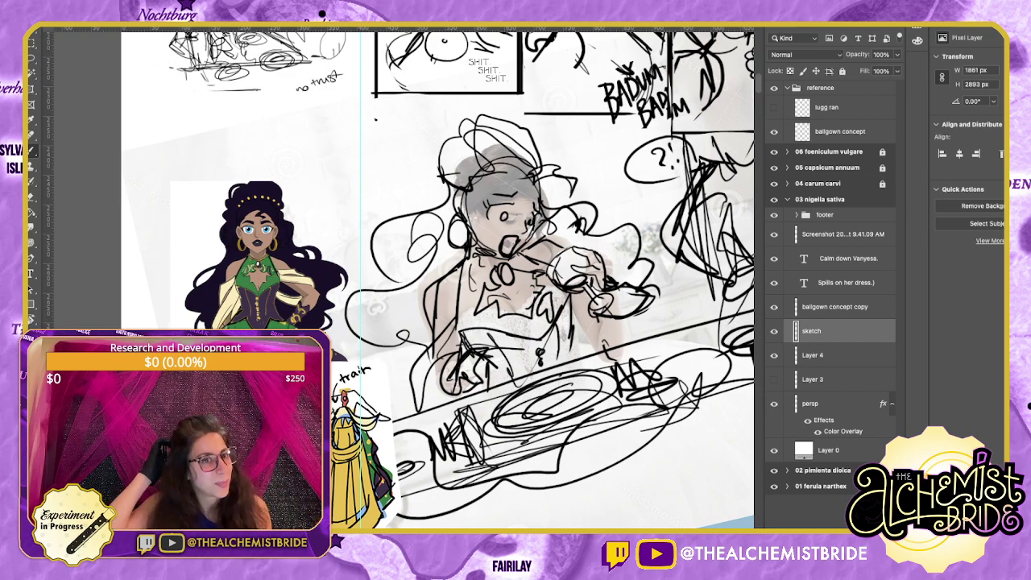
Hide the "ballgown concept copy" layer.
left_click(834, 307)
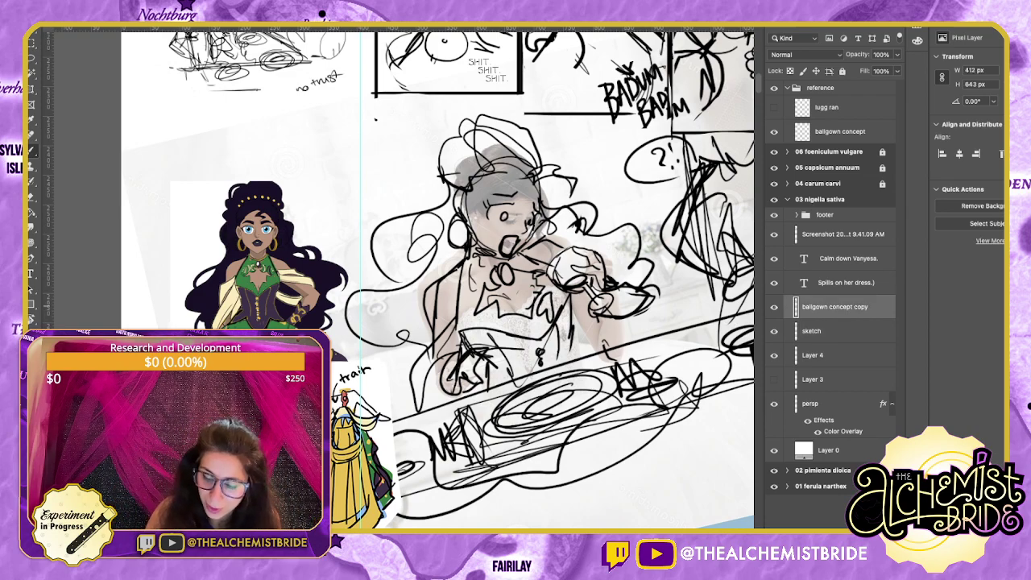
left_click(774, 307)
left_click_drag(564, 241, 509, 416)
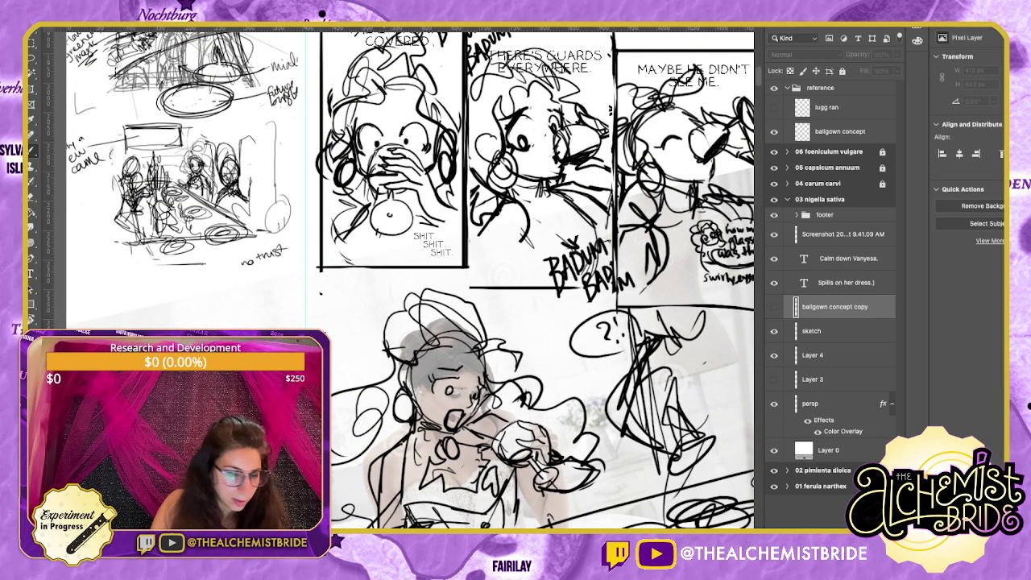
scroll(493, 301, "down", 5)
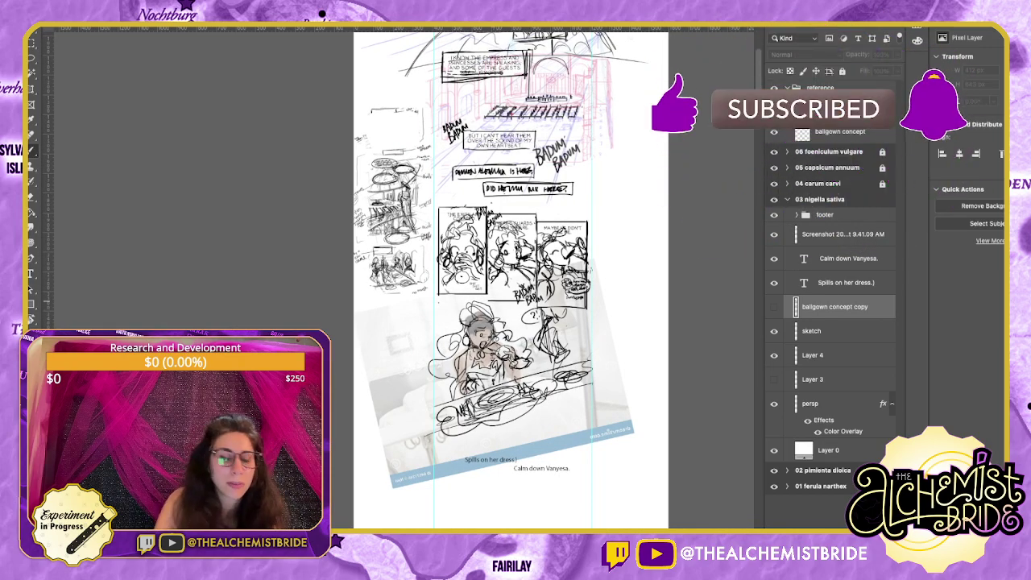
scroll(530, 291, "up", 5)
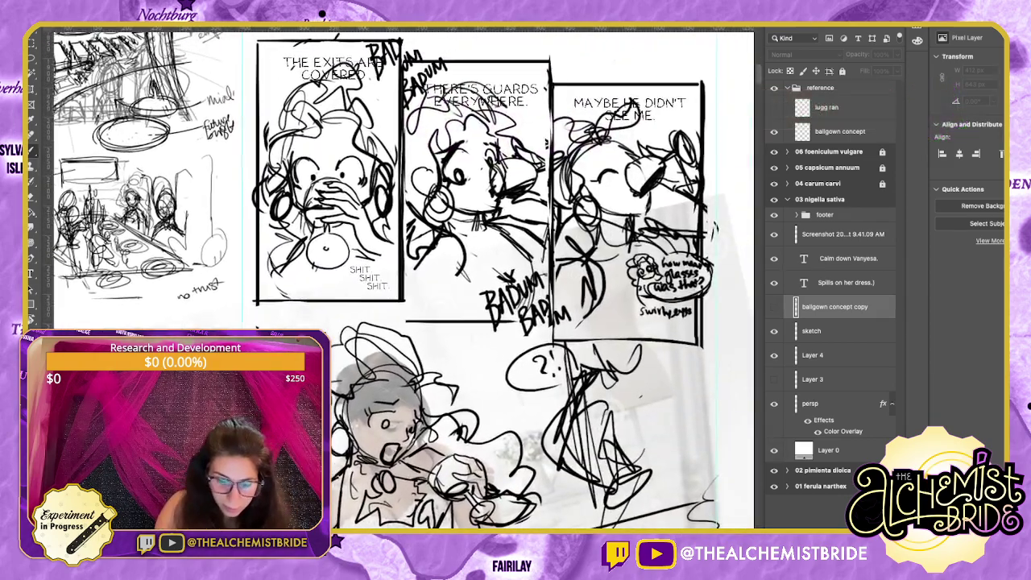
left_click_drag(483, 338, 551, 269)
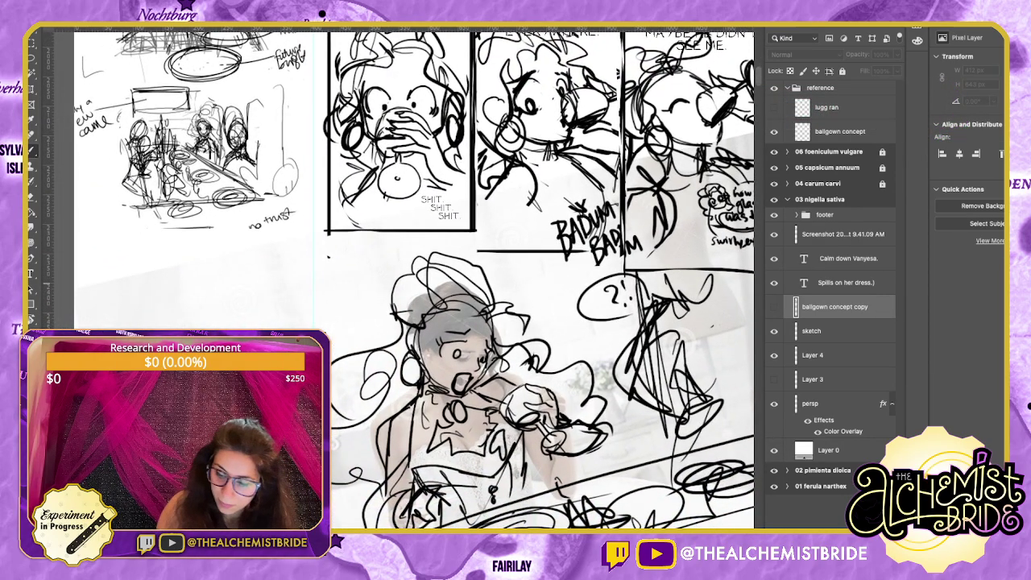
Hand-letter "OH NO!" beside the startled woman's head on the sketch layer.
left_click(811, 331)
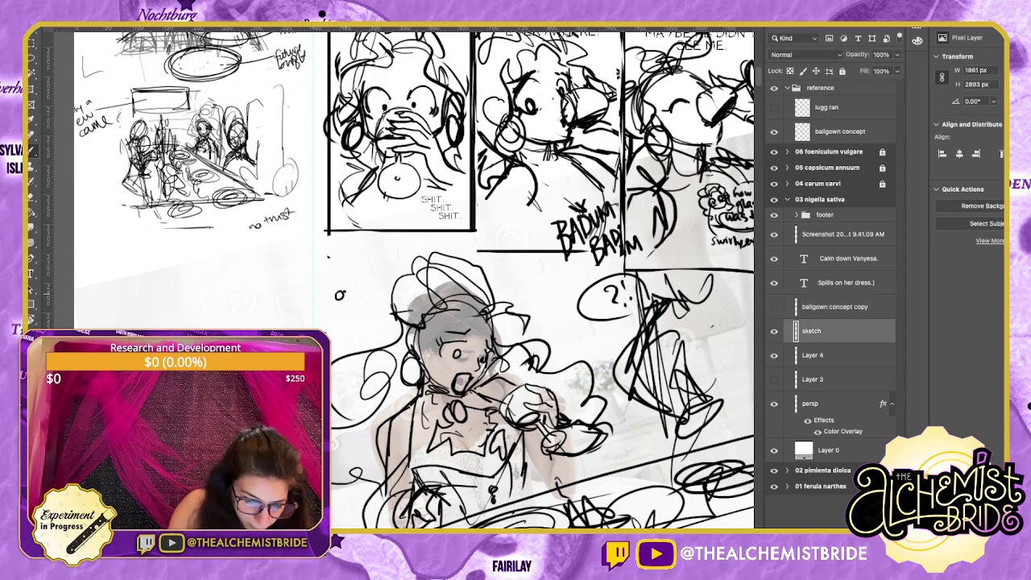
left_click_drag(346, 291, 345, 301)
left_click_drag(352, 290, 351, 300)
left_click_drag(347, 296, 357, 301)
left_click_drag(358, 291, 369, 291)
left_click_drag(375, 287, 376, 294)
left_click(376, 299)
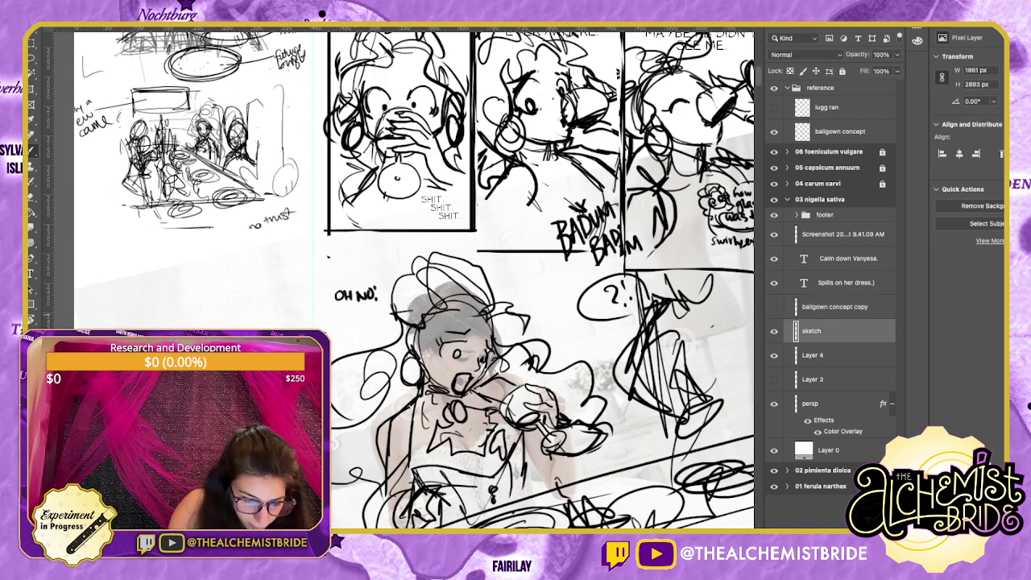
left_click_drag(332, 319, 347, 319)
mouse_move(353, 309)
left_mouse_down()
mouse_move(354, 319)
mouse_move(376, 317)
left_mouse_up()
key("super+z")
key("super+z")
key("super+z")
key("super+z")
key("super+z")
key("super+z")
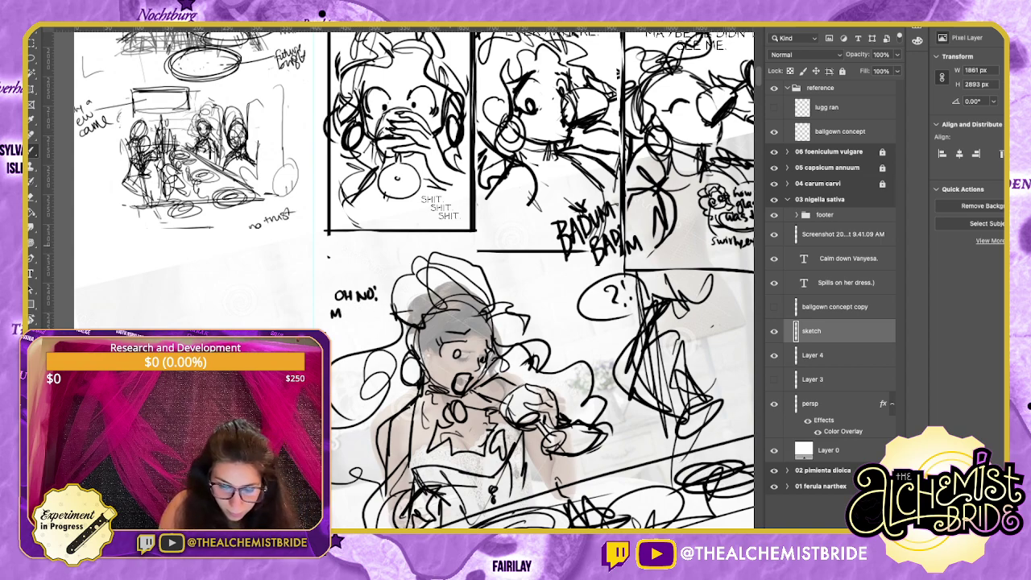
Redraw the "?!" speech bubble tighter around its lettering and draw a tailed speech bubble around "OH NO!".
key("l")
mouse_move(649, 275)
left_mouse_down()
mouse_move(573, 288)
mouse_move(649, 290)
mouse_move(649, 278)
left_mouse_up()
key("super+z")
key("super+z")
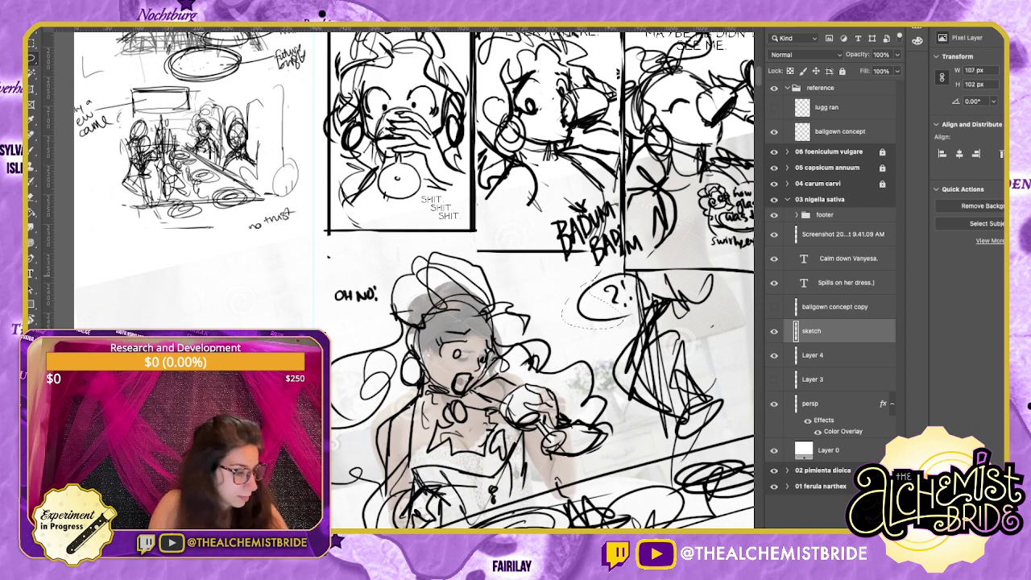
key("b")
mouse_move(602, 283)
left_mouse_down()
mouse_move(614, 313)
mouse_move(633, 317)
mouse_move(648, 292)
left_mouse_up()
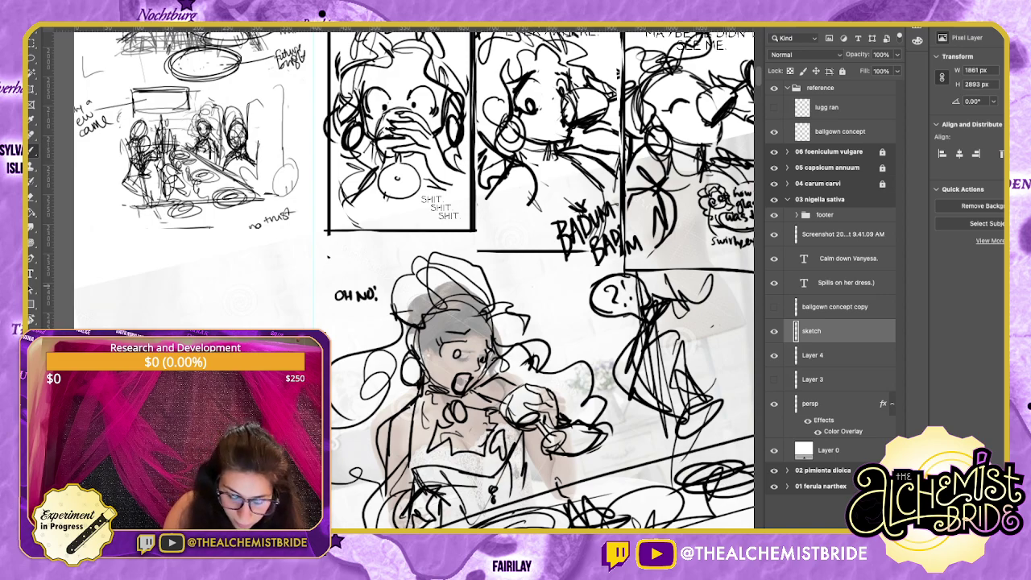
mouse_move(366, 277)
left_mouse_down()
mouse_move(330, 287)
mouse_move(372, 311)
mouse_move(378, 279)
left_mouse_up()
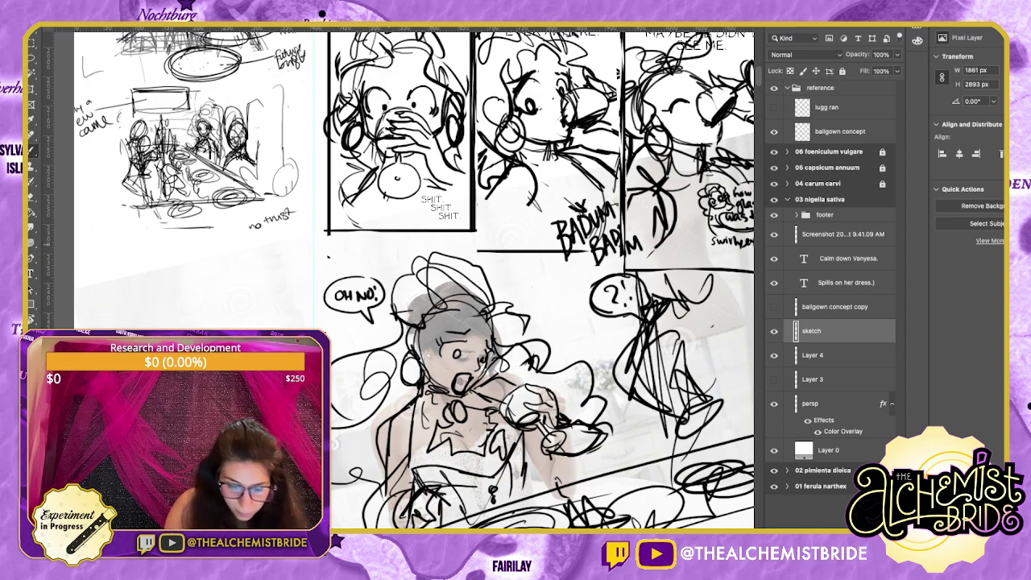
left_click_drag(515, 282, 436, 300)
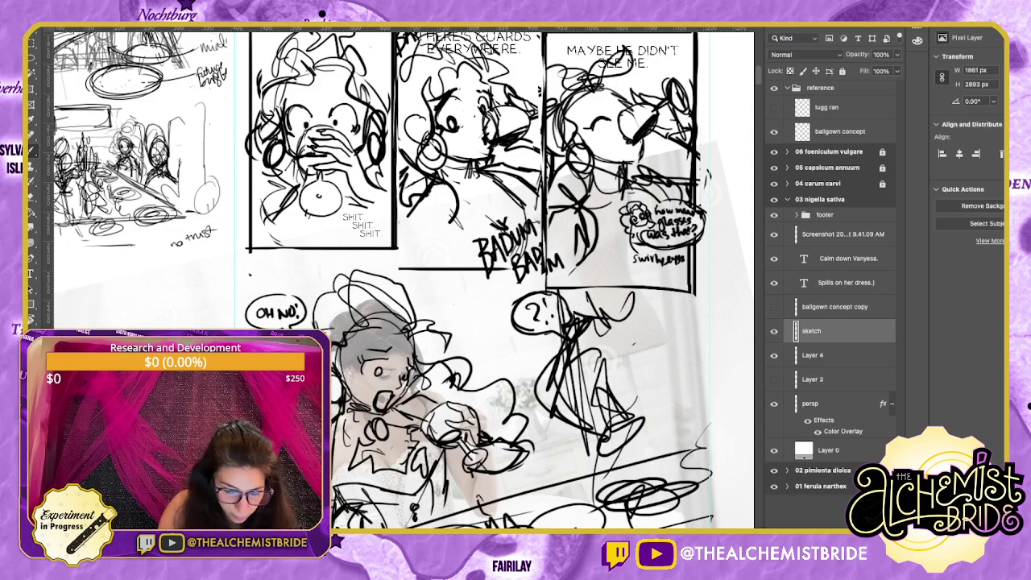
mouse_move(515, 282)
left_mouse_down()
mouse_move(530, 247)
mouse_move(550, 268)
left_mouse_up()
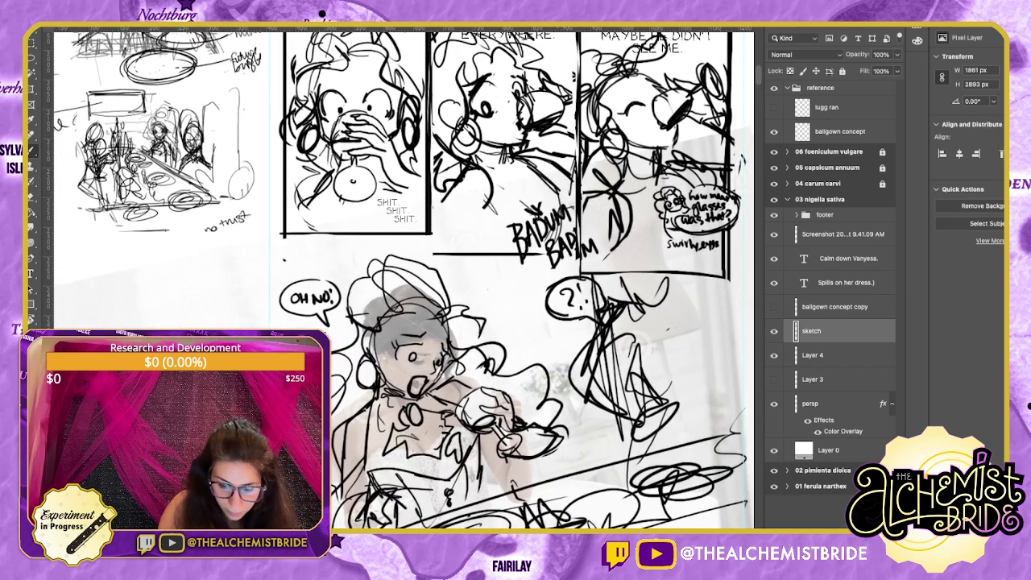
mouse_move(559, 350)
left_mouse_down()
mouse_move(561, 378)
mouse_move(706, 342)
mouse_move(681, 378)
mouse_move(556, 383)
mouse_move(706, 347)
left_mouse_up()
key("ctrl+z")
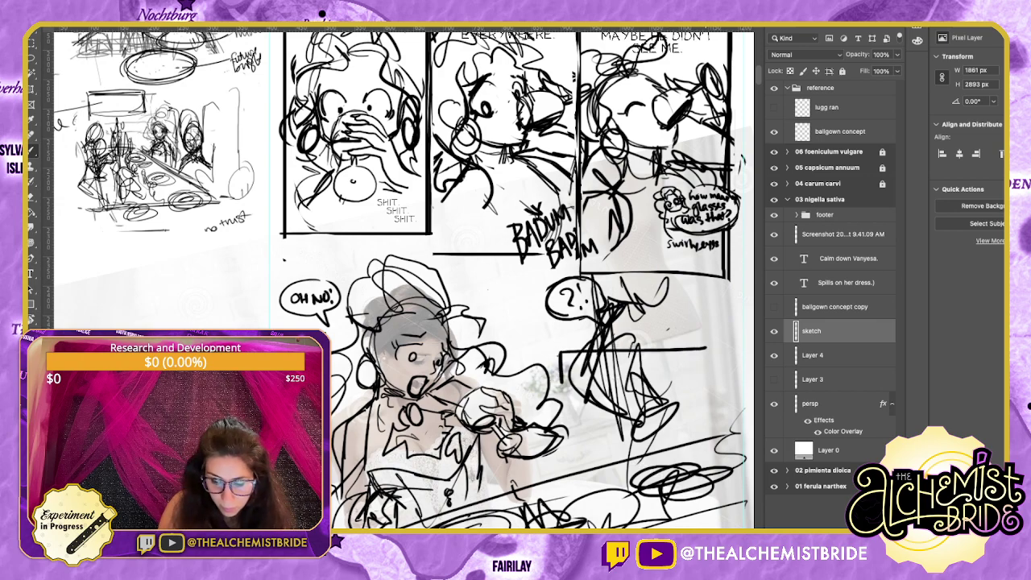
key("ctrl+z")
key("ctrl+z")
mouse_move(562, 351)
left_mouse_down()
mouse_move(727, 351)
mouse_move(563, 403)
left_mouse_up()
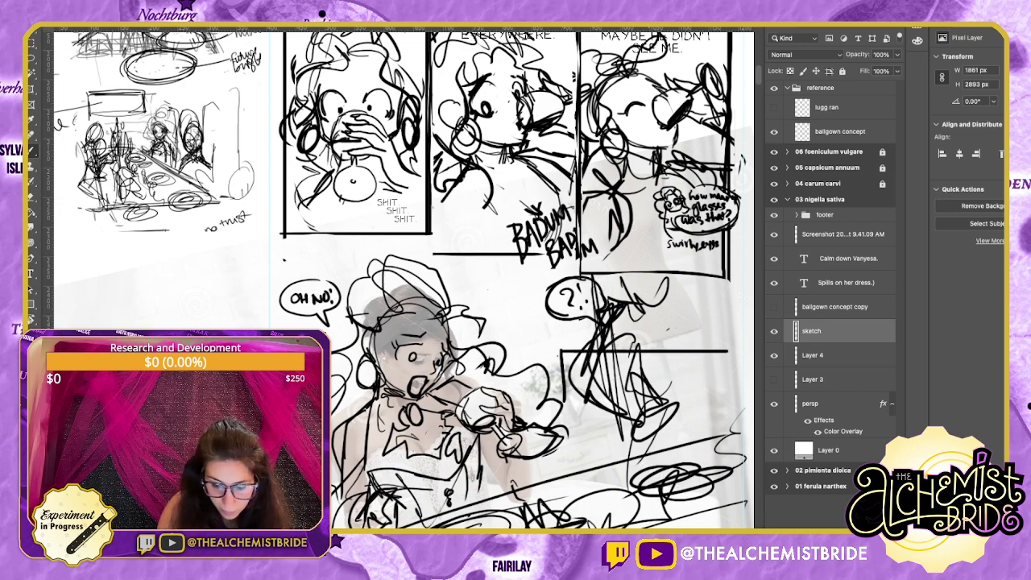
key("ctrl+z")
key("ctrl+z")
Draw a rectangular caption box across the background figure beneath the "?!" bubble.
left_click_drag(558, 346, 704, 344)
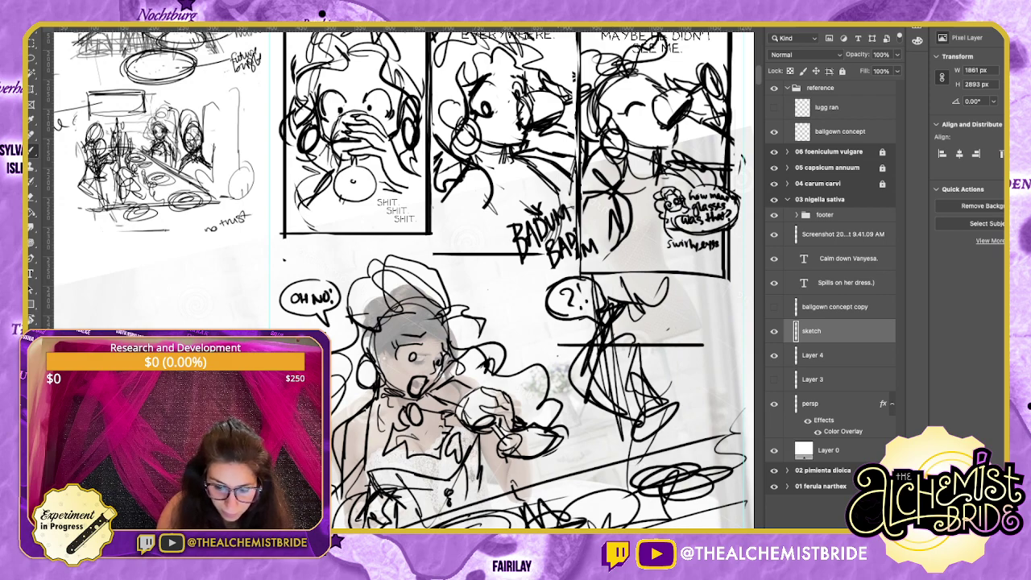
left_click_drag(559, 344, 559, 392)
left_click_drag(701, 344, 701, 387)
left_click_drag(559, 390, 701, 388)
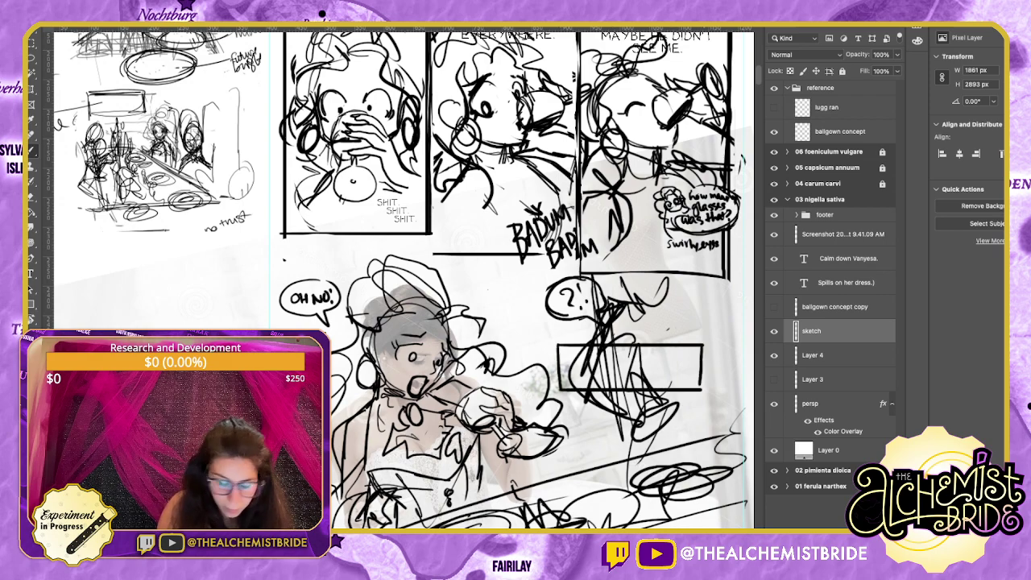
Clear the figure's sketch lines from inside the caption box.
key("e")
key("l")
mouse_move(697, 346)
left_mouse_down()
mouse_move(570, 347)
mouse_move(562, 385)
left_mouse_up()
left_click_drag(561, 346, 699, 385)
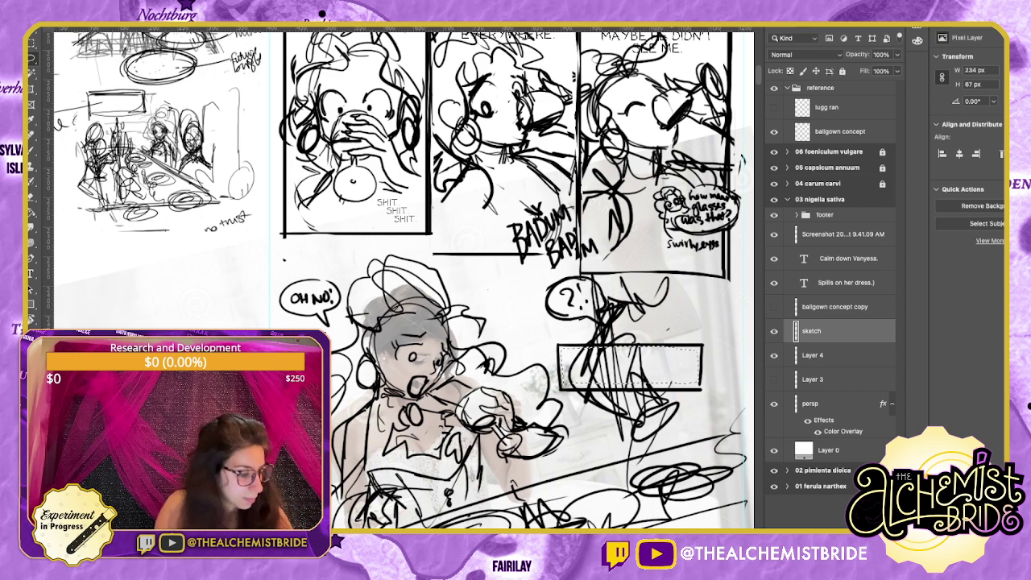
key("Delete")
key("ctrl+d")
key("b")
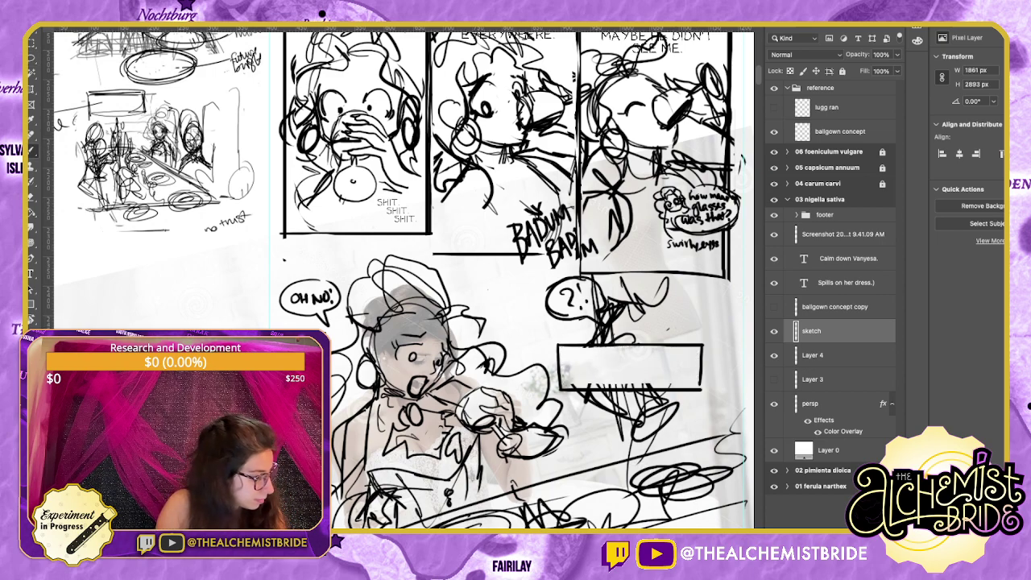
key("e")
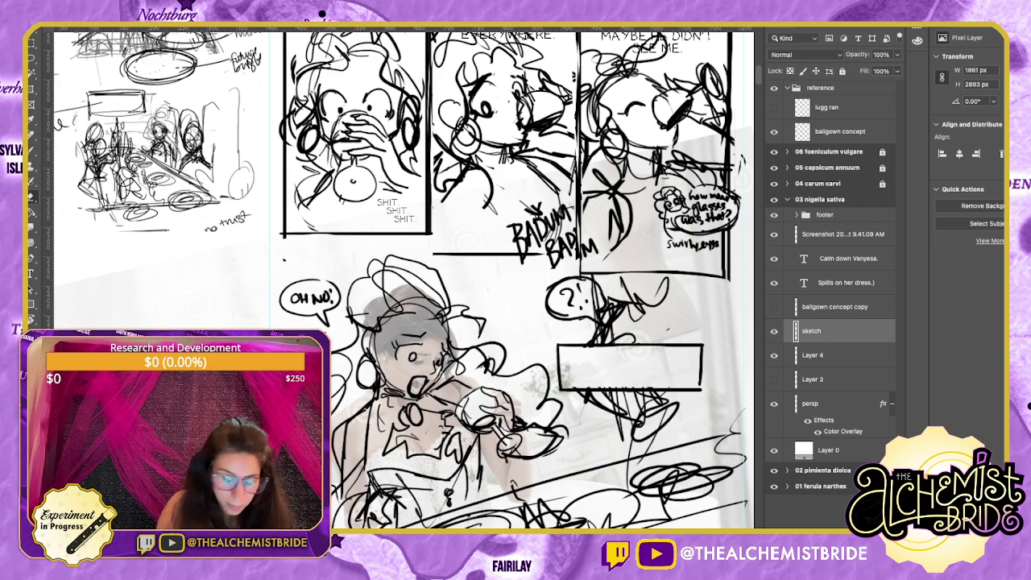
Hand-letter "CALM DOWN, VANYESA" on two lines inside the caption box.
key("b")
mouse_move(573, 351)
left_mouse_down()
mouse_move(567, 359)
mouse_move(640, 364)
left_mouse_up()
mouse_move(654, 352)
left_mouse_down()
mouse_move(682, 352)
mouse_move(682, 364)
left_mouse_up()
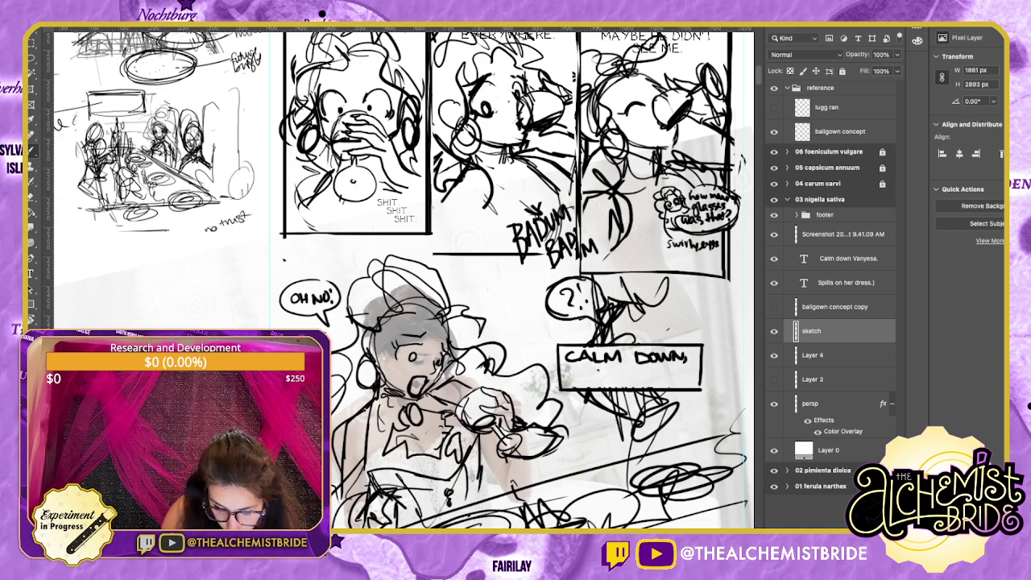
left_click_drag(611, 368, 638, 380)
left_click_drag(639, 369, 654, 380)
Narrow the "CALM DOWN," line and fit it centered just above "VANYESA" in the caption box.
key("m")
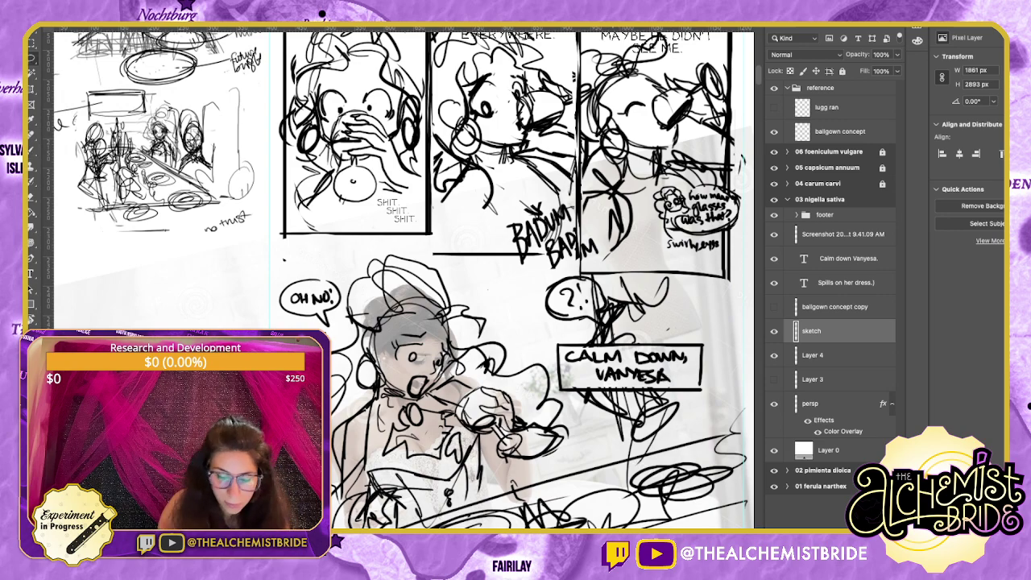
left_click_drag(562, 348, 694, 367)
key("super+t")
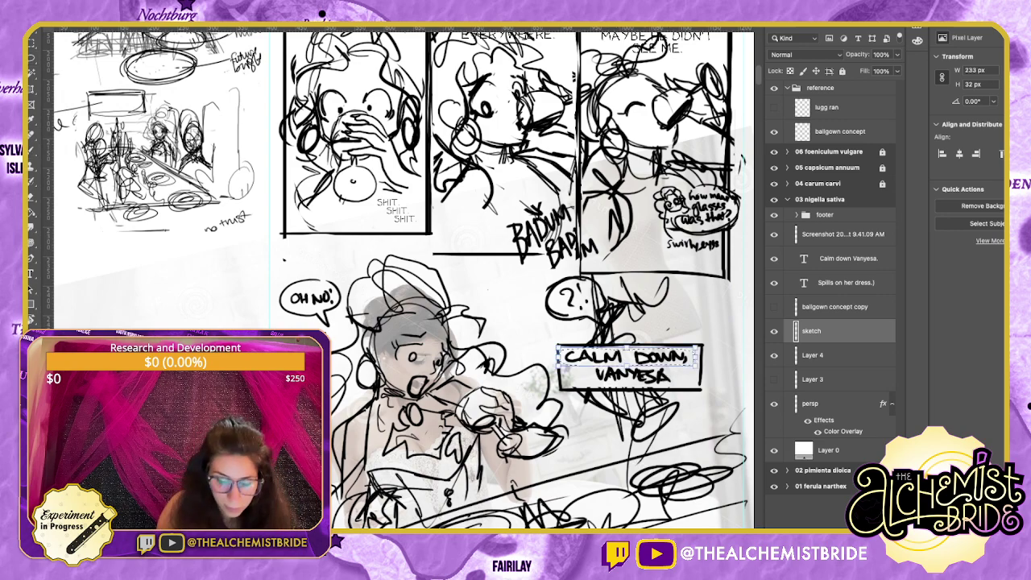
left_click_drag(559, 357, 573, 357)
left_click_drag(696, 357, 688, 357)
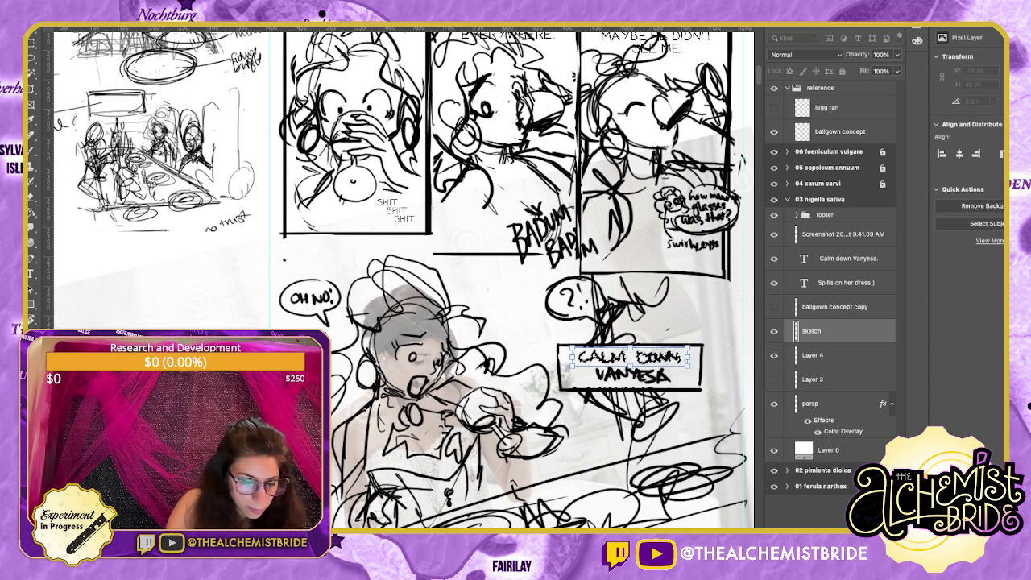
left_click_drag(630, 347, 630, 359)
key("Return")
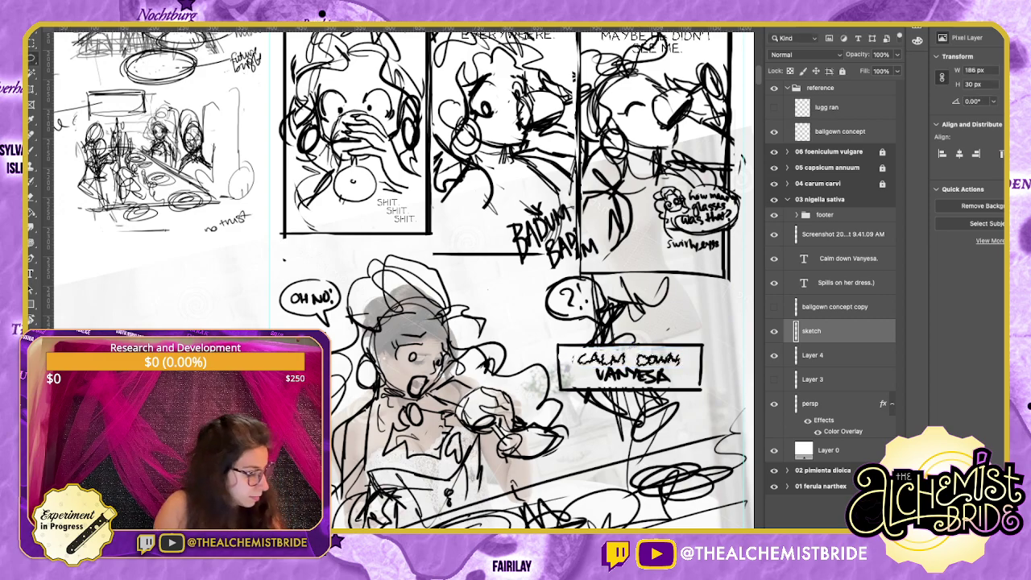
Delete the placeholder text layers "Spills on her dress.)" and "Calm down Vanyesa.".
left_click_drag(516, 338, 511, 243)
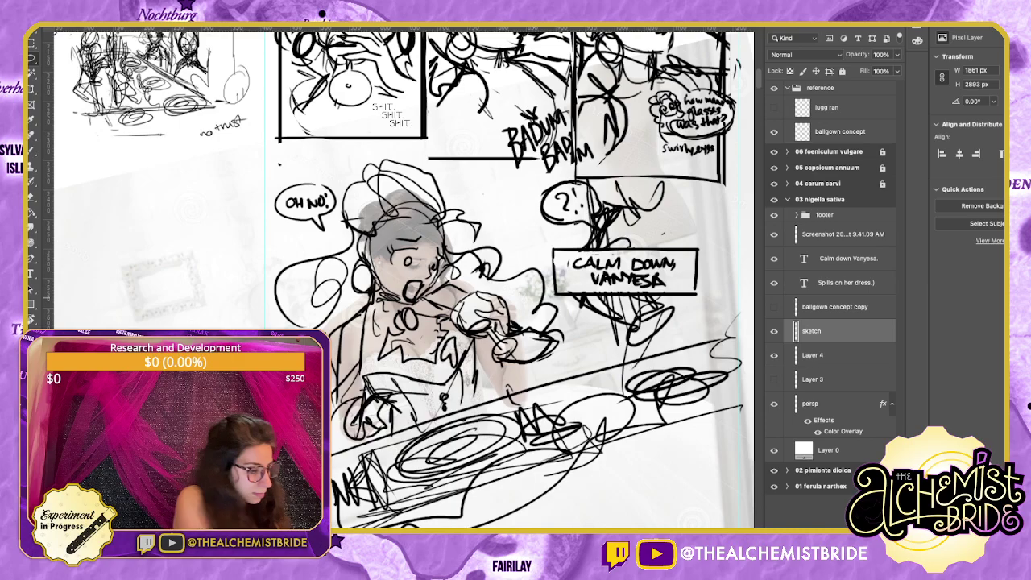
key("ctrl+minus")
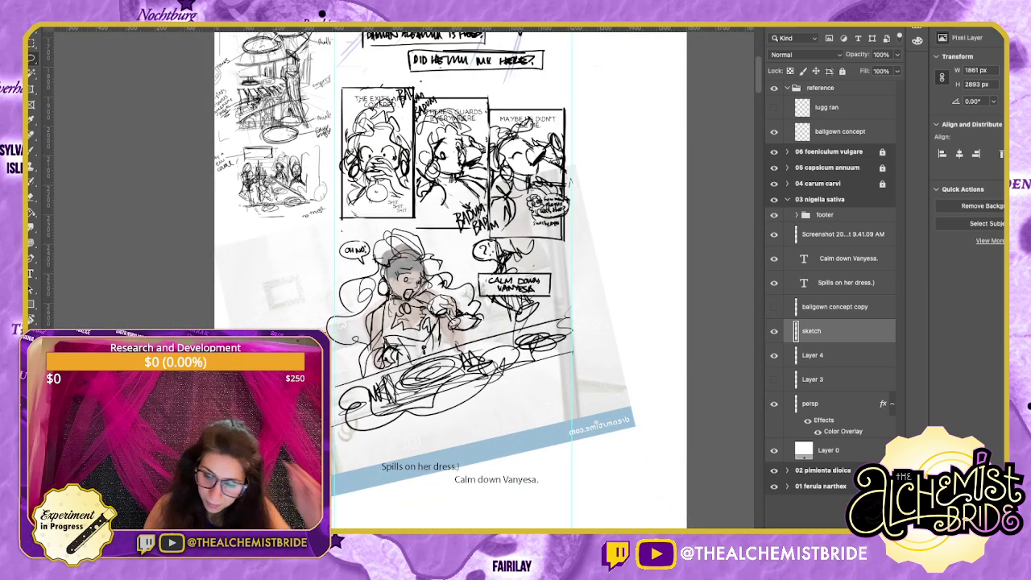
left_click(846, 283)
key("Delete")
key("Delete")
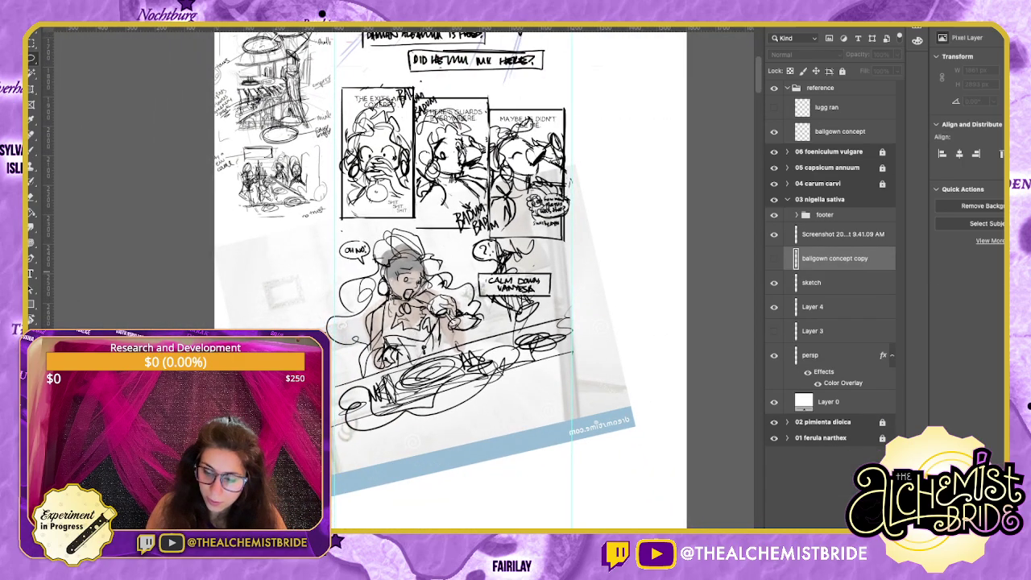
Identify the tilted reference photo's layer by toggling its visibility, and delete that layer, Layer 4.
left_click(774, 259)
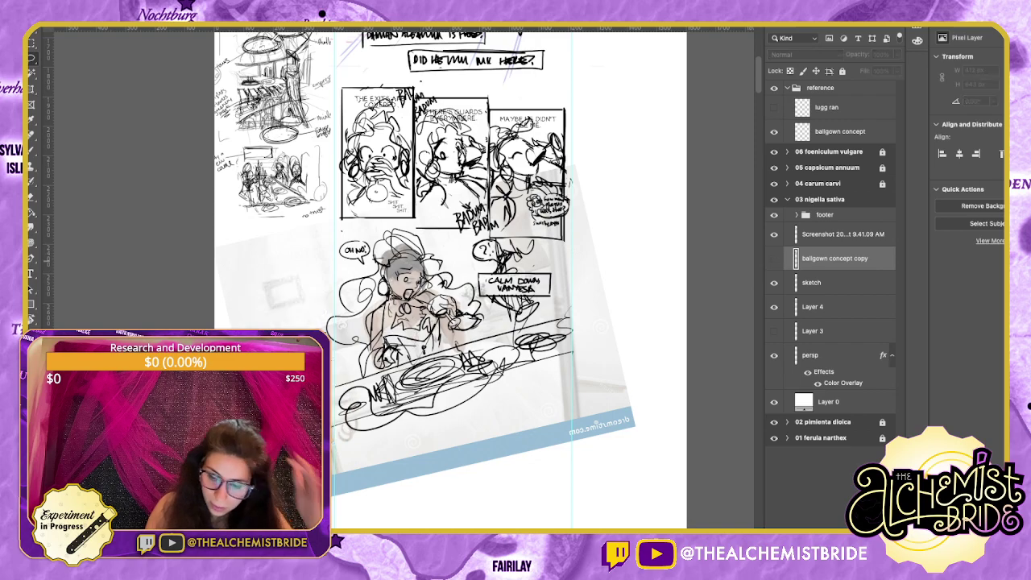
left_click(837, 285)
left_click(837, 307)
left_click(773, 307)
left_click(773, 307)
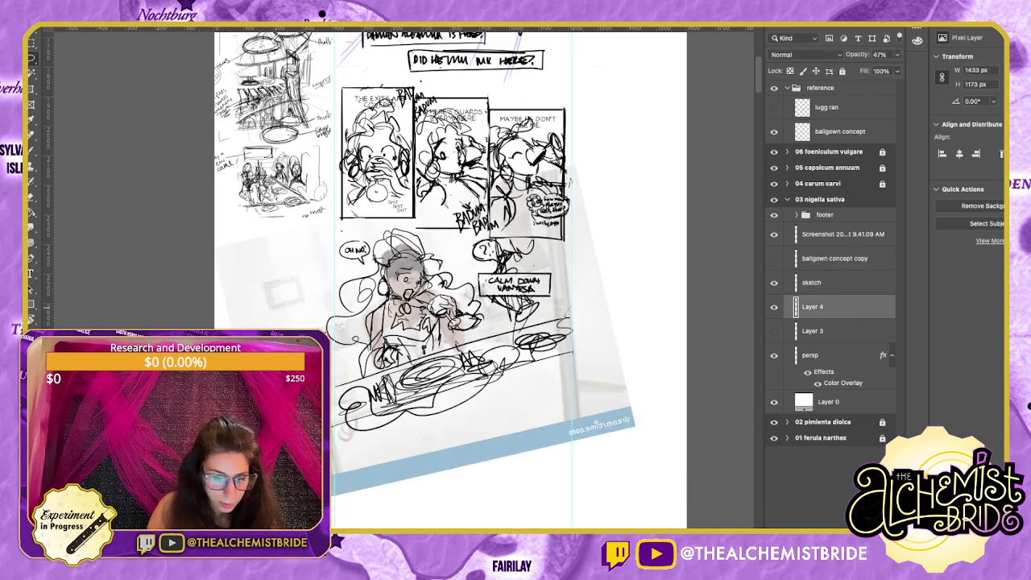
key("Delete")
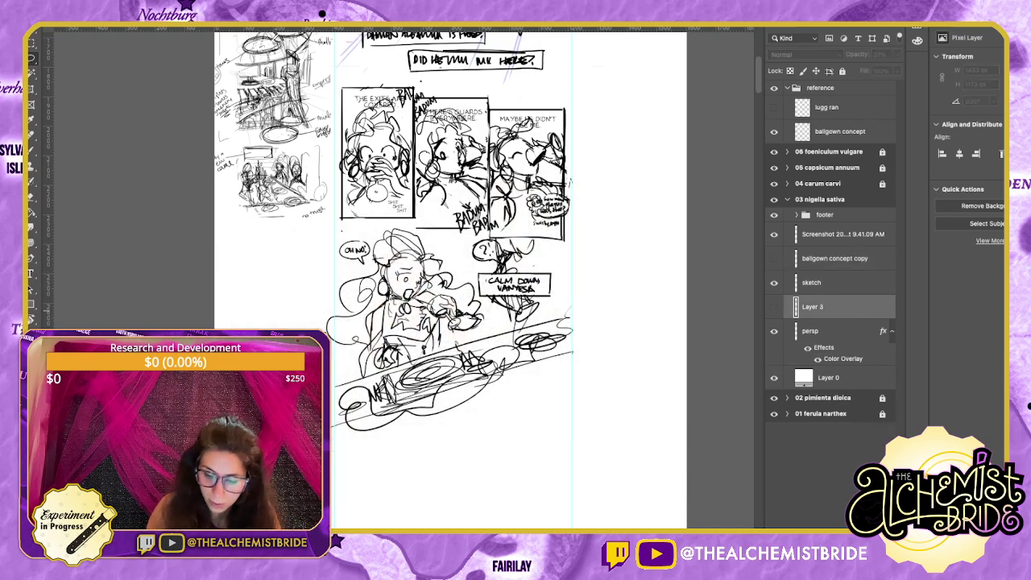
Toggle the visibility of Layer 3 to check what it contains.
left_click(773, 307)
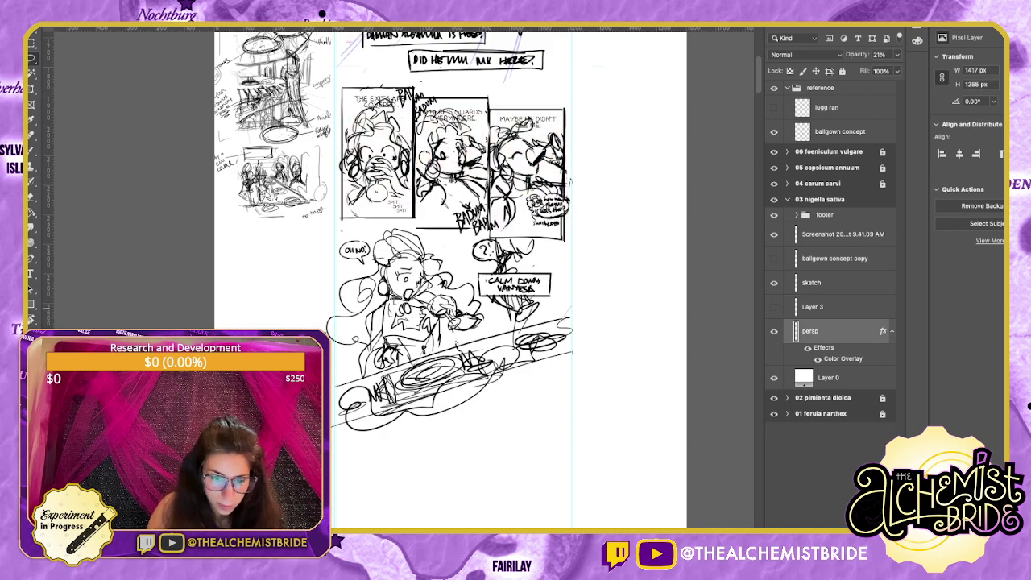
left_click(774, 307)
left_click(774, 307)
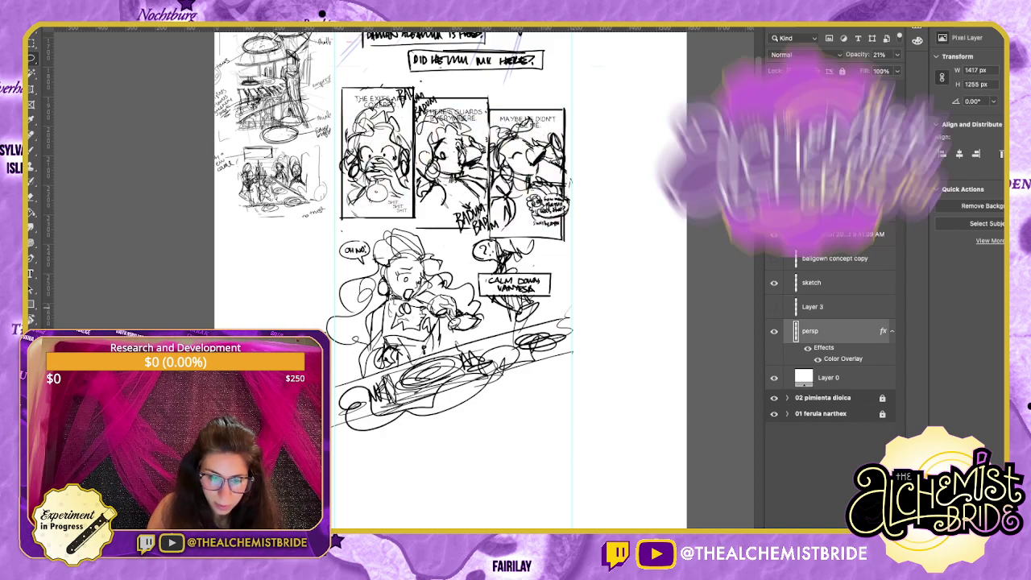
Rename Layer 3 as "wine ref" and try to move it into the reference group.
left_click(774, 306)
left_click(774, 306)
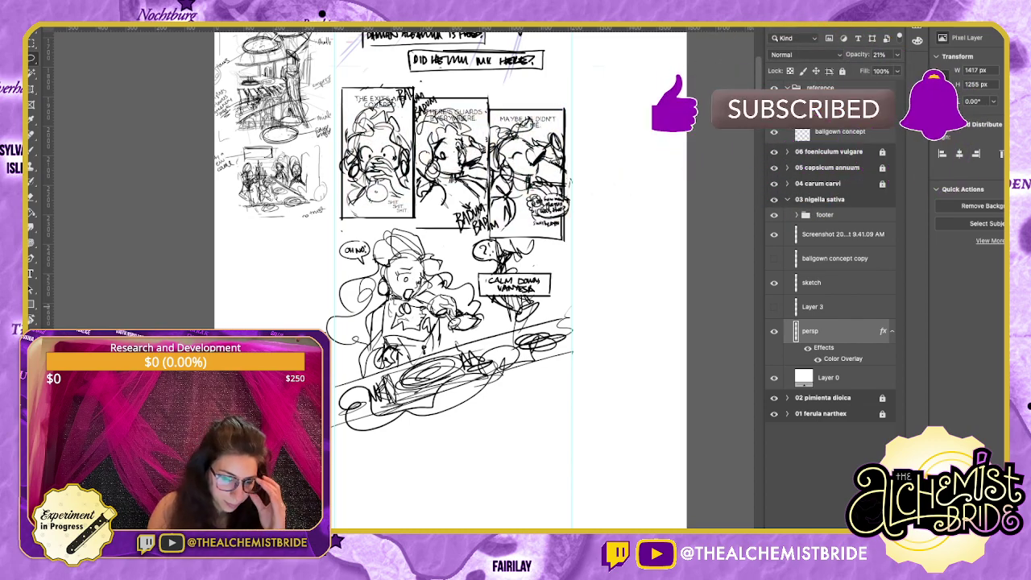
double_click(812, 306)
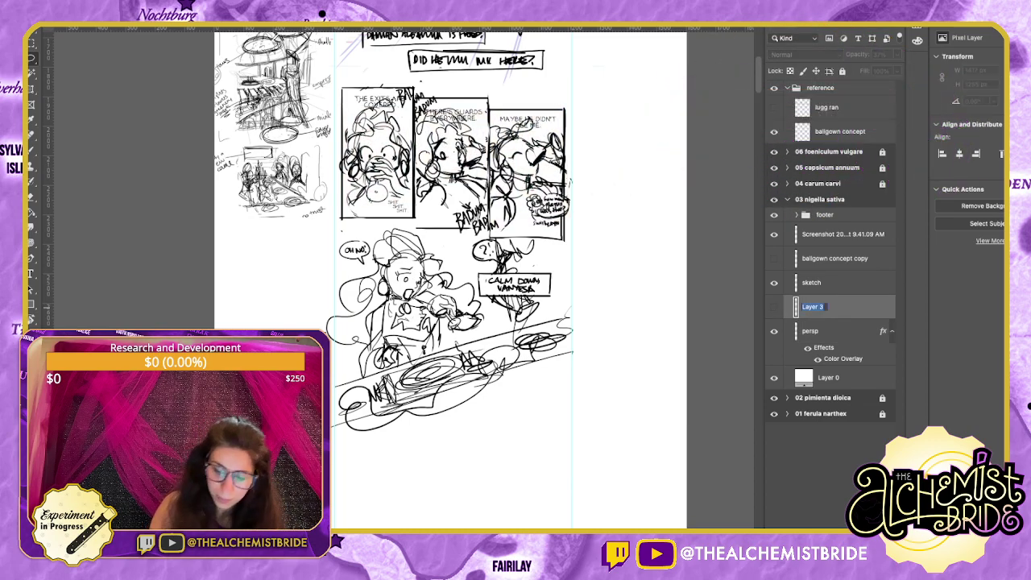
type("wine ref")
key("Return")
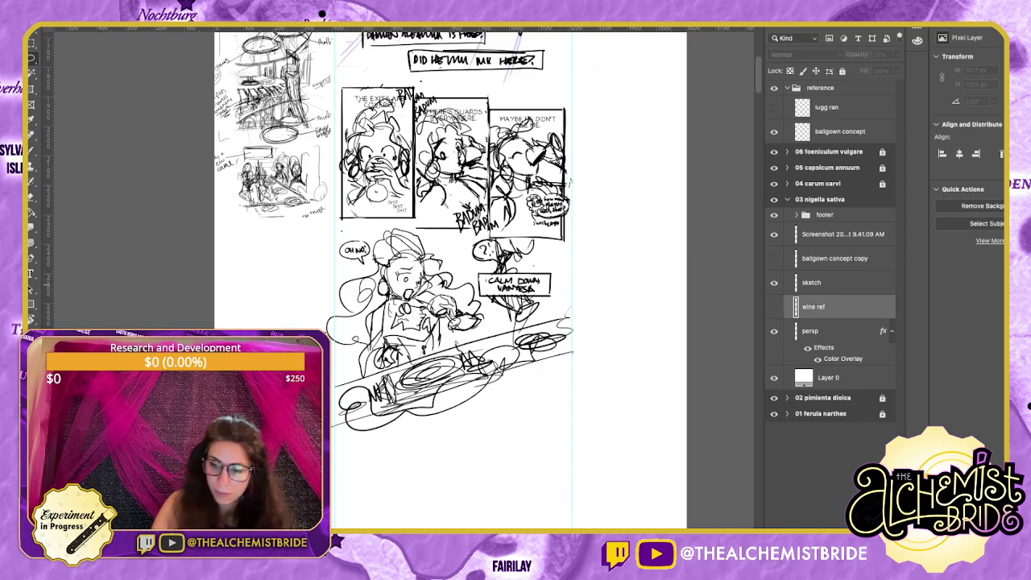
left_click_drag(814, 307, 829, 122)
Undo the recent layer edits far enough back to restore the deleted tilted reference photo's layer, Layer 4.
key("super+z")
key("super+z")
key("super+z")
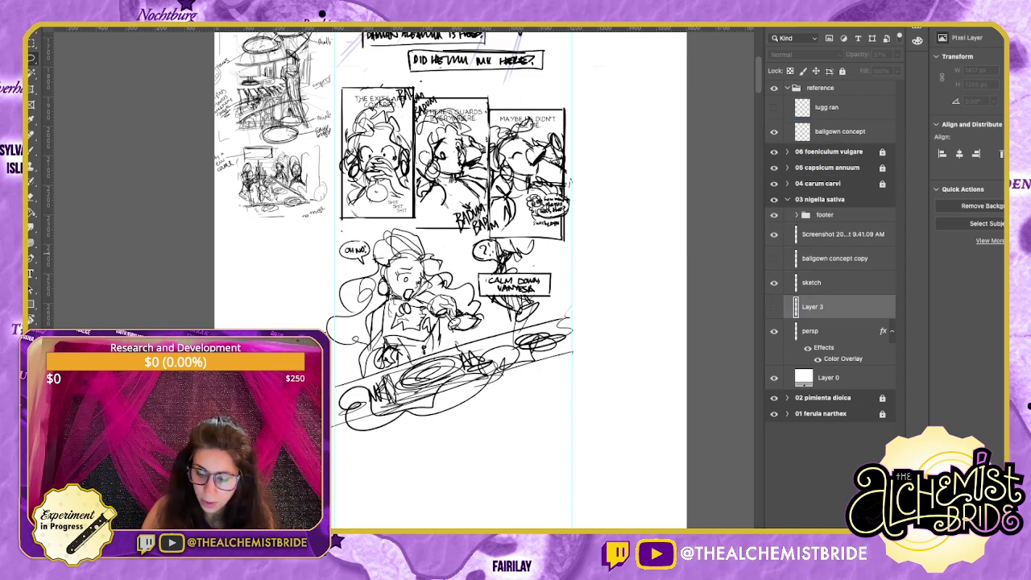
key("super+z")
key("super+z")
key("super+z")
key("super+z")
key("super+z")
key("super+z")
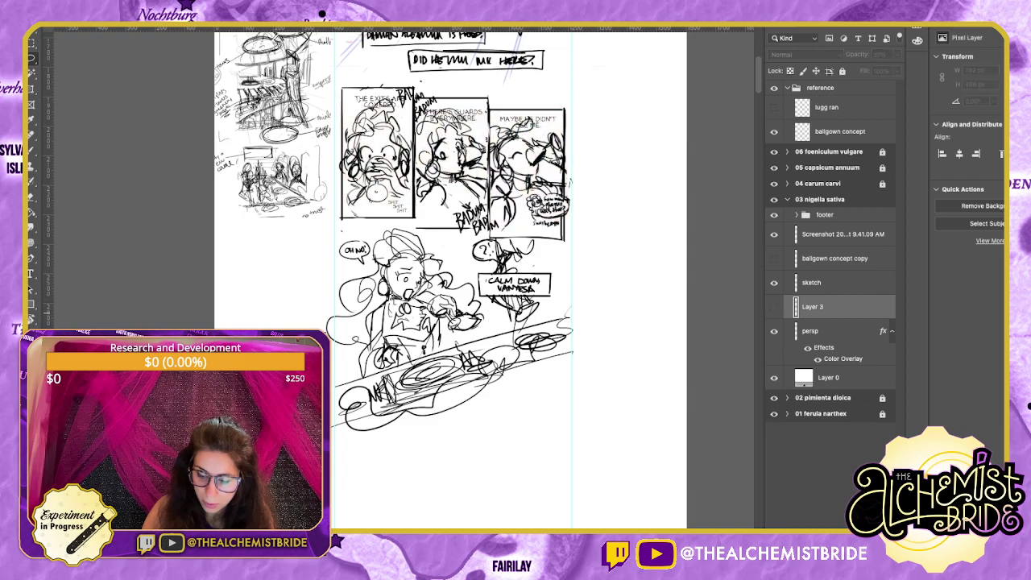
key("super+z")
key("super+z")
key("super+z")
key("super+z")
key("super+z")
key("super+z")
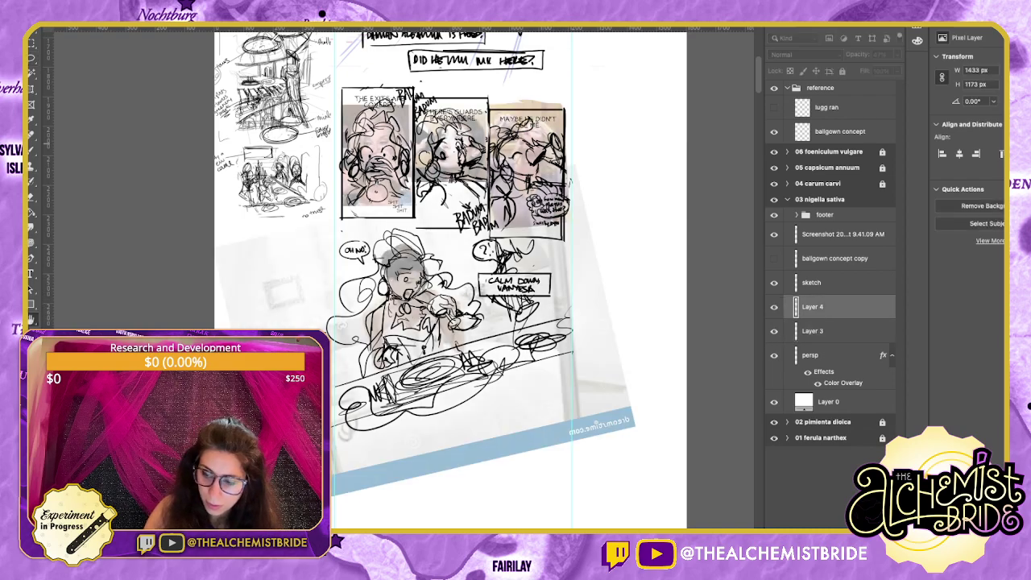
Move Layer 4 and Layer 3 together to the top of the 03 nigella sativa group.
left_click(838, 330, "shift")
left_click_drag(837, 331, 837, 114)
left_click(839, 131)
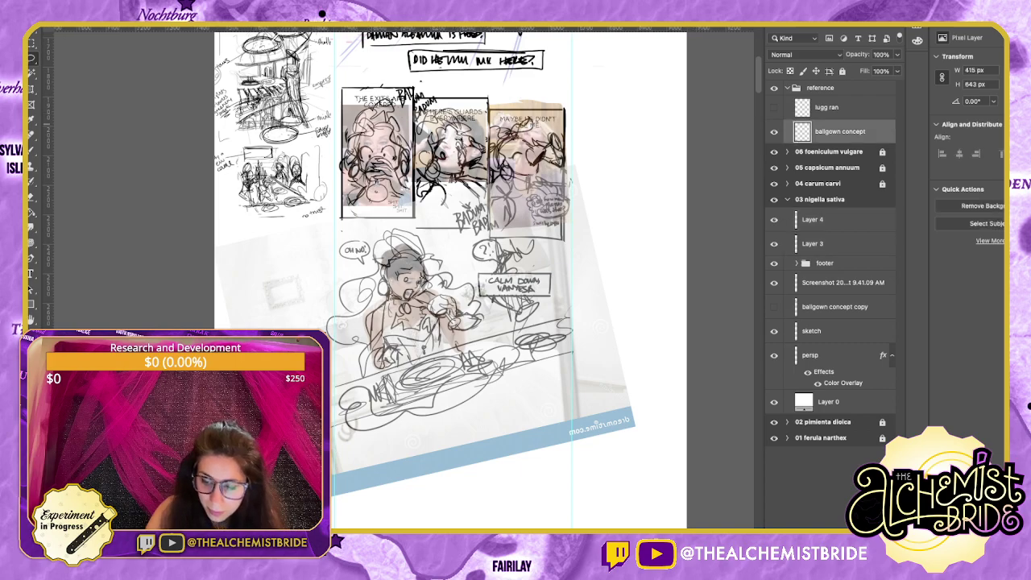
Try to move Layer 4 into the reference group and toggle its visibility.
left_click_drag(838, 220, 837, 105)
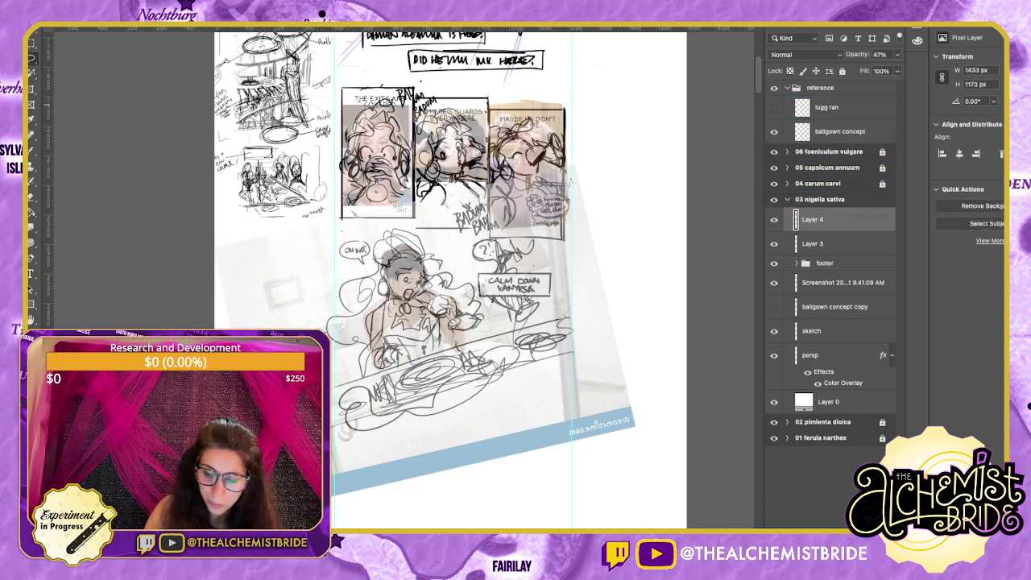
left_click(773, 220)
left_click(773, 220)
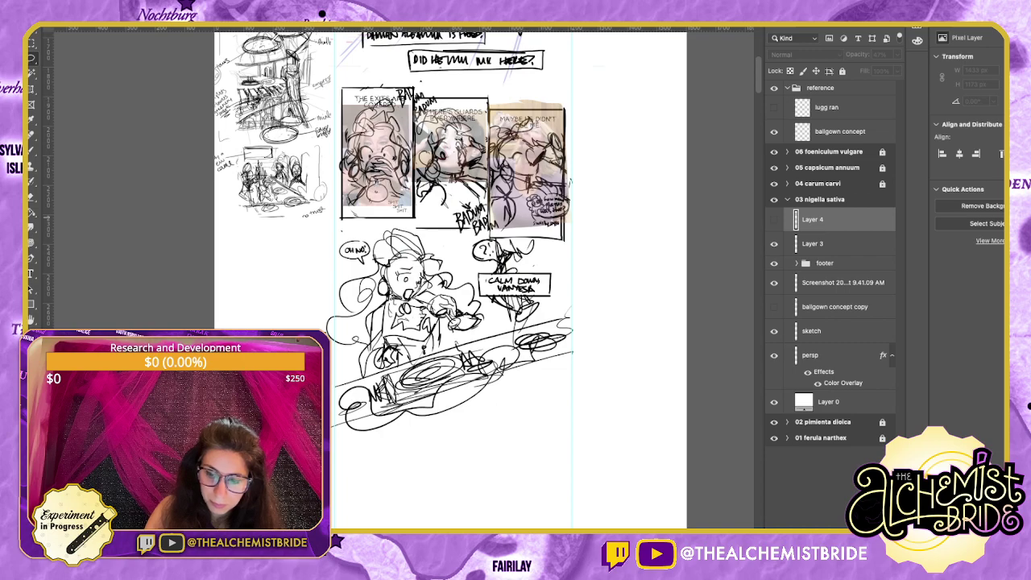
Move the reference group directly above the 03 nigella sativa group and try again to put Layer 4 inside it.
left_click(822, 88)
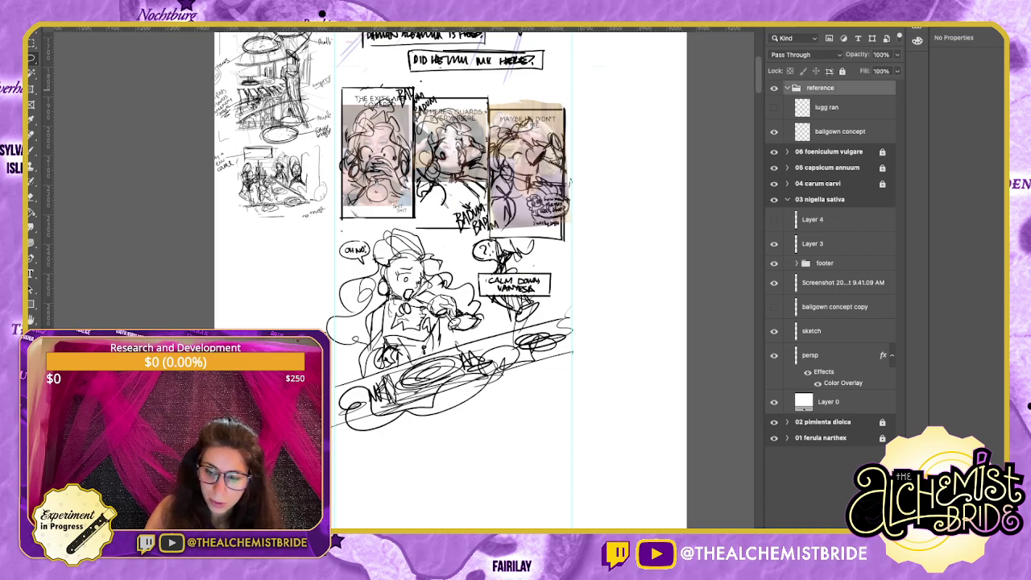
left_click_drag(822, 88, 821, 169)
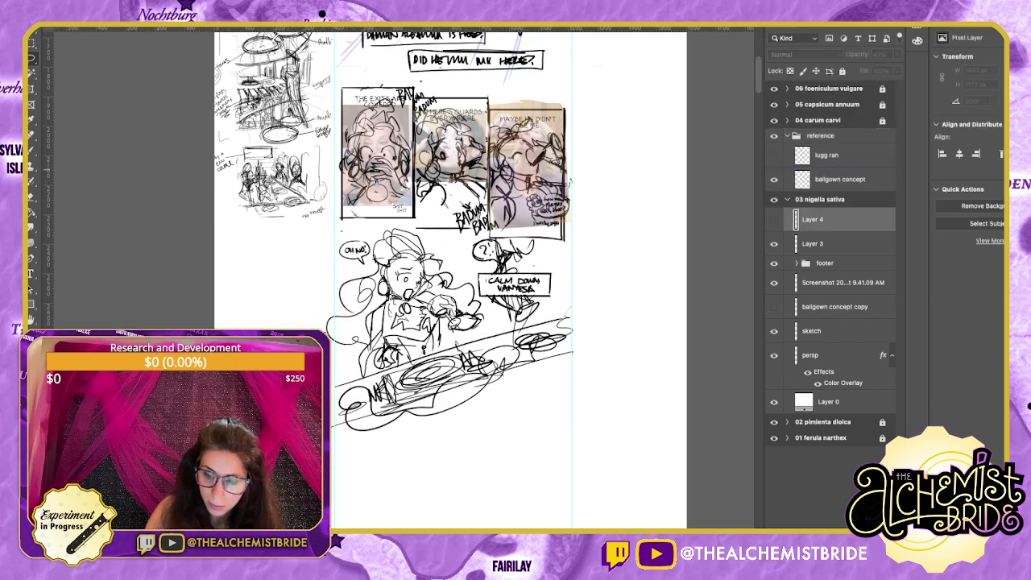
left_click(774, 219)
left_click_drag(822, 219, 822, 130)
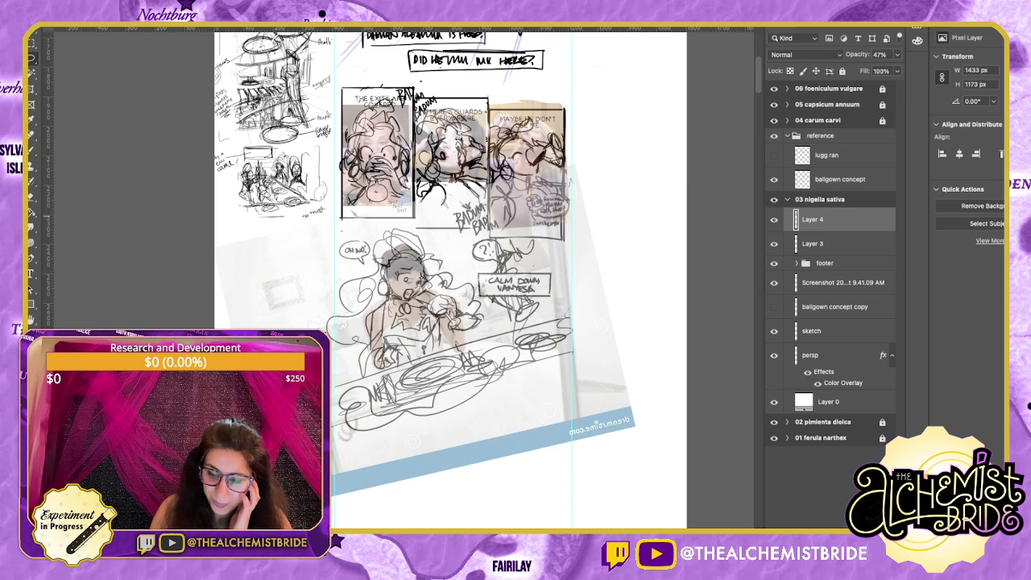
Hide Layer 4 and Layer 3 and combine them into a new group named "reference".
left_click_drag(774, 219, 774, 243)
left_click(837, 243)
left_click(837, 221, "shift")
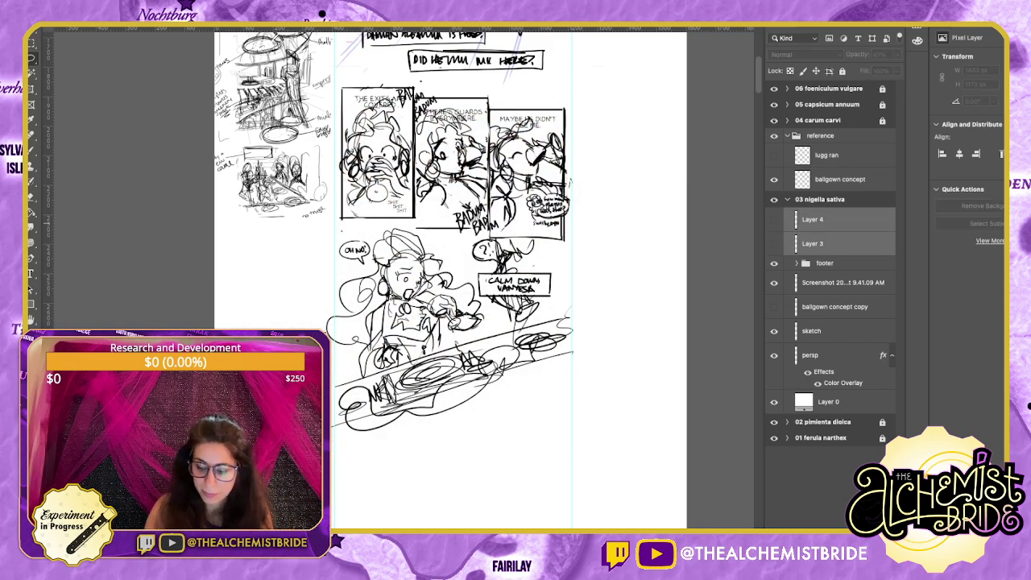
key("super+g")
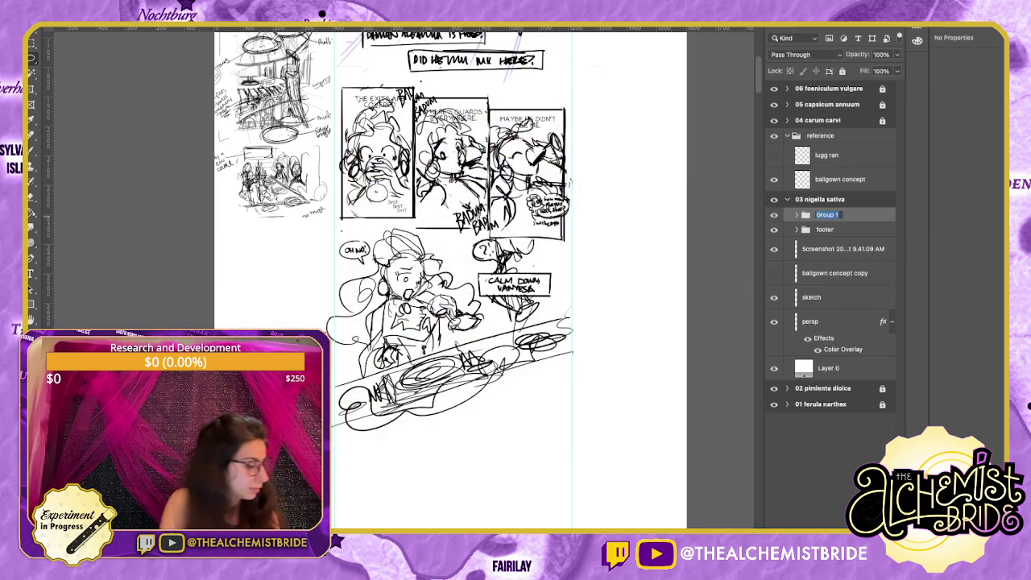
type("reference")
key("Return")
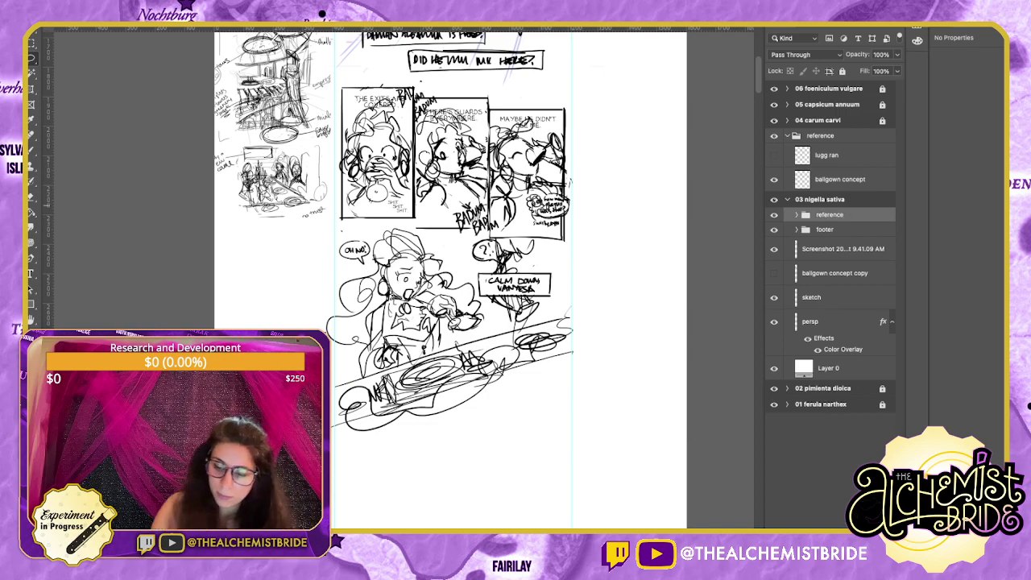
Open the new reference group and rename Layer 4 as "spill".
left_click(796, 215)
double_click(821, 234)
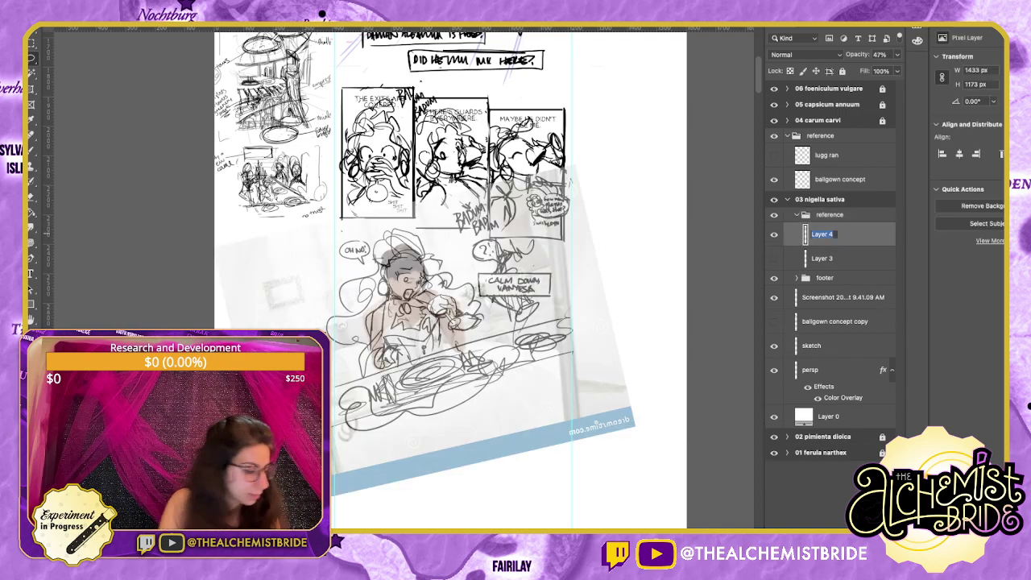
type("bri")
type("spill")
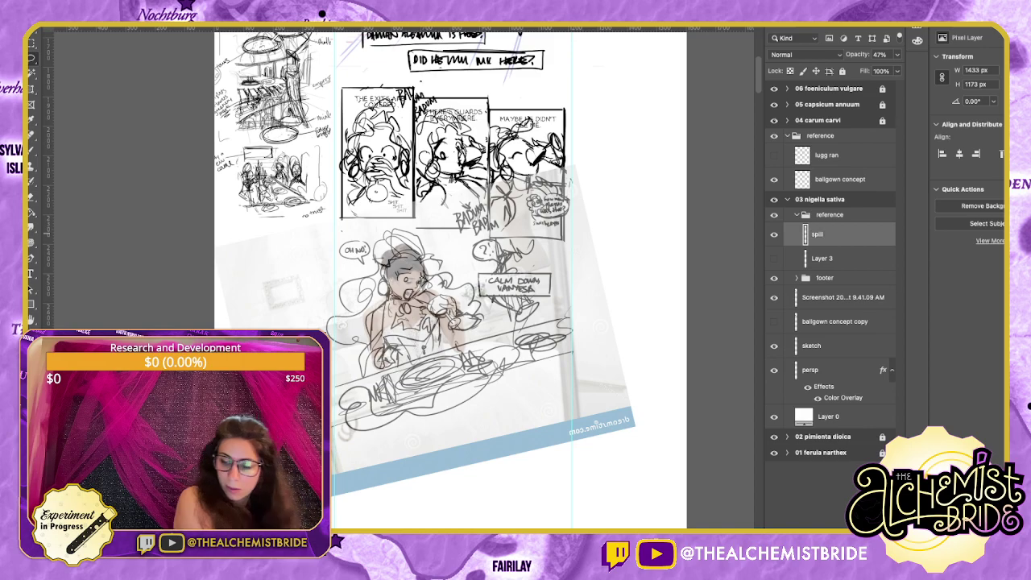
Show Layer 3, rename it as "drinking wine", and collapse the reference group.
left_click(774, 259)
double_click(821, 258)
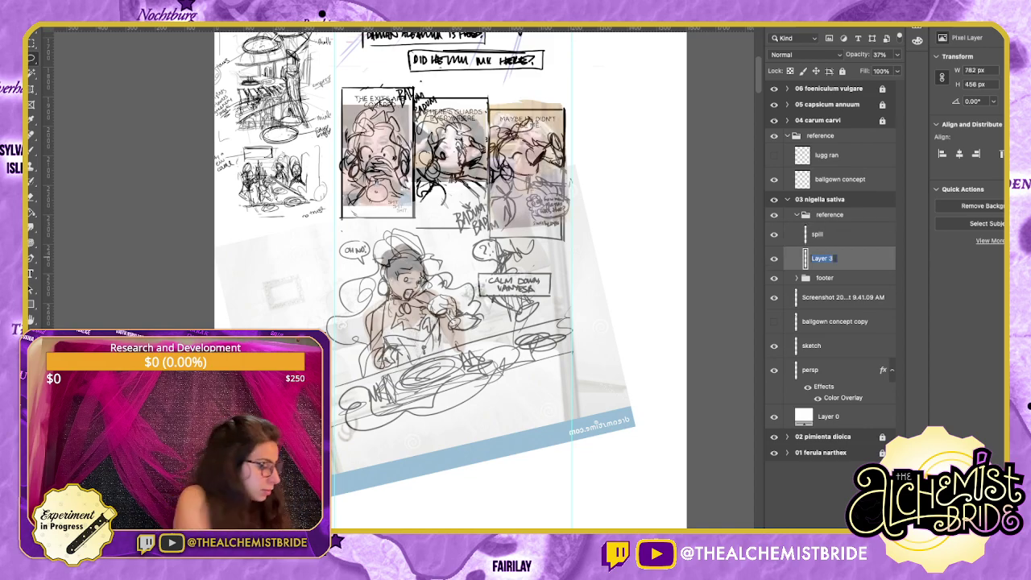
type("drinking")
key("Return")
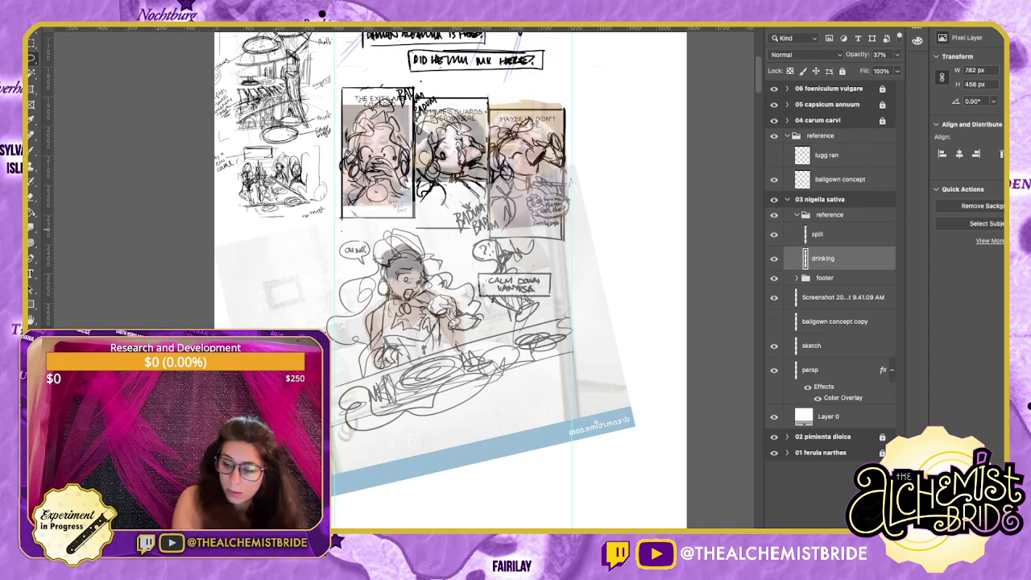
left_click(835, 258)
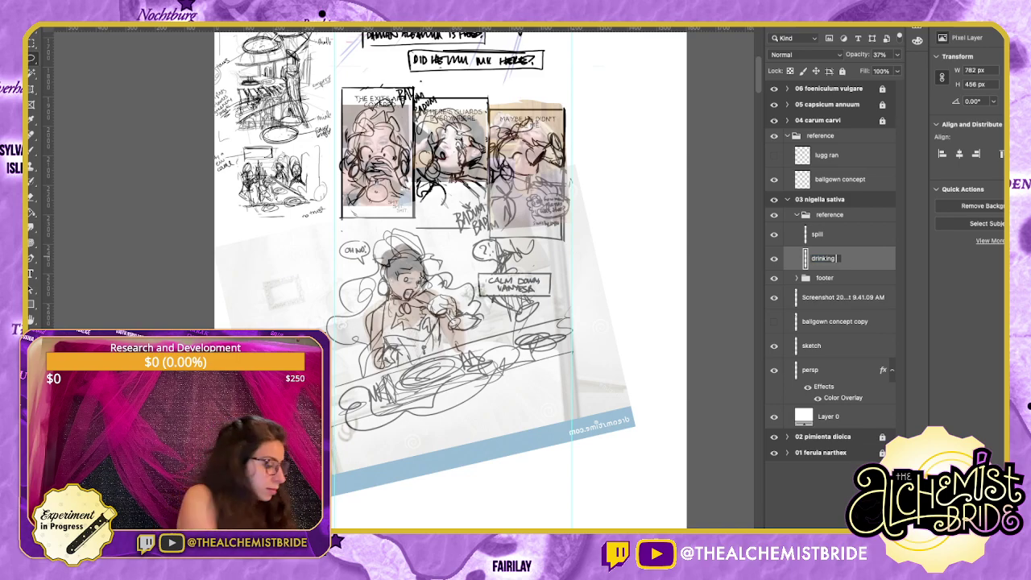
type("wine")
left_click(796, 215)
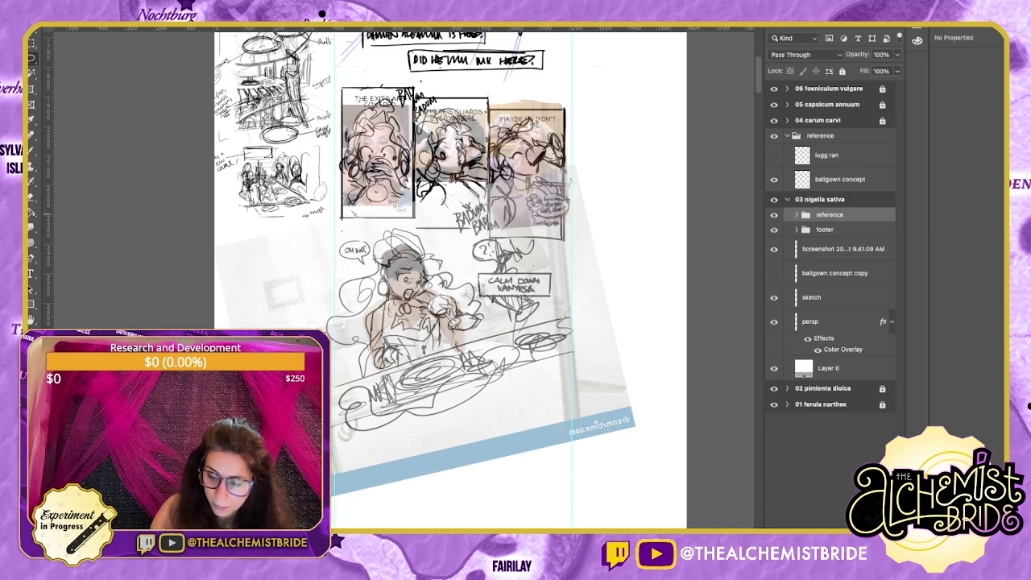
Hide the new reference group, move the "ballgown concept copy" layer into it, and check its contents.
left_click(774, 215)
left_click(825, 231)
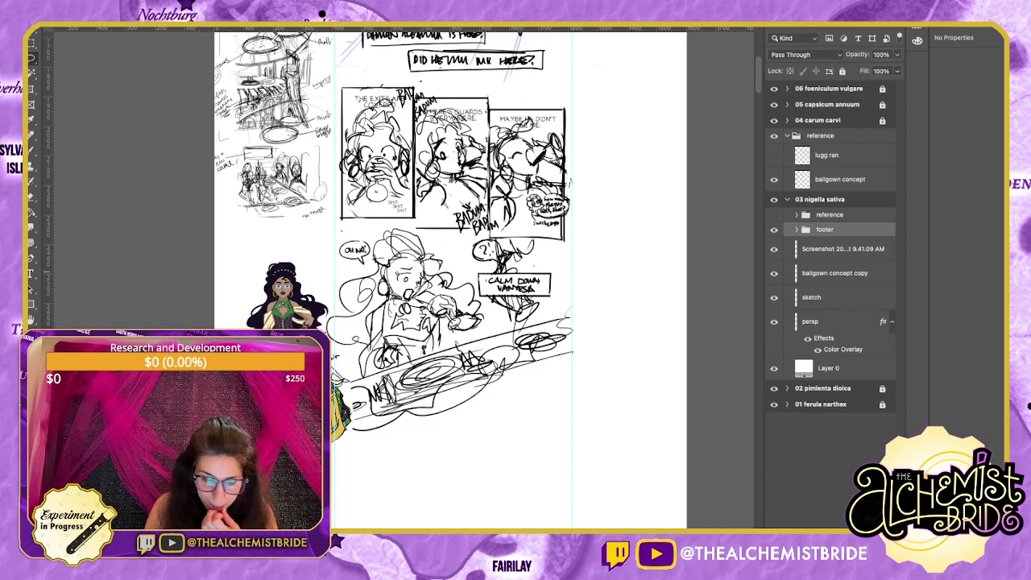
left_click_drag(834, 273, 830, 215)
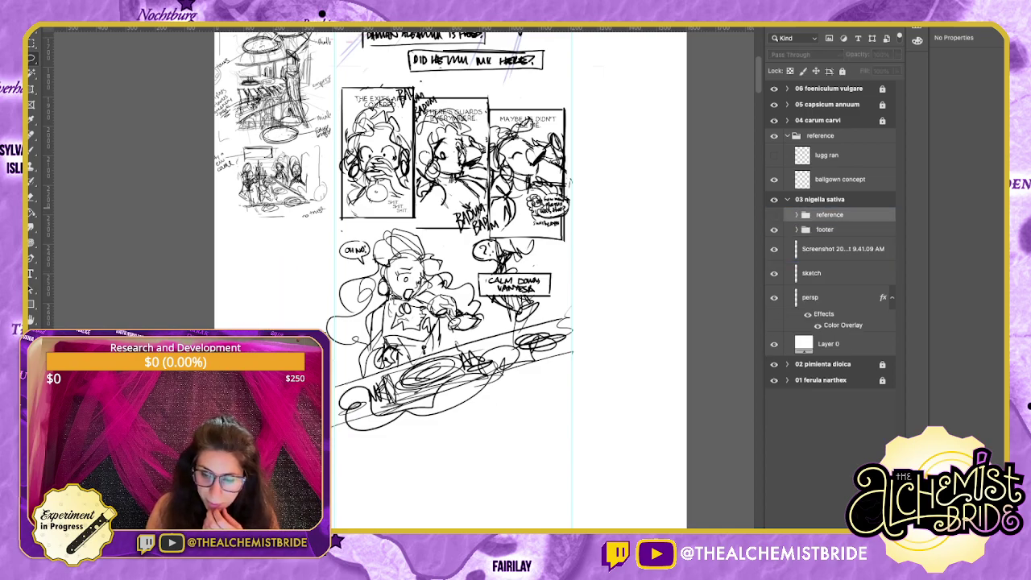
left_click(796, 215)
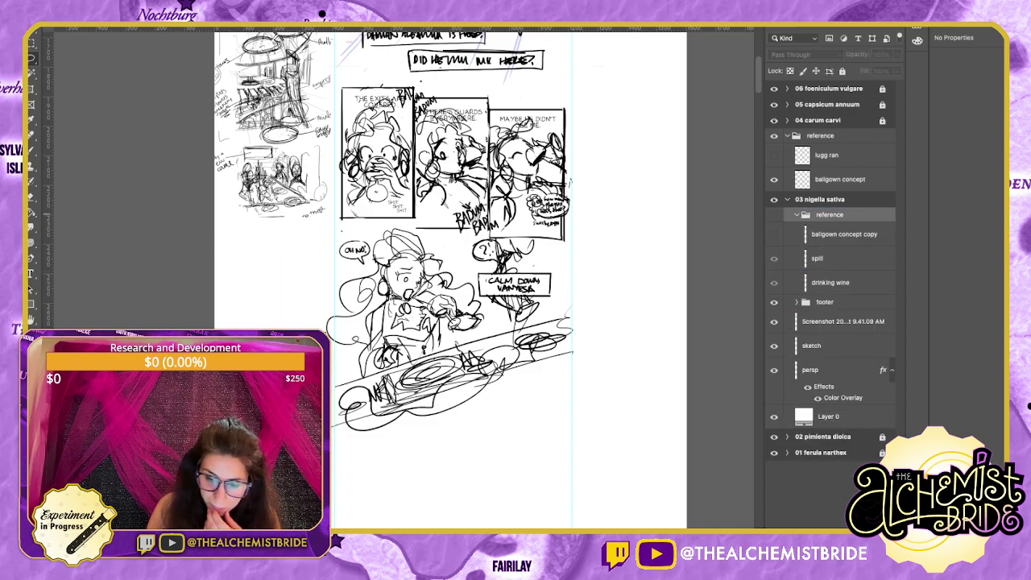
left_click(795, 214)
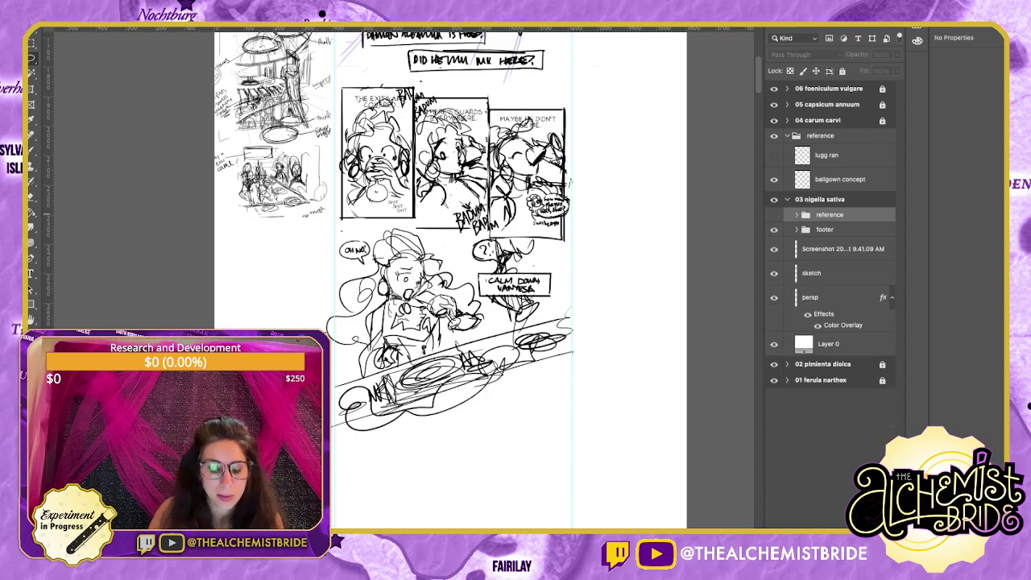
Activate the Brush tool and look through the logo and text layers inside the footer group.
left_click_drag(467, 338, 495, 277)
key("b")
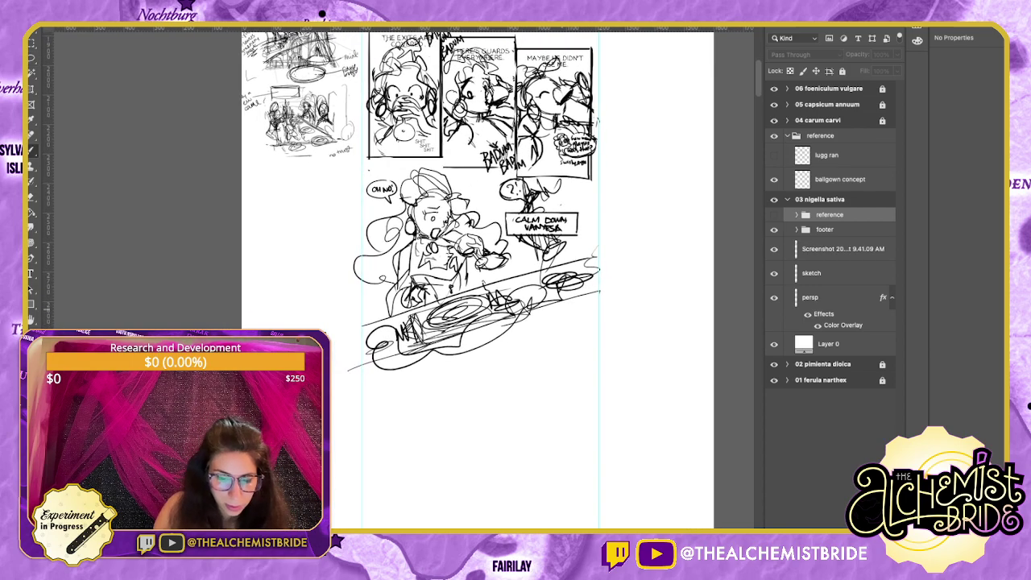
left_click(842, 249)
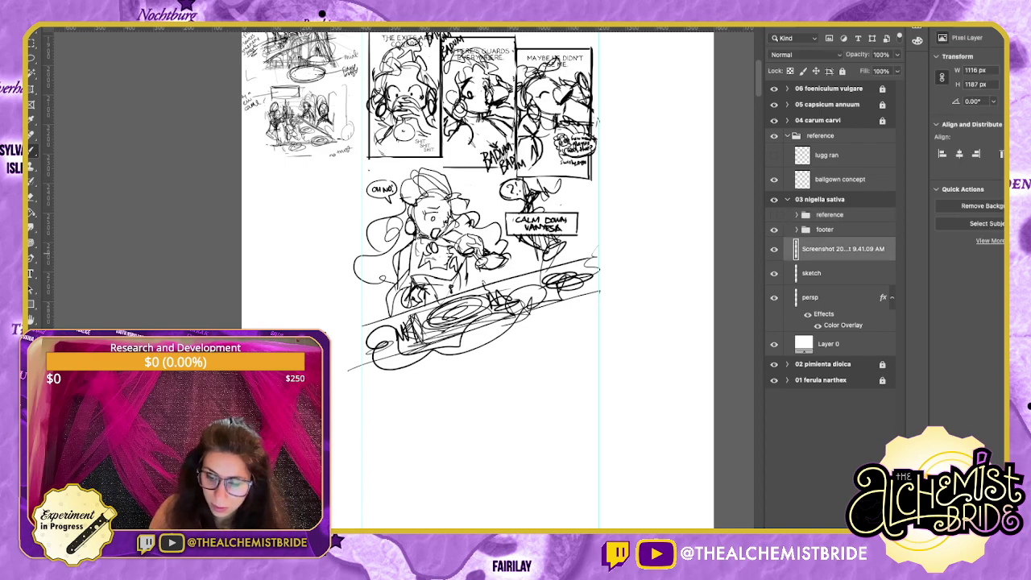
left_click(797, 229)
left_click(849, 248)
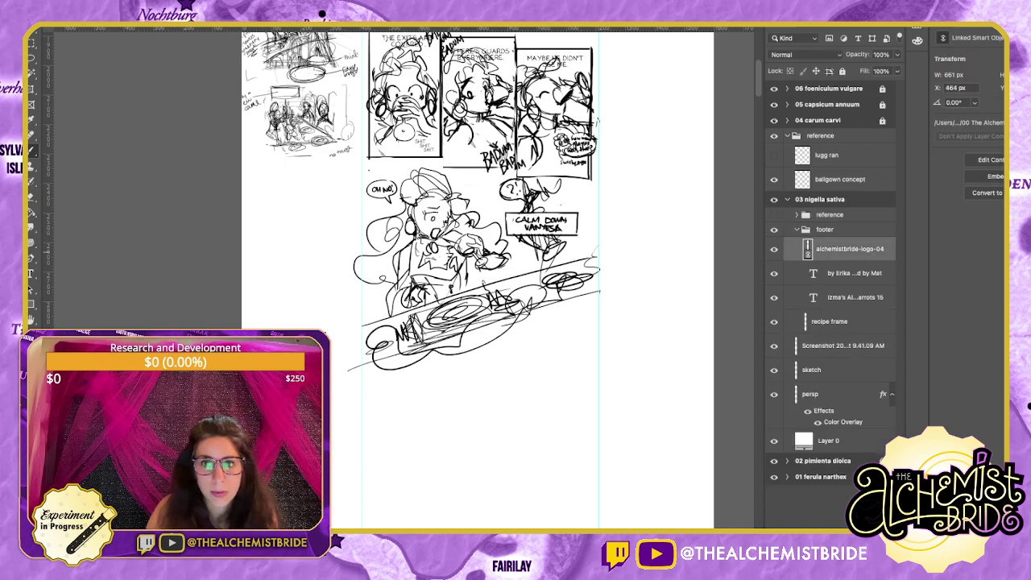
left_click(854, 297)
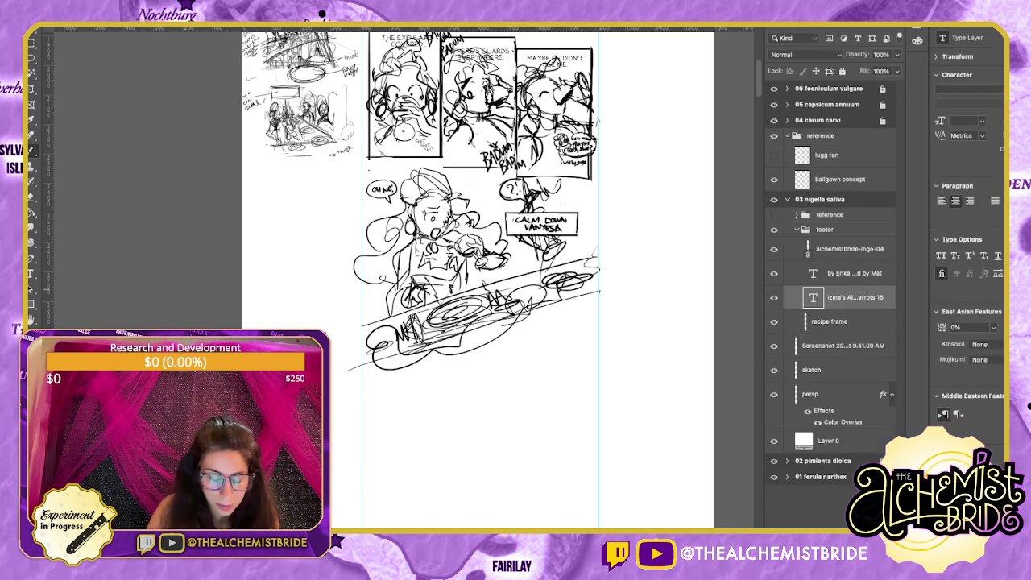
left_click(853, 273)
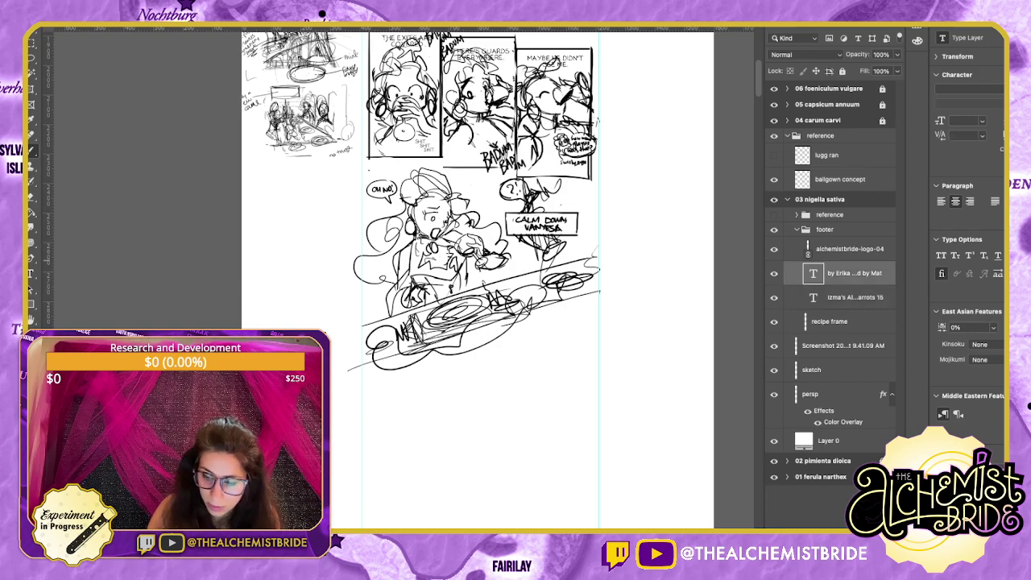
left_click(825, 229)
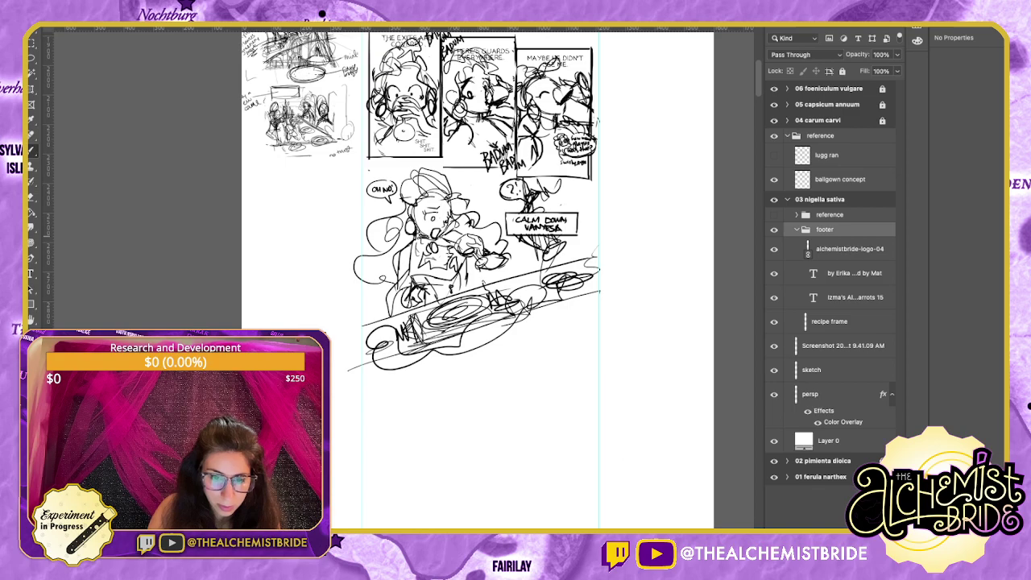
Draw a rectangular caption box on the recipe frame layer, over the table and splatter scribbles below the "CALM DOWN" caption.
scroll(475, 282, "up", 5)
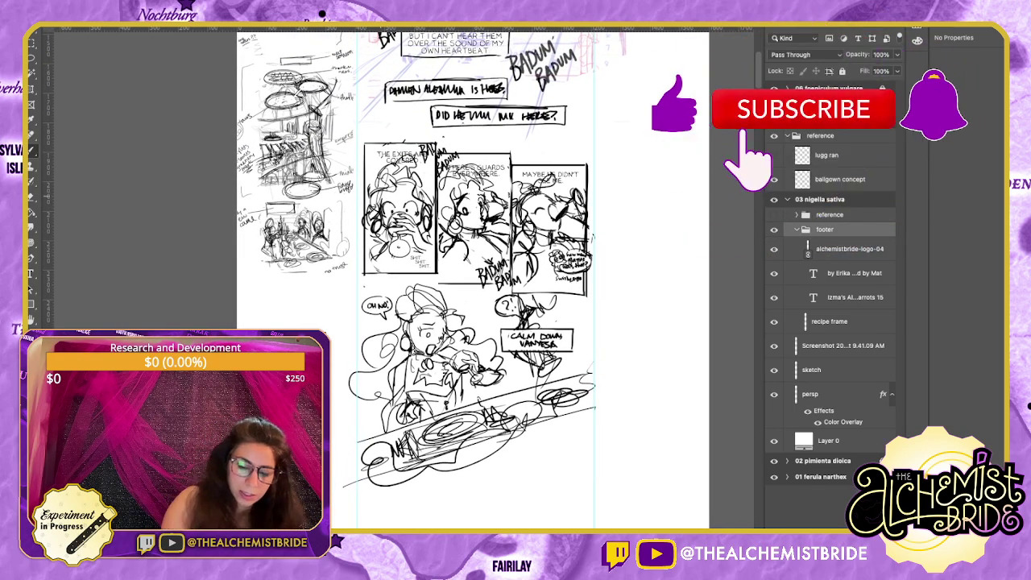
scroll(475, 282, "left", 2)
left_click(829, 321)
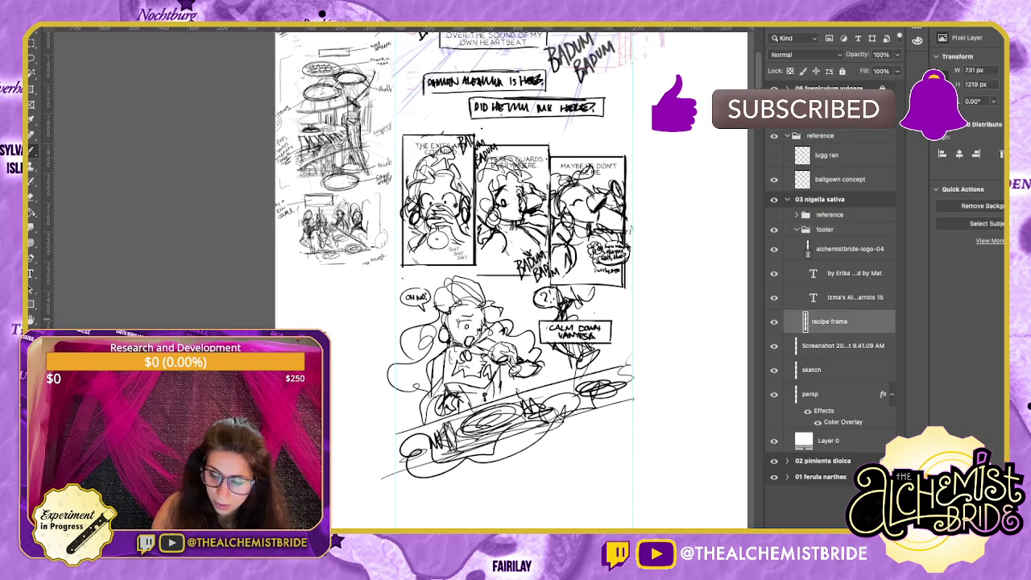
left_click(842, 345)
left_click(830, 322)
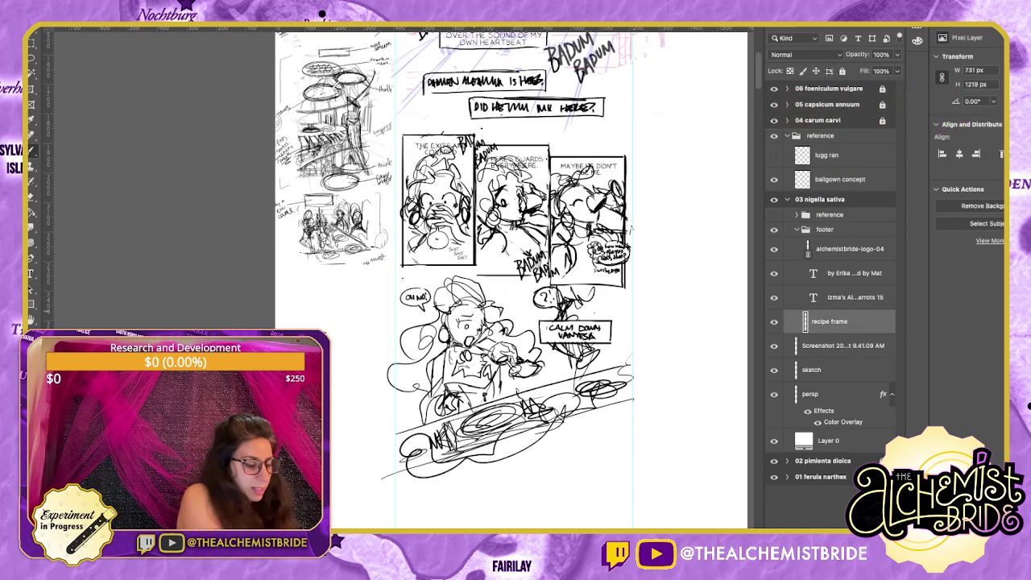
key("super+plus")
key("super+plus")
scroll(399, 282, "down", 3)
scroll(403, 282, "right", 3)
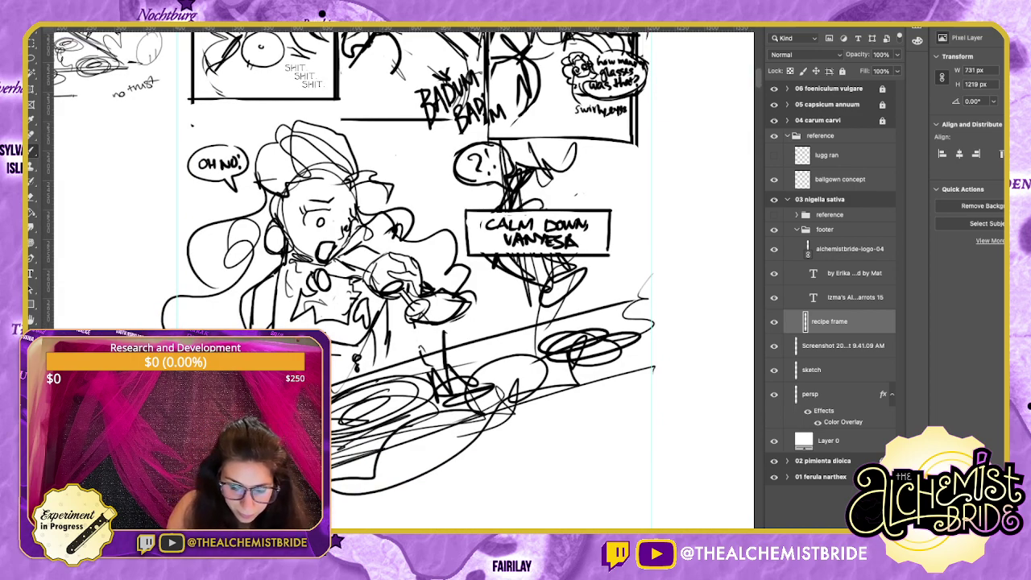
mouse_move(404, 336)
left_mouse_down()
mouse_move(404, 386)
mouse_move(495, 332)
mouse_move(616, 329)
mouse_move(604, 396)
left_mouse_up()
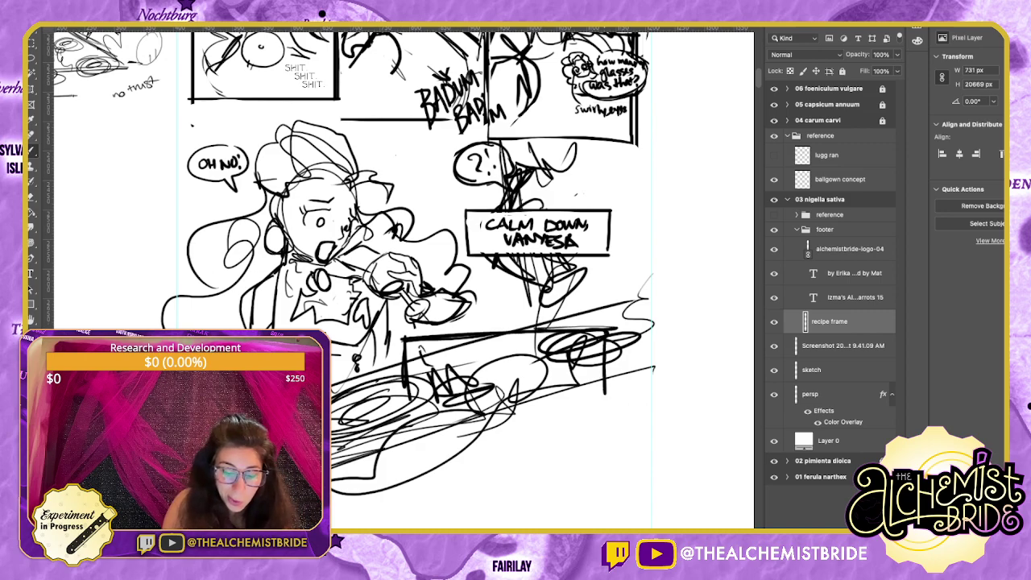
left_click_drag(402, 394, 548, 390)
left_click_drag(416, 398, 604, 395)
left_click_drag(480, 395, 621, 392)
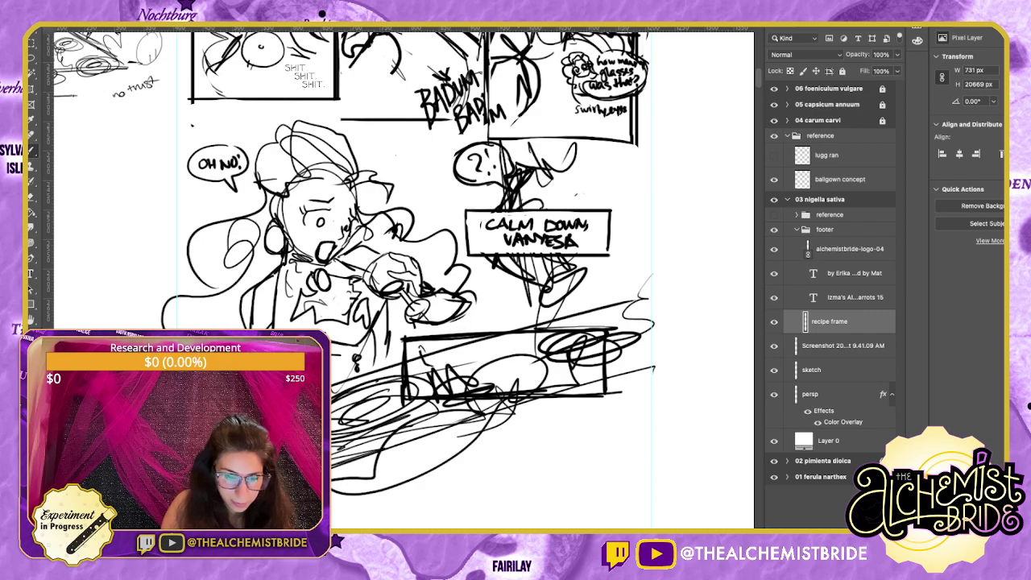
key("ctrl+z")
key("ctrl+z")
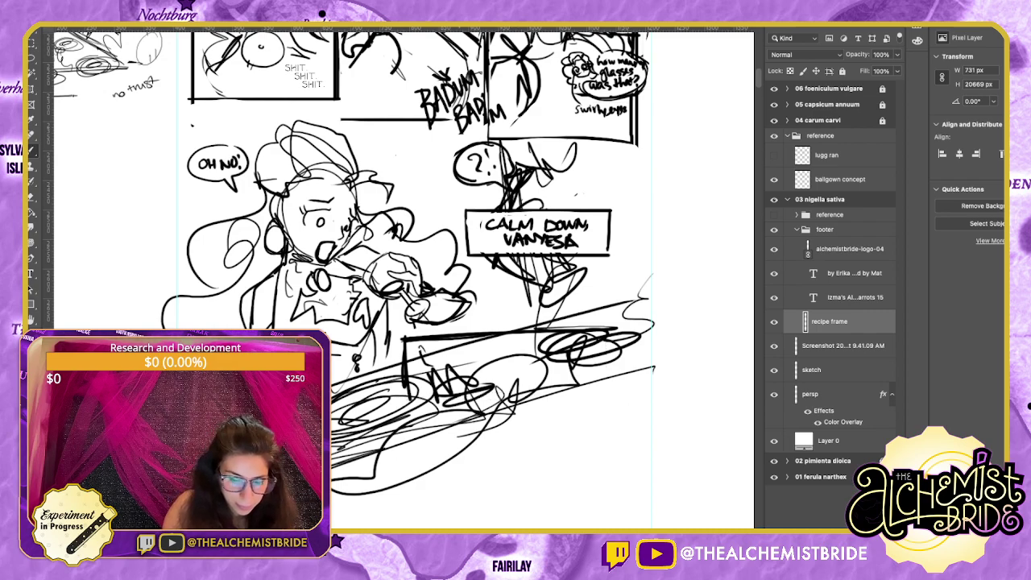
key("ctrl+shift+z")
key("ctrl+shift+z")
Lasso the inside of the new caption box and delete the rough lines within it from the sketch layer.
key("l")
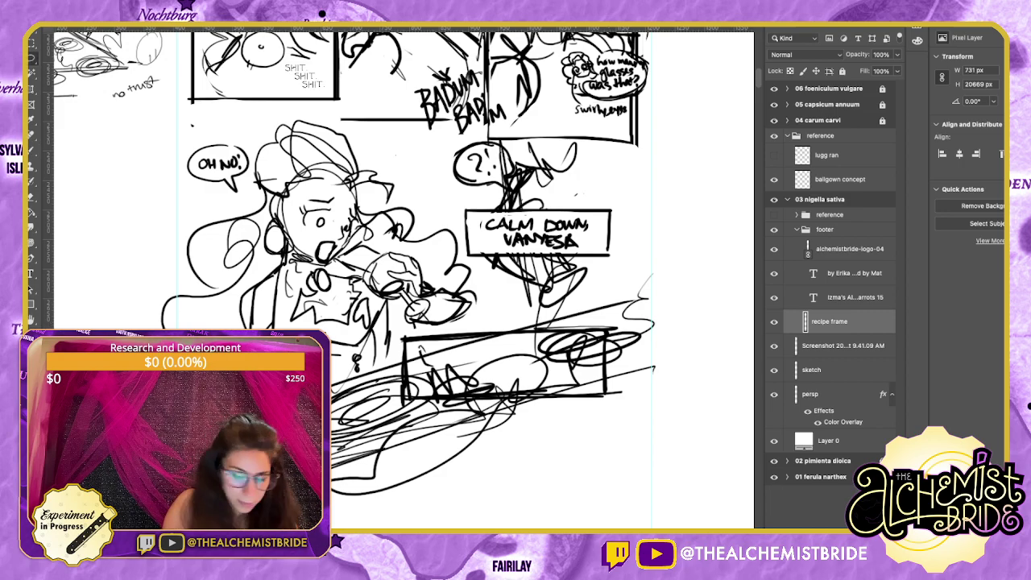
mouse_move(599, 333)
left_mouse_down()
mouse_move(546, 334)
mouse_move(407, 394)
mouse_move(596, 384)
left_mouse_up()
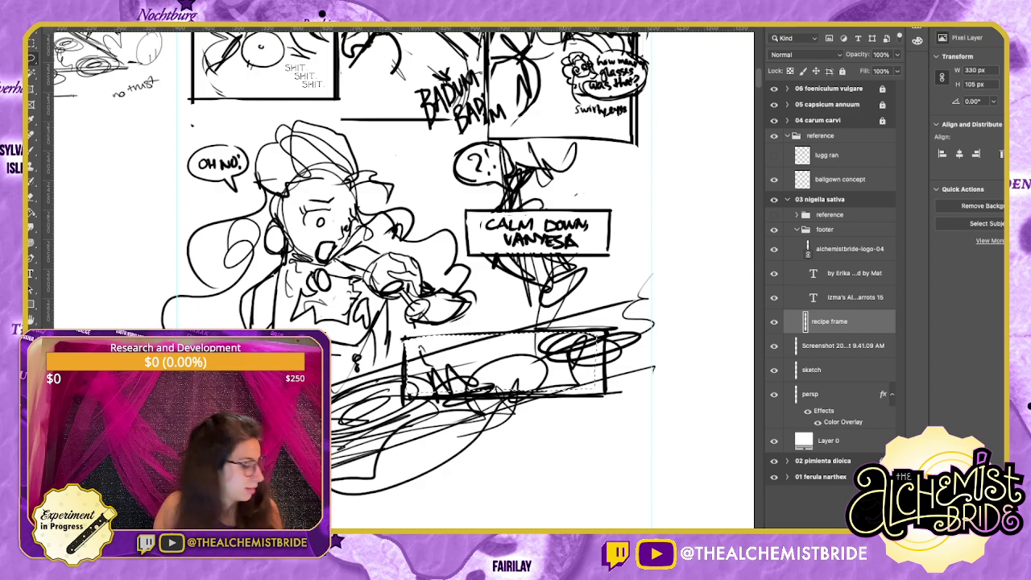
key("super+d")
key("b")
left_click(842, 346)
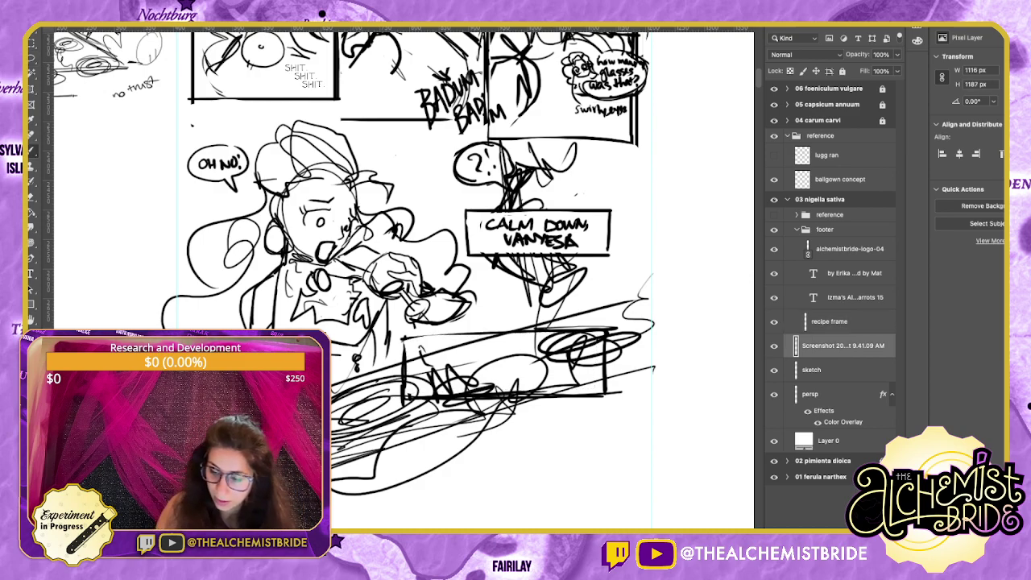
key("ctrl+shift+d")
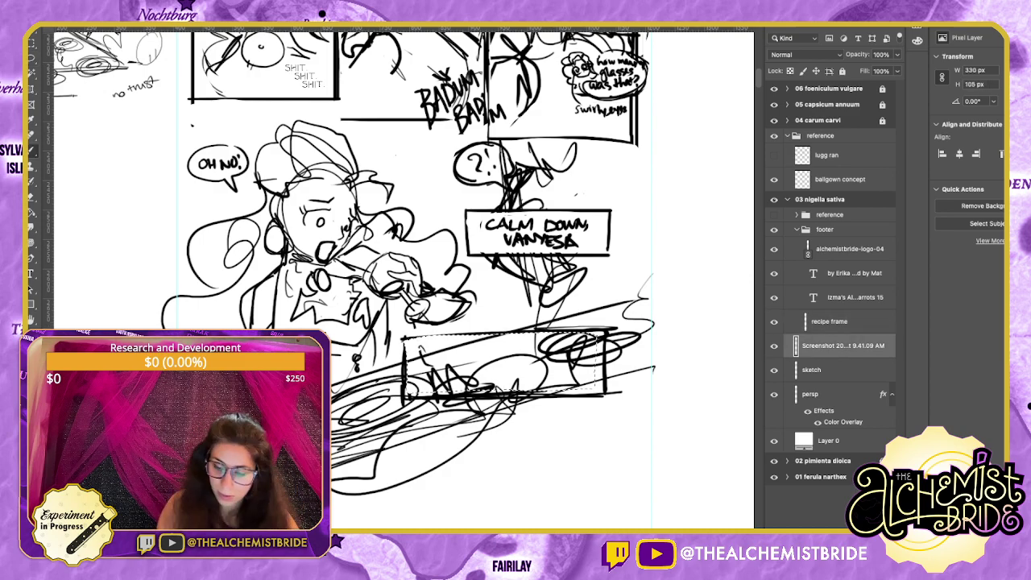
key("alt+bracketleft")
key("Delete")
key("ctrl+d")
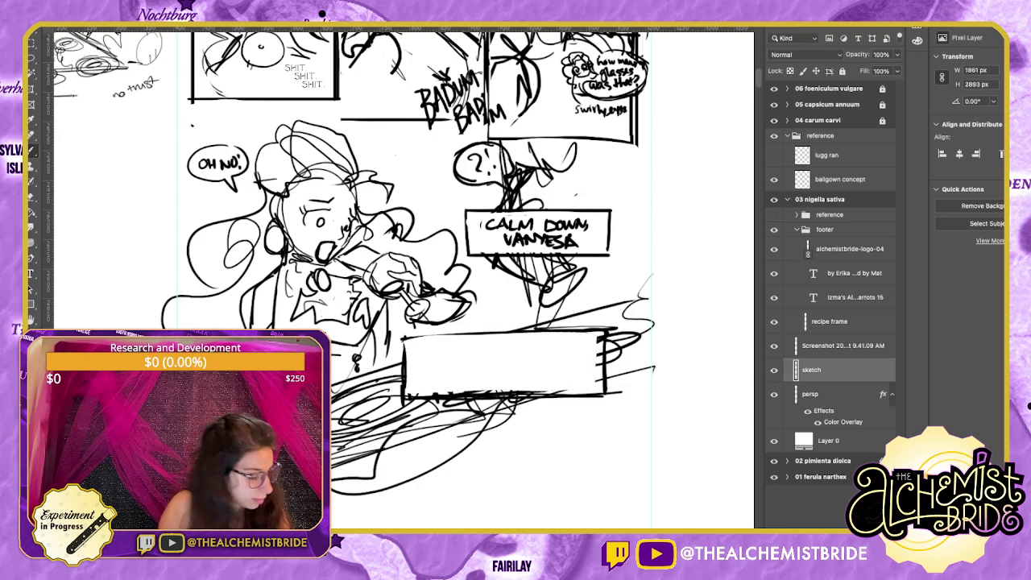
Hand-letter "MA" in the empty caption box and lasso the "MAYBE HE DIDN'T SEE ME." lettering in the third panel.
left_click_drag(430, 343, 437, 357)
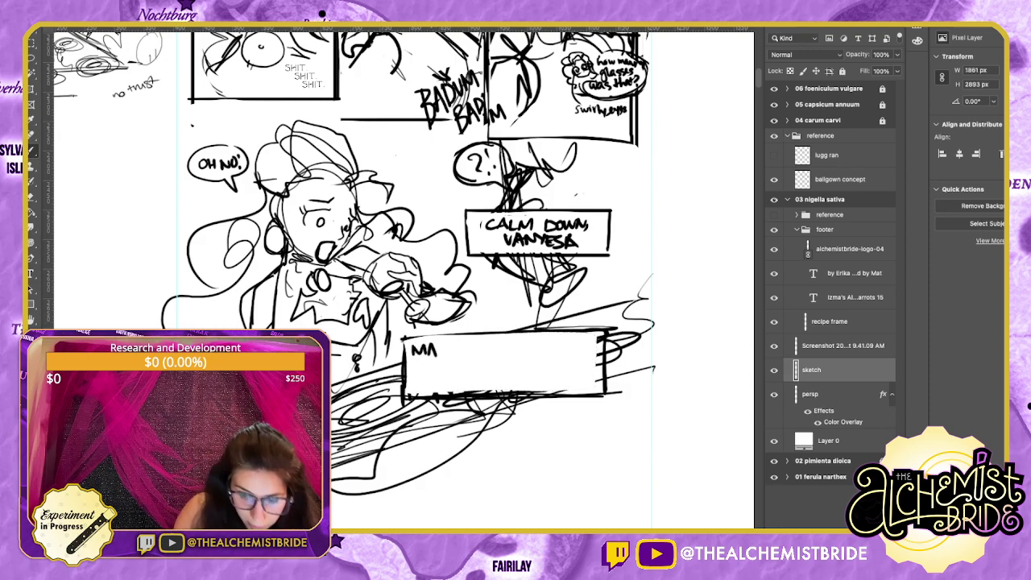
mouse_move(435, 266)
left_mouse_down()
mouse_move(409, 401)
mouse_move(421, 469)
left_mouse_up()
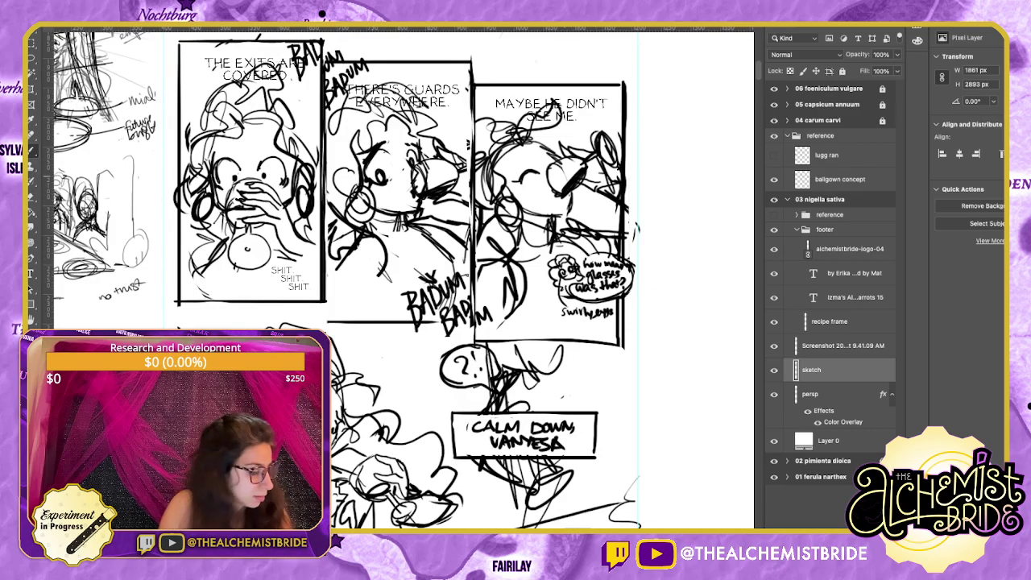
key("l")
mouse_move(568, 87)
left_mouse_down()
mouse_move(490, 118)
mouse_move(570, 88)
left_mouse_up()
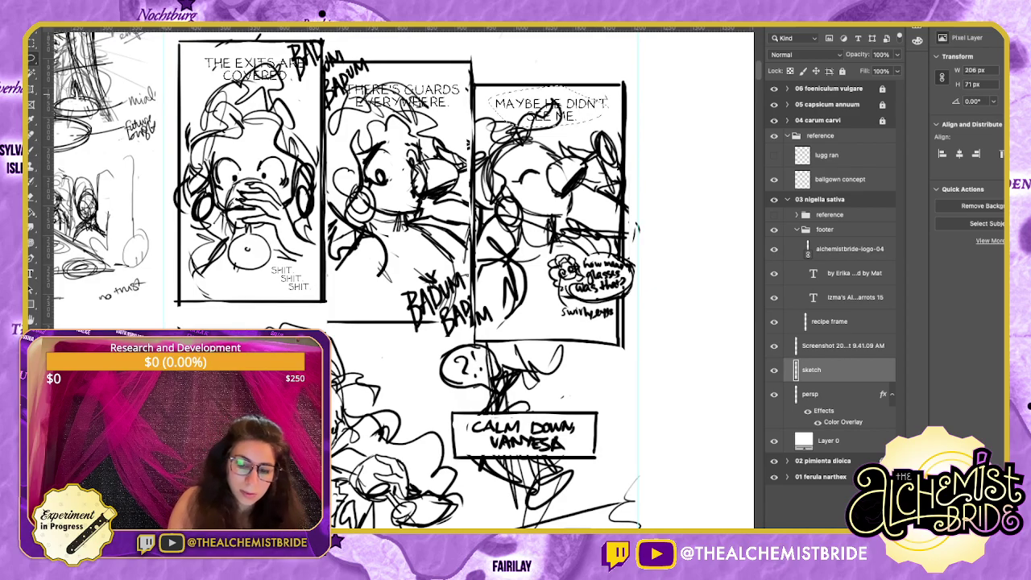
scroll(398, 278, "down", 3)
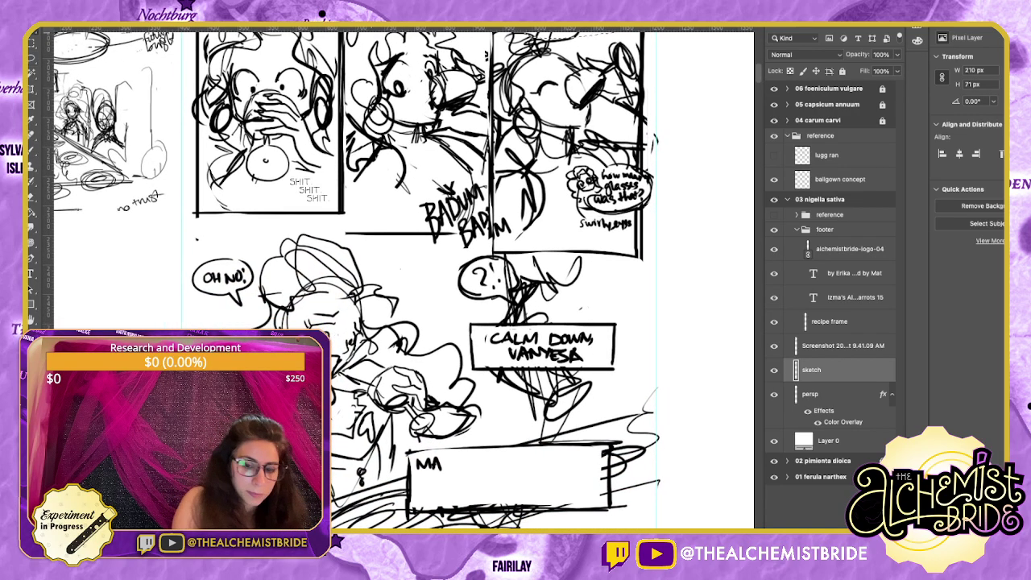
Copy the selected lettering into the caption box, align it over the hand-lettered "MA", and redraw the box edges closer around the text.
mouse_move(564, 45)
left_mouse_down()
mouse_move(507, 300)
mouse_move(509, 453)
left_mouse_up()
key("ctrl+z")
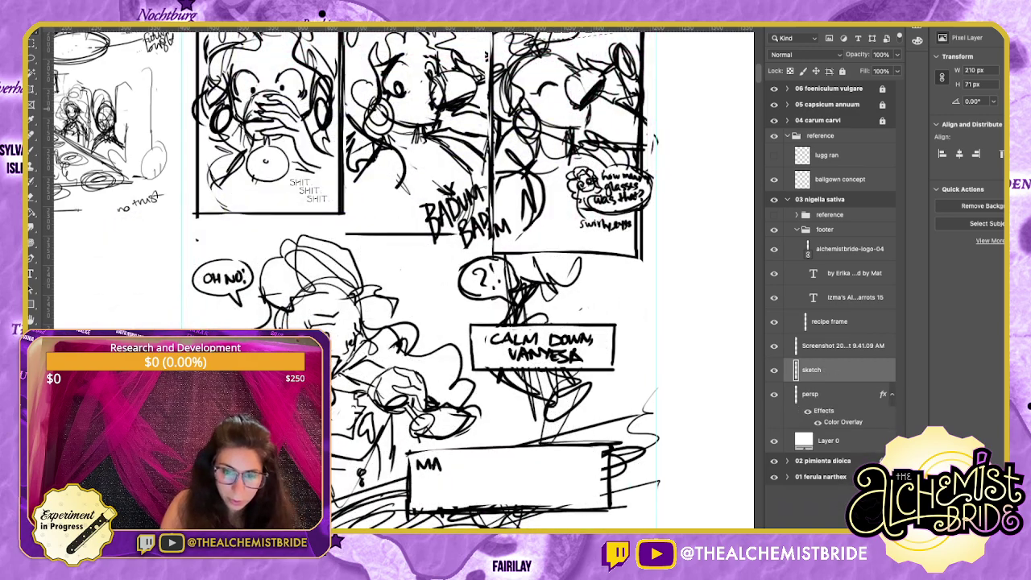
mouse_move(563, 45)
left_mouse_down()
mouse_move(491, 469)
mouse_move(604, 474)
left_mouse_up()
key("super+t")
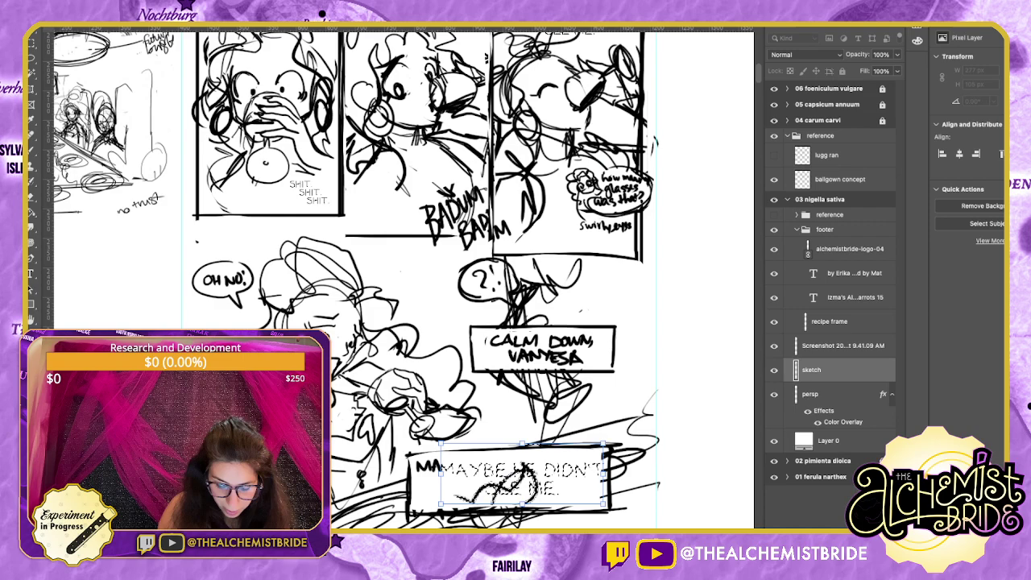
left_click_drag(519, 475, 496, 475)
key("Return")
left_click_drag(580, 442, 577, 471)
key("super+t")
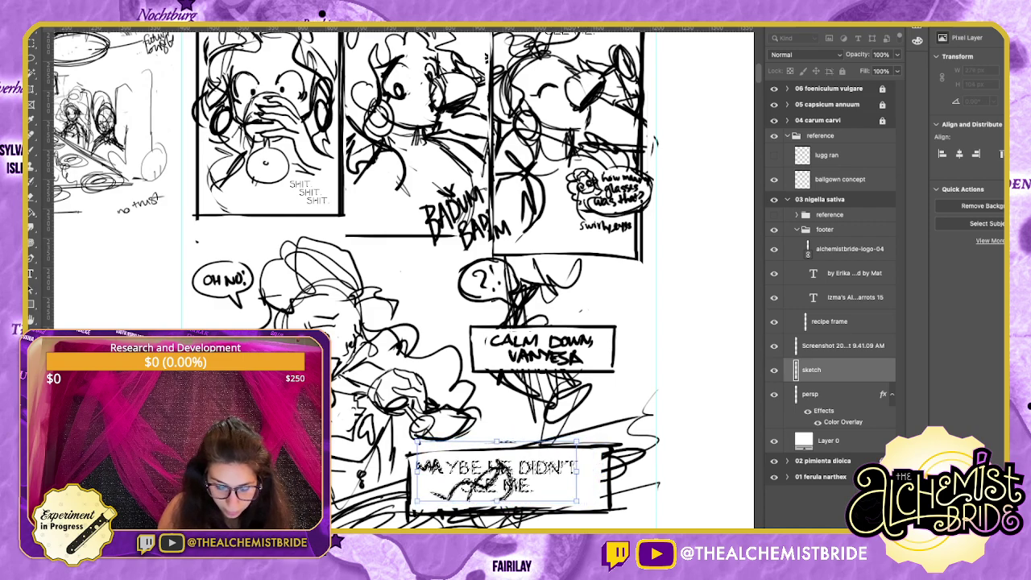
key("Return")
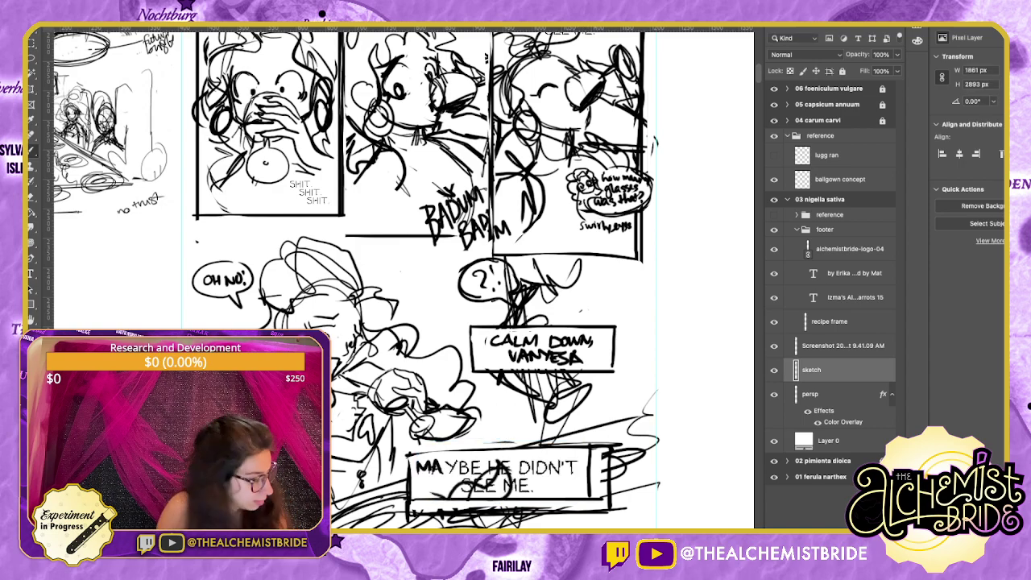
left_click_drag(483, 322, 515, 238)
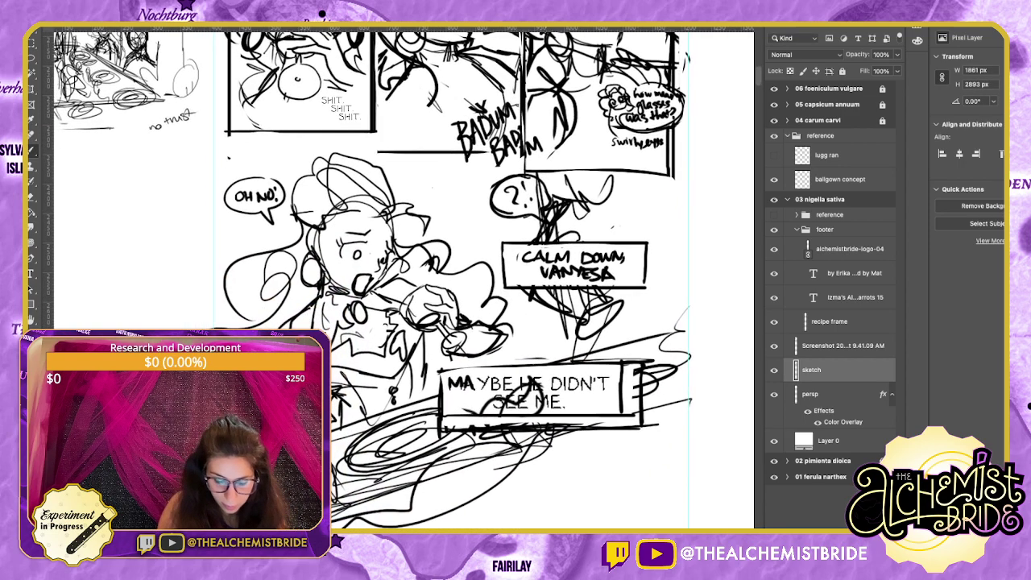
mouse_move(599, 409)
left_mouse_down()
mouse_move(553, 423)
mouse_move(600, 412)
left_mouse_up()
key("ctrl+z")
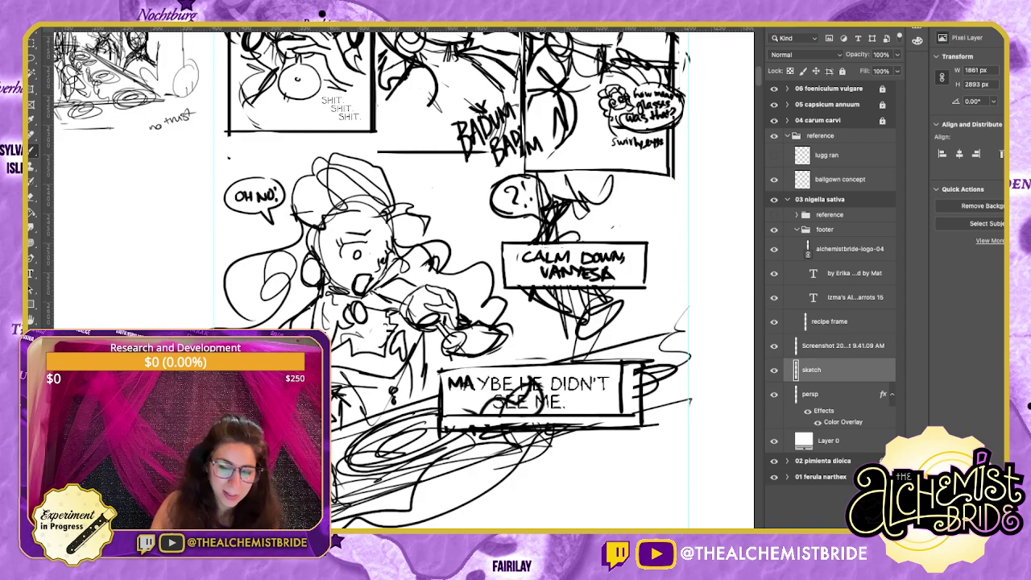
Lasso the "CALM DOWN" caption and move it closer to the character, just below the "?!" bubble.
left_click_drag(483, 241, 491, 313)
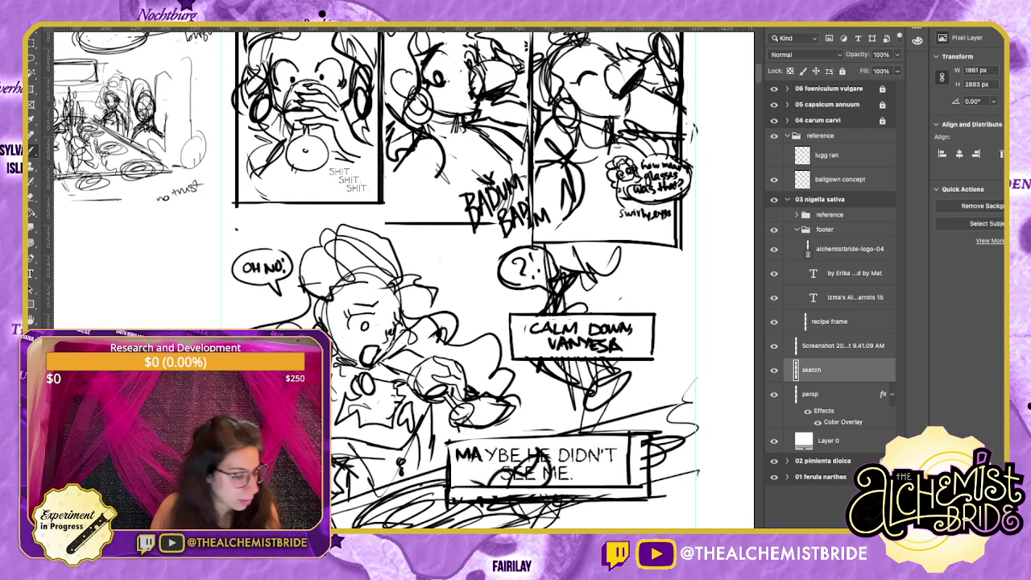
key("l")
mouse_move(551, 427)
left_mouse_down()
mouse_move(458, 434)
mouse_move(573, 488)
left_mouse_up()
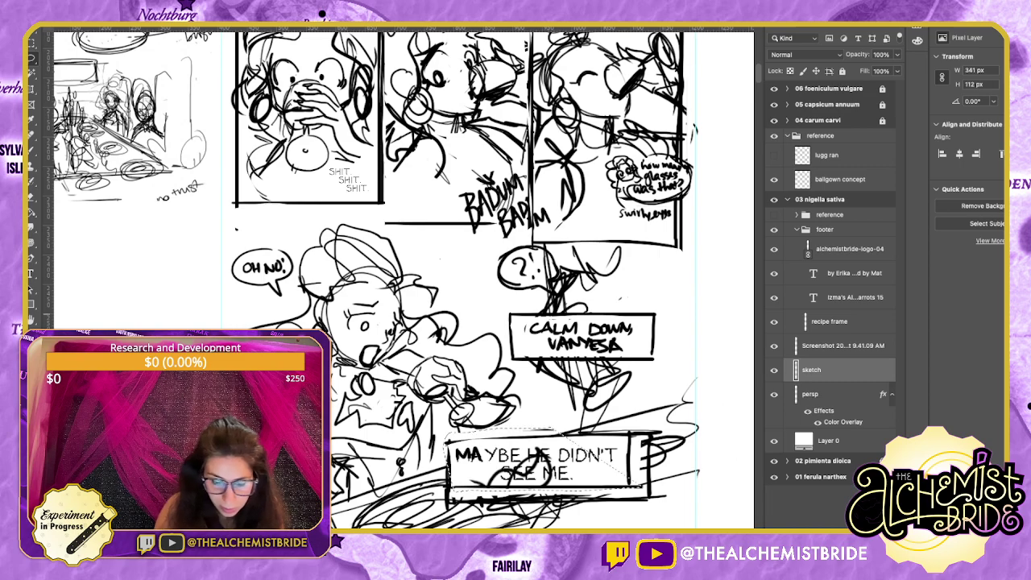
mouse_move(614, 304)
left_mouse_down()
mouse_move(495, 315)
mouse_move(673, 334)
mouse_move(593, 306)
mouse_move(568, 326)
mouse_move(524, 293)
mouse_move(514, 302)
left_mouse_up()
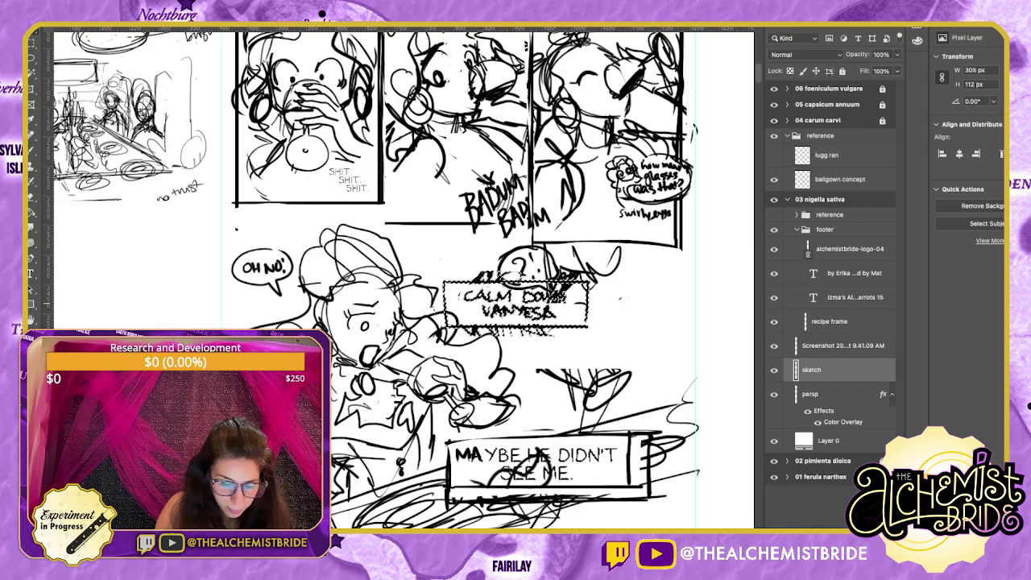
key("super+d")
Move the "MAYBE HE DIDN'T SEE ME." caption up beneath the "CALM DOWN" caption, near the panel's outer edge, and deselect it.
mouse_move(520, 429)
left_mouse_down()
mouse_move(477, 488)
mouse_move(640, 435)
mouse_move(555, 423)
mouse_move(529, 408)
mouse_move(584, 326)
left_mouse_up()
key("m")
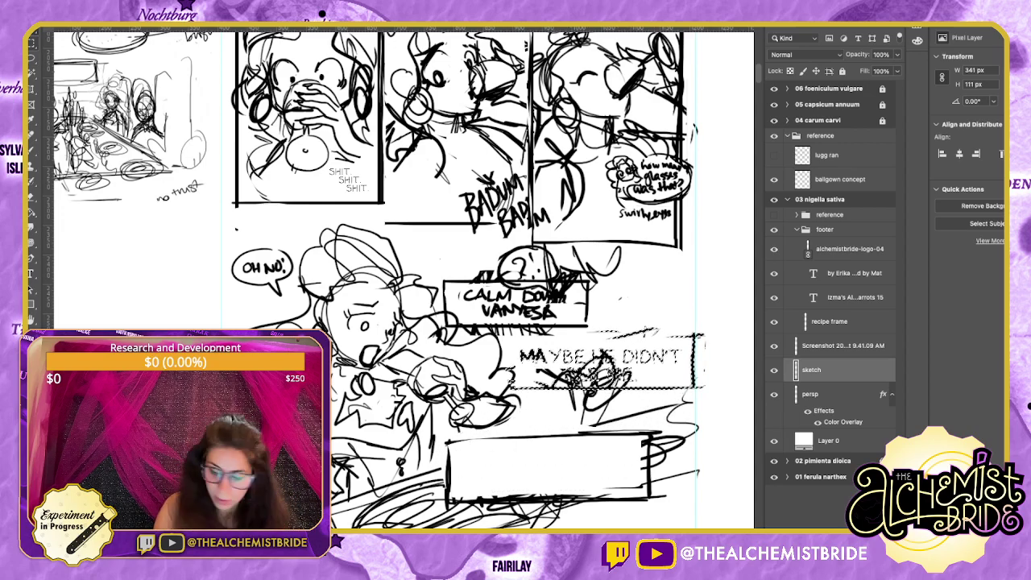
key("ctrl+d")
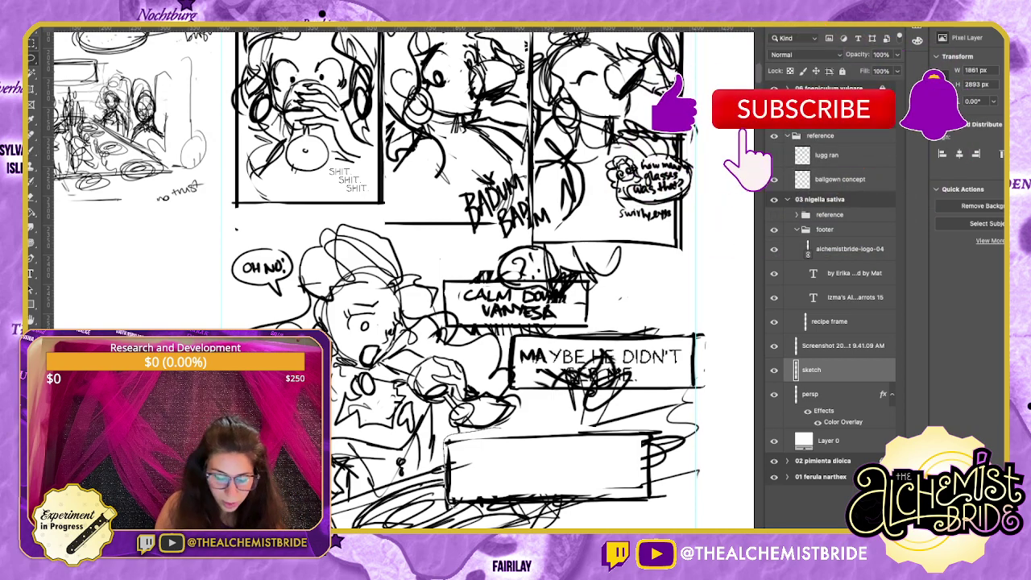
Lasso the leftover empty caption box and delete its lines from both the sketch and recipe frame layers.
mouse_move(650, 427)
left_mouse_down()
mouse_move(610, 504)
mouse_move(535, 503)
mouse_move(445, 475)
mouse_move(499, 431)
left_mouse_up()
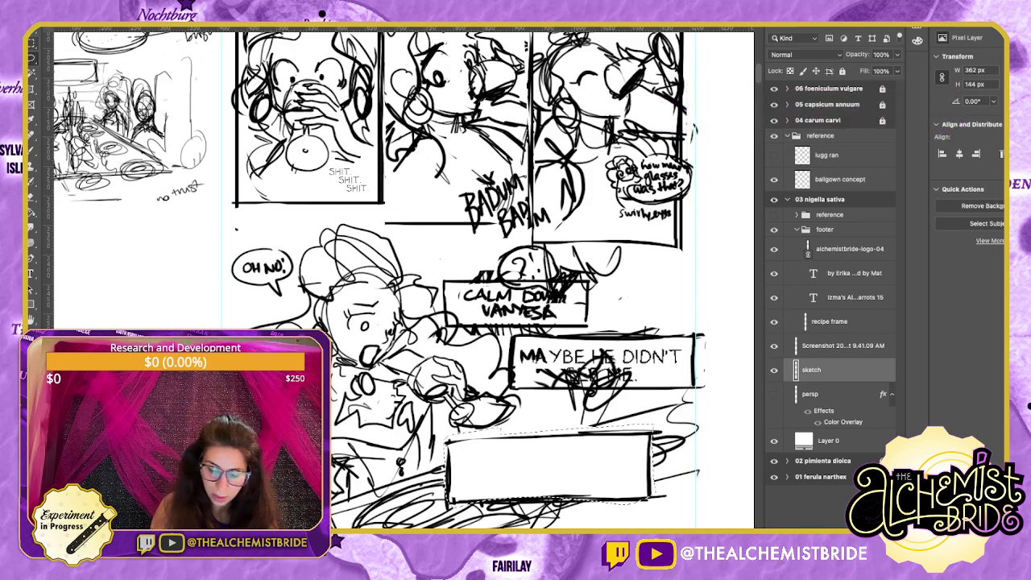
key("Delete")
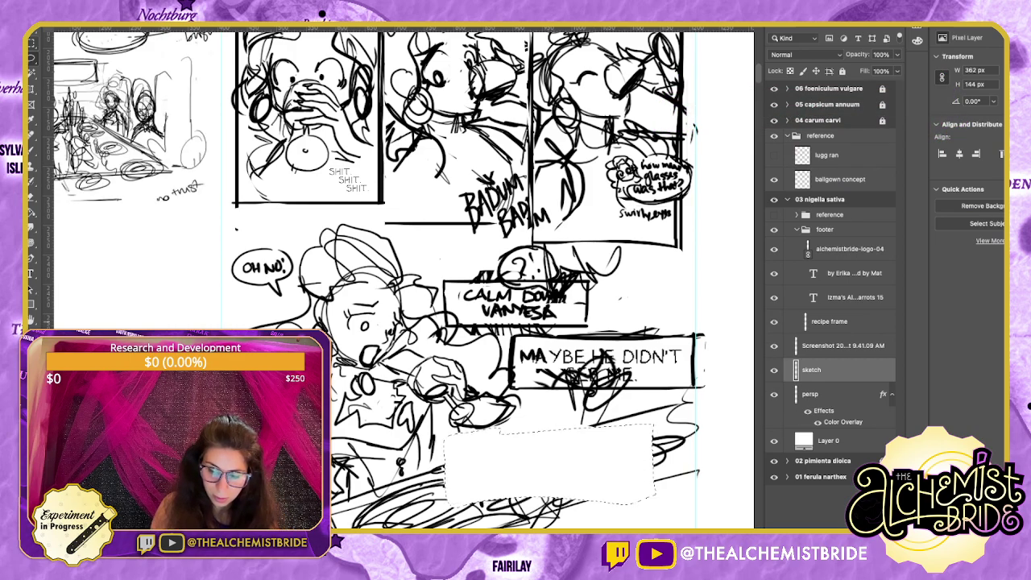
left_click(774, 321)
left_click(774, 321)
left_click(829, 321)
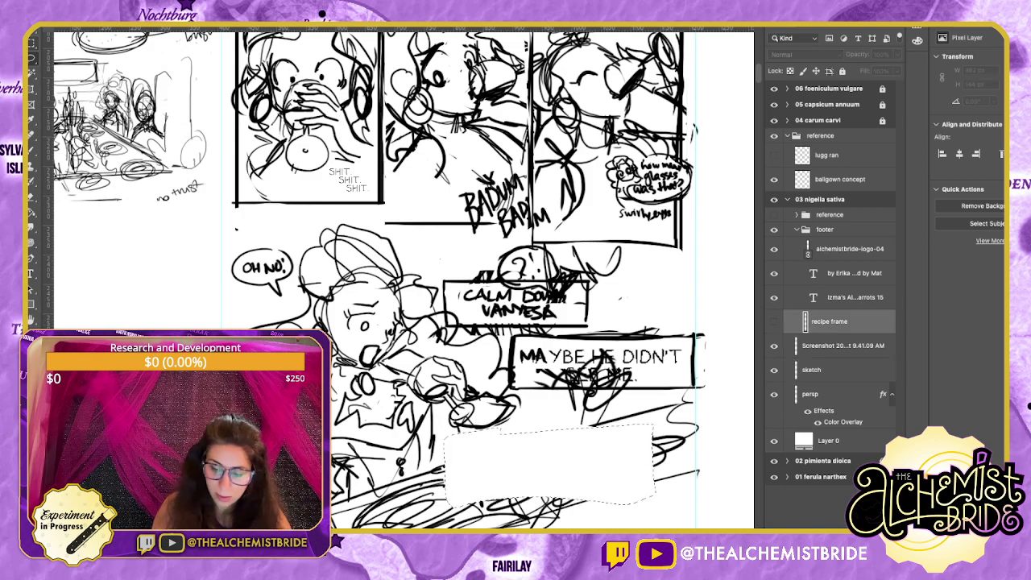
left_click(774, 322)
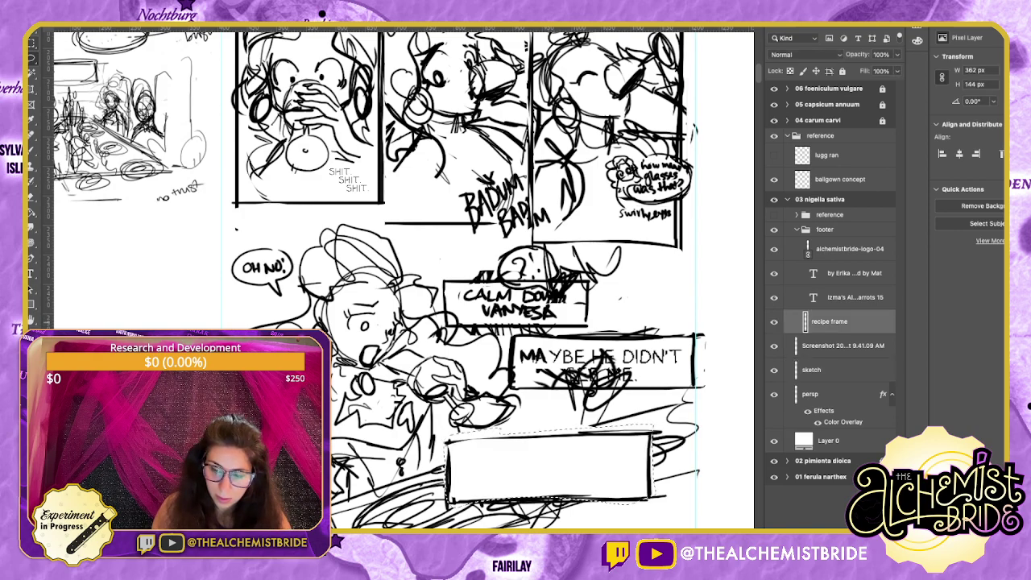
key("Delete")
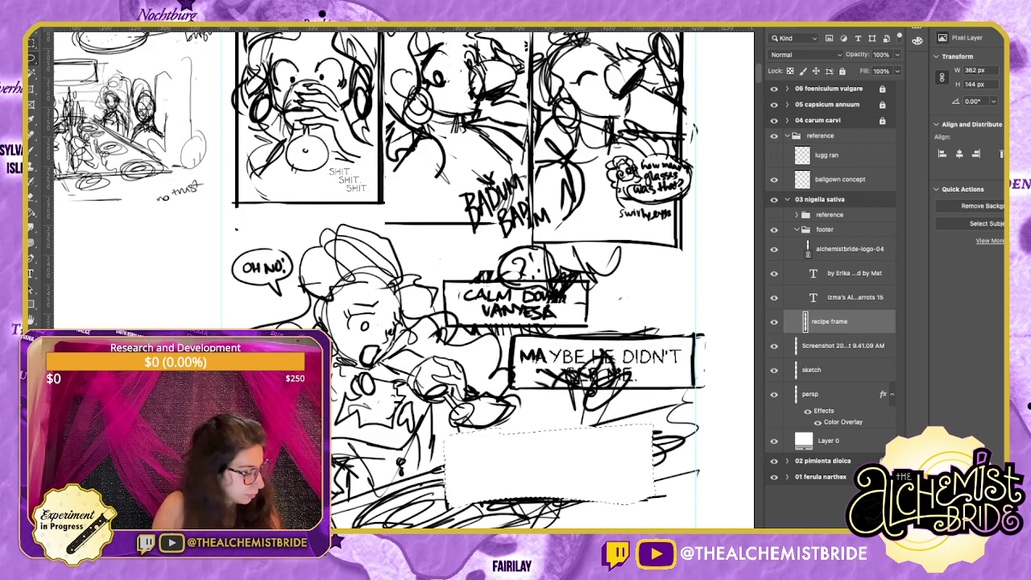
key("ctrl+d")
Collapse and hide the footer group.
left_click(796, 230)
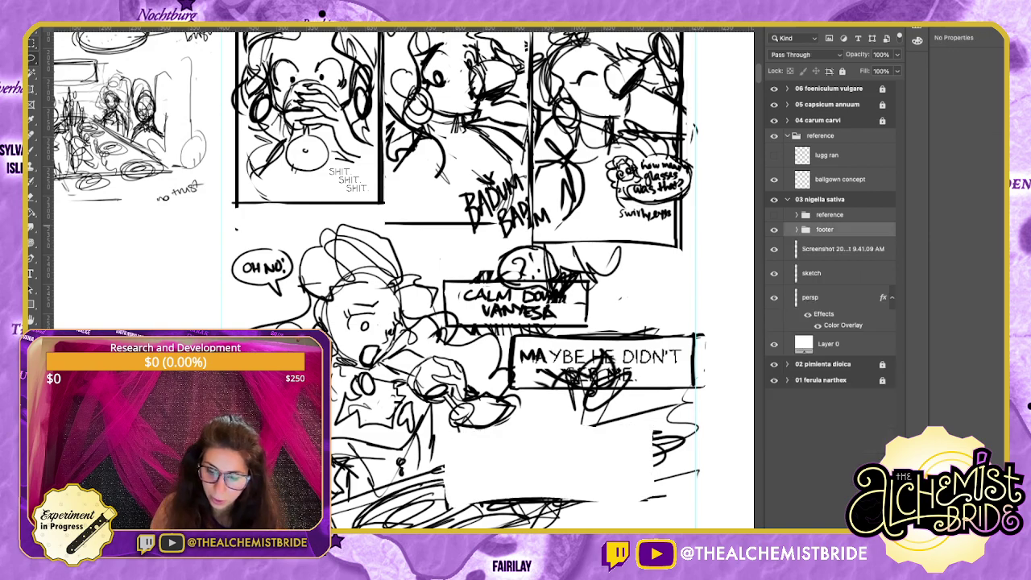
left_click(774, 230)
left_click(843, 249)
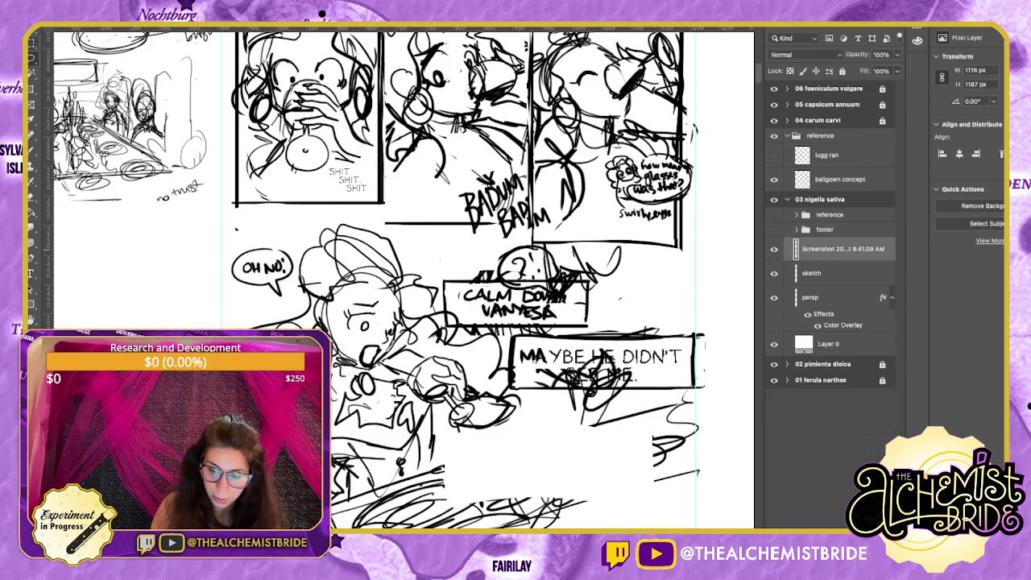
left_click(774, 229)
left_click(825, 229)
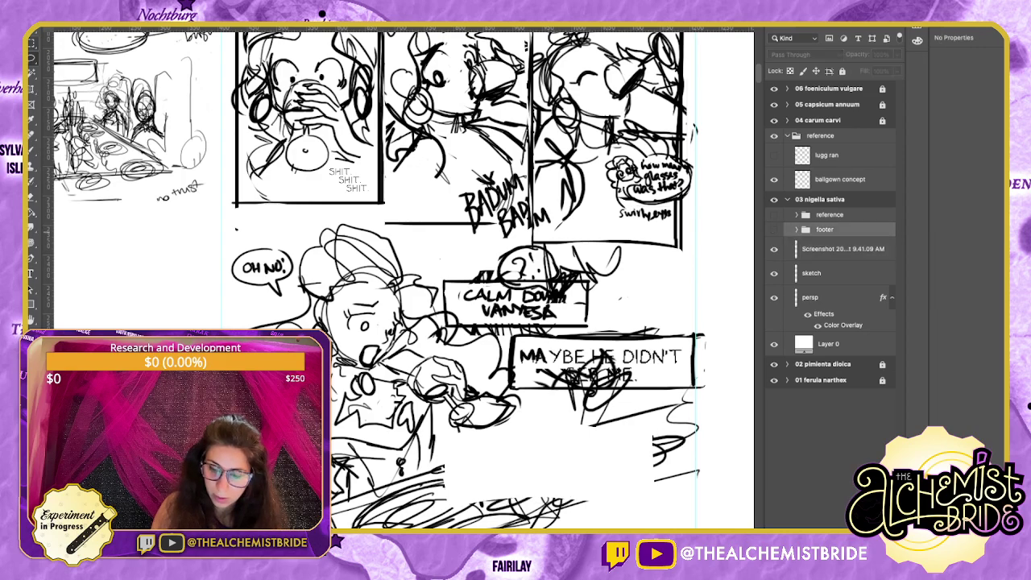
On the sketch layer, redraw the table edge and tableware outlines across the blank gap below the captions in the spill panel.
left_click(842, 249)
left_click(811, 273)
key("b")
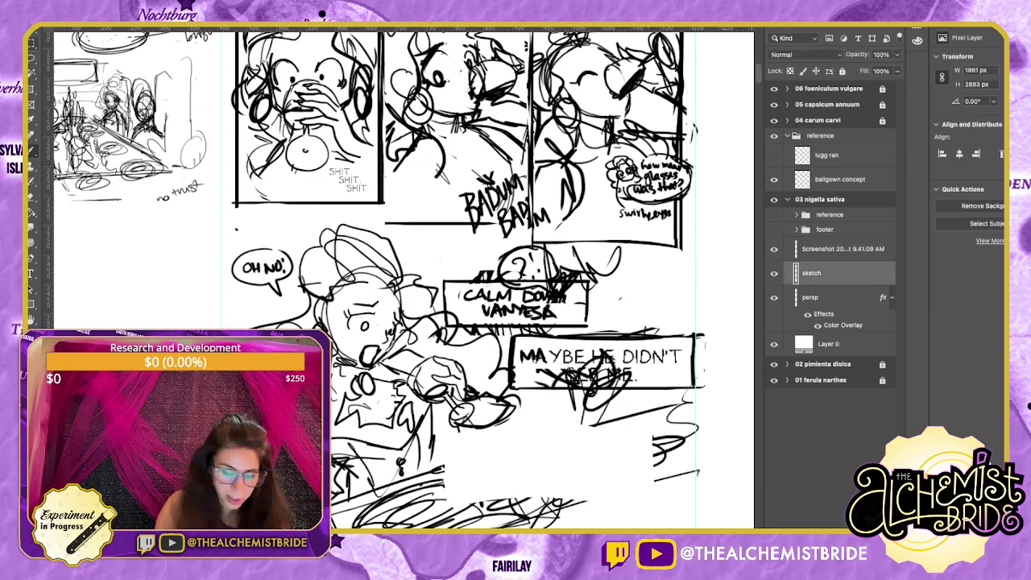
left_click_drag(441, 466, 622, 416)
mouse_move(480, 489)
left_mouse_down()
mouse_move(523, 454)
mouse_move(527, 492)
mouse_move(662, 441)
left_mouse_up()
mouse_move(612, 419)
left_mouse_down()
mouse_move(655, 317)
mouse_move(603, 347)
mouse_move(637, 329)
mouse_move(568, 338)
left_mouse_up()
Clean up and re-letter the lower caption by hand so it reads "MAYBE HE DIDN'T EVEN SEE YOU.".
key("e")
left_click_drag(603, 306, 610, 320)
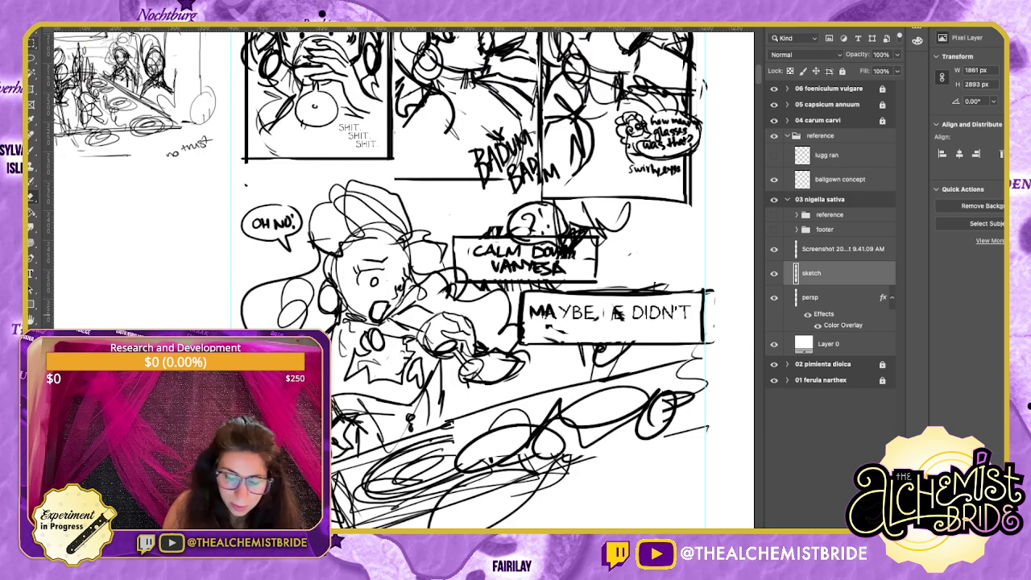
key("b")
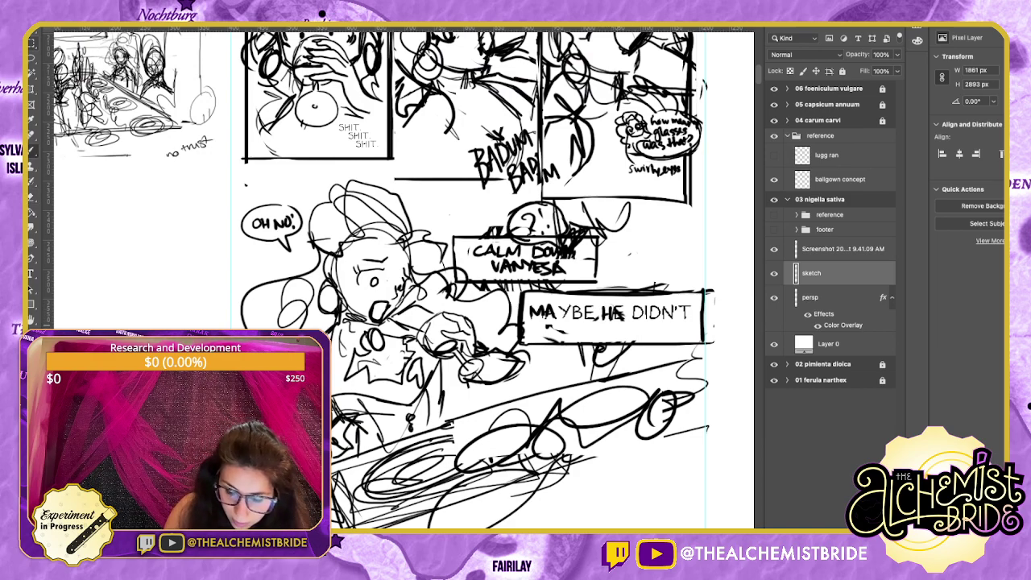
mouse_move(556, 323)
left_mouse_down()
mouse_move(568, 337)
mouse_move(584, 324)
mouse_move(598, 338)
mouse_move(676, 337)
left_mouse_up()
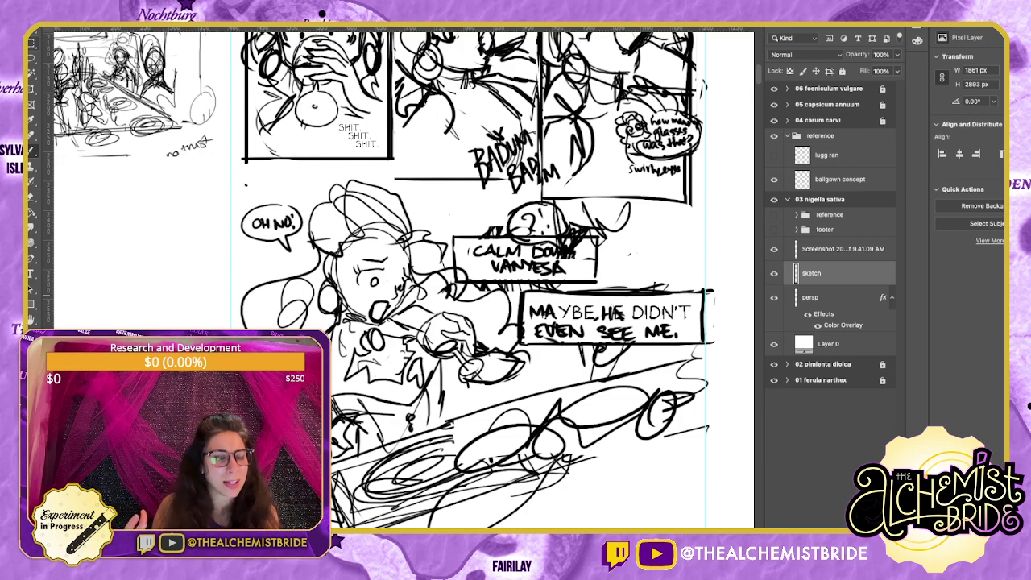
key("e")
mouse_move(645, 324)
left_mouse_down()
mouse_move(677, 334)
mouse_move(652, 338)
left_mouse_up()
key("b")
left_click_drag(662, 326, 661, 326)
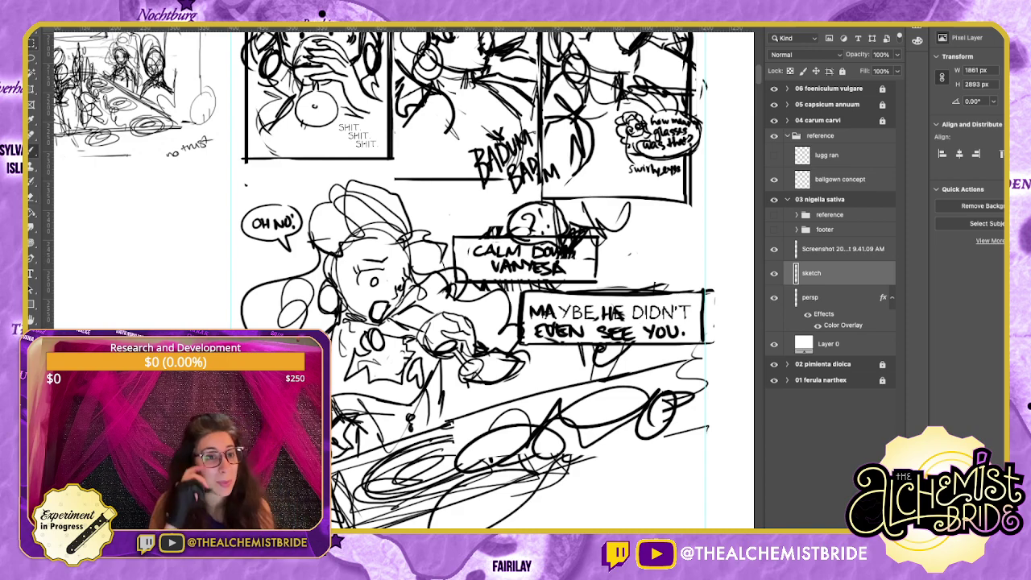
Draw an oval speech bubble below the "EVEN SEE YOU" caption, clear the lines inside it, and letter it "MY DEAR.".
left_click_drag(563, 322, 586, 280)
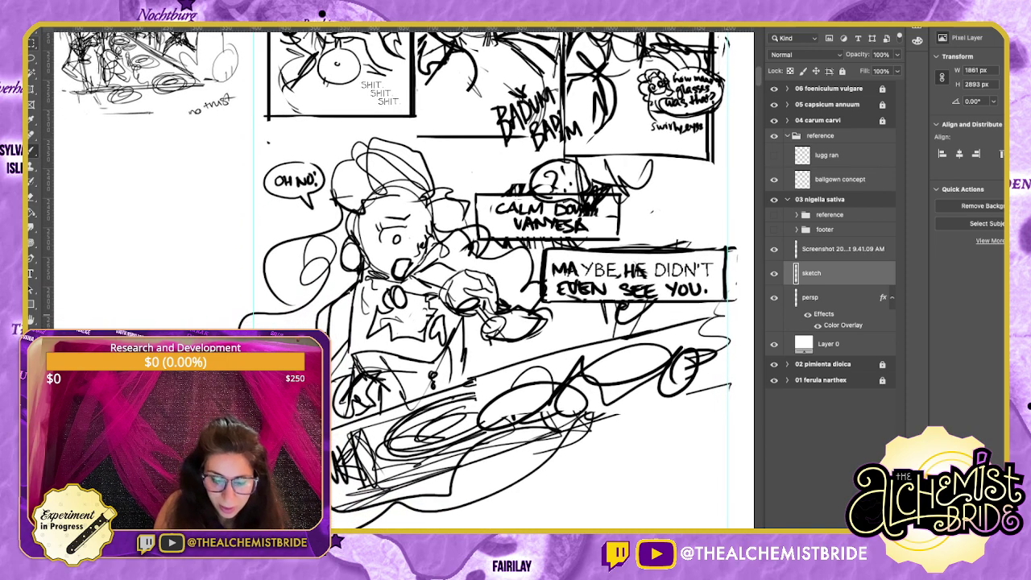
mouse_move(598, 326)
left_mouse_down()
mouse_move(649, 332)
mouse_move(580, 328)
left_mouse_up()
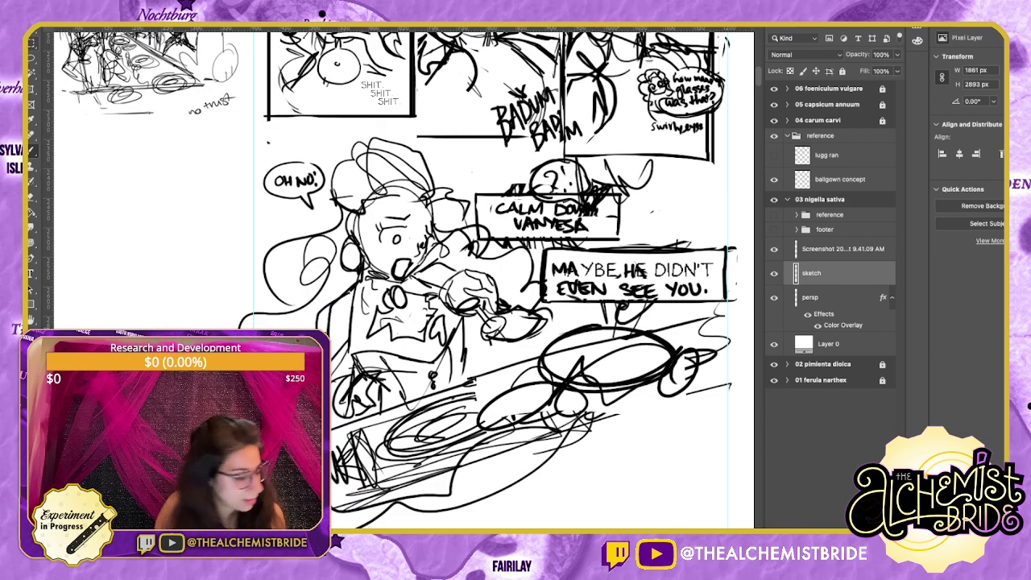
key("e")
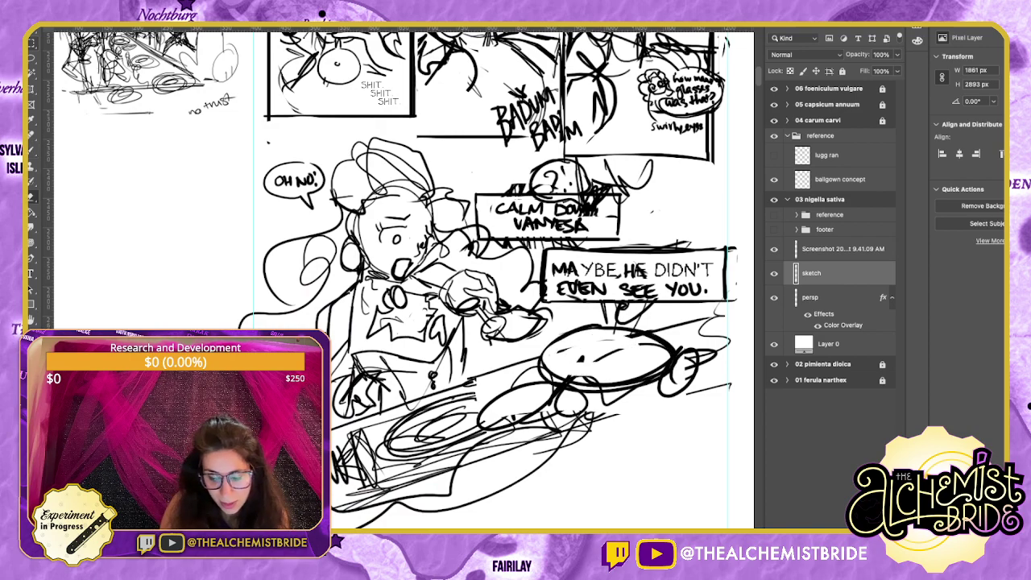
key("l")
mouse_move(591, 324)
left_mouse_down()
mouse_move(650, 374)
mouse_move(599, 324)
mouse_move(533, 366)
mouse_move(581, 328)
mouse_move(525, 356)
mouse_move(637, 323)
left_mouse_up()
key("Delete")
key("super+d")
key("b")
key("ctrl+z")
mouse_move(552, 360)
left_mouse_down()
mouse_move(567, 343)
mouse_move(609, 354)
mouse_move(620, 346)
left_mouse_up()
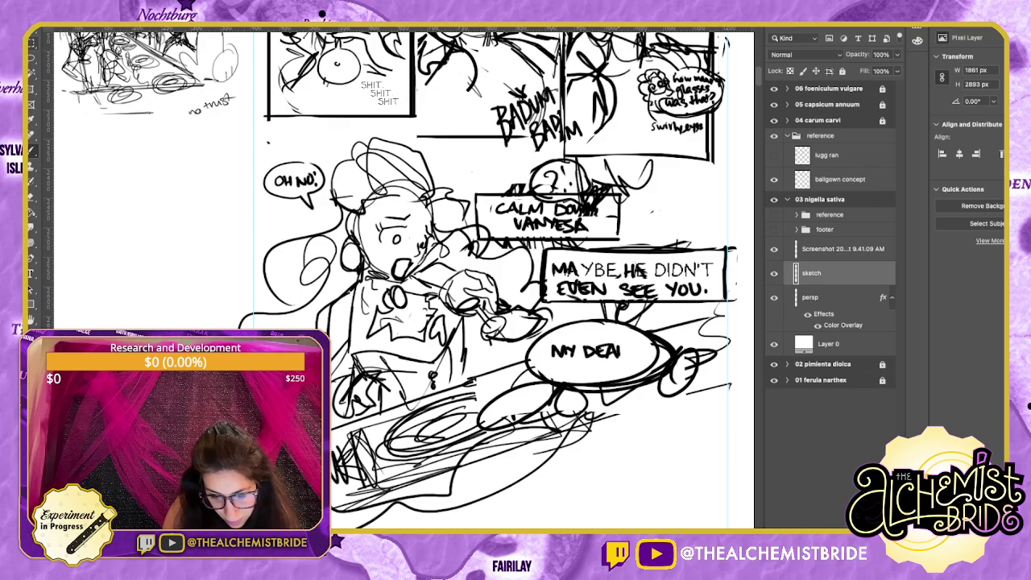
Add a second small bubble about dessert beneath the "how many glasses was that?" bubble in the third small panel.
left_click_drag(580, 425, 539, 258)
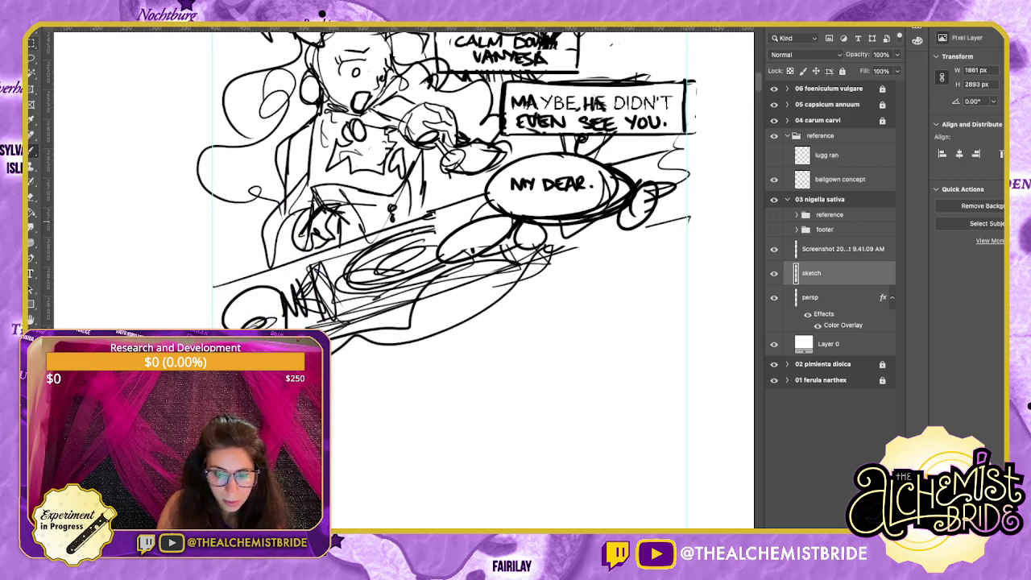
scroll(403, 278, "up", 3)
left_click_drag(516, 322, 519, 329)
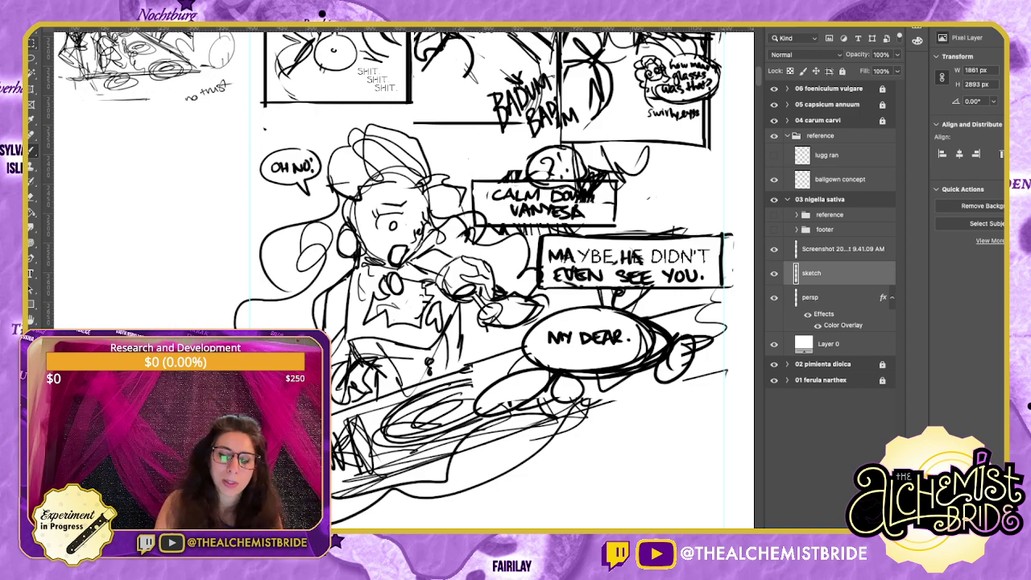
mouse_move(547, 193)
left_mouse_down()
mouse_move(513, 252)
mouse_move(453, 441)
left_mouse_up()
mouse_move(552, 346)
left_mouse_down()
mouse_move(526, 366)
mouse_move(540, 347)
mouse_move(570, 346)
mouse_move(556, 360)
mouse_move(583, 354)
mouse_move(566, 348)
left_mouse_up()
key("e")
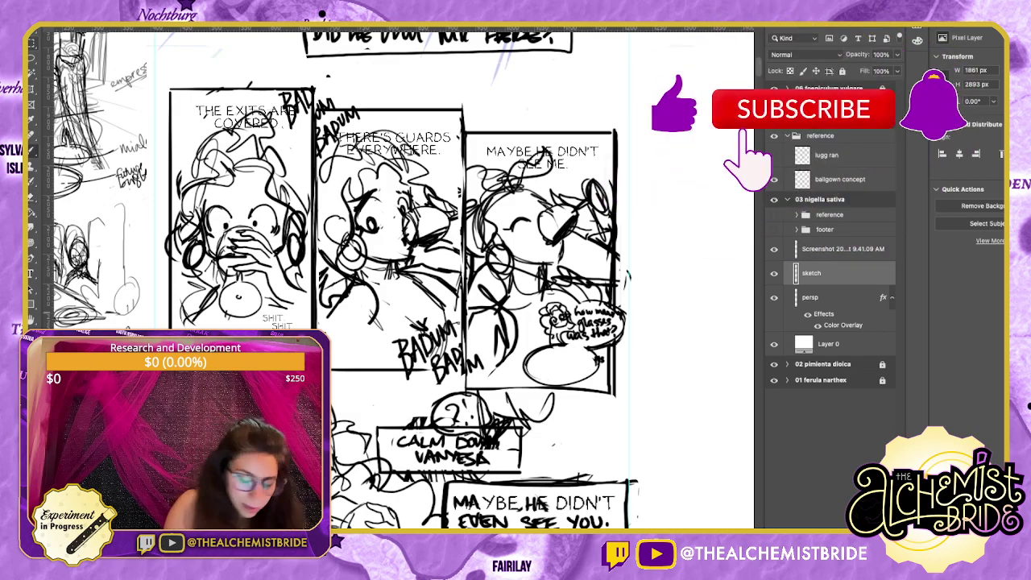
key("b")
mouse_move(546, 355)
left_mouse_down()
mouse_move(577, 356)
mouse_move(542, 374)
left_mouse_up()
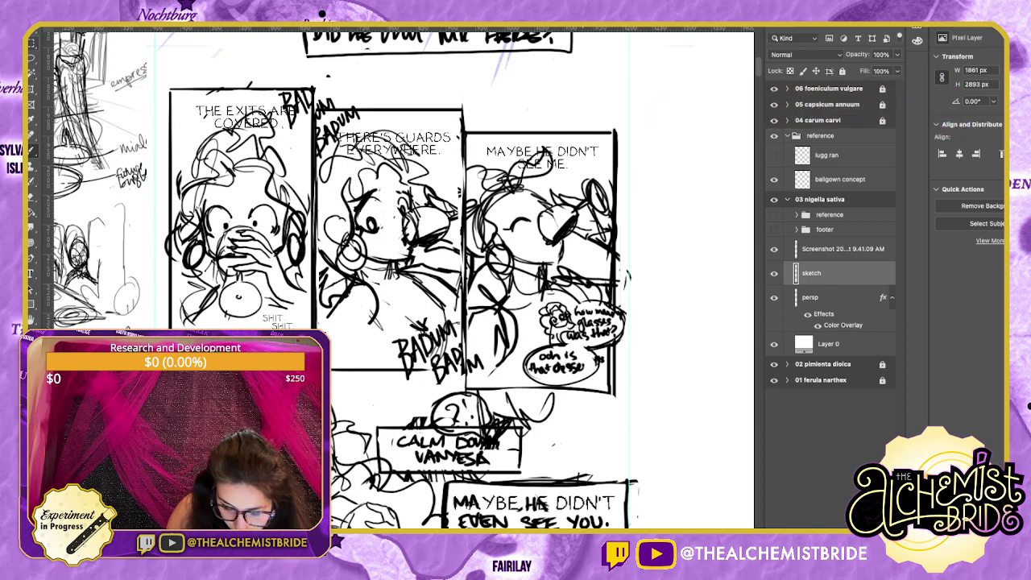
mouse_move(559, 380)
left_mouse_down()
mouse_move(605, 349)
mouse_move(516, 377)
mouse_move(534, 379)
mouse_move(546, 365)
mouse_move(601, 384)
left_mouse_up()
Erase the old caption at the head of the third small panel and hand-letter "SHIT. SHIT. SHIT." in its place.
key("e")
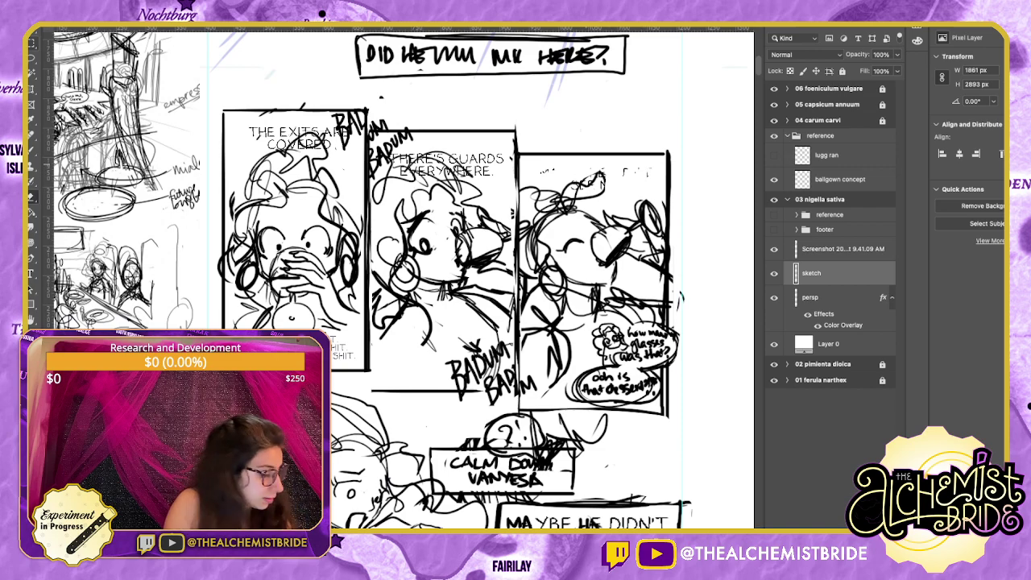
key("b")
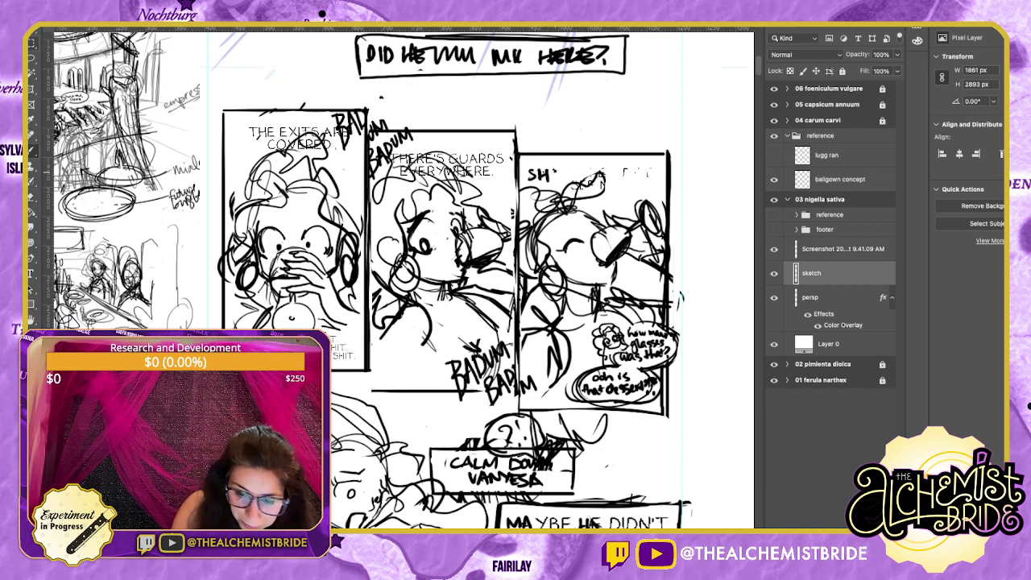
left_click_drag(581, 179, 600, 172)
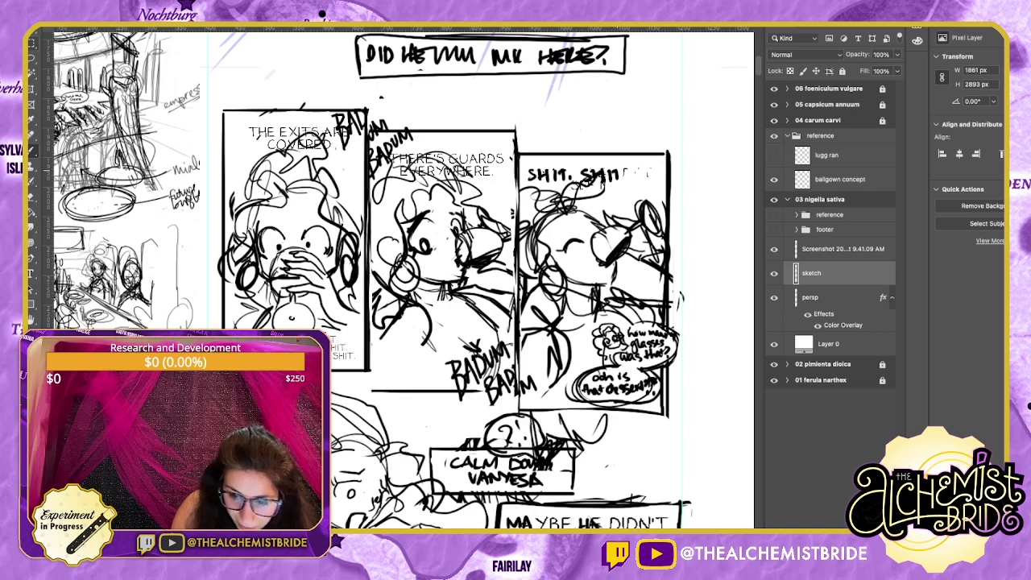
left_click_drag(649, 169, 661, 181)
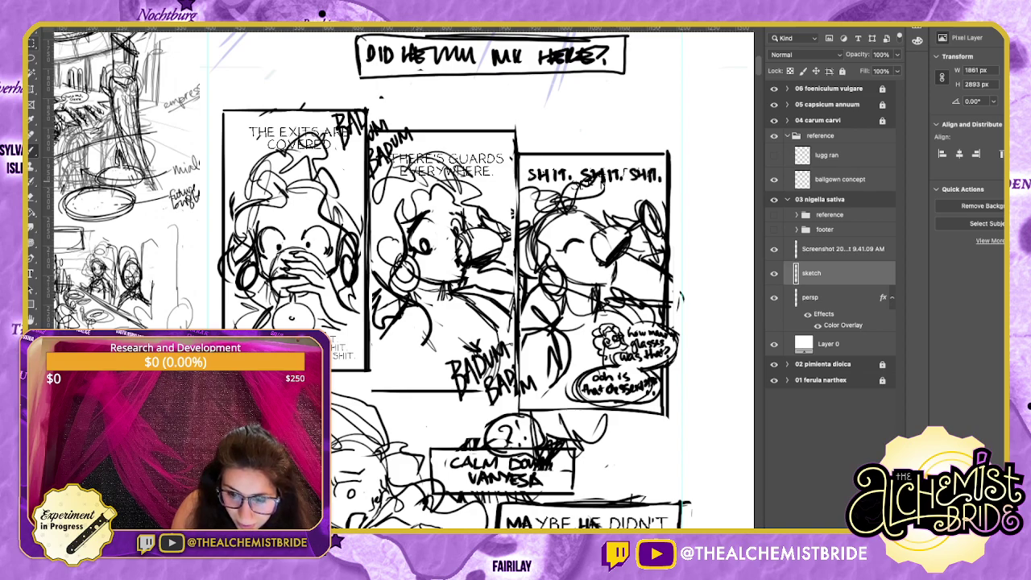
Lasso the "MAYBE HE DIDN'T EVEN SEE YOU." caption box, transform it to fit inside the page guide, and deselect it.
scroll(483, 282, "down", 5)
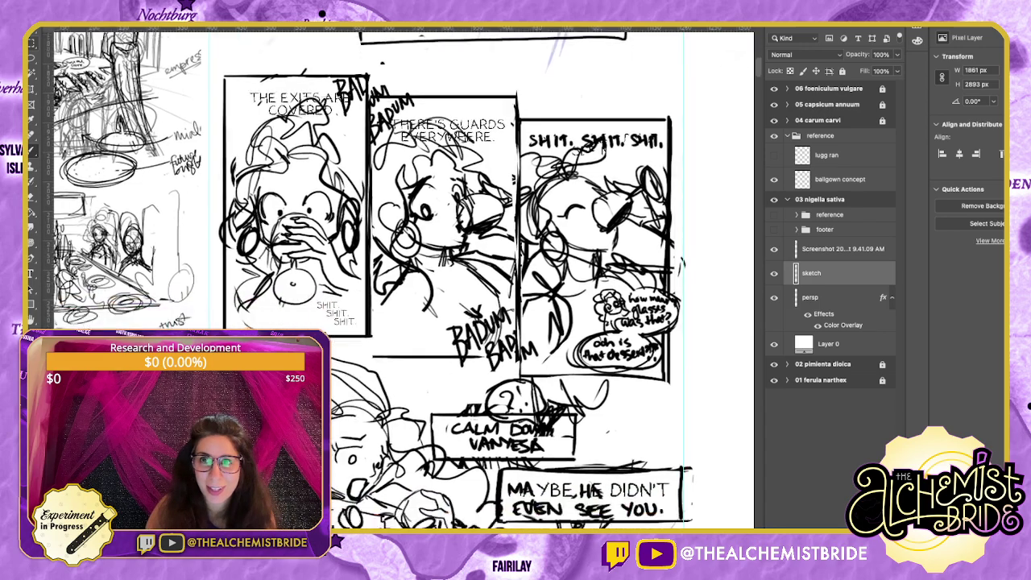
key("super+minus")
scroll(484, 281, "left", 3)
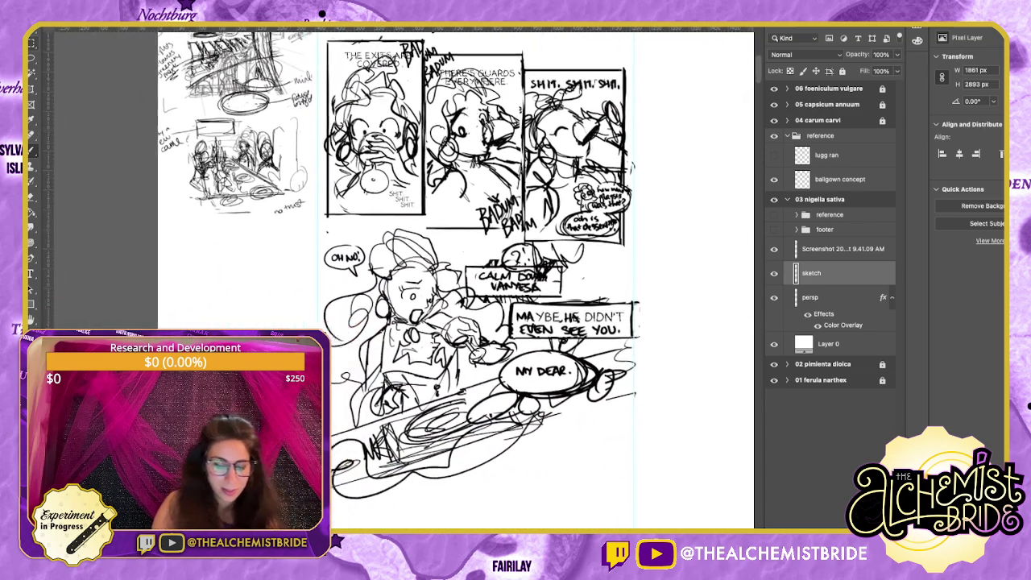
key("l")
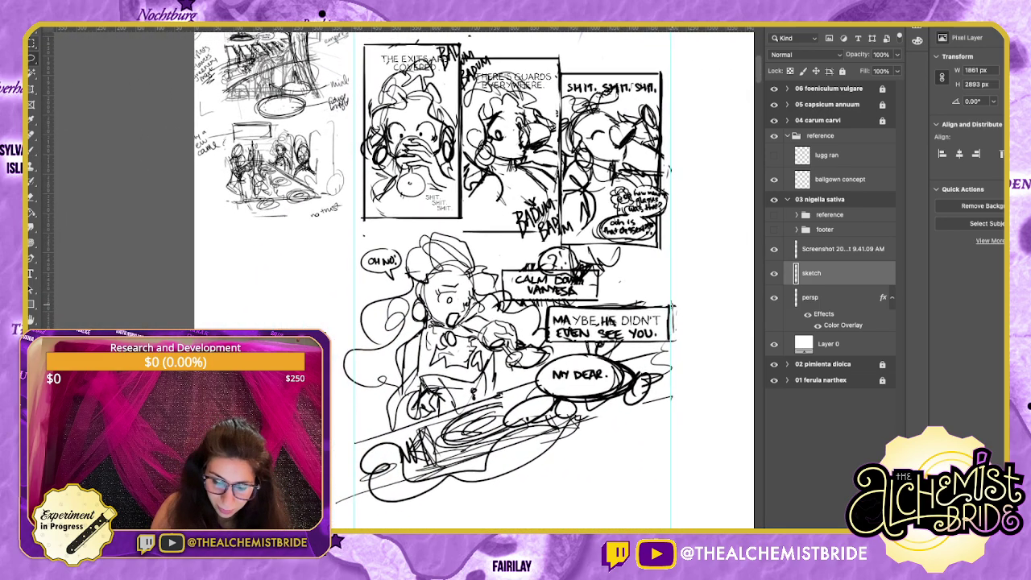
mouse_move(675, 303)
left_mouse_down()
mouse_move(564, 304)
mouse_move(677, 345)
mouse_move(675, 304)
mouse_move(662, 306)
left_mouse_up()
key("ctrl+t")
key("Return")
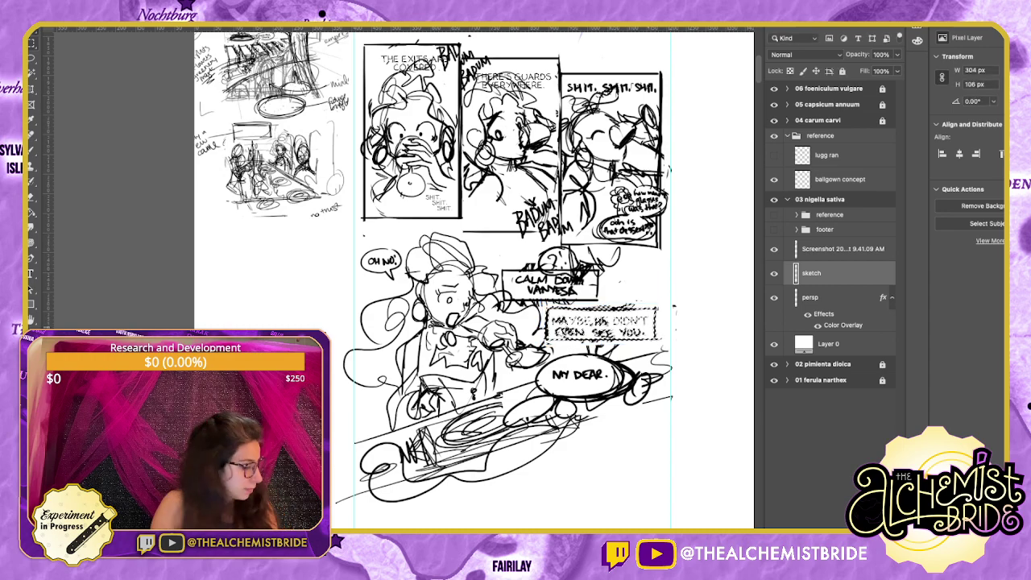
key("ctrl+d")
Sketch loose background strokes around the "CALM DOWN" and "MAYBE HE DIDN'T" captions, out to the spill panel's outer edge.
mouse_move(628, 256)
left_mouse_down()
mouse_move(596, 272)
mouse_move(666, 276)
mouse_move(607, 285)
mouse_move(645, 309)
mouse_move(596, 306)
mouse_move(665, 276)
left_mouse_up()
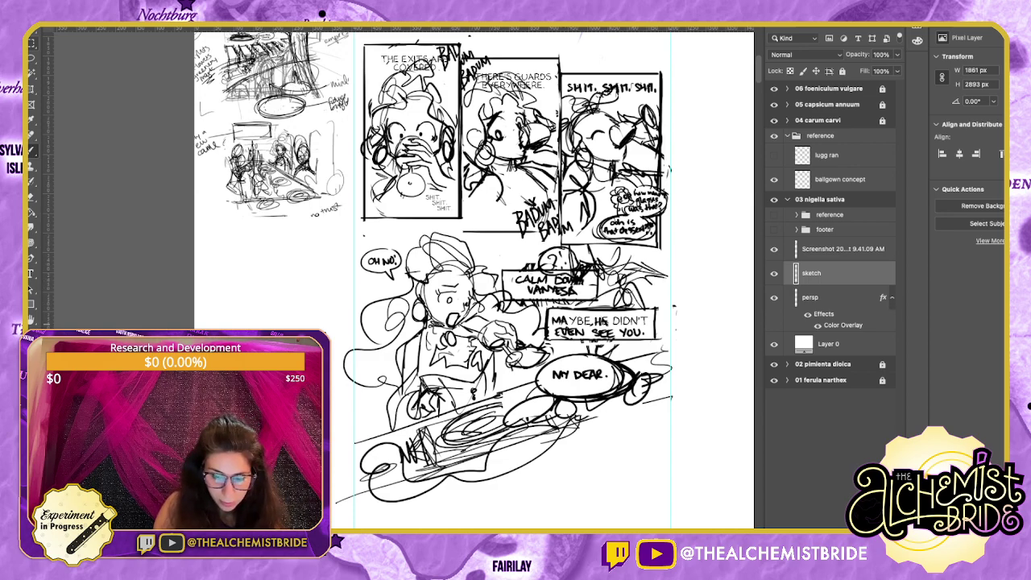
left_click_drag(575, 341, 562, 355)
left_click_drag(651, 276, 677, 313)
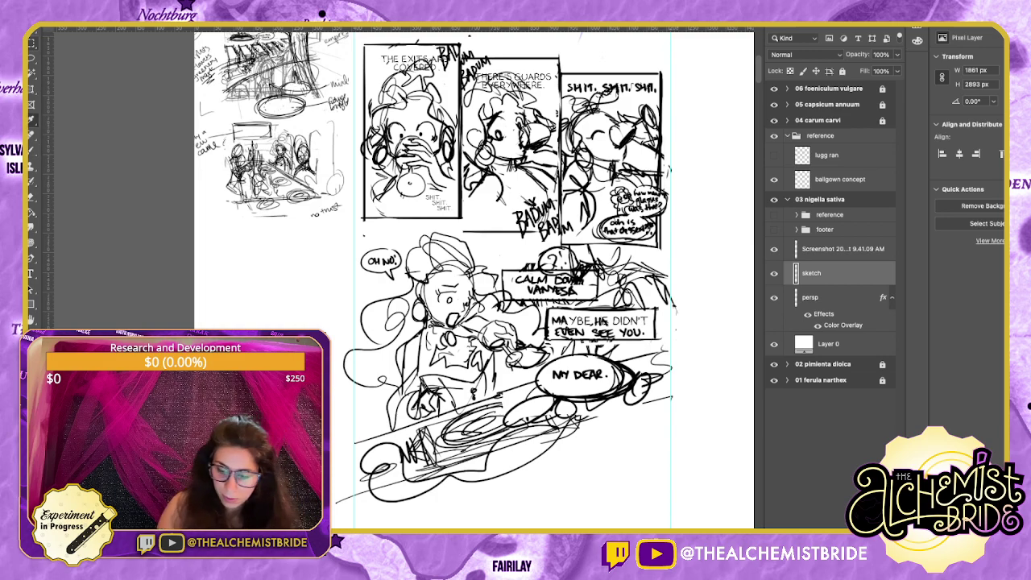
key("b")
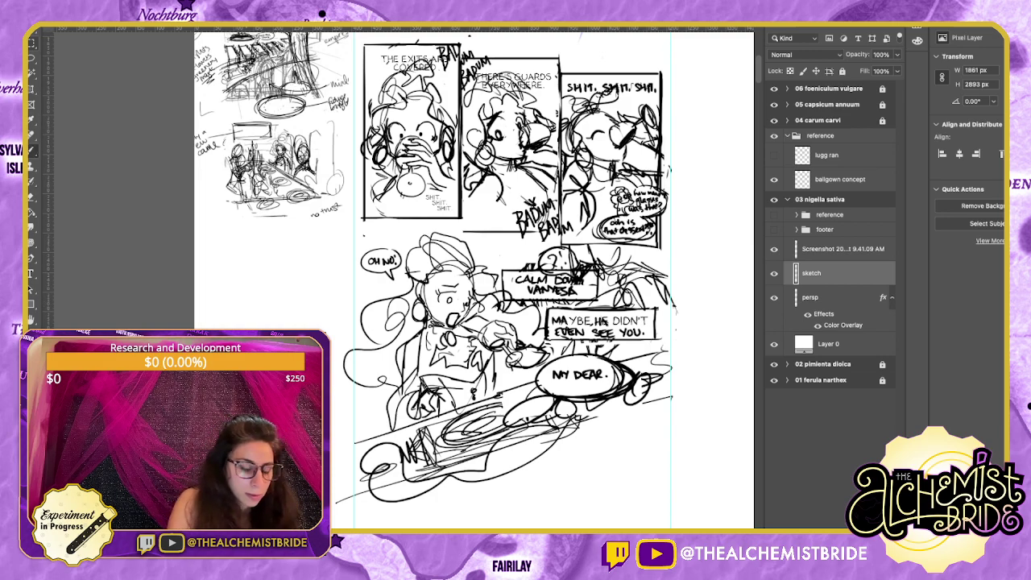
mouse_move(606, 245)
left_mouse_down()
mouse_move(618, 274)
mouse_move(606, 303)
mouse_move(657, 313)
mouse_move(596, 351)
mouse_move(647, 356)
left_mouse_up()
mouse_move(655, 303)
left_mouse_down()
mouse_move(631, 302)
mouse_move(633, 326)
left_mouse_up()
Check the hall panel with the footer and reference groups briefly shown, and hide both groups again.
scroll(475, 280, "up", 10)
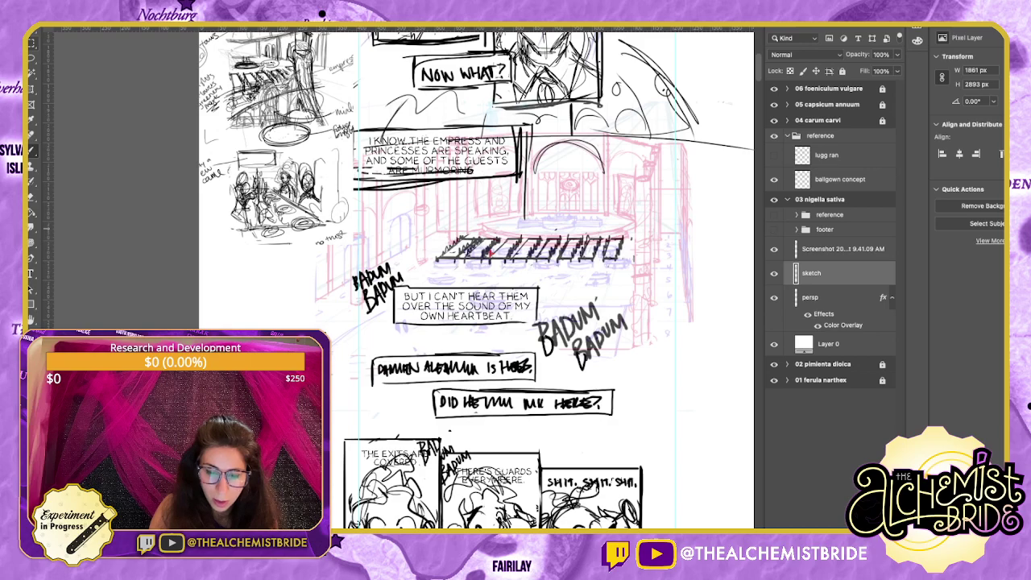
left_click(774, 230)
left_click(774, 215)
left_click(774, 215)
left_click(774, 230)
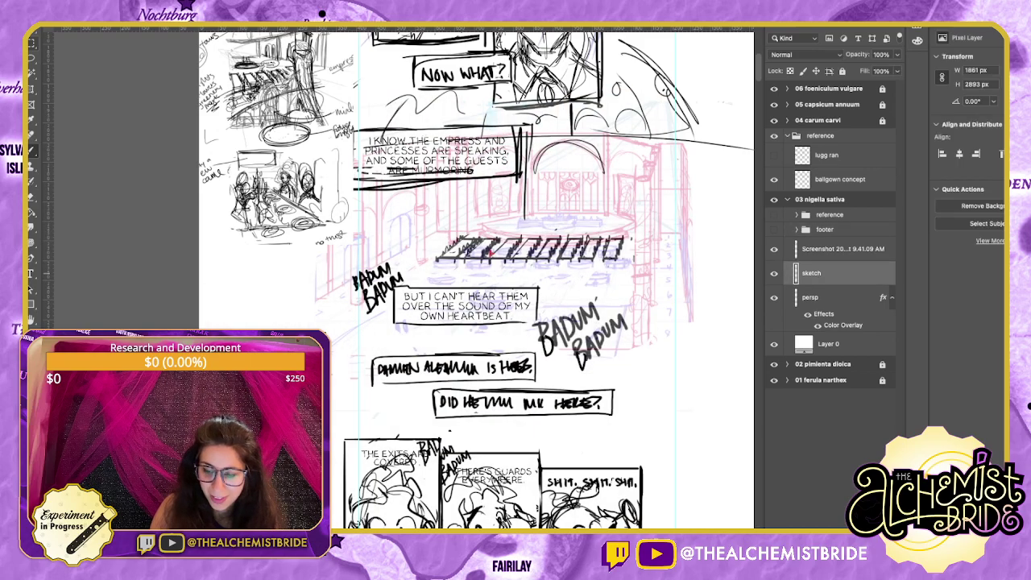
Outline the curved central head table below the arched windows in the hall panel, tracing over the colored reference.
key("super+plus")
key("super+plus")
key("super+plus")
key("super+plus")
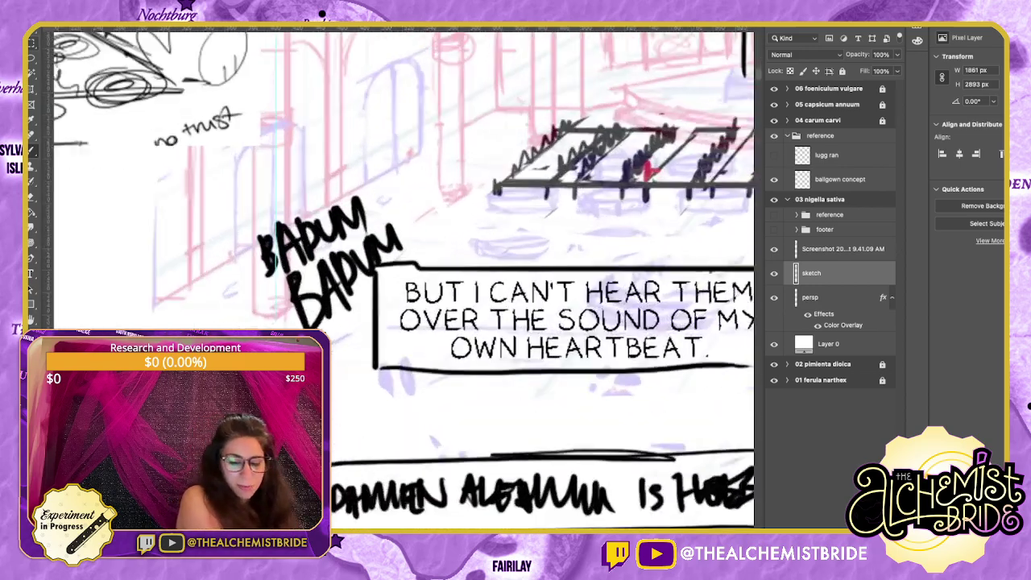
mouse_move(644, 73)
left_mouse_down()
mouse_move(267, 405)
mouse_move(186, 510)
left_mouse_up()
left_click_drag(564, 241, 363, 263)
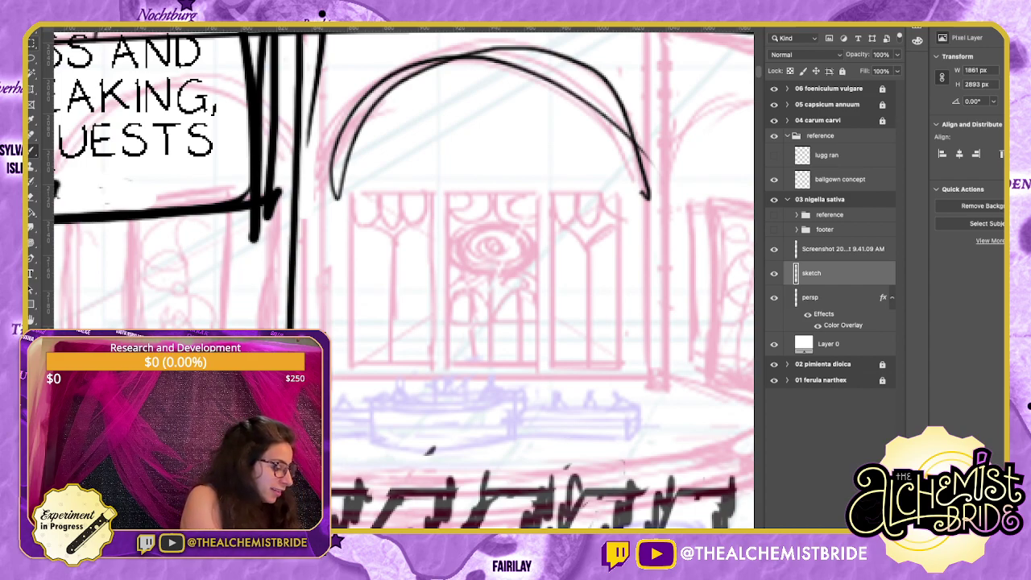
mouse_move(371, 407)
left_mouse_down()
mouse_move(371, 440)
mouse_move(423, 409)
mouse_move(499, 405)
left_mouse_up()
left_click_drag(515, 396, 515, 436)
left_click_drag(383, 437, 510, 430)
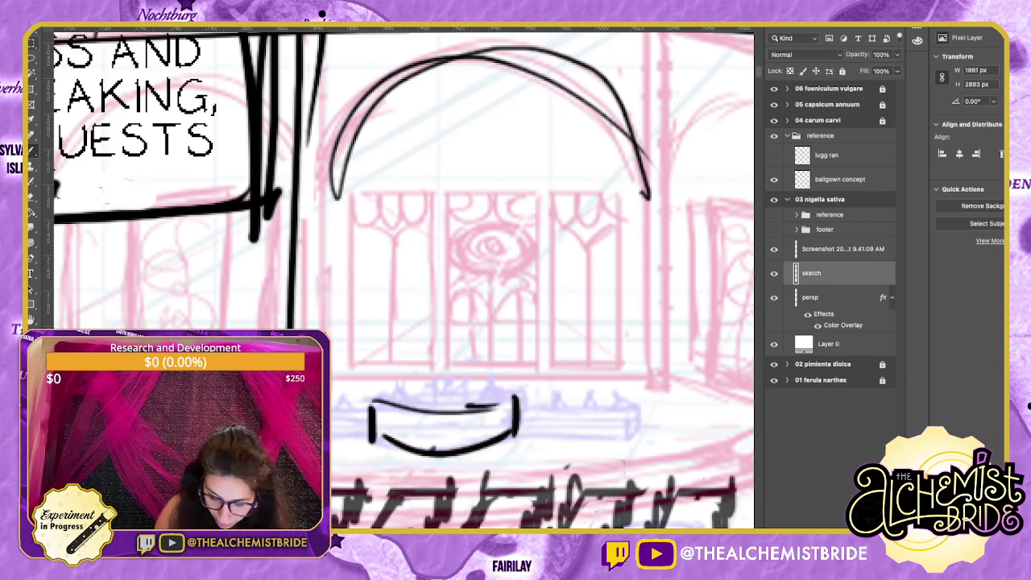
Sketch a small standing figure off to the side of the head table and a seated figure behind the table's center.
mouse_move(673, 403)
left_mouse_down()
mouse_move(665, 425)
mouse_move(683, 427)
mouse_move(662, 426)
left_mouse_up()
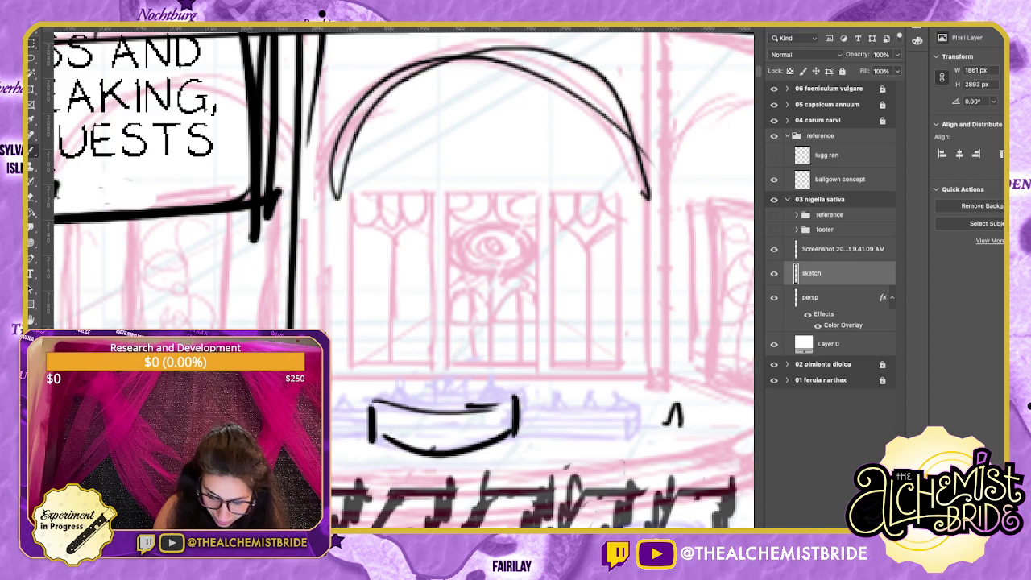
mouse_move(677, 393)
left_mouse_down()
mouse_move(672, 414)
mouse_move(701, 405)
left_mouse_up()
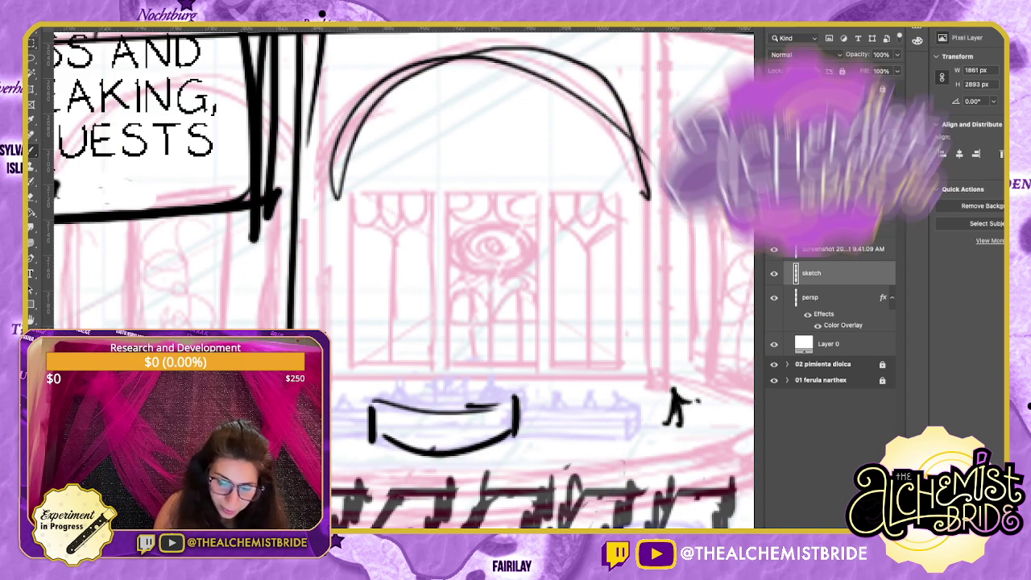
left_click_drag(426, 399, 513, 393)
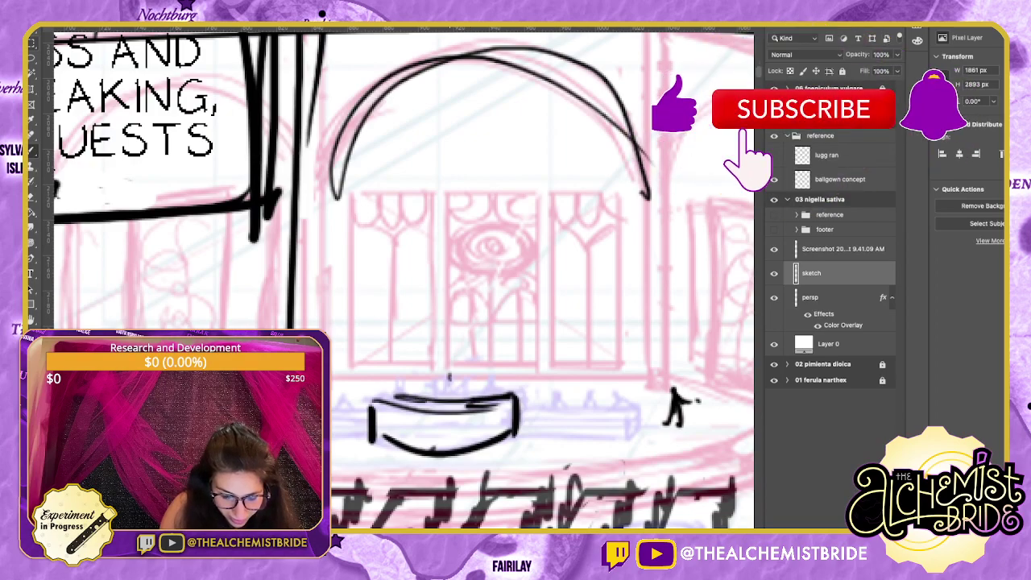
mouse_move(450, 375)
left_mouse_down()
mouse_move(453, 396)
mouse_move(466, 381)
mouse_move(438, 400)
left_mouse_up()
mouse_move(440, 391)
left_mouse_down()
mouse_move(495, 394)
mouse_move(402, 394)
left_mouse_up()
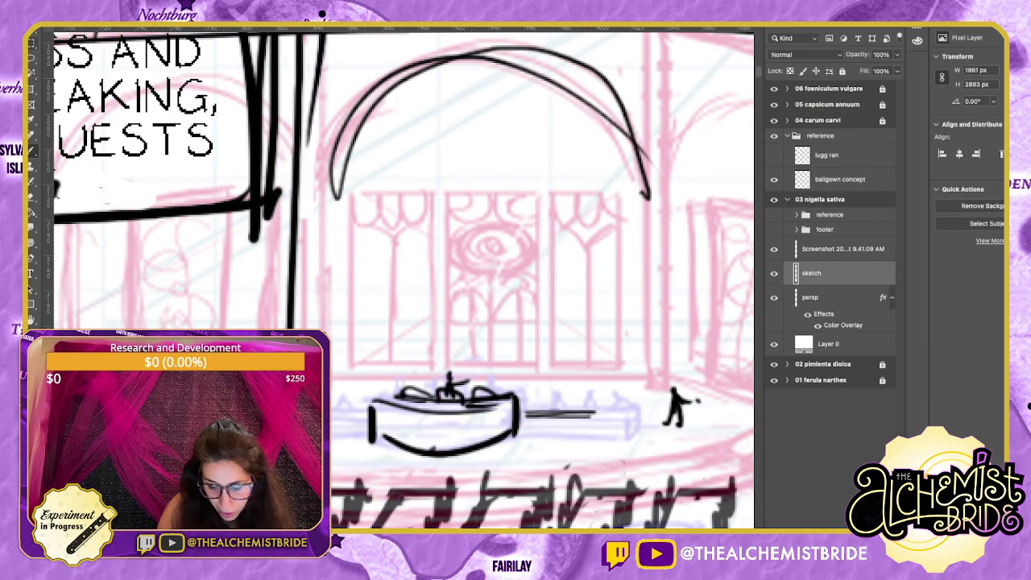
Draw the straight side table between the head table and the standing figure, with a row of small guests seated behind it.
mouse_move(524, 413)
left_mouse_down()
mouse_move(631, 435)
mouse_move(520, 440)
left_mouse_up()
left_click_drag(633, 411, 637, 435)
mouse_move(636, 409)
left_mouse_down()
mouse_move(521, 412)
mouse_move(546, 412)
left_mouse_up()
mouse_move(556, 412)
left_mouse_down()
mouse_move(562, 398)
mouse_move(570, 411)
left_mouse_up()
left_click_drag(580, 411, 620, 413)
left_click_drag(539, 396, 549, 412)
left_click_drag(562, 395, 573, 410)
left_click_drag(587, 394, 598, 409)
mouse_move(617, 372)
left_mouse_down()
mouse_move(619, 395)
mouse_move(628, 387)
left_mouse_up()
Rough in the matching side table on the opposite side of the curved head table.
mouse_move(367, 429)
left_mouse_down()
mouse_move(332, 430)
mouse_move(332, 403)
mouse_move(348, 432)
left_mouse_up()
mouse_move(332, 436)
left_mouse_down()
mouse_move(364, 438)
mouse_move(331, 409)
mouse_move(346, 411)
left_mouse_up()
mouse_move(331, 414)
left_mouse_down()
mouse_move(368, 415)
mouse_move(331, 417)
left_mouse_up()
left_click_drag(332, 428, 369, 436)
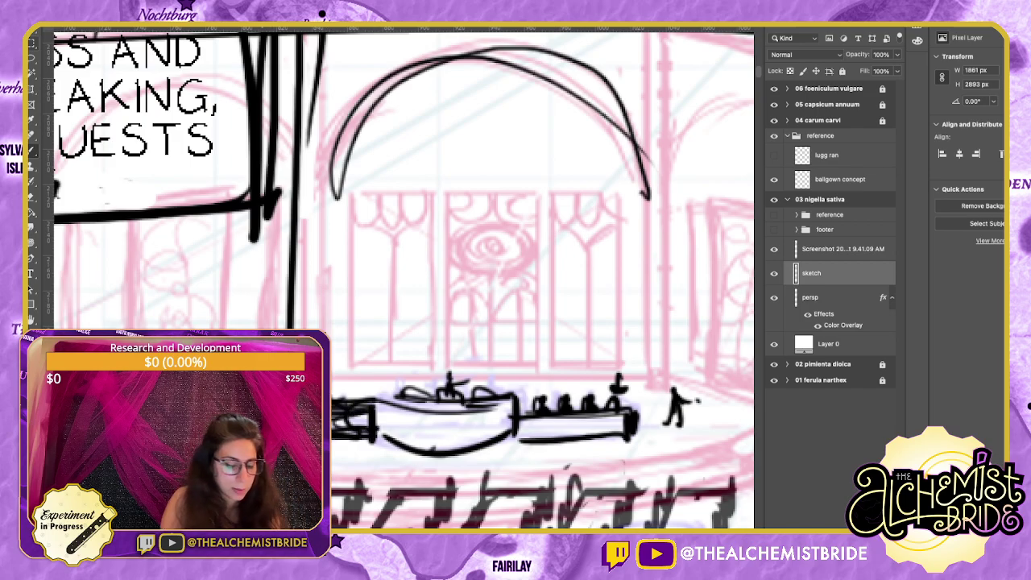
key("super+minus")
key("super+minus")
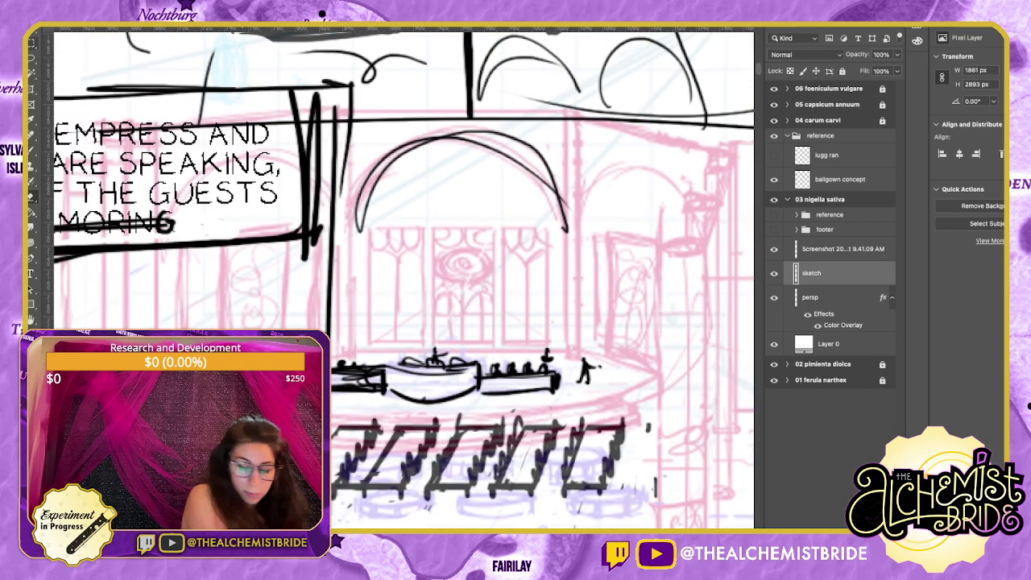
Circle a spot in the hatched row of guest tables in the hall panel and label it with the heroine's name.
left_click_drag(419, 322, 488, 300)
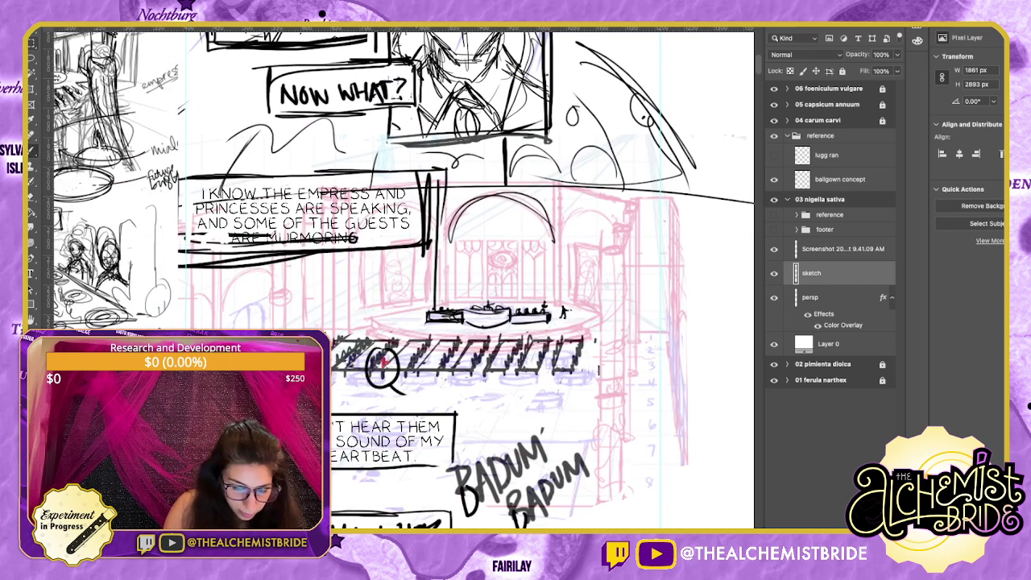
left_click_drag(420, 393, 459, 395)
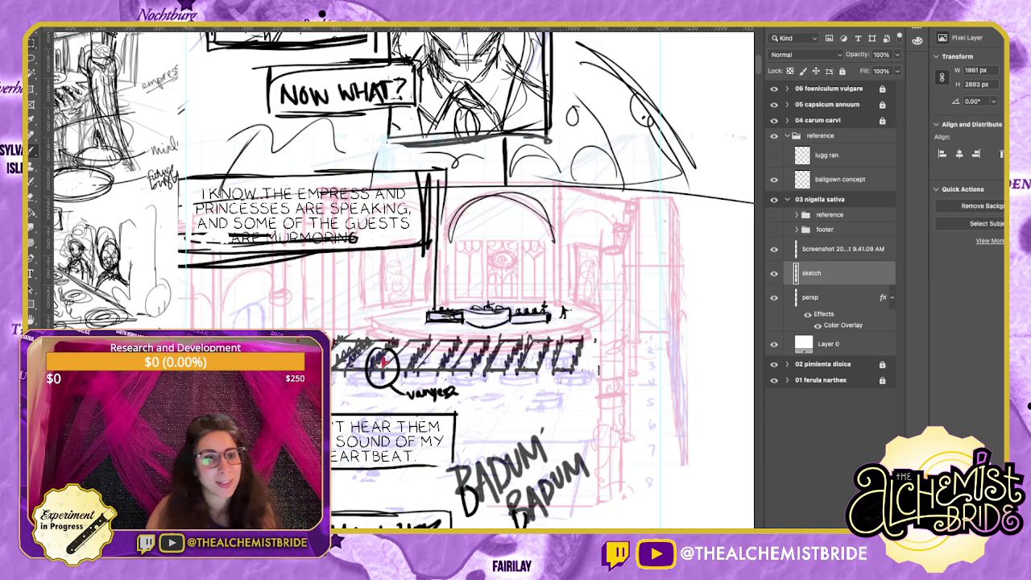
Add short accent strokes around the outside of the three heartbeat close-up panels.
scroll(403, 282, "down", 5)
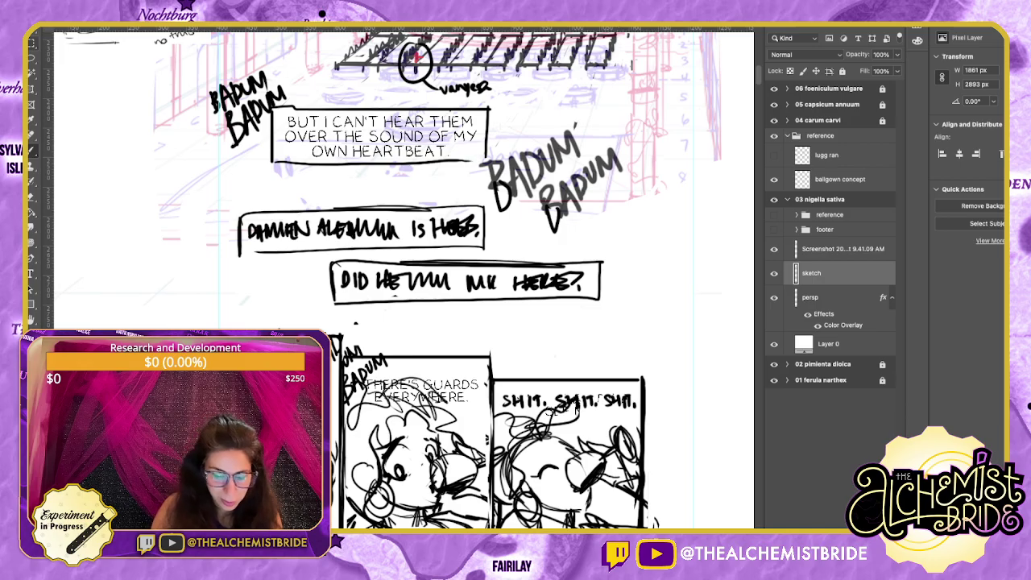
scroll(403, 282, "down", 7)
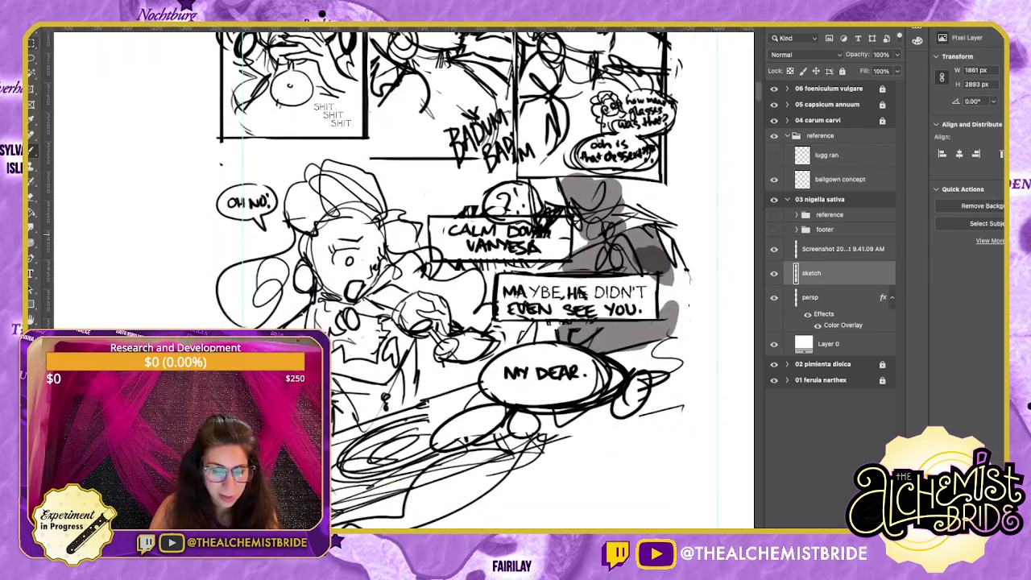
scroll(402, 282, "up", 3)
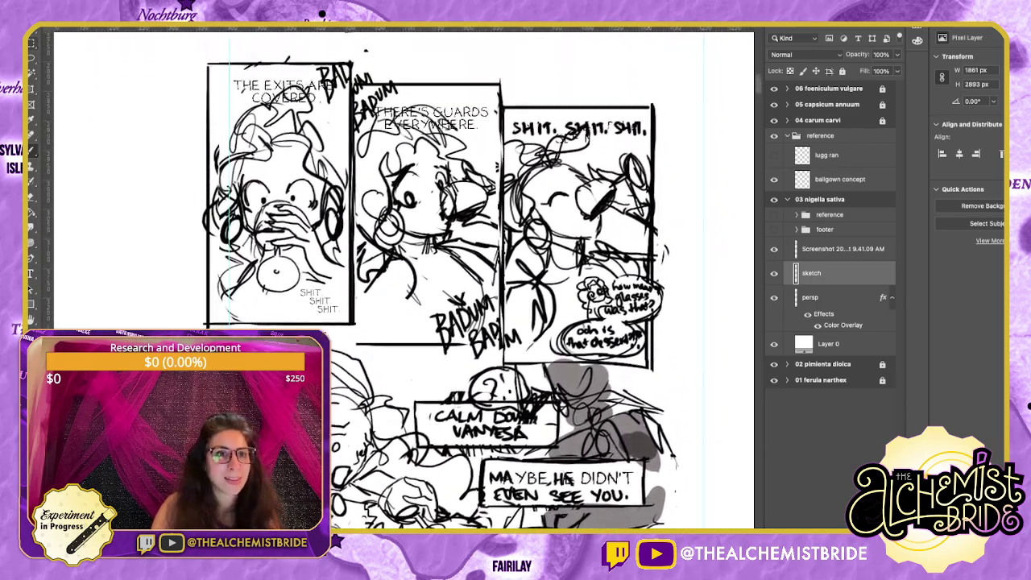
scroll(403, 282, "down", 4)
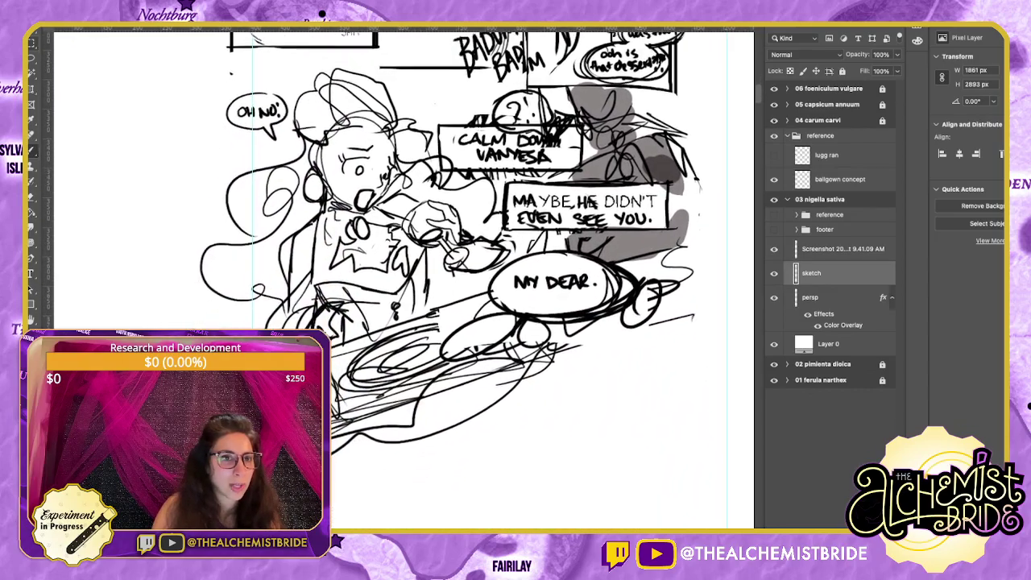
scroll(398, 338, "down", 3)
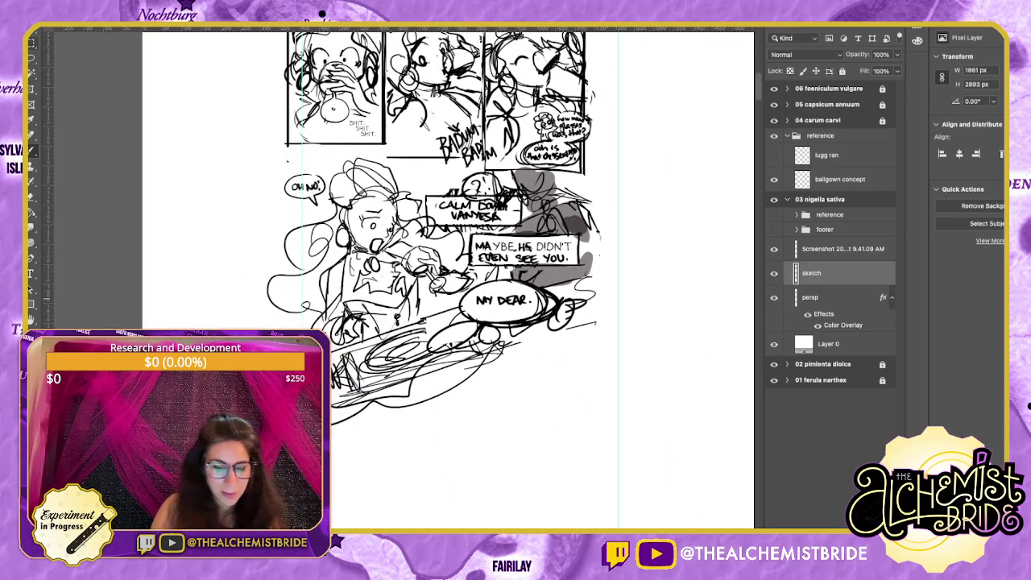
scroll(451, 282, "up", 3)
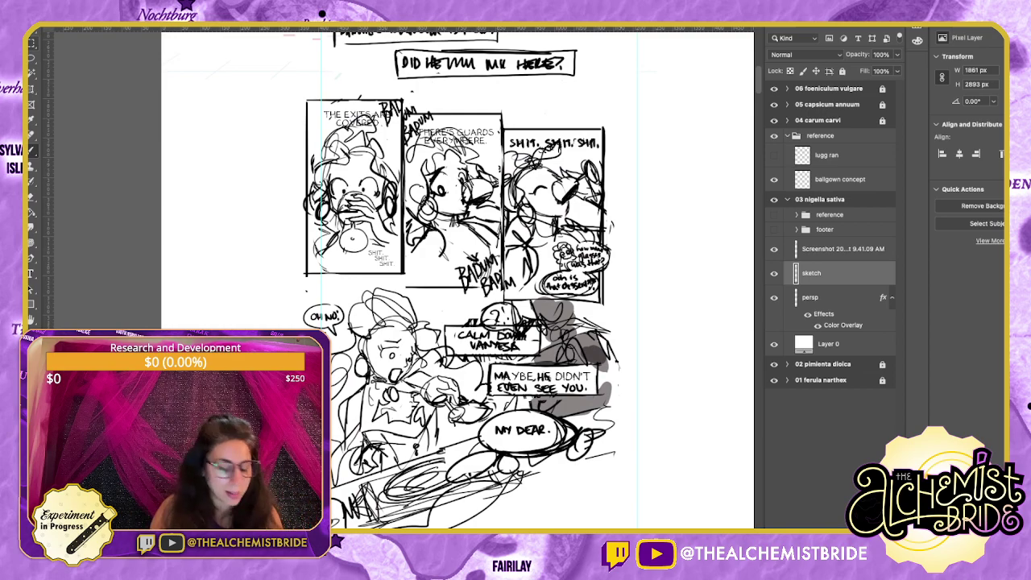
left_click_drag(429, 274, 421, 301)
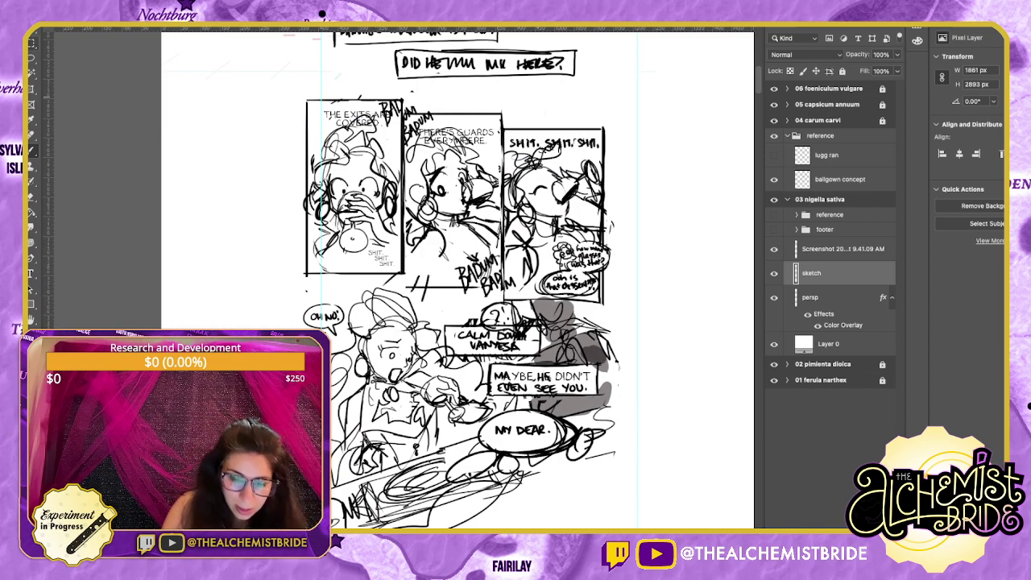
left_click_drag(561, 116, 575, 118)
left_click_drag(341, 76, 294, 83)
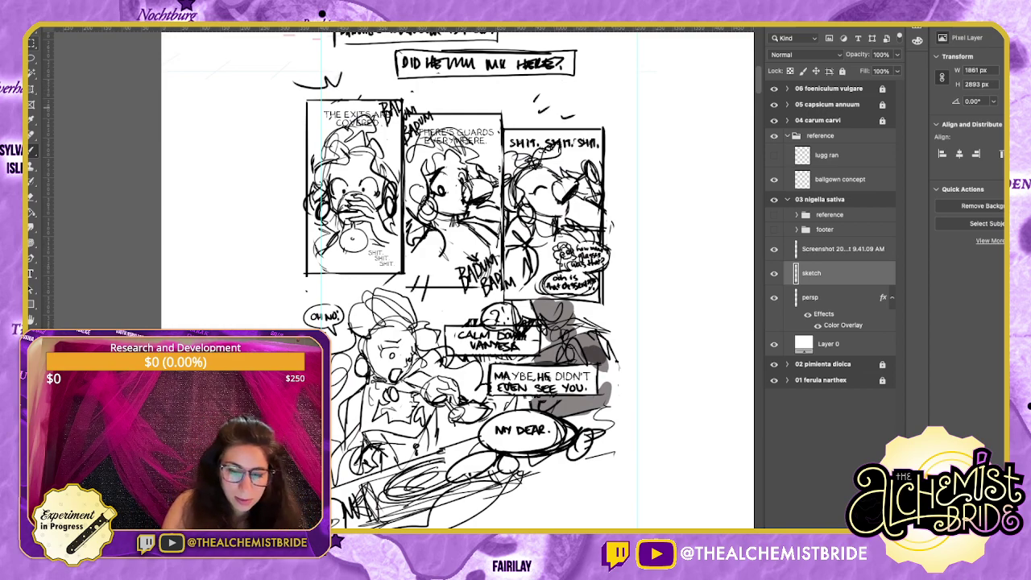
left_click_drag(635, 113, 641, 143)
left_click_drag(622, 197, 649, 201)
left_click_drag(631, 238, 664, 295)
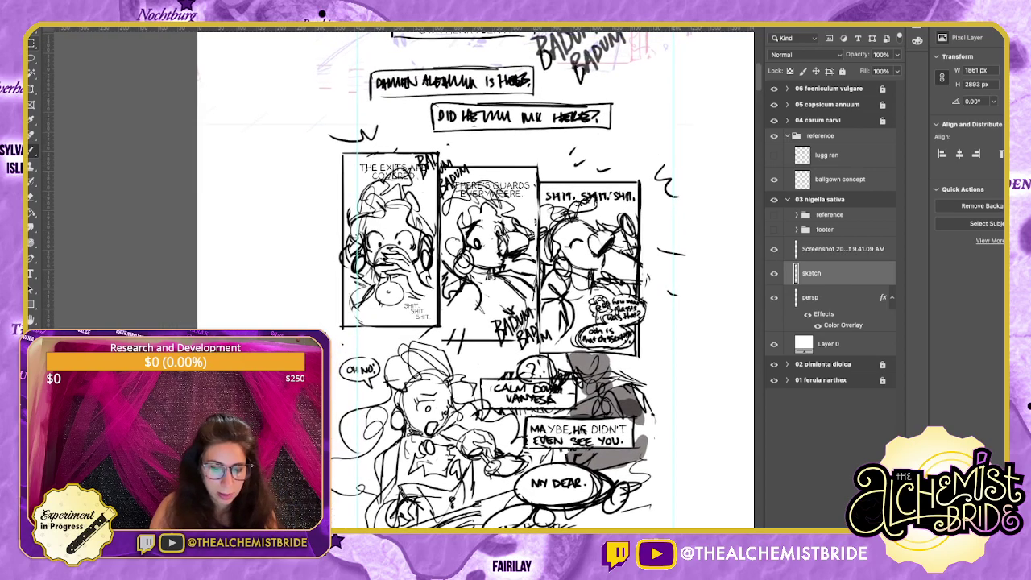
Try to shift the three close-up panels and the spill panel below them to the right as one selection.
key("l")
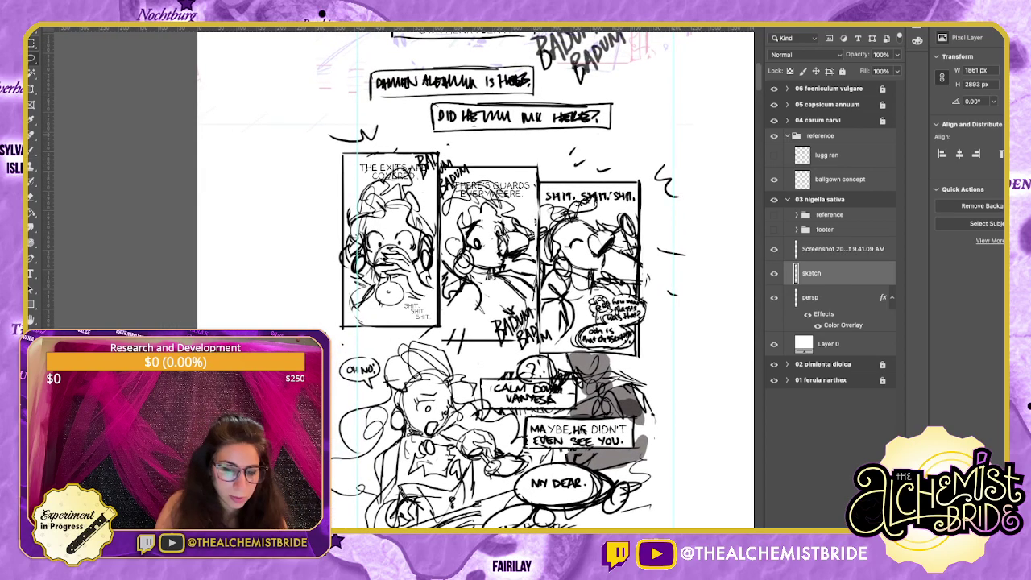
left_click_drag(457, 138, 310, 288)
mouse_move(310, 331)
left_mouse_down()
mouse_move(683, 524)
mouse_move(673, 151)
mouse_move(588, 145)
left_mouse_up()
key("v")
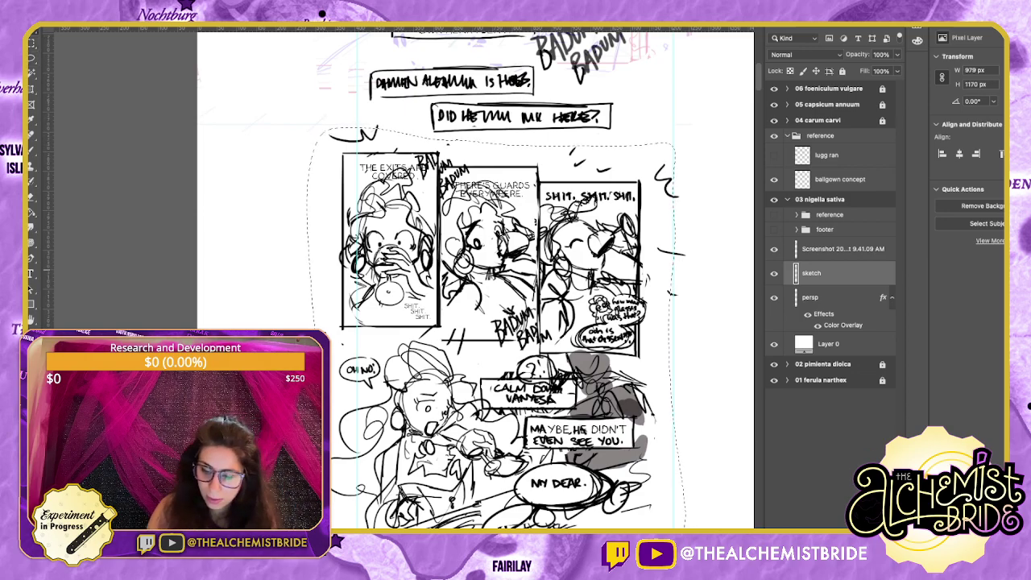
key("shift+Right")
key("shift+Right")
key("shift+Right")
key("shift+Right")
key("shift+Right")
key("shift+Right")
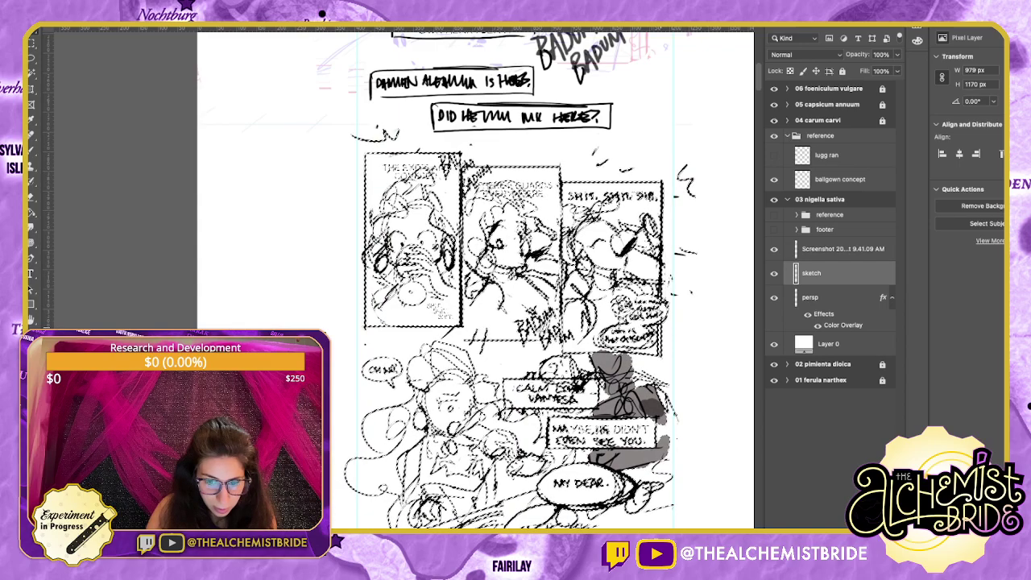
key("super+d")
Undo the sideways shift of the lower panels and clear the selection.
scroll(476, 282, "up", 5)
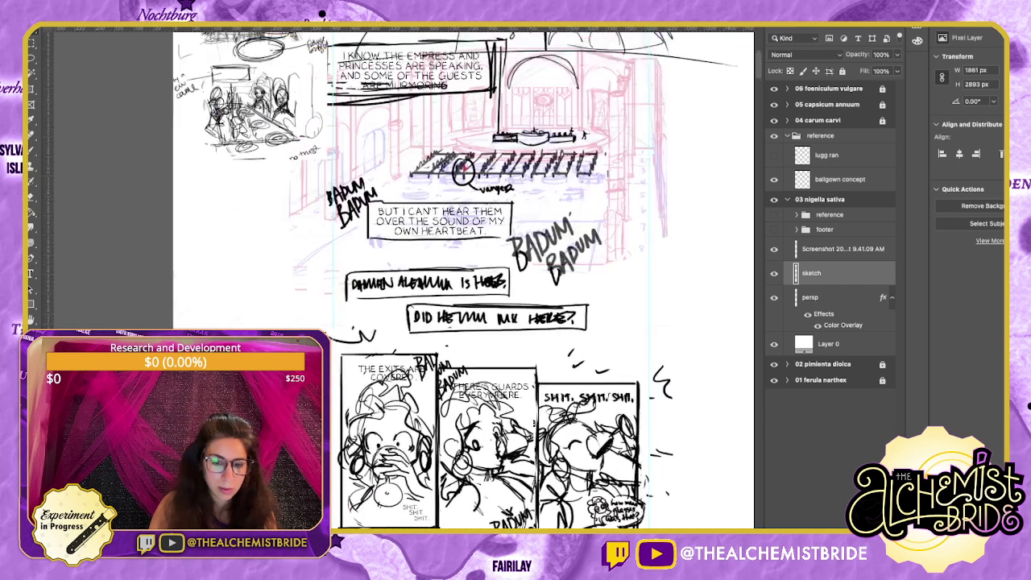
scroll(475, 281, "up", 3)
key("super+minus")
key("super+minus")
key("super+minus")
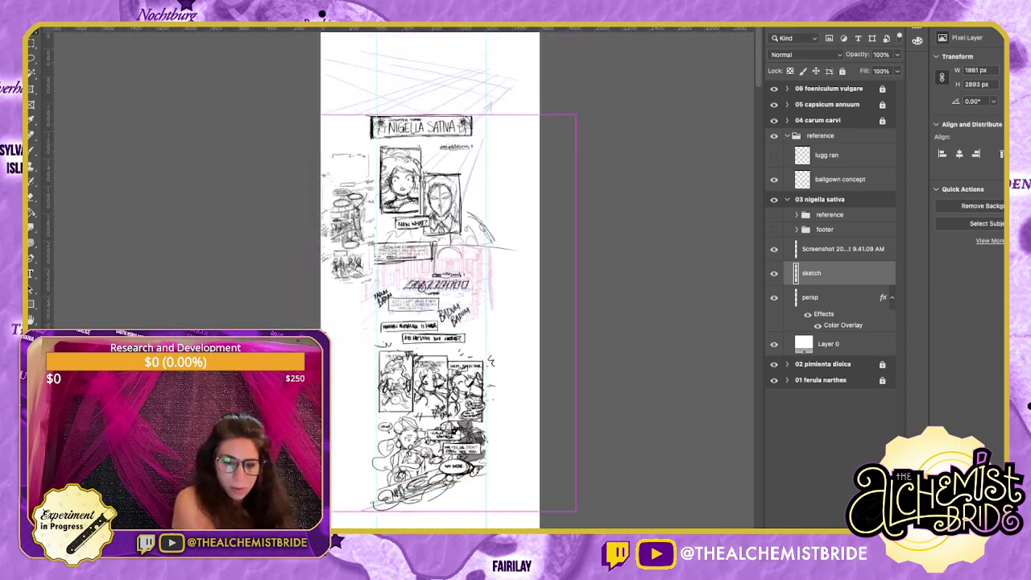
scroll(402, 296, "down", 2)
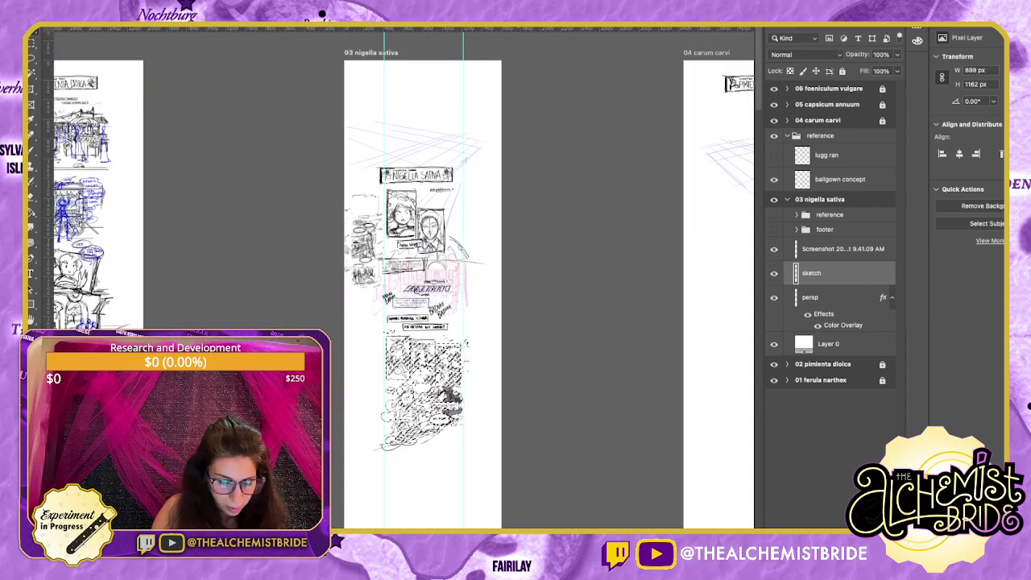
key("super+z")
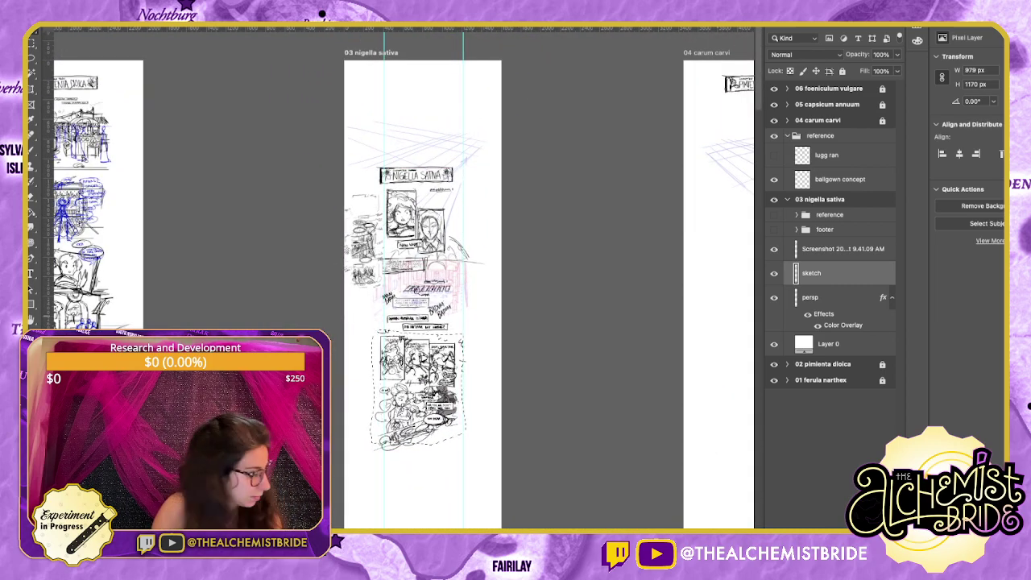
key("ctrl+d")
Move the whole sketch layer slightly right between the vertical guides and up toward the top of the 03 nigella sativa artboard.
left_click_drag(419, 354, 426, 354)
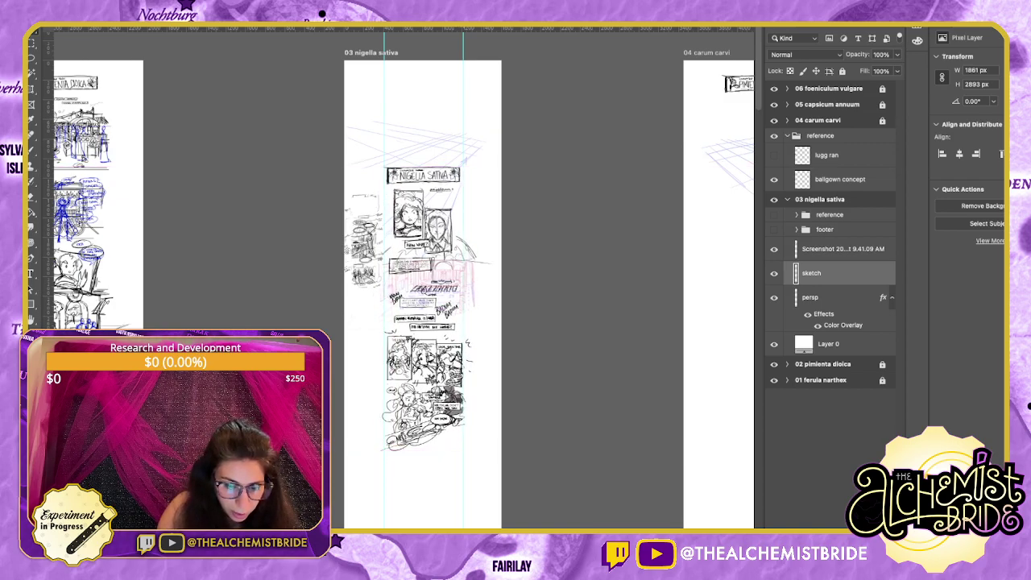
key("shift+Left")
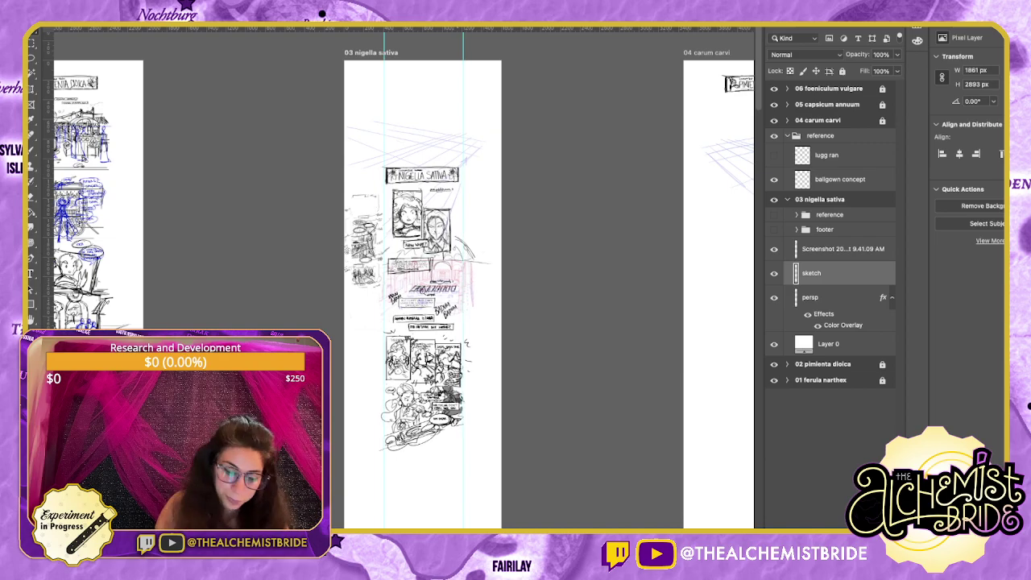
key("shift+Up")
key("shift+Up")
key("shift+Up")
key("shift+Up")
key("shift+Up")
key("shift+Up")
key("shift+Up")
key("shift+Up")
key("shift+Up")
key("shift+Up")
key("shift+Up")
key("shift+Up")
key("shift+Up")
key("shift+Up")
key("shift+Up")
key("shift+Up")
key("shift+Up")
key("shift+Up")
key("shift+Up")
key("shift+Up")
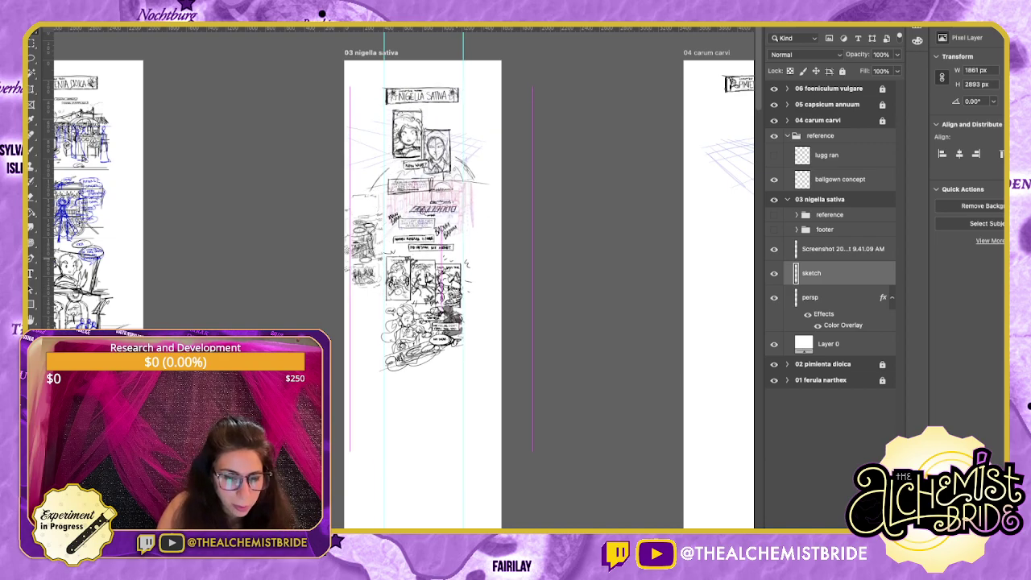
Fine-tune the sketch layer's position, nudging it a little further right and lining its title up with the neighboring page's title.
scroll(441, 281, "up", 5)
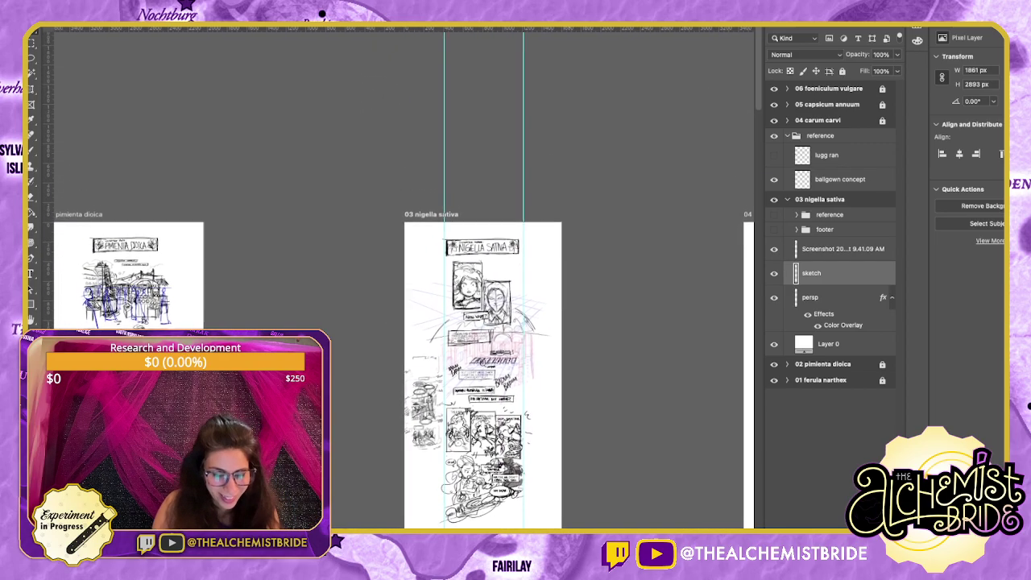
key("shift+Right")
key("shift+Right")
key("shift+Down")
key("shift+Down")
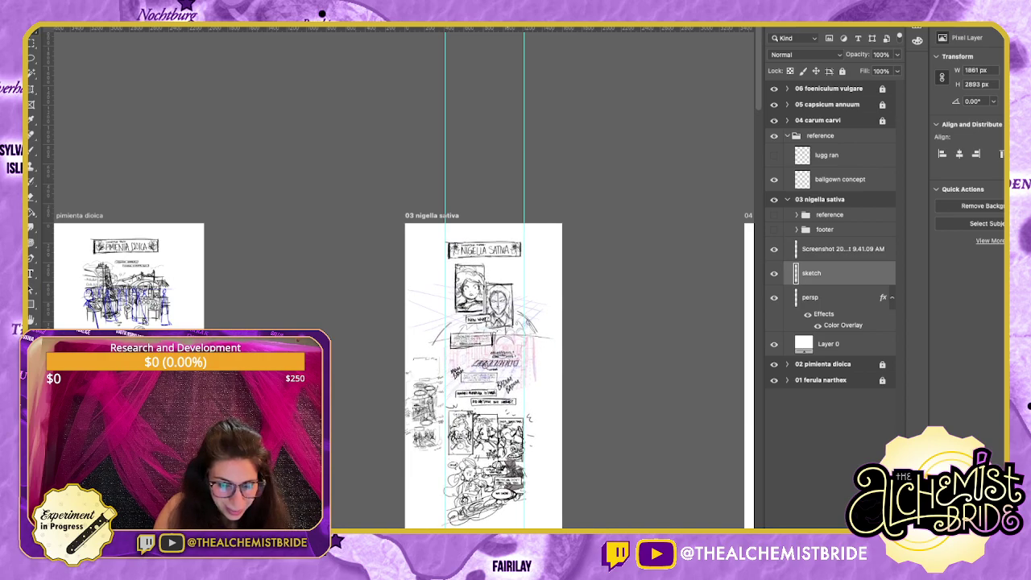
key("shift+Up")
key("shift+Up")
key("shift+Right")
key("shift+Right")
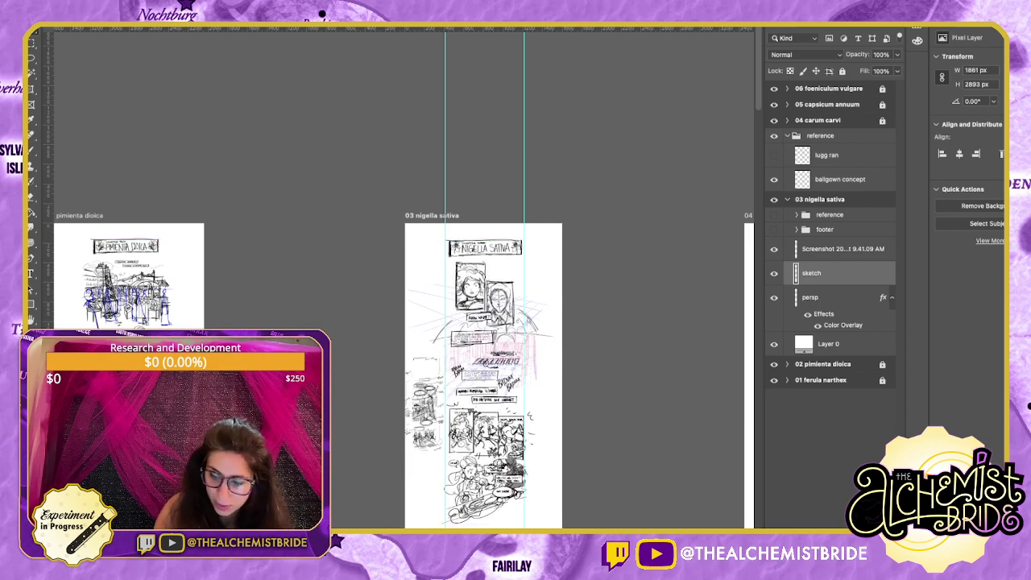
left_click(823, 364)
key("alt+[")
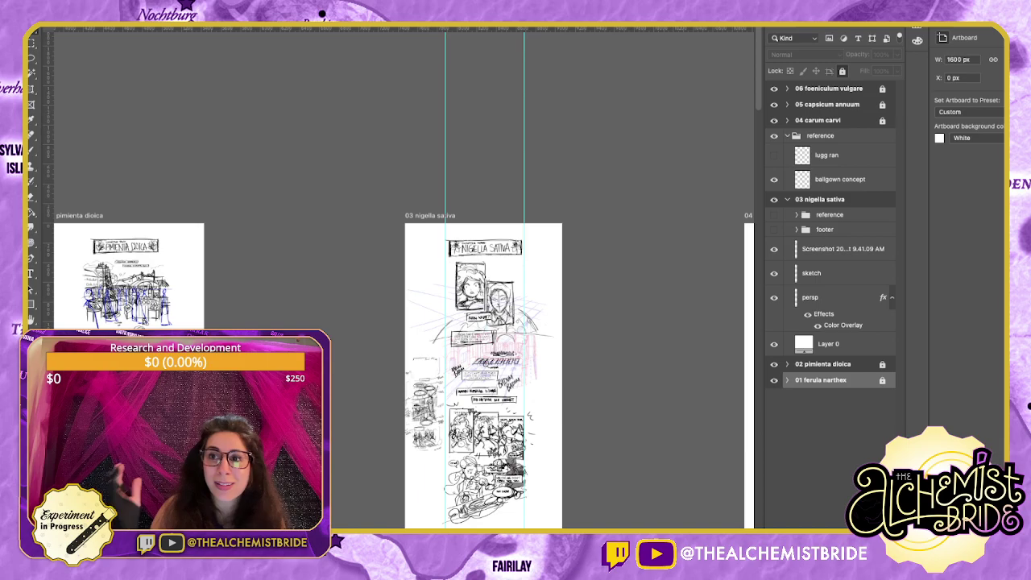
key("alt+]")
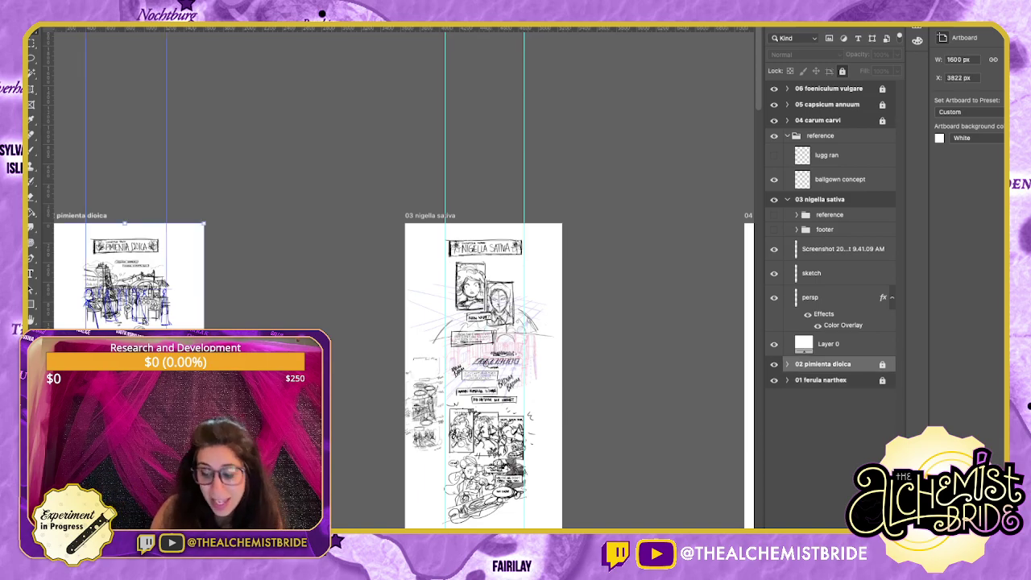
left_click(842, 249)
left_click(811, 273)
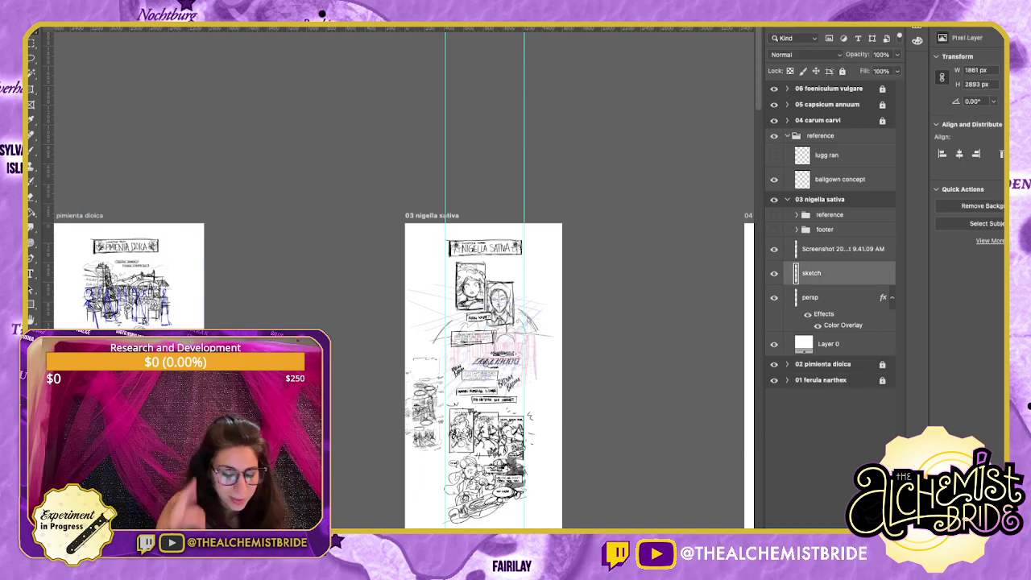
Examine the page's lower sketched panels and the empty space below the spill panel.
key("super+plus")
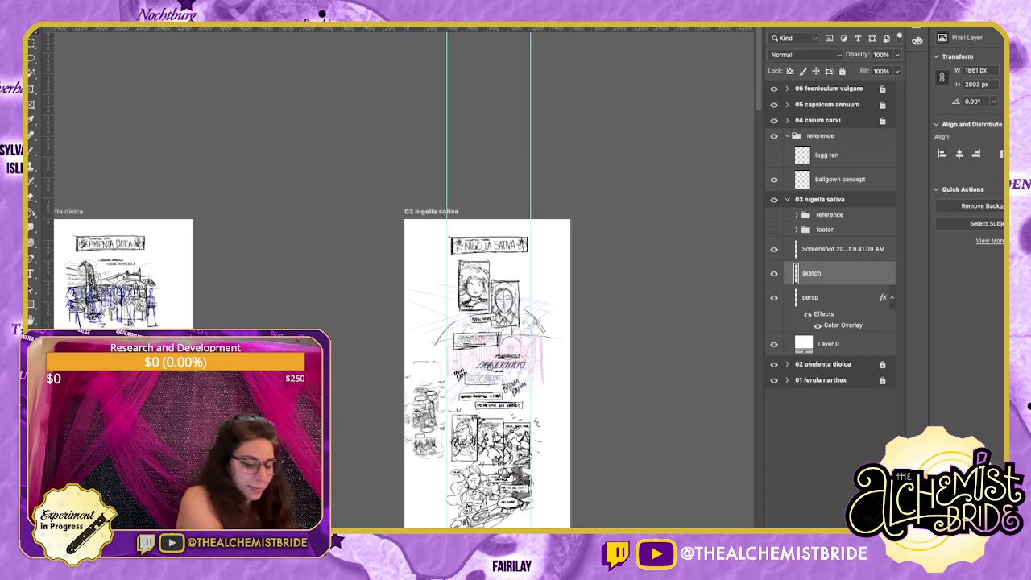
left_click_drag(499, 418, 464, 217)
scroll(484, 282, "down", 3)
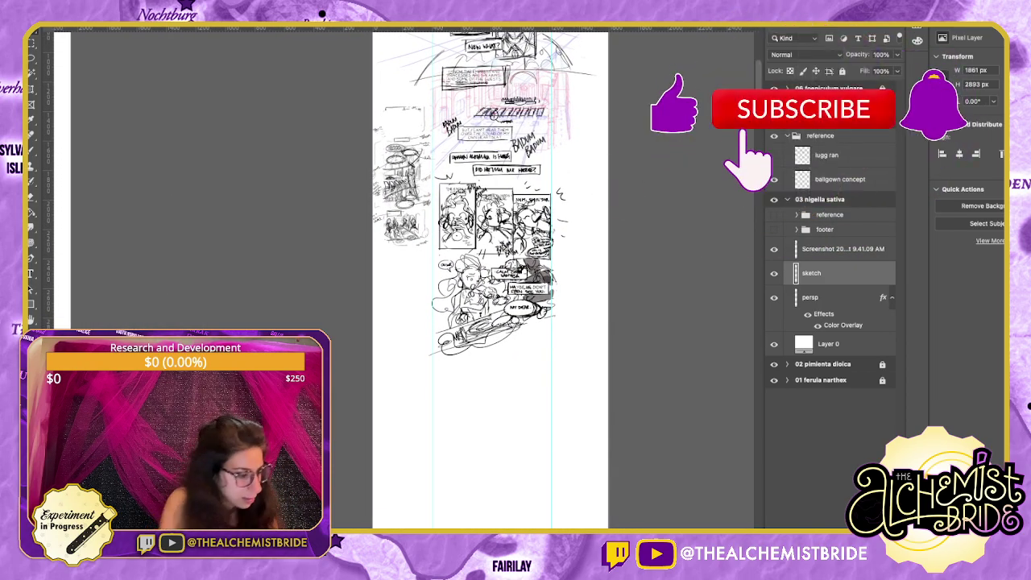
scroll(401, 296, "up", 1)
scroll(515, 281, "down", 2)
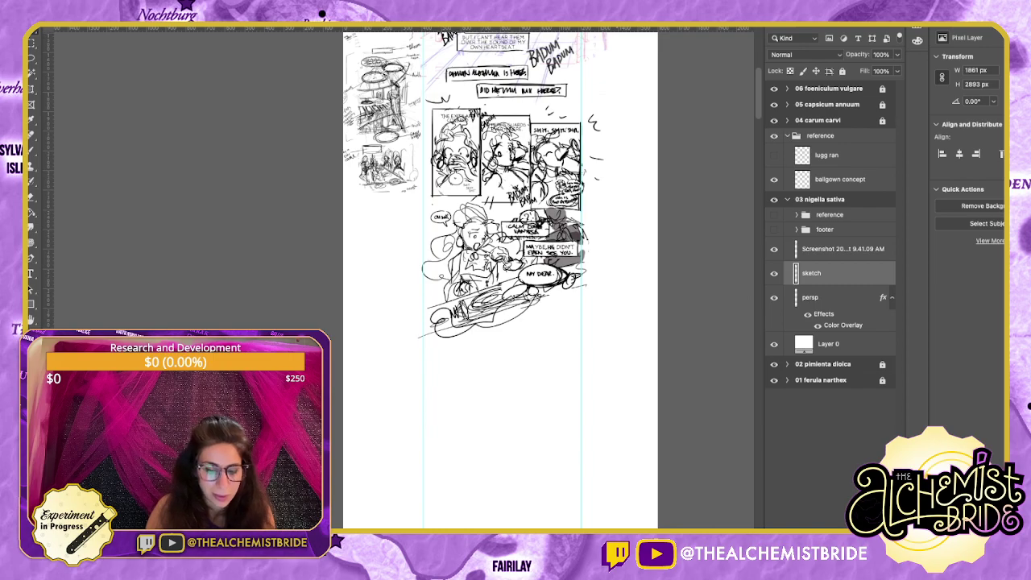
scroll(515, 282, "up", 5)
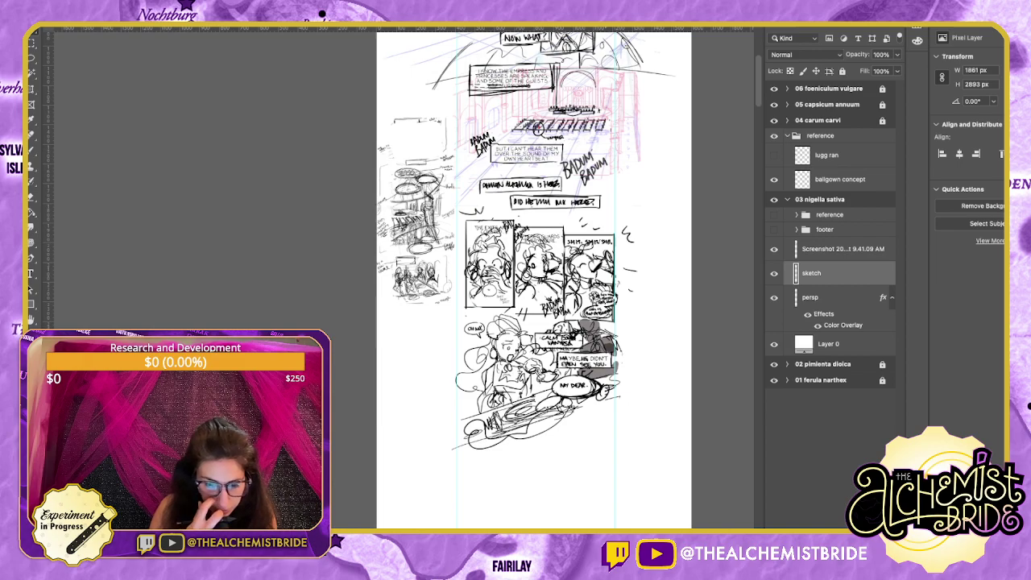
left_click_drag(532, 367, 504, 271)
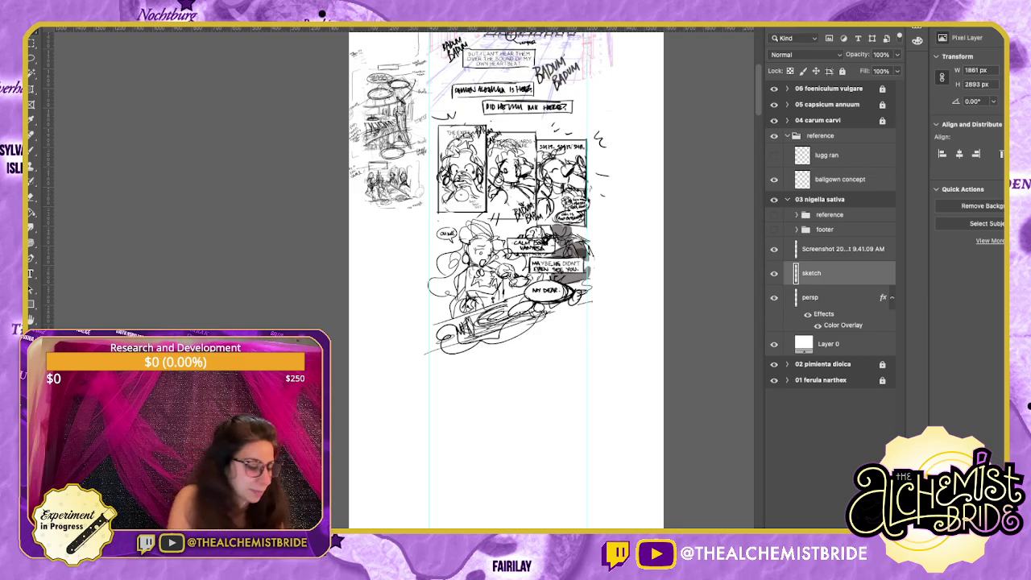
key("super+equal")
key("super+equal")
mouse_move(612, 395)
left_mouse_down()
mouse_move(402, 288)
mouse_move(528, 355)
left_mouse_up()
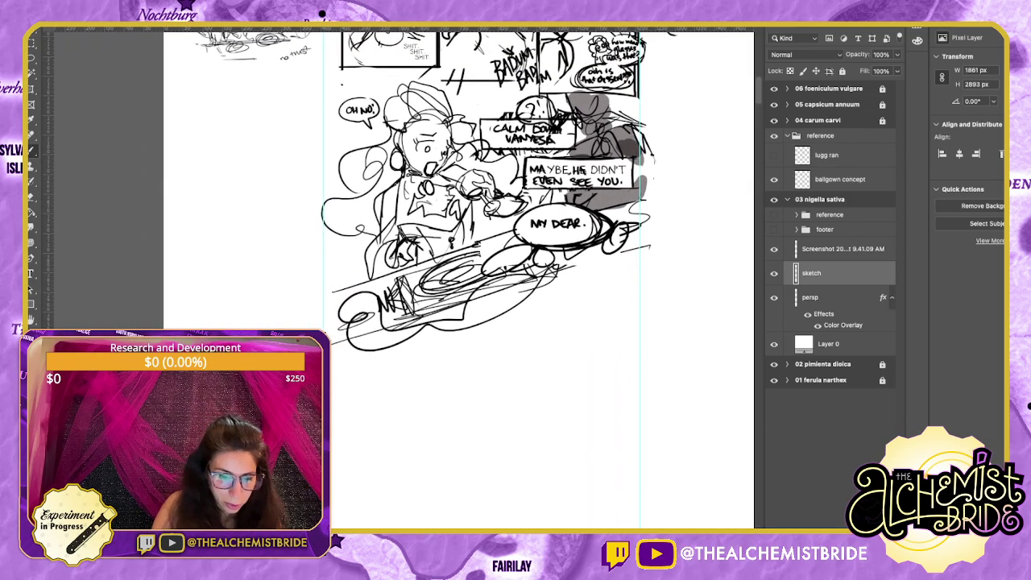
scroll(489, 189, "down", 1)
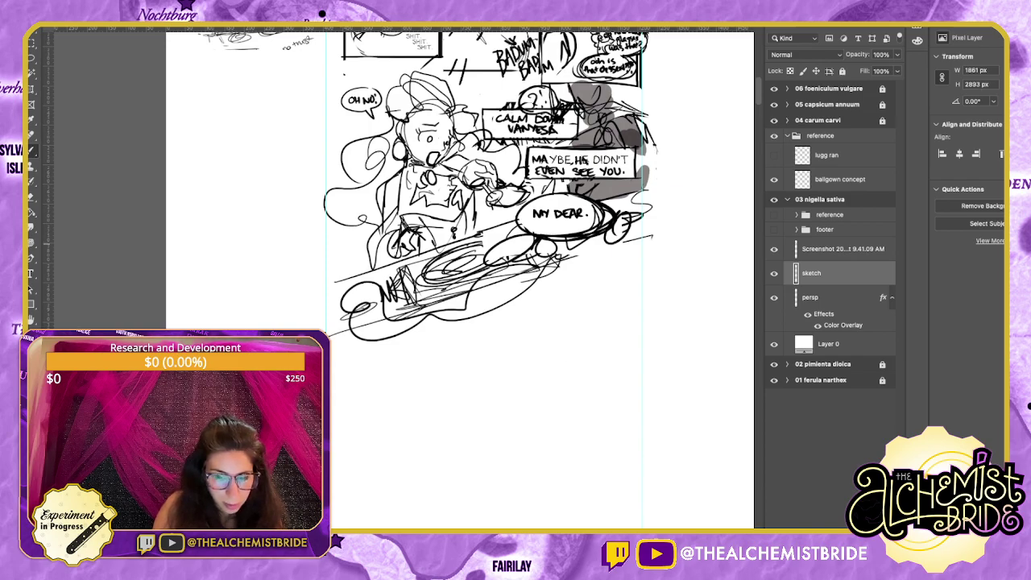
Sketch a small head outline below the spill panel and a larger foreground head oval lower down beside it.
mouse_move(500, 348)
left_mouse_down()
mouse_move(508, 405)
mouse_move(529, 402)
mouse_move(548, 375)
mouse_move(527, 316)
mouse_move(502, 369)
left_mouse_up()
left_click_drag(516, 329, 553, 360)
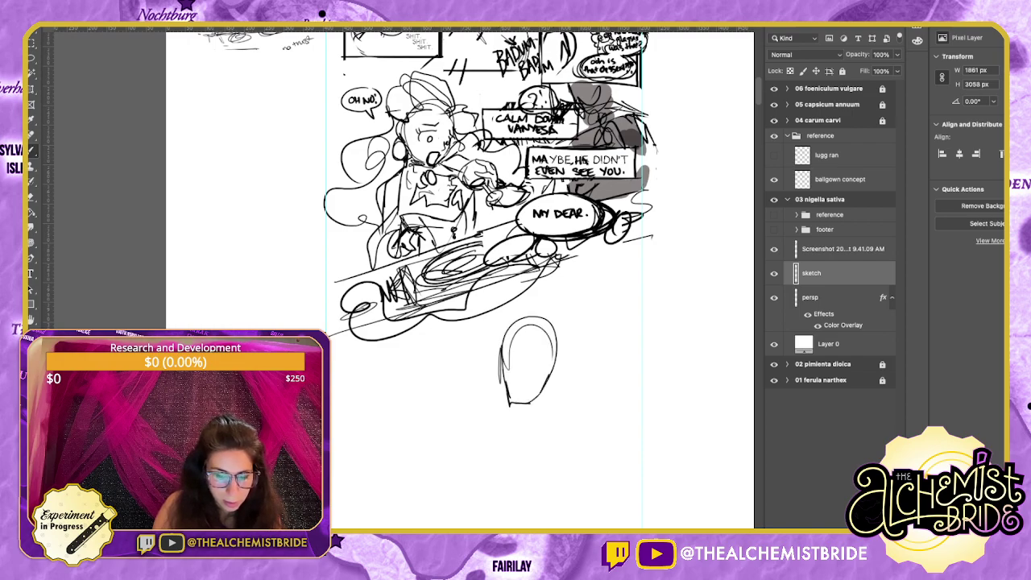
left_click_drag(515, 402, 579, 278)
left_click_drag(484, 304, 521, 359)
left_click_drag(496, 280, 515, 347)
mouse_move(515, 347)
left_mouse_down()
mouse_move(444, 255)
mouse_move(460, 390)
left_mouse_up()
left_click_drag(457, 386, 510, 393)
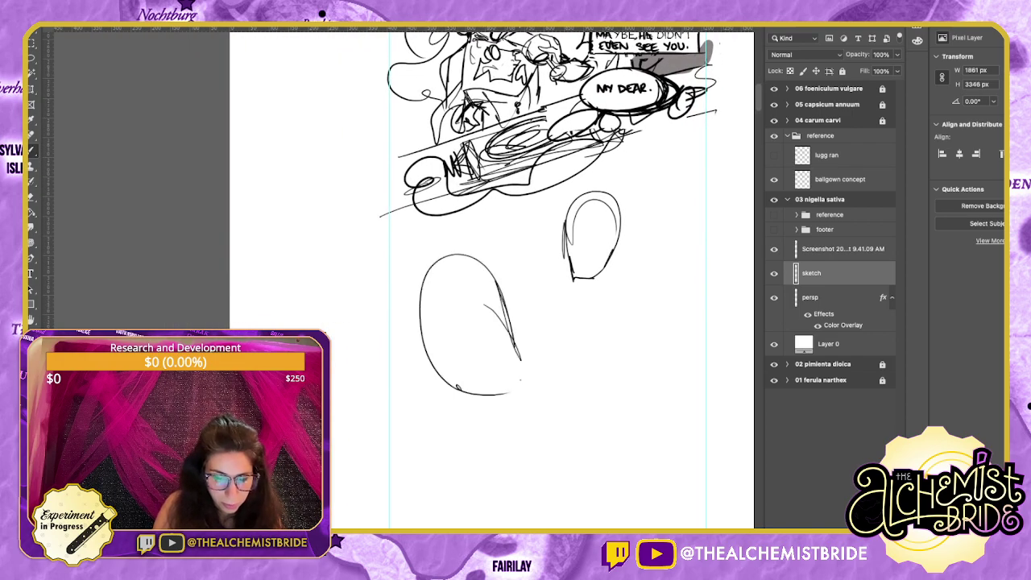
Build up the foreground head's edge facing the smaller figure, and add the smaller figure's two sloping shoulder lines.
left_click_drag(526, 306, 520, 379)
left_click_drag(514, 281, 530, 352)
mouse_move(485, 247)
left_mouse_down()
mouse_move(523, 352)
mouse_move(514, 398)
left_mouse_up()
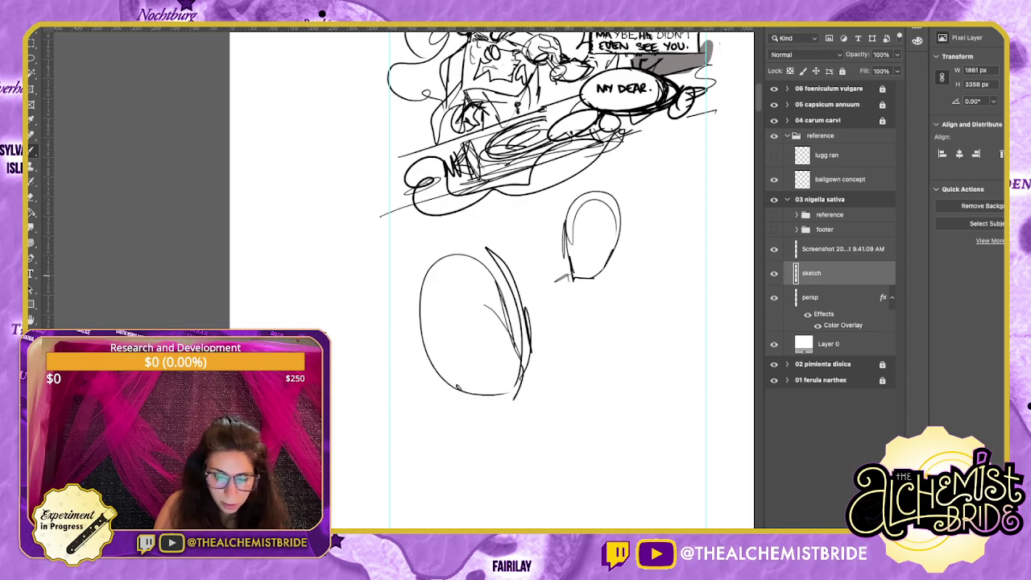
left_click_drag(569, 276, 530, 305)
left_click_drag(606, 277, 666, 325)
left_click_drag(492, 258, 520, 287)
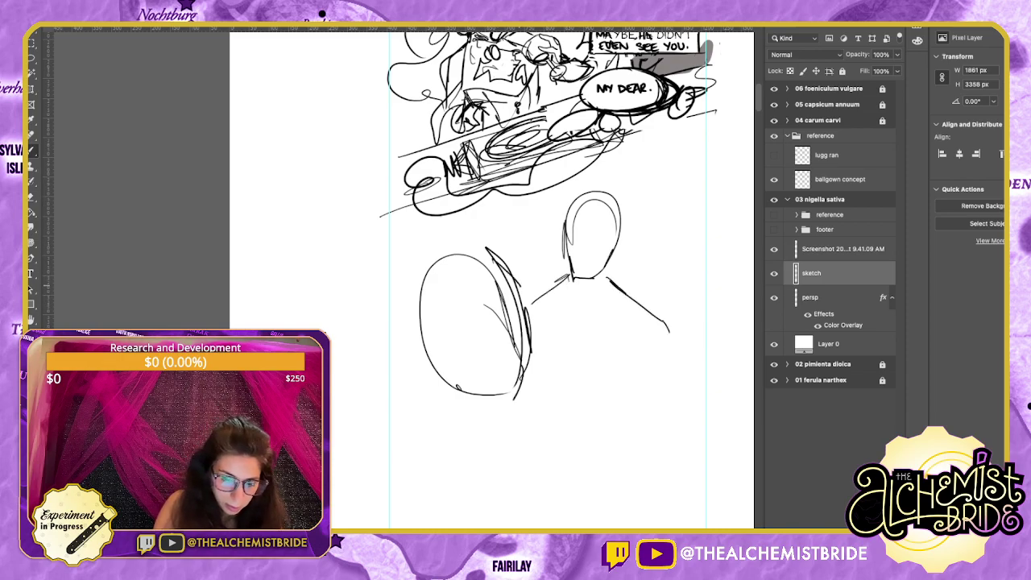
Sketch the foreground figure's neck and shoulders beneath the large head oval.
left_click_drag(531, 161, 519, 477)
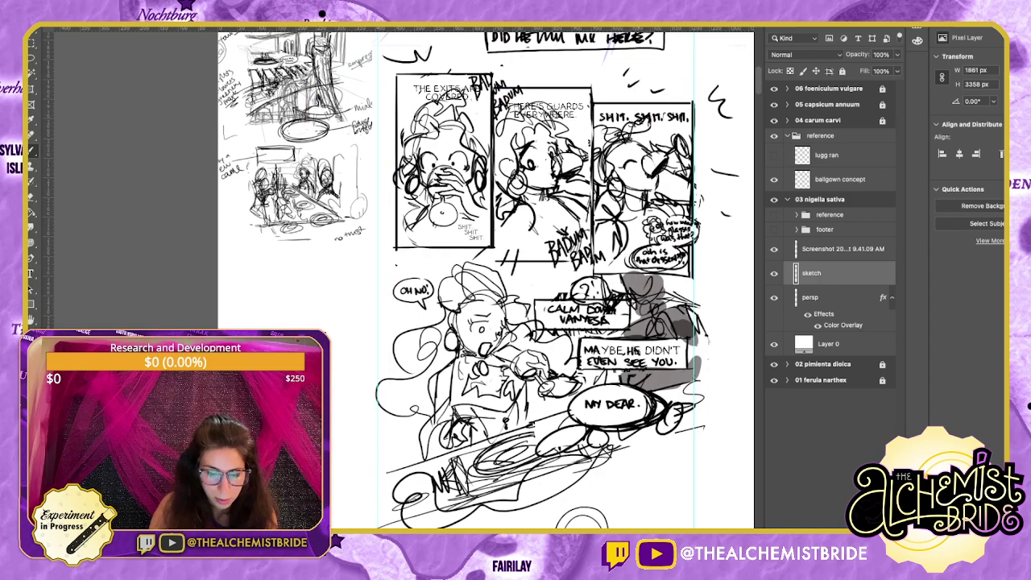
scroll(491, 278, "up", 1)
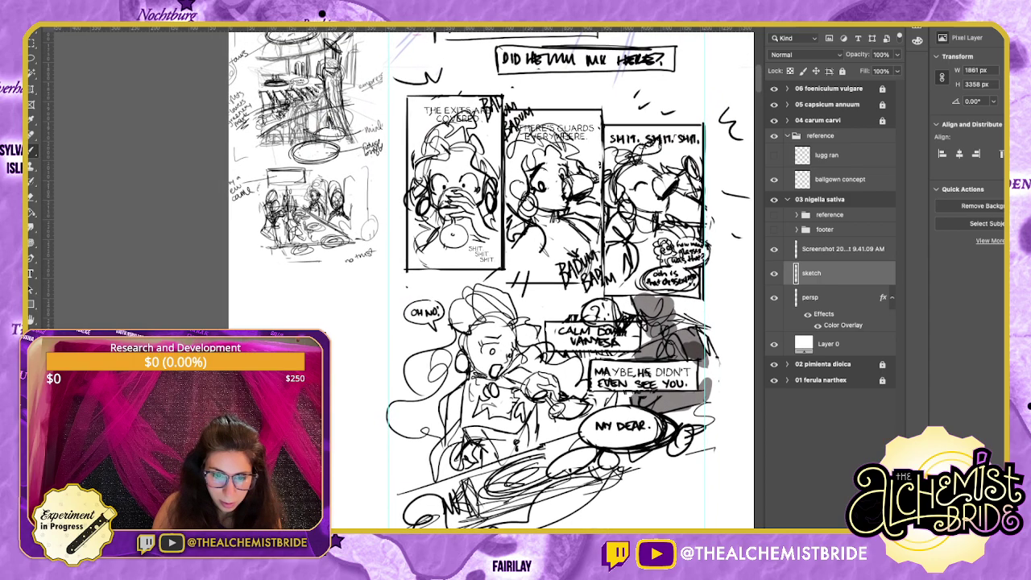
scroll(491, 278, "up", 2)
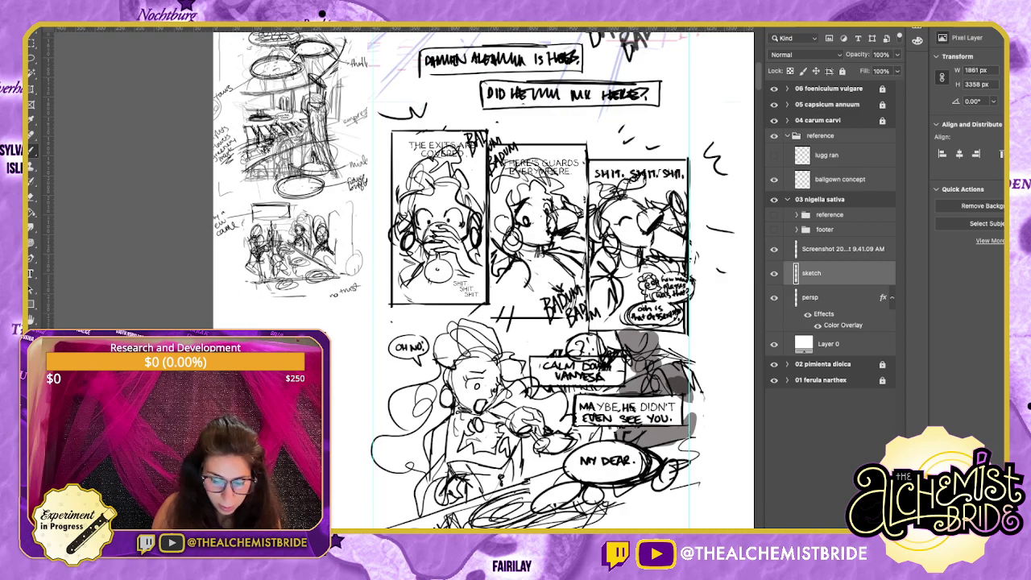
scroll(556, 278, "down", 8)
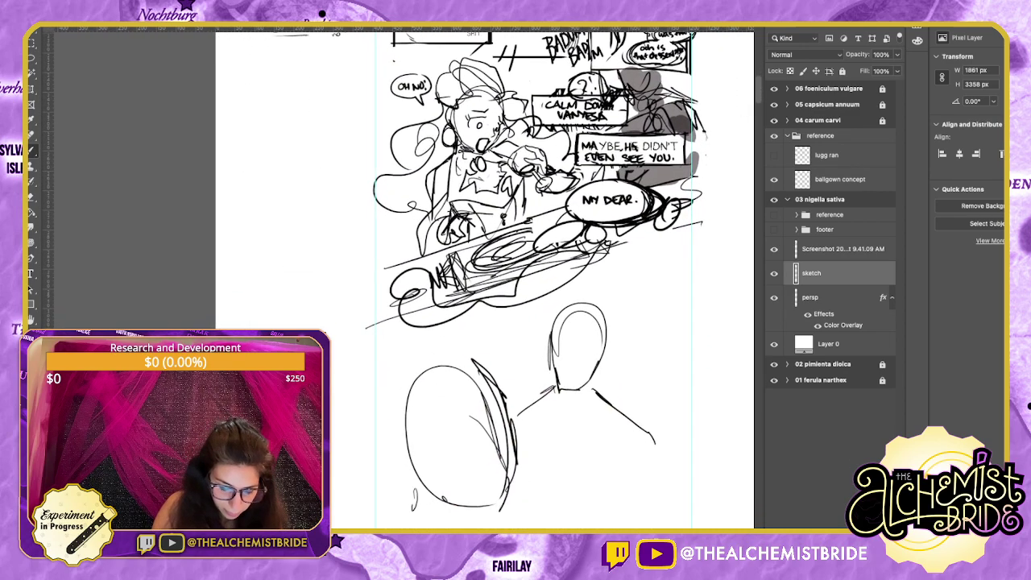
left_click_drag(417, 481, 405, 527)
mouse_move(406, 524)
left_mouse_down()
mouse_move(443, 496)
mouse_move(456, 527)
left_mouse_up()
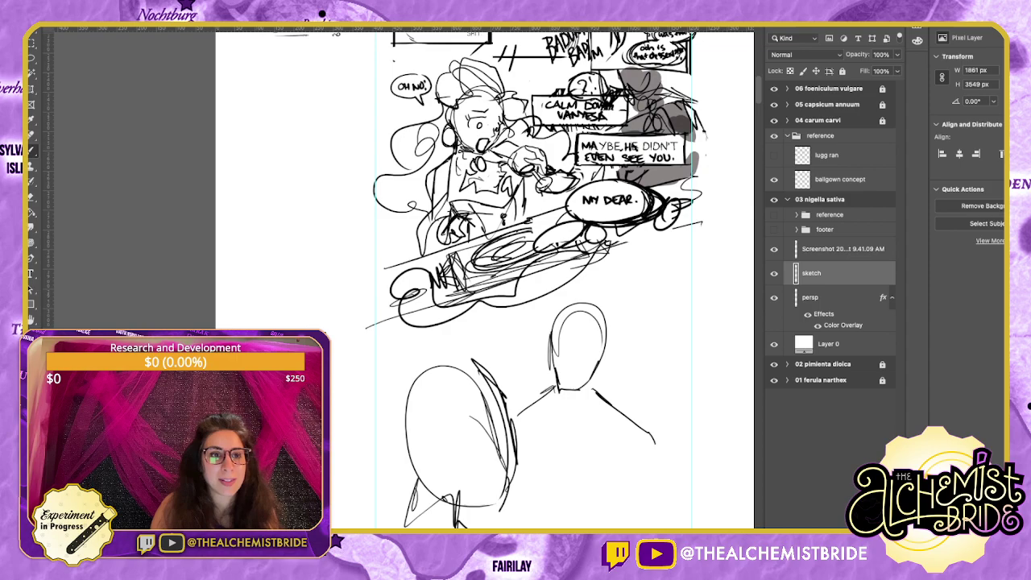
scroll(530, 277, "down", 3)
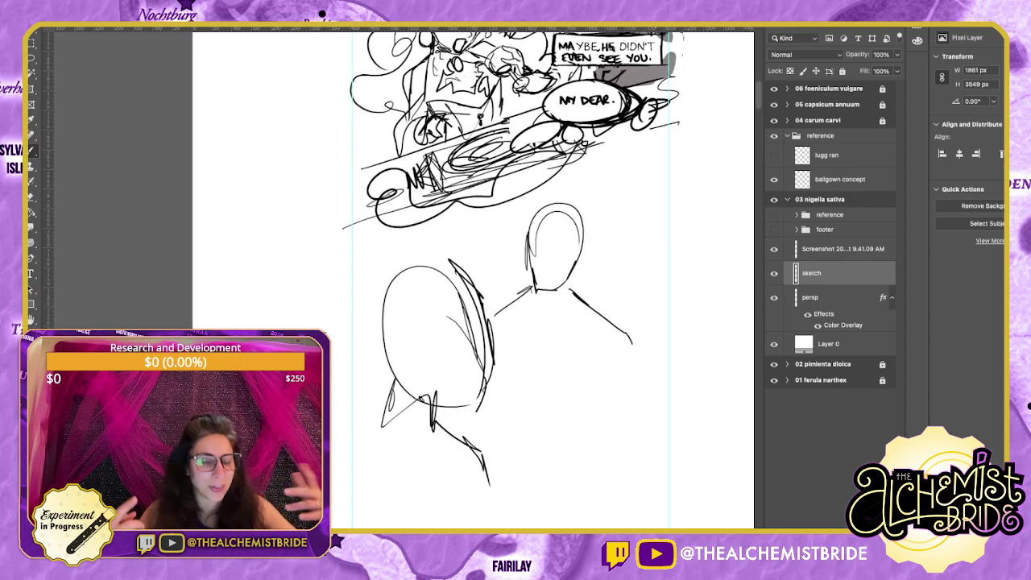
left_click_drag(385, 372, 376, 417)
left_click_drag(357, 422, 382, 406)
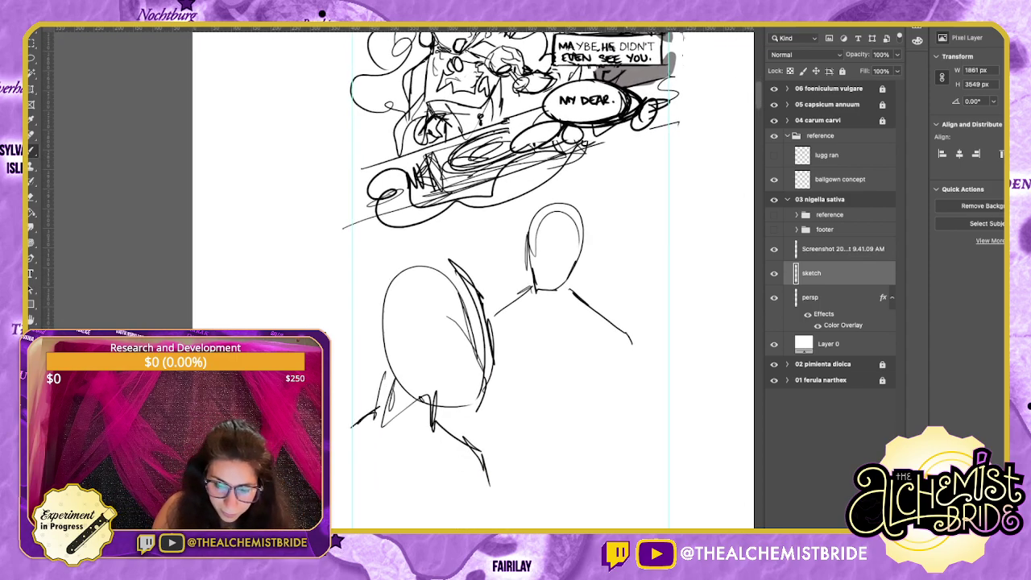
Try to block in the smaller figure's arm below the outer shoulder.
left_click_drag(622, 333, 630, 380)
left_click_drag(583, 356, 601, 362)
mouse_move(584, 349)
left_mouse_down()
mouse_move(575, 400)
mouse_move(594, 401)
left_mouse_up()
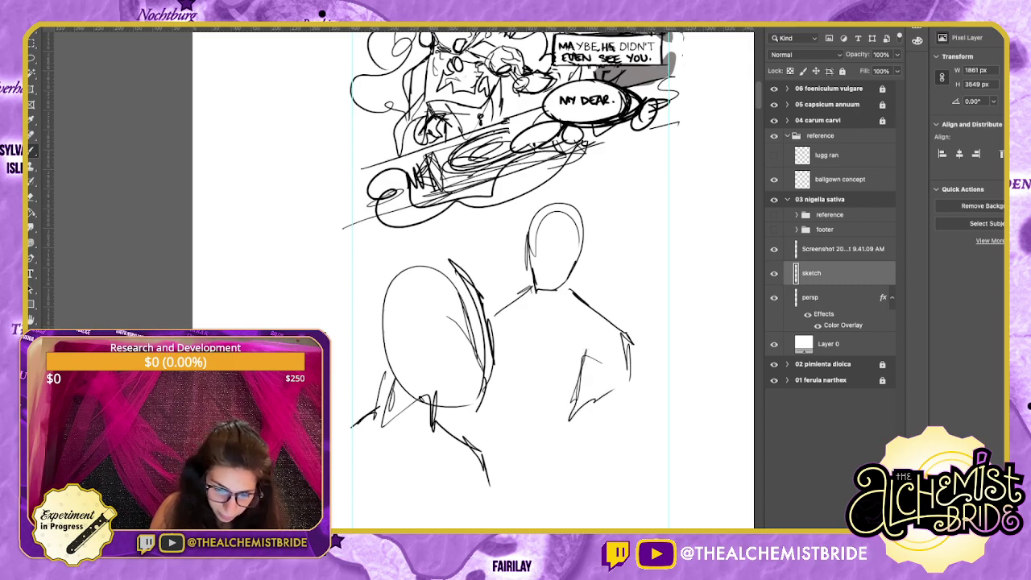
key("super+z")
key("super+z")
key("super+z")
Roughly mark the outer edge of the smaller figure's shoulder with short strokes.
left_click_drag(626, 337, 633, 346)
left_click_drag(631, 345, 630, 370)
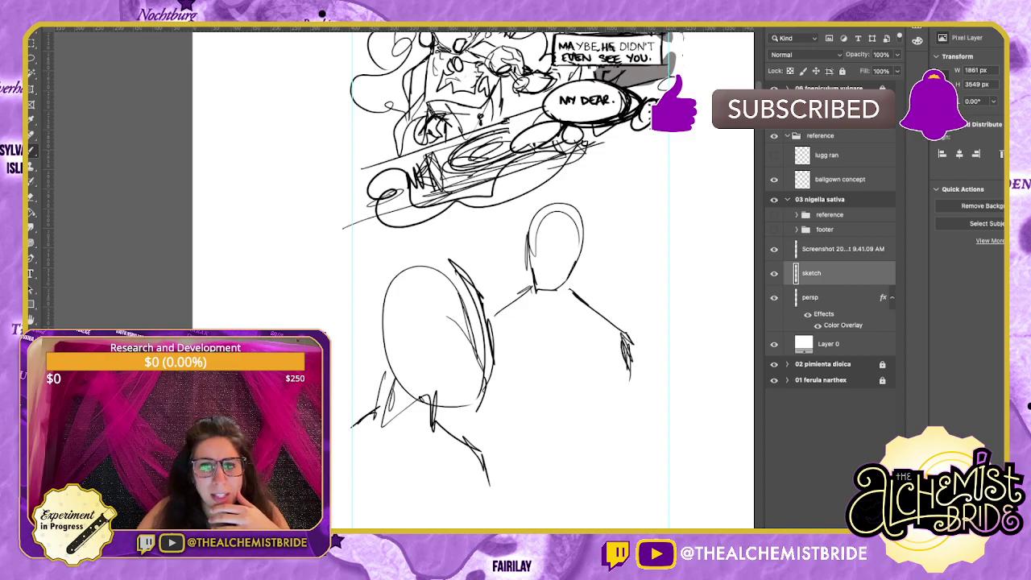
Paste the photo of a suited man's open hand, scale it down, and tilt it slightly clockwise beneath the small head.
key("ctrl+v")
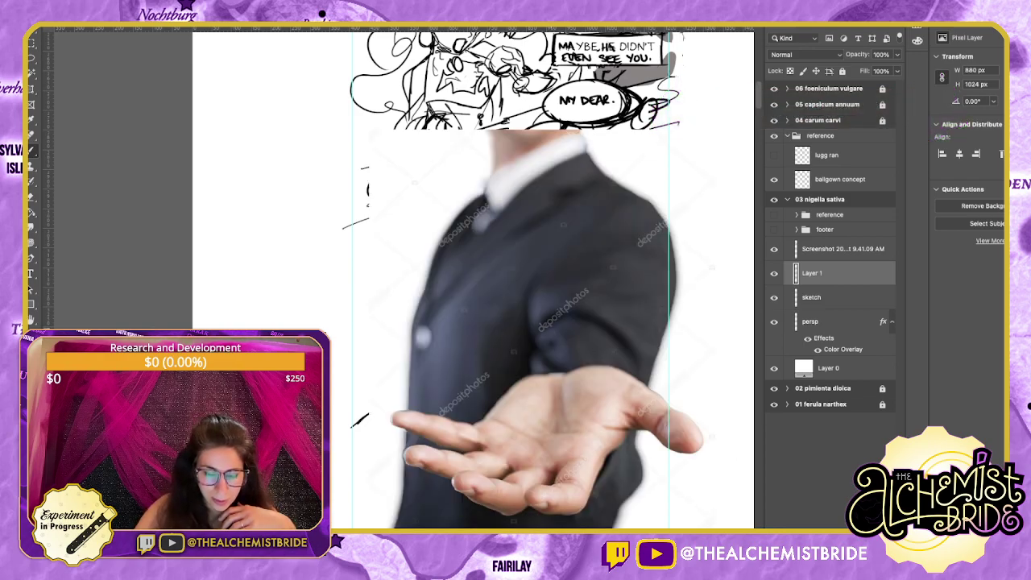
key("ctrl+t")
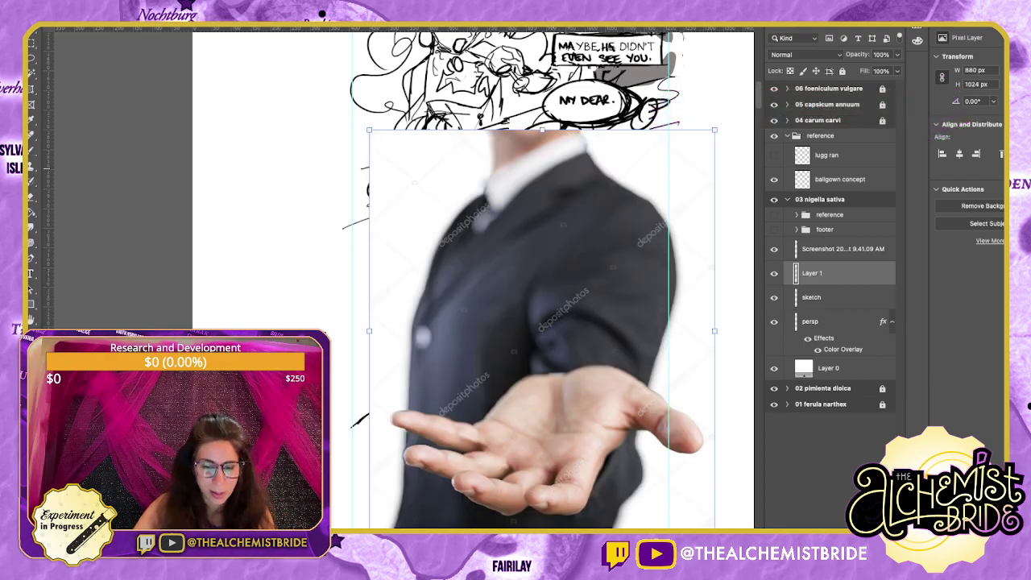
left_click_drag(542, 130, 542, 359)
left_click_drag(542, 426, 562, 357)
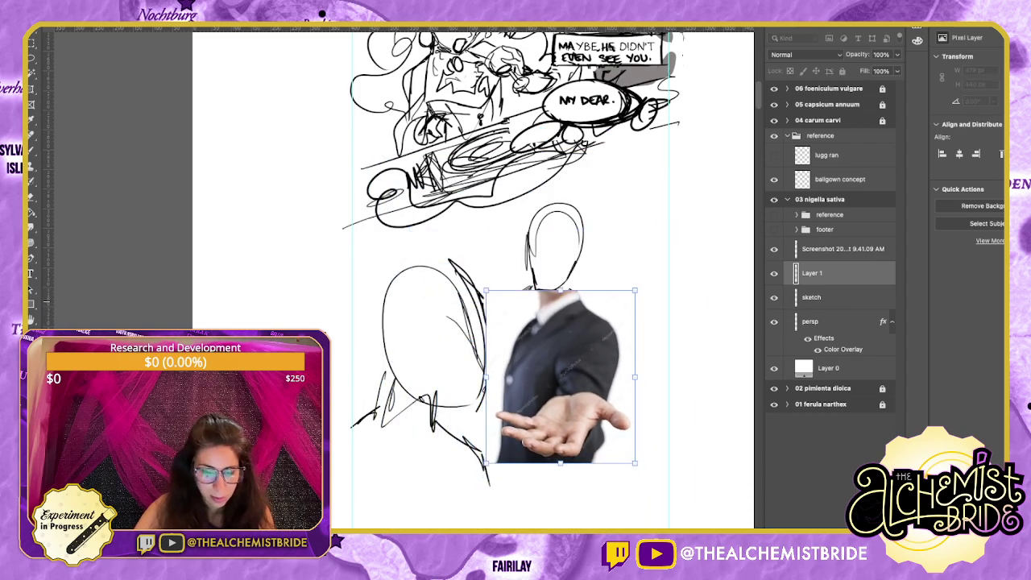
left_click_drag(657, 300, 664, 309)
left_click_drag(557, 374, 549, 370)
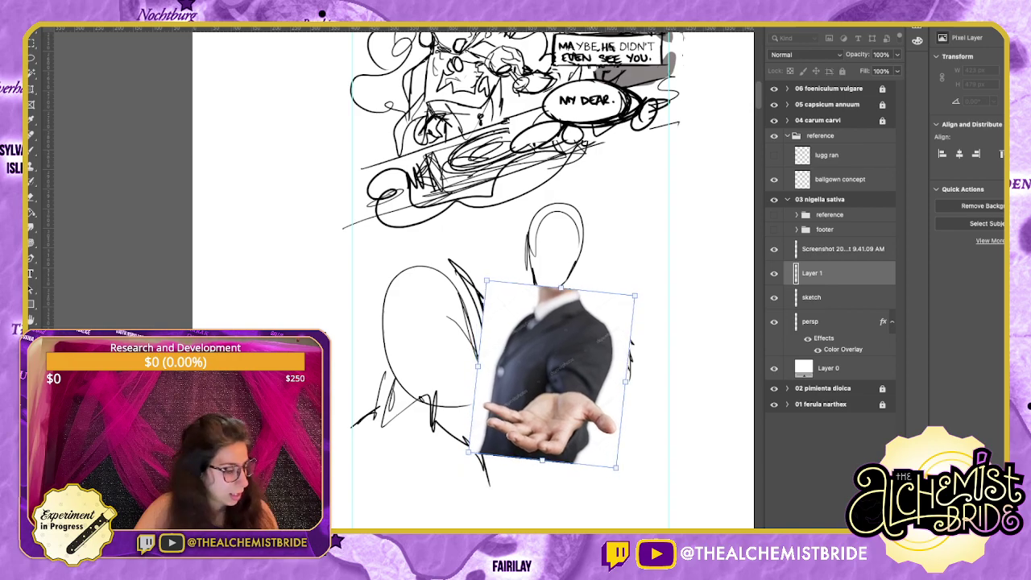
key("Return")
Place the photo's layer below the sketch layer and shift the photo to line up with the figure's outer shoulder.
left_click_drag(821, 273, 821, 309)
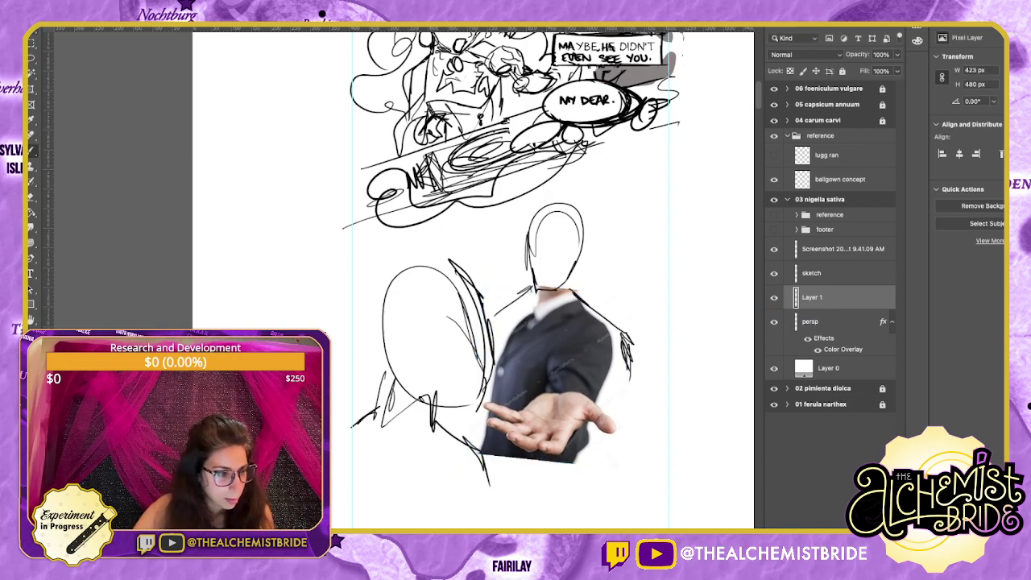
mouse_move(552, 372)
left_mouse_down()
mouse_move(545, 361)
mouse_move(573, 366)
mouse_move(569, 375)
left_mouse_up()
Try to draw the figure's sleeve and forearm strokes directly on the photo's layer.
key("b")
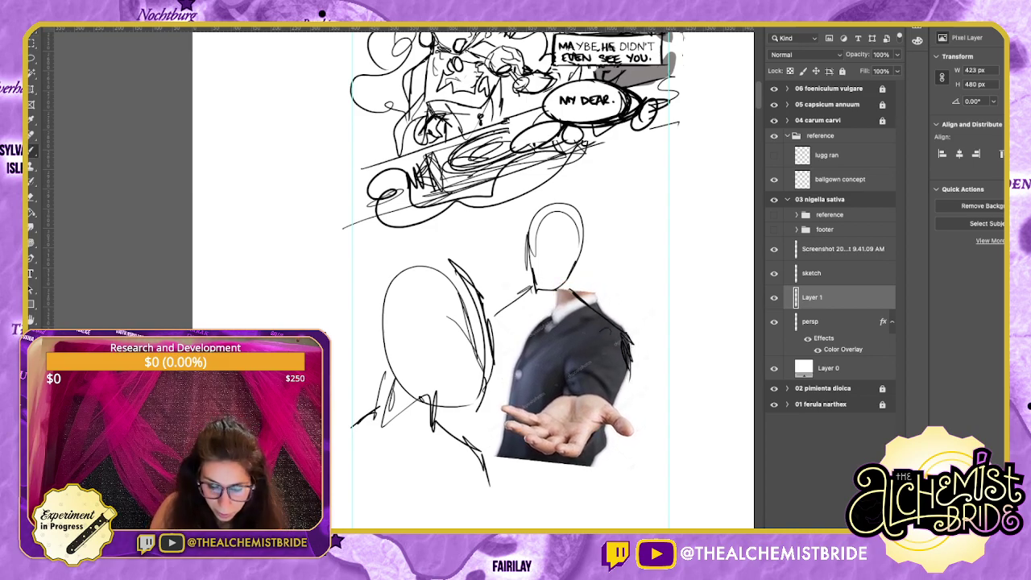
left_click_drag(600, 332, 584, 367)
left_click_drag(611, 432, 583, 448)
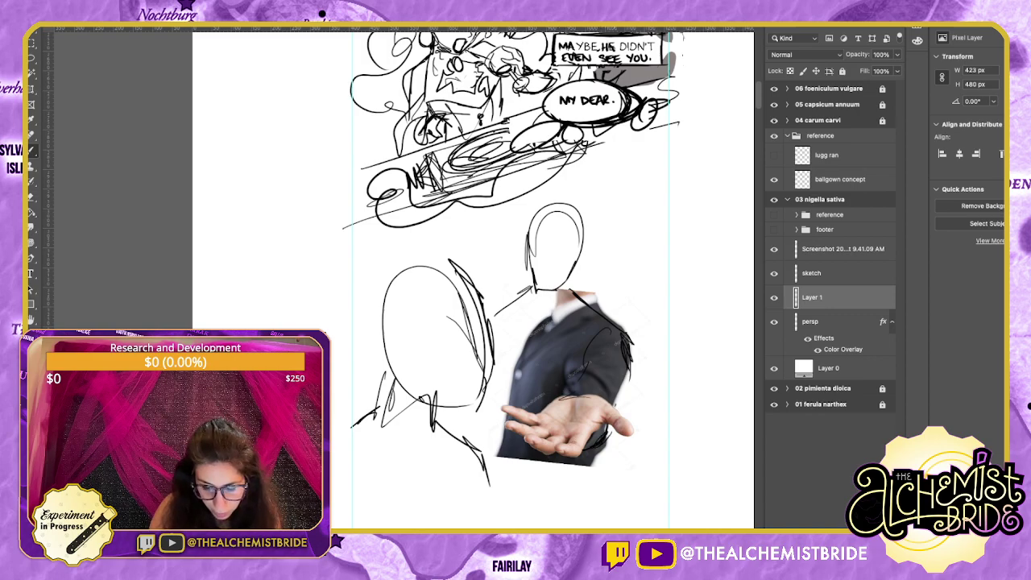
mouse_move(631, 339)
left_mouse_down()
mouse_move(650, 351)
mouse_move(576, 375)
mouse_move(622, 367)
left_mouse_up()
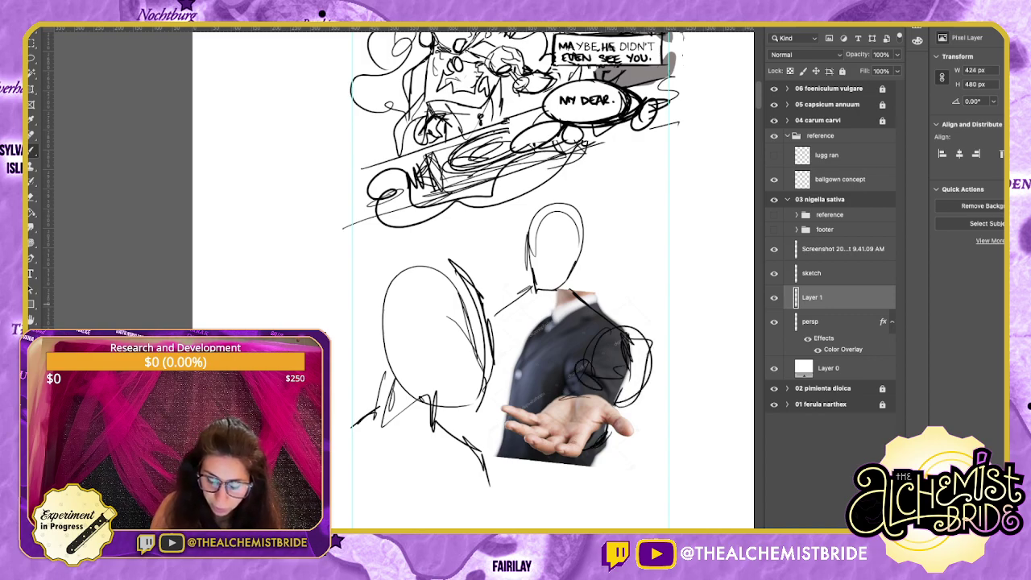
Make the sketch layer active and undo the sleeve strokes drawn on the photo's layer.
left_click(812, 273)
key("super+z")
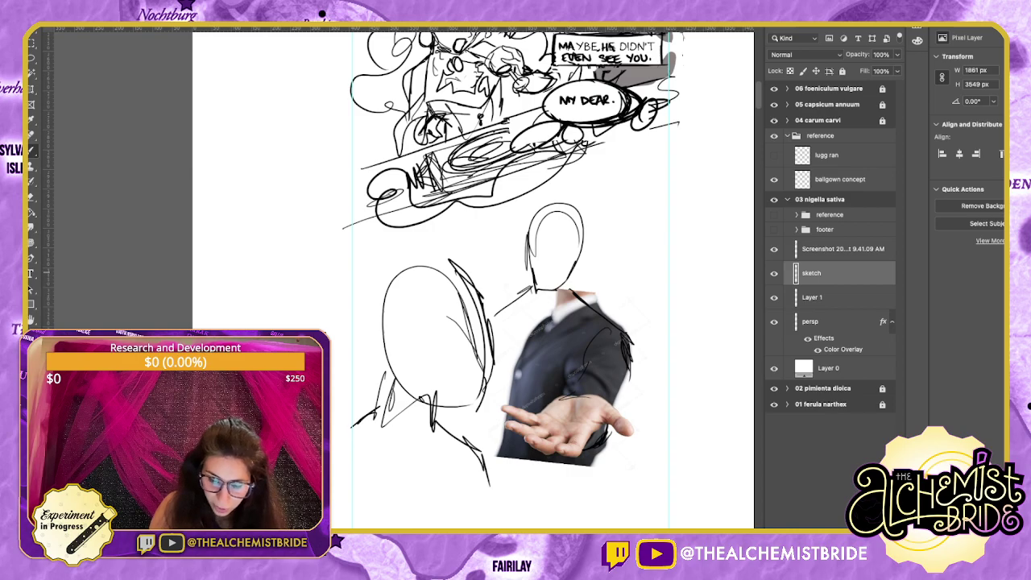
key("ctrl+z")
key("ctrl+z")
Sketch the standing figure's puffed sleeve, neck and collar over the photo on the sketch layer.
mouse_move(586, 348)
left_mouse_down()
mouse_move(605, 330)
mouse_move(619, 356)
mouse_move(649, 372)
mouse_move(611, 398)
mouse_move(619, 327)
mouse_move(636, 309)
mouse_move(586, 372)
mouse_move(627, 357)
mouse_move(591, 451)
left_mouse_up()
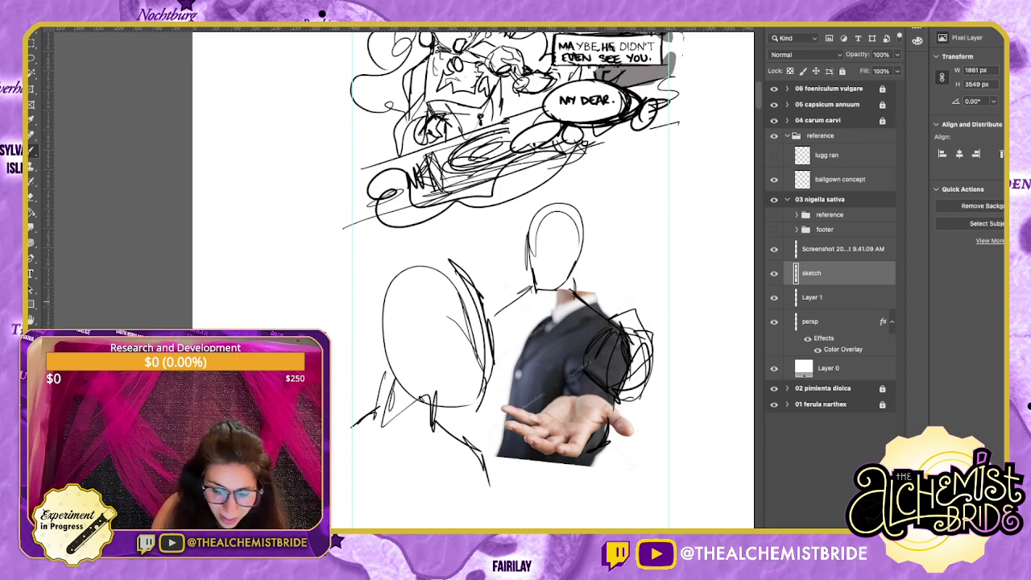
mouse_move(487, 306)
left_mouse_down()
mouse_move(500, 297)
mouse_move(546, 312)
mouse_move(541, 323)
left_mouse_up()
left_click_drag(547, 304, 568, 332)
mouse_move(573, 294)
left_mouse_down()
mouse_move(595, 310)
mouse_move(569, 336)
left_mouse_up()
left_click_drag(546, 311, 517, 332)
left_click_drag(523, 293, 513, 331)
left_click_drag(521, 306, 543, 290)
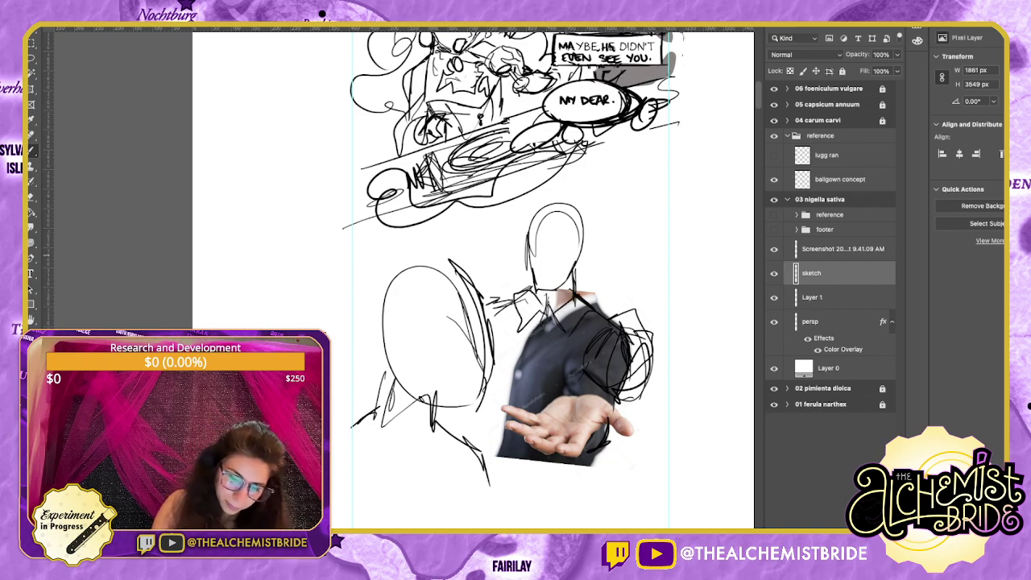
Trace the photo's outstretched open hand and the front edge of the jacket.
mouse_move(576, 394)
left_mouse_down()
mouse_move(631, 424)
mouse_move(528, 445)
left_mouse_up()
mouse_move(522, 433)
left_mouse_down()
mouse_move(538, 443)
mouse_move(535, 426)
left_mouse_up()
left_click_drag(581, 396, 532, 406)
mouse_move(516, 322)
left_mouse_down()
mouse_move(561, 335)
mouse_move(562, 417)
left_mouse_up()
mouse_move(591, 333)
left_mouse_down()
mouse_move(576, 411)
mouse_move(604, 341)
mouse_move(601, 308)
mouse_move(579, 294)
mouse_move(628, 241)
mouse_move(620, 294)
left_mouse_up()
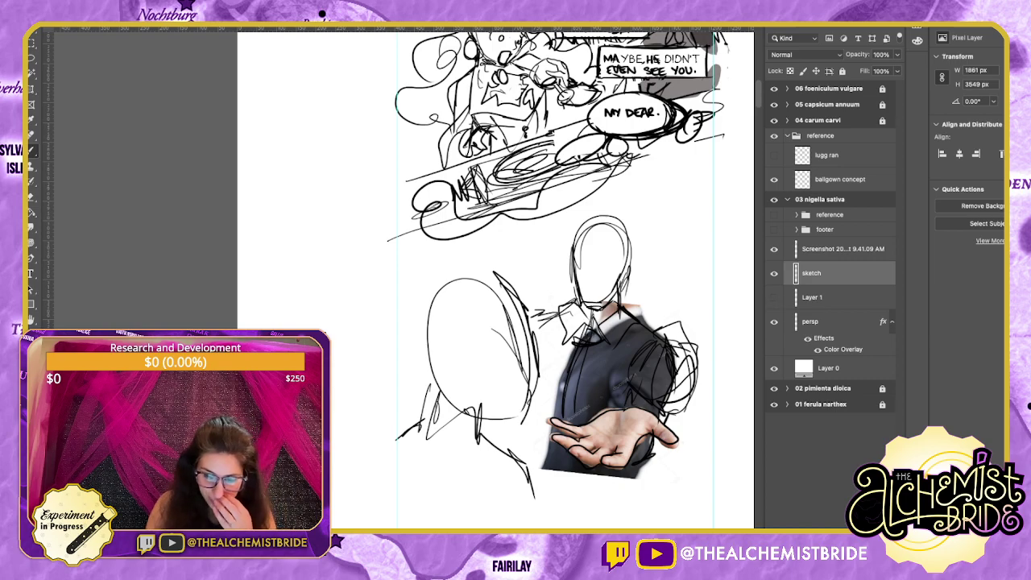
Toggle the reference photo's visibility to check the traced figure, leaving Layer 1 hidden.
left_click(773, 297)
left_click(774, 297)
left_click(774, 297)
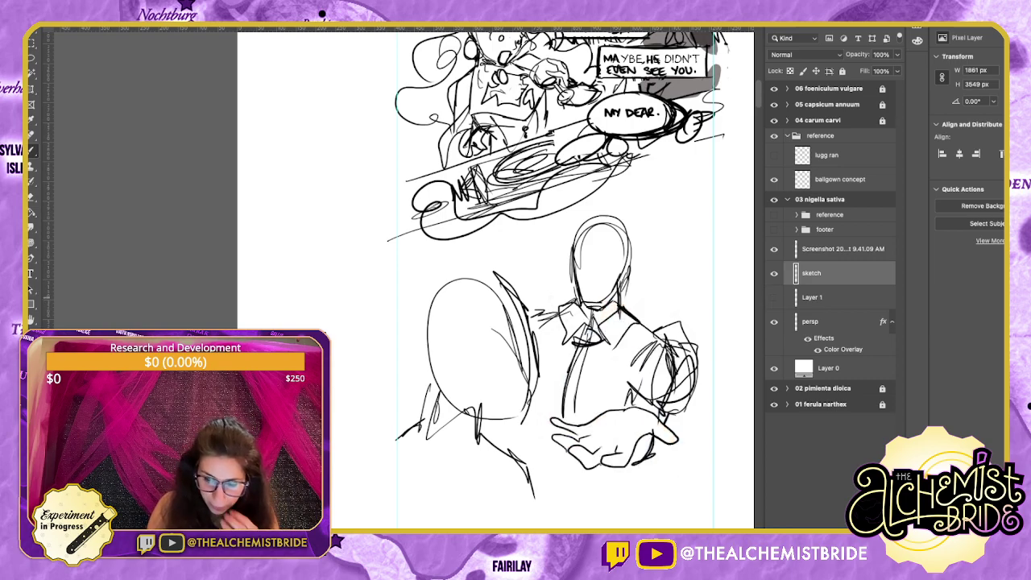
Lasso the man's outstretched open hand and try moving it toward the foreground head, undoing that move.
left_click_drag(564, 322, 543, 318)
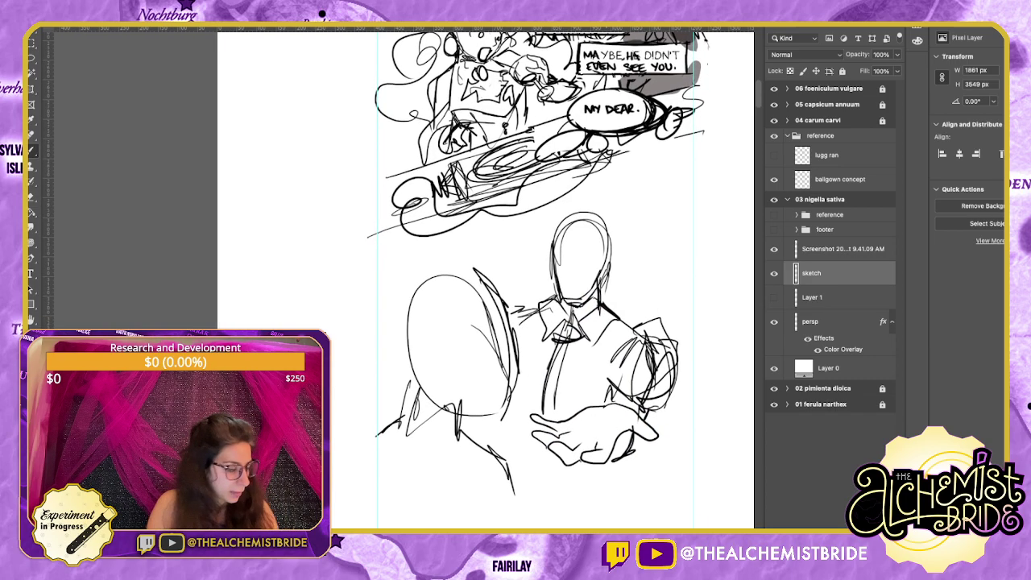
key("l")
mouse_move(594, 402)
left_mouse_down()
mouse_move(619, 473)
mouse_move(644, 403)
left_mouse_up()
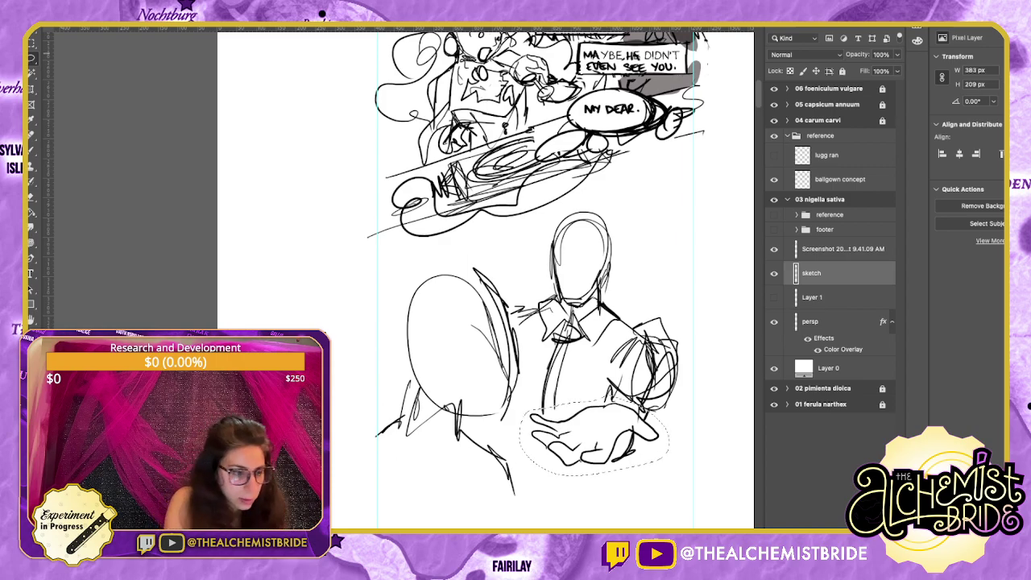
left_click_drag(594, 437, 577, 443)
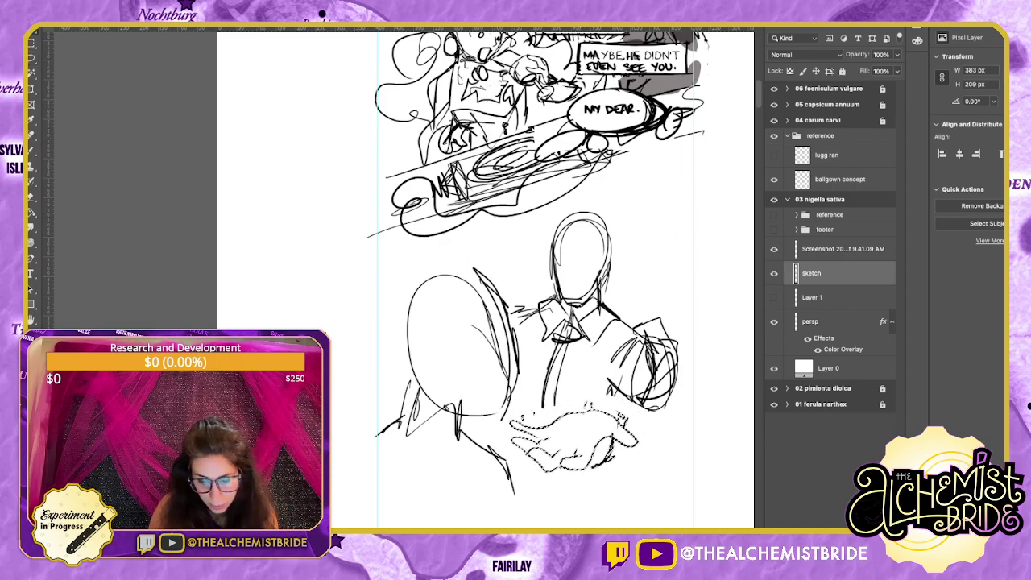
key("ctrl+z")
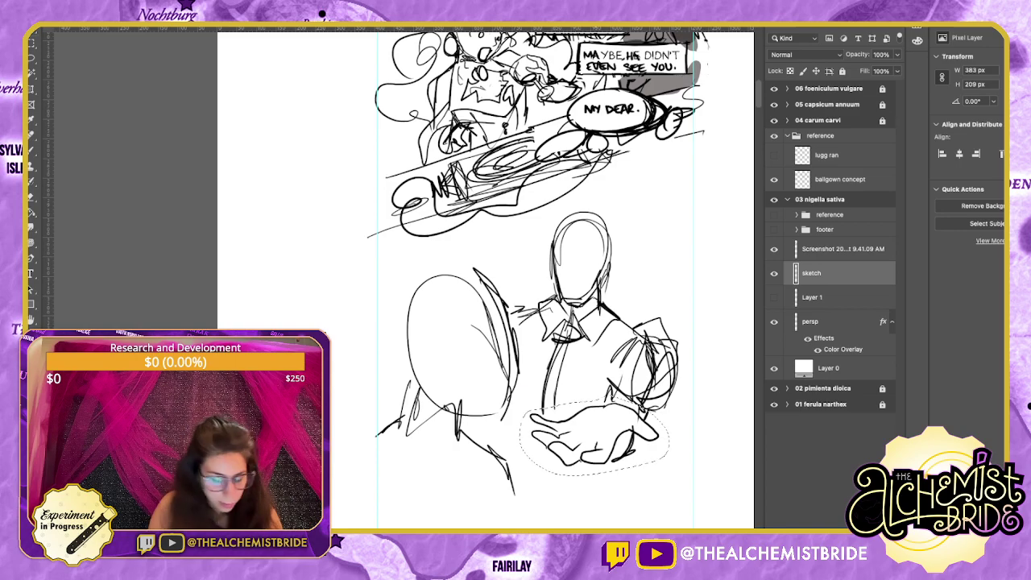
Free-transform the selected hand, shifting it lower and toward the foreground head, and clear the selection.
key("ctrl+t")
left_click_drag(594, 475, 593, 482)
mouse_move(596, 439)
left_mouse_down()
mouse_move(585, 453)
mouse_move(572, 447)
left_mouse_up()
key("Return")
key("ctrl+z")
key("ctrl+z")
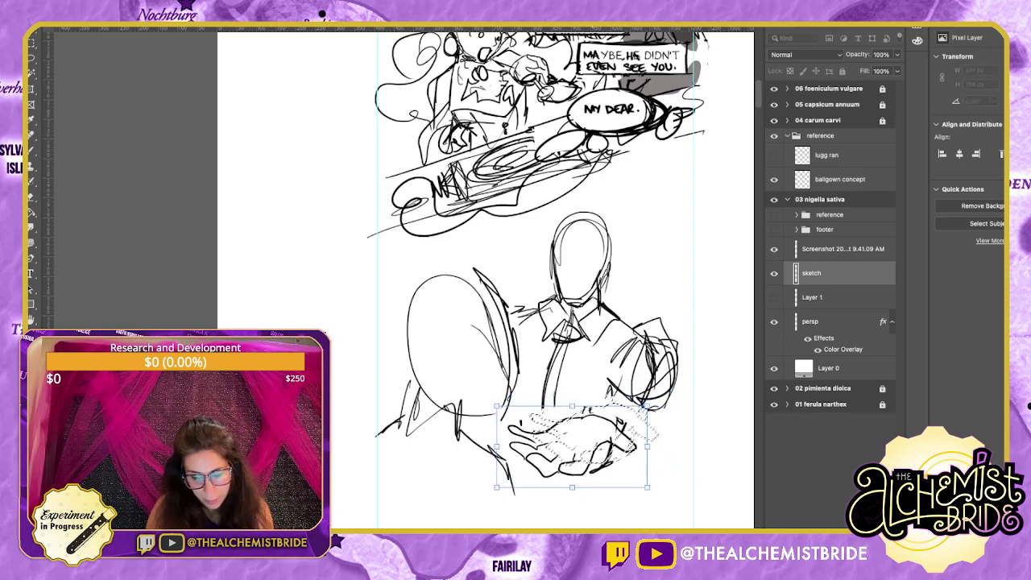
key("Return")
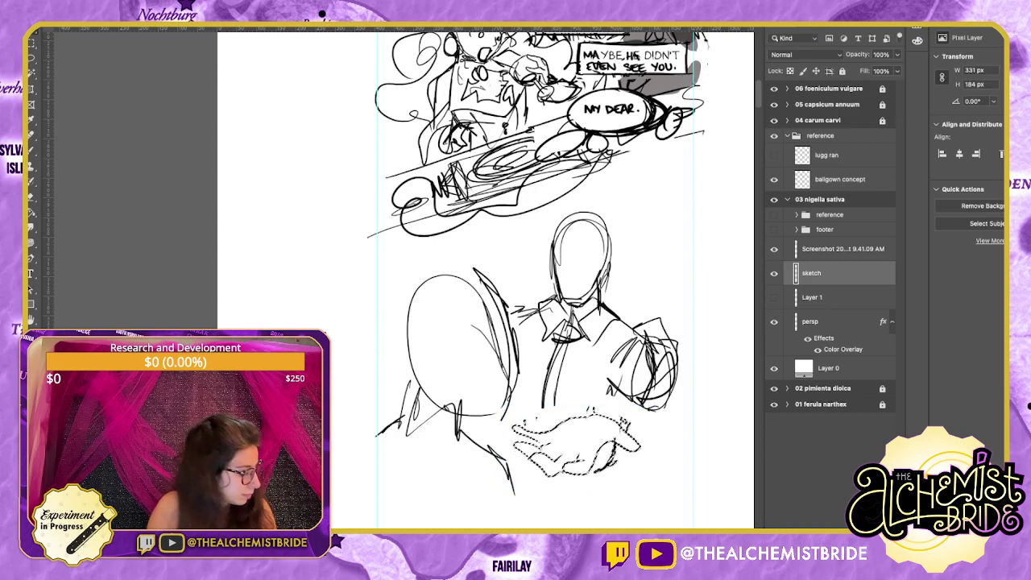
key("ctrl+d")
Sketch the forearm and cuff lines joining the moved hand to the sleeve and reinforce the jacket's front edge.
key("b")
left_click_drag(610, 467, 630, 440)
left_click_drag(617, 394, 607, 411)
mouse_move(612, 386)
left_mouse_down()
mouse_move(597, 410)
mouse_move(635, 430)
left_mouse_up()
left_click_drag(554, 342, 545, 399)
left_click_drag(552, 363, 550, 427)
Check the drawing against the reference photo, move the hidden Layer 1 into the reference group and make the sketch layer active.
left_click(774, 297)
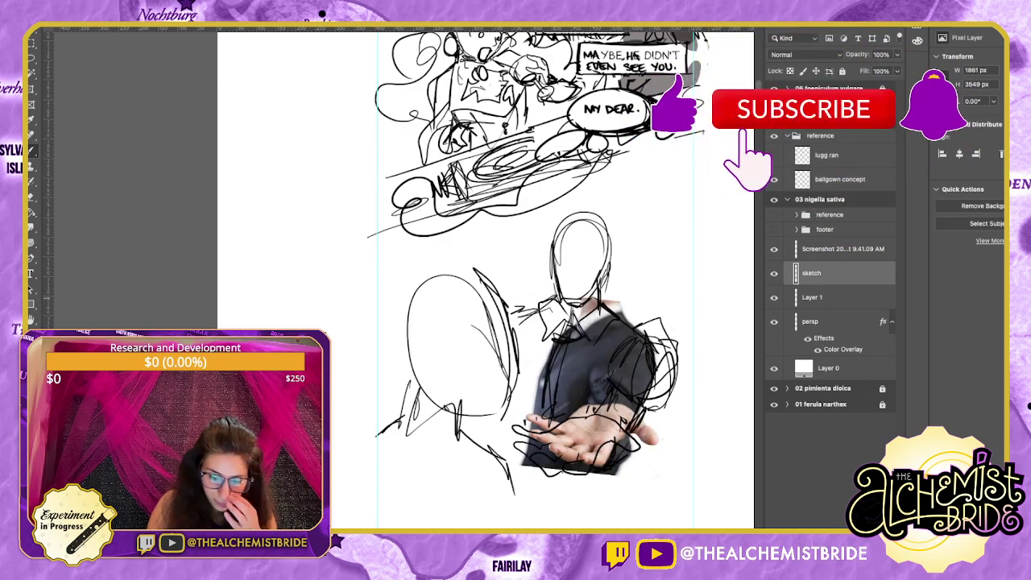
left_click(774, 298)
left_click(773, 298)
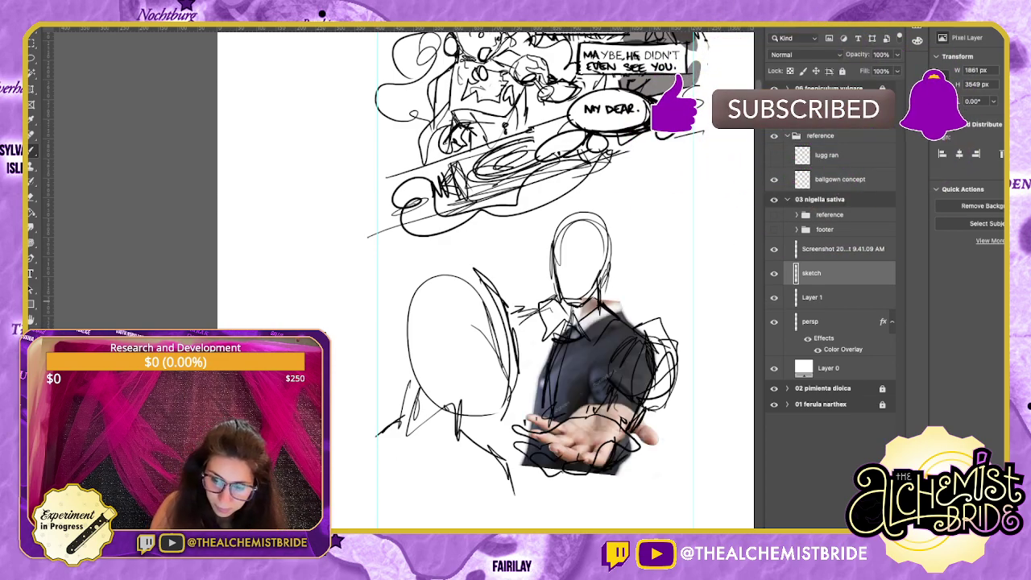
left_click(774, 298)
left_click_drag(813, 298, 828, 215)
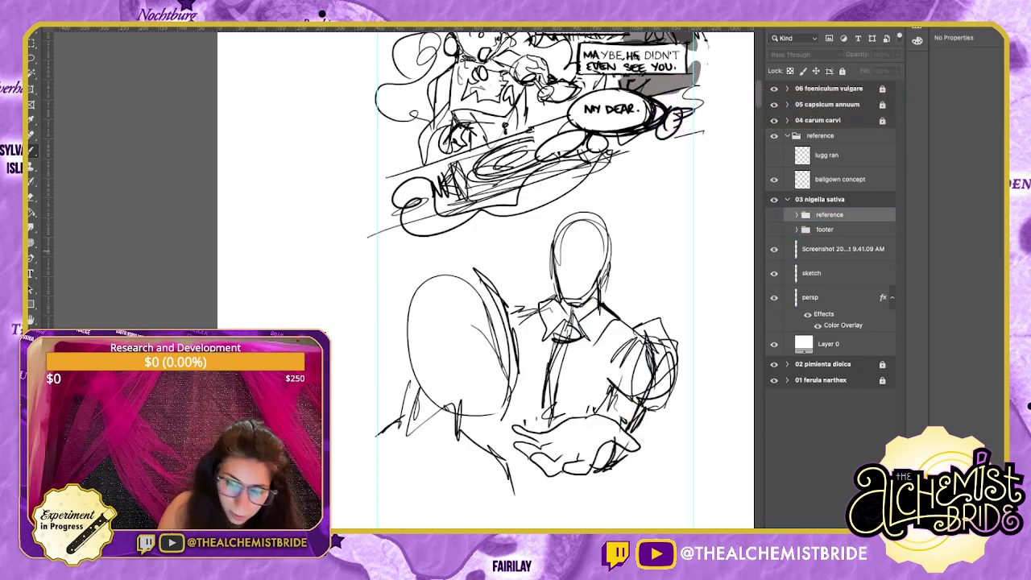
left_click(813, 274)
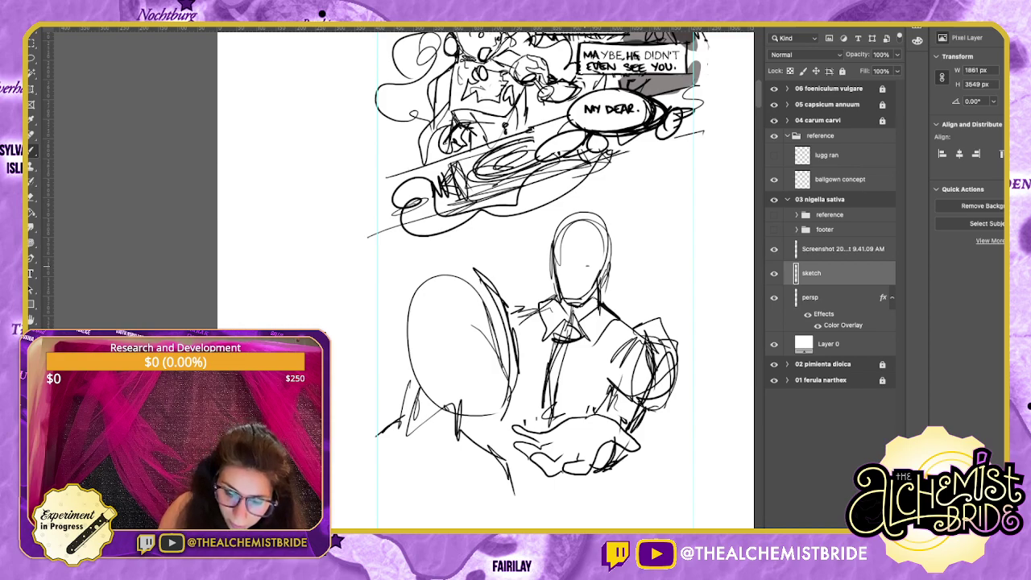
Try out a brow line, eyes, nose and mouth on the standing man's face, and erase them.
mouse_move(556, 262)
left_mouse_down()
mouse_move(604, 265)
mouse_move(569, 284)
mouse_move(598, 260)
left_mouse_up()
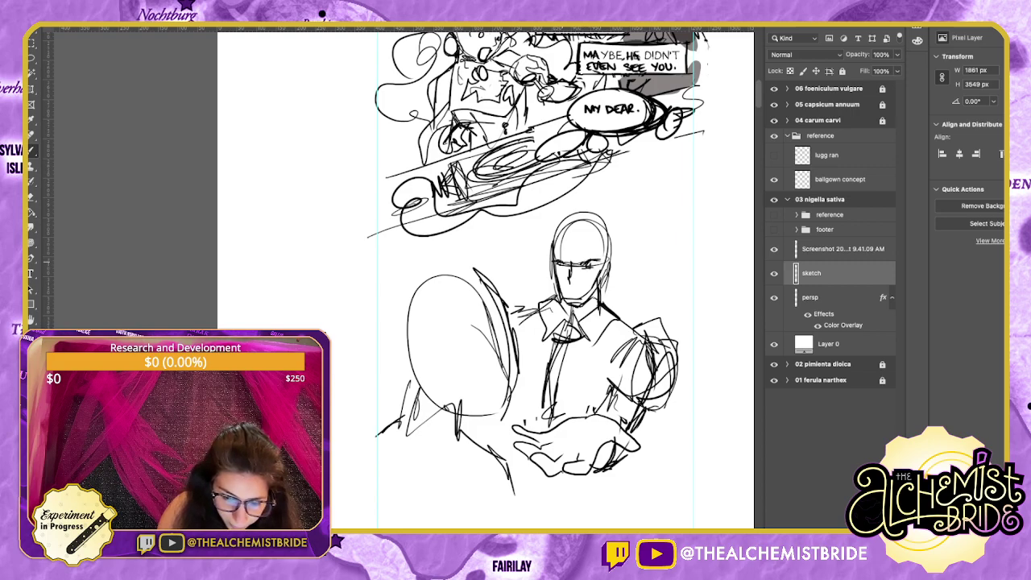
left_click_drag(555, 265, 569, 268)
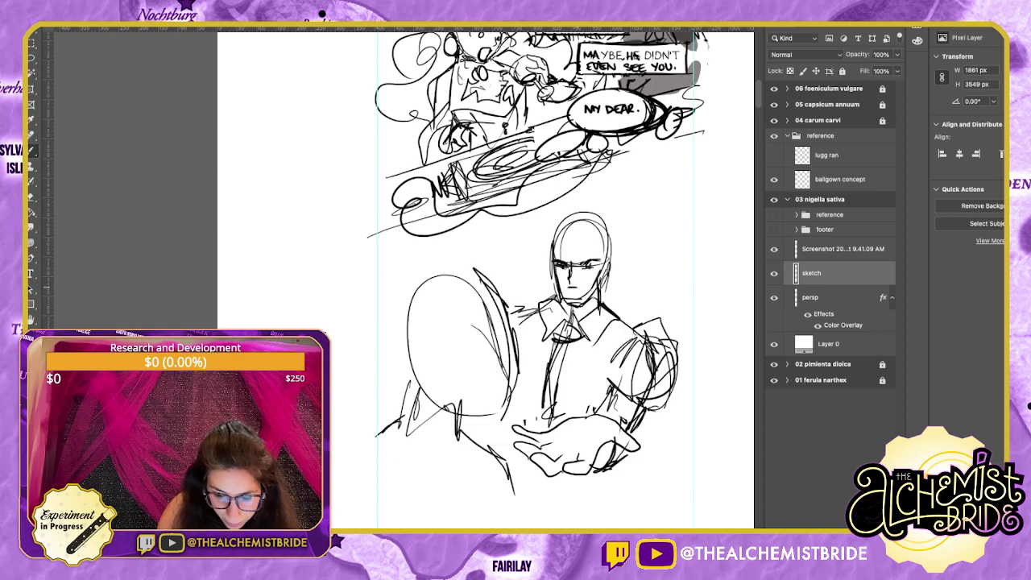
key("super+plus")
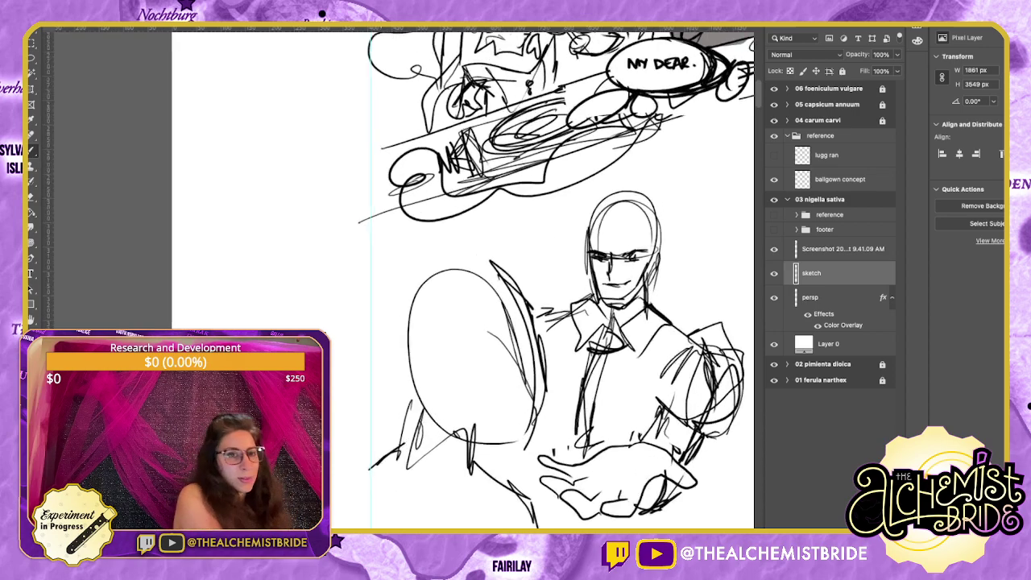
left_click_drag(564, 281, 432, 320)
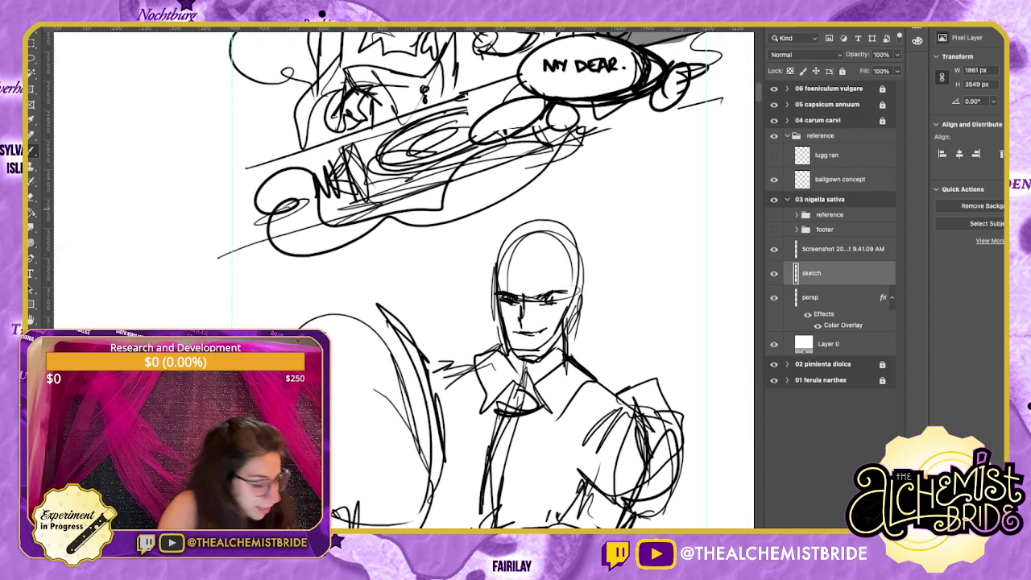
key("e")
mouse_move(504, 289)
left_mouse_down()
mouse_move(518, 315)
mouse_move(528, 297)
mouse_move(564, 292)
left_mouse_up()
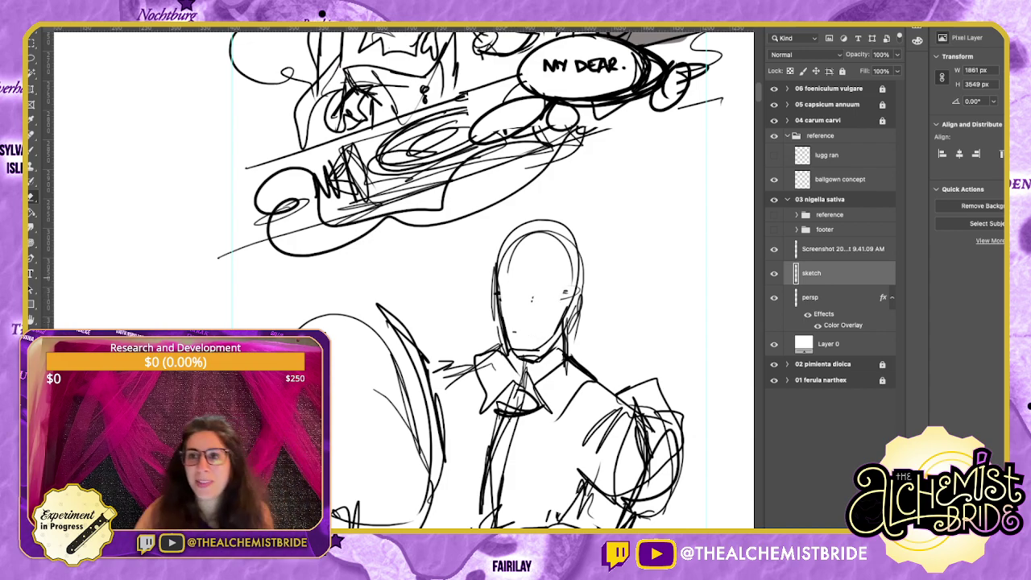
scroll(515, 282, "left", 10)
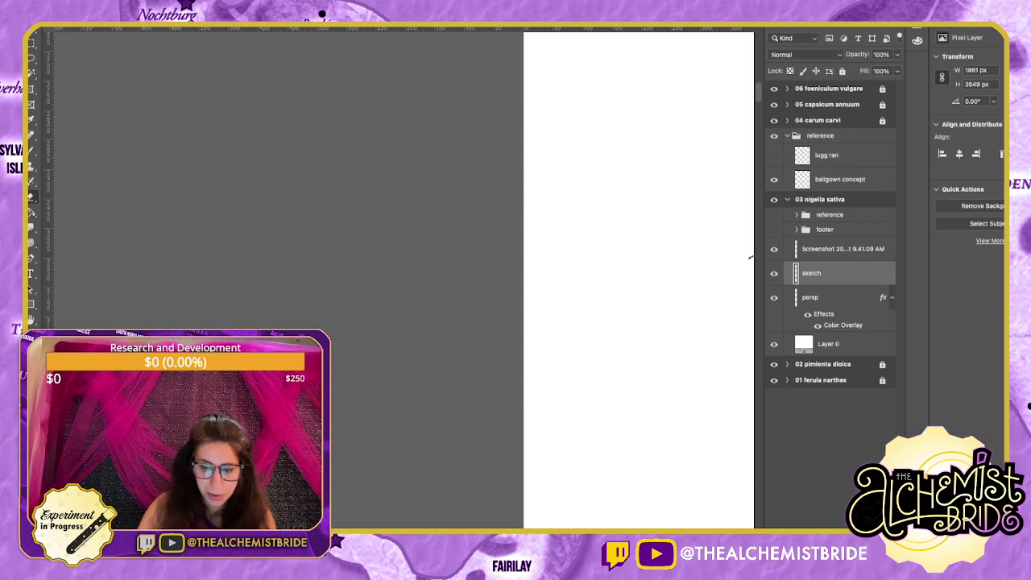
scroll(750, 256, "right", 10)
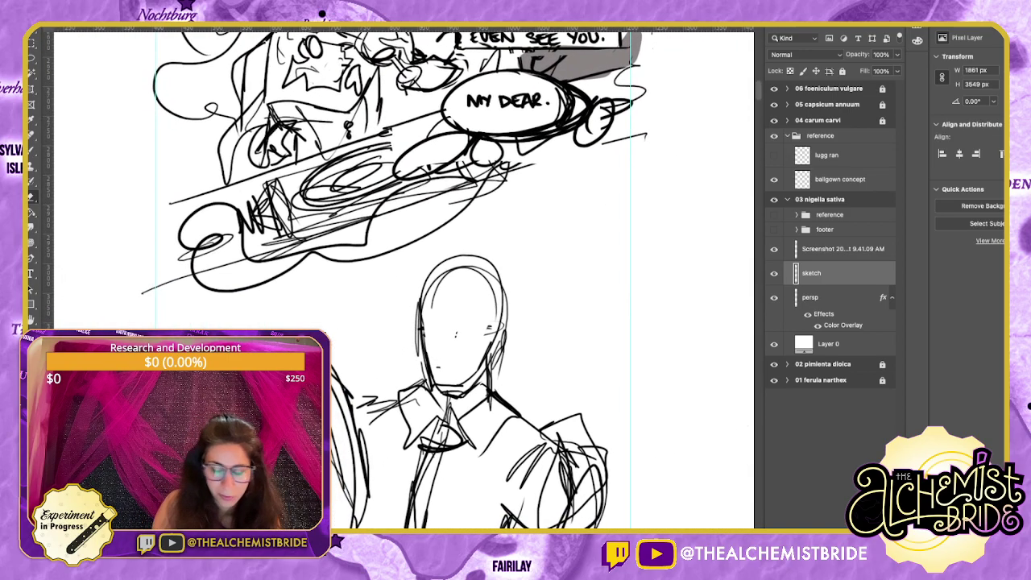
scroll(399, 278, "left", 10)
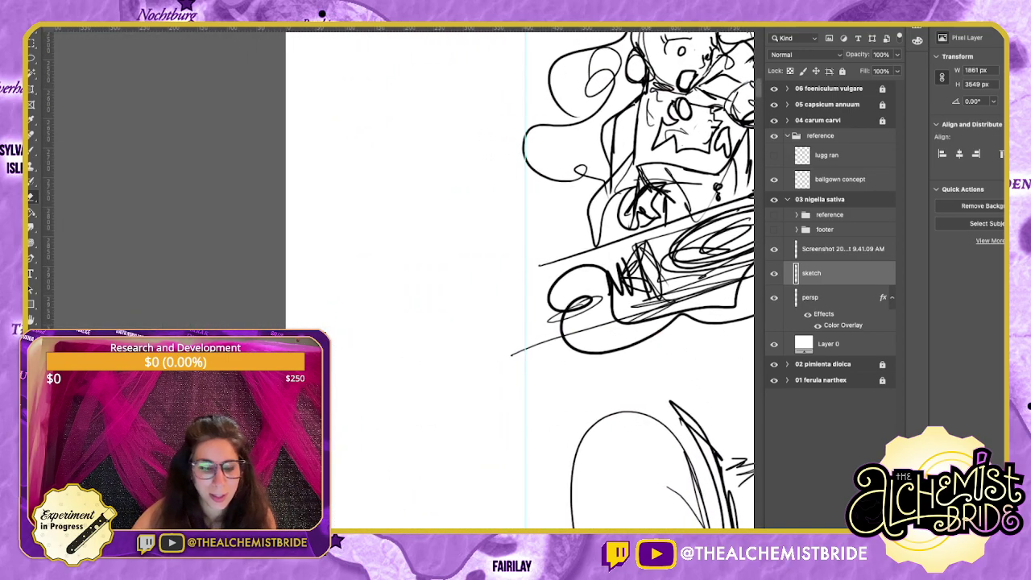
scroll(399, 278, "right", 10)
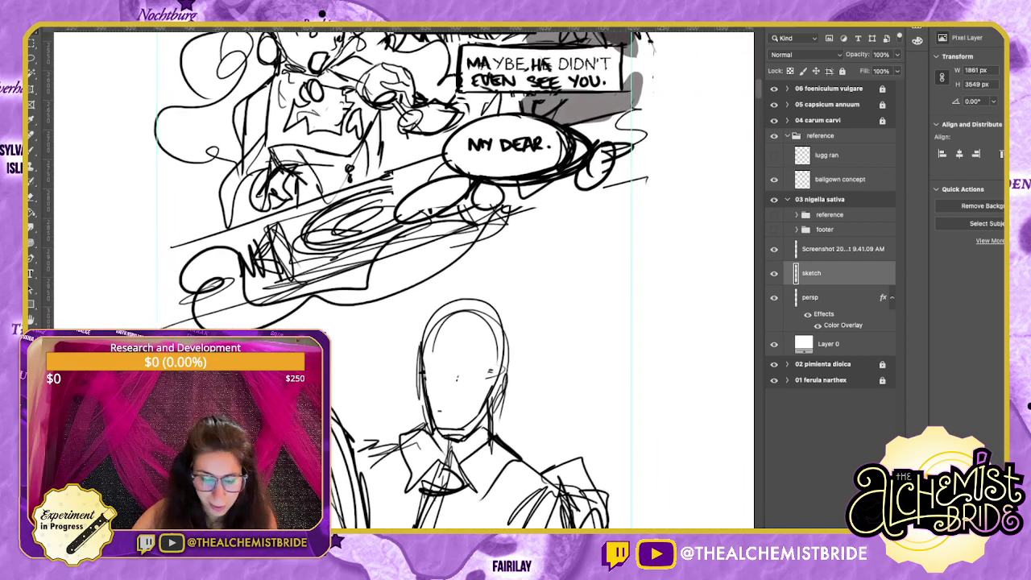
scroll(399, 278, "down", 3)
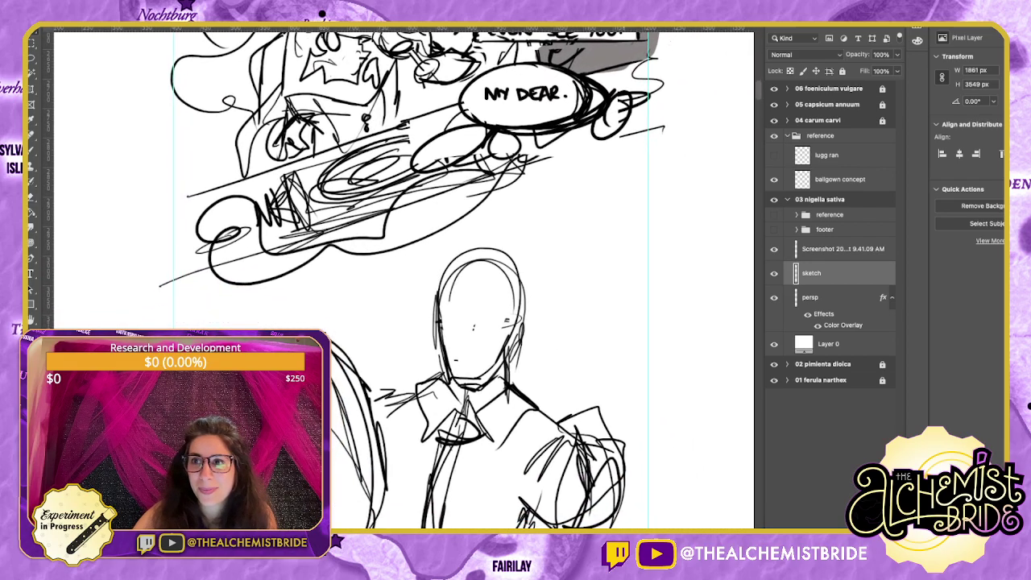
scroll(400, 278, "left", 3)
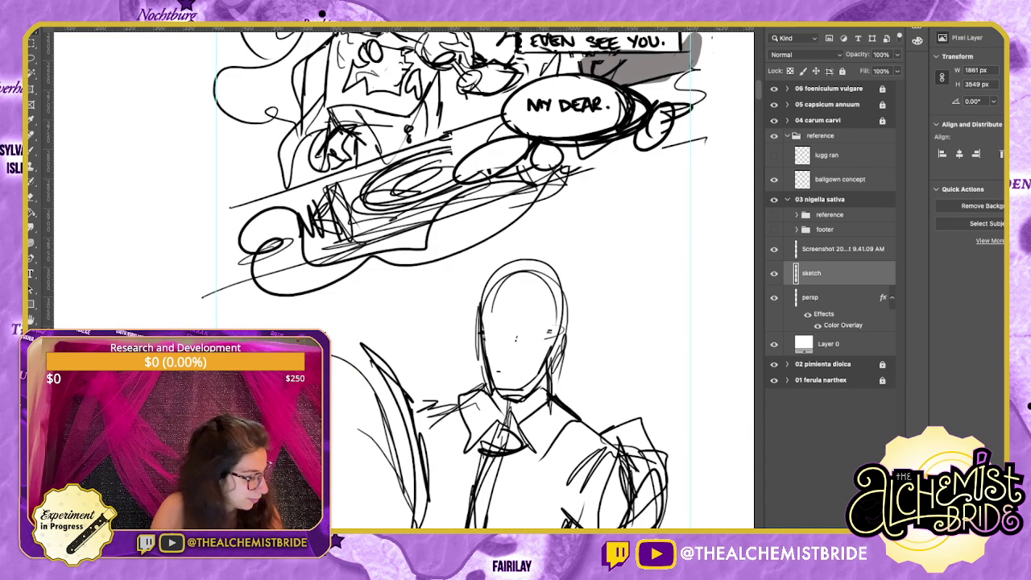
Strengthen the sides of the man's face and sketch his nose and both narrow eyes in three-quarter view.
key("b")
mouse_move(479, 290)
left_mouse_down()
mouse_move(479, 336)
mouse_move(506, 405)
mouse_move(522, 402)
mouse_move(564, 330)
mouse_move(568, 281)
left_mouse_up()
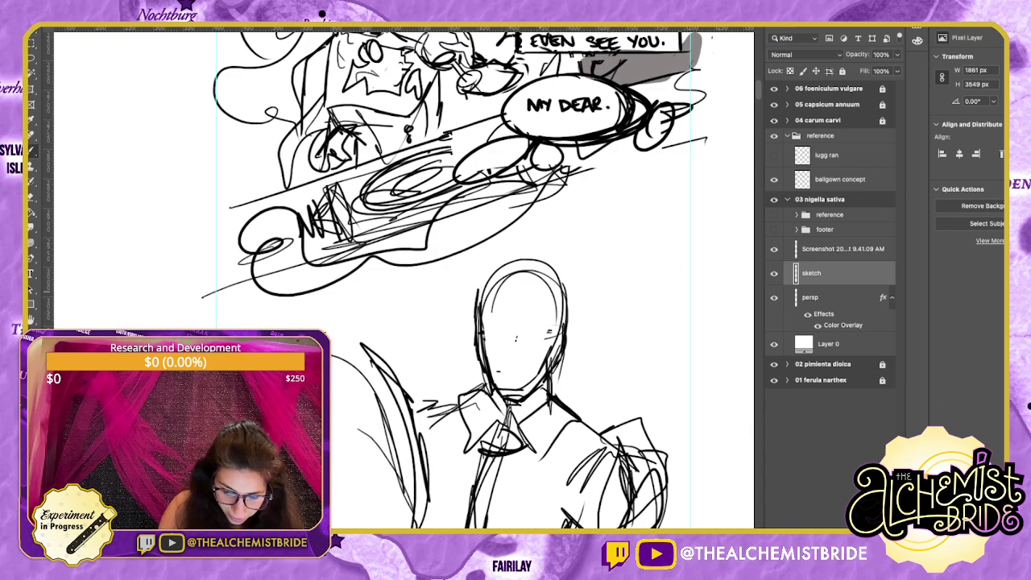
mouse_move(500, 334)
left_mouse_down()
mouse_move(496, 362)
mouse_move(506, 371)
left_mouse_up()
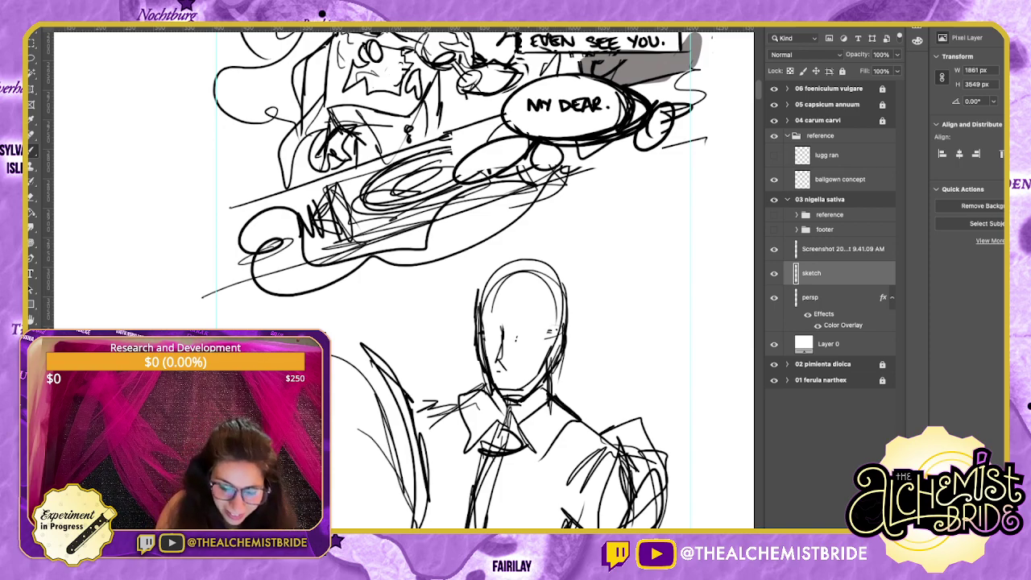
left_click_drag(517, 335, 548, 327)
key("super+z")
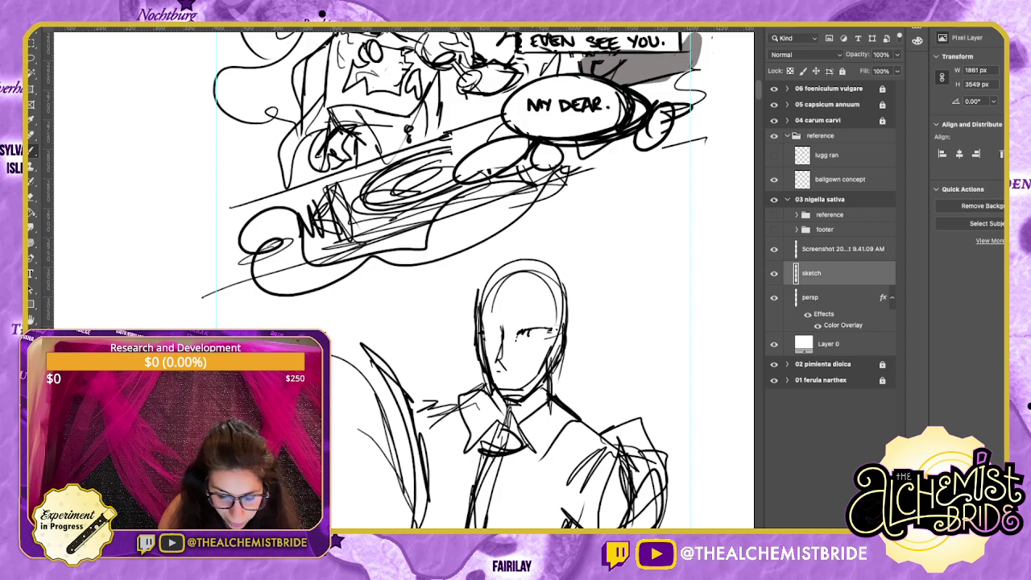
left_click_drag(524, 337, 547, 336)
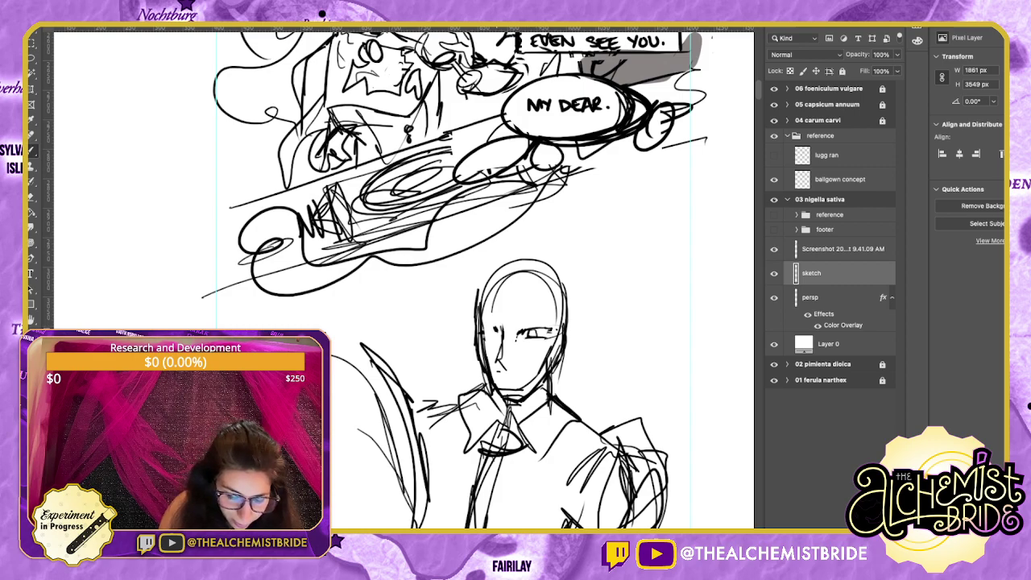
left_click_drag(483, 333, 491, 334)
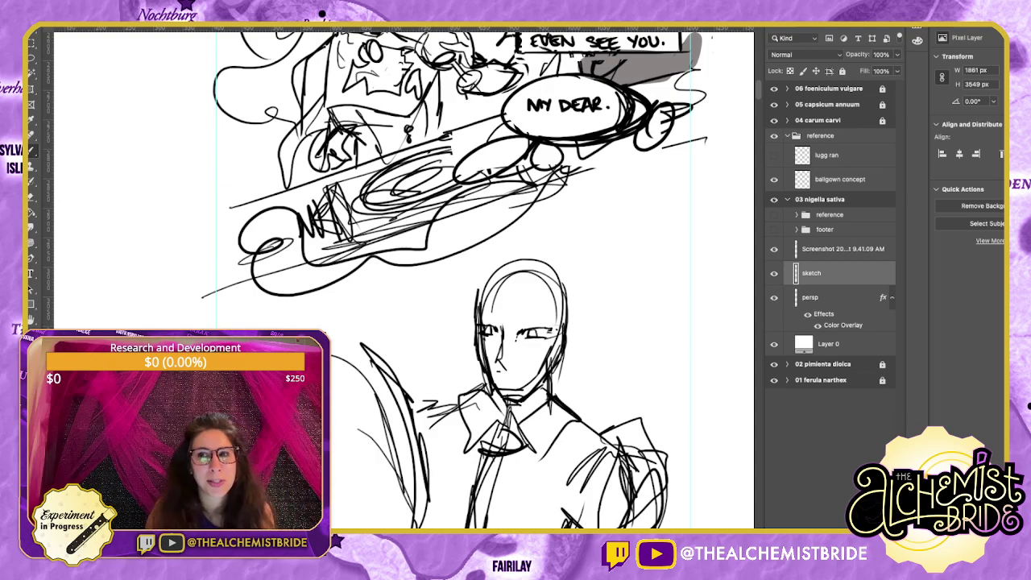
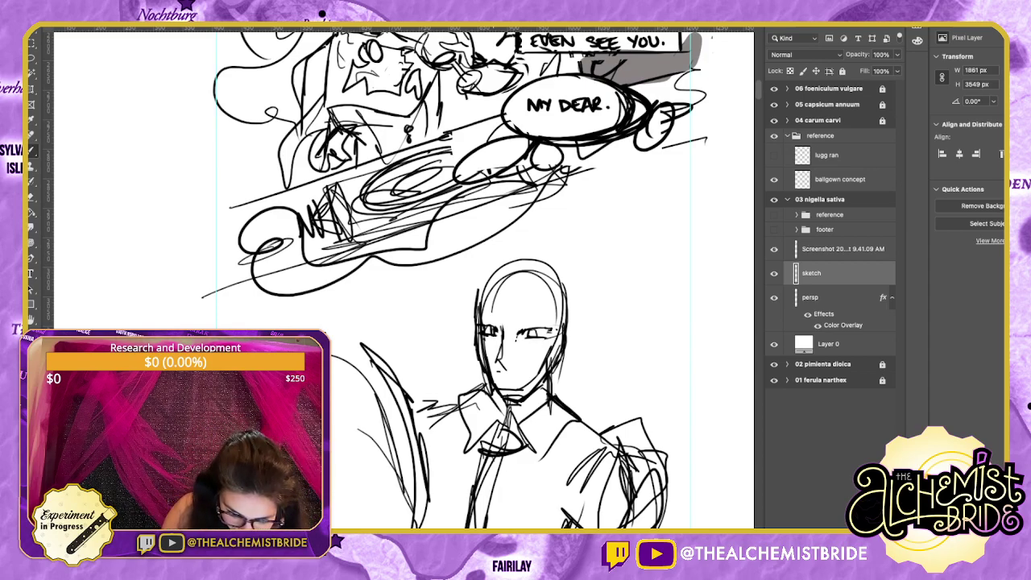
Add the man's eyebrows and a smiling mouth, clean up the nose line and darken the brow and eye lines.
left_click_drag(521, 321, 557, 315)
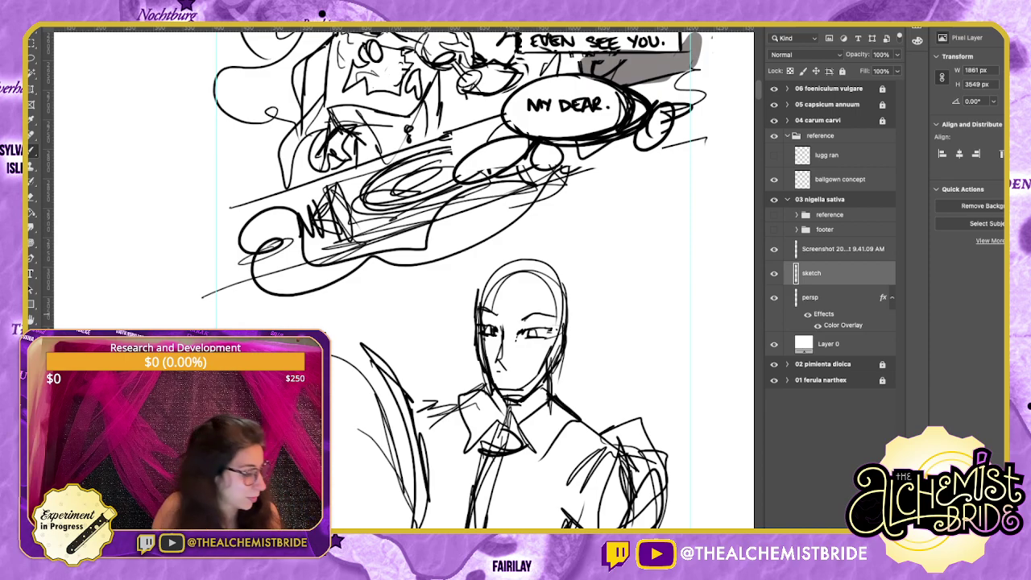
key("e")
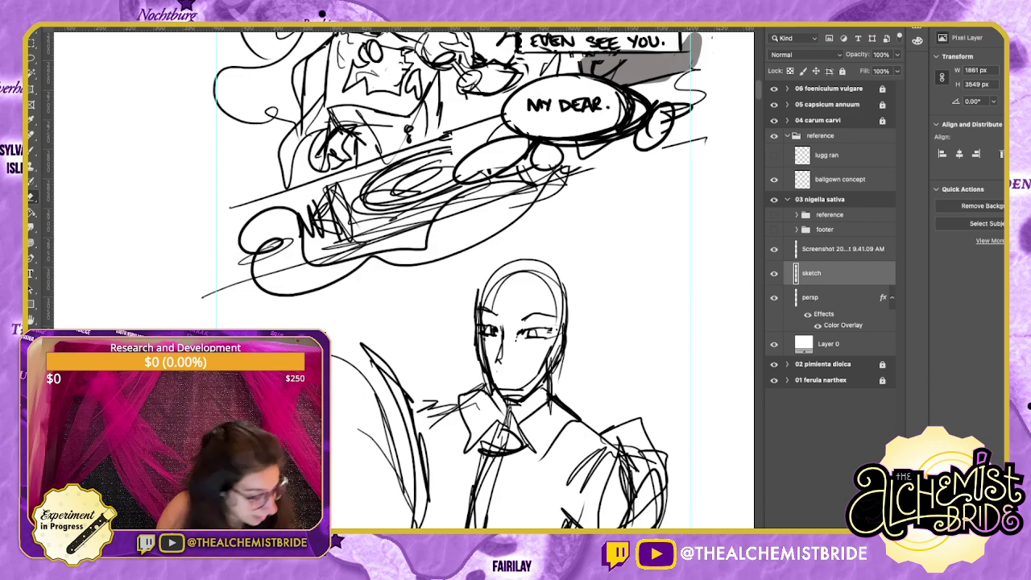
key("b")
left_click_drag(509, 371, 523, 369)
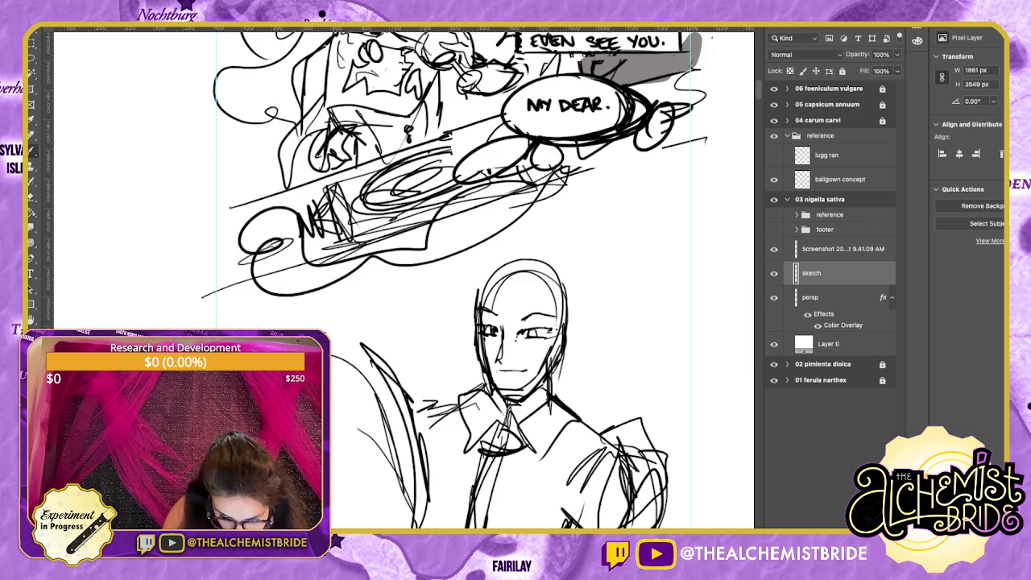
mouse_move(518, 328)
left_mouse_down()
mouse_move(548, 319)
mouse_move(473, 337)
left_mouse_up()
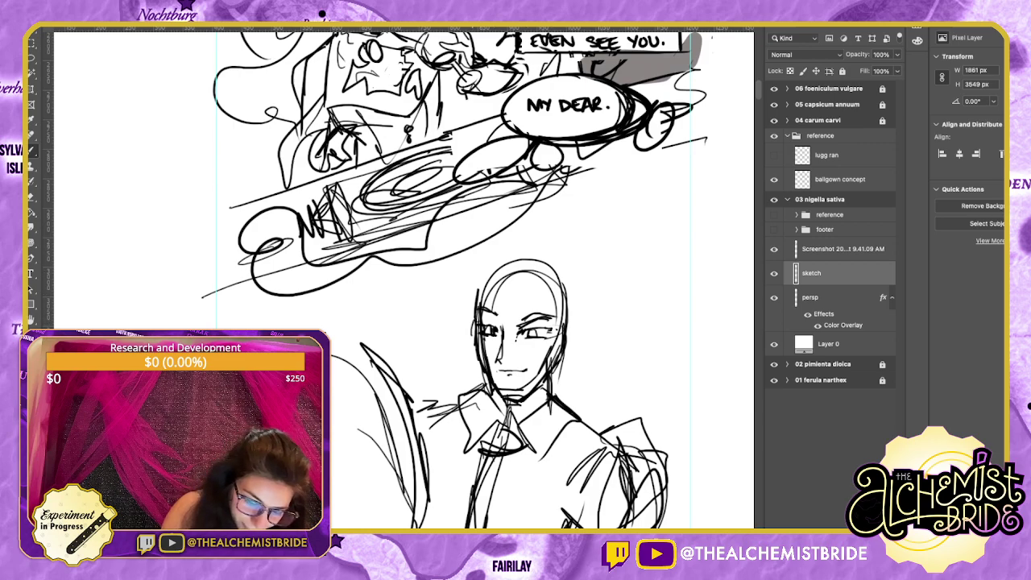
Sketch the man's long hair with a hairline around the forehead, an outer contour over the crown and strands to the shoulders.
left_click_drag(562, 314, 568, 354)
mouse_move(501, 293)
left_mouse_down()
mouse_move(545, 272)
mouse_move(571, 310)
left_mouse_up()
mouse_move(501, 279)
left_mouse_down()
mouse_move(463, 323)
mouse_move(496, 250)
mouse_move(529, 237)
mouse_move(580, 274)
mouse_move(596, 409)
left_mouse_up()
mouse_move(470, 360)
left_mouse_down()
mouse_move(455, 382)
mouse_move(464, 400)
left_mouse_up()
mouse_move(474, 363)
left_mouse_down()
mouse_move(464, 298)
mouse_move(470, 388)
left_mouse_up()
mouse_move(472, 371)
left_mouse_down()
mouse_move(465, 290)
mouse_move(497, 265)
left_mouse_up()
mouse_move(520, 250)
left_mouse_down()
mouse_move(576, 287)
mouse_move(601, 324)
left_mouse_up()
Redraw the man's mouth as a slightly open smile and touch up the nearby lines with the eraser.
left_click_drag(591, 310, 640, 256)
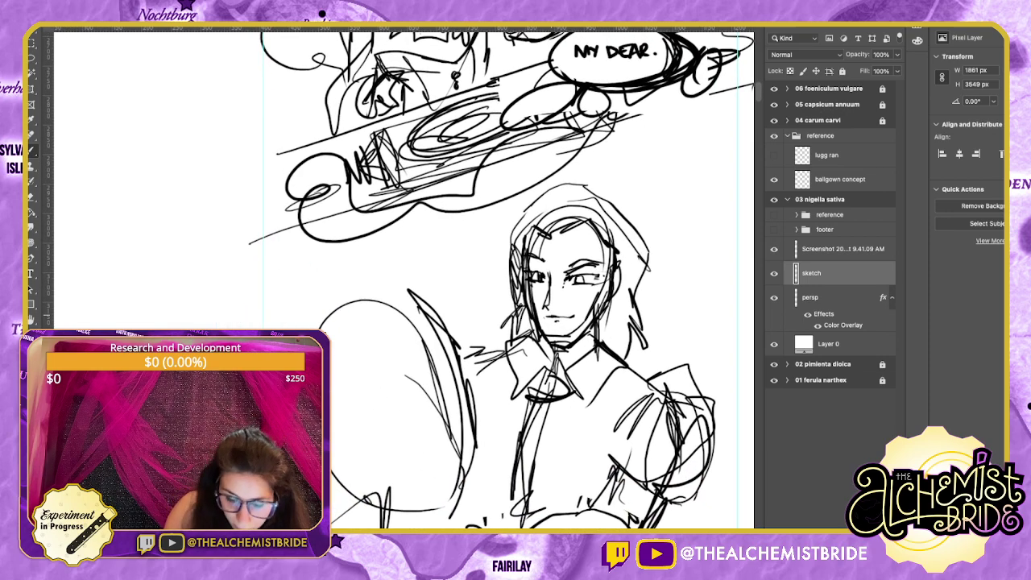
left_click_drag(549, 317, 574, 314)
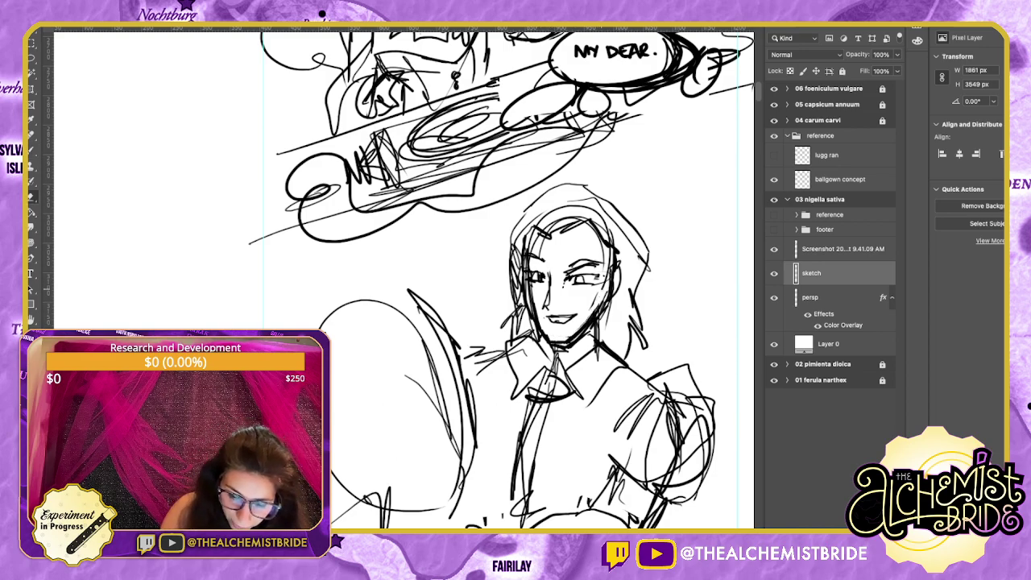
mouse_move(604, 298)
left_mouse_down()
mouse_move(597, 320)
mouse_move(605, 296)
left_mouse_up()
key("b")
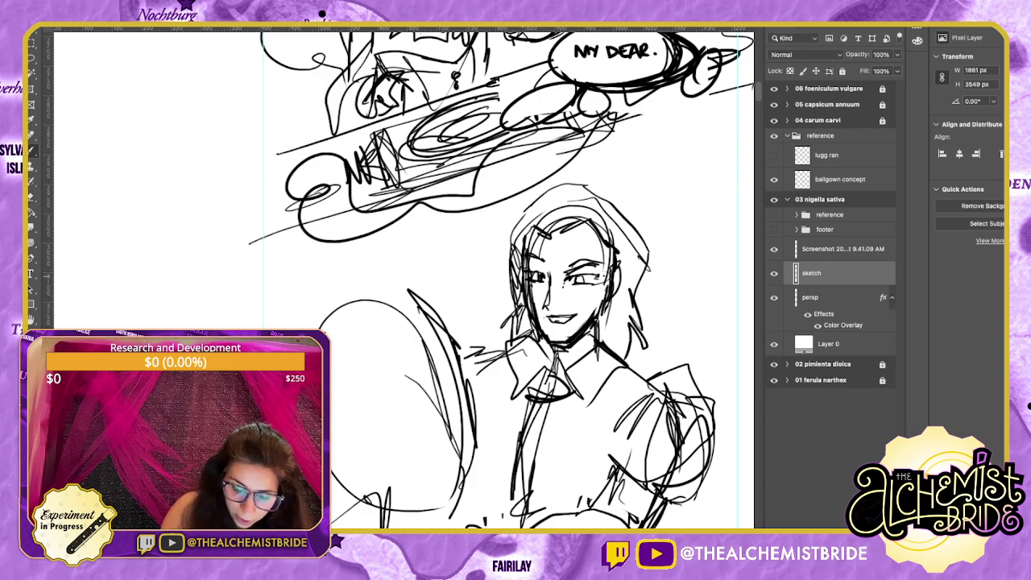
key("e")
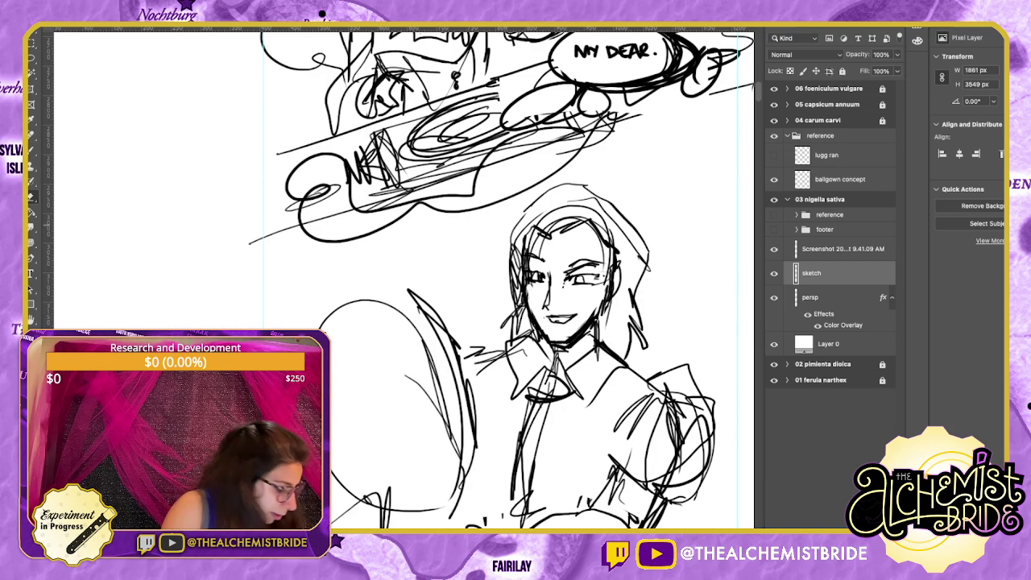
Thicken the man's hair beside his face and add longer strands falling to the shoulder.
key("b")
left_click_drag(526, 286, 540, 325)
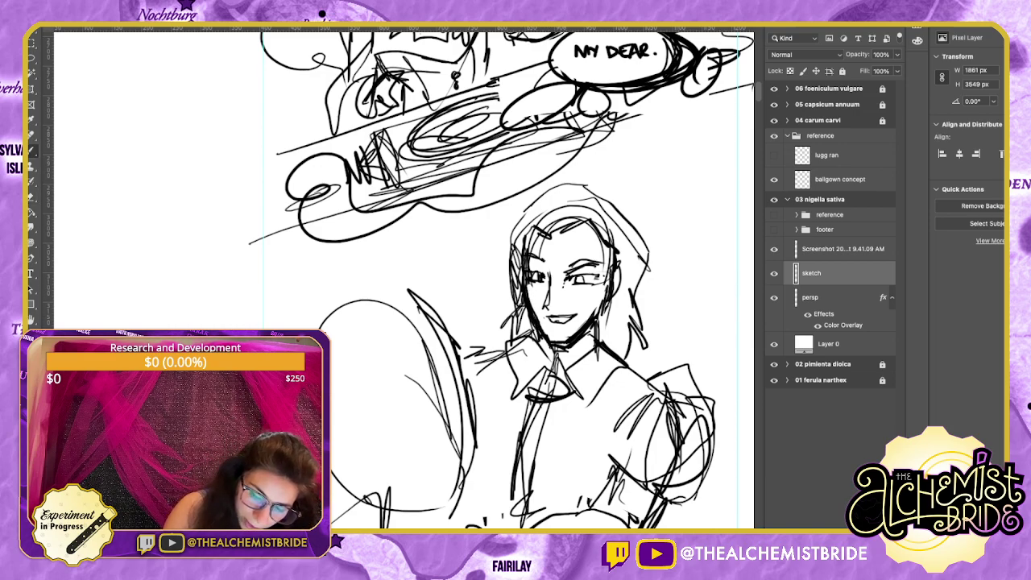
left_click_drag(621, 268, 616, 297)
left_click_drag(521, 270, 521, 285)
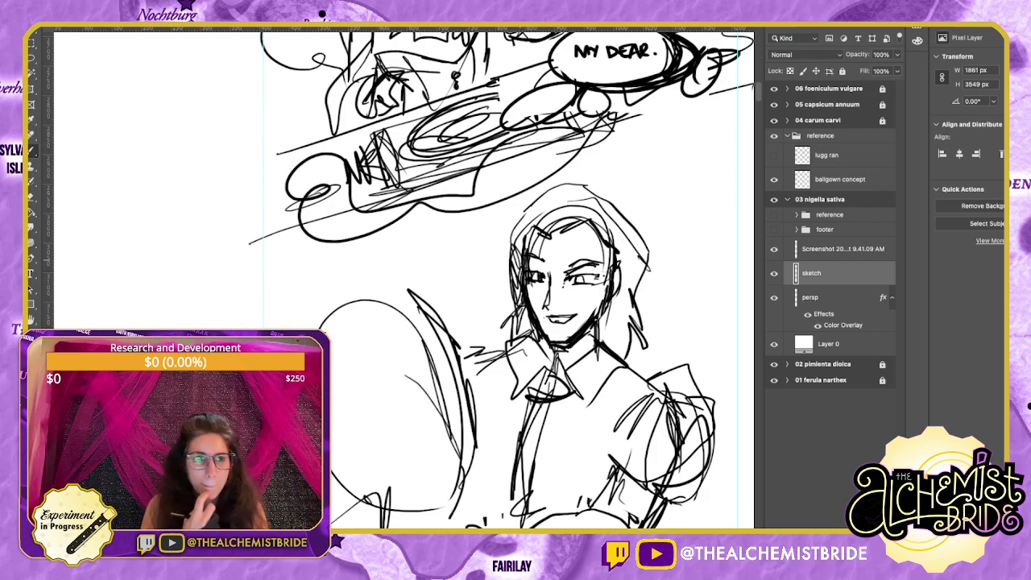
left_click_drag(625, 282, 628, 332)
left_click_drag(631, 297, 636, 339)
left_click_drag(640, 258, 626, 290)
left_click_drag(637, 249, 623, 286)
Build up the hair's outer contour around the man's crown and erase the stray lines above it.
left_click_drag(557, 216, 515, 230)
mouse_move(572, 196)
left_mouse_down()
mouse_move(612, 192)
mouse_move(626, 219)
mouse_move(530, 207)
mouse_move(507, 274)
left_mouse_up()
left_click_drag(517, 236, 512, 277)
left_click_drag(509, 226, 503, 260)
mouse_move(554, 201)
left_mouse_down()
mouse_move(506, 225)
mouse_move(618, 207)
mouse_move(636, 292)
left_mouse_up()
key("e")
left_click_drag(541, 193, 579, 184)
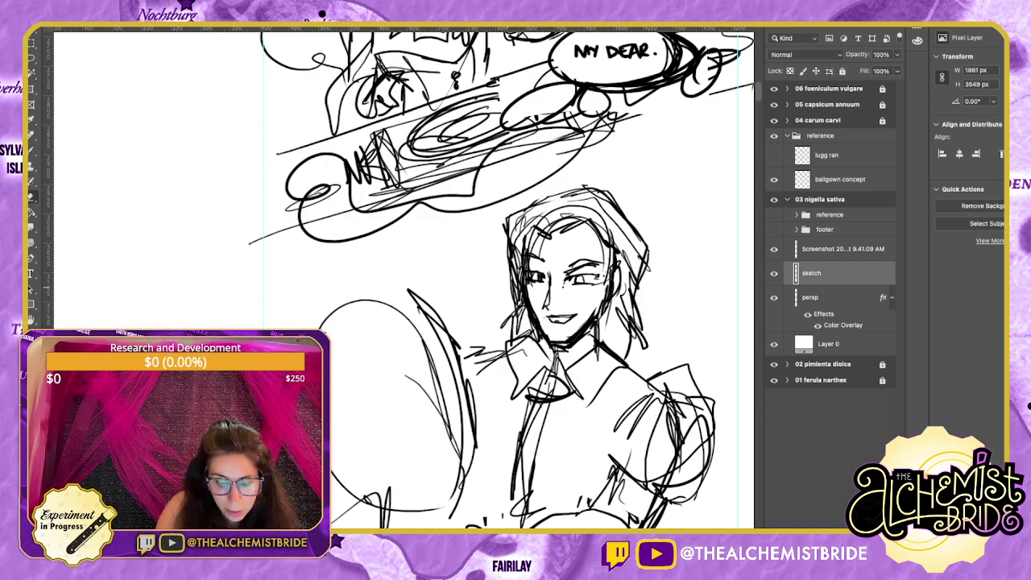
key("b")
left_click_drag(514, 266, 505, 308)
left_click_drag(519, 305, 512, 337)
key("super+z")
key("super+z")
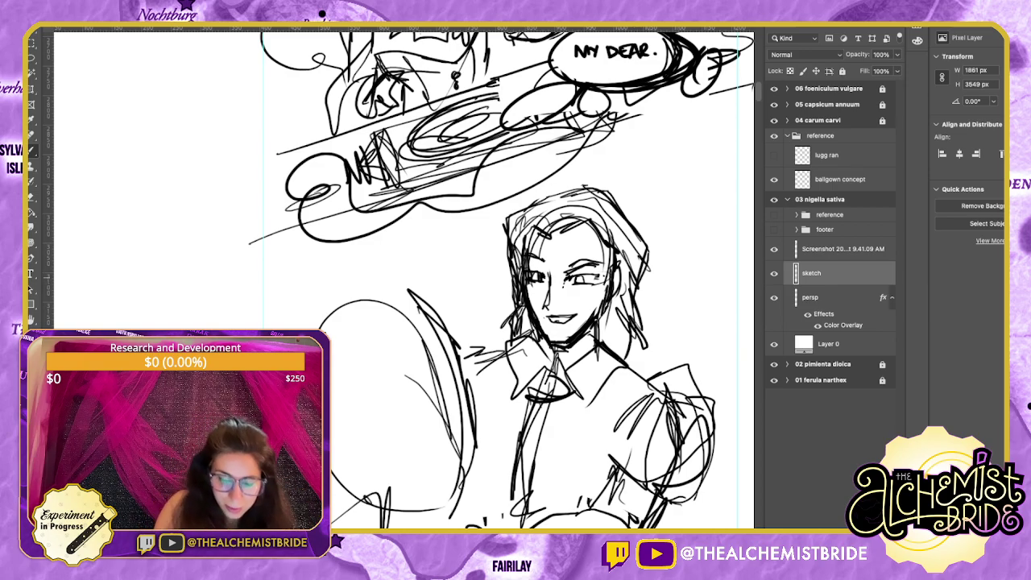
Draw an empty oval speech bubble above the man's head and join it to the "MY DEAR." bubble with a curved double-line connector.
left_click_drag(516, 322, 467, 440)
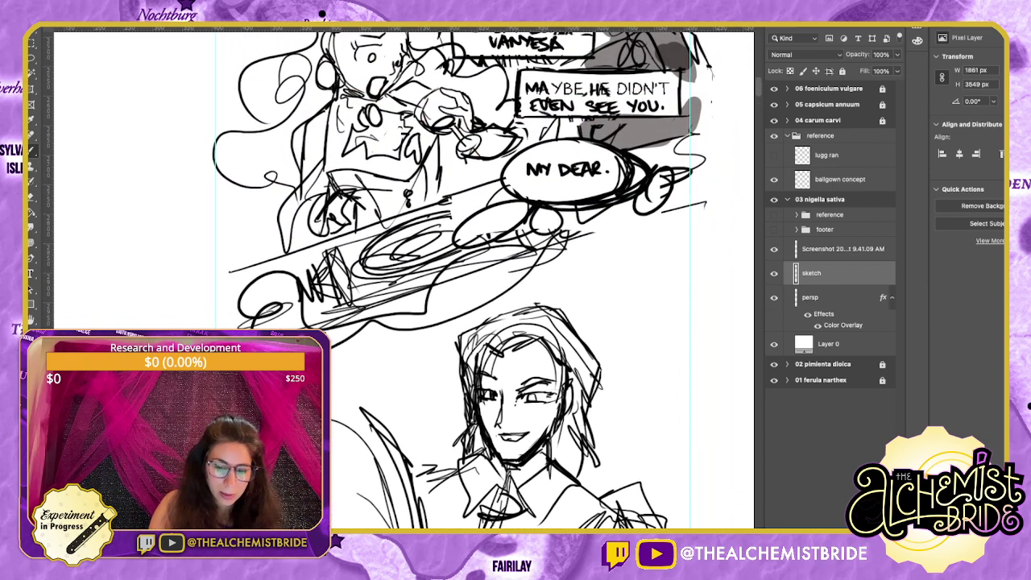
mouse_move(616, 261)
left_mouse_down()
mouse_move(571, 278)
mouse_move(657, 262)
mouse_move(675, 295)
left_mouse_up()
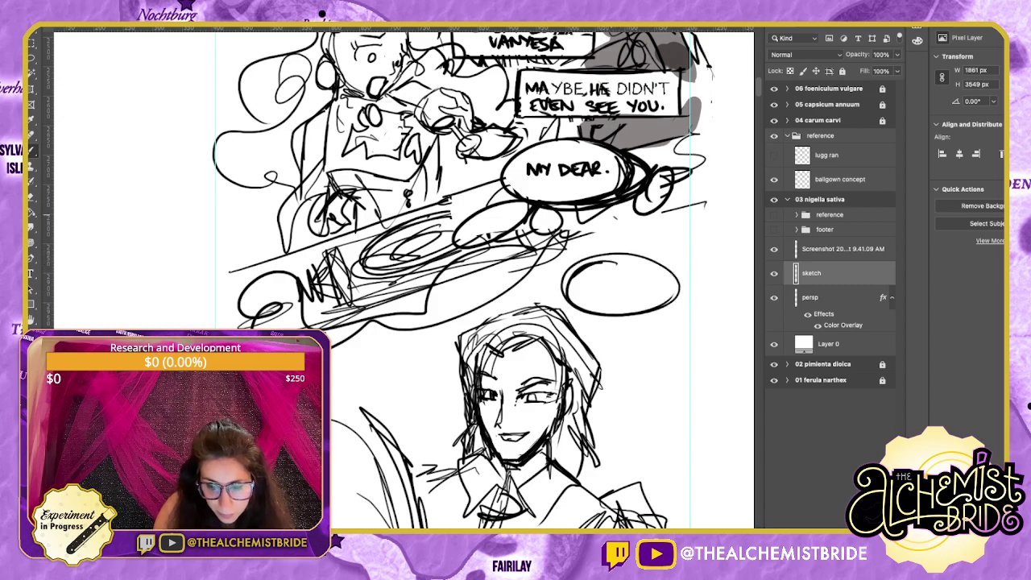
left_click_drag(608, 206, 625, 253)
mouse_move(620, 205)
left_mouse_down()
mouse_move(626, 260)
mouse_move(634, 259)
mouse_move(612, 196)
left_mouse_up()
key("e")
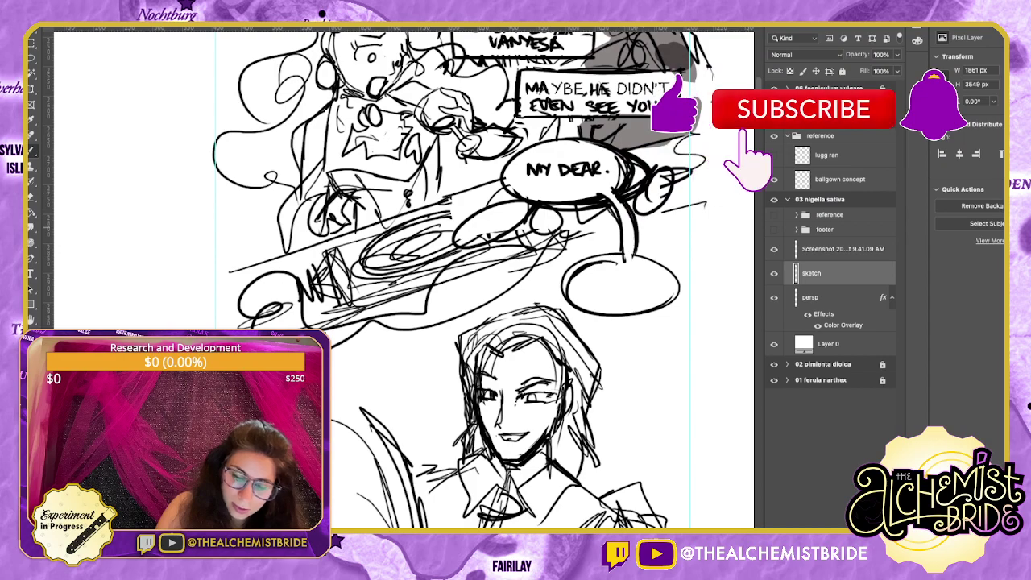
left_click_drag(620, 234, 577, 270)
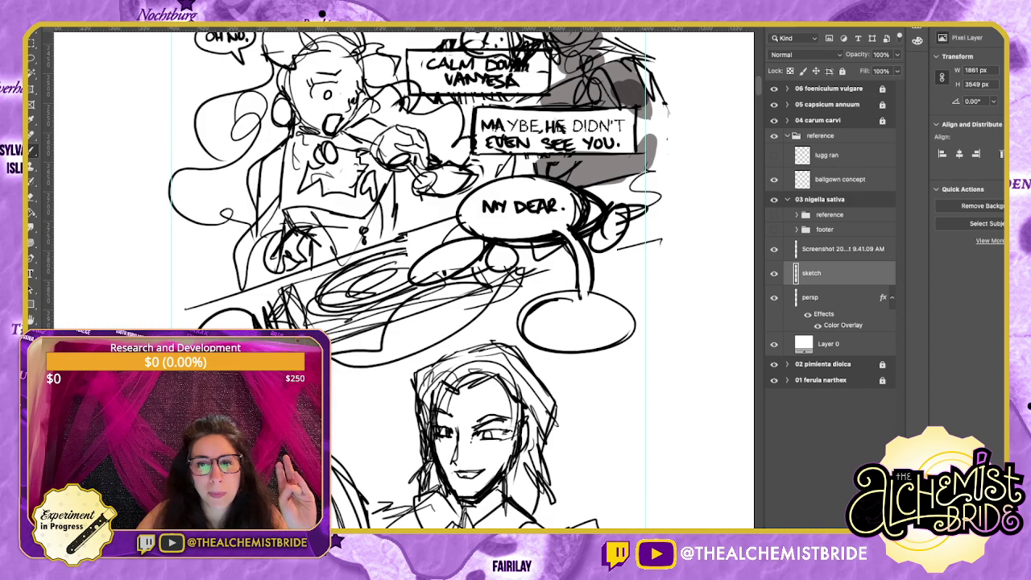
Try pasting the reference photo of two open hands onto the page, then undo it.
key("super+v")
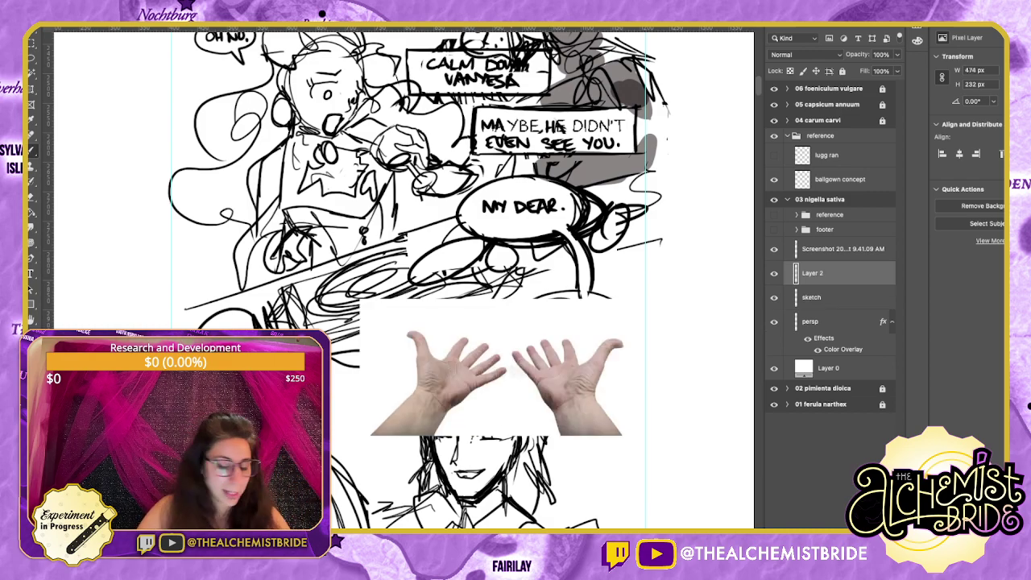
key("super+z")
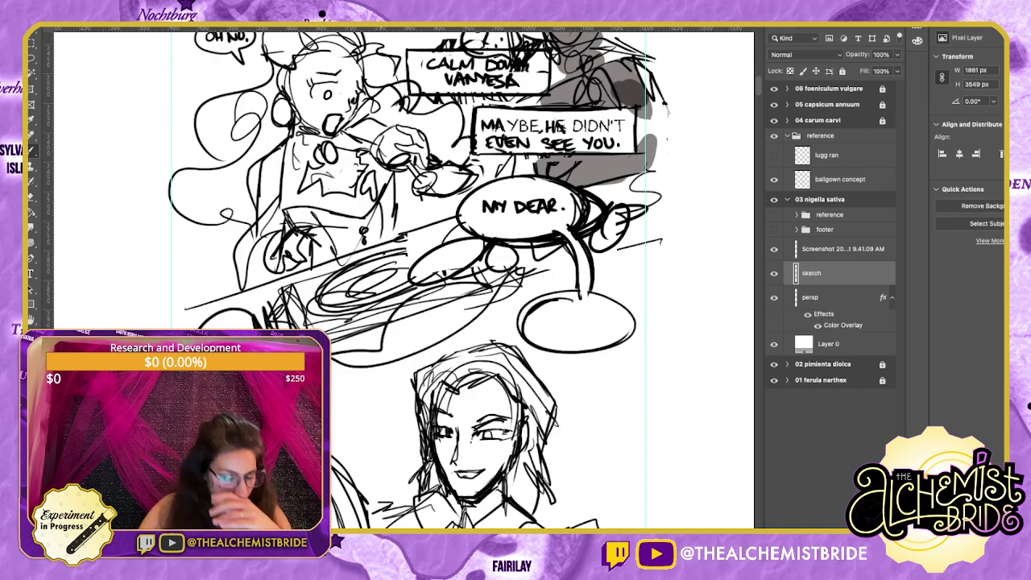
Rework the man's puffed sleeve with a gathered lower band and rounded vertical contour lines.
left_click_drag(483, 403, 557, 154)
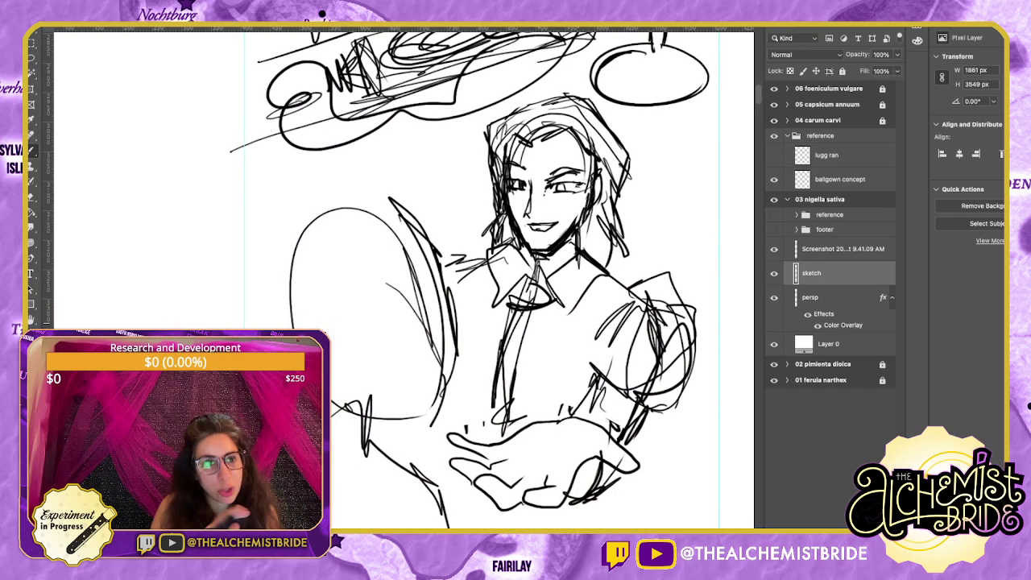
scroll(399, 278, "up", 3)
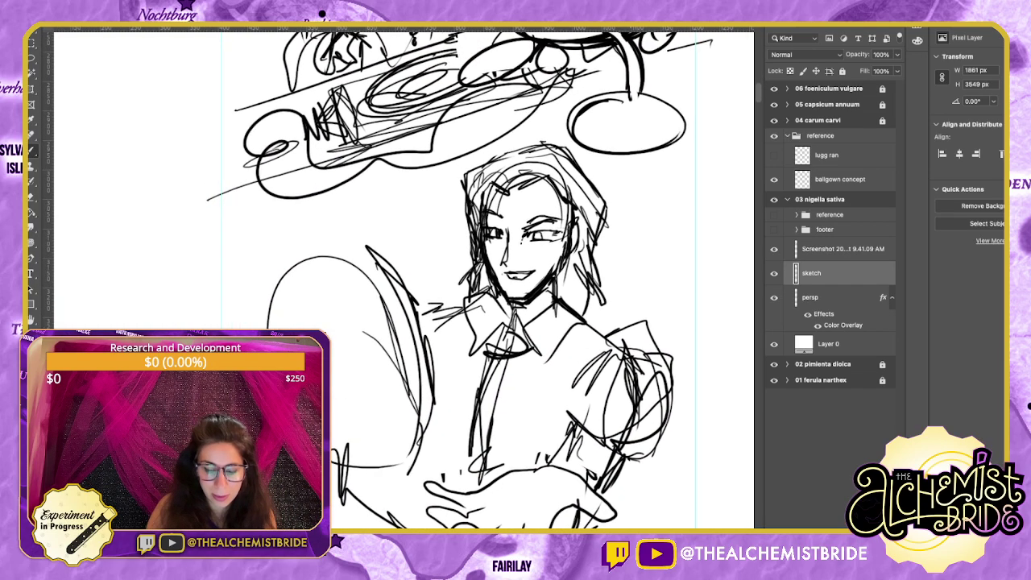
left_click_drag(573, 442, 611, 457)
mouse_move(577, 439)
left_mouse_down()
mouse_move(614, 456)
mouse_move(656, 444)
mouse_move(641, 330)
mouse_move(625, 466)
left_mouse_up()
left_click_drag(618, 333, 610, 438)
Erase the tangled construction lines inside the puffed sleeve.
key("e")
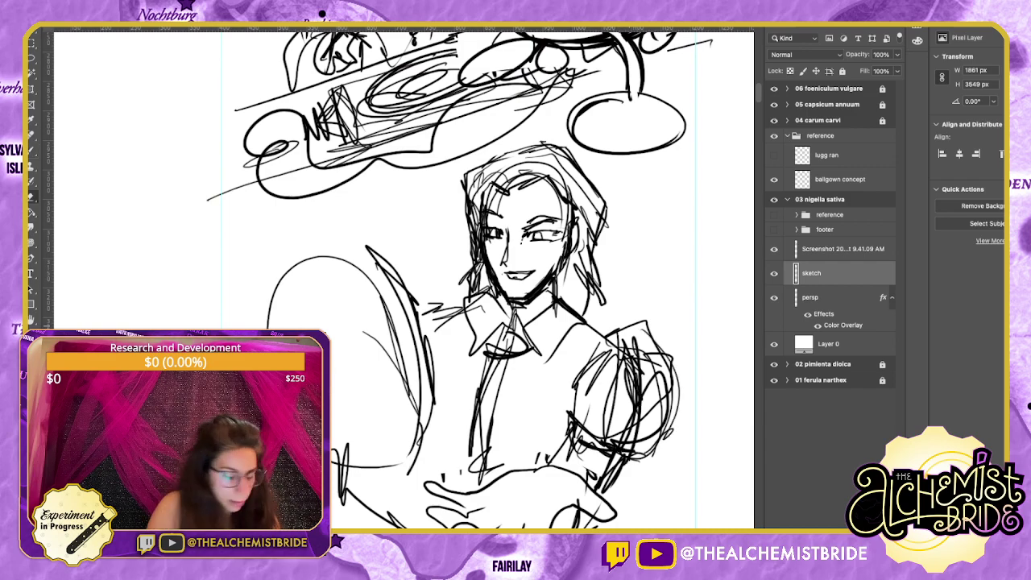
mouse_move(627, 347)
left_mouse_down()
mouse_move(623, 439)
mouse_move(648, 440)
left_mouse_up()
left_click_drag(656, 359, 655, 435)
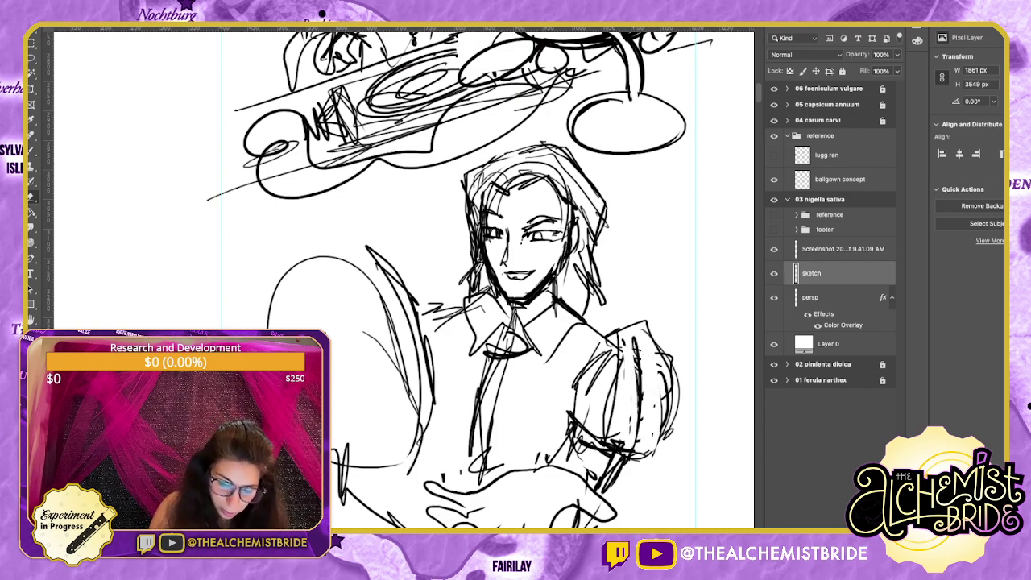
left_click_drag(609, 351, 606, 436)
left_click_drag(605, 353, 590, 392)
Redraw the puffed sleeve's curved vertical folds and reinforce its outer edge and shoulder line.
key("b")
mouse_move(609, 338)
left_mouse_down()
mouse_move(618, 386)
mouse_move(605, 437)
left_mouse_up()
mouse_move(634, 347)
left_mouse_down()
mouse_move(633, 454)
mouse_move(567, 417)
mouse_move(599, 340)
mouse_move(671, 430)
mouse_move(612, 467)
left_mouse_up()
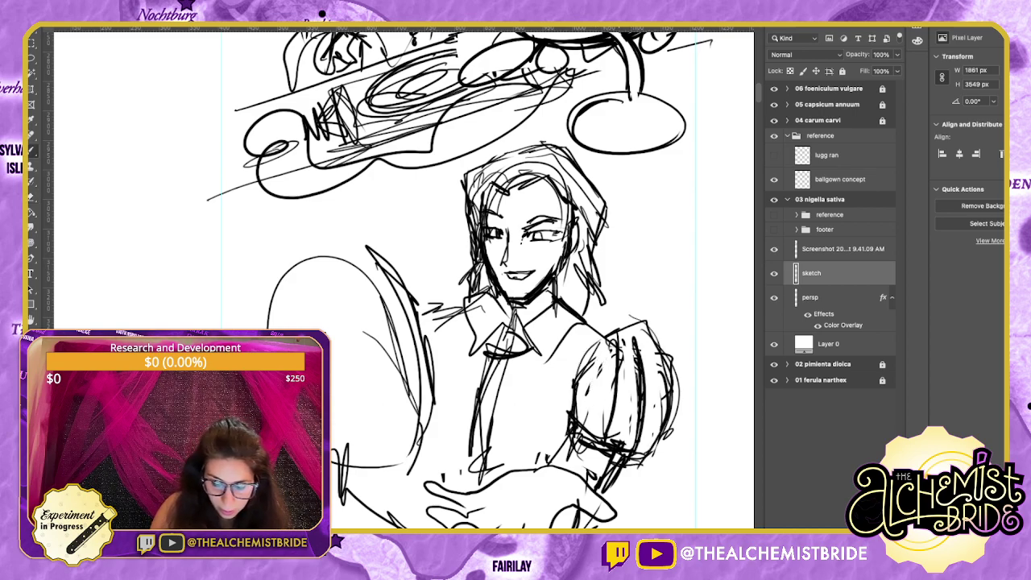
mouse_move(671, 391)
left_mouse_down()
mouse_move(628, 466)
mouse_move(608, 471)
left_mouse_up()
left_click_drag(594, 377, 628, 329)
Letter "WIFE" under "MY DEAR" in the upper speech bubble and erase the period after "DEAR".
mouse_move(497, 323)
left_mouse_down()
mouse_move(511, 314)
mouse_move(527, 359)
mouse_move(558, 385)
left_mouse_up()
key("super+minus")
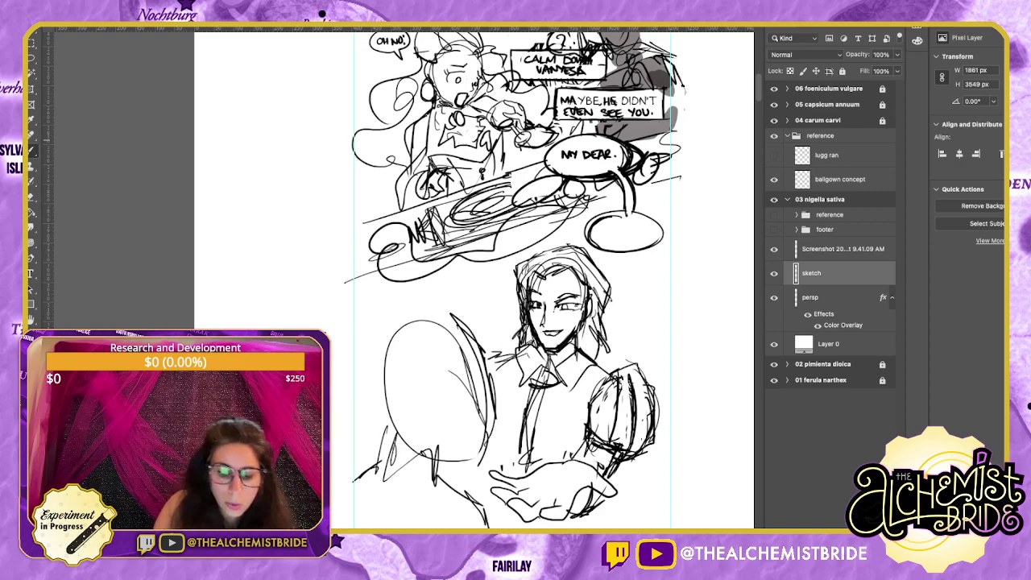
left_click_drag(583, 161, 601, 170)
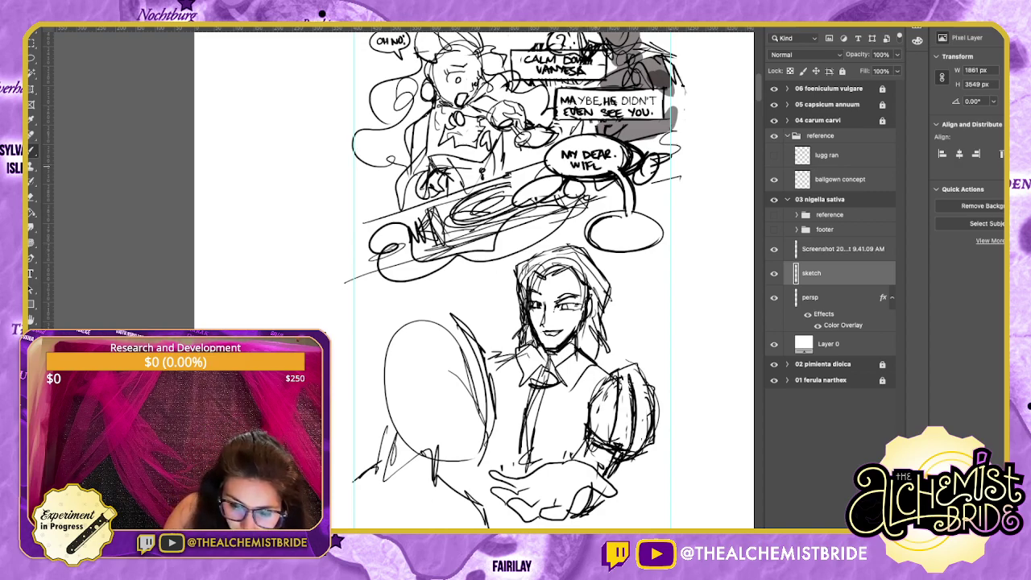
key("e")
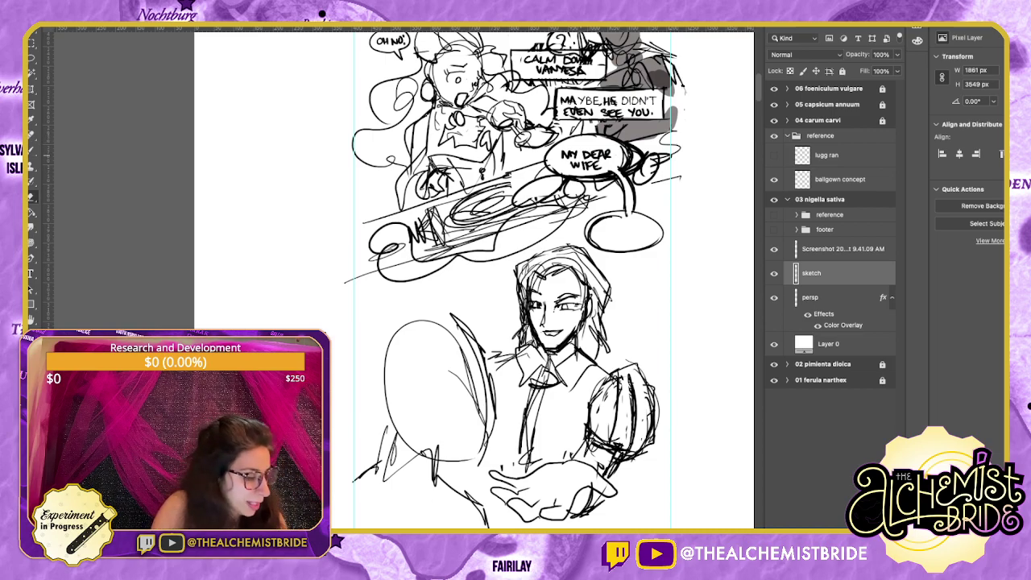
Lasso the "MY DEAR WIFE" lettering, reposition it inside its bubble and clear the selection.
key("l")
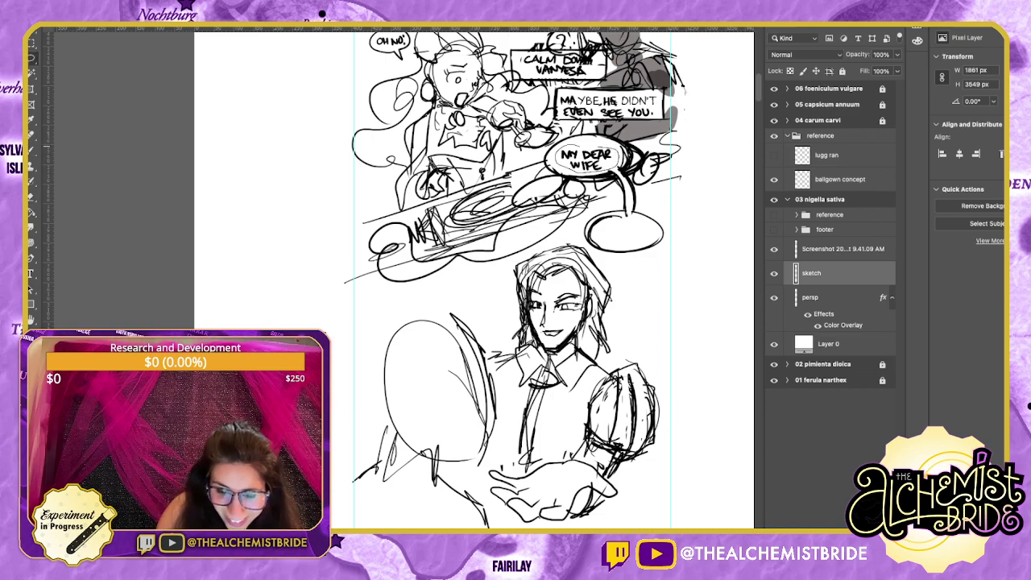
mouse_move(588, 145)
left_mouse_down()
mouse_move(570, 148)
mouse_move(588, 161)
left_mouse_up()
key("v")
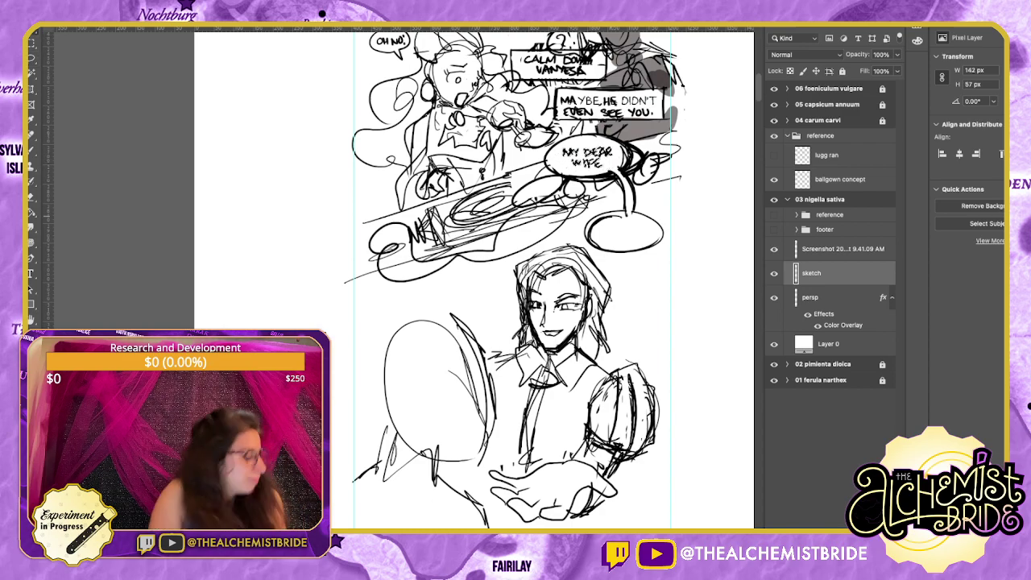
key("super+d")
key("b")
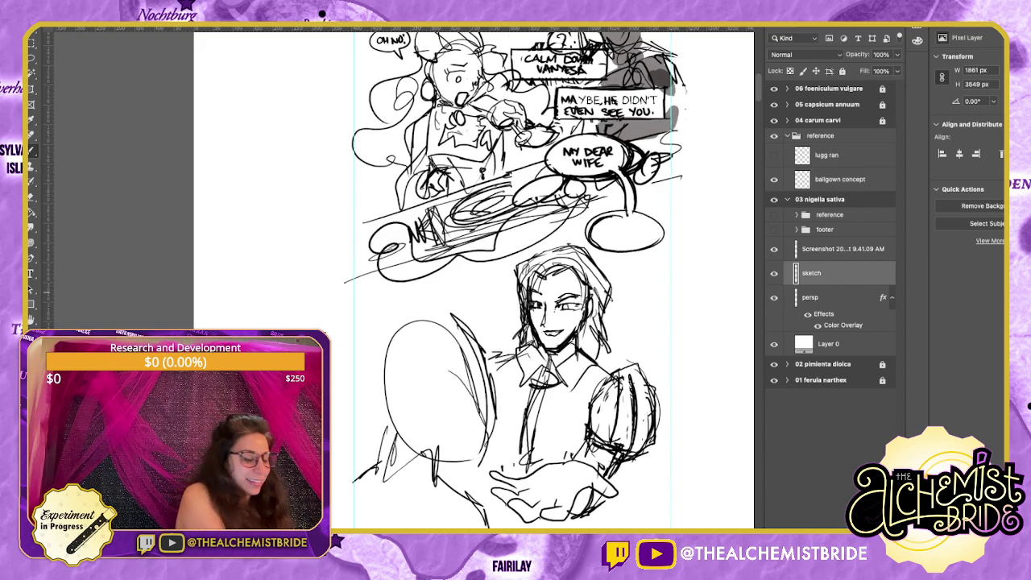
Create a text box over the empty oval bubble and enter "allow me the pleasure of this".
key("super+plus")
key("super+plus")
key("super+plus")
left_click_drag(469, 281, 402, 290)
left_click_drag(612, 201, 192, 421)
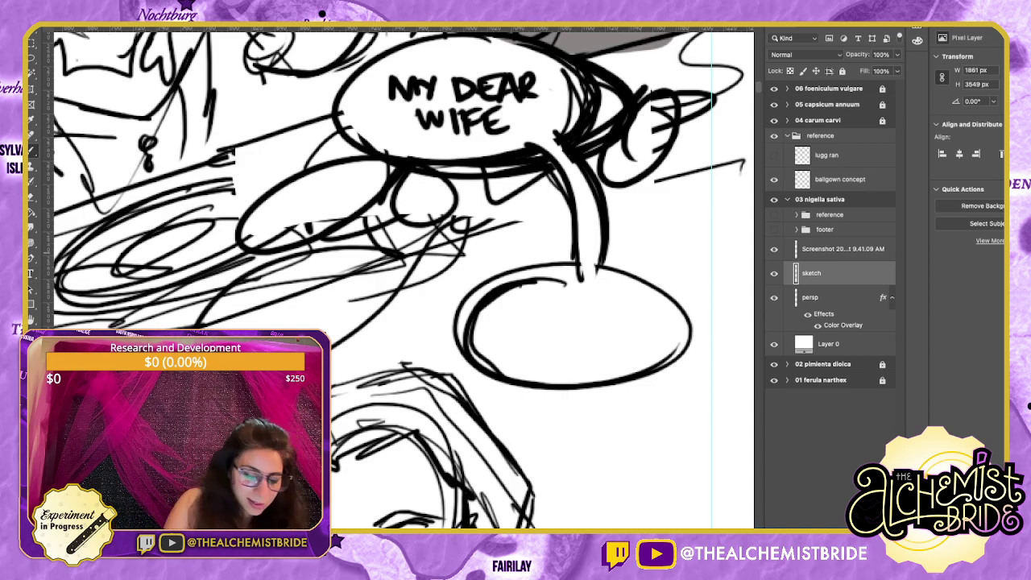
key("t")
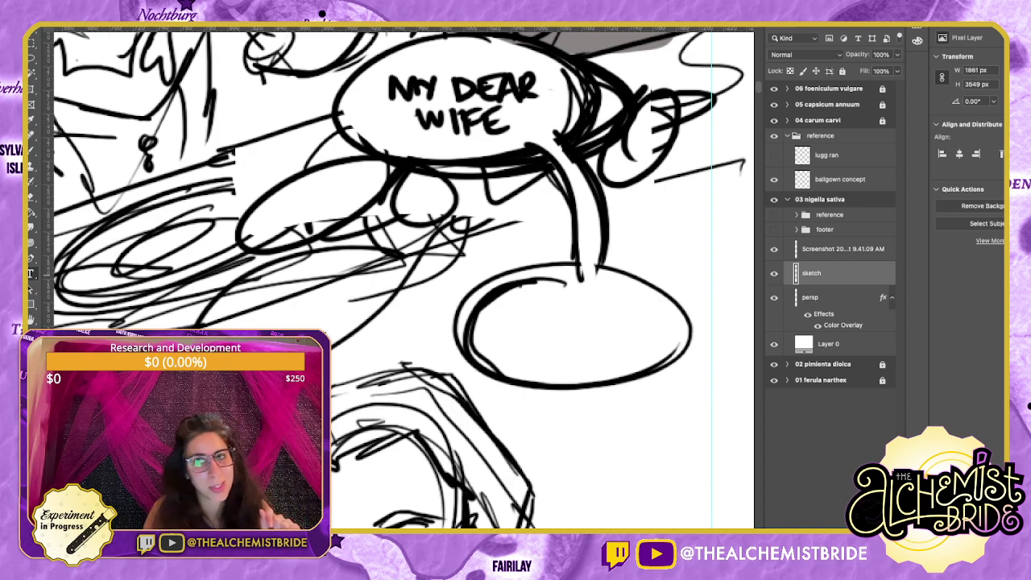
left_click_drag(499, 301, 684, 435)
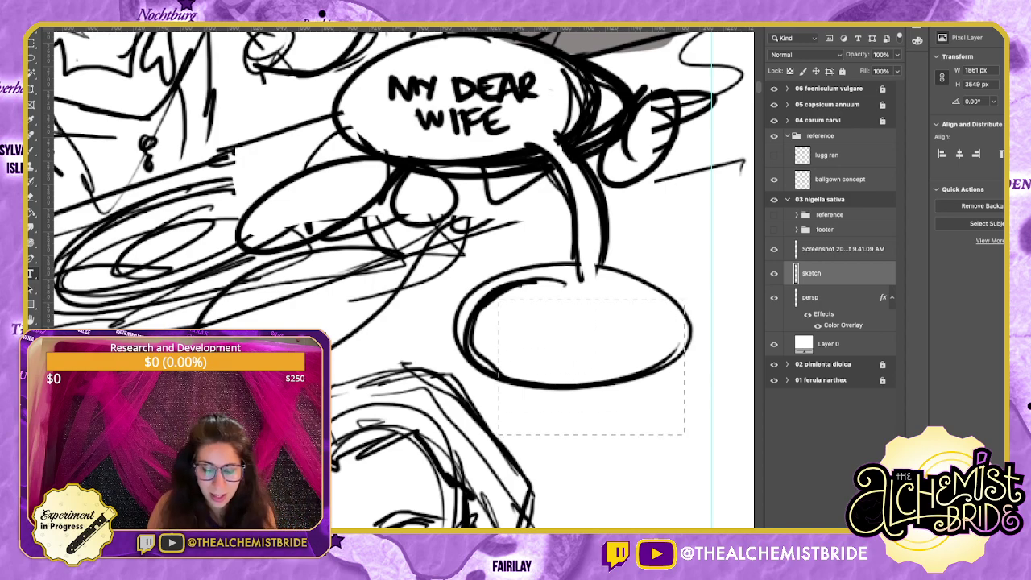
type("allow me the pleasure of this")
Set the bubble text to the Erikahand_01 font in all caps and tighten its line spacing.
key("ctrl+a")
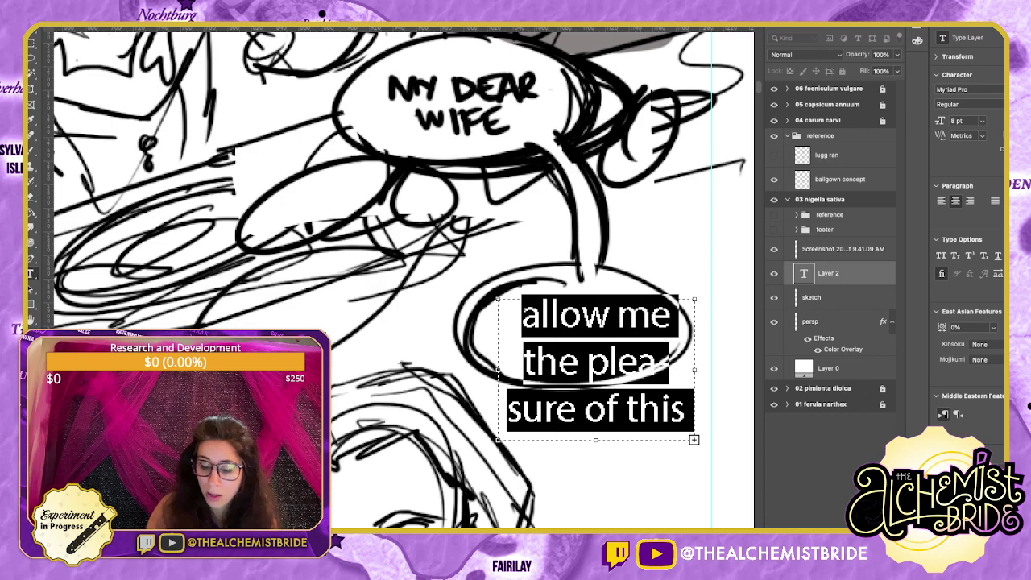
left_click(952, 89)
type("erika")
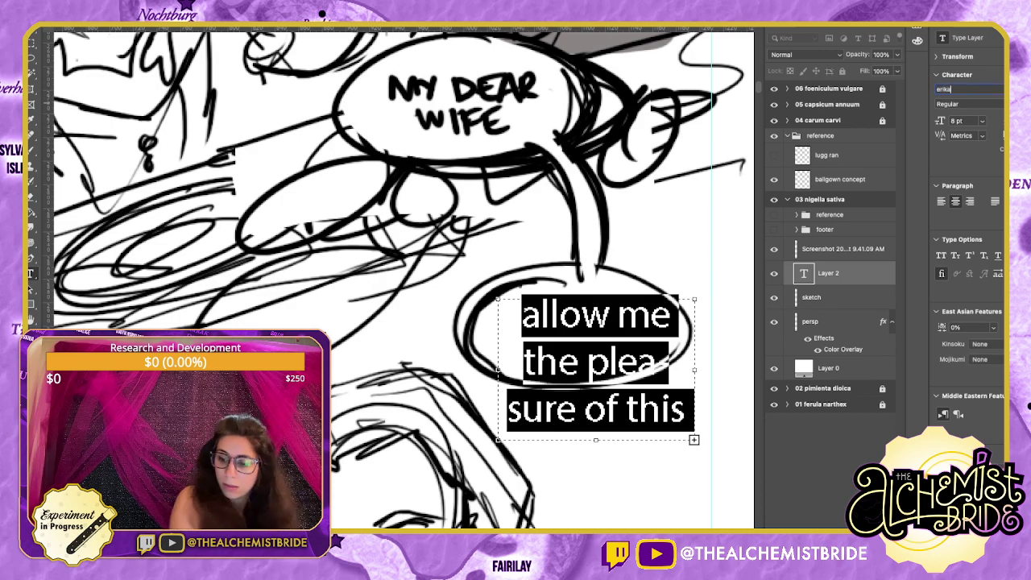
key("Return")
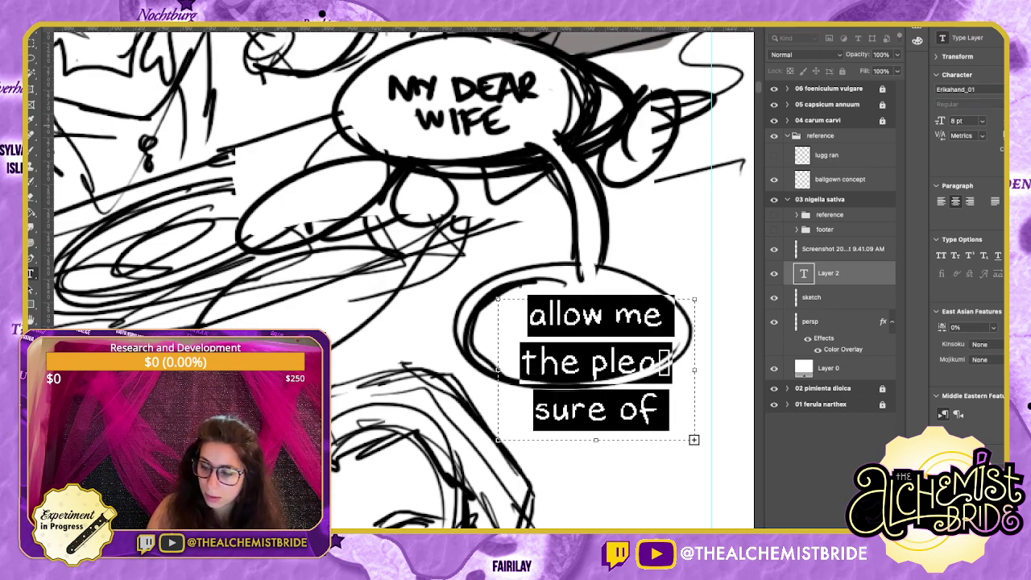
left_click(941, 255)
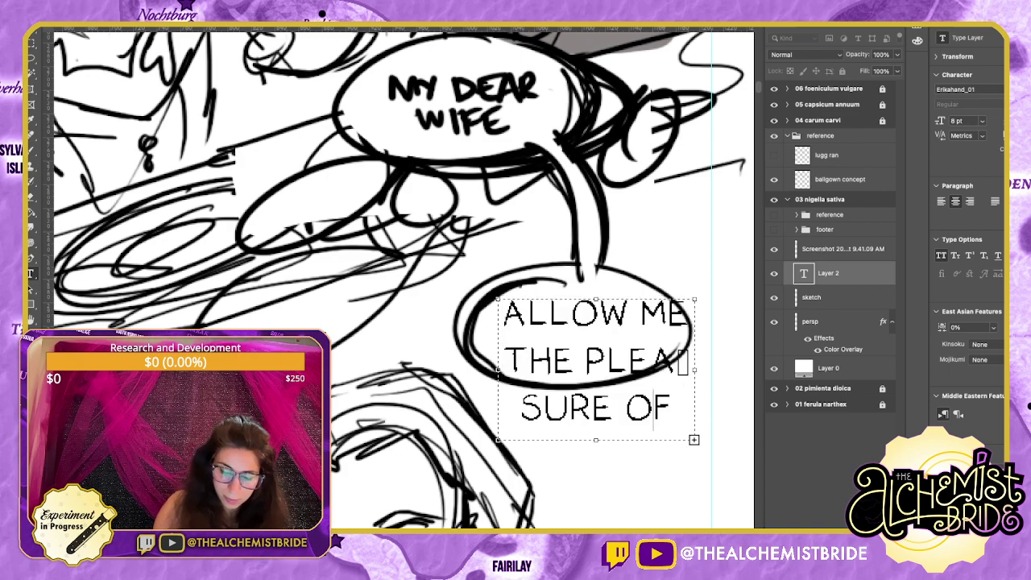
key("alt+Up")
key("alt+Up")
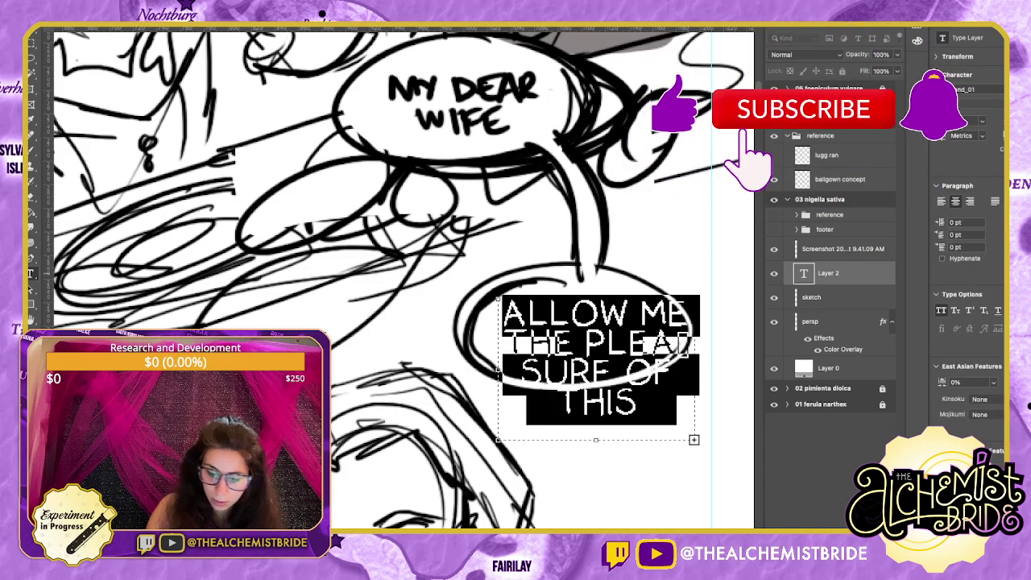
Finish the bubble text with "DANCE?" and set its size to 7 pt.
type("DANCE?")
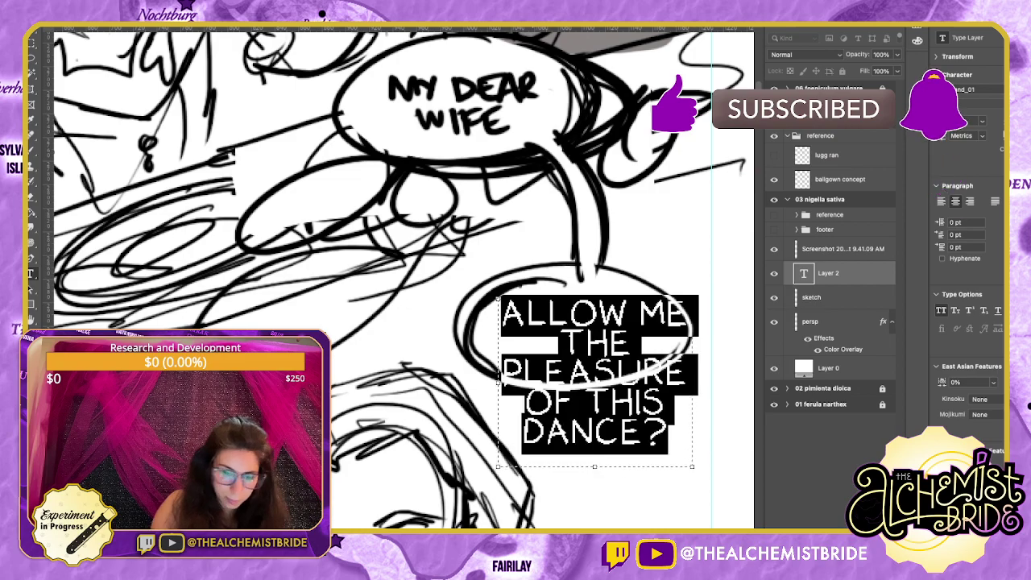
type("7")
key("Return")
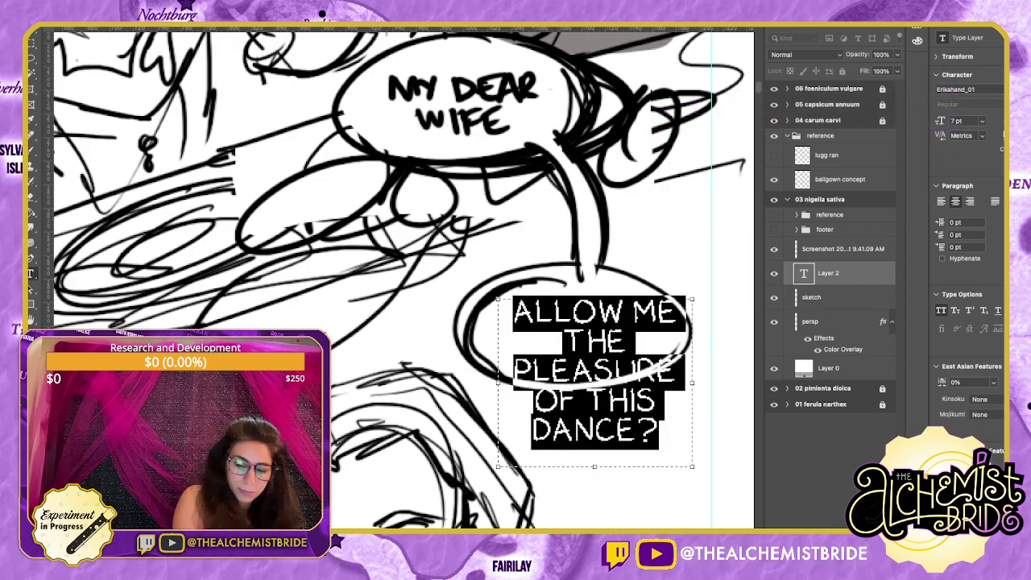
key("super+Return")
Break the bubble text after "ALLOW" so that "ME THE" forms the second line, and finish editing.
left_click_drag(564, 322, 537, 337)
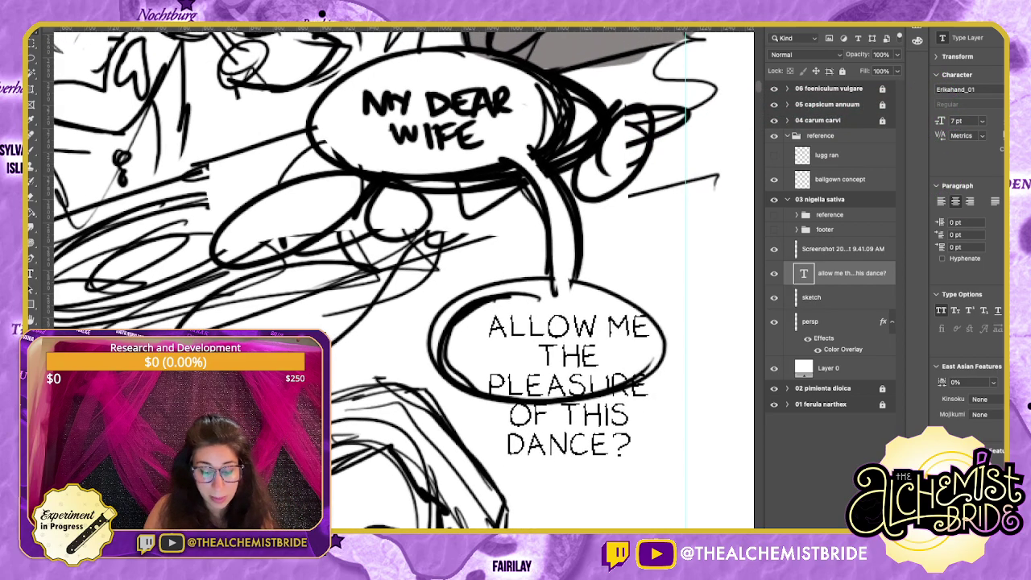
double_click(548, 371)
left_click(536, 358)
left_click(487, 387)
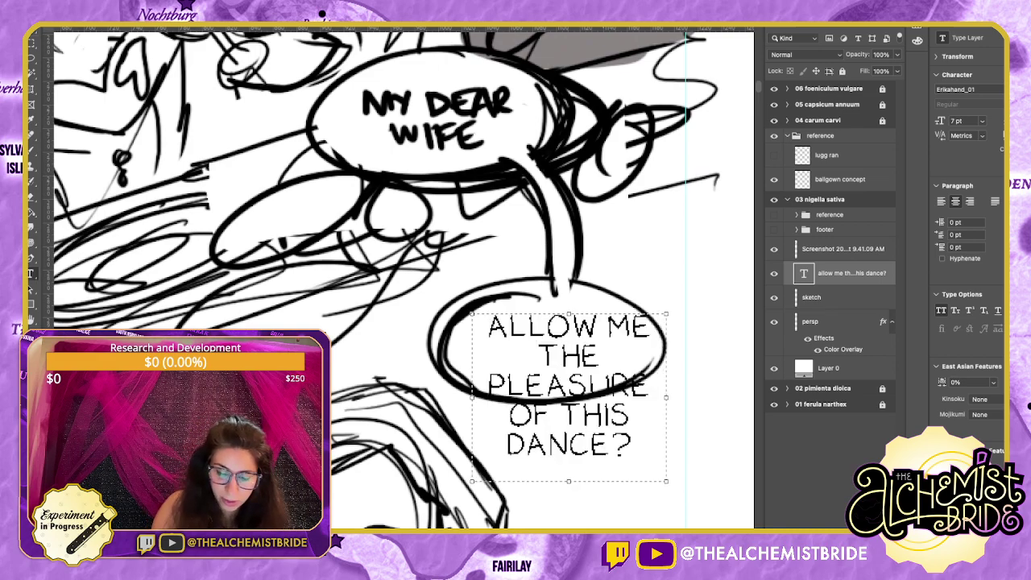
left_click_drag(607, 326, 598, 326)
key("Return")
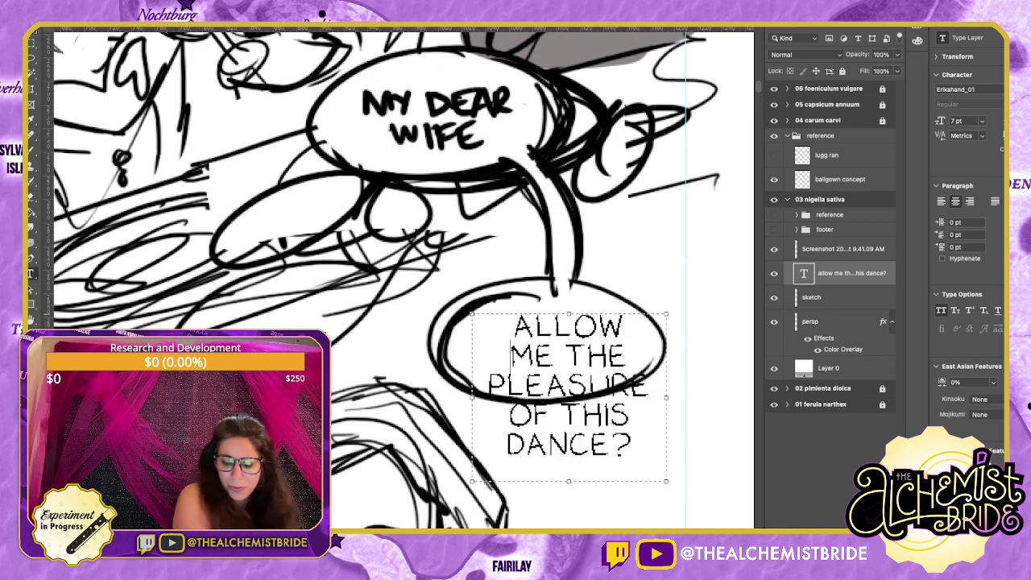
left_click(33, 44)
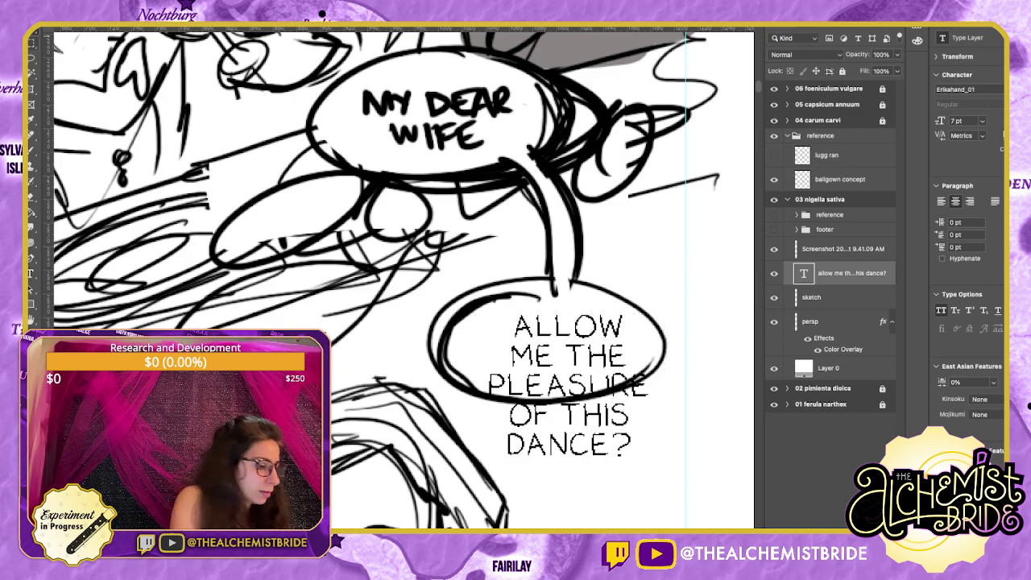
Scale the "ALLOW ME THE PLEASURE OF THIS DANCE?" text down to about 6.4 pt and reposition it over its oval bubble.
key("super+minus")
key("super+minus")
left_click_drag(378, 323, 532, 374)
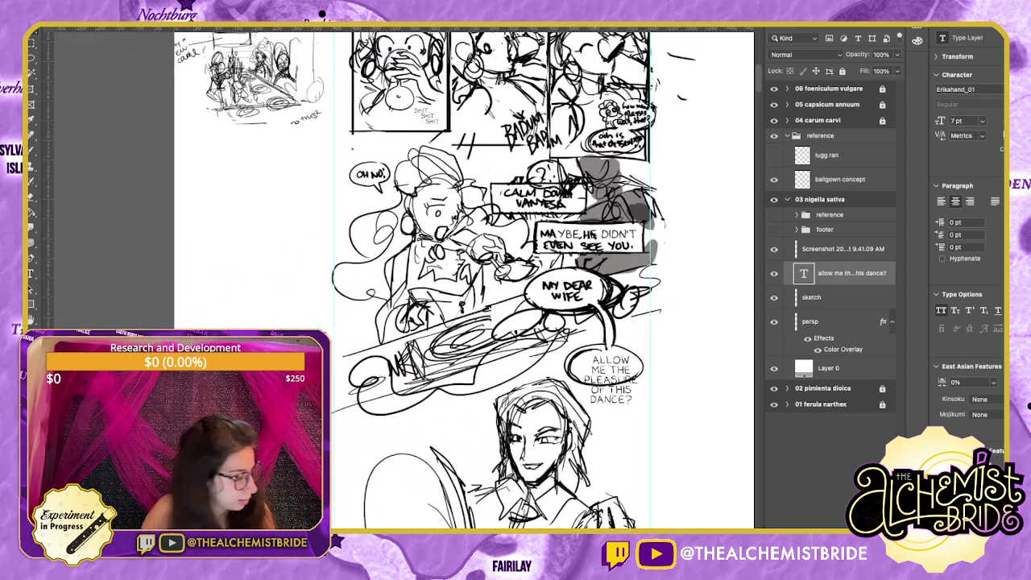
key("v")
left_click_drag(611, 412, 611, 406)
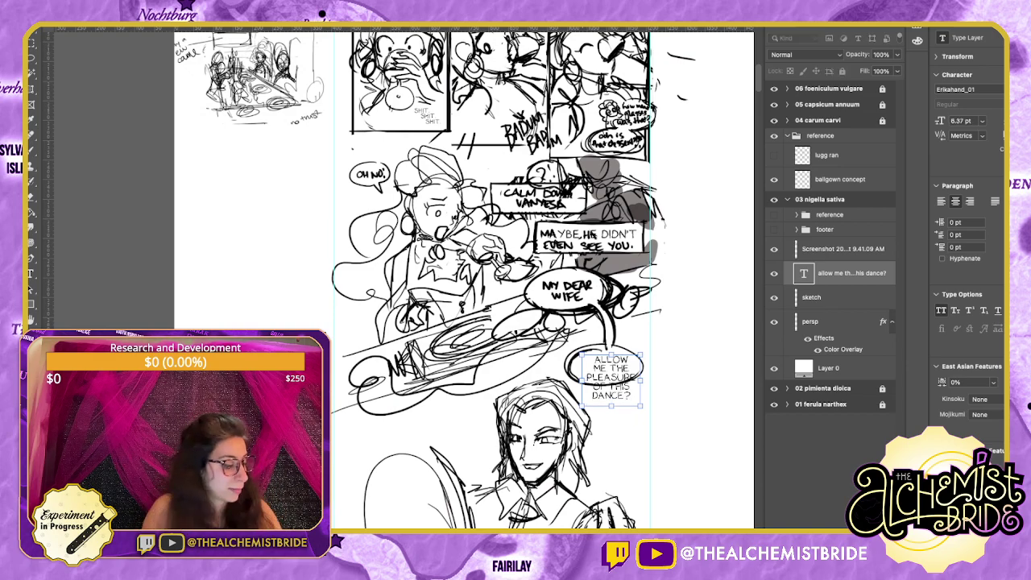
key("Return")
left_click_drag(611, 377, 610, 374)
On the sketch layer, draw a taller rounded bubble outline around the whole dance invitation and erase the old oval lines crossing the text.
left_click(837, 297)
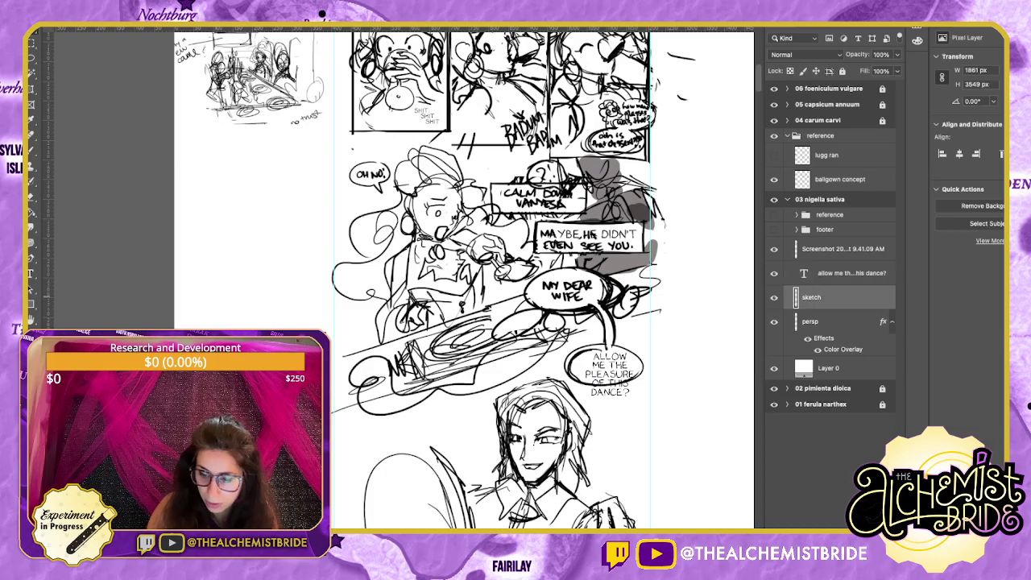
key("super+plus")
key("super+plus")
key("super+plus")
left_click_drag(684, 395, 129, 240)
scroll(403, 281, "down", 3)
scroll(403, 282, "left", 4)
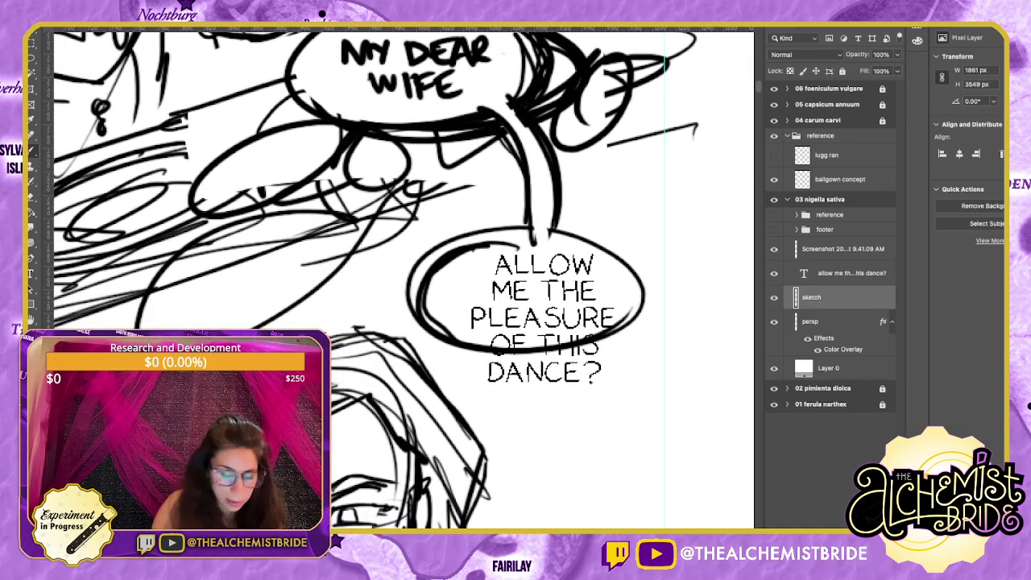
mouse_move(521, 402)
left_mouse_down()
mouse_move(541, 397)
mouse_move(457, 375)
mouse_move(526, 234)
mouse_move(483, 400)
mouse_move(533, 408)
left_mouse_up()
left_click_drag(555, 232, 559, 240)
mouse_move(527, 412)
left_mouse_down()
mouse_move(641, 372)
mouse_move(575, 227)
left_mouse_up()
mouse_move(453, 345)
left_mouse_down()
mouse_move(551, 349)
mouse_move(617, 323)
mouse_move(636, 272)
left_mouse_up()
mouse_move(433, 248)
left_mouse_down()
mouse_move(452, 242)
mouse_move(414, 274)
left_mouse_up()
mouse_move(525, 394)
left_mouse_down()
mouse_move(544, 407)
mouse_move(465, 387)
left_mouse_up()
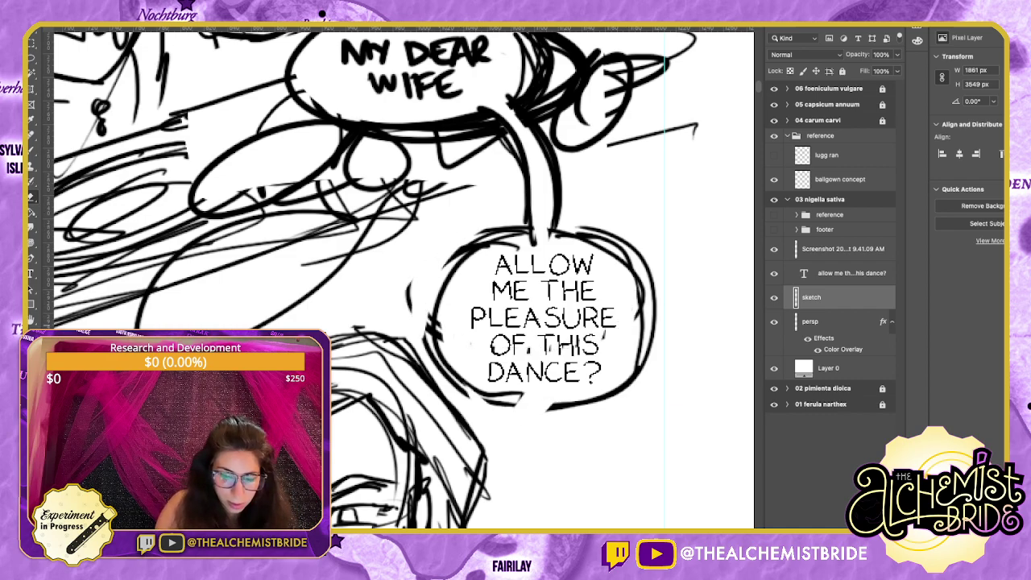
Square off the dance bubble's outline, add a pointed tail toward the man, and erase stray lines at the connector and beside the bubble.
mouse_move(481, 240)
left_mouse_down()
mouse_move(434, 335)
mouse_move(470, 256)
mouse_move(433, 326)
mouse_move(459, 396)
mouse_move(537, 403)
mouse_move(546, 434)
mouse_move(613, 391)
mouse_move(649, 320)
mouse_move(556, 230)
mouse_move(561, 194)
left_mouse_up()
key("b")
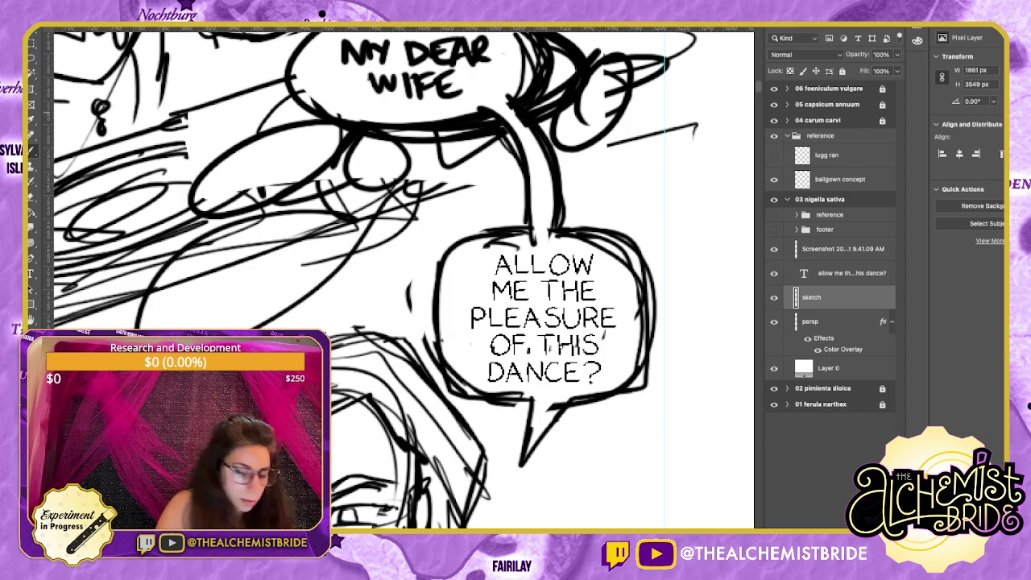
key("e")
mouse_move(511, 108)
left_mouse_down()
mouse_move(535, 137)
mouse_move(533, 240)
mouse_move(484, 244)
left_mouse_up()
mouse_move(604, 256)
left_mouse_down()
mouse_move(632, 319)
mouse_move(565, 240)
mouse_move(634, 360)
mouse_move(501, 387)
mouse_move(451, 364)
left_mouse_up()
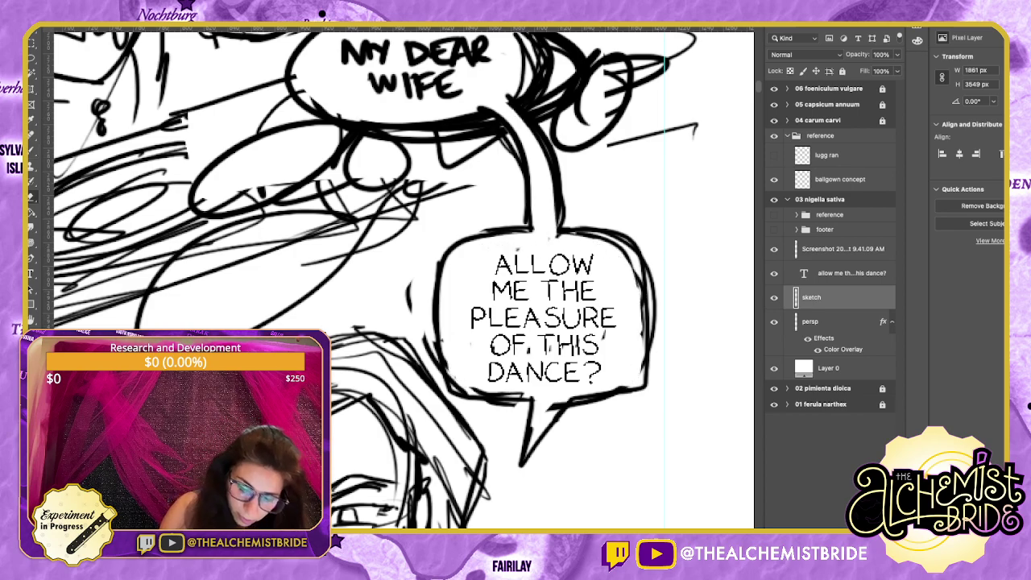
mouse_move(409, 312)
left_mouse_down()
mouse_move(411, 279)
mouse_move(612, 297)
left_mouse_up()
Sketch a large and a smaller overlapping oval bubble below the blank oval head, and erase the larger one's doubled inner lines.
key("super+minus")
key("super+minus")
key("super+minus")
key("super+minus")
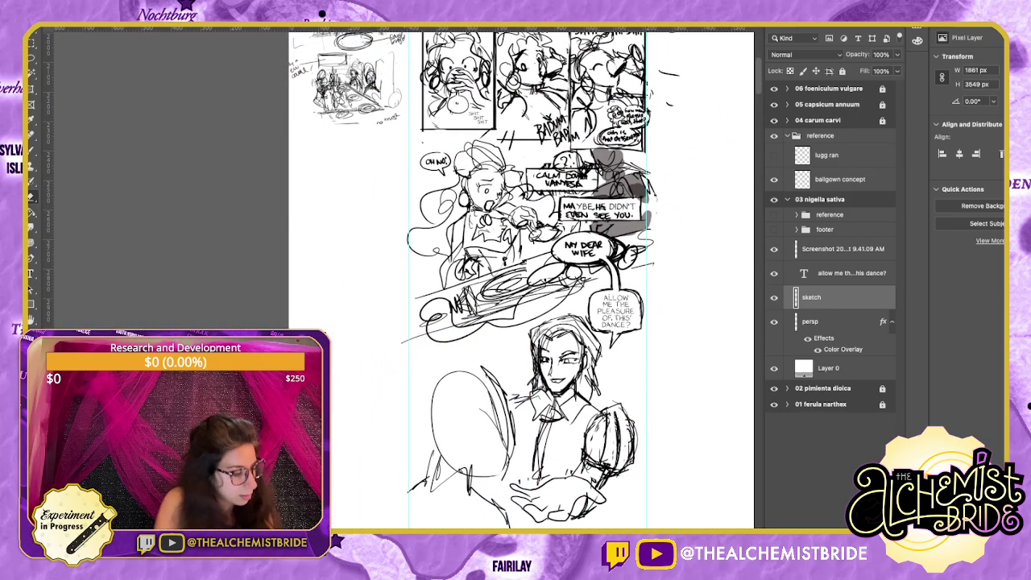
key("super+plus")
left_click_drag(483, 437, 436, 313)
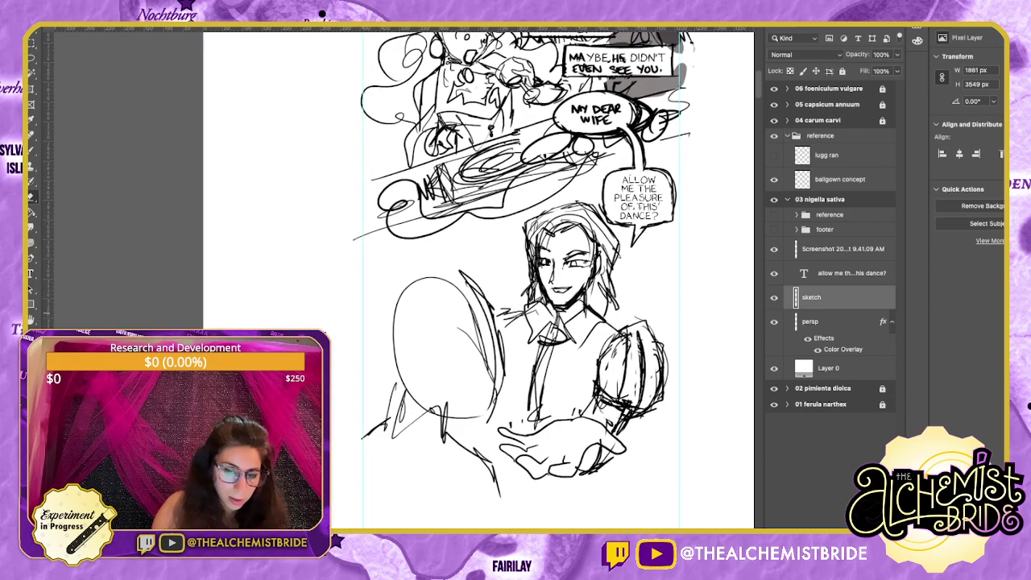
scroll(405, 298, "up", 2)
scroll(405, 299, "down", 1)
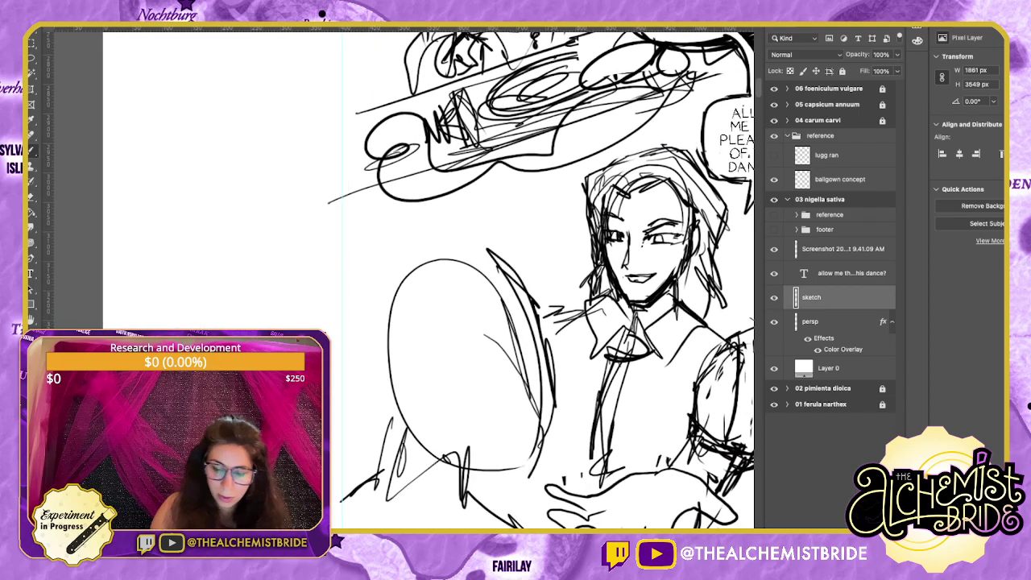
left_click_drag(515, 242, 539, 303)
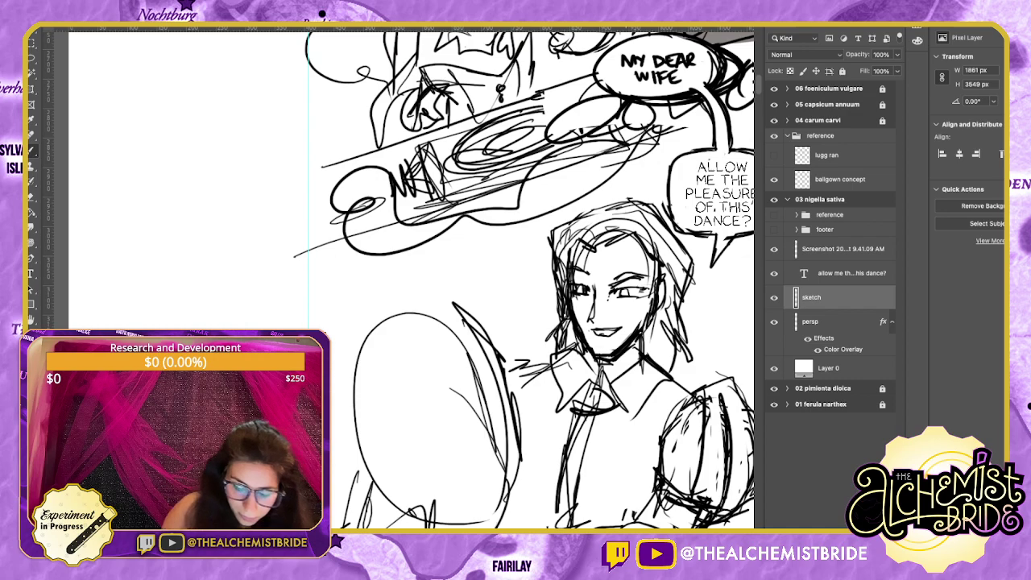
scroll(495, 278, "down", 3)
scroll(495, 277, "left", 1)
mouse_move(373, 412)
left_mouse_down()
mouse_move(343, 441)
mouse_move(420, 465)
mouse_move(463, 432)
mouse_move(341, 415)
mouse_move(469, 430)
left_mouse_up()
mouse_move(436, 449)
left_mouse_down()
mouse_move(462, 428)
mouse_move(479, 496)
mouse_move(511, 470)
mouse_move(418, 476)
left_mouse_up()
scroll(461, 474, "left", 2)
scroll(461, 474, "down", 1)
key("e")
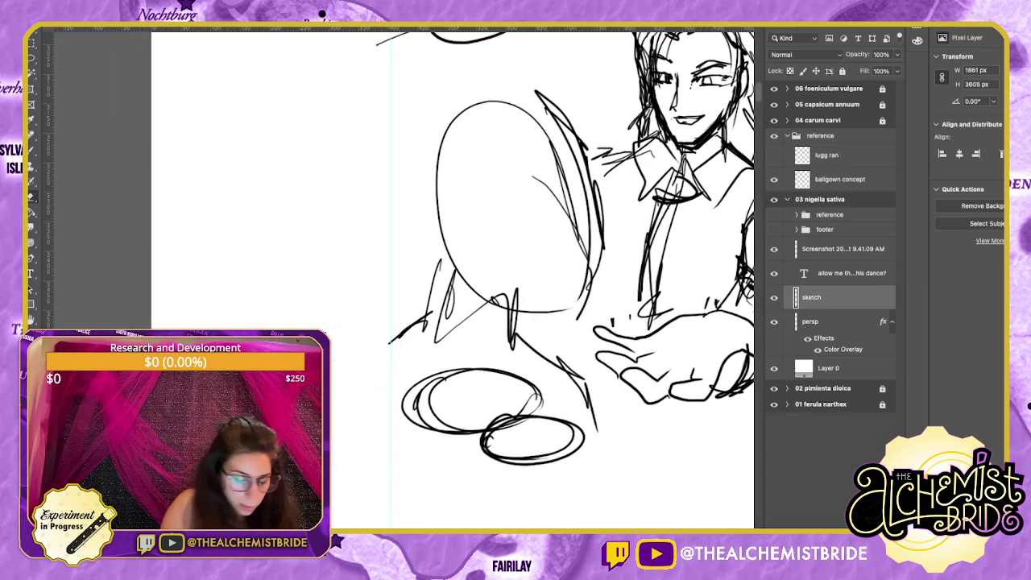
mouse_move(451, 378)
left_mouse_down()
mouse_move(418, 395)
mouse_move(435, 414)
mouse_move(417, 412)
left_mouse_up()
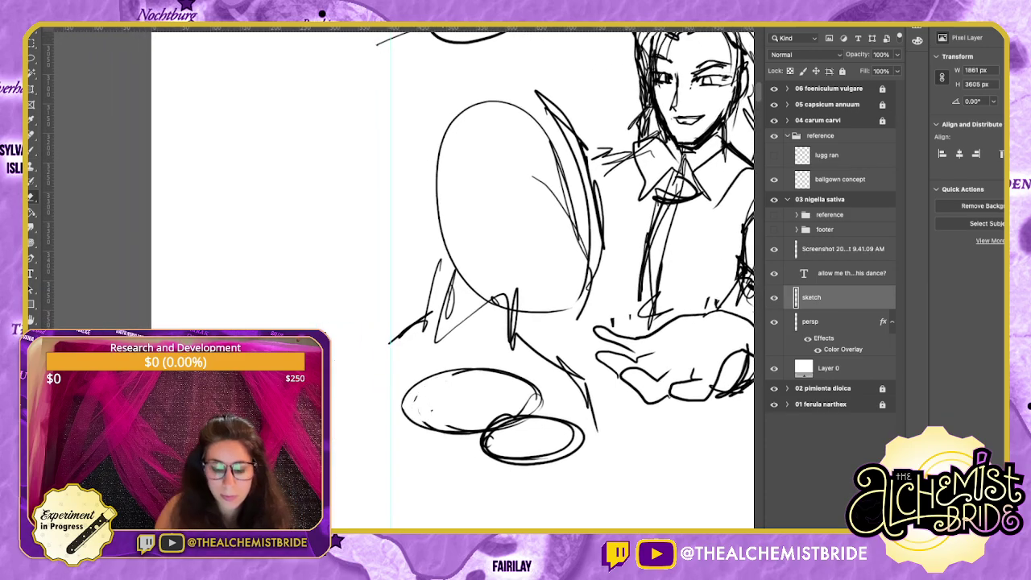
Create a text box over the larger oval reading "IT MIGHT BE THE WINE BUT HE LOOKS REALLY GOOD. FOCUS, VANYESA." and enlarge it to fit.
scroll(452, 280, "up", 15)
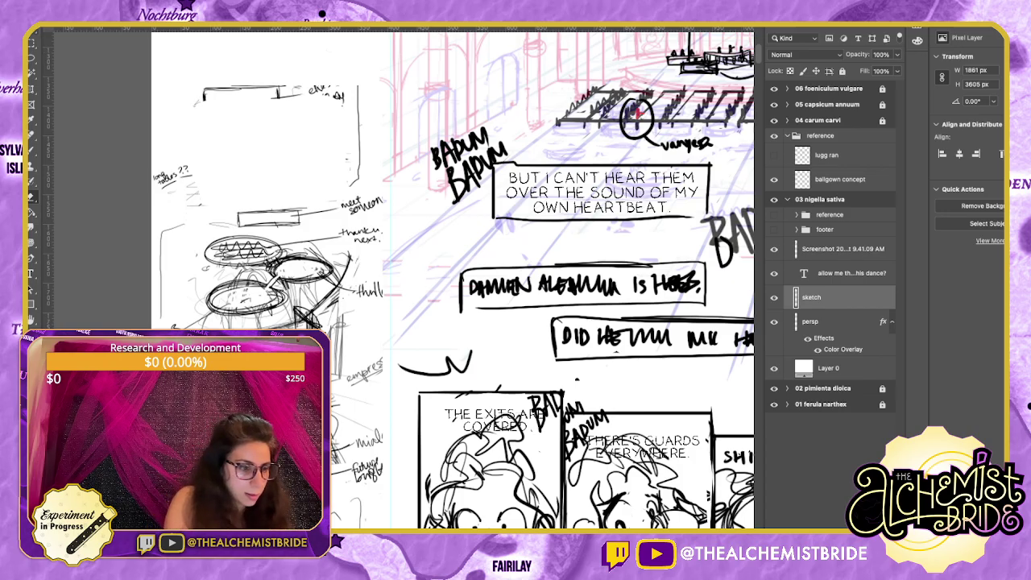
scroll(403, 281, "down", 12)
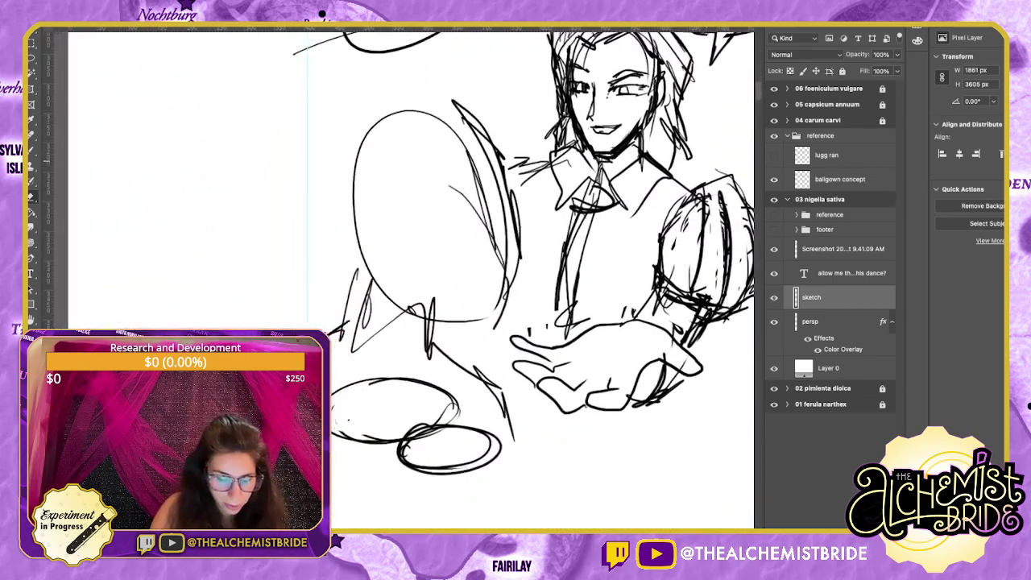
left_click_drag(706, 161, 719, 167)
key("t")
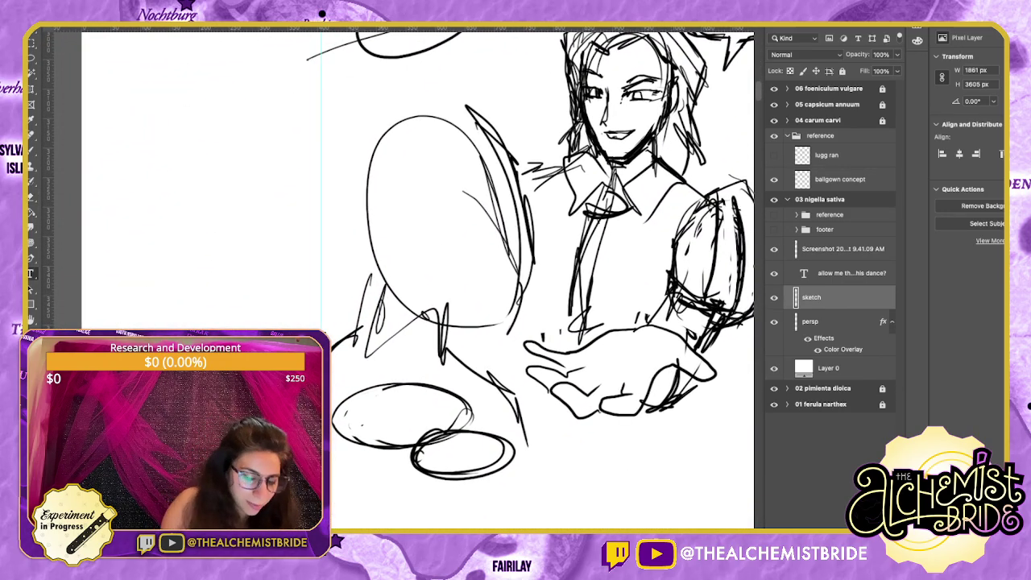
left_click_drag(364, 403, 465, 432)
type("IT MIGHT BE THE WINE")
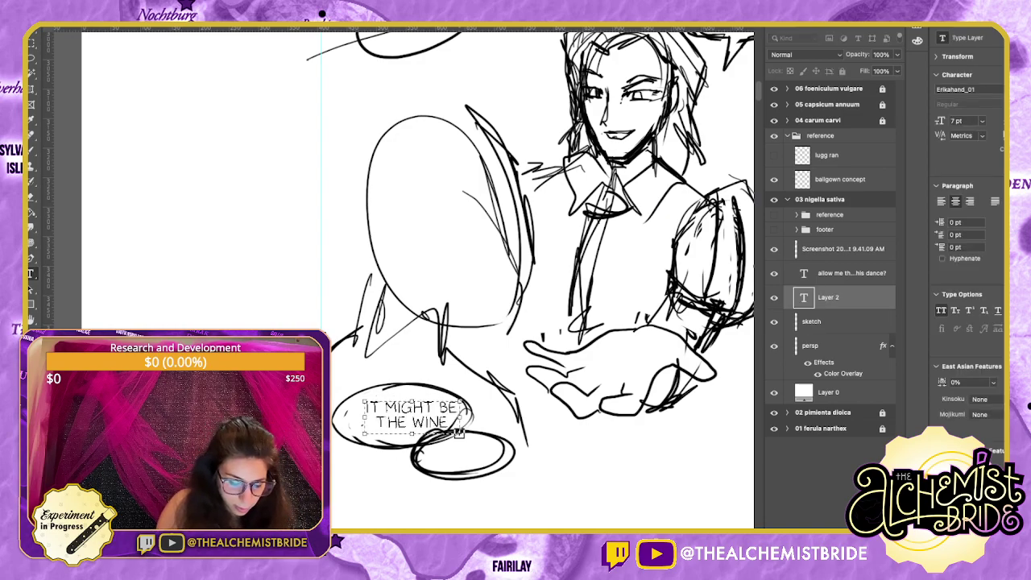
left_click_drag(459, 433, 516, 486)
Move "FOCUS, VANYESA." out of the thought text into its own text box below the man's hand.
left_click_drag(440, 452, 483, 468)
key("ctrl+c")
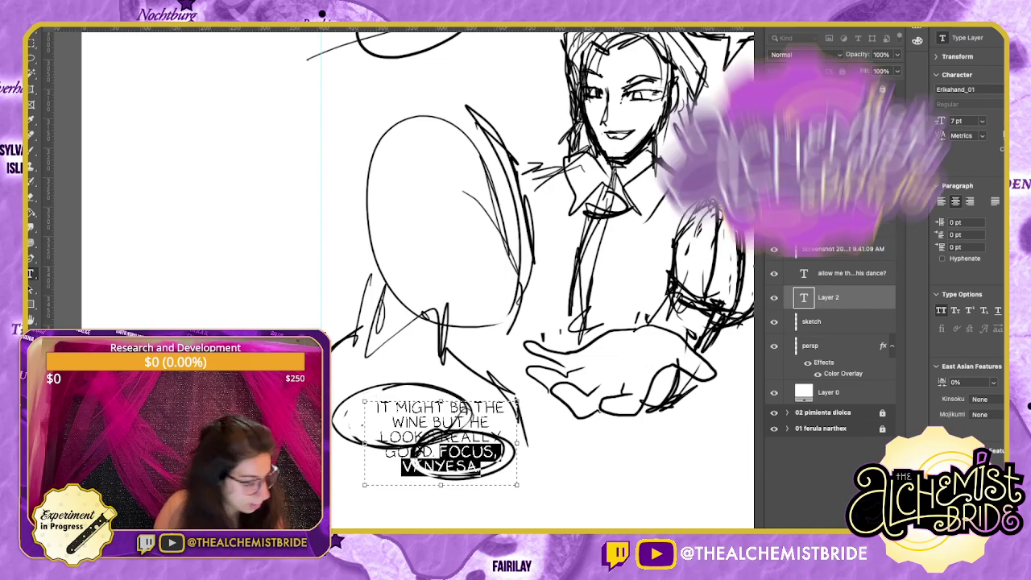
key("BackSpace")
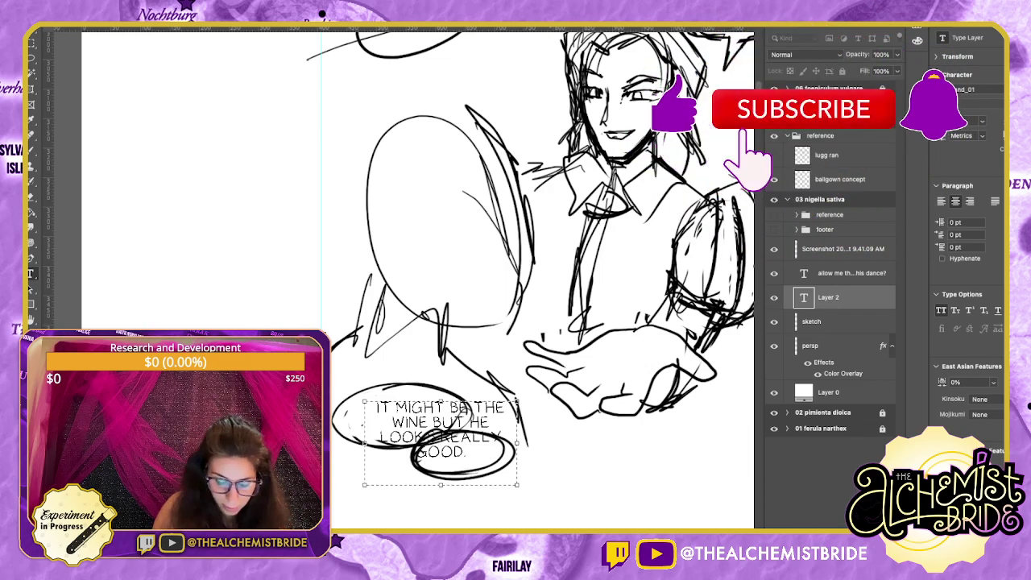
left_click(32, 274)
left_click_drag(571, 444, 662, 478)
key("ctrl+v")
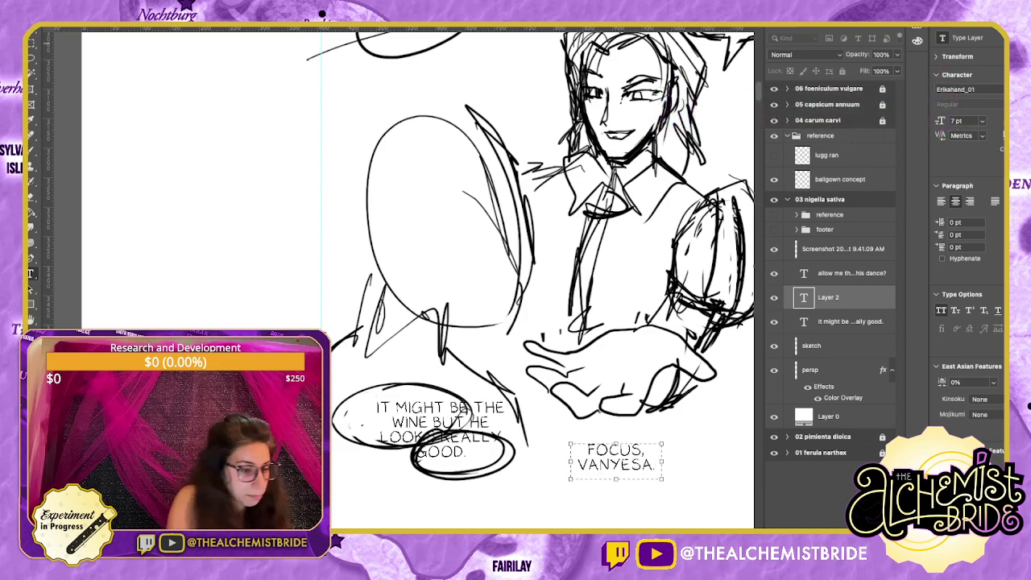
Move the "IT MIGHT BE THE WINE" text into the larger oval and scale it down to 5.92 pt.
left_click(31, 28)
left_click_drag(440, 422, 407, 392)
double_click(407, 401)
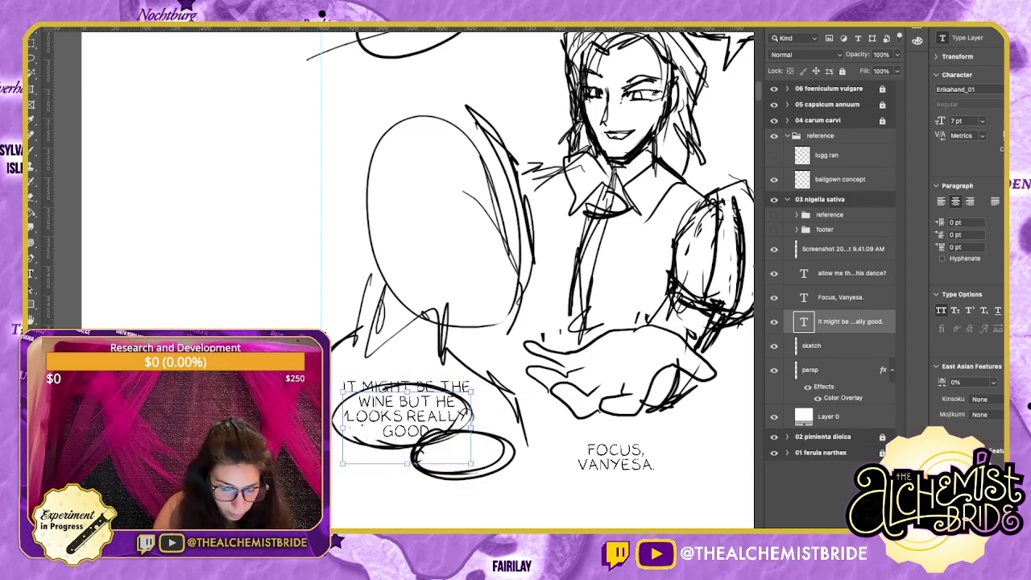
key("Return")
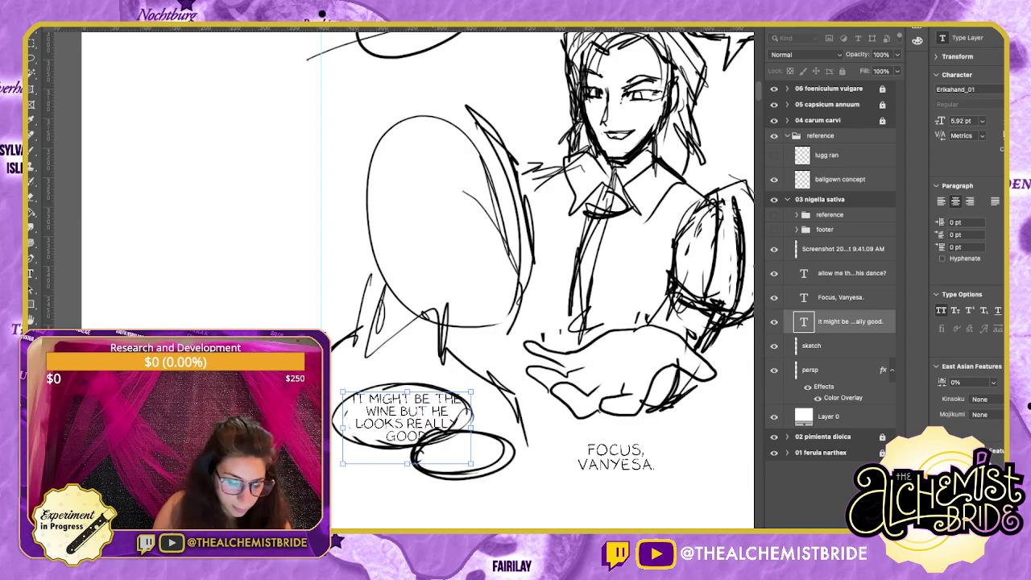
key("super+Return")
left_click_drag(406, 416, 401, 409)
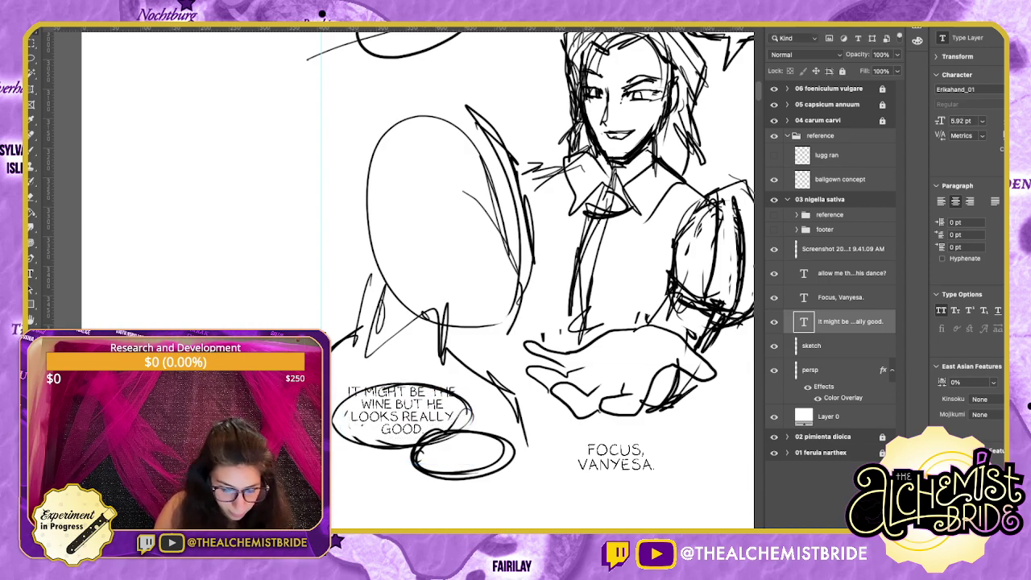
Place "FOCUS, VANYESA." in the smaller oval, then scale both thought texts down together slightly to fit their ovals.
left_click_drag(616, 457, 466, 452)
key("shift+alt+bracketleft")
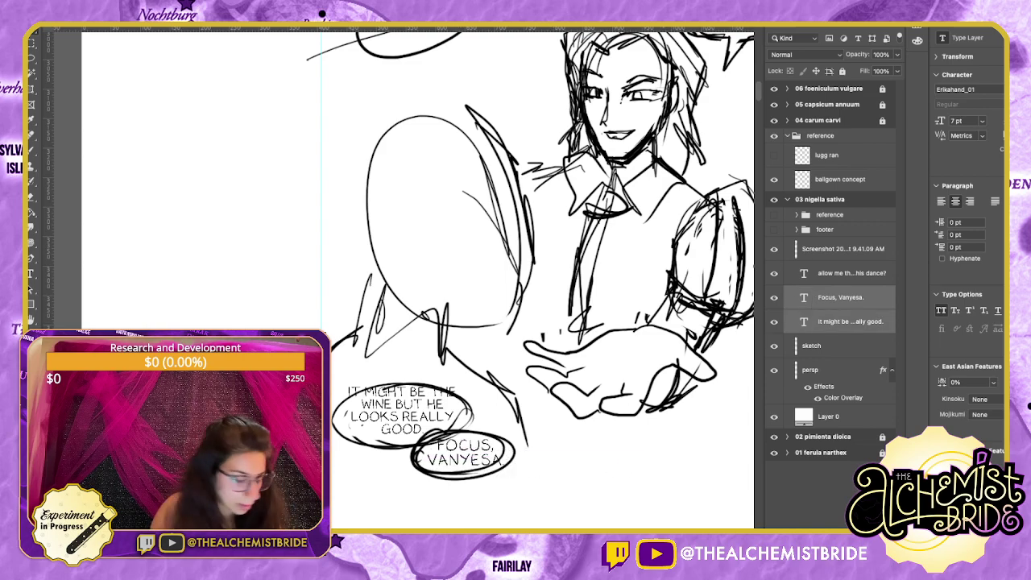
key("ctrl+t")
left_click_drag(424, 389, 424, 393)
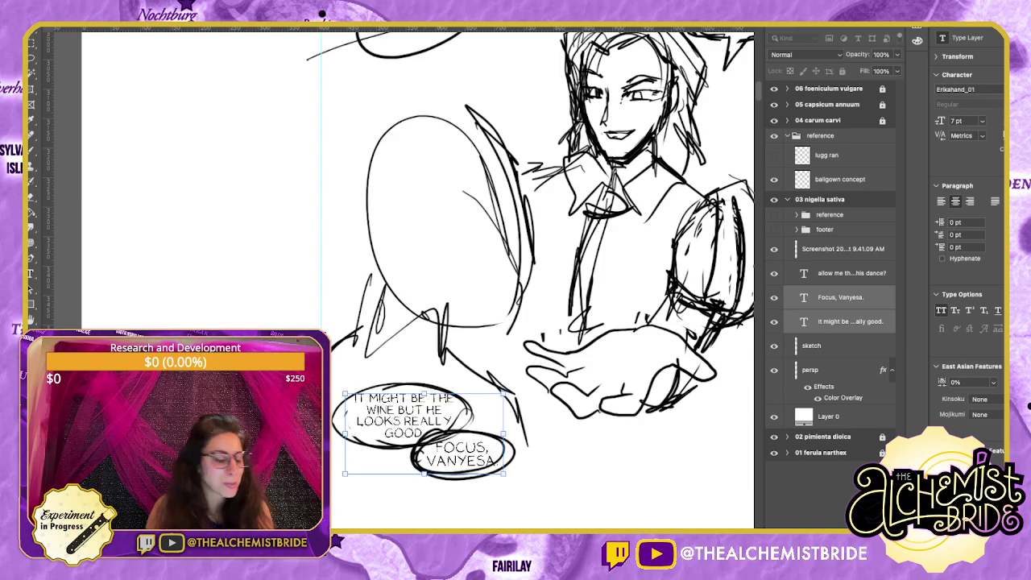
key("Return")
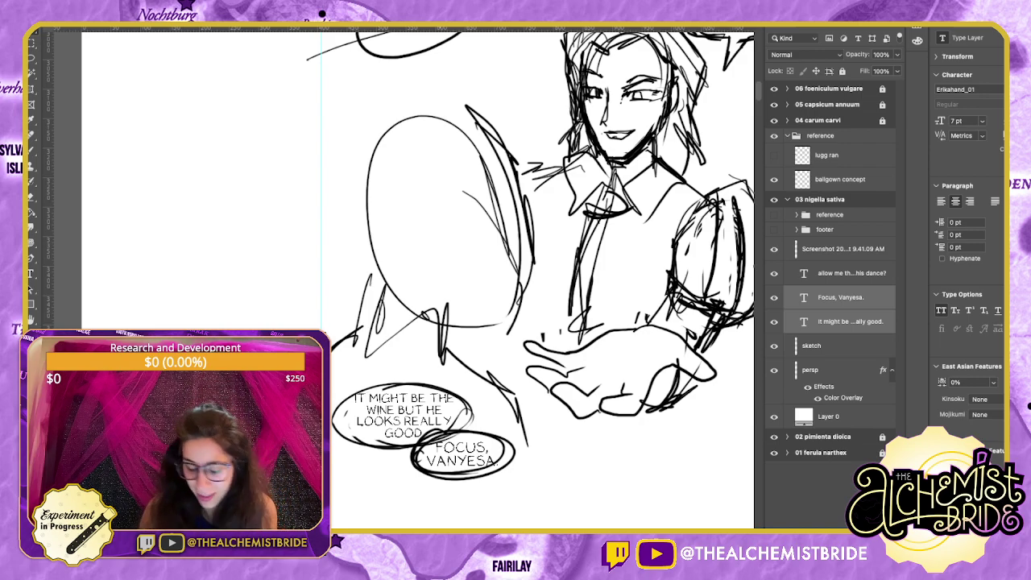
On the sketch layer, erase the lines where the two ovals overlap and the larger oval's upper outline.
left_click(850, 321)
left_click(837, 345)
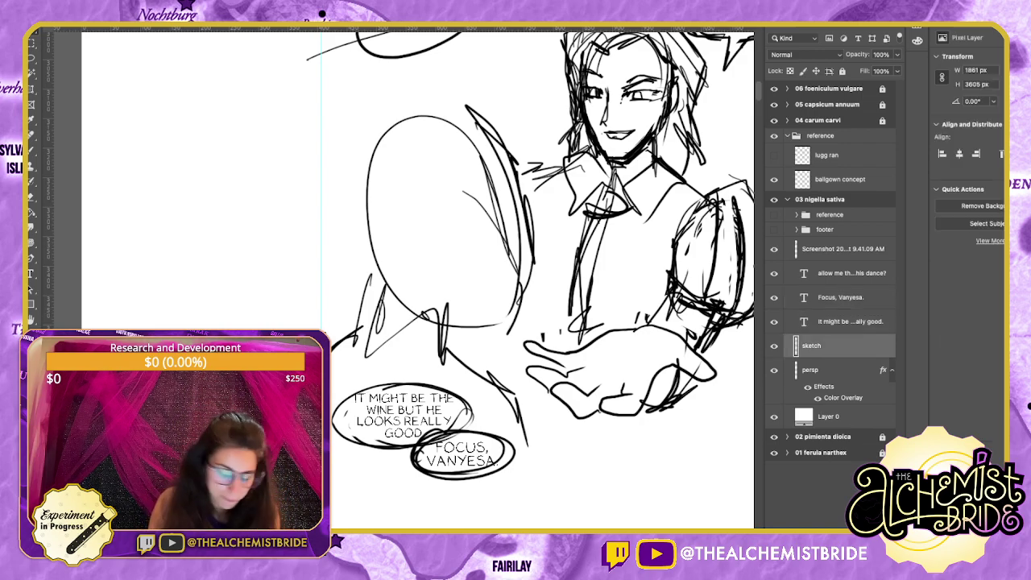
key("e")
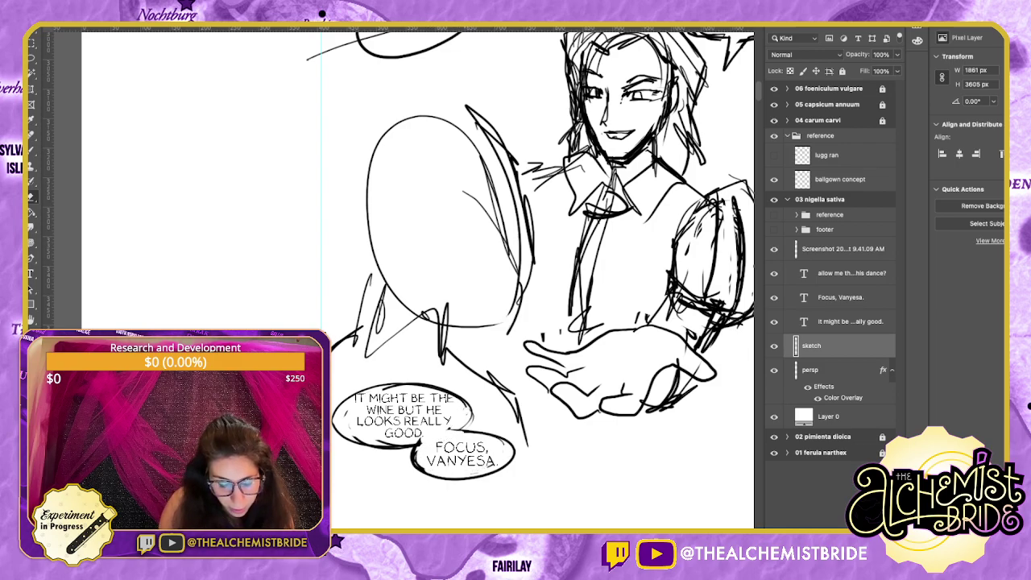
left_click_drag(385, 388, 338, 409)
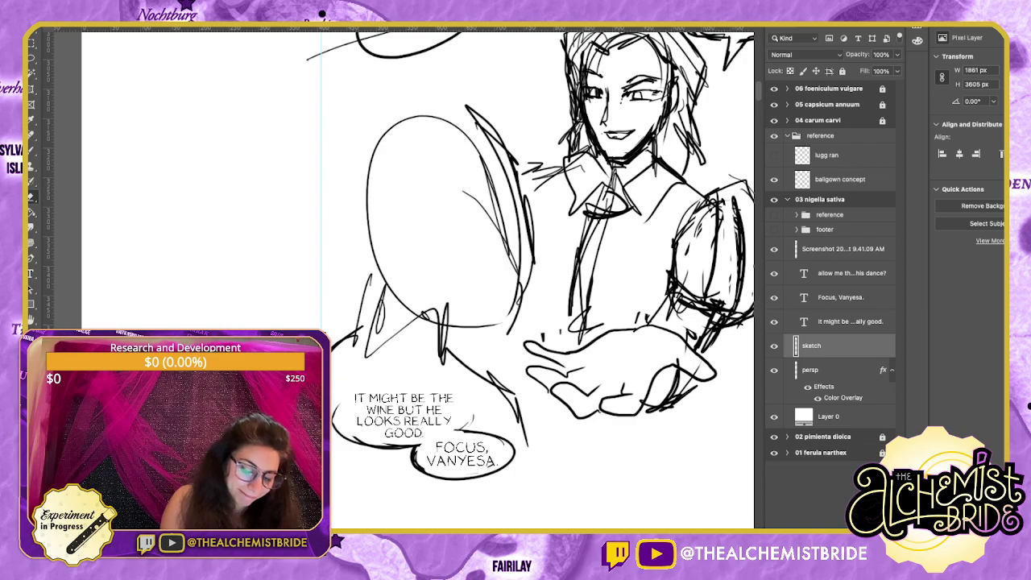
Draw a scalloped thought-cloud outline around the wine text, with small trailing circles leading up toward the blank-headed figure.
key("b")
mouse_move(463, 430)
left_mouse_down()
mouse_move(443, 381)
mouse_move(364, 378)
left_mouse_up()
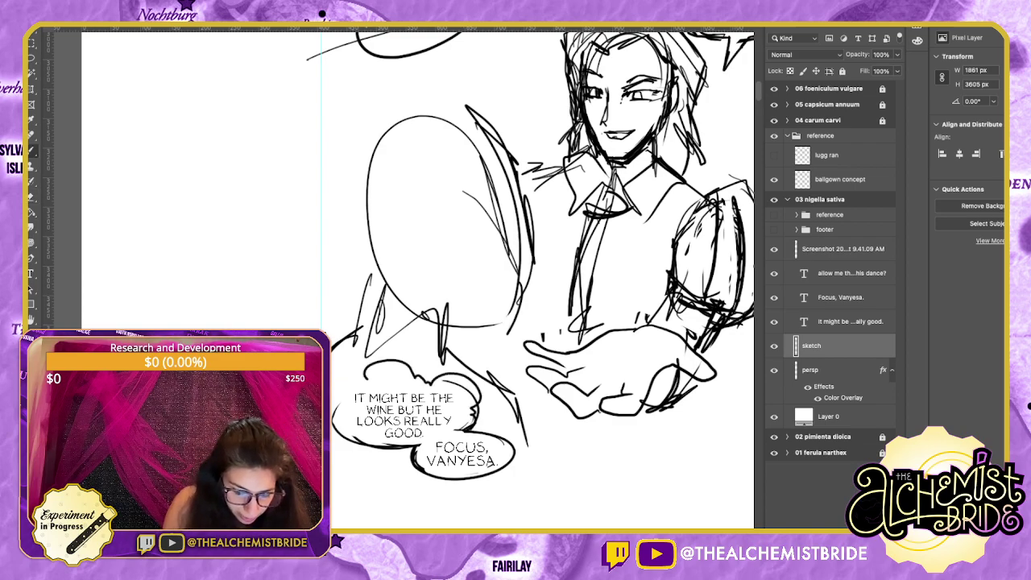
left_click_drag(396, 453, 343, 428)
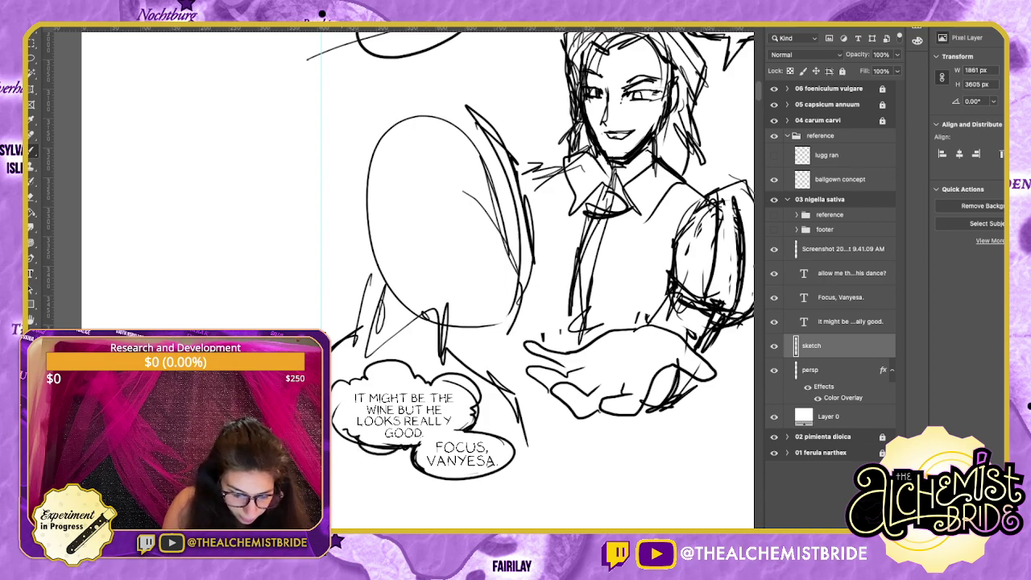
mouse_move(359, 370)
left_mouse_down()
mouse_move(346, 385)
mouse_move(367, 356)
left_mouse_up()
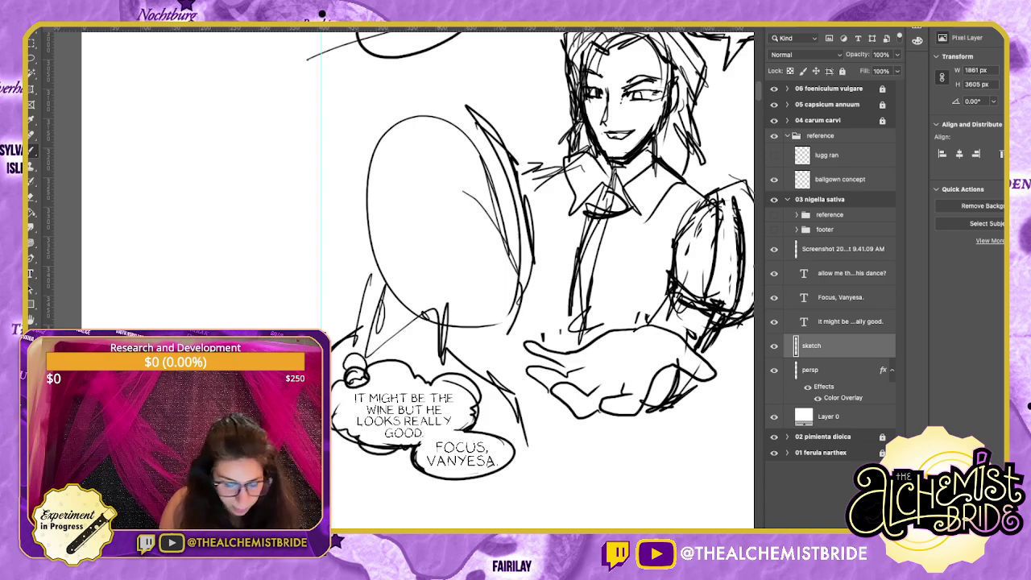
Erase the smaller oval's outline and redraw it as a scalloped cloud around "FOCUS, VANYESA.".
key("e")
mouse_move(413, 448)
left_mouse_down()
mouse_move(419, 474)
mouse_move(507, 466)
mouse_move(488, 433)
mouse_move(464, 430)
left_mouse_up()
key("b")
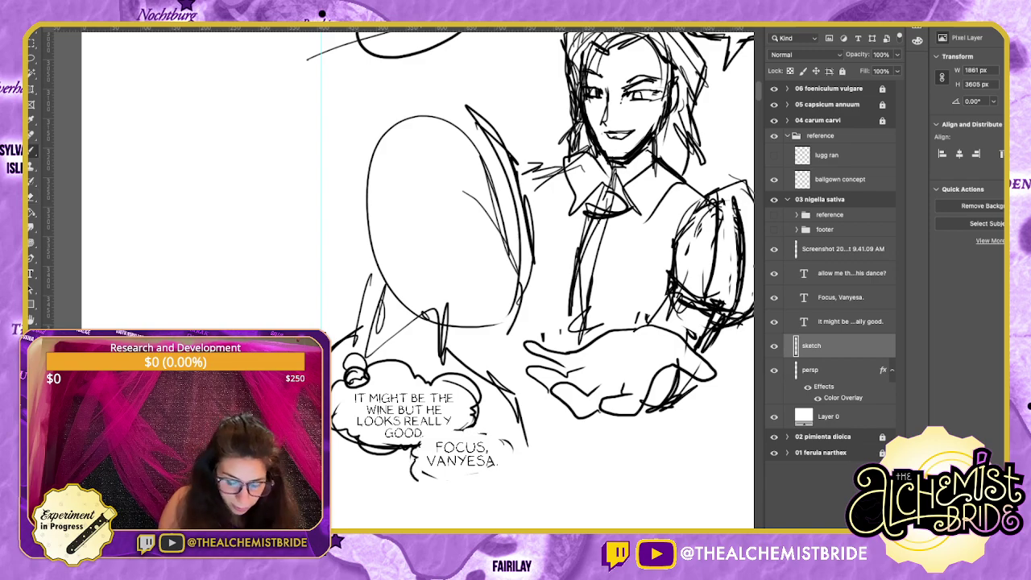
mouse_move(453, 480)
left_mouse_down()
mouse_move(496, 479)
mouse_move(464, 427)
left_mouse_up()
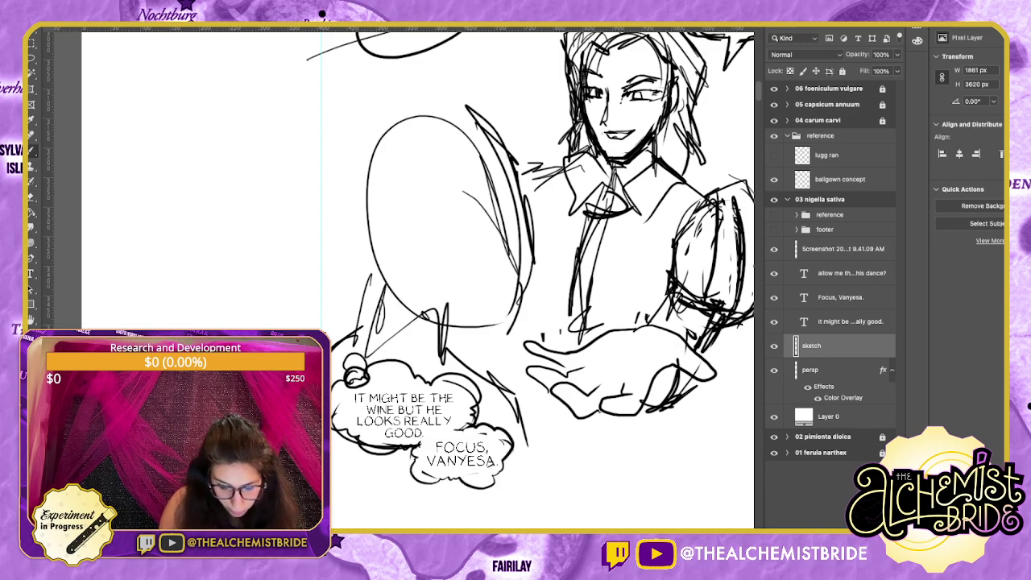
Nudge the "IT MIGHT BE THE WINE BUT HE LOOKS REALLY GOOD." text right and up to centre it in its thought cloud.
left_click(841, 298)
left_click(849, 322)
key("v")
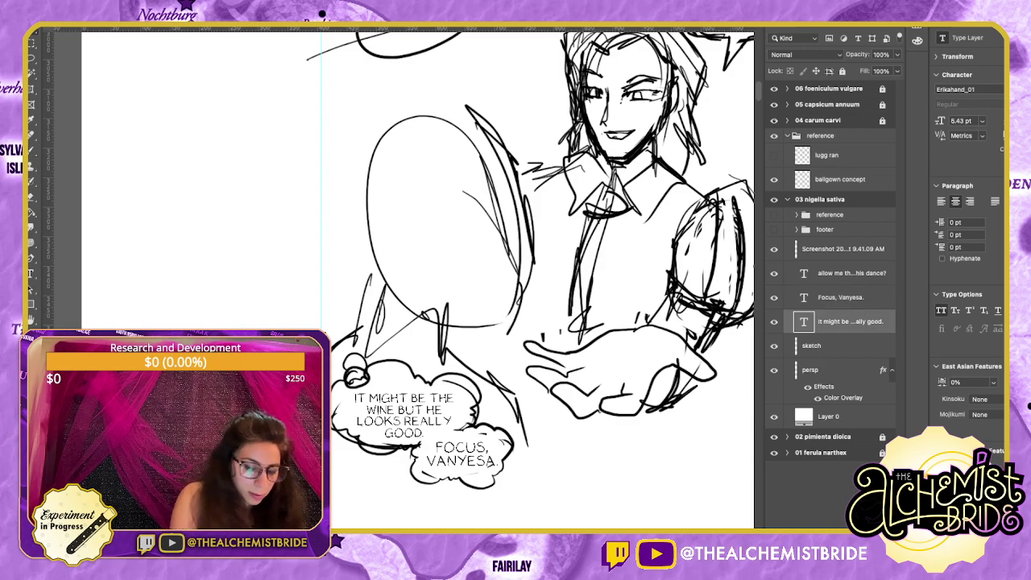
left_click_drag(403, 414, 399, 413)
key("Right")
key("Right")
key("Right")
key("Right")
key("Right")
key("Right")
key("Right")
key("Right")
key("Up")
key("Up")
key("Up")
key("Up")
key("Up")
key("Up")
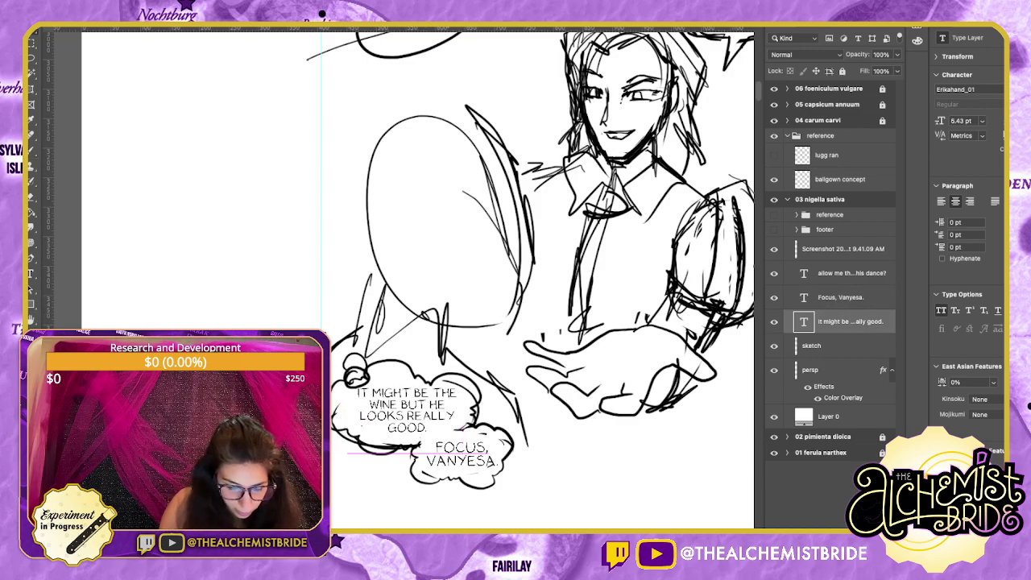
On the sketch layer, lasso the stray inner lines and upper-right outline of the blank head oval, delete them and deselect.
left_click(838, 346)
key("b")
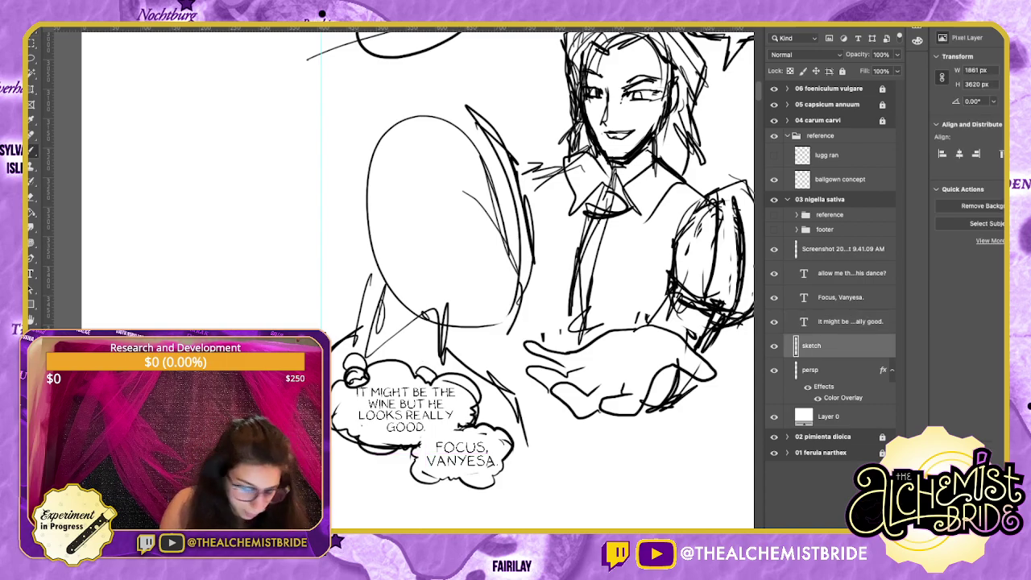
key("e")
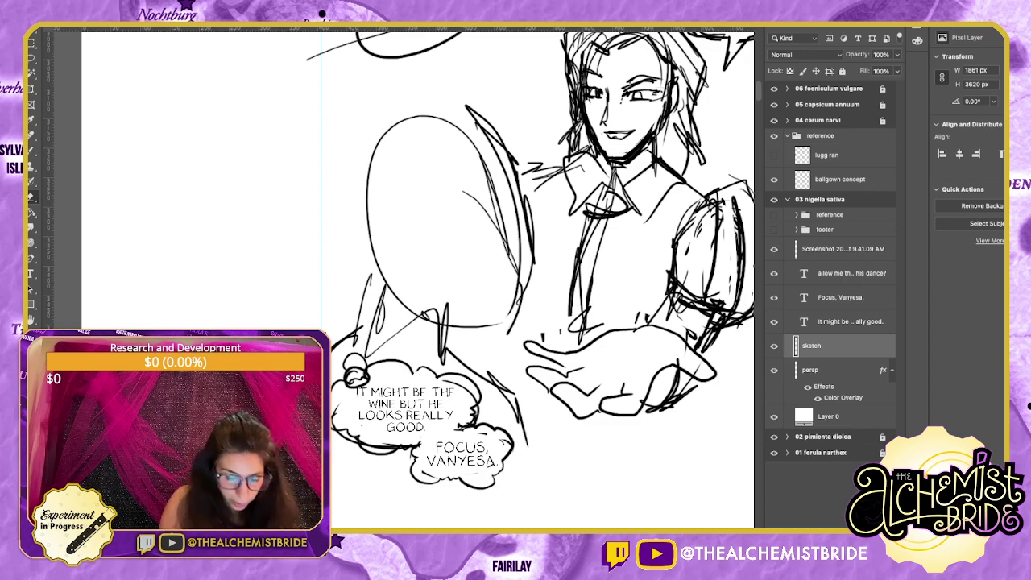
mouse_move(516, 266)
left_mouse_down()
mouse_move(458, 311)
mouse_move(471, 336)
left_mouse_up()
key("b")
left_click_drag(483, 281, 565, 274)
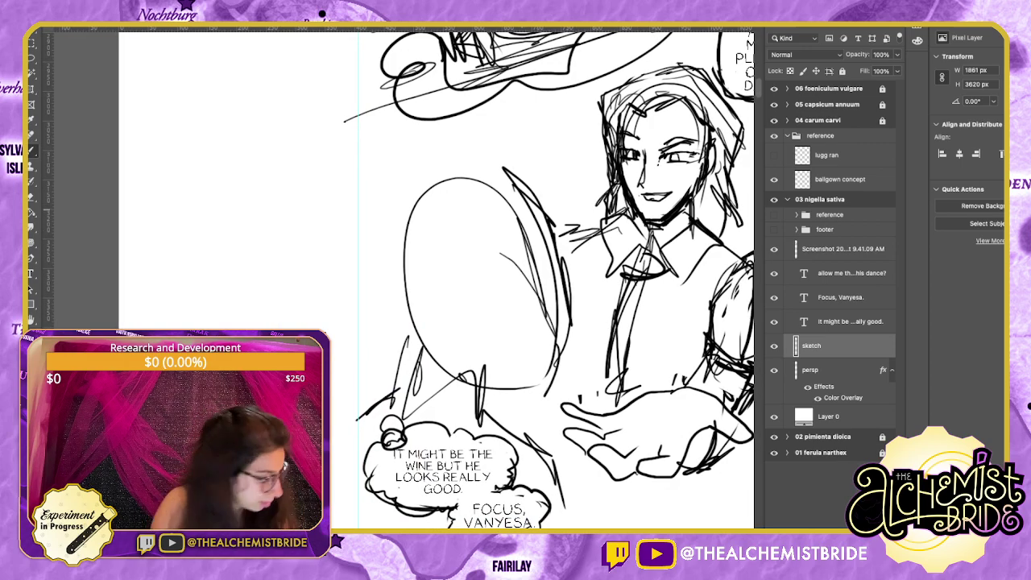
key("l")
mouse_move(492, 181)
left_mouse_down()
mouse_move(457, 184)
mouse_move(539, 212)
mouse_move(513, 189)
left_mouse_up()
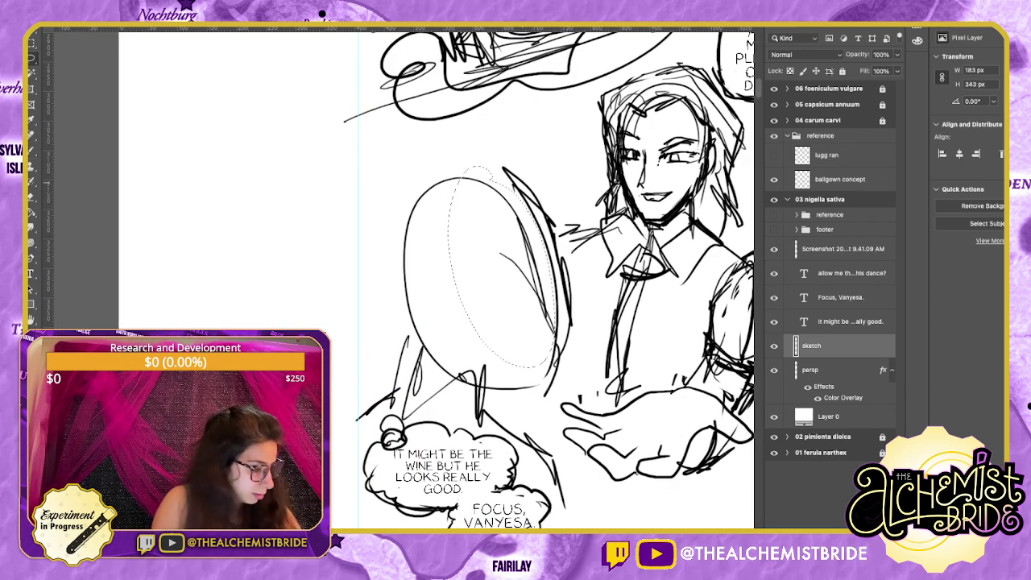
key("Delete")
key("Delete")
key("ctrl+d")
key("b")
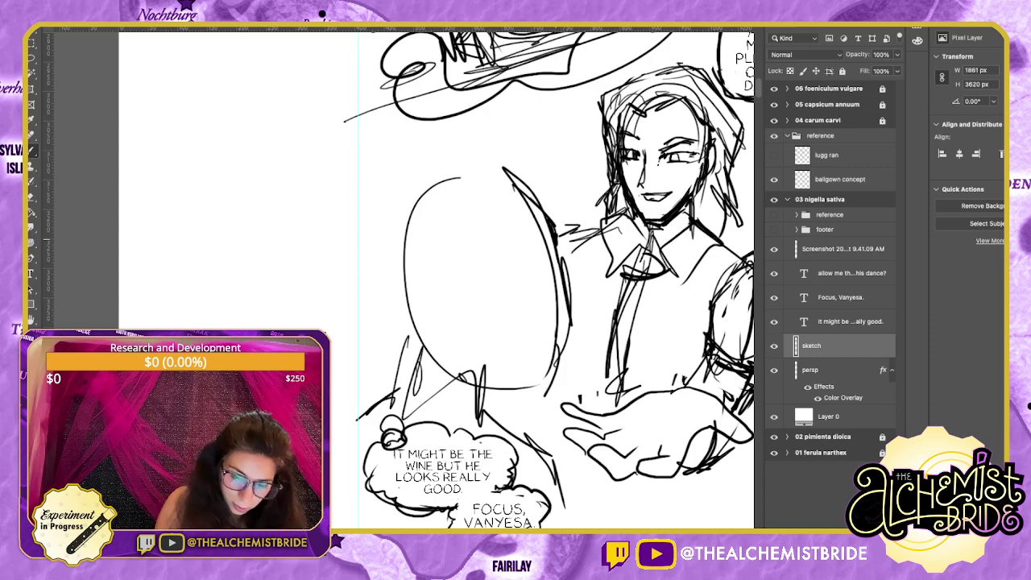
Sketch an ear, a rounder skull with a firmer jawline, and a curved eye guideline across the woman's head.
mouse_move(556, 239)
left_mouse_down()
mouse_move(569, 290)
mouse_move(549, 379)
mouse_move(506, 396)
mouse_move(425, 350)
mouse_move(511, 399)
mouse_move(482, 414)
mouse_move(463, 397)
left_mouse_up()
mouse_move(470, 267)
left_mouse_down()
mouse_move(483, 275)
mouse_move(471, 325)
mouse_move(491, 316)
left_mouse_up()
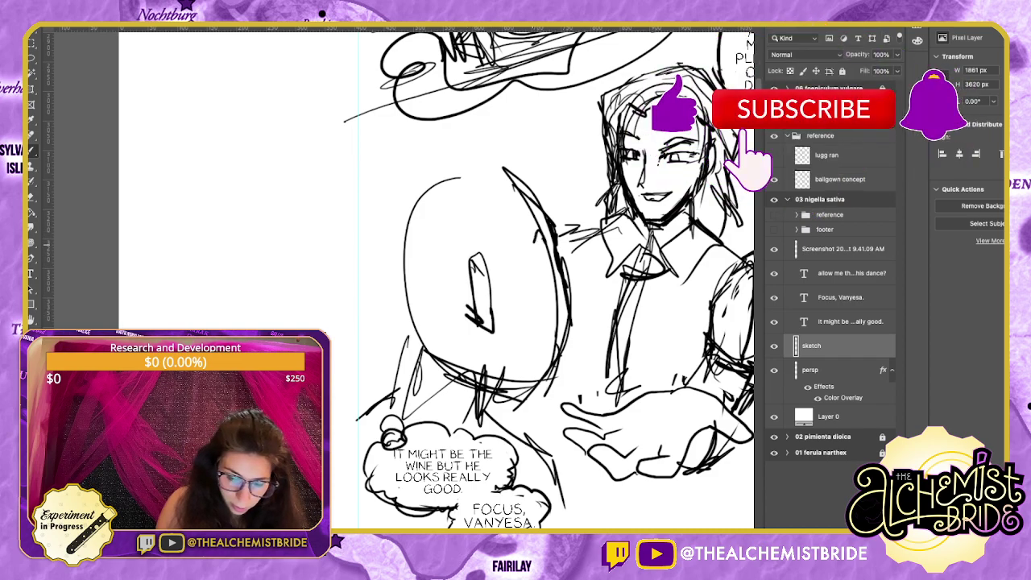
mouse_move(507, 170)
left_mouse_down()
mouse_move(346, 234)
mouse_move(373, 347)
mouse_move(459, 374)
left_mouse_up()
left_click_drag(440, 150, 359, 340)
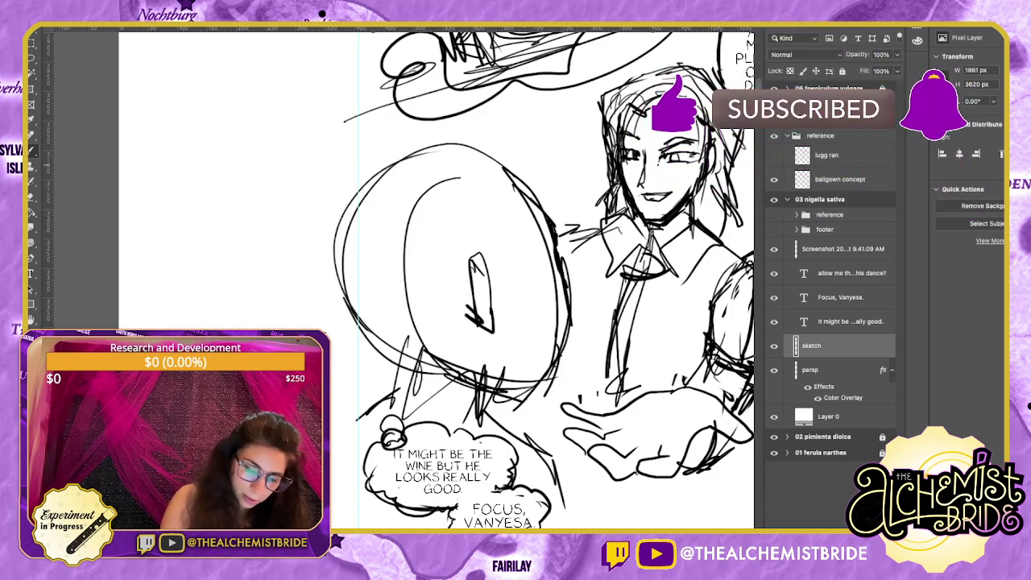
mouse_move(338, 286)
left_mouse_down()
mouse_move(451, 282)
mouse_move(554, 250)
left_mouse_up()
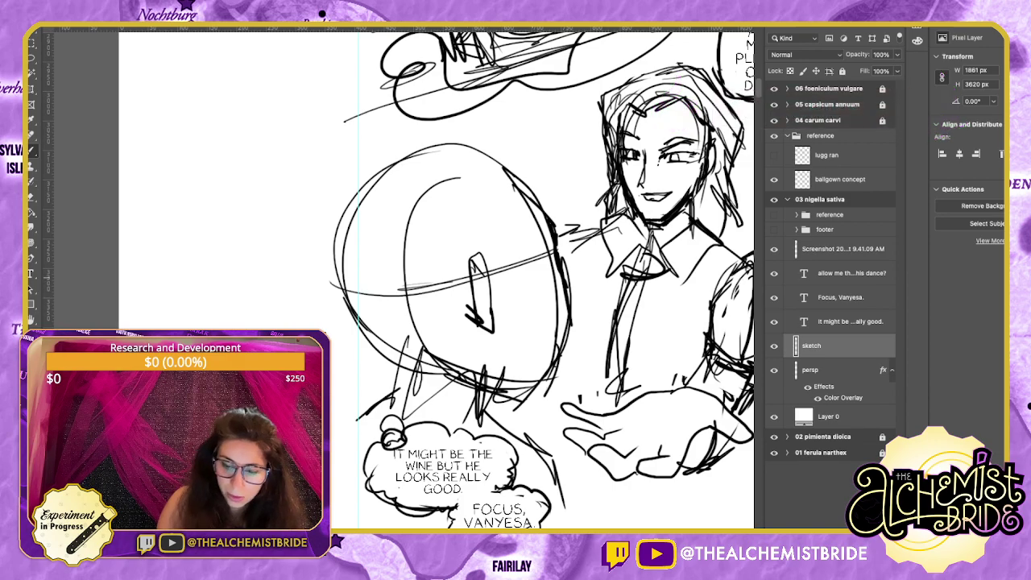
left_click_drag(449, 275, 547, 253)
Rough in the woman's neck, the swirling hair behind her head and the hairline running from her forehead past the ear.
mouse_move(348, 292)
left_mouse_down()
mouse_move(451, 278)
mouse_move(412, 368)
mouse_move(407, 411)
left_mouse_up()
mouse_move(431, 352)
left_mouse_down()
mouse_move(416, 400)
mouse_move(436, 420)
left_mouse_up()
mouse_move(408, 365)
left_mouse_down()
mouse_move(341, 430)
mouse_move(462, 282)
mouse_move(354, 212)
mouse_move(440, 256)
left_mouse_up()
mouse_move(434, 256)
left_mouse_down()
mouse_move(371, 198)
mouse_move(303, 184)
left_mouse_up()
mouse_move(303, 184)
left_mouse_down()
mouse_move(406, 230)
mouse_move(325, 230)
mouse_move(421, 180)
left_mouse_up()
mouse_move(456, 192)
left_mouse_down()
mouse_move(480, 144)
mouse_move(500, 280)
mouse_move(477, 359)
left_mouse_up()
mouse_move(480, 315)
left_mouse_down()
mouse_move(499, 377)
mouse_move(483, 241)
left_mouse_up()
mouse_move(473, 232)
left_mouse_down()
mouse_move(493, 126)
mouse_move(421, 146)
left_mouse_up()
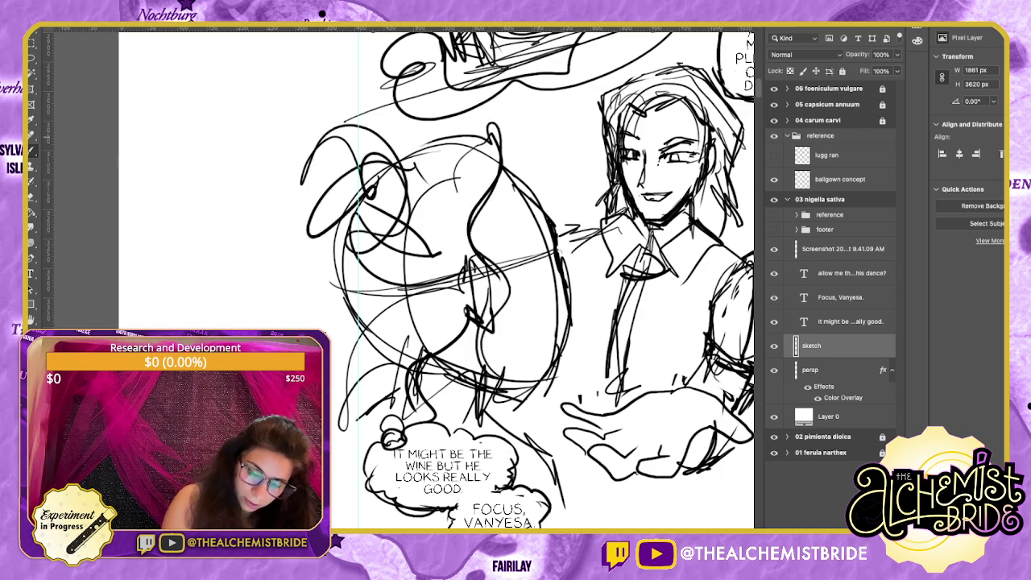
Strengthen the front contour of the woman's face from forehead to chin with overlapping strokes.
left_click_drag(509, 173, 531, 211)
mouse_move(504, 151)
left_mouse_down()
mouse_move(549, 243)
mouse_move(540, 406)
left_mouse_up()
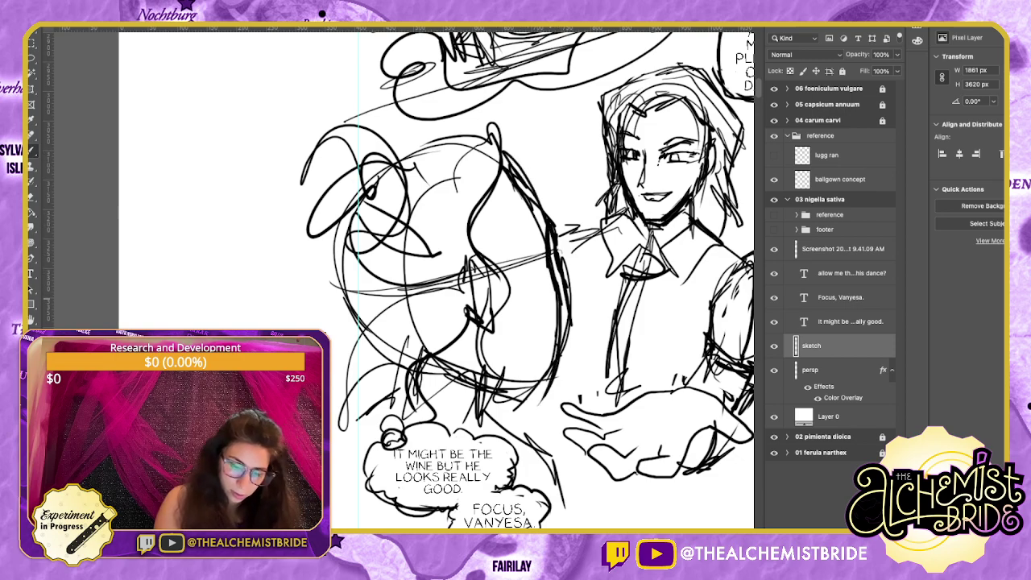
mouse_move(562, 285)
left_mouse_down()
mouse_move(550, 372)
mouse_move(507, 401)
left_mouse_up()
Erase the excess strokes along the outside and inside of the woman's front face contour.
key("e")
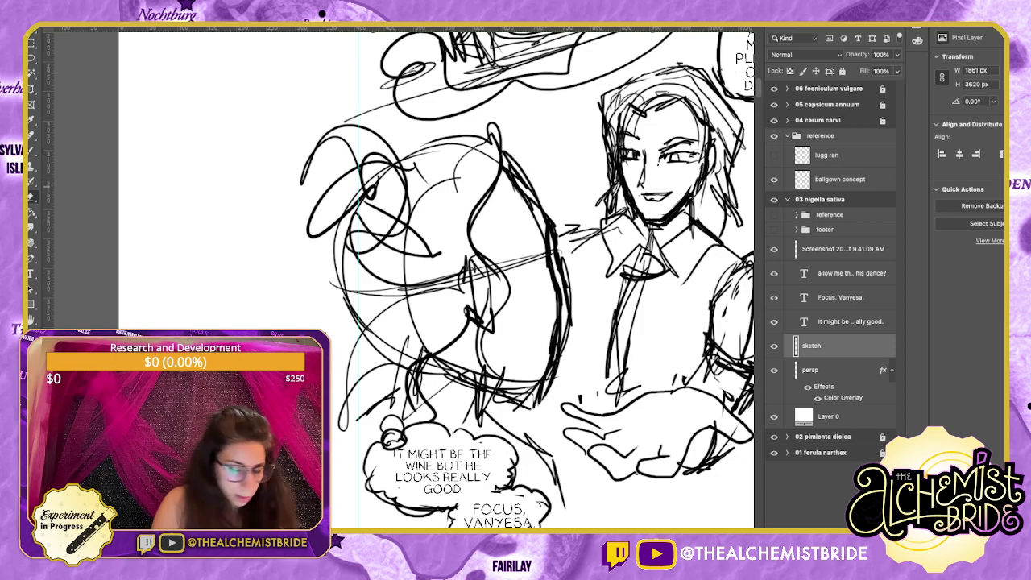
mouse_move(557, 223)
left_mouse_down()
mouse_move(568, 363)
mouse_move(554, 397)
left_mouse_up()
left_click_drag(571, 326, 564, 256)
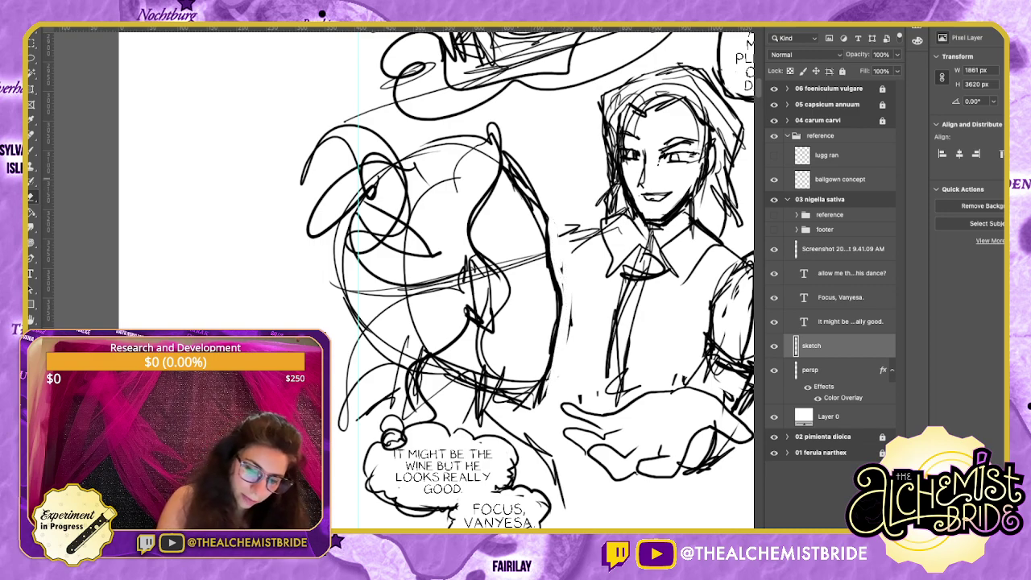
left_click_drag(515, 180, 537, 259)
left_click_drag(528, 202, 506, 167)
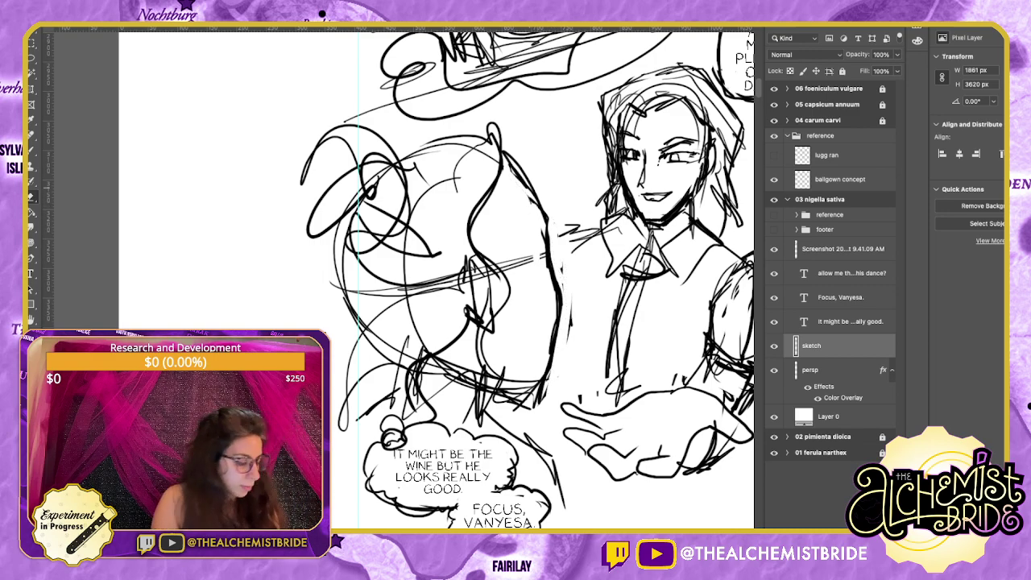
Draw the woman's eyebrow and try out an eye beneath it near the front edge of her face.
key("b")
mouse_move(541, 215)
left_mouse_down()
mouse_move(510, 238)
mouse_move(537, 269)
mouse_move(538, 251)
mouse_move(522, 287)
left_mouse_up()
key("super+z")
key("super+z")
key("super+z")
key("super+z")
key("super+z")
key("super+z")
left_click_drag(537, 251, 538, 270)
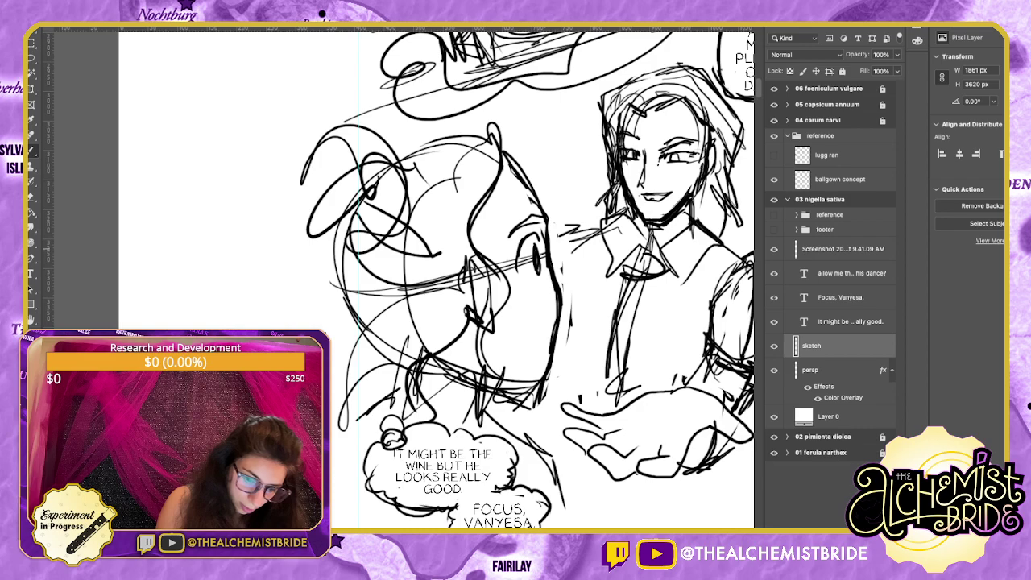
Try different pupil strokes for the woman's eye, and undo the eye back to just the eyebrow.
key("ctrl+z")
key("ctrl+z")
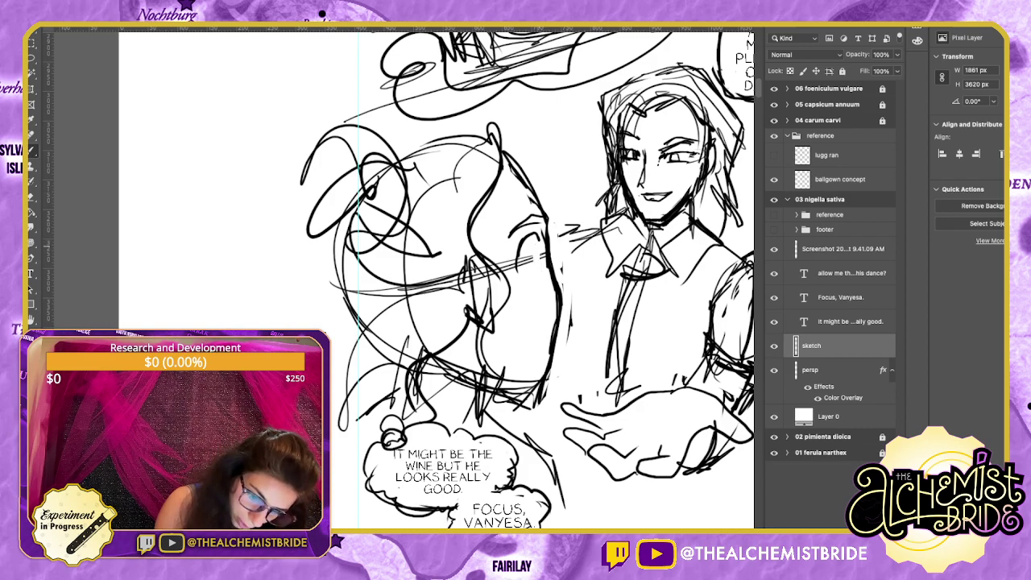
left_click_drag(537, 245, 528, 295)
key("super+z")
left_click_drag(517, 247, 513, 279)
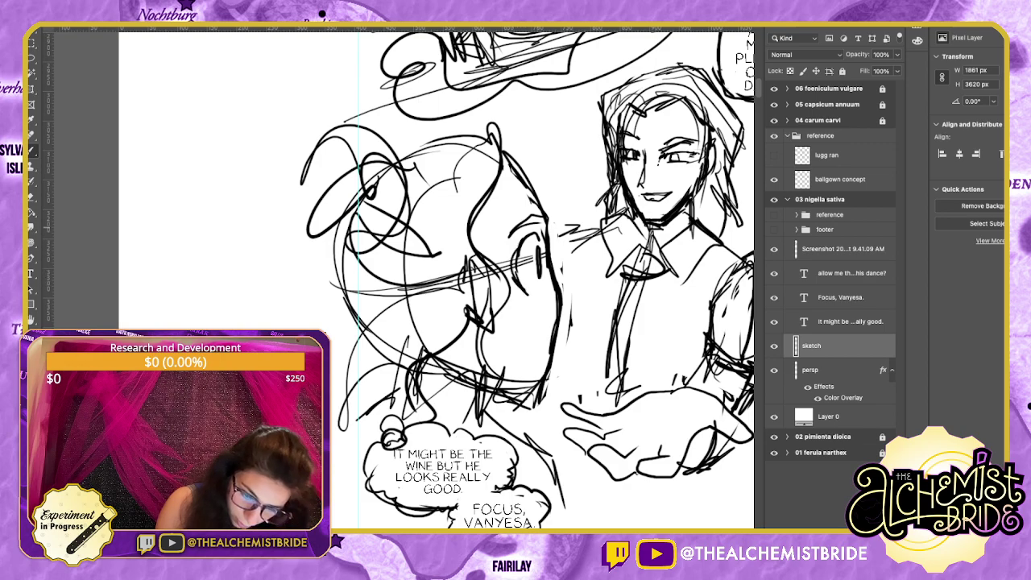
key("super+z")
key("super+z")
key("super+z")
key("super+z")
key("super+z")
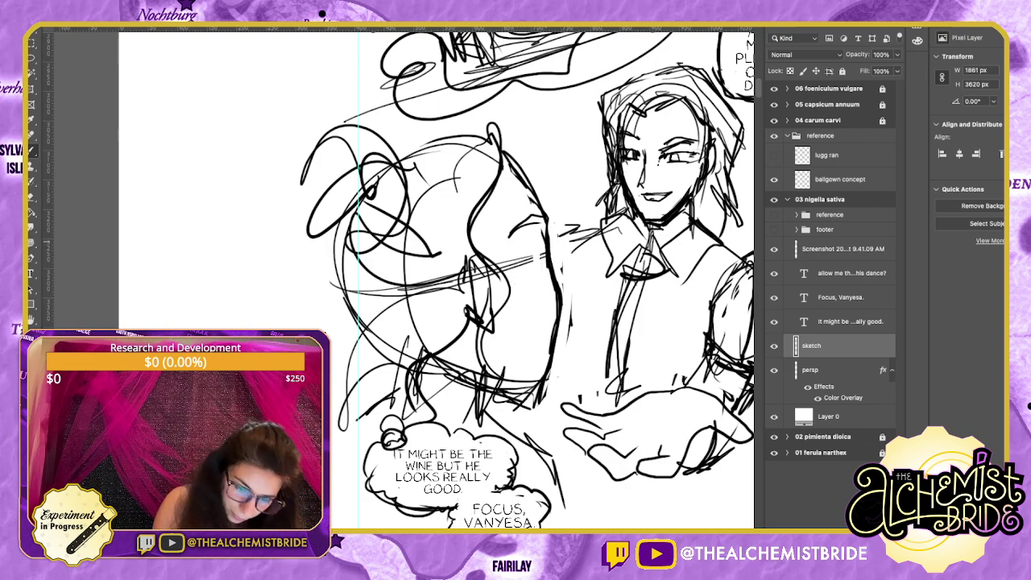
Draw the woman's eye below the brow, darken her jaw and chin contour, and add curved strokes across her lower cheek.
mouse_move(543, 244)
left_mouse_down()
mouse_move(540, 235)
mouse_move(528, 280)
mouse_move(540, 254)
left_mouse_up()
mouse_move(557, 291)
left_mouse_down()
mouse_move(554, 367)
mouse_move(509, 390)
left_mouse_up()
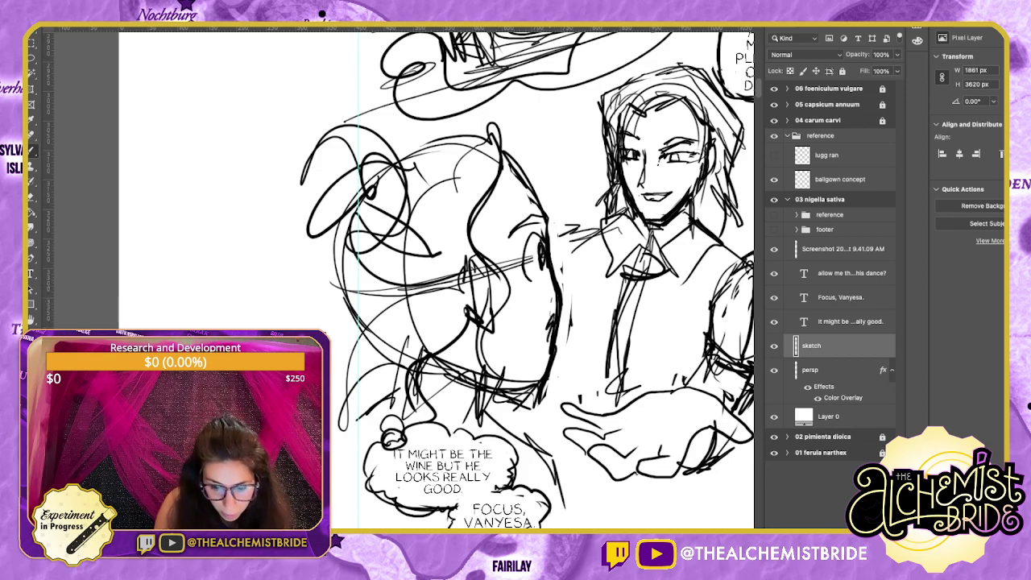
key("super+z")
left_click_drag(555, 287, 545, 371)
left_click_drag(524, 400, 488, 397)
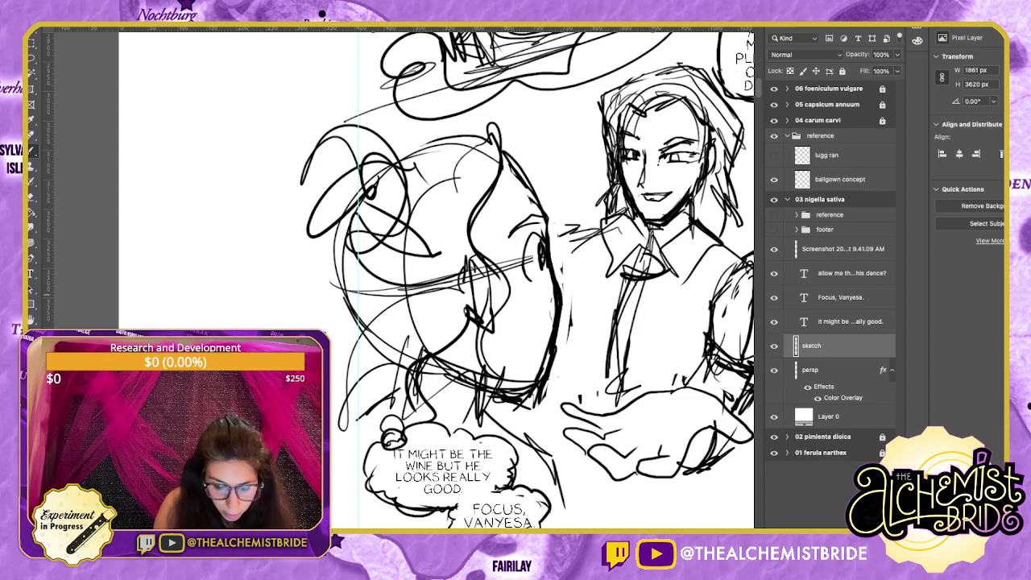
mouse_move(507, 292)
left_mouse_down()
mouse_move(562, 383)
mouse_move(433, 364)
mouse_move(529, 447)
left_mouse_up()
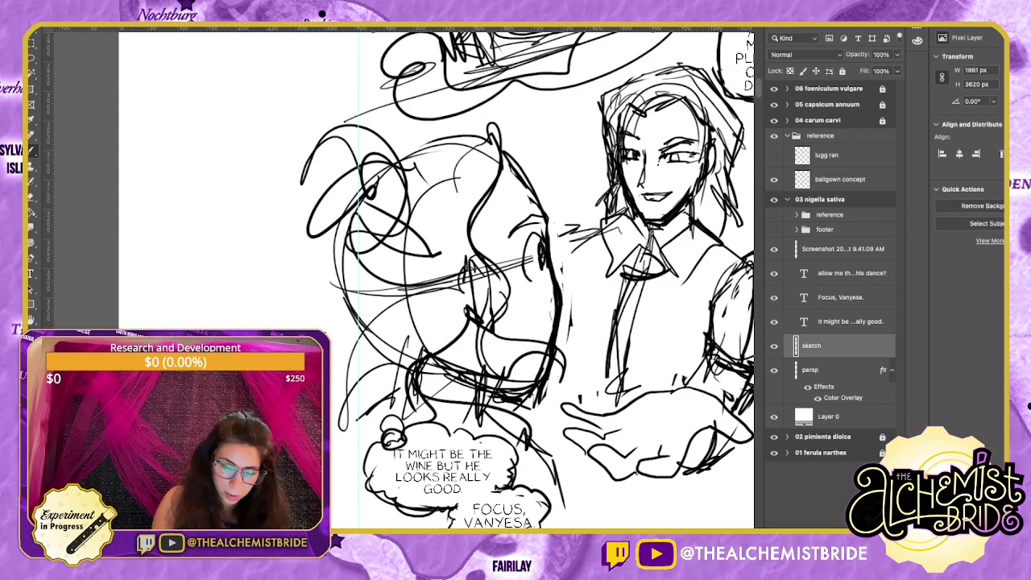
left_click_drag(547, 265, 523, 298)
Draw a double horizontal panel border beneath the two figures, spanning the page between the vertical guides.
key("super+minus")
key("super+minus")
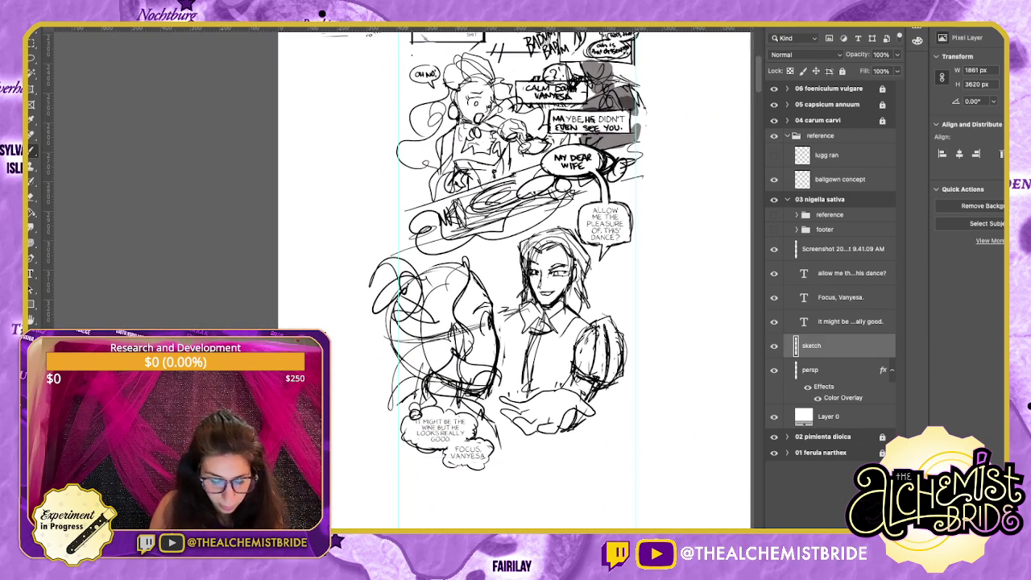
left_click_drag(491, 447, 657, 445)
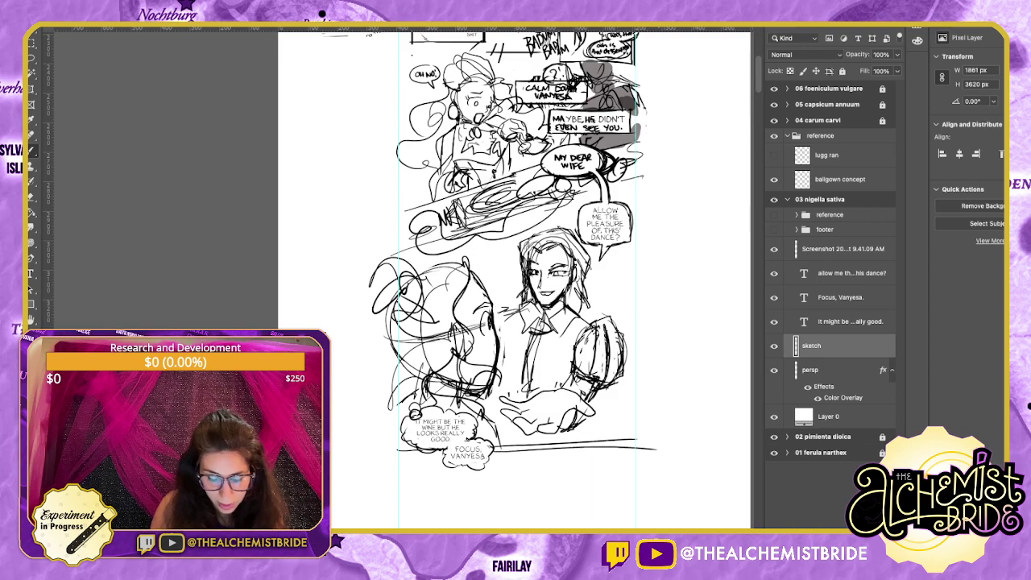
key("super+z")
key("ctrl+z")
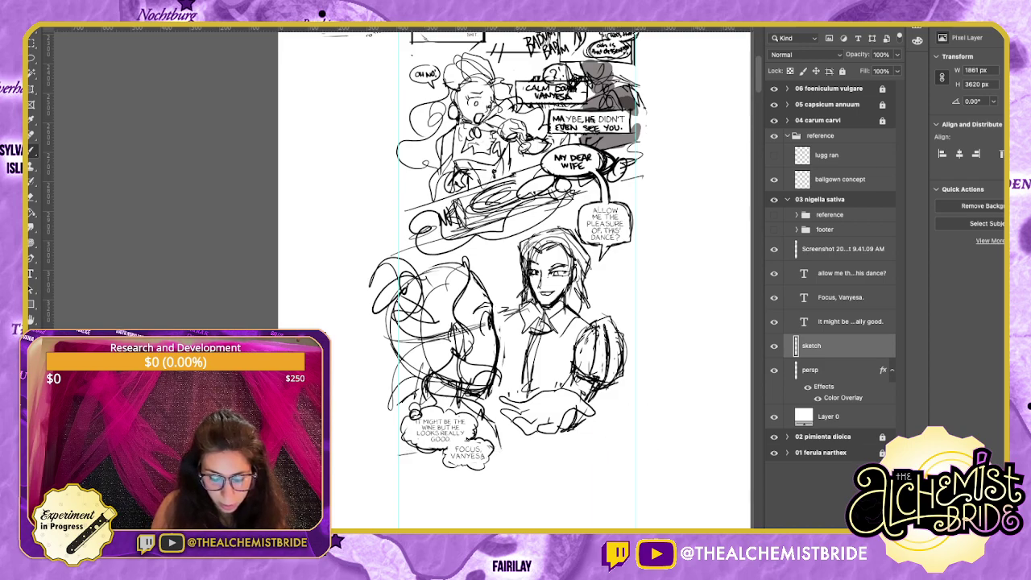
left_click_drag(398, 448, 644, 445)
left_click_drag(398, 452, 644, 452)
Letter "time passes" above the three narrow panels and draw an arrow pointing right from the third panel.
left_click_drag(532, 201, 476, 440)
scroll(483, 281, "up", 3)
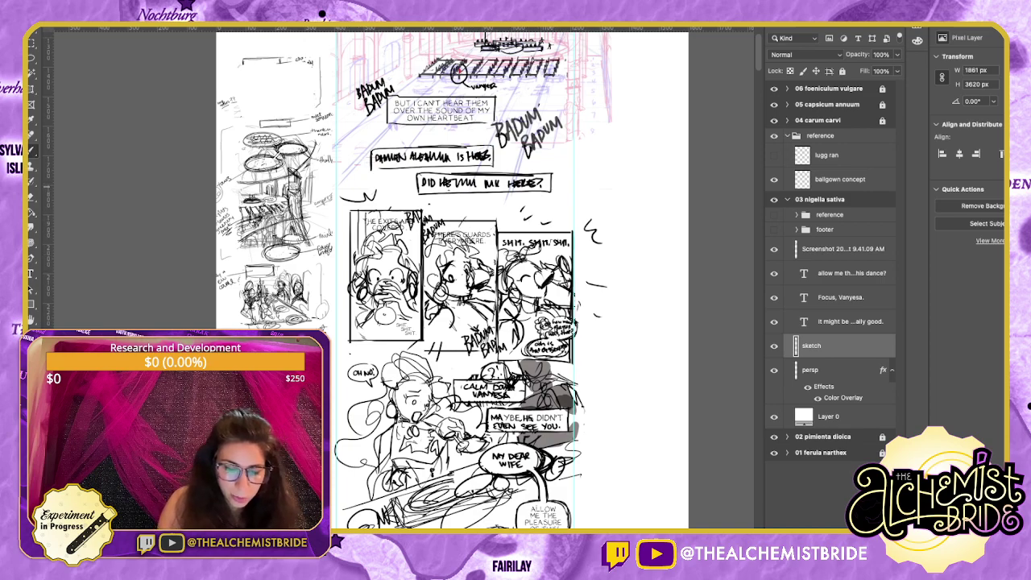
left_click_drag(437, 205, 537, 205)
left_click_drag(519, 200, 520, 211)
mouse_move(454, 195)
left_mouse_down()
mouse_move(490, 210)
mouse_move(551, 206)
left_mouse_up()
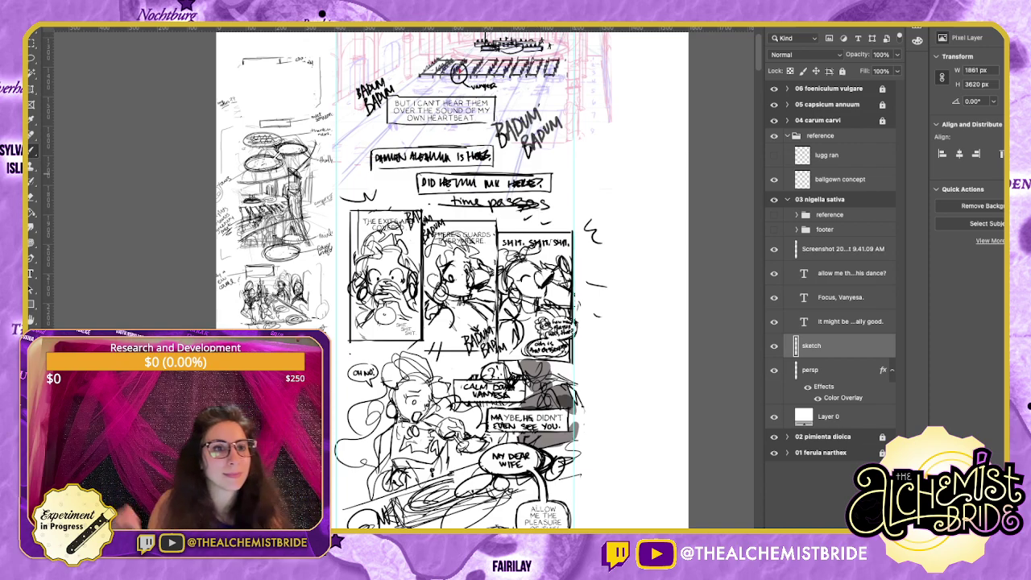
scroll(451, 282, "down", 5)
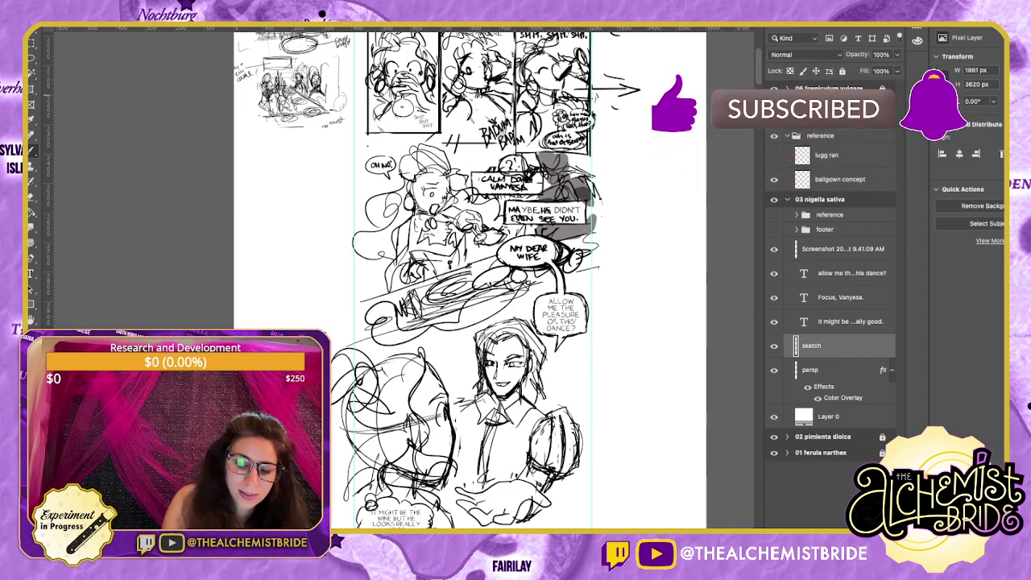
Sketch round shapes along the near edge of the tabletop, and loose loops with a pointed shape atop the woman's head.
scroll(451, 282, "up", 5)
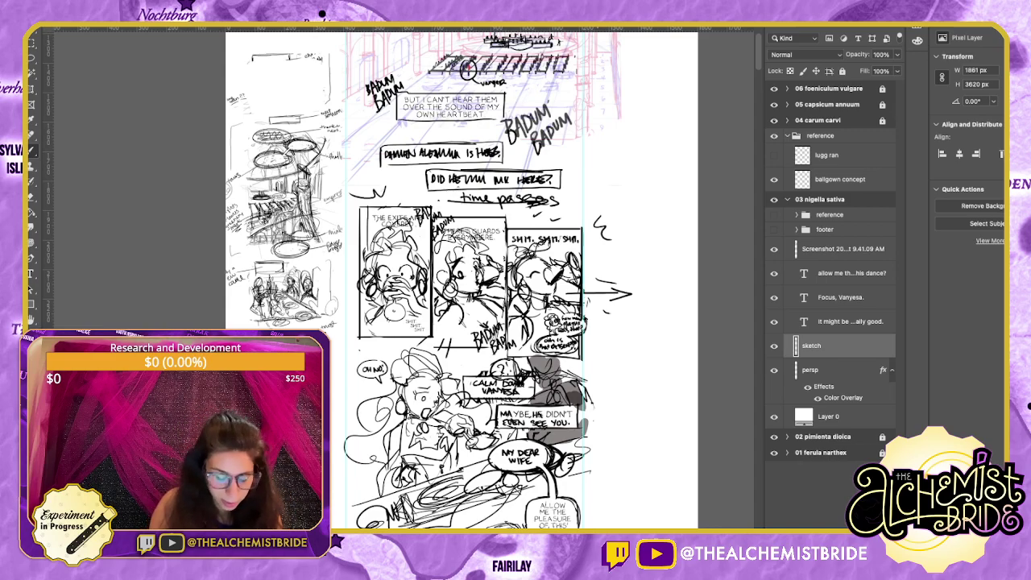
scroll(467, 278, "down", 5)
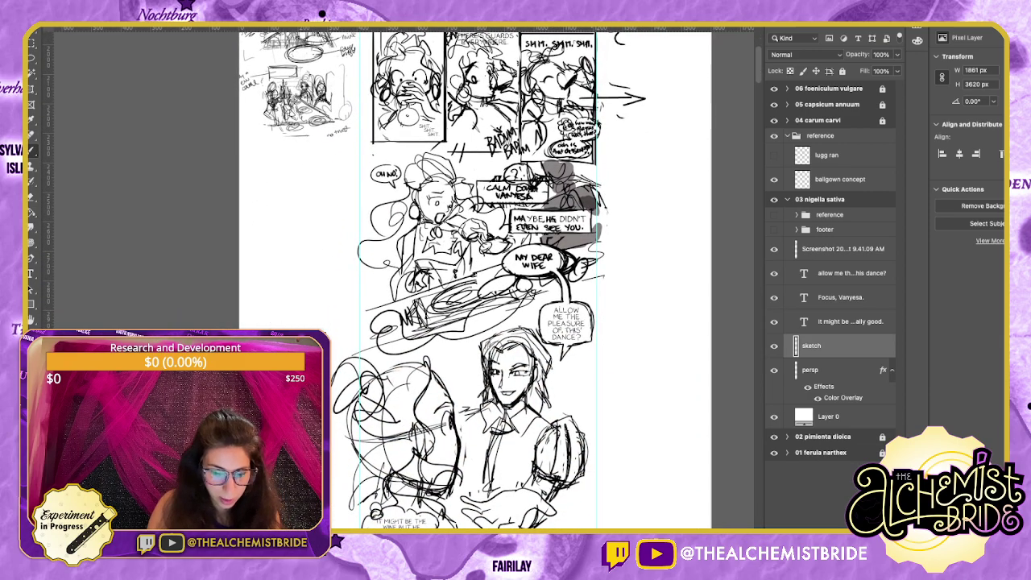
scroll(475, 277, "down", 1)
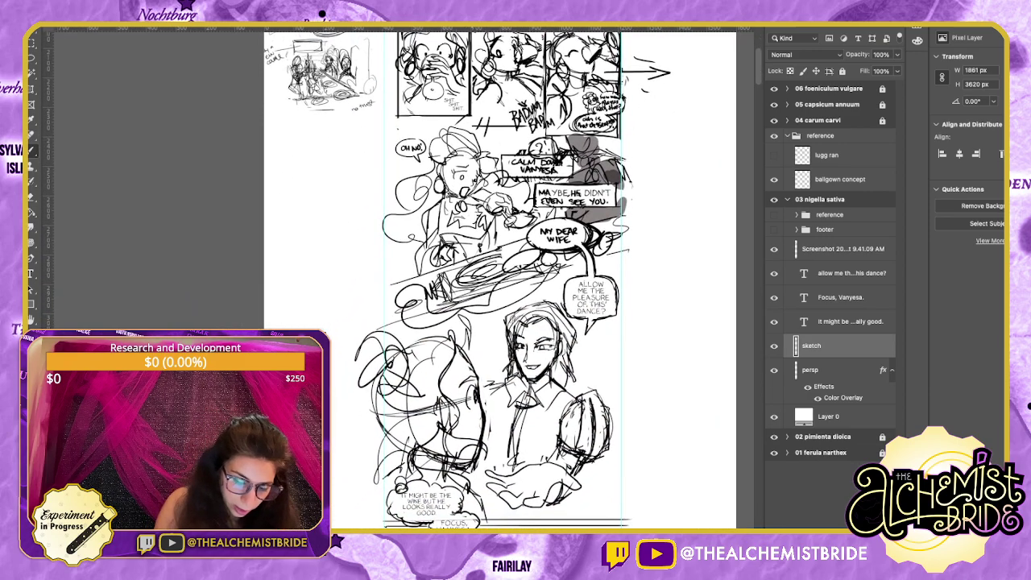
key("super+z")
mouse_move(444, 295)
left_mouse_down()
mouse_move(412, 306)
mouse_move(582, 266)
mouse_move(427, 297)
mouse_move(541, 272)
left_mouse_up()
key("super+z")
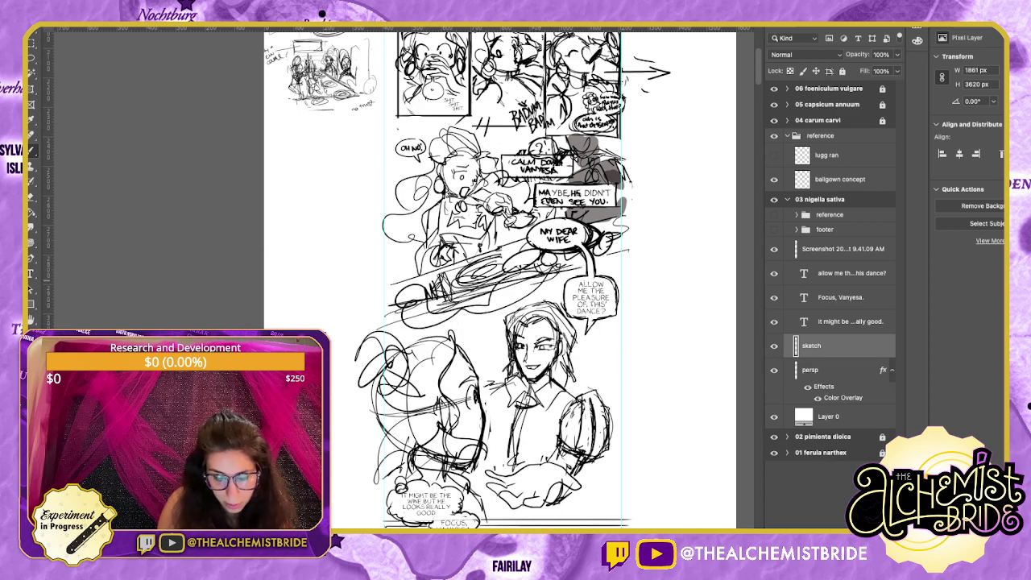
left_click_drag(425, 289, 392, 288)
key("super+z")
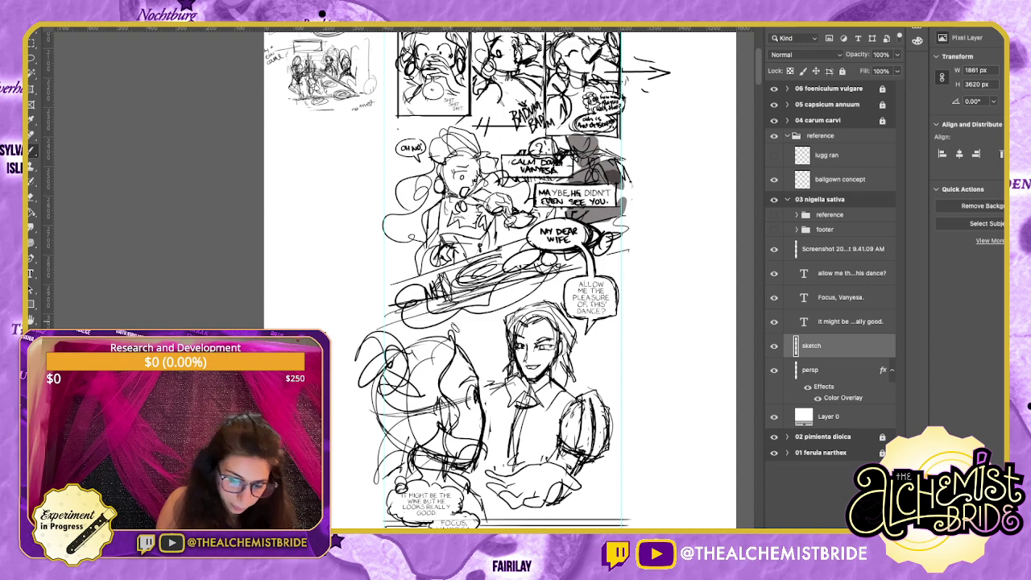
mouse_move(454, 327)
left_mouse_down()
mouse_move(482, 335)
mouse_move(446, 322)
mouse_move(390, 334)
mouse_move(442, 324)
left_mouse_up()
Erase the stretch of double horizontal panel border between the thought bubbles and the far guide, below the man's hand.
mouse_move(491, 362)
left_mouse_down()
mouse_move(491, 319)
mouse_move(529, 233)
left_mouse_up()
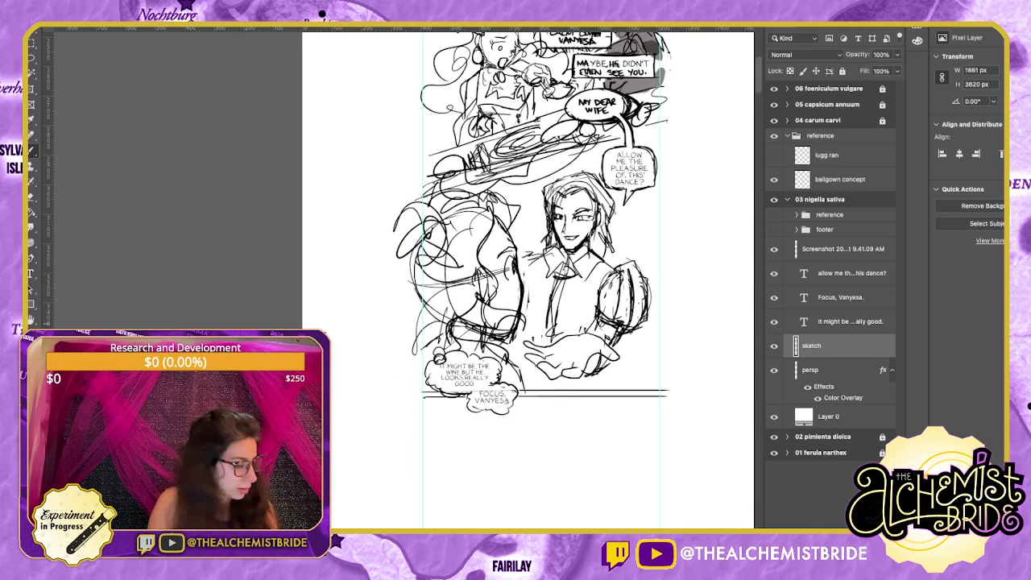
key("l")
mouse_move(633, 375)
left_mouse_down()
mouse_move(527, 383)
mouse_move(657, 413)
mouse_move(636, 370)
left_mouse_up()
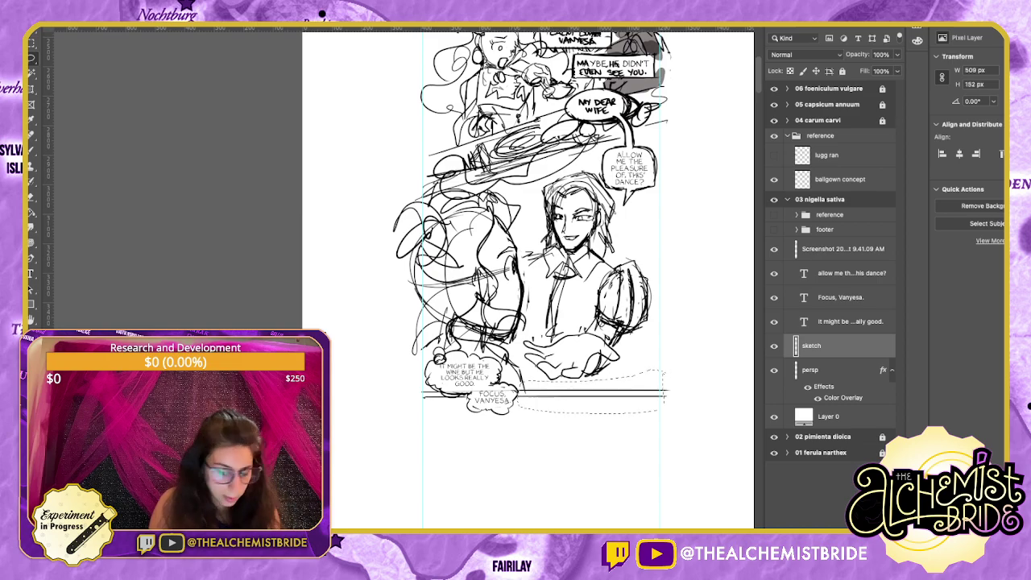
key("Delete")
key("ctrl+d")
key("b")
Try sketching a level rectangular panel frame in the blank area directly beneath the thought bubbles and the man's hand.
scroll(651, 338, "down", 2)
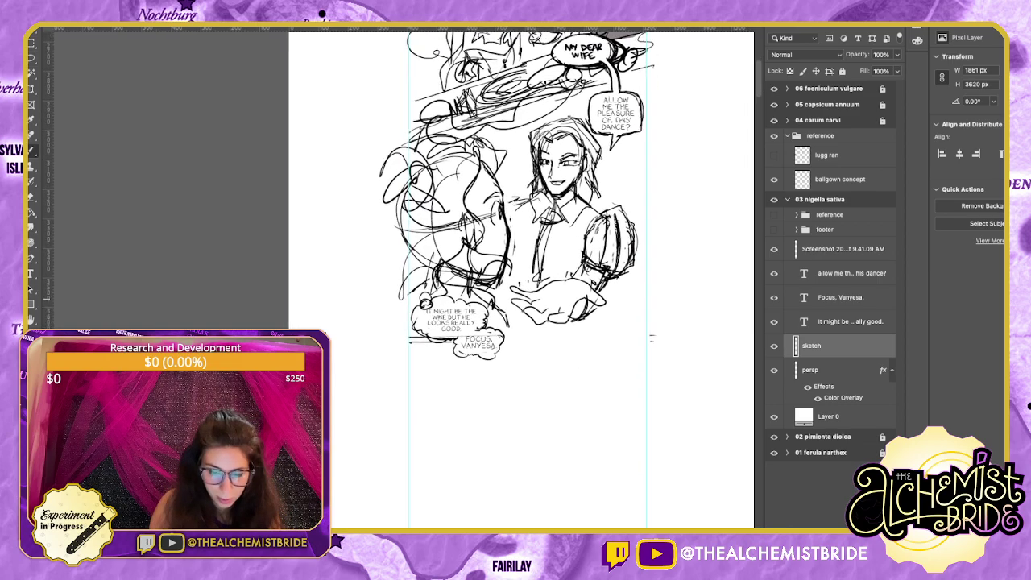
scroll(524, 282, "down", 2)
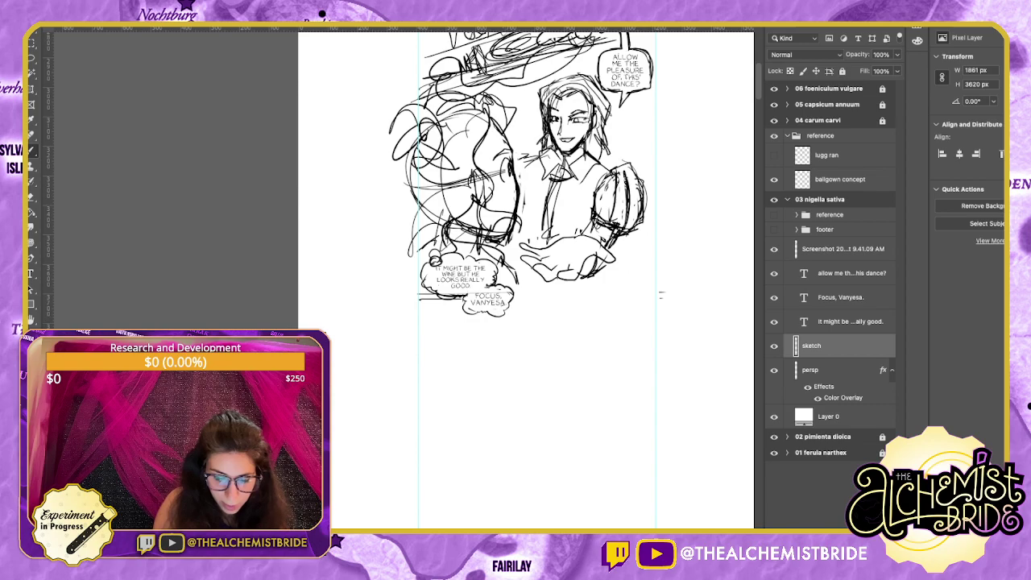
left_click_drag(475, 327, 481, 431)
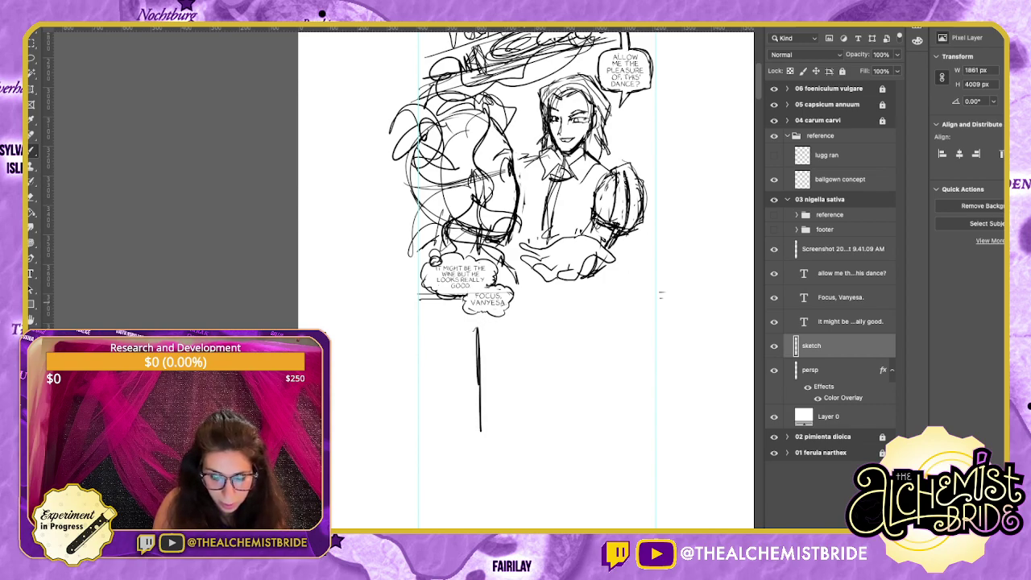
key("ctrl+z")
left_click_drag(450, 316, 451, 344)
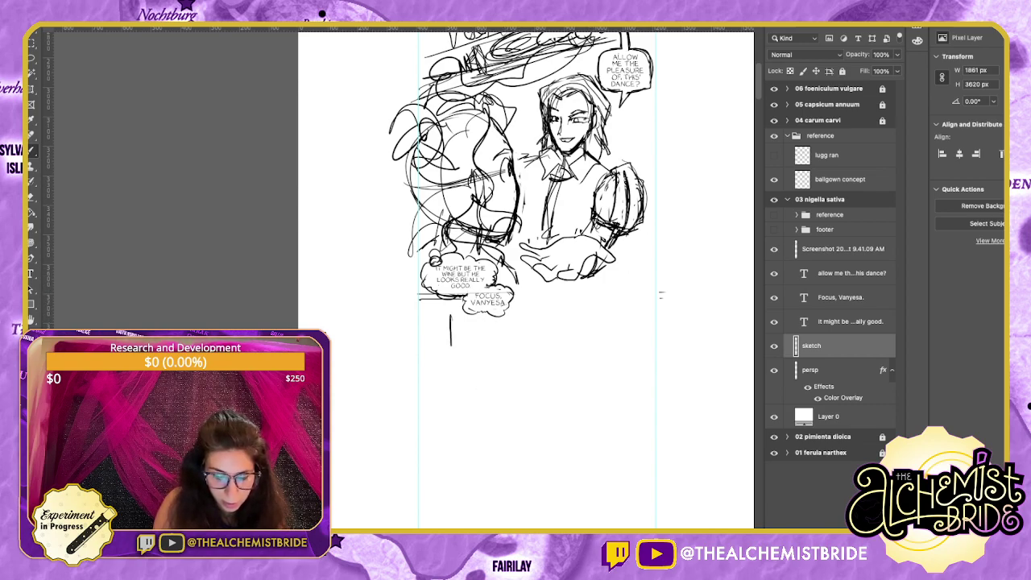
mouse_move(448, 425)
left_mouse_down()
mouse_move(475, 300)
mouse_move(597, 301)
mouse_move(602, 402)
left_mouse_up()
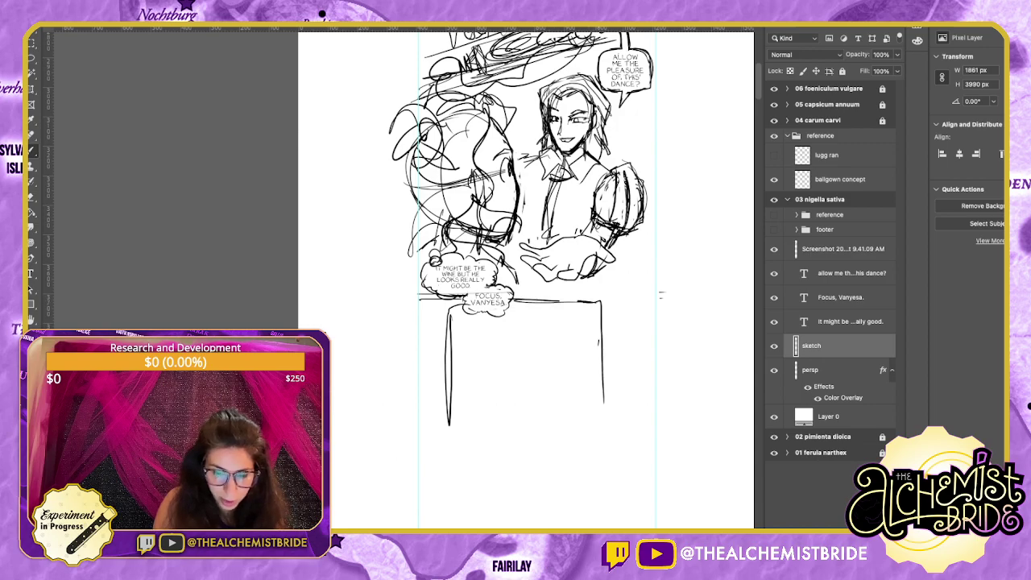
left_click_drag(598, 341, 604, 440)
mouse_move(455, 304)
left_mouse_down()
mouse_move(436, 307)
mouse_move(440, 427)
left_mouse_up()
mouse_move(442, 419)
left_mouse_down()
mouse_move(578, 419)
mouse_move(568, 407)
mouse_move(648, 401)
left_mouse_up()
mouse_move(594, 300)
left_mouse_down()
mouse_move(630, 301)
mouse_move(621, 404)
left_mouse_up()
left_click_drag(520, 299, 619, 298)
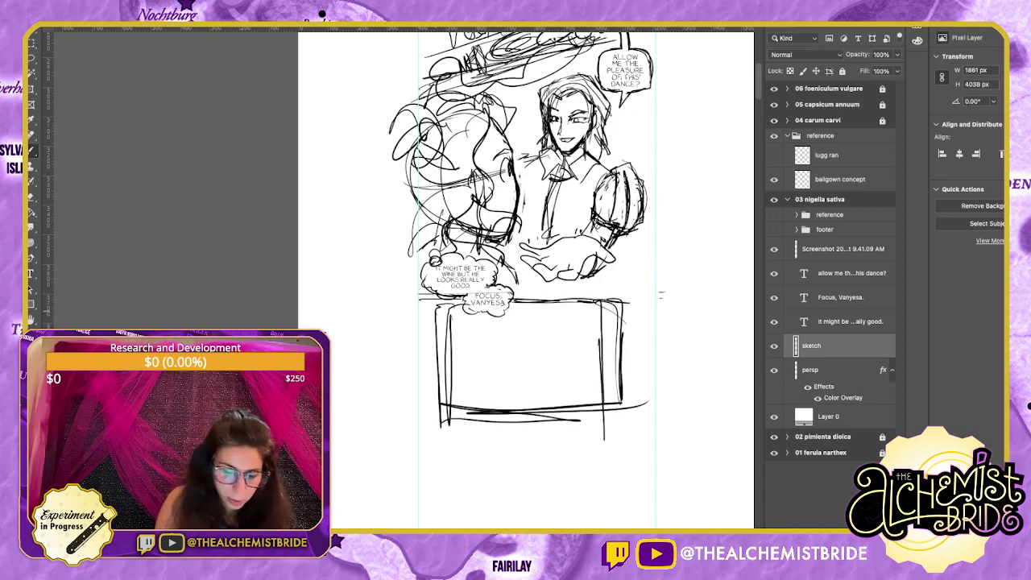
mouse_move(467, 303)
left_mouse_down()
mouse_move(432, 319)
mouse_move(443, 429)
left_mouse_up()
mouse_move(507, 301)
left_mouse_down()
mouse_move(631, 276)
mouse_move(620, 382)
left_mouse_up()
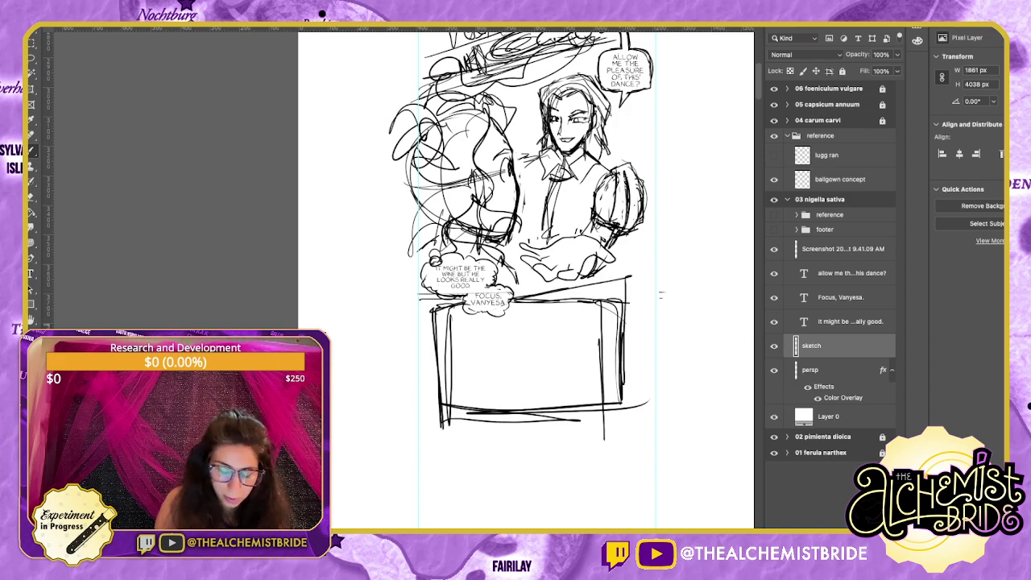
Undo all the strokes of the level rectangular frame.
key("ctrl+z")
key("ctrl+z")
key("ctrl+z")
key("ctrl+z")
key("ctrl+z")
key("ctrl+z")
key("ctrl+z")
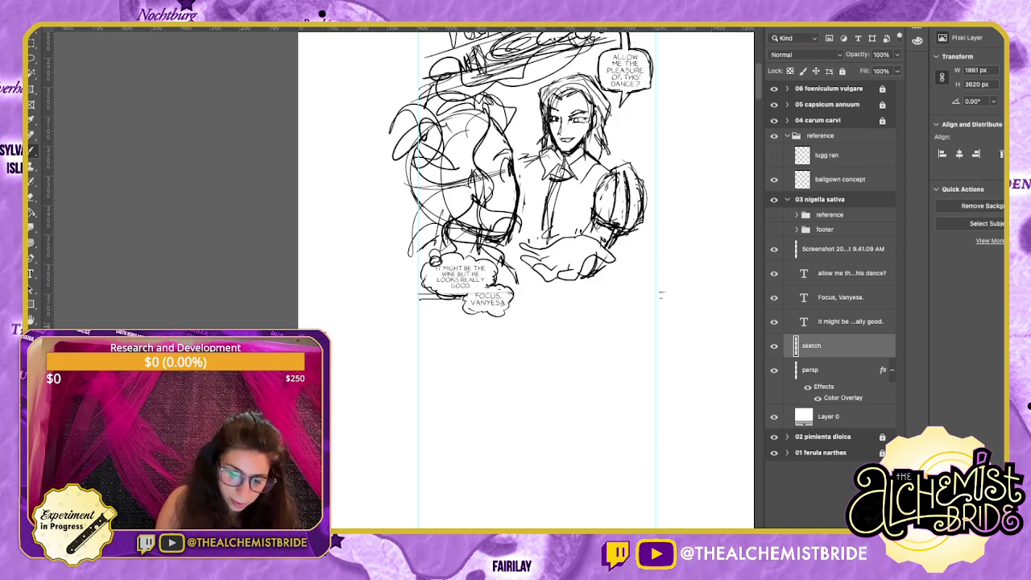
Try sketching a tilted panel frame beneath the two figures, with its top and bottom edges rising toward the man's side.
left_click_drag(434, 319, 449, 417)
left_click_drag(509, 302, 612, 281)
left_click_drag(541, 296, 594, 285)
left_click_drag(619, 281, 636, 367)
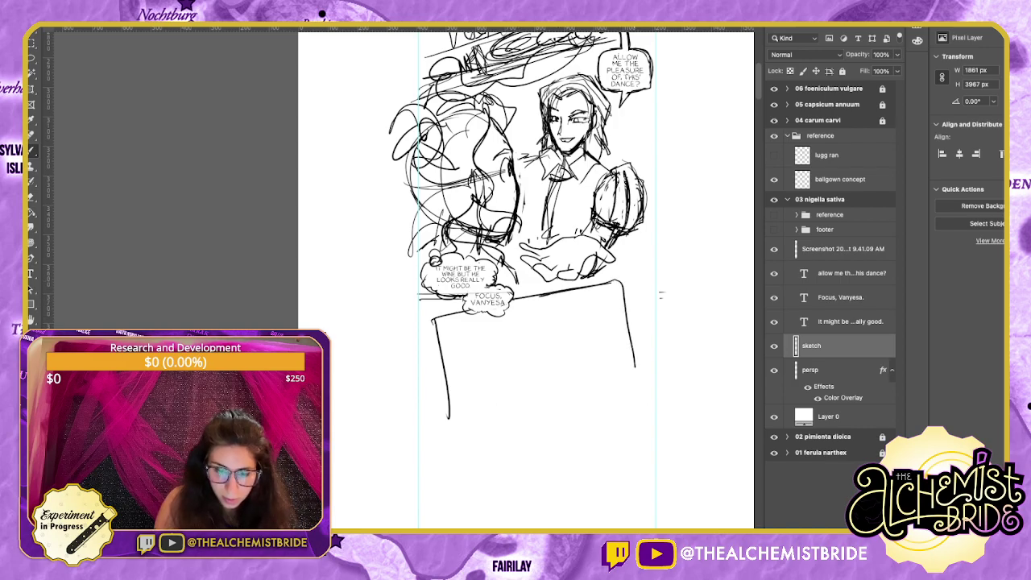
left_click_drag(627, 315, 646, 416)
left_click_drag(452, 386, 485, 398)
left_click_drag(439, 340, 463, 445)
mouse_move(456, 427)
left_mouse_down()
mouse_move(603, 395)
mouse_move(648, 394)
left_mouse_up()
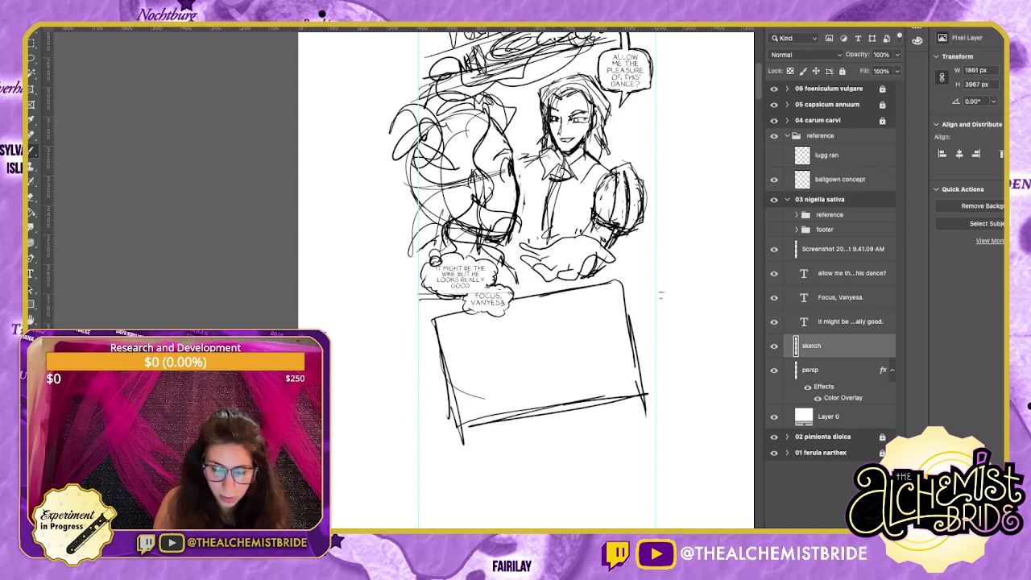
left_click_drag(520, 415, 612, 397)
left_click_drag(539, 379, 543, 364)
scroll(528, 282, "down", 1)
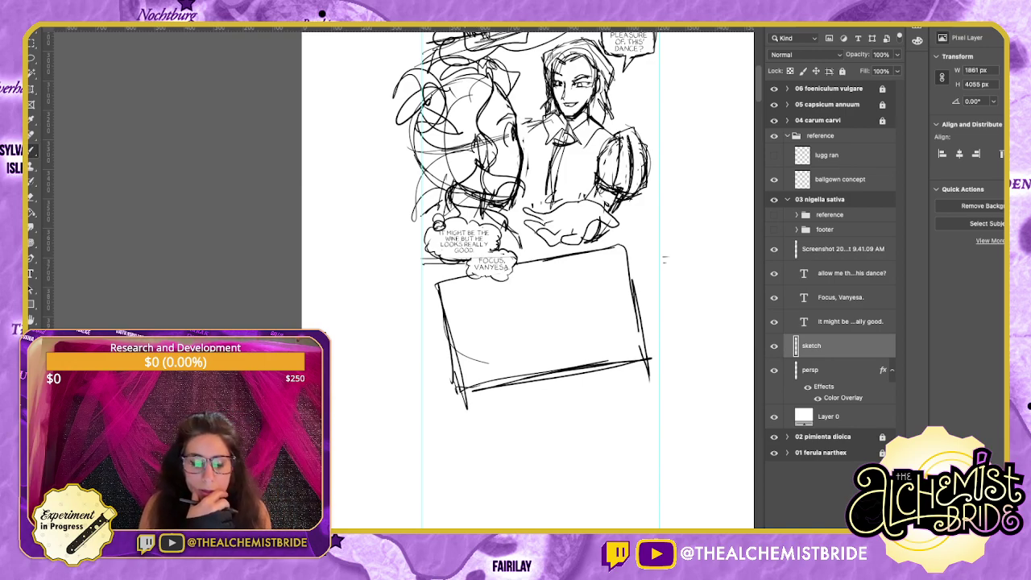
Undo all the strokes of the tilted panel frame.
key("super+z")
key("super+z")
key("super+z")
key("super+z")
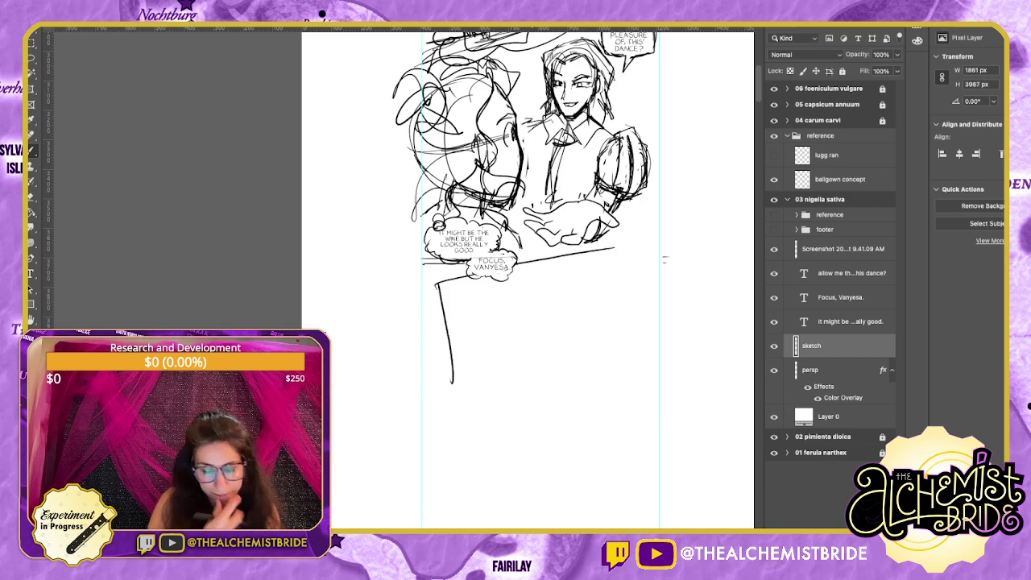
key("super+z")
key("super+z")
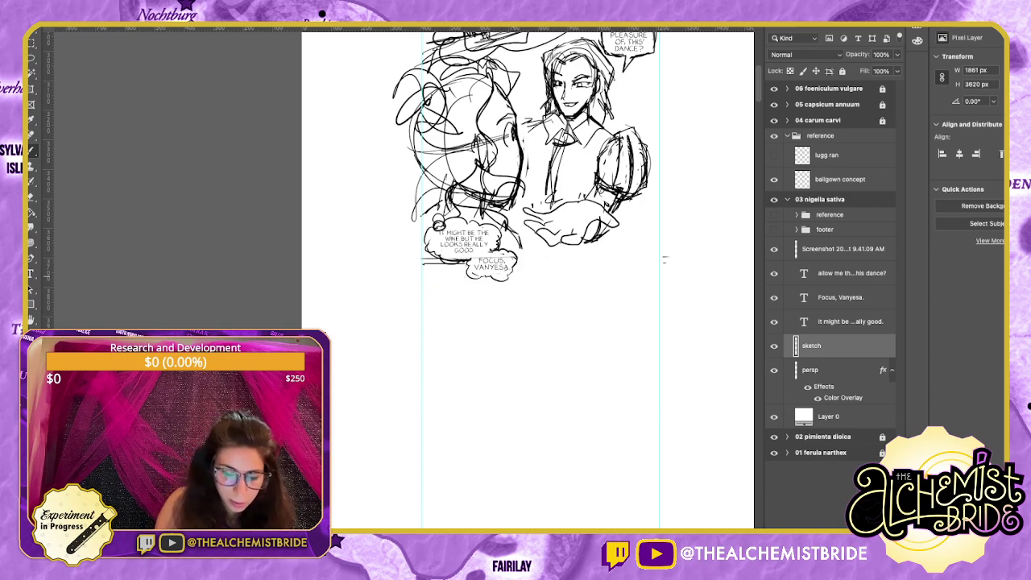
left_click_drag(514, 267, 518, 414)
key("super+z")
key("super+z")
key("super+z")
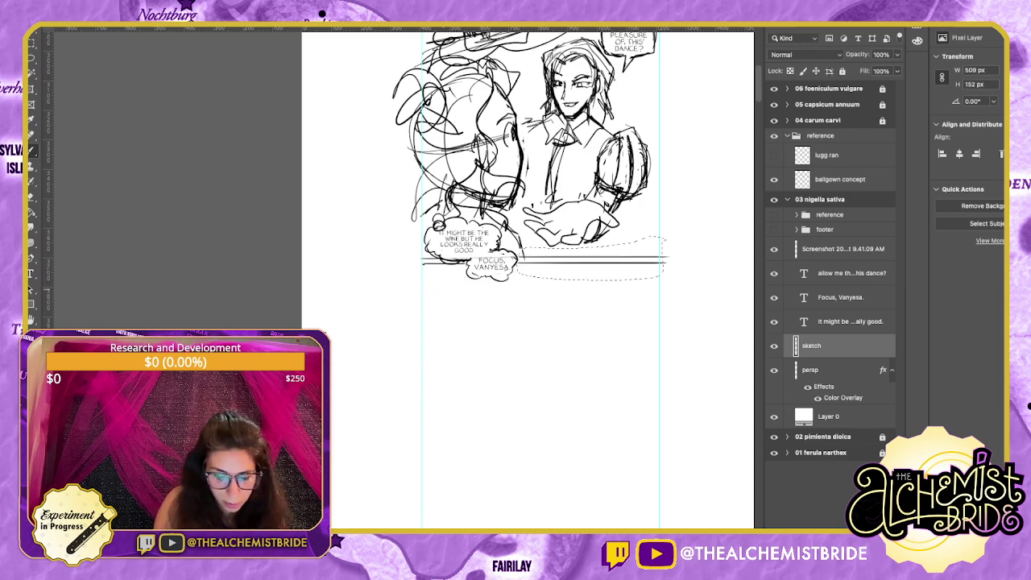
key("super+shift+z")
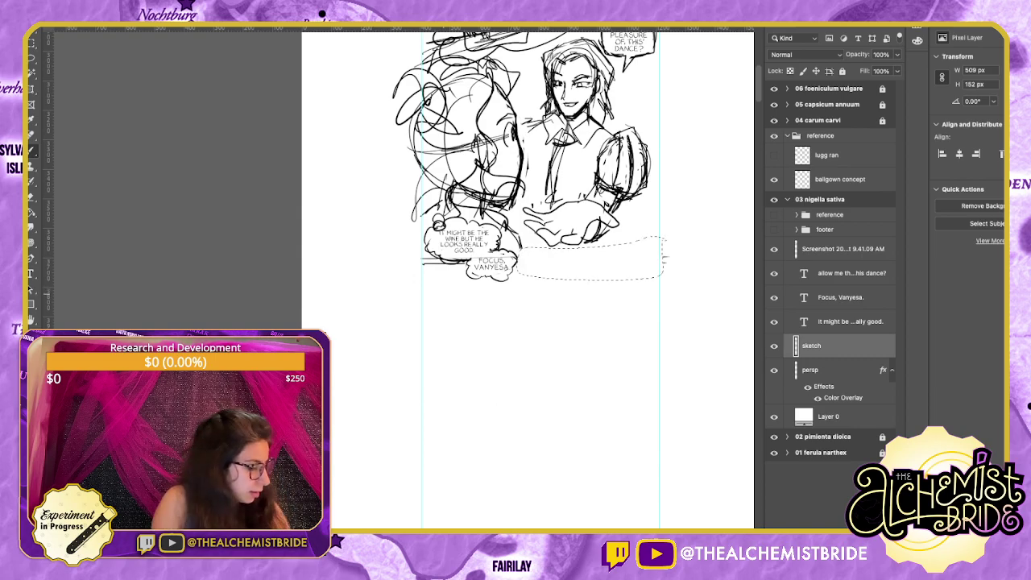
key("super+d")
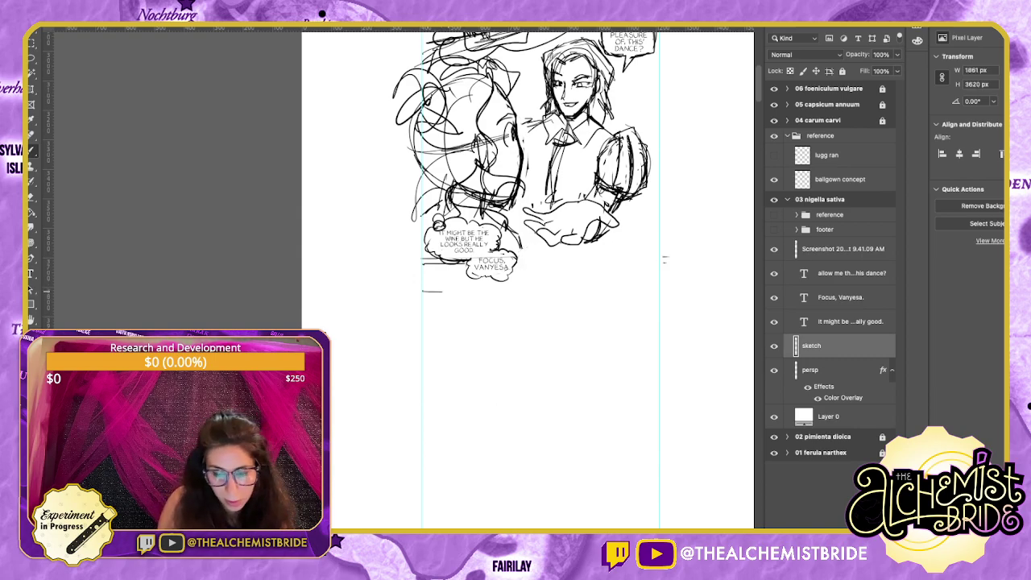
Draw two slanted border lines beneath the figures, rising from below the thought bubbles to the guide on the man's side.
left_click_drag(442, 291, 657, 293)
key("super+z")
left_click_drag(421, 284, 661, 241)
left_click_drag(418, 288, 663, 242)
Sketch shoulder strokes beside the thought bubbles and scribble dark round loops at the woman's jaw and neck.
left_click_drag(564, 228, 524, 304)
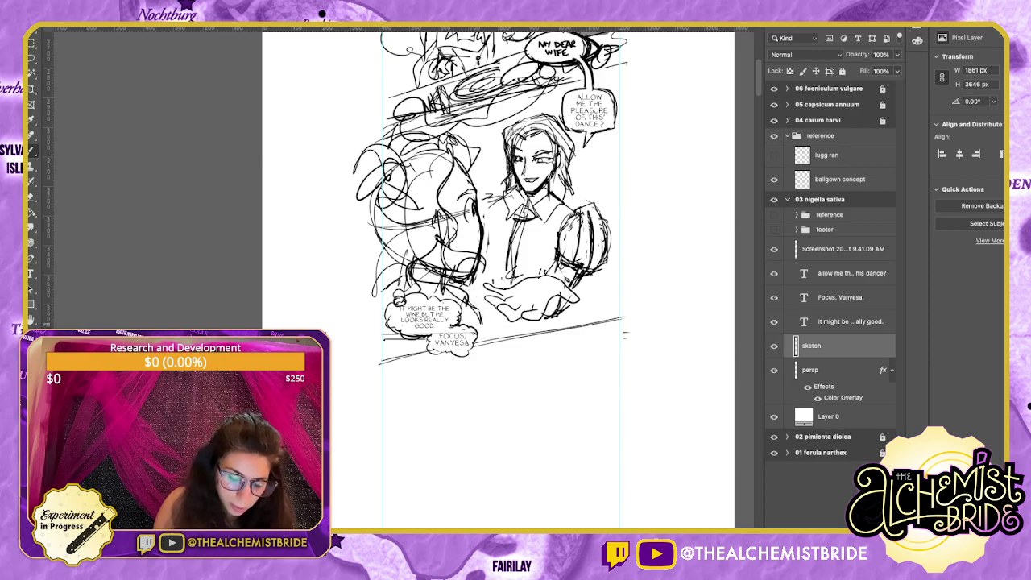
left_click_drag(457, 304, 507, 332)
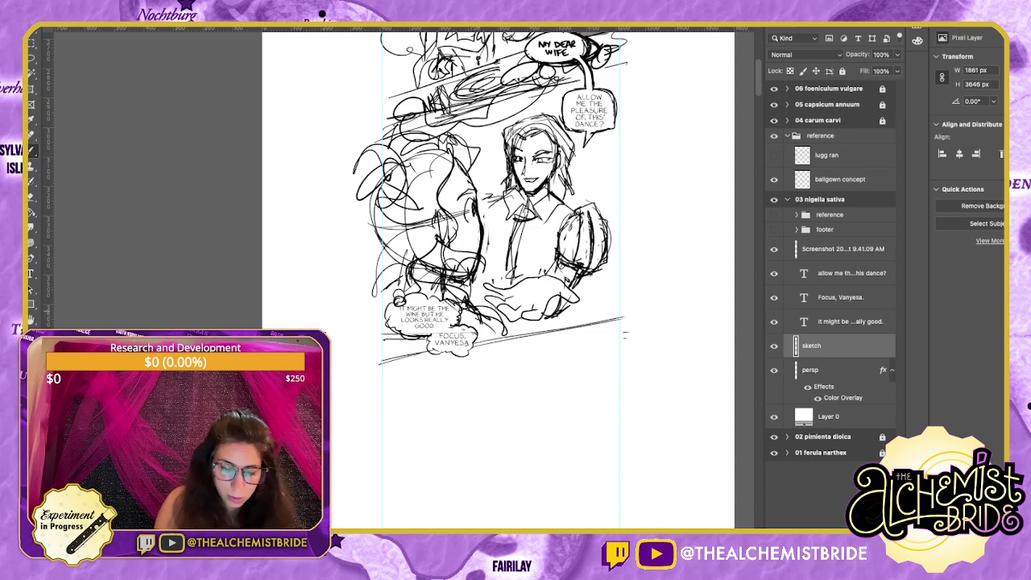
mouse_move(433, 242)
left_mouse_down()
mouse_move(456, 278)
mouse_move(445, 256)
left_mouse_up()
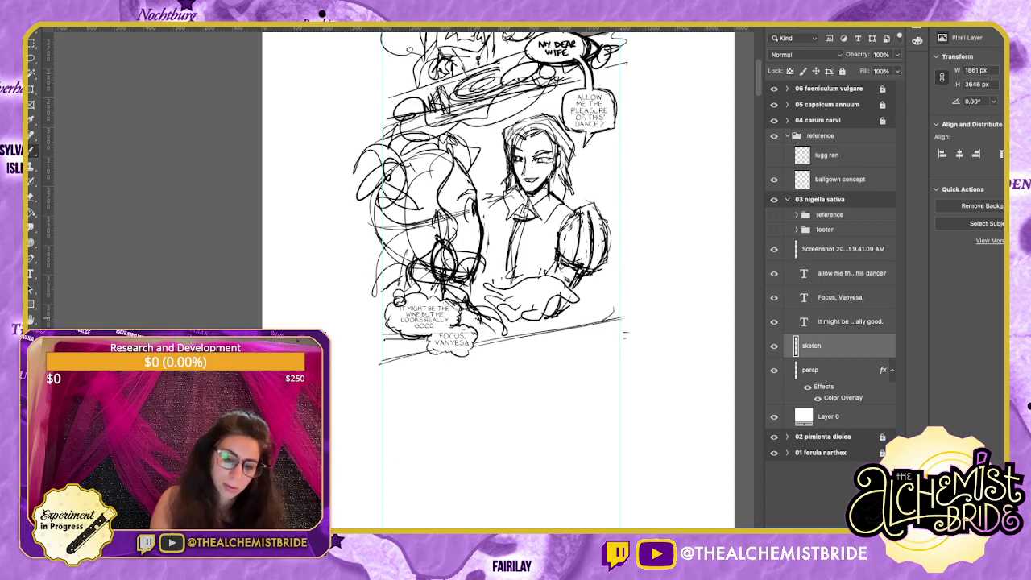
Try long contour lines for a background shape behind the man's puffed sleeve, then undo them.
mouse_move(604, 157)
left_mouse_down()
mouse_move(615, 209)
mouse_move(616, 165)
mouse_move(585, 325)
left_mouse_up()
key("super+z")
left_click_drag(592, 279, 585, 327)
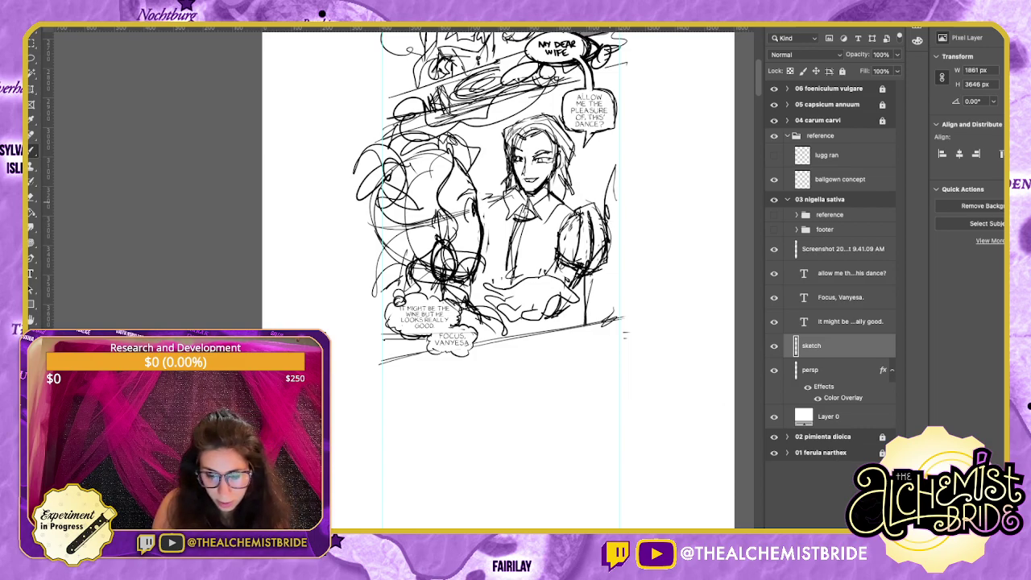
left_click_drag(606, 177, 575, 263)
key("super+z")
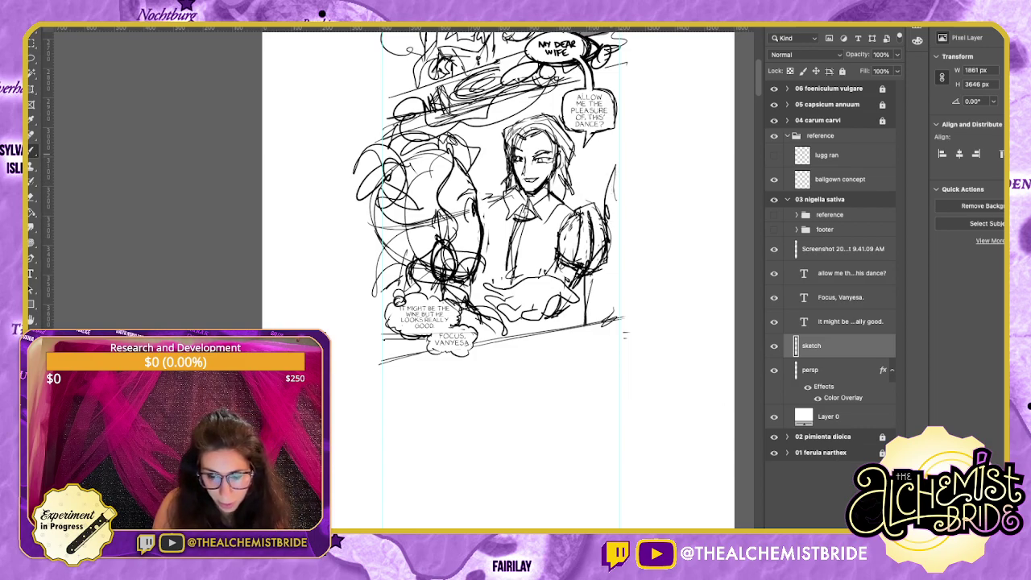
key("super+z")
key("super+z")
Sketch a background figure's contour beside the man's puffed sleeve, with short strokes below his arm.
left_click_drag(596, 213, 573, 250)
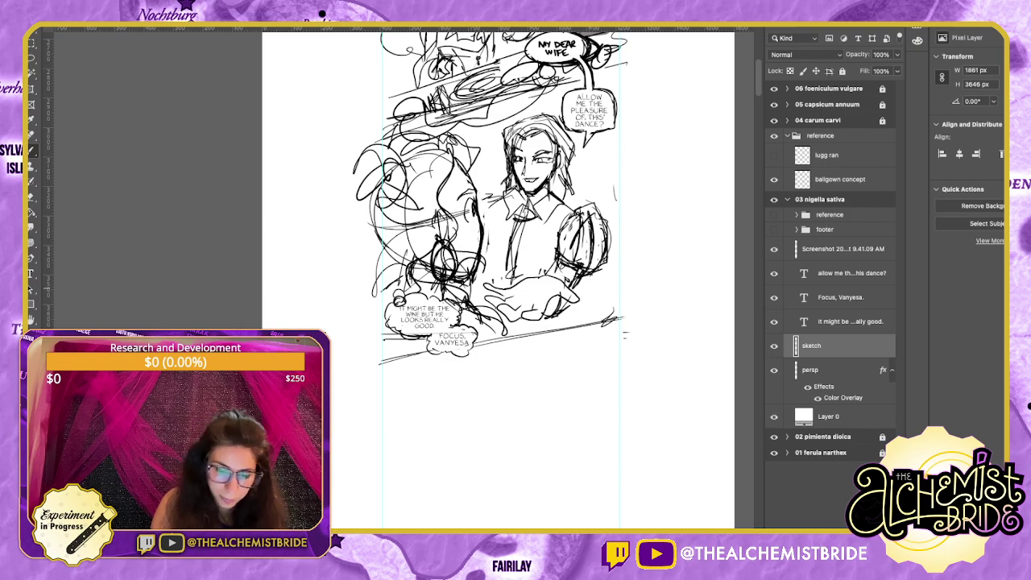
left_click_drag(565, 302, 554, 335)
left_click_drag(597, 217, 615, 152)
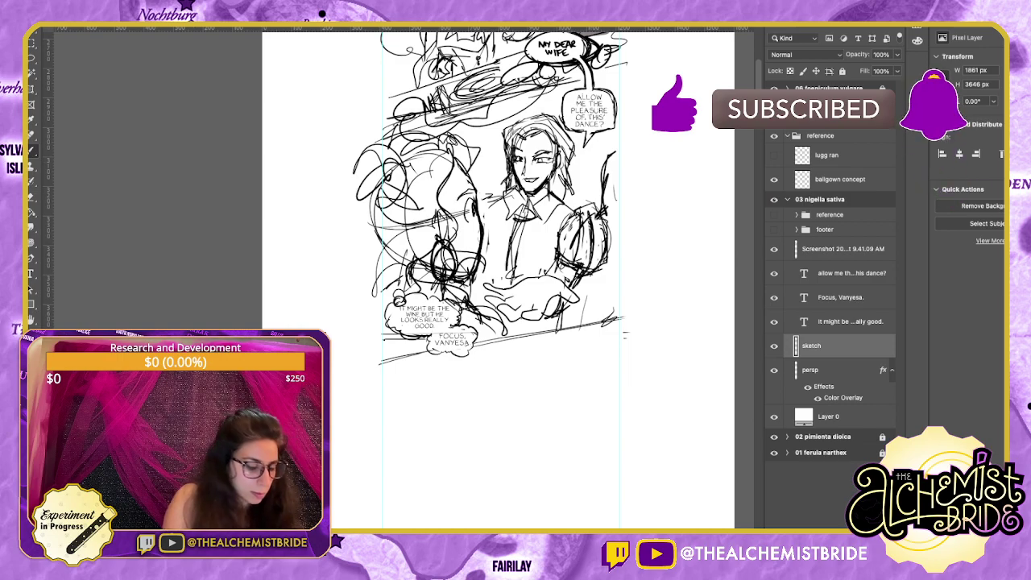
Paint flat gray background silhouettes along the page guide behind the man's sleeve and on both sides of his head.
key("i")
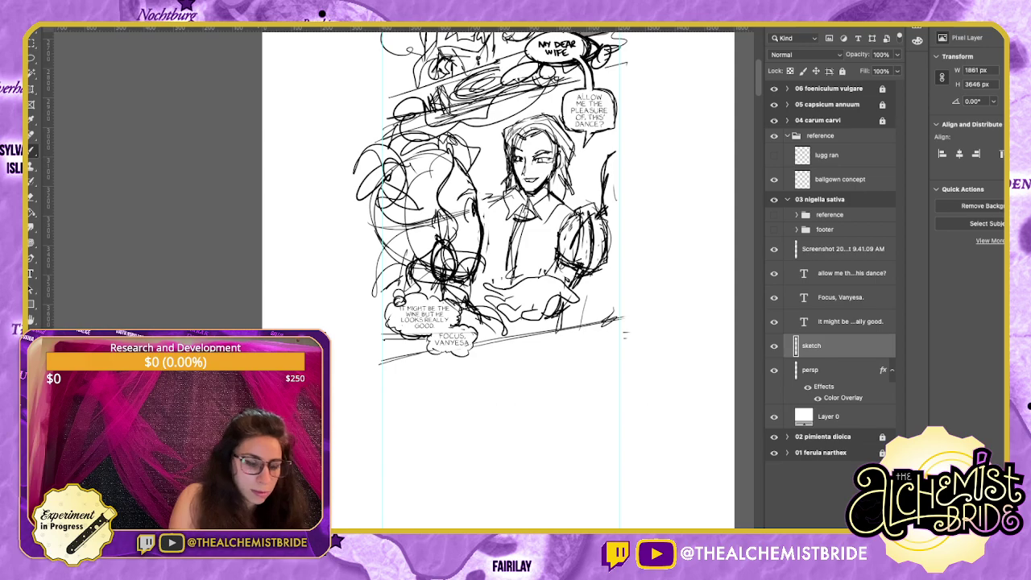
mouse_move(617, 168)
left_mouse_down()
mouse_move(597, 320)
mouse_move(615, 185)
left_mouse_up()
left_click_drag(606, 300, 624, 196)
key("super+z")
key("super+z")
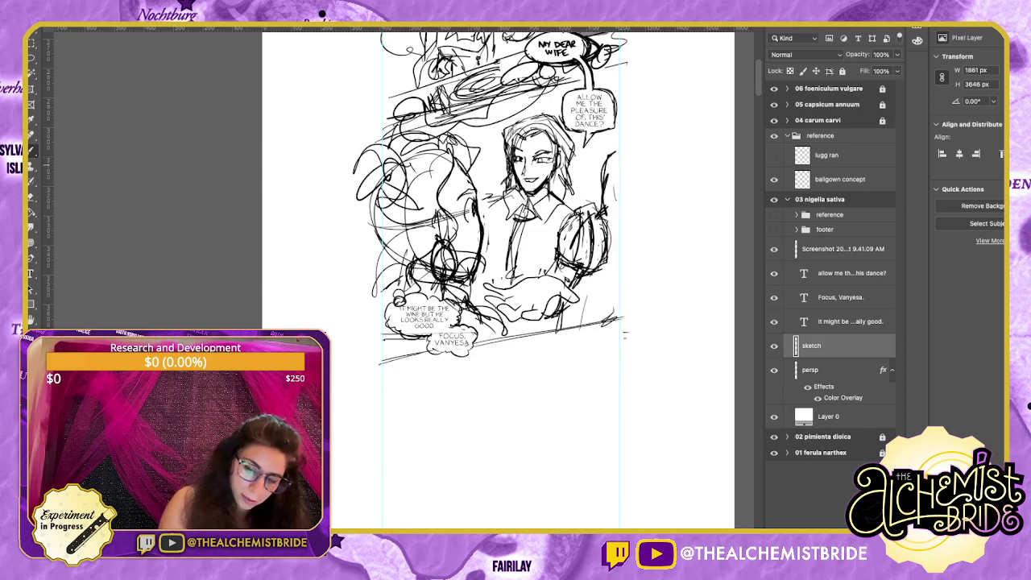
mouse_move(615, 161)
left_mouse_down()
mouse_move(616, 235)
mouse_move(591, 322)
mouse_move(621, 171)
mouse_move(596, 206)
mouse_move(594, 328)
left_mouse_up()
mouse_move(486, 284)
left_mouse_down()
mouse_move(488, 323)
mouse_move(495, 298)
left_mouse_up()
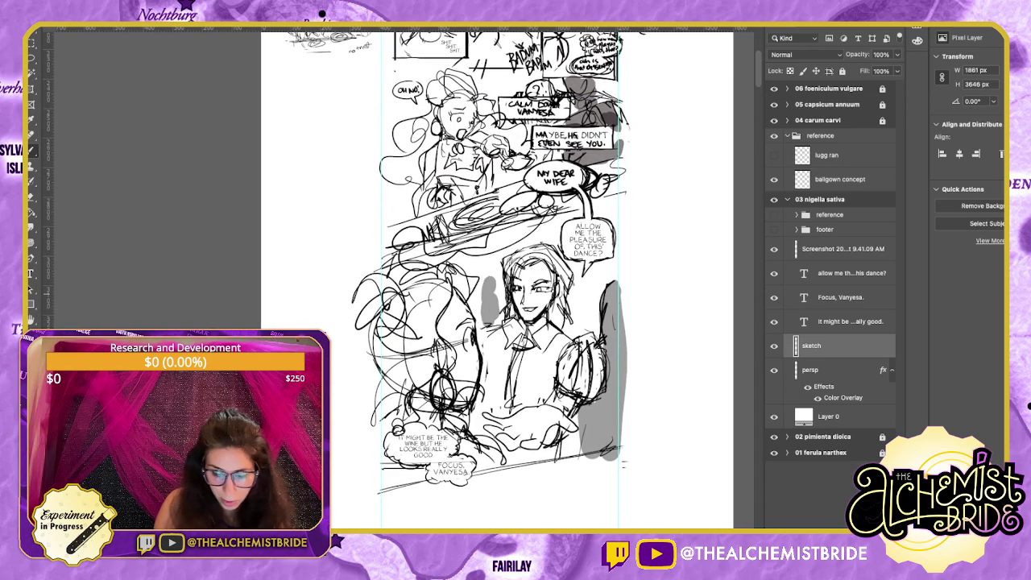
left_click_drag(587, 276, 595, 338)
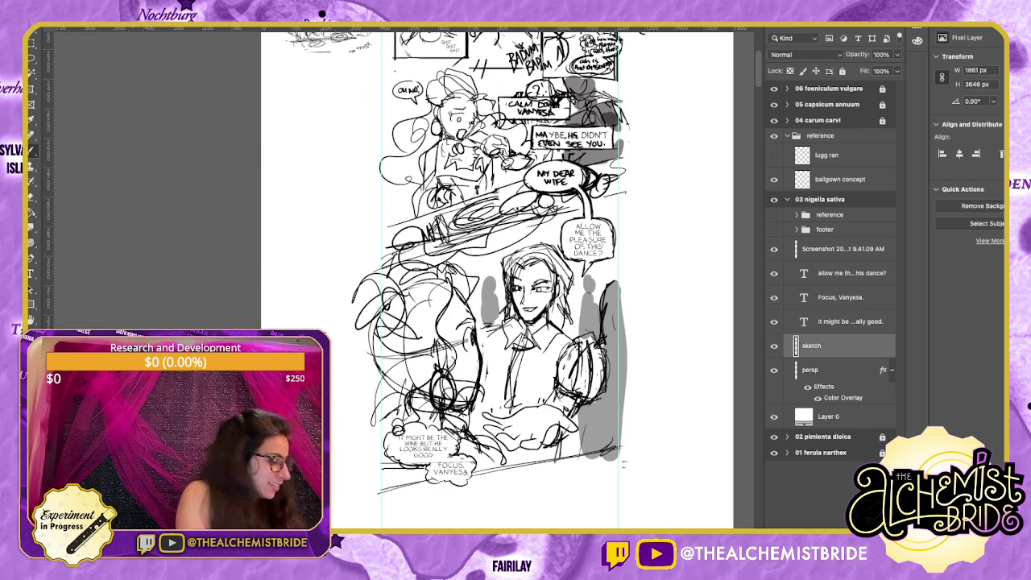
scroll(496, 277, "down", 5)
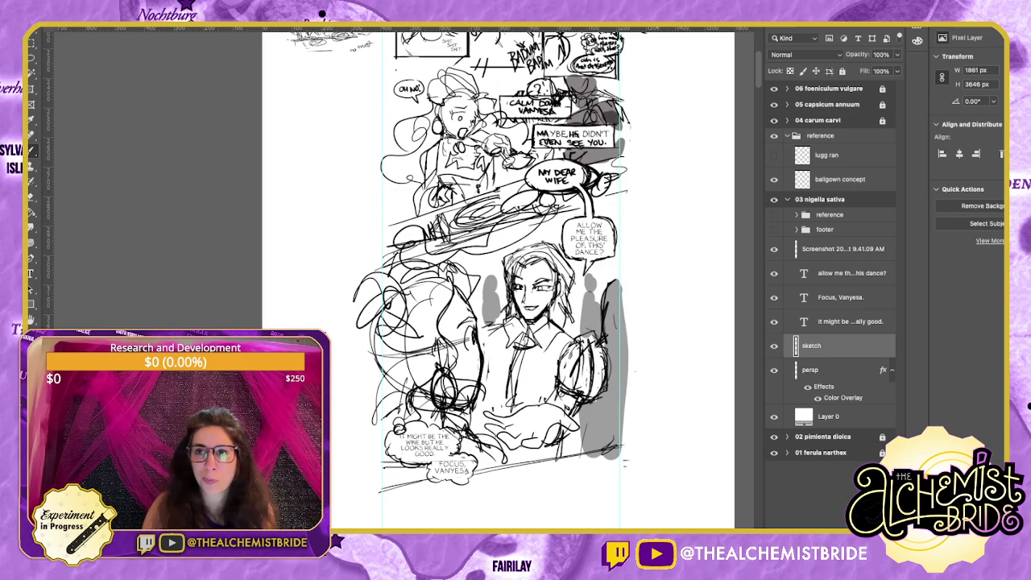
scroll(496, 278, "up", 4)
scroll(497, 278, "up", 2)
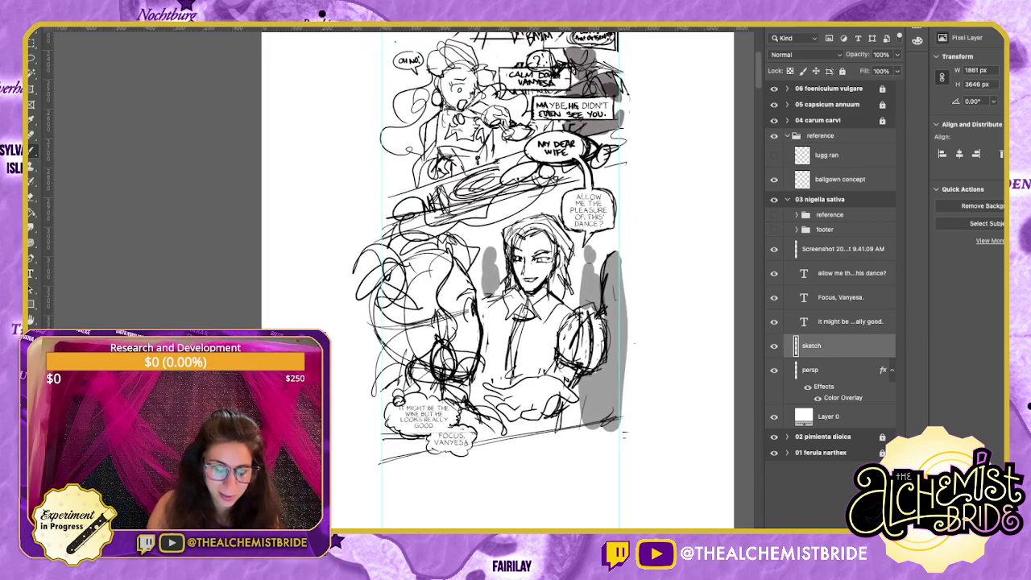
scroll(496, 277, "down", 5)
scroll(497, 278, "up", 4)
scroll(497, 278, "up", 1)
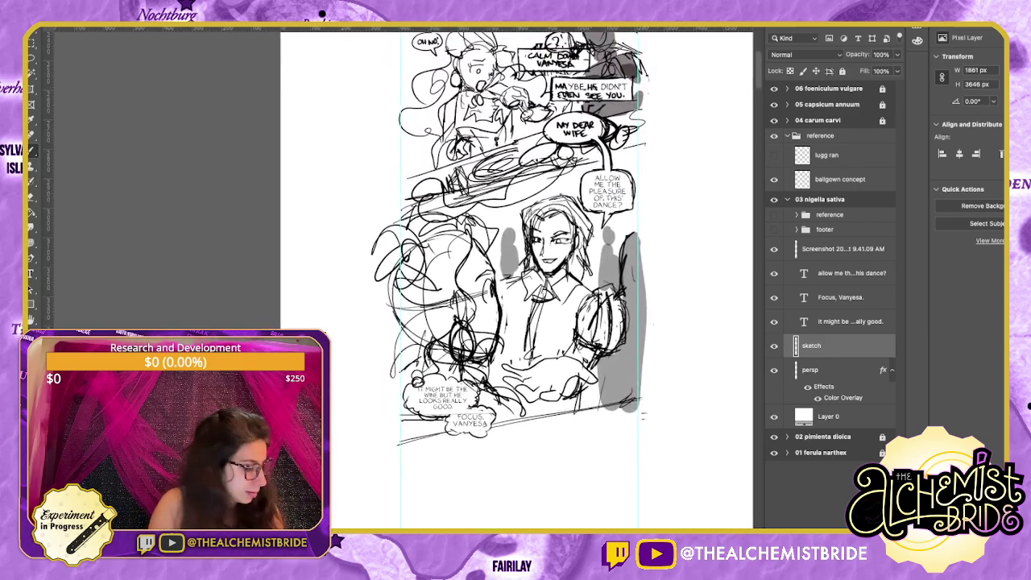
key("m")
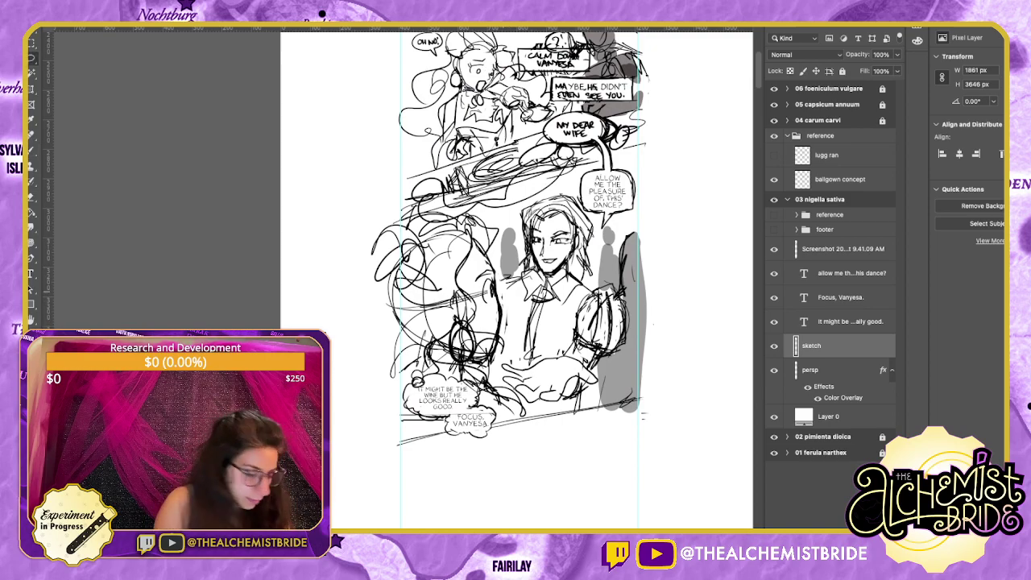
left_click_drag(413, 203, 388, 413)
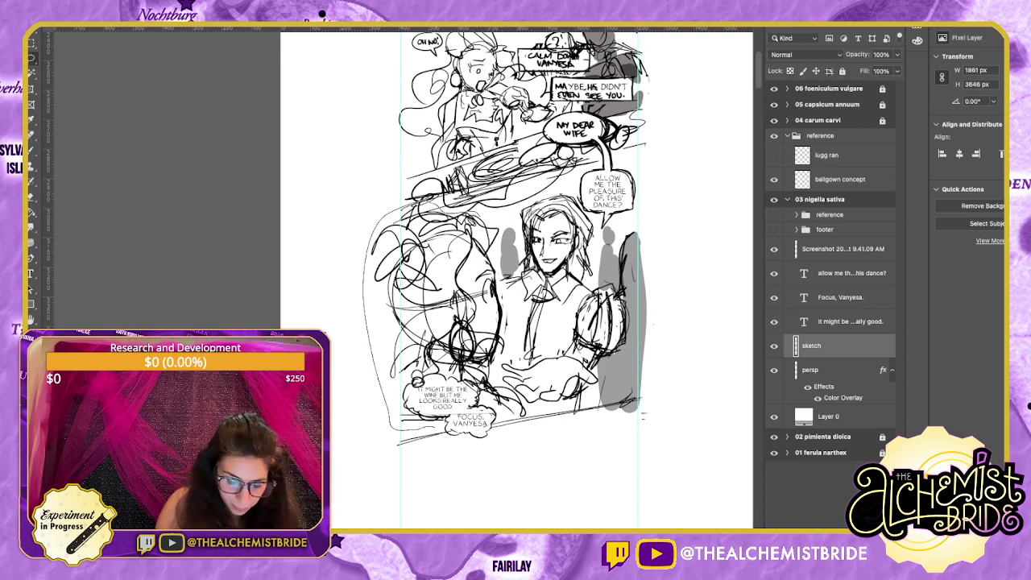
left_click_drag(508, 409, 529, 413)
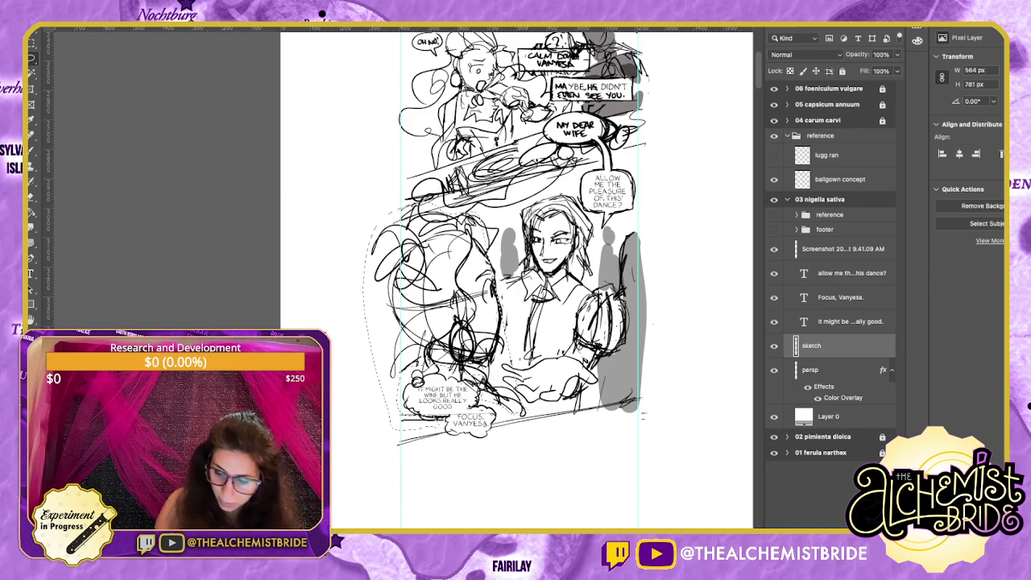
Merge the three dialogue text layers into the sketch layer and clear the selection.
left_click(852, 273)
left_click(850, 321, "shift")
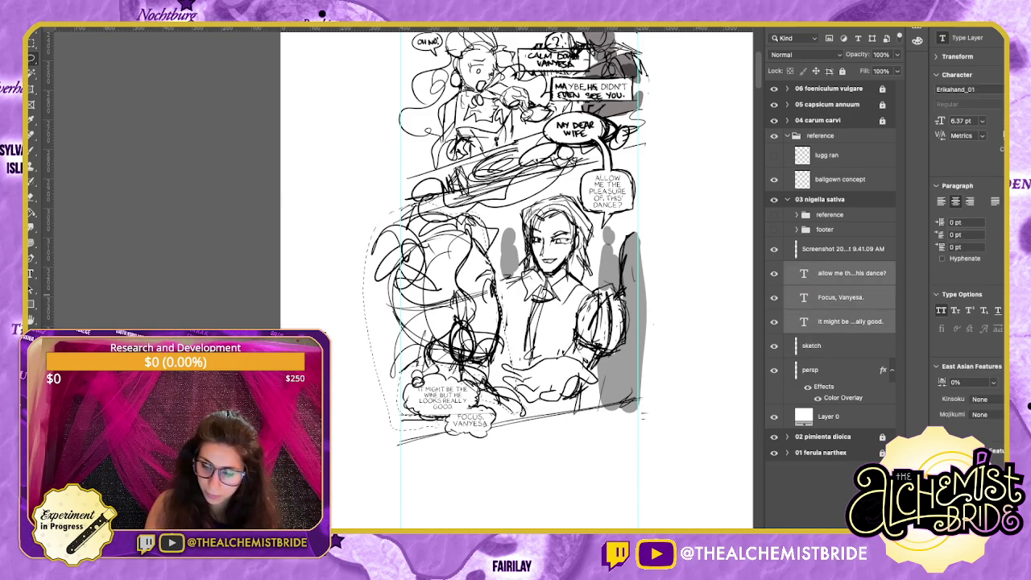
key("ctrl+e")
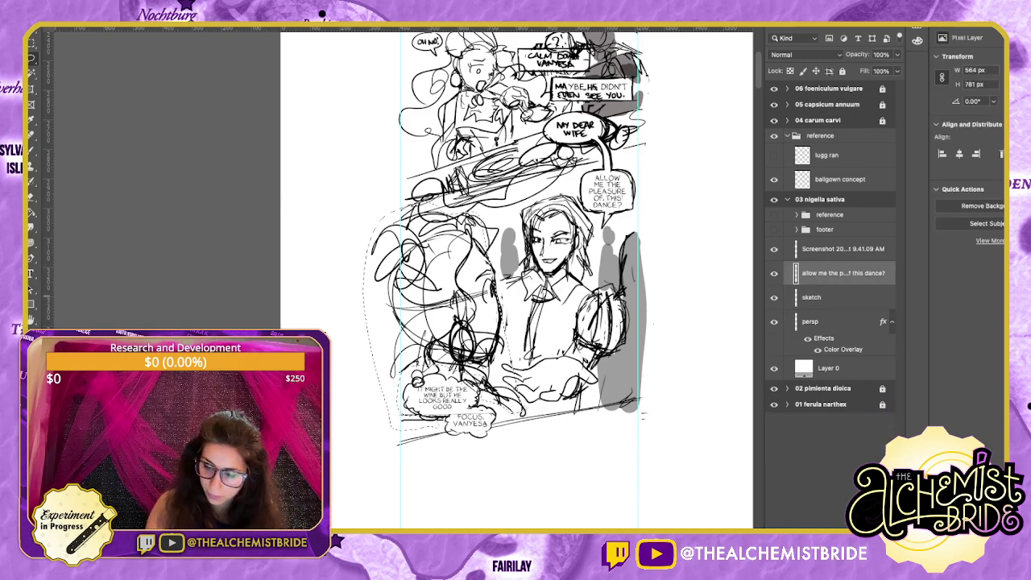
key("ctrl+e")
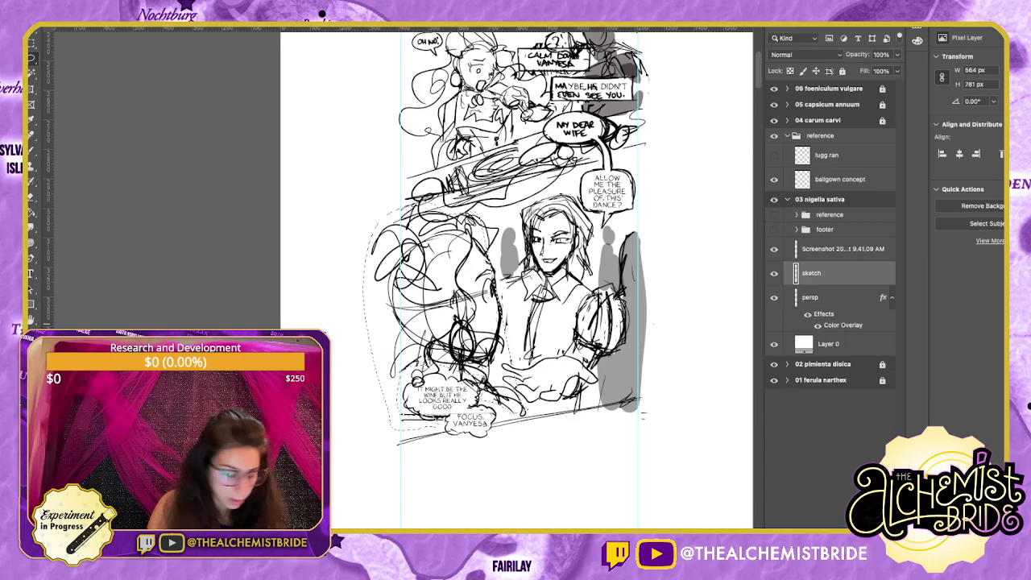
key("ctrl+d")
key("b")
Move the small thumbnail sketches on the screenshot layer down the page margin to beside the dance-invitation panel.
left_click(842, 249)
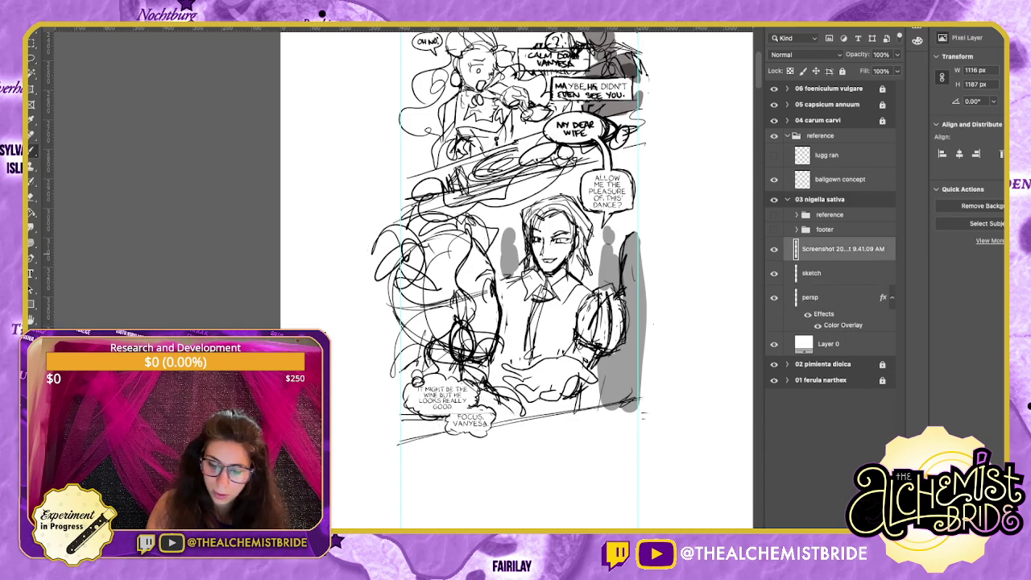
scroll(519, 282, "up", 10)
scroll(519, 282, "down", 4)
scroll(631, 390, "down", 2)
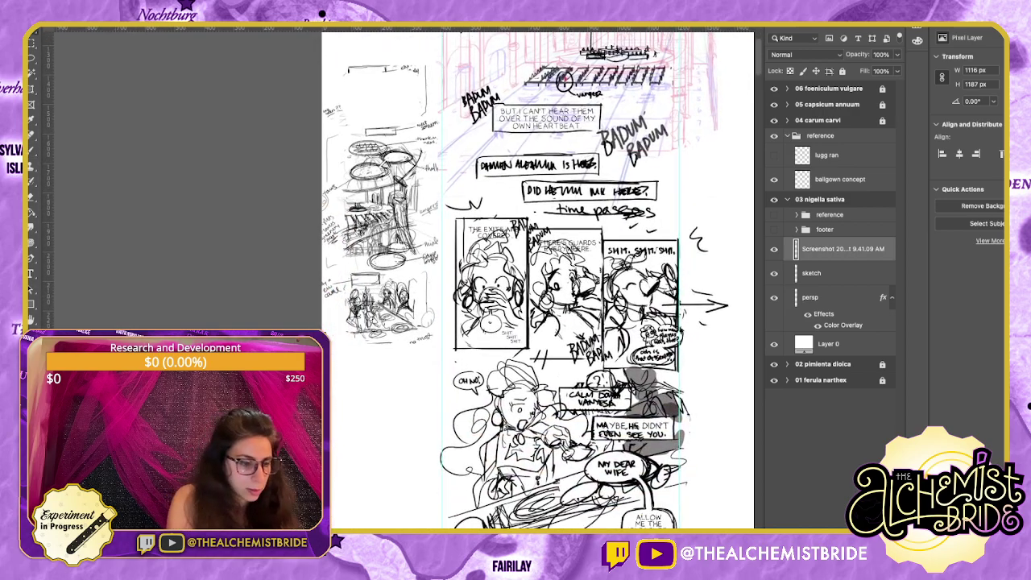
left_click_drag(393, 153, 390, 520)
scroll(520, 282, "down", 10)
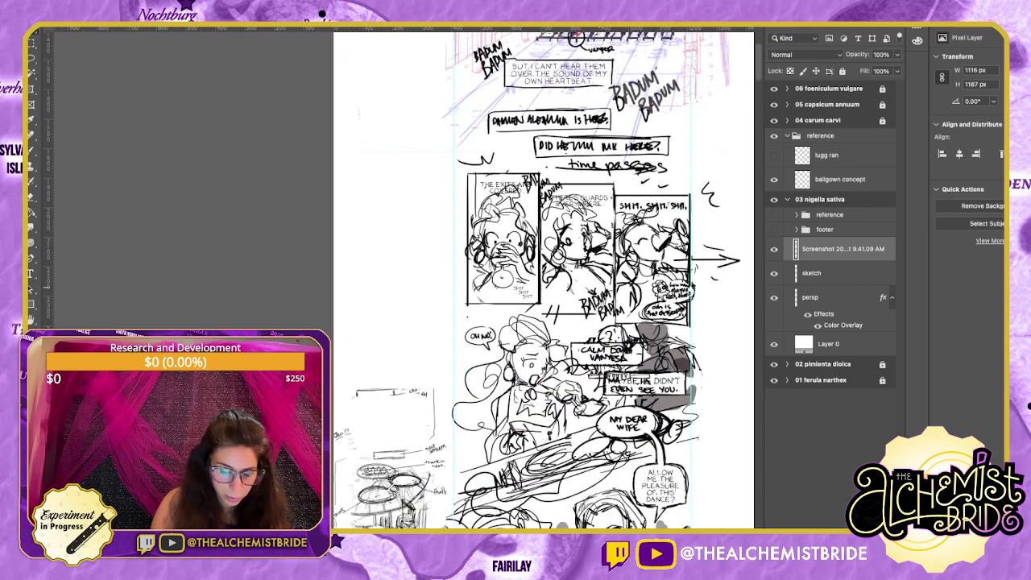
left_click_drag(402, 273, 406, 481)
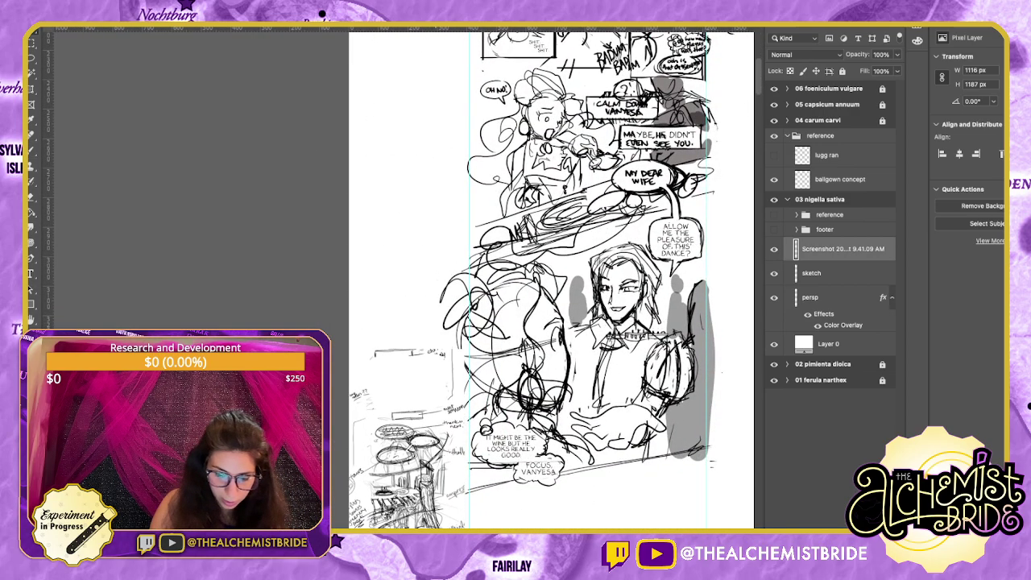
Cut the stray row of tiny figures lying across the man's collar out of the screenshot layer.
key("l")
mouse_move(609, 322)
left_mouse_down()
mouse_move(686, 318)
mouse_move(605, 324)
left_mouse_up()
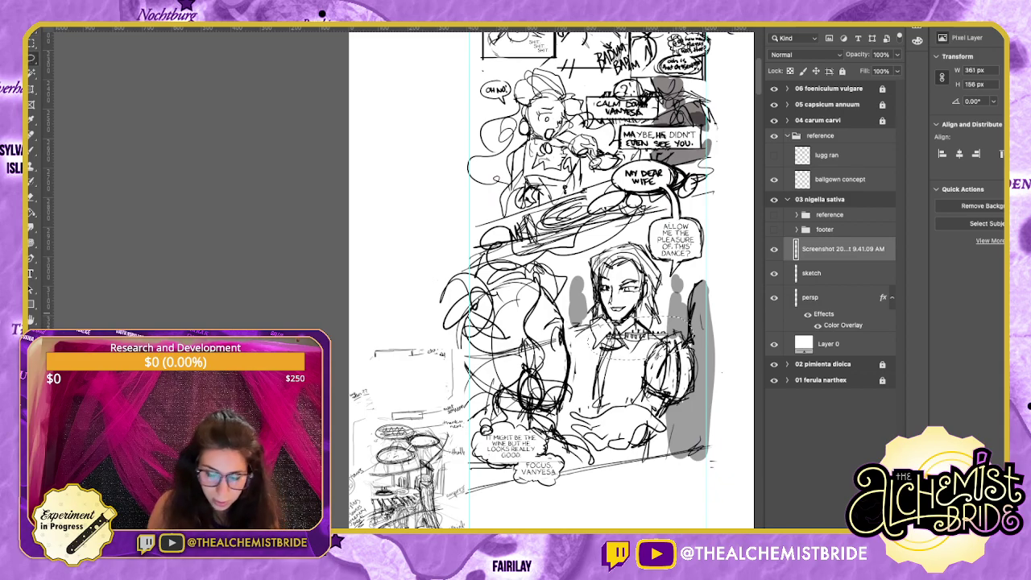
key("super+x")
Try pasting the cut row of figures above the ballroom's stage, then discard the pasted layer.
scroll(552, 281, "up", 10)
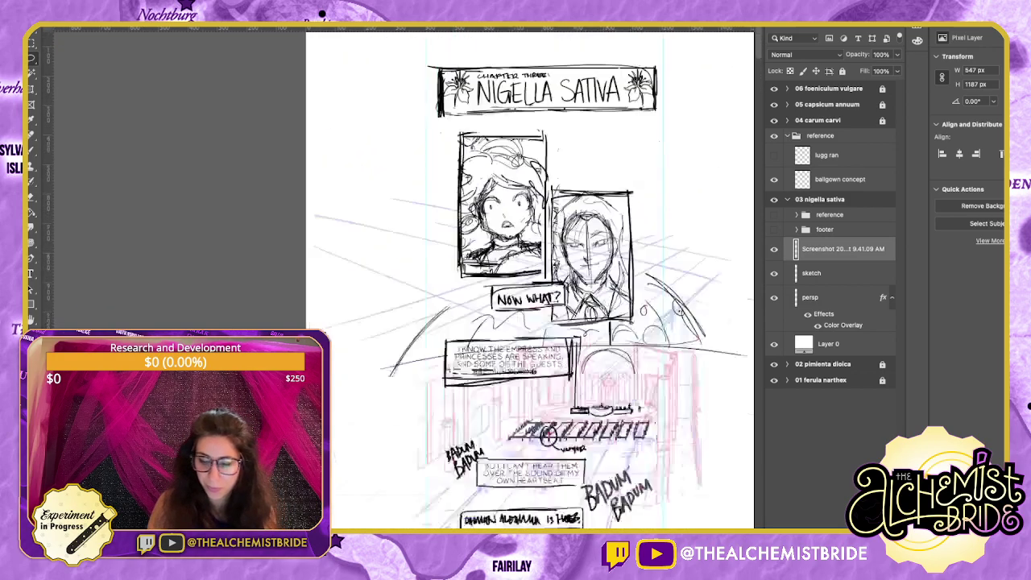
scroll(552, 282, "down", 4)
scroll(536, 280, "down", 2)
scroll(535, 280, "right", 1)
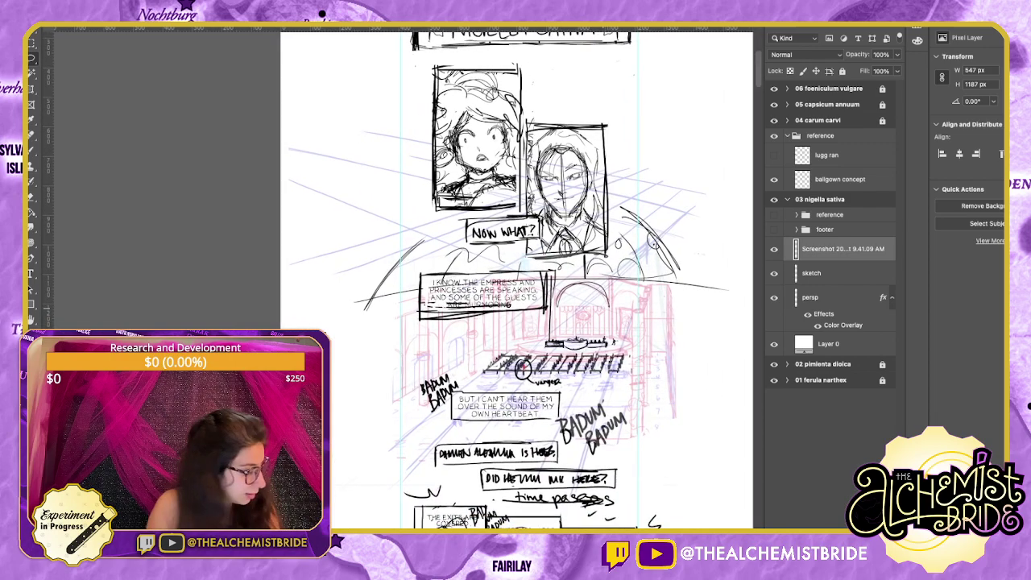
key("super+v")
key("v")
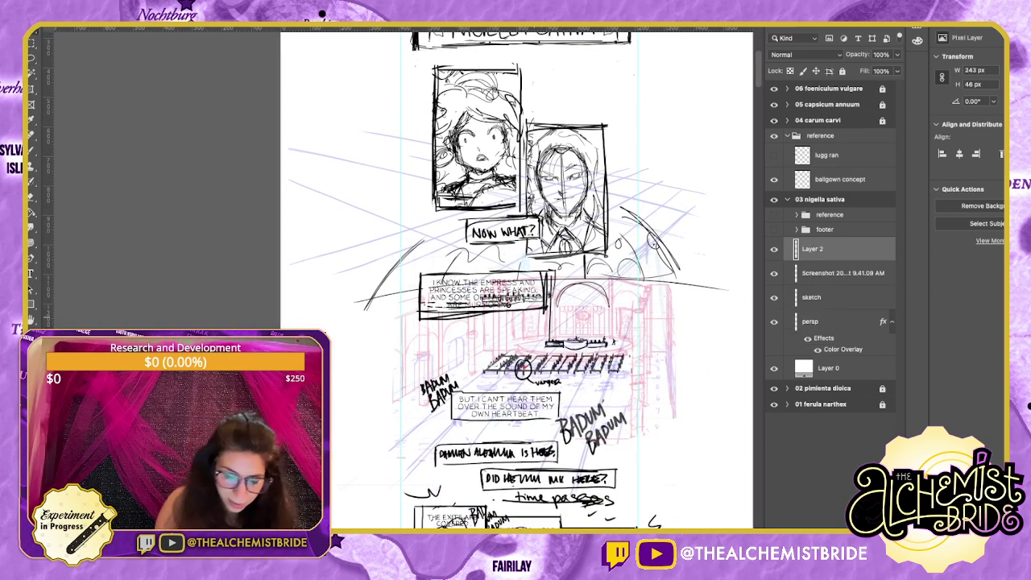
mouse_move(516, 302)
left_mouse_down()
mouse_move(545, 347)
mouse_move(587, 325)
mouse_move(578, 324)
left_mouse_up()
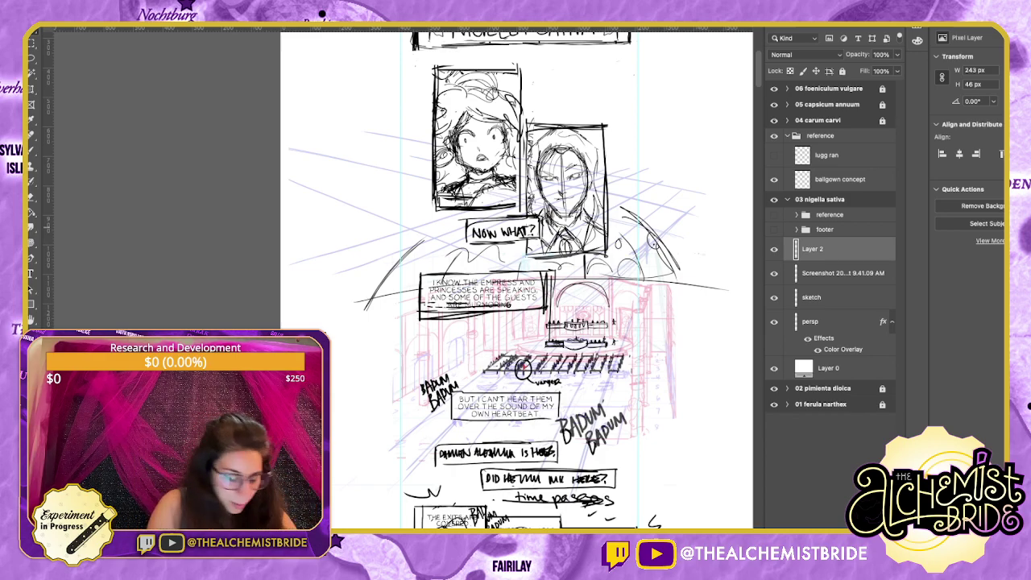
key("m")
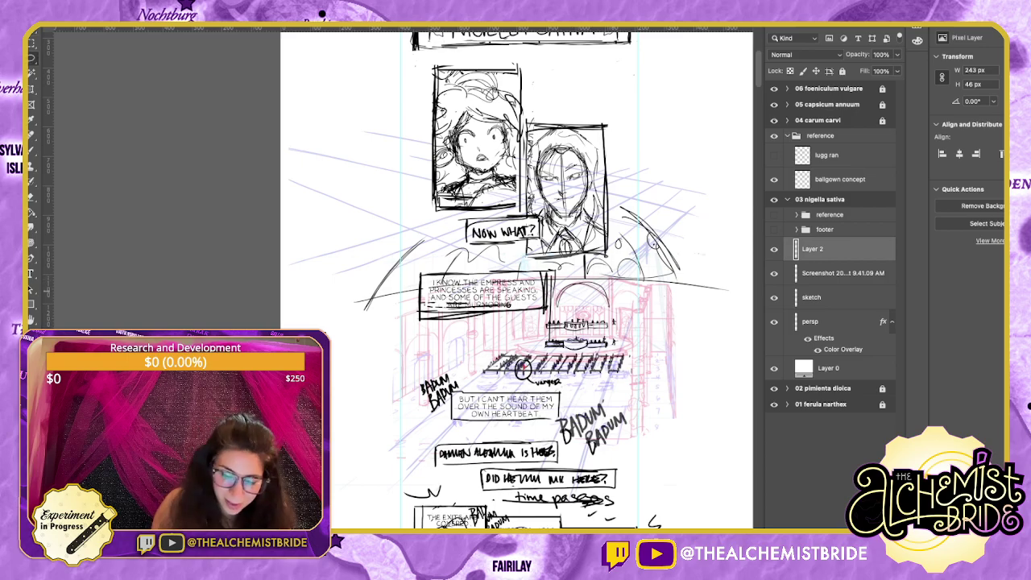
key("ctrl+e")
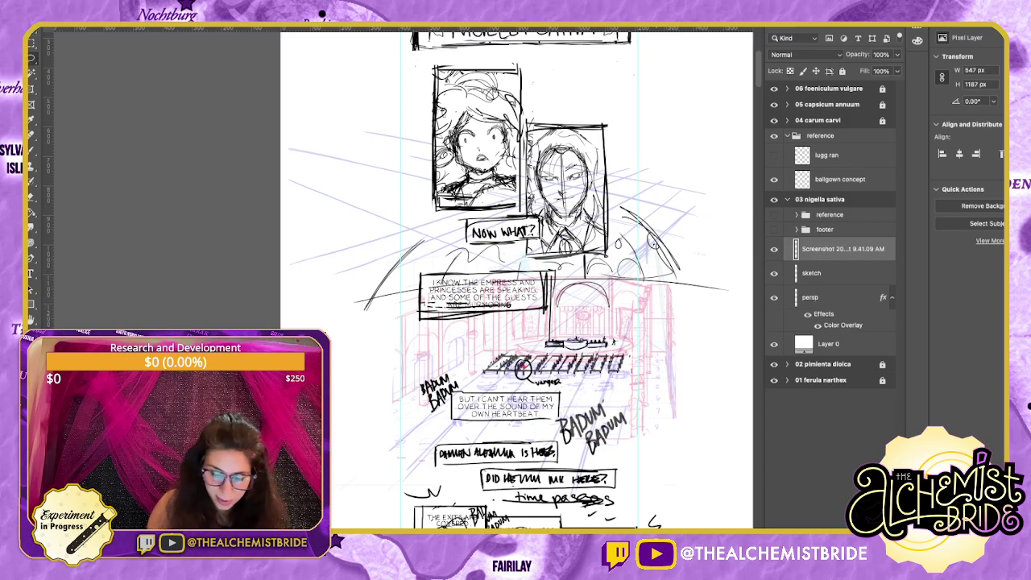
On the sketch layer, circle the figure at the end of the ballroom's stage and label it with the character's name on a leader line.
scroll(515, 282, "down", 5)
scroll(475, 282, "up", 3)
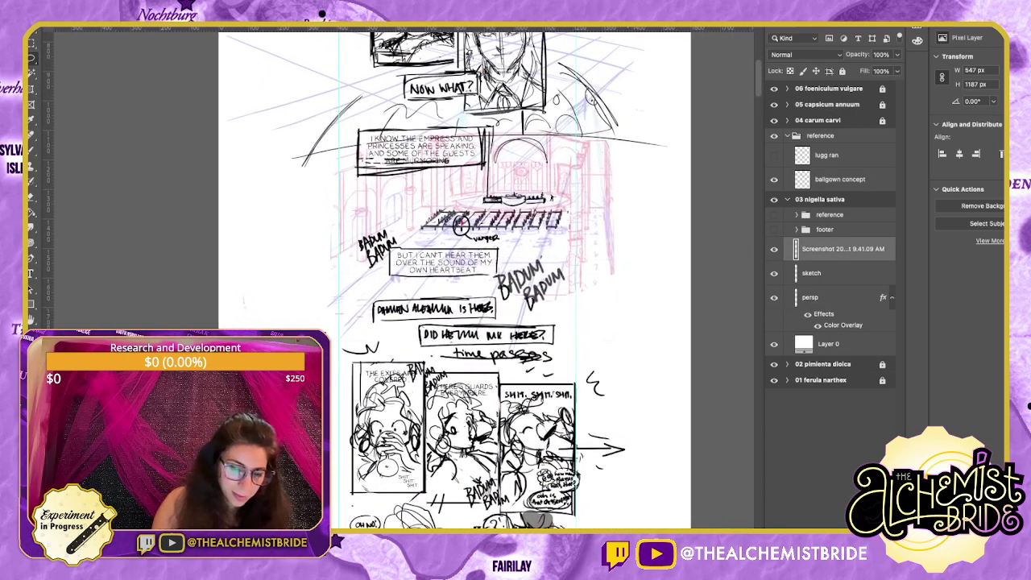
key("b")
left_click(812, 273)
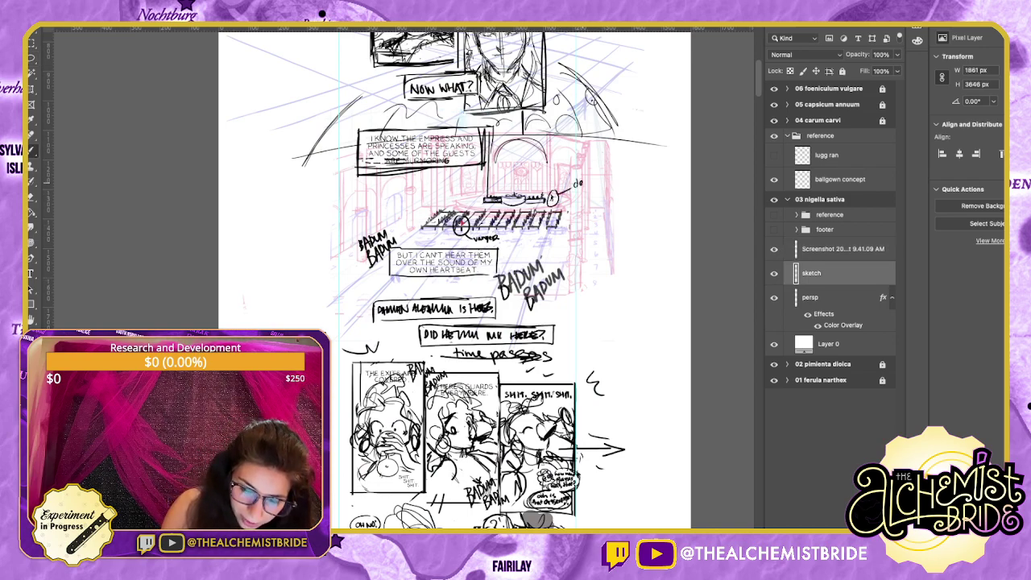
left_click_drag(605, 176, 614, 175)
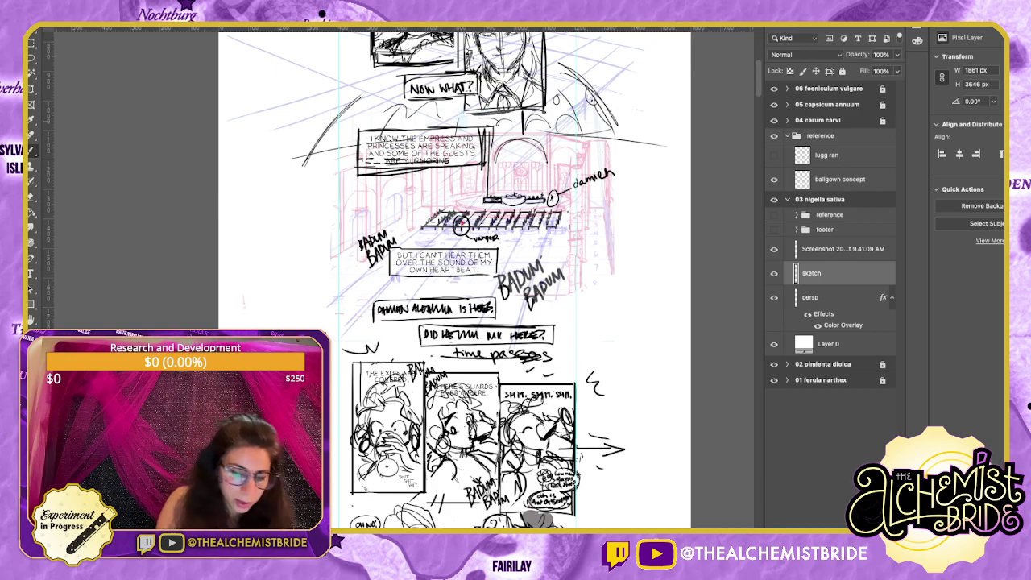
Scale down the man's shirt-front lines in the dance-invitation panel and redraw the side contours of his torso.
scroll(451, 282, "down", 15)
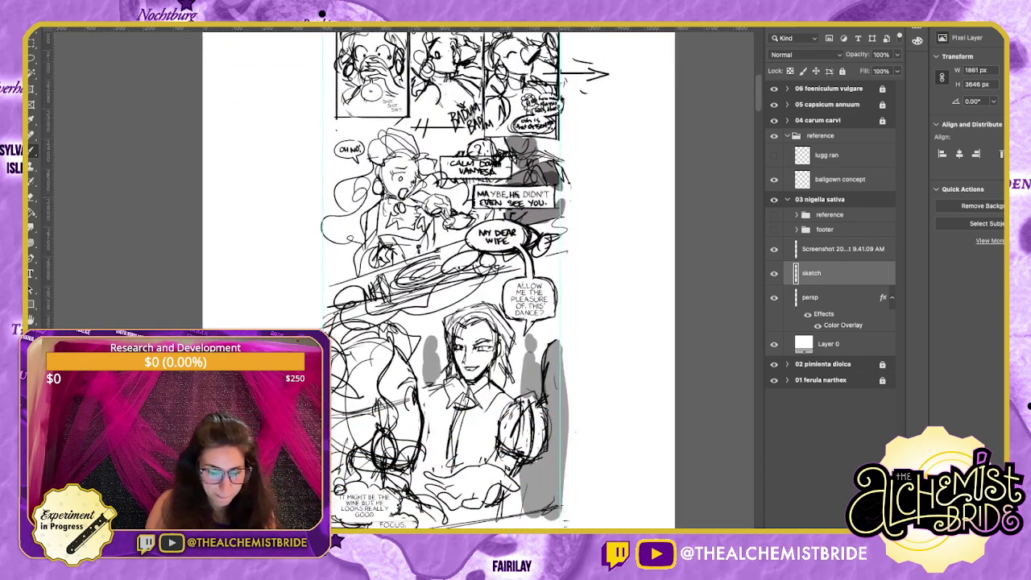
scroll(467, 282, "up", 3)
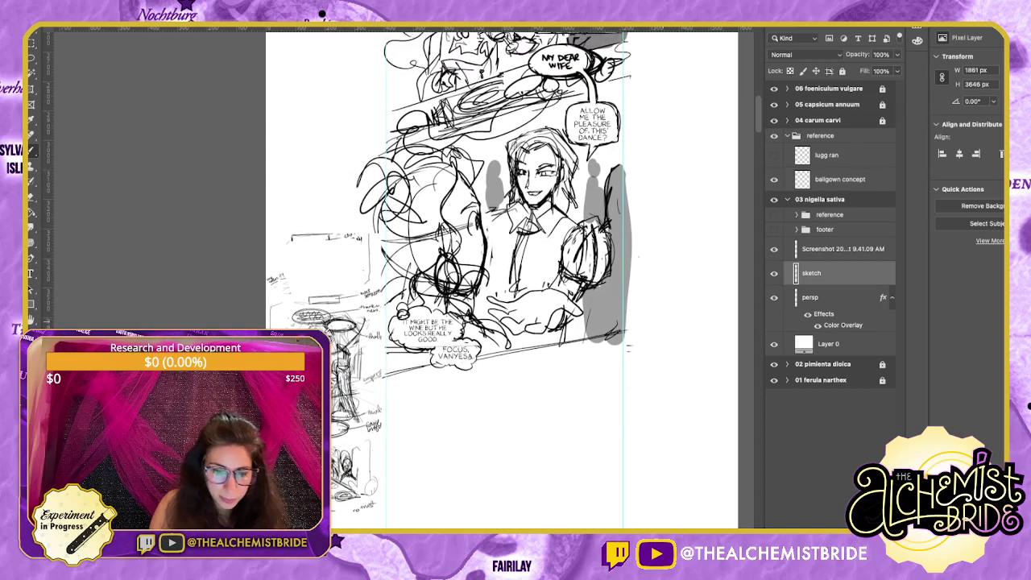
scroll(499, 282, "down", 2)
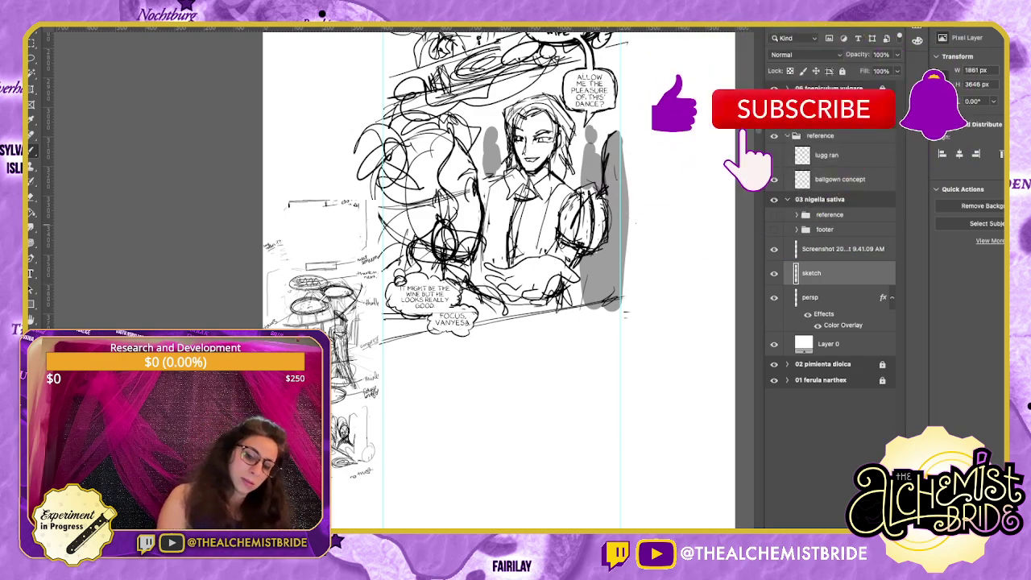
mouse_move(545, 197)
left_mouse_down()
mouse_move(488, 260)
mouse_move(549, 198)
left_mouse_up()
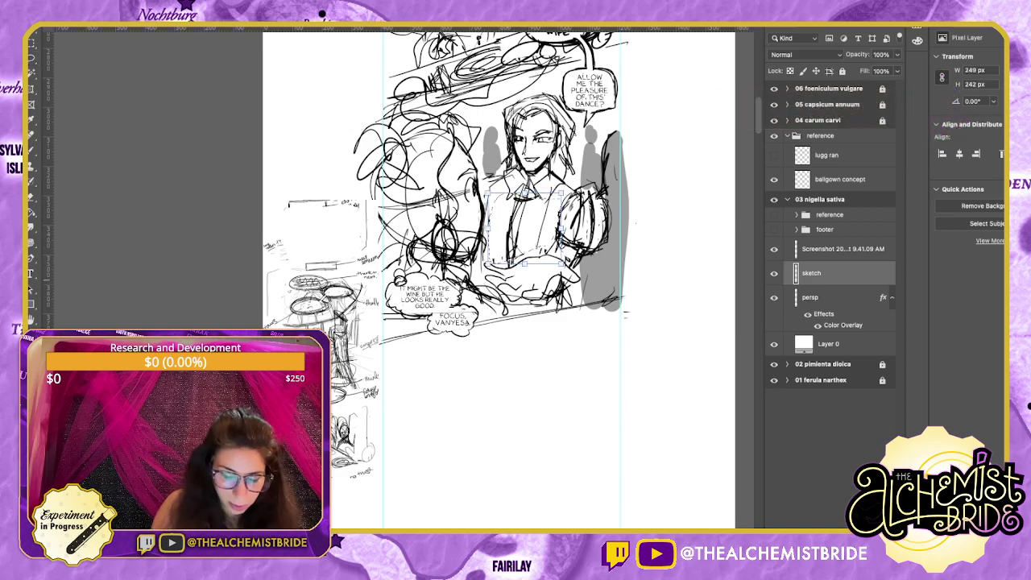
key("super+t")
key("Return")
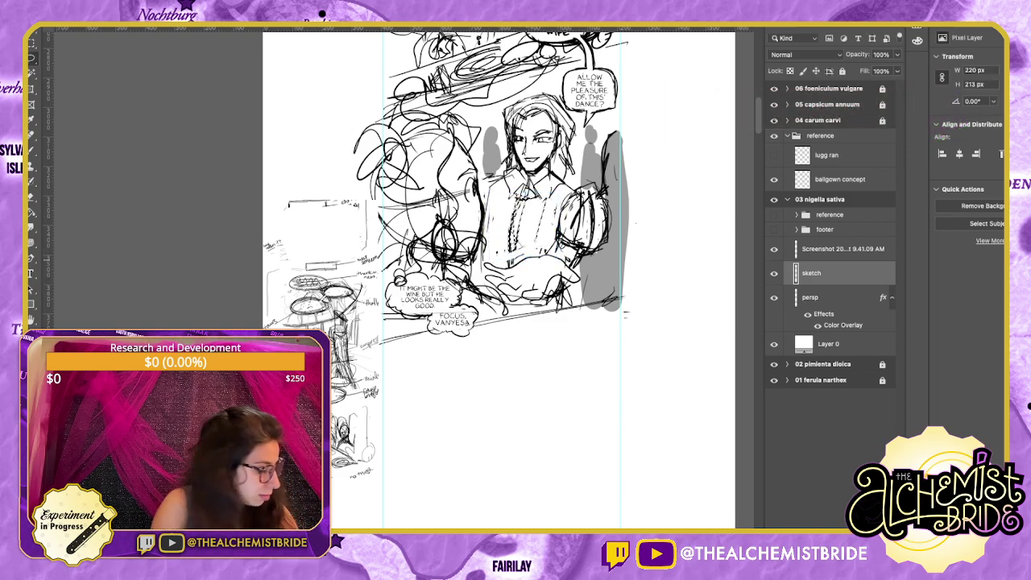
key("super+d")
key("b")
left_click_drag(486, 201, 485, 257)
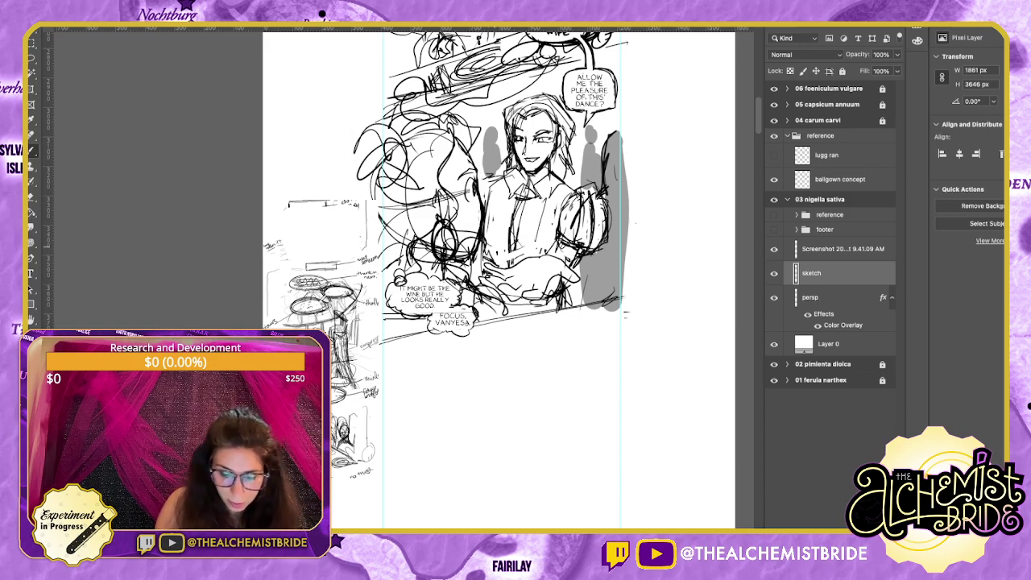
left_click_drag(491, 245, 567, 244)
left_click_drag(485, 198, 501, 227)
mouse_move(484, 229)
left_mouse_down()
mouse_move(544, 243)
mouse_move(555, 234)
left_mouse_up()
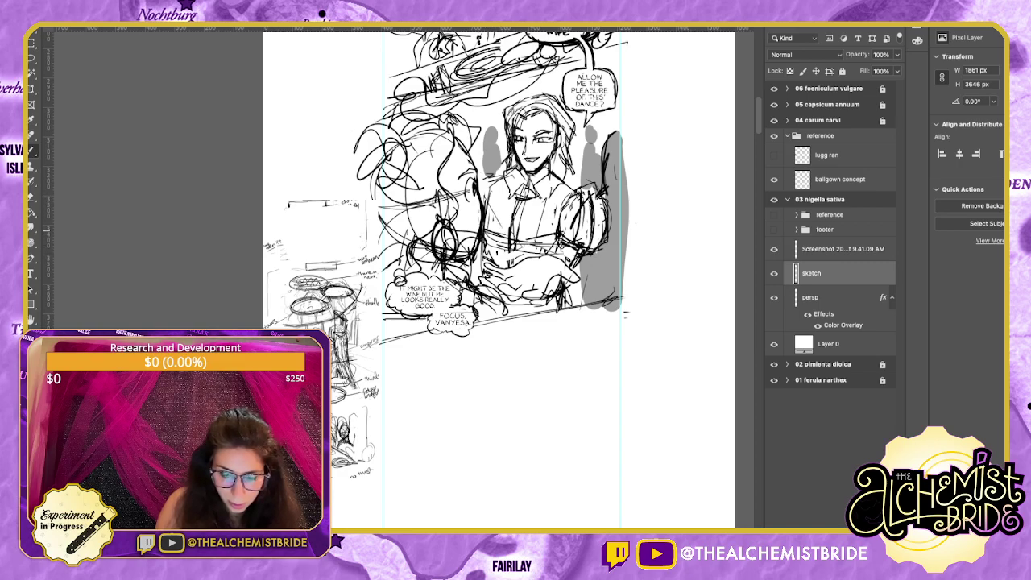
left_click_drag(485, 219, 508, 233)
key("super+z")
key("super+z")
key("super+z")
key("super+z")
Sketch the waist line, shirt-front lines and shoulder seam on the torso of the man asking for the dance.
left_click_drag(511, 234, 553, 240)
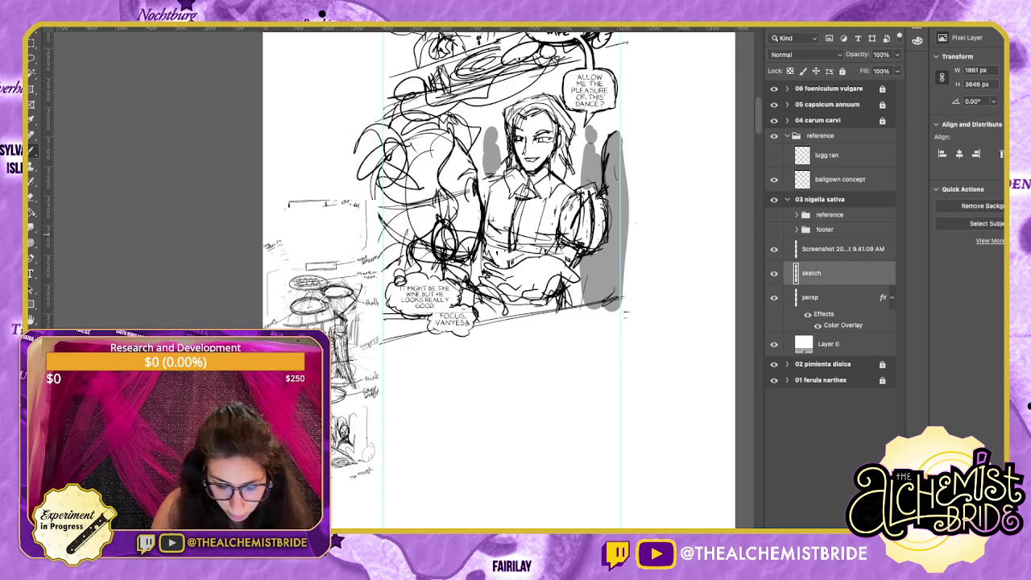
left_click_drag(526, 203, 516, 253)
mouse_move(528, 200)
left_mouse_down()
mouse_move(511, 244)
mouse_move(537, 258)
left_mouse_up()
left_click_drag(499, 193, 494, 250)
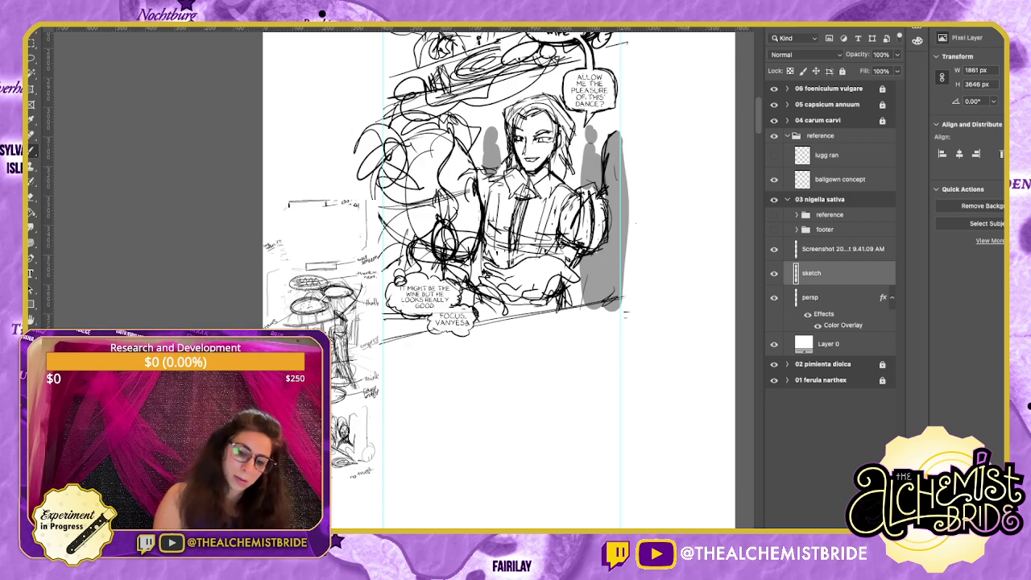
Rework the man's bent arm by erasing the overlapping lines at the elbow and redrawing the sleeve.
mouse_move(565, 233)
left_mouse_down()
mouse_move(600, 236)
mouse_move(578, 242)
left_mouse_up()
key("e")
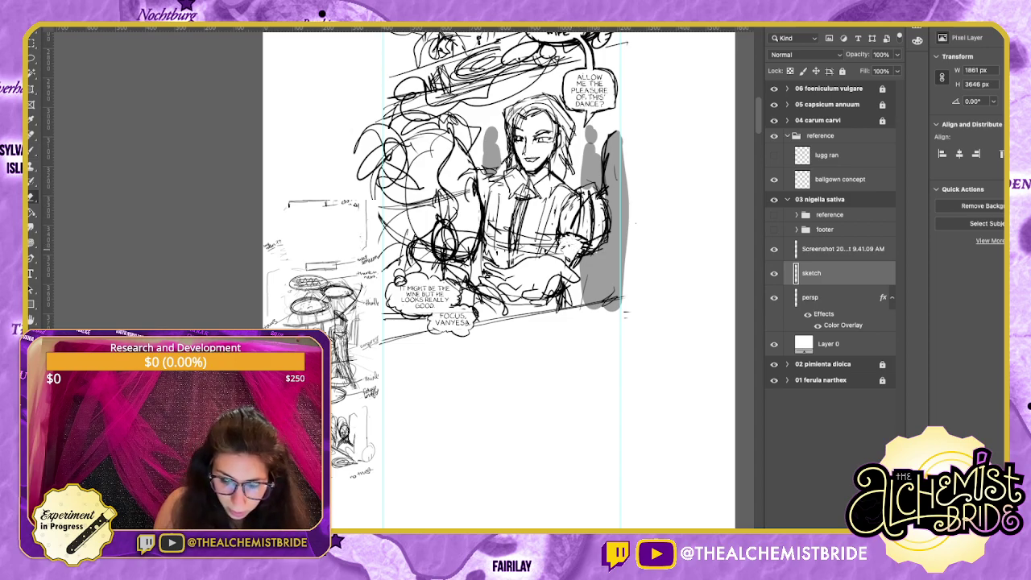
key("b")
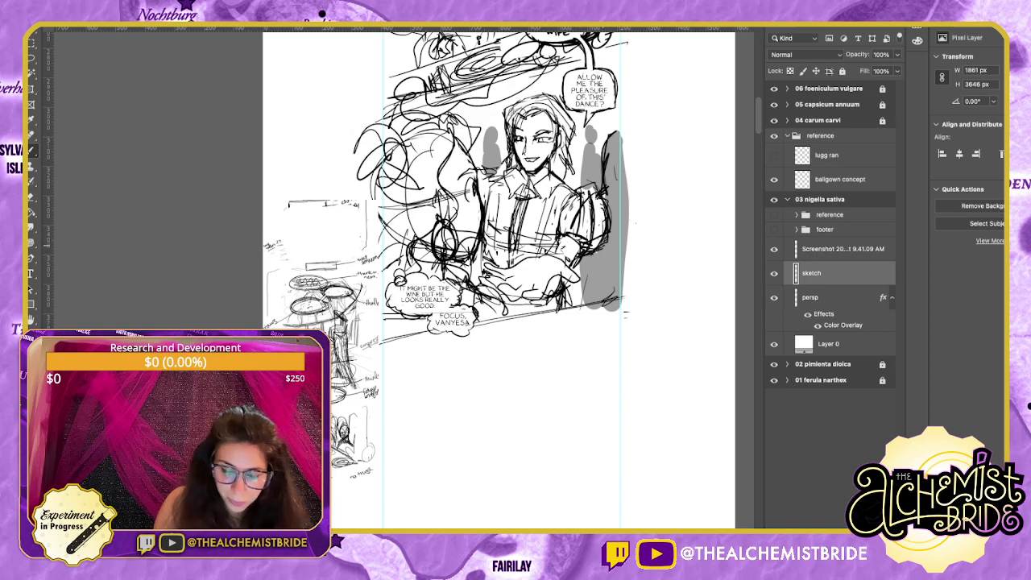
left_click_drag(584, 191, 597, 195)
left_click_drag(555, 289, 594, 282)
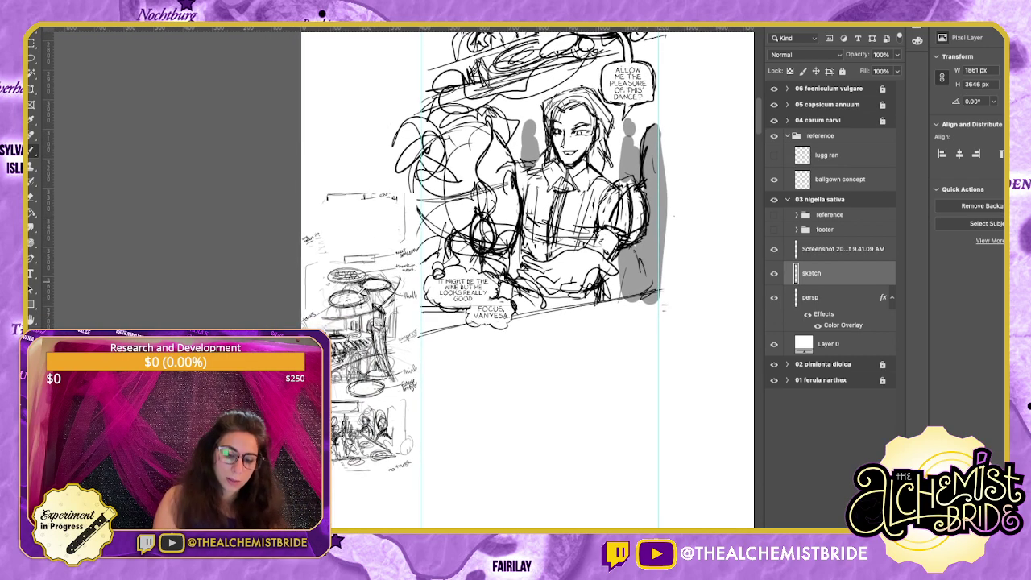
Sketch a small oval head in the blank area below the dance-invitation panel.
scroll(515, 273, "down", 4)
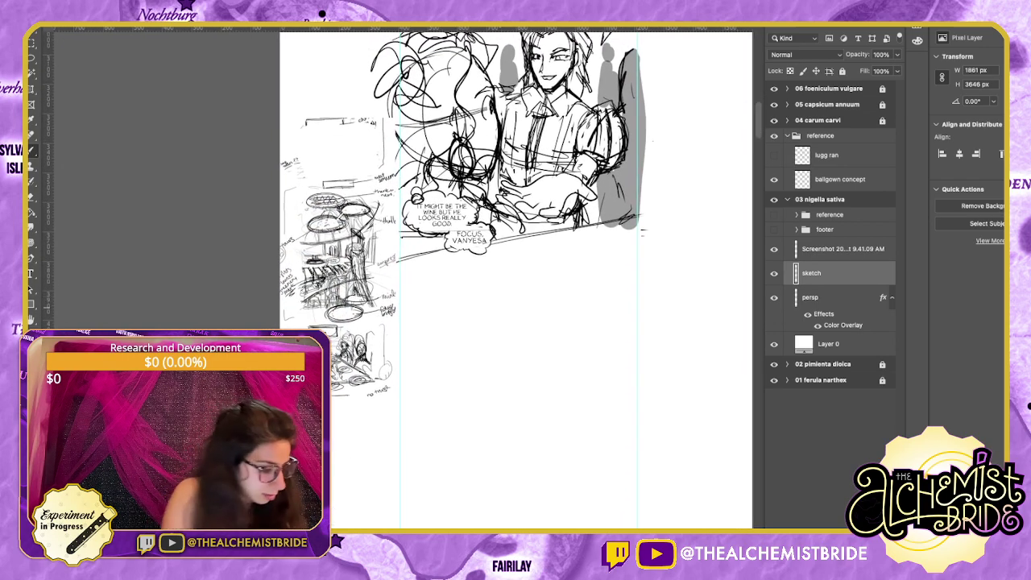
left_click_drag(515, 274, 534, 286)
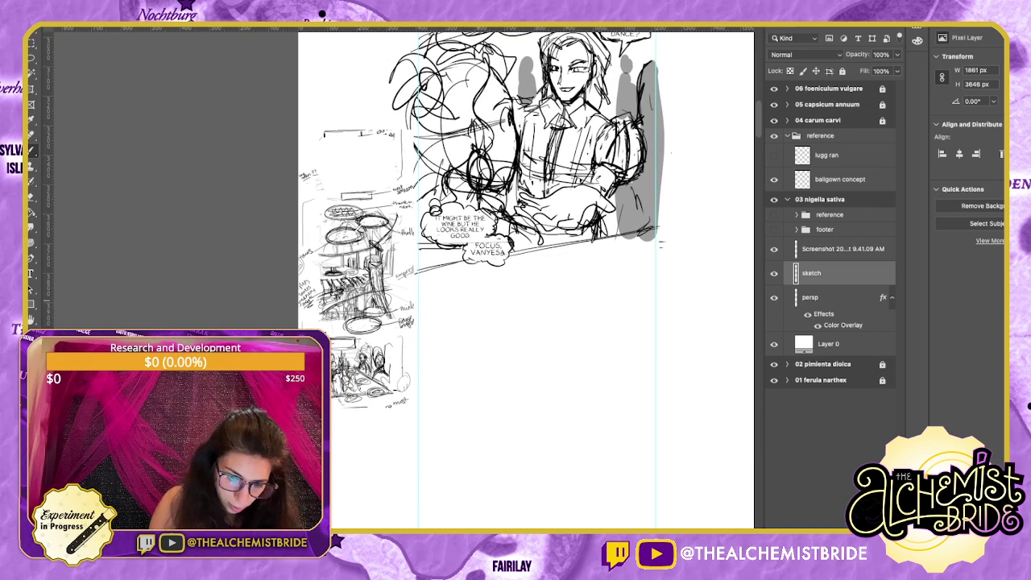
scroll(515, 274, "up", 10)
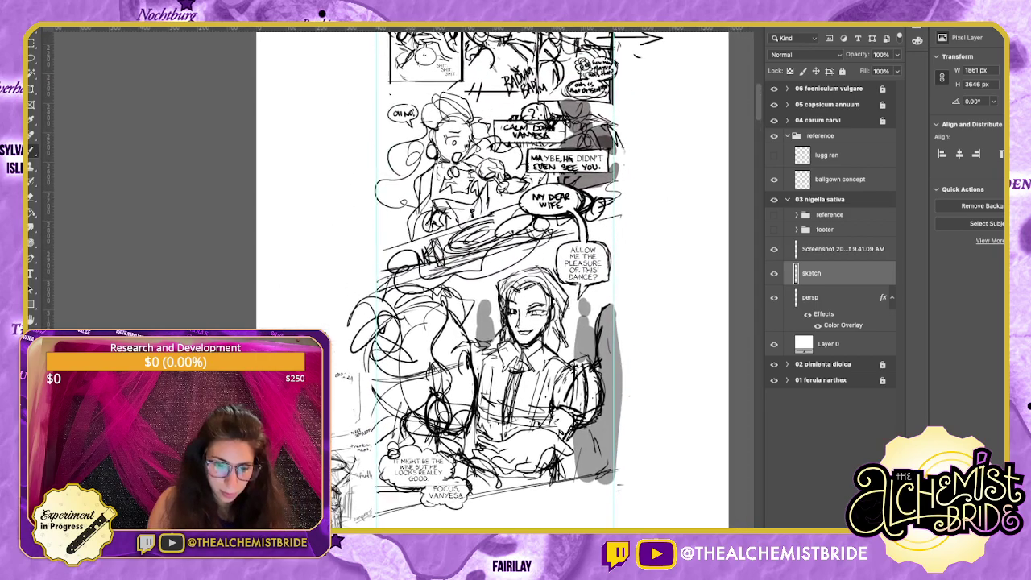
scroll(515, 274, "down", 8)
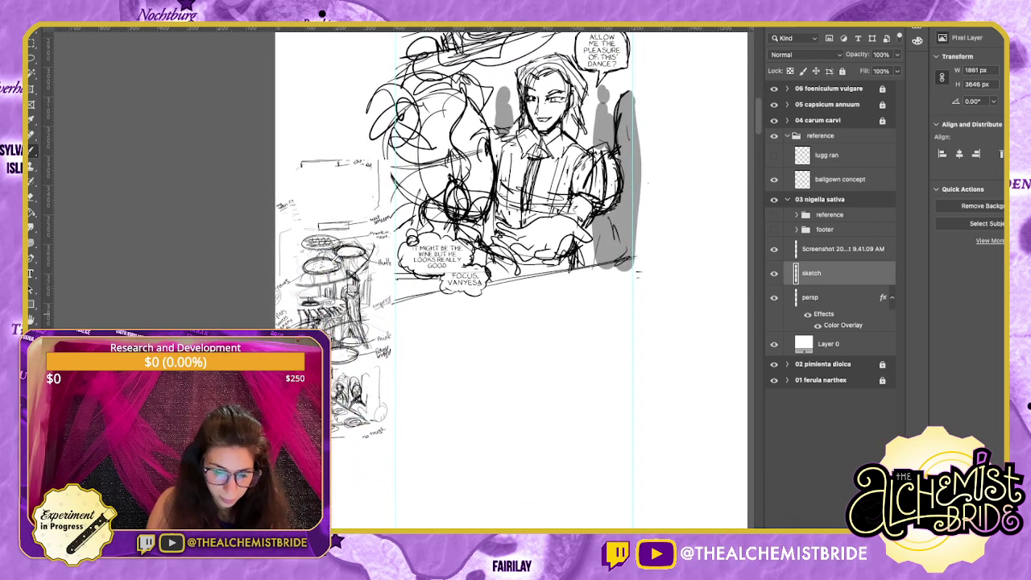
left_click_drag(517, 316, 549, 308)
key("ctrl+z")
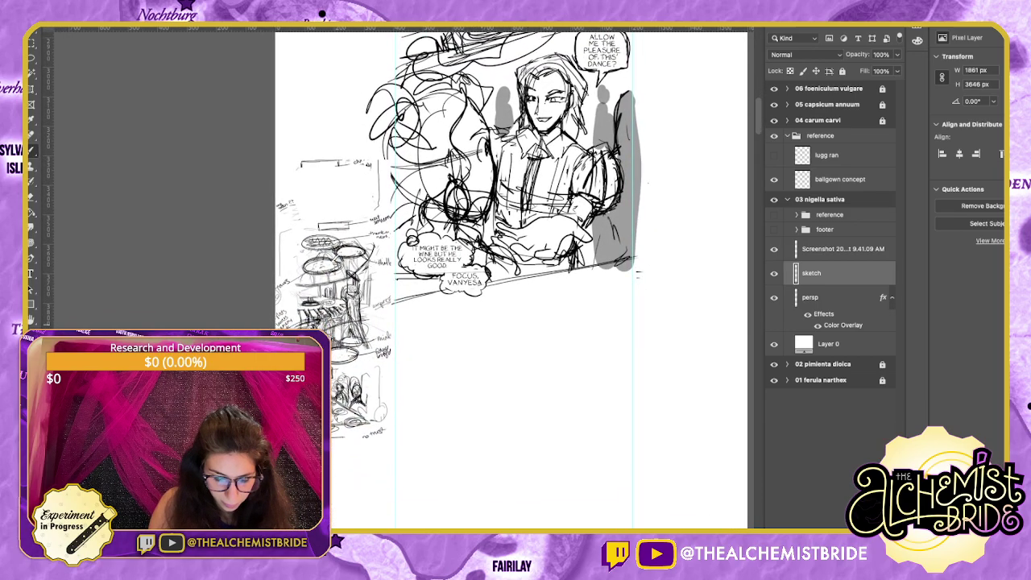
mouse_move(463, 350)
left_mouse_down()
mouse_move(466, 338)
mouse_move(467, 364)
mouse_move(450, 372)
left_mouse_up()
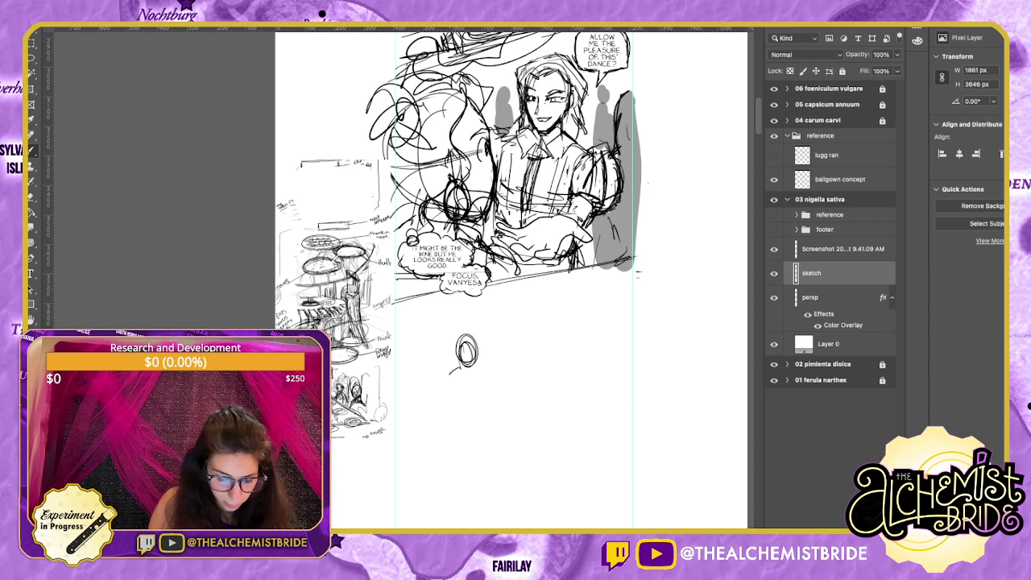
mouse_move(564, 298)
left_mouse_down()
mouse_move(554, 338)
mouse_move(576, 291)
mouse_move(570, 342)
mouse_move(549, 360)
left_mouse_up()
mouse_move(578, 333)
left_mouse_down()
mouse_move(590, 344)
mouse_move(581, 338)
left_mouse_up()
left_click_drag(555, 345, 531, 382)
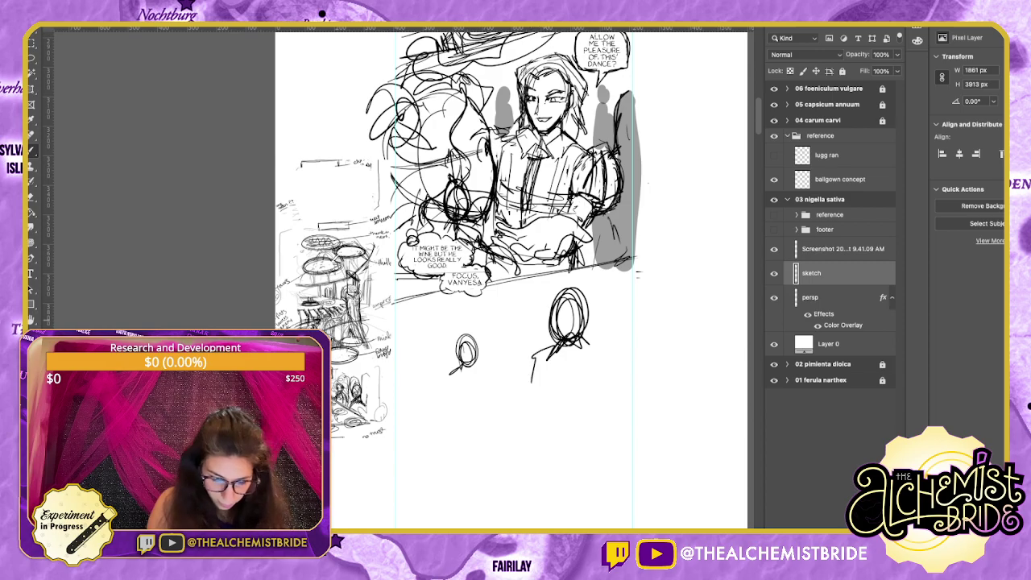
key("ctrl+z")
key("ctrl+z")
key("ctrl+z")
key("ctrl+z")
key("ctrl+z")
Sketch the small figure's shoulders, torso, outstretched arm and face, undoing the first version of the arm.
mouse_move(533, 322)
left_mouse_down()
mouse_move(523, 361)
mouse_move(451, 379)
mouse_move(485, 389)
mouse_move(433, 383)
mouse_move(452, 386)
mouse_move(450, 395)
left_mouse_up()
key("ctrl+z")
left_click_drag(443, 384, 449, 400)
key("ctrl+z")
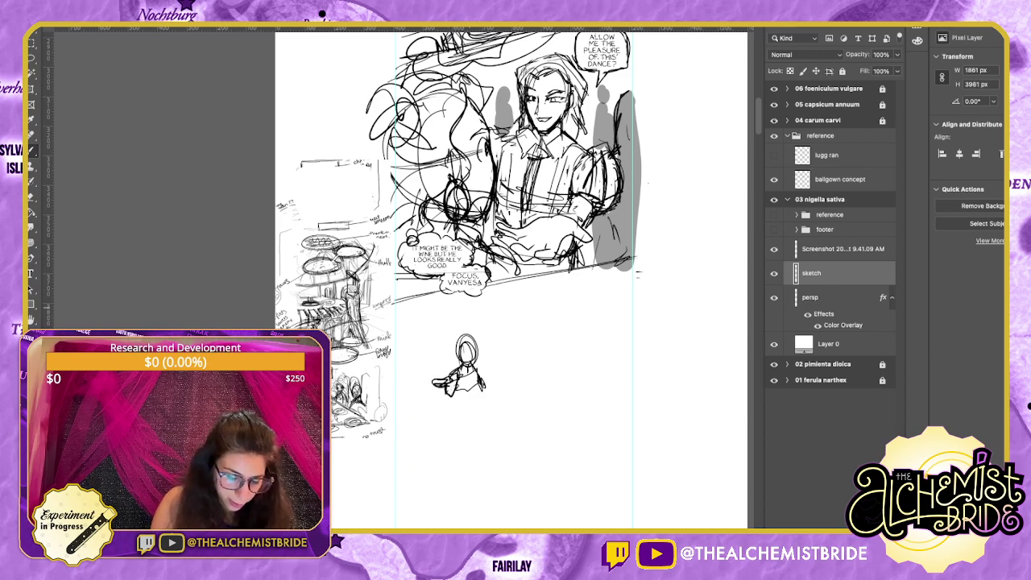
key("ctrl+z")
key("ctrl+z")
key("ctrl+z")
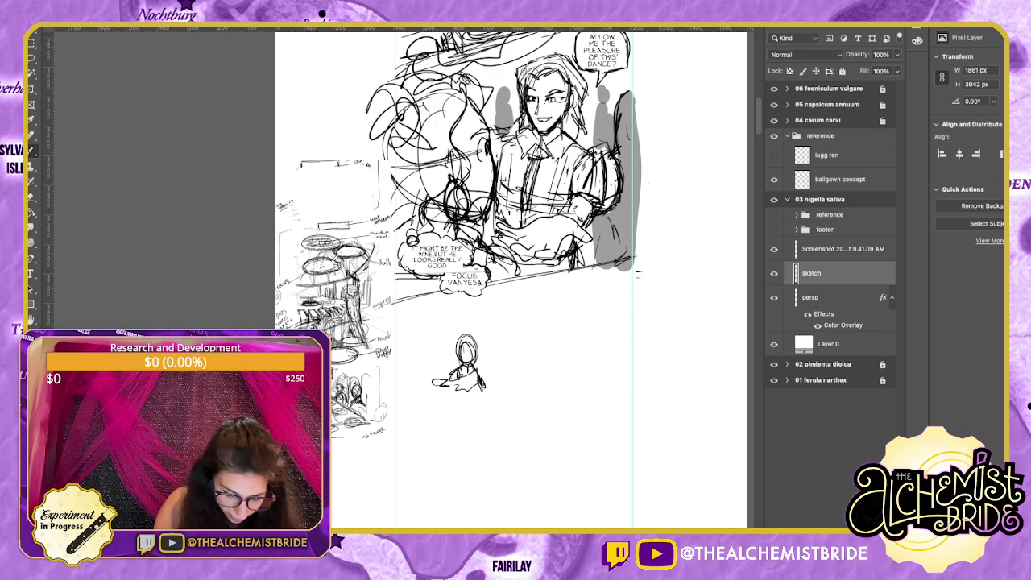
left_click_drag(463, 372, 458, 396)
mouse_move(456, 387)
left_mouse_down()
mouse_move(443, 397)
mouse_move(463, 388)
mouse_move(425, 374)
left_mouse_up()
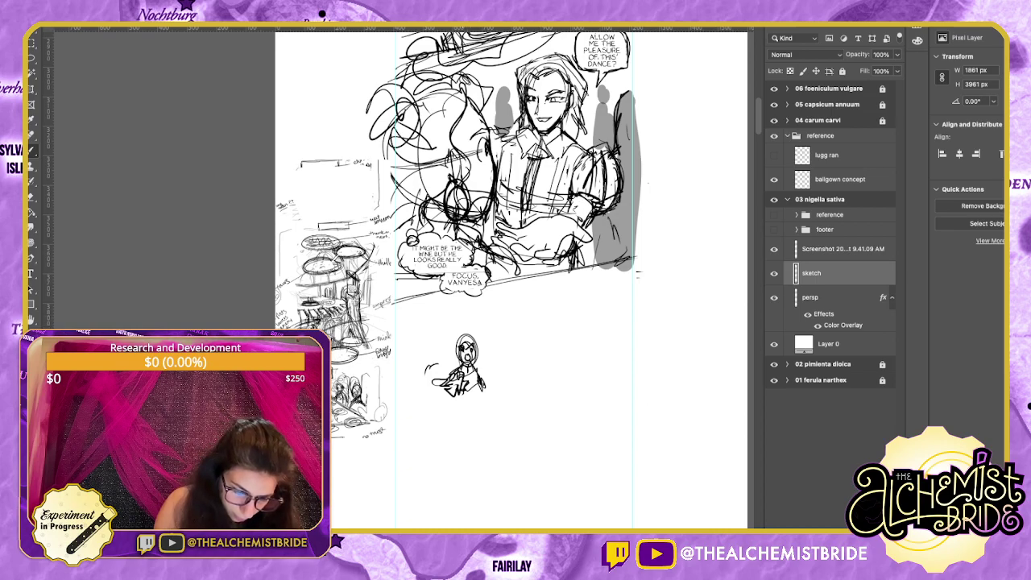
Sketch the small figure's hair bun and long locks around her face and shoulders.
left_click_drag(474, 331, 453, 353)
mouse_move(449, 332)
left_mouse_down()
mouse_move(456, 356)
mouse_move(472, 322)
left_mouse_up()
mouse_move(478, 360)
left_mouse_down()
mouse_move(495, 389)
mouse_move(498, 365)
mouse_move(429, 384)
mouse_move(425, 396)
mouse_move(418, 365)
mouse_move(496, 434)
left_mouse_up()
Sketch a diagonal table edge running down from the small figure and a horizontal line across the panel, undoing stray strokes.
left_click_drag(453, 392, 510, 443)
left_click_drag(463, 408, 542, 465)
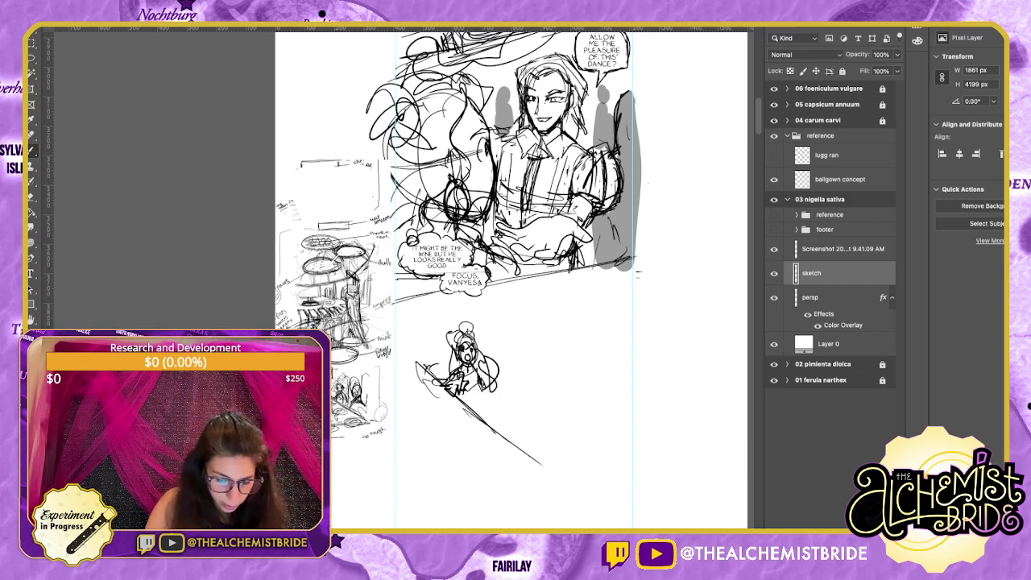
key("ctrl+z")
key("ctrl+z")
left_click_drag(456, 406, 433, 385)
left_click_drag(454, 405, 394, 380)
mouse_move(439, 370)
left_mouse_down()
mouse_move(397, 379)
mouse_move(395, 369)
mouse_move(396, 394)
mouse_move(439, 413)
mouse_move(625, 415)
left_mouse_up()
key("ctrl+z")
key("ctrl+z")
key("ctrl+z")
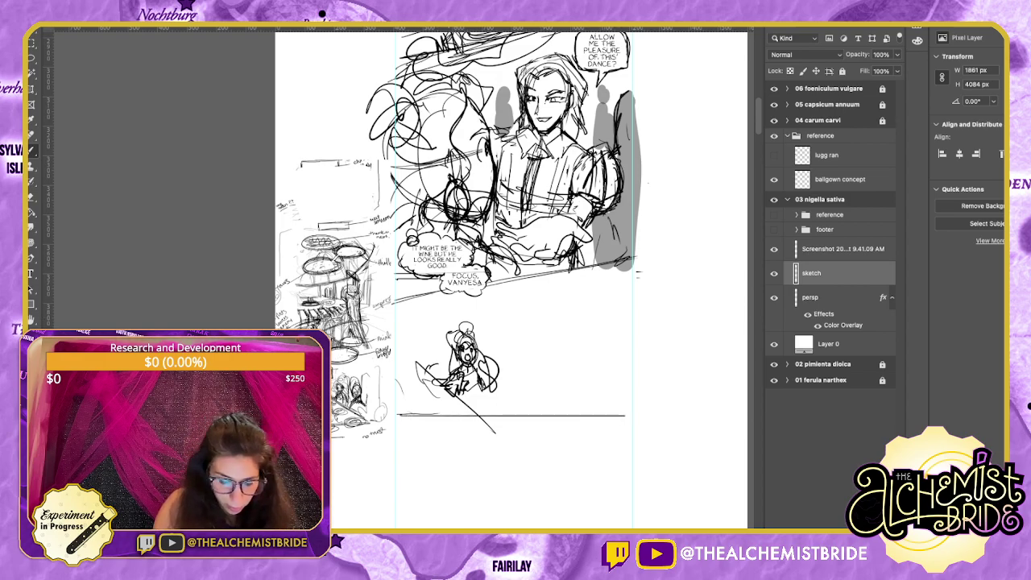
mouse_move(420, 364)
left_mouse_down()
mouse_move(531, 461)
mouse_move(398, 363)
mouse_move(433, 370)
left_mouse_up()
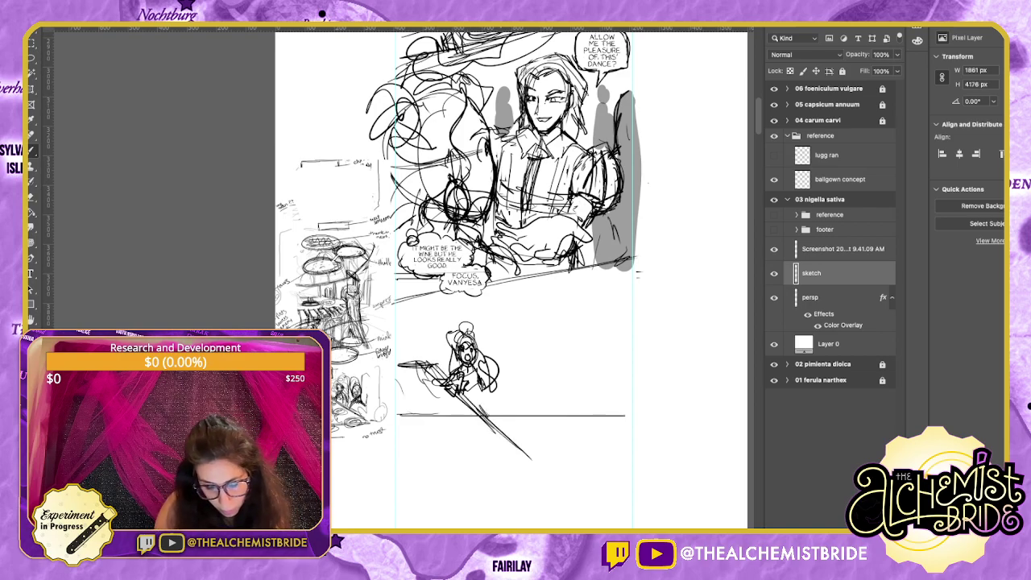
Sketch vertical strokes at the table's near corner and beside the small figure.
left_click_drag(522, 390, 526, 432)
left_click_drag(527, 361, 529, 485)
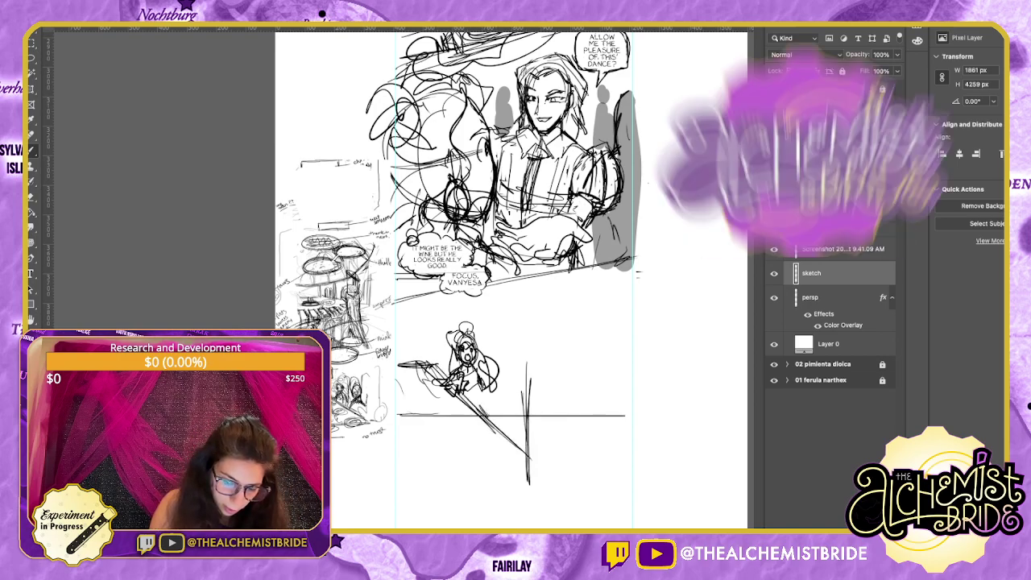
left_click_drag(483, 384, 482, 411)
mouse_move(480, 358)
left_mouse_down()
mouse_move(491, 334)
mouse_move(497, 390)
left_mouse_up()
left_click_drag(498, 344, 497, 419)
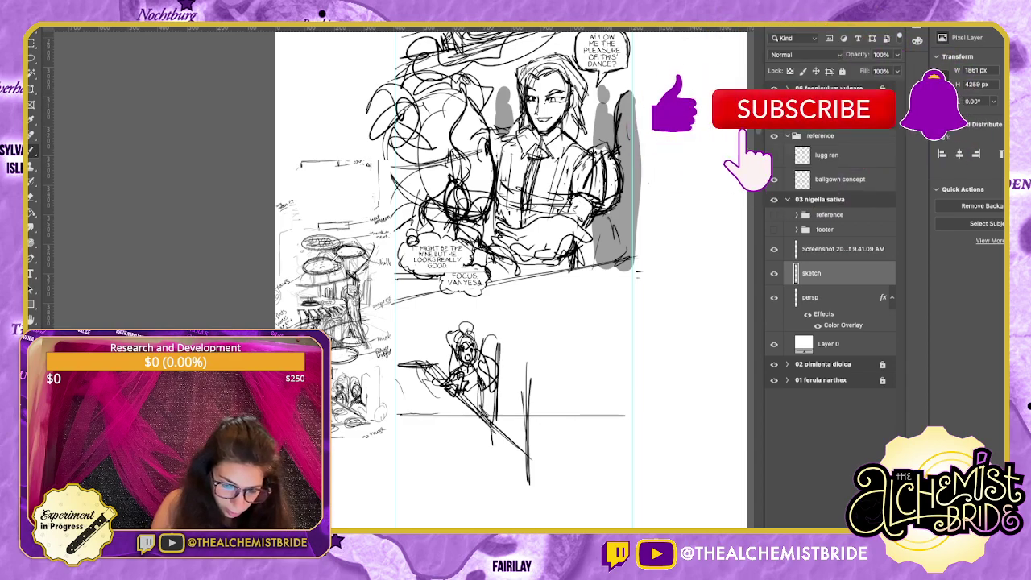
left_click_drag(488, 382, 492, 445)
Block in a large standing figure with an oval head and boxy torso beside the table, plus a thin figure behind it.
left_click_drag(508, 325, 516, 373)
mouse_move(531, 315)
left_mouse_down()
mouse_move(521, 338)
mouse_move(543, 329)
mouse_move(535, 311)
left_mouse_up()
key("ctrl+z")
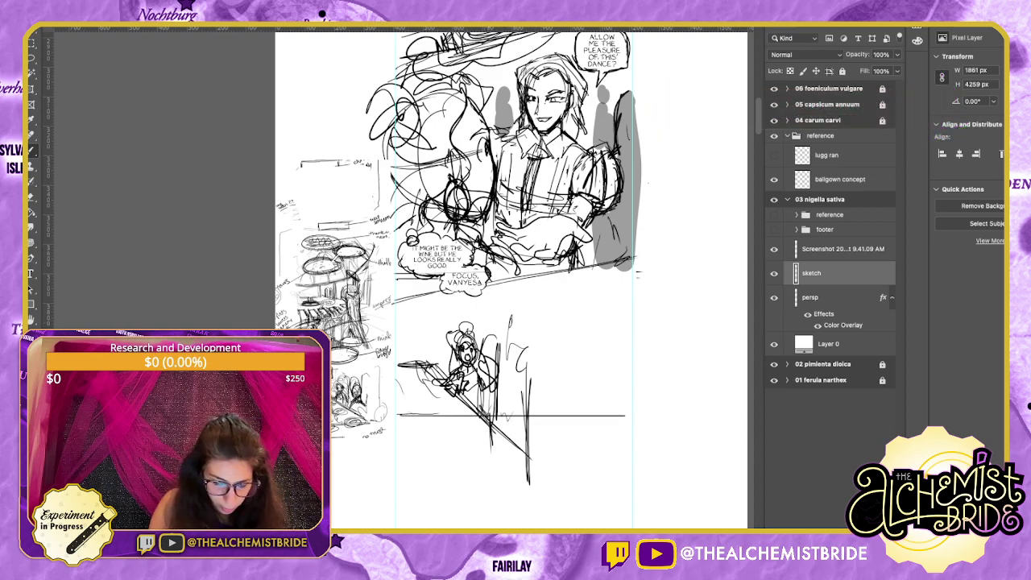
mouse_move(504, 292)
left_mouse_down()
mouse_move(537, 301)
mouse_move(532, 333)
mouse_move(552, 322)
mouse_move(516, 355)
left_mouse_up()
mouse_move(541, 346)
left_mouse_down()
mouse_move(570, 348)
mouse_move(515, 356)
left_mouse_up()
left_click_drag(512, 356, 501, 438)
mouse_move(528, 361)
left_mouse_down()
mouse_move(496, 419)
mouse_move(576, 351)
left_mouse_up()
left_click_drag(575, 351, 582, 448)
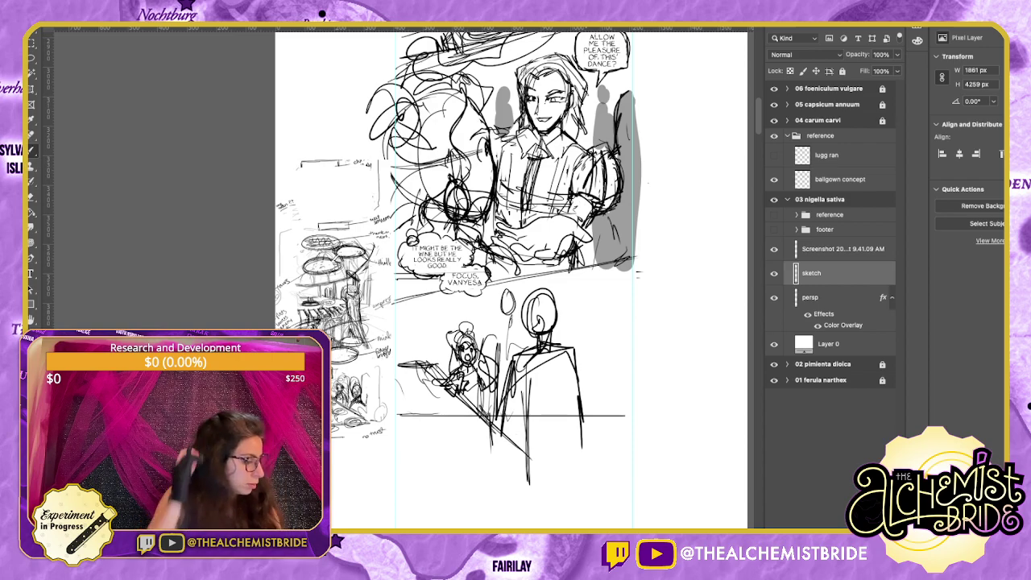
Lasso and delete the overlapping lines inside the large figure's torso and the thin figure's head behind it, leaving nothing selected.
key("l")
mouse_move(555, 354)
left_mouse_down()
mouse_move(507, 407)
mouse_move(573, 418)
mouse_move(555, 352)
left_mouse_up()
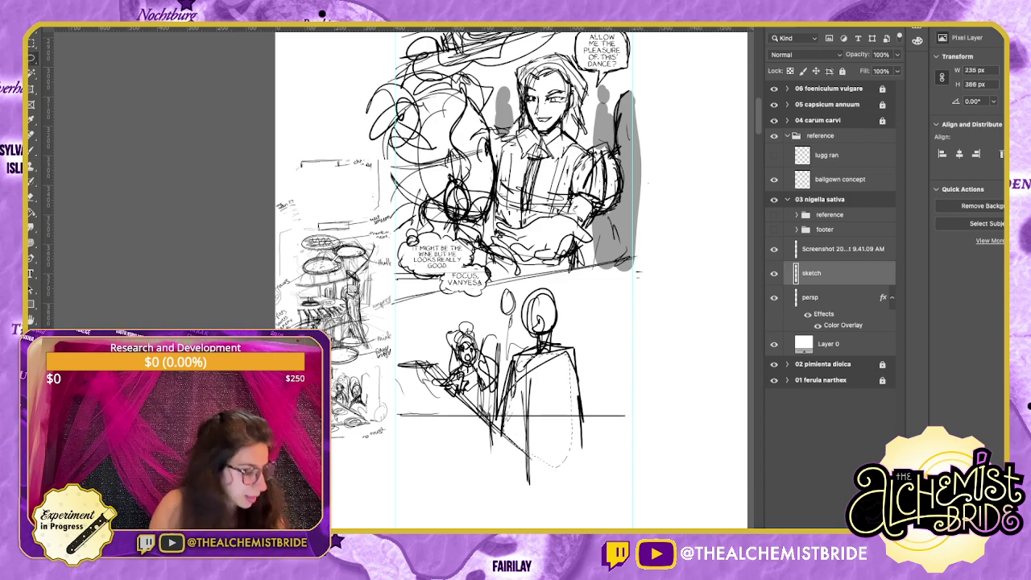
key("Delete")
mouse_move(501, 335)
left_mouse_down()
mouse_move(521, 351)
mouse_move(542, 343)
left_mouse_up()
key("Delete")
key("Delete")
key("super+d")
Brush in the large figure's leg and foot, and redraw the thin figure behind it from head to feet.
key("b")
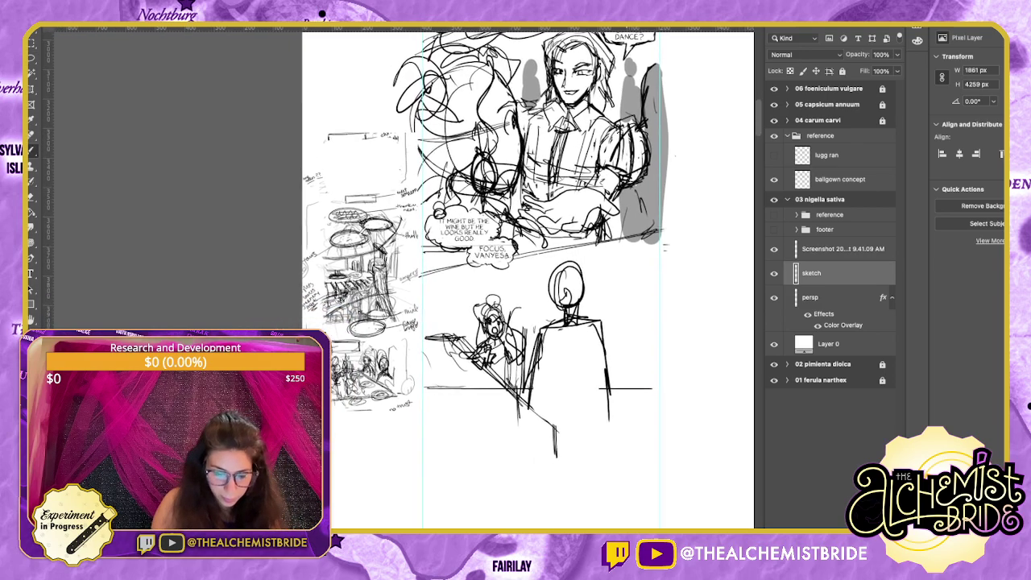
mouse_move(554, 459)
left_mouse_down()
mouse_move(558, 528)
mouse_move(571, 529)
mouse_move(577, 496)
mouse_move(599, 526)
left_mouse_up()
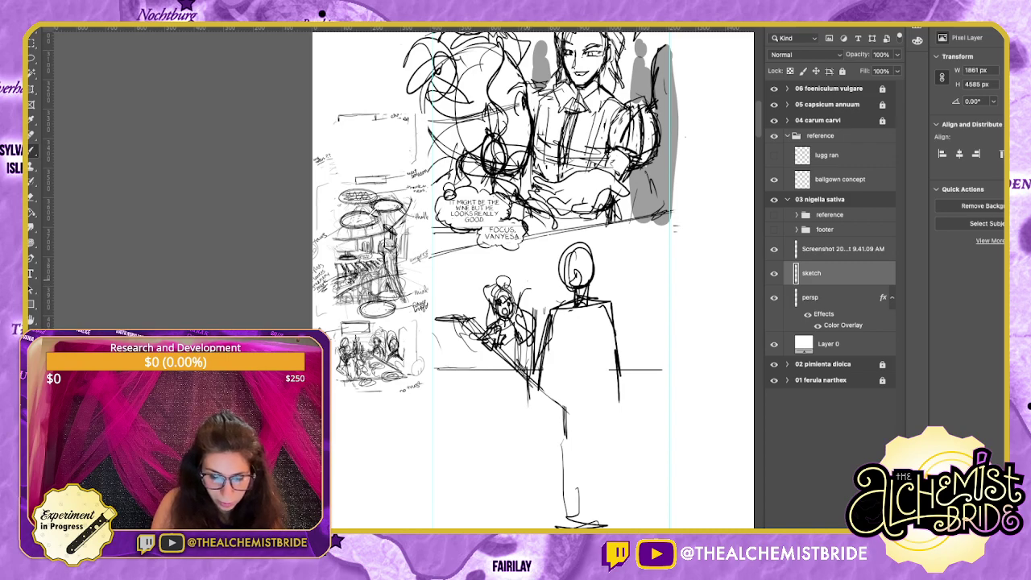
left_click_drag(531, 254, 527, 501)
mouse_move(517, 493)
left_mouse_down()
mouse_move(533, 494)
mouse_move(522, 495)
left_mouse_up()
mouse_move(578, 501)
left_mouse_down()
mouse_move(585, 511)
mouse_move(574, 525)
left_mouse_up()
left_click_drag(472, 372, 558, 517)
left_click_drag(499, 411, 559, 527)
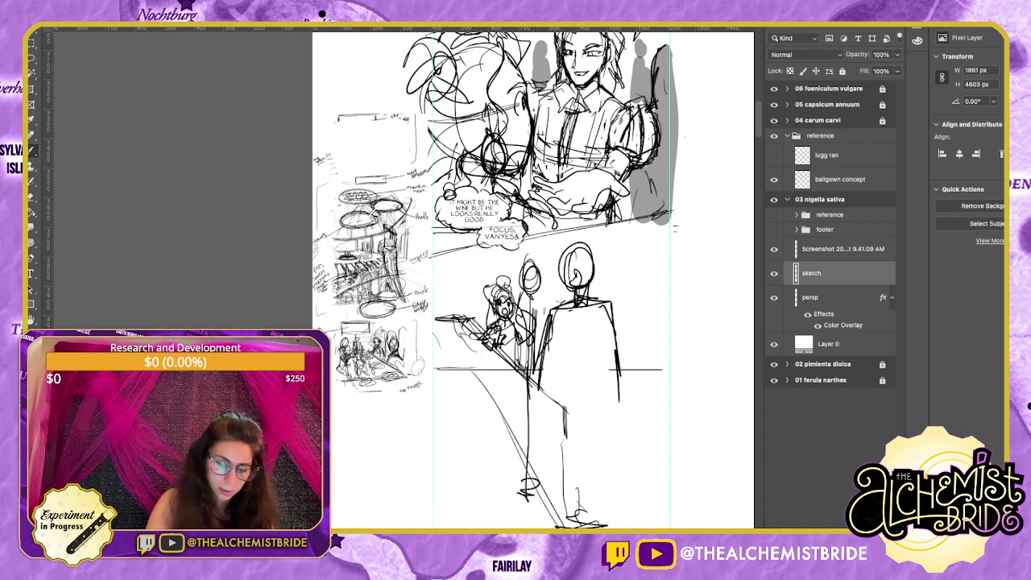
mouse_move(543, 387)
left_mouse_down()
mouse_move(667, 497)
mouse_move(641, 471)
left_mouse_up()
left_click_drag(590, 369, 705, 427)
left_click_drag(643, 388, 701, 425)
left_click_drag(541, 387, 662, 474)
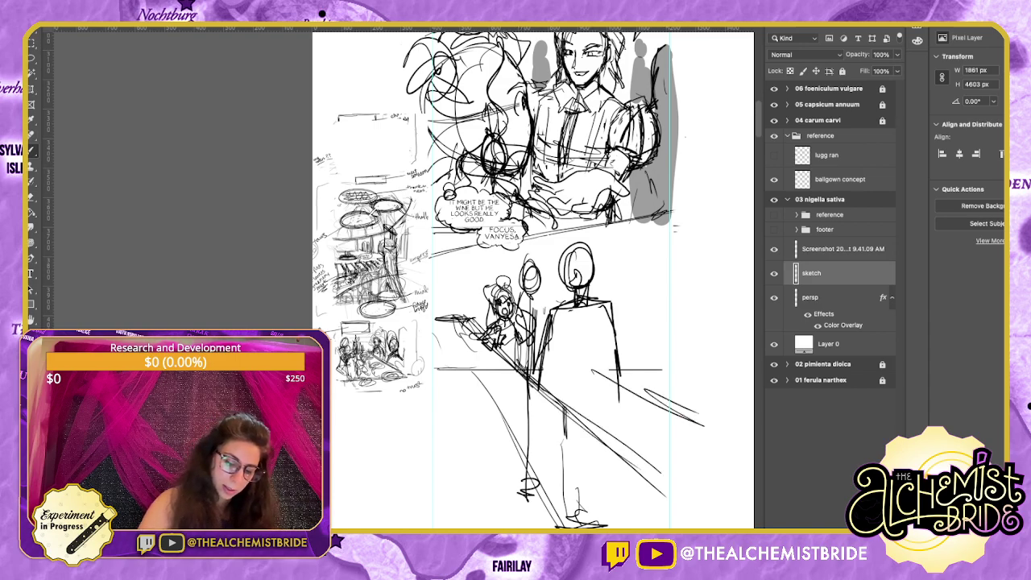
mouse_move(462, 370)
left_mouse_down()
mouse_move(573, 527)
mouse_move(485, 403)
left_mouse_up()
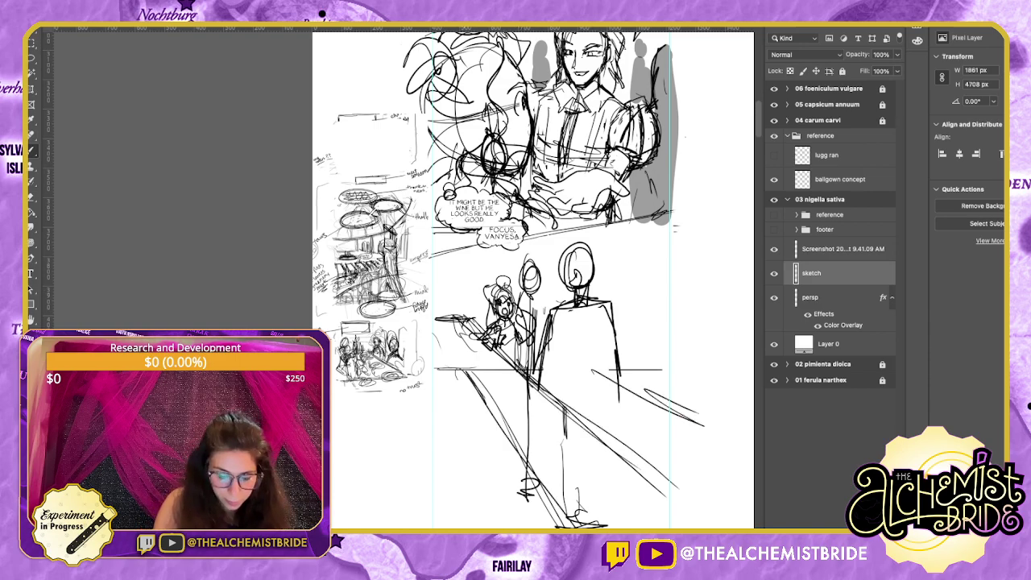
left_click_drag(462, 370, 463, 346)
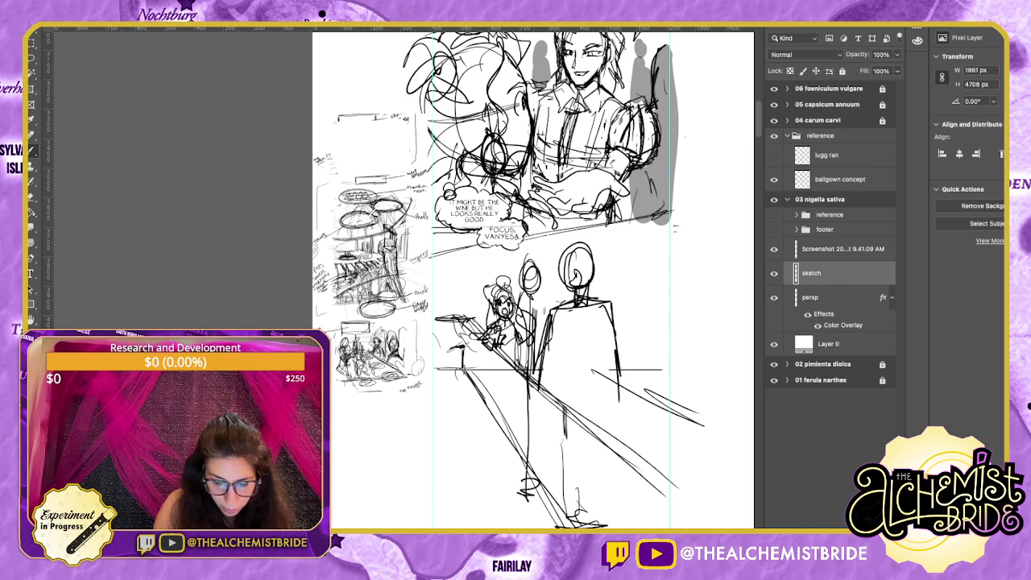
left_click_drag(522, 265, 618, 232)
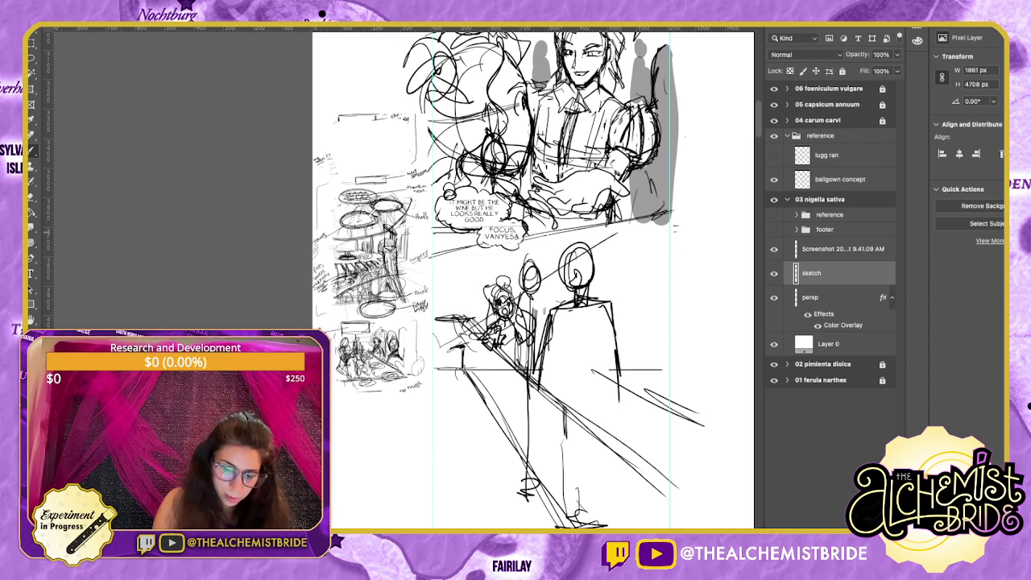
key("super+z")
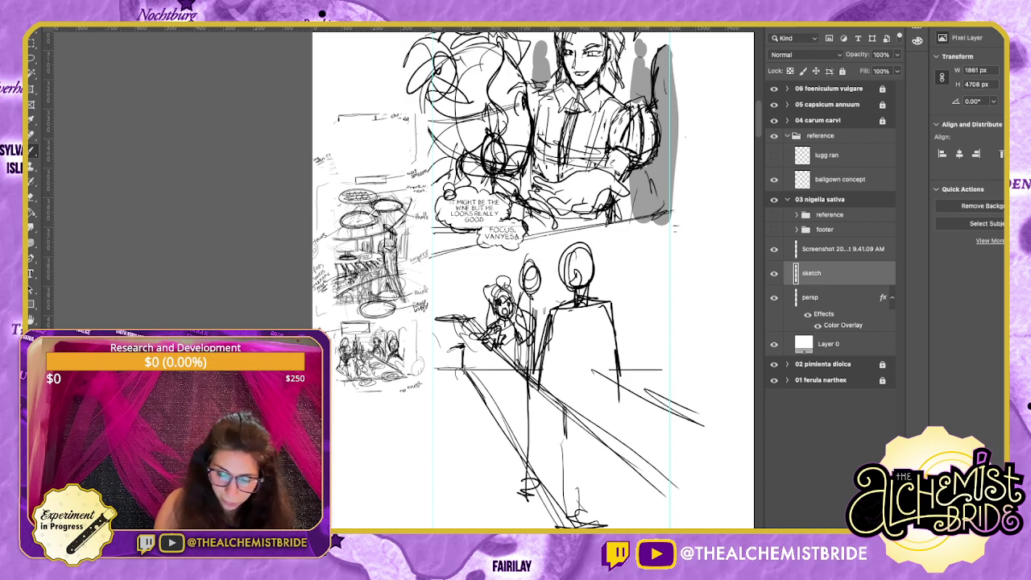
key("super+z")
key("super+z")
key("super+z")
key("super+z")
key("super+z")
key("super+z")
key("super+z")
key("super+z")
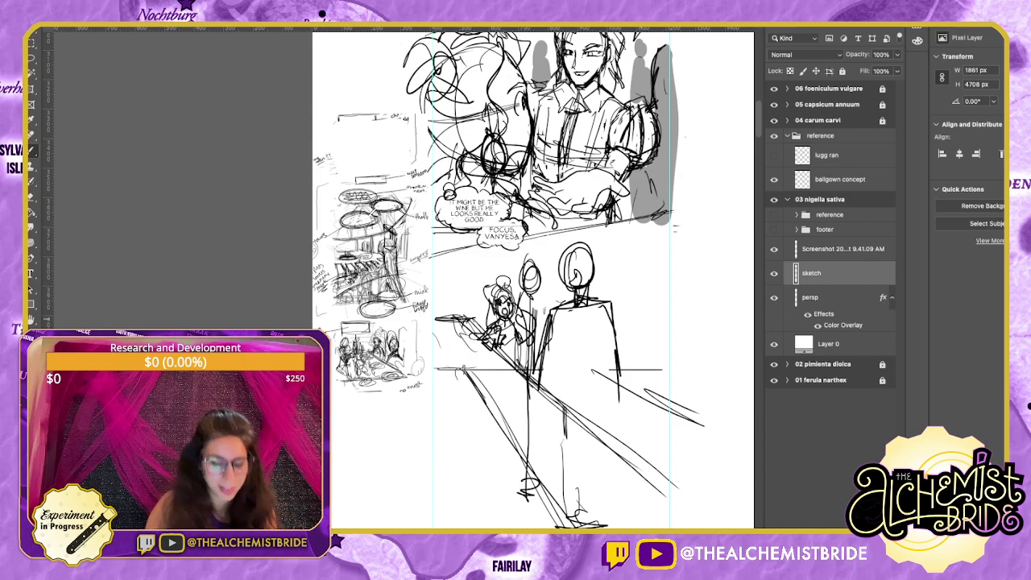
key("super+z")
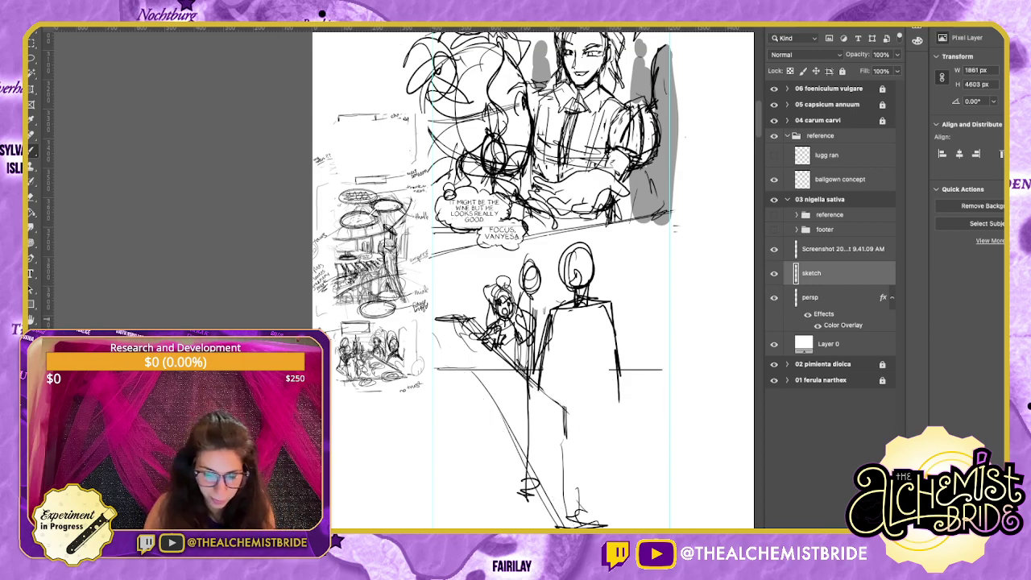
key("ctrl+z")
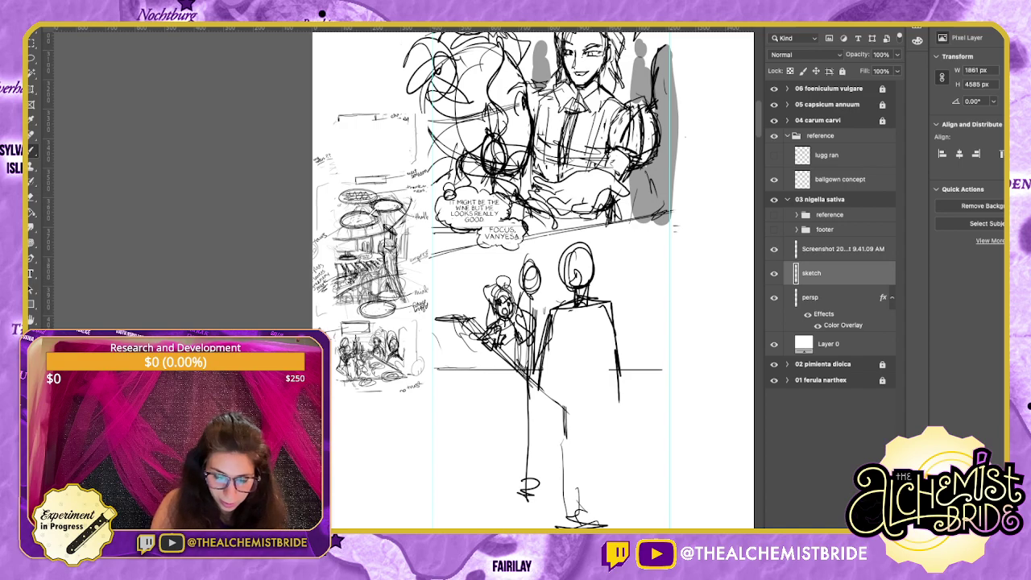
Undo the thin figure behind the large standing one, and sketch the large figure's forearm reaching across the table.
key("ctrl+z")
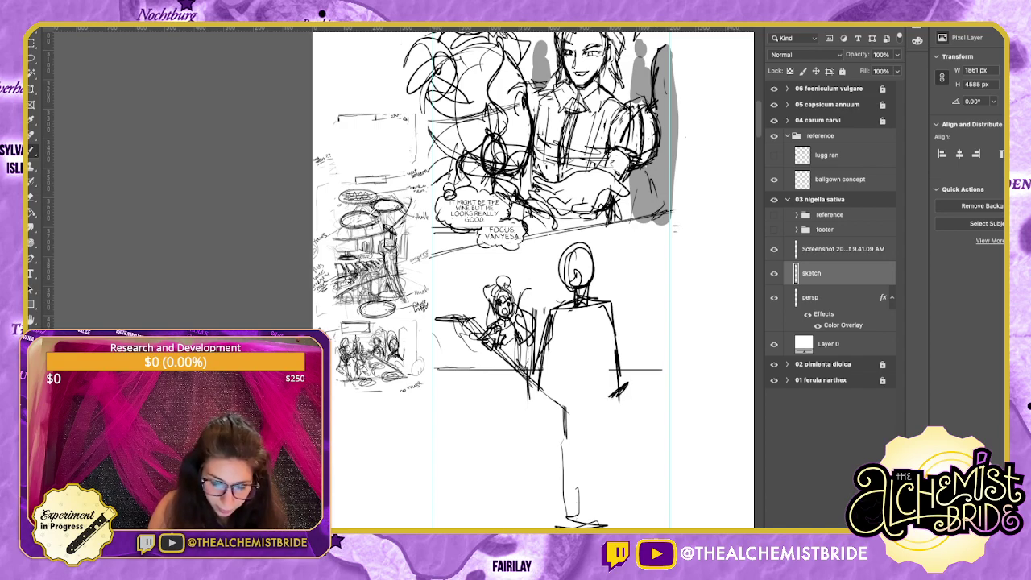
left_click_drag(484, 372, 537, 384)
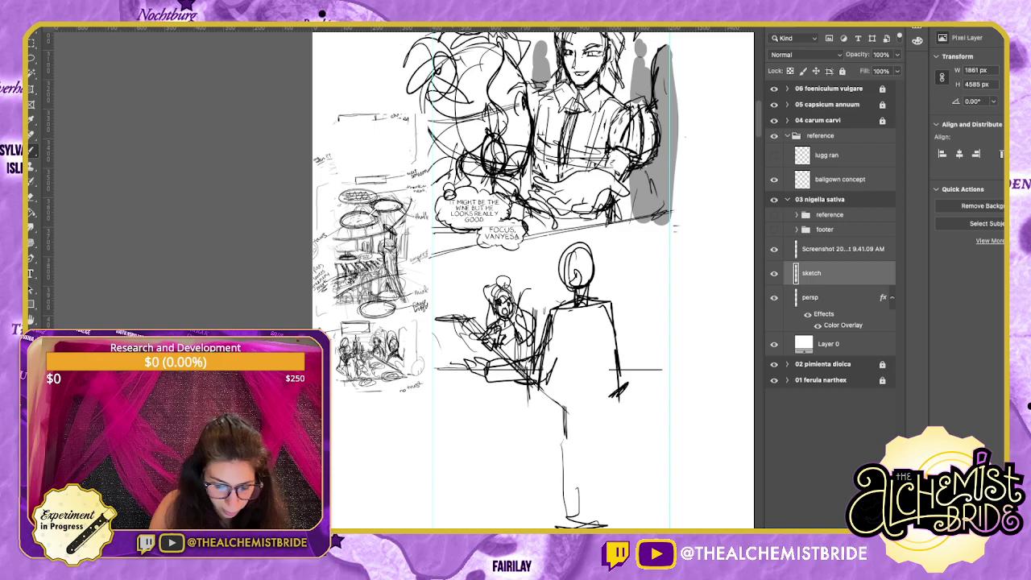
left_click_drag(453, 362, 483, 351)
left_click_drag(613, 319, 630, 348)
mouse_move(635, 347)
left_mouse_down()
mouse_move(619, 351)
mouse_move(653, 324)
left_mouse_up()
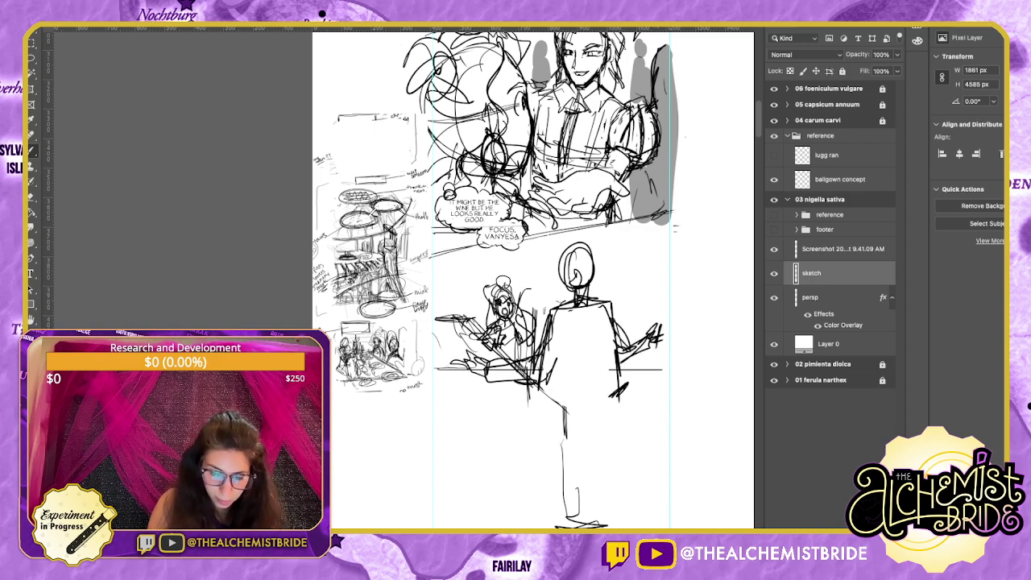
left_click_drag(554, 465, 558, 521)
mouse_move(559, 430)
left_mouse_down()
mouse_move(484, 428)
mouse_move(436, 443)
left_mouse_up()
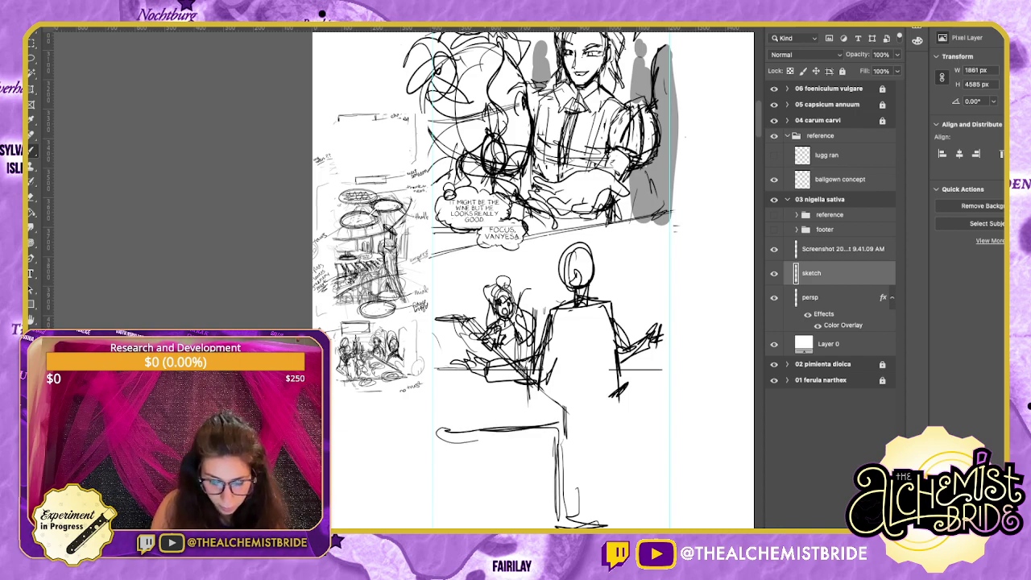
key("super+z")
key("super+z")
key("super+z")
key("super+z")
key("super+z")
key("super+z")
key("super+z")
key("super+z")
left_click_drag(533, 385, 623, 473)
key("super+z")
key("super+z")
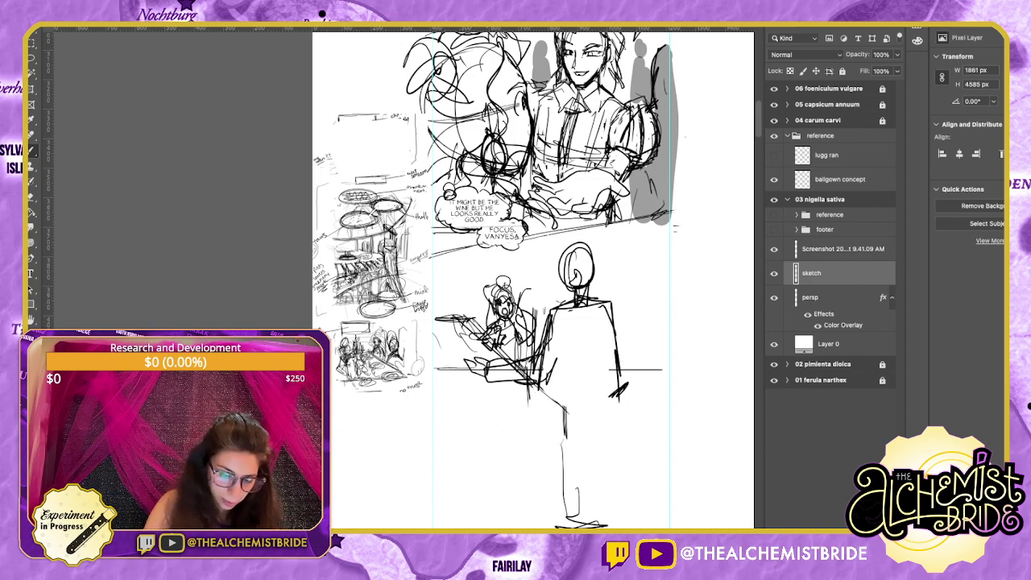
Sketch the large figure's waist and hip lines across the lower torso, with strokes shaping its sides.
left_click_drag(544, 385, 555, 417)
left_click_drag(568, 358, 557, 401)
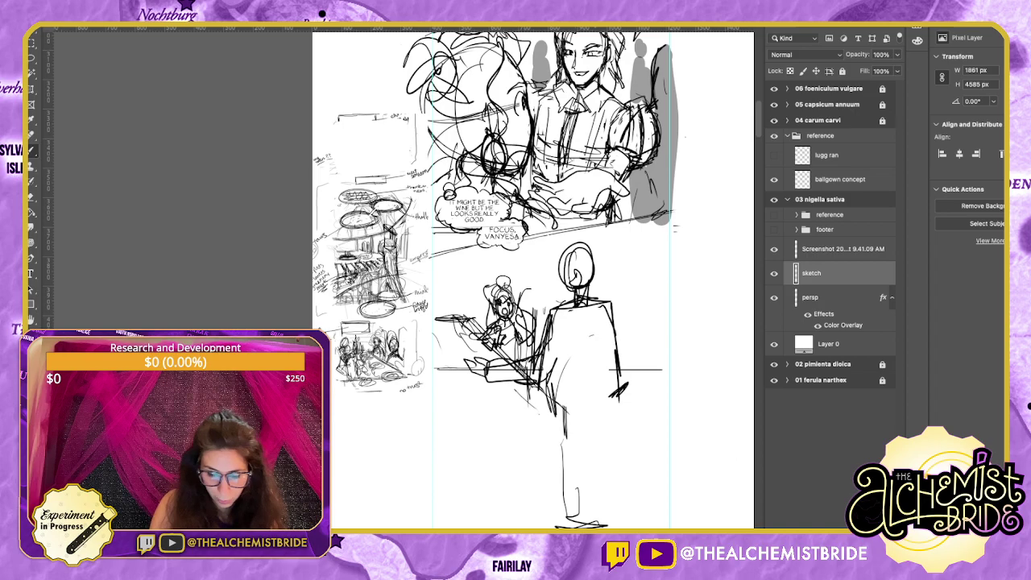
mouse_move(611, 319)
left_mouse_down()
mouse_move(603, 378)
mouse_move(559, 382)
mouse_move(573, 379)
left_mouse_up()
left_click_drag(563, 333, 556, 373)
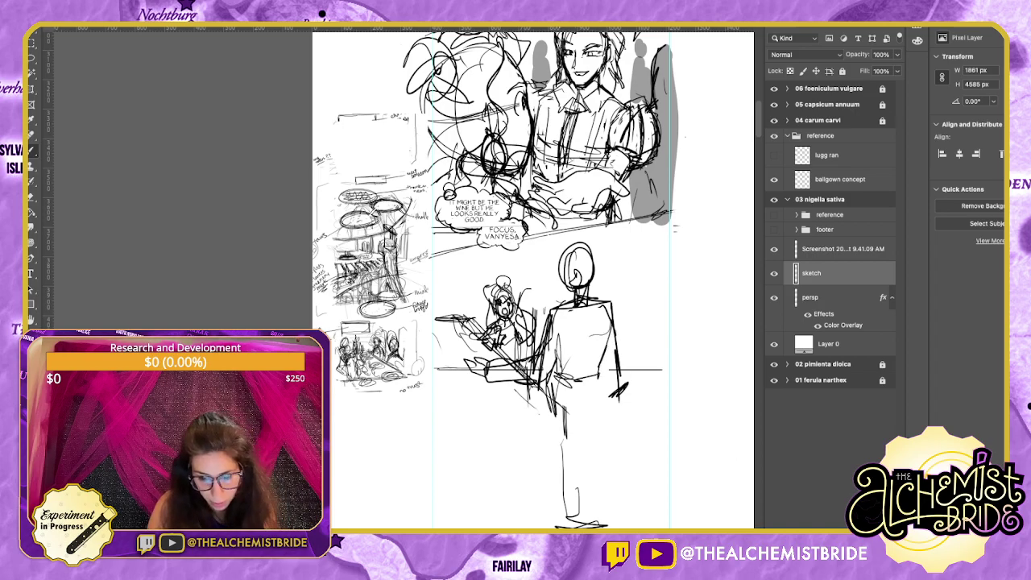
Brush in the large figure's rounded shoulders, chest guidelines and long coat sides, closing the coat with a curved hem.
mouse_move(556, 305)
left_mouse_down()
mouse_move(564, 331)
mouse_move(565, 315)
mouse_move(610, 329)
mouse_move(561, 375)
mouse_move(571, 439)
left_mouse_up()
mouse_move(609, 309)
left_mouse_down()
mouse_move(586, 349)
mouse_move(627, 439)
left_mouse_up()
left_click_drag(621, 379, 639, 469)
left_click_drag(620, 324, 617, 367)
mouse_move(581, 352)
left_mouse_down()
mouse_move(569, 378)
mouse_move(562, 473)
left_mouse_up()
left_click_drag(585, 394, 566, 466)
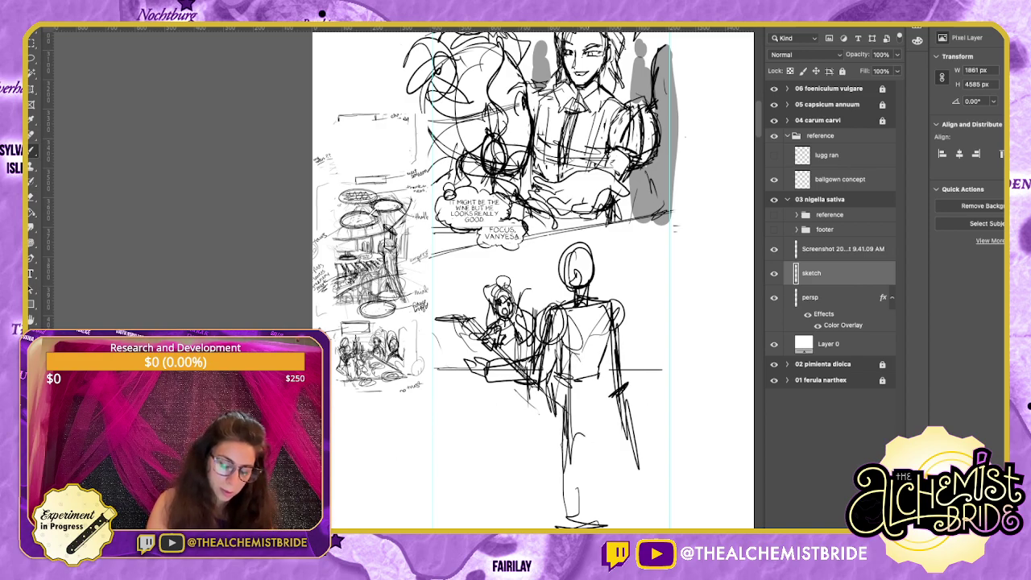
left_click_drag(628, 439, 586, 452)
Lasso the large figure together with the small one at the table, scale them down proportionally, and shift them slightly right and down.
left_click_drag(573, 238, 543, 310)
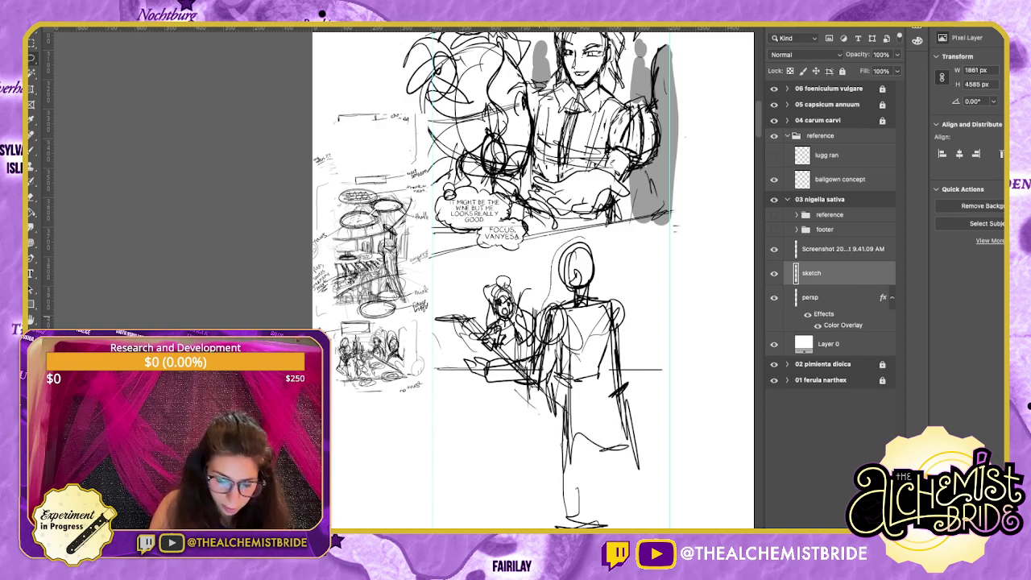
left_click_drag(512, 349, 498, 391)
mouse_move(549, 422)
left_mouse_down()
mouse_move(642, 393)
mouse_move(588, 238)
left_mouse_up()
key("v")
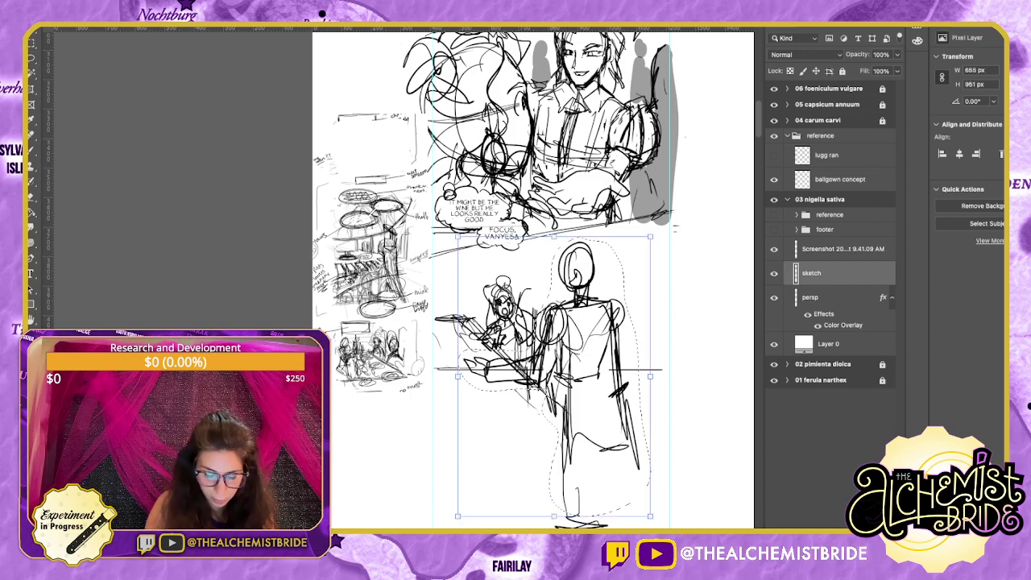
left_click_drag(650, 515, 614, 455)
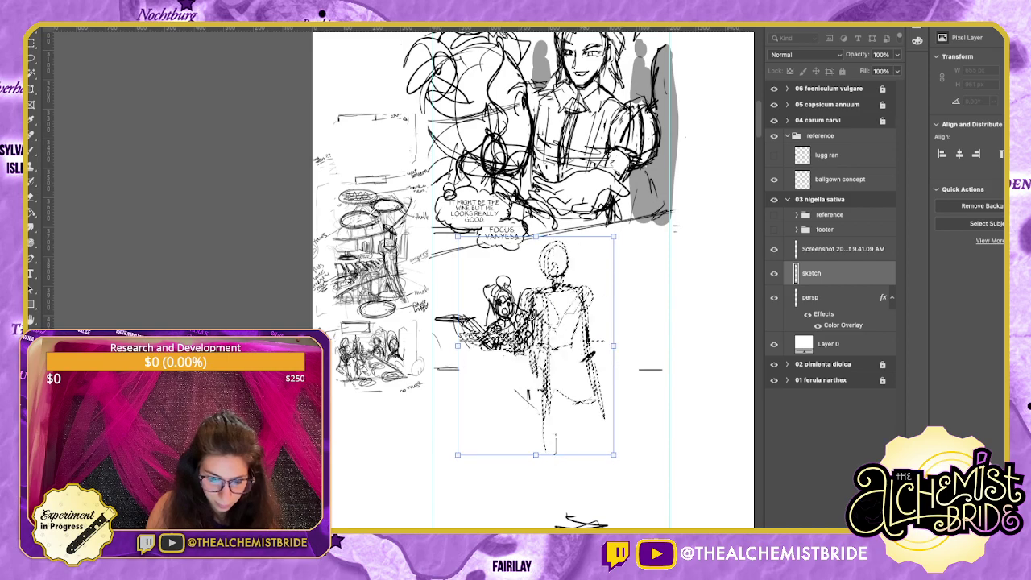
left_click_drag(562, 338, 575, 344)
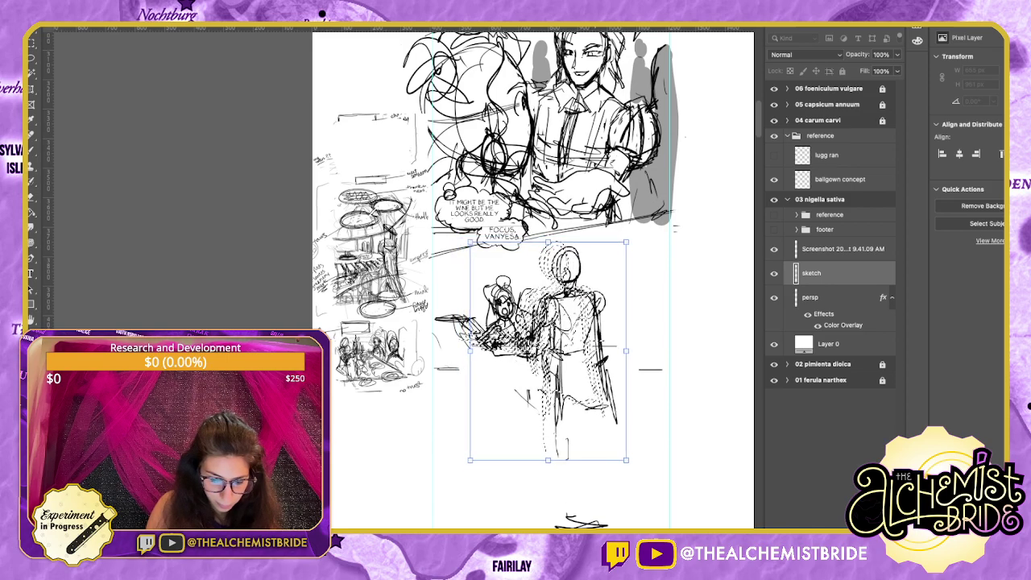
key("Return")
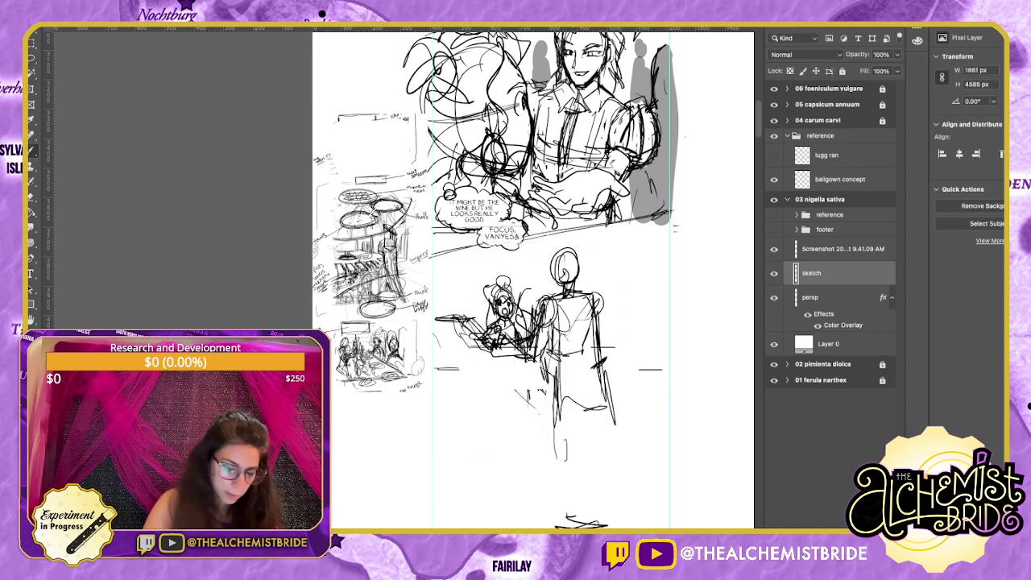
Draw the table's long diagonal edge past the large figure with short strokes at its far end, and lasso the whole panel drawing.
left_click_drag(477, 328, 623, 449)
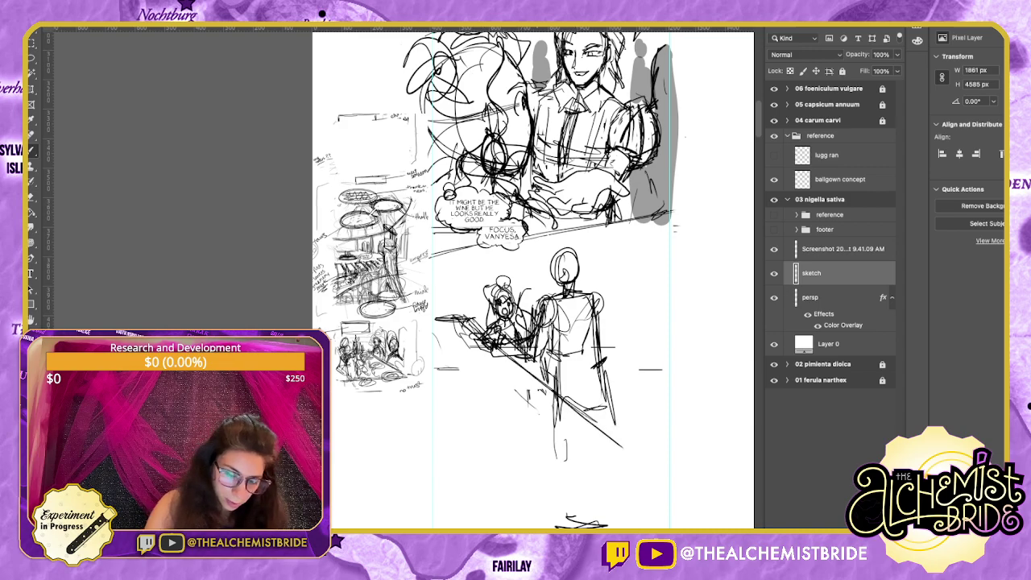
mouse_move(461, 339)
left_mouse_down()
mouse_move(436, 347)
mouse_move(456, 344)
left_mouse_up()
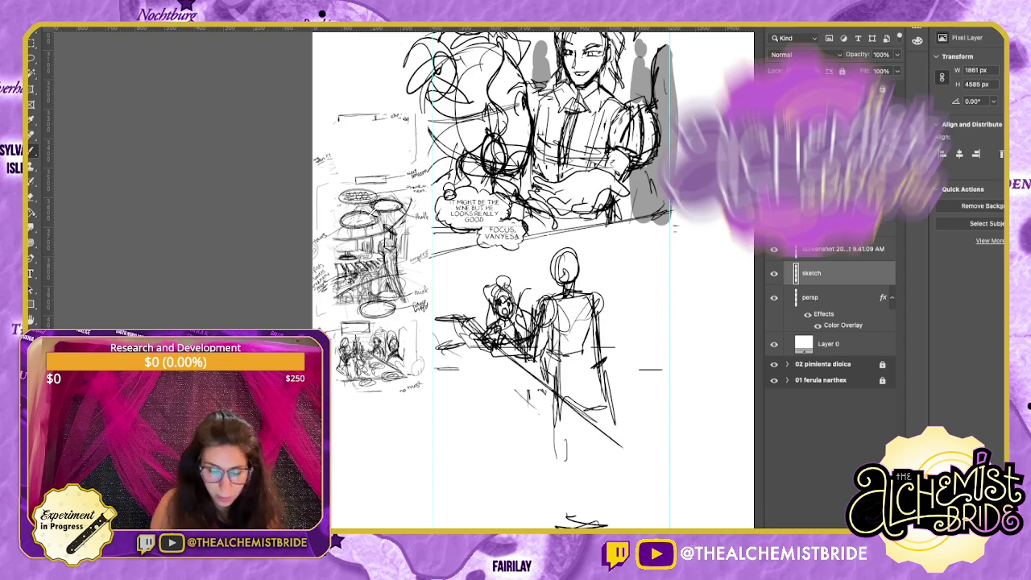
mouse_move(473, 260)
left_mouse_down()
mouse_move(662, 354)
mouse_move(453, 277)
left_mouse_up()
key("super+t")
left_click_drag(692, 475, 702, 463)
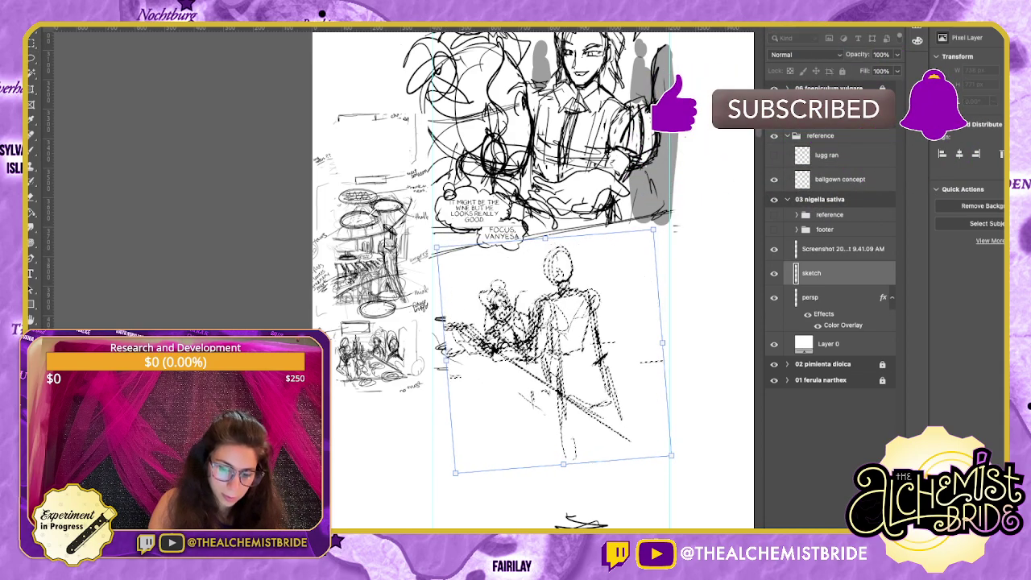
mouse_move(555, 346)
left_mouse_down()
mouse_move(543, 354)
mouse_move(572, 353)
left_mouse_up()
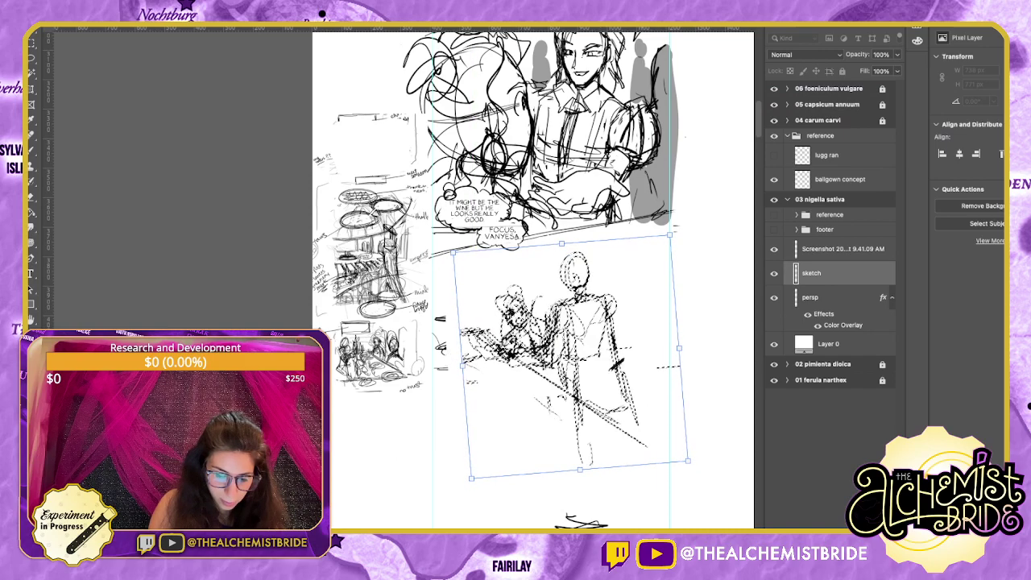
left_click_drag(702, 473, 668, 501)
key("super+z")
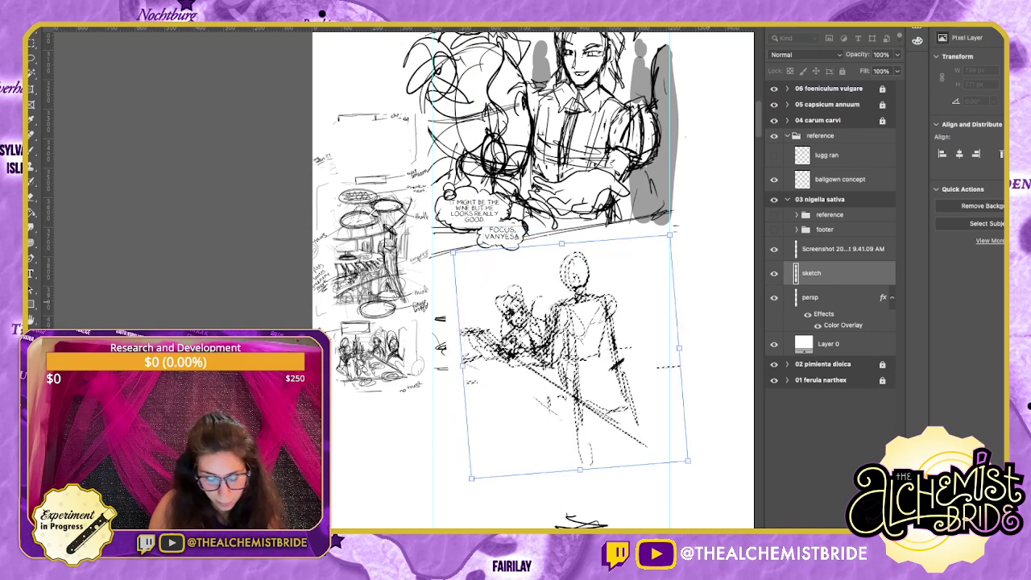
key("Return")
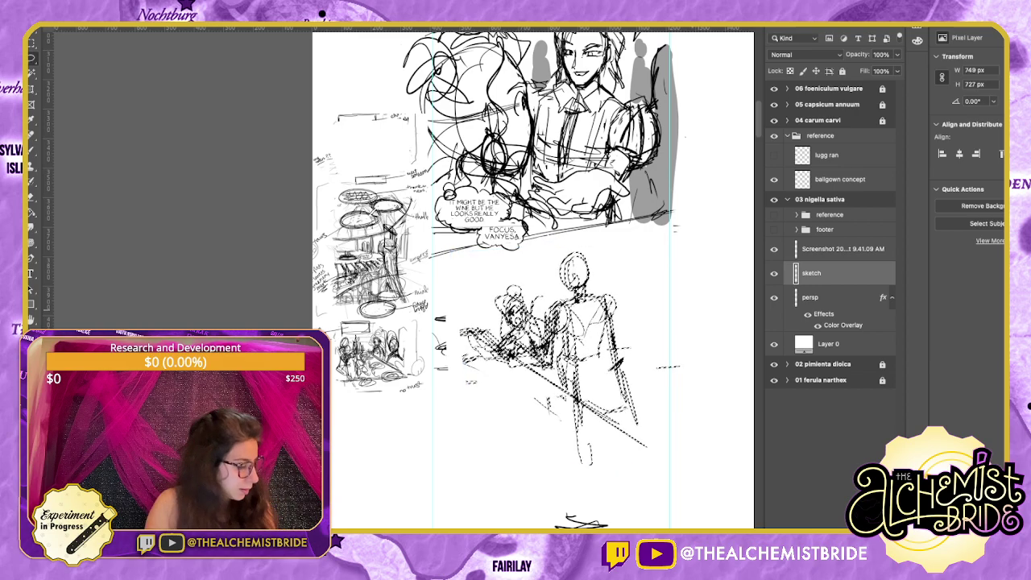
key("v")
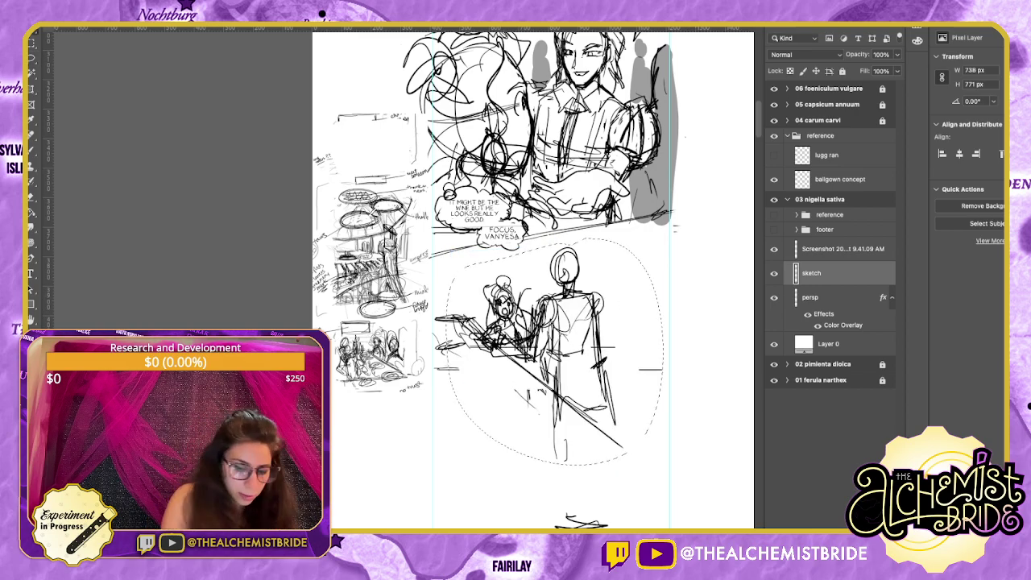
Move the lassoed panel drawing slightly right and down, leaving nothing selected.
left_click_drag(555, 355, 572, 369)
key("shift+Down")
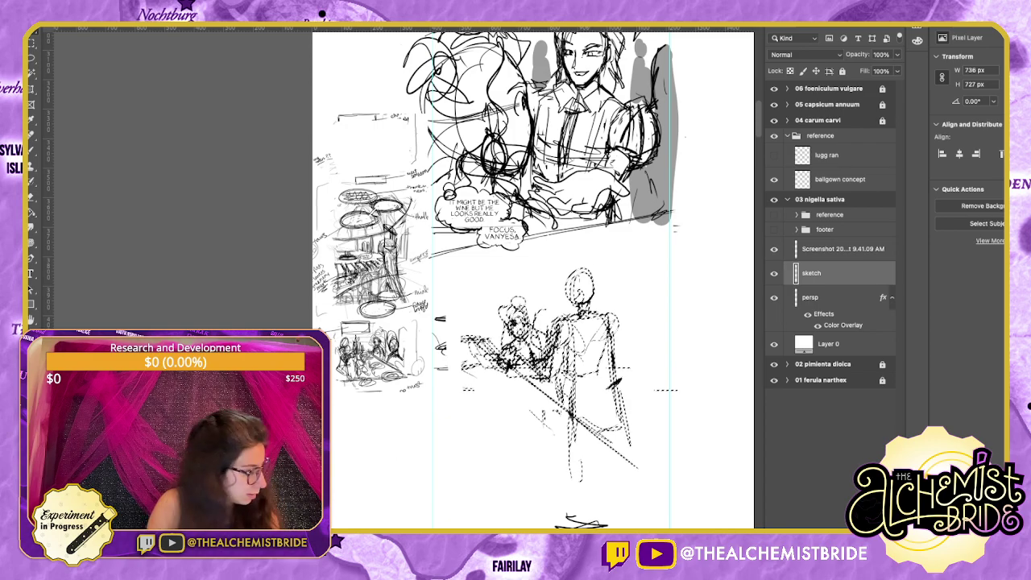
key("super+d")
Lasso and delete the leftover foot, the stray leg strokes below the table edge, and the marks along the panel's left border.
key("l")
mouse_move(604, 482)
left_mouse_down()
mouse_move(534, 525)
mouse_move(584, 489)
left_mouse_up()
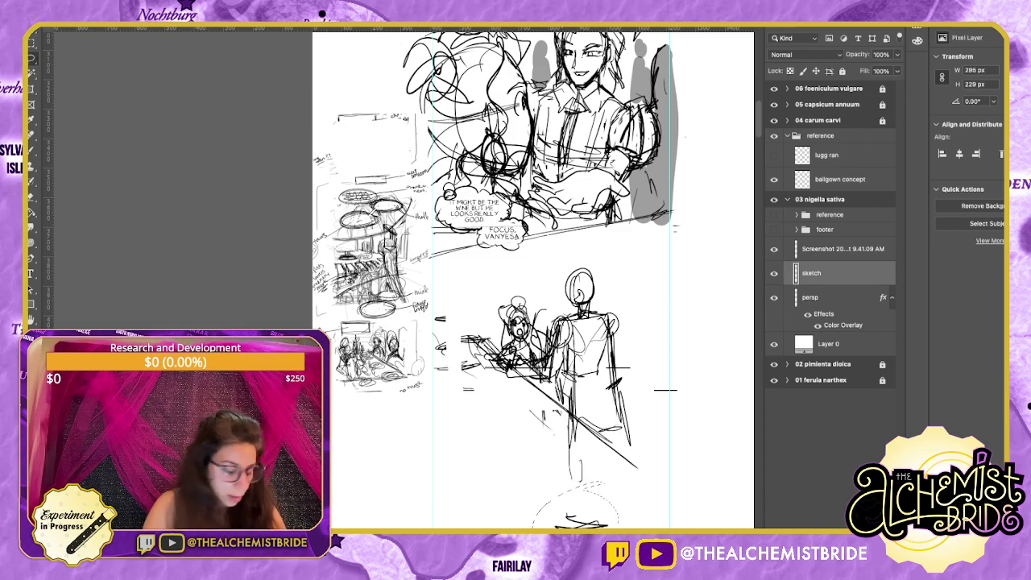
key("Delete")
mouse_move(589, 440)
left_mouse_down()
mouse_move(599, 475)
mouse_move(592, 444)
left_mouse_up()
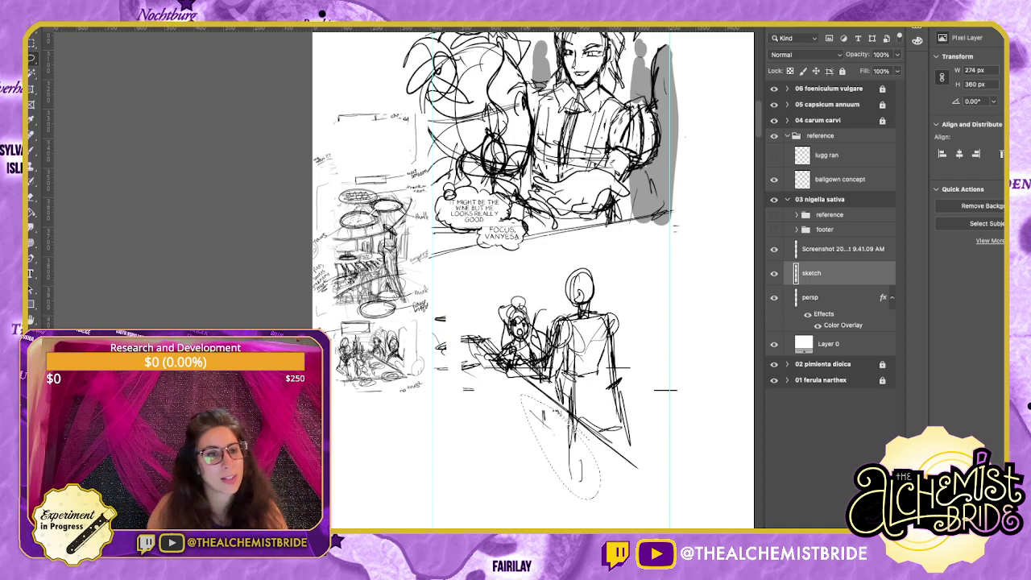
key("Delete")
mouse_move(478, 364)
left_mouse_down()
mouse_move(461, 320)
mouse_move(478, 367)
left_mouse_up()
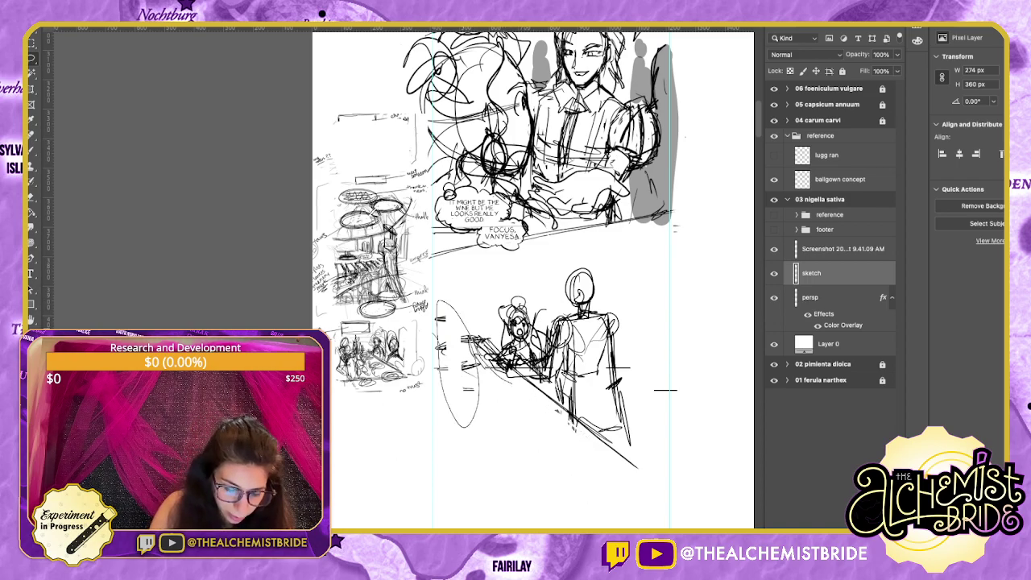
key("Delete")
key("ctrl+d")
Brush a horizontal line from the table's far corner out to the panel's left border.
key("b")
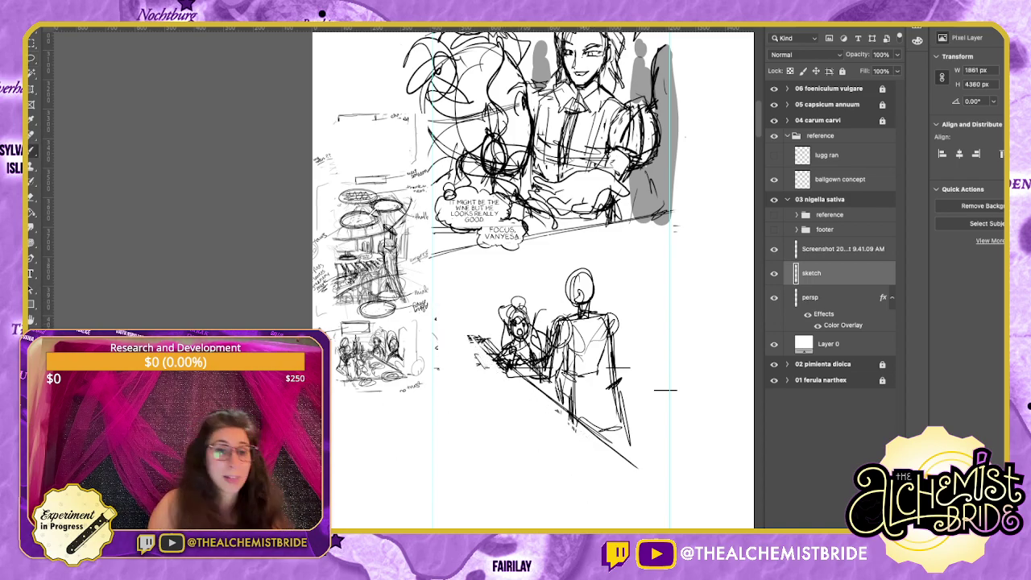
left_click_drag(492, 350, 441, 354)
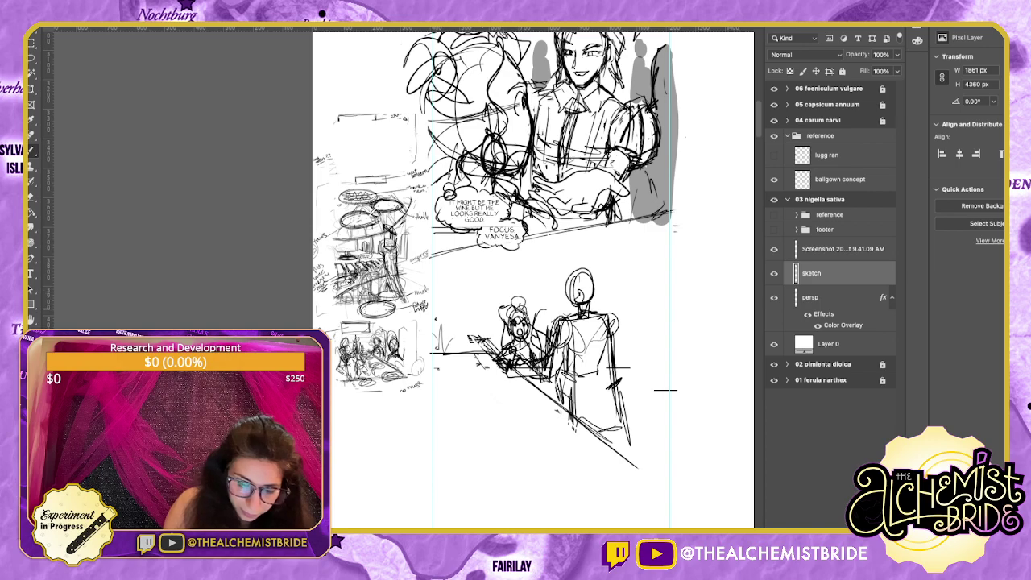
Create a paragraph text box in the empty space above and to the left of the small figure.
left_click(31, 274)
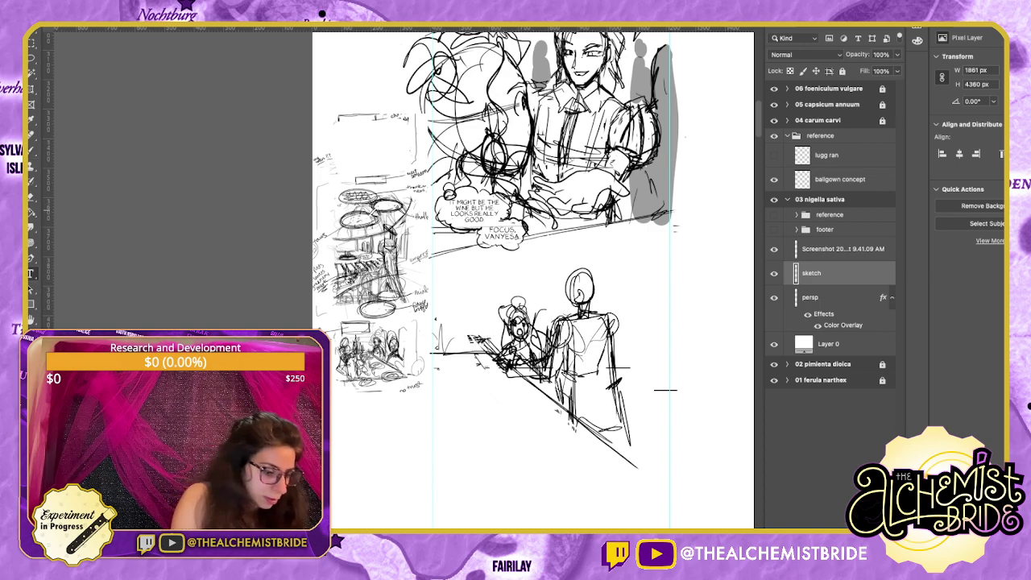
left_click_drag(520, 308, 529, 306)
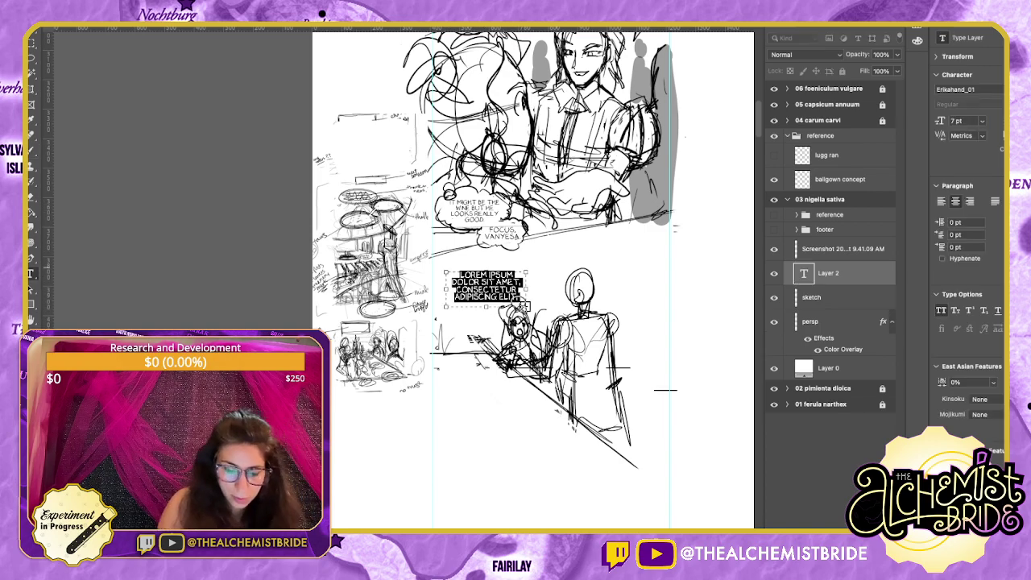
scroll(527, 307, "left", 1)
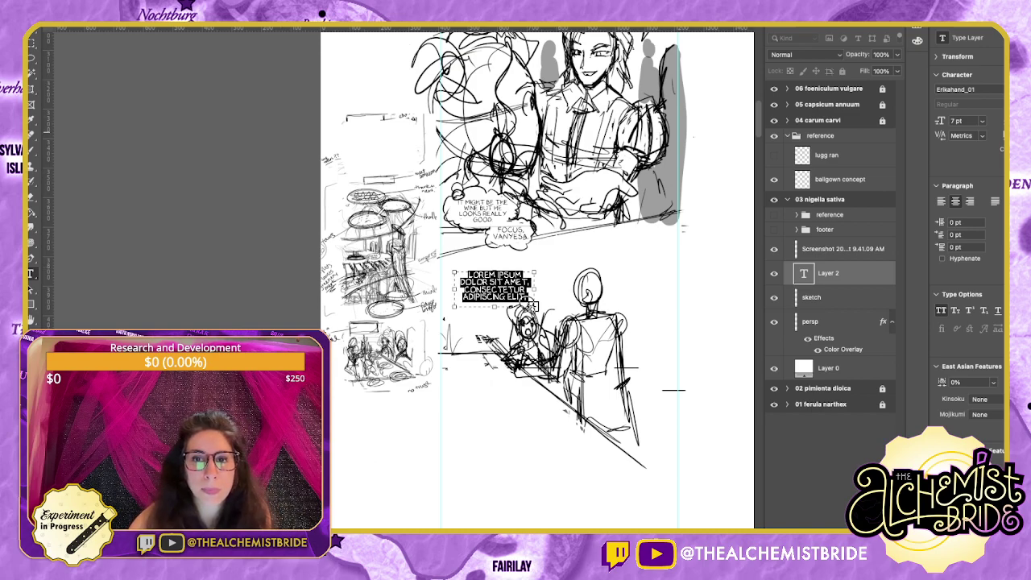
key("Escape")
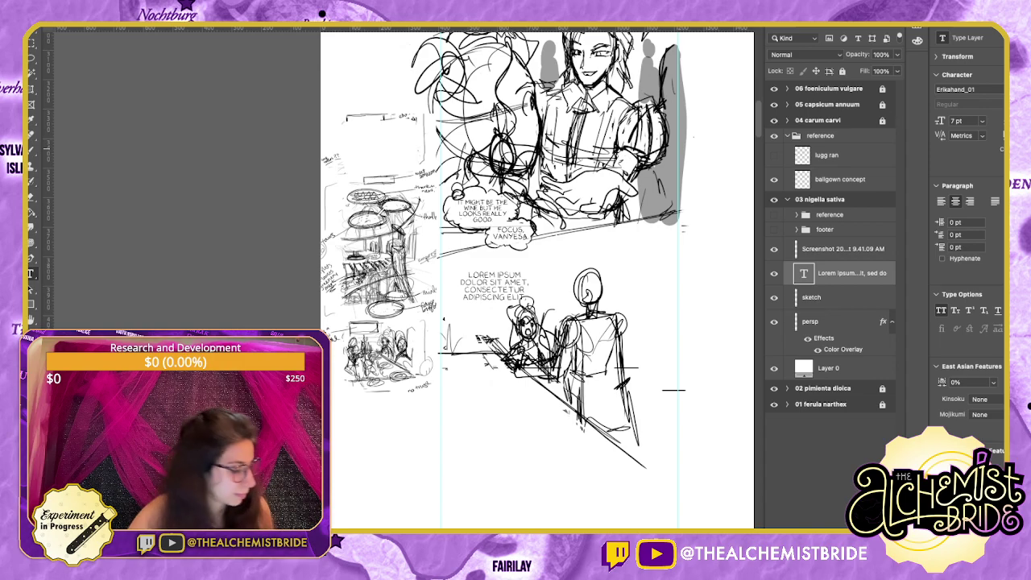
Replace the placeholder text with "OH, YOU'RE ACTUALLY GIVING ME THE CHOICE THIS TIME?" and move the text slightly up and left.
double_click(506, 289)
left_click(509, 288)
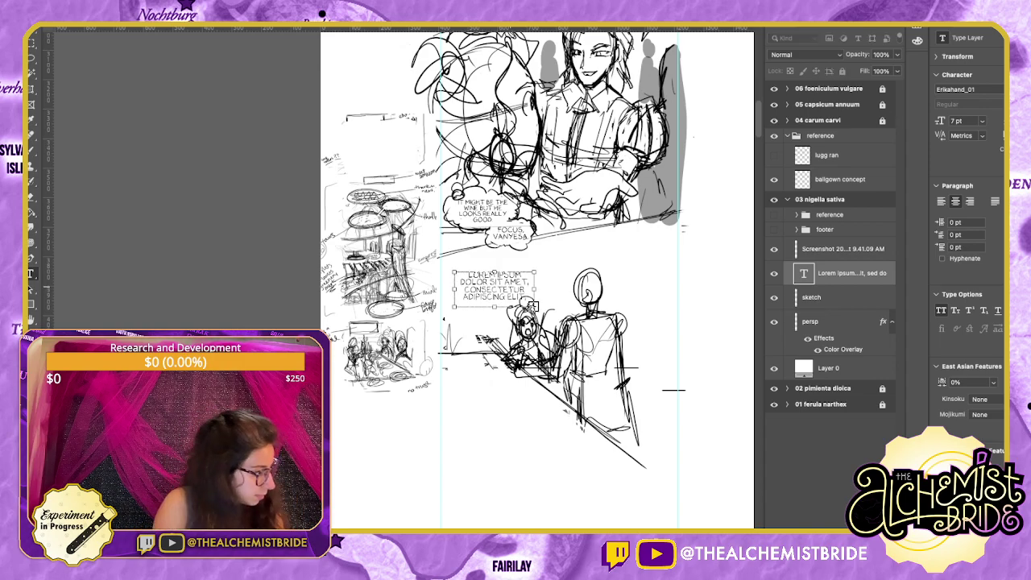
key("Escape")
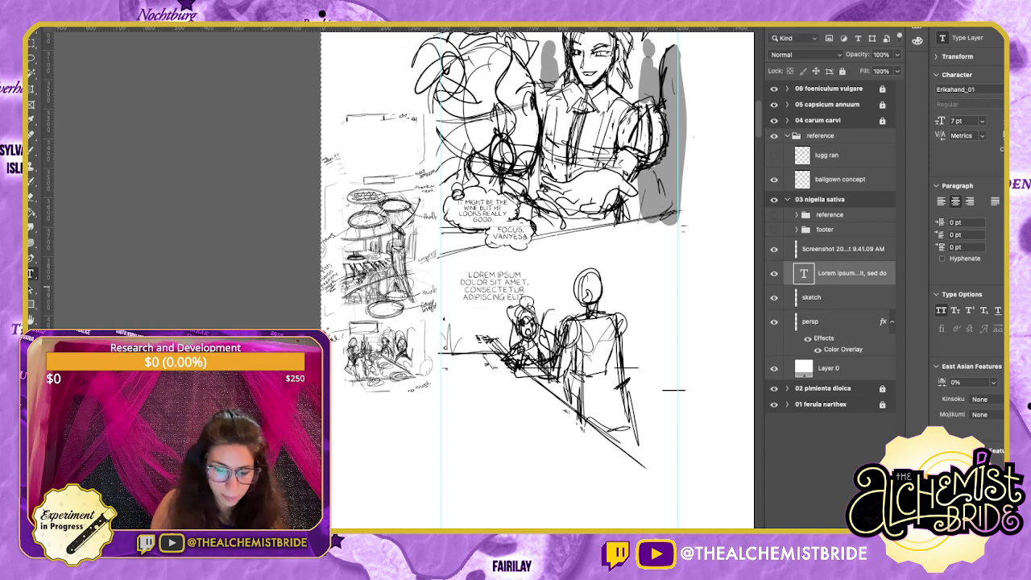
double_click(509, 288)
key("ctrl+a")
type("OH, YOU'RE ACTUALLY GIVING ME THE CHOICE THIS TIME?")
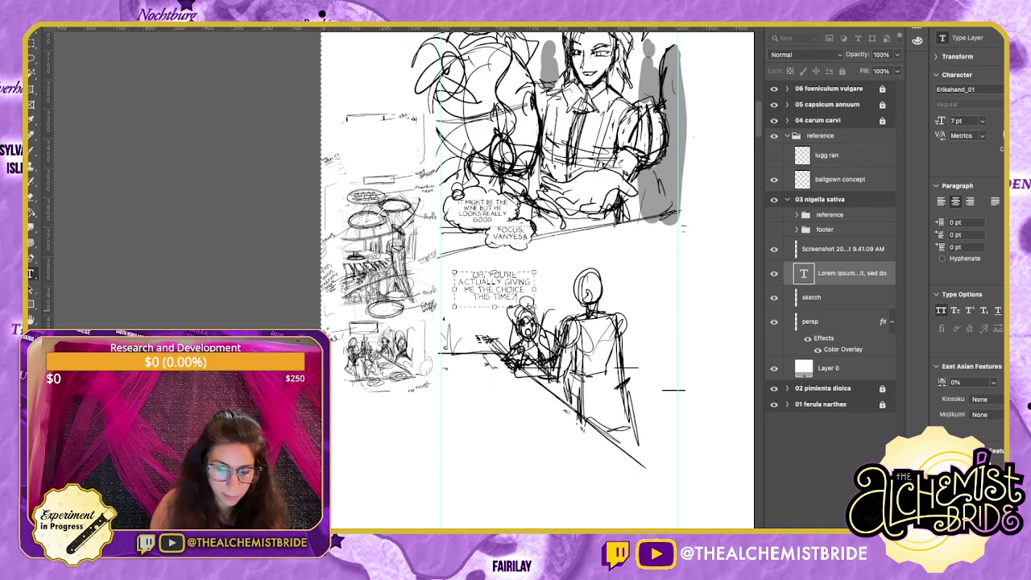
key("Escape")
left_click_drag(493, 288, 489, 282)
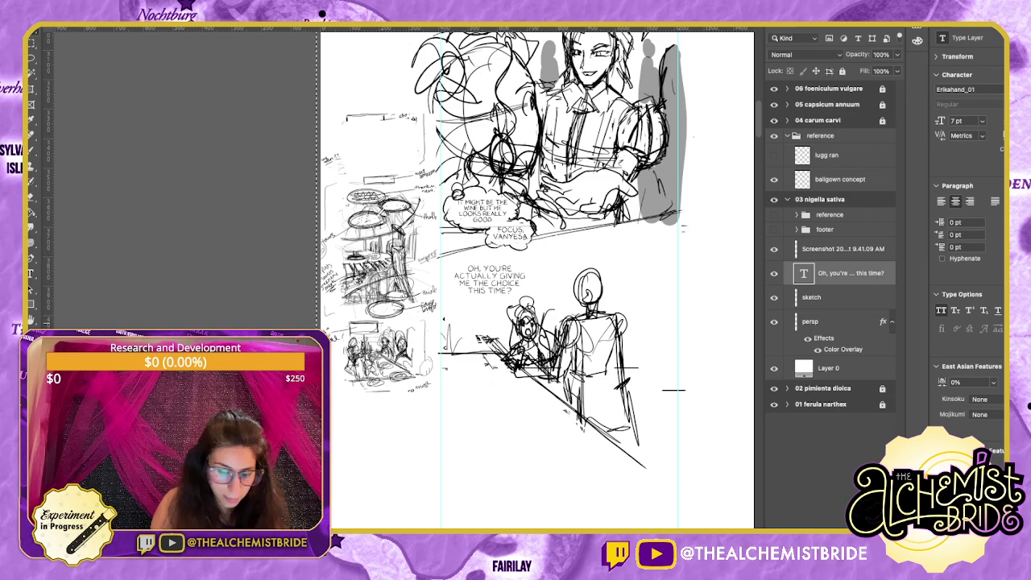
Add a new layer and sketch a tiny head below and to the left of the "OH, YOU'RE ACTUALLY GIVING ME THE CHOICE THIS TIME?" text.
key("super+plus")
key("super+plus")
scroll(704, 298, "up", 3)
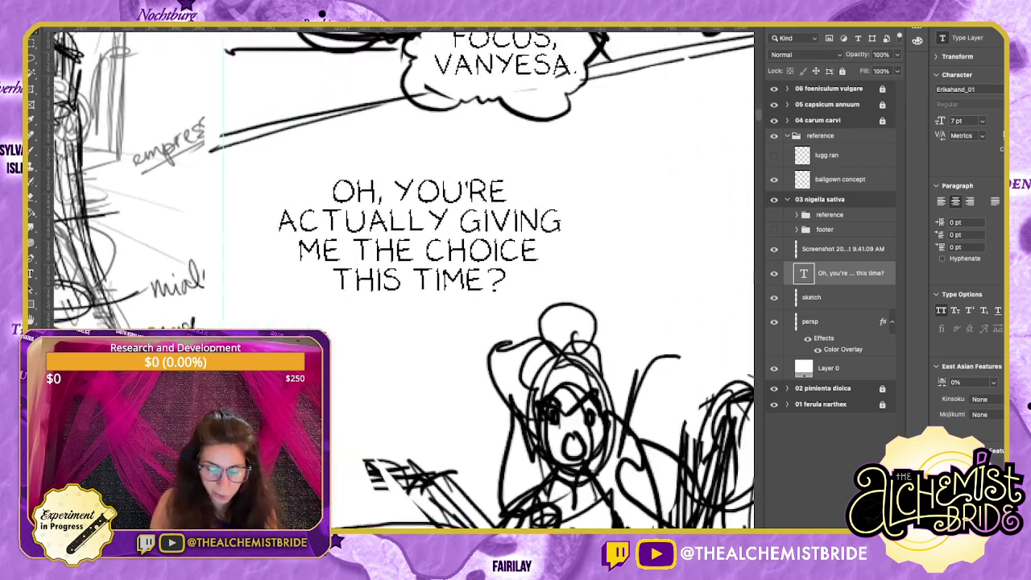
key("F2")
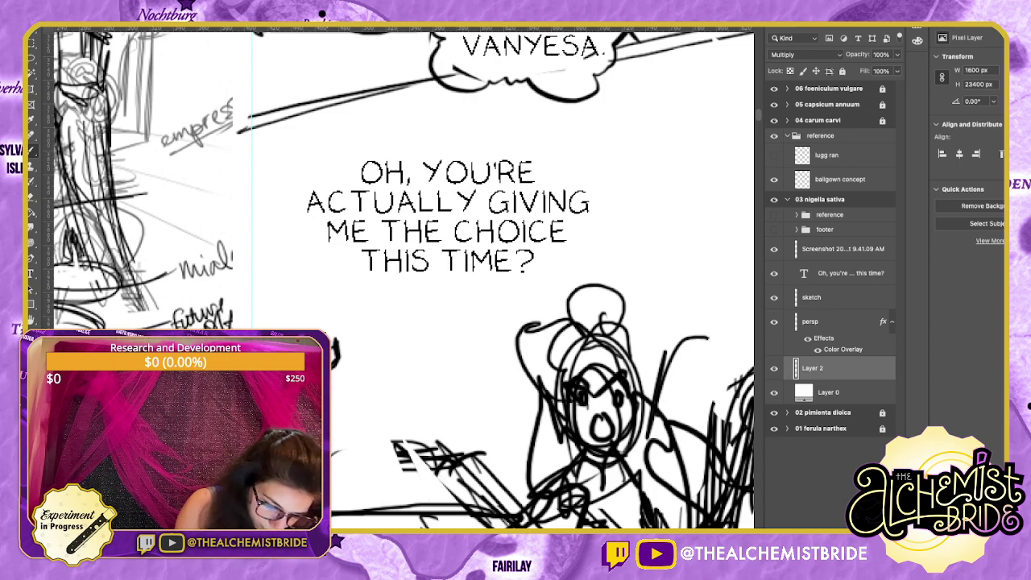
key("super+z")
mouse_move(337, 362)
left_mouse_down()
mouse_move(353, 367)
mouse_move(344, 367)
left_mouse_up()
key("super+z")
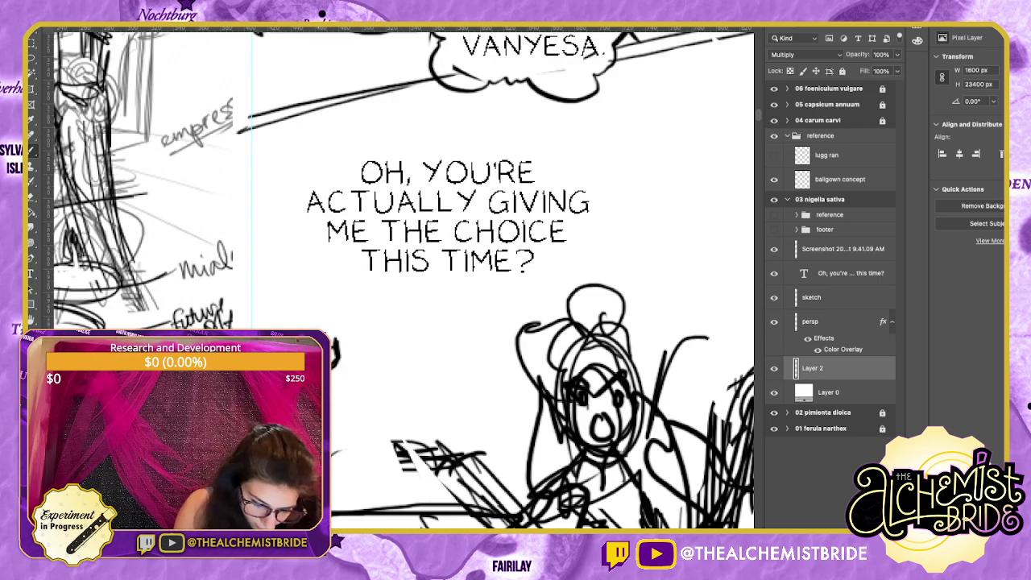
left_click_drag(336, 358, 348, 368)
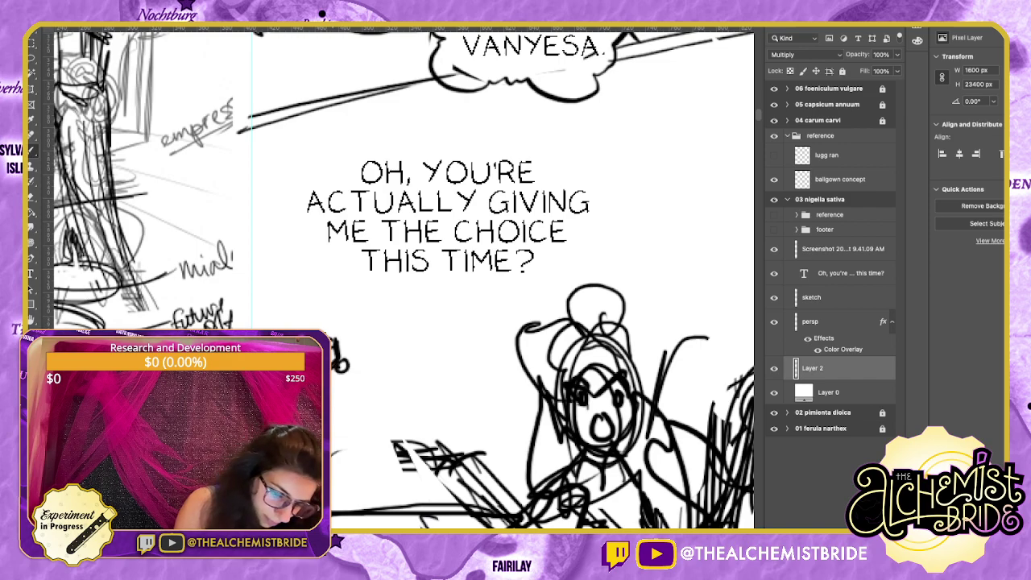
Complete the tiny head's outline and handwrite "yeah. you tell him" beside it with a small speech mark.
mouse_move(306, 323)
left_mouse_down()
mouse_move(343, 364)
mouse_move(360, 343)
mouse_move(361, 315)
mouse_move(427, 315)
left_mouse_up()
left_click(399, 317)
left_click(409, 314)
left_click_drag(429, 311, 439, 314)
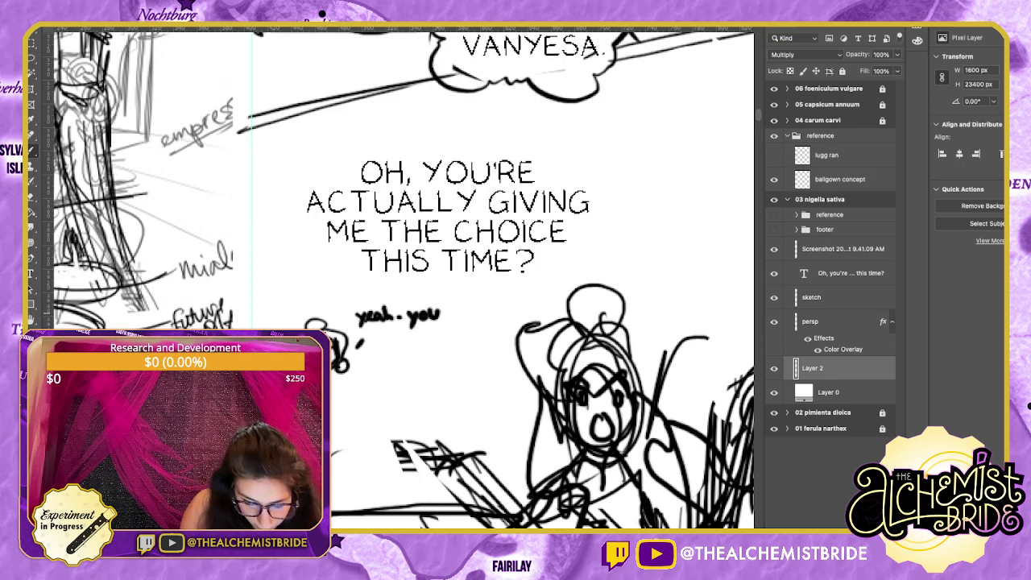
mouse_move(378, 337)
left_mouse_down()
mouse_move(406, 327)
mouse_move(430, 339)
left_mouse_up()
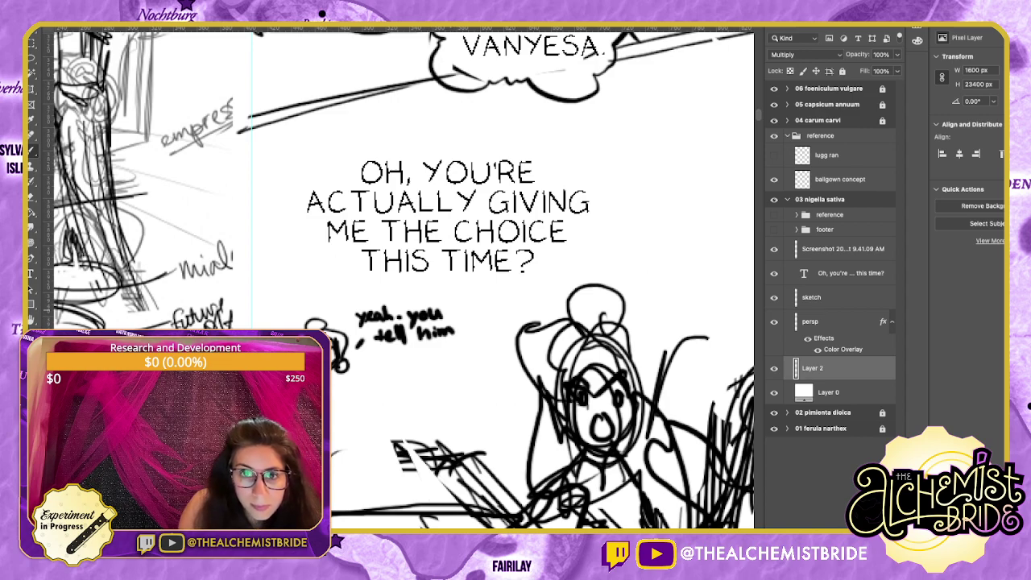
Draw a tailed speech balloon around the question text and a smaller balloon around the tiny head and its handwriting.
mouse_move(316, 305)
left_mouse_down()
mouse_move(291, 331)
mouse_move(419, 296)
mouse_move(318, 302)
left_mouse_up()
mouse_move(480, 294)
left_mouse_down()
mouse_move(503, 325)
mouse_move(505, 291)
mouse_move(536, 283)
mouse_move(564, 144)
mouse_move(293, 234)
mouse_move(481, 292)
left_mouse_up()
mouse_move(312, 323)
left_mouse_down()
mouse_move(298, 325)
mouse_move(363, 295)
left_mouse_up()
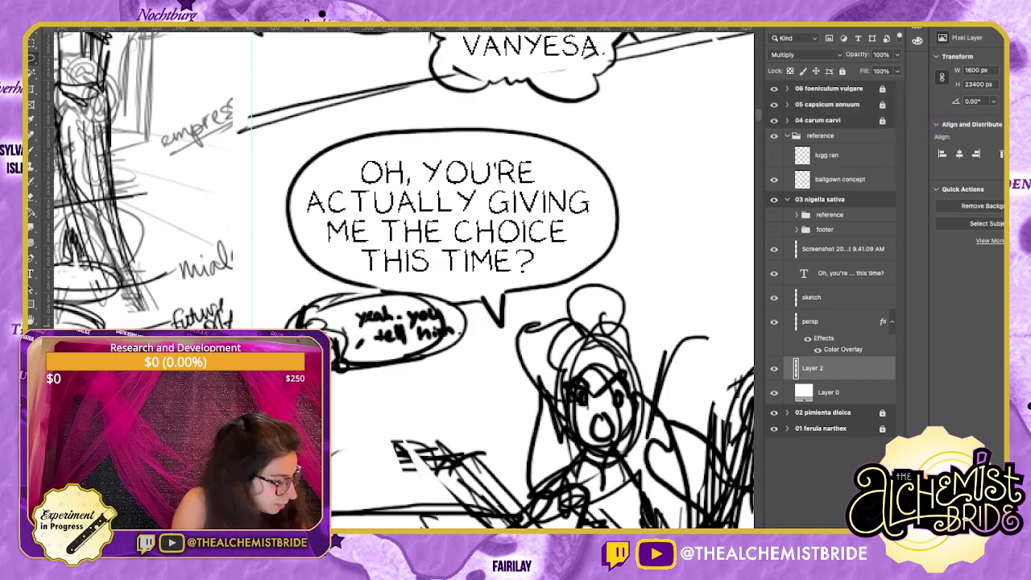
Lasso the handwritten "yeah. you tell him" and transform it slightly smaller so it fits inside the small balloon.
mouse_move(395, 301)
left_mouse_down()
mouse_move(453, 333)
mouse_move(355, 338)
left_mouse_up()
key("ctrl+t")
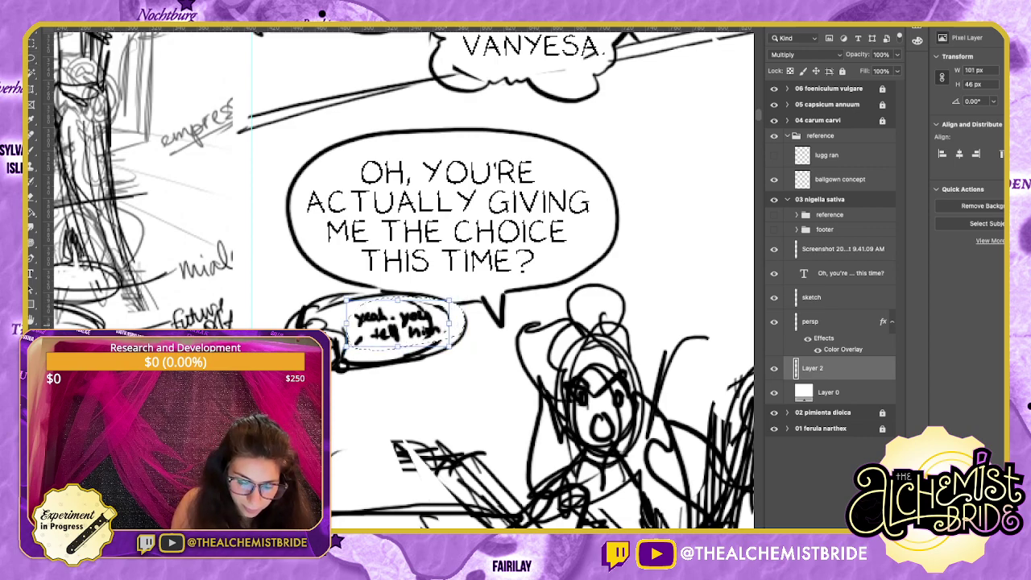
key("Return")
key("ctrl+d")
Clean up the small balloon's outline around the handwriting with the eraser.
key("e")
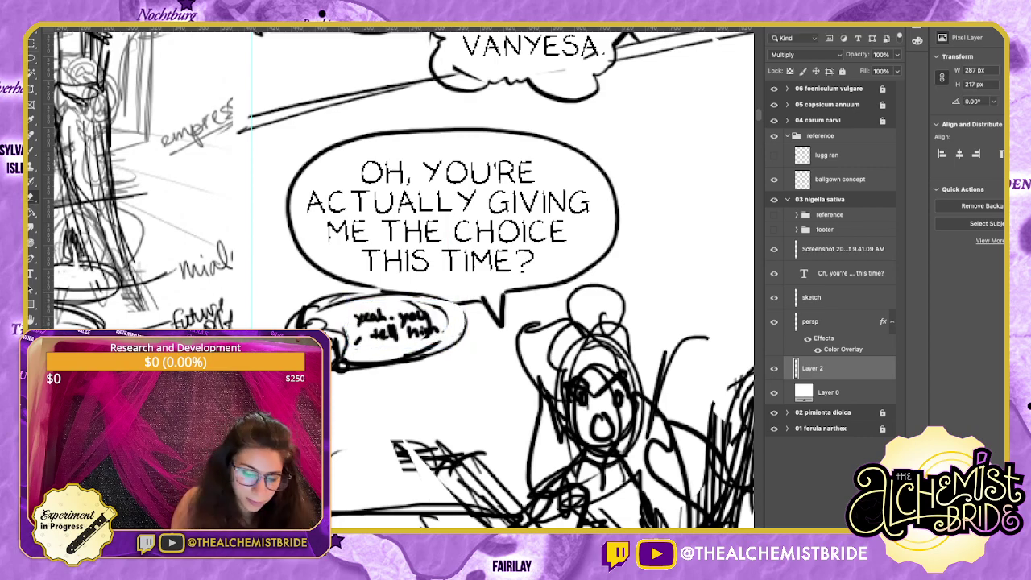
left_click_drag(440, 343, 408, 352)
mouse_move(447, 318)
left_mouse_down()
mouse_move(405, 304)
mouse_move(417, 355)
mouse_move(343, 360)
left_mouse_up()
key("b")
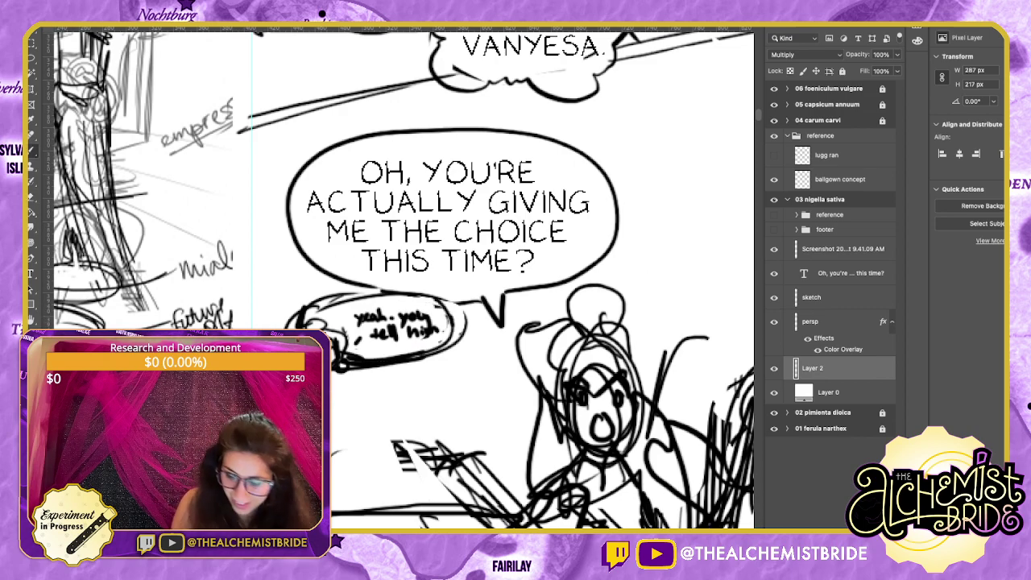
Review the whole comic strip and check what Layer 2 contains by toggling its visibility.
key("super+0")
scroll(397, 281, "down", 5)
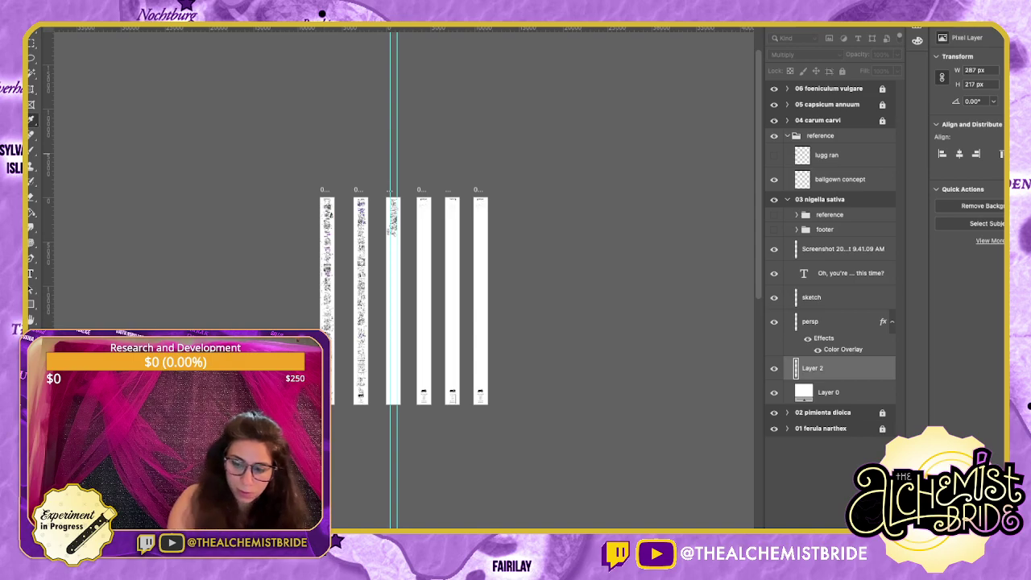
scroll(397, 291, "up", 8)
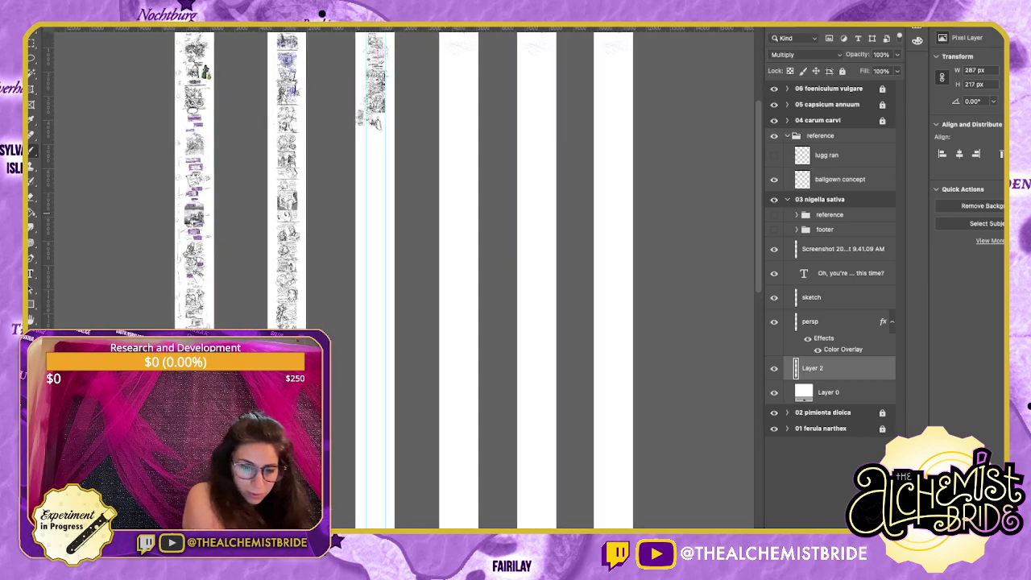
scroll(398, 291, "up", 5)
key("super+plus")
key("super+plus")
key("super+plus")
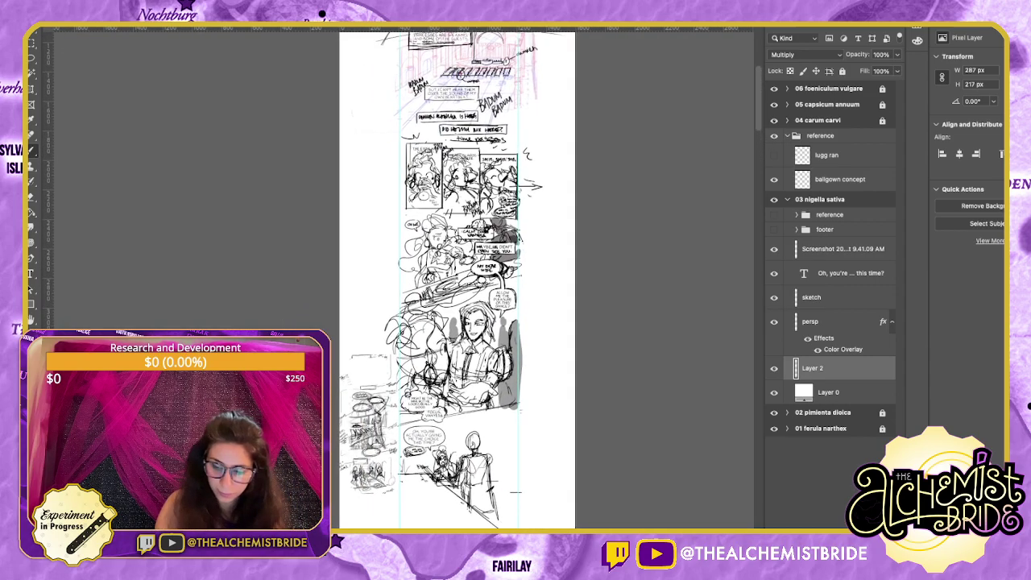
left_click(774, 368)
left_click(774, 368)
left_click(774, 368)
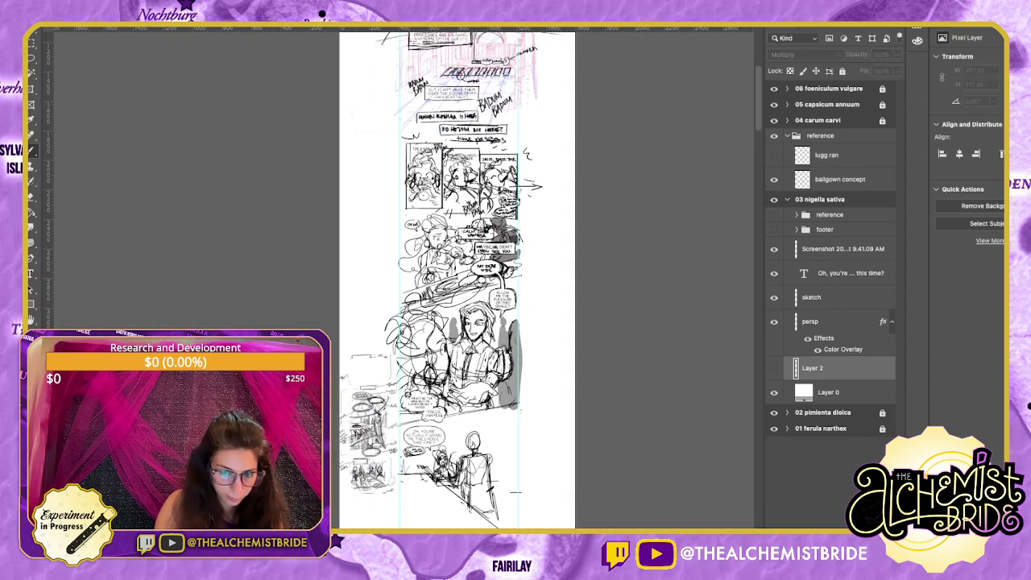
Move Layer 2 directly above the sketch layer and merge it into sketch.
key("super+bracketright")
key("super+bracketright")
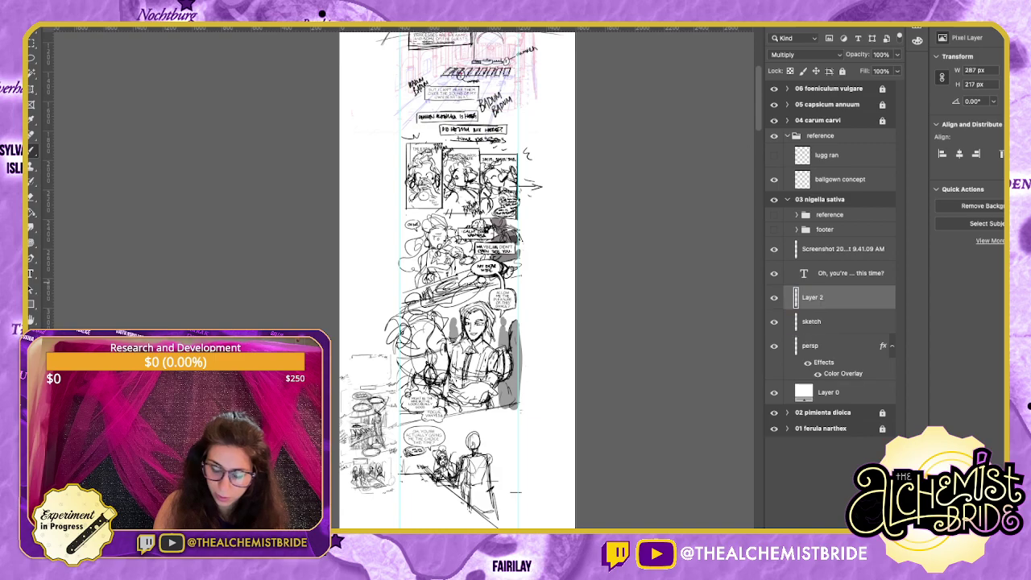
left_click(774, 322)
left_click(773, 322)
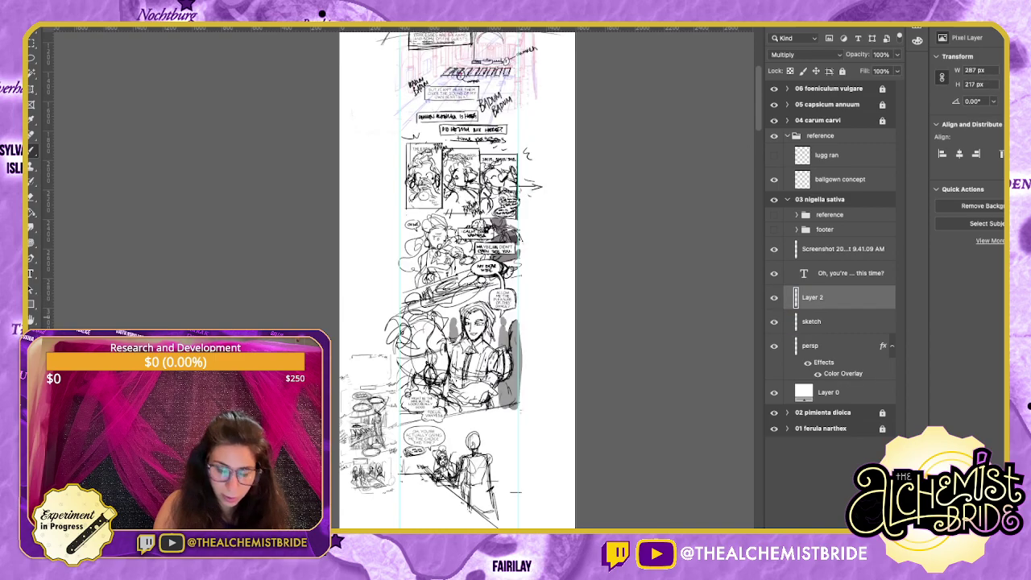
key("super+e")
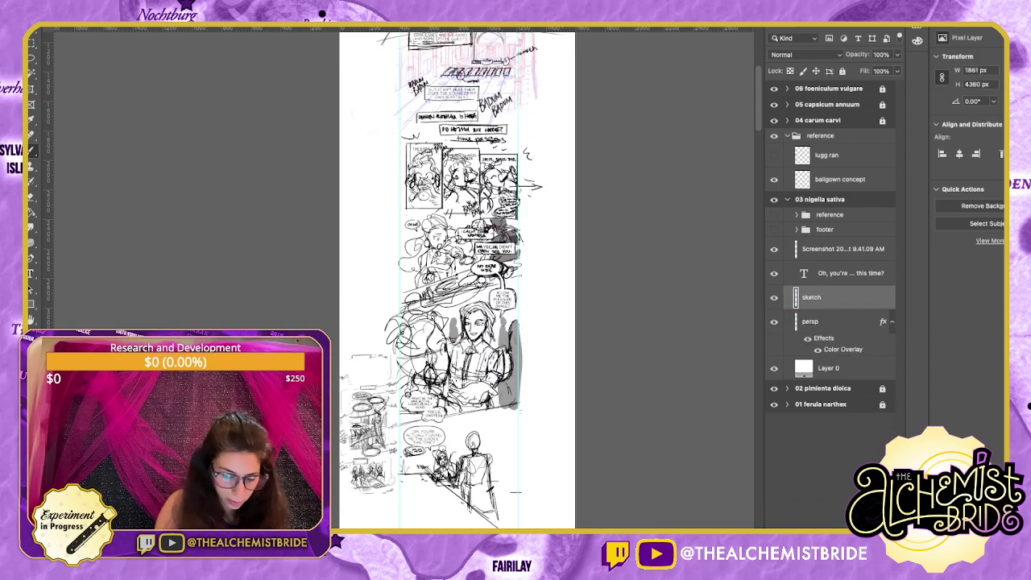
Handwrite a note about wiping below the small figure, with an arrow pointing up to its hands on the table.
scroll(459, 282, "down", 3)
key("super+equal")
key("super+equal")
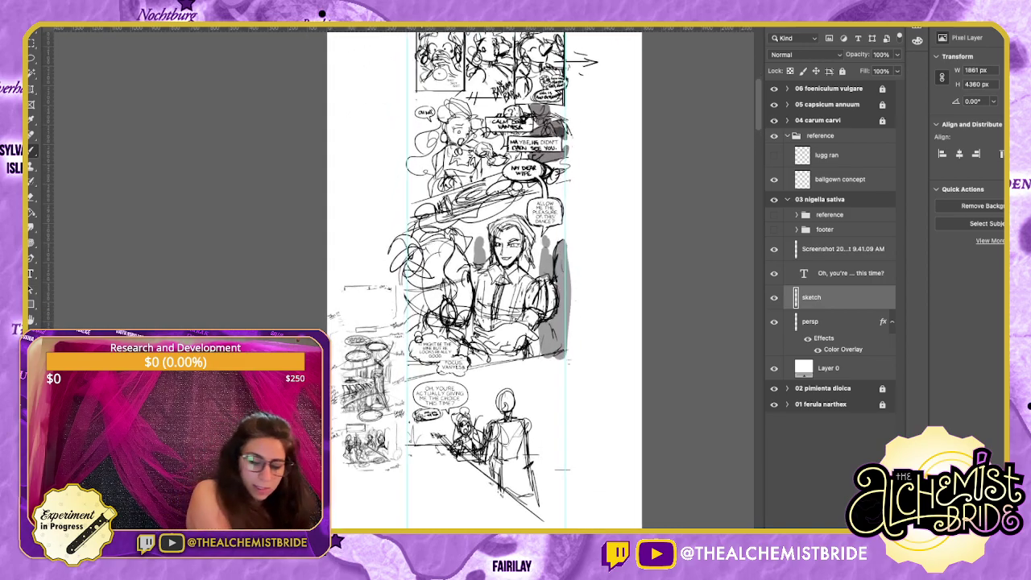
scroll(404, 280, "down", 4)
scroll(405, 281, "down", 1)
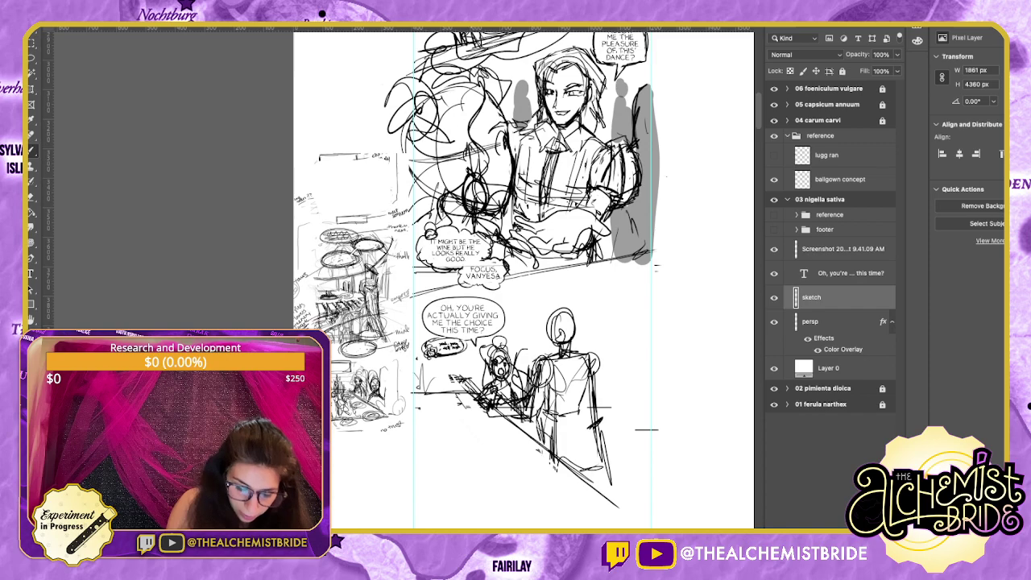
mouse_move(470, 385)
left_mouse_down()
mouse_move(448, 421)
mouse_move(474, 396)
left_mouse_up()
mouse_move(422, 426)
left_mouse_down()
mouse_move(454, 429)
mouse_move(471, 407)
mouse_move(451, 436)
left_mouse_up()
mouse_move(452, 439)
left_mouse_down()
mouse_move(482, 421)
mouse_move(505, 423)
left_mouse_up()
left_click_drag(515, 387, 444, 409)
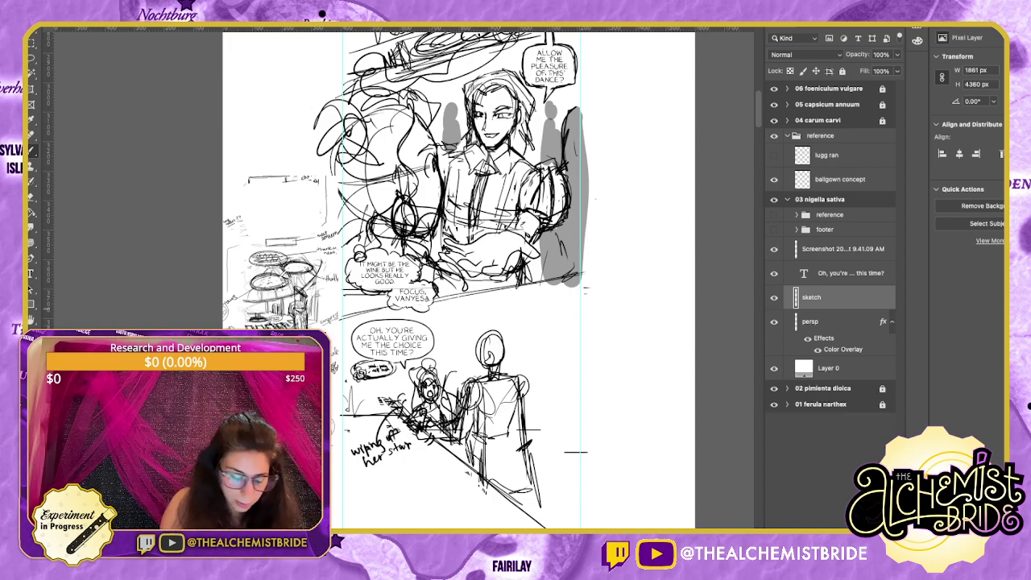
Add paragraph text beside the tall figure's head reading "THE WAY I SEE IT YOU HAVE LOTS OF CHOICES. COME, LET'S DISCUSS.", breaking the line before "COME,".
left_click(31, 289)
left_click(32, 274)
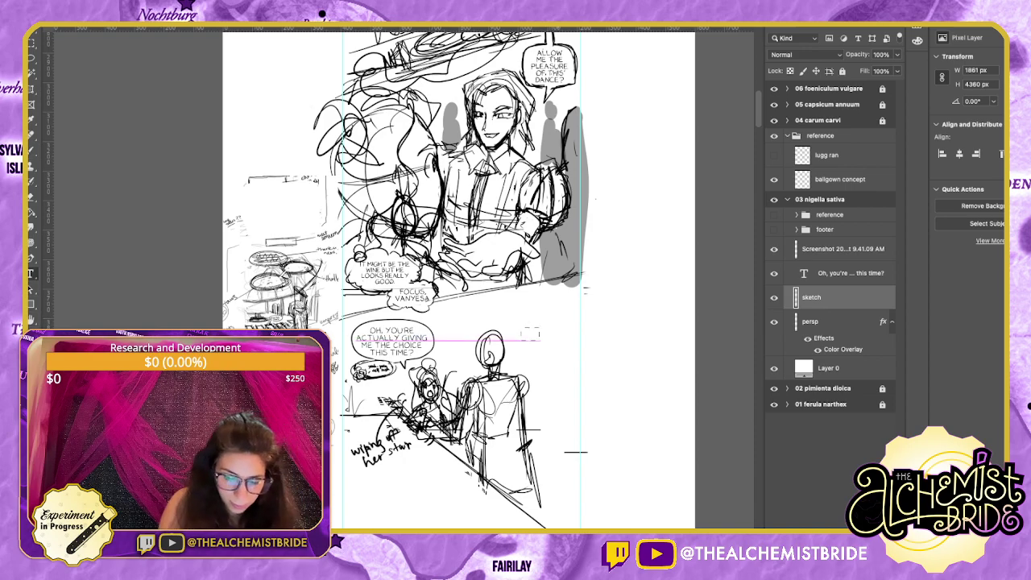
left_click_drag(521, 327, 573, 383)
type("THE WAY I SEE IT YOU HAVE LOTS OF CHOICES. COME, LET'S DISCUSS.")
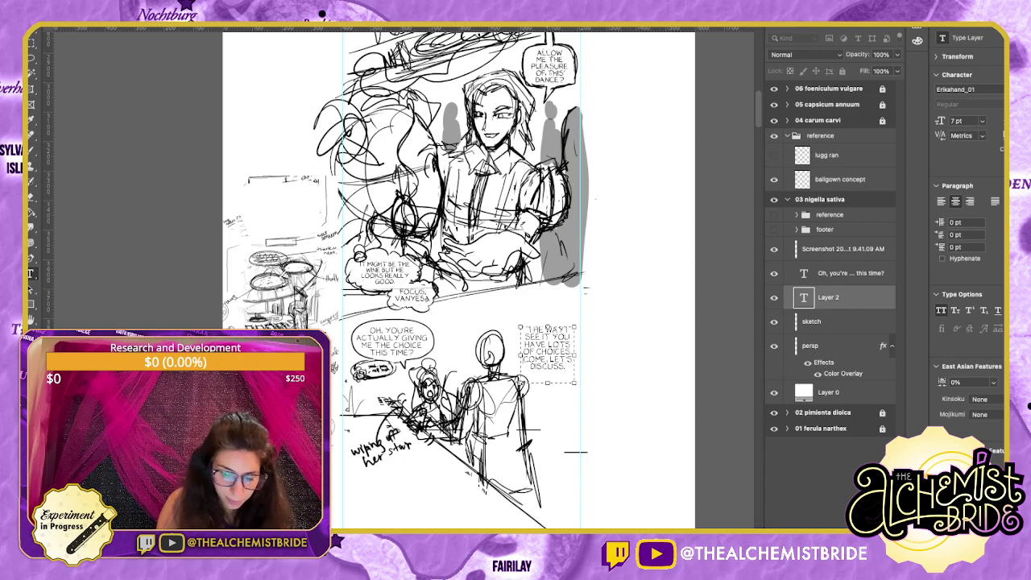
key("Return")
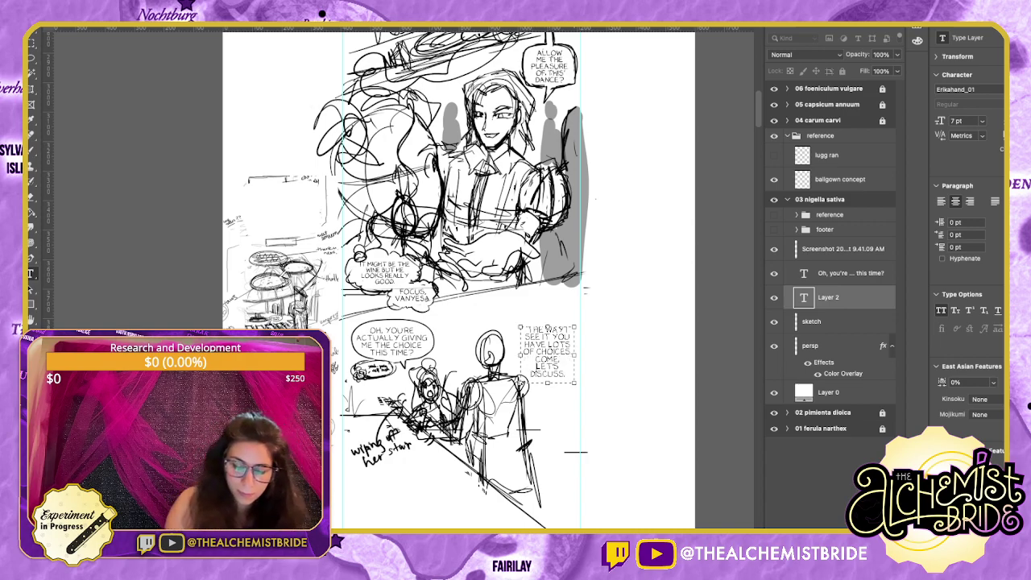
Increase the line spacing above "COME," and enlarge the text box slightly so all the dialogue fits.
left_click_drag(535, 360, 559, 360)
key("alt+Down")
key("alt+Down")
key("alt+Down")
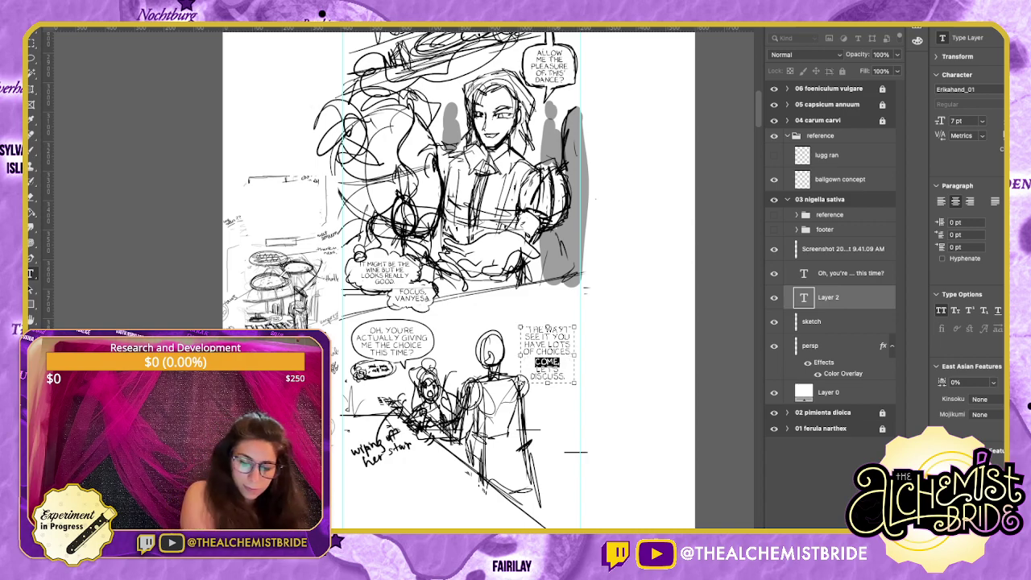
left_click(554, 365)
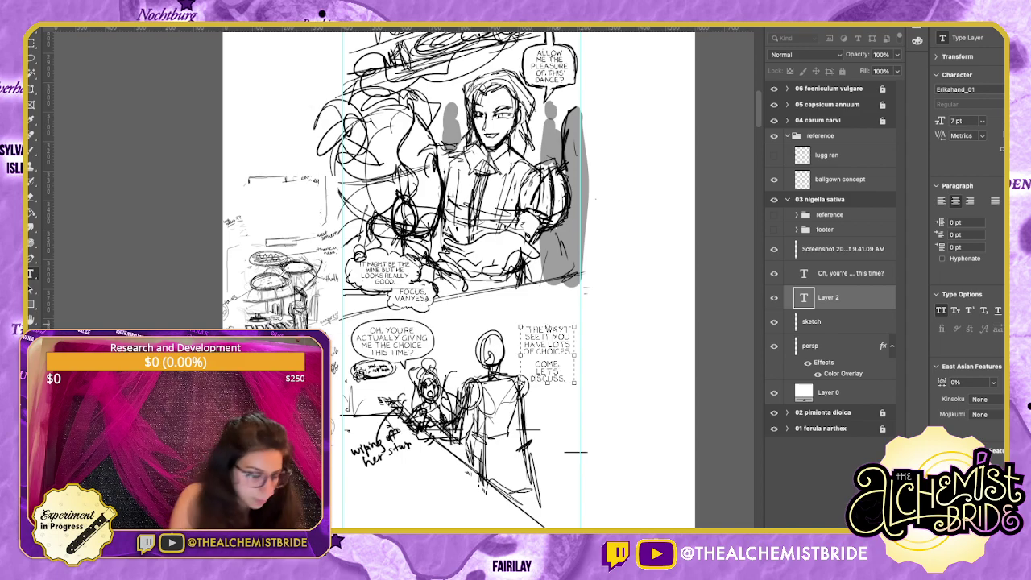
key("Return")
left_click_drag(573, 382, 580, 399)
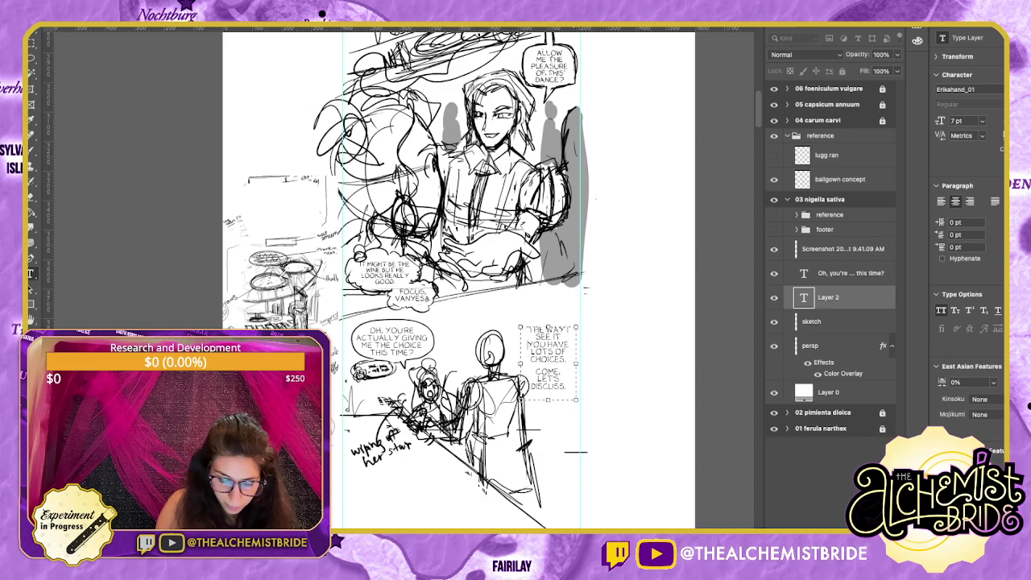
Move the new dialogue text up beside the tall figure's head and merge it into the sketch layer.
key("ctrl+Return")
left_click_drag(548, 359, 547, 338)
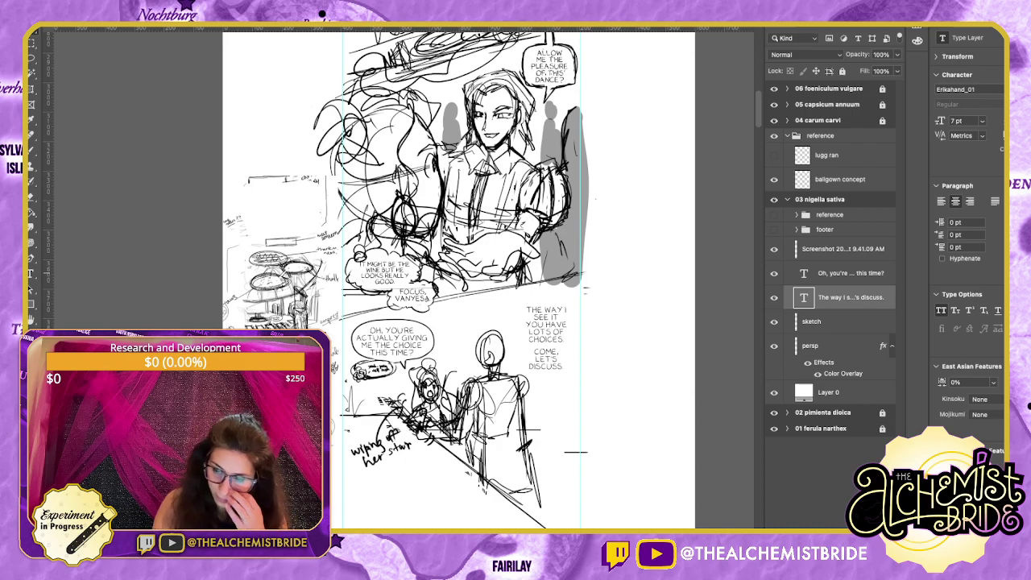
key("ctrl+e")
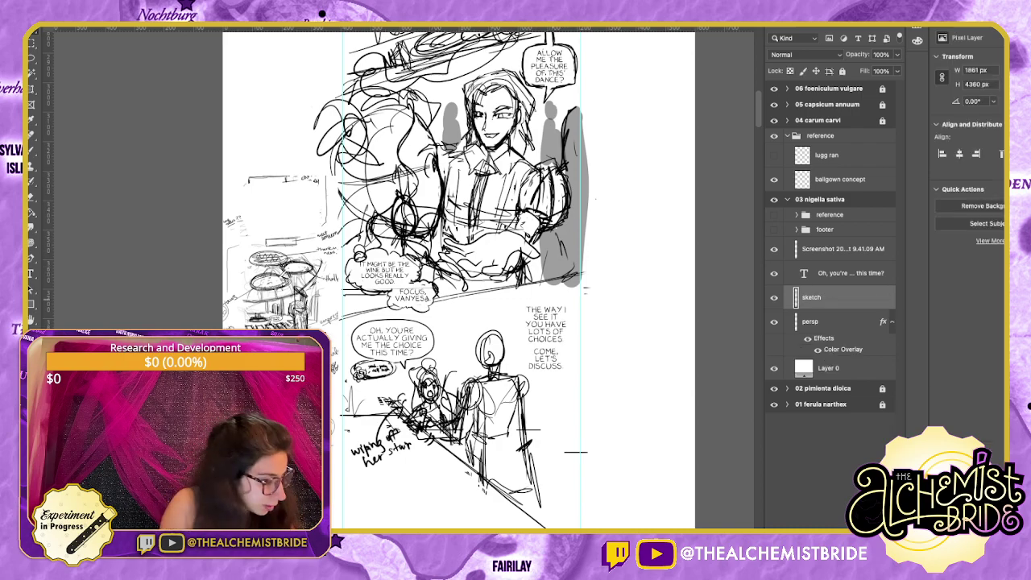
Lasso the "THE WAY I SEE IT YOU HAVE LOTS OF CHOICES." lines and shift them slightly left and up.
key("l")
mouse_move(553, 297)
left_mouse_down()
mouse_move(527, 300)
mouse_move(518, 336)
mouse_move(570, 346)
mouse_move(537, 315)
mouse_move(506, 342)
mouse_move(584, 353)
mouse_move(559, 298)
mouse_move(538, 318)
left_mouse_up()
left_click(32, 30)
key("l")
key("v")
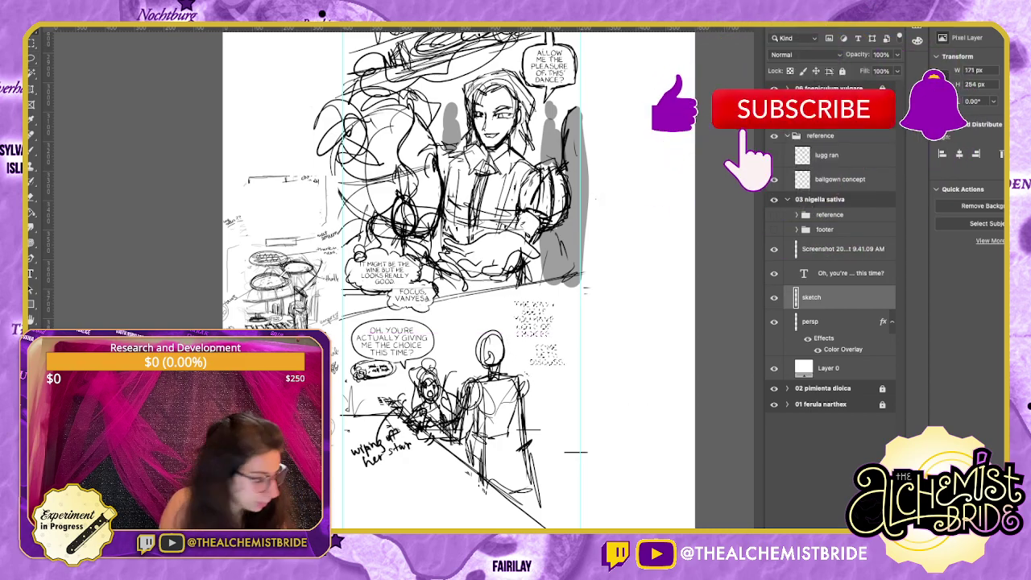
Draw joined speech balloons around both parts of the reply, with a tail pointing toward the tall figure.
key("super+d")
key("b")
mouse_move(540, 372)
left_mouse_down()
mouse_move(535, 384)
mouse_move(544, 378)
left_mouse_up()
mouse_move(538, 372)
left_mouse_down()
mouse_move(503, 315)
mouse_move(510, 302)
mouse_move(551, 296)
mouse_move(549, 372)
left_mouse_up()
Lasso and delete the tall figure's lower legs and the end of the diagonal table edge.
mouse_move(507, 447)
left_mouse_down()
mouse_move(520, 443)
mouse_move(532, 411)
mouse_move(533, 463)
left_mouse_up()
key("e")
key("l")
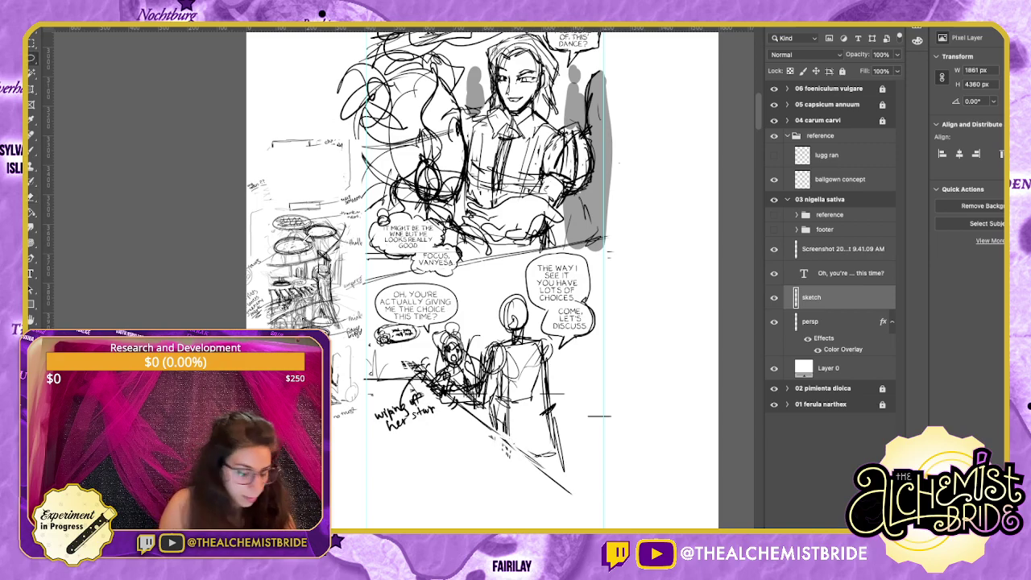
mouse_move(578, 419)
left_mouse_down()
mouse_move(479, 475)
mouse_move(609, 500)
left_mouse_up()
key("Delete")
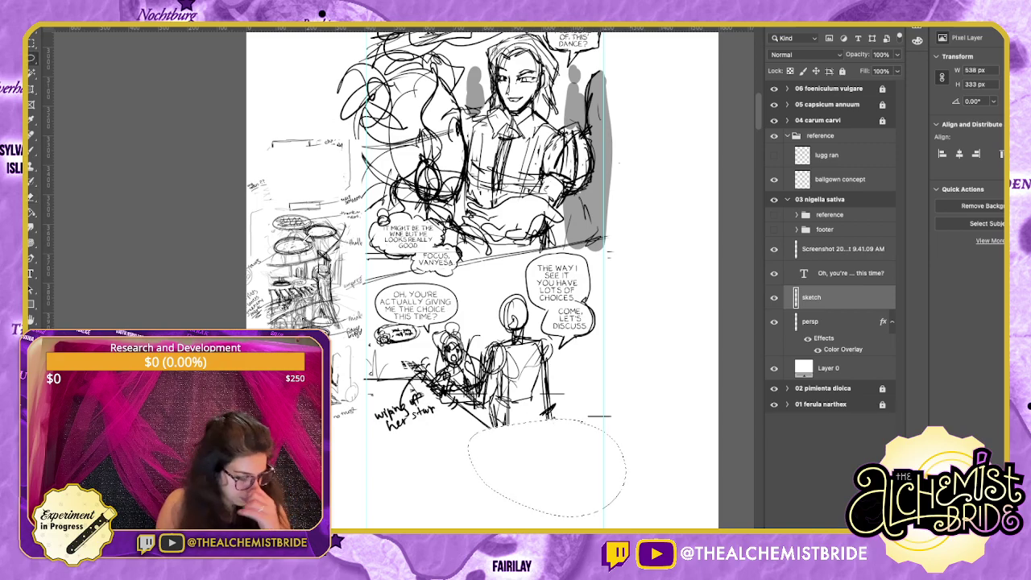
key("ctrl+d")
Copy the small figure's head into the empty space below the panel and enlarge it to over three times its size.
key("b")
mouse_move(499, 363)
left_mouse_down()
mouse_move(481, 389)
mouse_move(493, 354)
mouse_move(425, 333)
mouse_move(416, 489)
left_mouse_up()
key("l")
key("v")
scroll(416, 487, "down", 5)
key("ctrl+t")
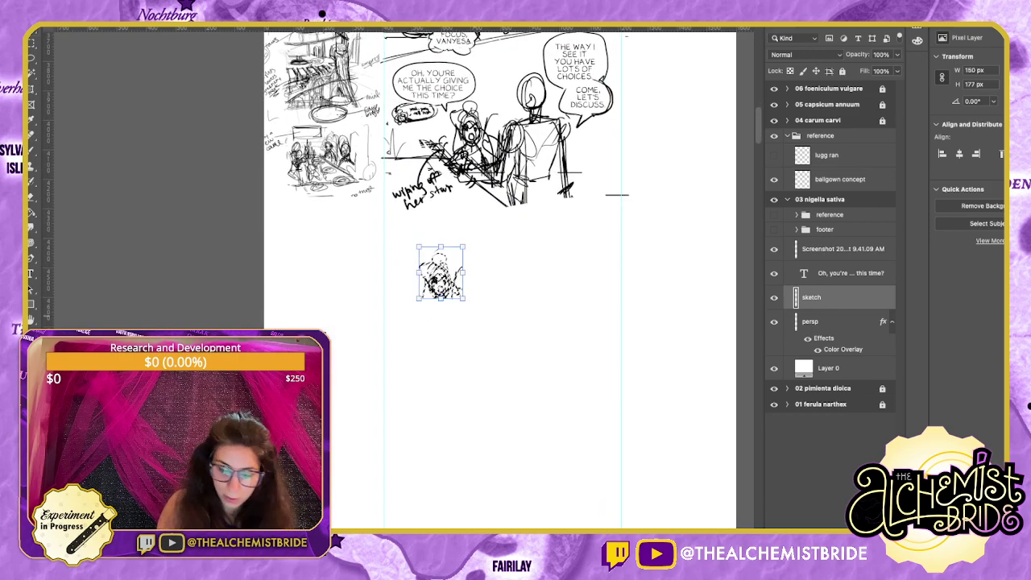
left_click_drag(478, 315, 545, 395)
left_click_drag(498, 346, 452, 289)
key("Return")
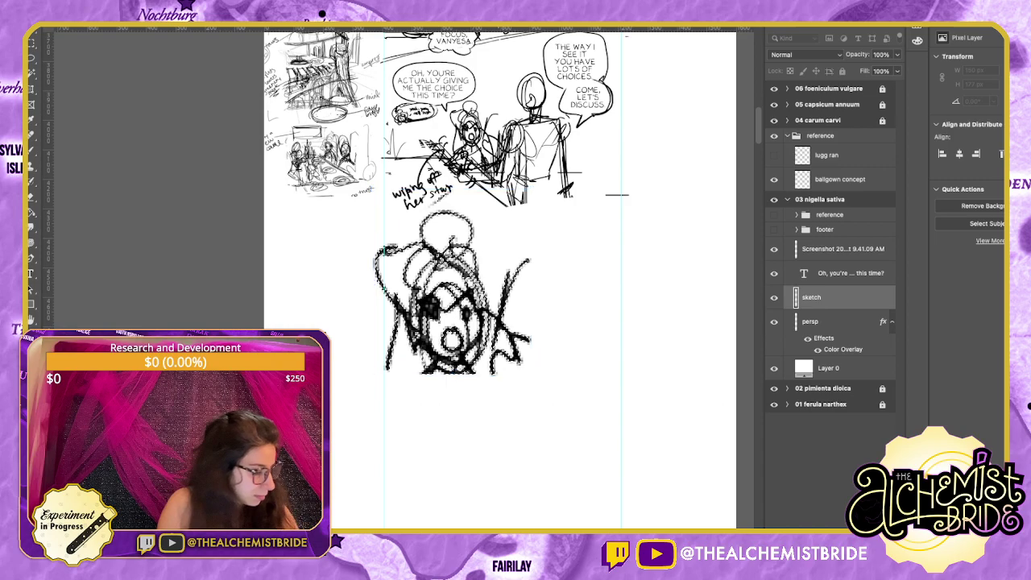
Erase the enlarged head's open mouth and redraw it as a small frown.
key("b")
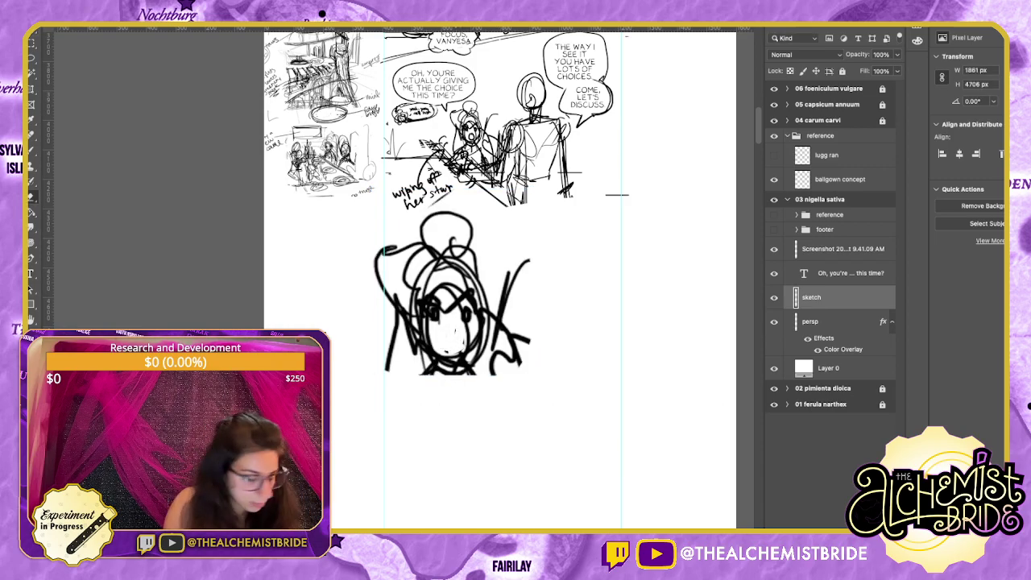
key("e")
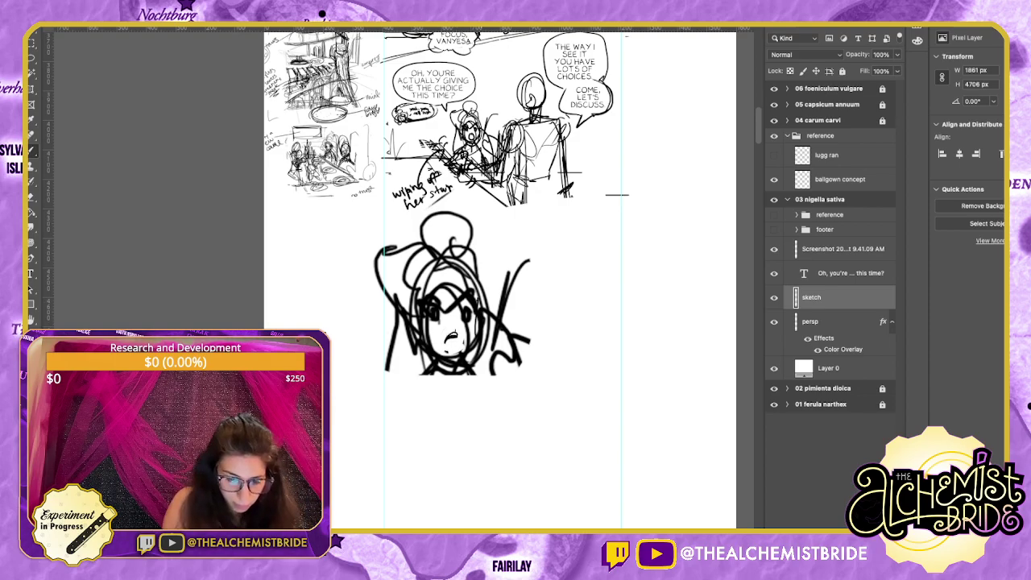
Lasso the enlarged head, cut it from the sketch layer and paste it onto its own layer at 17% opacity.
key("l")
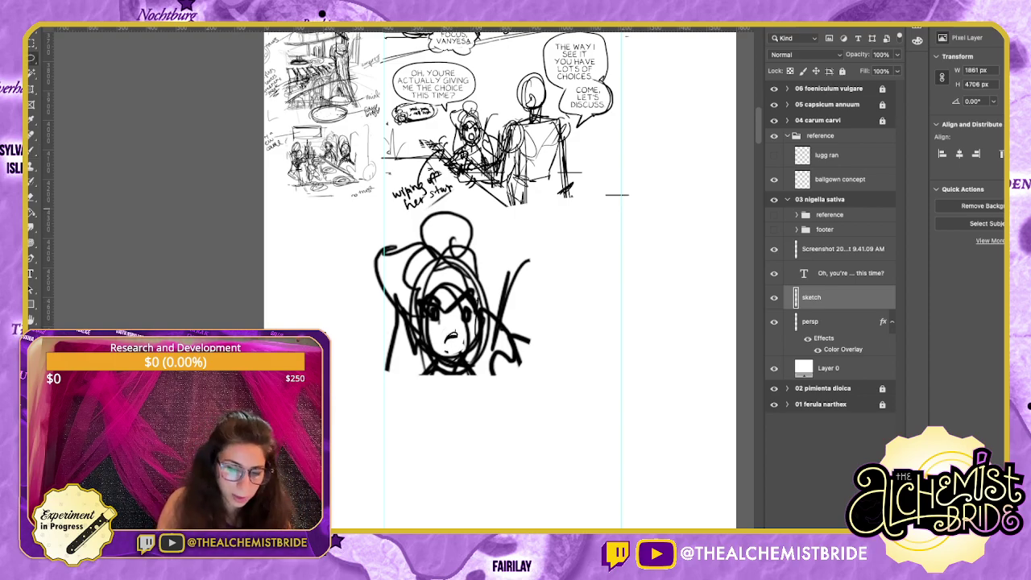
mouse_move(475, 203)
left_mouse_down()
mouse_move(531, 386)
mouse_move(475, 203)
left_mouse_up()
key("Delete")
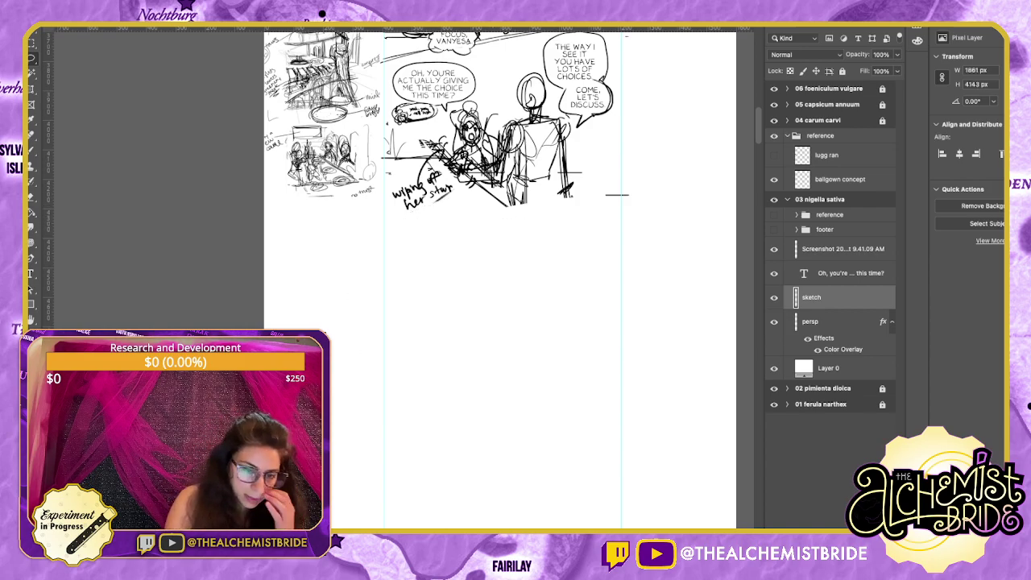
key("ctrl+v")
key("1")
key("7")
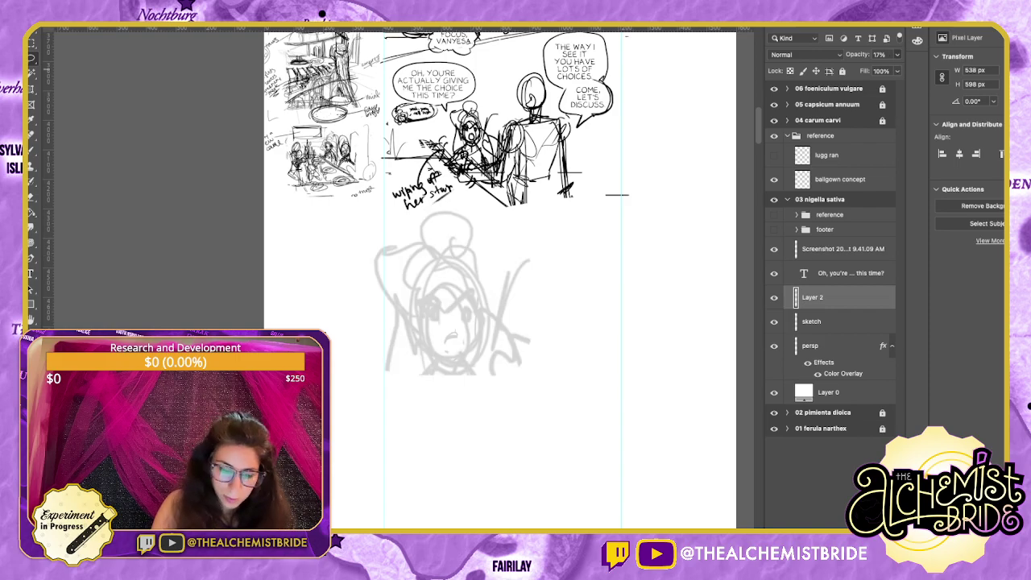
On the sketch layer, draw glaring eyes, angled brows, a nose and a small frowning mouth over the faded head.
key("alt+bracketleft")
key("super+plus")
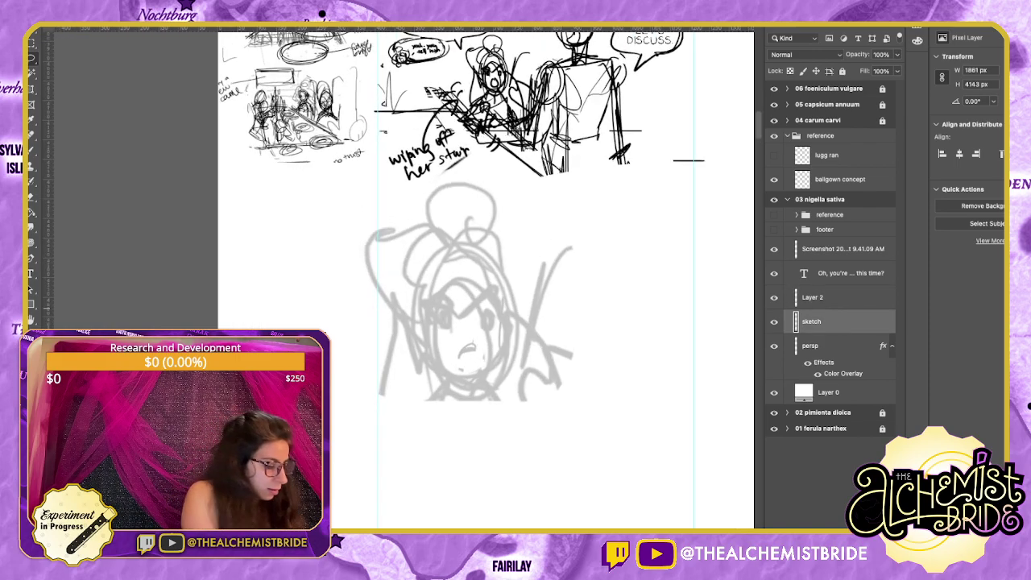
key("b")
left_click_drag(588, 297, 636, 315)
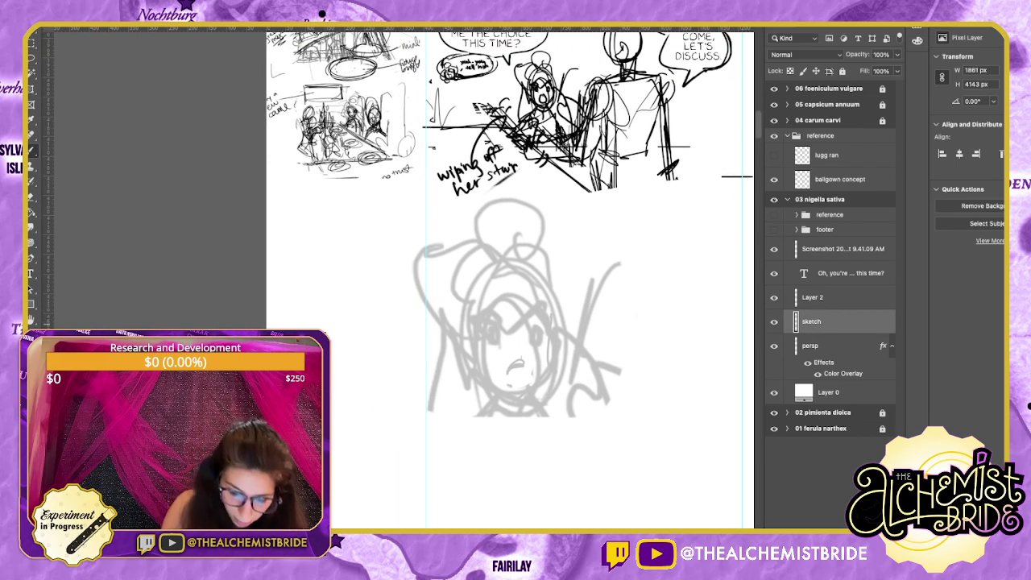
left_click_drag(496, 322, 481, 341)
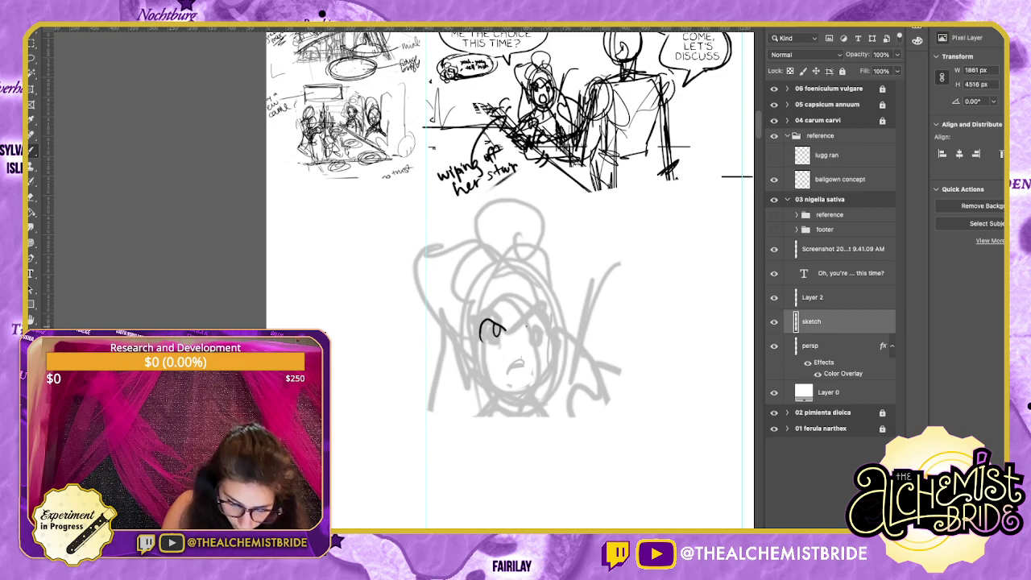
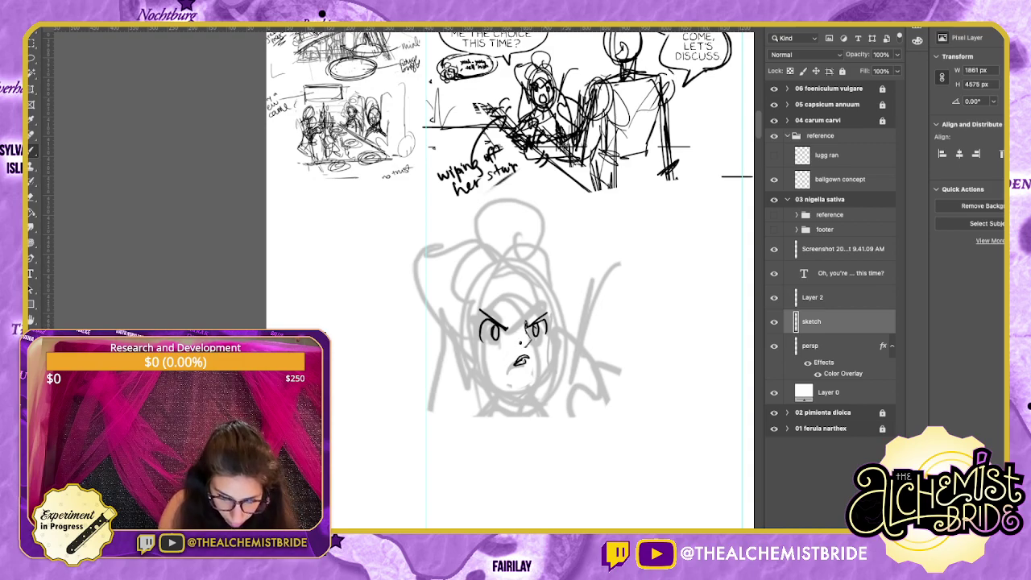
Outline the face around the new features, with the cheeks narrowing to a pointed chin.
left_click_drag(548, 299, 551, 327)
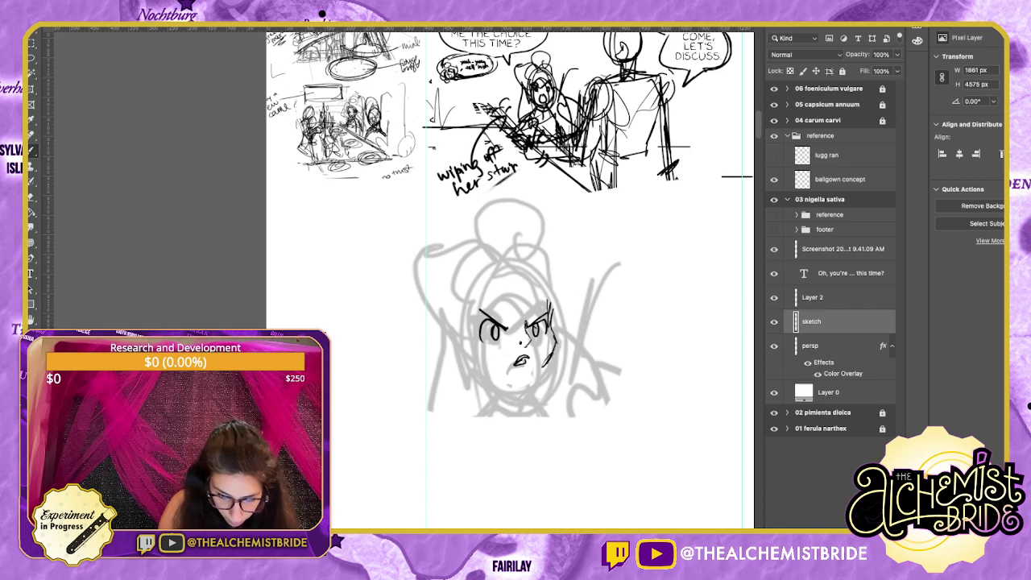
left_click_drag(551, 362, 535, 381)
key("super+z")
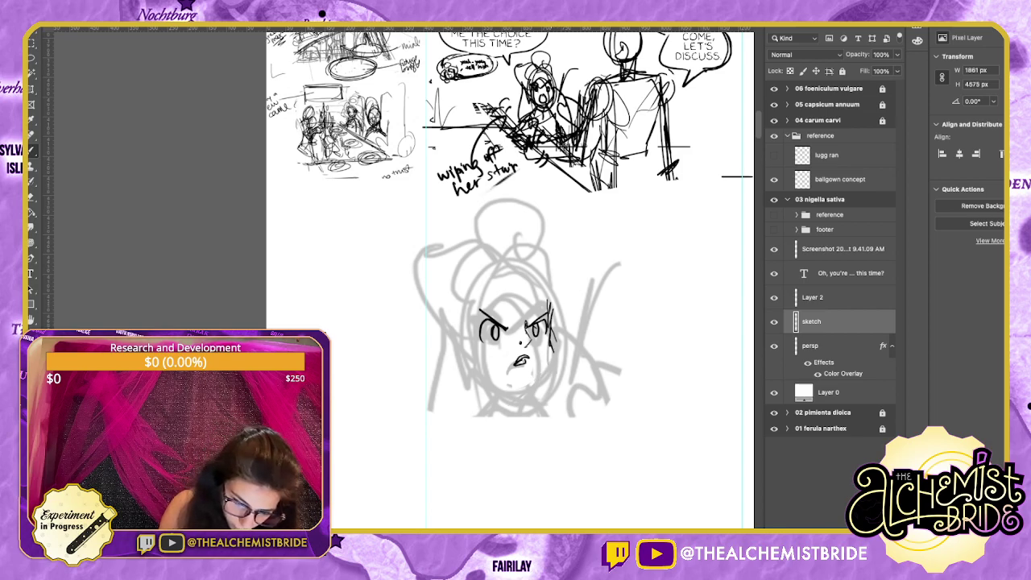
mouse_move(551, 346)
left_mouse_down()
mouse_move(523, 379)
mouse_move(496, 383)
mouse_move(477, 359)
left_mouse_up()
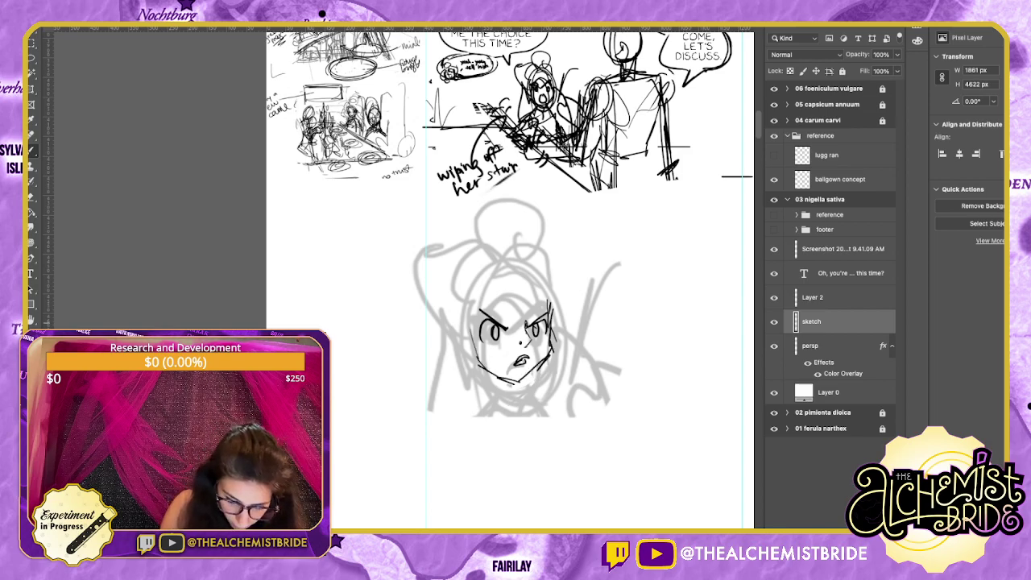
Add the ear with its dangling earring, a curled forelock over the forehead and a loose strand beside the face.
mouse_move(467, 316)
left_mouse_down()
mouse_move(458, 354)
mouse_move(470, 386)
left_mouse_up()
left_click_drag(462, 350, 475, 375)
left_click_drag(511, 274, 534, 313)
mouse_move(520, 278)
left_mouse_down()
mouse_move(529, 309)
mouse_move(548, 306)
mouse_move(561, 411)
left_mouse_up()
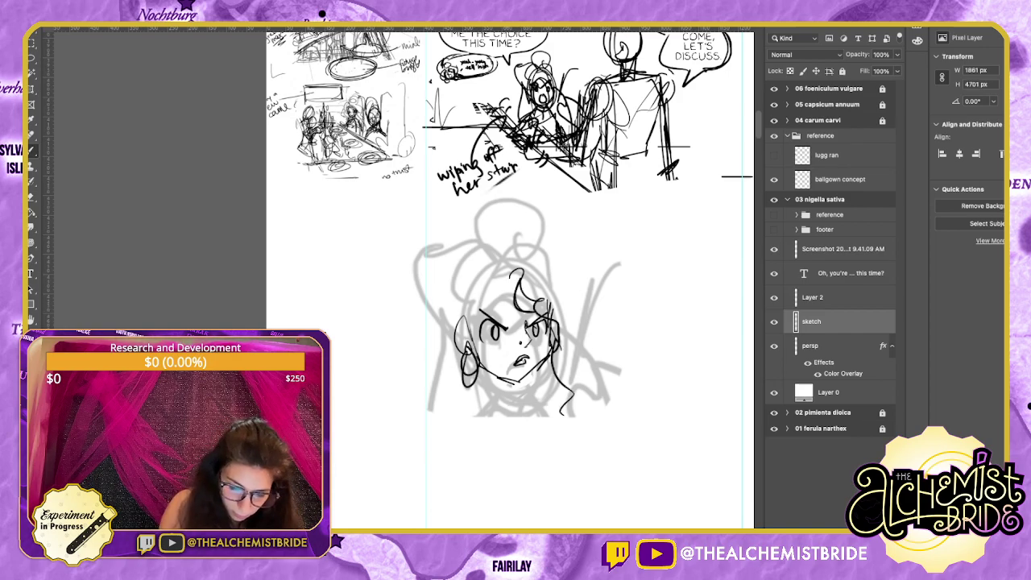
Draw the collar under the chin, both sloping shoulders and the outer lines of the arms.
mouse_move(491, 375)
left_mouse_down()
mouse_move(501, 391)
mouse_move(522, 375)
left_mouse_up()
left_click_drag(514, 380, 457, 407)
left_click_drag(524, 383, 559, 372)
left_click_drag(561, 372, 583, 419)
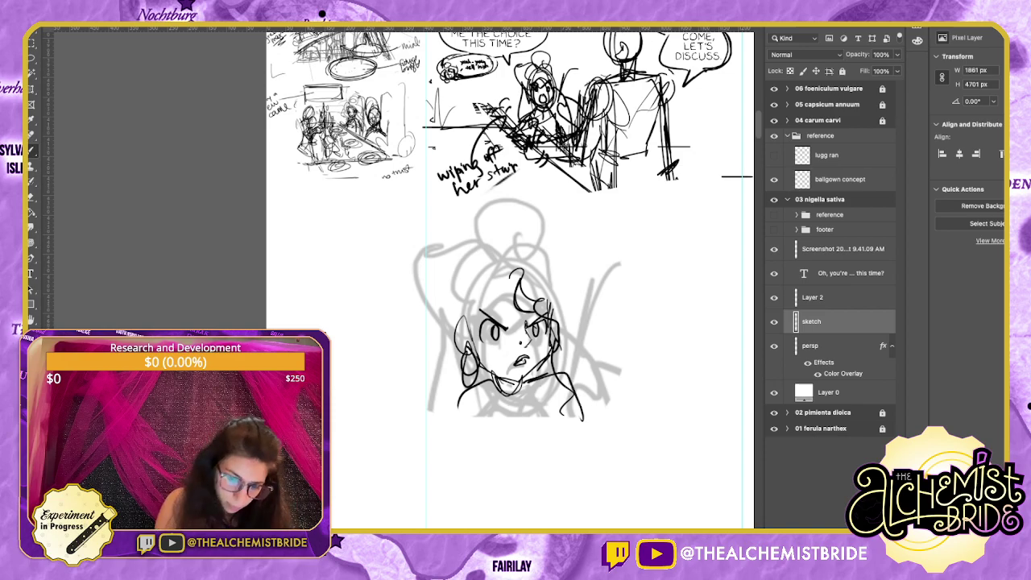
mouse_move(488, 380)
left_mouse_down()
mouse_move(466, 414)
mouse_move(483, 441)
left_mouse_up()
left_click_drag(561, 389, 588, 440)
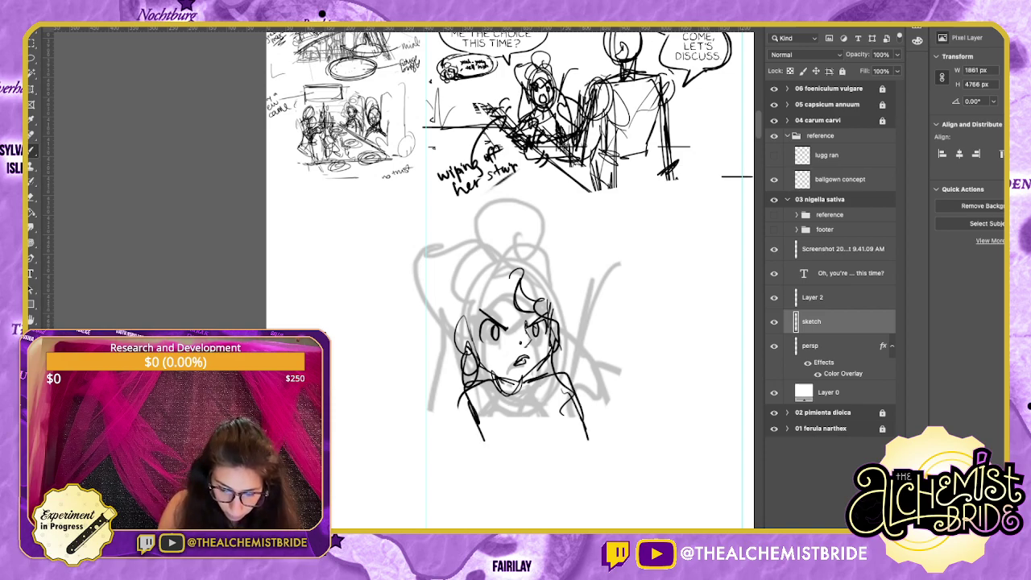
Draw the hairline, the round bun on top and wavy hair falling in curls down both sides of the head.
mouse_move(503, 276)
left_mouse_down()
mouse_move(446, 383)
mouse_move(428, 380)
mouse_move(432, 315)
left_mouse_up()
left_click_drag(505, 247, 497, 251)
mouse_move(485, 221)
left_mouse_down()
mouse_move(478, 246)
mouse_move(532, 241)
mouse_move(526, 234)
left_mouse_up()
mouse_move(527, 233)
left_mouse_down()
mouse_move(515, 242)
mouse_move(562, 268)
left_mouse_up()
left_click_drag(546, 257, 574, 320)
mouse_move(554, 293)
left_mouse_down()
mouse_move(569, 351)
mouse_move(557, 368)
left_mouse_up()
mouse_move(566, 340)
left_mouse_down()
mouse_move(618, 383)
mouse_move(610, 412)
left_mouse_up()
left_click_drag(619, 401, 607, 425)
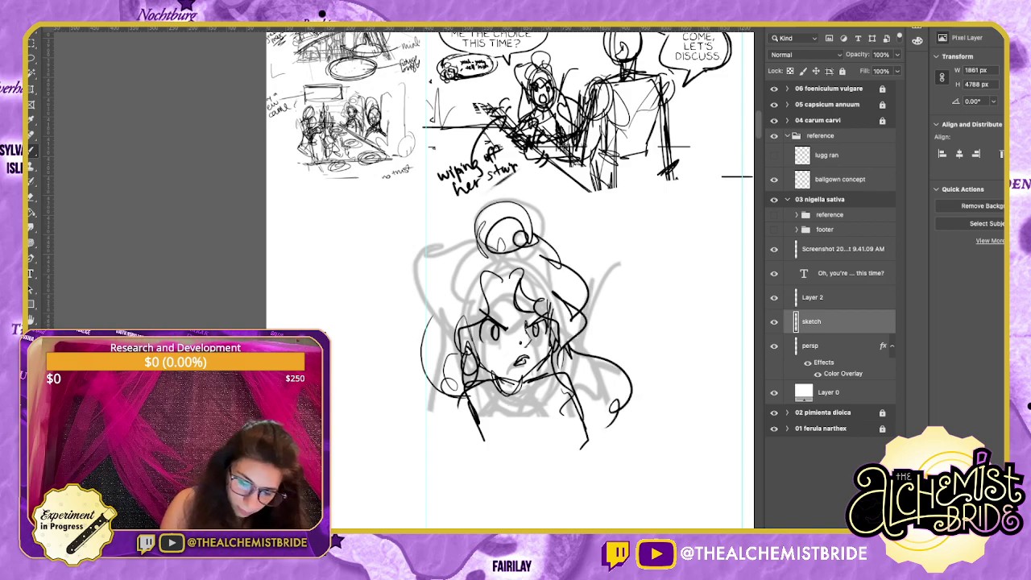
mouse_move(485, 244)
left_mouse_down()
mouse_move(452, 258)
mouse_move(449, 303)
left_mouse_up()
mouse_move(455, 281)
left_mouse_down()
mouse_move(423, 363)
mouse_move(462, 396)
left_mouse_up()
left_click_drag(445, 375, 463, 422)
Delete the layer holding the faded guide head.
left_click(837, 345)
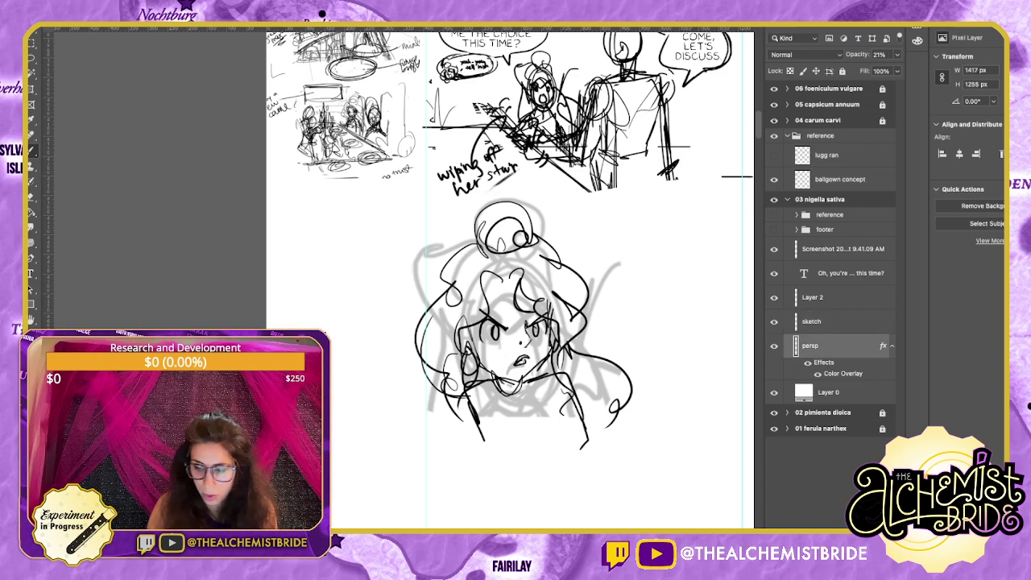
left_click(838, 297)
key("Delete")
Draw two stacked rectangular caption boxes in the empty space beside the close-up head.
mouse_move(544, 250)
left_mouse_down()
mouse_move(439, 320)
mouse_move(485, 336)
left_mouse_up()
left_click_drag(483, 294, 483, 339)
left_click_drag(475, 294, 596, 286)
mouse_move(485, 295)
left_mouse_down()
mouse_move(621, 284)
mouse_move(614, 320)
left_mouse_up()
mouse_move(616, 292)
left_mouse_down()
mouse_move(619, 329)
mouse_move(482, 334)
mouse_move(516, 399)
left_mouse_up()
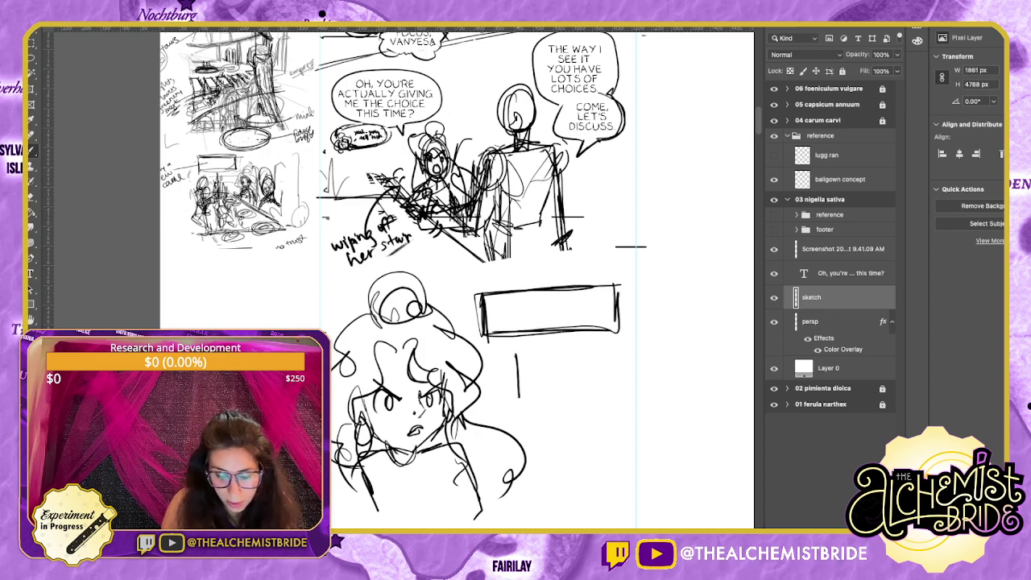
mouse_move(507, 351)
left_mouse_down()
mouse_move(633, 344)
mouse_move(627, 398)
mouse_move(510, 396)
left_mouse_up()
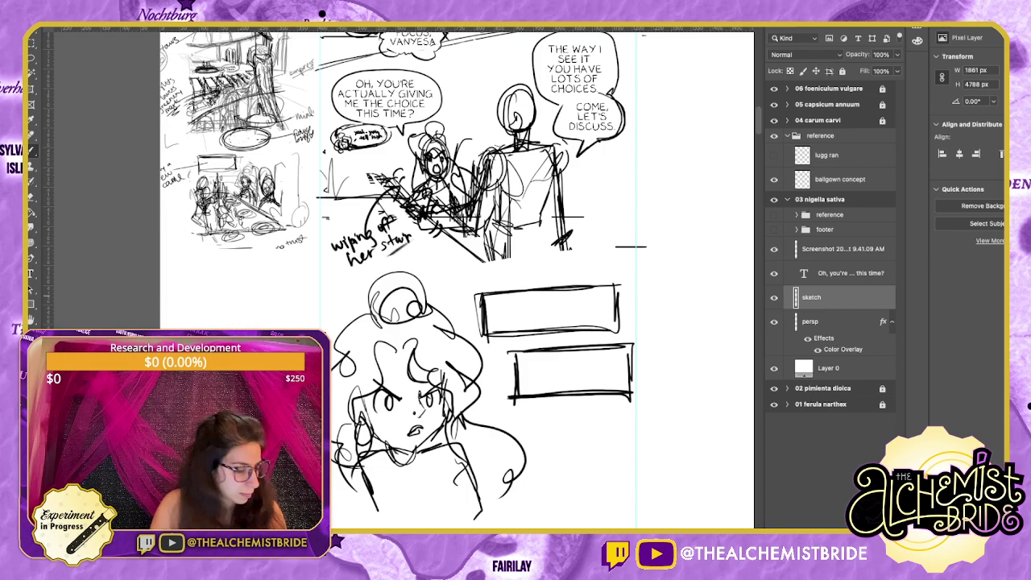
Add caption text starting "Yeesh. I don't want to make a scene" and continuing through "research options here".
key("t")
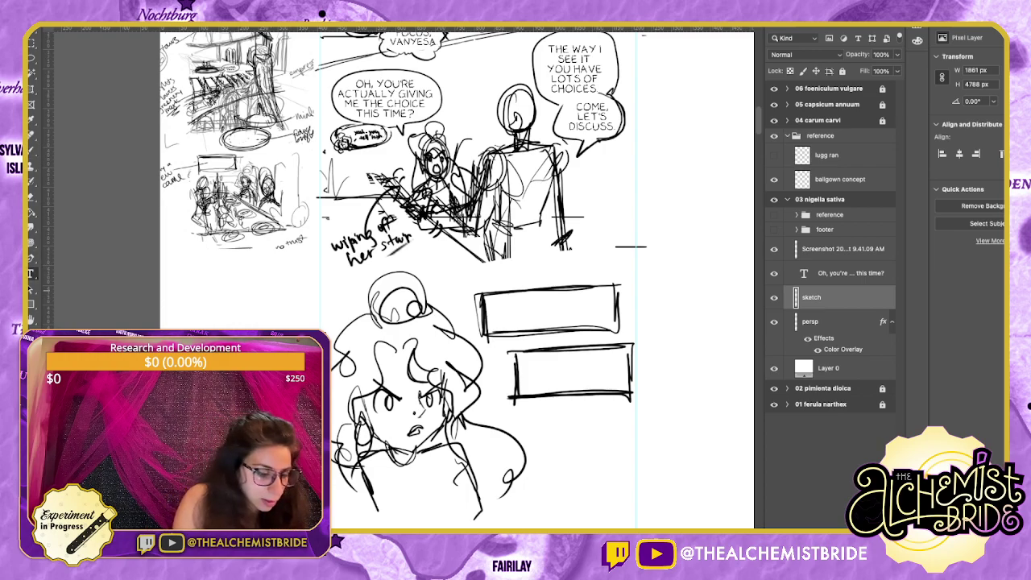
left_click_drag(559, 318, 633, 365)
type("YEESH I DON'T WANT TO MAKE A SCENE, IF")
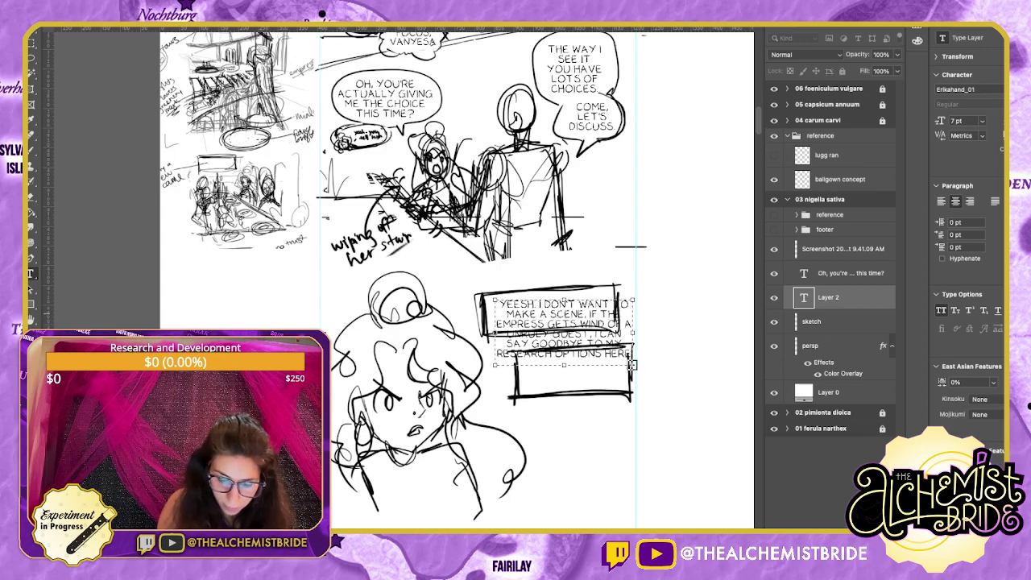
Cut the empress sentence from the caption, end it with "here on the isle" and move it into the upper box.
left_click_drag(588, 315, 632, 354)
key("ctrl+c")
type("ON THE ISLE")
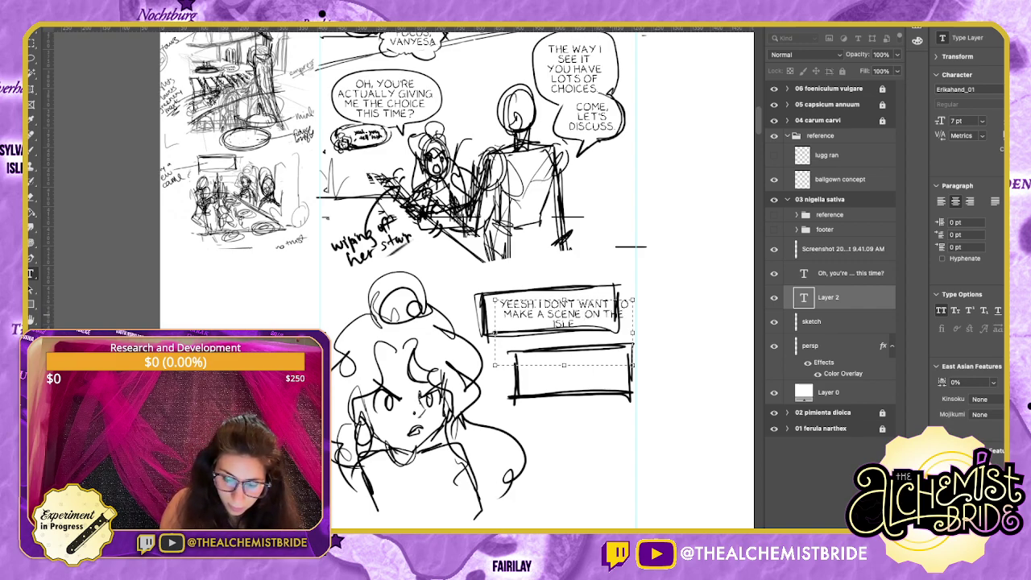
type(" HERE")
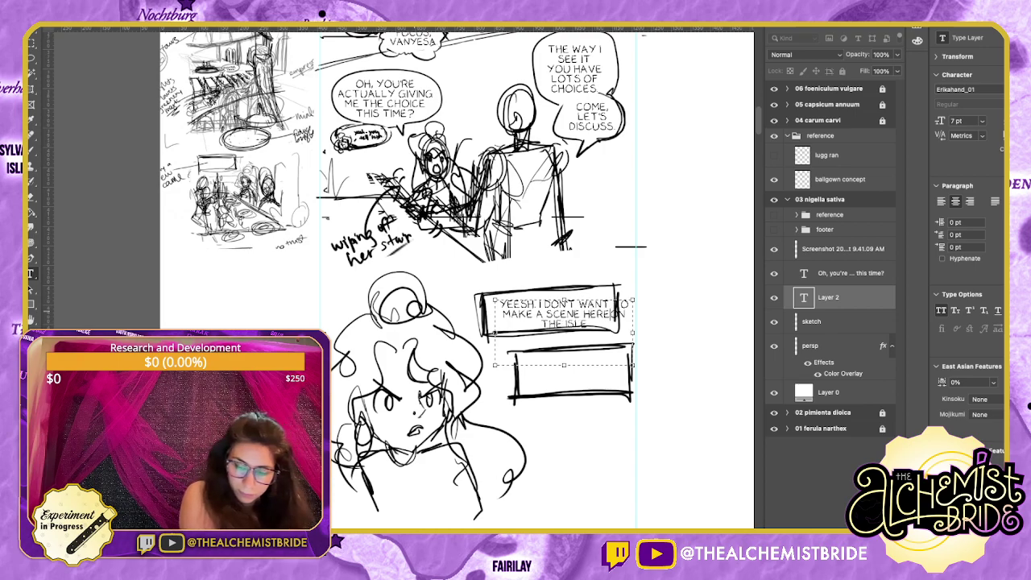
left_click(32, 44)
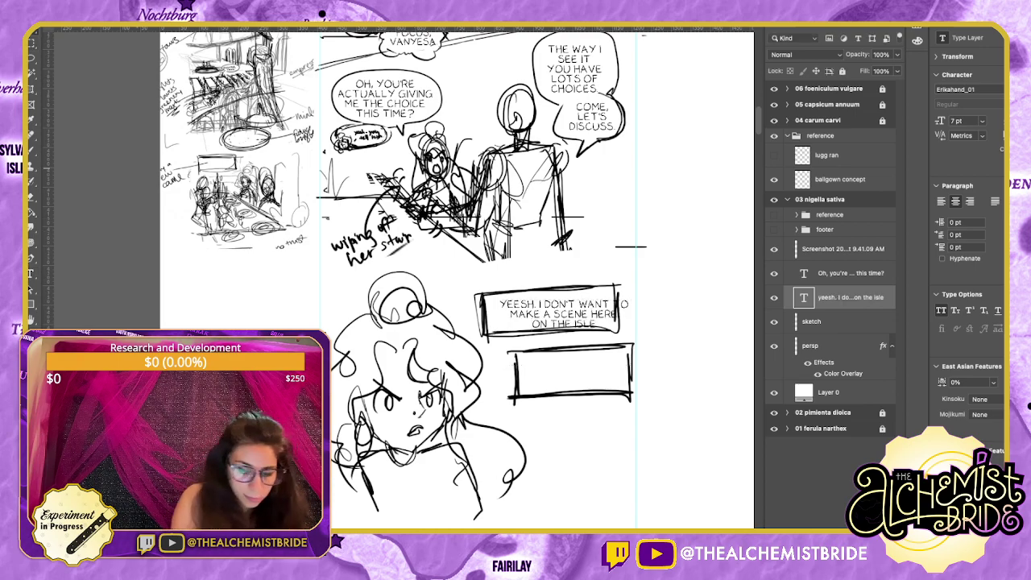
left_click_drag(602, 315, 589, 312)
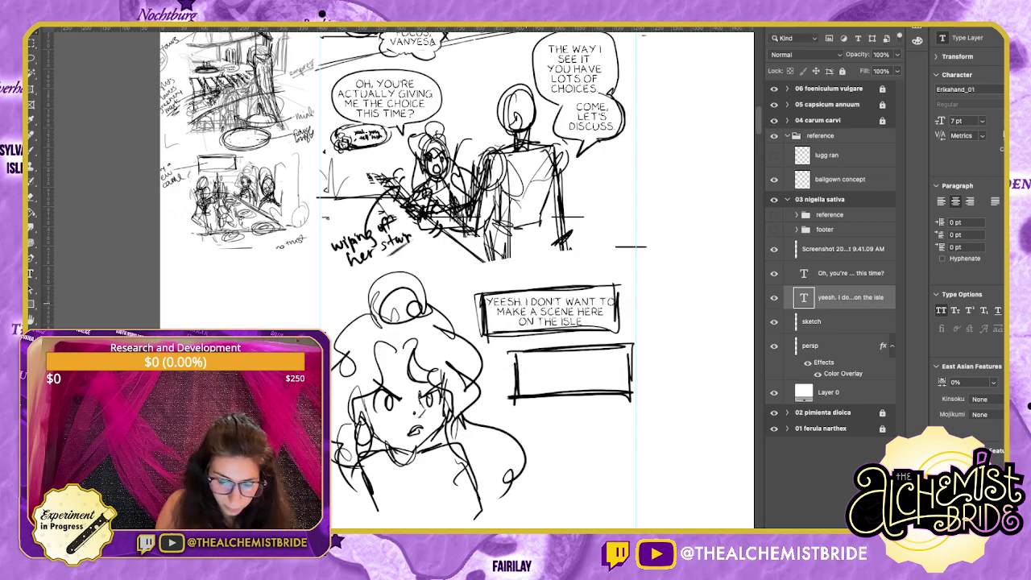
Remove "Yeesh." from the start of the caption so it begins with "I don't want to".
double_click(551, 311)
left_click_drag(486, 302, 525, 302)
key("Delete")
key("Delete")
key("Delete")
key("Delete")
key("Delete")
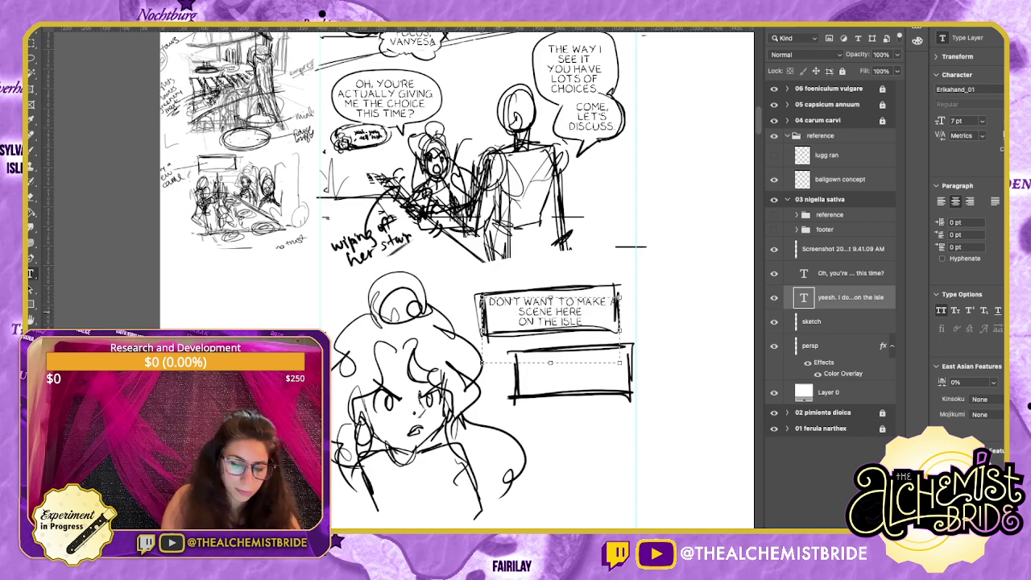
Break the caption's first line before "make" and center the text inside the upper box.
left_click(33, 31)
left_click_drag(607, 302, 616, 302)
double_click(616, 301)
left_click(616, 302)
key("BackSpace")
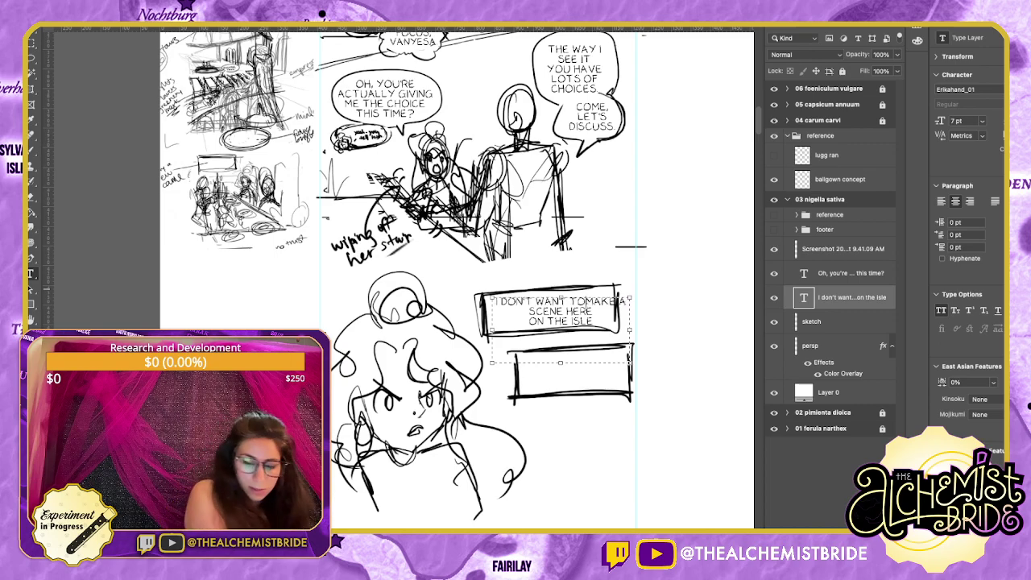
key("Return")
left_click(33, 32)
left_click_drag(607, 316, 593, 314)
Lasso the lower caption box on the sketch layer and delete it.
key("l")
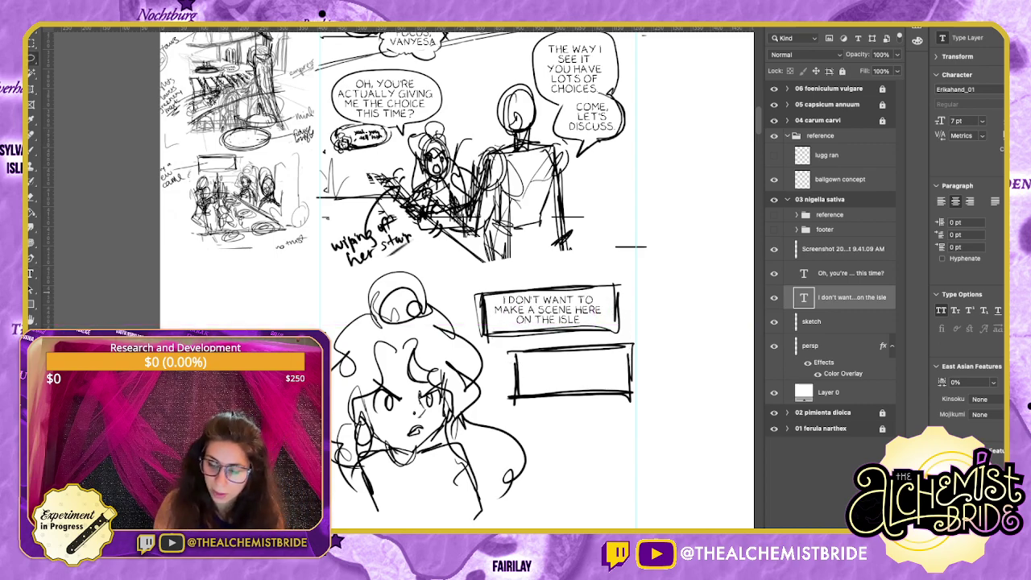
left_click(829, 320)
mouse_move(556, 339)
left_mouse_down()
mouse_move(644, 418)
mouse_move(563, 339)
left_mouse_up()
key("Delete")
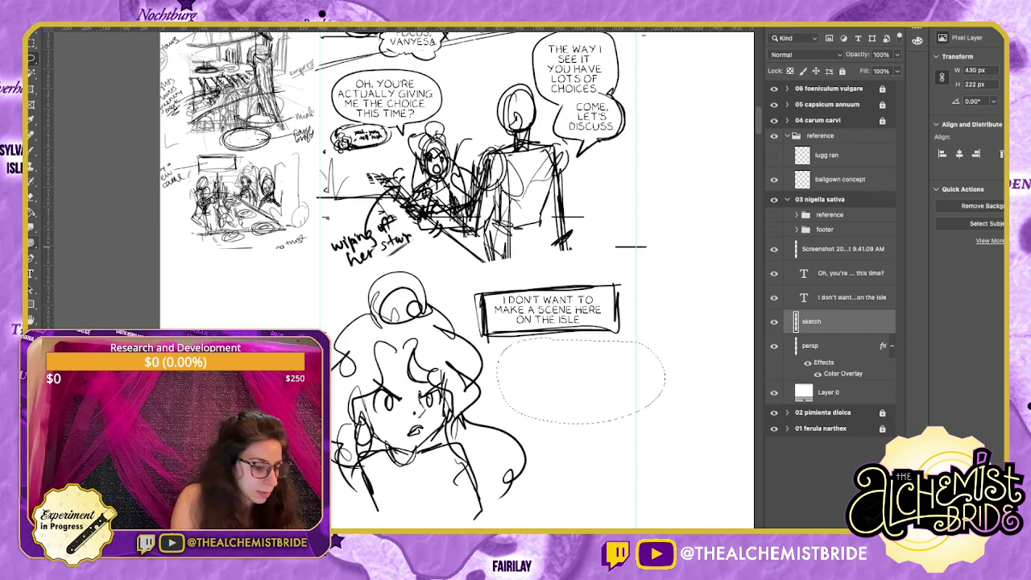
Paste the cut empress sentence as a separate text block below the caption box and widen its frame to four lines.
key("t")
left_click_drag(567, 459, 647, 490)
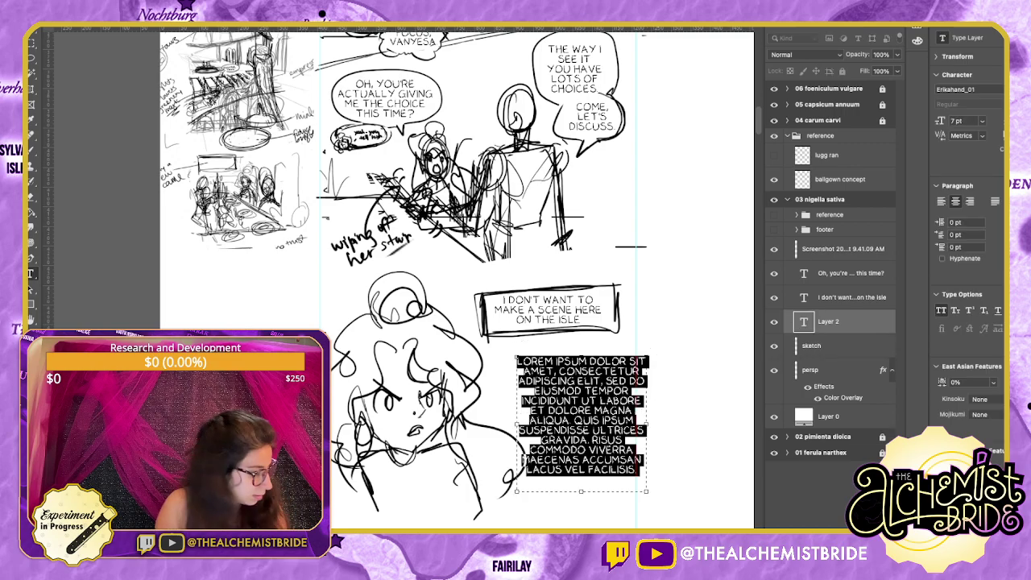
key("ctrl+v")
key("Escape")
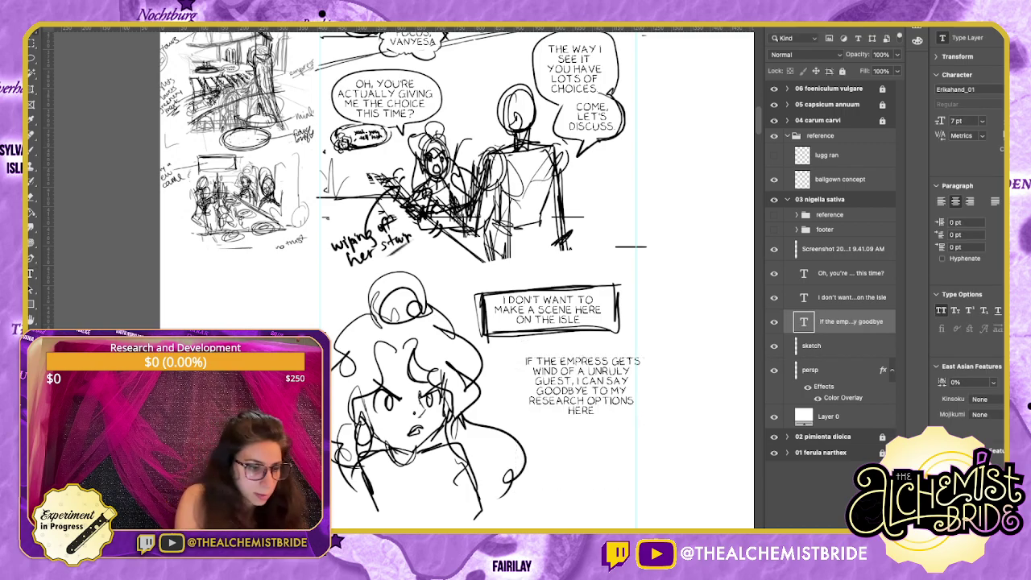
double_click(803, 321)
left_click_drag(646, 491, 667, 480)
key("Escape")
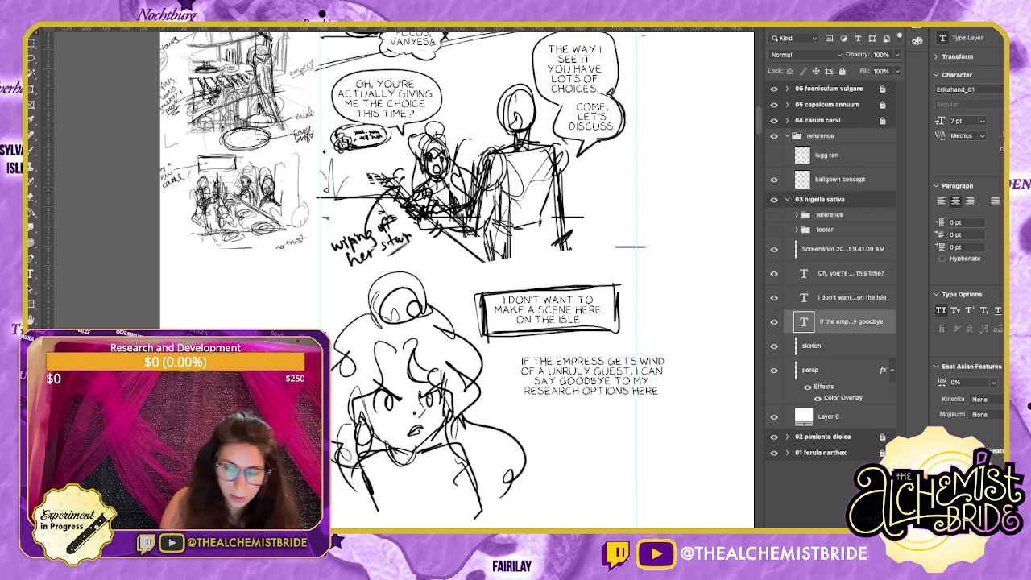
Move the empress text closer to the head, narrow its frame to six lines and increase its line spacing.
left_click_drag(592, 376, 554, 387)
double_click(554, 387)
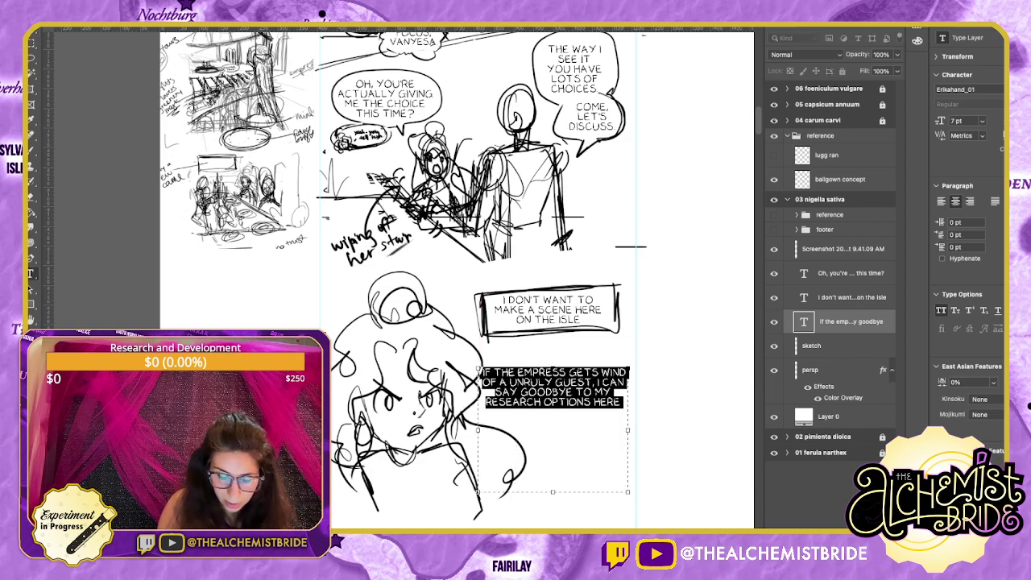
left_click_drag(628, 430, 586, 431)
key("alt+Down")
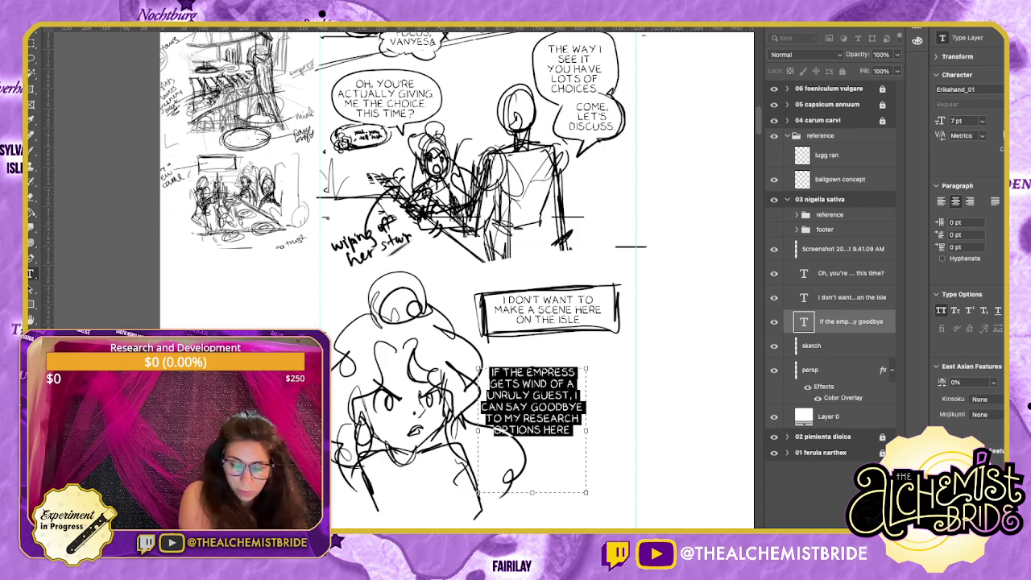
key("alt+Up")
key("alt+Down")
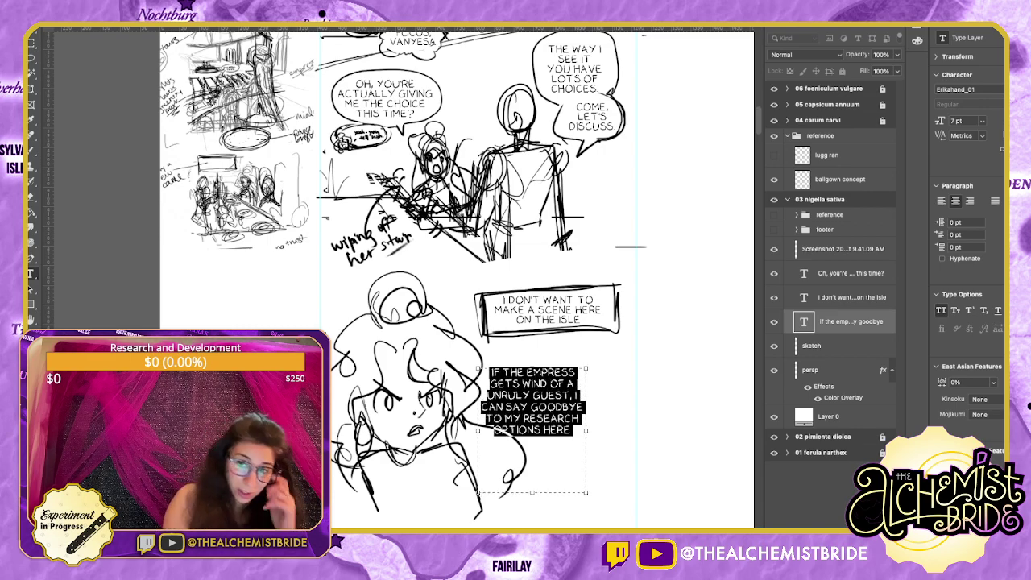
Increase the line spacing of the whole "I don't want to make a scene" caption.
left_click(549, 296)
triple_click(549, 299)
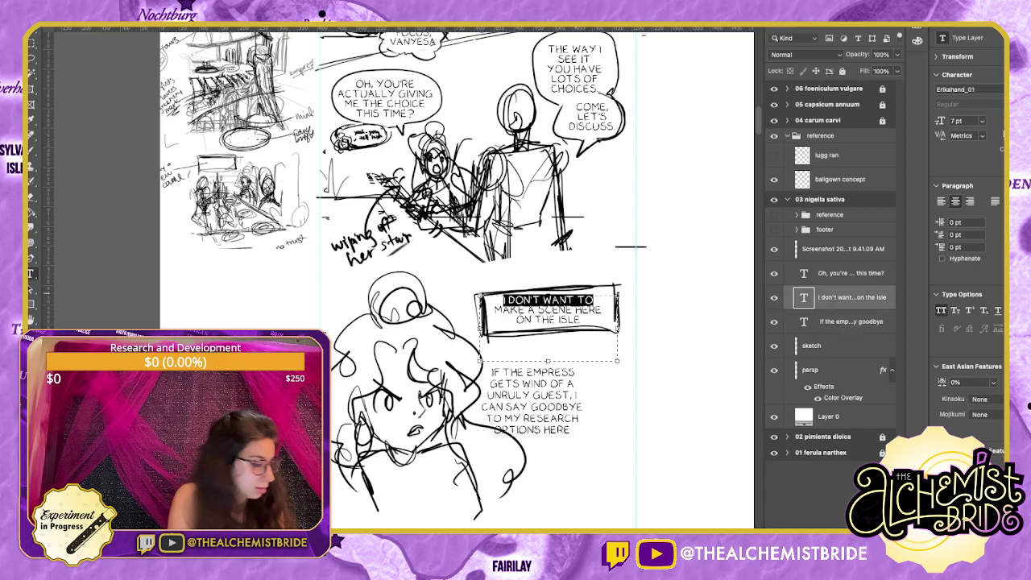
key("super+a")
key("alt+Down")
key("Escape")
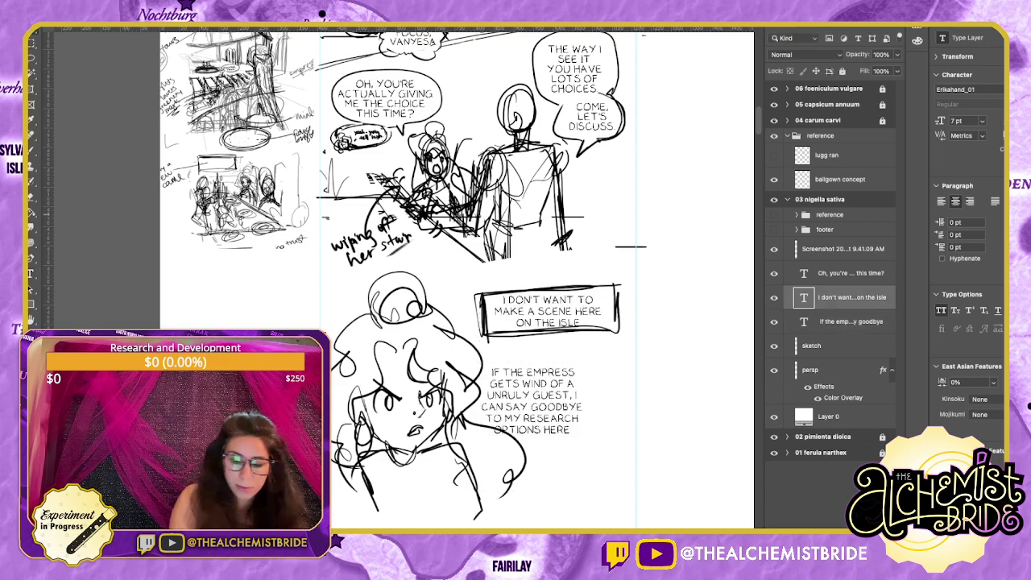
Lasso the upper caption box on the sketch layer and stretch it slightly taller around its three-line text.
left_click(829, 346)
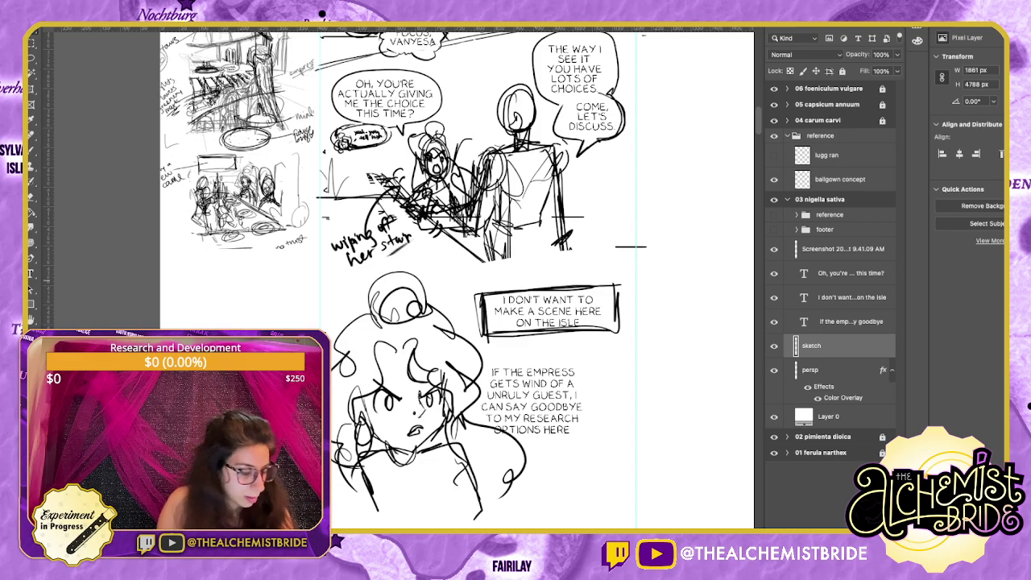
key("l")
mouse_move(537, 276)
left_mouse_down()
mouse_move(470, 299)
mouse_move(555, 272)
left_mouse_up()
key("ctrl+t")
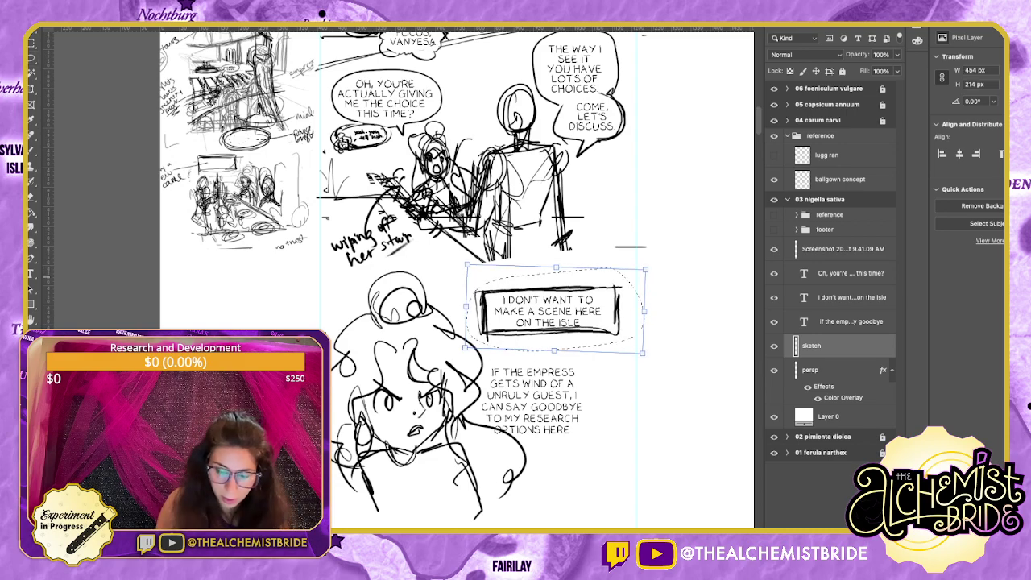
left_click_drag(553, 354, 553, 356)
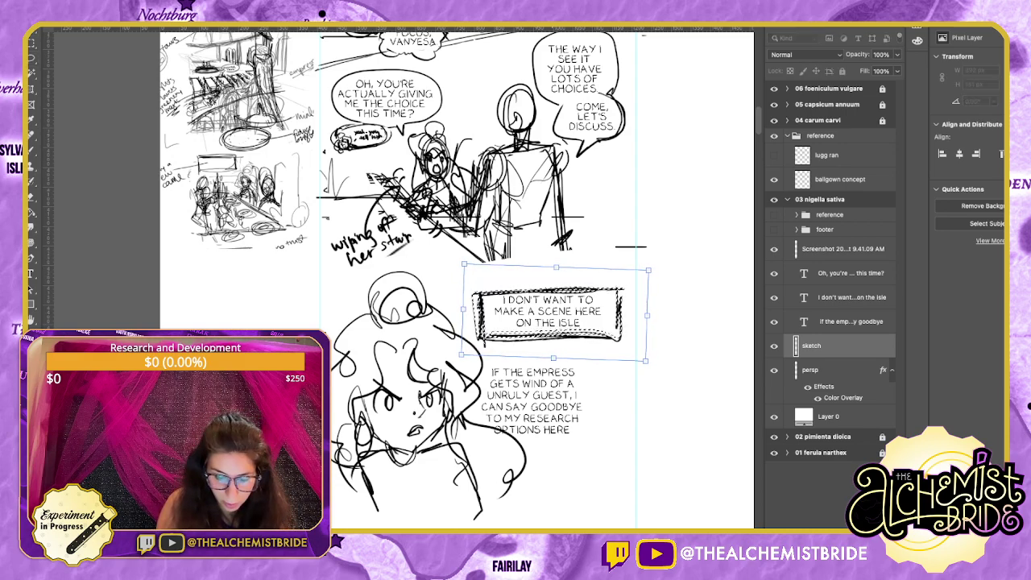
left_click_drag(556, 267, 555, 264)
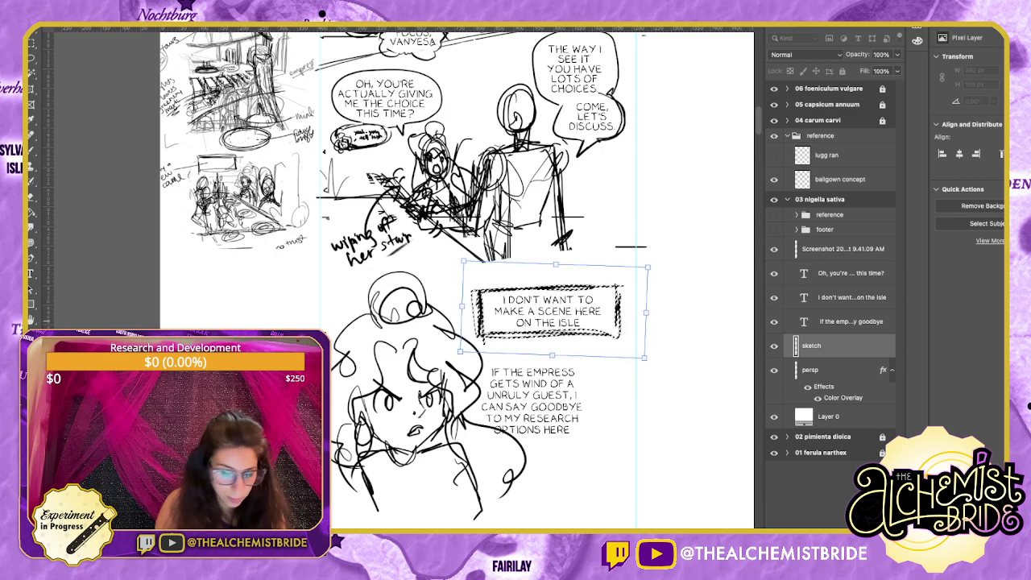
key("Return")
Move the empress text right and up beneath the caption box and break its line before "I can say goodbye".
left_click(851, 322)
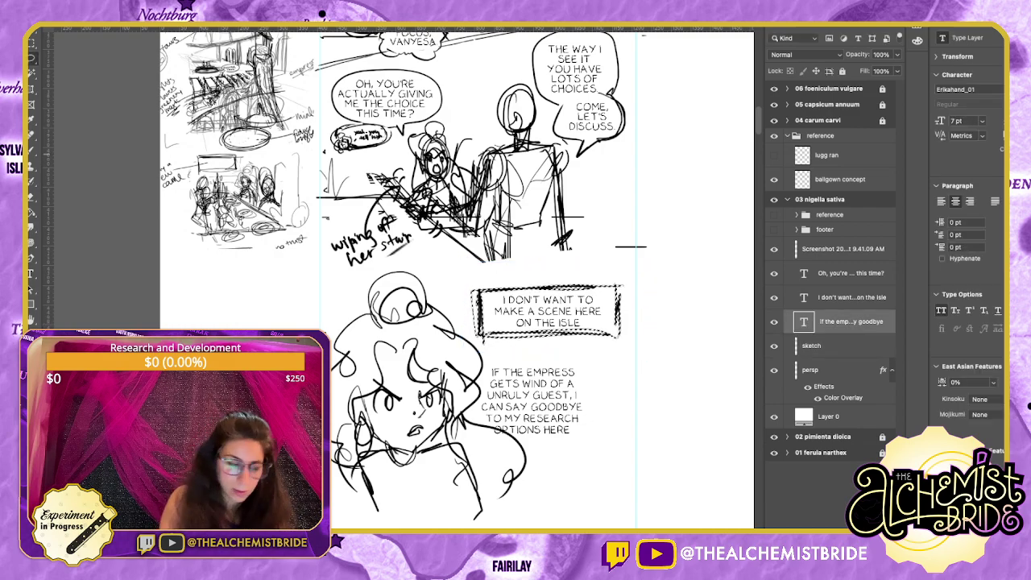
mouse_move(555, 396)
left_mouse_down()
mouse_move(589, 386)
mouse_move(556, 389)
left_mouse_up()
key("super+d")
double_click(556, 389)
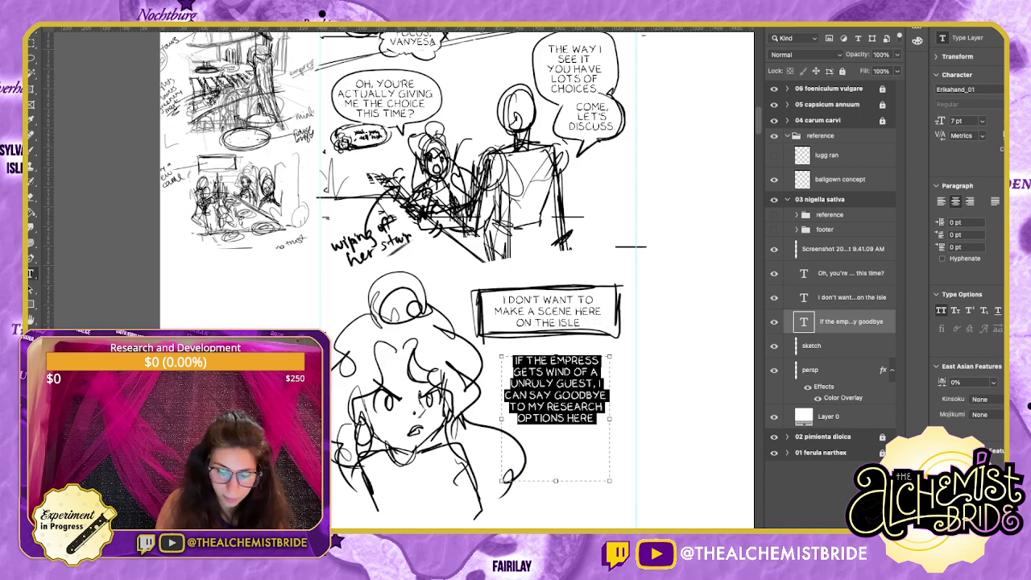
left_click(594, 418)
key("Return")
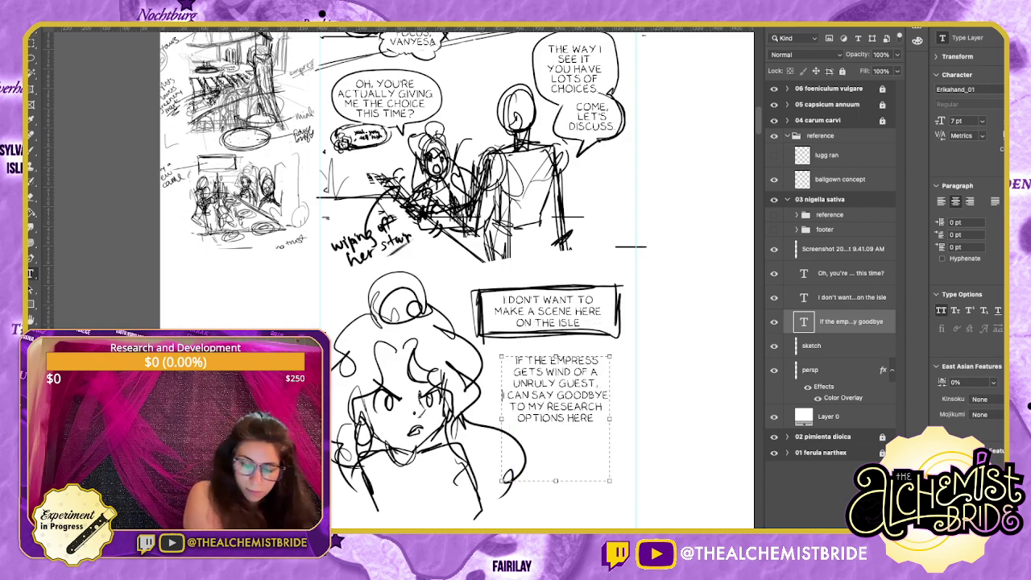
key("Escape")
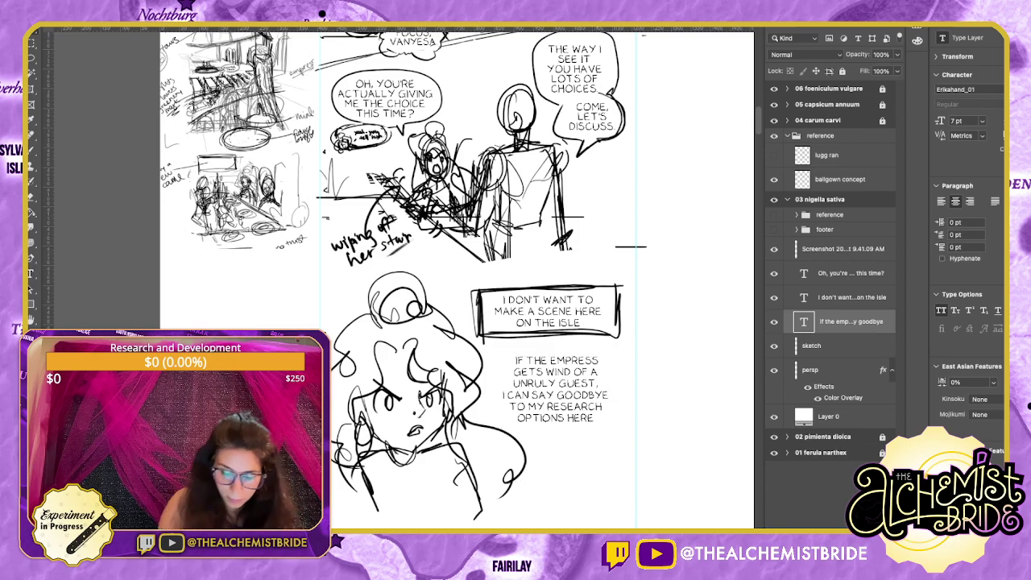
double_click(583, 418)
triple_click(588, 418)
left_click(593, 418)
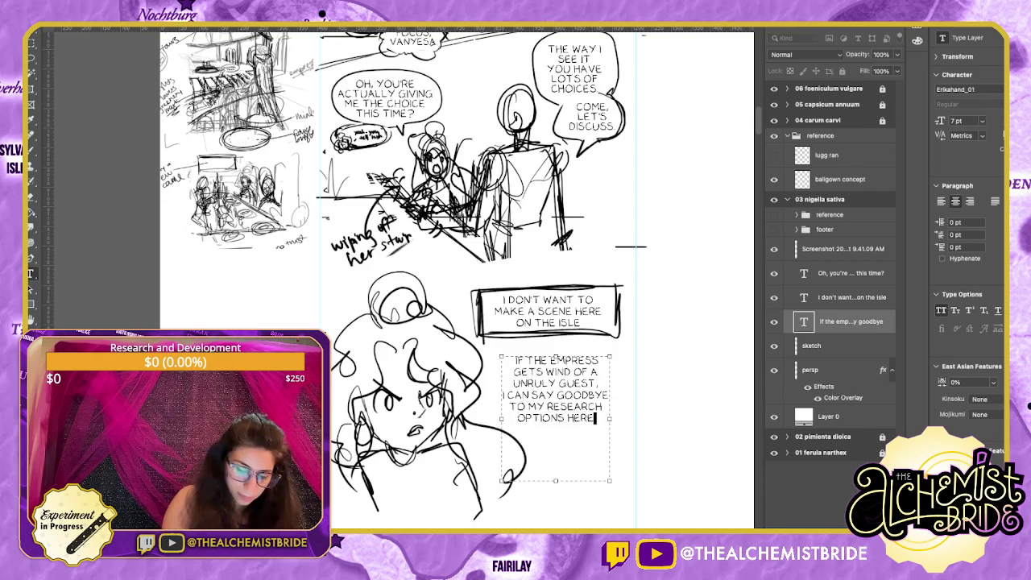
type("...")
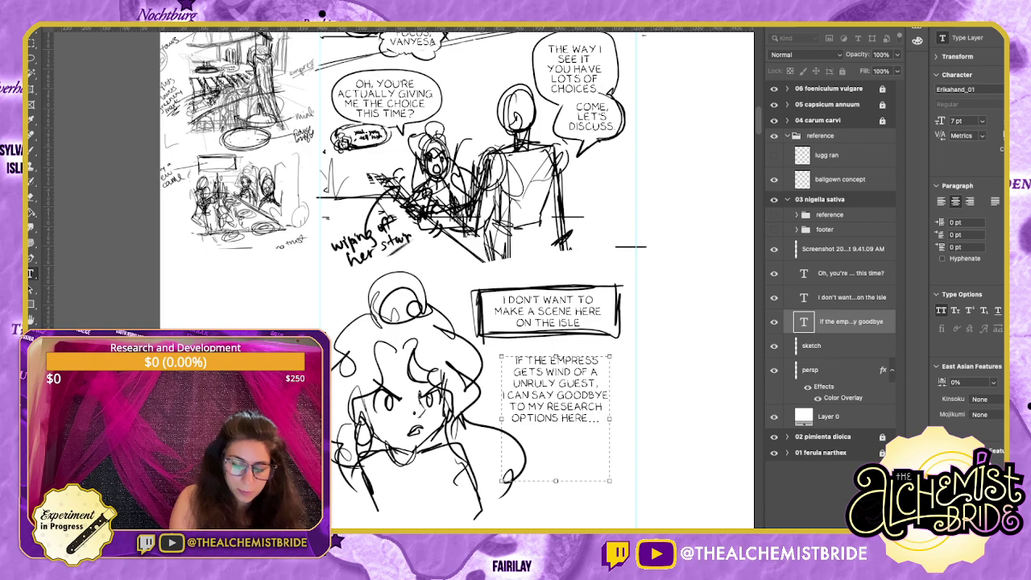
key("Escape")
Nudge the empress text slightly right, and merge the three dialogue text layers down into the sketch layer.
scroll(555, 389, "left", 1)
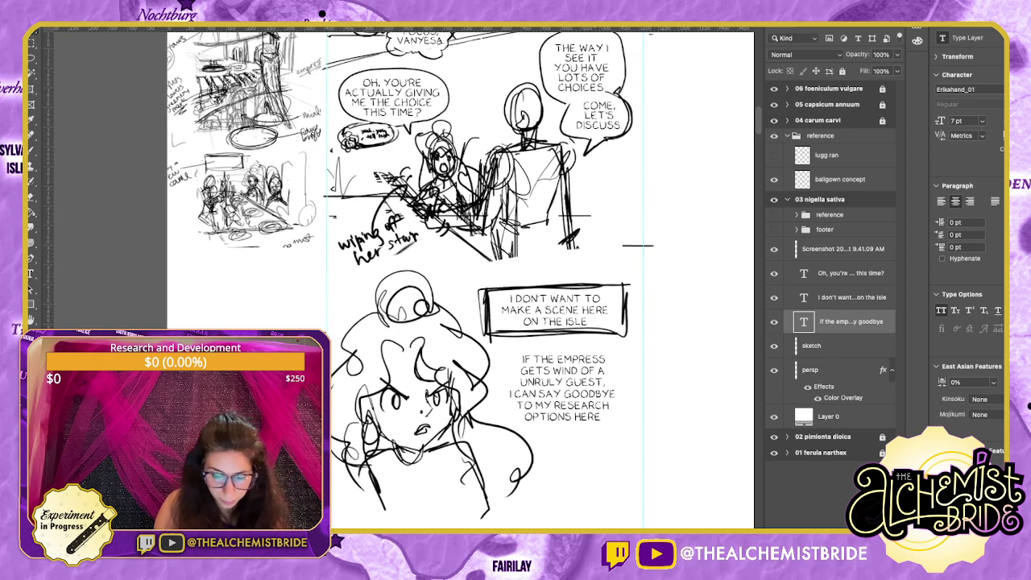
left_click_drag(559, 389, 567, 385)
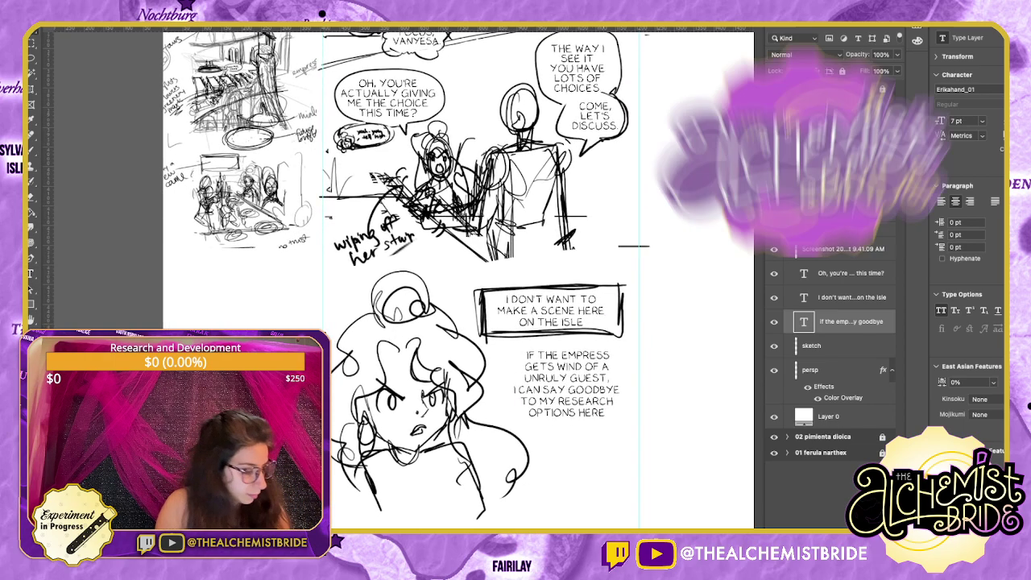
key("b")
left_click(851, 298, "shift")
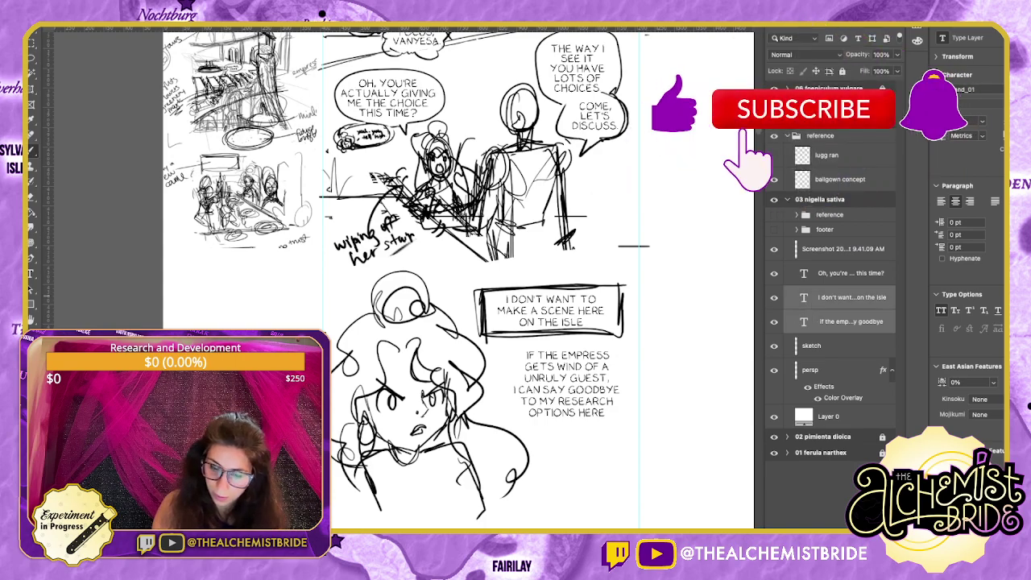
key("alt+shift+bracketright")
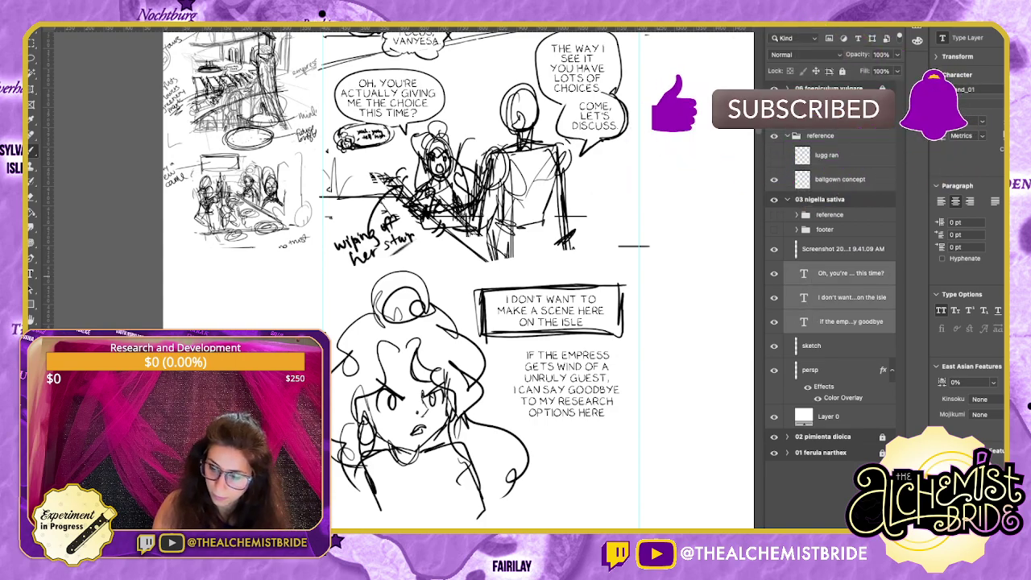
key("ctrl+e")
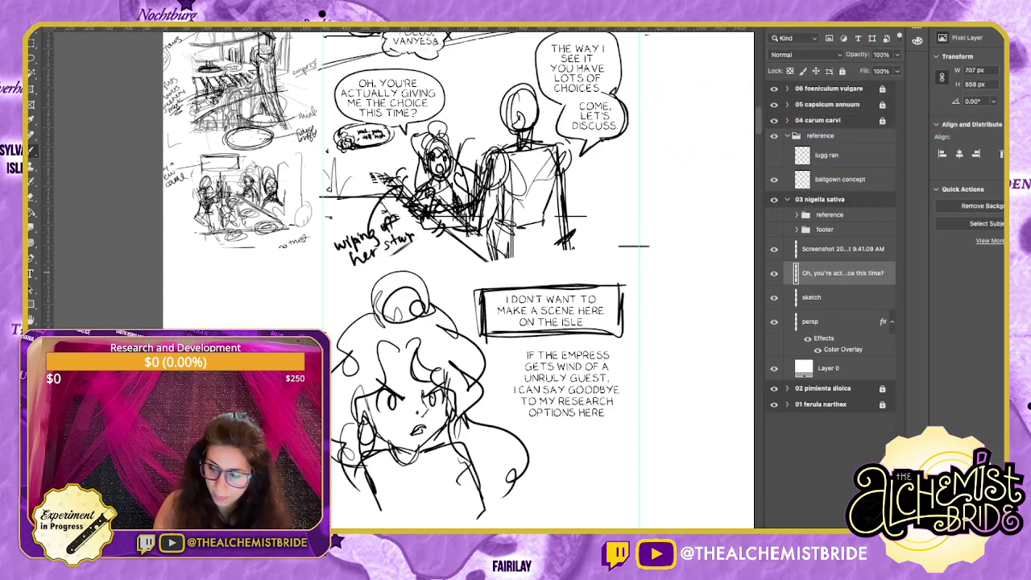
key("ctrl+e")
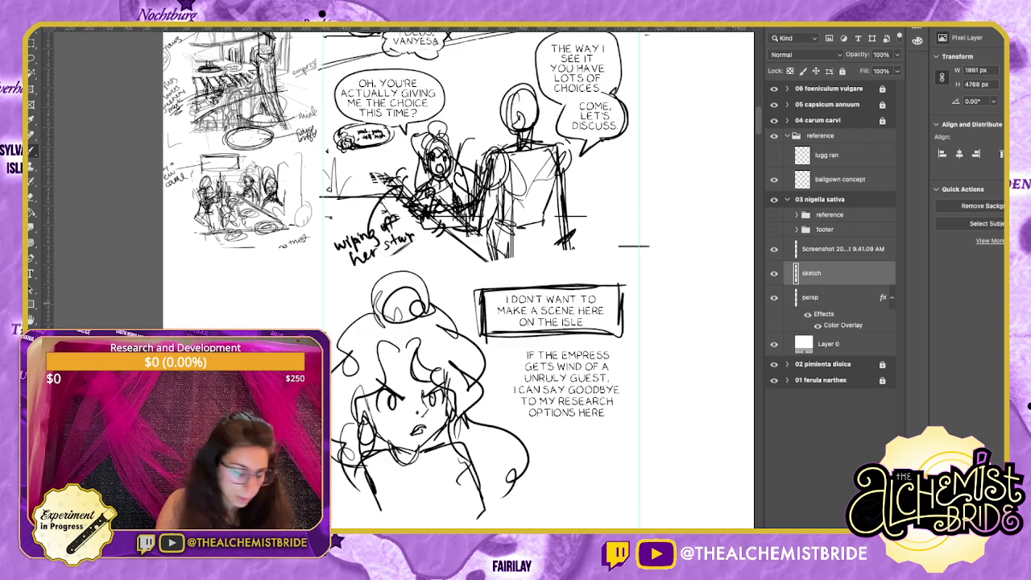
Draw a rough rectangular caption box around the empress text with the brush.
left_click_drag(504, 347, 504, 426)
mouse_move(504, 346)
left_mouse_down()
mouse_move(628, 345)
mouse_move(627, 428)
left_mouse_up()
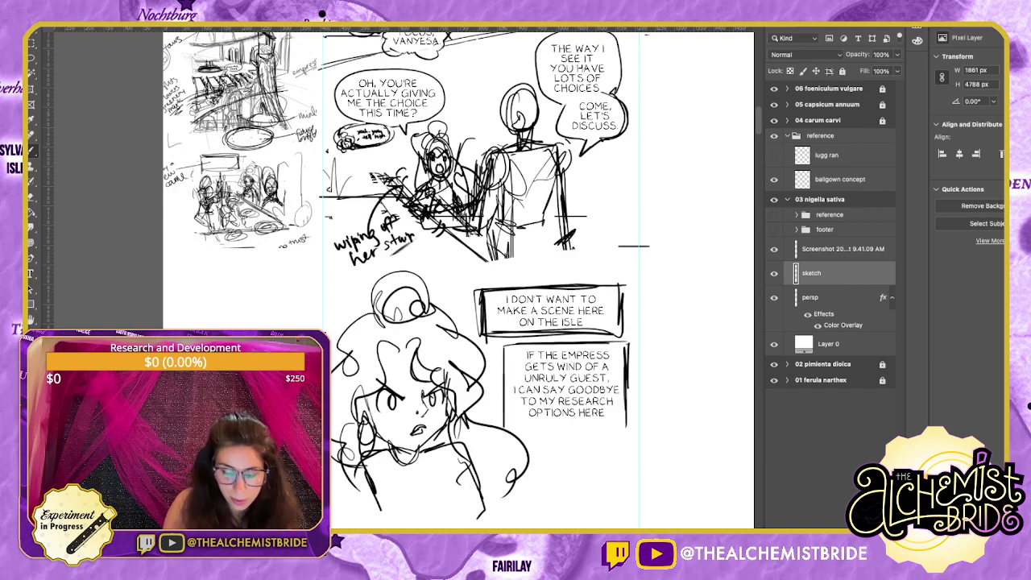
mouse_move(504, 348)
left_mouse_down()
mouse_move(507, 430)
mouse_move(628, 422)
left_mouse_up()
left_click_drag(552, 423, 618, 421)
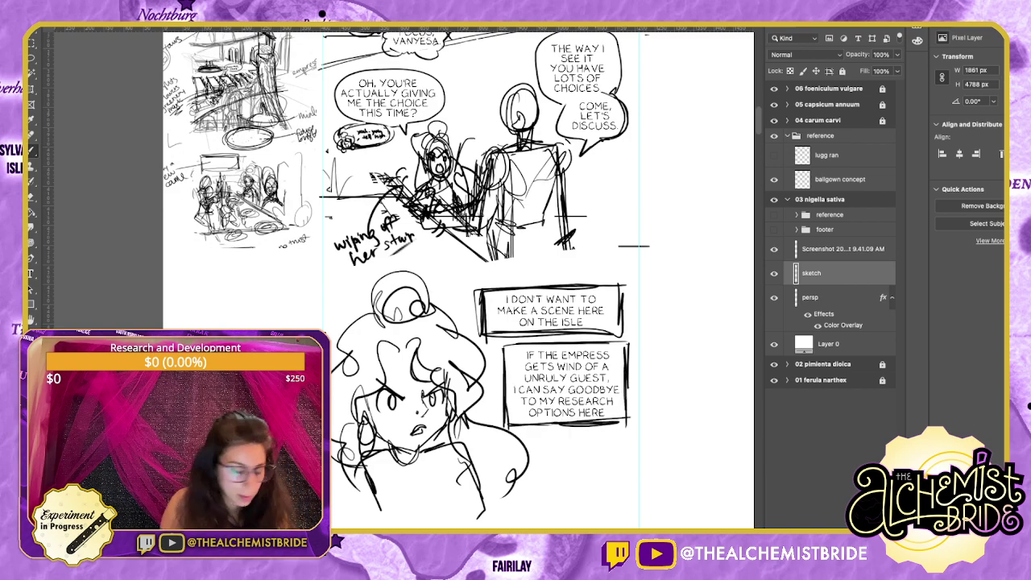
Lasso both caption boxes with their text, move them slightly up together and clear the selection.
key("l")
mouse_move(503, 275)
left_mouse_down()
mouse_move(484, 327)
mouse_move(497, 427)
mouse_move(653, 314)
mouse_move(505, 273)
left_mouse_up()
key("v")
left_click_drag(559, 331, 581, 261)
key("super+d")
key("b")
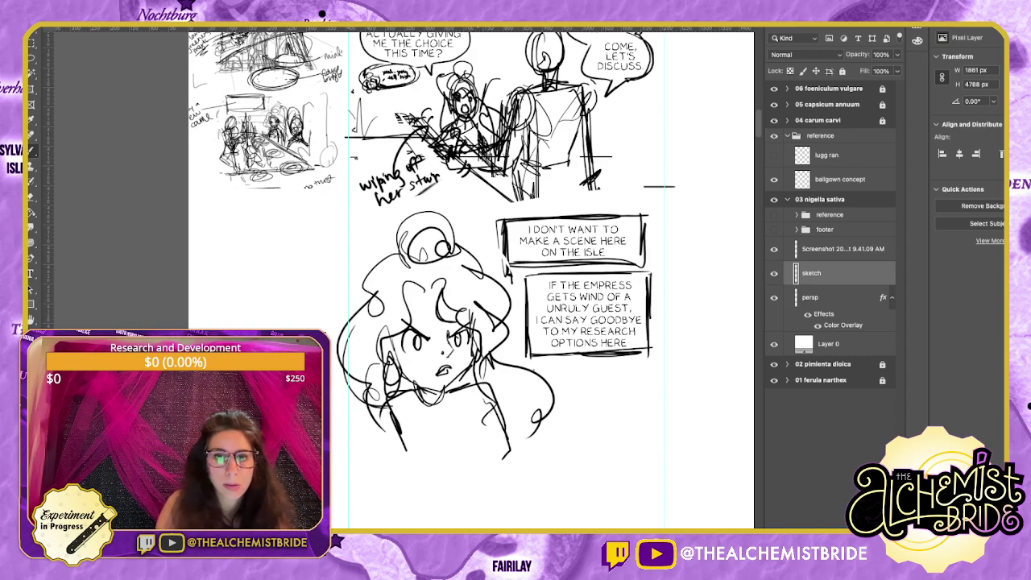
mouse_move(561, 380)
left_mouse_down()
mouse_move(526, 391)
mouse_move(565, 424)
mouse_move(617, 376)
left_mouse_up()
mouse_move(567, 422)
left_mouse_down()
mouse_move(550, 431)
mouse_move(651, 428)
left_mouse_up()
key("super+z")
key("super+z")
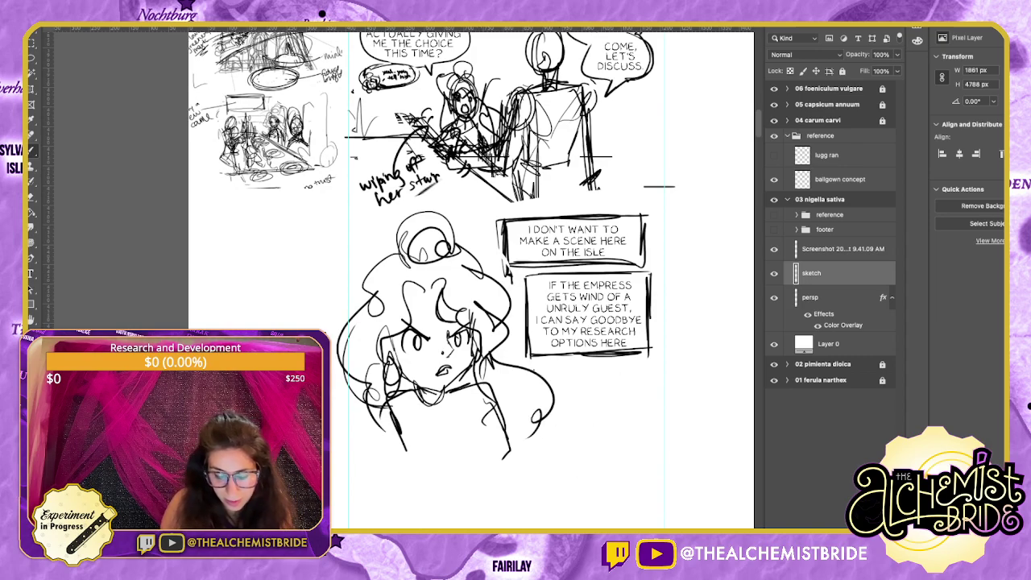
Sketch a small and a larger oval speech bubble stacked beside the character's shoulder, with a tail toward her.
mouse_move(551, 373)
left_mouse_down()
mouse_move(521, 401)
mouse_move(522, 388)
mouse_move(525, 435)
mouse_move(643, 435)
mouse_move(538, 419)
left_mouse_up()
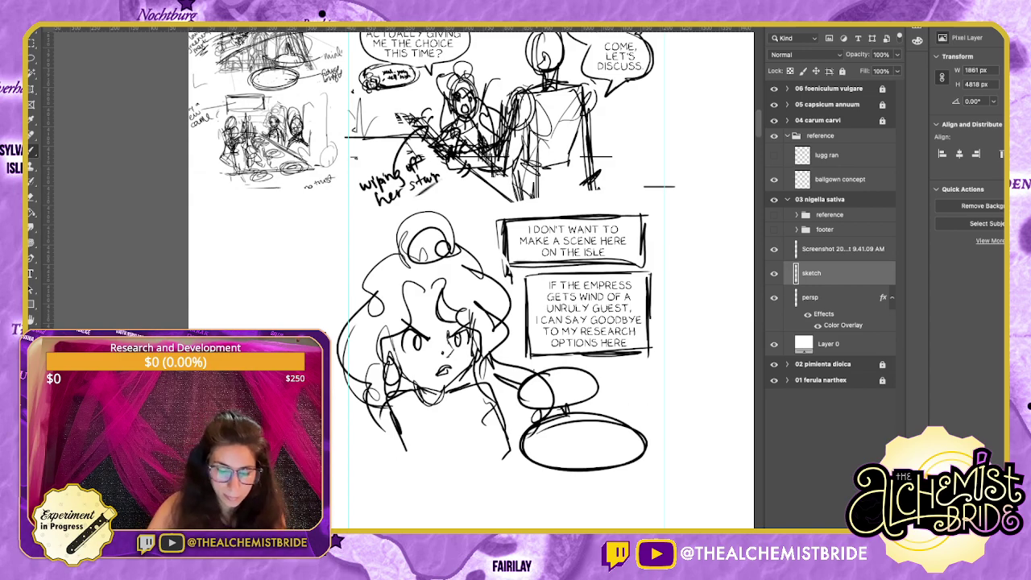
scroll(508, 282, "down", 4)
left_click_drag(364, 365, 653, 348)
key("super+z")
left_click_drag(422, 248, 398, 314)
left_click_drag(407, 276, 395, 309)
left_click_drag(447, 247, 475, 281)
key("super+z")
key("super+z")
key("super+z")
key("super+z")
Sketch the jacket's edge on the left side of the character's chest and rough in the collar near her neck.
left_click_drag(426, 248, 418, 307)
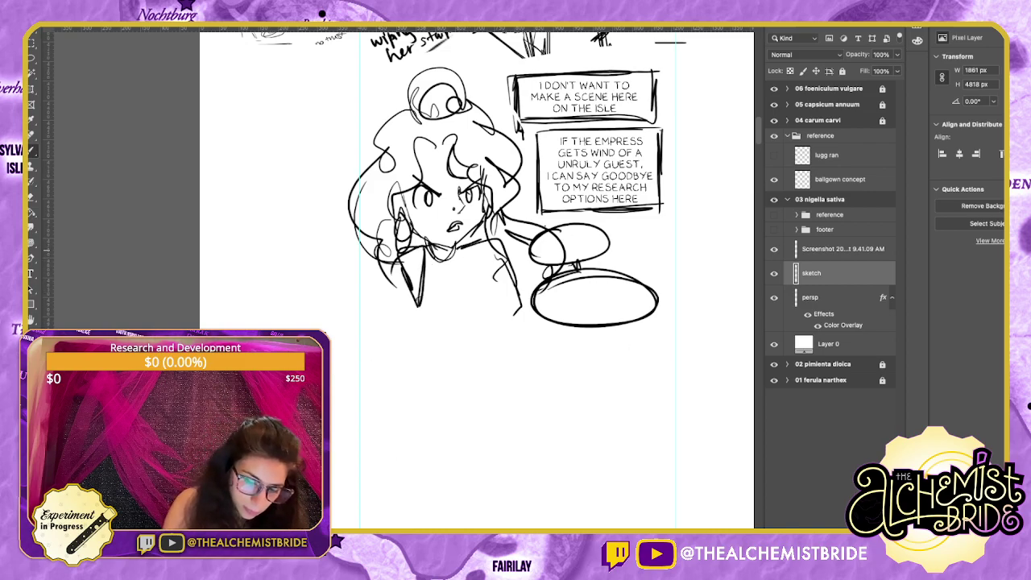
left_click_drag(423, 267, 416, 311)
left_click_drag(458, 244, 467, 258)
left_click_drag(488, 241, 462, 253)
left_click_drag(512, 264, 521, 278)
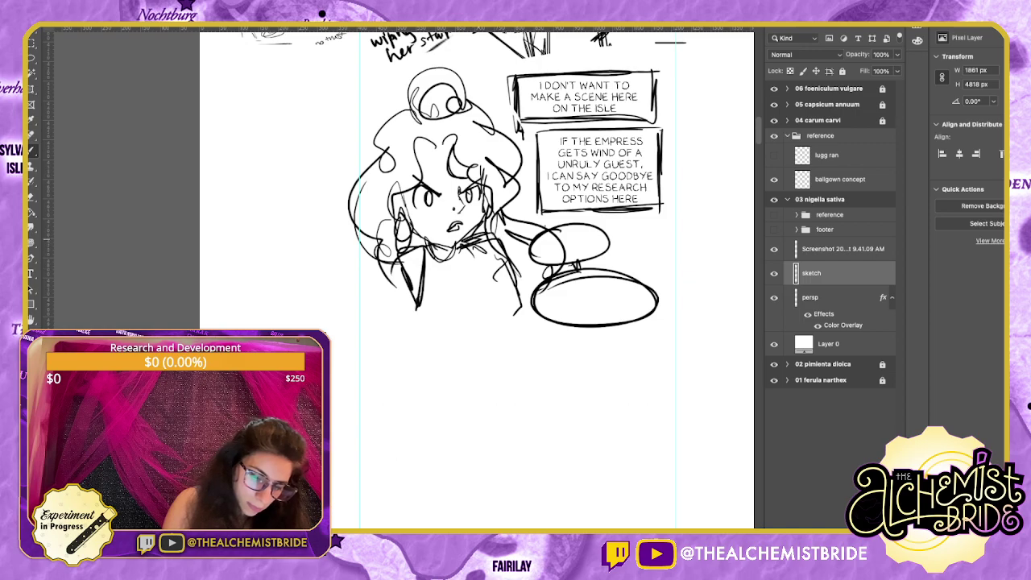
Sketch the character's right-hand shoulder and sleeve with bold lines running down beside the speech bubbles.
mouse_move(473, 242)
left_mouse_down()
mouse_move(516, 246)
mouse_move(531, 296)
left_mouse_up()
left_click_drag(504, 246, 527, 298)
mouse_move(465, 238)
left_mouse_down()
mouse_move(486, 234)
mouse_move(503, 308)
left_mouse_up()
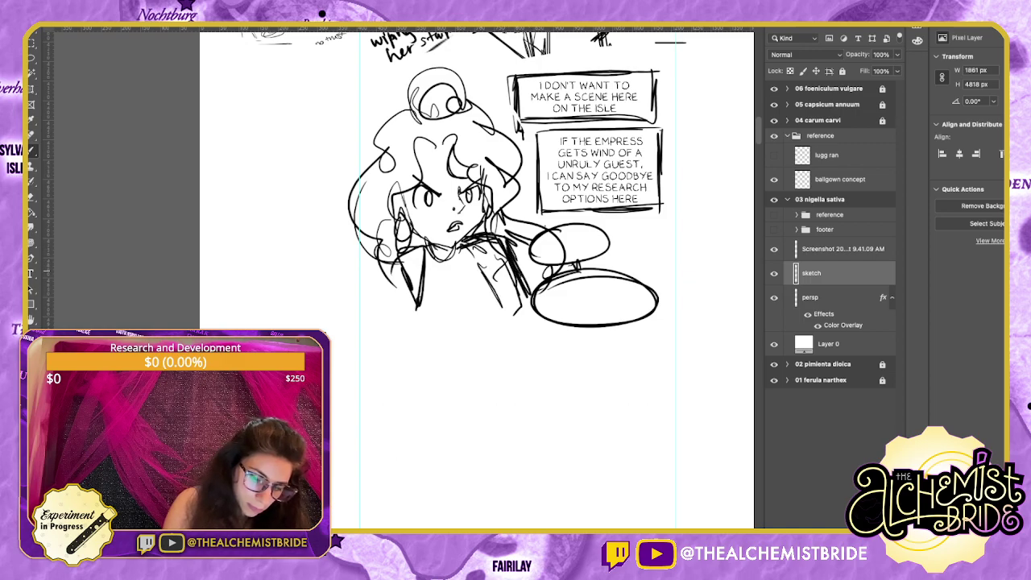
left_click_drag(482, 272, 513, 333)
left_click_drag(495, 294, 508, 315)
Draw the jacket's front lapel and a small bow at the character's neck.
left_click_drag(467, 243, 490, 292)
mouse_move(462, 246)
left_mouse_down()
mouse_move(486, 282)
mouse_move(460, 295)
left_mouse_up()
mouse_move(446, 273)
left_mouse_down()
mouse_move(460, 292)
mouse_move(455, 314)
left_mouse_up()
mouse_move(443, 256)
left_mouse_down()
mouse_move(456, 281)
mouse_move(436, 272)
left_mouse_up()
mouse_move(436, 253)
left_mouse_down()
mouse_move(443, 272)
mouse_move(414, 315)
mouse_move(424, 264)
left_mouse_up()
left_click_drag(428, 246, 443, 242)
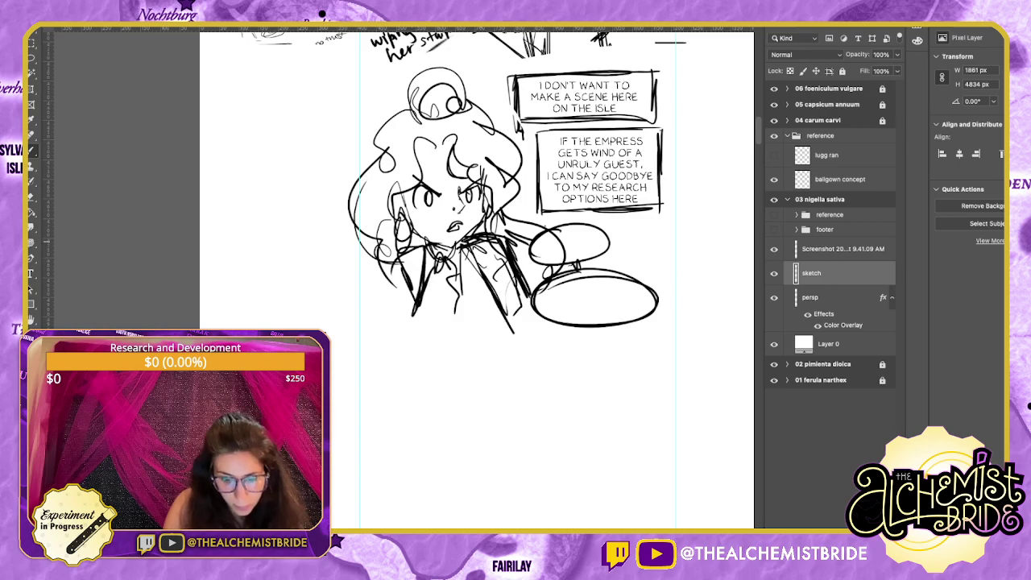
Erase the stray lines inside the sleeve and jacket front, and redraw the lapel's edge with the brush.
left_click_drag(461, 183, 422, 282)
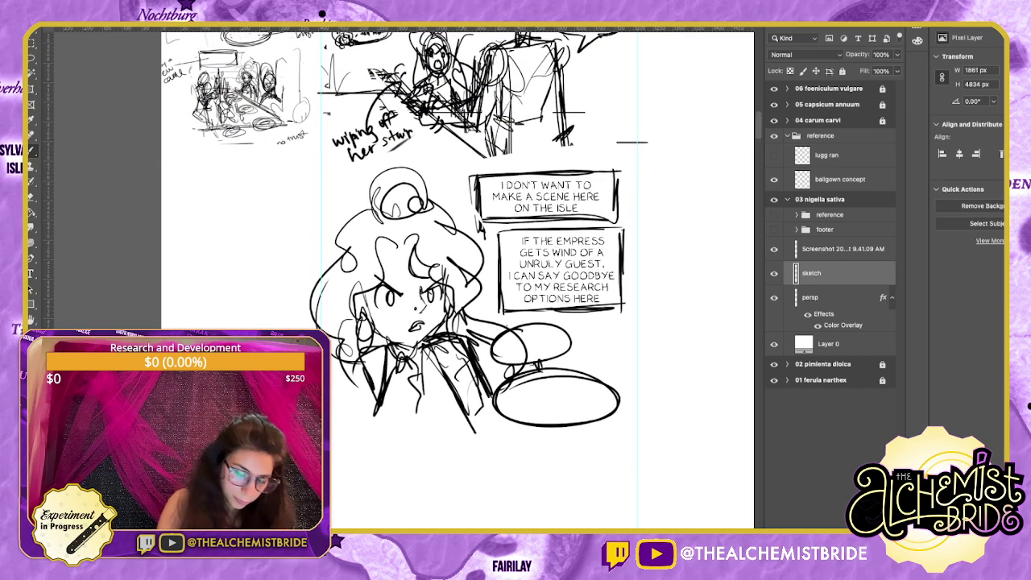
key("e")
left_click_drag(455, 368, 480, 409)
left_click_drag(435, 343, 466, 366)
left_click_drag(475, 372, 478, 389)
mouse_move(434, 362)
left_mouse_down()
mouse_move(441, 374)
mouse_move(412, 419)
mouse_move(424, 432)
mouse_move(394, 406)
left_mouse_up()
key("b")
left_click_drag(398, 387, 393, 405)
left_click_drag(411, 346, 393, 425)
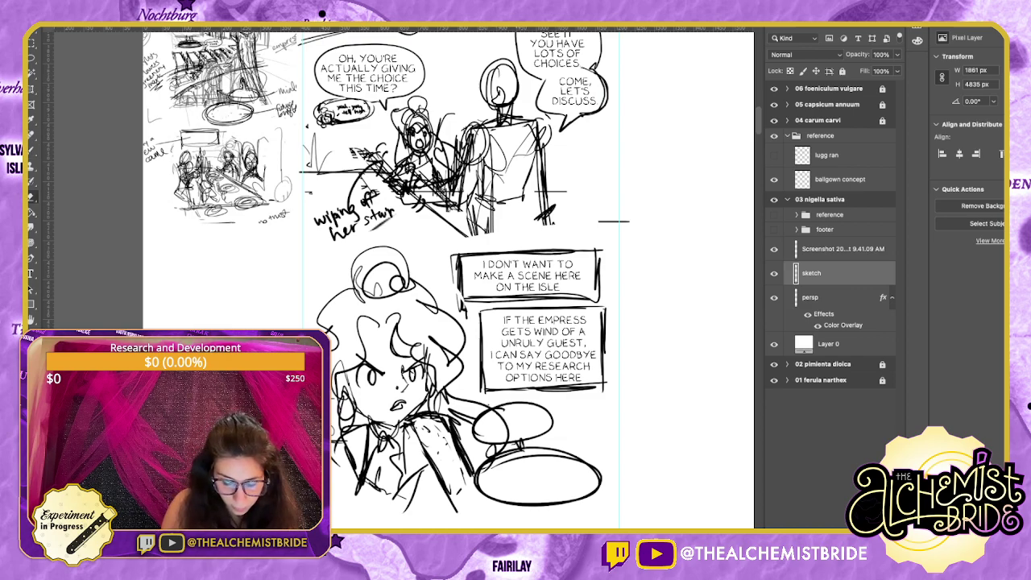
Erase the overlapping lines between the speech bubbles and hand-letter "FINE, I'LL DANCE," in the smaller bubble.
left_click_drag(494, 464, 589, 439)
key("b")
mouse_move(547, 400)
left_mouse_down()
mouse_move(559, 413)
mouse_move(575, 407)
mouse_move(559, 424)
mouse_move(606, 414)
mouse_move(576, 401)
left_mouse_up()
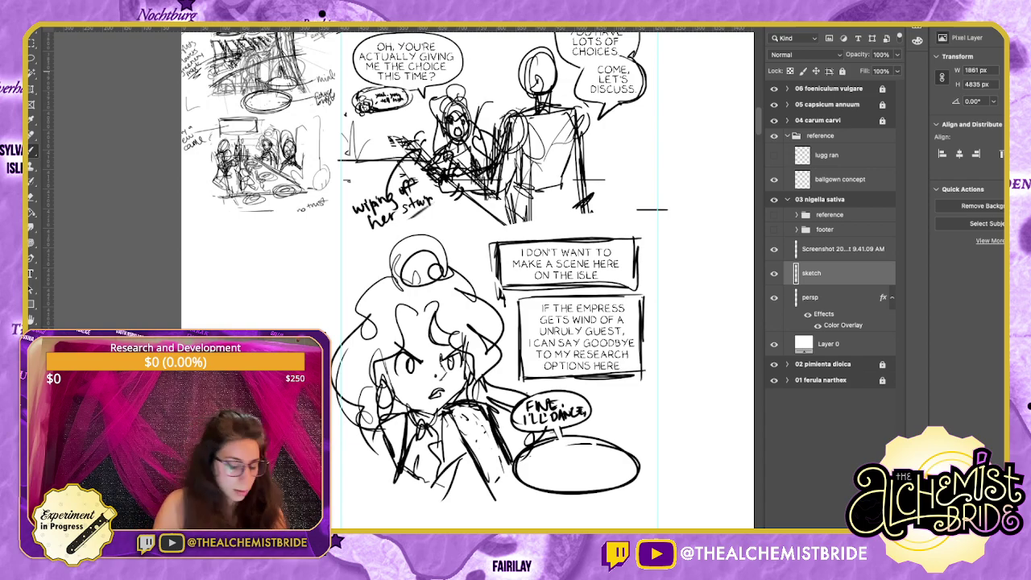
Add the text "But I have nothing to say to you." in the larger bubble, center it and merge it into the sketch layer.
key("t")
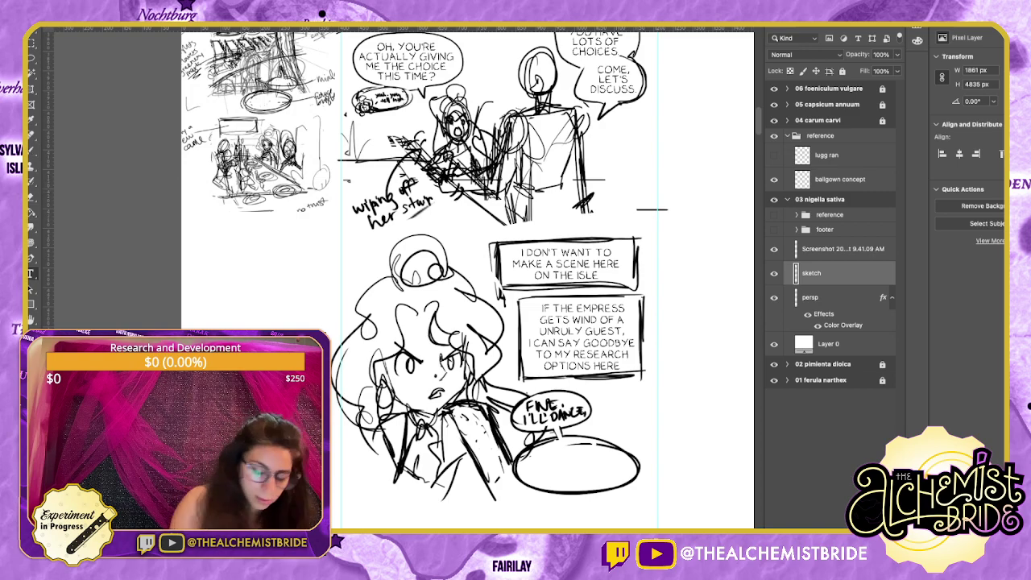
left_click_drag(529, 452, 625, 494)
type("BUT I HAVE NOTHING TO SAY")
double_click(611, 468)
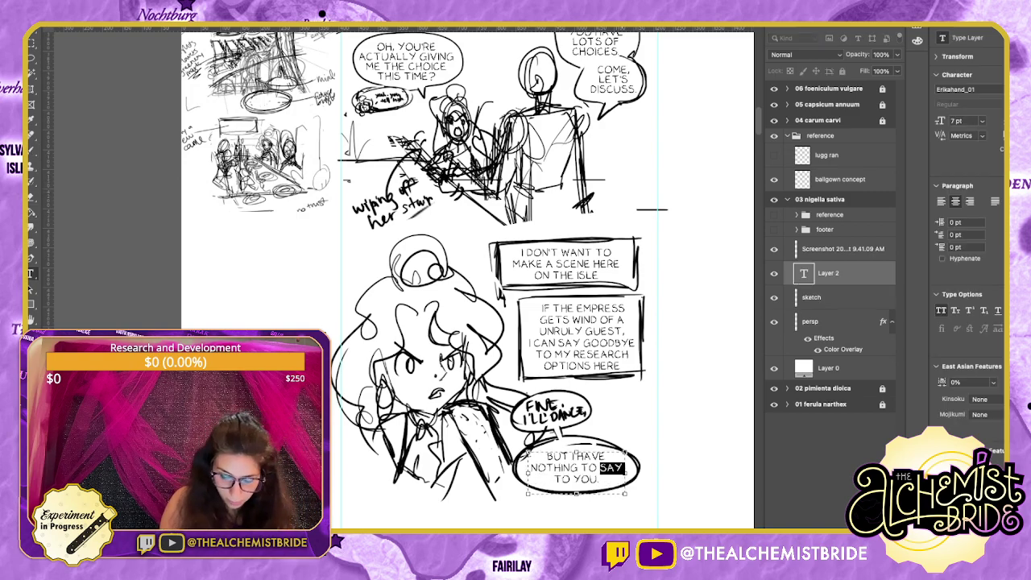
key("super+Return")
key("v")
left_click_drag(576, 468, 572, 467)
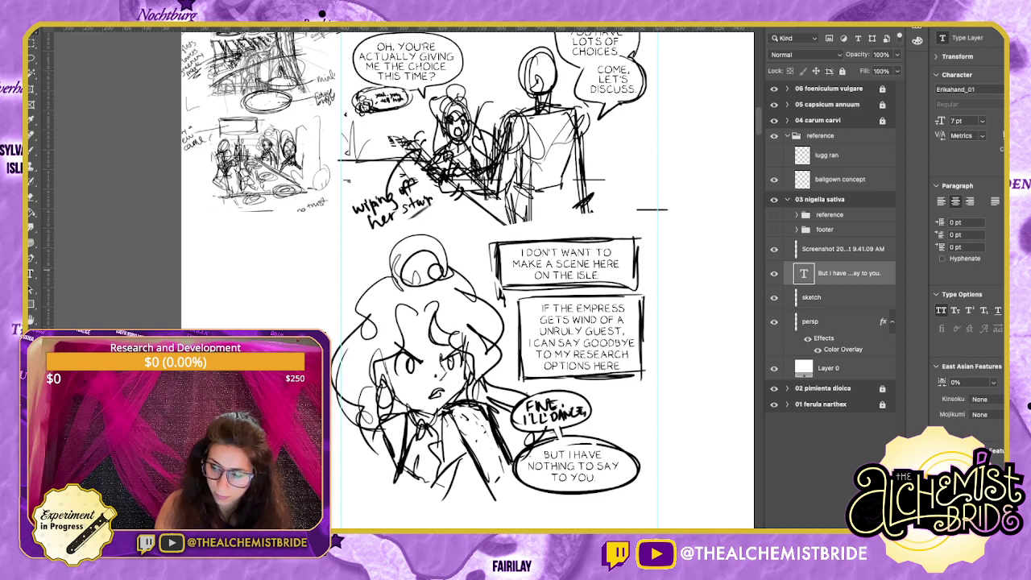
key("ctrl+e")
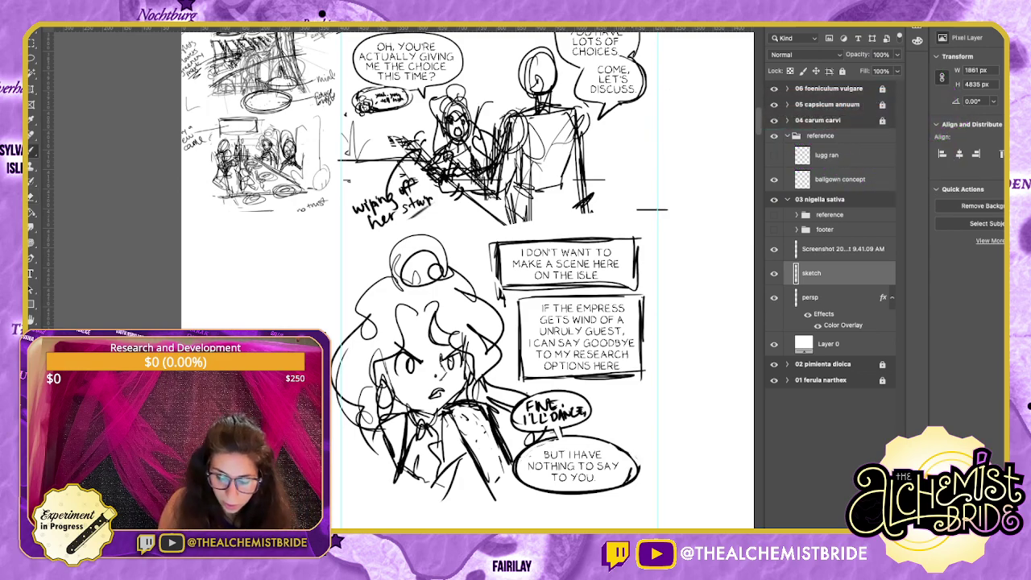
scroll(467, 278, "down", 1)
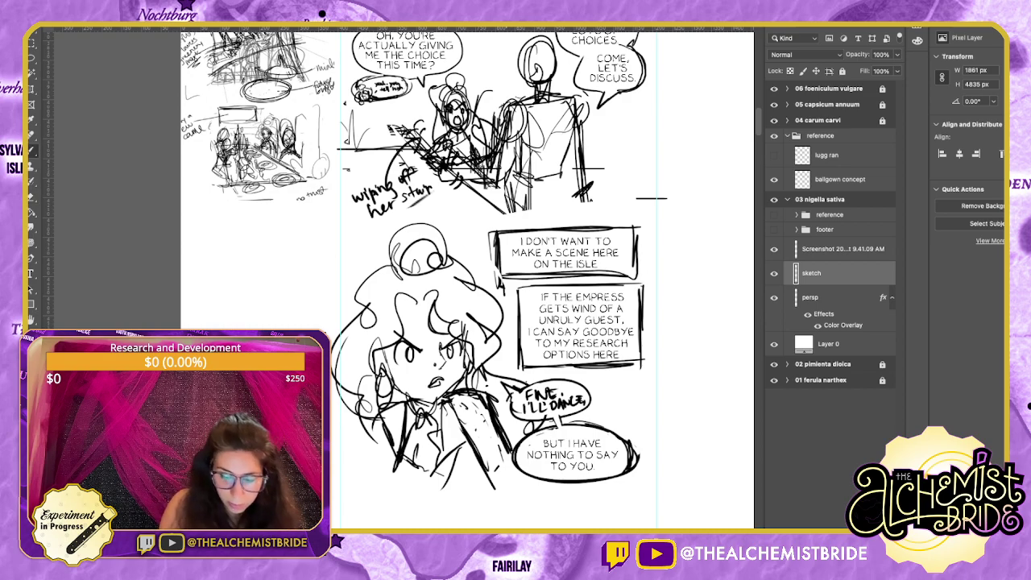
left_click_drag(500, 306, 510, 311)
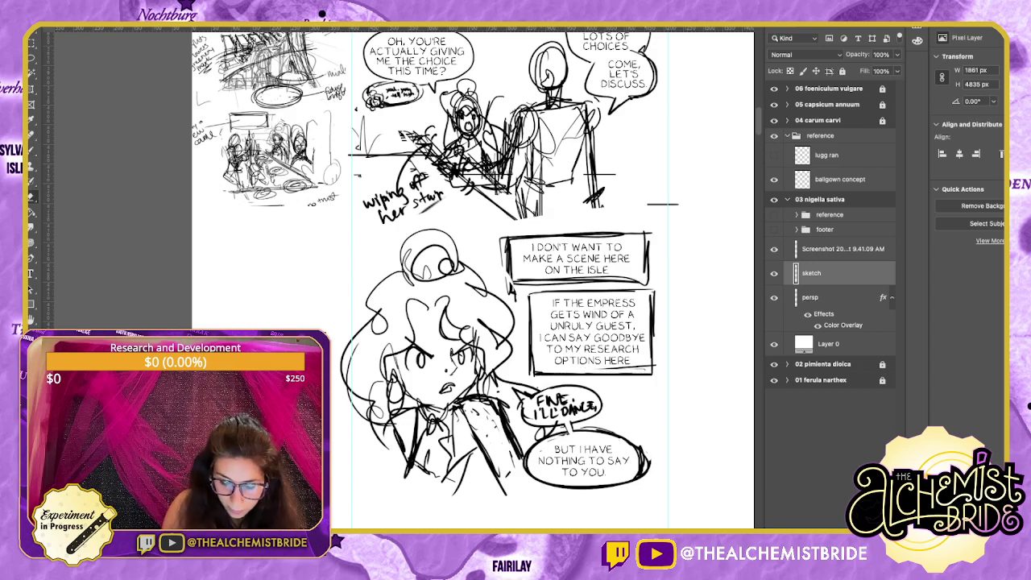
mouse_move(499, 306)
left_mouse_down()
mouse_move(476, 279)
mouse_move(494, 288)
left_mouse_up()
key("super+minus")
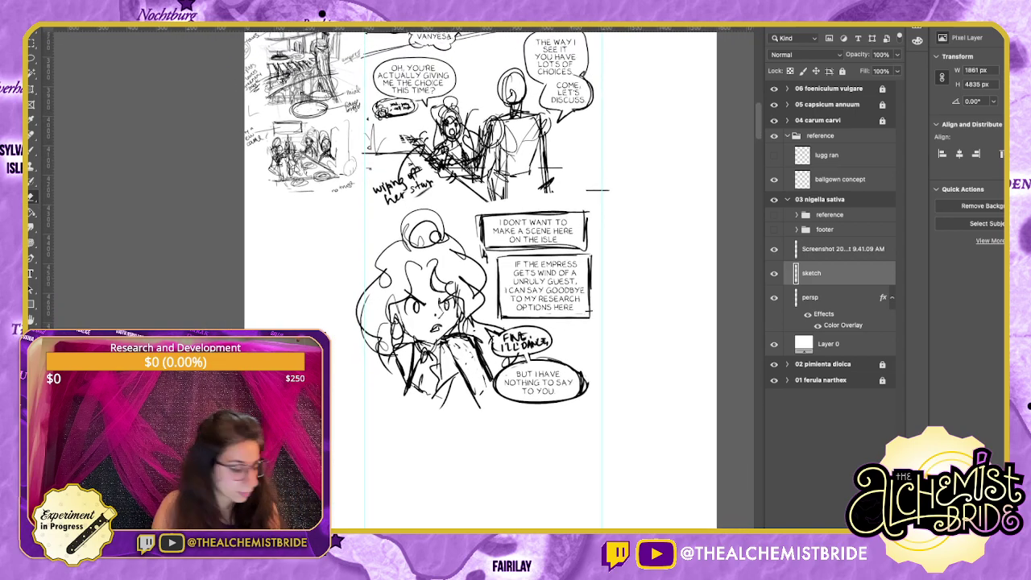
Brush in the arm, side and lower-body lines of the blank figure, extending it down towards the caption boxes.
key("b")
left_click_drag(505, 176, 498, 203)
left_click_drag(501, 150, 494, 214)
left_click_drag(535, 131, 554, 184)
left_click_drag(542, 126, 560, 206)
left_click_drag(546, 146, 562, 211)
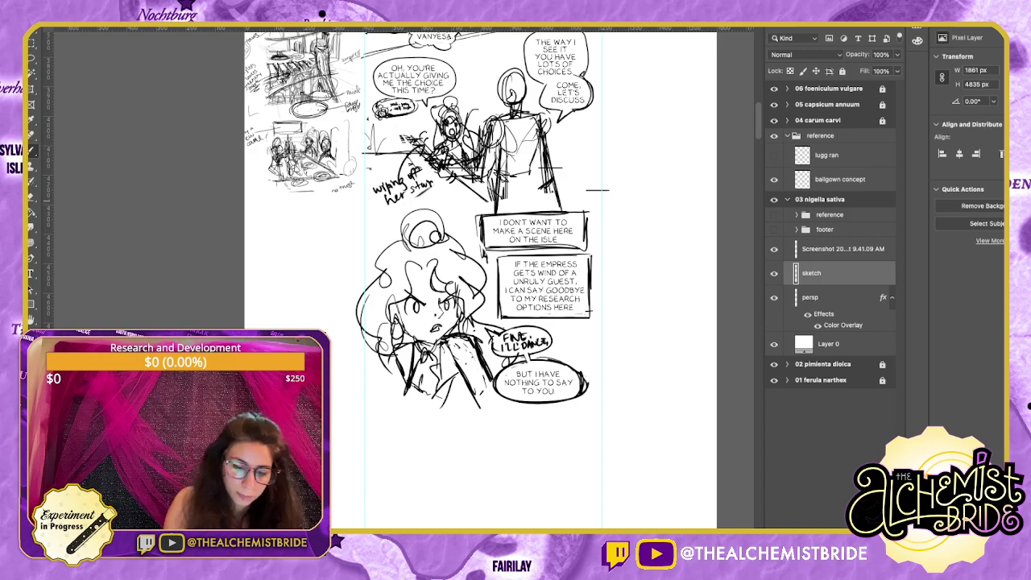
Draw the slanted panel border above the angry close-up and a straight border beneath it.
left_click_drag(367, 228, 409, 220)
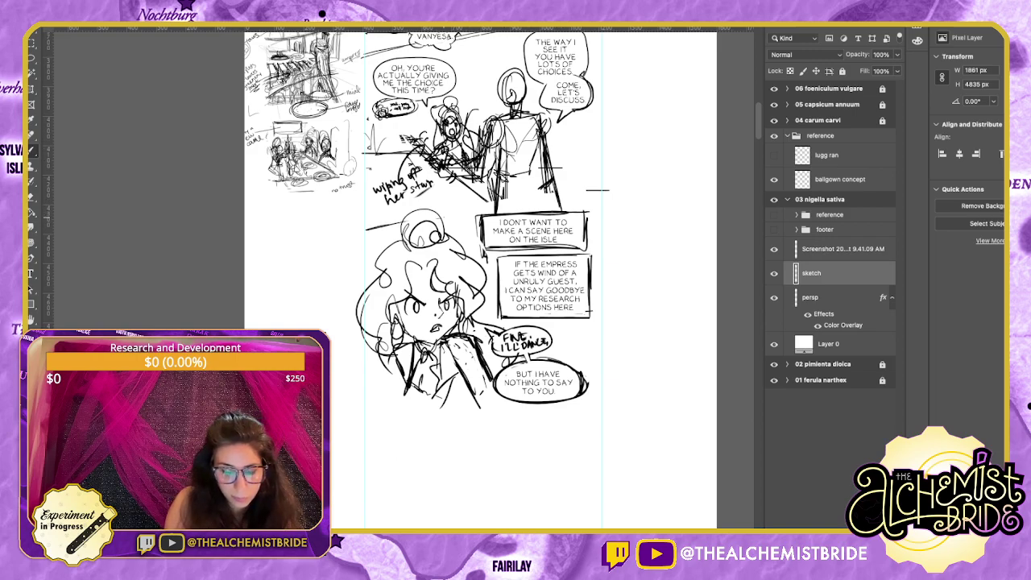
mouse_move(595, 190)
left_mouse_down()
mouse_move(570, 346)
mouse_move(600, 203)
left_mouse_up()
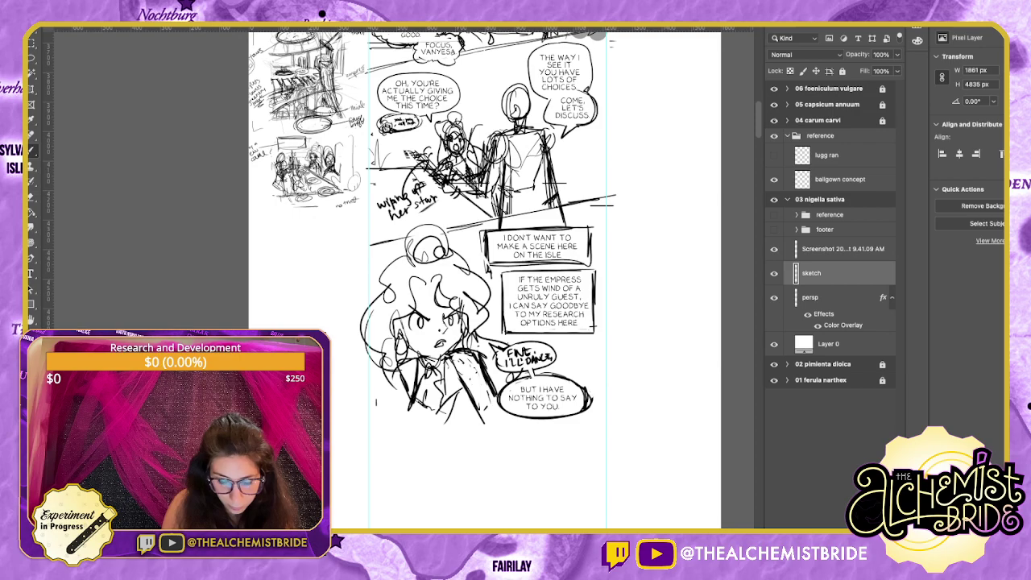
left_click_drag(368, 406, 613, 393)
mouse_move(556, 362)
left_mouse_down()
mouse_move(549, 353)
mouse_move(527, 359)
left_mouse_up()
key("ctrl+minus")
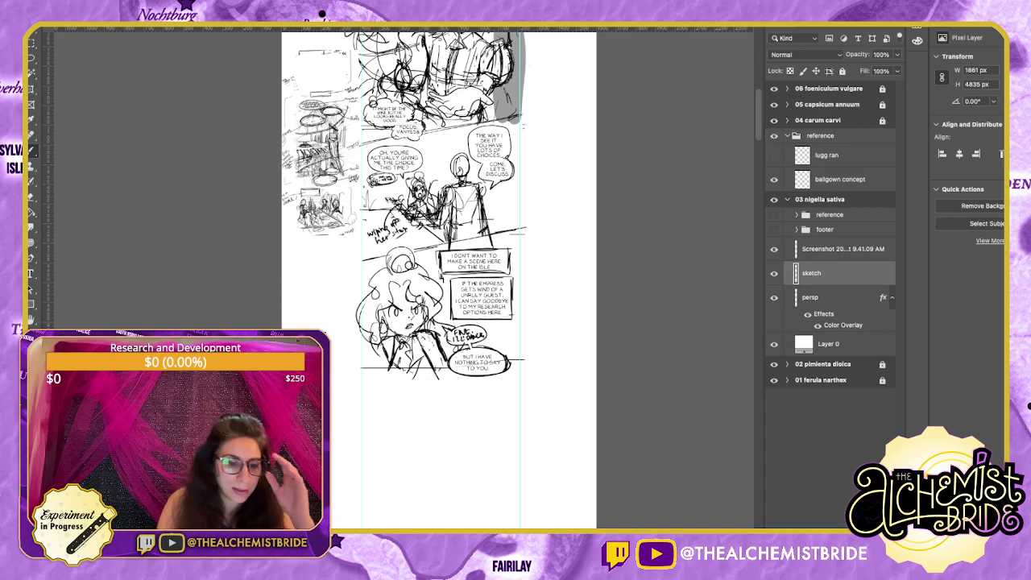
Switch to the palace ballroom document and leave only the angle 03 group of the ballroom views visible.
key("ctrl+Tab")
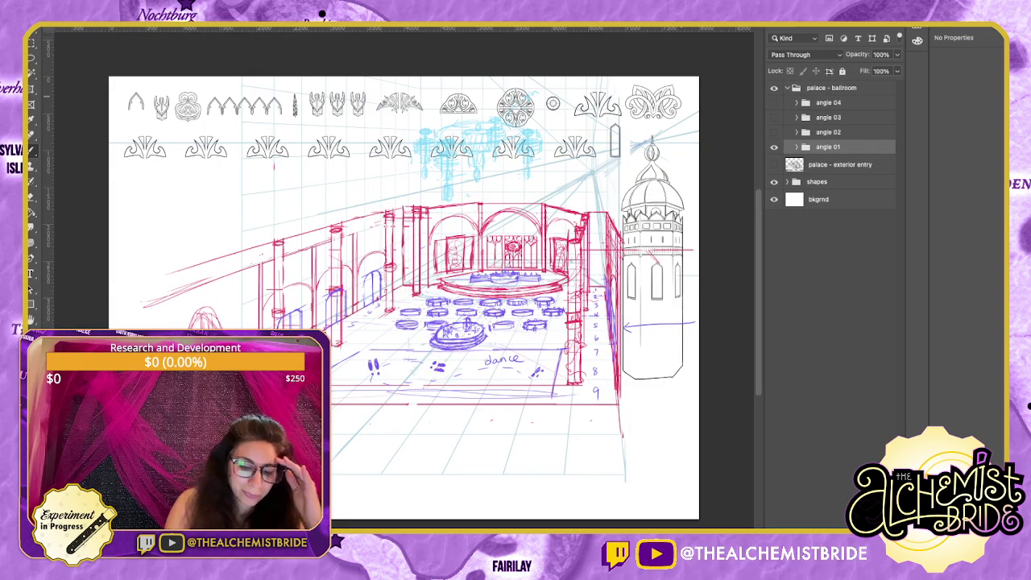
left_click(774, 118)
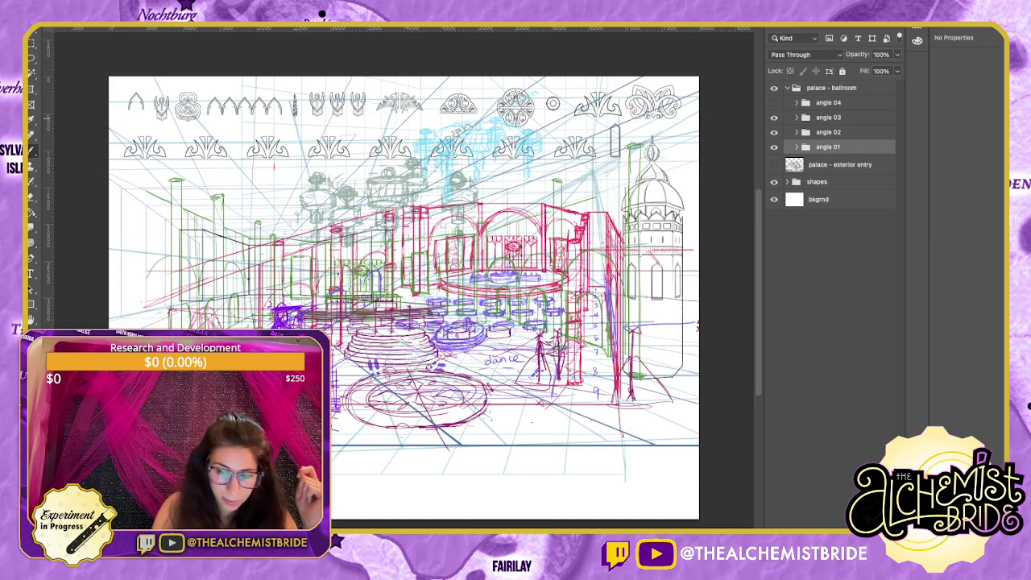
left_click(774, 147)
left_click(774, 132)
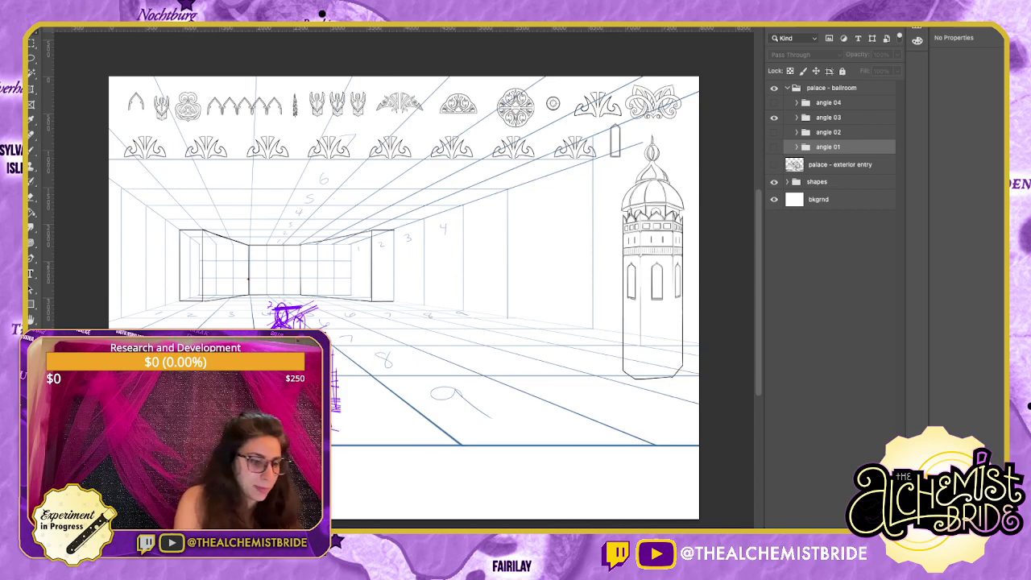
left_click_drag(448, 235, 546, 194)
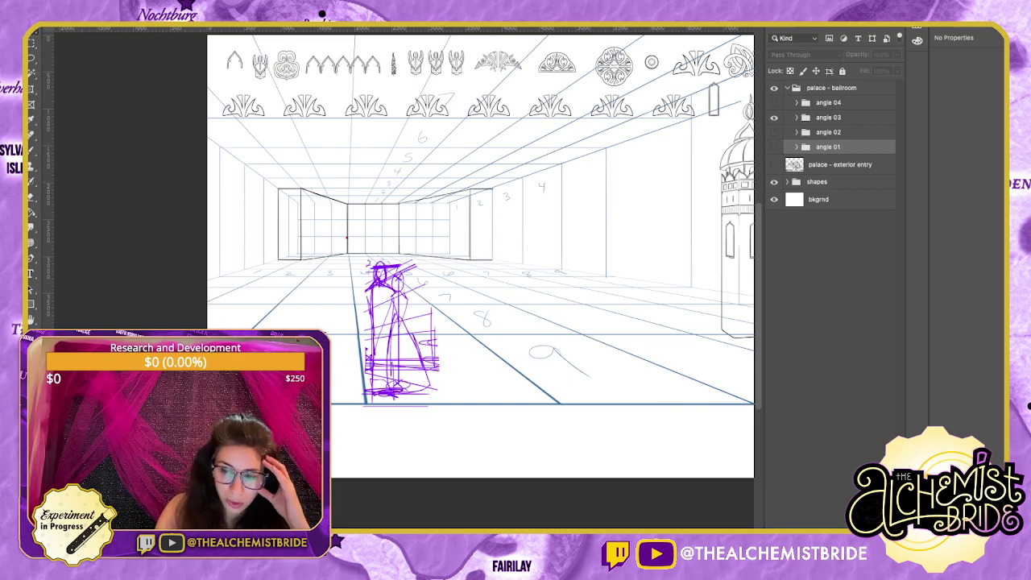
Show the angle 04 group in place of angle 03 and examine its ballroom view with the dancing couples.
left_click(774, 118)
left_click(774, 103)
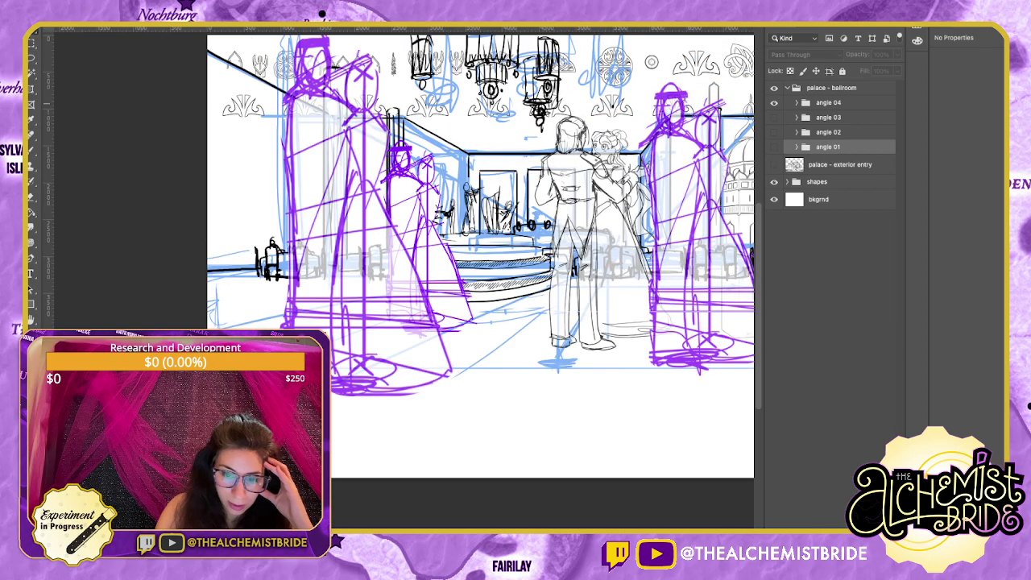
left_click(829, 102)
left_click_drag(515, 242, 409, 324)
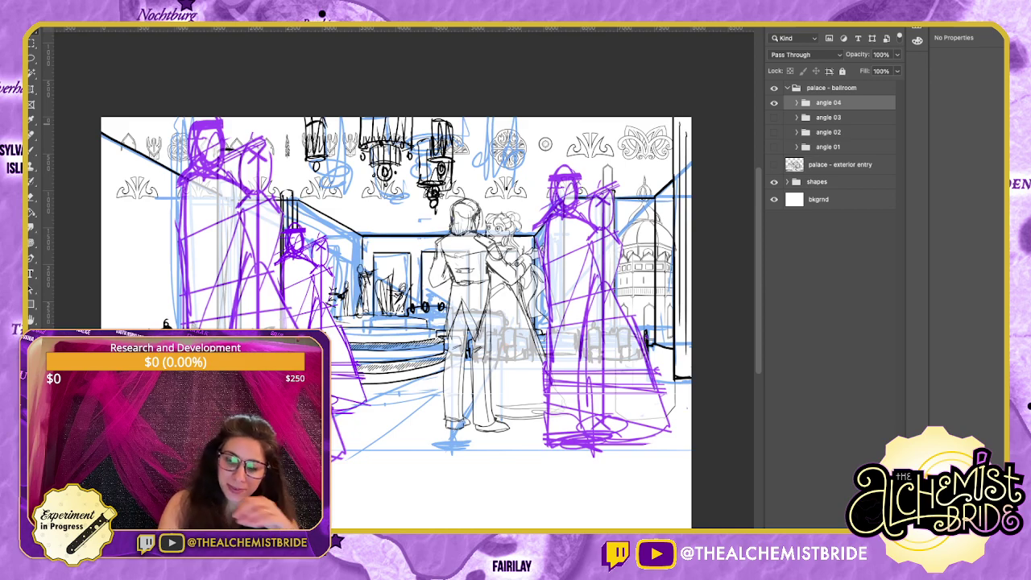
Hide angle 04, show and select the angle 03 group, and return to the comic page.
left_click(774, 103)
left_click(774, 117)
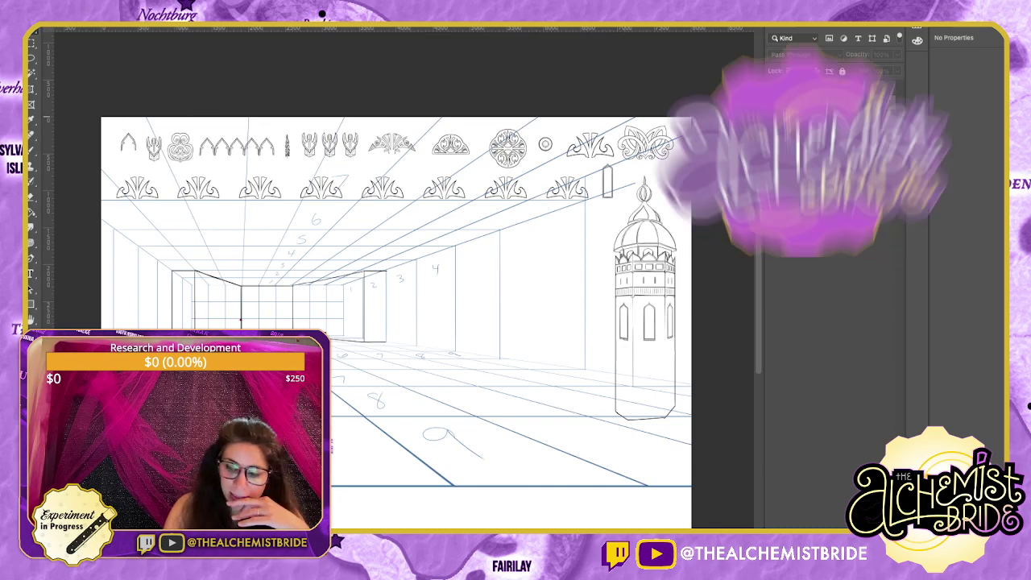
left_click(827, 117)
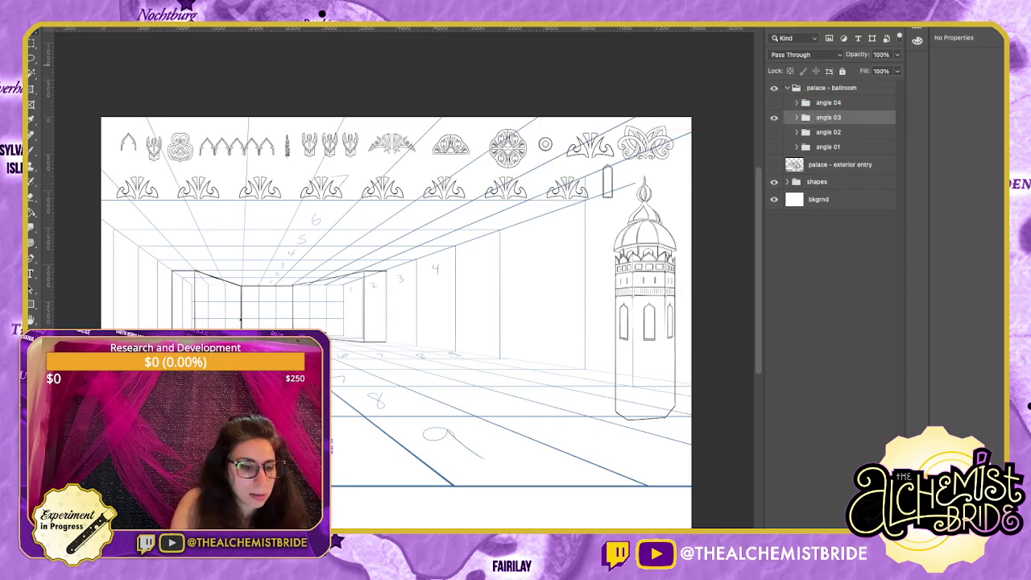
key("ctrl+Tab")
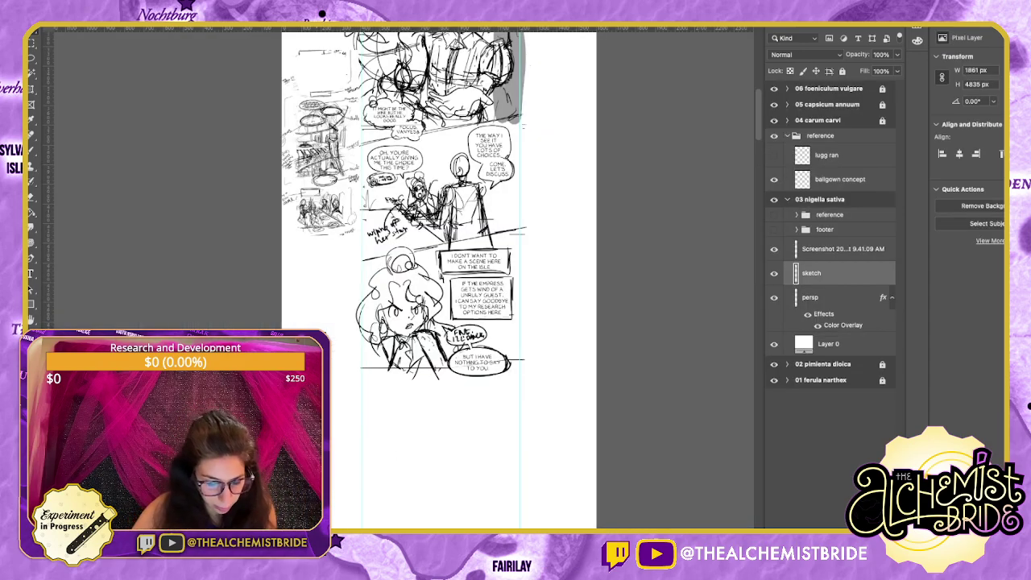
Paste the ballroom perspective screenshot, scale it down to about the page width and place it below the angry close-up panel.
key("ctrl+v")
left_click_drag(439, 297, 436, 435)
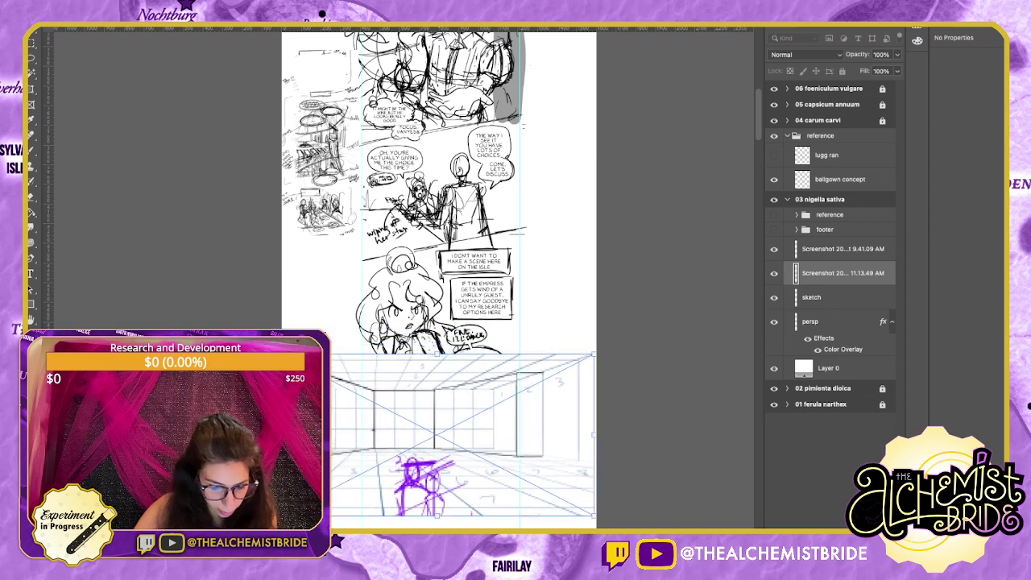
left_click_drag(437, 354, 437, 419)
left_click_drag(438, 467, 438, 422)
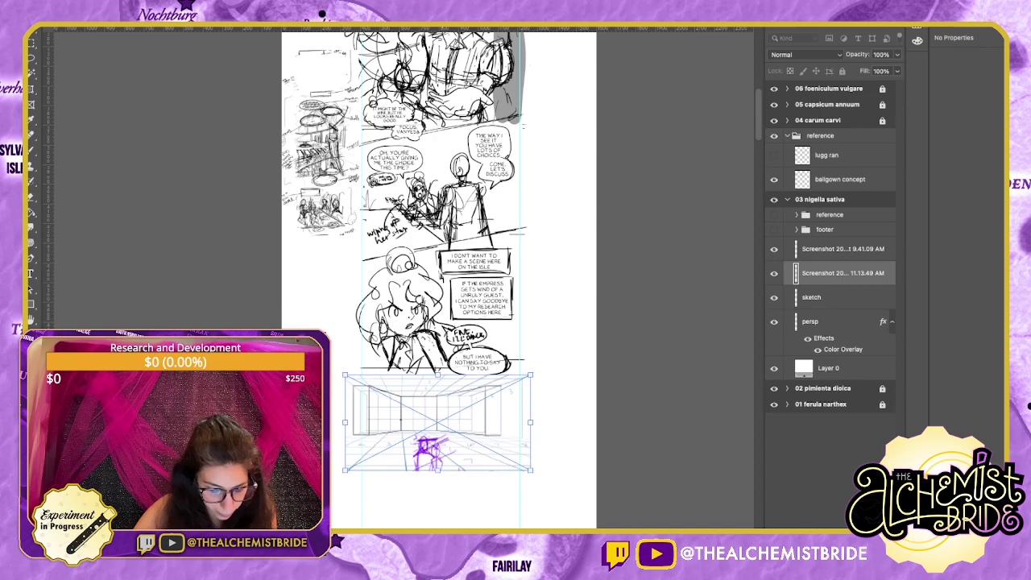
left_click_drag(437, 422, 436, 438)
key("Return")
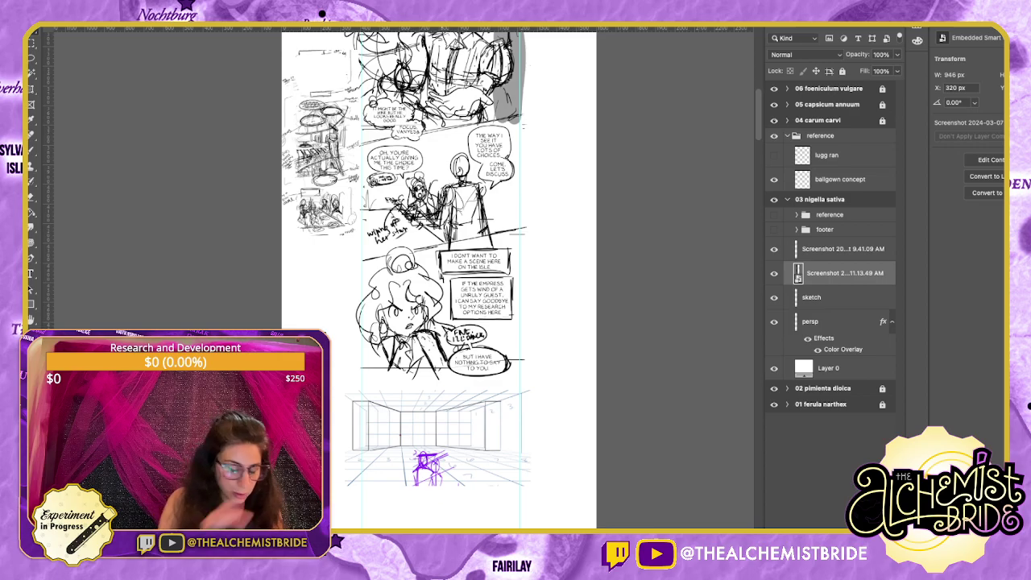
Examine the pasted ballroom perspective against the page's panels, with and without the screenshot visible.
key("super+equal")
key("super+equal")
left_click_drag(451, 356, 433, 86)
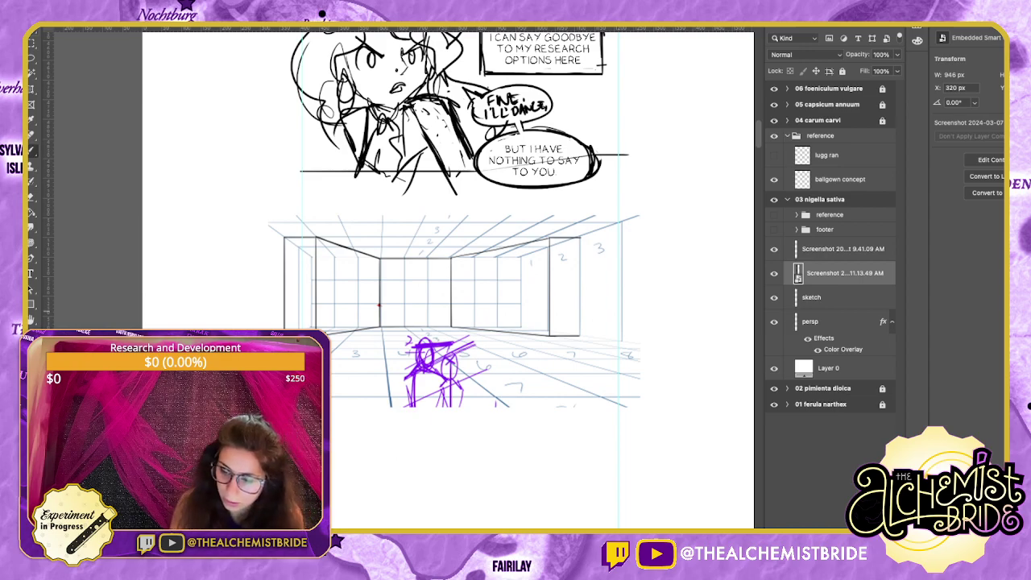
left_click(812, 298)
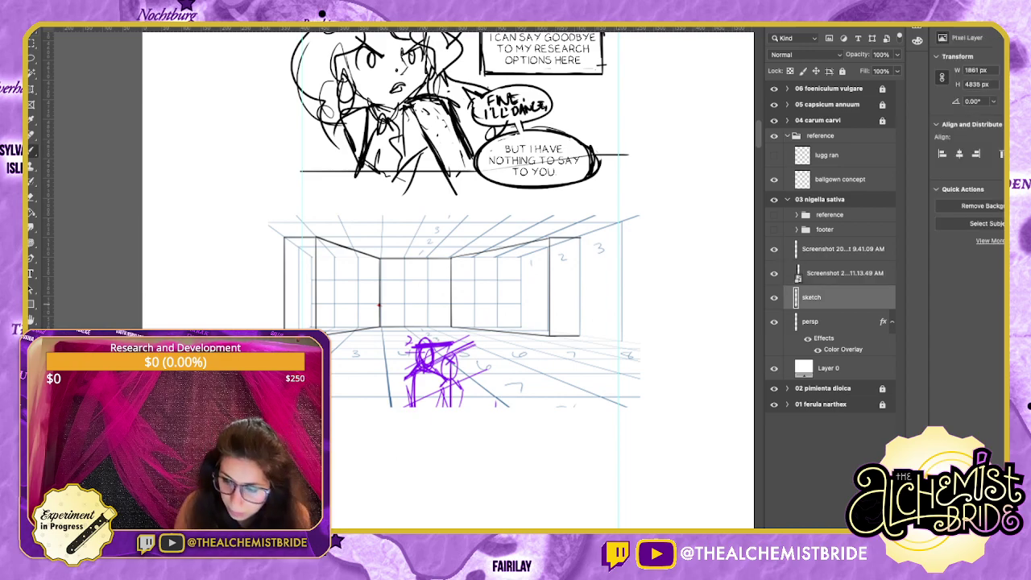
left_click(837, 253)
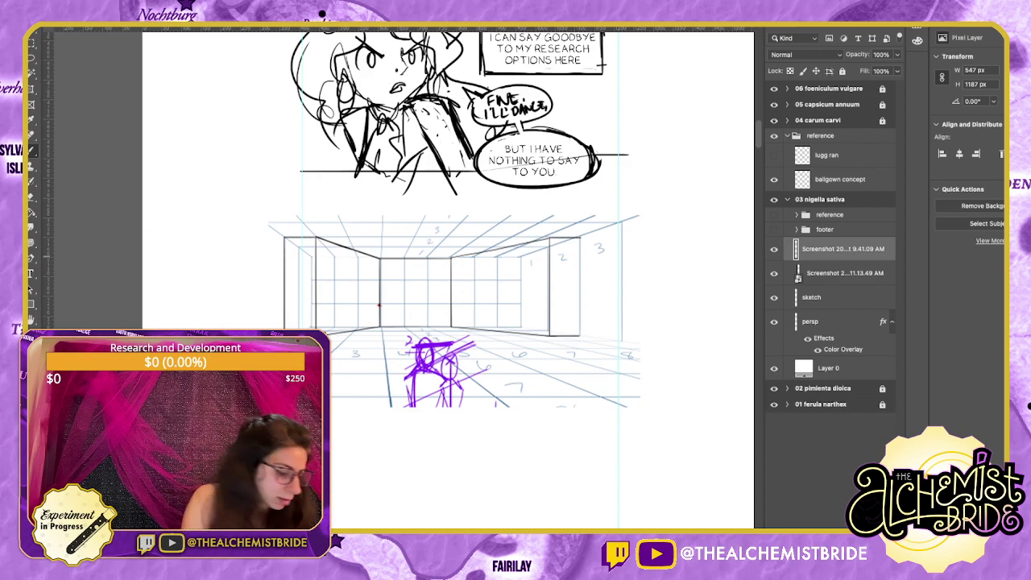
scroll(398, 378, "down", 5)
scroll(419, 281, "up", 5)
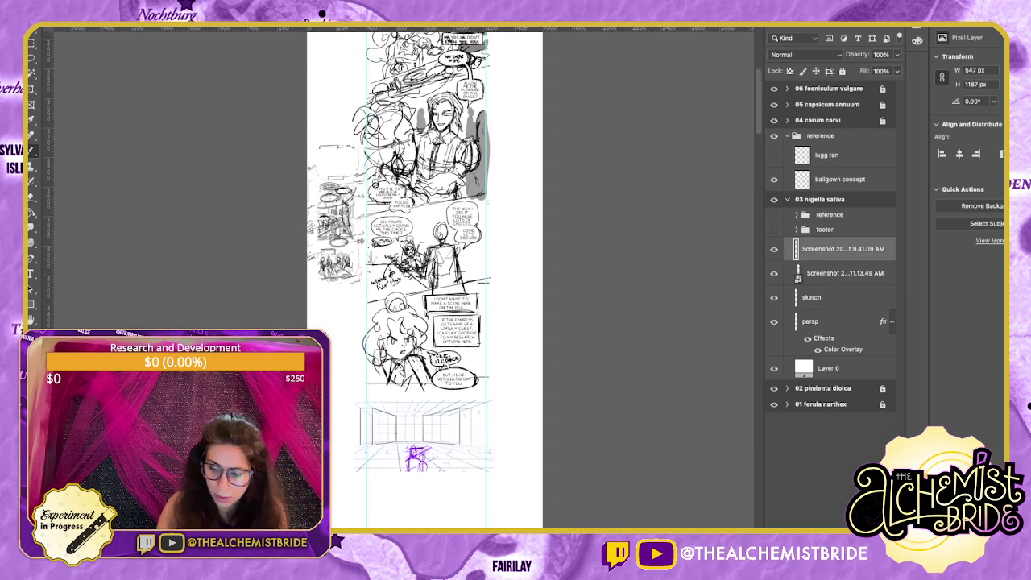
left_click(774, 274)
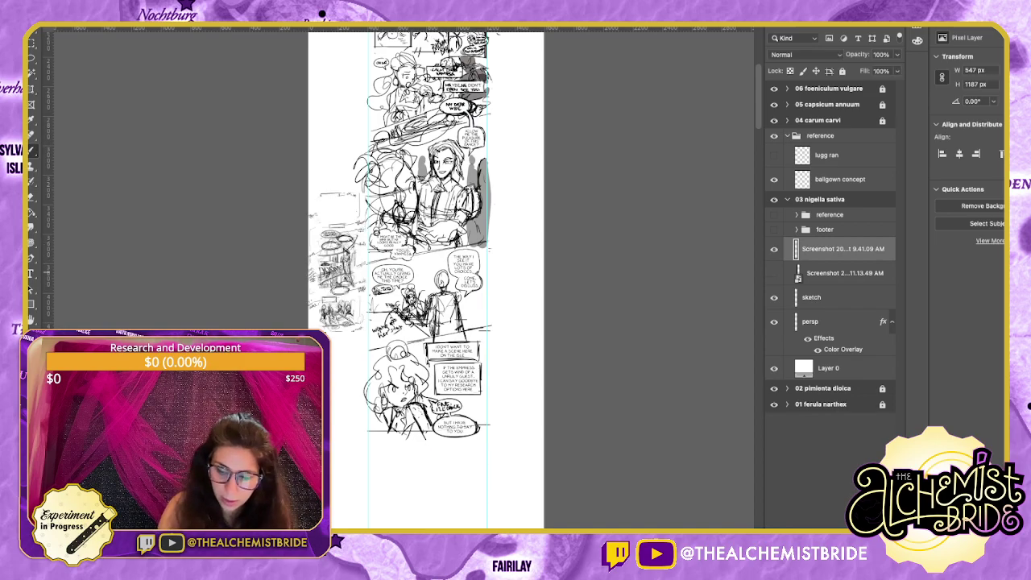
left_click(774, 273)
Set the rasterized ballroom screenshot layer to 57% opacity and move it below the sketch layer.
left_click(844, 274)
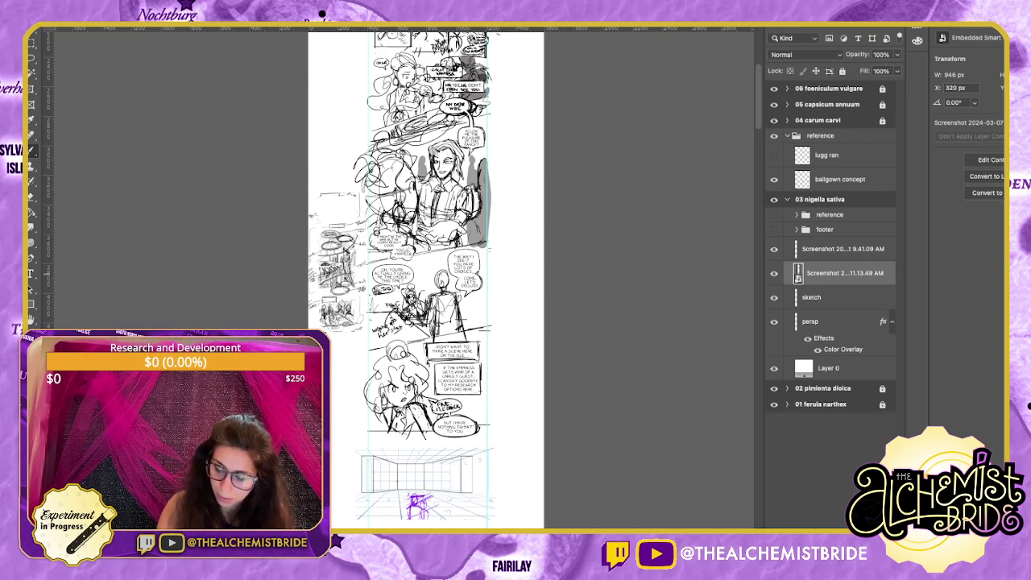
left_click(877, 86)
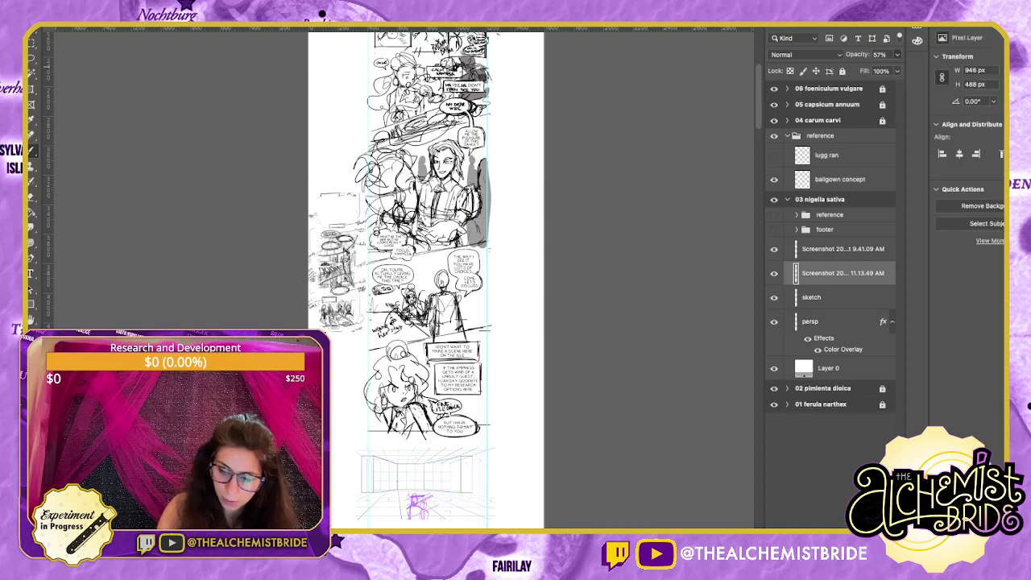
key("ctrl+bracketleft")
key("5")
key("7")
key("super+plus")
key("super+plus")
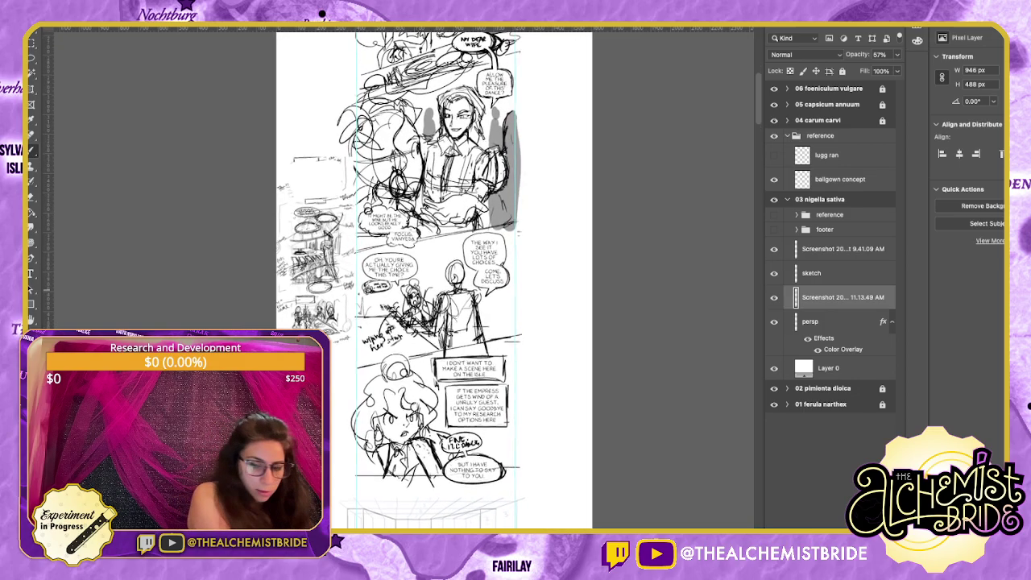
Replace the old thumbnail screenshot with a new copy, scaled to 447 px wide and placed beside the ballroom perspective.
left_click_drag(451, 435, 510, 236)
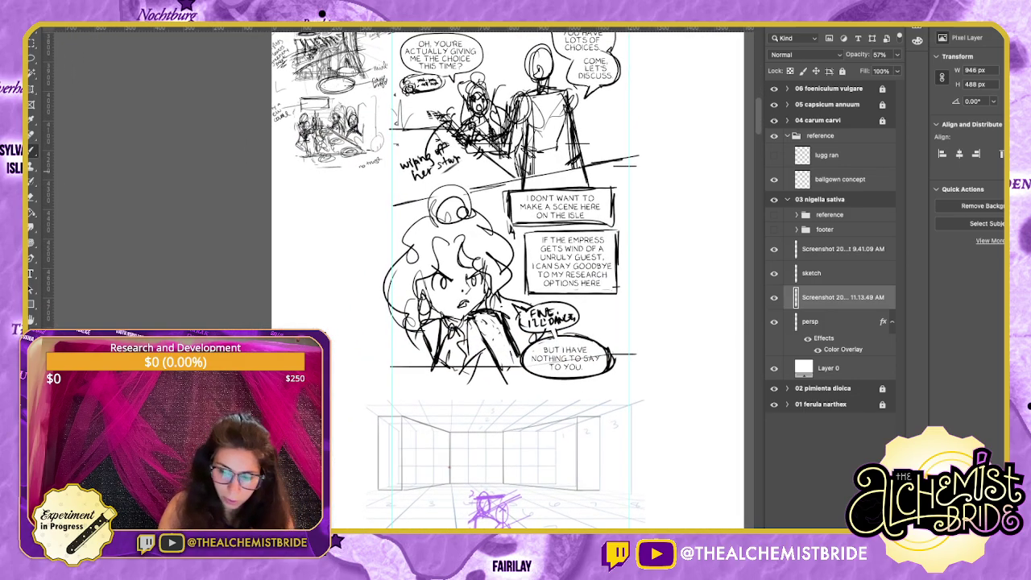
left_click(842, 249)
left_click(33, 43)
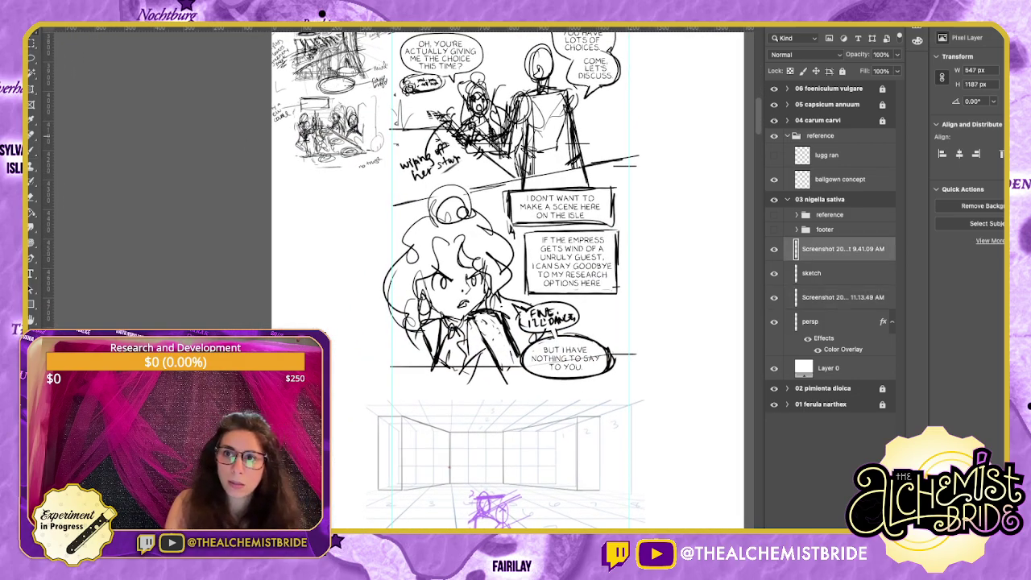
mouse_move(338, 121)
left_mouse_down()
mouse_move(339, 474)
mouse_move(339, 462)
left_mouse_up()
key("Delete")
scroll(507, 282, "up", 1)
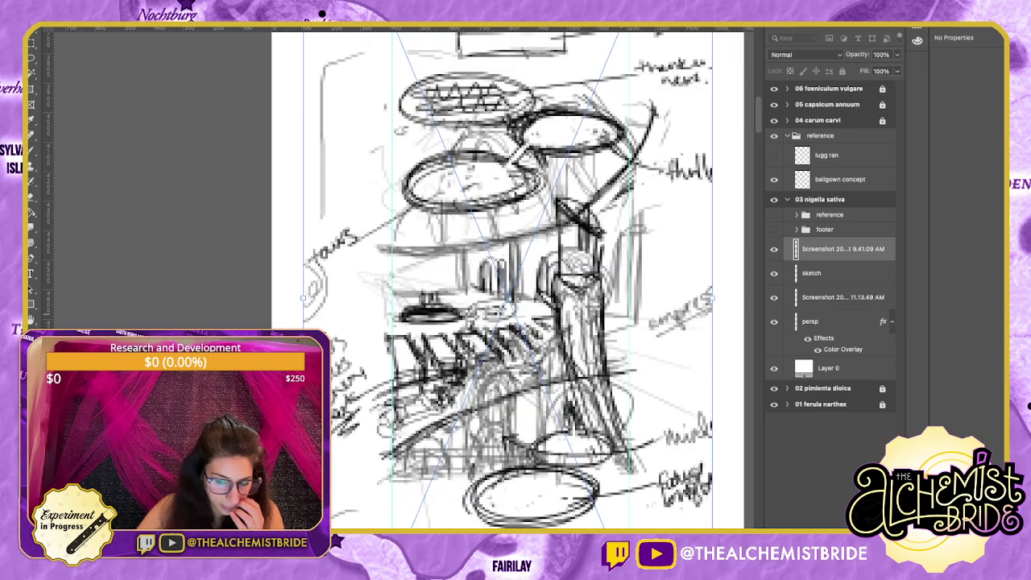
left_click_drag(712, 298, 332, 368)
left_click_drag(390, 211, 385, 429)
key("Return")
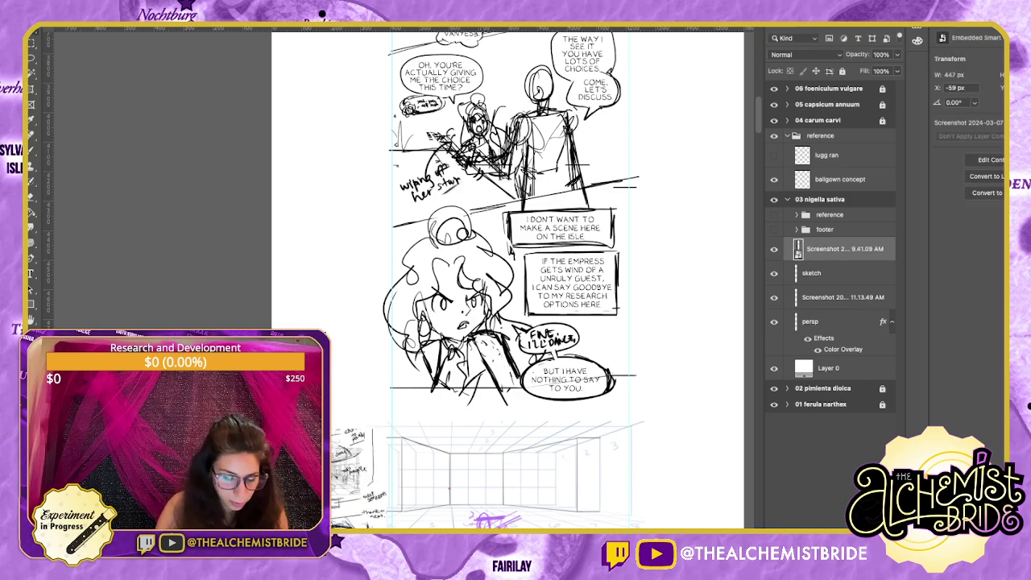
Compare the thumbnail and the ballroom perspective grid with the angle 02 view in the palace ballroom document.
left_click_drag(499, 403, 518, 223)
left_click_drag(404, 299, 515, 298)
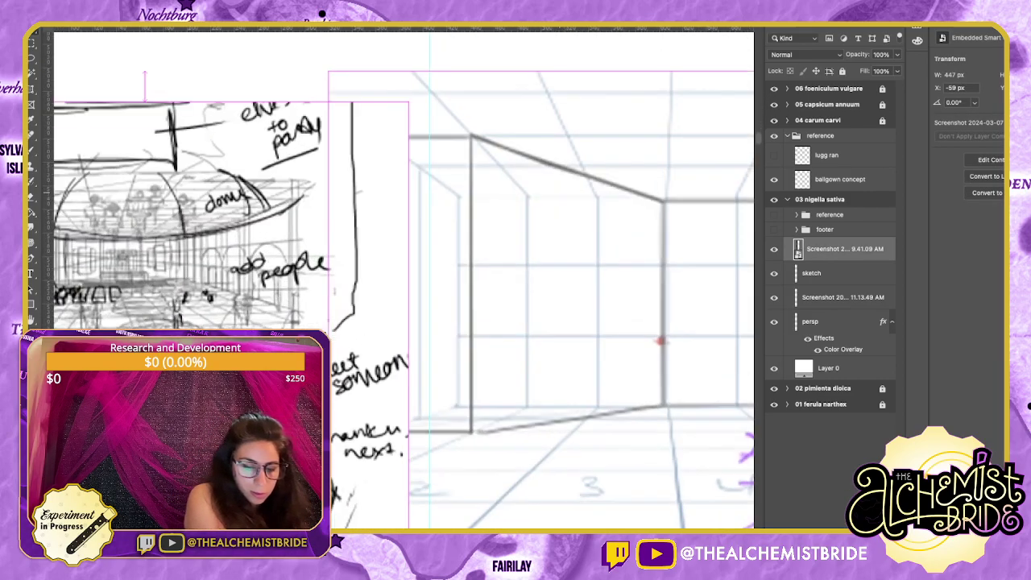
scroll(399, 340, "down", 4)
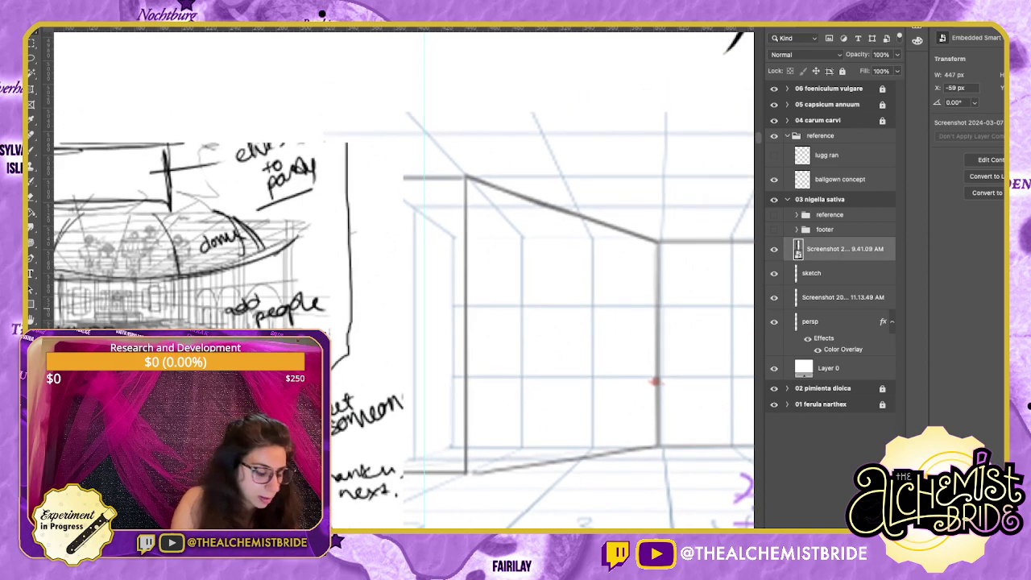
left_click_drag(530, 339, 415, 354)
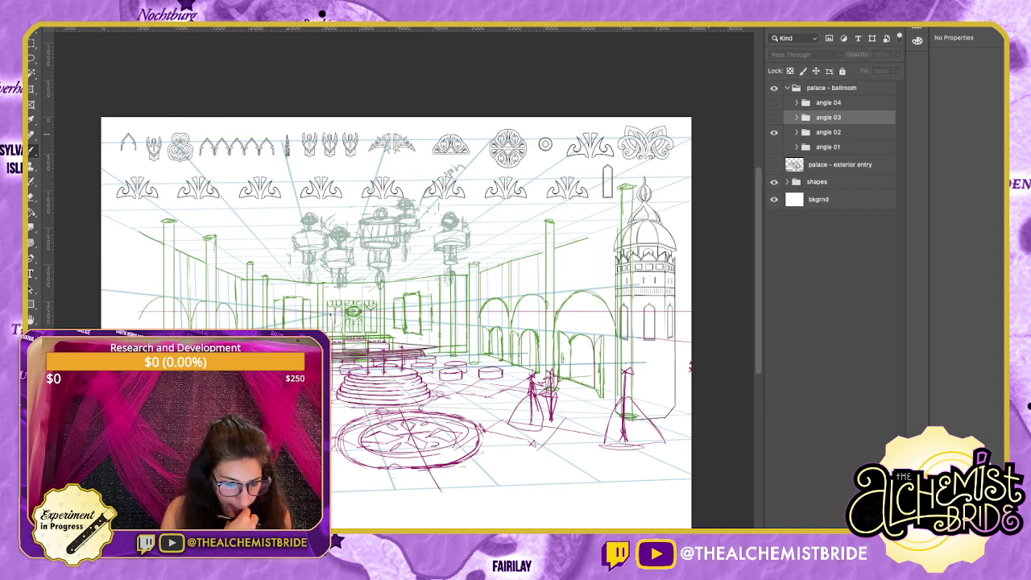
key("ctrl+Tab")
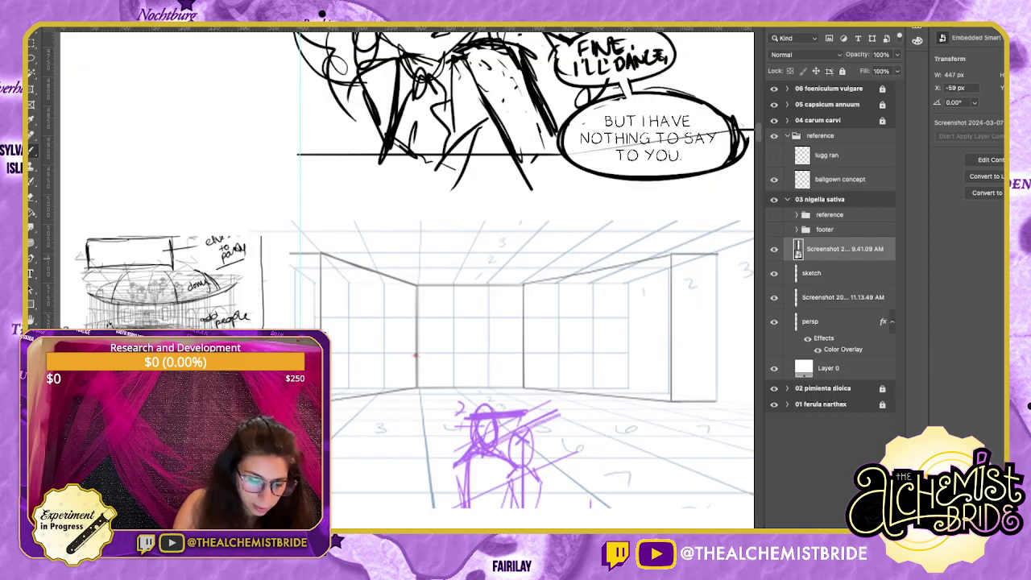
key("ctrl+Tab")
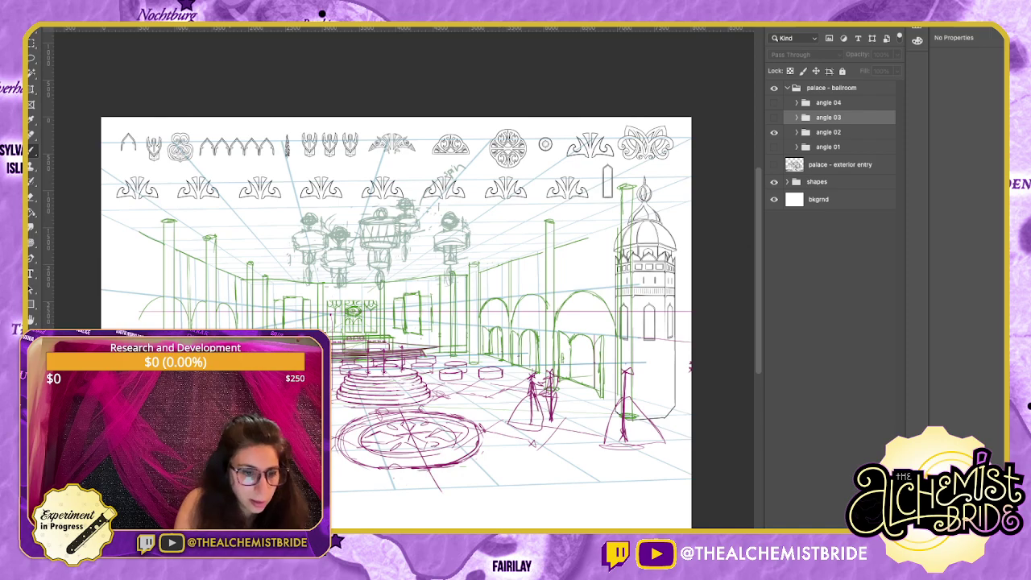
On Layer 2 of the comic page, sketch the low stage platform across the ballroom's back wall, checking it against the palace ballroom's angle 02.
key("ctrl+Tab")
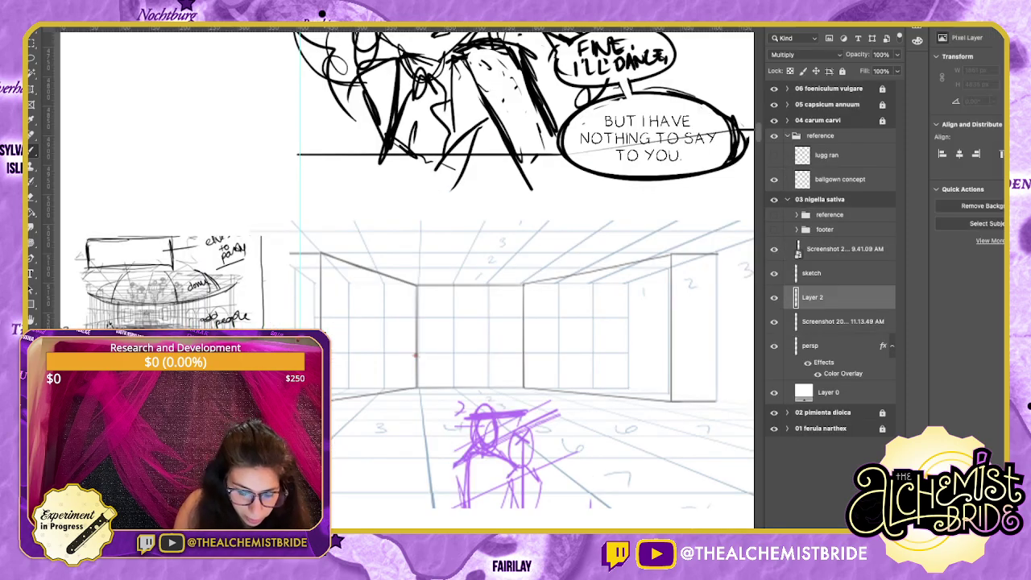
left_click_drag(331, 401, 671, 397)
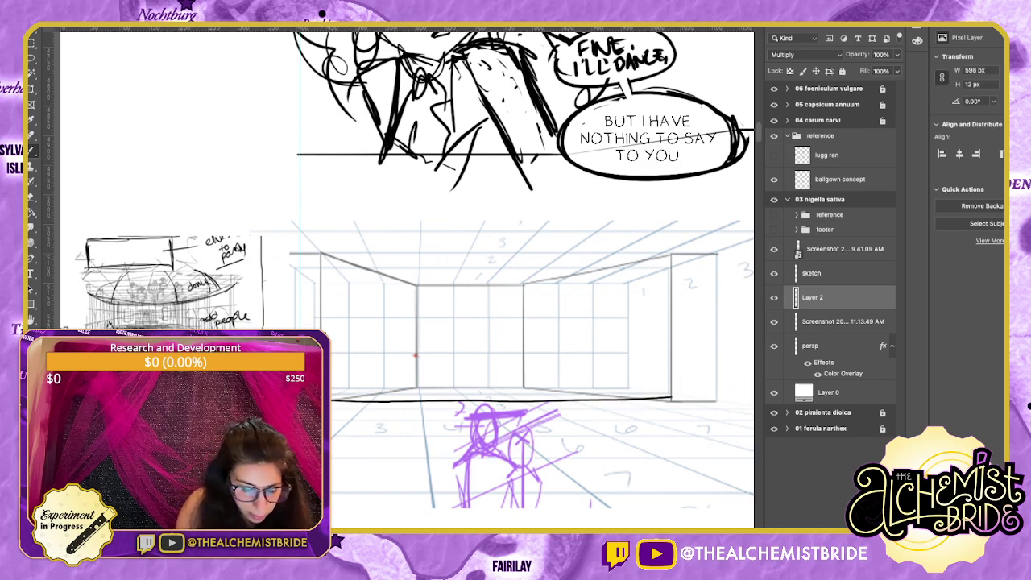
left_click_drag(670, 382, 670, 397)
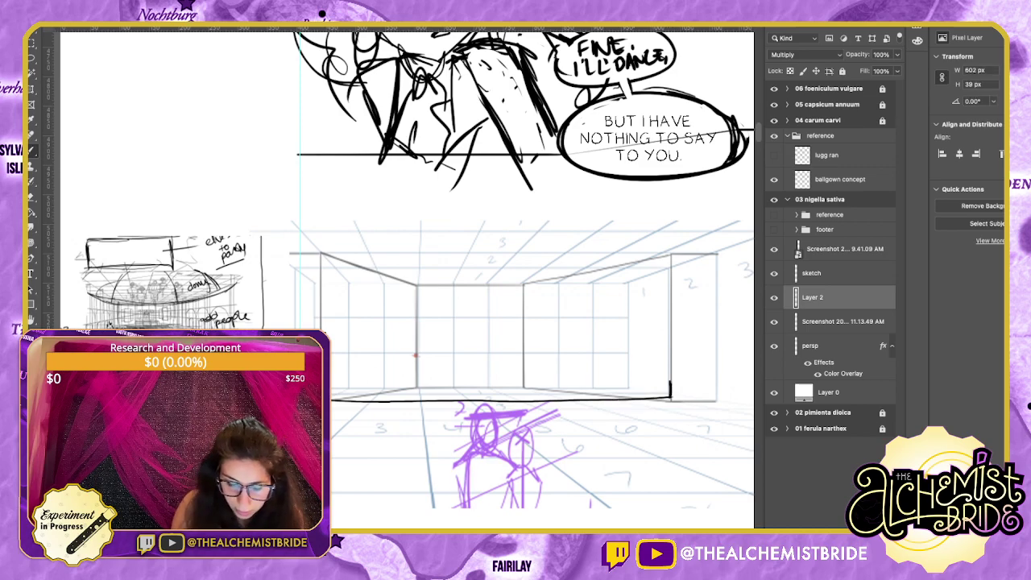
left_click_drag(331, 382, 366, 384)
key("ctrl+Tab")
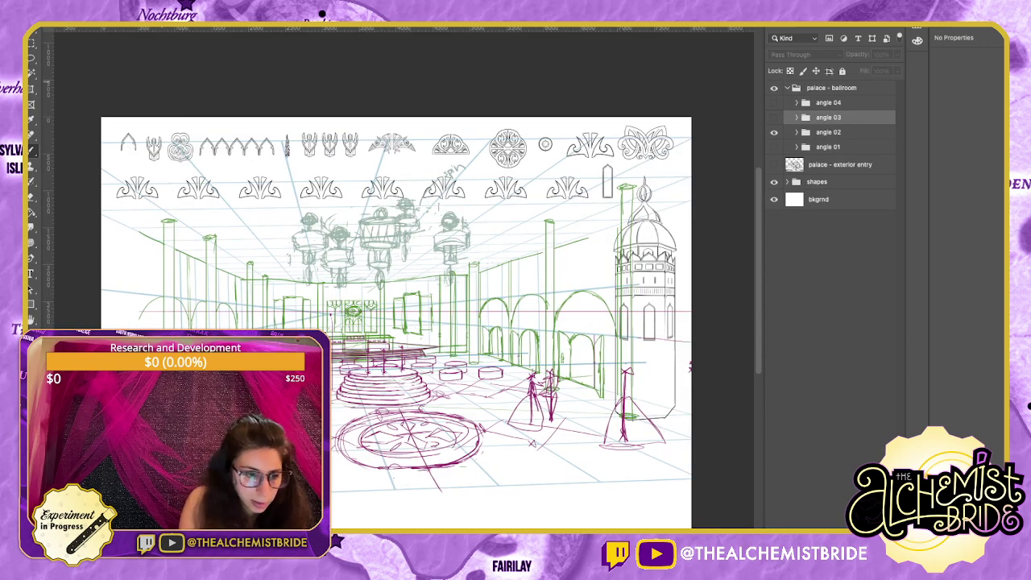
key("ctrl+Tab")
left_click_drag(348, 382, 665, 378)
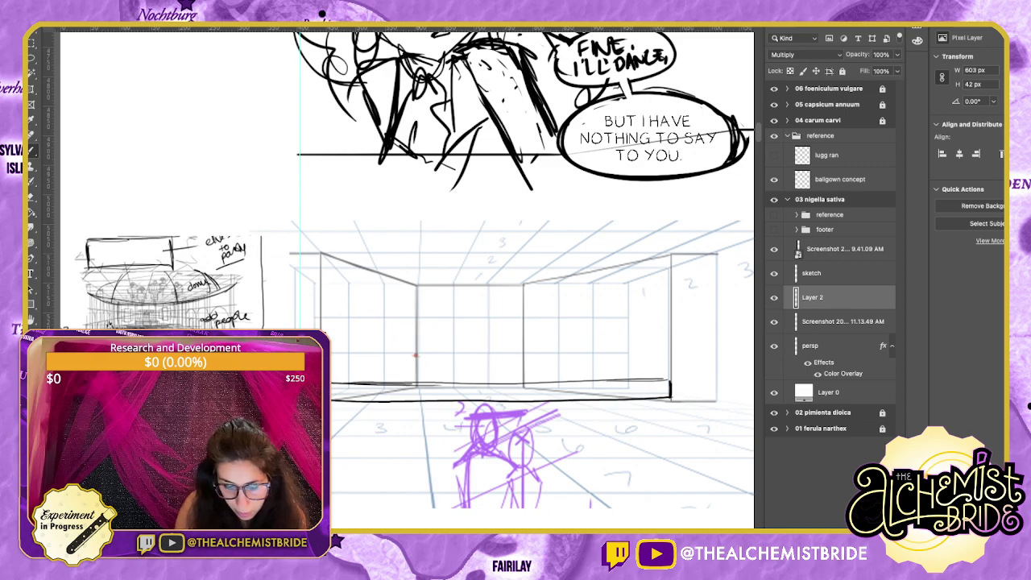
left_click_drag(331, 381, 668, 379)
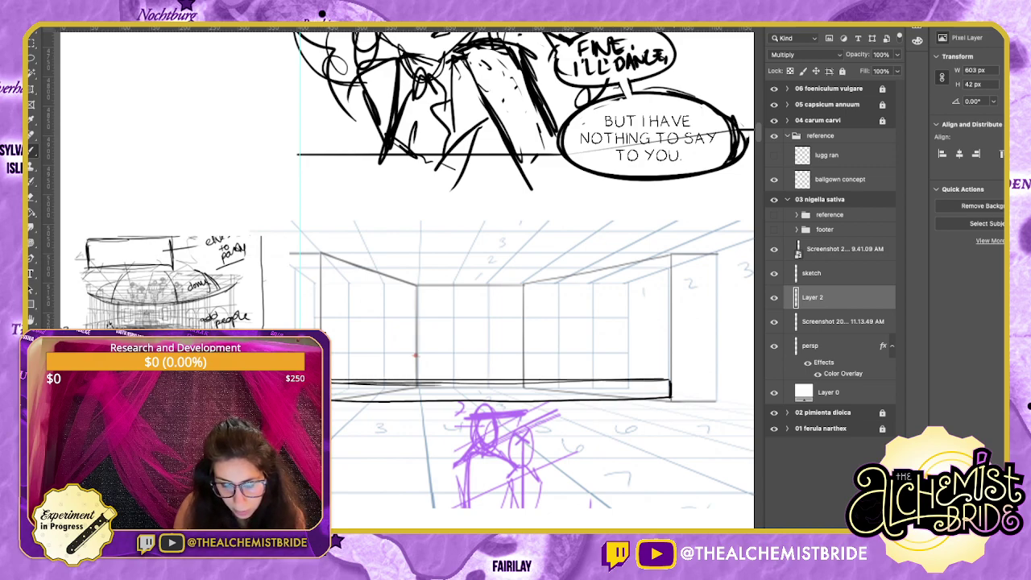
left_click(415, 355)
left_click_drag(409, 344, 415, 351)
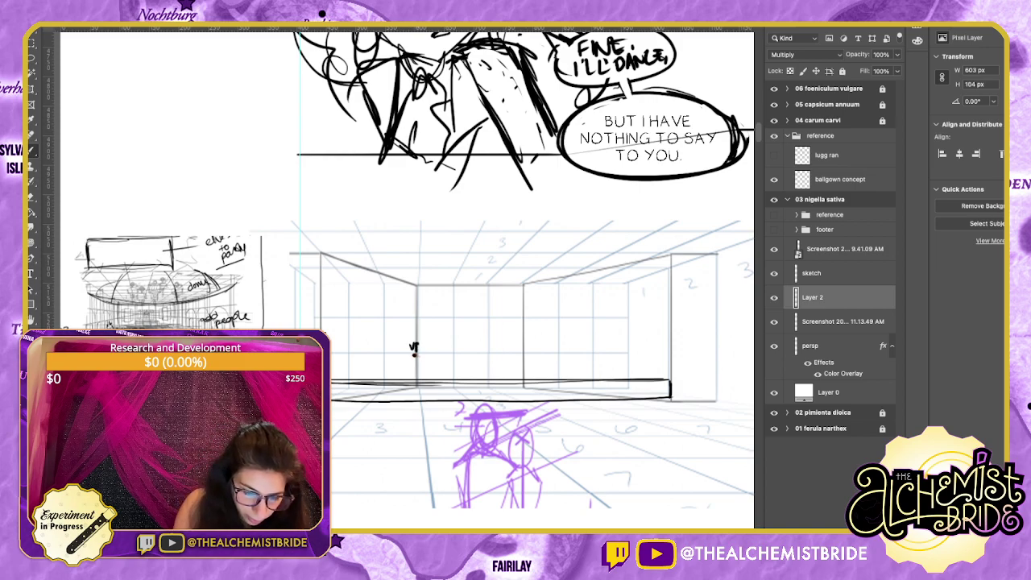
key("super+z")
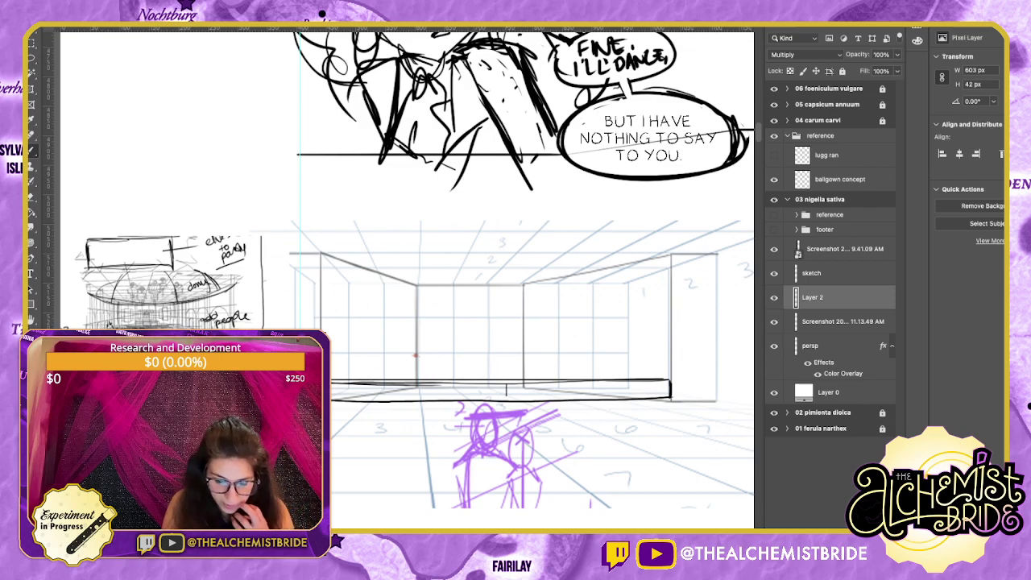
Mark a division on the stage's front face and sketch a long head table on the stage with a centre section and two side sections.
left_click_drag(506, 383, 507, 401)
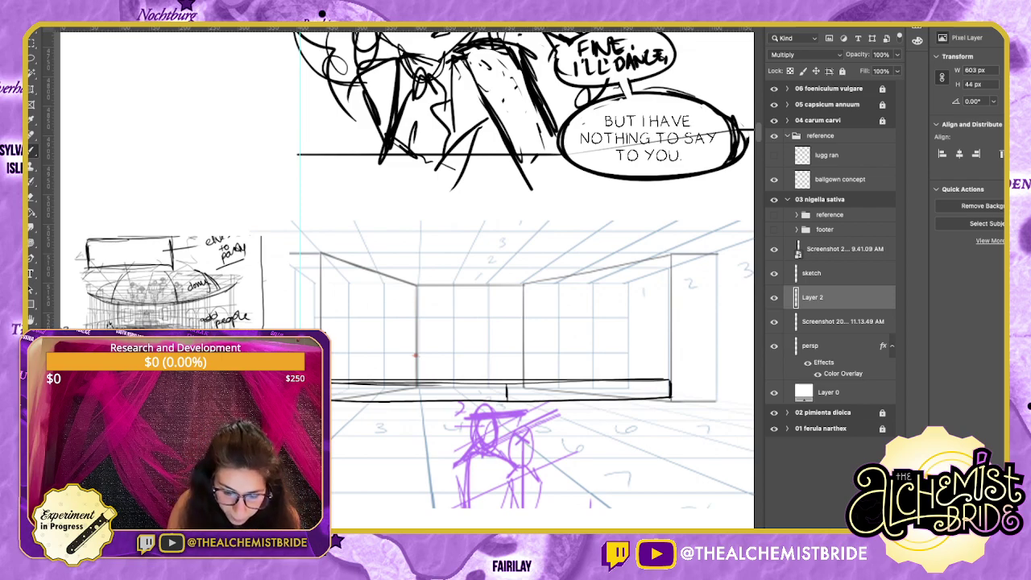
left_click_drag(452, 379, 451, 358)
mouse_move(543, 378)
left_mouse_down()
mouse_move(543, 362)
mouse_move(456, 367)
mouse_move(543, 363)
left_mouse_up()
key("super+z")
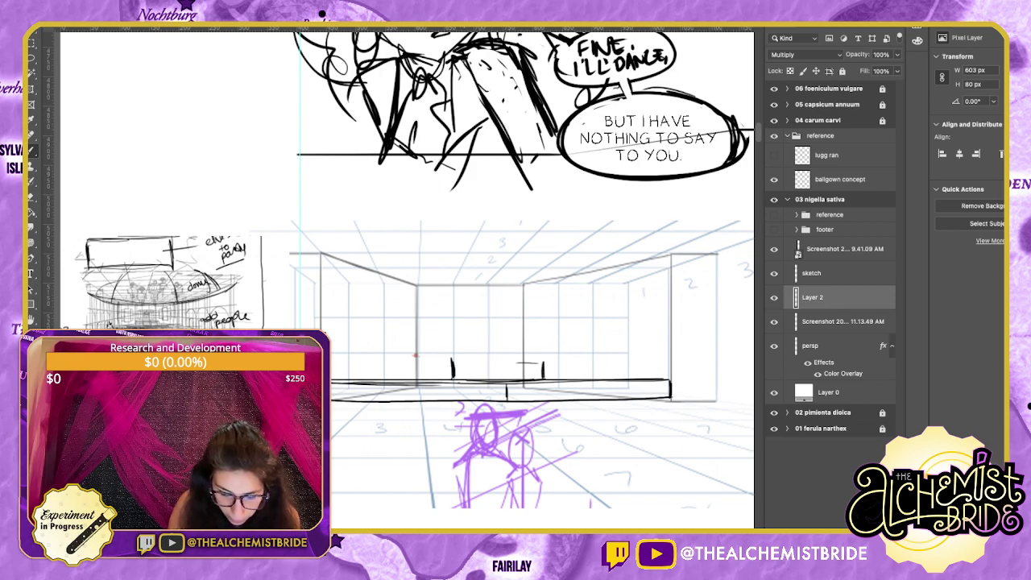
left_click_drag(454, 365, 542, 363)
mouse_move(452, 367)
left_mouse_down()
mouse_move(390, 367)
mouse_move(388, 377)
mouse_move(435, 366)
left_mouse_up()
left_click_drag(542, 366, 604, 365)
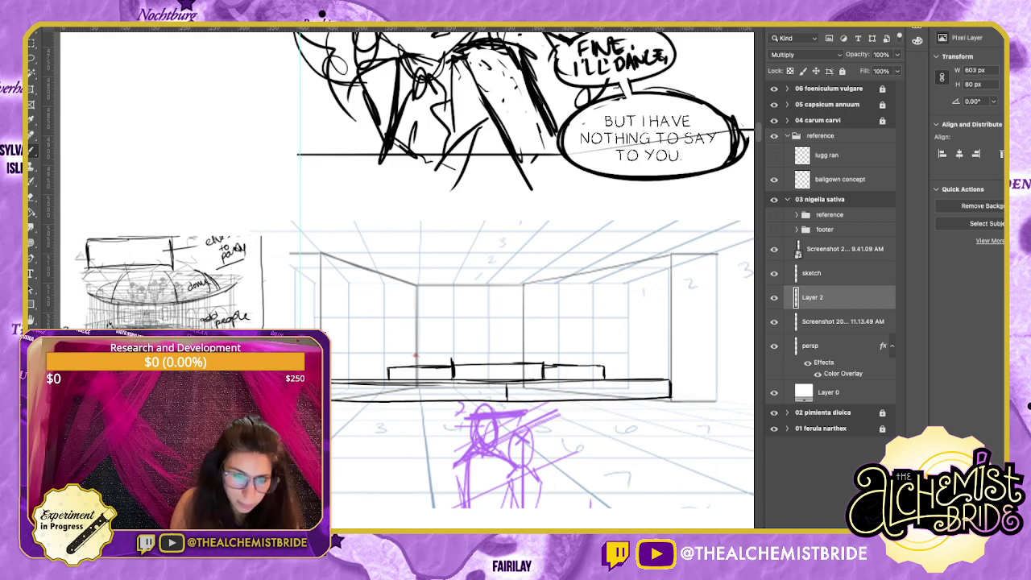
Sketch three upright rectangular doorways on the back wall above the head table, with the middle one widest, after checking the palace ballroom reference.
key("ctrl+Tab")
key("ctrl+Tab")
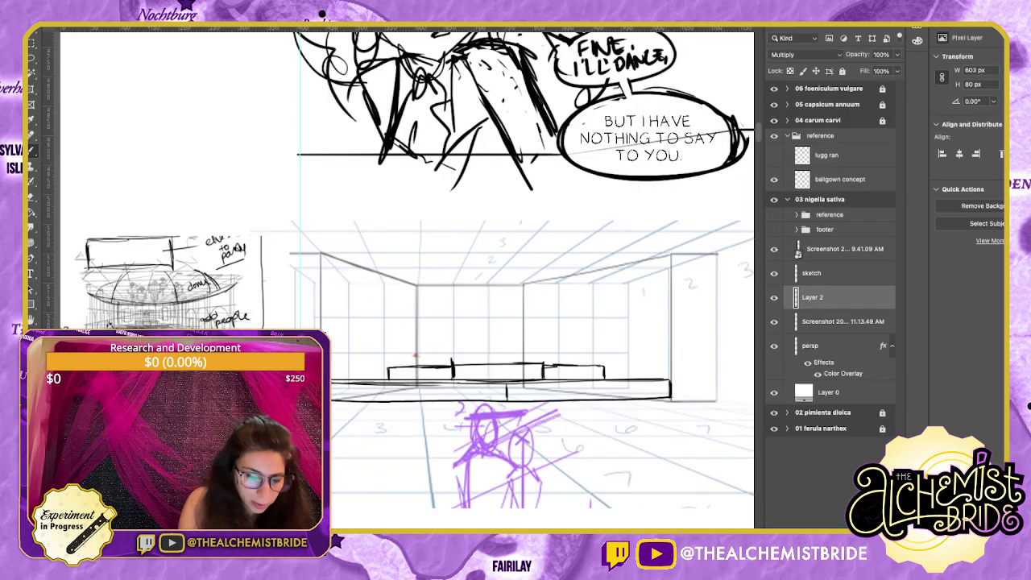
mouse_move(428, 323)
left_mouse_down()
mouse_move(427, 357)
mouse_move(441, 321)
mouse_move(443, 357)
left_mouse_up()
left_click_drag(428, 357, 443, 356)
left_click_drag(458, 320, 457, 356)
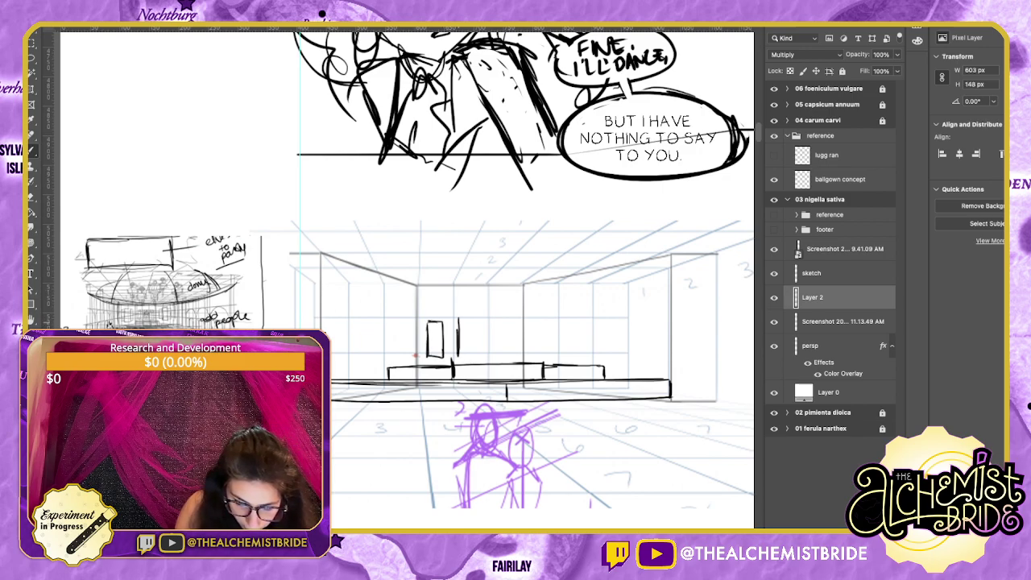
left_click_drag(482, 318, 483, 357)
left_click_drag(458, 357, 483, 357)
mouse_move(495, 319)
left_mouse_down()
mouse_move(495, 358)
mouse_move(512, 317)
mouse_move(513, 352)
left_mouse_up()
left_click_drag(496, 355, 513, 354)
Draw a large arch with side pillars framing the three doorways, and the sloping top edges of both side walls.
mouse_move(417, 324)
left_mouse_down()
mouse_move(436, 291)
mouse_move(501, 281)
mouse_move(524, 314)
mouse_move(490, 283)
mouse_move(420, 305)
mouse_move(417, 334)
left_mouse_up()
mouse_move(415, 272)
left_mouse_down()
mouse_move(414, 362)
mouse_move(516, 269)
mouse_move(520, 354)
left_mouse_up()
mouse_move(522, 277)
left_mouse_down()
mouse_move(519, 362)
mouse_move(660, 248)
left_mouse_up()
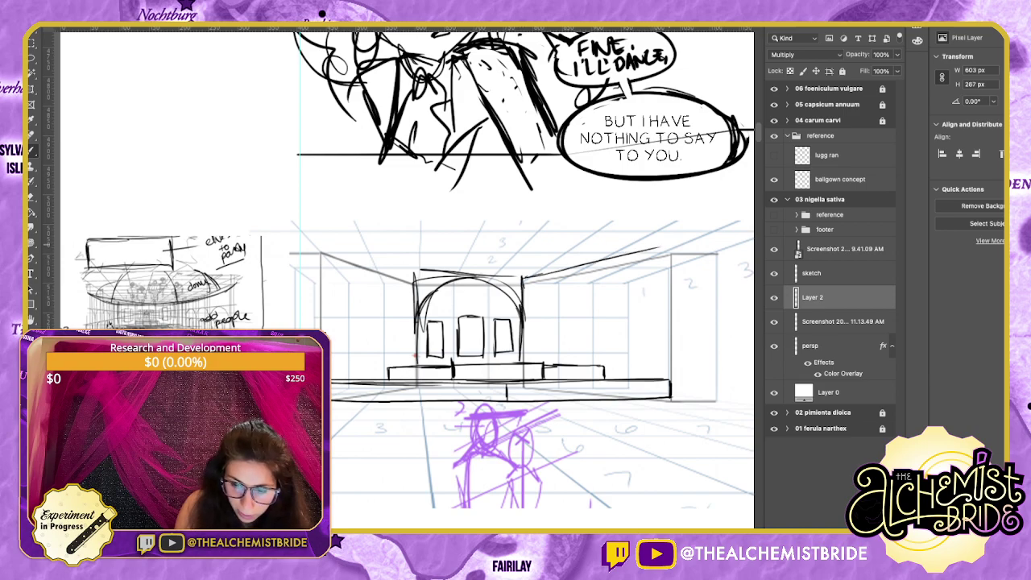
mouse_move(413, 279)
left_mouse_down()
mouse_move(320, 237)
mouse_move(320, 332)
left_mouse_up()
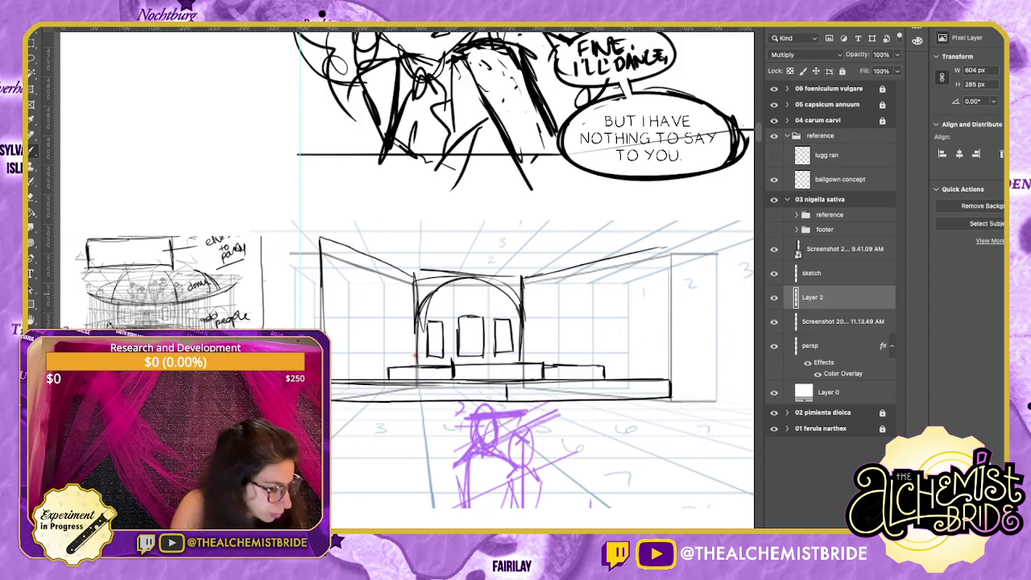
Lasso the three doorways, scale them down within the arch and deselect them.
key("l")
mouse_move(441, 300)
left_mouse_down()
mouse_move(451, 361)
mouse_move(505, 302)
mouse_move(442, 299)
left_mouse_up()
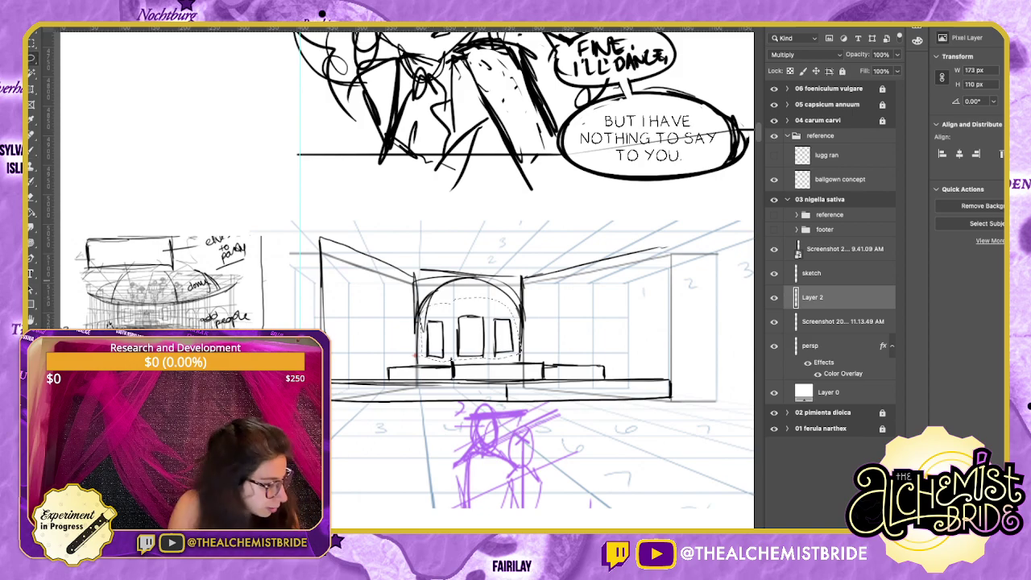
key("ctrl+t")
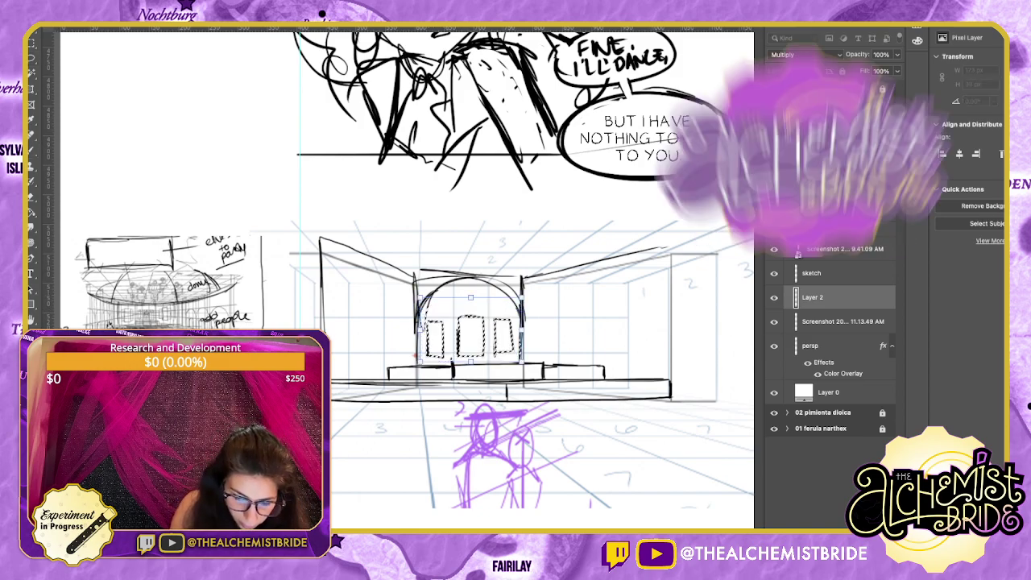
left_click_drag(522, 329, 472, 337)
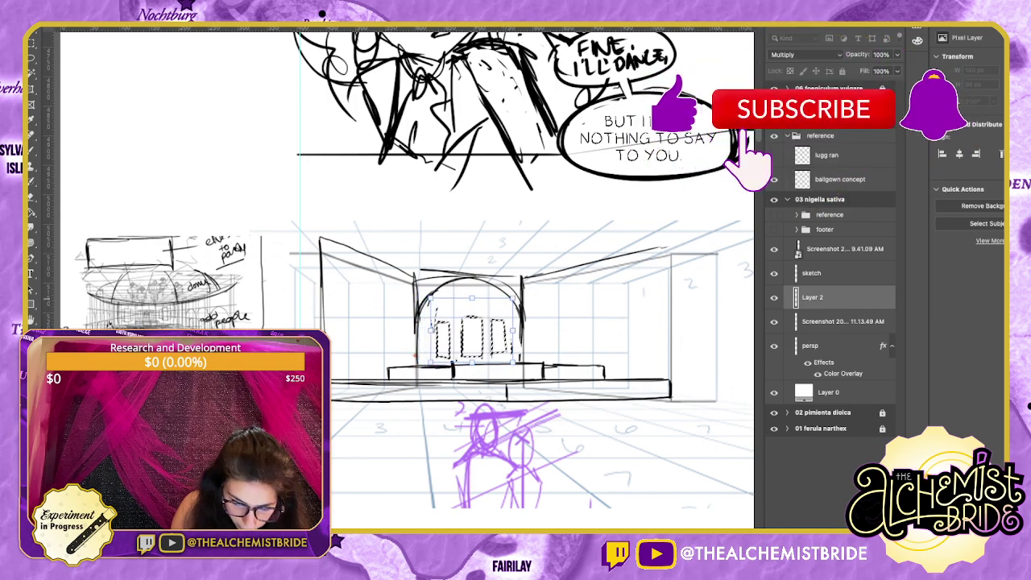
left_click_drag(472, 298, 468, 335)
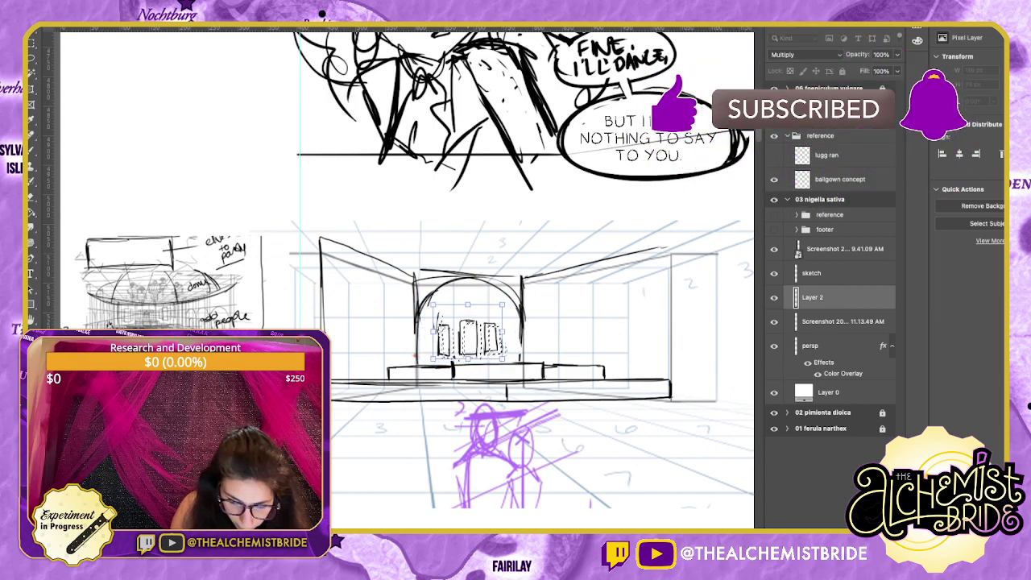
key("Return")
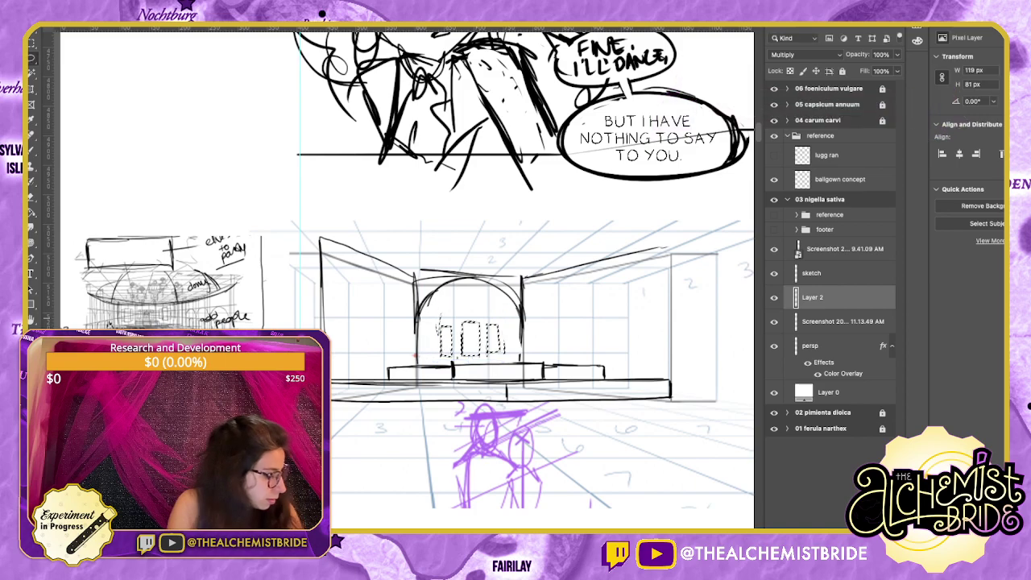
key("ctrl+d")
key("b")
In the palace ballroom document, hide the angle 02 group and show angle 01.
key("ctrl+Tab")
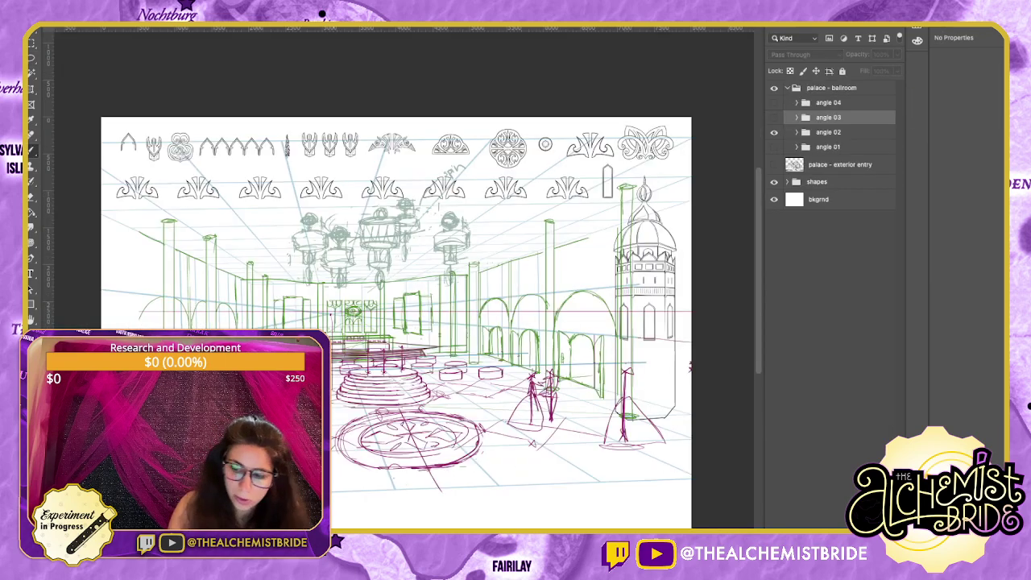
left_click(774, 132)
left_click(774, 147)
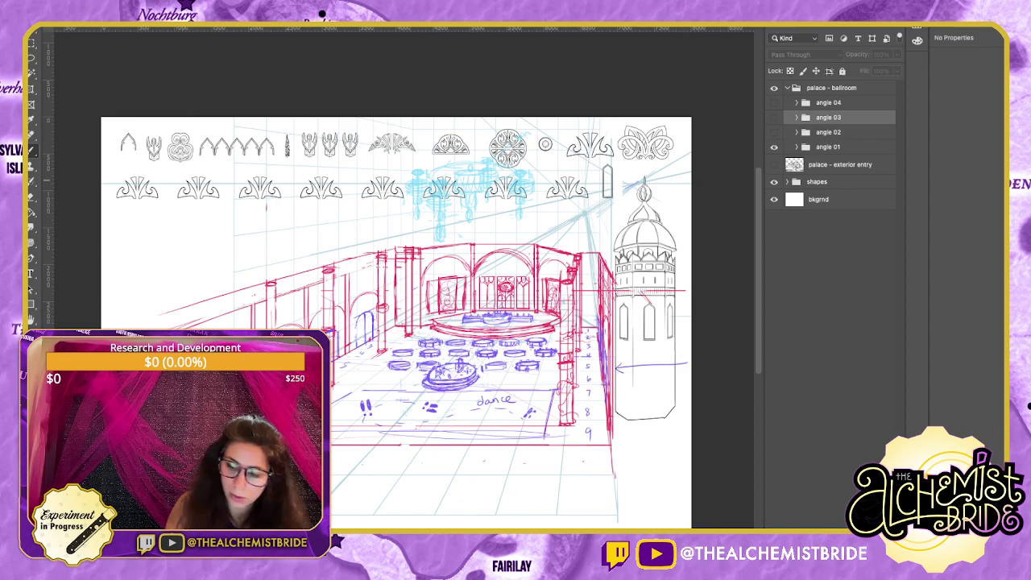
left_click(839, 164)
left_click(828, 147)
key("alt+shift+super+n")
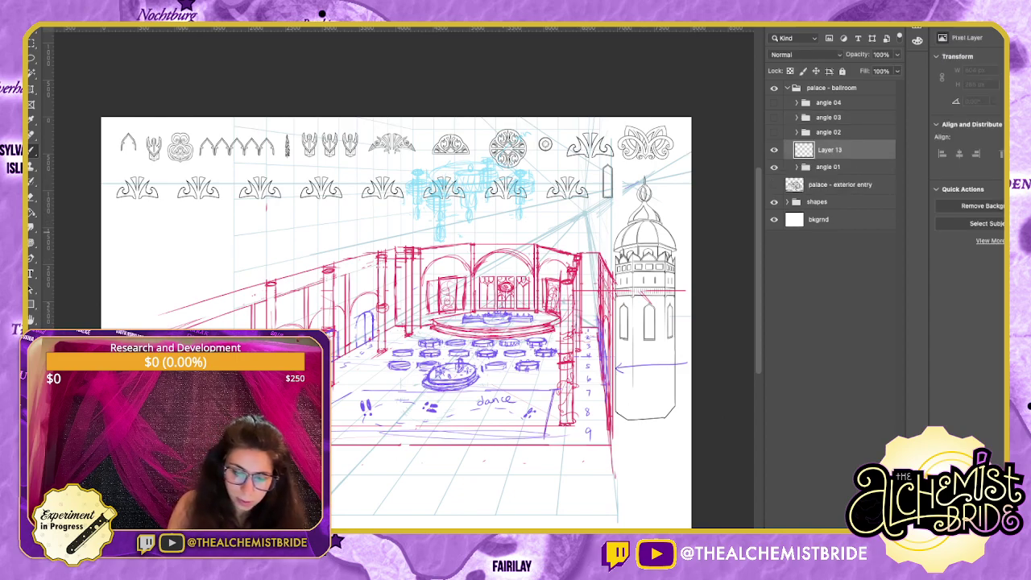
mouse_move(473, 230)
left_mouse_down()
mouse_move(453, 267)
mouse_move(519, 256)
mouse_move(484, 278)
left_mouse_up()
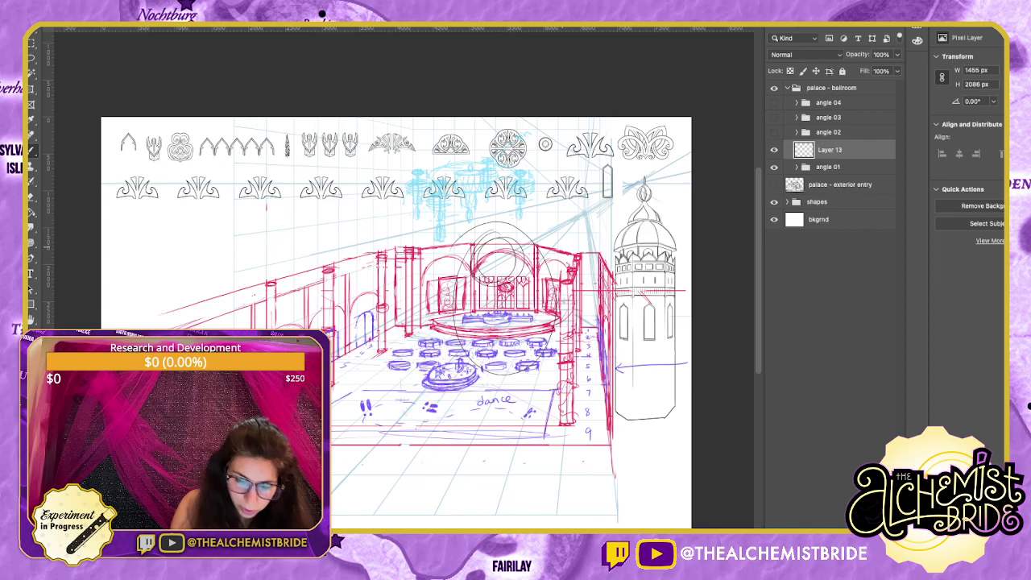
key("super+z")
key("super+z")
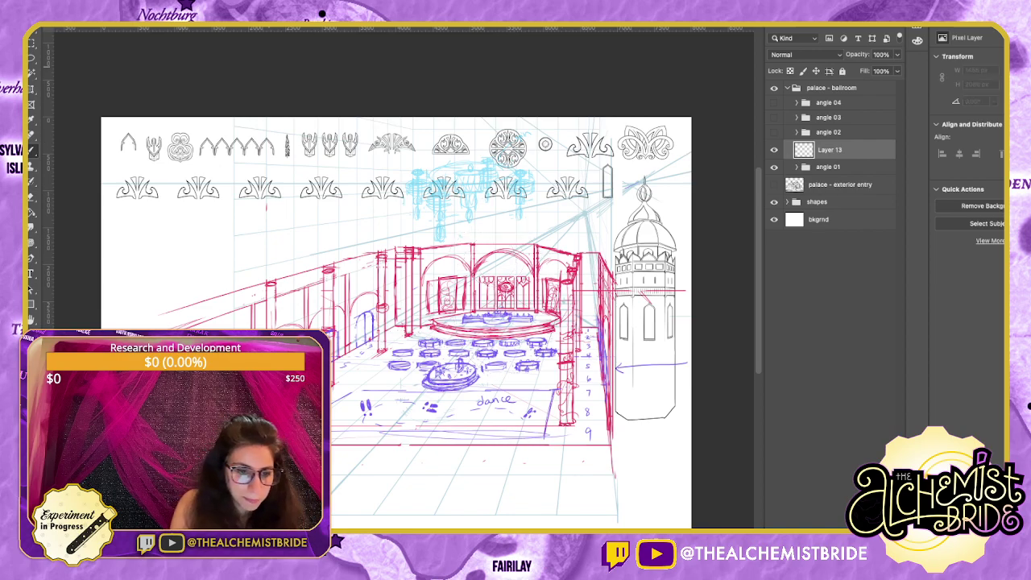
key("super+z")
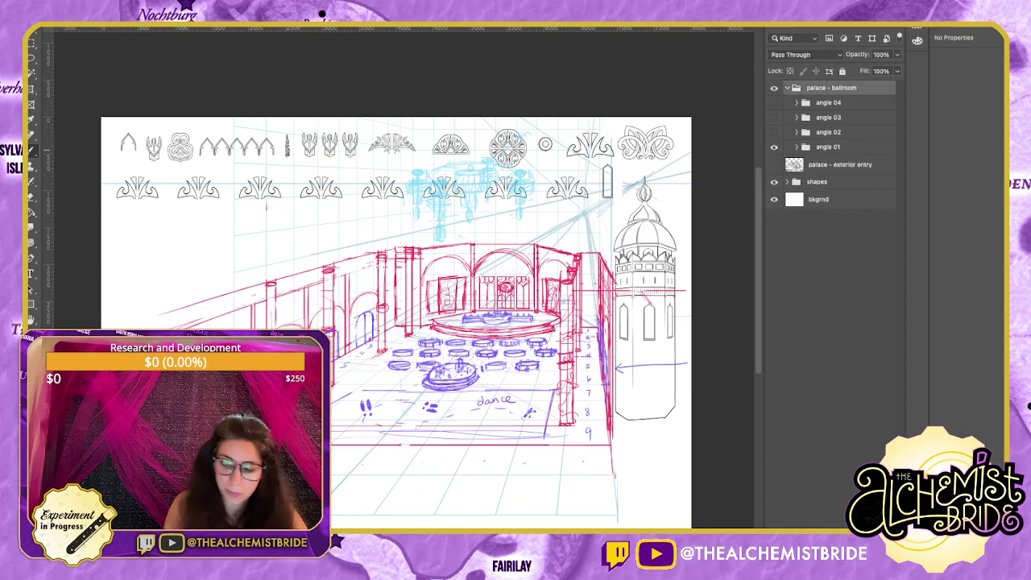
left_click(828, 147)
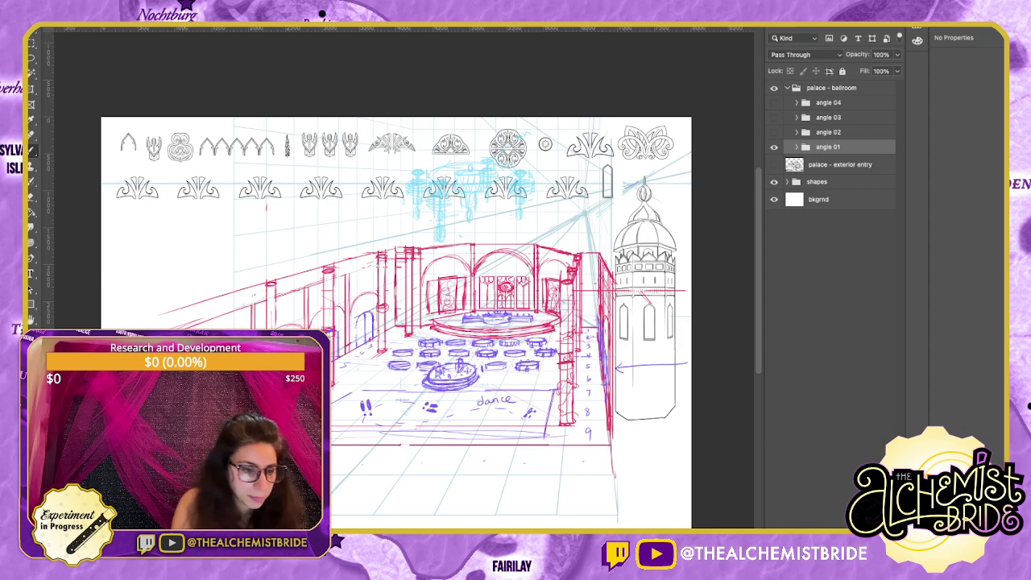
Back on the comic page, sketch an ornament in the middle doorway, cloth folds on the head table and a row of seated guests behind it.
key("ctrl+Tab")
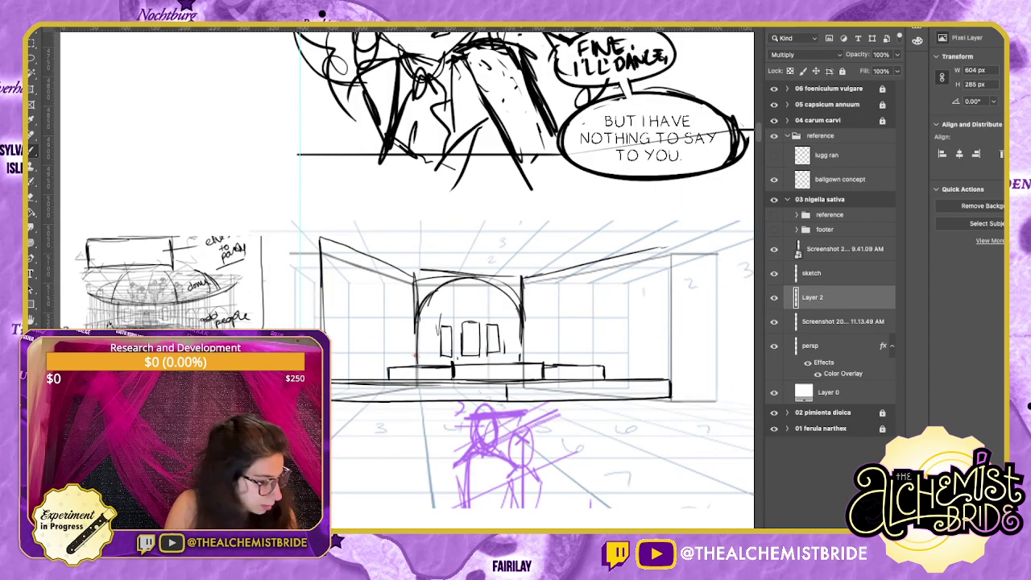
mouse_move(469, 323)
left_mouse_down()
mouse_move(475, 347)
mouse_move(466, 354)
mouse_move(505, 380)
left_mouse_up()
mouse_move(504, 364)
left_mouse_down()
mouse_move(507, 376)
mouse_move(532, 365)
left_mouse_up()
left_click_drag(416, 368, 420, 376)
left_click_drag(420, 367, 437, 374)
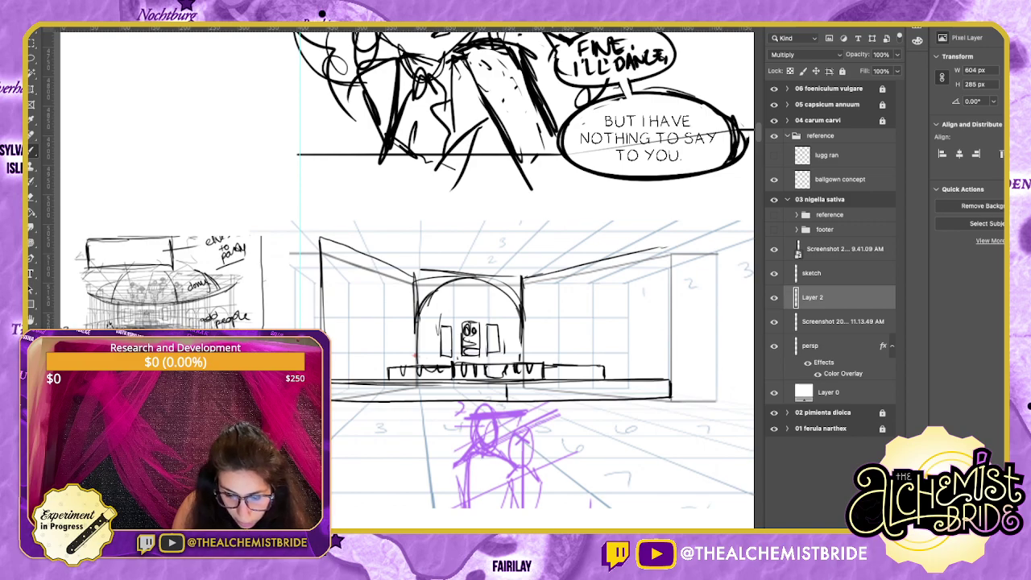
left_click_drag(562, 364, 580, 363)
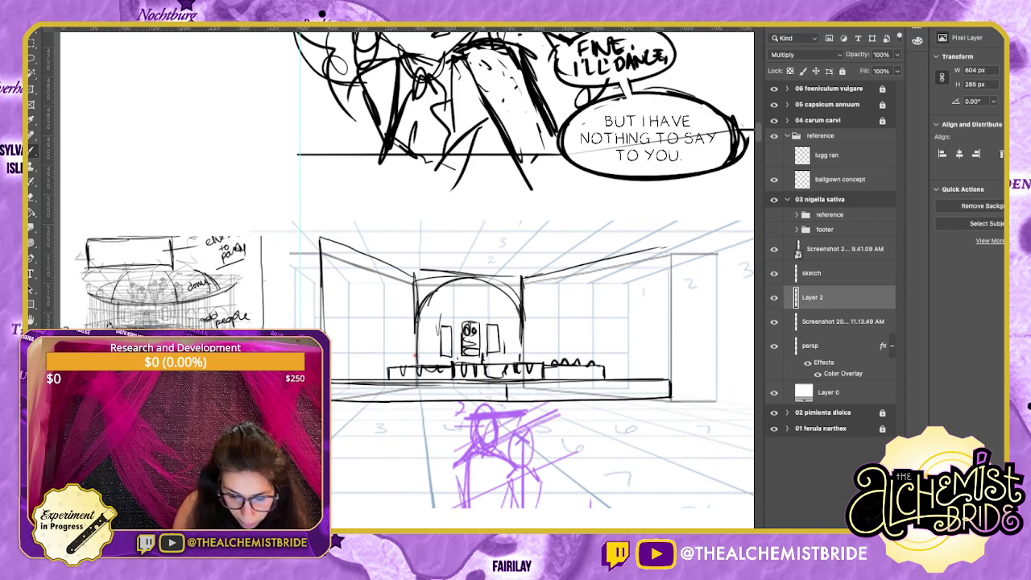
mouse_move(483, 352)
left_mouse_down()
mouse_move(527, 358)
mouse_move(489, 335)
left_mouse_up()
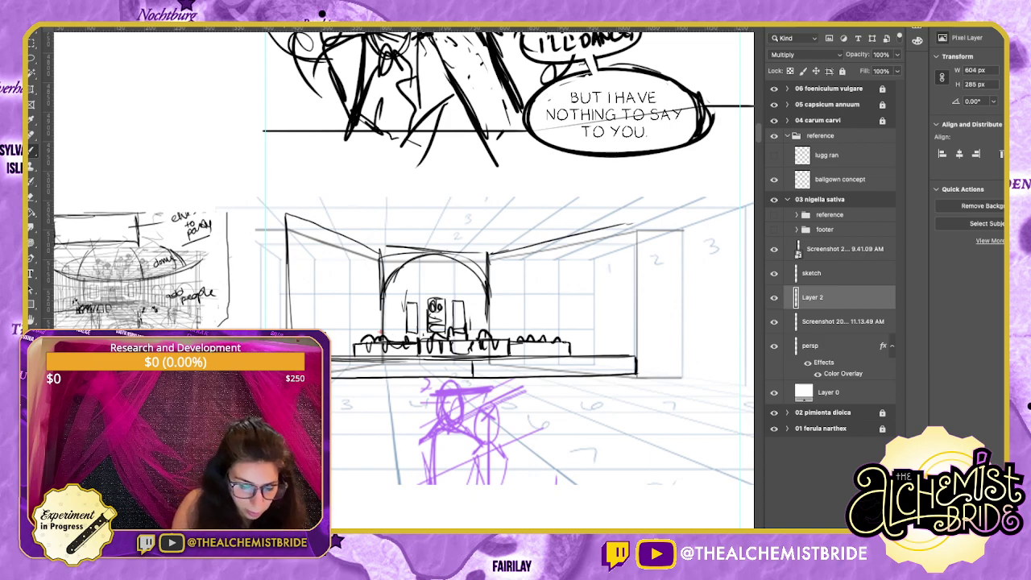
Move the thumbnail screenshot up and farther away from the ballroom panel.
scroll(399, 271, "left", 2)
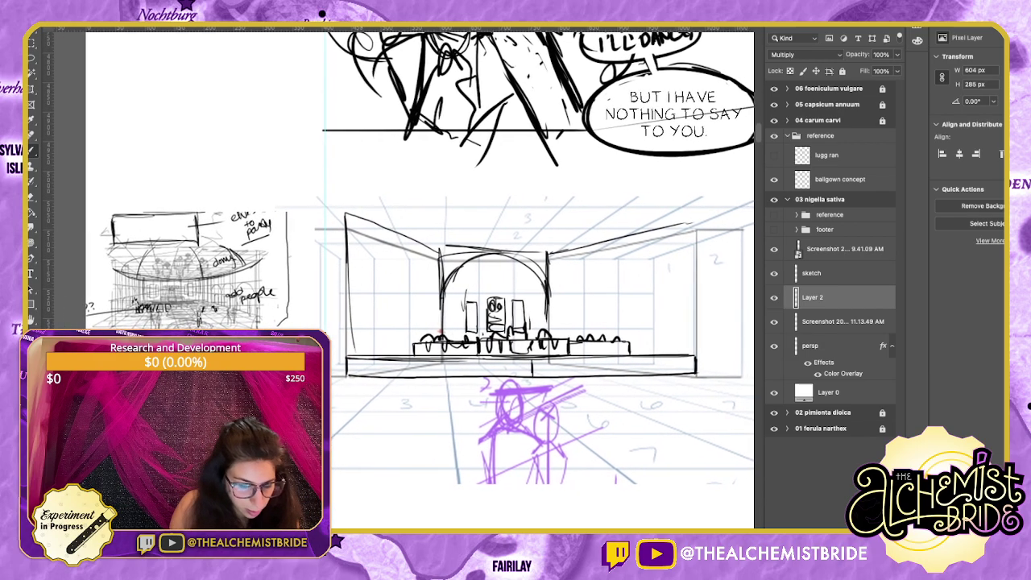
left_click(812, 273)
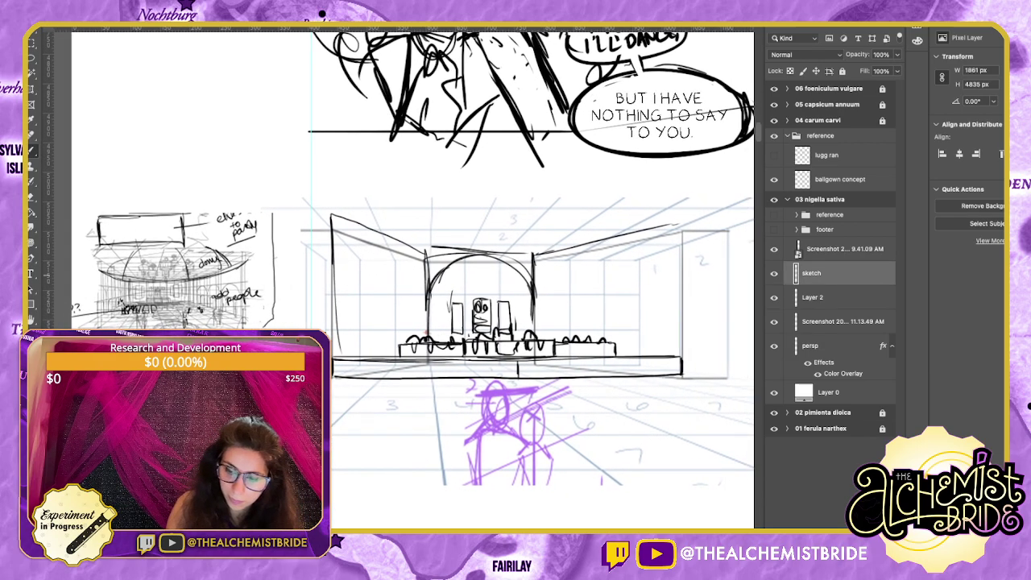
left_click(844, 248)
key("v")
mouse_move(190, 277)
left_mouse_down()
mouse_move(166, 327)
mouse_move(175, 347)
mouse_move(298, 206)
mouse_move(288, 186)
mouse_move(212, 114)
mouse_move(162, 222)
left_mouse_up()
left_click_drag(483, 282, 427, 265)
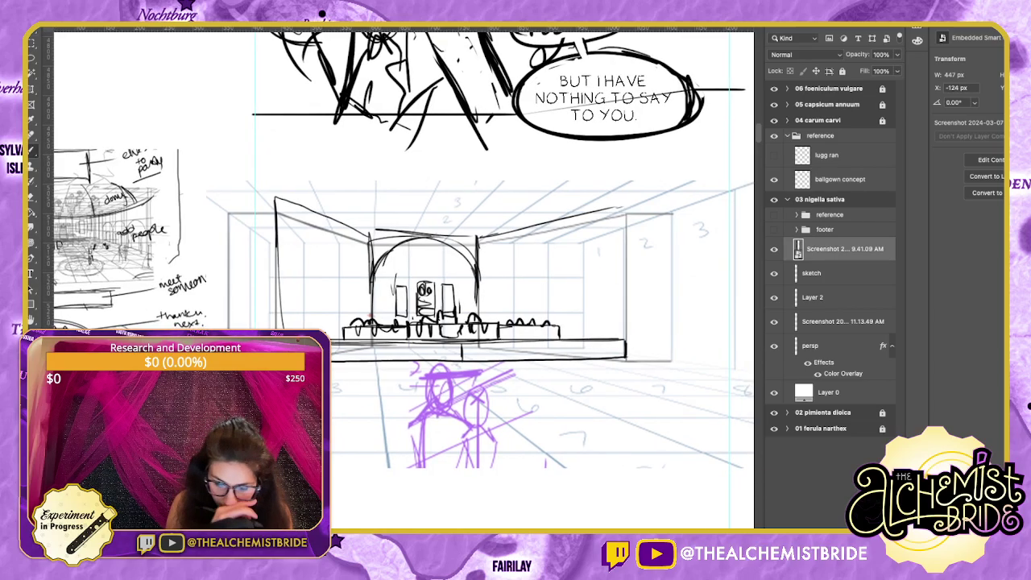
Add a new Multiply layer directly above the ballroom perspective screenshot layer.
left_click(842, 321)
key("alt+super+shift+n")
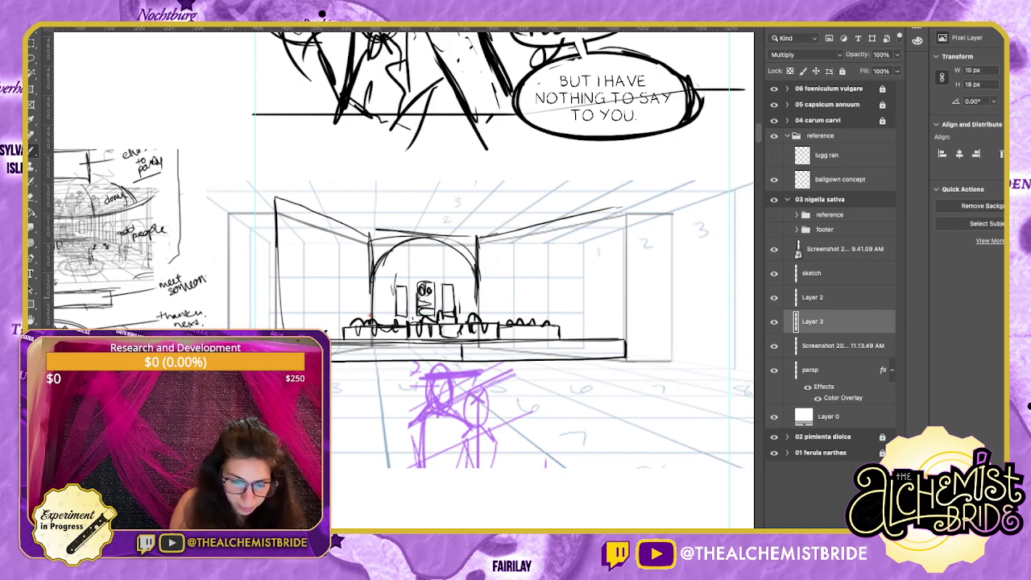
On the new Multiply layer, sketch horizontal step lines and a slanted end along the stage front, checking the palace ballroom document for reference.
key("ctrl+z")
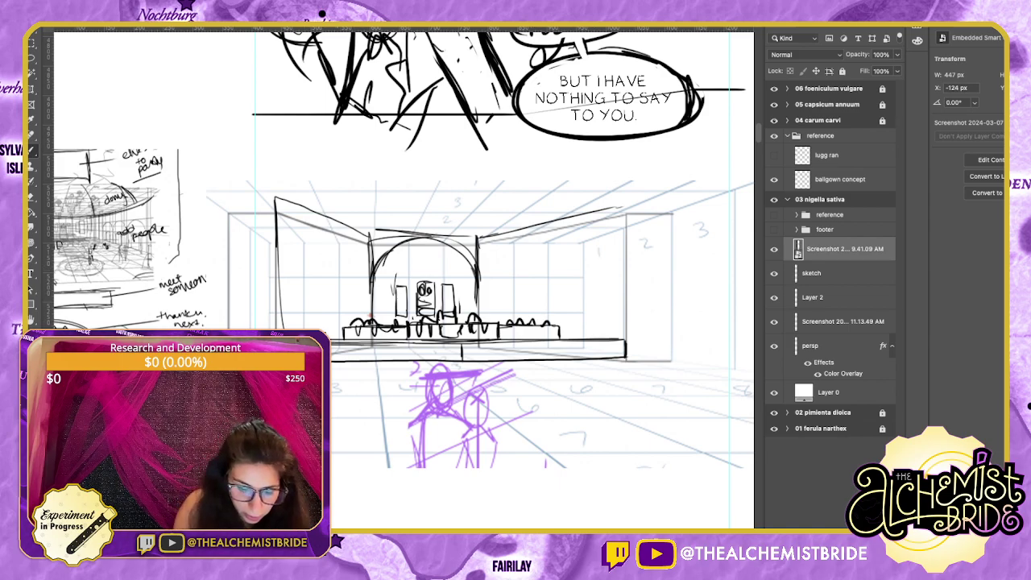
key("ctrl+shift+z")
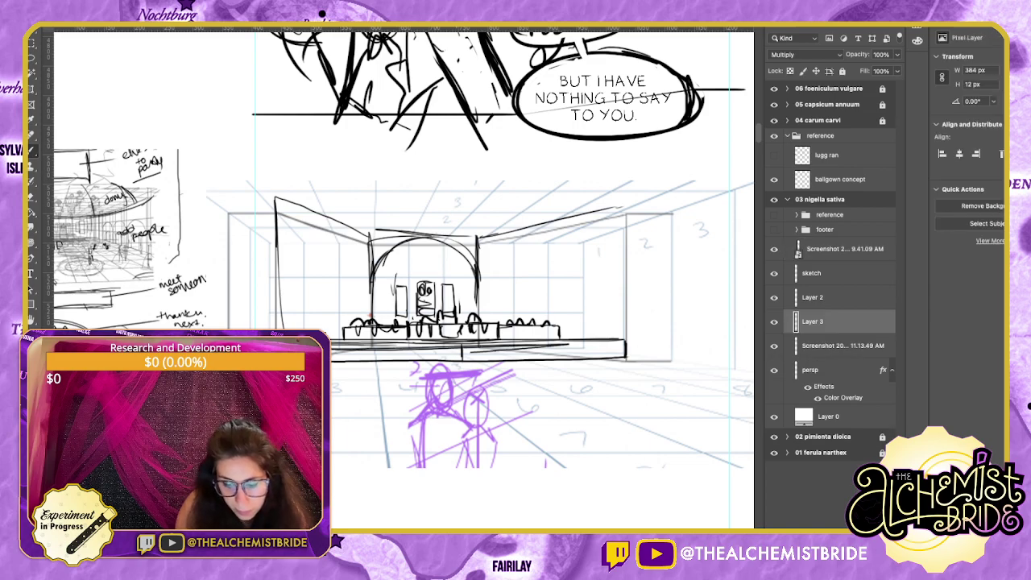
key("ctrl+shift+z")
key("ctrl+shift+z")
key("ctrl+shift+z")
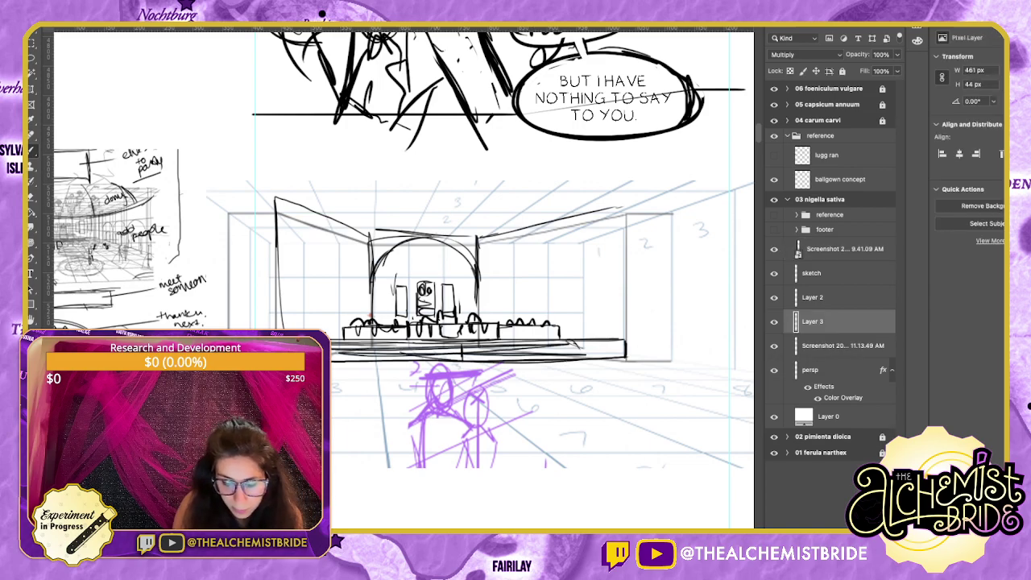
key("ctrl+Tab")
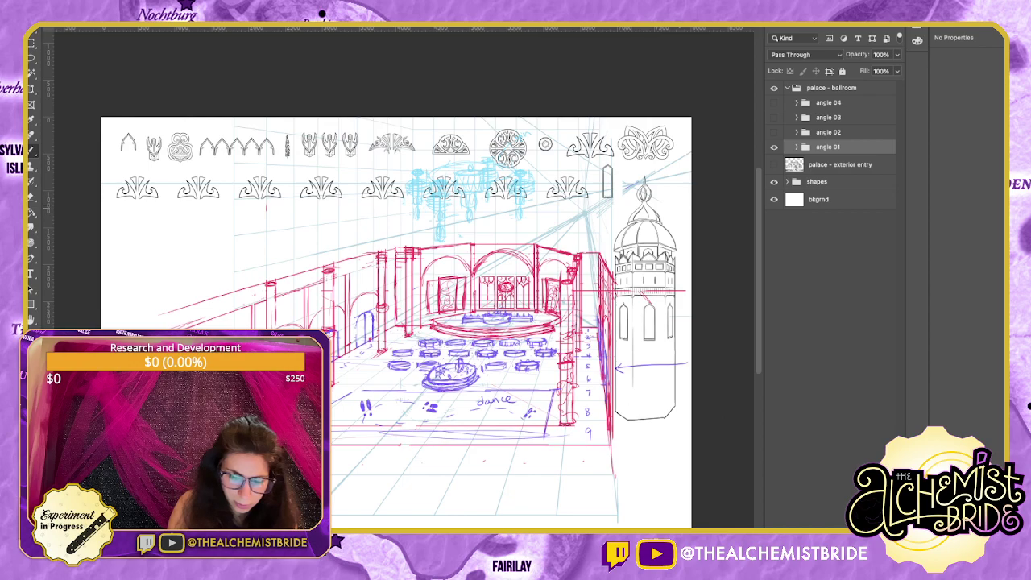
key("ctrl+Tab")
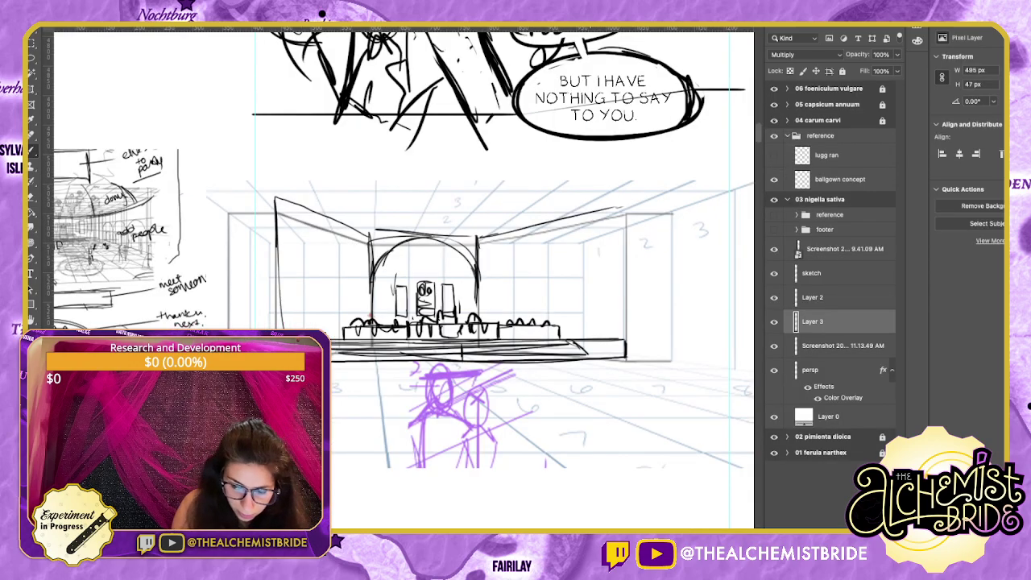
mouse_move(329, 364)
left_mouse_down()
mouse_move(574, 363)
mouse_move(332, 364)
mouse_move(393, 357)
left_mouse_up()
left_click_drag(331, 346, 581, 356)
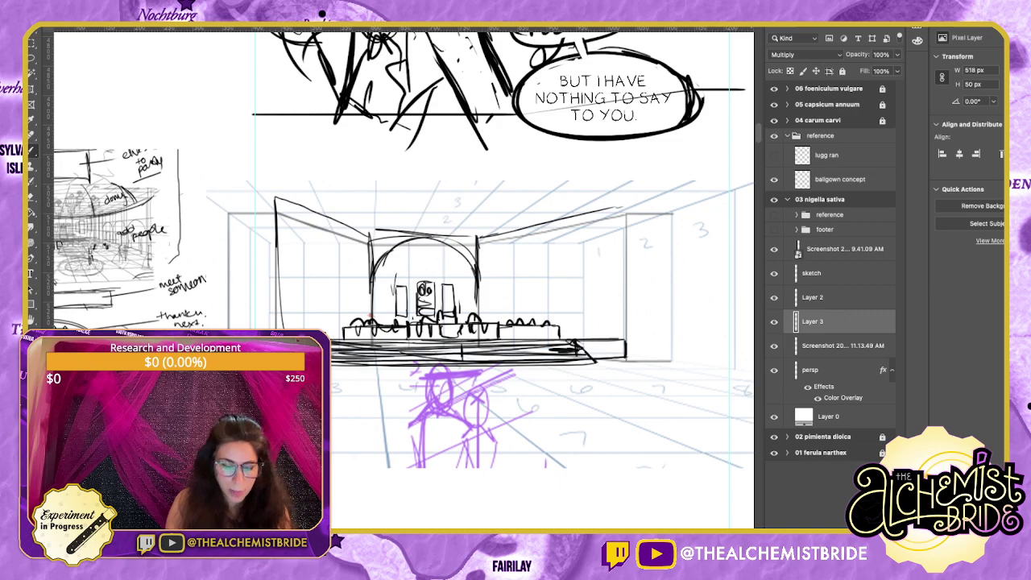
Draw a long horizontal floor line along the stage's base, extending past its far end.
key("b")
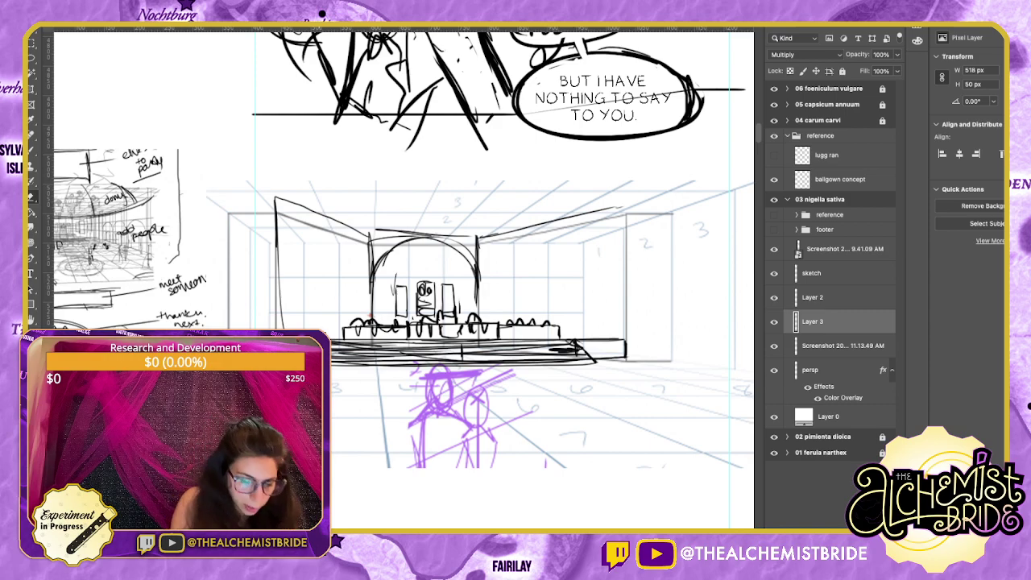
key("b")
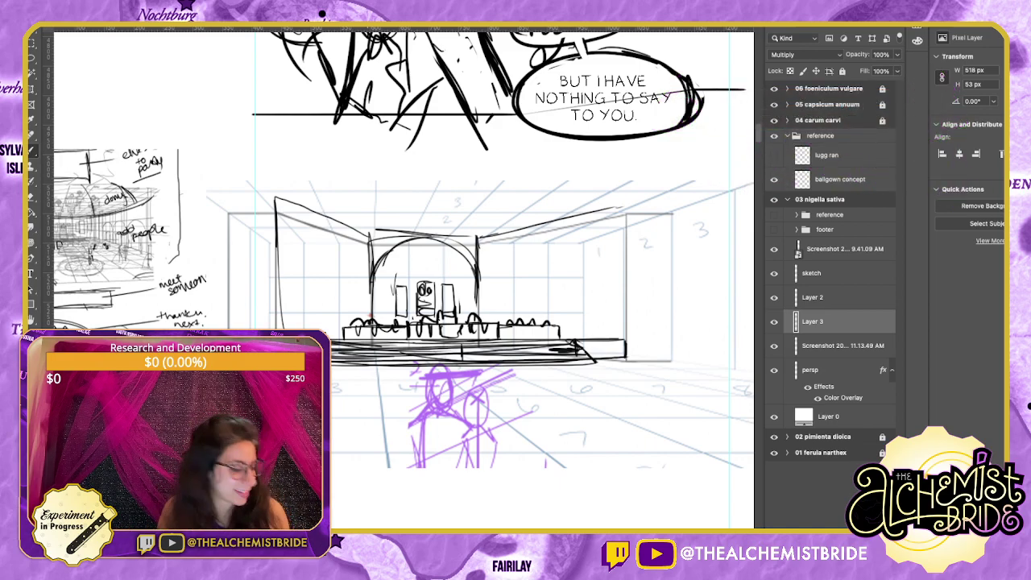
left_click_drag(484, 322, 472, 308)
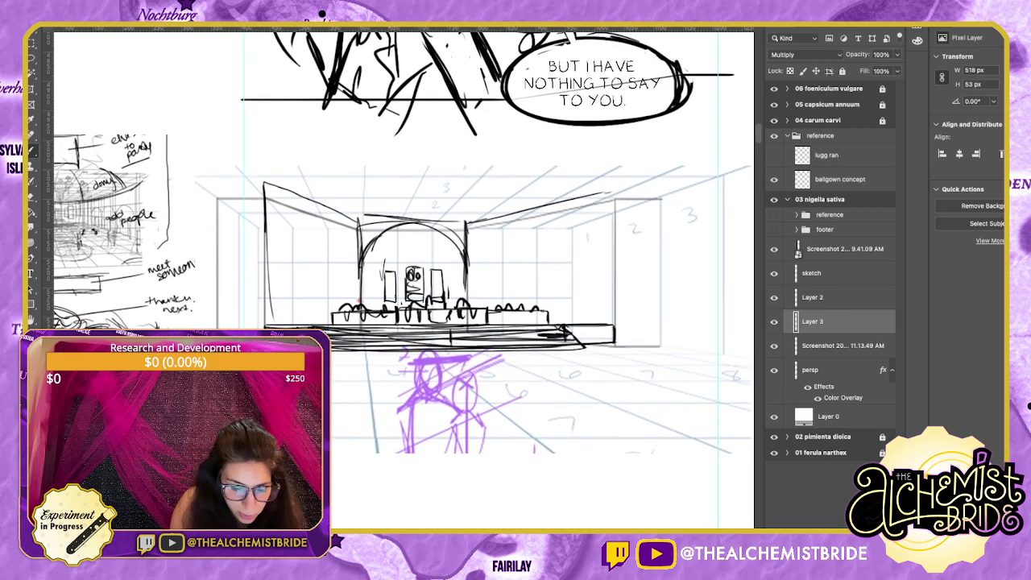
left_click_drag(330, 341, 690, 342)
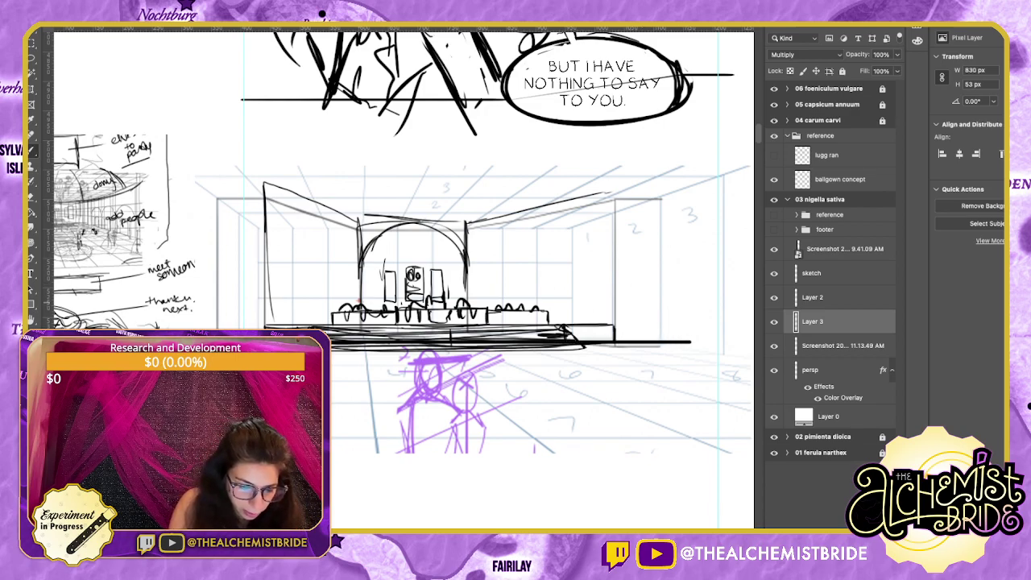
left_click_drag(356, 306, 331, 347)
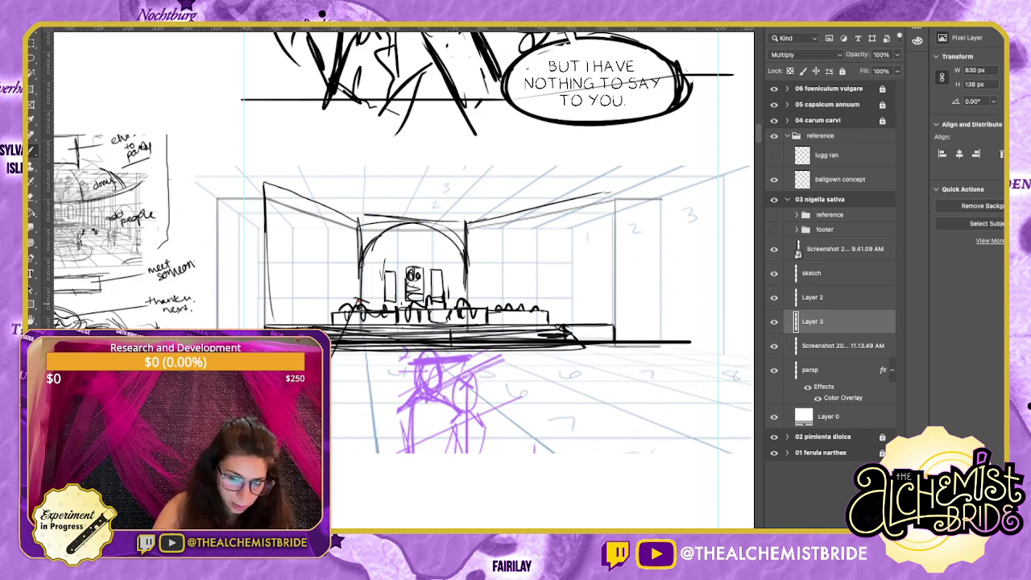
left_click_drag(370, 302, 524, 364)
key("ctrl+z")
left_click_drag(359, 298, 559, 363)
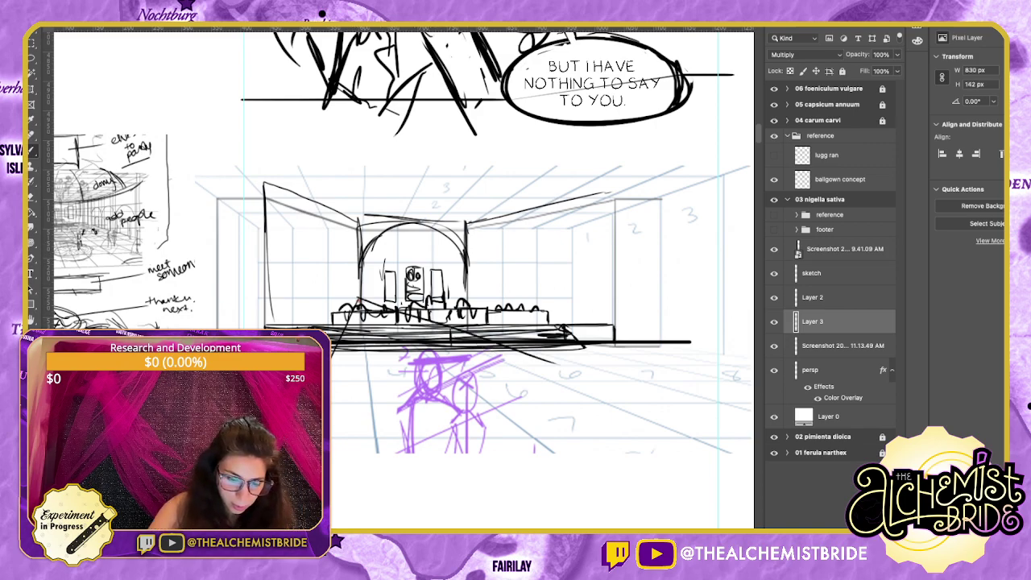
mouse_move(471, 332)
left_mouse_down()
mouse_move(517, 334)
mouse_move(557, 353)
left_mouse_up()
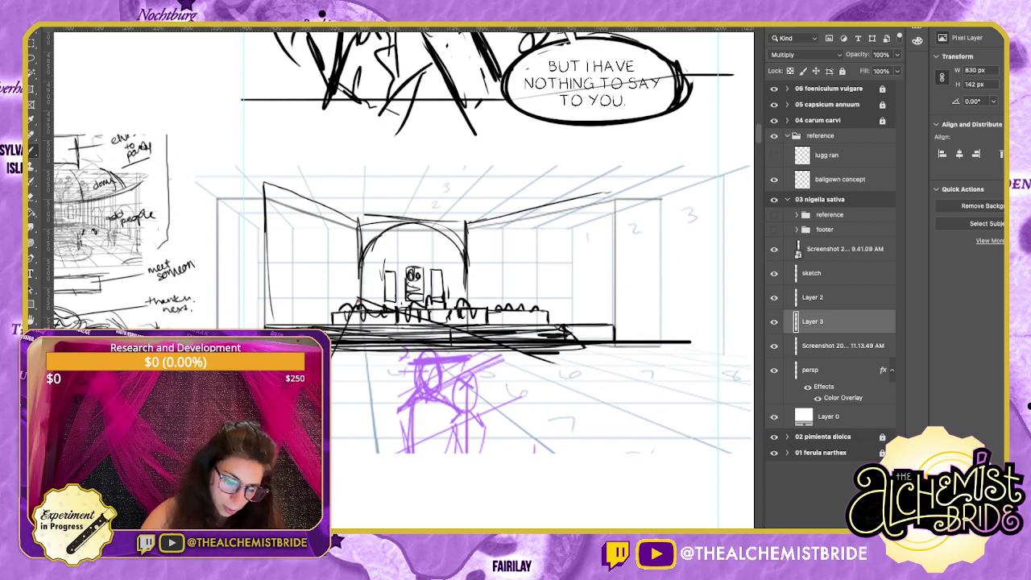
key("ctrl+z")
key("ctrl+z")
key("ctrl+z")
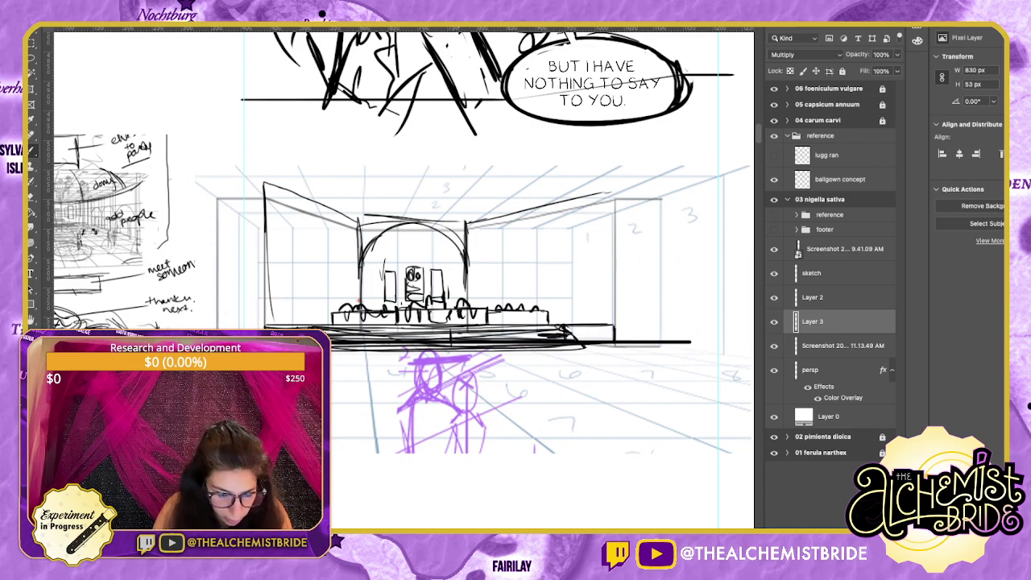
Sketch slanted table edges in perspective in front of the stage and erase the overshooting ends and stray stage lines.
left_click_drag(481, 343, 537, 364)
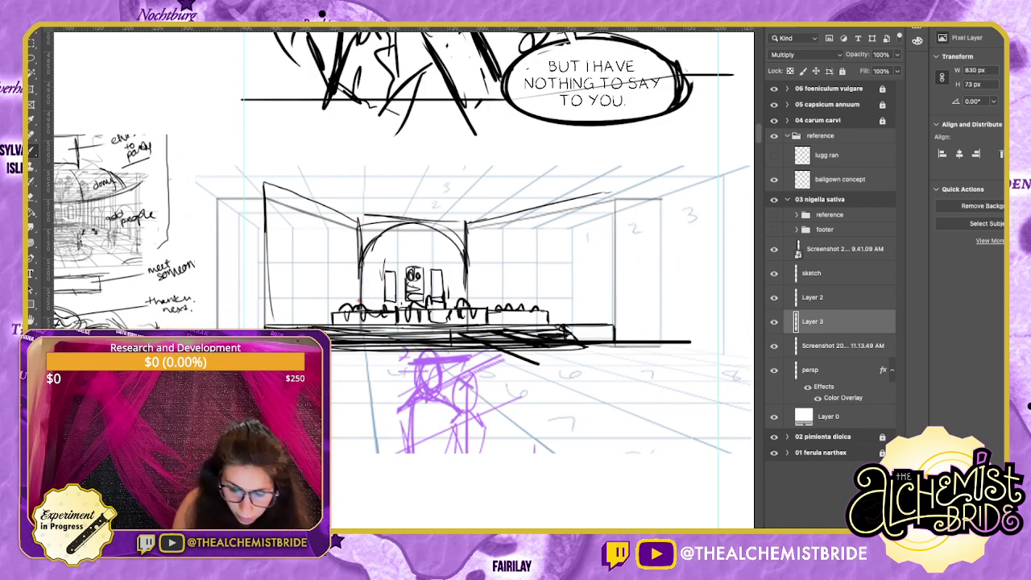
mouse_move(514, 350)
left_mouse_down()
mouse_move(560, 351)
mouse_move(538, 347)
mouse_move(536, 362)
left_mouse_up()
key("e")
mouse_move(480, 338)
left_mouse_down()
mouse_move(520, 350)
mouse_move(491, 336)
left_mouse_up()
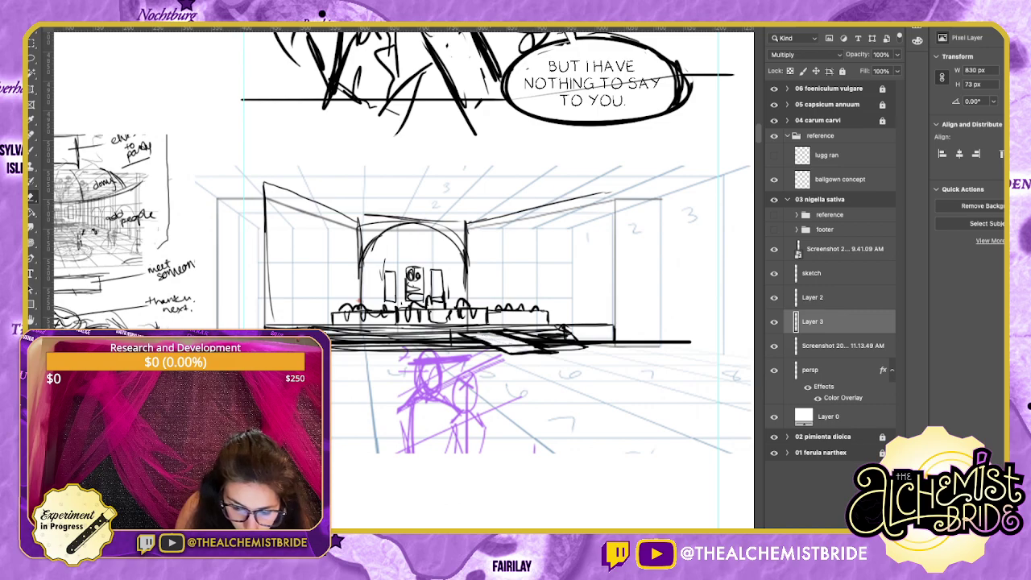
left_click_drag(554, 349, 587, 347)
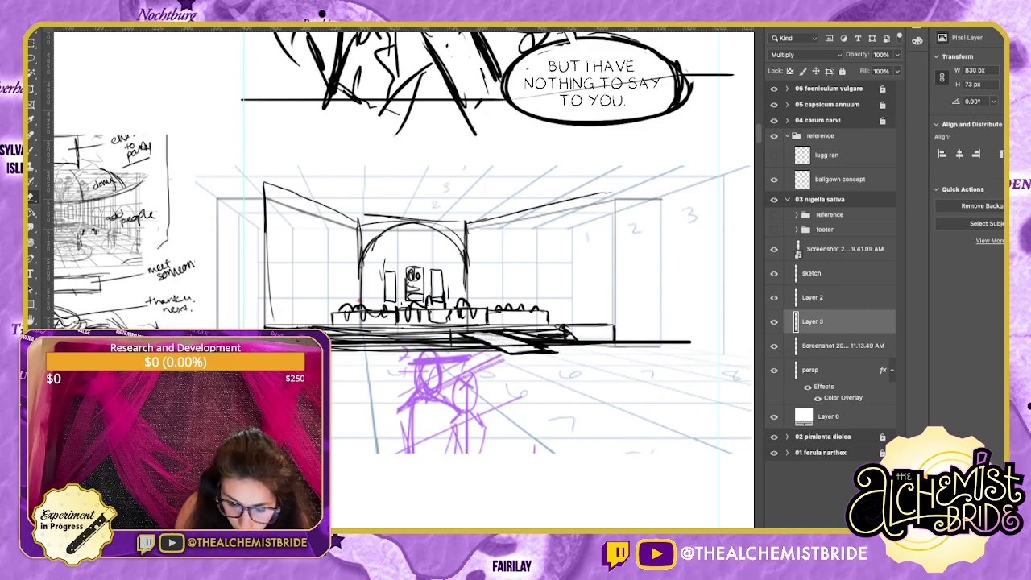
Move Layer 2 and Layer 3 above the sketch layer and merge both down into it.
left_click(813, 298)
left_click(813, 321, "shift")
mouse_move(813, 320)
left_mouse_down()
mouse_move(813, 262)
mouse_move(773, 297)
left_mouse_up()
left_click(774, 297)
left_click(774, 273)
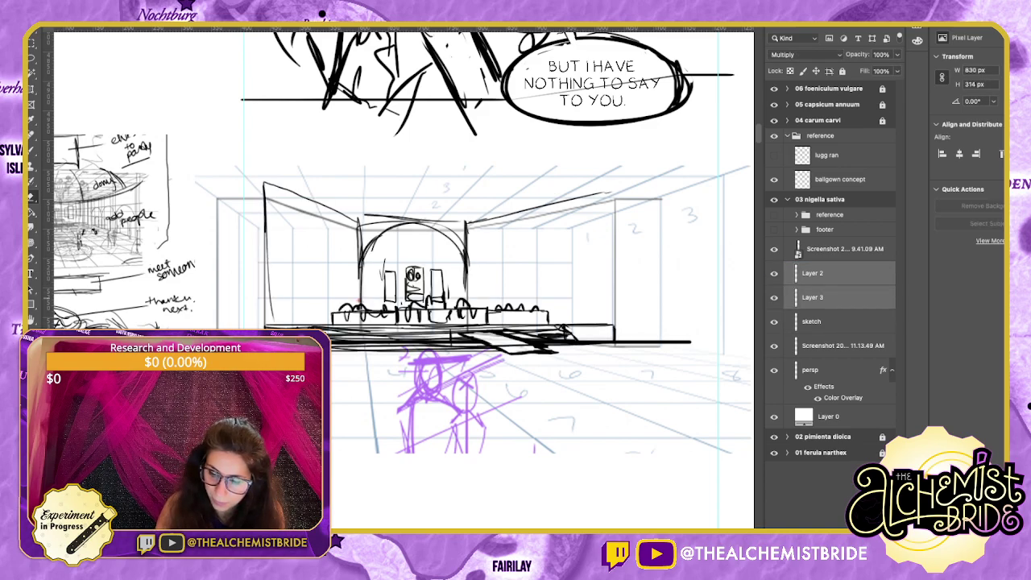
key("ctrl+e")
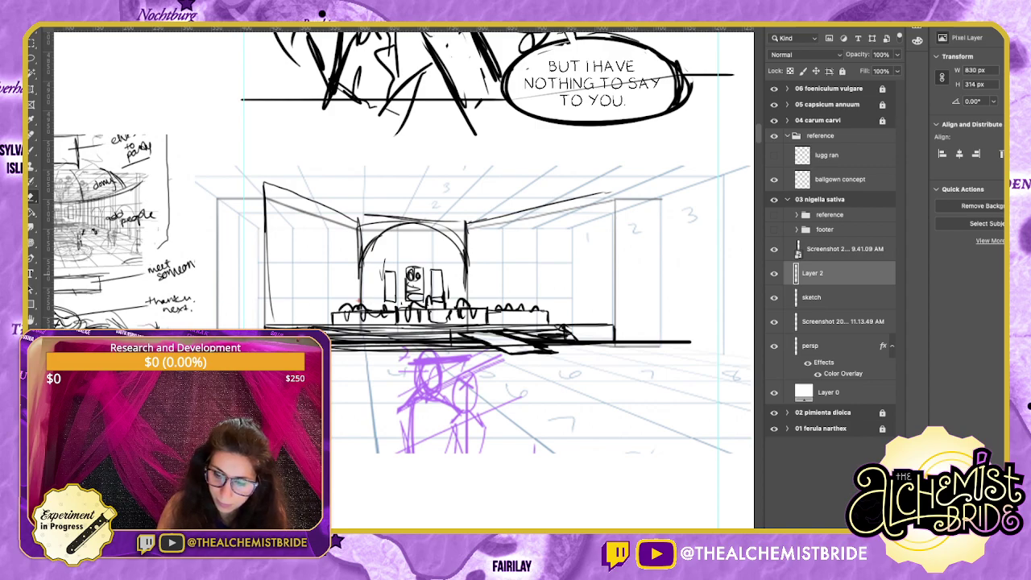
key("ctrl+e")
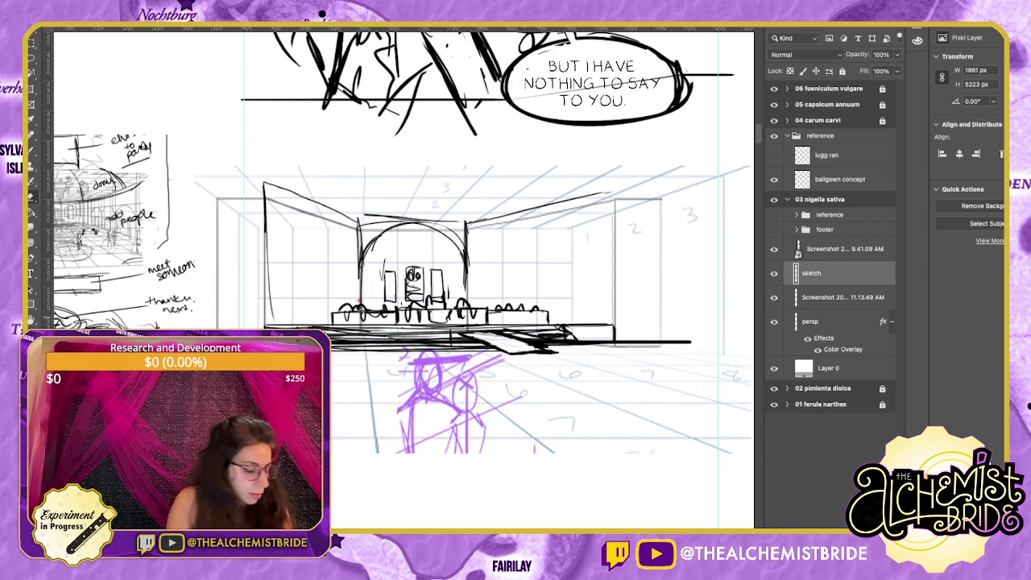
Finish the slanted table in front of the stage with a front edge and legs, and sketch a second slanted table beside it.
mouse_move(512, 355)
left_mouse_down()
mouse_move(511, 373)
mouse_move(553, 361)
left_mouse_up()
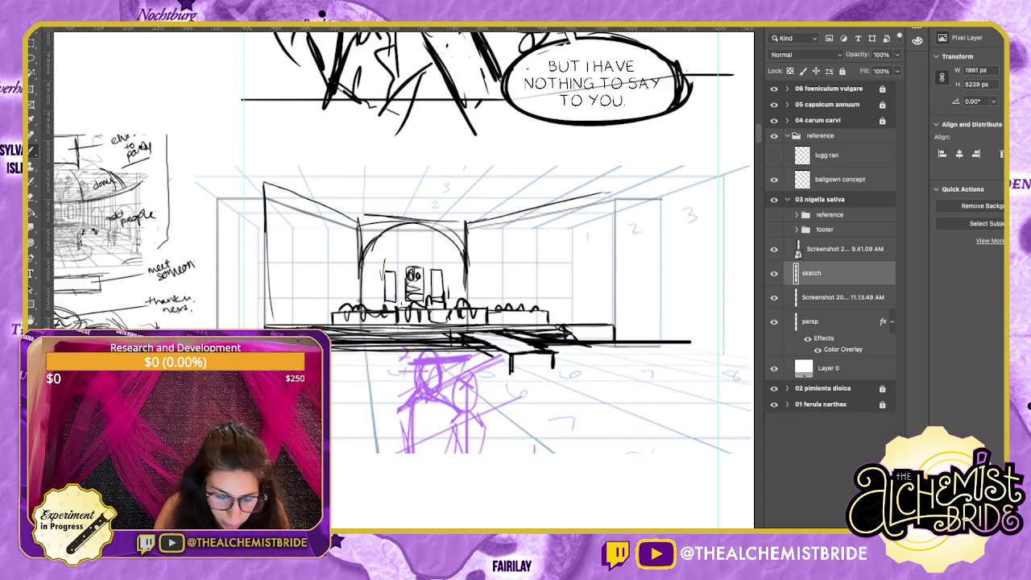
left_click_drag(565, 326, 632, 337)
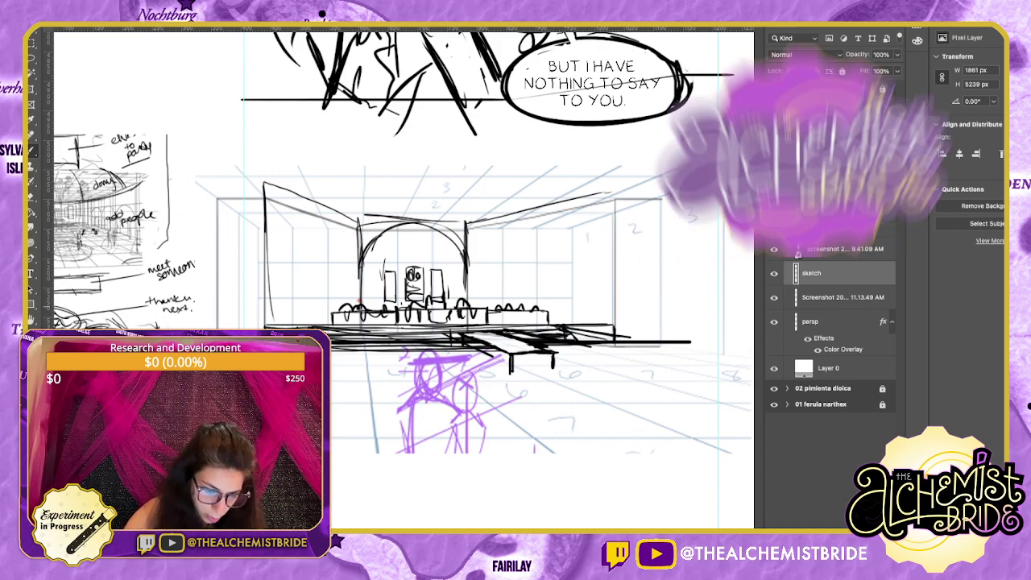
left_click_drag(565, 351, 617, 352)
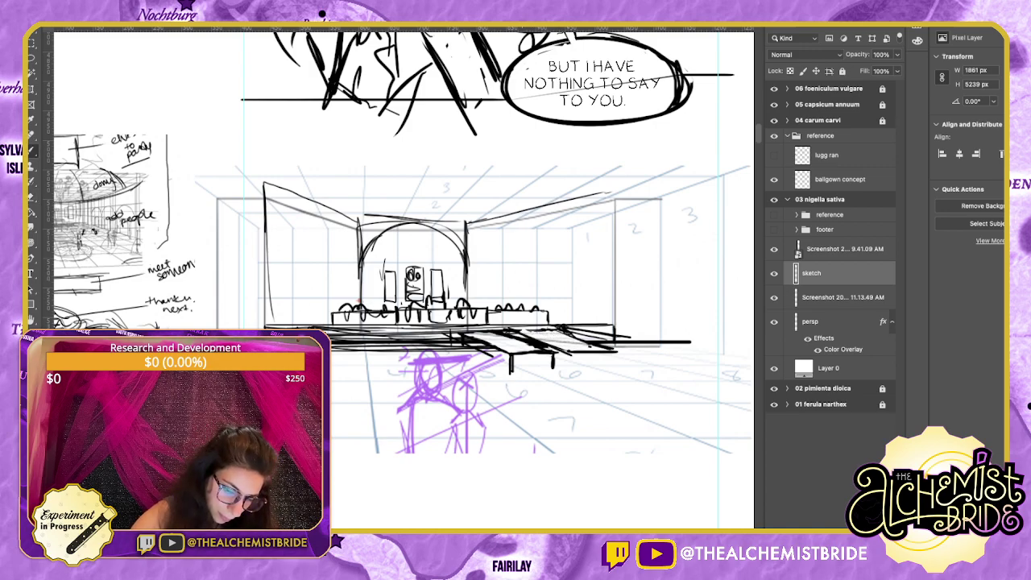
left_click_drag(548, 326, 608, 350)
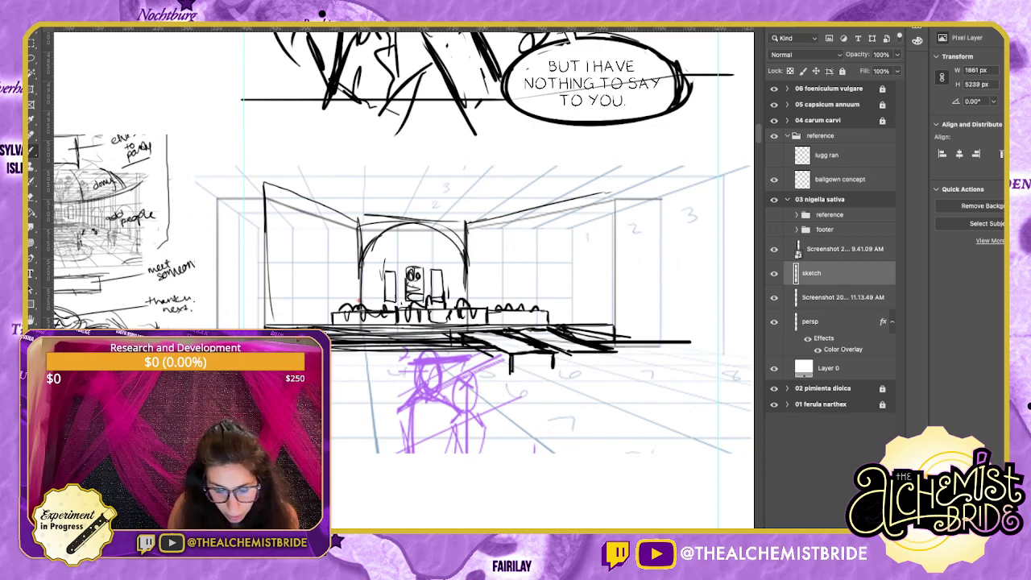
Sketch a large round basin with a double rim on the ballroom floor, replacing its flared base with a straighter side wall.
mouse_move(531, 381)
left_mouse_down()
mouse_move(436, 395)
mouse_move(480, 411)
mouse_move(419, 407)
mouse_move(406, 441)
left_mouse_up()
mouse_move(581, 395)
left_mouse_down()
mouse_move(597, 444)
mouse_move(397, 441)
mouse_move(597, 435)
left_mouse_up()
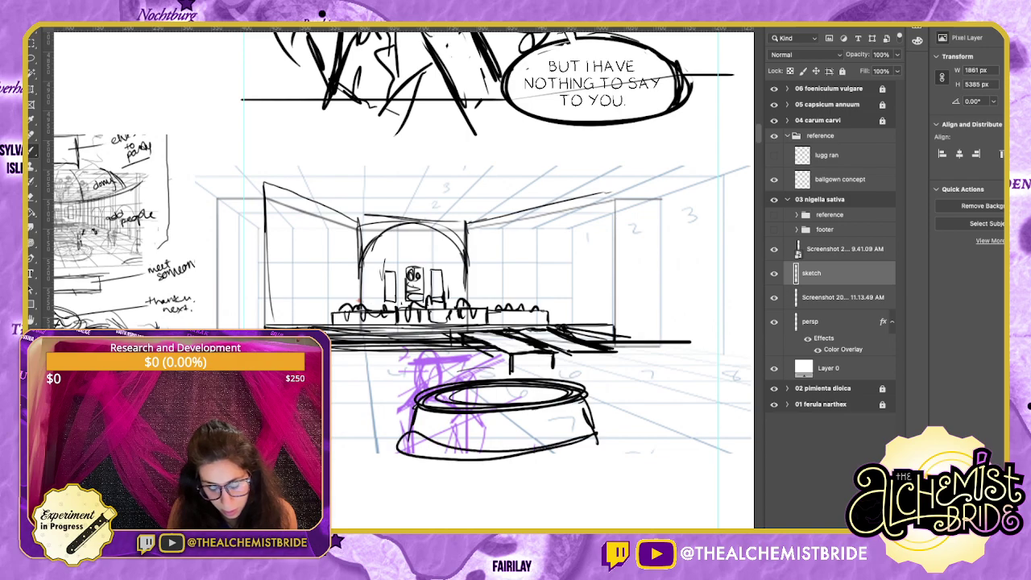
key("super+z")
key("super+z")
left_click_drag(405, 416, 413, 432)
mouse_move(565, 401)
left_mouse_down()
mouse_move(578, 410)
mouse_move(467, 443)
mouse_move(403, 439)
left_mouse_up()
Compare with the palace ballroom document and sketch a wide, flat oval step around the foot of the round basin.
key("ctrl+Tab")
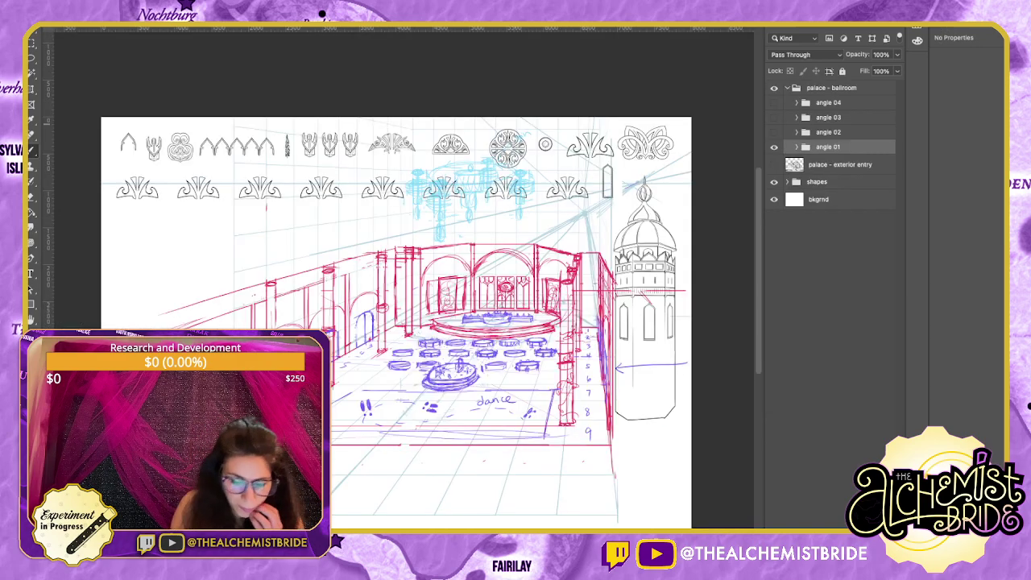
key("ctrl+Tab")
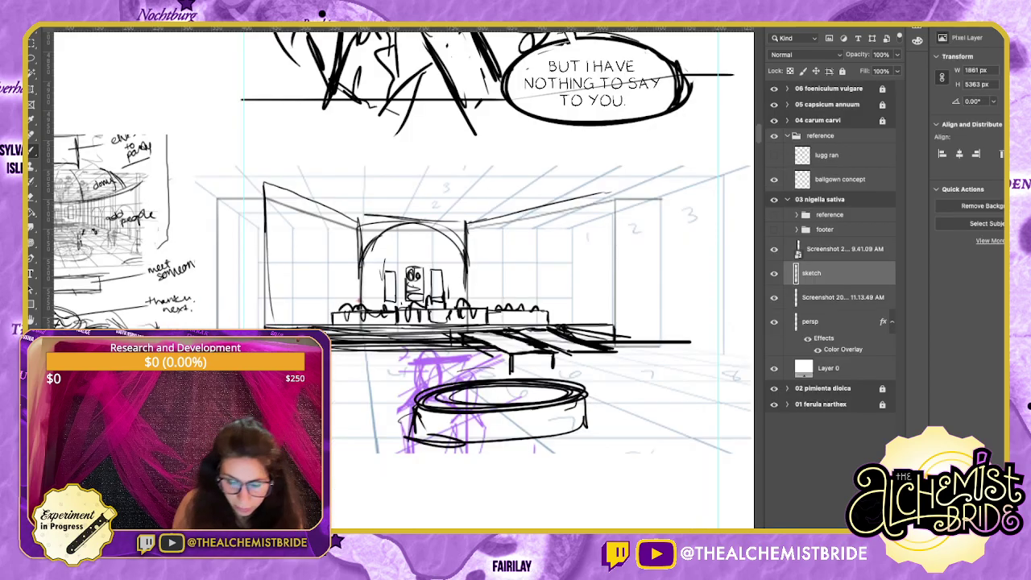
mouse_move(417, 425)
left_mouse_down()
mouse_move(603, 412)
mouse_move(392, 427)
mouse_move(455, 443)
mouse_move(606, 417)
mouse_move(405, 437)
mouse_move(479, 435)
left_mouse_up()
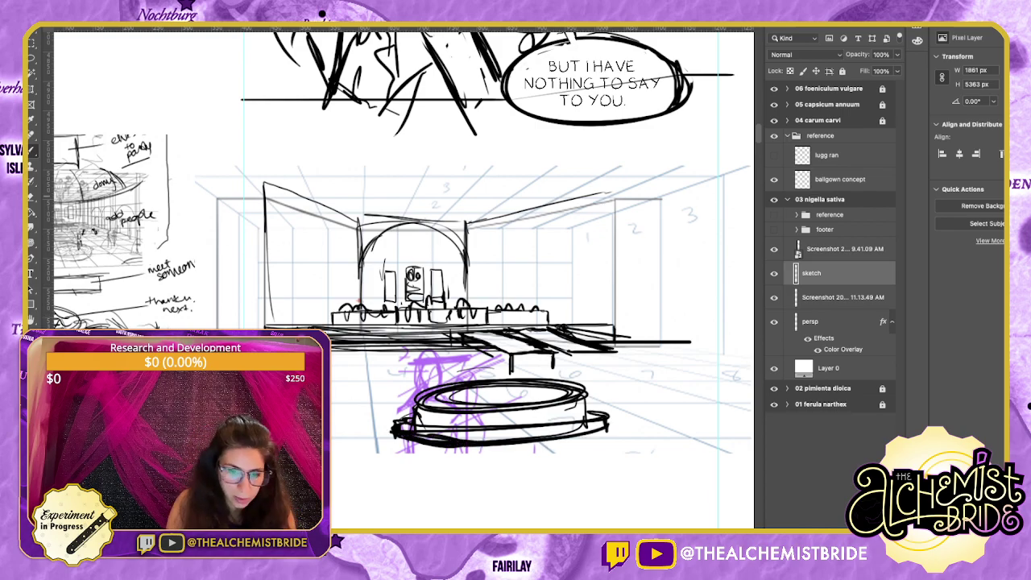
Sketch an oval hand at the end of the character's forearm in the panel above the ballroom.
left_click_drag(499, 290, 481, 450)
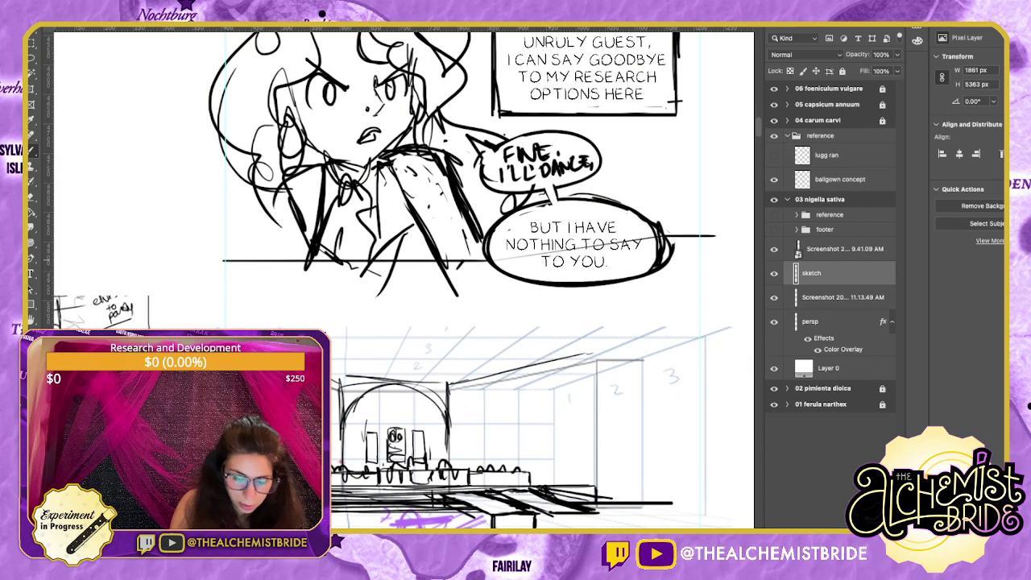
left_click_drag(462, 278, 463, 312)
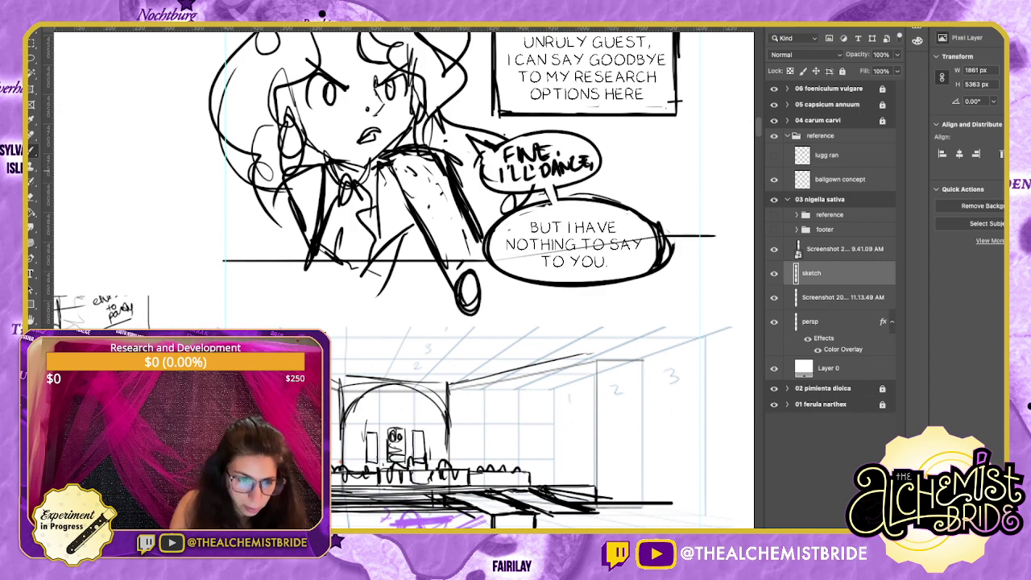
In the palace ballroom document, show and select the angle 02 group, hide angle 01, and return to the comic page.
key("ctrl+Tab")
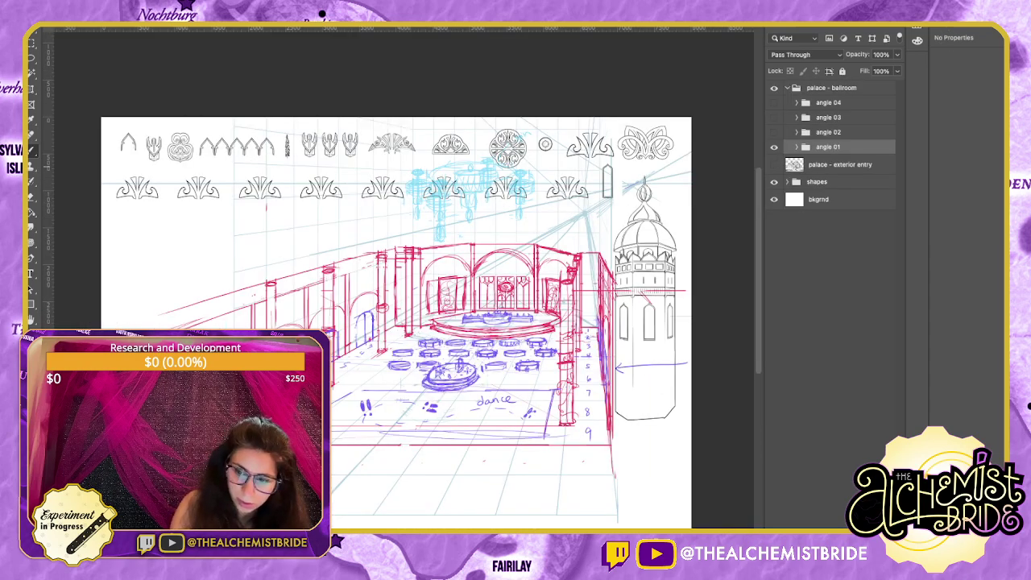
left_click(774, 132)
left_click(774, 146)
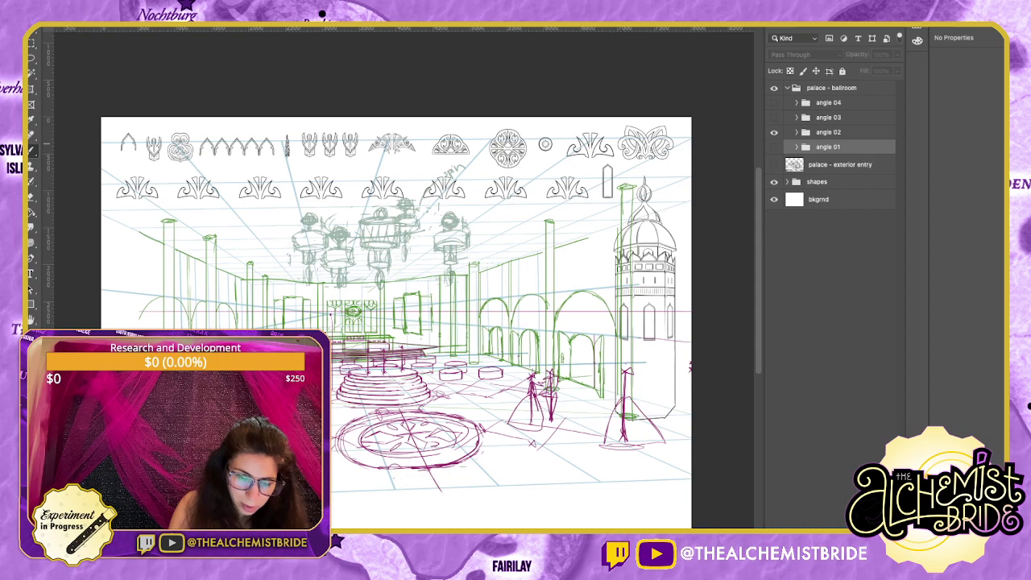
left_click(829, 132)
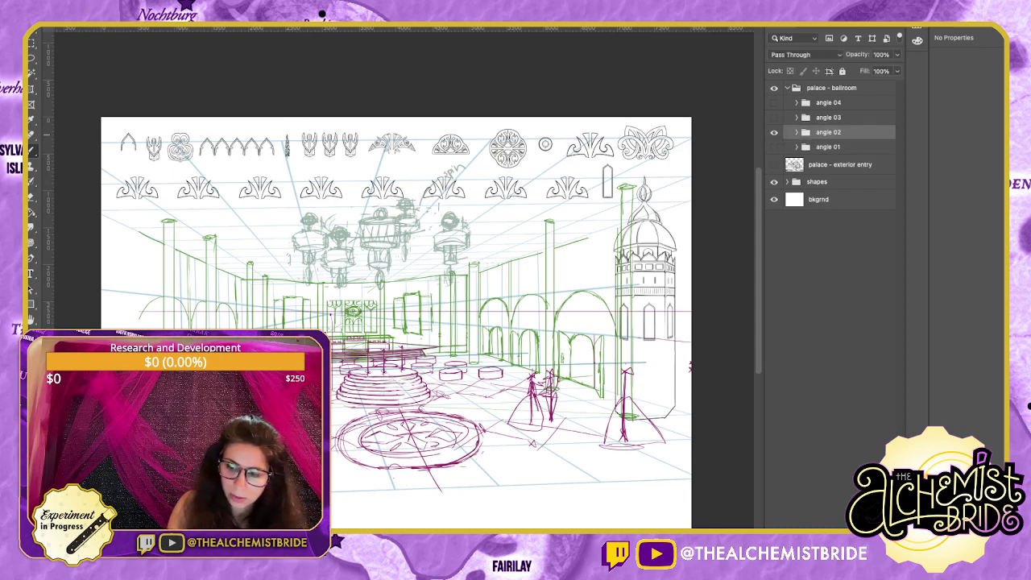
key("l")
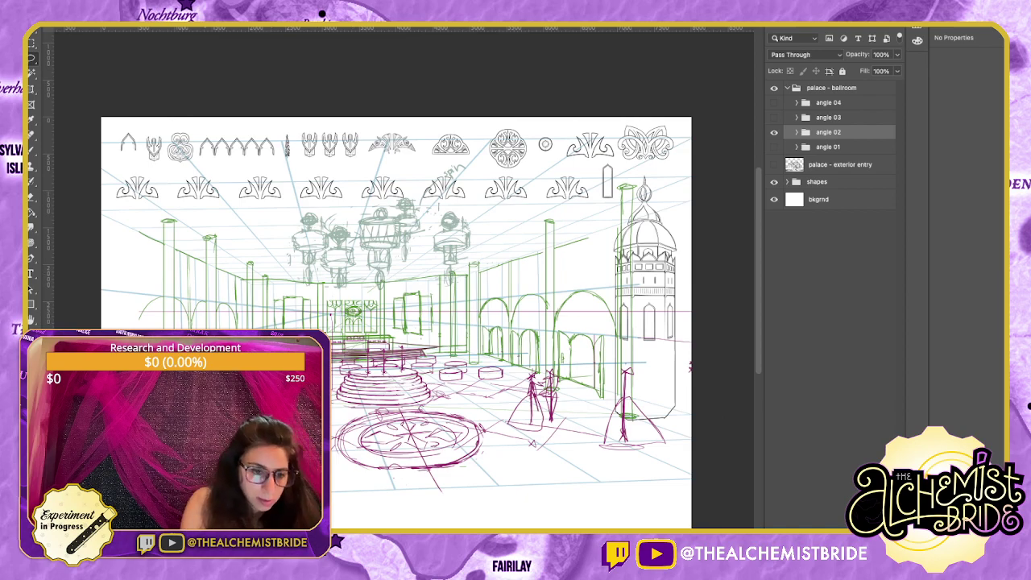
key("ctrl+Tab")
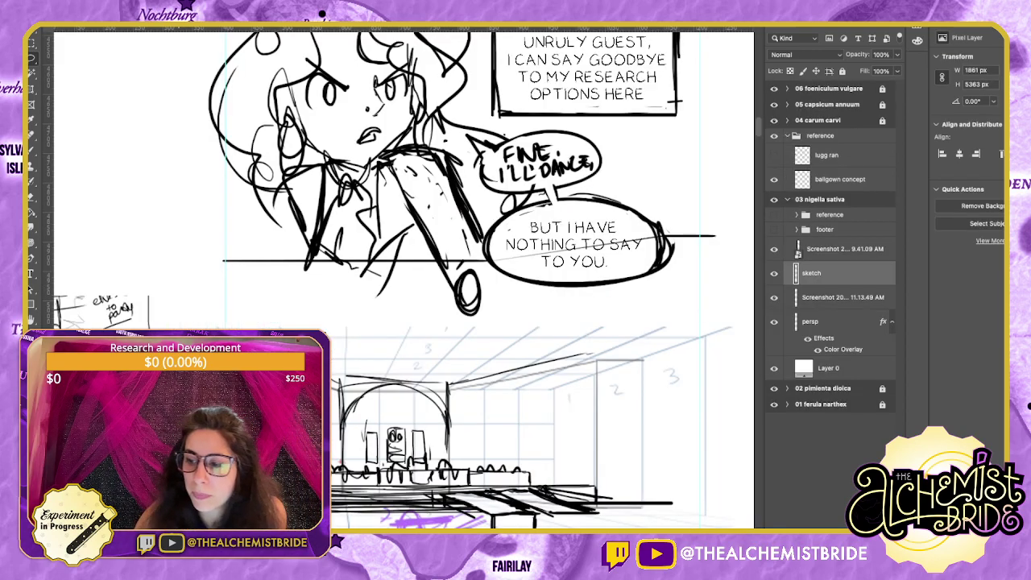
Paste the chandelier screenshot, scale it to about 102 × 187 px above the ballroom panel, and merge it into the sketch layer.
key("super+v")
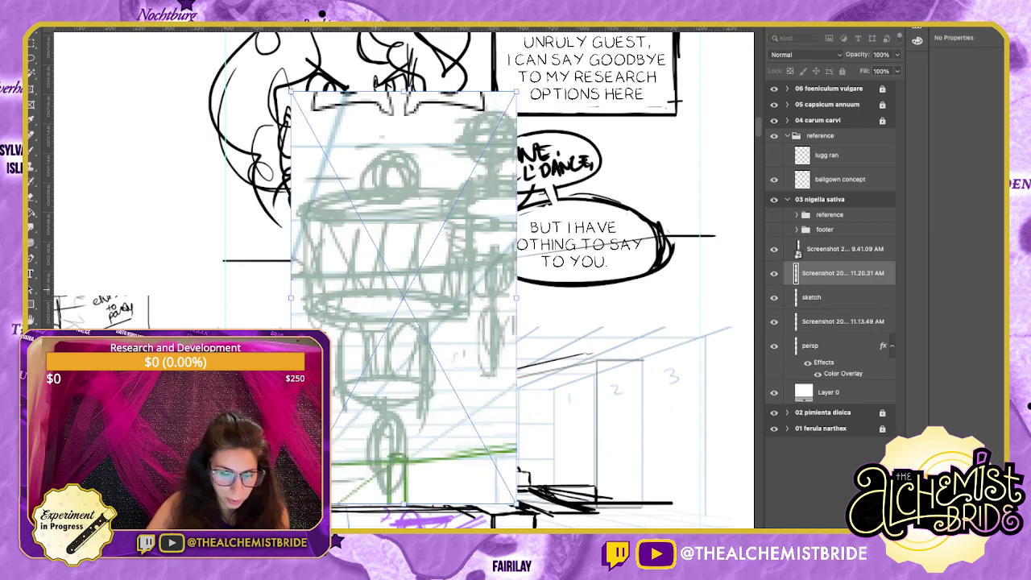
left_click_drag(403, 92, 404, 356)
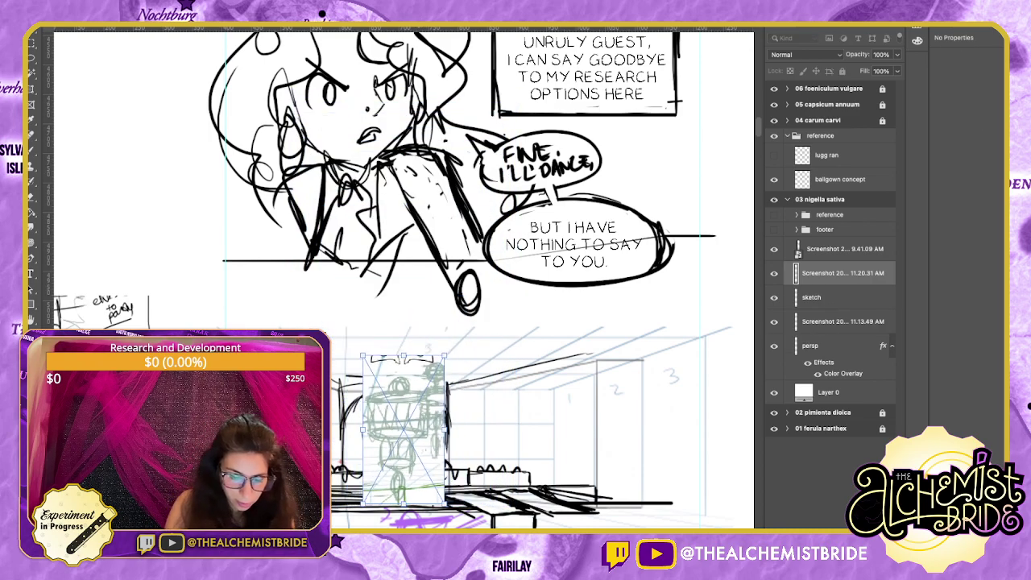
left_click_drag(406, 442, 437, 355)
left_click_drag(435, 417, 435, 378)
left_click_drag(435, 324, 469, 318)
key("Return")
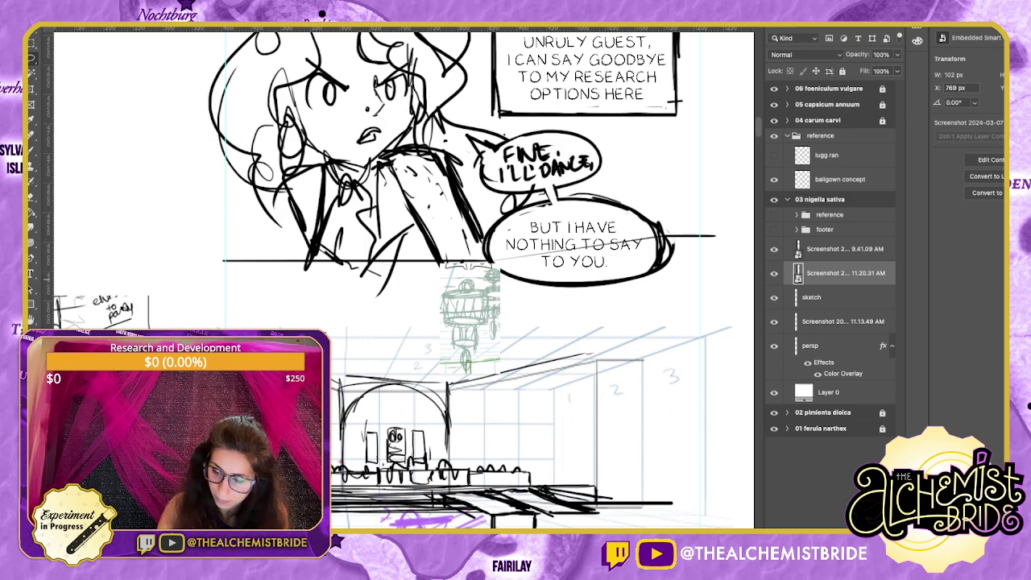
key("Return")
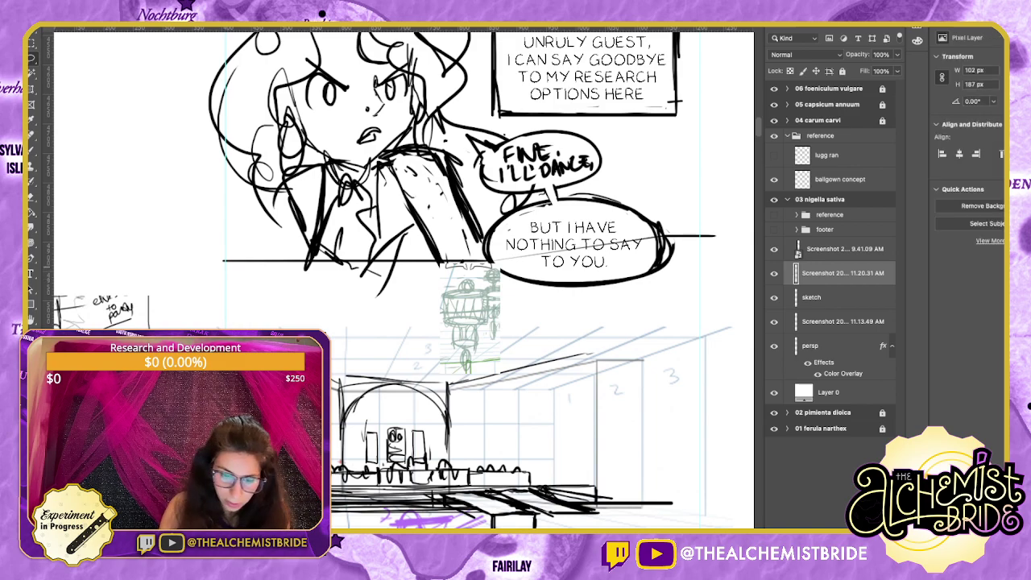
key("ctrl+e")
key("l")
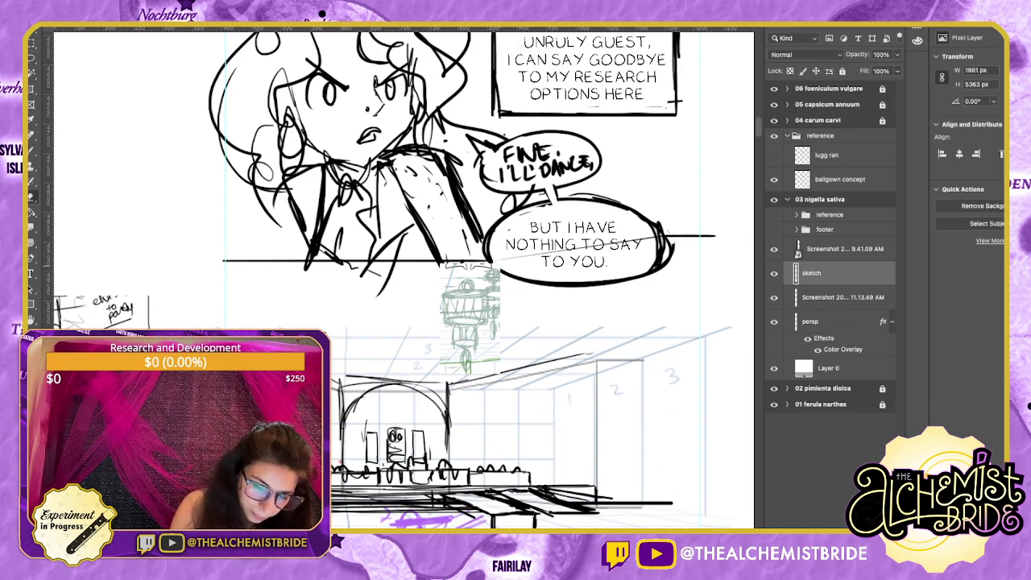
Duplicate the chandelier sketch and place a smaller copy, about 58 × 107 px, above the ballroom's back arch.
key("b")
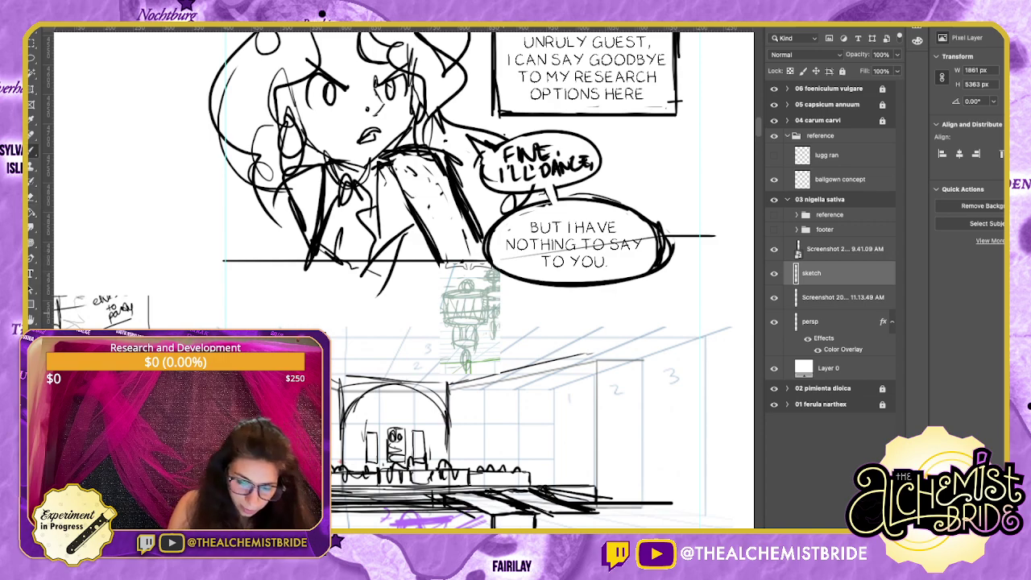
key("l")
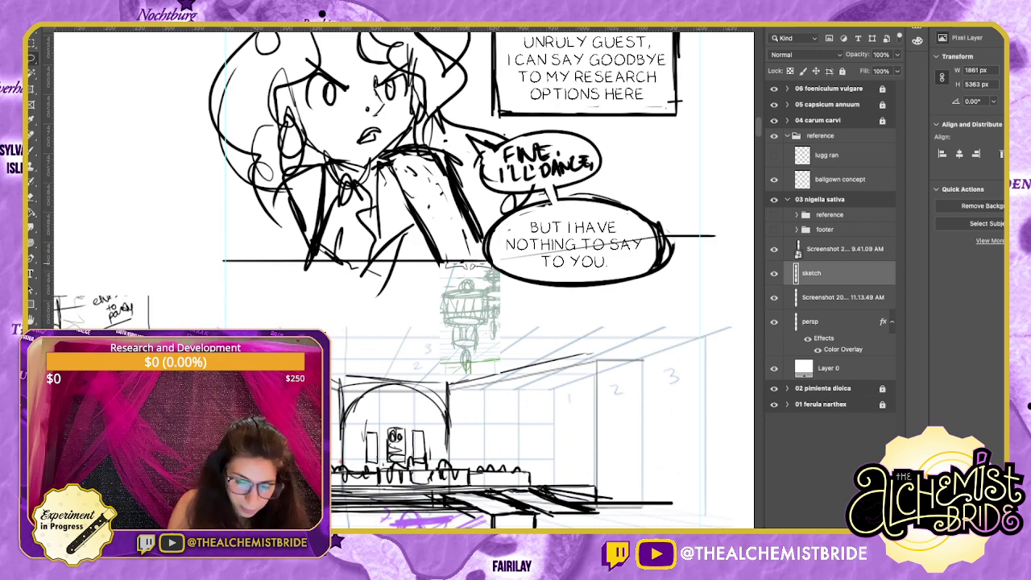
mouse_move(451, 264)
left_mouse_down()
mouse_move(467, 376)
mouse_move(484, 267)
left_mouse_up()
key("v")
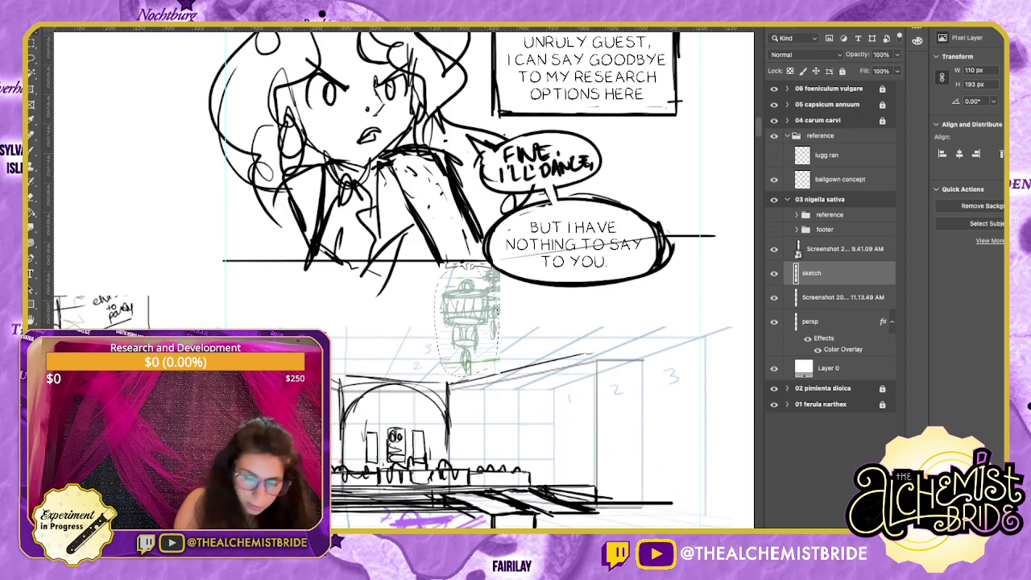
left_click_drag(467, 322, 415, 347)
key("super+t")
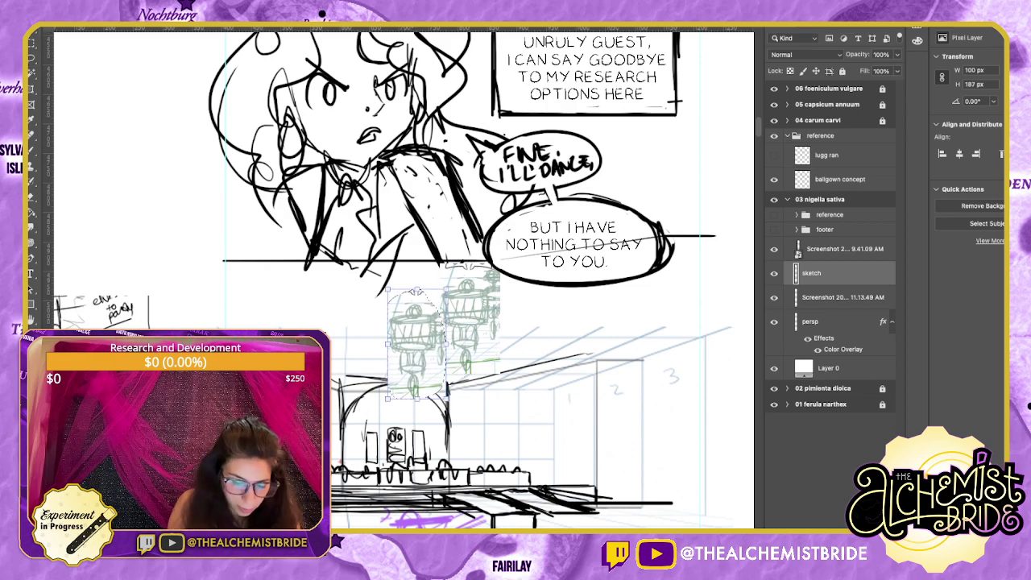
left_click_drag(444, 398, 437, 385)
left_click_drag(414, 344, 415, 348)
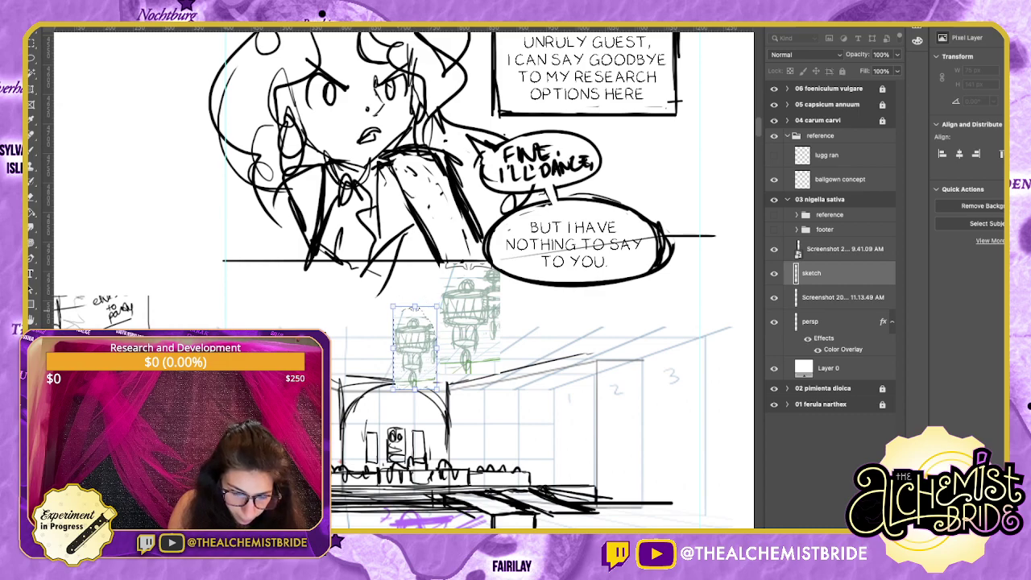
left_click_drag(393, 306, 420, 326)
key("Return")
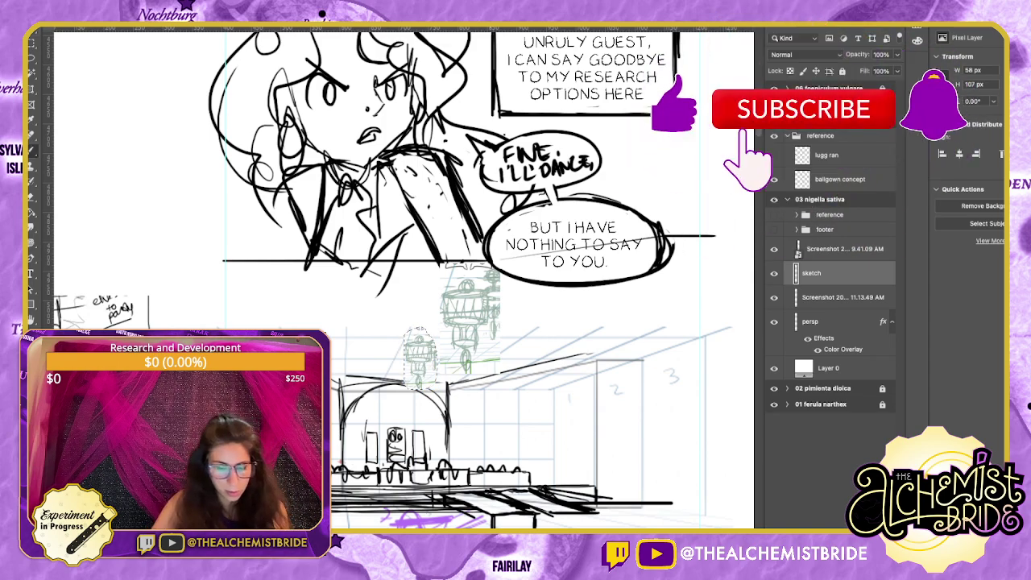
key("ctrl+d")
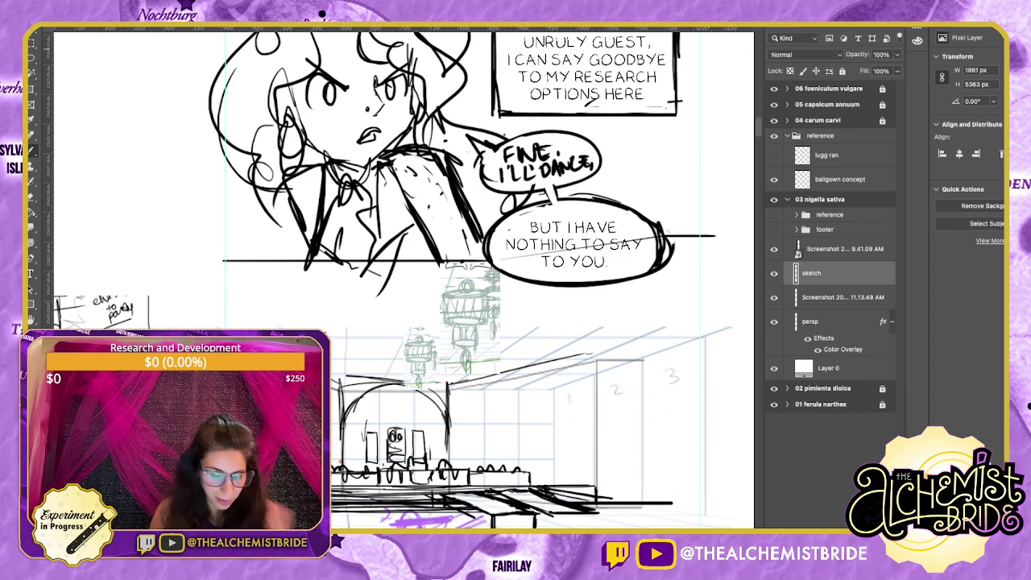
Sketch legs under the ballroom tables and clear stray lines from the tabletop above the round basin.
left_click_drag(483, 322, 499, 263)
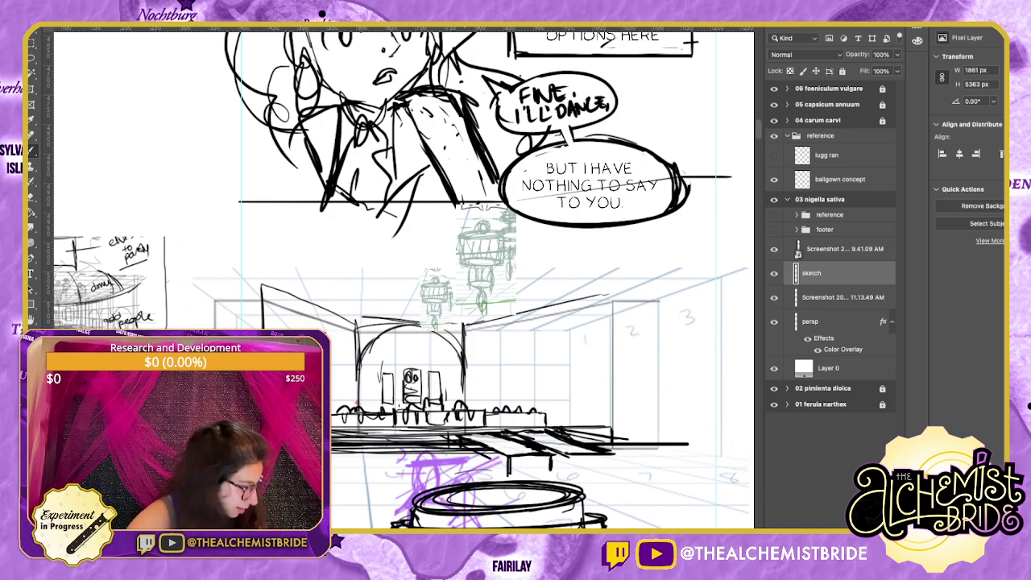
key("e")
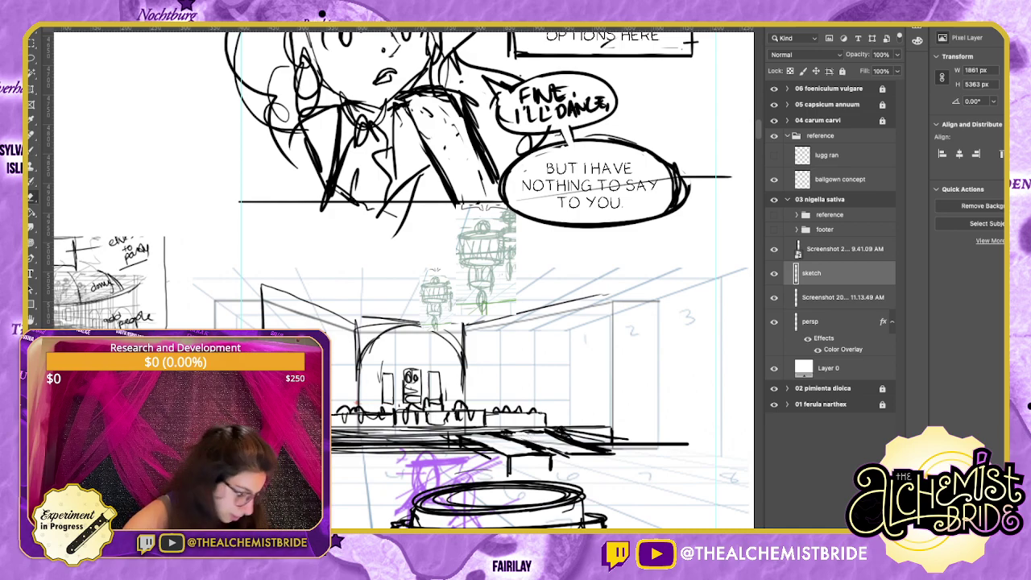
key("b")
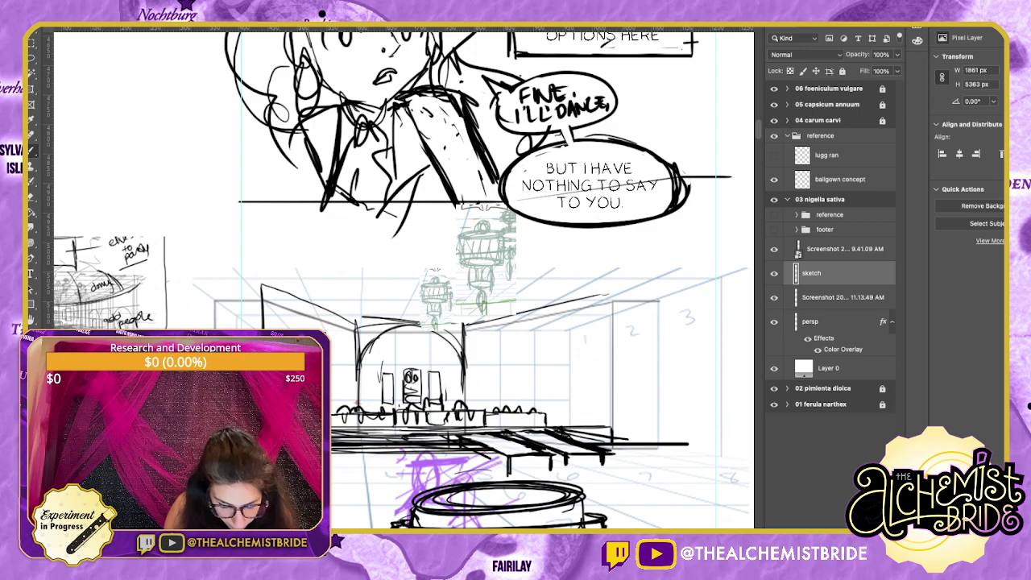
mouse_move(412, 444)
left_mouse_down()
mouse_move(436, 463)
mouse_move(479, 460)
left_mouse_up()
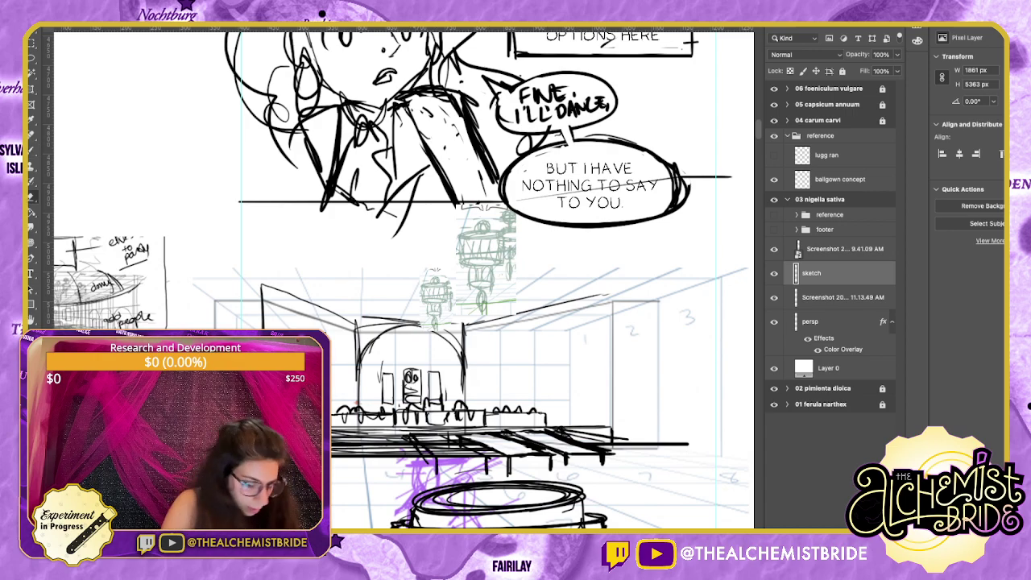
left_click_drag(423, 445, 460, 451)
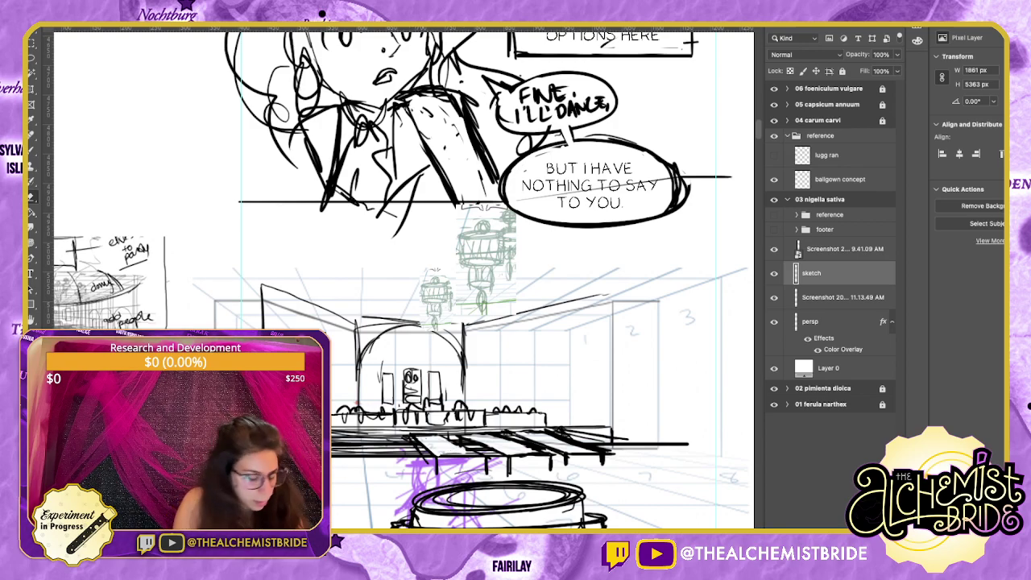
Block in the tables further left in the ballroom row and erase the overlapping lines across their tops.
key("b")
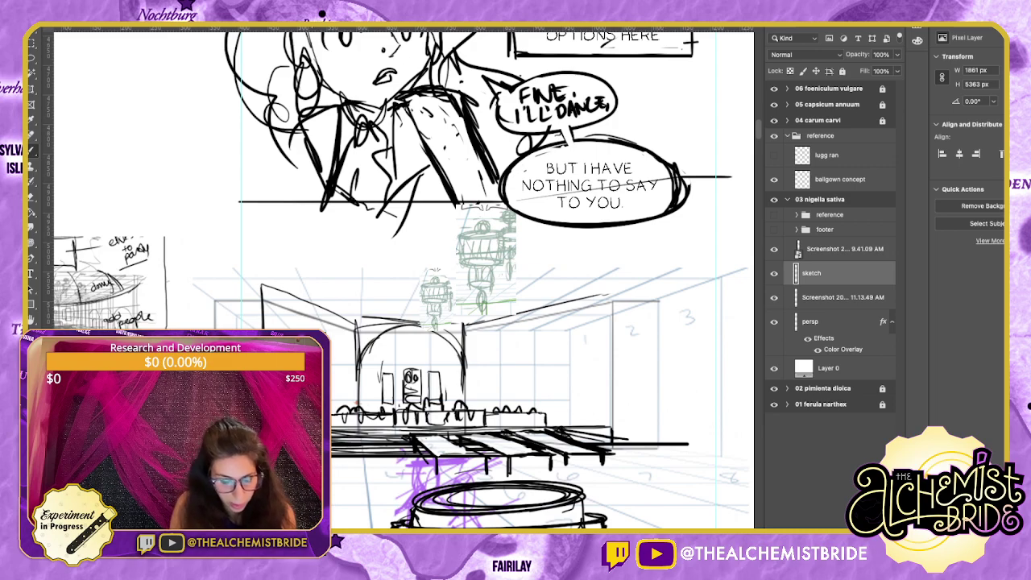
mouse_move(349, 451)
left_mouse_down()
mouse_move(415, 452)
mouse_move(384, 449)
mouse_move(371, 434)
mouse_move(371, 449)
mouse_move(402, 442)
left_mouse_up()
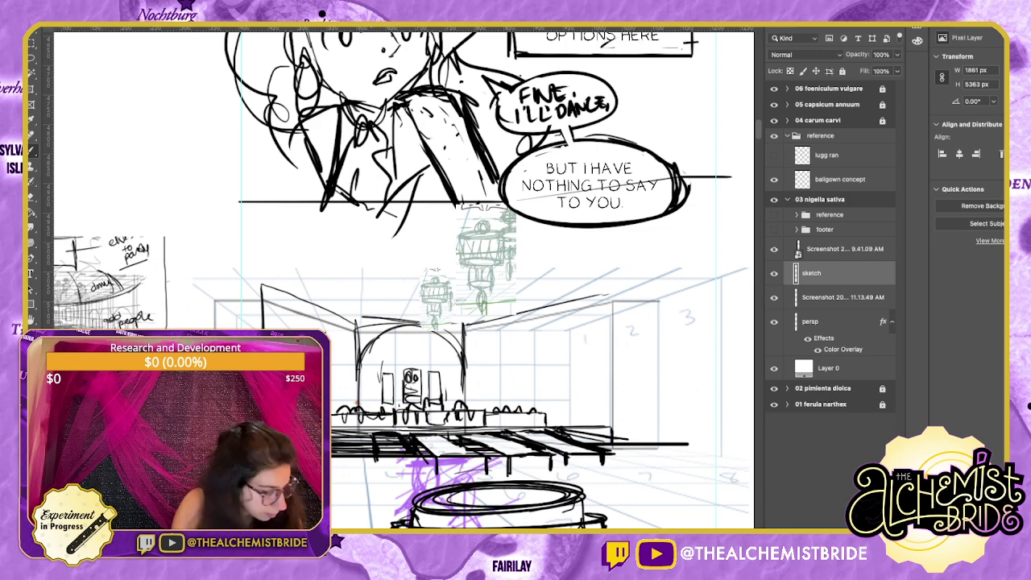
key("e")
mouse_move(377, 436)
left_mouse_down()
mouse_move(384, 451)
mouse_move(405, 452)
left_mouse_up()
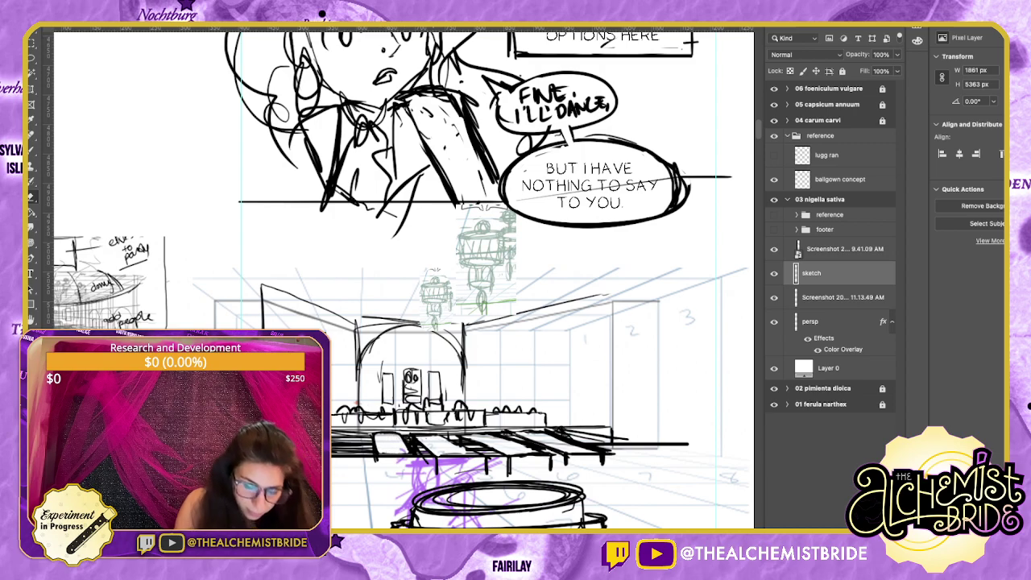
key("b")
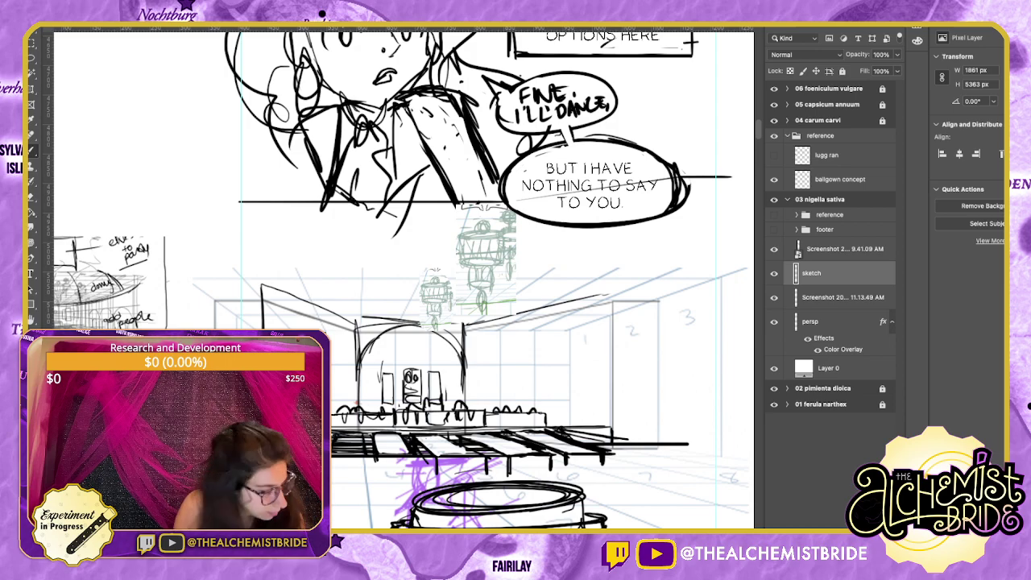
key("e")
mouse_move(341, 436)
left_mouse_down()
mouse_move(337, 451)
mouse_move(357, 436)
mouse_move(361, 451)
left_mouse_up()
mouse_move(338, 451)
left_mouse_down()
mouse_move(360, 450)
mouse_move(342, 444)
mouse_move(358, 441)
mouse_move(358, 453)
left_mouse_up()
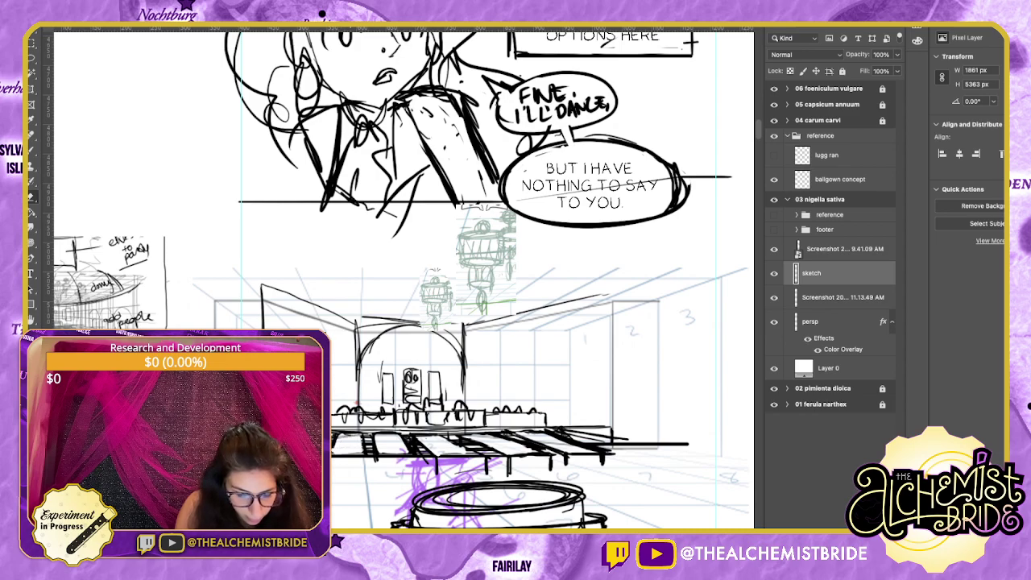
Add short legs to the leftmost tables in the ballroom row and clean up their edges.
key("b")
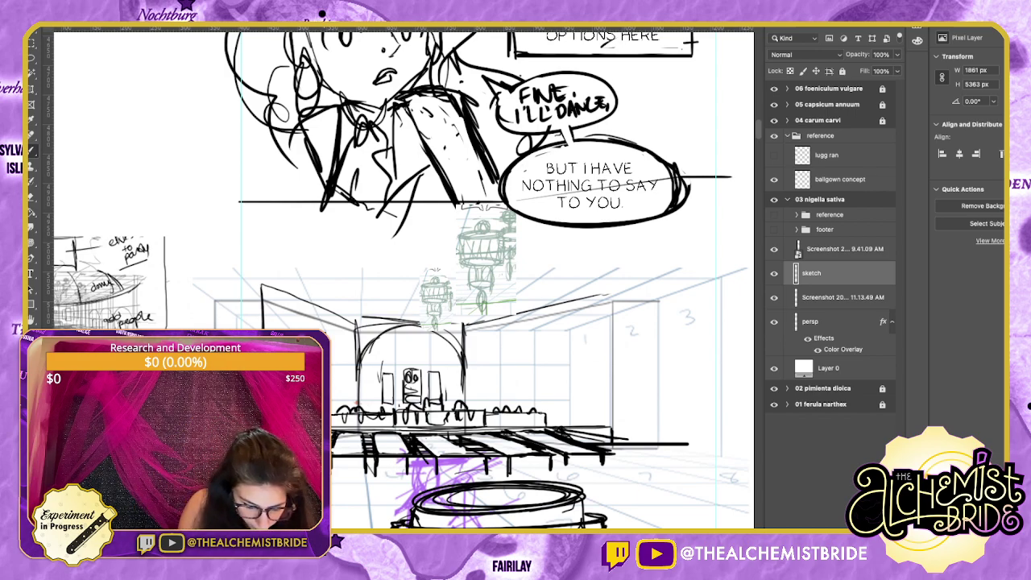
key("e")
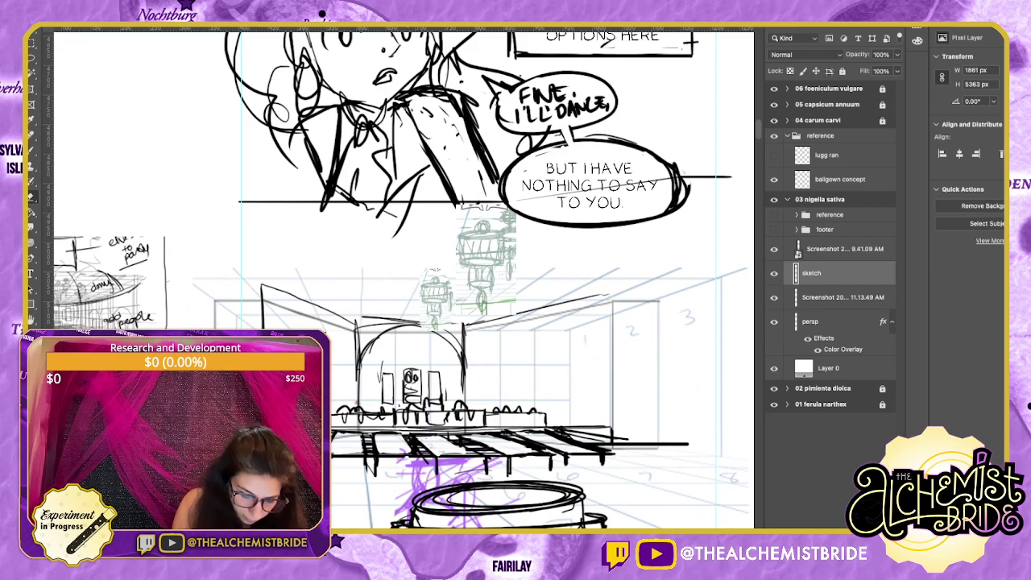
key("b")
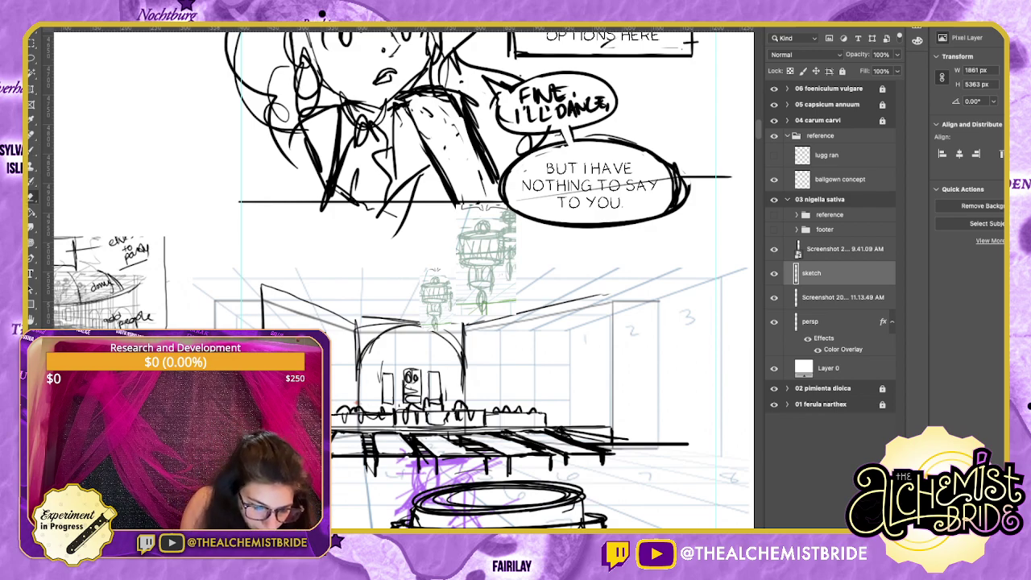
key("b")
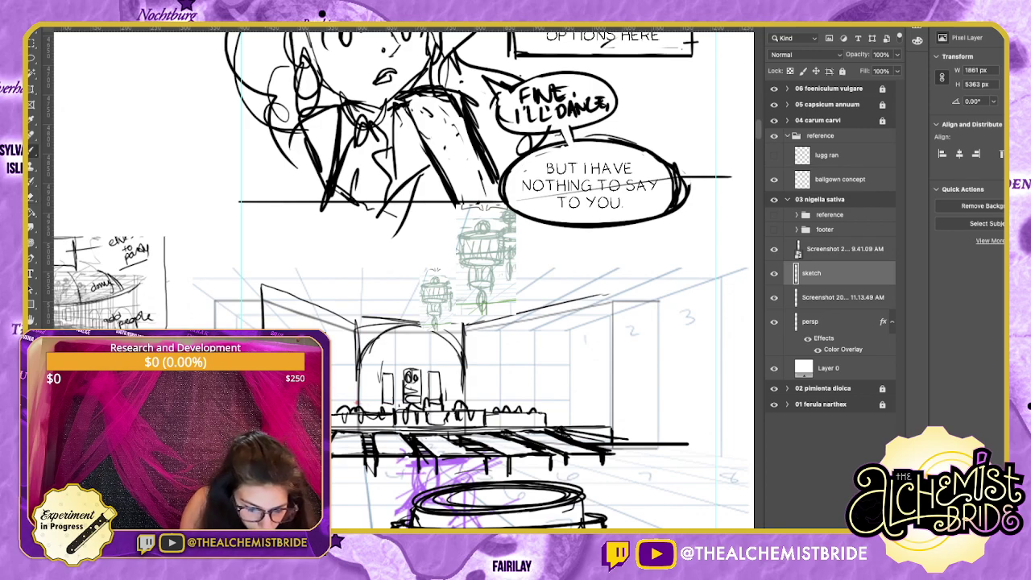
key("e")
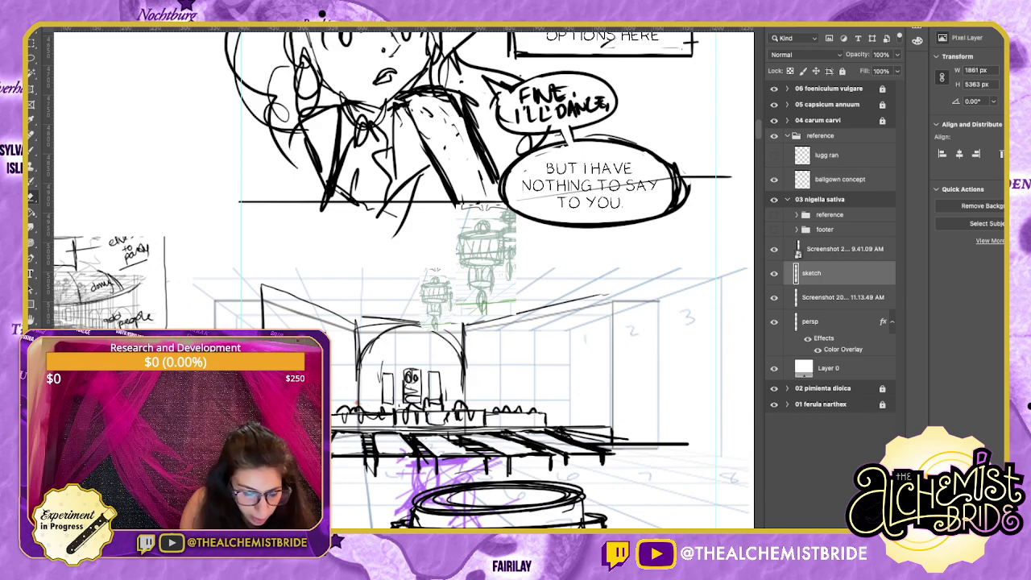
key("b")
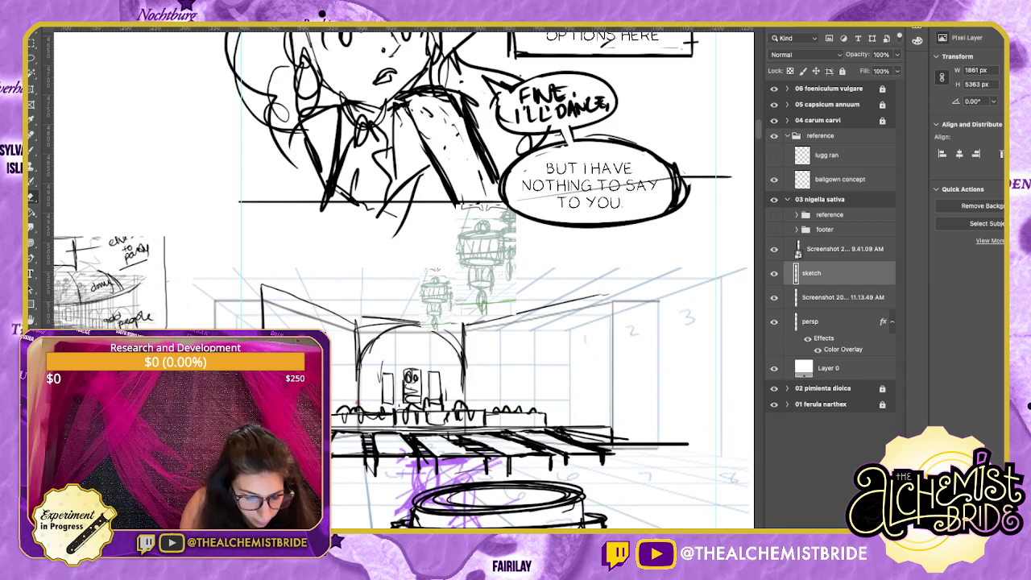
Sketch another slanted table with legs at the right end of the ballroom row, redrawing the first leg stroke.
key("b")
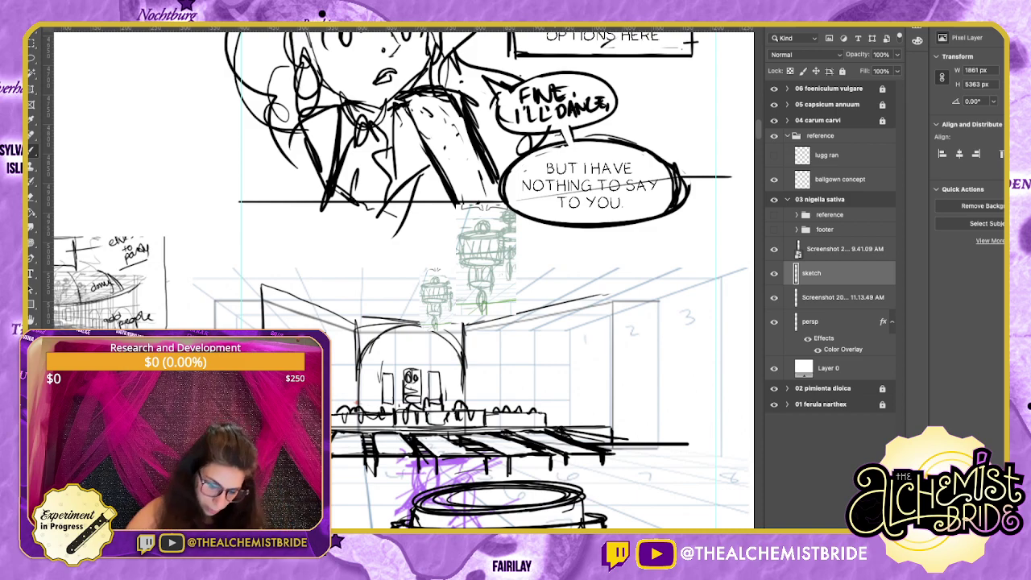
left_click_drag(572, 429, 648, 447)
mouse_move(624, 439)
left_mouse_down()
mouse_move(639, 442)
mouse_move(621, 448)
mouse_move(637, 454)
left_mouse_up()
key("super+z")
mouse_move(625, 453)
left_mouse_down()
mouse_move(643, 448)
mouse_move(621, 442)
left_mouse_up()
left_click_drag(573, 429, 638, 449)
left_click_drag(576, 430, 616, 451)
mouse_move(586, 434)
left_mouse_down()
mouse_move(621, 463)
mouse_move(649, 463)
left_mouse_up()
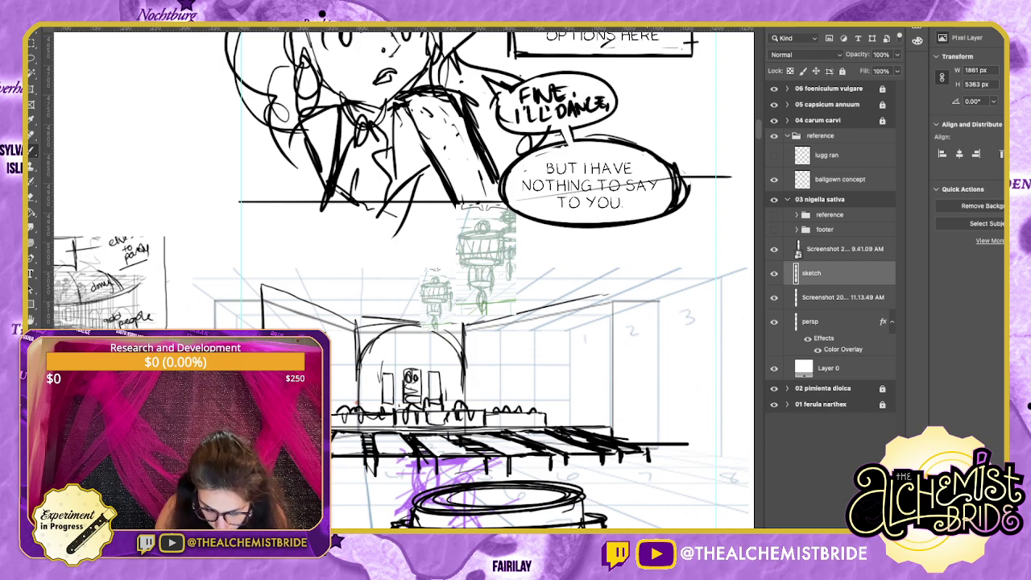
Erase the excess lines on the rightmost table's top and trim its outer leg.
key("e")
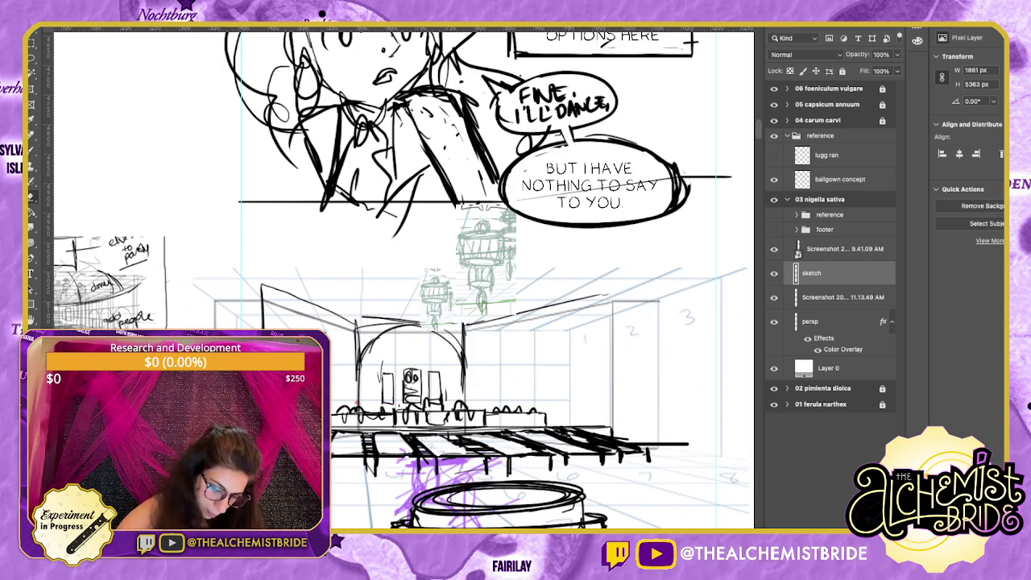
left_click_drag(568, 431, 620, 448)
left_click_drag(570, 430, 633, 449)
mouse_move(586, 439)
left_mouse_down()
mouse_move(620, 451)
mouse_move(559, 430)
mouse_move(626, 443)
mouse_move(633, 454)
mouse_move(613, 461)
mouse_move(639, 461)
left_mouse_up()
key("b")
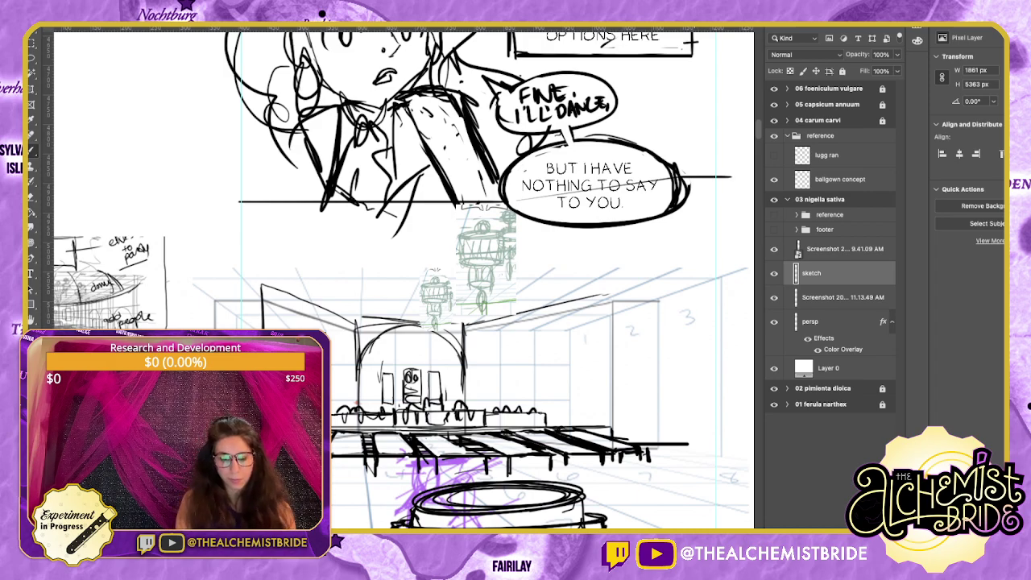
key("e")
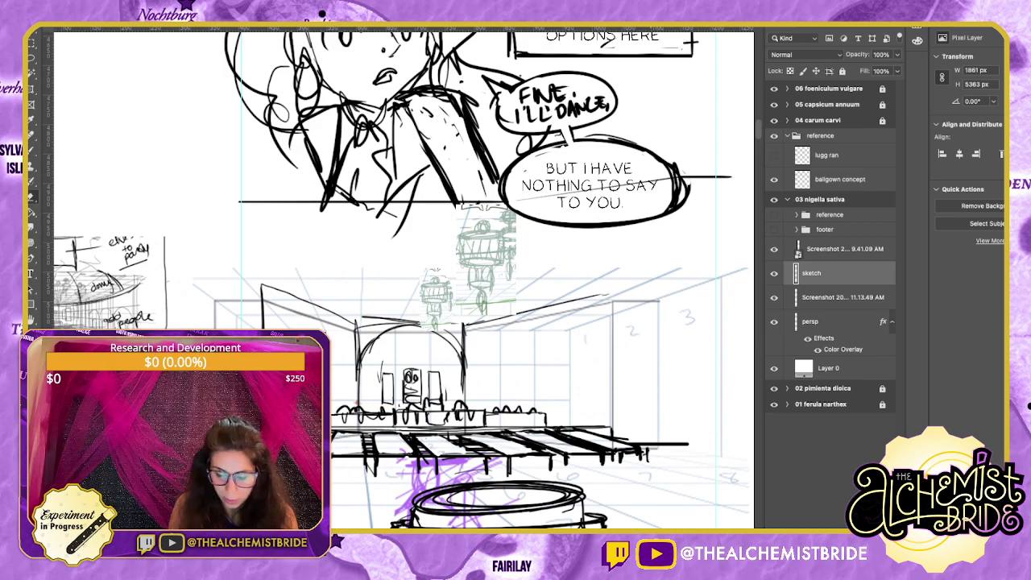
left_click_drag(647, 453, 646, 462)
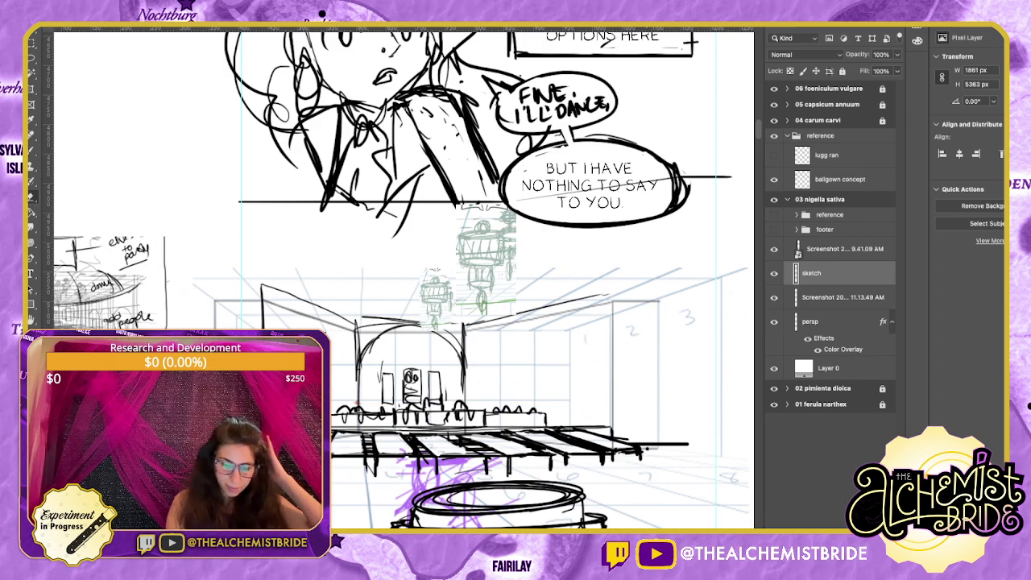
key("l")
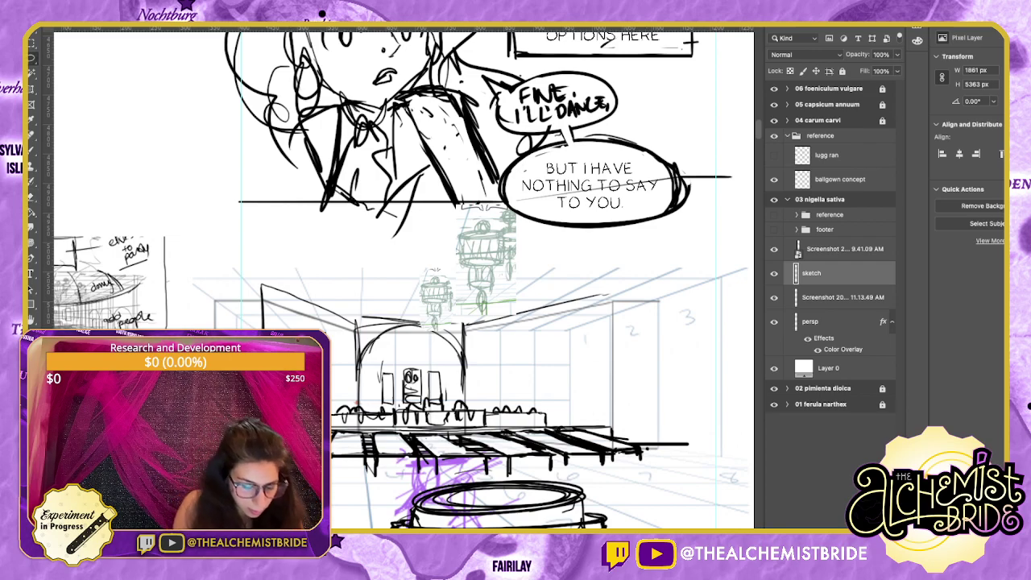
Select the ballroom's row of tables, nudge it down, and slightly squash its height with a free transform.
mouse_move(334, 478)
left_mouse_down()
mouse_move(629, 469)
mouse_move(614, 436)
mouse_move(533, 426)
mouse_move(337, 435)
left_mouse_up()
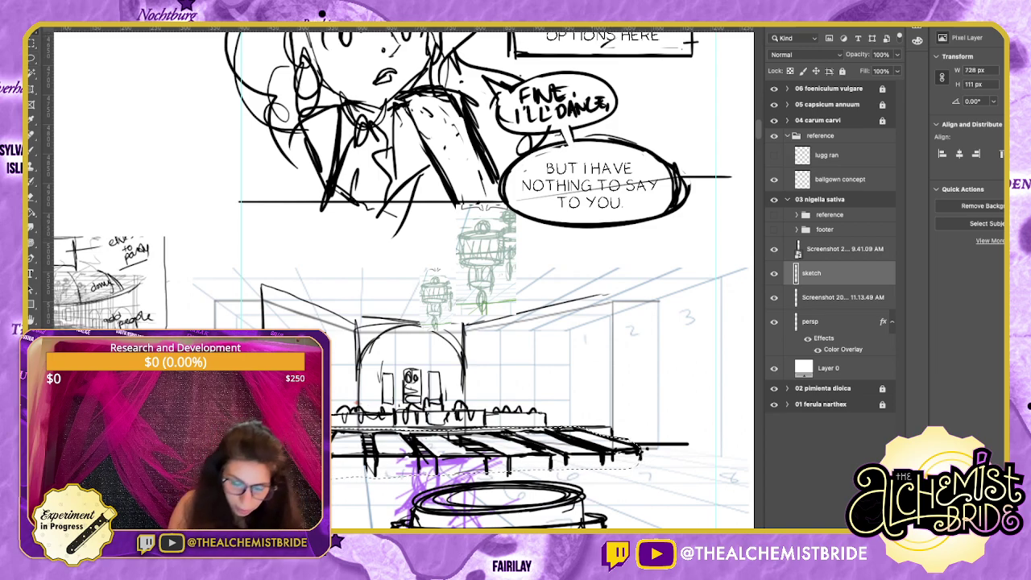
key("Down")
key("Down")
key("Down")
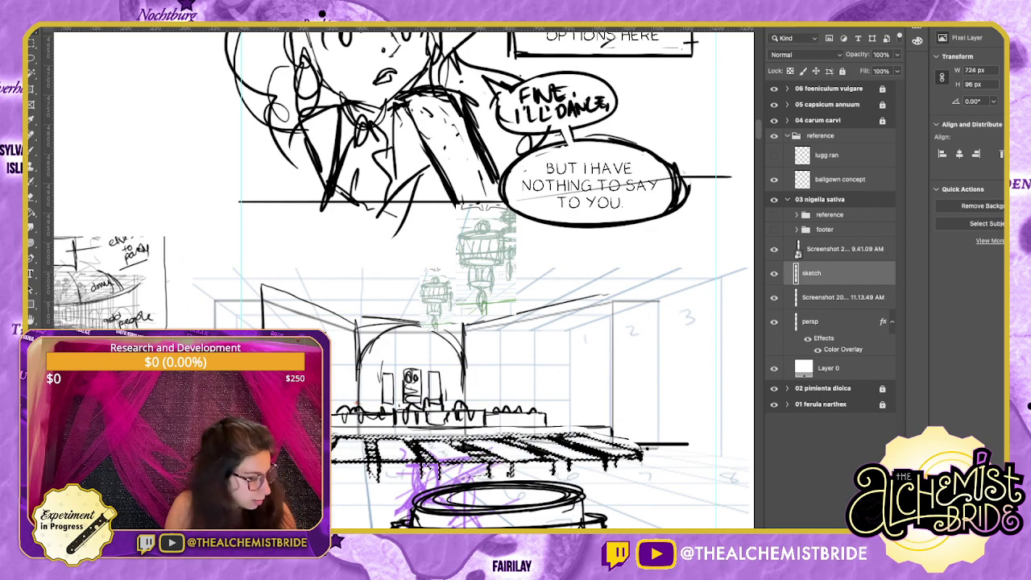
key("ctrl+t")
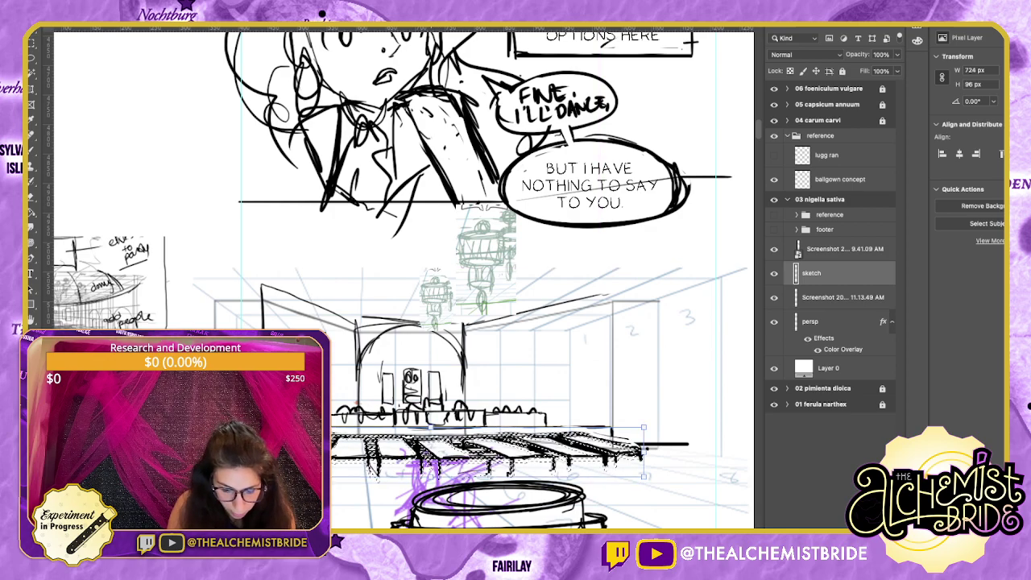
left_click_drag(430, 475, 430, 470)
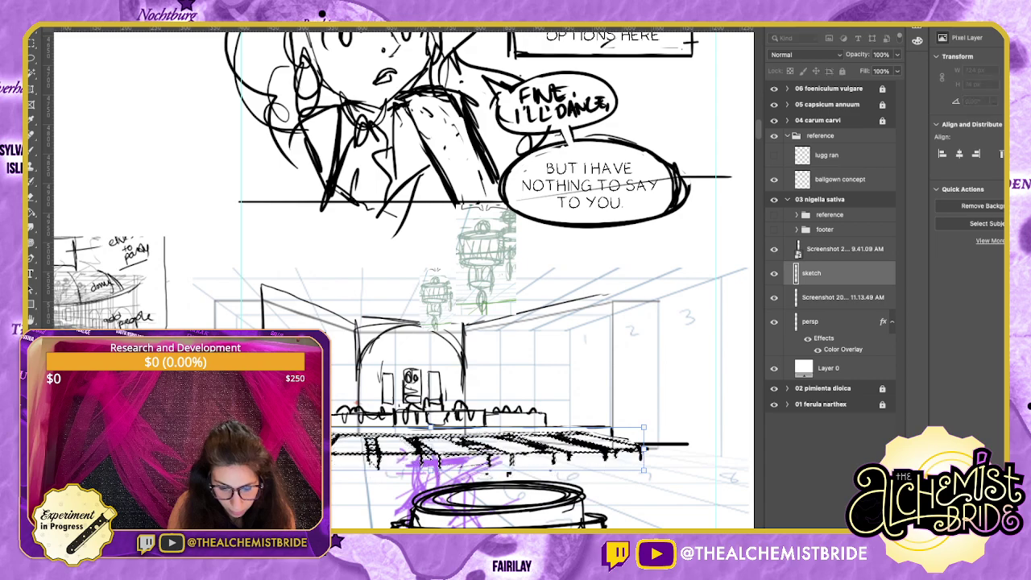
left_click_drag(499, 448, 500, 451)
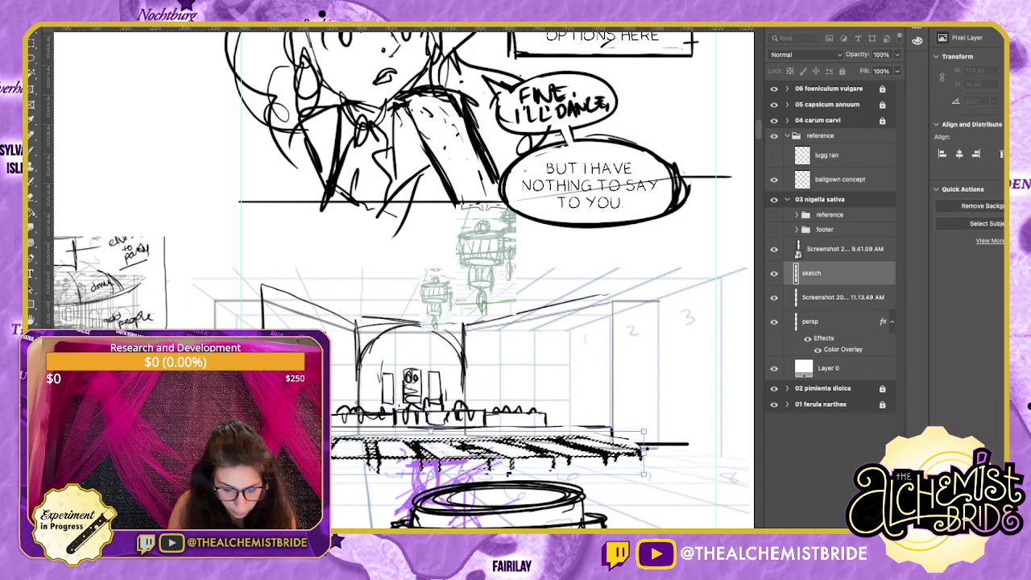
left_click_drag(430, 475, 430, 476)
key("super+z")
key("Return")
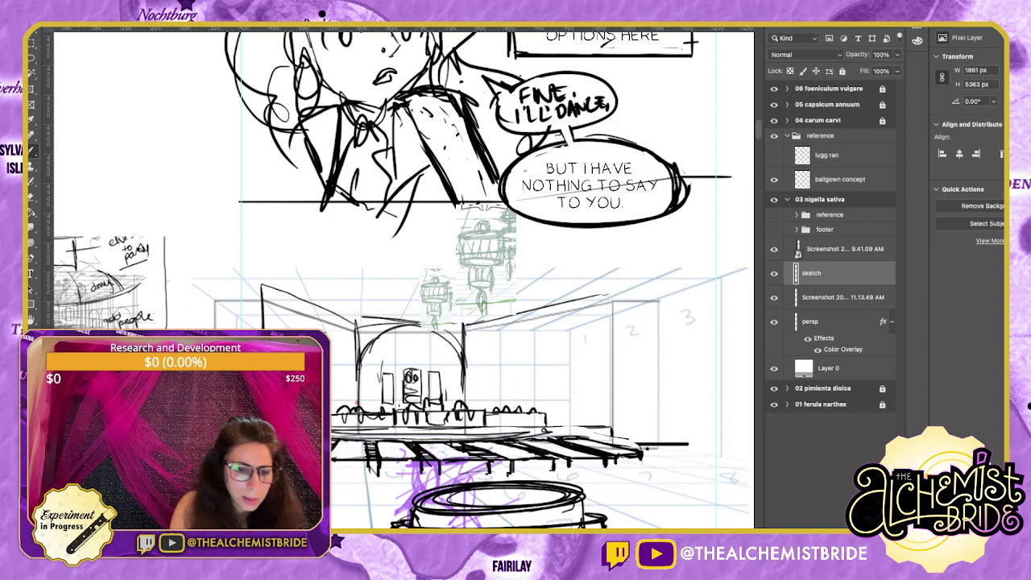
Sketch a tall multi-pane window frame in perspective on the ballroom's right wall.
key("ctrl+Tab")
key("ctrl+Tab")
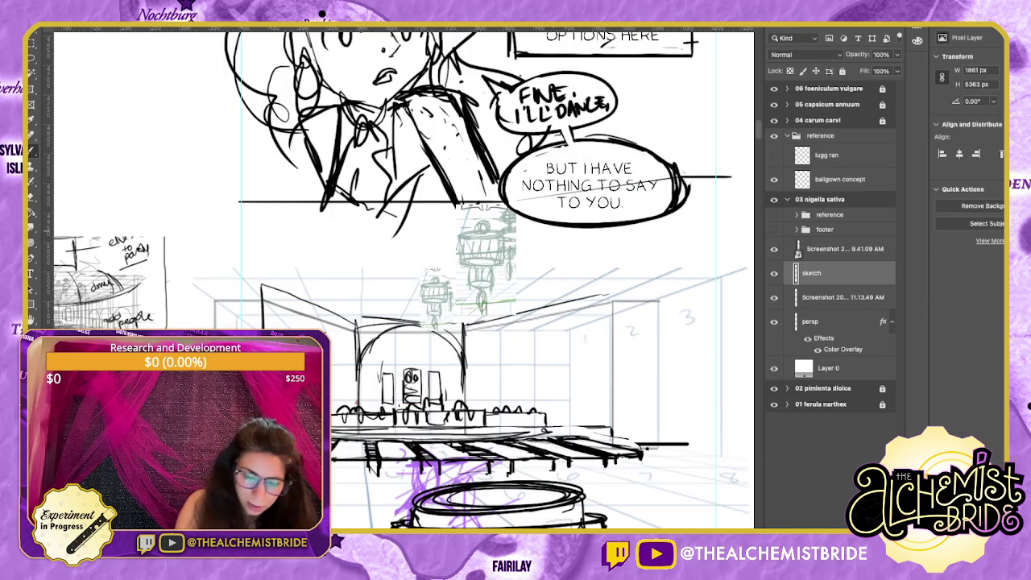
left_click_drag(521, 335, 519, 397)
mouse_move(522, 327)
left_mouse_down()
mouse_move(520, 396)
mouse_move(556, 324)
left_mouse_up()
mouse_move(556, 321)
left_mouse_down()
mouse_move(554, 374)
mouse_move(507, 406)
left_mouse_up()
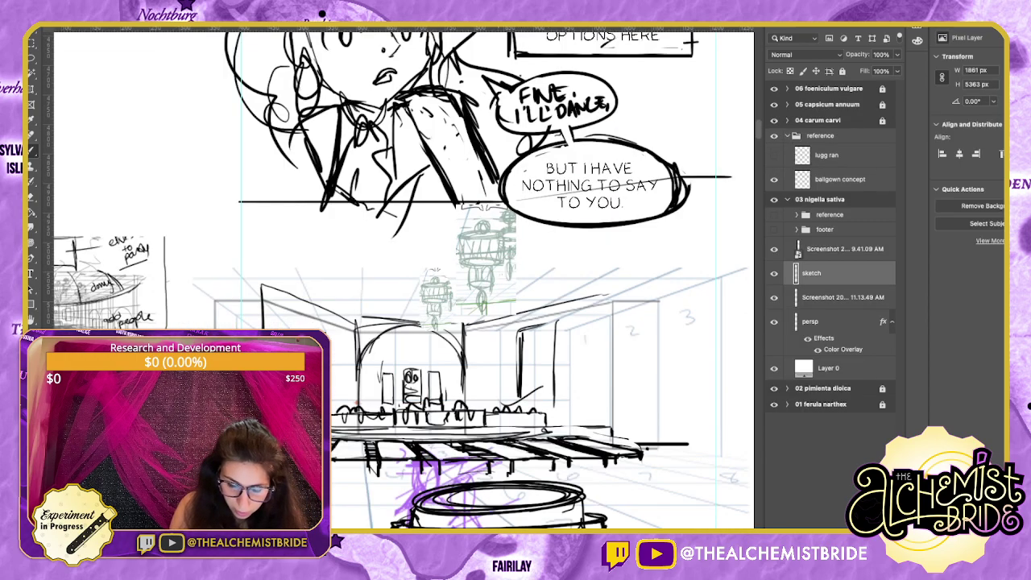
mouse_move(484, 342)
left_mouse_down()
mouse_move(484, 383)
mouse_move(570, 329)
mouse_move(592, 395)
left_mouse_up()
left_click_drag(496, 403, 593, 398)
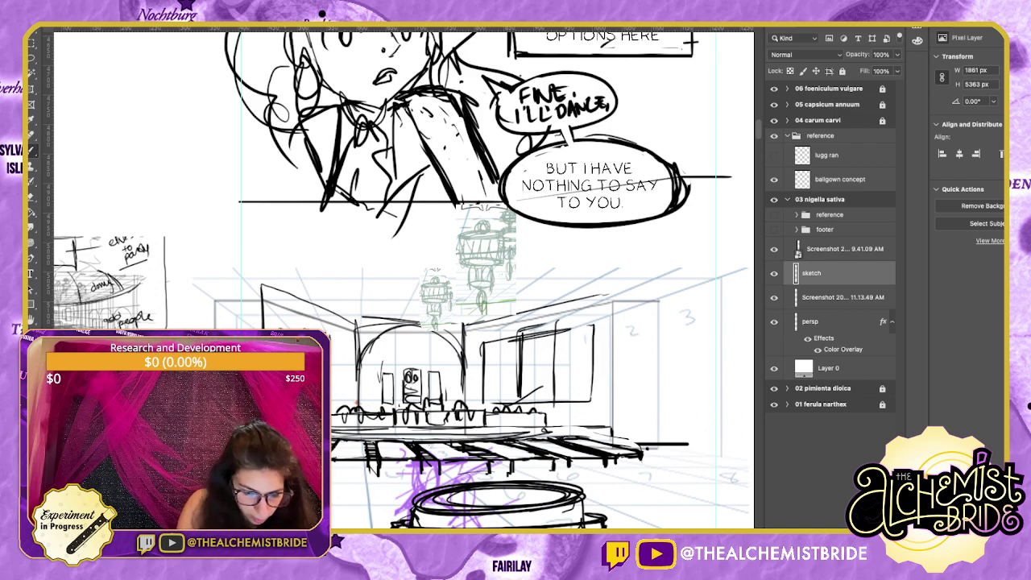
Sketch matching window lines on the left wall and sweep a wide curved dome rim across the top of the ballroom.
left_click_drag(332, 342, 350, 347)
mouse_move(350, 344)
left_mouse_down()
mouse_move(353, 402)
mouse_move(332, 405)
left_mouse_up()
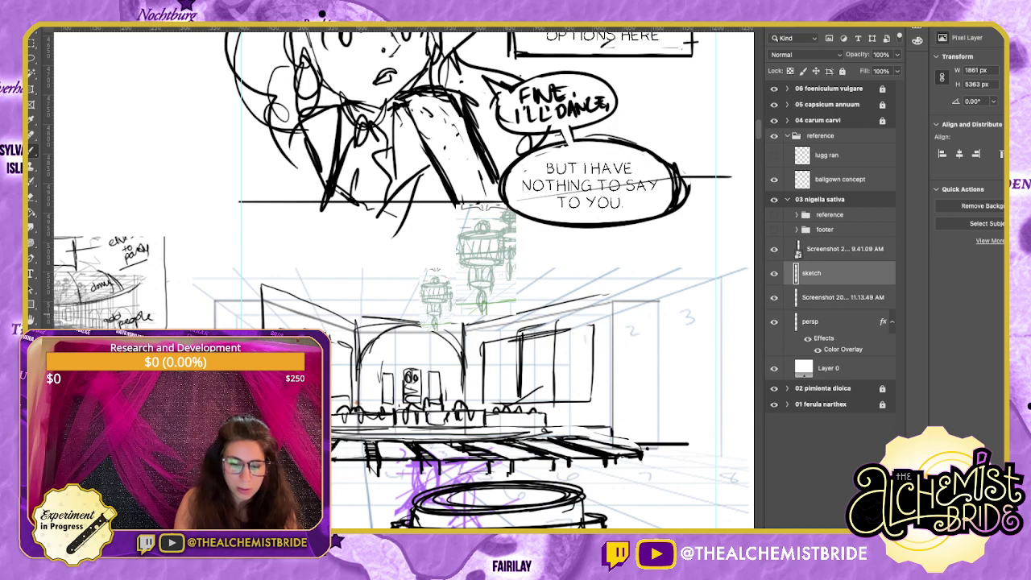
mouse_move(264, 288)
left_mouse_down()
mouse_move(463, 316)
mouse_move(660, 291)
mouse_move(734, 267)
mouse_move(270, 290)
left_mouse_up()
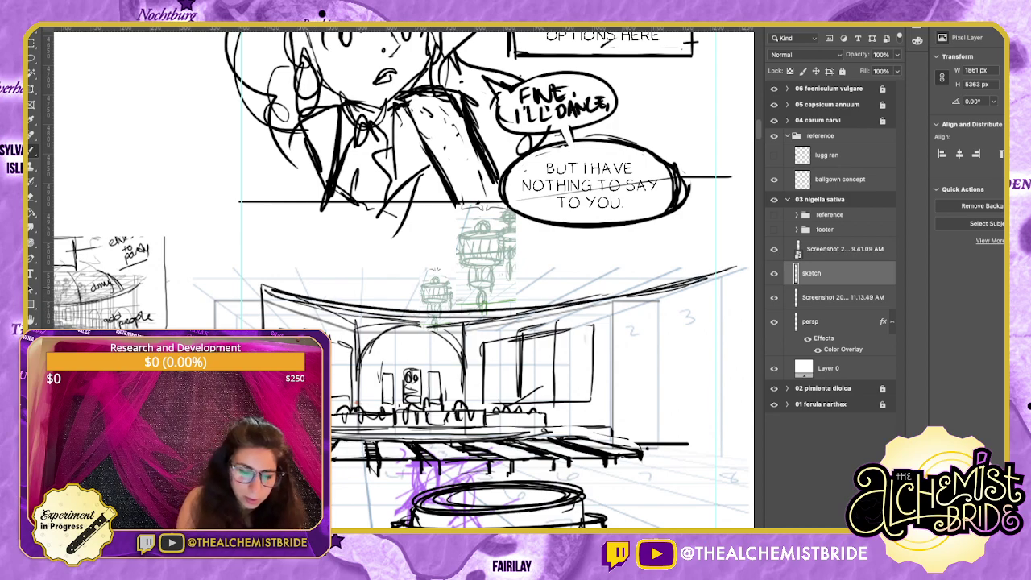
mouse_move(198, 254)
left_mouse_down()
mouse_move(478, 319)
mouse_move(745, 284)
left_mouse_up()
Hide the sketch and perspective layers to examine the rough page thumbnails beside the canvas, and show the sketch layer again.
left_click_drag(774, 273, 774, 321)
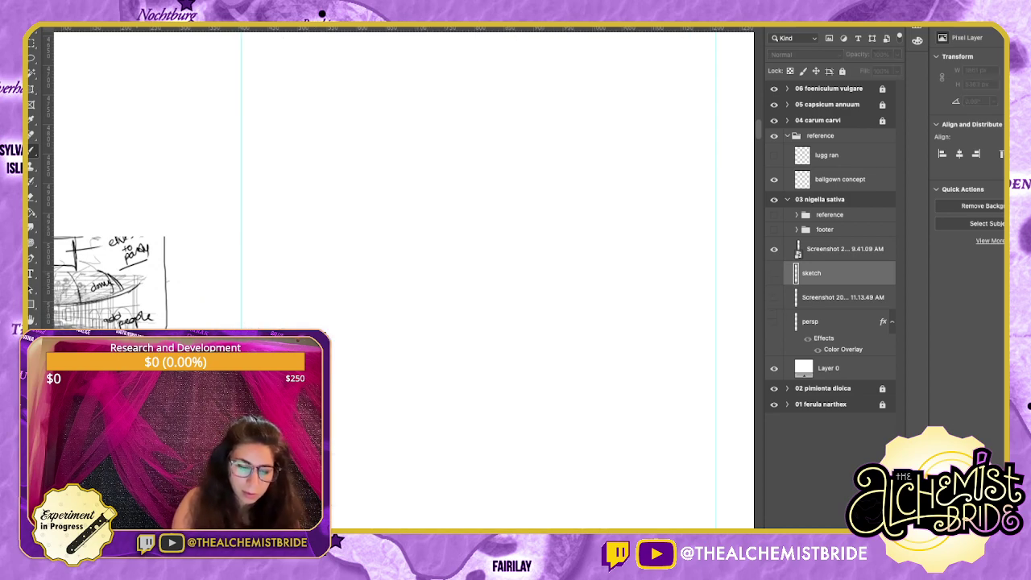
scroll(403, 278, "left", 5)
scroll(403, 278, "right", 3)
scroll(402, 278, "down", 5)
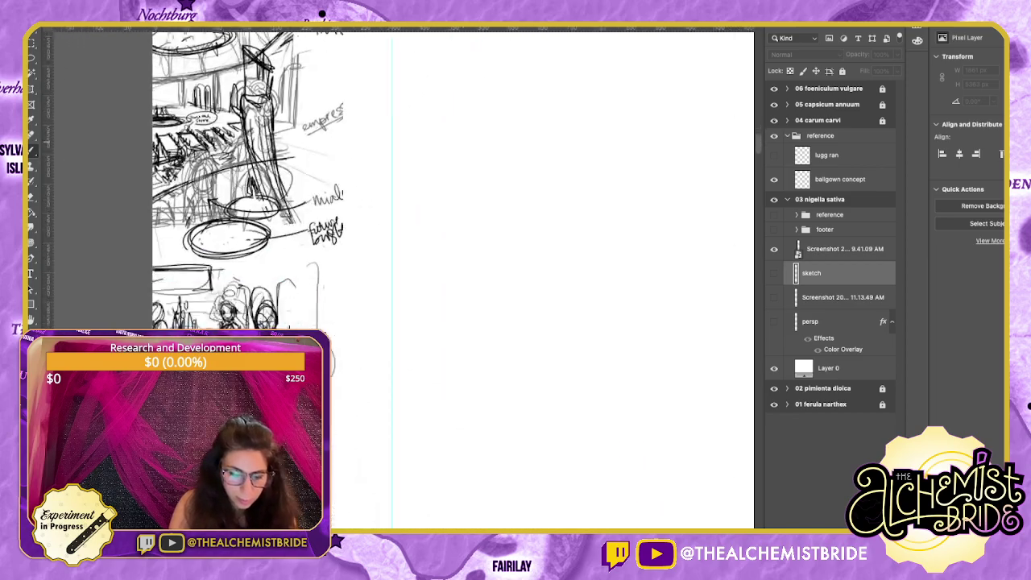
scroll(402, 278, "down", 5)
scroll(403, 278, "right", 5)
scroll(403, 278, "up", 8)
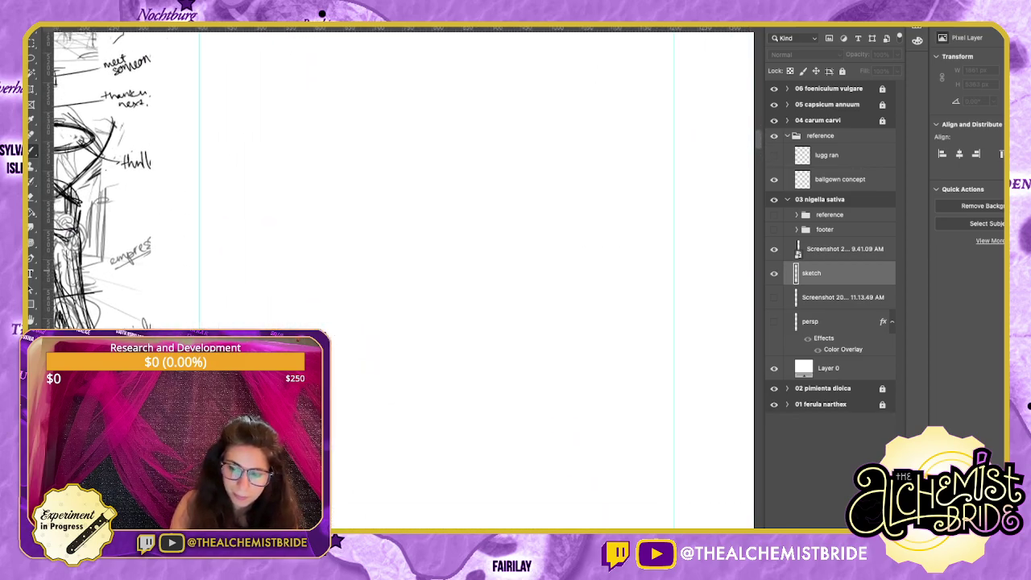
scroll(397, 277, "up", 5)
Reinforce the right end of the dome rim and sketch the dome's central curved rib, redrawing its first strokes.
left_click_drag(560, 307, 672, 281)
left_click_drag(370, 277, 347, 317)
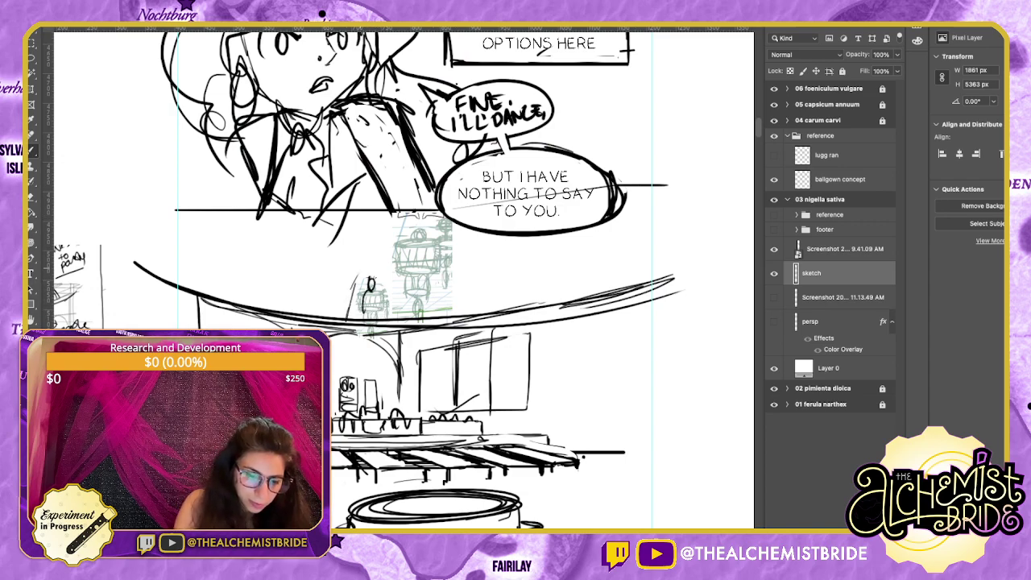
left_click_drag(394, 215, 346, 314)
key("super+z")
key("super+z")
left_click_drag(364, 246, 353, 299)
left_click_drag(358, 275, 354, 318)
left_click_drag(398, 214, 357, 318)
Add a curved rib on each side of the dome and close its outer outline at both ends.
left_click_drag(211, 296, 277, 216)
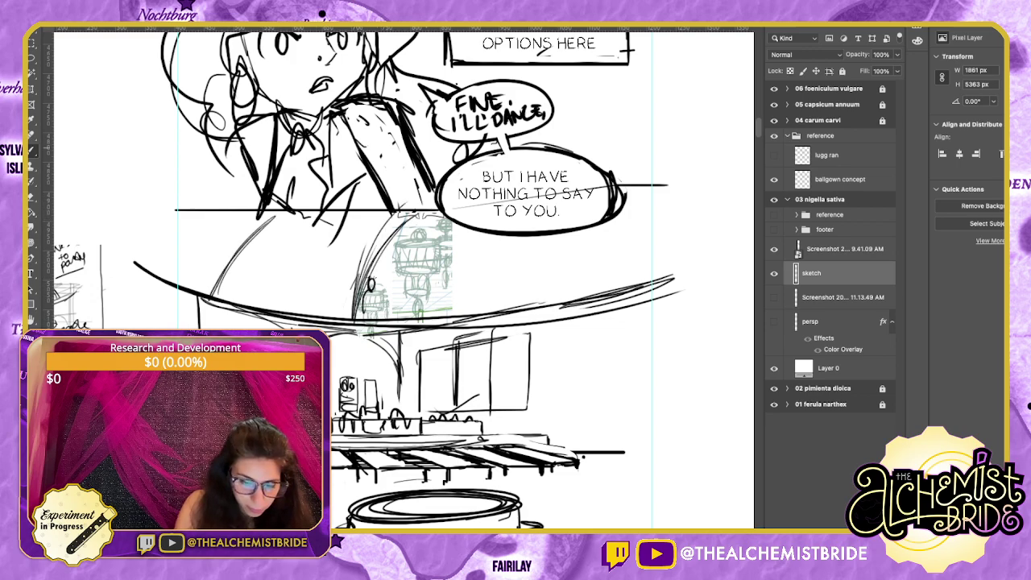
left_click_drag(545, 306, 530, 237)
left_click_drag(620, 213, 681, 275)
left_click_drag(202, 219, 143, 250)
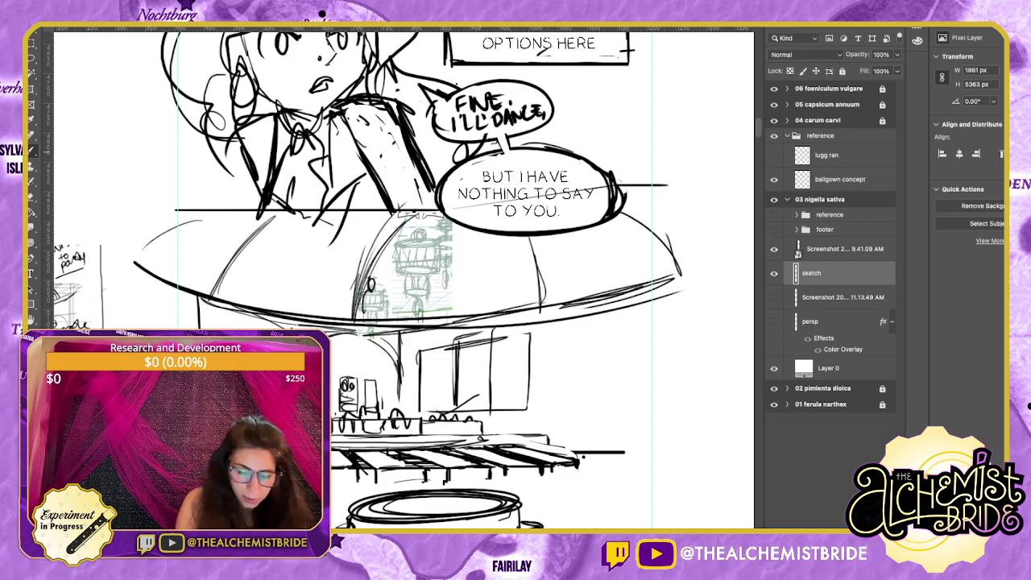
Sketch a narrow upright in the middle of the round basin and scribble small guest shapes along the table row.
left_click_drag(418, 346, 435, 257)
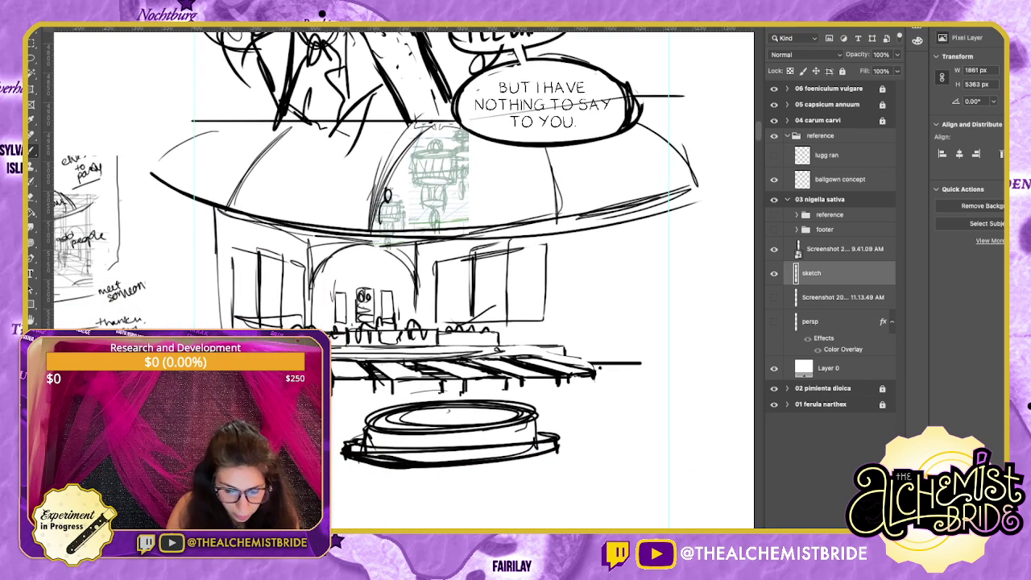
mouse_move(456, 364)
left_mouse_down()
mouse_move(453, 418)
mouse_move(450, 401)
left_mouse_up()
left_click_drag(448, 348, 451, 359)
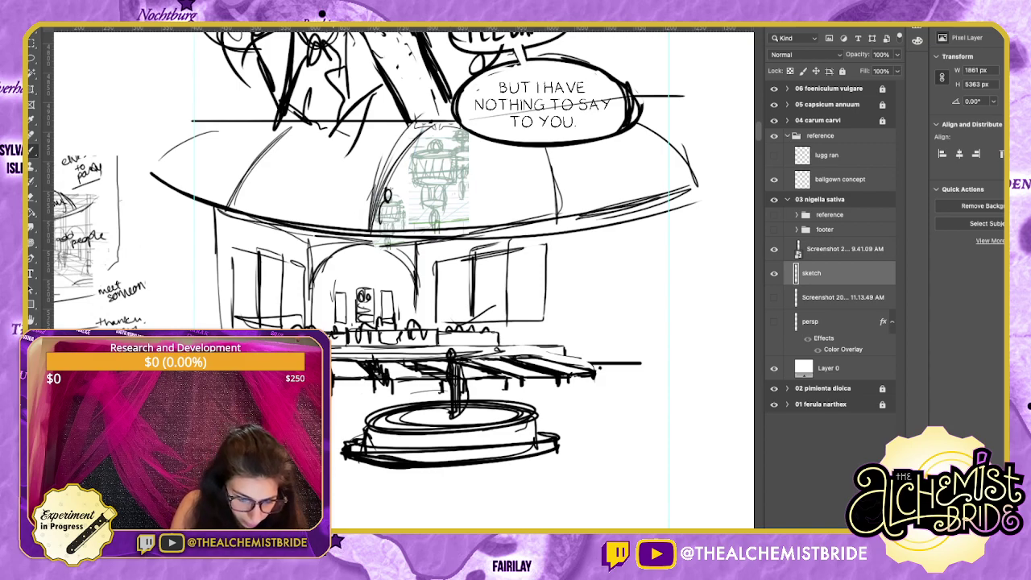
left_click_drag(359, 364, 355, 376)
left_click_drag(356, 349, 351, 370)
left_click_drag(418, 274, 546, 296)
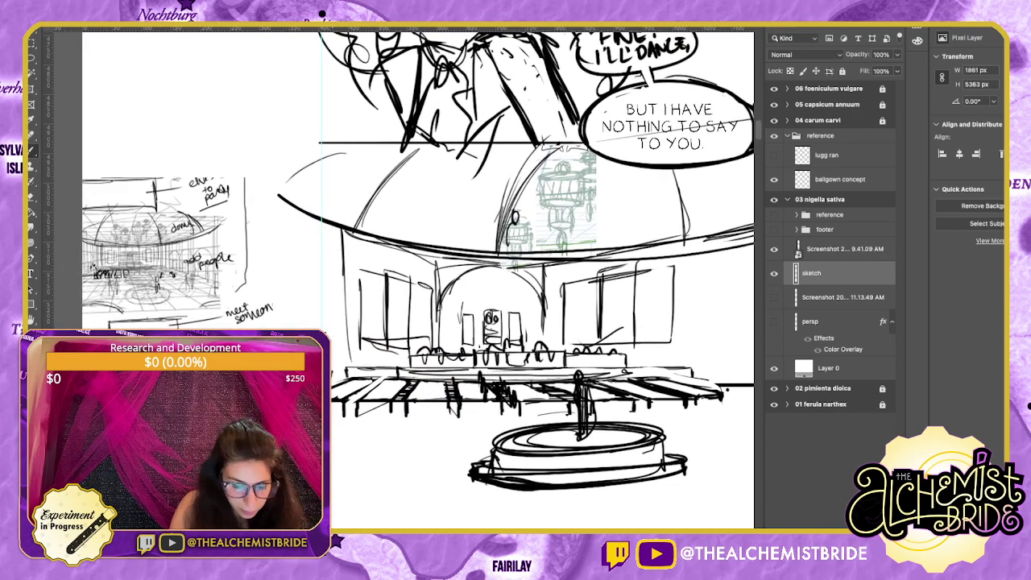
left_click_drag(331, 372, 343, 383)
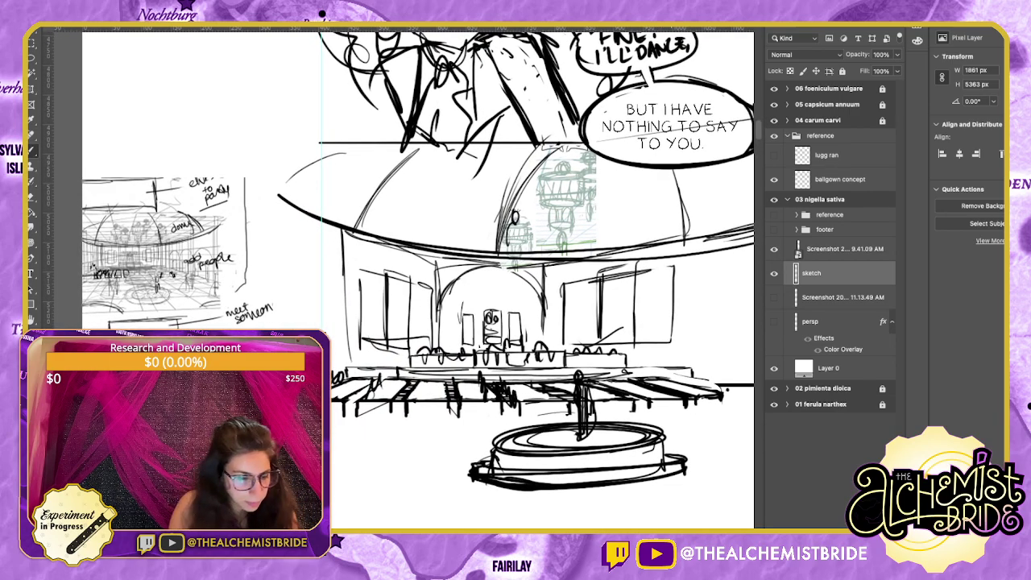
Sketch tall columns beneath the dome rim at both sides of the ballroom, with an inner column on the right.
scroll(399, 278, "right", 4)
scroll(398, 277, "right", 1)
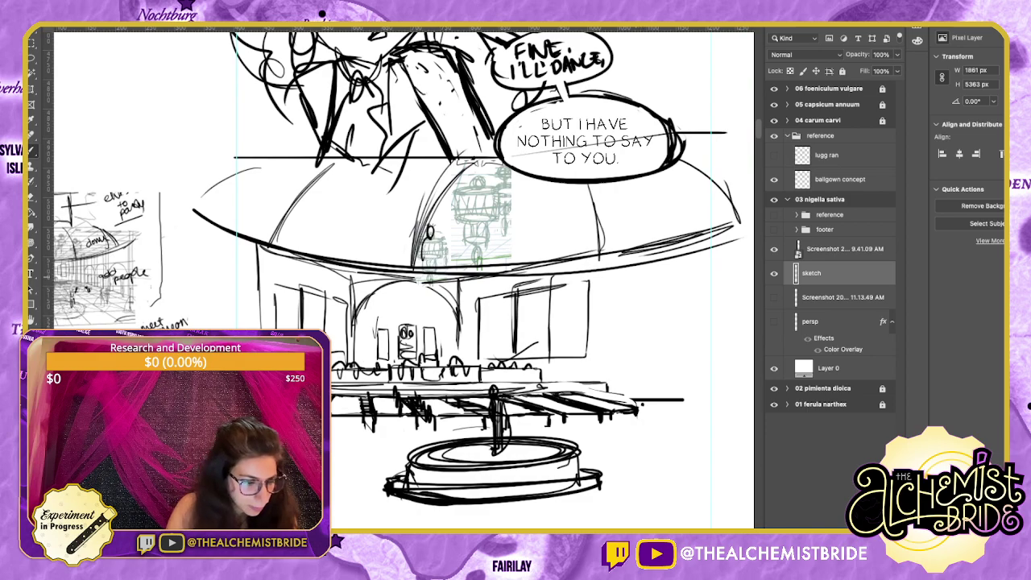
mouse_move(652, 259)
left_mouse_down()
mouse_move(653, 398)
mouse_move(666, 346)
left_mouse_up()
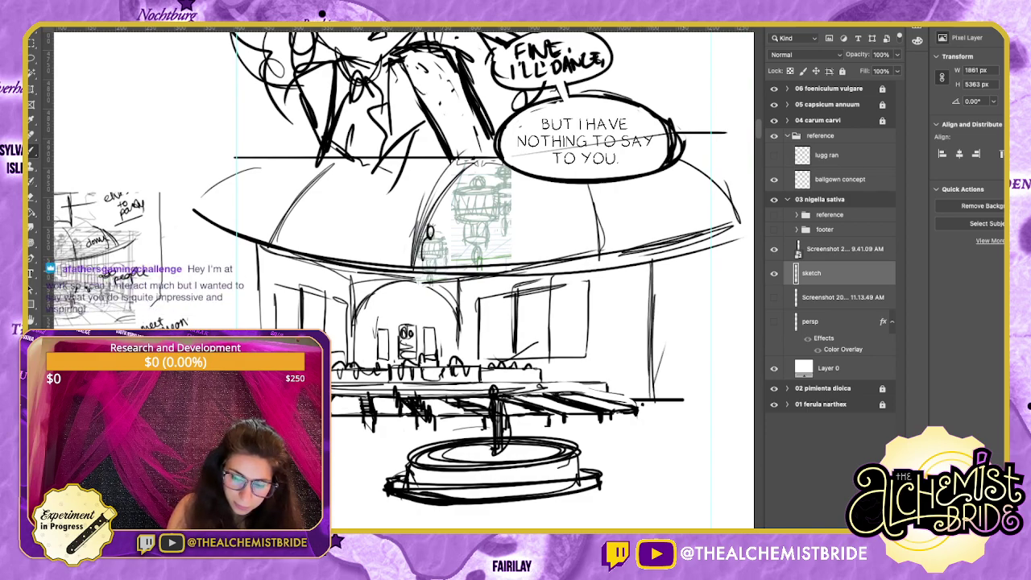
mouse_move(679, 245)
left_mouse_down()
mouse_move(668, 414)
mouse_move(680, 400)
left_mouse_up()
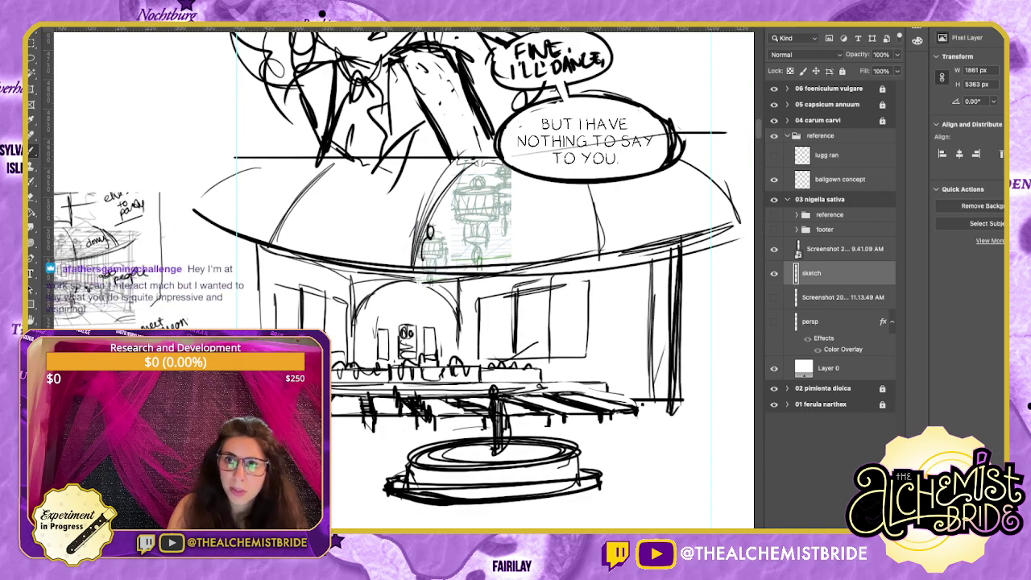
left_click_drag(228, 232, 230, 330)
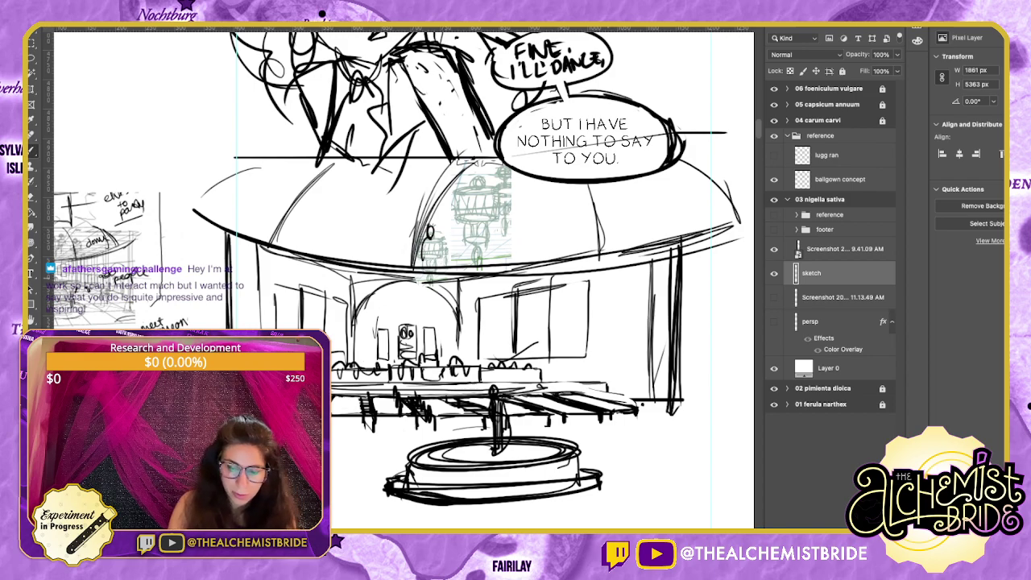
left_click_drag(611, 258, 609, 340)
left_click_drag(610, 280, 605, 392)
left_click_drag(617, 246, 616, 396)
Add a narrow upright on each side of the central one in the round basin.
scroll(404, 280, "down", 2)
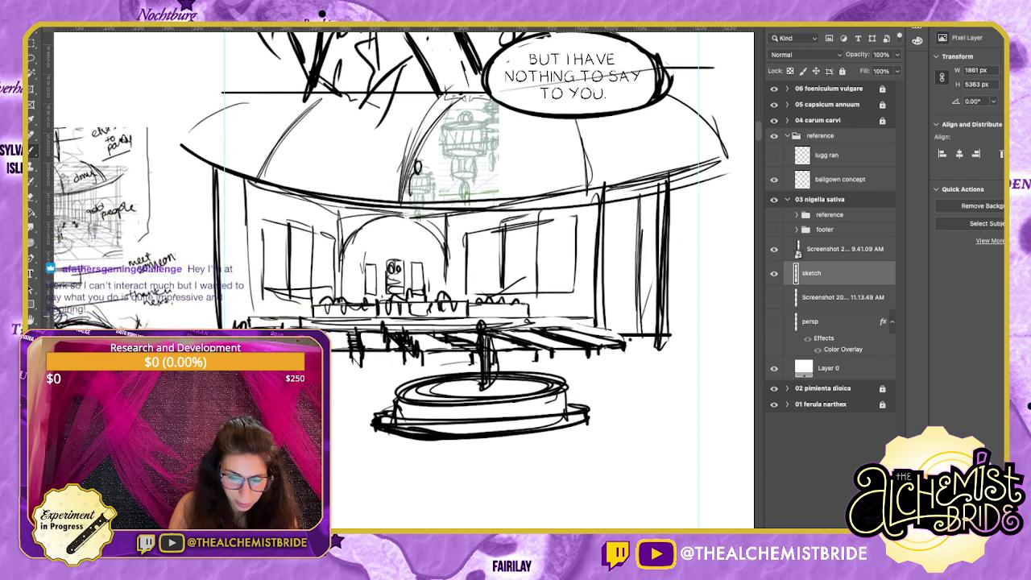
left_click_drag(452, 348, 456, 391)
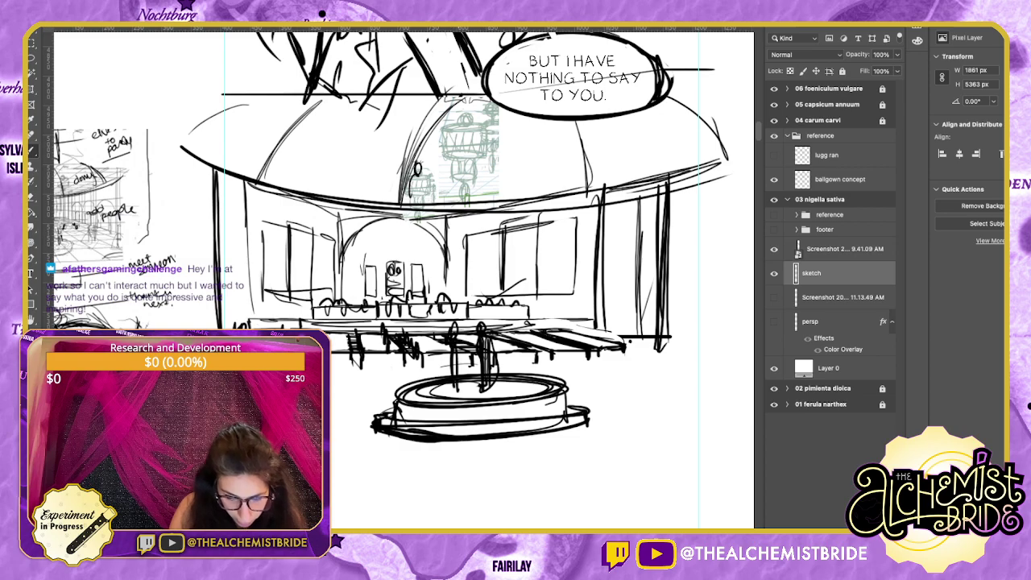
left_click_drag(514, 322, 516, 391)
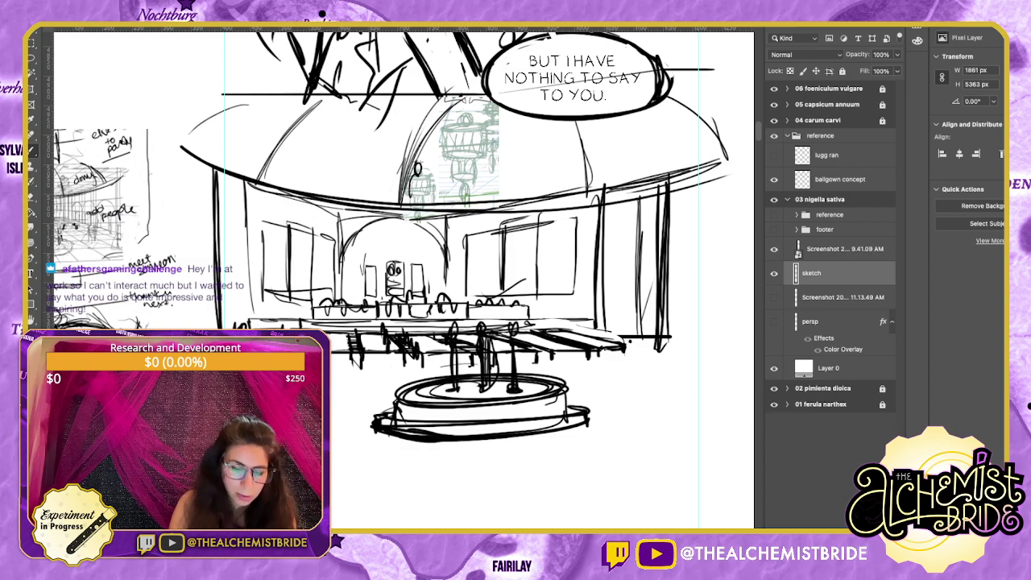
Show the perspective screenshot and persp layers again, and set the persp layer's opacity to 100%.
scroll(404, 280, "right", 1)
left_click(774, 297)
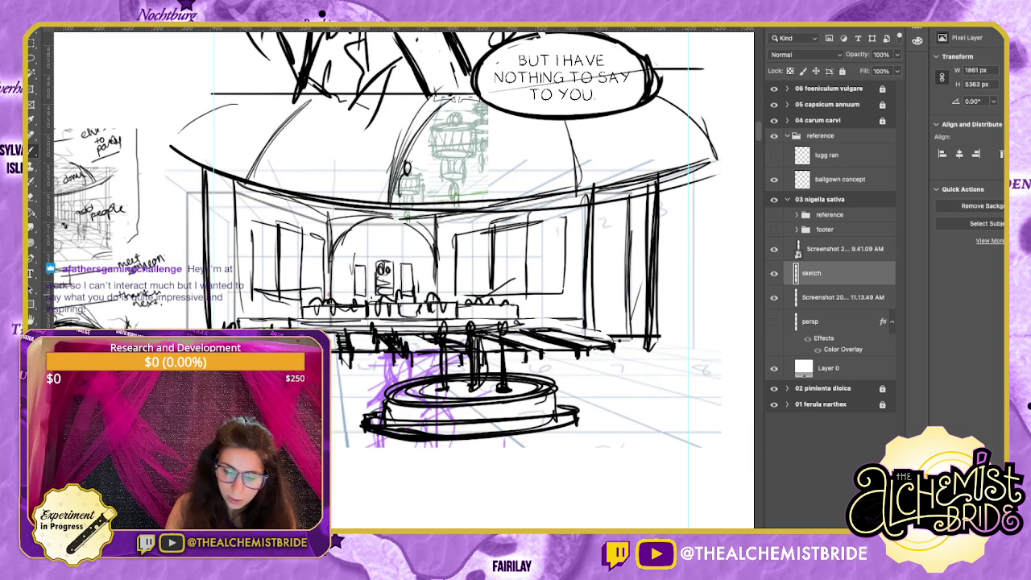
left_click(842, 297)
scroll(404, 281, "right", 3)
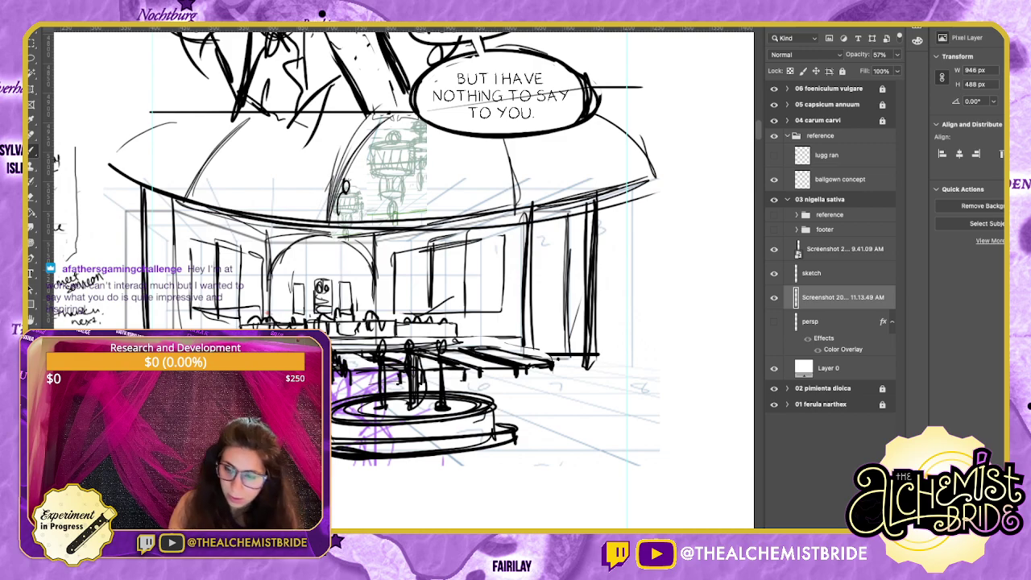
left_click(844, 249)
left_click(811, 321)
left_click(774, 322)
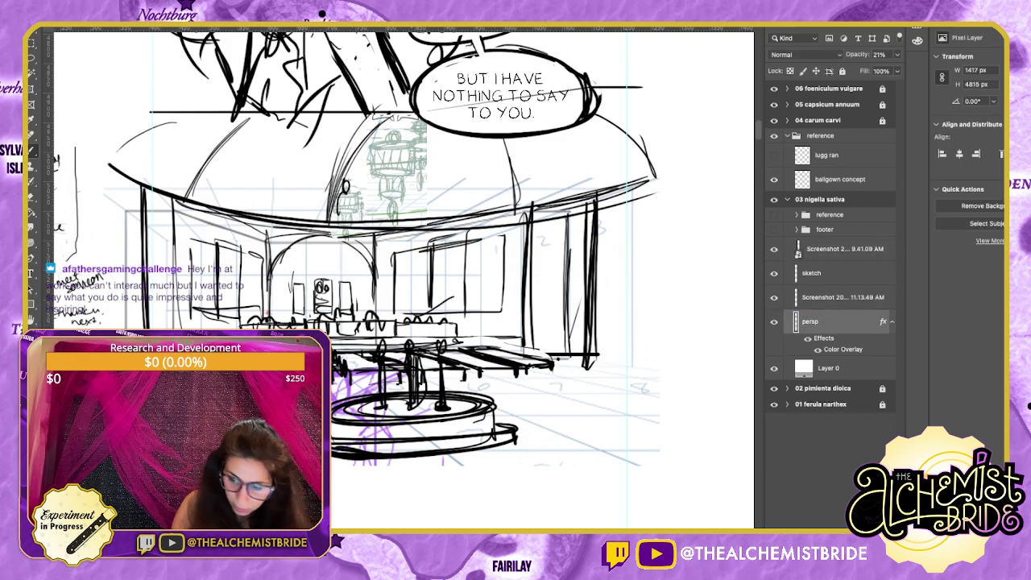
key("0")
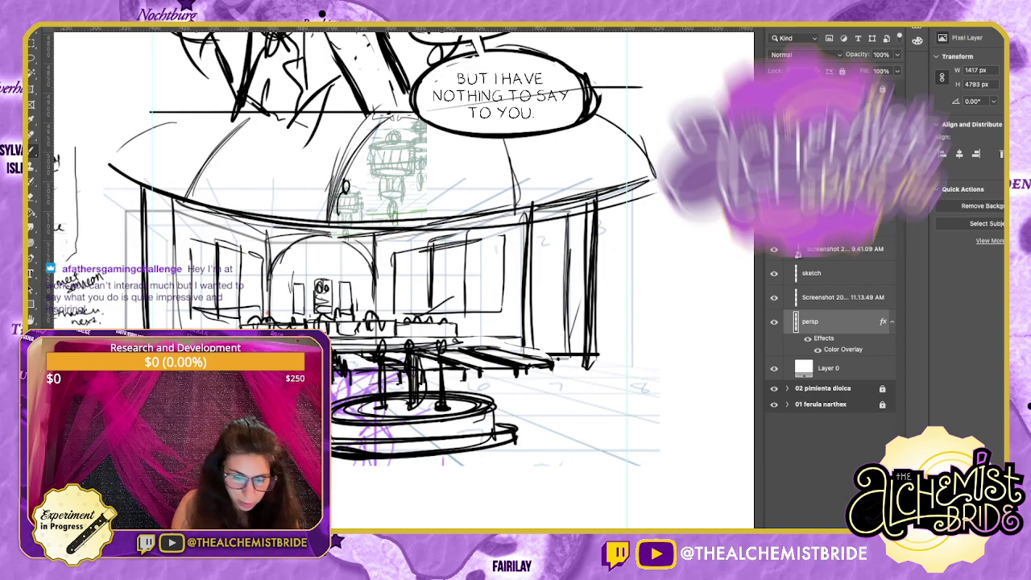
Sketch a blue dancing couple with a wide flared gown on the floor beyond the right of the round basin, on the persp layer.
left_click_drag(451, 273, 481, 283)
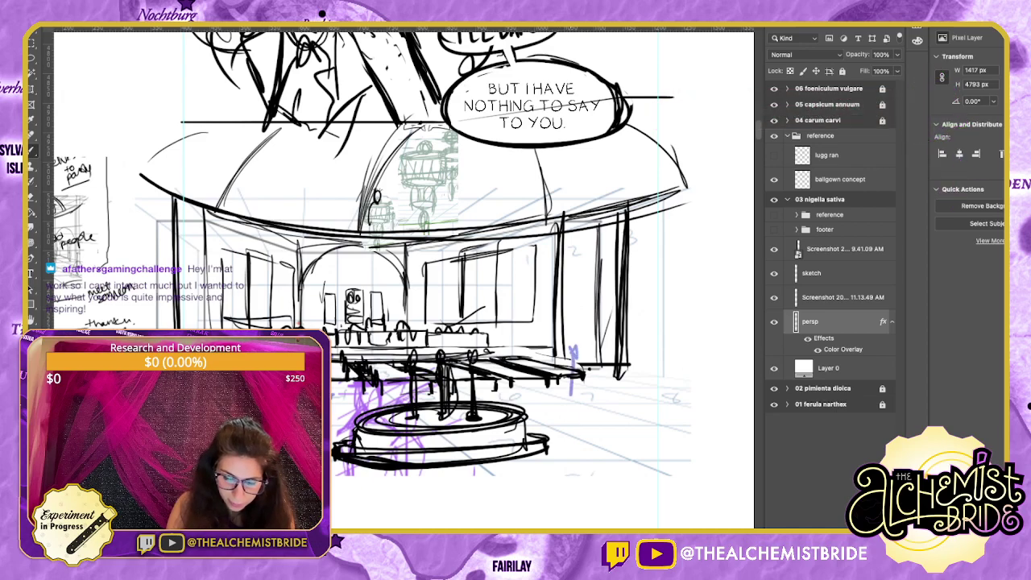
left_click_drag(572, 348, 570, 479)
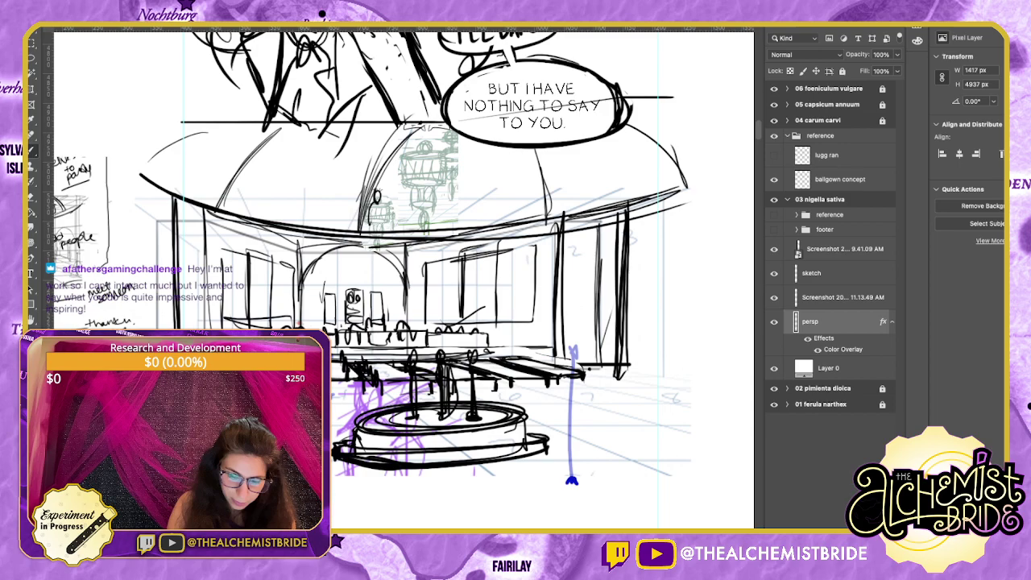
left_click_drag(602, 347, 601, 481)
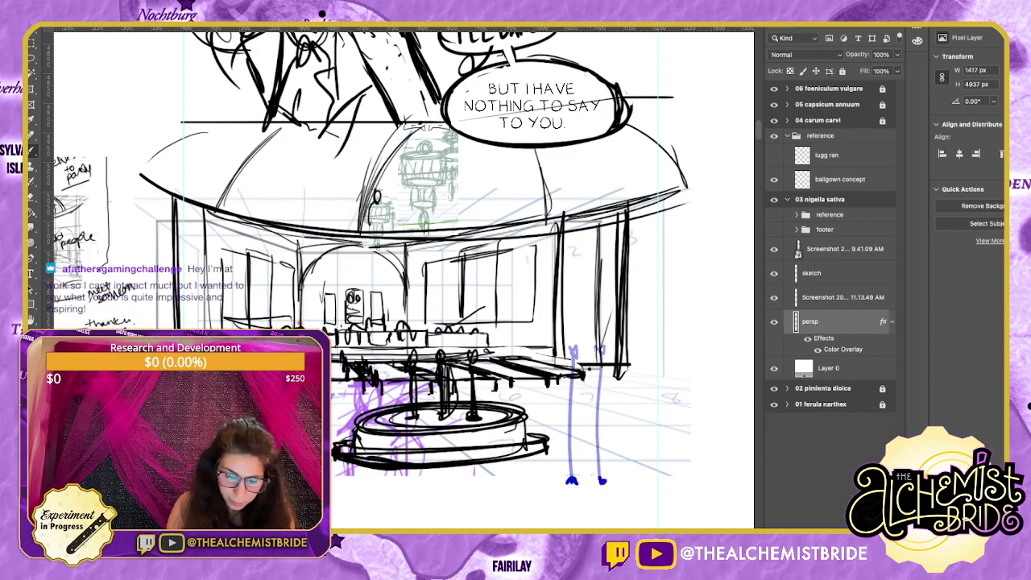
mouse_move(565, 355)
left_mouse_down()
mouse_move(568, 380)
mouse_move(579, 362)
mouse_move(559, 413)
mouse_move(584, 412)
mouse_move(534, 526)
left_mouse_up()
left_click_drag(576, 430, 602, 526)
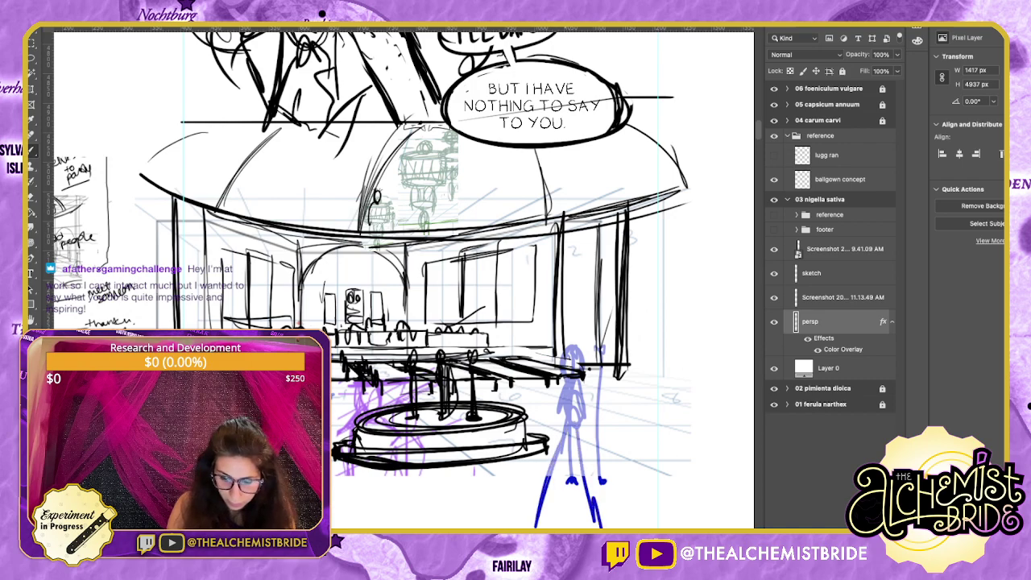
left_click_drag(524, 517, 548, 499)
left_click_drag(608, 347, 593, 408)
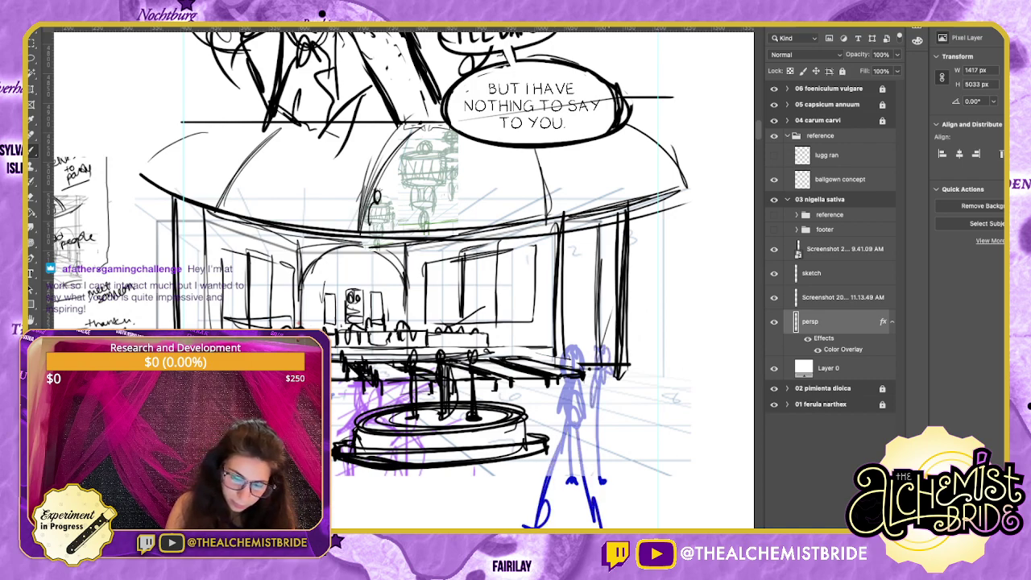
left_click_drag(596, 346, 610, 344)
mouse_move(607, 340)
left_mouse_down()
mouse_move(615, 364)
mouse_move(636, 363)
mouse_move(638, 528)
left_mouse_up()
Lasso the blue couple and move it to the left of the round basin.
key("l")
mouse_move(596, 318)
left_mouse_down()
mouse_move(551, 435)
mouse_move(645, 394)
mouse_move(597, 317)
left_mouse_up()
key("v")
left_click_drag(596, 403, 364, 412)
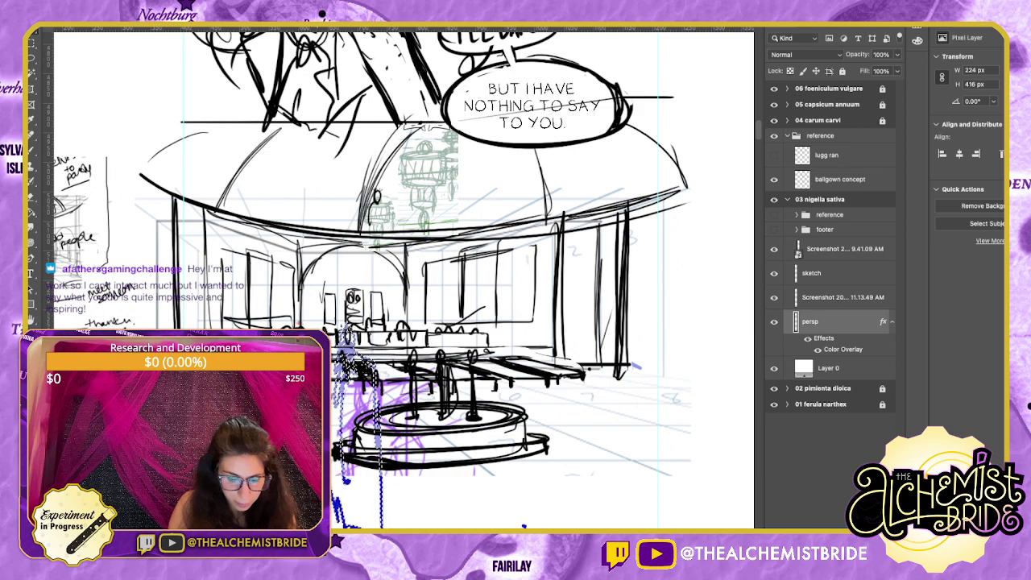
key("ctrl+d")
Sketch a second, smaller blue couple beside the right edge of the round basin, redoing the first attempt.
left_click_drag(483, 338, 485, 312)
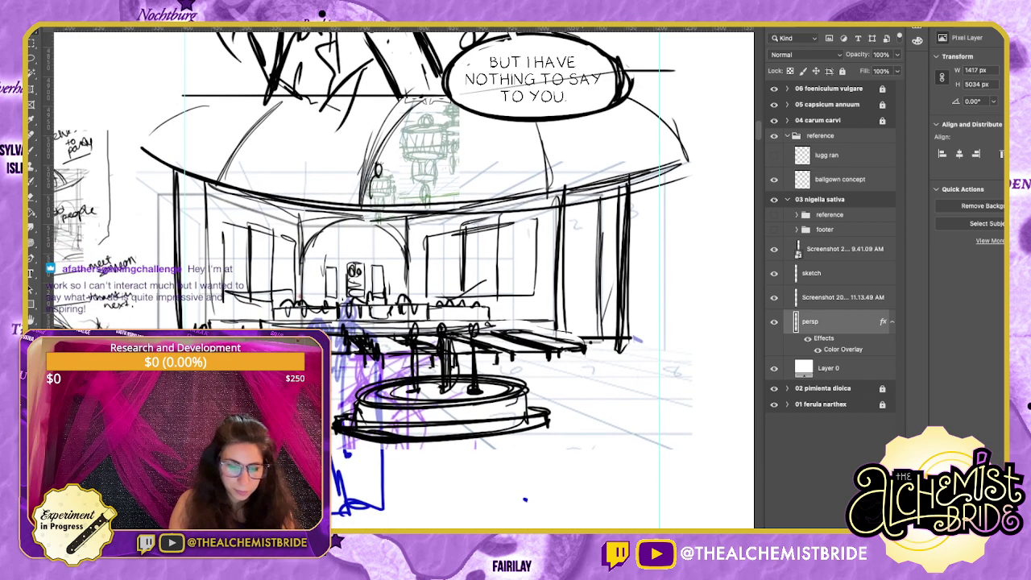
key("b")
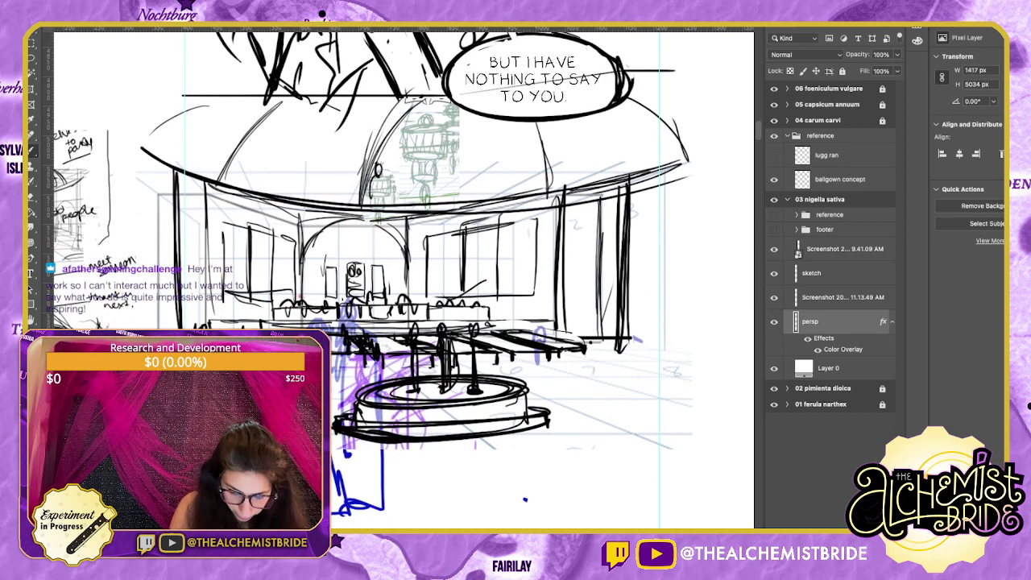
left_click_drag(537, 357, 549, 451)
key("ctrl+z")
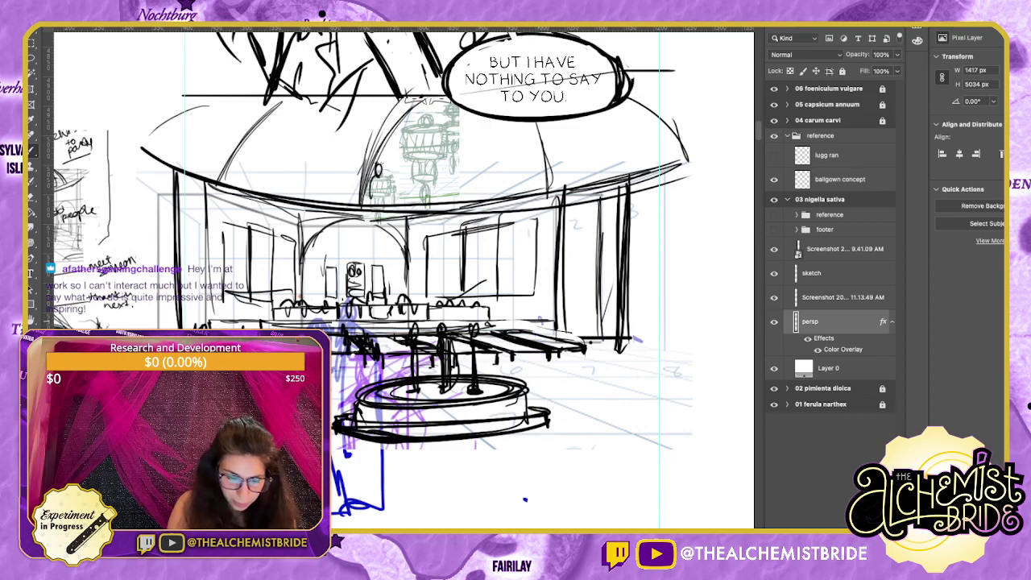
mouse_move(541, 321)
left_mouse_down()
mouse_move(549, 327)
mouse_move(529, 465)
mouse_move(559, 461)
mouse_move(493, 466)
left_mouse_up()
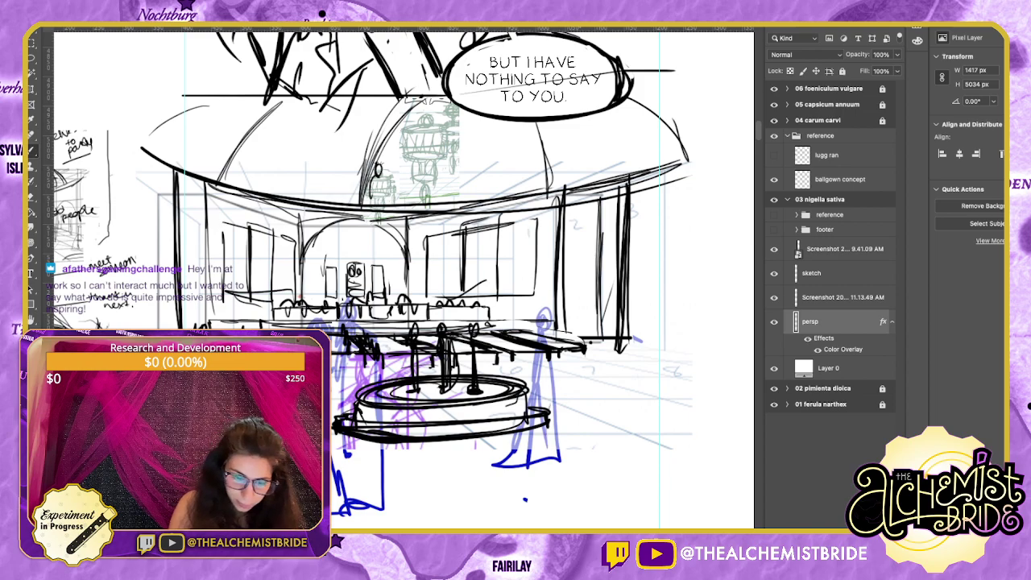
mouse_move(566, 306)
left_mouse_down()
mouse_move(570, 476)
mouse_move(549, 473)
left_mouse_up()
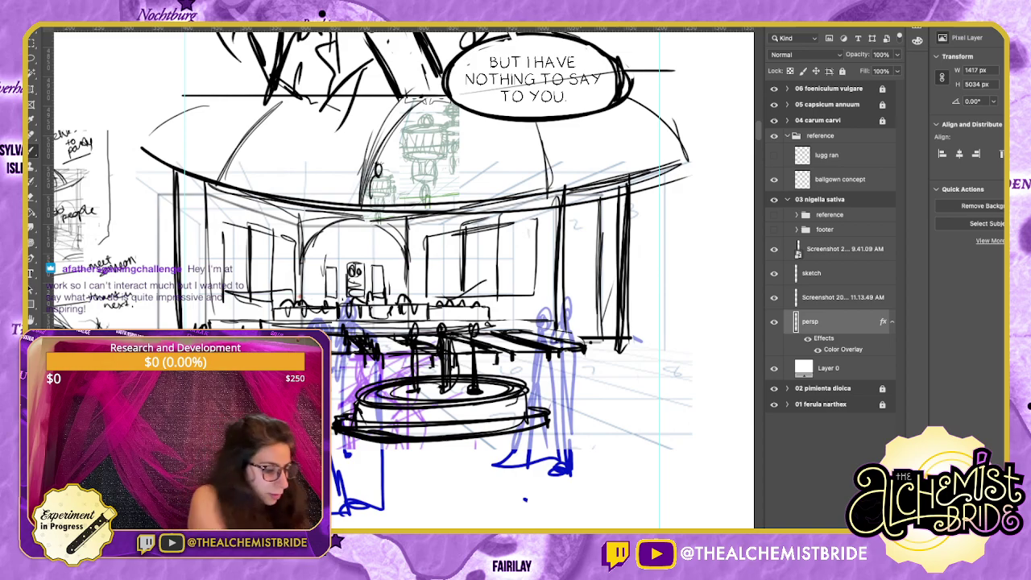
Sketch another small blue couple further back at the left of the ballroom floor.
key("super+minus")
left_click_drag(339, 306, 374, 318)
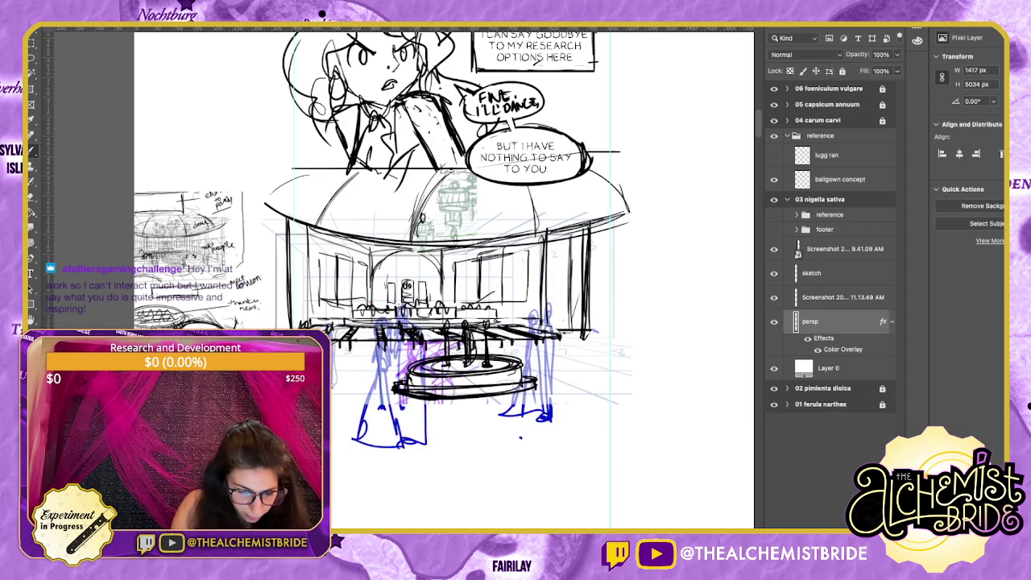
left_click_drag(333, 330, 333, 382)
mouse_move(337, 342)
left_mouse_down()
mouse_move(351, 388)
mouse_move(333, 388)
left_mouse_up()
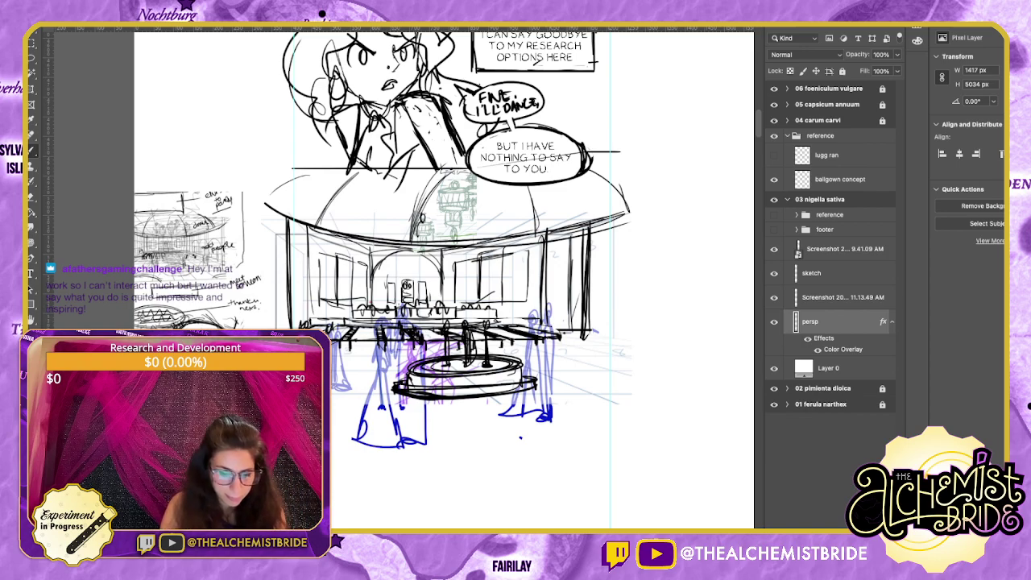
Lasso the large couple left of the basin, enlarge it slightly and shift it down.
key("l")
mouse_move(366, 326)
left_mouse_down()
mouse_move(348, 433)
mouse_move(434, 386)
mouse_move(370, 326)
left_mouse_up()
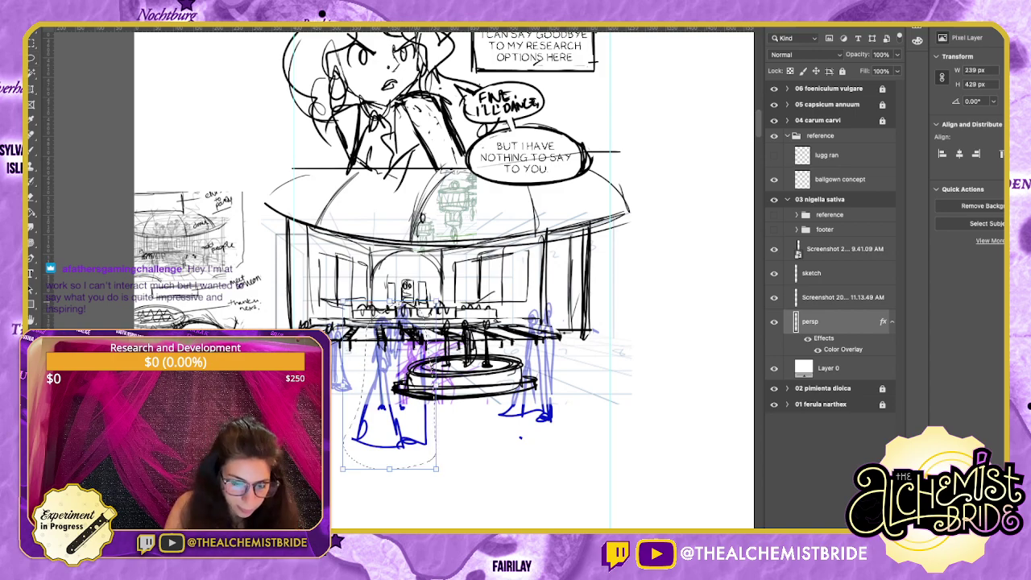
key("ctrl+t")
left_click_drag(390, 386, 387, 397)
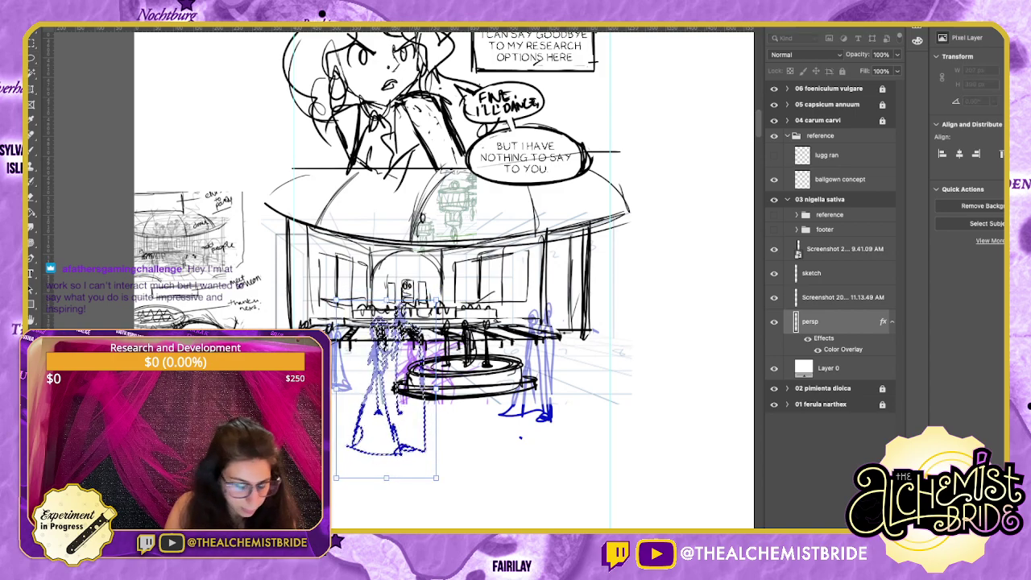
key("Return")
key("ctrl+d")
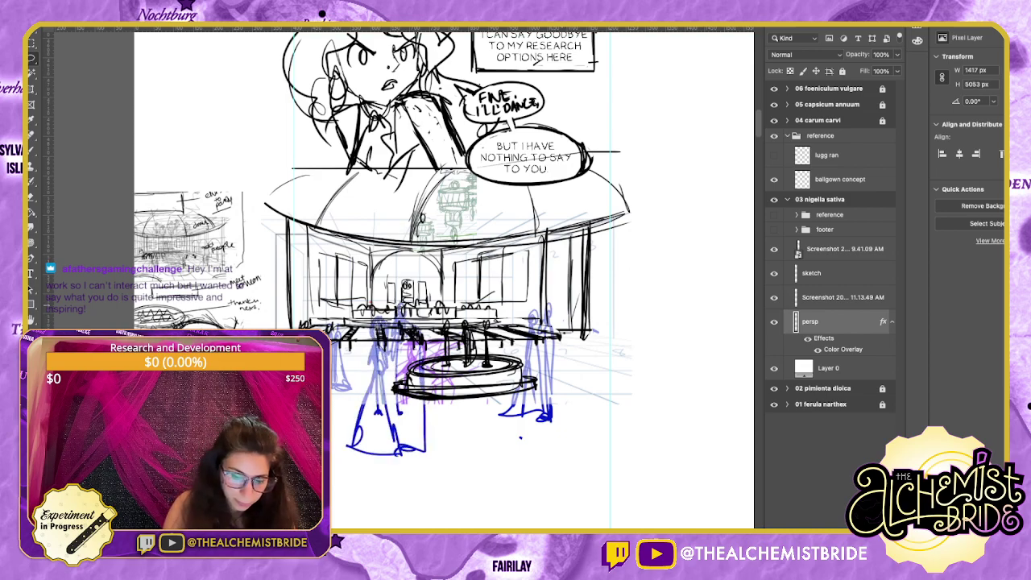
Lasso the couple right of the basin, scale it down and move it closer to the basin.
mouse_move(539, 296)
left_mouse_down()
mouse_move(515, 348)
mouse_move(564, 378)
mouse_move(544, 296)
left_mouse_up()
key("ctrl+t")
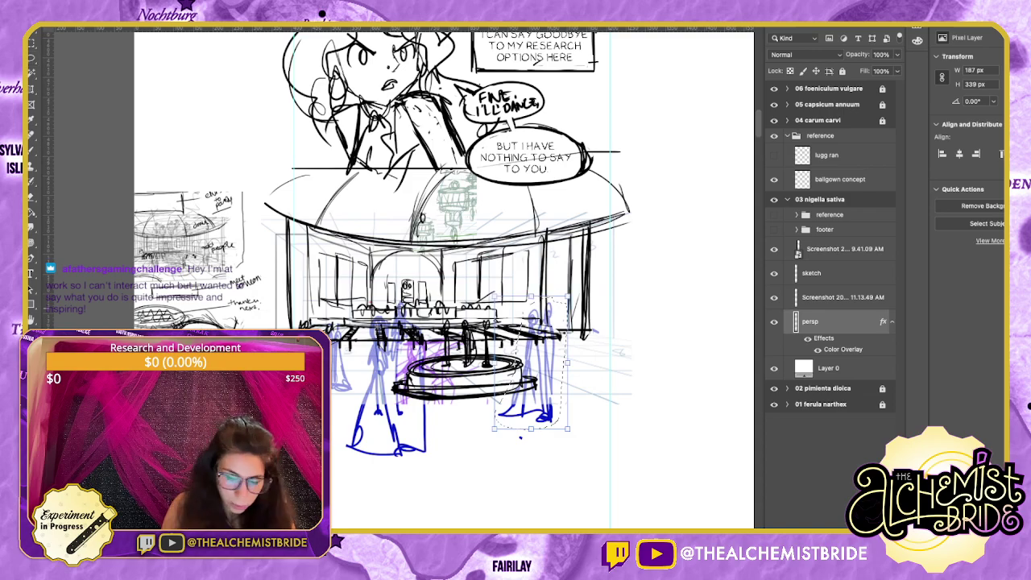
left_click_drag(561, 429, 558, 426)
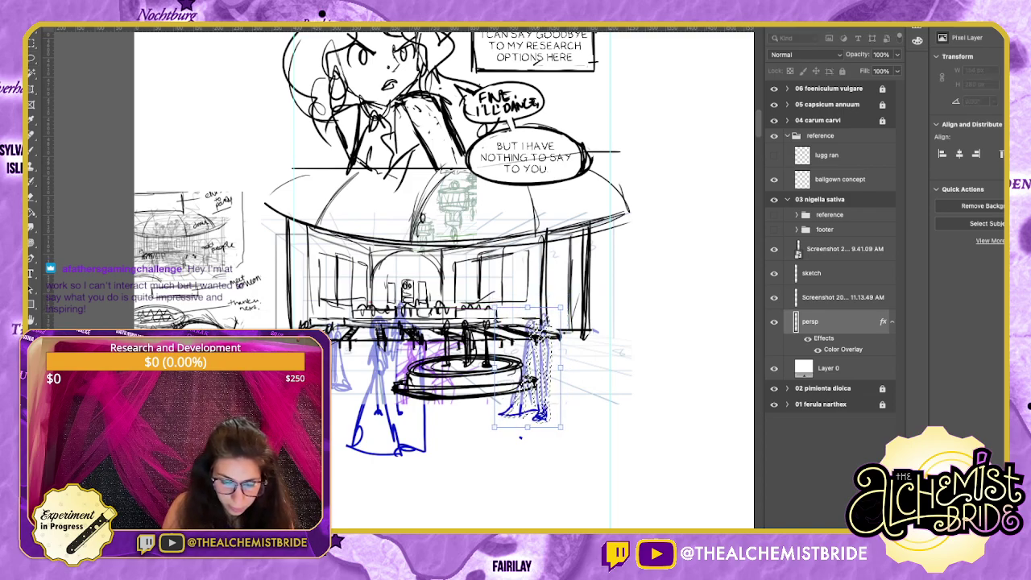
left_click_drag(529, 372, 525, 369)
left_click_drag(558, 426, 550, 410)
left_click_drag(521, 359, 516, 370)
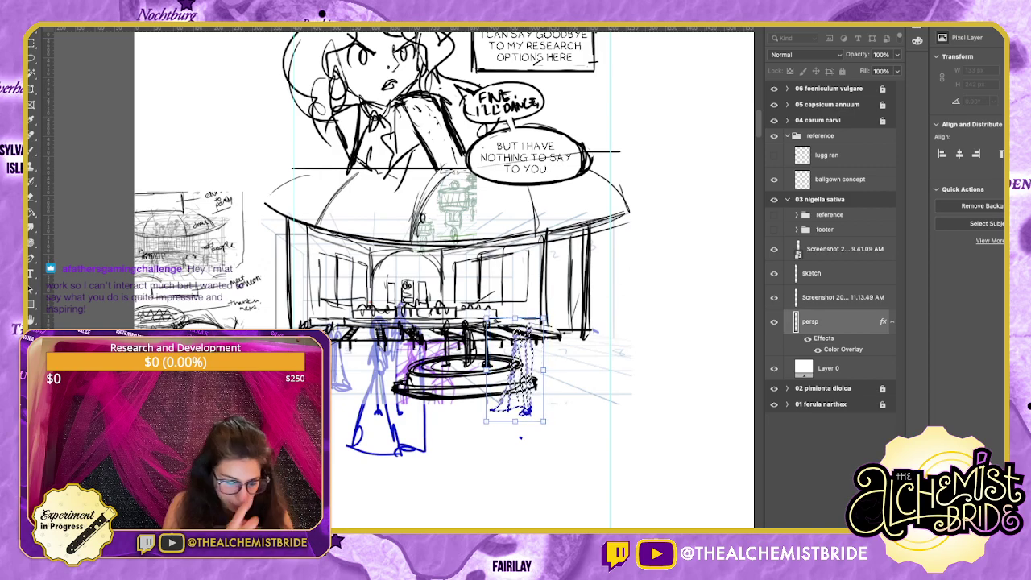
key("Return")
key("ctrl+d")
Sketch a blue figure in a leaning pose near the right column and draw a straight horizontal line beneath the ballroom floor.
key("b")
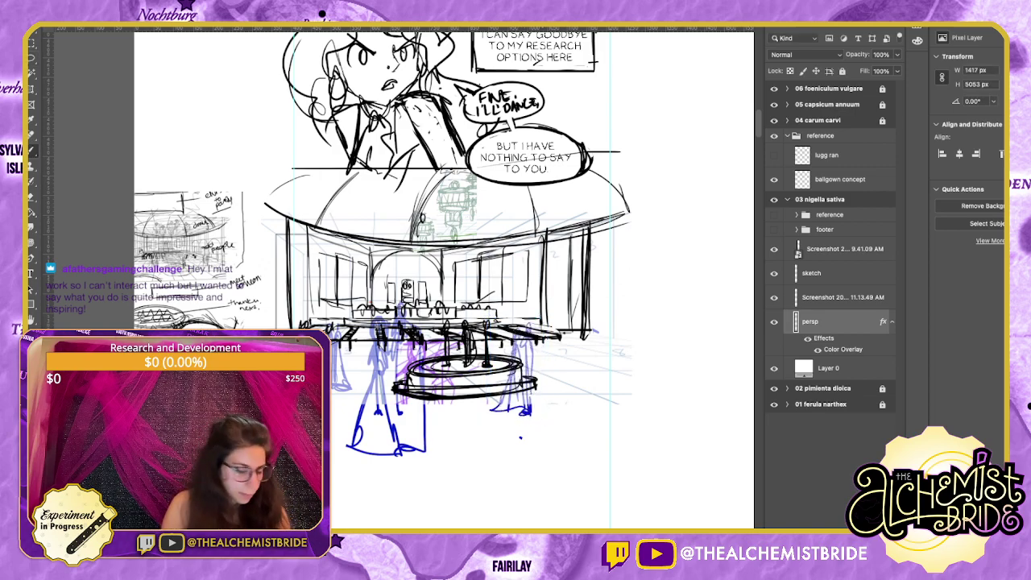
mouse_move(599, 289)
left_mouse_down()
mouse_move(586, 341)
mouse_move(606, 332)
mouse_move(555, 412)
mouse_move(569, 435)
left_mouse_up()
left_click_drag(335, 486, 637, 486)
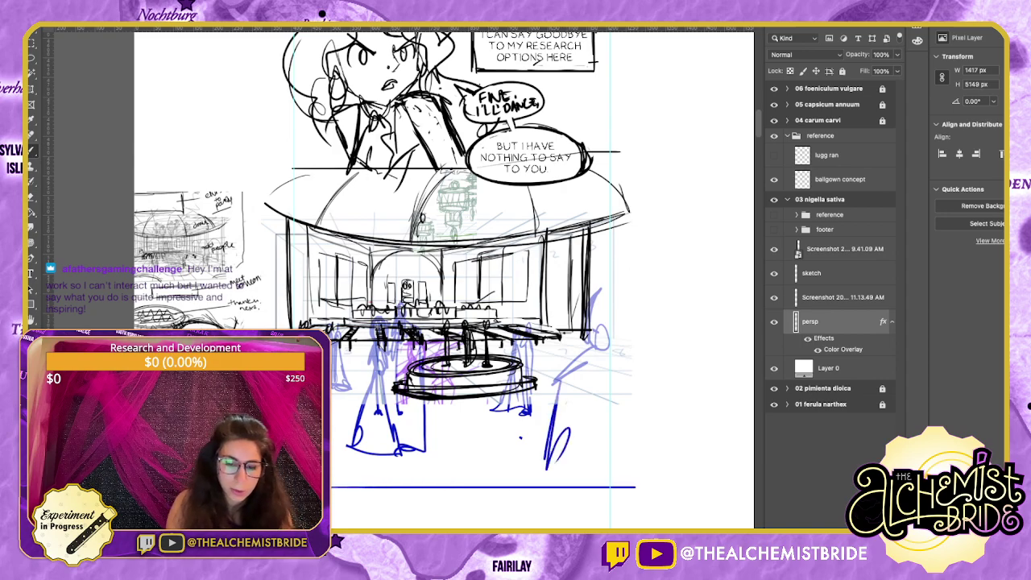
Toggle the visibility of the two screenshot layers to check which one holds the perspective grid.
left_click_drag(499, 362, 478, 311)
left_click(811, 273)
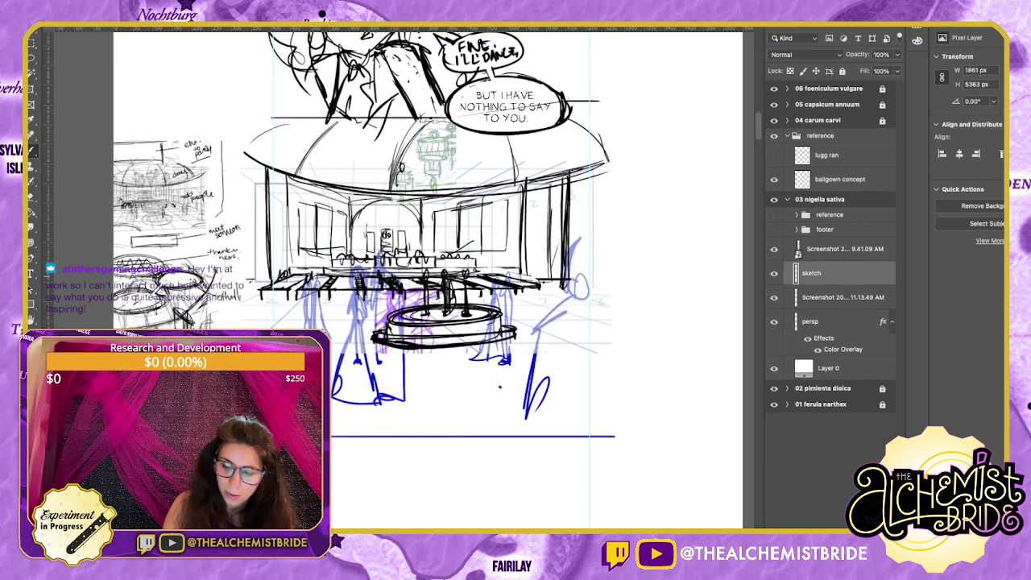
left_click(843, 249)
left_click(774, 250)
left_click(773, 250)
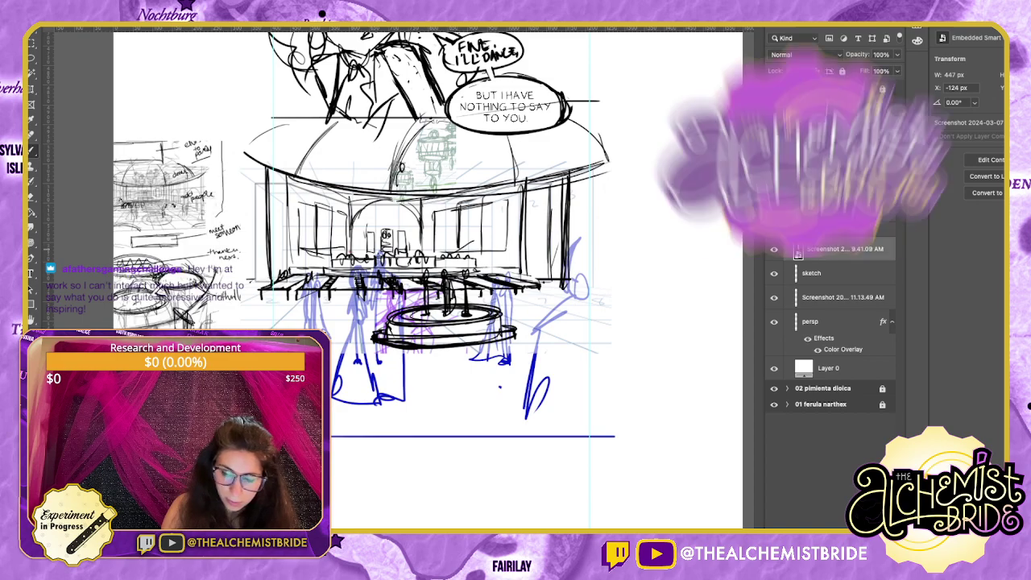
left_click(811, 273)
left_click(774, 298)
left_click(773, 298)
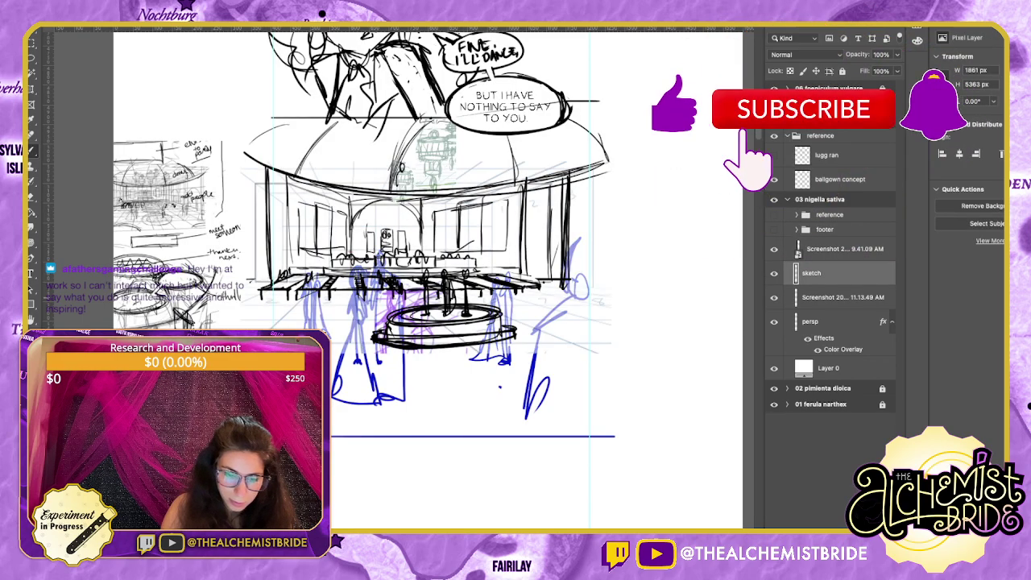
left_click(774, 298)
left_click(774, 298)
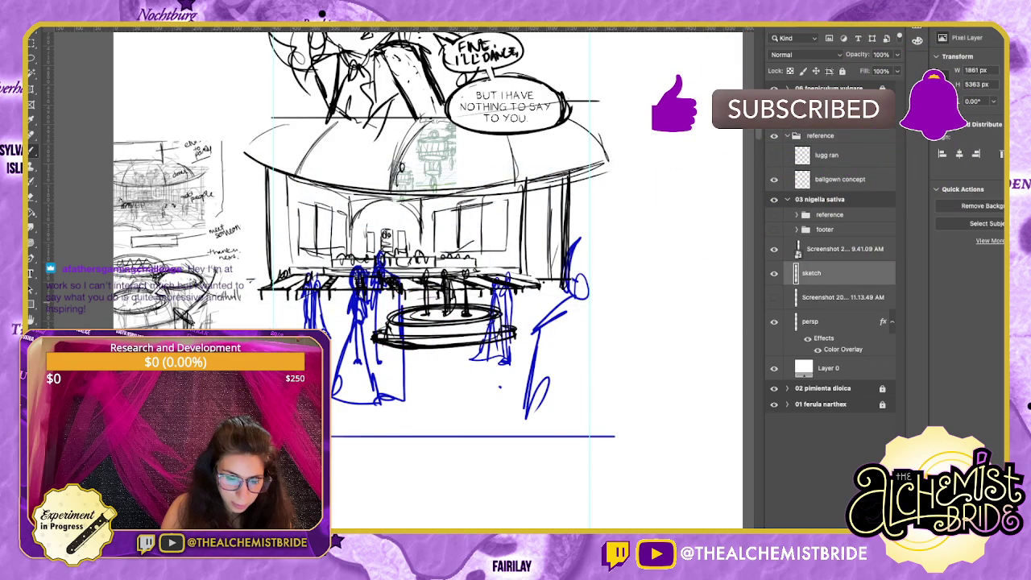
left_click(774, 298)
left_click(774, 298)
Move the 11.13.49 AM screenshot layer into the hidden reference group.
left_click(842, 298)
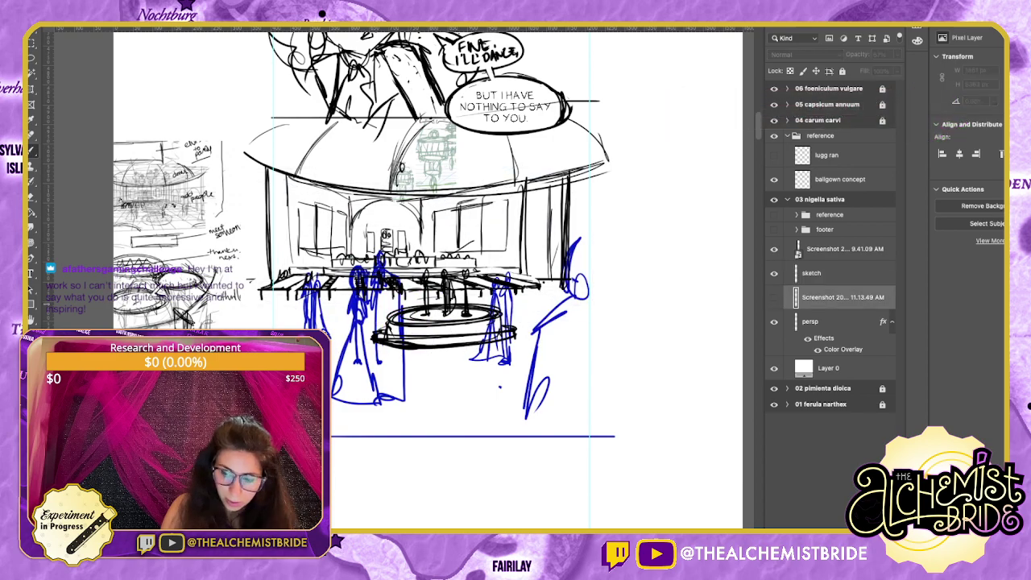
left_click(774, 298)
left_click_drag(842, 298, 830, 215)
key("Delete")
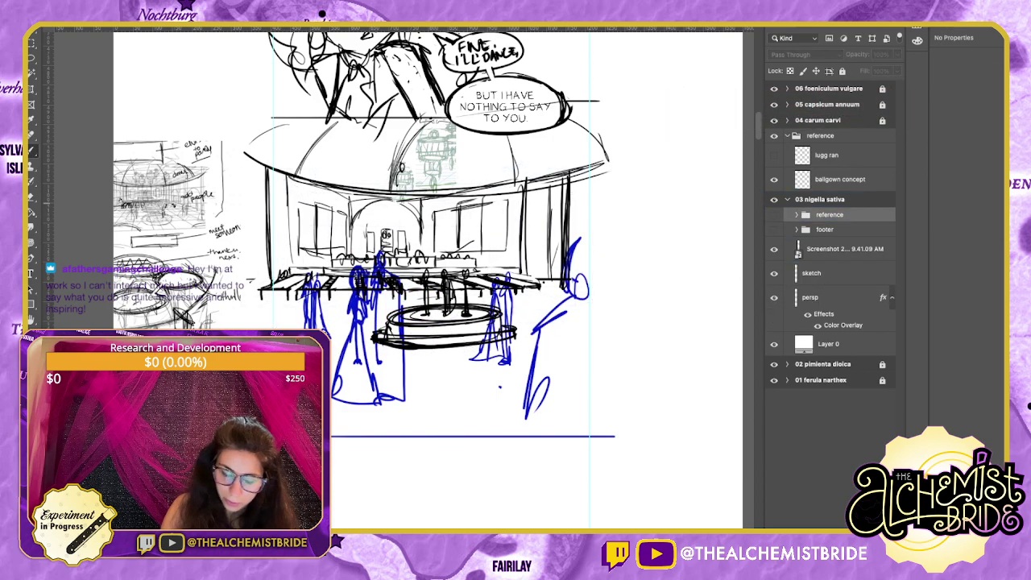
On the sketch layer, draw the dancer in a full draped gown and her partner in black over the large blue couple.
left_click_drag(484, 282, 504, 311)
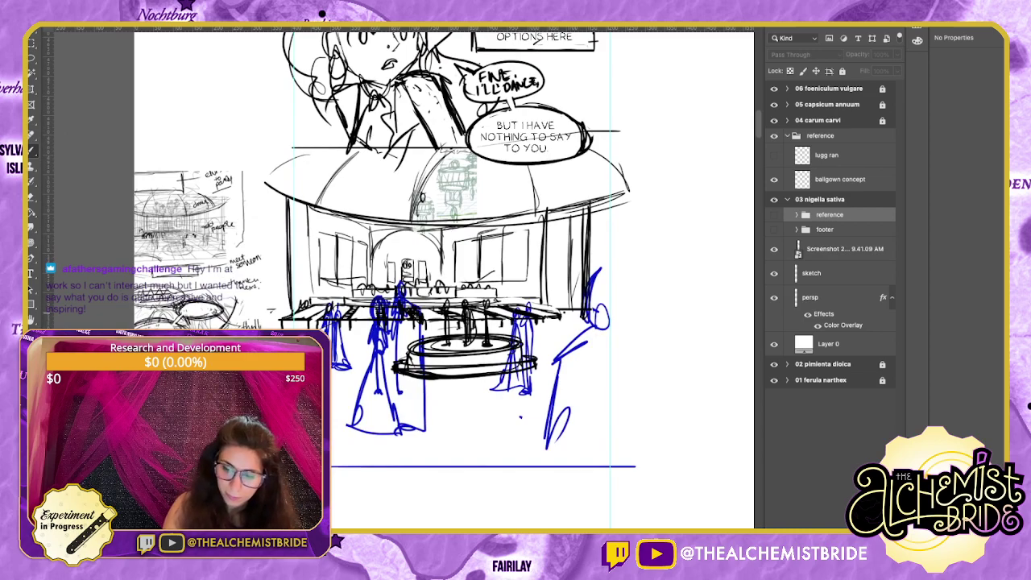
left_click(830, 297)
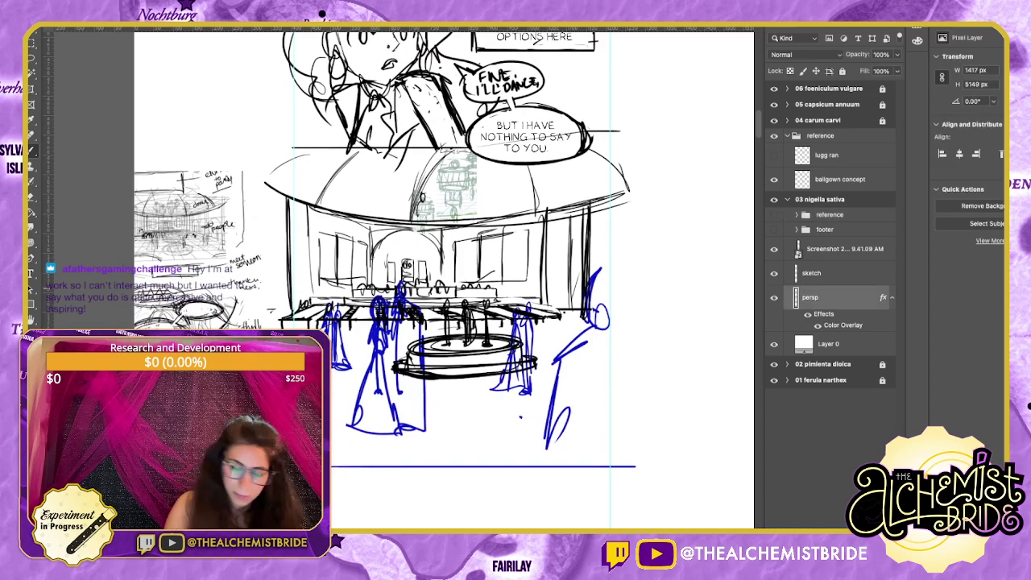
left_click(829, 273)
key("e")
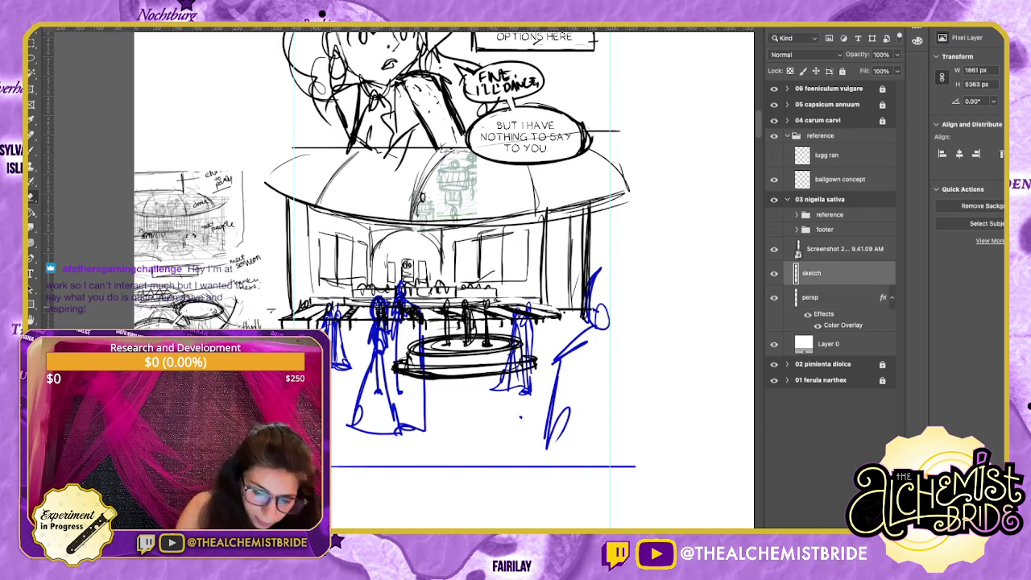
left_click_drag(379, 300, 380, 316)
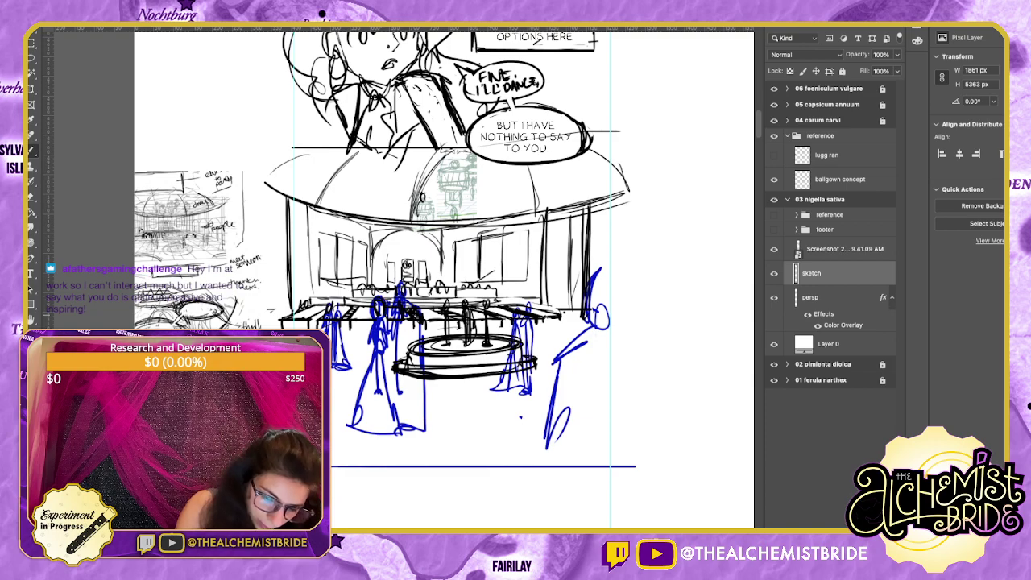
mouse_move(368, 302)
left_mouse_down()
mouse_move(349, 339)
mouse_move(352, 367)
mouse_move(382, 329)
mouse_move(406, 334)
mouse_move(376, 339)
mouse_move(353, 396)
left_mouse_up()
mouse_move(370, 350)
left_mouse_down()
mouse_move(339, 427)
mouse_move(405, 409)
mouse_move(411, 435)
left_mouse_up()
left_click_drag(403, 428, 340, 428)
mouse_move(380, 353)
left_mouse_down()
mouse_move(356, 435)
mouse_move(362, 414)
left_mouse_up()
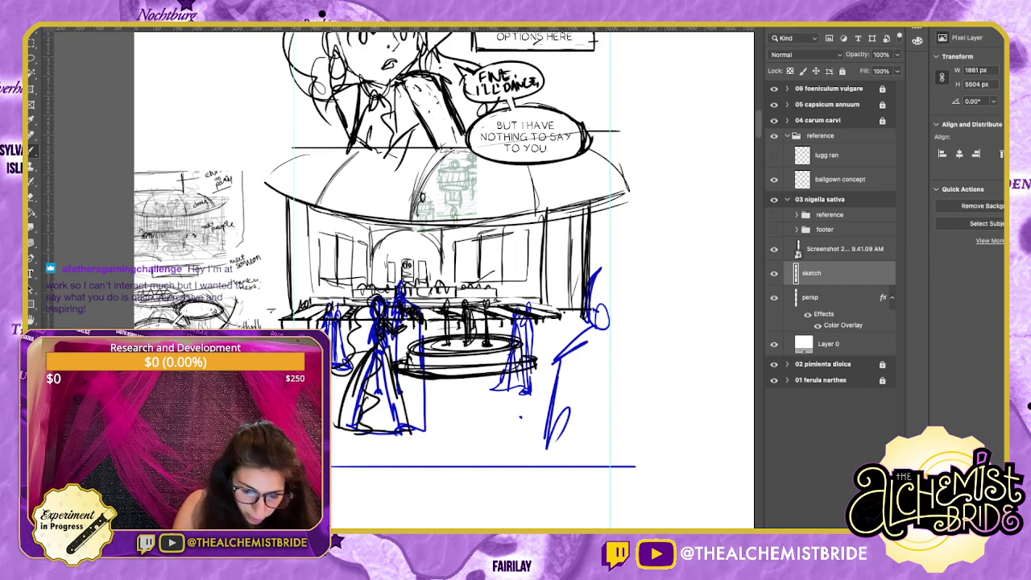
left_click_drag(357, 371, 337, 404)
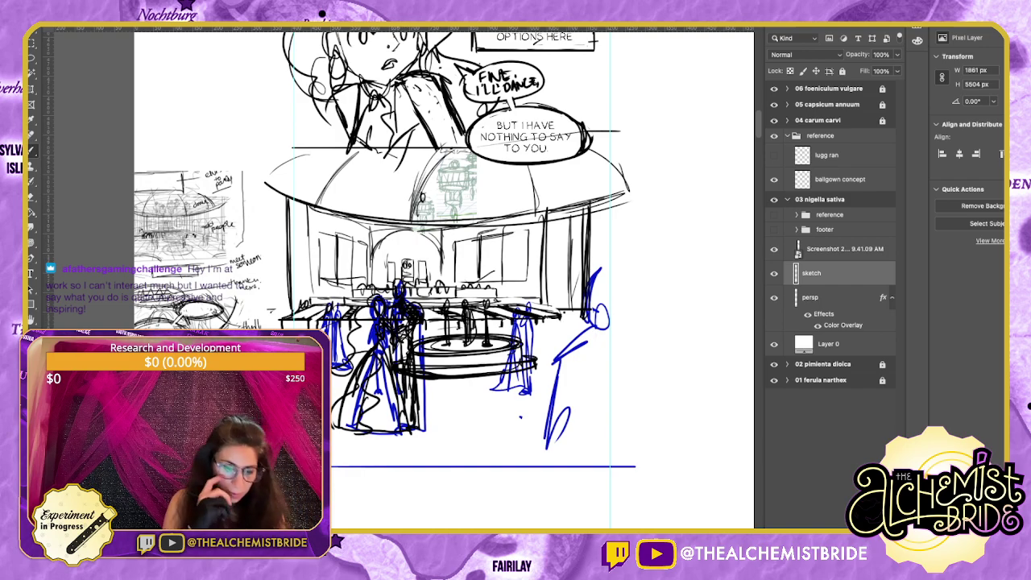
On the sketch layer, draw over the small blue figure beside the large couple and the leaning blue figure by the right column in black.
left_click(829, 297)
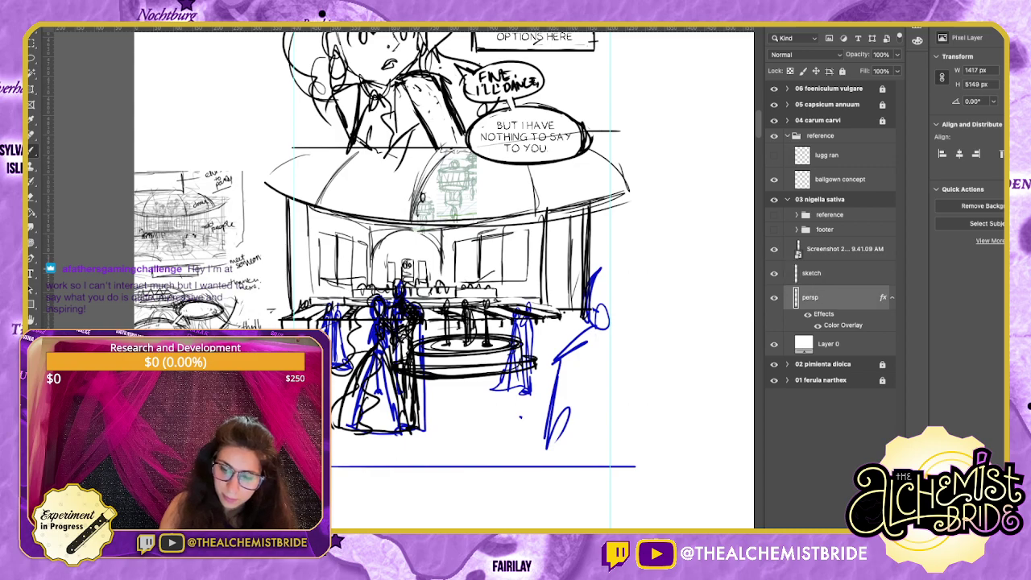
left_click(812, 273)
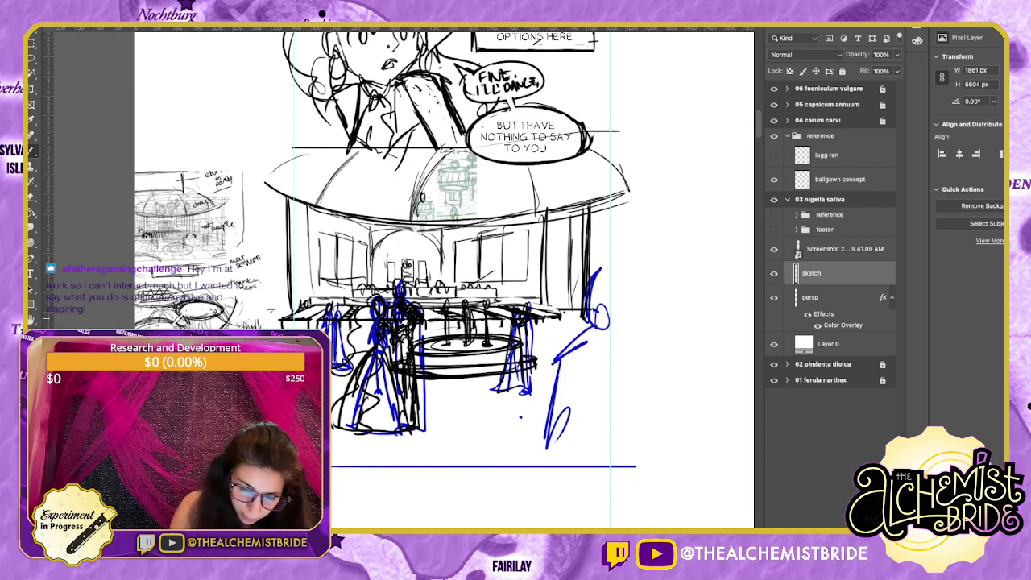
mouse_move(336, 309)
left_mouse_down()
mouse_move(331, 366)
mouse_move(347, 360)
left_mouse_up()
left_click_drag(337, 362, 350, 360)
left_click_drag(333, 310, 328, 337)
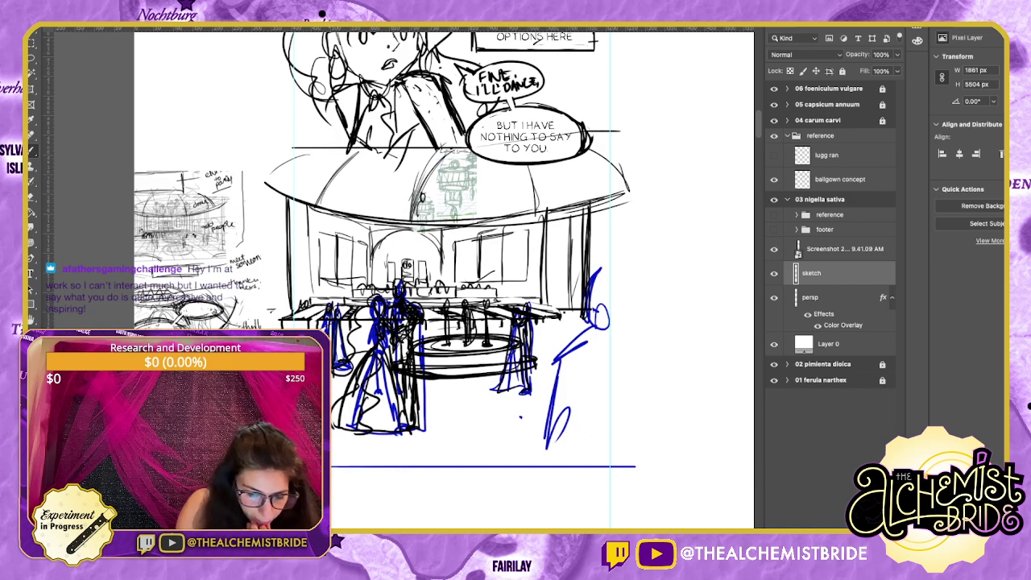
left_click_drag(597, 272, 585, 323)
left_click_drag(606, 266, 571, 341)
left_click_drag(561, 349, 545, 465)
left_click_drag(553, 442, 567, 457)
Set the persp layer's opacity to 28%.
left_click(829, 298)
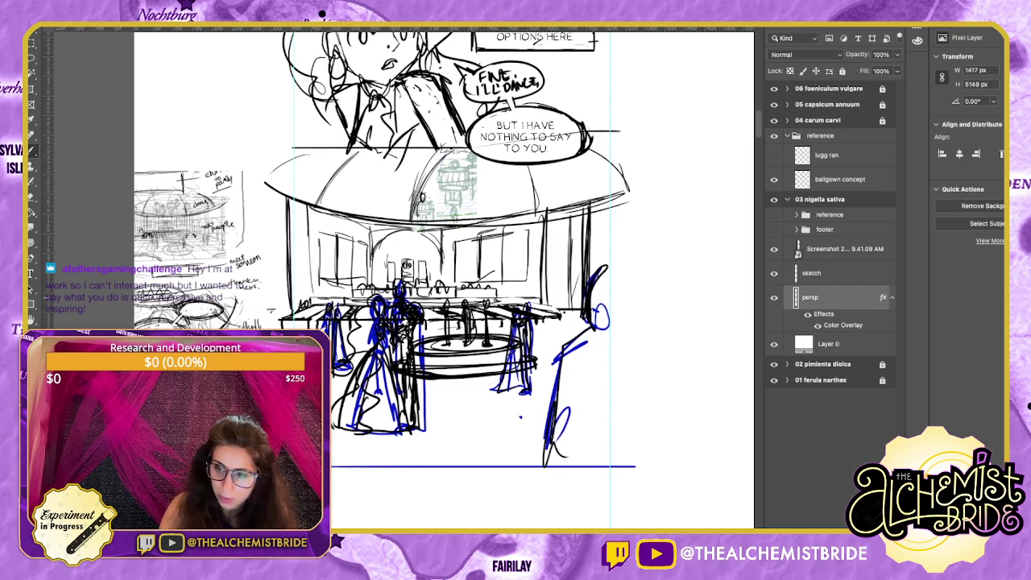
key("2")
key("8")
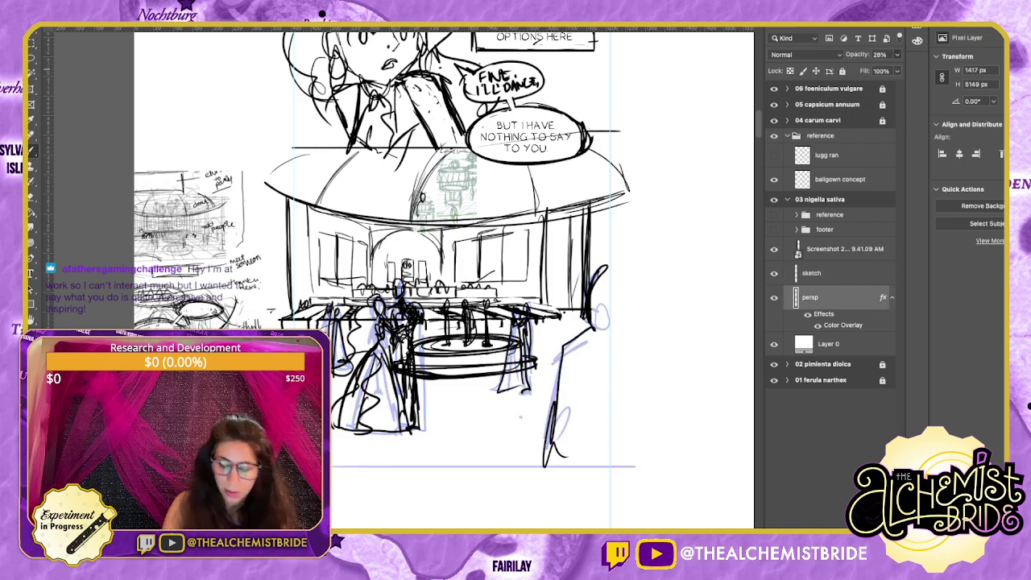
On the sketch layer, add strokes to the large dancing couple and rough in the hanging form over the green reference in the dome.
key("alt+bracketright")
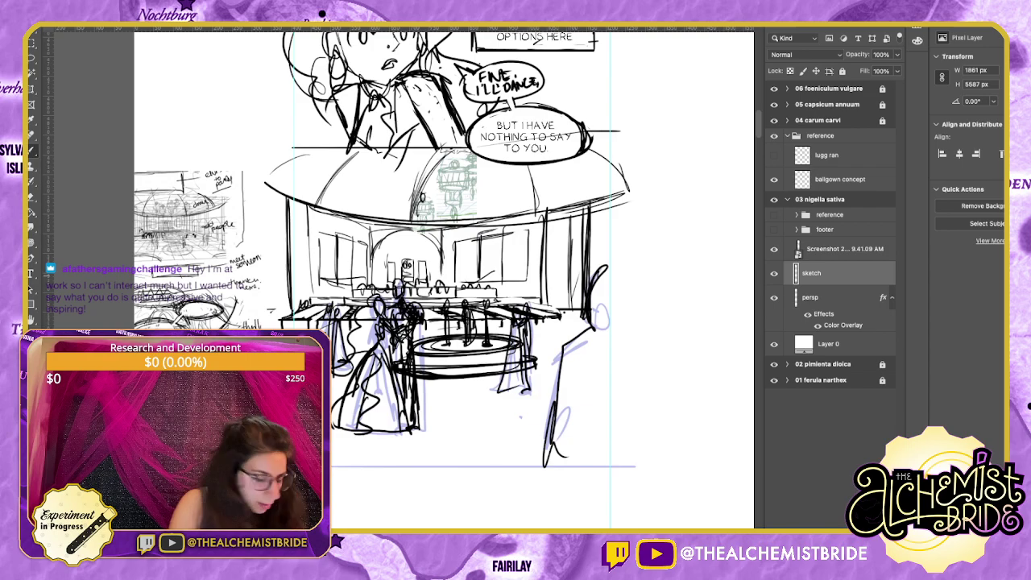
mouse_move(402, 299)
left_mouse_down()
mouse_move(419, 304)
mouse_move(410, 343)
left_mouse_up()
key("b")
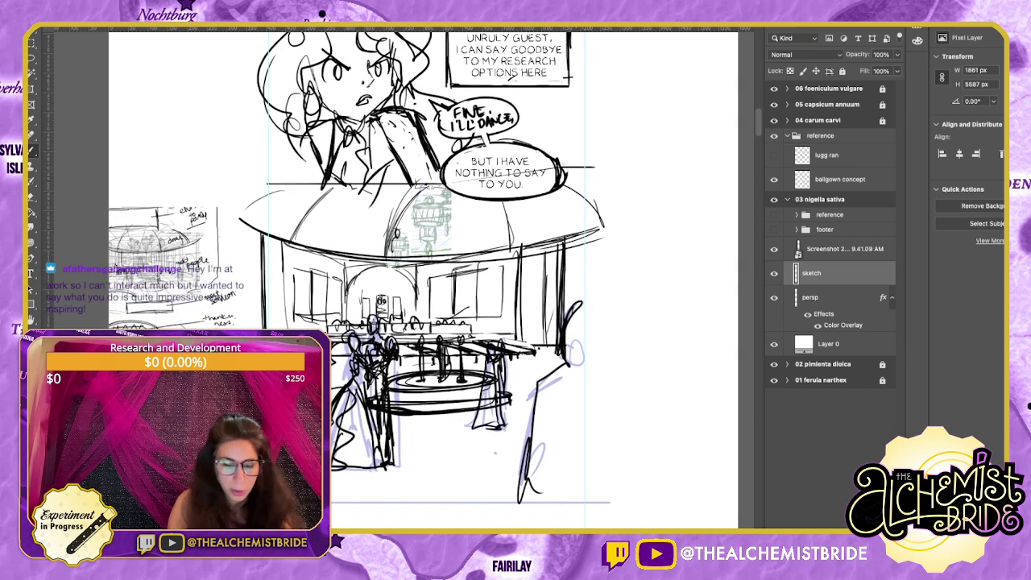
mouse_move(427, 193)
left_mouse_down()
mouse_move(419, 227)
mouse_move(445, 217)
mouse_move(427, 237)
mouse_move(430, 256)
left_mouse_up()
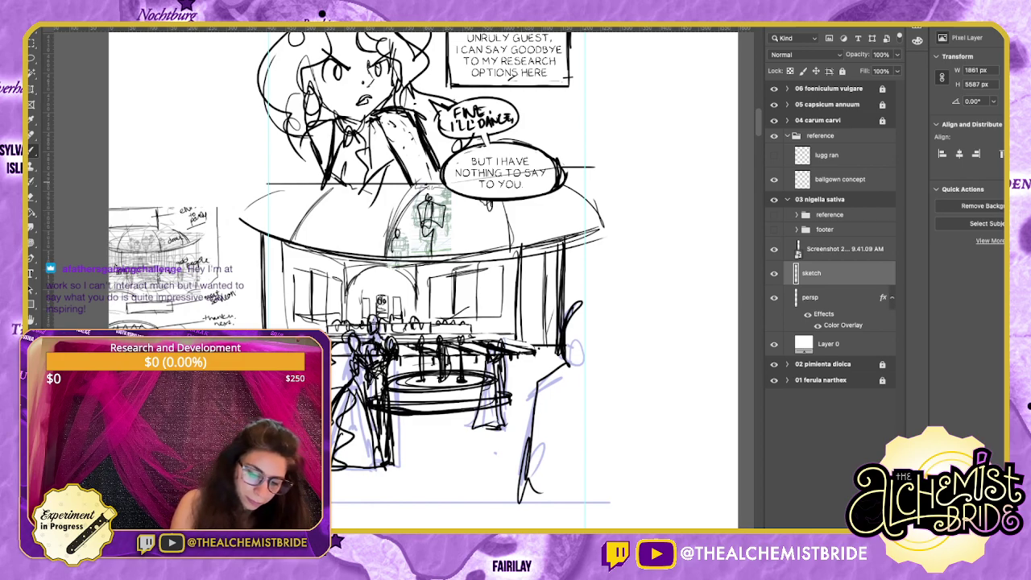
Lasso the whole ballroom drawing on the sketch layer and move it down, away from the panel above.
key("l")
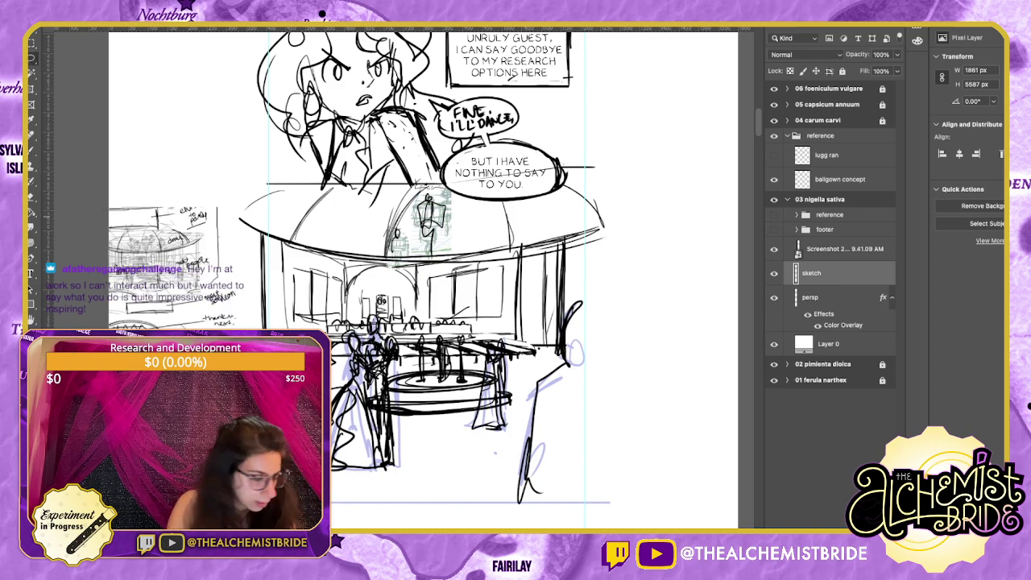
mouse_move(435, 186)
left_mouse_down()
mouse_move(261, 184)
mouse_move(401, 494)
mouse_move(588, 509)
mouse_move(495, 192)
left_mouse_up()
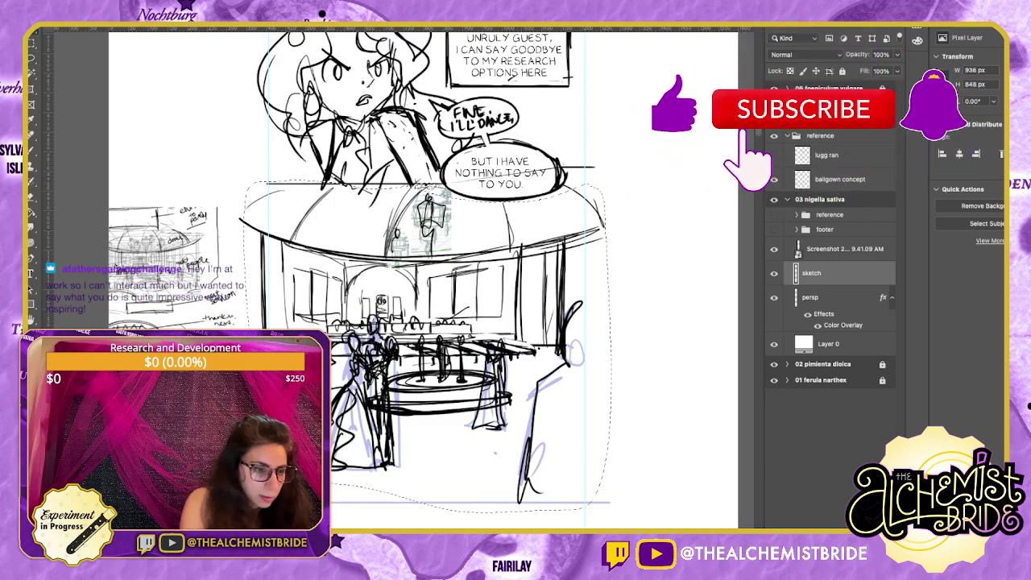
key("v")
left_click_drag(434, 322, 436, 364)
key("ctrl+z")
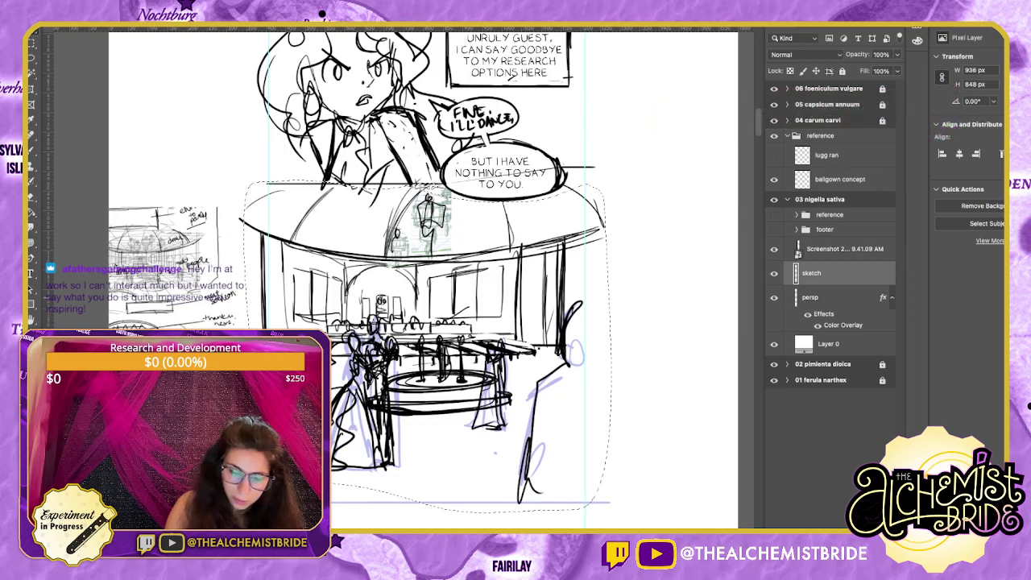
left_click_drag(435, 322, 435, 344)
key("shift+Down")
key("shift+Down")
key("shift+Down")
key("shift+Down")
key("shift+Down")
key("shift+Down")
key("shift+Down")
key("shift+Down")
key("shift+Down")
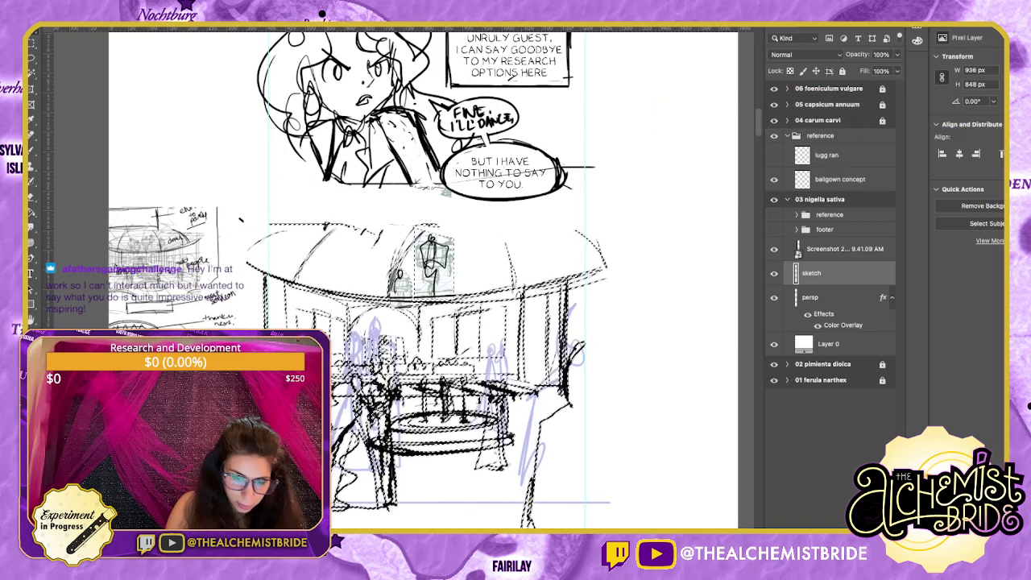
Nudge the selected ballroom drawing back up slightly to fine-tune its vertical position.
key("Up")
key("Up")
key("Up")
key("Up")
key("Up")
key("Up")
key("Up")
key("Up")
key("Up")
key("Up")
key("Up")
key("Up")
key("Up")
key("Up")
key("Up")
key("Up")
key("Up")
key("Up")
key("Up")
key("Up")
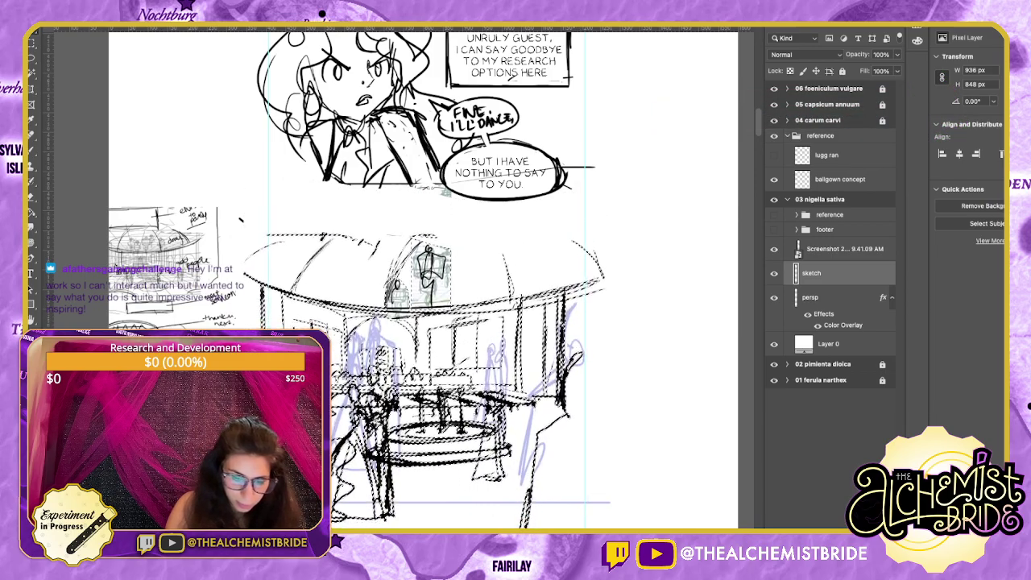
Deselect the ballroom drawing and erase the stray strokes carried along at the dome's top edge.
key("ctrl+d")
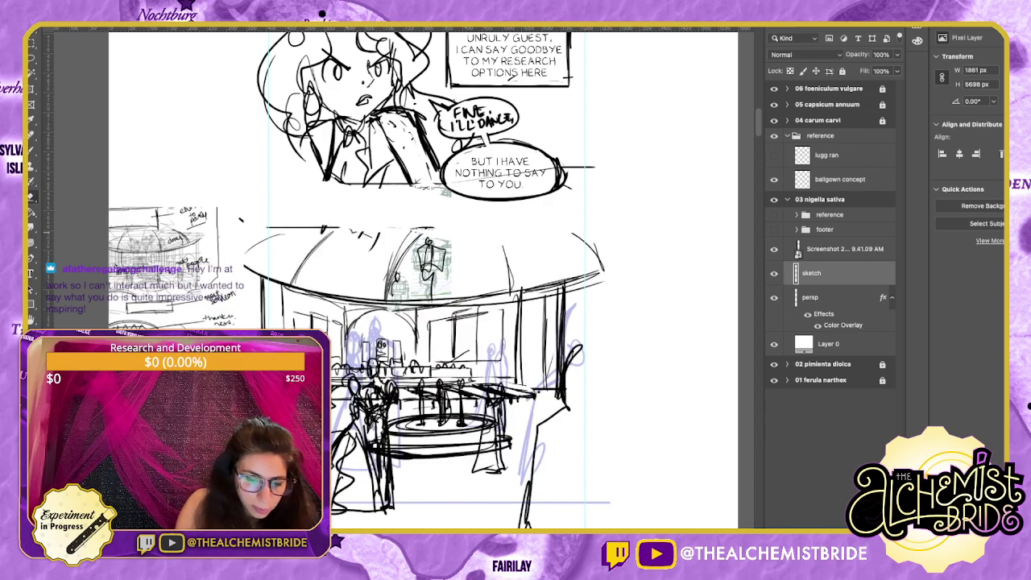
left_click_drag(349, 233, 377, 238)
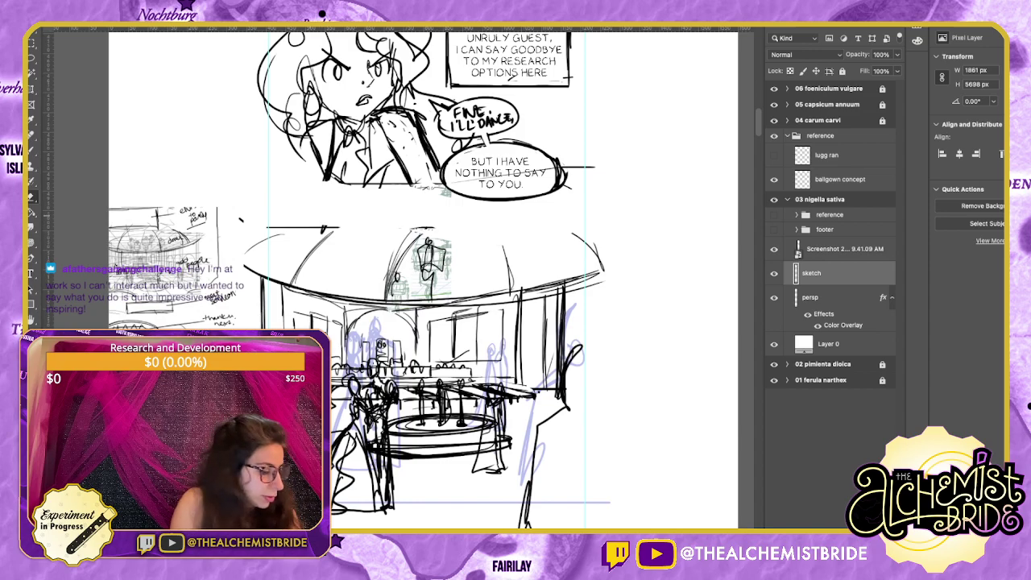
Lasso and delete the stray lines around the top of the dome on the sketch layer, clearing the selection at the end.
key("l")
left_click_drag(254, 226, 348, 222)
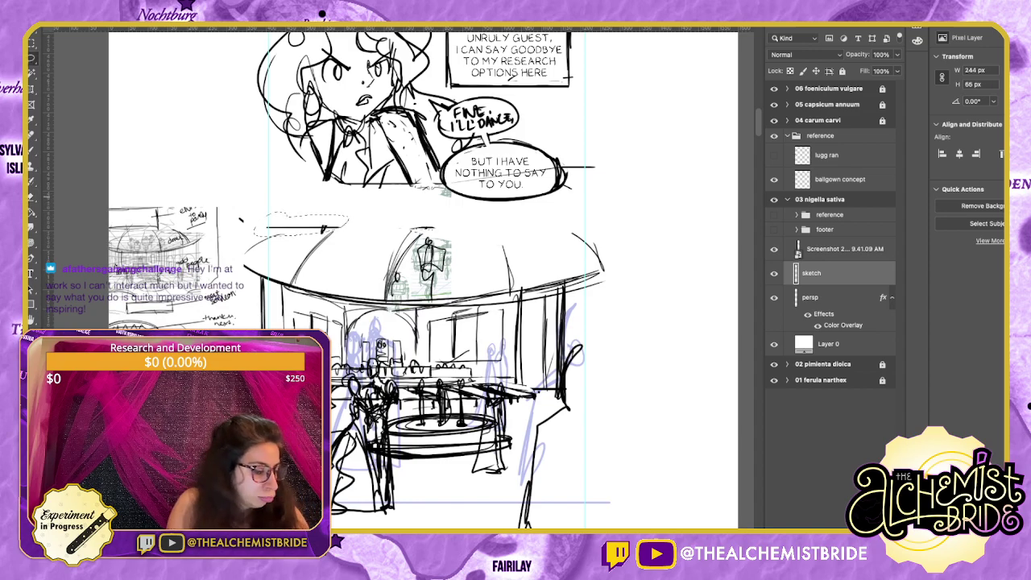
key("Delete")
left_click_drag(558, 231, 573, 259)
key("Delete")
mouse_move(406, 230)
left_mouse_down()
mouse_move(434, 218)
mouse_move(409, 234)
left_mouse_up()
key("Delete")
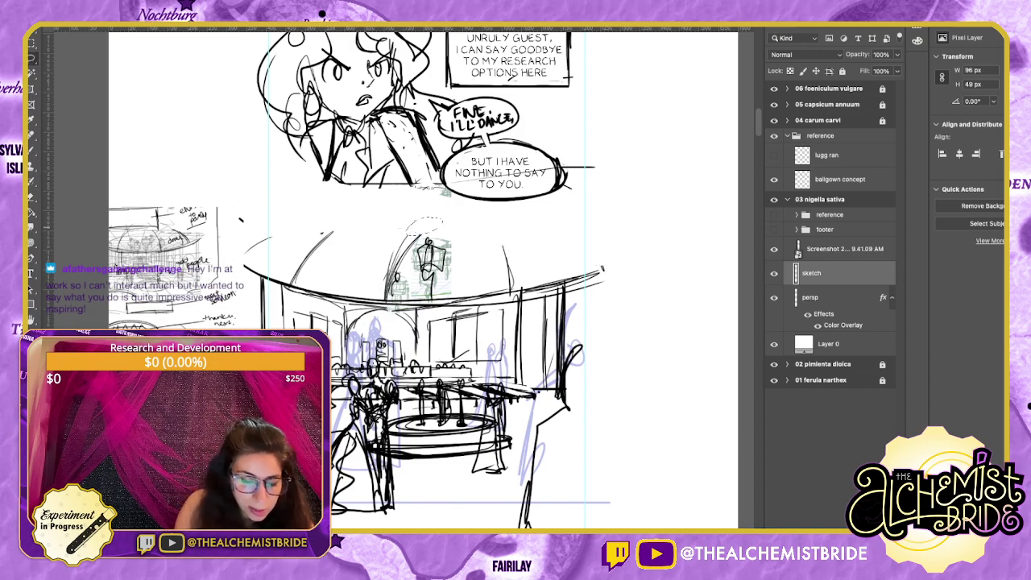
left_click_drag(325, 229, 306, 238)
key("Delete")
mouse_move(244, 213)
left_mouse_down()
mouse_move(232, 222)
mouse_move(251, 215)
left_mouse_up()
key("Delete")
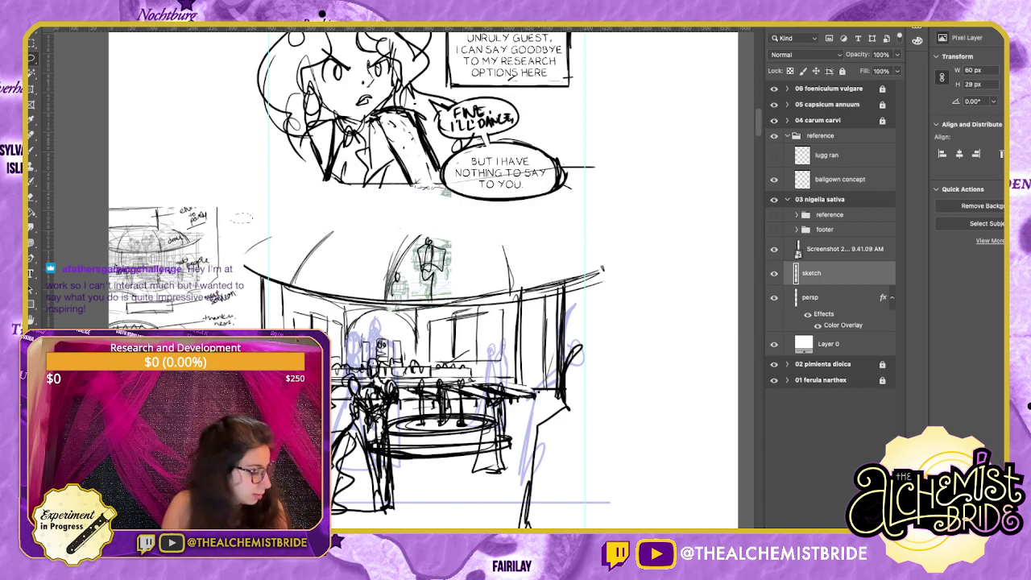
key("super+d")
Brush in the dome's upper outline and extend its curved ribs upward to meet the top edge.
key("b")
left_click_drag(602, 268, 546, 209)
left_click_drag(534, 198, 580, 229)
mouse_move(481, 210)
left_mouse_down()
mouse_move(528, 237)
mouse_move(510, 272)
left_mouse_up()
left_click_drag(415, 244, 438, 211)
mouse_move(328, 240)
left_mouse_down()
mouse_move(374, 203)
mouse_move(345, 209)
left_mouse_up()
mouse_move(248, 243)
left_mouse_down()
mouse_move(295, 208)
mouse_move(460, 202)
left_mouse_up()
mouse_move(518, 216)
left_mouse_down()
mouse_move(543, 232)
mouse_move(492, 165)
left_mouse_up()
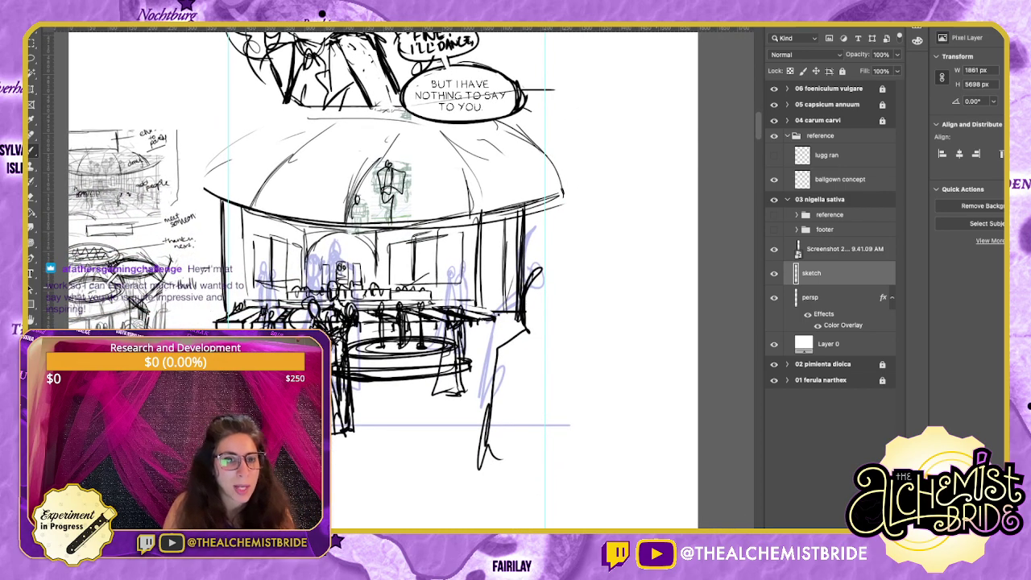
left_click_drag(450, 266, 517, 255)
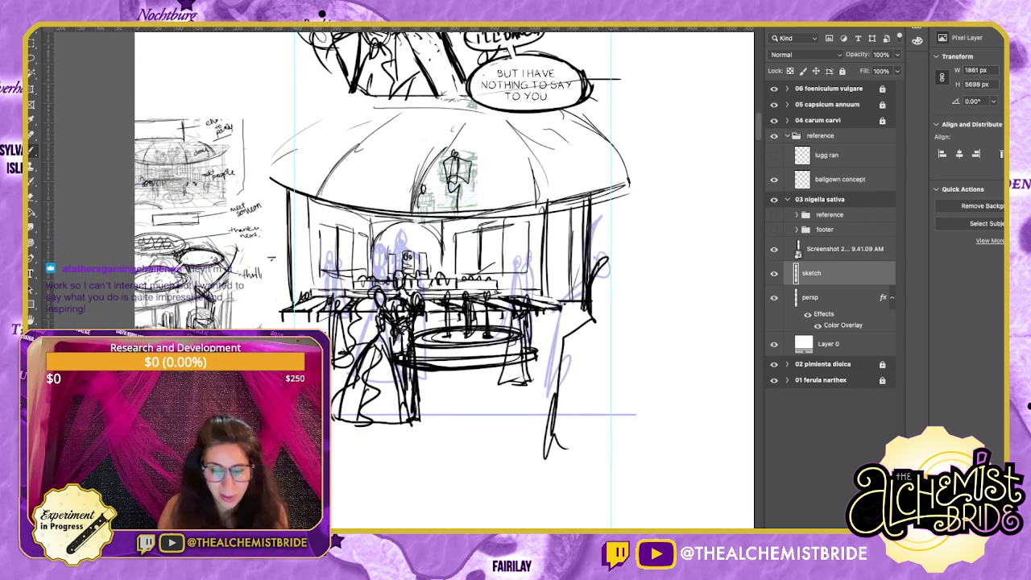
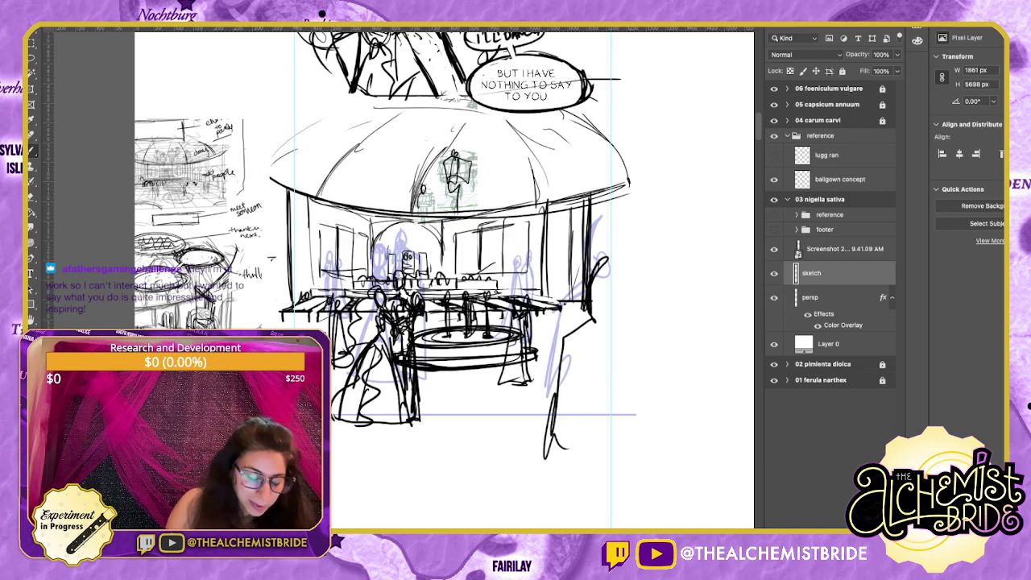
Paint a solid grey fill inside the foreground silhouette beside the ballroom's right-hand columns.
key("i")
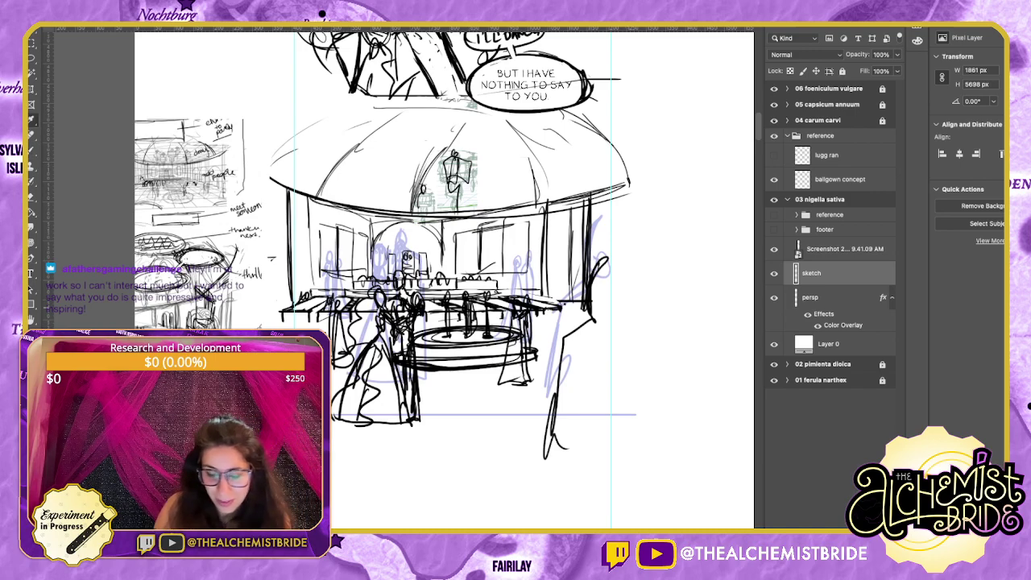
key("b")
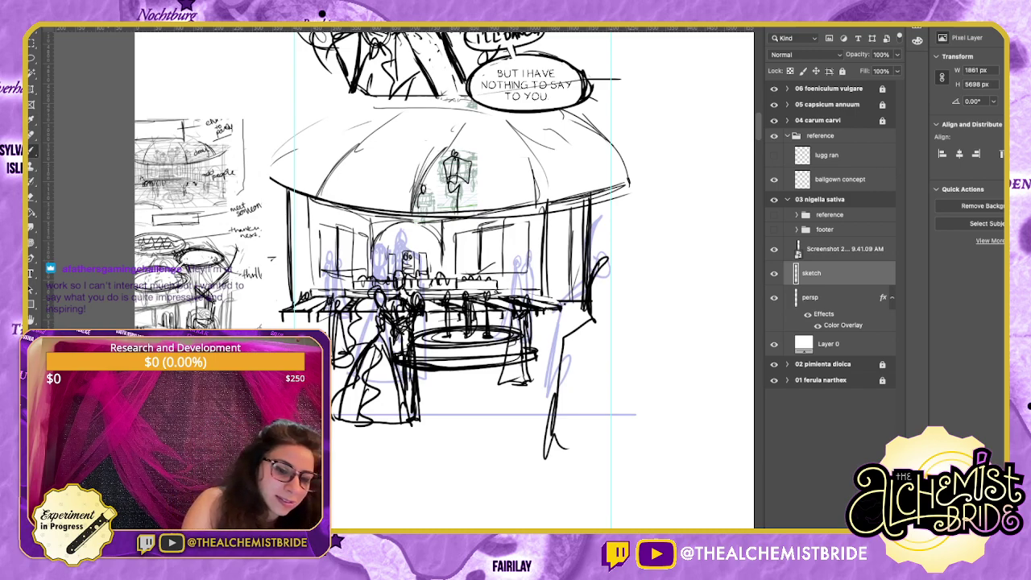
mouse_move(603, 273)
left_mouse_down()
mouse_move(600, 325)
mouse_move(582, 381)
mouse_move(599, 420)
left_mouse_up()
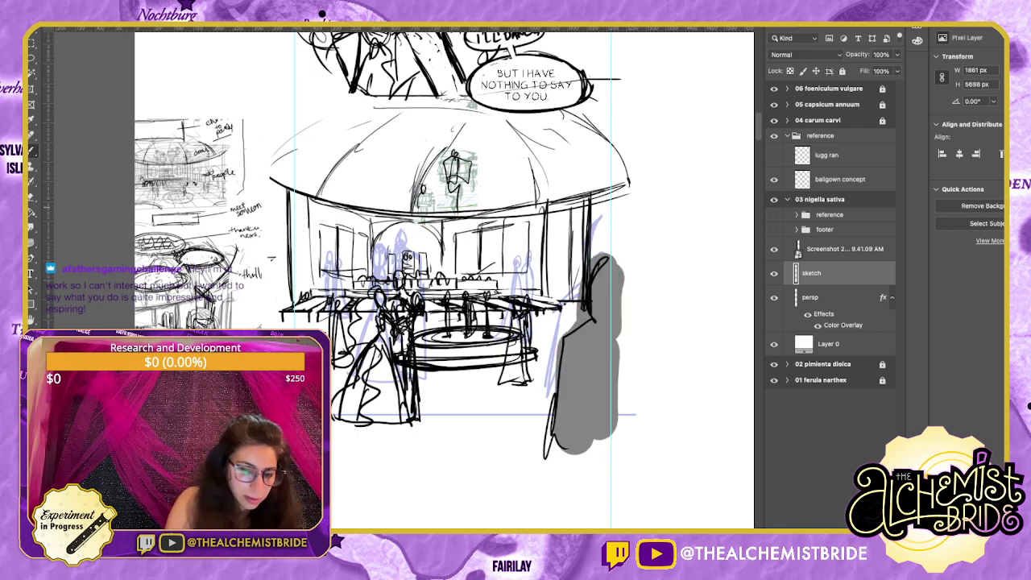
key("ctrl+z")
mouse_move(605, 265)
left_mouse_down()
mouse_move(604, 318)
mouse_move(579, 399)
mouse_move(586, 447)
left_mouse_up()
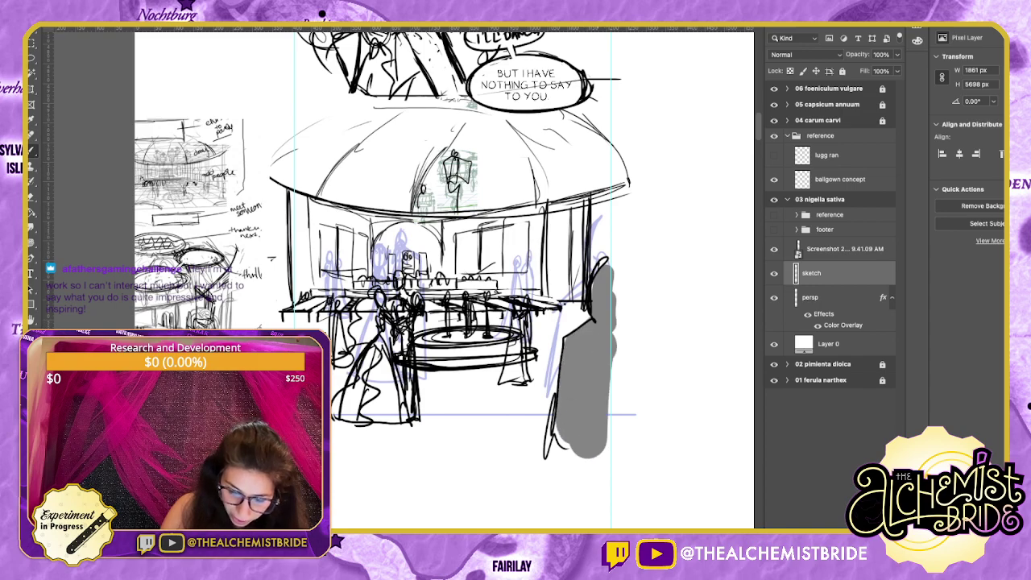
left_click_drag(609, 354, 608, 456)
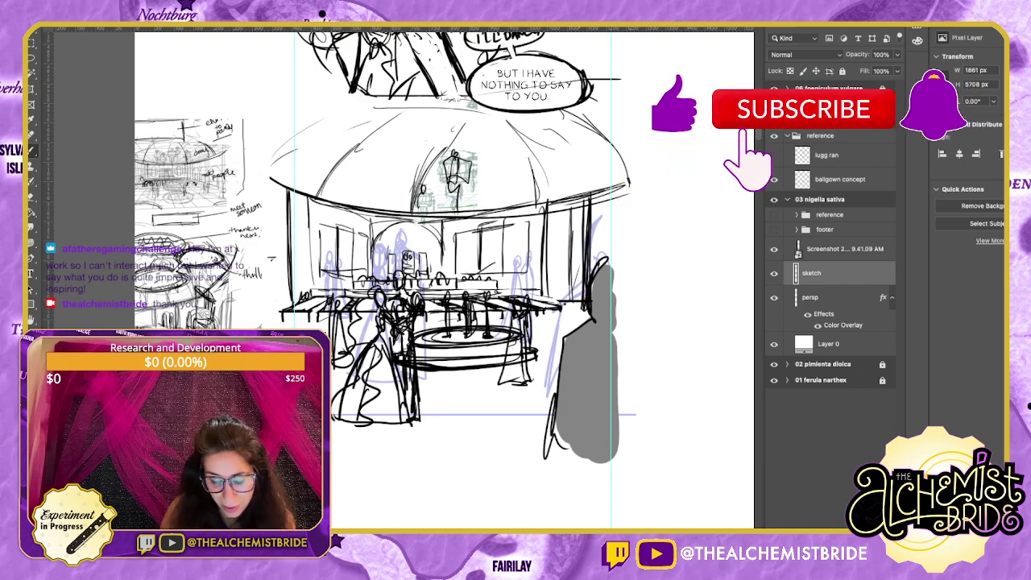
Erase the lower part of the grey silhouette and its outline so it ends flat at the panel's floor line.
left_click_drag(547, 423, 618, 429)
mouse_move(545, 456)
left_mouse_down()
mouse_move(617, 439)
mouse_move(616, 457)
mouse_move(616, 441)
mouse_move(603, 439)
left_mouse_up()
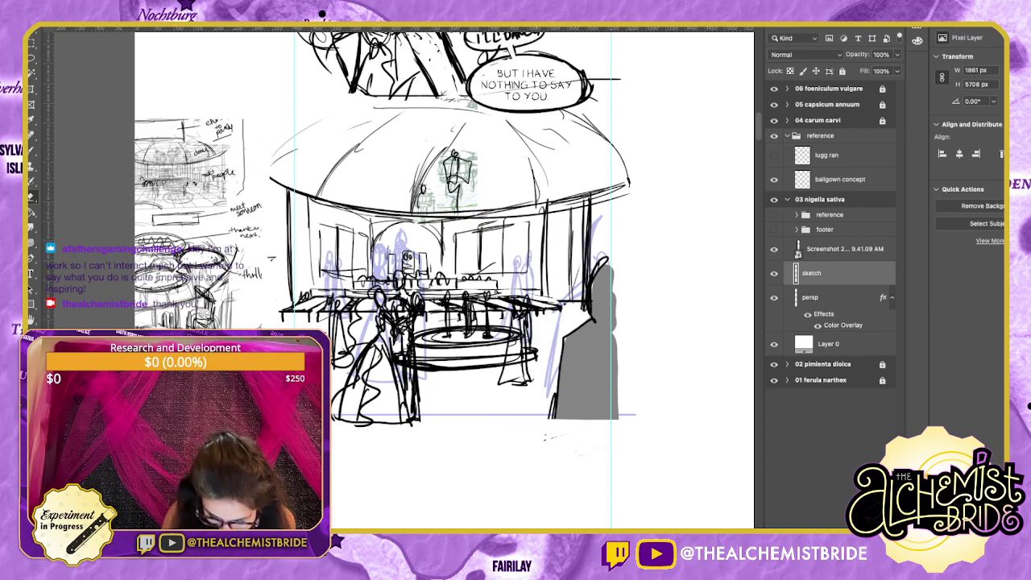
left_click_drag(483, 322, 511, 397)
key("b")
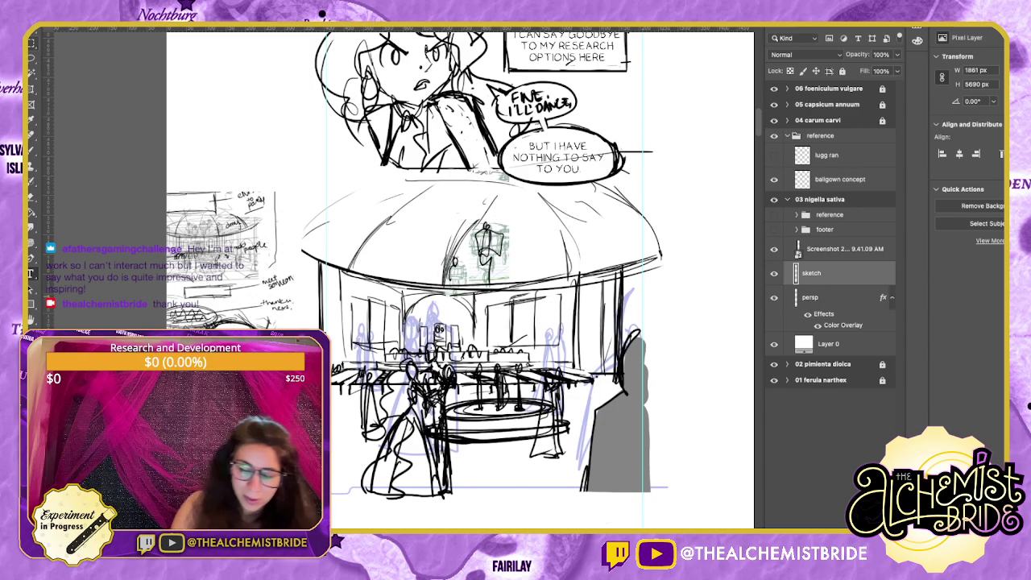
Add a text box over the right side of the ballroom panel containing the scene's dialogue, starting with "I'm thrilled to see you again.".
left_click_drag(624, 225, 735, 459)
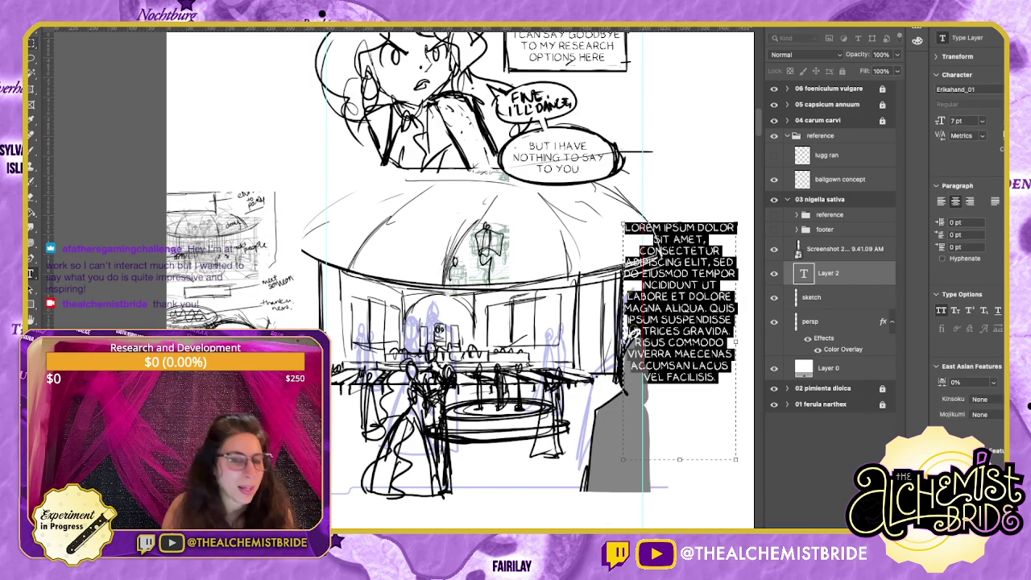
type("I'M THRILLED TO SEE YOU AGAIN  THAT MAKES ONE OF US. [UGH HE SMELLS GOOD TOO]  I FEEL WE GOT OFF ON THE WRONG FOOT.  WE DIDN'T GET OFF ON ANY FOOT. YOU JUST CAN'T TAKE NO FOR AN ANSWER.  NOT AT ALL, I JUST THINK YOU SHOULD BE AWARE OF WHAT IT IS YOU'RE SAYING")
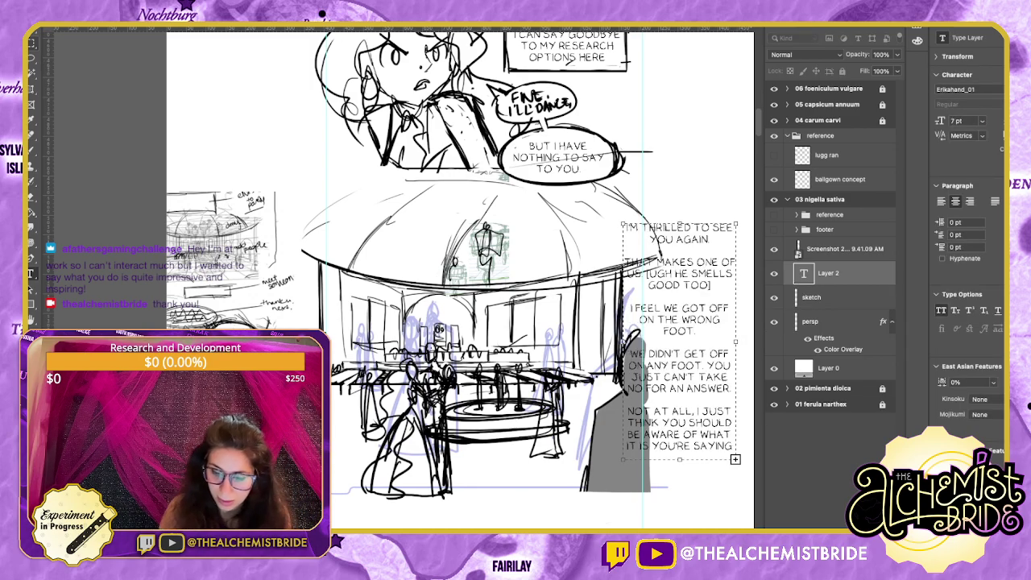
left_click_drag(712, 285, 647, 273)
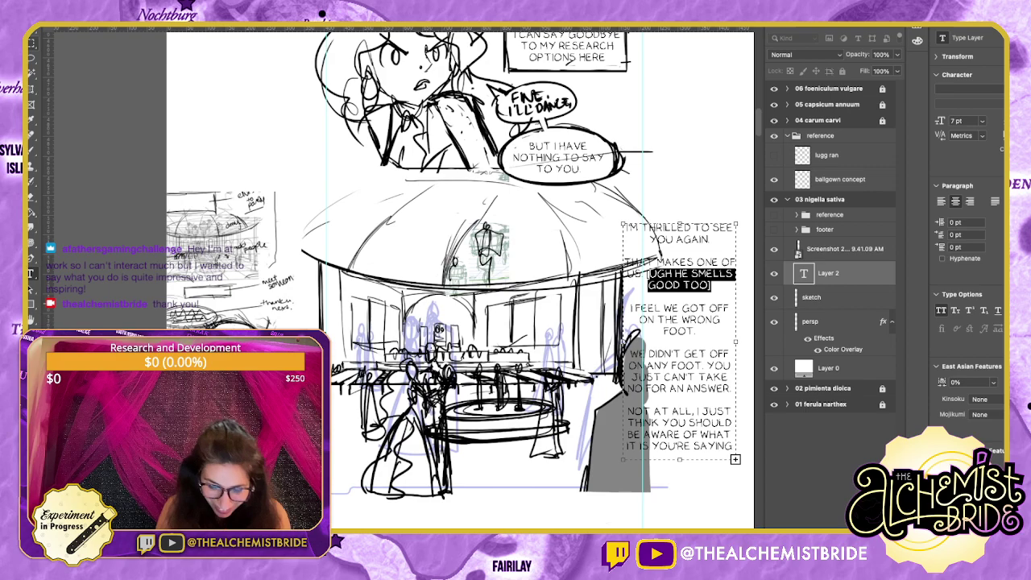
left_click(648, 274)
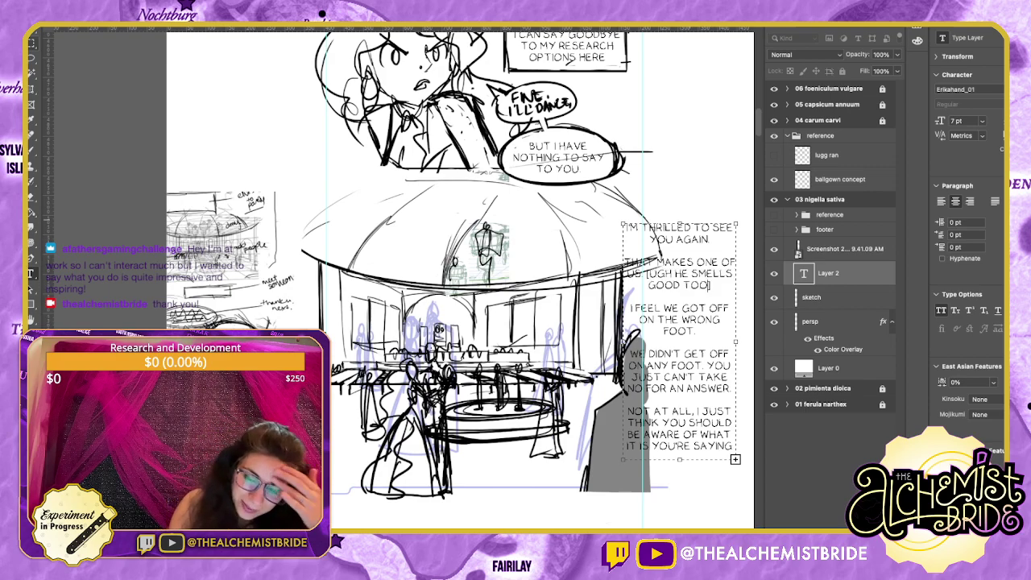
Copy the line "I'm thrilled to see you again." into its own text box and position it on the left part of the dome.
left_click_drag(712, 240, 627, 228)
key("ctrl+c")
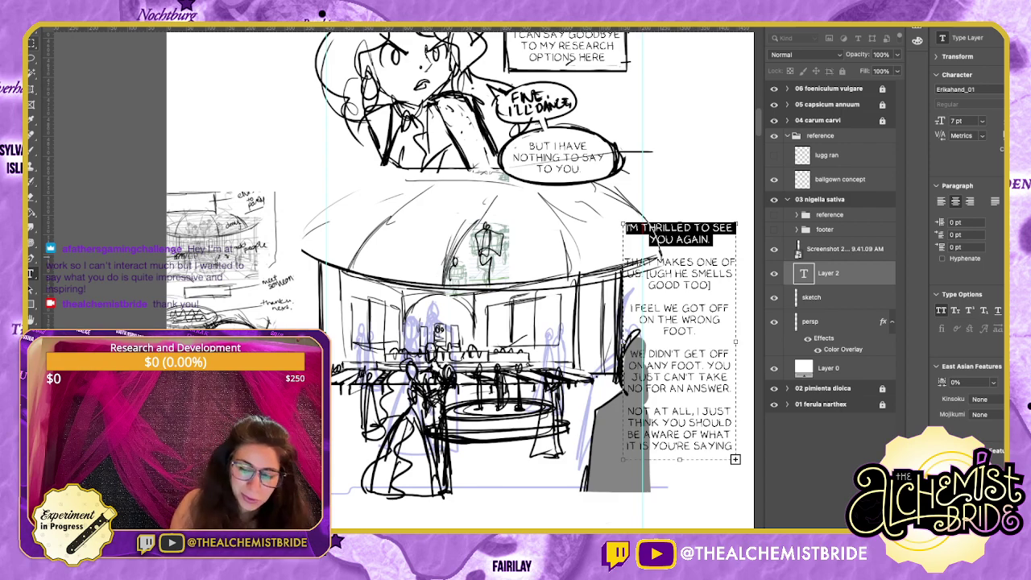
key("ctrl+Return")
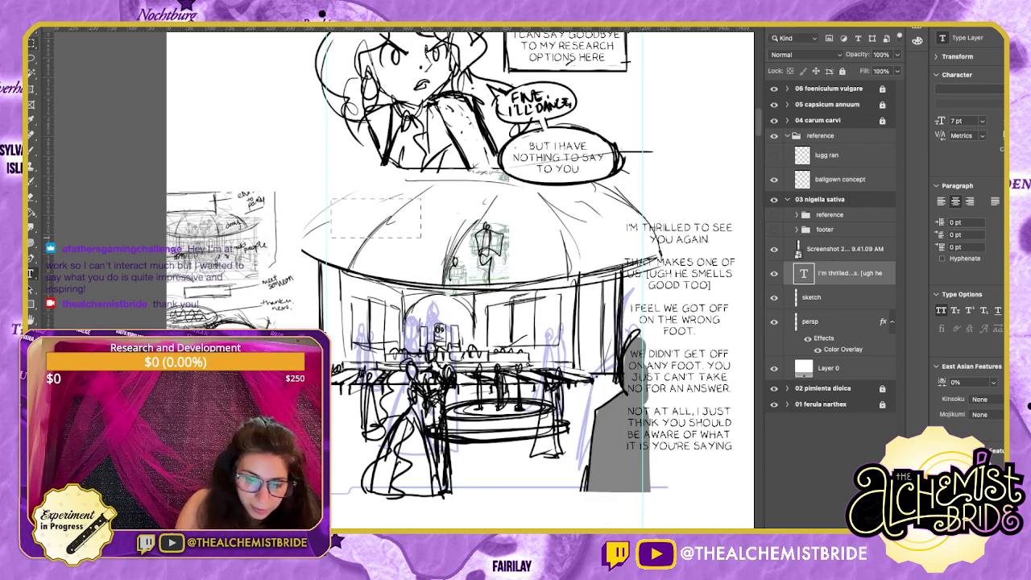
left_click_drag(330, 197, 436, 244)
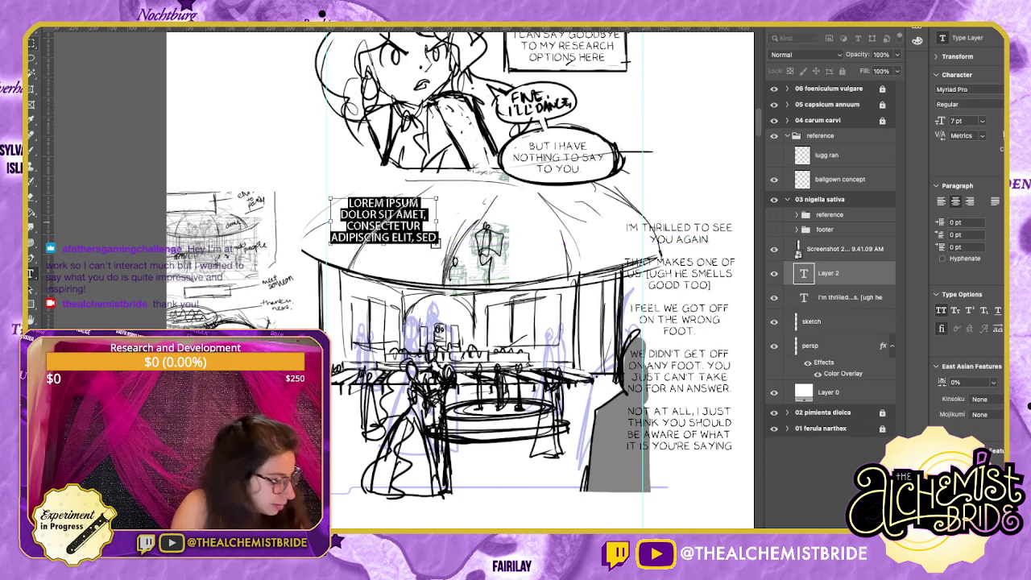
key("ctrl+v")
key("ctrl+Return")
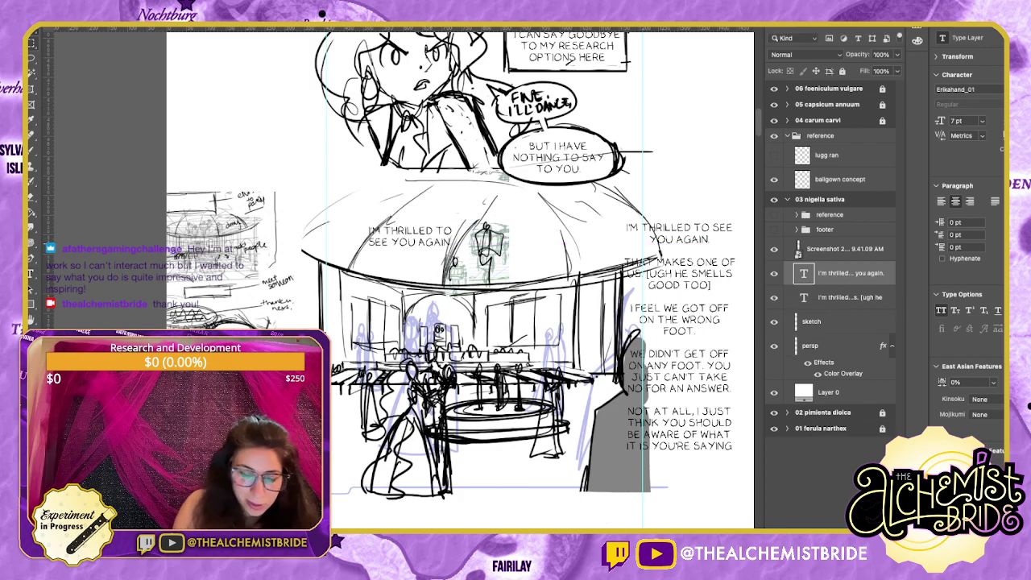
left_click_drag(410, 236, 385, 236)
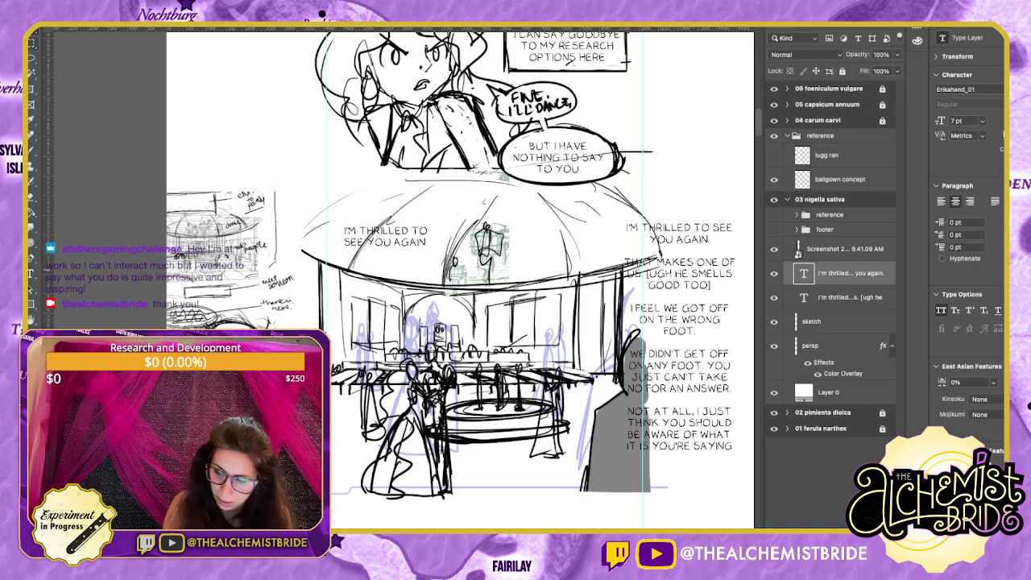
Lasso the dancing couple on the sketch layer and flip it horizontally.
left_click(811, 321)
key("l")
mouse_move(432, 341)
left_mouse_down()
mouse_move(377, 413)
mouse_move(444, 503)
mouse_move(459, 436)
mouse_move(448, 354)
mouse_move(433, 341)
left_mouse_up()
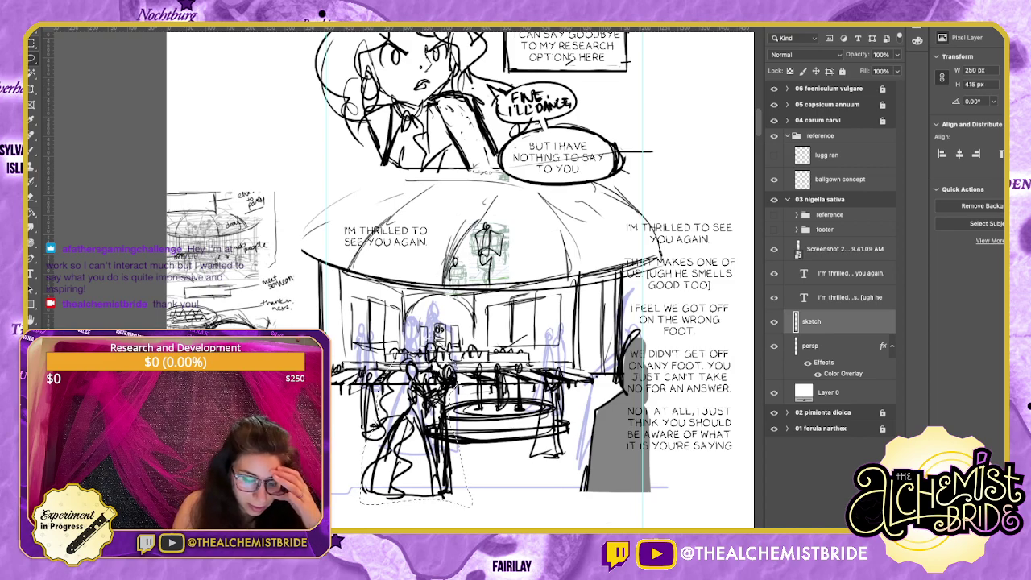
key("shift+super+h")
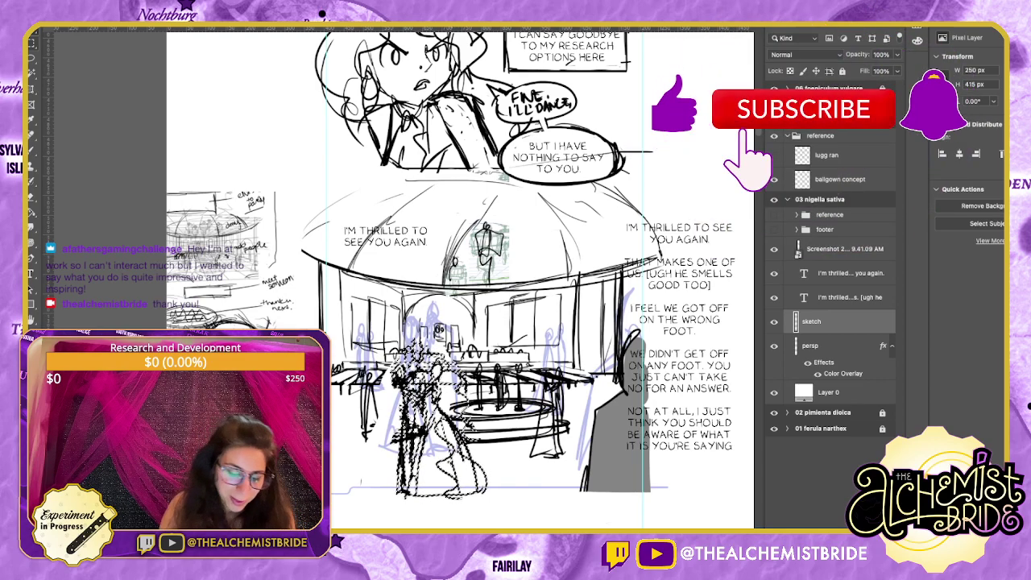
key("ctrl+d")
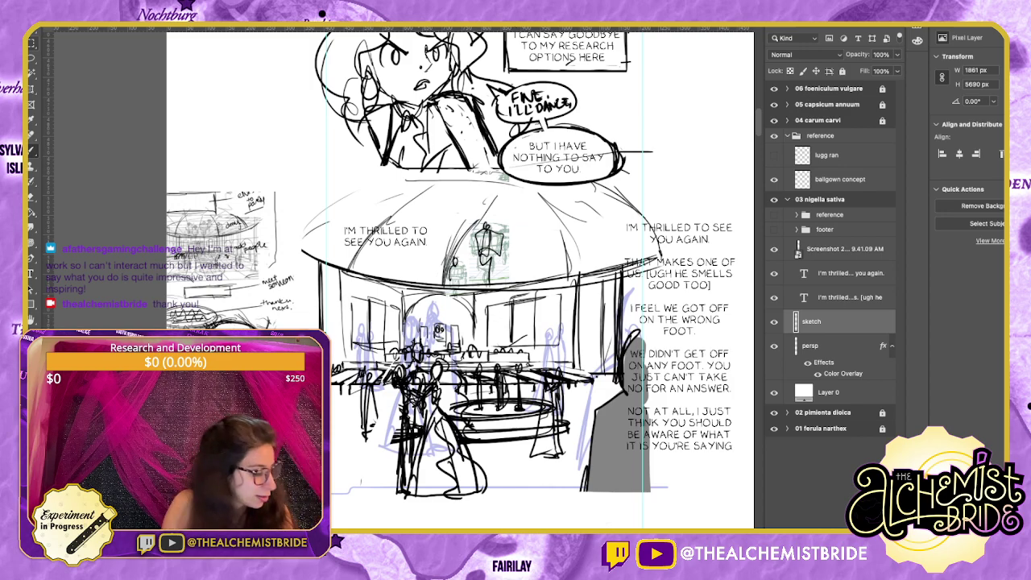
Lasso the flipped dancing couple and shift it slightly to the left.
key("l")
mouse_move(423, 341)
left_mouse_down()
mouse_move(387, 412)
mouse_move(498, 494)
mouse_move(457, 366)
mouse_move(442, 351)
left_mouse_up()
key("v")
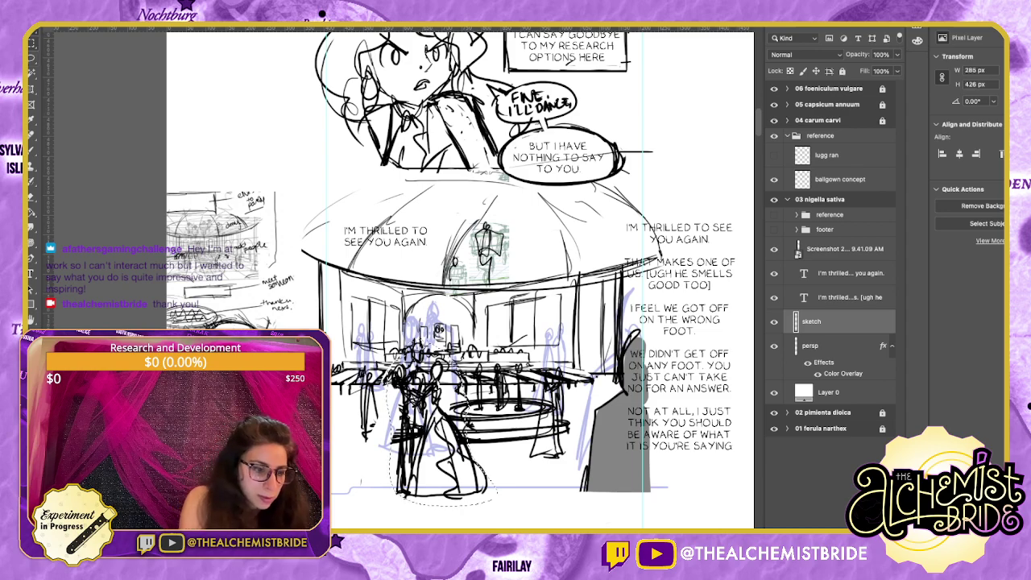
left_click_drag(465, 421, 461, 421)
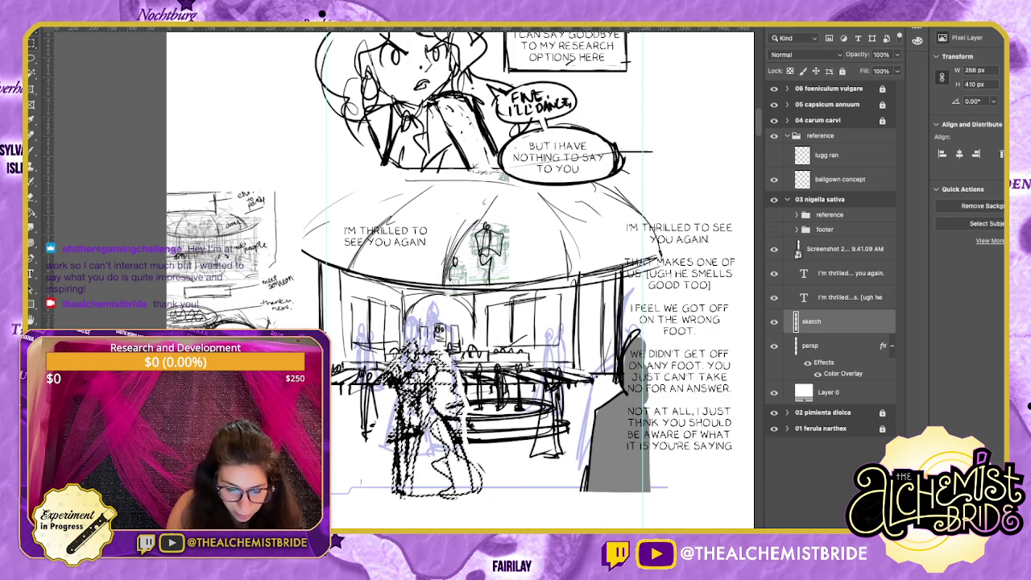
key("ctrl+d")
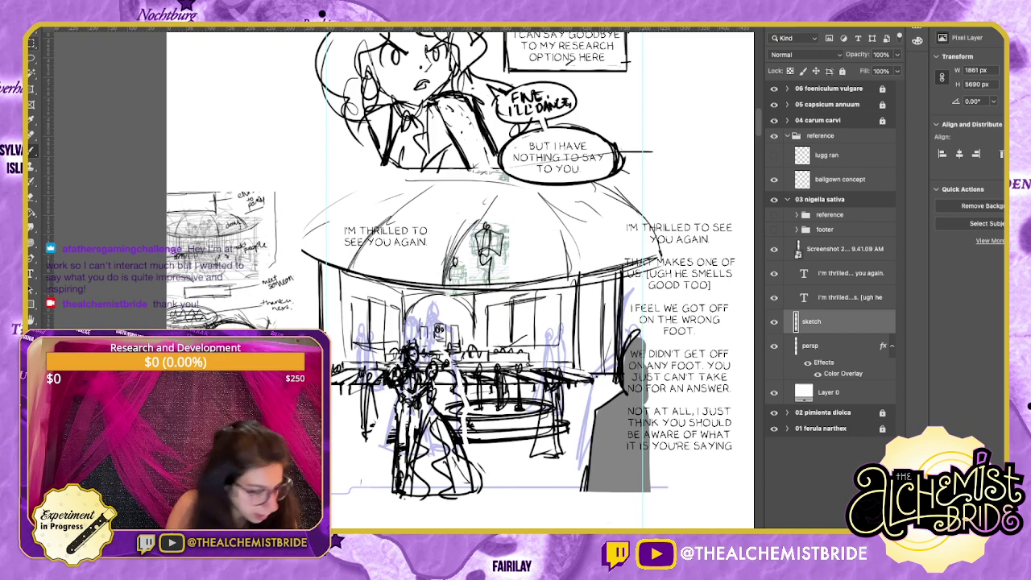
Lasso the head of the left dancer in the couple for moving, and clear the selection.
key("l")
left_click_drag(401, 359, 411, 352)
key("v")
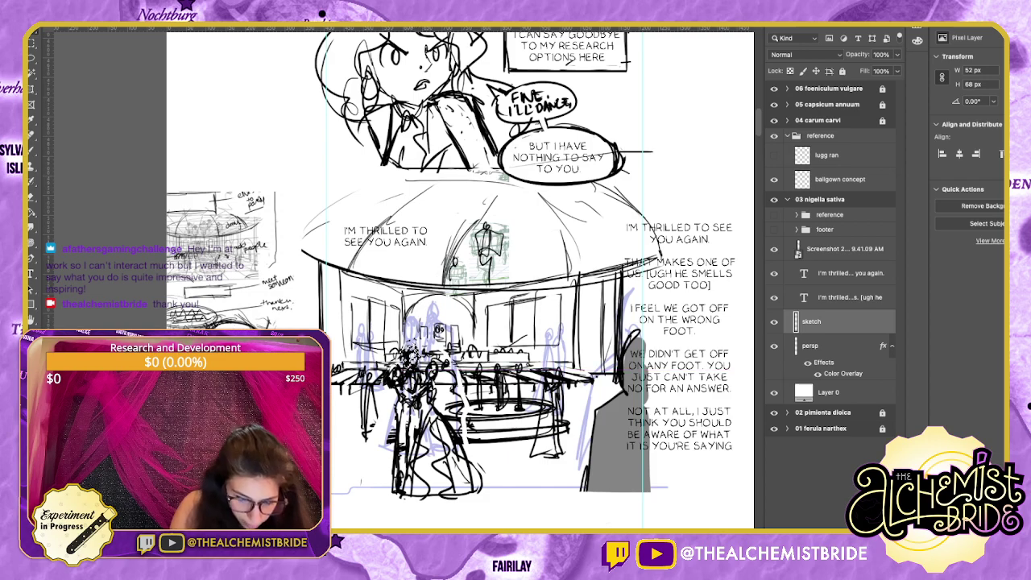
key("ctrl+d")
mouse_move(451, 354)
left_mouse_down()
mouse_move(470, 355)
mouse_move(407, 361)
left_mouse_up()
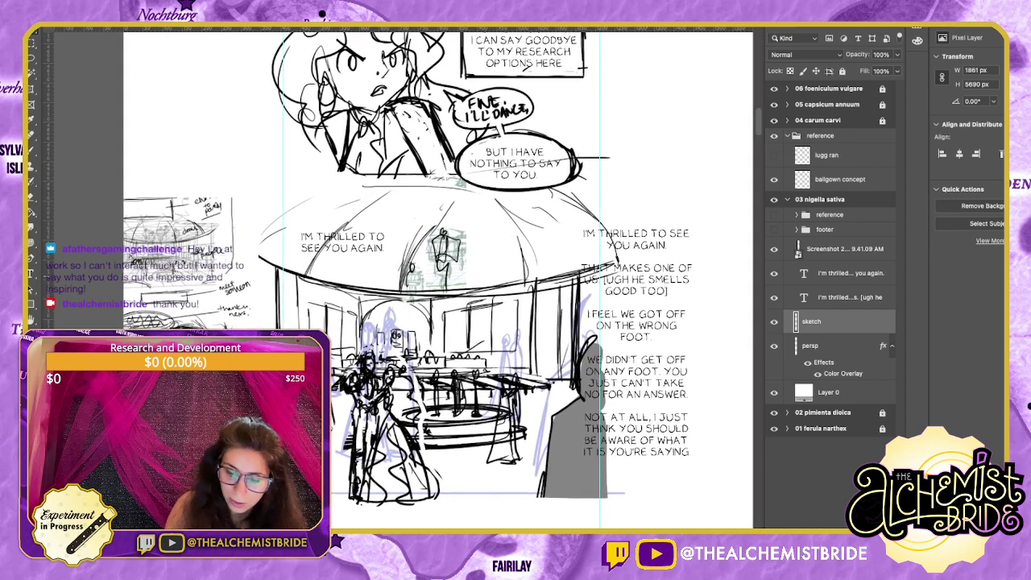
Copy the line "That makes one of us." into its own text box and place it on the dome's lower middle.
left_click(849, 297)
left_click_drag(582, 268, 603, 279)
key("ctrl+c")
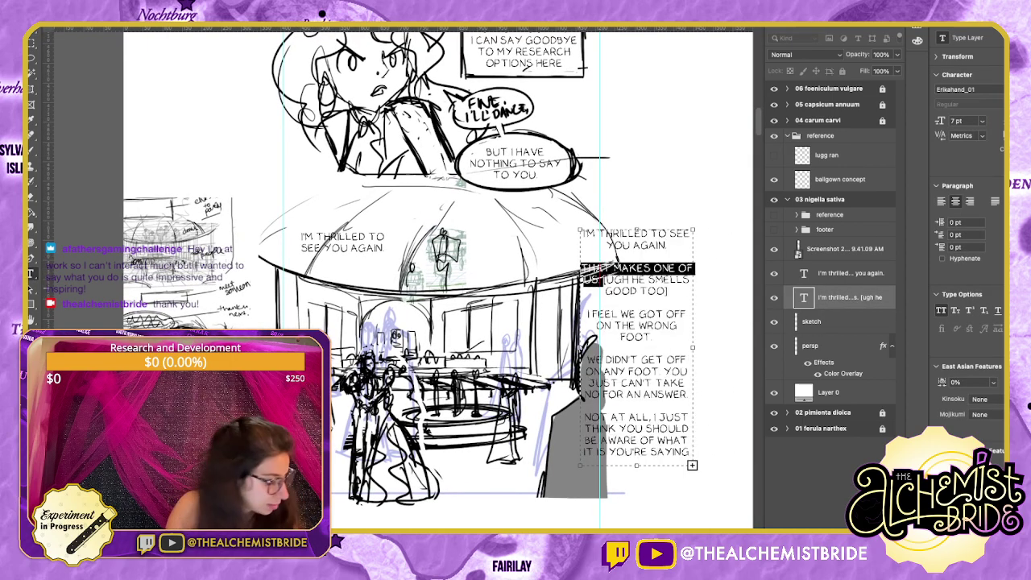
left_click(33, 43)
left_click(32, 274)
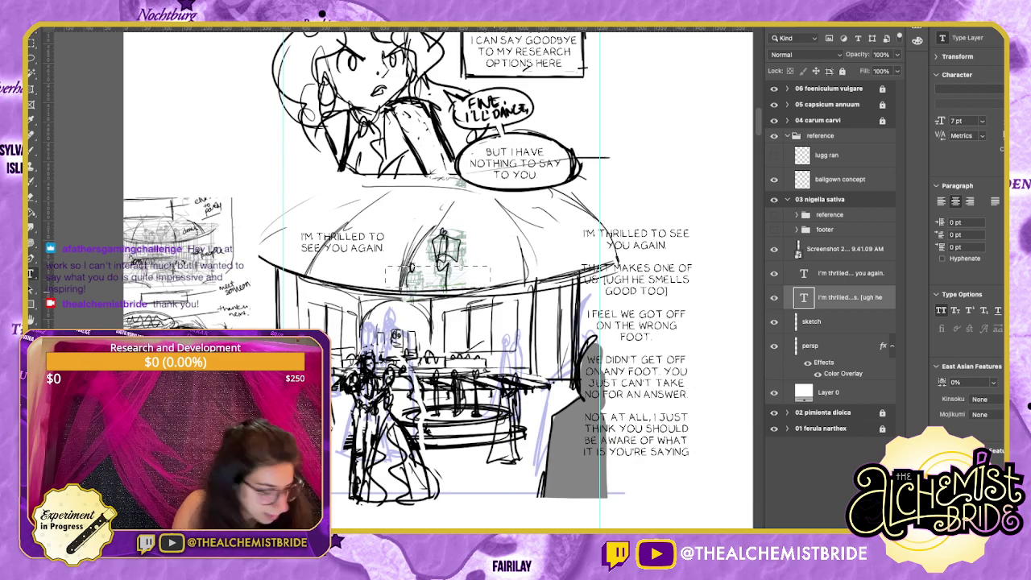
key("ctrl+v")
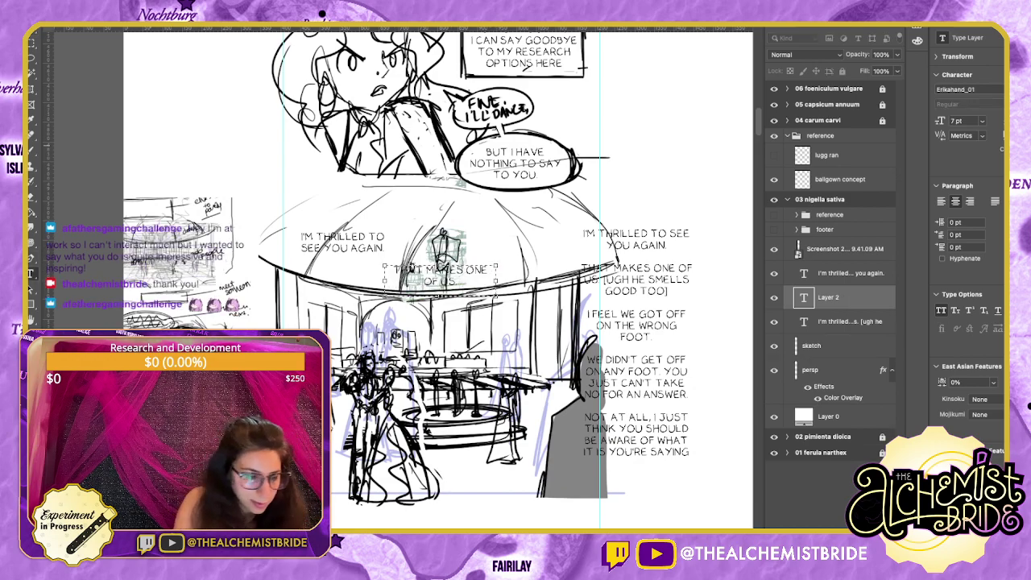
left_click(33, 43)
left_click_drag(439, 282, 492, 273)
Copy the line "I feel we got off on the wrong foot." into its own text box below "I'm thrilled to see you again.".
double_click(804, 321)
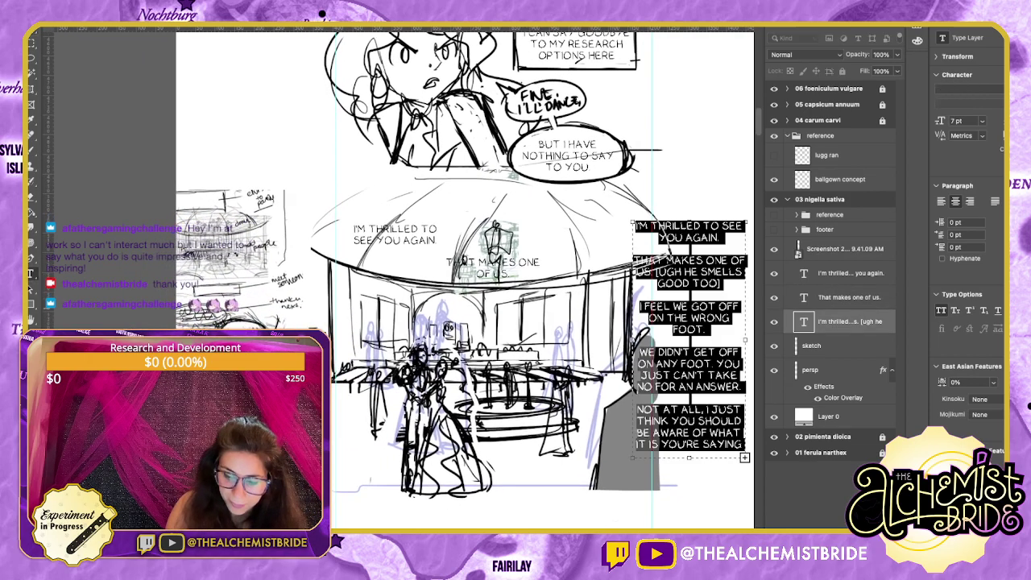
mouse_move(642, 307)
left_mouse_down()
mouse_move(708, 330)
mouse_move(640, 306)
left_mouse_up()
key("ctrl+c")
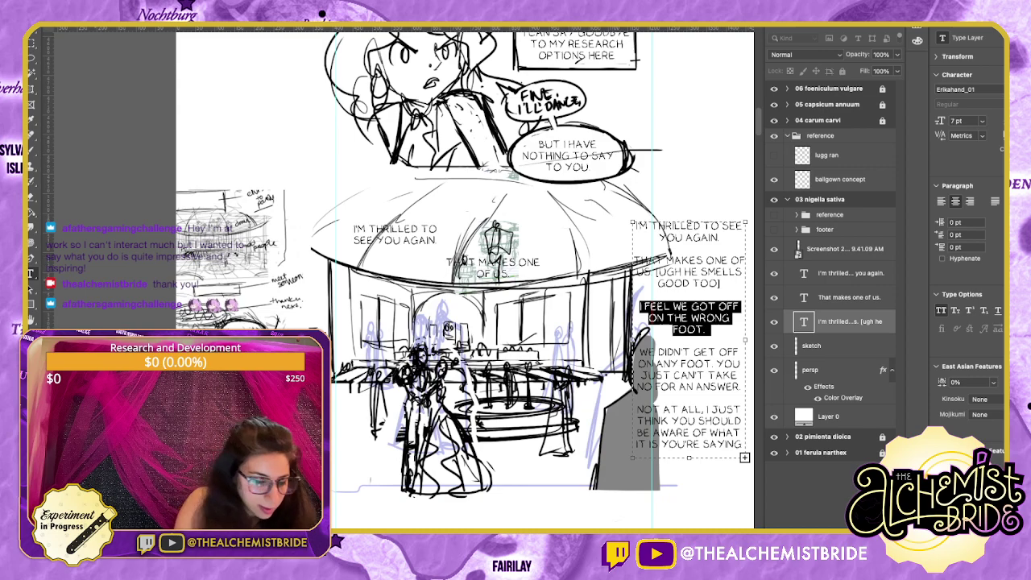
key("Escape")
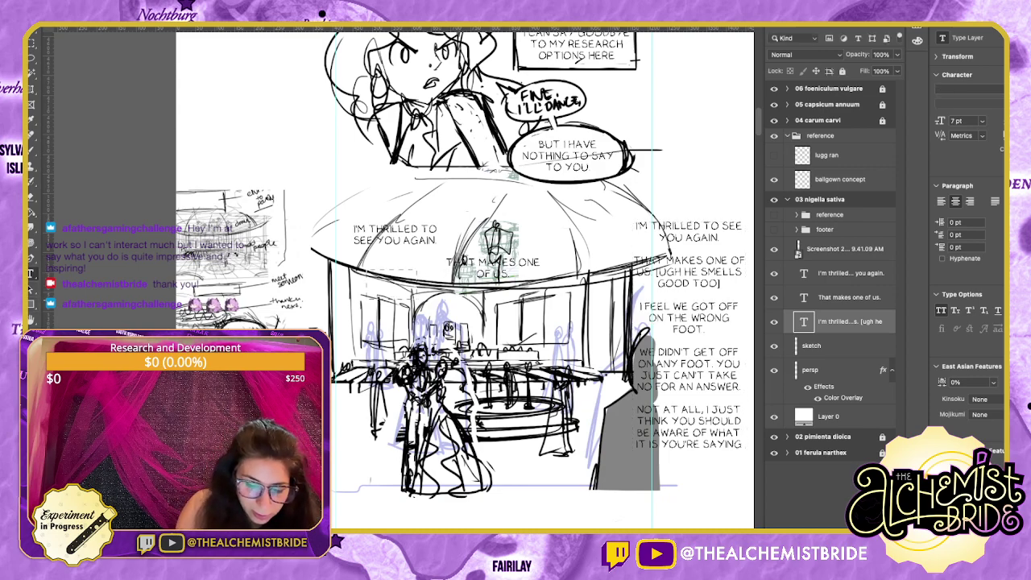
left_click_drag(367, 269, 447, 306)
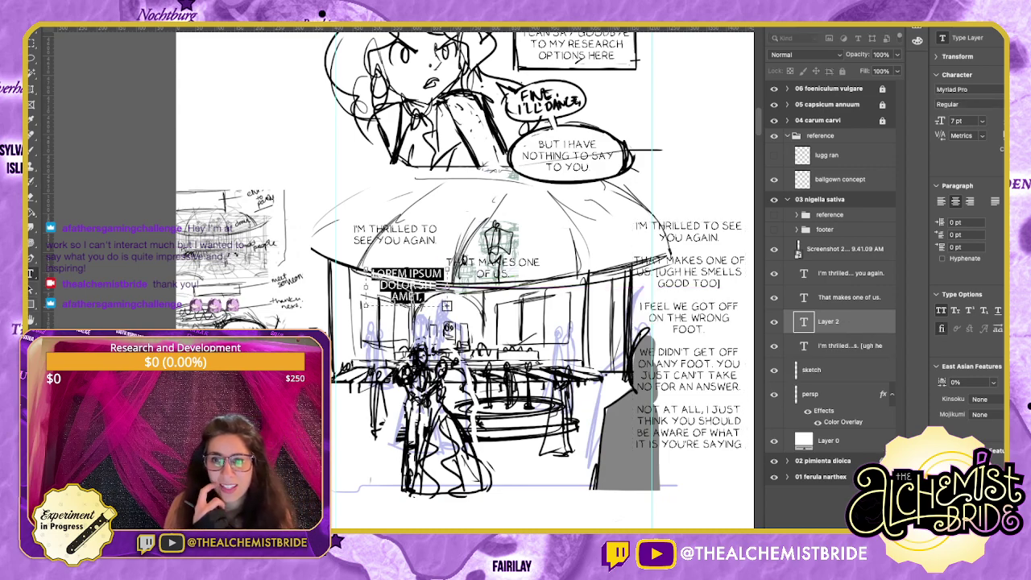
key("ctrl+v")
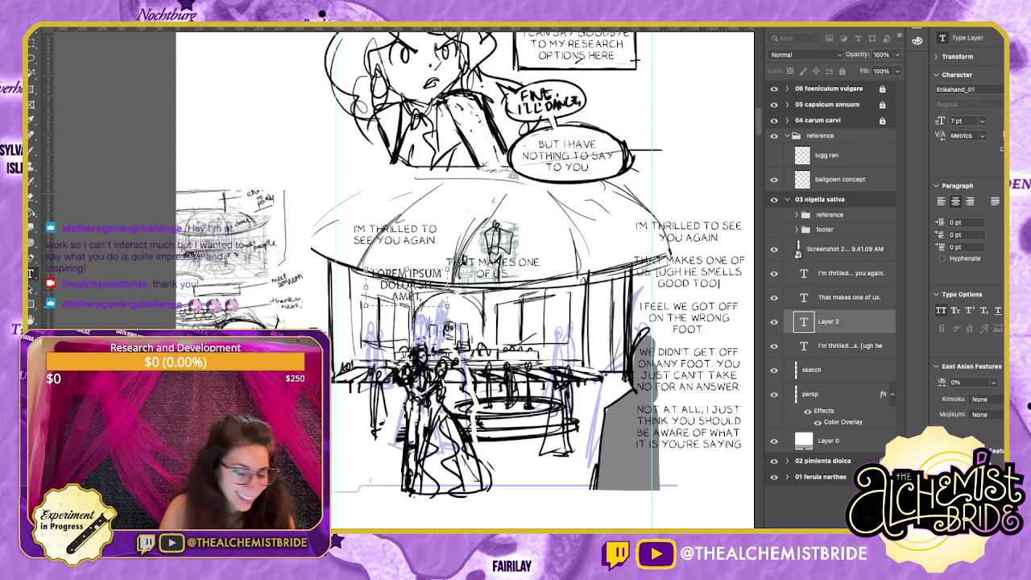
left_click(33, 31)
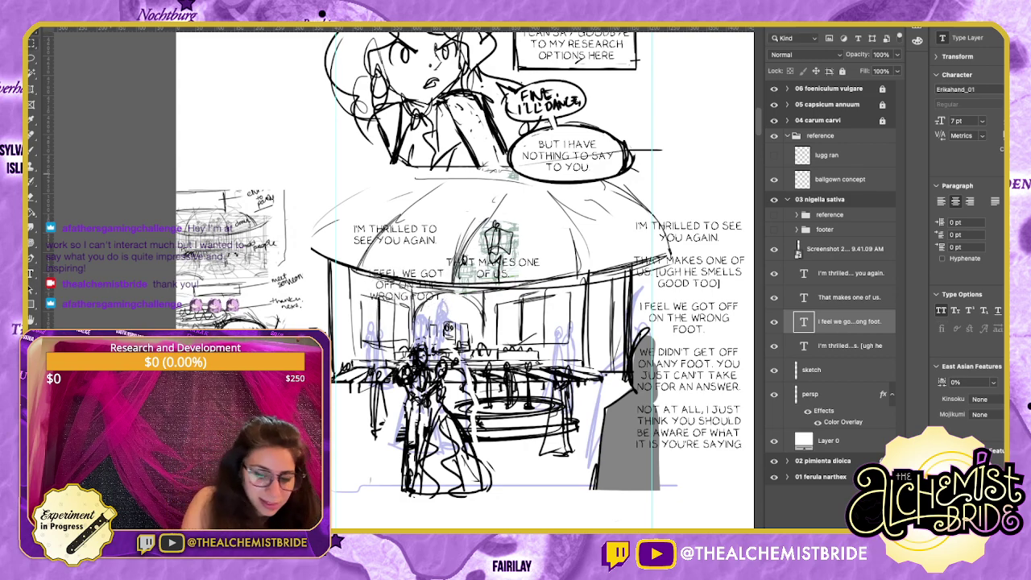
mouse_move(406, 284)
left_mouse_down()
mouse_move(387, 281)
mouse_move(411, 287)
left_mouse_up()
Move the "That makes one of us." text slightly up and to the right on the dome.
left_click(848, 297)
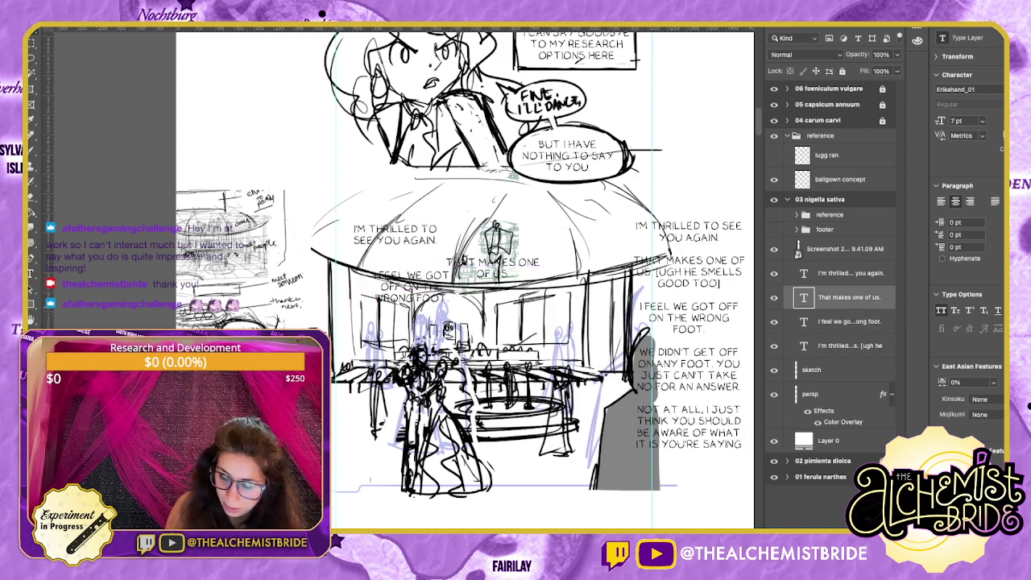
mouse_move(492, 268)
left_mouse_down()
mouse_move(468, 258)
mouse_move(493, 255)
mouse_move(482, 258)
left_mouse_up()
key("Right")
key("Right")
key("Right")
key("Right")
key("Right")
key("Right")
key("Up")
key("Right")
key("Right")
key("Right")
key("Right")
key("Right")
key("Right")
key("Right")
key("Right")
key("Right")
key("Right")
key("Right")
key("Right")
key("Right")
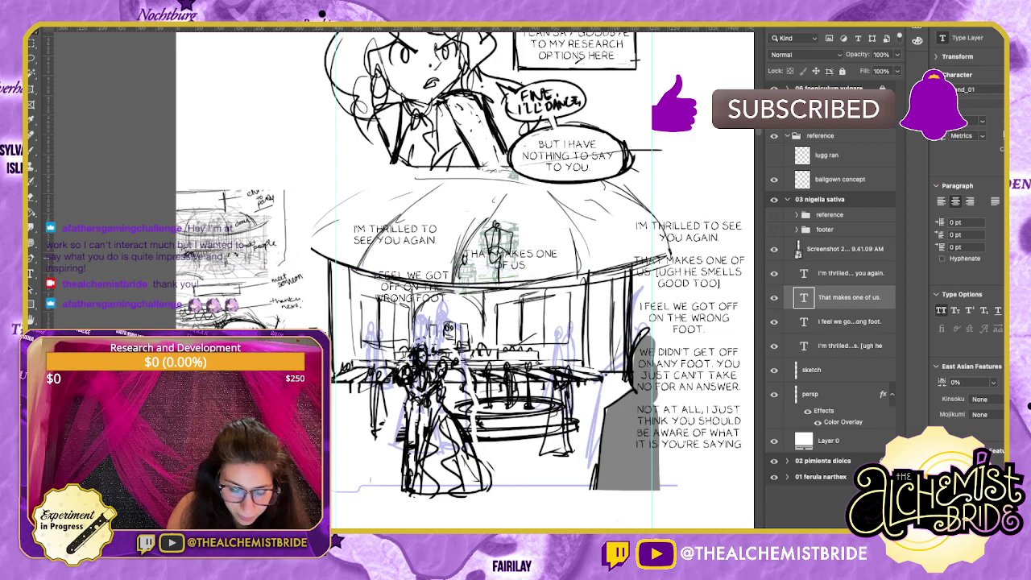
Shift the "I feel we got off on the wrong foot." text slightly up and to the left.
left_click(849, 322)
left_click_drag(411, 287, 405, 283)
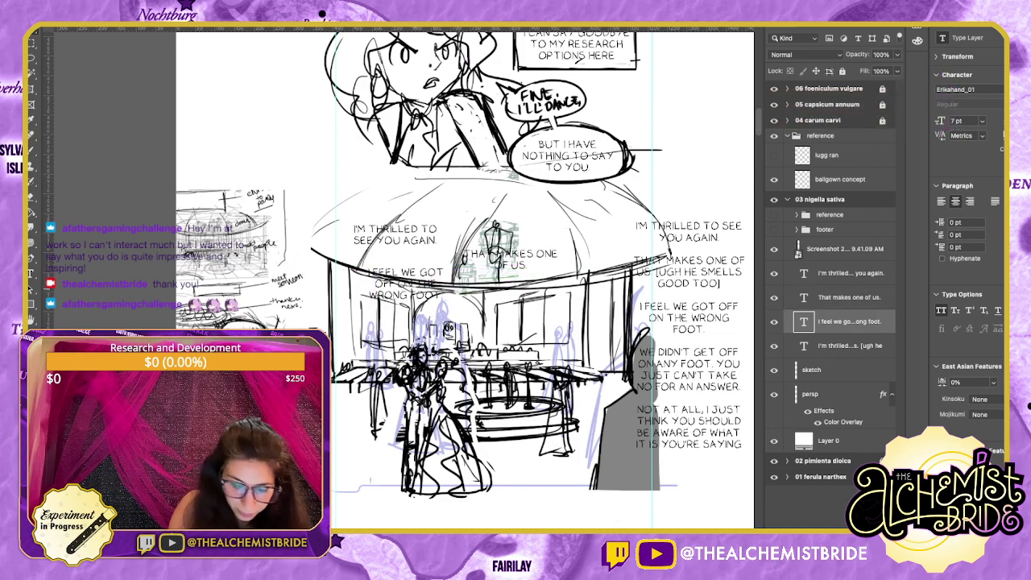
left_click(849, 297)
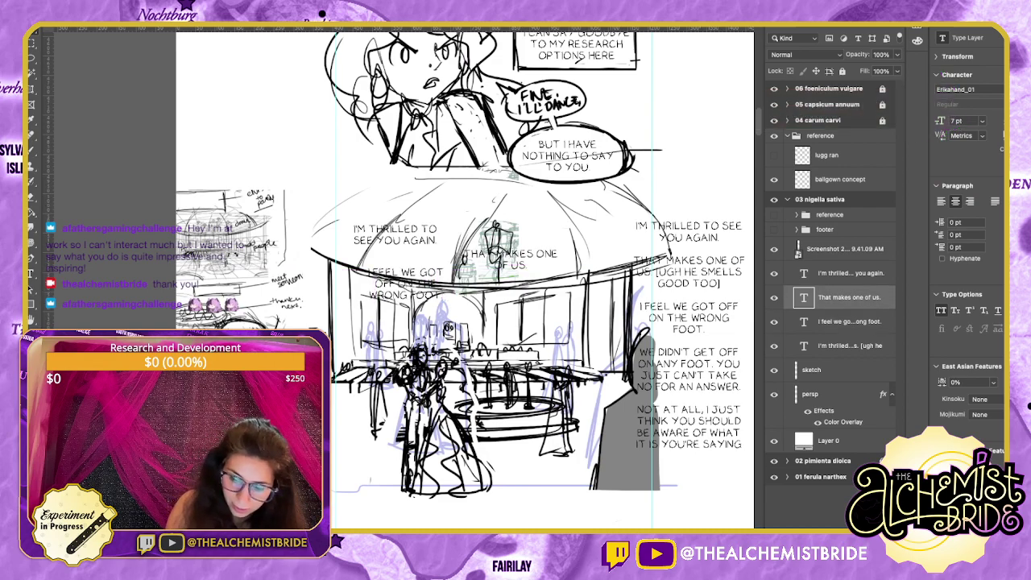
Copy the line "We didn't get off on any foot. You just can't take no for an answer." from the script text block.
double_click(804, 345)
left_click(740, 387)
mouse_move(739, 387)
left_mouse_down()
mouse_move(638, 353)
mouse_move(743, 387)
left_mouse_up()
key("ctrl+c")
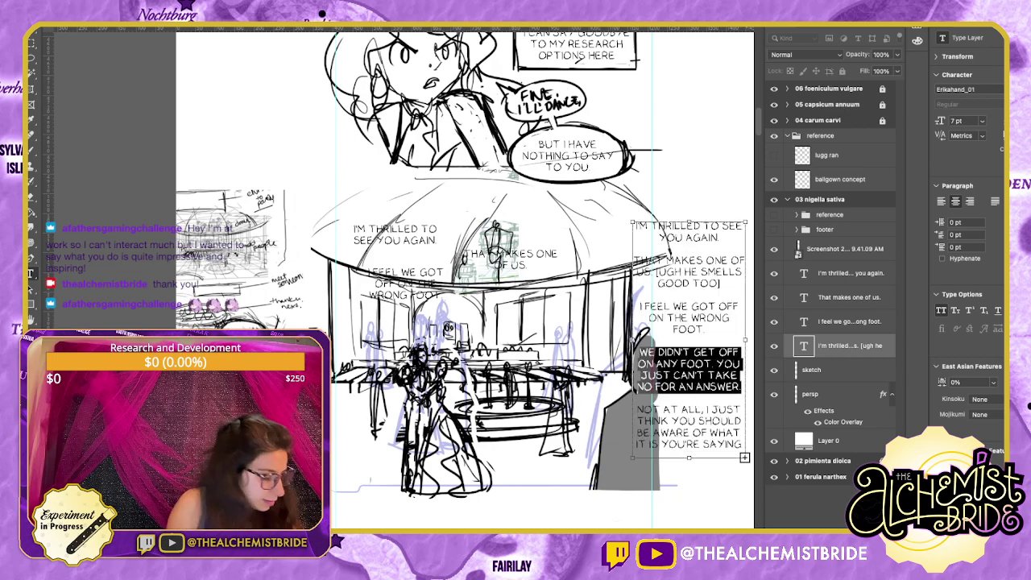
key("super+Return")
key("v")
left_click_drag(689, 364, 690, 401)
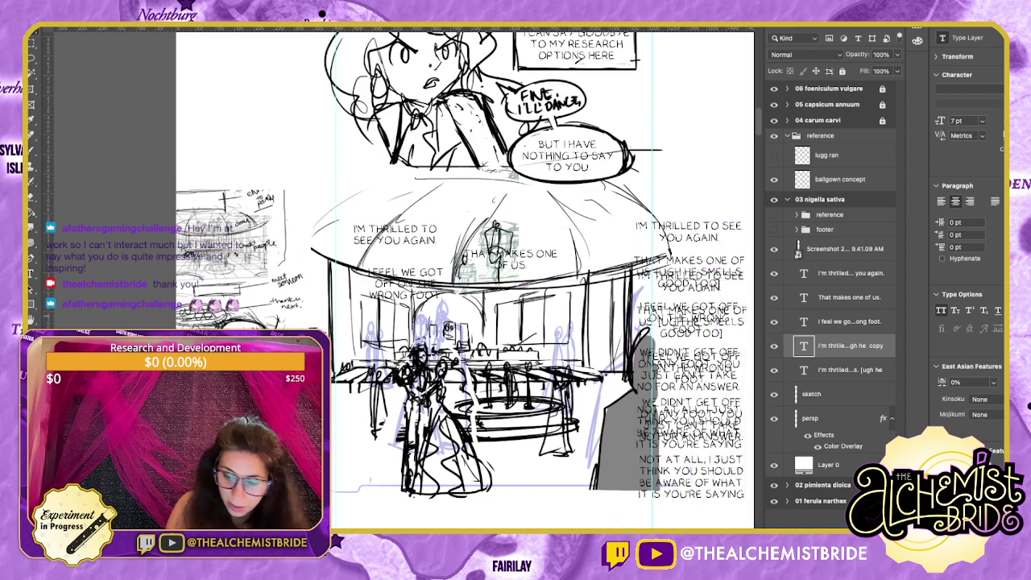
key("super+z")
Duplicate the "That makes one of us." text box below itself, replace its text with the copied line, and enlarge the box to fit.
left_click(510, 253, "super")
left_click_drag(509, 254, 513, 299)
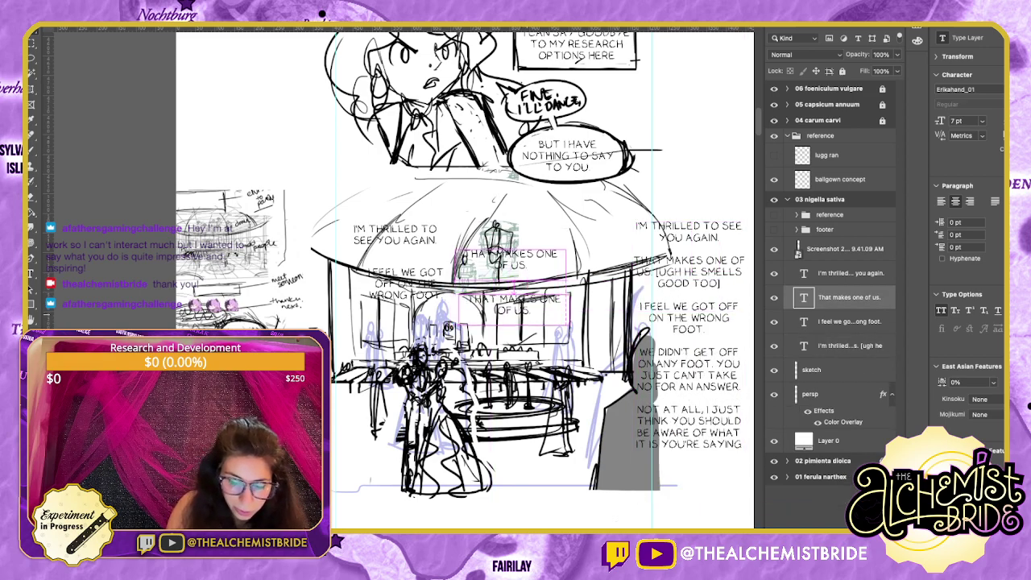
double_click(513, 300)
key("ctrl+v")
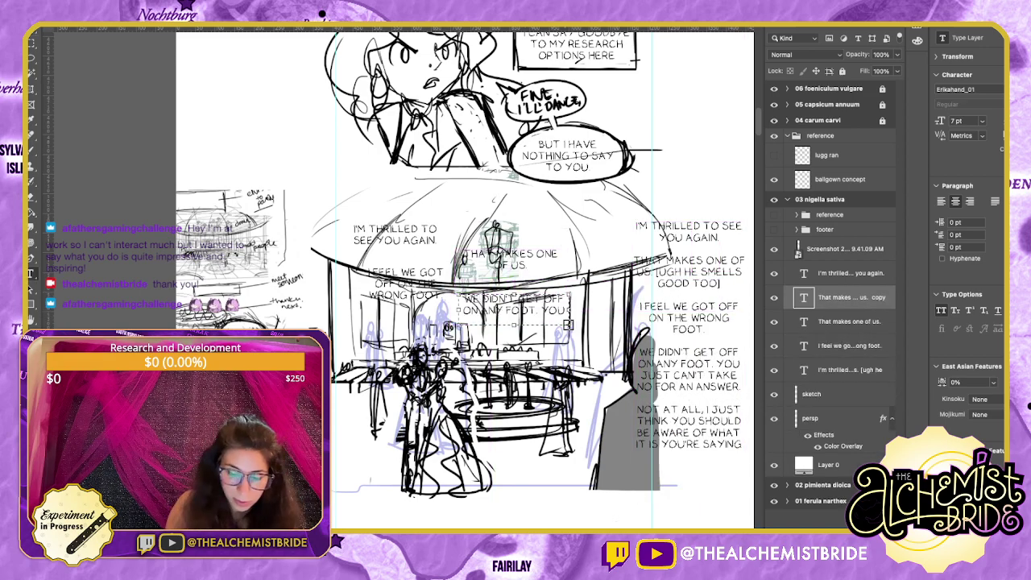
left_click_drag(568, 324, 612, 342)
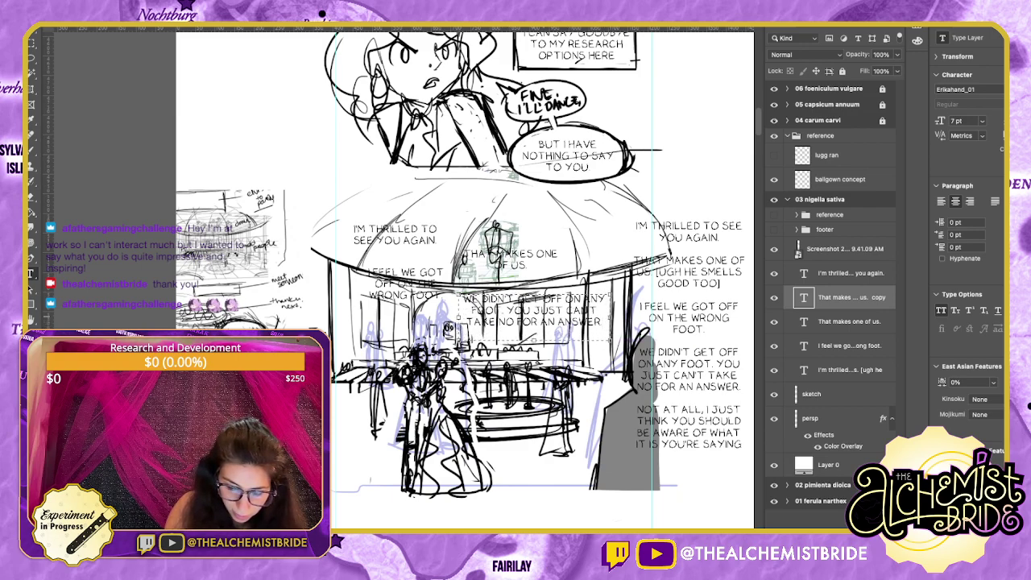
Reword the end of the pasted line to read "You just can't take a hint".
left_click_drag(566, 311, 582, 311)
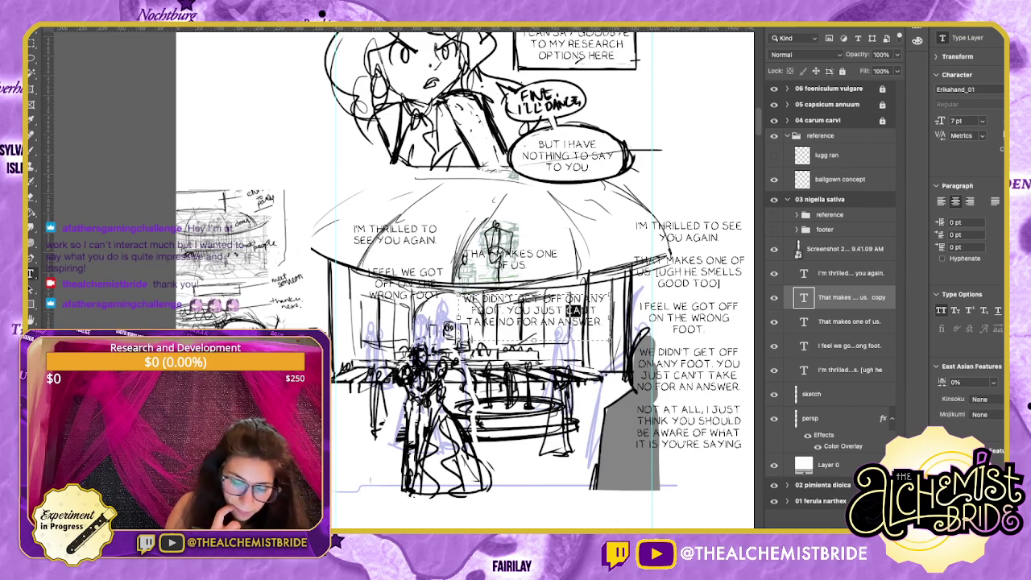
left_click_drag(566, 311, 602, 322)
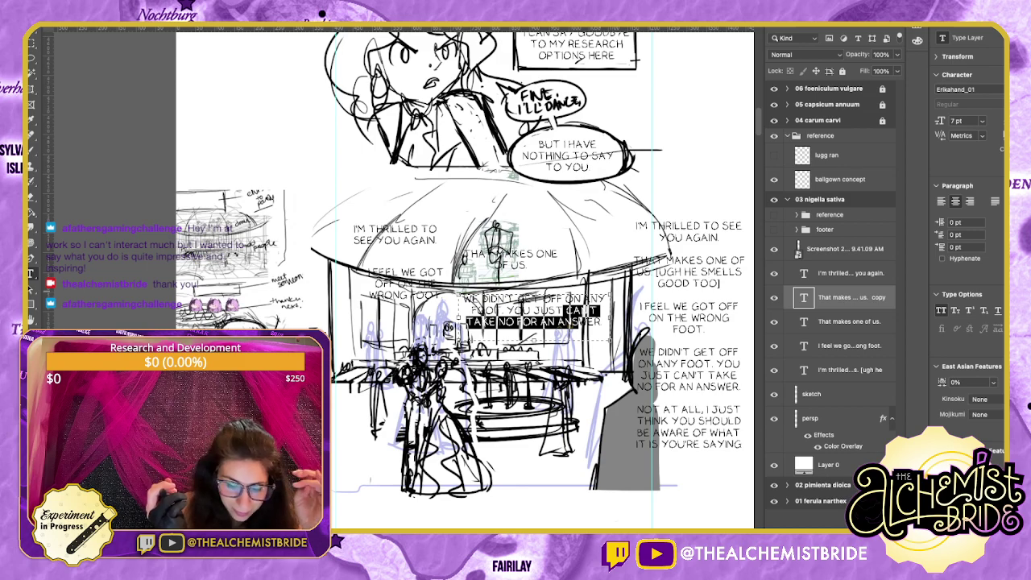
left_click(497, 322)
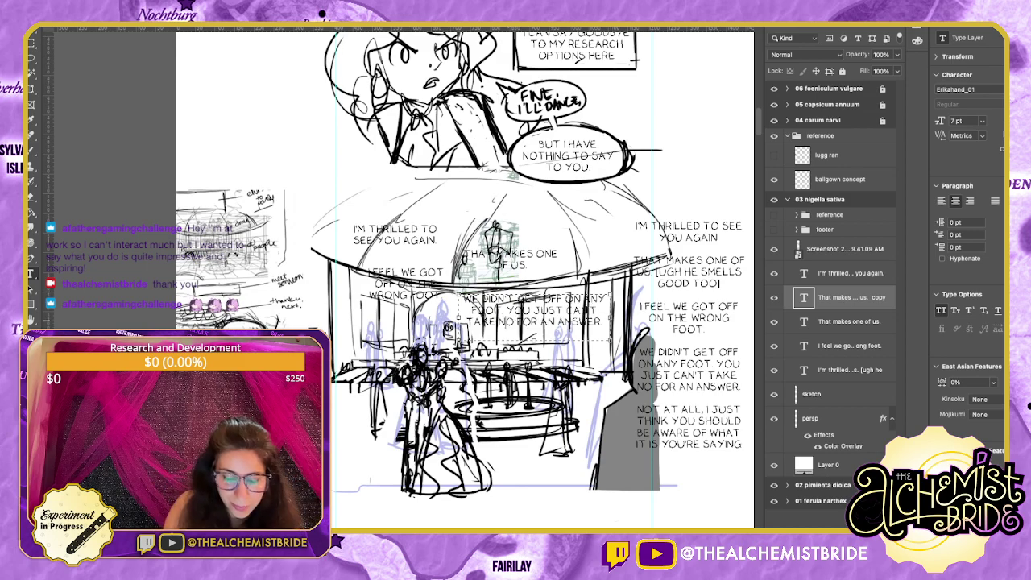
left_click_drag(497, 322, 604, 323)
left_click(563, 322)
key("BackSpace")
key("BackSpace")
key("BackSpace")
key("BackSpace")
key("BackSpace")
key("BackSpace")
key("BackSpace")
key("BackSpace")
key("BackSpace")
key("BackSpace")
key("BackSpace")
key("BackSpace")
key("BackSpace")
key("BackSpace")
key("BackSpace")
key("BackSpace")
type("A HINT")
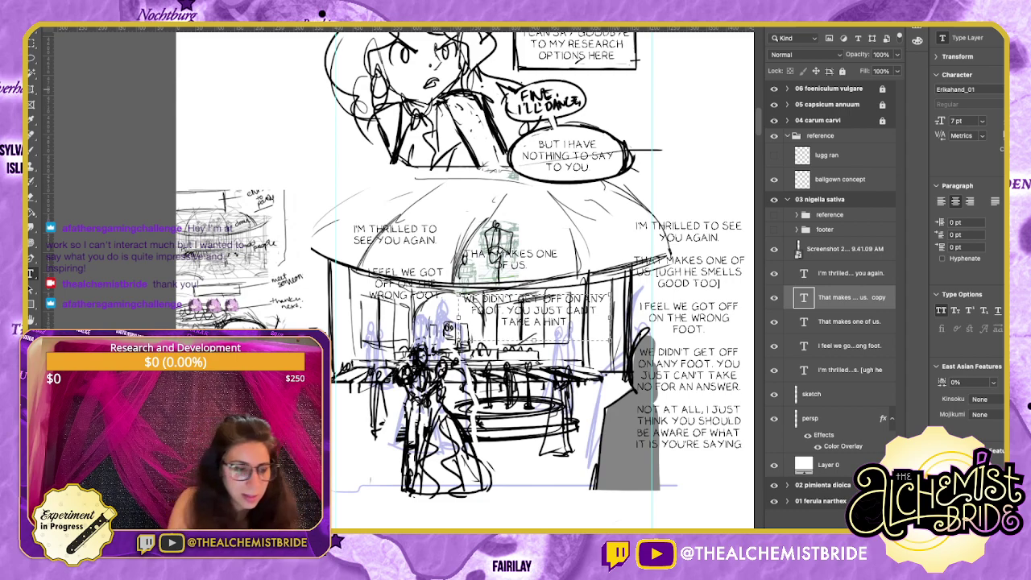
Recover the discarded edit of the duplicated text box and reopen its text for editing.
key("Escape")
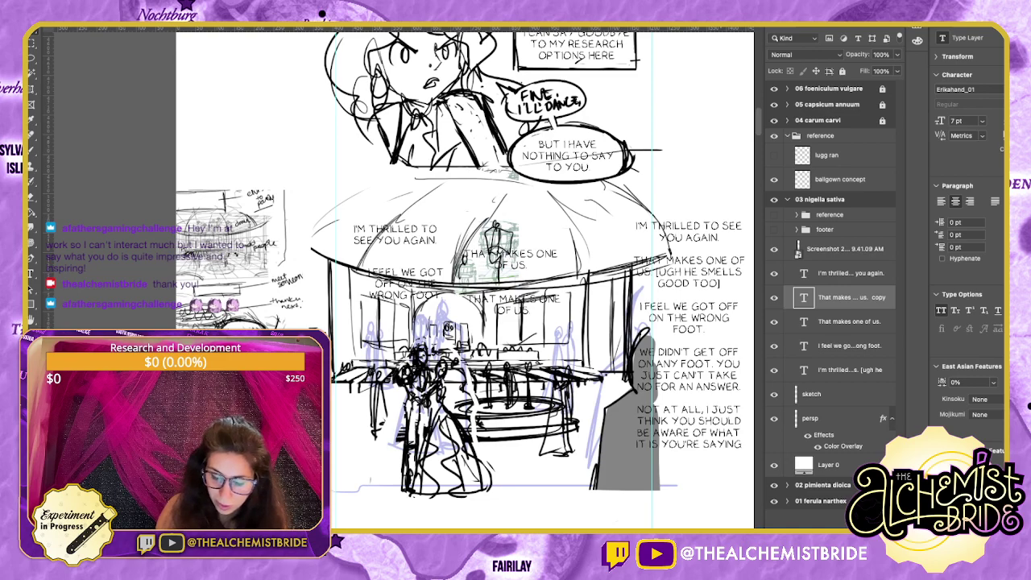
key("super+z")
key("super+shift+z")
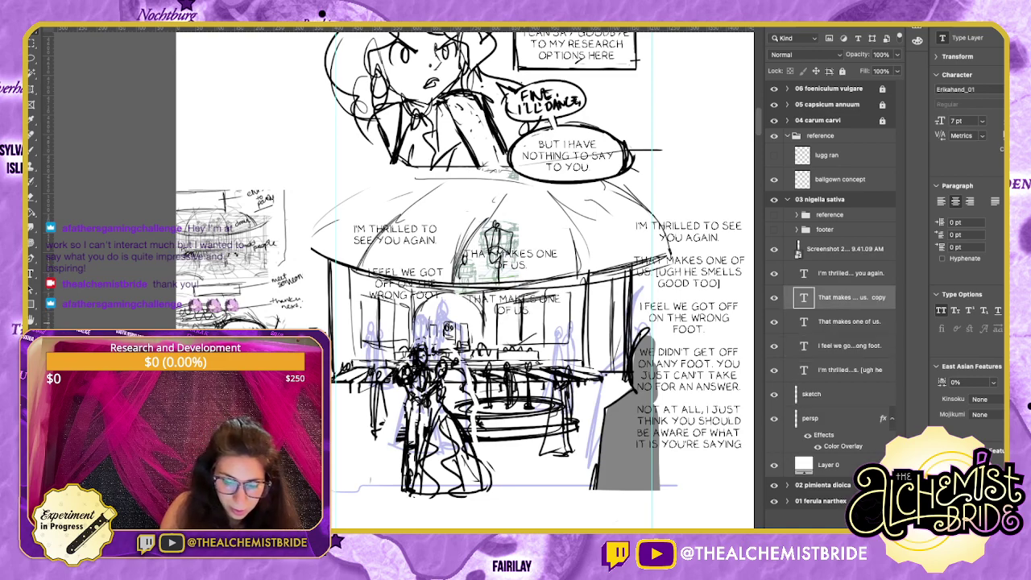
key("super+shift+z")
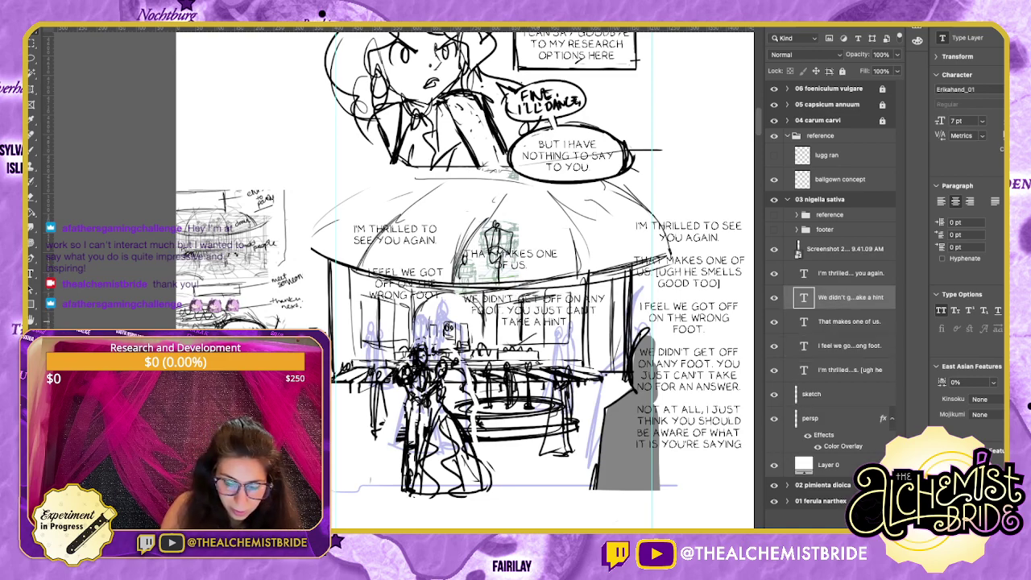
double_click(804, 297)
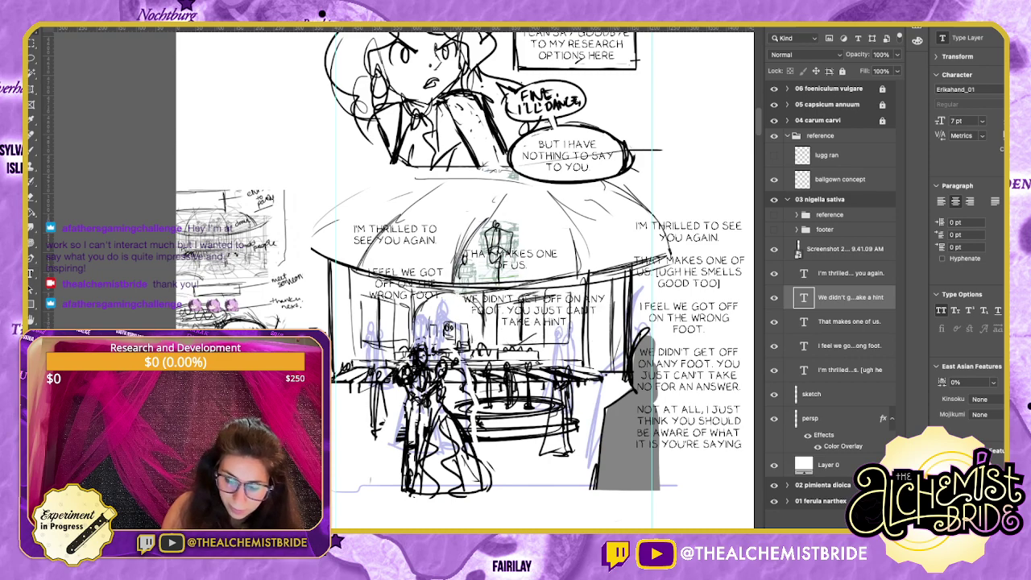
Replace the "take a hint" sentence with "You just can't take no for an answer." copied from the script block, and nudge the text up.
double_click(804, 370)
left_click(716, 364)
left_click_drag(716, 364, 691, 398)
key("ctrl+c")
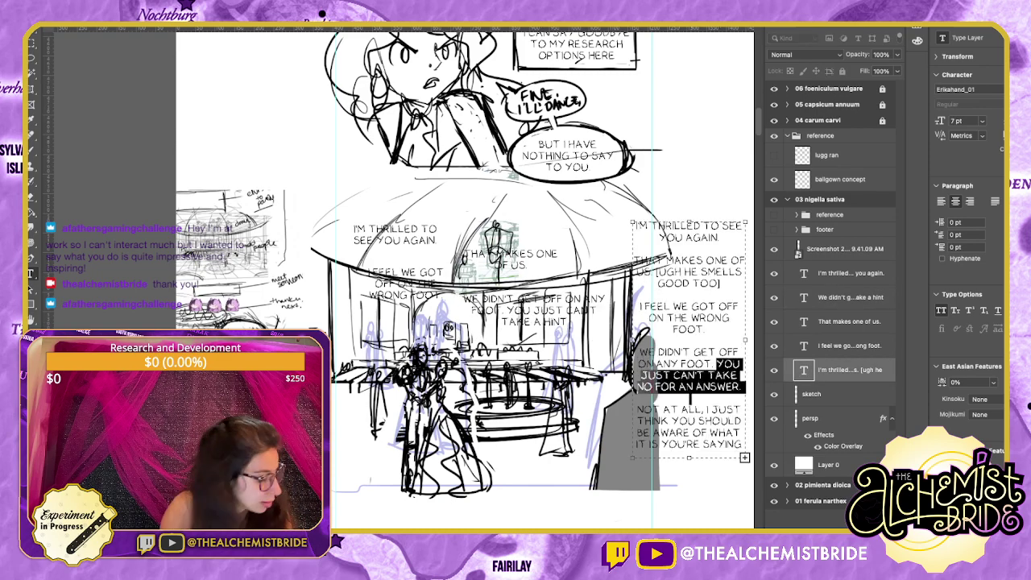
double_click(803, 297)
left_click_drag(506, 311, 568, 322)
key("ctrl+v")
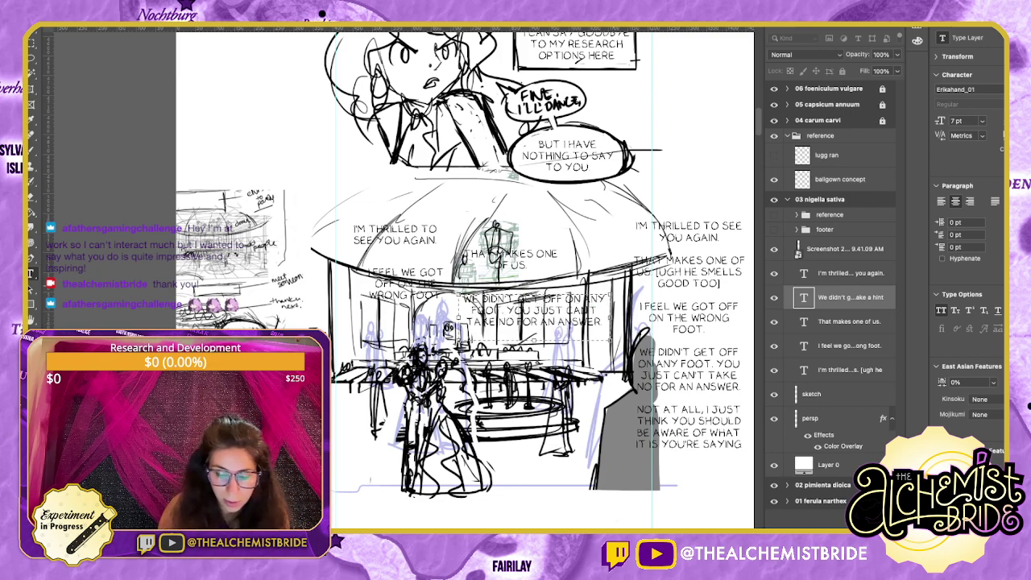
key("ctrl+Return")
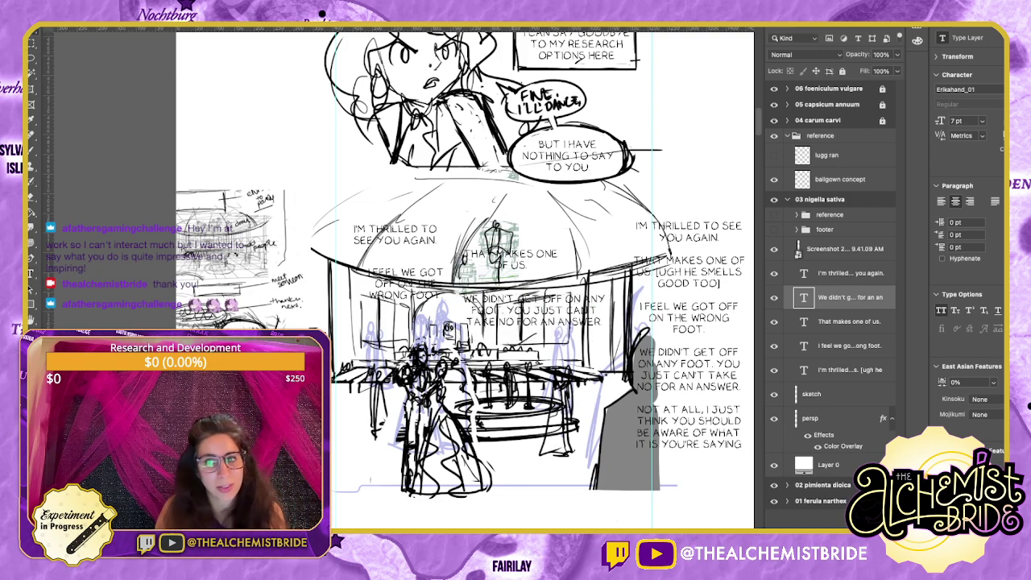
left_click_drag(534, 311, 533, 303)
Extend the script text box downward and copy its last line, "Not at all, I just think you should be aware of what it is you're saying no to.".
double_click(804, 370)
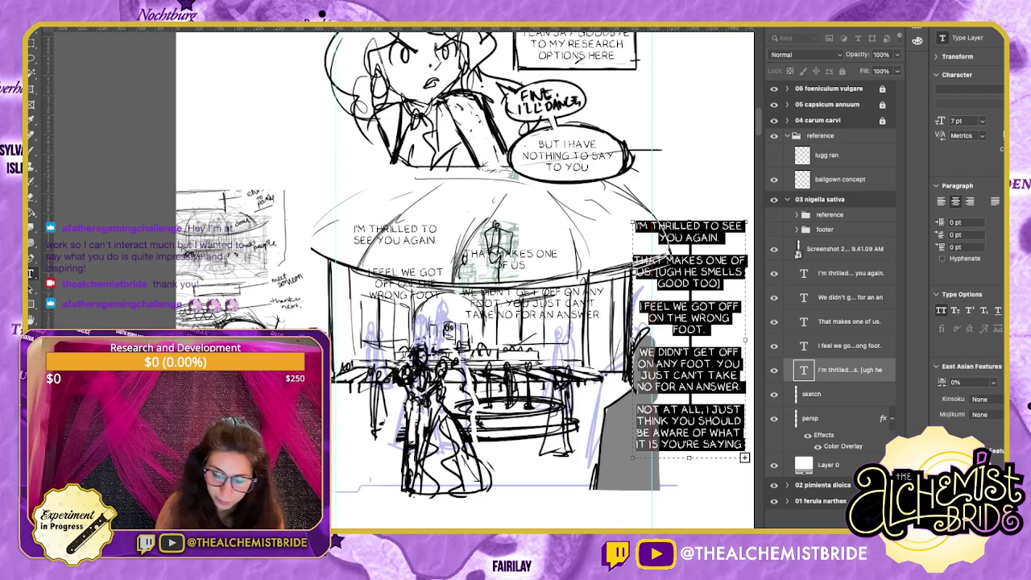
left_click_drag(744, 457, 742, 497)
left_click_drag(712, 457, 635, 410)
key("super+c")
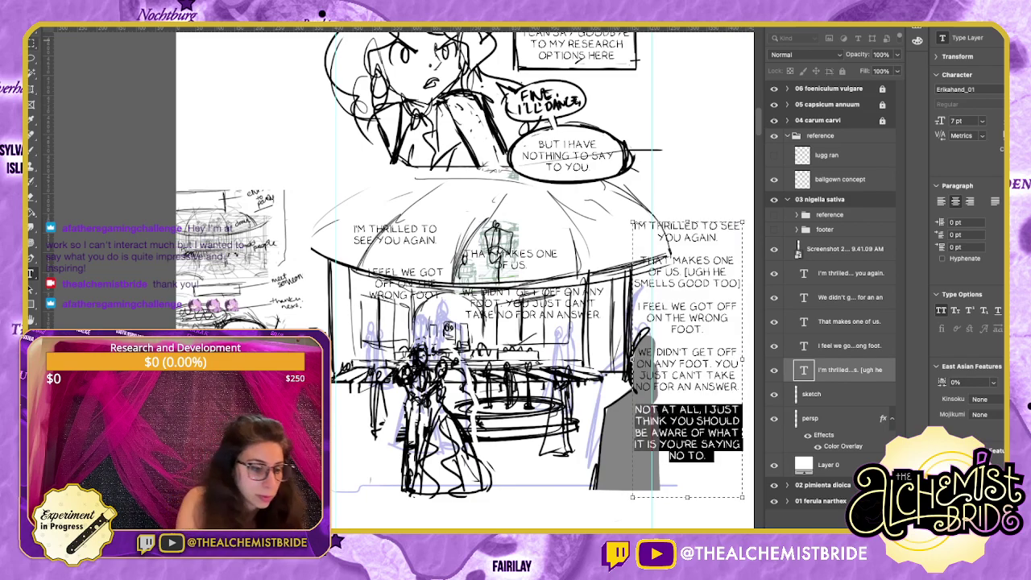
Paste the copied "Not at all" line into a new text box and place it below "I feel we got off on the wrong foot.".
key("ctrl+Return")
left_click(32, 274)
left_click_drag(510, 353, 612, 443)
key("super+v")
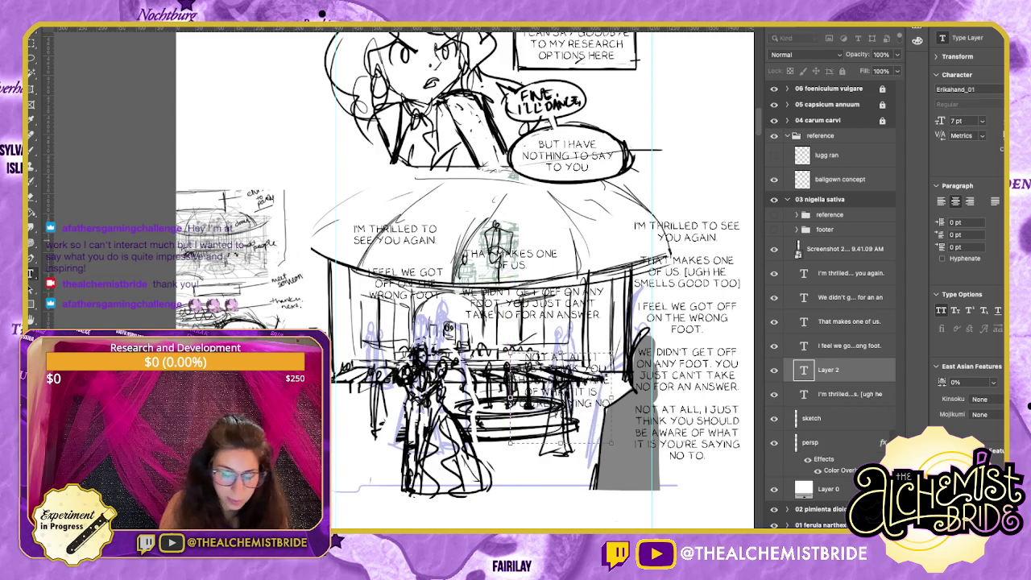
left_click(33, 31)
left_click_drag(559, 380, 355, 340)
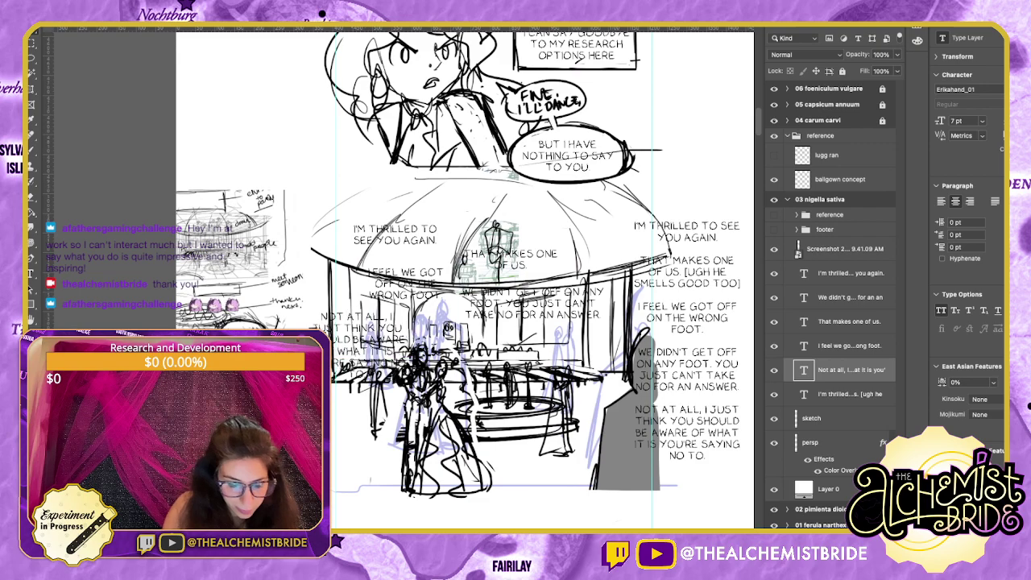
Widen the "Not at all" text box and shift it slightly to the right.
double_click(371, 360)
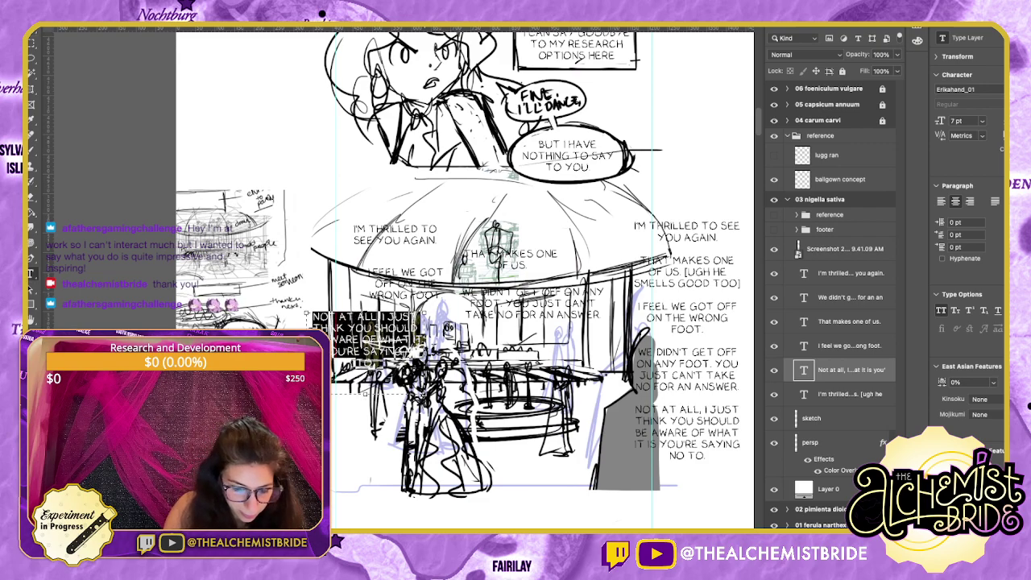
left_click(33, 31)
mouse_move(364, 339)
left_mouse_down()
mouse_move(398, 341)
mouse_move(378, 340)
left_mouse_up()
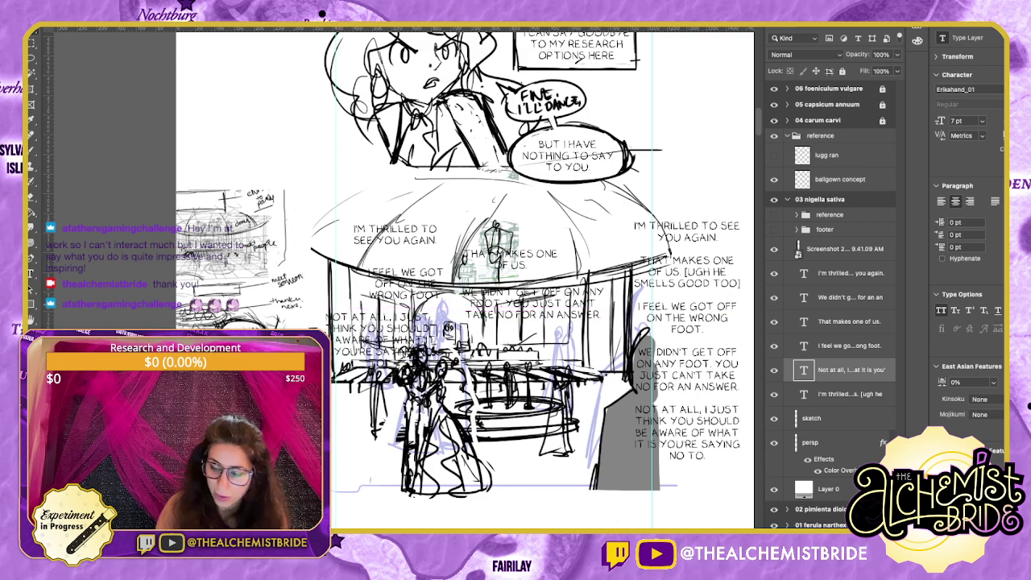
Raise "I'm thrilled to see you again." on the dome and reorder the "That makes one of us." layer above the "We didn't get off" layer.
left_click_drag(395, 234, 396, 214)
left_click(533, 304)
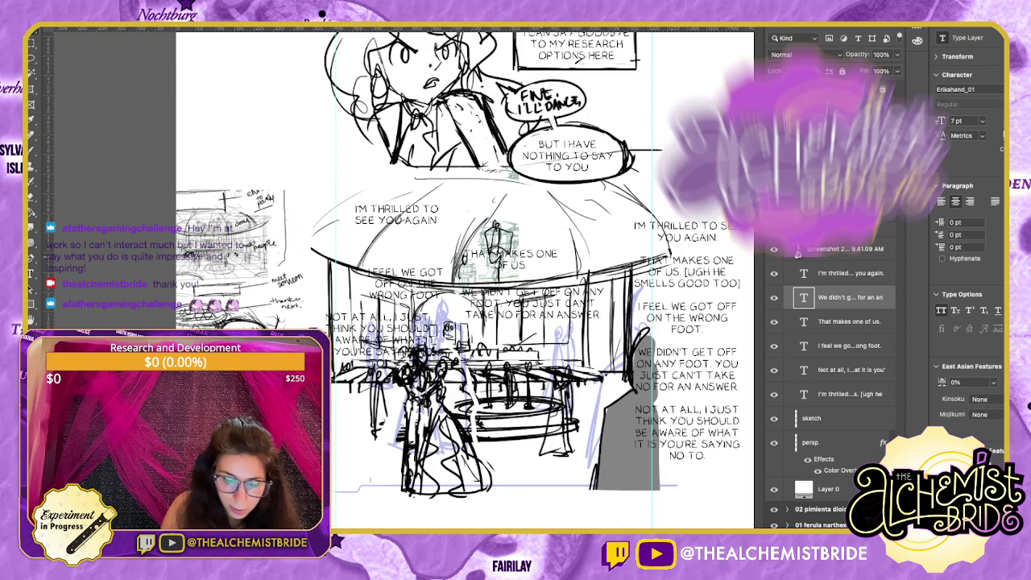
left_click_drag(848, 321, 848, 287)
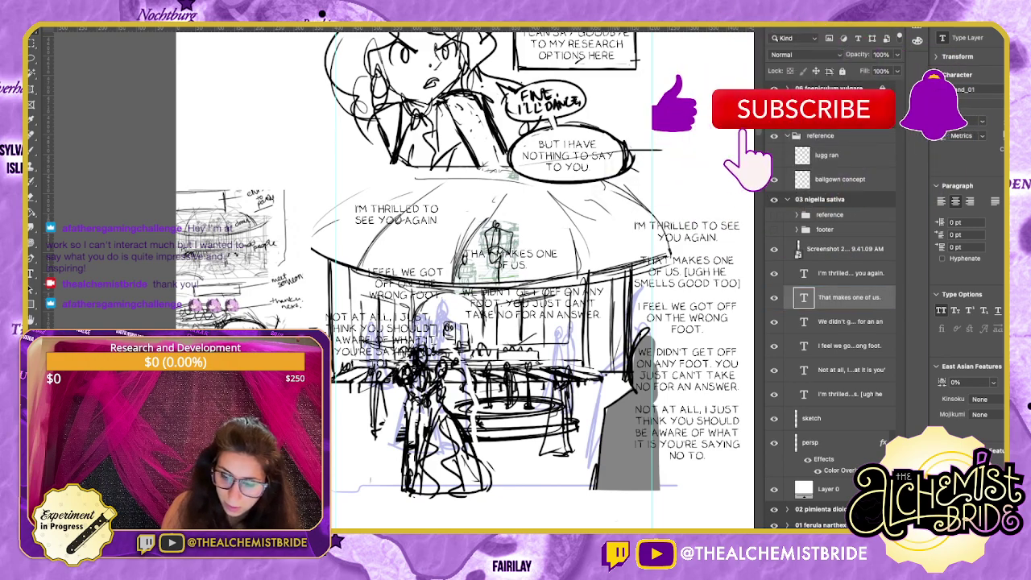
Move the "That makes one of us." text up and to the left, closer to "I'm thrilled to see you again.".
left_click_drag(511, 256, 481, 241)
key("shift+Left")
key("shift+Left")
key("shift+Left")
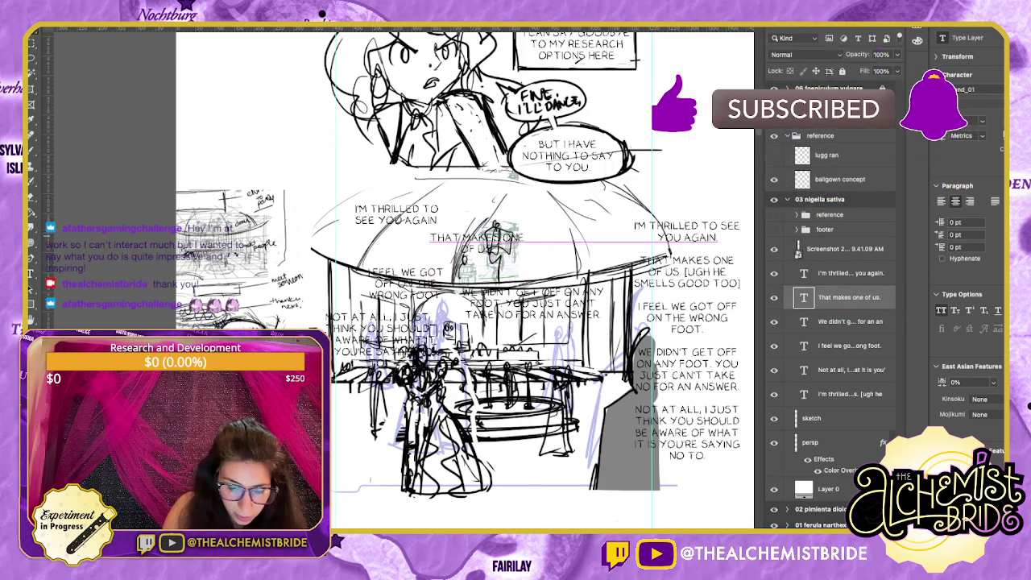
Move the "I feel we got off on the wrong foot." text up and slightly left onto the dome's lower edge.
left_click_drag(405, 283, 391, 267)
key("shift+Right")
key("shift+Right")
key("shift+Right")
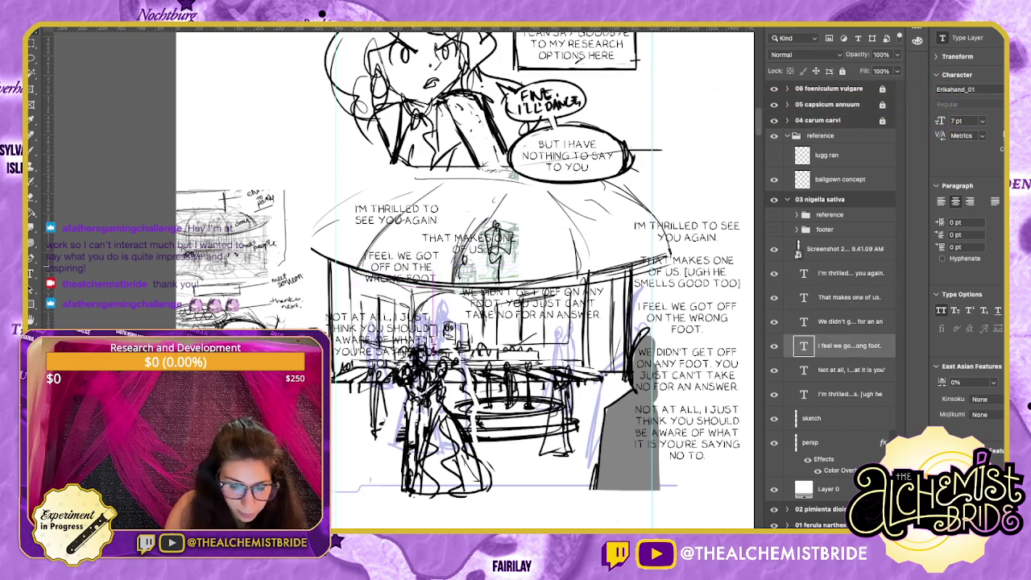
Shift the "That makes one of us." text to the right, toward the middle of the dome.
key("alt+bracketright")
key("alt+bracketright")
key("alt+bracketright")
key("alt+bracketleft")
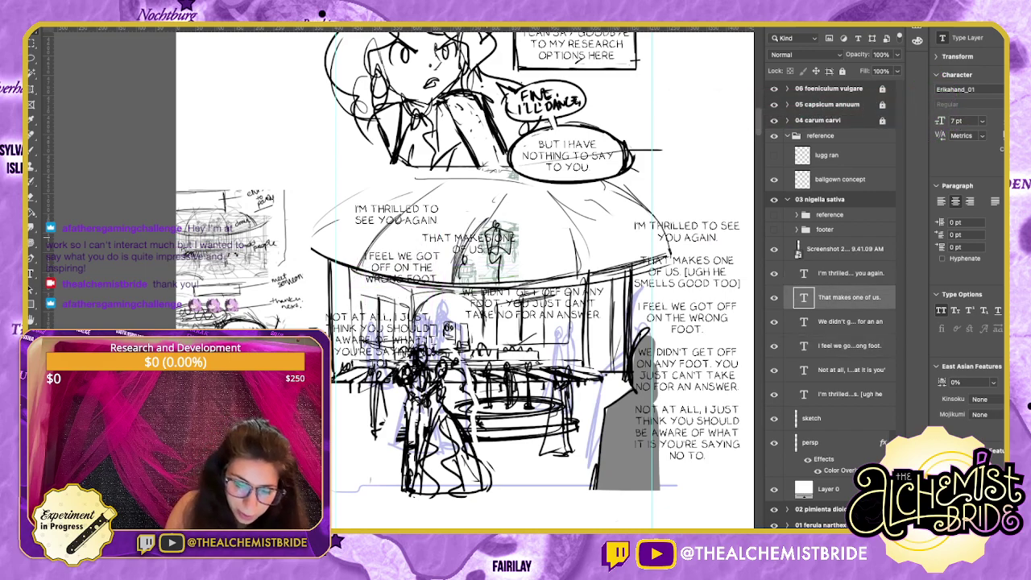
key("shift+Right")
key("shift+Right")
key("shift+Right")
key("shift+Right")
key("shift+Right")
key("shift+Right")
Nudge the "We didn't get off on any foot" text up and to the left, under "That makes one of us.".
key("alt+bracketleft")
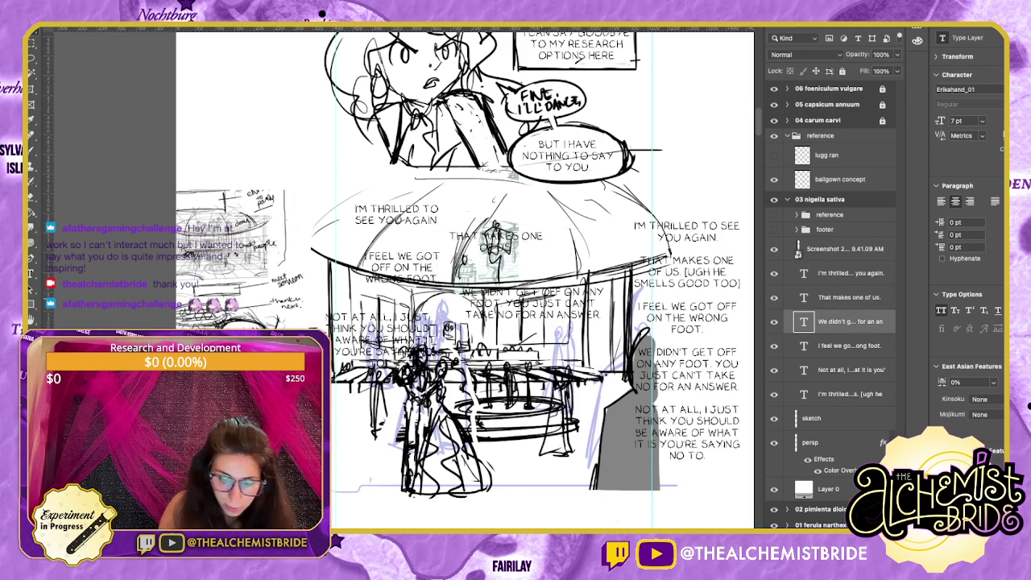
key("shift+Up")
key("shift+Up")
key("shift+Left")
key("shift+Left")
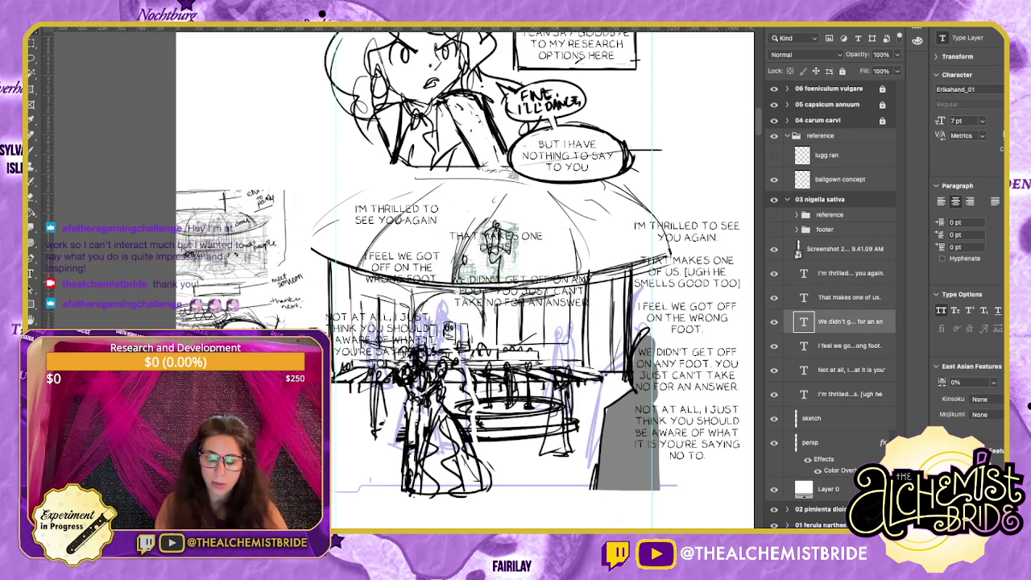
Move the "Not at all" text right and slightly down, beneath the "We didn't get off on any foot" text.
key("alt+bracketleft")
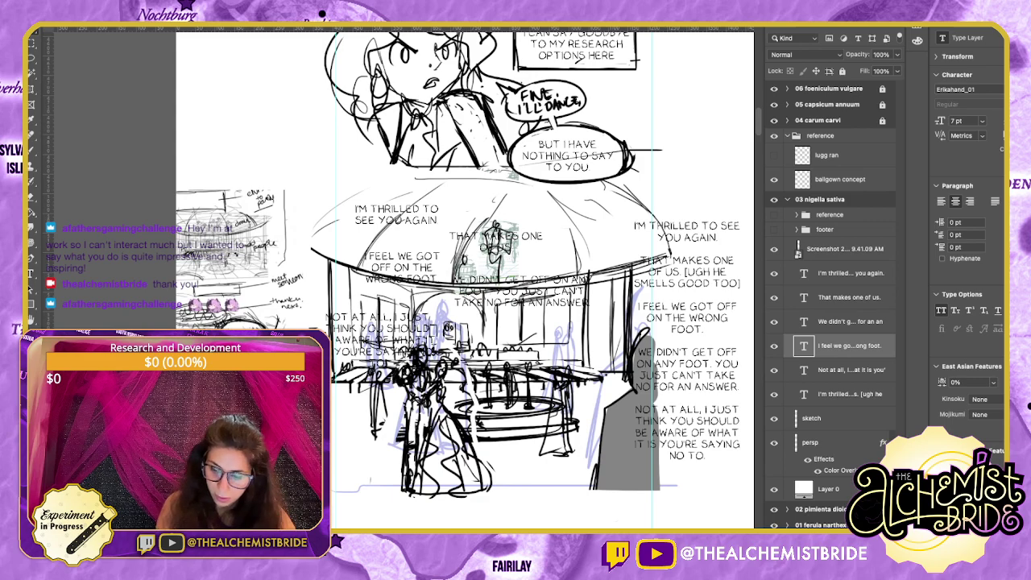
key("alt+bracketleft")
key("shift+Right")
key("shift+Right")
key("shift+Right")
key("shift+Right")
key("shift+Right")
key("shift+Right")
key("shift+Right")
key("shift+Right")
key("shift+Down")
key("shift+Down")
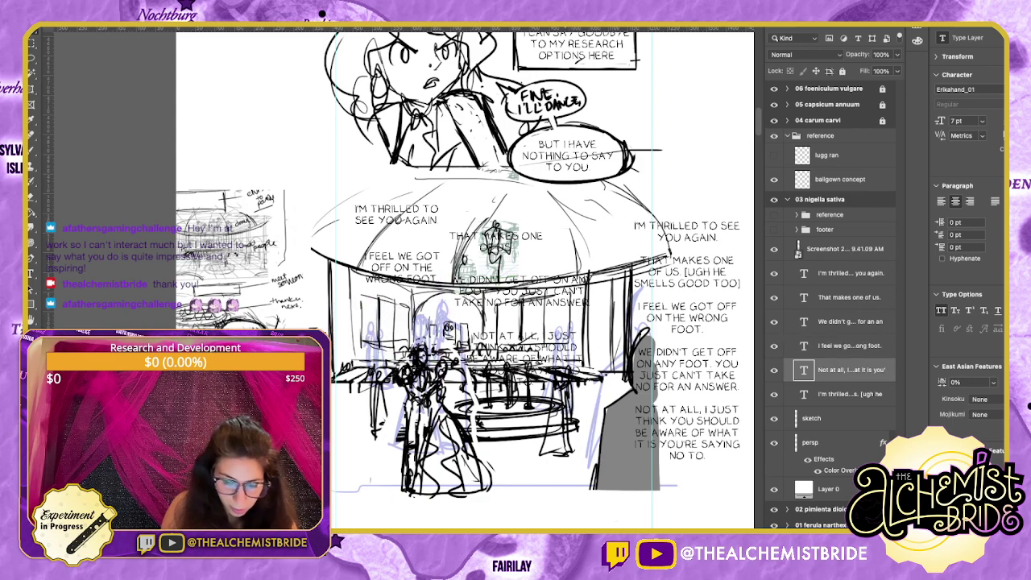
Try the "Not at all" text beside the couple's feet and bring it back up beneath "We didn't get off on any foot.".
left_click_drag(525, 352, 375, 471)
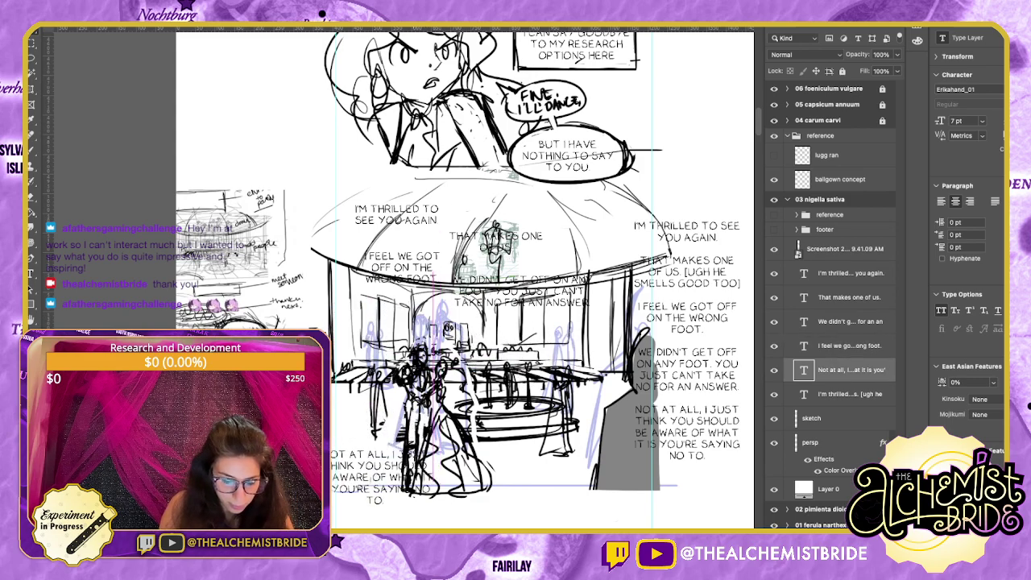
key("shift+Up")
key("shift+Up")
key("shift+Up")
key("shift+Up")
key("shift+Up")
key("shift+Up")
key("shift+Up")
key("shift+Up")
key("shift+Up")
key("shift+Up")
key("shift+Up")
key("shift+Up")
key("shift+Up")
key("shift+Up")
key("shift+Up")
key("shift+Up")
key("shift+Up")
key("shift+Right")
key("shift+Right")
key("shift+Right")
key("shift+Right")
key("shift+Right")
key("shift+Right")
key("shift+Right")
key("shift+Right")
key("shift+Right")
key("shift+Right")
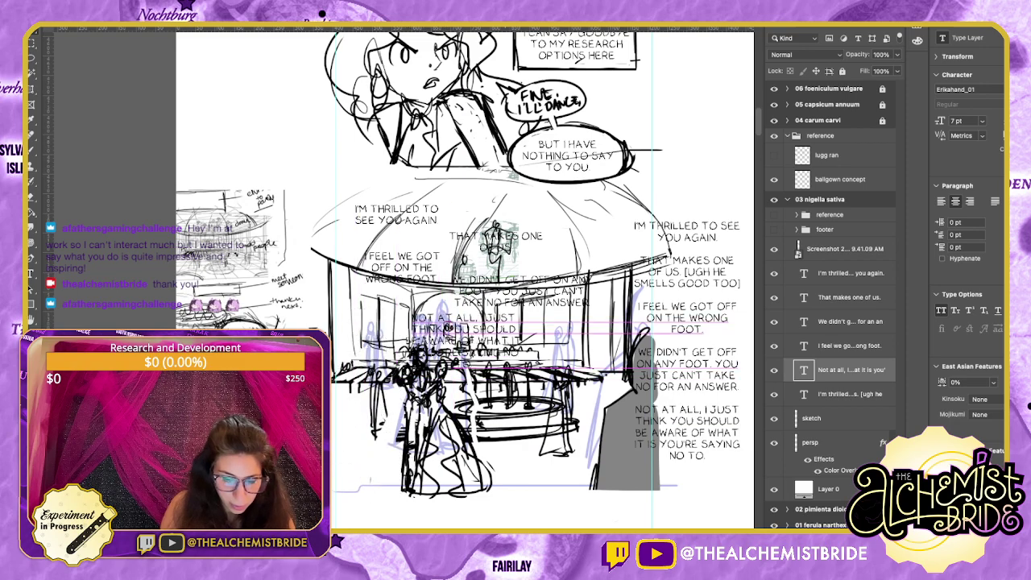
left_click_drag(465, 338, 506, 338)
Widen the "Not at all" text box so the line wraps onto three rows.
double_click(506, 339)
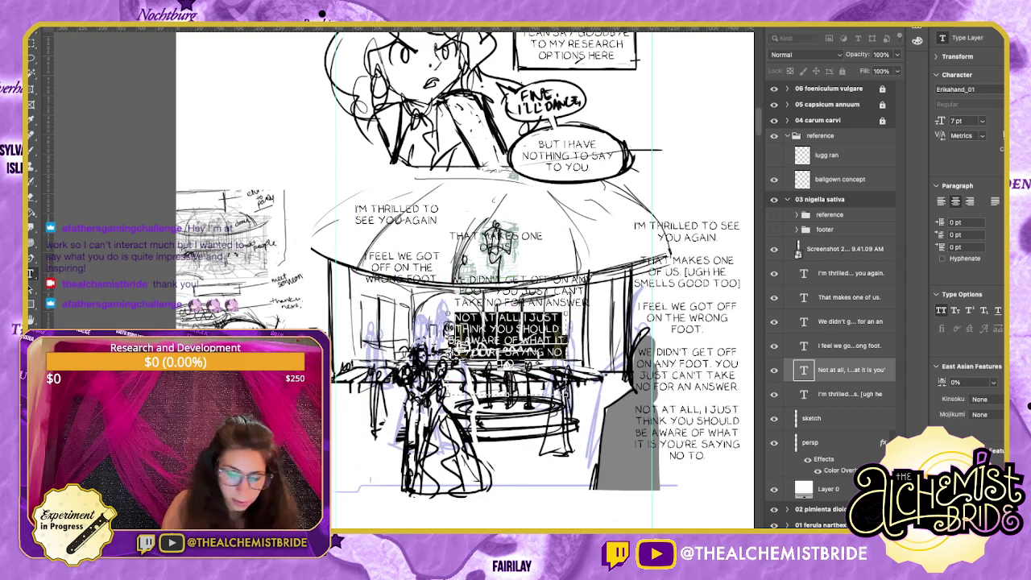
left_click_drag(566, 393, 607, 371)
left_click_drag(606, 314, 627, 315)
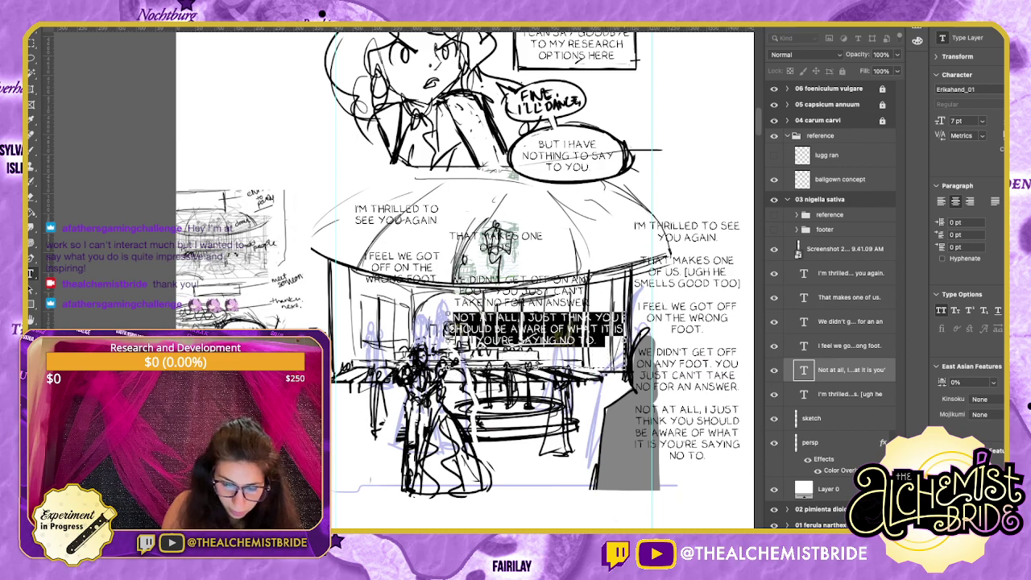
key("super+Return")
Move the widened text left above the couple's heads and delete "Not at all," so it starts with "I just think.".
left_click_drag(535, 328, 341, 311)
double_click(423, 322)
key("BackSpace")
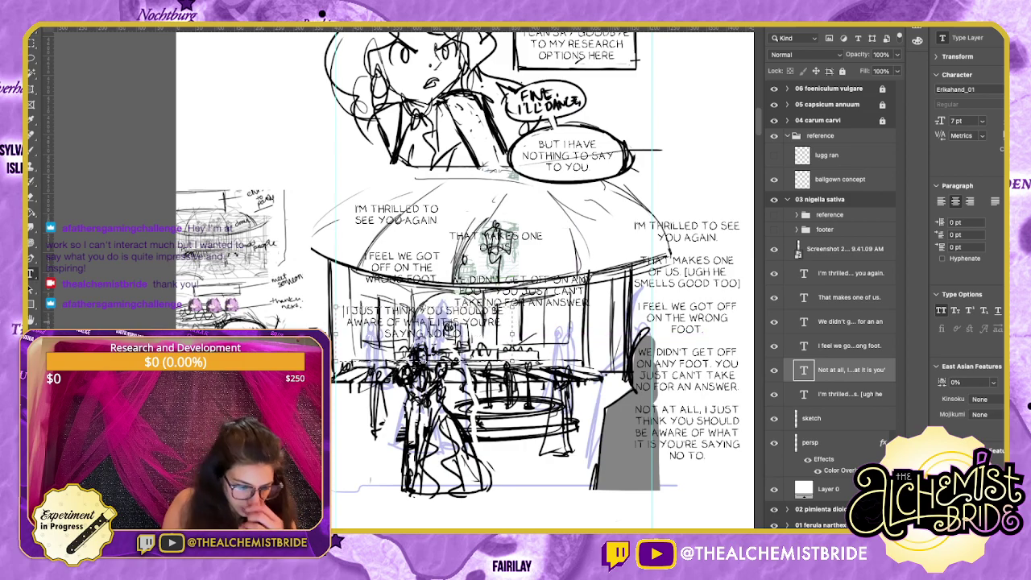
key("super+Return")
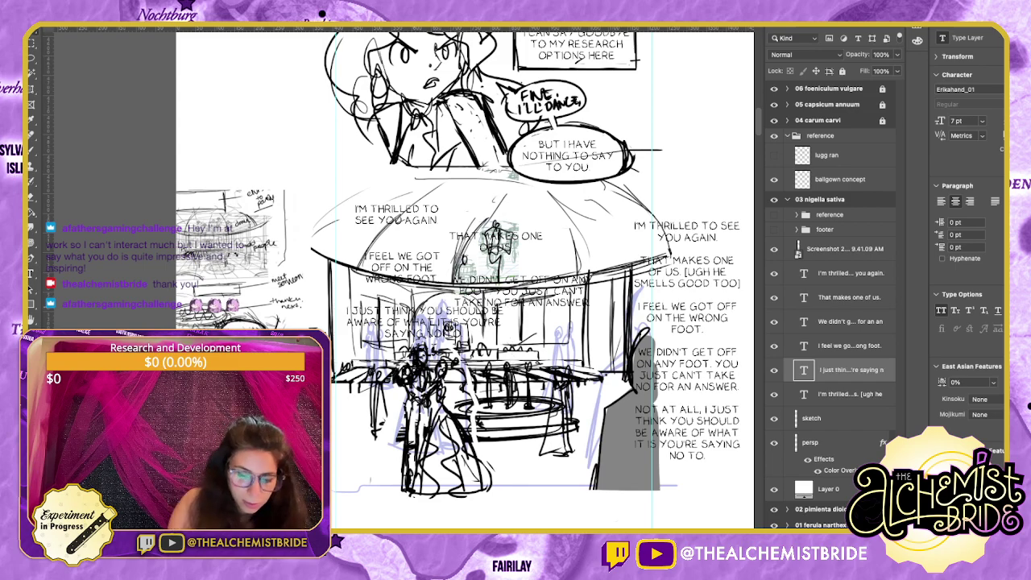
left_click_drag(422, 322, 418, 315)
Try to raise the "I feel we got off on the wrong foot." text closer to "I'm thrilled to see you again.".
left_click(402, 267)
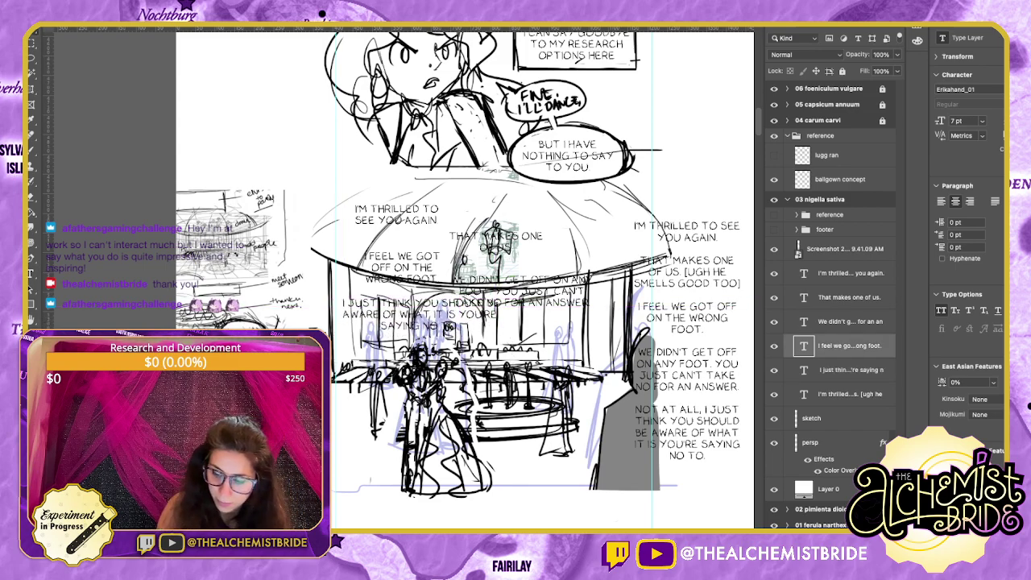
left_click_drag(403, 267, 400, 259)
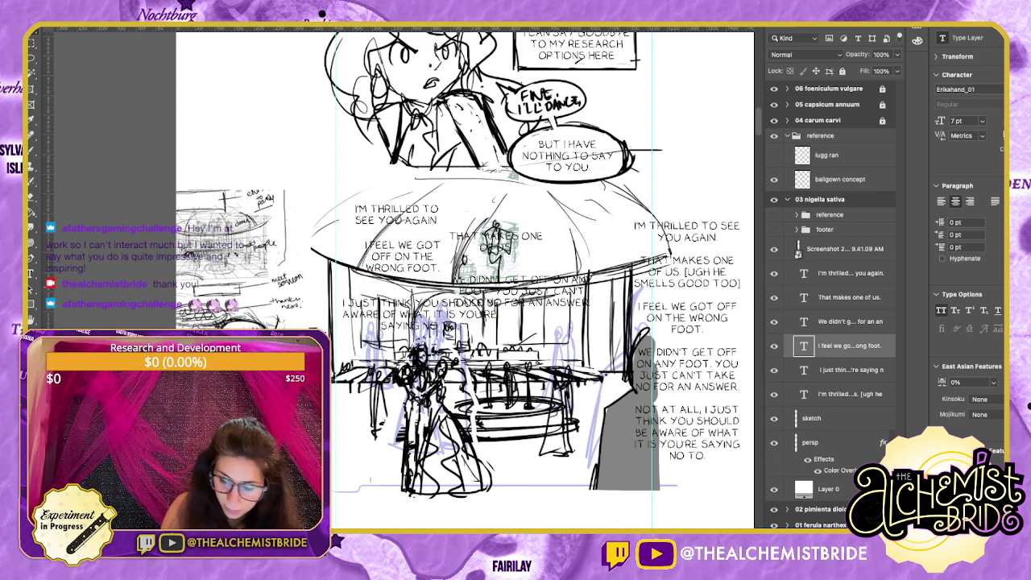
key("super+z")
Reorder the "We didn't get off" layer below the "I feel we got off" layer and move its text up and right.
left_click(520, 280)
left_click_drag(850, 322, 849, 358)
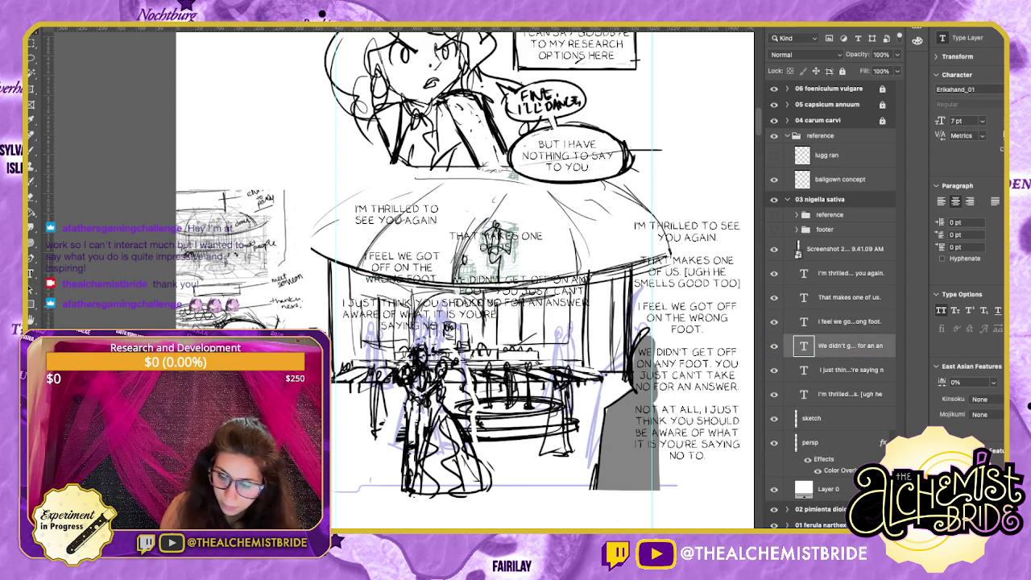
left_click_drag(521, 281, 546, 274)
Move the "That makes one of us." text left and slightly up, nearer to "I'm thrilled to see you again.".
left_click(498, 236)
mouse_move(498, 236)
left_mouse_down()
mouse_move(520, 224)
mouse_move(482, 231)
left_mouse_up()
Widen the "I feel we got off on the wrong foot." box to fit two rows and nudge it left and down.
double_click(404, 268)
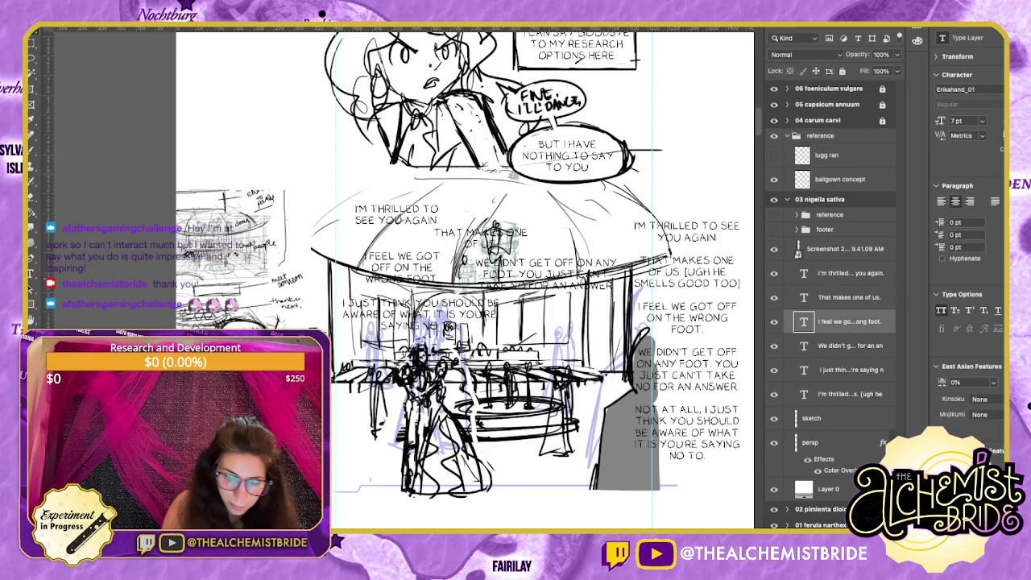
left_click_drag(445, 283, 490, 287)
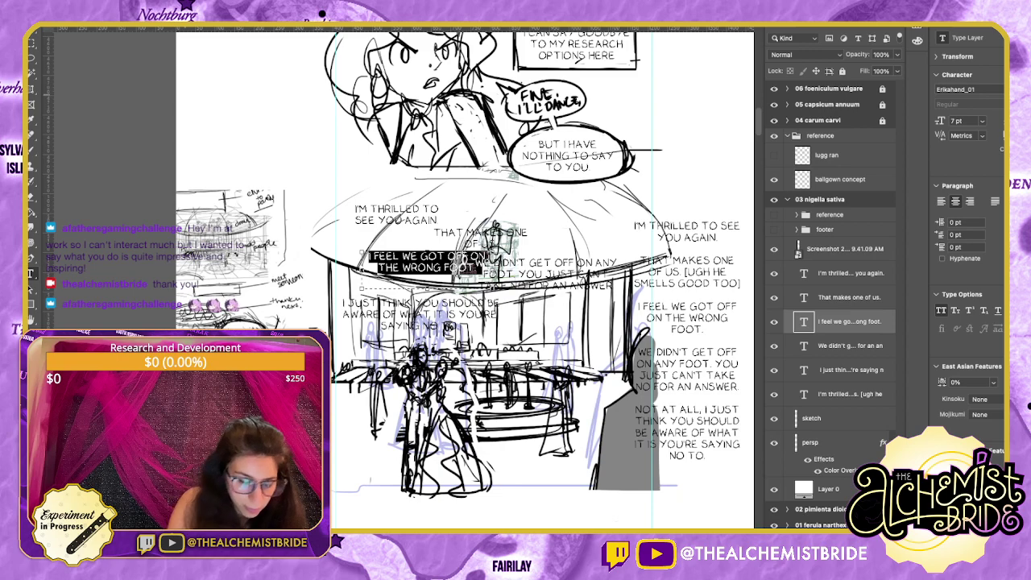
left_click(32, 37)
left_click_drag(427, 261, 420, 266)
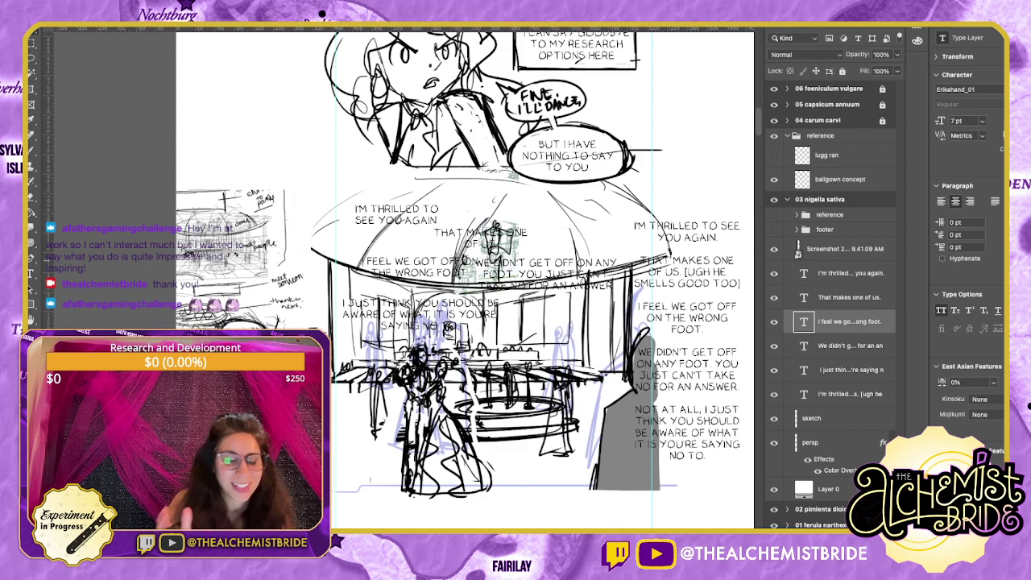
Move the "We didn't get off on any foot" text right and slightly down, clear of the "I feel we got off" line.
left_click_drag(545, 275, 568, 283)
key("Right")
key("Right")
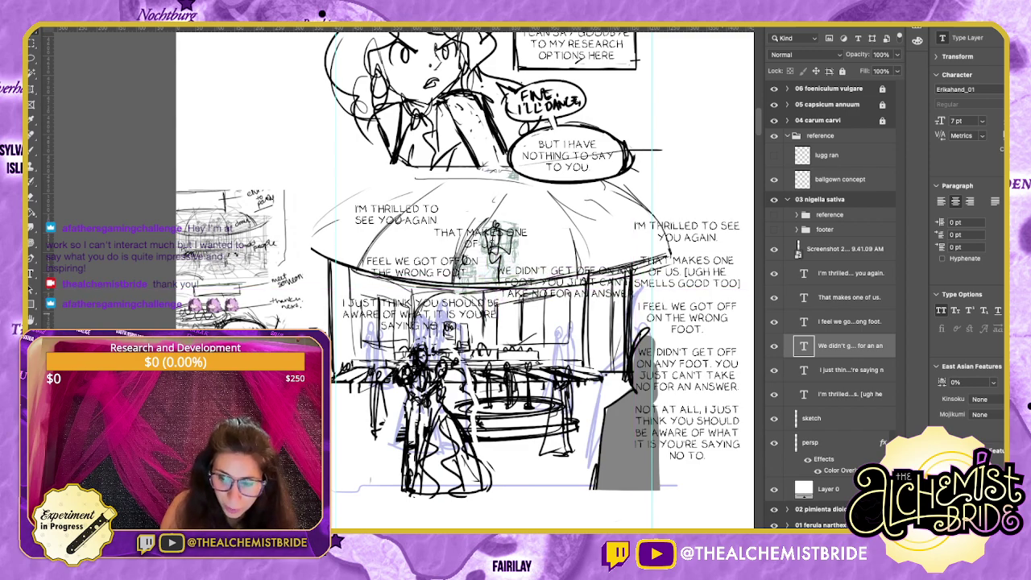
Narrow the "I just think you should be aware" text box and move it right, beneath "We didn't get off on any foot.".
left_click(850, 371)
double_click(804, 371)
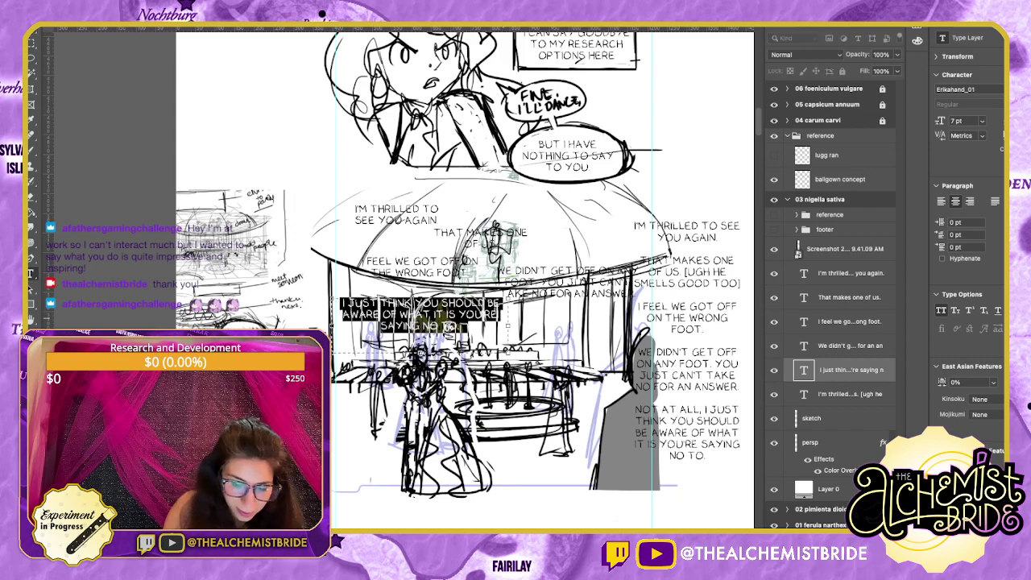
mouse_move(510, 324)
left_mouse_down()
mouse_move(442, 324)
mouse_move(538, 346)
mouse_move(547, 337)
mouse_move(501, 317)
left_mouse_up()
key("super+Return")
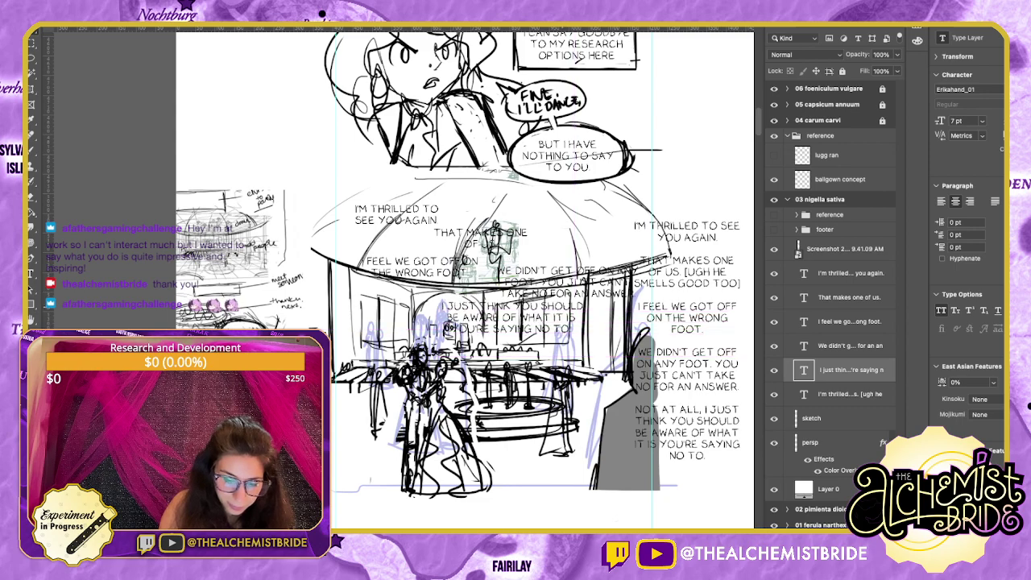
Move the "We didn't get off on any foot" text up and left, and nudge "That makes one of us." up and right.
left_click(566, 282)
left_click_drag(566, 282, 539, 269)
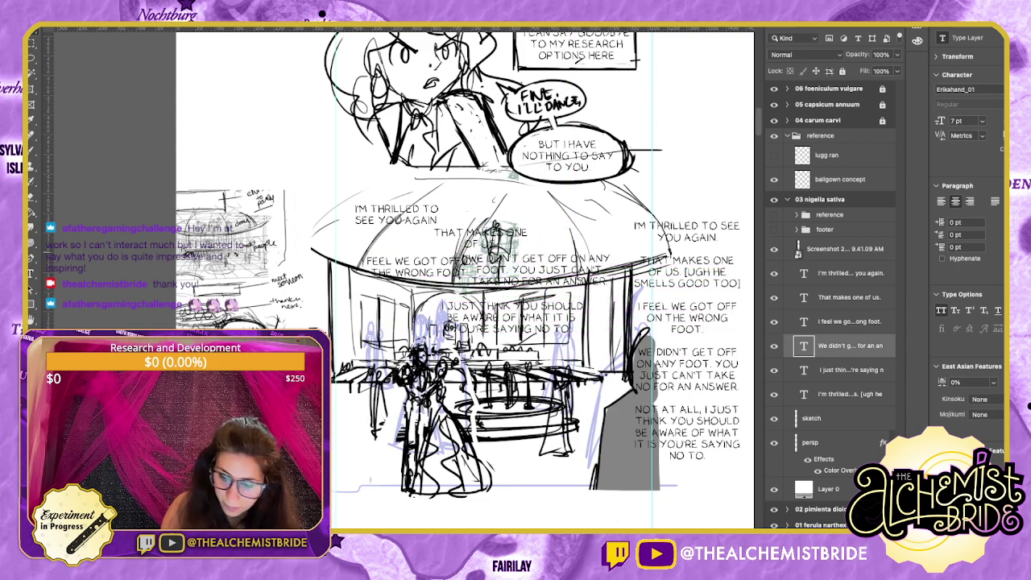
left_click_drag(484, 233, 491, 227)
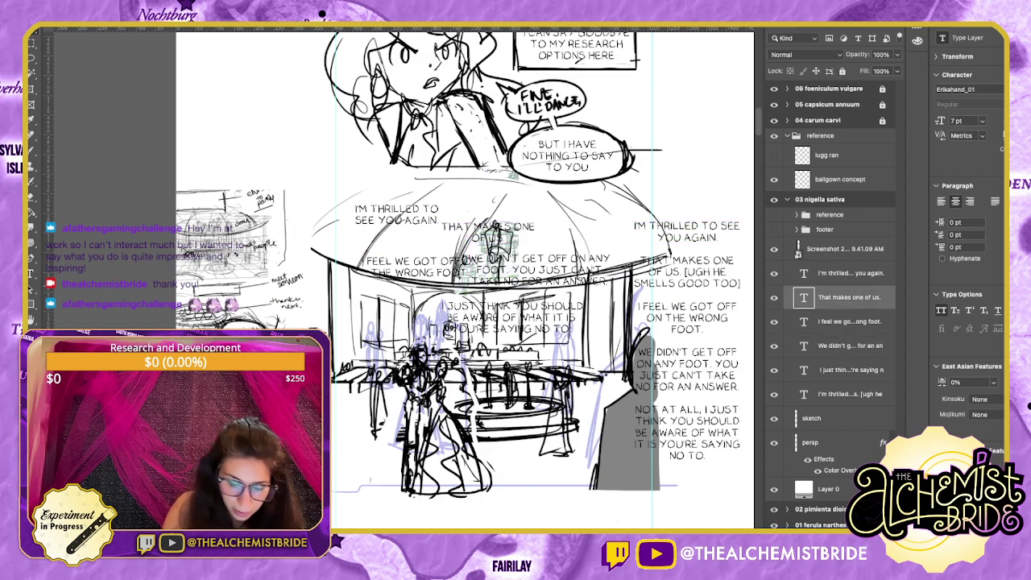
Nudge the "I feel we got off on the wrong foot." text slightly right and up on the dome.
left_click(413, 267)
mouse_move(414, 266)
left_mouse_down()
mouse_move(403, 256)
mouse_move(424, 262)
left_mouse_up()
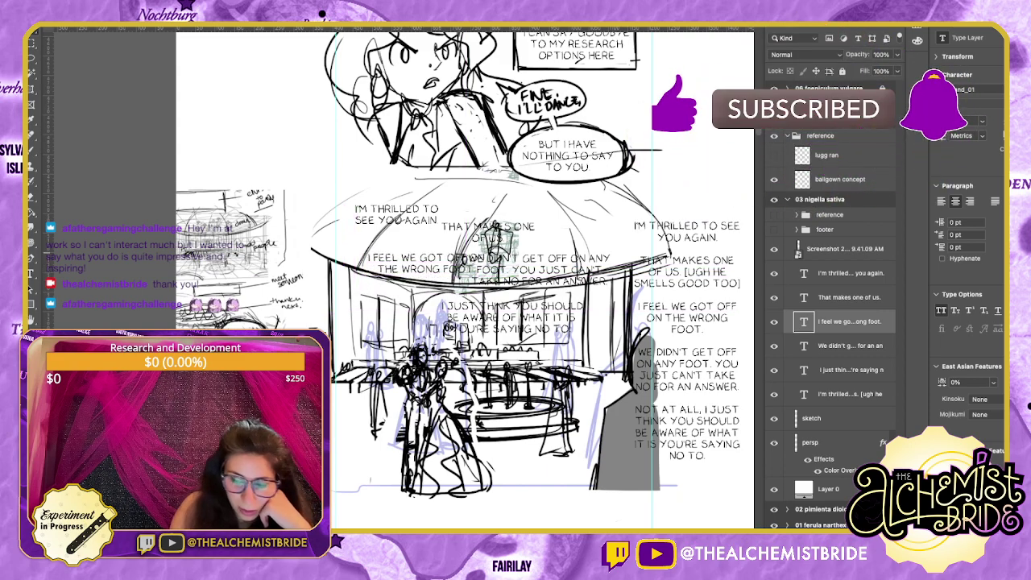
Shift "That makes one of us." slightly left and down, and narrow its text box so it breaks after "makes.".
left_click(487, 242)
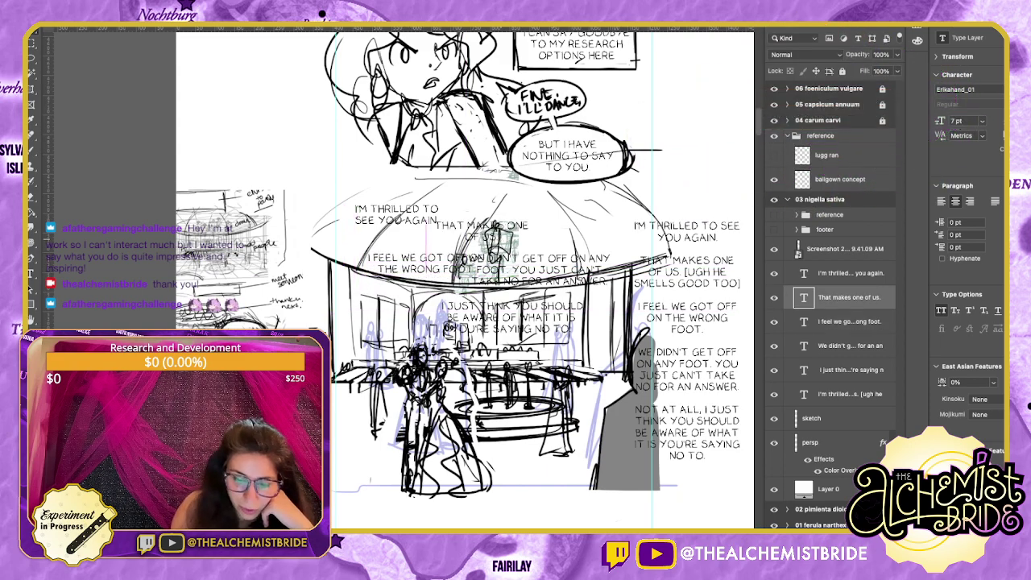
mouse_move(486, 241)
left_mouse_down()
mouse_move(464, 249)
mouse_move(483, 247)
left_mouse_up()
double_click(483, 237)
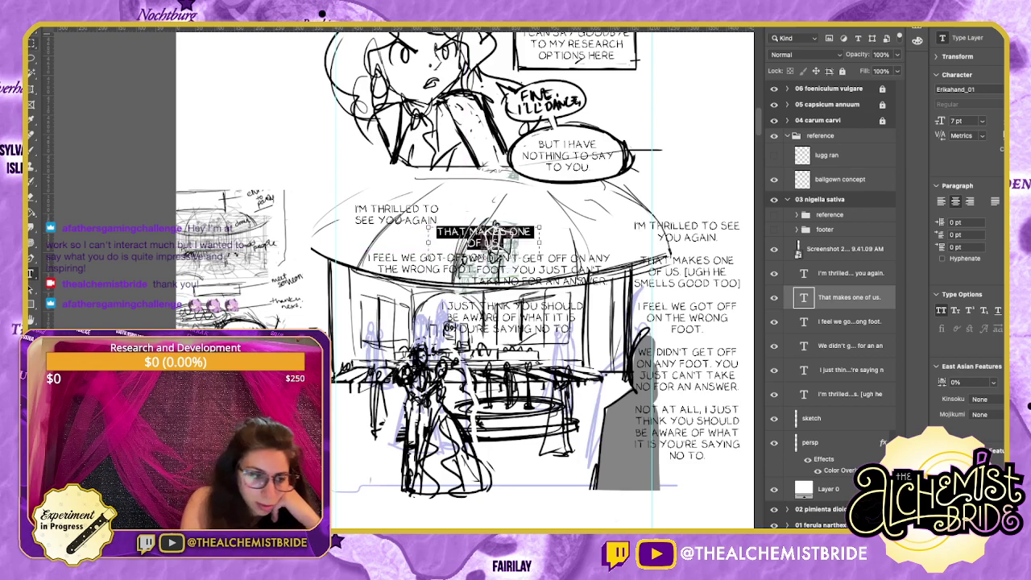
left_click_drag(539, 239, 517, 238)
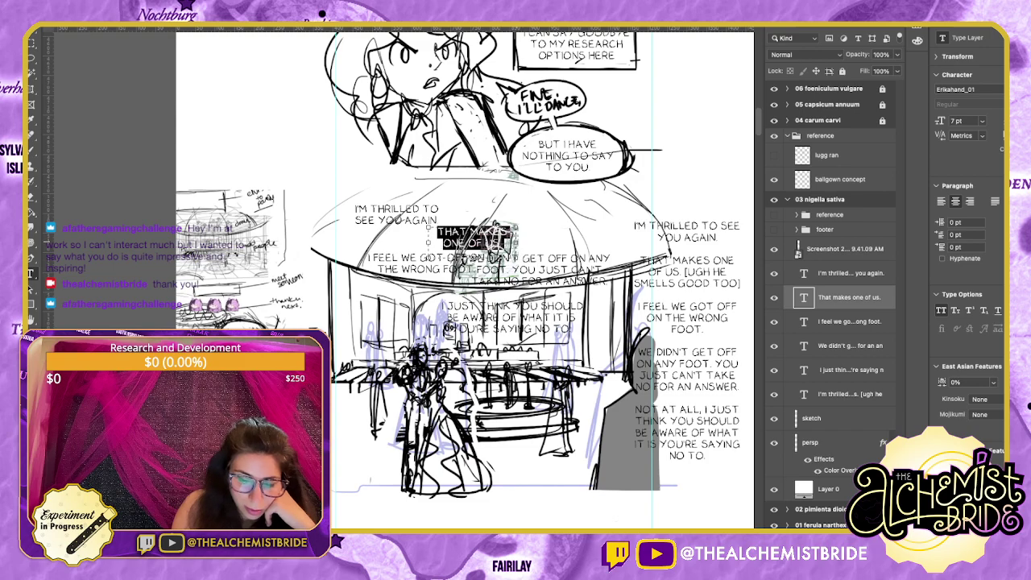
key("super+Return")
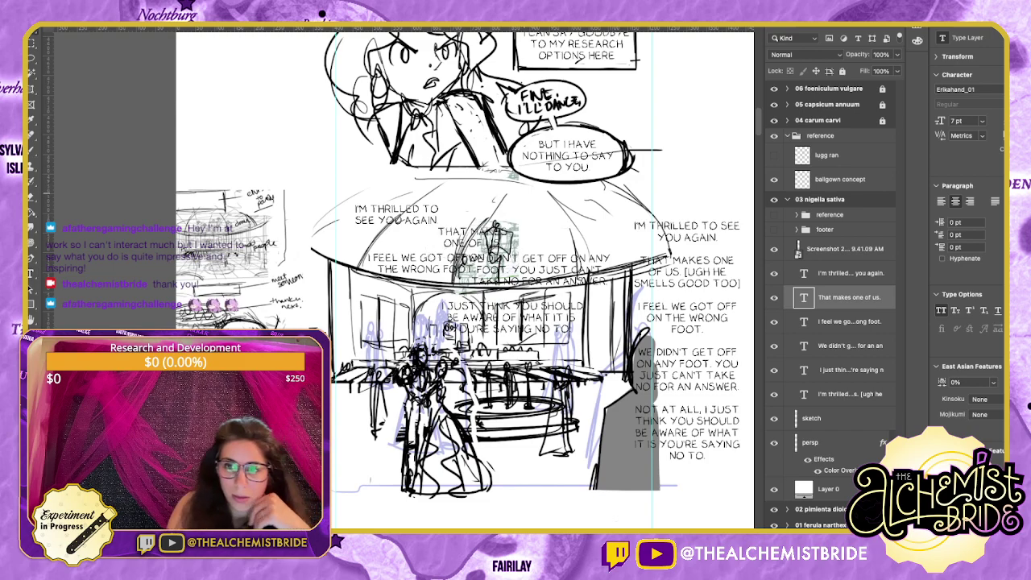
Move "That makes one of us." left and down, and lower "I feel we got off on the wrong foot." to the dome's edge.
left_click_drag(475, 238, 399, 269)
left_click_drag(448, 240, 447, 247)
left_click_drag(395, 264, 395, 275)
Move "I just think you should be aware" down across the couple's lower bodies and lower "We didn't get off" beneath the dome's edge.
left_click_drag(537, 270, 550, 289)
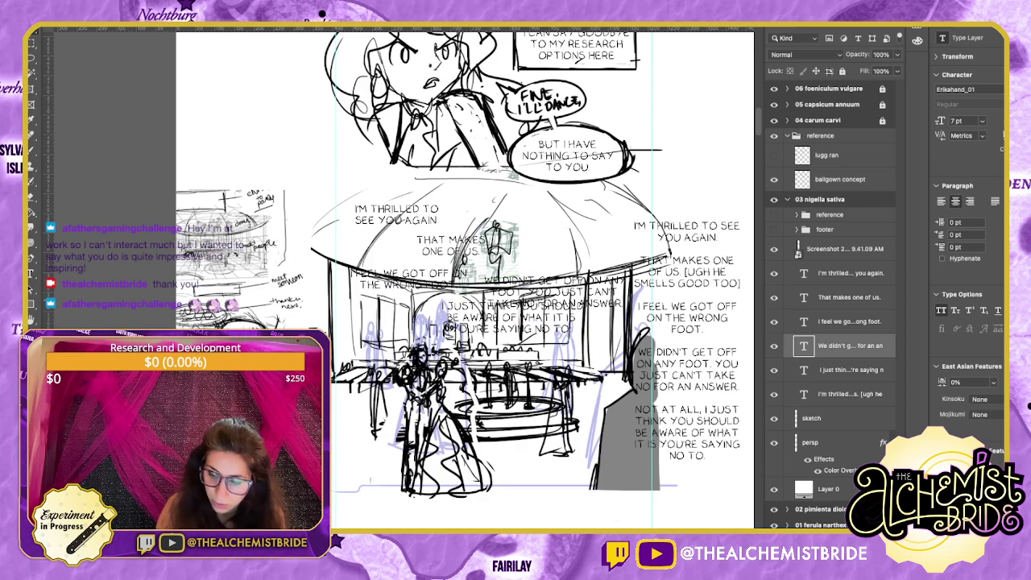
left_click(510, 318)
left_click_drag(509, 318, 420, 446)
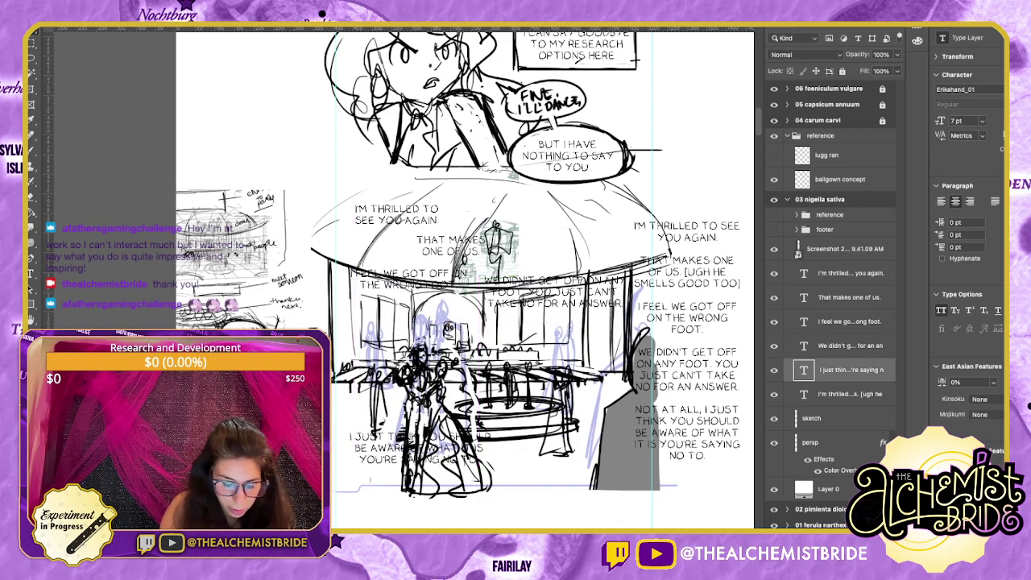
left_click_drag(483, 362, 512, 355)
left_click_drag(582, 285, 564, 308)
Narrow the "I feel we got off on the wrong foot." box to wrap onto three rows and shift it right and down.
left_click(440, 272)
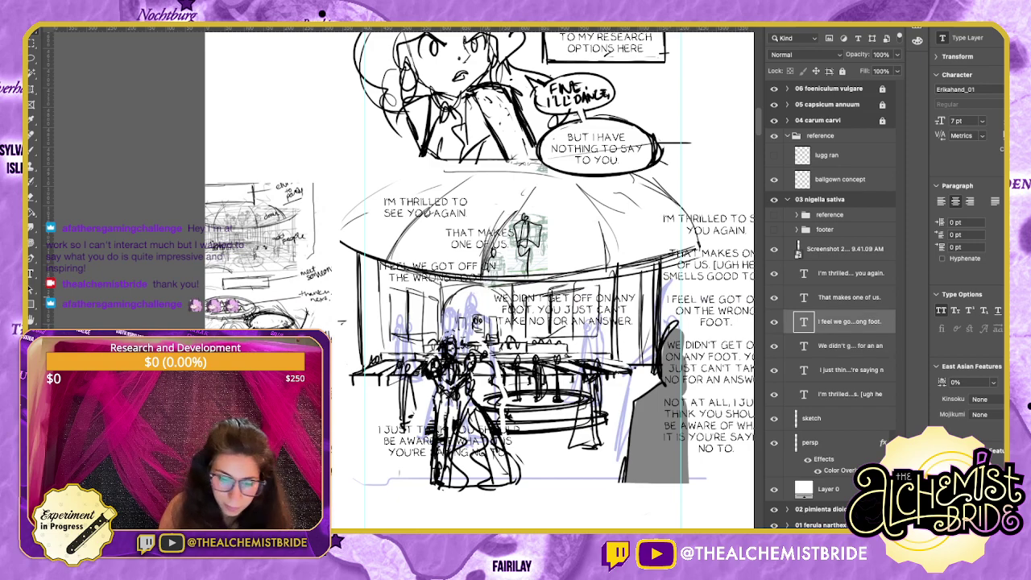
double_click(440, 272)
left_click_drag(504, 285, 469, 306)
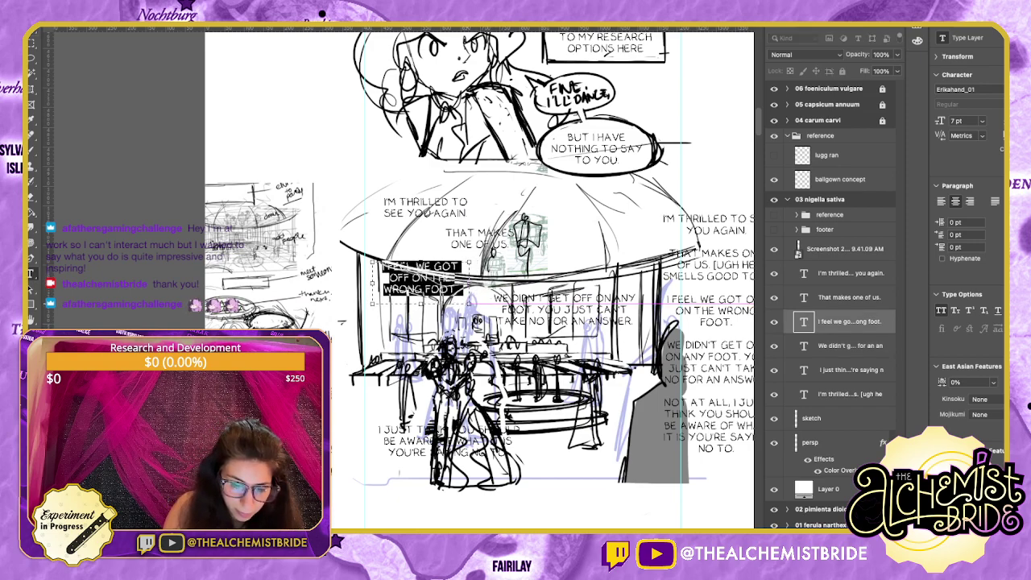
left_click(32, 43)
left_click_drag(421, 278, 433, 284)
Move "That makes one of us." right and down, and nudge "I'm thrilled to see you again." slightly lower on the dome.
left_click_drag(480, 239, 510, 245)
left_click_drag(426, 206, 430, 218)
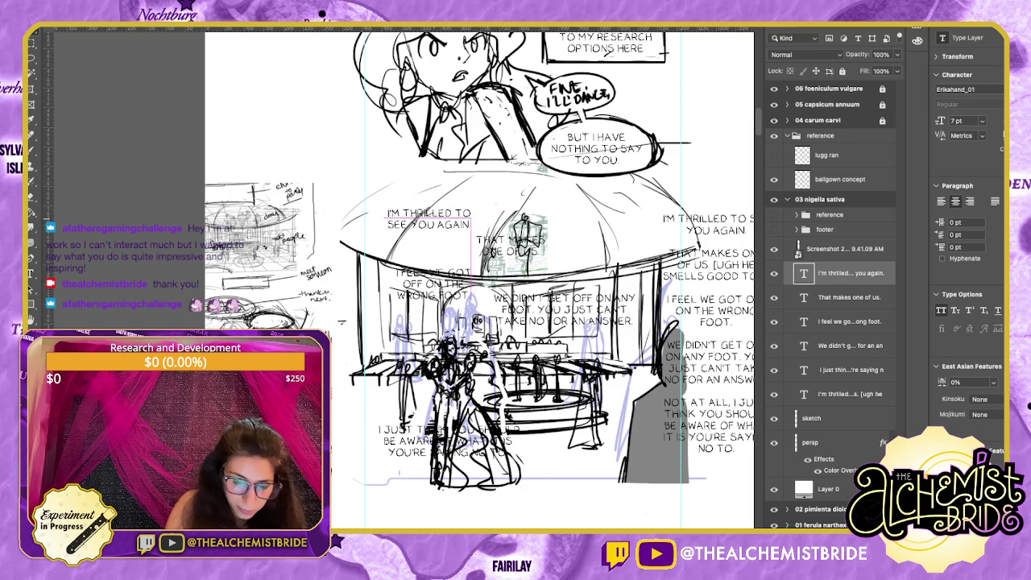
Select the "sketch" layer beneath the dialogue text layers.
scroll(479, 277, "right", 2)
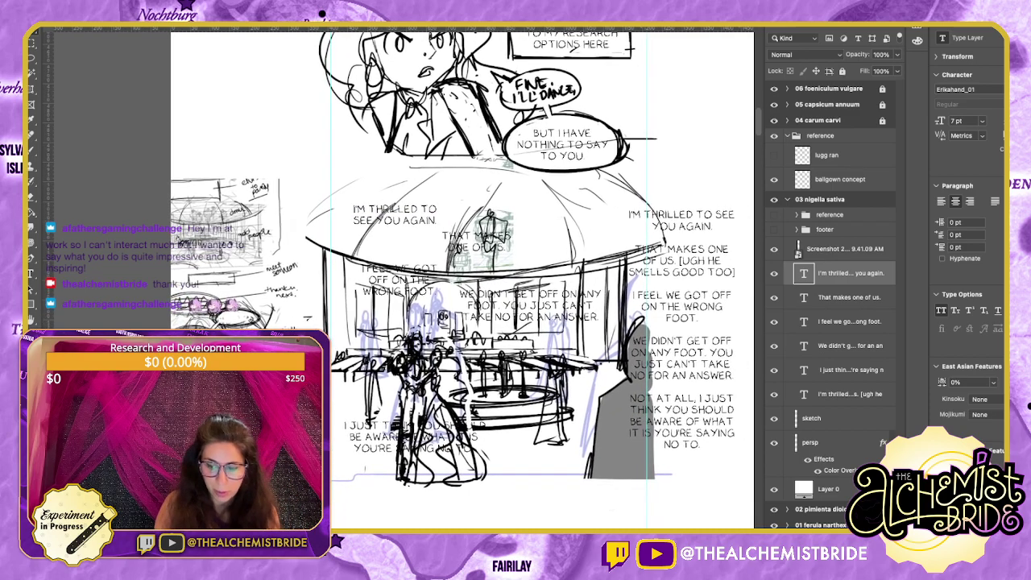
left_click(830, 417)
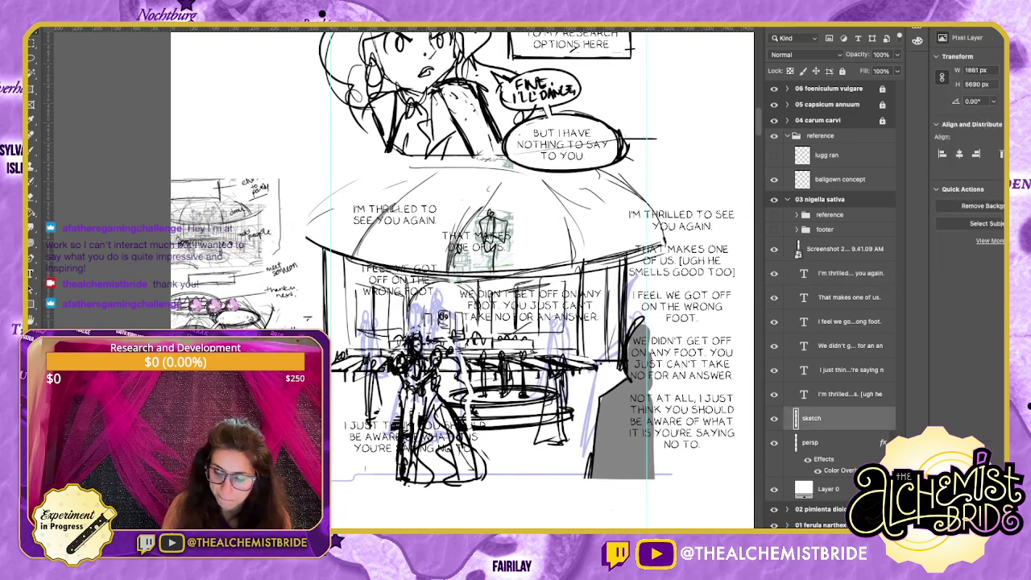
Lasso ovals around the five dialogue lines over the dome and couple and fill them with white on the sketch layer.
key("l")
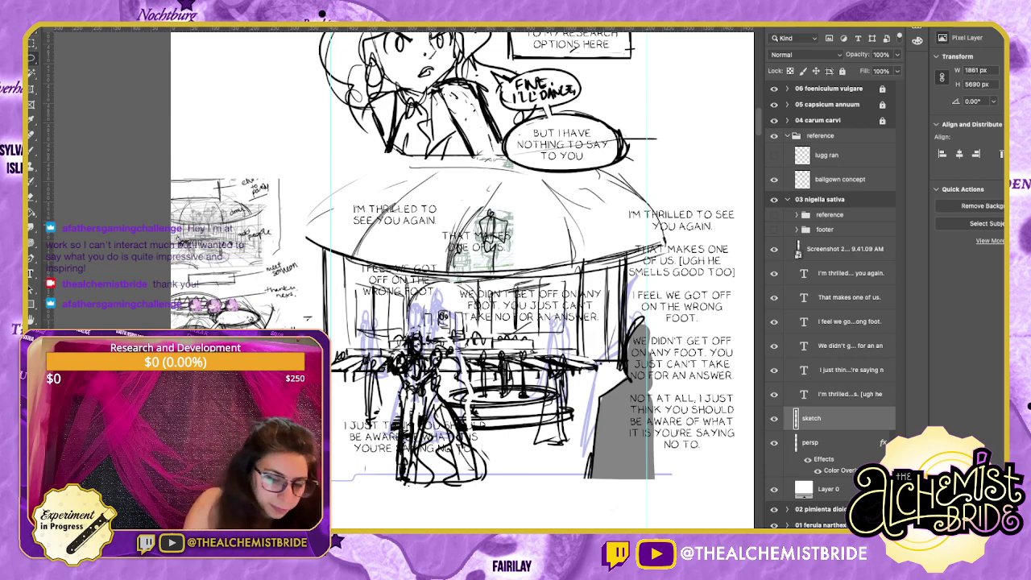
left_click_drag(361, 228, 402, 195)
mouse_move(485, 229)
left_mouse_down()
mouse_move(445, 231)
mouse_move(485, 228)
left_mouse_up()
left_click_drag(393, 256, 358, 296)
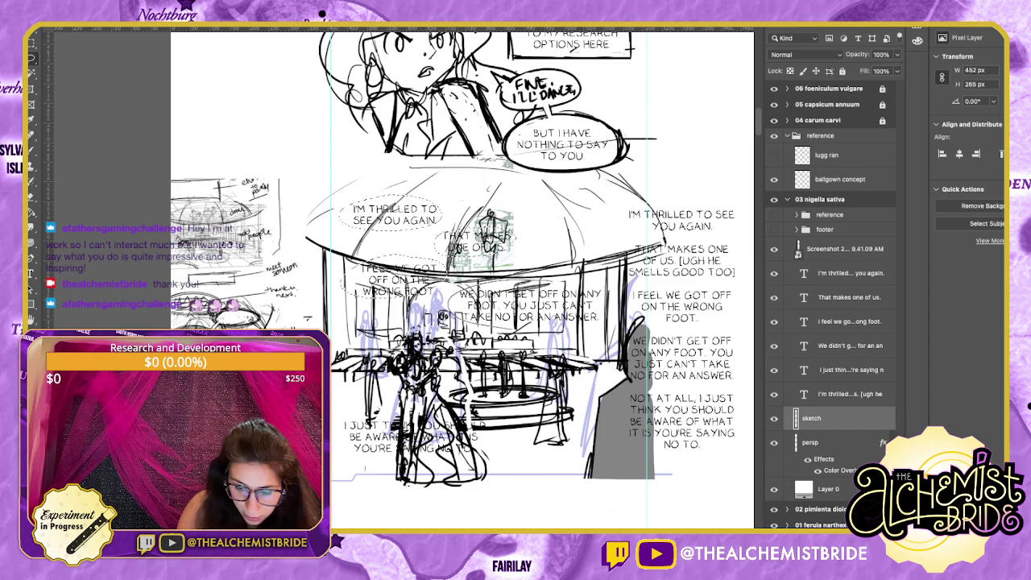
left_click_drag(455, 281, 604, 331)
left_click_drag(332, 407, 495, 464)
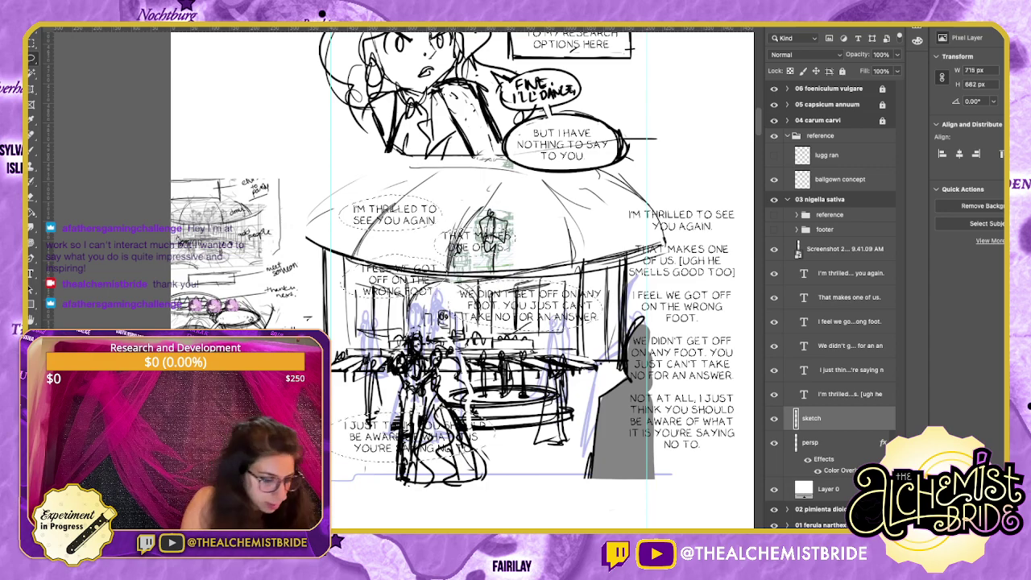
key("alt+BackSpace")
key("super+z")
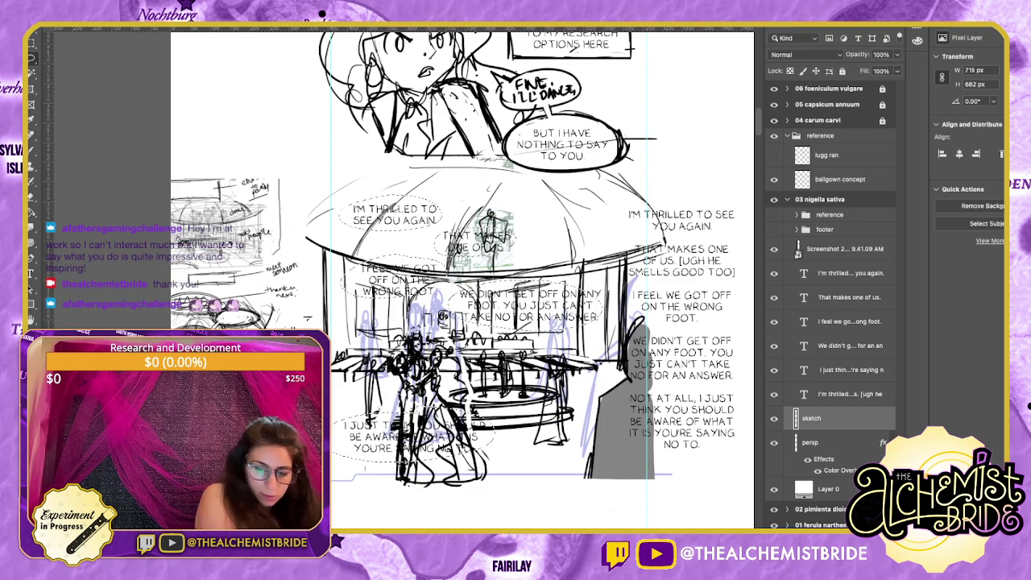
key("super+BackSpace")
key("ctrl+d")
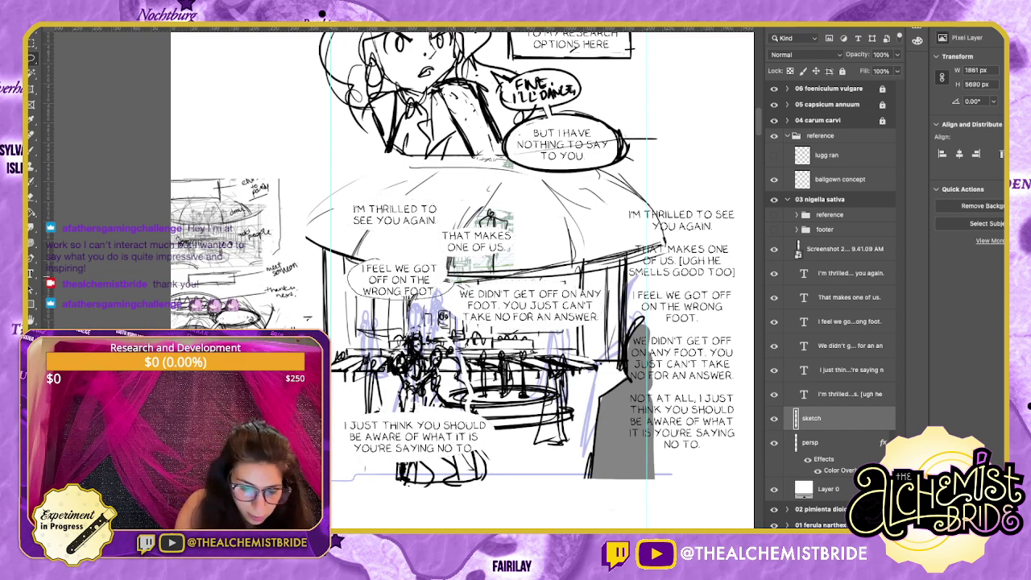
Lasso around "I feel we got off on the wrong foot." again and fill the area with white to clear leftover lines.
left_click_drag(455, 280, 364, 262)
key("alt+BackSpace")
key("super+z")
key("super+BackSpace")
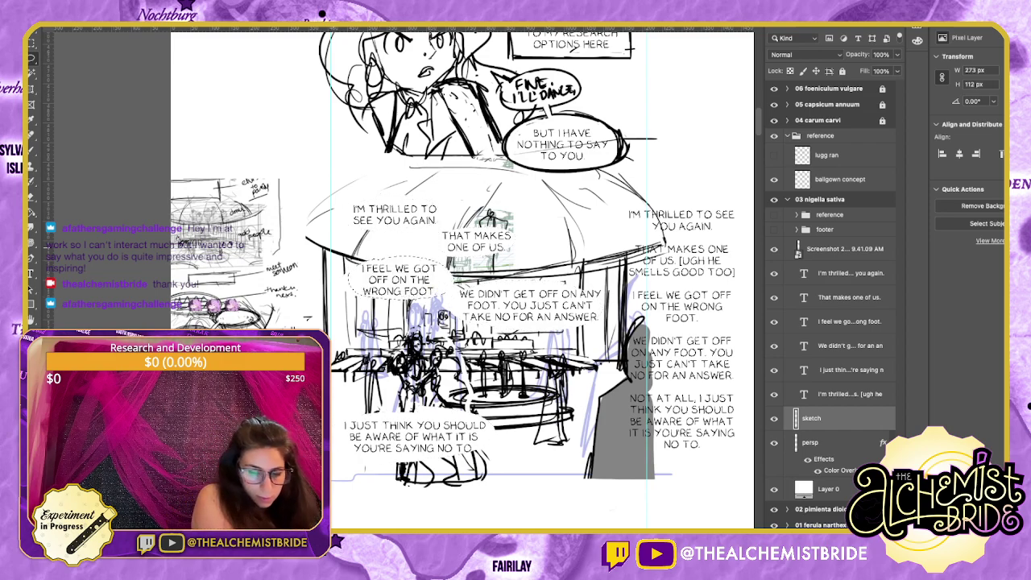
Brush rounded speech balloon outlines with connecting tails around the five dialogue lines.
key("b")
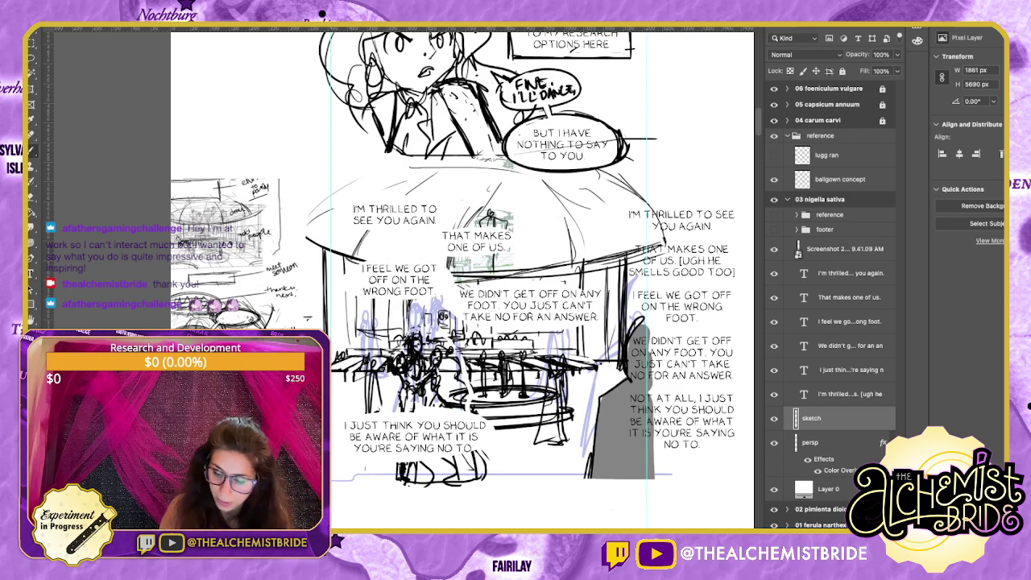
left_click(773, 418)
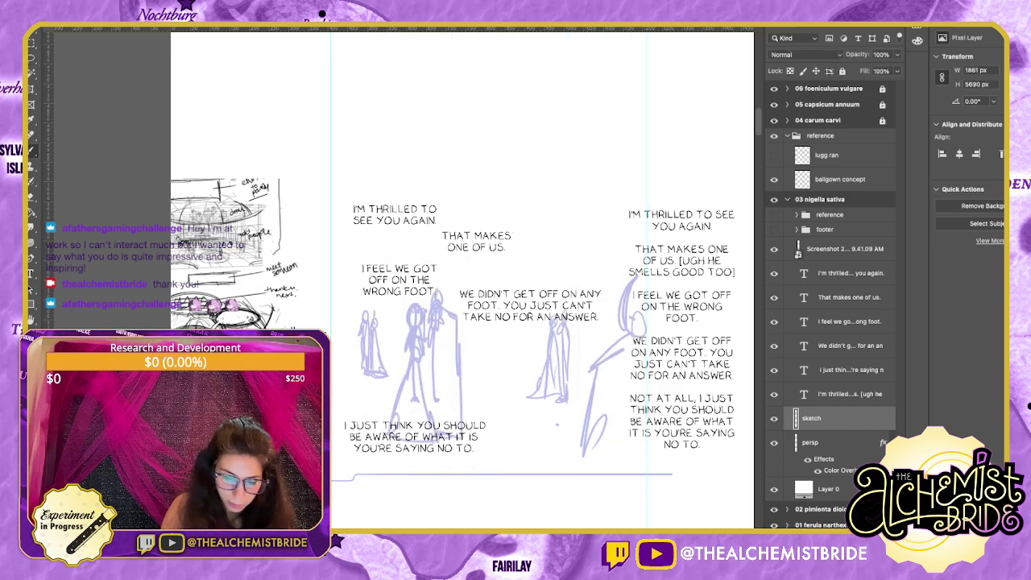
left_click(774, 418)
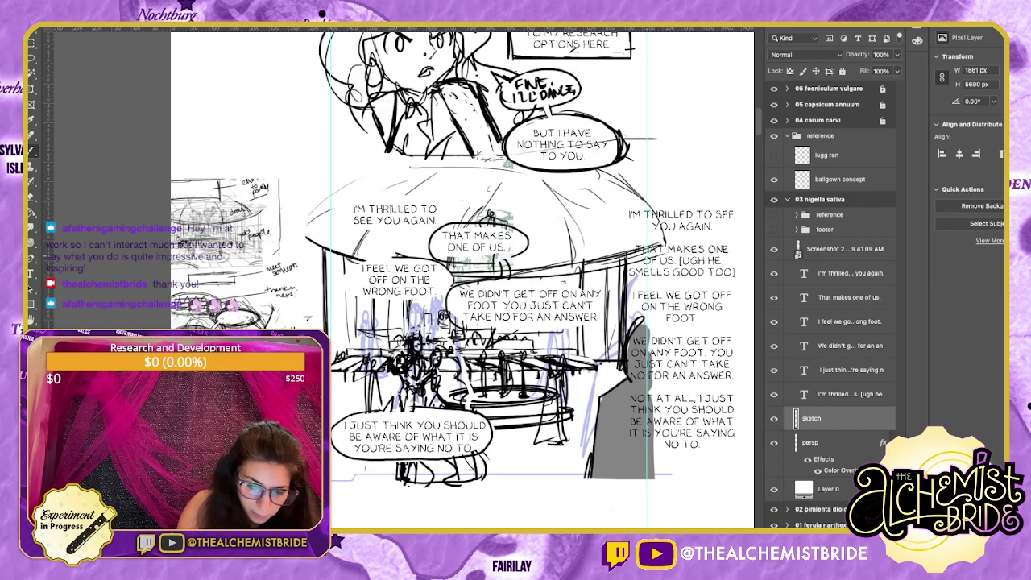
left_click_drag(456, 220, 356, 197)
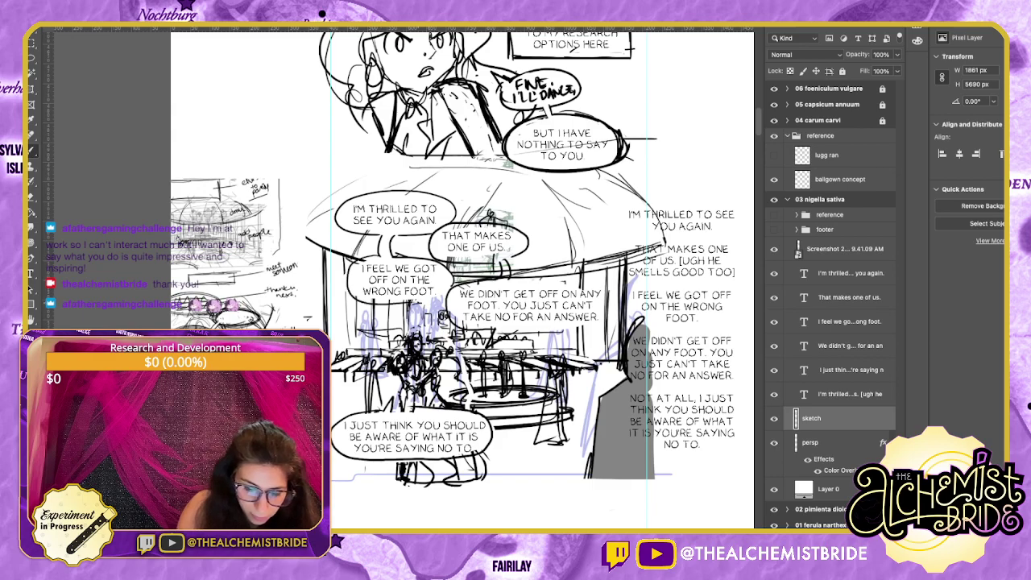
left_click_drag(411, 302, 443, 298)
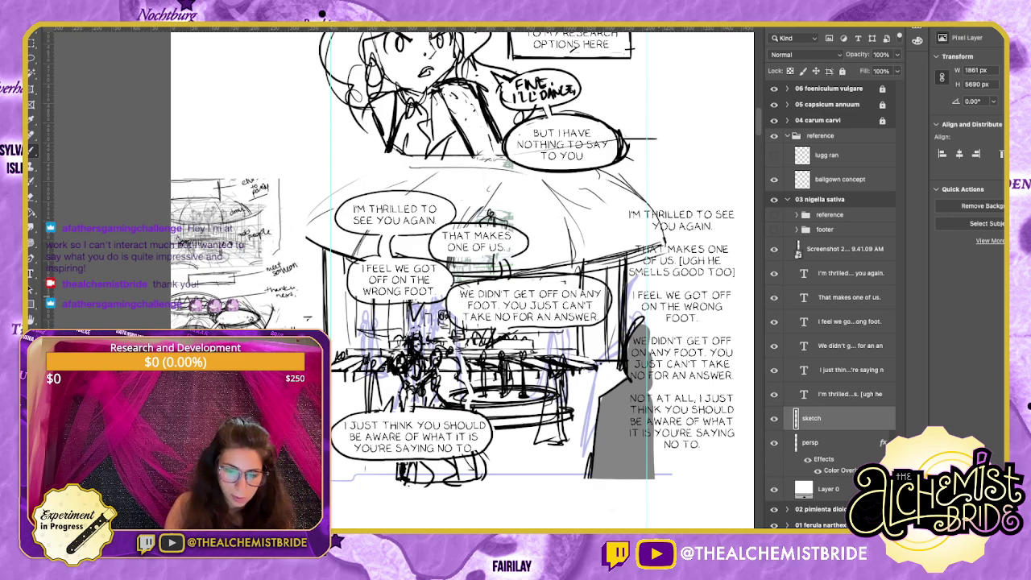
Undo all the balloon outlines brushed around the dialogue lines.
key("super+z")
key("super+z")
key("super+z")
key("super+z")
key("super+z")
key("super+z")
key("super+z")
key("super+z")
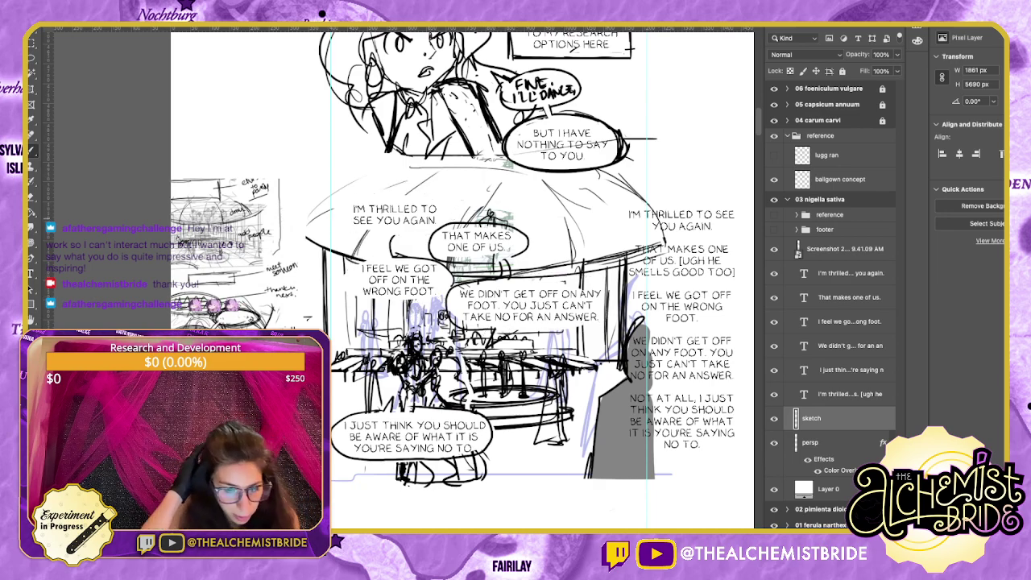
key("super+z")
key("super+z")
key("super+z")
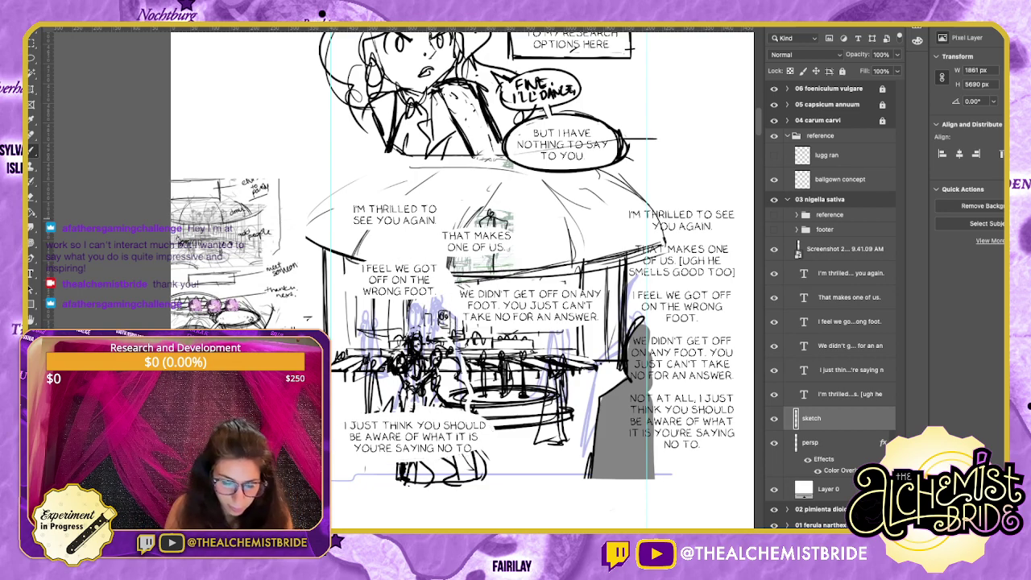
Brush new balloon outlines around "I just think you should be aware" and "We didn't get off on any foot.".
mouse_move(381, 410)
left_mouse_down()
mouse_move(333, 415)
mouse_move(318, 431)
mouse_move(377, 459)
mouse_move(454, 460)
mouse_move(498, 431)
mouse_move(409, 407)
left_mouse_up()
key("super+z")
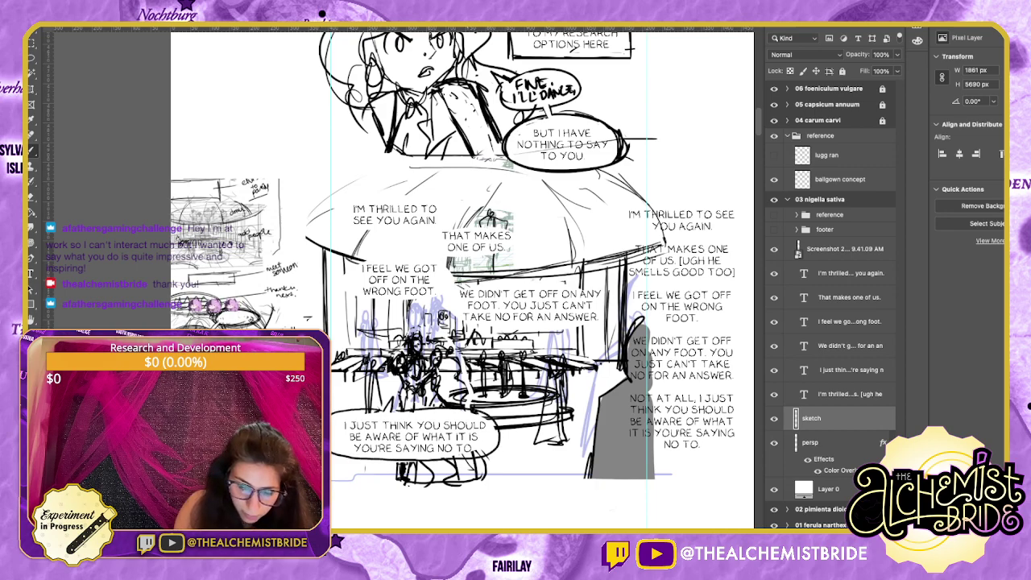
mouse_move(453, 324)
left_mouse_down()
mouse_move(447, 291)
mouse_move(498, 279)
mouse_move(609, 287)
left_mouse_up()
key("ctrl+z")
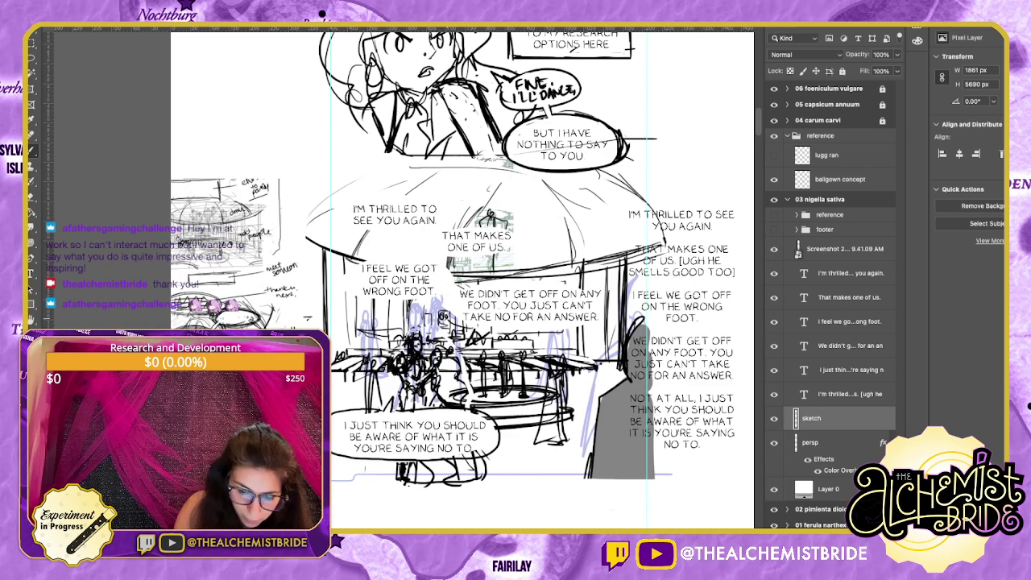
mouse_move(447, 323)
left_mouse_down()
mouse_move(463, 283)
mouse_move(598, 285)
left_mouse_up()
key("ctrl+z")
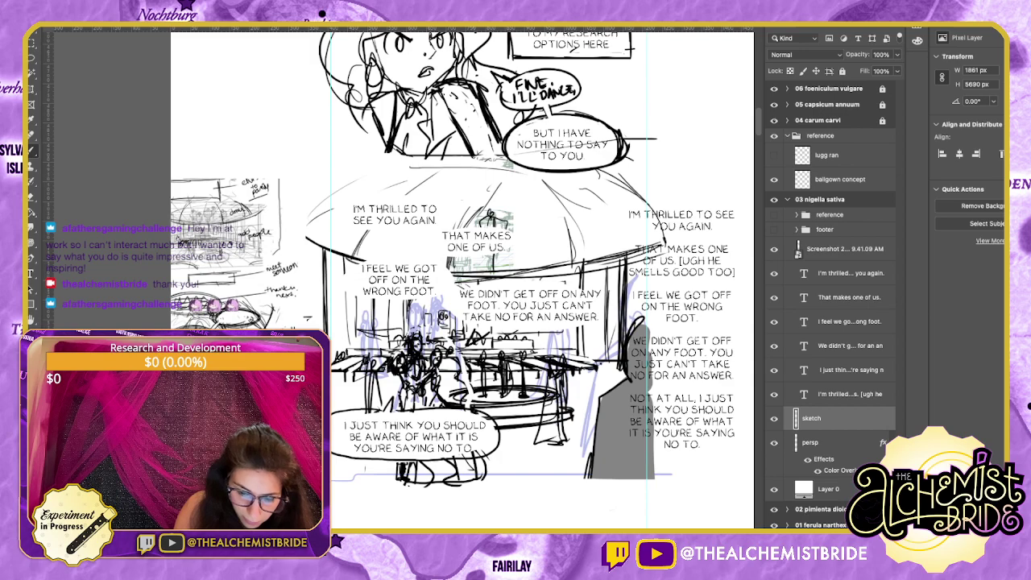
mouse_move(463, 328)
left_mouse_down()
mouse_move(446, 314)
mouse_move(473, 279)
mouse_move(583, 277)
mouse_move(614, 310)
mouse_move(504, 332)
left_mouse_up()
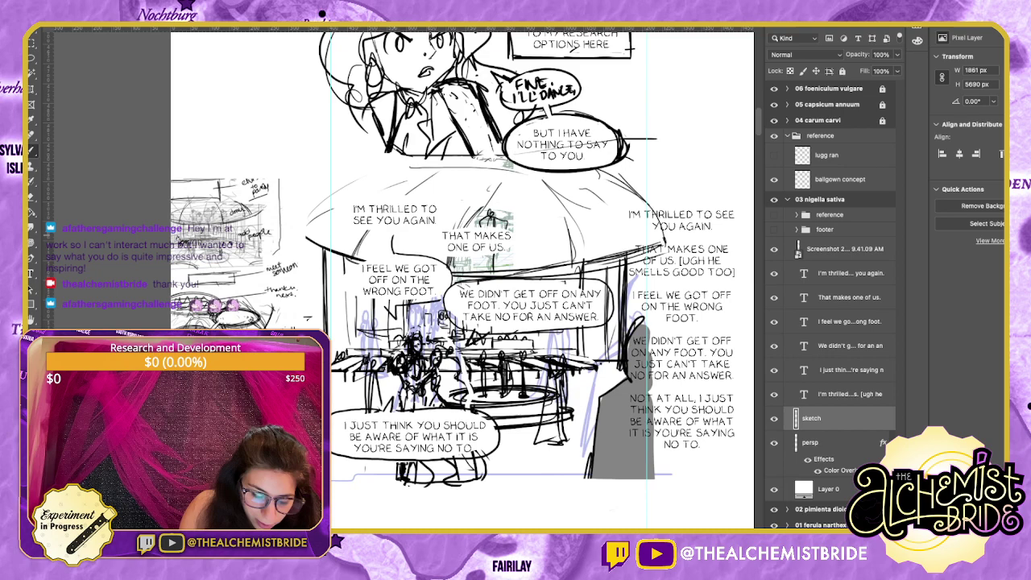
Brush balloons around "I feel we got off", "That makes one of us." and "I'm thrilled to see you again.", joining them with tails.
mouse_move(382, 240)
left_mouse_down()
mouse_move(352, 259)
mouse_move(385, 306)
left_mouse_up()
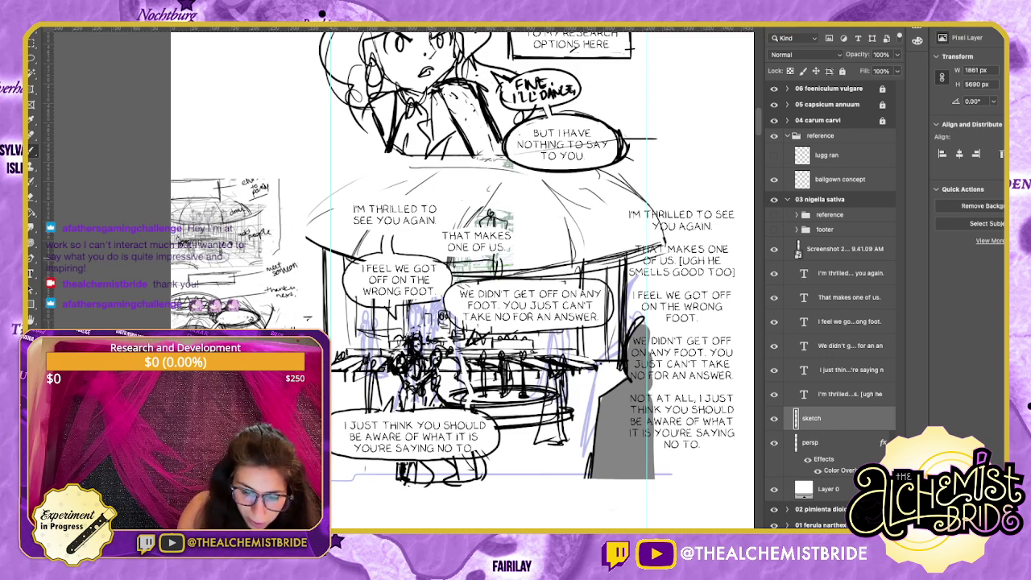
mouse_move(499, 256)
left_mouse_down()
mouse_move(457, 261)
mouse_move(441, 225)
mouse_move(507, 222)
mouse_move(454, 258)
mouse_move(491, 259)
left_mouse_up()
key("ctrl+z")
mouse_move(465, 222)
left_mouse_down()
mouse_move(519, 229)
mouse_move(494, 269)
left_mouse_up()
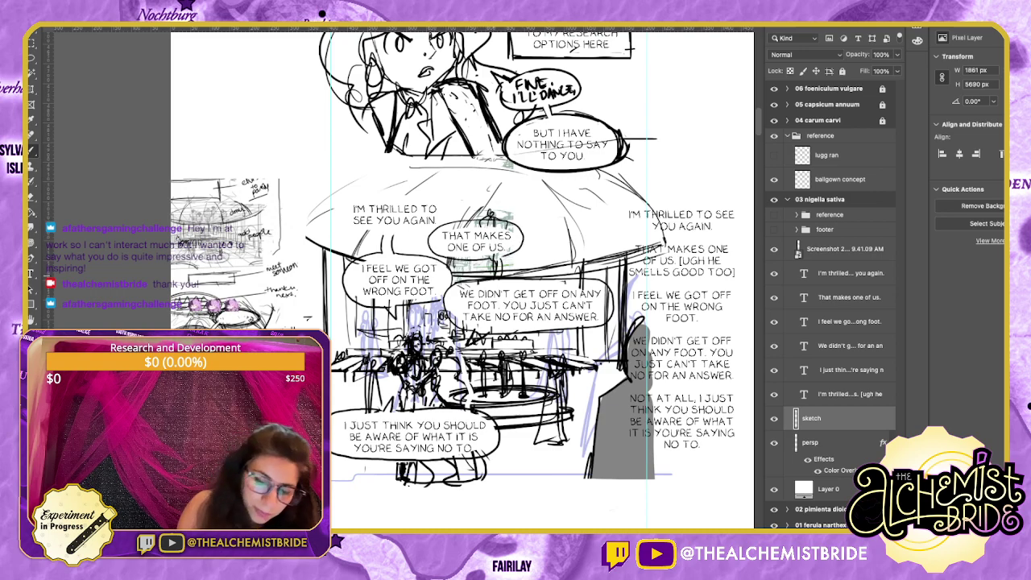
mouse_move(381, 236)
left_mouse_down()
mouse_move(339, 206)
mouse_move(432, 191)
mouse_move(448, 219)
left_mouse_up()
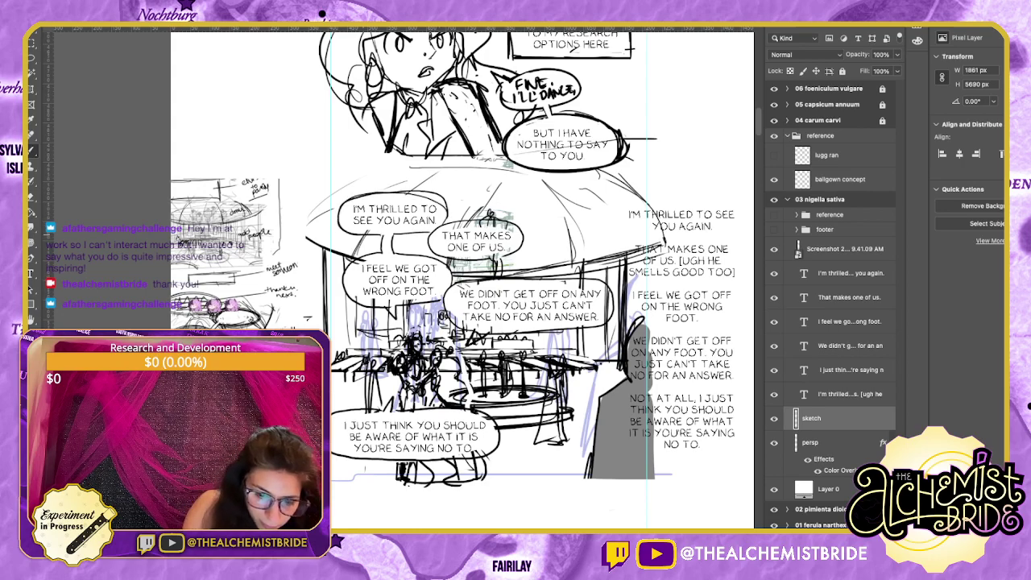
Reduce the "I just think you should be aware" text to 6.81 pt and nudge it slightly up and left within its balloon.
left_click_drag(483, 290, 456, 264)
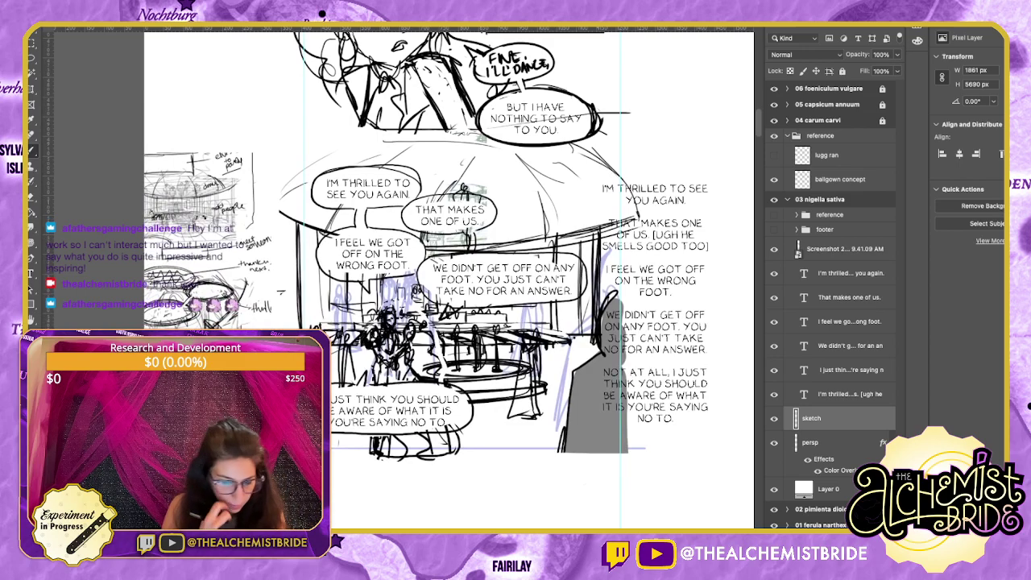
key("l")
key("alt+bracketright")
key("alt+bracketright")
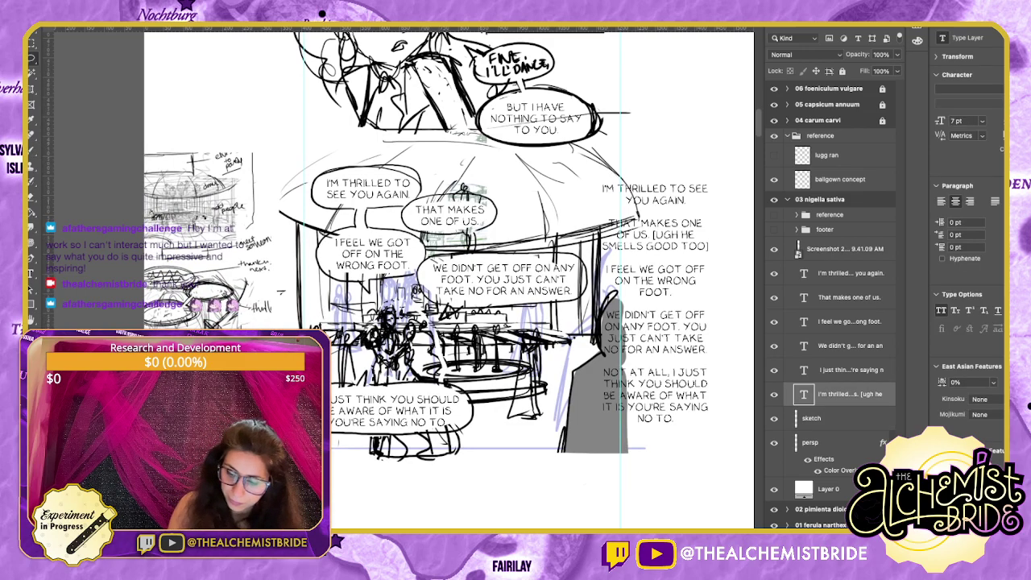
key("v")
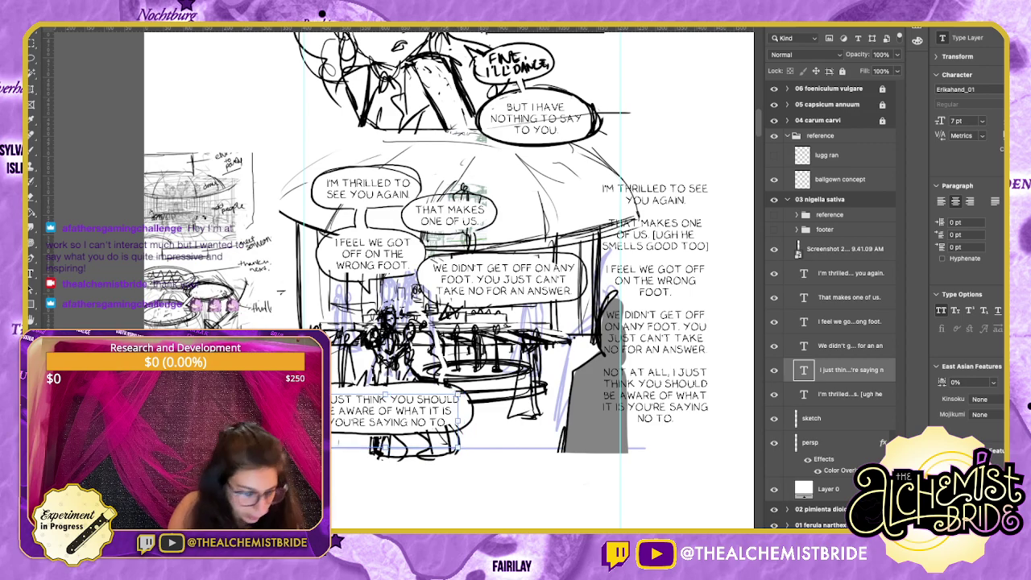
left_click_drag(939, 121, 931, 120)
key("Return")
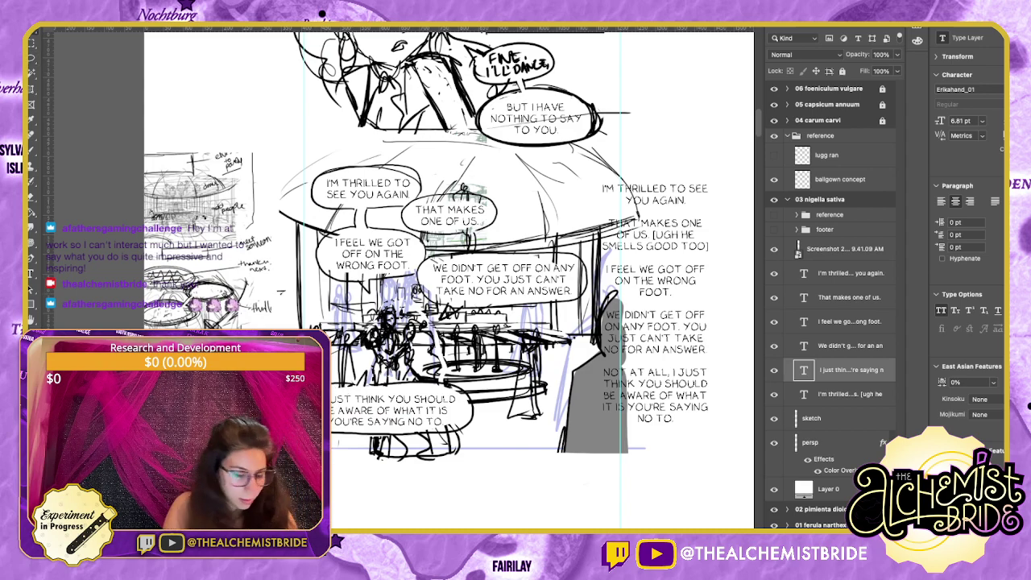
key("Up")
key("Left")
key("Left")
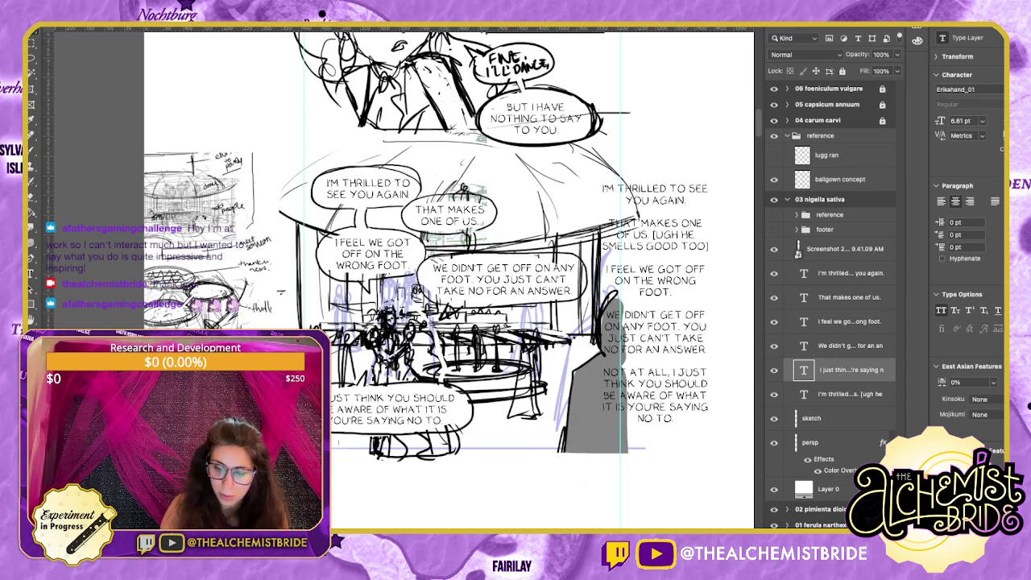
Delete the text layer holding the full dialogue script beside the panel.
left_click(850, 394)
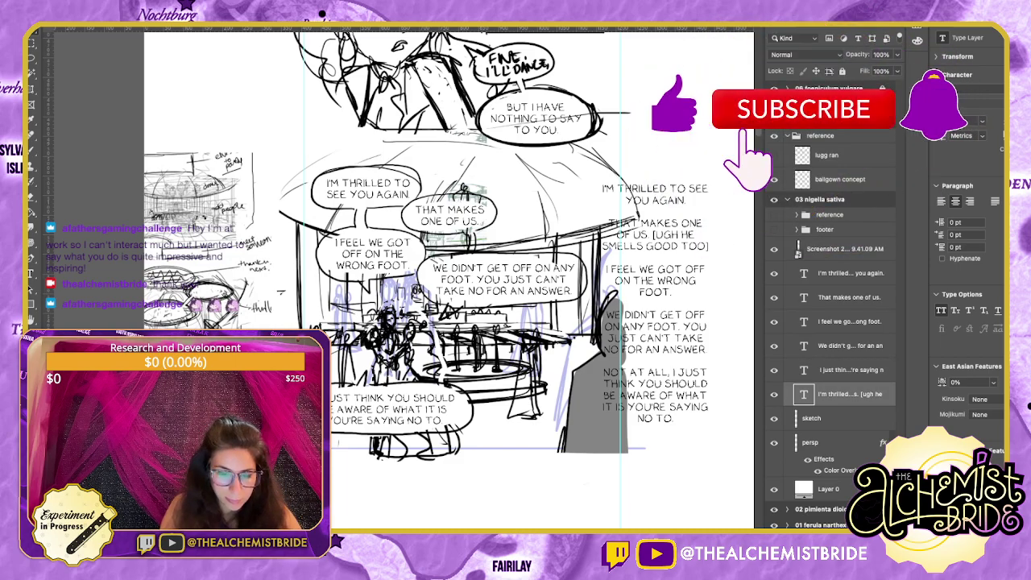
key("BackSpace")
Sketch a tiny face of the woman on the dome, just right of the "That makes one of us." balloon.
scroll(449, 282, "up", 3)
scroll(448, 282, "right", 2)
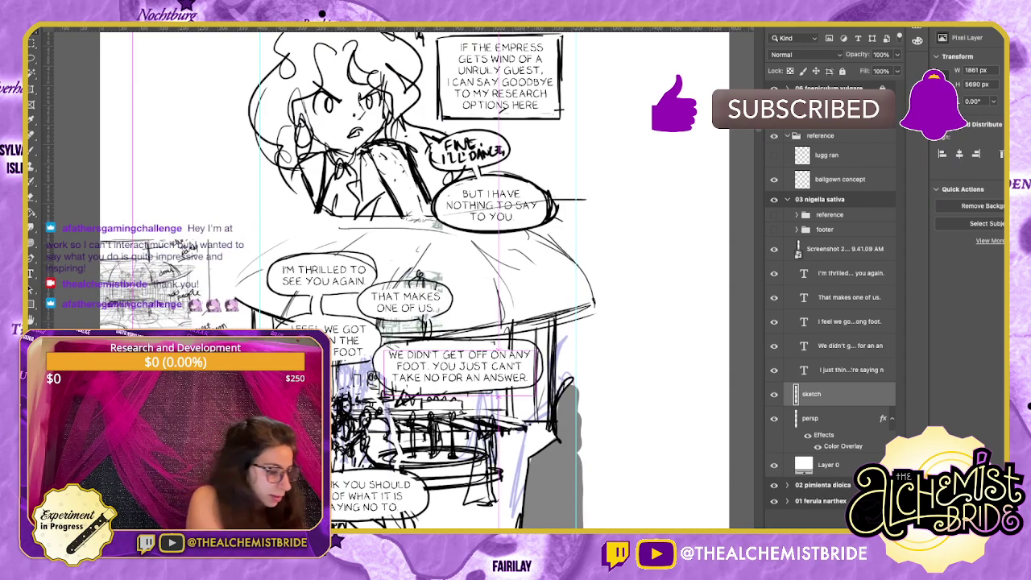
key("super+plus")
key("b")
scroll(404, 282, "up", 1)
scroll(405, 282, "left", 2)
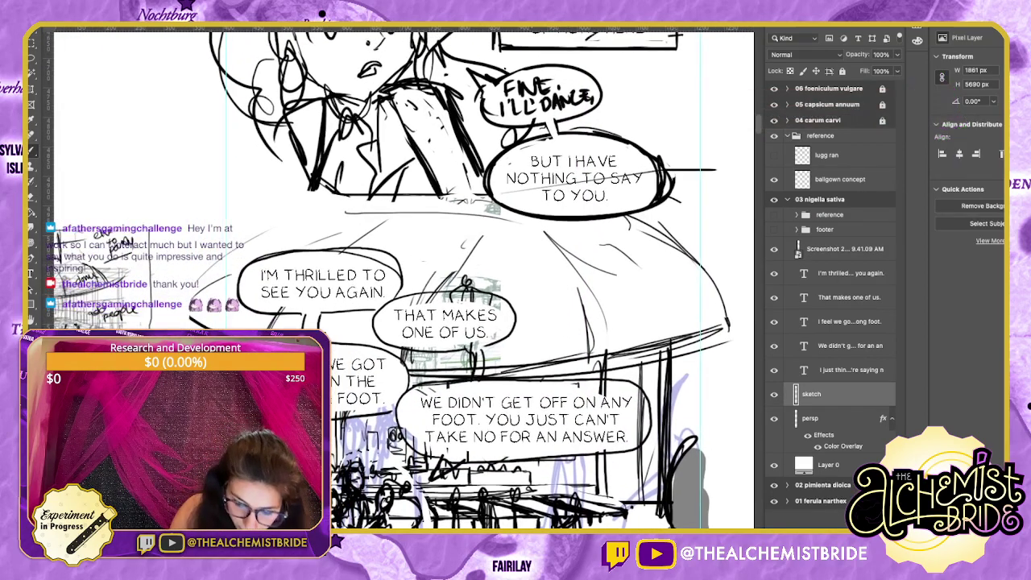
mouse_move(529, 333)
left_mouse_down()
mouse_move(543, 346)
mouse_move(535, 334)
left_mouse_up()
left_click_drag(542, 331, 541, 335)
left_click_drag(534, 338, 544, 337)
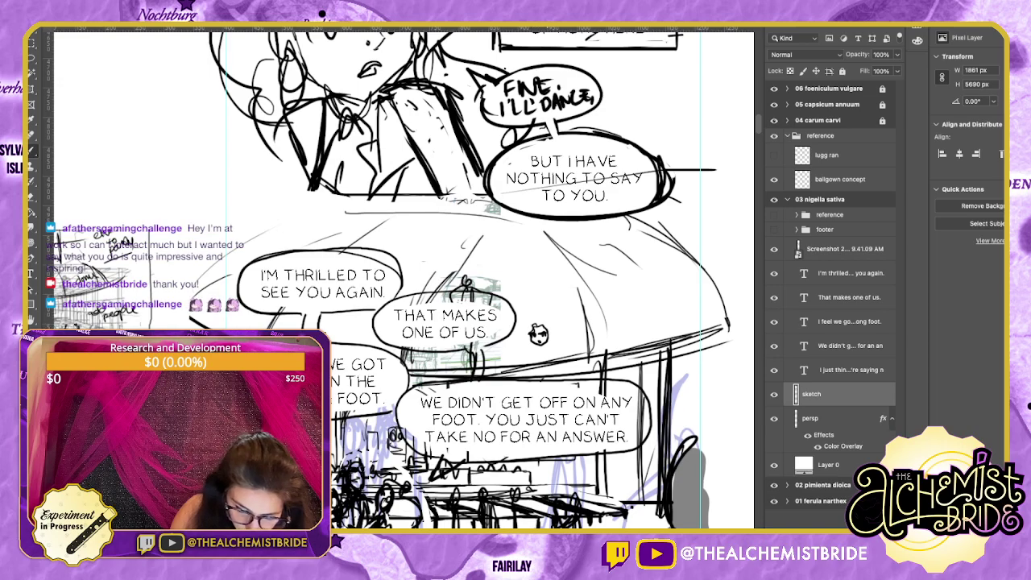
mouse_move(534, 328)
left_mouse_down()
mouse_move(546, 324)
mouse_move(533, 352)
left_mouse_up()
left_click_drag(545, 335, 548, 344)
Hand-letter "ugh he smells good too." beside the tiny face and enclose it in a small balloon.
mouse_move(568, 312)
left_mouse_down()
mouse_move(648, 310)
mouse_move(653, 303)
left_mouse_up()
key("ctrl+z")
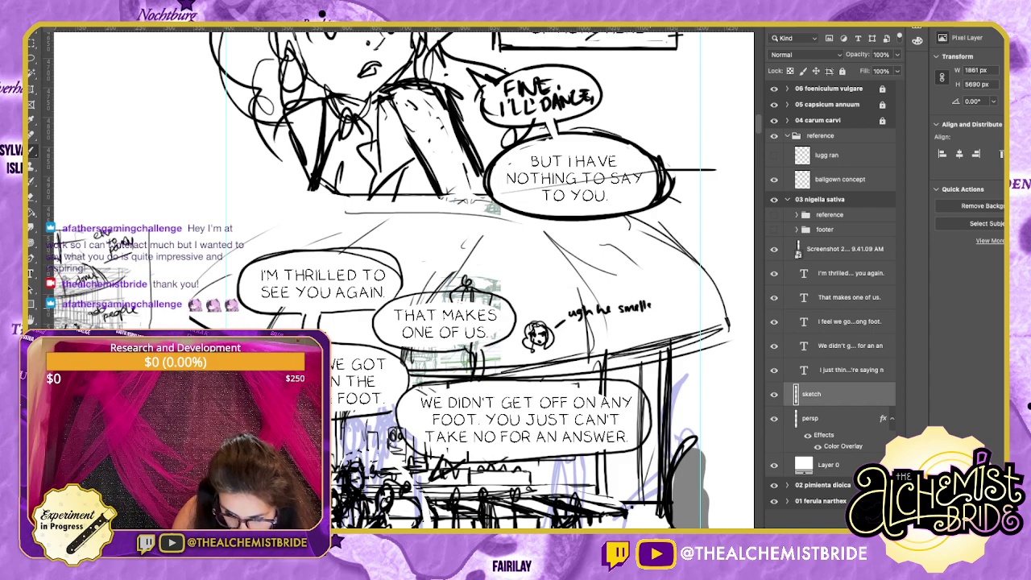
mouse_move(580, 321)
left_mouse_down()
mouse_move(585, 334)
mouse_move(607, 319)
mouse_move(620, 292)
mouse_move(621, 333)
mouse_move(557, 329)
mouse_move(648, 294)
mouse_move(586, 333)
mouse_move(563, 327)
left_mouse_up()
key("ctrl+z")
Draw a long bracket along the page's left margin, from above the three-panel row down to the large couple panel.
scroll(399, 278, "down", 4)
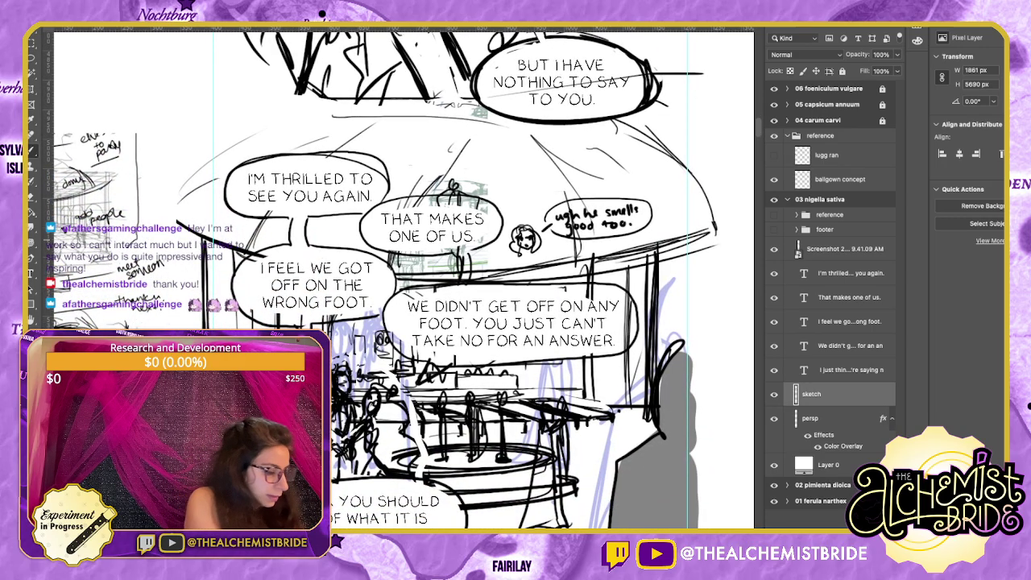
key("super+minus")
key("super+minus")
key("super+minus")
key("super+minus")
scroll(423, 278, "up", 10)
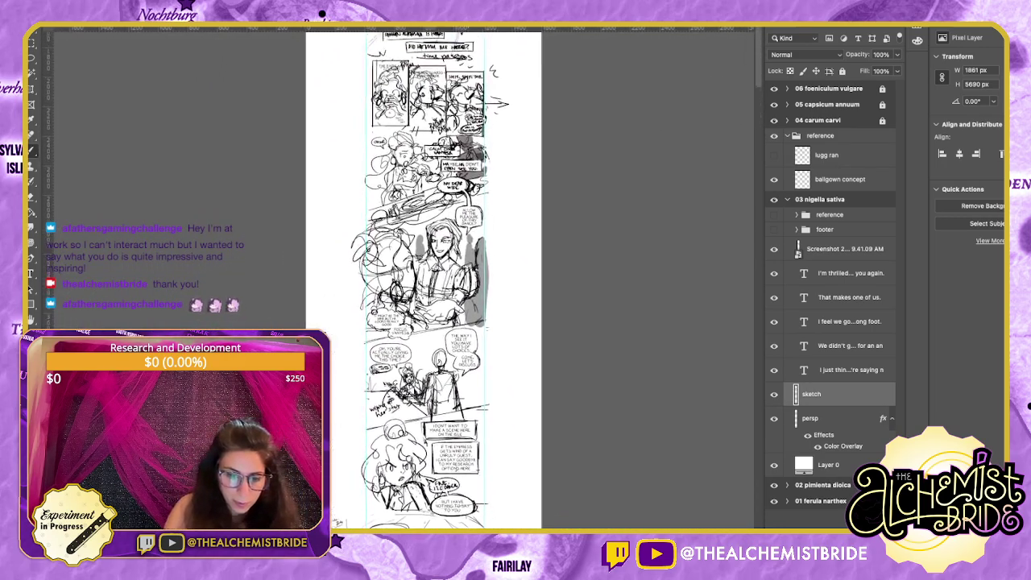
scroll(431, 277, "up", 10)
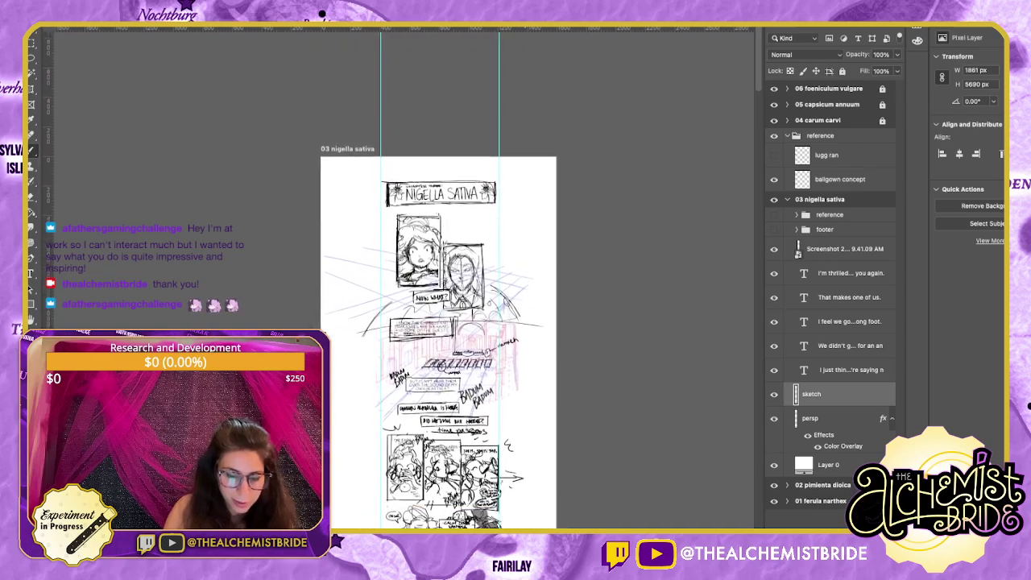
scroll(434, 323, "down", 3)
scroll(435, 278, "down", 5)
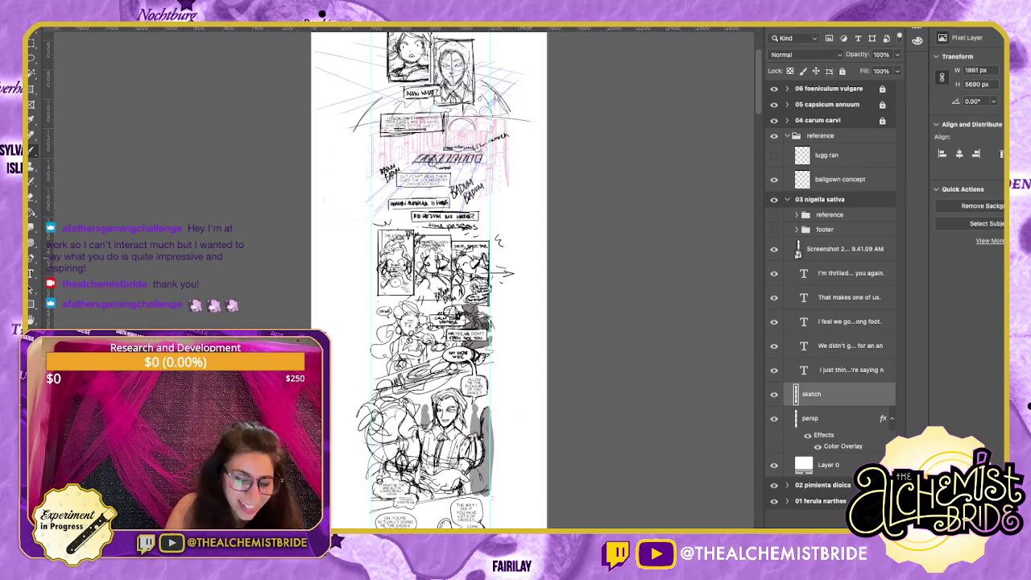
mouse_move(377, 214)
left_mouse_down()
mouse_move(348, 375)
mouse_move(356, 409)
left_mouse_up()
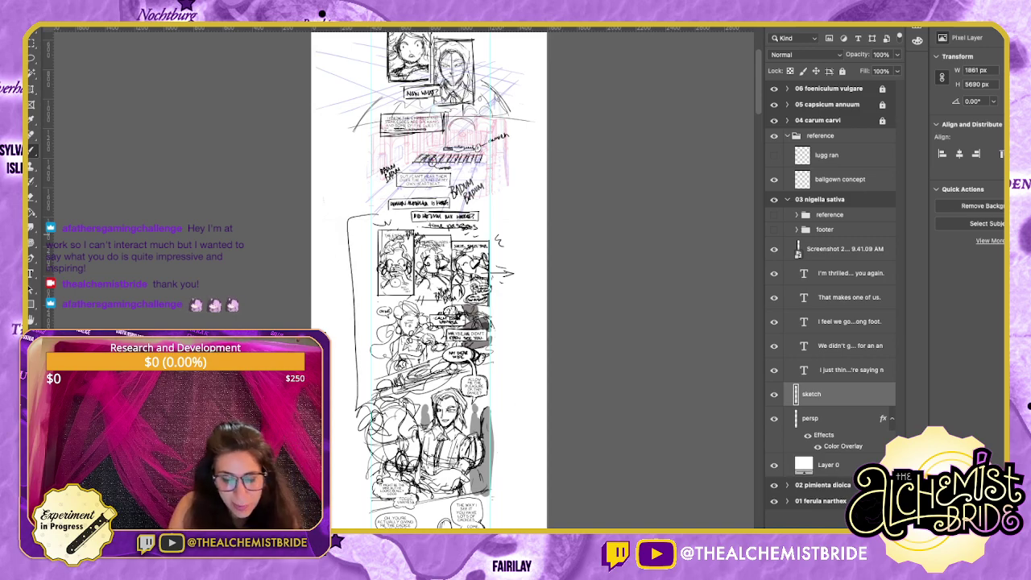
Try framing the panels from the three-panel row to the couple panel with long margin brackets, and undo all the bracket strokes.
mouse_move(496, 219)
left_mouse_down()
mouse_move(519, 282)
mouse_move(503, 429)
left_mouse_up()
key("super+z")
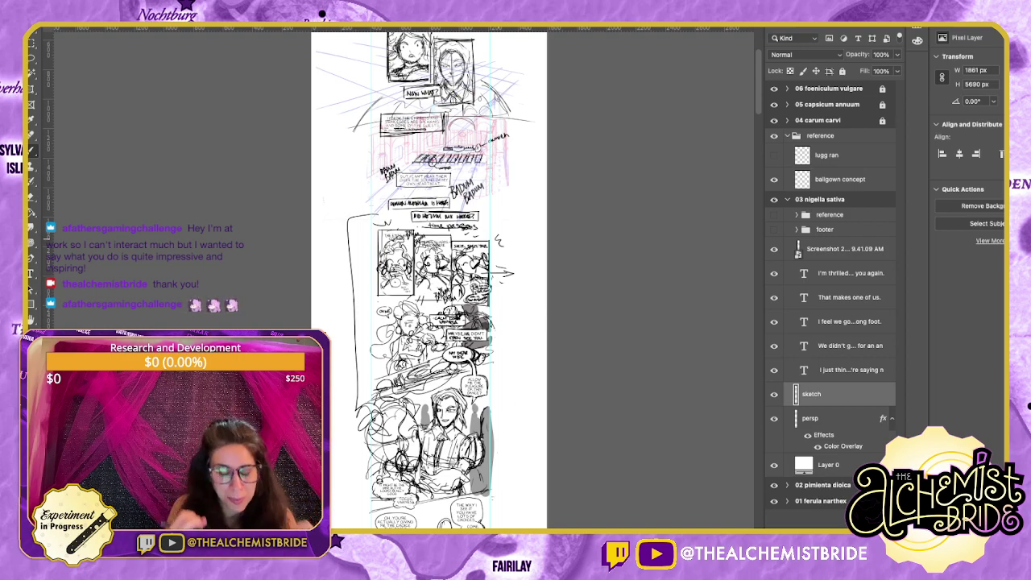
key("ctrl+z")
left_click_drag(497, 215, 510, 400)
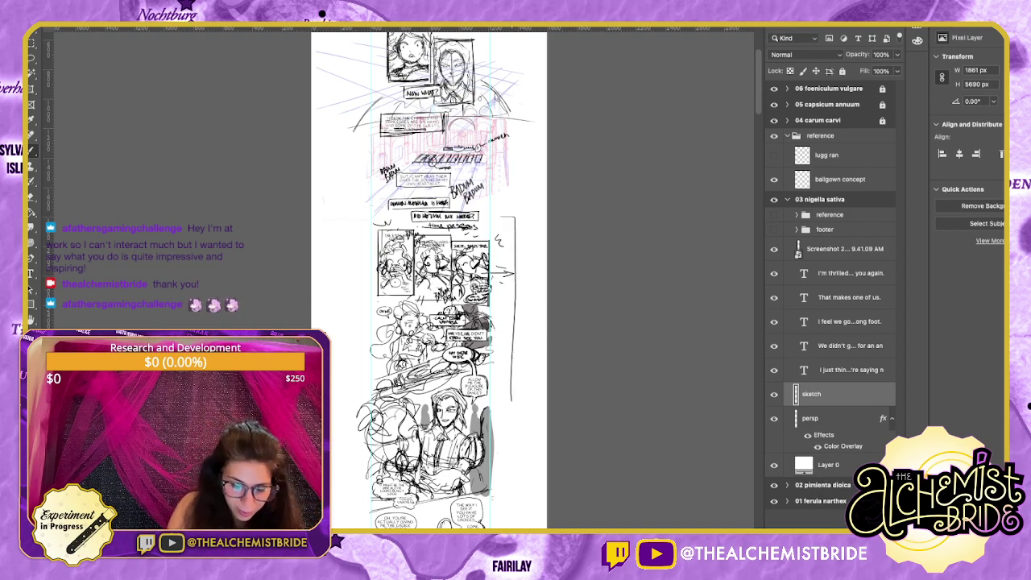
mouse_move(377, 217)
left_mouse_down()
mouse_move(352, 323)
mouse_move(351, 407)
left_mouse_up()
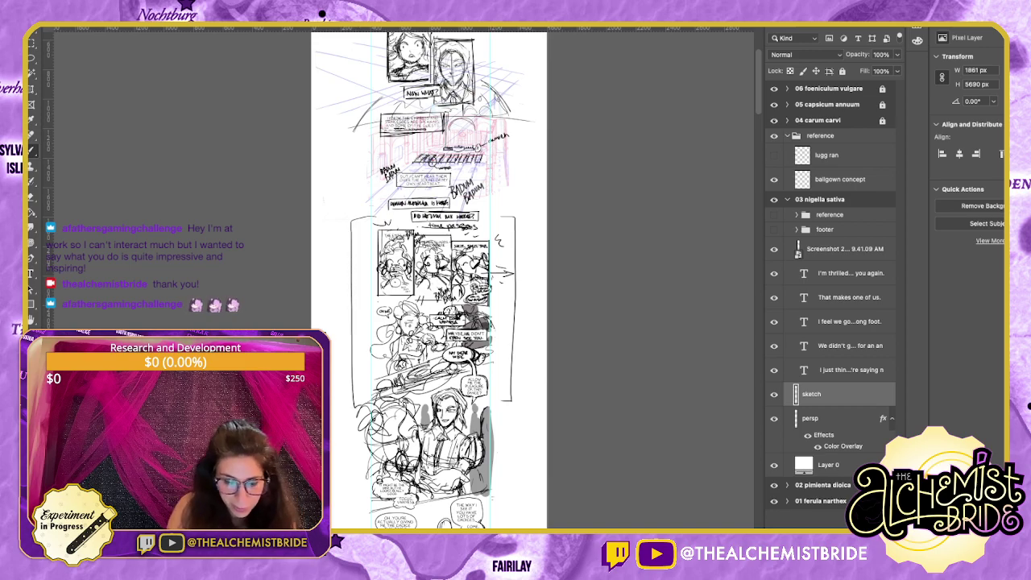
key("ctrl+z")
key("ctrl+z")
Clean up lines at the upper left of the large couple panel and extend the woman's curly hair outward past the left guide.
scroll(429, 282, "down", 5)
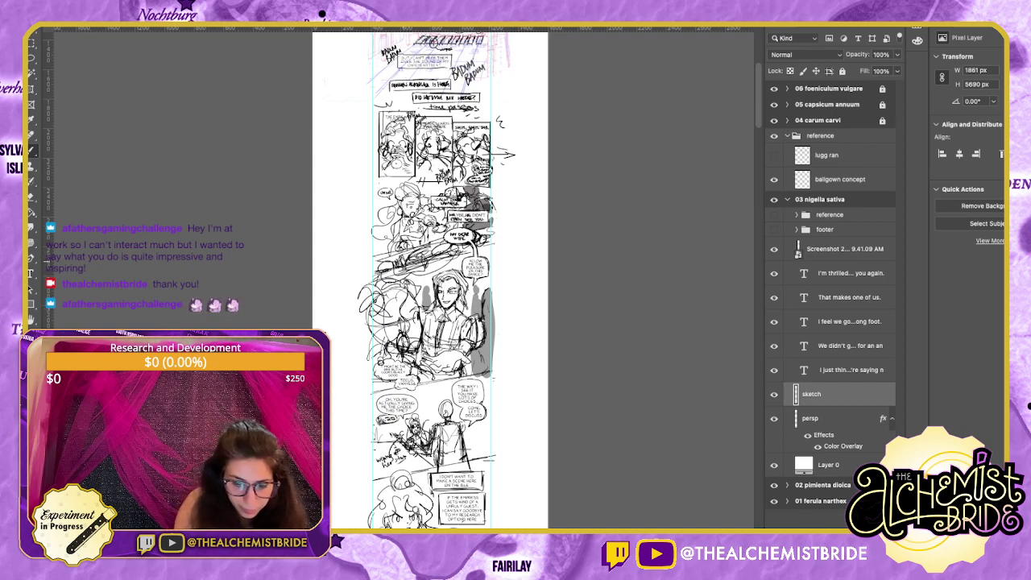
key("e")
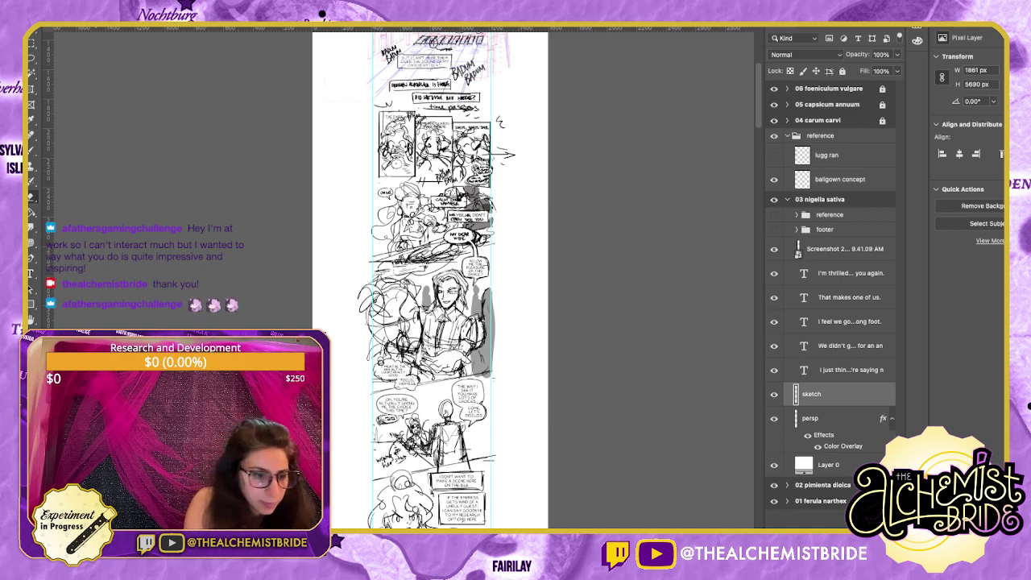
mouse_move(376, 275)
left_mouse_down()
mouse_move(418, 269)
mouse_move(383, 264)
left_mouse_up()
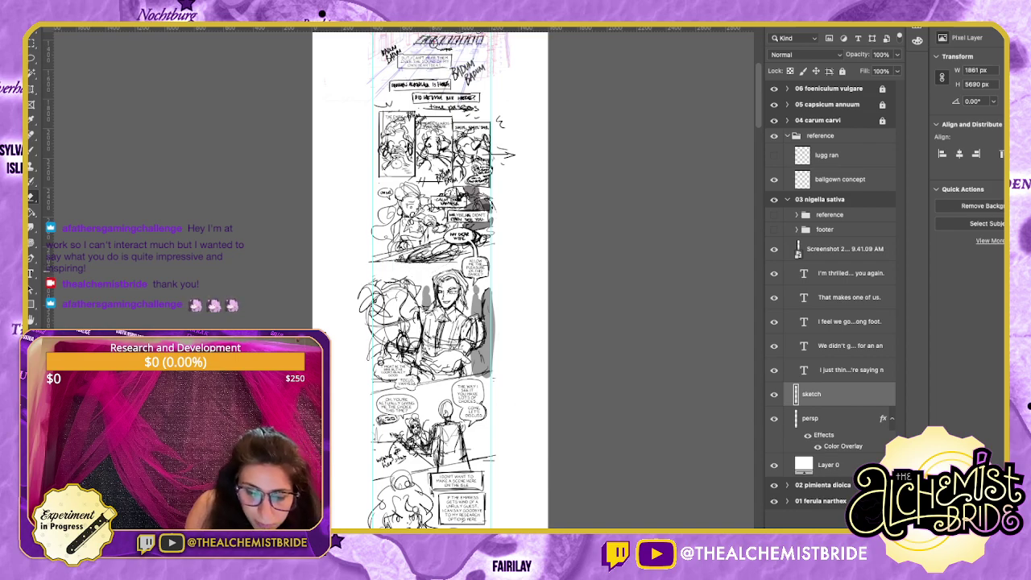
key("b")
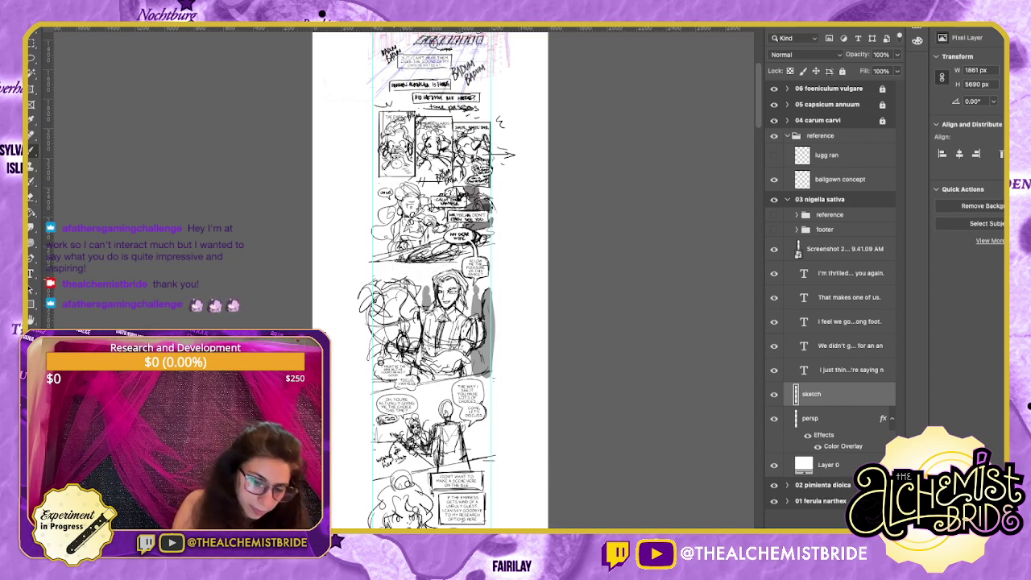
left_click_drag(372, 279, 354, 298)
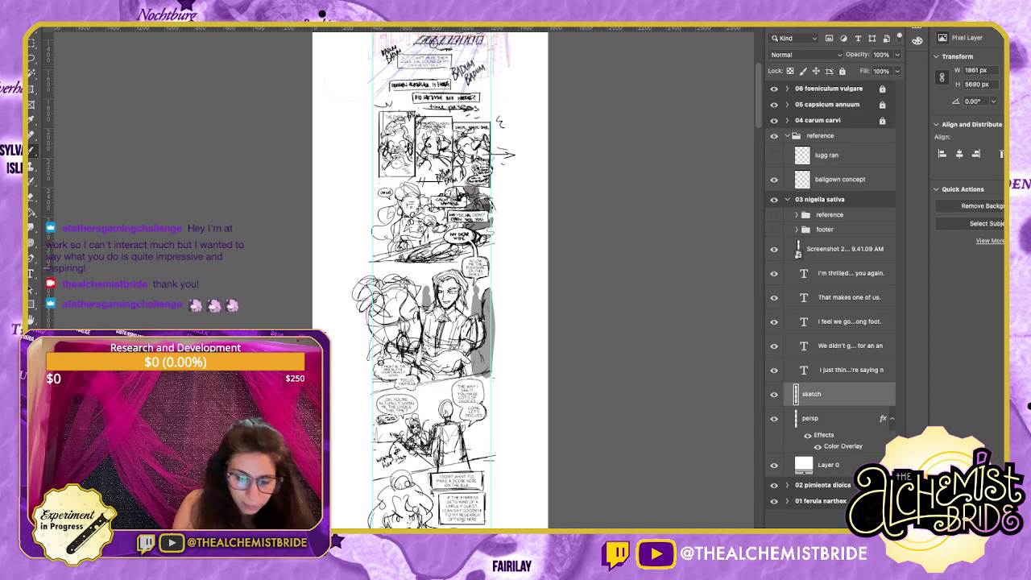
Merge the five dialogue text layers, from "I'm thrilled to see you again." to "I just think...", down into the sketch layer.
scroll(432, 277, "down", 3)
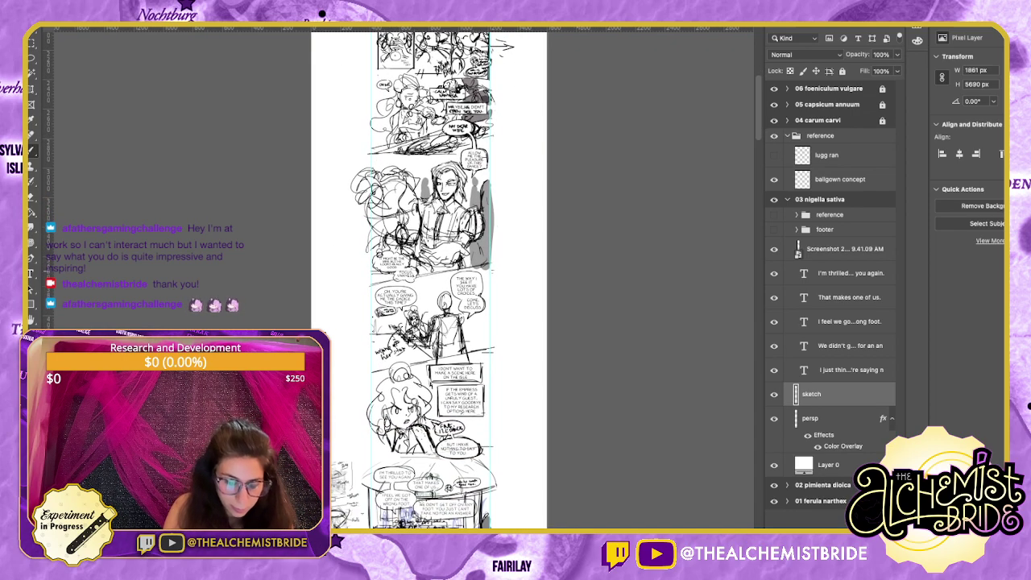
scroll(433, 278, "down", 4)
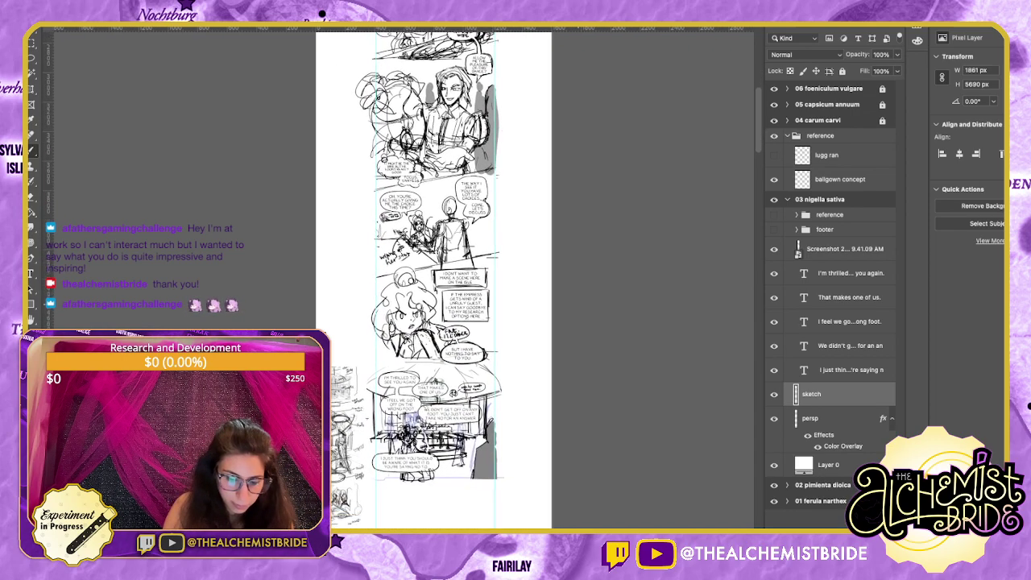
scroll(432, 278, "down", 3)
scroll(432, 278, "left", 1)
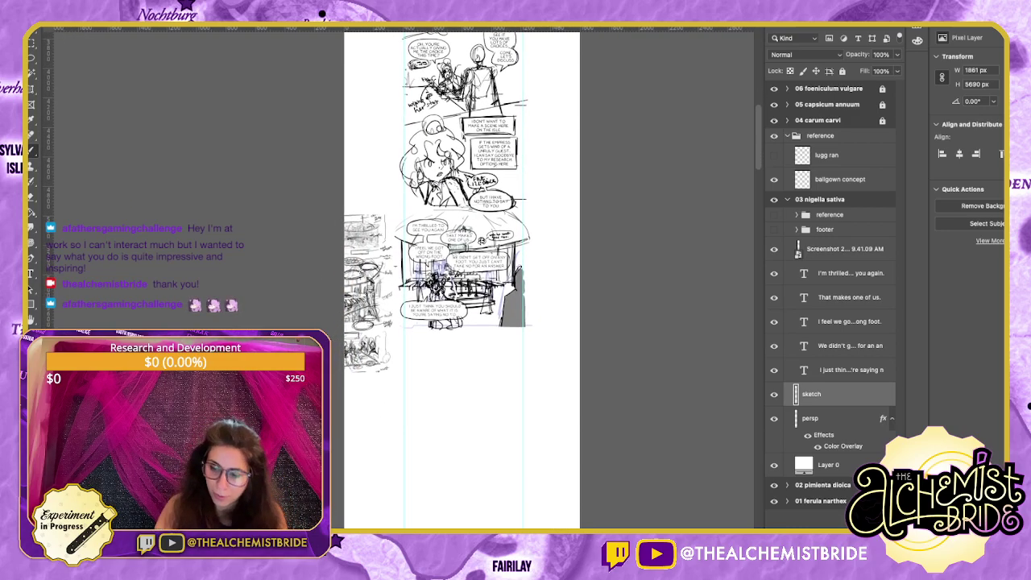
left_click(844, 249)
left_click(850, 272)
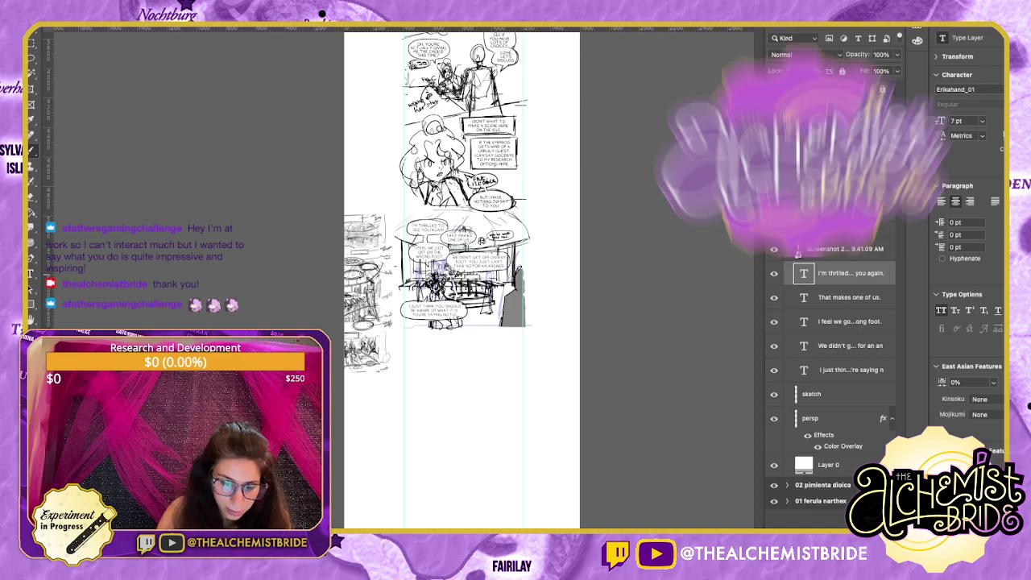
left_click(850, 370, "shift")
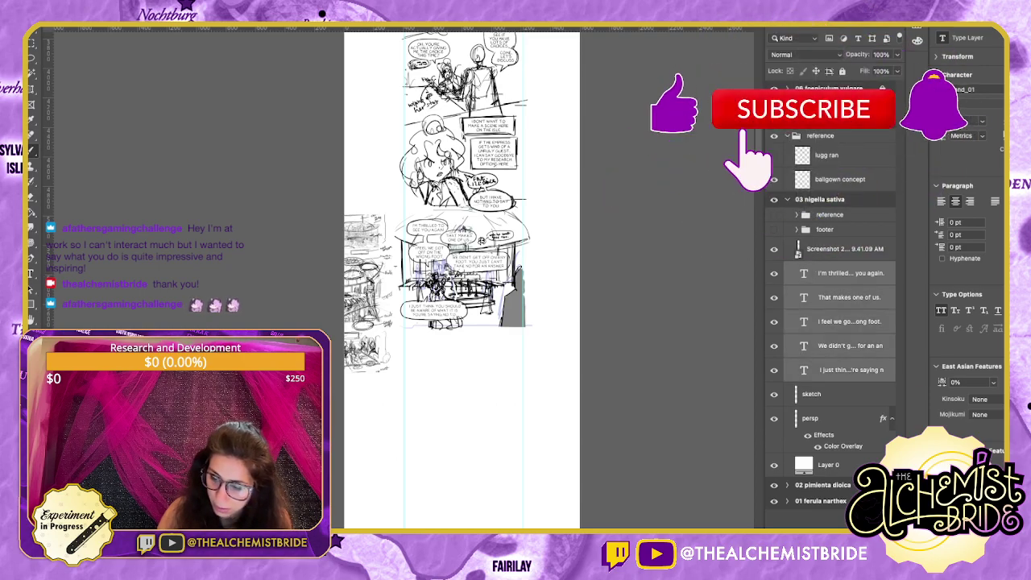
key("ctrl+e")
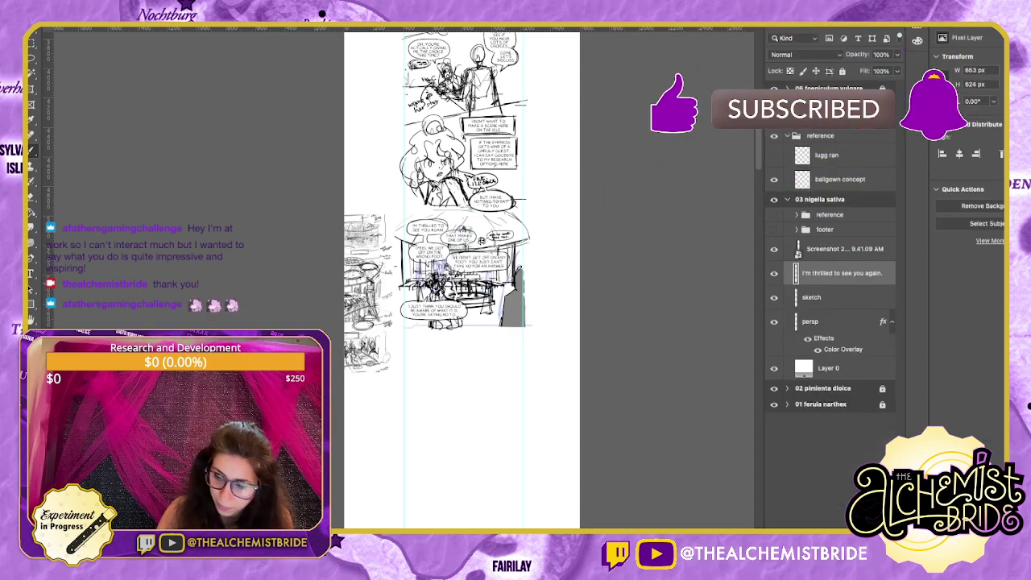
key("ctrl+e")
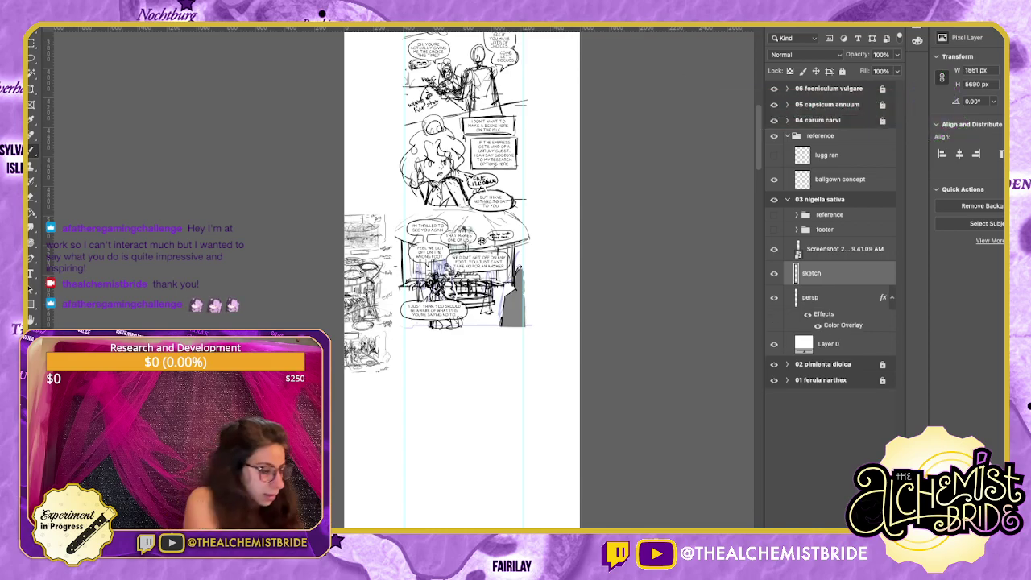
Select the "I just think you should be aware of what it is you're saying no to" balloon and nudge it right within the ballroom panel.
key("ctrl+plus")
key("ctrl+plus")
key("ctrl+plus")
scroll(499, 274, "up", 3)
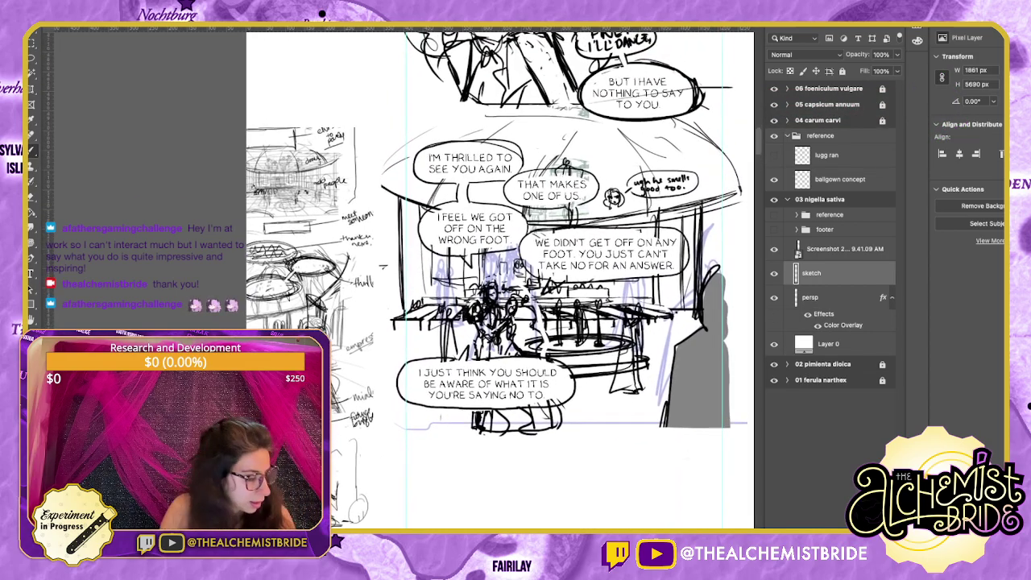
mouse_move(473, 355)
left_mouse_down()
mouse_move(568, 359)
mouse_move(552, 409)
mouse_move(390, 390)
mouse_move(447, 355)
mouse_move(473, 354)
mouse_move(498, 384)
left_mouse_up()
key("v")
key("shift+Right")
key("shift+Right")
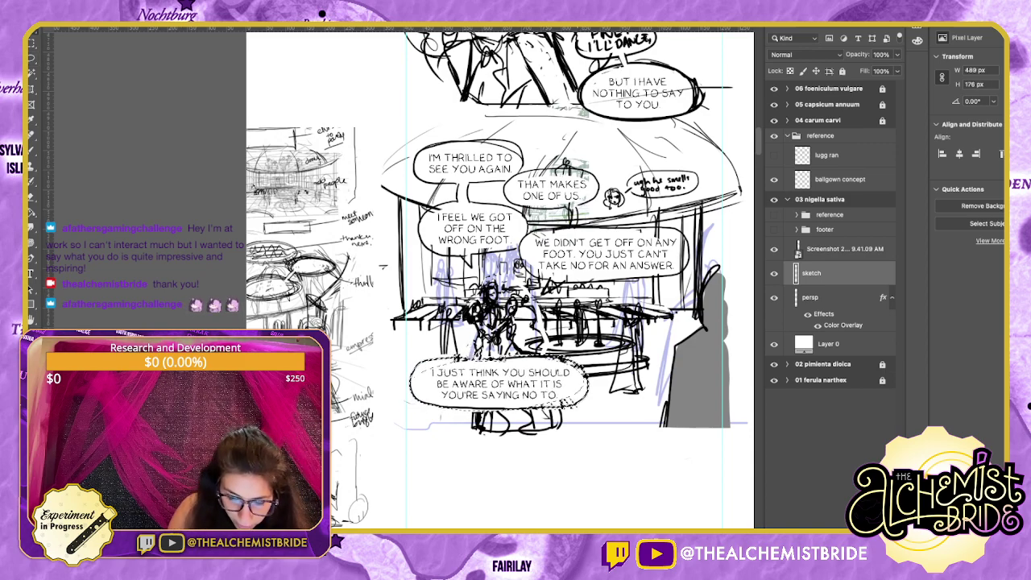
key("shift+Right")
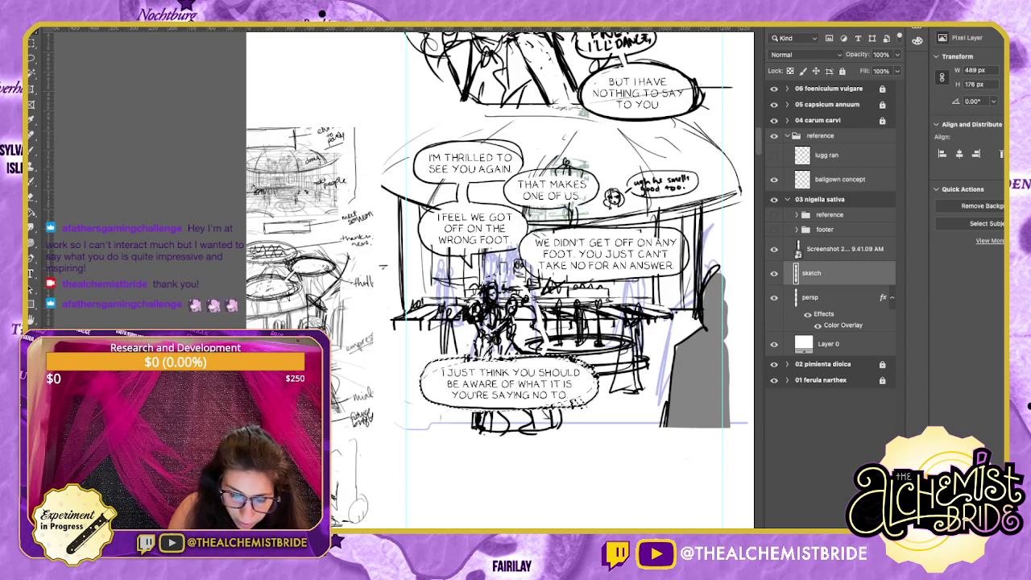
key("super+d")
Redraw the outline around the "I just think you should be aware" balloon.
key("e")
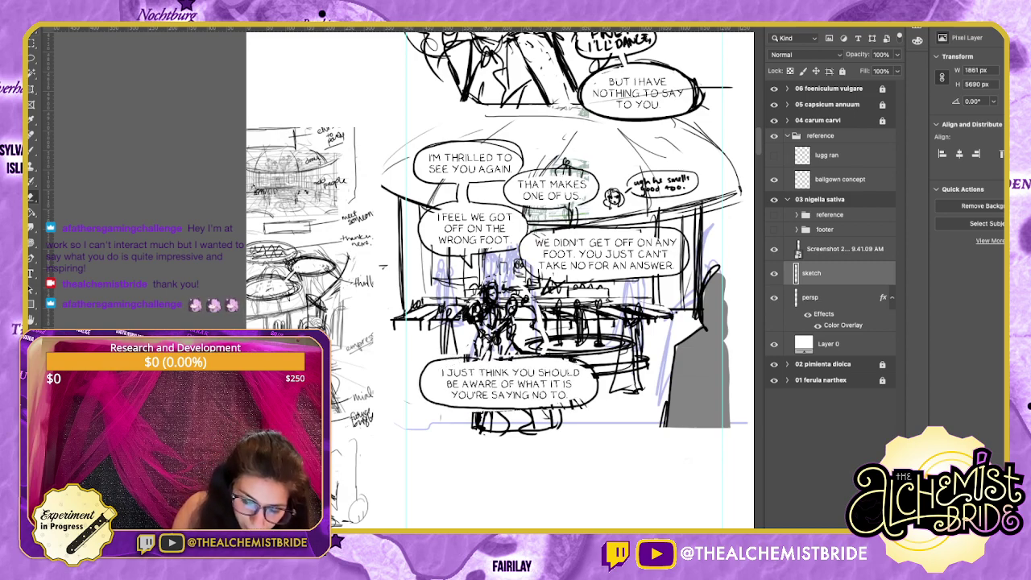
key("b")
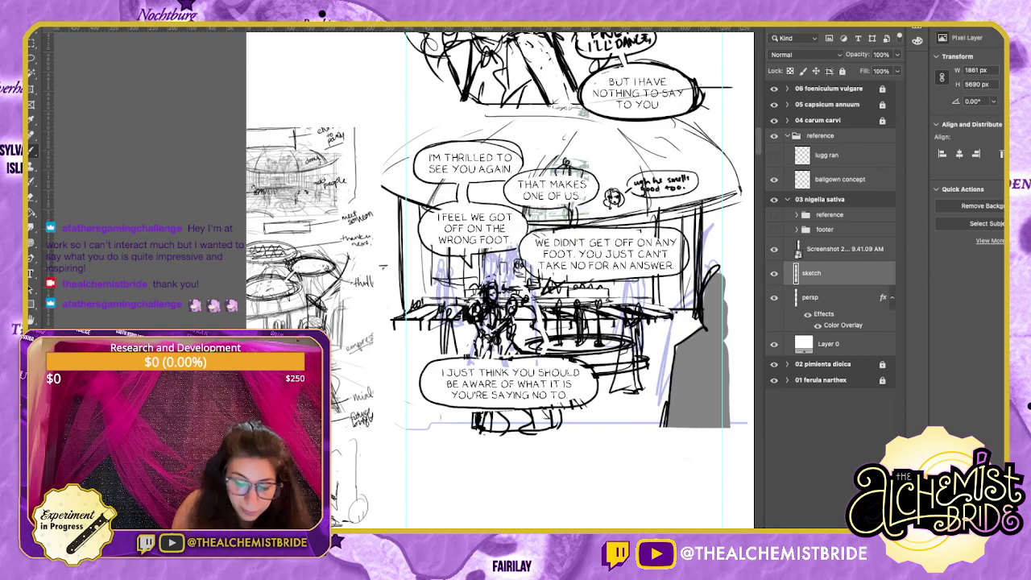
left_click_drag(483, 350, 535, 360)
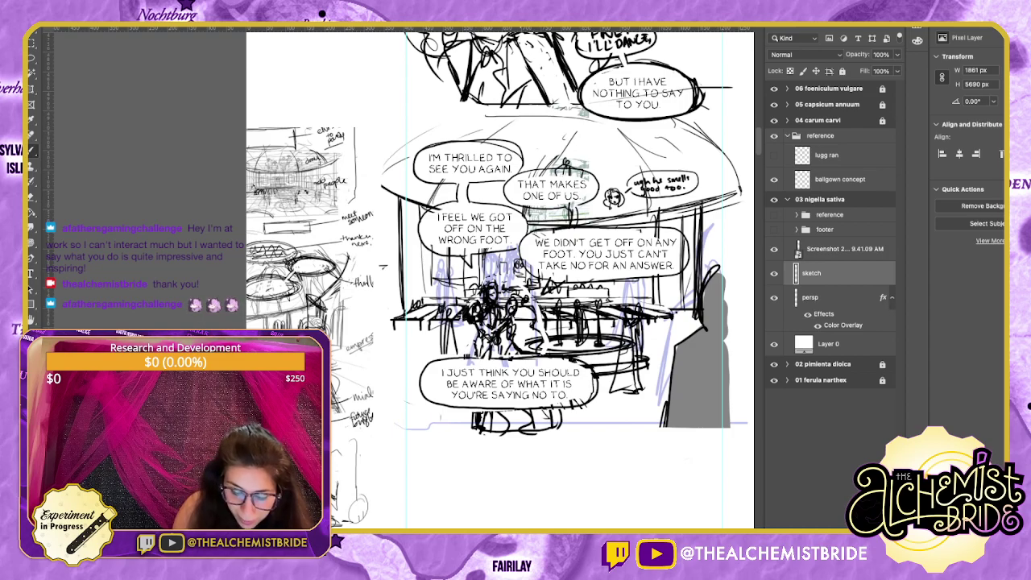
mouse_move(501, 409)
left_mouse_down()
mouse_move(427, 393)
mouse_move(452, 359)
left_mouse_up()
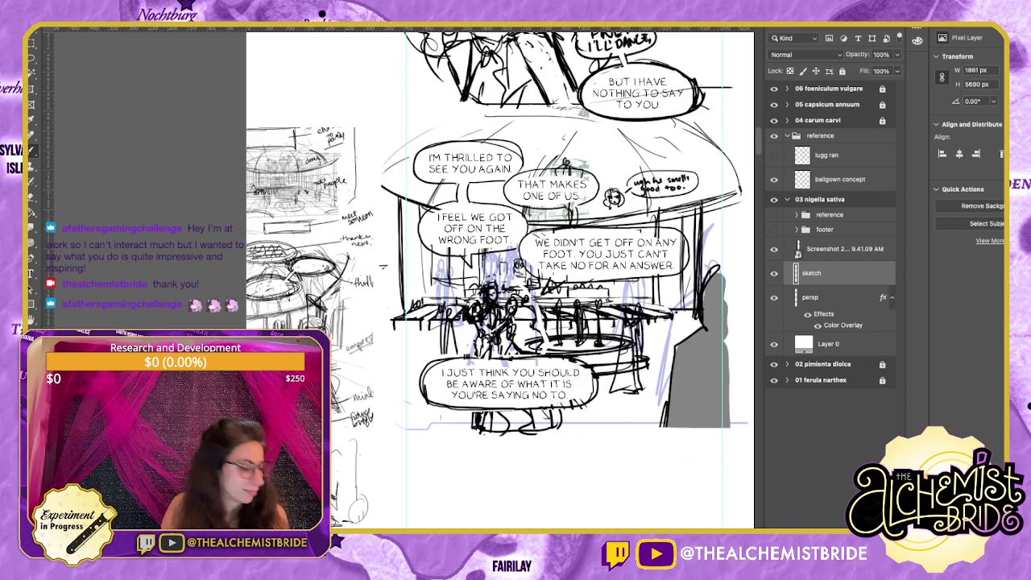
Sketch more flowing gown lines on the dancing couple between the balloons.
left_click_drag(527, 311, 561, 354)
left_click_drag(518, 337, 553, 351)
mouse_move(517, 317)
left_mouse_down()
mouse_move(530, 311)
mouse_move(500, 340)
left_mouse_up()
Lasso the whole ballroom dance panel with its balloons and shift it down, leaving a gap below the close-up panel.
key("super+minus")
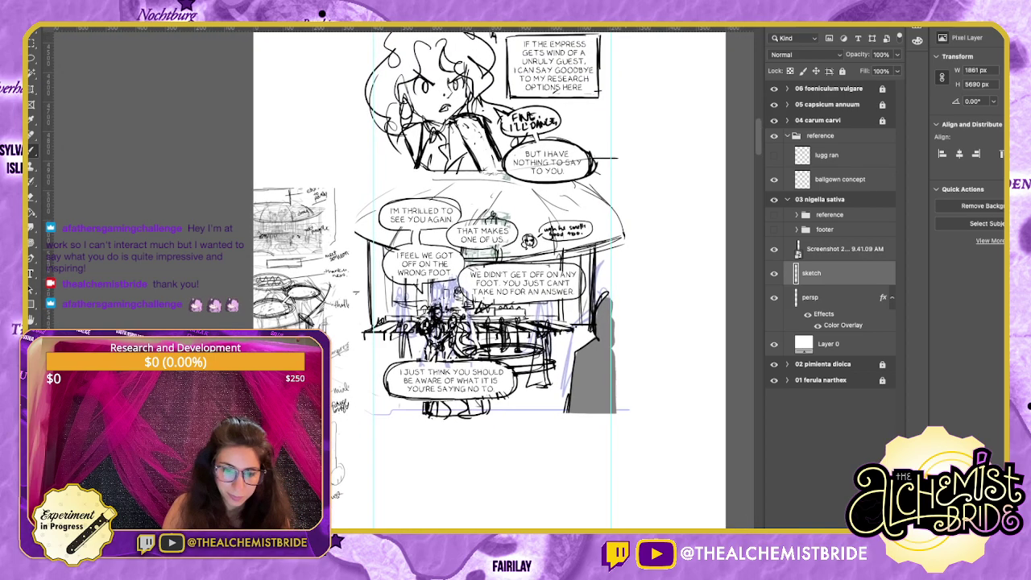
key("ctrl+minus")
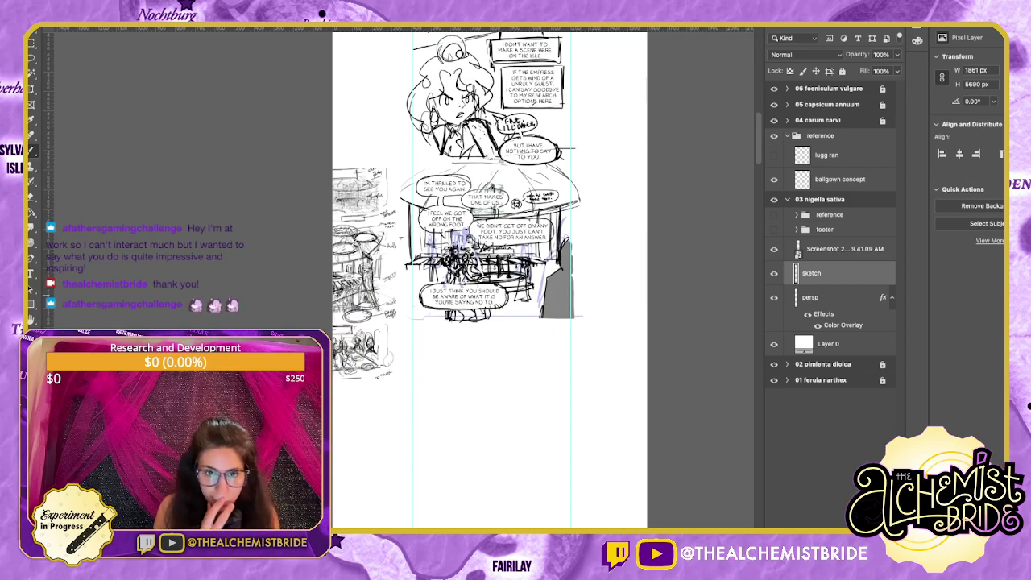
scroll(475, 277, "right", 2)
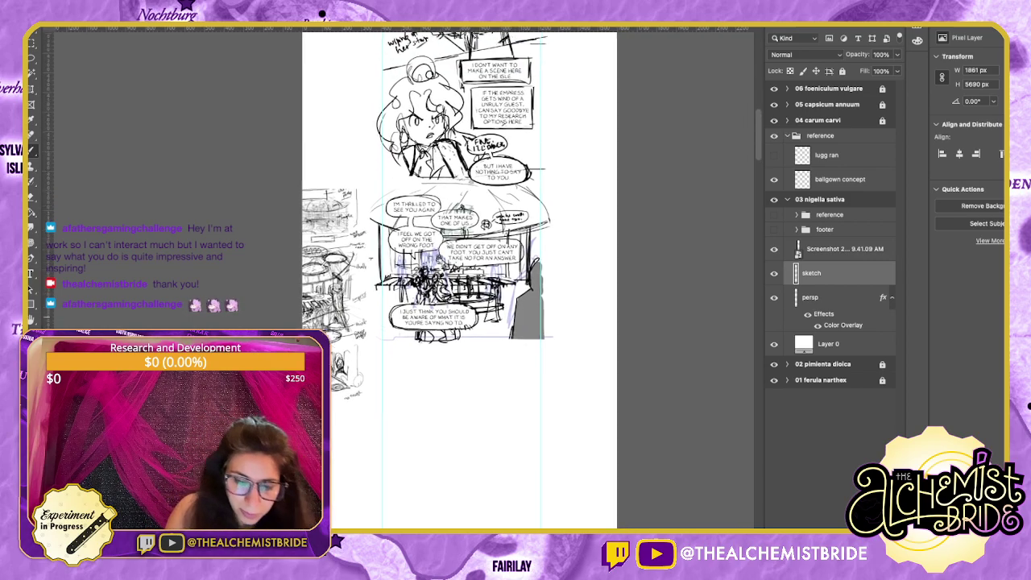
scroll(475, 278, "up", 2)
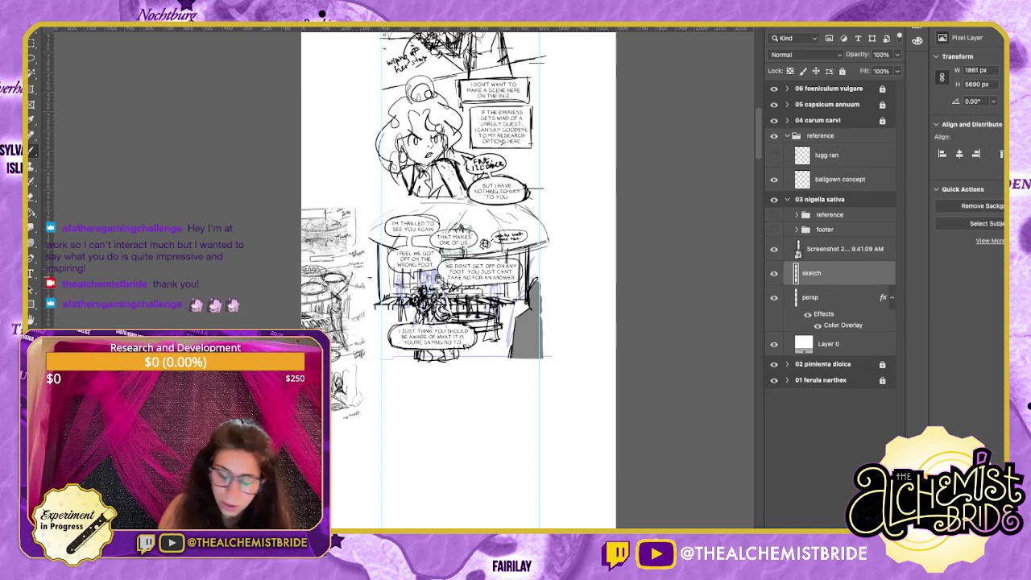
mouse_move(439, 197)
left_mouse_down()
mouse_move(368, 314)
mouse_move(566, 322)
mouse_move(501, 204)
mouse_move(483, 201)
left_mouse_up()
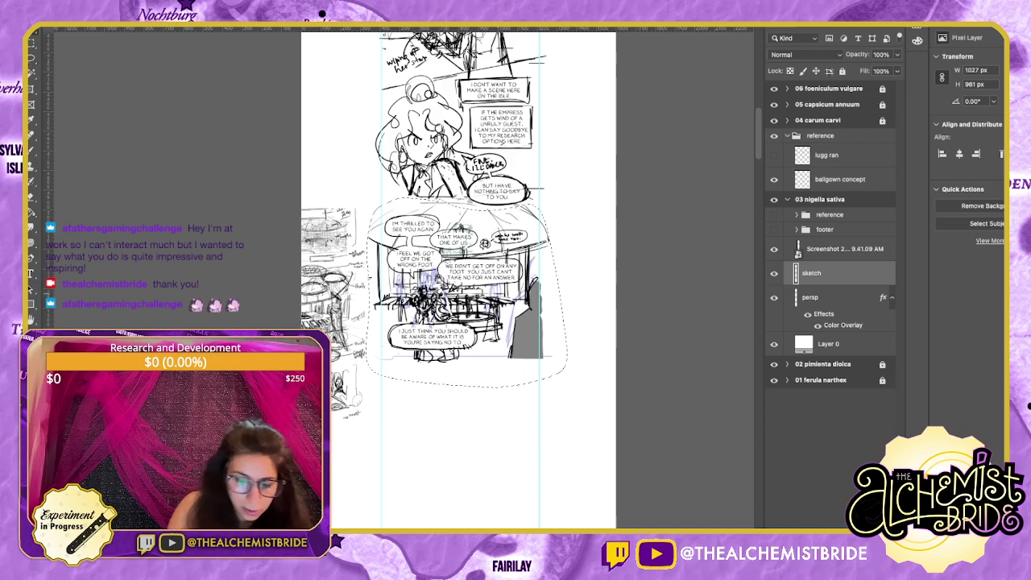
mouse_move(463, 294)
left_mouse_down()
mouse_move(463, 337)
mouse_move(463, 325)
left_mouse_up()
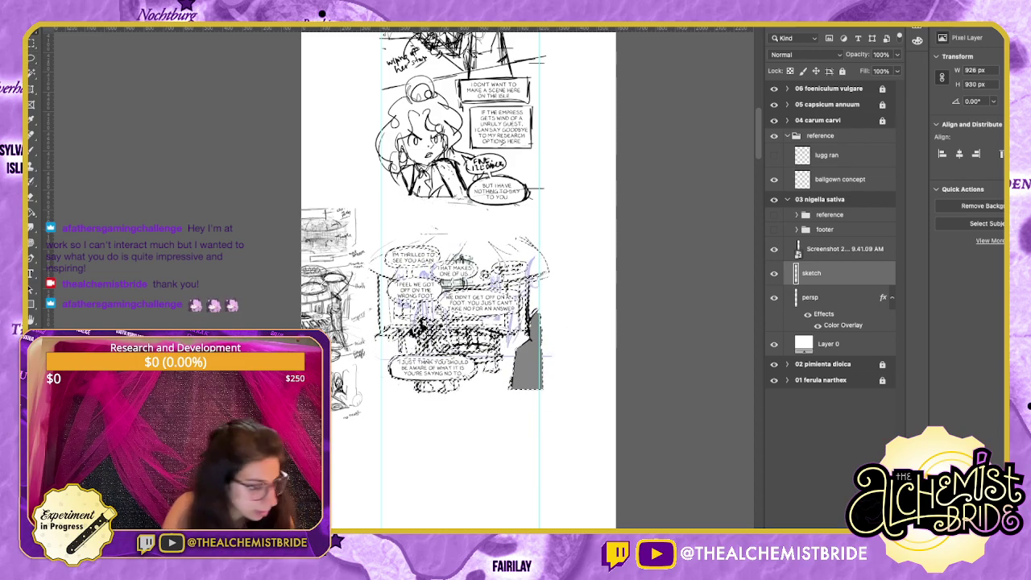
key("ctrl+d")
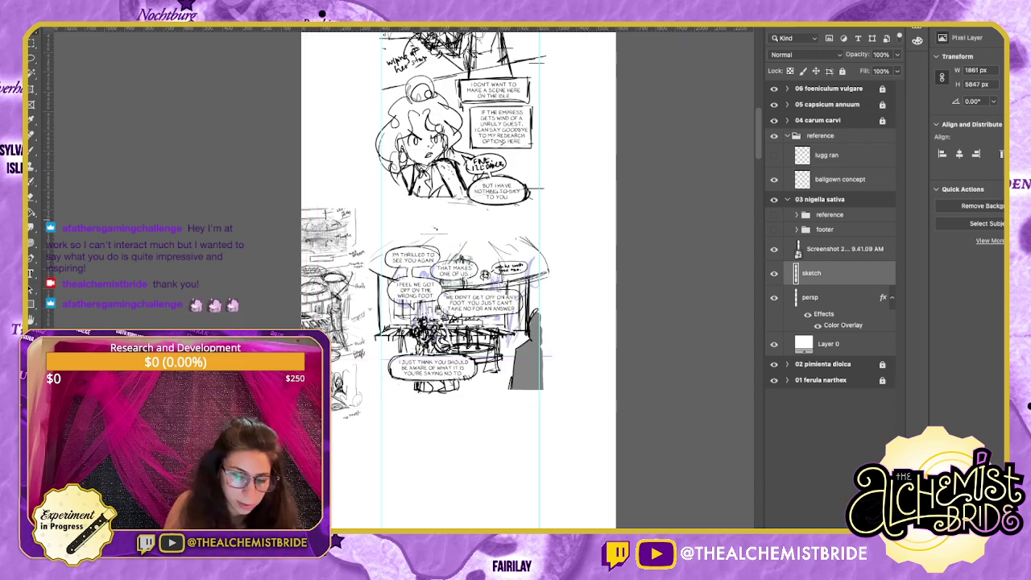
Sketch curved dome lines in the gap above the ballroom panel and add a downward arrow with the note "gradient".
key("b")
left_click_drag(372, 261, 434, 213)
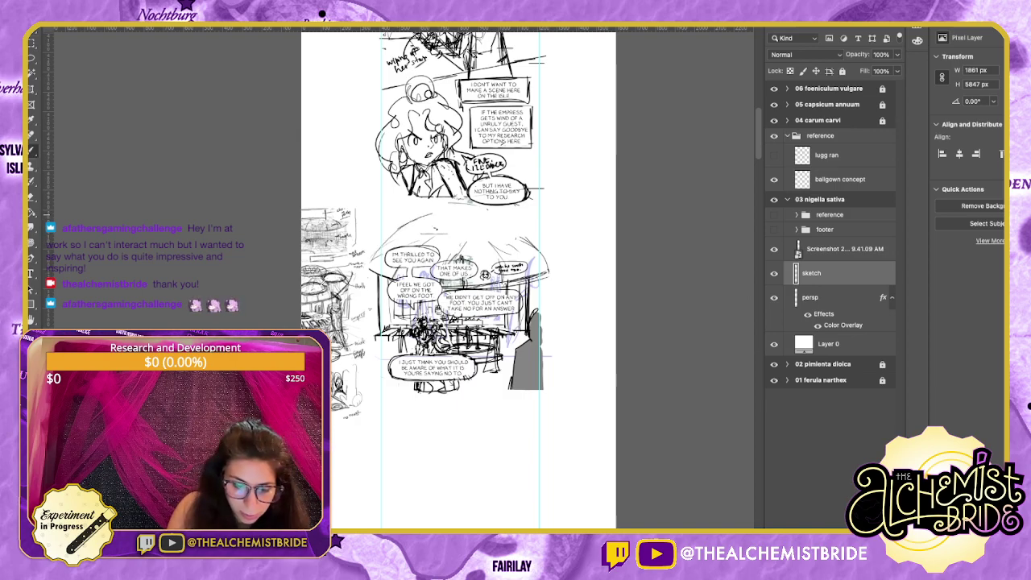
key("ctrl+z")
mouse_move(367, 229)
left_mouse_down()
mouse_move(432, 207)
mouse_move(415, 204)
mouse_move(427, 229)
mouse_move(470, 211)
mouse_move(486, 217)
left_mouse_up()
mouse_move(488, 213)
left_mouse_down()
mouse_move(492, 222)
mouse_move(503, 215)
left_mouse_up()
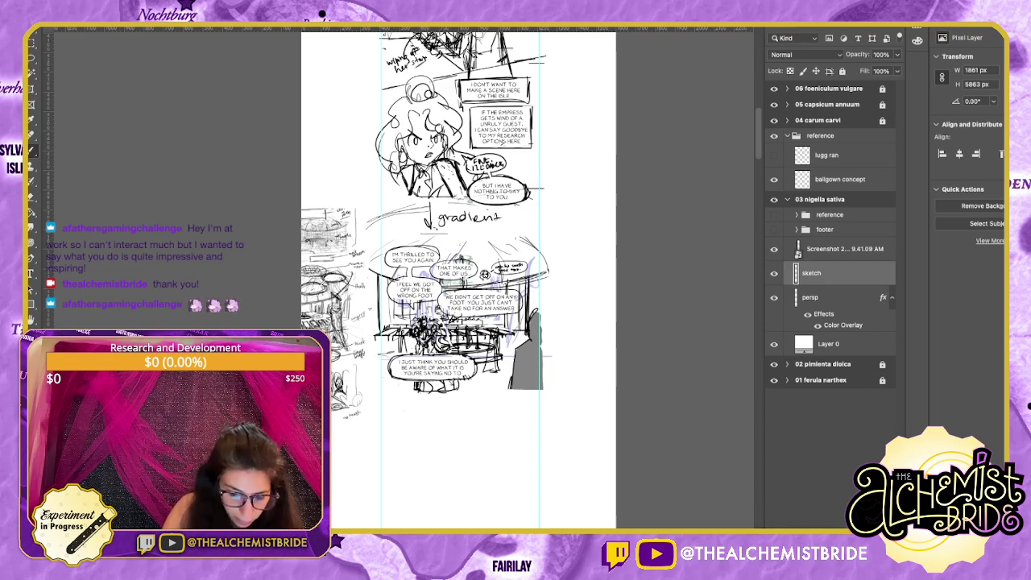
left_click_drag(382, 377, 409, 399)
left_click_drag(381, 375, 395, 381)
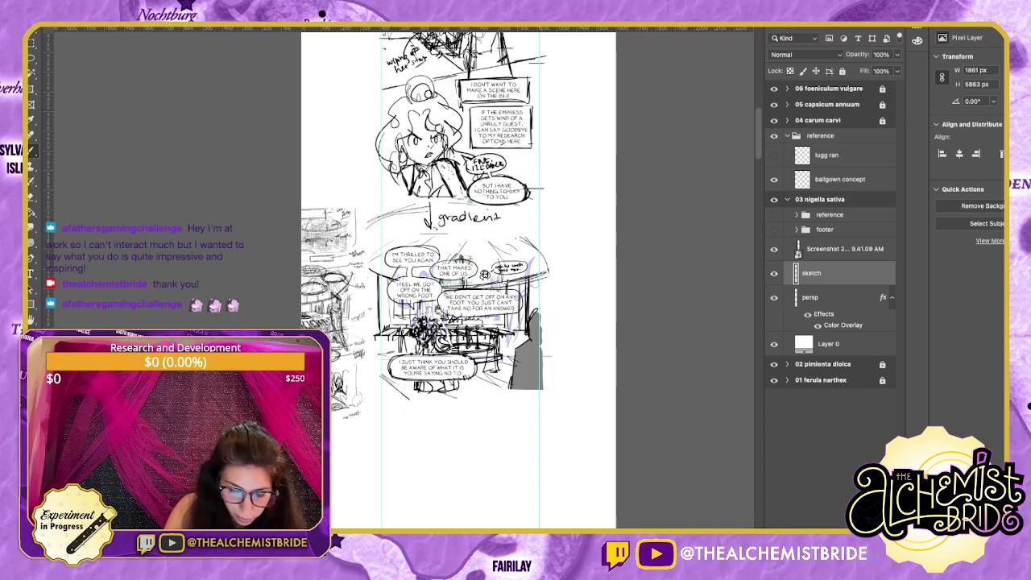
key("super+z")
key("super+z")
key("super+z")
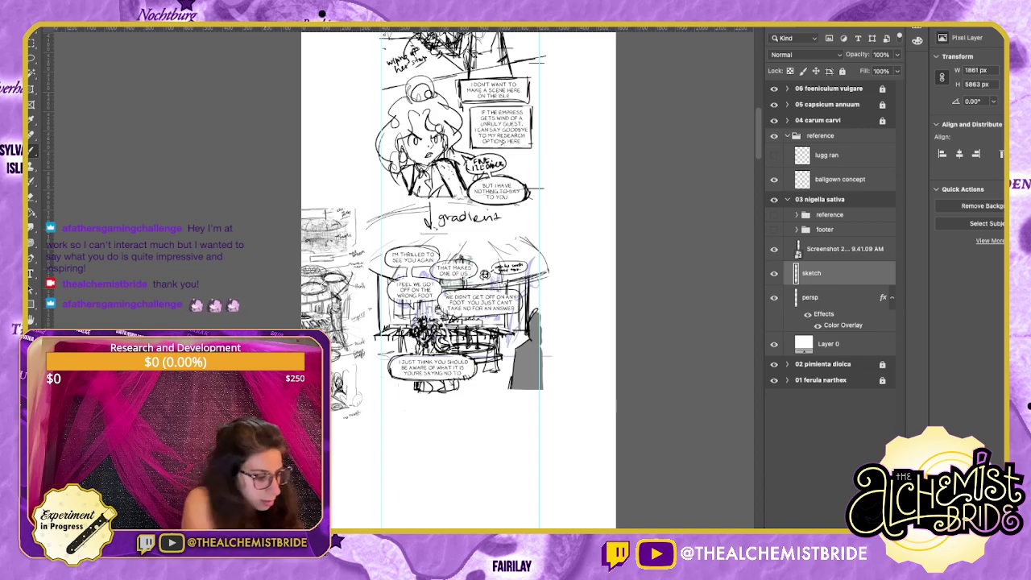
Show the reference group and move its purple figure screenshot down beside the dancing couple in the ballroom panel.
key("super+=")
left_click(774, 215)
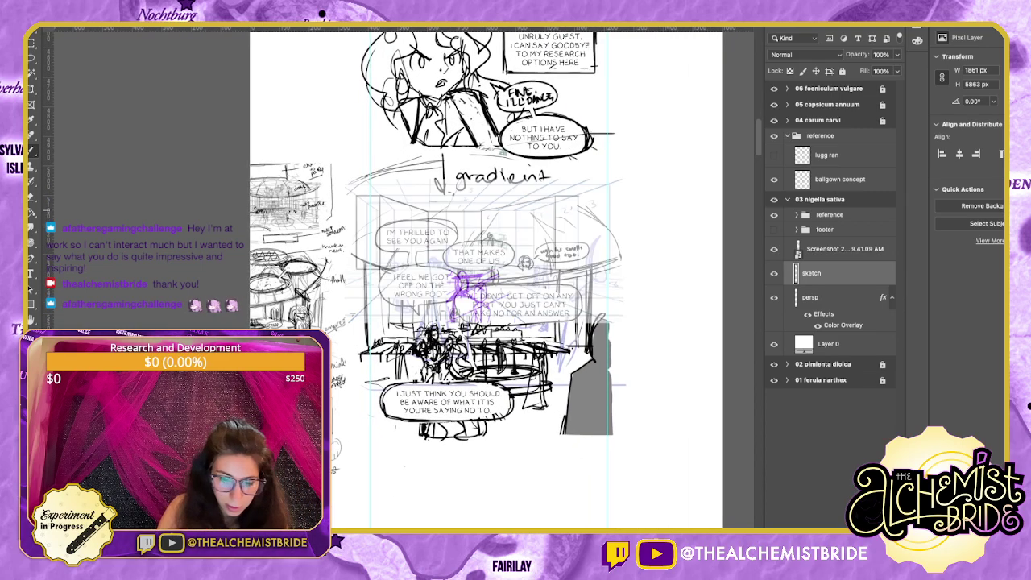
double_click(805, 215)
left_click(847, 234)
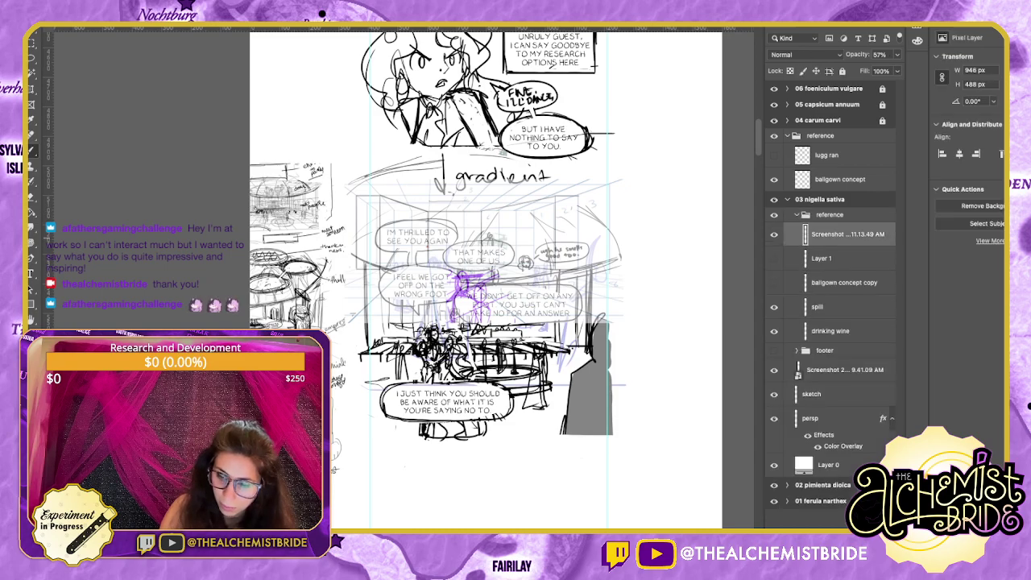
key("v")
left_click_drag(483, 266, 472, 360)
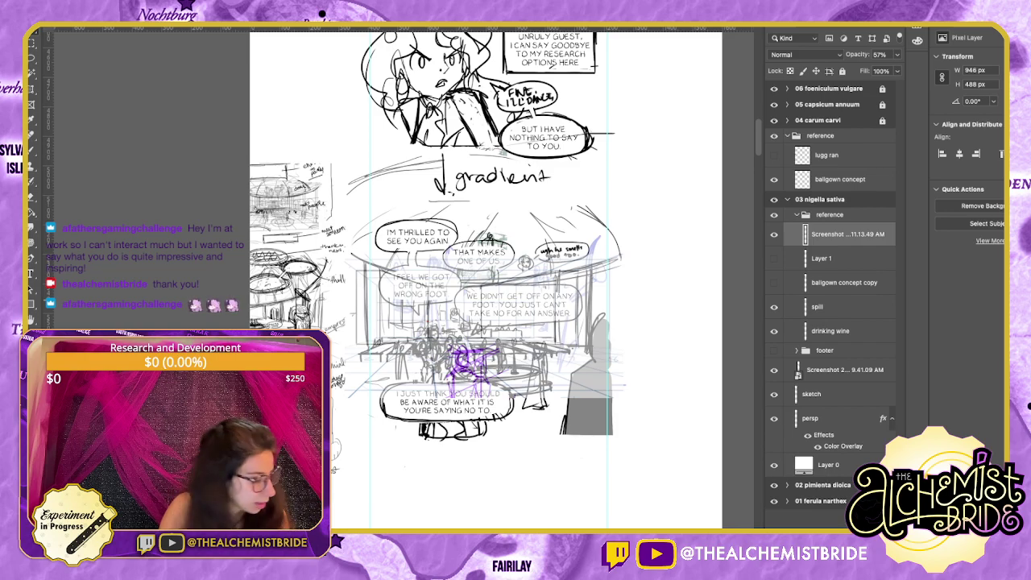
On the sketch layer, draw the first converging floor lines around the base of the "I just think you should be aware" balloon.
key("b")
left_click(818, 307)
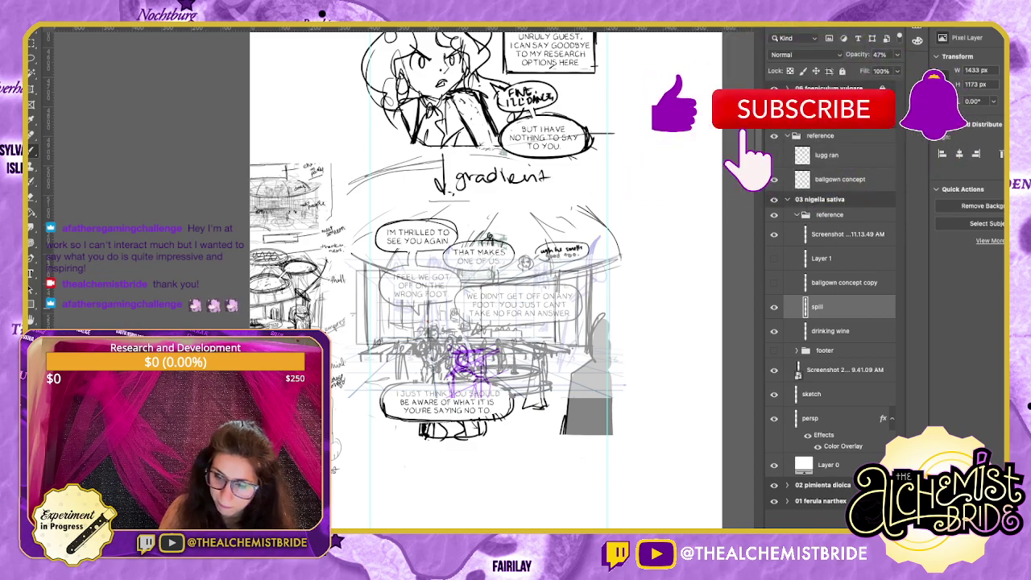
left_click(796, 215)
left_click(812, 273)
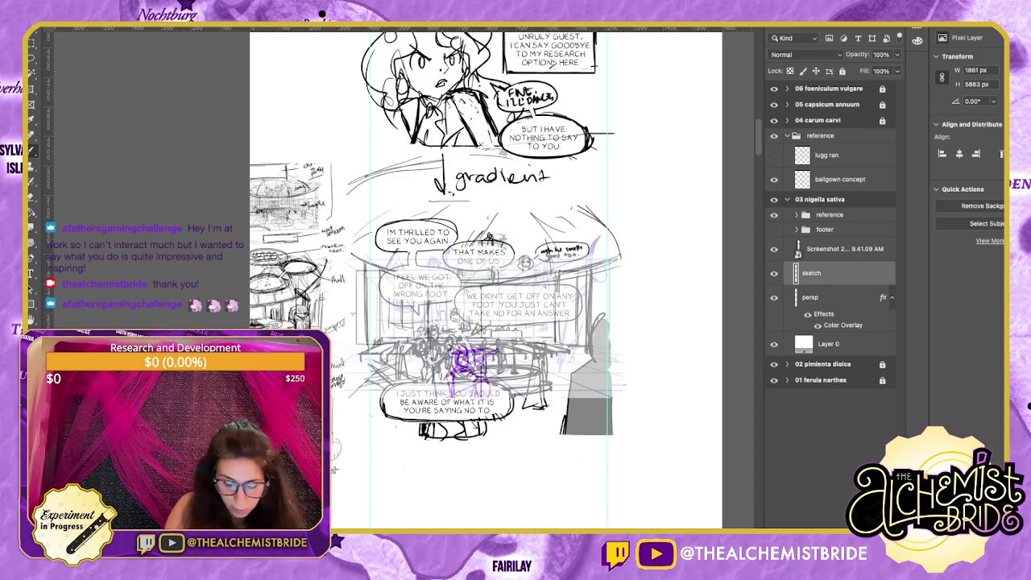
left_click_drag(418, 427, 407, 437)
left_click_drag(481, 423, 496, 436)
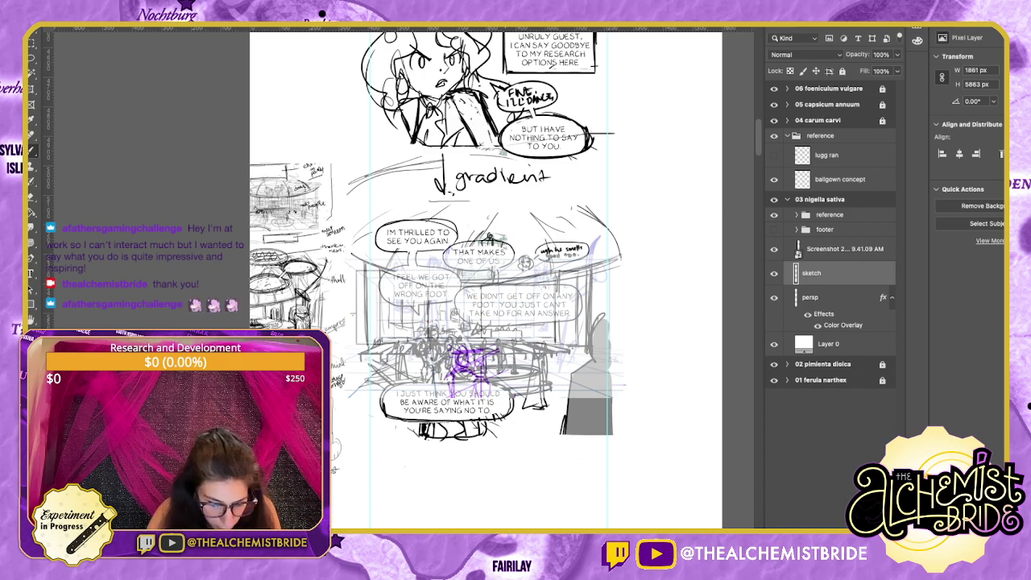
left_click_drag(504, 414, 528, 440)
mouse_move(537, 405)
left_mouse_down()
mouse_move(550, 418)
mouse_move(567, 403)
left_mouse_up()
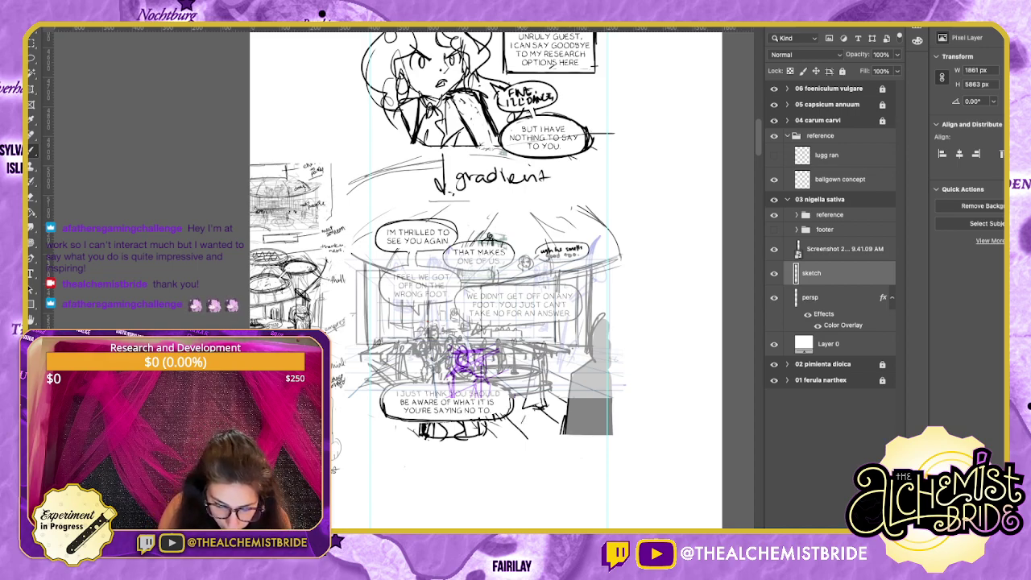
Sketch crossing floor-tile lines between the lowest balloon and the grey silhouette, extending them under the balloon.
mouse_move(529, 412)
left_mouse_down()
mouse_move(553, 420)
mouse_move(542, 435)
left_mouse_up()
mouse_move(517, 430)
left_mouse_down()
mouse_move(549, 433)
mouse_move(556, 422)
mouse_move(544, 432)
left_mouse_up()
mouse_move(567, 419)
left_mouse_down()
mouse_move(579, 421)
mouse_move(557, 406)
left_mouse_up()
mouse_move(552, 417)
left_mouse_down()
mouse_move(560, 405)
mouse_move(529, 412)
left_mouse_up()
mouse_move(531, 405)
left_mouse_down()
mouse_move(520, 418)
mouse_move(506, 408)
mouse_move(561, 408)
mouse_move(567, 387)
mouse_move(608, 397)
mouse_move(610, 409)
mouse_move(573, 382)
left_mouse_up()
left_click_drag(554, 387, 562, 378)
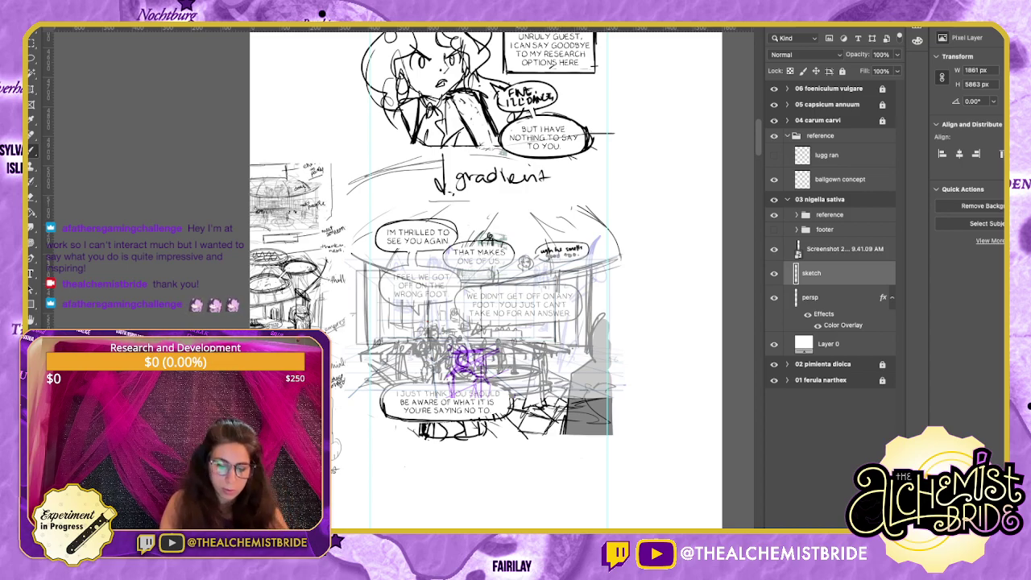
mouse_move(523, 431)
left_mouse_down()
mouse_move(490, 422)
mouse_move(526, 416)
left_mouse_up()
mouse_move(517, 429)
left_mouse_down()
mouse_move(507, 441)
mouse_move(469, 427)
left_mouse_up()
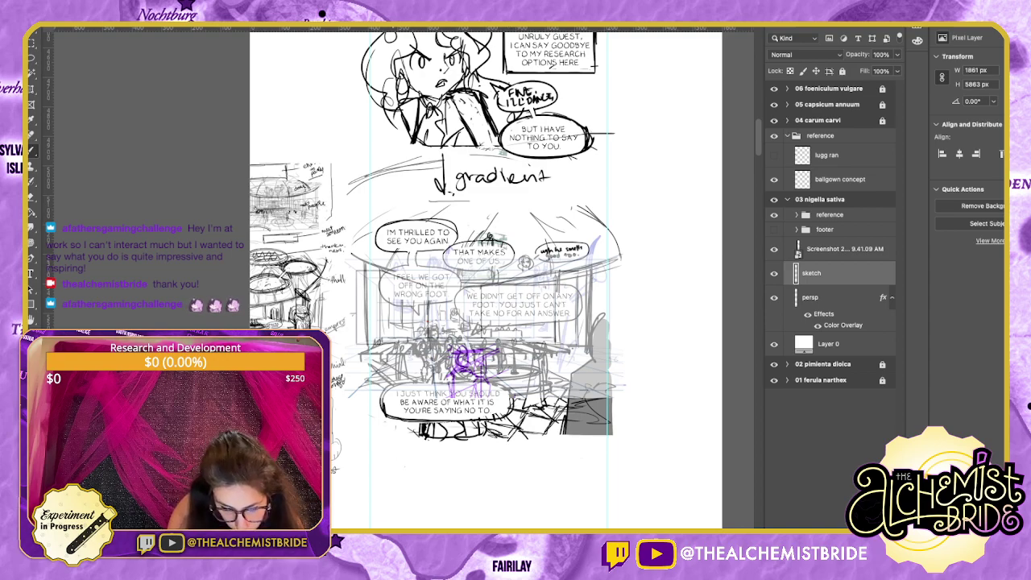
Extend the floor lines to the ballroom's left side and add loose foreground strokes beneath the lowest balloon.
left_click_drag(393, 417, 380, 427)
left_click_drag(372, 387, 346, 430)
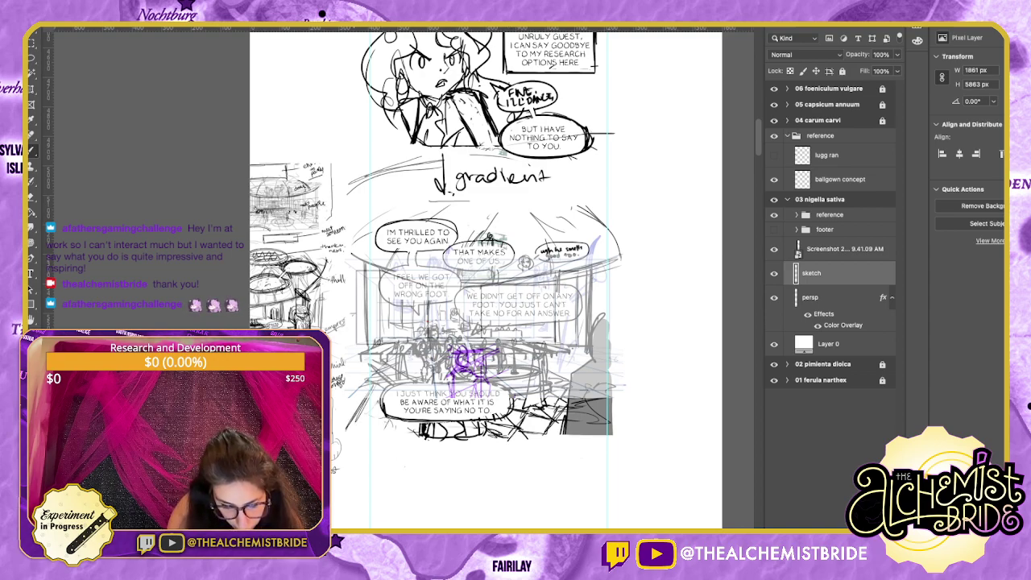
left_click_drag(379, 387, 360, 400)
mouse_move(364, 390)
left_mouse_down()
mouse_move(351, 402)
mouse_move(430, 436)
mouse_move(372, 456)
left_mouse_up()
left_click_drag(372, 458, 404, 467)
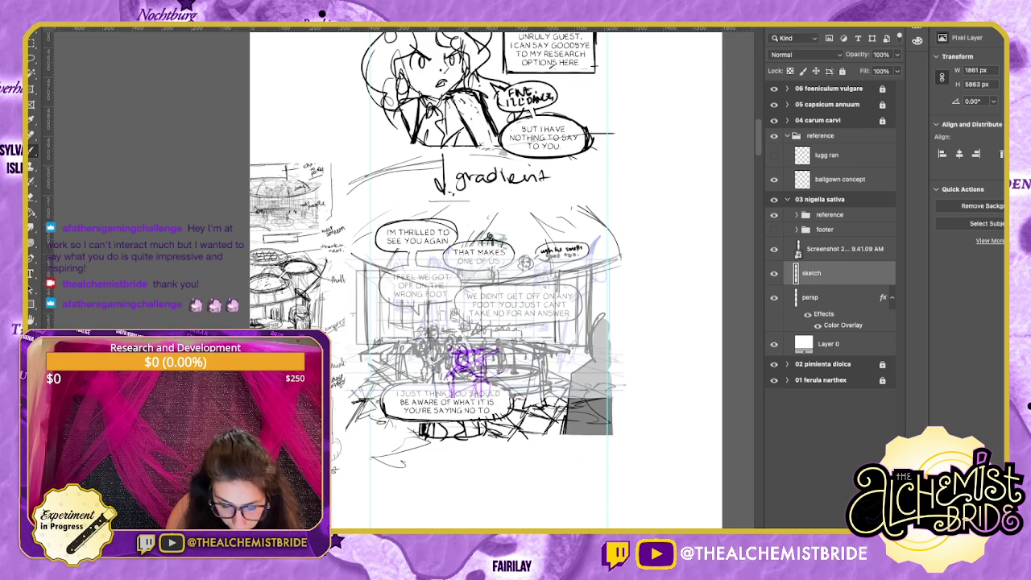
mouse_move(465, 442)
left_mouse_down()
mouse_move(442, 447)
mouse_move(492, 449)
mouse_move(457, 453)
mouse_move(483, 452)
left_mouse_up()
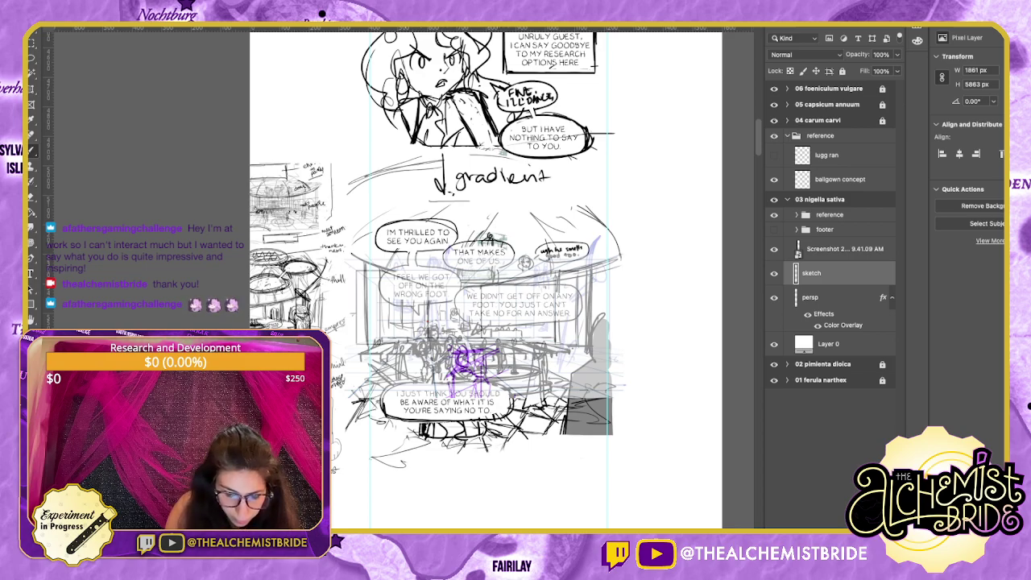
mouse_move(408, 439)
left_mouse_down()
mouse_move(411, 463)
mouse_move(449, 464)
left_mouse_up()
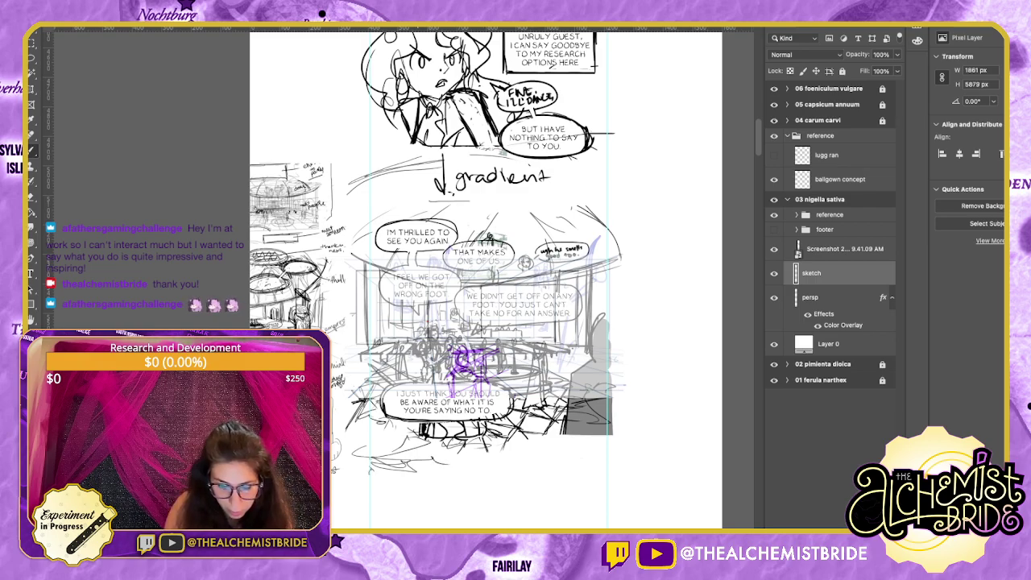
Close off the ballroom panel with a double horizontal line below it and a zigzag scribble filling the floor's lower right.
left_click_drag(369, 475, 627, 475)
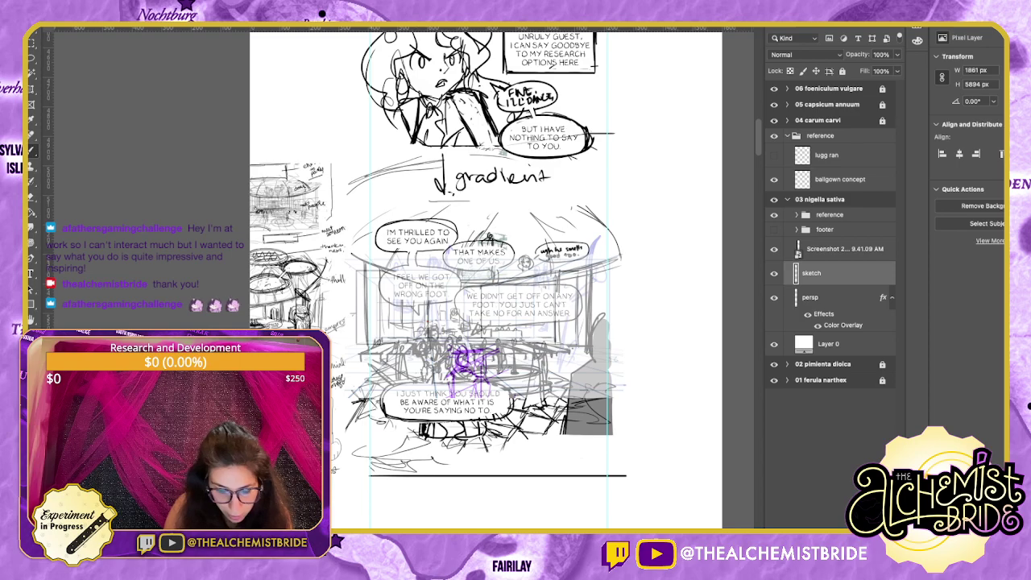
scroll(483, 282, "down", 3)
key("ctrl+z")
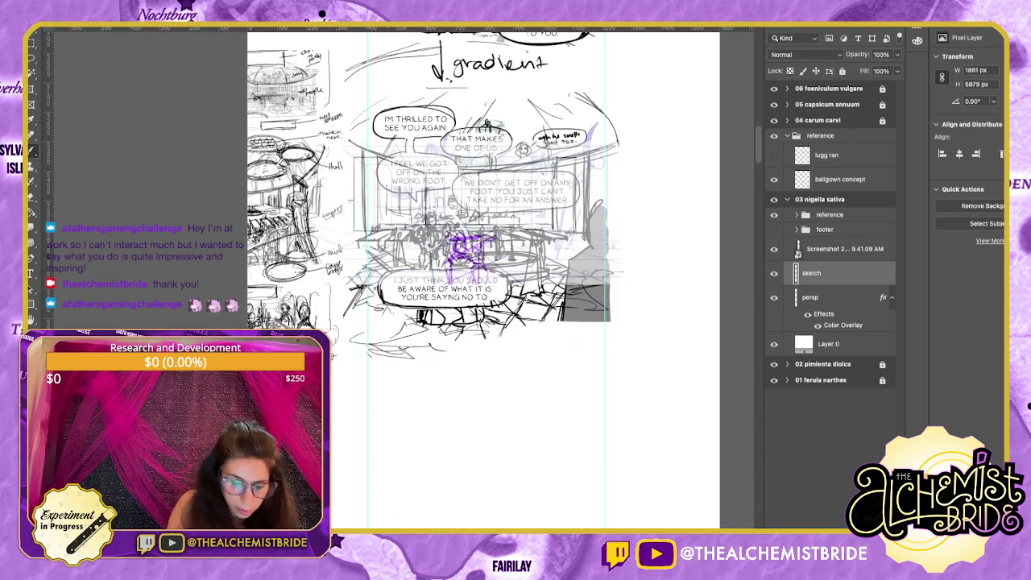
left_click_drag(366, 363, 625, 362)
left_click_drag(384, 369, 633, 369)
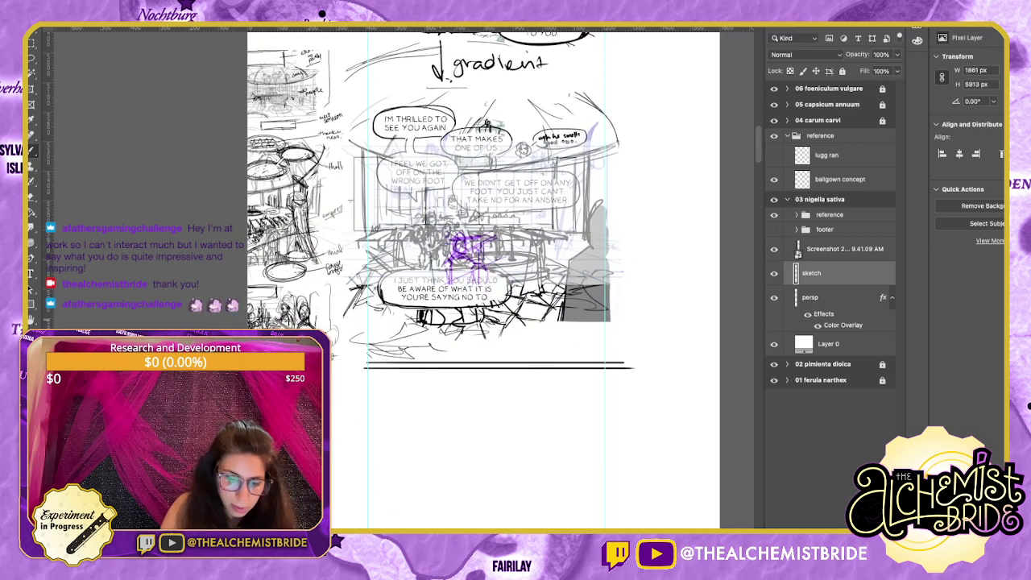
mouse_move(440, 354)
left_mouse_down()
mouse_move(492, 326)
mouse_move(608, 338)
mouse_move(615, 354)
left_mouse_up()
Sketch swirling dome ornaments and small bubbles around the "gradient" note, and hide the reference group.
scroll(483, 282, "up", 4)
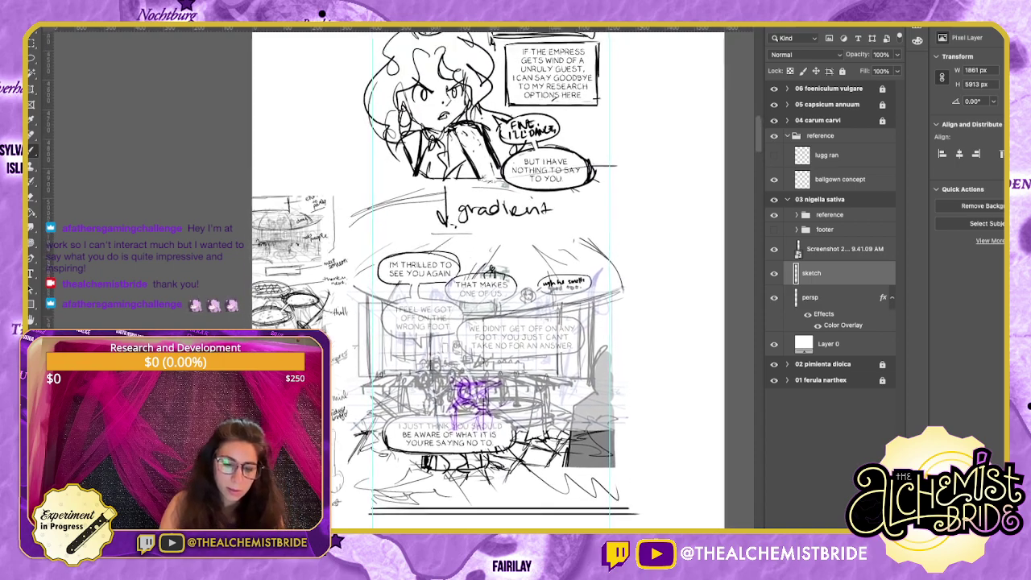
scroll(483, 281, "up", 1)
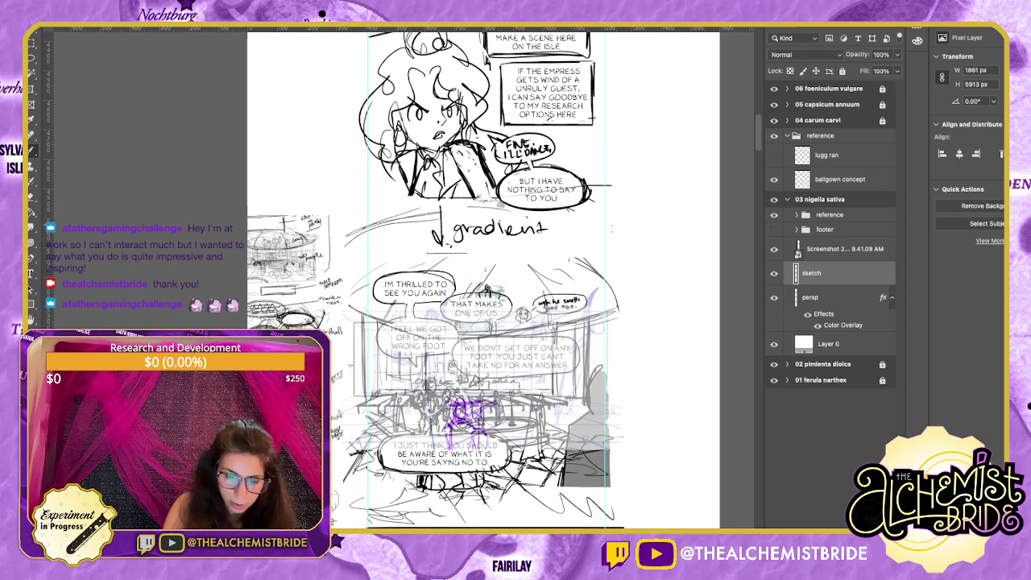
left_click_drag(575, 236, 614, 290)
mouse_move(567, 214)
left_mouse_down()
mouse_move(598, 231)
mouse_move(561, 251)
mouse_move(541, 280)
mouse_move(442, 254)
mouse_move(432, 269)
left_mouse_up()
mouse_move(435, 221)
left_mouse_down()
mouse_move(413, 245)
mouse_move(435, 242)
left_mouse_up()
mouse_move(590, 207)
left_mouse_down()
mouse_move(611, 230)
mouse_move(582, 218)
left_mouse_up()
left_click_drag(556, 262, 602, 288)
left_click_drag(504, 271, 529, 300)
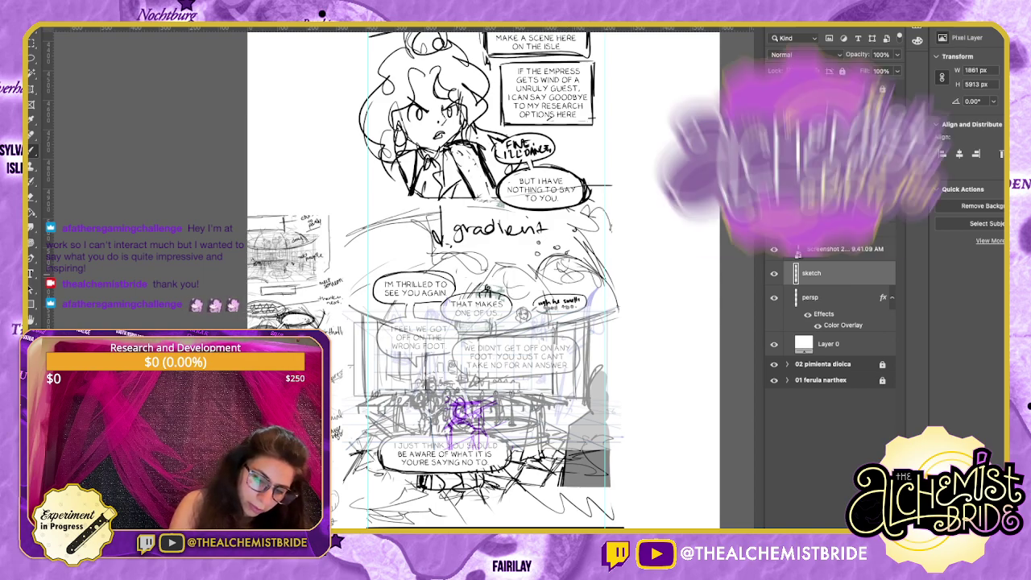
left_click_drag(373, 230, 391, 251)
left_click(774, 215)
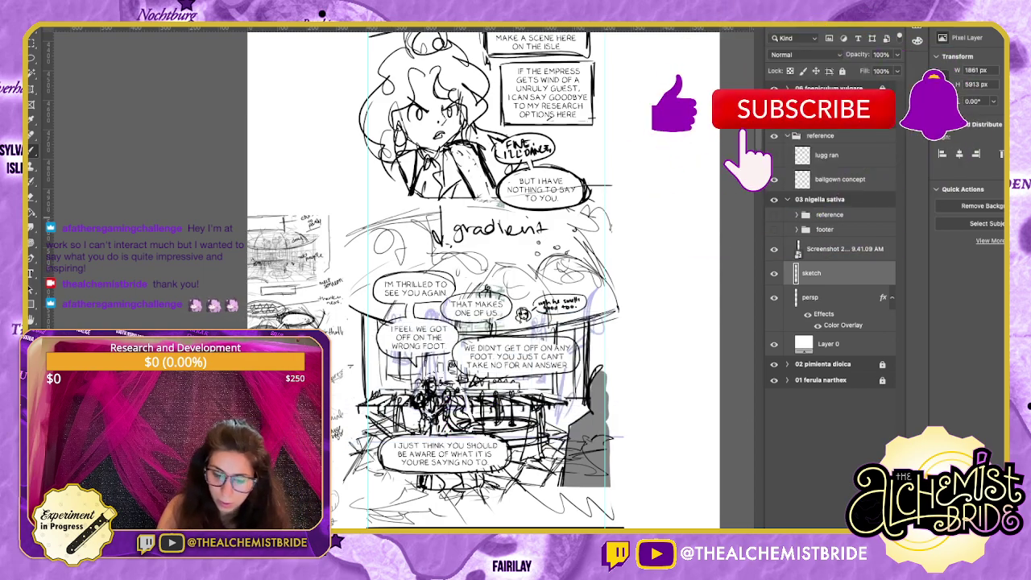
Lasso the ballroom's perspective guides on the persp layer, move them down, hide that layer and reselect the sketch layer.
scroll(484, 282, "down", 5)
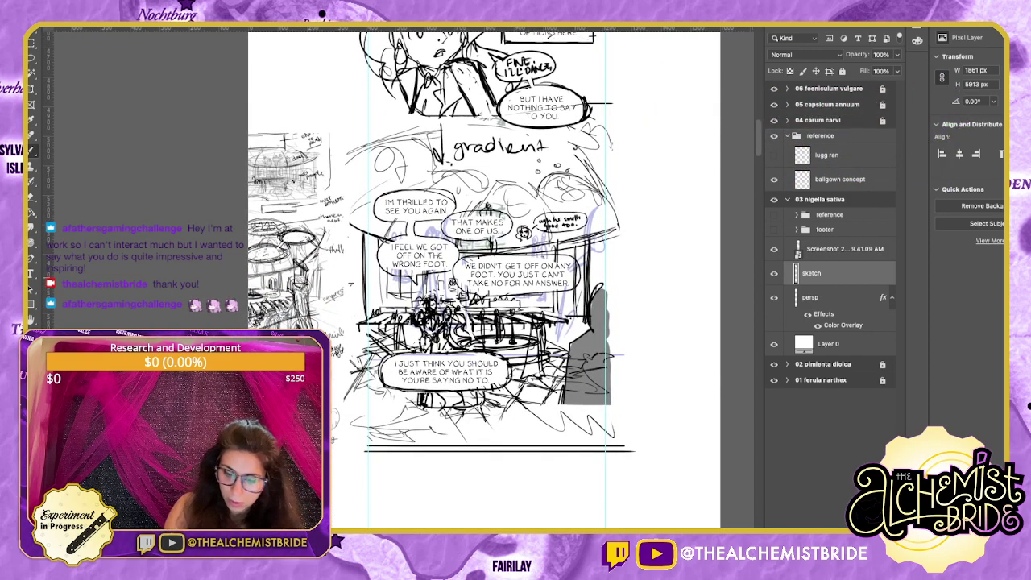
left_click(810, 297)
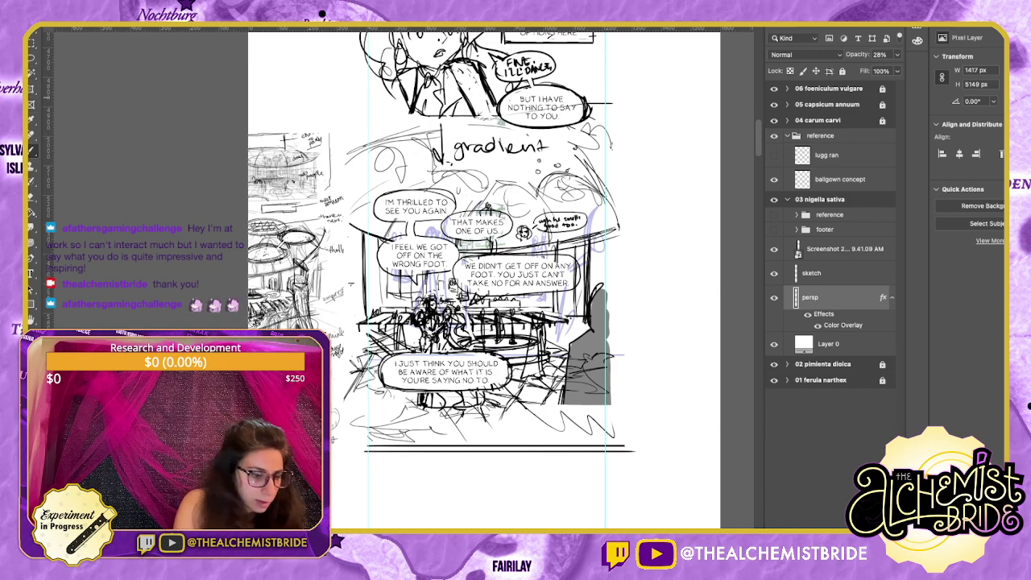
left_click(32, 59)
mouse_move(555, 166)
left_mouse_down()
mouse_move(342, 314)
mouse_move(637, 386)
mouse_move(661, 251)
mouse_move(515, 165)
left_mouse_up()
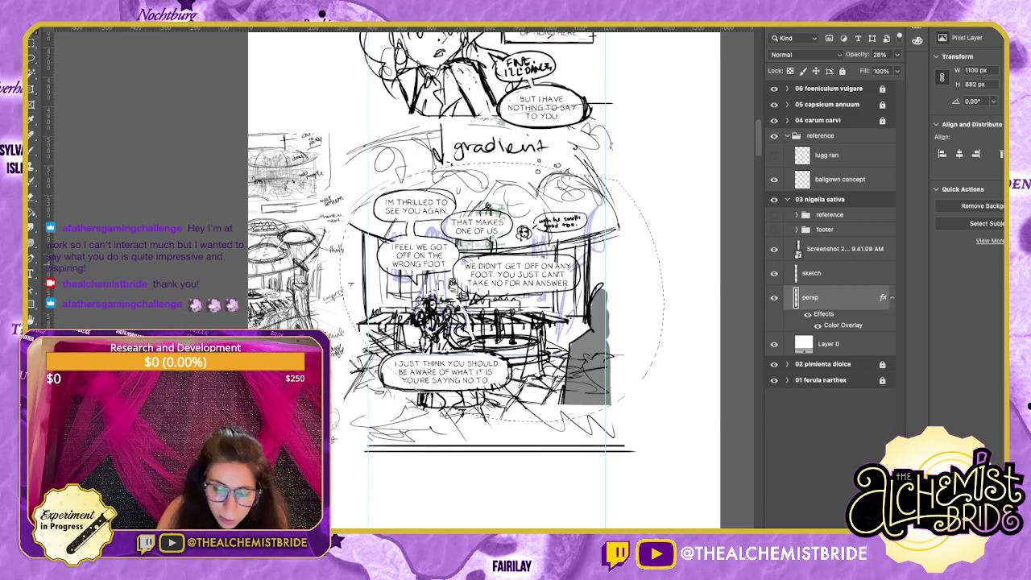
left_click_drag(499, 273, 500, 351)
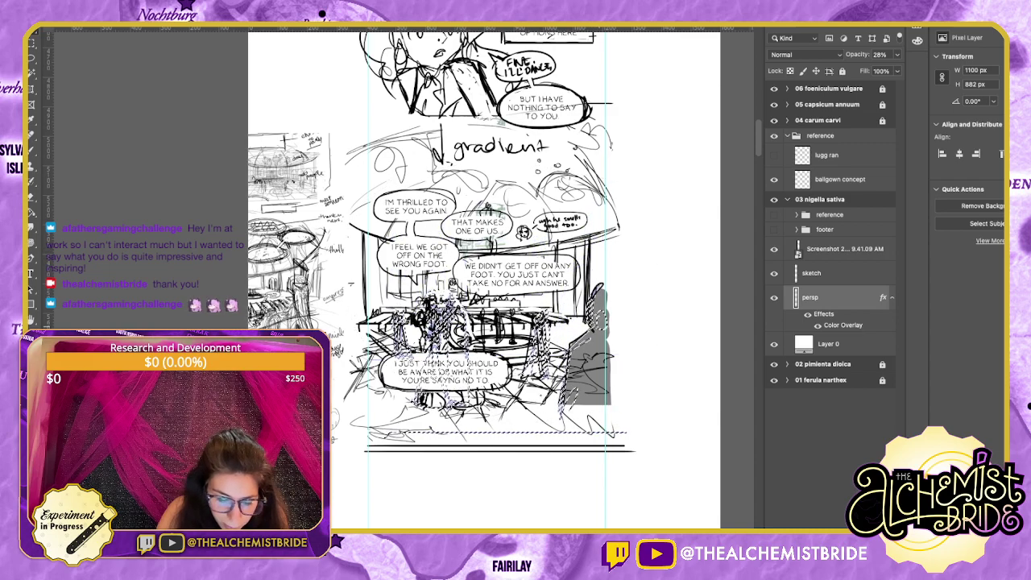
key("ctrl+d")
left_click_drag(499, 322, 451, 253)
left_click(774, 298)
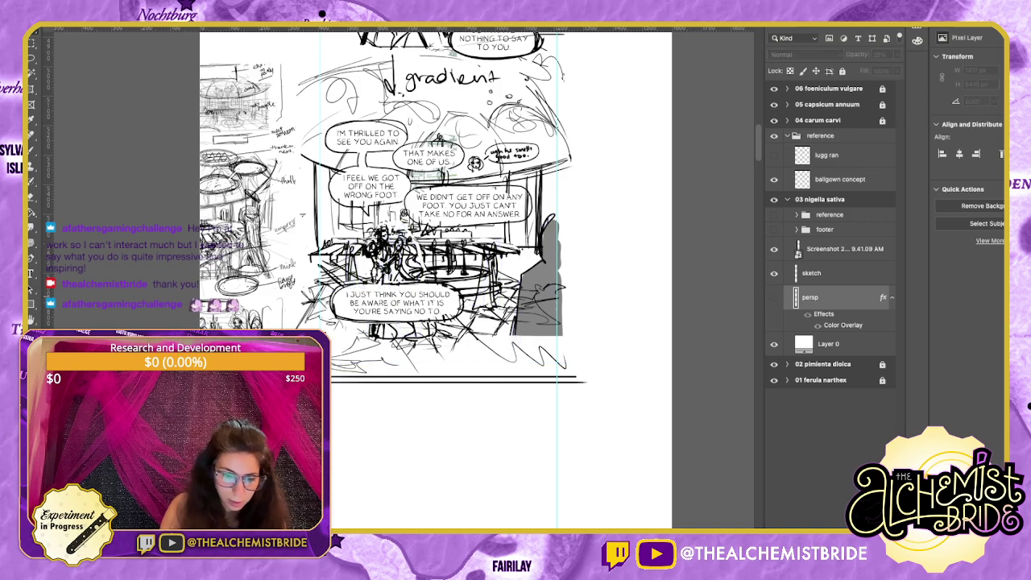
left_click(829, 273)
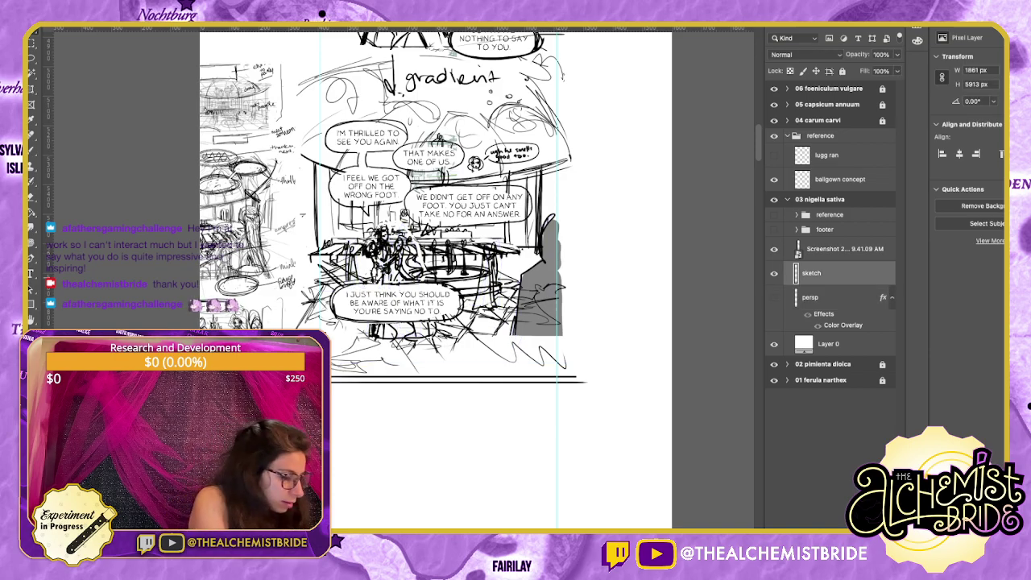
Review the page's flow from the dance invitation panel down to the ballroom panel.
key("ctrl+plus")
key("ctrl+minus")
key("ctrl+minus")
key("ctrl+minus")
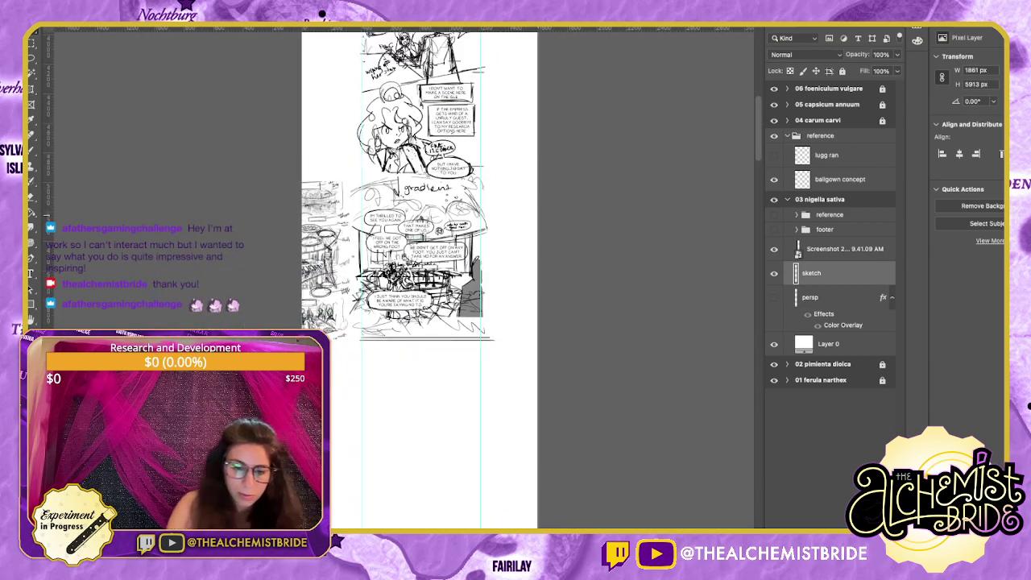
scroll(442, 278, "up", 5)
scroll(443, 278, "left", 2)
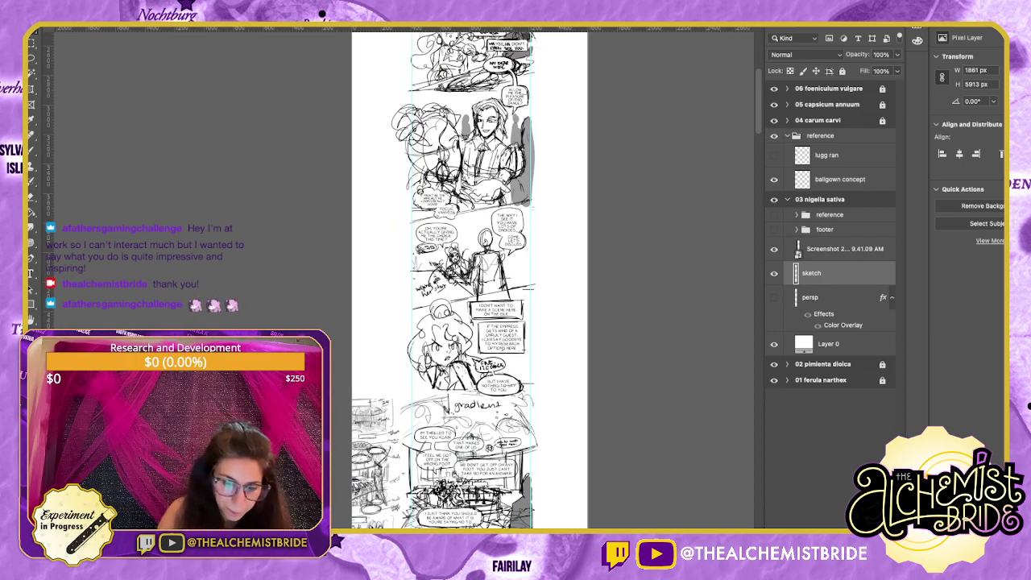
key("ctrl+plus")
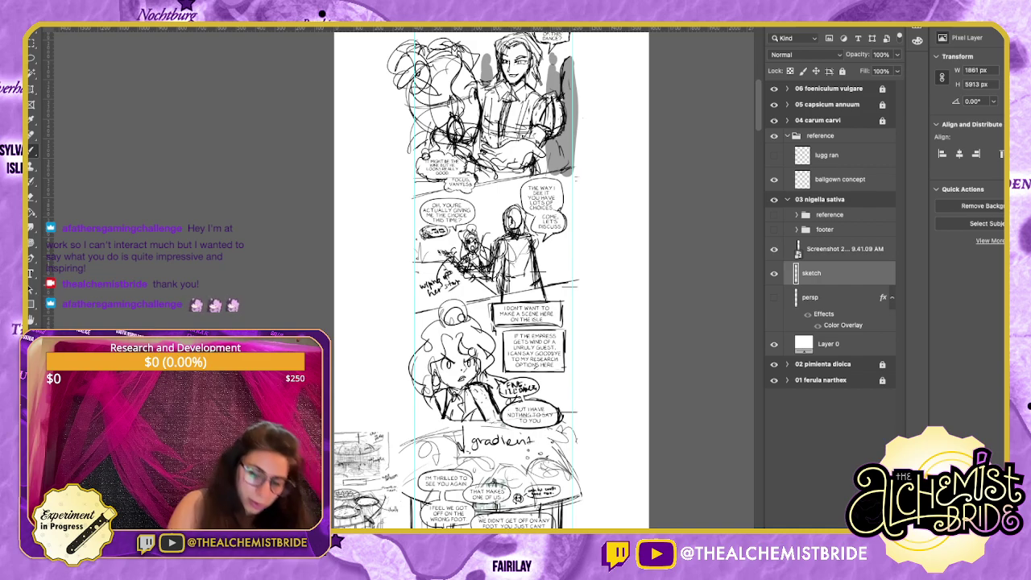
scroll(483, 282, "down", 5)
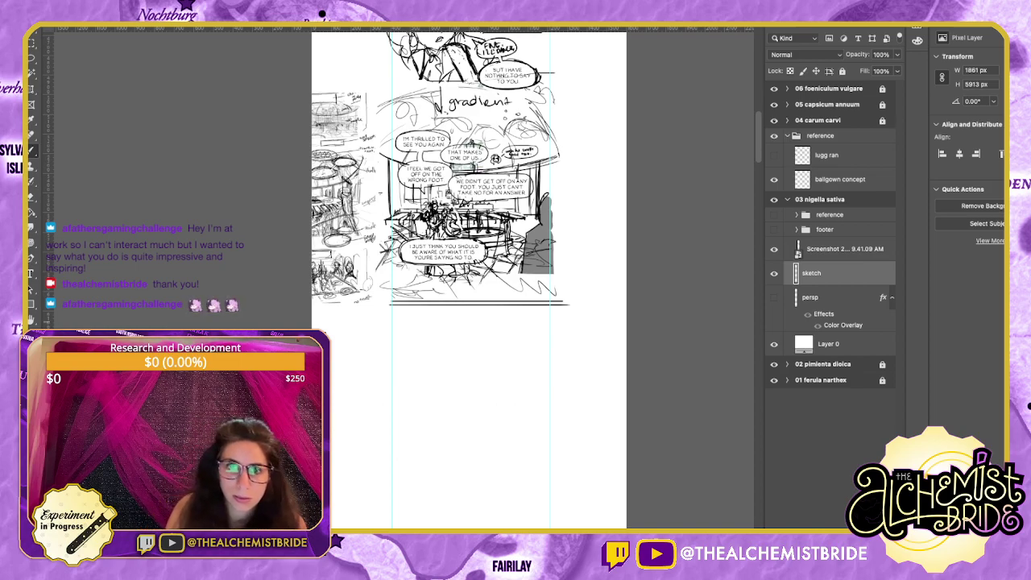
scroll(468, 282, "up", 3)
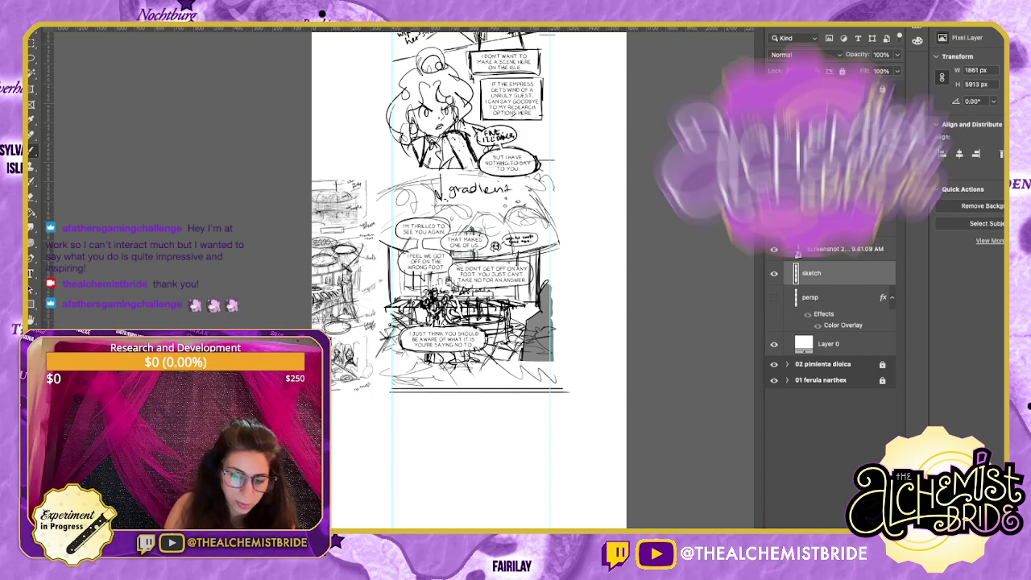
Sketch a left-facing profile with forehead, eye, nose, lips and chin below the double panel line.
key("super+plus")
left_click_drag(469, 272, 461, 229)
scroll(491, 281, "down", 3)
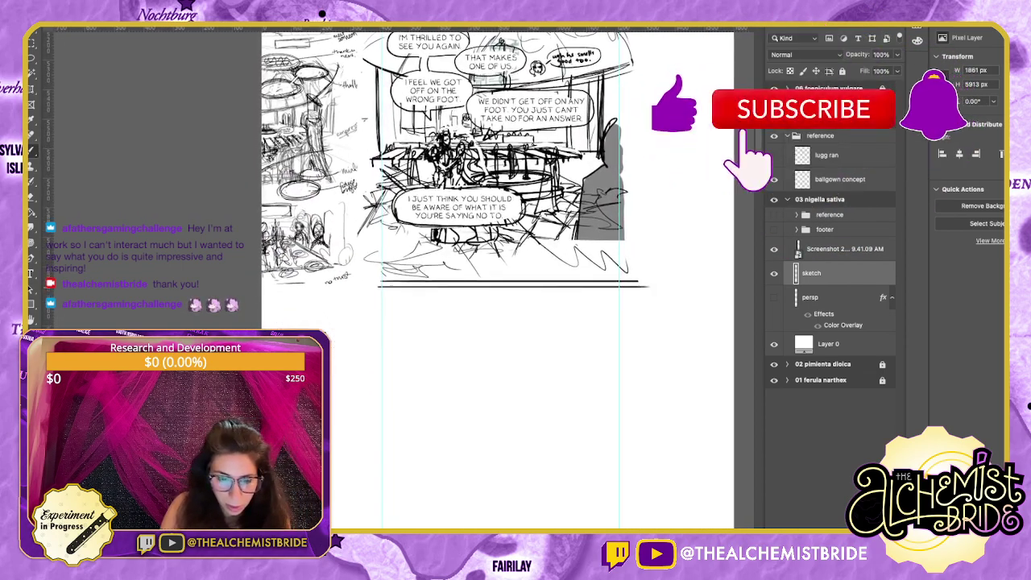
left_click_drag(520, 363, 551, 315)
mouse_move(509, 367)
left_mouse_down()
mouse_move(476, 380)
mouse_move(484, 404)
mouse_move(555, 317)
mouse_move(567, 318)
mouse_move(538, 351)
mouse_move(562, 378)
left_mouse_up()
mouse_move(544, 362)
left_mouse_down()
mouse_move(522, 380)
mouse_move(534, 361)
mouse_move(573, 352)
left_mouse_up()
mouse_move(504, 373)
left_mouse_down()
mouse_move(480, 389)
mouse_move(474, 431)
left_mouse_up()
mouse_move(477, 411)
left_mouse_down()
mouse_move(492, 441)
mouse_move(474, 444)
mouse_move(474, 462)
mouse_move(538, 473)
left_mouse_up()
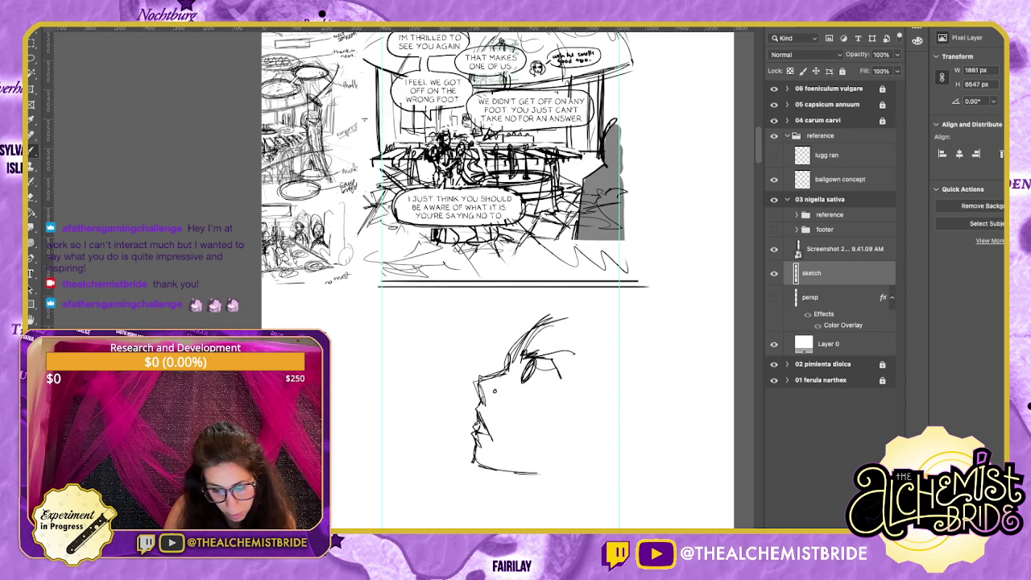
Add the jaw, ear, back of the head, topknot and looped hair curls to the profile sketch.
left_click_drag(474, 440, 467, 463)
mouse_move(468, 459)
left_mouse_down()
mouse_move(476, 478)
mouse_move(518, 476)
left_mouse_up()
left_click_drag(487, 474, 561, 475)
mouse_move(538, 476)
left_mouse_down()
mouse_move(585, 455)
mouse_move(603, 431)
left_mouse_up()
mouse_move(600, 431)
left_mouse_down()
mouse_move(597, 402)
mouse_move(629, 401)
left_mouse_up()
left_click_drag(615, 404, 574, 451)
mouse_move(588, 404)
left_mouse_down()
mouse_move(631, 409)
mouse_move(541, 483)
mouse_move(610, 455)
mouse_move(608, 467)
left_mouse_up()
left_click_drag(629, 404, 610, 473)
left_click_drag(577, 345, 595, 368)
mouse_move(573, 308)
left_mouse_down()
mouse_move(499, 308)
mouse_move(512, 316)
mouse_move(512, 336)
mouse_move(601, 411)
left_mouse_up()
left_click_drag(595, 338, 609, 395)
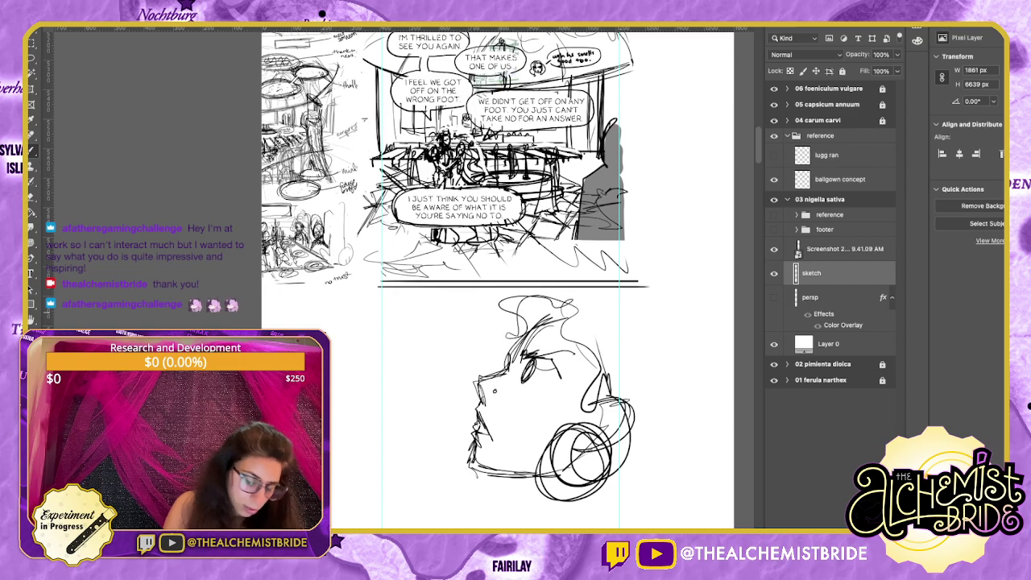
Lasso the profile head sketch, rotate it slightly counter-clockwise, scale it down a little and reposition it below the panel break.
key("l")
mouse_move(600, 308)
left_mouse_down()
mouse_move(645, 455)
mouse_move(636, 301)
mouse_move(675, 290)
left_mouse_up()
key("super+t")
mouse_move(548, 387)
left_mouse_down()
mouse_move(528, 381)
mouse_move(518, 392)
left_mouse_up()
mouse_move(663, 299)
left_mouse_down()
mouse_move(647, 278)
mouse_move(603, 301)
left_mouse_up()
left_click_drag(556, 386, 561, 383)
left_click_drag(609, 296, 595, 307)
left_click_drag(548, 391, 565, 379)
left_click_drag(644, 282, 633, 271)
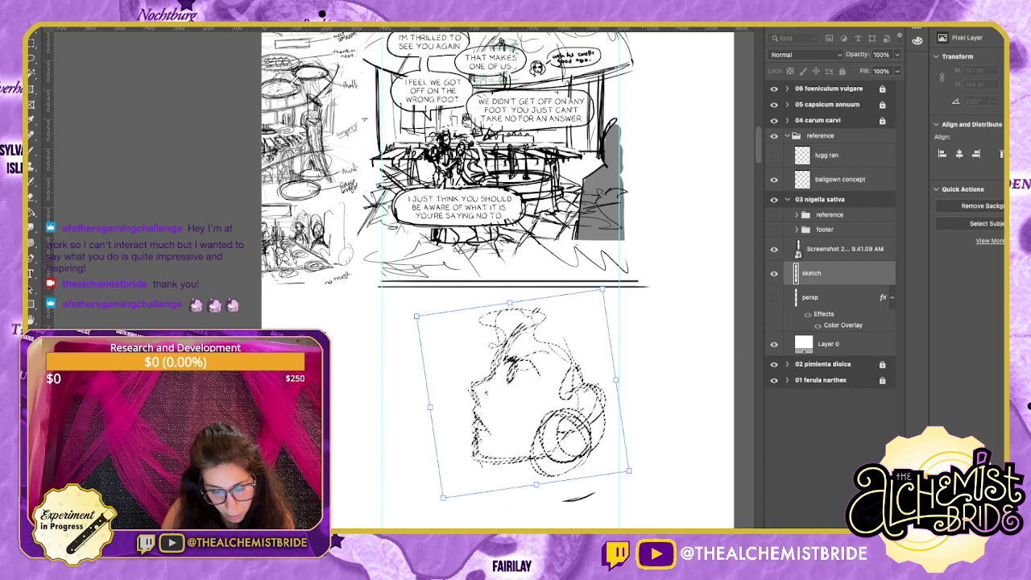
key("Return")
key("b")
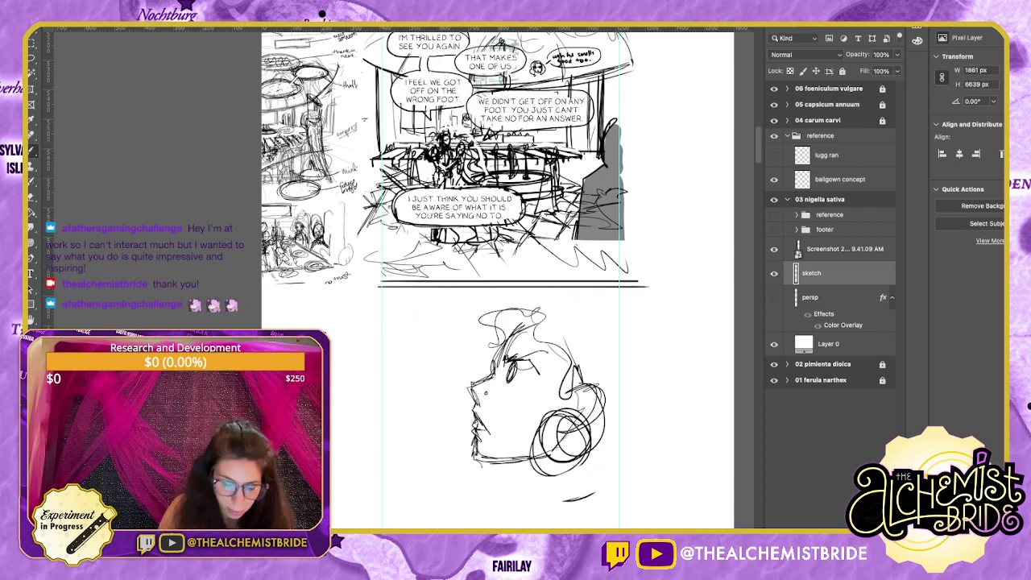
Sketch the neck, a fuller hair mass with loose curls, and the shoulder and collar lines around the profile.
mouse_move(518, 459)
left_mouse_down()
mouse_move(525, 488)
mouse_move(515, 493)
mouse_move(528, 496)
left_mouse_up()
mouse_move(506, 308)
left_mouse_down()
mouse_move(486, 321)
mouse_move(515, 295)
mouse_move(586, 290)
mouse_move(620, 325)
mouse_move(644, 320)
mouse_move(599, 453)
left_mouse_up()
left_click_drag(609, 454, 525, 522)
mouse_move(580, 502)
left_mouse_down()
mouse_move(531, 527)
mouse_move(643, 518)
left_mouse_up()
left_click_drag(588, 498, 604, 503)
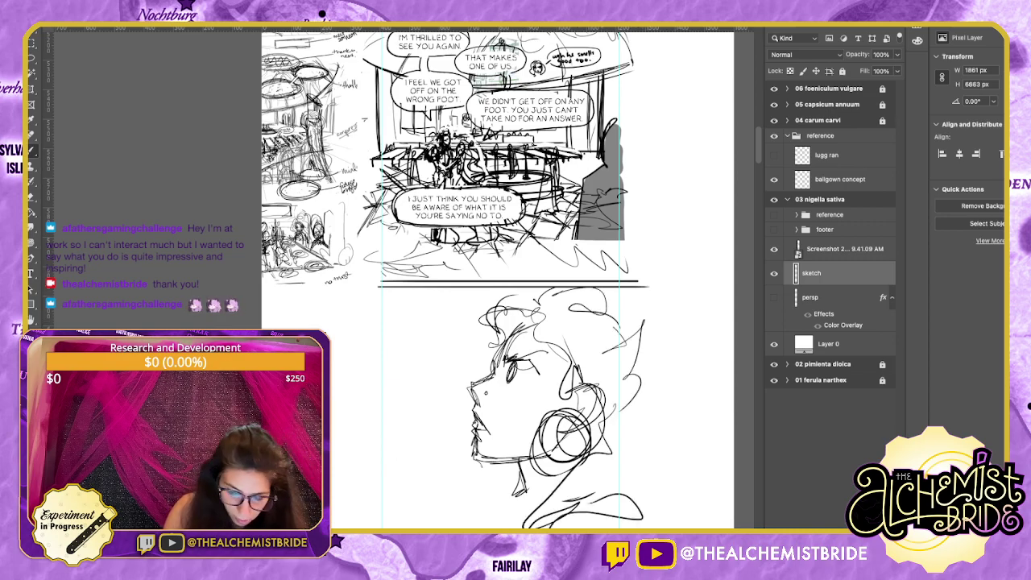
Paste the scene's script dialogue into a new text box beside the profile and enlarge the text to 8.28 pt.
left_click_drag(515, 363, 568, 374)
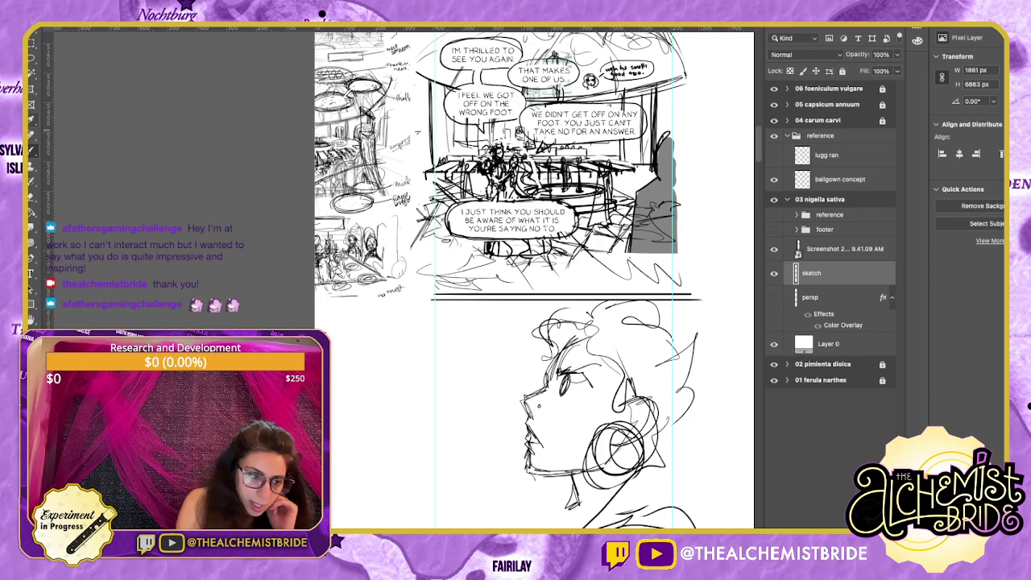
left_click_drag(523, 322, 592, 322)
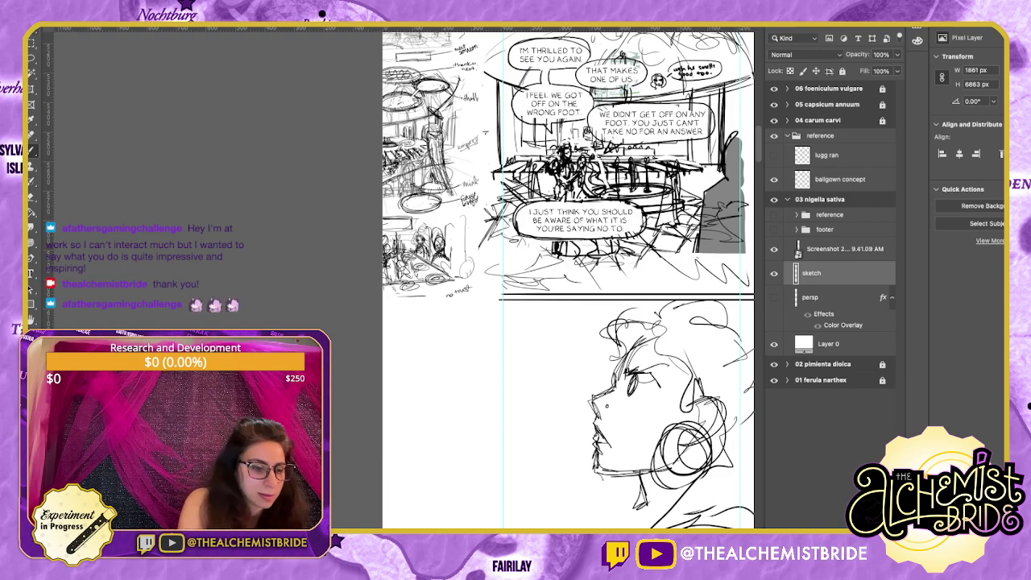
left_click_drag(660, 378, 492, 329)
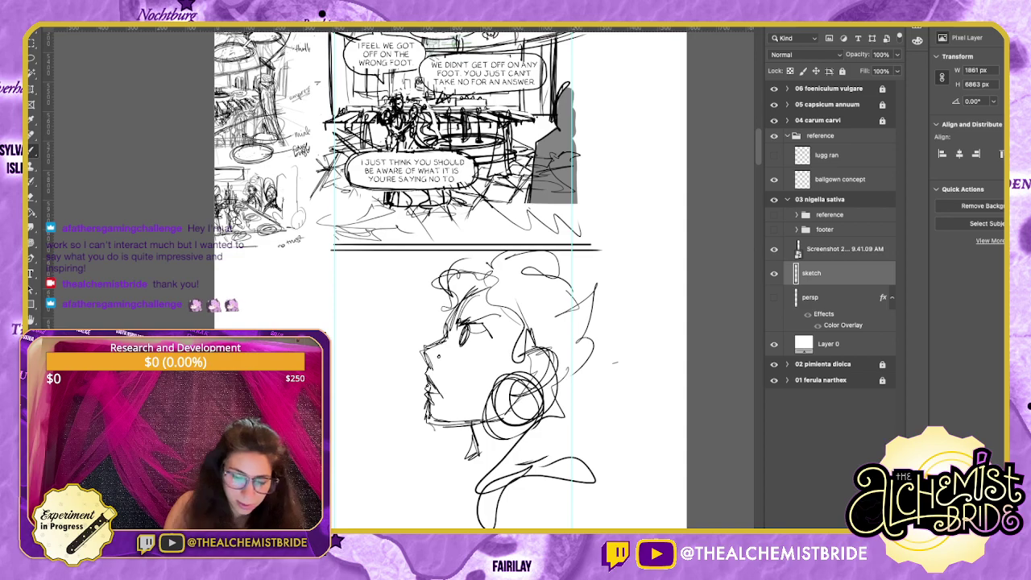
key("t")
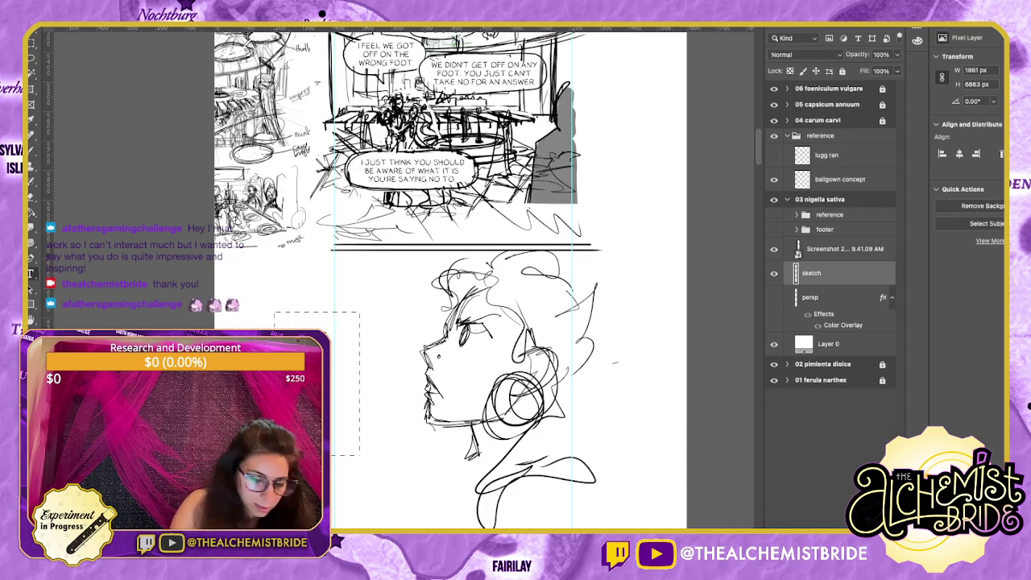
left_click_drag(359, 455, 373, 470)
key("ctrl+v")
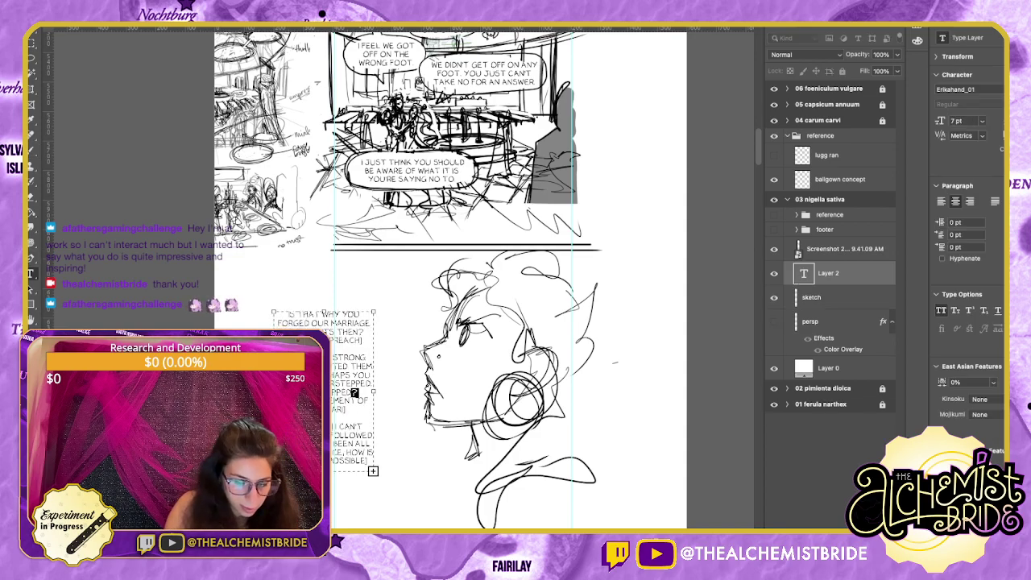
key("ctrl+Return")
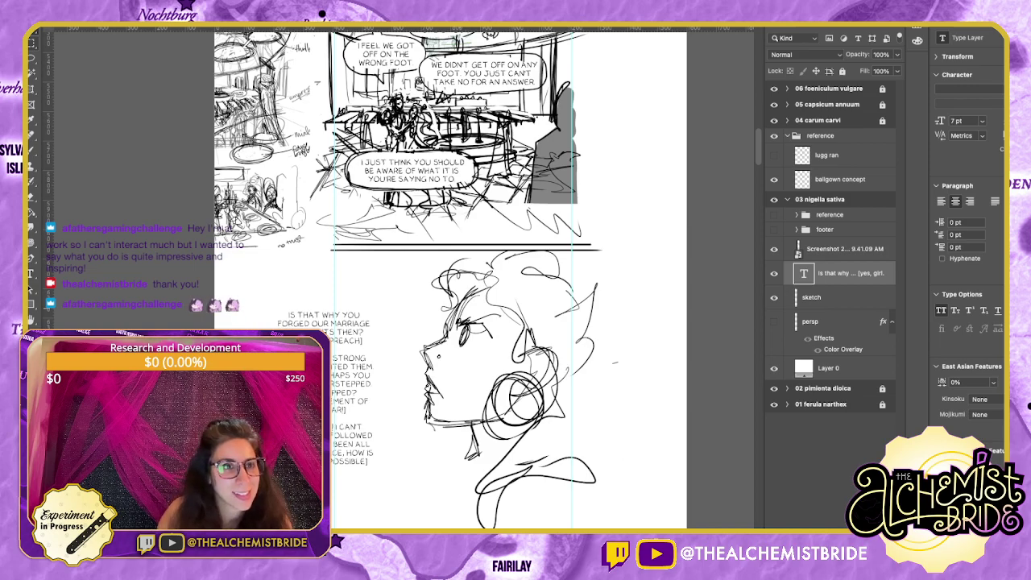
key("v")
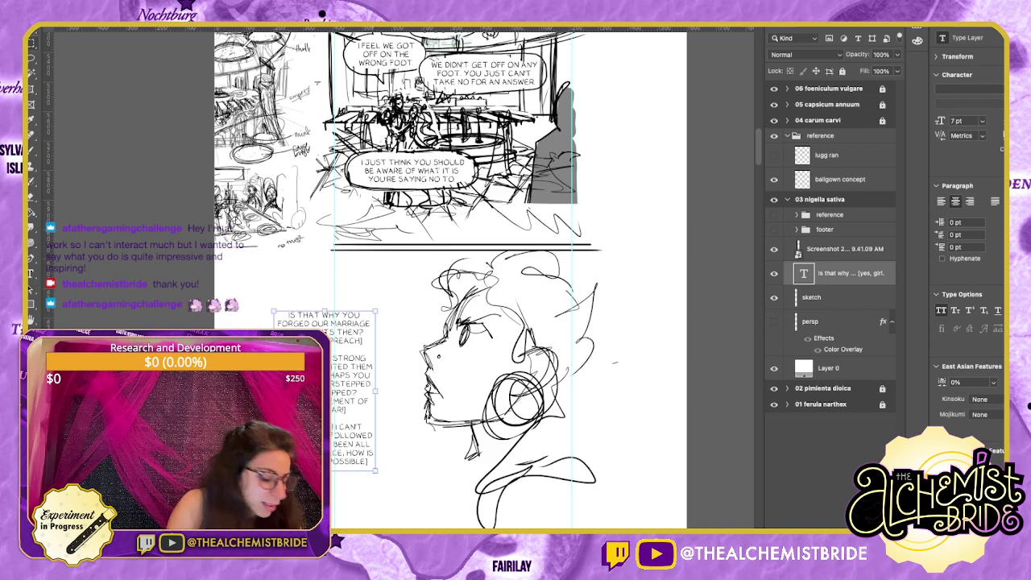
left_click_drag(325, 470, 324, 499)
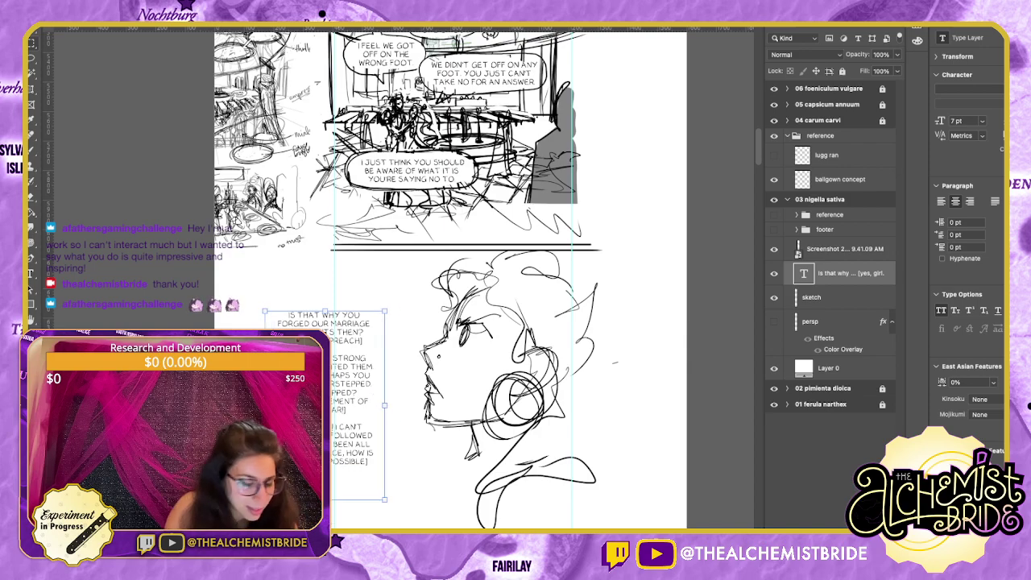
key("Return")
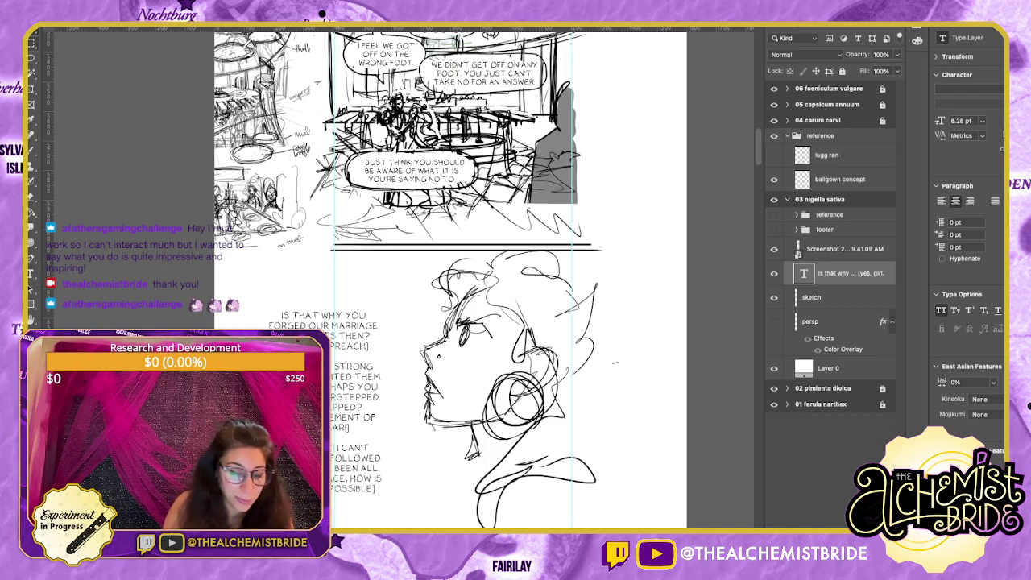
Move the script text down and copy its line "Is that why you forged our marriage documents then?" into a separate text box before the forehead.
double_click(804, 273)
left_click_drag(281, 316, 372, 336)
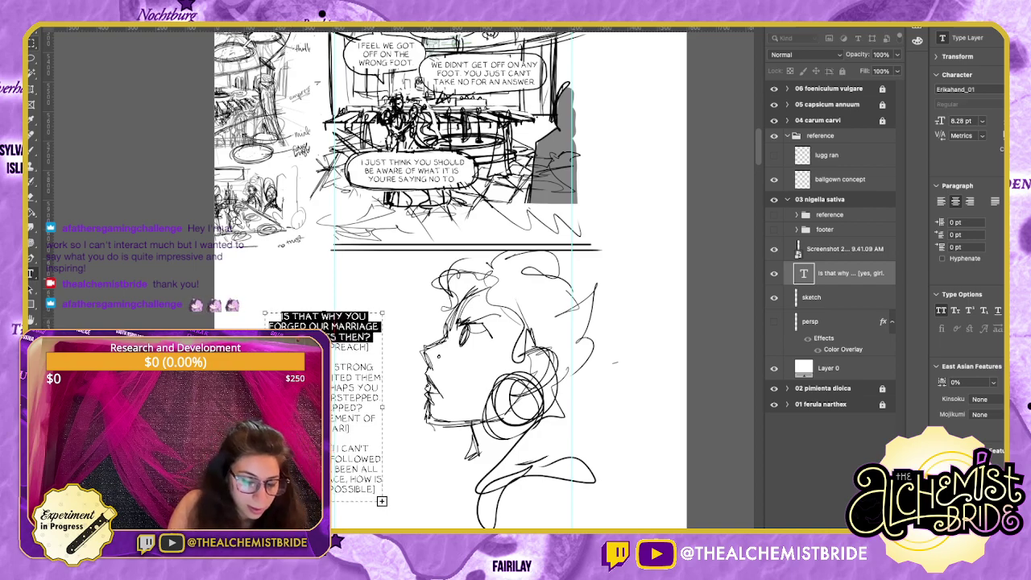
left_click_drag(372, 338, 316, 422)
left_click(369, 348)
key("Escape")
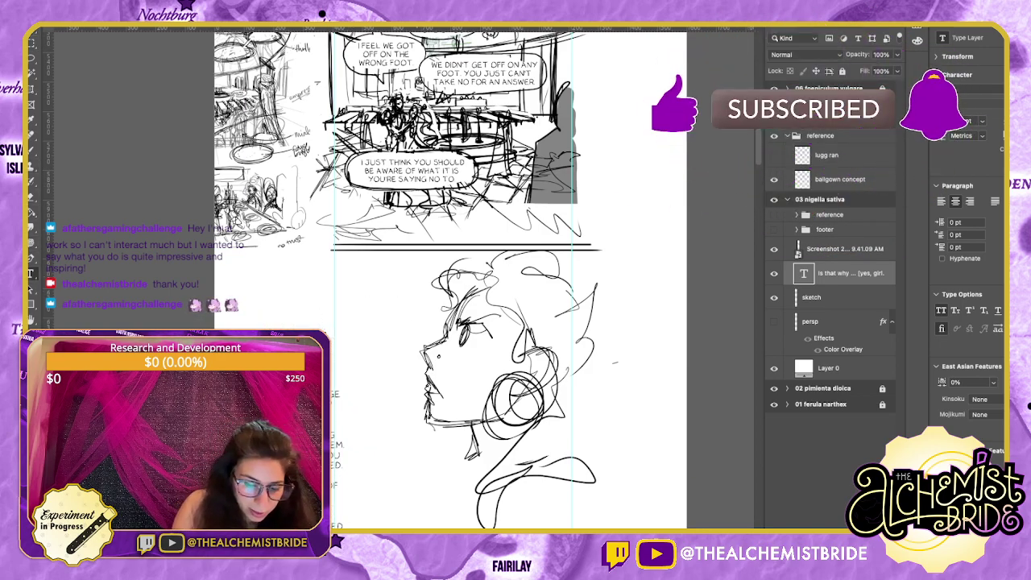
left_click_drag(324, 293, 417, 339)
type("IS THAT WHY YOU FORGED OUR MARRIAGE DOCUMENTS THEN?")
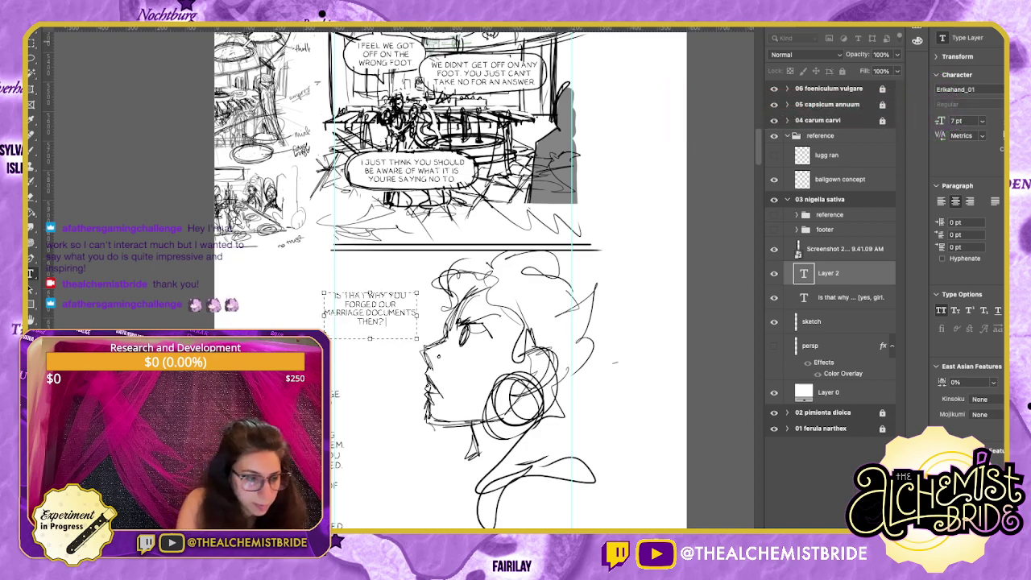
key("ctrl+Return")
Enlarge the marriage documents line to 8.06 pt, narrow its box so it wraps onto five lines, and place it before the forehead.
triple_click(370, 312)
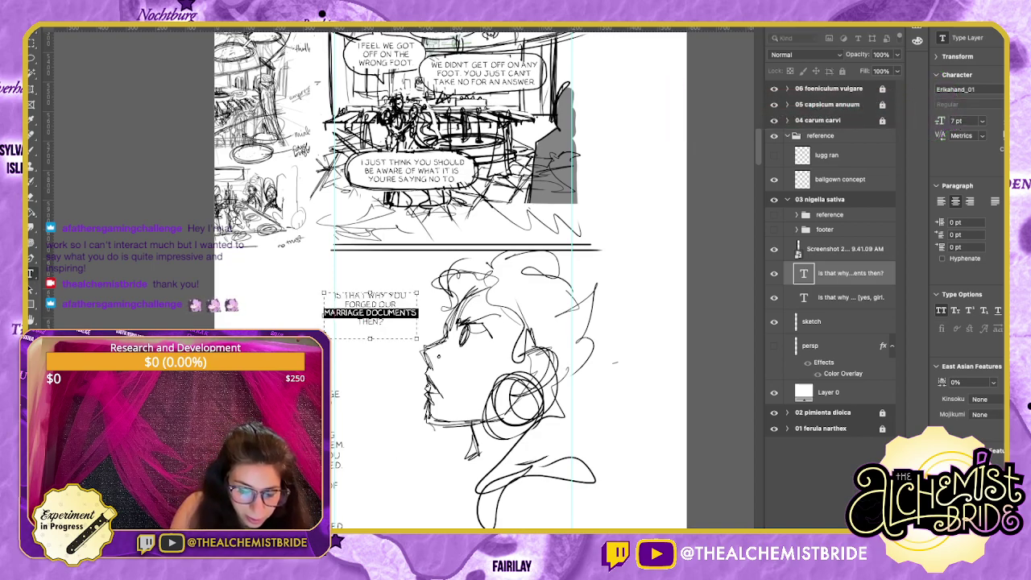
left_click_drag(417, 315, 387, 338)
key("super+Return")
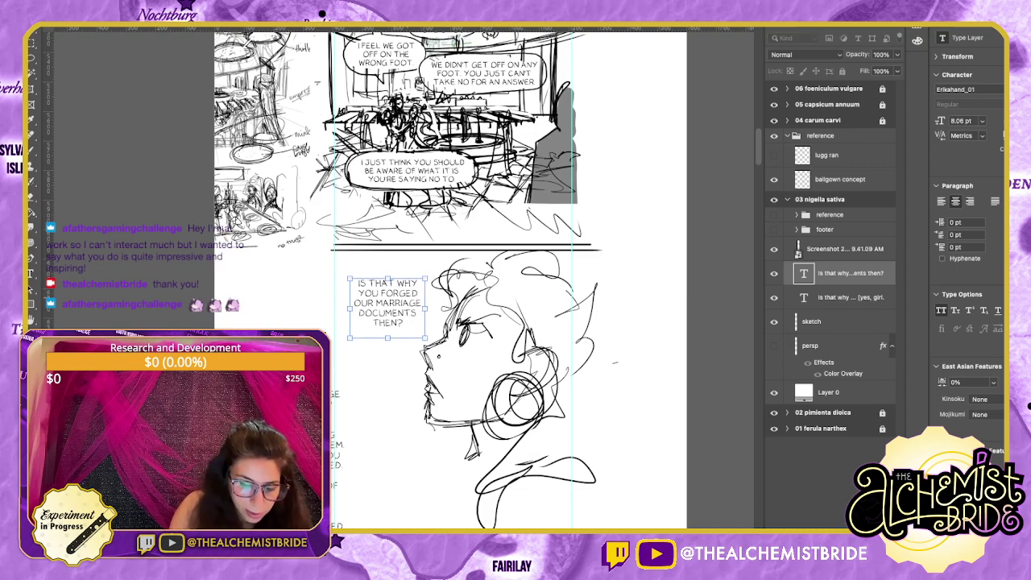
key("Return")
double_click(388, 303)
left_click_drag(383, 293, 419, 293)
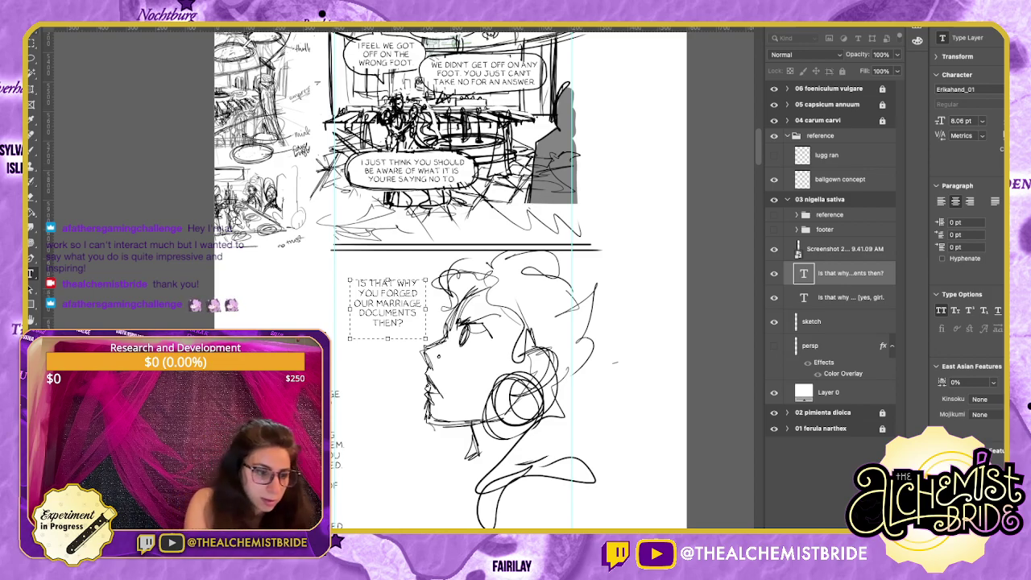
key("super+Return")
Move the marriage documents text layer directly above the sketch layer, below the script text, and reselect the sketch layer.
left_click(811, 322)
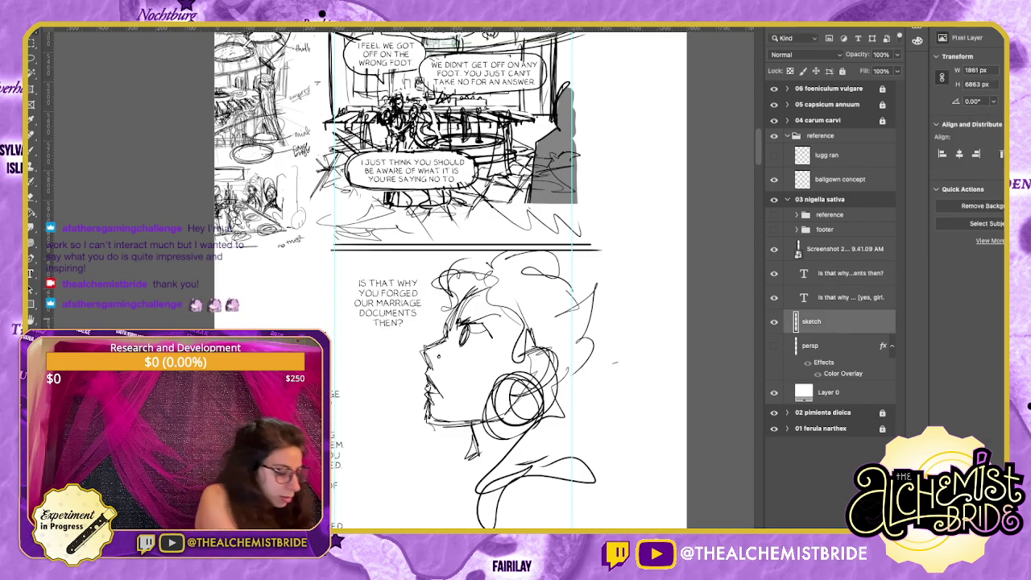
key("super+equal")
key("super+equal")
left_click(849, 273)
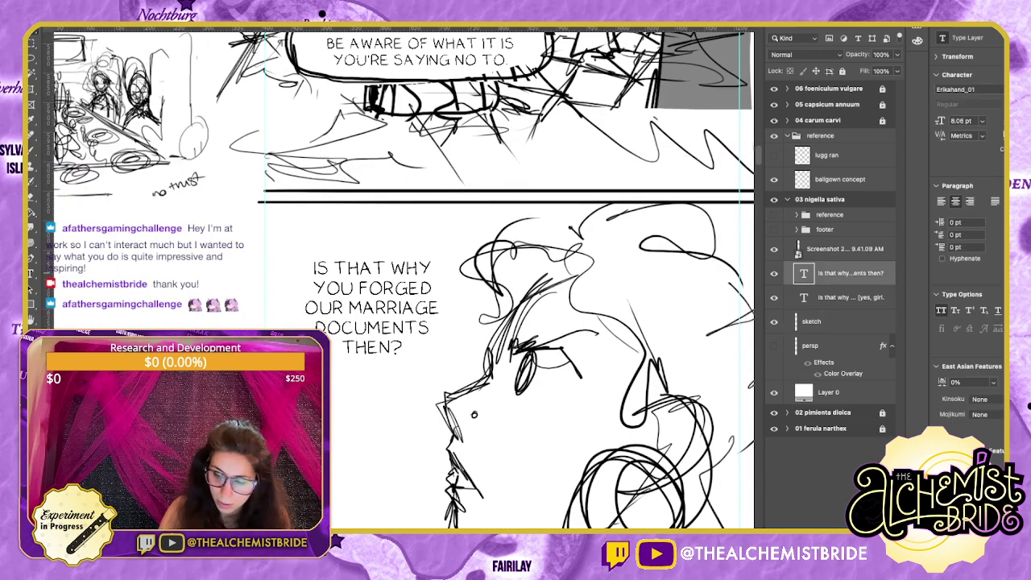
left_click_drag(850, 273, 849, 311)
left_click(774, 297)
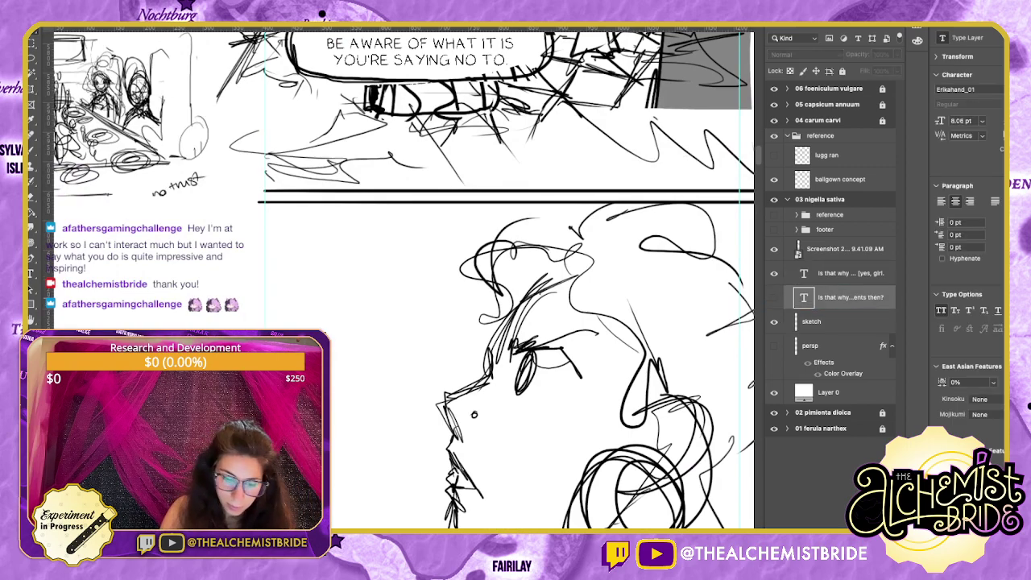
left_click(774, 297)
left_click(813, 321)
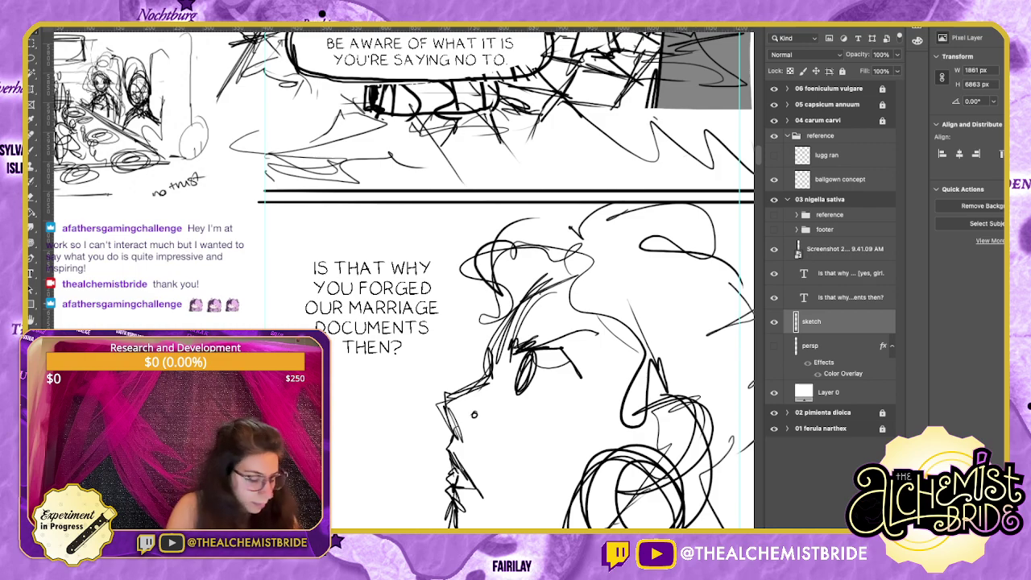
Draw a rough rounded speech bubble with a tail toward the profile's mouth and erase stray lines around the text.
key("b")
mouse_move(380, 385)
left_mouse_down()
mouse_move(415, 417)
mouse_move(407, 376)
mouse_move(455, 316)
mouse_move(377, 214)
mouse_move(278, 258)
mouse_move(359, 394)
mouse_move(392, 391)
mouse_move(331, 384)
mouse_move(285, 300)
mouse_move(333, 211)
mouse_move(435, 213)
mouse_move(456, 285)
mouse_move(434, 373)
mouse_move(407, 377)
mouse_move(330, 385)
mouse_move(285, 318)
mouse_move(287, 230)
left_mouse_up()
key("ctrl+z")
key("e")
mouse_move(330, 383)
left_mouse_down()
mouse_move(425, 377)
mouse_move(450, 357)
mouse_move(452, 227)
mouse_move(458, 353)
left_mouse_up()
key("b")
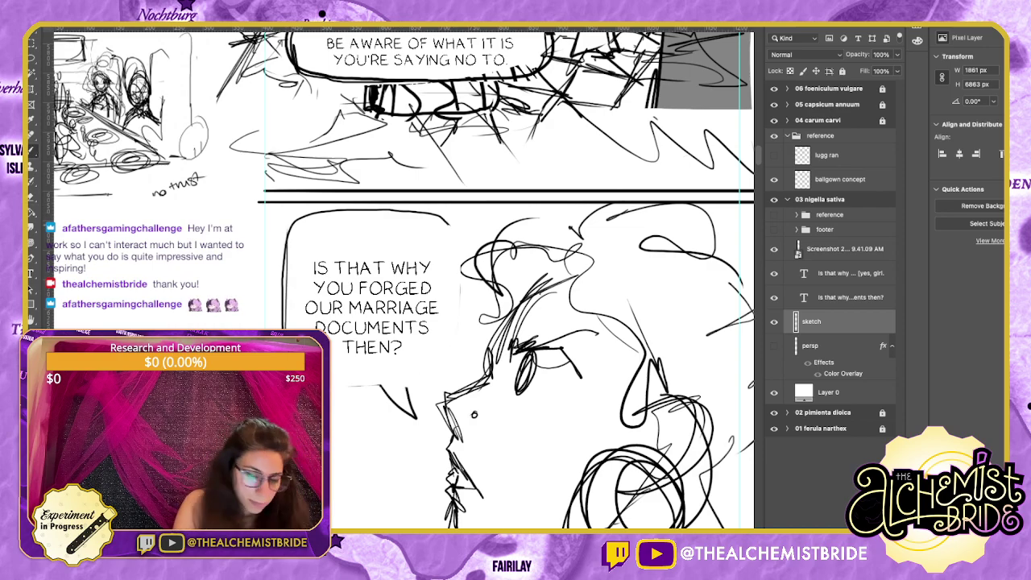
Redraw and thicken the speech bubble's top, sides, lower edge and tail to close its outline, undoing the last stray stroke.
mouse_move(426, 215)
left_mouse_down()
mouse_move(443, 227)
mouse_move(455, 373)
left_mouse_up()
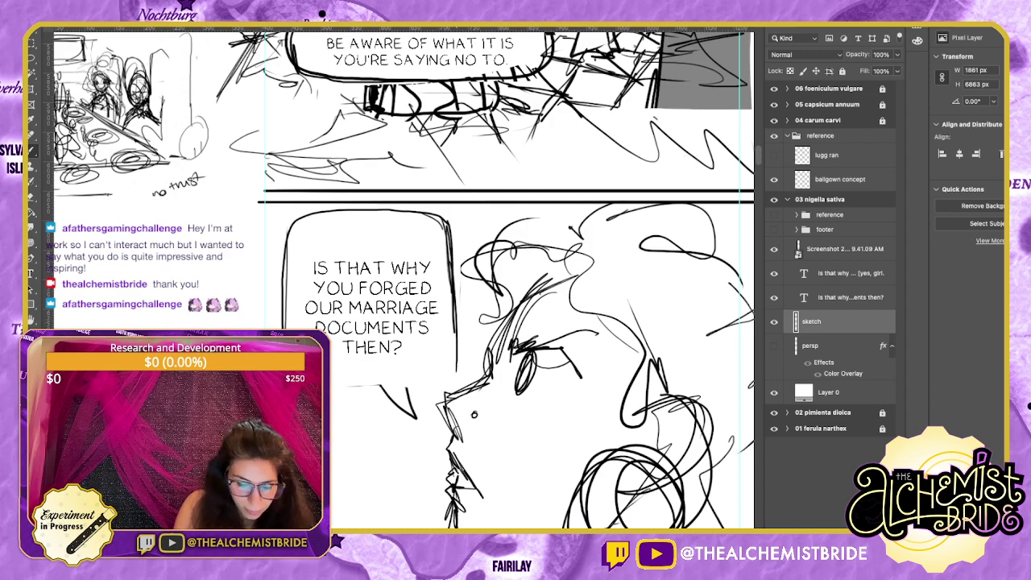
mouse_move(453, 314)
left_mouse_down()
mouse_move(441, 372)
mouse_move(409, 386)
left_mouse_up()
mouse_move(384, 391)
left_mouse_down()
mouse_move(330, 386)
mouse_move(373, 395)
mouse_move(348, 390)
left_mouse_up()
left_click_drag(295, 251, 289, 329)
left_click_drag(293, 232, 289, 329)
mouse_move(331, 386)
left_mouse_down()
mouse_move(376, 390)
mouse_move(417, 422)
left_mouse_up()
mouse_move(403, 384)
left_mouse_down()
mouse_move(415, 417)
mouse_move(427, 382)
mouse_move(447, 379)
mouse_move(451, 259)
left_mouse_up()
left_click_drag(450, 322, 450, 238)
mouse_move(456, 354)
left_mouse_down()
mouse_move(458, 228)
mouse_move(445, 218)
mouse_move(309, 209)
mouse_move(292, 235)
left_mouse_up()
key("super+z")
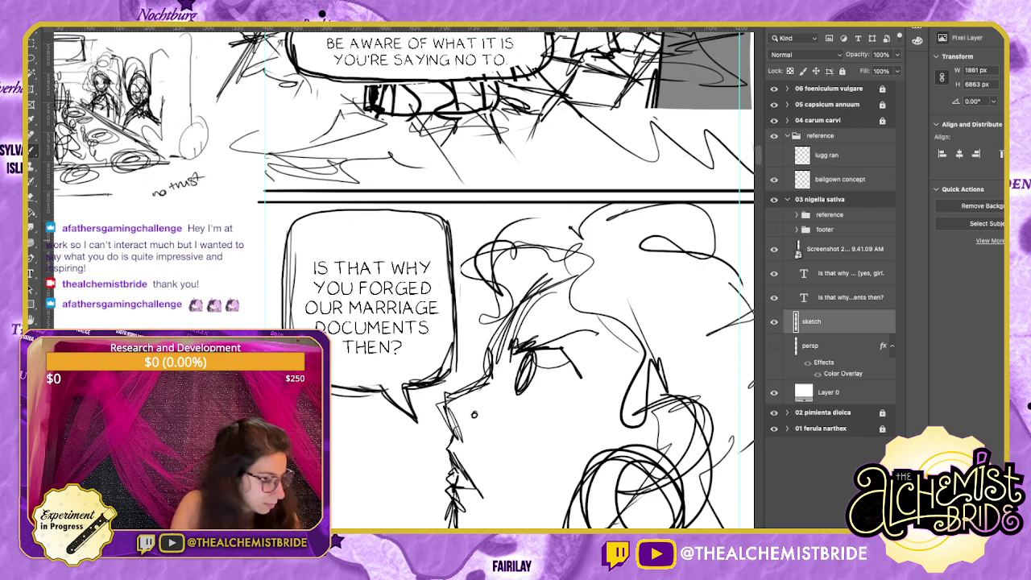
Merge the marriage documents text layer into the sketch layer and brush over the word FORGED to make it bold.
left_click(851, 297)
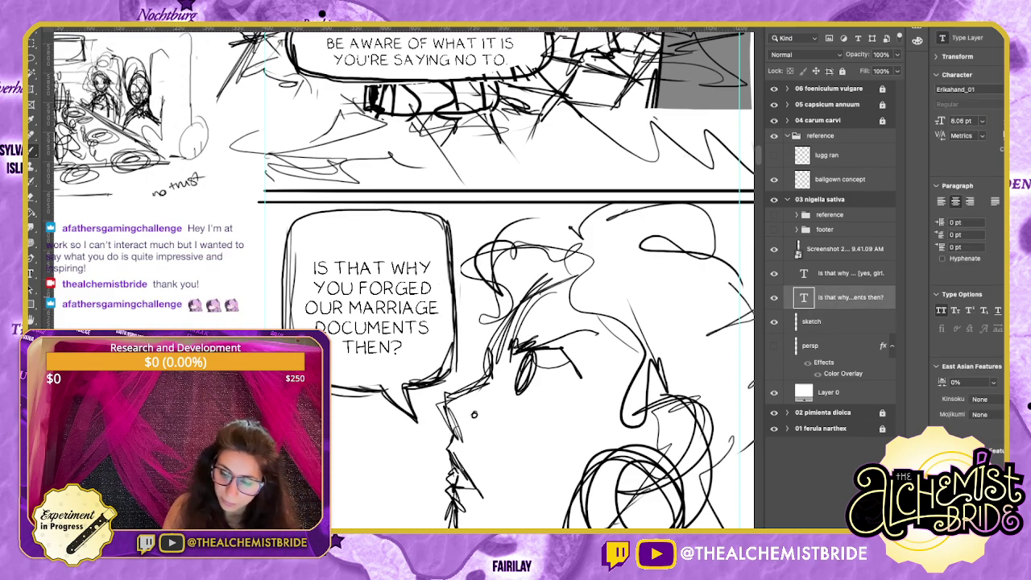
key("Delete")
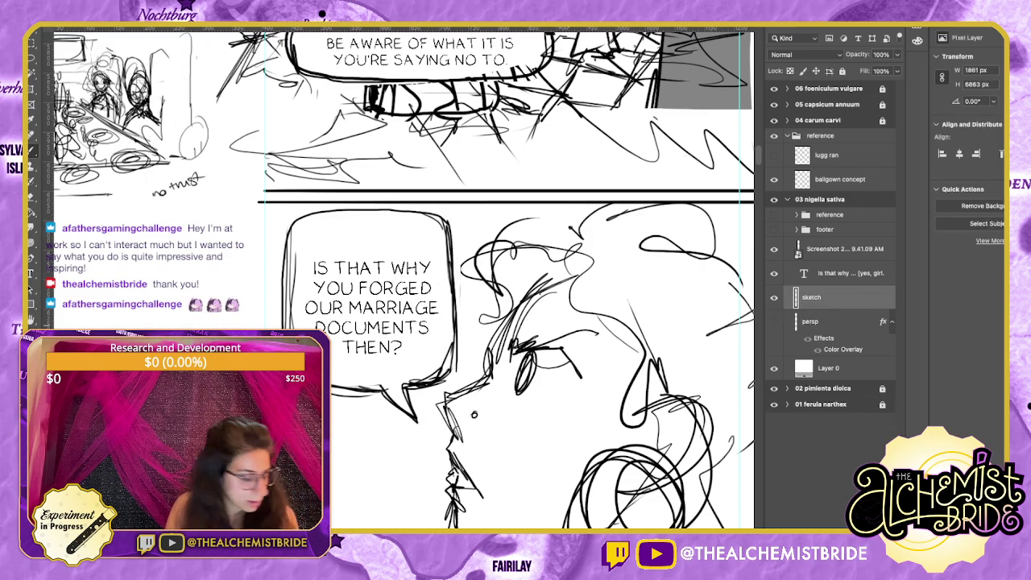
mouse_move(360, 281)
left_mouse_down()
mouse_move(360, 293)
mouse_move(373, 281)
mouse_move(384, 294)
mouse_move(425, 294)
mouse_move(354, 298)
mouse_move(435, 290)
mouse_move(399, 275)
left_mouse_up()
Select the bold word FORGED, slant it like italics and enlarge it slightly toward the bubble's right edge.
key("m")
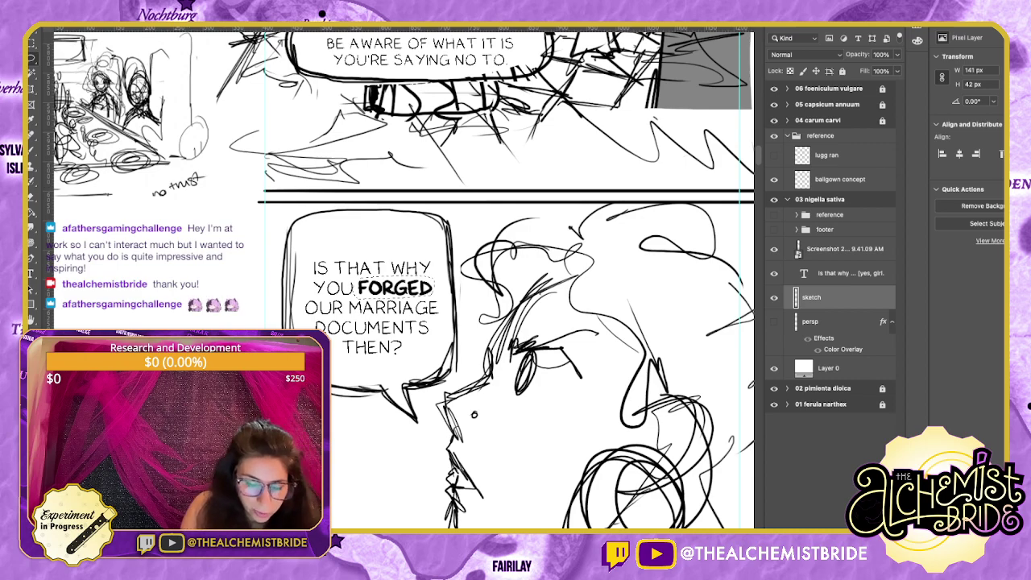
key("super+t")
left_click_drag(395, 276, 398, 276)
key("Right")
key("Right")
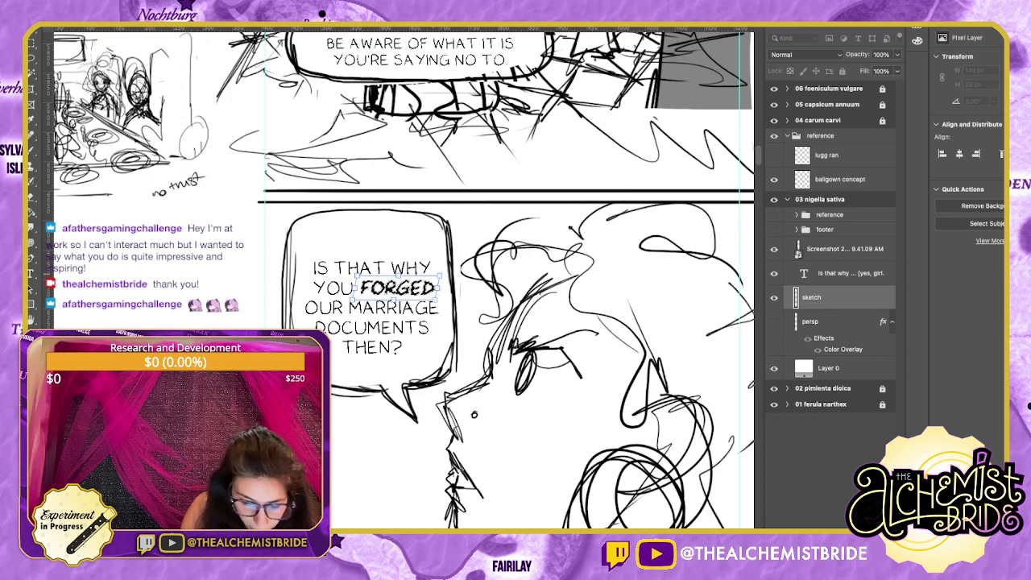
left_click_drag(440, 275, 446, 274)
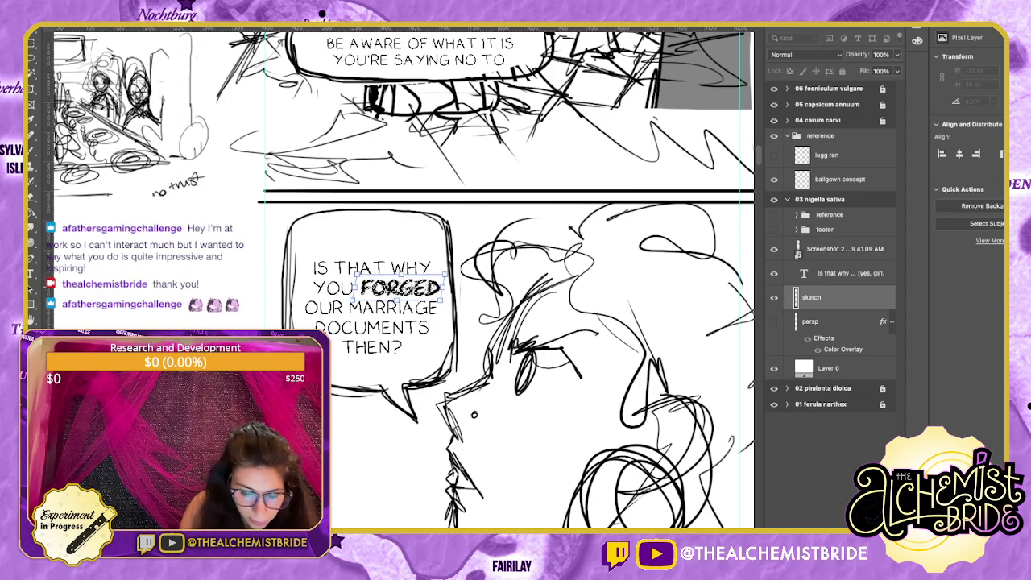
key("Return")
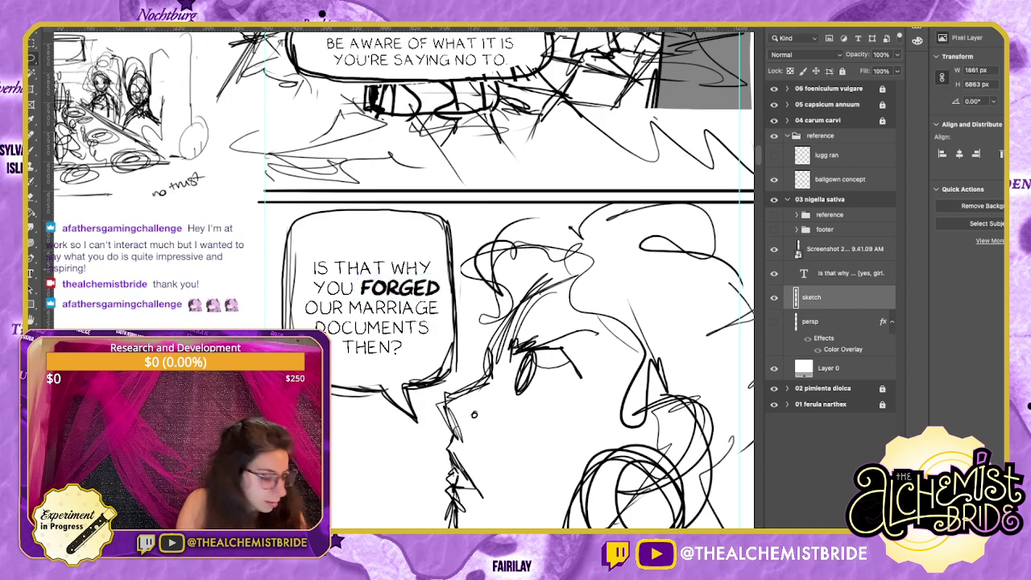
Lasso the words YOU FORGED together and nudge them left to centre the line in the speech bubble.
left_click_drag(310, 279, 352, 294)
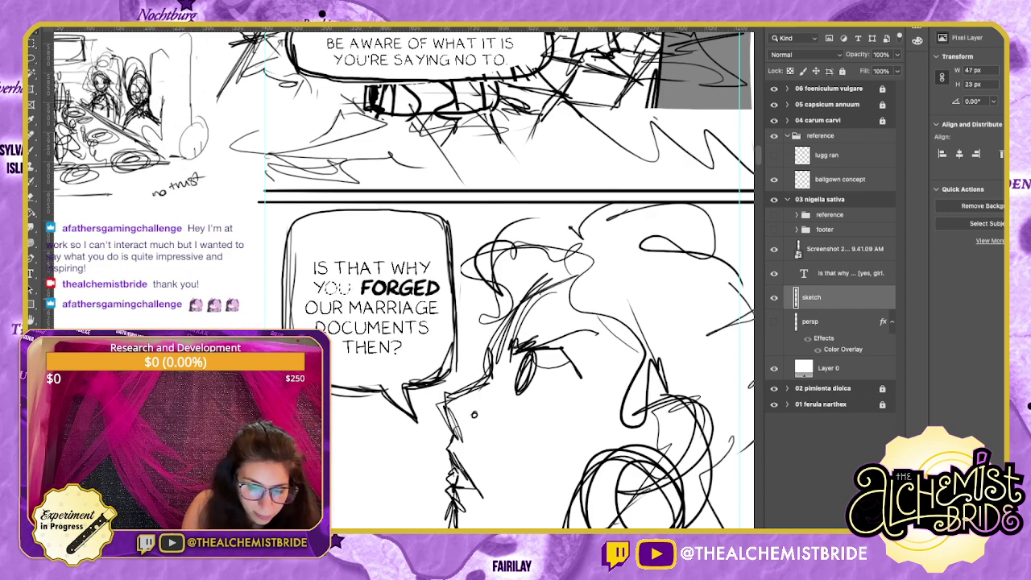
key("super+d")
key("l")
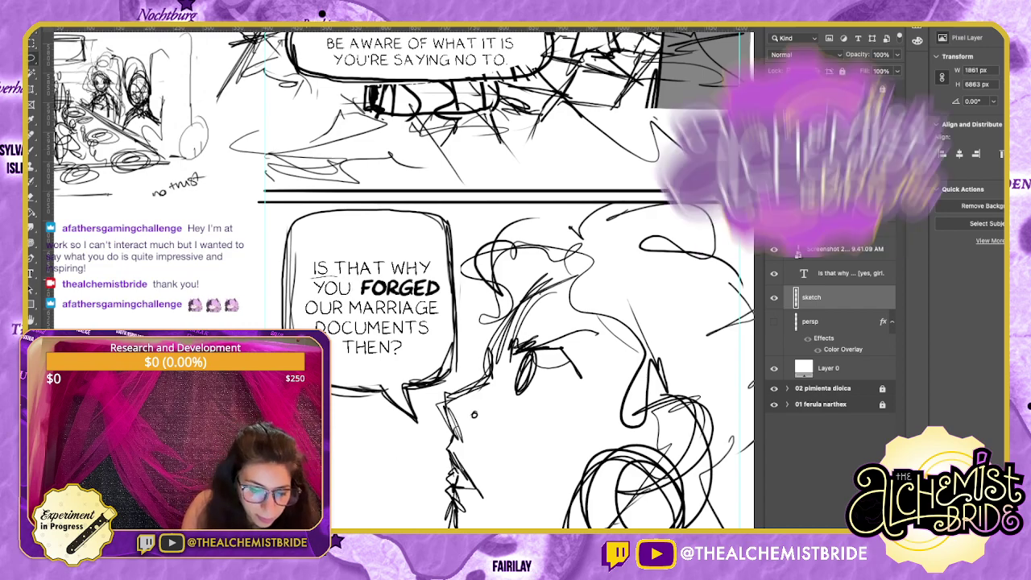
mouse_move(335, 279)
left_mouse_down()
mouse_move(363, 297)
mouse_move(435, 298)
mouse_move(438, 285)
mouse_move(354, 277)
left_mouse_up()
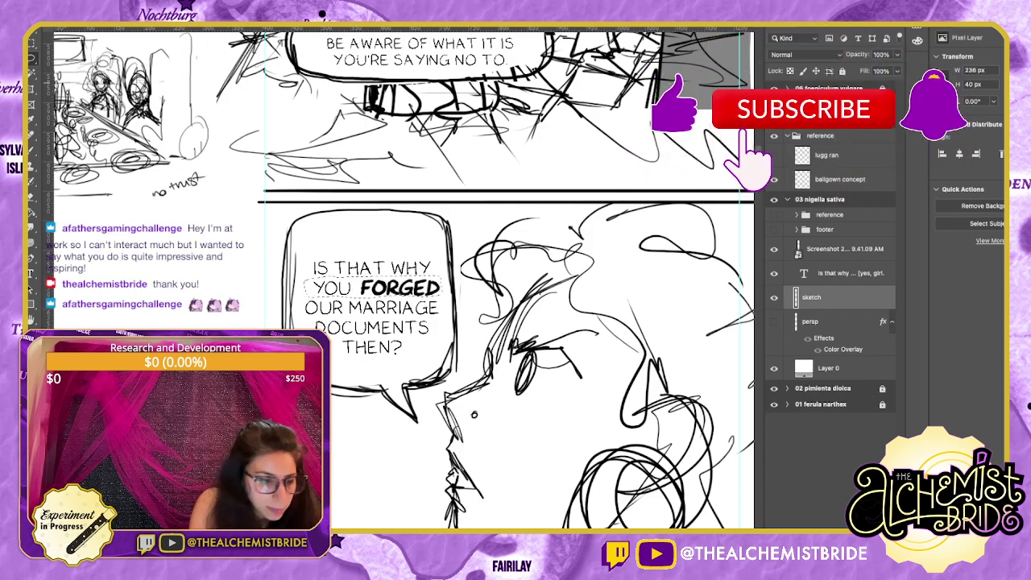
key("super+Left")
key("super+Left")
key("super+Left")
key("super+Left")
key("super+Left")
key("super+Left")
key("super+Left")
key("super+Left")
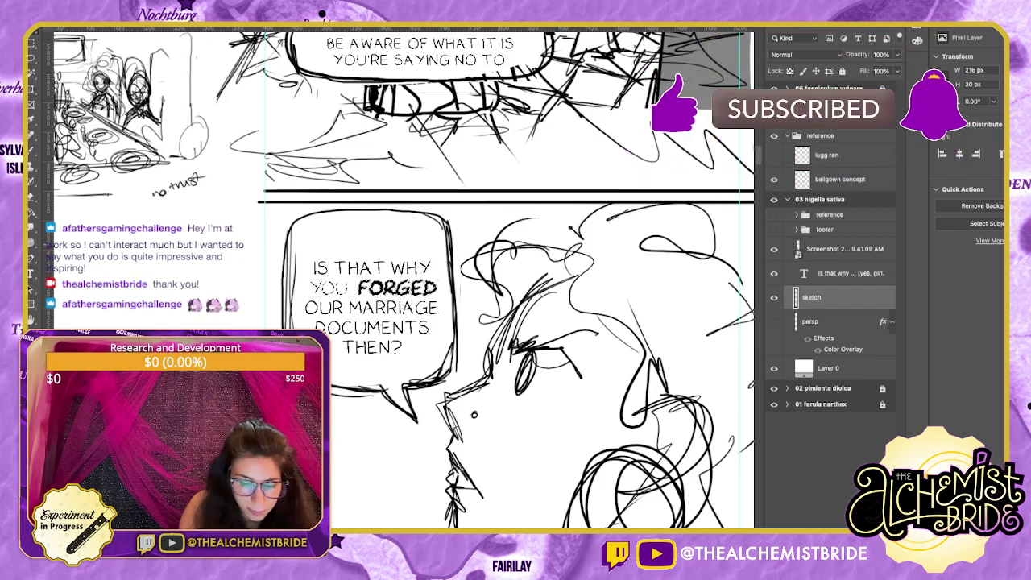
Lasso the FORGED speech bubble with its text and move it down and slightly left, away from the profile head.
key("ctrl+d")
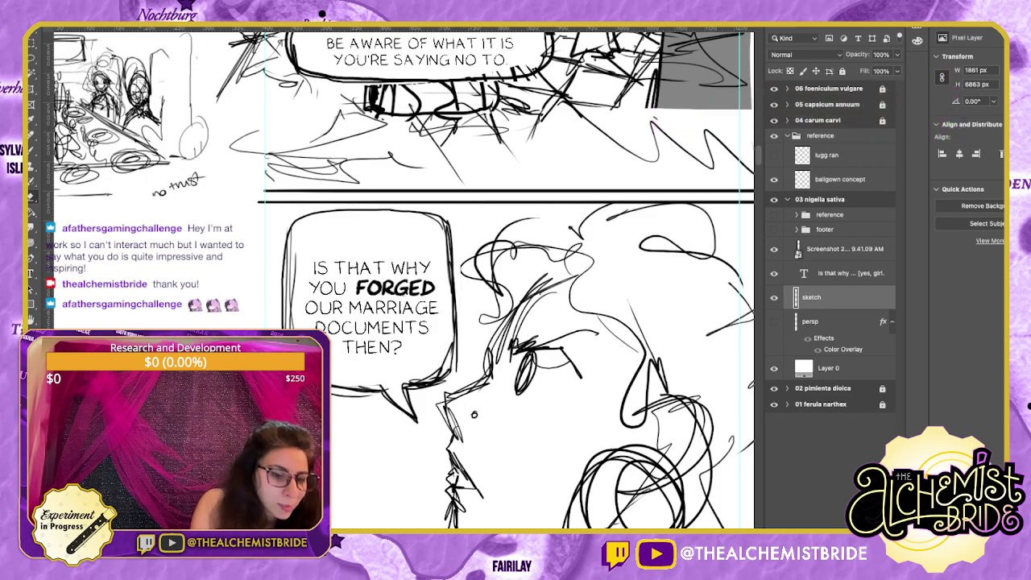
key("ctrl+minus")
key("ctrl+minus")
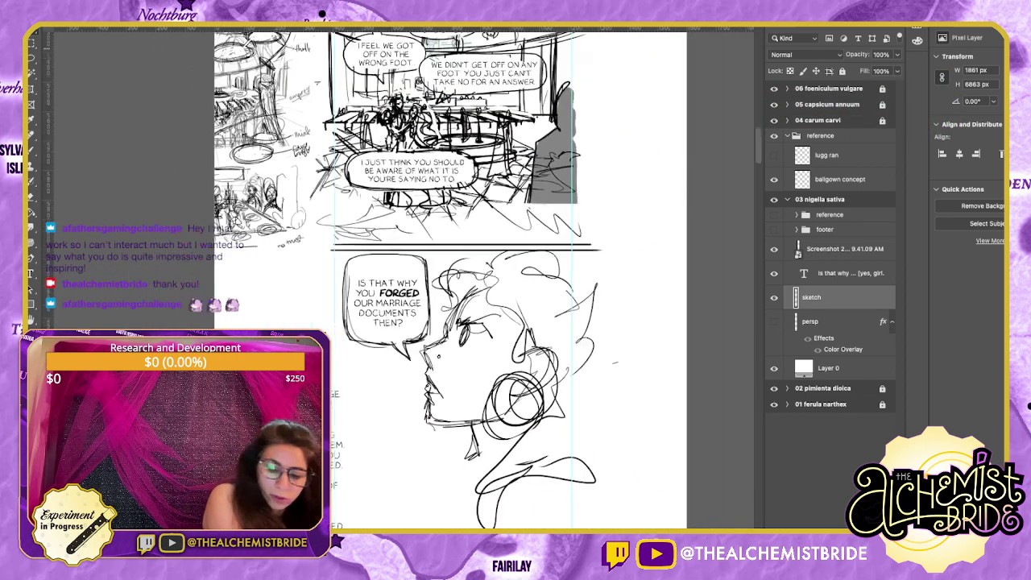
left_click_drag(484, 322, 438, 342)
key("b")
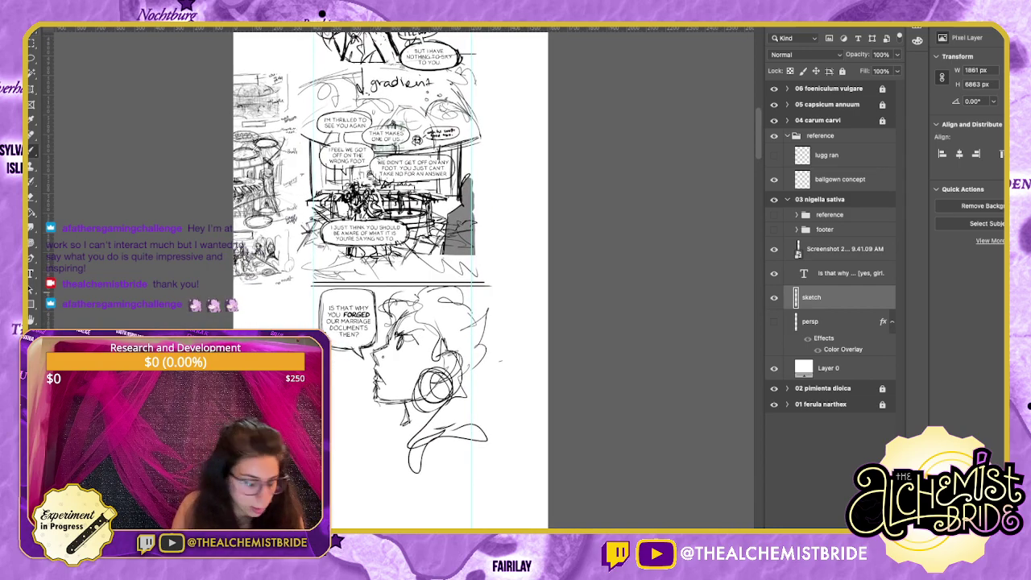
key("l")
mouse_move(322, 287)
left_mouse_down()
mouse_move(354, 364)
mouse_move(375, 346)
mouse_move(379, 292)
mouse_move(347, 286)
left_mouse_up()
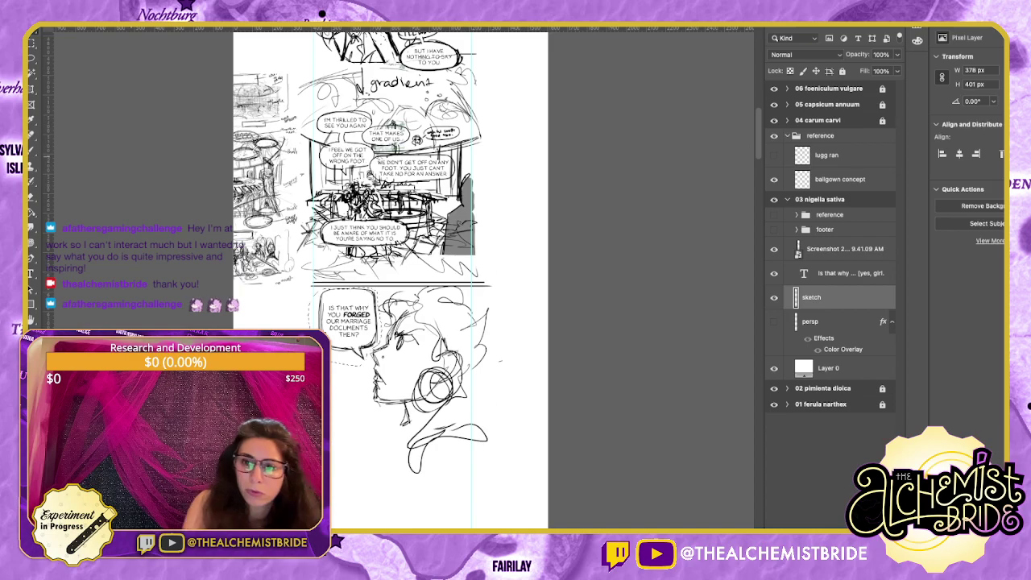
left_click_drag(348, 322, 337, 345)
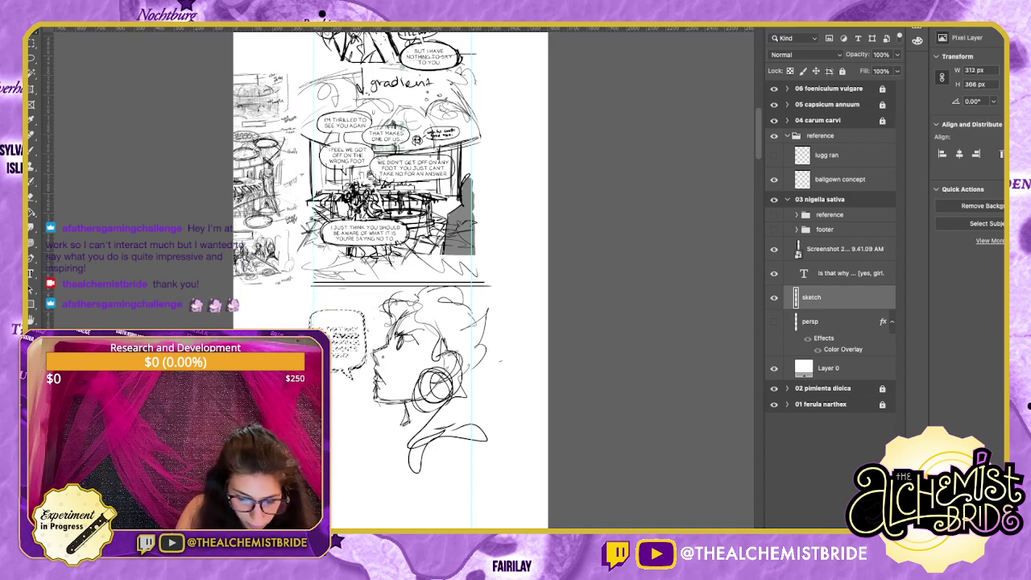
key("super+d")
Brush in ear and hair strokes, the neck and collar, and a double panel border line across the bust.
key("b")
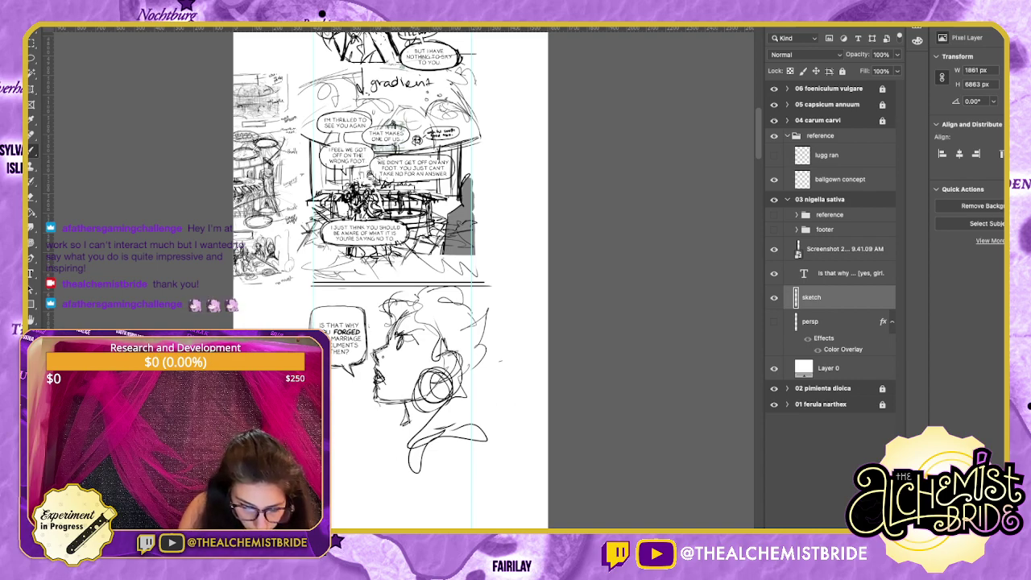
mouse_move(433, 354)
left_mouse_down()
mouse_move(457, 365)
mouse_move(442, 373)
left_mouse_up()
mouse_move(453, 349)
left_mouse_down()
mouse_move(439, 356)
mouse_move(439, 346)
left_mouse_up()
mouse_move(411, 403)
left_mouse_down()
mouse_move(421, 425)
mouse_move(398, 439)
left_mouse_up()
left_click_drag(397, 440, 443, 410)
mouse_move(443, 411)
left_mouse_down()
mouse_move(463, 405)
mouse_move(428, 441)
left_mouse_up()
left_click_drag(446, 441, 474, 439)
left_click_drag(333, 431, 492, 421)
left_click_drag(333, 426, 489, 424)
key("super+z")
key("super+z")
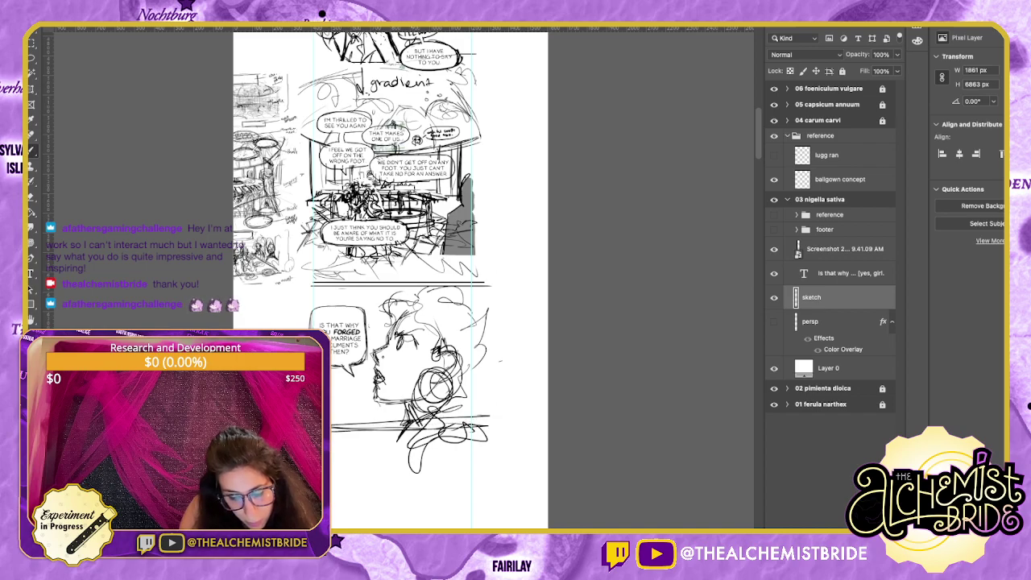
Lasso the whole close-up panel, including bubble, head and lower border, and nudge it down slightly.
key("l")
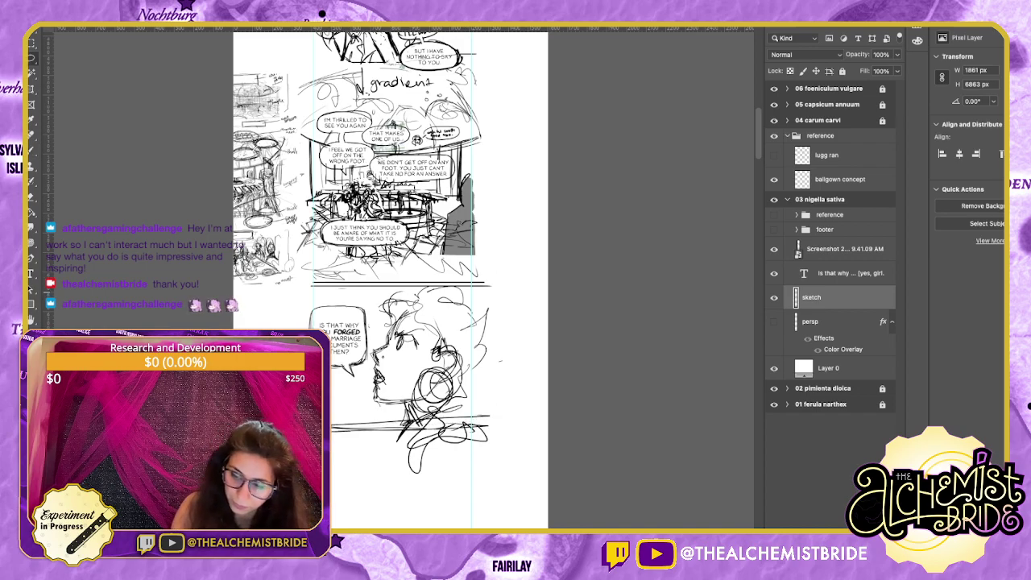
mouse_move(477, 285)
left_mouse_down()
mouse_move(309, 288)
mouse_move(332, 443)
mouse_move(493, 306)
left_mouse_up()
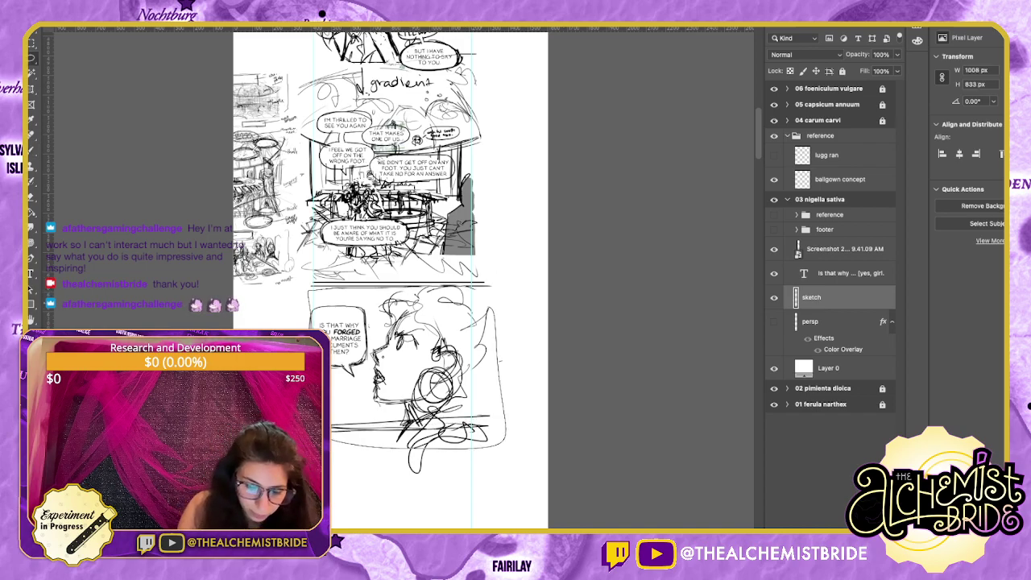
key("v")
left_click_drag(473, 431, 471, 430)
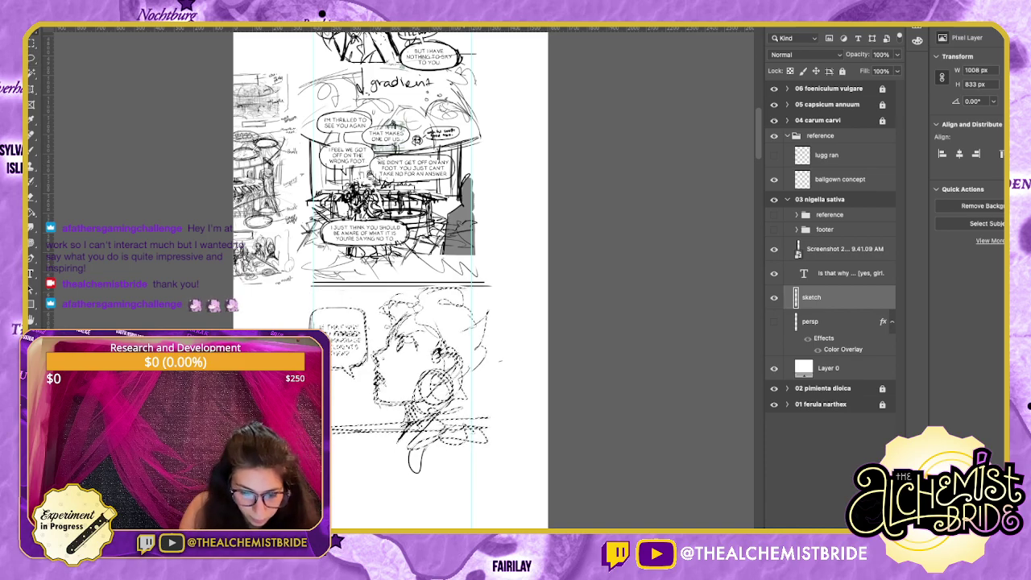
key("ctrl+d")
Lasso the speech bubble, scale it down slightly and position it beside the forehead, inside the panel's left guide.
key("b")
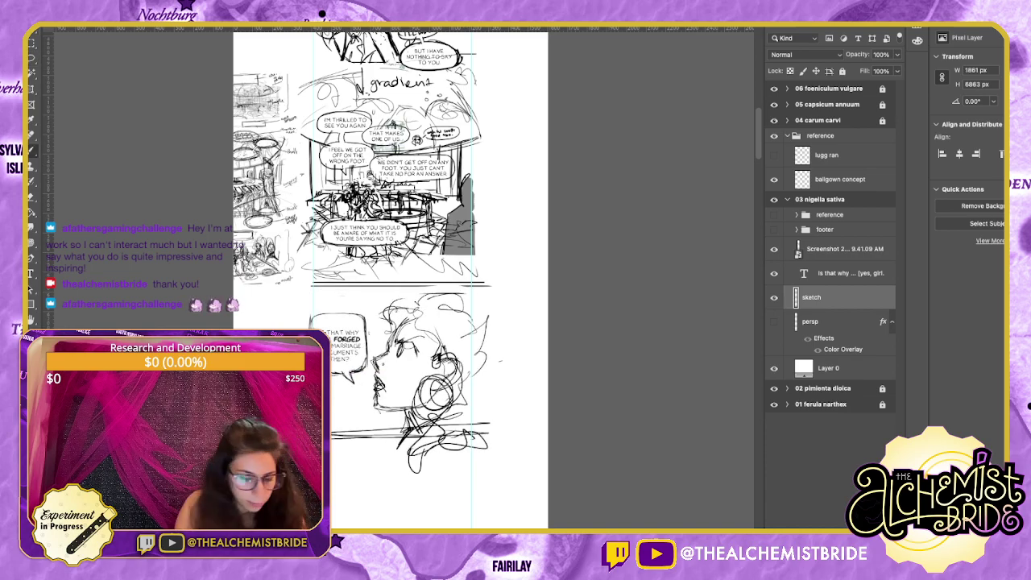
left_click_drag(435, 338, 480, 330)
key("l")
mouse_move(383, 290)
left_mouse_down()
mouse_move(357, 364)
mouse_move(412, 366)
mouse_move(415, 334)
mouse_move(390, 330)
mouse_move(395, 321)
mouse_move(389, 339)
mouse_move(414, 342)
mouse_move(396, 365)
left_mouse_up()
key("v")
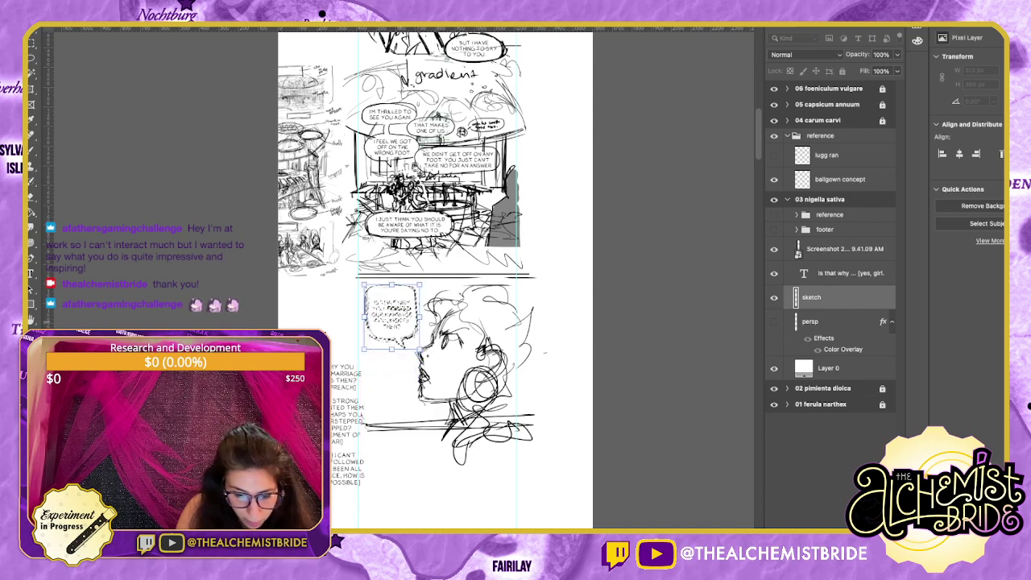
left_click_drag(384, 340, 387, 340)
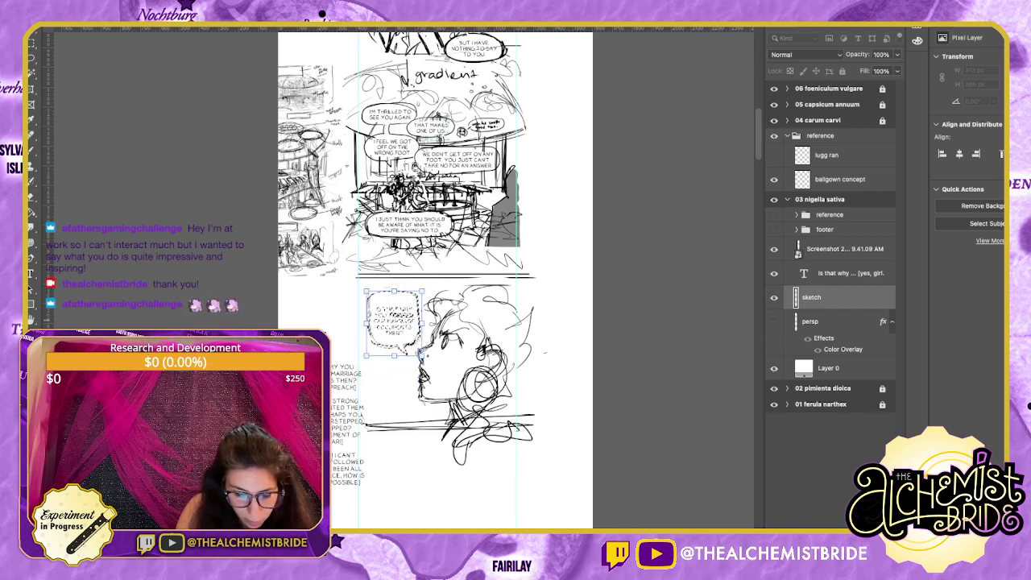
key("Return")
Lasso the speech bubble and profile head above the lower border and shift them slightly to the right.
key("l")
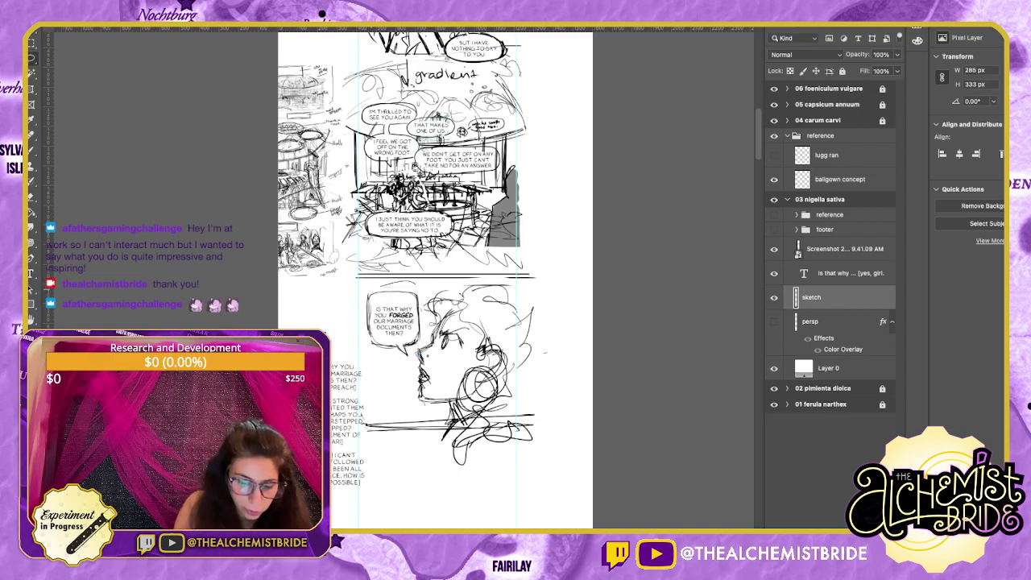
mouse_move(364, 286)
left_mouse_down()
mouse_move(393, 413)
mouse_move(499, 415)
mouse_move(532, 279)
left_mouse_up()
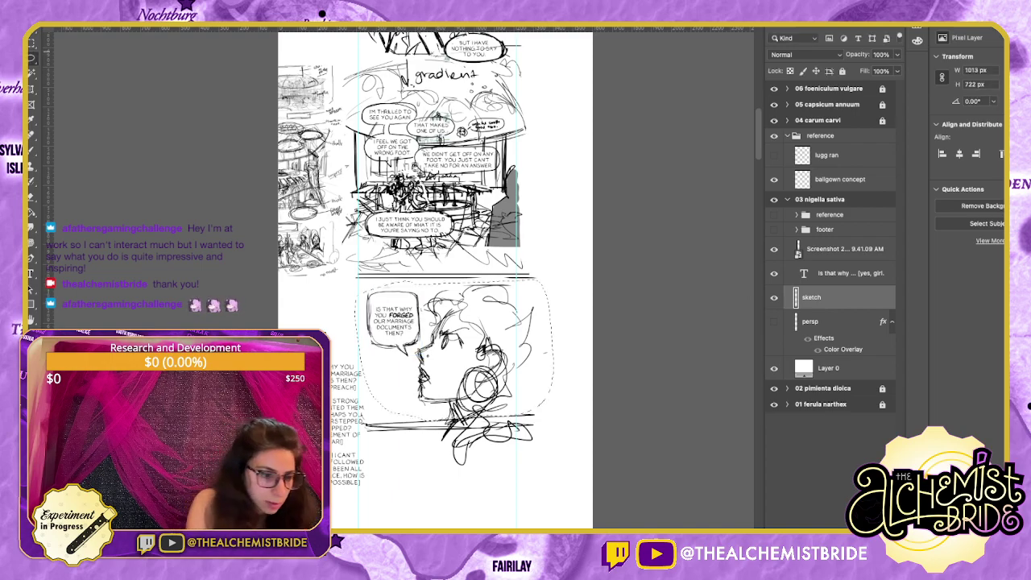
key("v")
left_click_drag(450, 354, 460, 354)
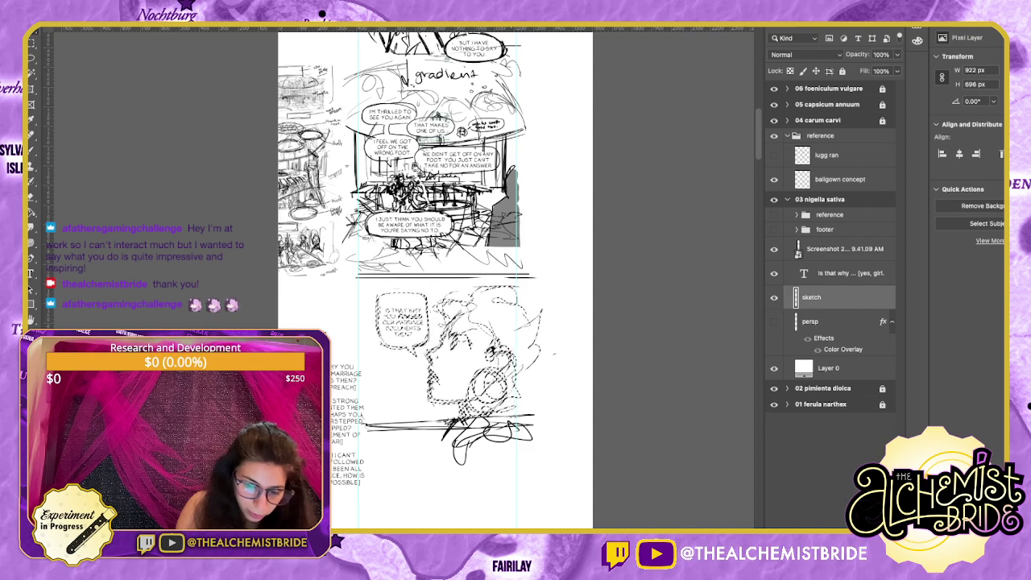
key("l")
key("super+d")
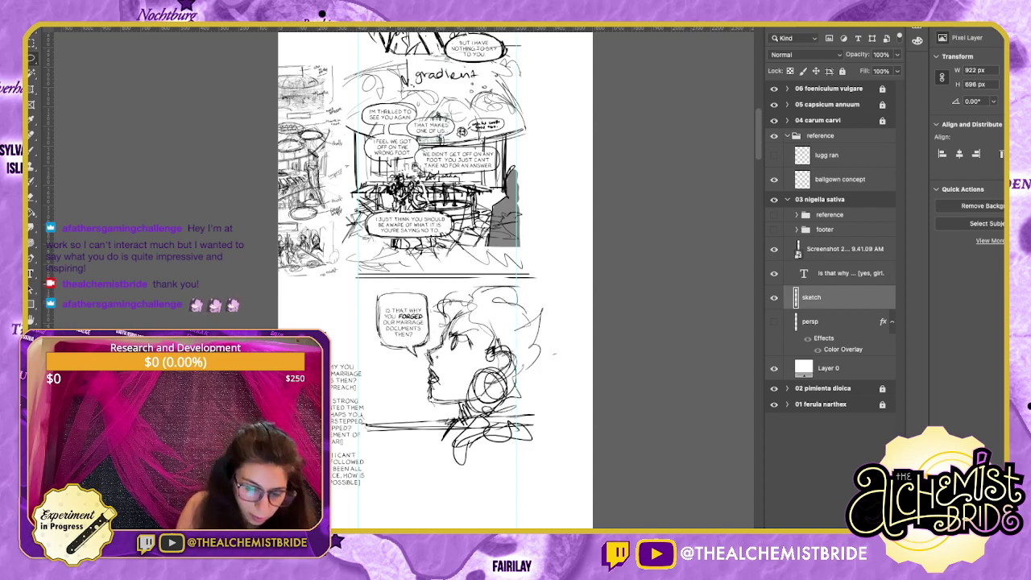
Lasso the speech bubble alone and nudge it left and slightly up, away from the woman's face.
mouse_move(398, 284)
left_mouse_down()
mouse_move(416, 364)
mouse_move(431, 332)
mouse_move(402, 283)
left_mouse_up()
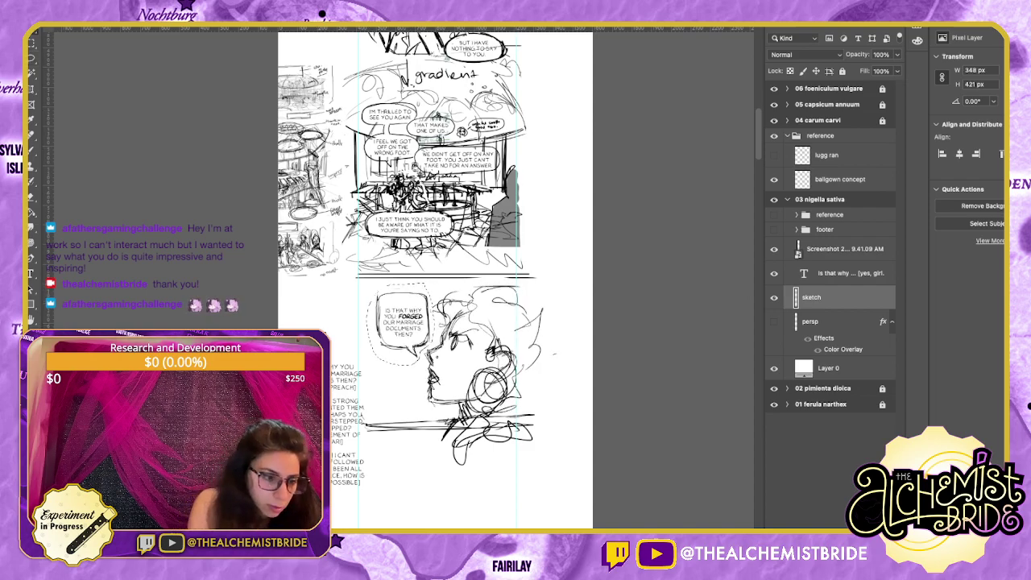
key("v")
left_click_drag(402, 324, 396, 321)
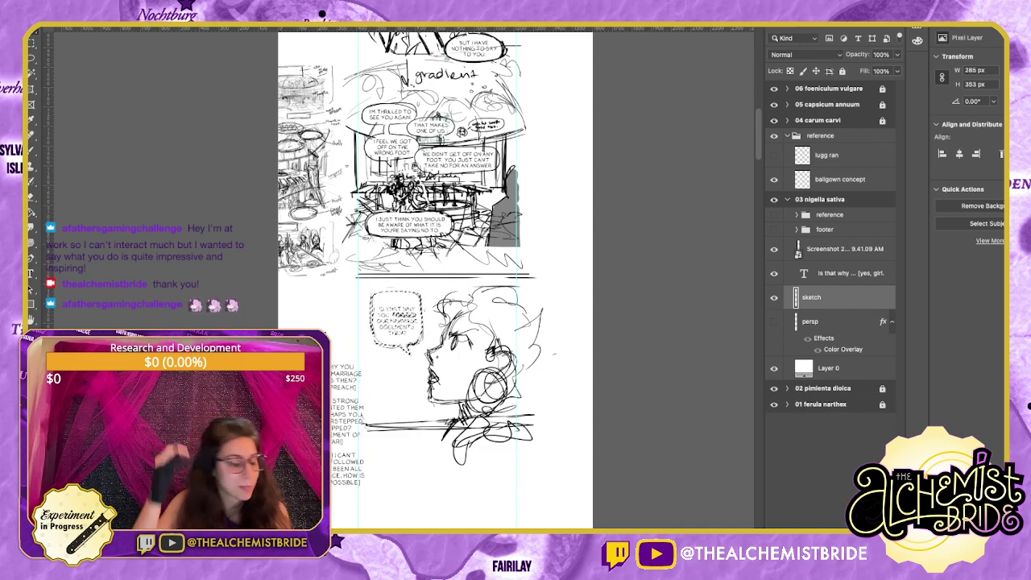
key("Return")
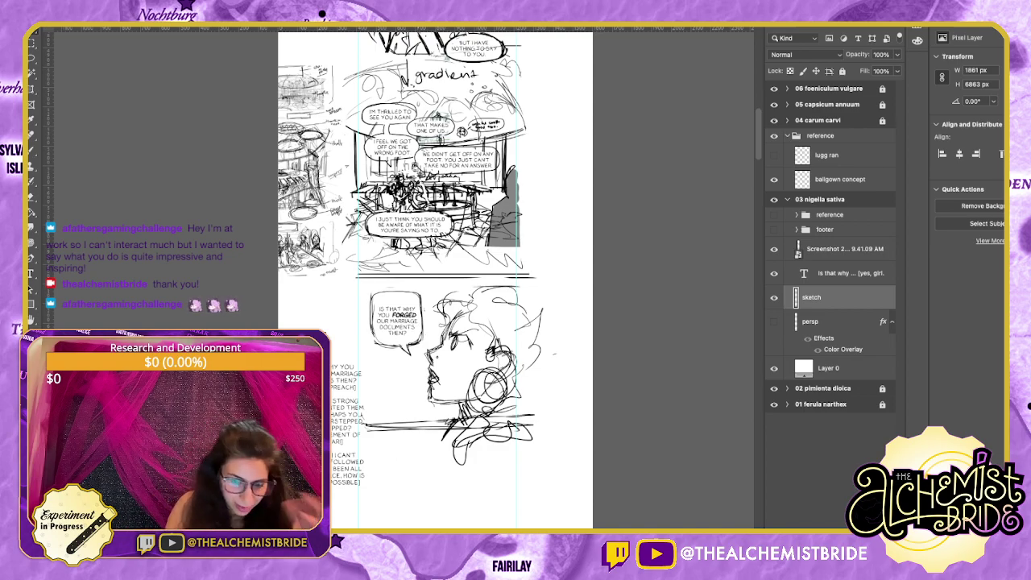
Sketch fuller curls over the crown, loose hair down behind the head, and pointed shapes at the shoulder.
key("b")
mouse_move(478, 299)
left_mouse_down()
mouse_move(517, 343)
mouse_move(512, 283)
left_mouse_up()
mouse_move(447, 290)
left_mouse_down()
mouse_move(463, 320)
mouse_move(517, 288)
left_mouse_up()
mouse_move(519, 296)
left_mouse_down()
mouse_move(565, 328)
mouse_move(535, 363)
mouse_move(550, 430)
left_mouse_up()
left_click_drag(536, 383, 520, 425)
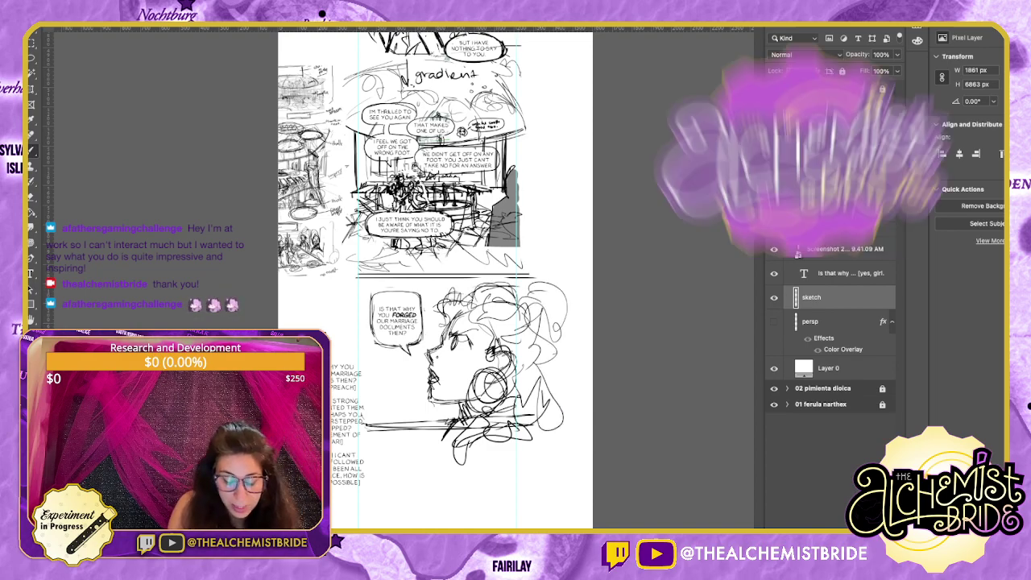
left_click_drag(535, 363, 568, 395)
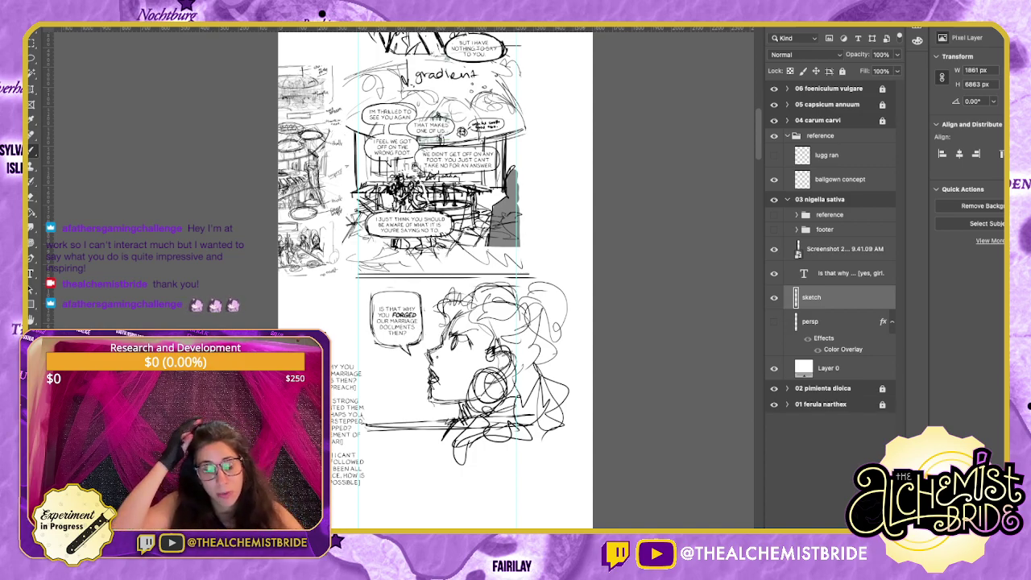
left_click_drag(475, 322, 497, 299)
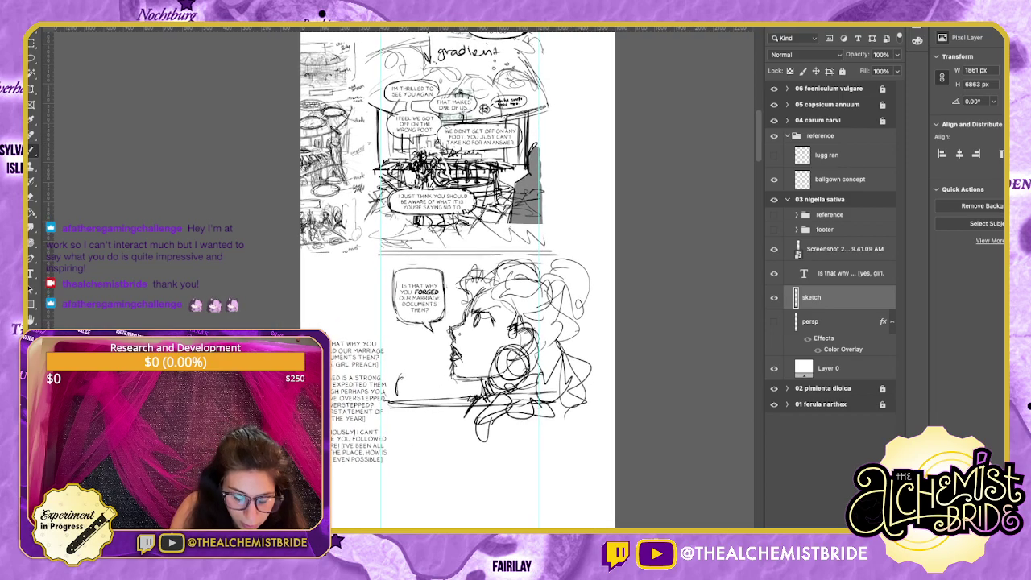
scroll(467, 278, "down", 5)
scroll(467, 278, "left", 2)
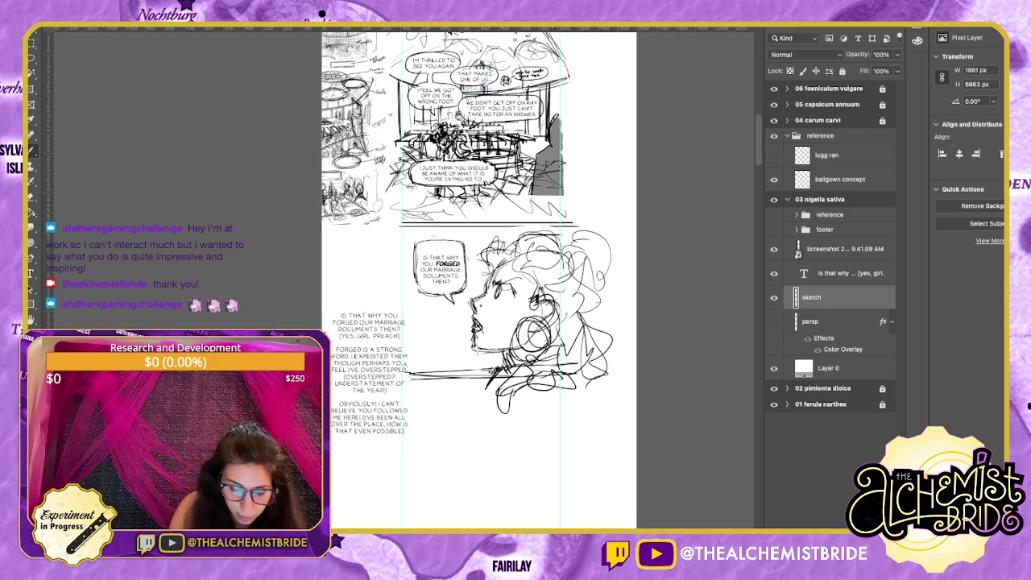
mouse_move(438, 372)
left_mouse_down()
mouse_move(448, 407)
mouse_move(482, 430)
left_mouse_up()
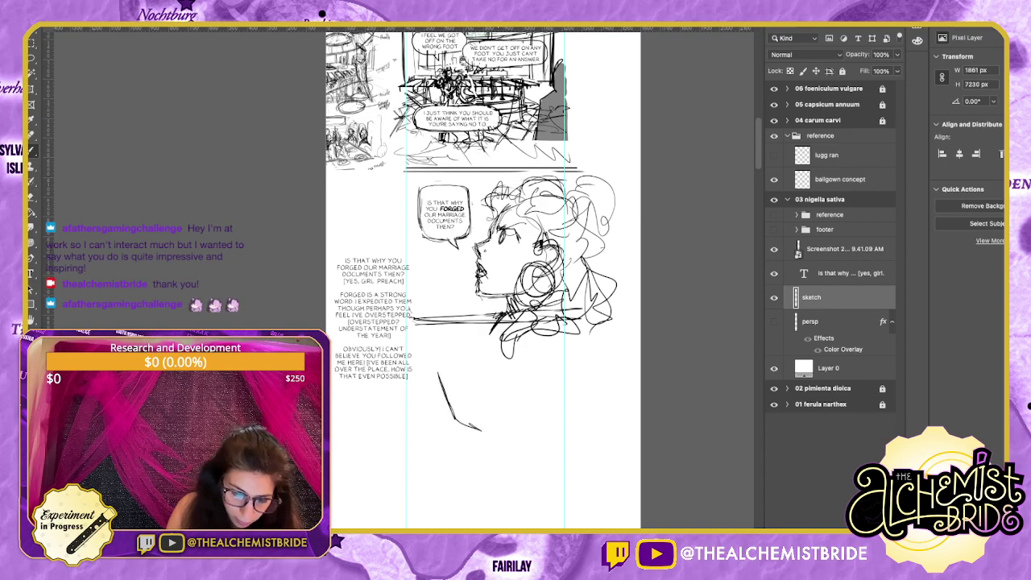
mouse_move(499, 354)
left_mouse_down()
mouse_move(490, 426)
mouse_move(450, 428)
left_mouse_up()
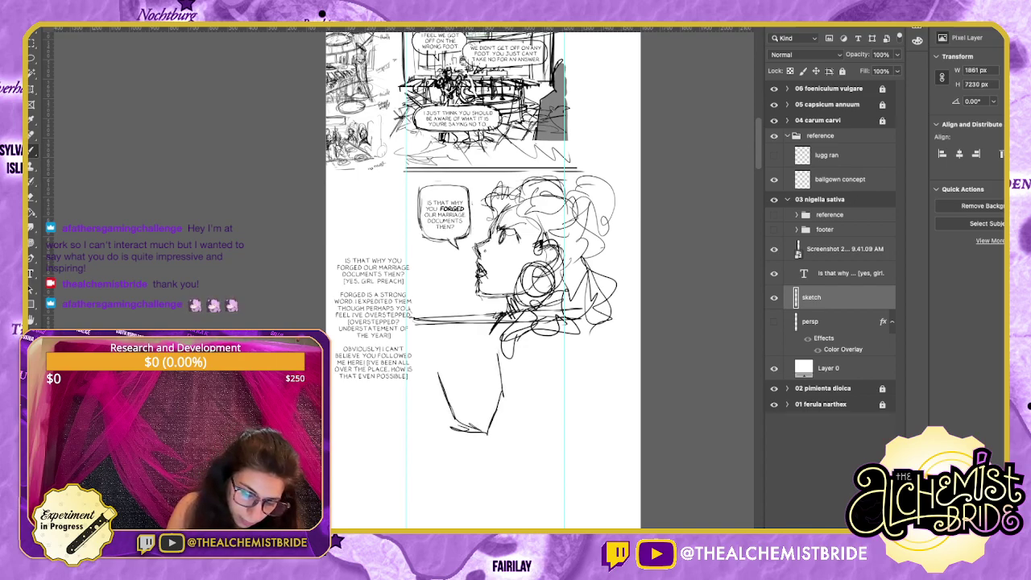
key("ctrl+z")
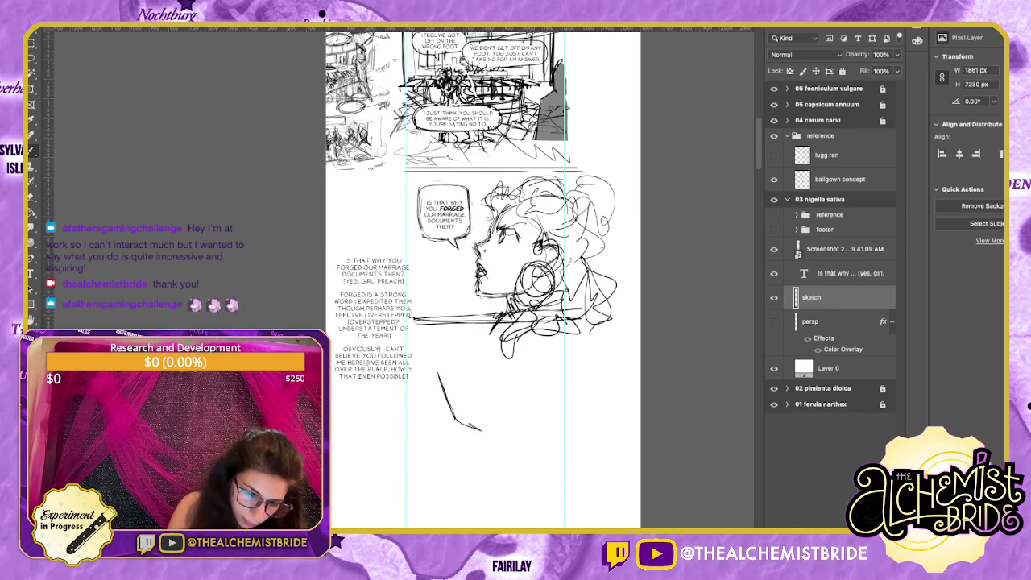
key("ctrl+z")
mouse_move(482, 331)
left_mouse_down()
mouse_move(496, 376)
mouse_move(485, 375)
mouse_move(488, 403)
left_mouse_up()
key("ctrl+z")
Sketch a tilted oval head below the close-up panel, with two narrow eyes, angled brows and a nose line.
mouse_move(474, 352)
left_mouse_down()
mouse_move(432, 400)
mouse_move(479, 446)
mouse_move(499, 418)
mouse_move(502, 404)
mouse_move(437, 358)
mouse_move(430, 382)
mouse_move(474, 443)
left_mouse_up()
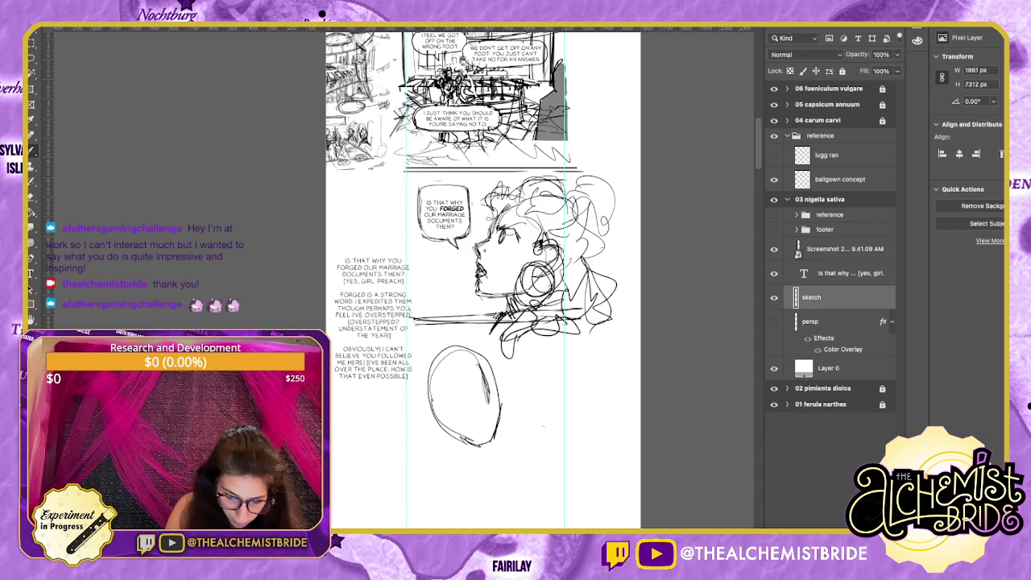
mouse_move(462, 394)
left_mouse_down()
mouse_move(438, 398)
mouse_move(446, 404)
left_mouse_up()
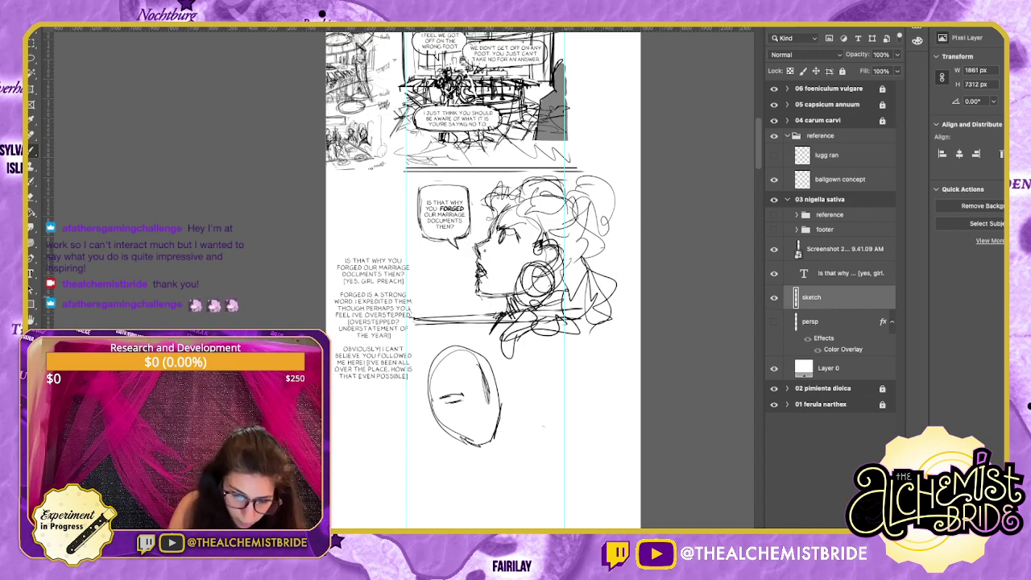
mouse_move(438, 299)
left_mouse_down()
mouse_move(423, 311)
mouse_move(467, 347)
left_mouse_up()
key("super+z")
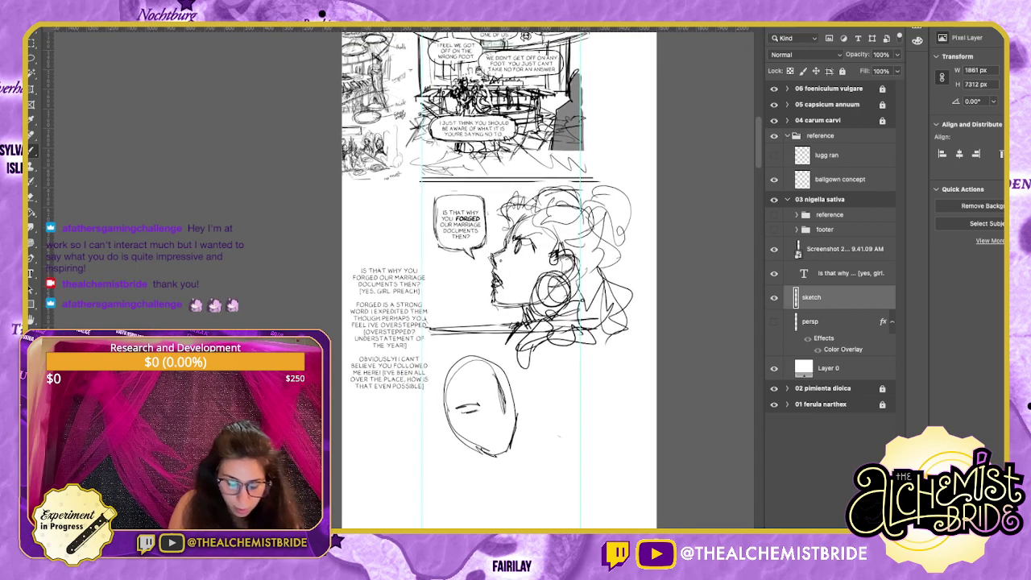
mouse_move(510, 392)
left_mouse_down()
mouse_move(497, 397)
mouse_move(497, 412)
mouse_move(498, 395)
left_mouse_up()
key("ctrl+z")
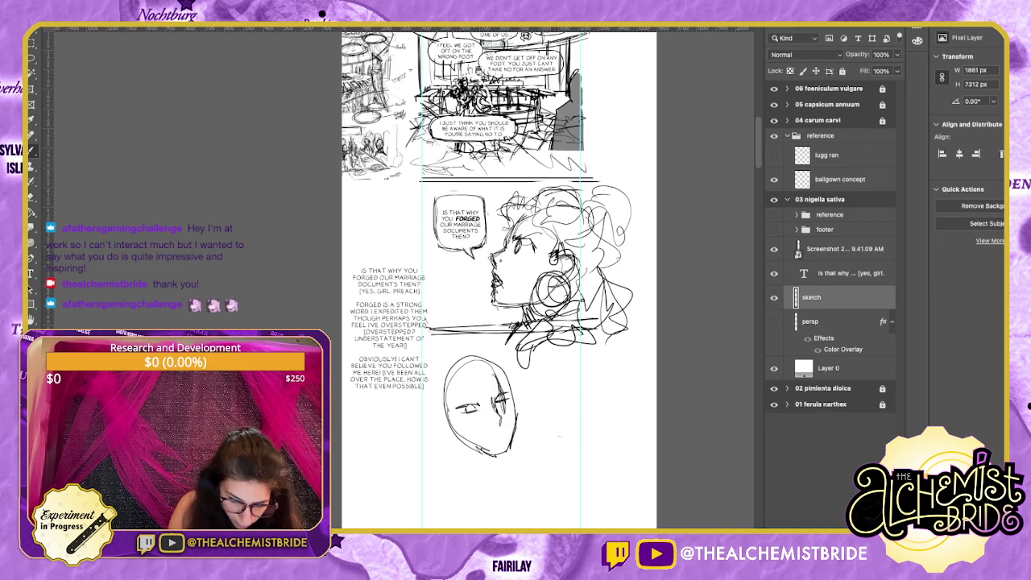
left_click_drag(452, 405, 508, 391)
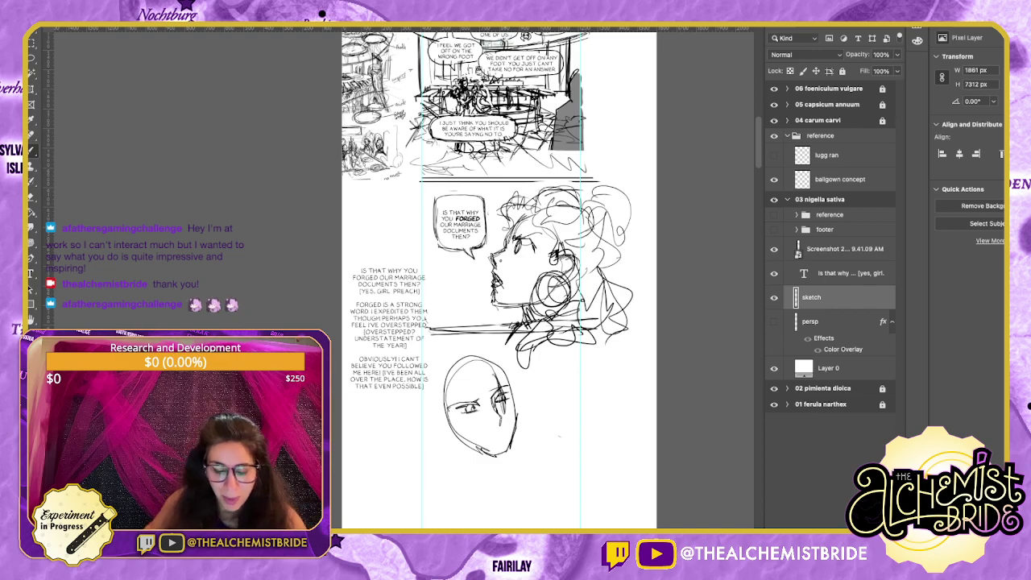
Erase the stray lines above the new face's right eye and redraw the head's upper-right outline.
key("e")
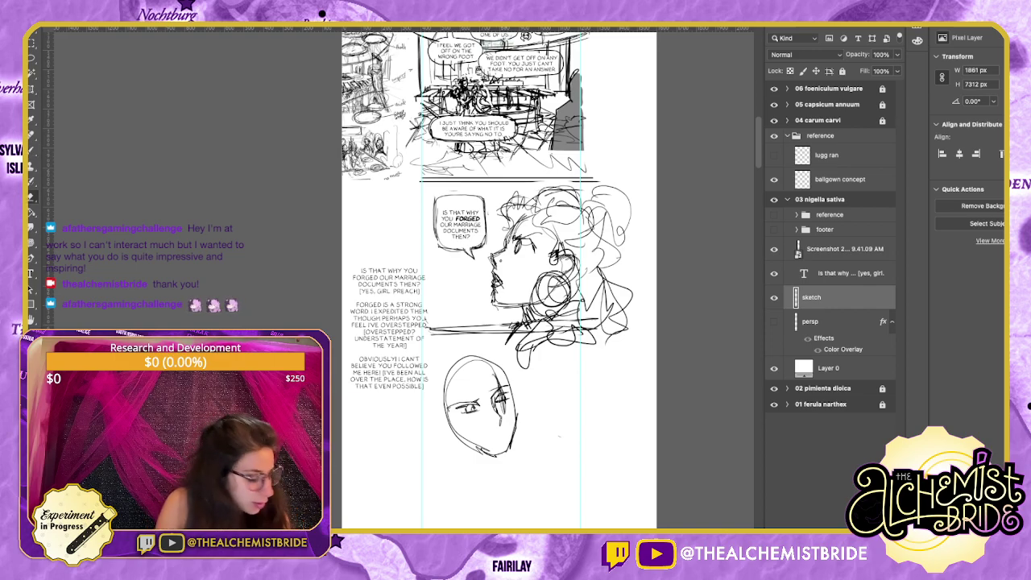
mouse_move(491, 390)
left_mouse_down()
mouse_move(504, 388)
mouse_move(498, 372)
left_mouse_up()
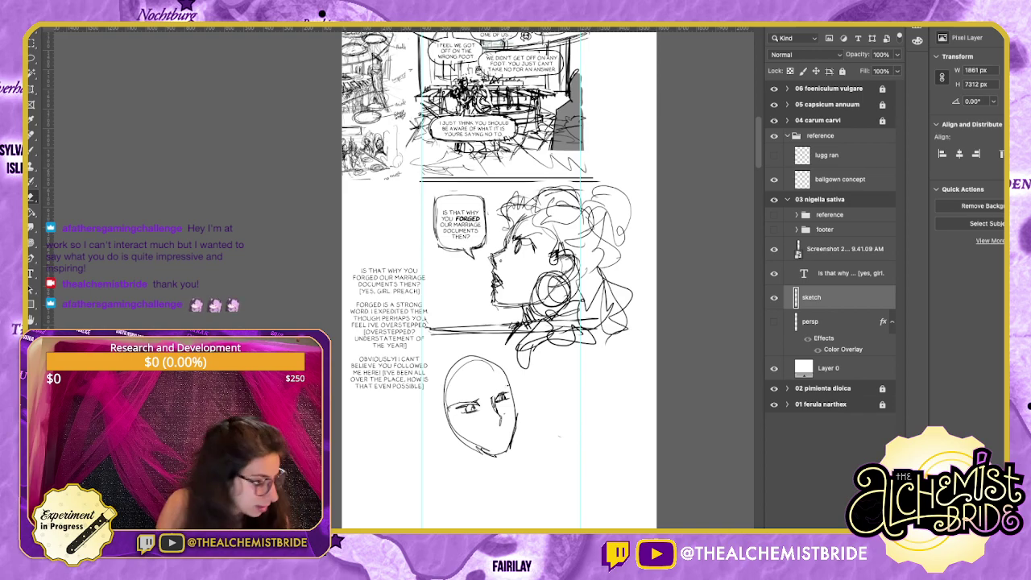
key("b")
left_click_drag(502, 369, 510, 389)
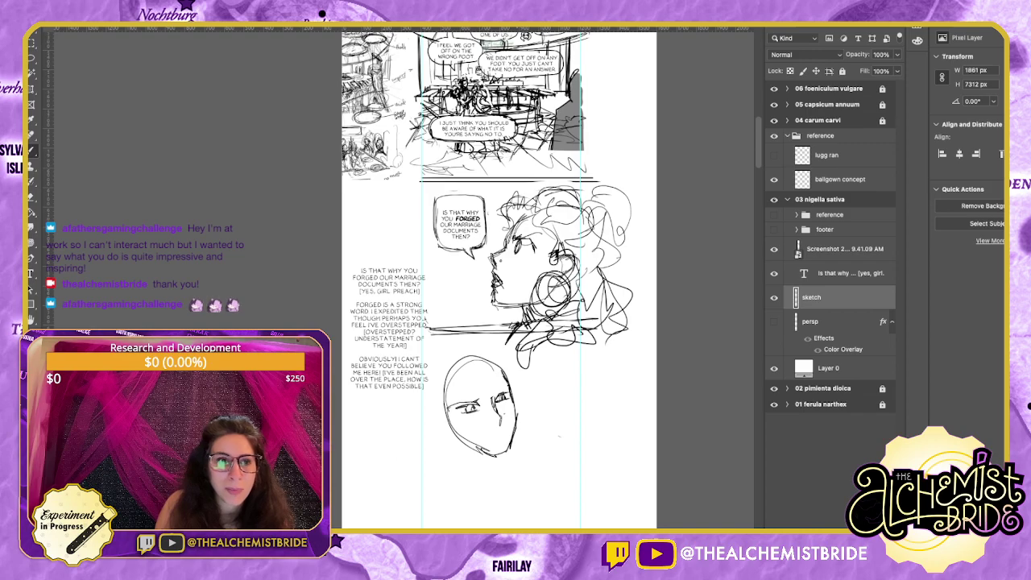
Sketch the lower face's nose, ear and mouth, a pointed hairline, and loose hair around the head and shoulder.
mouse_move(512, 400)
left_mouse_down()
mouse_move(508, 455)
mouse_move(447, 417)
mouse_move(438, 425)
mouse_move(512, 405)
left_mouse_up()
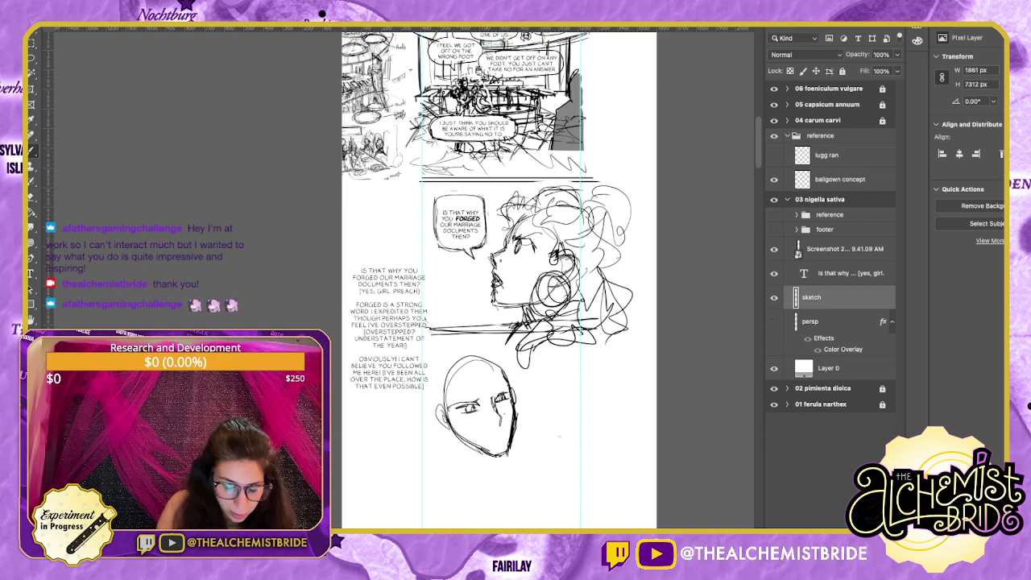
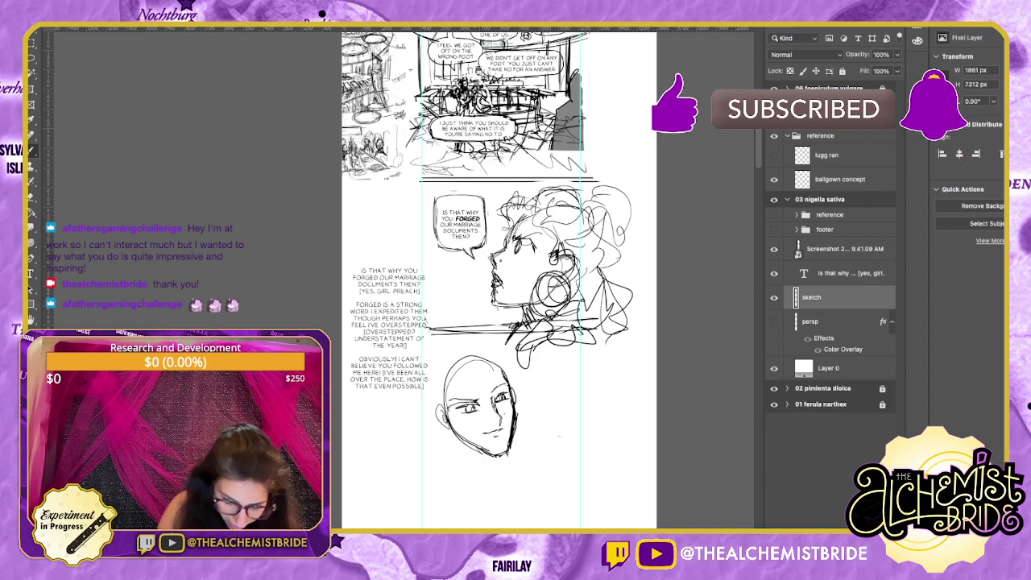
mouse_move(476, 365)
left_mouse_down()
mouse_move(505, 378)
mouse_move(444, 408)
mouse_move(482, 364)
mouse_move(501, 371)
left_mouse_up()
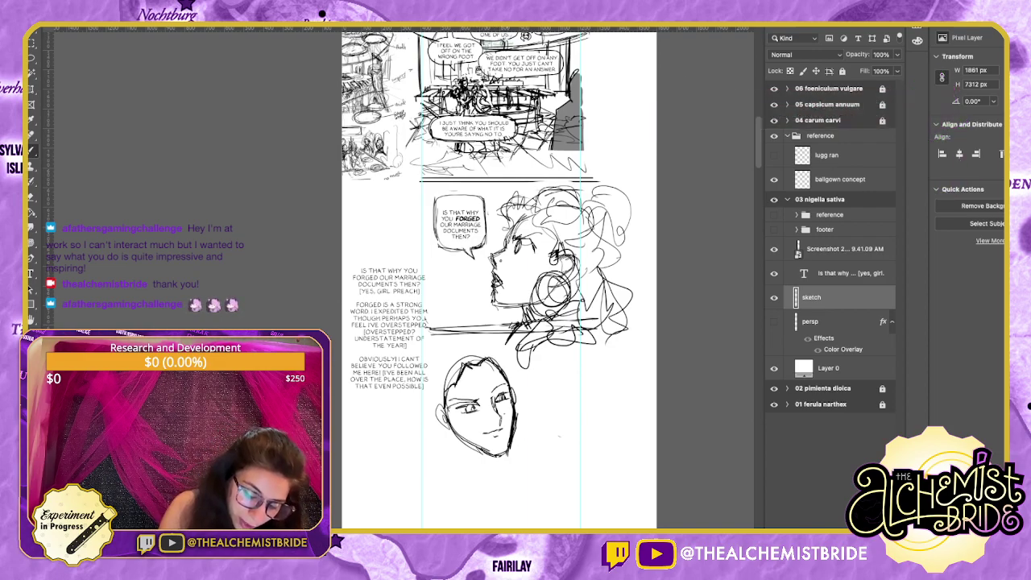
left_click_drag(449, 343, 437, 356)
mouse_move(438, 352)
left_mouse_down()
mouse_move(483, 339)
mouse_move(517, 386)
left_mouse_up()
mouse_move(508, 363)
left_mouse_down()
mouse_move(447, 338)
mouse_move(424, 379)
mouse_move(446, 462)
mouse_move(465, 477)
mouse_move(481, 459)
mouse_move(473, 467)
mouse_move(488, 473)
mouse_move(439, 493)
left_mouse_up()
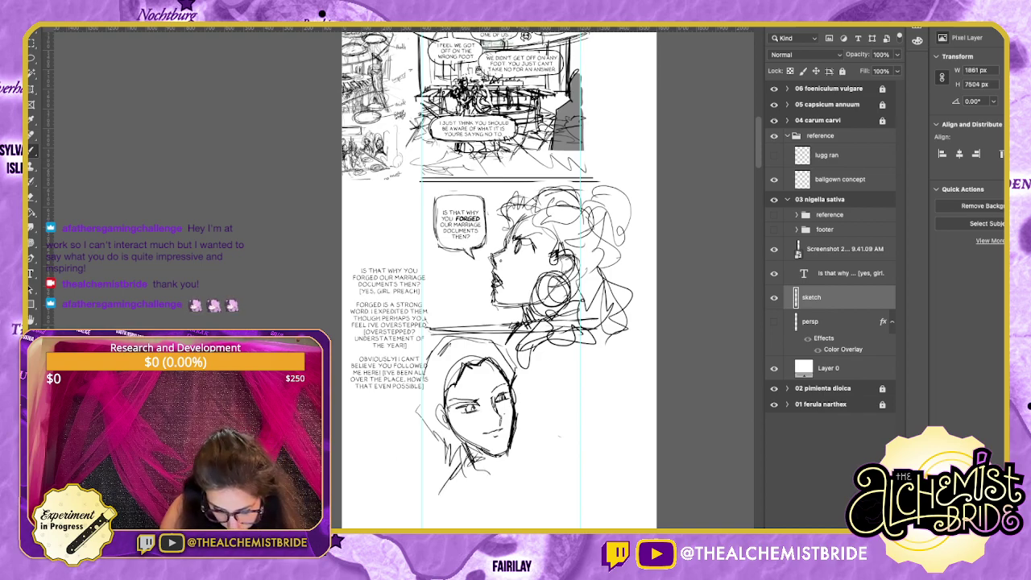
Sketch the character's neck, collar and shoulder lines beneath the chin, and reinforce the nose line.
left_click_drag(510, 447, 500, 479)
left_click_drag(500, 479, 507, 449)
mouse_move(515, 439)
left_mouse_down()
mouse_move(528, 457)
mouse_move(579, 440)
left_mouse_up()
left_click_drag(457, 459, 432, 487)
mouse_move(448, 478)
left_mouse_down()
mouse_move(422, 498)
mouse_move(457, 492)
left_mouse_up()
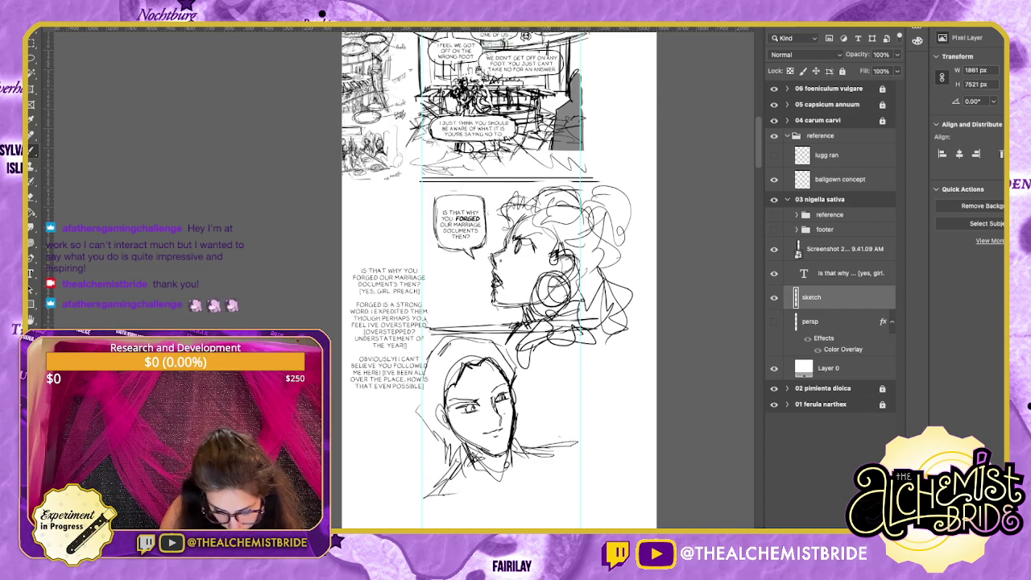
left_click_drag(483, 403, 500, 398)
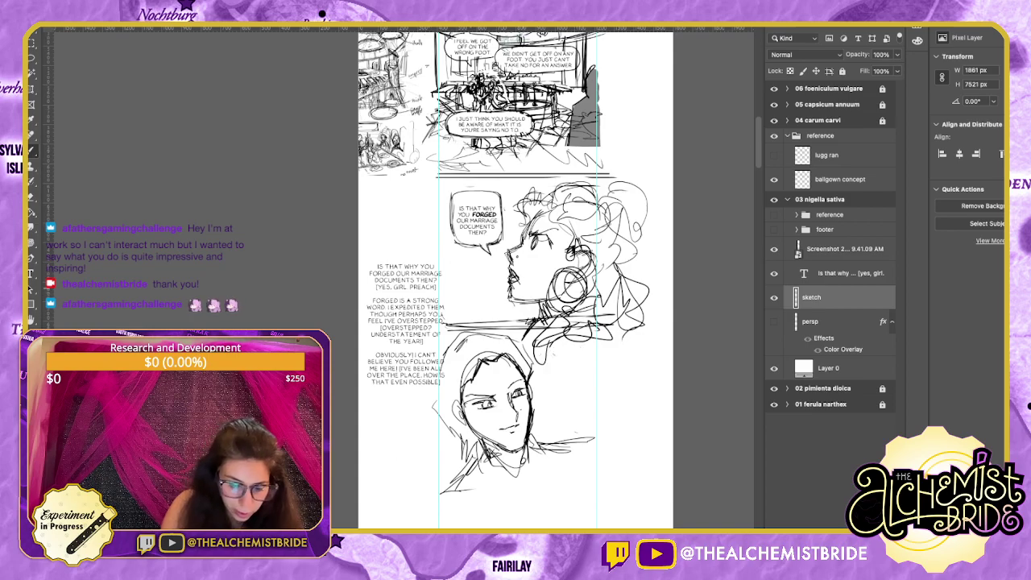
Copy the script passage from "Forged is a strong word" through "I've overstepped" into a new text box beside the lower face.
left_click(32, 274)
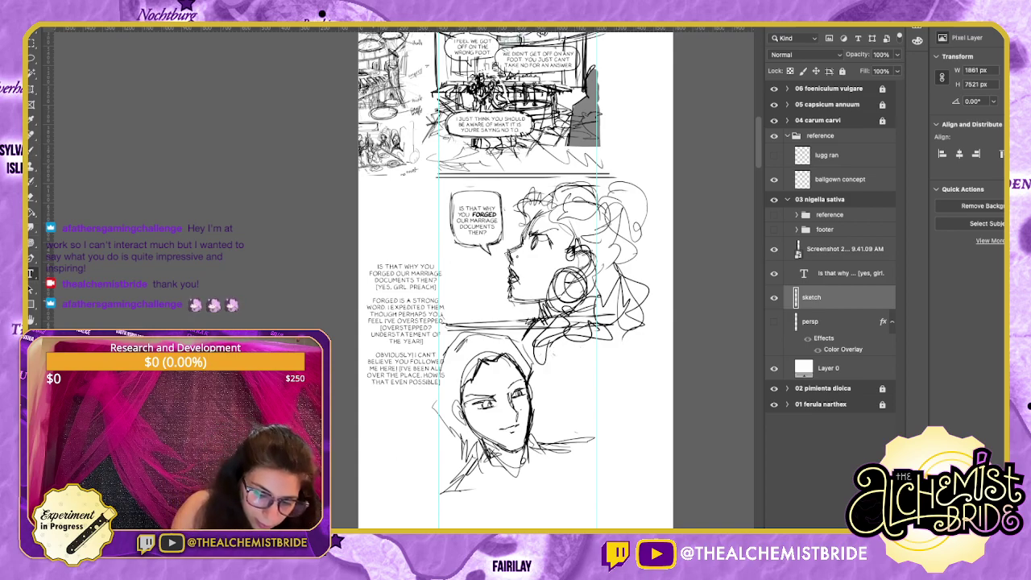
left_click_drag(369, 301, 443, 322)
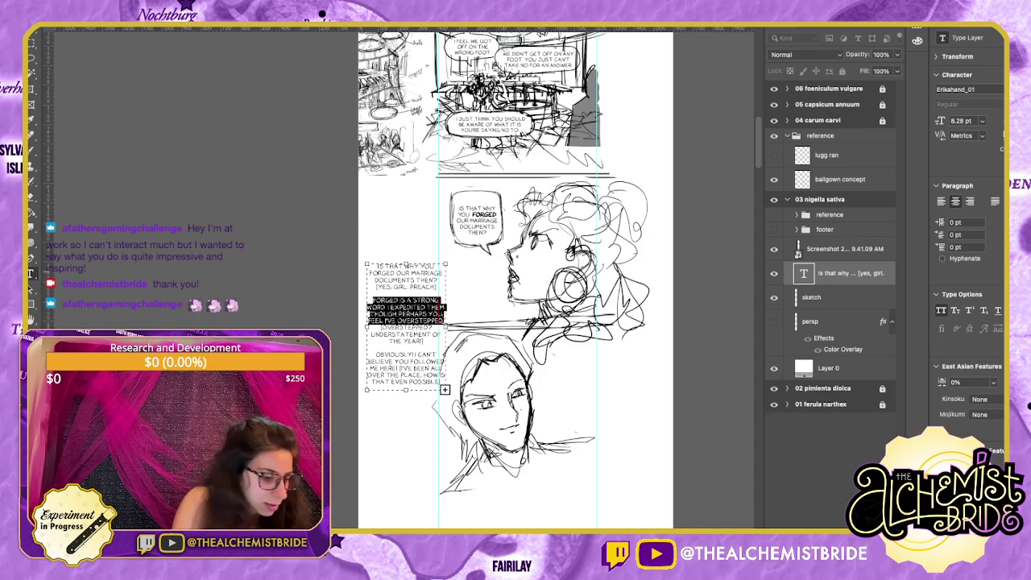
key("Escape")
left_click_drag(544, 371, 605, 425)
type("FORGED IS A STRONG WORD. I EXPEDITED THEM. THOUGH PERHAPS YOU FEEL I'VE OVERSTEPPED.")
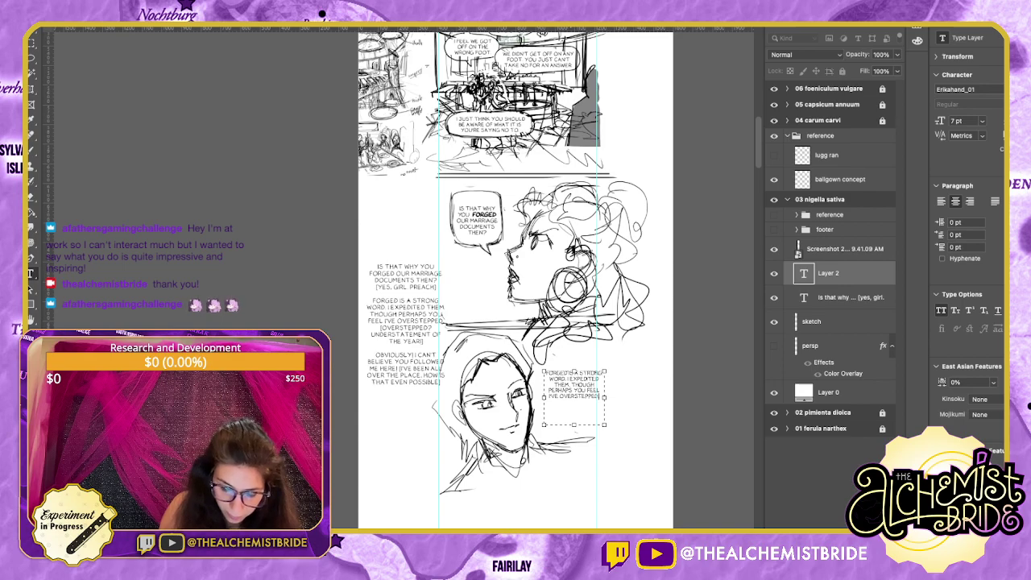
Move the sentence "Though perhaps you feel I've overstepped." out of the new text into its own text box below.
left_click_drag(572, 385, 600, 397)
key("ctrl+c")
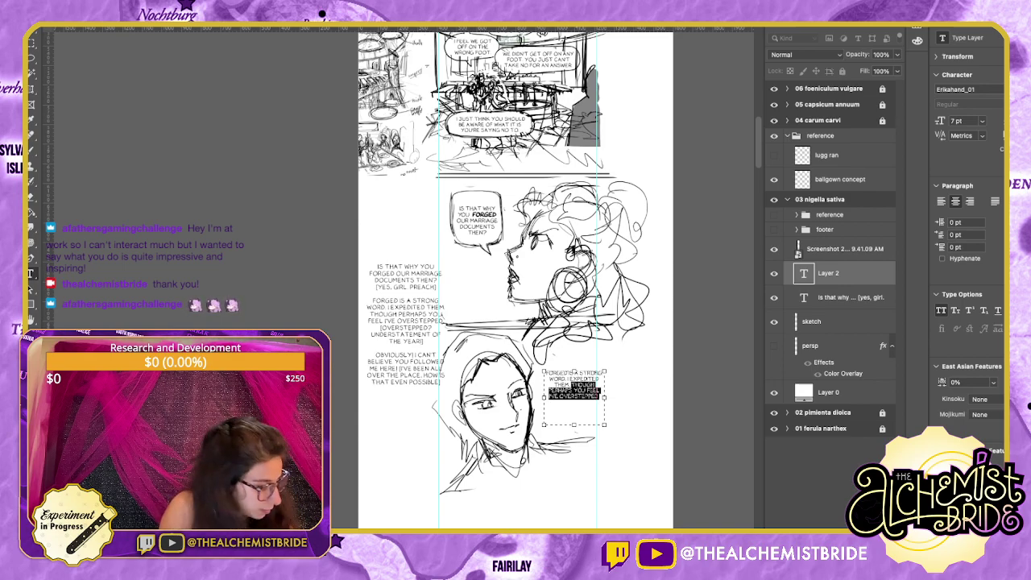
key("BackSpace")
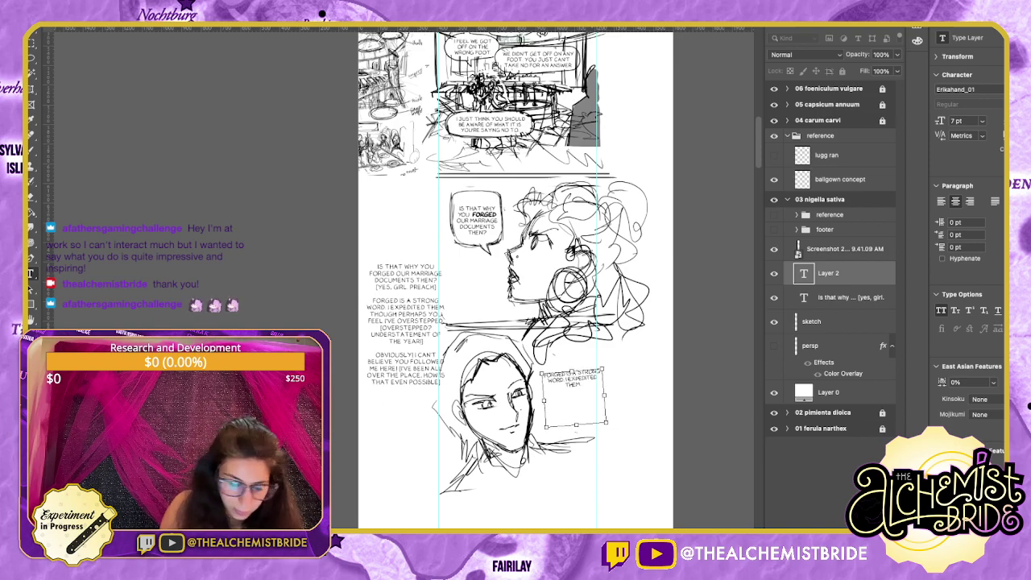
key("ctrl+Return")
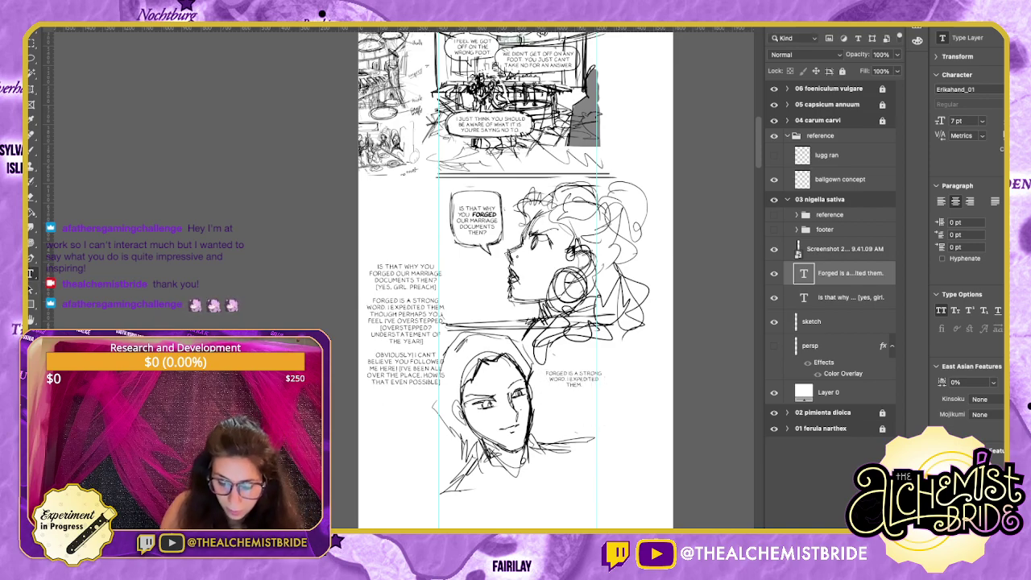
left_click_drag(623, 468, 636, 440)
key("ctrl+v")
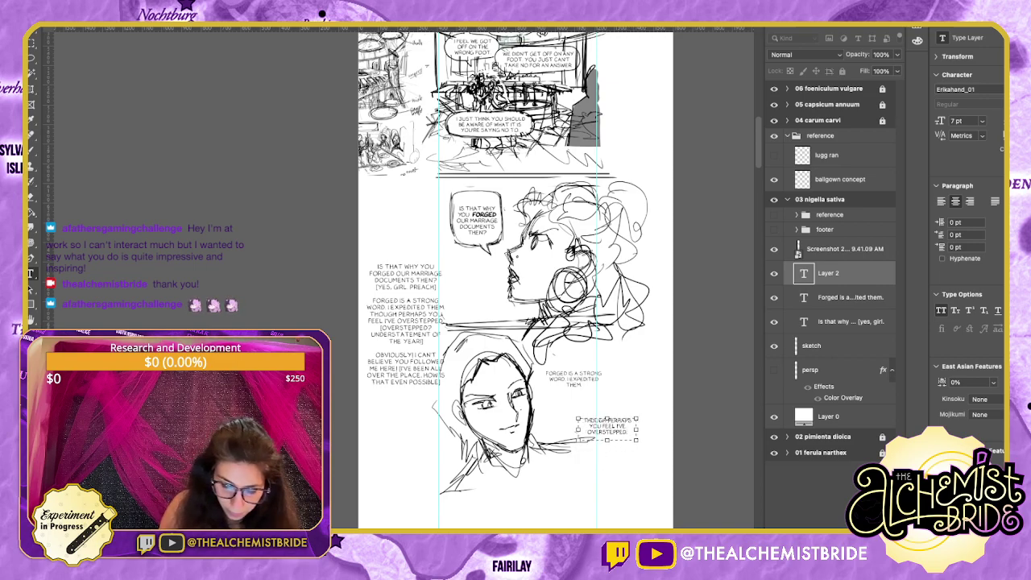
key("ctrl+Return")
Break the upper dialogue into four lines: "Forged is a", "strong word.", "I expedited", and "them.".
left_click(573, 378)
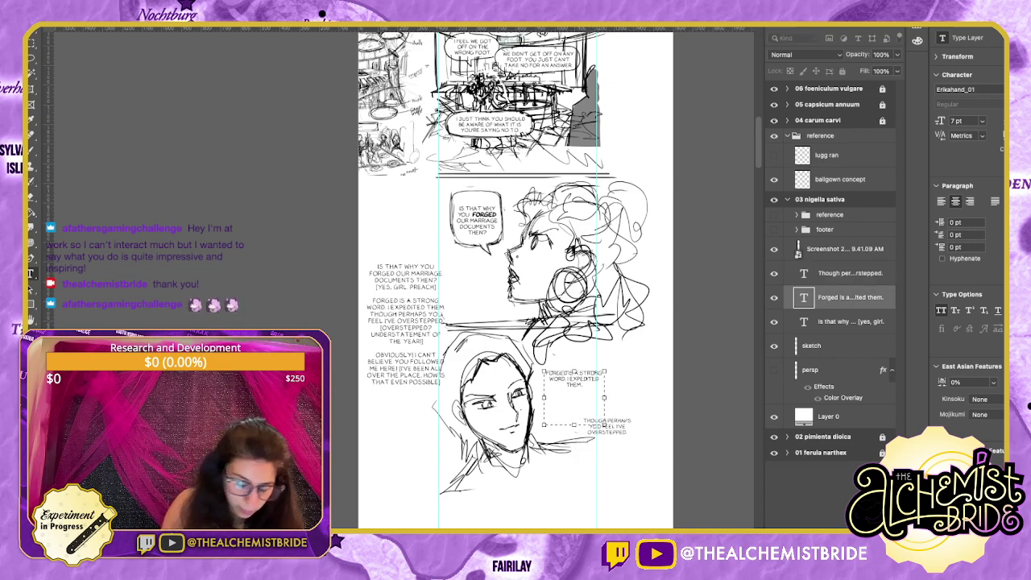
key("BackSpace")
key("Return")
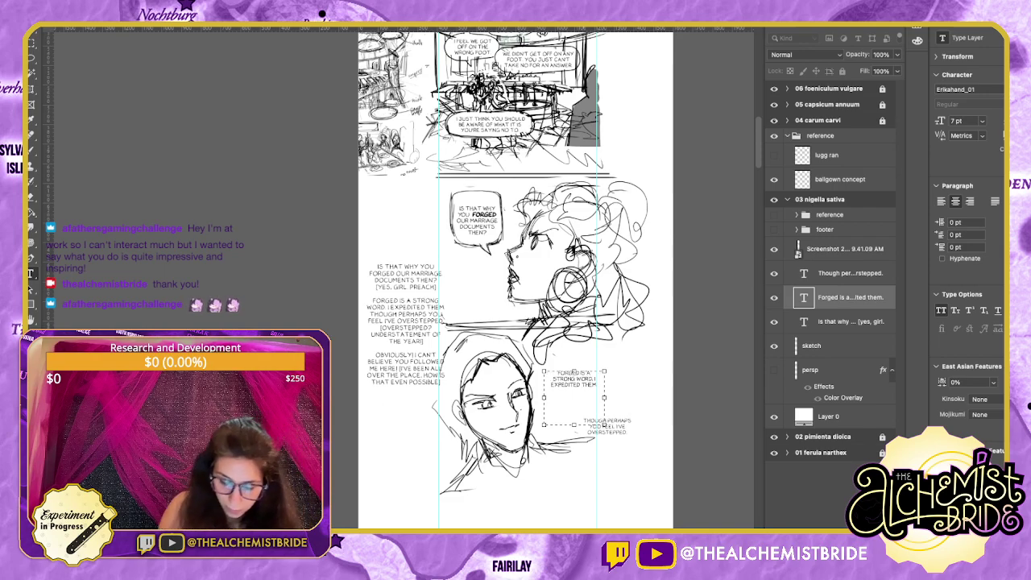
key("BackSpace")
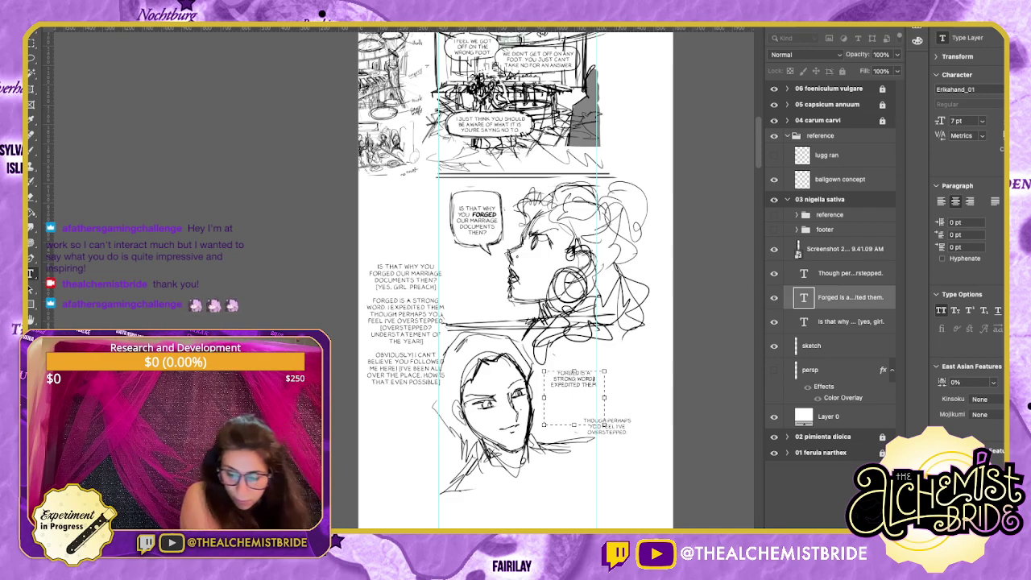
key("Return")
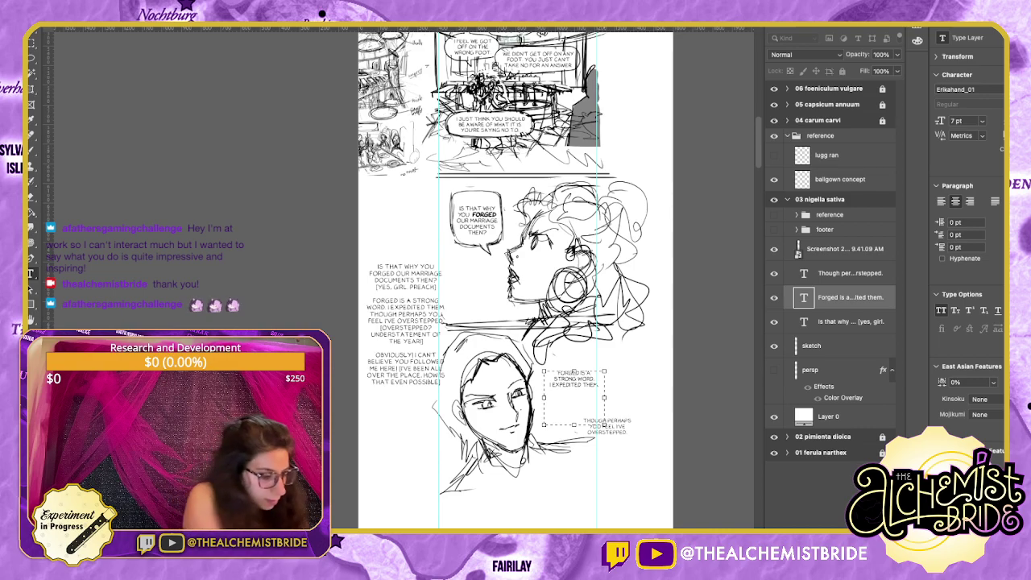
key("BackSpace")
key("Return")
Increase the leading before "I expedited" to separate the upper dialogue's two sentences.
double_click(575, 384)
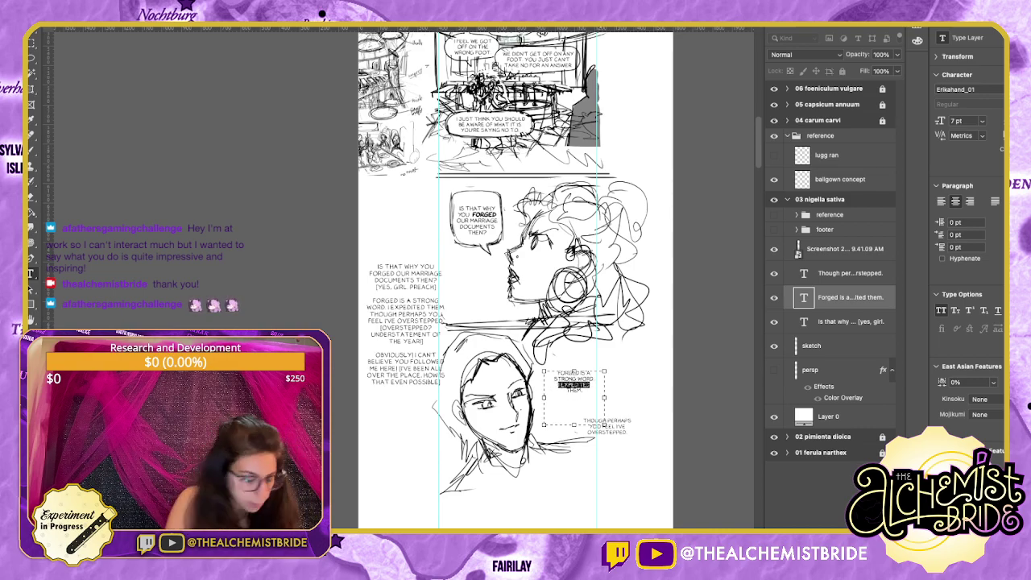
key("alt+Down")
key("alt+Down")
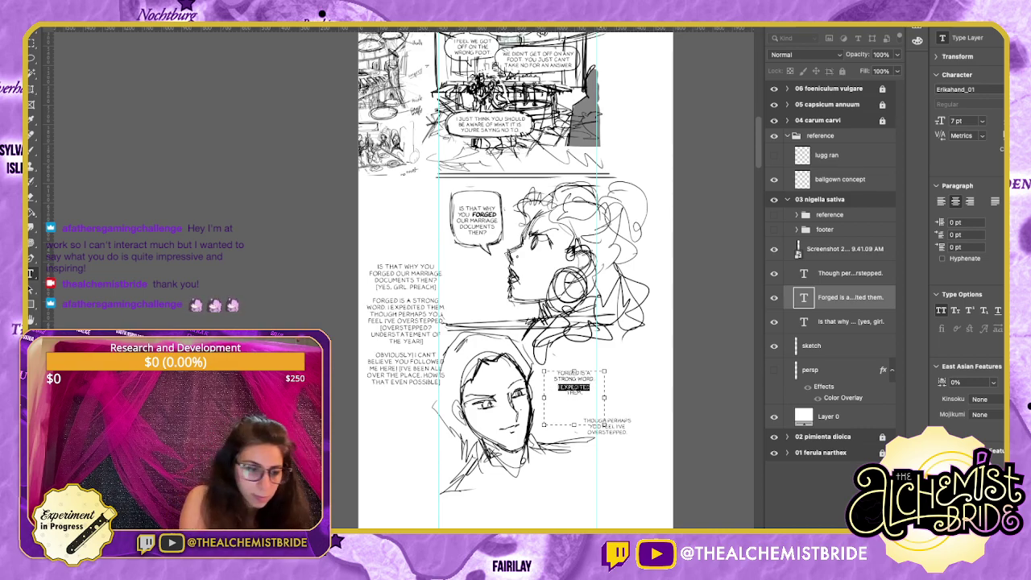
key("super+Return")
key("super+equal")
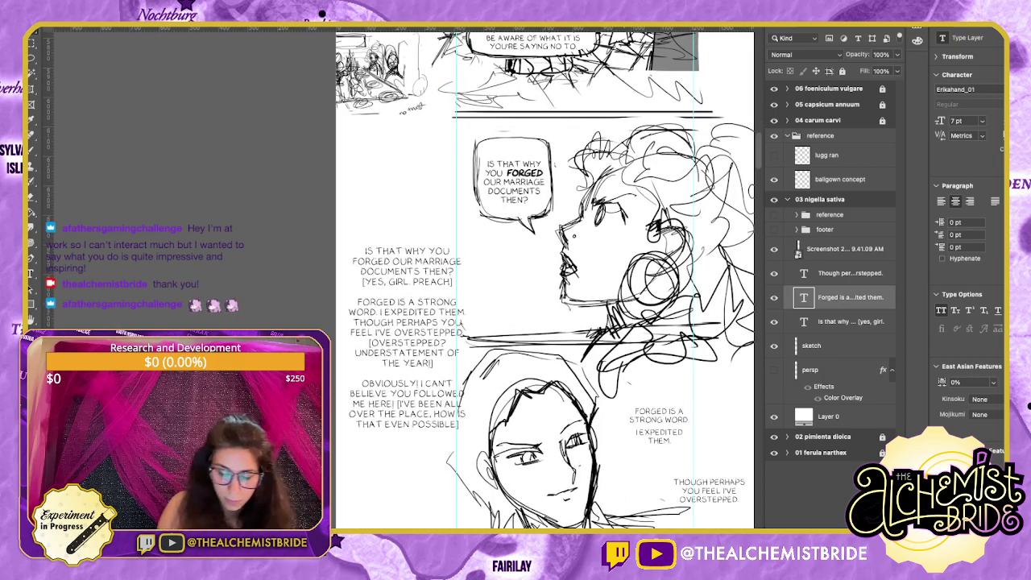
Enlarge the "Forged is a strong word" text to 8.51 pt and stack both dialogue blocks beside the face.
scroll(545, 278, "right", 5)
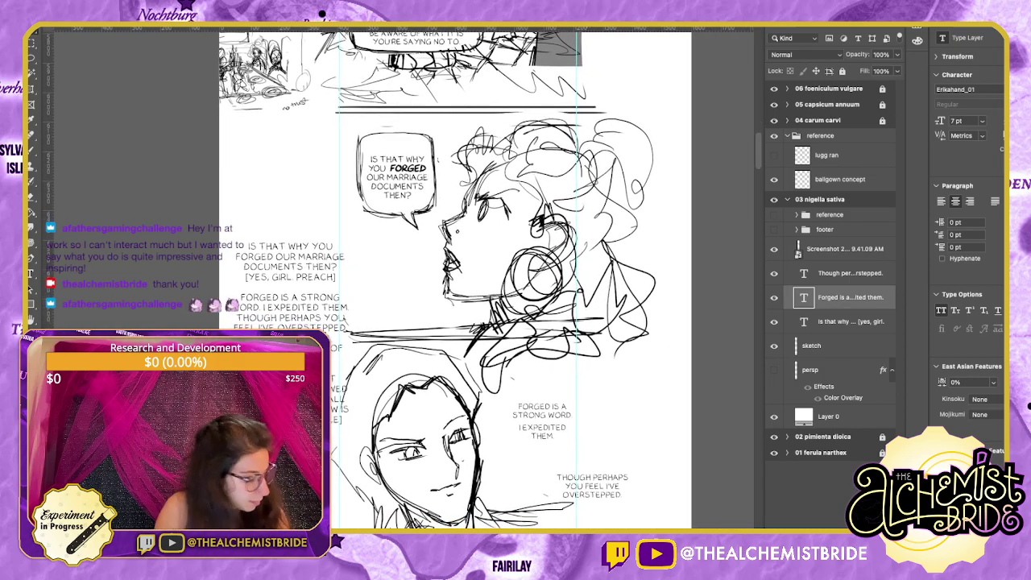
key("v")
left_click_drag(542, 483, 542, 500)
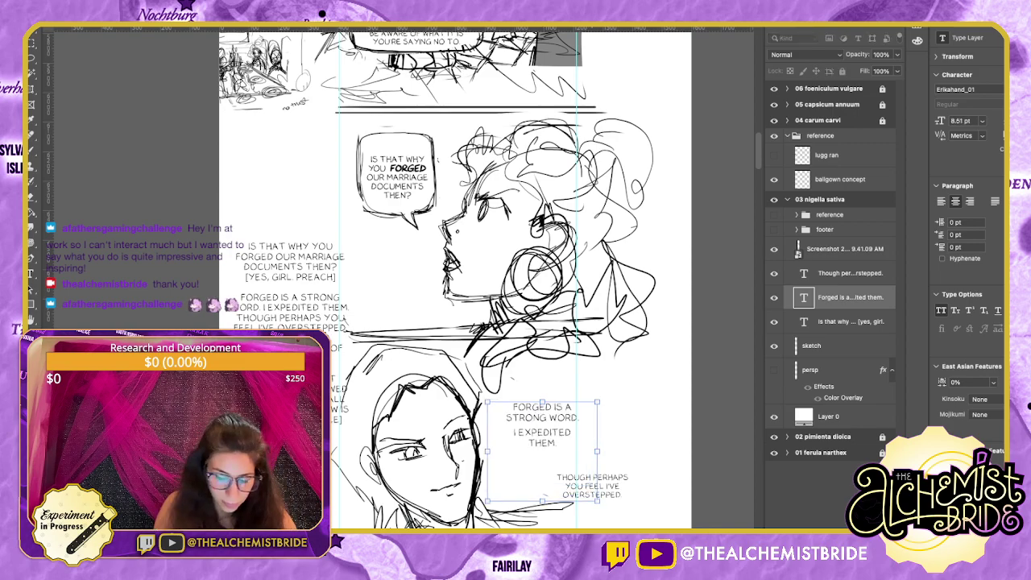
key("Return")
left_click_drag(542, 426, 546, 386)
left_click_drag(609, 446, 549, 438)
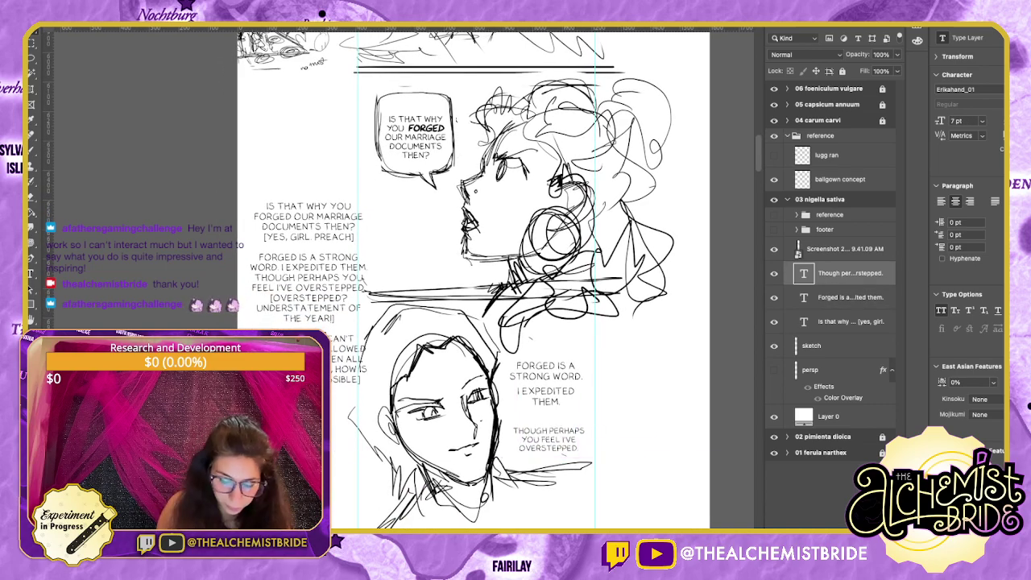
double_click(547, 439)
left_click_drag(557, 438, 557, 448)
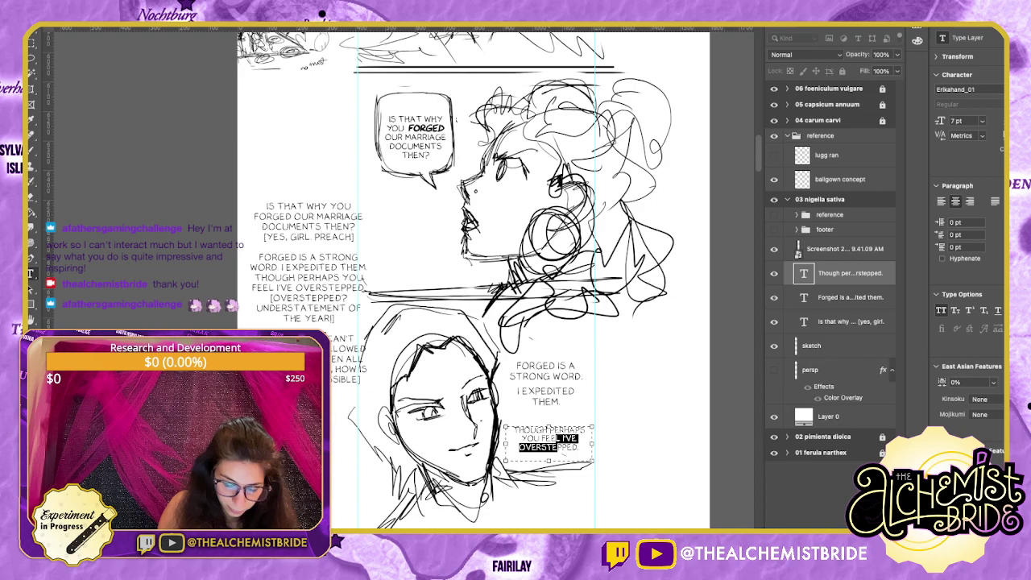
left_click(578, 446)
key("super+Return")
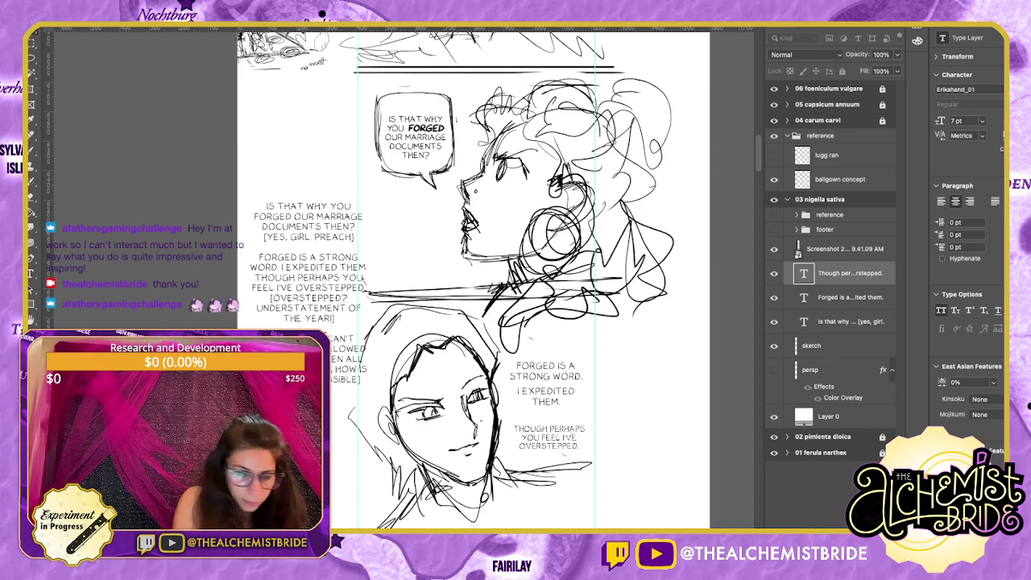
Scale the "Forged is a strong word" text down to 7.69 pt and nudge it slightly right and down.
left_click(546, 376)
key("super+t")
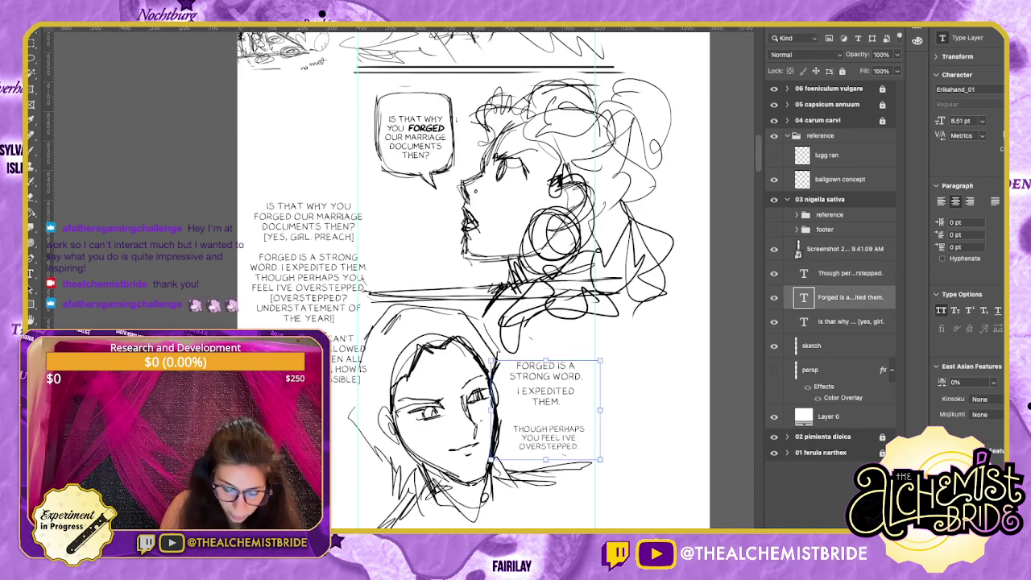
left_click_drag(491, 459, 501, 449)
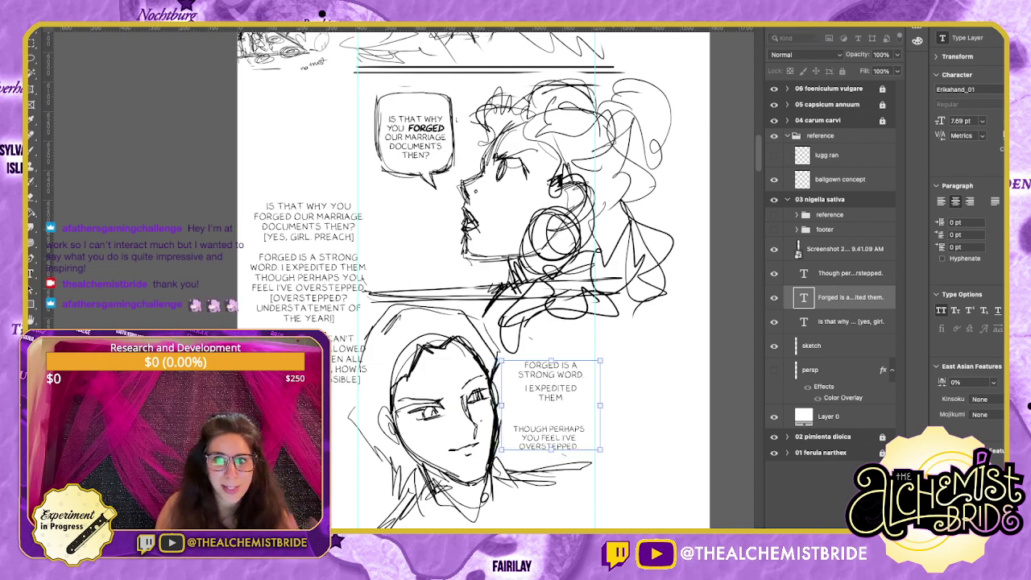
key("Return")
left_click_drag(550, 381, 554, 386)
Nudge the "Though perhaps" text slightly left and up, and set its font size to 8 pt.
left_click(850, 321)
left_click(850, 273)
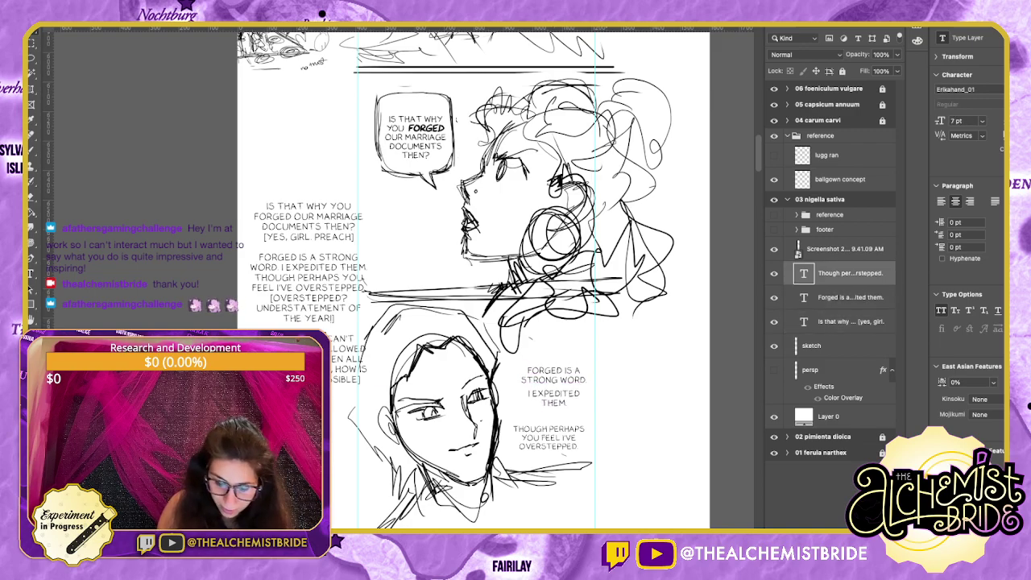
left_click_drag(550, 437, 546, 436)
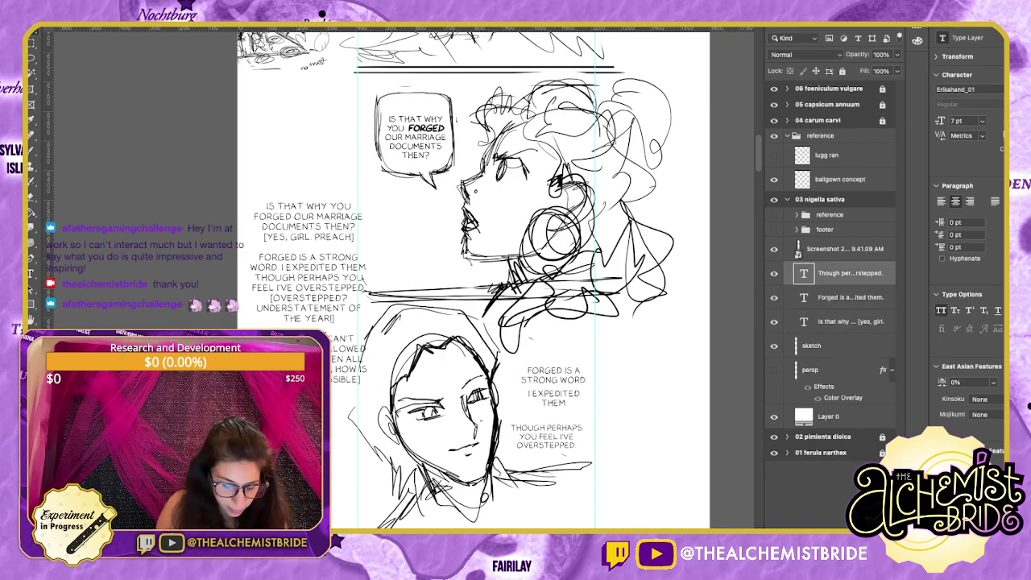
key("Return")
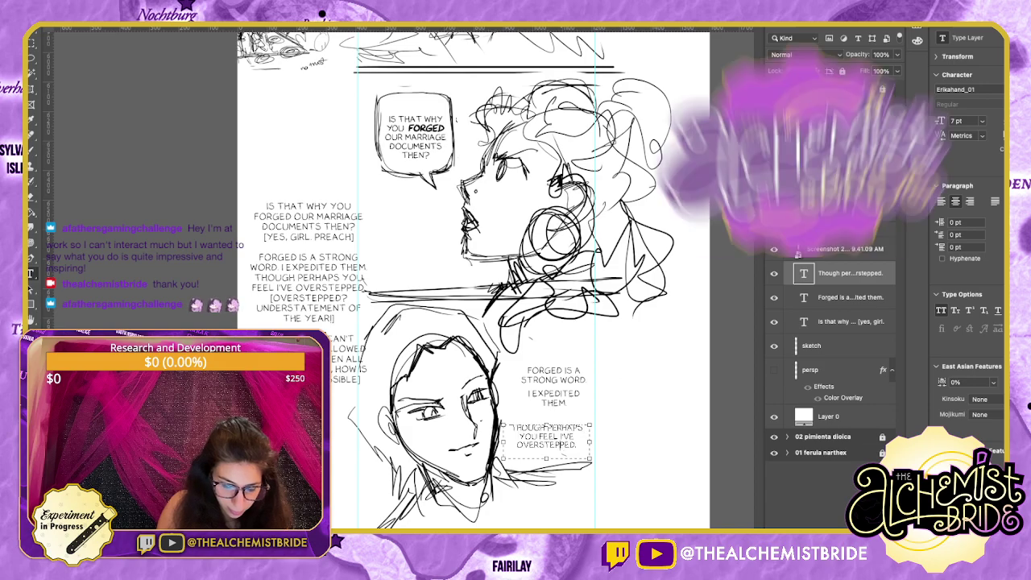
key("super+shift+period")
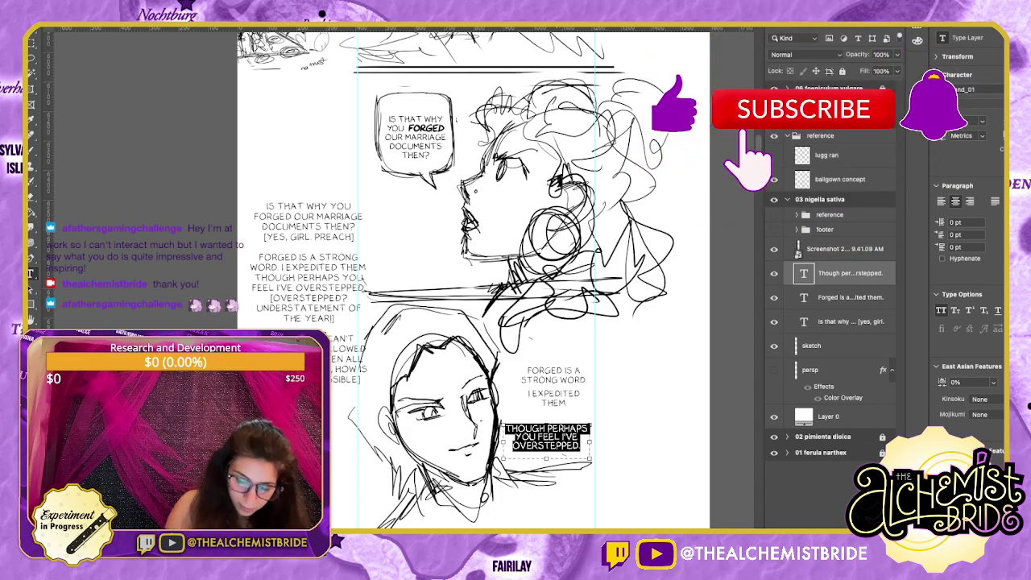
left_click(548, 437)
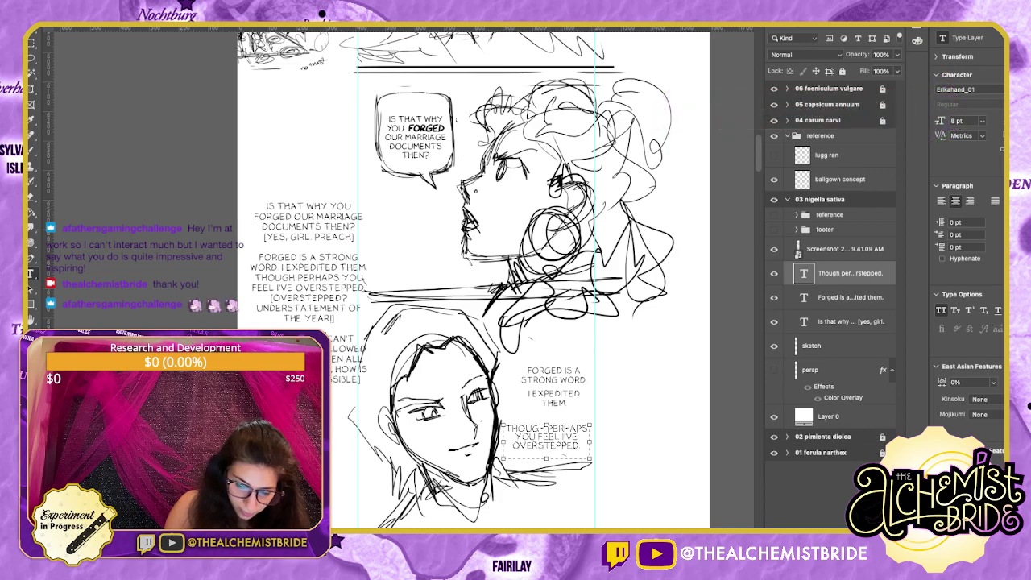
Break the lower dialogue after "Though" to form four lines, and nudge the block slightly left and up.
key("BackSpace")
key("Return")
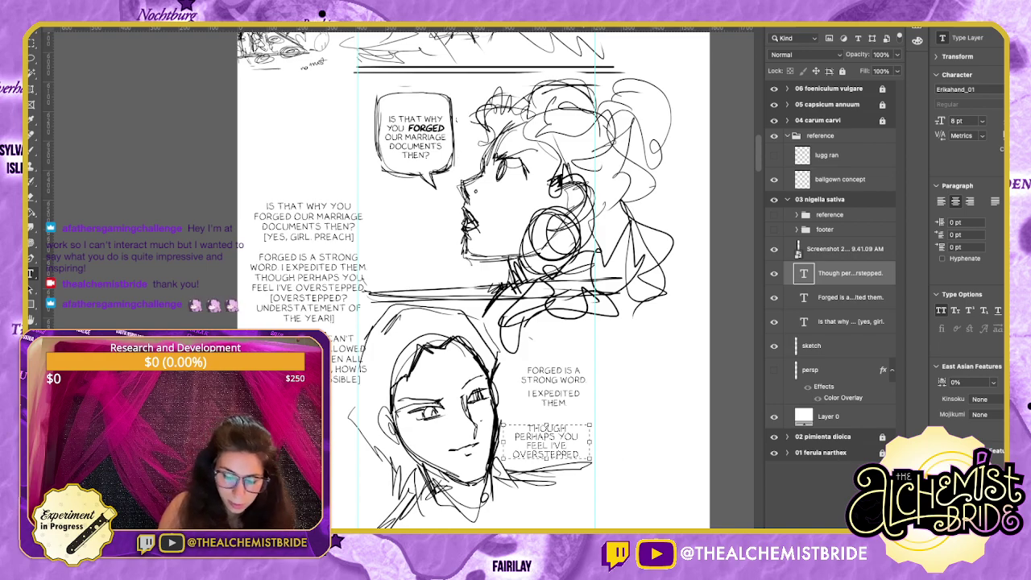
key("super+Return")
key("v")
left_click_drag(546, 441, 543, 439)
Widen the leading above "I expedited" further to enlarge the gap after "strong word.".
triple_click(554, 393)
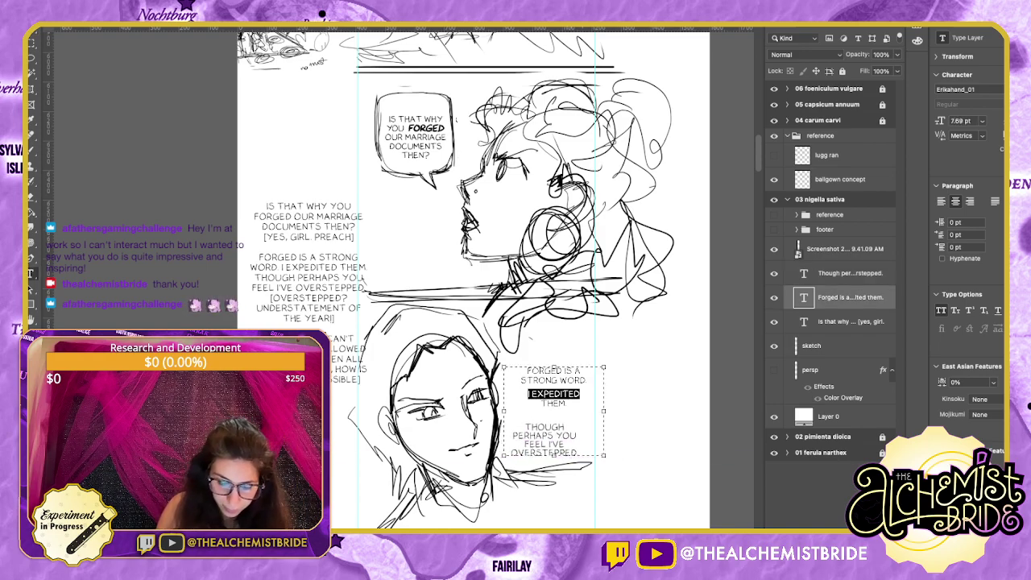
key("alt+Down")
key("alt+Down")
key("alt+Down")
key("alt+Down")
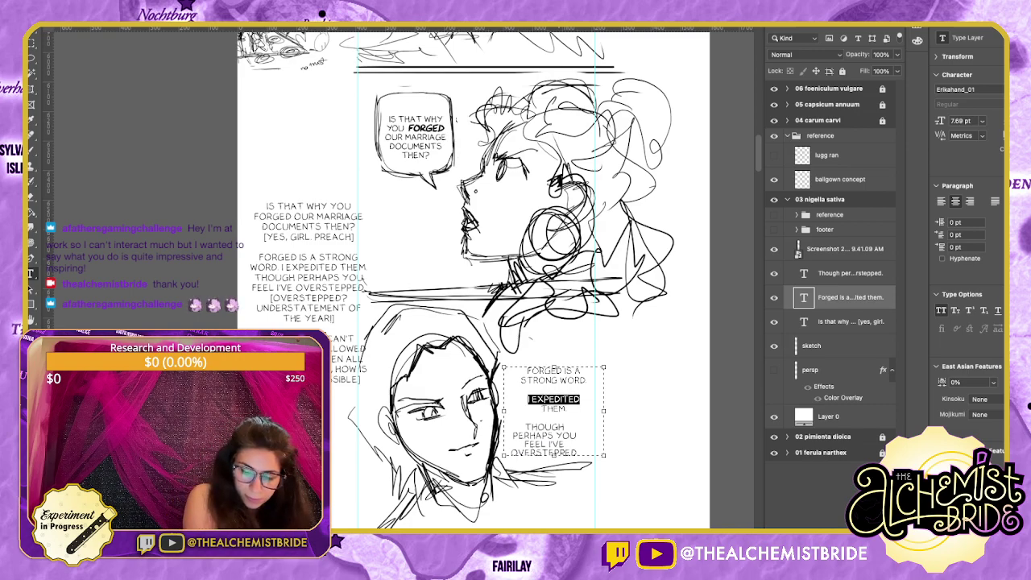
Cut "I expedited them." out of the "Forged is a strong word" text and paste it into its own text layer.
left_click_drag(528, 400, 570, 409)
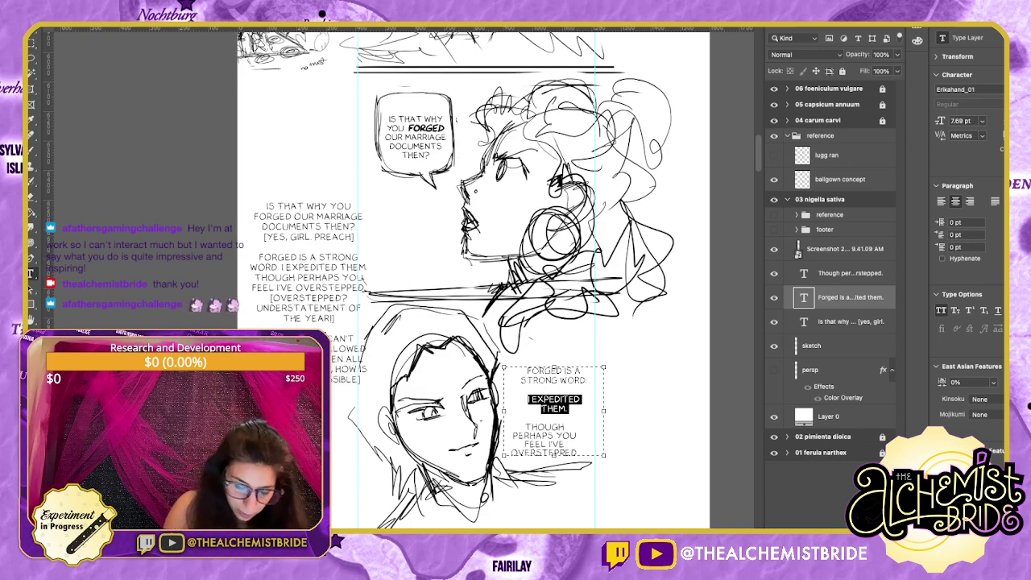
key("super+x")
left_click(33, 31)
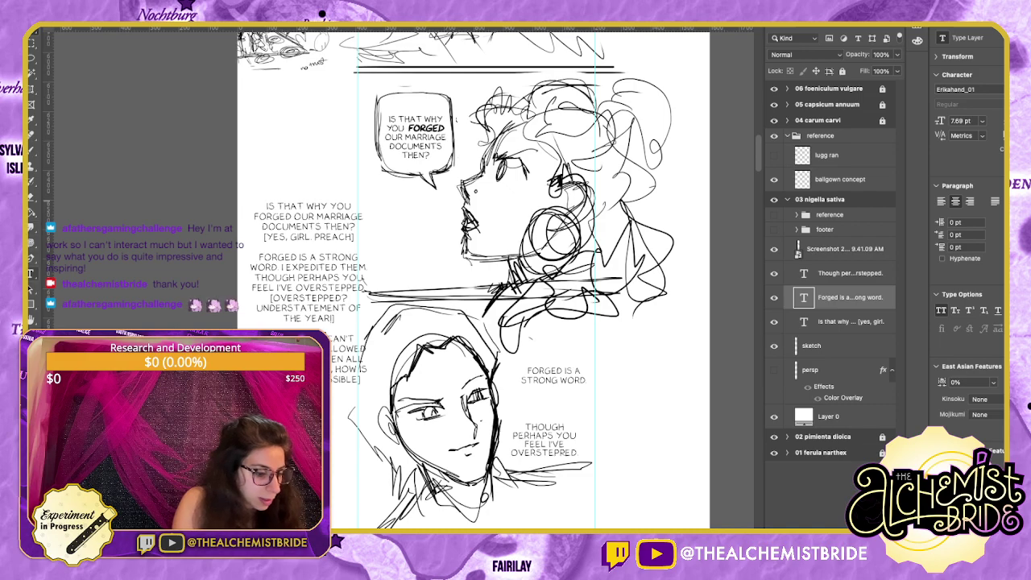
left_click(32, 274)
key("ctrl+v")
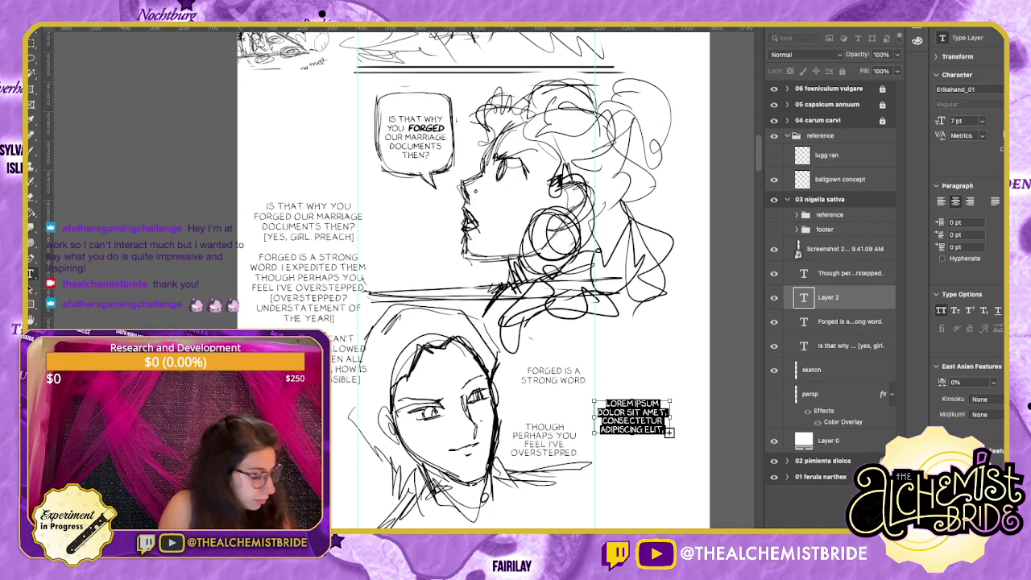
left_click(33, 31)
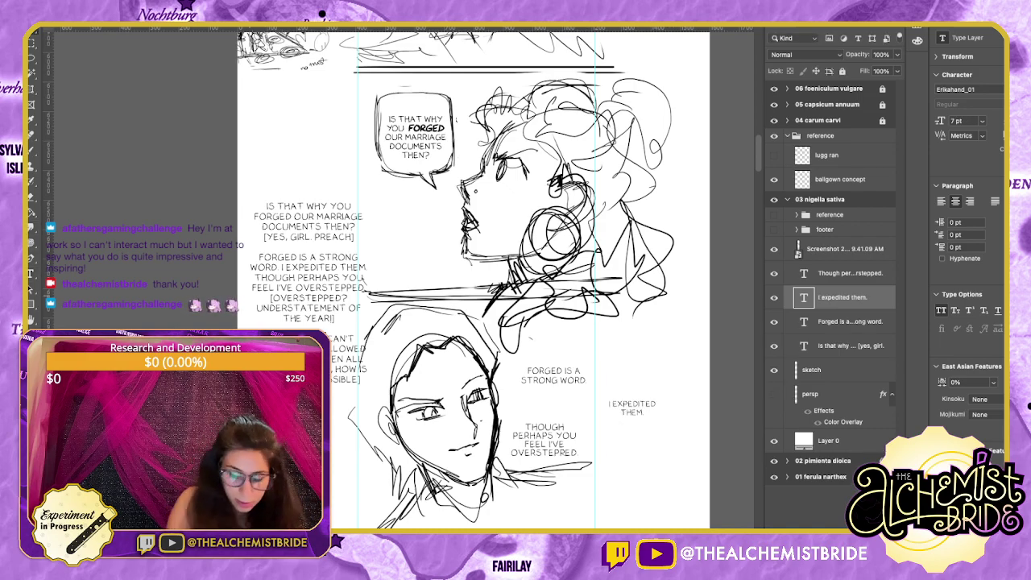
Enlarge the "I expedited them." text to 8.13 pt and place it between the two dialogue blocks, offset slightly right.
left_click_drag(632, 407, 562, 435)
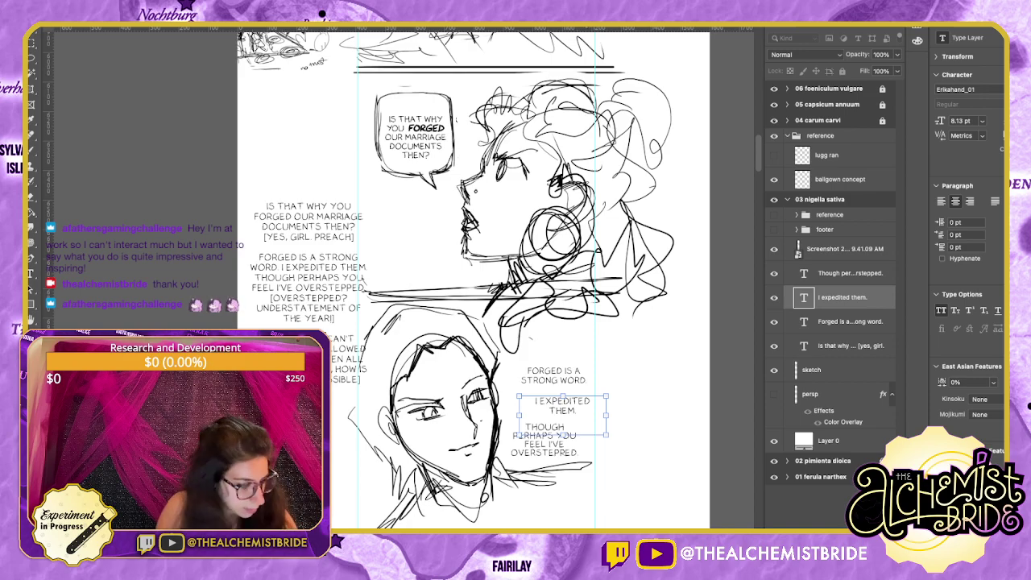
key("Return")
key("Left")
key("Left")
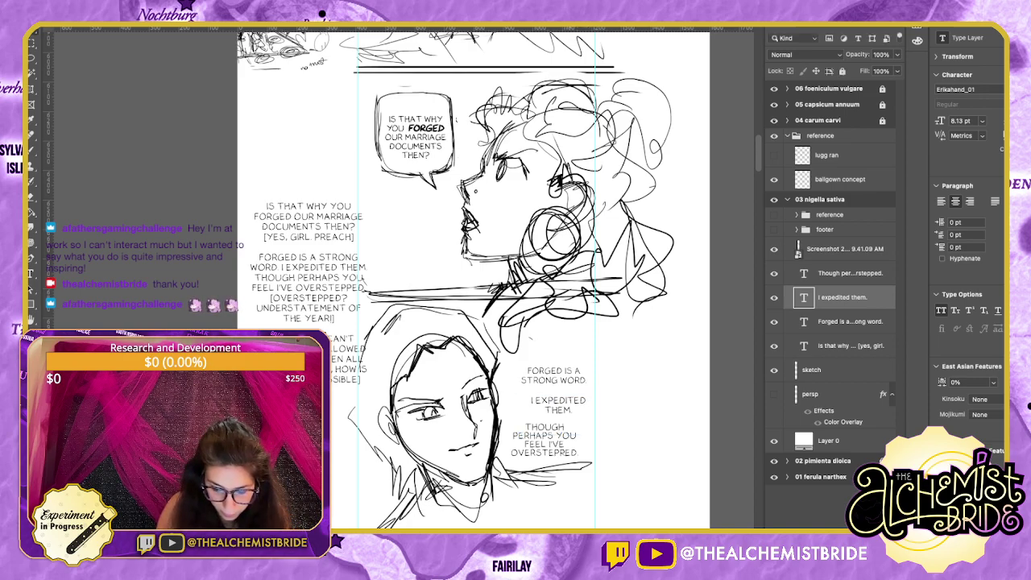
key("Right")
key("Right")
Move the "Though perhaps" layer beneath the other two dialogue layers and shift its text slightly down.
left_click_drag(850, 273, 849, 333)
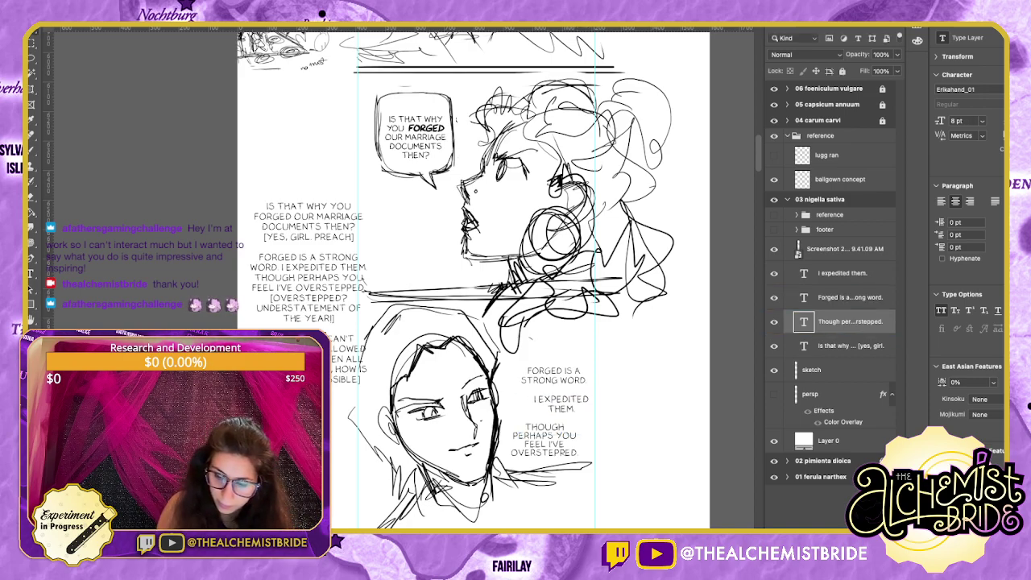
left_click_drag(544, 439, 570, 425)
Compare the lettering beside the second character's face with the speech balloons in the panels above.
scroll(500, 278, "down", 2)
scroll(499, 277, "right", 2)
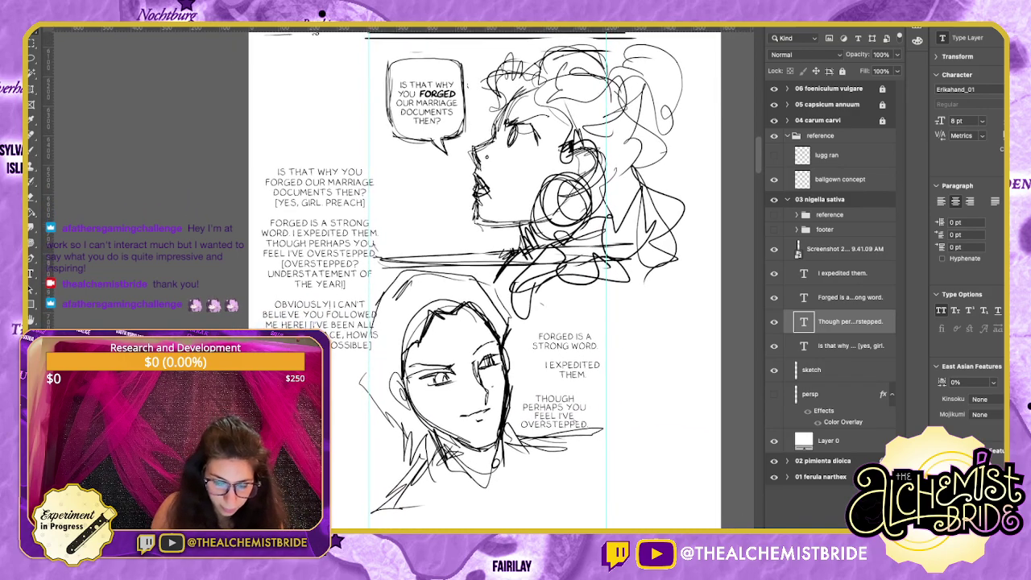
scroll(483, 278, "up", 3)
scroll(483, 278, "right", 1)
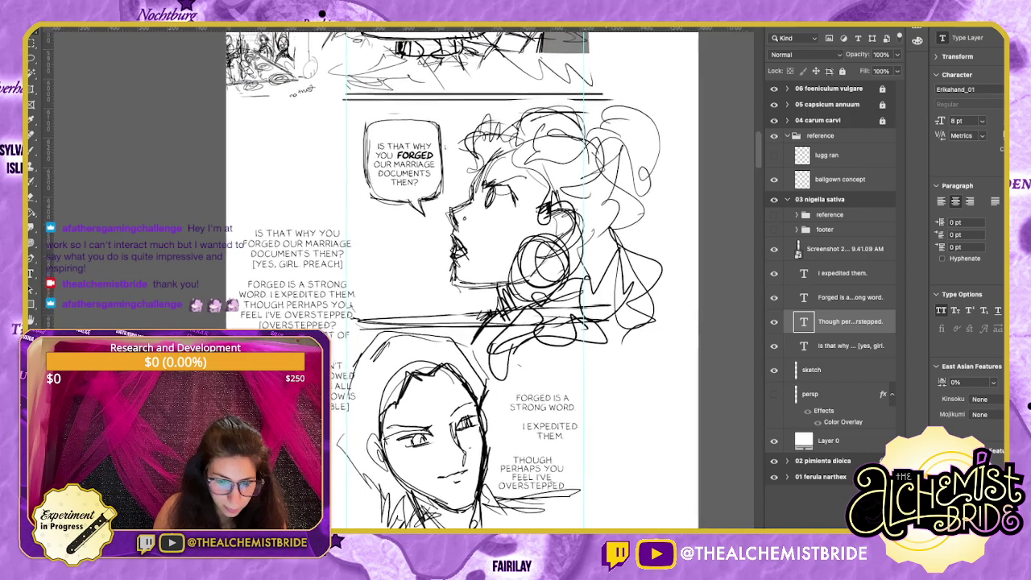
scroll(483, 278, "right", 1)
scroll(483, 277, "up", 5)
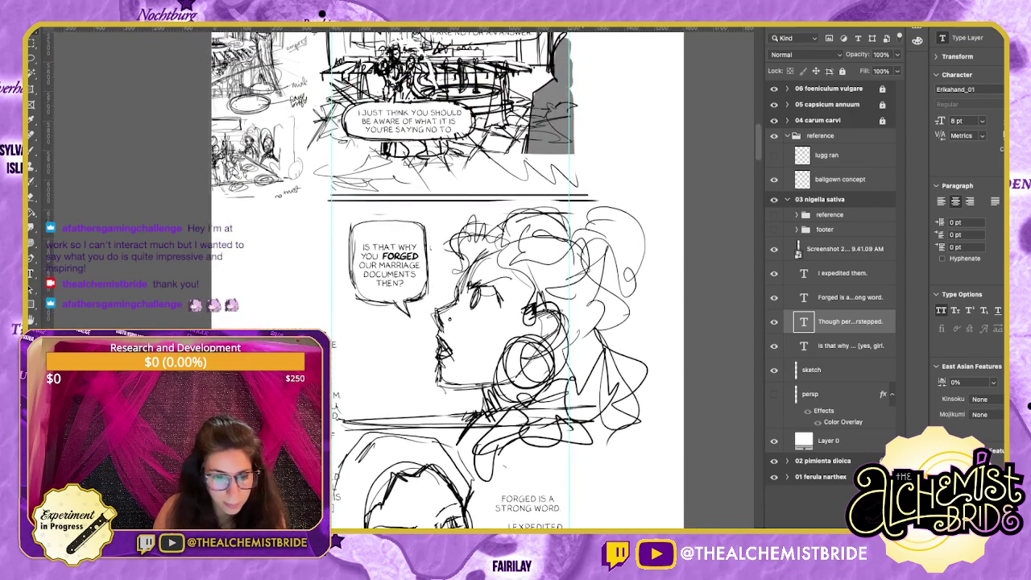
scroll(483, 277, "down", 3)
scroll(483, 277, "left", 1)
scroll(483, 278, "up", 2)
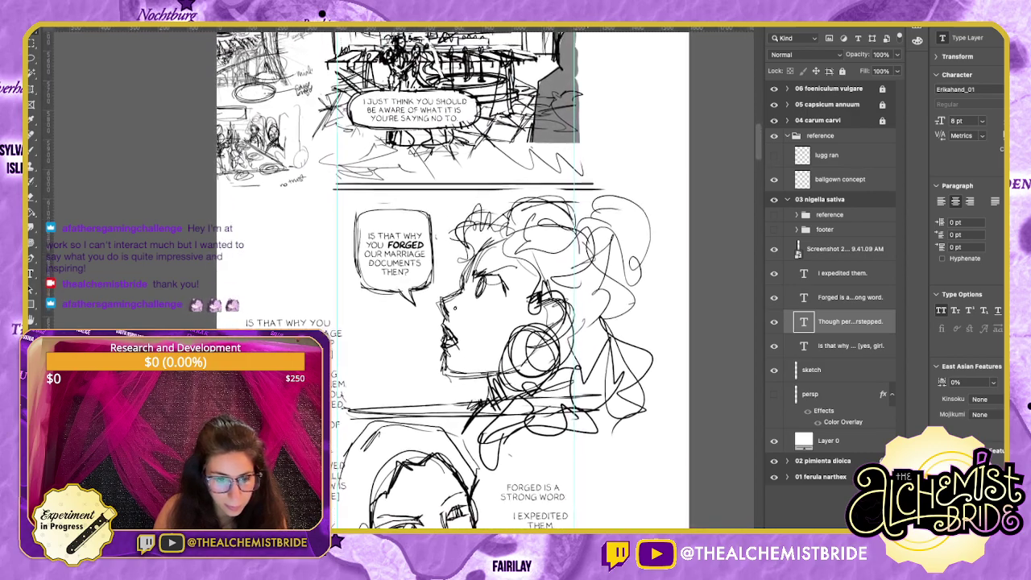
scroll(483, 277, "down", 3)
scroll(484, 278, "left", 1)
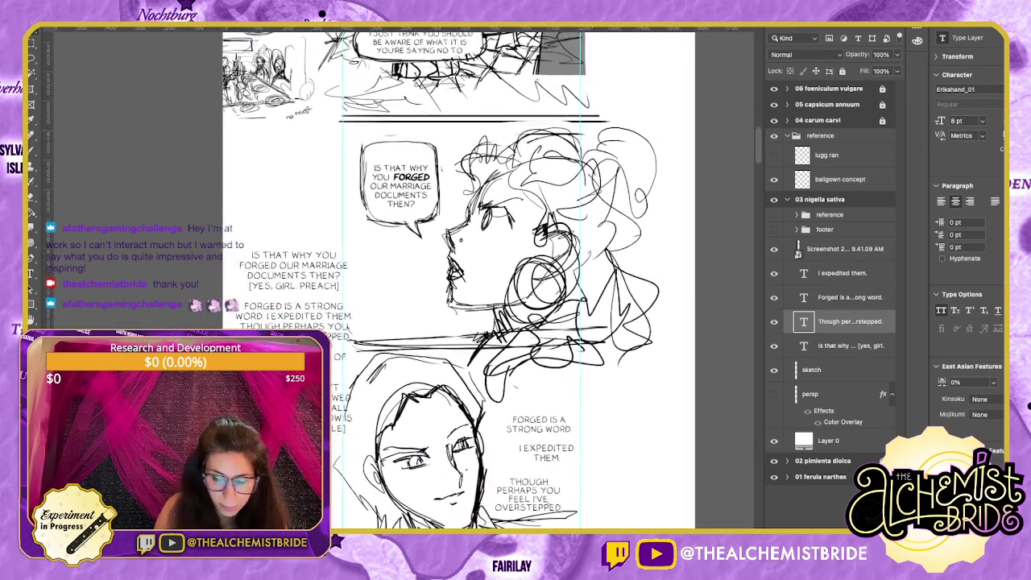
Lasso the "Is that why you forged" balloon on the sketch layer, enlarge it slightly and shift it left and down.
scroll(484, 277, "up", 5)
left_click(838, 370)
key("l")
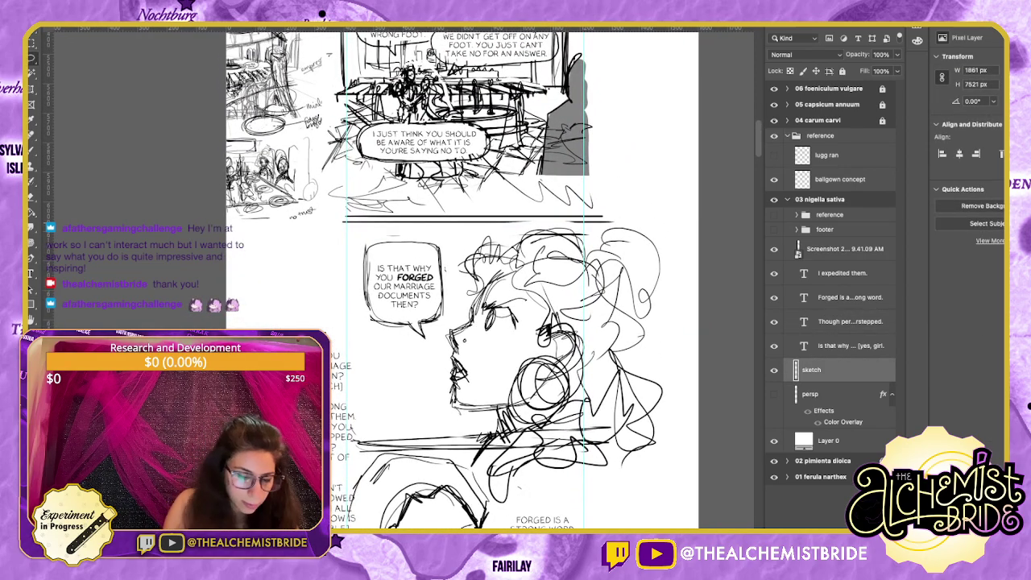
mouse_move(395, 231)
left_mouse_down()
mouse_move(363, 339)
mouse_move(451, 302)
mouse_move(399, 231)
left_mouse_up()
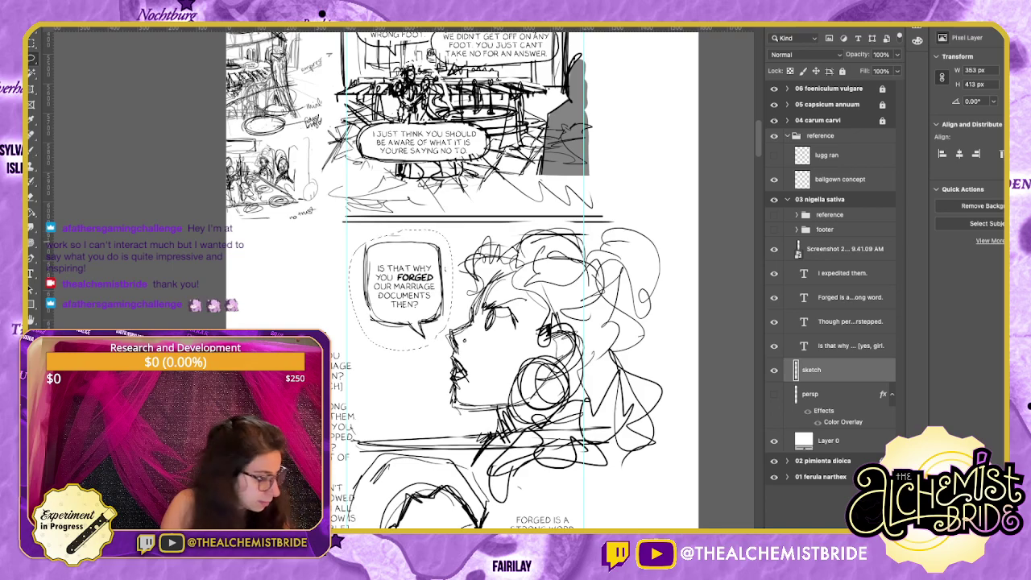
key("super+t")
left_click_drag(453, 350, 464, 364)
left_click_drag(407, 296, 391, 307)
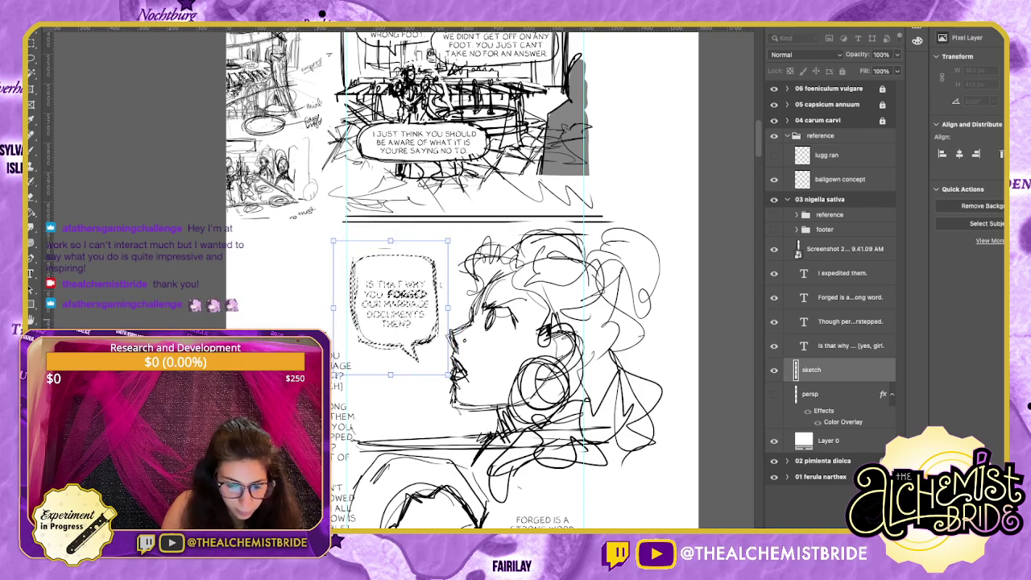
key("Return")
key("super+d")
Erase the enlarged balloon's left outline, redraw it with the brush, and trim the stray lines around it.
key("e")
left_click_drag(352, 259, 354, 328)
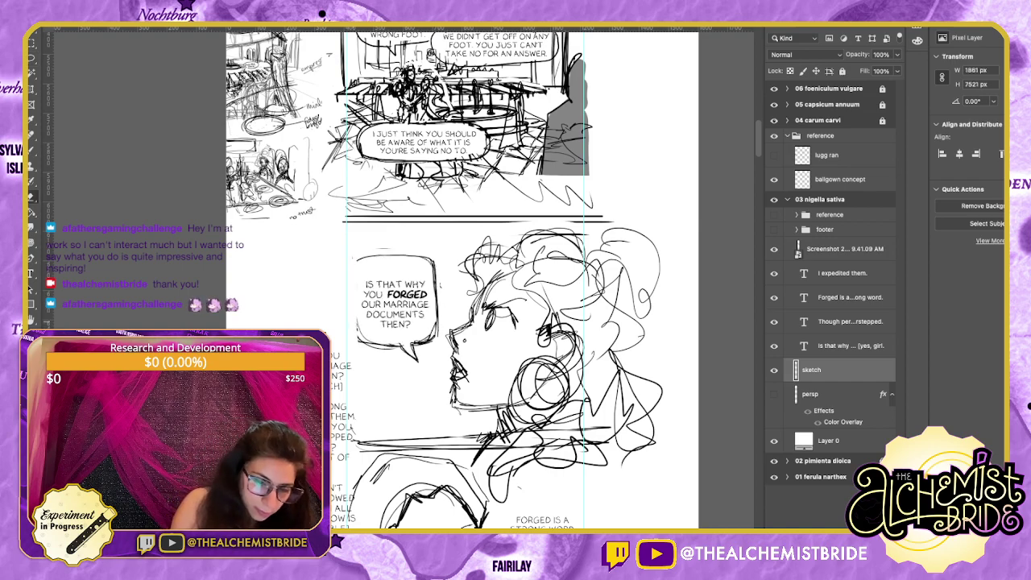
mouse_move(355, 256)
left_mouse_down()
mouse_move(359, 348)
mouse_move(403, 354)
mouse_move(356, 270)
mouse_move(392, 253)
mouse_move(435, 312)
left_mouse_up()
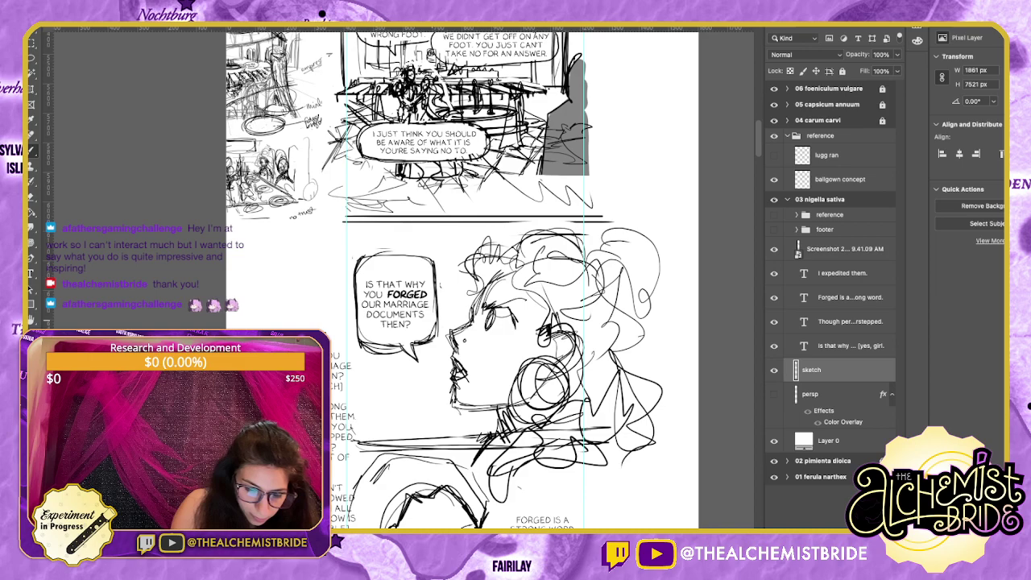
scroll(459, 282, "up", 3)
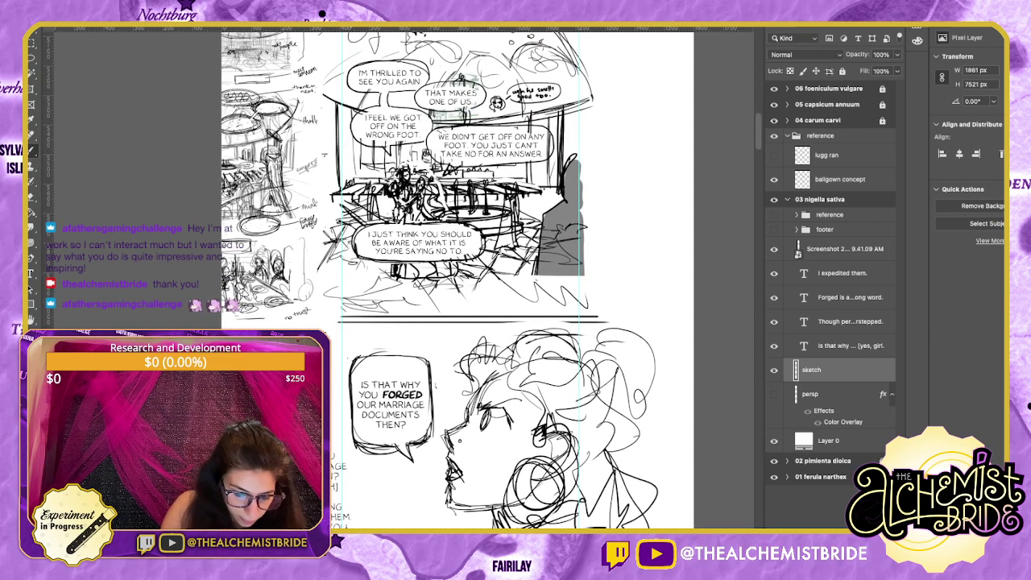
left_click_drag(351, 369, 353, 392)
left_click_drag(360, 356, 353, 404)
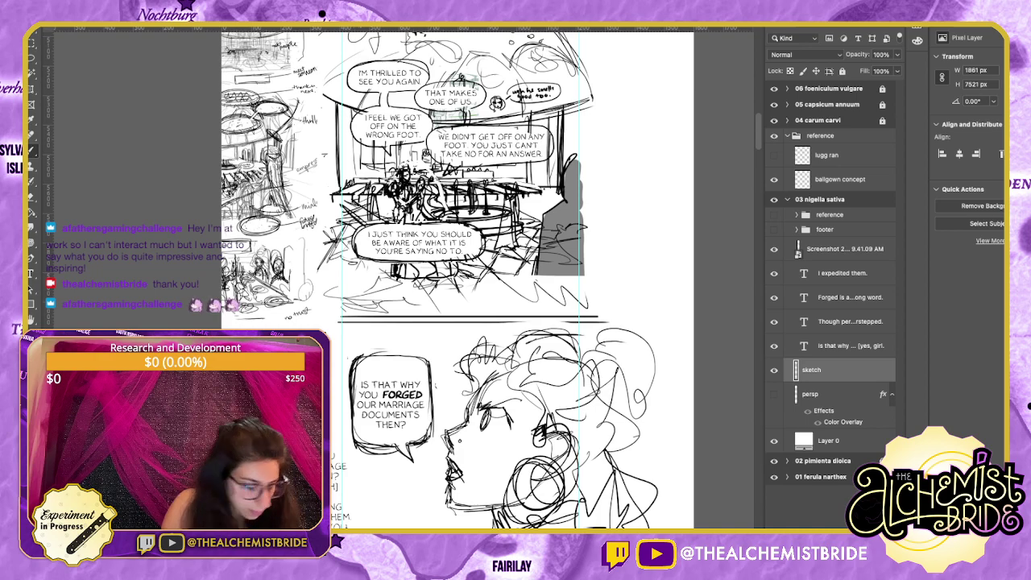
key("e")
mouse_move(352, 359)
left_mouse_down()
mouse_move(353, 446)
mouse_move(391, 452)
left_mouse_up()
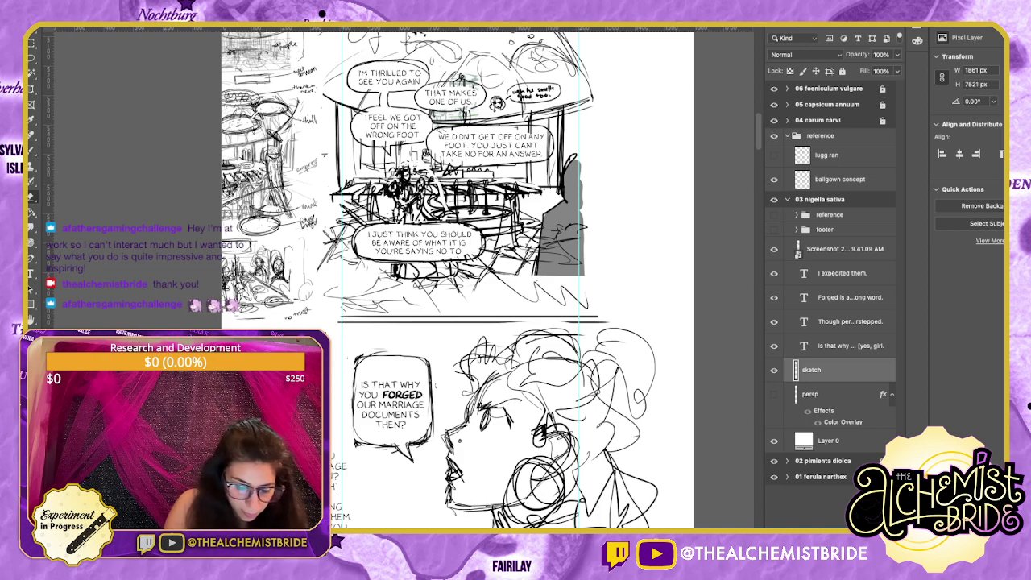
key("b")
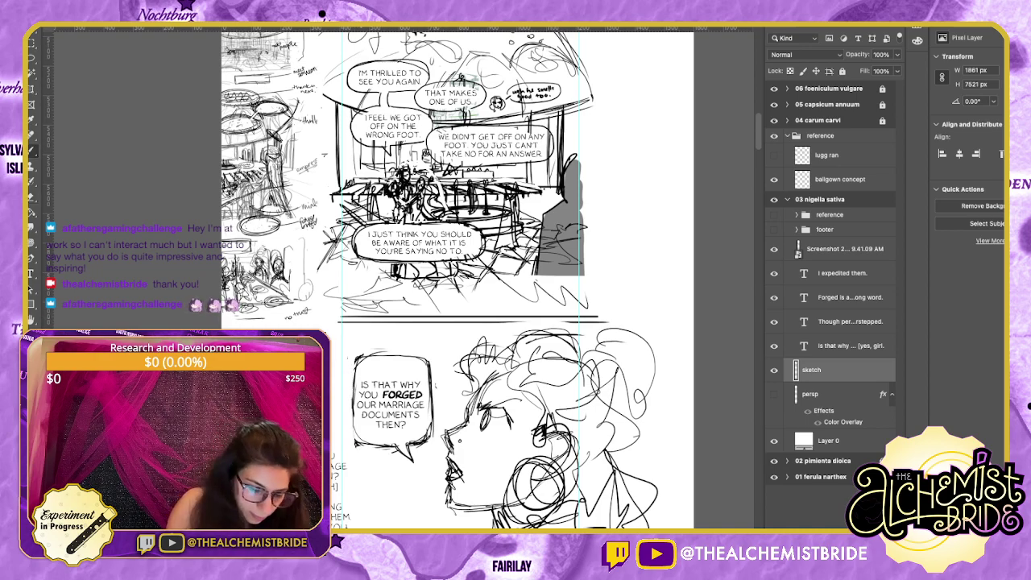
mouse_move(349, 372)
left_mouse_down()
mouse_move(352, 432)
mouse_move(379, 447)
mouse_move(351, 403)
mouse_move(360, 360)
left_mouse_up()
key("e")
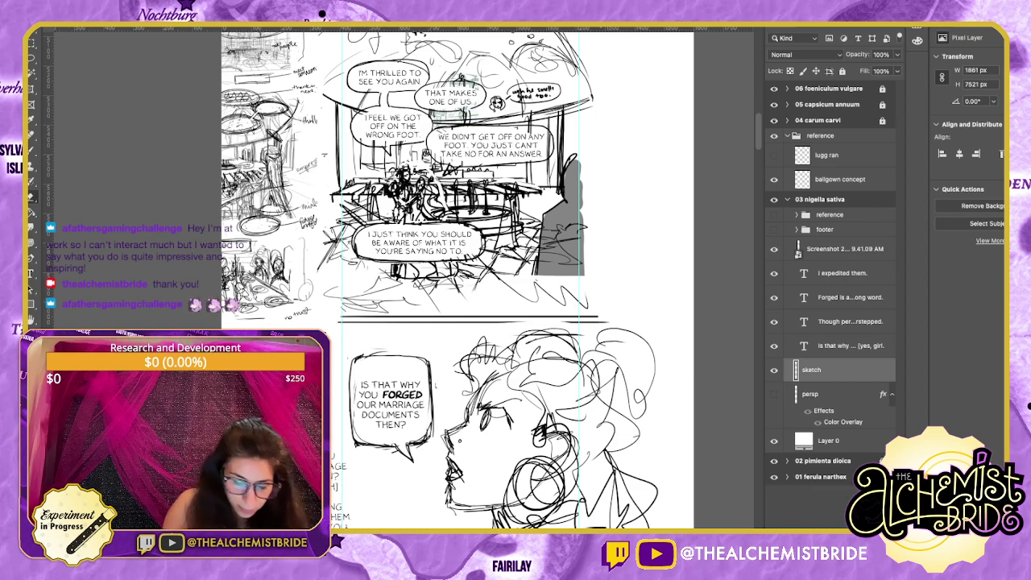
Try to move the "Forged is a strong word" and "Though perhaps" texts up together.
scroll(451, 282, "down", 5)
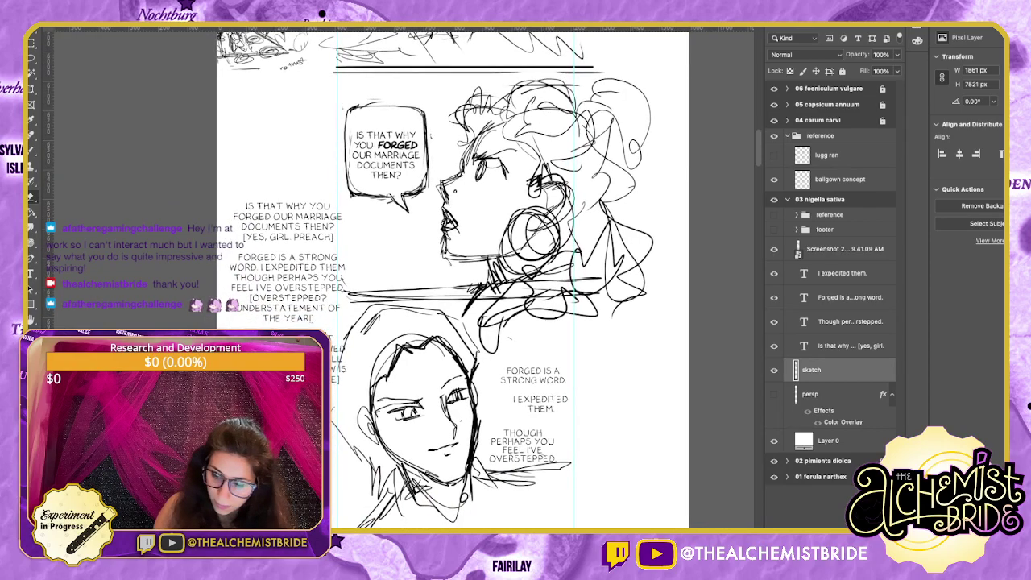
left_click(850, 297)
left_click(849, 321, "shift")
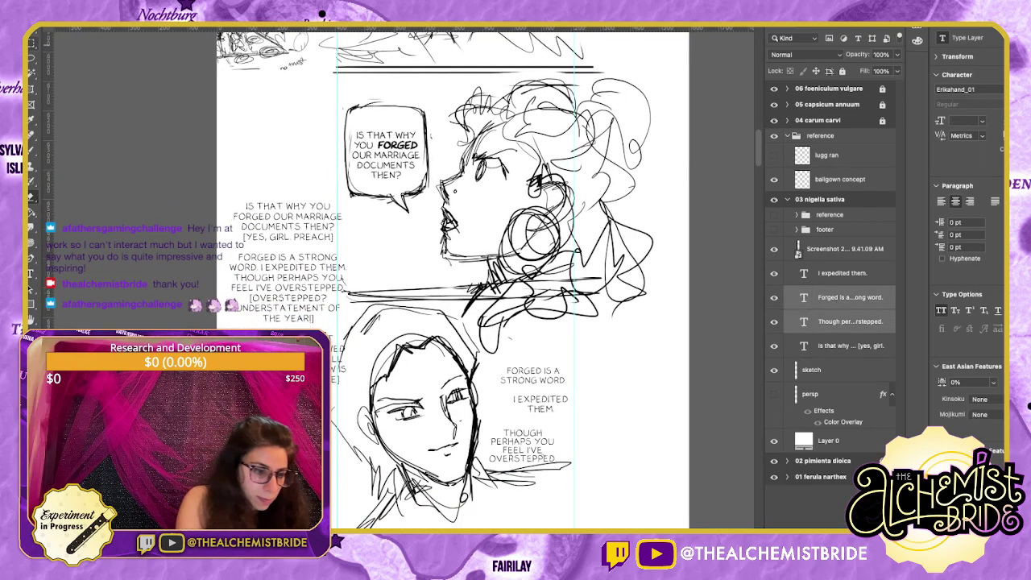
key("v")
left_click_drag(532, 376, 535, 362)
key("super+z")
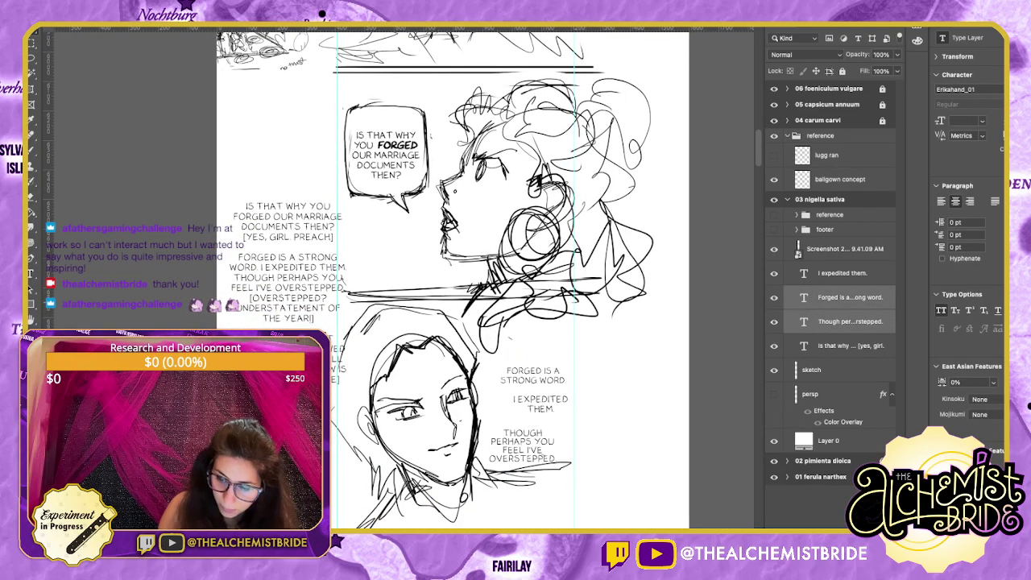
Place the "Forged is a strong word" layer above "I expedited them" and move all three dialogue texts slightly up.
left_click_drag(842, 273, 842, 310)
left_click(850, 273)
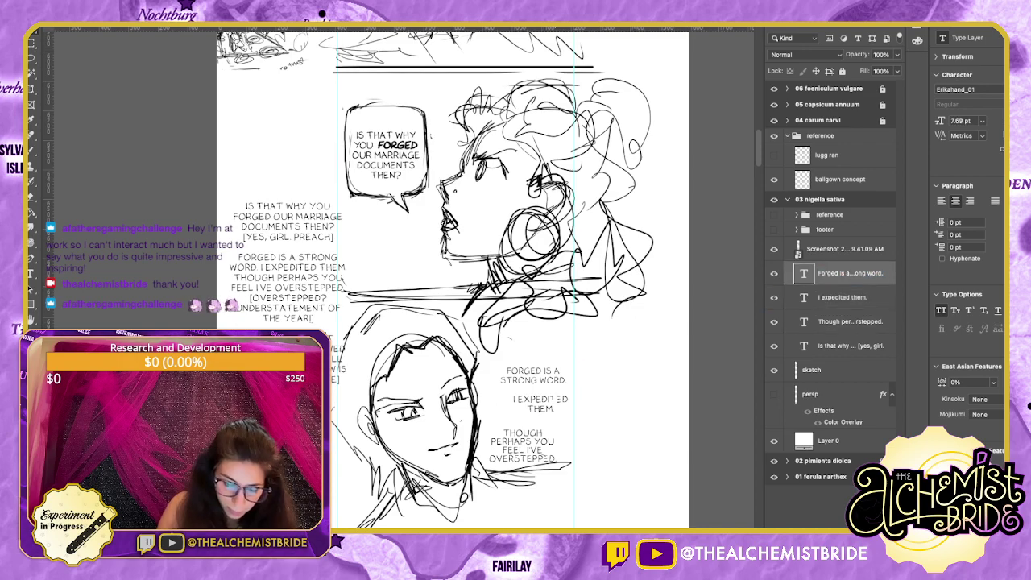
left_click_drag(534, 376, 534, 365)
key("super+z")
key("ctrl+shift+z")
key("ctrl+shift+z")
key("ctrl+shift+z")
key("ctrl+shift+z")
key("ctrl+shift+z")
key("ctrl+shift+z")
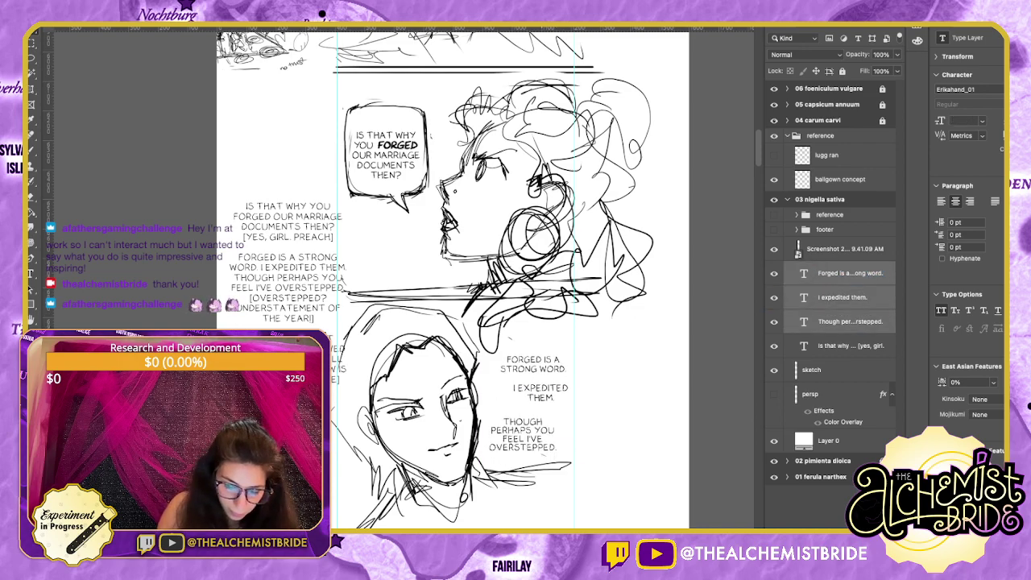
Draw rounded speech balloons around the three dialogue texts on the sketch layer, with a tail toward the second character.
left_click_drag(515, 355, 522, 309)
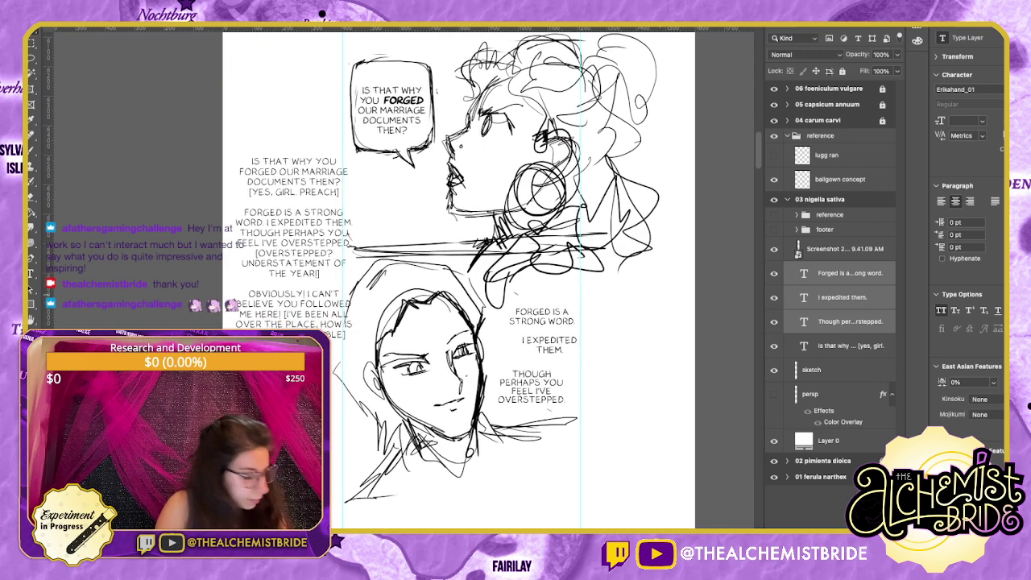
key("b")
key("alt+bracketleft")
key("alt+bracketleft")
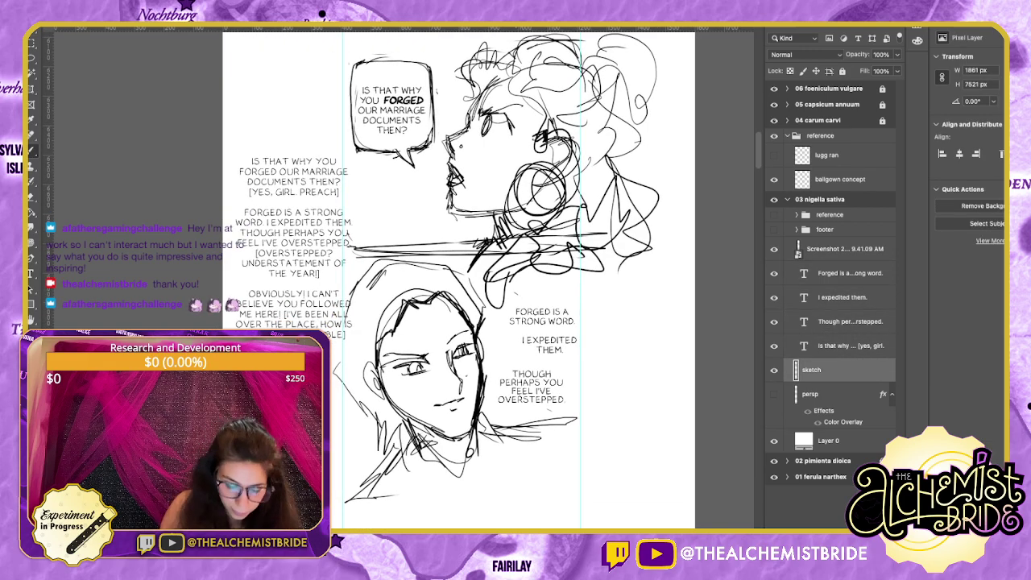
left_click_drag(505, 413, 492, 433)
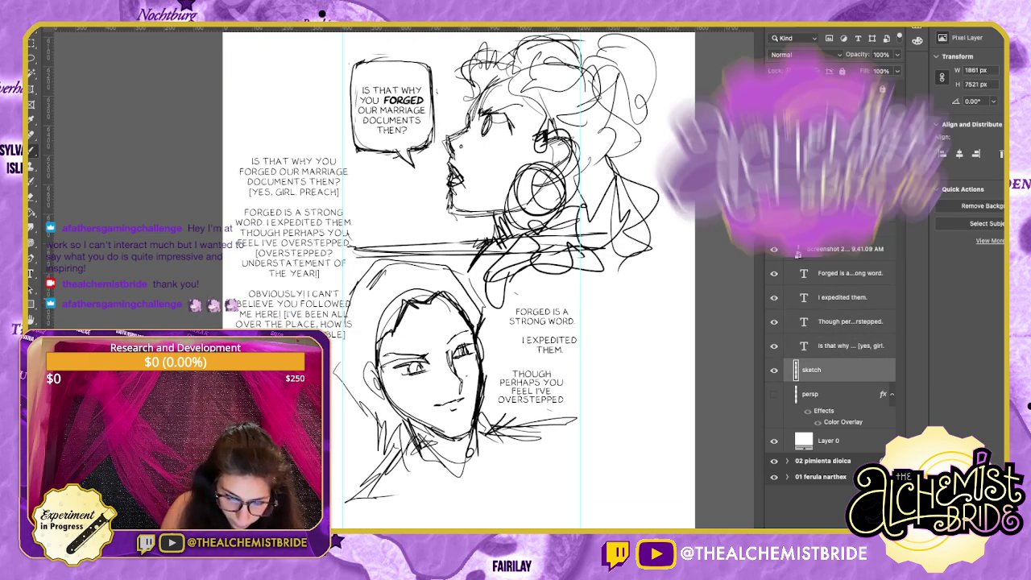
mouse_move(521, 299)
left_mouse_down()
mouse_move(499, 316)
mouse_move(523, 354)
mouse_move(510, 347)
mouse_move(545, 334)
mouse_move(577, 359)
mouse_move(584, 320)
mouse_move(496, 322)
mouse_move(527, 332)
mouse_move(488, 400)
mouse_move(503, 431)
mouse_move(521, 416)
mouse_move(556, 414)
mouse_move(568, 363)
mouse_move(566, 403)
mouse_move(474, 443)
left_mouse_up()
key("super+z")
key("super+z")
key("e")
key("b")
Sketch the second character's neck and collar, a scribbled ornament at the throat, and the shoulder line below the balloons.
mouse_move(483, 410)
left_mouse_down()
mouse_move(497, 427)
mouse_move(471, 466)
mouse_move(488, 473)
left_mouse_up()
left_click_drag(495, 447, 494, 475)
left_click_drag(479, 453, 427, 482)
left_click_drag(404, 435, 459, 455)
left_click_drag(463, 453, 432, 506)
mouse_move(395, 454)
left_mouse_down()
mouse_move(431, 504)
mouse_move(451, 485)
left_mouse_up()
left_click_drag(458, 465, 452, 493)
left_click_drag(452, 493, 465, 492)
mouse_move(466, 493)
left_mouse_down()
mouse_move(462, 473)
mouse_move(444, 484)
left_mouse_up()
mouse_move(444, 485)
left_mouse_down()
mouse_move(480, 471)
mouse_move(477, 485)
left_mouse_up()
mouse_move(482, 440)
left_mouse_down()
mouse_move(575, 440)
mouse_move(584, 467)
left_mouse_up()
Merge the three balloon dialogue text layers together and down into the sketch layer.
key("e")
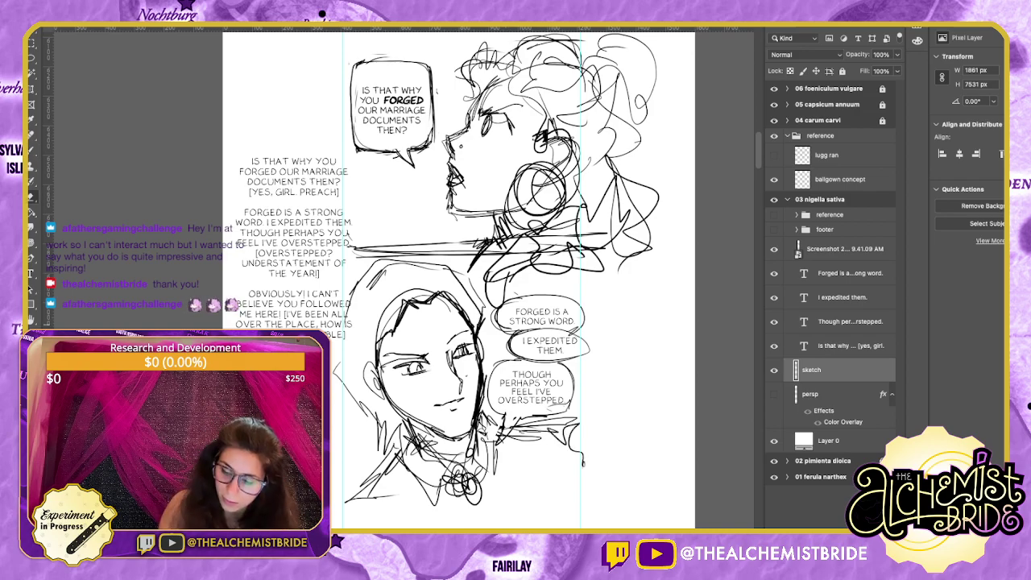
left_click(850, 273)
left_click(850, 345, "shift")
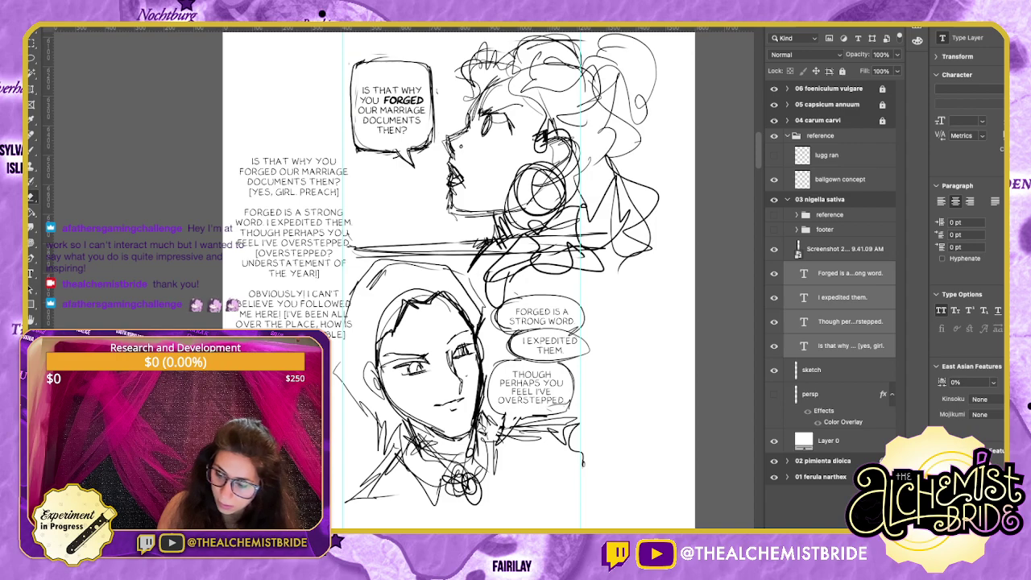
left_click(849, 322)
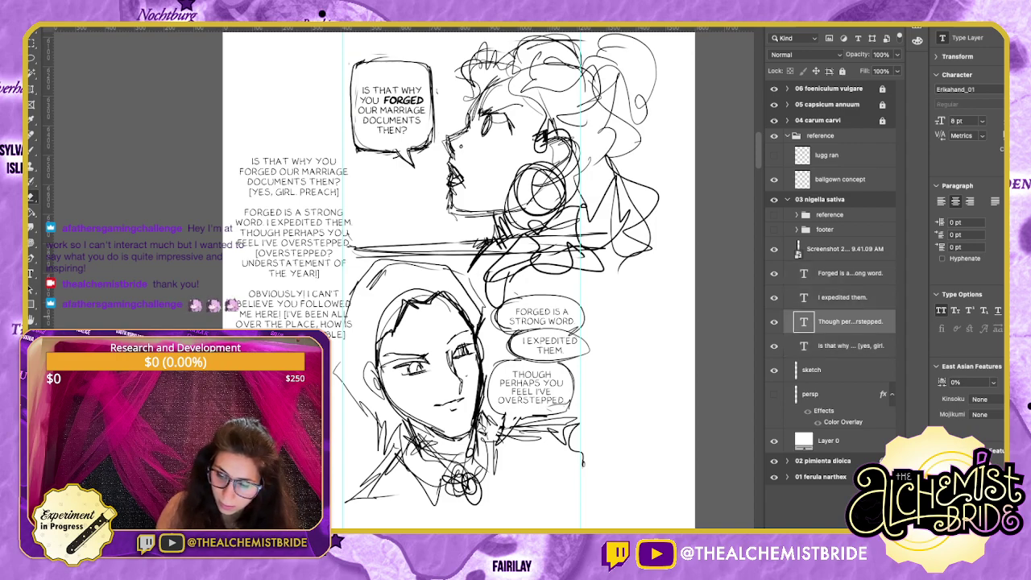
left_click(849, 273, "shift")
left_click_drag(849, 273, 850, 358)
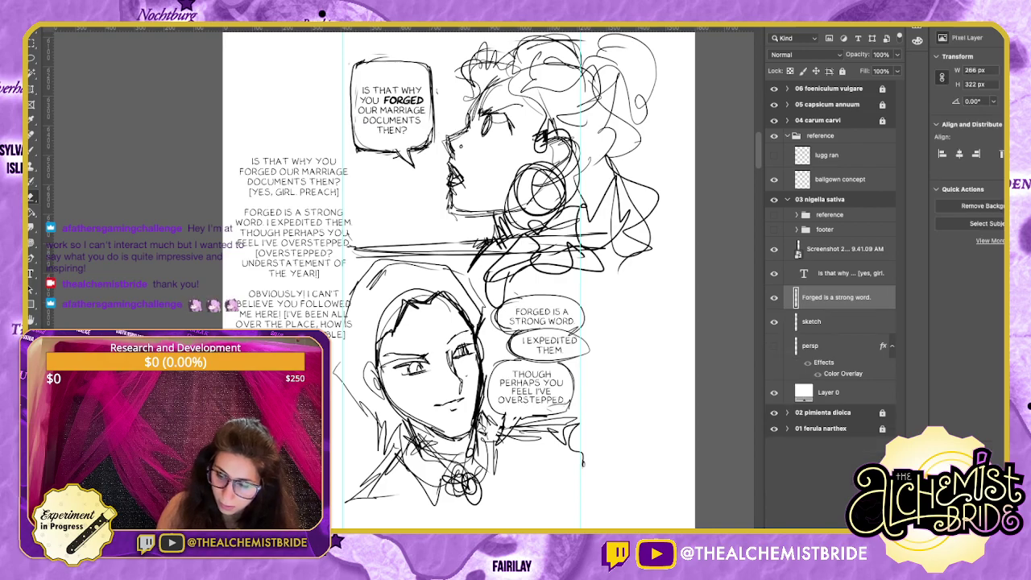
key("Delete")
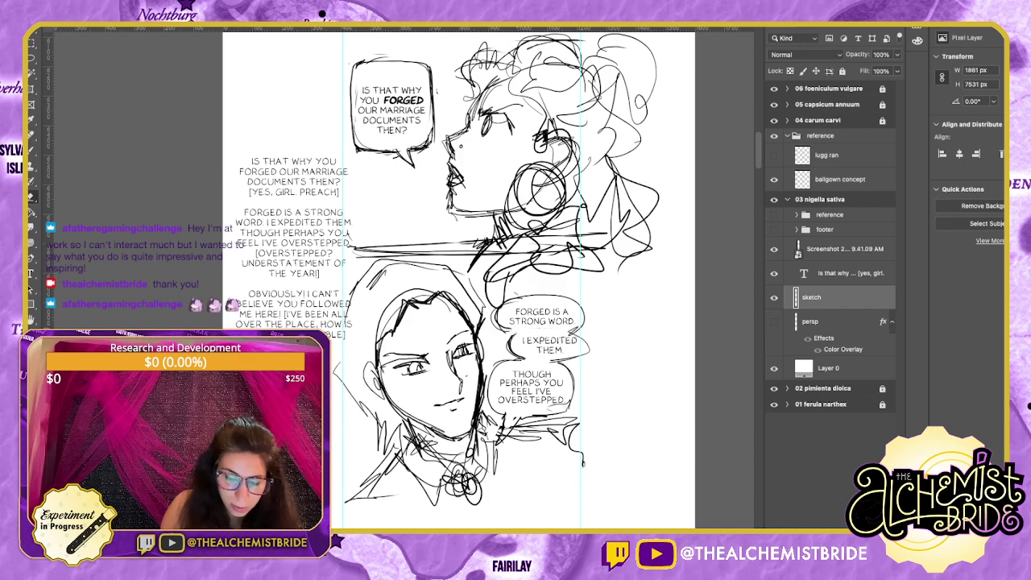
Reinforce the outlines of the joined speech balloons beside the second character on the sketch layer.
key("b")
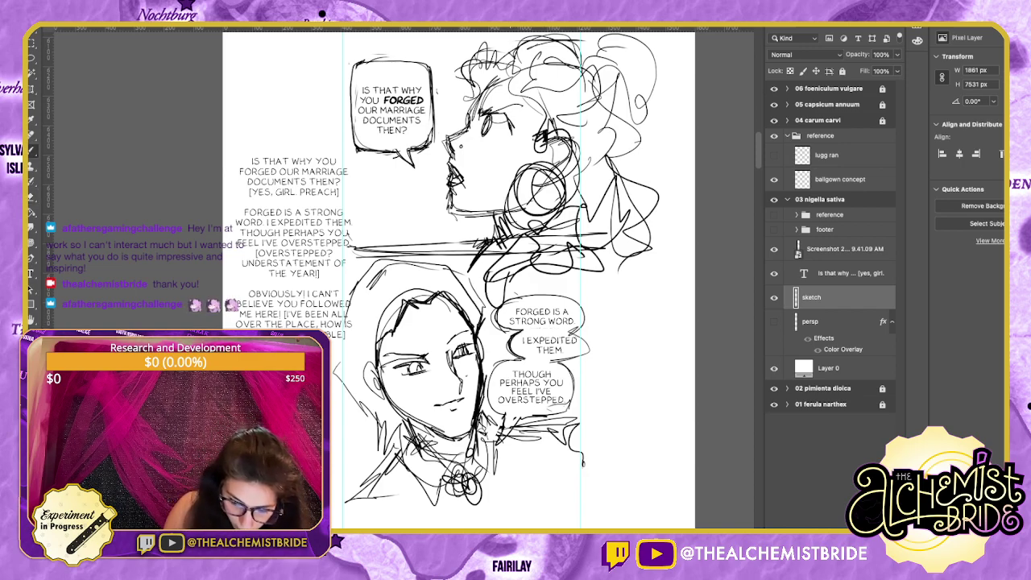
mouse_move(571, 328)
left_mouse_down()
mouse_move(585, 344)
mouse_move(556, 361)
mouse_move(571, 326)
left_mouse_up()
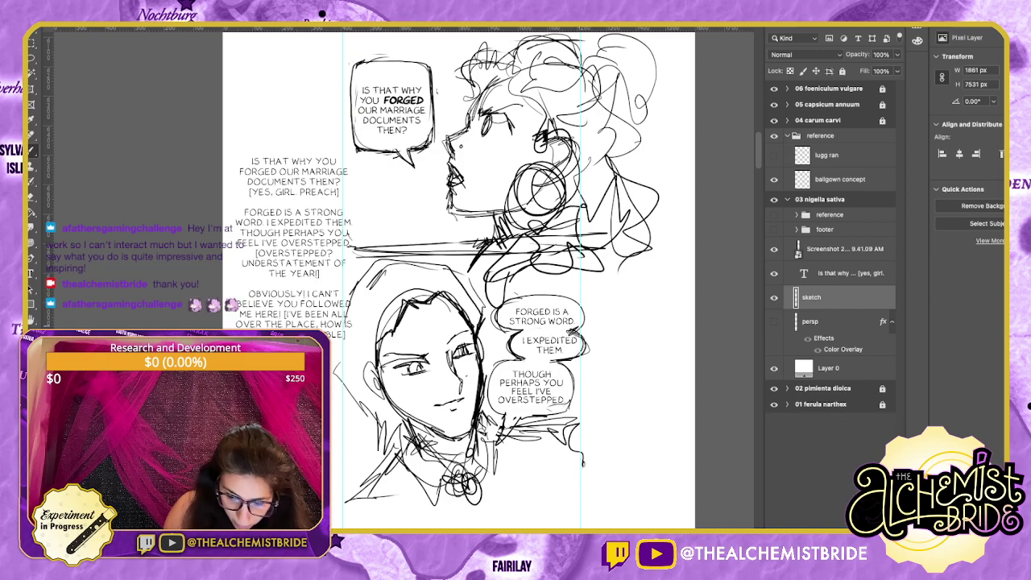
left_click_drag(536, 296, 583, 316)
mouse_move(500, 308)
left_mouse_down()
mouse_move(512, 331)
mouse_move(509, 301)
left_mouse_up()
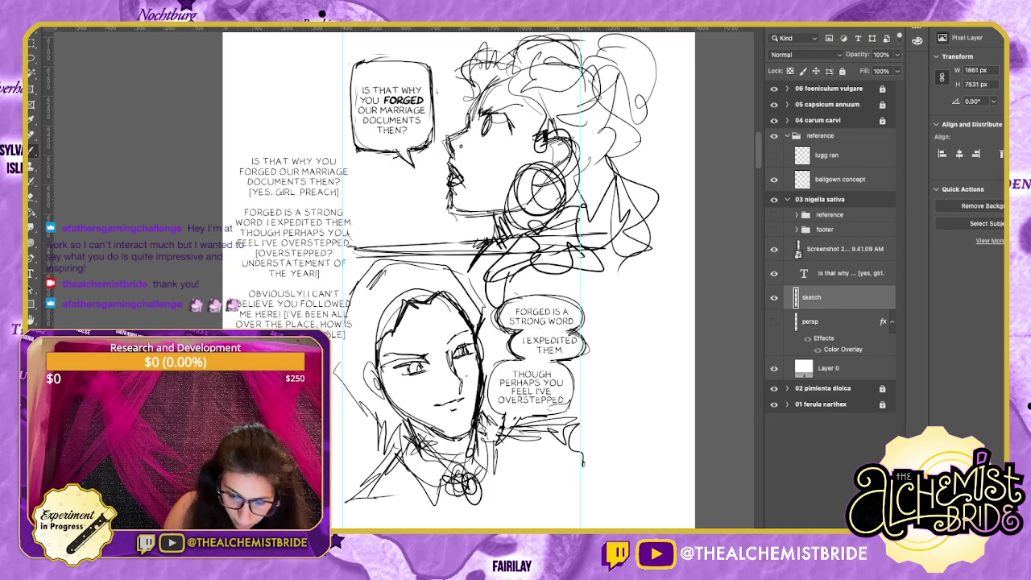
mouse_move(554, 361)
left_mouse_down()
mouse_move(571, 405)
mouse_move(518, 416)
mouse_move(526, 452)
left_mouse_up()
Darken and extend the outer outline around the second character's head, running down both sides of his face to the neck.
scroll(515, 403, "left", 2)
scroll(515, 403, "up", 1)
scroll(526, 435, "up", 2)
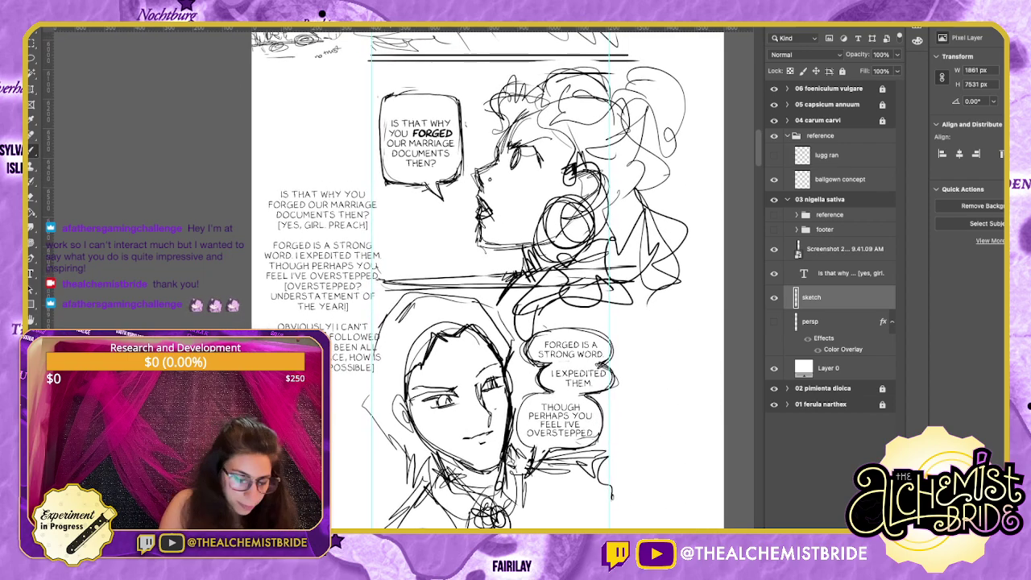
mouse_move(377, 339)
left_mouse_down()
mouse_move(366, 422)
mouse_move(400, 464)
mouse_move(391, 475)
mouse_move(415, 488)
left_mouse_up()
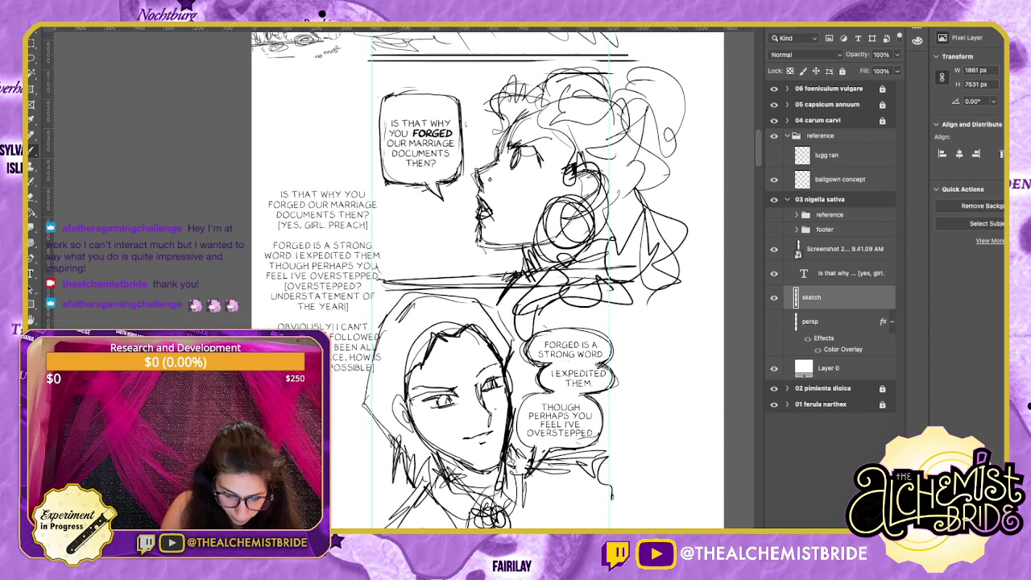
left_click_drag(401, 440, 400, 459)
left_click_drag(394, 399, 372, 433)
left_click_drag(384, 365, 369, 417)
mouse_move(402, 301)
left_mouse_down()
mouse_move(368, 364)
mouse_move(505, 318)
mouse_move(516, 339)
left_mouse_up()
left_click_drag(509, 360, 514, 397)
left_click_drag(513, 365, 521, 421)
left_click_drag(520, 439, 511, 455)
mouse_move(517, 434)
left_mouse_down()
mouse_move(511, 450)
mouse_move(524, 458)
left_mouse_up()
mouse_move(520, 449)
left_mouse_down()
mouse_move(526, 508)
mouse_move(510, 488)
left_mouse_up()
Sketch the second character's collar folds, throat ornament edges and shoulder lines beneath his chin.
left_click_drag(511, 488, 476, 508)
mouse_move(479, 494)
left_mouse_down()
mouse_move(464, 527)
mouse_move(426, 500)
left_mouse_up()
mouse_move(425, 499)
left_mouse_down()
mouse_move(433, 454)
mouse_move(484, 489)
left_mouse_up()
left_click_drag(484, 485, 475, 527)
mouse_move(475, 527)
left_mouse_down()
mouse_move(511, 512)
mouse_move(497, 527)
left_mouse_up()
mouse_move(493, 512)
left_mouse_down()
mouse_move(513, 526)
mouse_move(502, 528)
left_mouse_up()
left_click_drag(482, 522, 429, 527)
left_click_drag(424, 502, 395, 527)
left_click_drag(478, 504, 523, 494)
mouse_move(526, 490)
left_mouse_down()
mouse_move(564, 501)
mouse_move(569, 523)
mouse_move(556, 504)
left_mouse_up()
Move the script notes text block down the page, beside the second character's lower half.
scroll(487, 278, "down", 3)
left_click(850, 273)
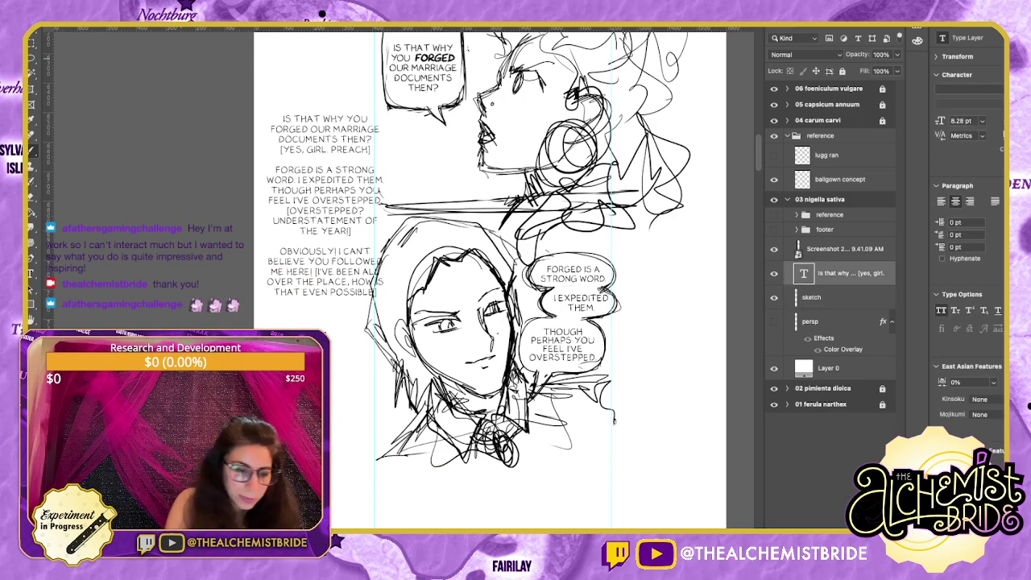
key("v")
mouse_move(325, 201)
left_mouse_down()
mouse_move(329, 432)
mouse_move(600, 429)
left_mouse_up()
scroll(487, 278, "down", 2)
key("b")
key("ctrl+z")
left_click_drag(361, 429, 596, 429)
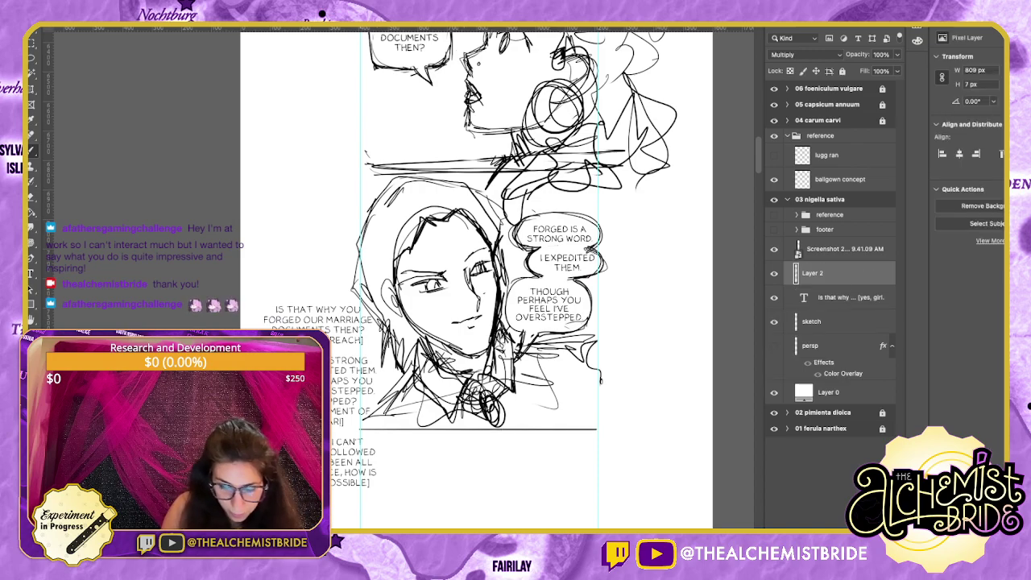
key("ctrl+z")
Draw two parallel horizontal border lines beneath the second character on the sketch layer, spanning the width between the guides.
left_click(812, 297)
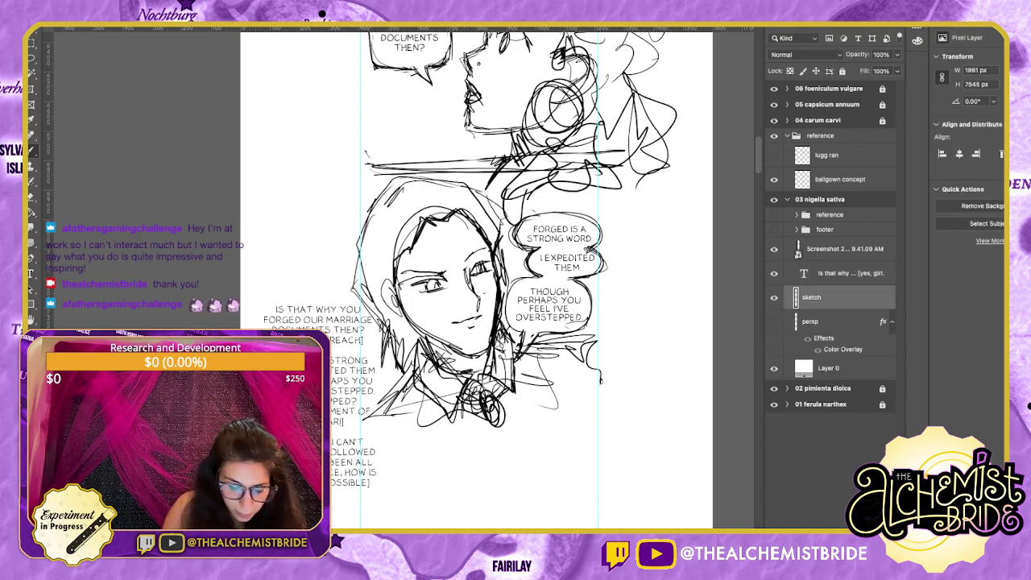
left_click_drag(360, 424, 600, 424)
key("super+z")
left_click_drag(360, 427, 585, 427)
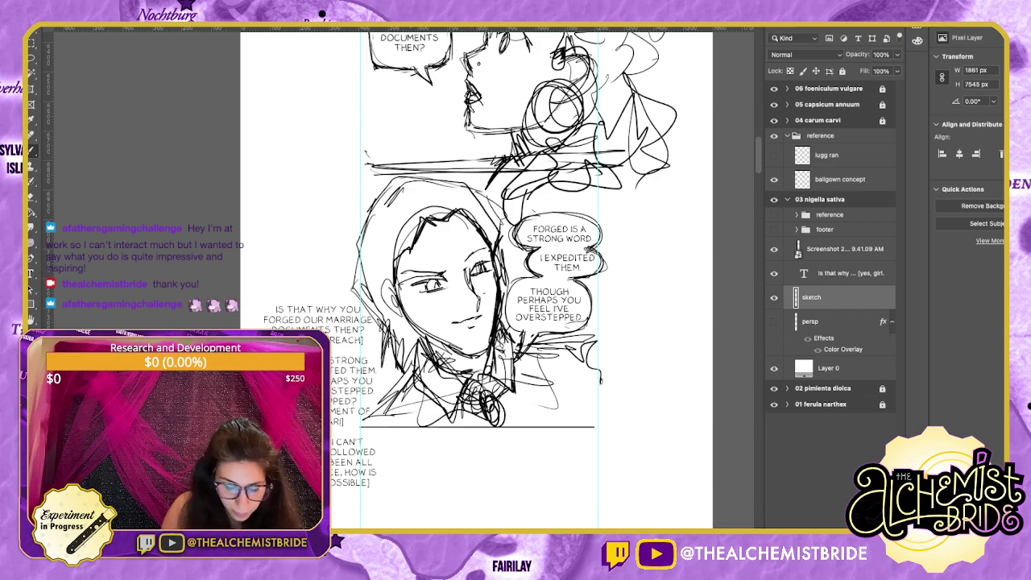
left_click_drag(360, 431, 604, 431)
key("super+minus")
key("super+minus")
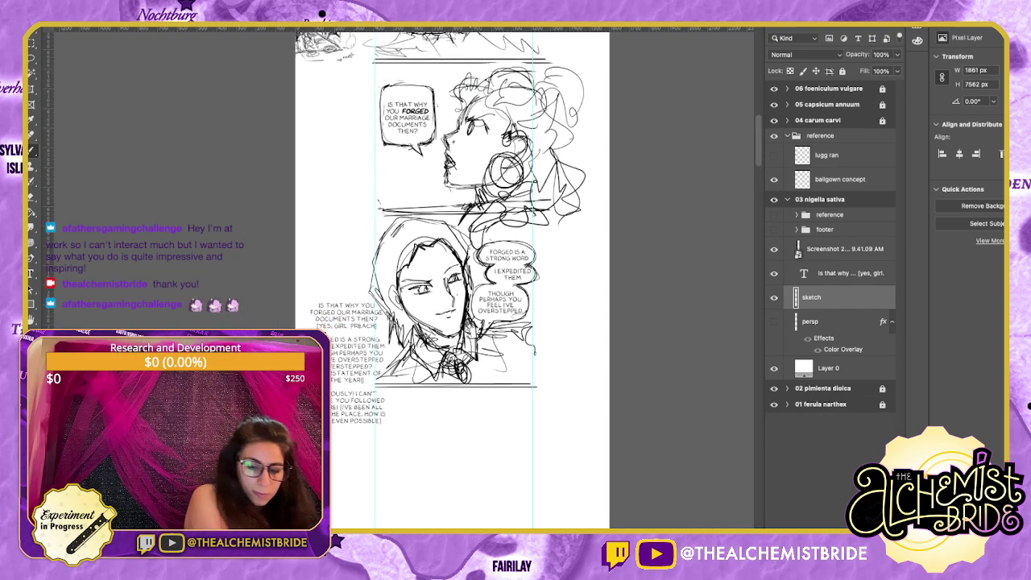
left_click_drag(451, 273, 510, 353)
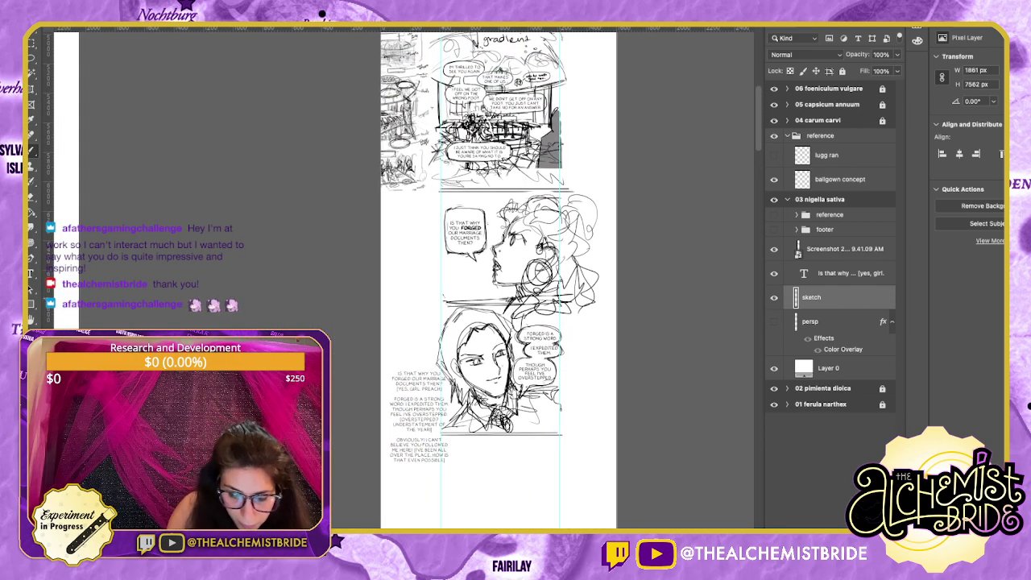
left_click_drag(441, 291, 577, 304)
key("super+z")
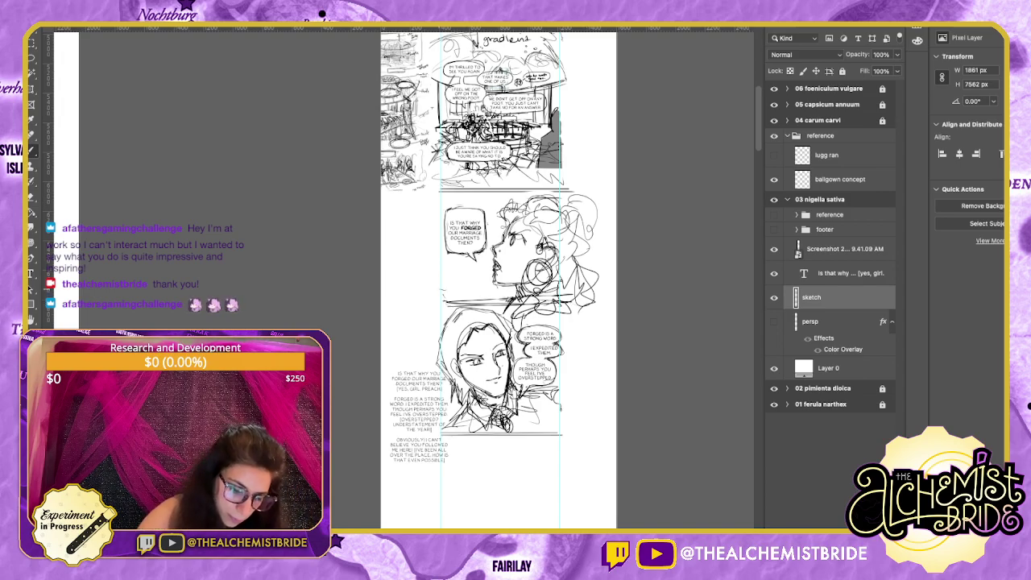
left_click_drag(438, 289, 562, 322)
key("super+z")
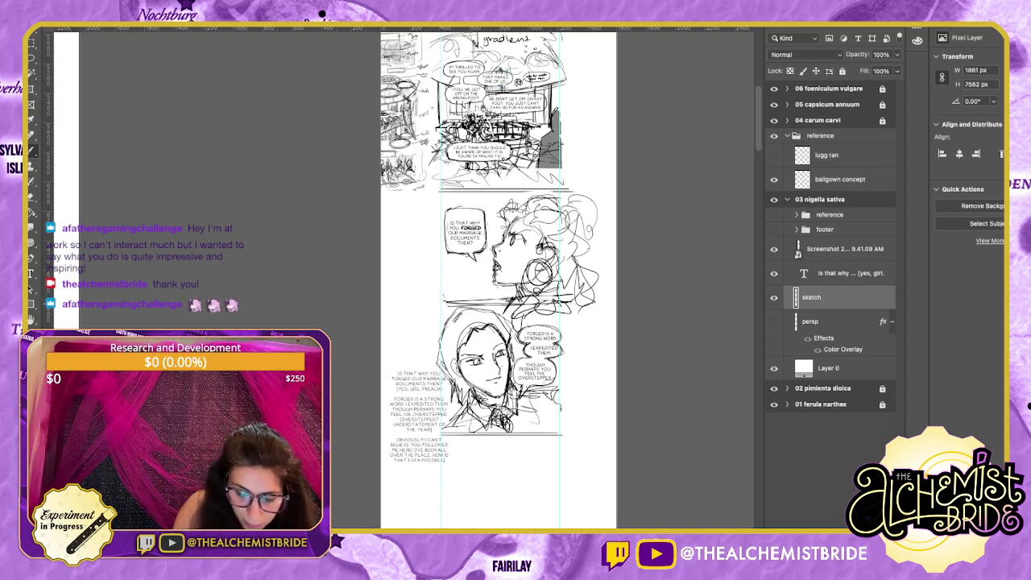
left_click_drag(441, 305, 576, 297)
key("super+z")
Sketch a slanted divider between the profile and second character panels, and erase the old horizontal divider lines there.
left_click_drag(438, 324, 569, 295)
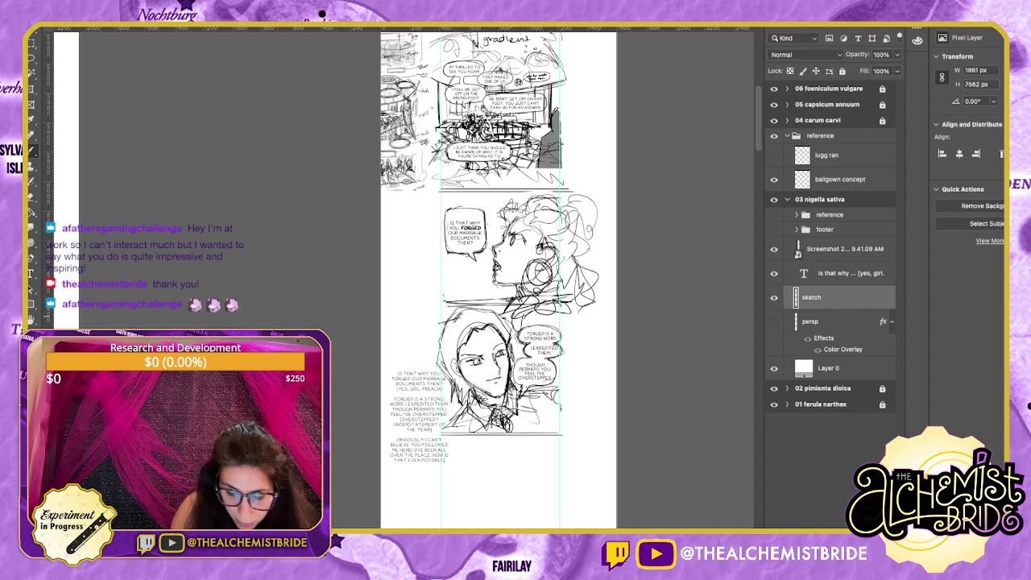
left_click_drag(505, 318, 563, 304)
key("e")
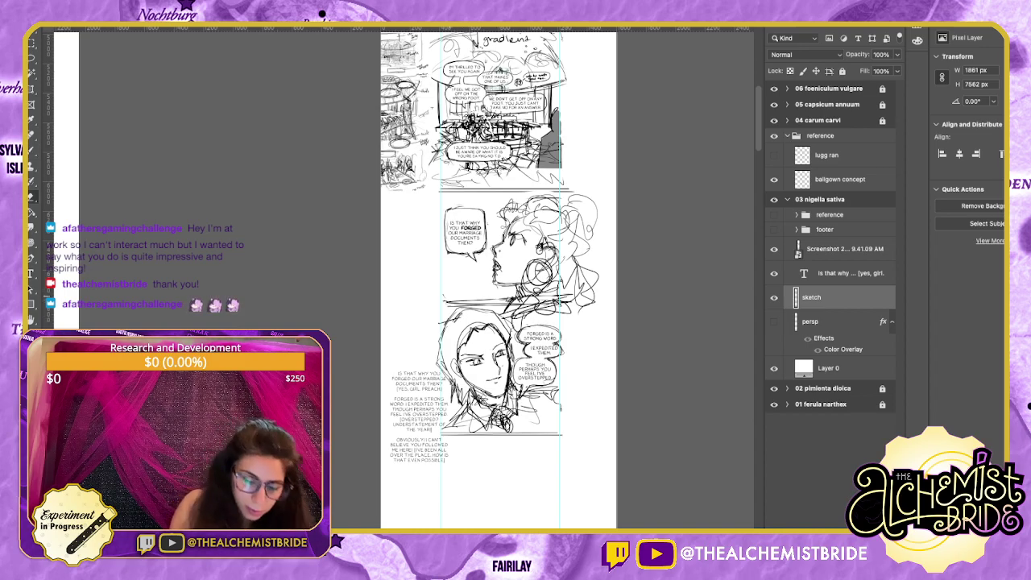
left_click_drag(447, 303, 529, 306)
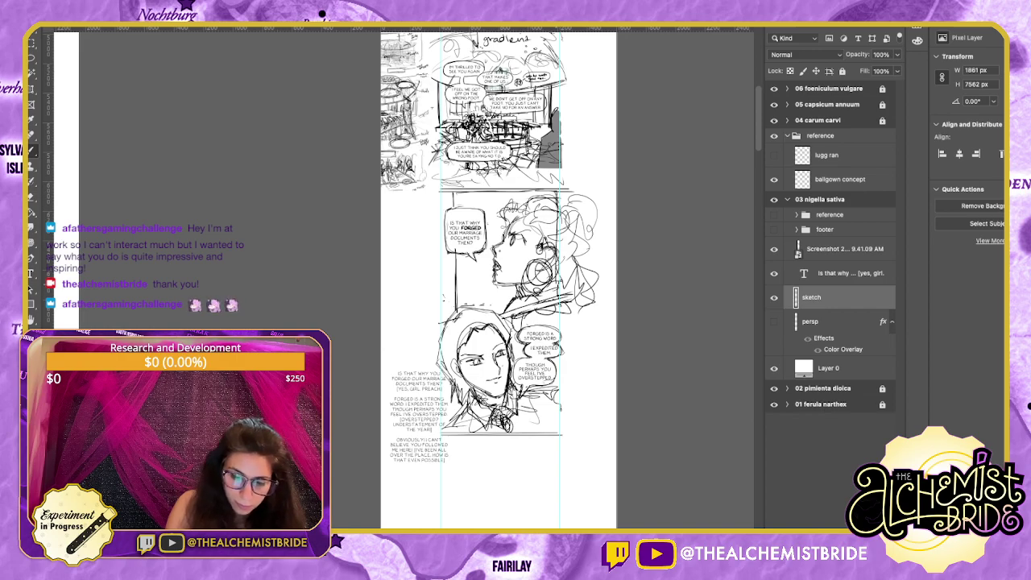
Draw vertical side borders for the profile panel and the second character's panel.
left_click_drag(551, 305, 550, 327)
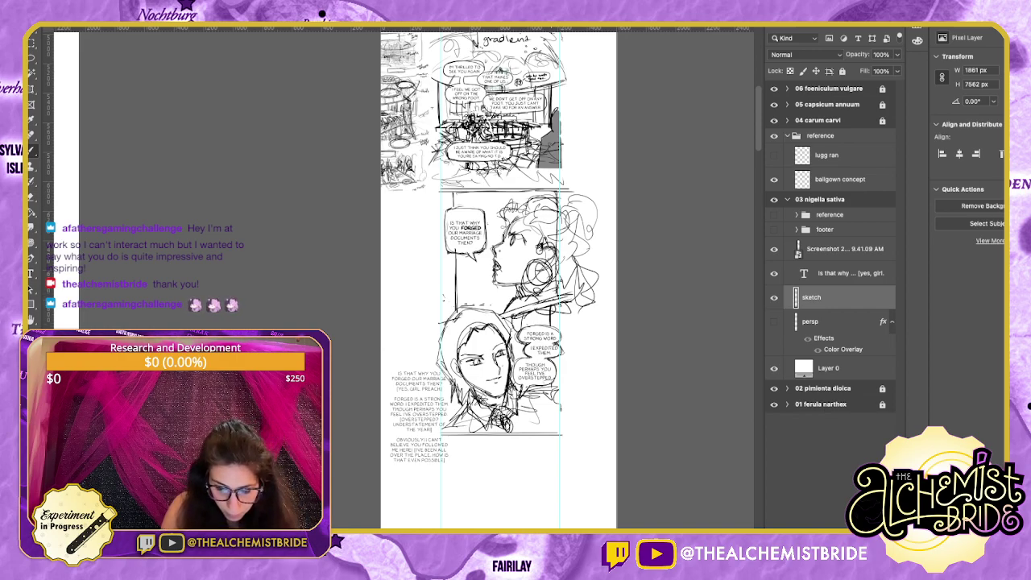
left_click_drag(550, 385, 549, 429)
mouse_move(447, 376)
left_mouse_down()
mouse_move(443, 427)
mouse_move(462, 429)
mouse_move(468, 348)
left_mouse_up()
key("super+z")
key("super+z")
mouse_move(434, 278)
left_mouse_down()
mouse_move(432, 381)
mouse_move(461, 381)
left_mouse_up()
left_click_drag(540, 253, 542, 379)
Erase the profile character's hair and other lines that spill past the panel's right border, deleting the larger leftovers with a lasso selection.
key("e")
left_click_drag(549, 250, 545, 268)
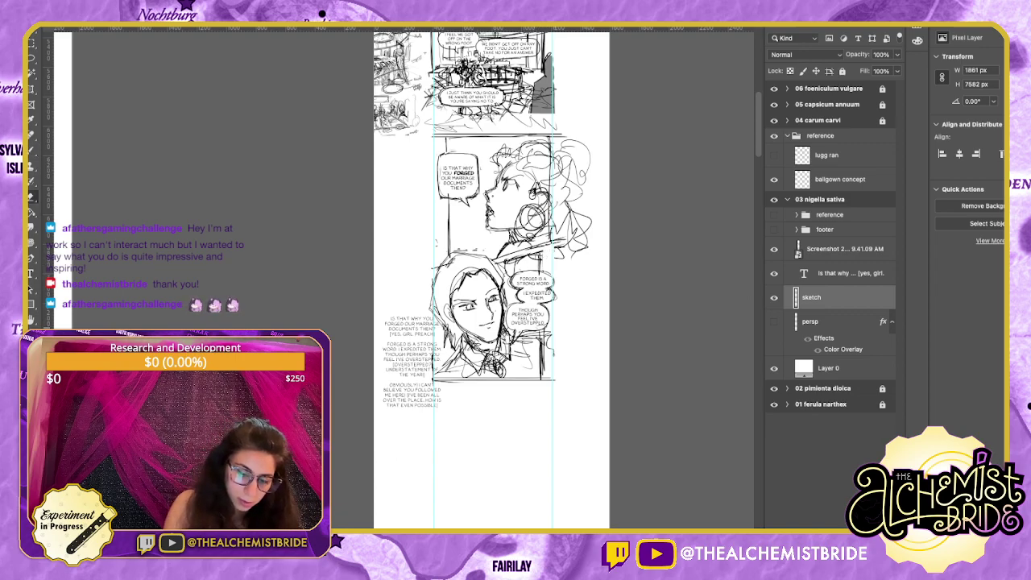
left_click_drag(549, 333, 549, 350)
mouse_move(558, 159)
left_mouse_down()
mouse_move(567, 246)
mouse_move(583, 173)
left_mouse_up()
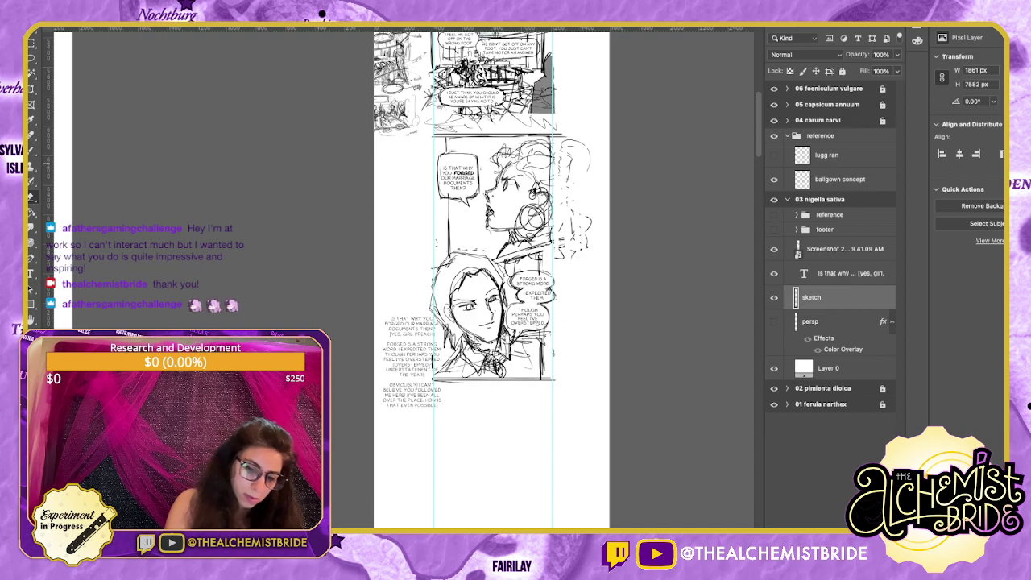
left_click_drag(591, 214, 589, 229)
key("l")
left_click_drag(583, 135, 568, 266)
key("Delete")
key("ctrl+d")
Erase the stray marks outside the panels' right border and the extra horizontal line above the profile panel.
key("b")
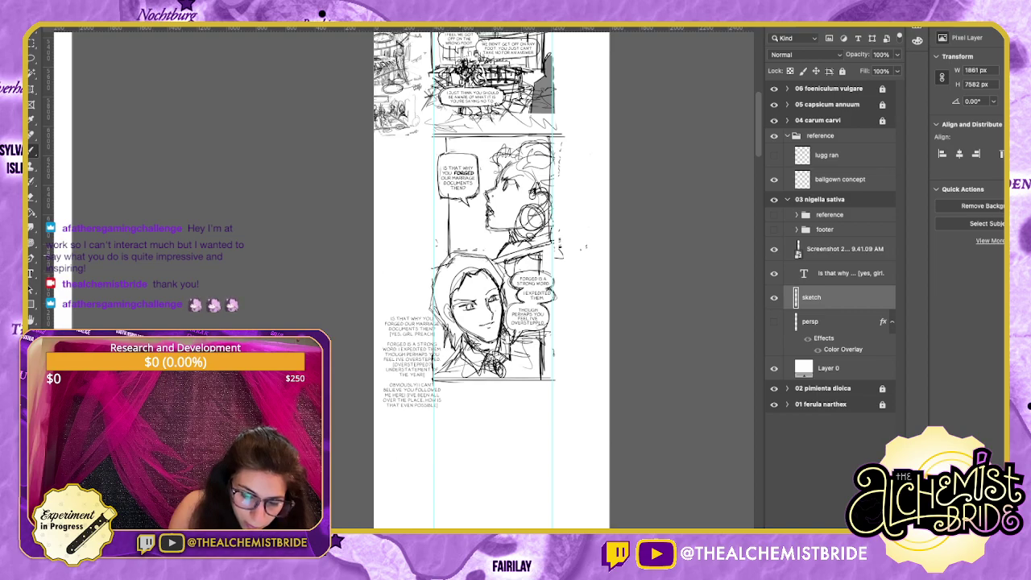
key("ctrl+z")
mouse_move(486, 258)
left_mouse_down()
mouse_move(463, 255)
mouse_move(430, 293)
mouse_move(442, 341)
mouse_move(507, 291)
left_mouse_up()
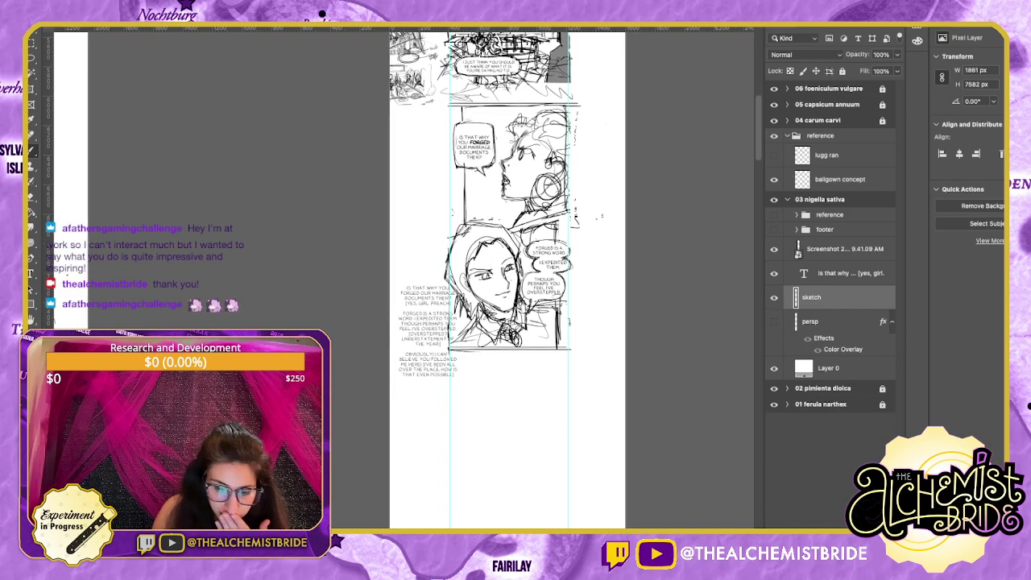
key("e")
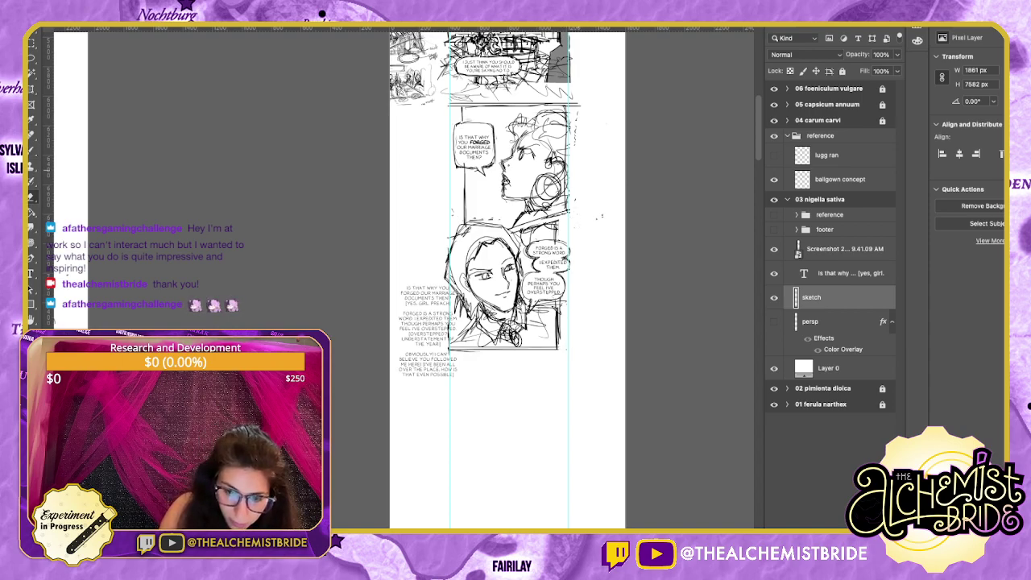
left_click_drag(576, 166, 576, 104)
left_click_drag(601, 212, 597, 218)
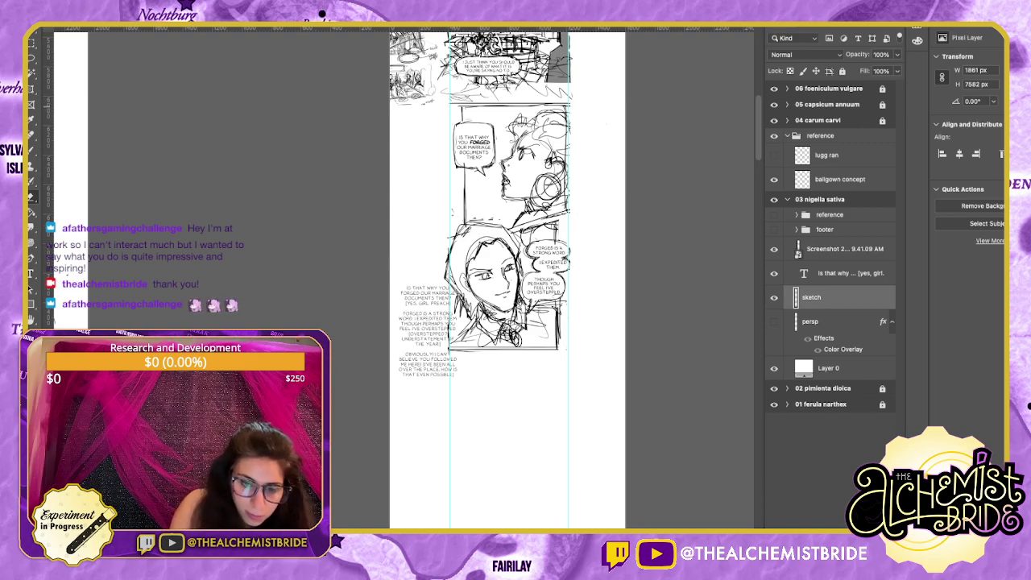
scroll(499, 281, "up", 3)
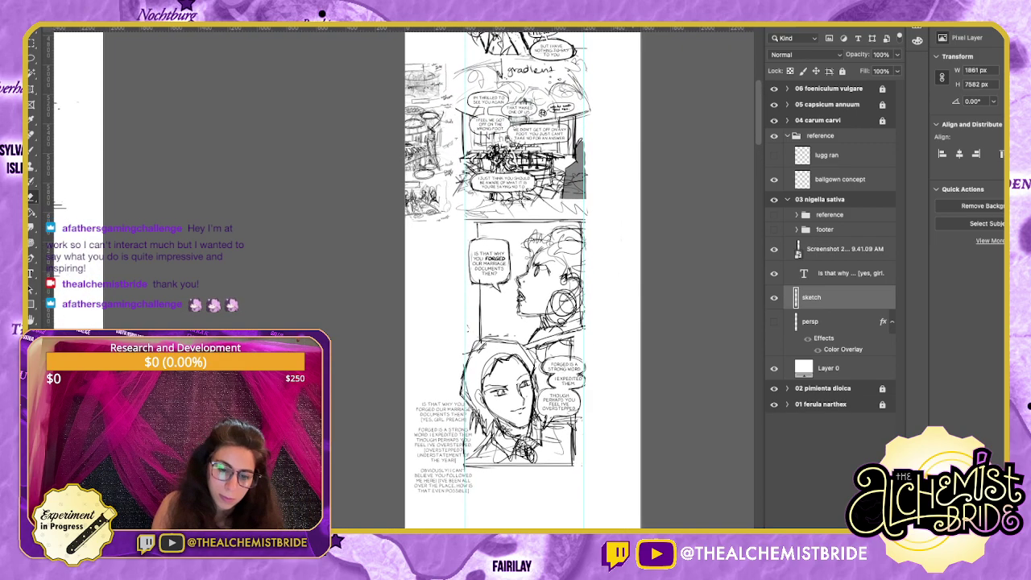
left_click_drag(469, 218, 587, 219)
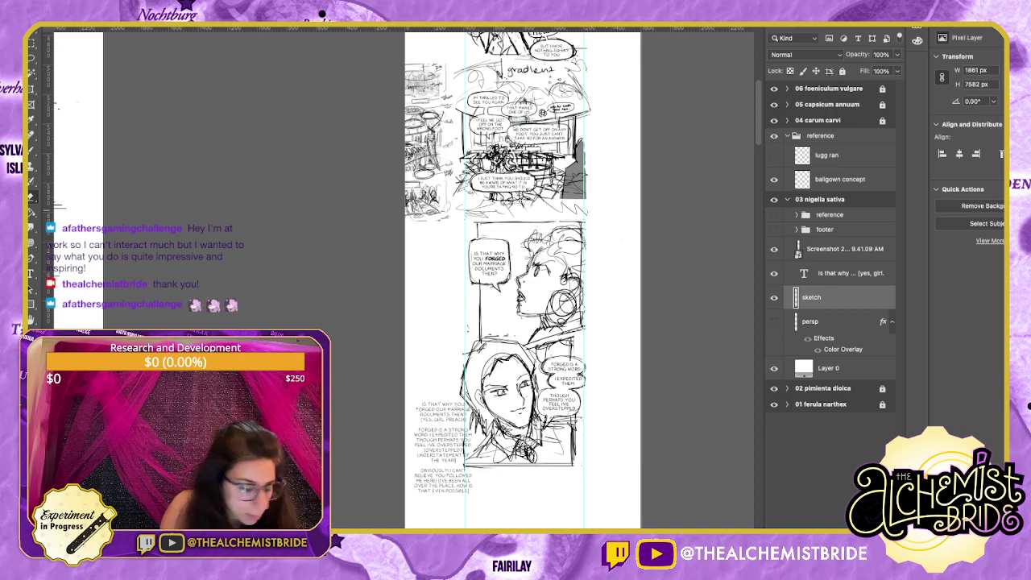
Lasso the profile and second character panels together, move them up about 40 px, and deselect.
key("l")
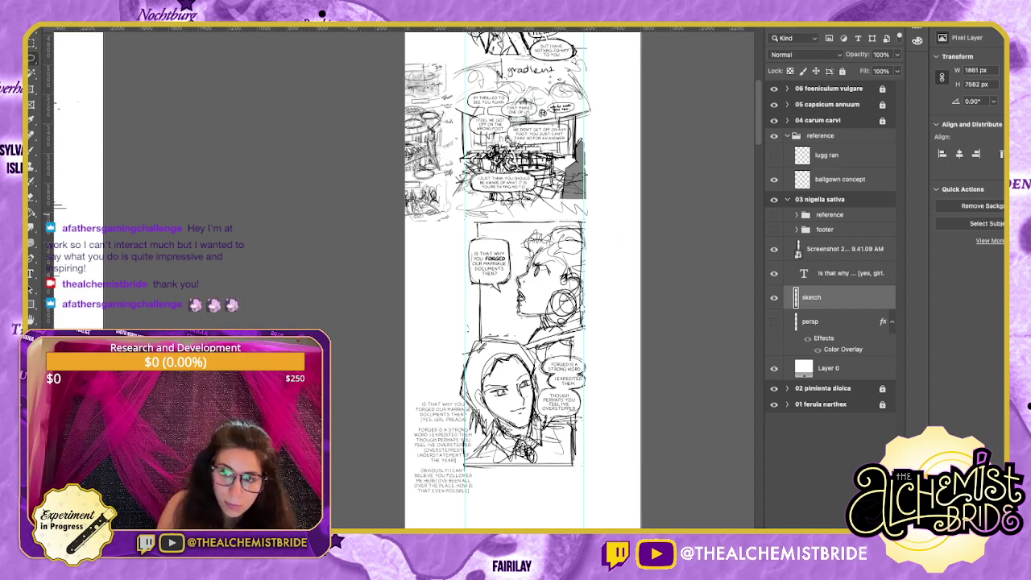
mouse_move(482, 214)
left_mouse_down()
mouse_move(451, 335)
mouse_move(453, 438)
mouse_move(604, 327)
mouse_move(602, 216)
left_mouse_up()
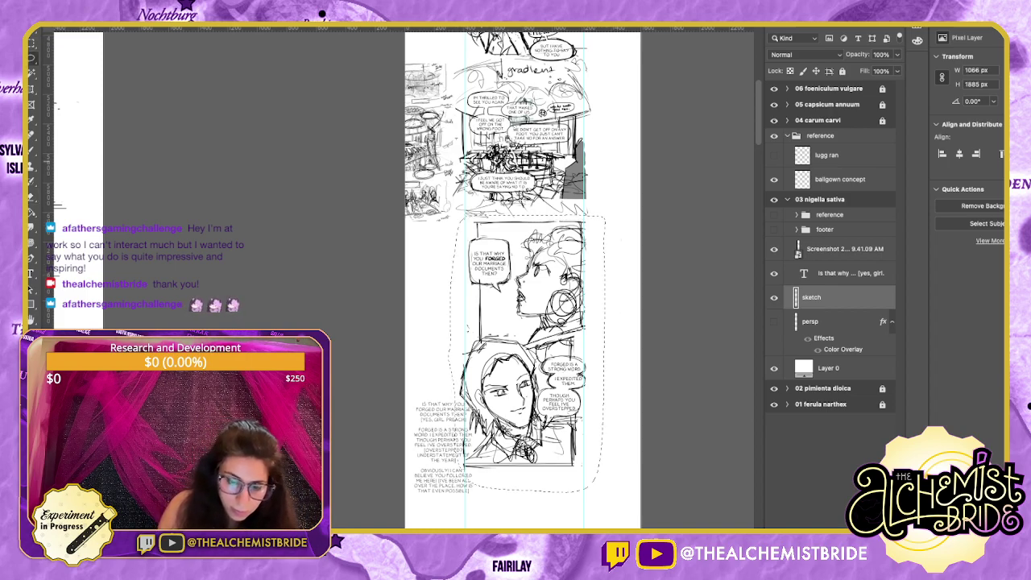
key("v")
key("shift+Up")
key("shift+Up")
key("shift+Up")
key("shift+Up")
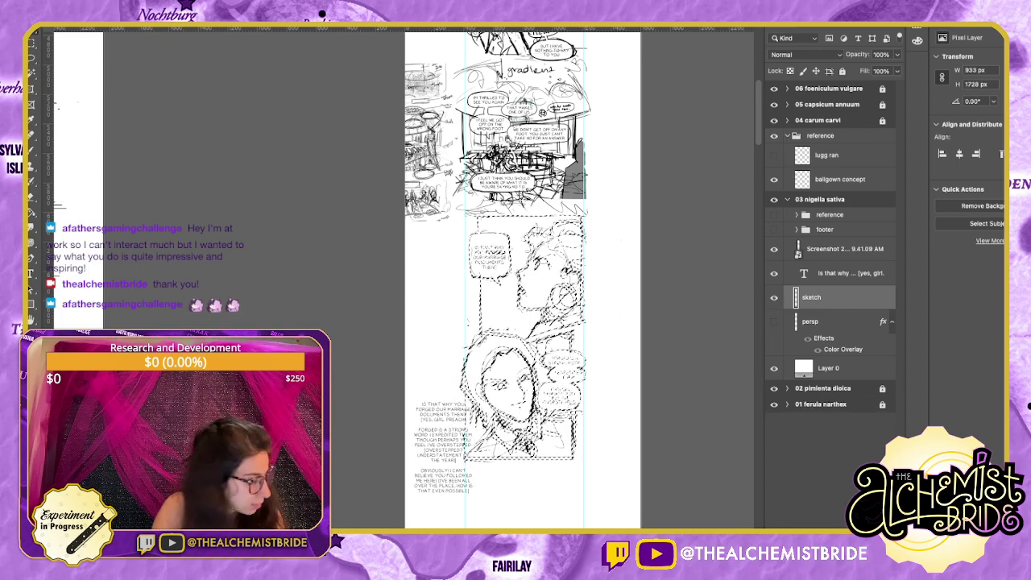
key("super+d")
Move the script notes text block into the empty space below the second character's panel.
scroll(515, 282, "down", 5)
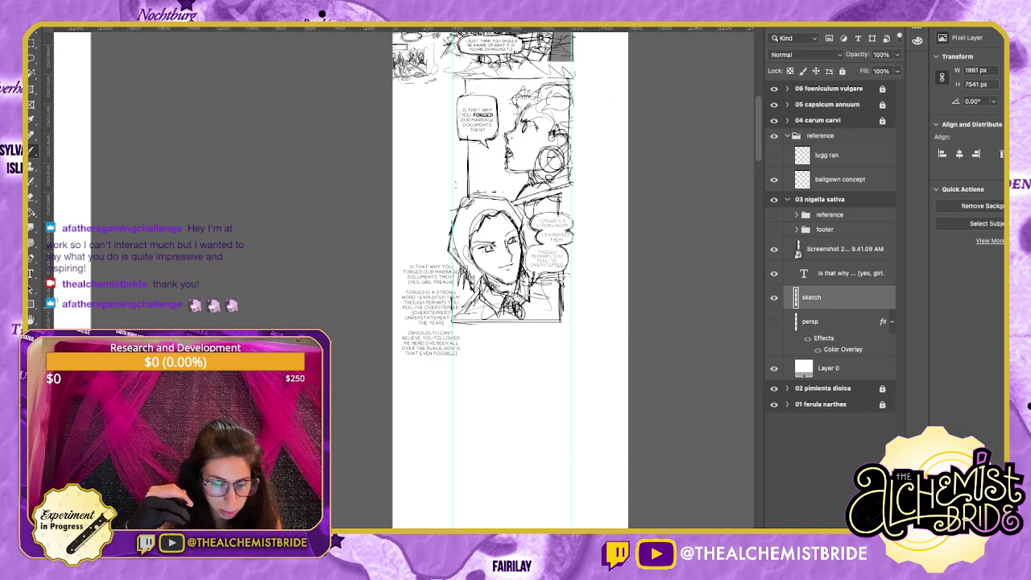
left_click(850, 273)
key("v")
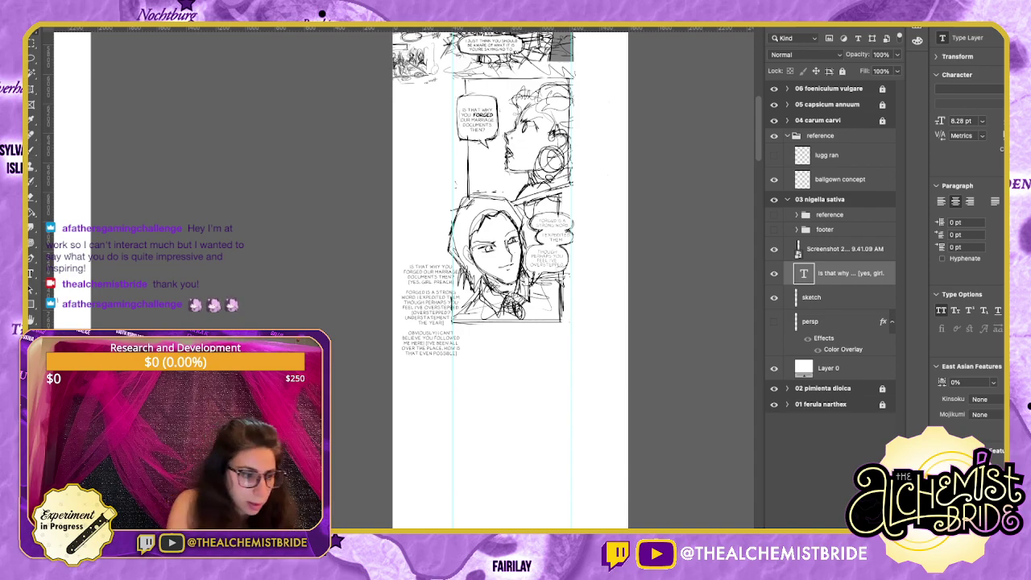
left_click_drag(442, 321, 422, 399)
Enlarge the script notes text box upward and to the left so it holds more of the text.
double_click(451, 409)
left_click(454, 409)
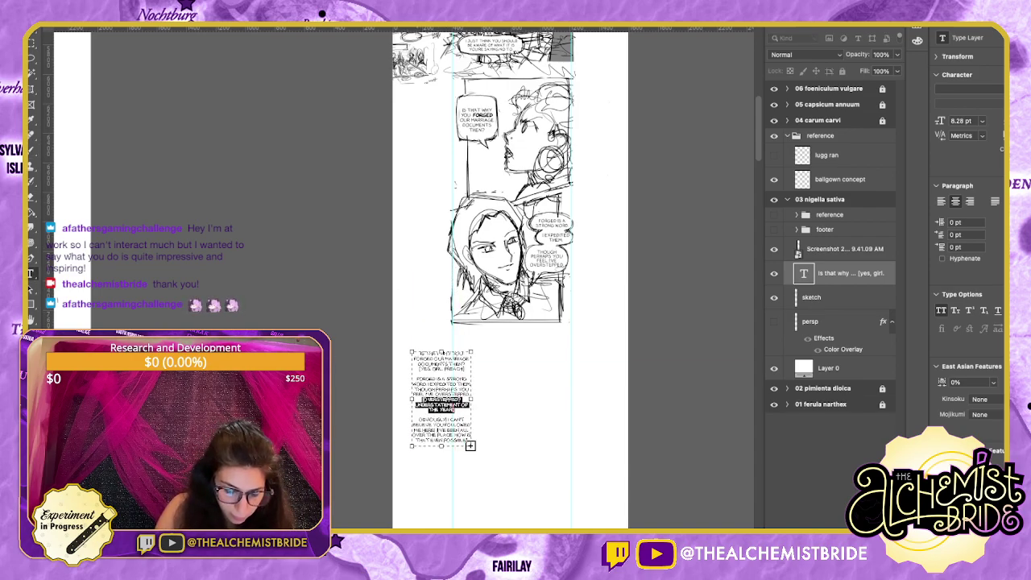
left_click_drag(414, 352, 465, 400)
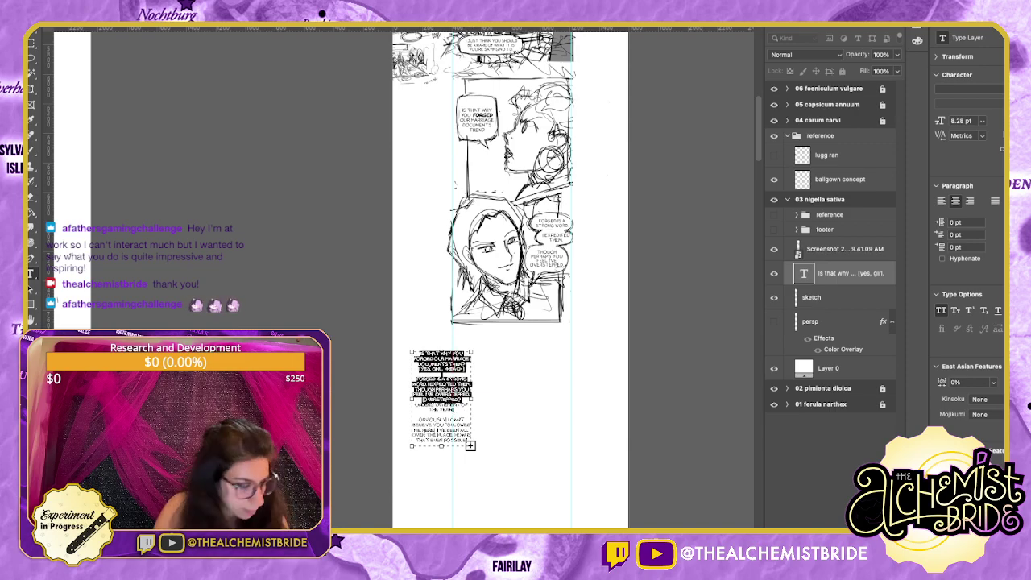
left_click_drag(412, 351, 430, 354)
left_click_drag(429, 399, 401, 399)
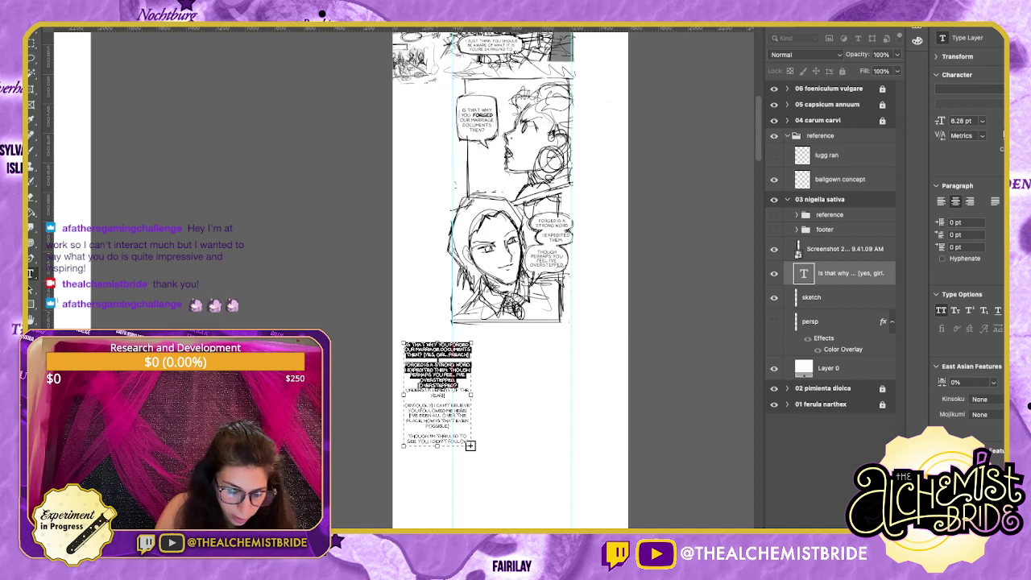
Delete the already placed dialogue from the script notes, from "Is that why you forged" through "feel I've overstepped".
left_click(444, 395)
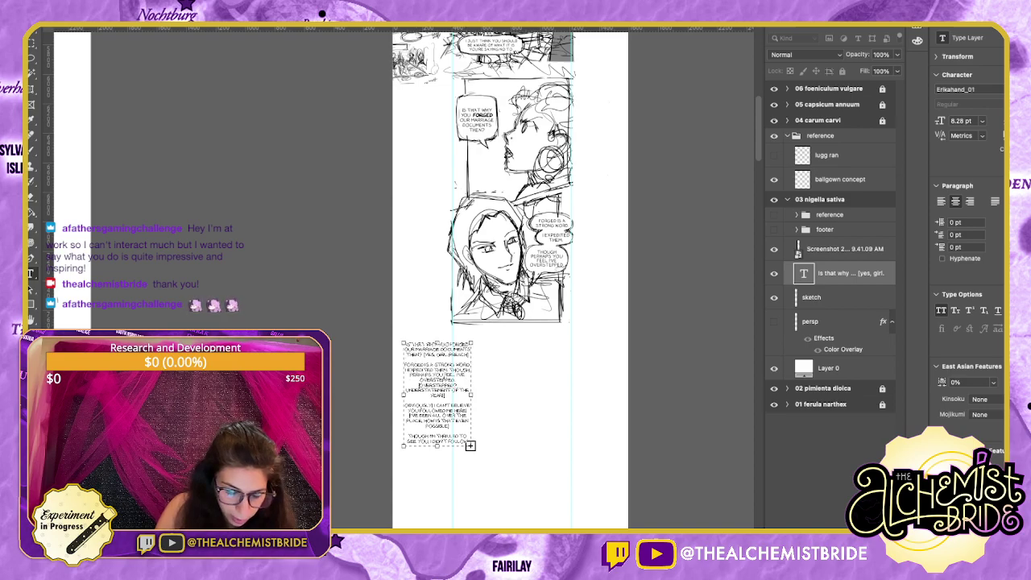
left_click_drag(455, 380, 404, 345)
key("BackSpace")
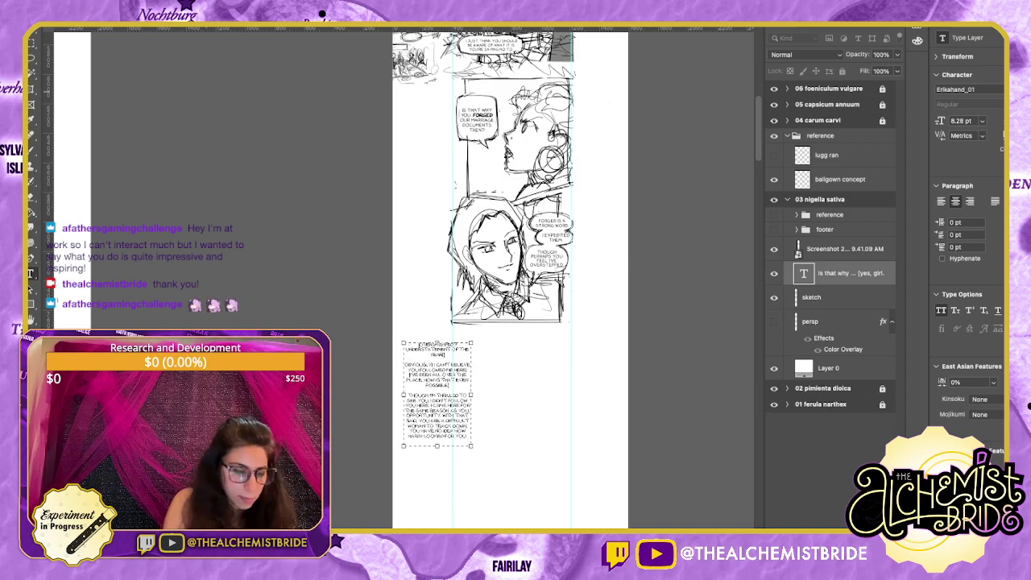
Move the remaining script notes text block slightly up and to the right, just beneath the second character's panel.
left_click(30, 28)
left_click_drag(437, 394, 456, 411)
mouse_move(456, 411)
left_mouse_down()
mouse_move(512, 412)
mouse_move(446, 409)
left_mouse_up()
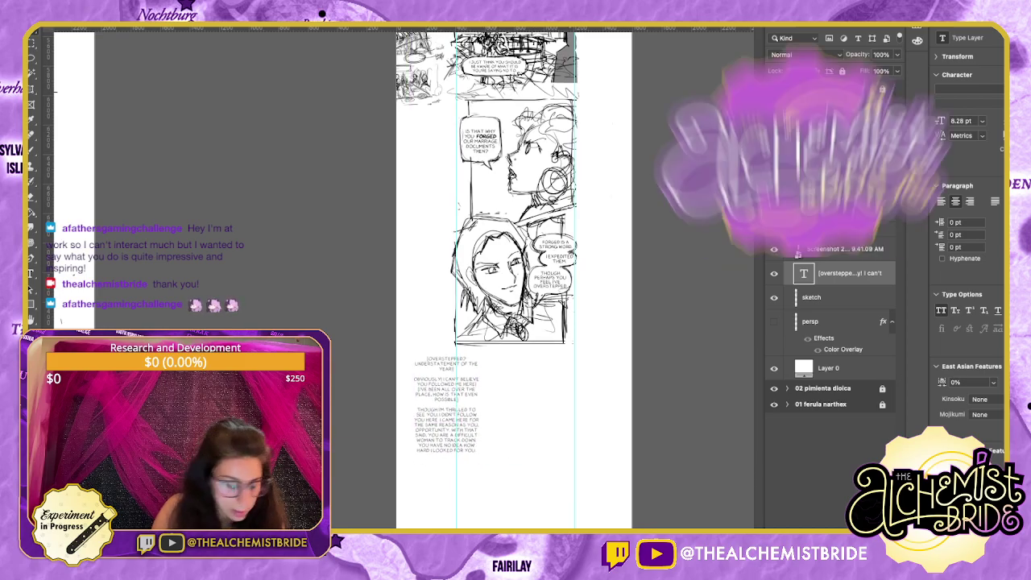
Review the 03 nigella sativa page's panel flow from the title down to the second character's panel and the remaining script notes.
key("super+minus")
key("super+minus")
key("super+minus")
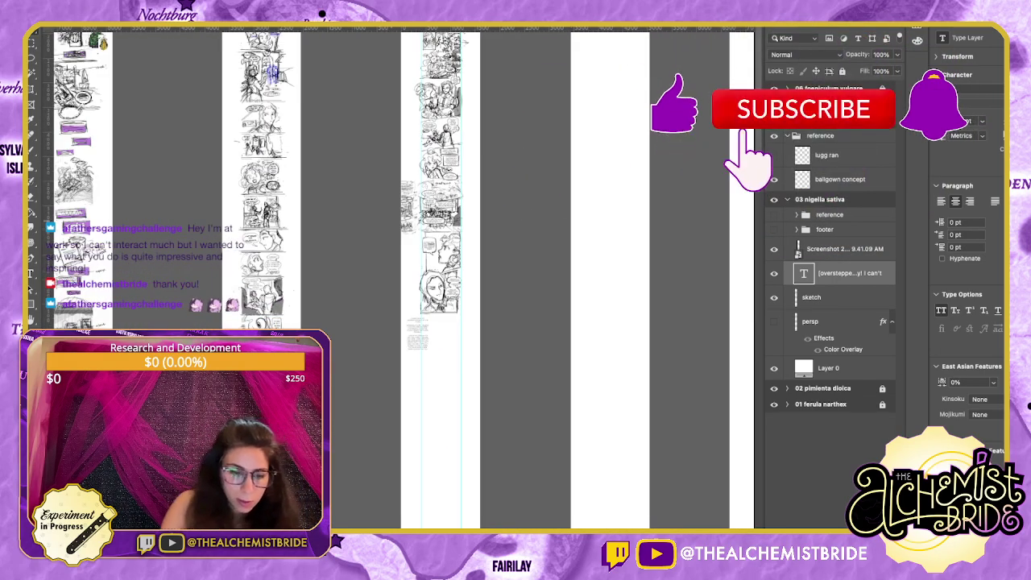
left_click_drag(439, 322, 489, 404)
left_click_drag(503, 151, 503, 173)
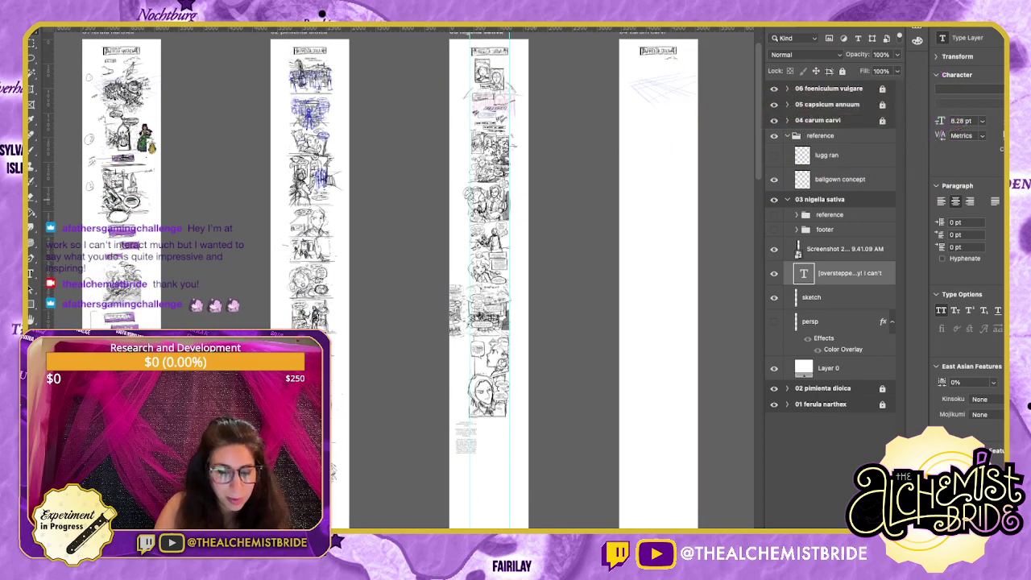
scroll(402, 281, "up", 4)
scroll(459, 298, "up", 5)
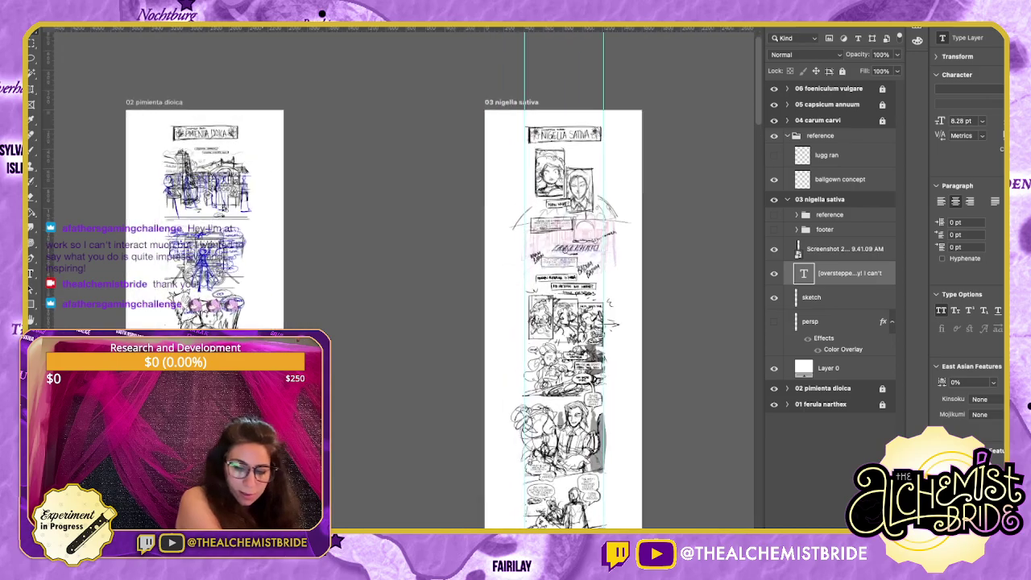
scroll(547, 282, "down", 5)
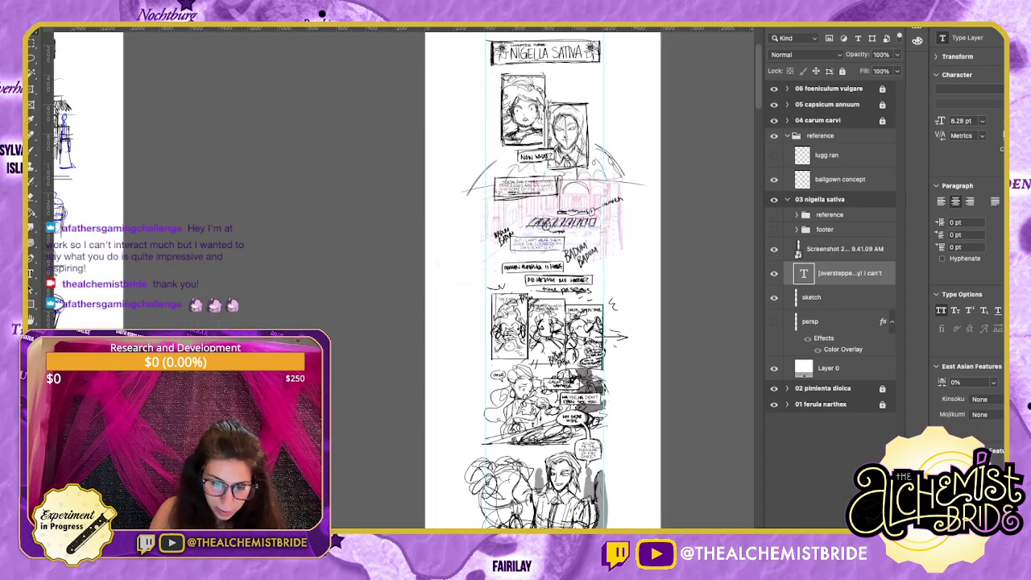
scroll(548, 281, "down", 6)
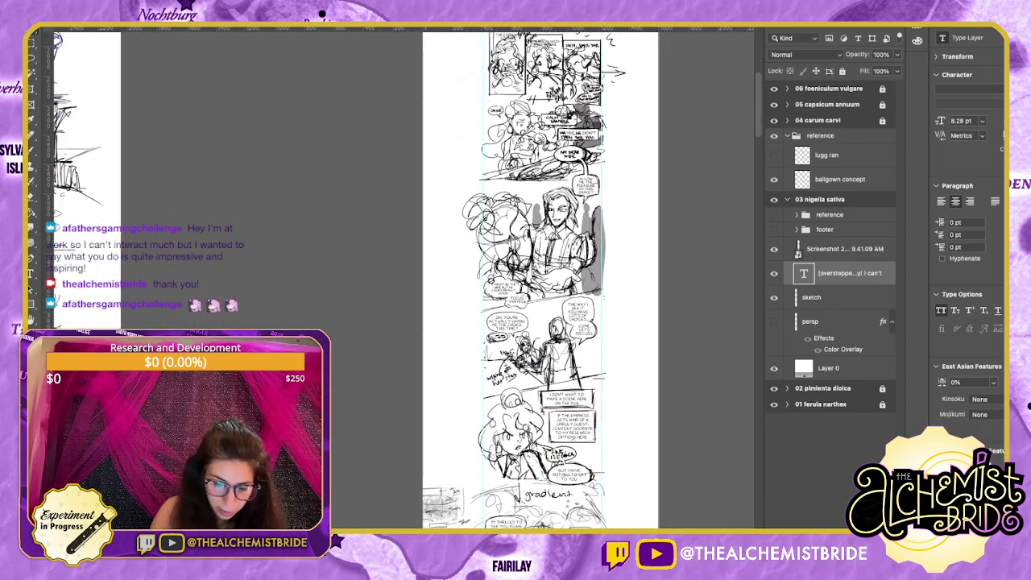
scroll(555, 282, "down", 3)
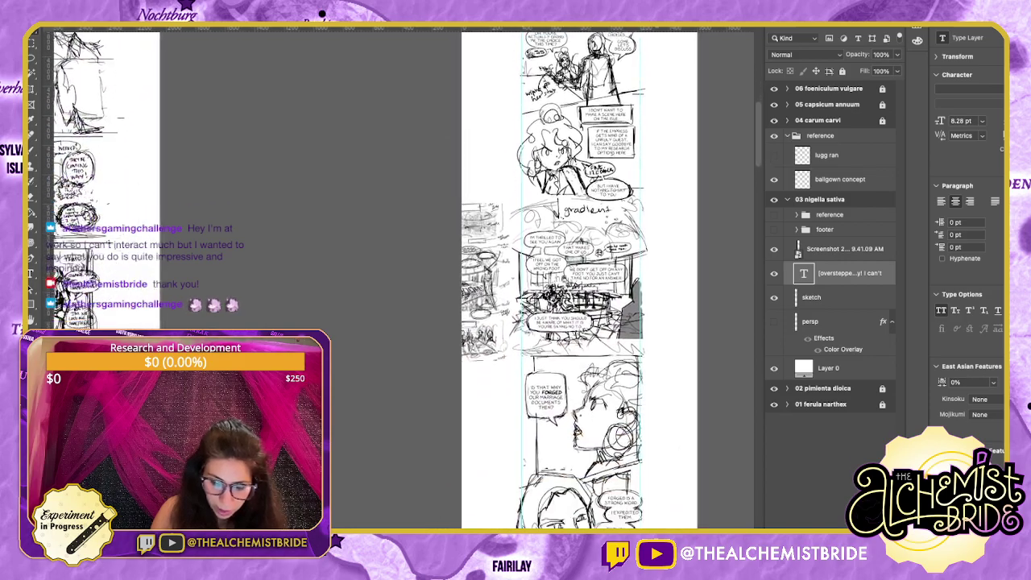
scroll(556, 282, "down", 5)
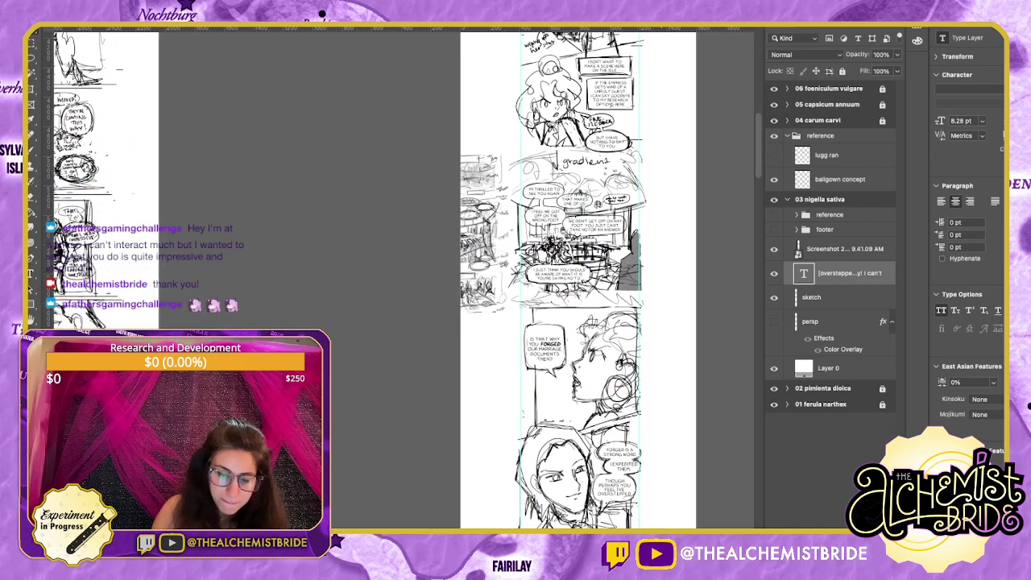
key("ctrl+minus")
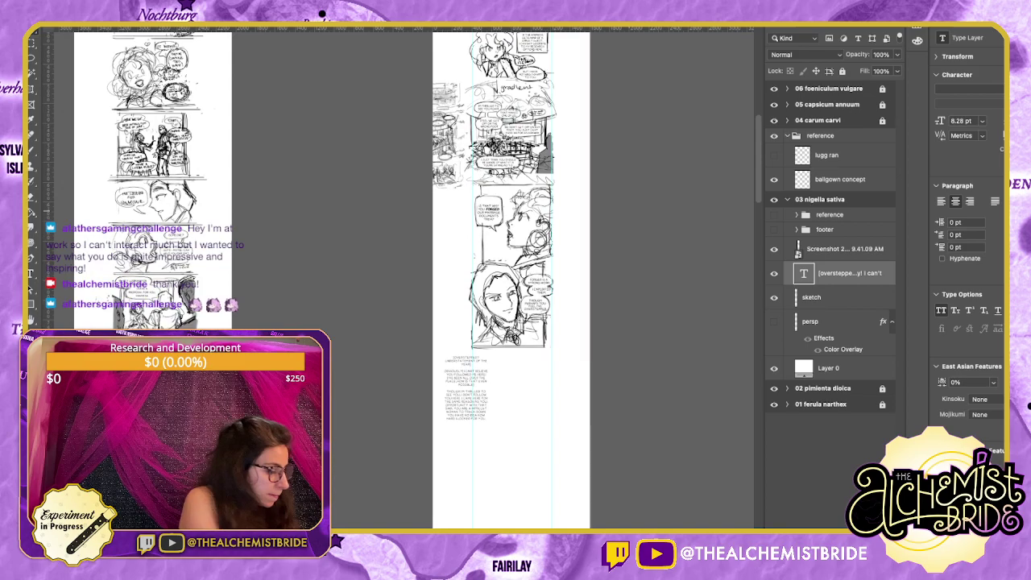
scroll(515, 282, "down", 1)
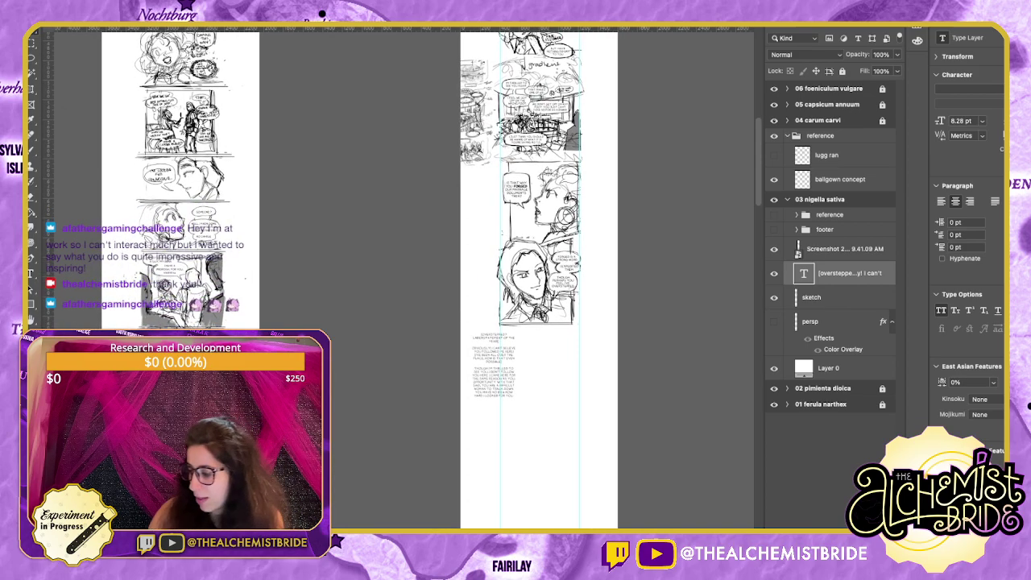
scroll(588, 282, "left", 3)
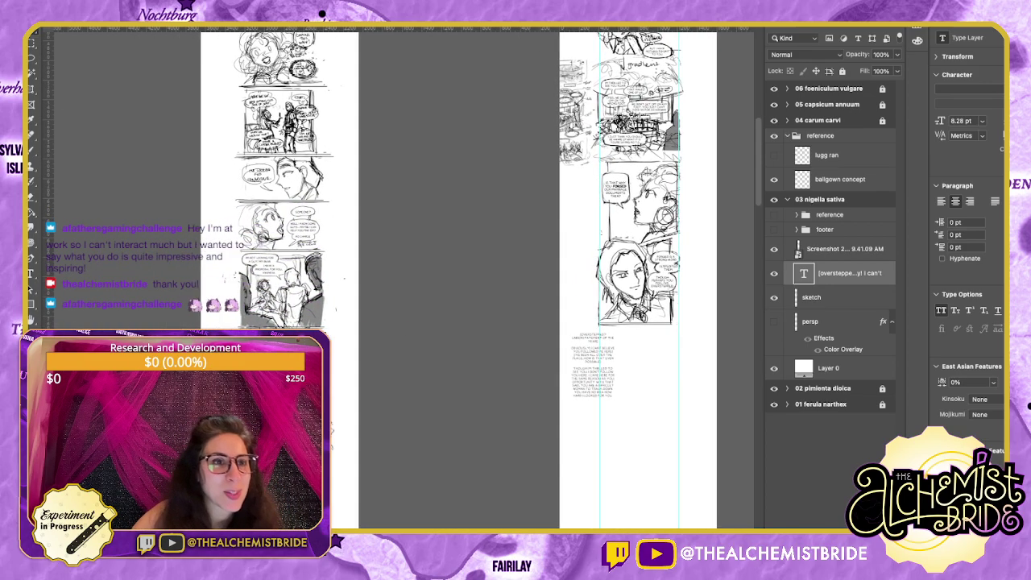